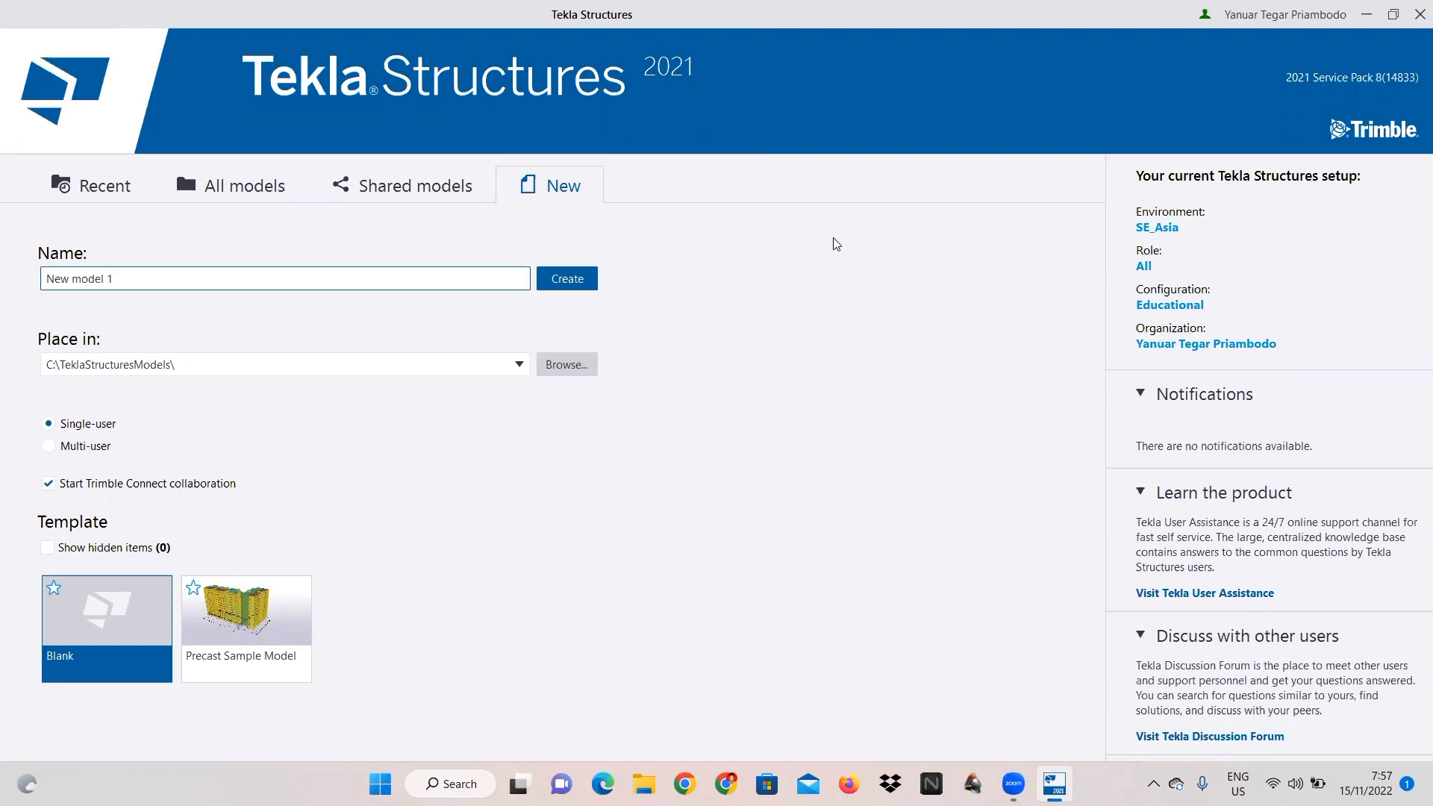
# Step: Create and save a blank single-user model named "Pemodelan dan Penulangan Struktur Bangun" and maximize its 3D view
pyautogui.tripleClick(143, 271)
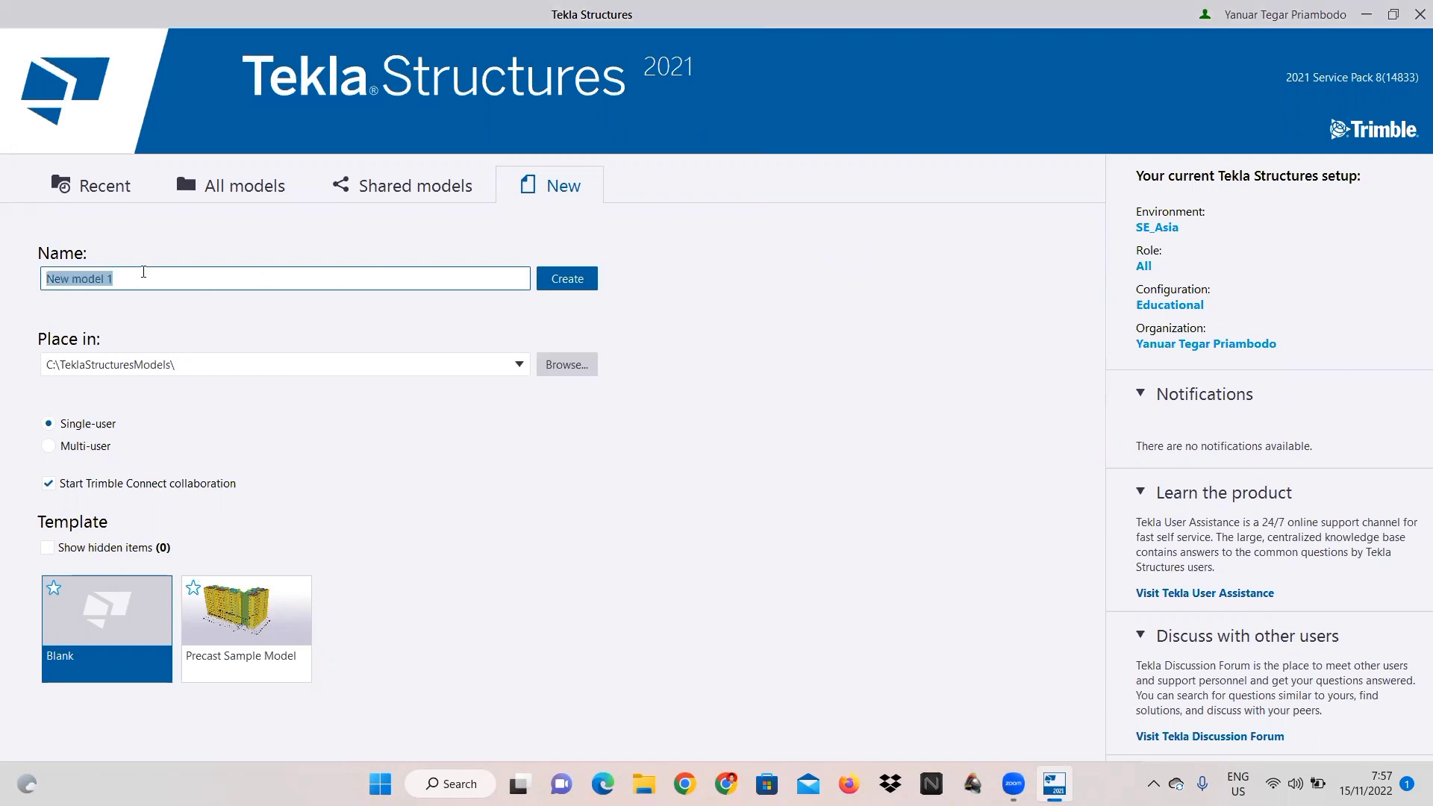
pyautogui.write('P')
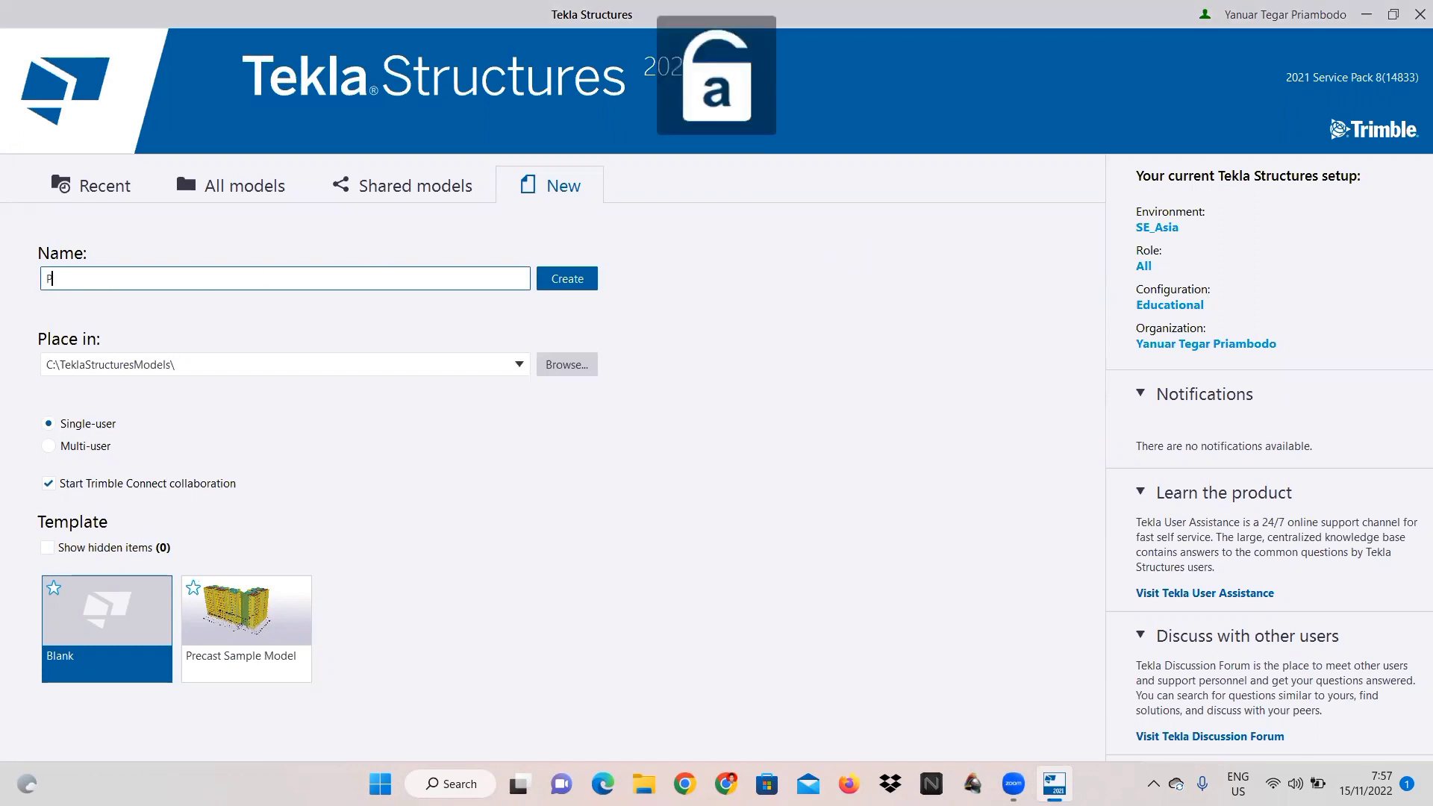
pyautogui.write('em')
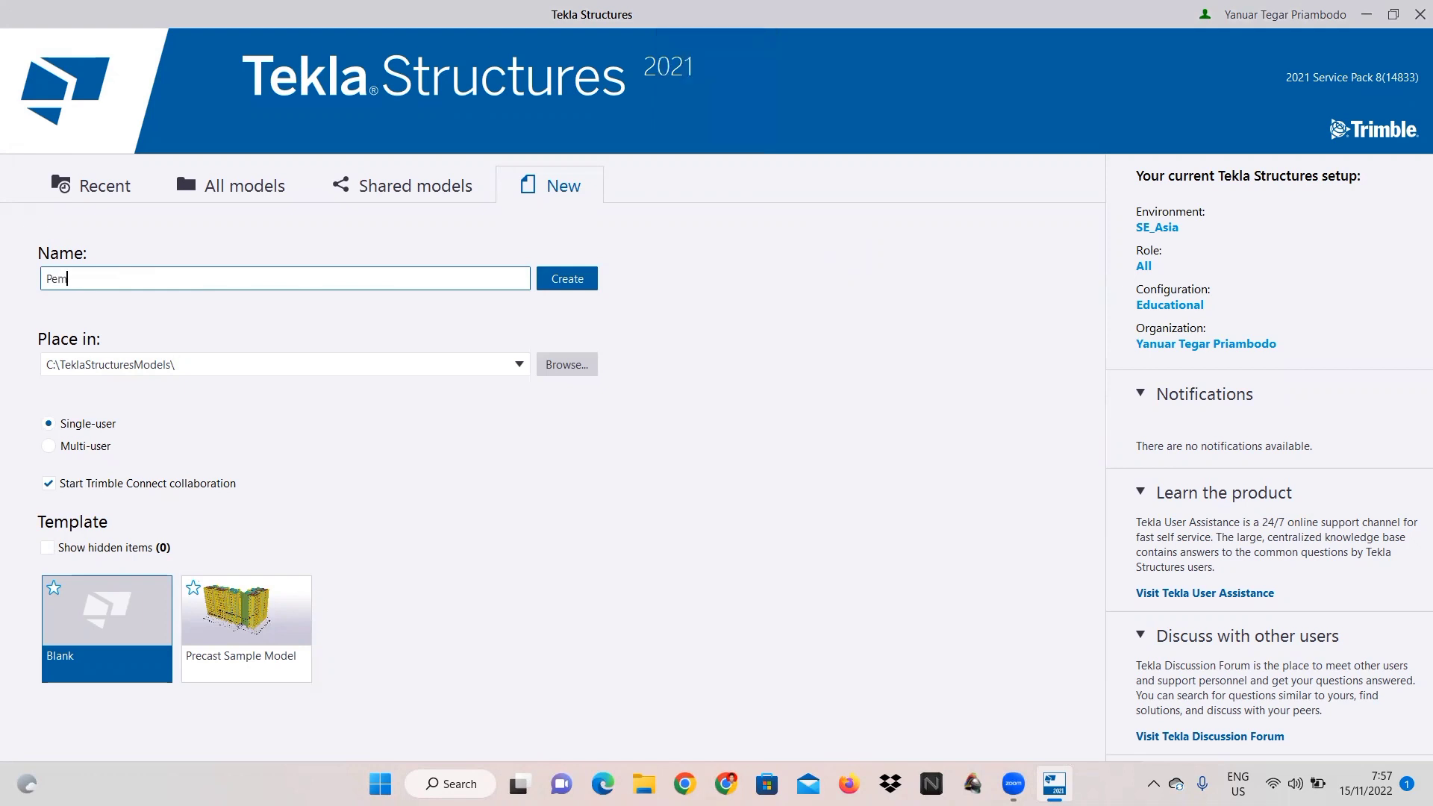
pyautogui.write('odelan dan Penu')
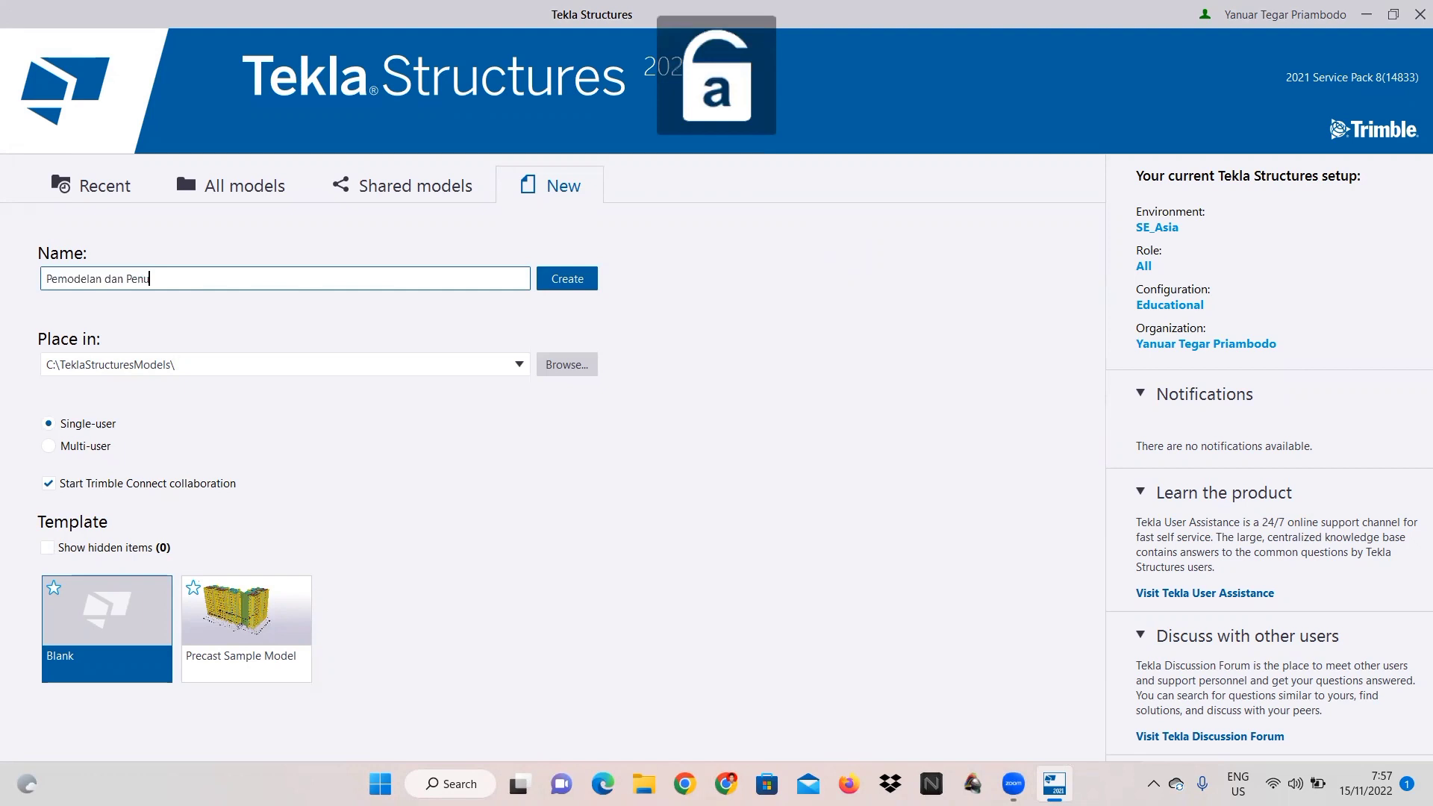
pyautogui.write('langan Struktur Bangun')
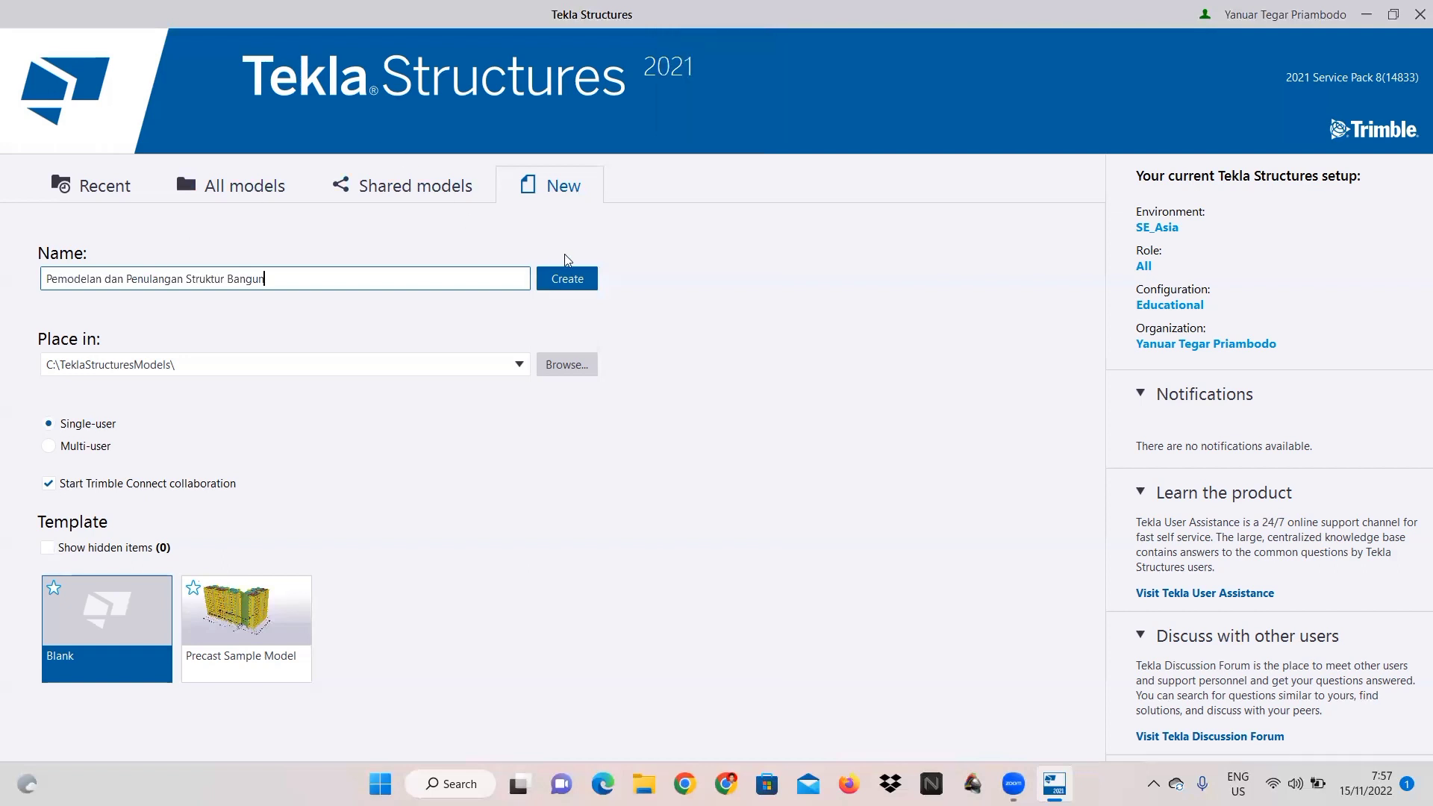
pyautogui.click(568, 278)
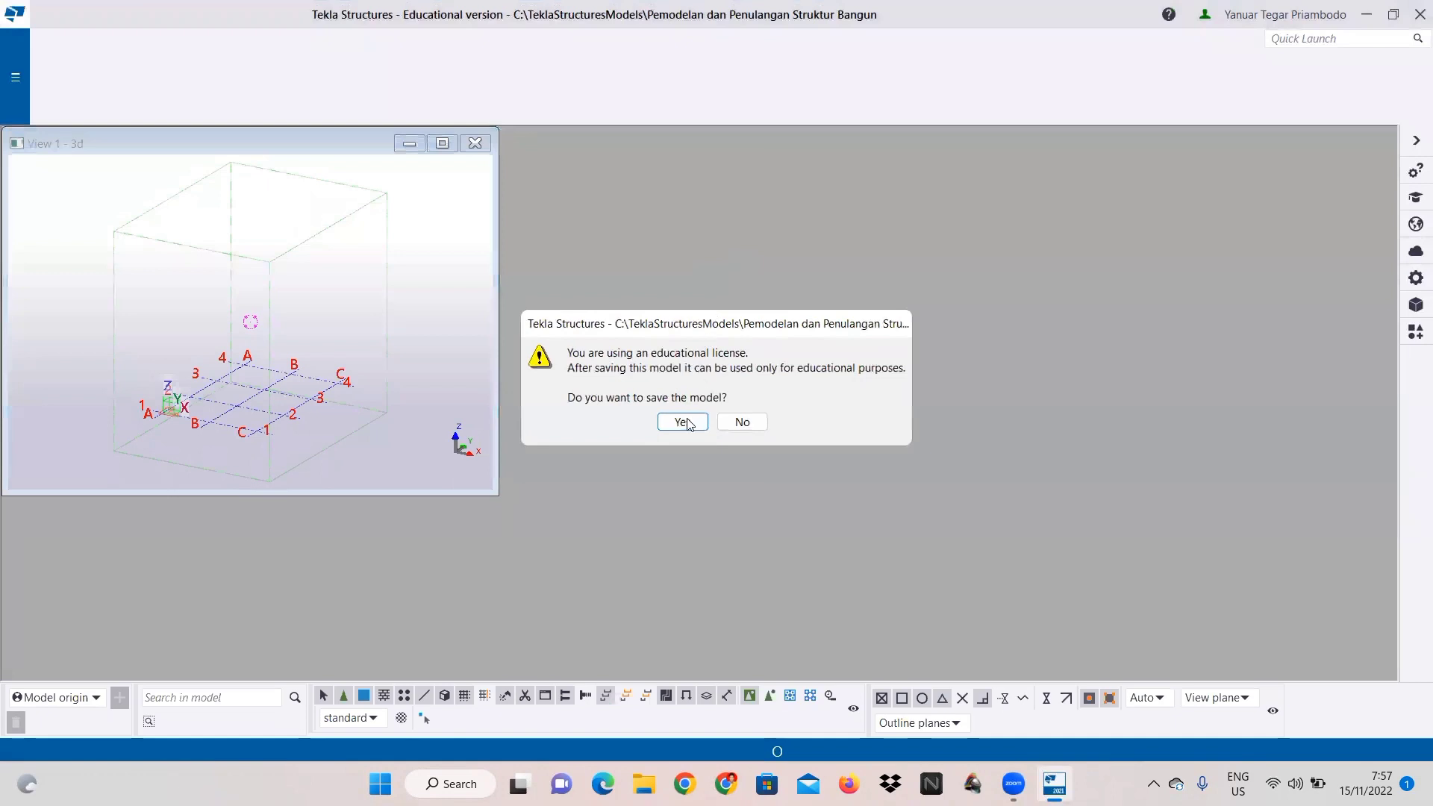
pyautogui.click(682, 422)
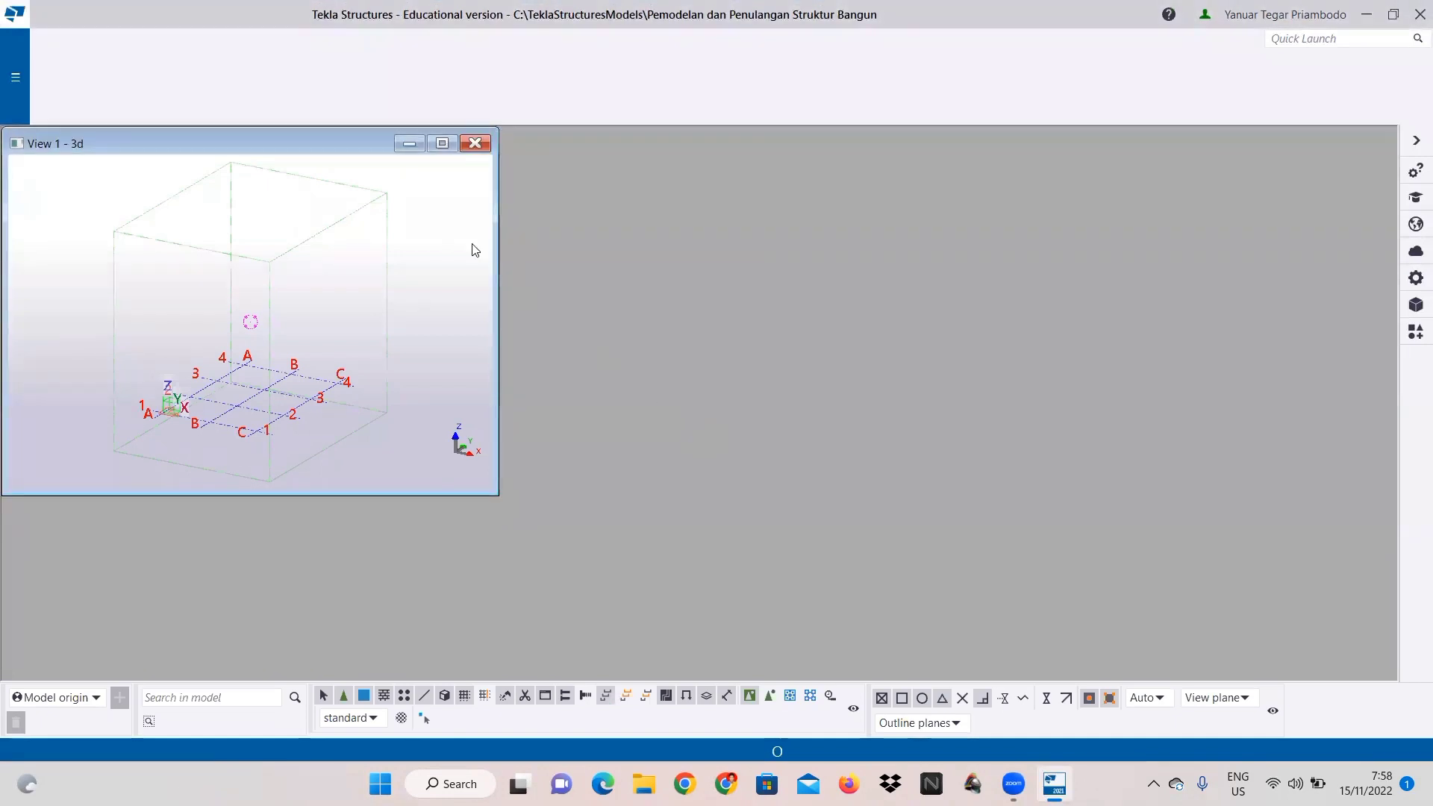
pyautogui.moveTo(449, 146)
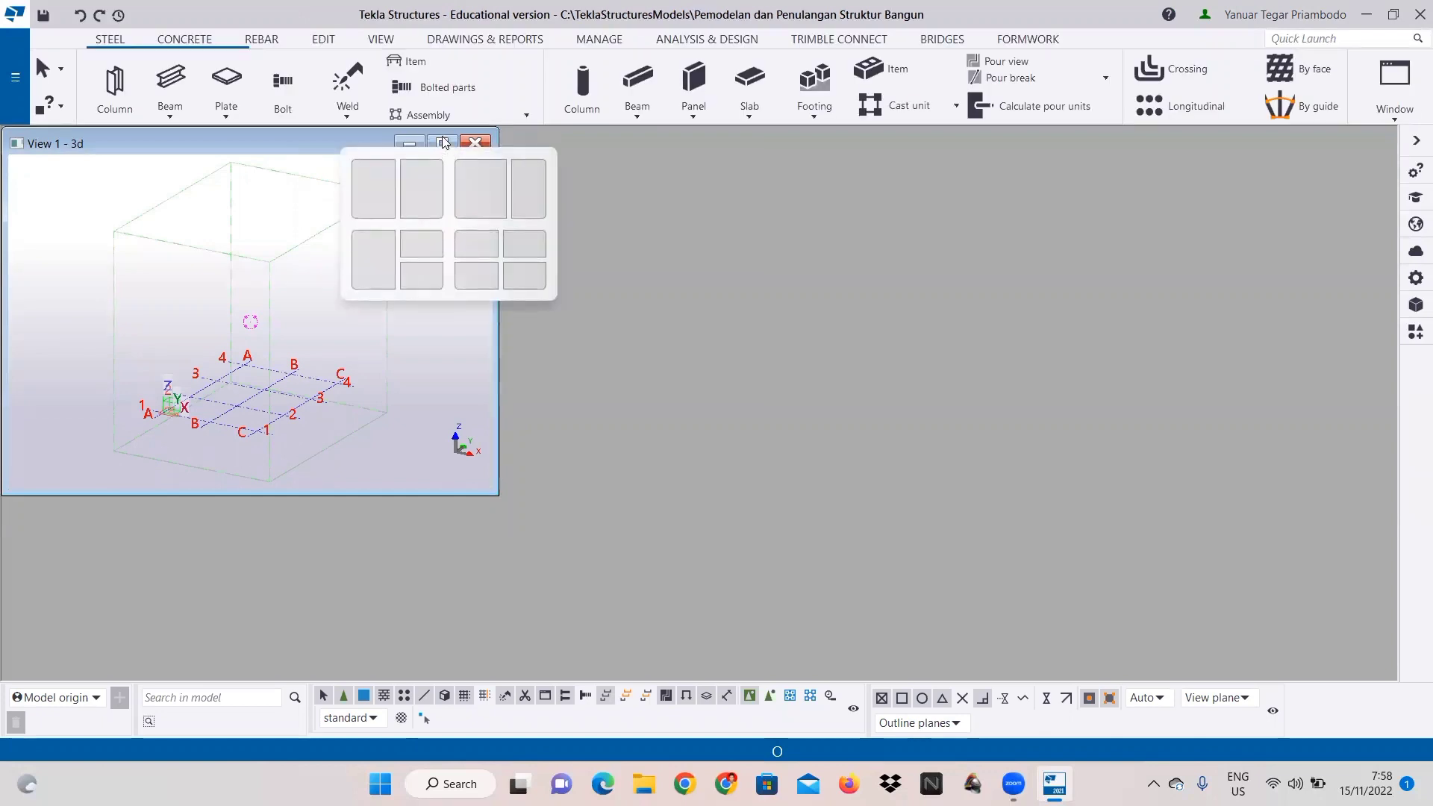
pyautogui.click(443, 145)
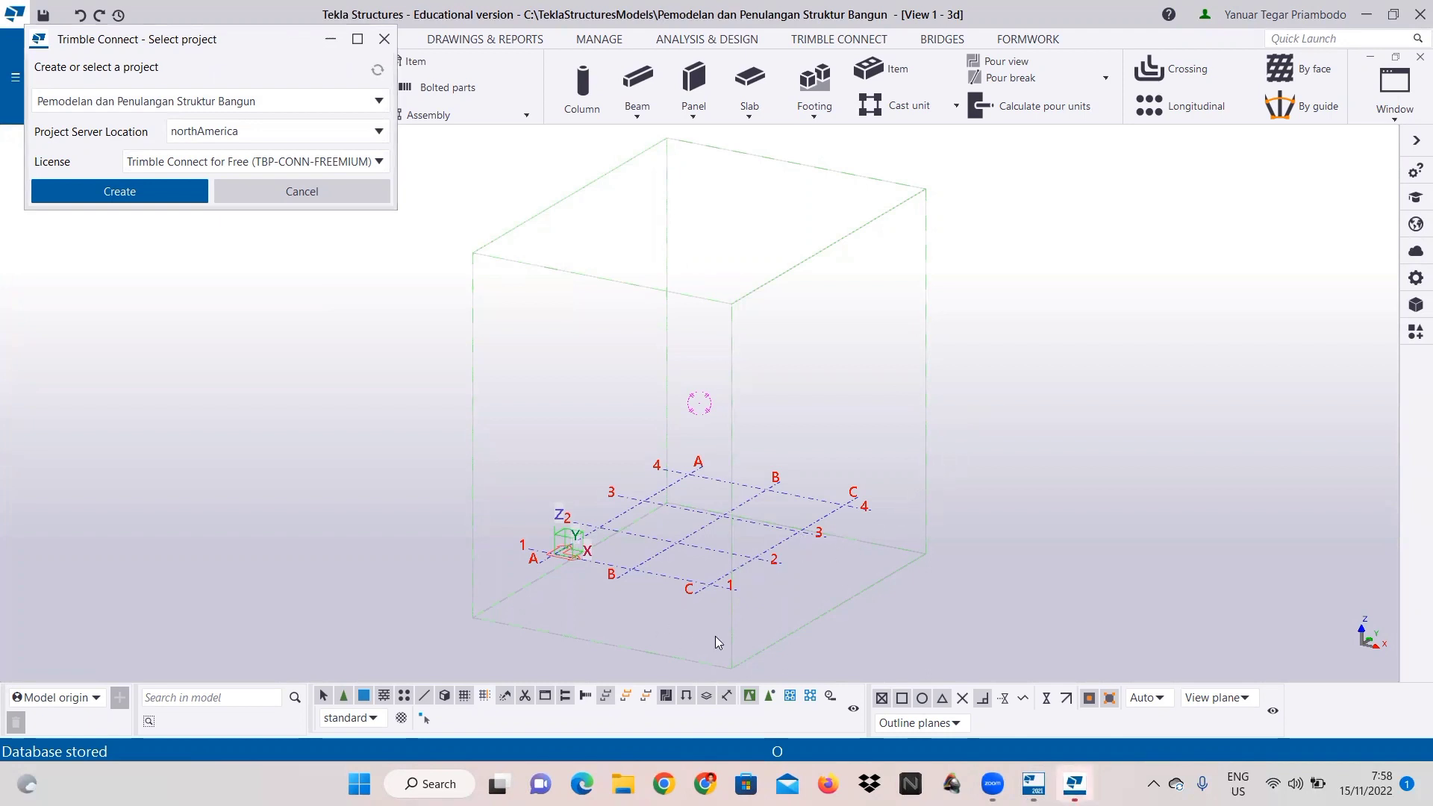
# Step: Try to create a Trimble Connect project for the model on the asia server
pyautogui.click(277, 131)
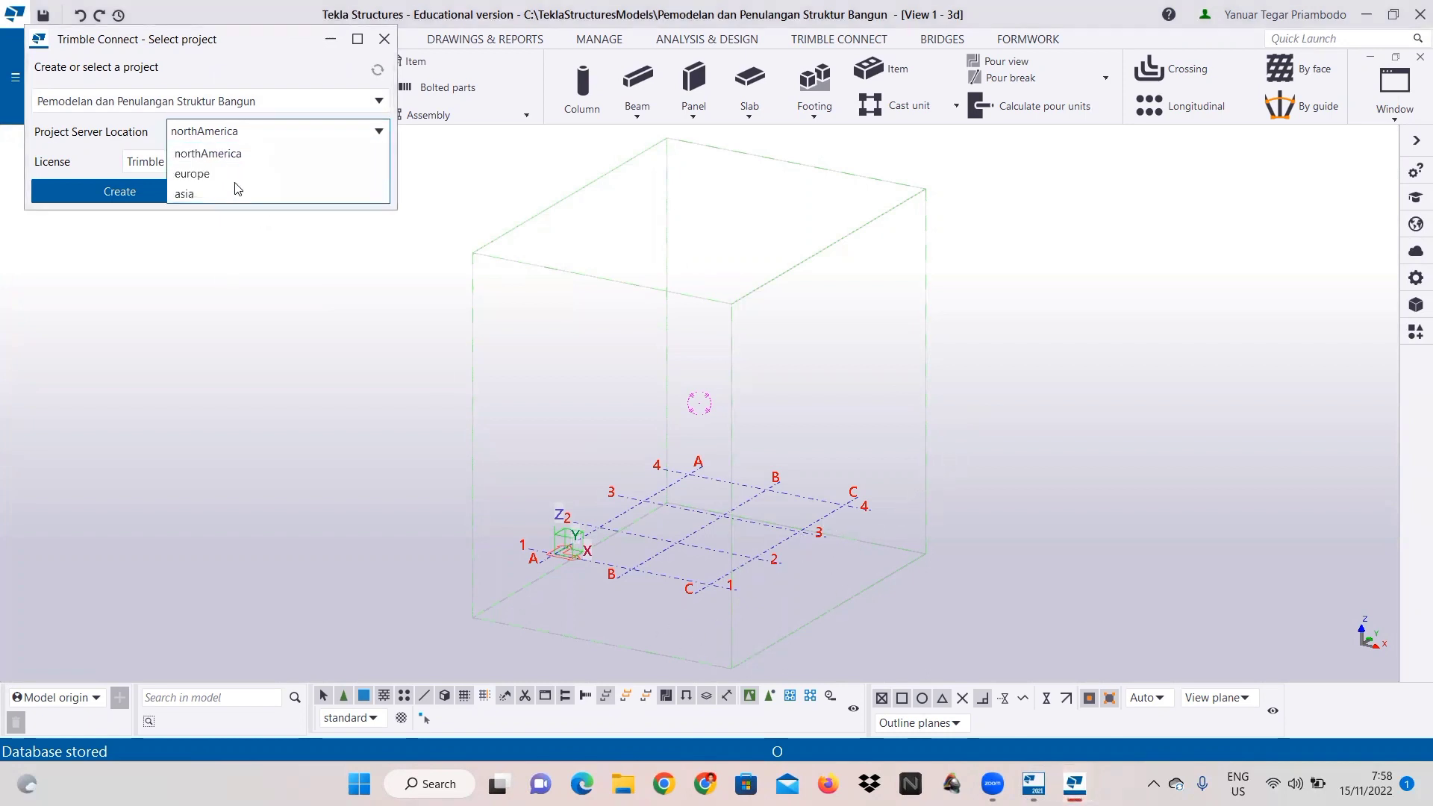
pyautogui.click(183, 185)
pyautogui.click(120, 191)
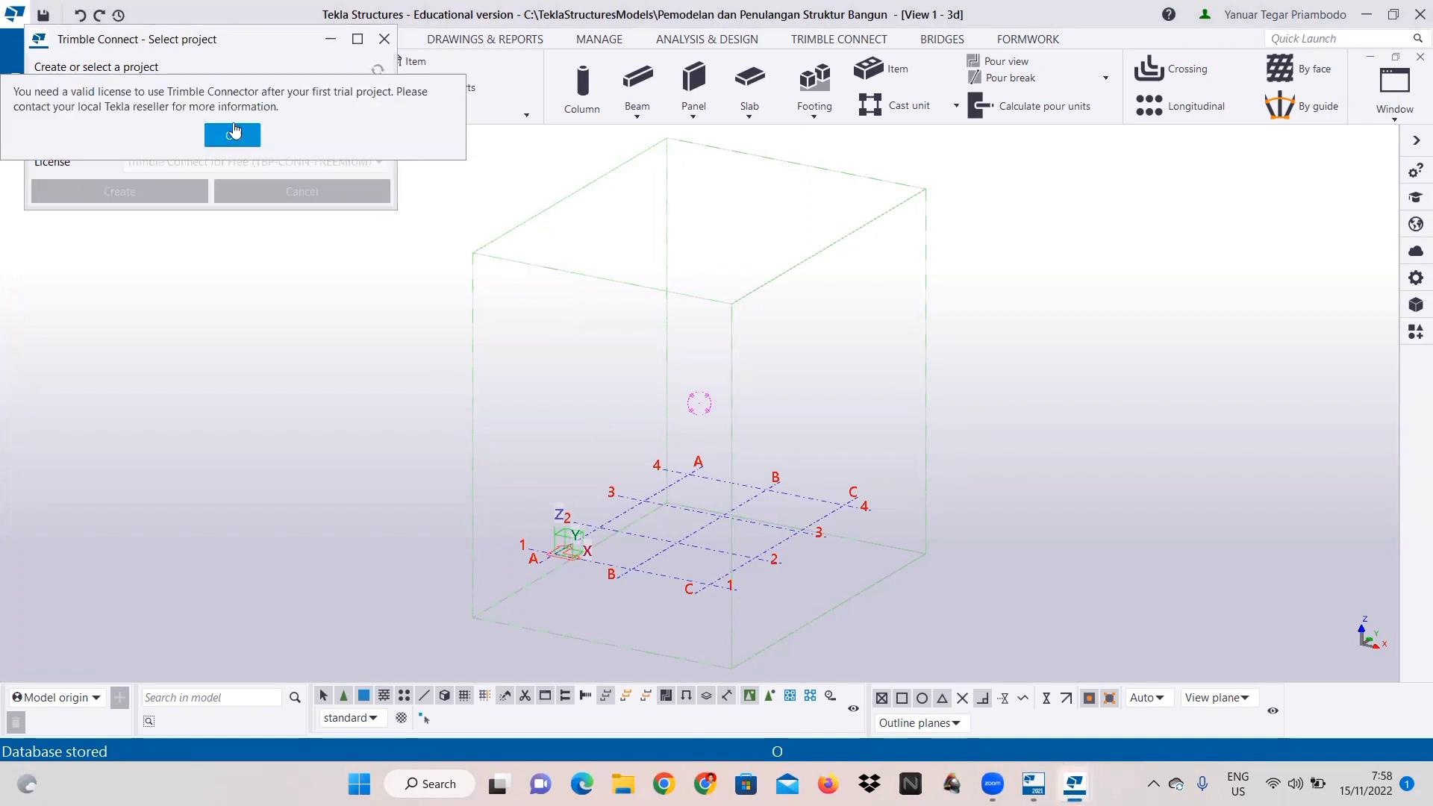
pyautogui.click(233, 132)
# Step: Open the properties of the model's rectangular grid and name the property set "Grid"
pyautogui.click(819, 518)
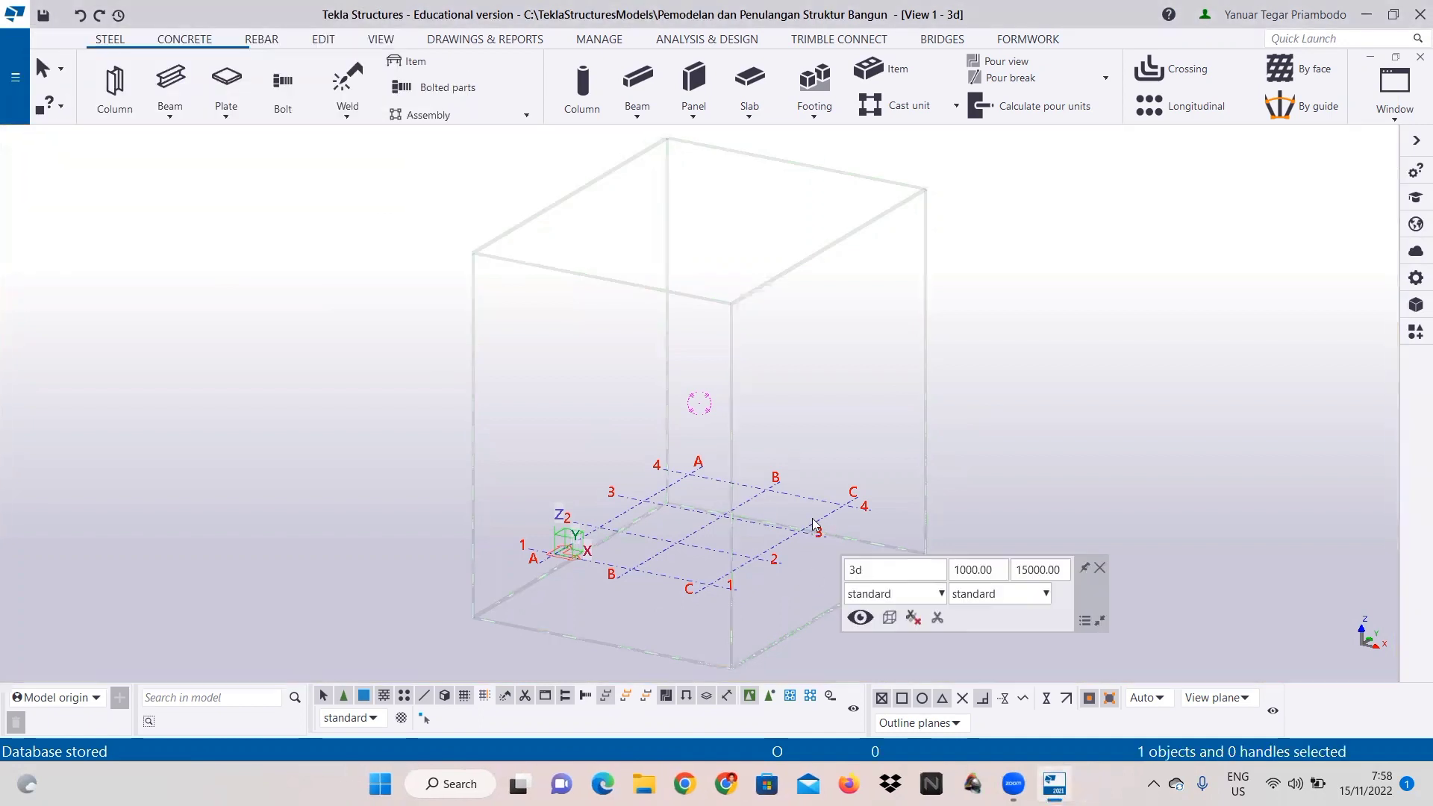
pyautogui.doubleClick(820, 520)
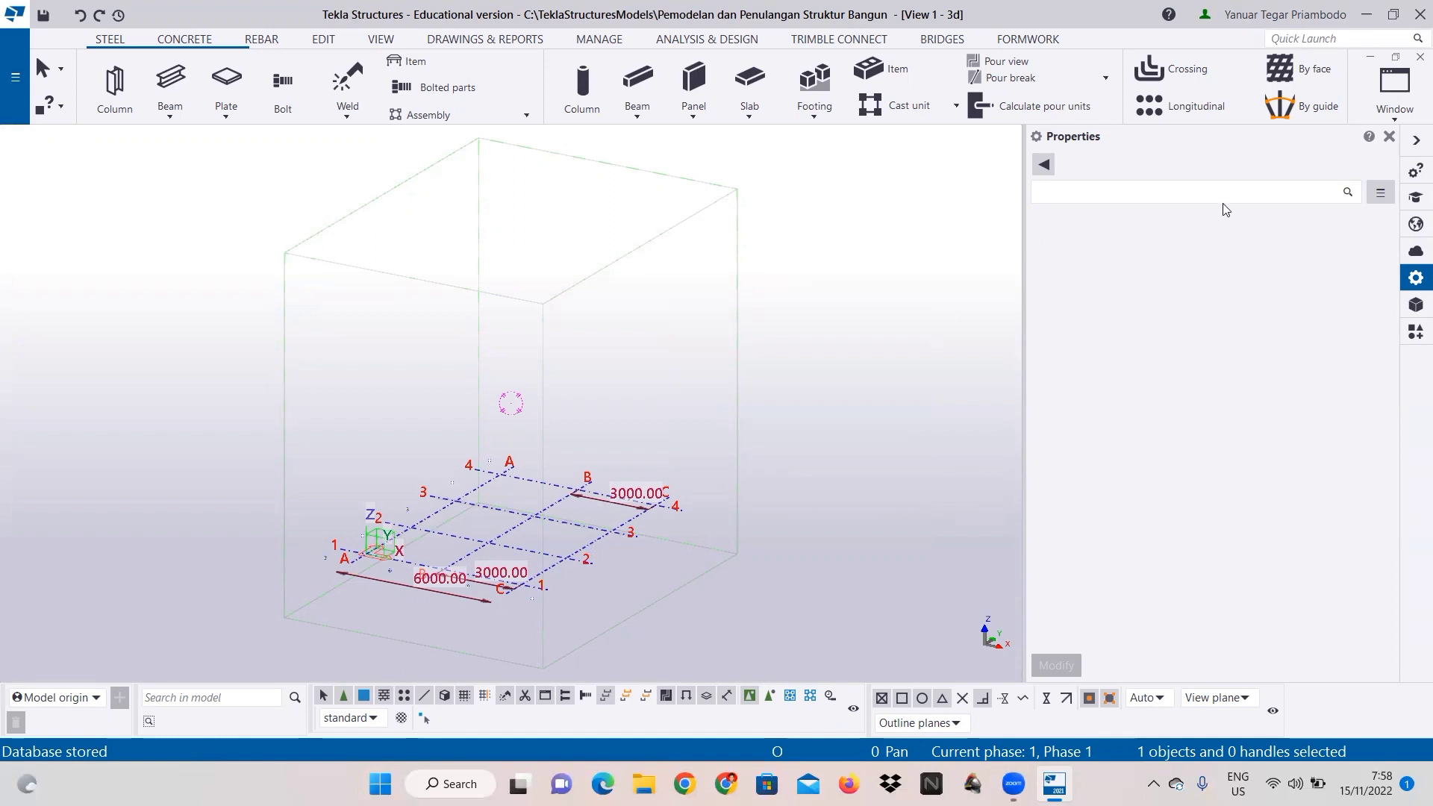
pyautogui.click(560, 553)
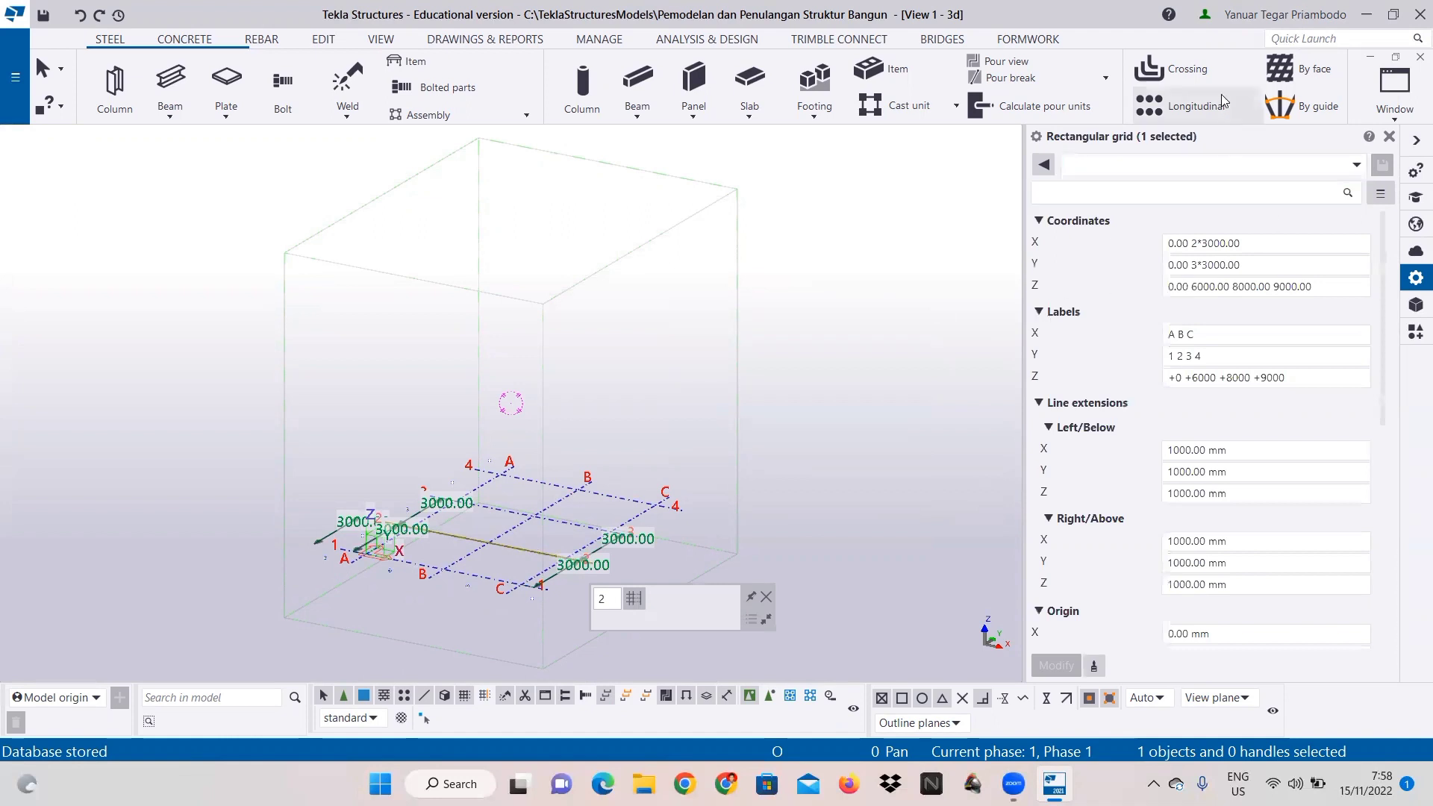
pyautogui.click(1153, 166)
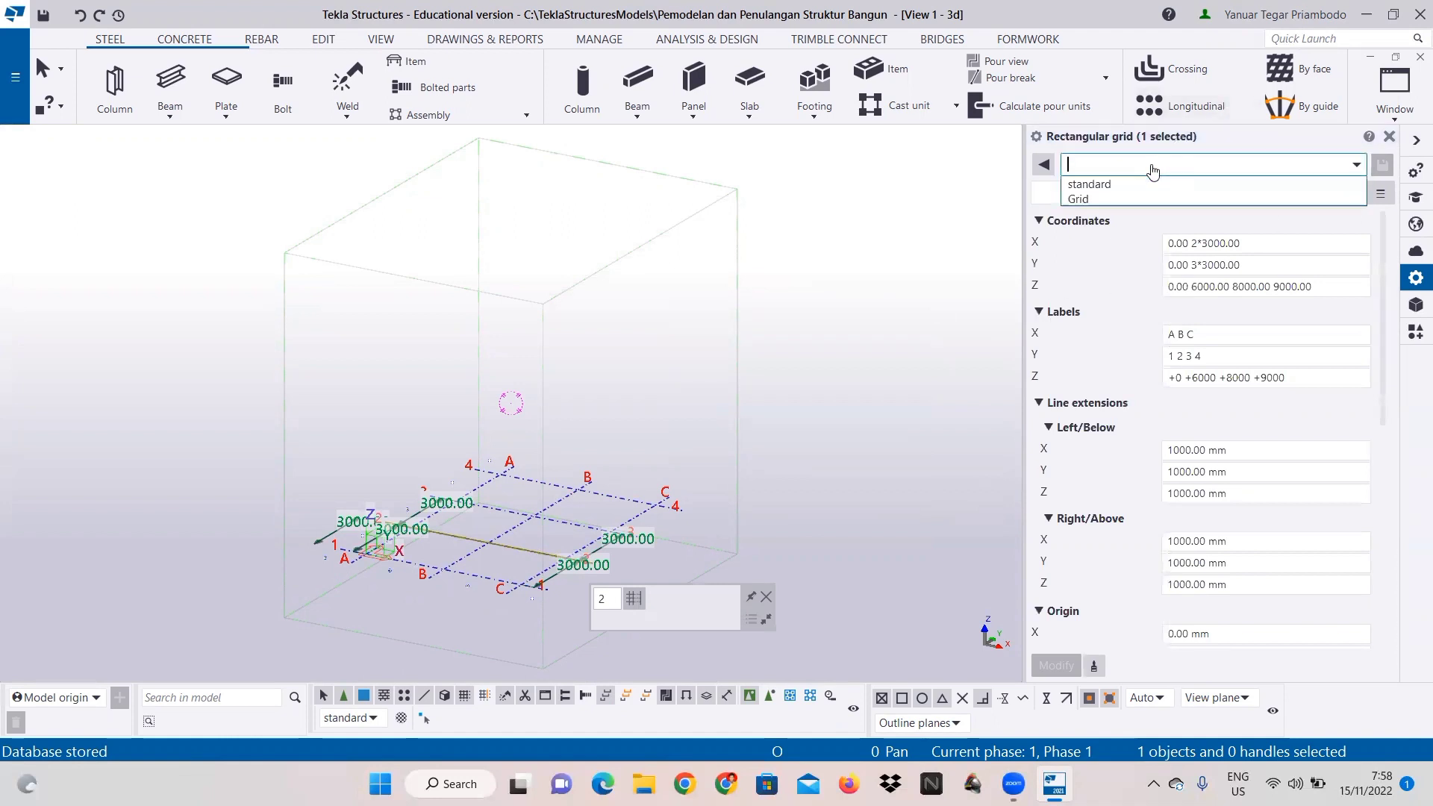
pyautogui.write('G')
pyautogui.press('capslock')
pyautogui.write('rid')
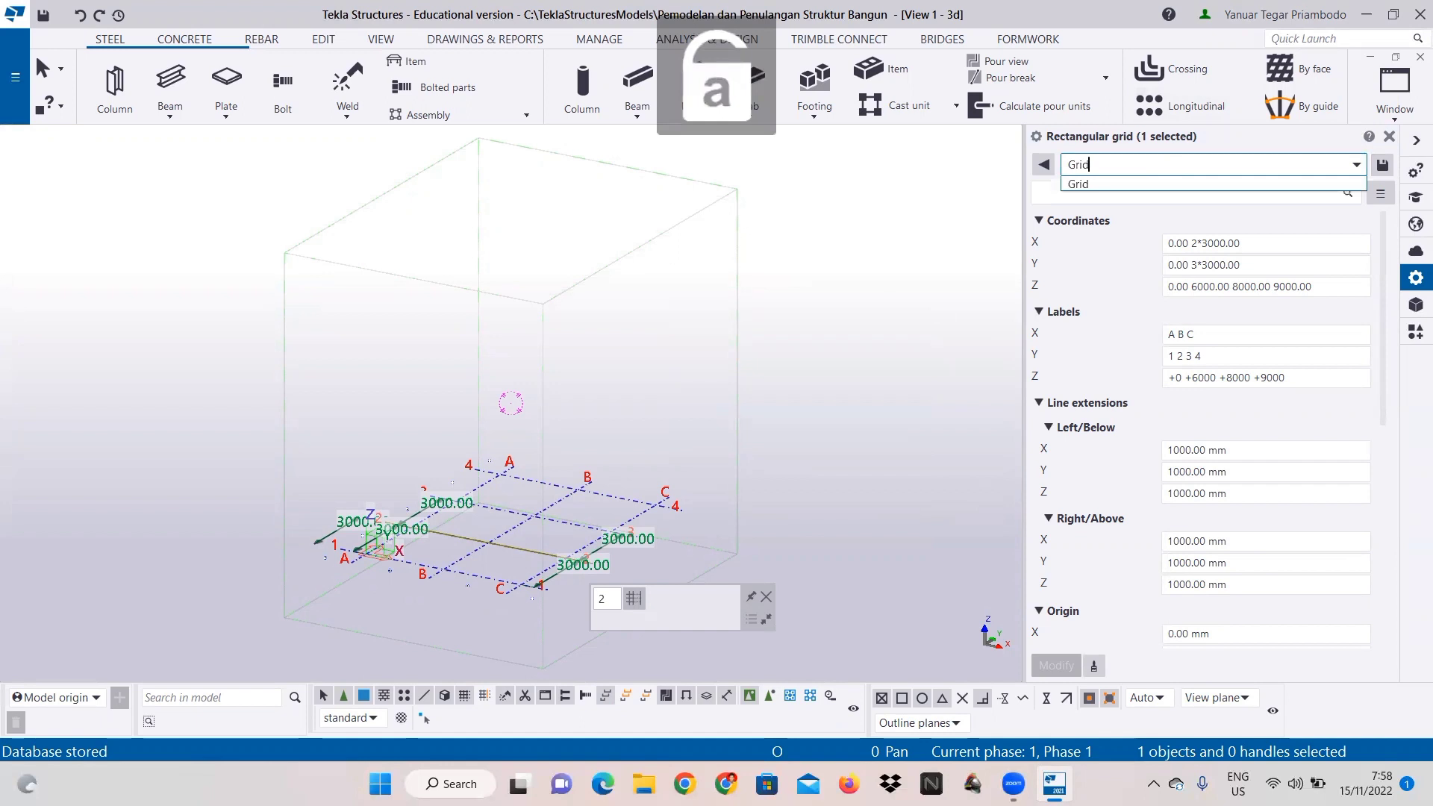
# Step: Set the grid's X coordinates to 0.00 5*6000.00 and its Y coordinates to 0.00 3*4000.00
pyautogui.click(1207, 243)
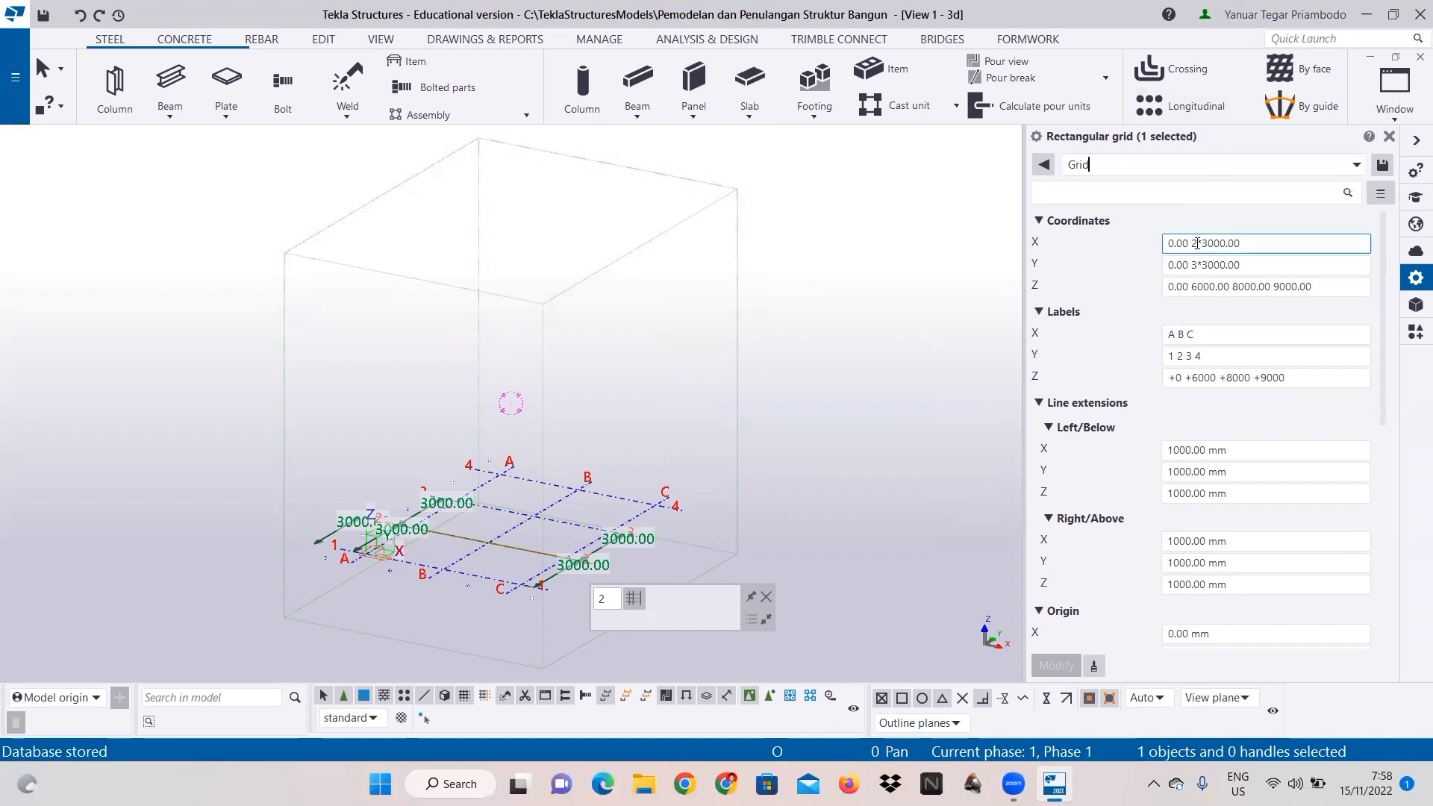
pyautogui.moveTo(1197, 243); pyautogui.dragTo(1193, 243)
pyautogui.click(1194, 243)
pyautogui.doubleClick(1194, 243)
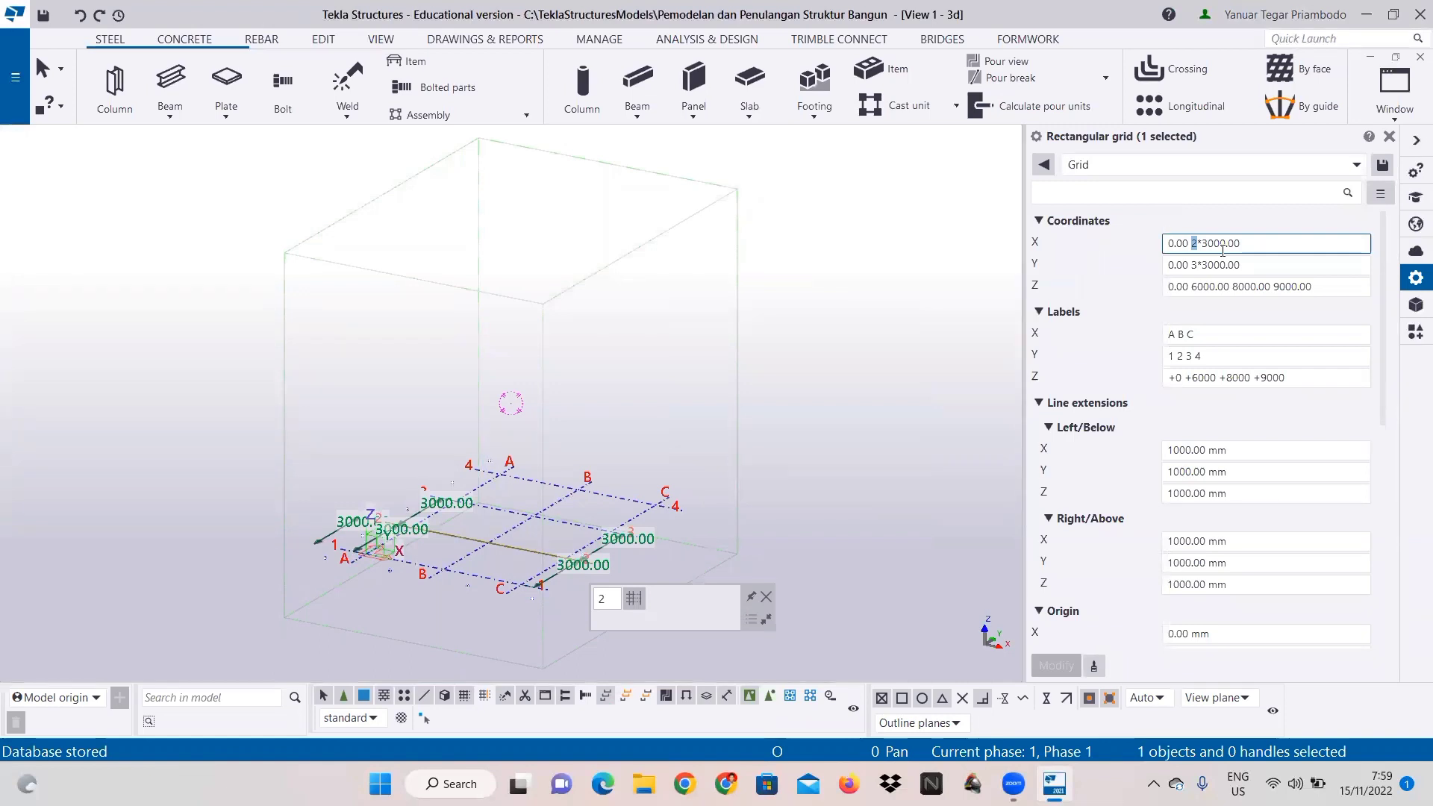
pyautogui.write('5*')
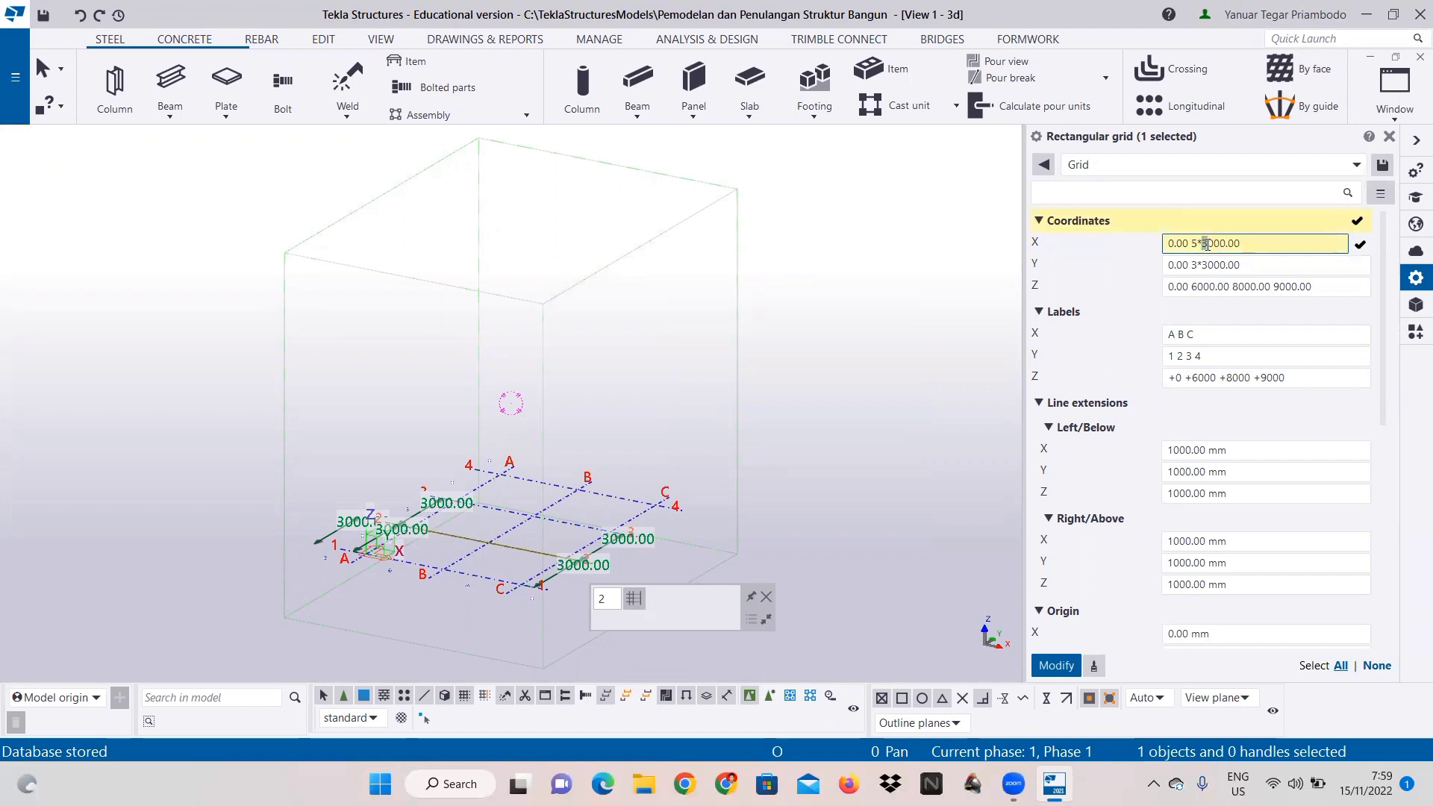
pyautogui.write('6')
pyautogui.click(1204, 265)
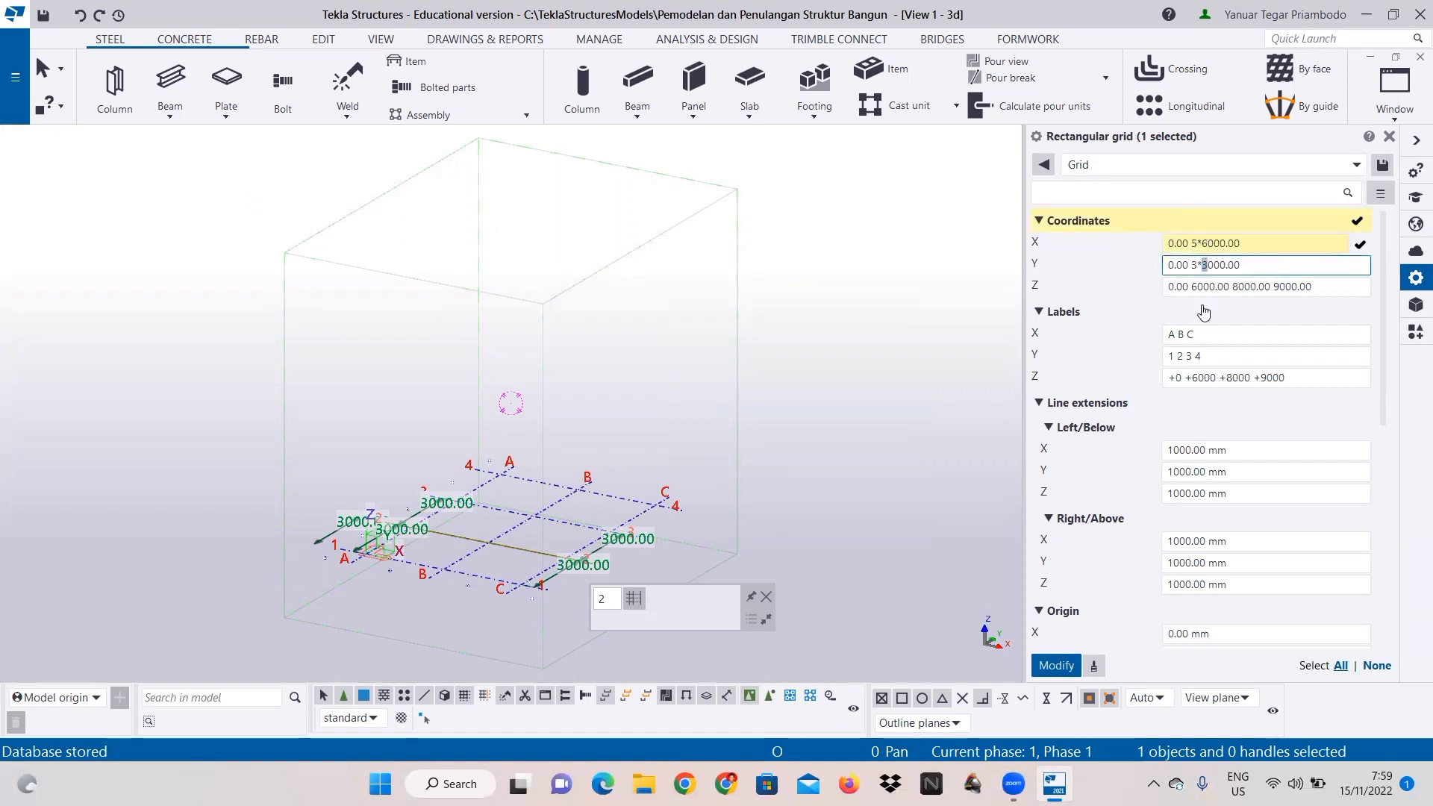
pyautogui.write('4')
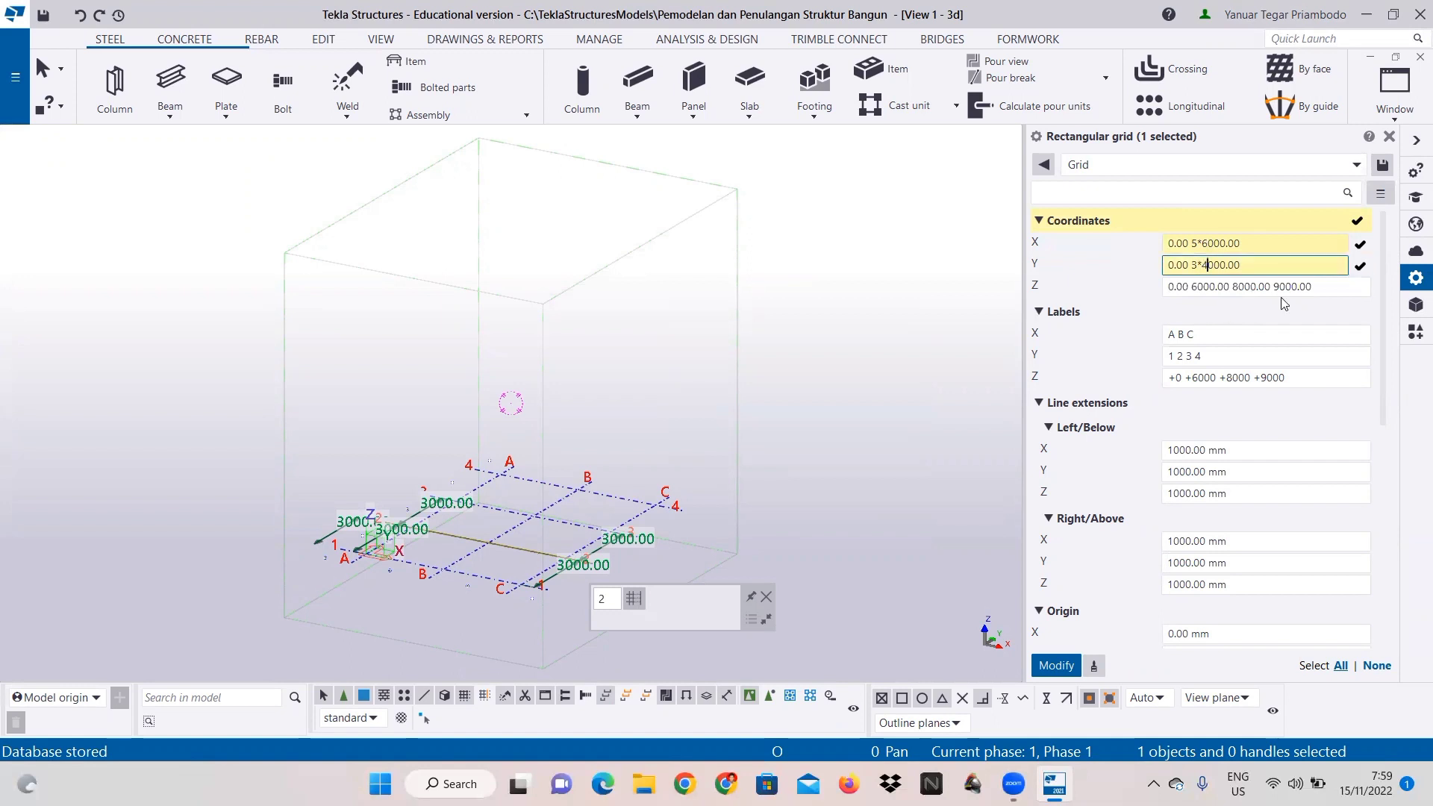
# Step: Set the grid's Z coordinates to -2000 -1600 0.00 3500.00 7000.00
pyautogui.click(1317, 287)
pyautogui.moveTo(1315, 286); pyautogui.dragTo(1272, 293)
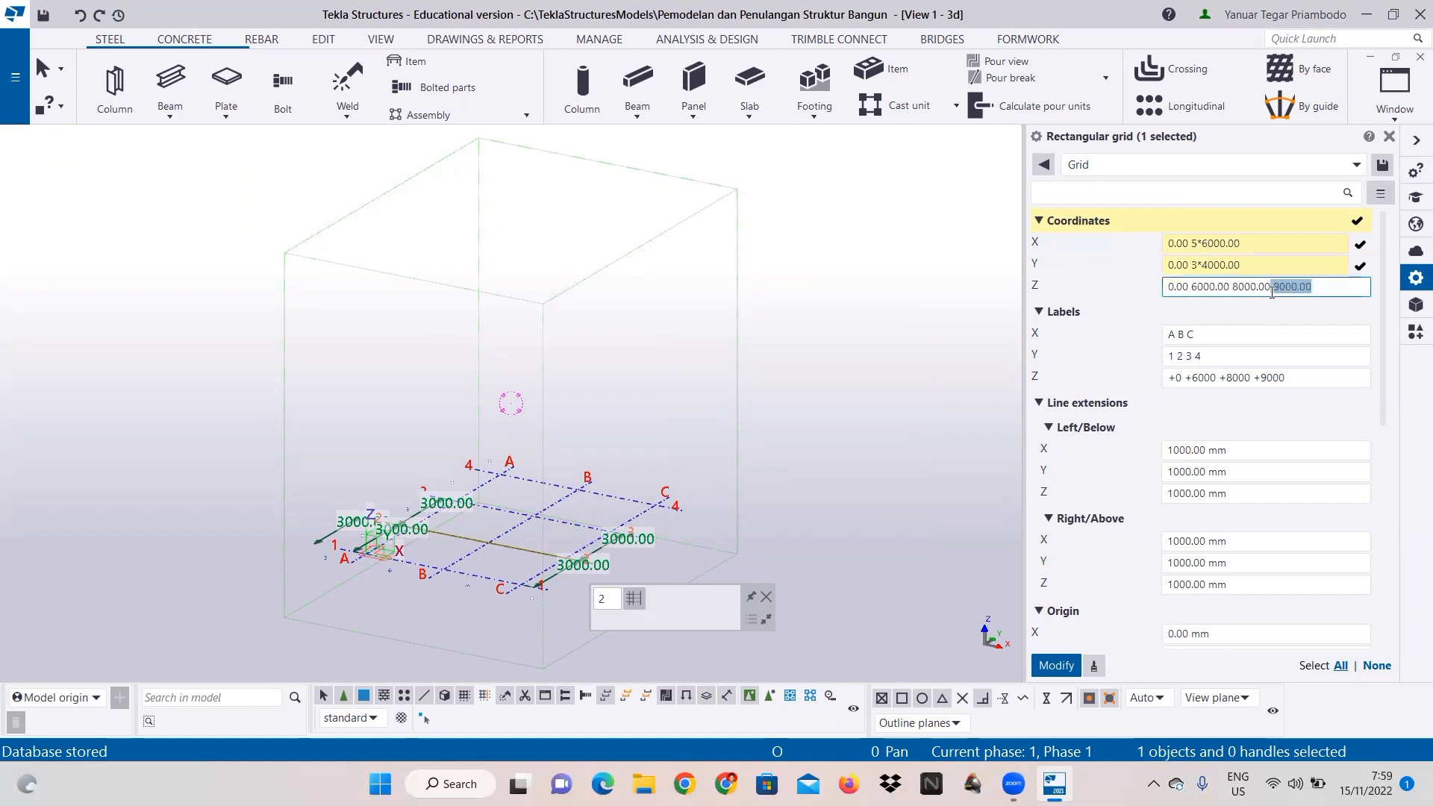
pyautogui.press('BackSpace')
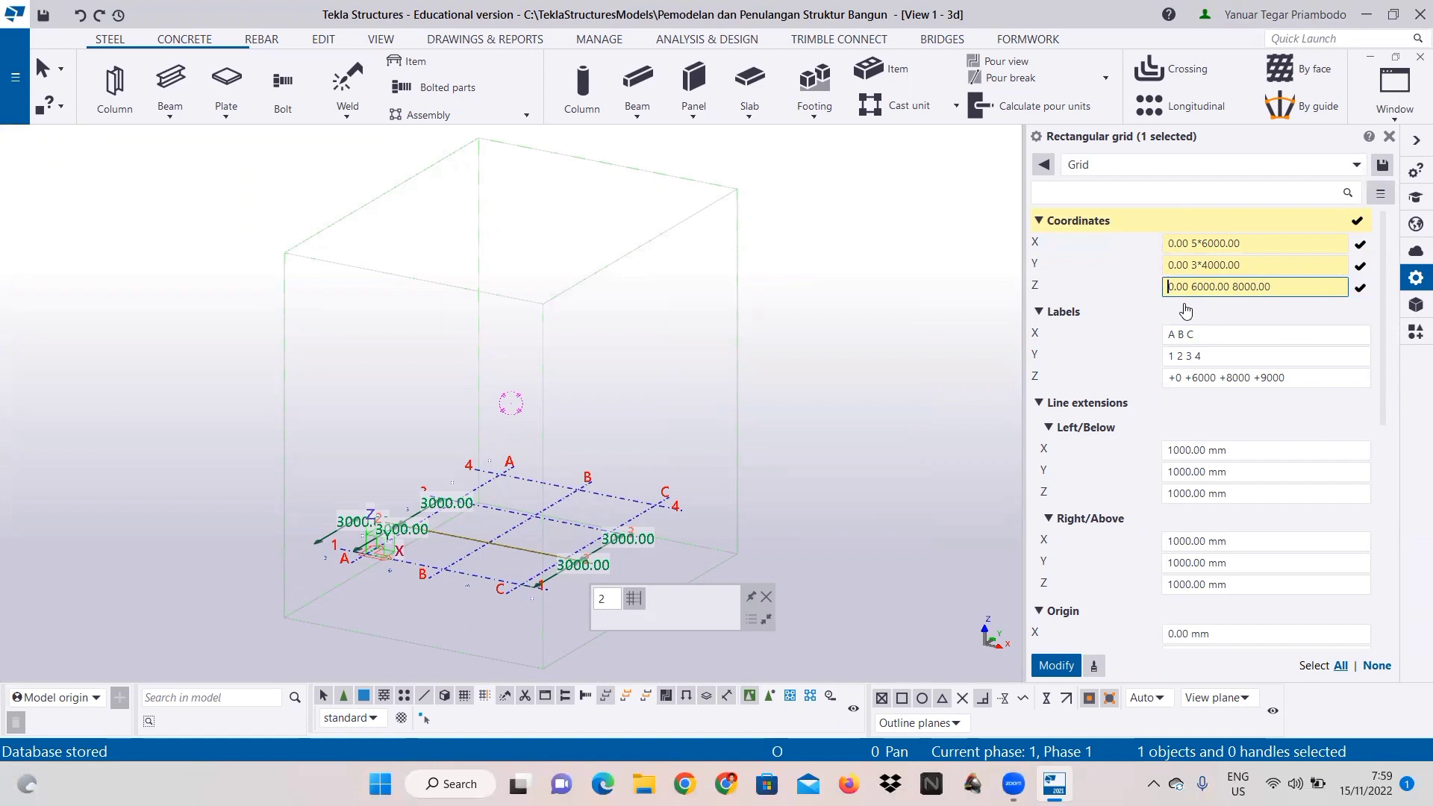
pyautogui.write('-2000 -1600')
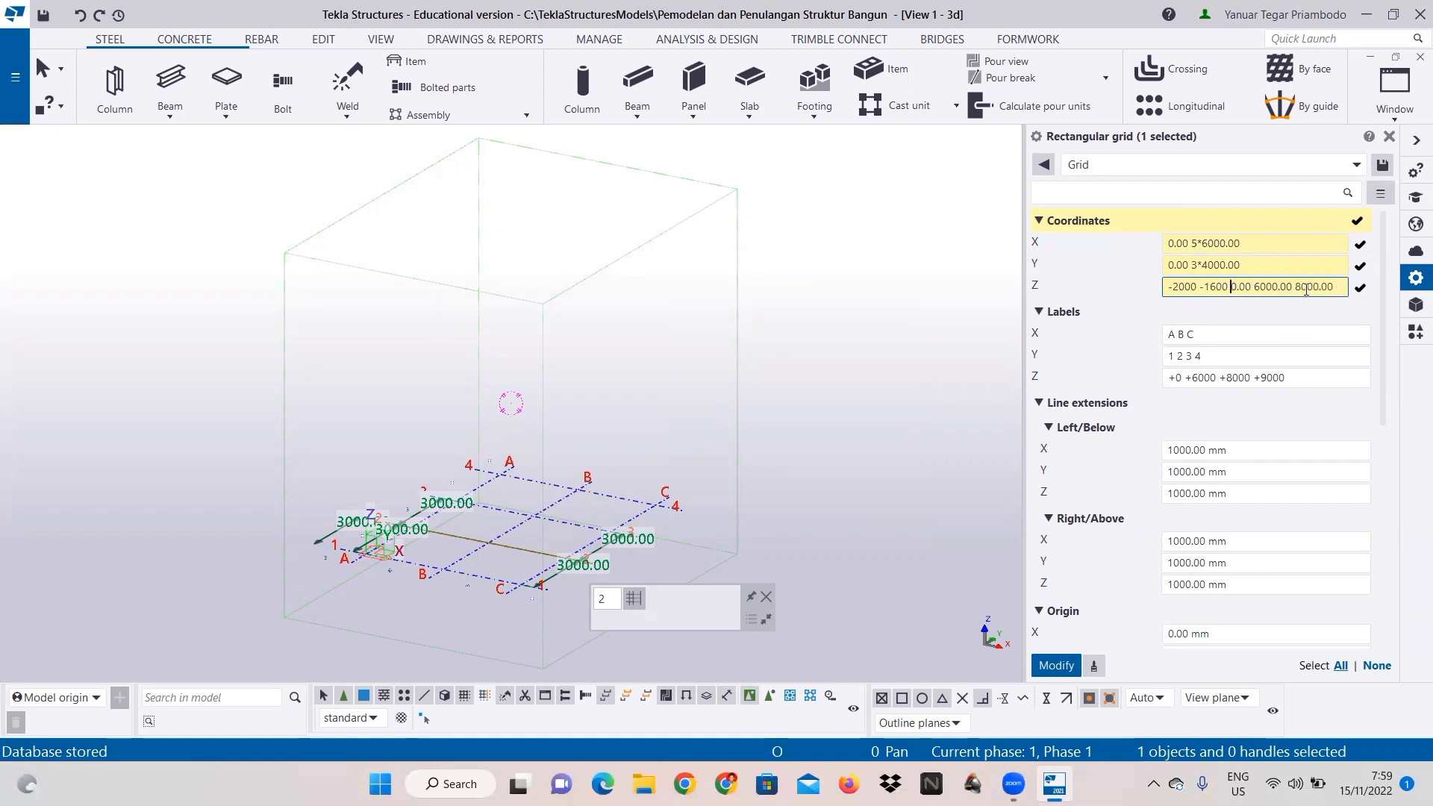
pyautogui.moveTo(1266, 288); pyautogui.dragTo(1257, 288)
pyautogui.write('35')
pyautogui.click(1298, 288)
pyautogui.write('7')
# Step: Set the grid's X labels to A B C D E F and its Y labels to 1 2 3
pyautogui.click(1230, 333)
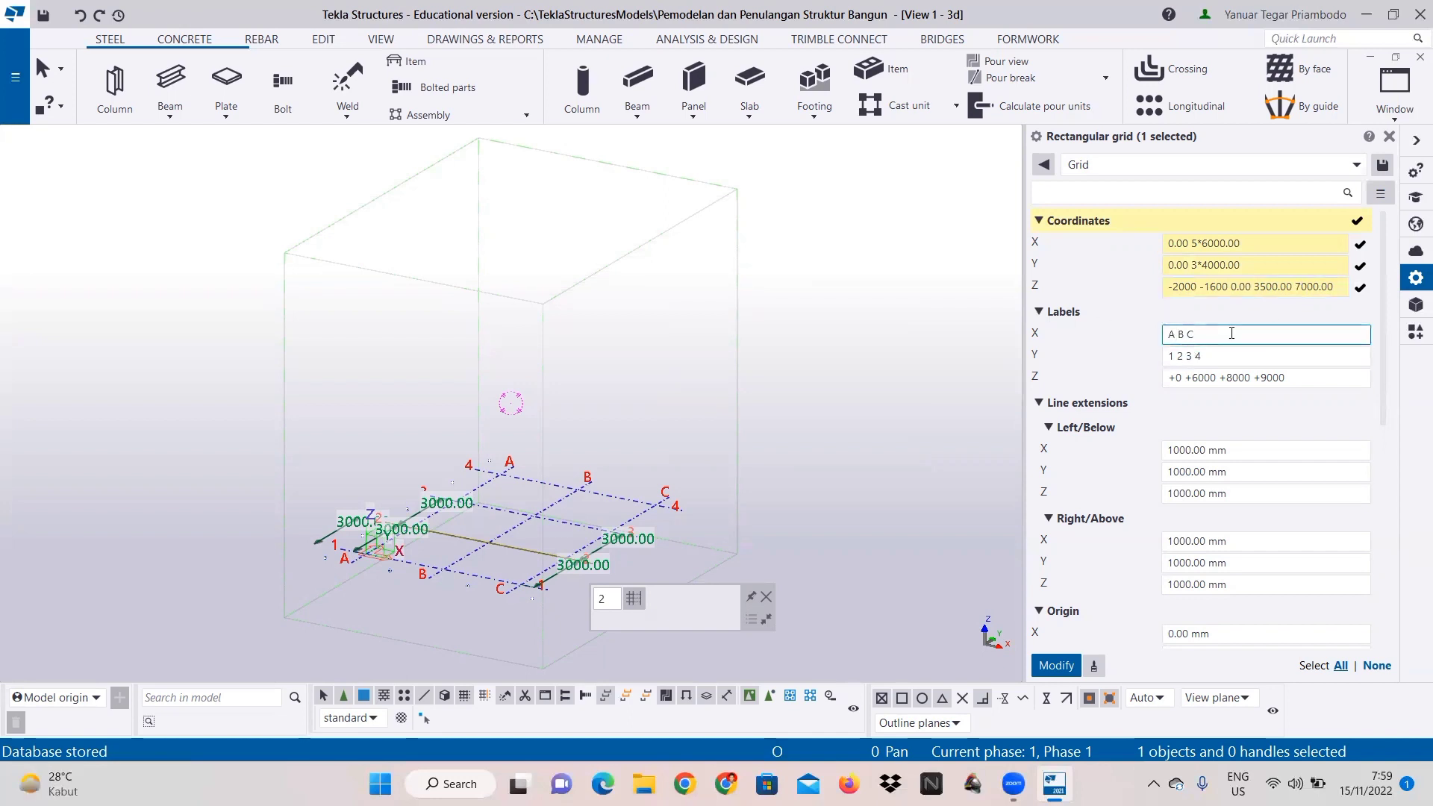
pyautogui.press('capslock')
pyautogui.write('D')
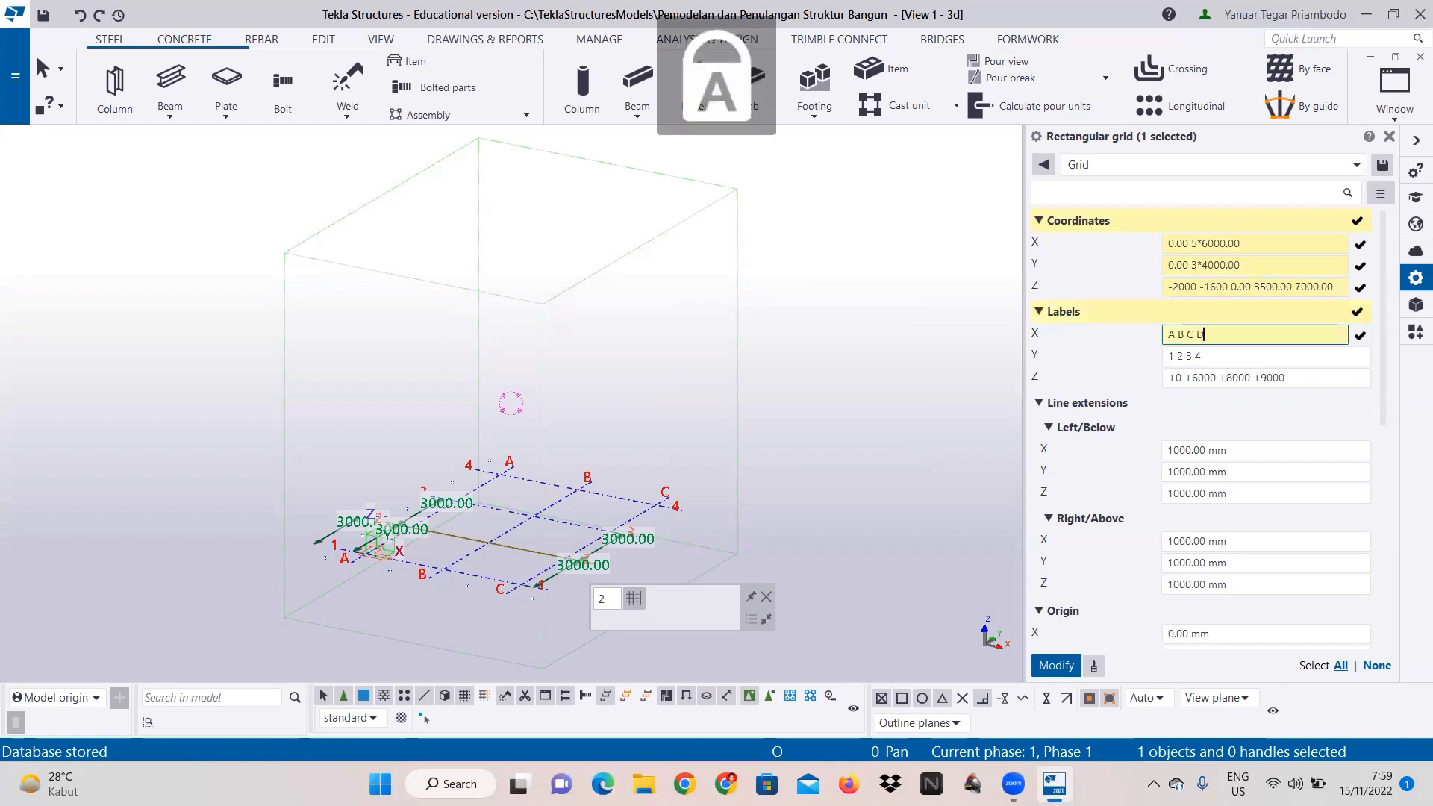
pyautogui.write(' E F')
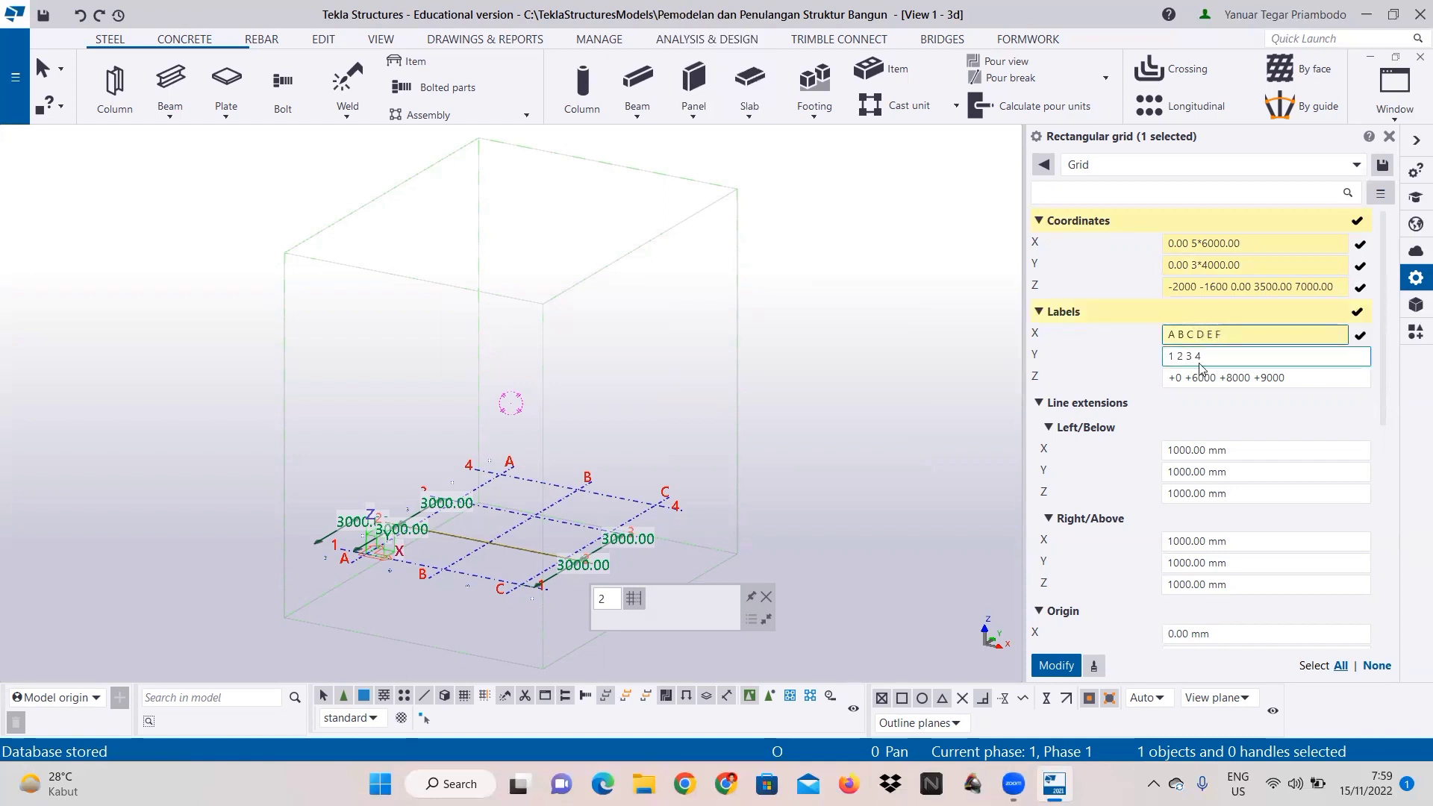
pyautogui.moveTo(1220, 358); pyautogui.dragTo(1192, 368)
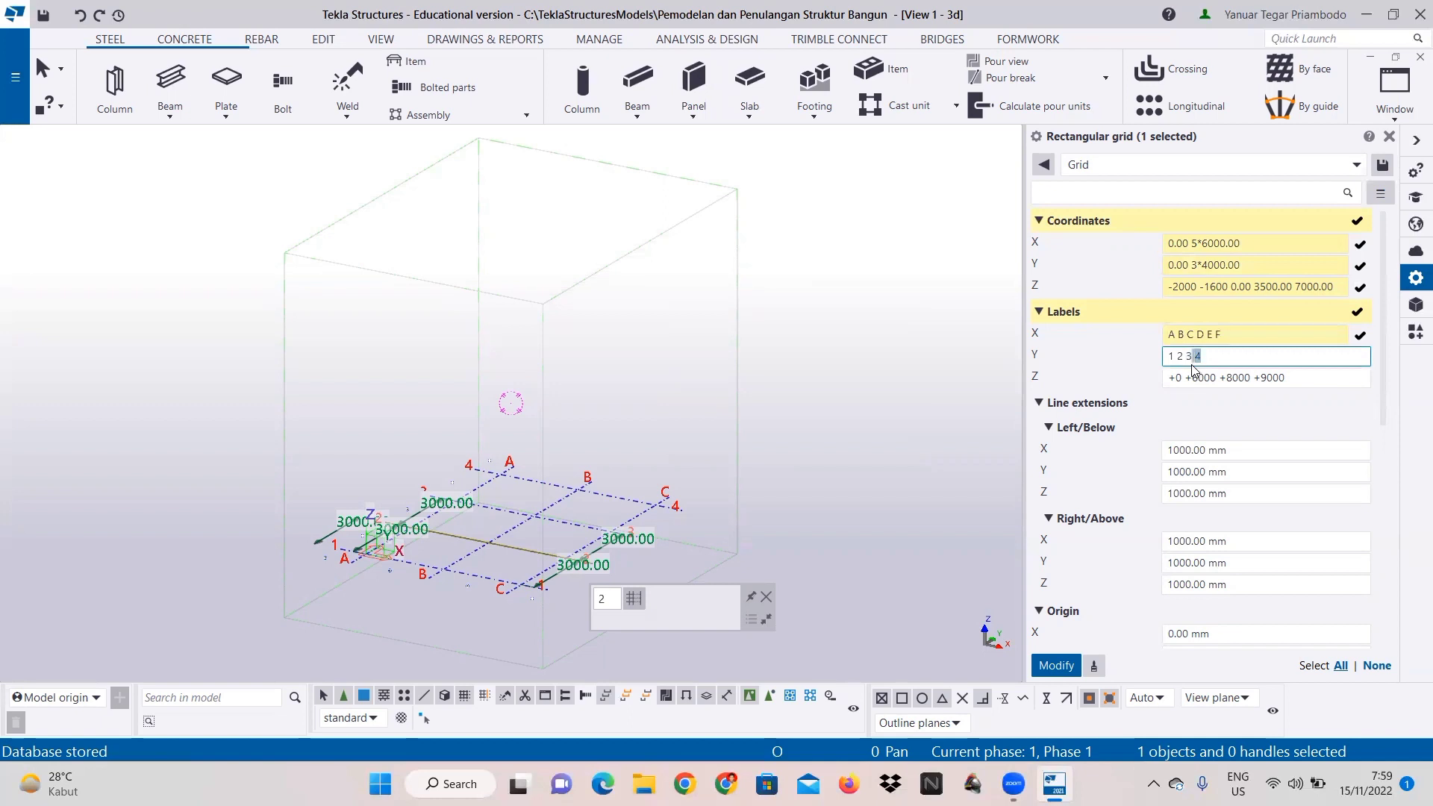
pyautogui.press('BackSpace')
# Step: Set the grid's Z labels to -2000 -1600 +0 +3500 +7000, save the property set and apply it to the grid
pyautogui.click(1305, 378)
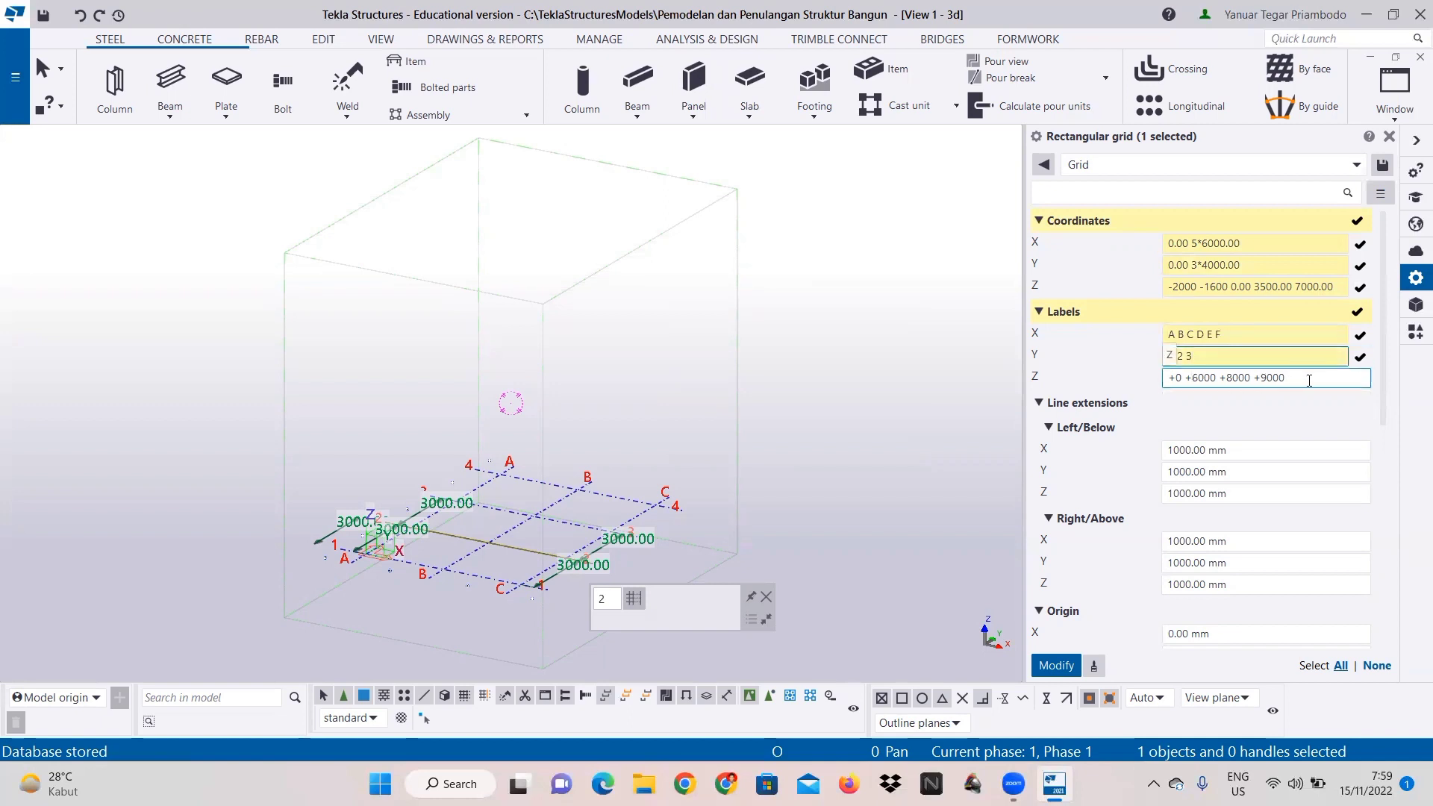
pyautogui.moveTo(1309, 381); pyautogui.dragTo(1253, 399)
pyautogui.press('BackSpace')
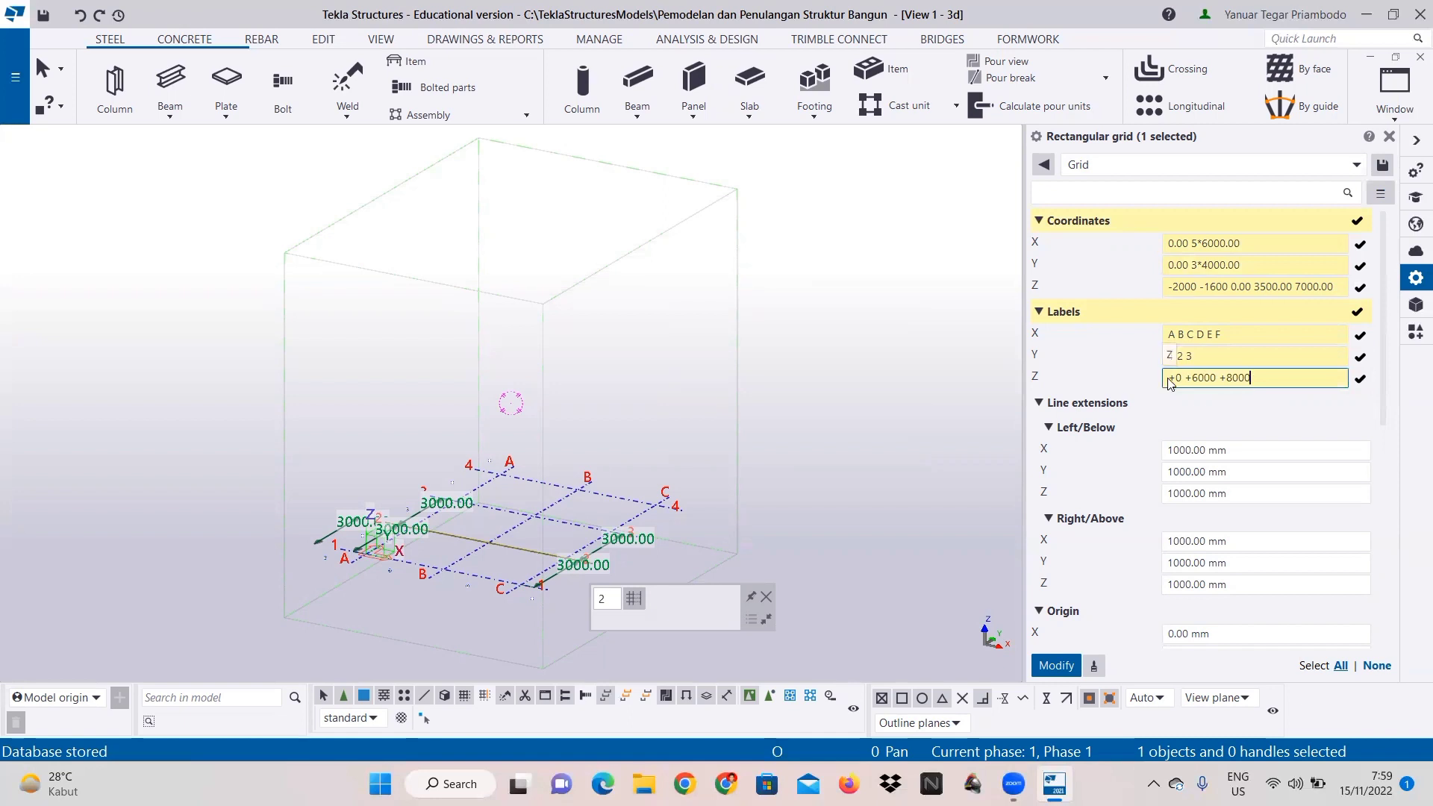
pyautogui.click(1169, 377)
pyautogui.write('-2000 -21')
pyautogui.press('BackSpace')
pyautogui.press('BackSpace')
pyautogui.write('160')
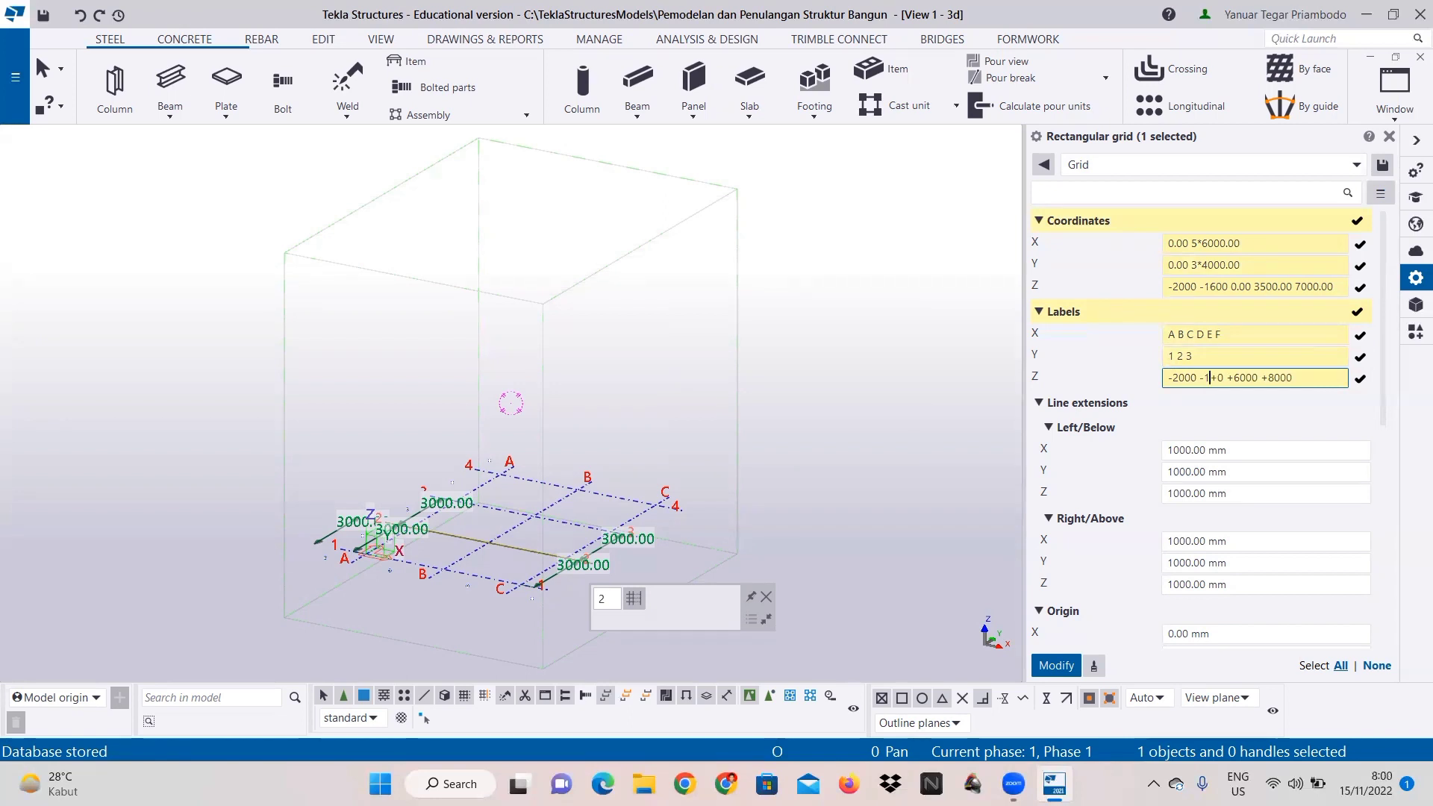
pyautogui.write('0')
pyautogui.click(1267, 378)
pyautogui.press('BackSpace')
pyautogui.press('BackSpace')
pyautogui.write('35')
pyautogui.click(1293, 383)
pyautogui.press('BackSpace')
pyautogui.write('7')
pyautogui.click(1383, 167)
pyautogui.click(1057, 665)
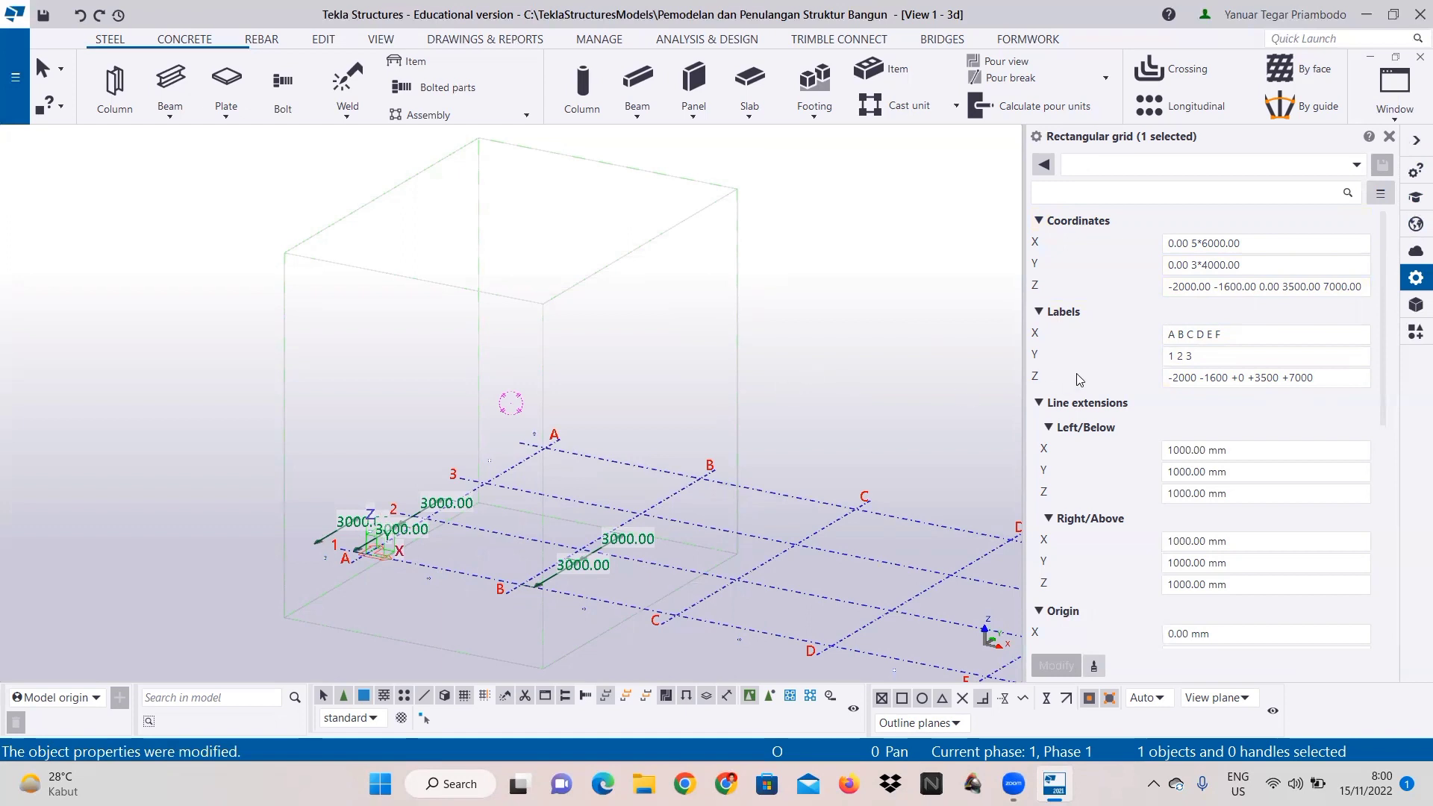
# Step: Set the grid's Y labels to 1 2 3 4 and apply the change to the grid
pyautogui.click(1212, 354)
pyautogui.write('4')
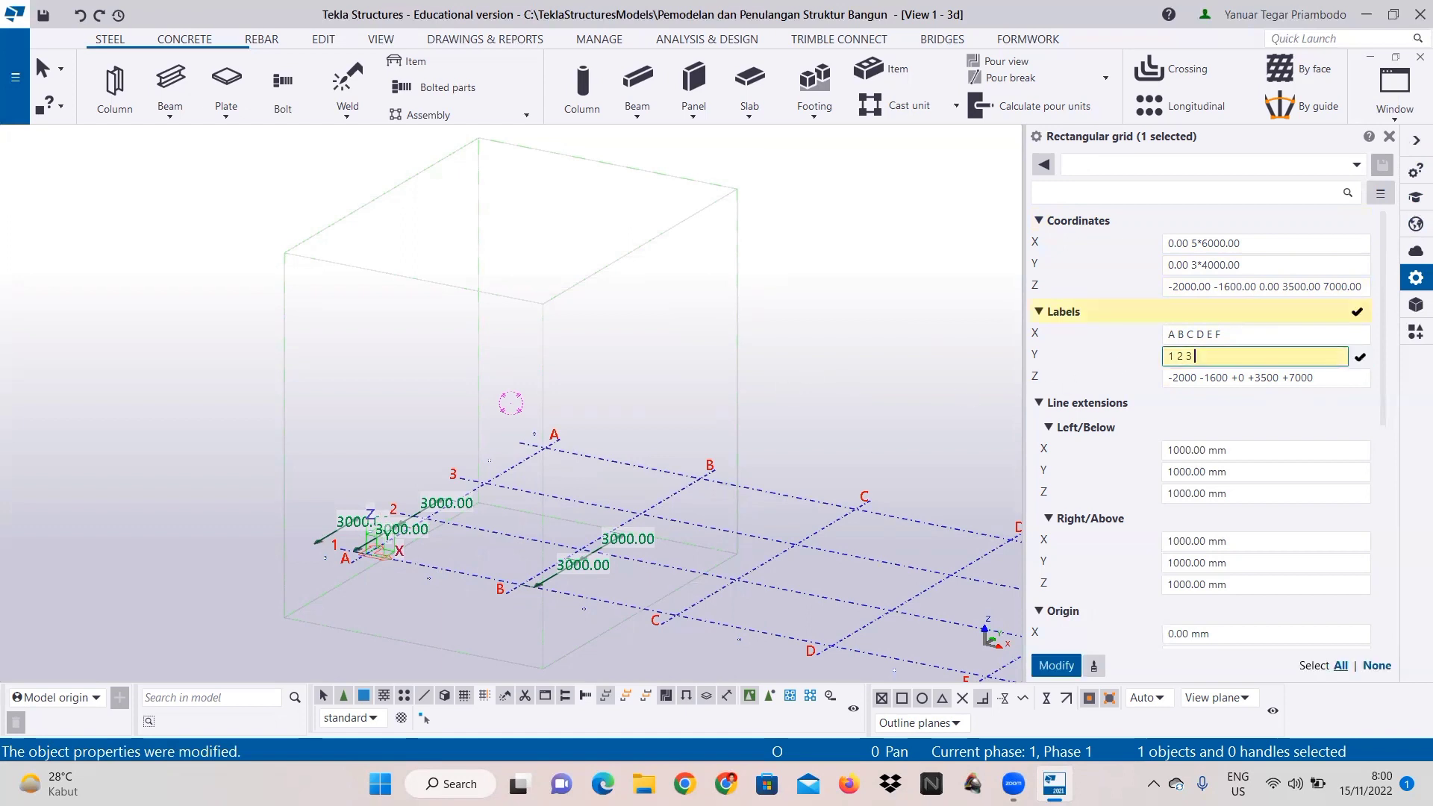
pyautogui.click(1056, 665)
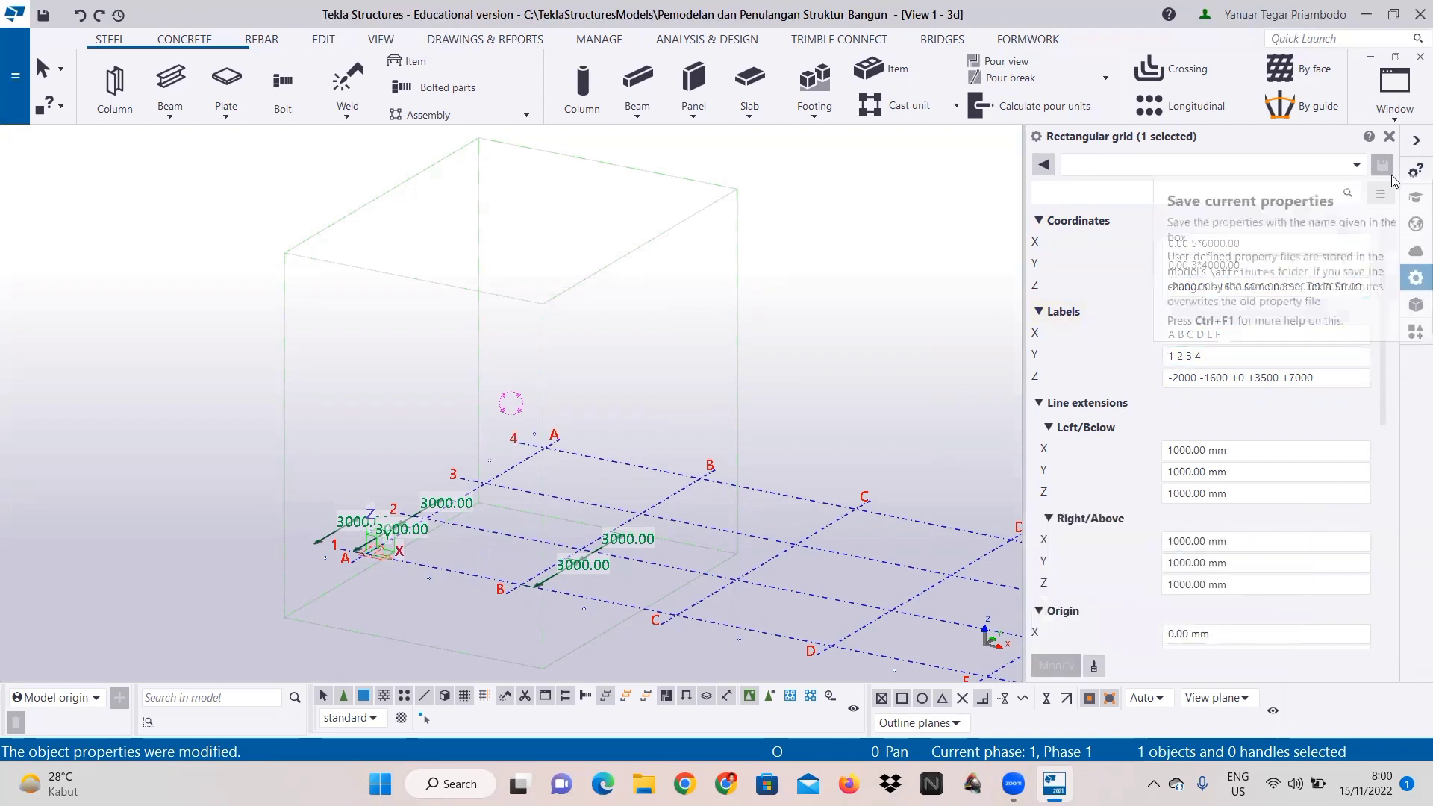
# Step: Load the saved Grid property set, correct its Y labels to 1 2 3 4 and apply them to the grid
pyautogui.click(1269, 164)
pyautogui.click(1232, 200)
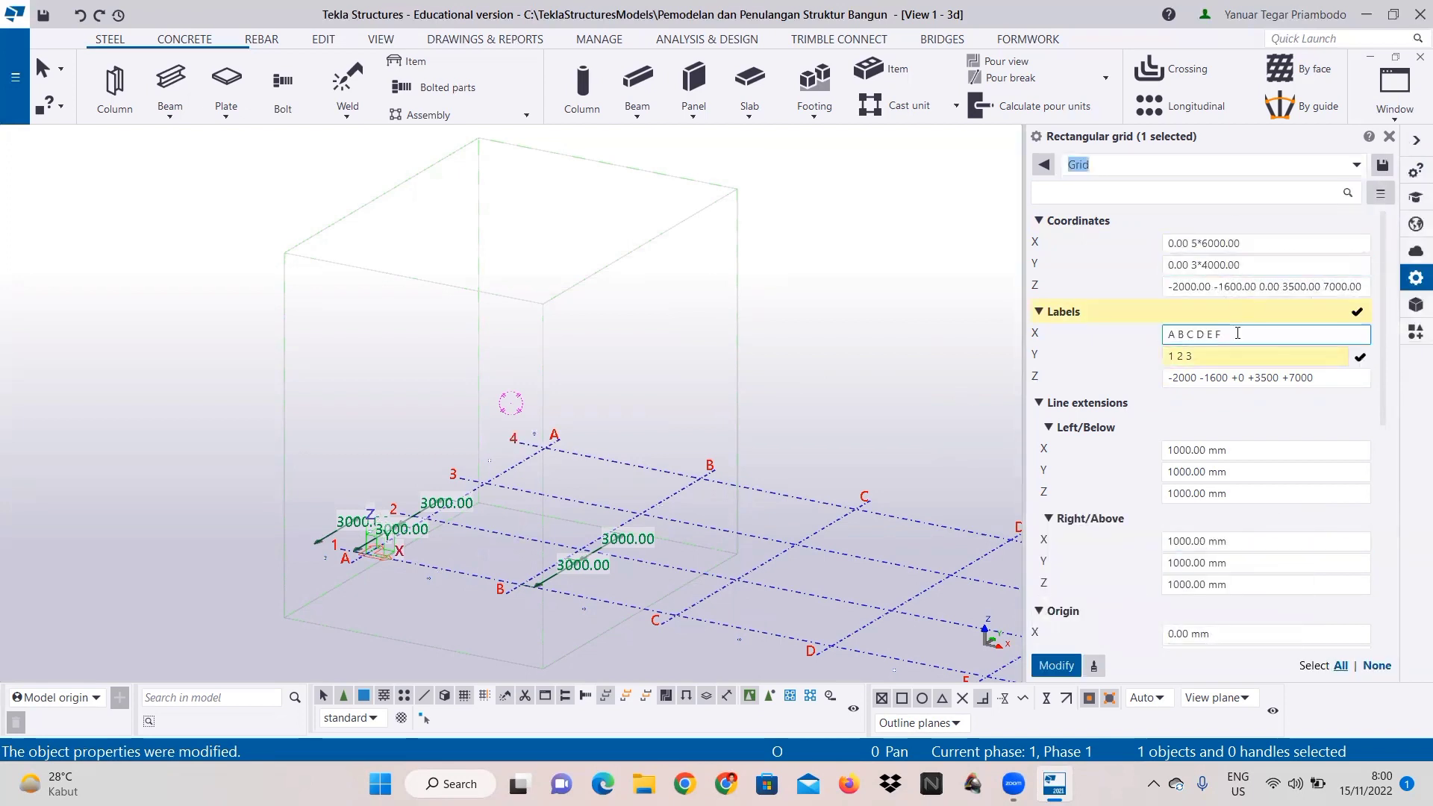
pyautogui.click(1223, 355)
pyautogui.write('4')
pyautogui.press('Return')
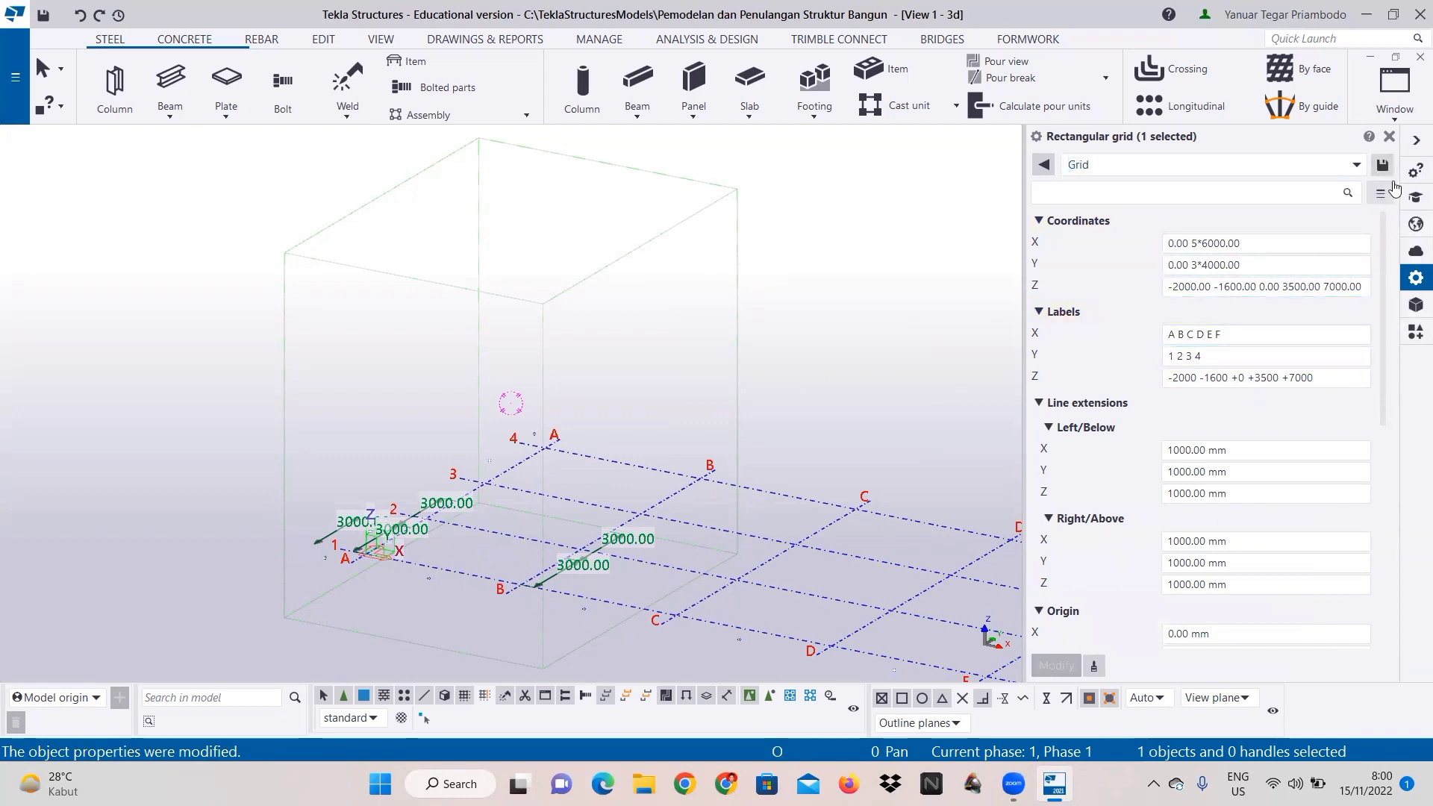
# Step: Deselect the grid and fit the work area of the 3D view to the entire model
pyautogui.click(808, 412)
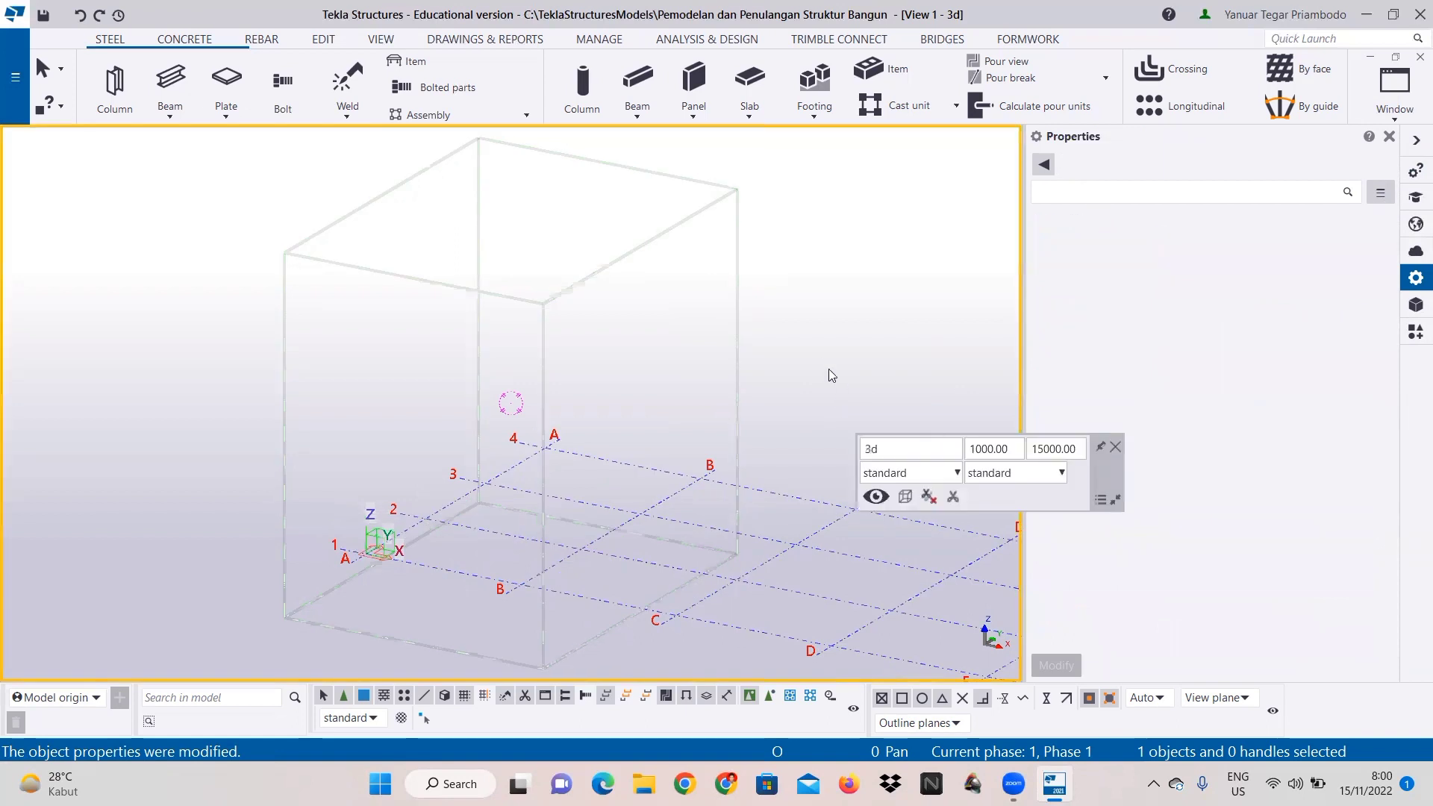
pyautogui.rightClick(822, 355)
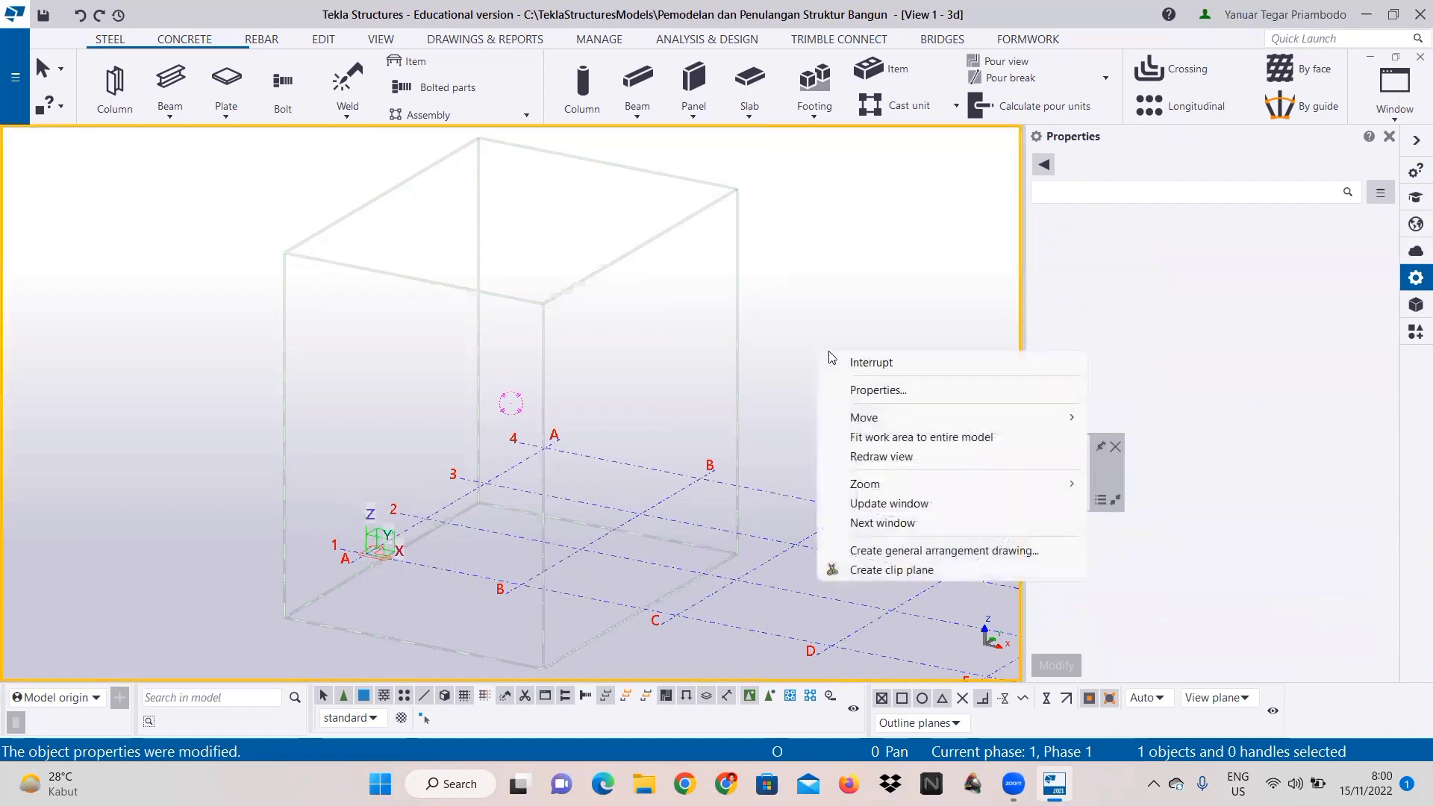
pyautogui.click(865, 438)
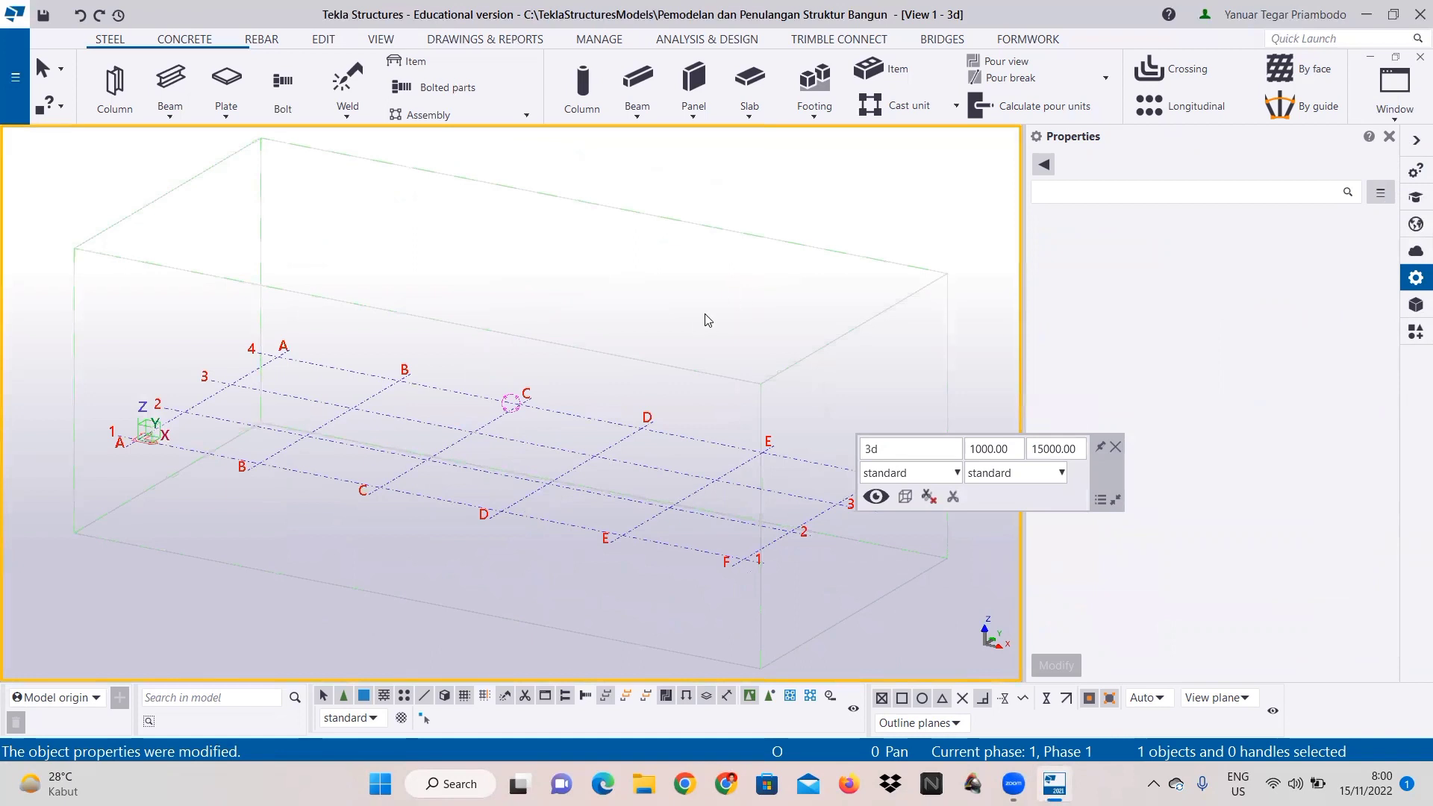
pyautogui.click(980, 450)
pyautogui.click(976, 449)
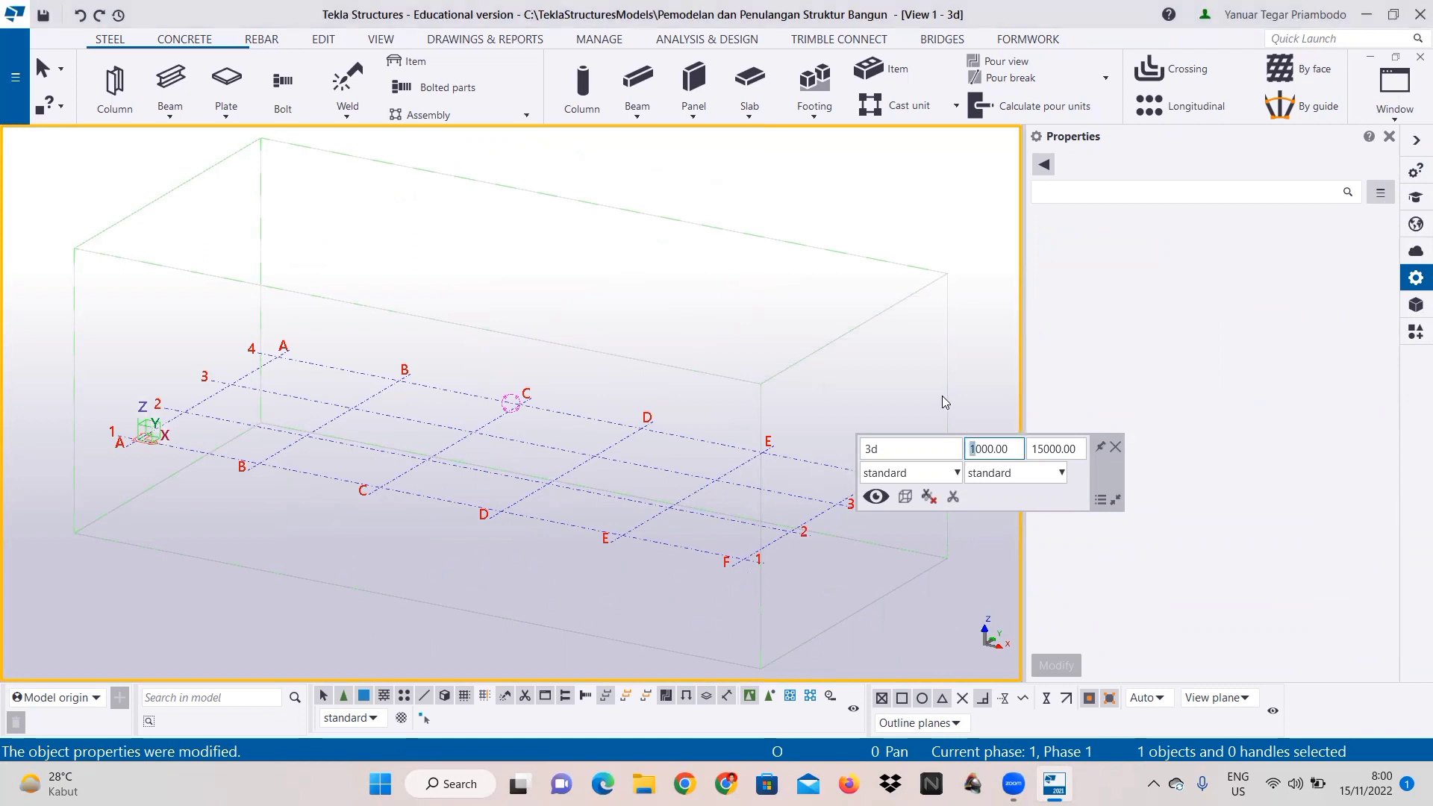
pyautogui.write('2')
pyautogui.click(1115, 447)
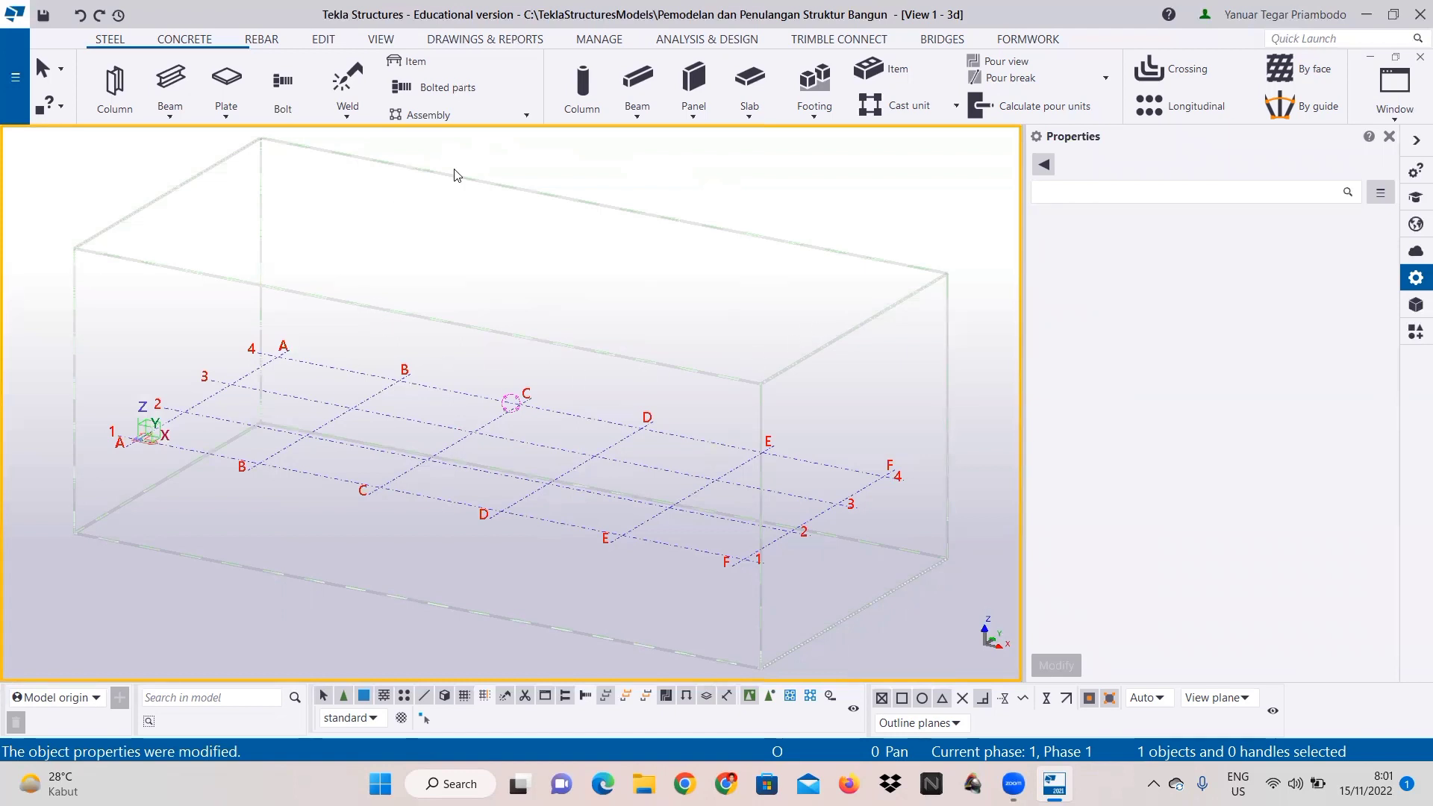
# Step: Create views along all grid lines with the standard settings, using Grid-Plan and Grid-Elevation view properties
pyautogui.click(378, 40)
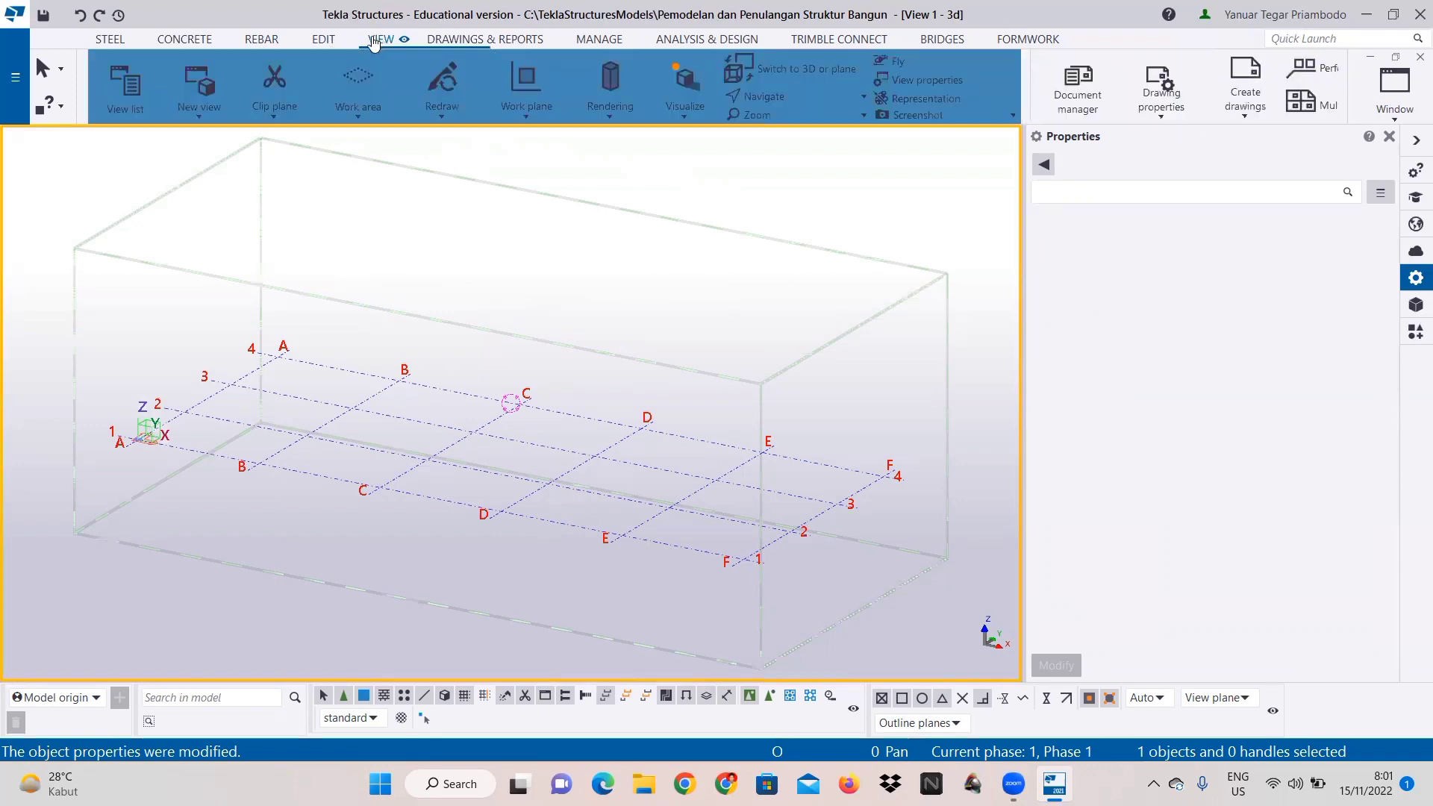
pyautogui.click(194, 109)
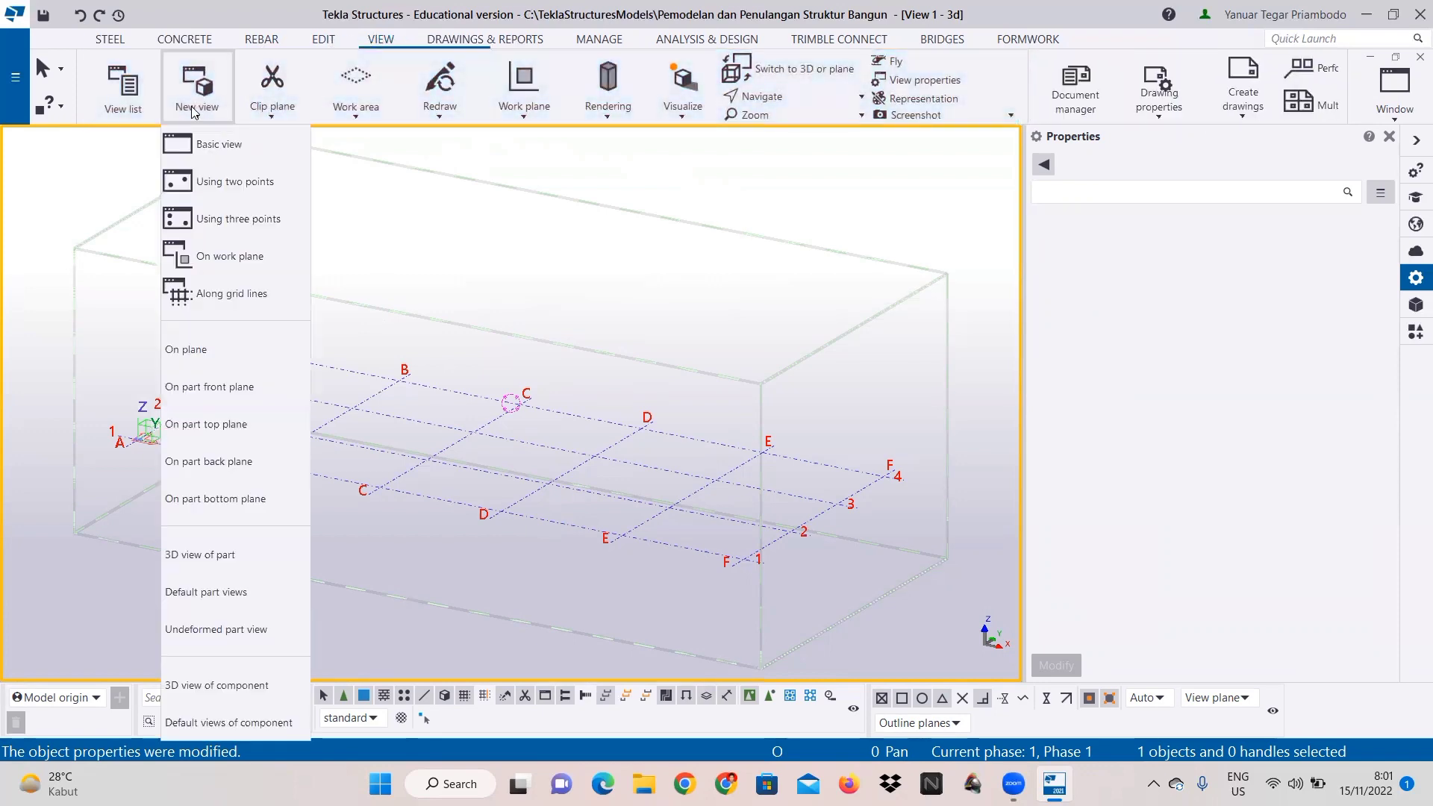
pyautogui.click(236, 297)
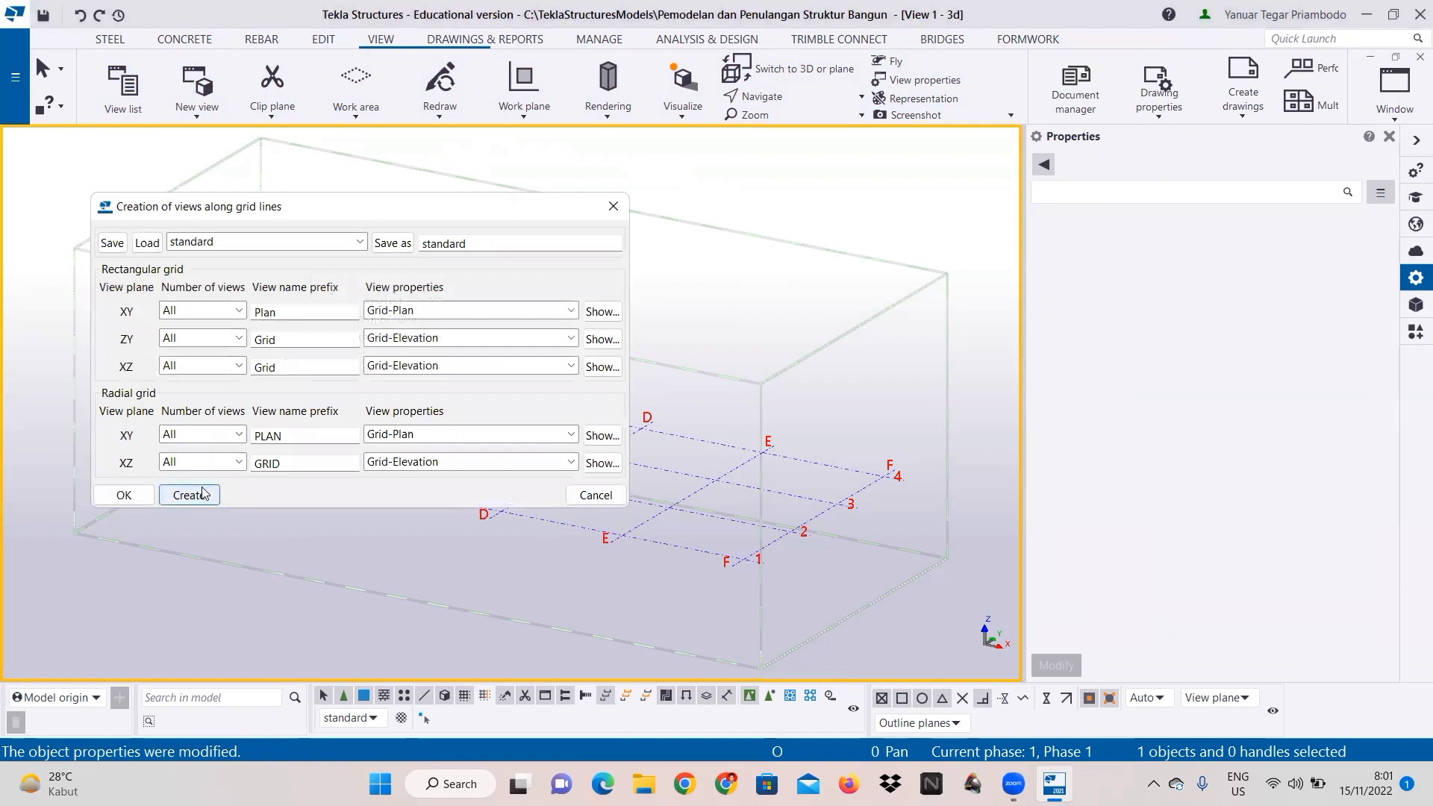
pyautogui.click(203, 493)
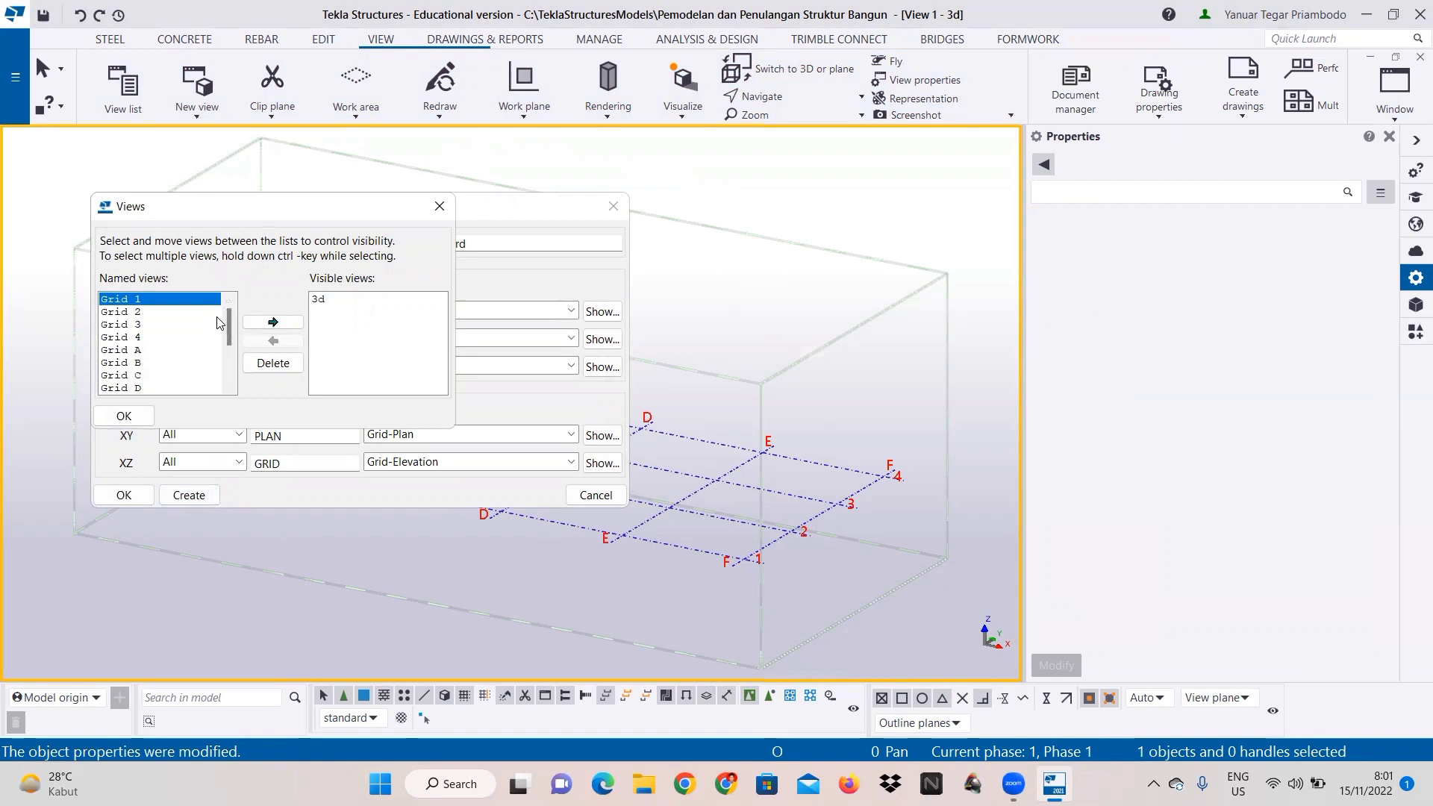
# Step: Add the Grid 1 and Grid A elevation views to the visible views
pyautogui.click(273, 322)
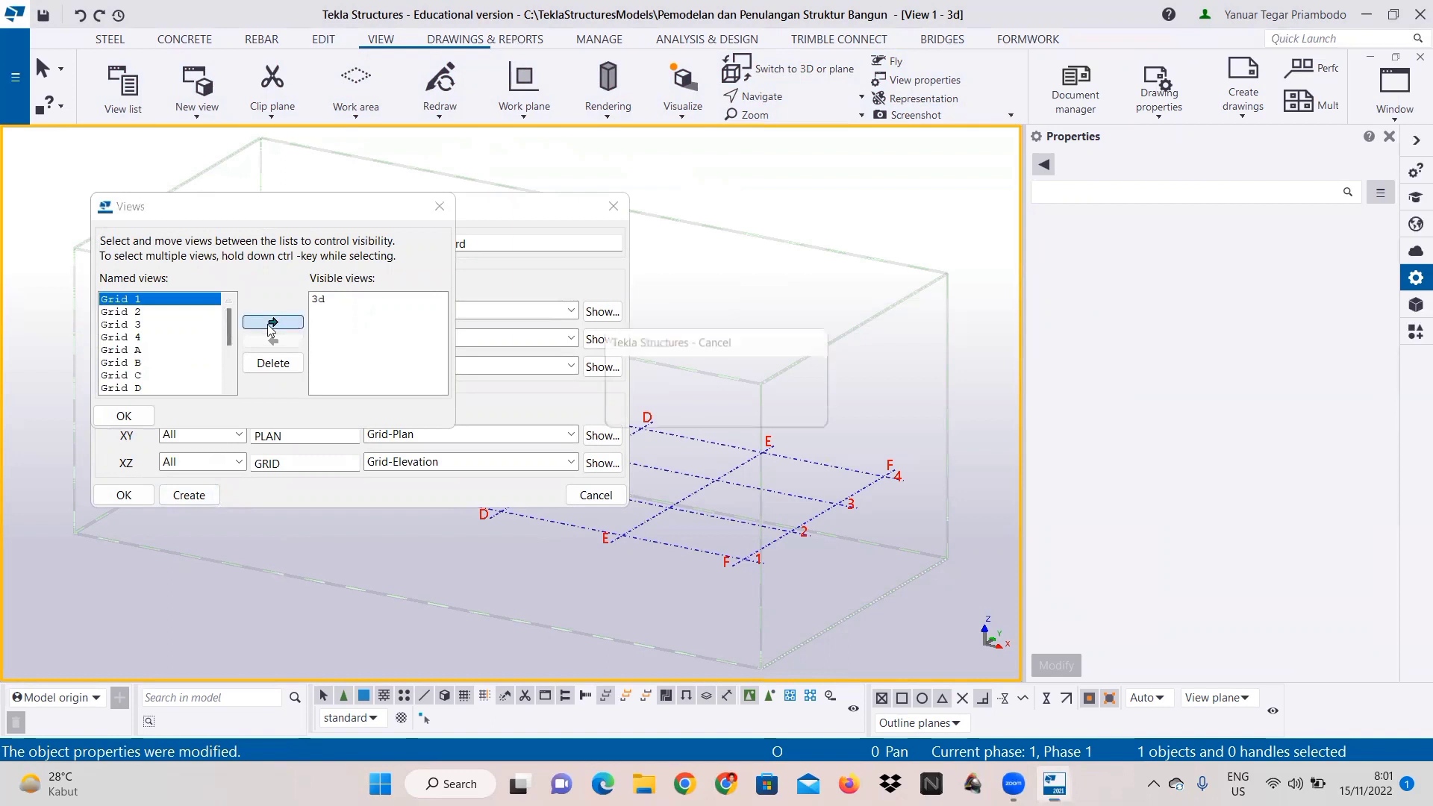
pyautogui.click(159, 326)
pyautogui.click(159, 337)
pyautogui.click(273, 322)
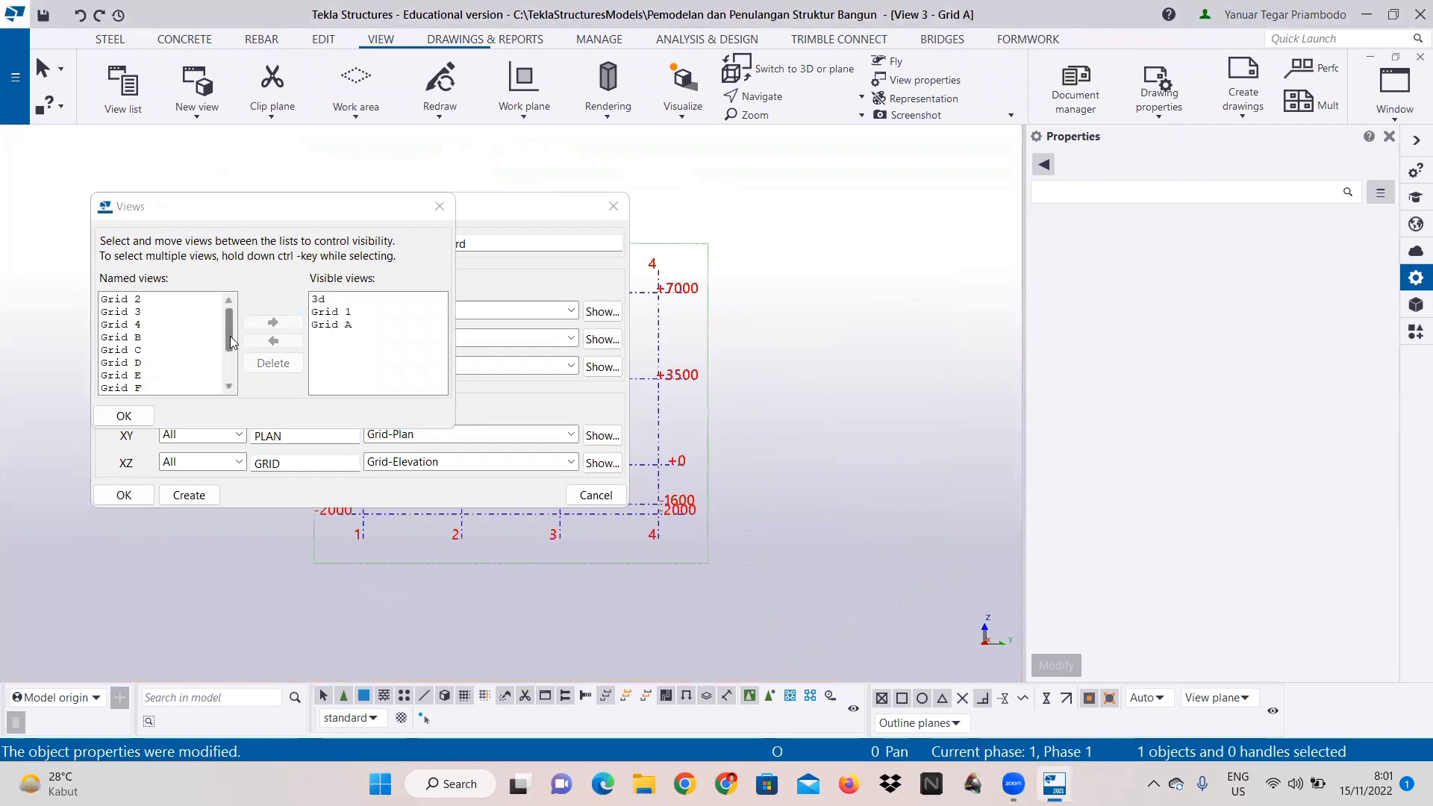
# Step: Add the plan views +0, +3500, +7000, -1600 and -2000 to the visible views and close the view dialogs
pyautogui.scroll(-2, 221, 366)
pyautogui.moveTo(201, 337); pyautogui.dragTo(203, 387)
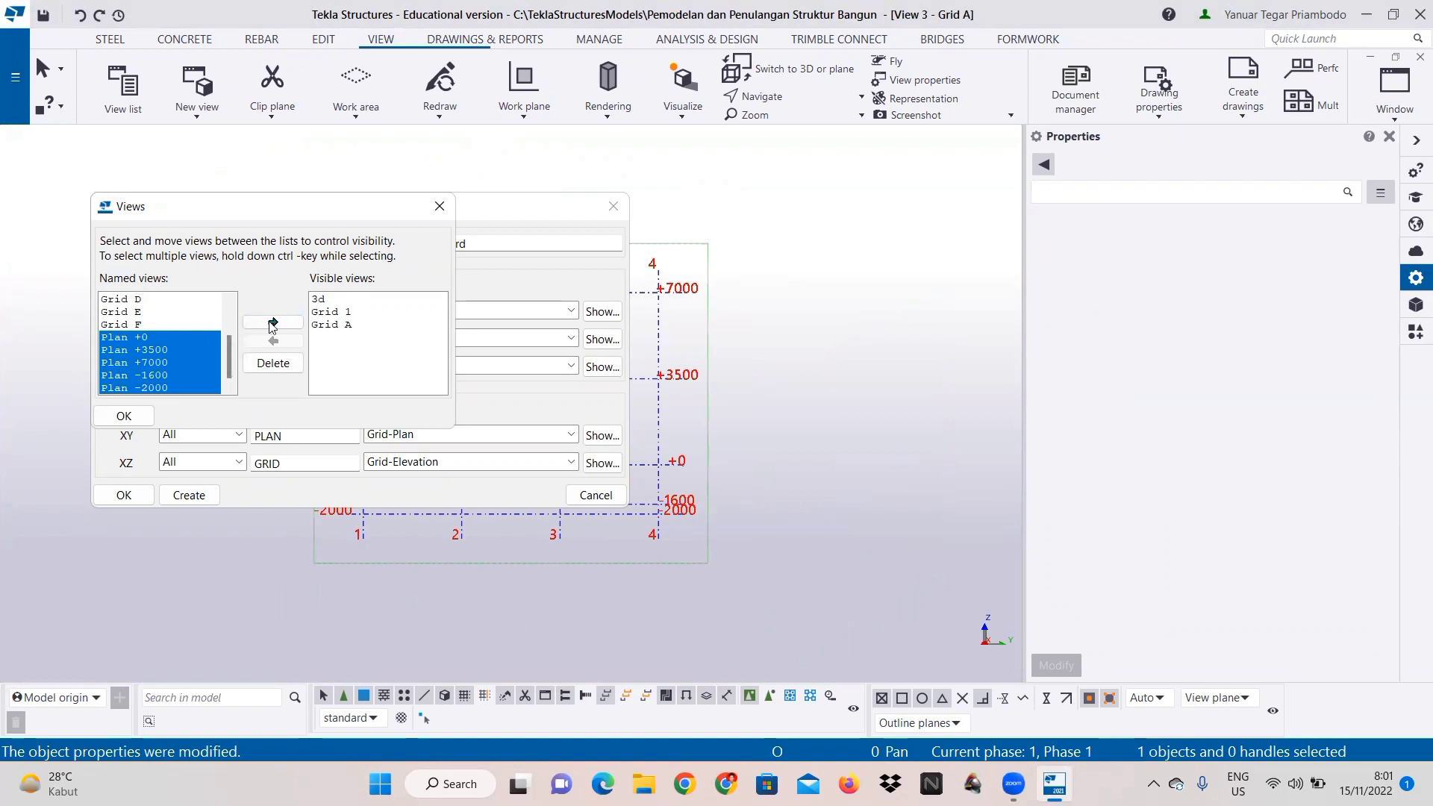
pyautogui.click(273, 323)
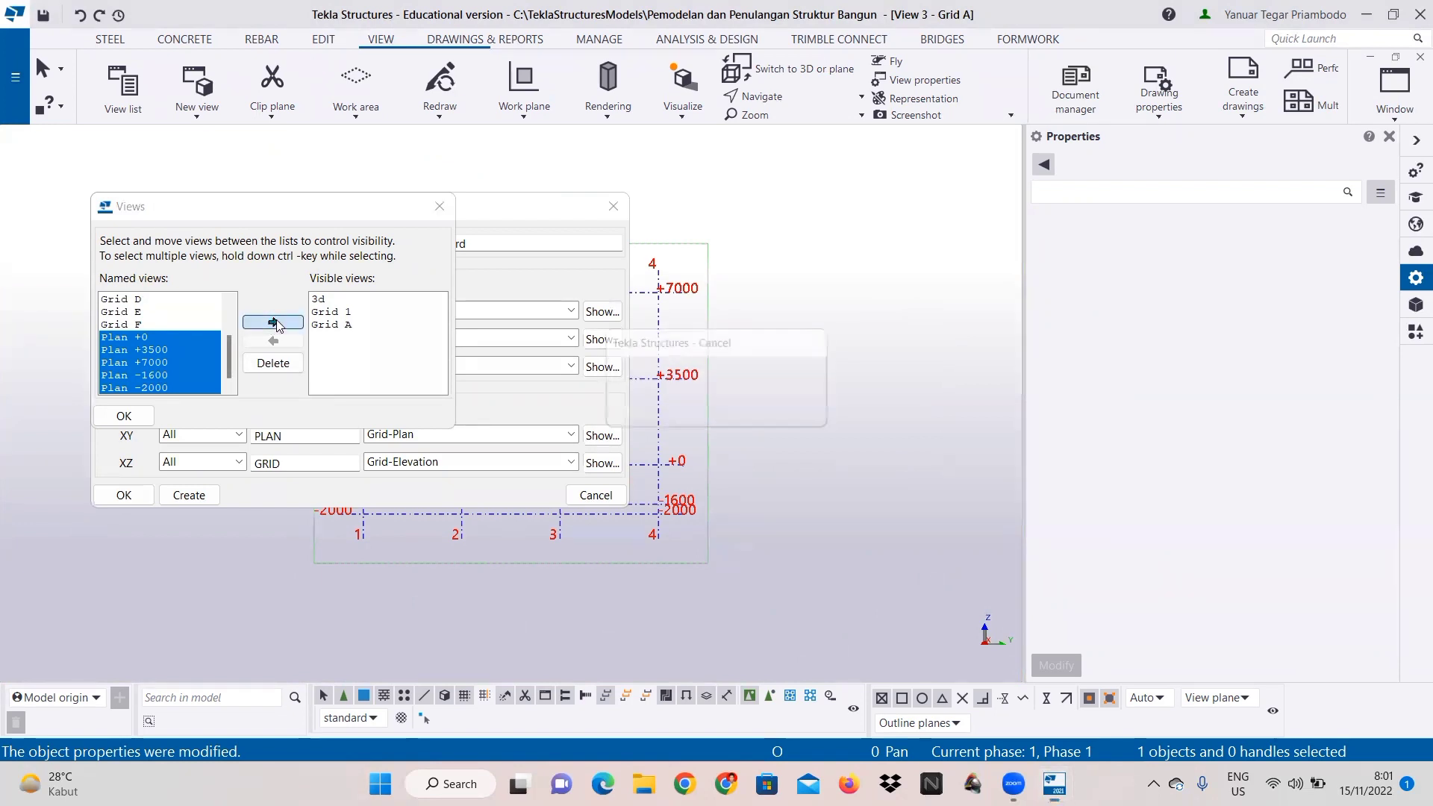
pyautogui.click(124, 417)
pyautogui.click(123, 496)
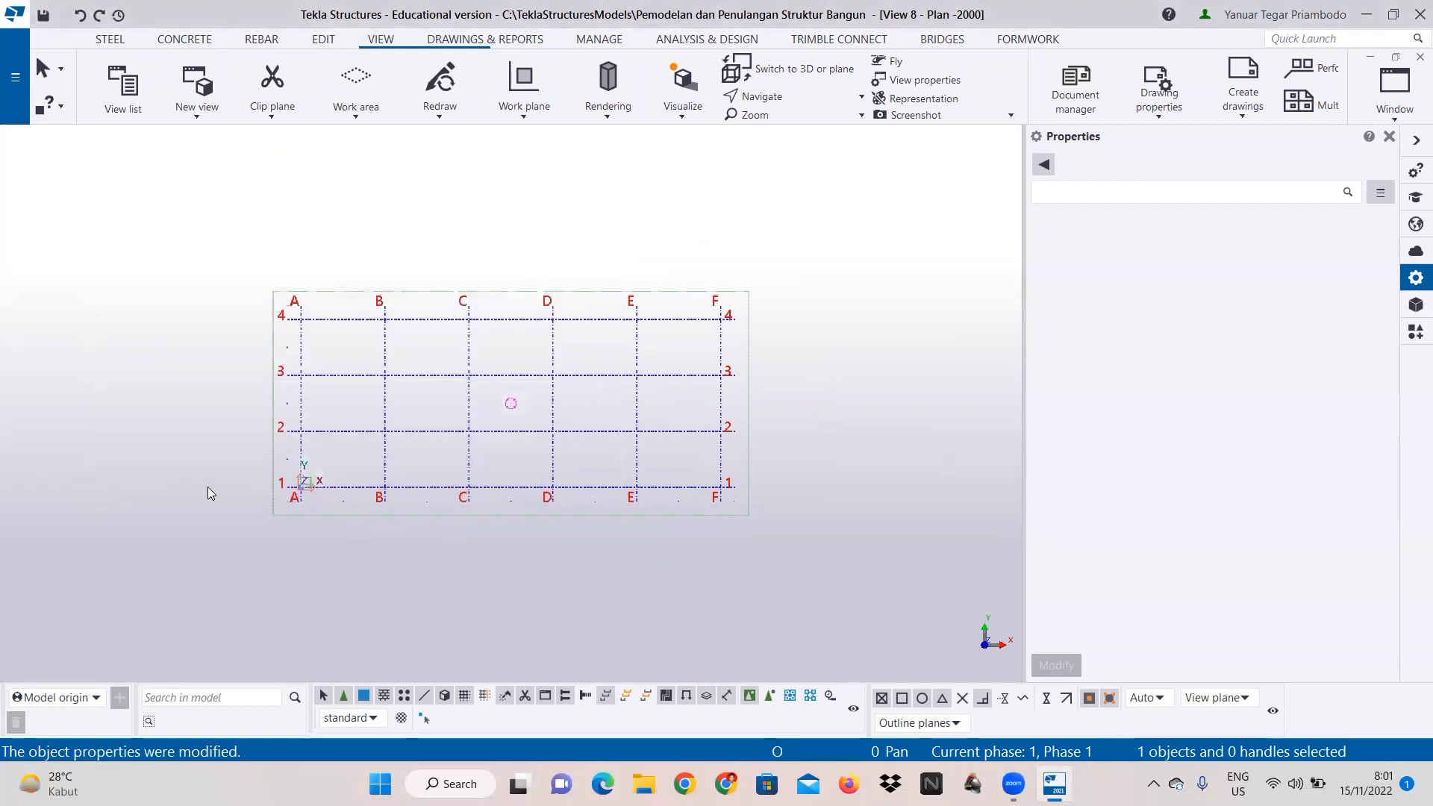
# Step: Switch to the Plan -1600 view and start creating a concrete column
pyautogui.click(1395, 86)
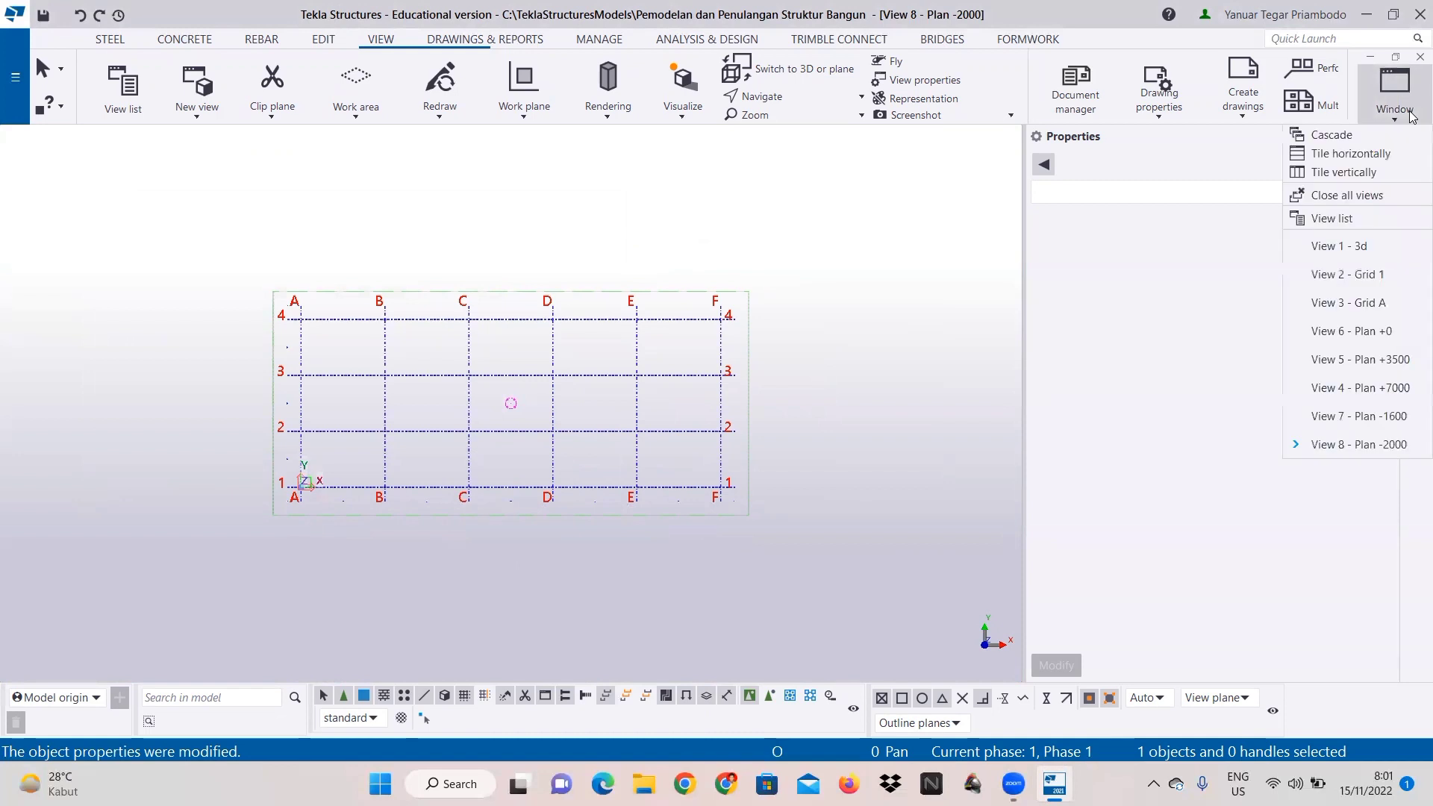
pyautogui.click(1388, 418)
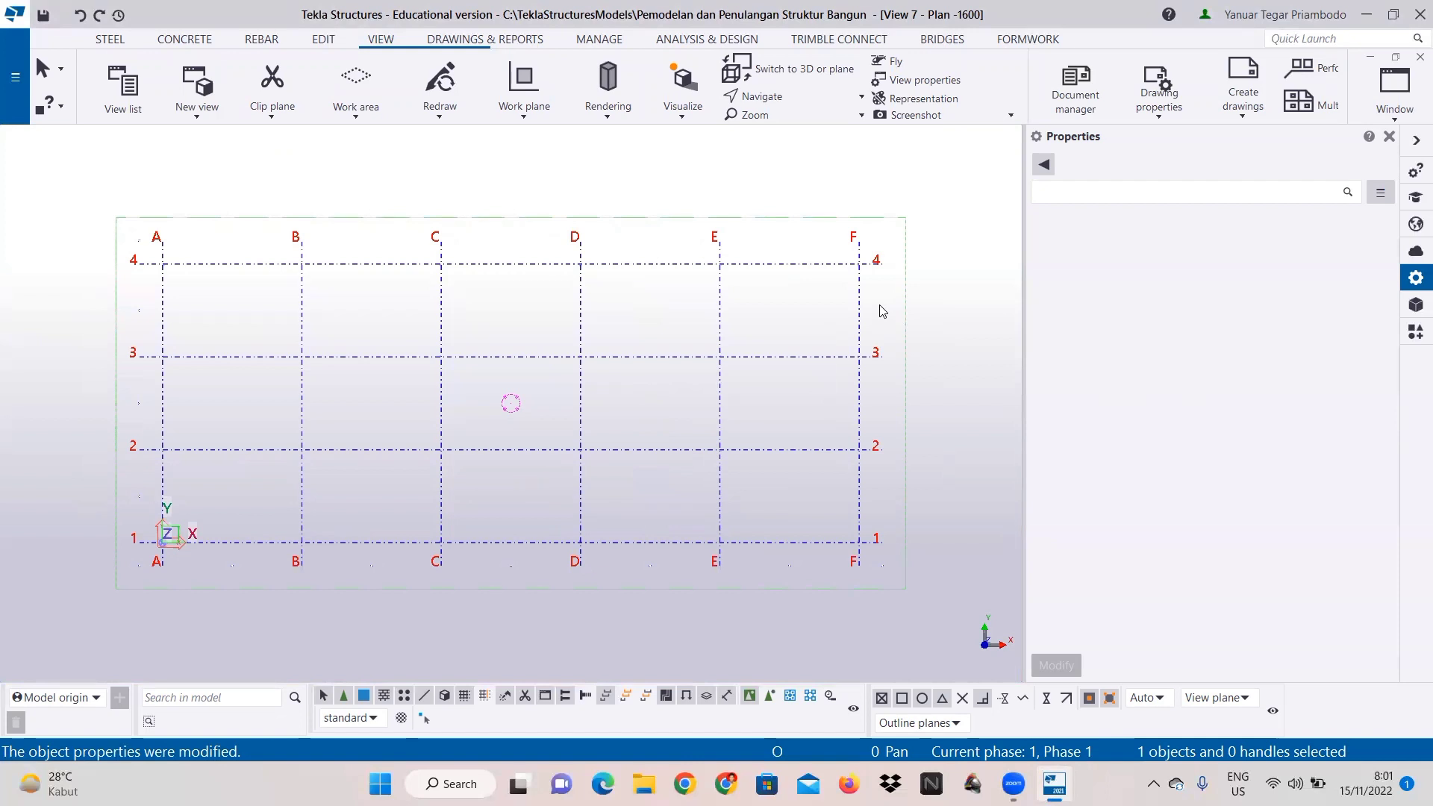
pyautogui.click(179, 40)
pyautogui.click(126, 99)
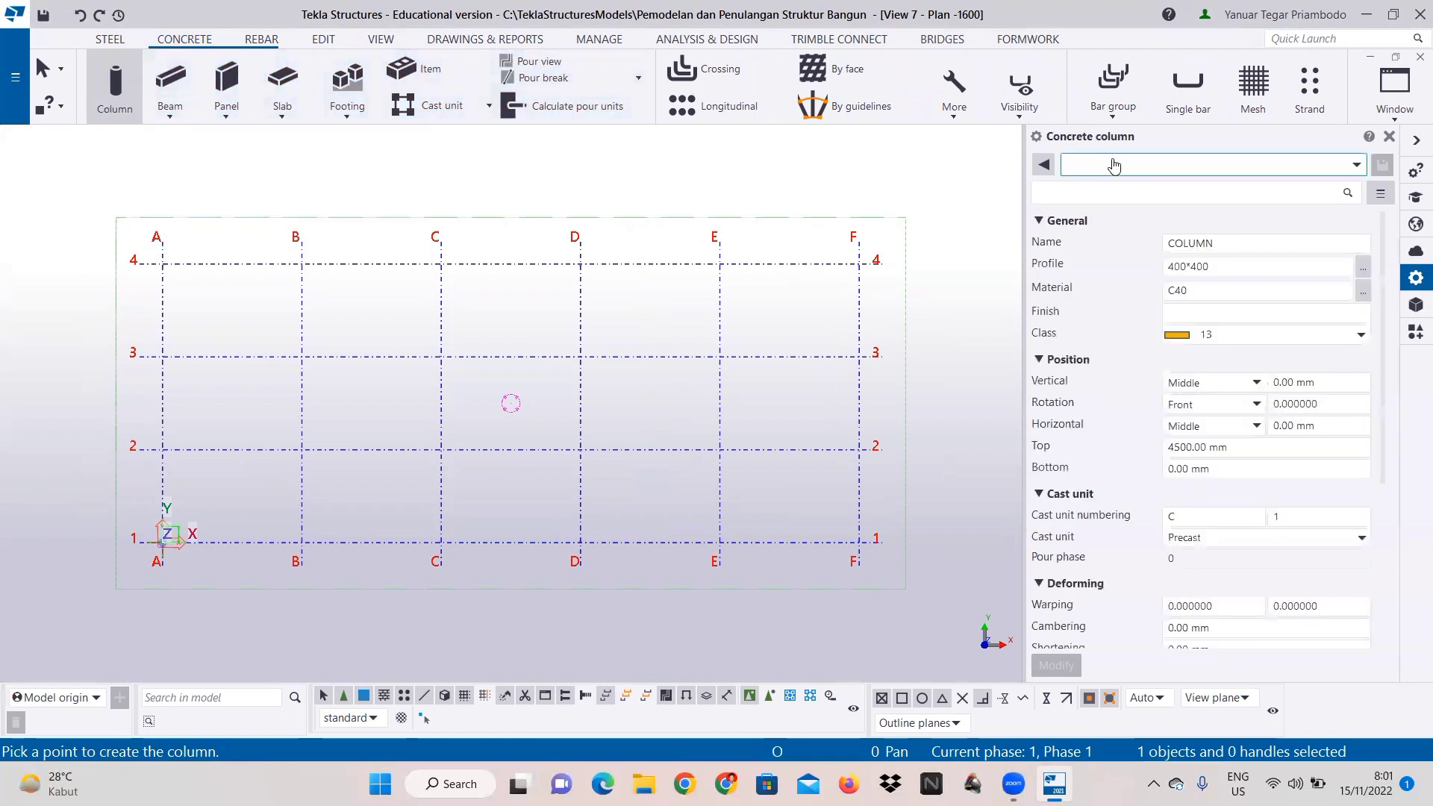
# Step: Enter Kolom Pedestal 400x400 as the name of the concrete column's property set
pyautogui.click(1127, 164)
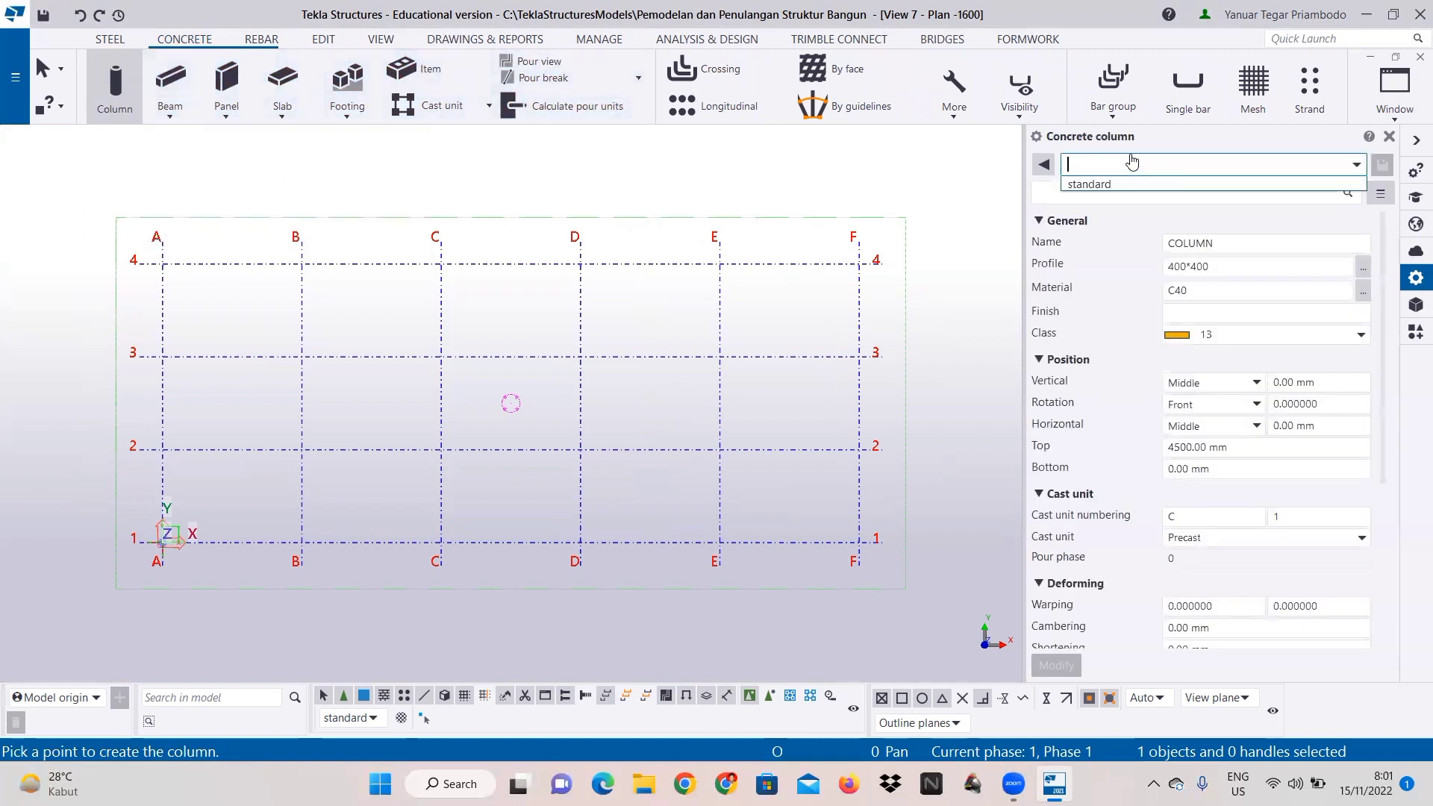
pyautogui.write('kOLO')
pyautogui.press('BackSpace')
pyautogui.press('BackSpace')
pyautogui.press('BackSpace')
pyautogui.press('BackSpace')
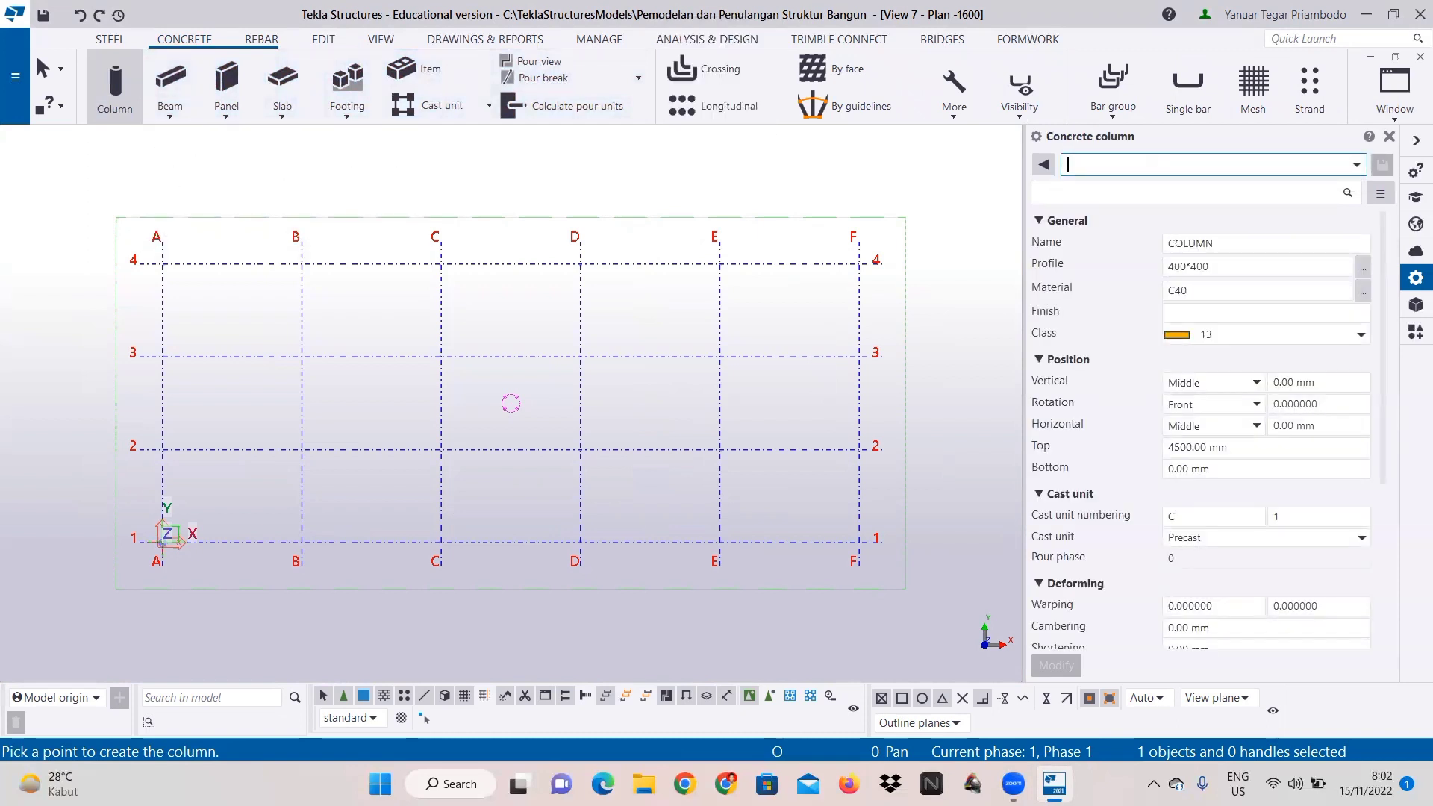
pyautogui.press('capslock')
pyautogui.write('Kolom')
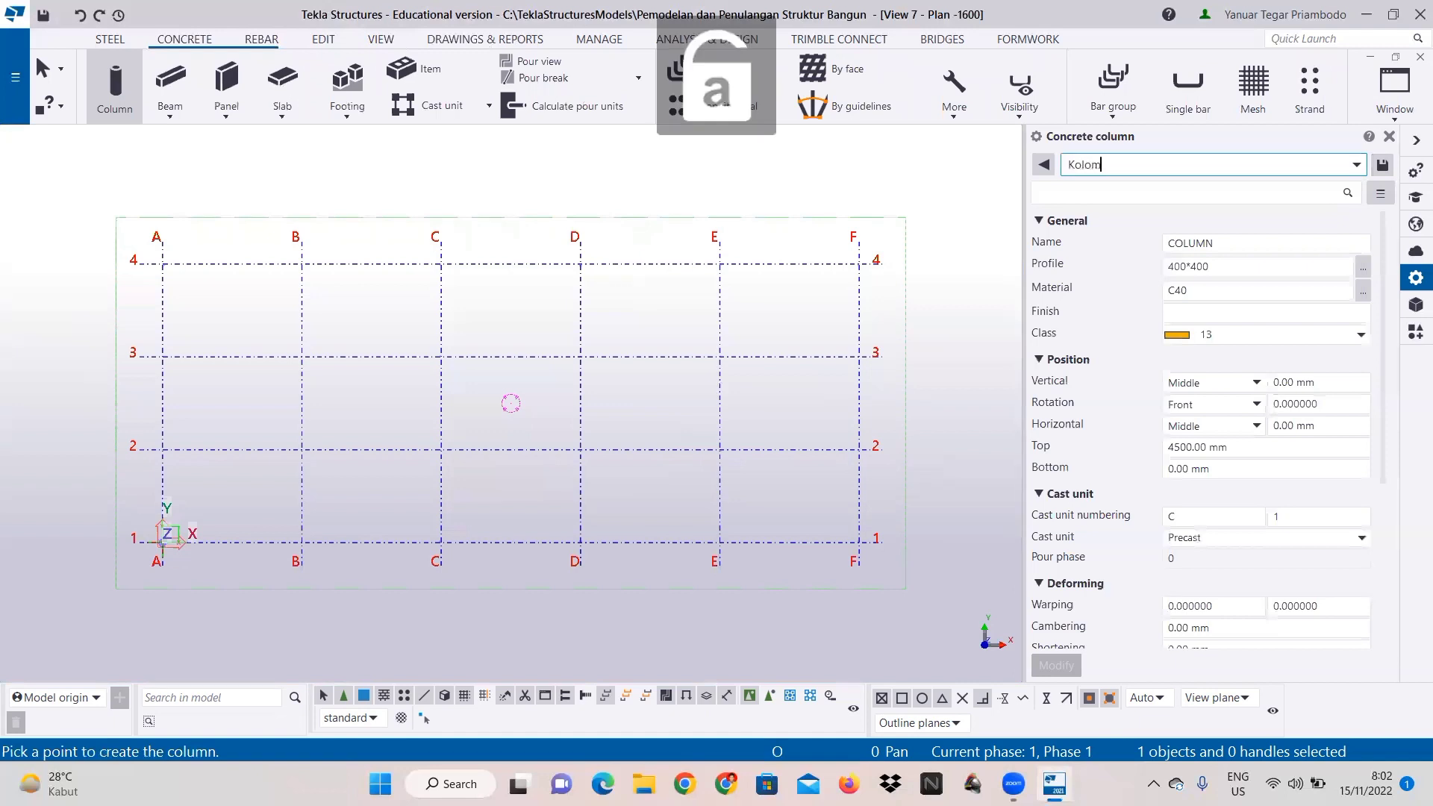
pyautogui.write(' Pedestal')
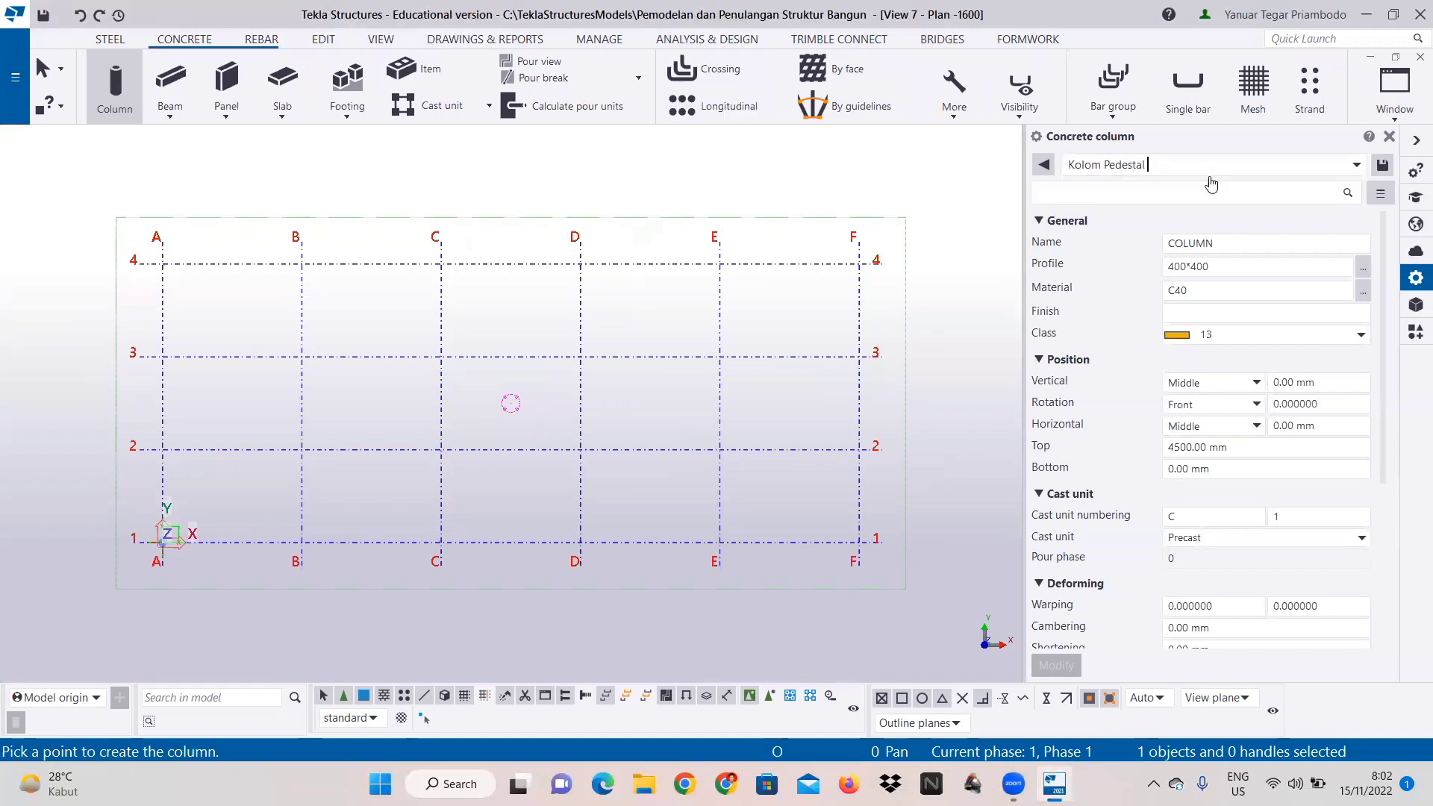
pyautogui.write(' 400x')
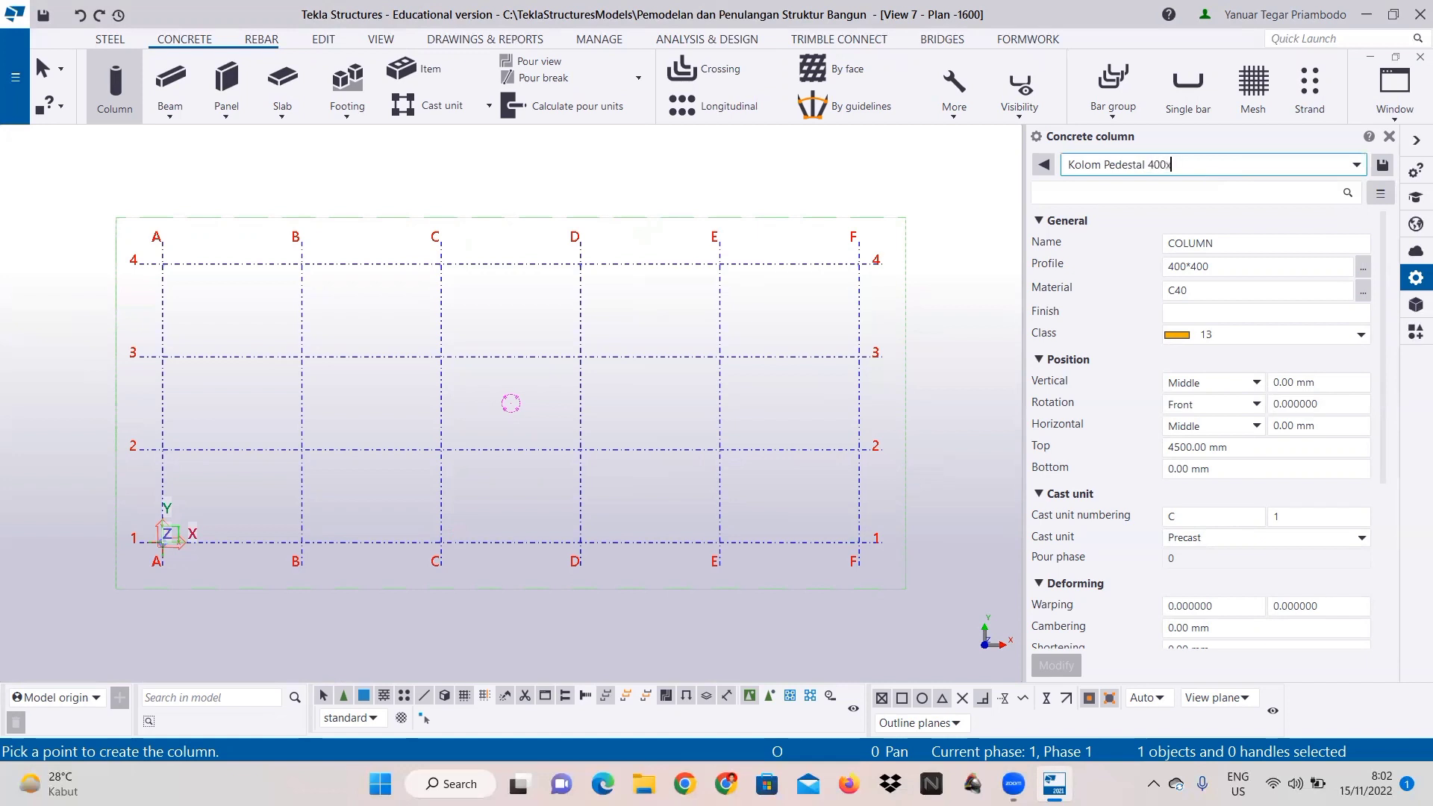
pyautogui.write('400')
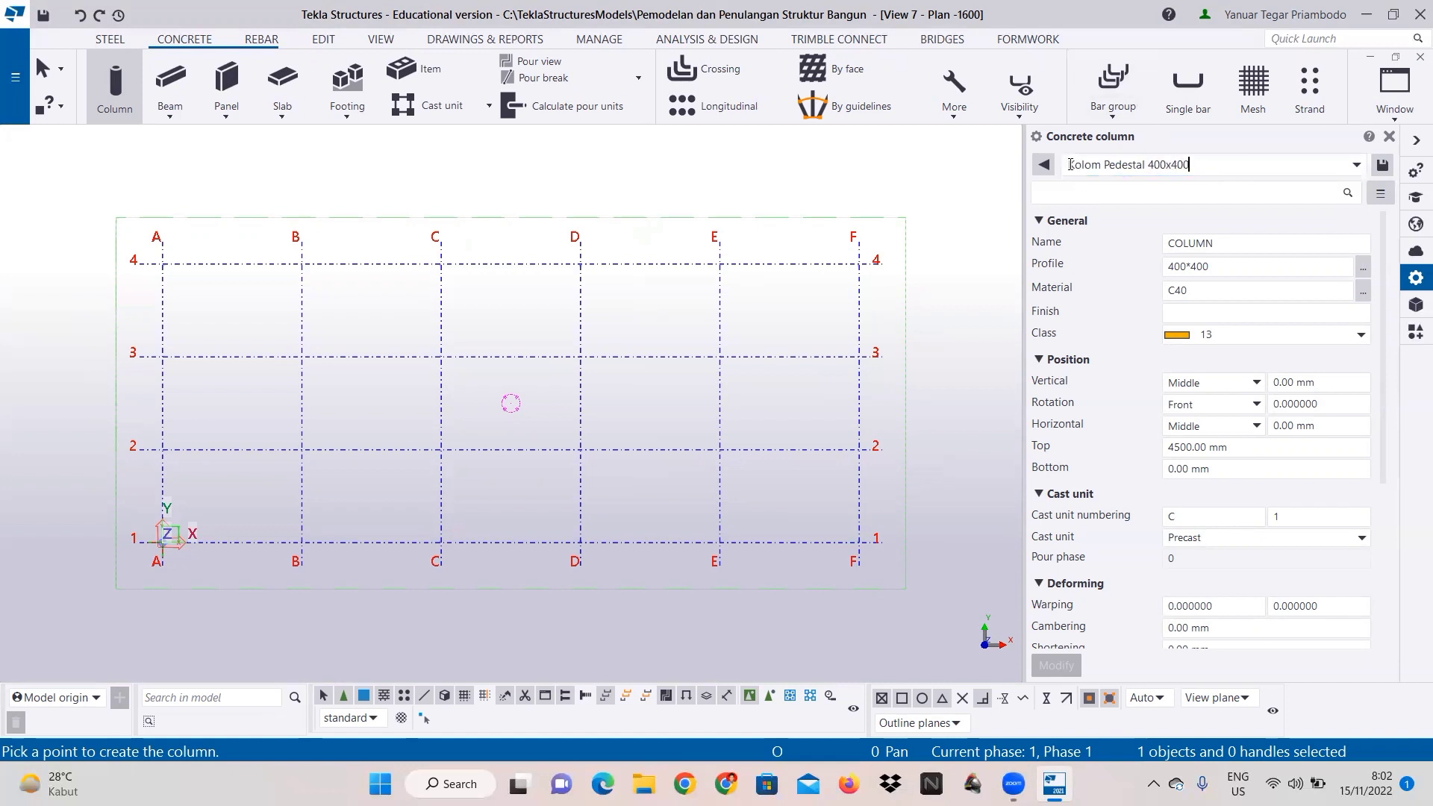
# Step: Copy the property set name Kolom Pedestal 400x400 into the concrete column's own name
pyautogui.moveTo(1069, 165); pyautogui.dragTo(1261, 171)
pyautogui.rightClick(1148, 166)
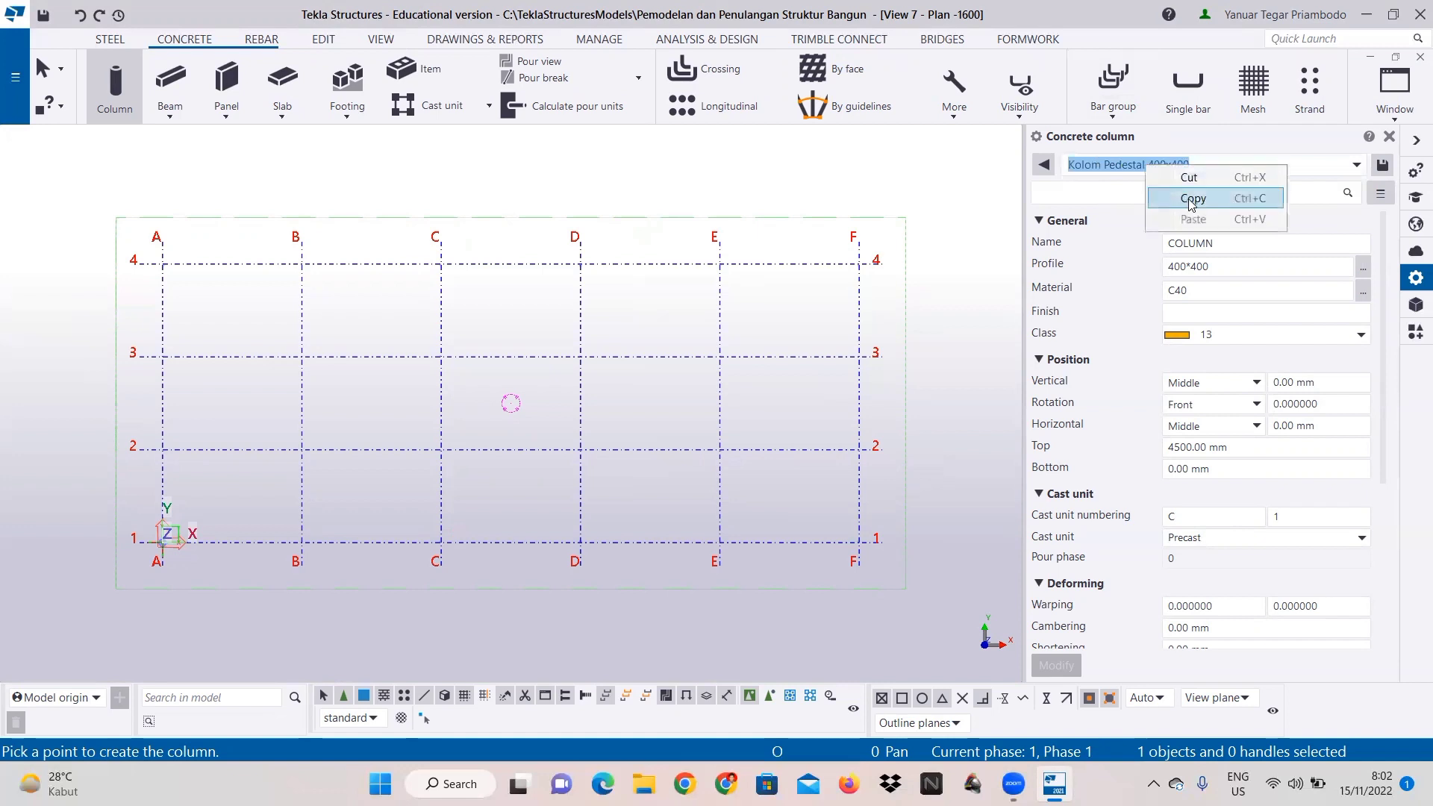
pyautogui.click(1191, 200)
pyautogui.moveTo(1215, 245); pyautogui.dragTo(1144, 246)
pyautogui.rightClick(1188, 244)
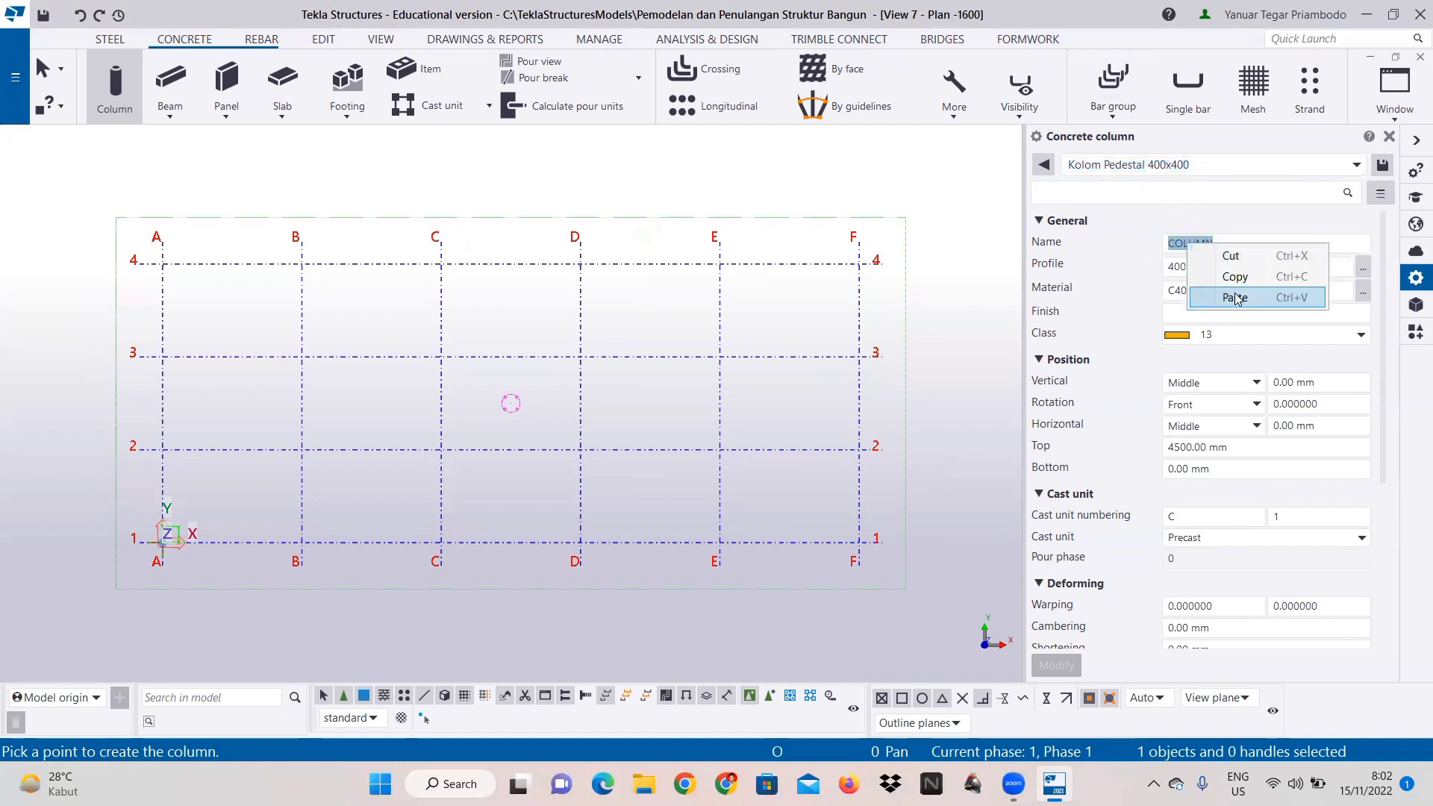
pyautogui.click(1273, 294)
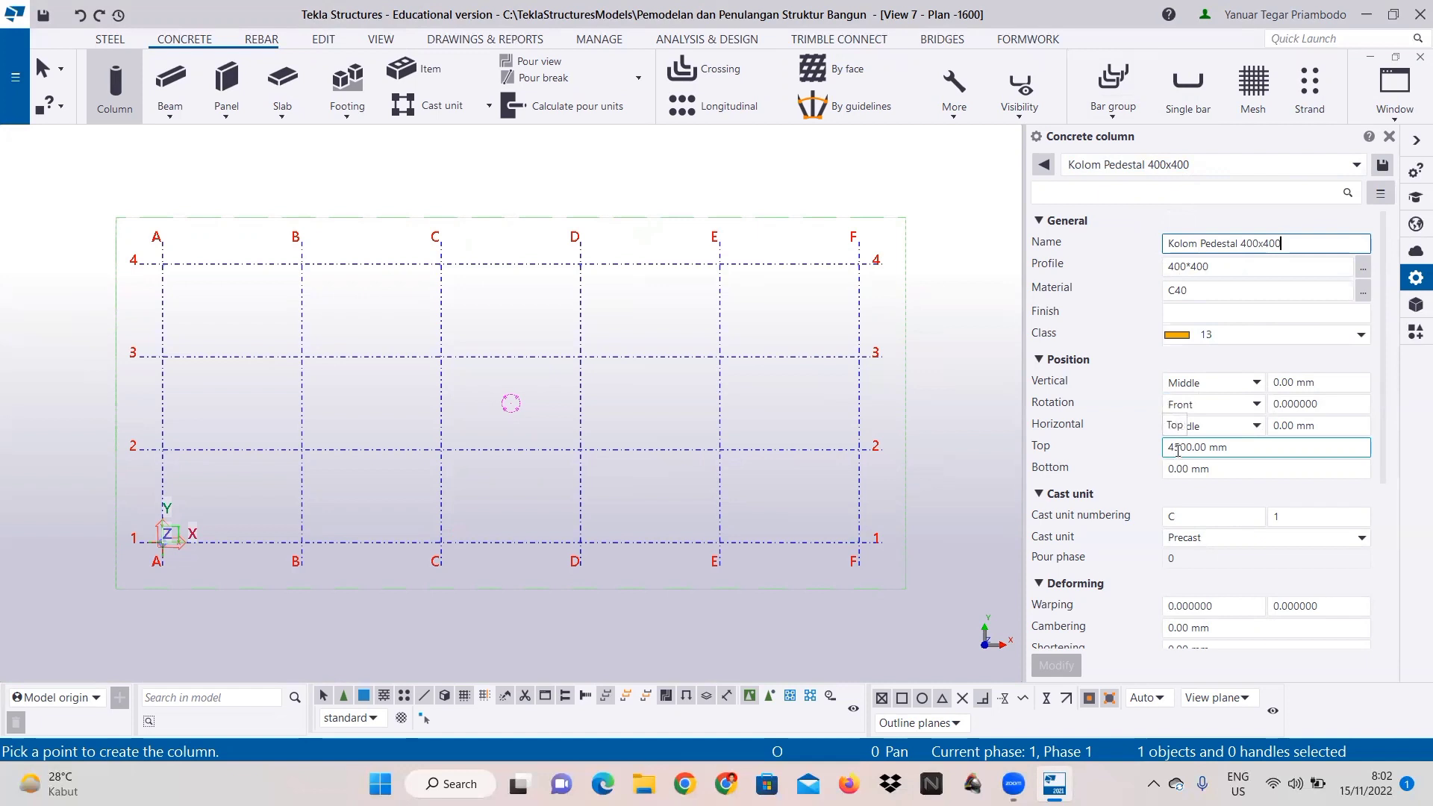
# Step: Set the column's top level to 0 mm and bottom level to -1600 mm, and save the property set
pyautogui.moveTo(1180, 449); pyautogui.dragTo(1155, 452)
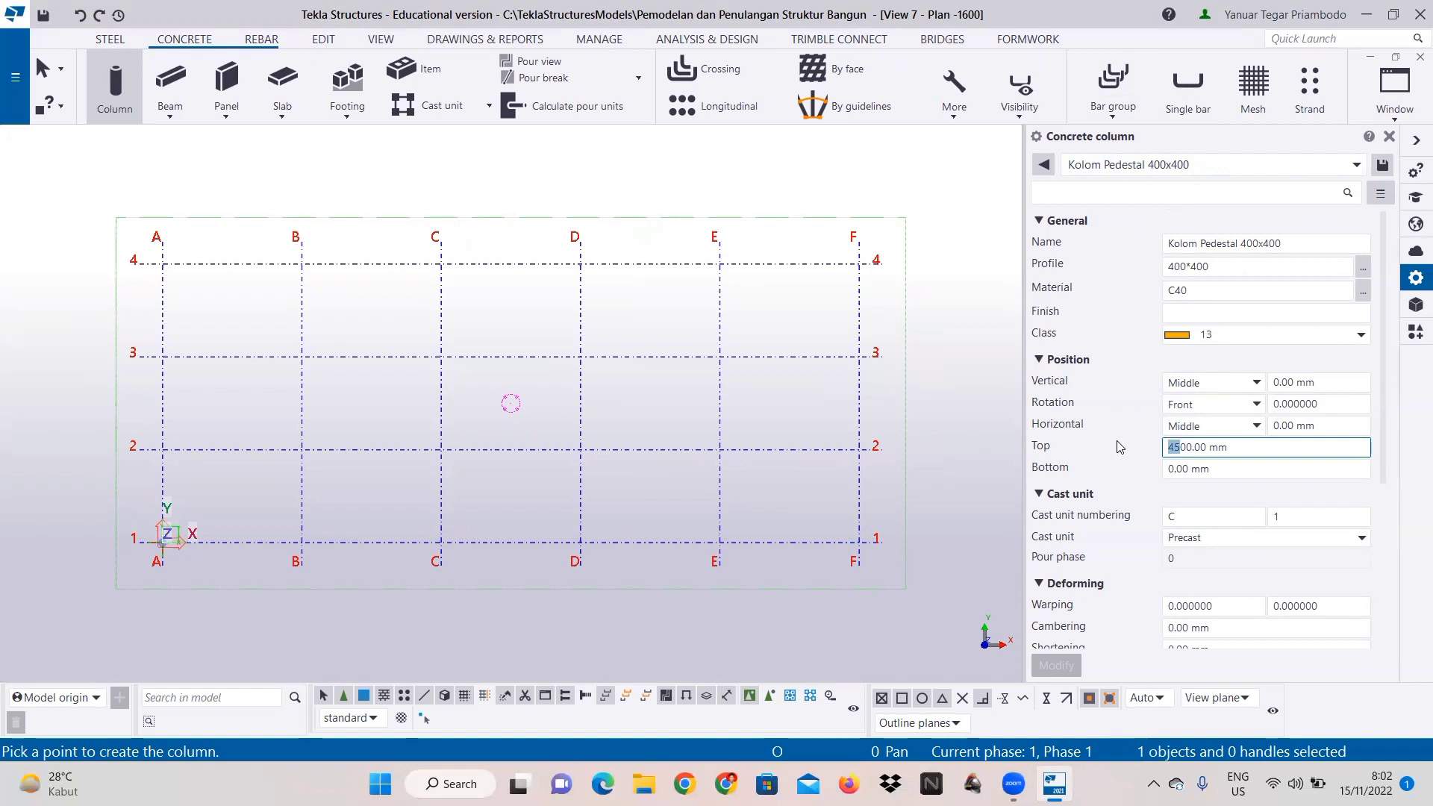
pyautogui.hotkey('shift', 'Right')
pyautogui.press('BackSpace')
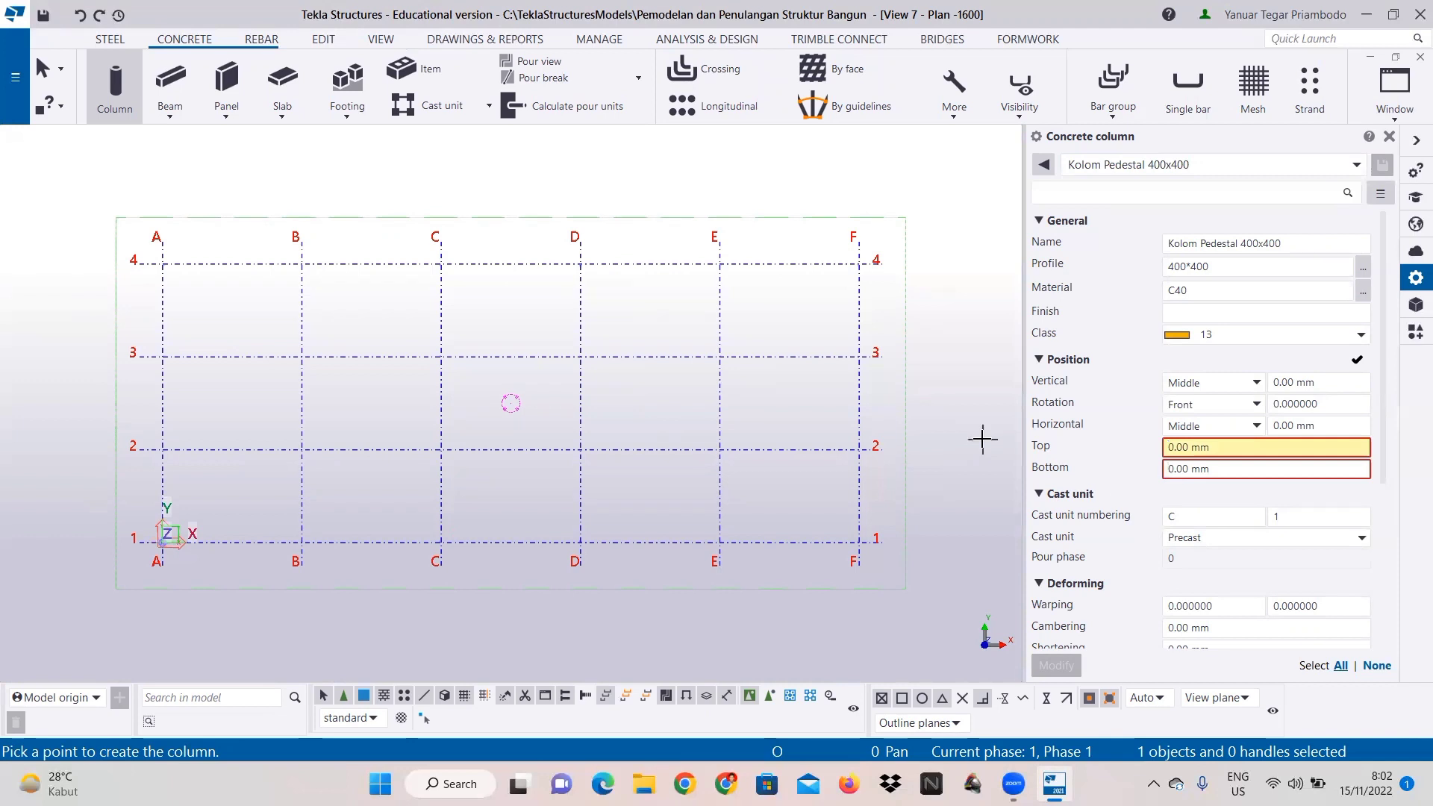
pyautogui.write('-16')
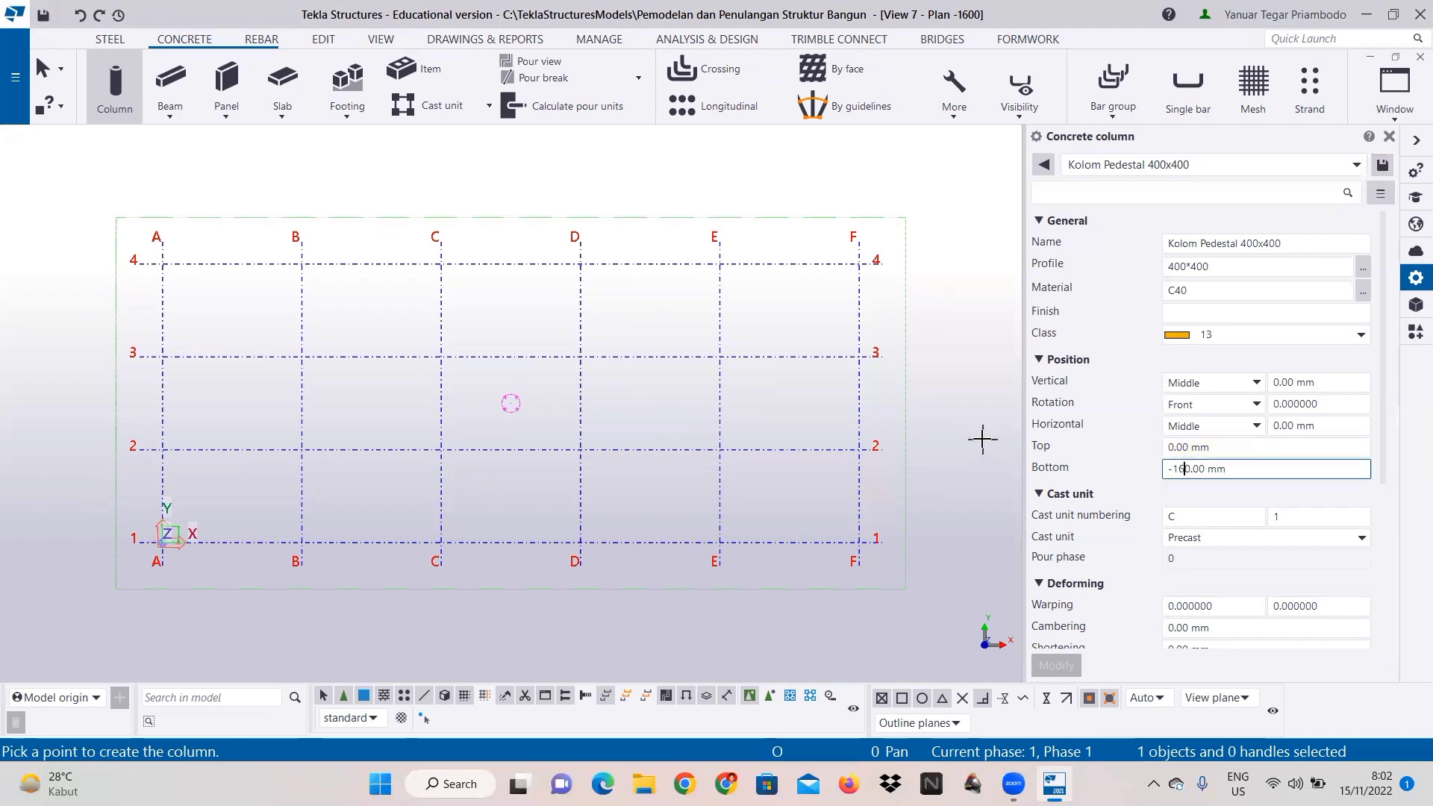
pyautogui.write('0')
pyautogui.click(1383, 165)
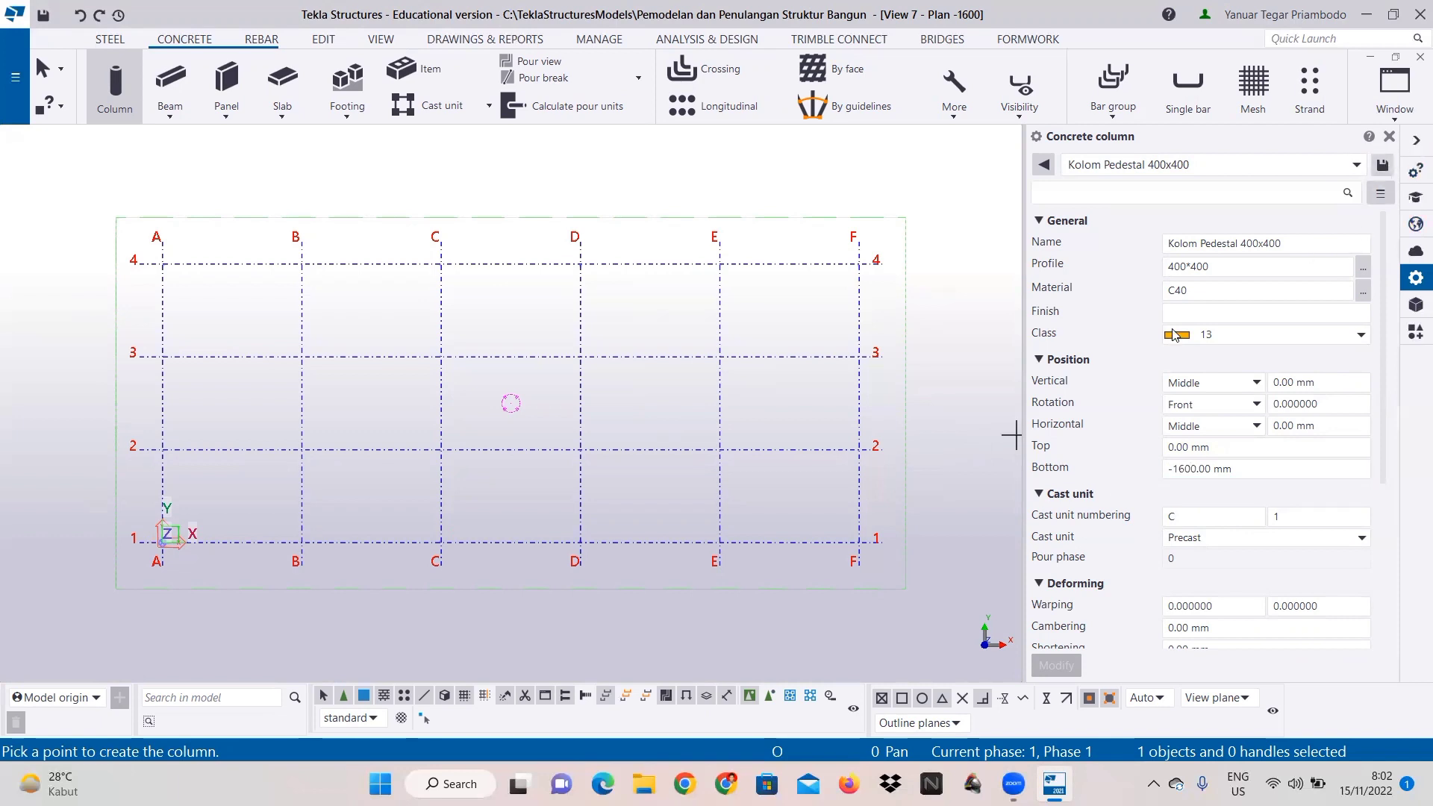
# Step: Place the pedestal column at the intersection of grid lines A and 1
pyautogui.scroll(-1, 149, 532)
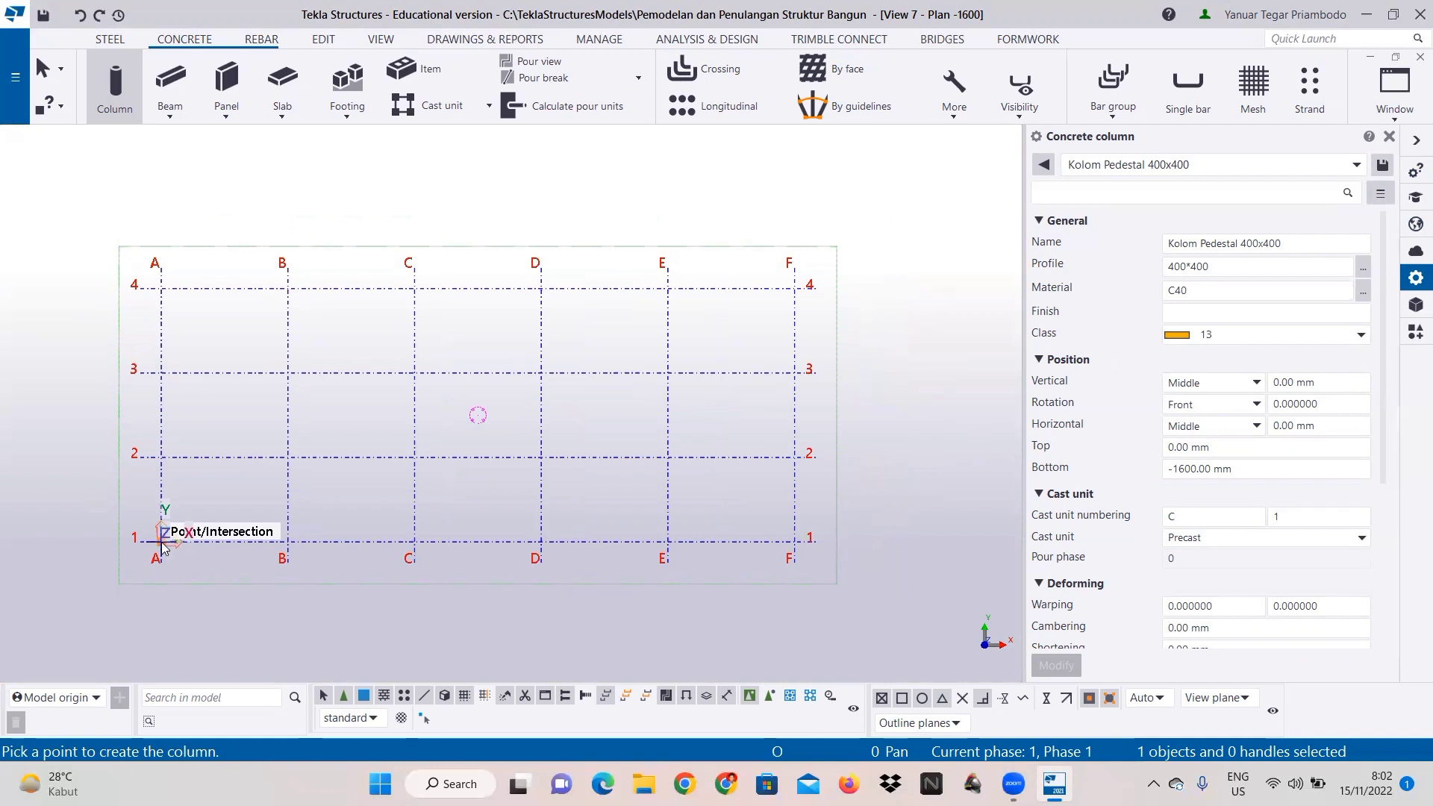
pyautogui.click(163, 547)
pyautogui.click(649, 438)
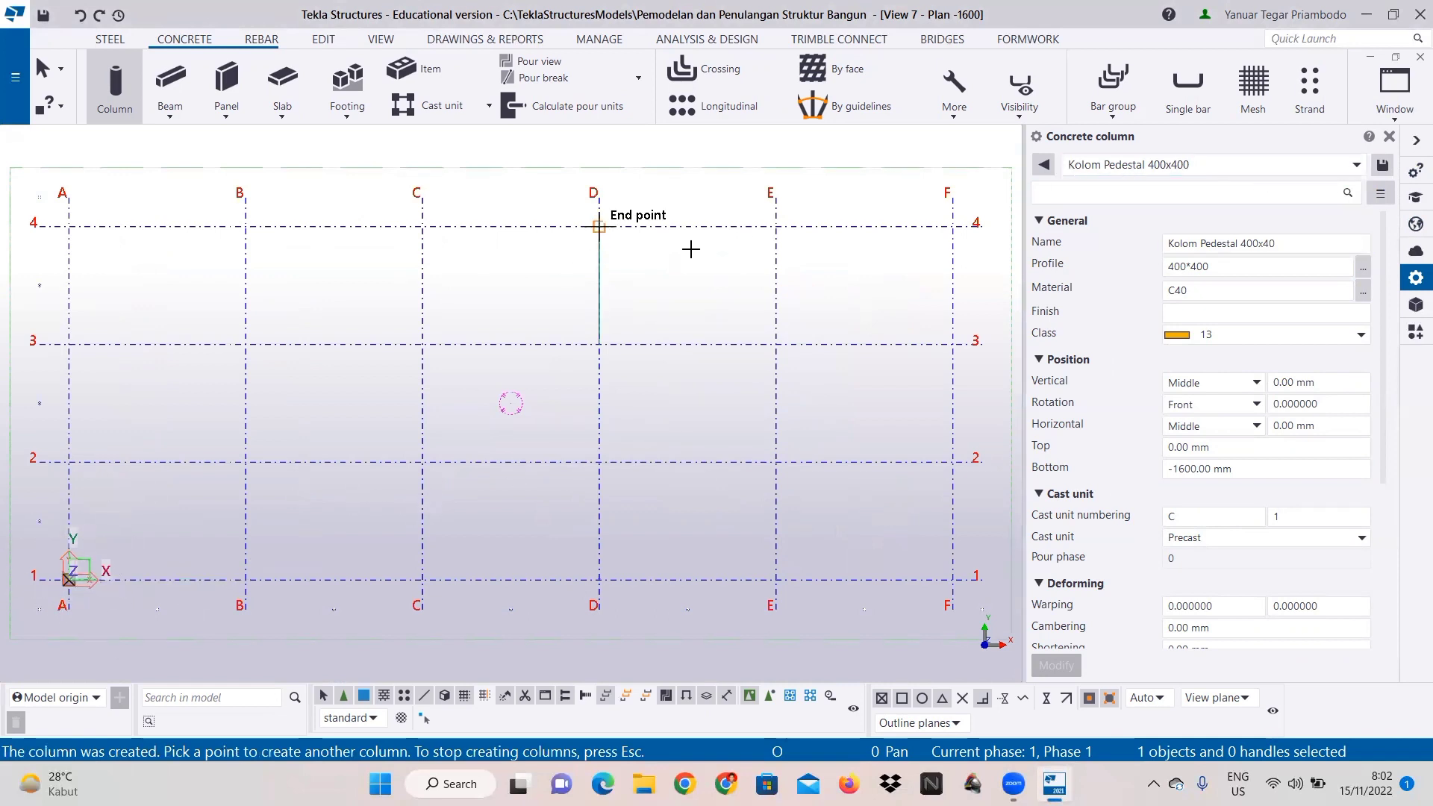
# Step: Start a pad footing and enter Pondasi 1600x1600x400 as the name of its property set
pyautogui.click(359, 115)
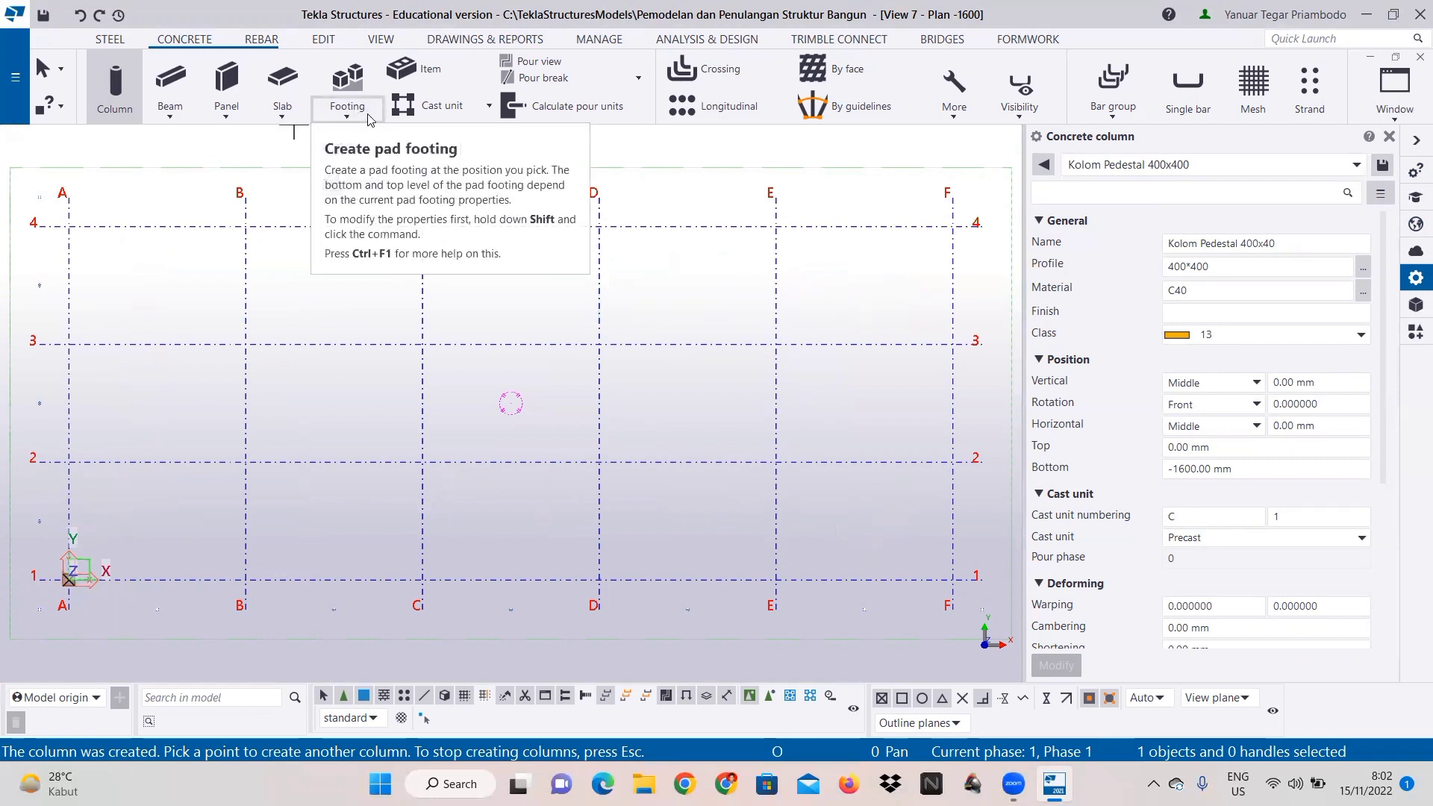
pyautogui.click(366, 140)
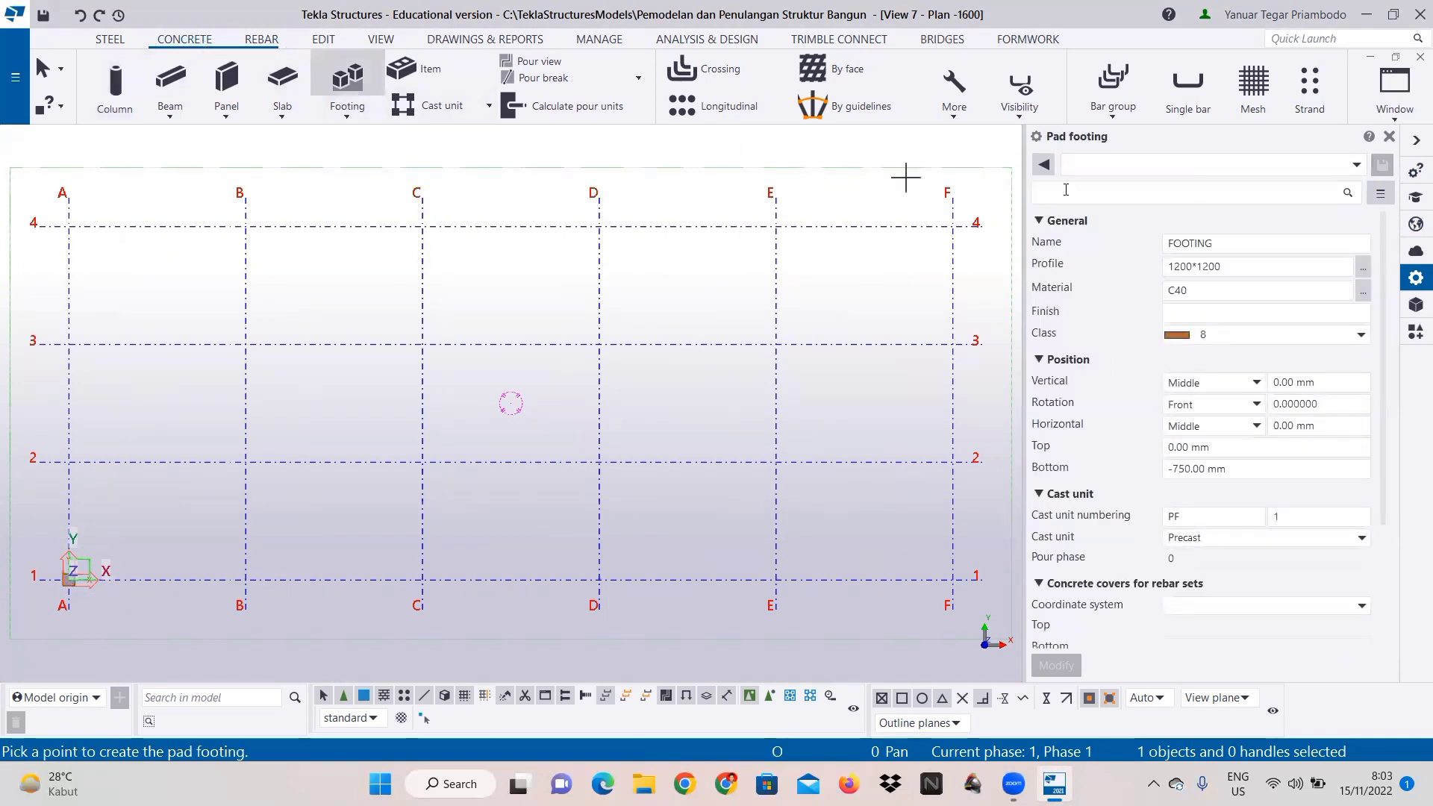
pyautogui.click(1068, 164)
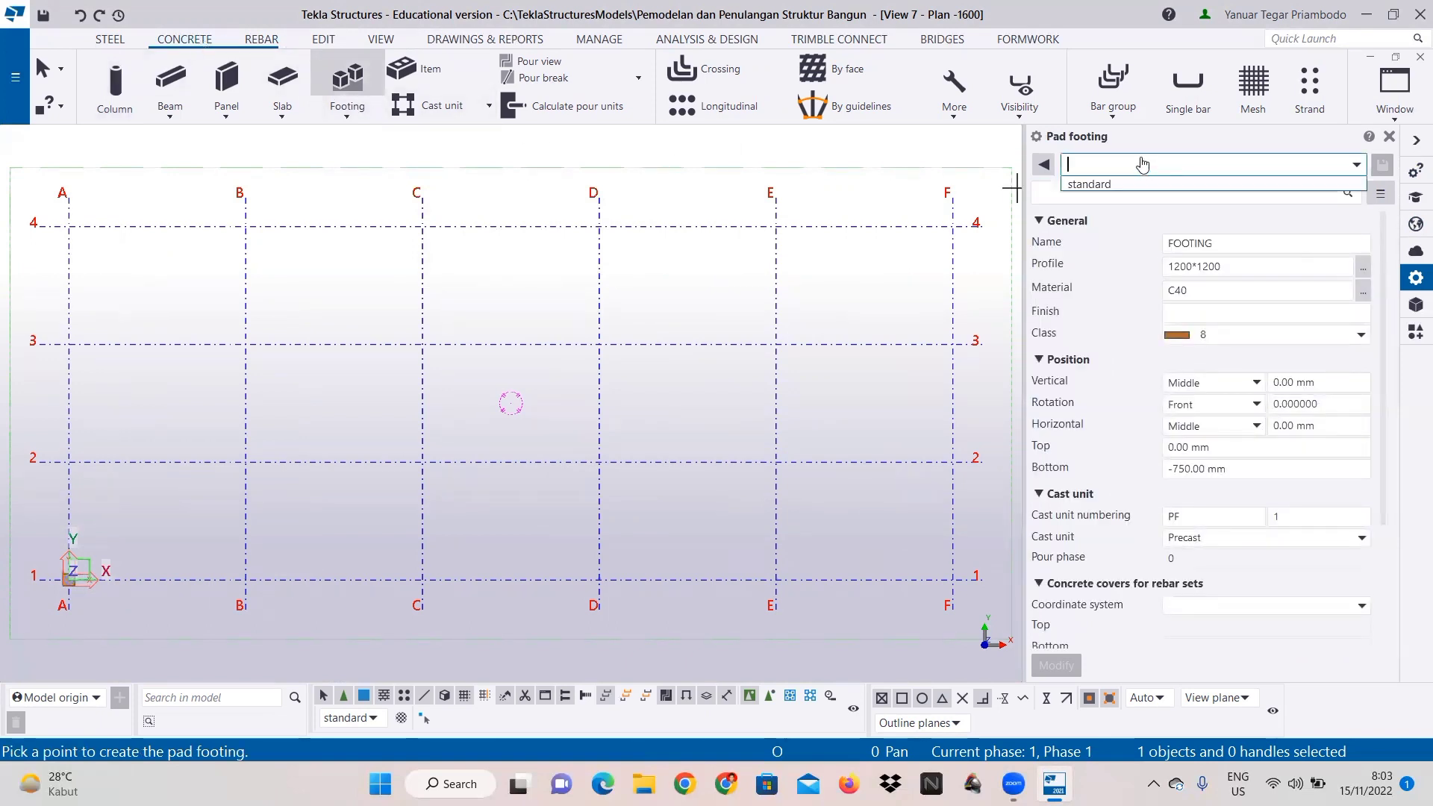
pyautogui.write('Pondasi')
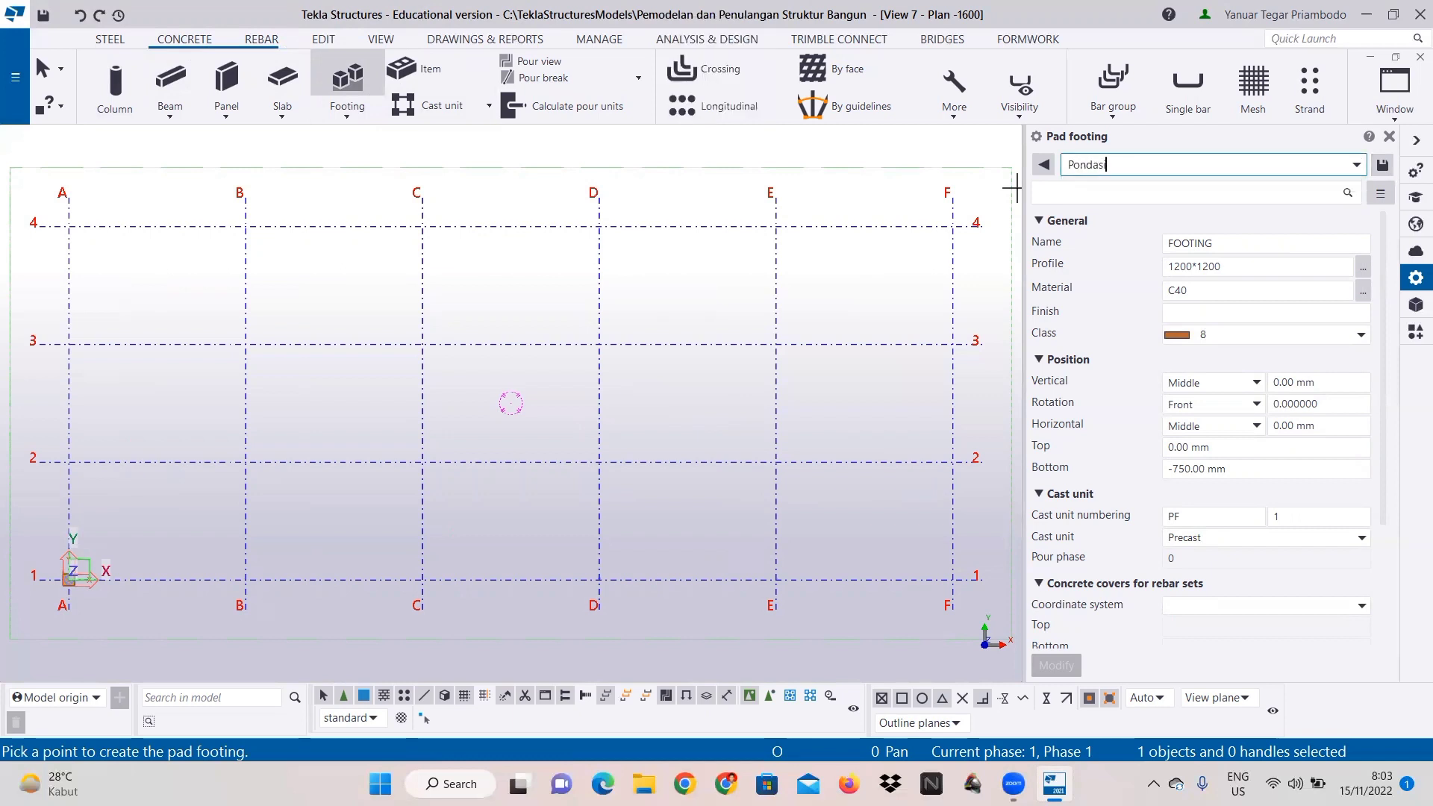
pyautogui.write(' 1600x1600')
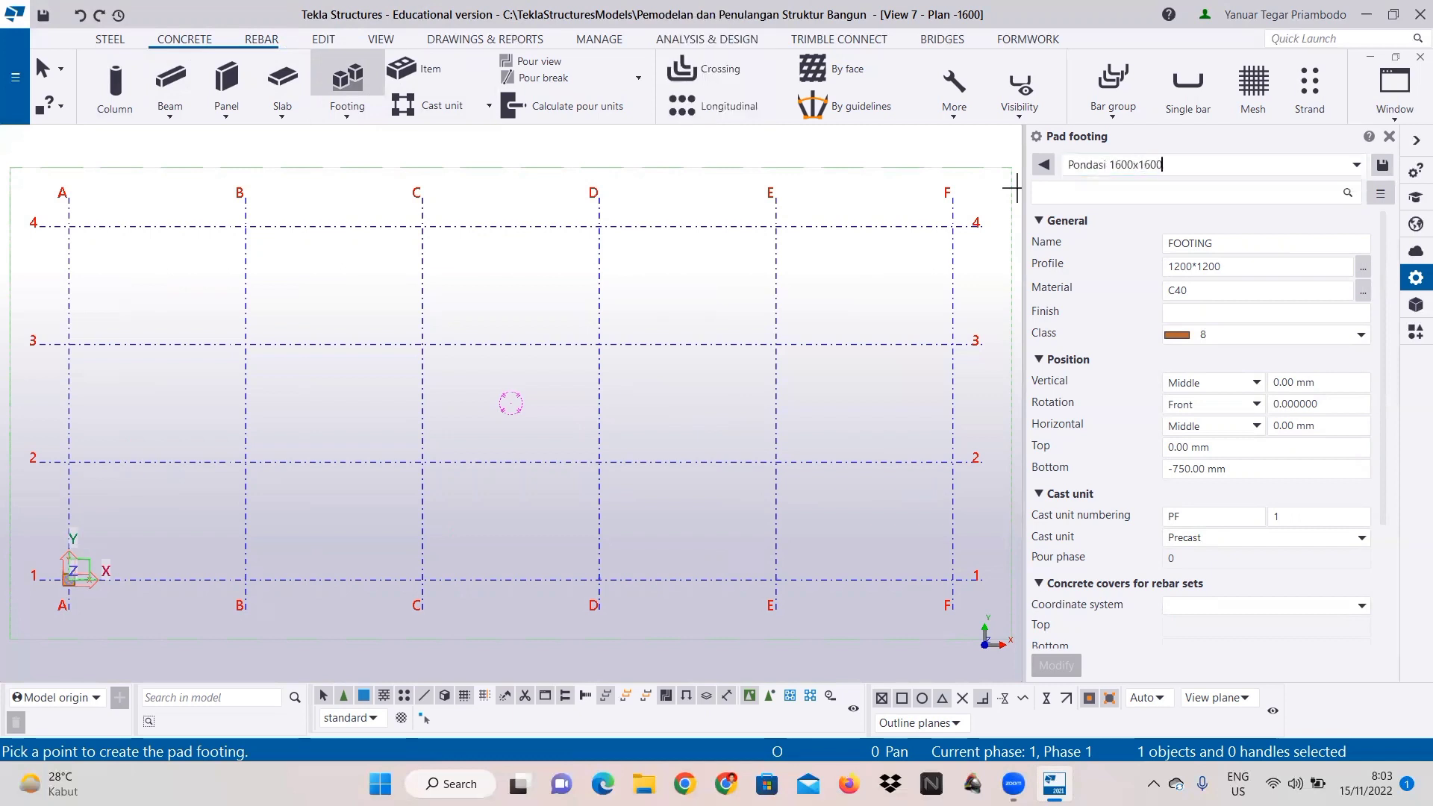
pyautogui.write('x400')
# Step: Copy the property set name Pondasi 1600x1600x400 into the pad footing's own name and set its profile to 1600*1600
pyautogui.moveTo(1196, 163); pyautogui.dragTo(1064, 170)
pyautogui.rightClick(1089, 165)
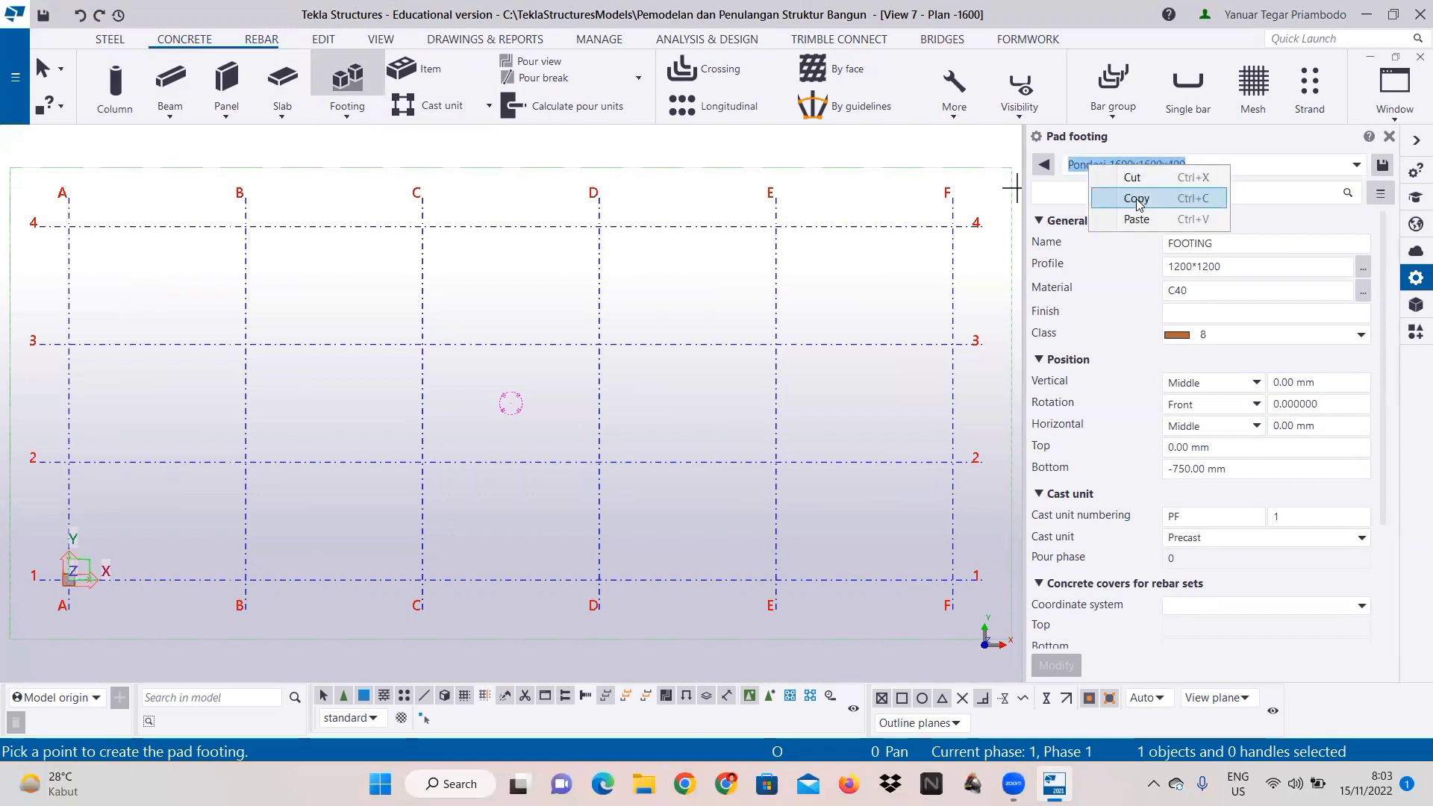
pyautogui.click(1137, 203)
pyautogui.moveTo(1231, 244); pyautogui.dragTo(1102, 243)
pyautogui.rightClick(1203, 248)
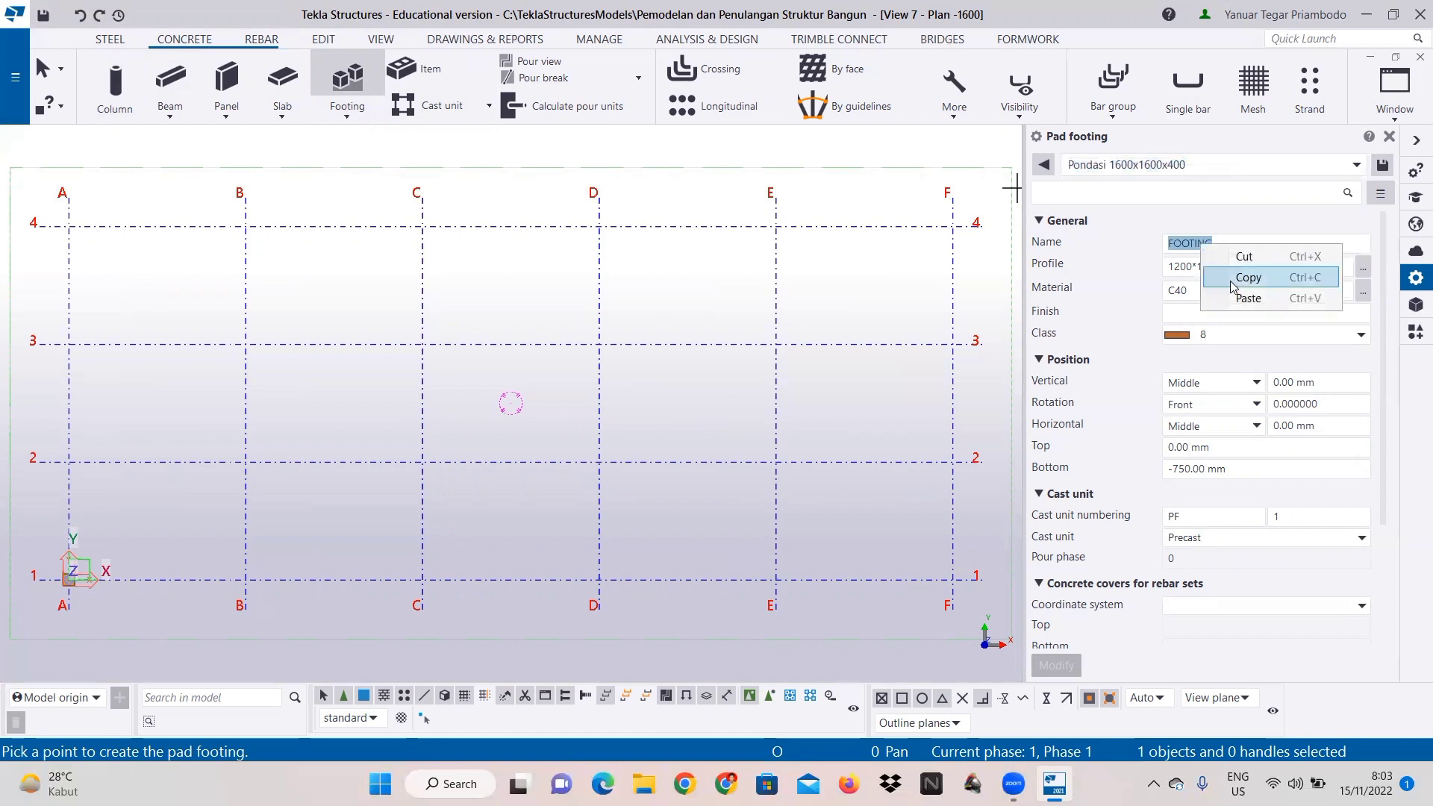
pyautogui.click(1245, 299)
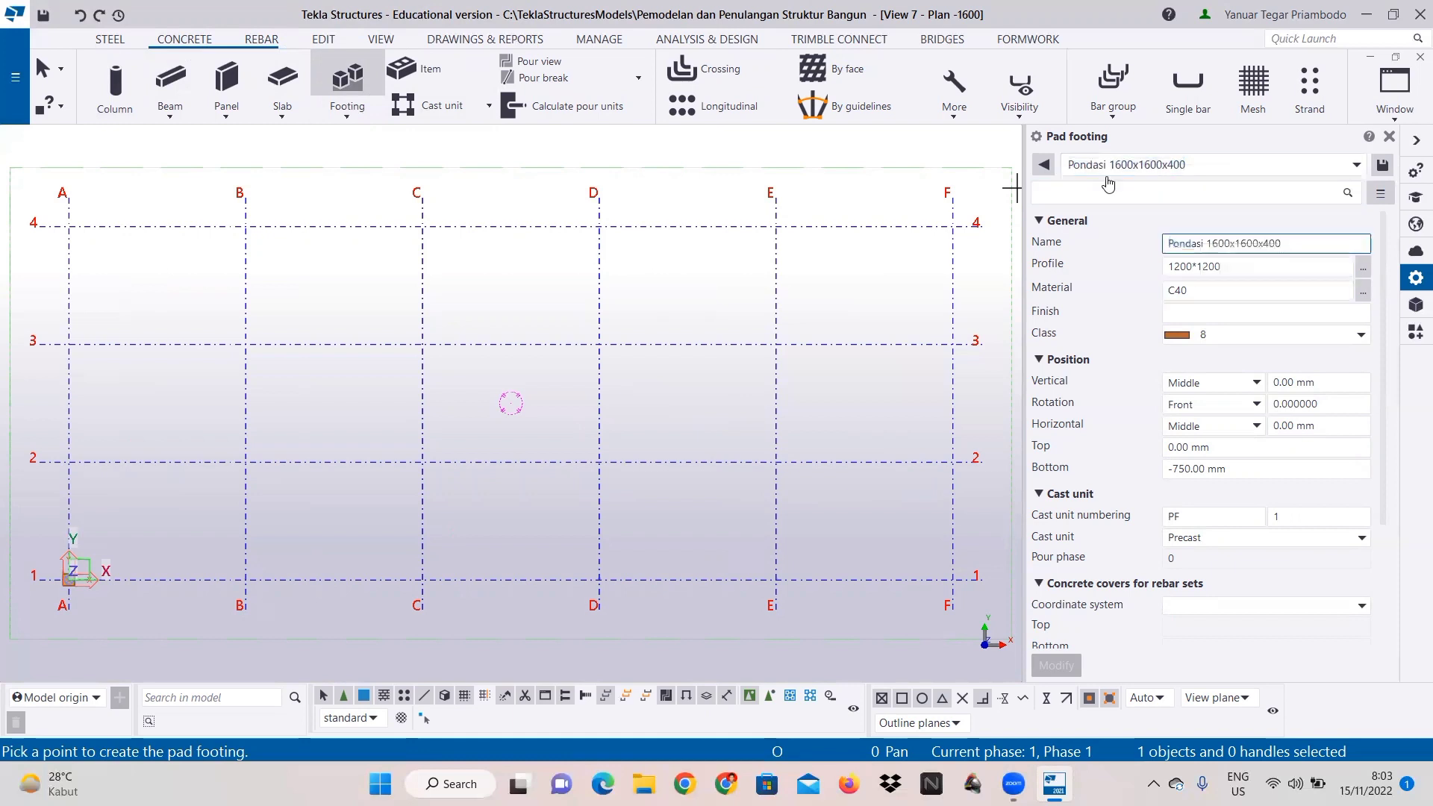
pyautogui.click(1178, 268)
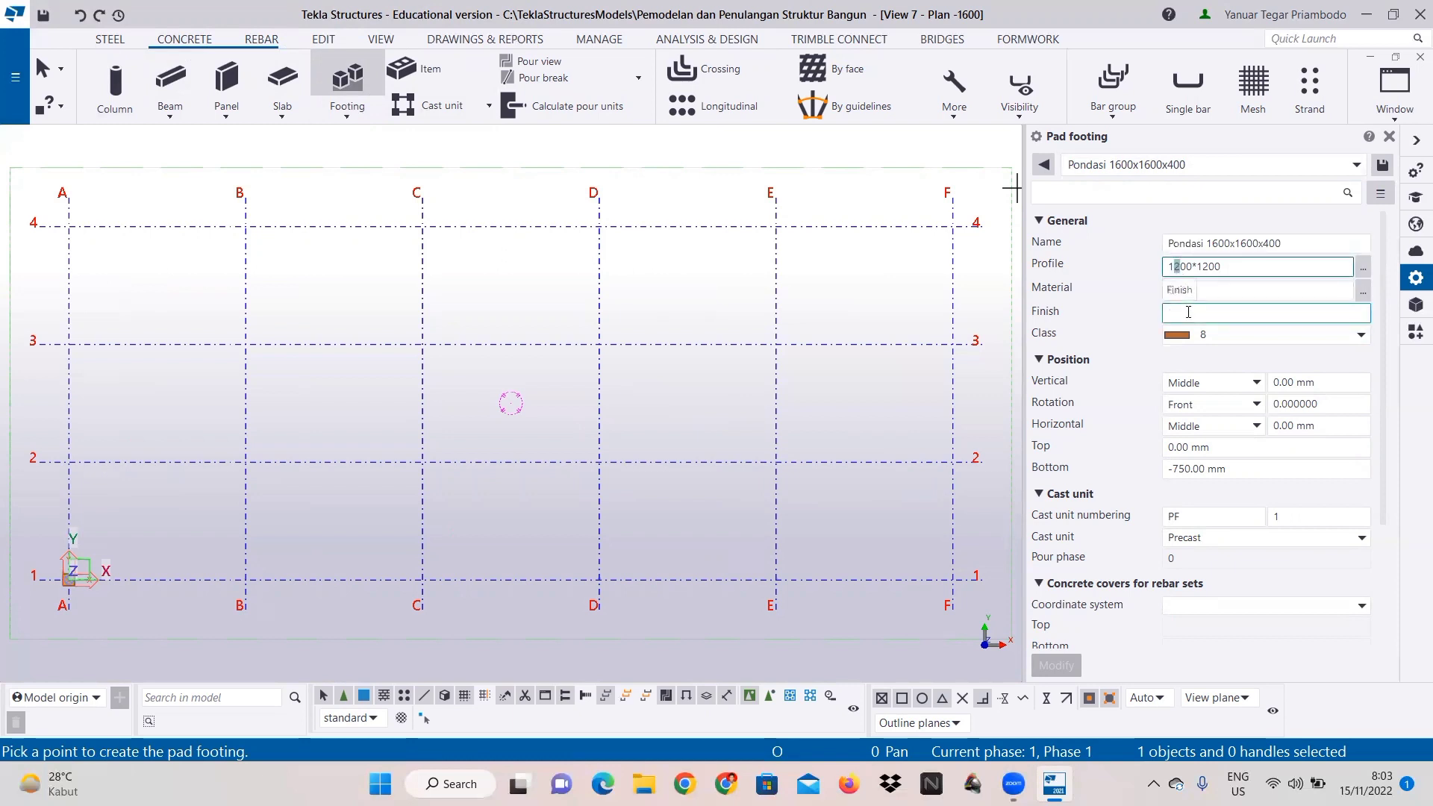
pyautogui.write('600*1')
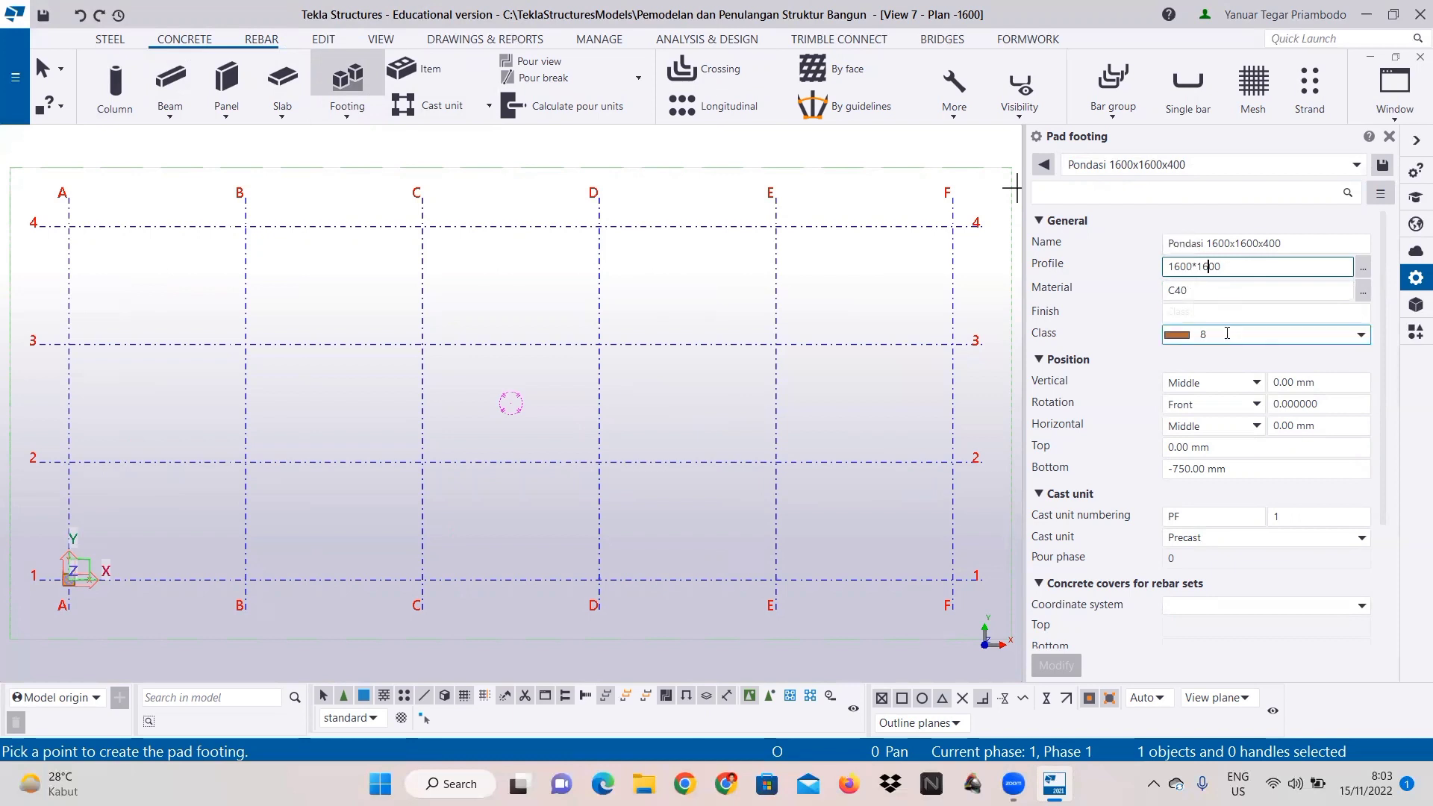
# Step: Set the pad footing's top level to -1600 mm and bottom level to -2000 mm
pyautogui.click(1174, 446)
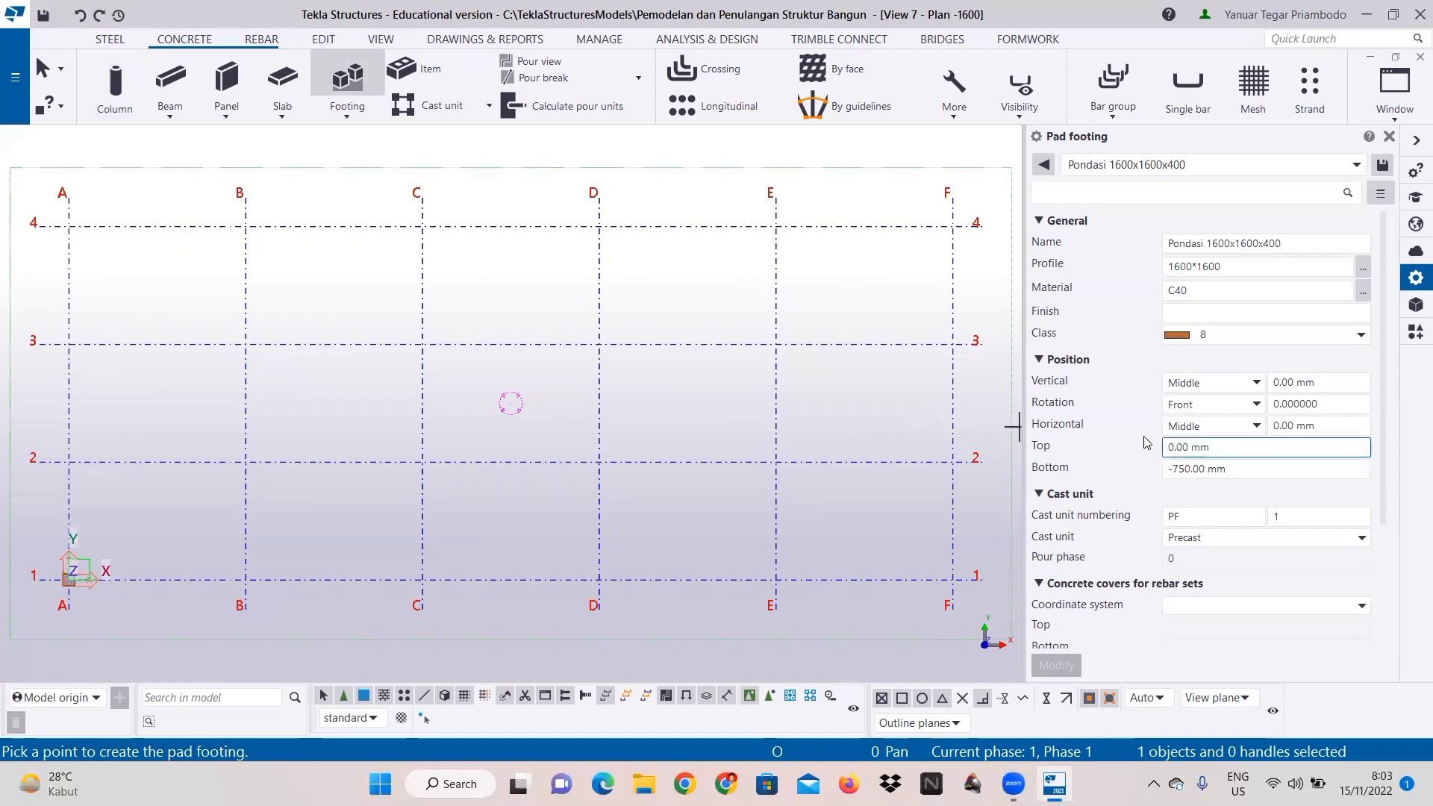
pyautogui.write('-160')
pyautogui.click(1170, 470)
pyautogui.write('-')
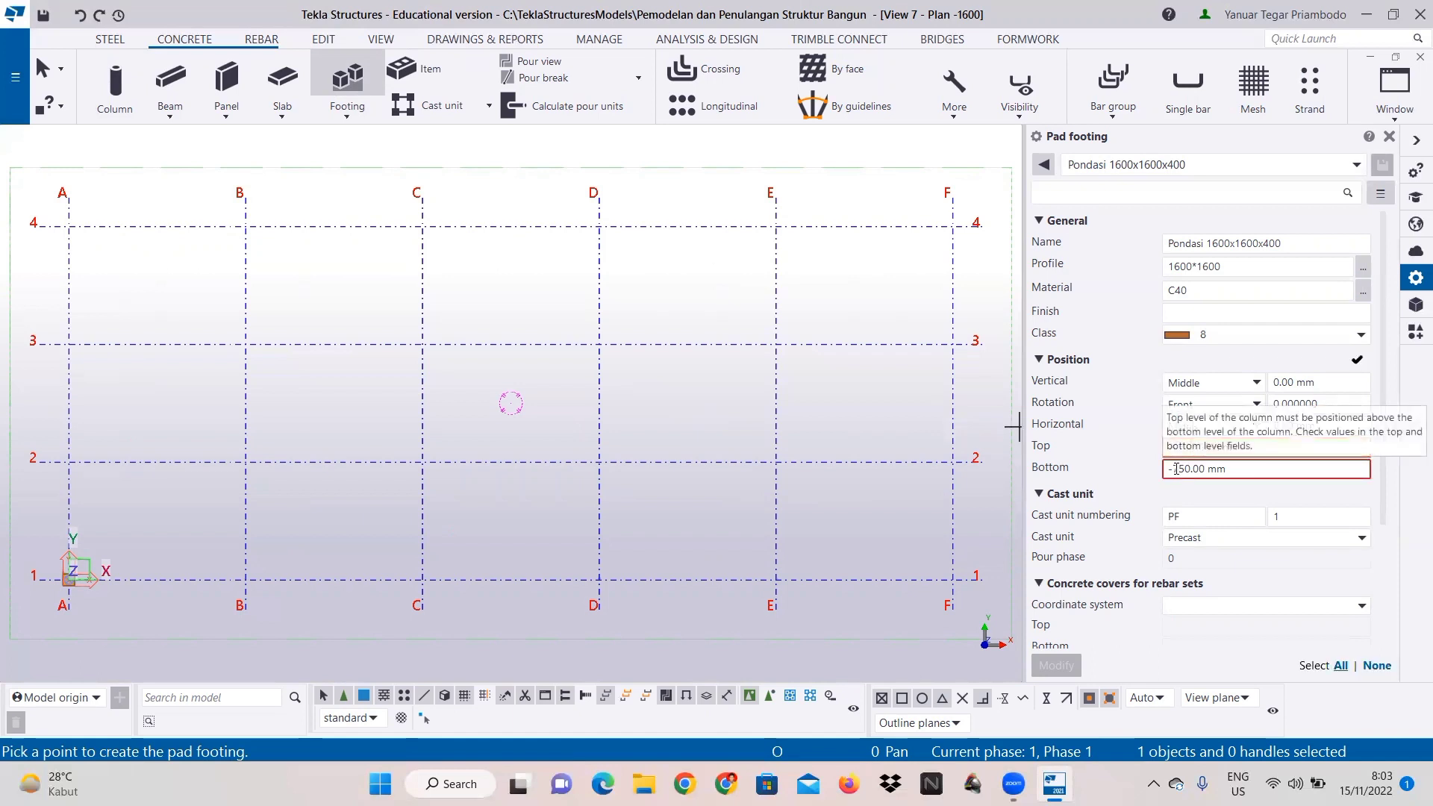
pyautogui.moveTo(1172, 470); pyautogui.dragTo(1184, 470)
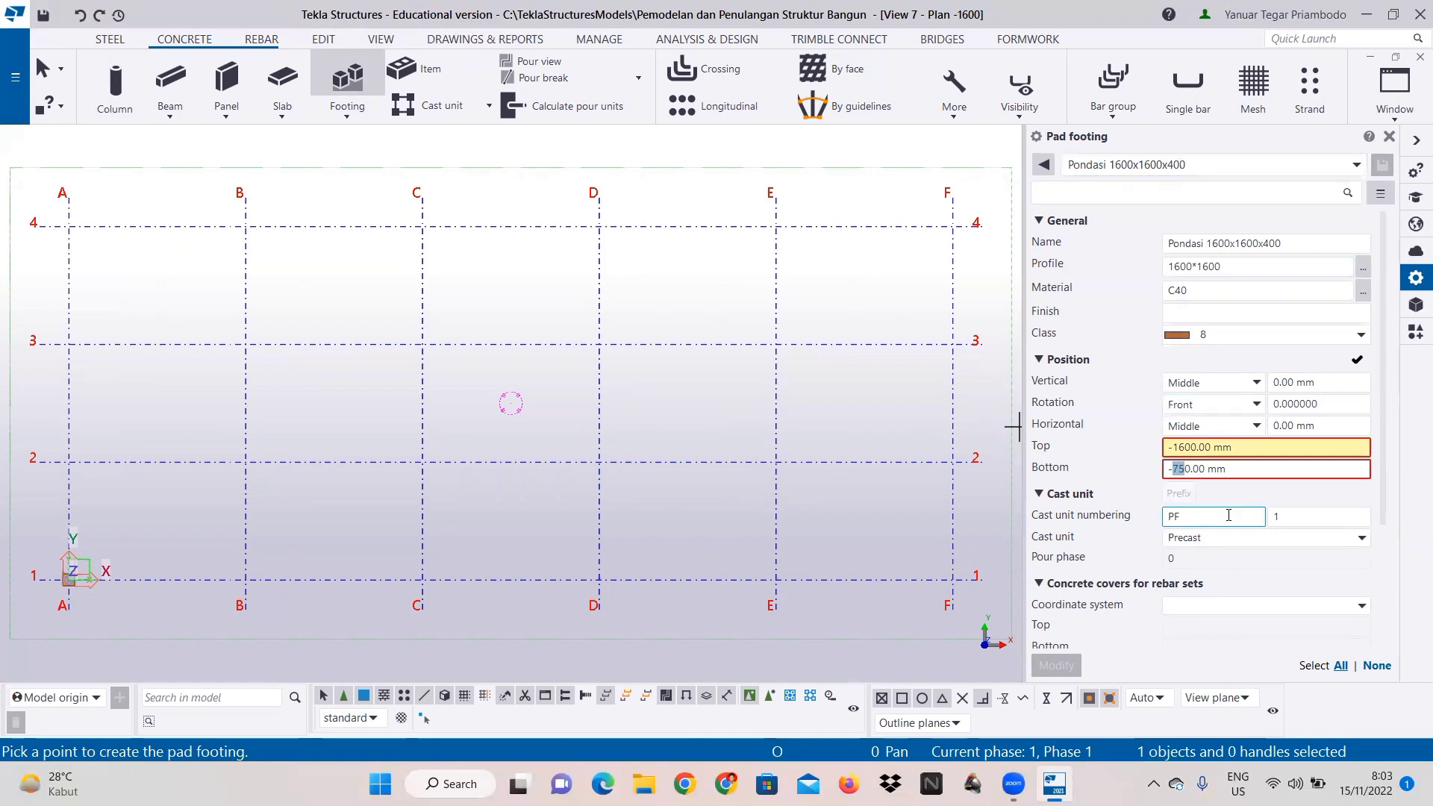
pyautogui.write('200')
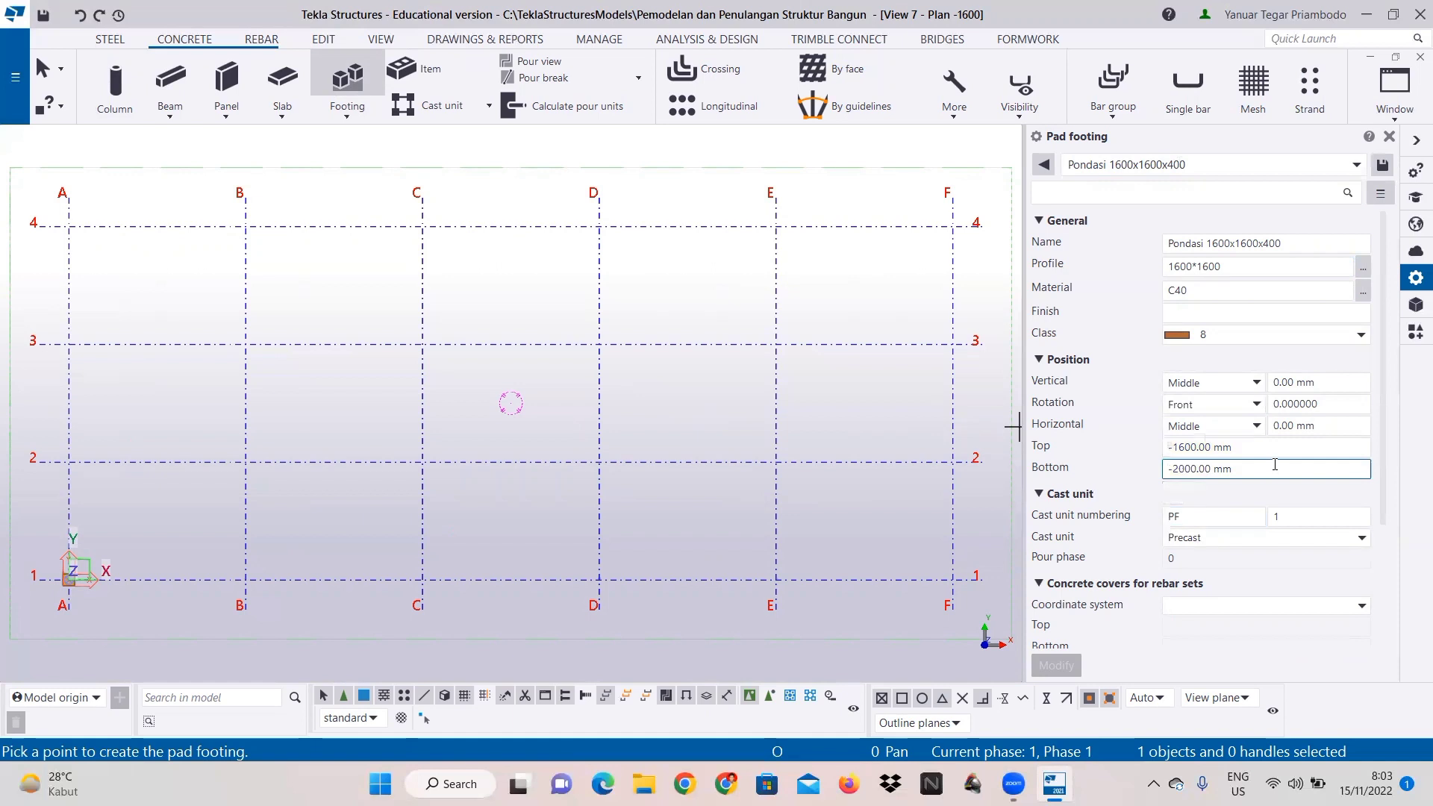
# Step: Save the footing's property set and place the pad footing at grid intersection A-1, expanding the view depth to include it
pyautogui.click(1383, 166)
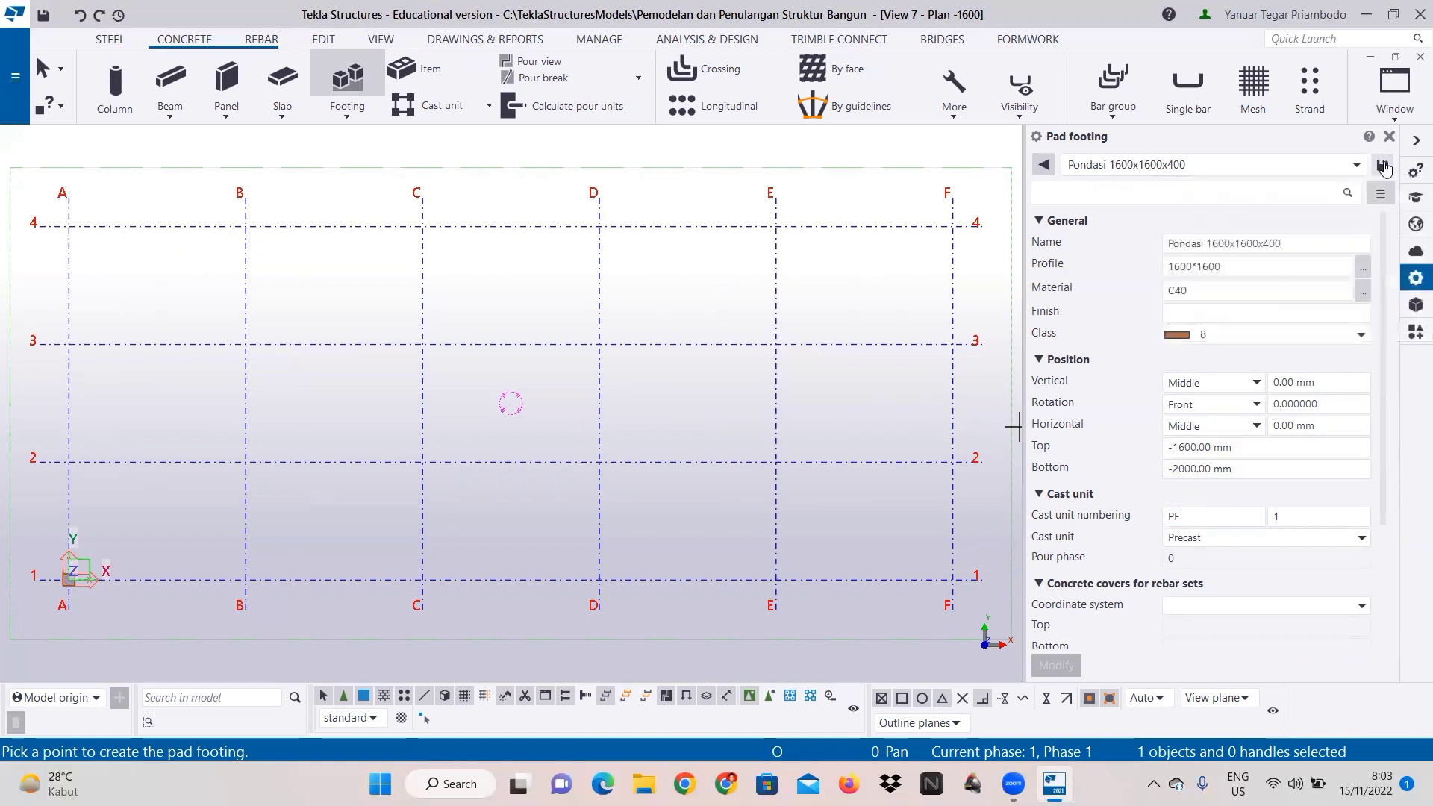
pyautogui.click(67, 579)
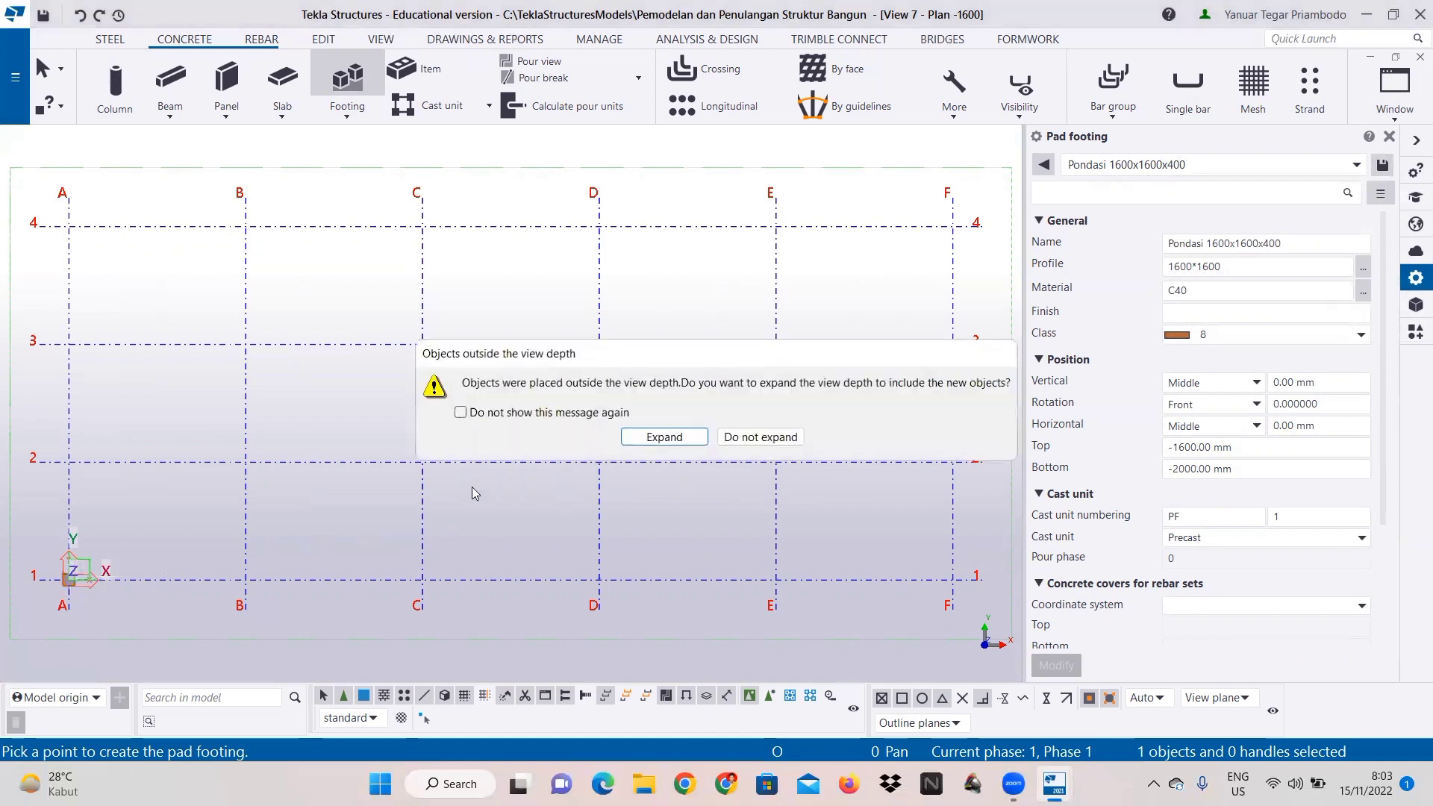
pyautogui.click(663, 438)
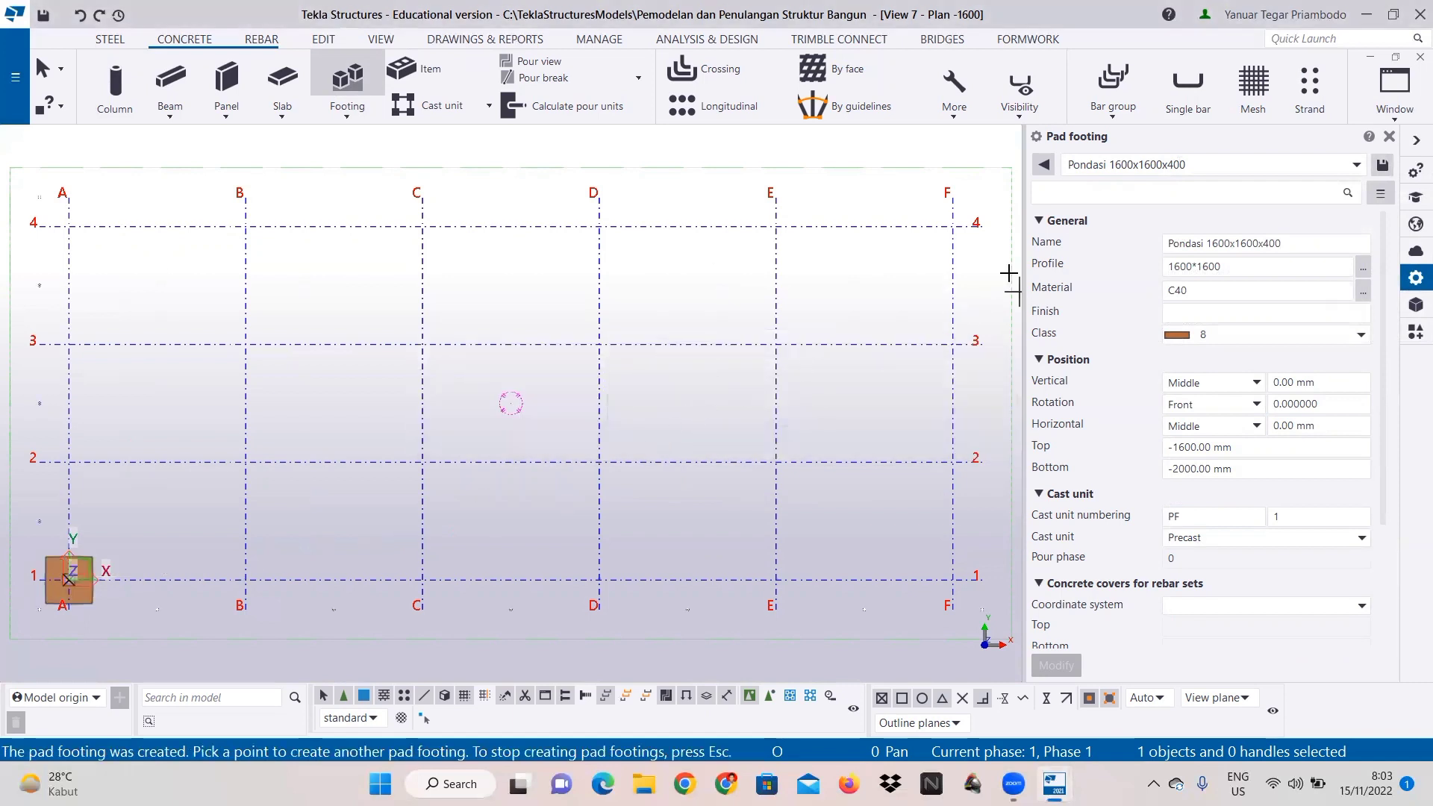
# Step: Start a concrete column from the Kolom Pedestal 400x400 properties and change the property set name to Kolom Utama 400x400
pyautogui.click(129, 92)
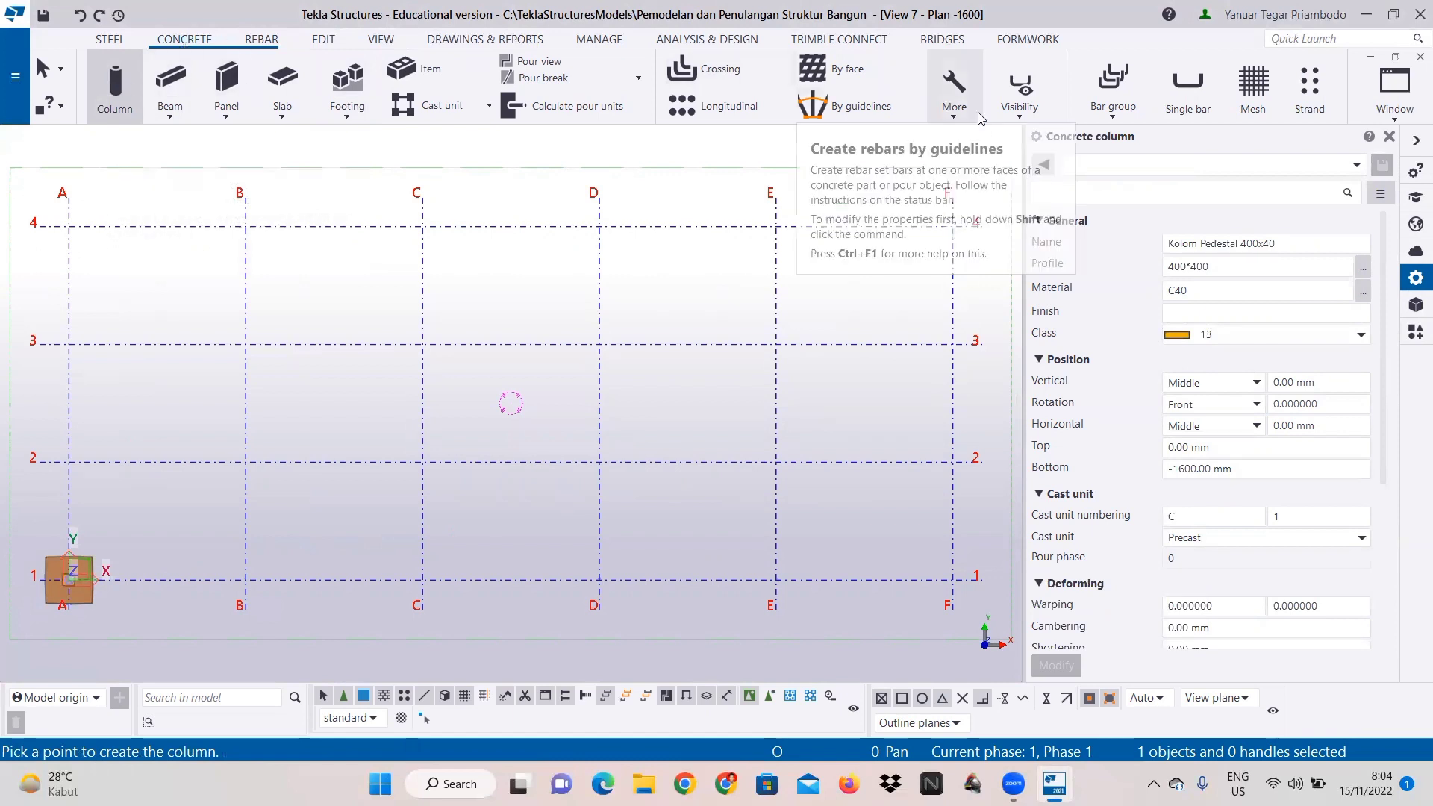
pyautogui.click(1087, 163)
pyautogui.click(1103, 198)
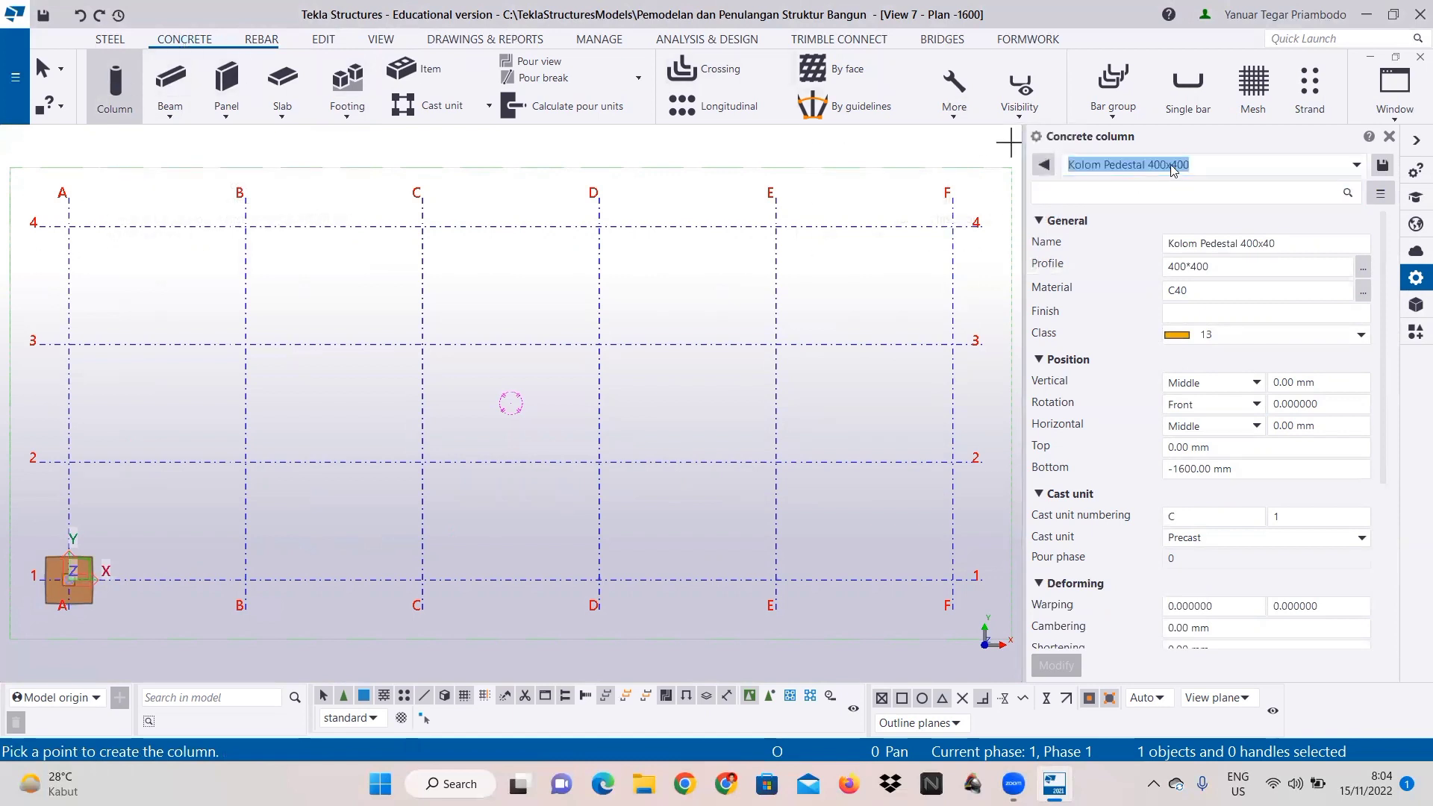
pyautogui.click(1145, 164)
pyautogui.moveTo(1146, 164)
pyautogui.mouseDown()
pyautogui.moveTo(1105, 165)
pyautogui.moveTo(1141, 167)
pyautogui.mouseUp()
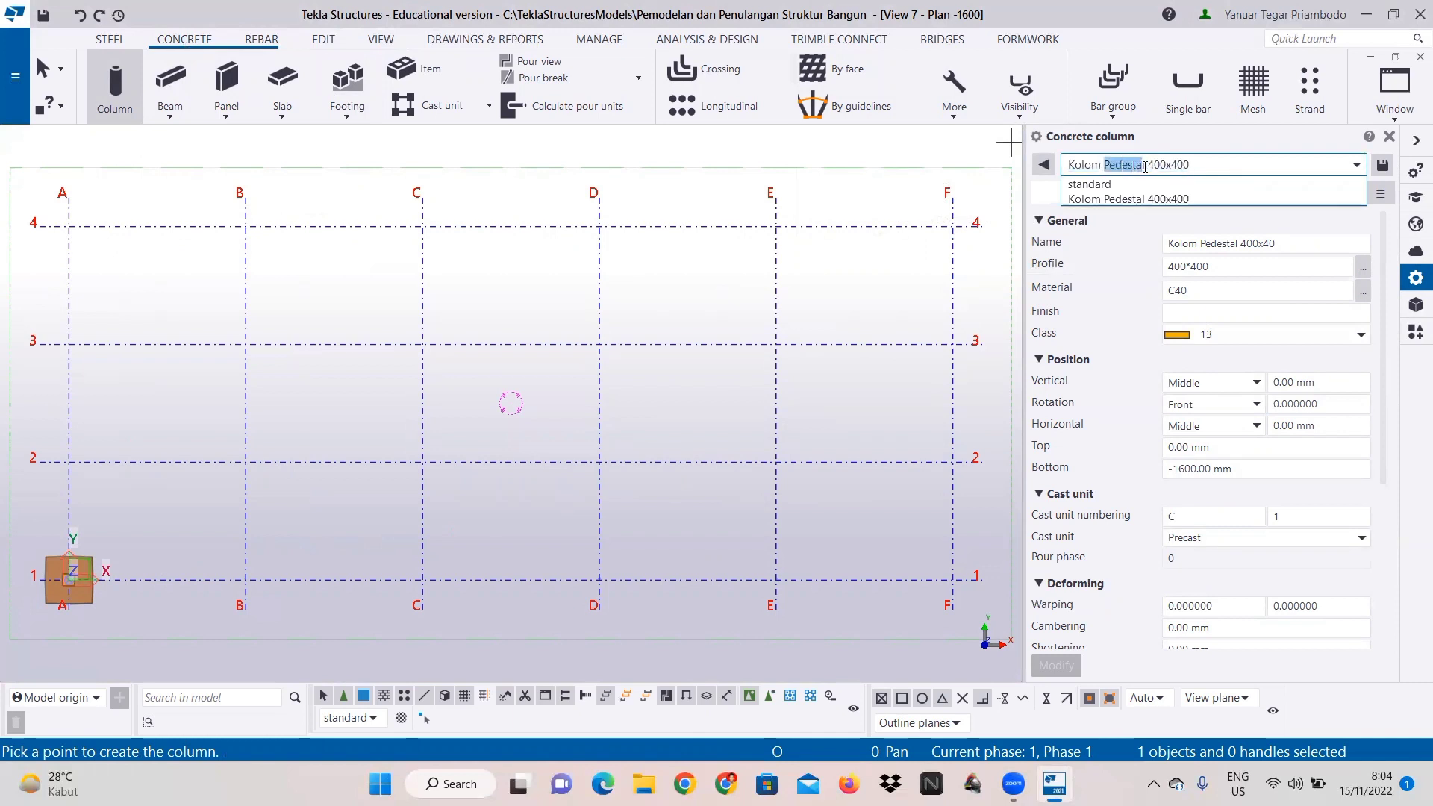
pyautogui.press('capslock')
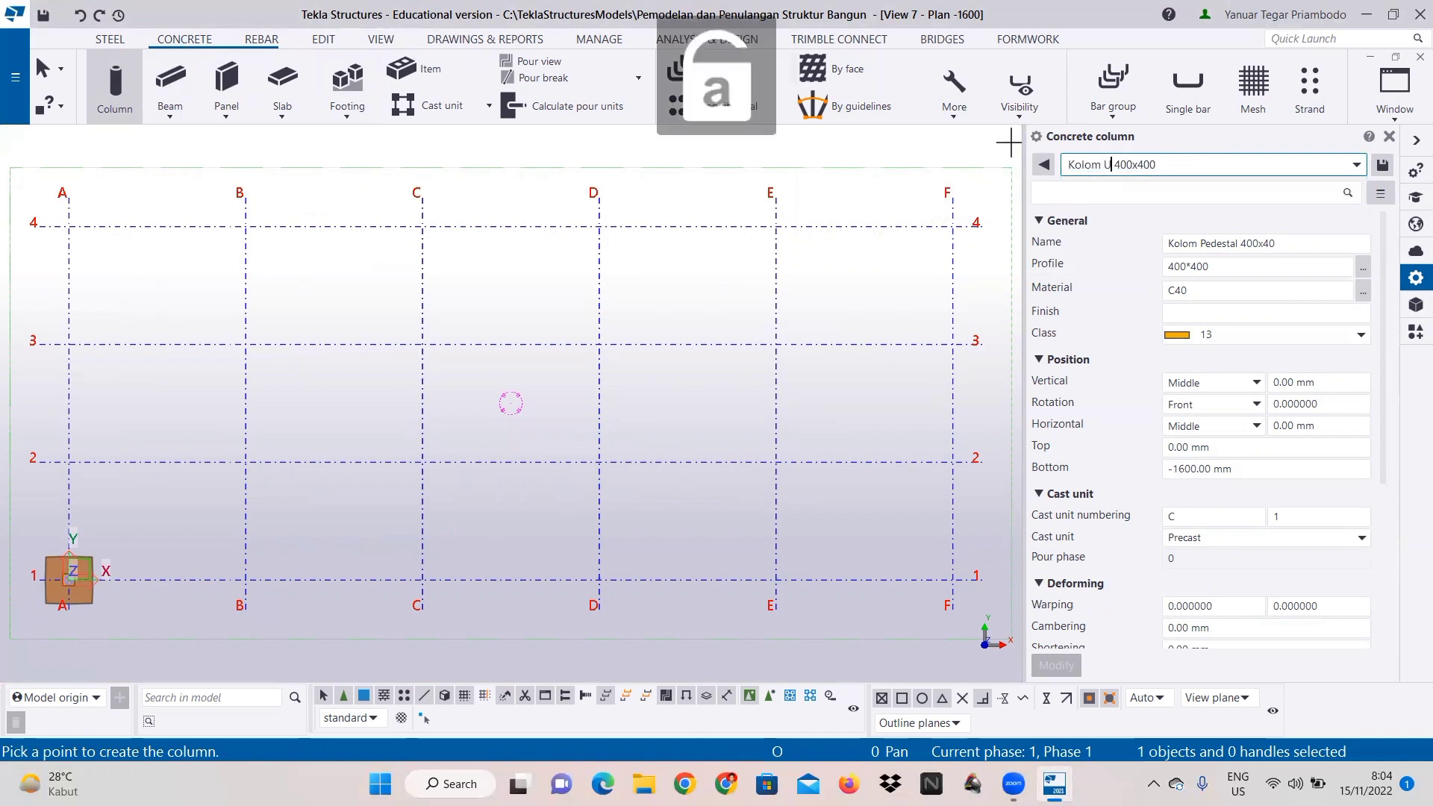
pyautogui.write('Utaa')
pyautogui.write('ama')
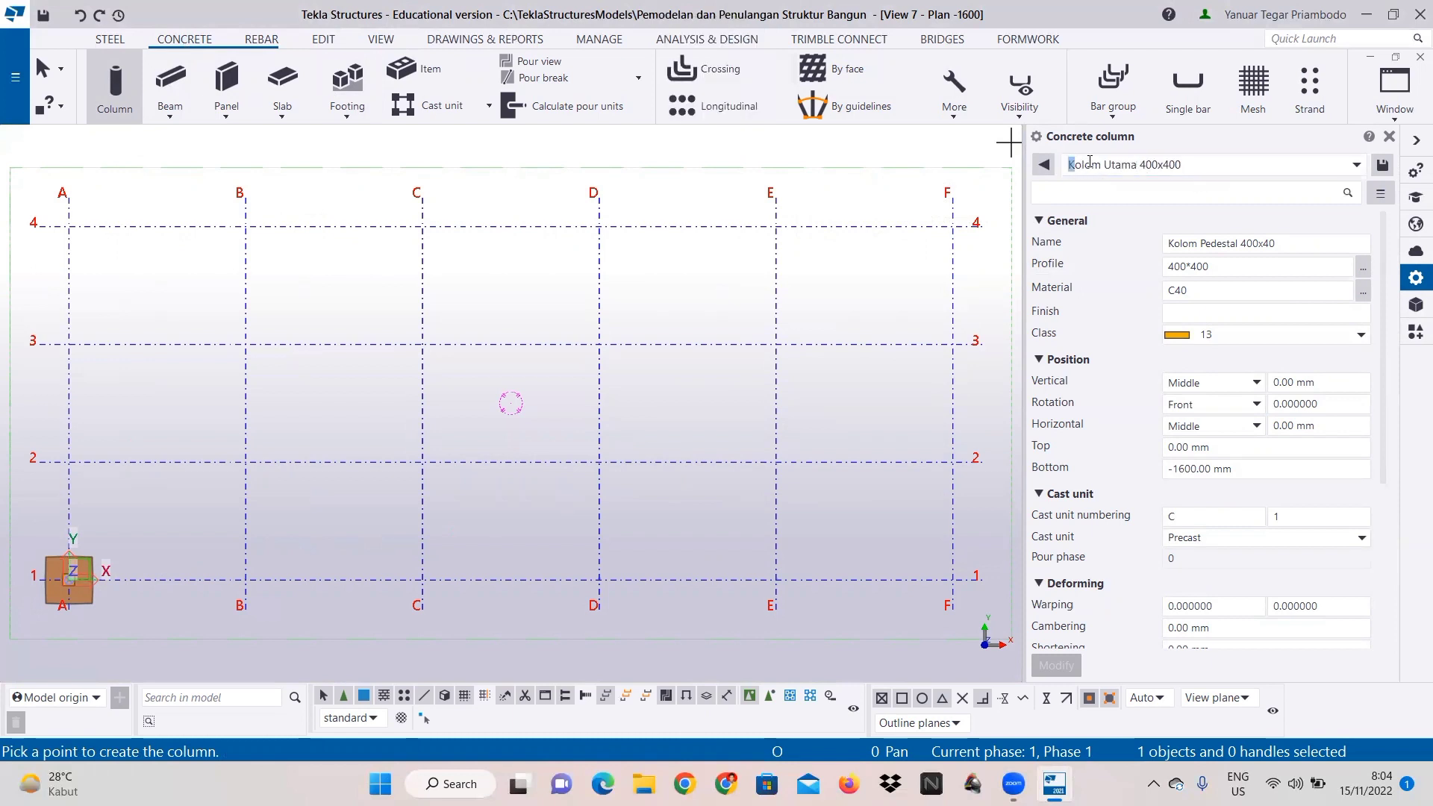
# Step: Copy the property set name Kolom Utama 400x400 into the concrete column's own name
pyautogui.moveTo(1090, 161); pyautogui.dragTo(1219, 173)
pyautogui.rightClick(1157, 168)
pyautogui.click(1199, 196)
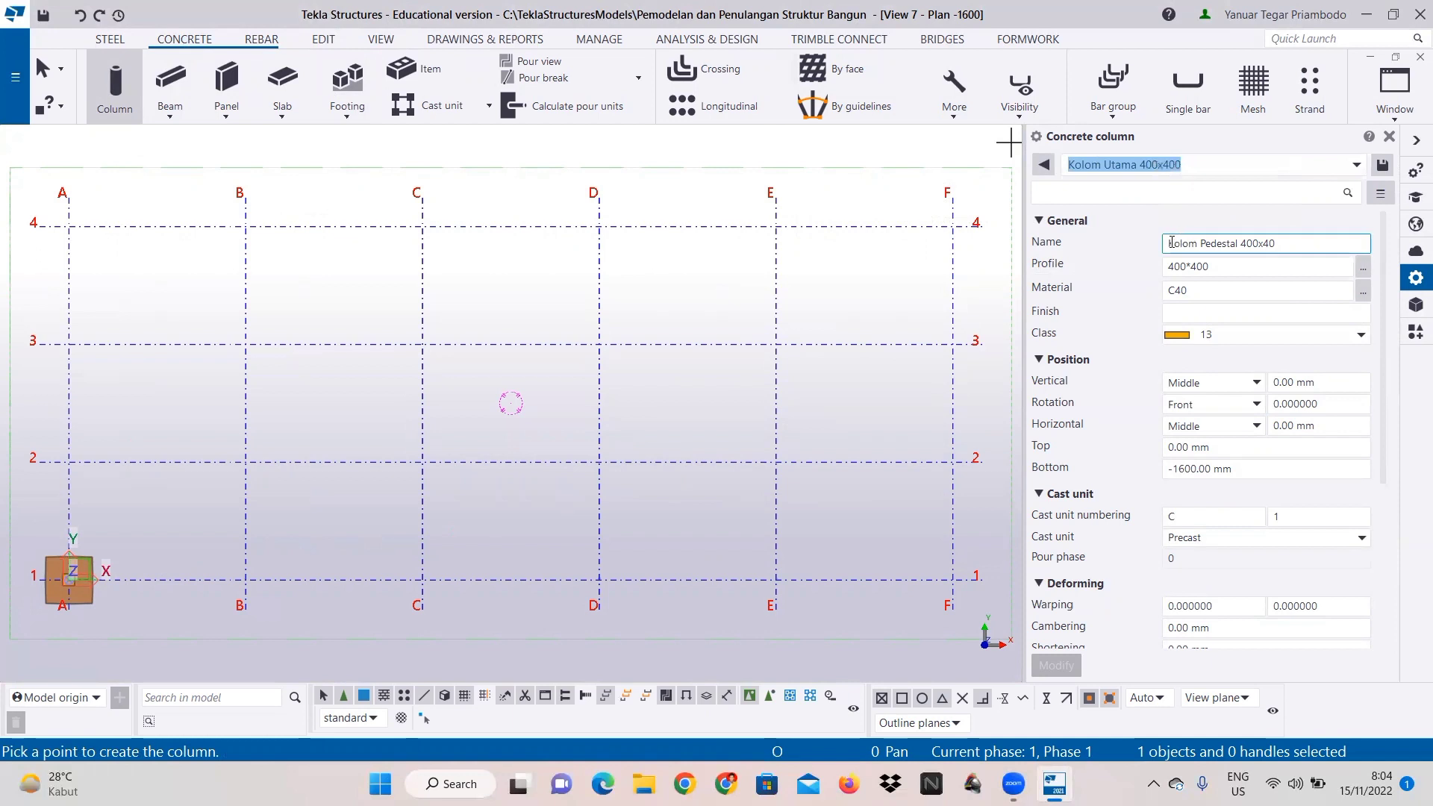
pyautogui.click(1172, 243)
pyautogui.moveTo(1284, 243); pyautogui.dragTo(1167, 243)
pyautogui.rightClick(1224, 246)
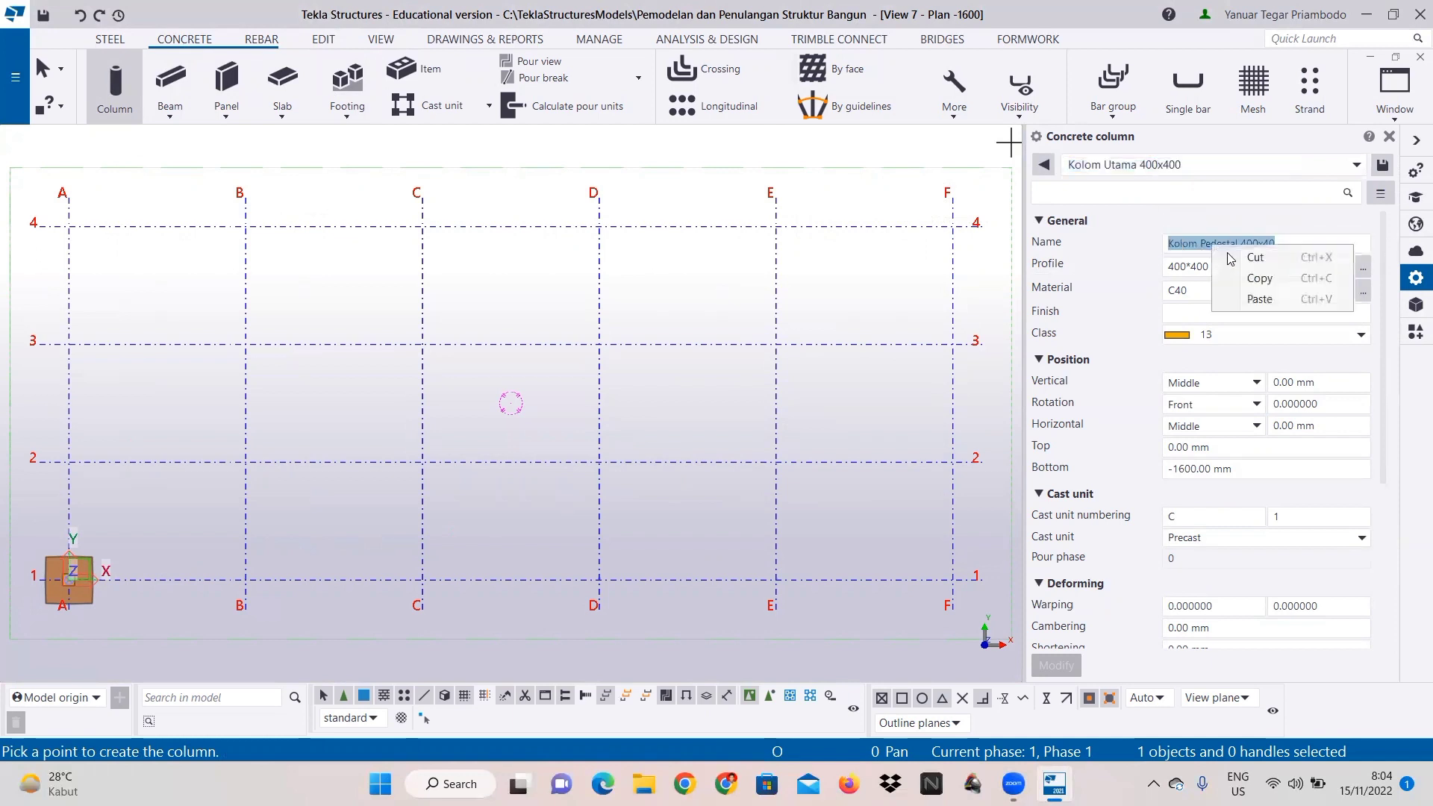
pyautogui.click(1254, 298)
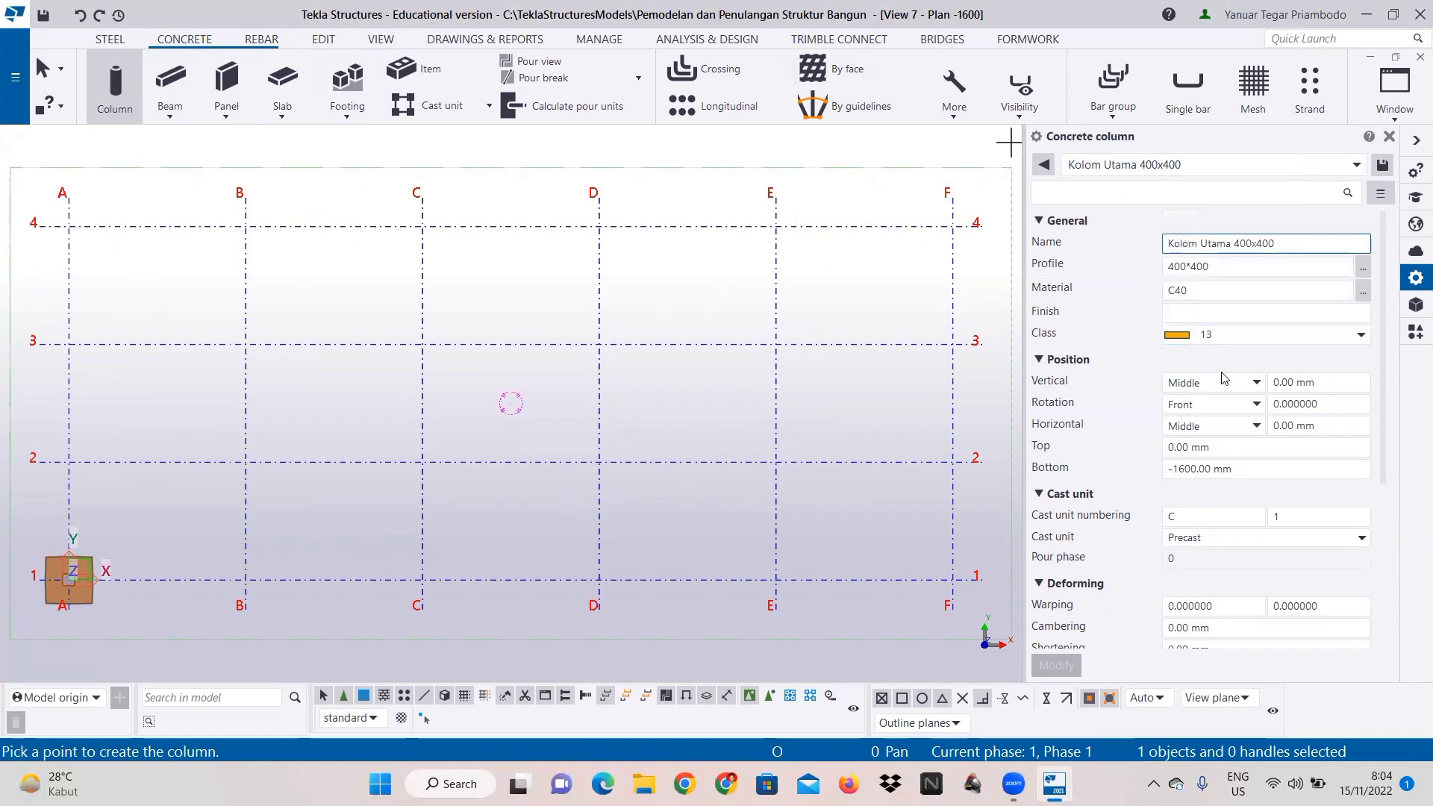
# Step: Set the main column's top level to 3500 mm and bottom level to 0 mm
pyautogui.click(1180, 448)
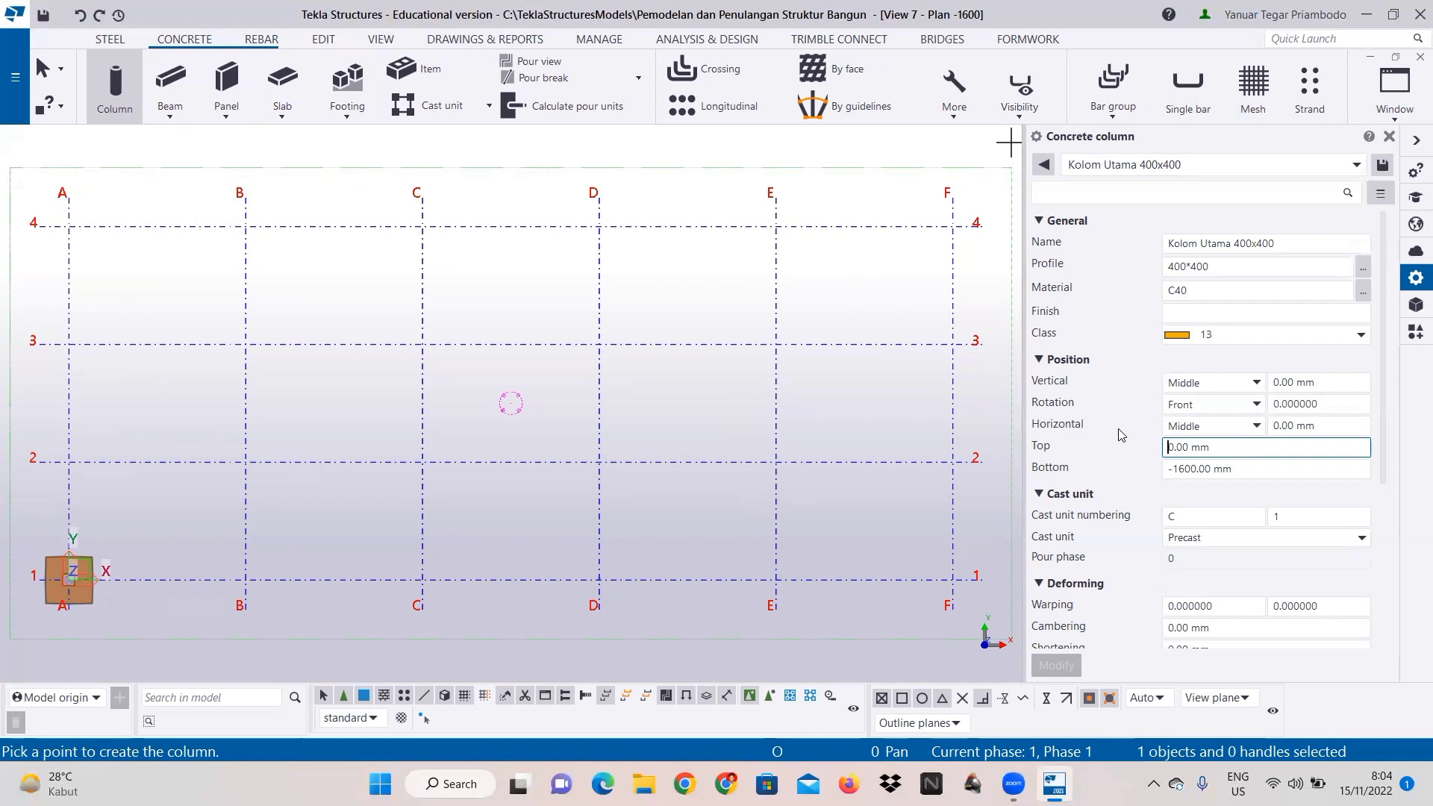
pyautogui.write('350')
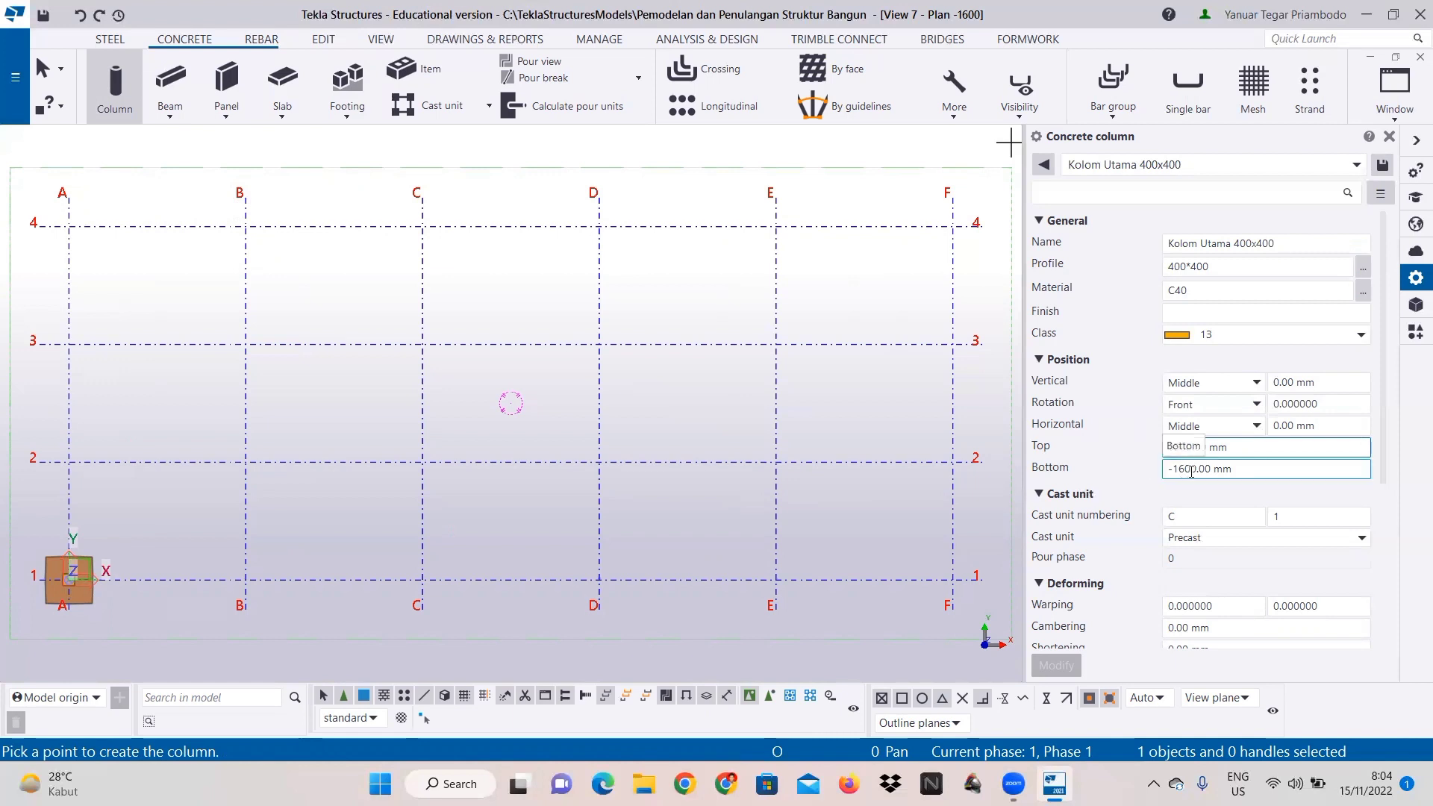
pyautogui.moveTo(1190, 470); pyautogui.dragTo(1112, 478)
pyautogui.press('BackSpace')
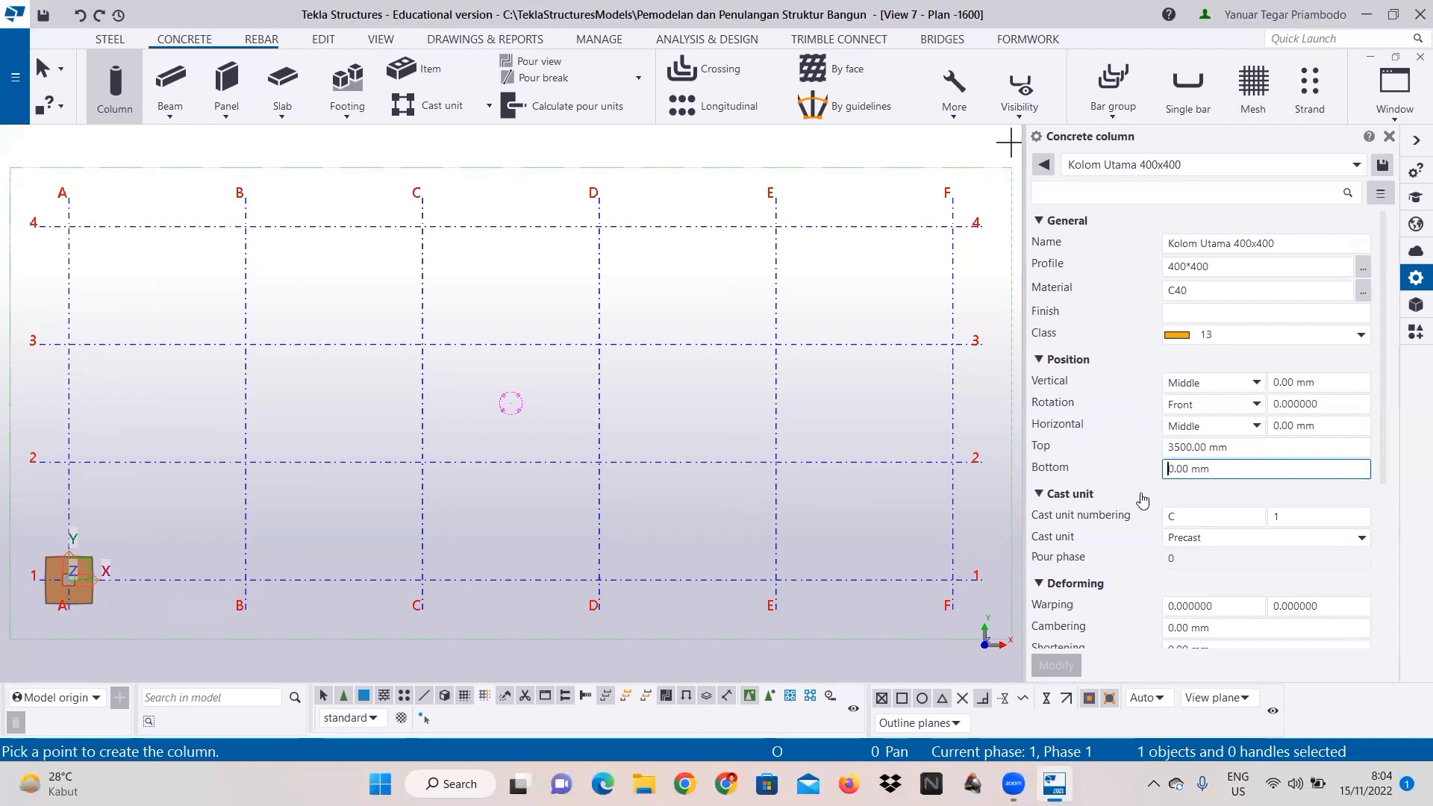
# Step: Save the main column's property set and place the column at grid intersection A-1, expanding the view depth to include it
pyautogui.click(1380, 168)
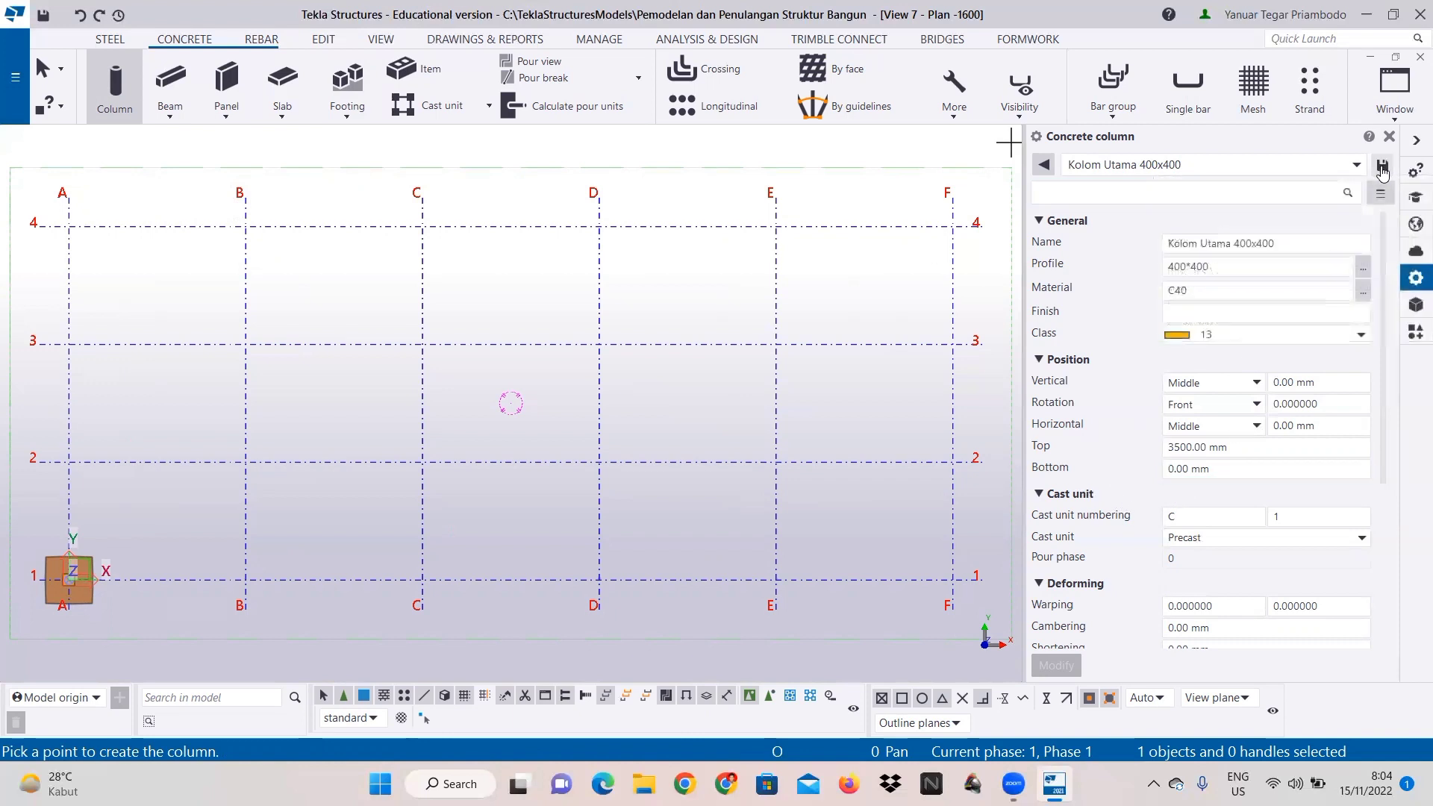
pyautogui.click(67, 579)
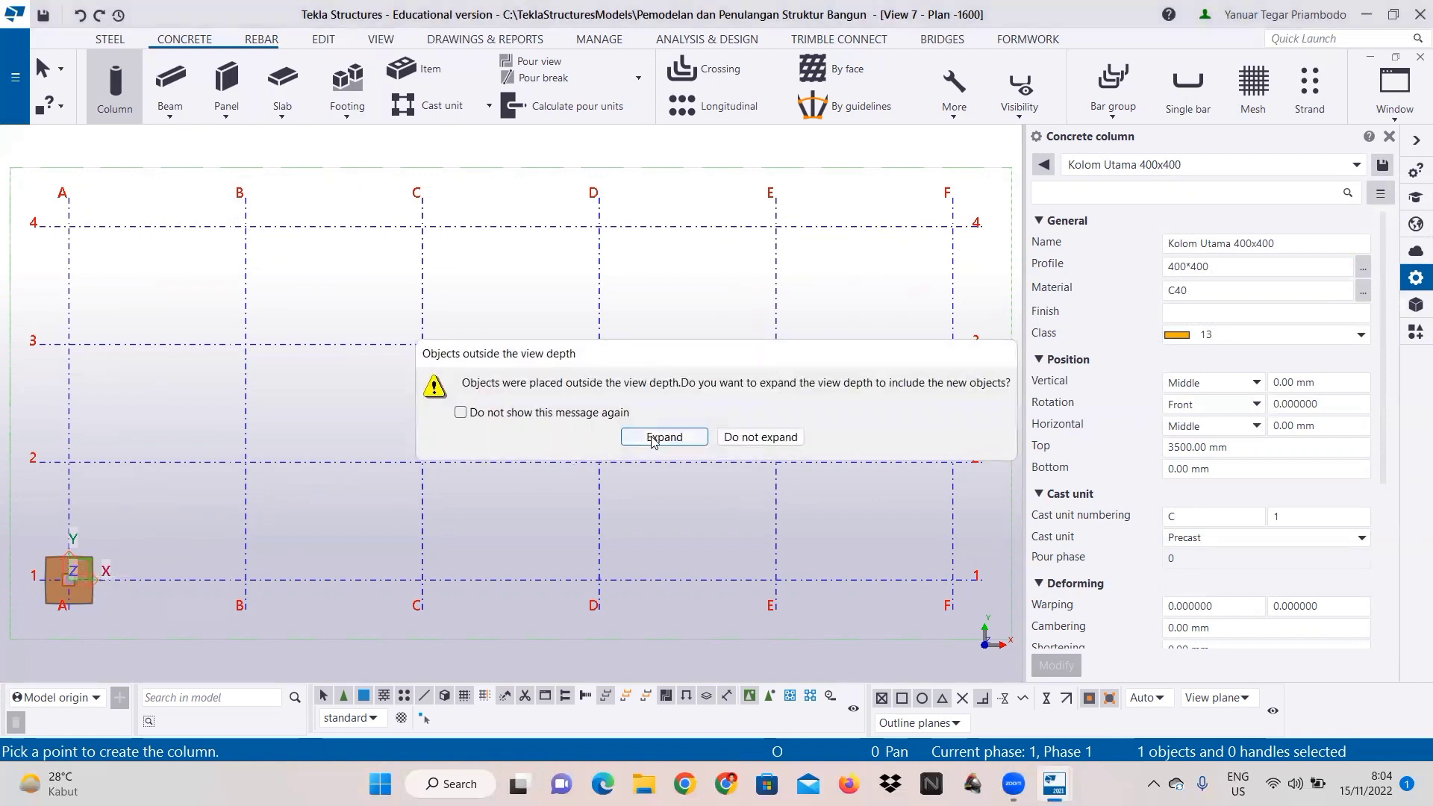
pyautogui.click(654, 439)
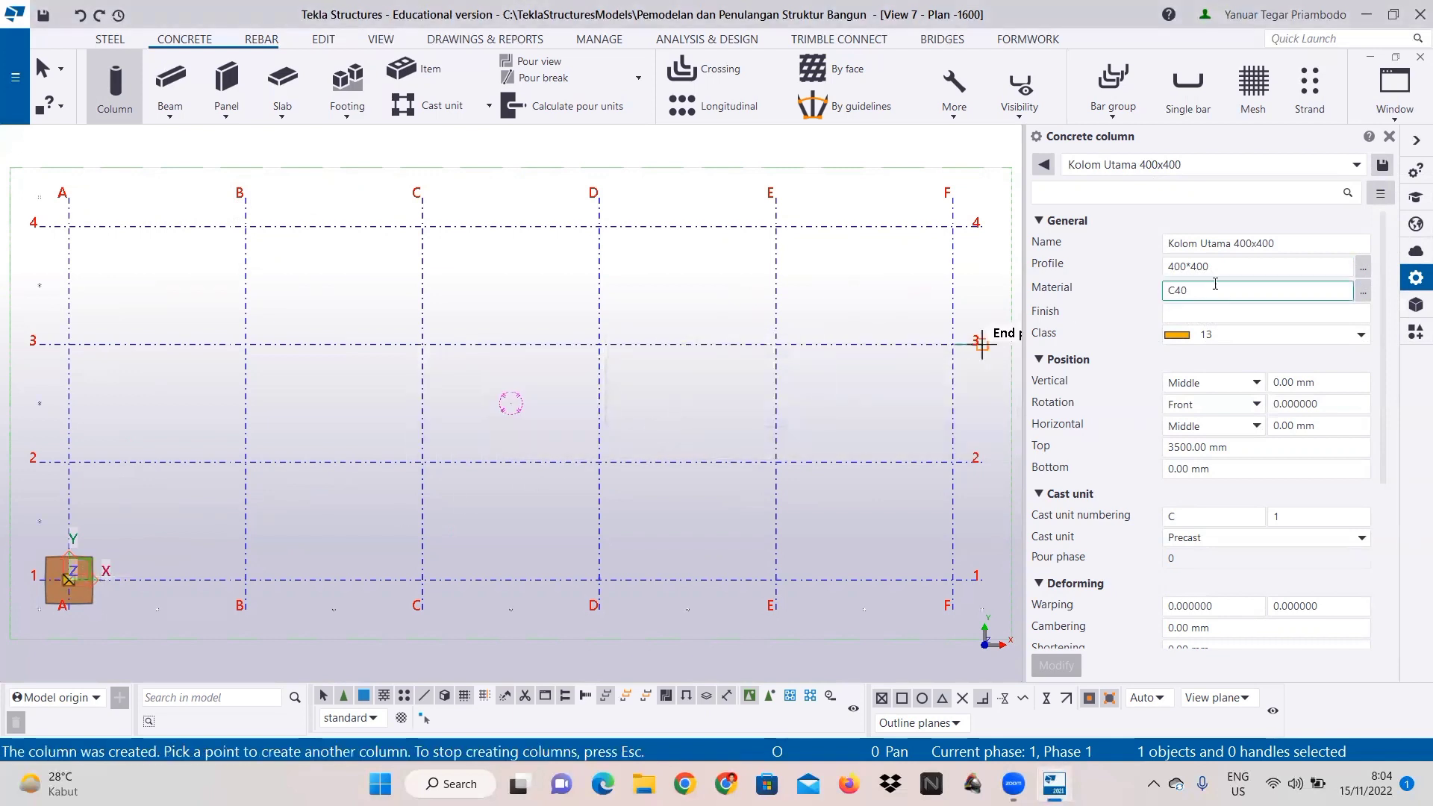
# Step: Change both the property set name and the column's own name to Kolom Utama2 400x400 for the second main column
pyautogui.click(1141, 165)
pyautogui.click(1141, 165)
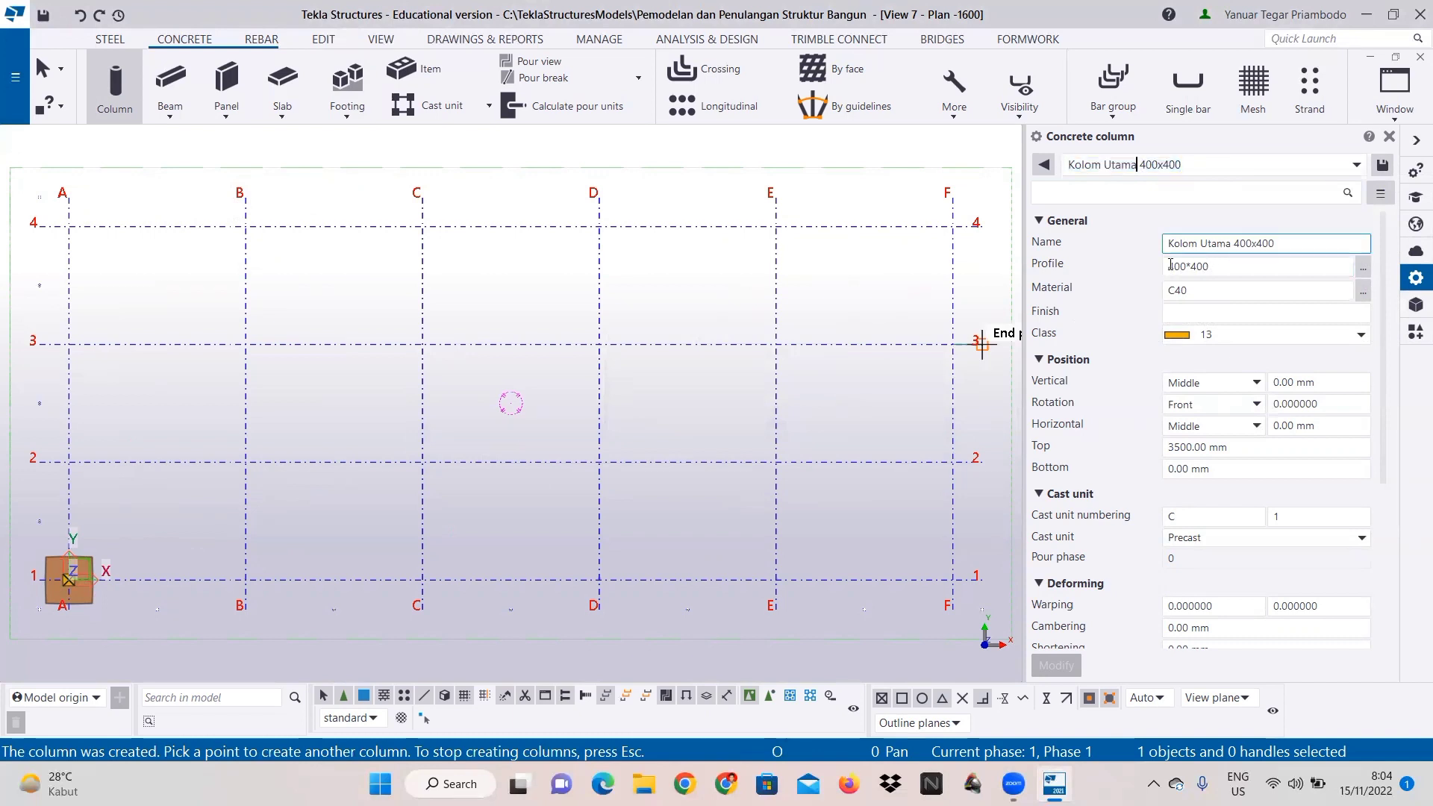
pyautogui.write('2')
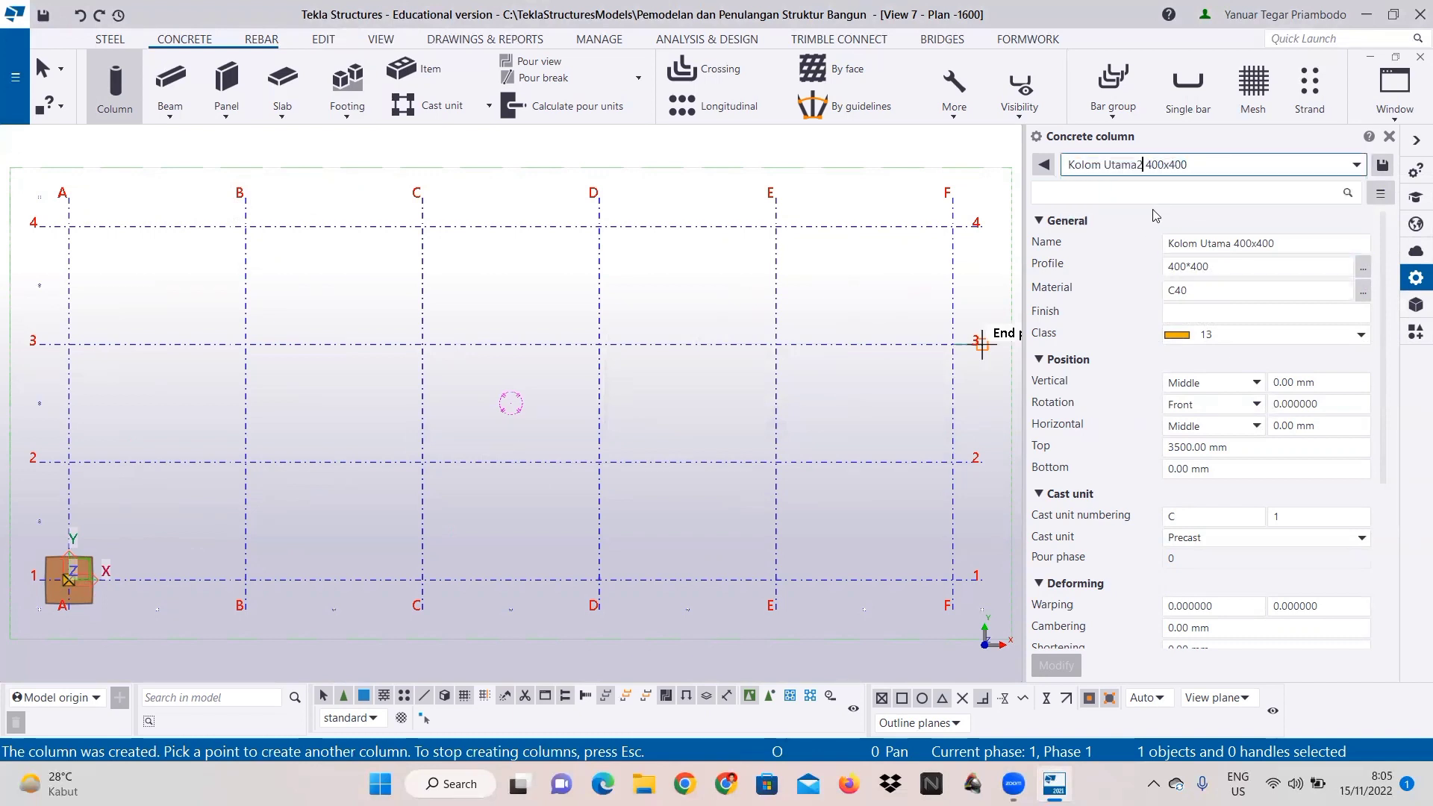
pyautogui.doubleClick(1227, 245)
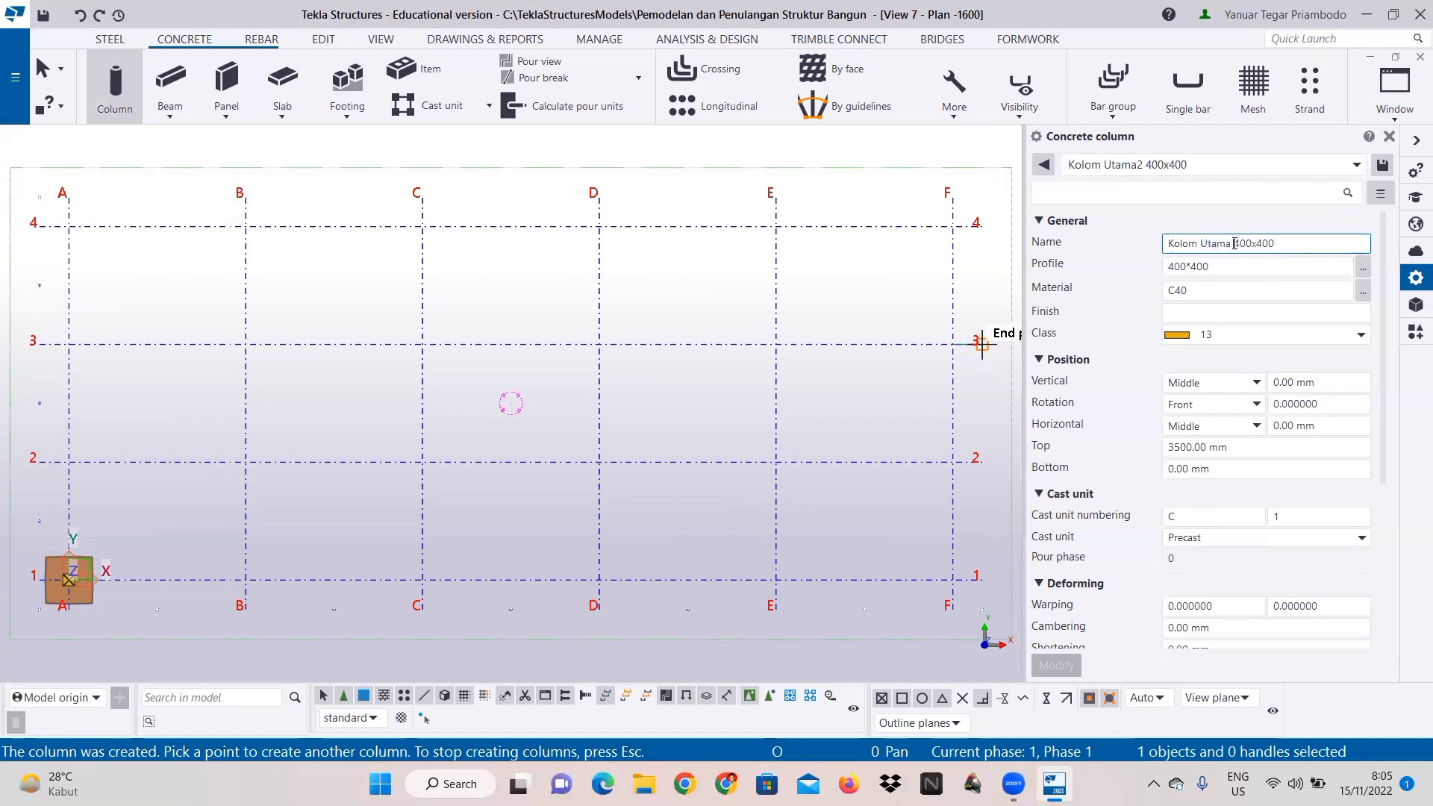
pyautogui.doubleClick(1234, 242)
pyautogui.doubleClick(1229, 244)
pyautogui.click(1230, 244)
pyautogui.write('2')
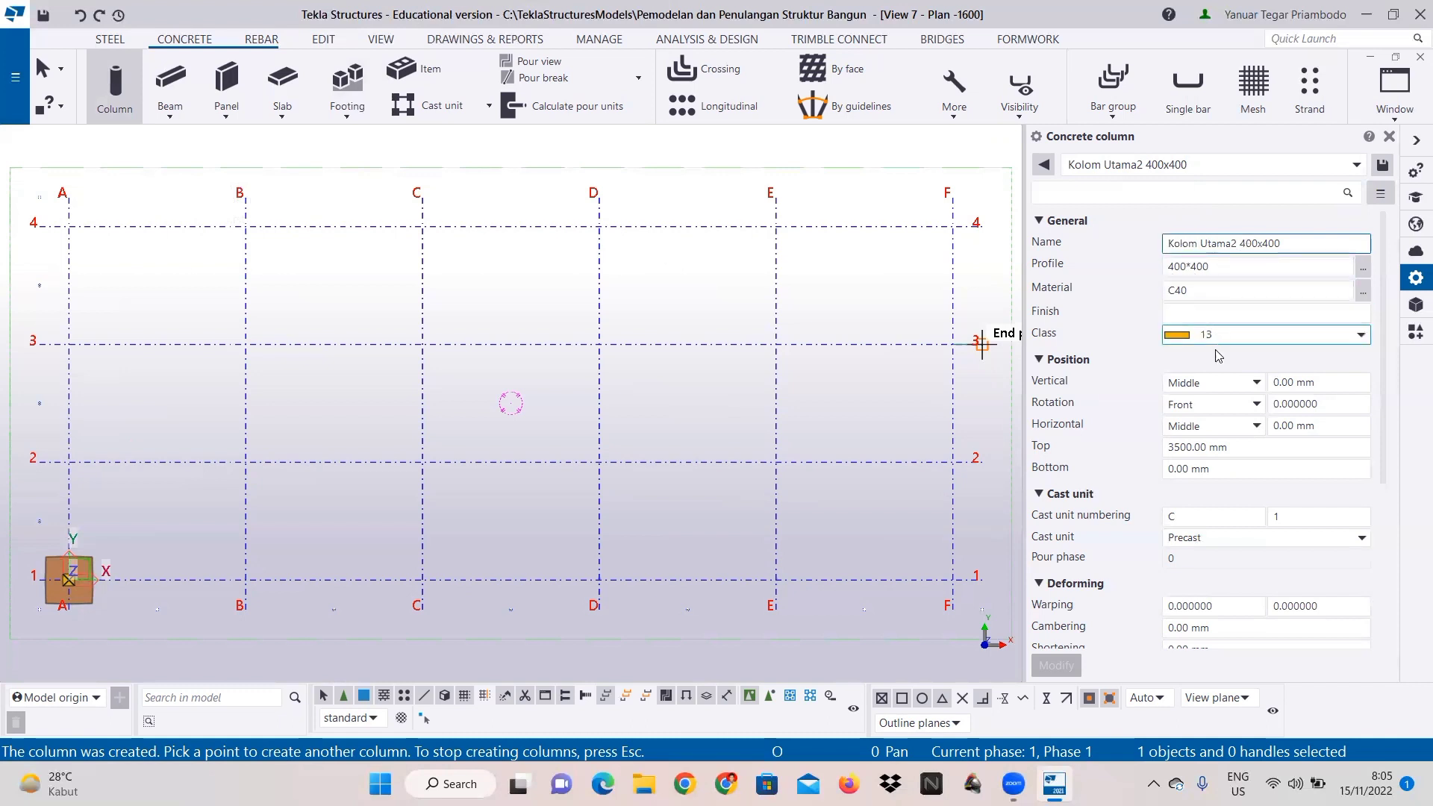
# Step: Set the second main column's top level to 7000 mm and bottom level to 3500 mm, and save its property set
pyautogui.moveTo(1181, 448); pyautogui.dragTo(1132, 448)
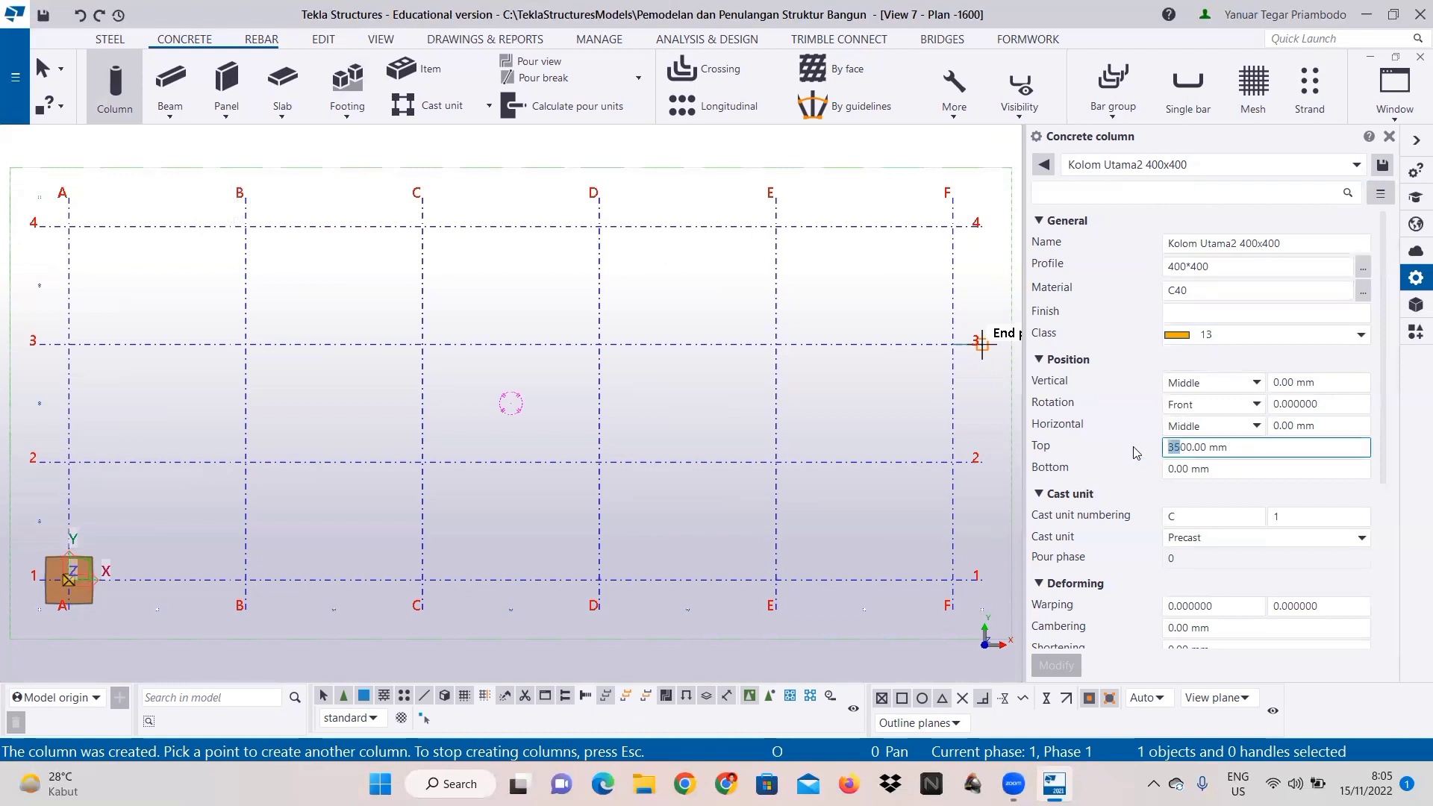
pyautogui.write('70')
pyautogui.click(1185, 469)
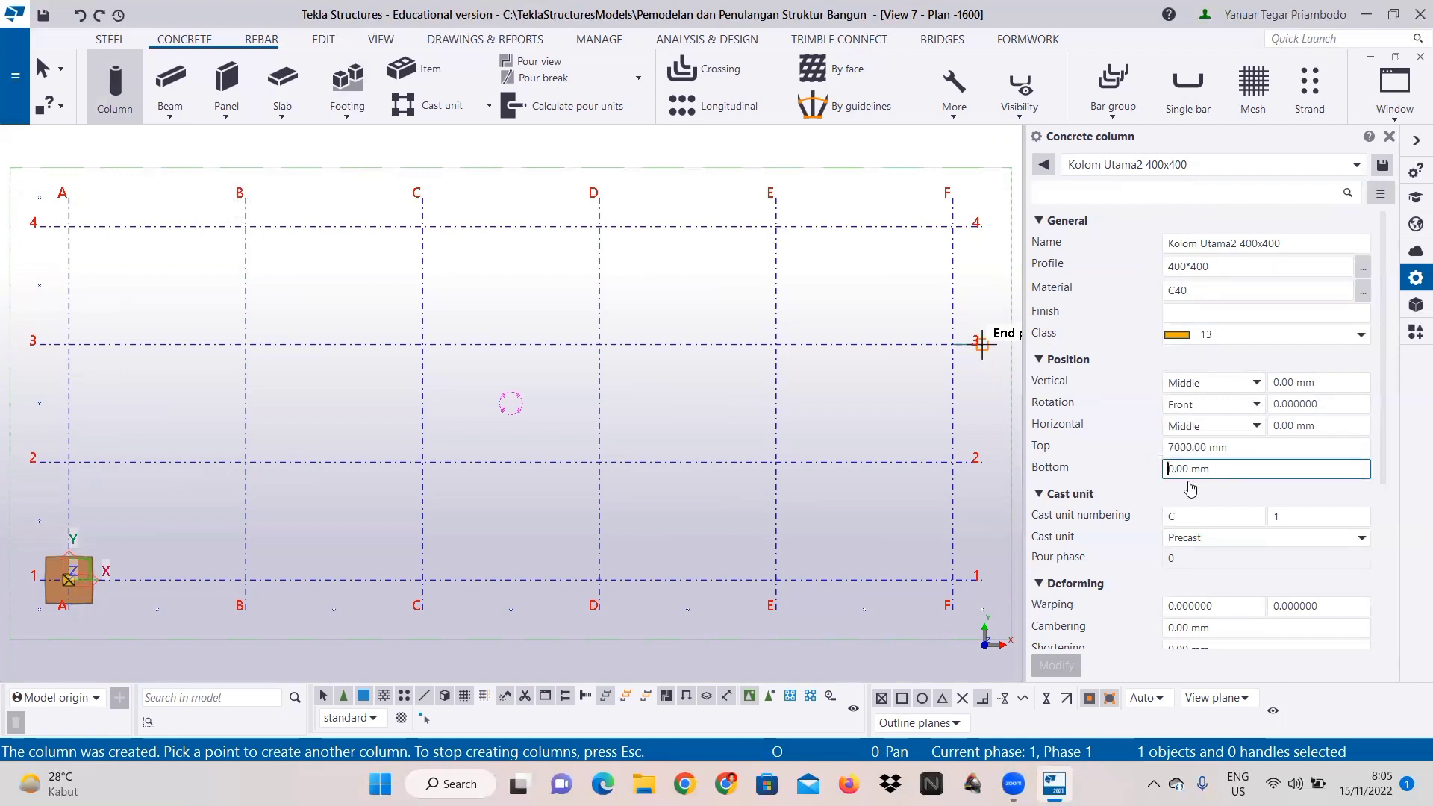
pyautogui.write('350')
pyautogui.click(1383, 166)
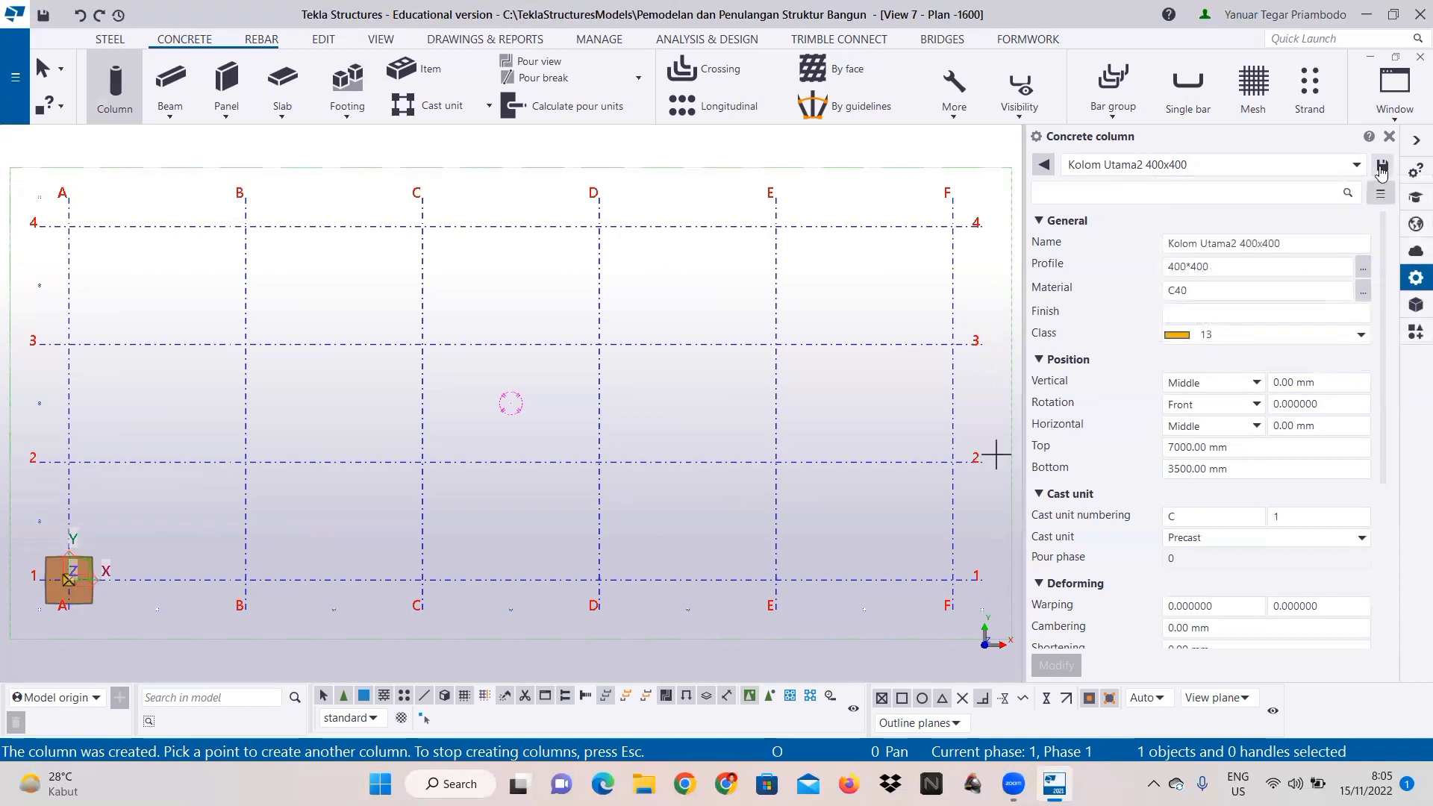
pyautogui.click(1192, 468)
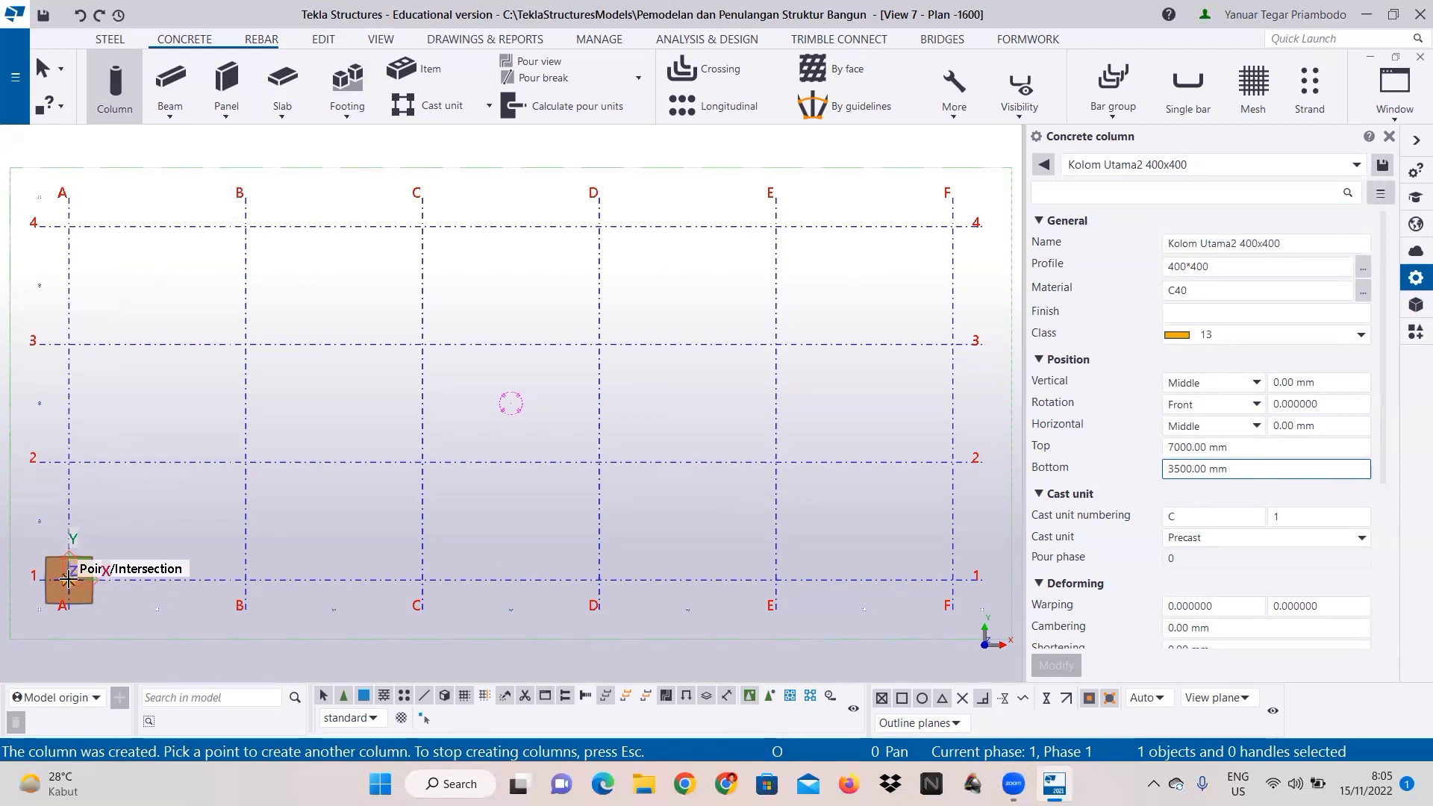
# Step: Place the second main column at grid intersection A-1, expanding the view depth to include it, and switch to the 3D view
pyautogui.click(68, 579)
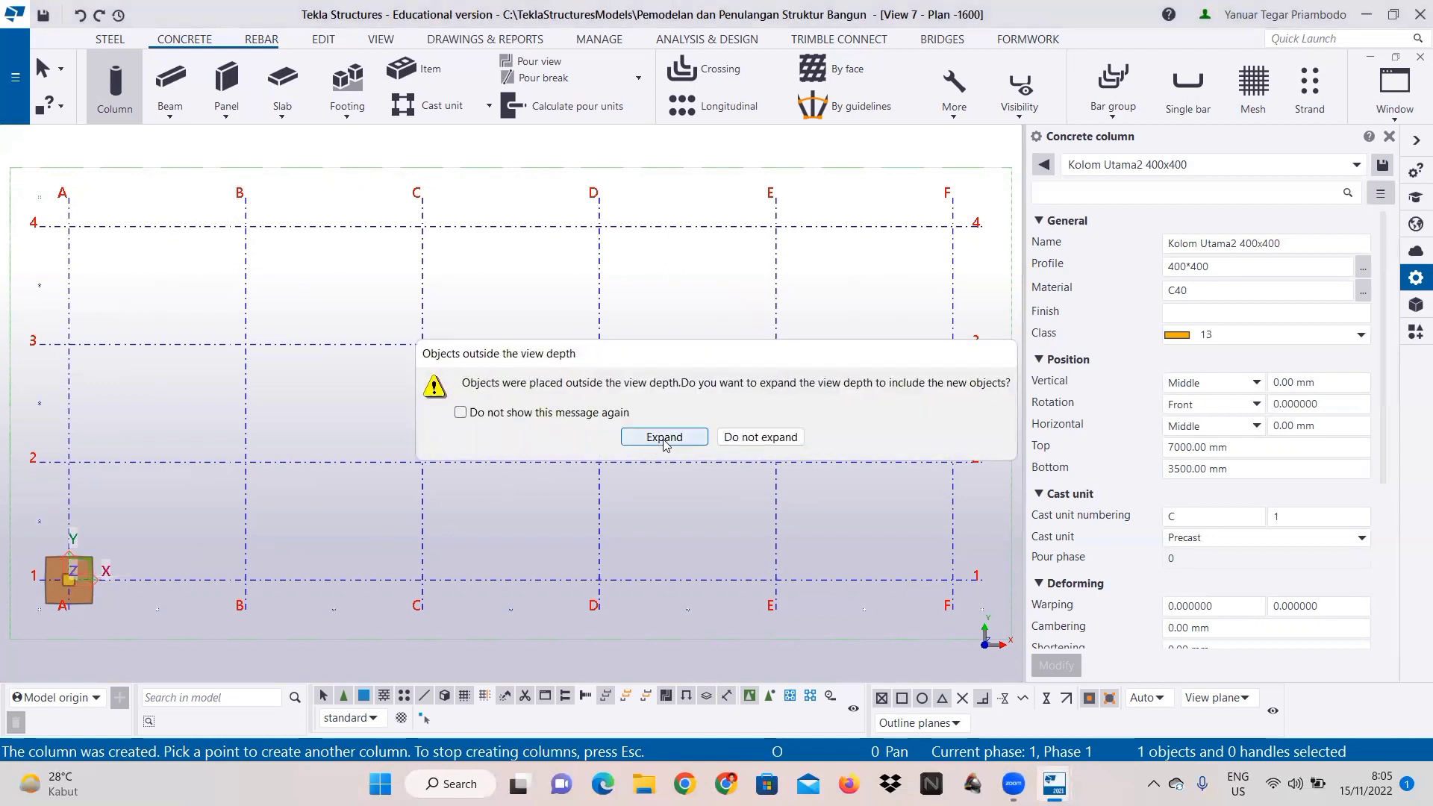
pyautogui.click(666, 440)
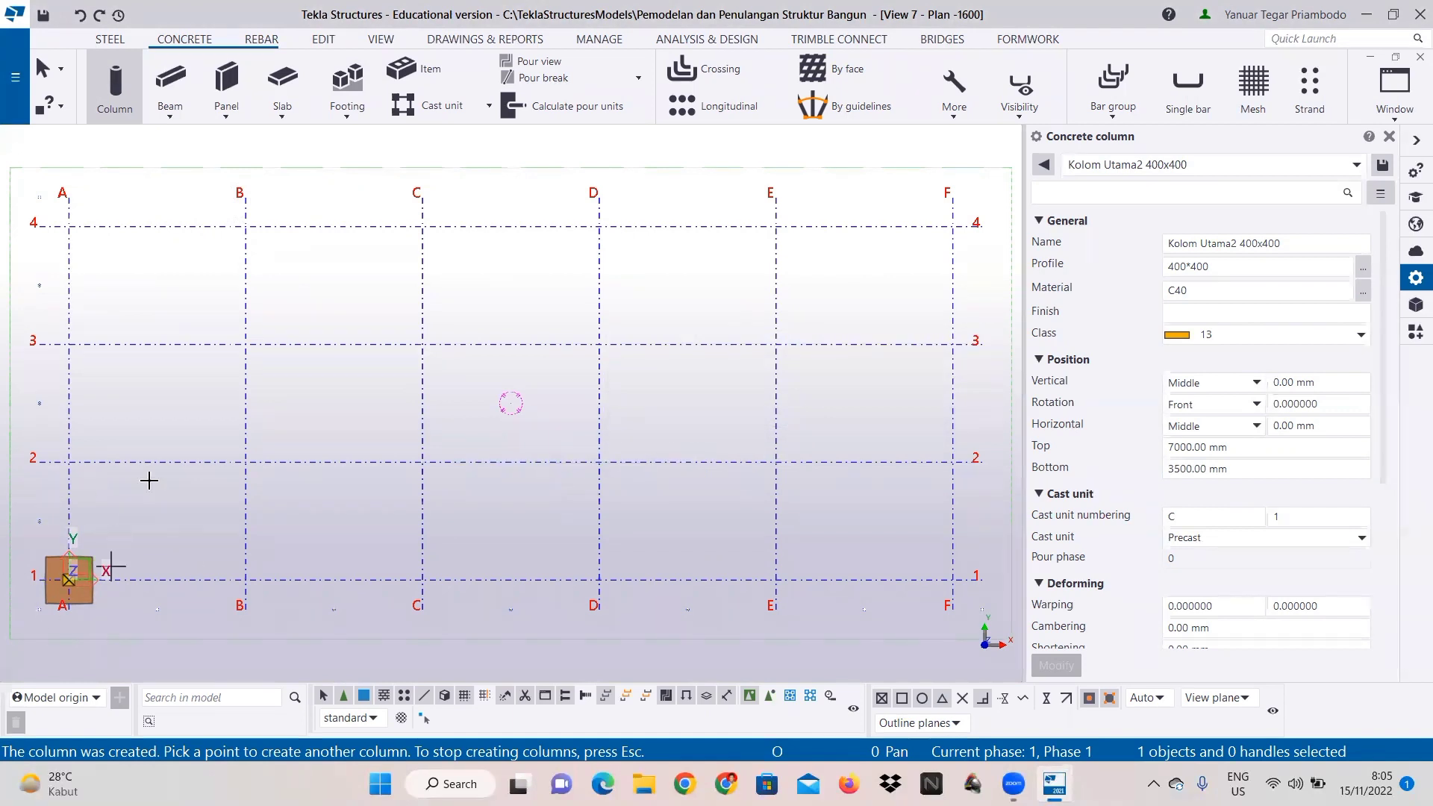
pyautogui.click(1395, 97)
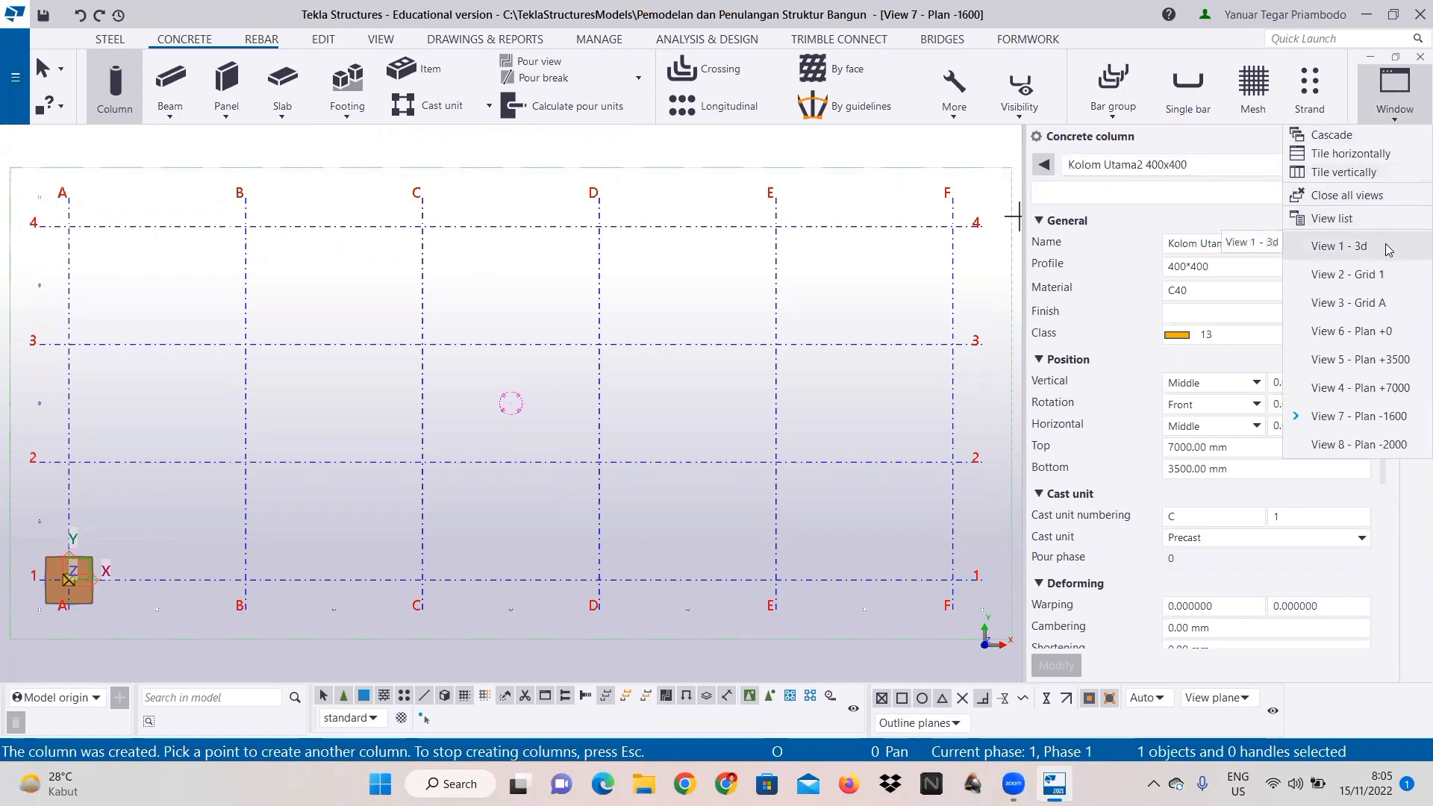
pyautogui.click(1343, 246)
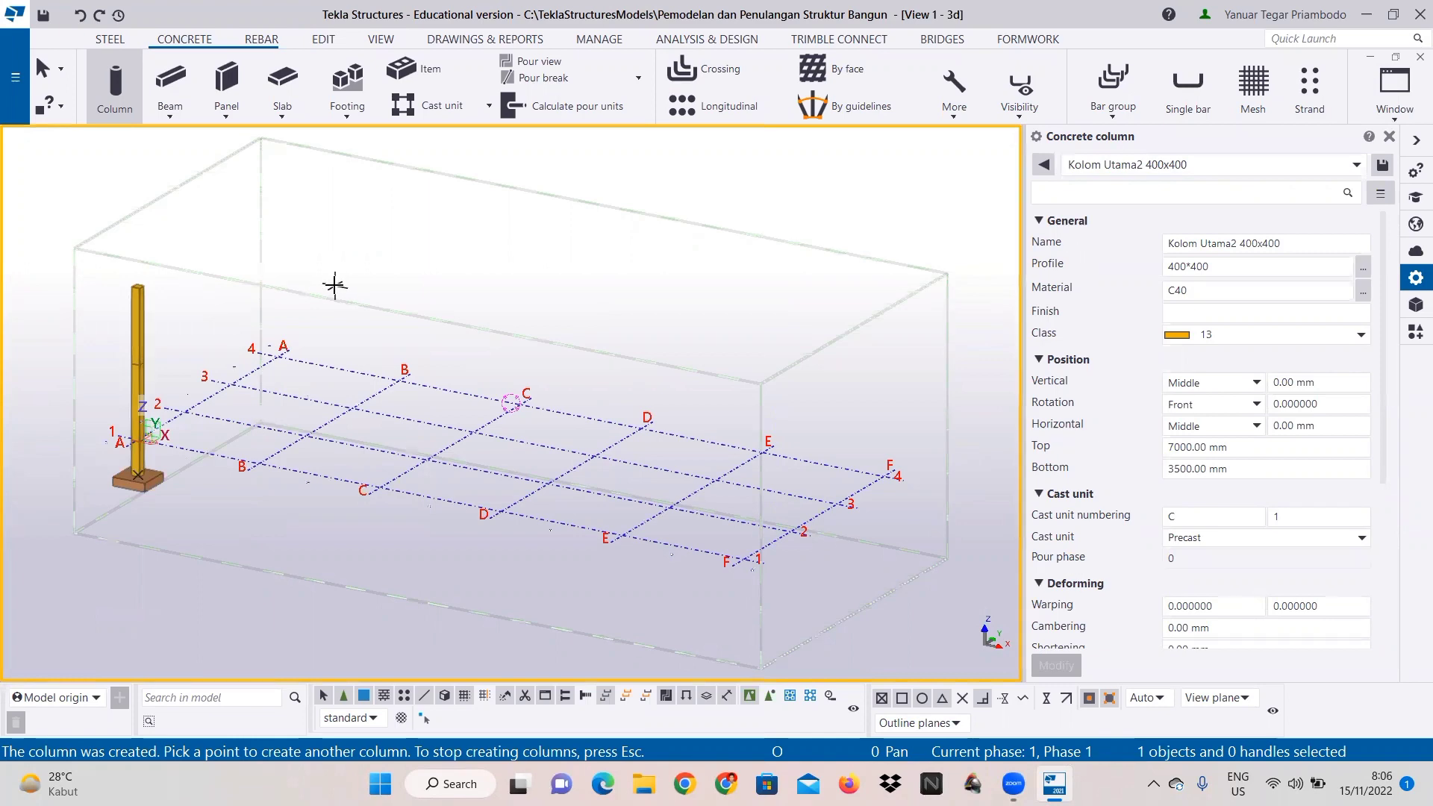
pyautogui.rightClick(312, 262)
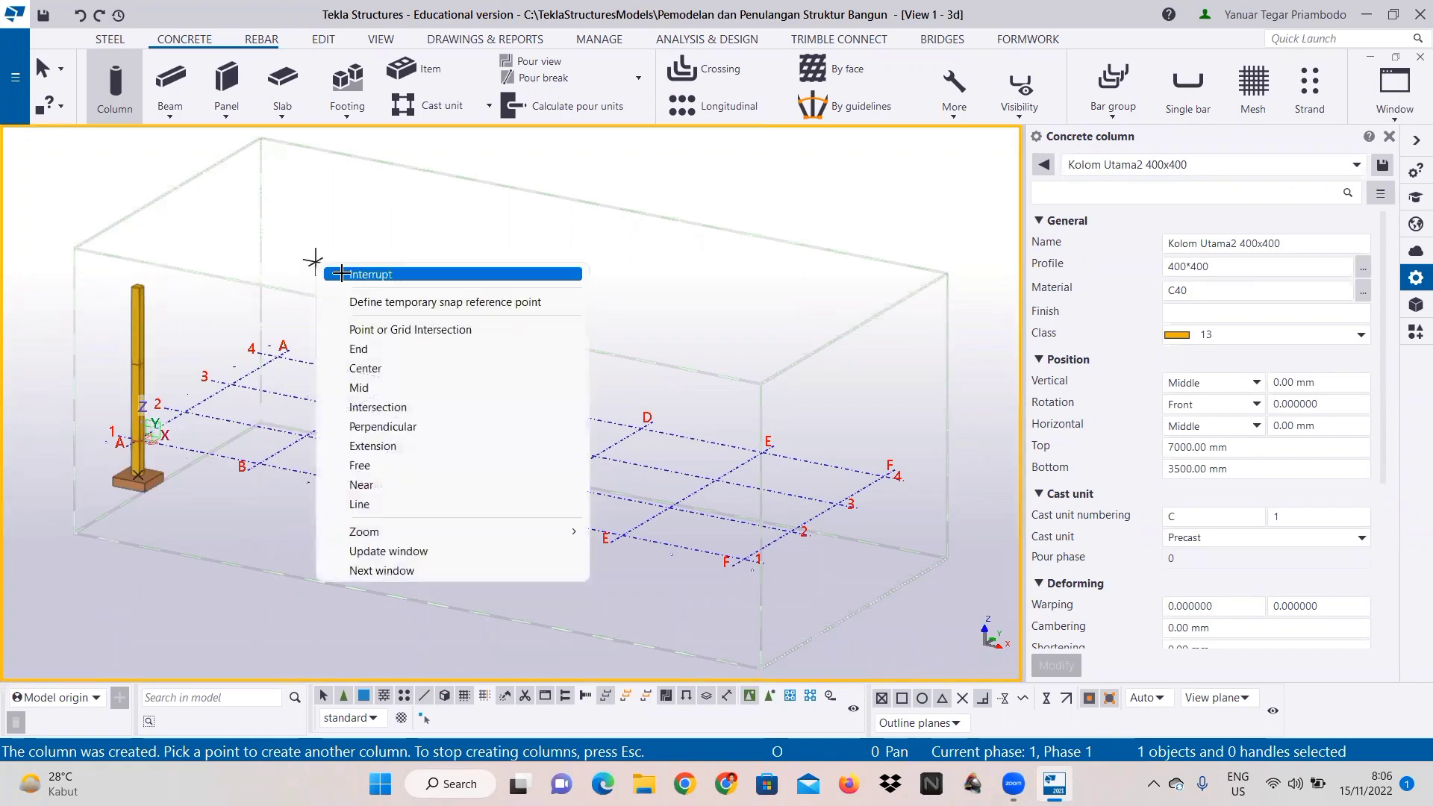
pyautogui.click(366, 274)
# Step: Copy both main columns, the pedestal and the footing at A-1 linearly, with dY 4000 mm and 3 copies
pyautogui.click(139, 331)
pyautogui.click(141, 388)
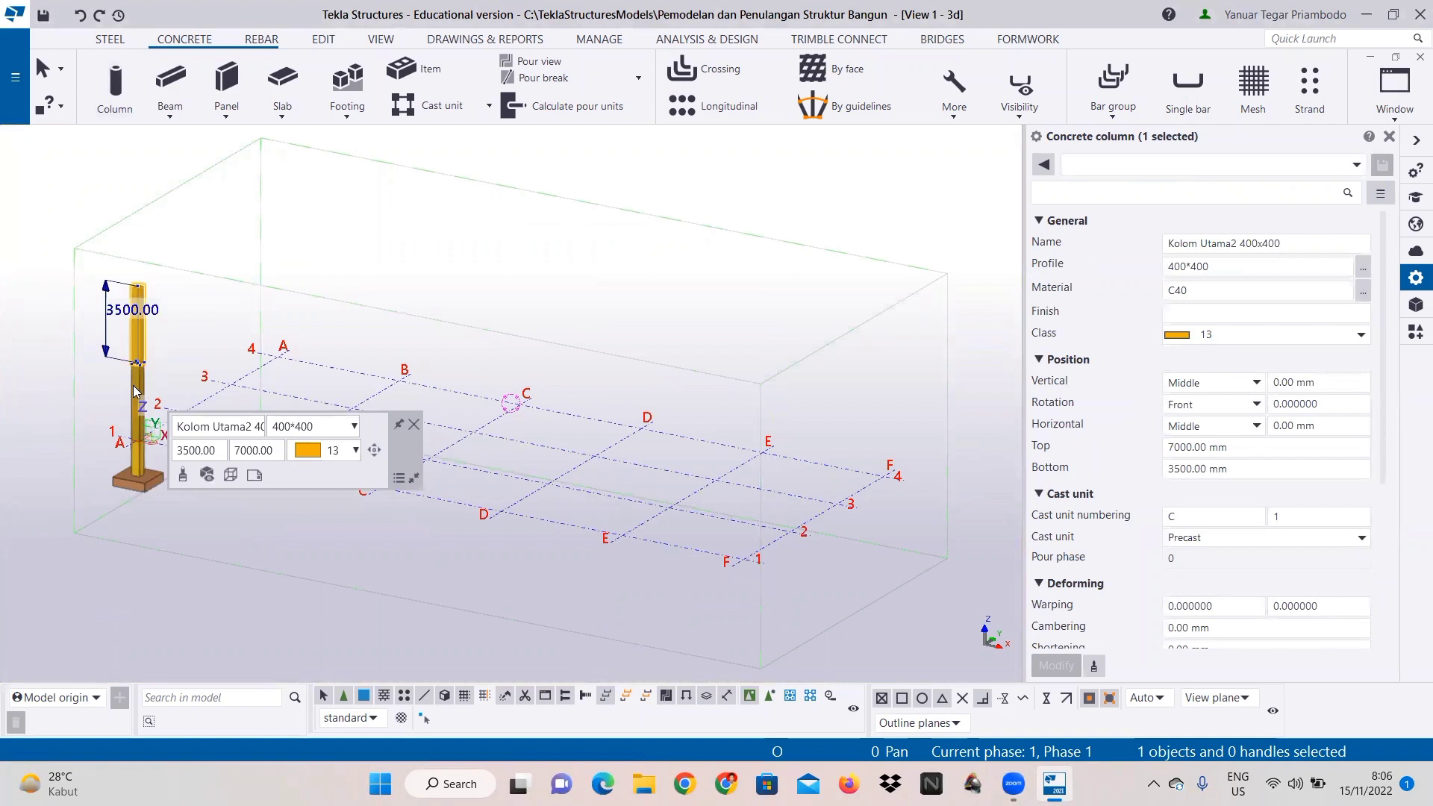
pyautogui.keyDown('ctrl'); pyautogui.click(136, 390); pyautogui.keyUp('ctrl')
pyautogui.keyDown('ctrl'); pyautogui.click(137, 481); pyautogui.keyUp('ctrl')
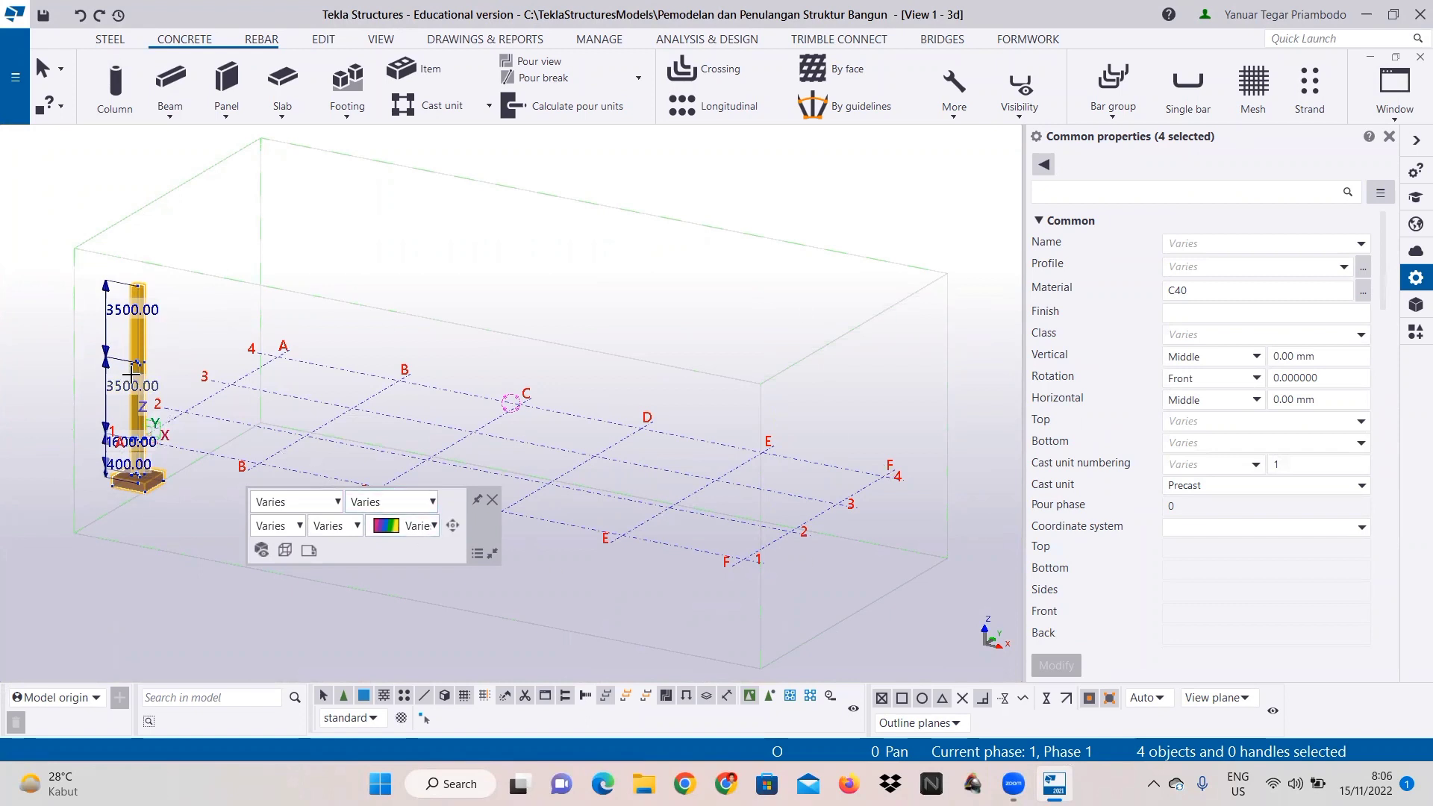
pyautogui.rightClick(139, 351)
pyautogui.moveTo(265, 388)
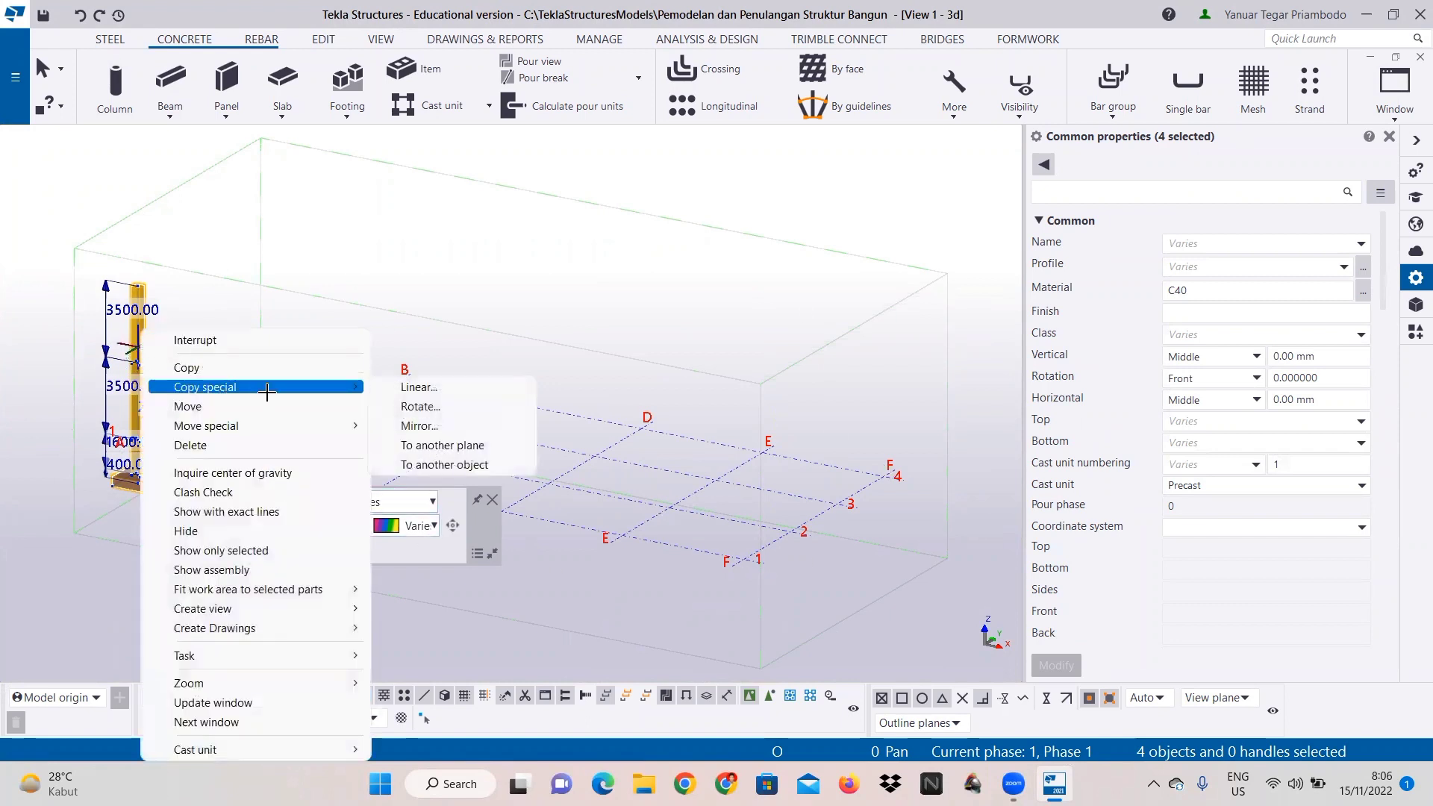
pyautogui.click(418, 387)
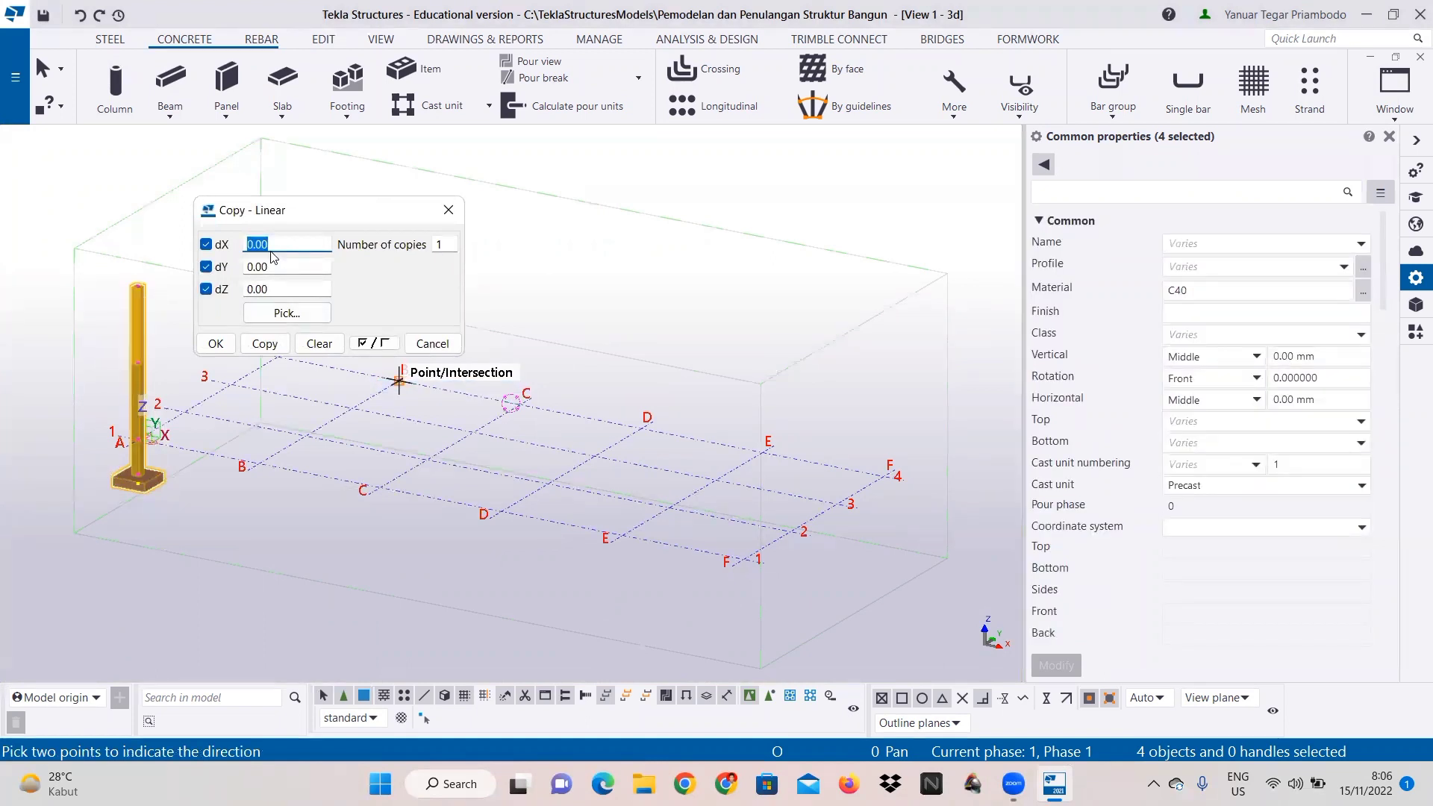
pyautogui.click(251, 266)
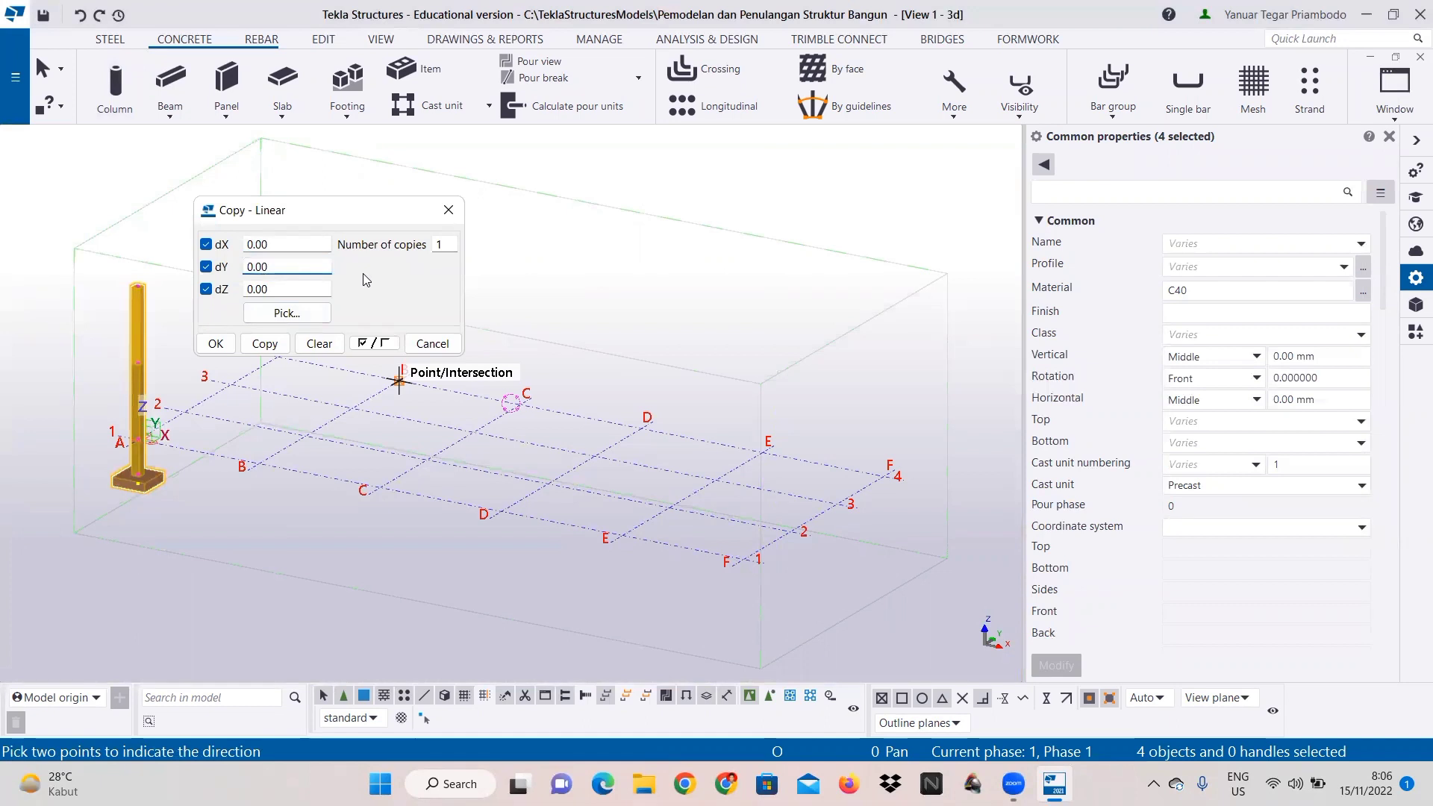
pyautogui.write('4000')
pyautogui.moveTo(450, 245); pyautogui.dragTo(418, 245)
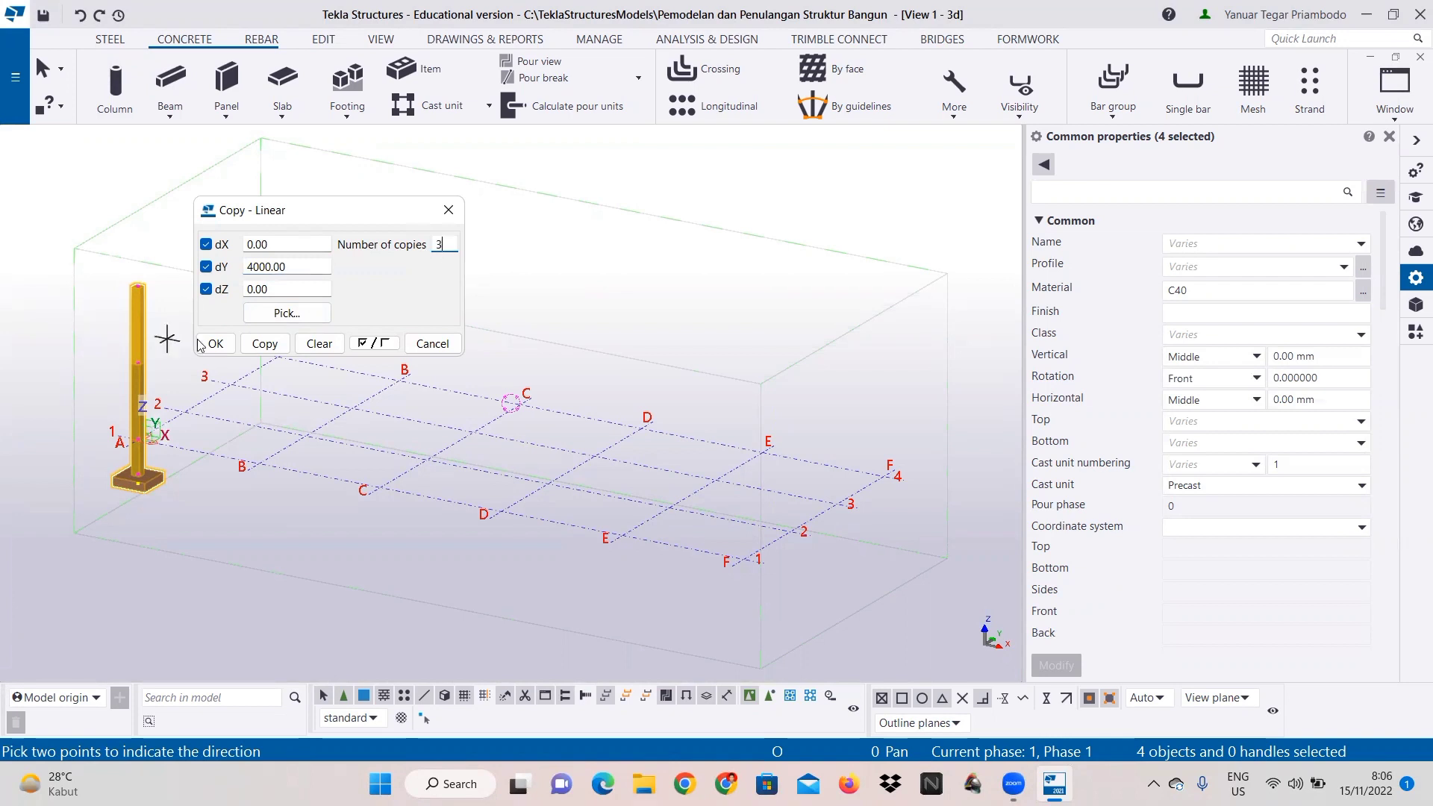
pyautogui.click(266, 344)
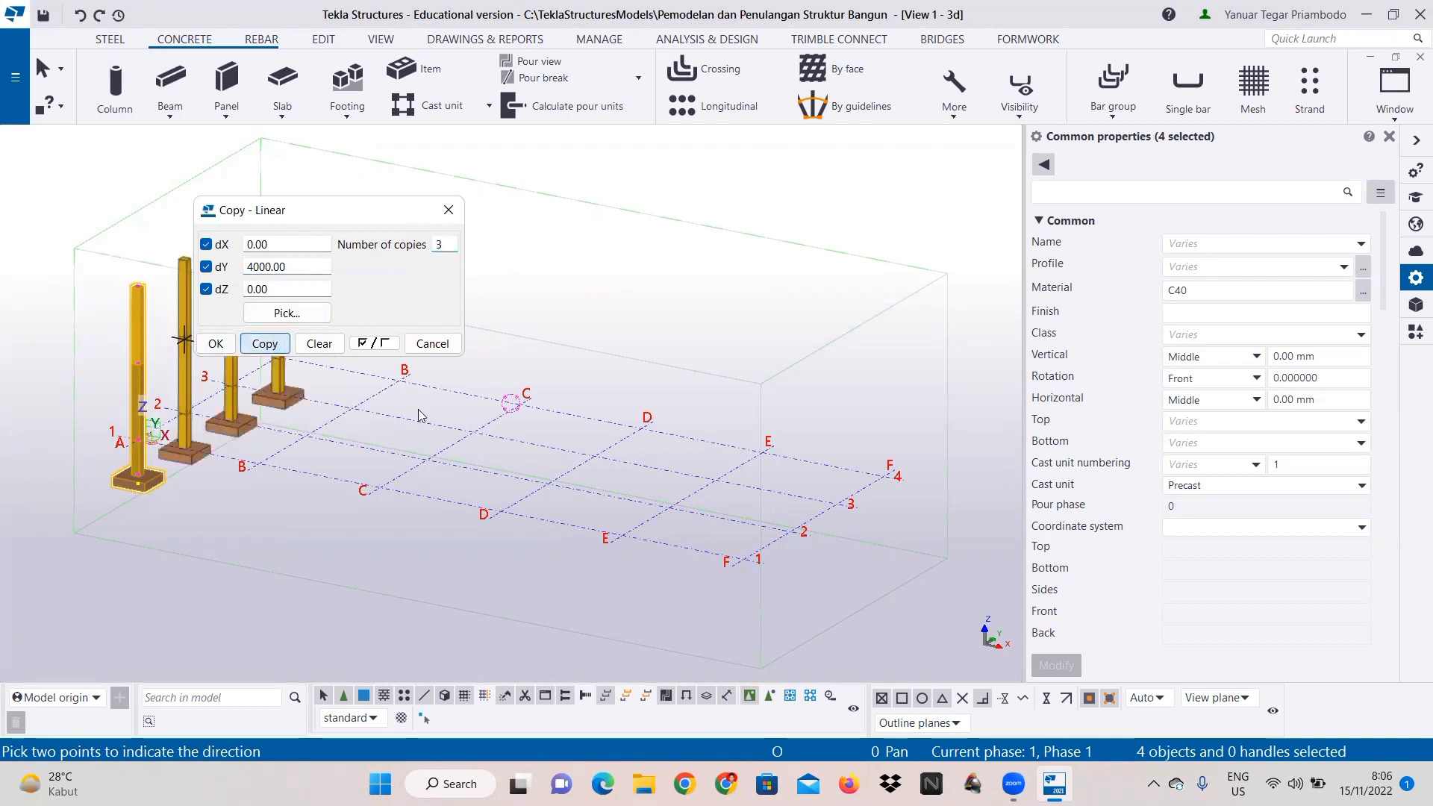
pyautogui.click(218, 345)
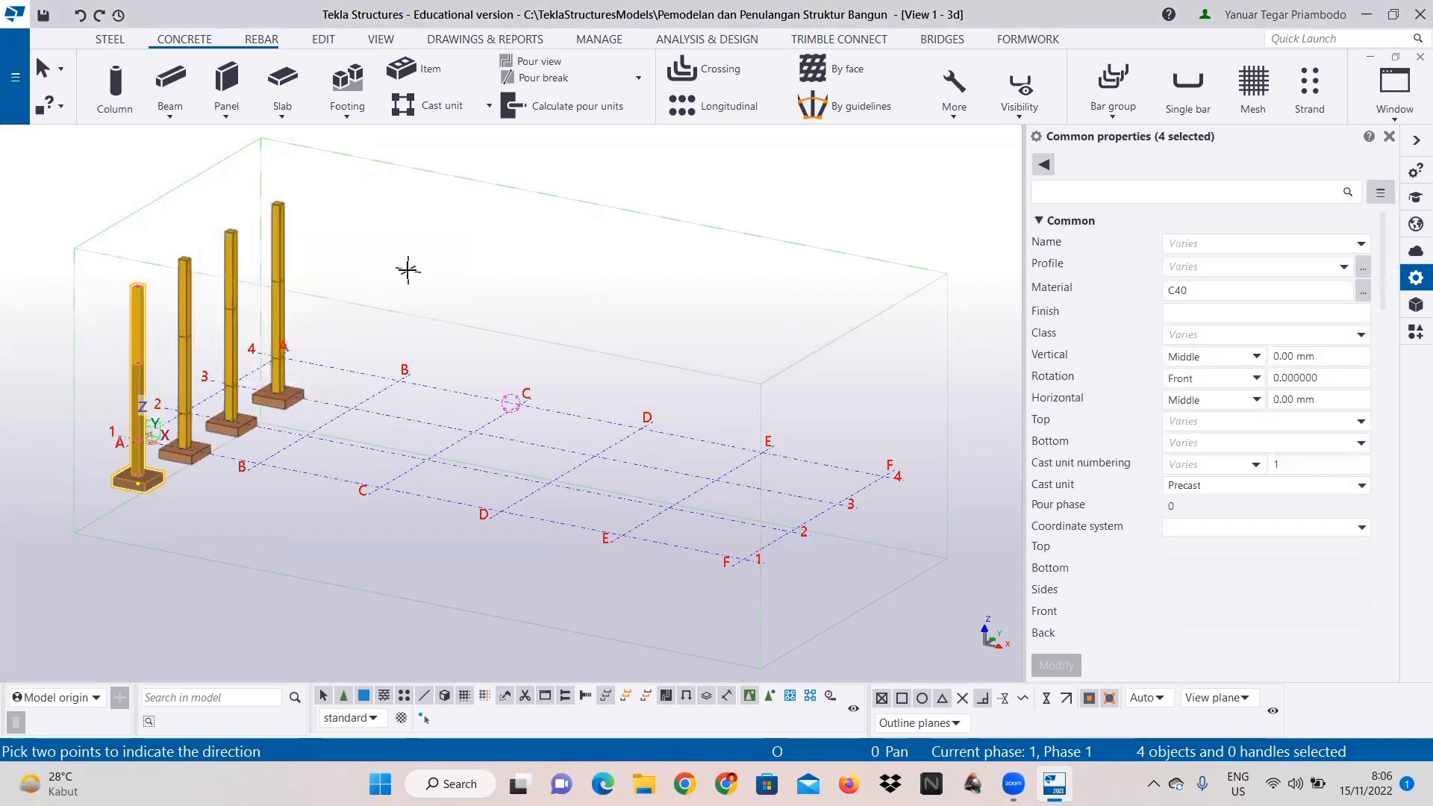
pyautogui.click(374, 247)
pyautogui.rightClick(357, 251)
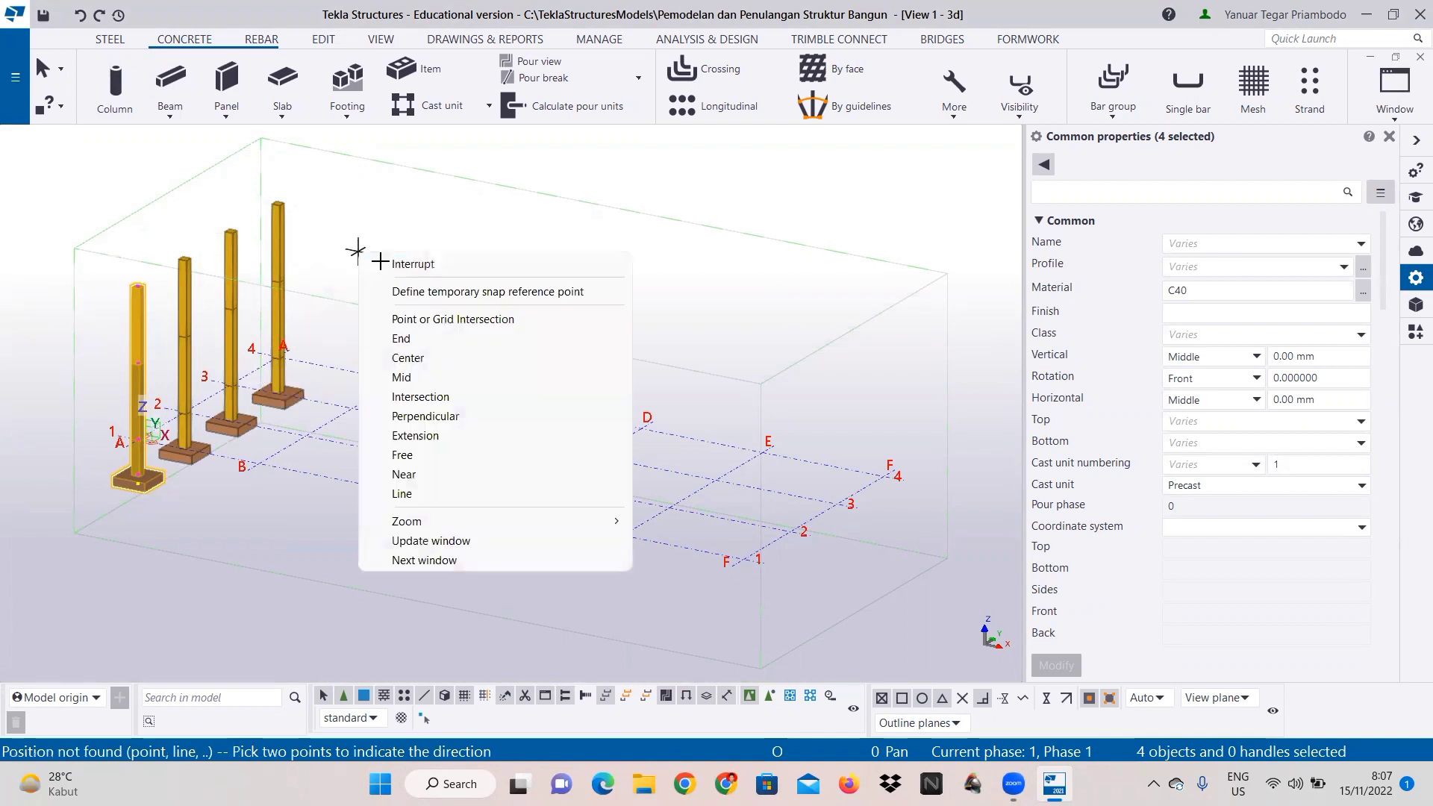
pyautogui.click(391, 264)
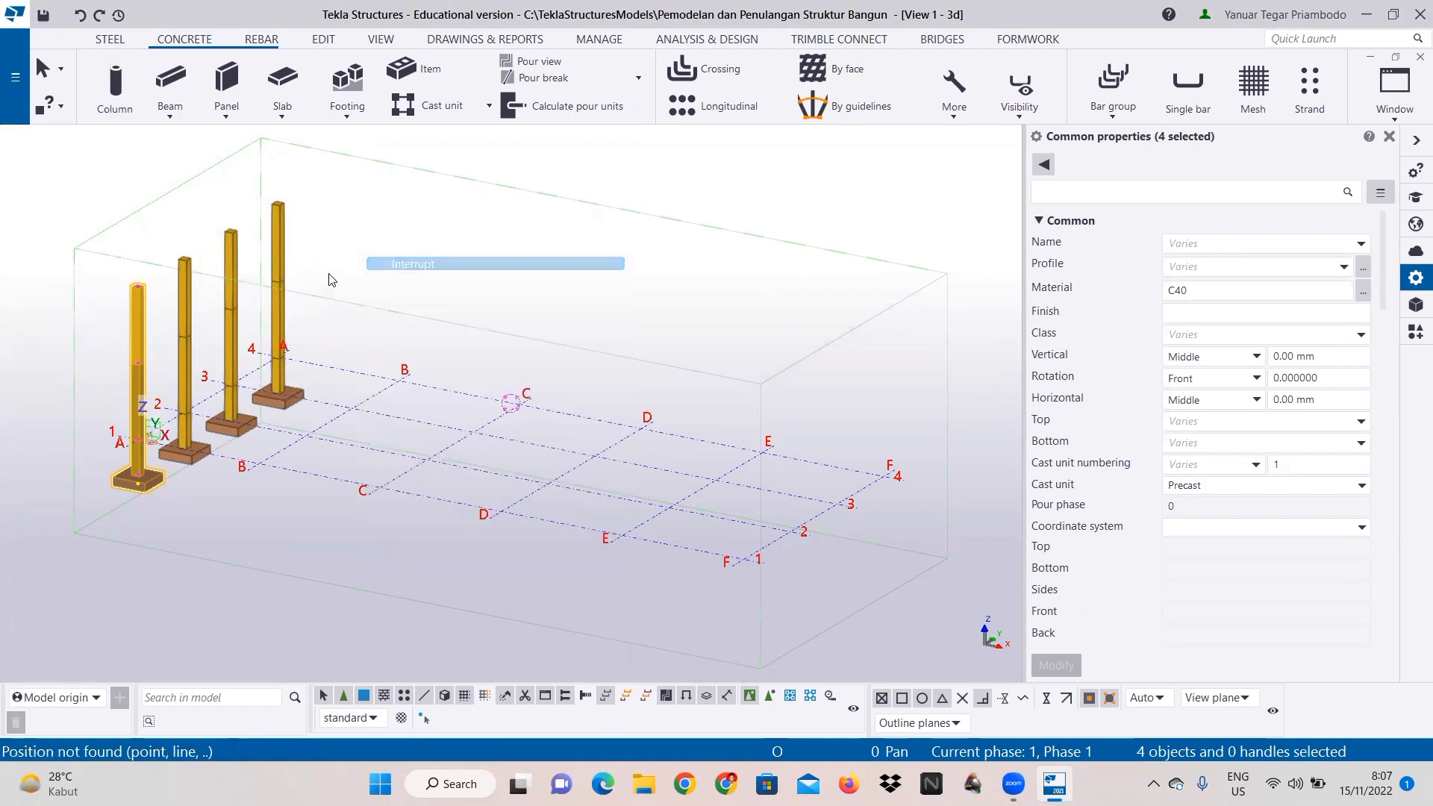
pyautogui.keyDown('ctrl'); pyautogui.click(276, 238); pyautogui.keyUp('ctrl')
pyautogui.keyDown('ctrl'); pyautogui.click(281, 376); pyautogui.keyUp('ctrl')
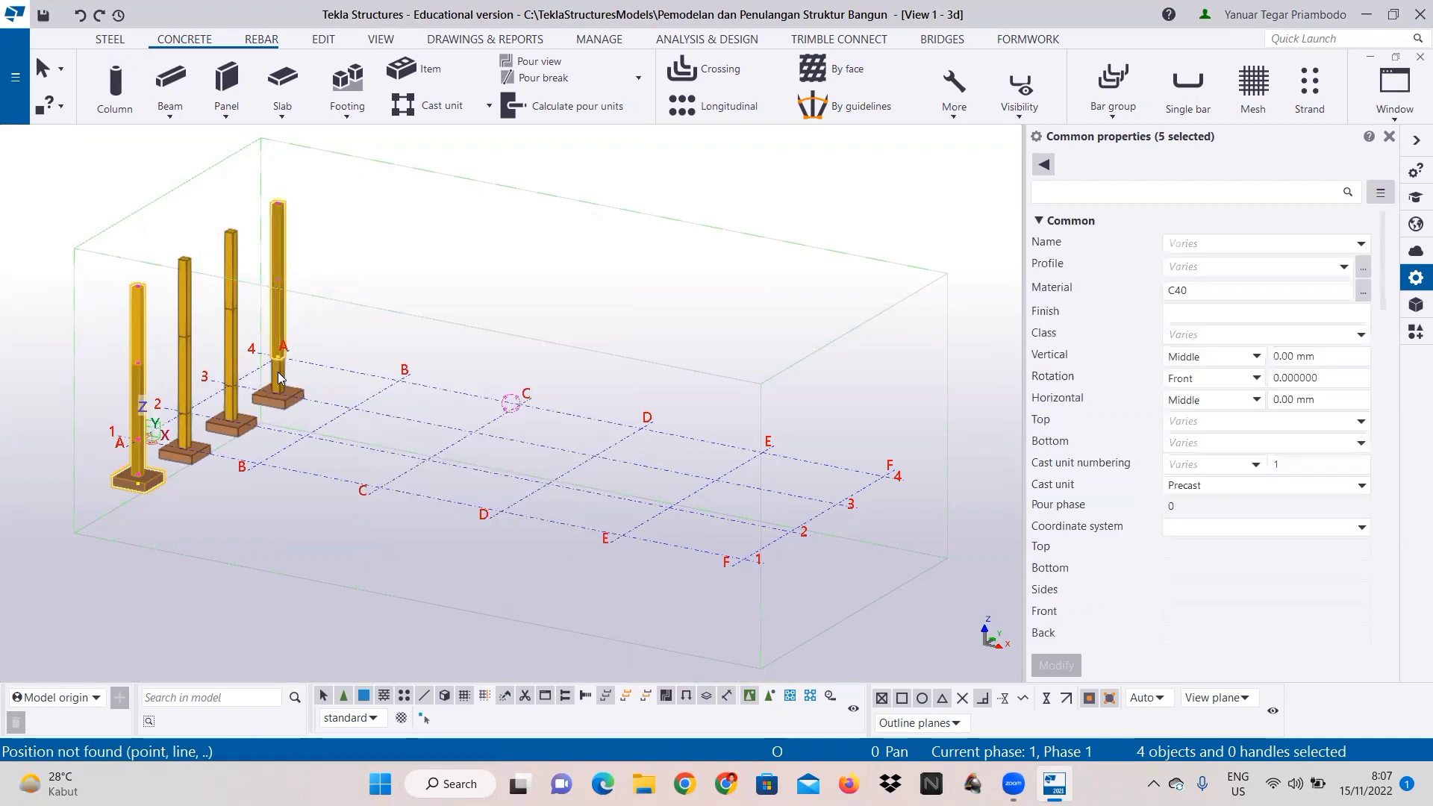
pyautogui.keyDown('ctrl'); pyautogui.click(282, 396); pyautogui.keyUp('ctrl')
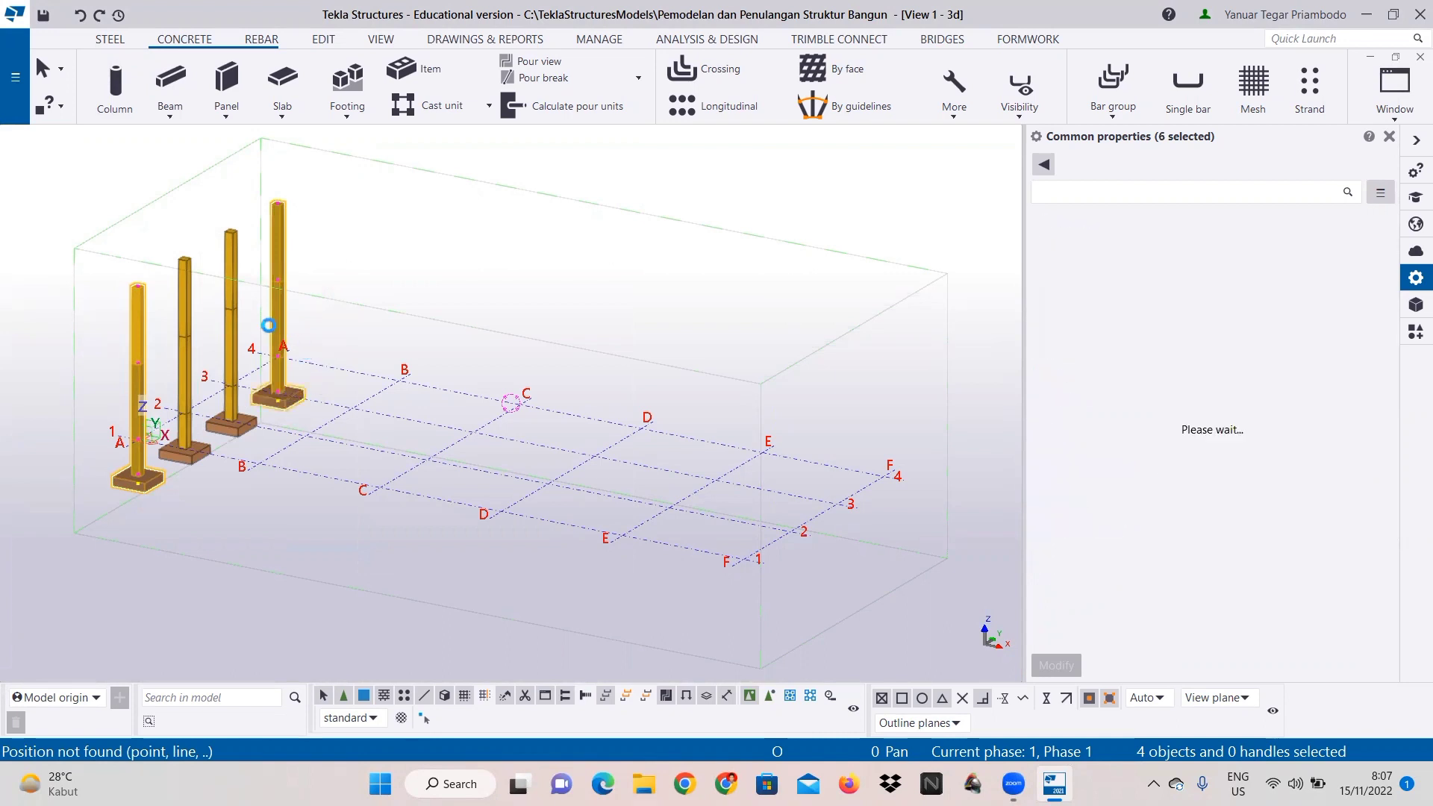
pyautogui.keyDown('ctrl'); pyautogui.click(227, 262); pyautogui.keyUp('ctrl')
pyautogui.keyDown('ctrl'); pyautogui.click(231, 261); pyautogui.keyUp('ctrl')
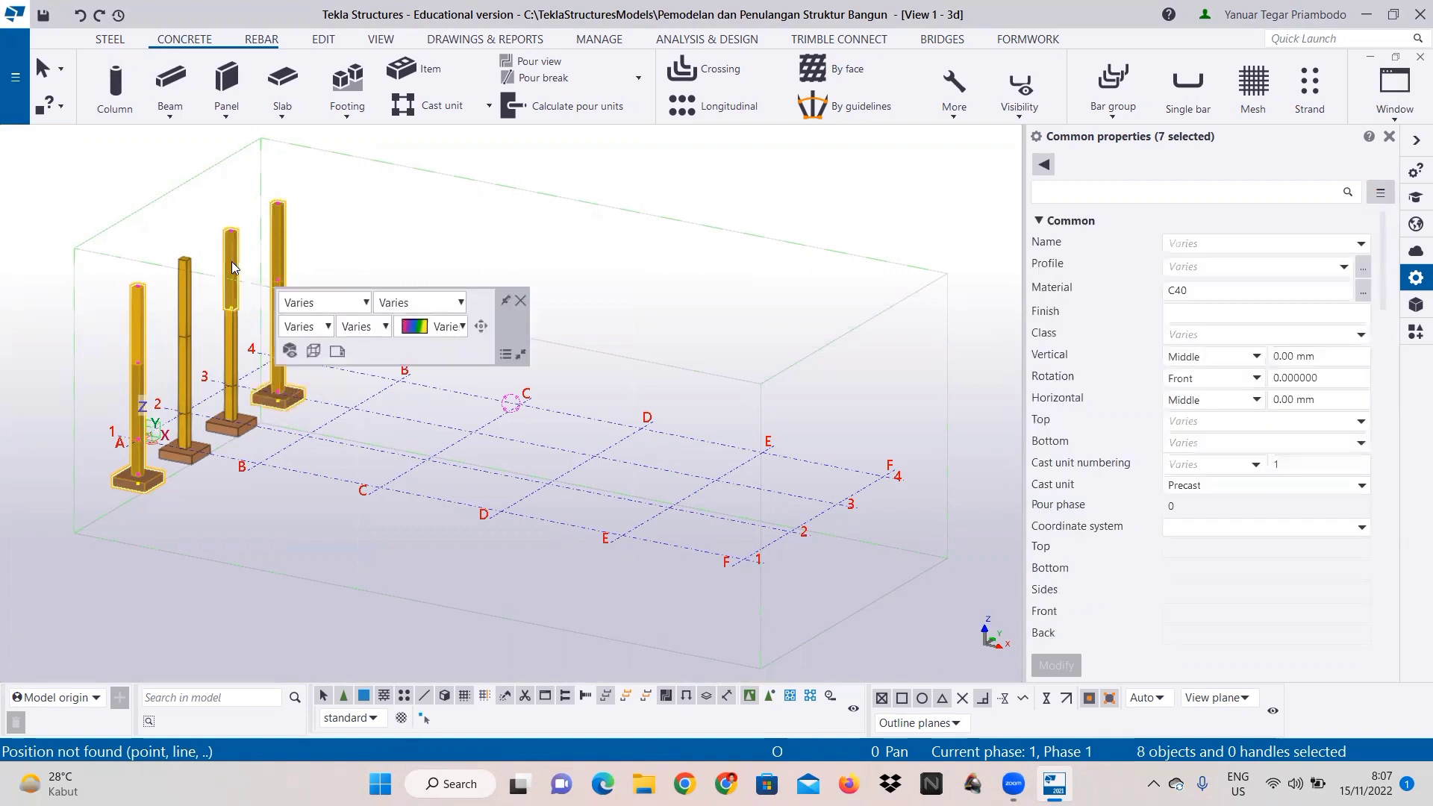
pyautogui.rightClick(382, 240)
pyautogui.click(406, 248)
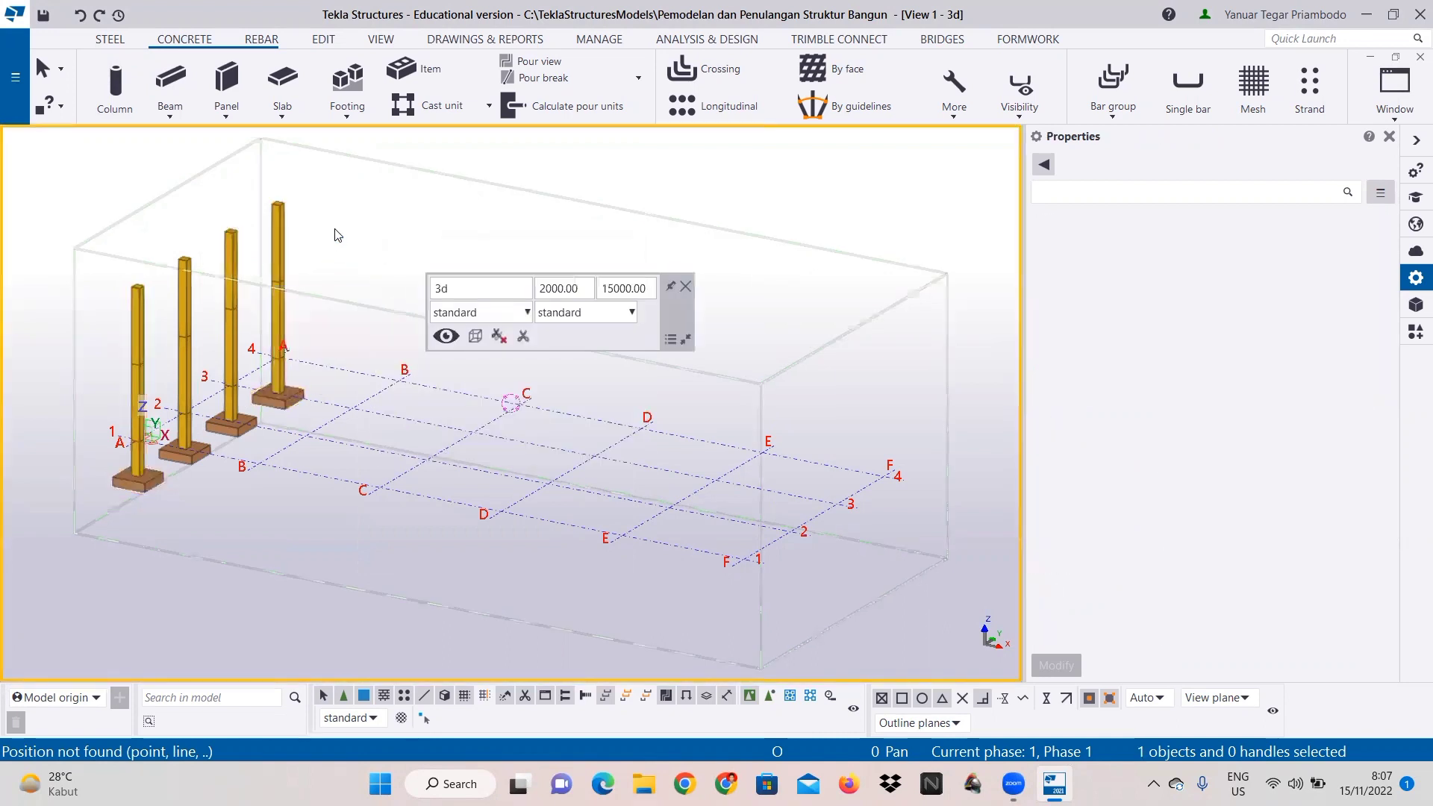
# Step: Select all the main columns, pedestals and footings along grid line A
pyautogui.click(278, 232)
pyautogui.keyDown('ctrl'); pyautogui.click(275, 336); pyautogui.keyUp('ctrl')
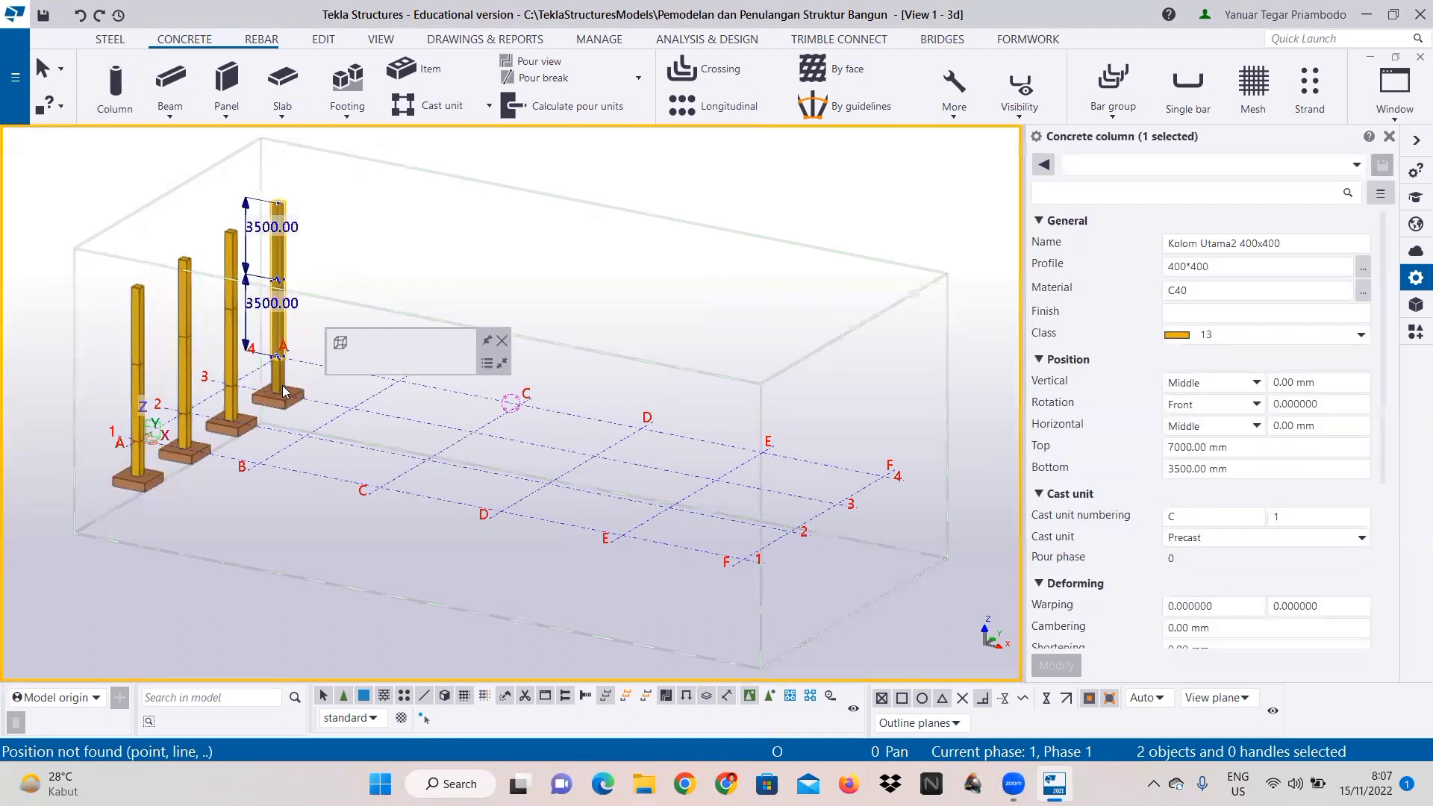
pyautogui.keyDown('ctrl'); pyautogui.click(278, 371); pyautogui.keyUp('ctrl')
pyautogui.keyDown('ctrl'); pyautogui.click(274, 401); pyautogui.keyUp('ctrl')
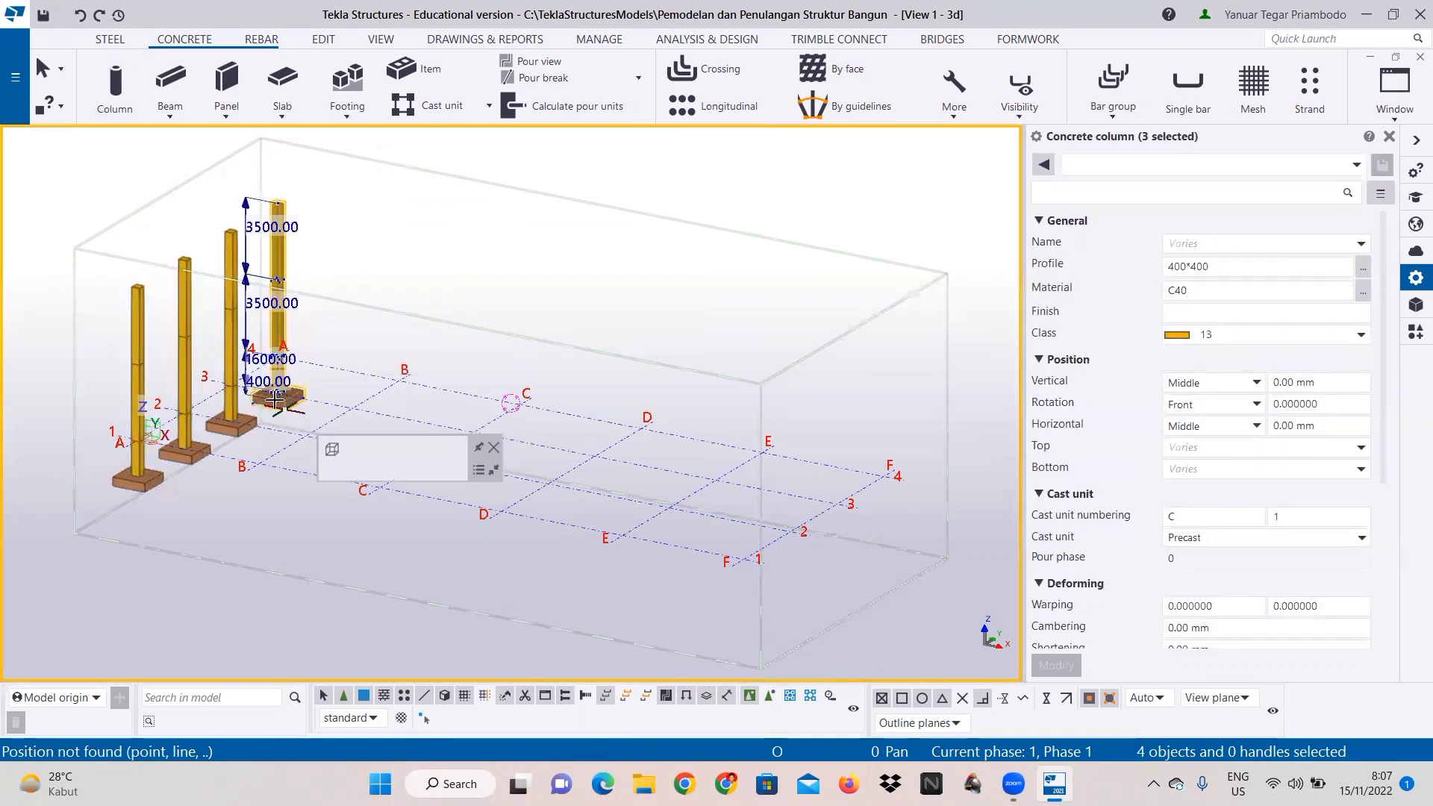
pyautogui.keyDown('ctrl'); pyautogui.click(234, 295); pyautogui.keyUp('ctrl')
pyautogui.keyDown('ctrl'); pyautogui.click(229, 360); pyautogui.keyUp('ctrl')
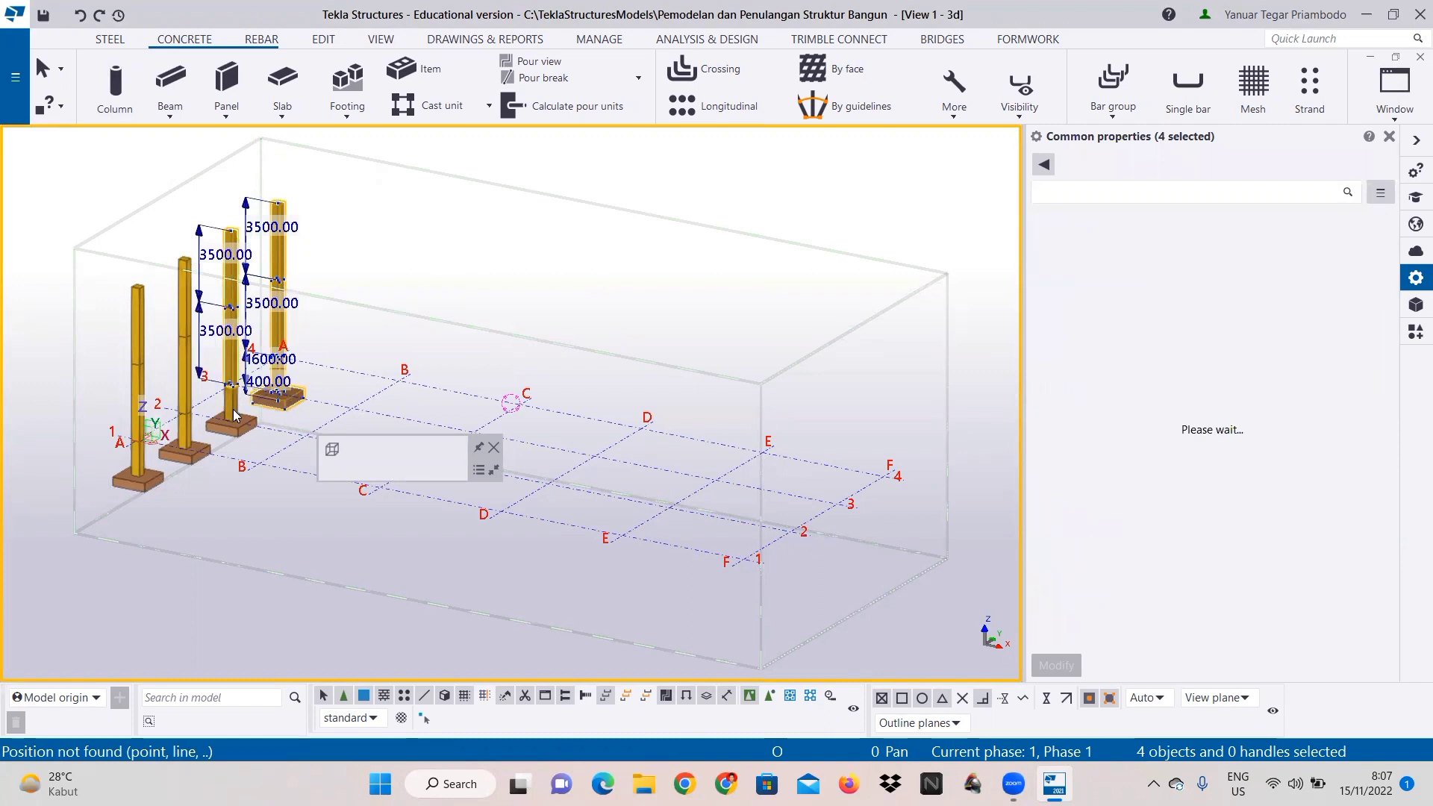
pyautogui.keyDown('ctrl'); pyautogui.click(237, 413); pyautogui.keyUp('ctrl')
pyautogui.keyDown('ctrl'); pyautogui.click(241, 433); pyautogui.keyUp('ctrl')
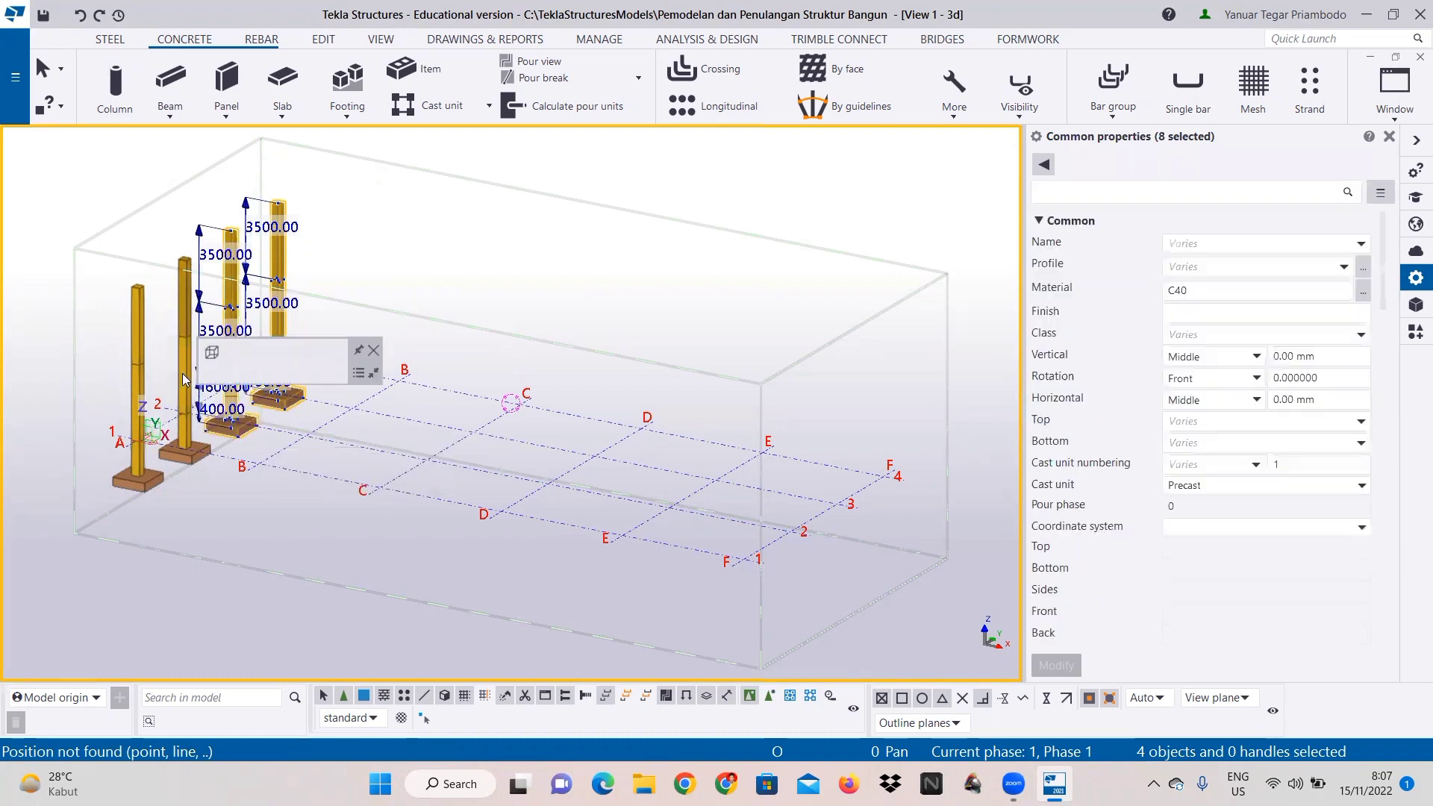
pyautogui.keyDown('ctrl'); pyautogui.click(187, 377); pyautogui.keyUp('ctrl')
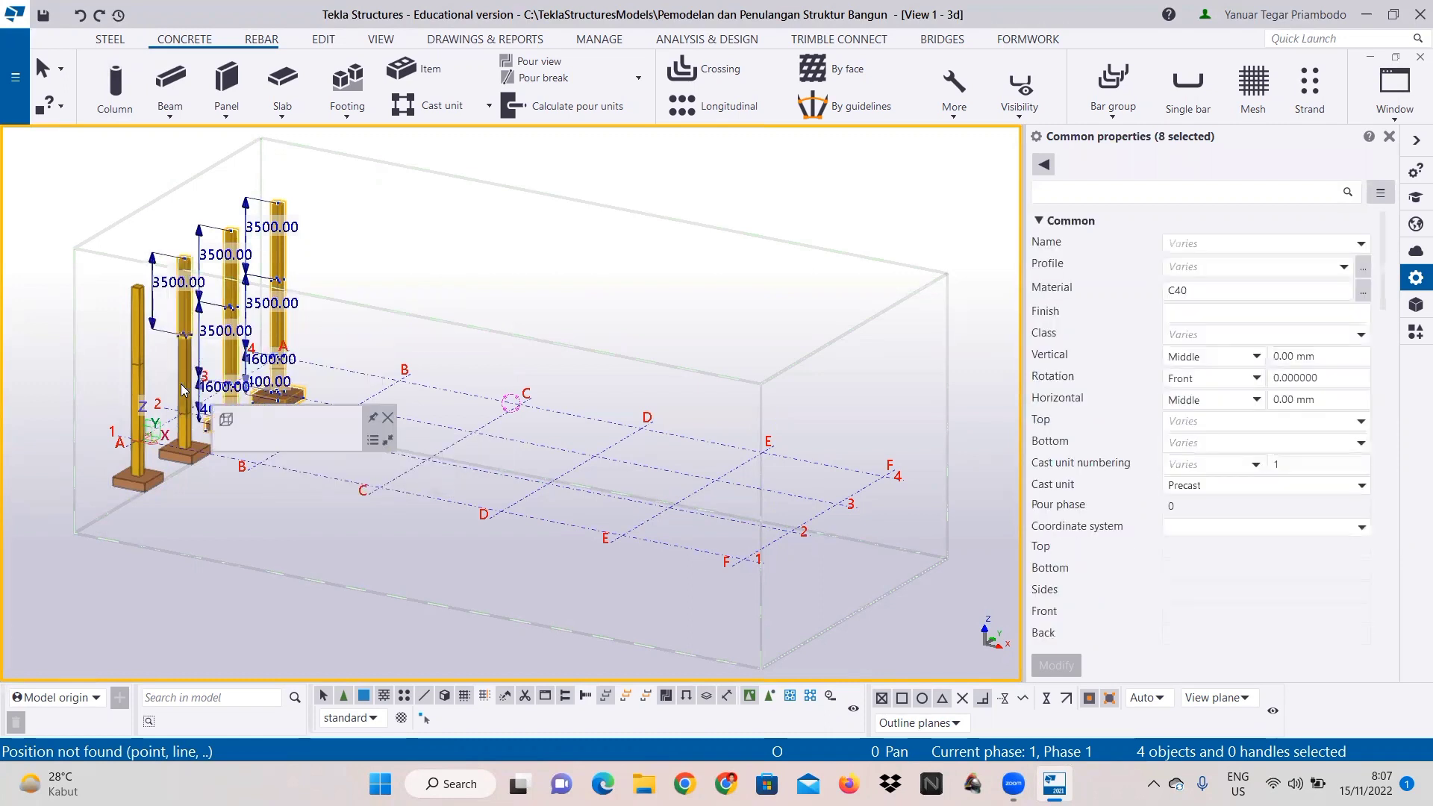
pyautogui.keyDown('ctrl'); pyautogui.click(192, 464); pyautogui.keyUp('ctrl')
pyautogui.keyDown('ctrl'); pyautogui.click(188, 452); pyautogui.keyUp('ctrl')
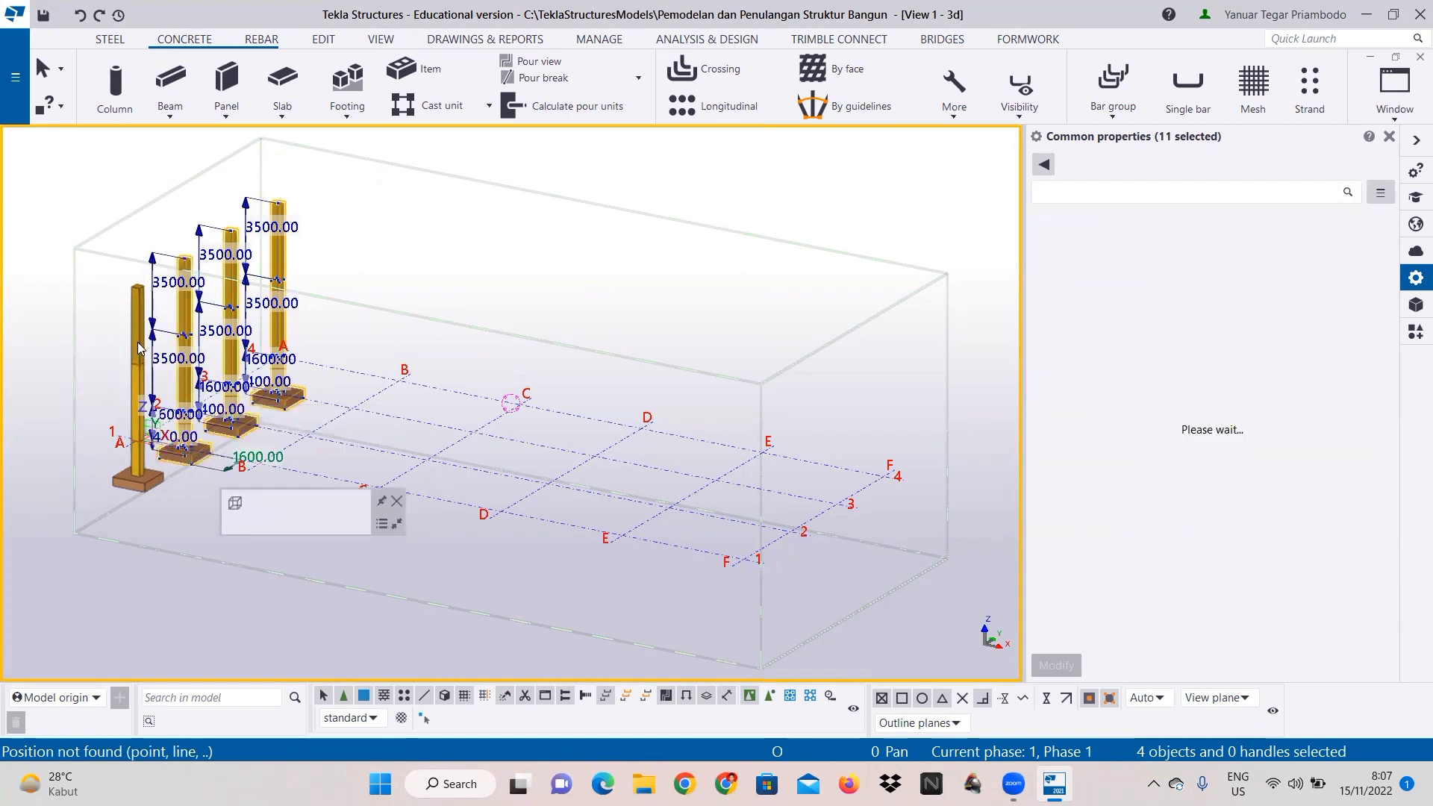
pyautogui.keyDown('ctrl'); pyautogui.click(138, 416); pyautogui.keyUp('ctrl')
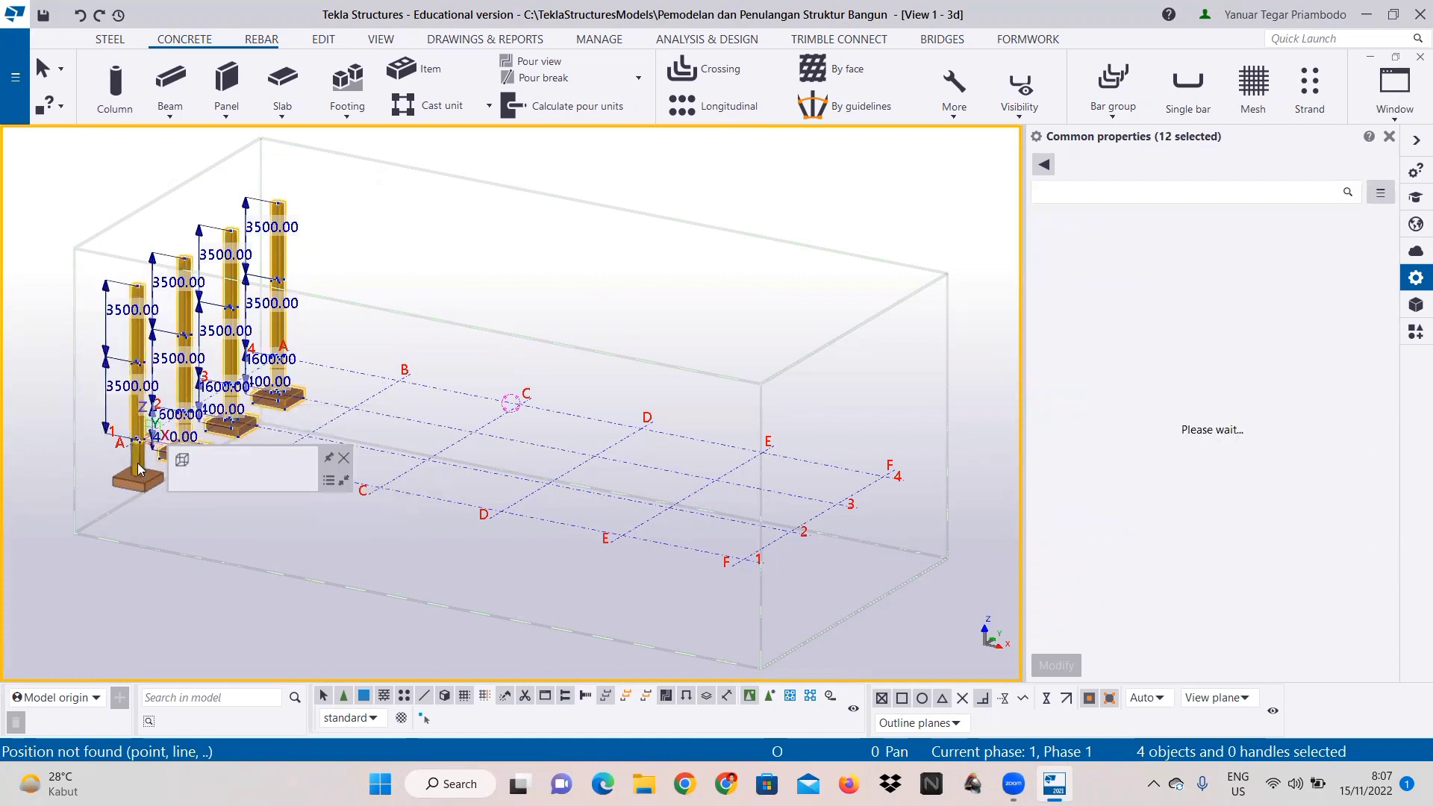
pyautogui.keyDown('ctrl'); pyautogui.click(139, 491); pyautogui.keyUp('ctrl')
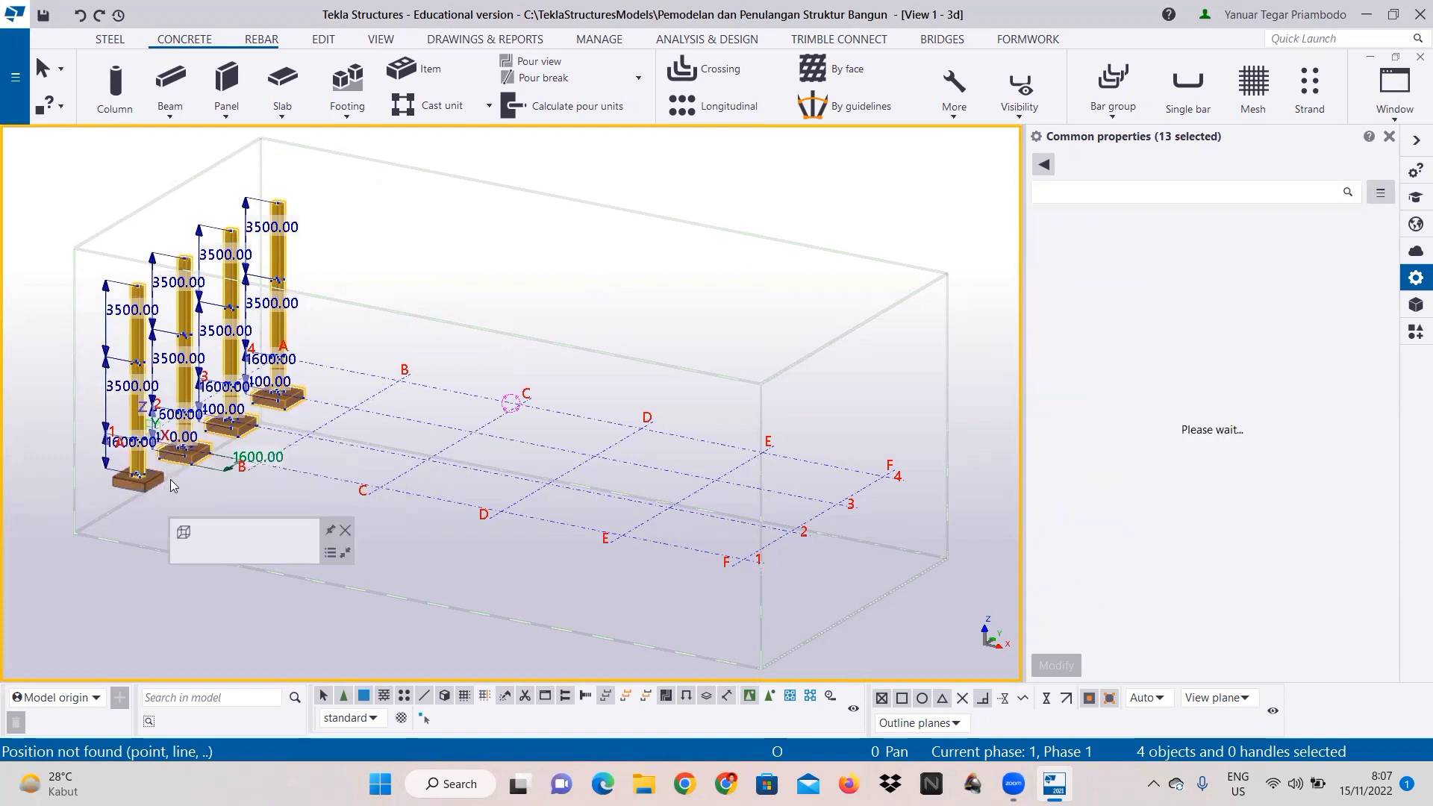
# Step: Copy the selected columns, pedestals and footings on grid line A linearly, with dX 6000 mm and 5 copies
pyautogui.rightClick(275, 254)
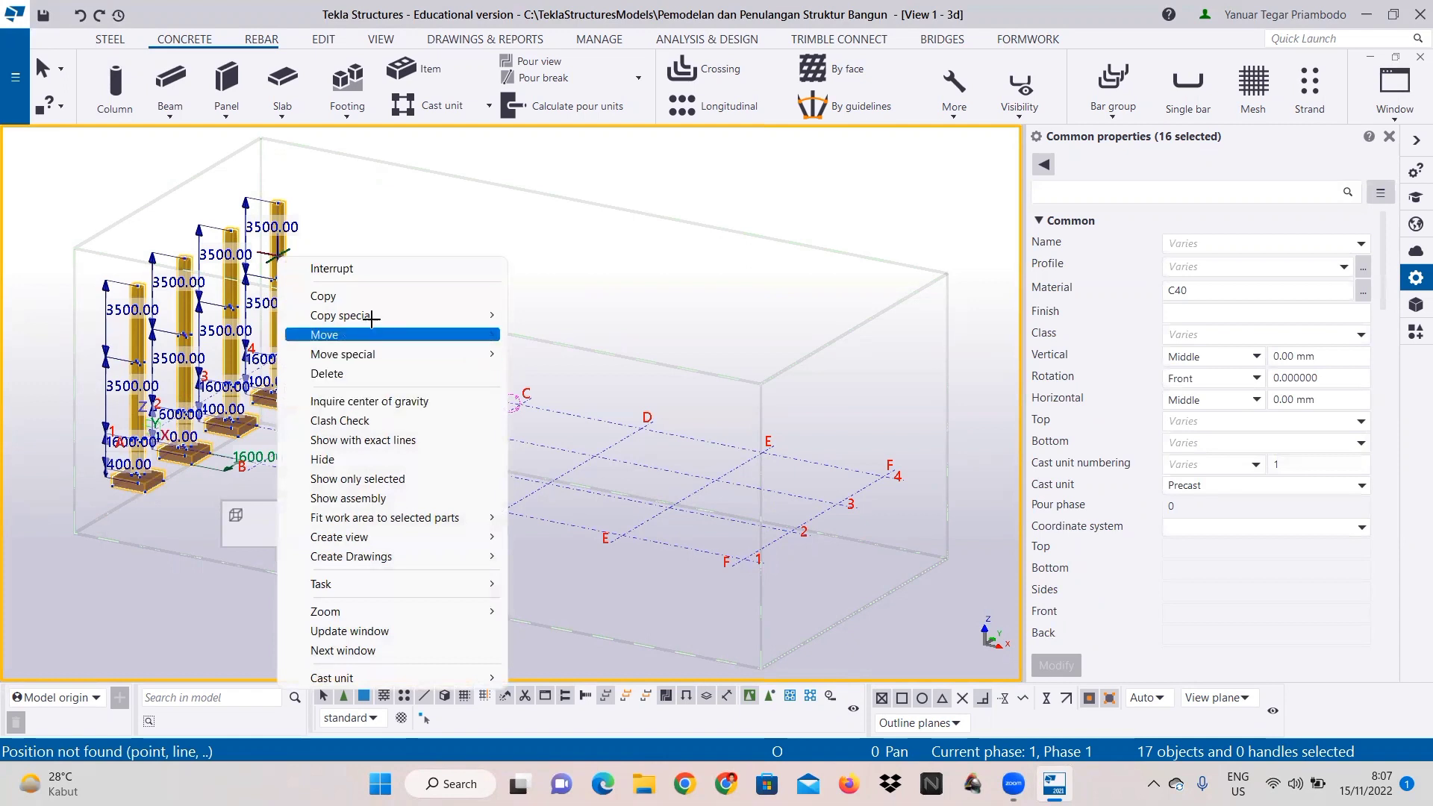
pyautogui.moveTo(380, 315)
pyautogui.click(556, 315)
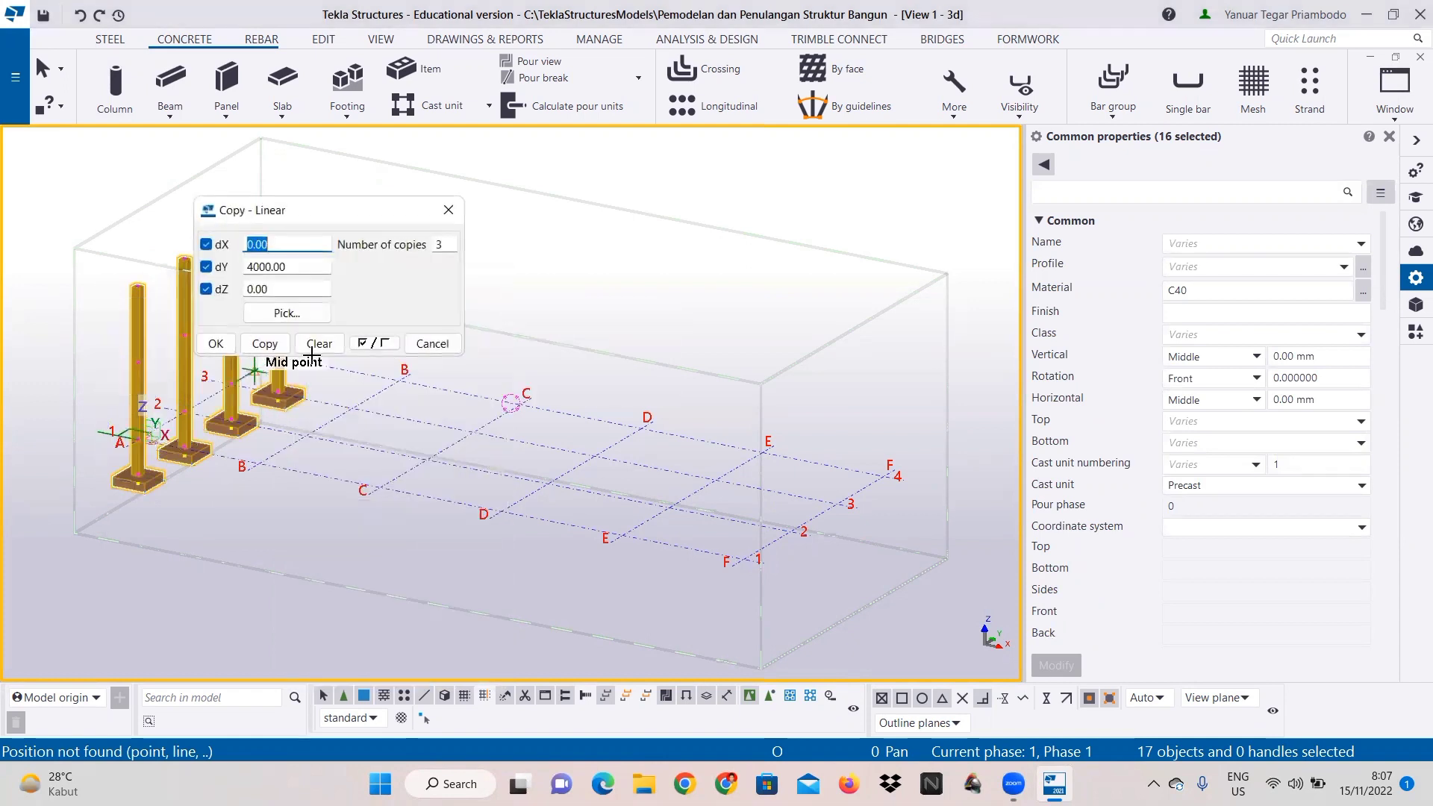
pyautogui.click(320, 344)
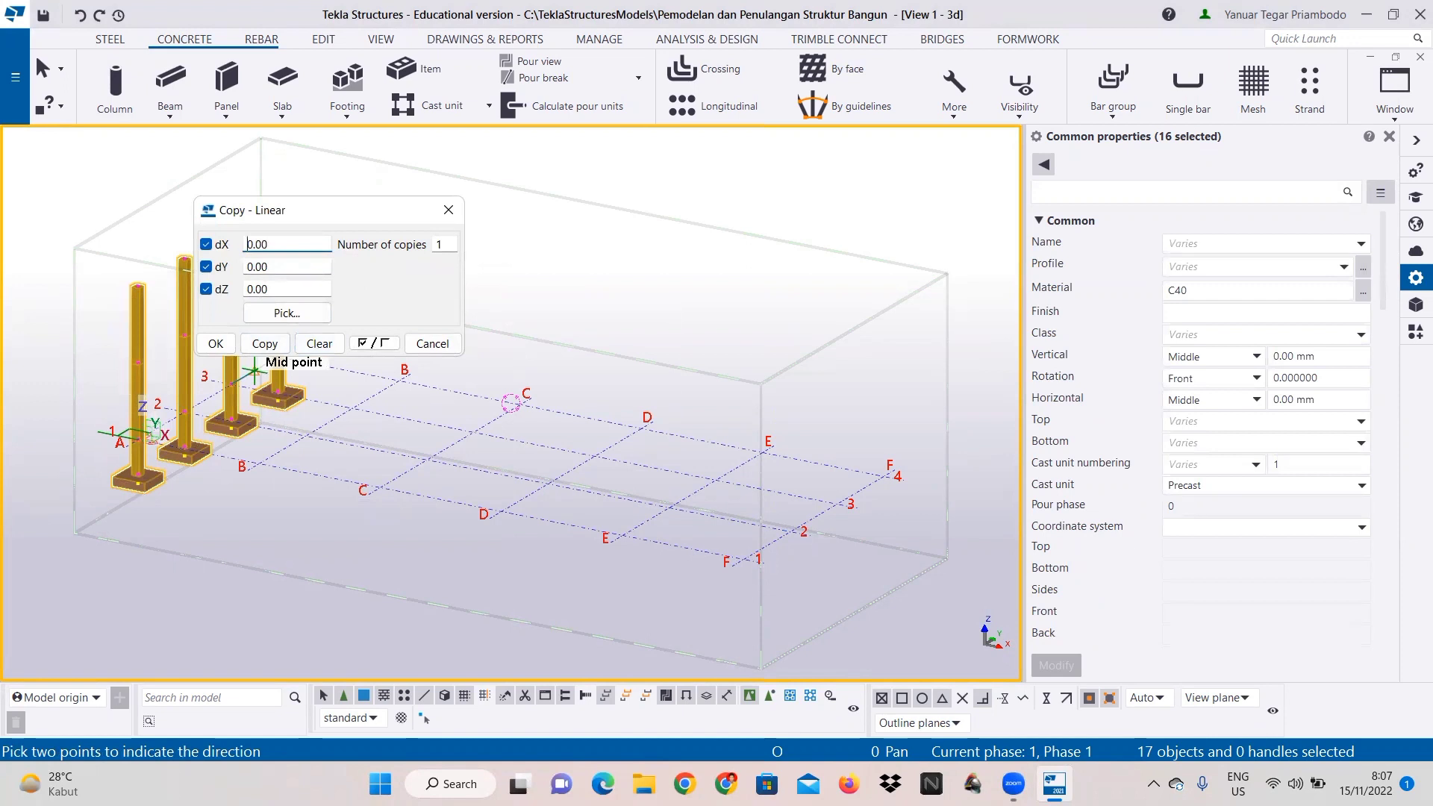
pyautogui.write('600')
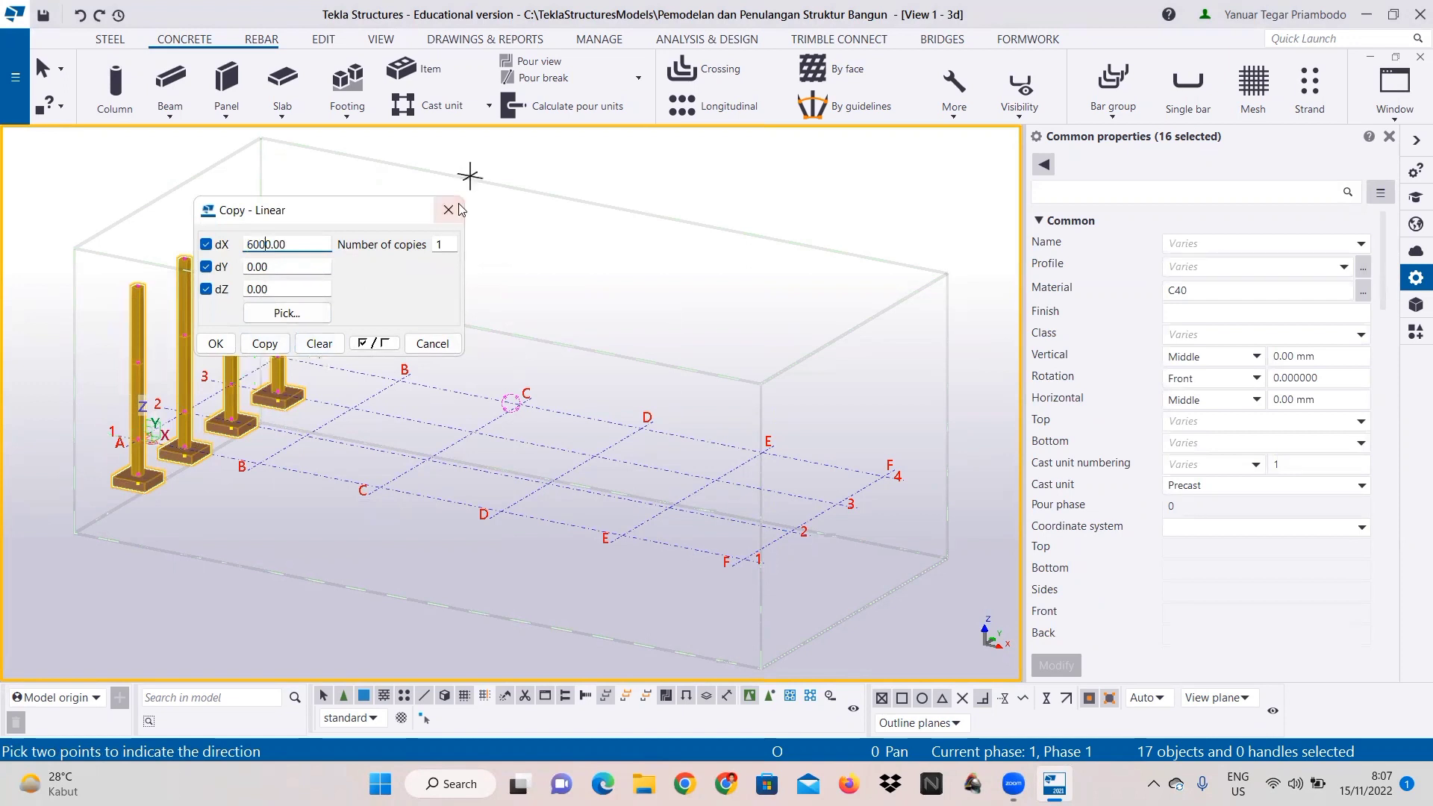
pyautogui.press('Tab')
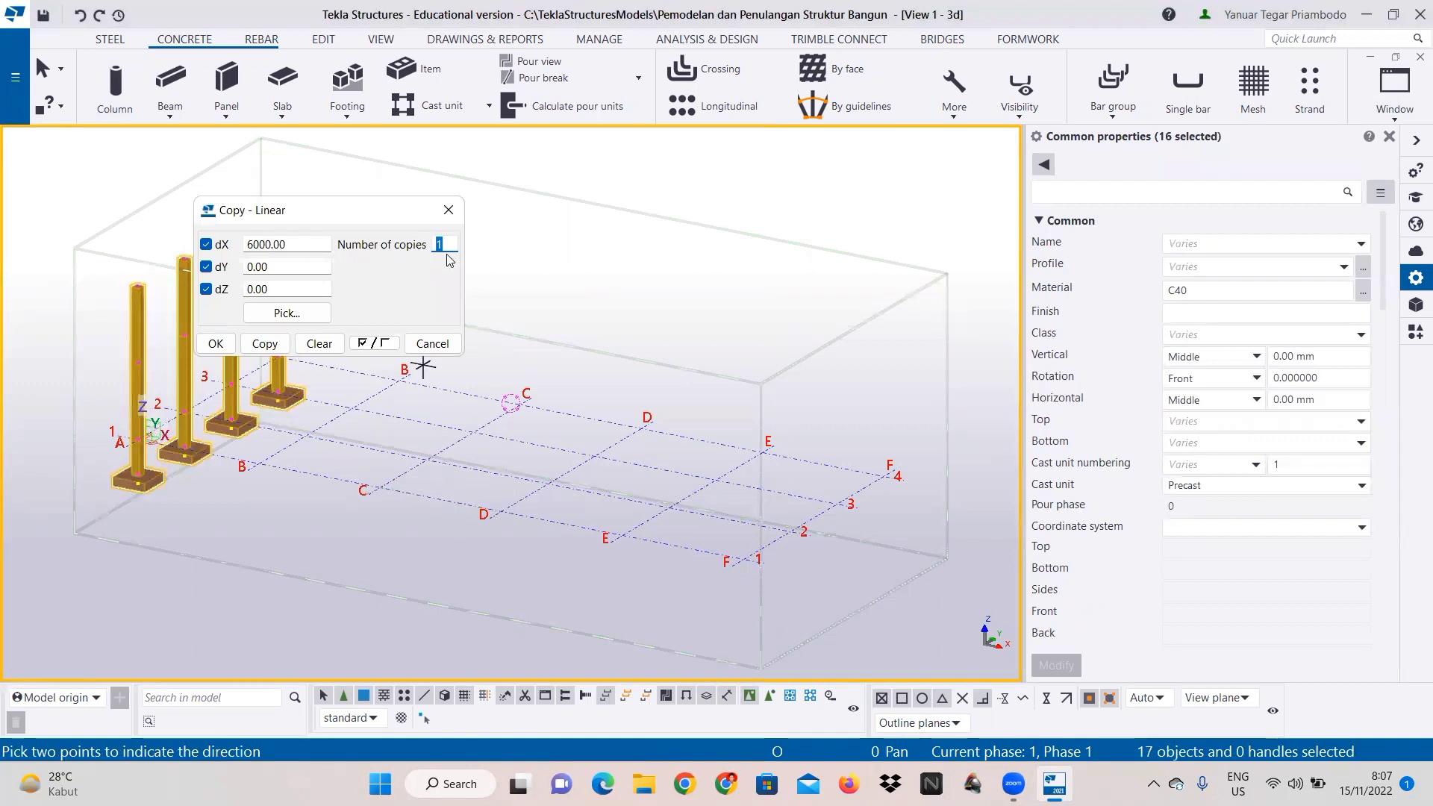
pyautogui.write('5')
pyautogui.click(281, 347)
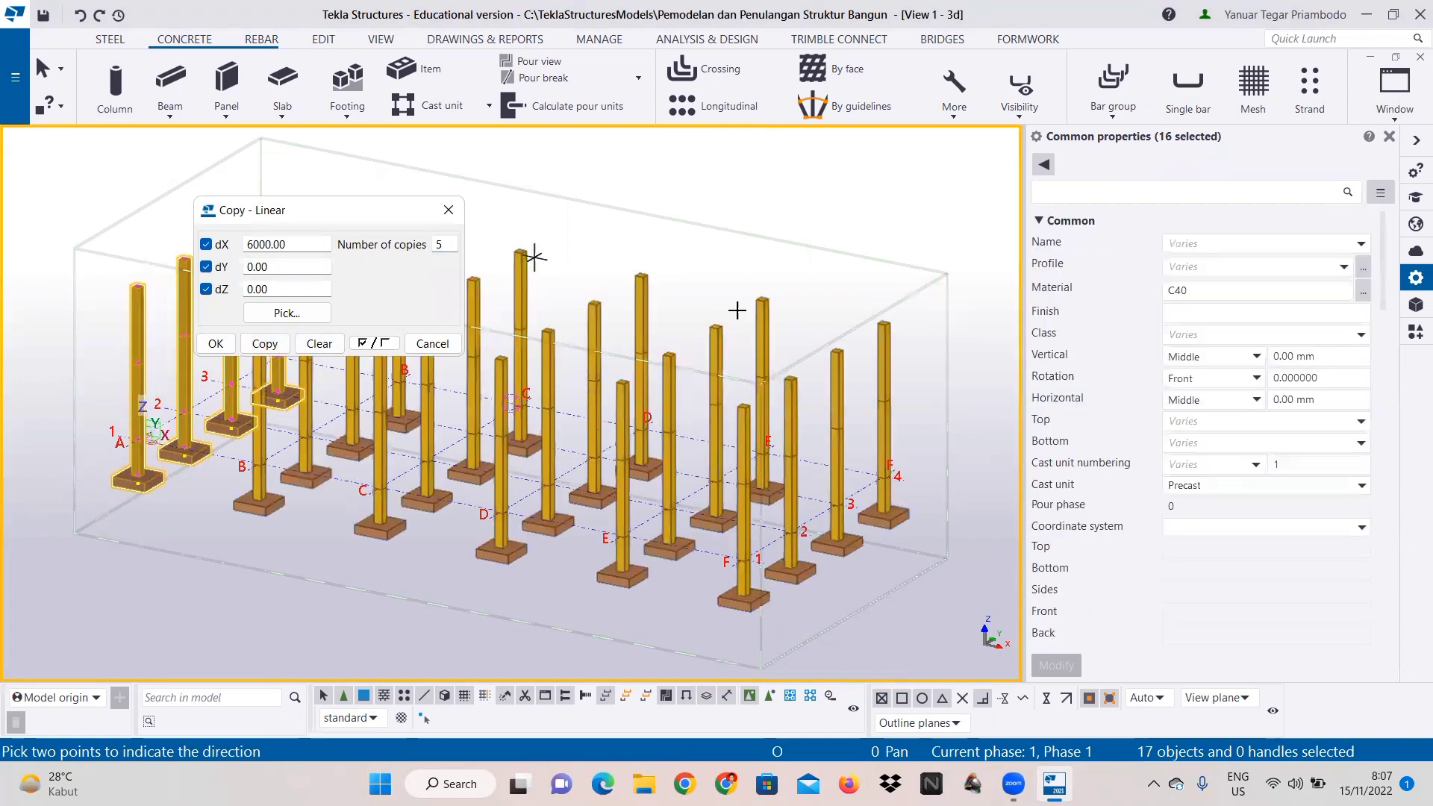
pyautogui.click(216, 343)
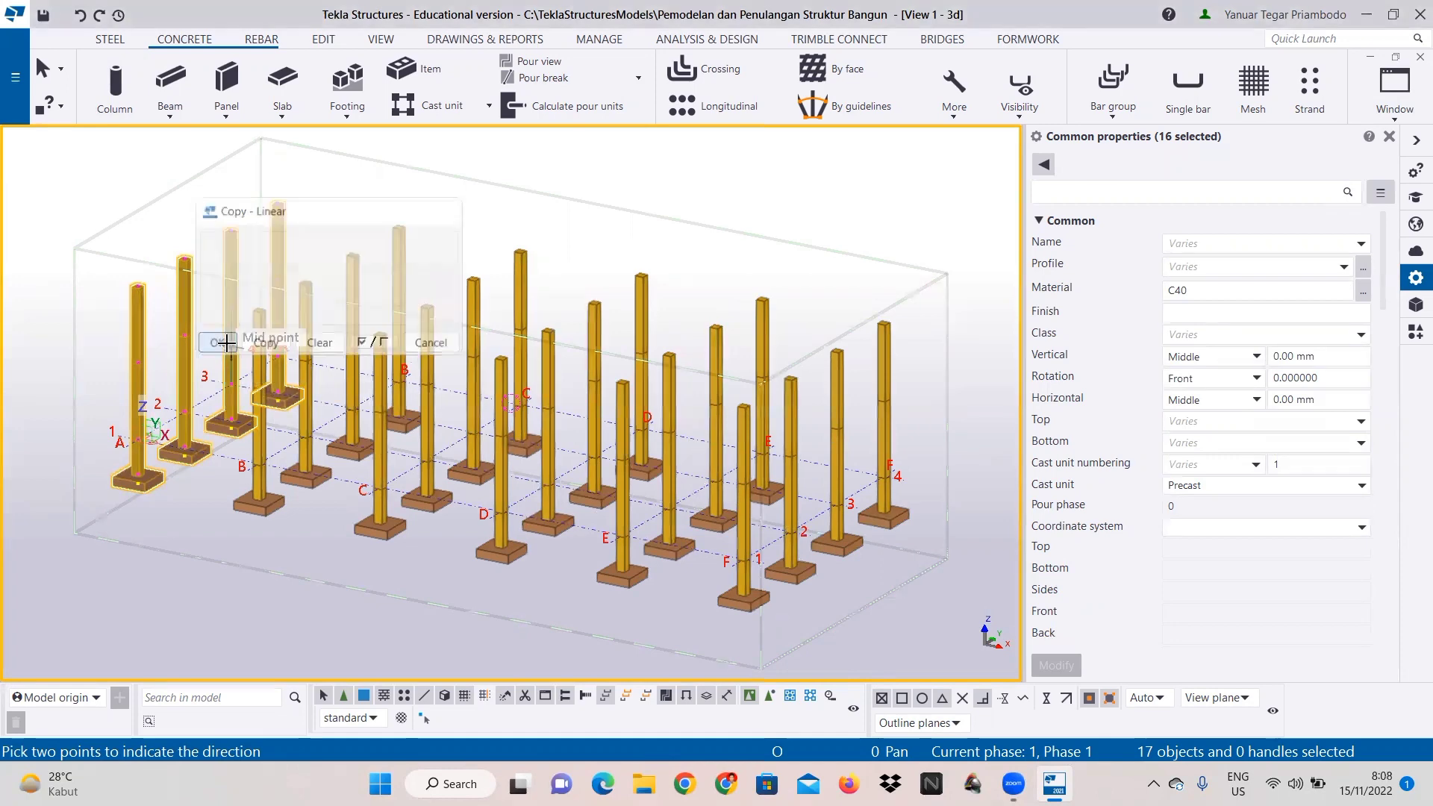
pyautogui.rightClick(482, 235)
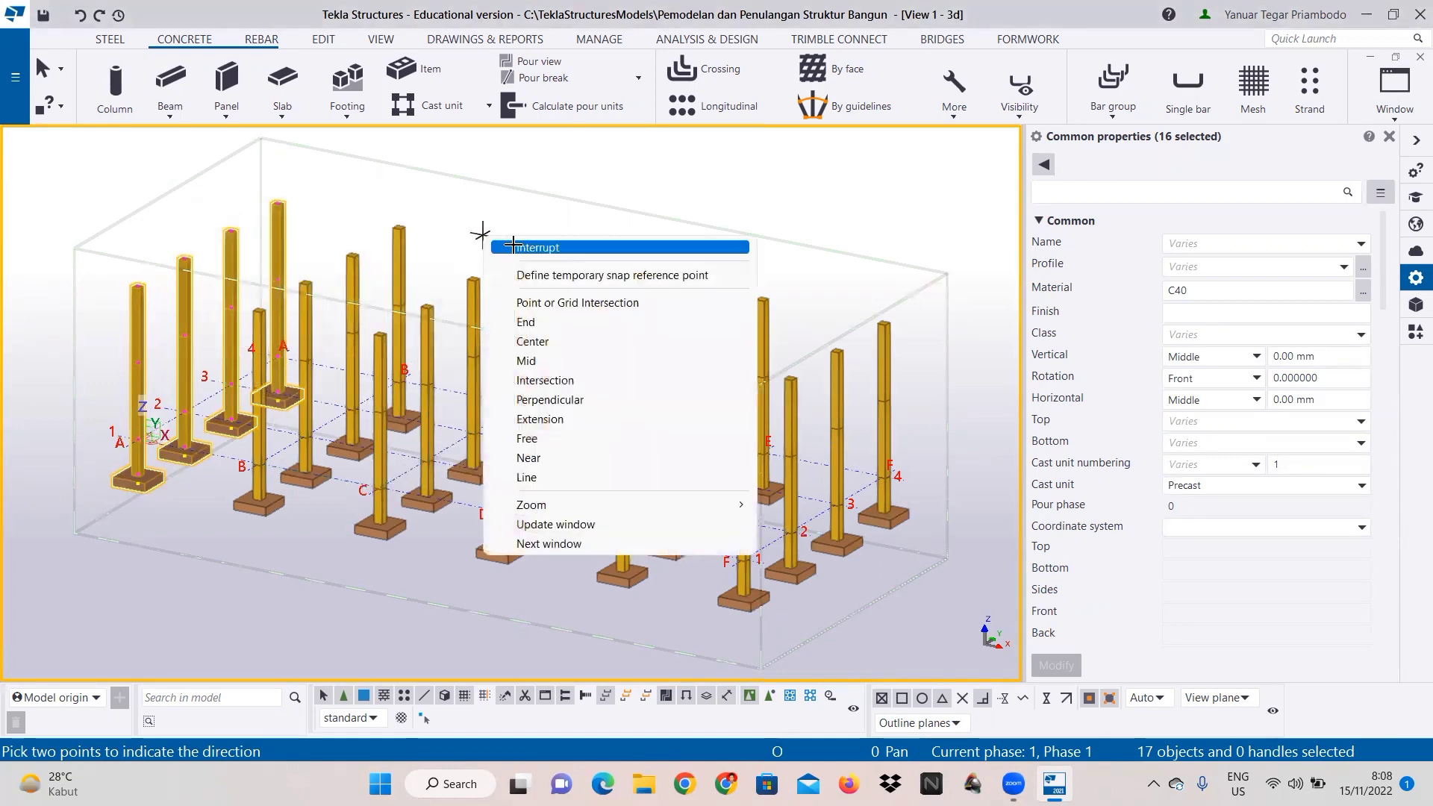
pyautogui.click(502, 245)
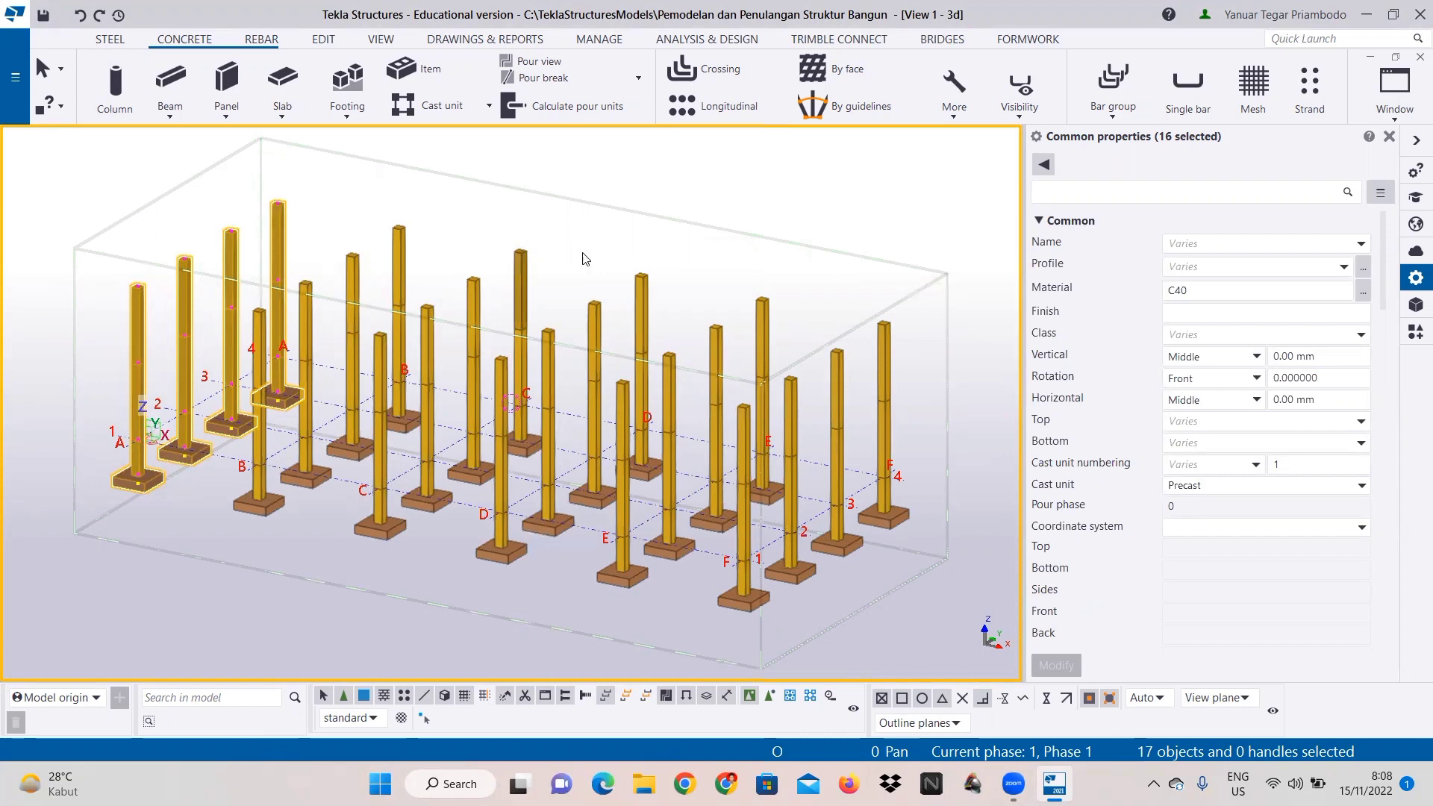
# Step: Switch to the Plan +0 view and start a concrete beam with its property set named Sloof 300x200
pyautogui.click(1380, 108)
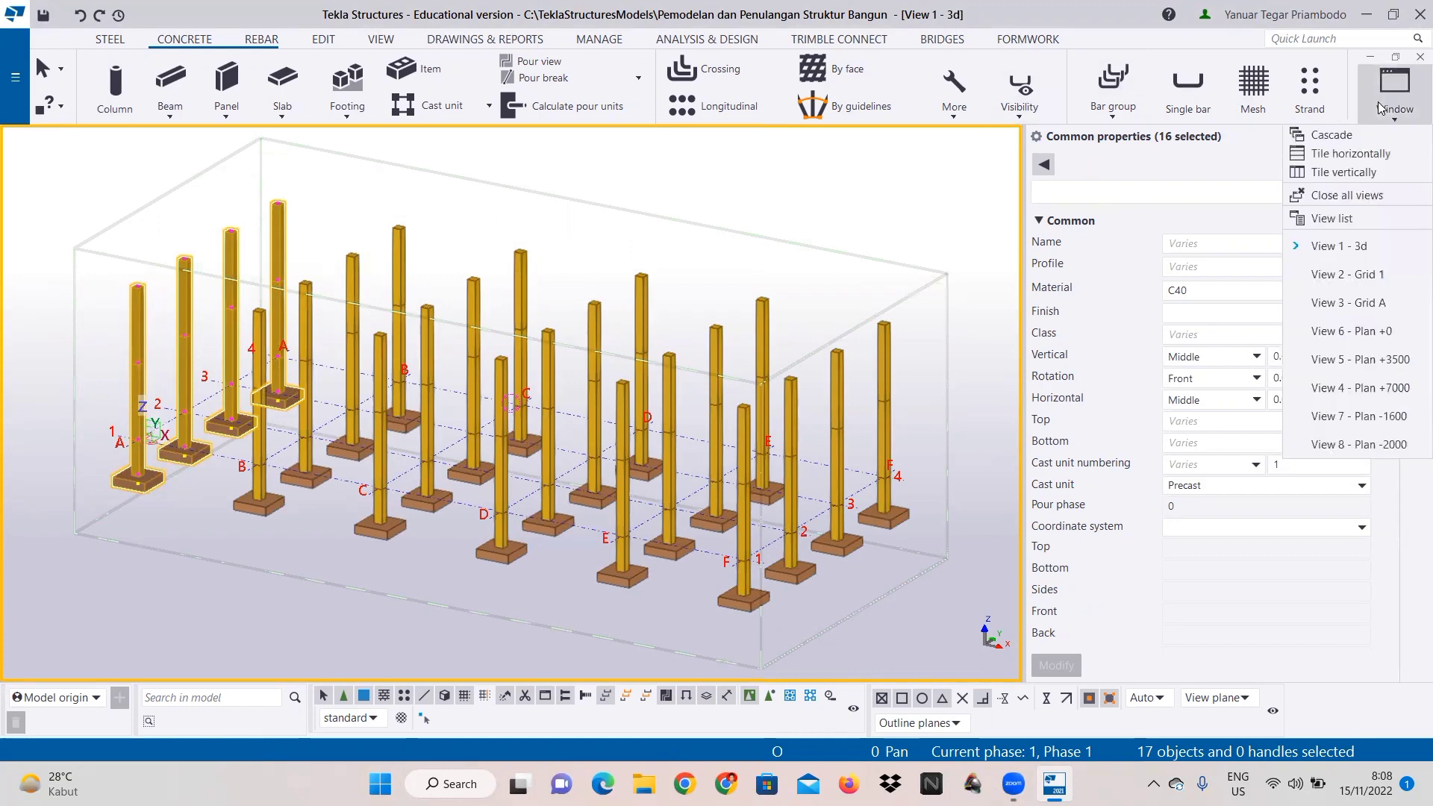
pyautogui.click(1370, 337)
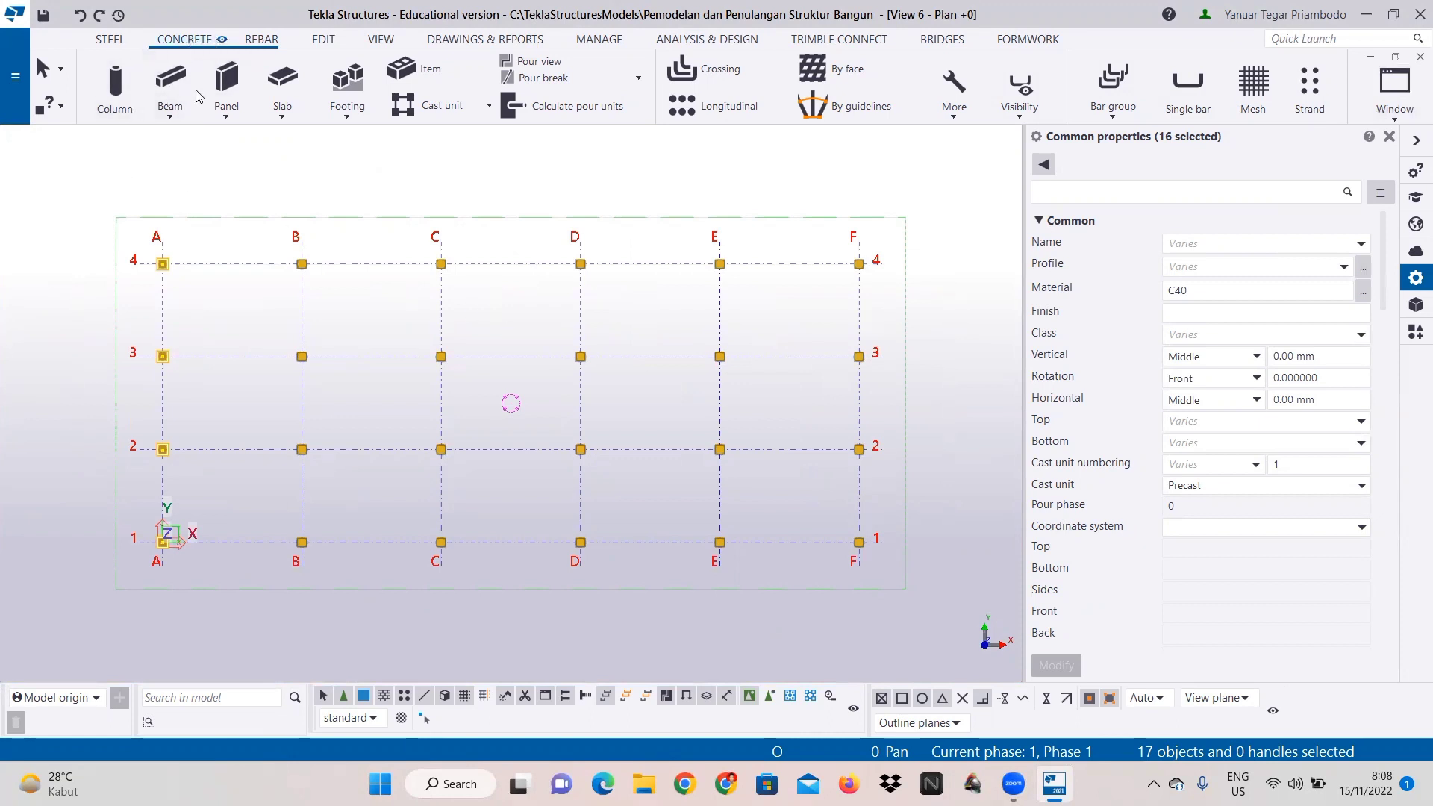
pyautogui.click(179, 112)
pyautogui.click(196, 153)
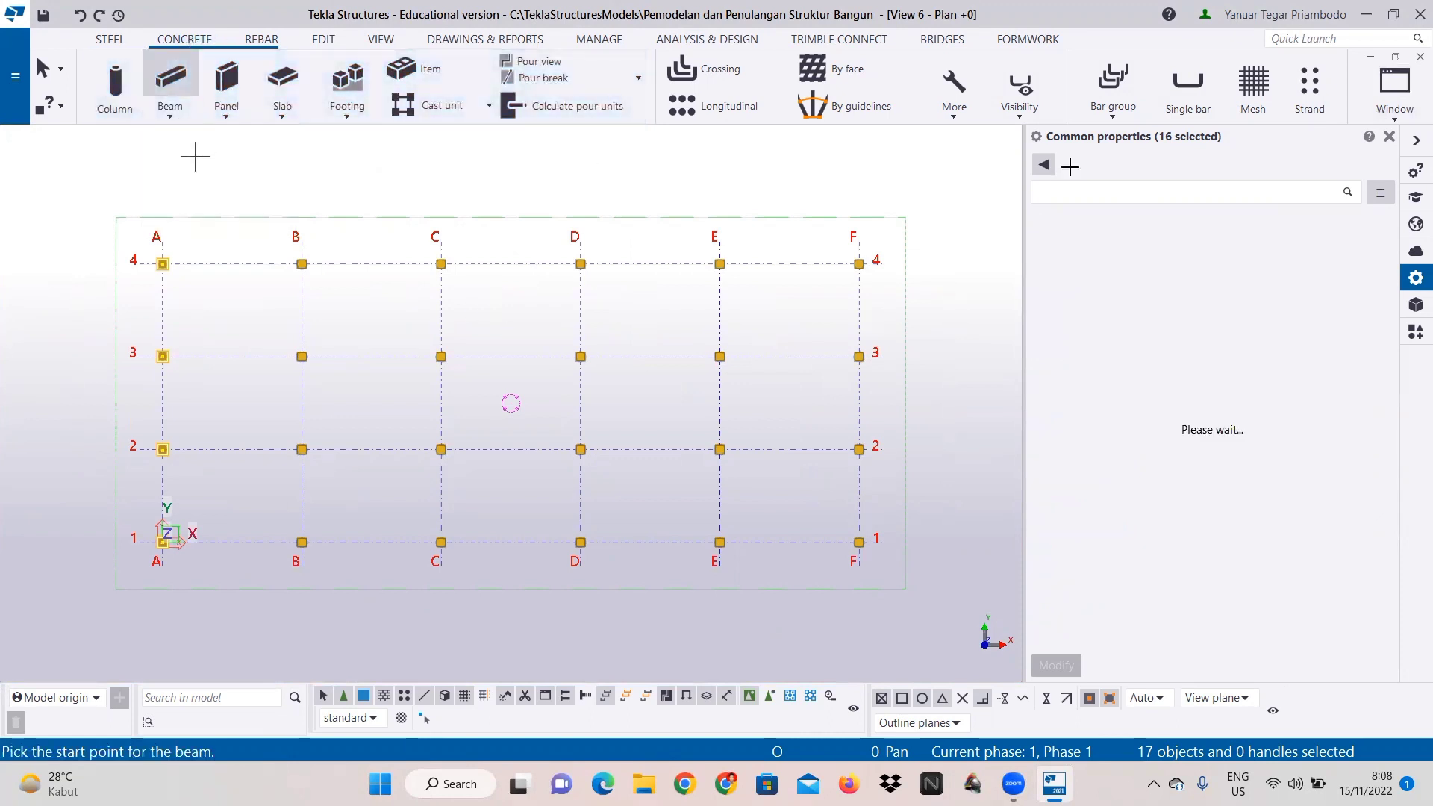
pyautogui.click(1123, 165)
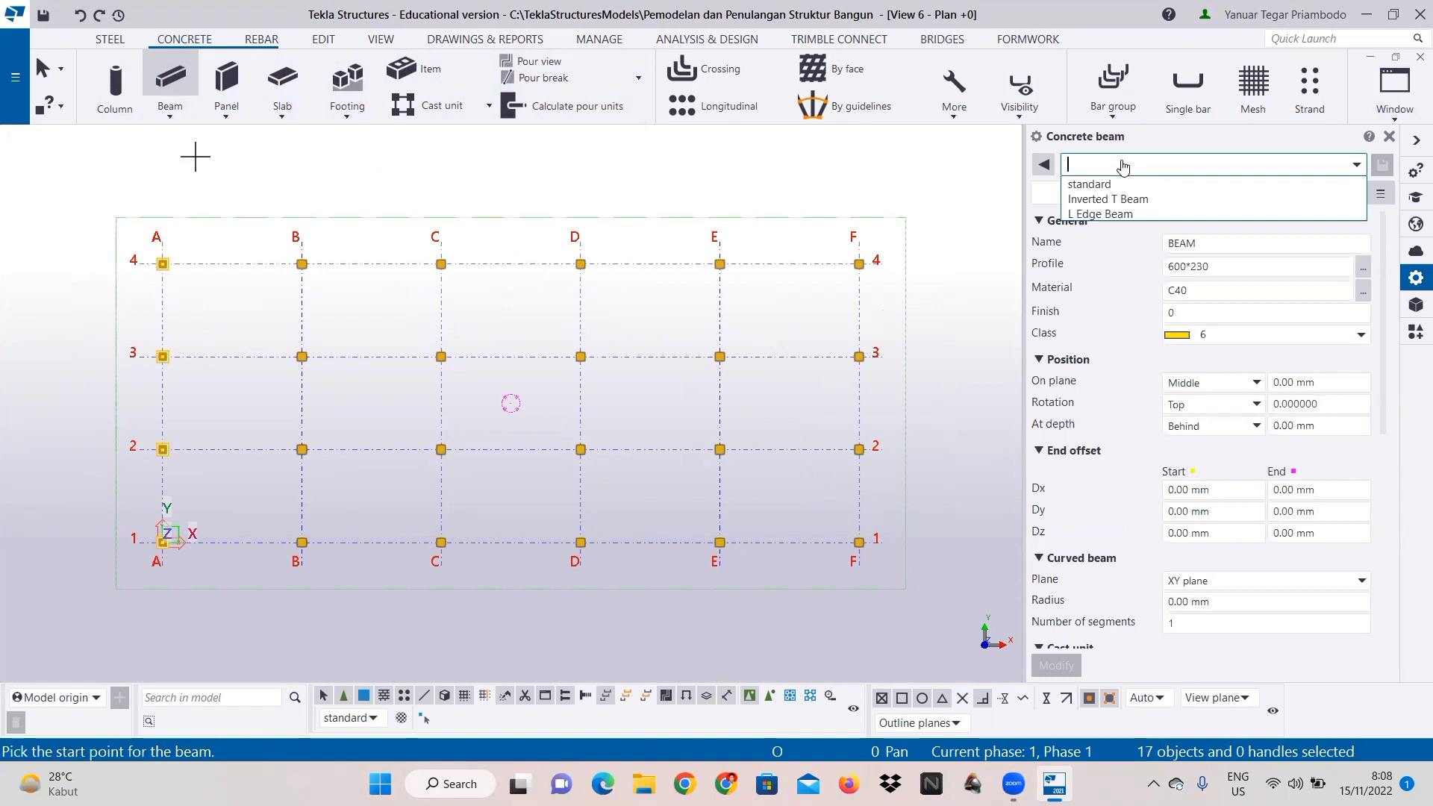
pyautogui.write('S')
pyautogui.press('capslock')
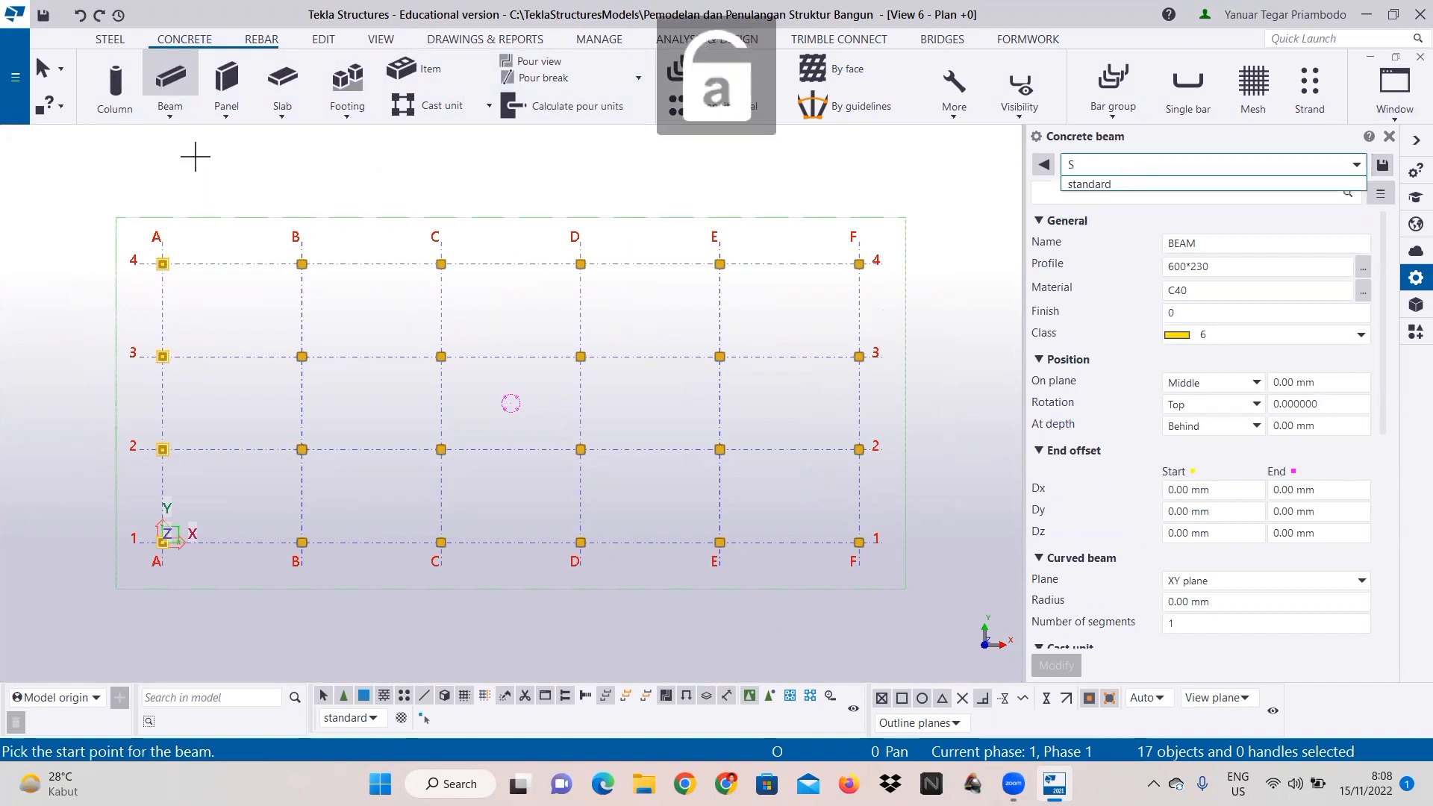
pyautogui.write('loof 300')
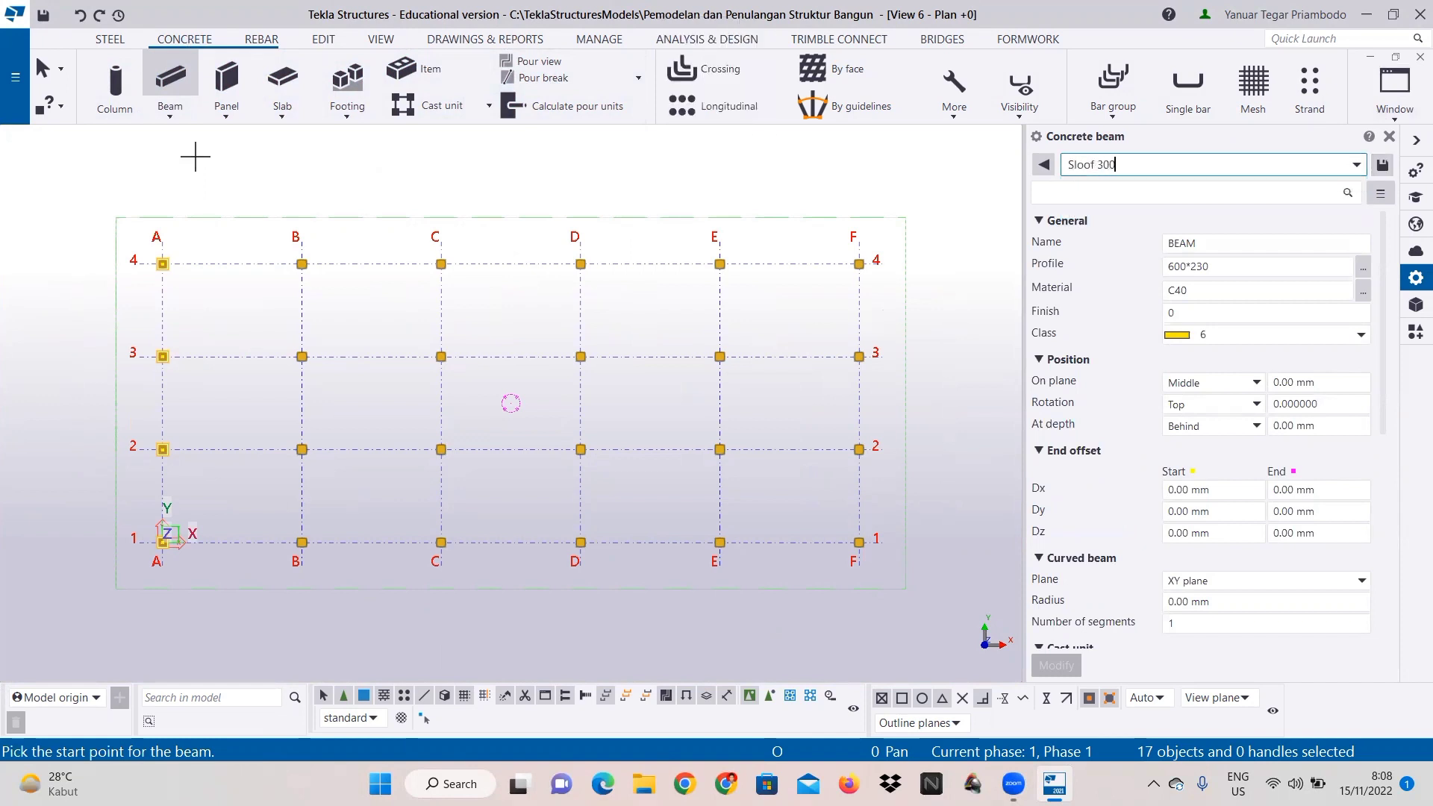
pyautogui.write('x200')
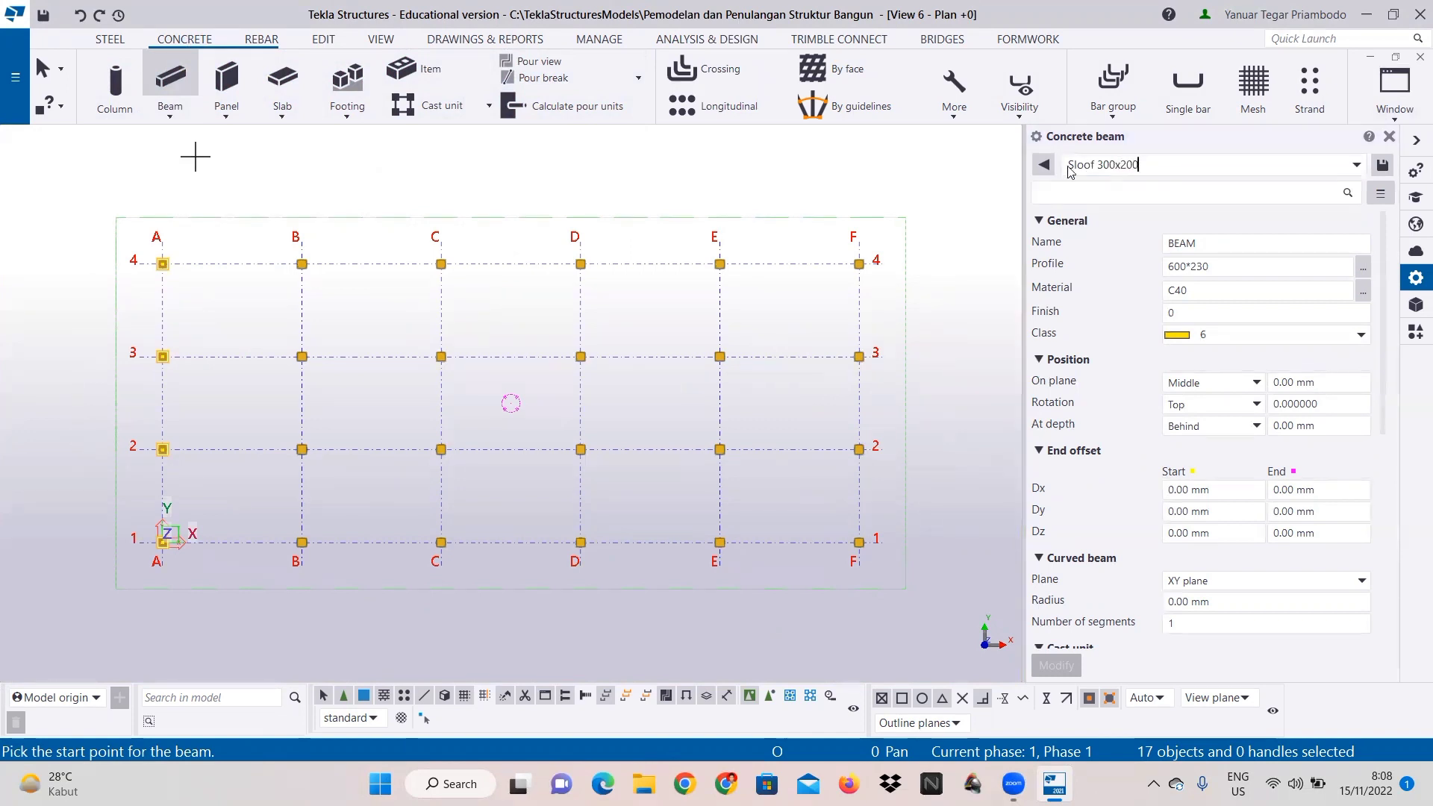
# Step: Set the concrete beam's name to Sloof 300x200 and its profile to 300*200
pyautogui.moveTo(1071, 172); pyautogui.dragTo(1170, 174)
pyautogui.rightClick(1121, 165)
pyautogui.click(1165, 196)
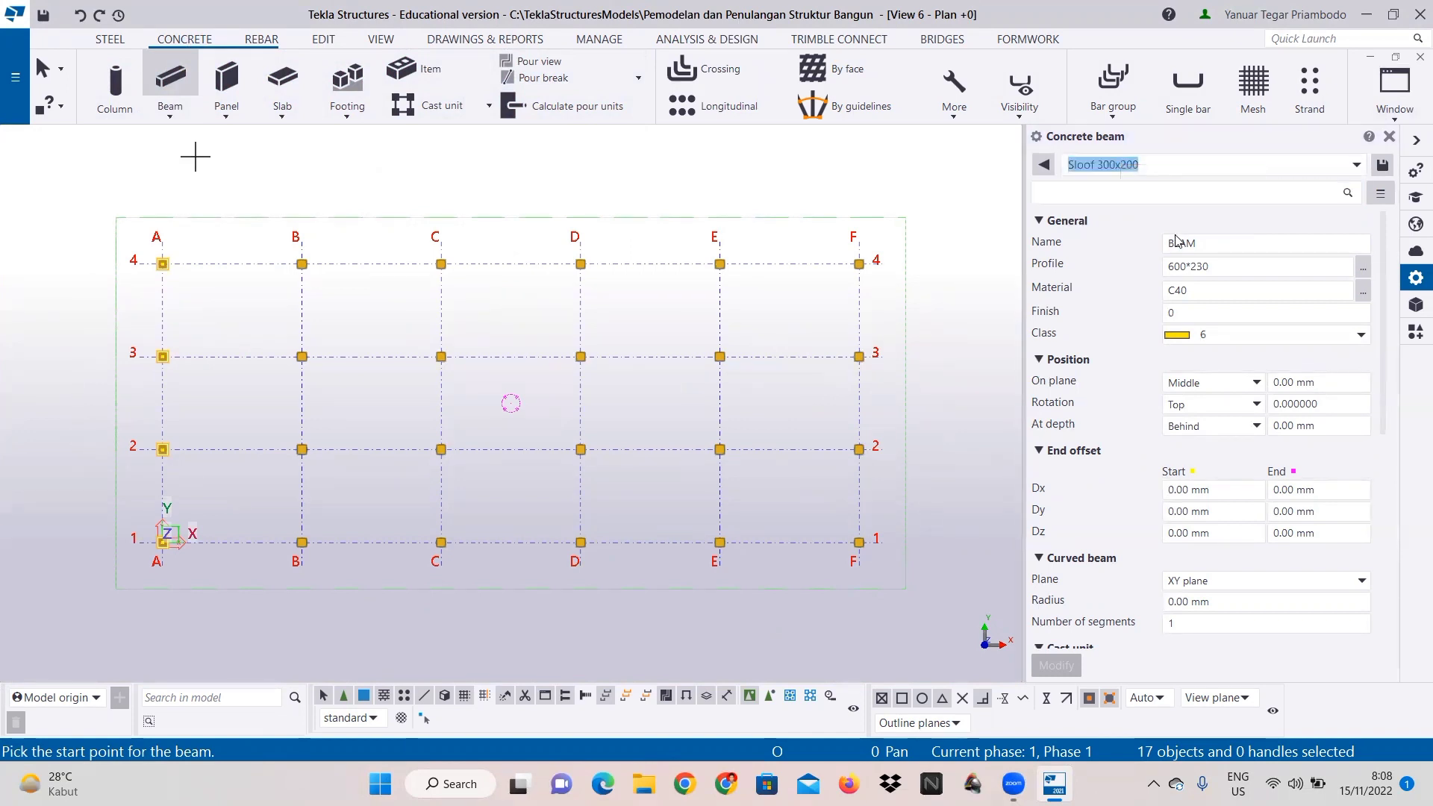
pyautogui.doubleClick(1178, 242)
pyautogui.rightClick(1186, 246)
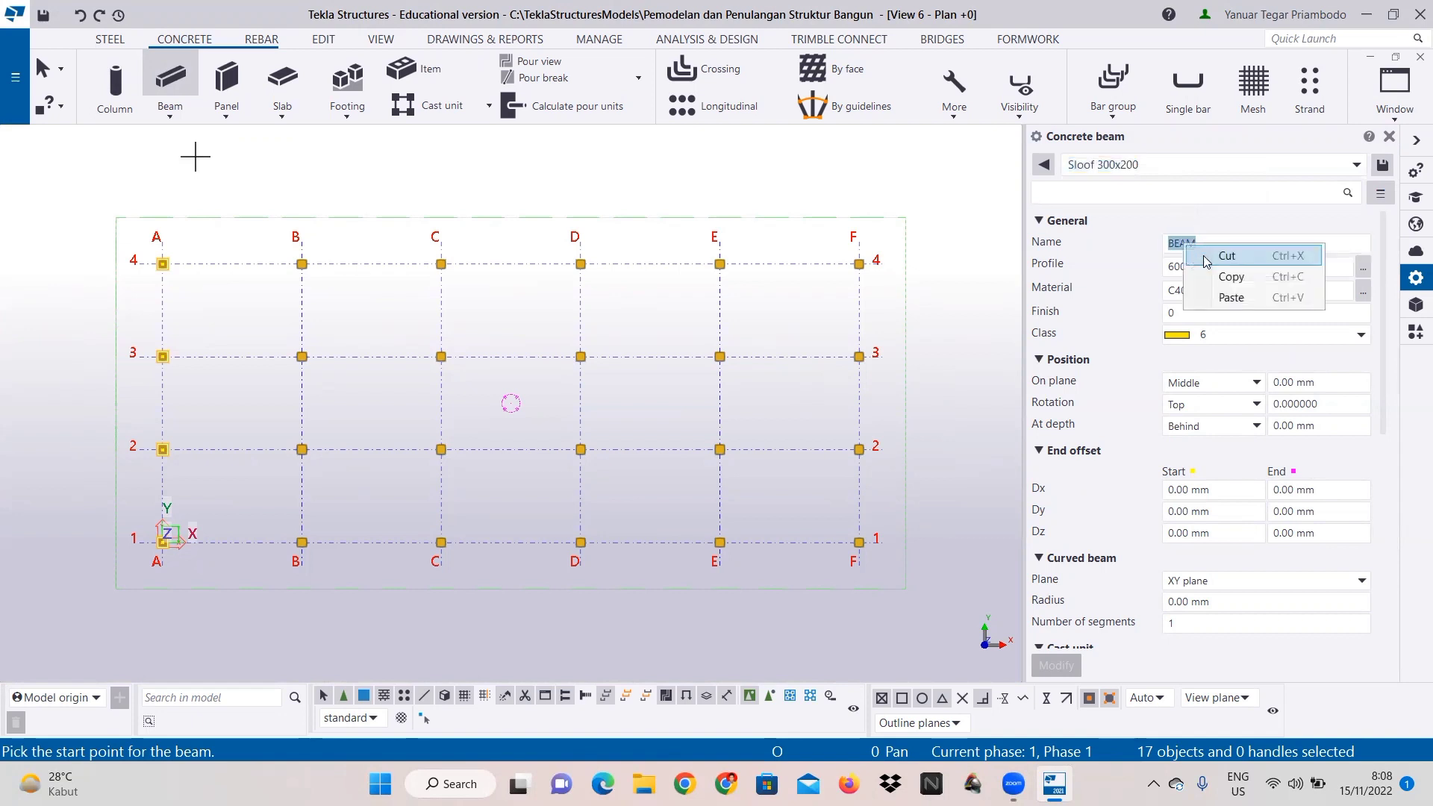
pyautogui.click(1231, 297)
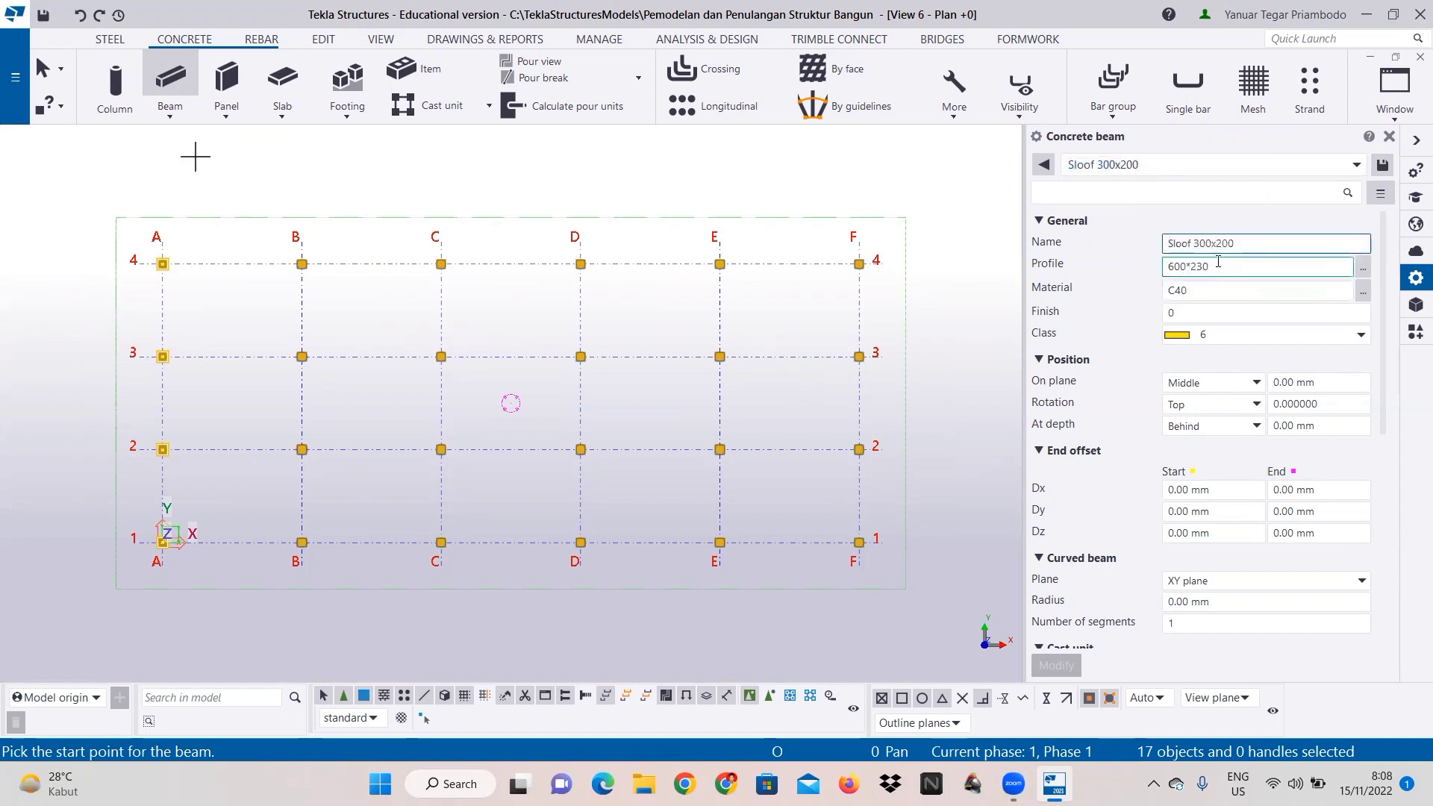
pyautogui.click(1173, 269)
pyautogui.press('BackSpace')
pyautogui.write('3')
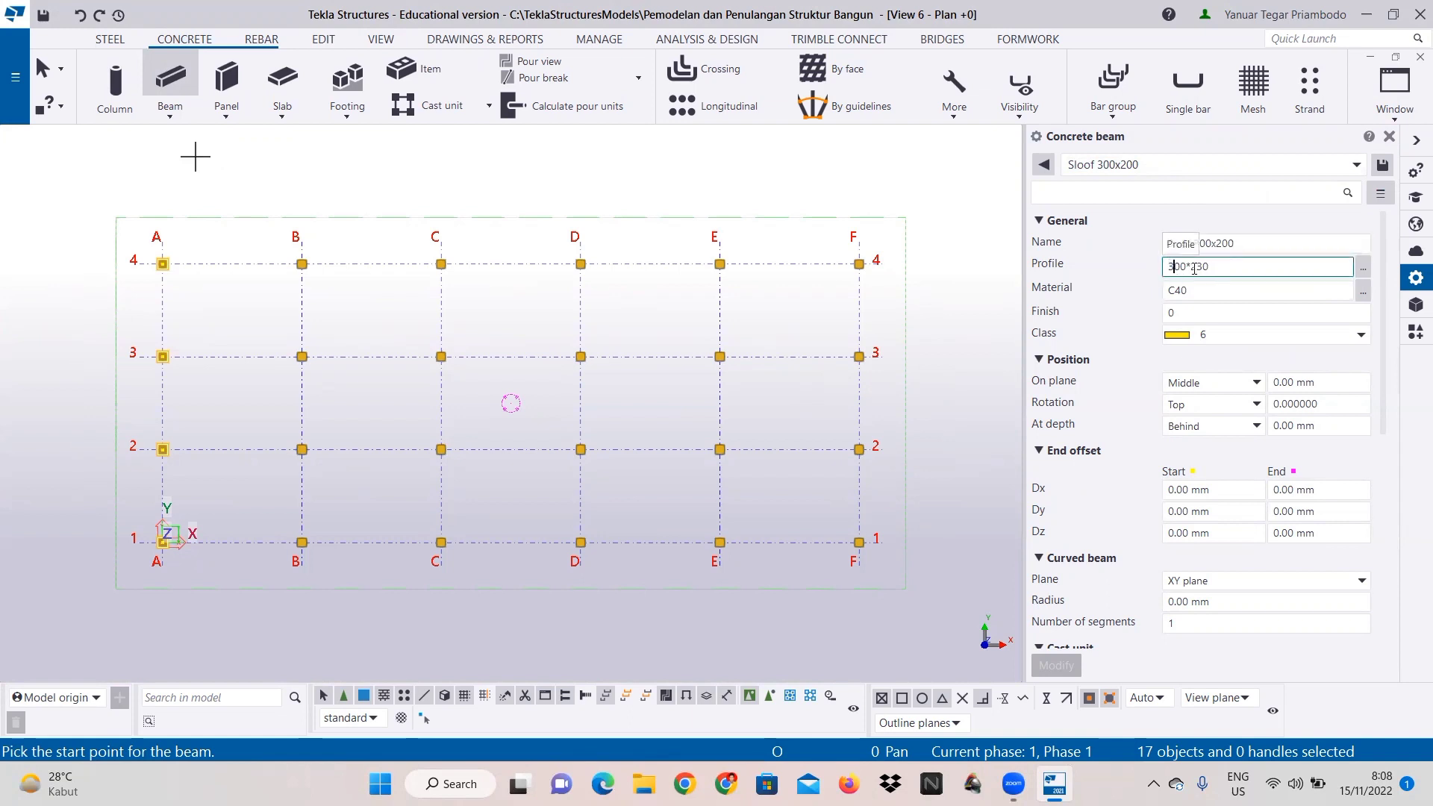
pyautogui.click(1198, 267)
pyautogui.press('BackSpace')
pyautogui.write('0')
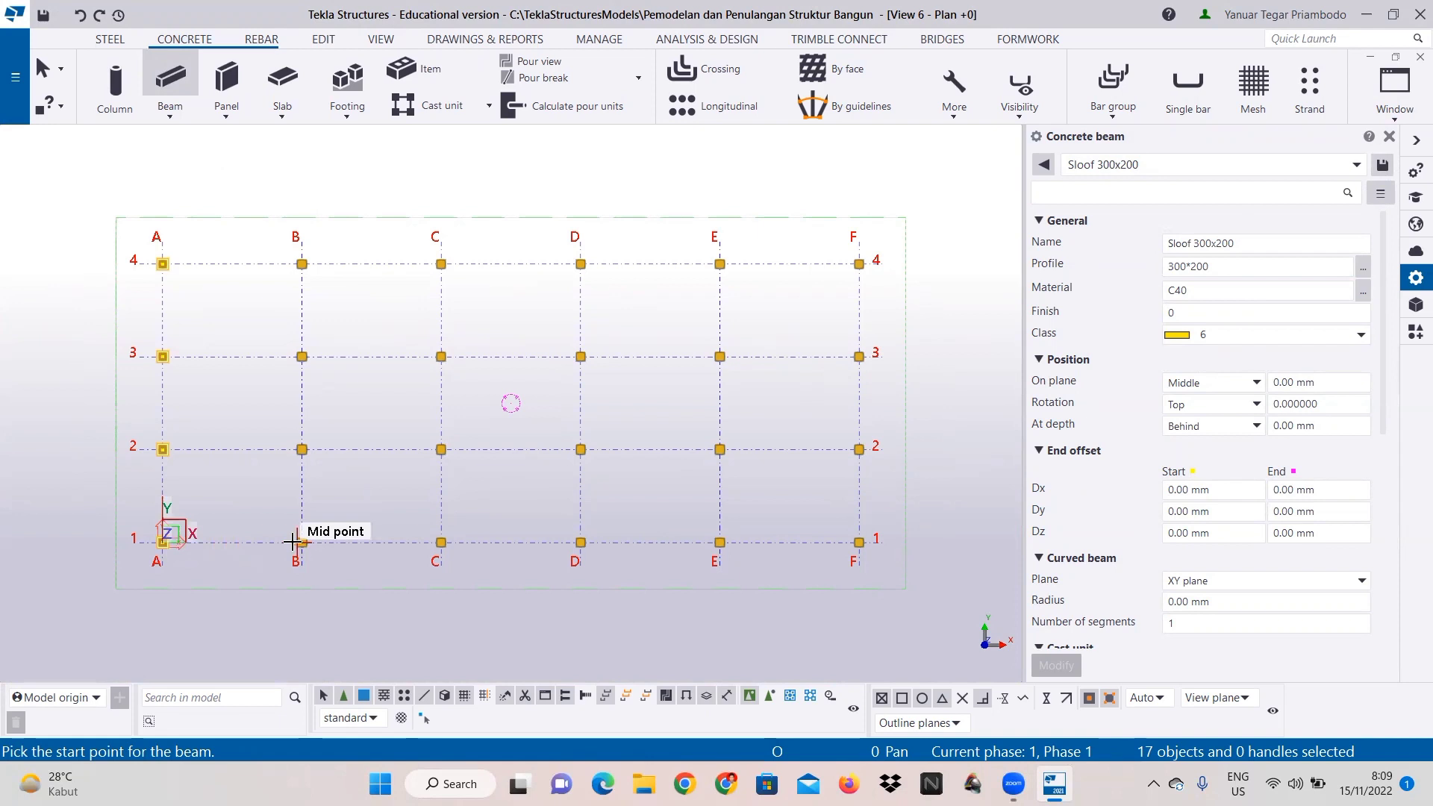
# Step: Place sloof beams between the column faces from A-1 to B-1 and from A-1 to A-2
pyautogui.click(169, 541)
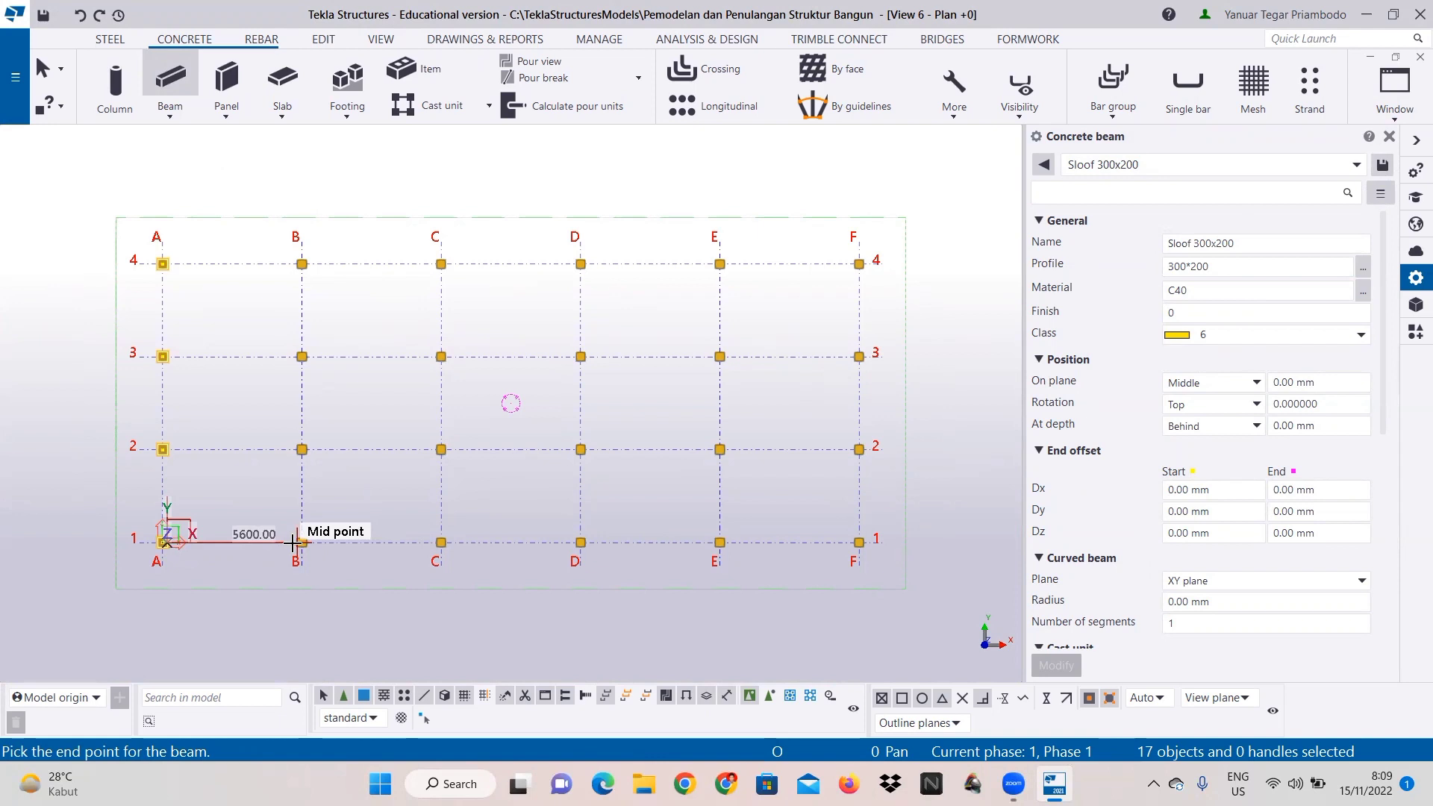
pyautogui.click(292, 543)
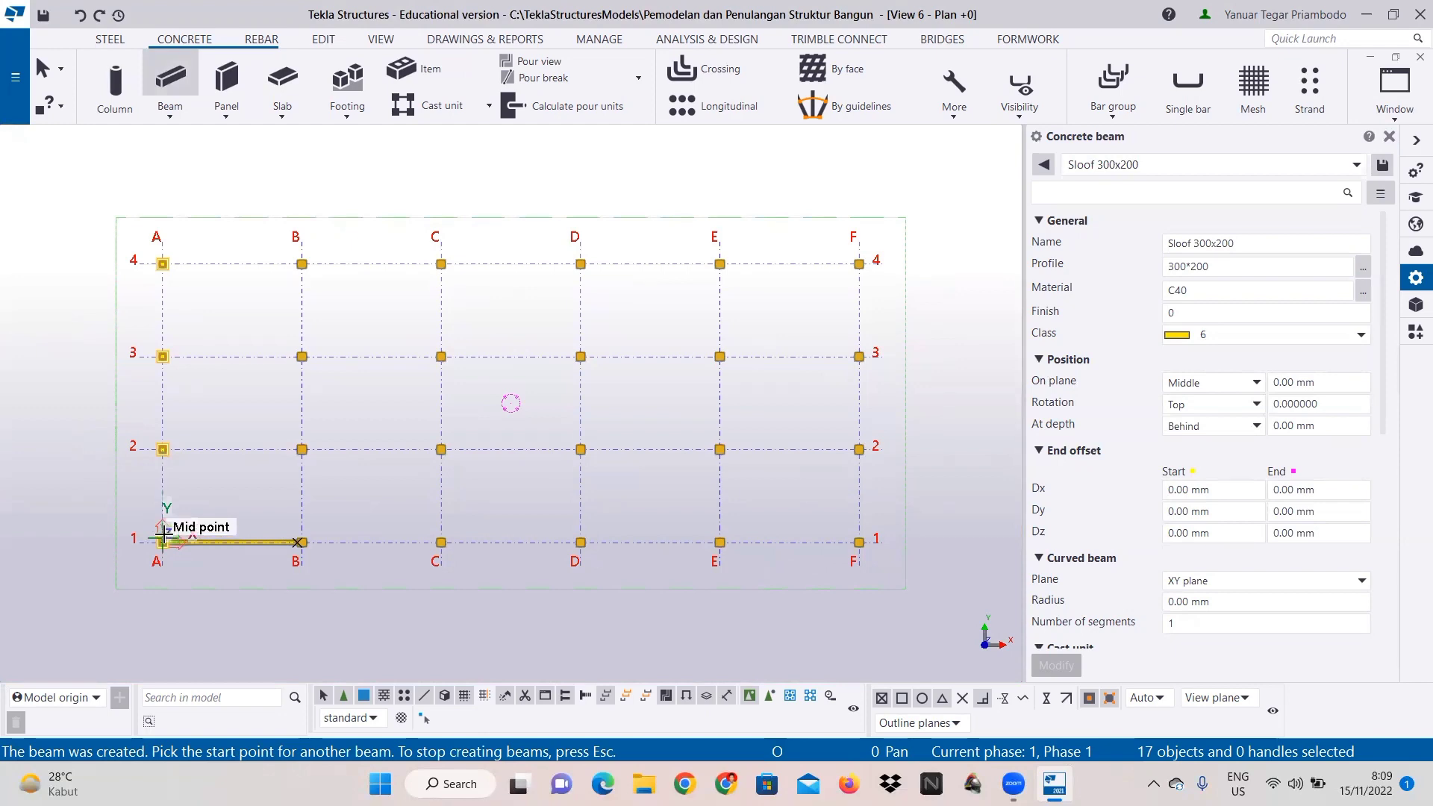
pyautogui.scroll(3, 162, 537)
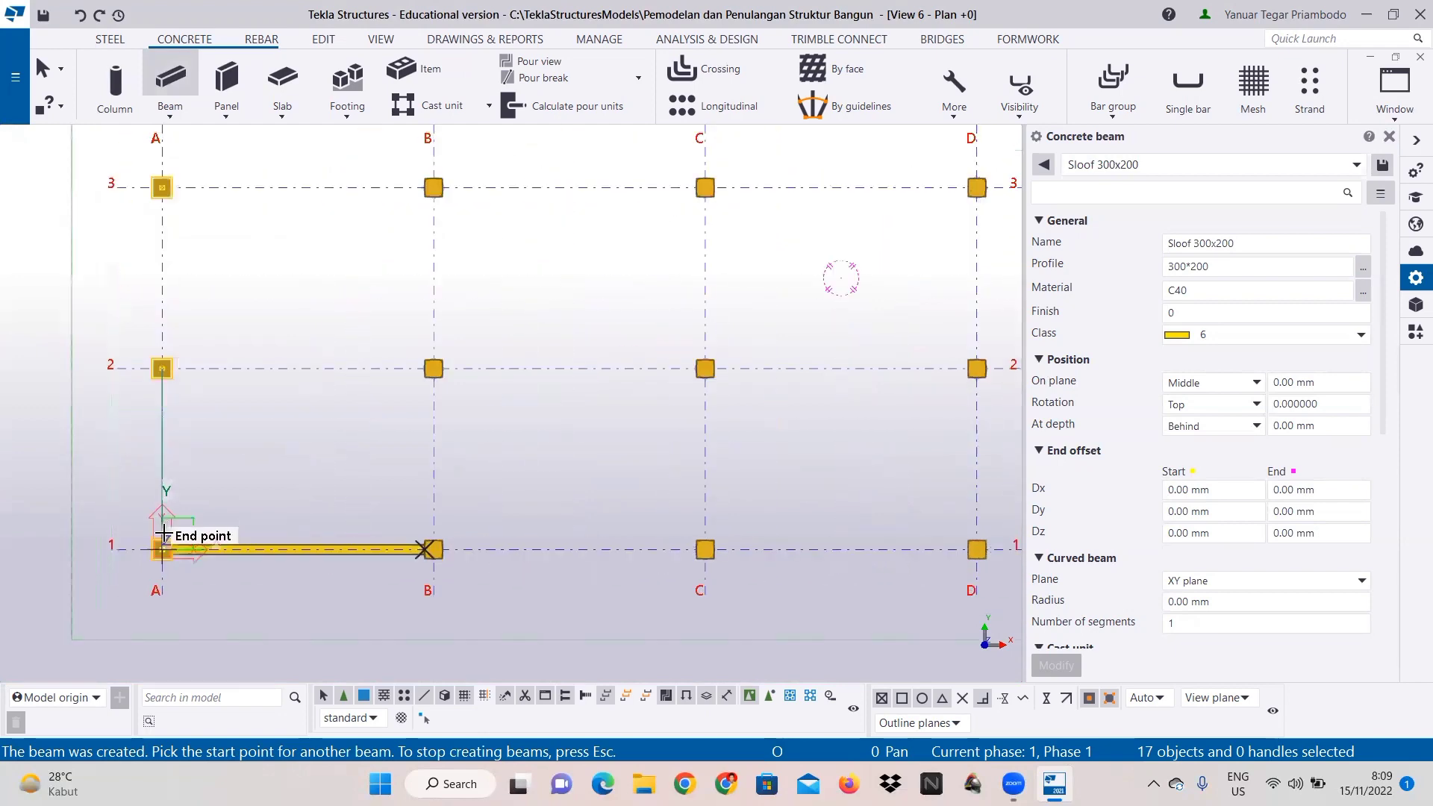
pyautogui.scroll(2, 164, 544)
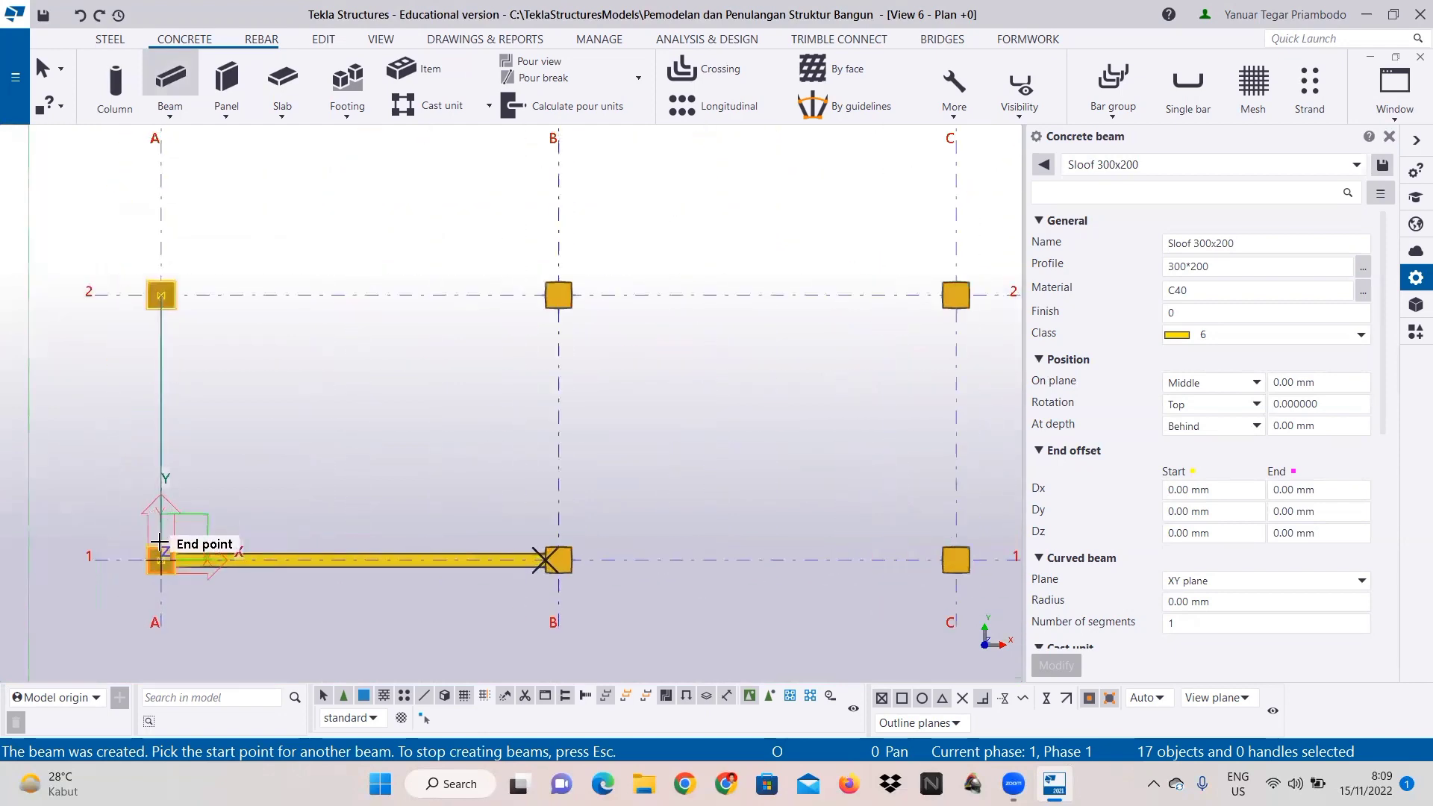
pyautogui.click(161, 555)
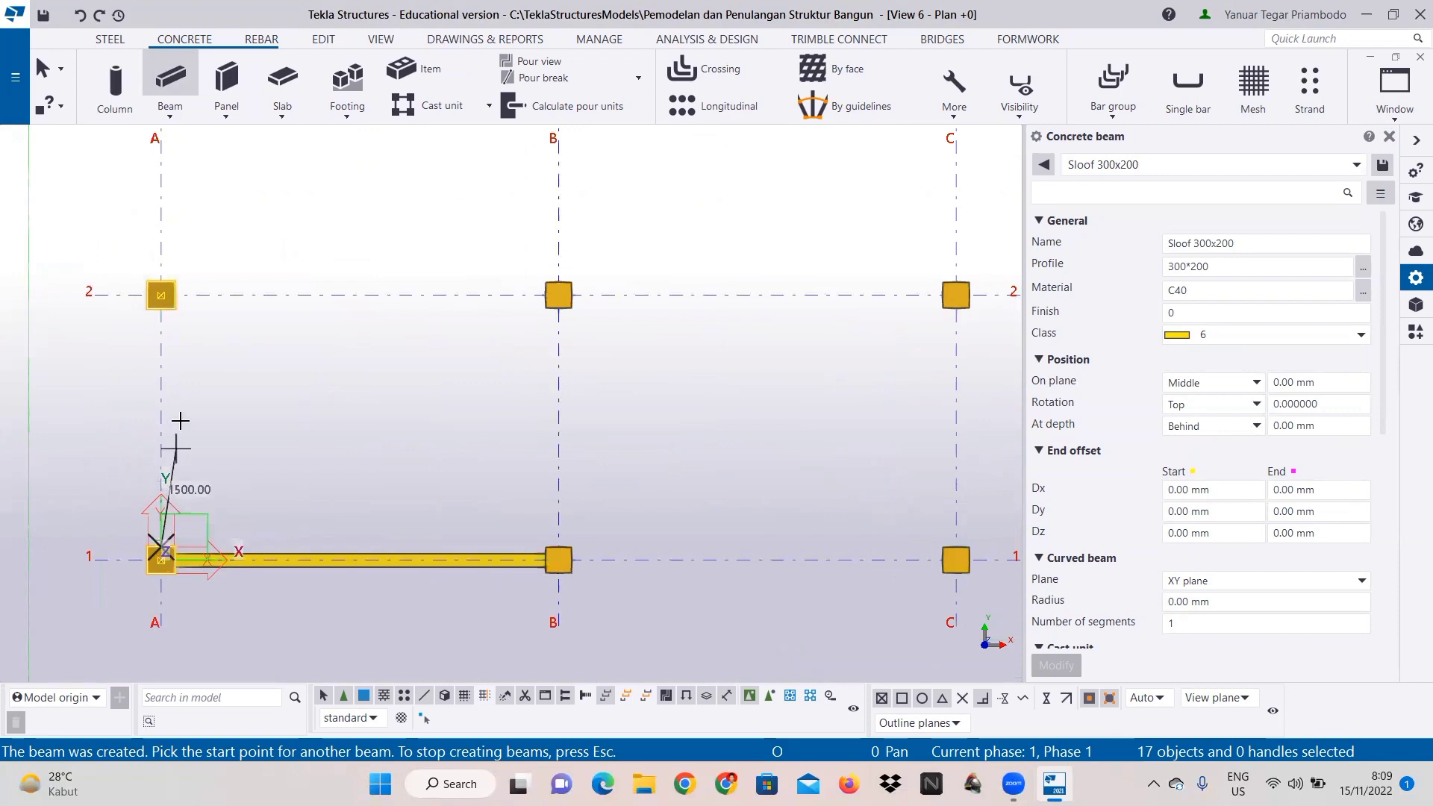
pyautogui.click(160, 296)
pyautogui.scroll(-3, 473, 361)
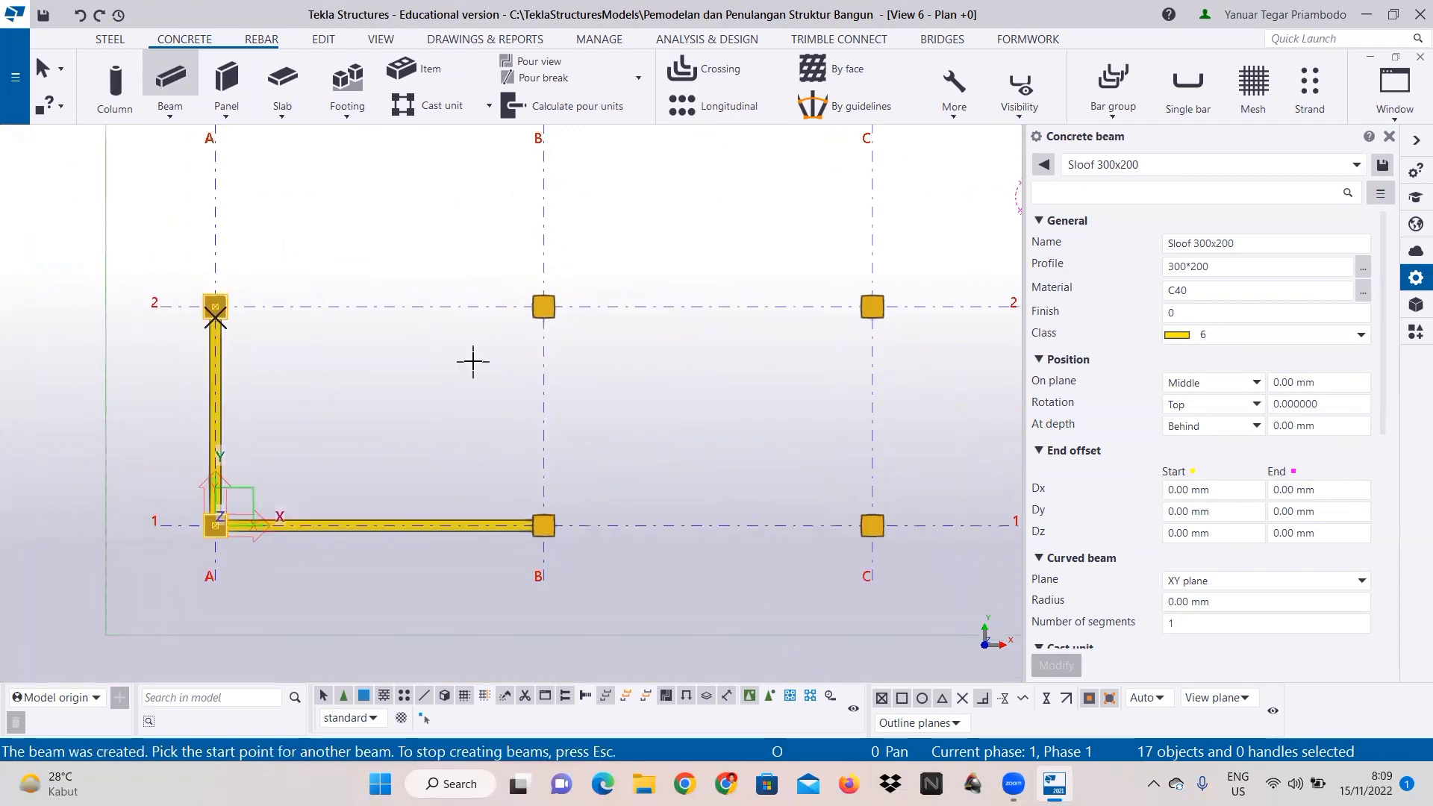
pyautogui.scroll(-4, 473, 361)
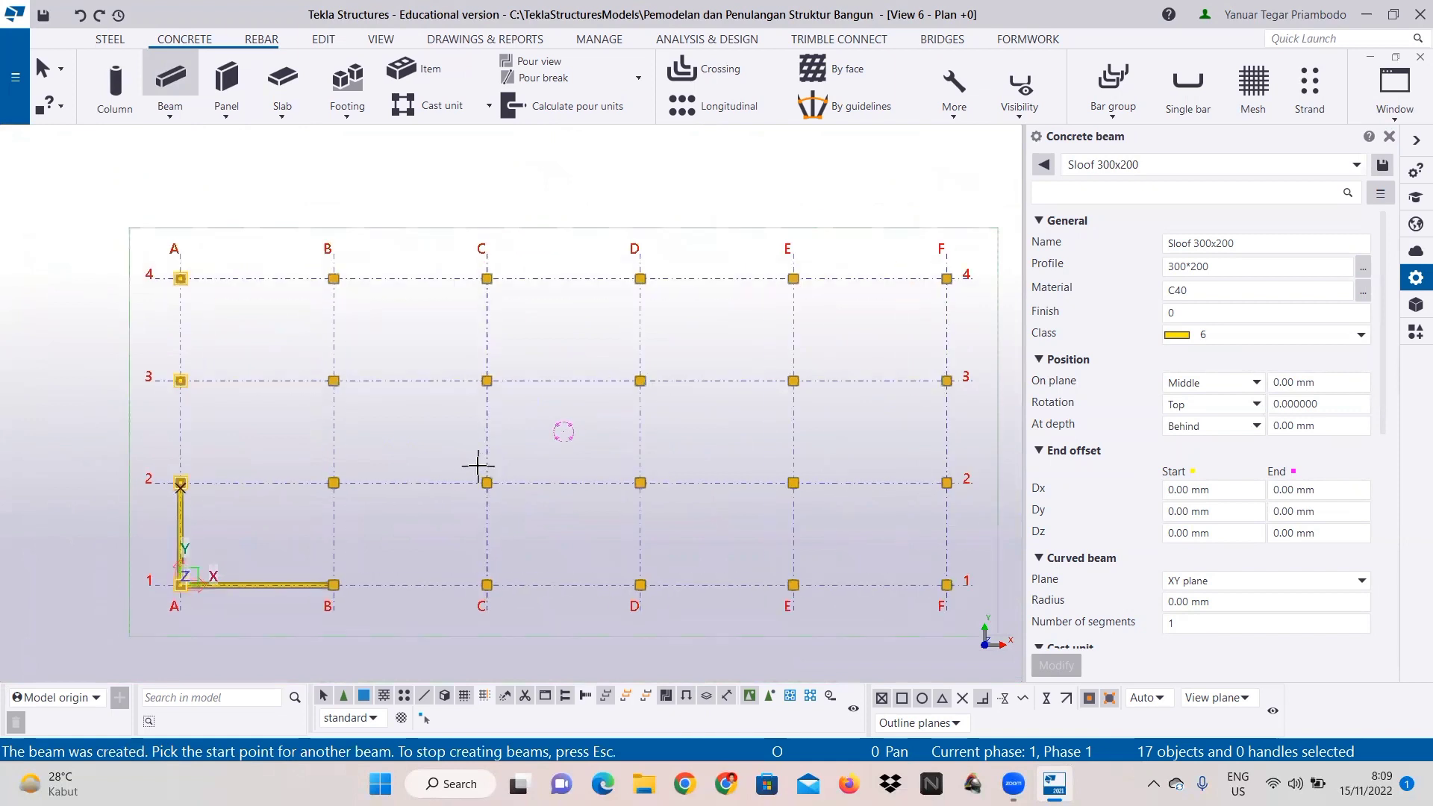
pyautogui.moveTo(477, 467); pyautogui.dragTo(403, 445, button='middle')
pyautogui.scroll(1, 403, 448)
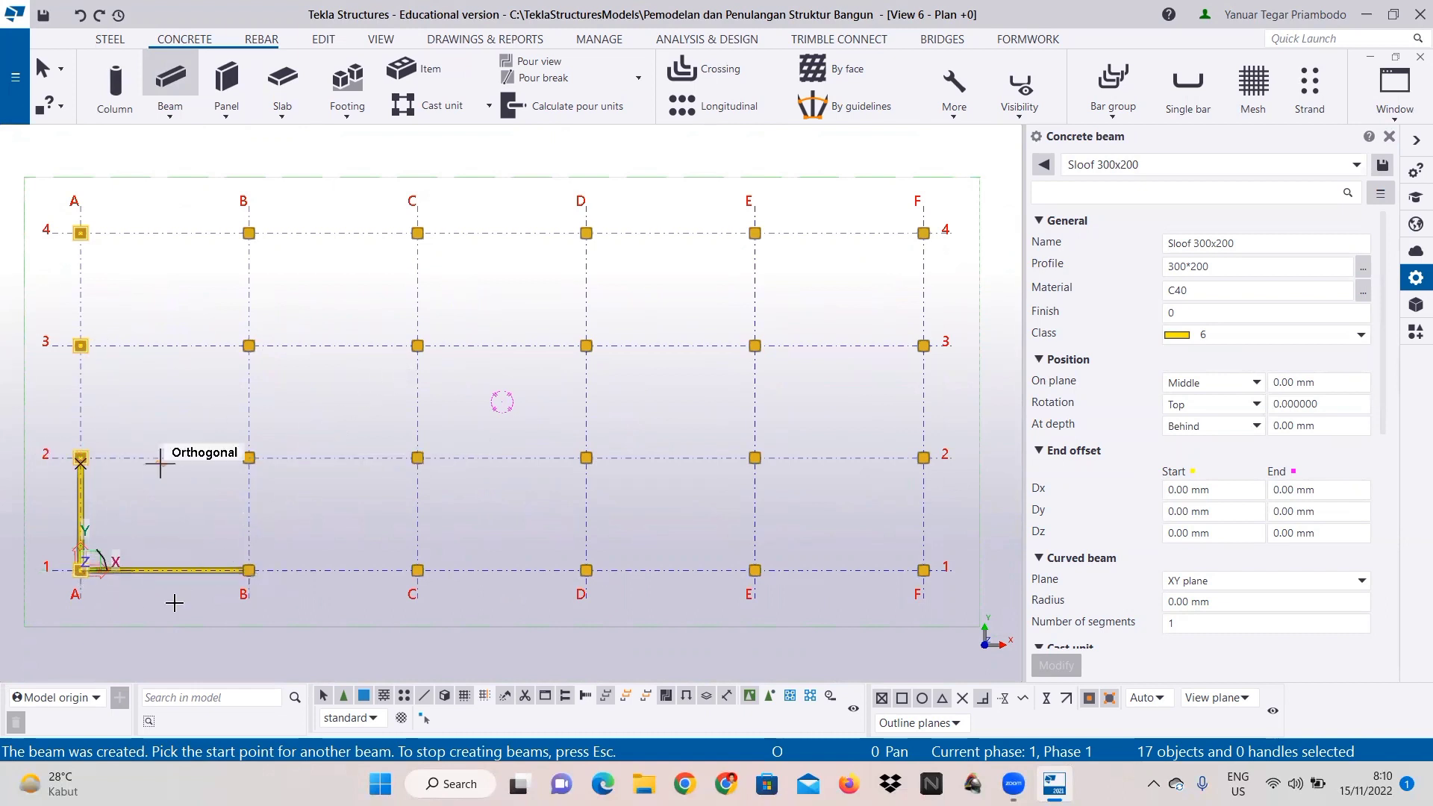
pyautogui.rightClick(564, 310)
pyautogui.click(589, 318)
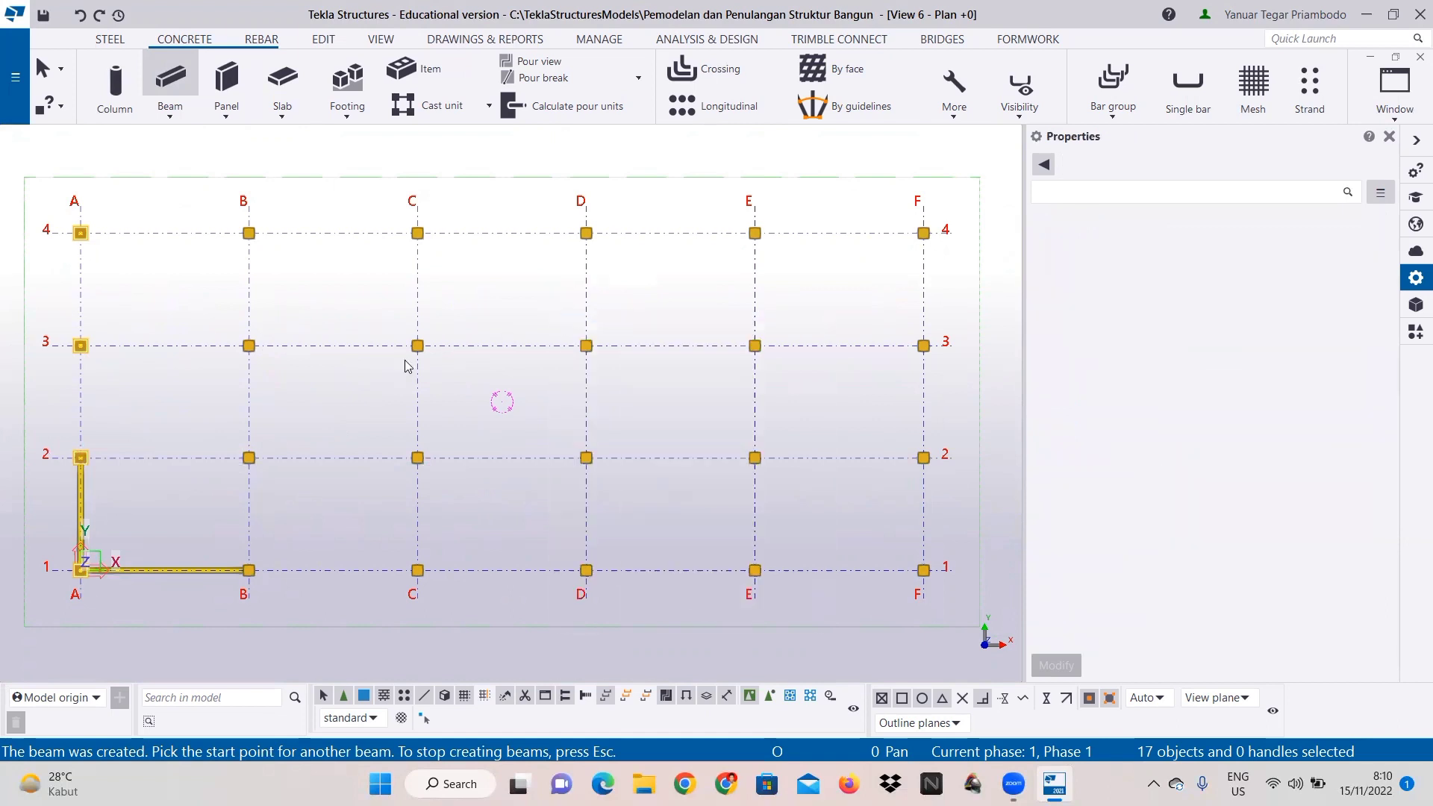
# Step: Copy the sloof beam between A-1 and B-1 linearly, with dY 4000 mm and 3 copies
pyautogui.click(187, 572)
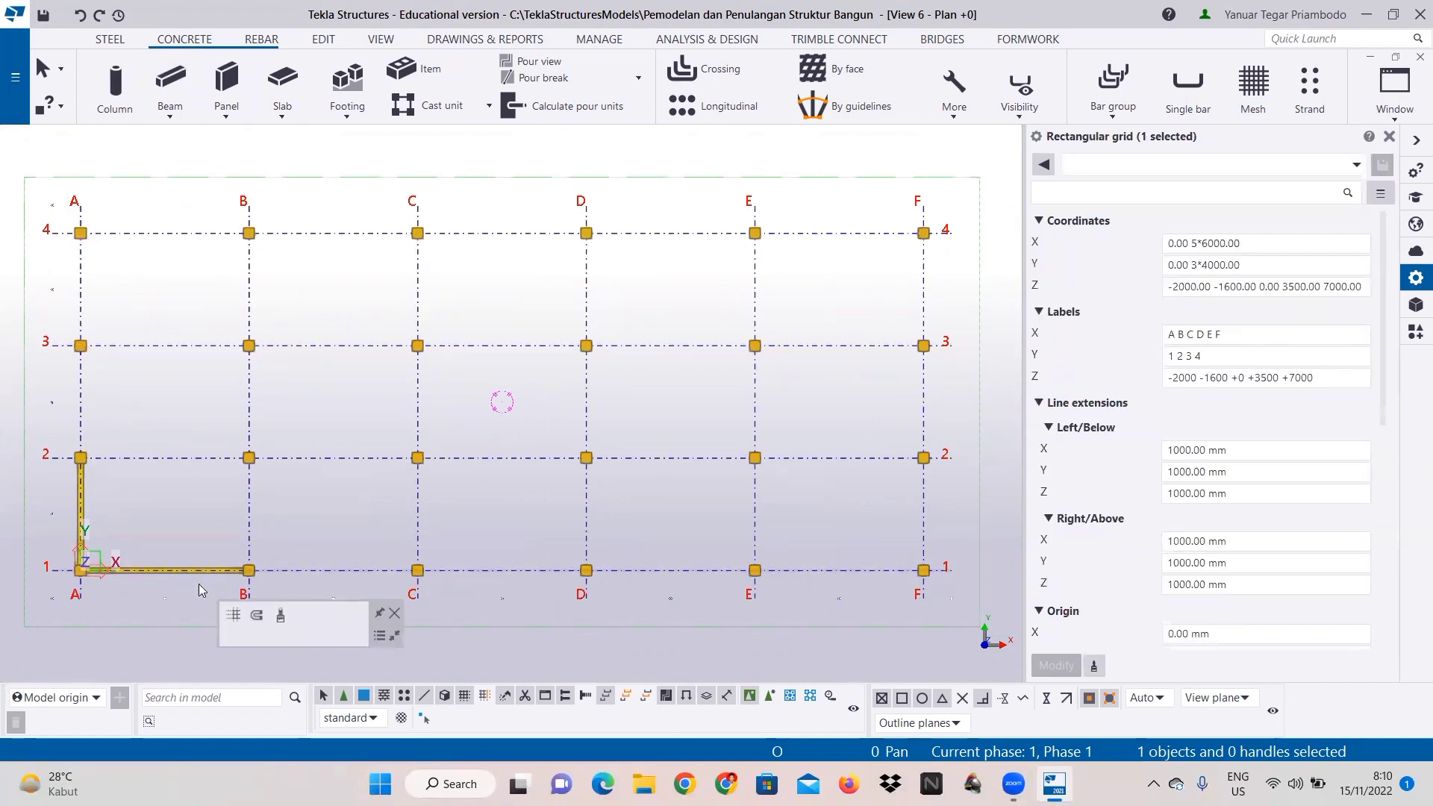
pyautogui.click(200, 577)
pyautogui.rightClick(200, 577)
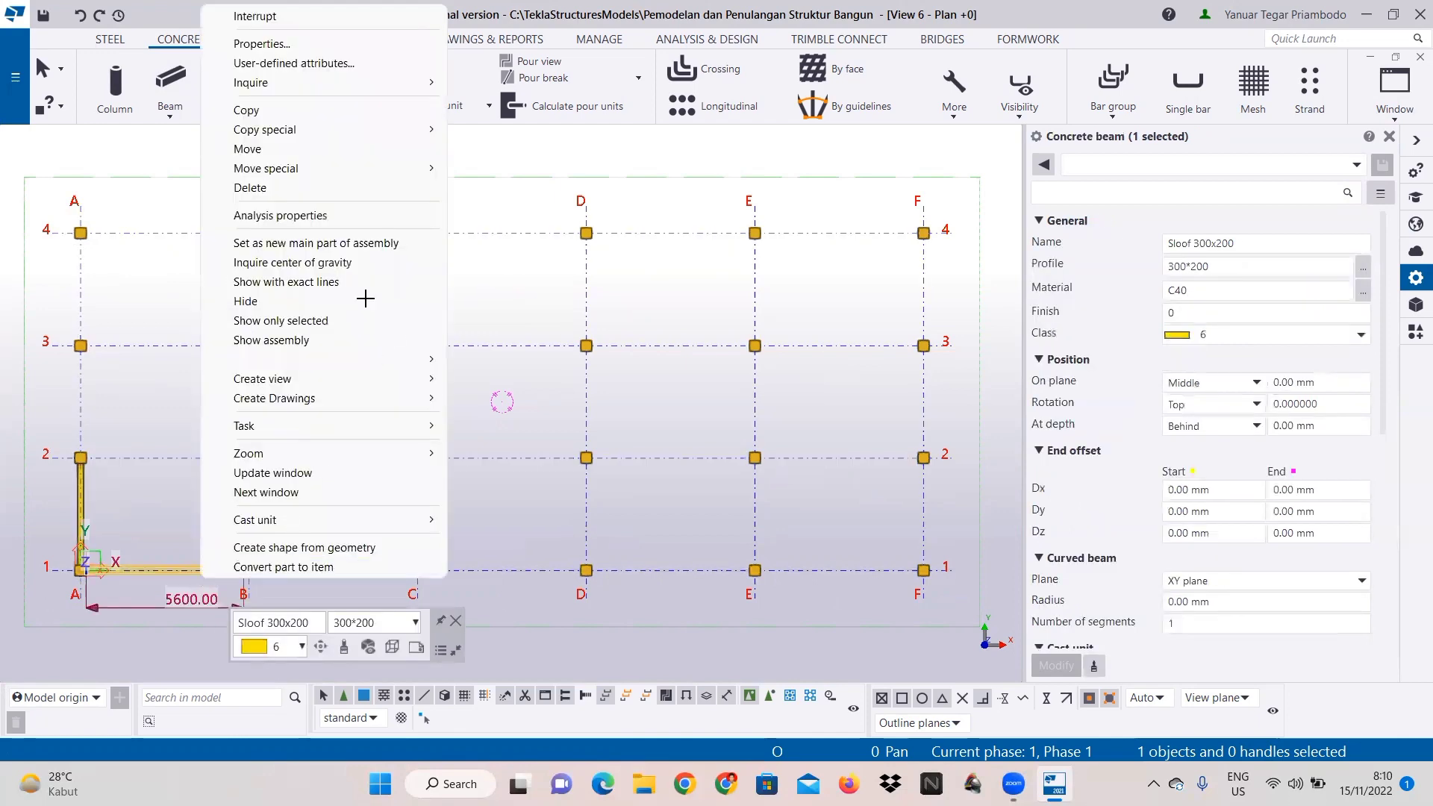
pyautogui.moveTo(373, 129)
pyautogui.click(495, 130)
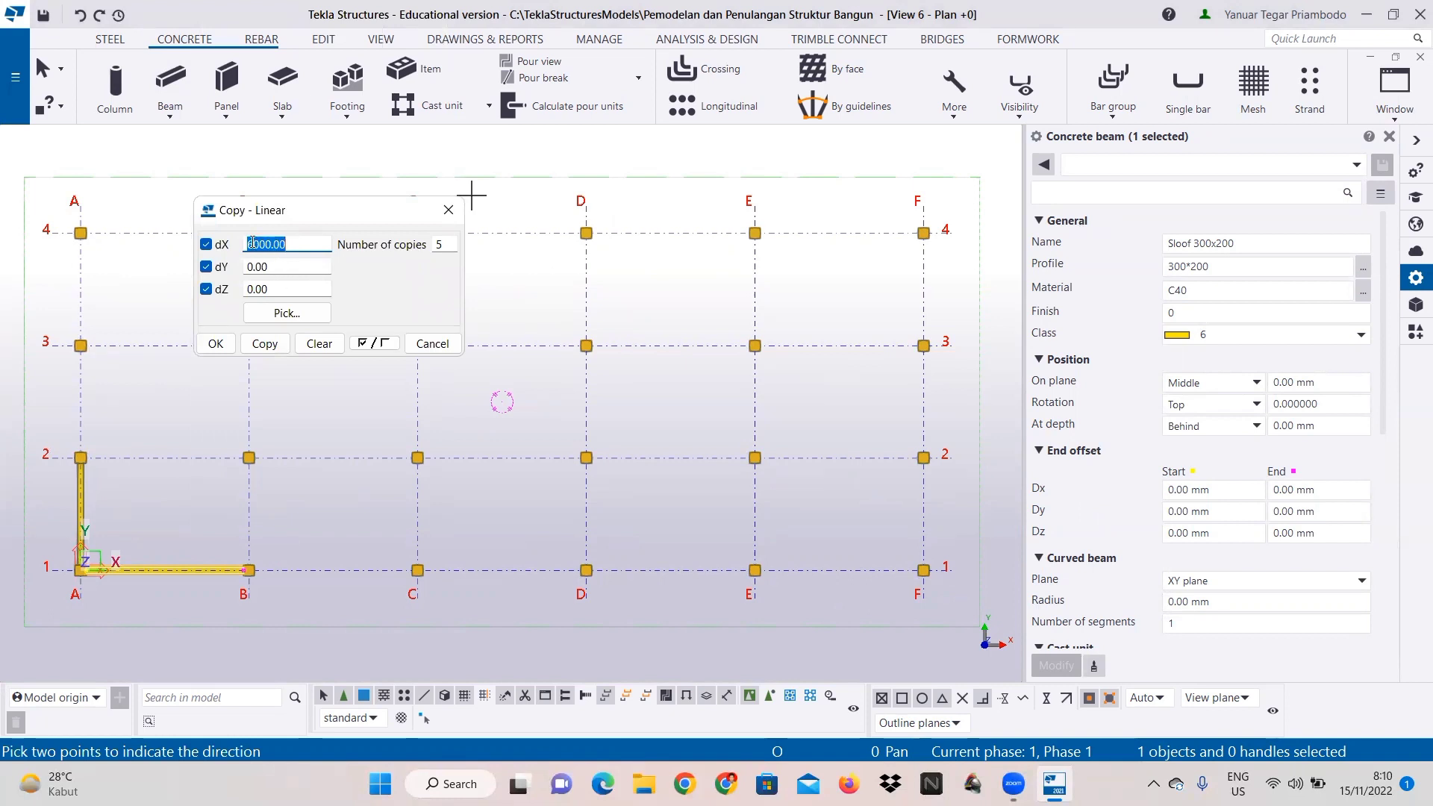
pyautogui.click(317, 344)
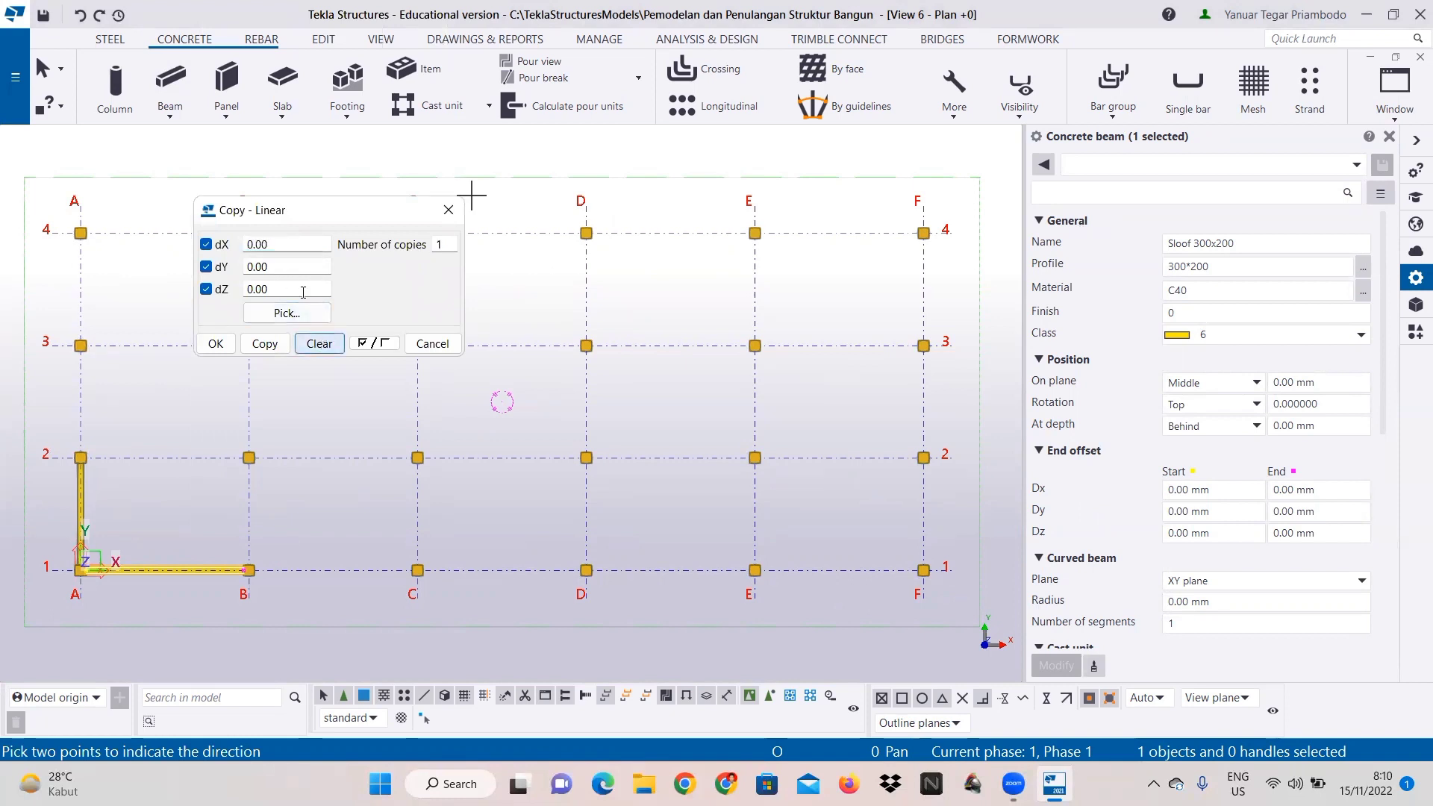
pyautogui.click(254, 267)
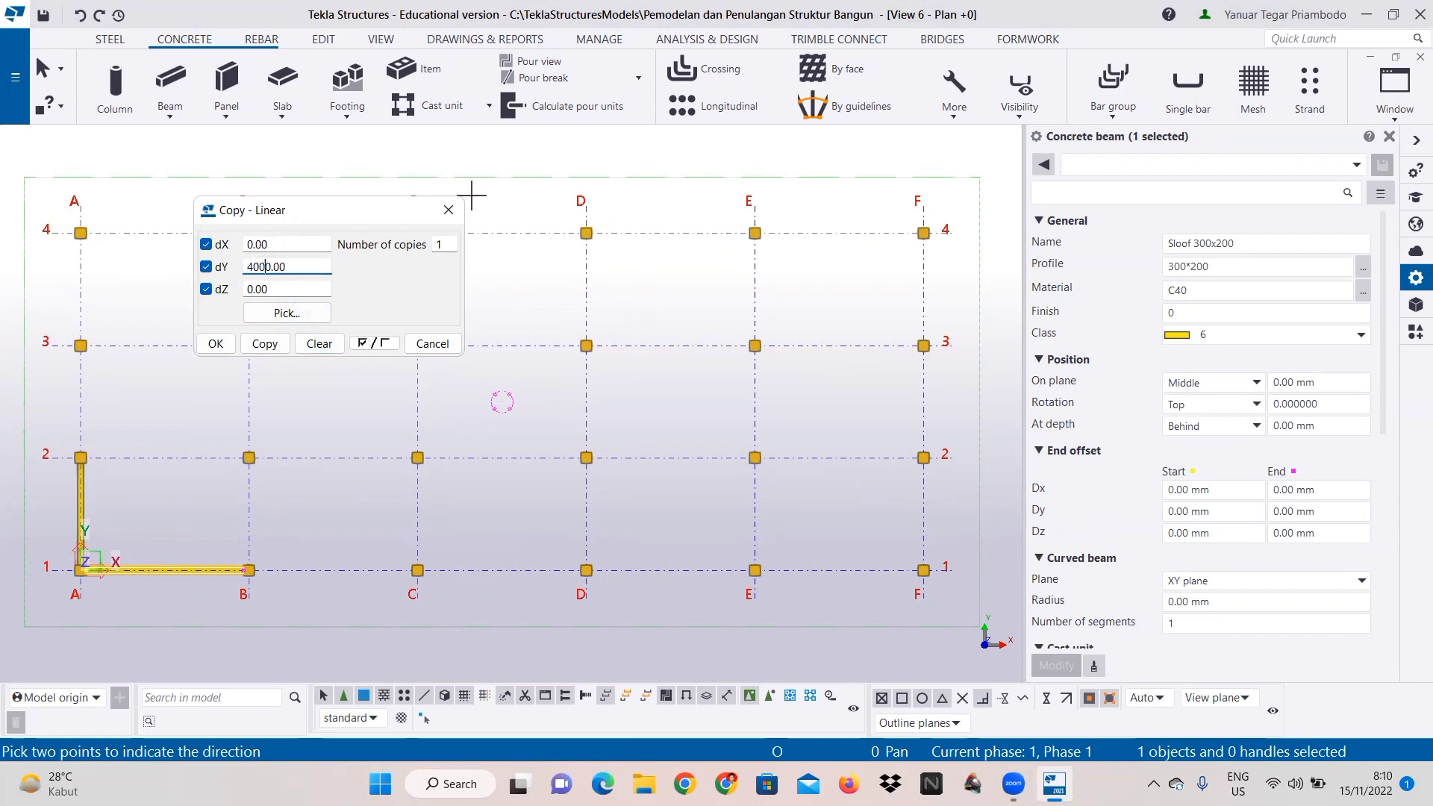
pyautogui.doubleClick(443, 245)
pyautogui.write('3')
pyautogui.click(254, 345)
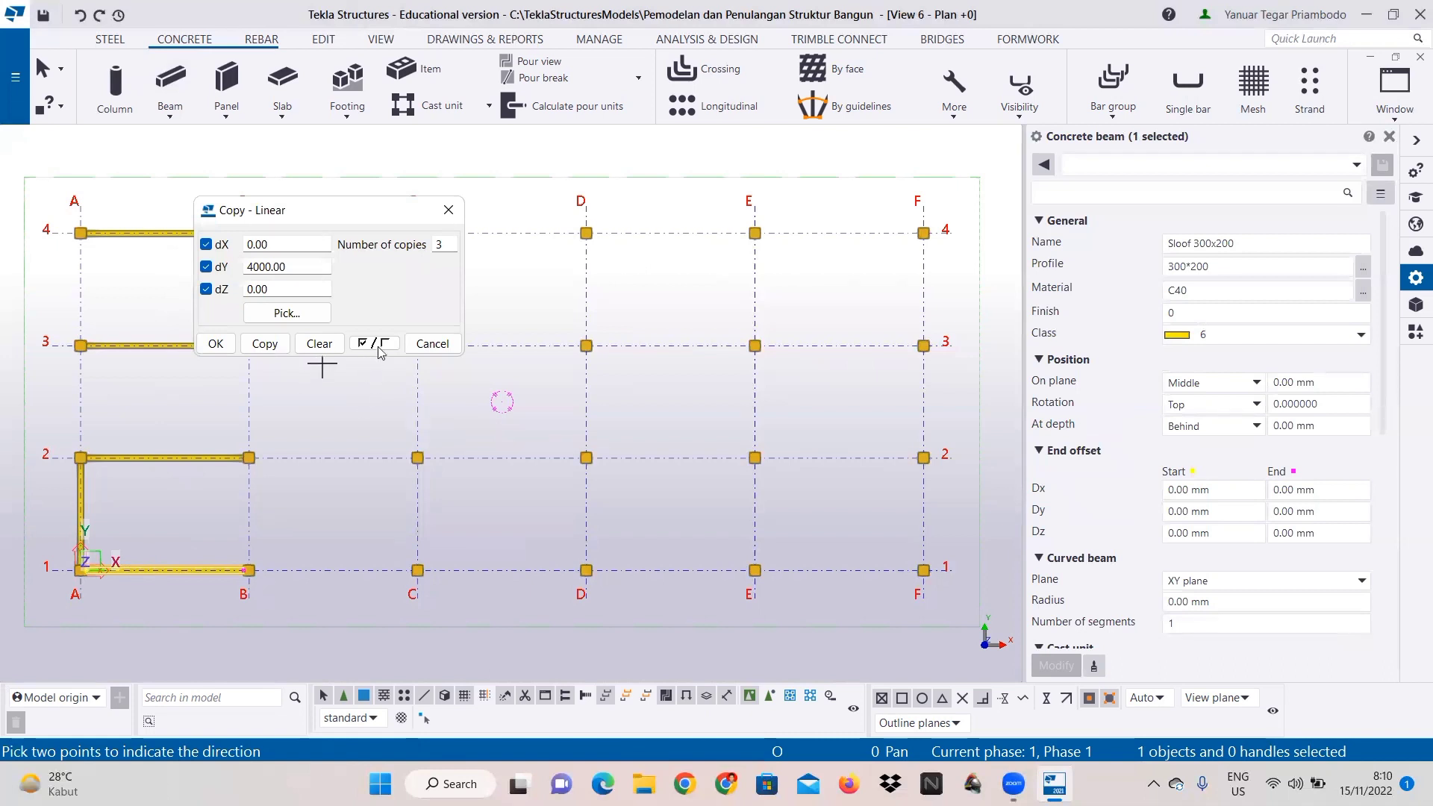
pyautogui.click(216, 344)
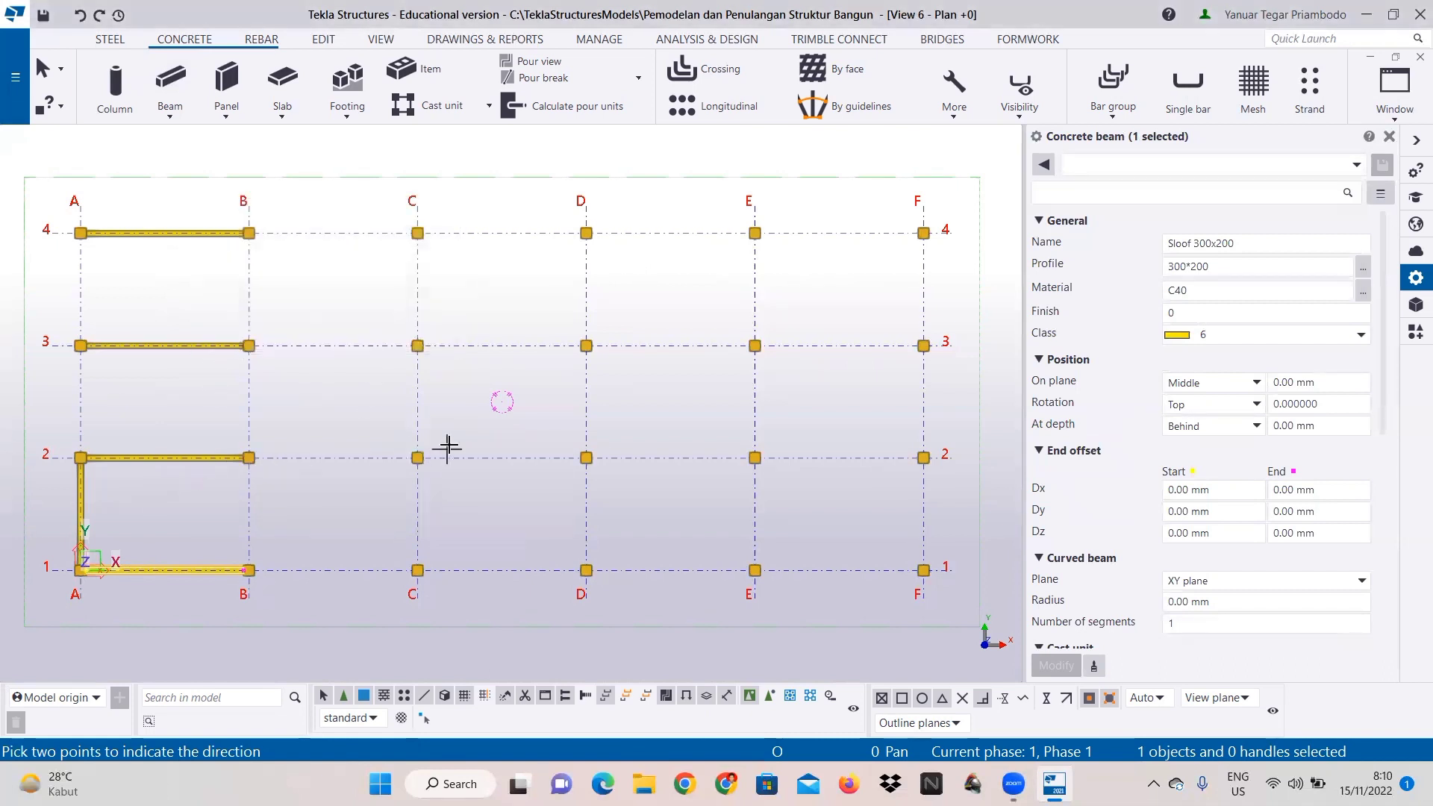
pyautogui.rightClick(329, 405)
pyautogui.press('Escape')
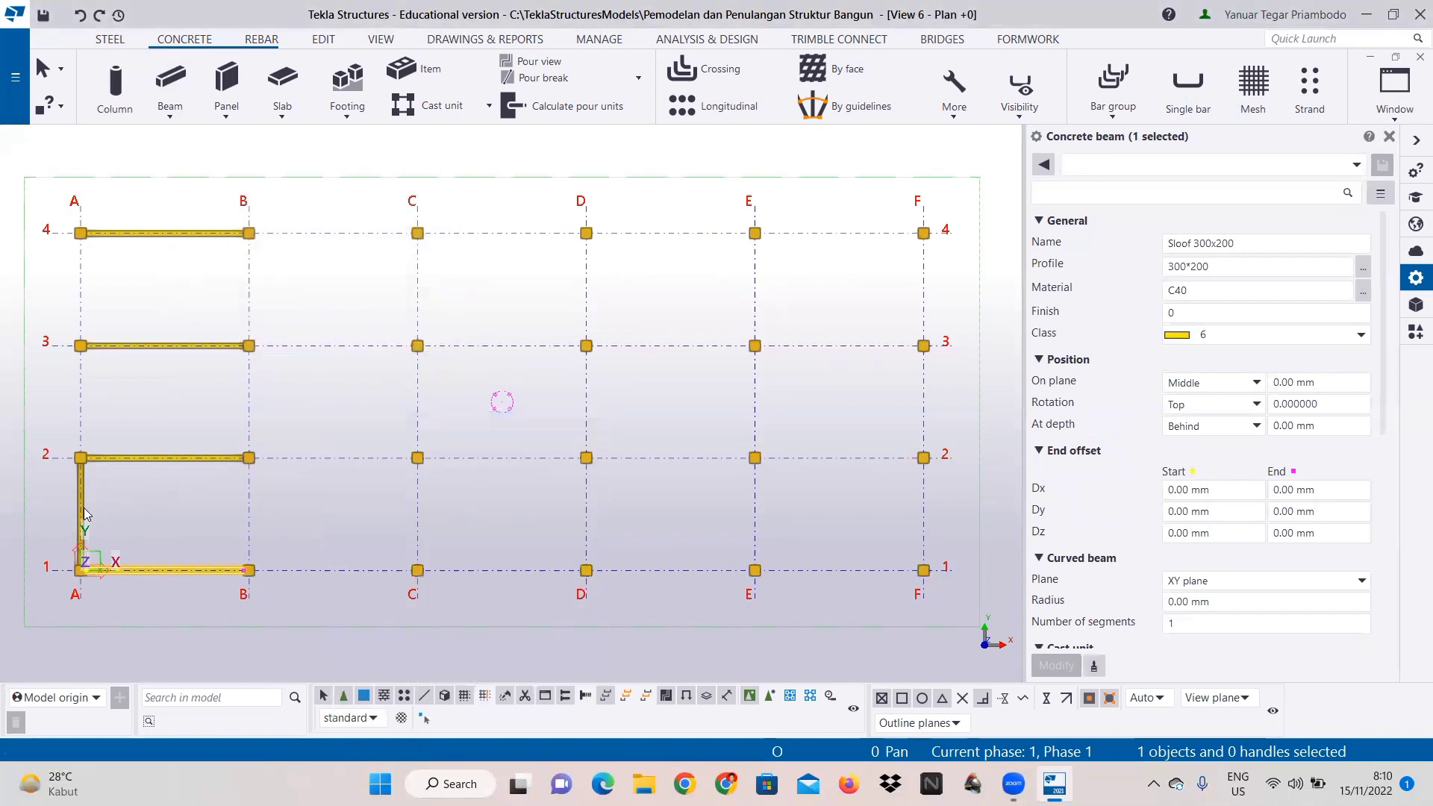
# Step: Copy the sloof beam between A-1 and A-2 linearly, with dY 4000 mm and 2 copies
pyautogui.rightClick(85, 514)
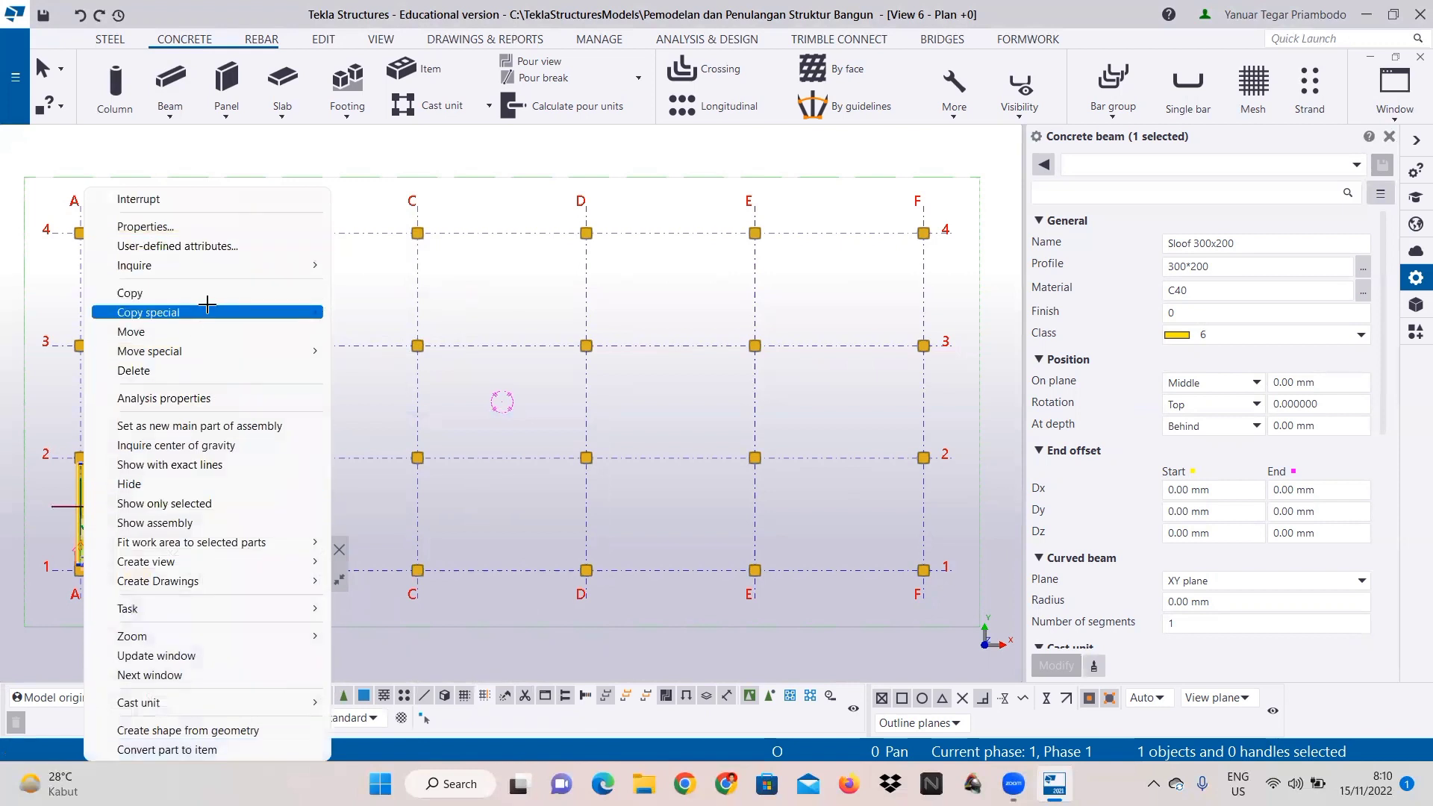
pyautogui.moveTo(207, 304)
pyautogui.click(369, 312)
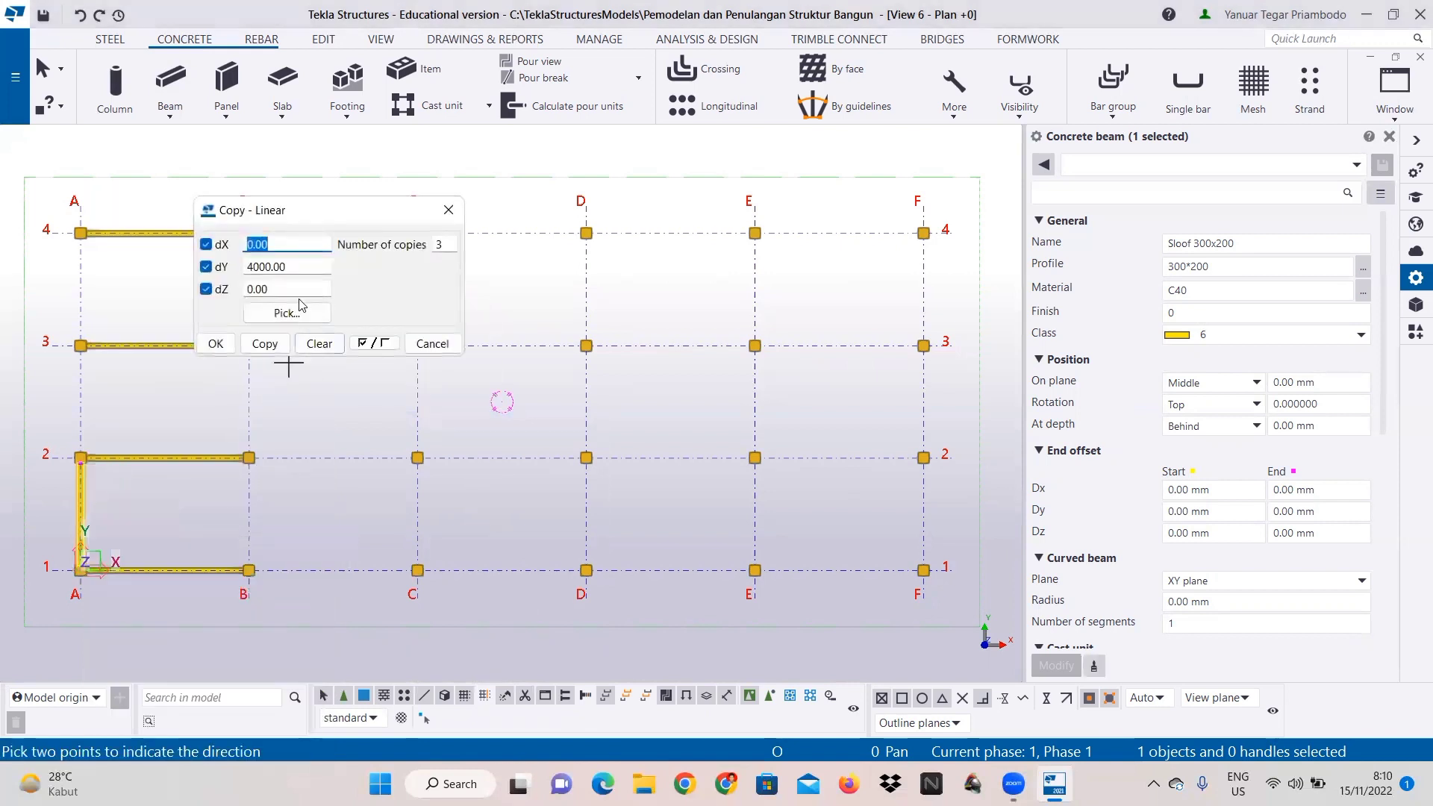
pyautogui.click(320, 343)
pyautogui.click(251, 271)
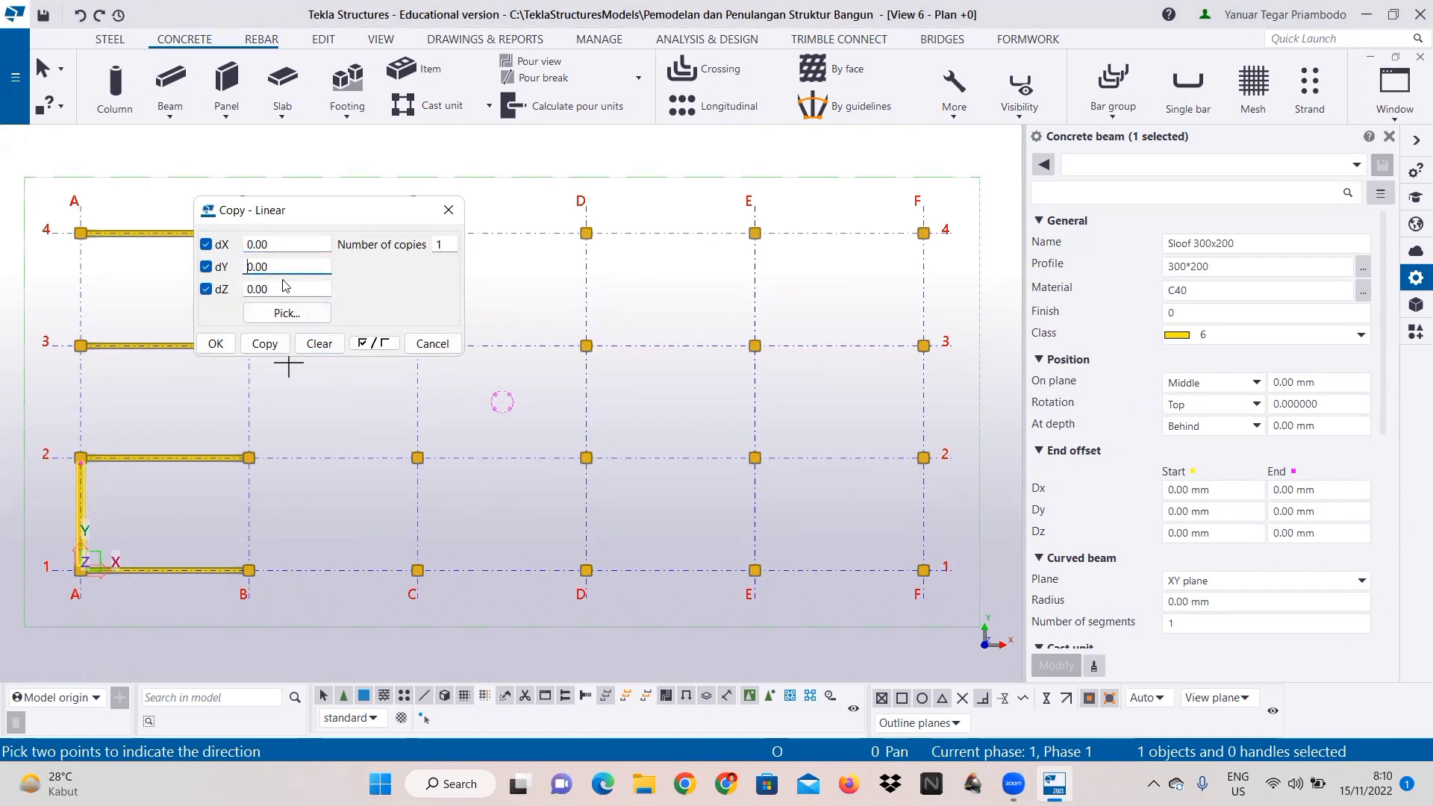
pyautogui.doubleClick(445, 245)
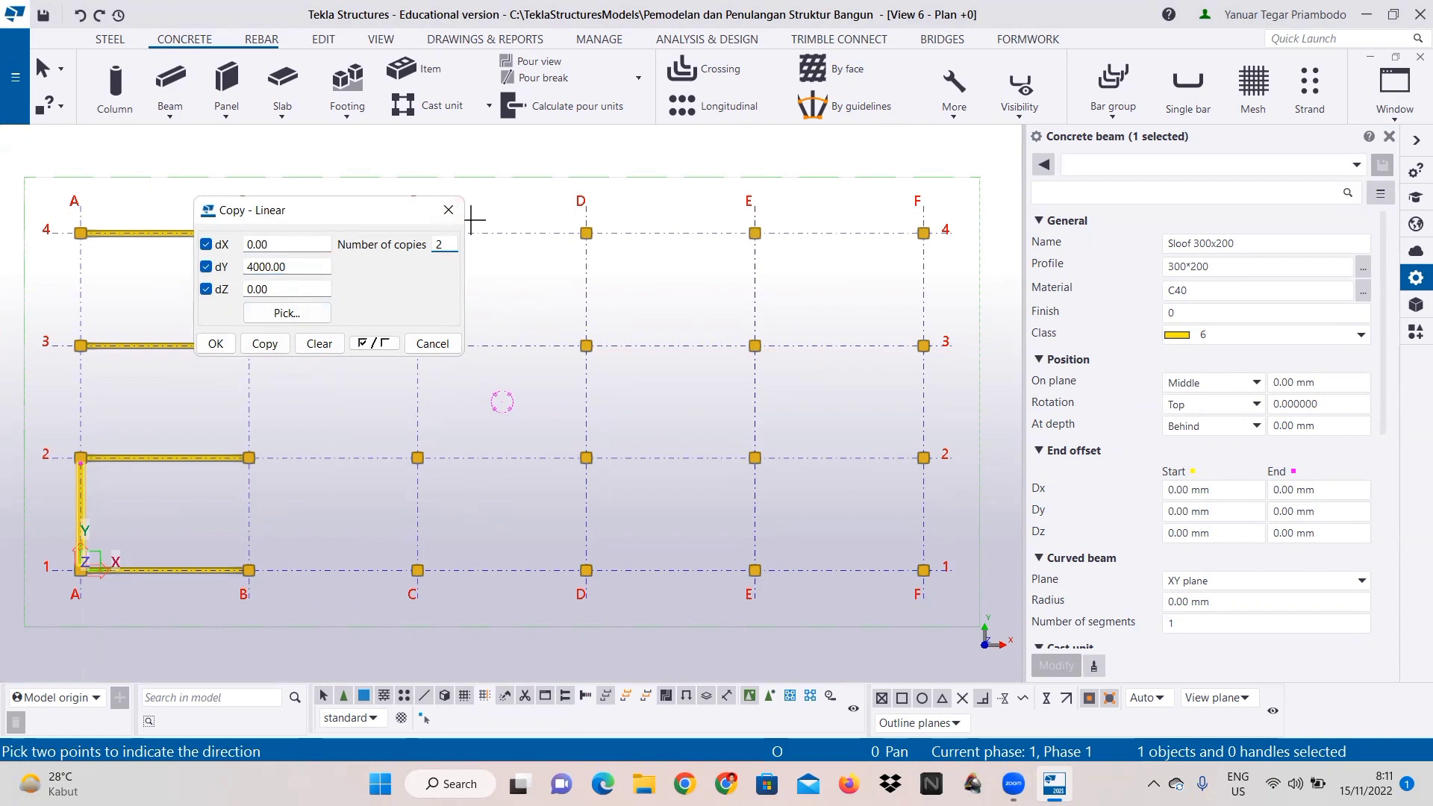
pyautogui.write('2')
pyautogui.click(264, 343)
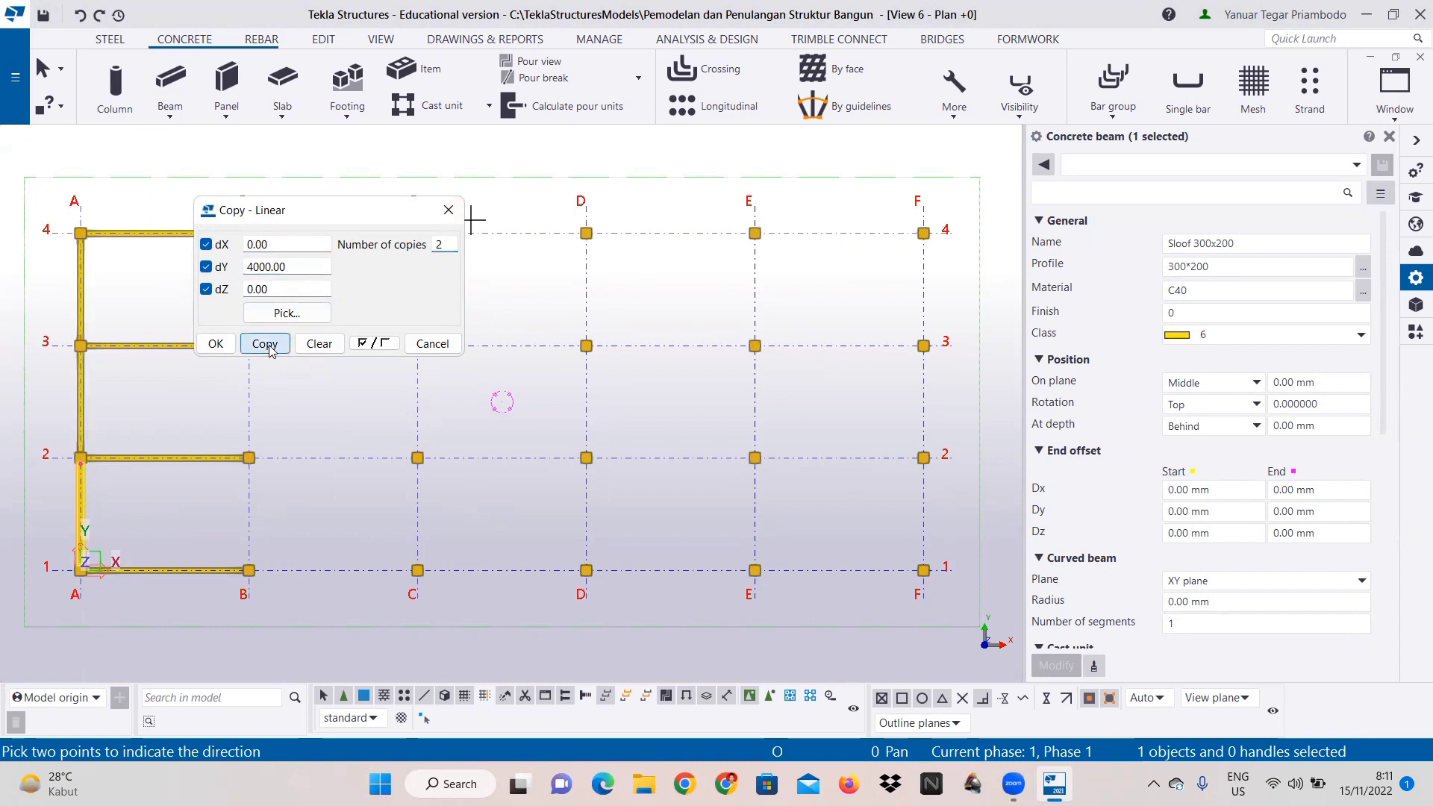
pyautogui.click(216, 343)
pyautogui.rightClick(177, 383)
pyautogui.click(201, 397)
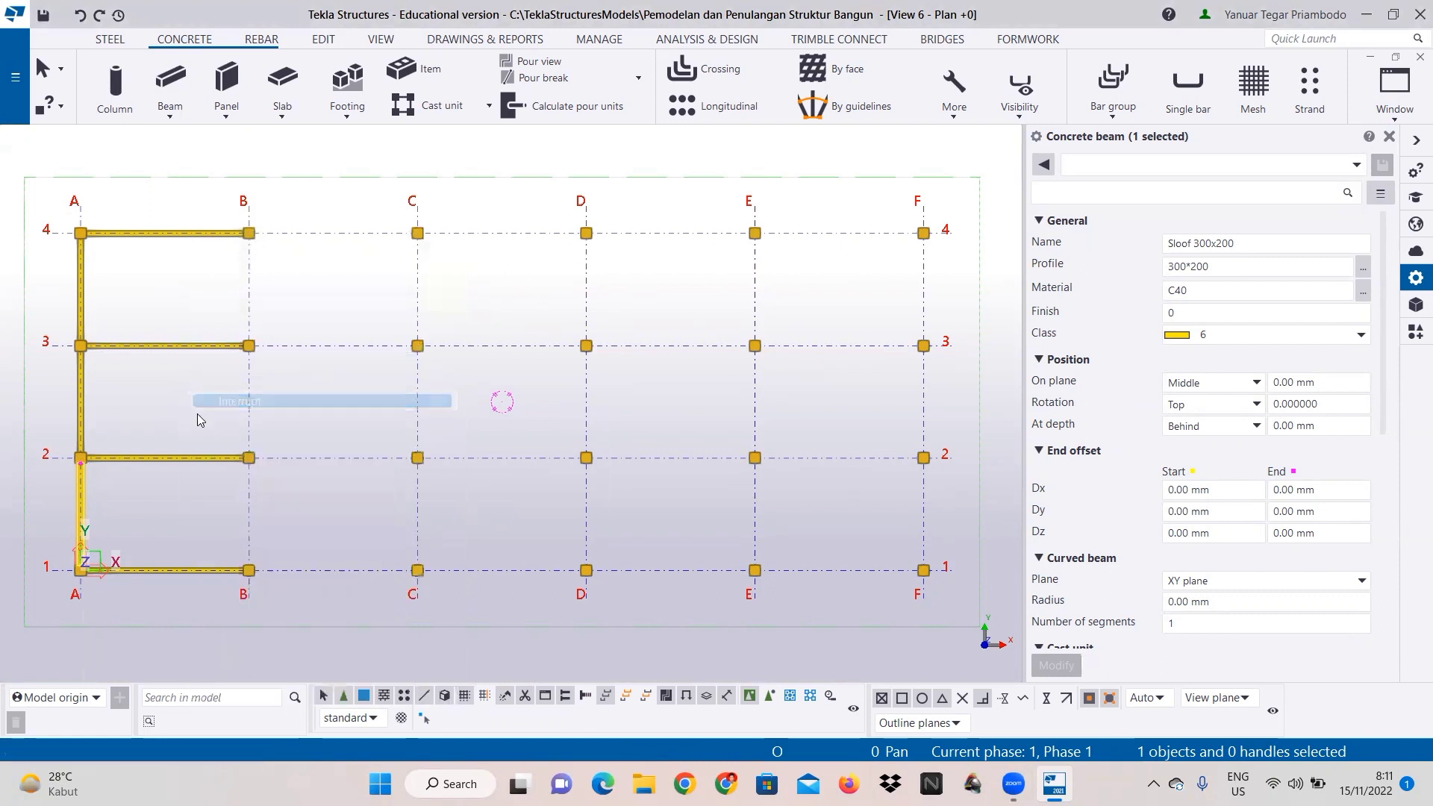
# Step: Copy the four sloof beams between grid lines A and B linearly, with dX 6000 mm, dY 0 and 4 copies
pyautogui.click(192, 563)
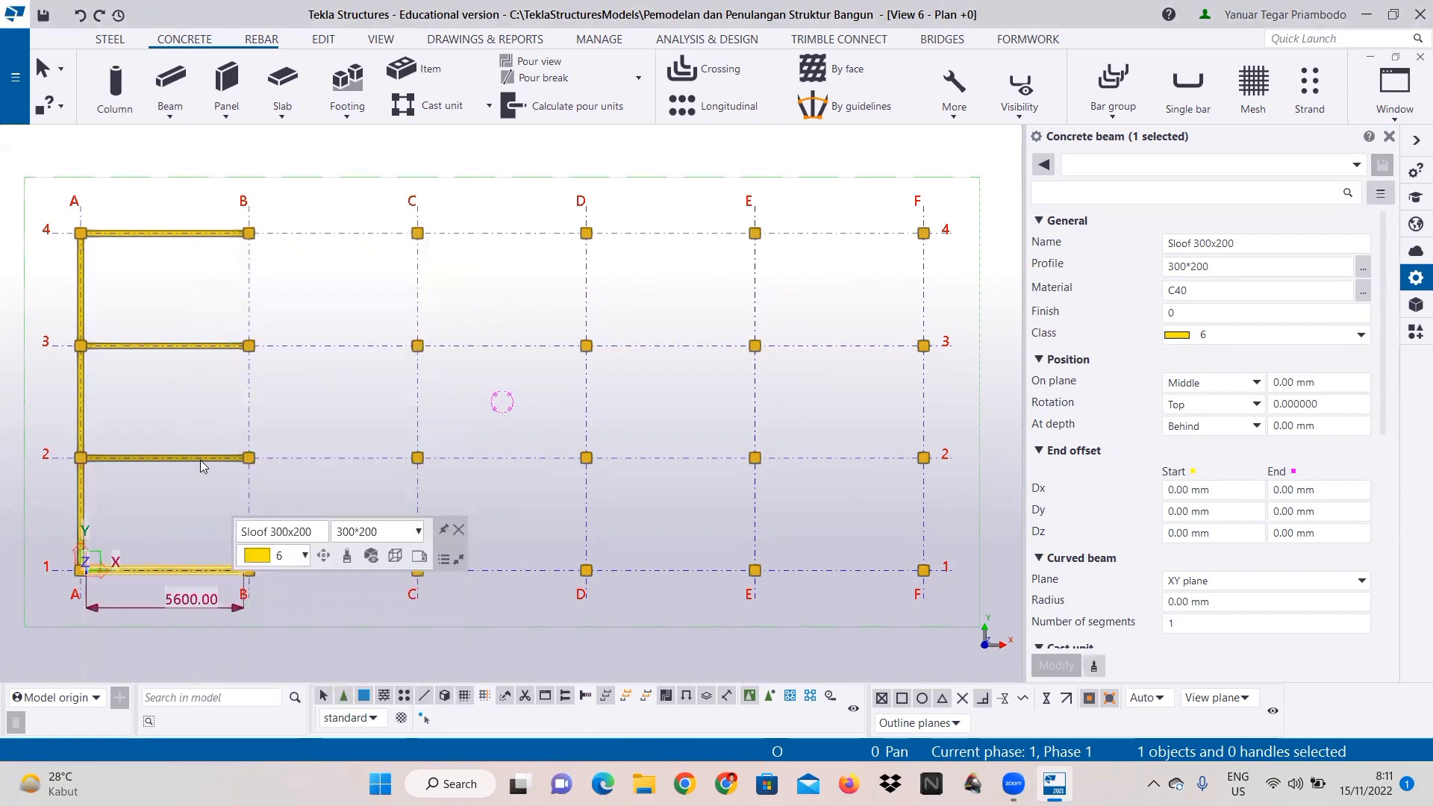
pyautogui.keyDown('ctrl'); pyautogui.click(200, 458); pyautogui.keyUp('ctrl')
pyautogui.keyDown('ctrl'); pyautogui.click(202, 347); pyautogui.keyUp('ctrl')
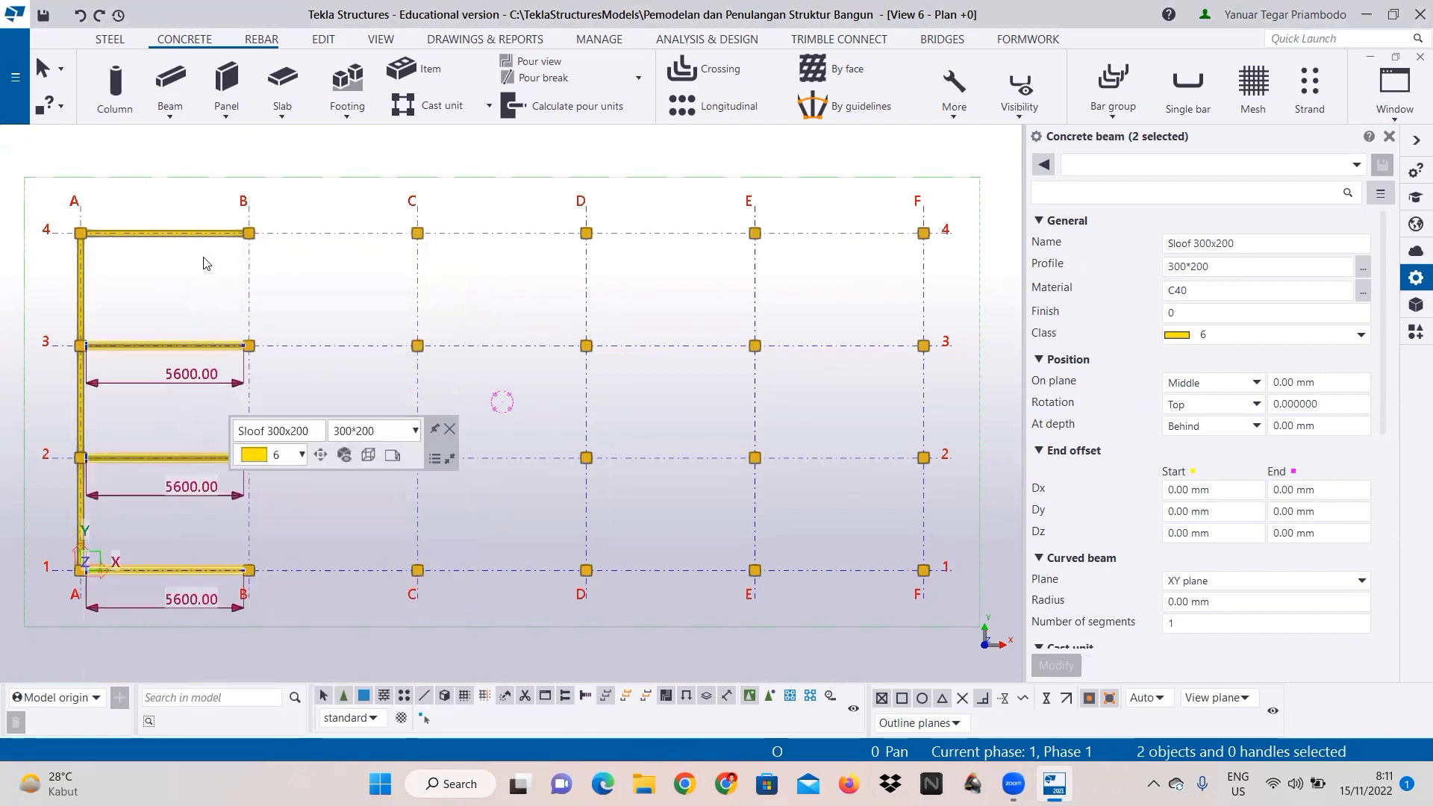
pyautogui.keyDown('ctrl'); pyautogui.click(208, 235); pyautogui.keyUp('ctrl')
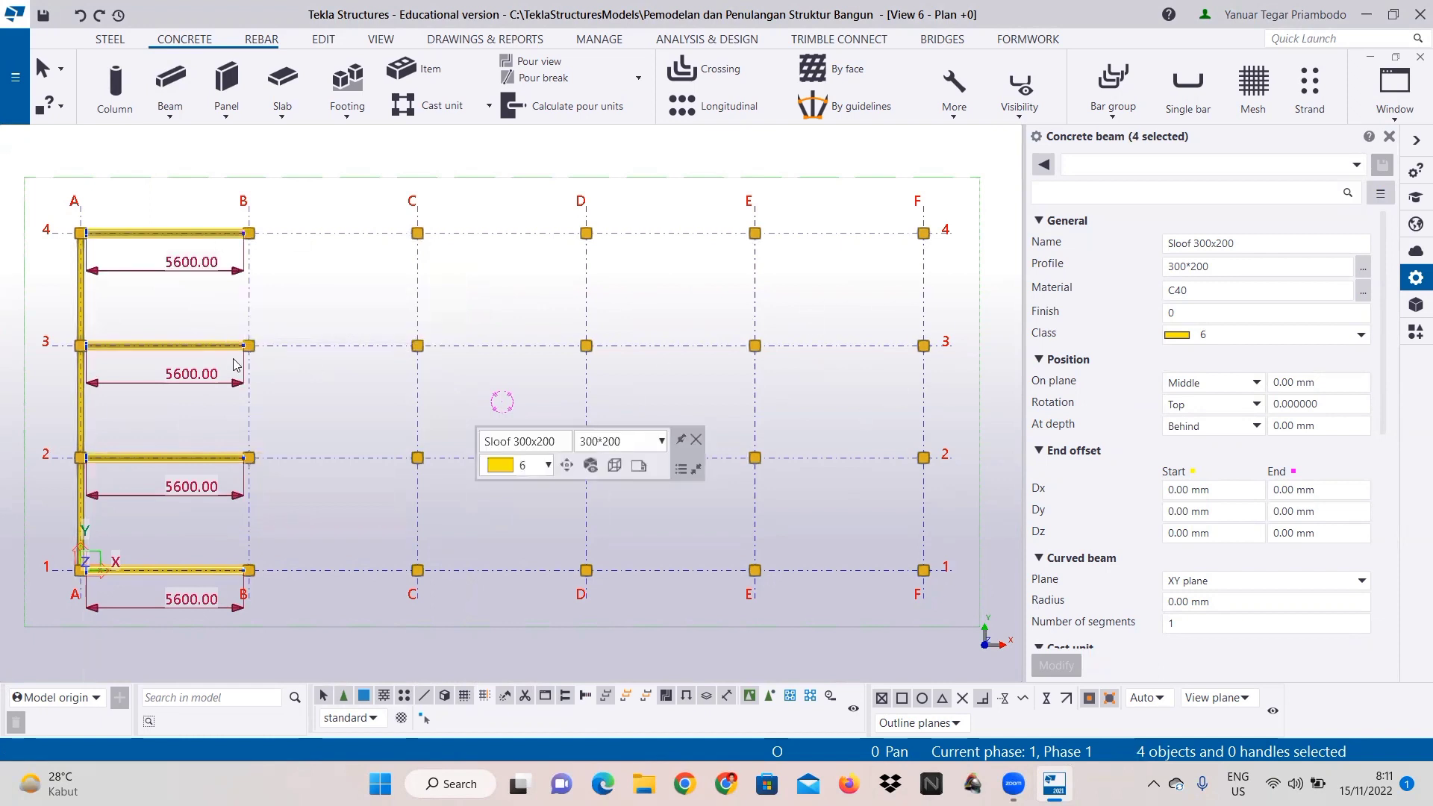
pyautogui.rightClick(218, 330)
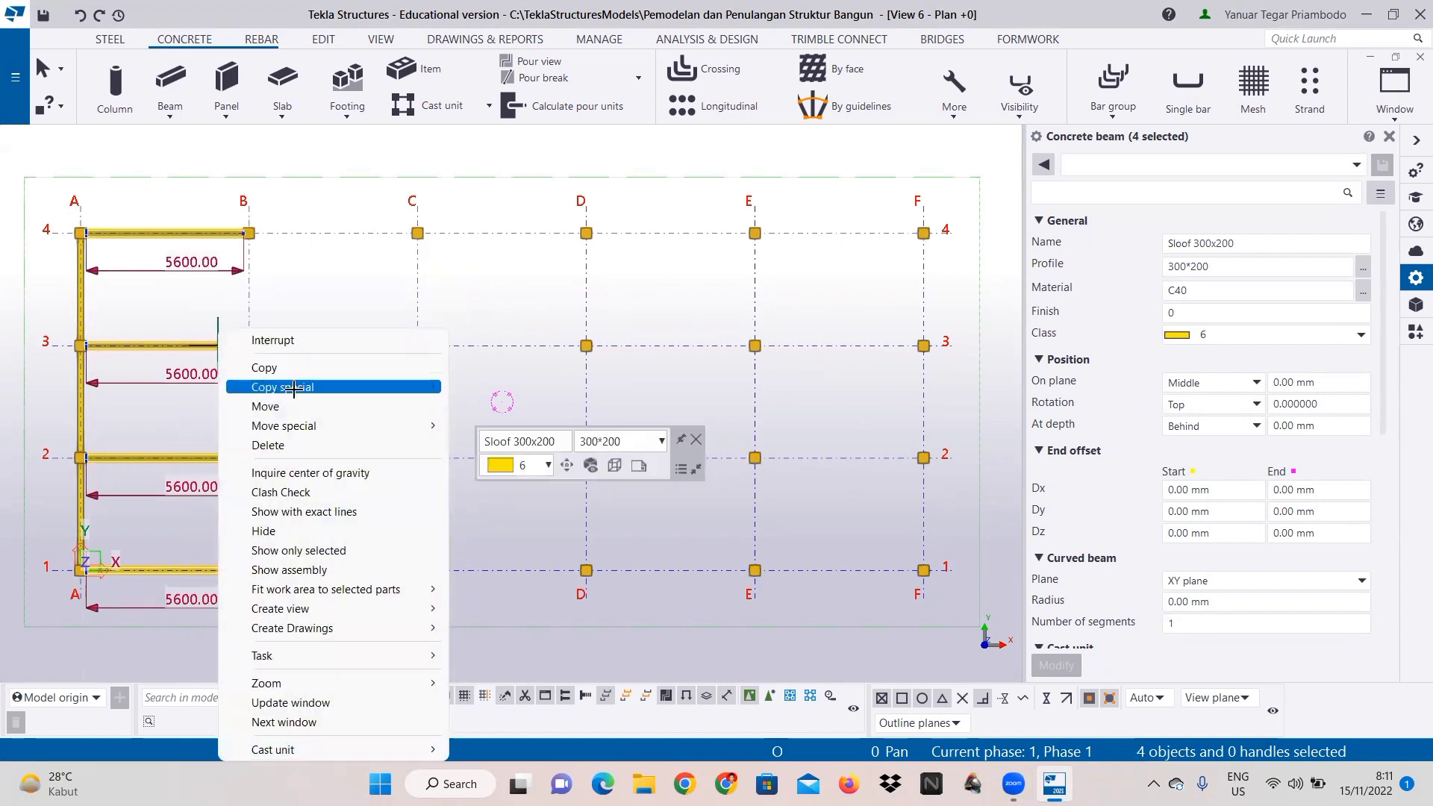
pyautogui.moveTo(294, 388)
pyautogui.click(481, 387)
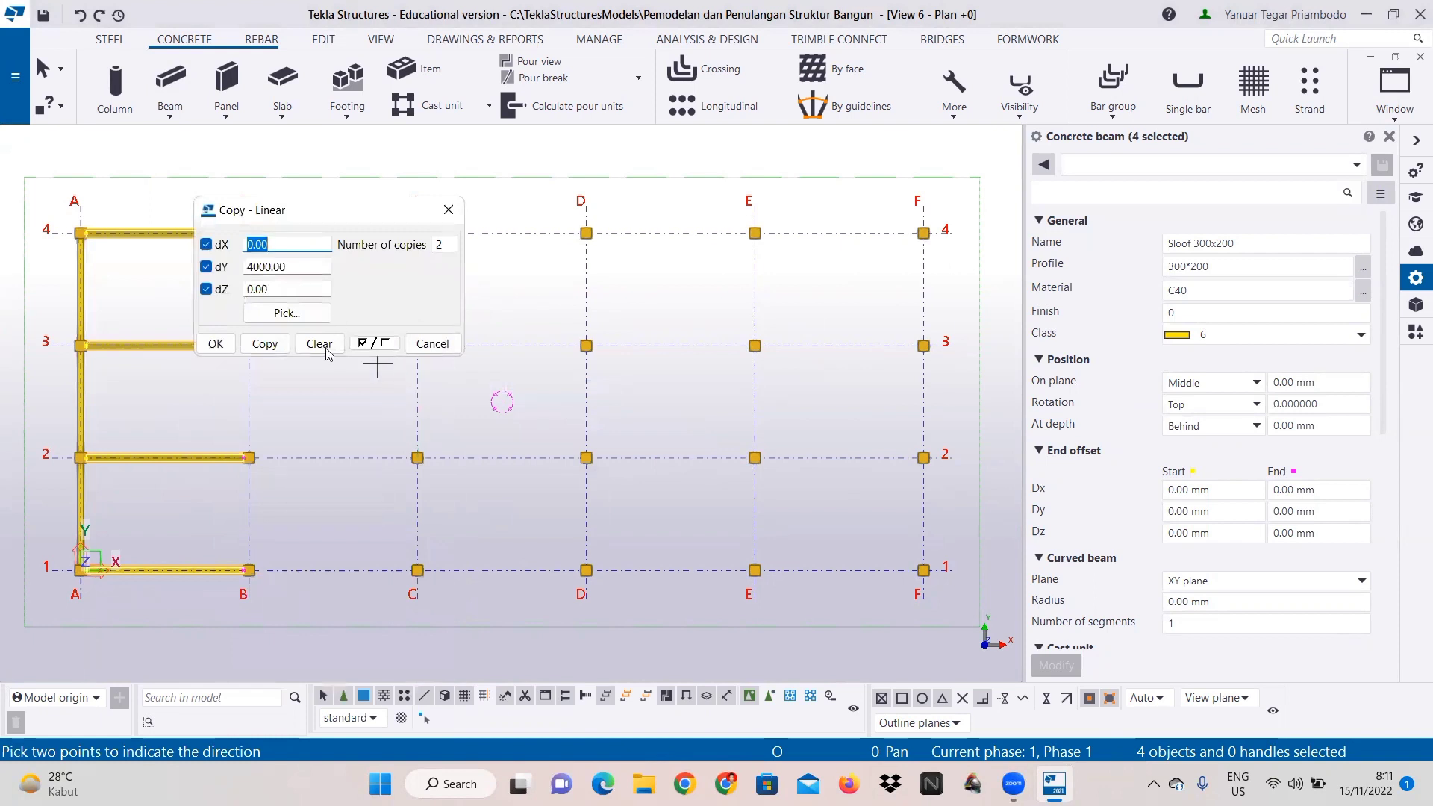
pyautogui.click(326, 345)
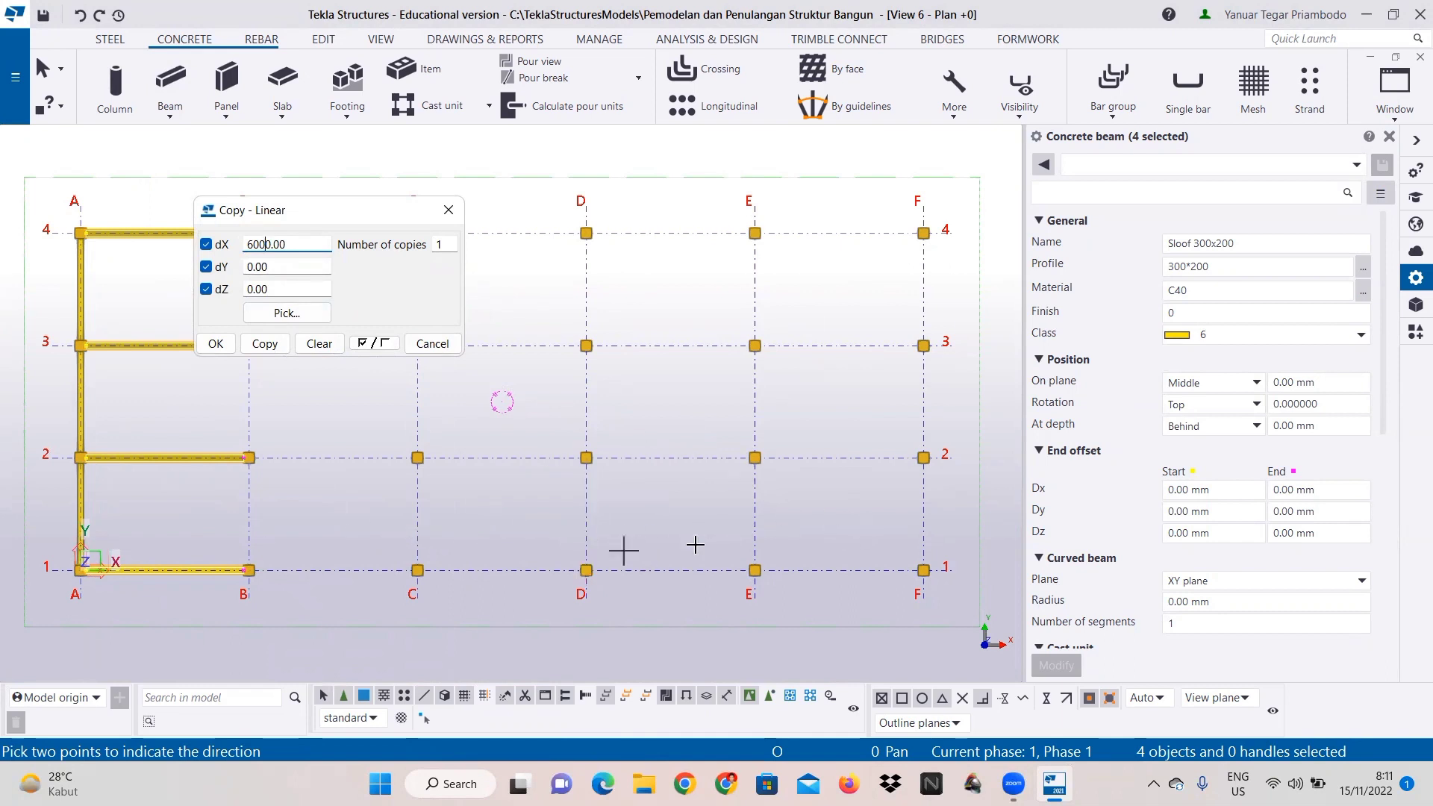
pyautogui.doubleClick(446, 245)
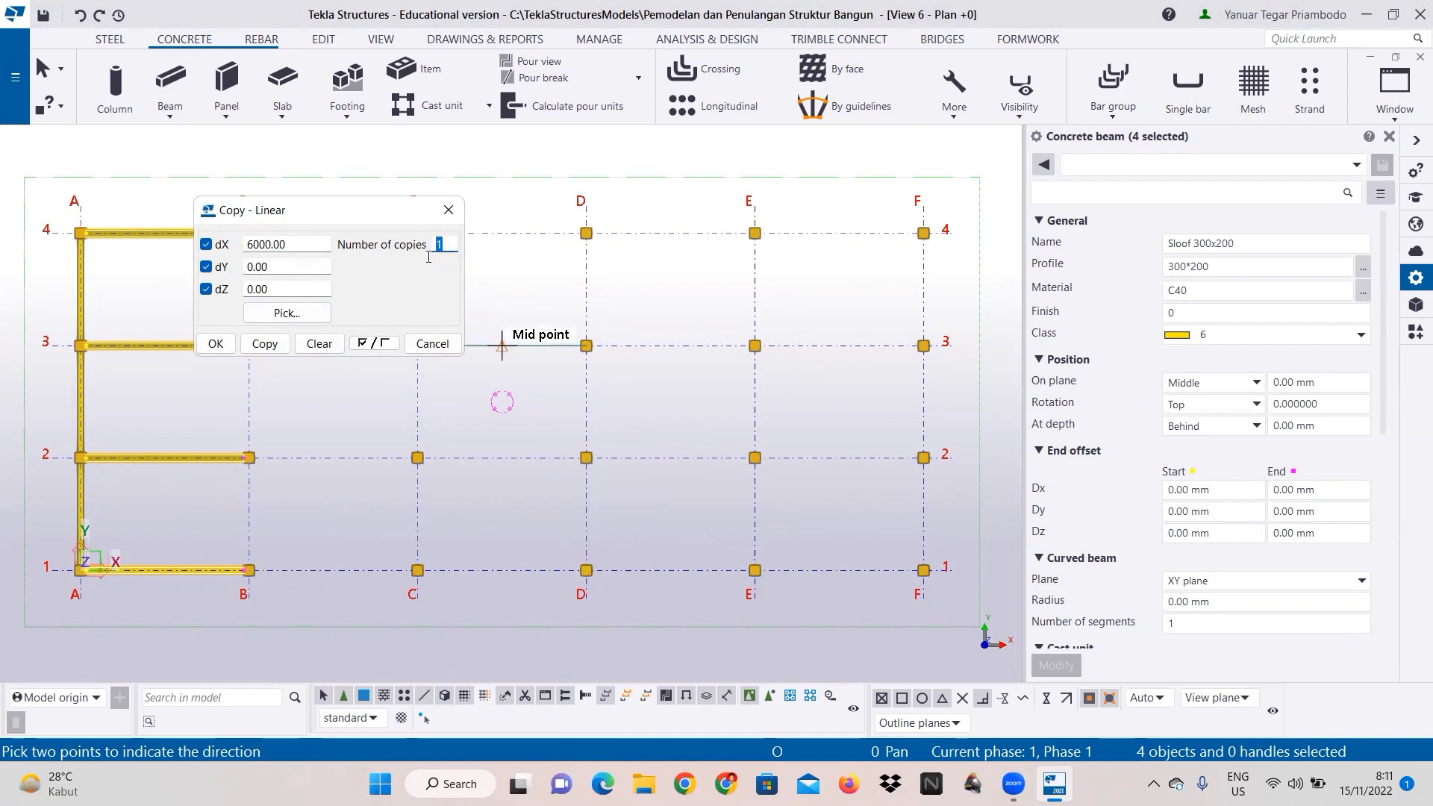
pyautogui.click(265, 344)
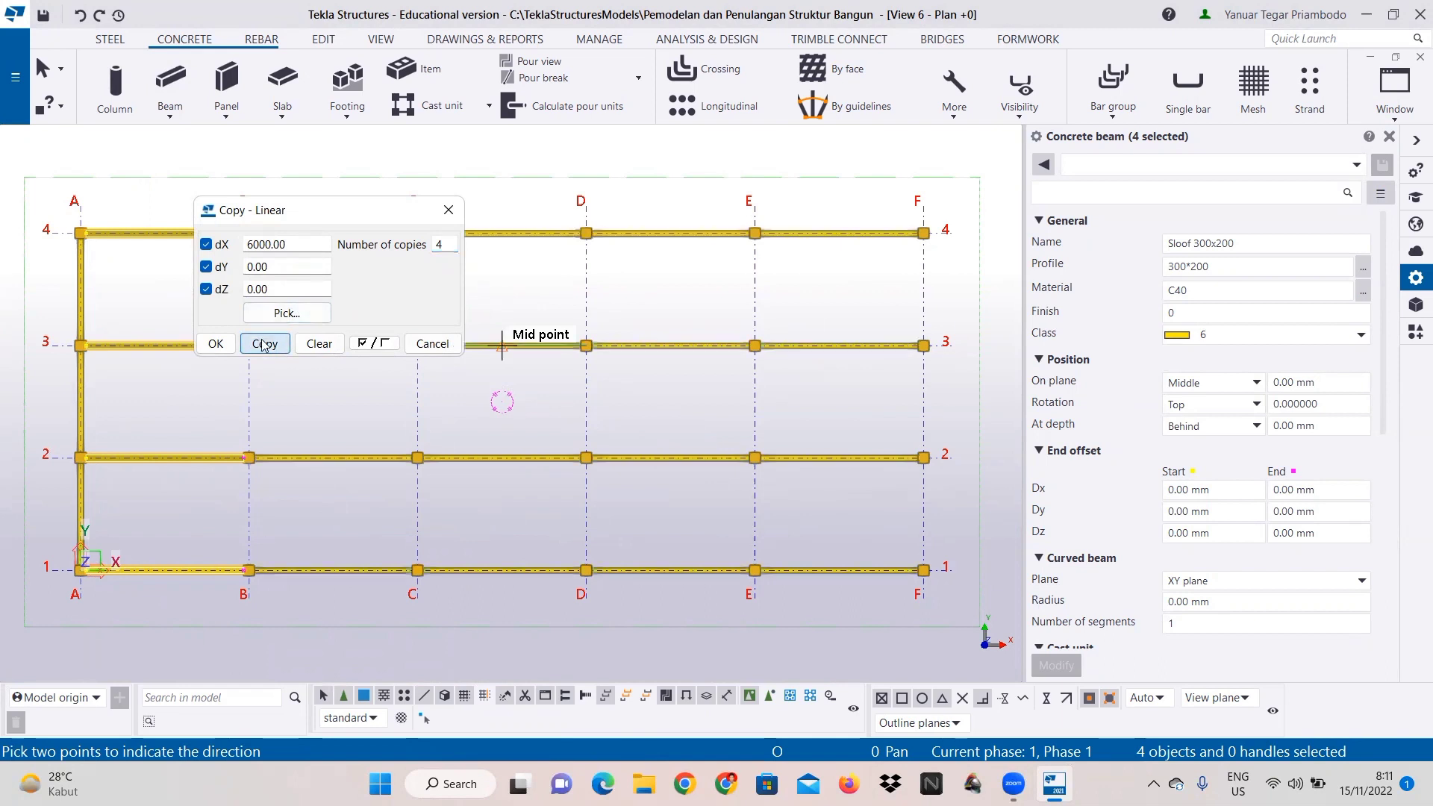
pyautogui.click(221, 348)
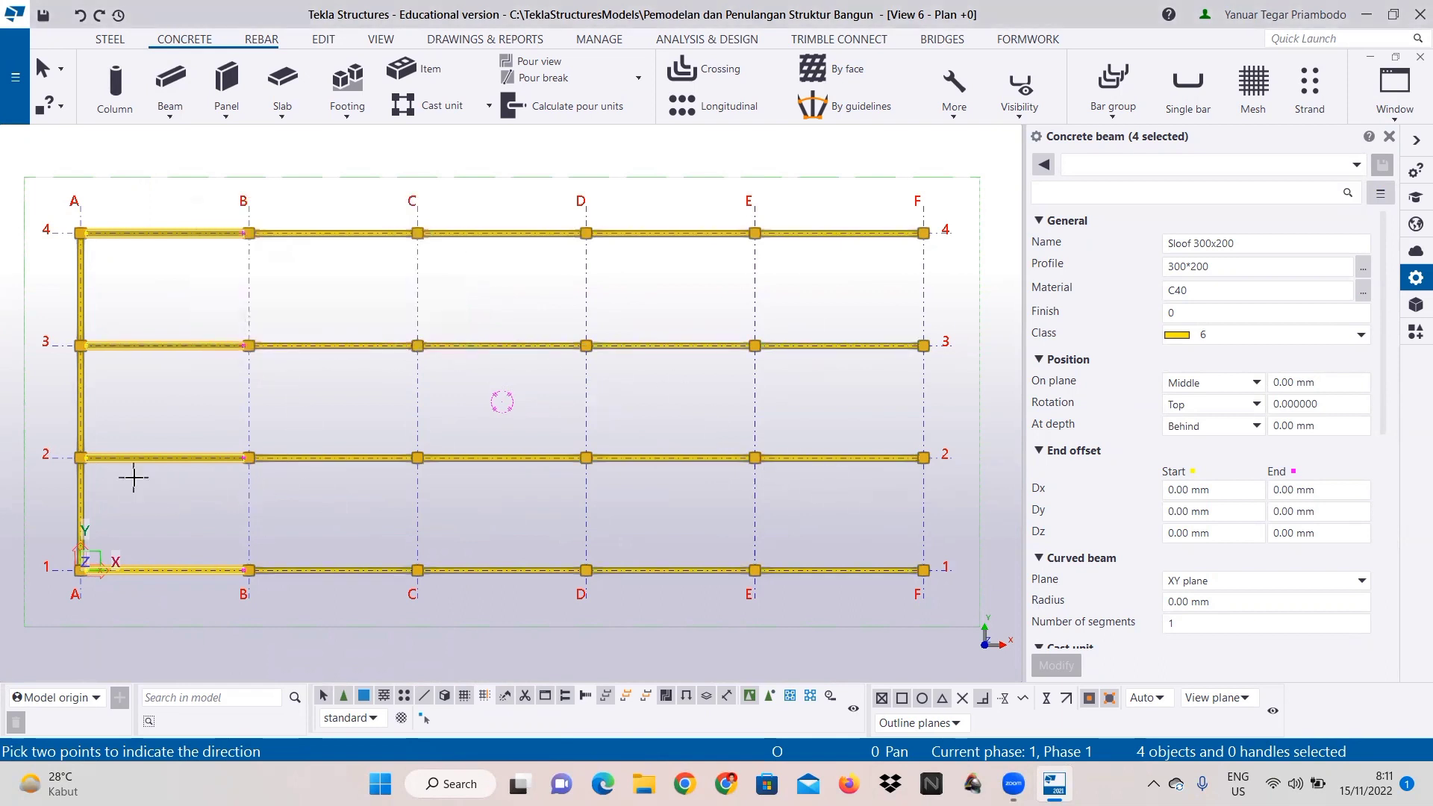
pyautogui.rightClick(133, 506)
pyautogui.click(267, 198)
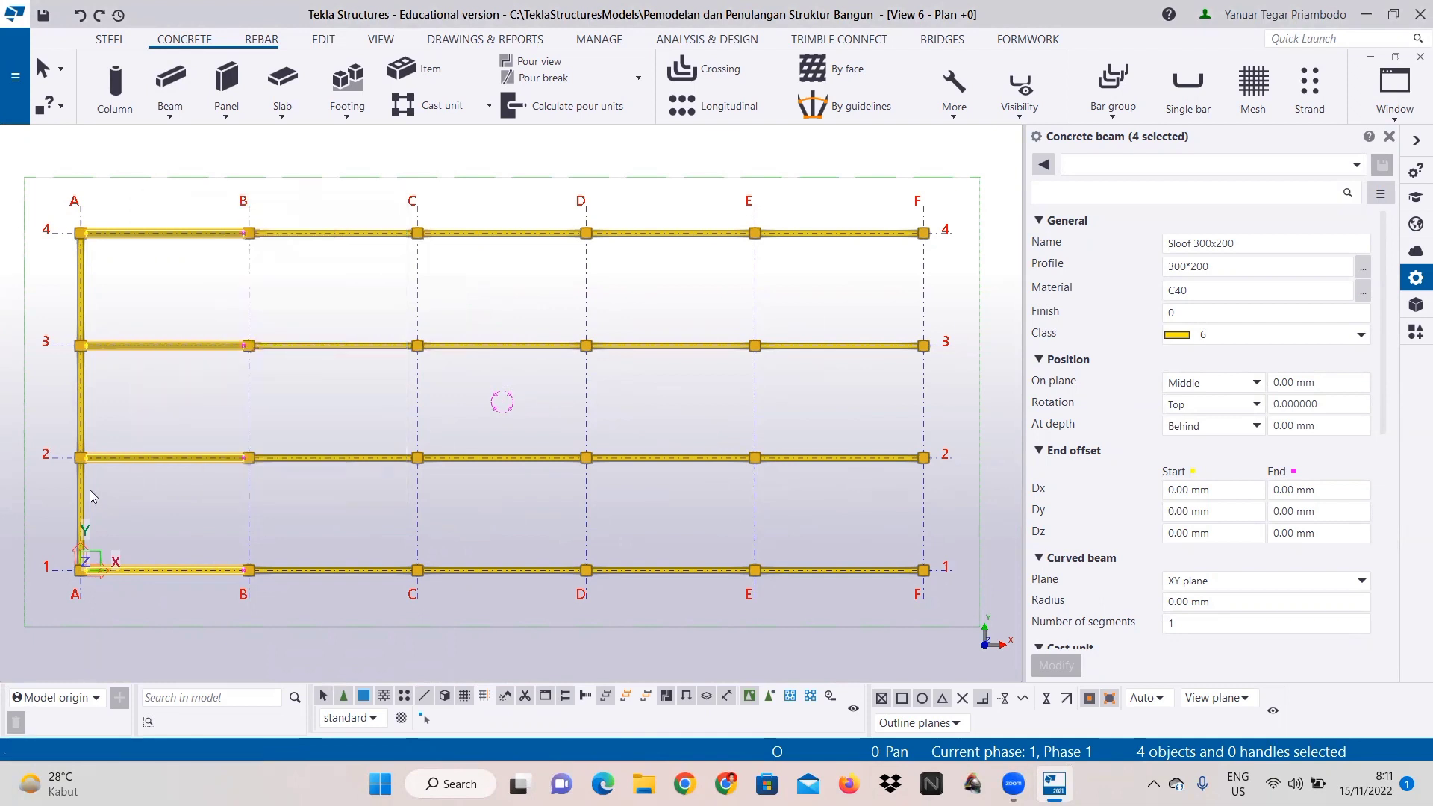
# Step: Copy the three sloof beams along grid line A linearly, with dX 6000 mm and 5 copies
pyautogui.click(84, 491)
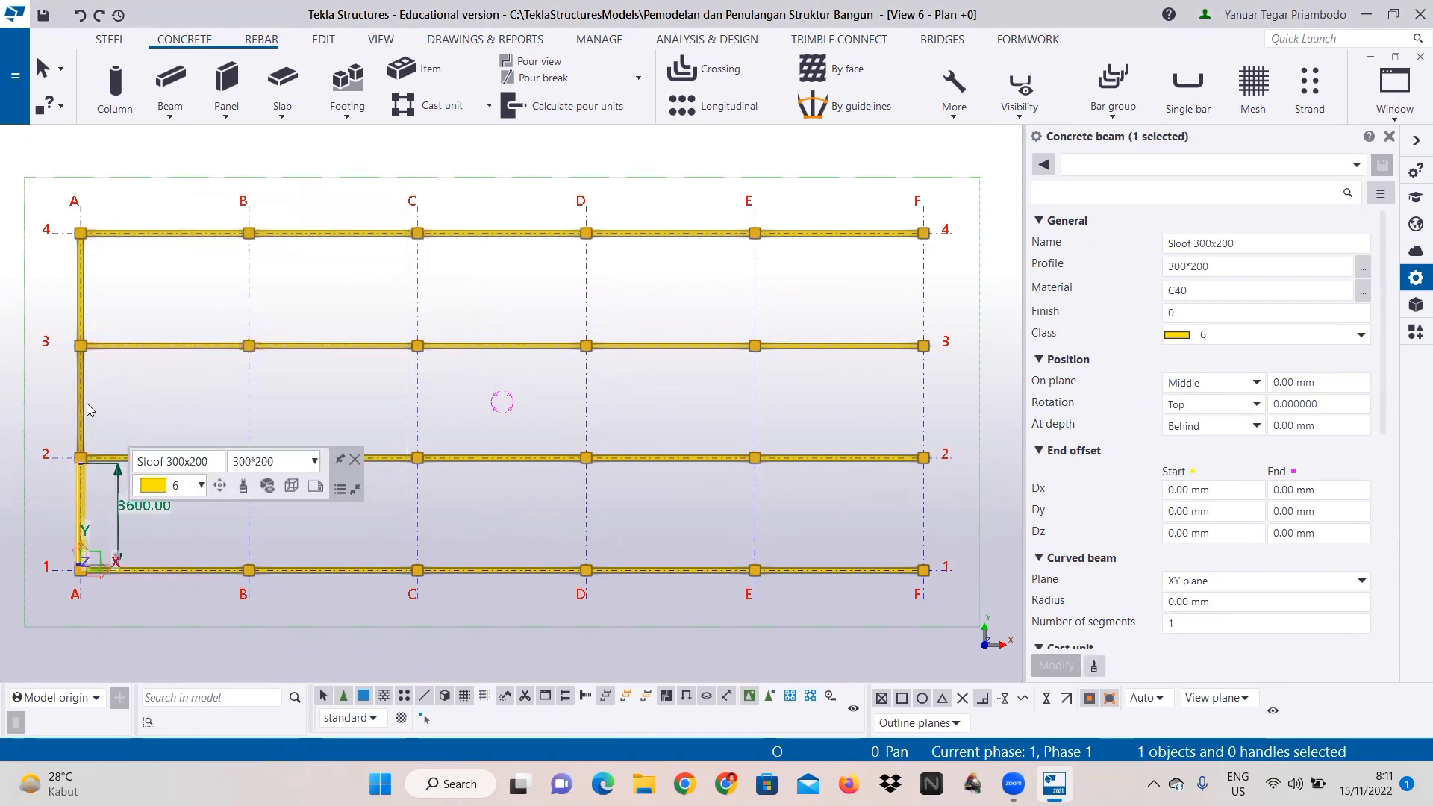
pyautogui.keyDown('ctrl'); pyautogui.click(84, 411); pyautogui.keyUp('ctrl')
pyautogui.keyDown('ctrl'); pyautogui.click(82, 307); pyautogui.keyUp('ctrl')
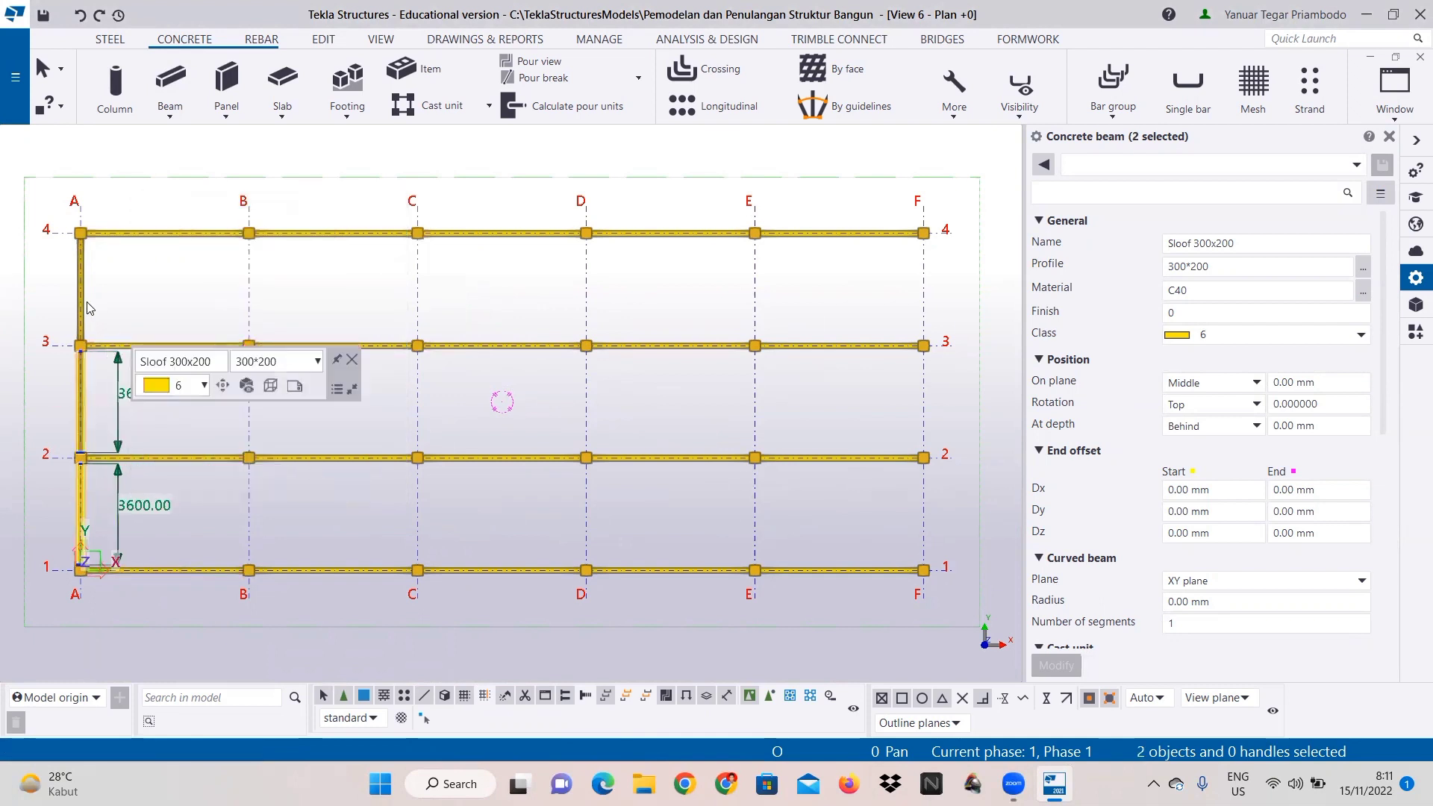
pyautogui.rightClick(86, 302)
pyautogui.moveTo(169, 361)
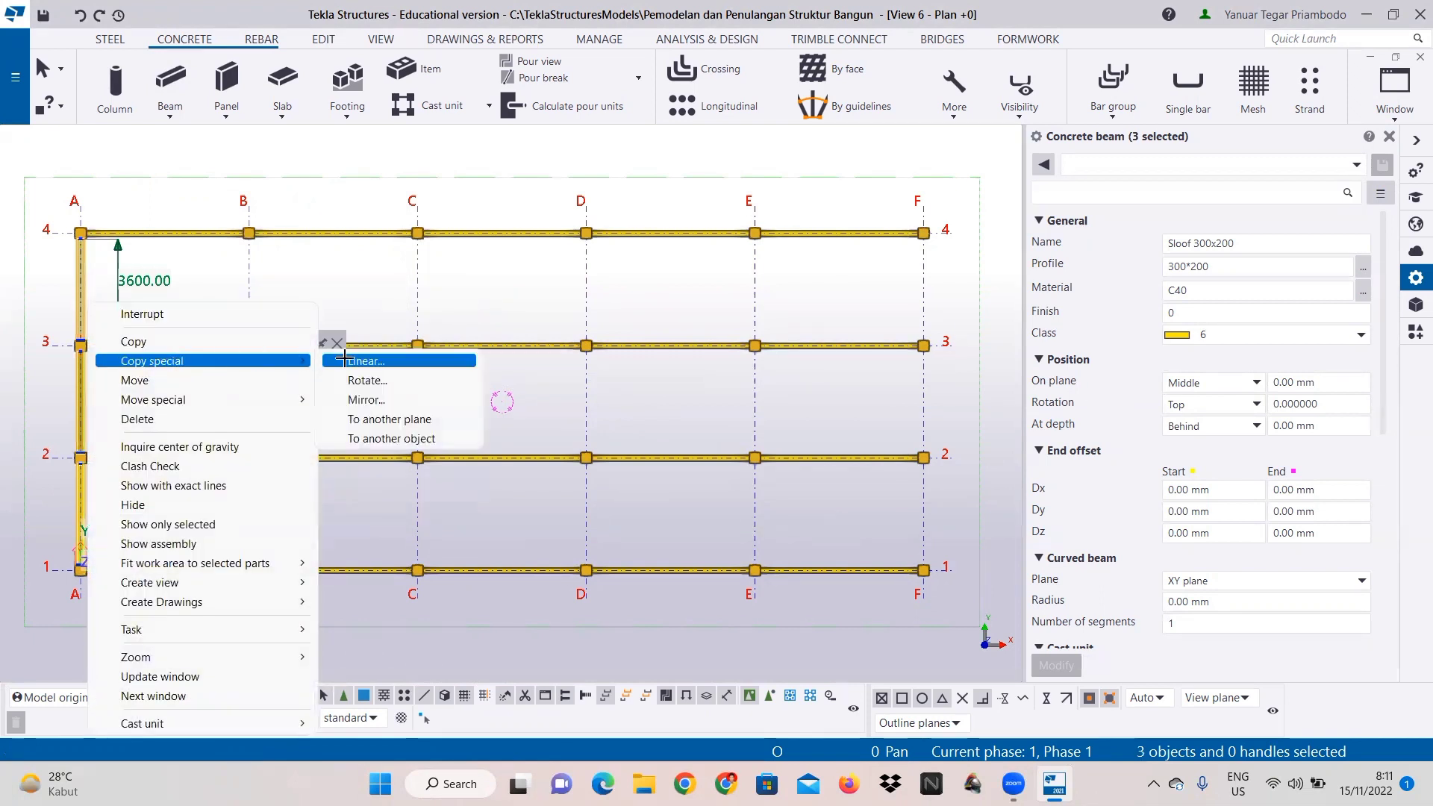
pyautogui.click(357, 361)
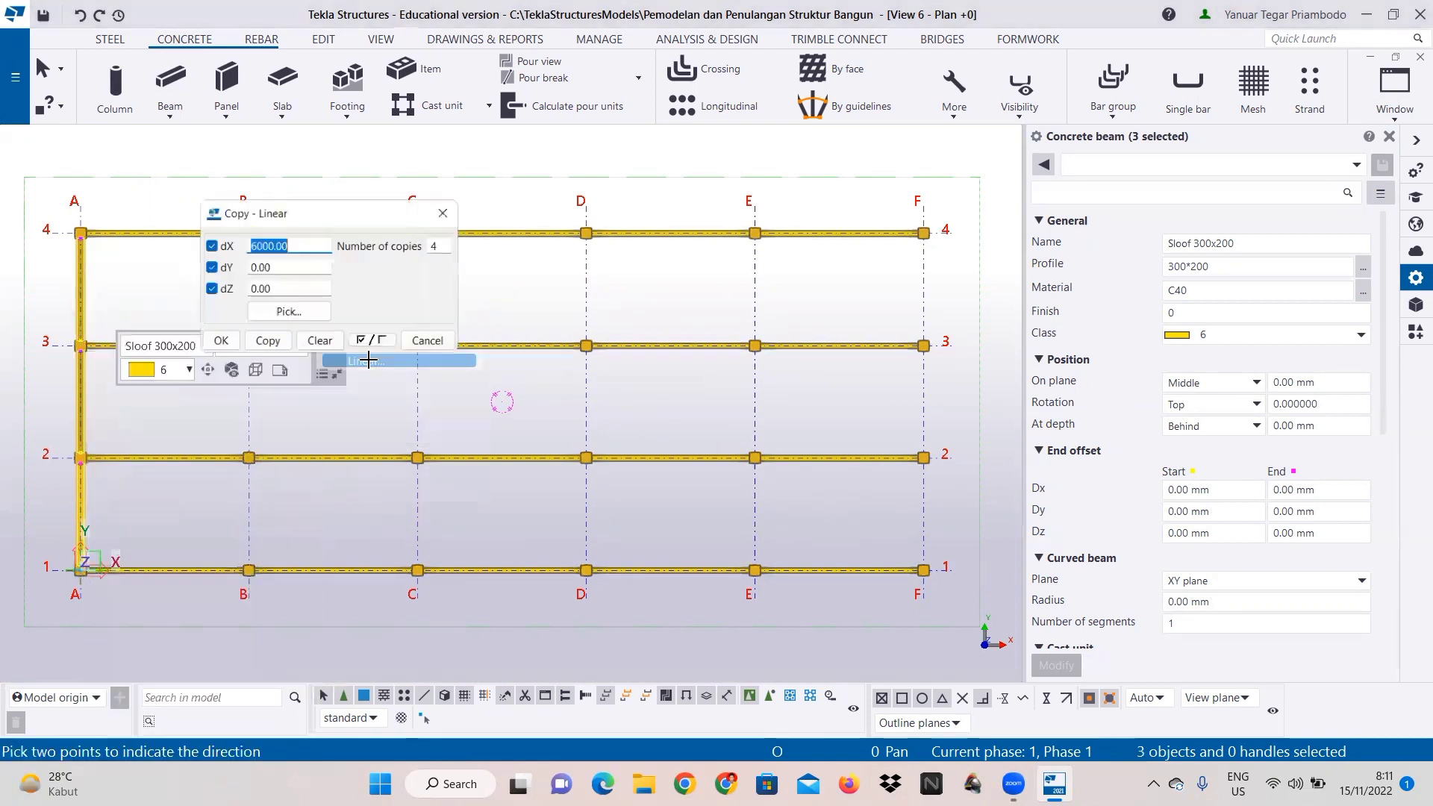
pyautogui.click(300, 247)
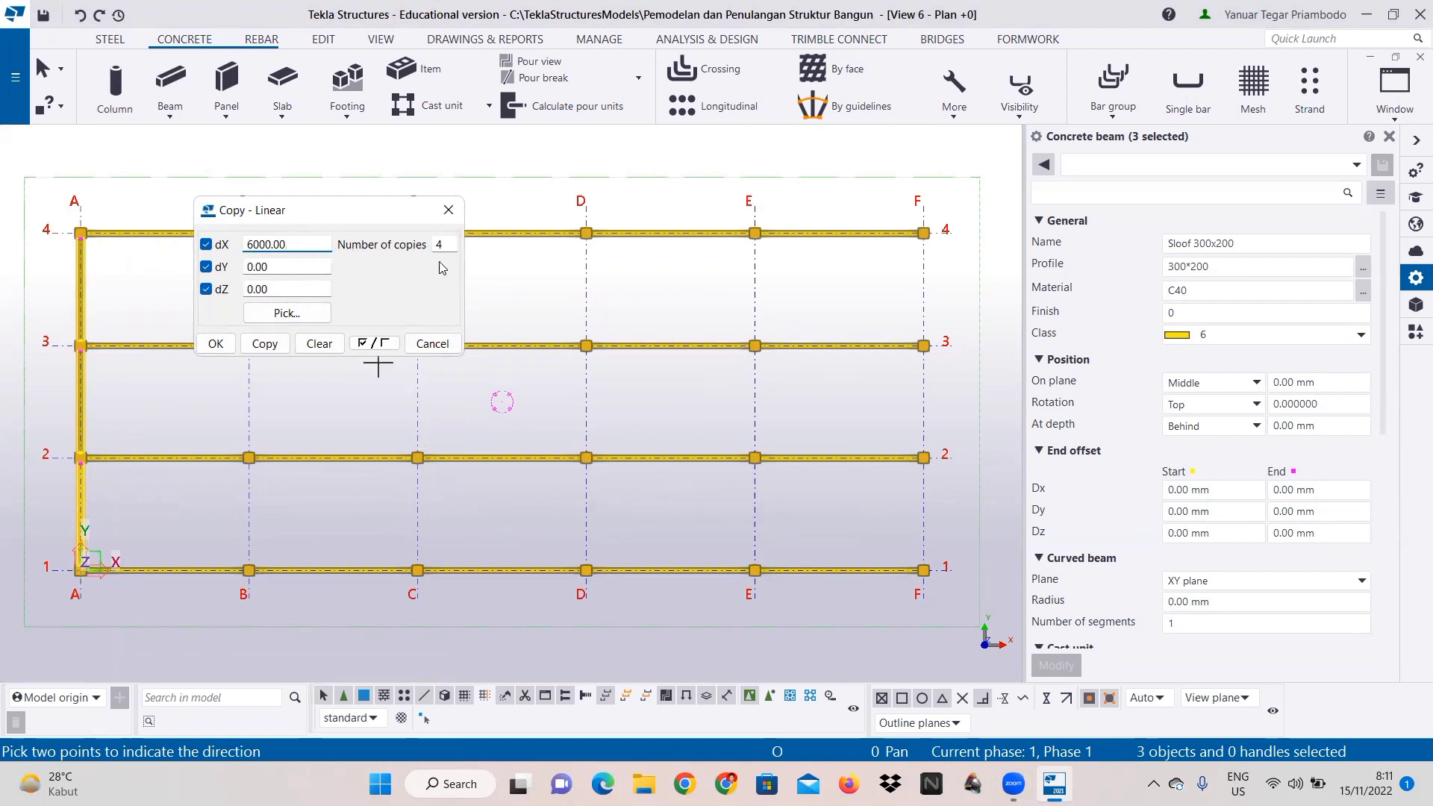
pyautogui.doubleClick(424, 245)
pyautogui.click(262, 345)
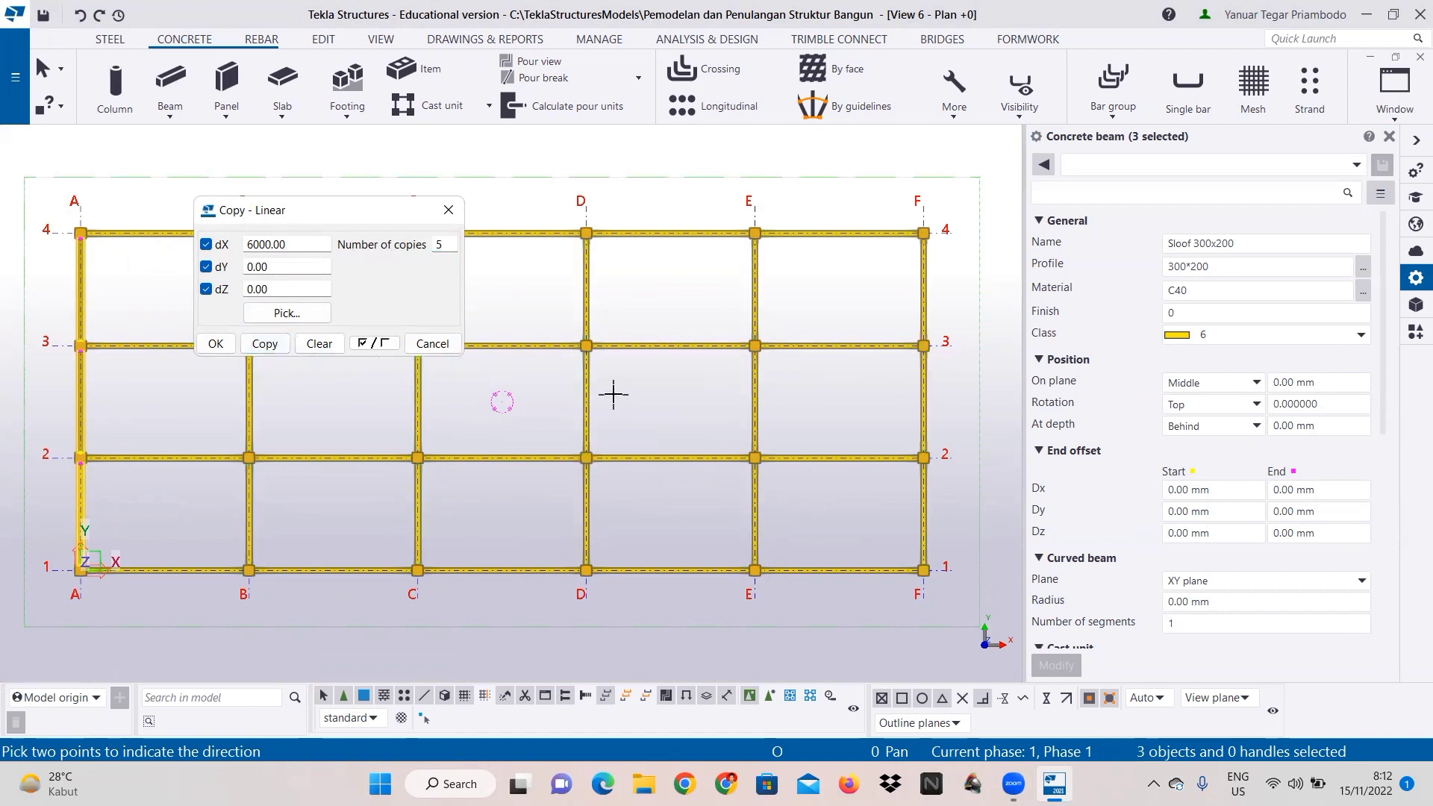
pyautogui.click(215, 343)
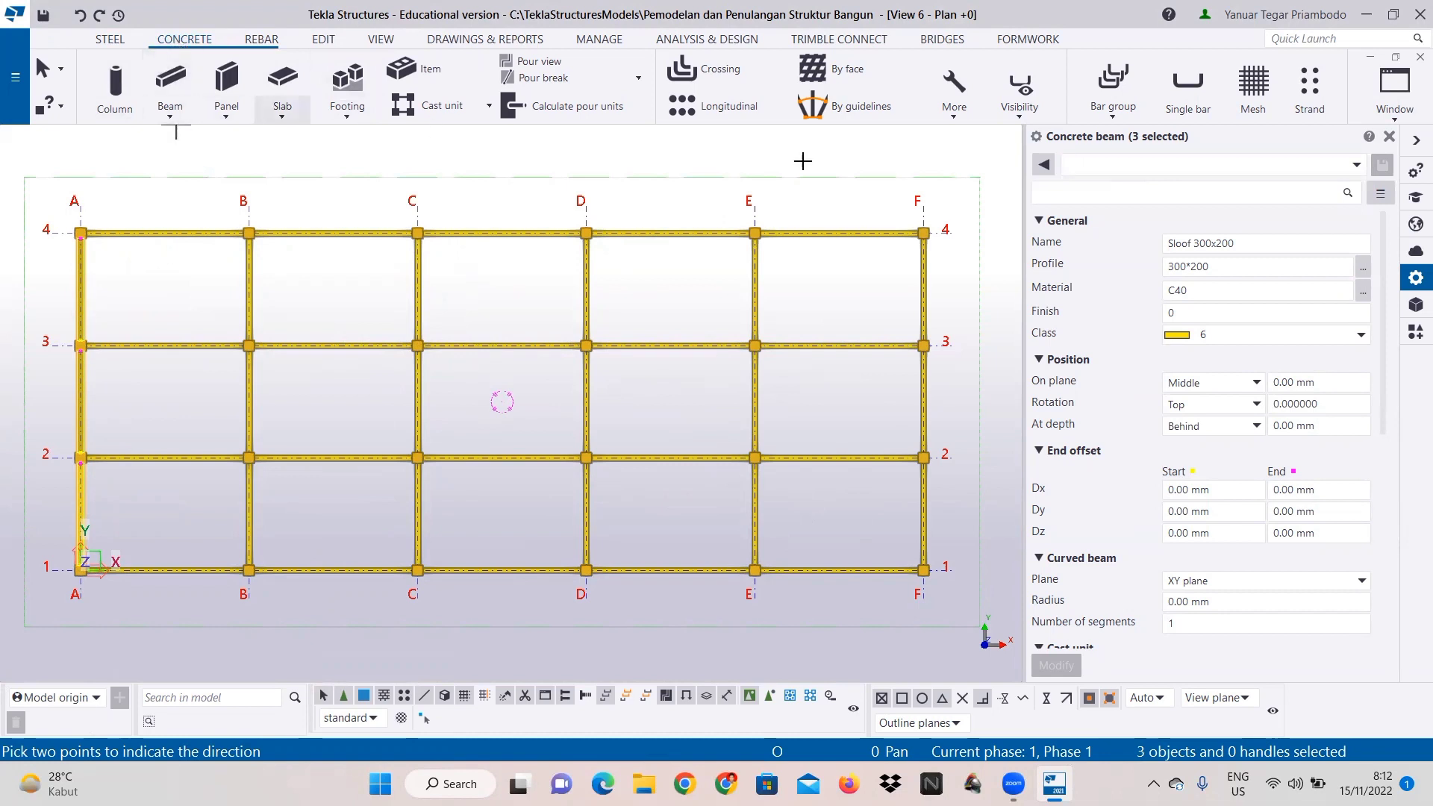
# Step: Base a new concrete beam preset on Sloof 300x200, with both the preset and the beam name set to Balok 300x200, and save it
pyautogui.click(1169, 178)
pyautogui.click(1145, 227)
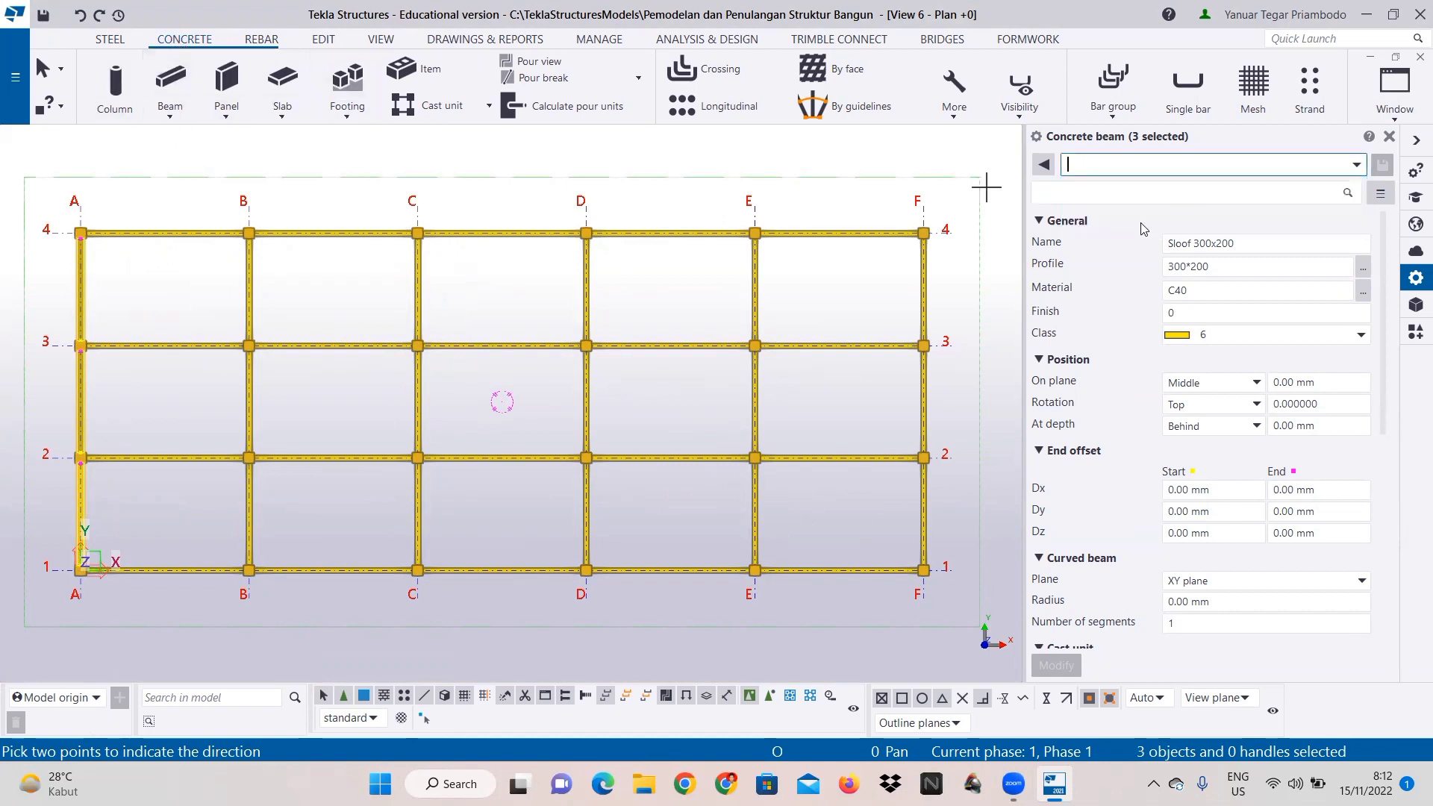
pyautogui.click(1094, 165)
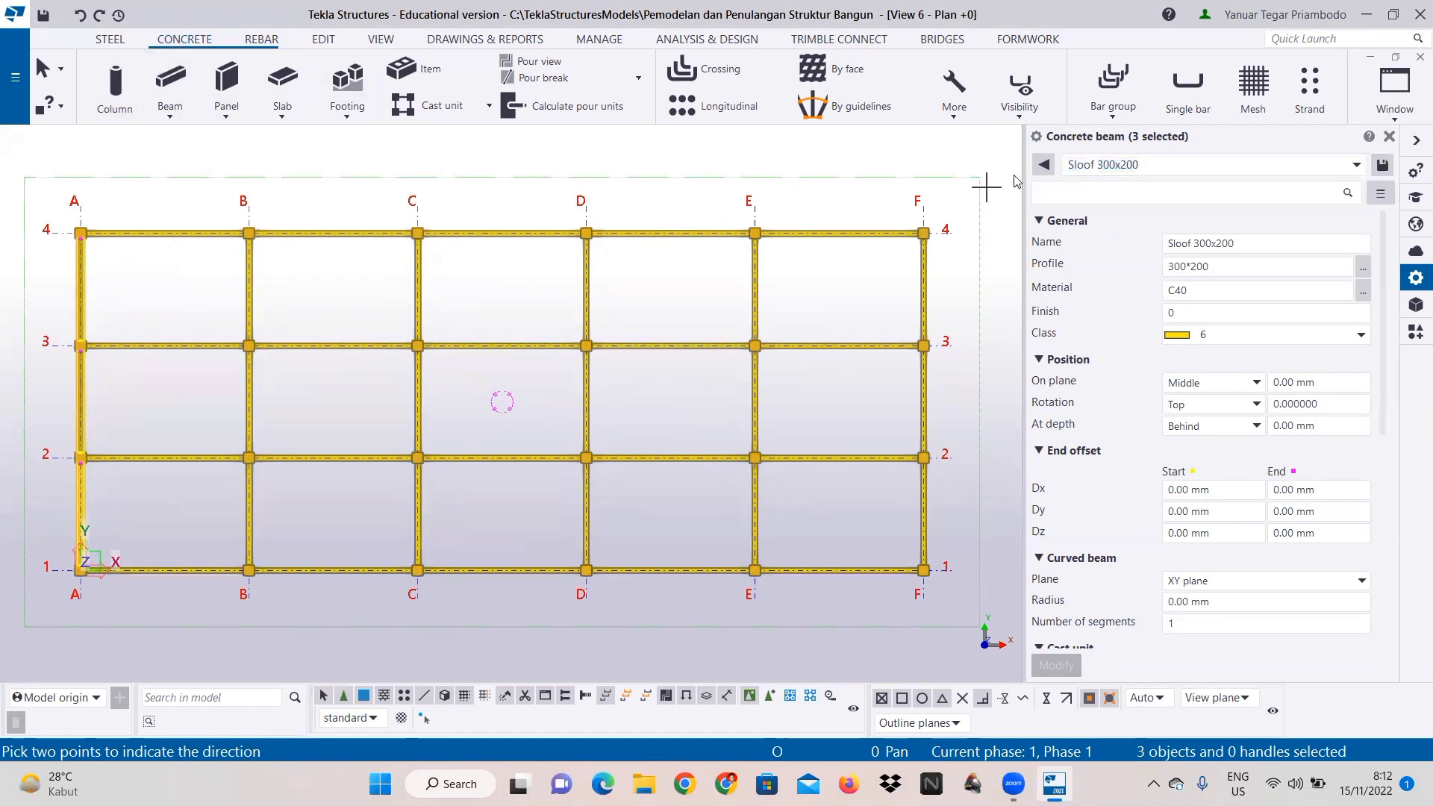
pyautogui.doubleClick(1070, 170)
pyautogui.write('Balok')
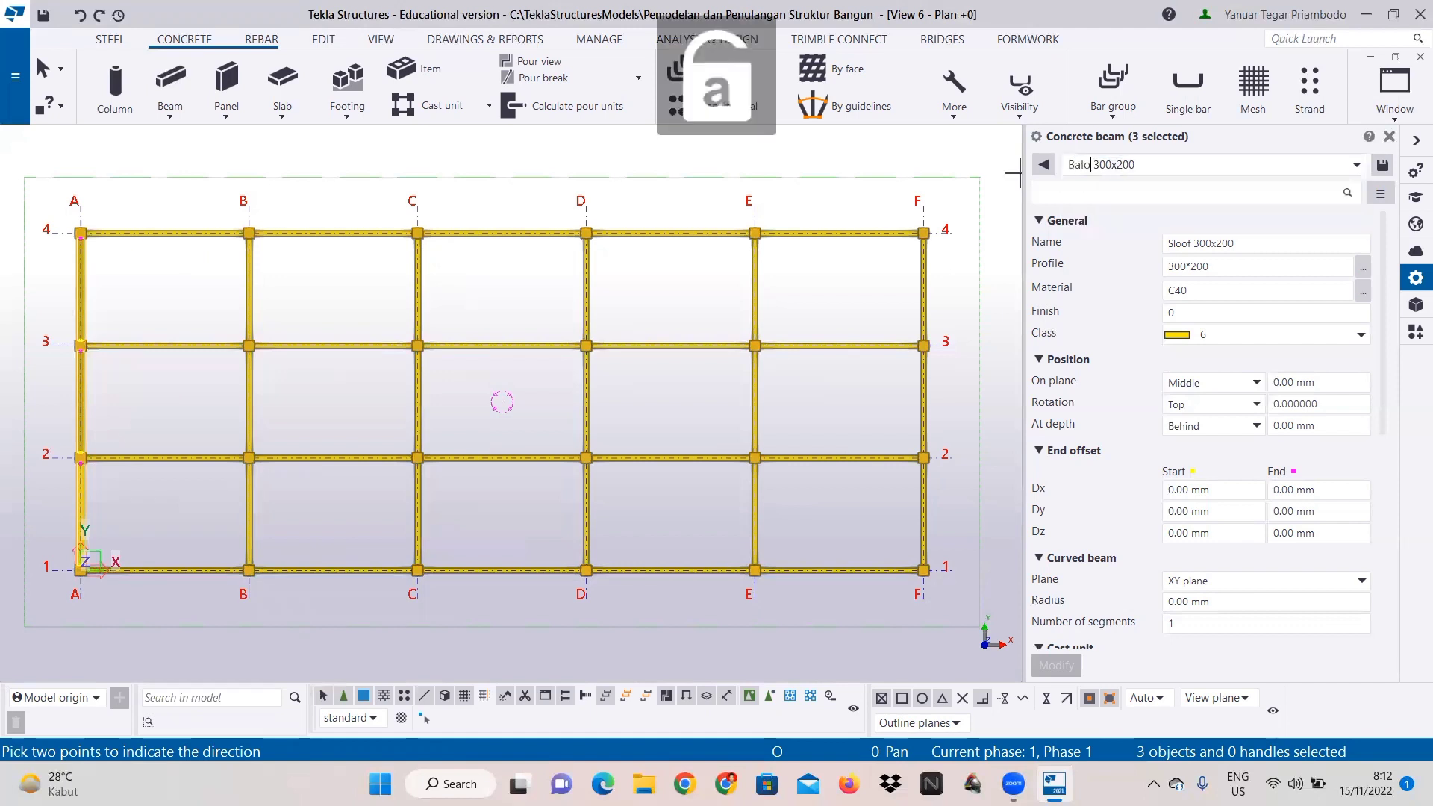
pyautogui.doubleClick(1180, 244)
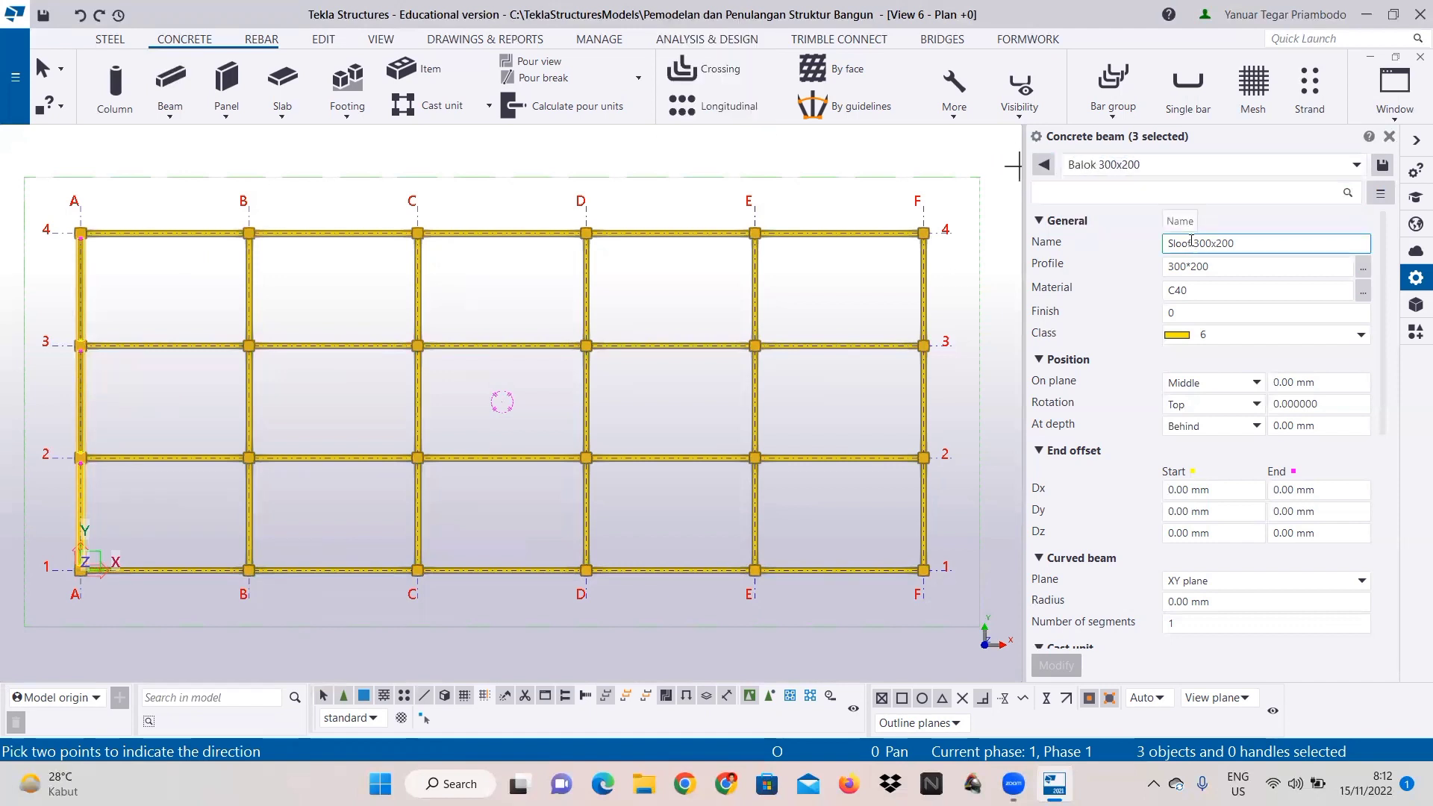
pyautogui.write('Balok')
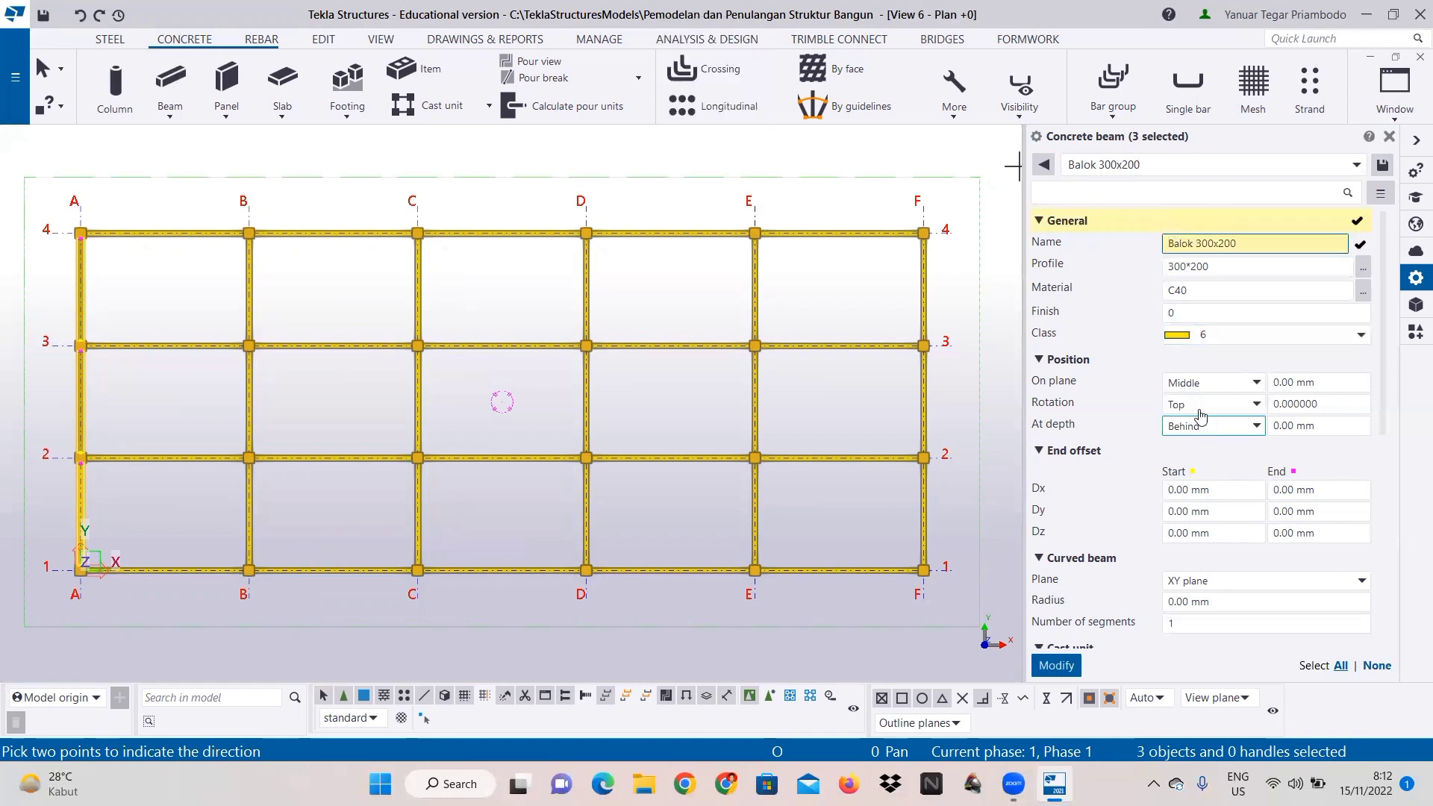
pyautogui.click(1384, 167)
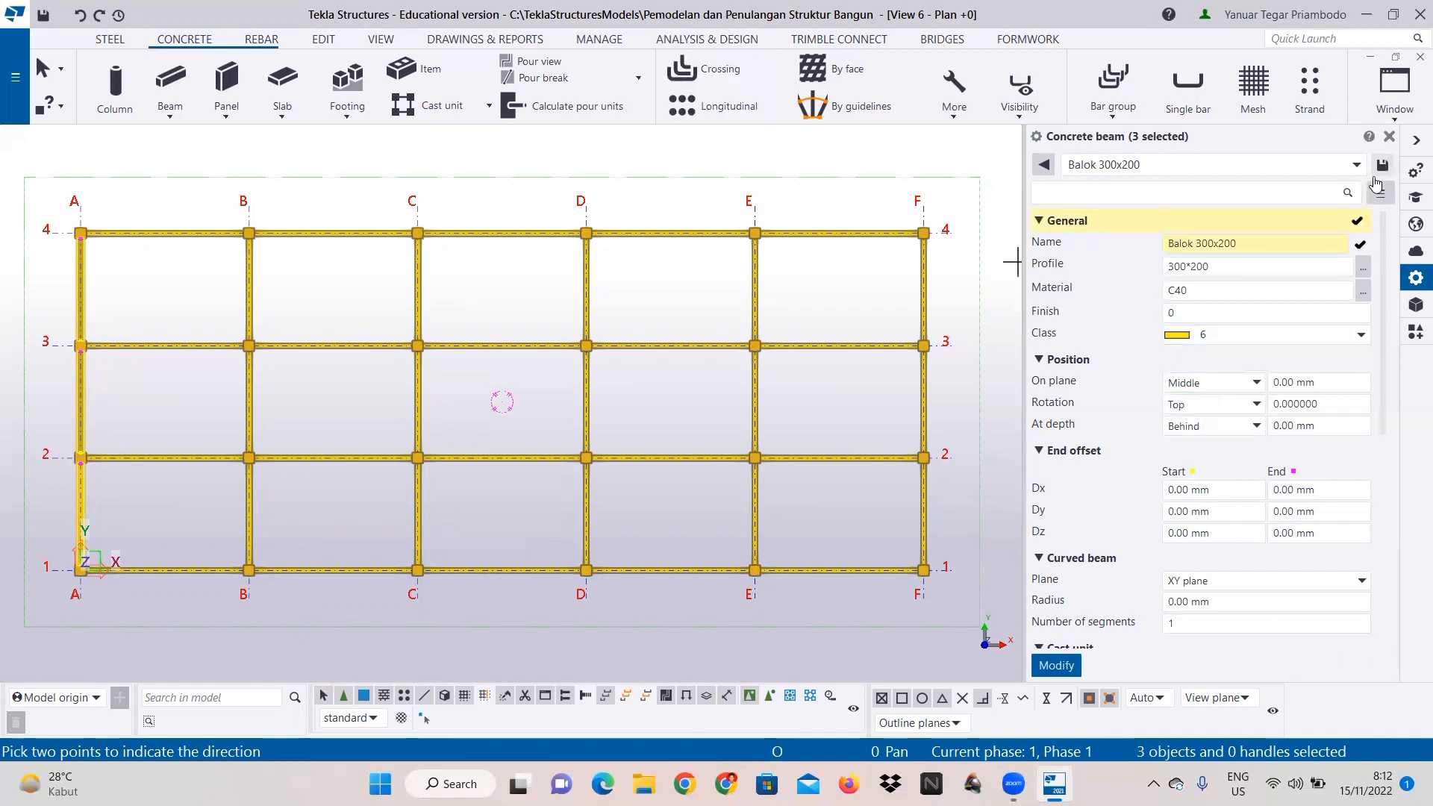
pyautogui.scroll(-1, 1104, 627)
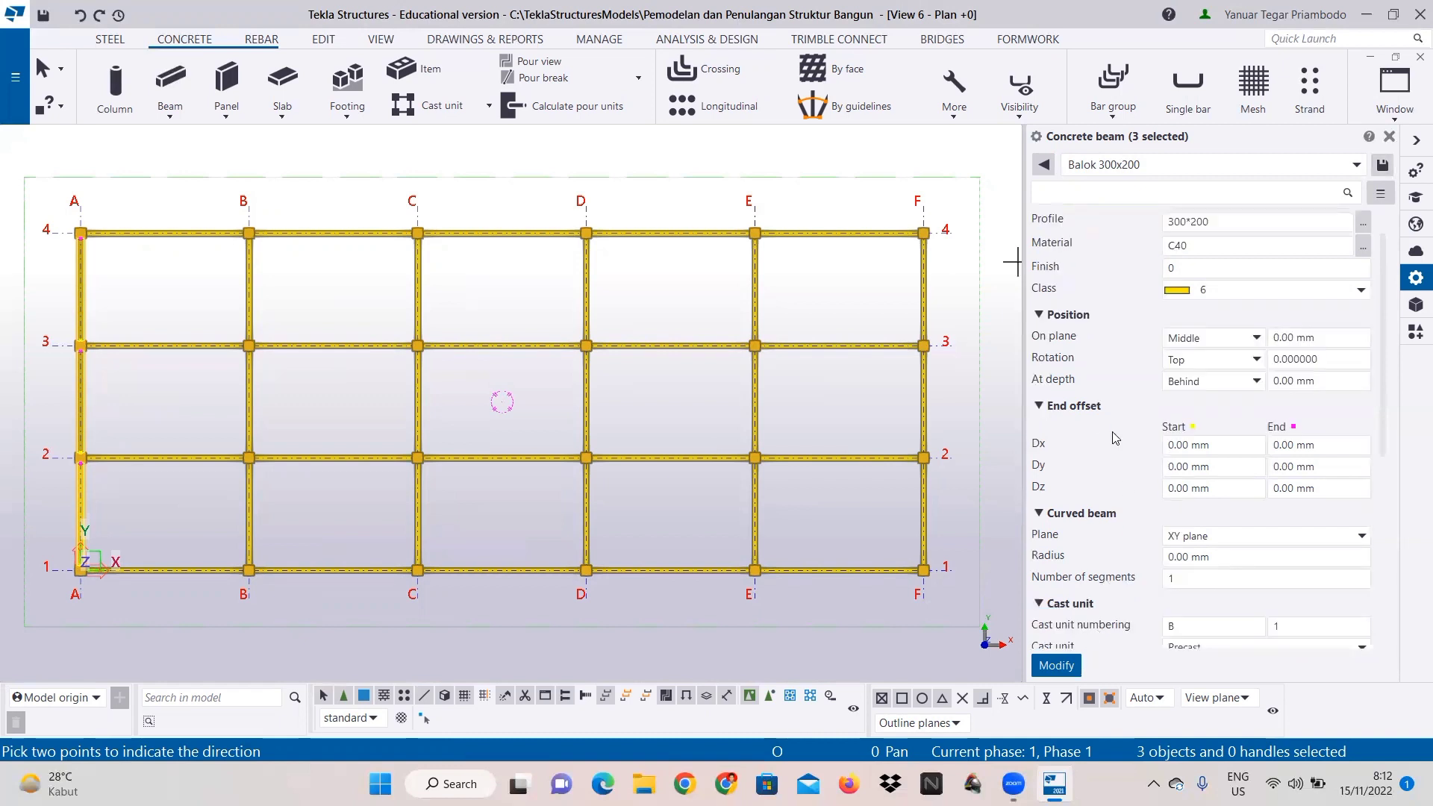
pyautogui.scroll(1, 1265, 355)
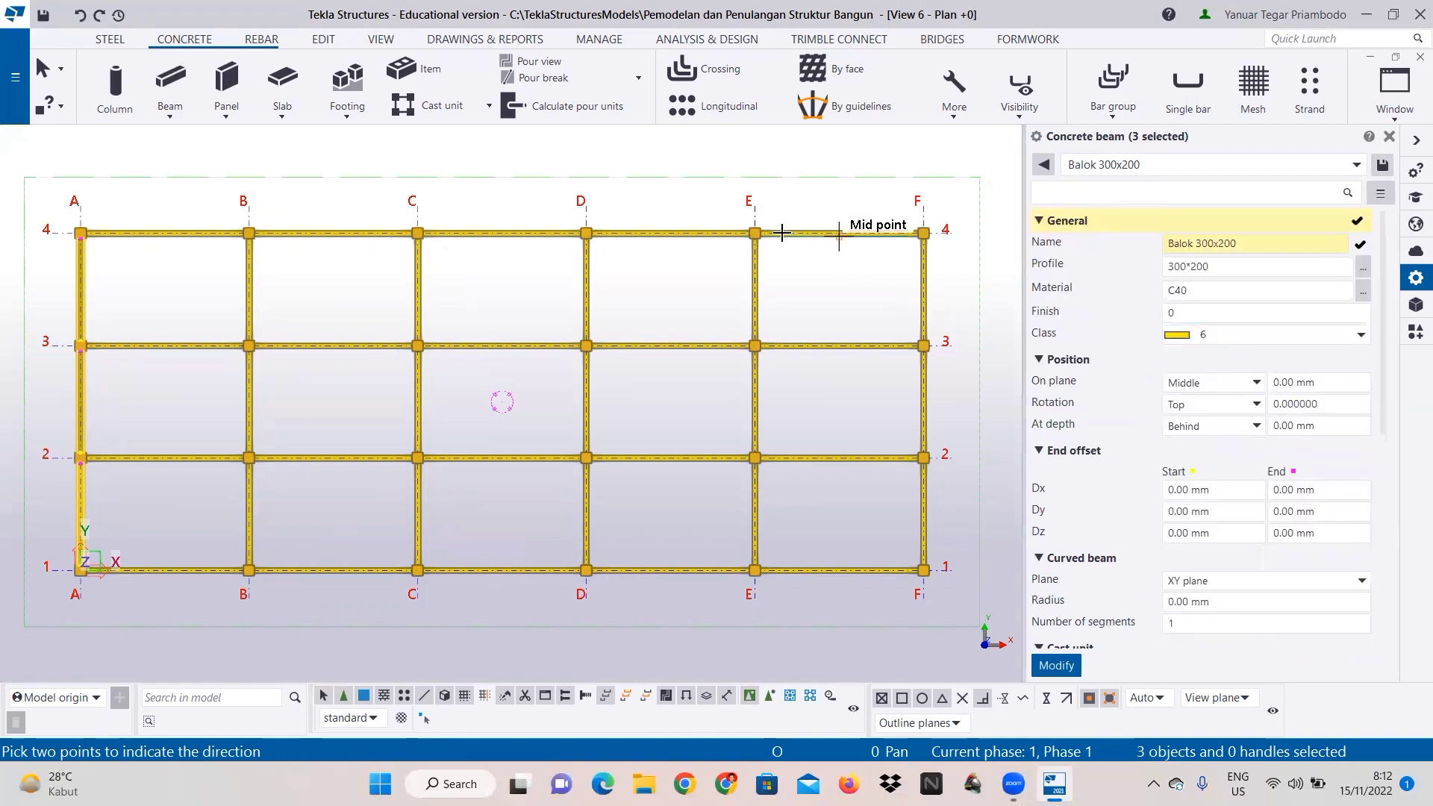
# Step: Open the Plan +3500 view around columns A-1 and B-1
pyautogui.click(1394, 88)
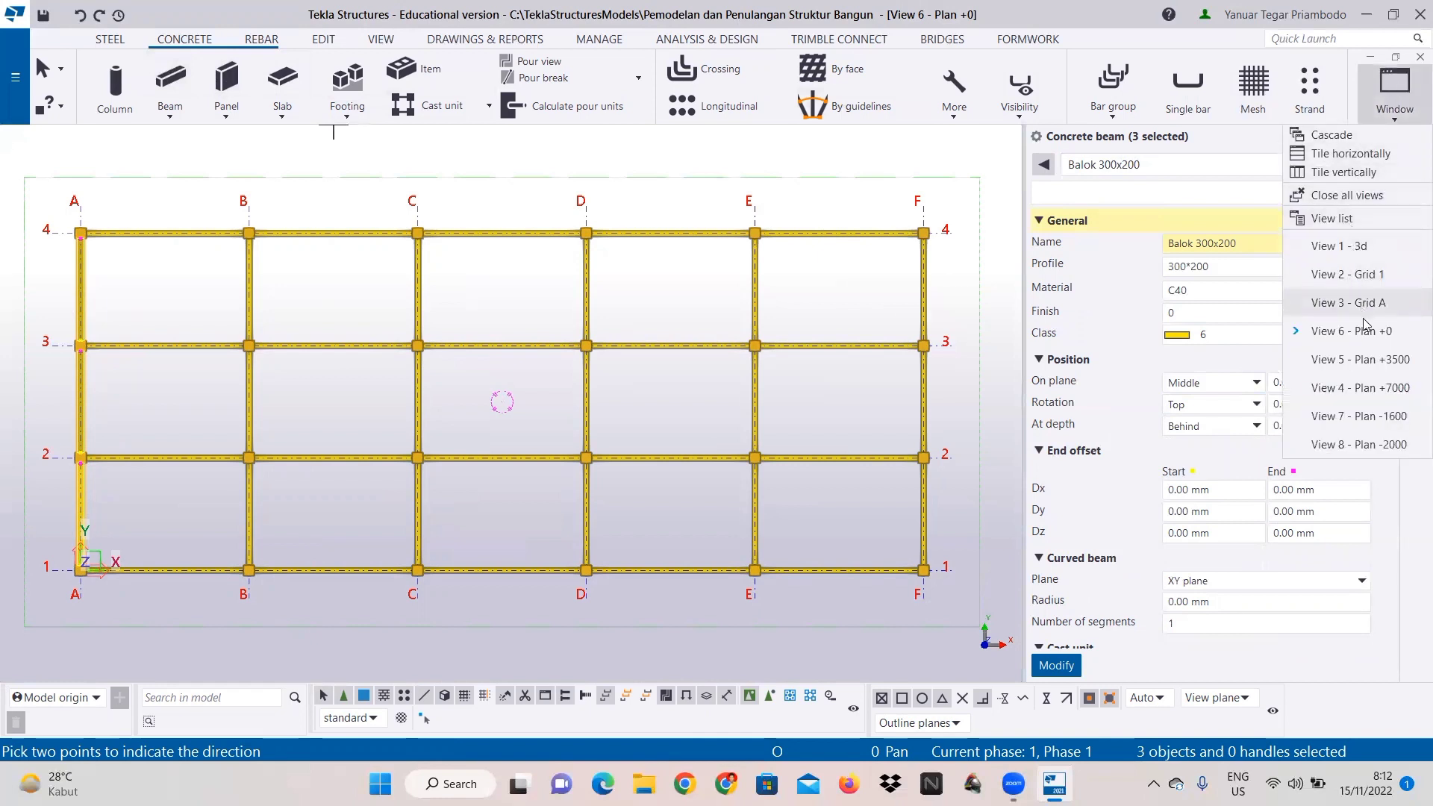
pyautogui.click(1360, 360)
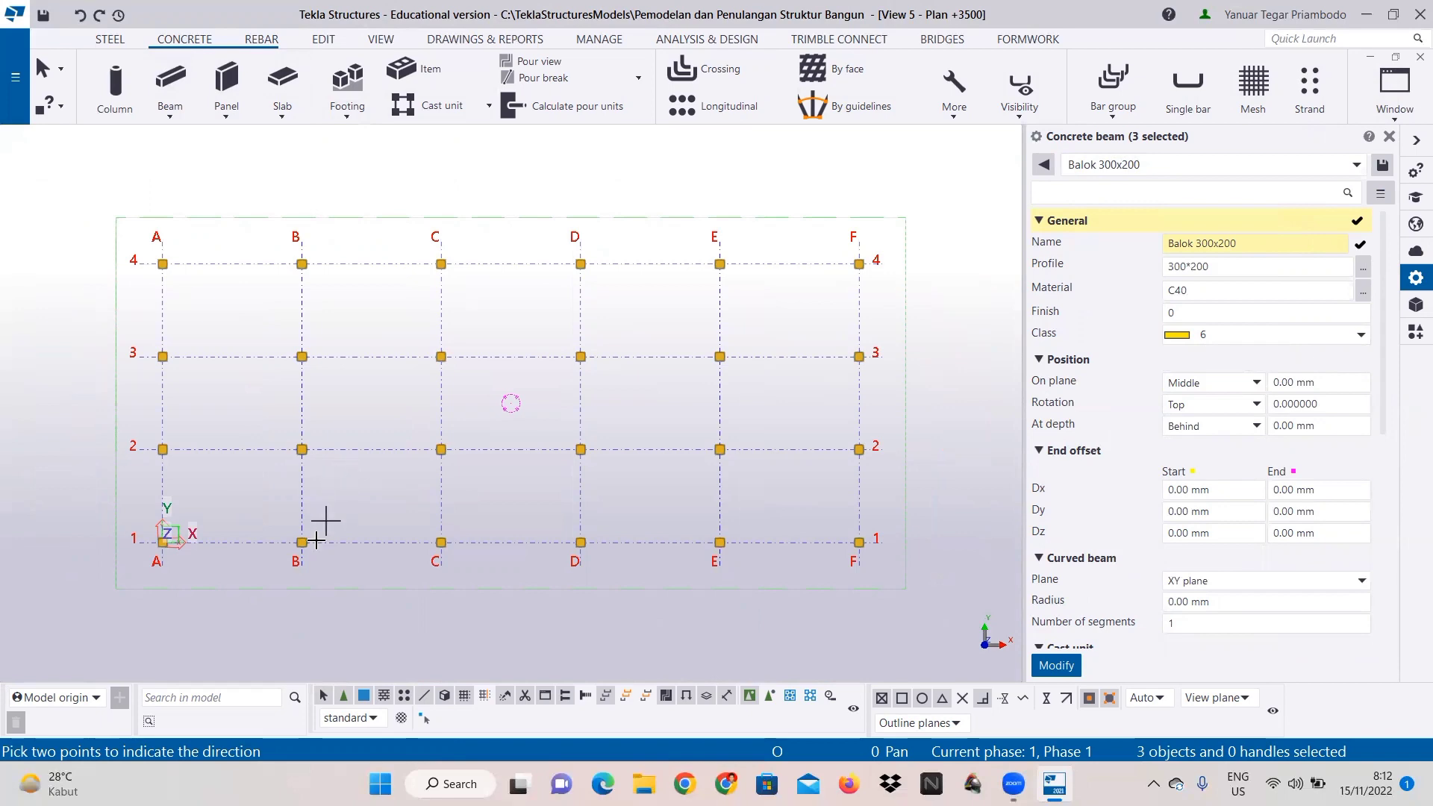
pyautogui.scroll(5, 141, 557)
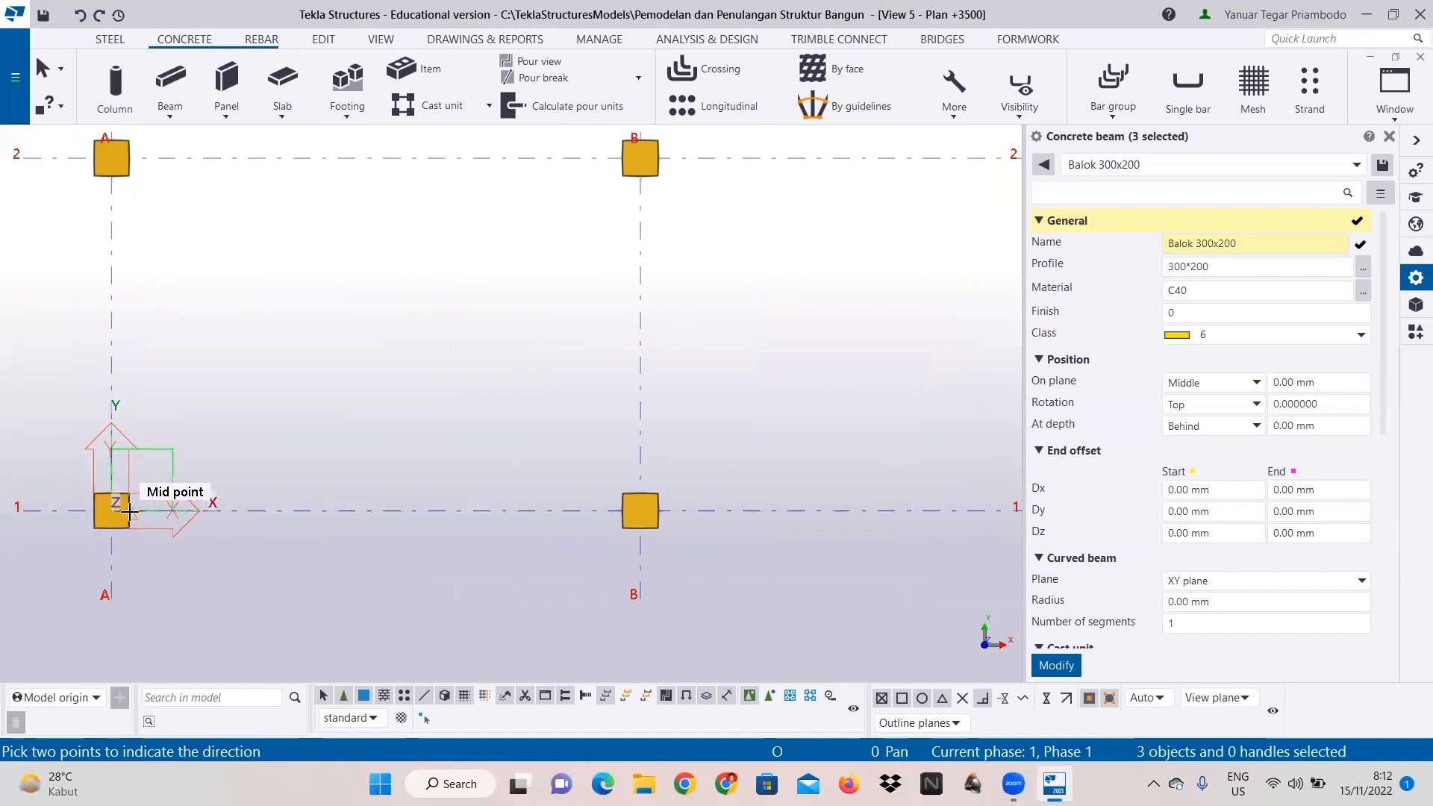
# Step: Try to draw Balok 300x200 beams from column A-1 to B-1 and from A-1 to A-2
pyautogui.click(129, 511)
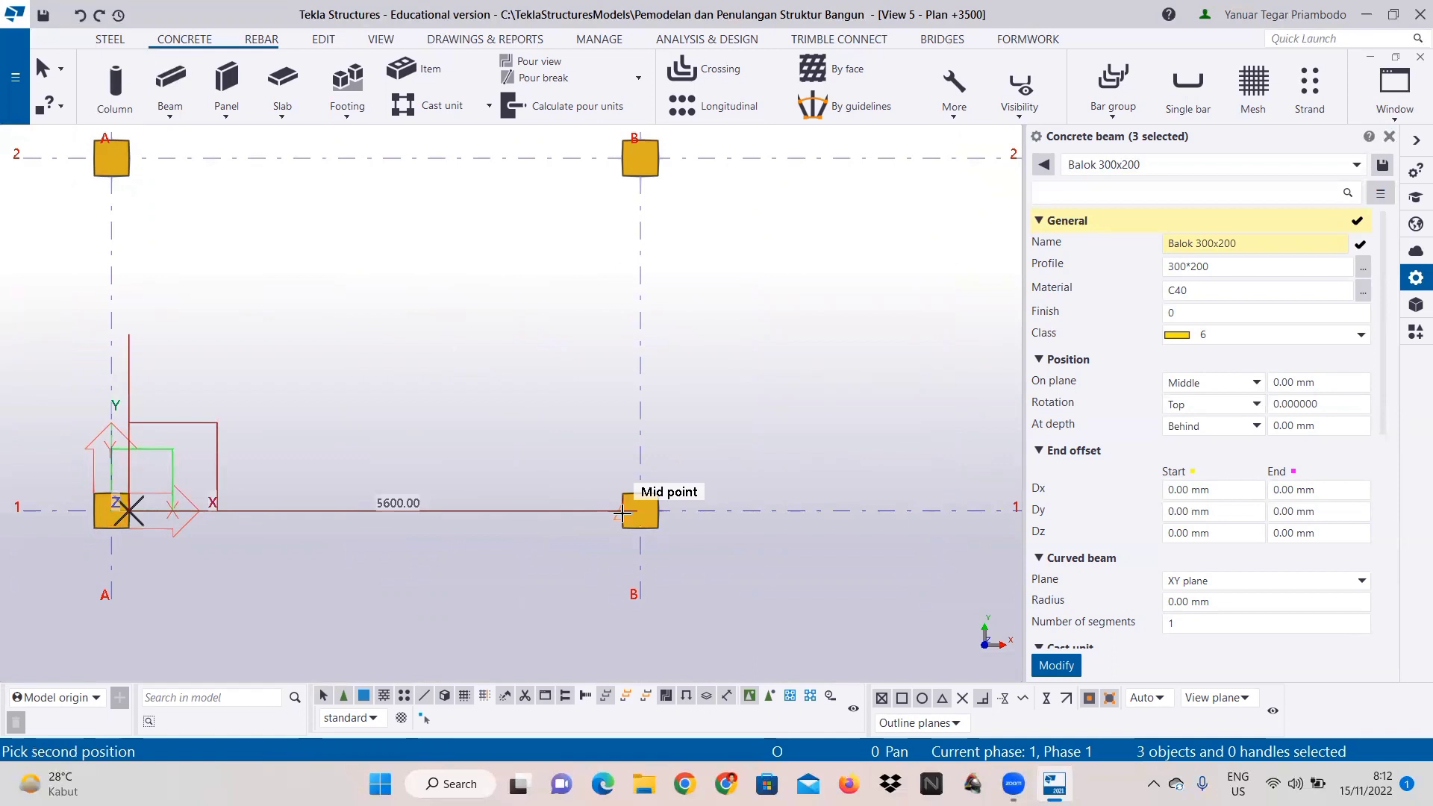
pyautogui.click(626, 518)
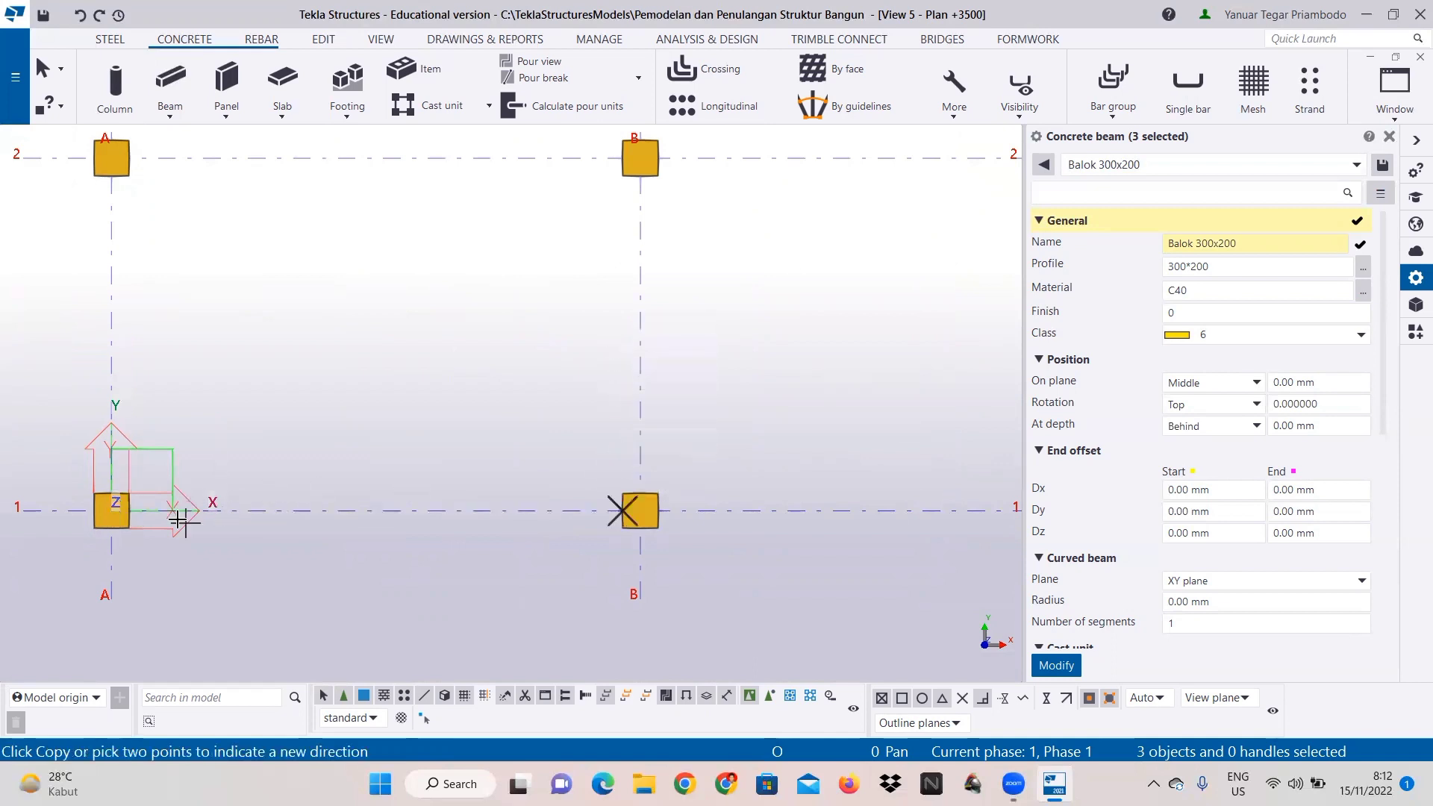
pyautogui.click(130, 515)
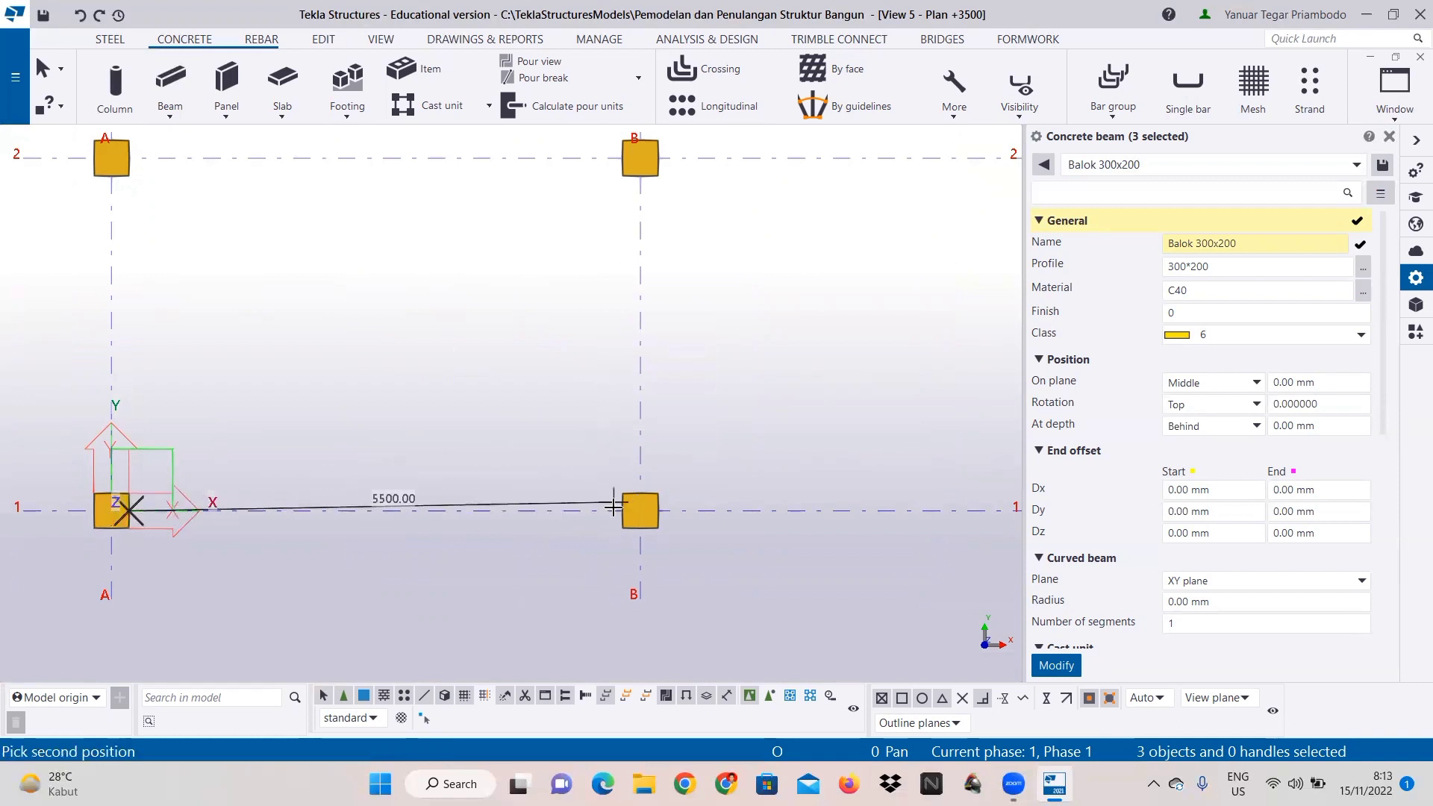
pyautogui.click(622, 512)
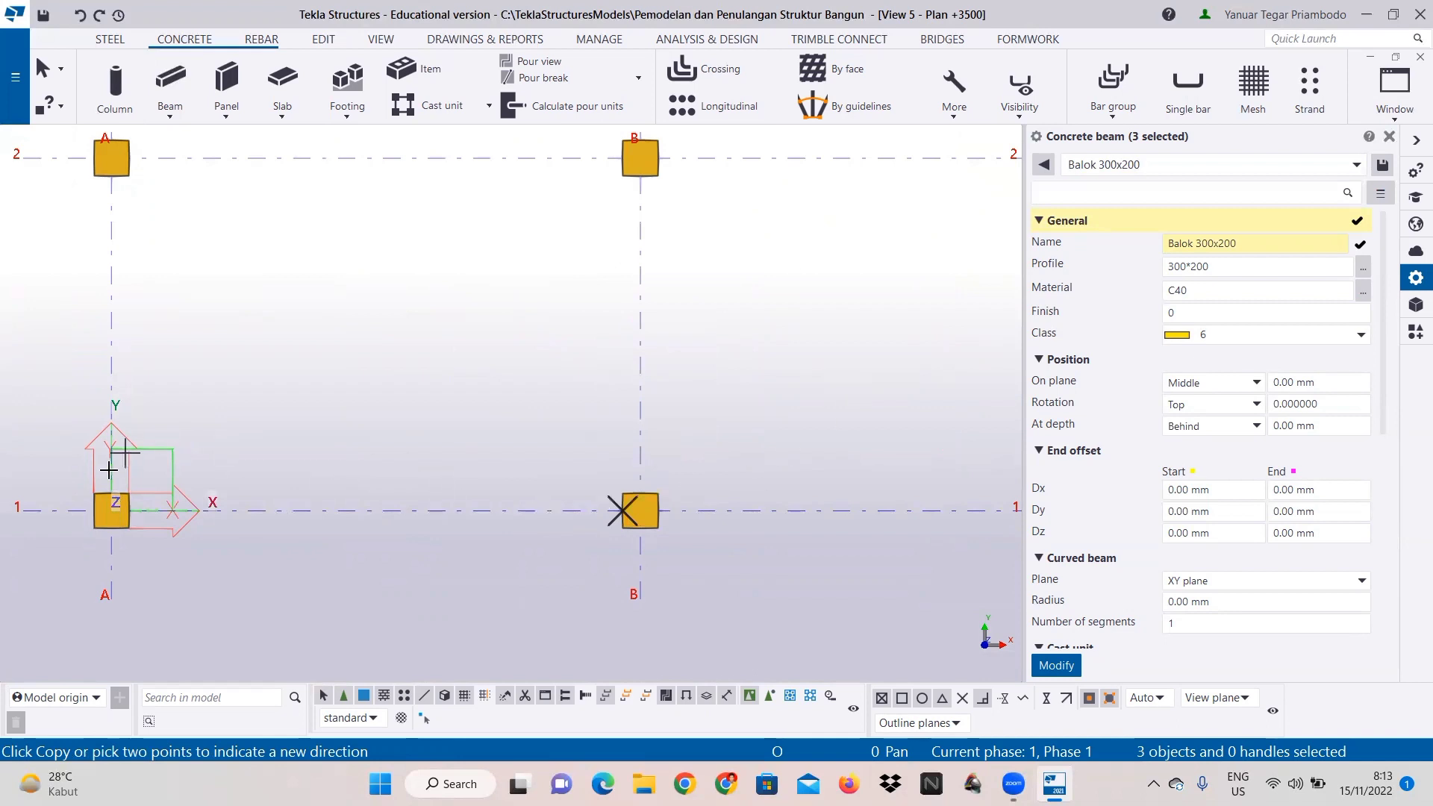
pyautogui.click(112, 489)
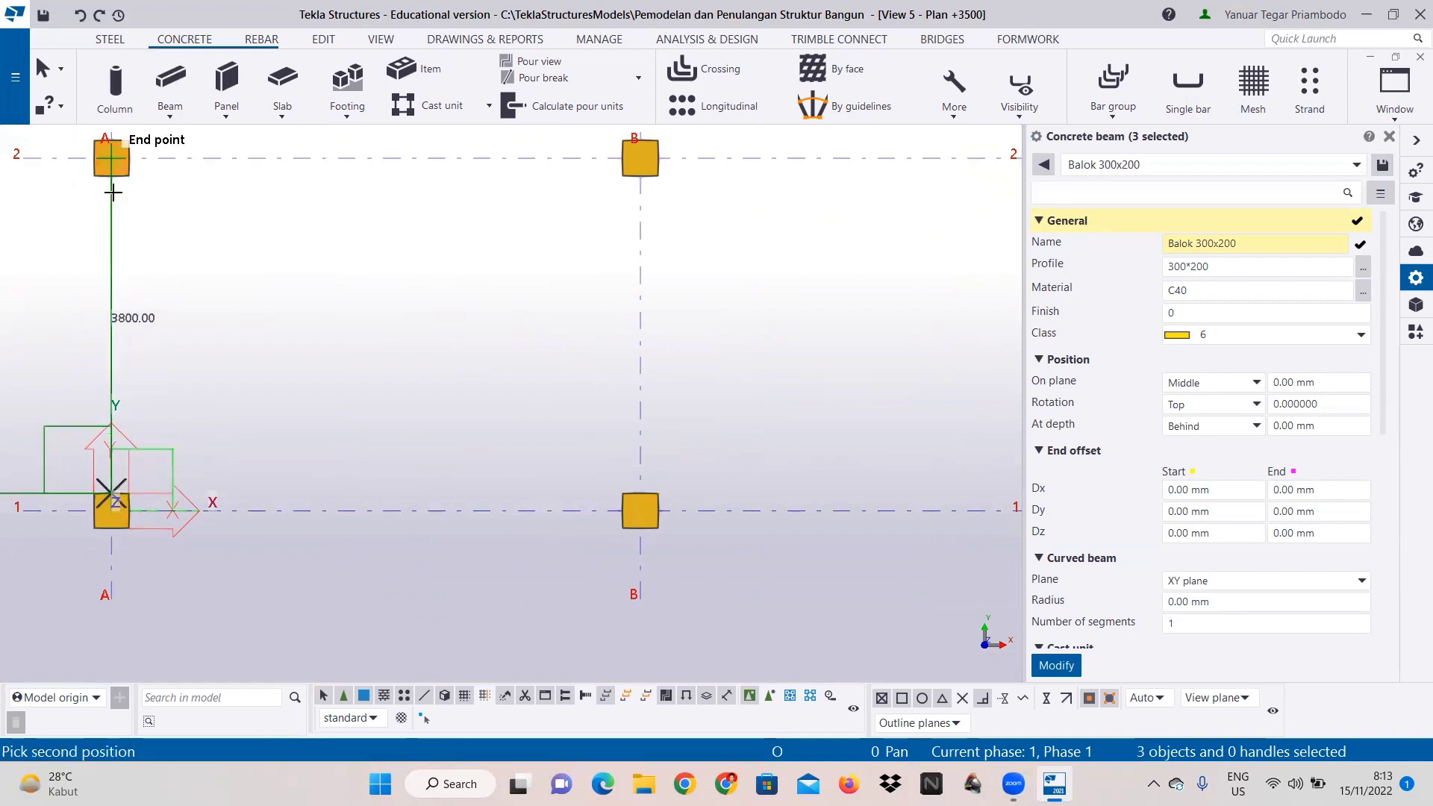
pyautogui.click(109, 176)
pyautogui.click(109, 176)
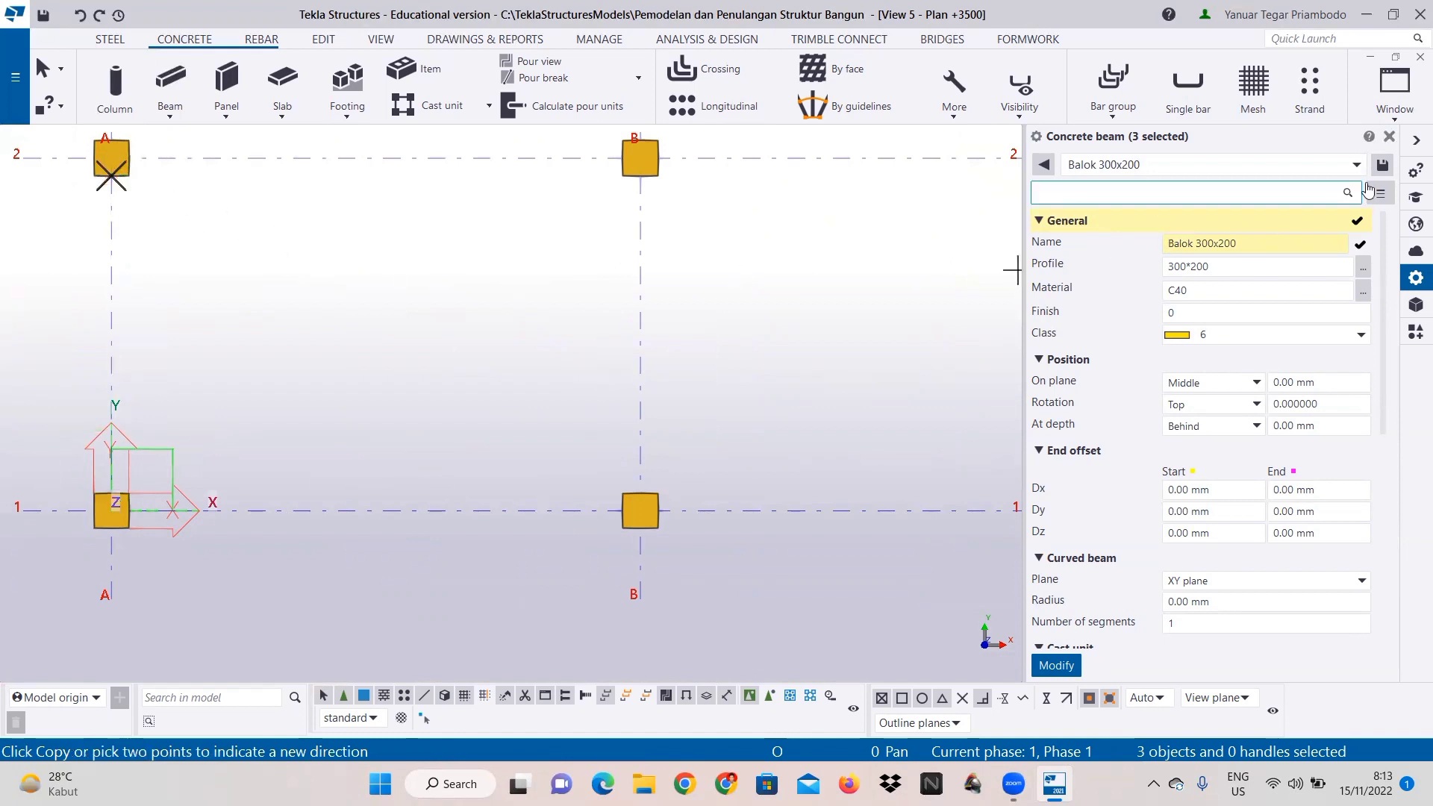
# Step: Apply the name Balok 300x200 to the three selected beams
pyautogui.scroll(-1, 1126, 569)
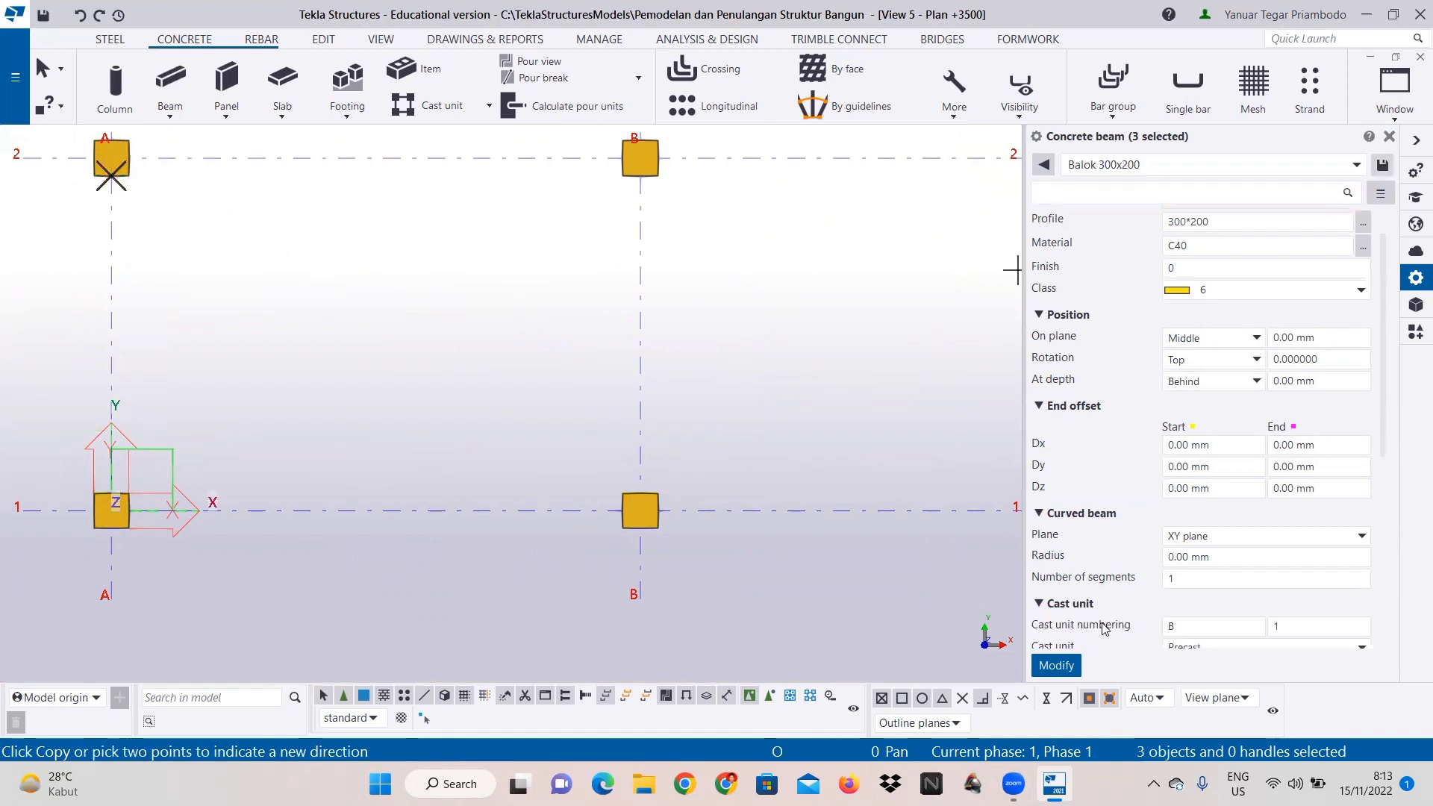
pyautogui.click(1056, 665)
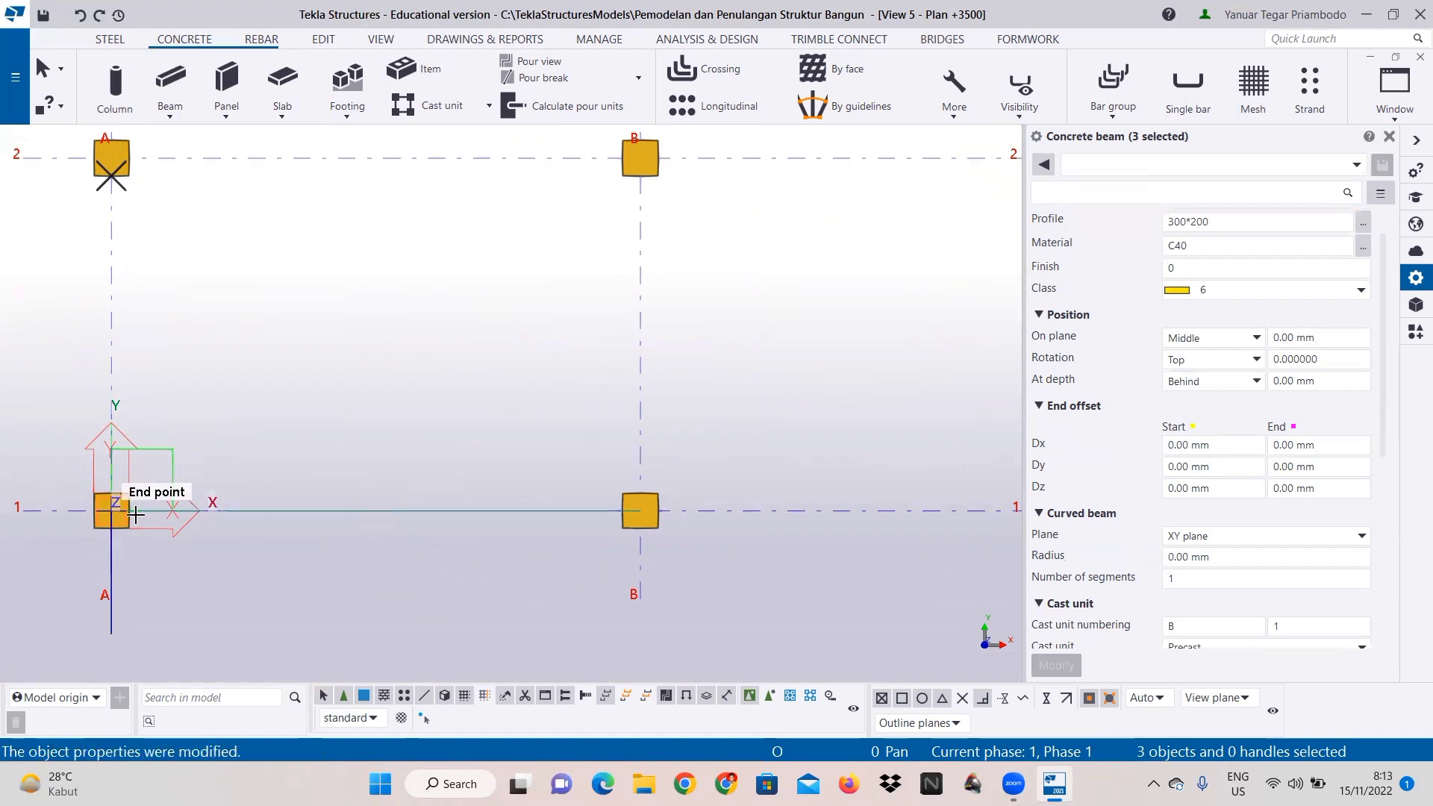
# Step: Try again to draw the beam between columns A-1 and B-1 on Plan +3500, and interrupt the pending copy command
pyautogui.click(128, 512)
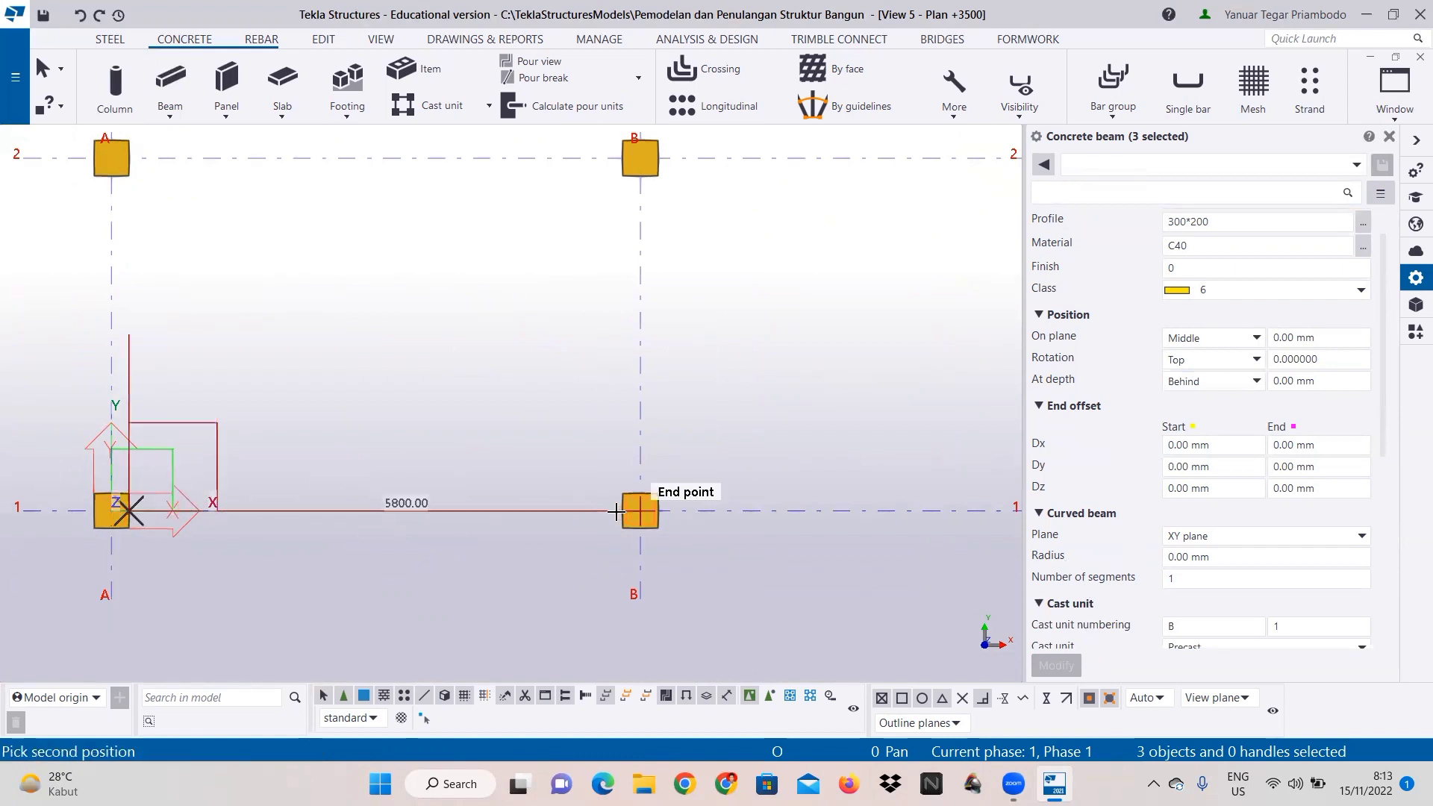
pyautogui.click(625, 508)
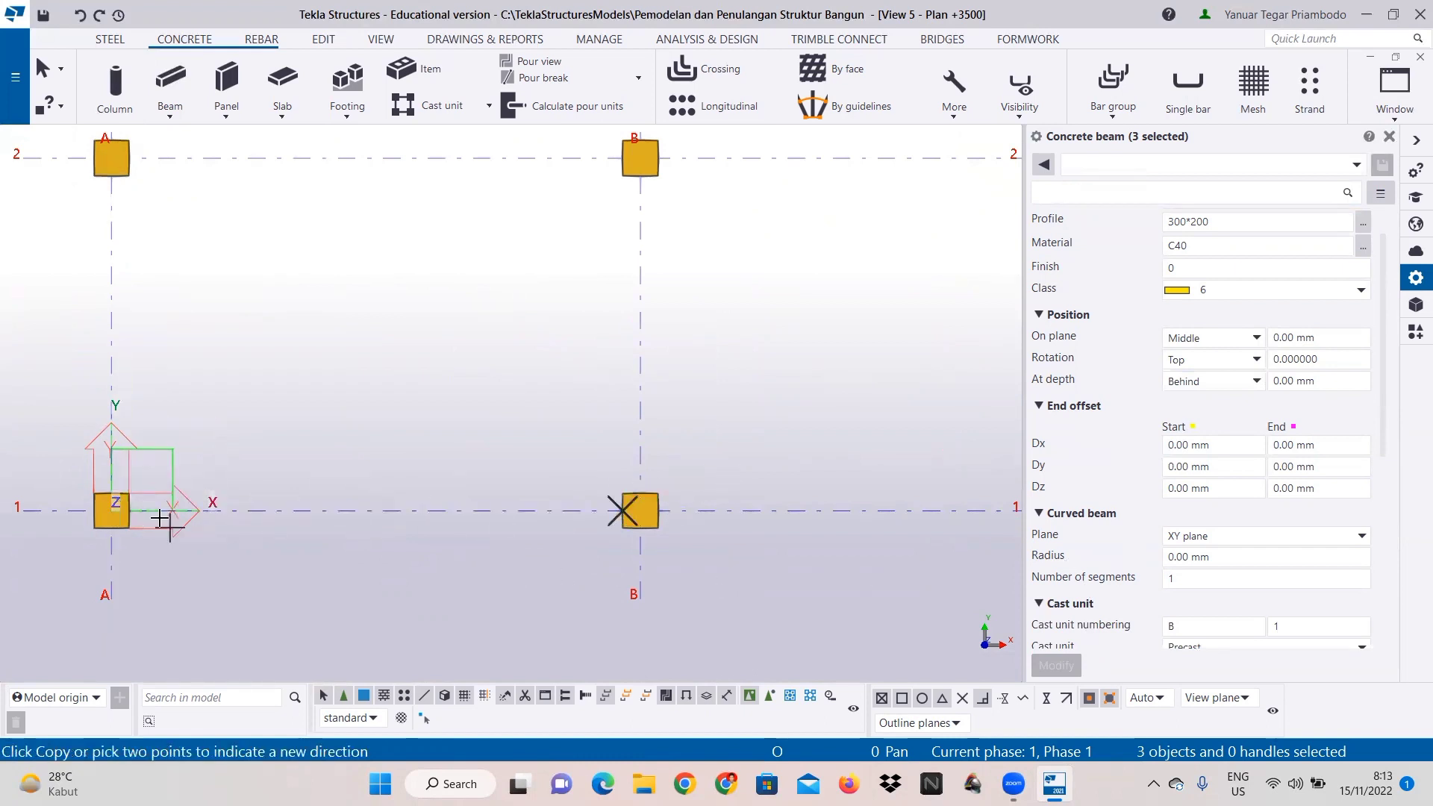
pyautogui.click(132, 517)
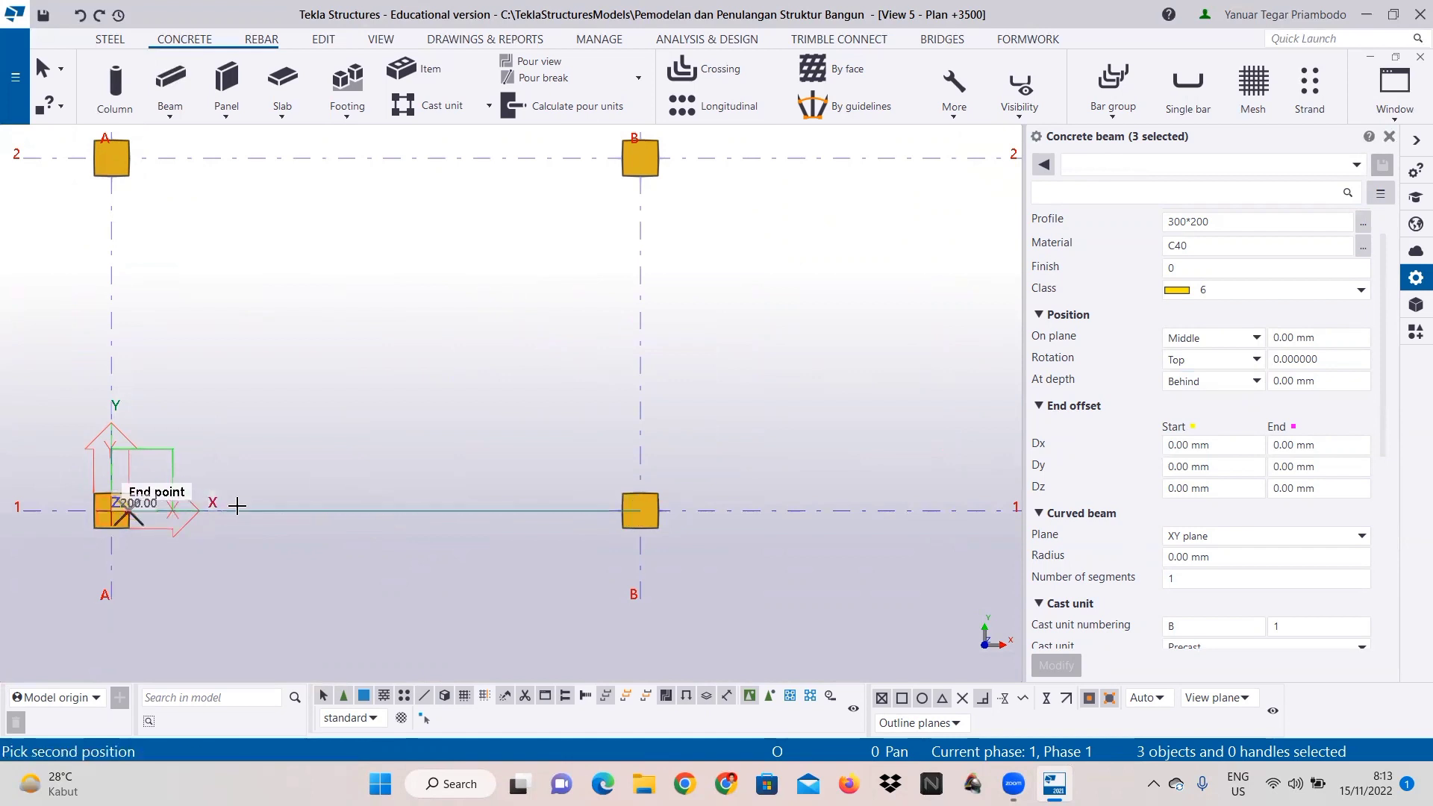
pyautogui.click(1394, 95)
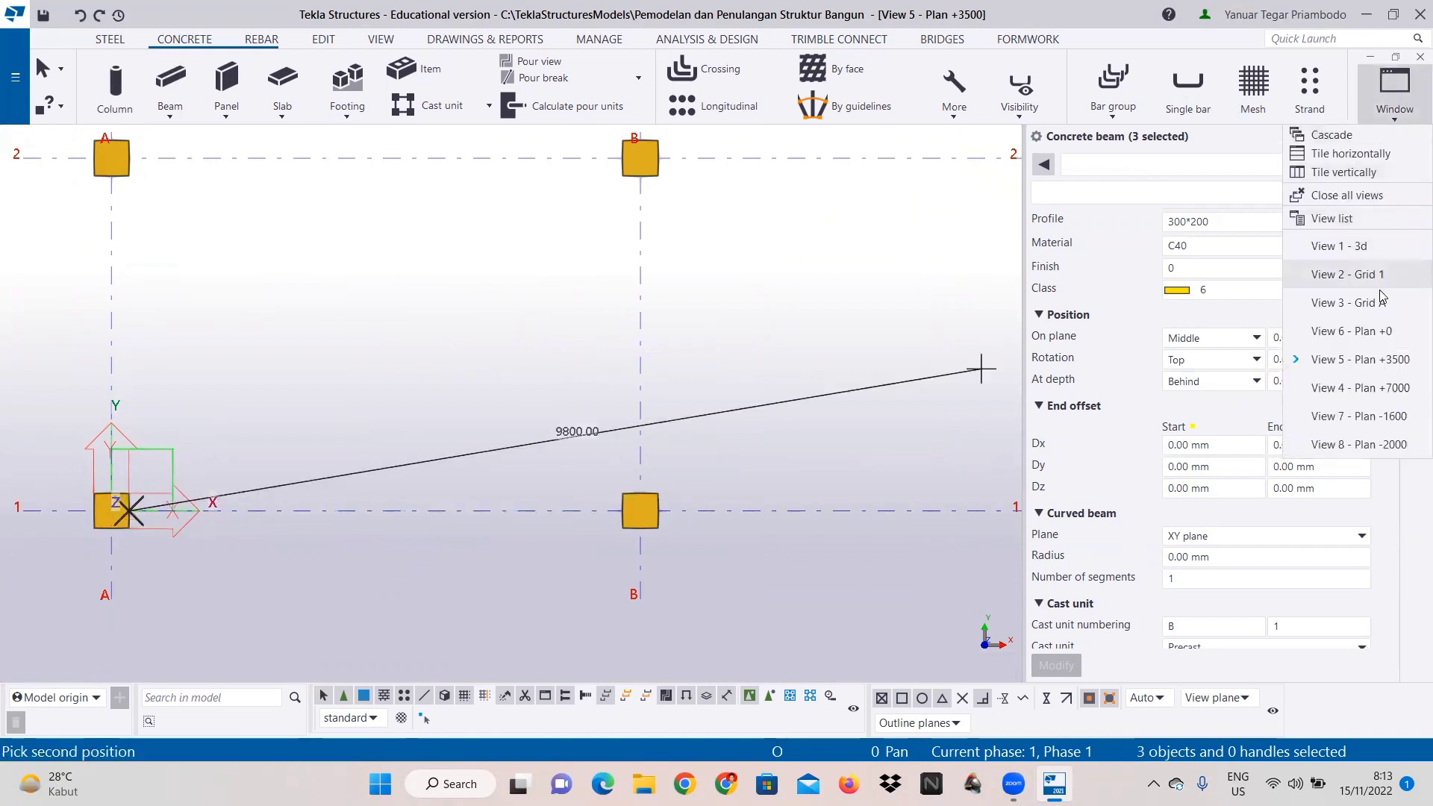
pyautogui.click(1377, 248)
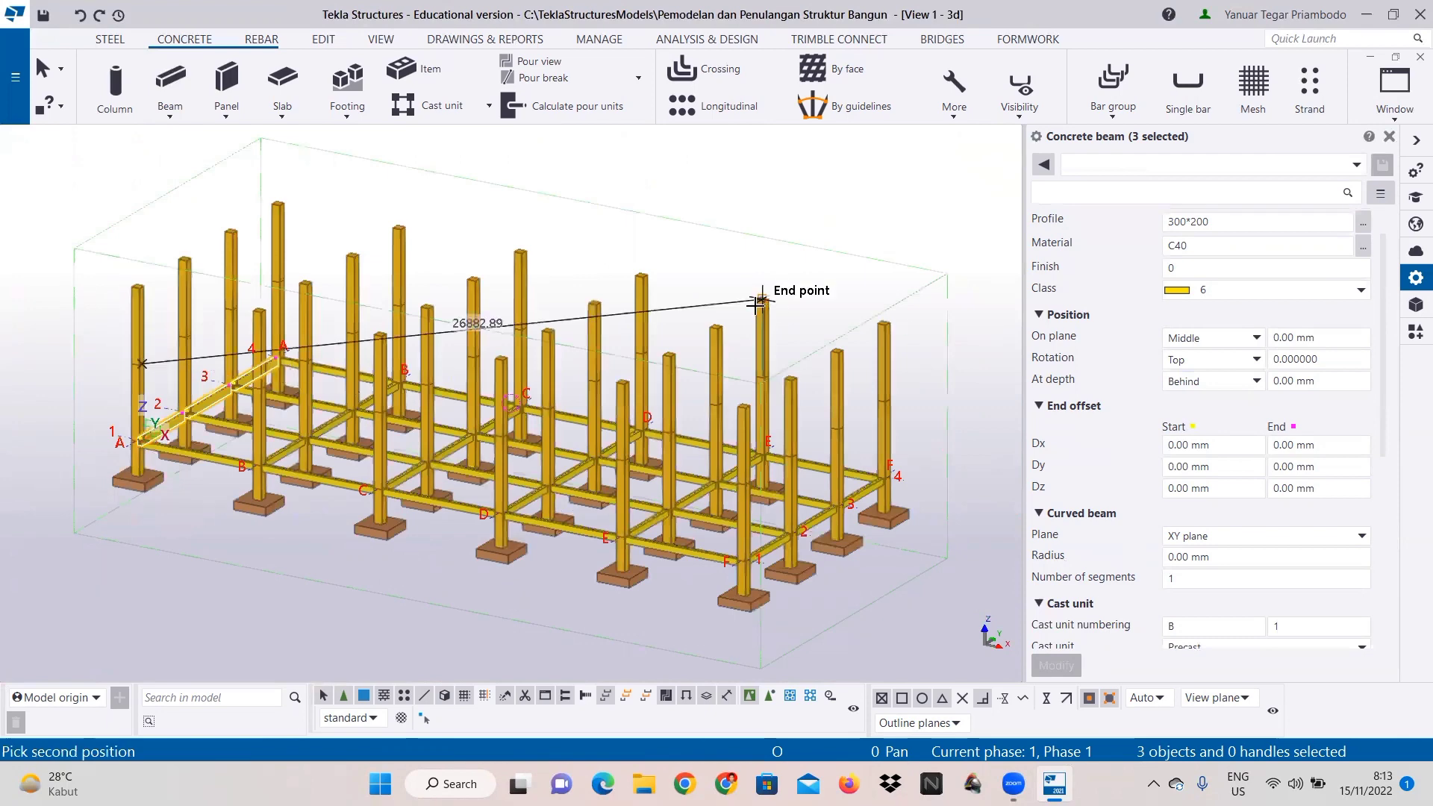
pyautogui.click(1394, 86)
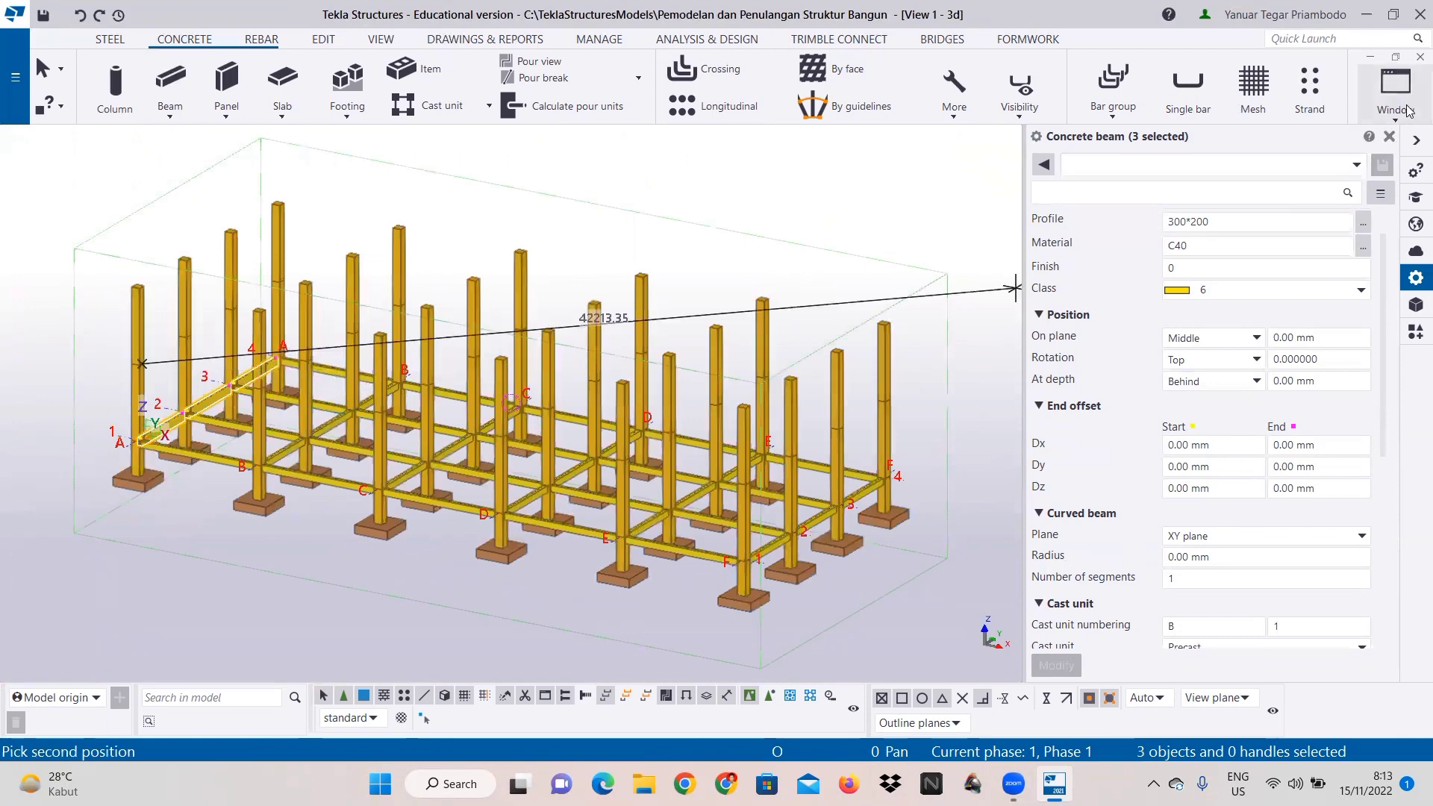
pyautogui.click(1398, 362)
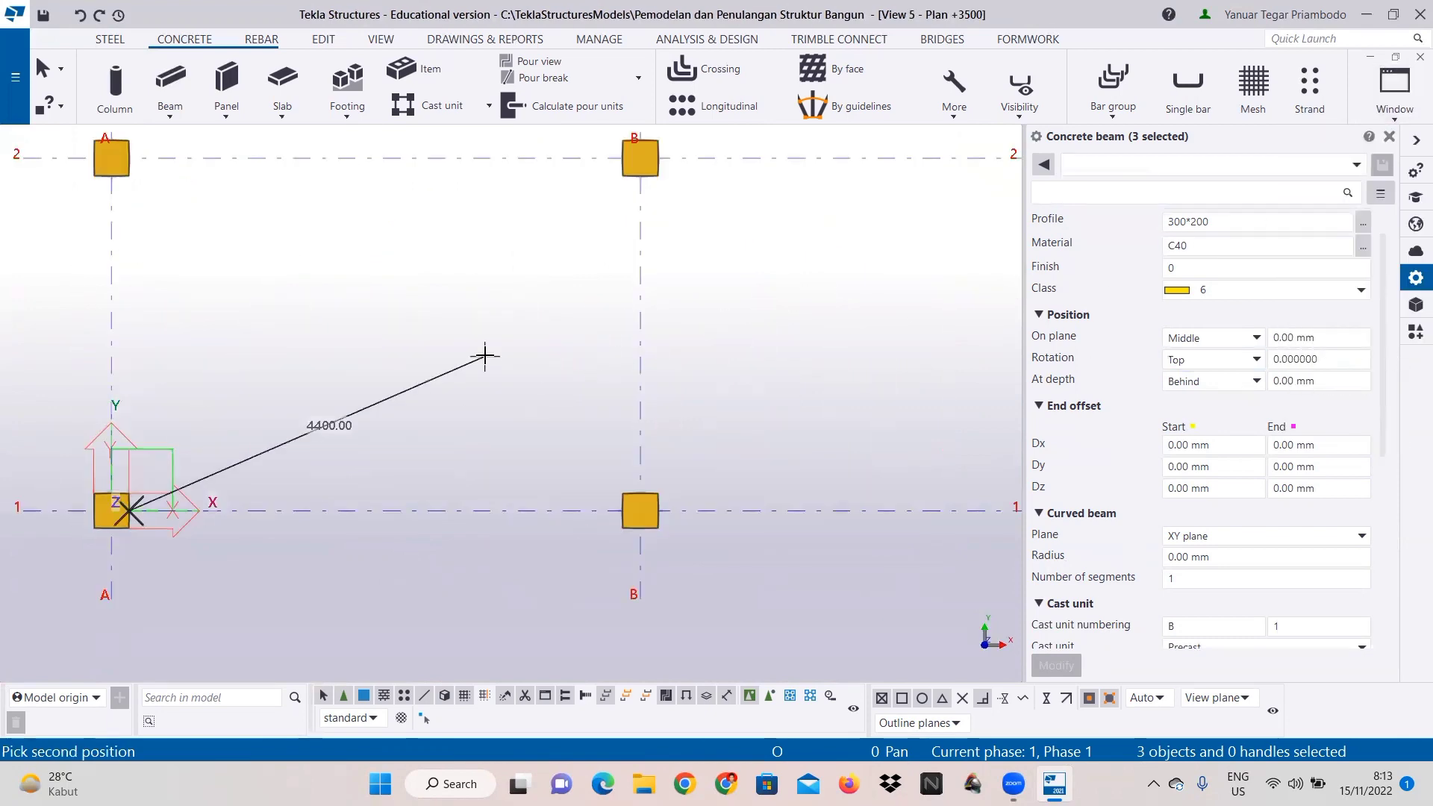
pyautogui.rightClick(625, 353)
pyautogui.click(671, 366)
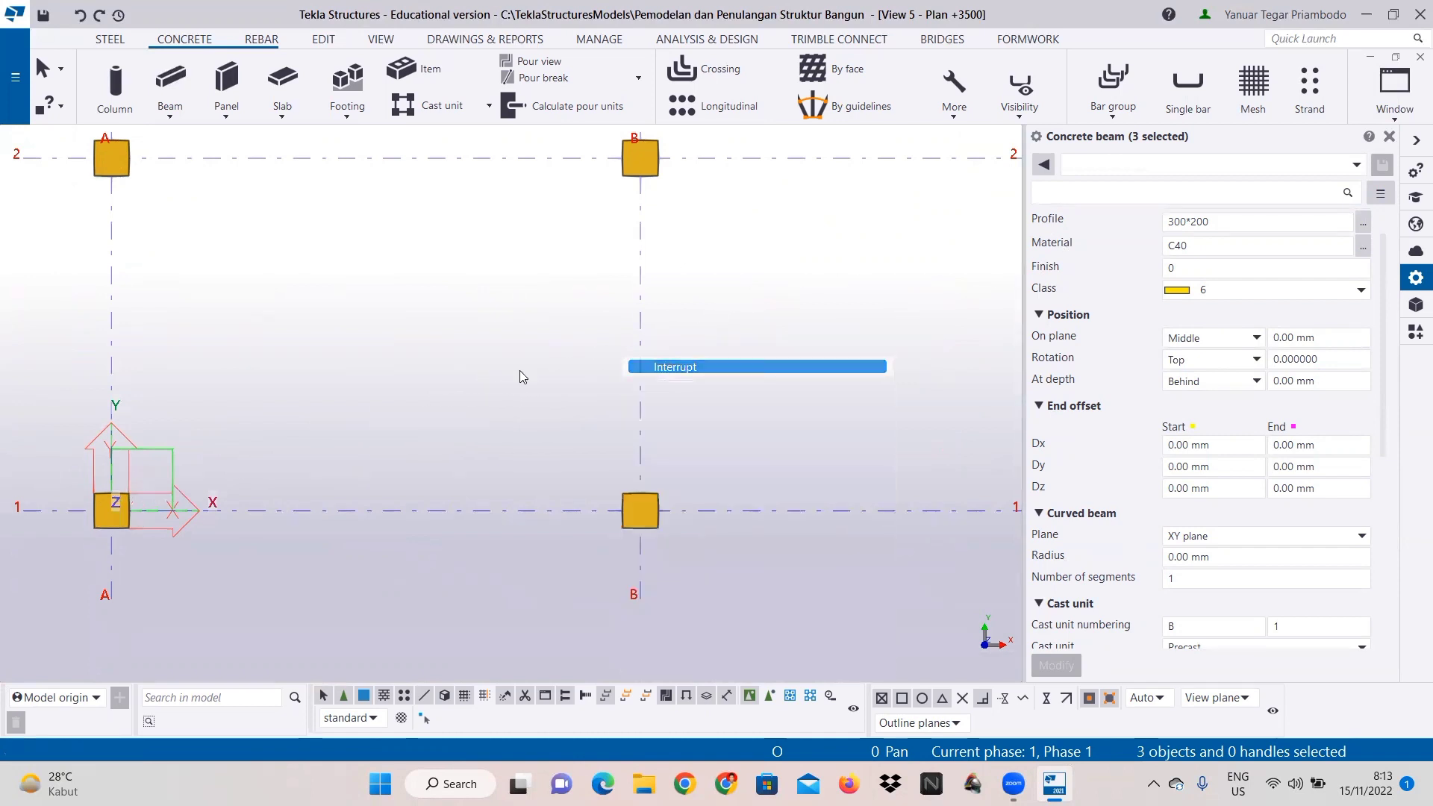
# Step: Load the Balok 300x200 preset into the concrete beam properties and save it again
pyautogui.click(1179, 165)
pyautogui.click(1179, 199)
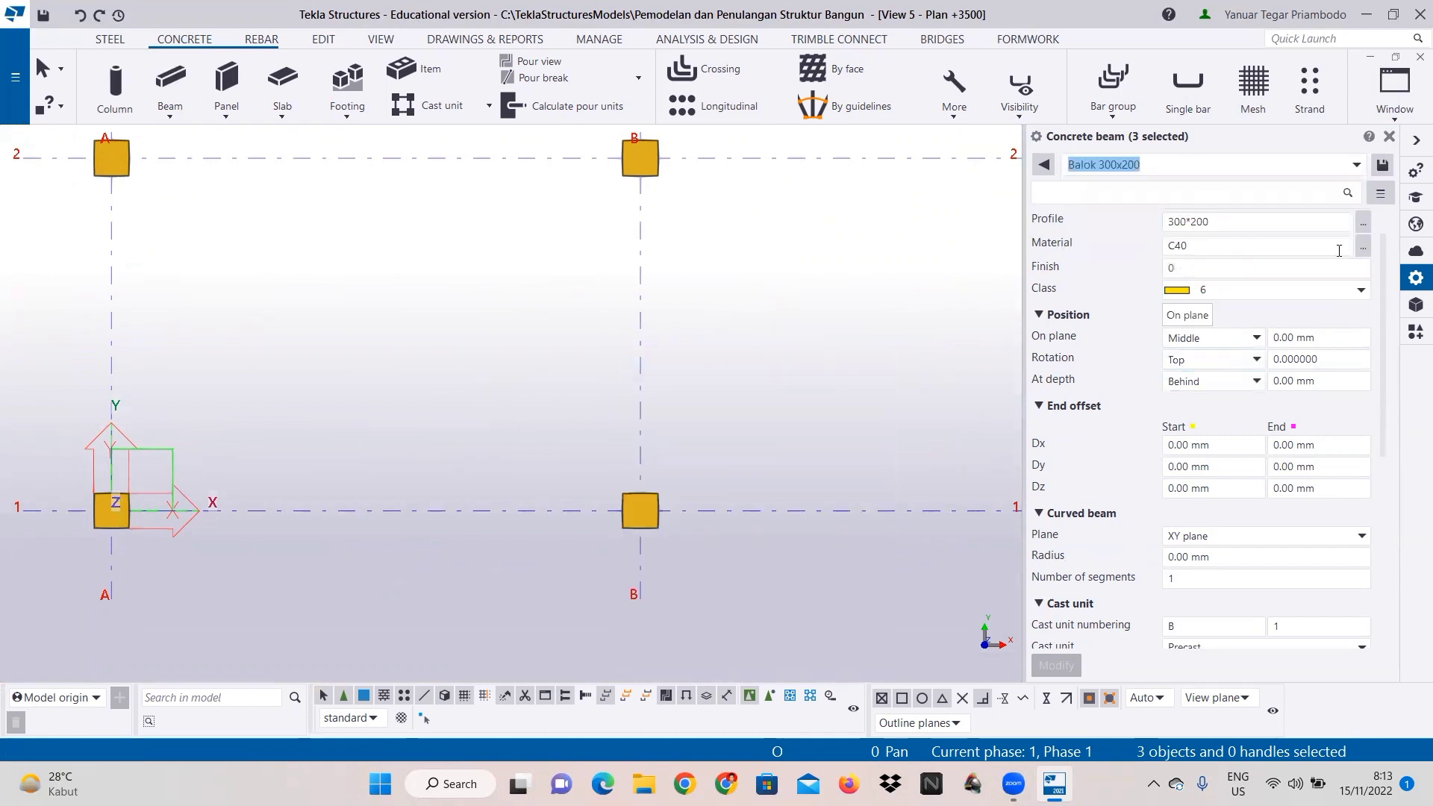
pyautogui.click(1383, 167)
pyautogui.scroll(2, 1216, 256)
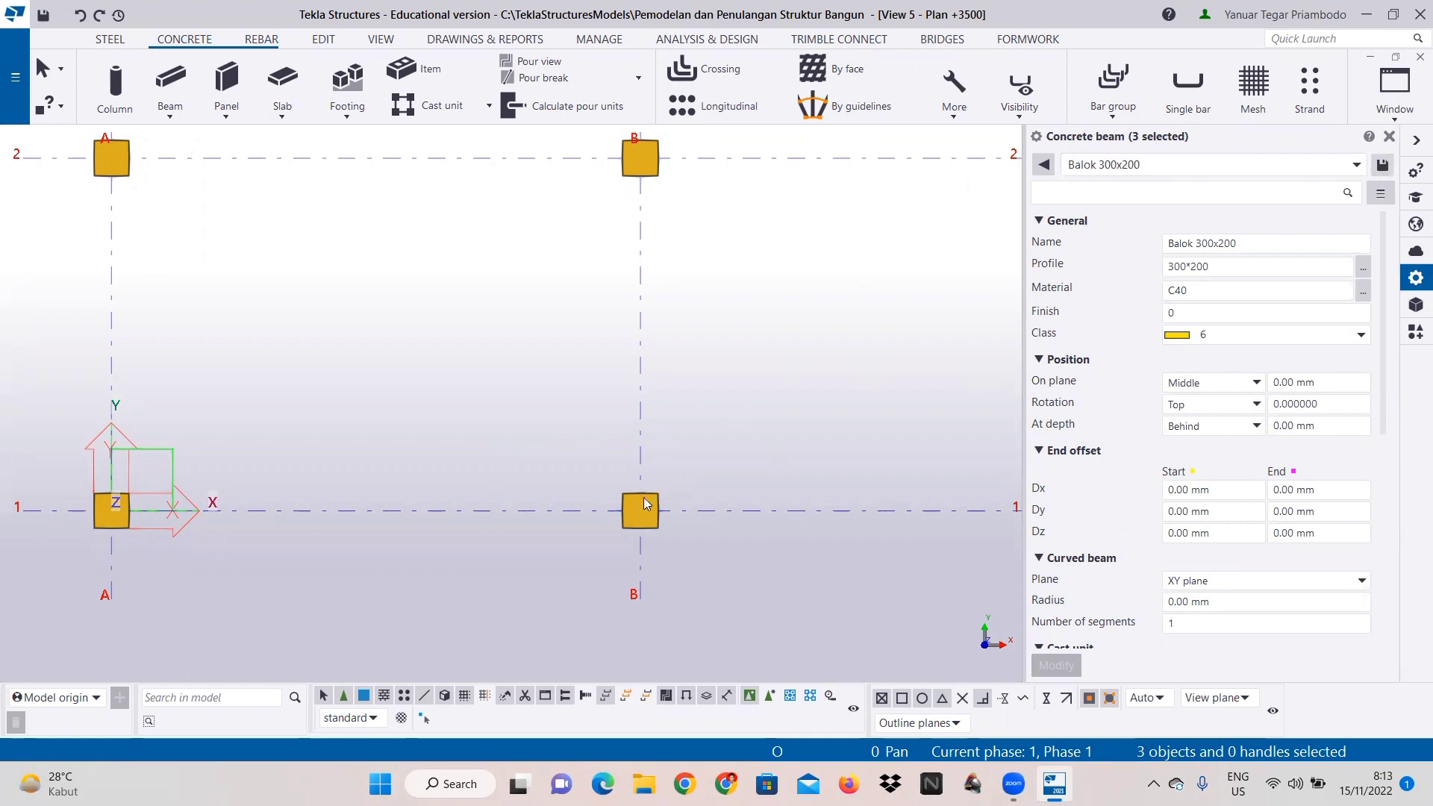
# Step: Create a concrete beam with the Balok 300x200 preset between the facing sides of columns A-1 and B-1
pyautogui.click(601, 470)
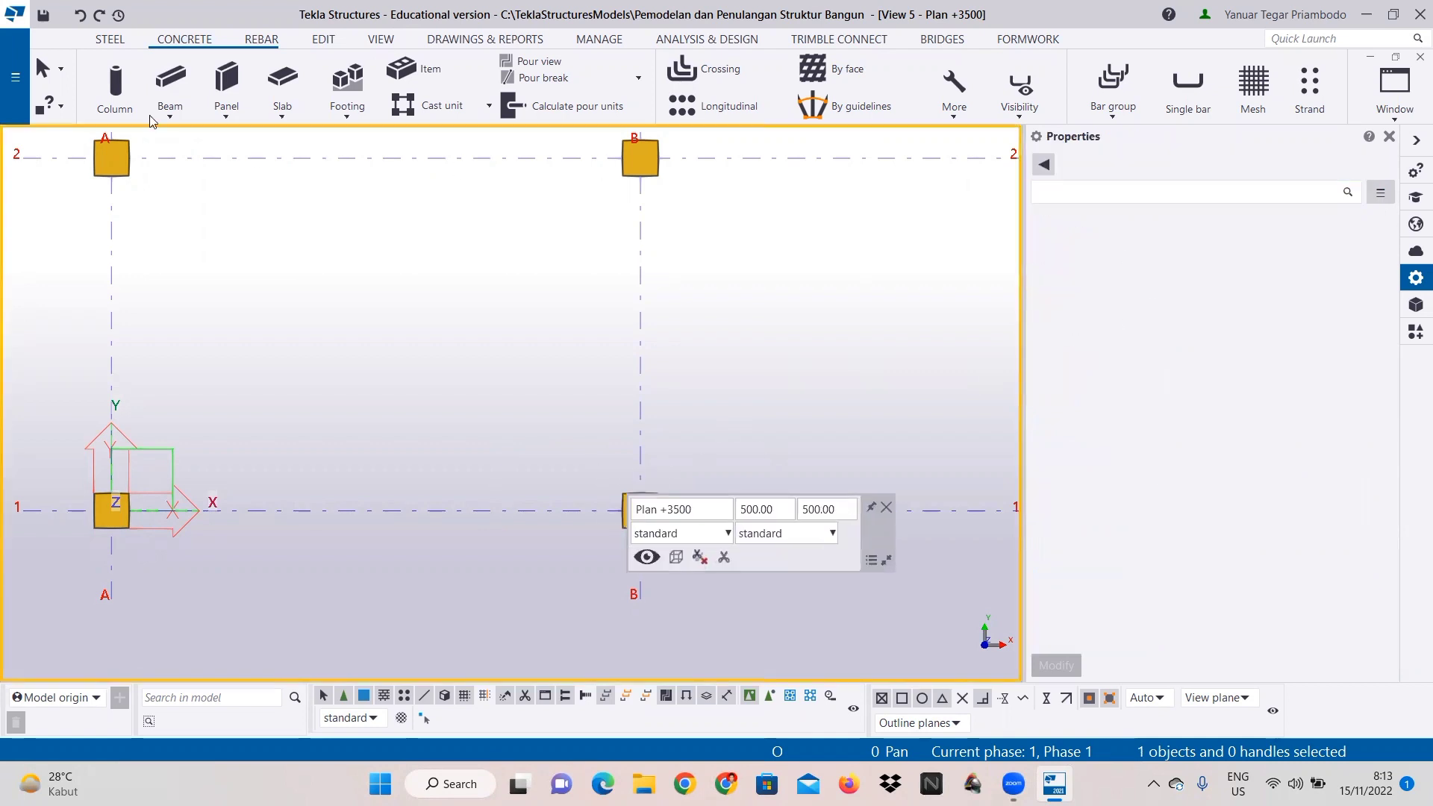
pyautogui.click(194, 114)
pyautogui.click(190, 144)
pyautogui.click(1195, 165)
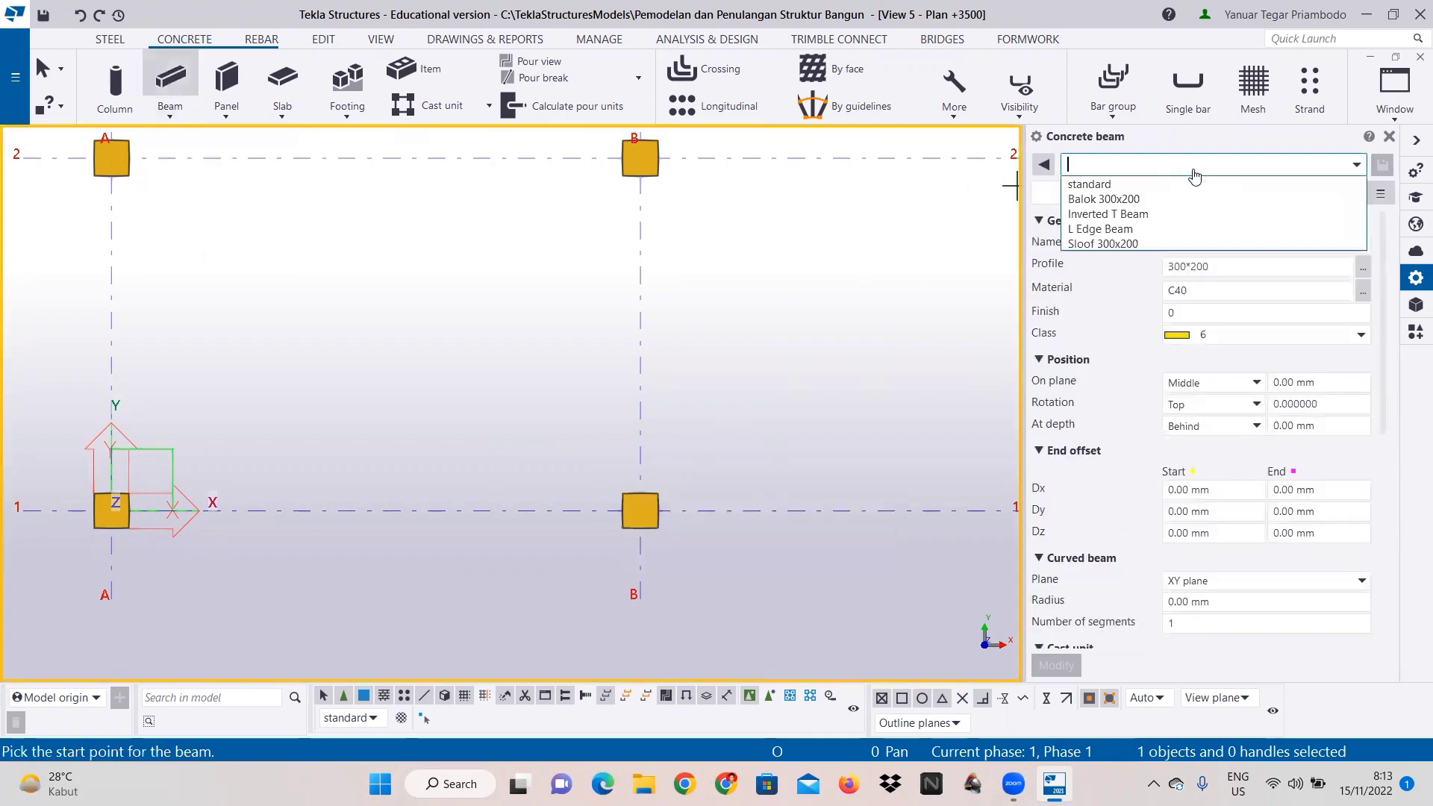
pyautogui.click(1182, 196)
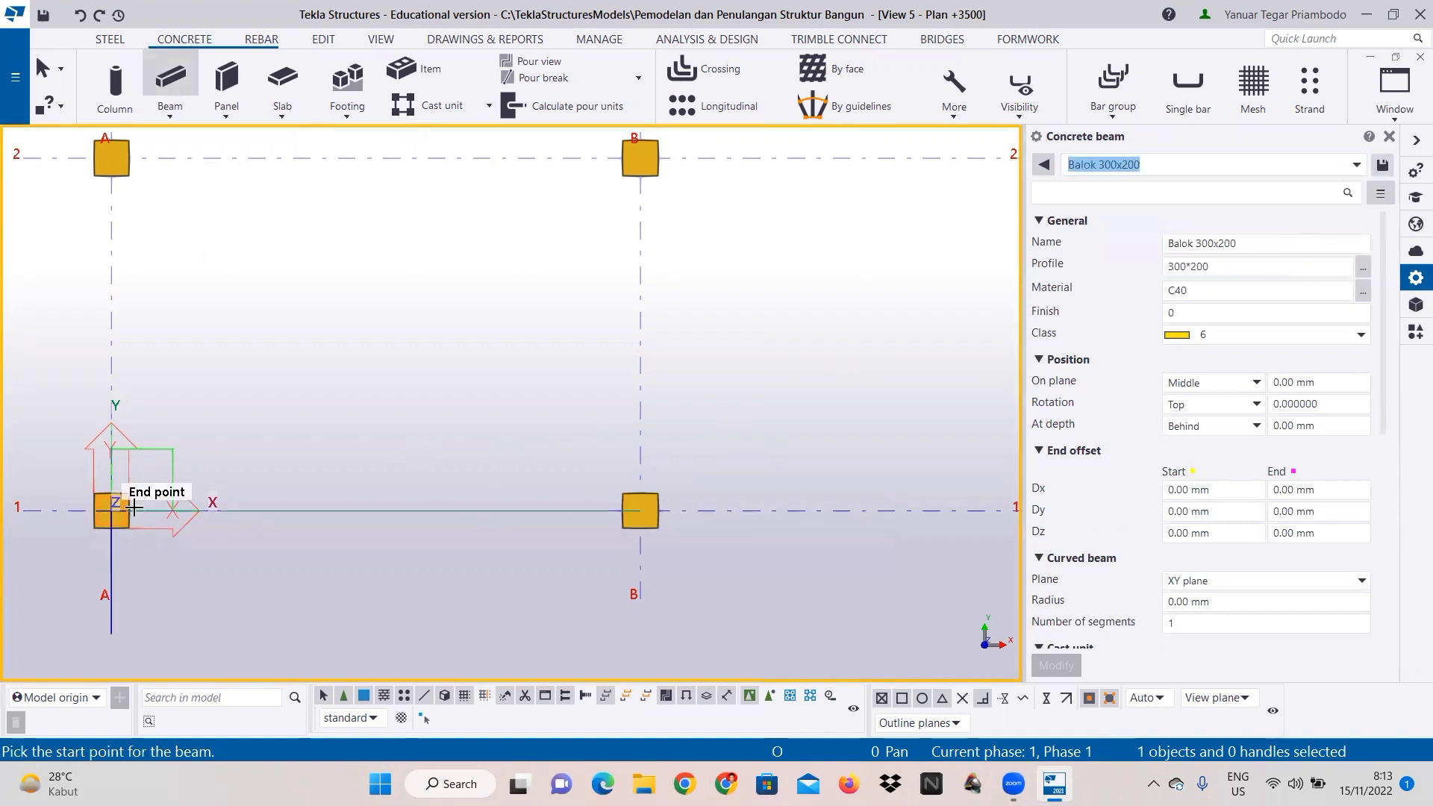
pyautogui.click(130, 513)
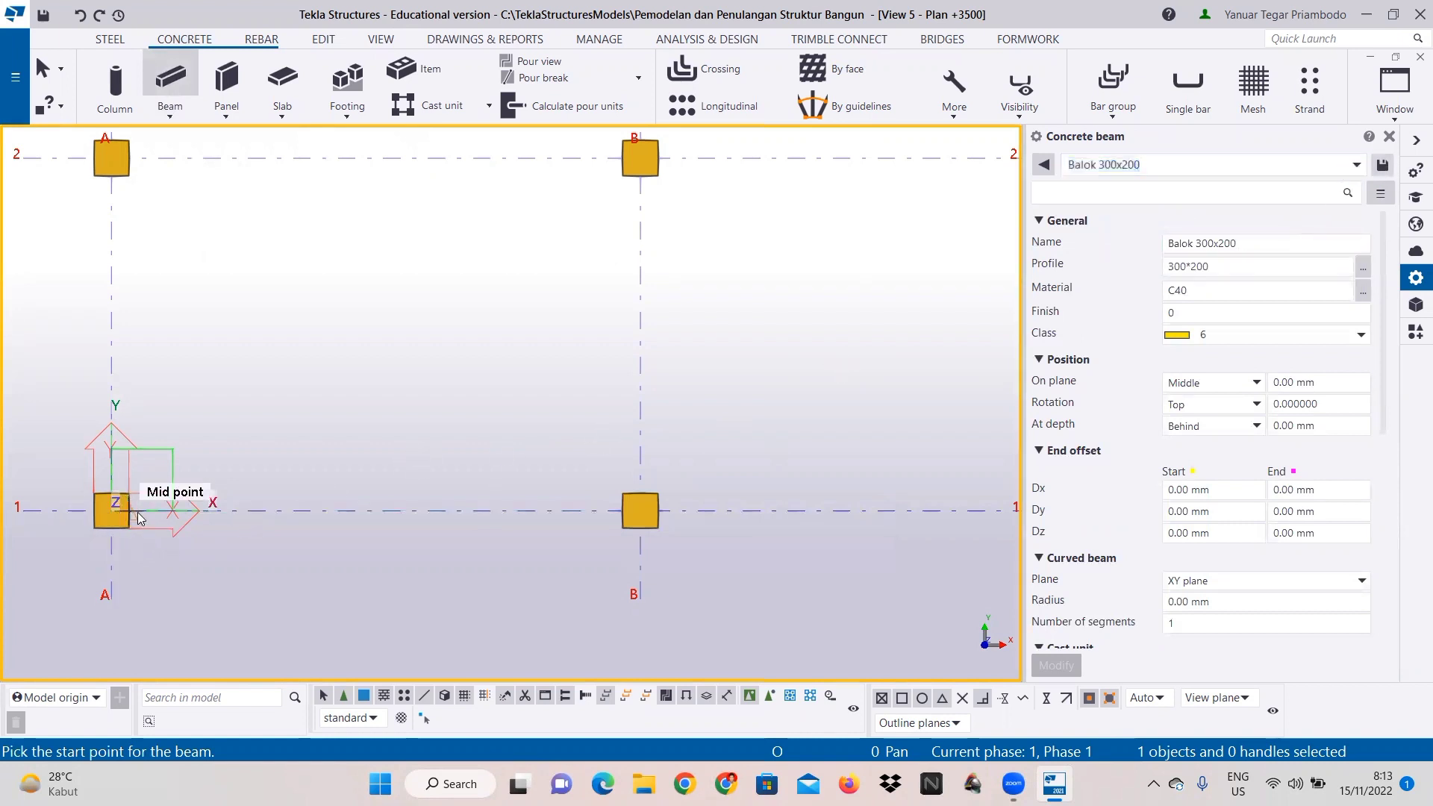
pyautogui.click(618, 512)
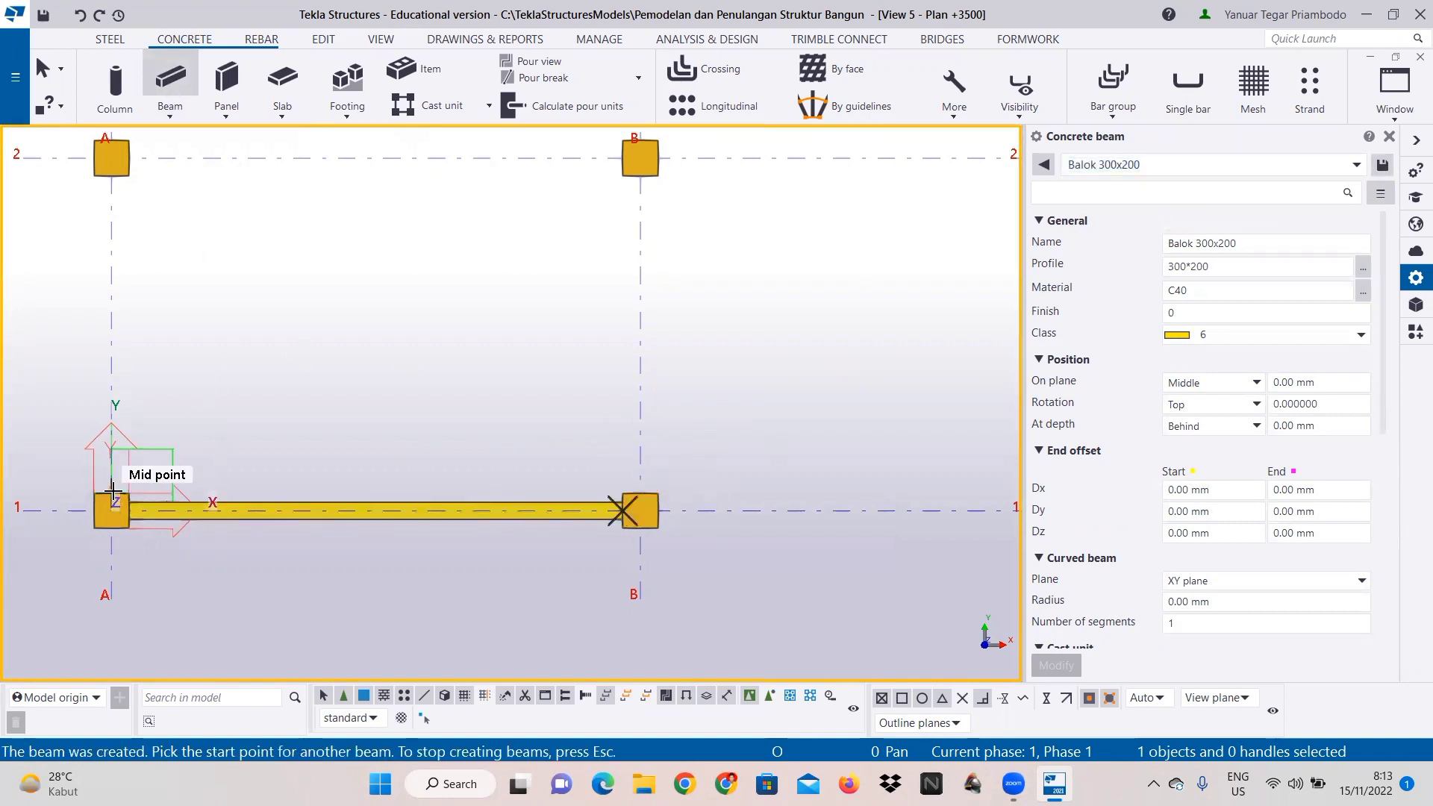
# Step: Create a Balok 300x200 beam between the facing sides of columns A-1 and A-2, and end the beam command
pyautogui.click(112, 493)
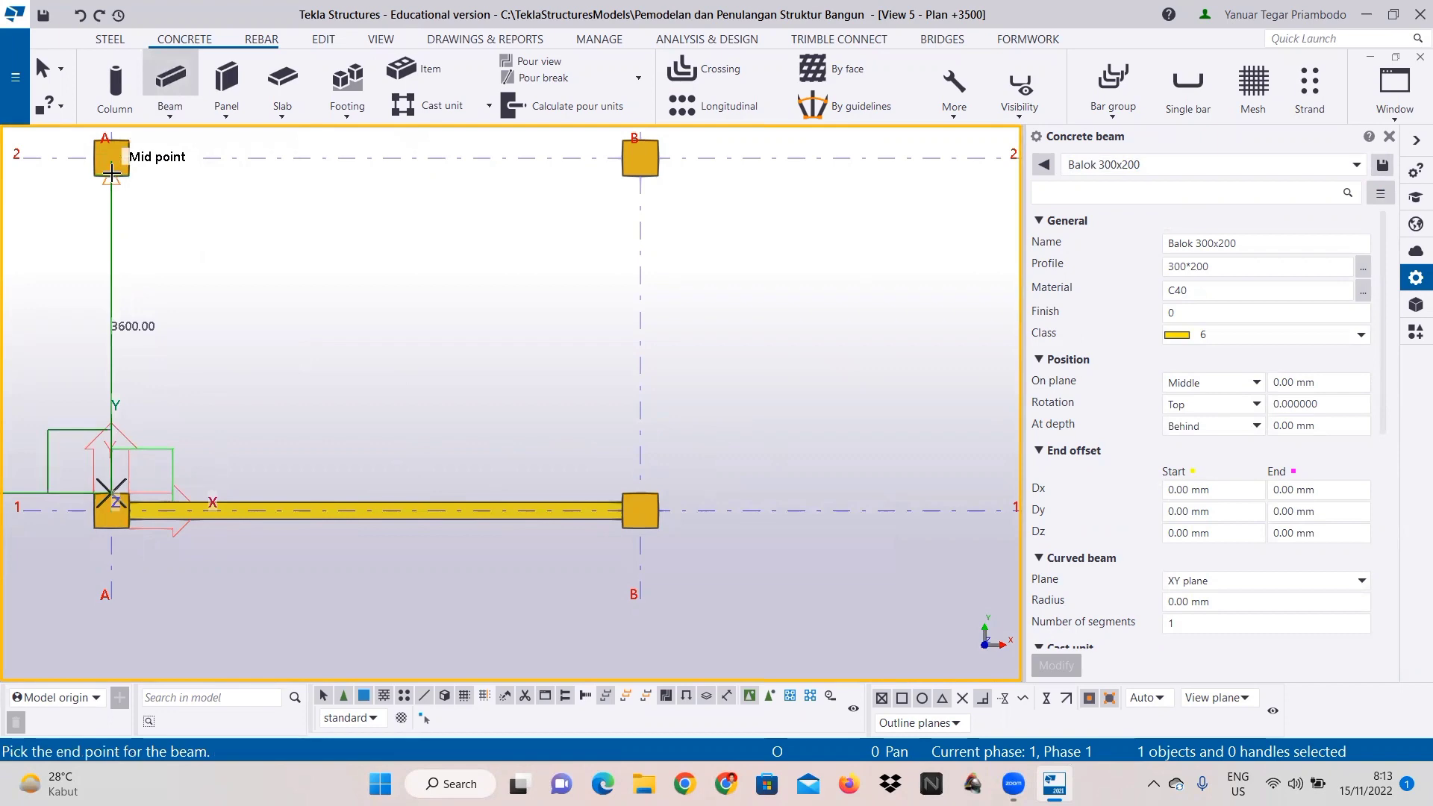
pyautogui.click(112, 177)
pyautogui.scroll(-1, 442, 251)
pyautogui.scroll(-4, 442, 251)
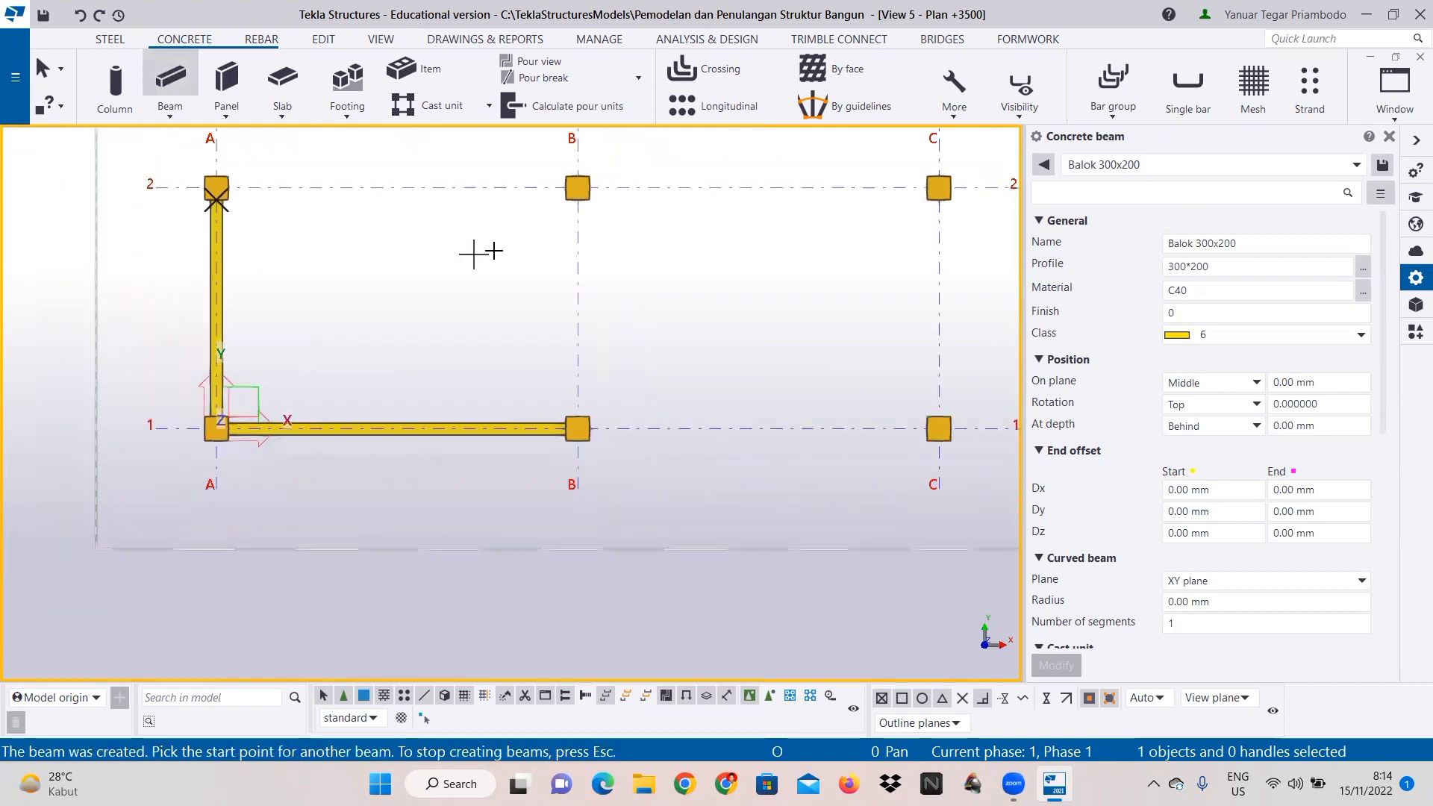
pyautogui.moveTo(483, 256); pyautogui.dragTo(279, 467, button='middle')
pyautogui.scroll(-6, 486, 383)
pyautogui.scroll(-1, 501, 383)
pyautogui.moveTo(520, 384); pyautogui.dragTo(406, 417, button='middle')
pyautogui.scroll(-1, 413, 410)
pyautogui.scroll(1, 414, 410)
pyautogui.rightClick(333, 401)
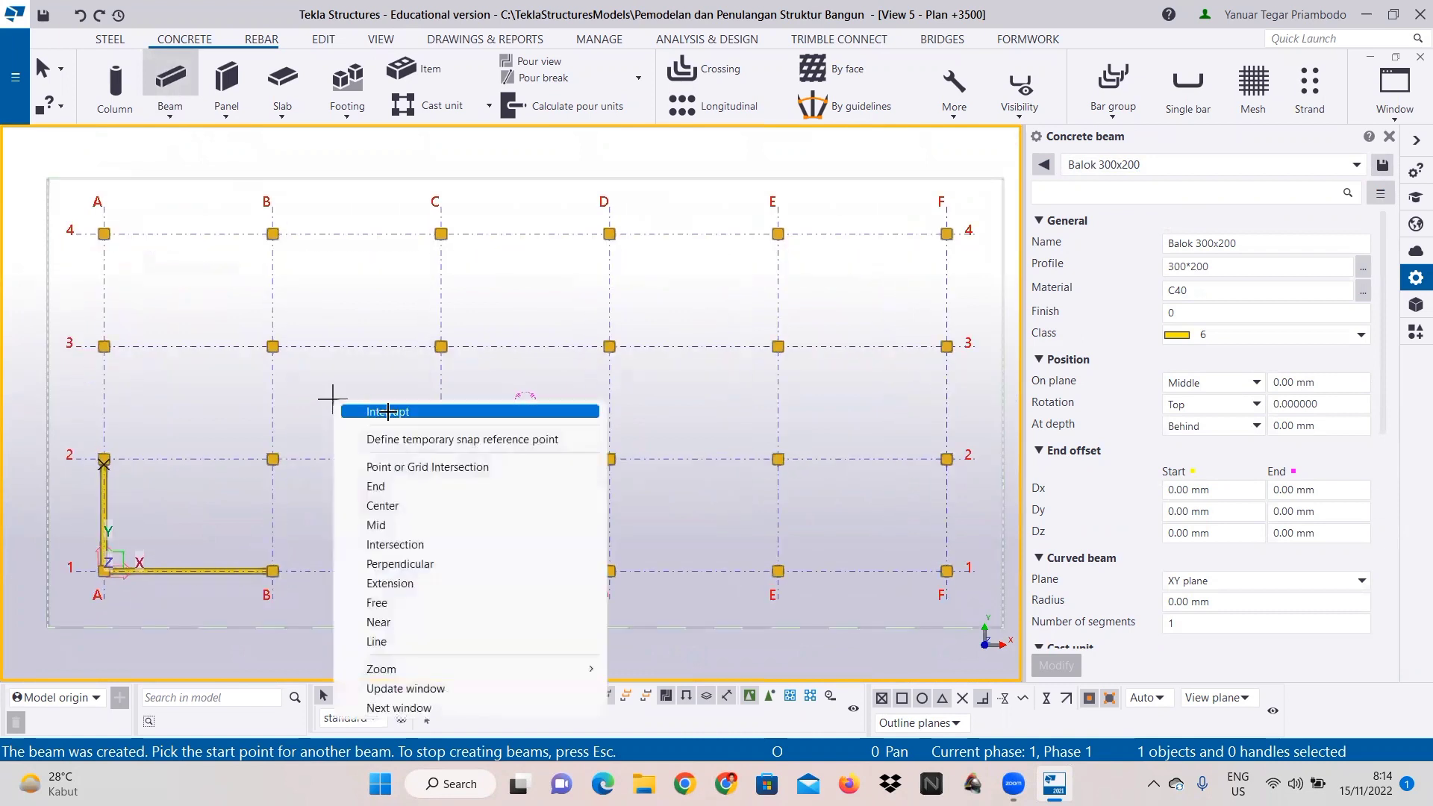
pyautogui.click(393, 412)
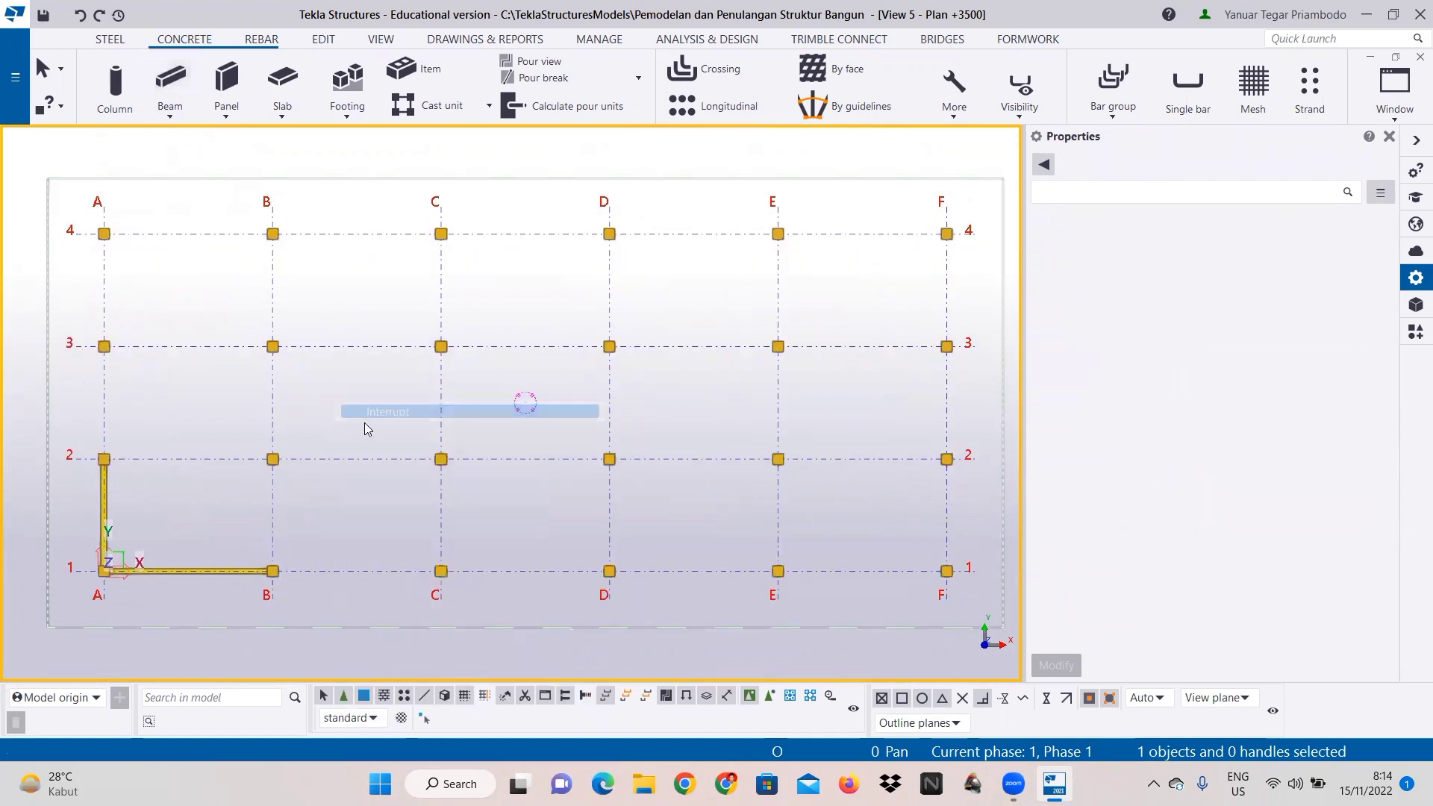
# Step: Linearly copy the grid line 1 beam between A and B with dY 4000 and 3 copies, clearing the other offsets
pyautogui.click(222, 572)
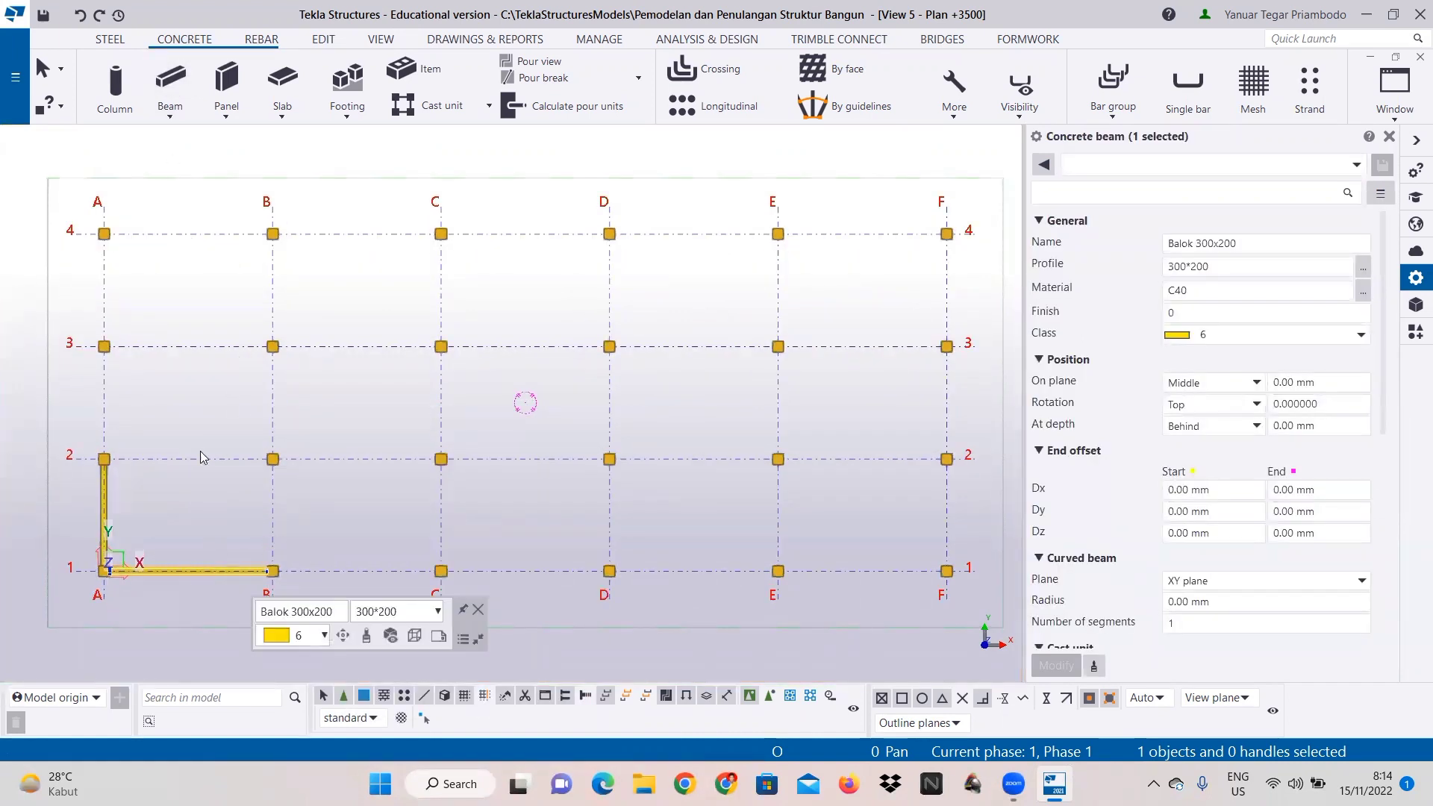
pyautogui.rightClick(197, 568)
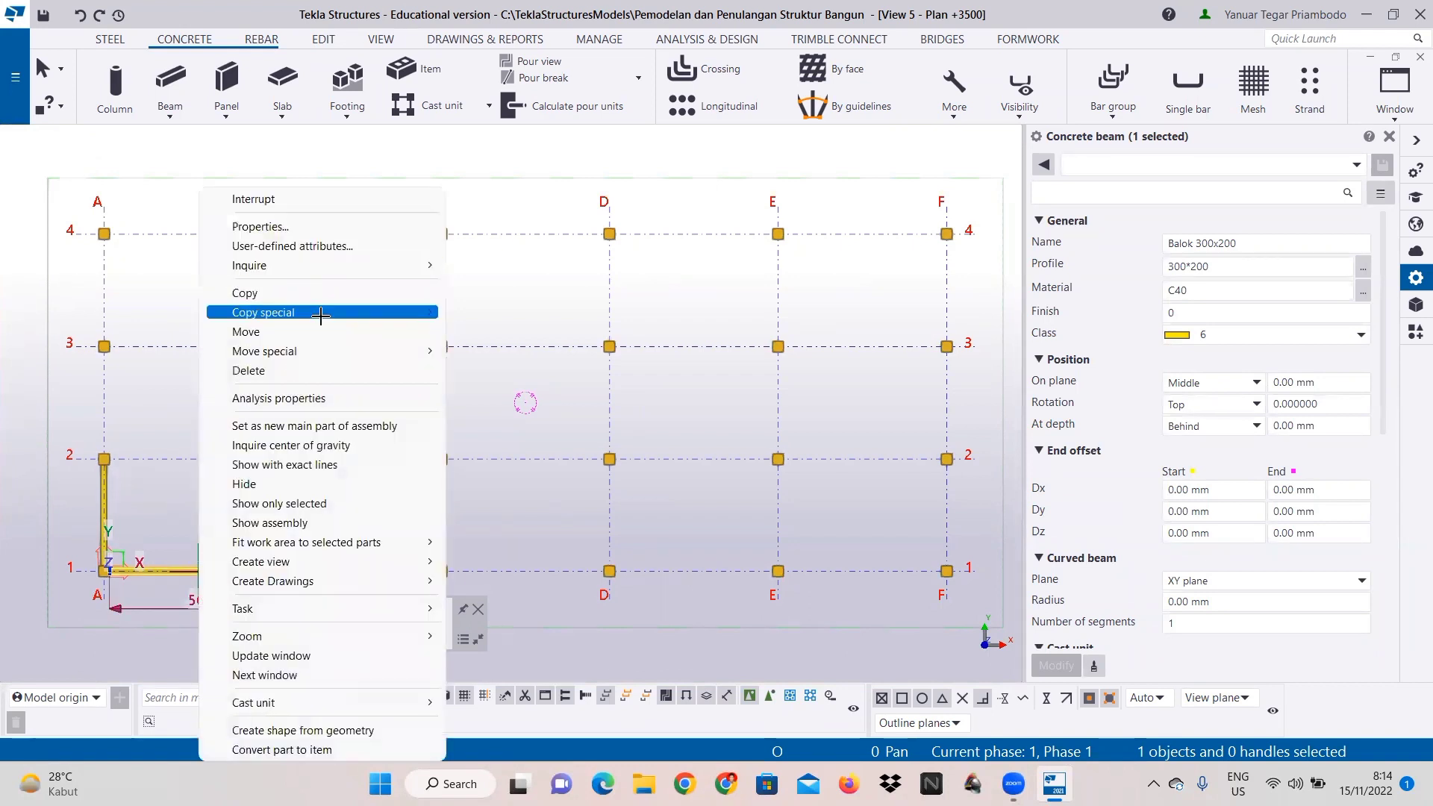
pyautogui.moveTo(418, 312)
pyautogui.click(492, 313)
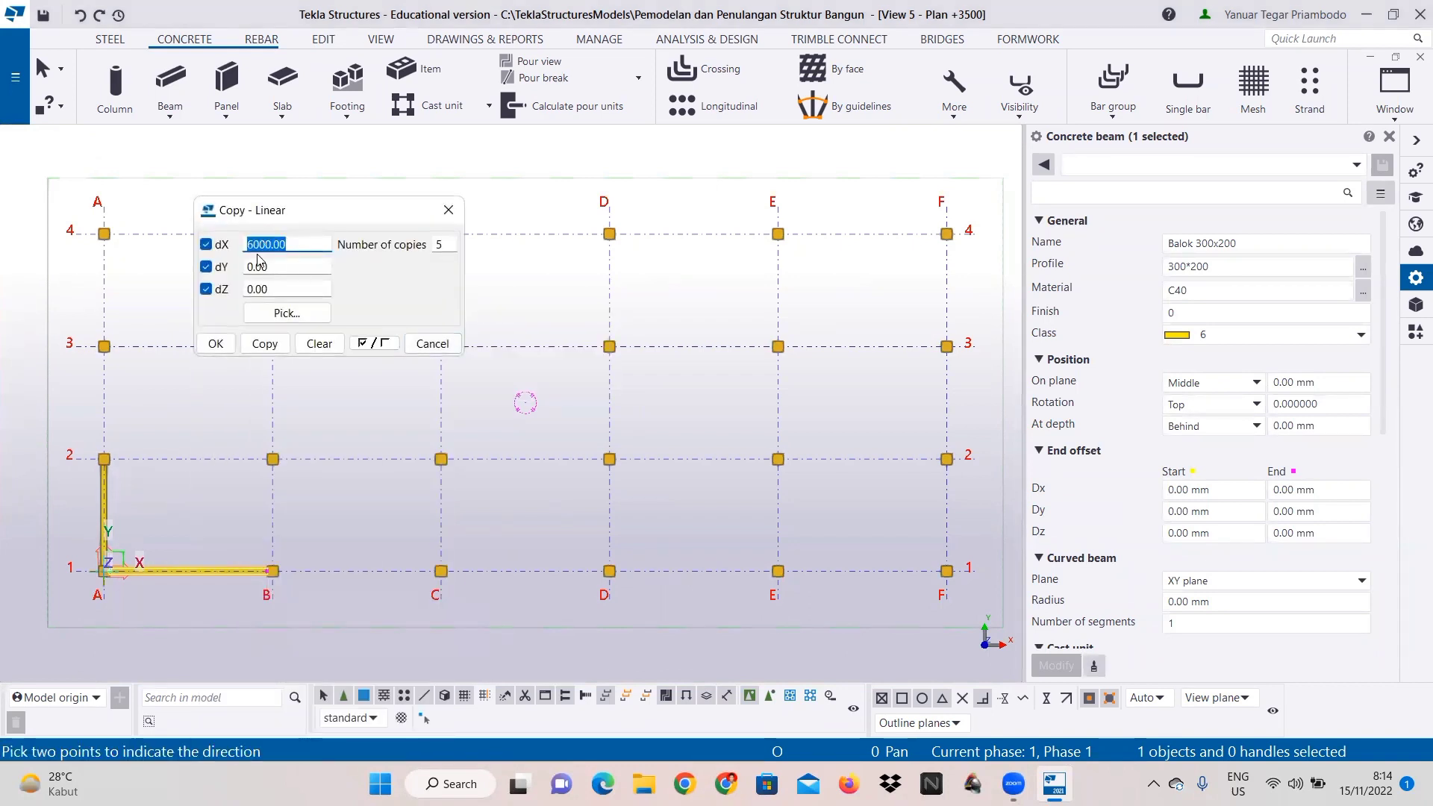
pyautogui.click(320, 344)
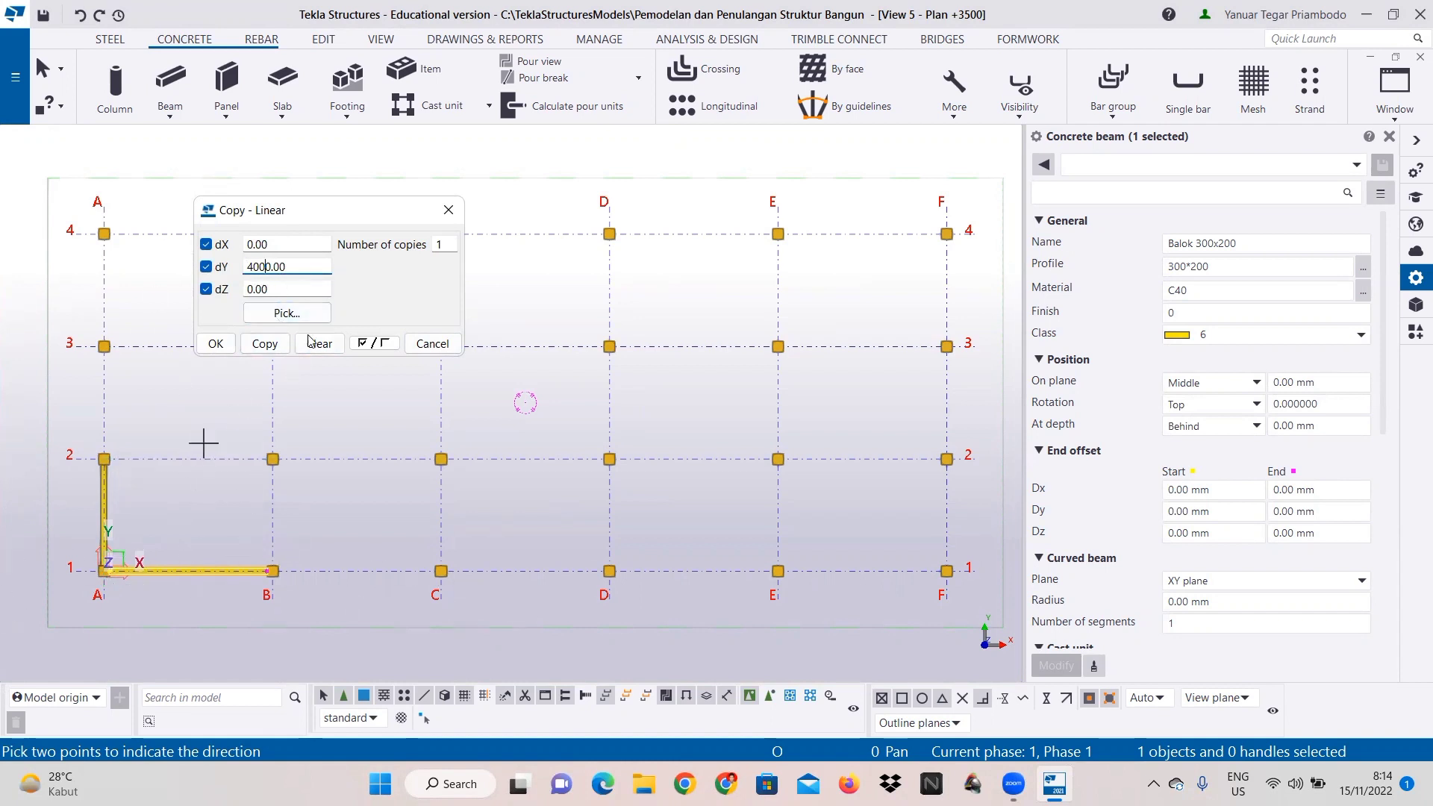
pyautogui.doubleClick(424, 249)
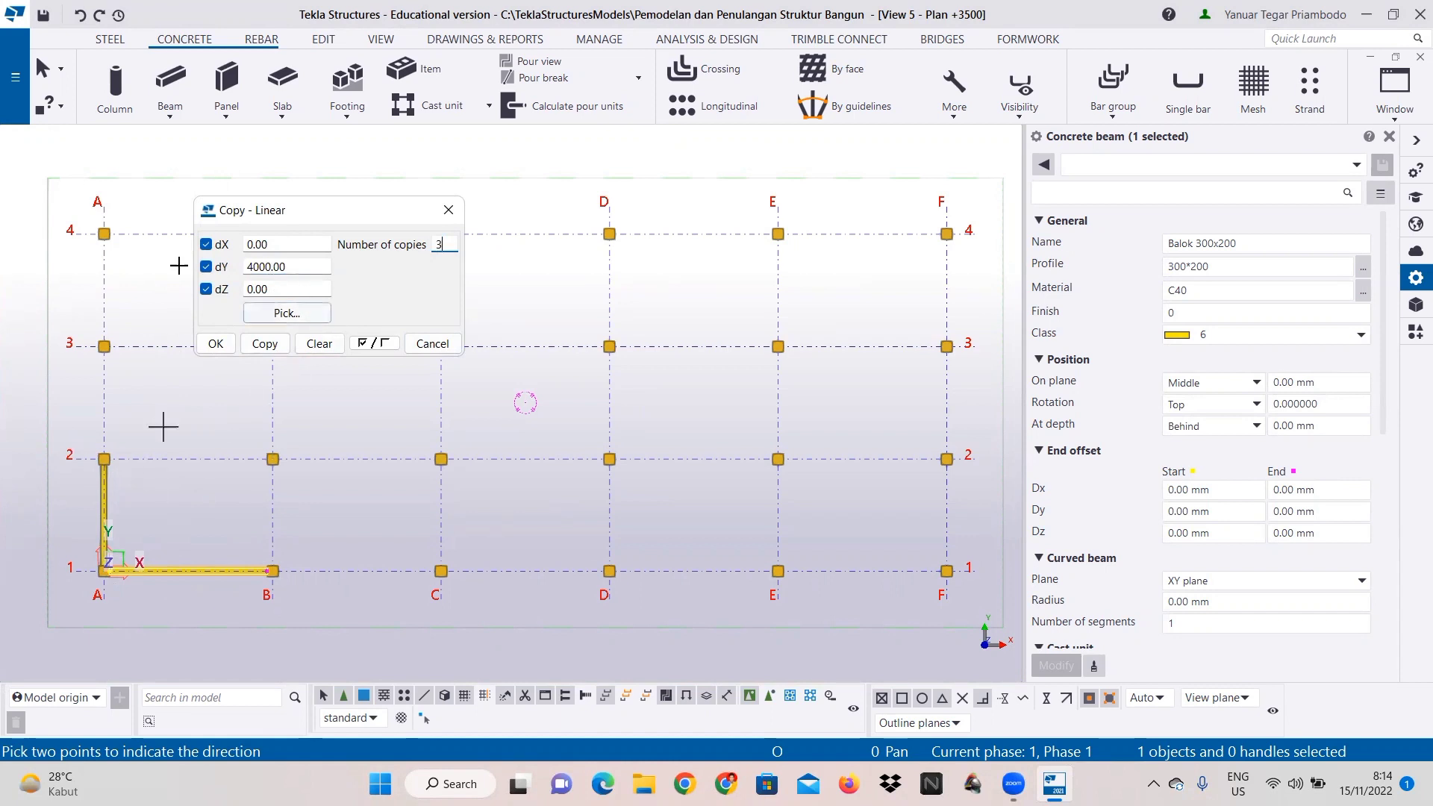
pyautogui.click(266, 345)
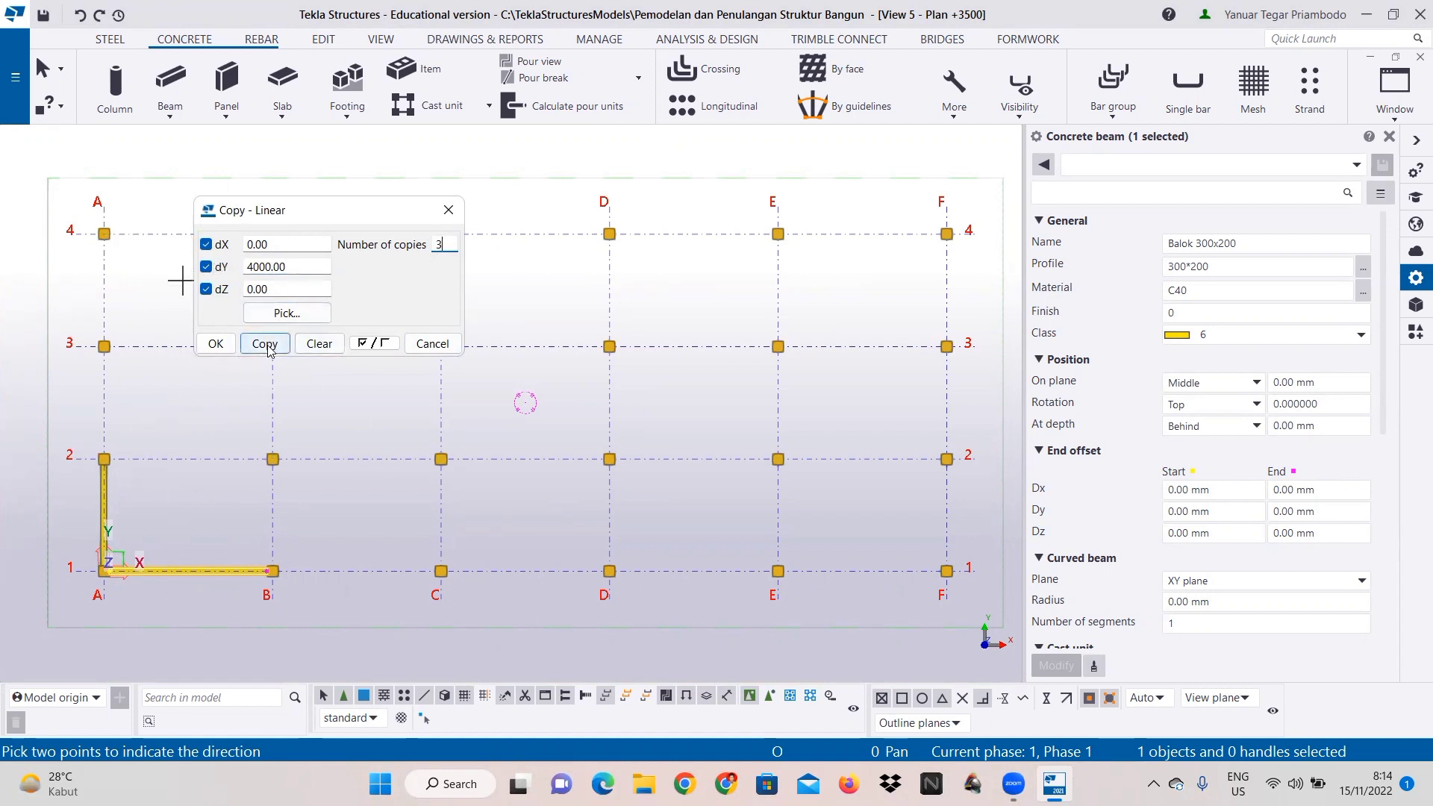
pyautogui.click(226, 353)
pyautogui.rightClick(186, 369)
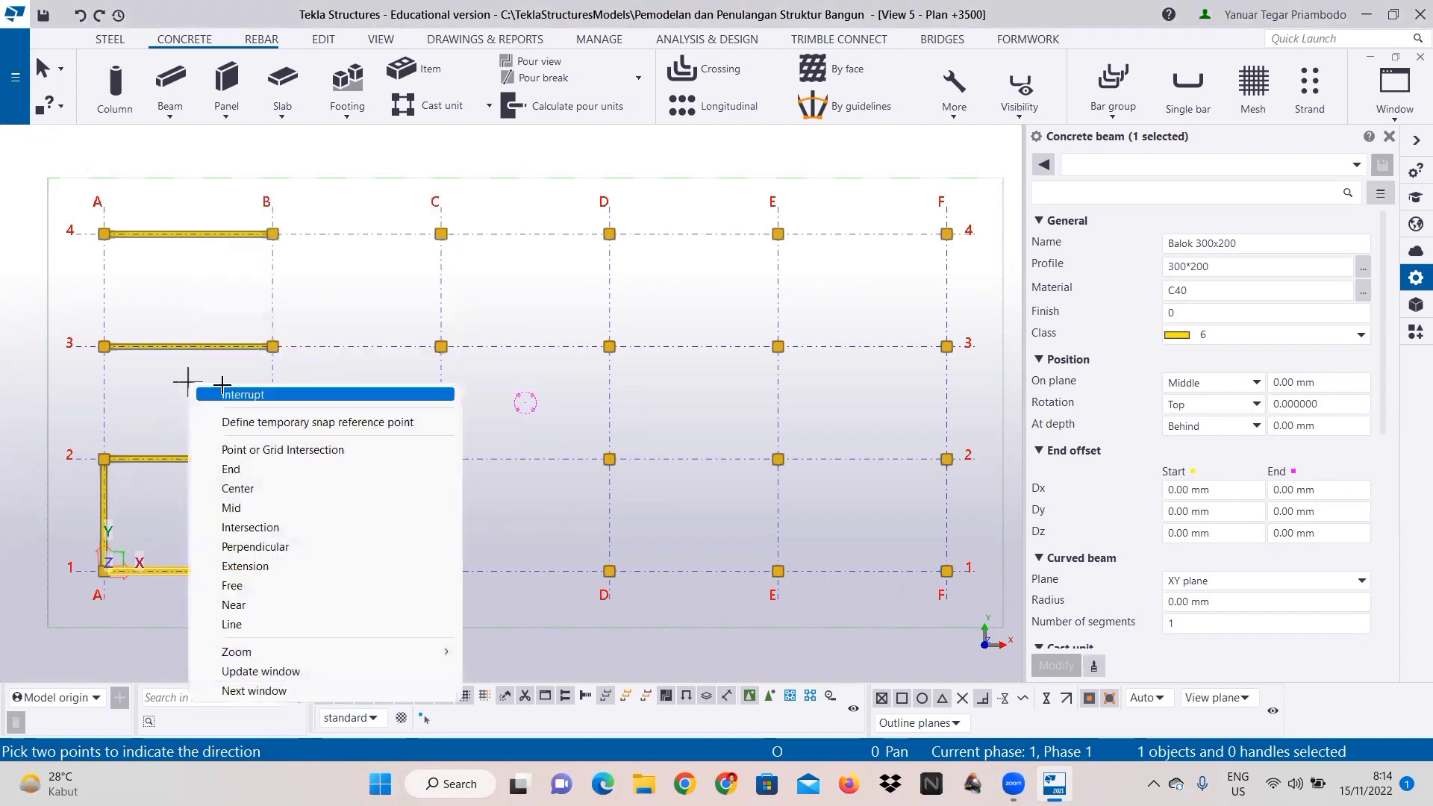
pyautogui.click(224, 396)
# Step: Linearly copy the grid line A beam between 1 and 2 with dY 4000 and 2 copies
pyautogui.click(110, 496)
pyautogui.rightClick(110, 496)
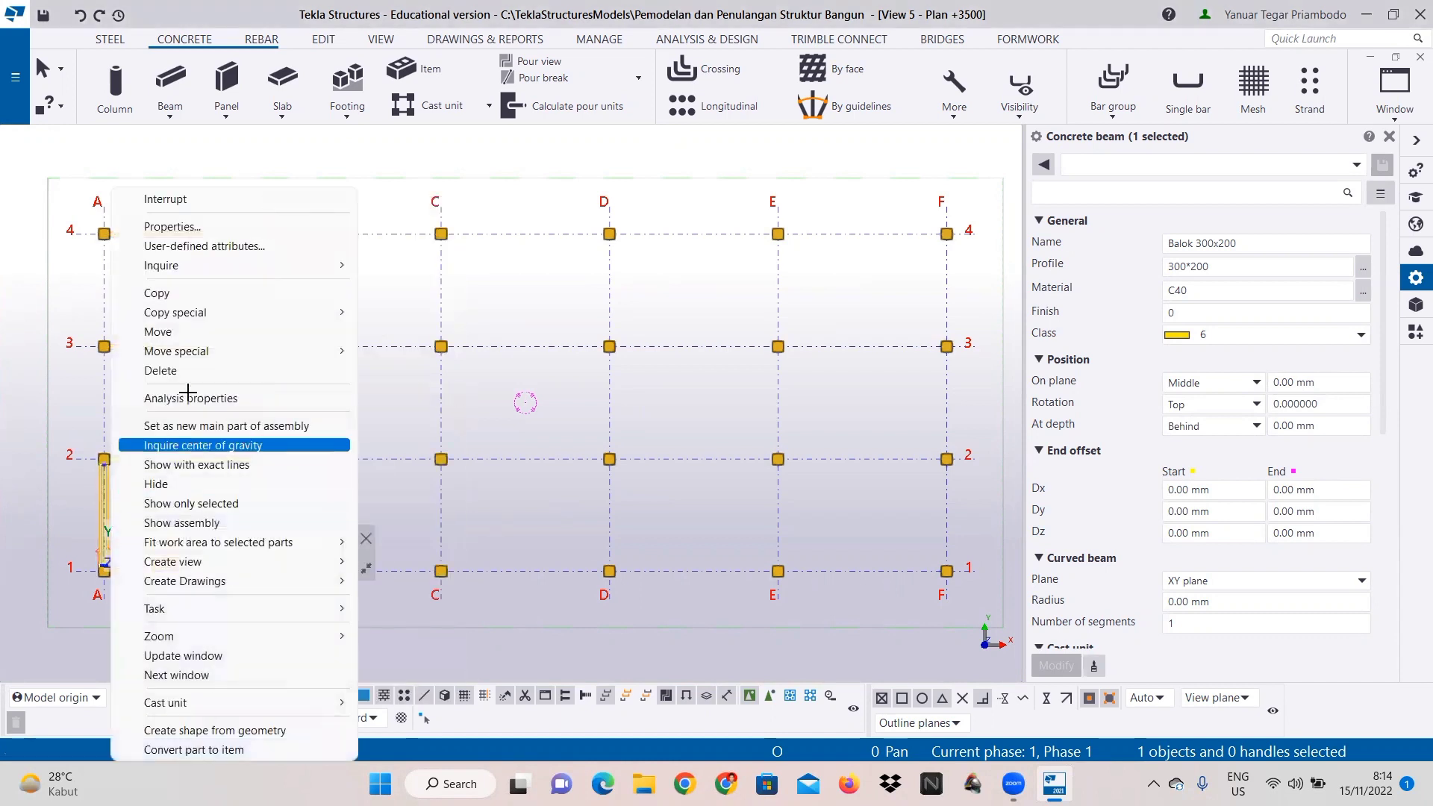
pyautogui.moveTo(312, 315)
pyautogui.click(405, 312)
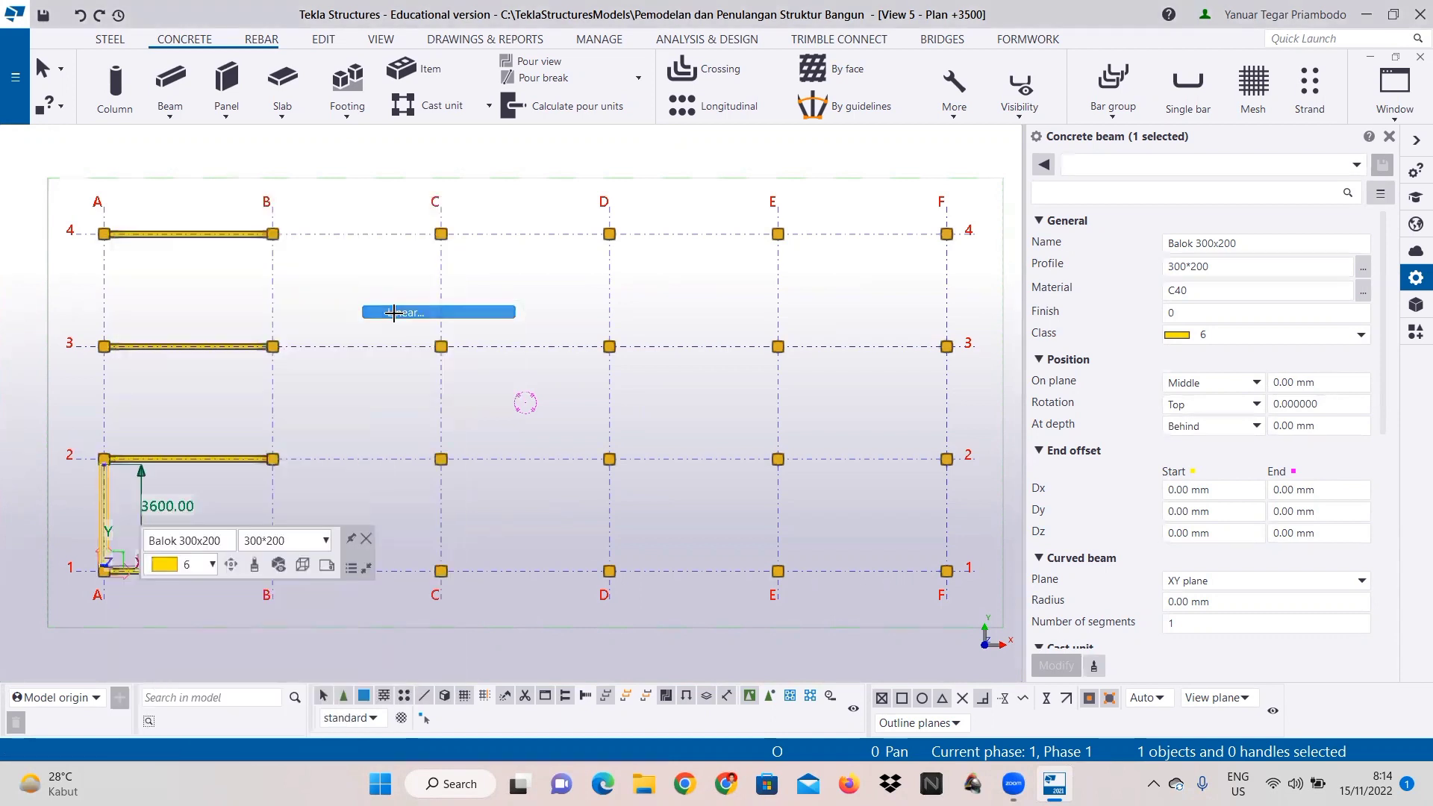
pyautogui.doubleClick(446, 245)
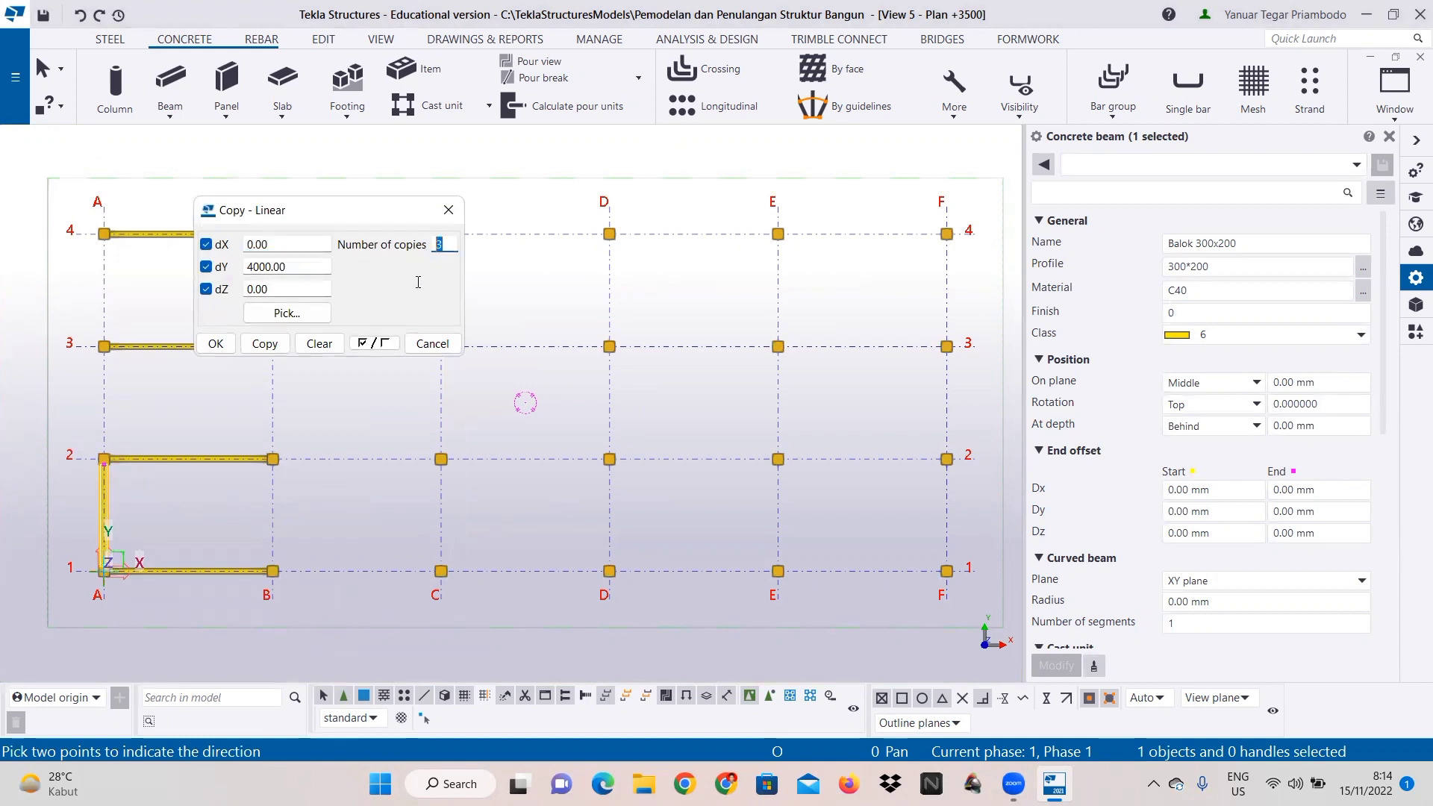
pyautogui.write('2')
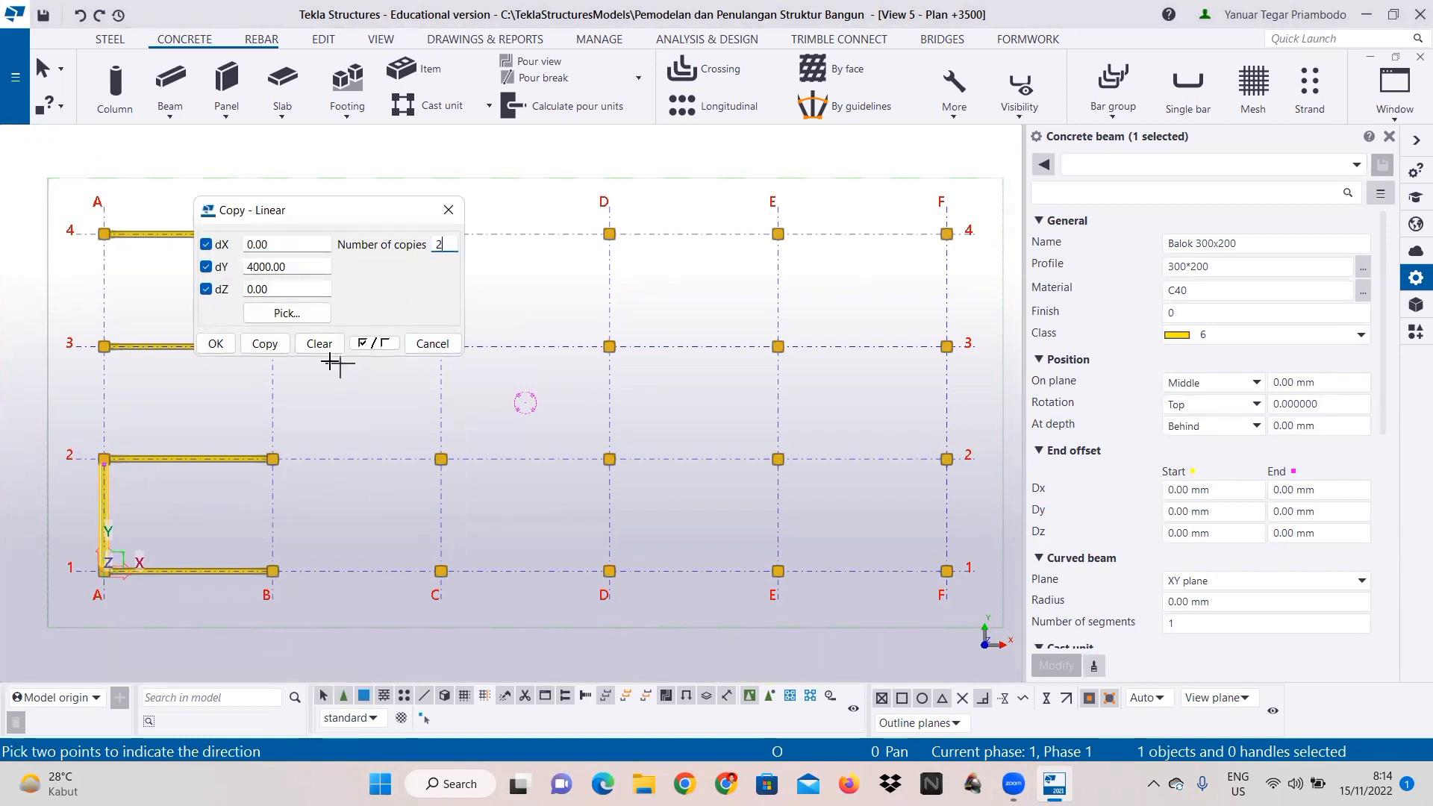
pyautogui.click(282, 348)
pyautogui.click(224, 347)
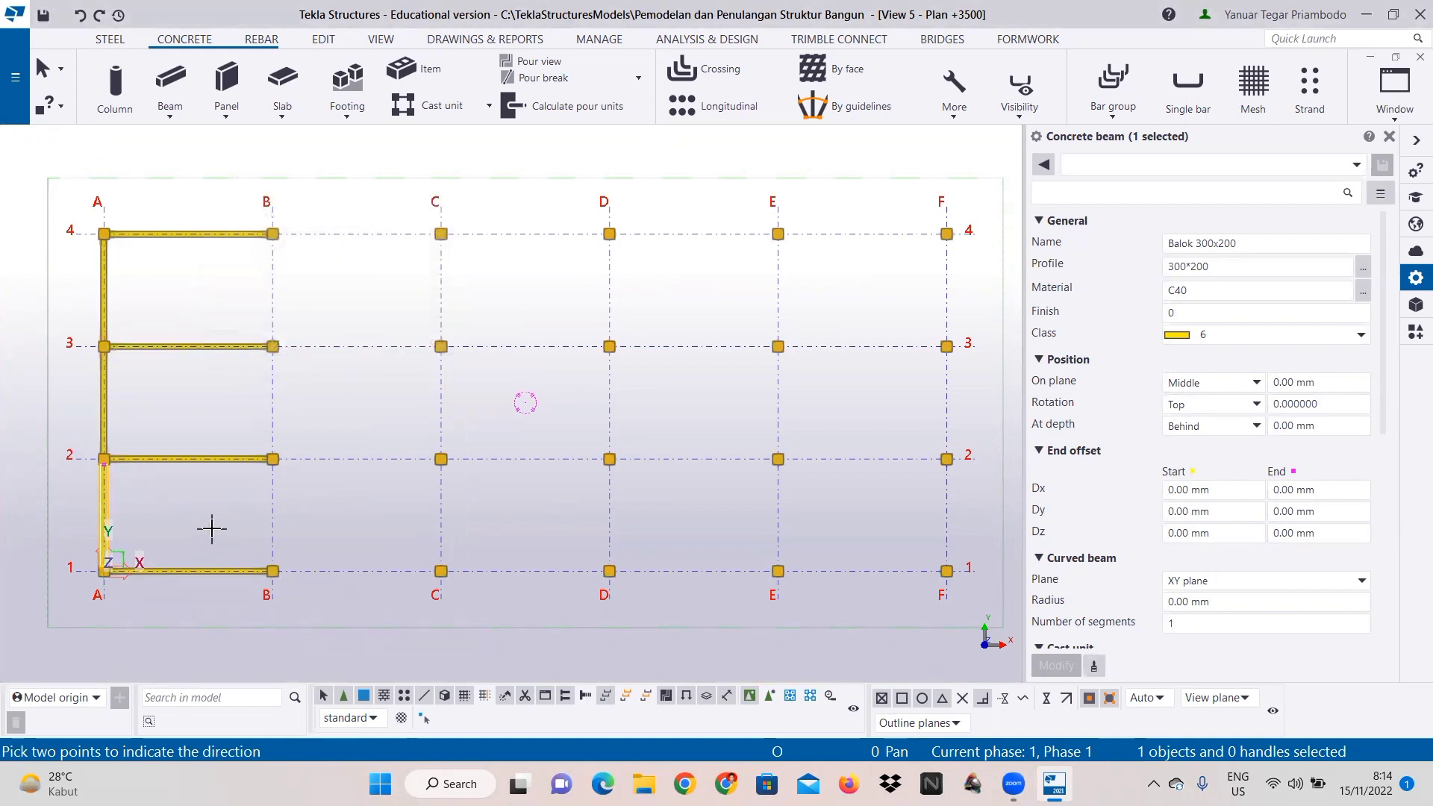
pyautogui.rightClick(211, 528)
pyautogui.click(293, 223)
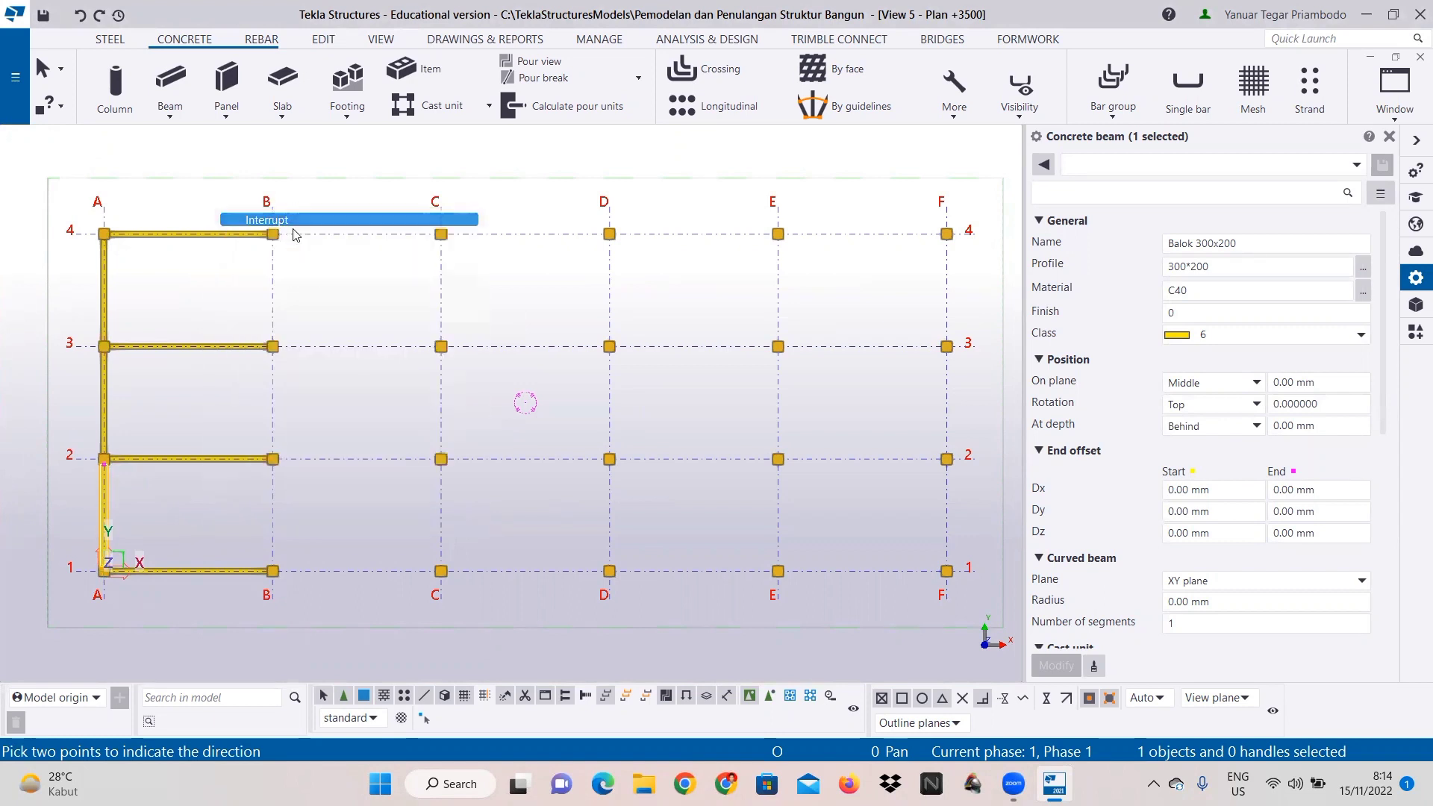
# Step: Linearly copy the four beams between grid lines A and B with dX 6000, dY 0 and 4 copies
pyautogui.click(189, 564)
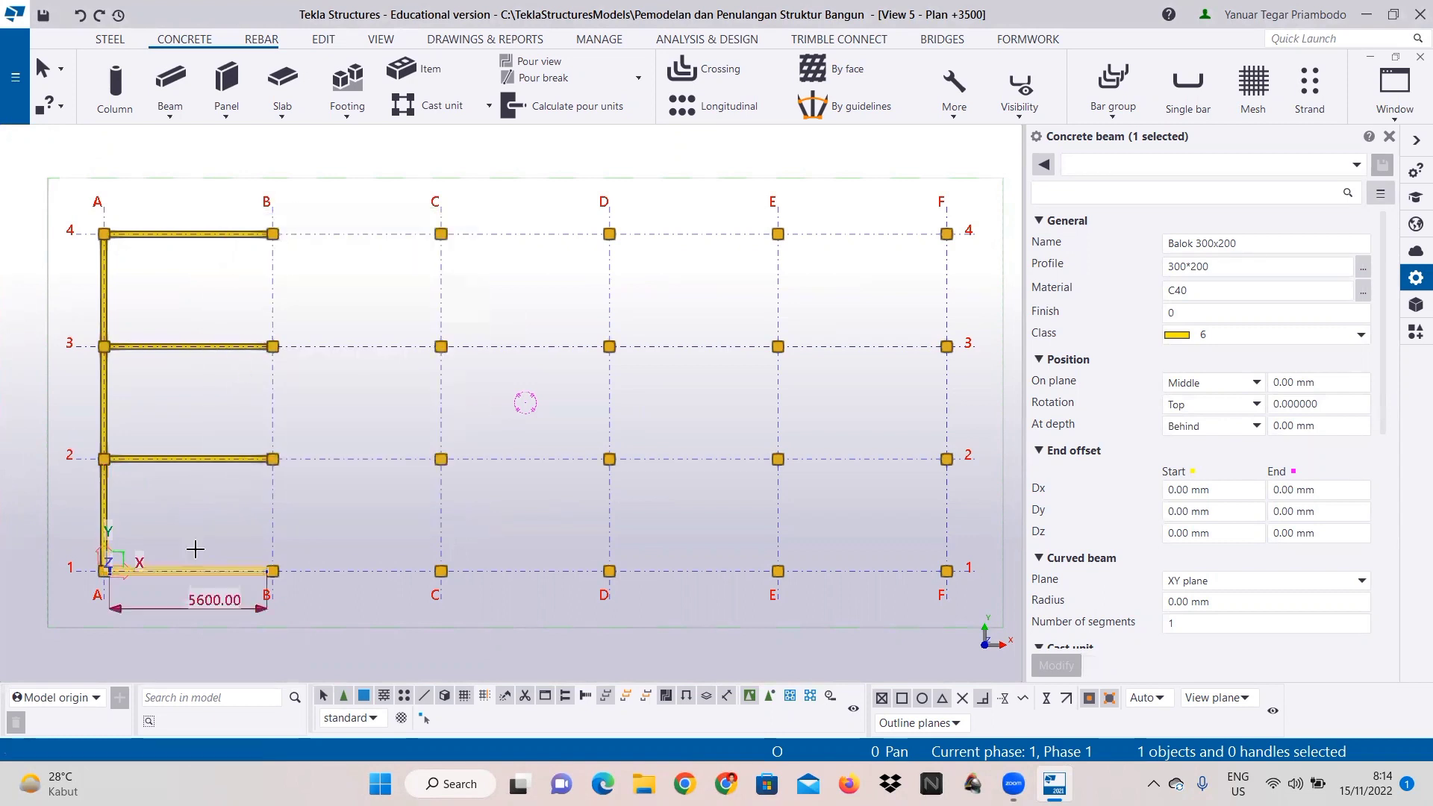
pyautogui.keyDown('shift'); pyautogui.click(200, 460); pyautogui.keyUp('shift')
pyautogui.keyDown('shift'); pyautogui.click(218, 346); pyautogui.keyUp('shift')
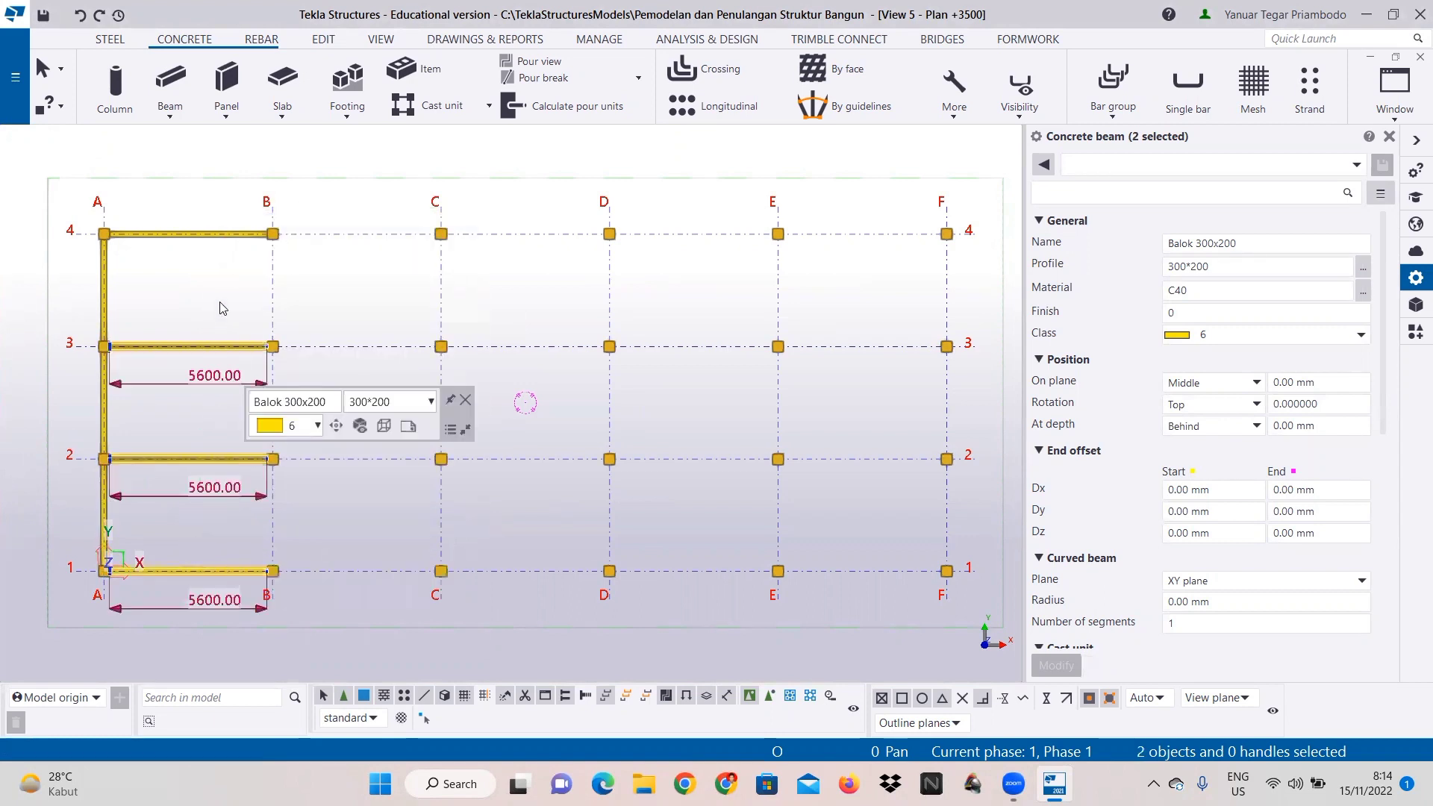
pyautogui.keyDown('shift'); pyautogui.click(228, 234); pyautogui.keyUp('shift')
pyautogui.rightClick(228, 238)
pyautogui.moveTo(418, 299)
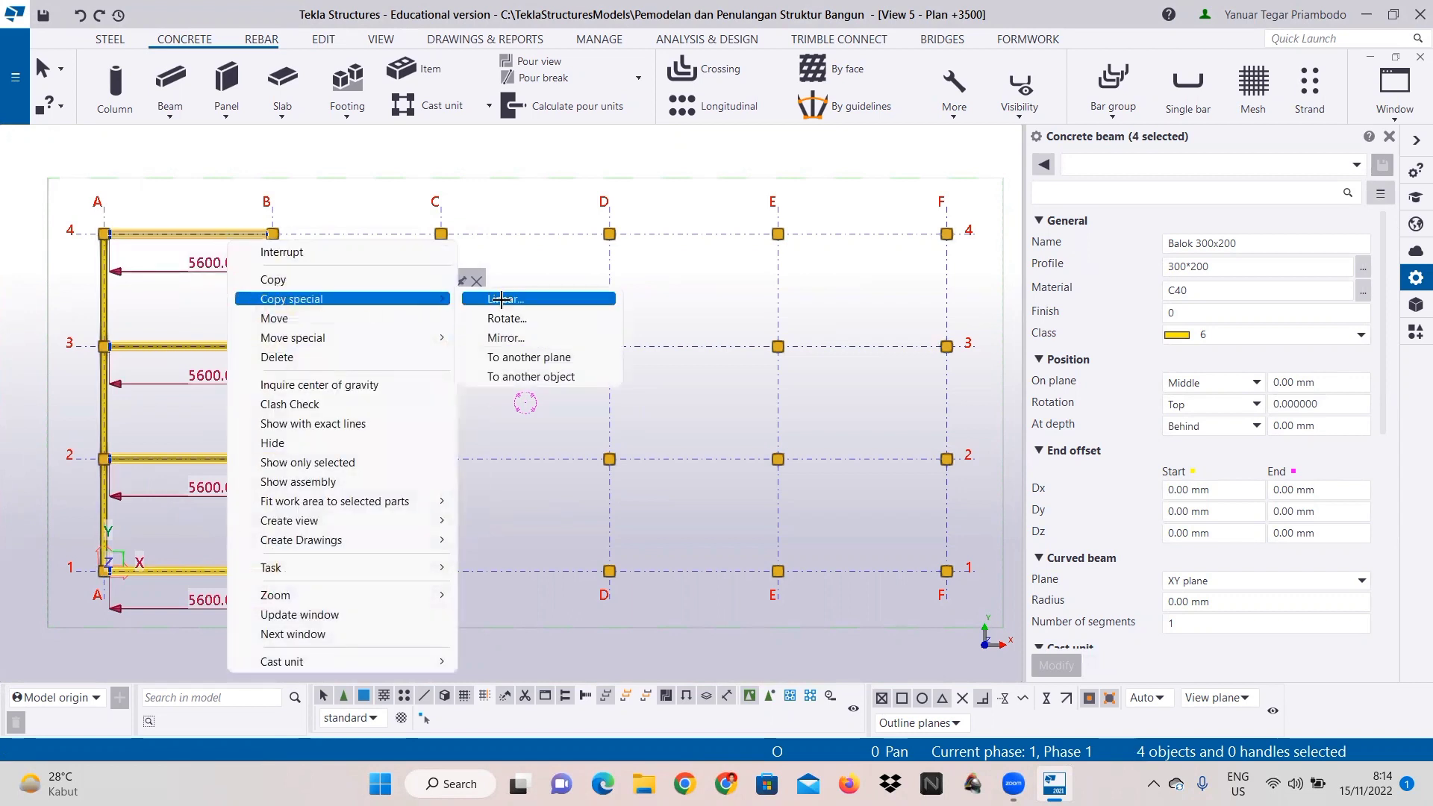
pyautogui.click(501, 298)
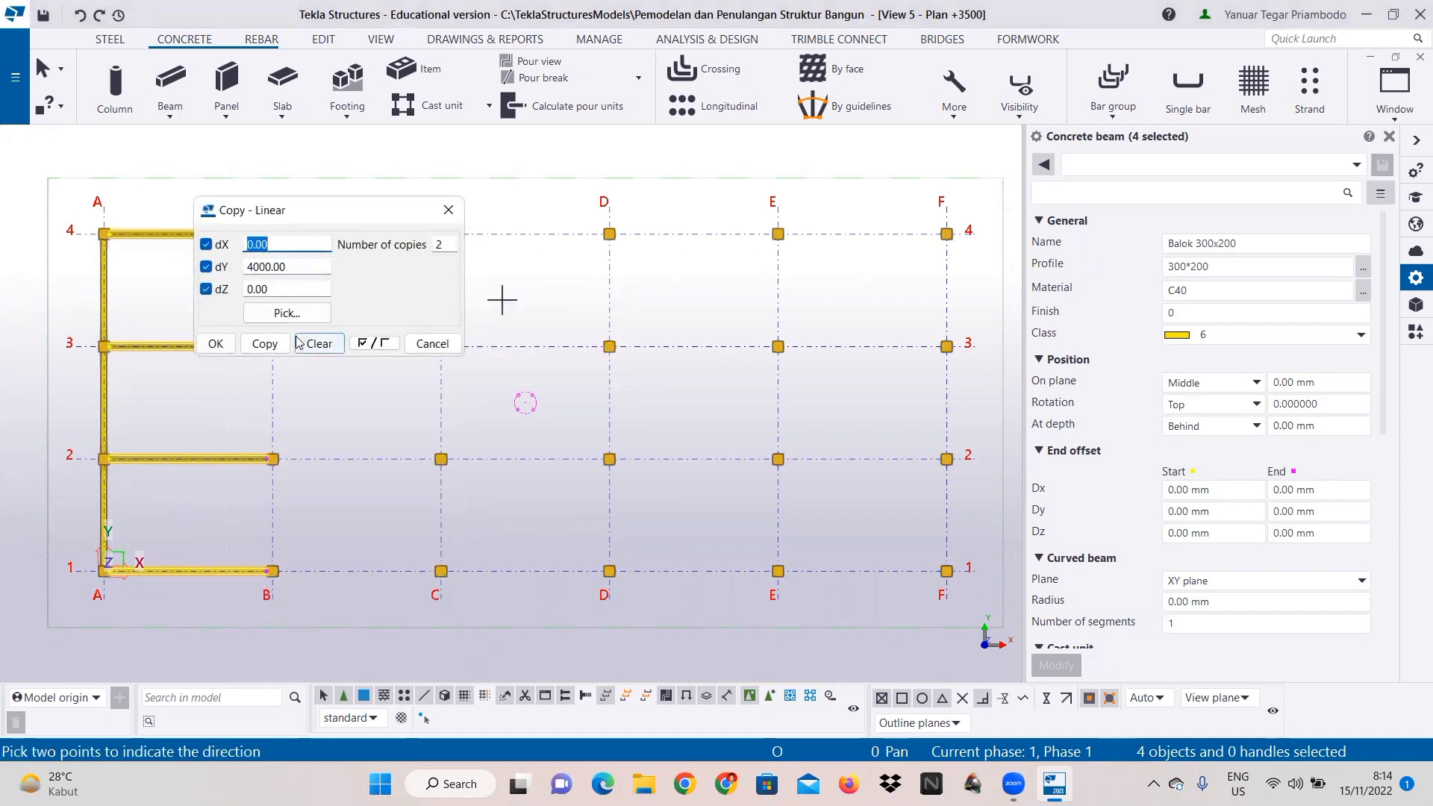
pyautogui.click(319, 344)
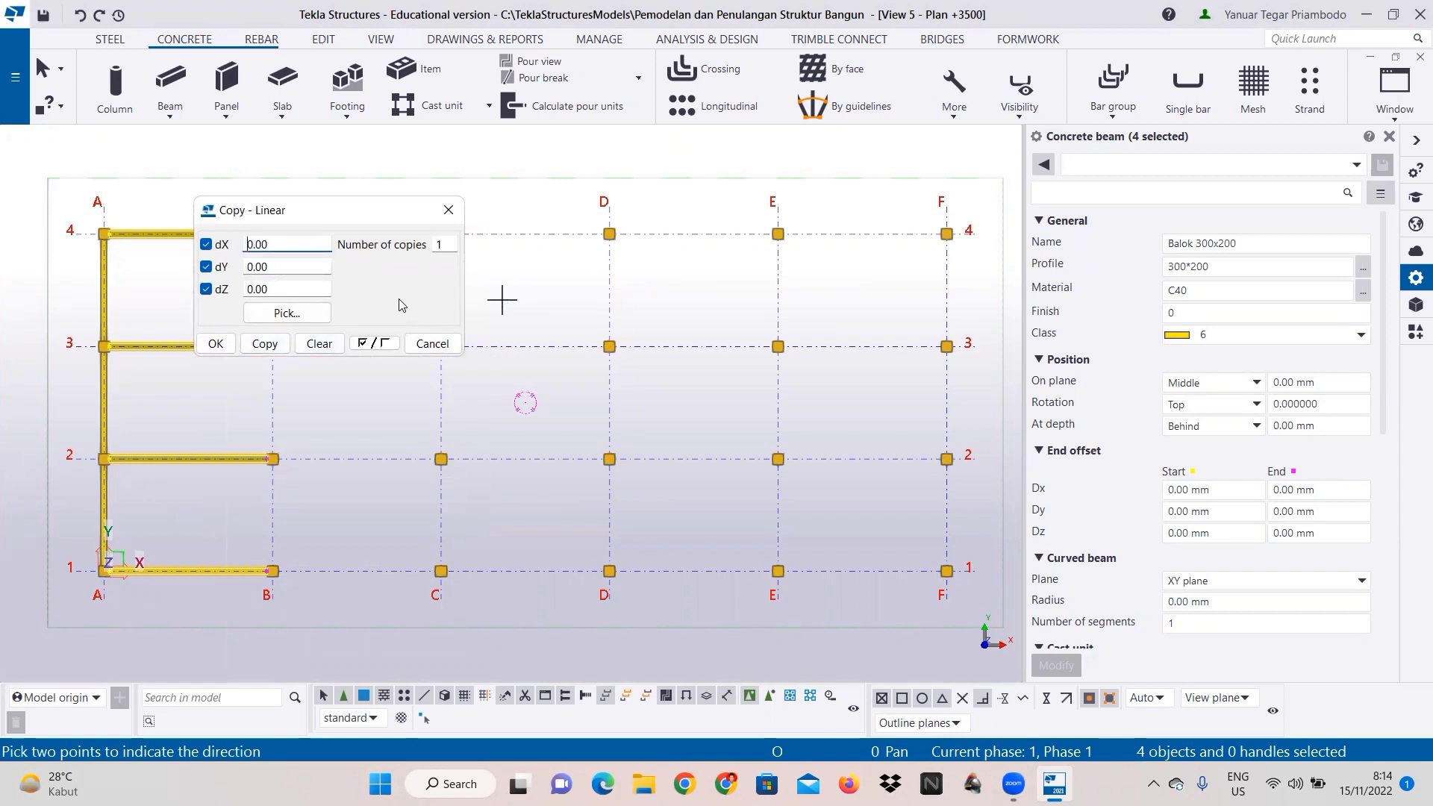
pyautogui.doubleClick(451, 243)
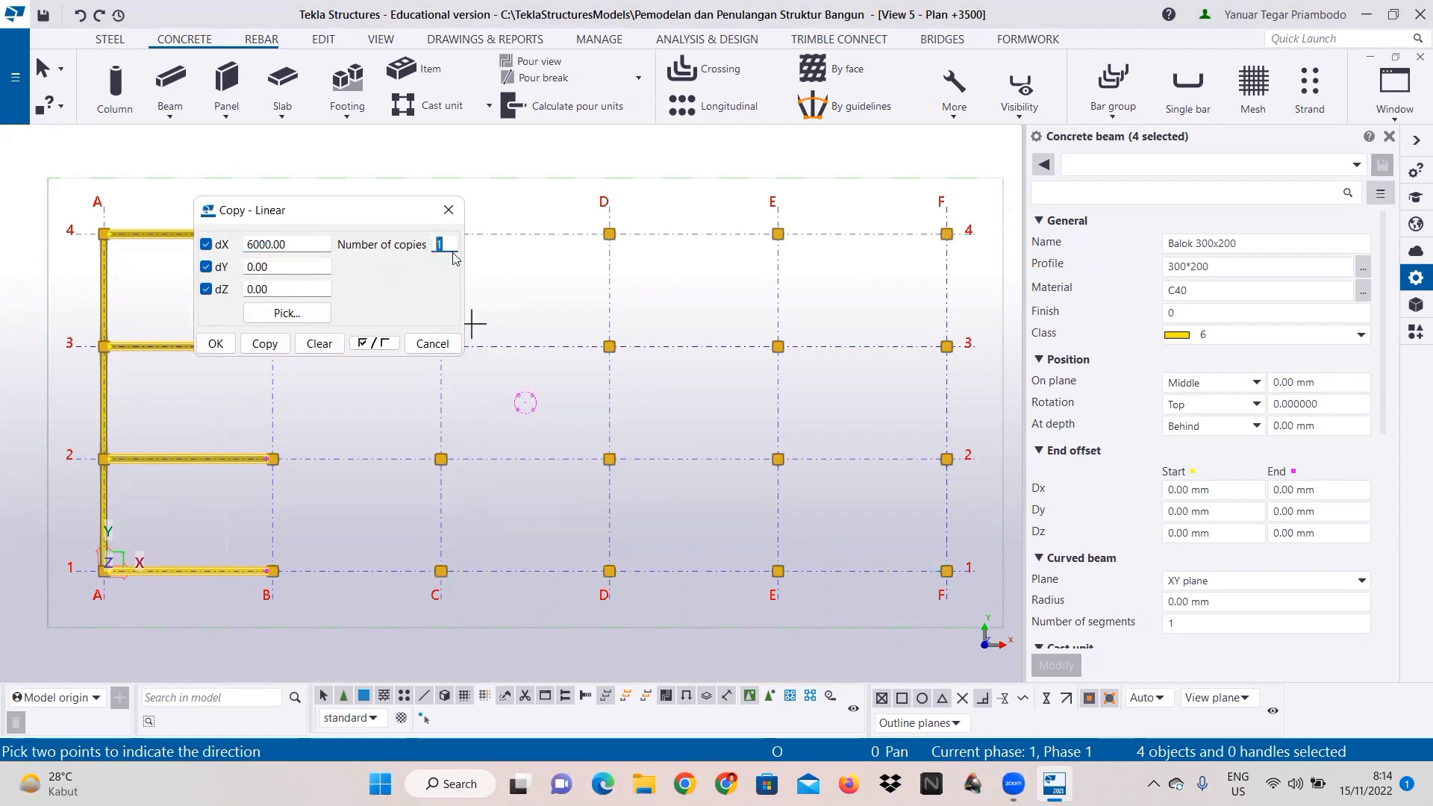
pyautogui.click(282, 349)
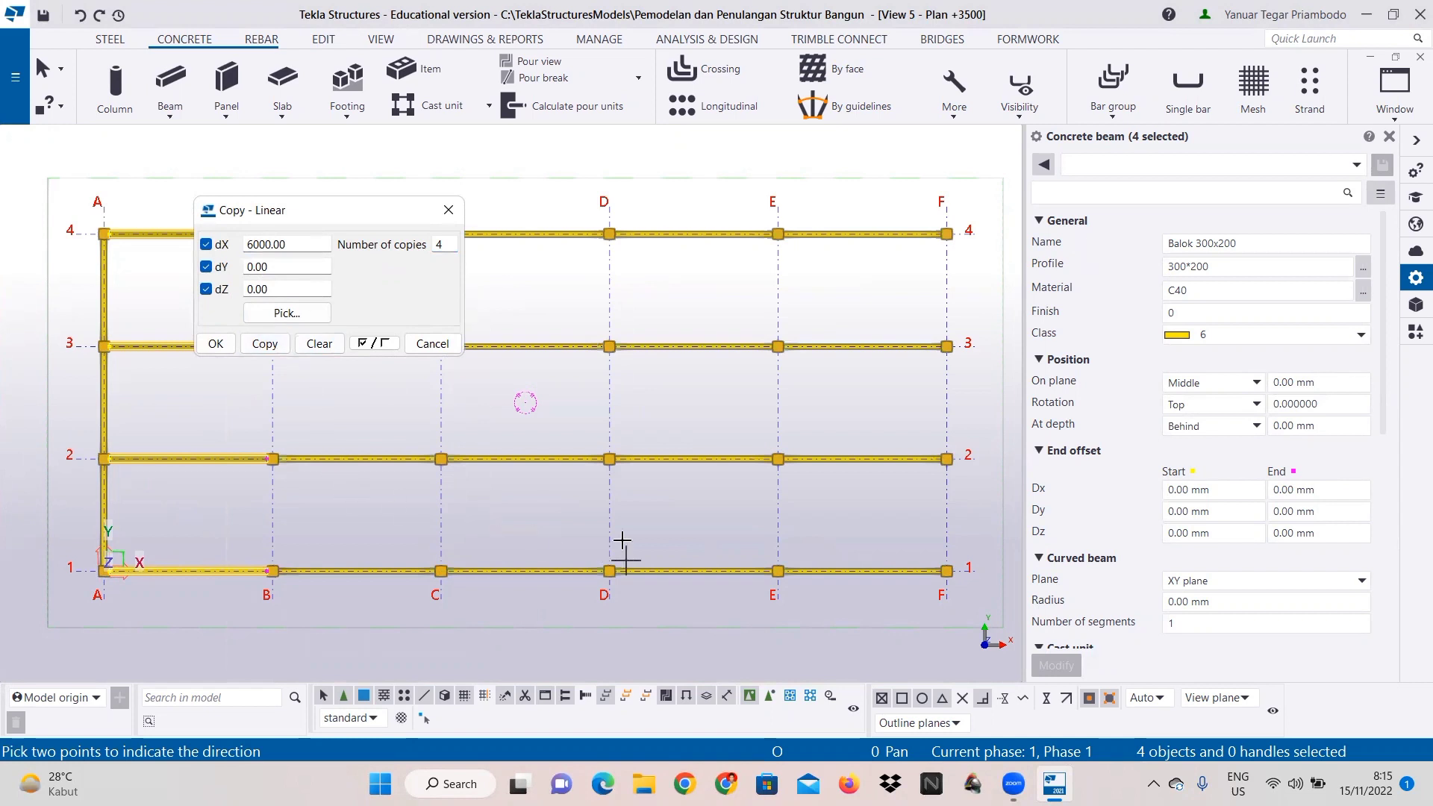
pyautogui.click(204, 344)
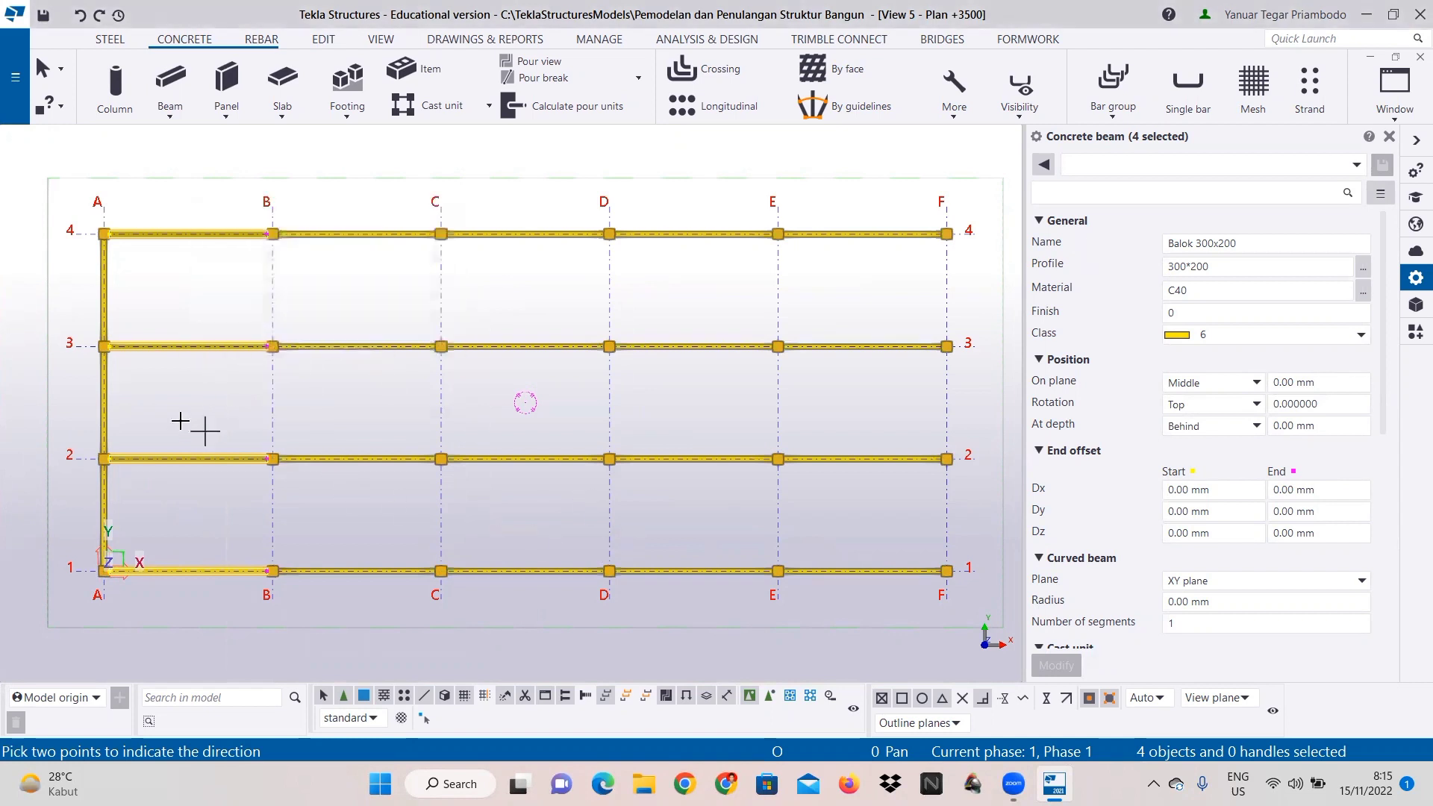
pyautogui.rightClick(167, 408)
pyautogui.click(209, 419)
pyautogui.keyDown('shift'); pyautogui.click(112, 496); pyautogui.keyUp('shift')
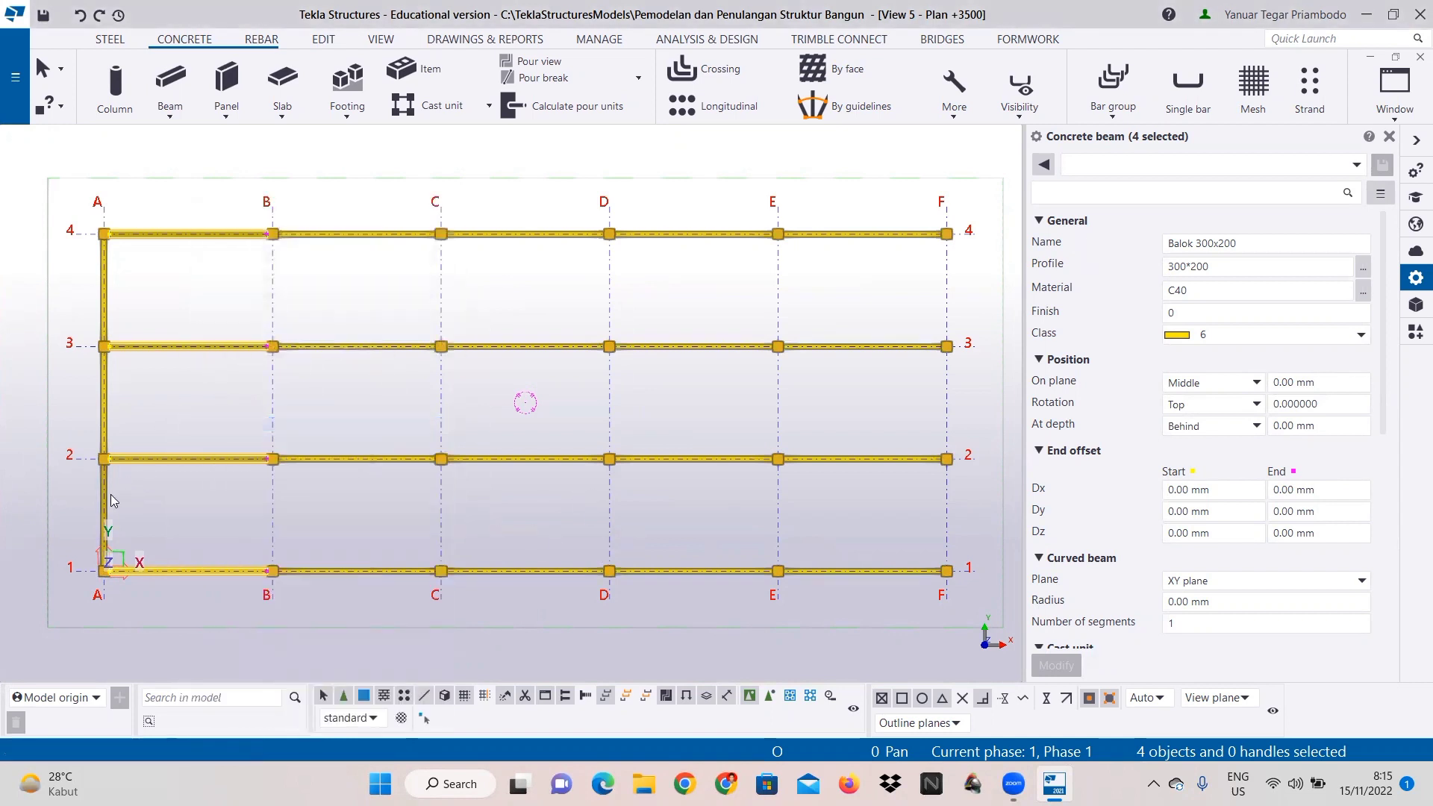
pyautogui.keyDown('shift'); pyautogui.click(120, 356); pyautogui.keyUp('shift')
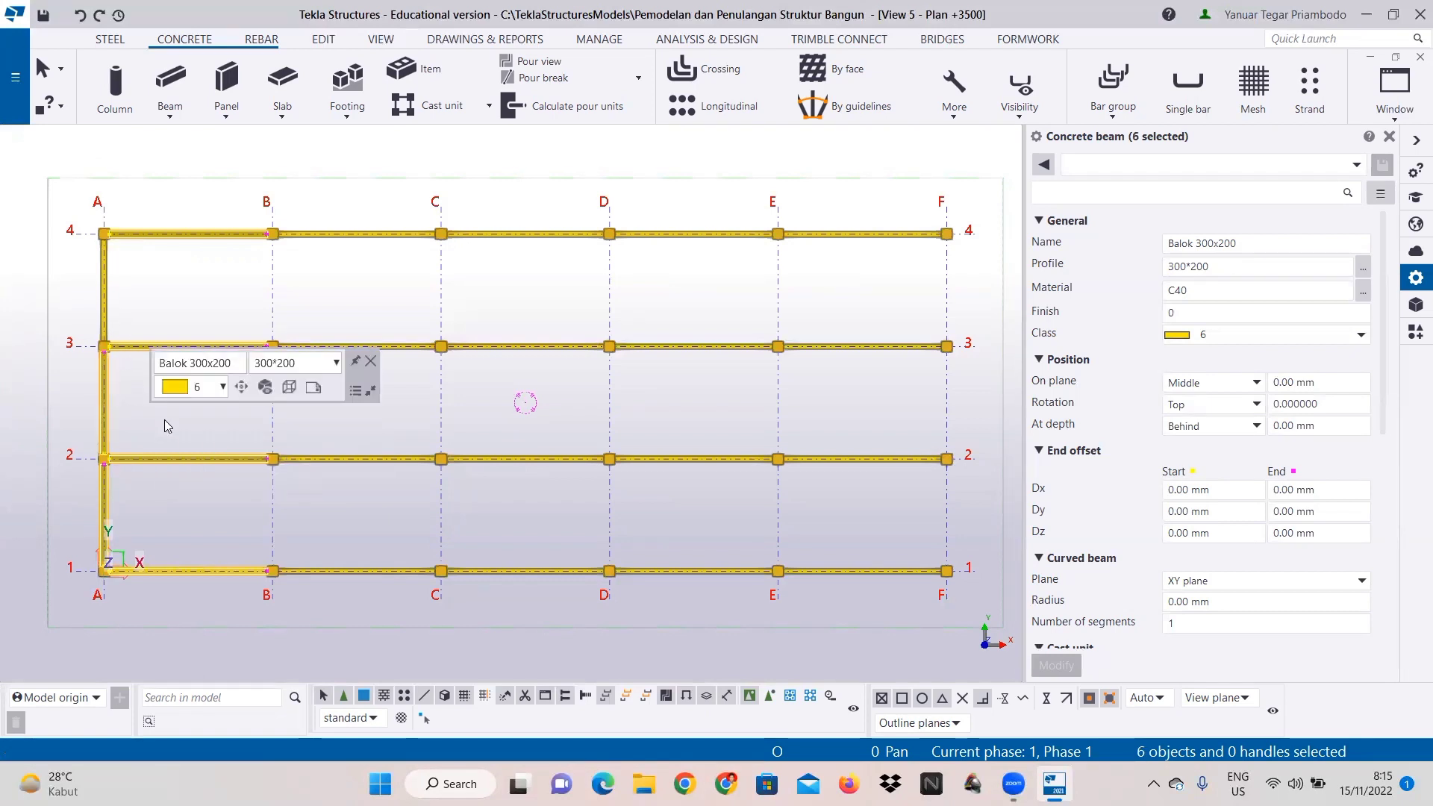
pyautogui.rightClick(164, 418)
pyautogui.click(162, 406)
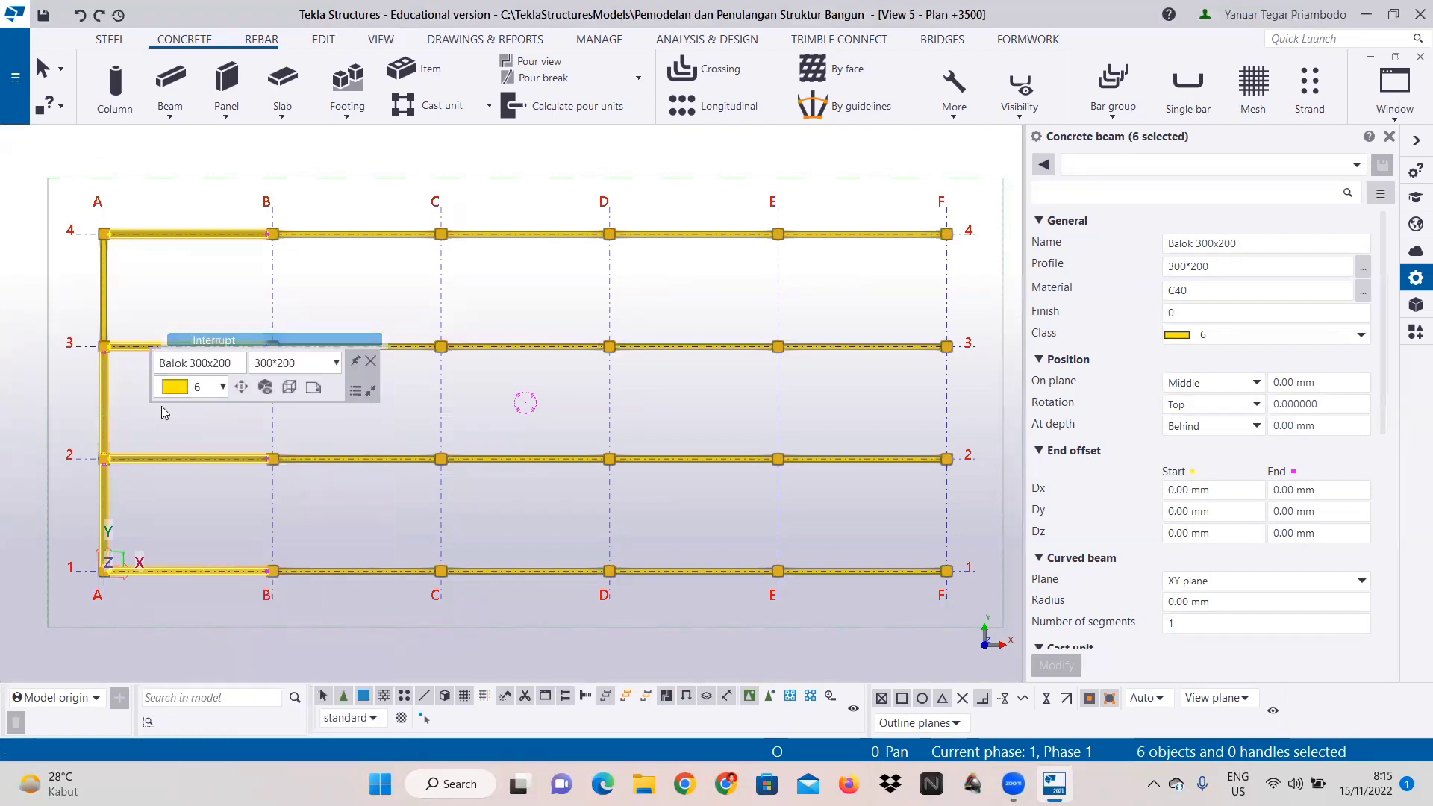
# Step: Linearly copy the three beams along grid line A with dX 6000 and 5 copies
pyautogui.click(107, 288)
pyautogui.keyDown('shift'); pyautogui.click(109, 415); pyautogui.keyUp('shift')
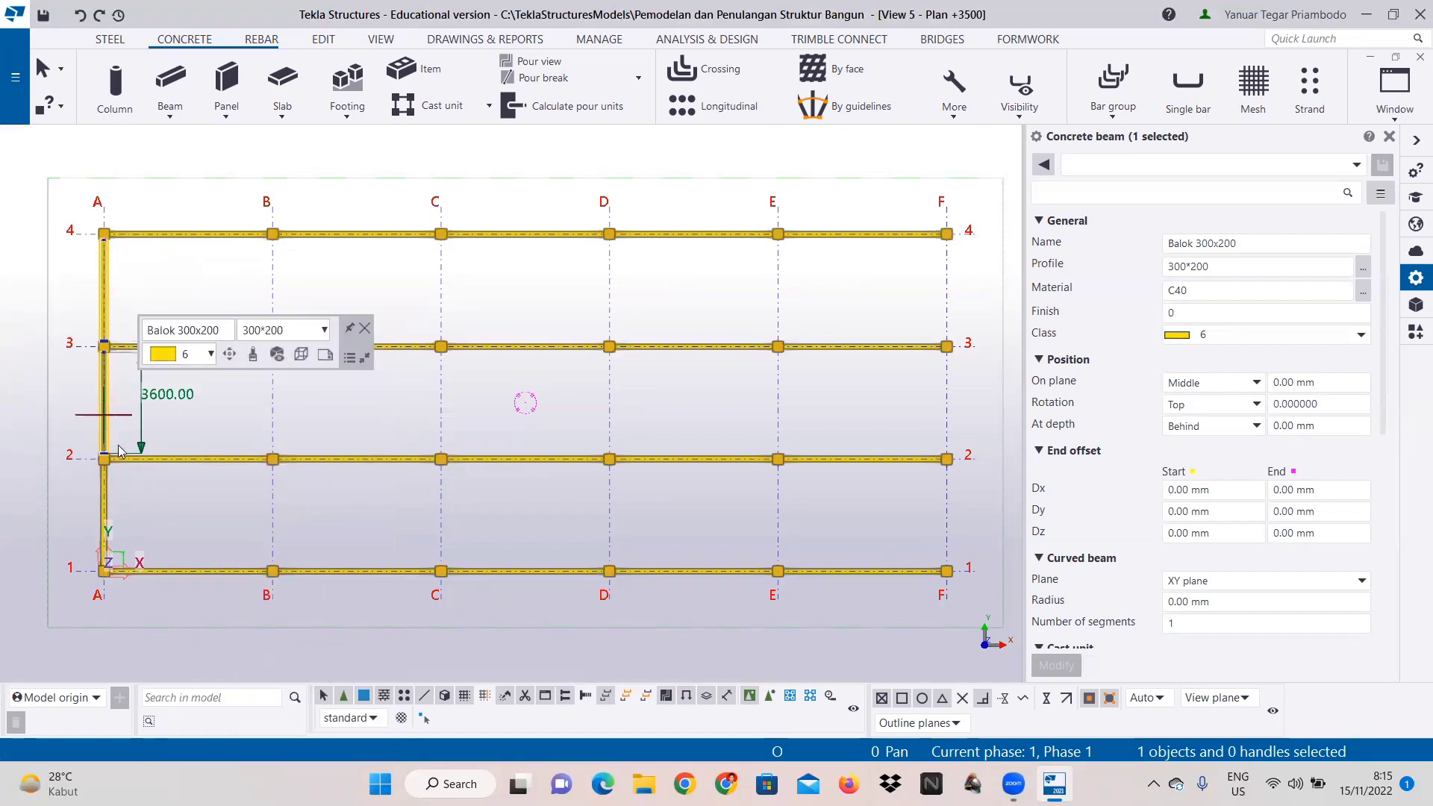
pyautogui.keyDown('shift'); pyautogui.click(108, 510); pyautogui.keyUp('shift')
pyautogui.rightClick(110, 509)
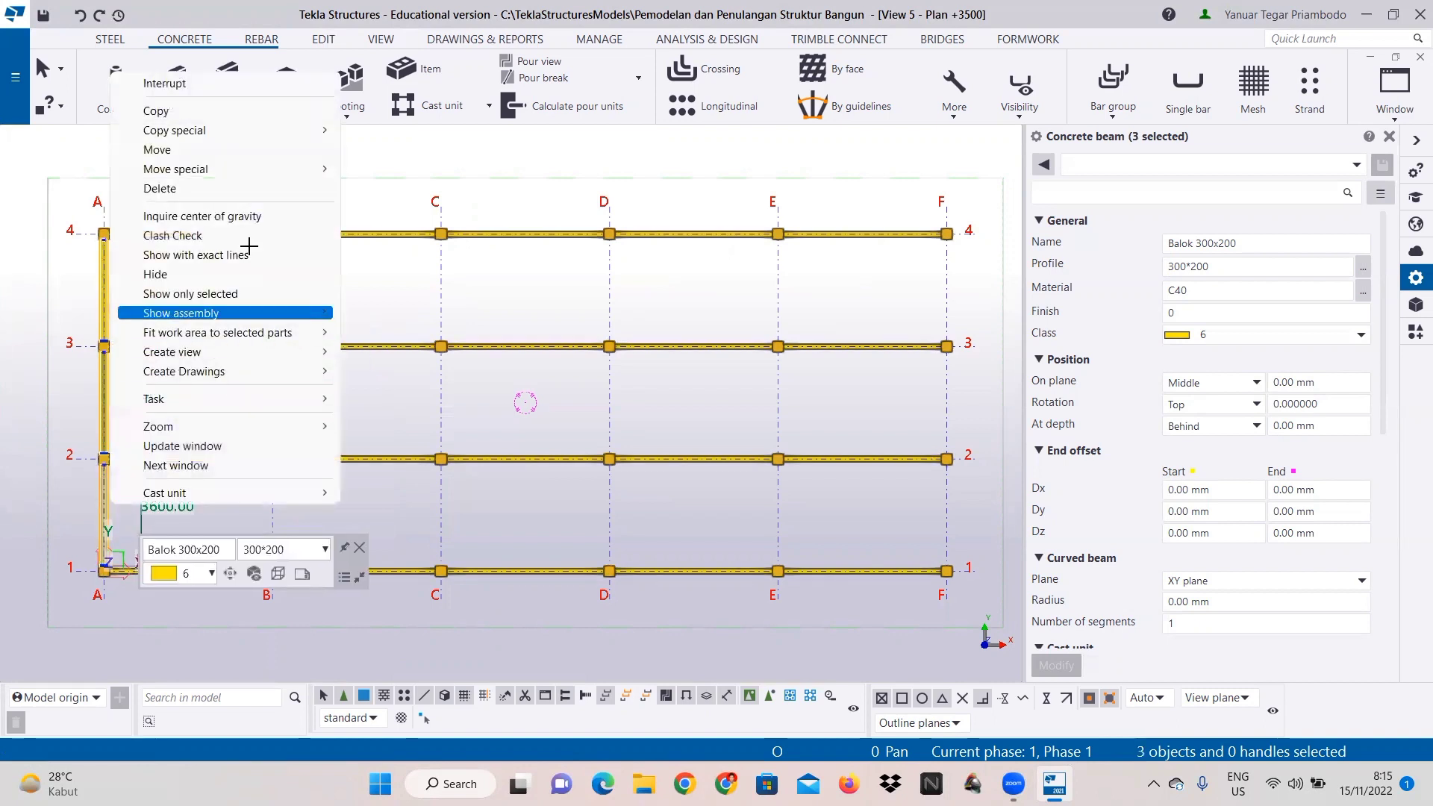
pyautogui.moveTo(273, 130)
pyautogui.click(388, 131)
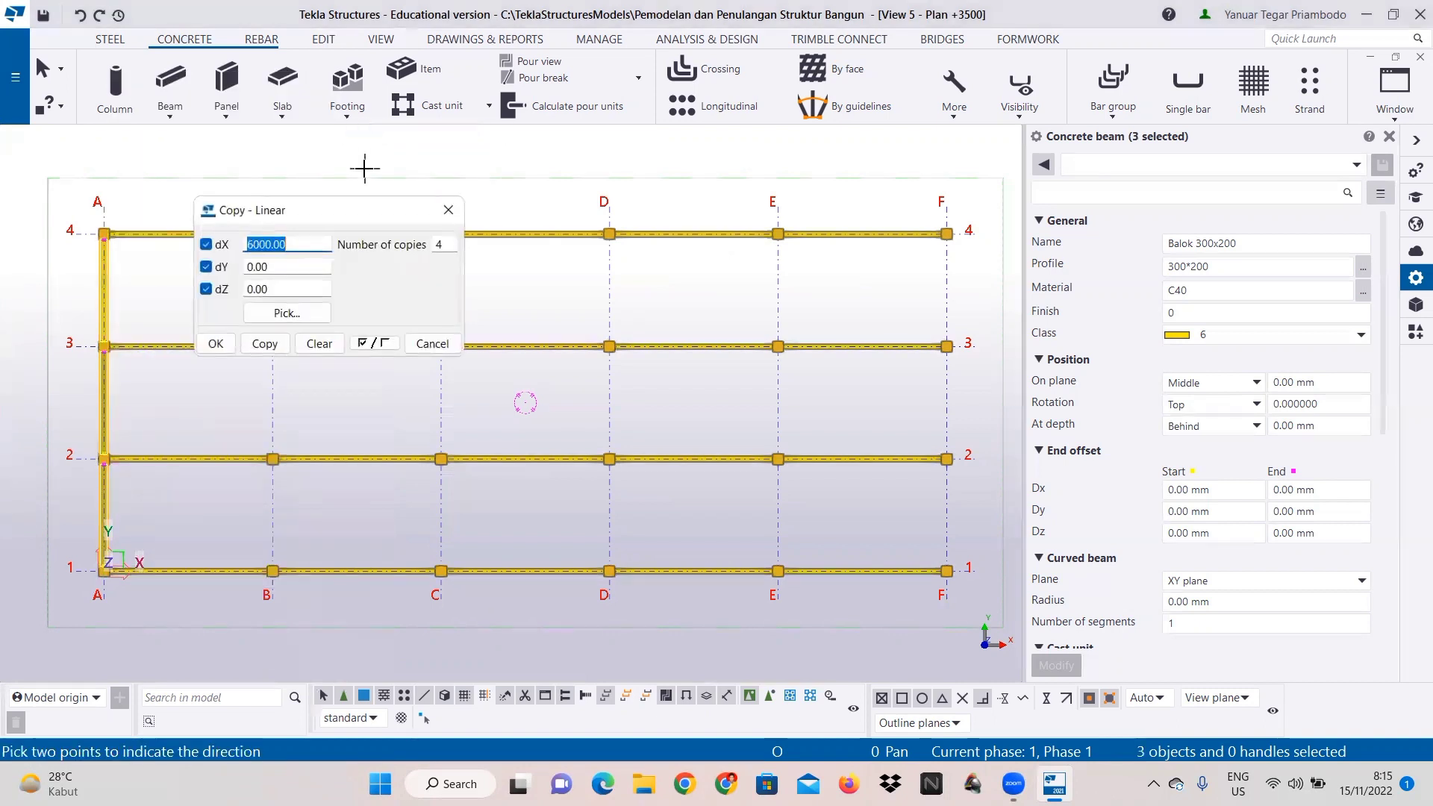
pyautogui.doubleClick(438, 244)
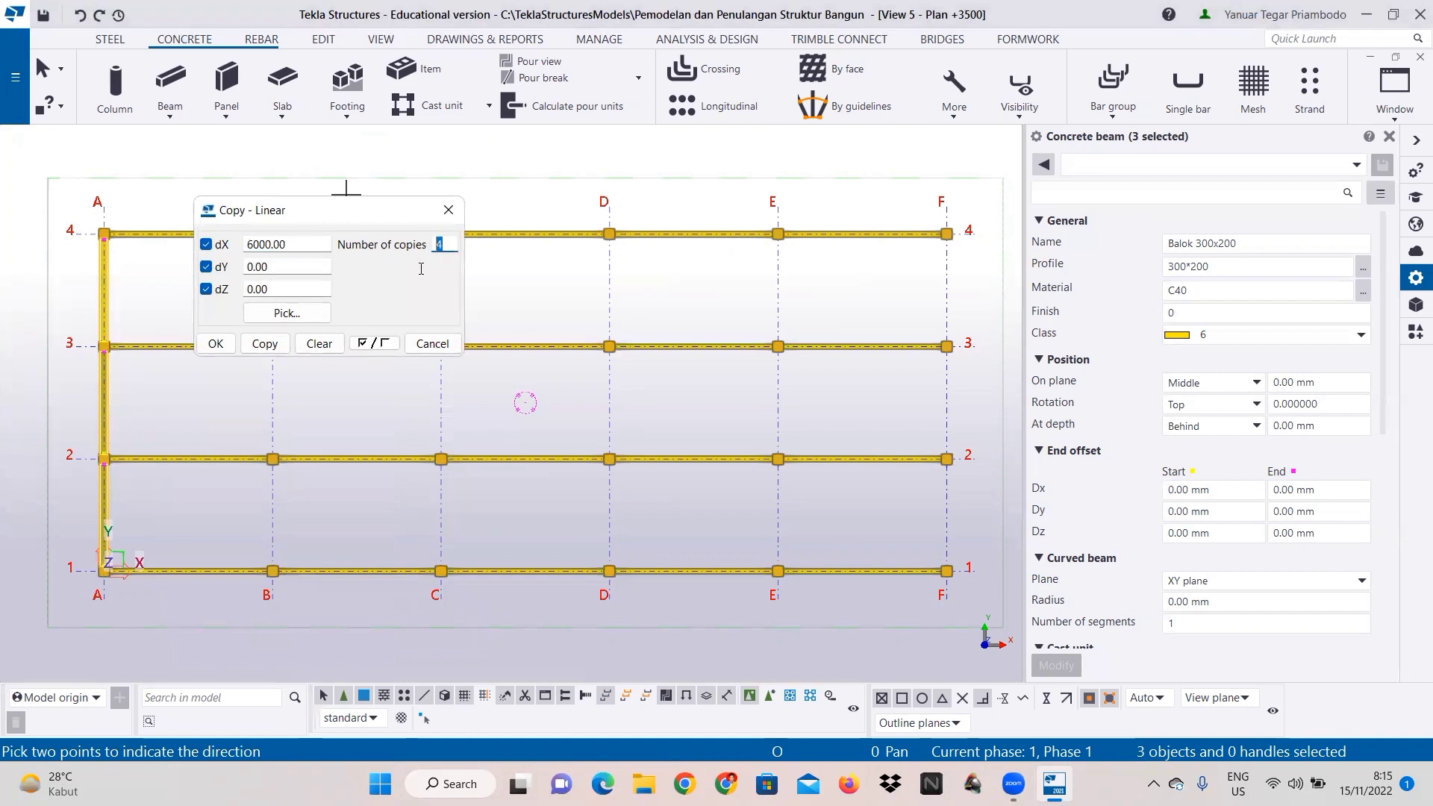
pyautogui.click(266, 344)
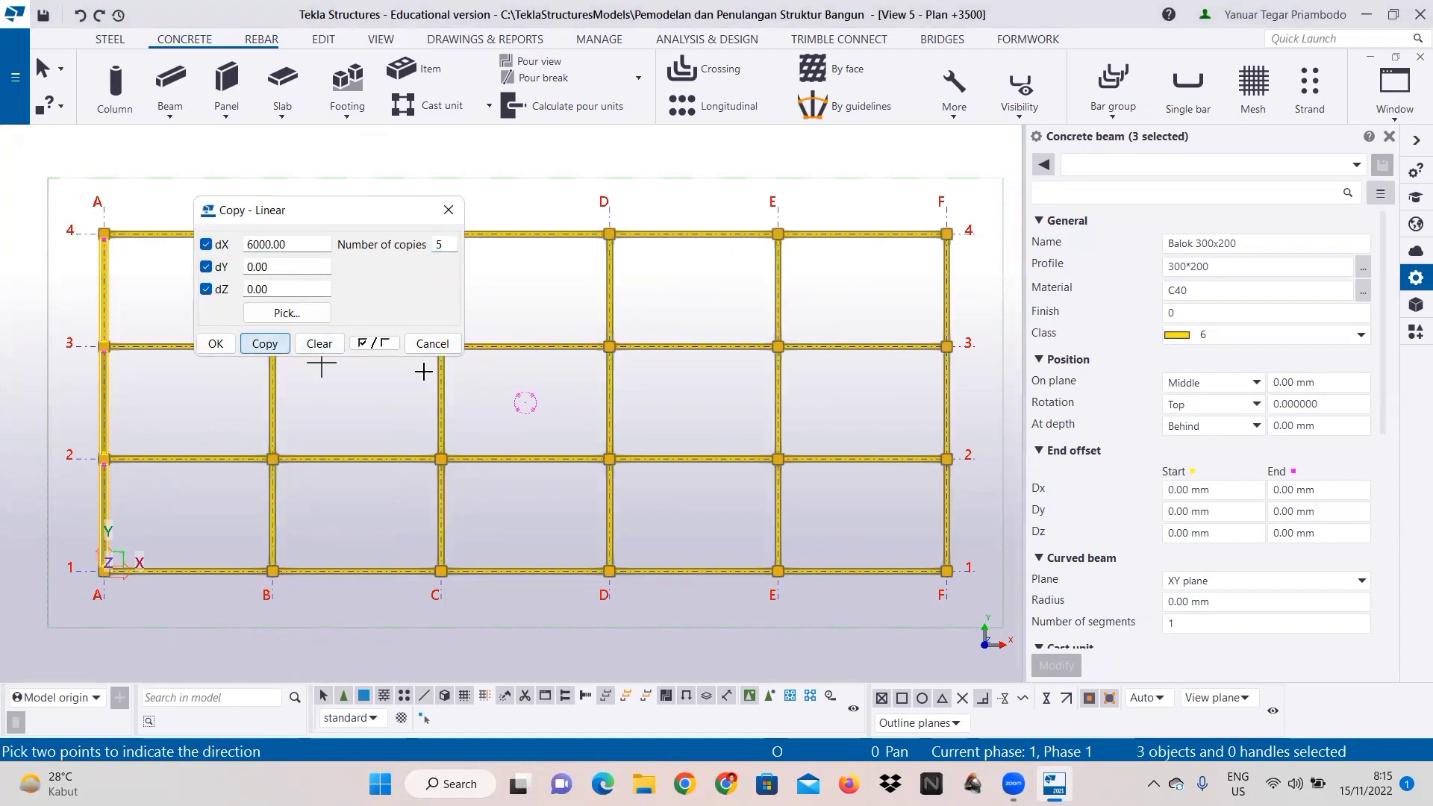
pyautogui.click(215, 344)
pyautogui.rightClick(660, 378)
pyautogui.click(762, 389)
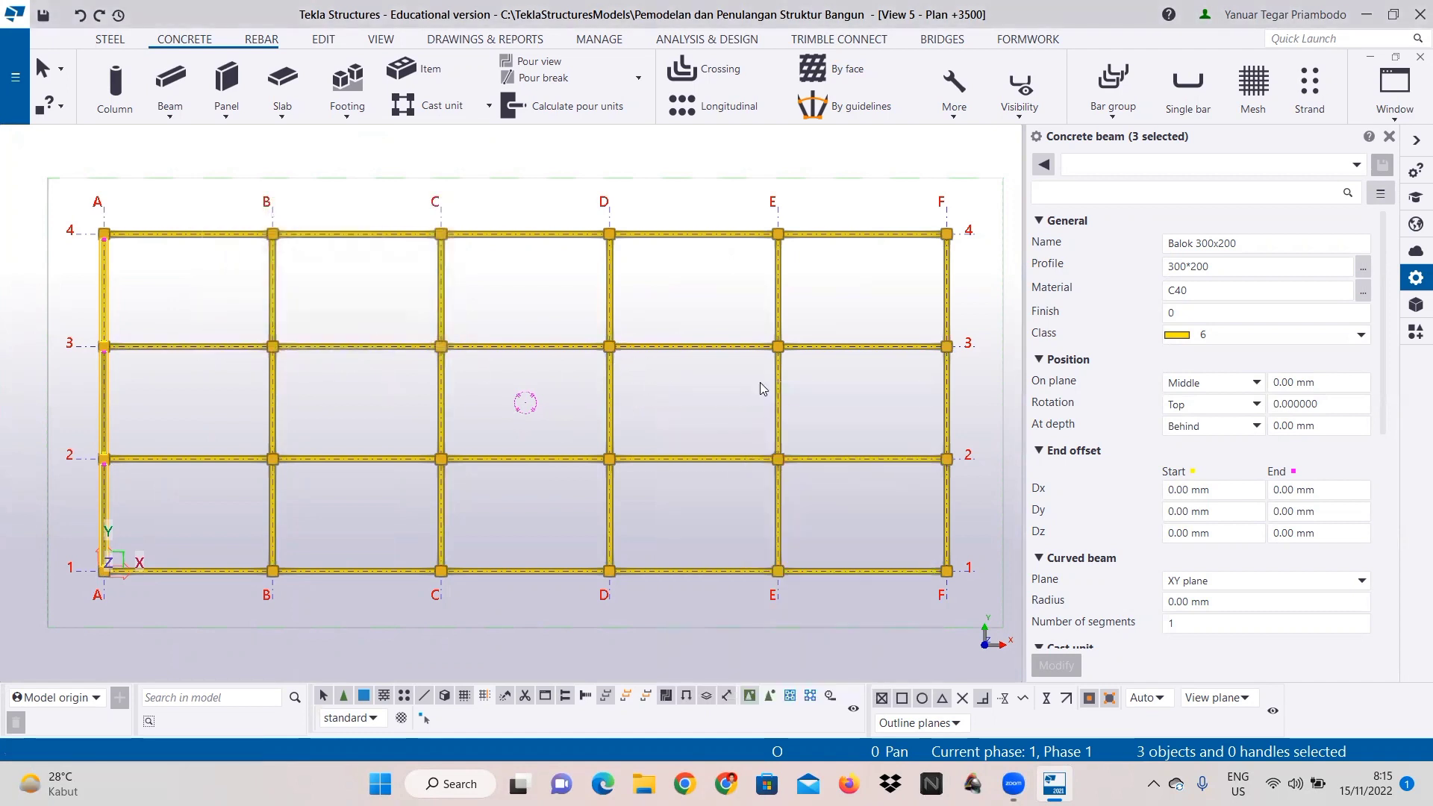
# Step: Open the Plan +7000 view and start a concrete beam with the saved Balok 300x200 properties
pyautogui.click(1395, 104)
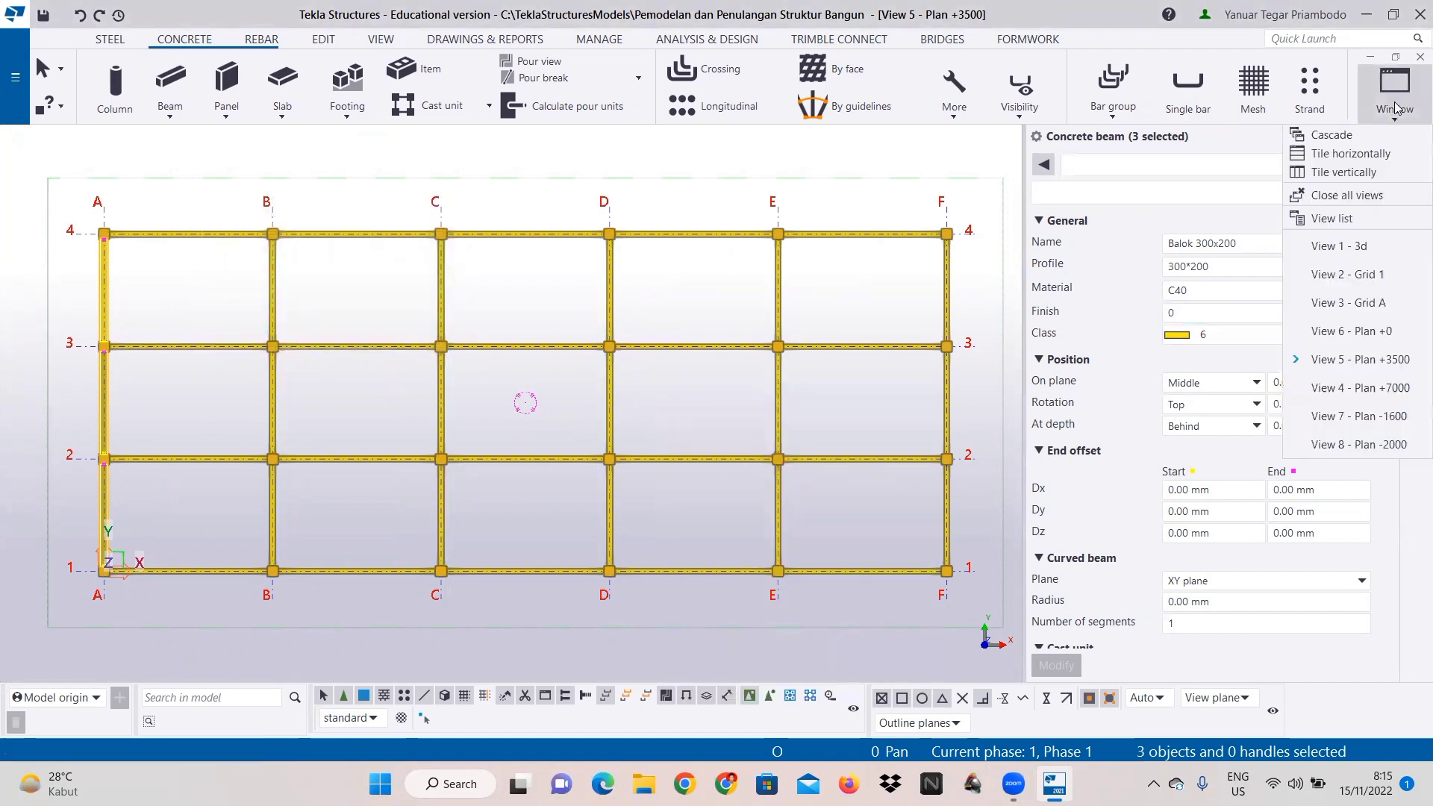
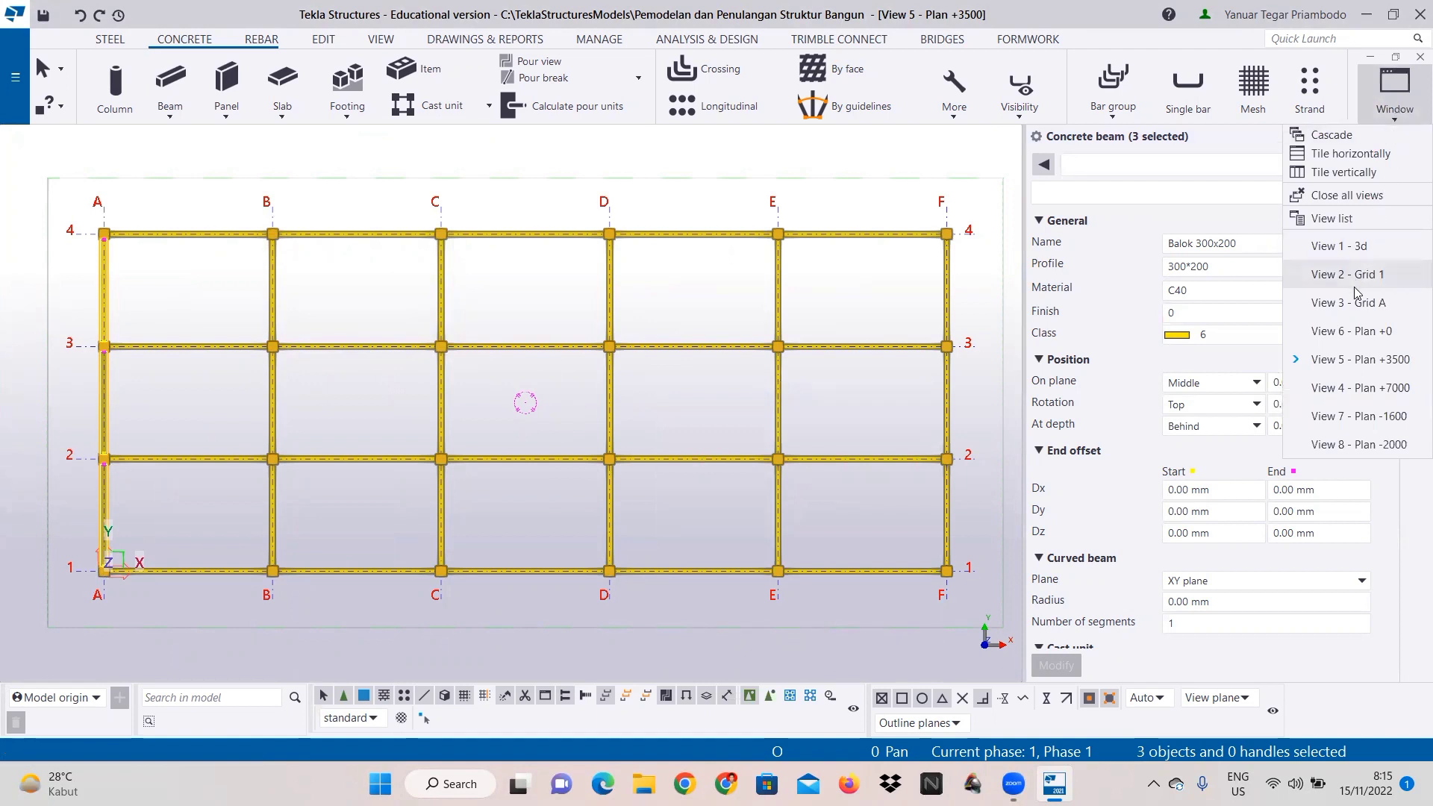
pyautogui.click(1388, 392)
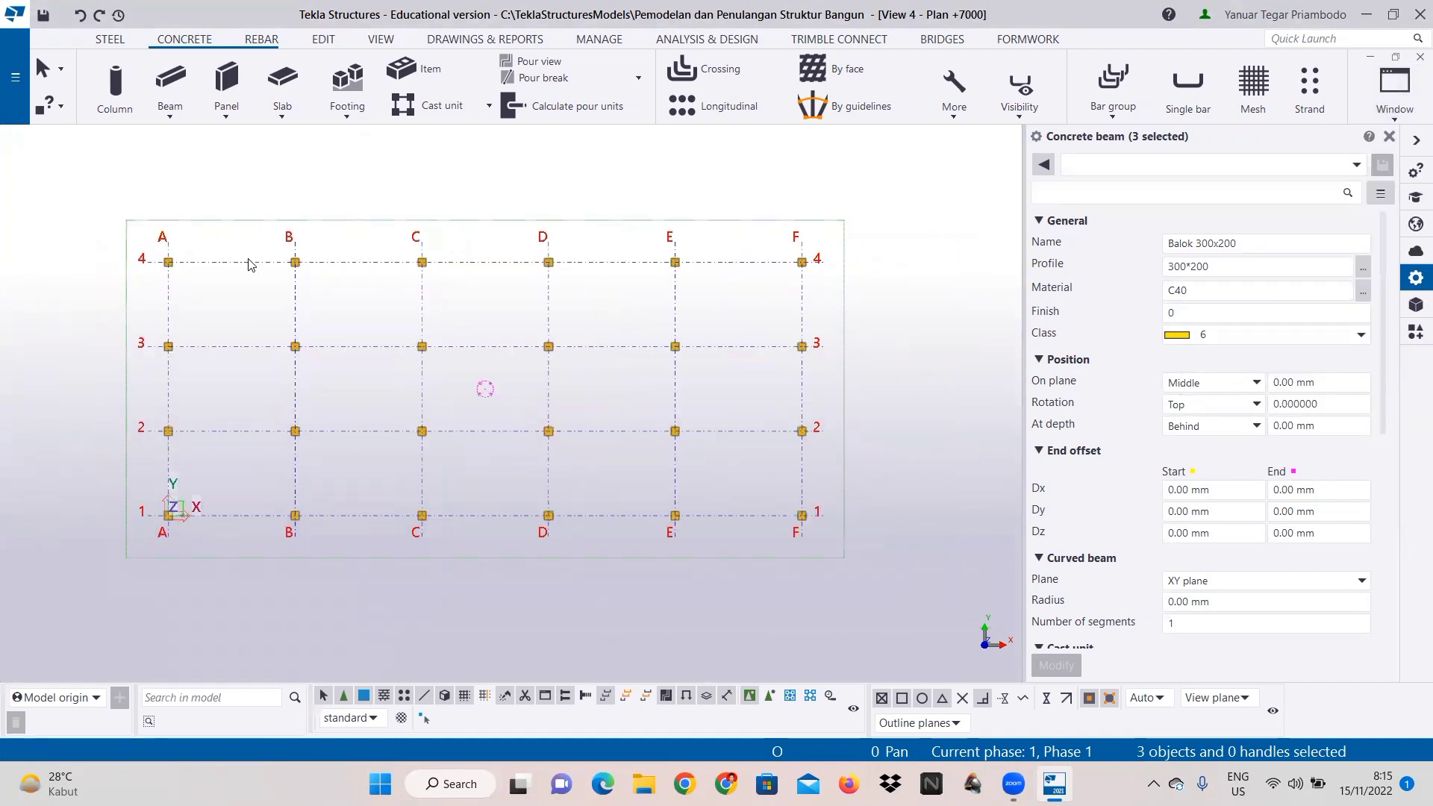
pyautogui.click(170, 117)
pyautogui.click(196, 142)
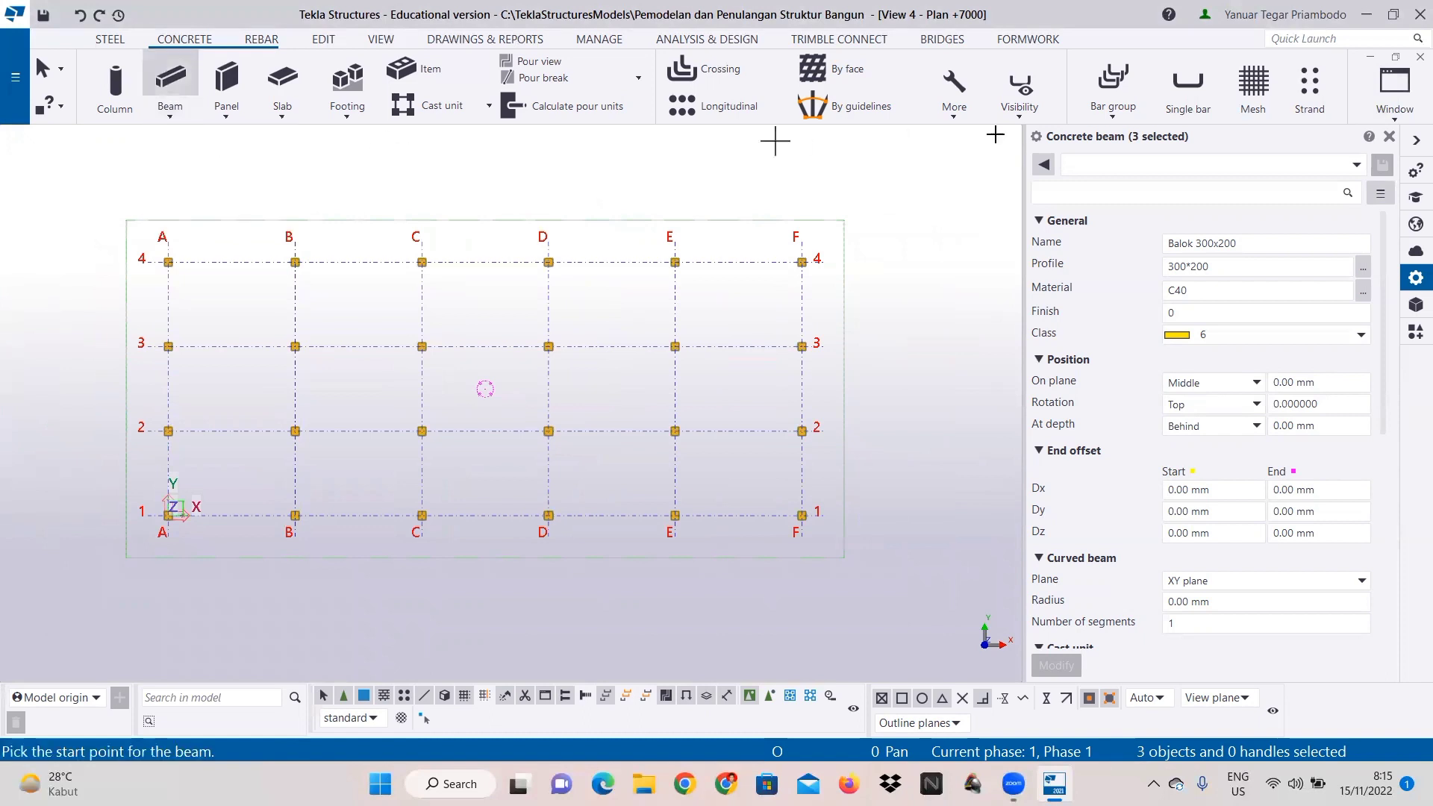
pyautogui.click(1147, 165)
pyautogui.click(1146, 199)
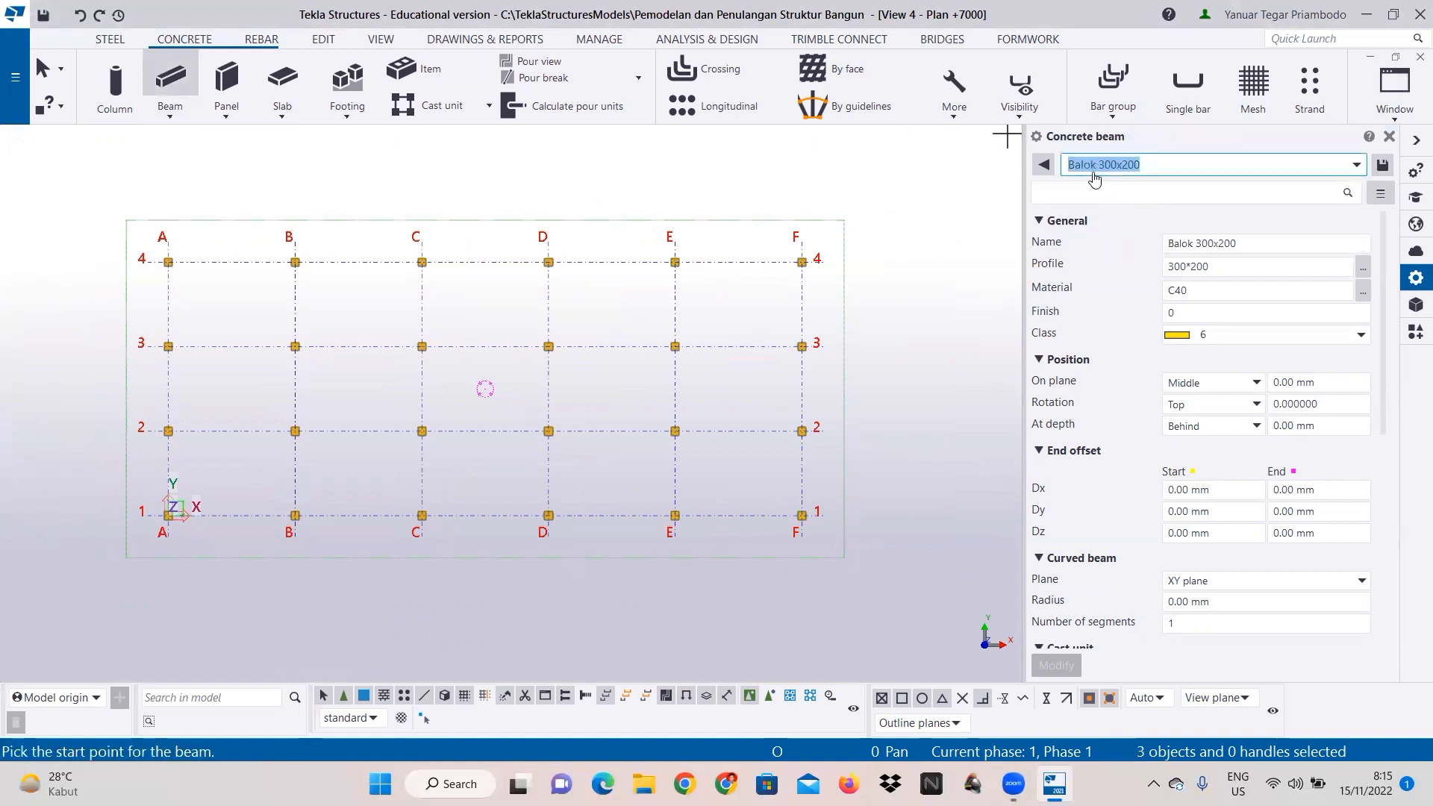
# Step: Name the concrete beam Ring Balk 300x200 and save its properties under the same name
pyautogui.click(1098, 165)
pyautogui.moveTo(1099, 165); pyautogui.dragTo(1048, 174)
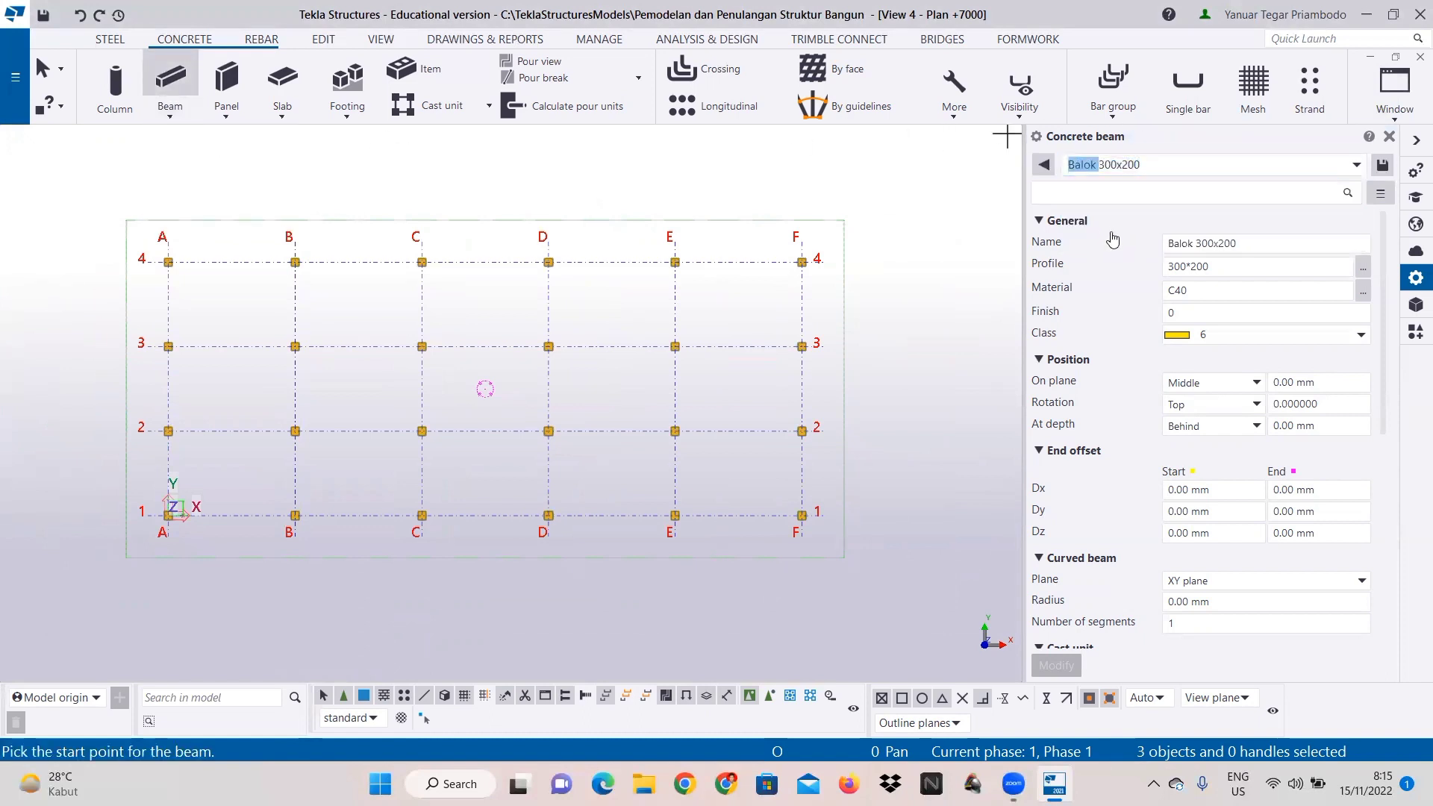
pyautogui.write('Ring ')
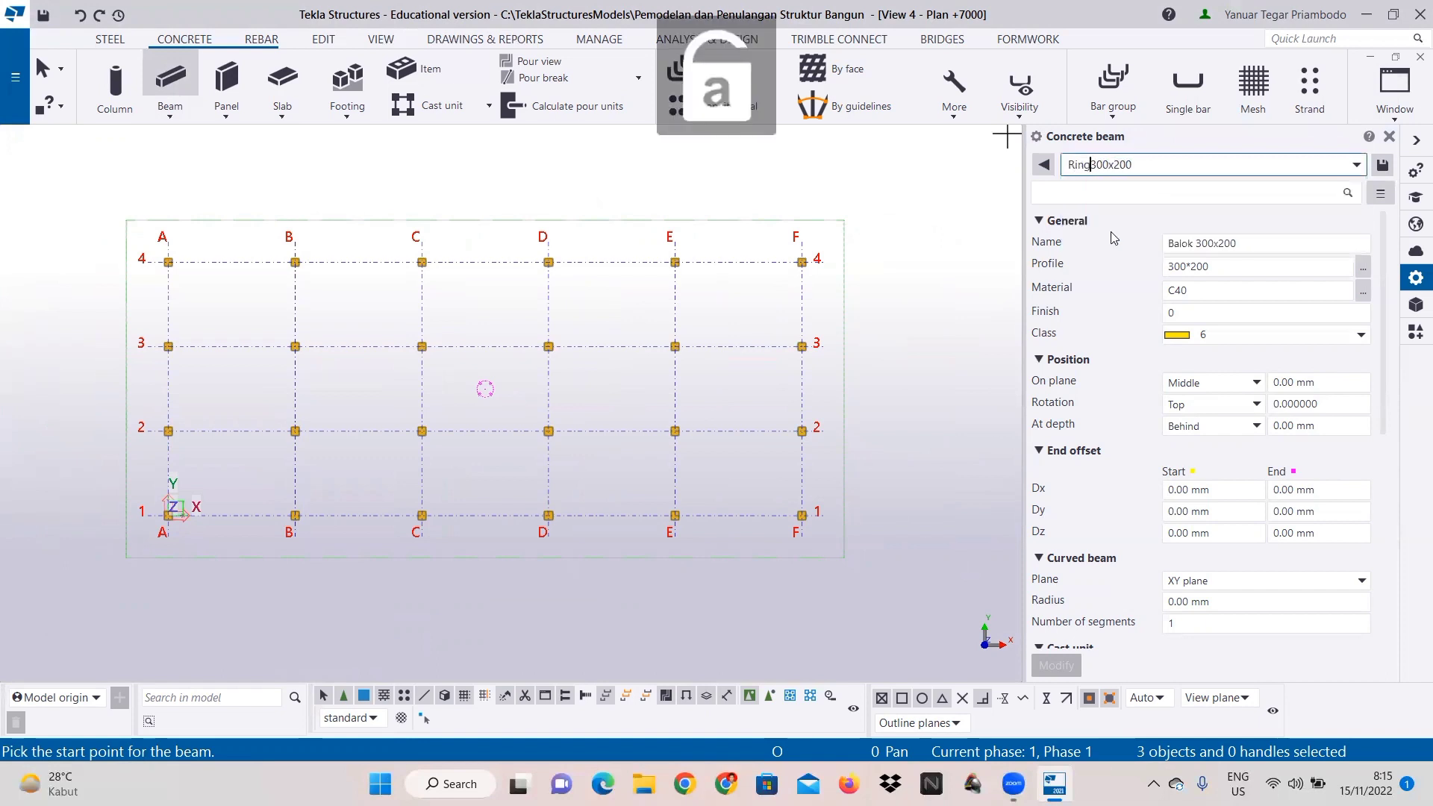
pyautogui.write('Balk')
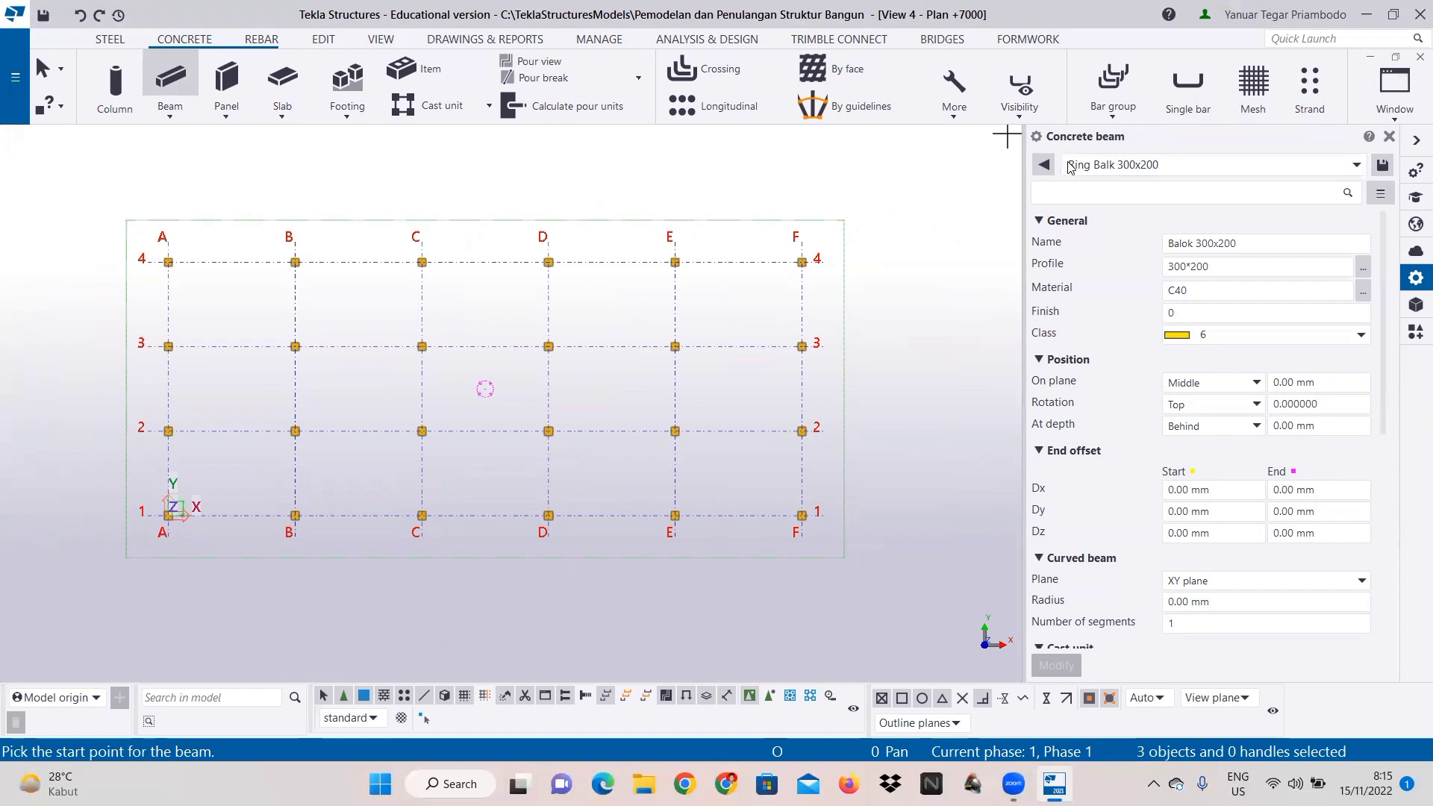
pyautogui.moveTo(1071, 163); pyautogui.dragTo(1254, 169)
pyautogui.rightClick(1126, 168)
pyautogui.click(1169, 197)
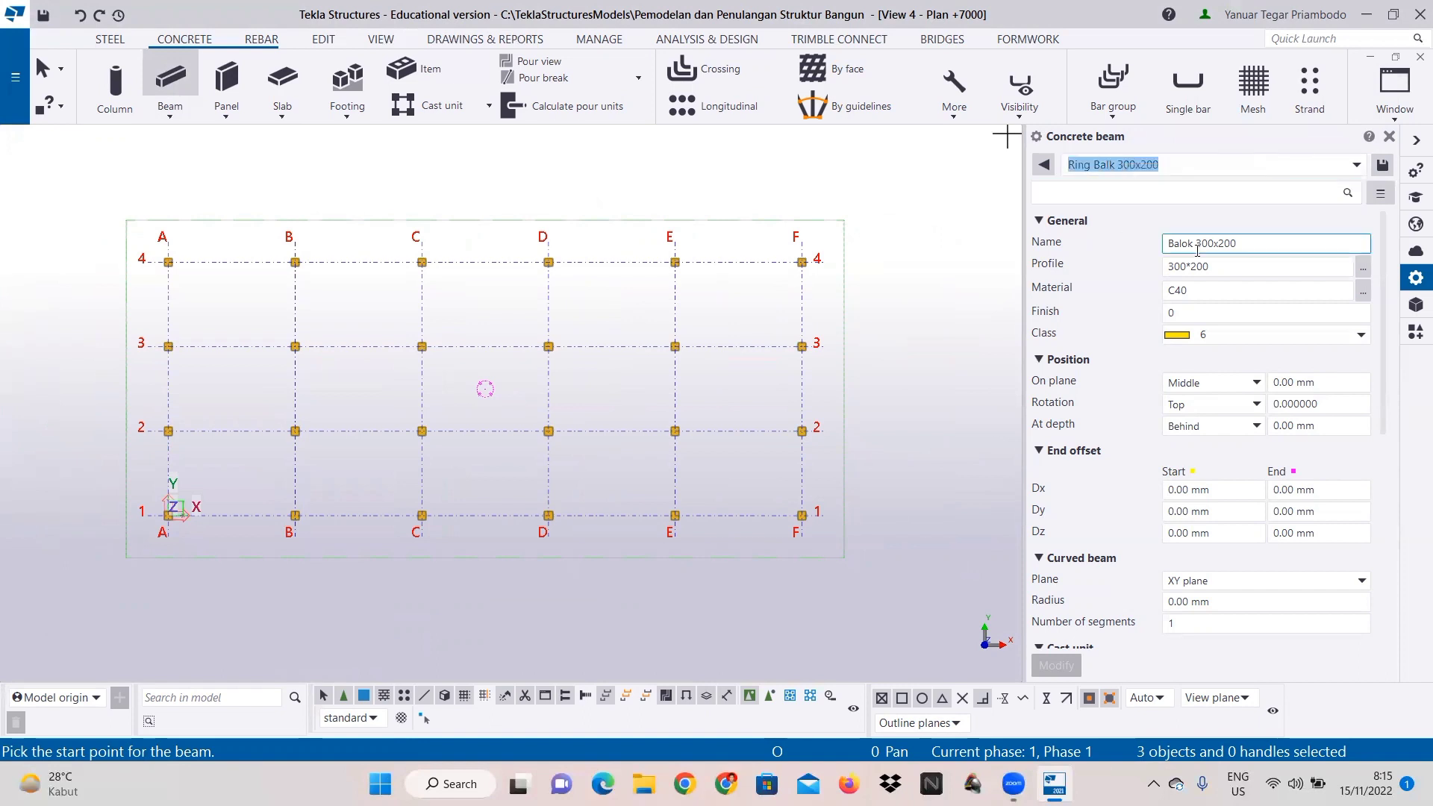
pyautogui.moveTo(1169, 244); pyautogui.dragTo(1239, 244)
pyautogui.rightClick(1228, 244)
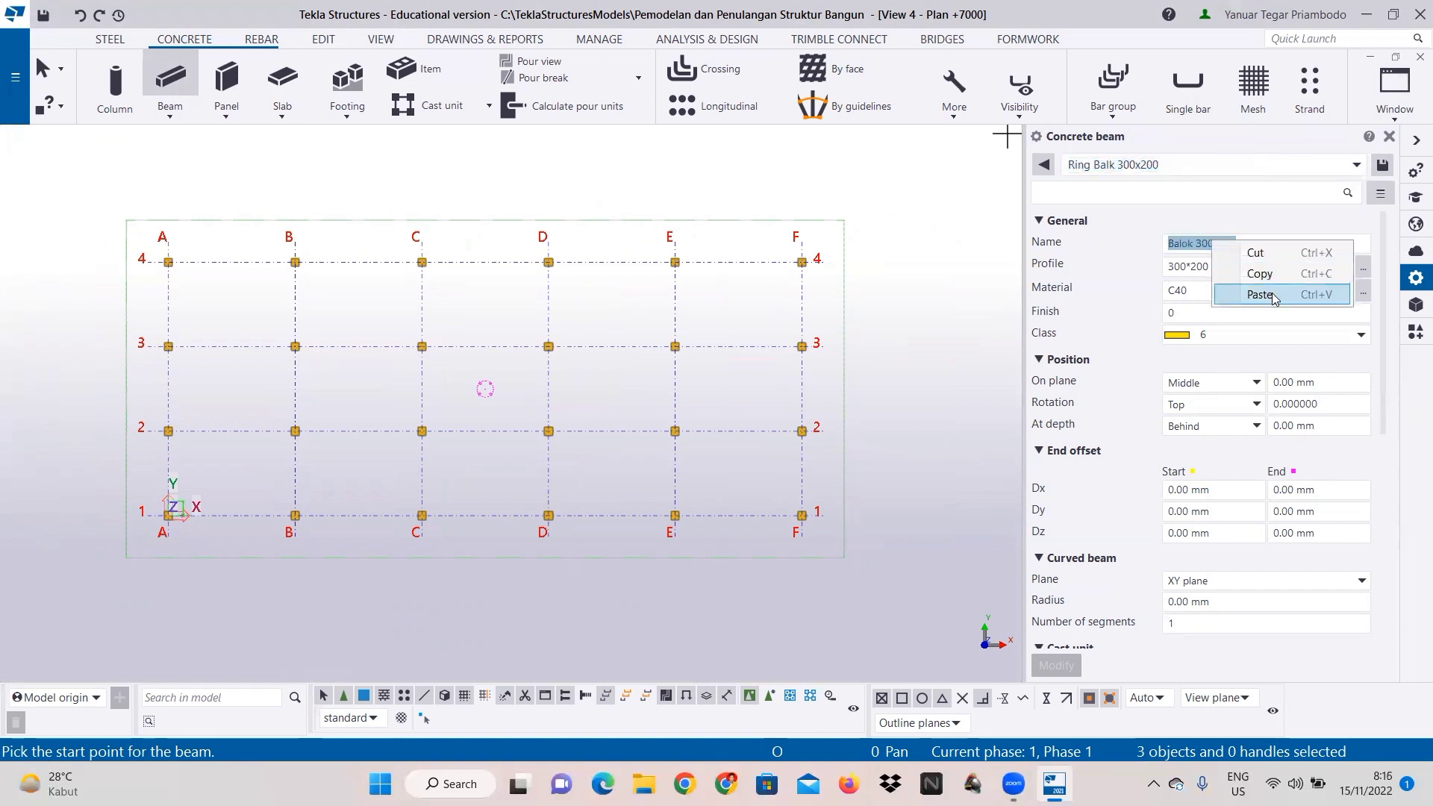
pyautogui.click(1263, 293)
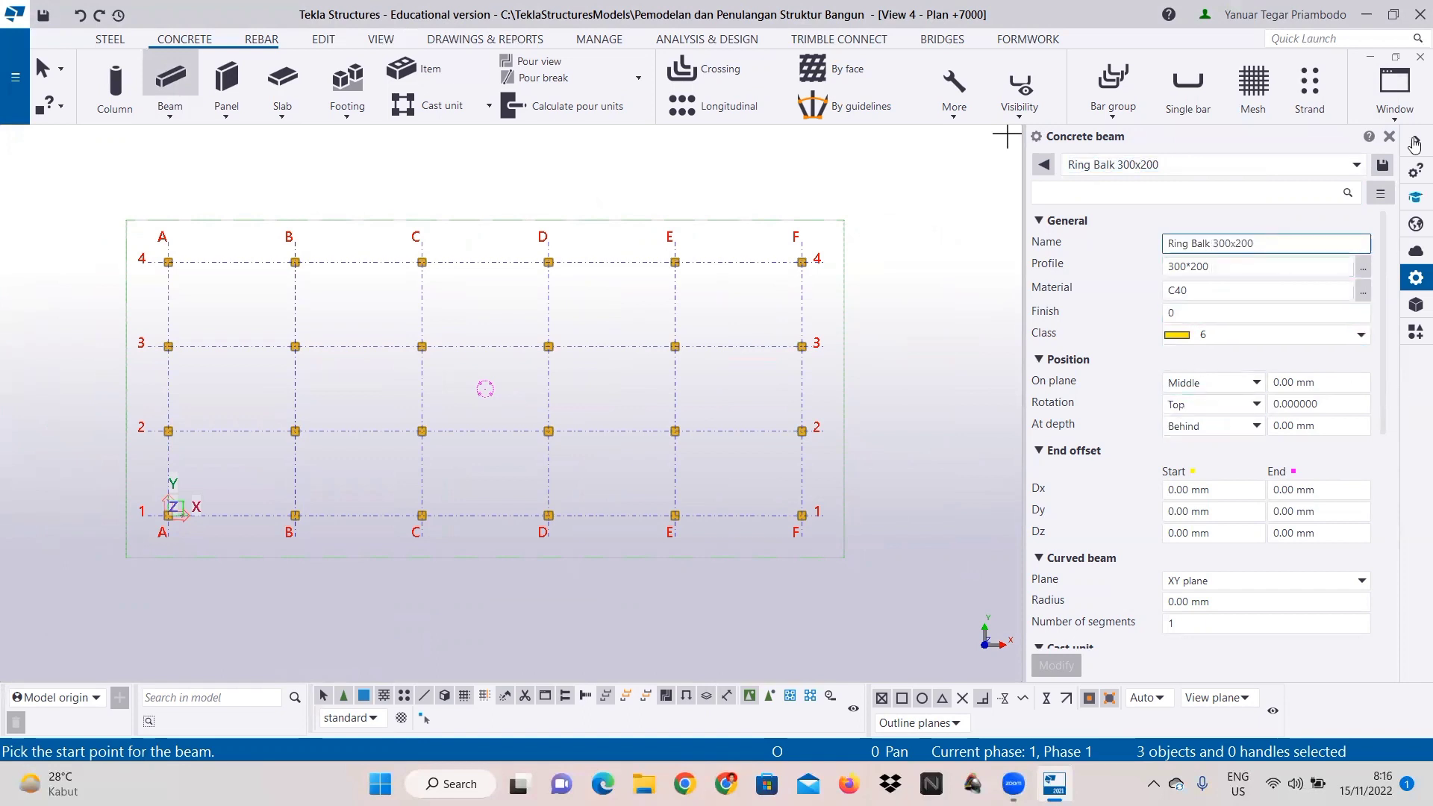
pyautogui.click(1382, 165)
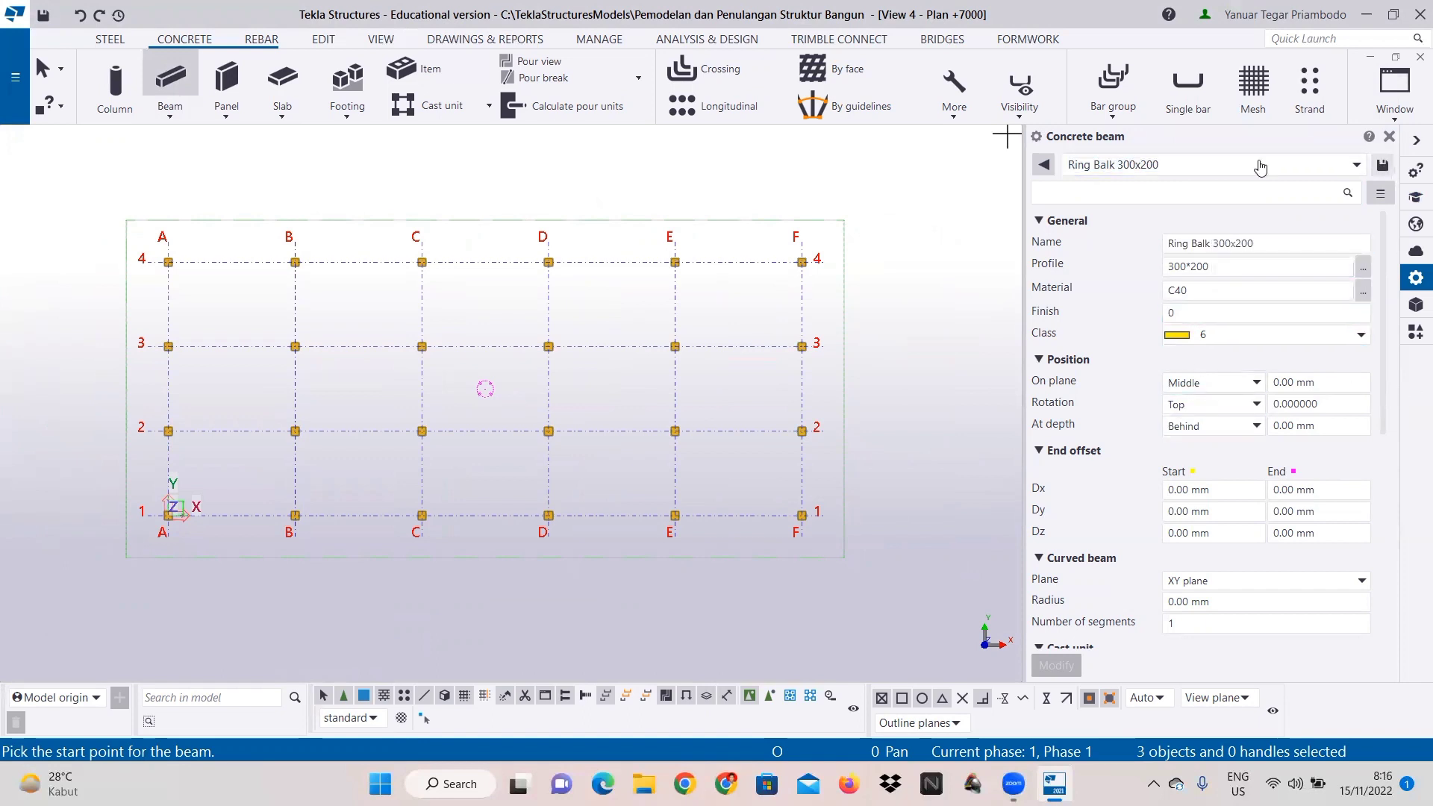
# Step: Model ring beams between column faces on grid line 1 from A to B and on grid line A from 1 to 2
pyautogui.scroll(5, 167, 515)
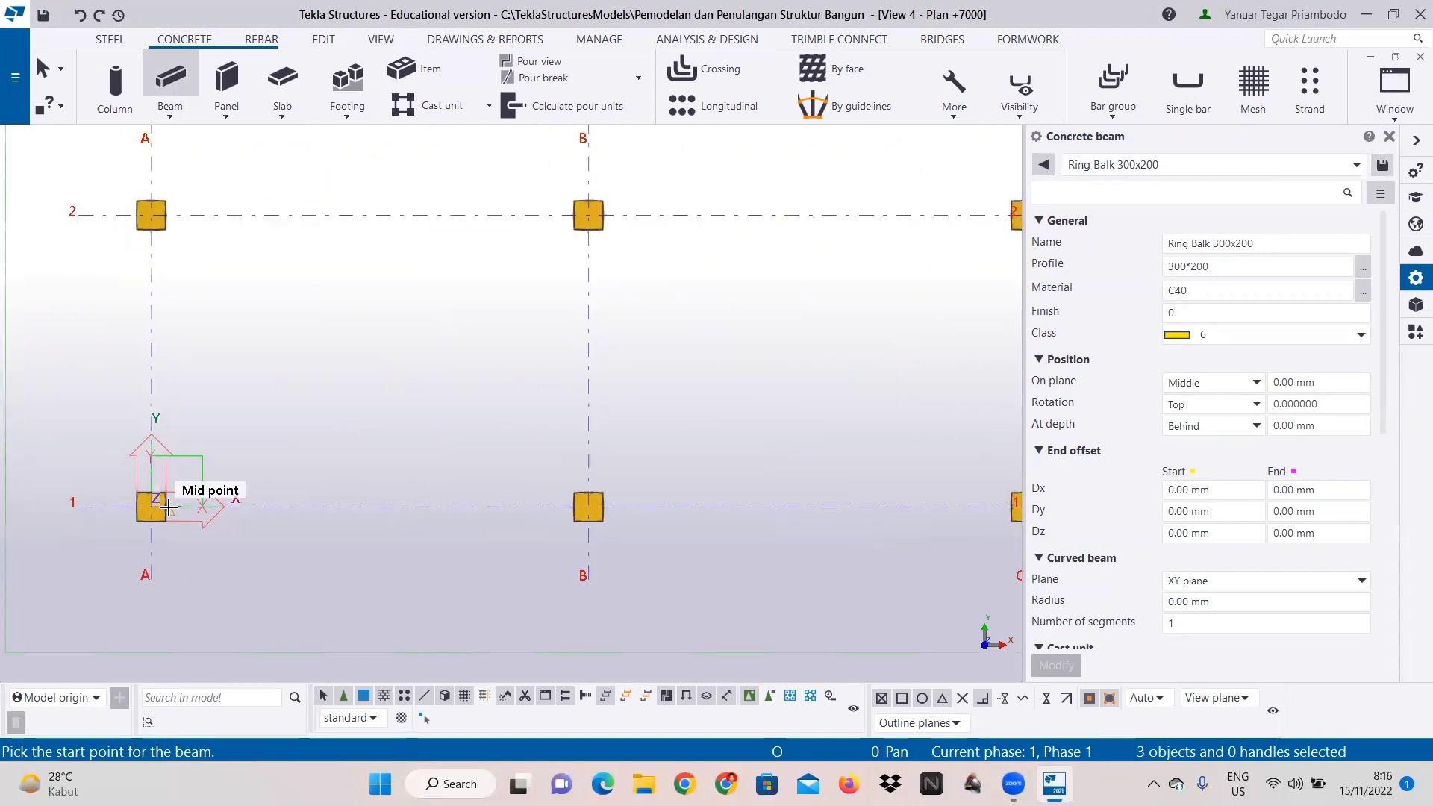
pyautogui.click(168, 507)
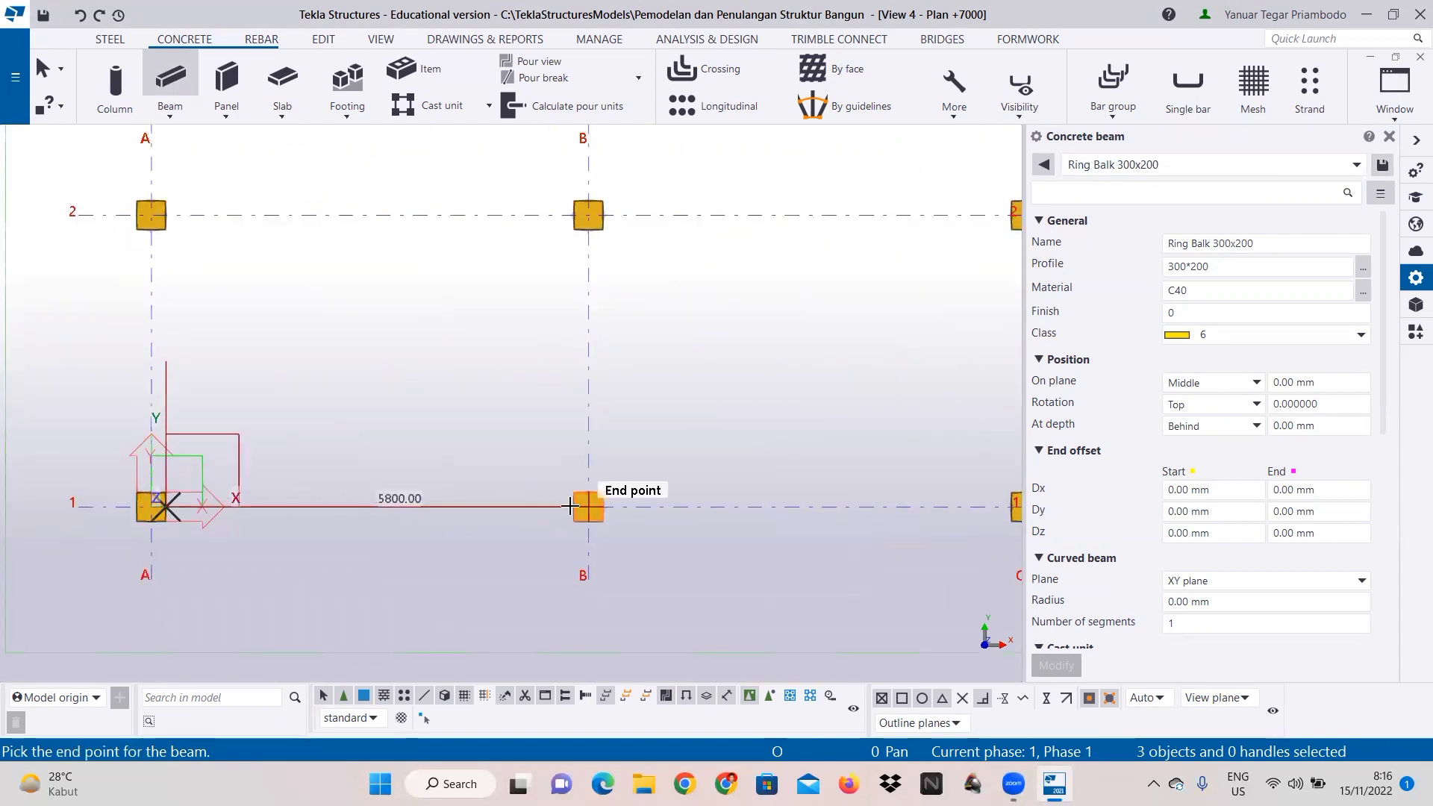
pyautogui.click(579, 483)
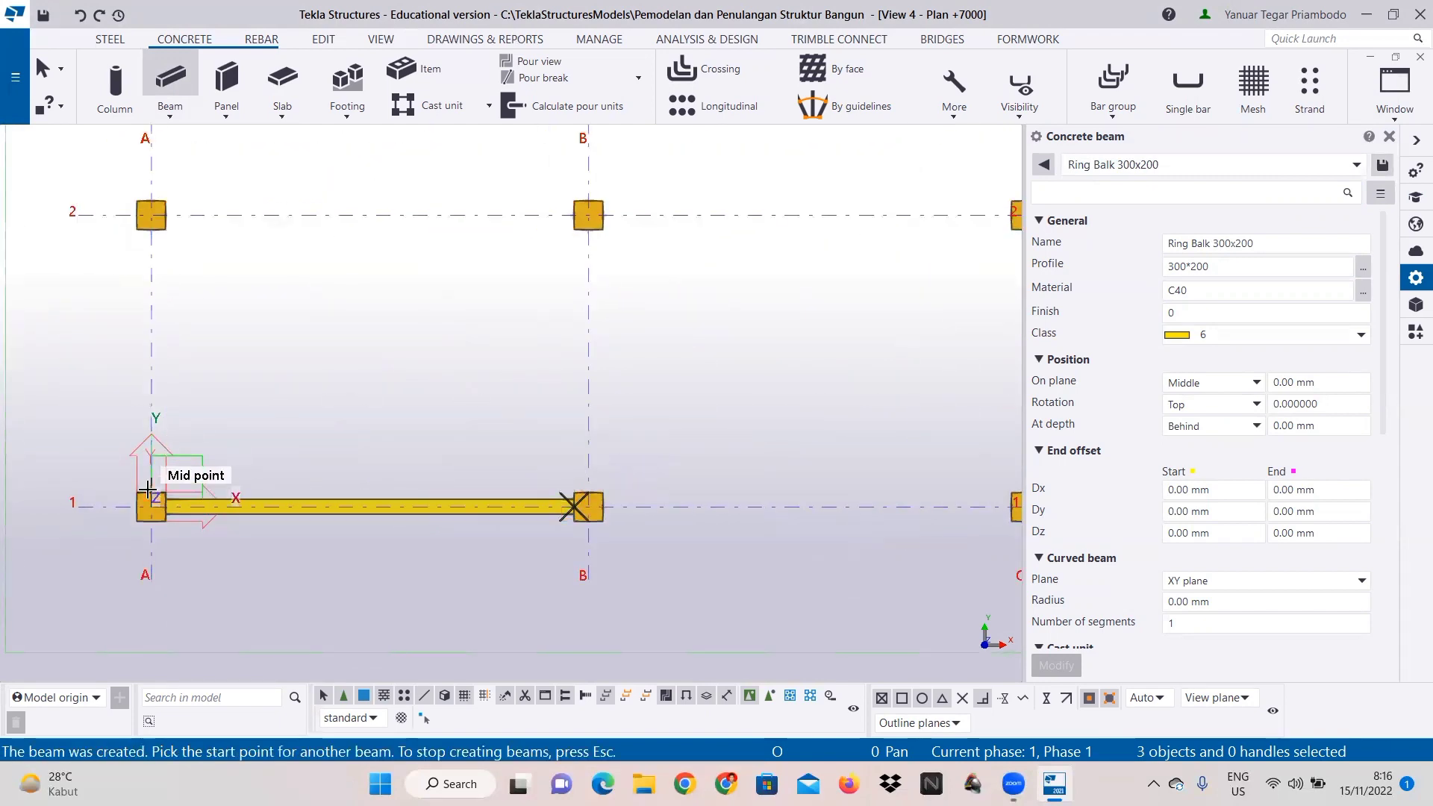
pyautogui.click(153, 491)
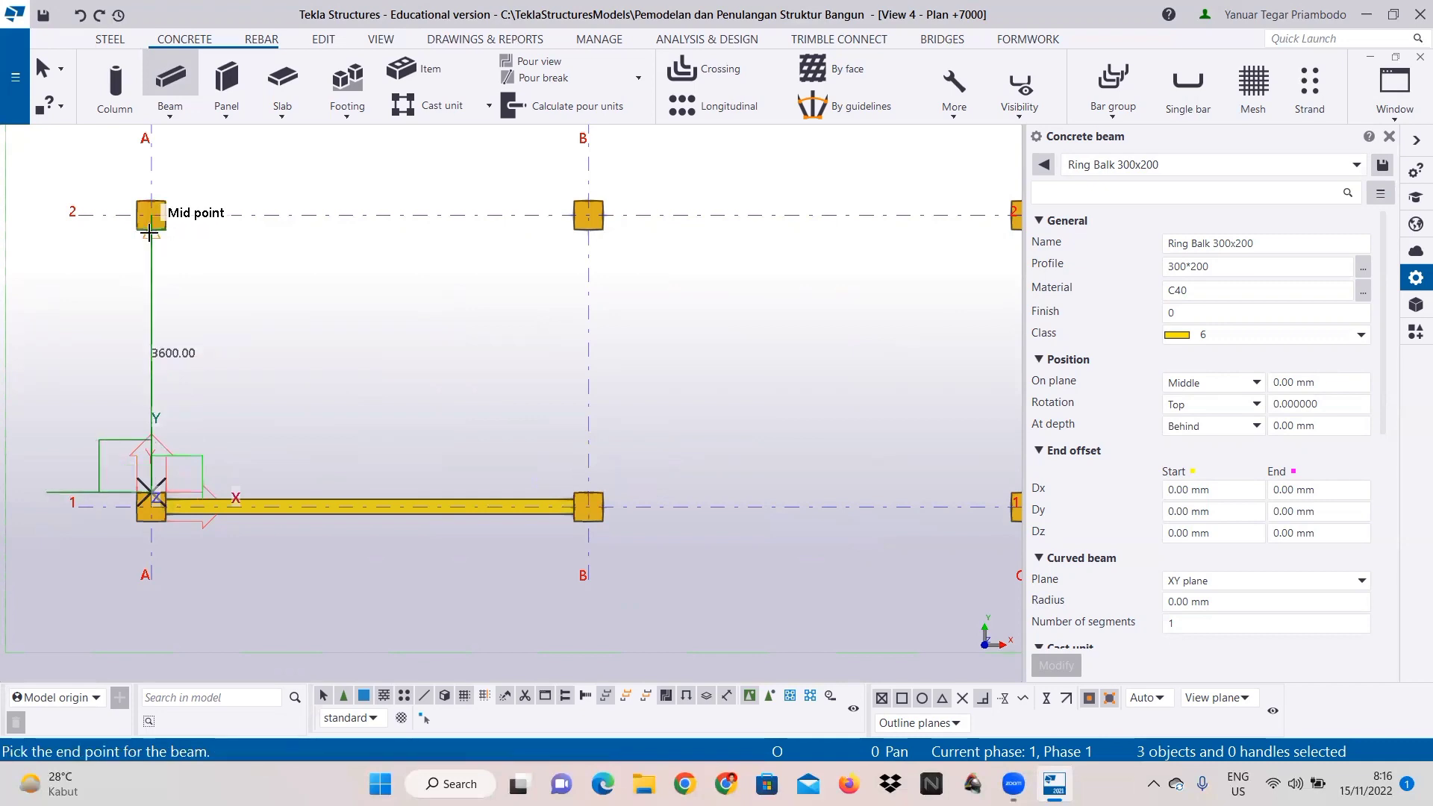
pyautogui.click(237, 249)
pyautogui.rightClick(272, 290)
pyautogui.click(314, 306)
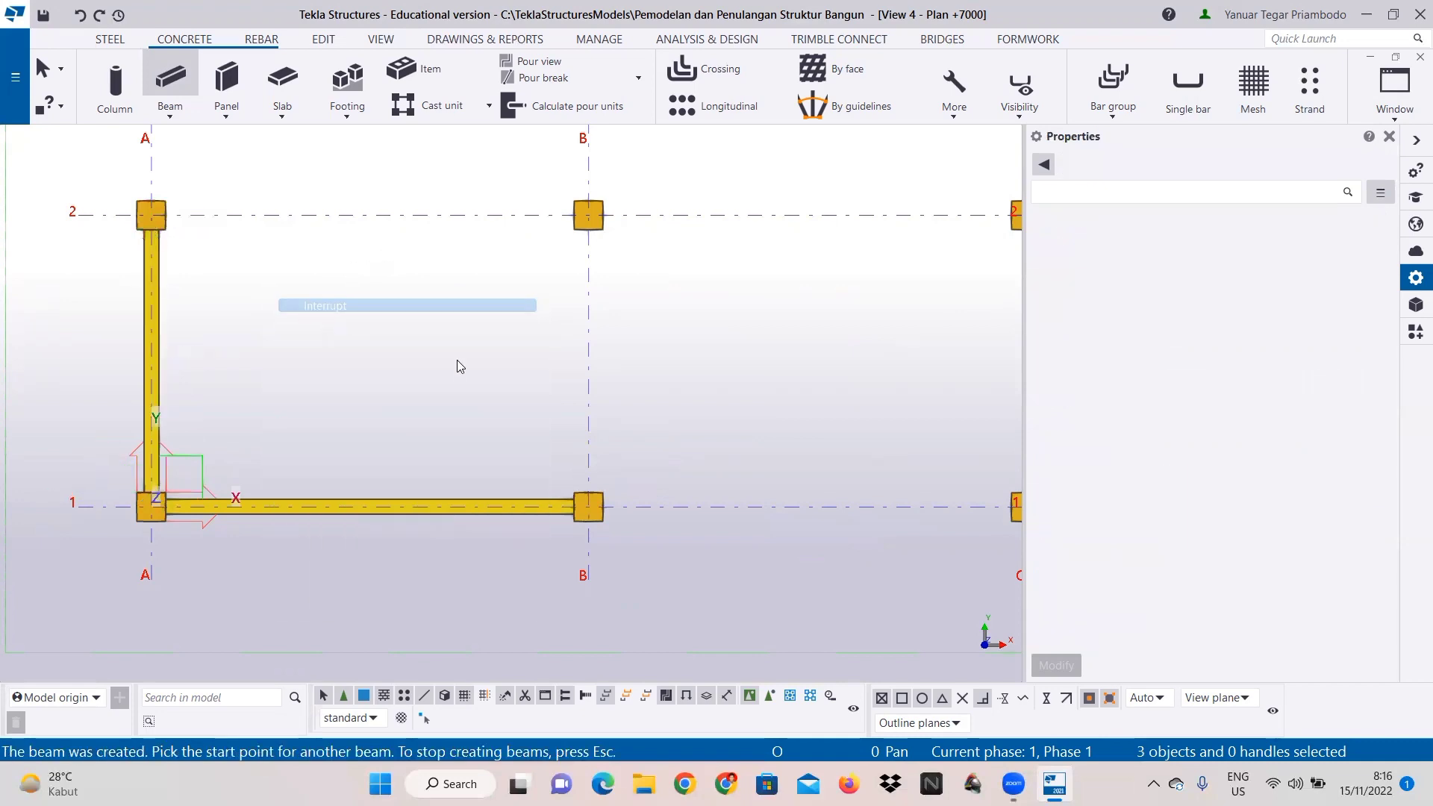
# Step: Linearly copy the grid line 1 ring beam between A and B with dY 4000 and 3 copies, clearing the other offsets
pyautogui.scroll(-3, 459, 361)
pyautogui.scroll(-2, 569, 351)
pyautogui.moveTo(568, 351); pyautogui.dragTo(325, 491, button='middle')
pyautogui.scroll(1, 209, 507)
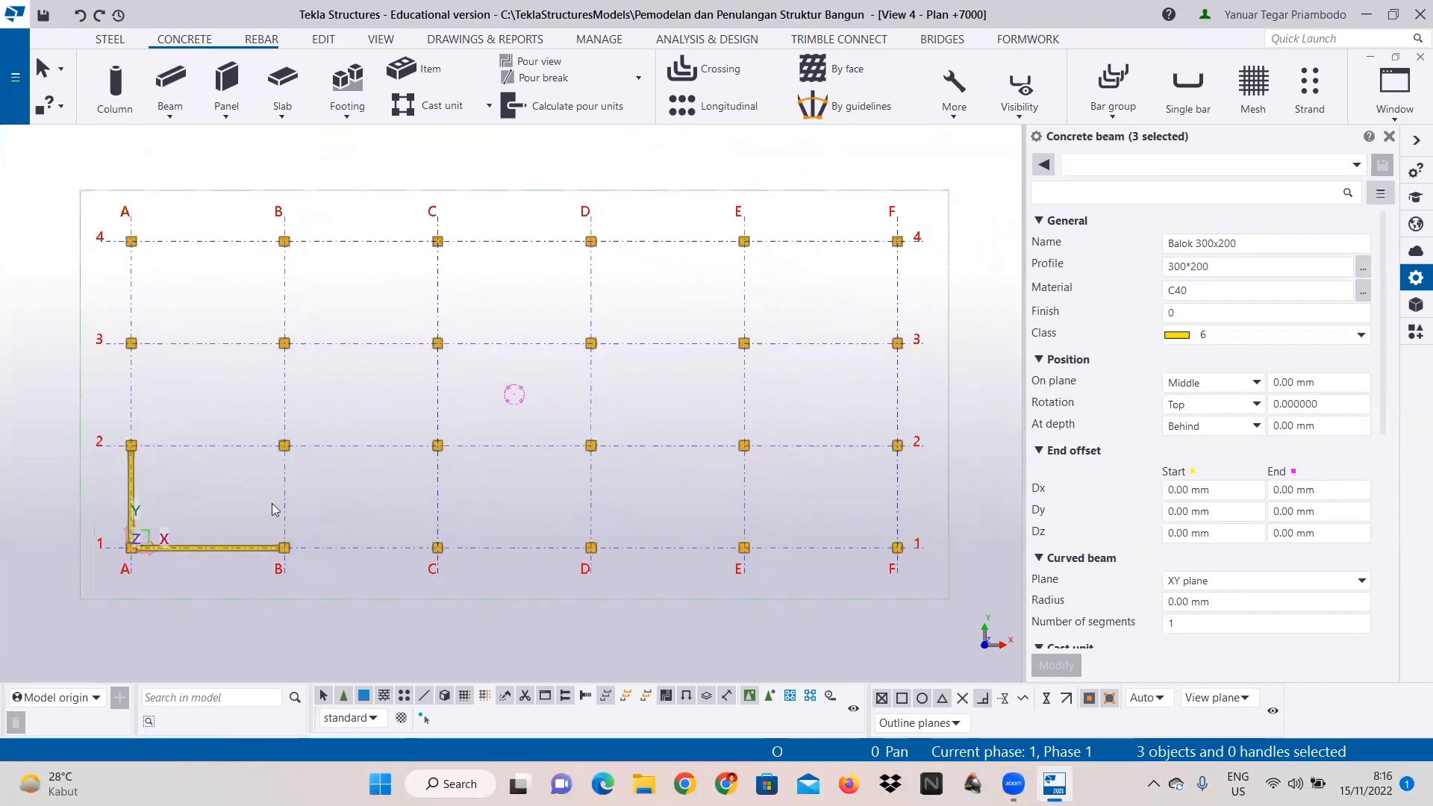
pyautogui.scroll(1, 227, 542)
pyautogui.click(227, 548)
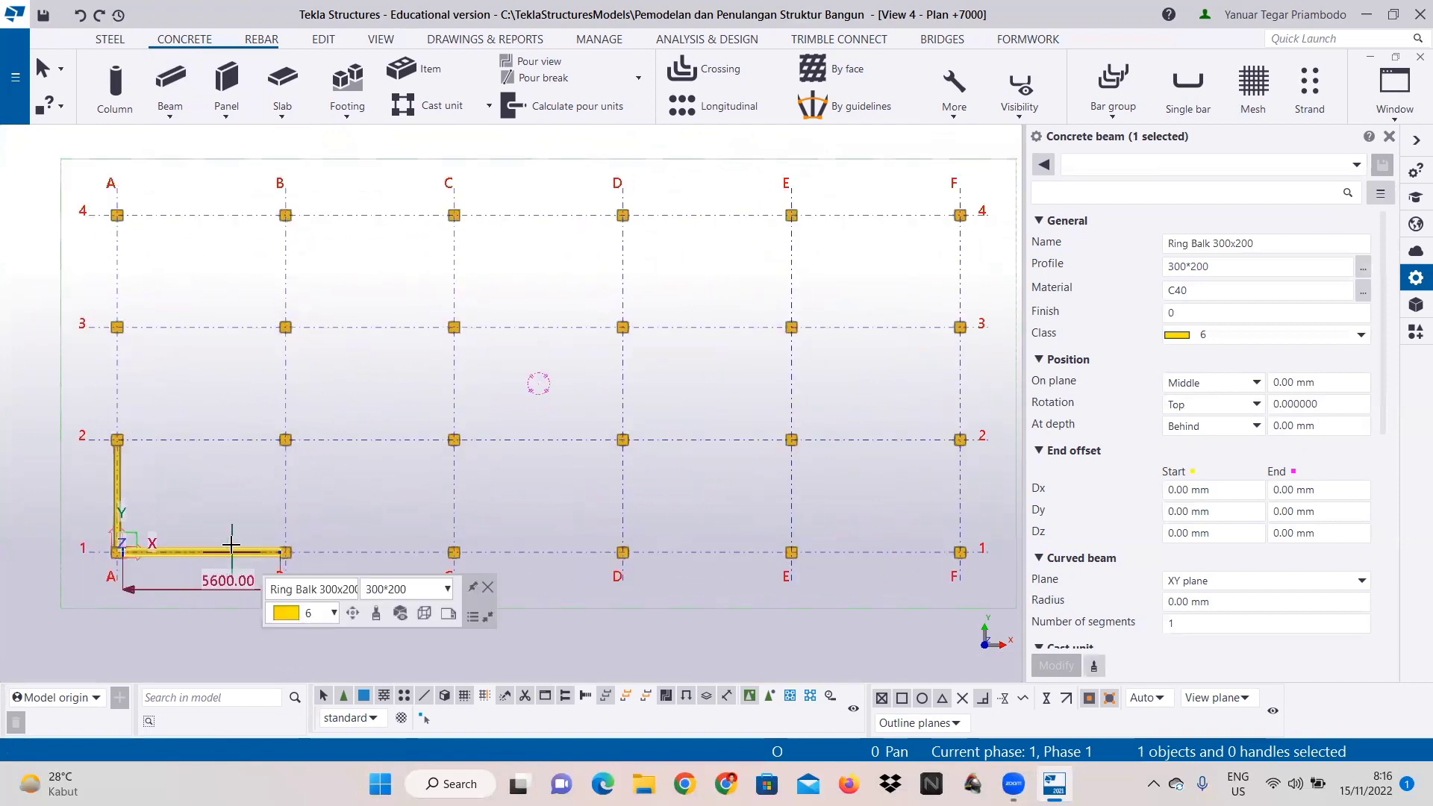
pyautogui.rightClick(227, 548)
pyautogui.moveTo(369, 314)
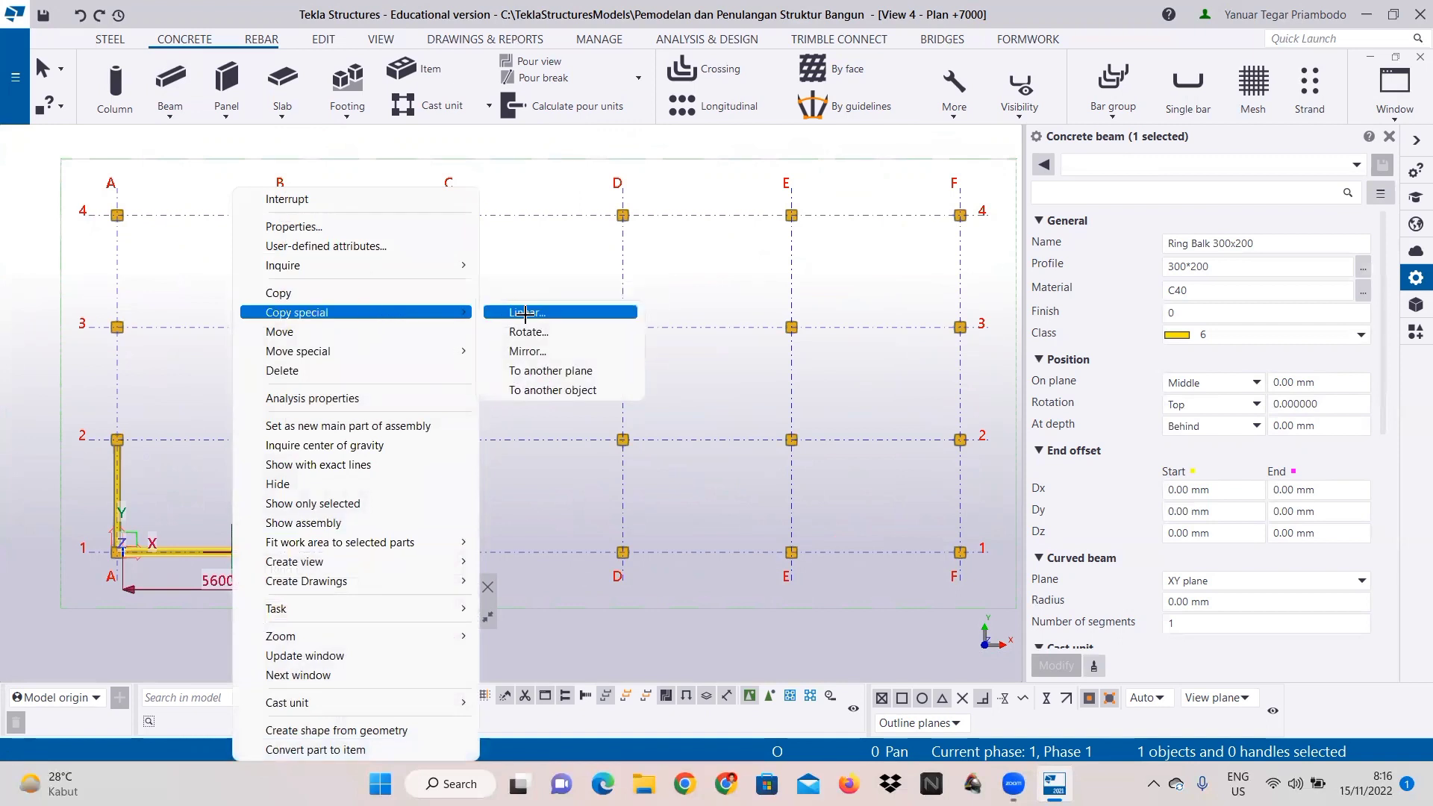
pyautogui.click(526, 313)
pyautogui.click(319, 343)
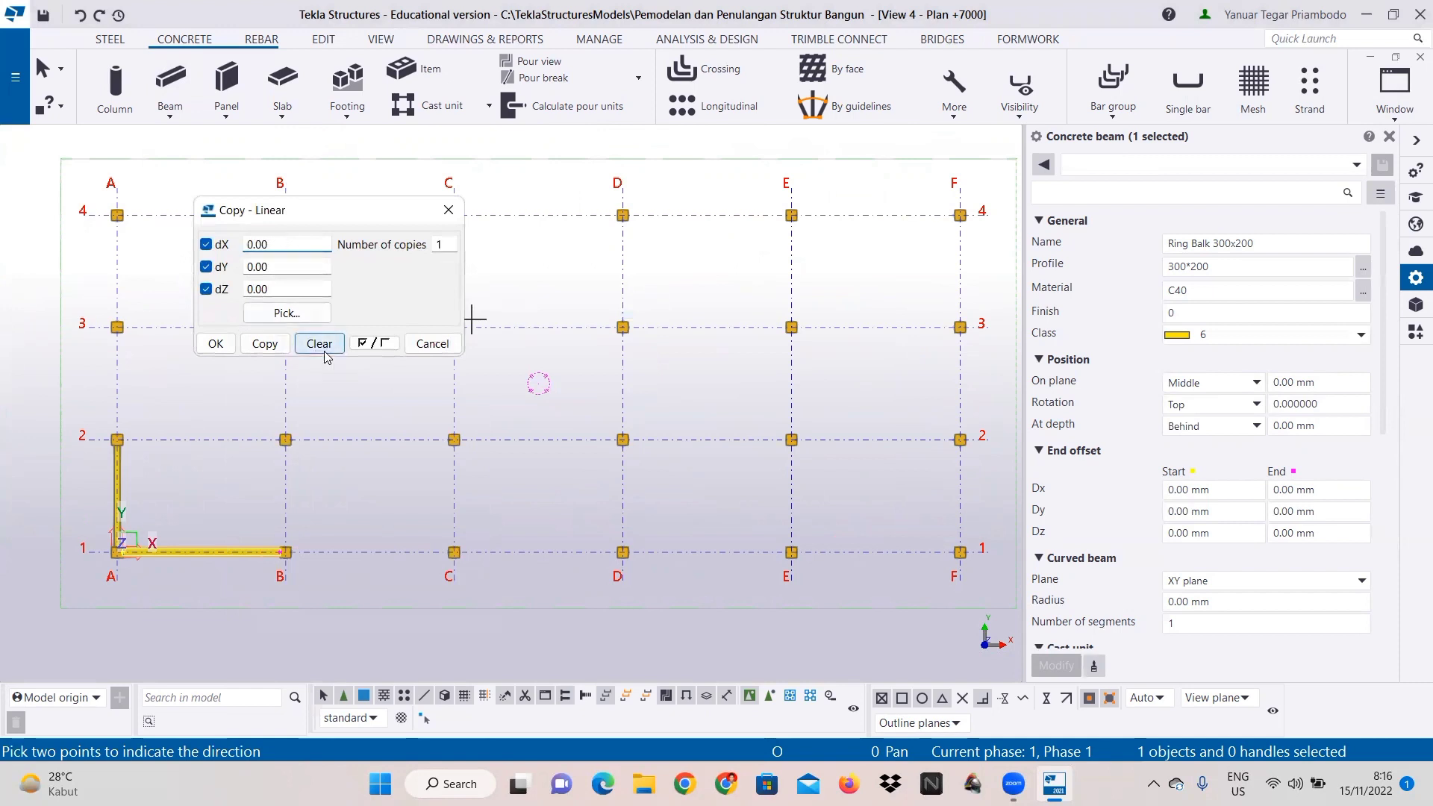
pyautogui.click(250, 266)
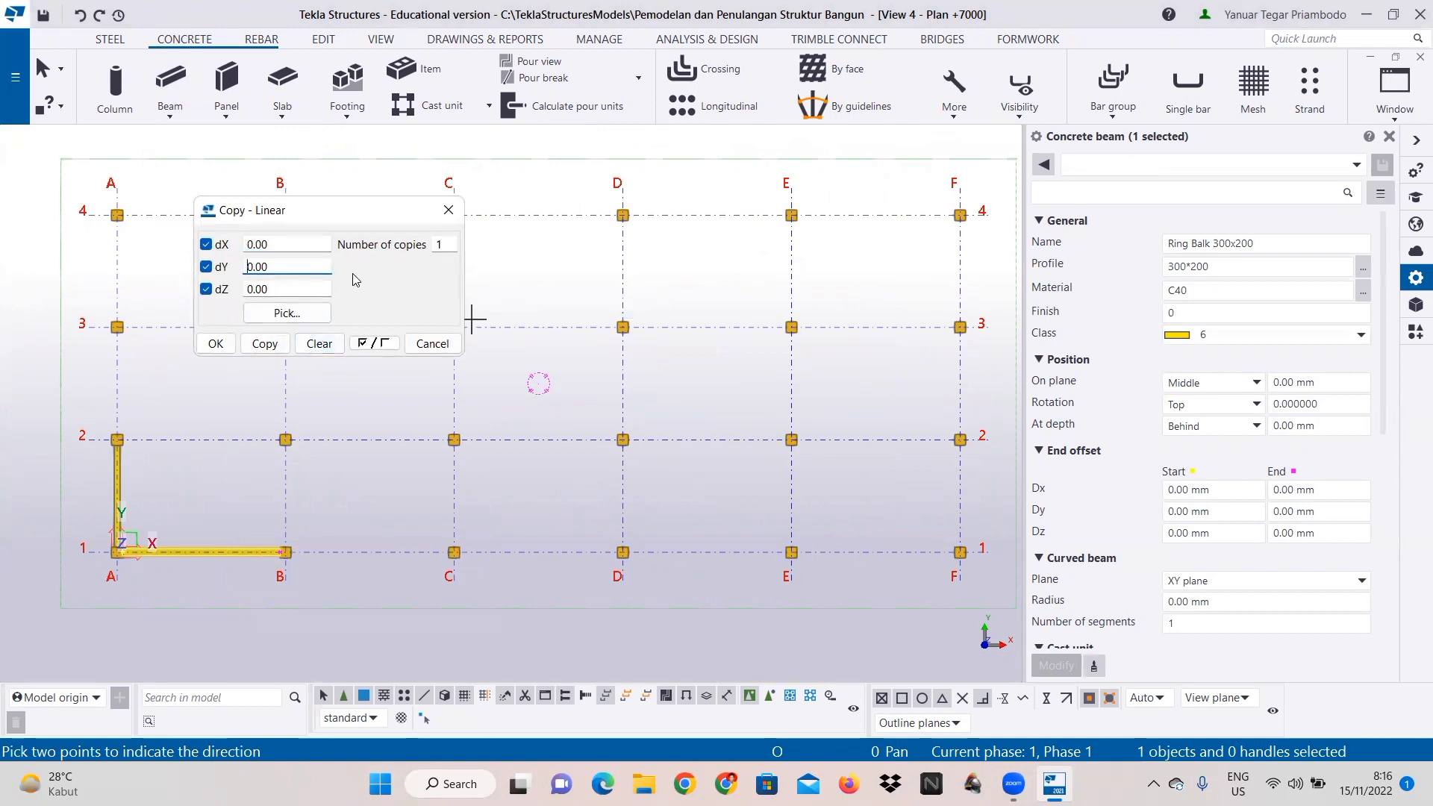
pyautogui.write('400')
pyautogui.doubleClick(441, 246)
pyautogui.write('3')
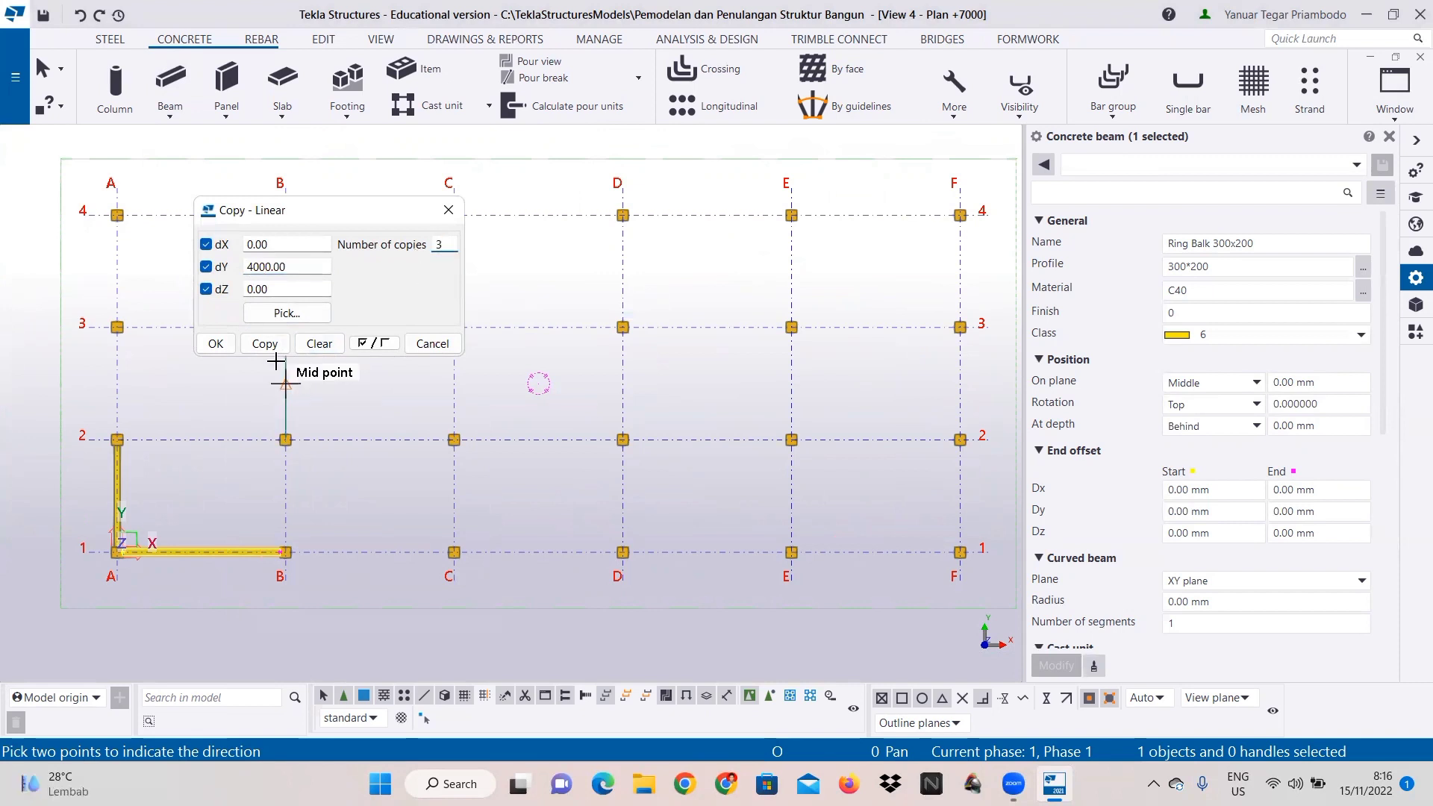
pyautogui.click(265, 344)
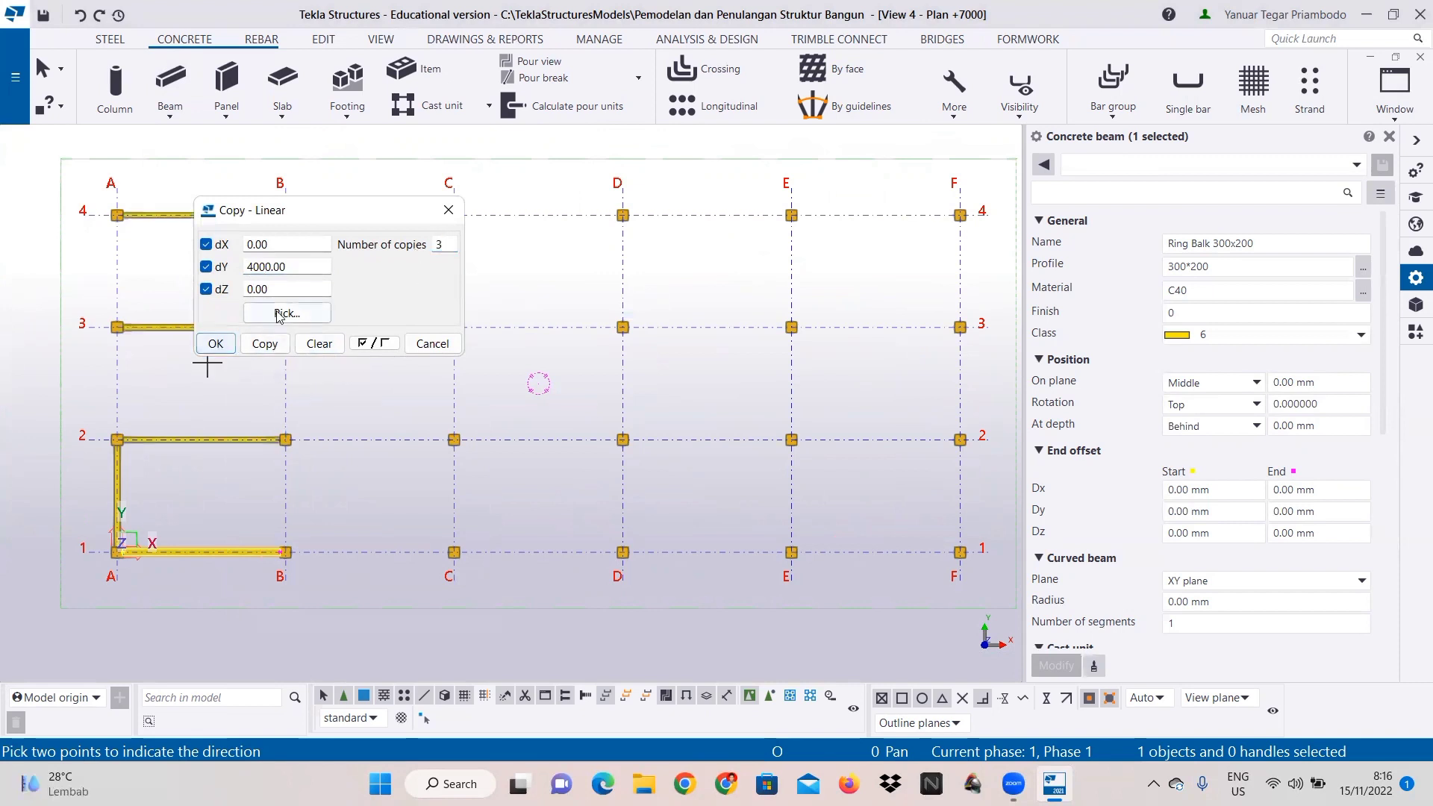
pyautogui.click(215, 345)
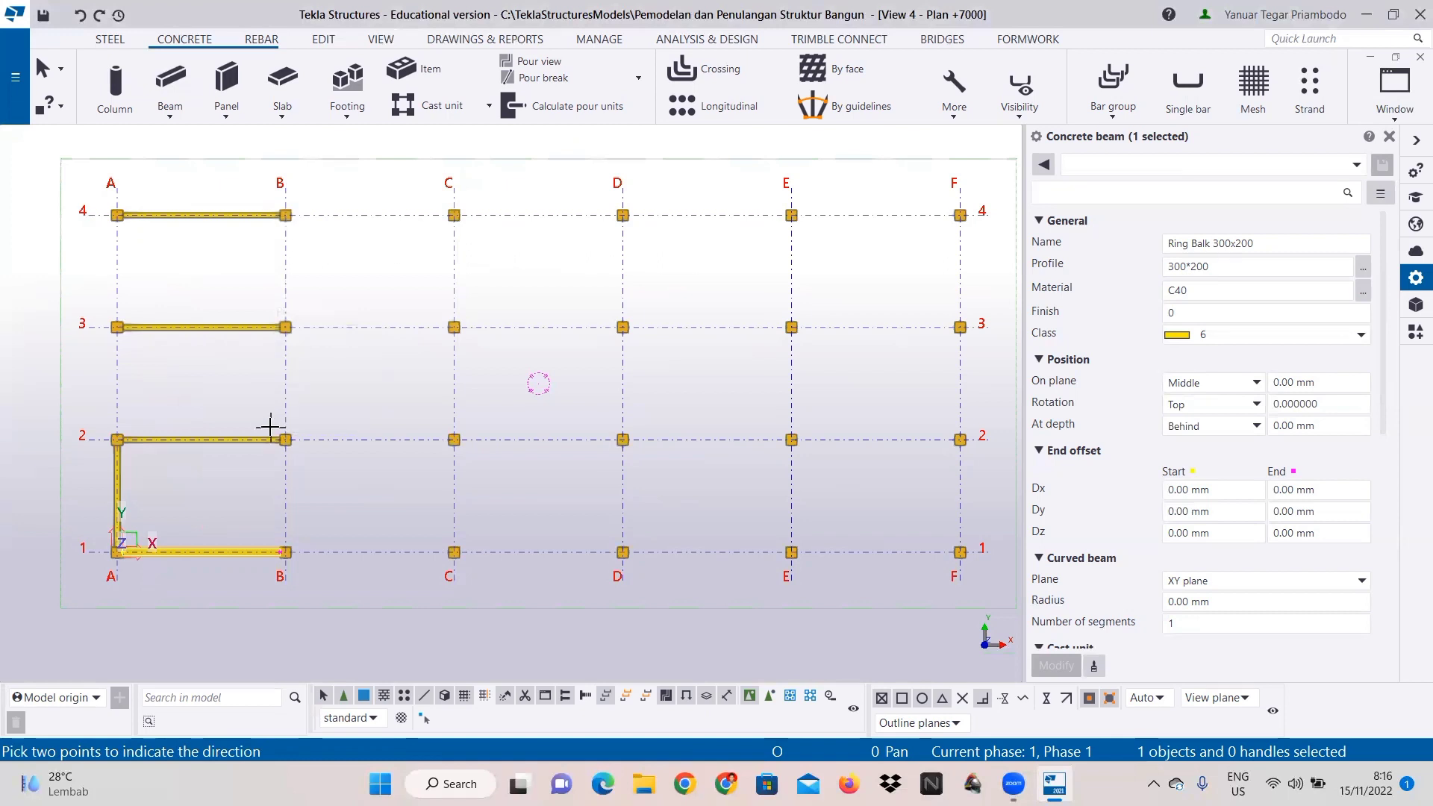
pyautogui.rightClick(177, 405)
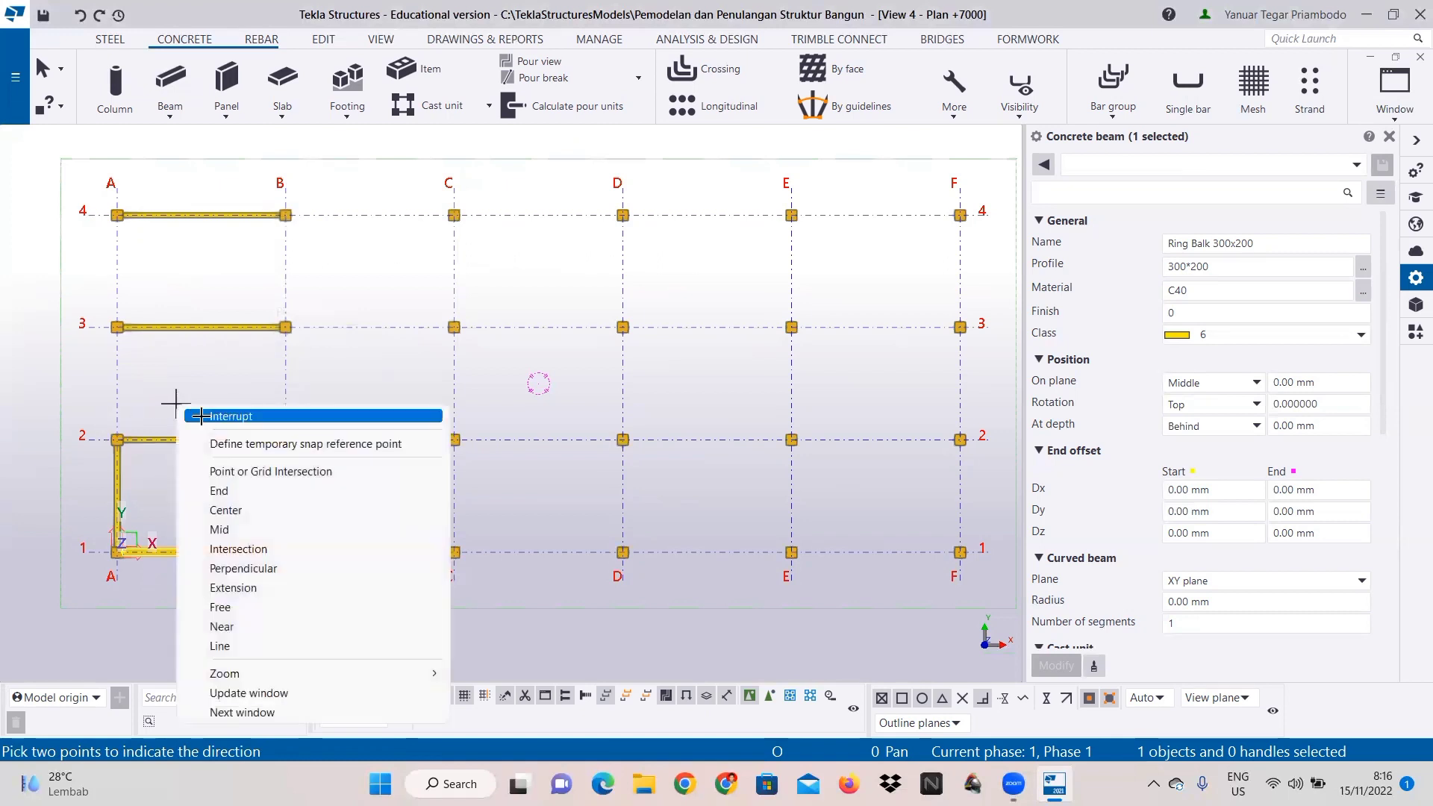
pyautogui.click(202, 415)
# Step: Linearly copy the grid line A ring beam between 1 and 2 with dY 4000 and 2 copies
pyautogui.rightClick(121, 474)
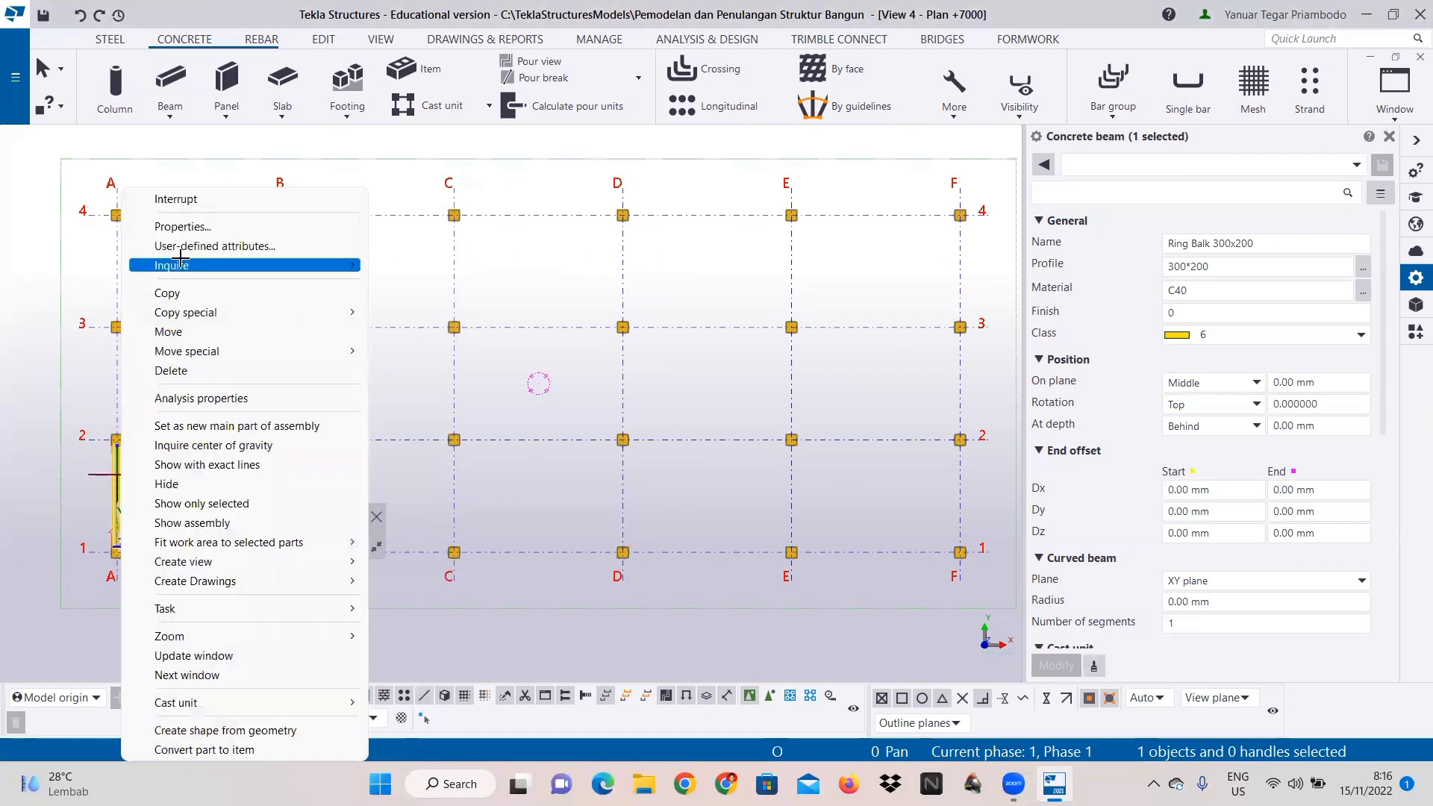
pyautogui.moveTo(239, 312)
pyautogui.click(414, 312)
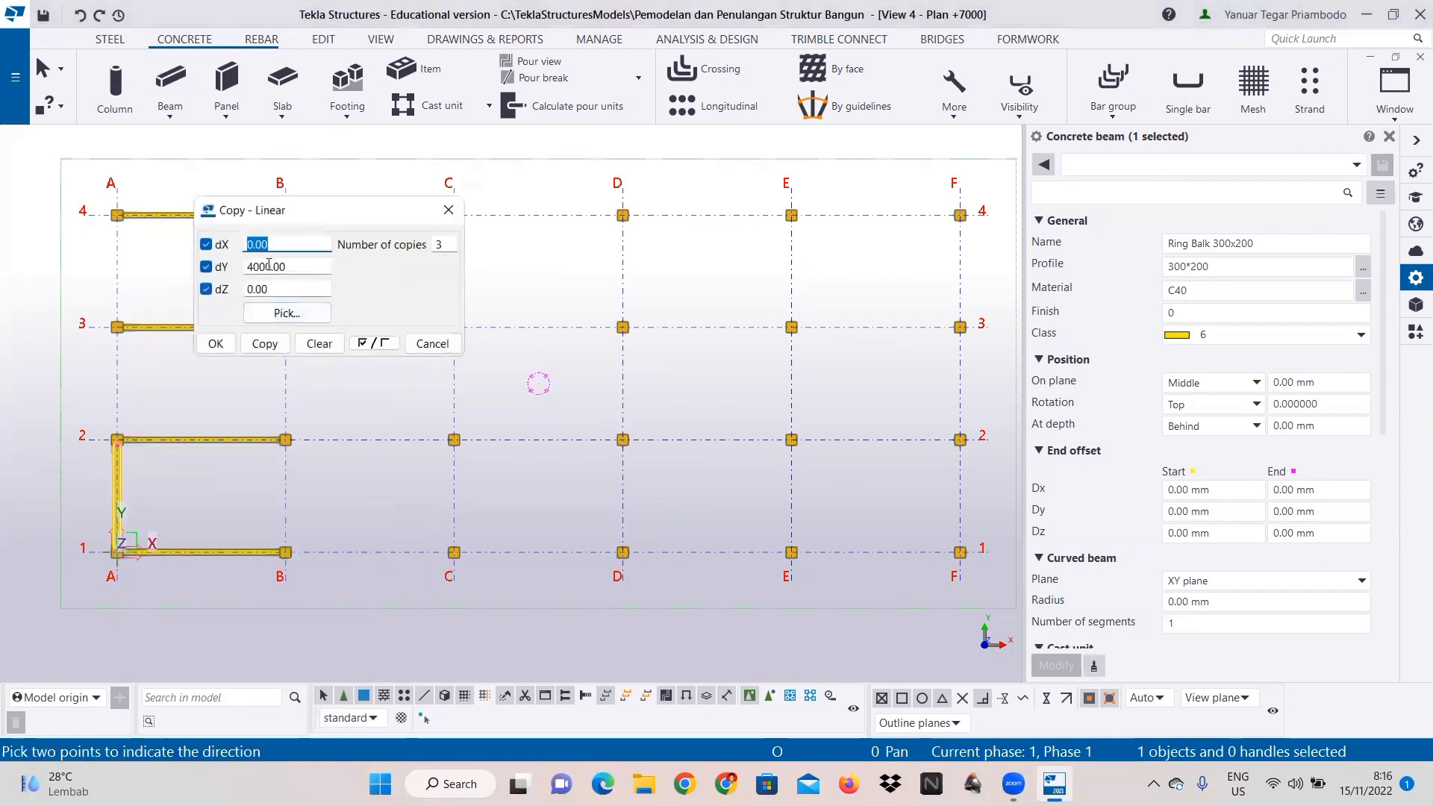
pyautogui.doubleClick(444, 245)
pyautogui.click(265, 345)
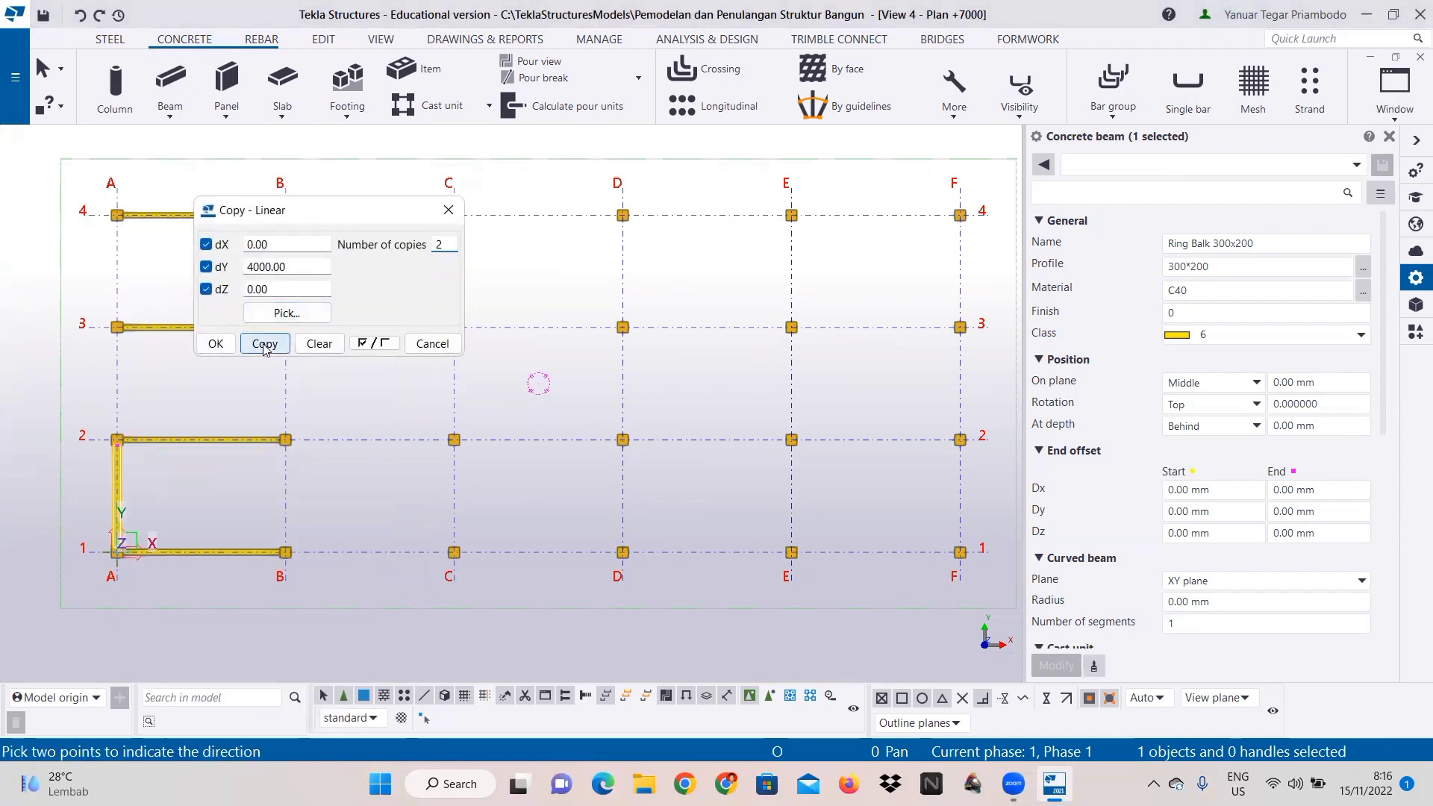
pyautogui.click(216, 343)
pyautogui.rightClick(230, 534)
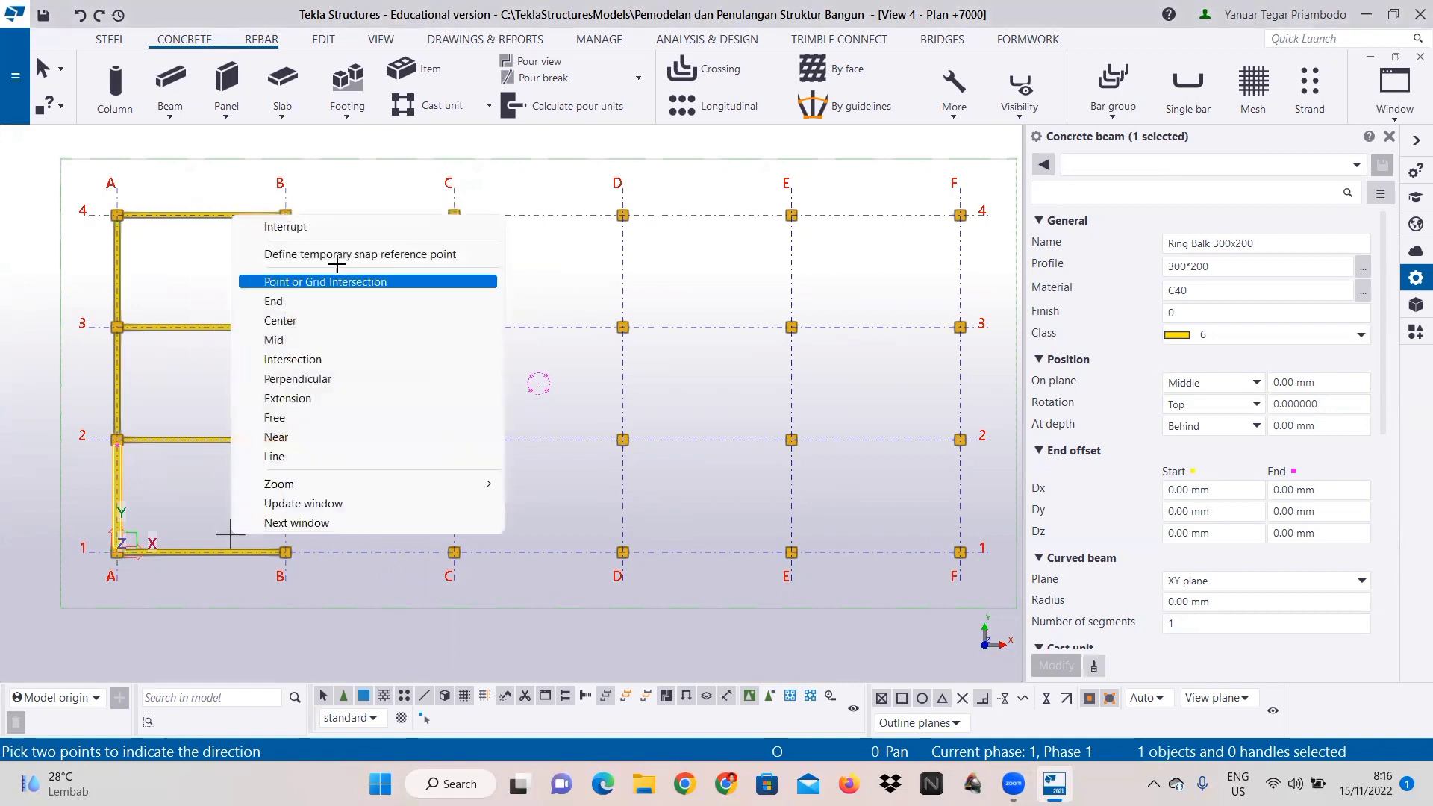
pyautogui.click(273, 221)
pyautogui.click(218, 549)
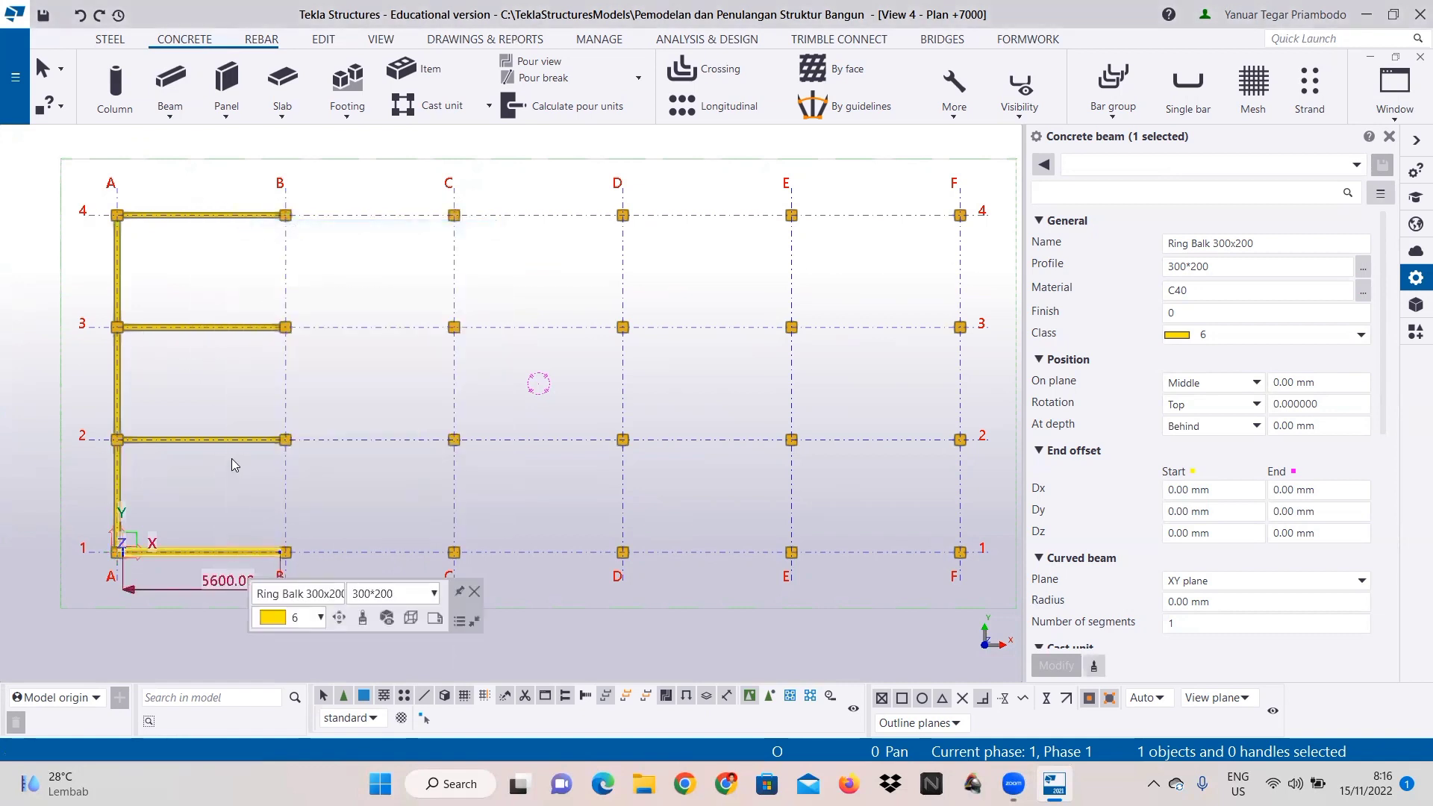
pyautogui.keyDown('ctrl'); pyautogui.click(230, 441); pyautogui.keyUp('ctrl')
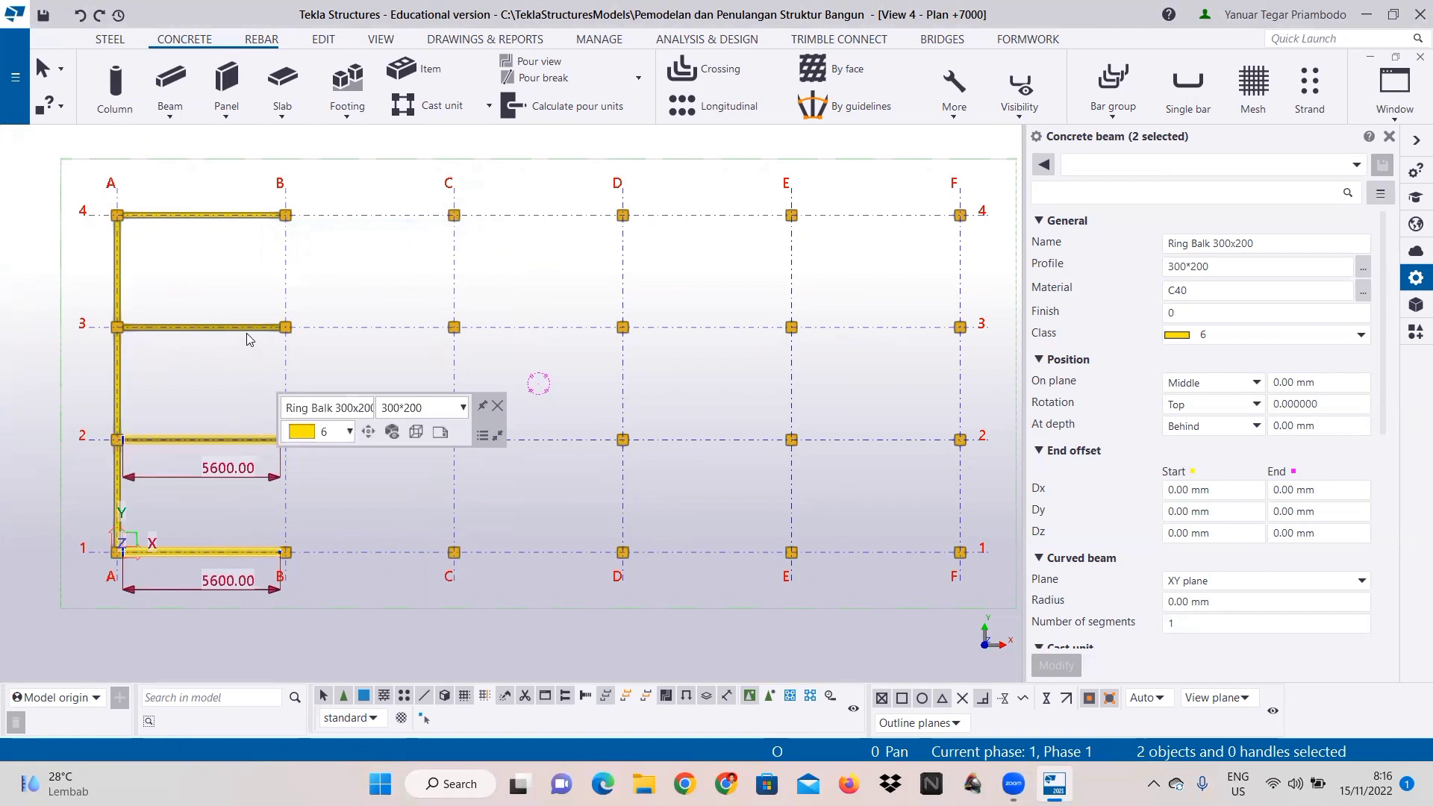
pyautogui.keyDown('ctrl'); pyautogui.click(249, 327); pyautogui.keyUp('ctrl')
pyautogui.keyDown('ctrl'); pyautogui.click(243, 217); pyautogui.keyUp('ctrl')
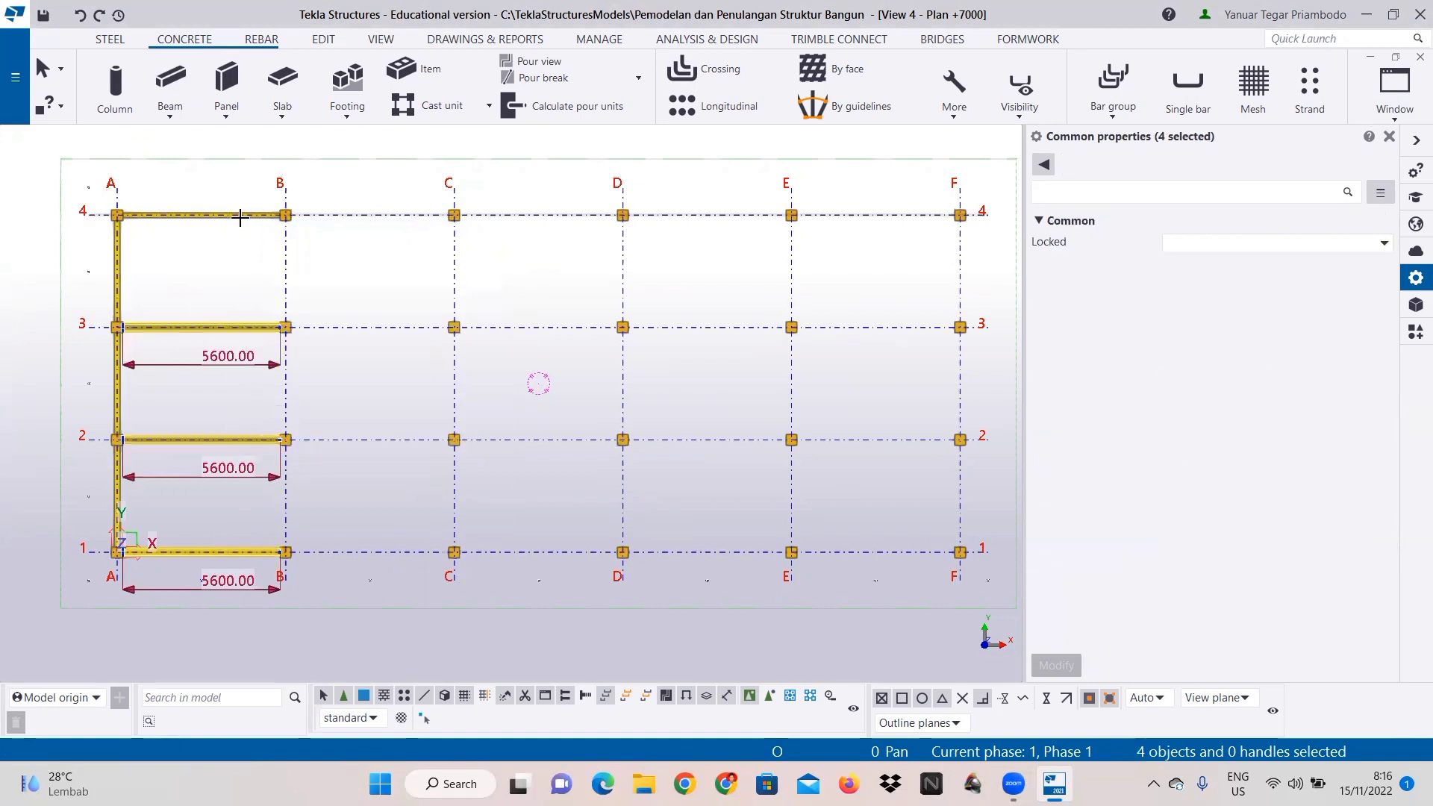
pyautogui.rightClick(221, 240)
pyautogui.click(232, 425)
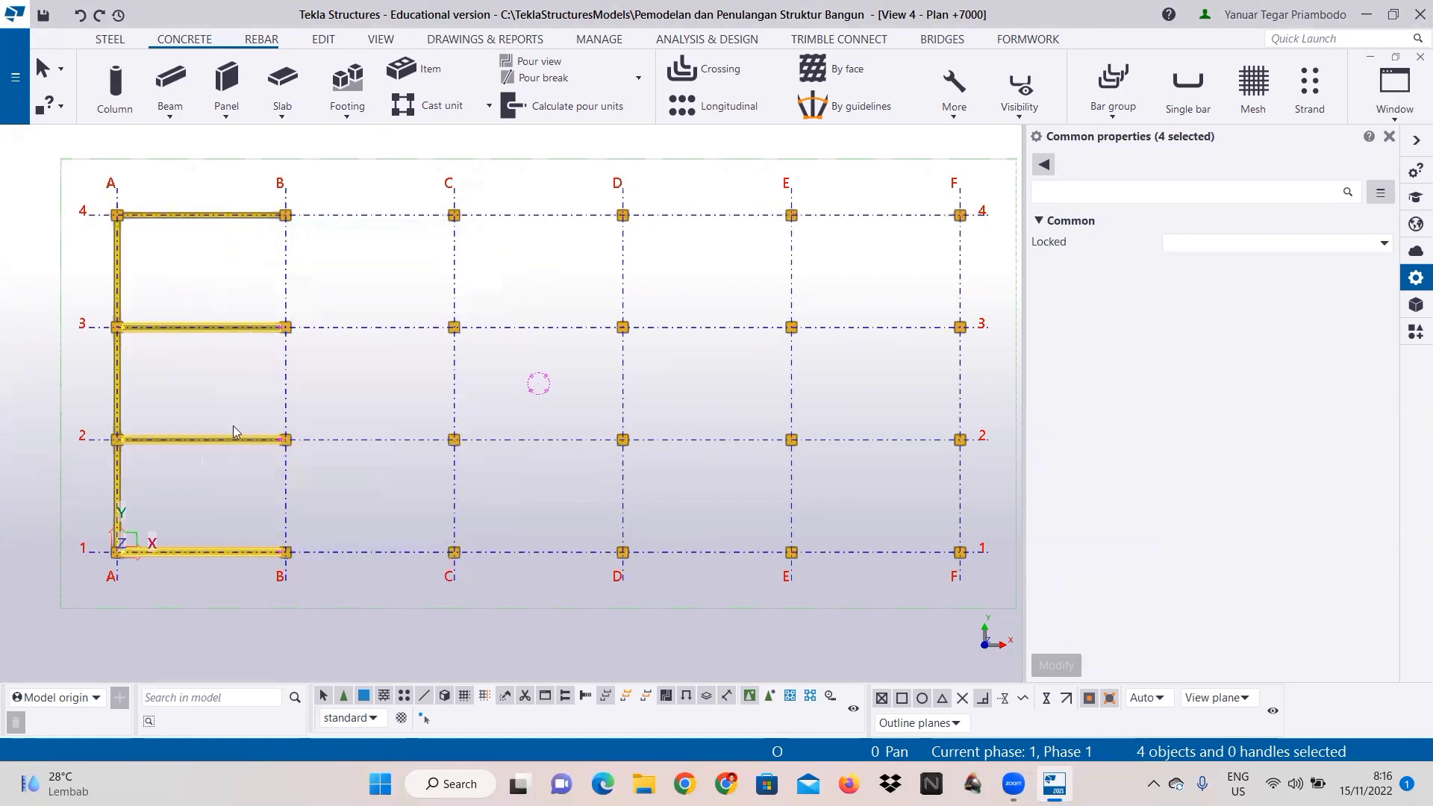
pyautogui.click(238, 218)
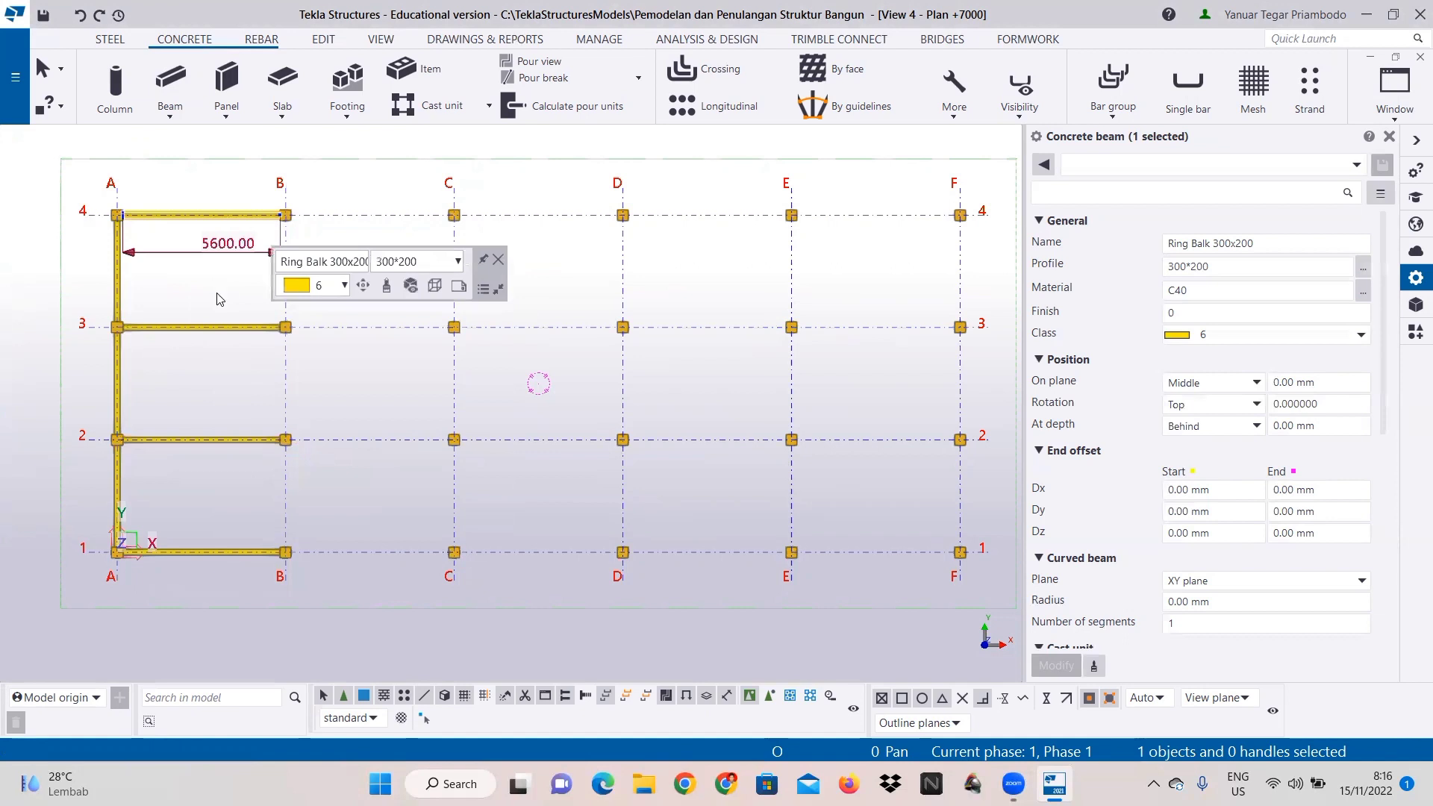
pyautogui.keyDown('ctrl'); pyautogui.click(213, 331); pyautogui.keyUp('ctrl')
pyautogui.keyDown('ctrl'); pyautogui.click(229, 441); pyautogui.keyUp('ctrl')
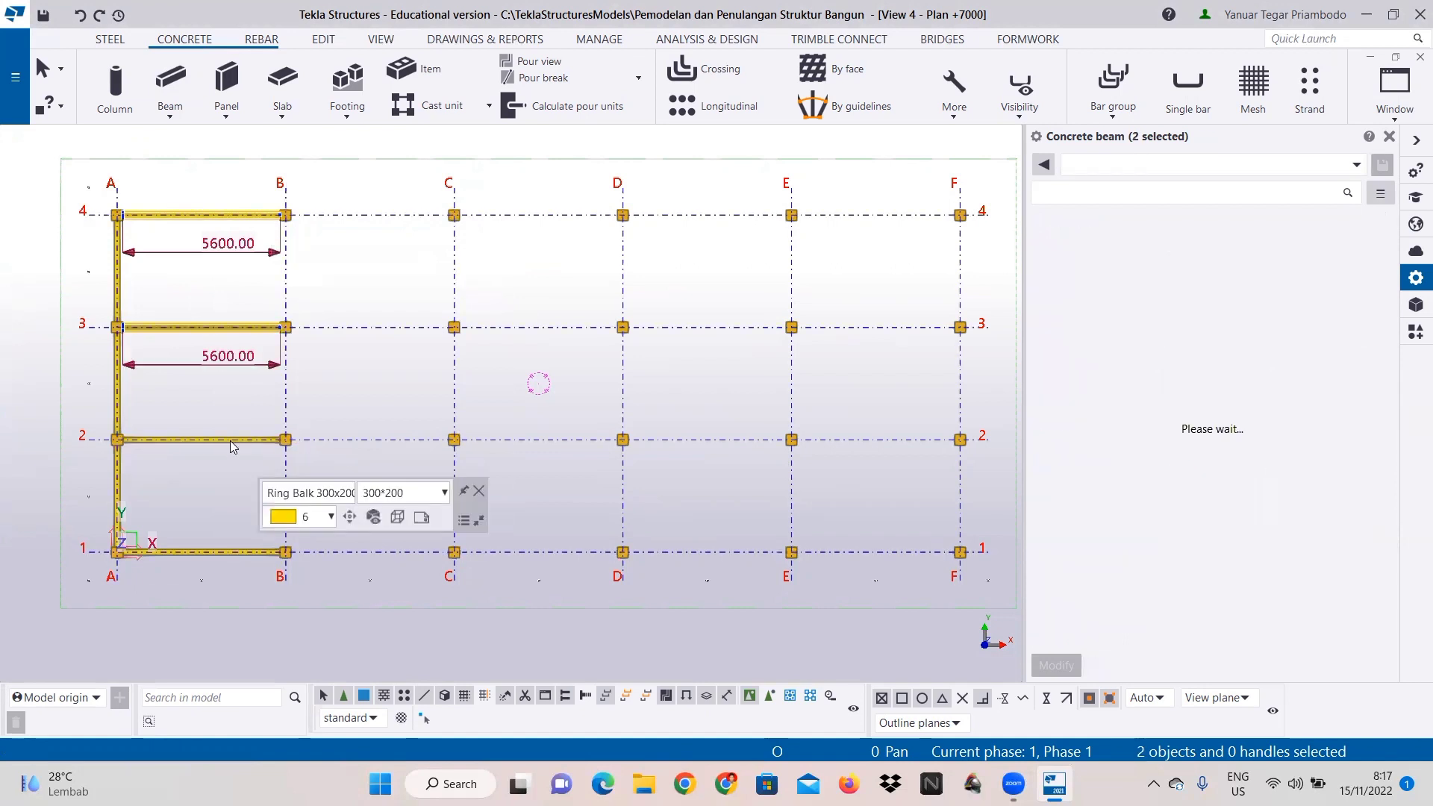
pyautogui.rightClick(229, 401)
pyautogui.click(239, 368)
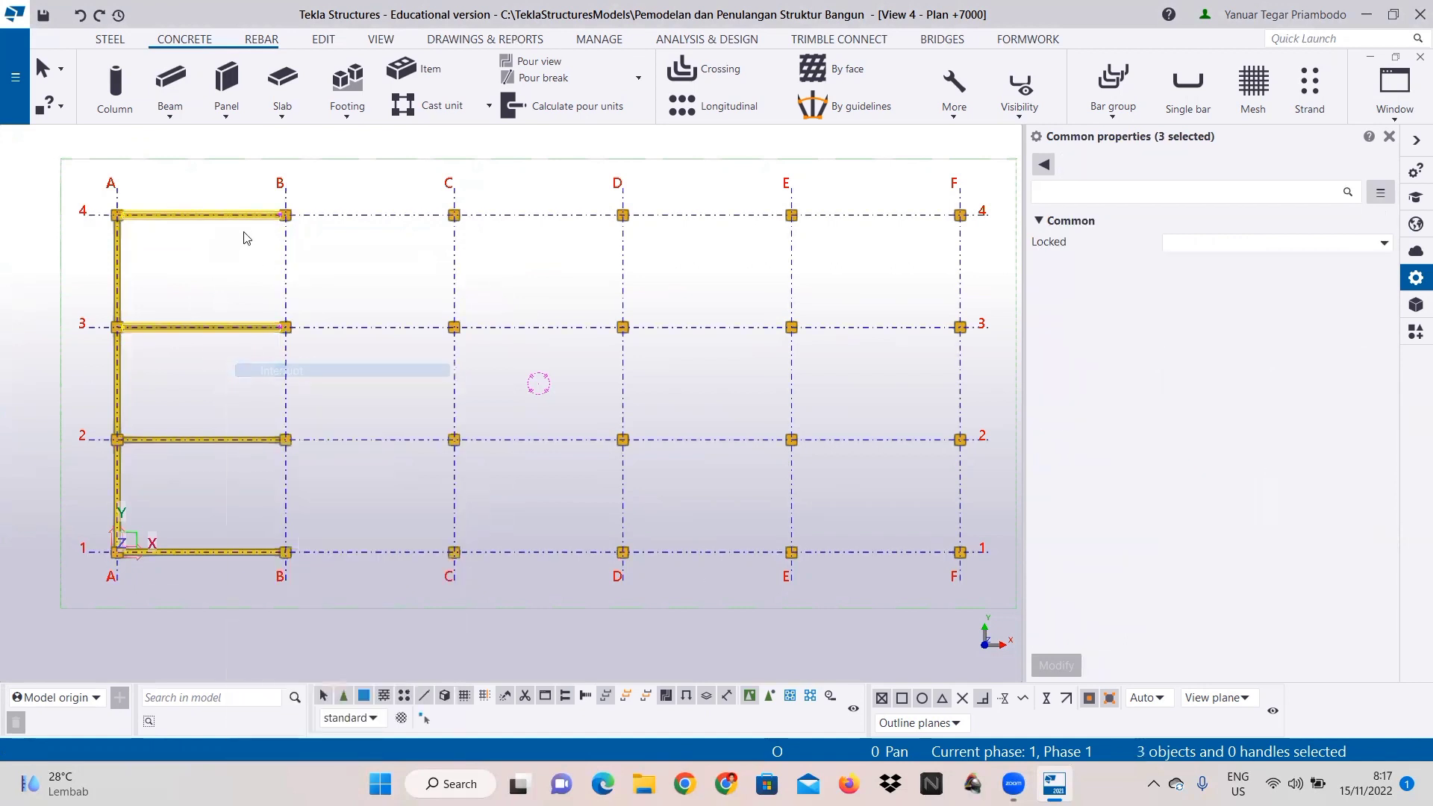
# Step: Linearly copy the four ring beams between A and B with dX 6000 and 4 copies, clearing the other offsets
pyautogui.click(229, 555)
pyautogui.keyDown('ctrl'); pyautogui.click(242, 442); pyautogui.keyUp('ctrl')
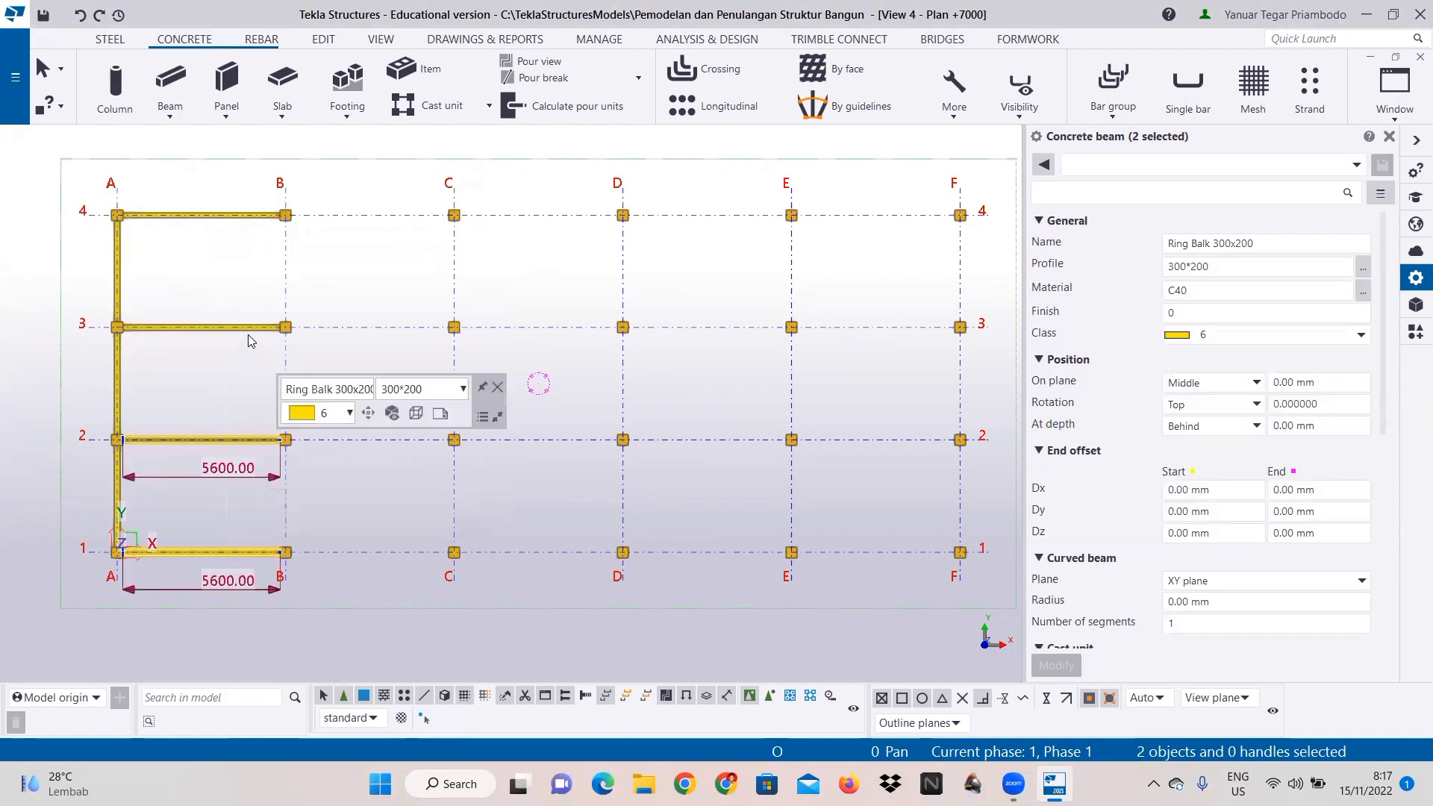
pyautogui.keyDown('ctrl'); pyautogui.click(249, 328); pyautogui.keyUp('ctrl')
pyautogui.keyDown('ctrl'); pyautogui.click(257, 216); pyautogui.keyUp('ctrl')
pyautogui.rightClick(263, 246)
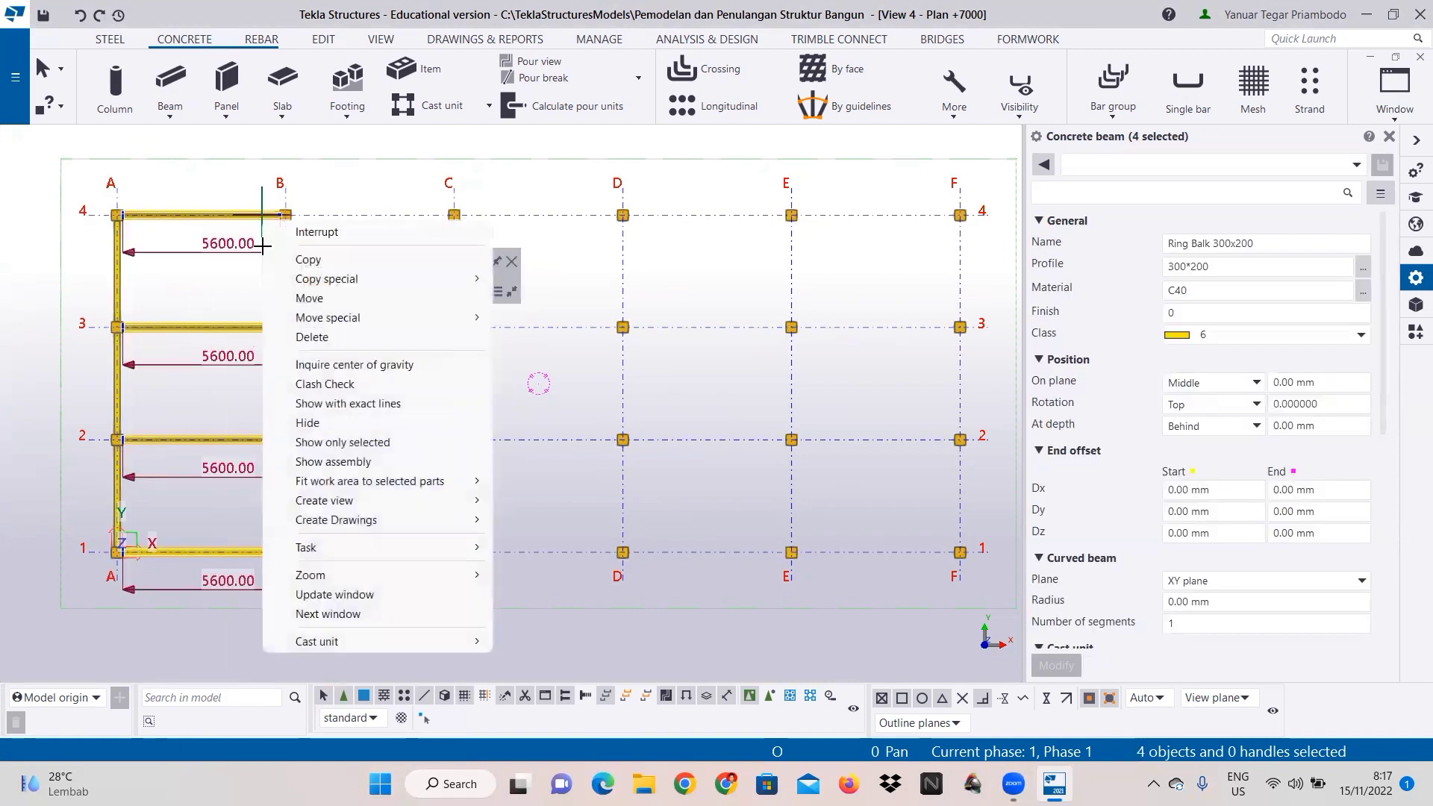
pyautogui.moveTo(302, 276)
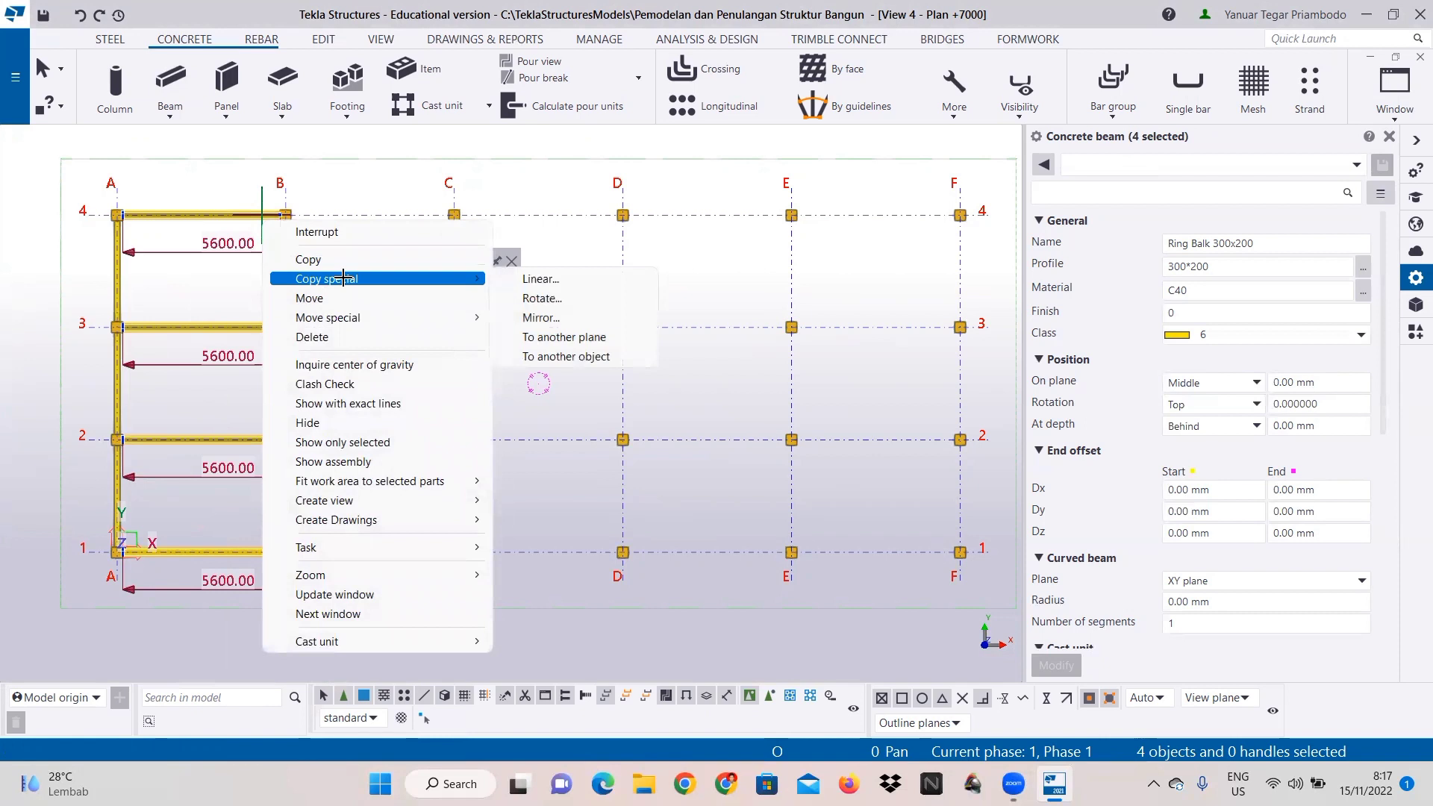
pyautogui.click(539, 277)
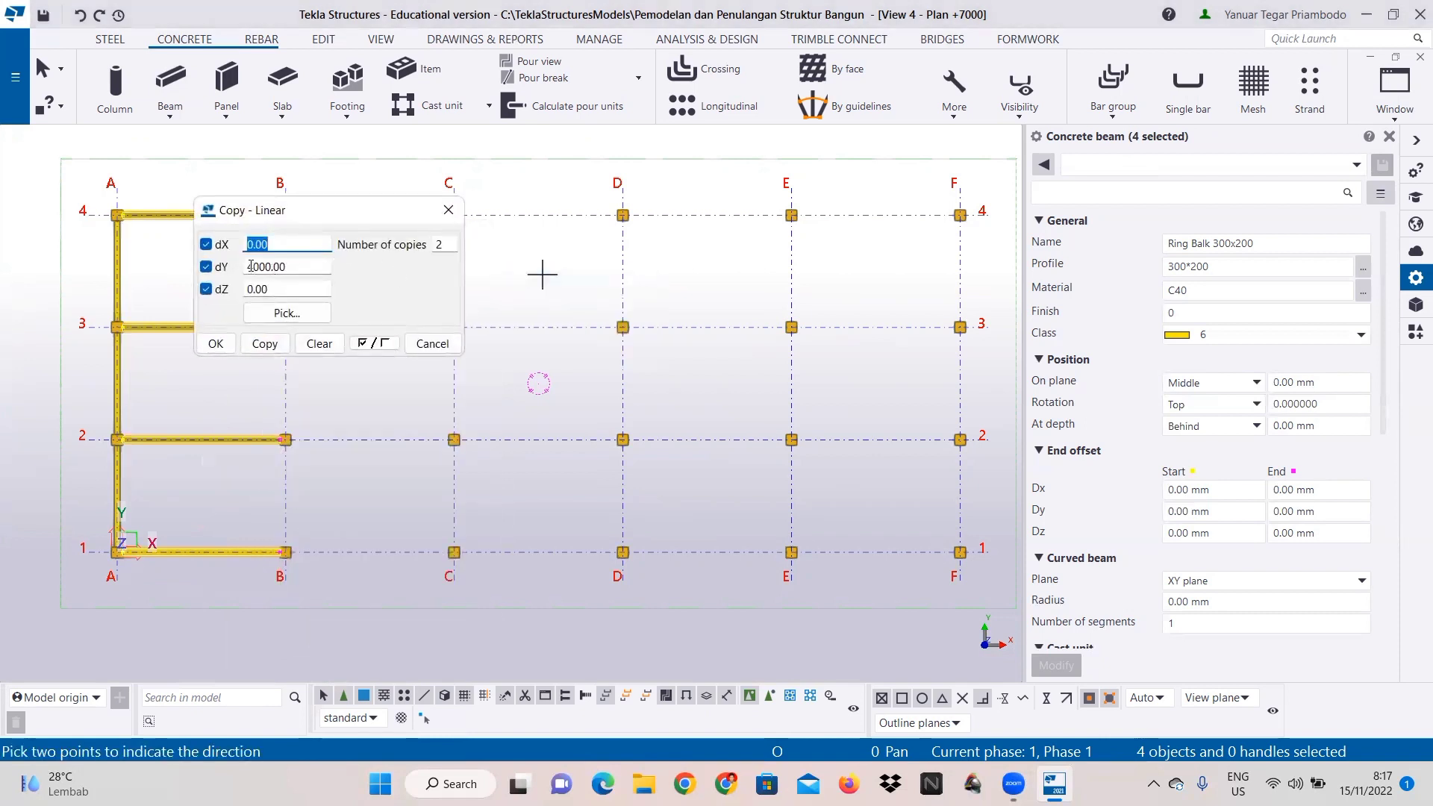
pyautogui.click(319, 344)
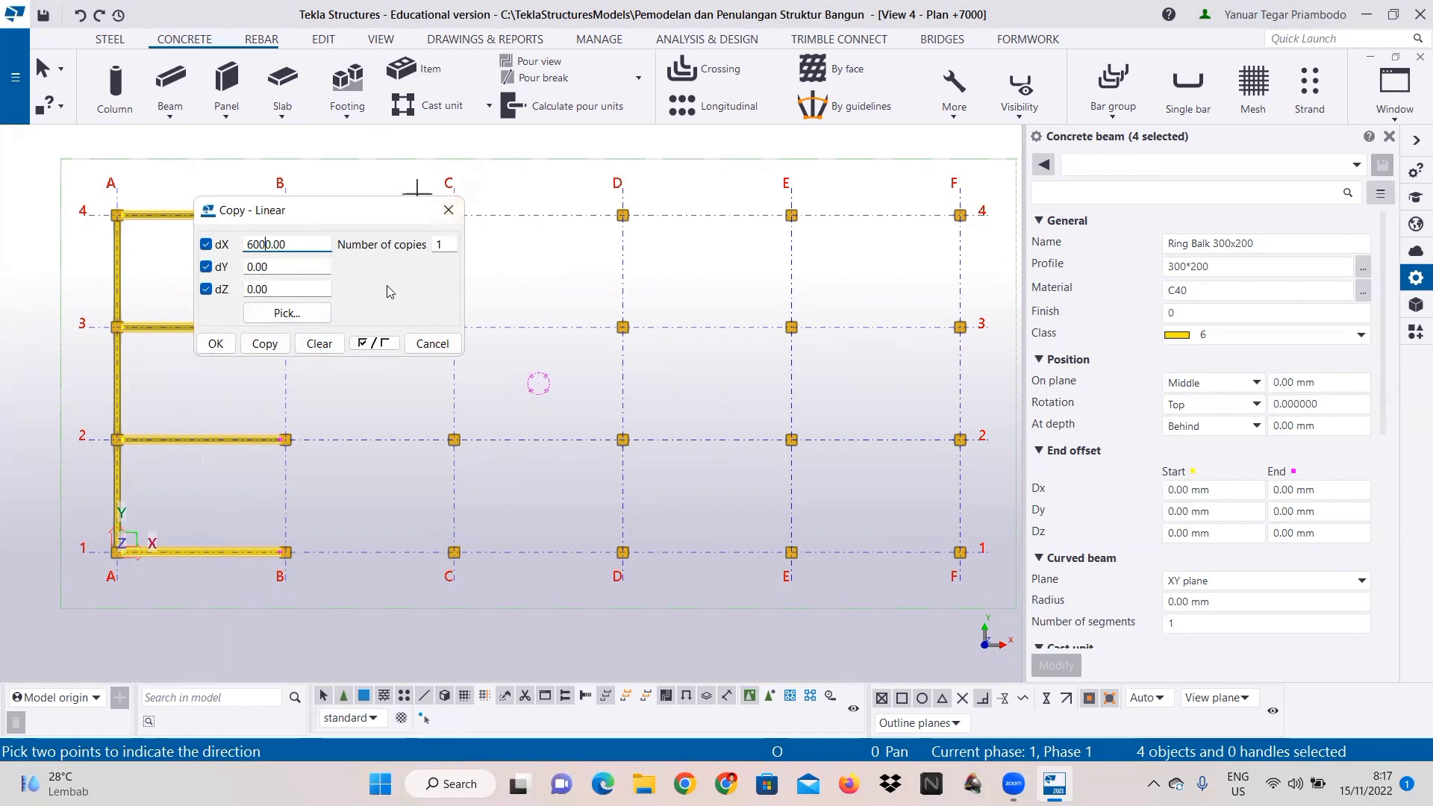
pyautogui.doubleClick(446, 245)
pyautogui.click(264, 344)
pyautogui.click(228, 349)
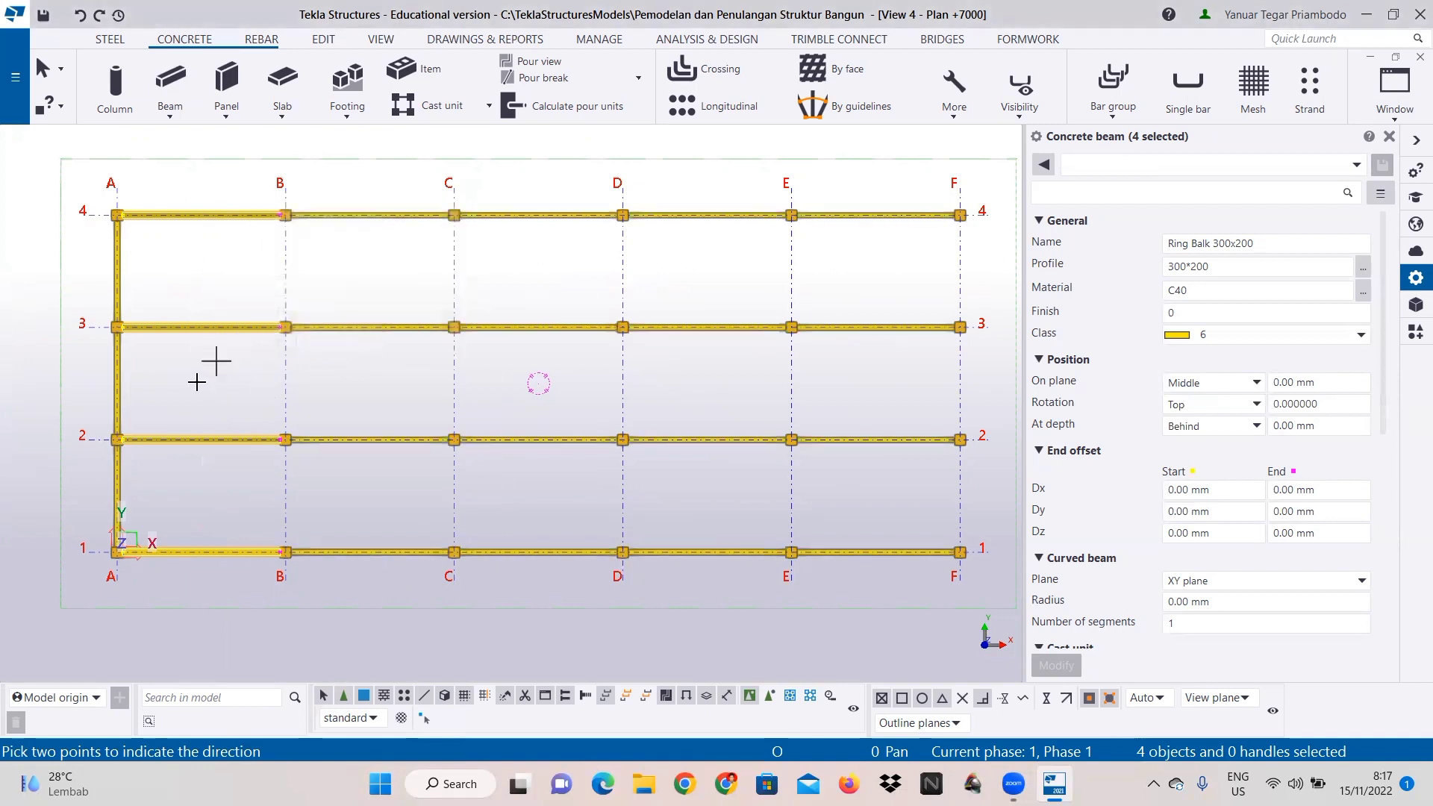
pyautogui.rightClick(198, 369)
pyautogui.click(224, 387)
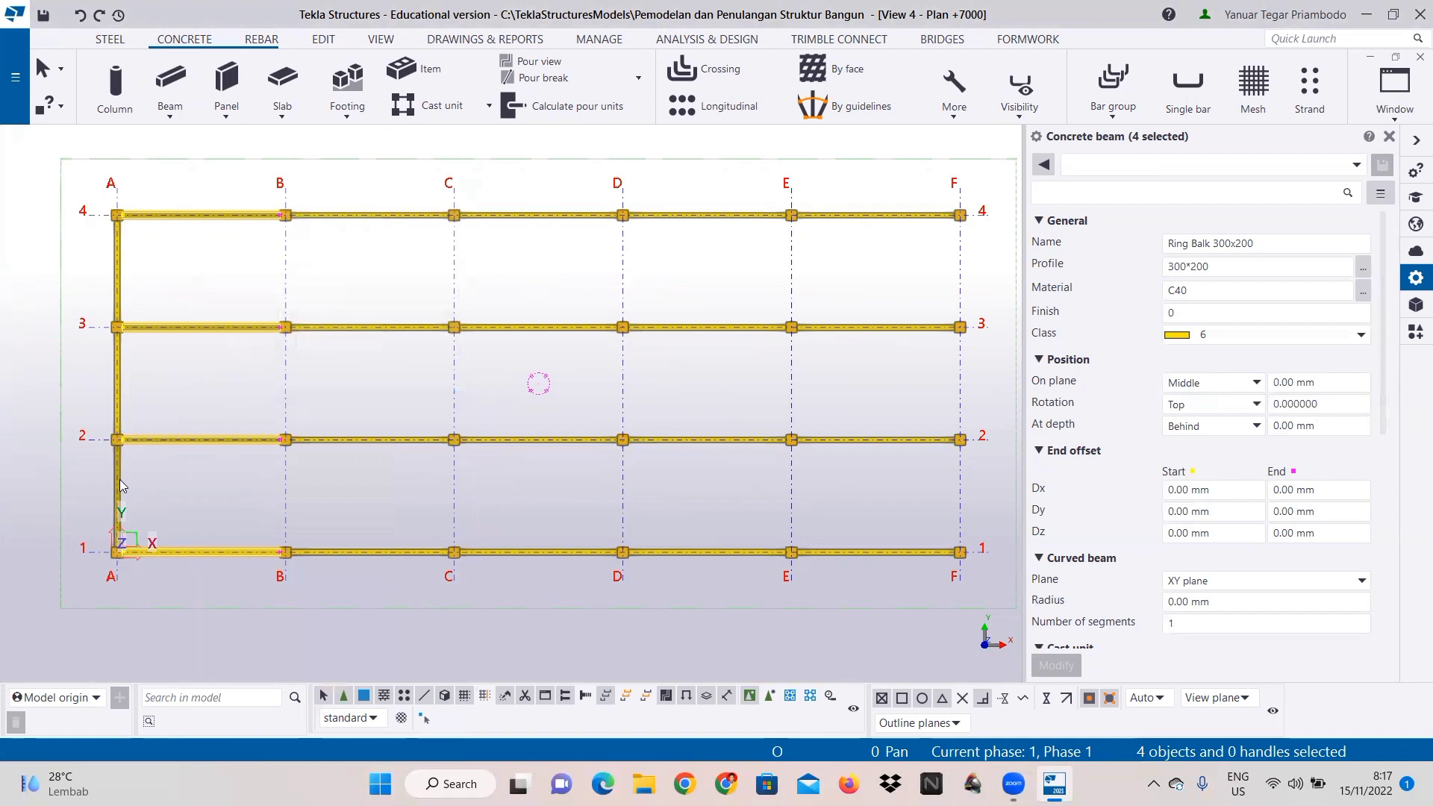
pyautogui.keyDown('ctrl'); pyautogui.click(121, 475); pyautogui.keyUp('ctrl')
pyautogui.keyDown('ctrl'); pyautogui.click(122, 378); pyautogui.keyUp('ctrl')
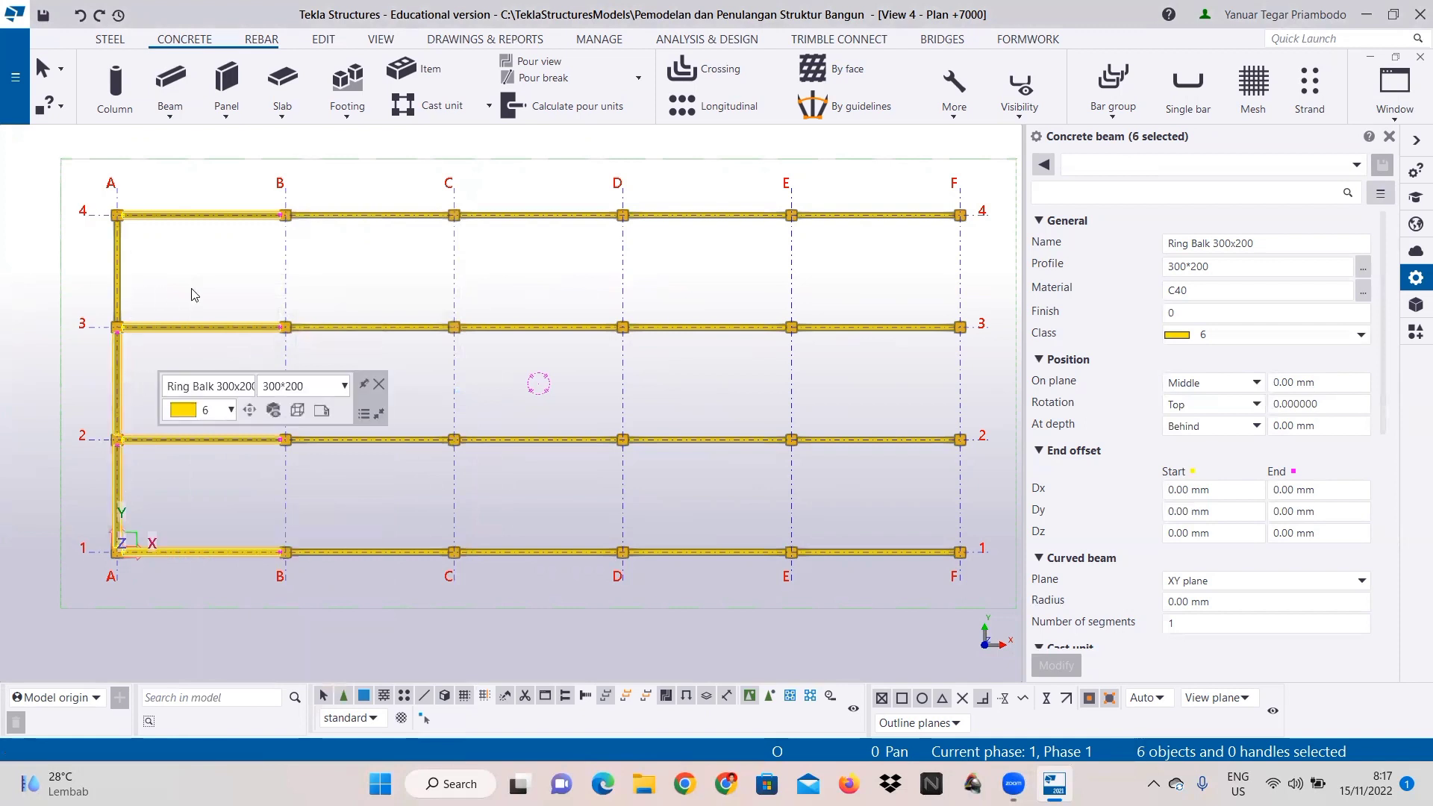
pyautogui.rightClick(191, 293)
pyautogui.click(217, 291)
# Step: Linearly copy the three ring beams on grid line A with dX 6000 and 5 copies
pyautogui.click(119, 283)
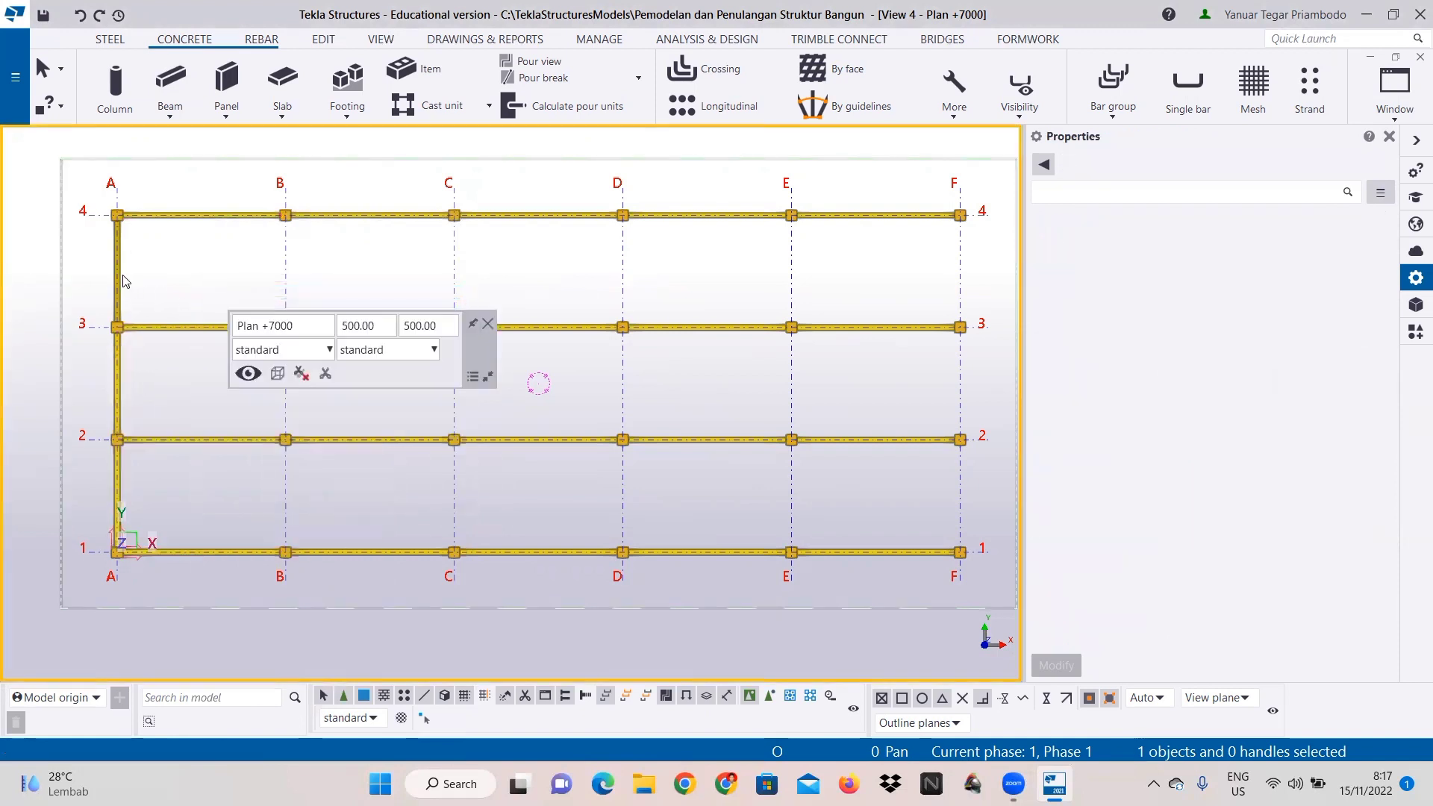
pyautogui.keyDown('ctrl'); pyautogui.click(122, 371); pyautogui.keyUp('ctrl')
pyautogui.keyDown('ctrl'); pyautogui.click(123, 506); pyautogui.keyUp('ctrl')
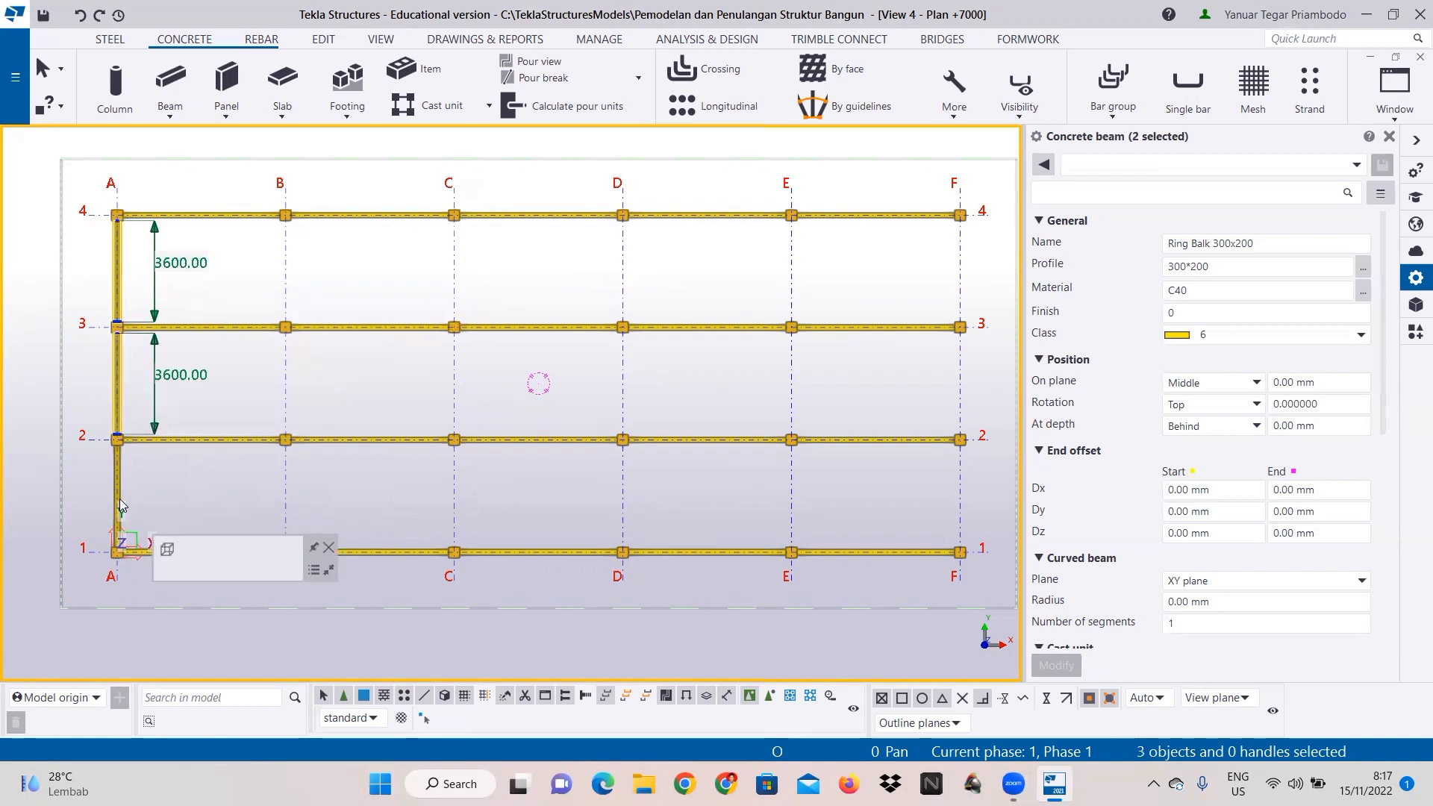
pyautogui.rightClick(121, 505)
pyautogui.moveTo(246, 125)
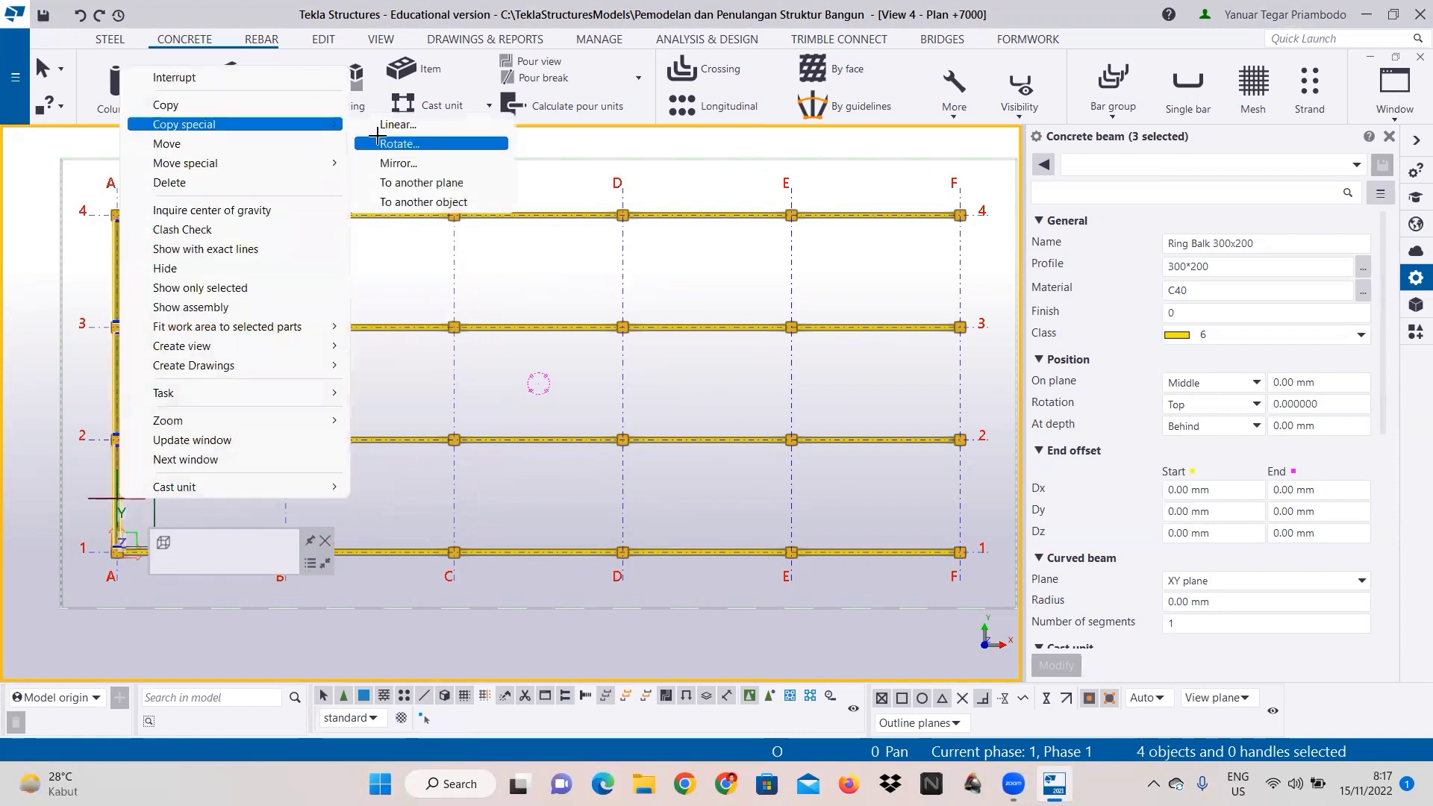
pyautogui.click(401, 124)
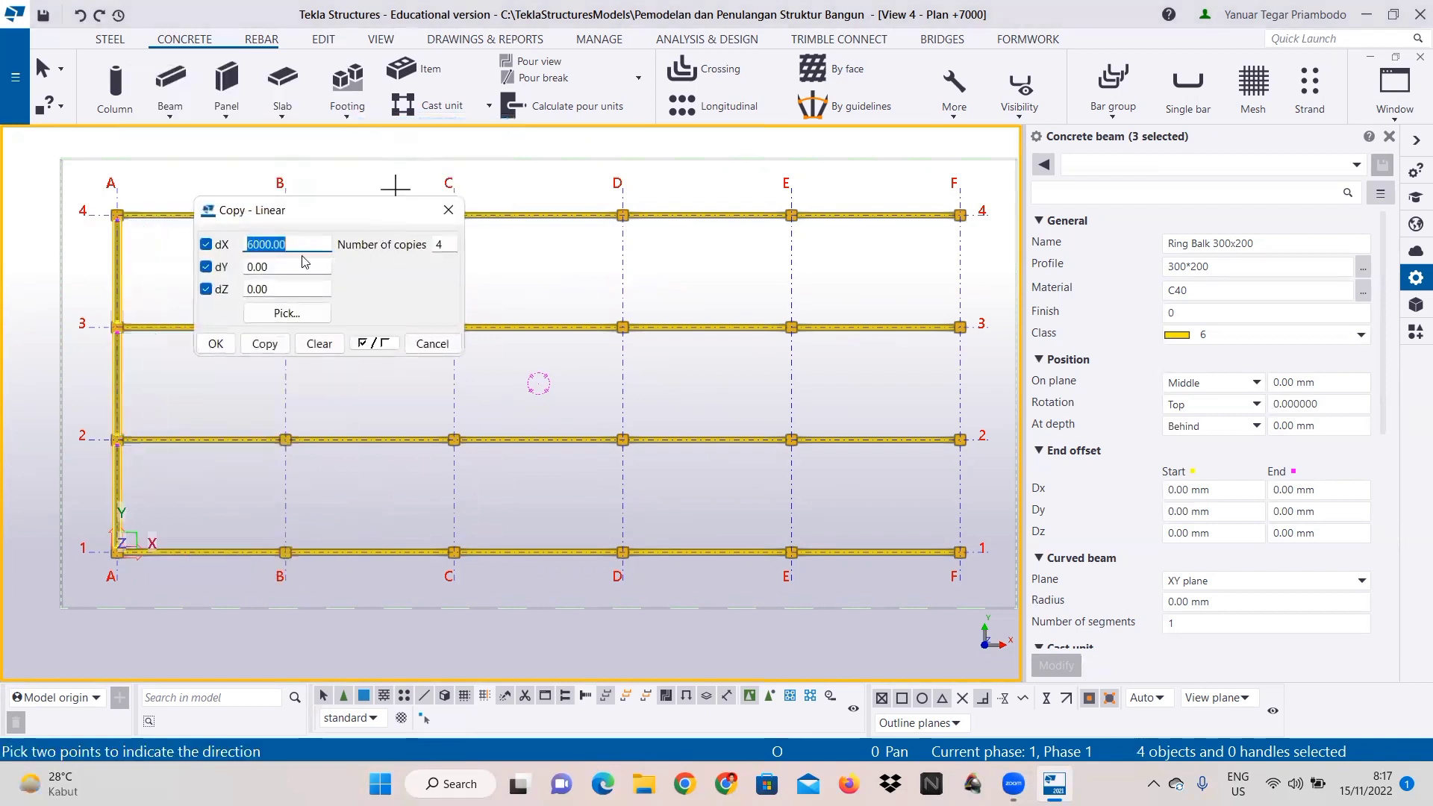
pyautogui.press('Tab')
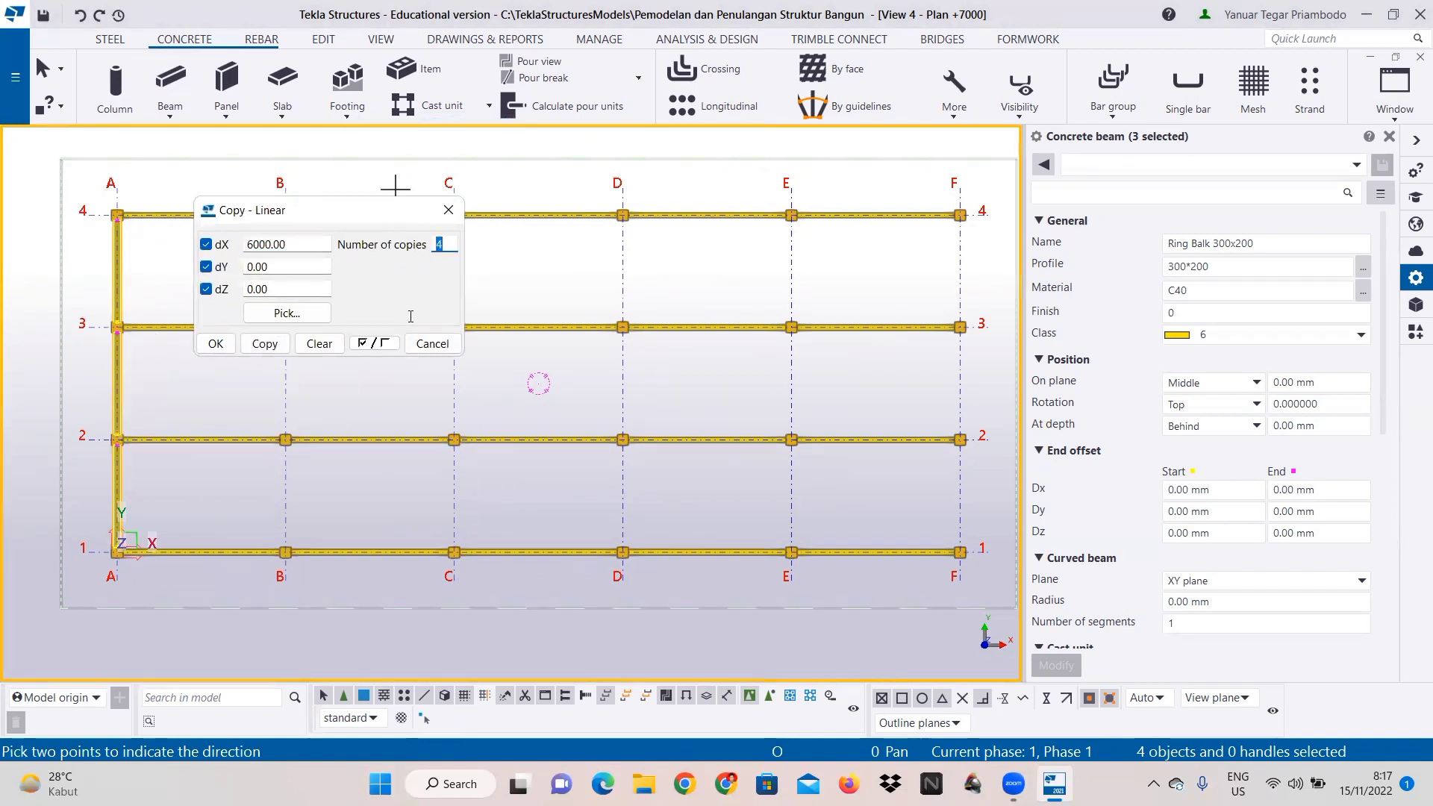
pyautogui.click(265, 344)
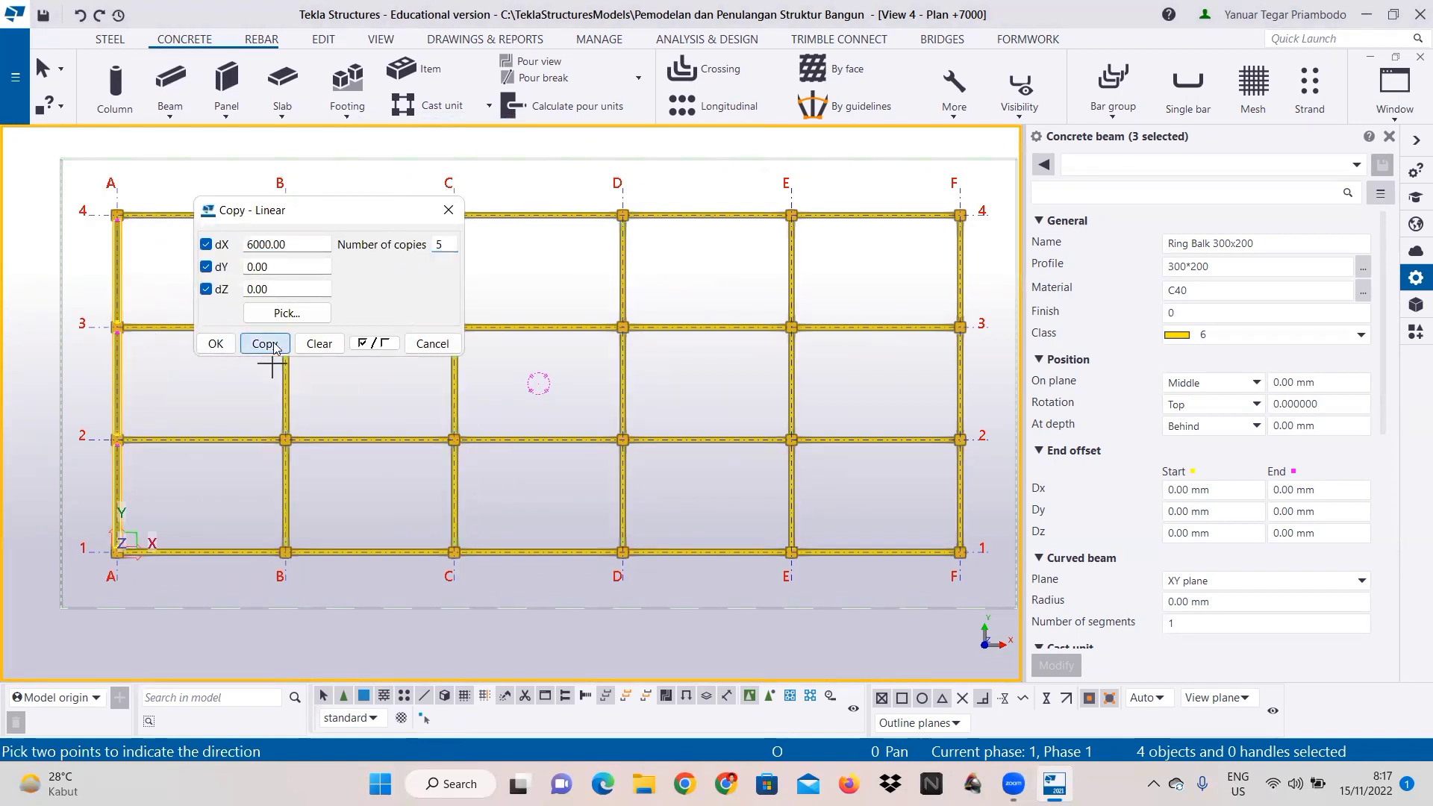
pyautogui.click(215, 343)
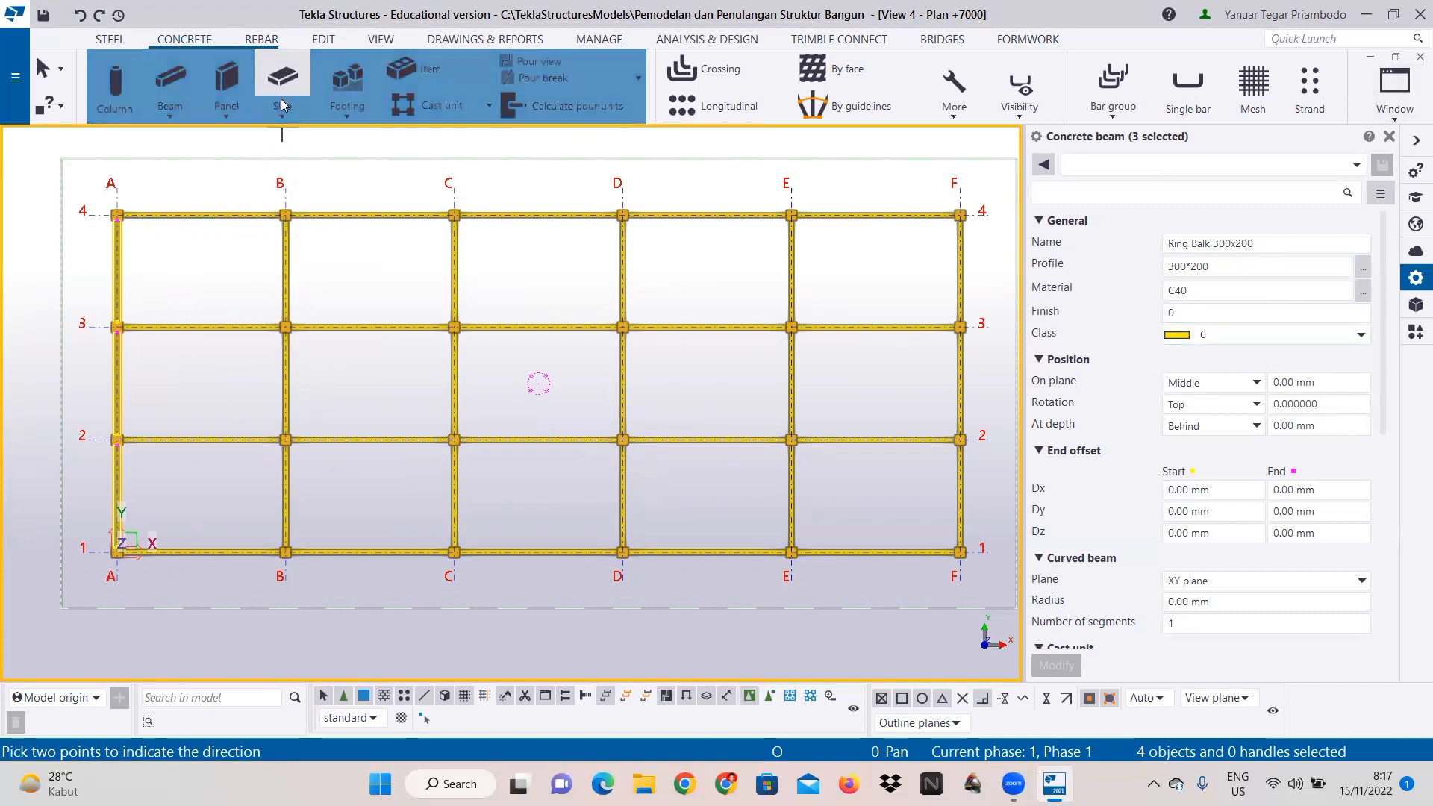
# Step: Start a concrete slab and enter Plat Atap 120 as both its property set name and its part name
pyautogui.click(289, 123)
pyautogui.click(317, 140)
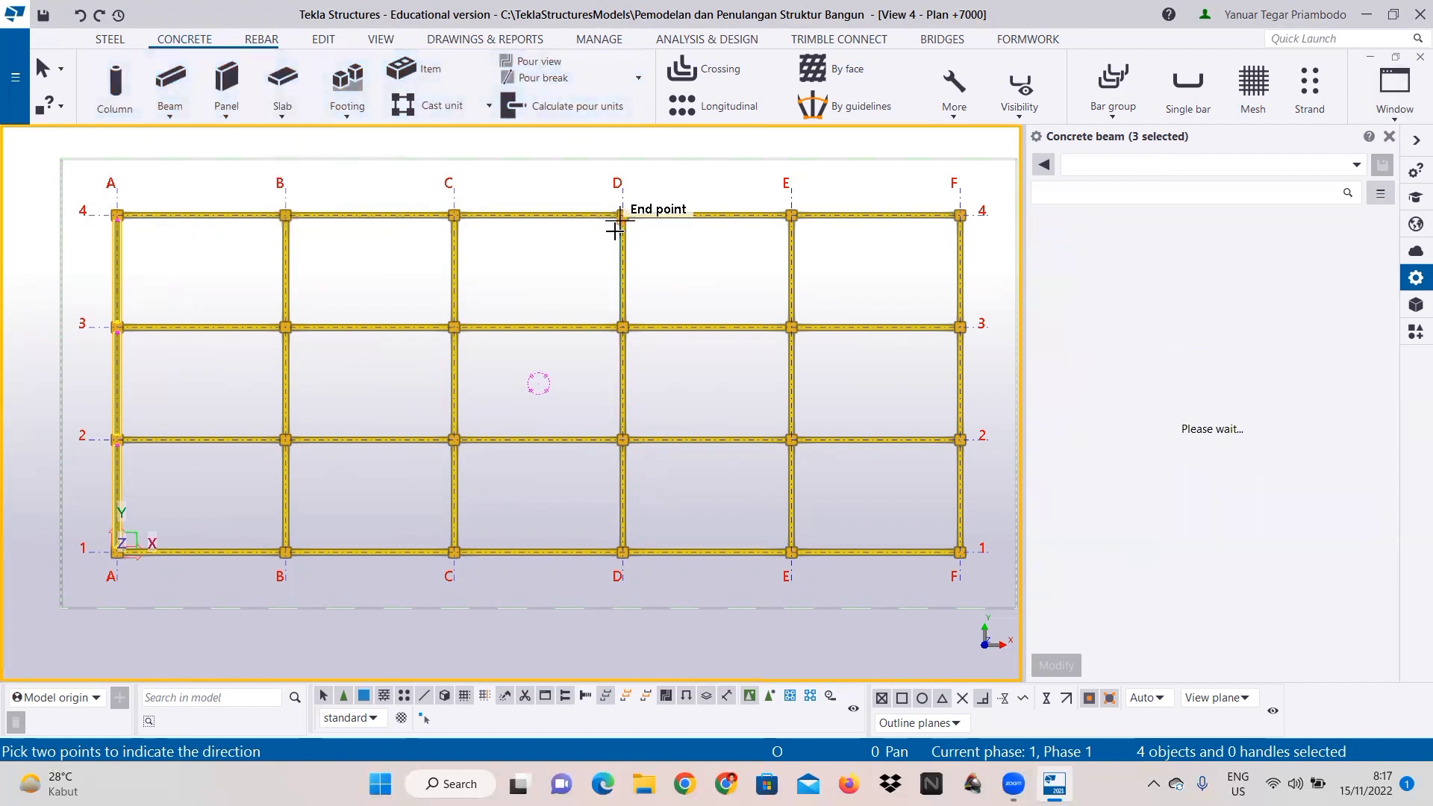
pyautogui.scroll(-1, 657, 234)
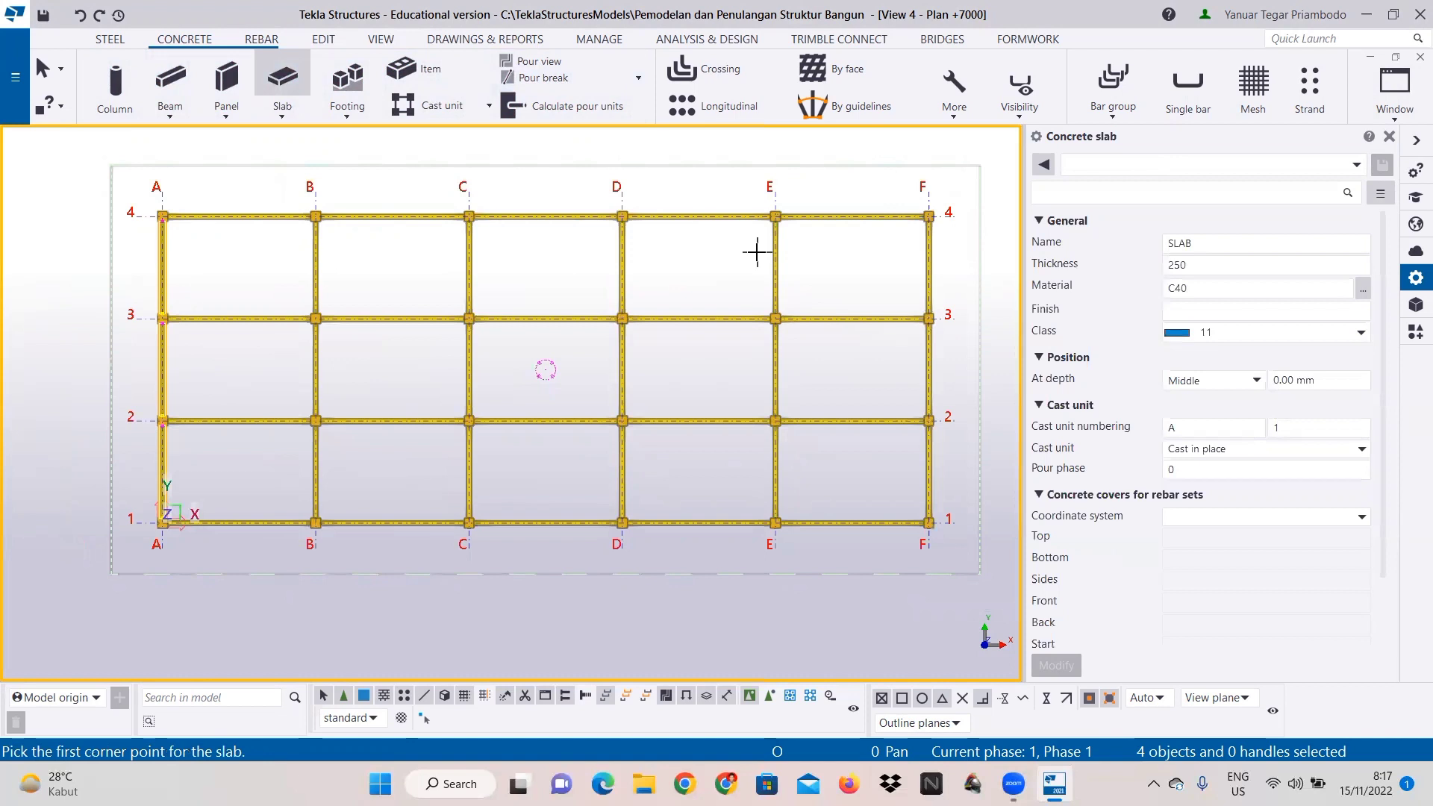
pyautogui.click(1126, 166)
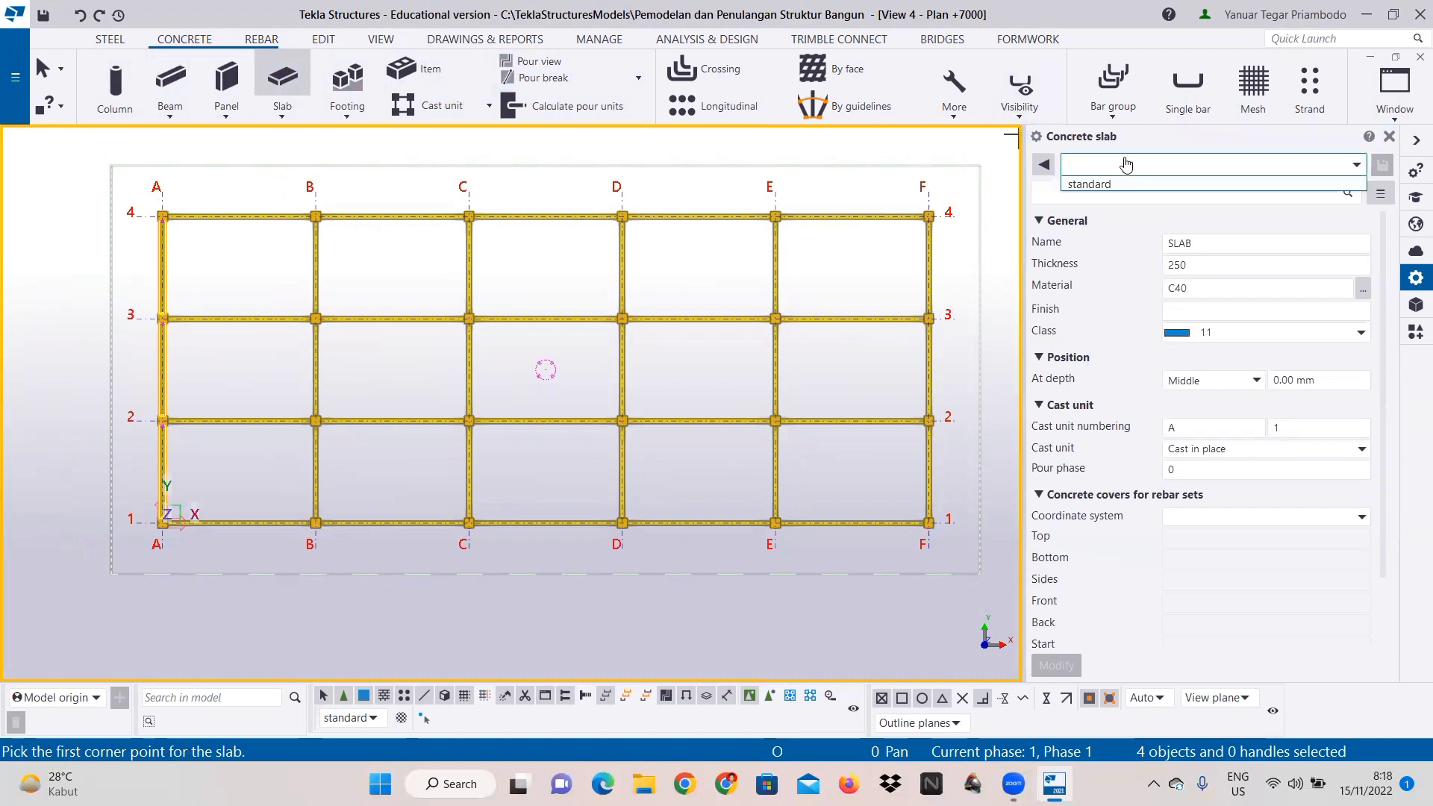
pyautogui.write('Plat A')
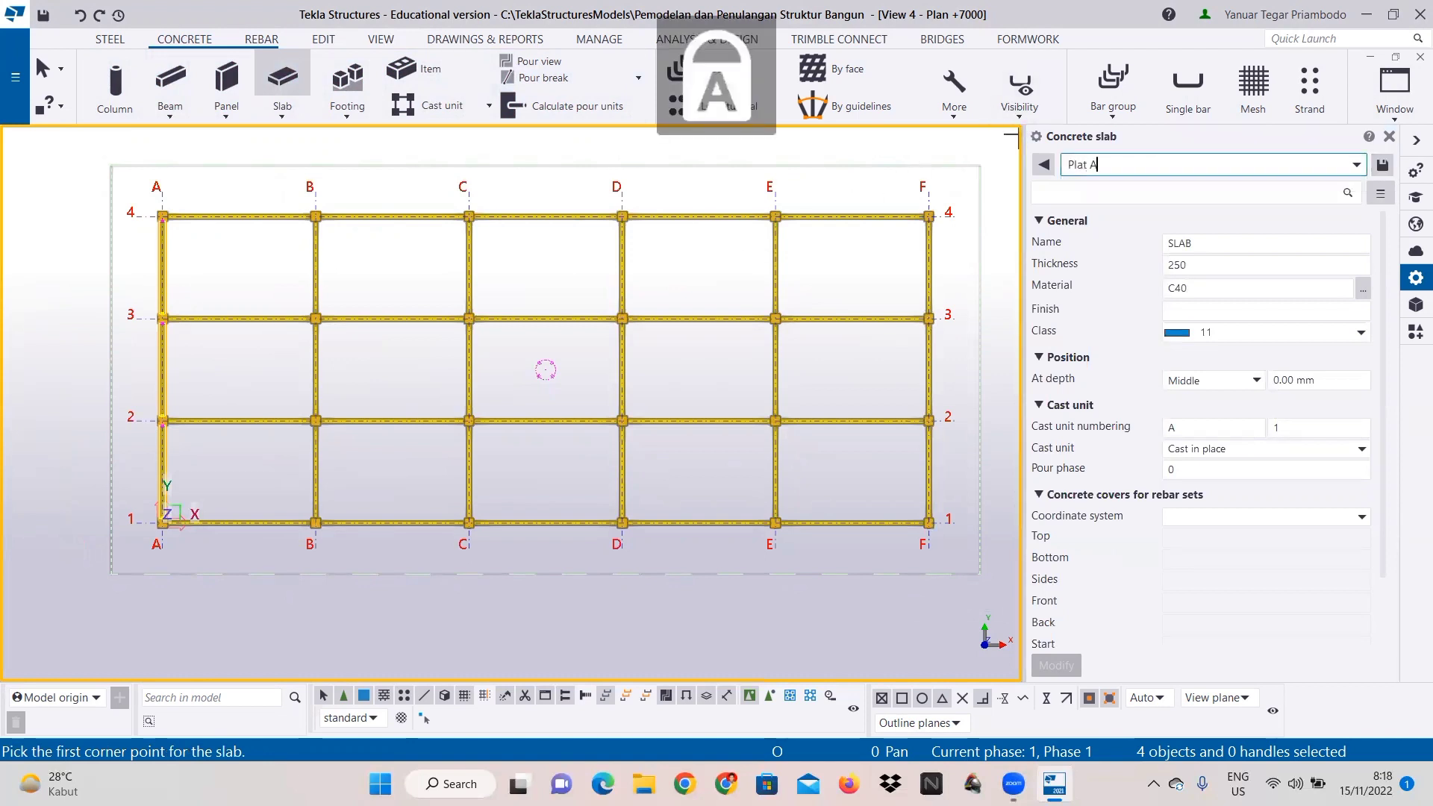
pyautogui.write('tap 120')
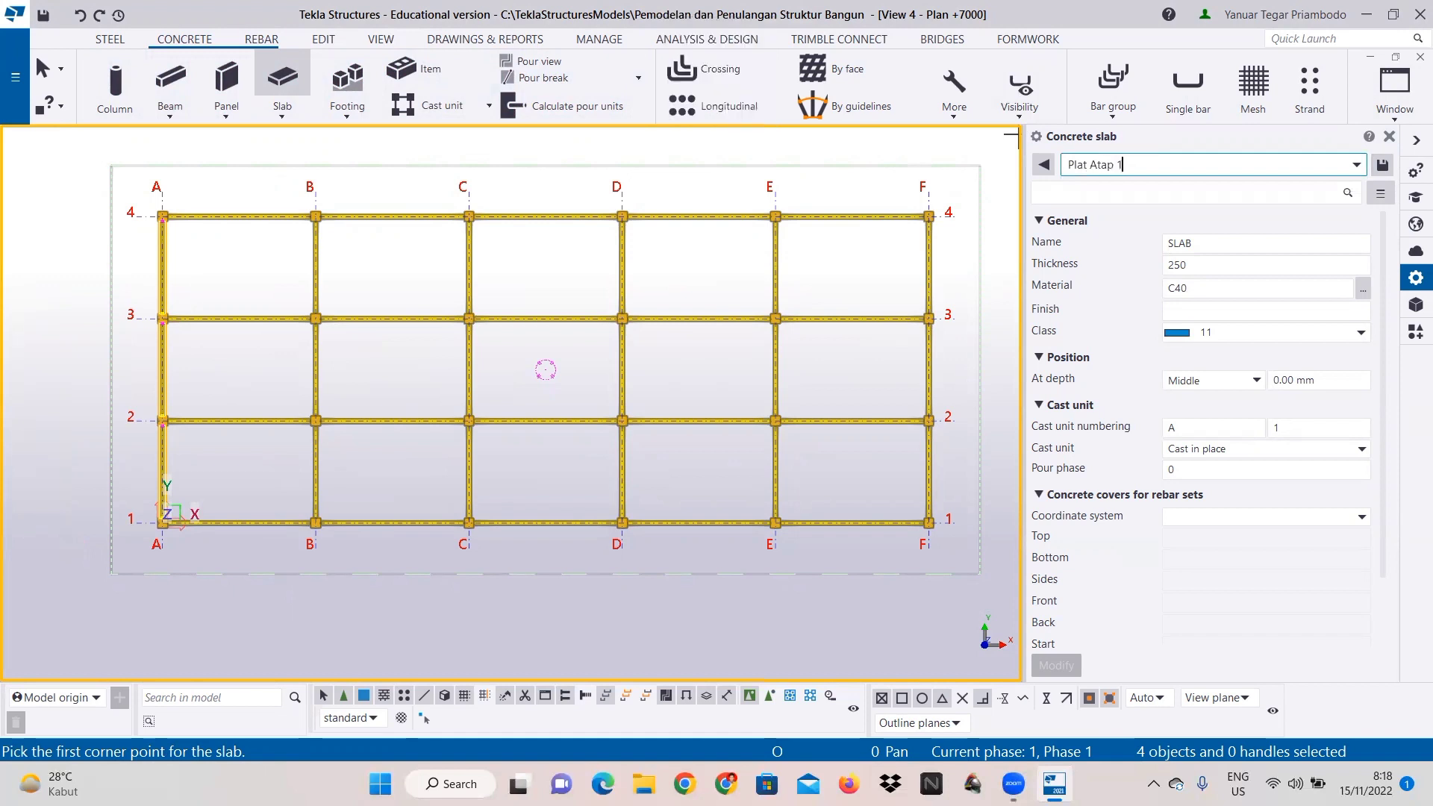
pyautogui.moveTo(1071, 164); pyautogui.dragTo(1191, 166)
pyautogui.rightClick(1126, 167)
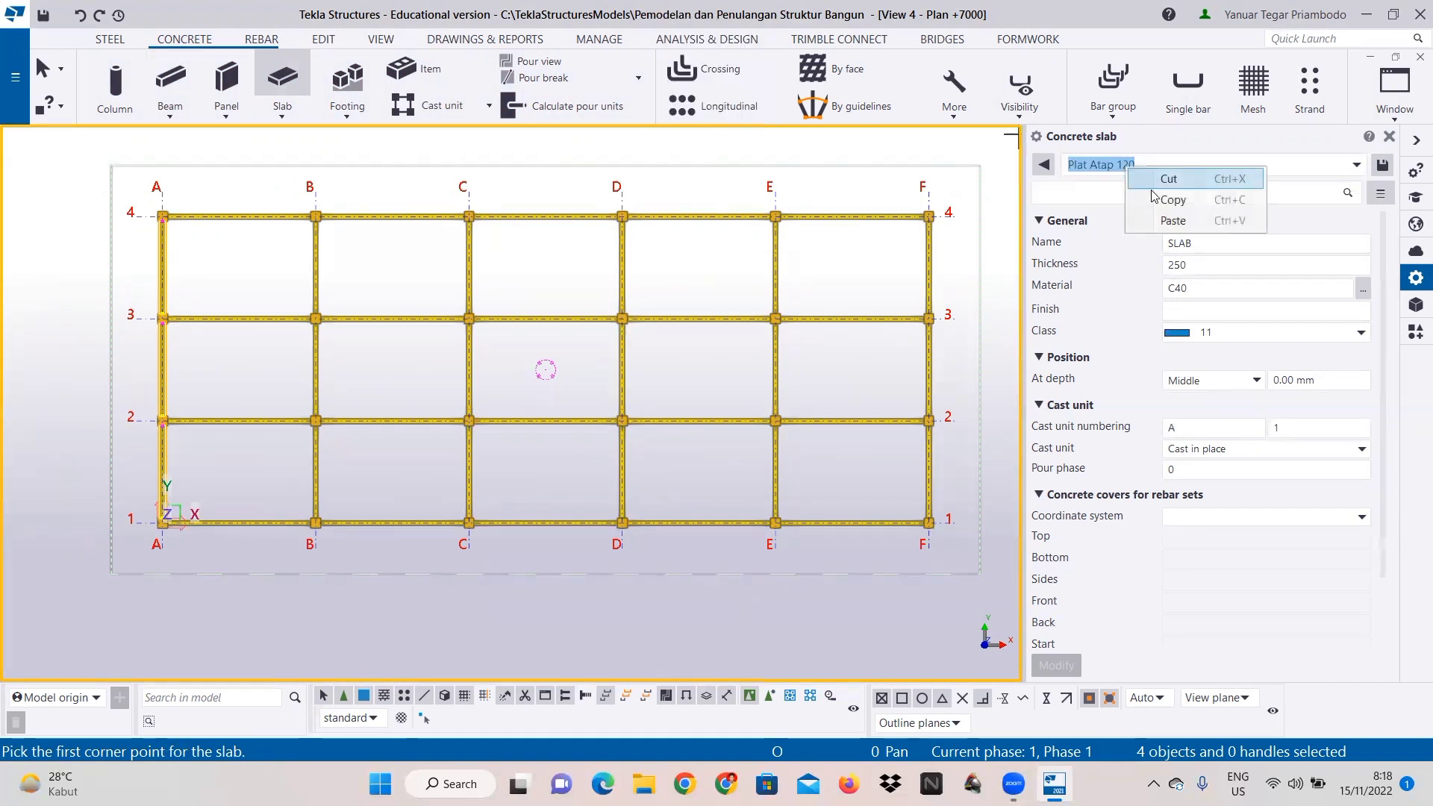
pyautogui.click(1155, 198)
pyautogui.doubleClick(1170, 241)
pyautogui.rightClick(1185, 244)
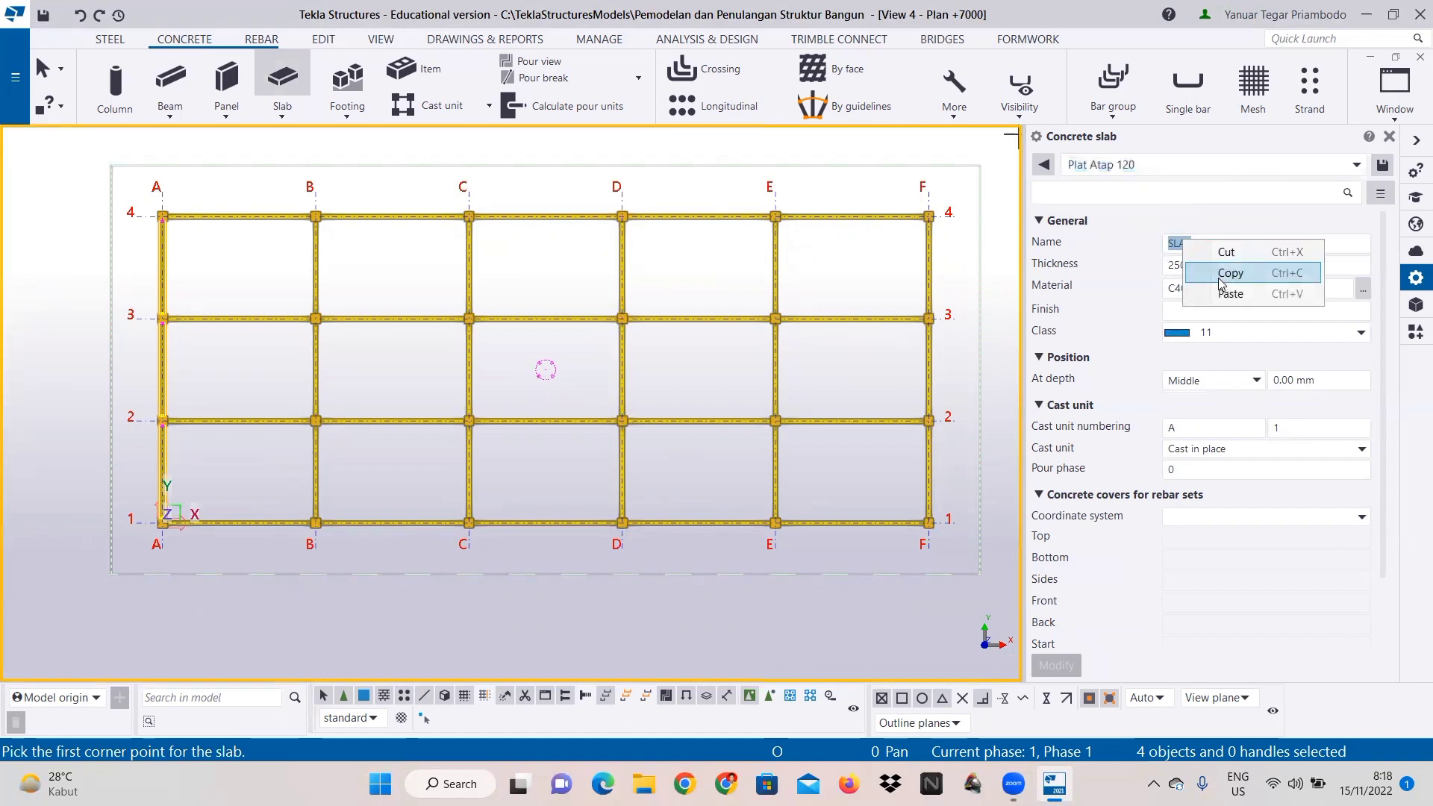
pyautogui.click(1221, 289)
# Step: Set the slab's thickness to 120 and its depth position to Behind, and save the Plat Atap 120 properties
pyautogui.moveTo(1180, 270); pyautogui.dragTo(1167, 272)
pyautogui.write('12')
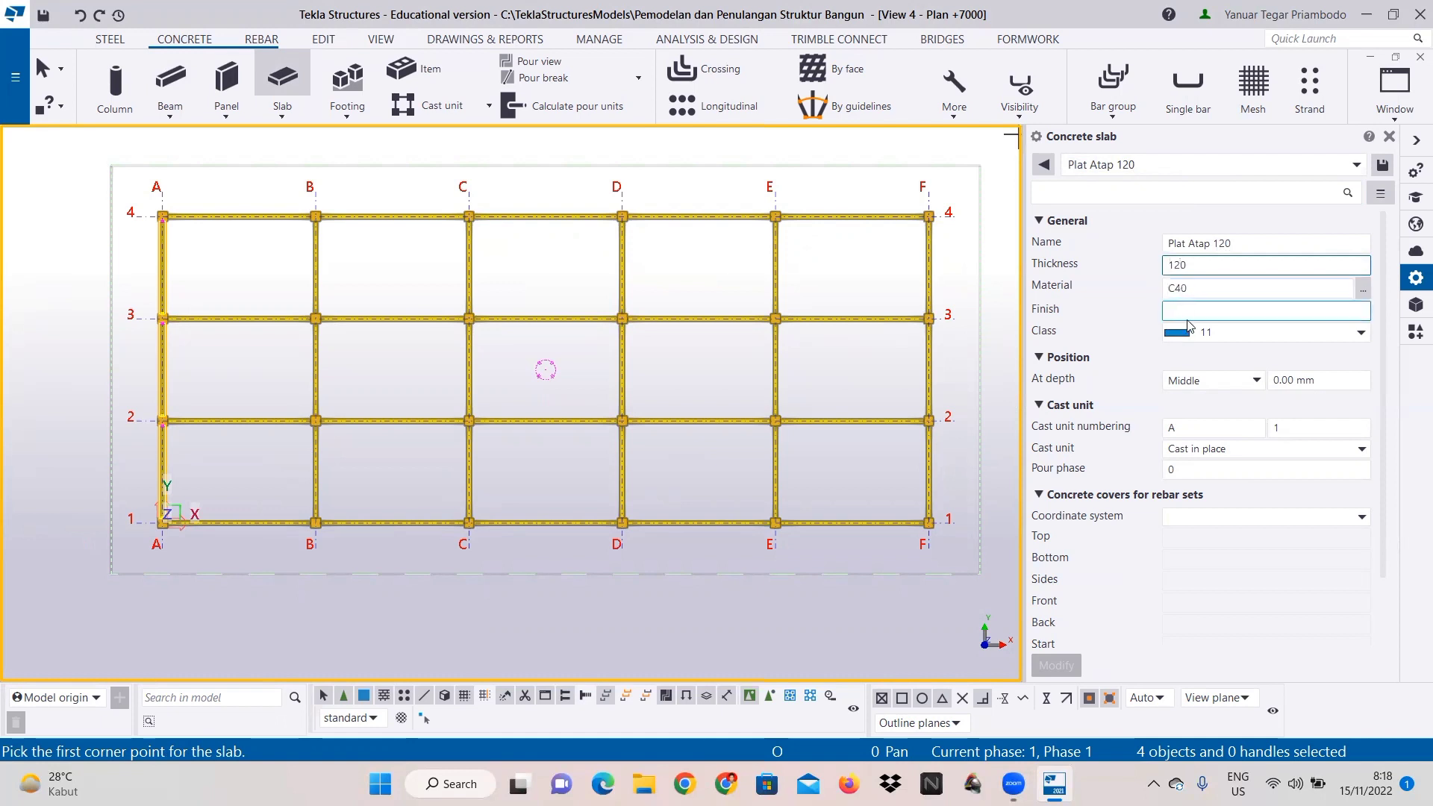
pyautogui.click(1209, 383)
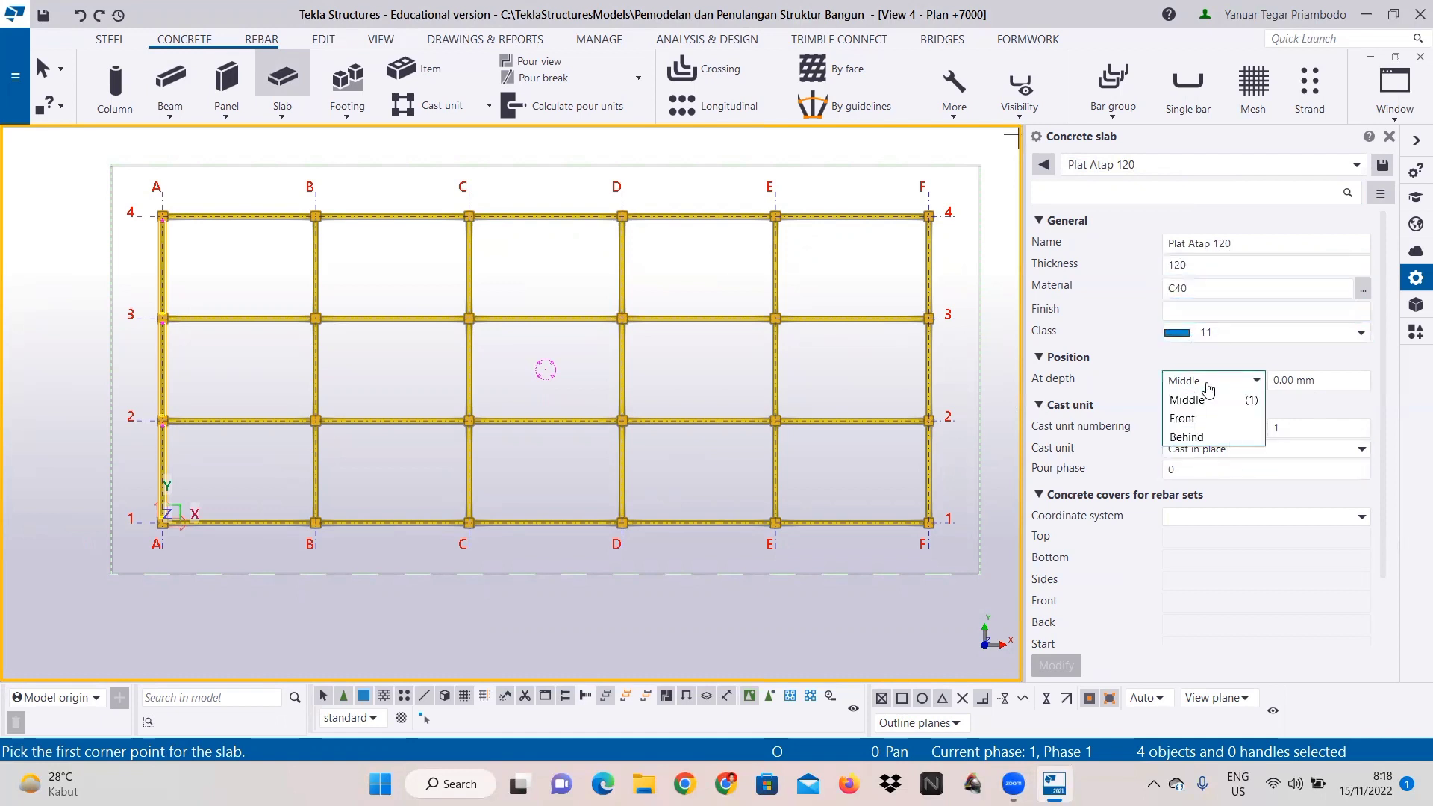
pyautogui.click(1202, 439)
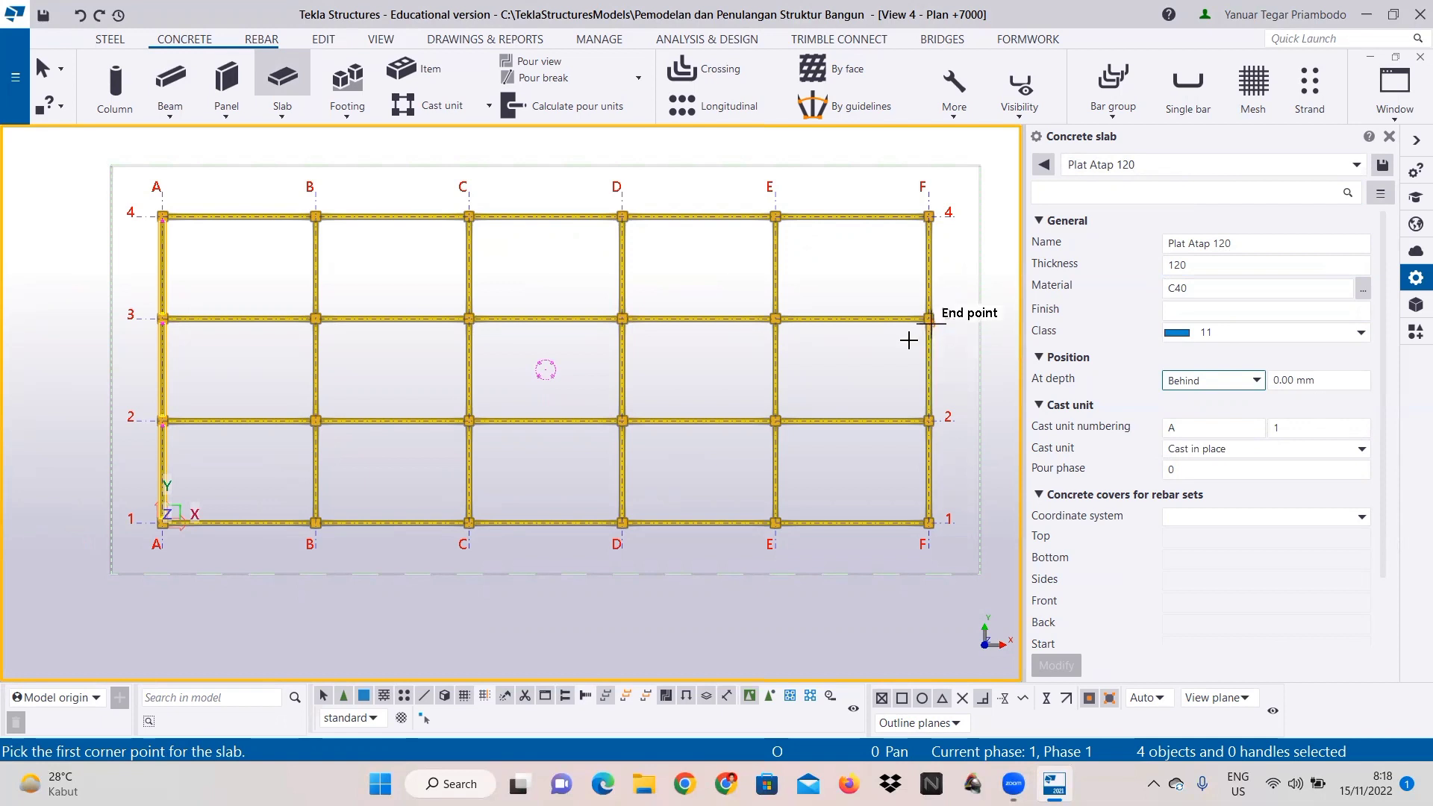
pyautogui.click(1382, 165)
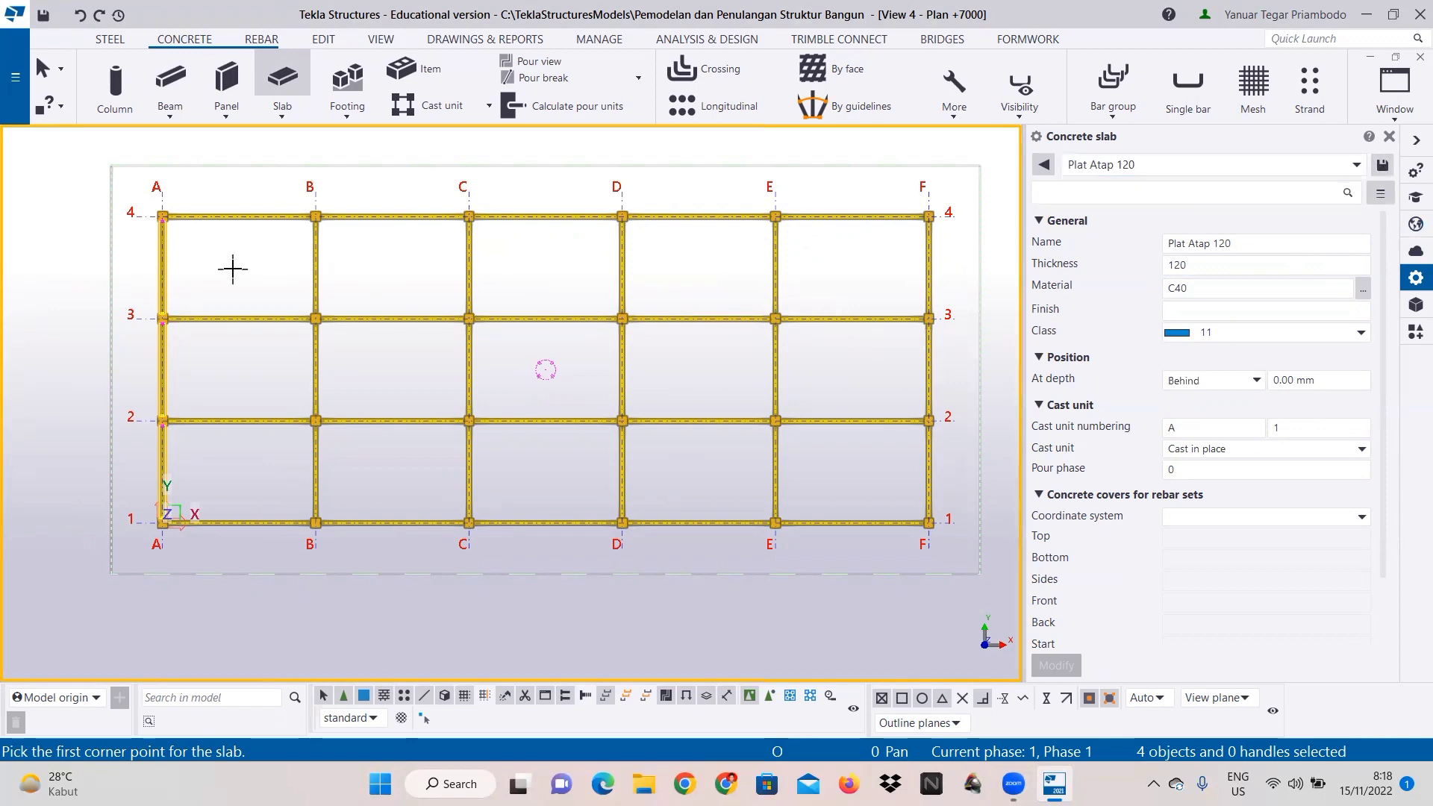
# Step: Start the roof slab outline at column A-1, run it along the grid 1 beam and follow the inner corner of column B-1
pyautogui.scroll(2, 168, 213)
pyautogui.scroll(5, 179, 211)
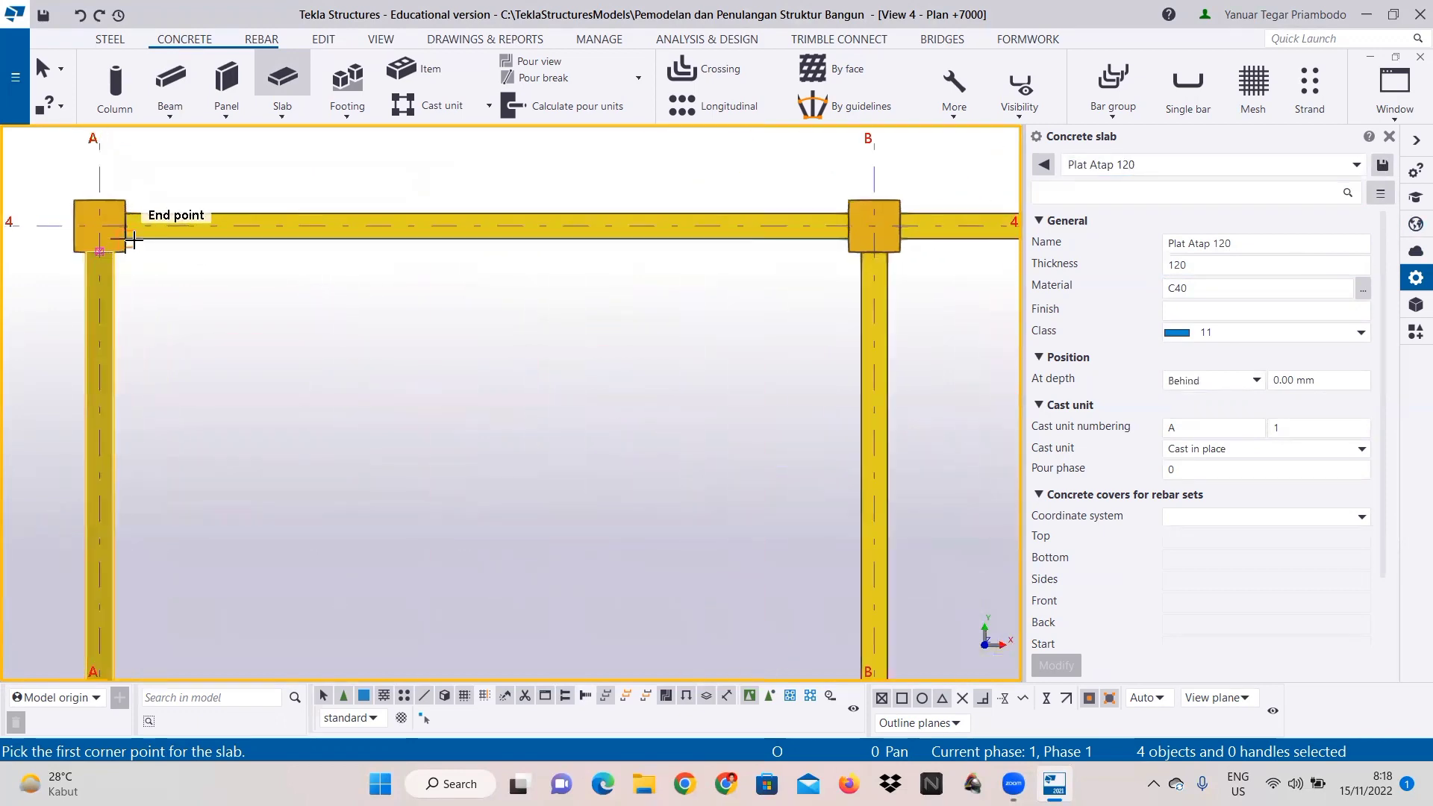
pyautogui.scroll(-8, 286, 345)
pyautogui.scroll(3, 304, 495)
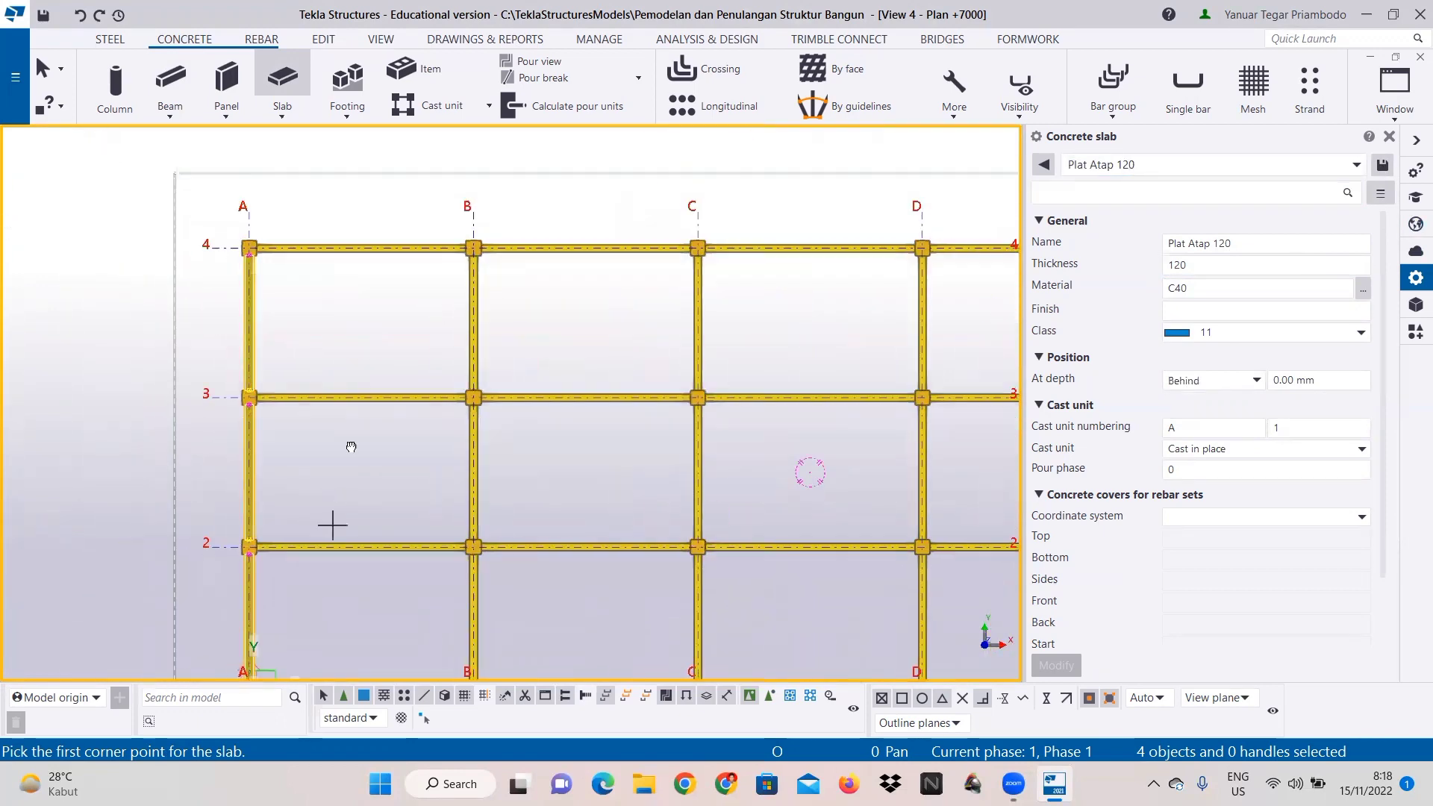
pyautogui.scroll(4, 287, 467)
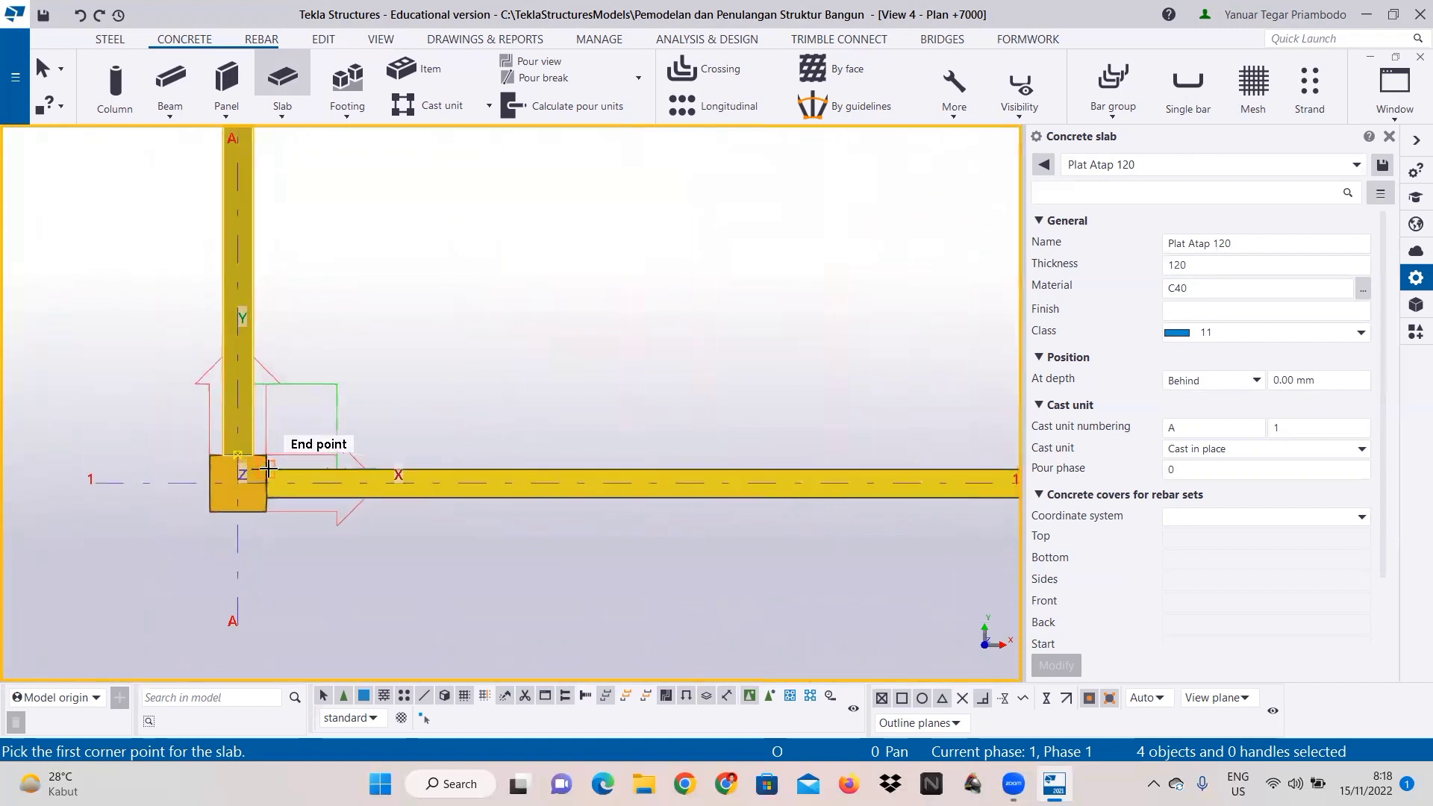
pyautogui.scroll(-1, 672, 470)
pyautogui.moveTo(942, 471); pyautogui.dragTo(472, 467, button='middle')
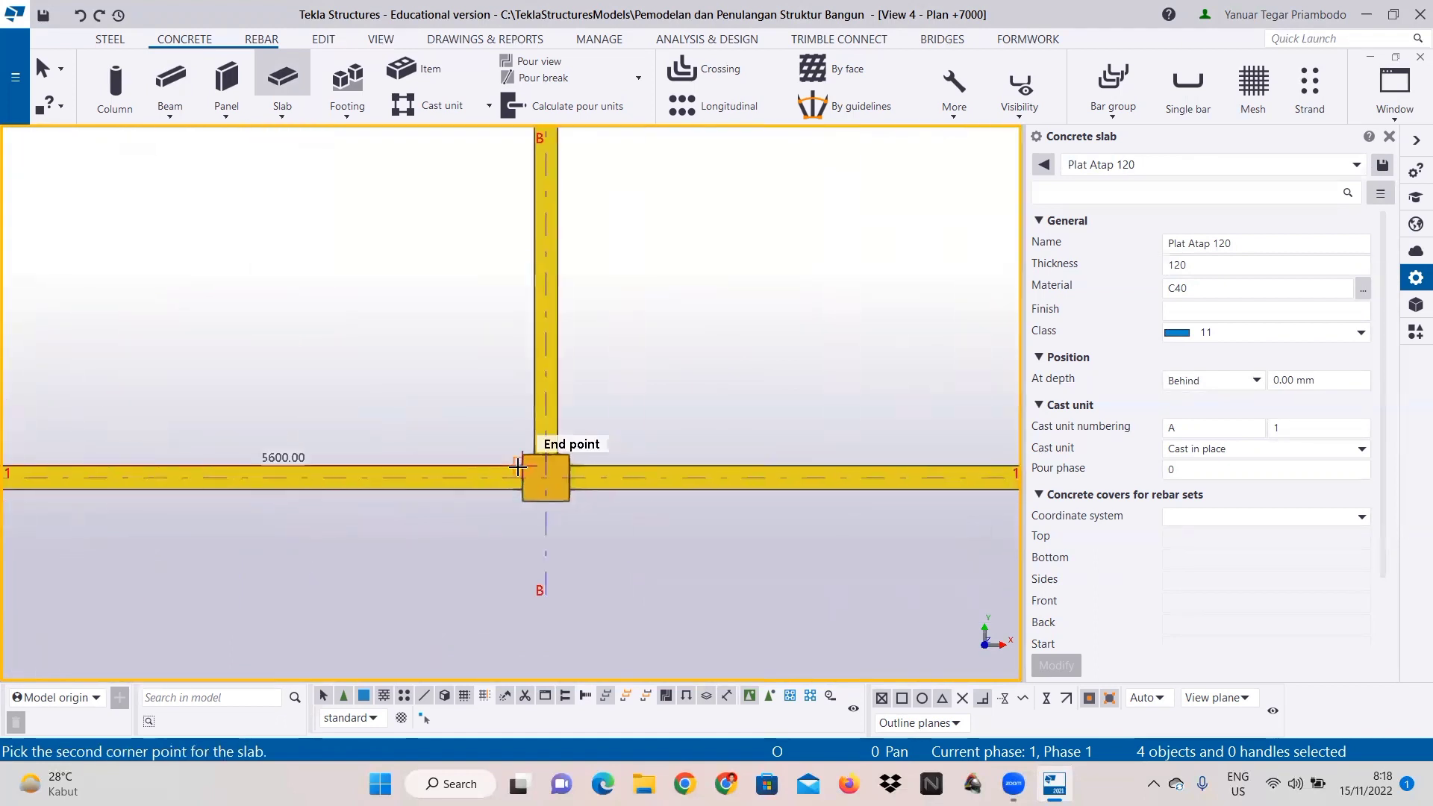
pyautogui.click(521, 464)
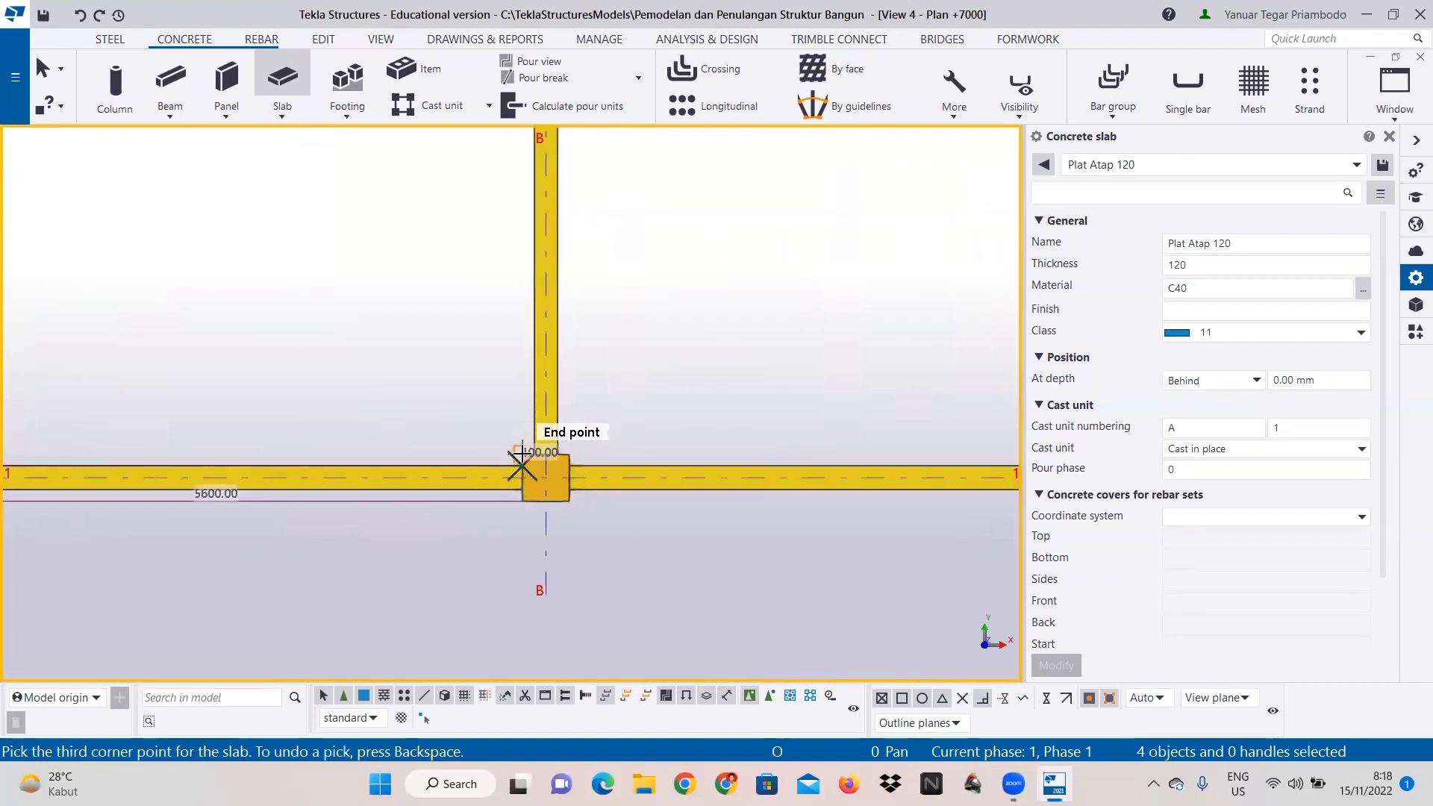
pyautogui.click(523, 454)
pyautogui.scroll(5, 523, 453)
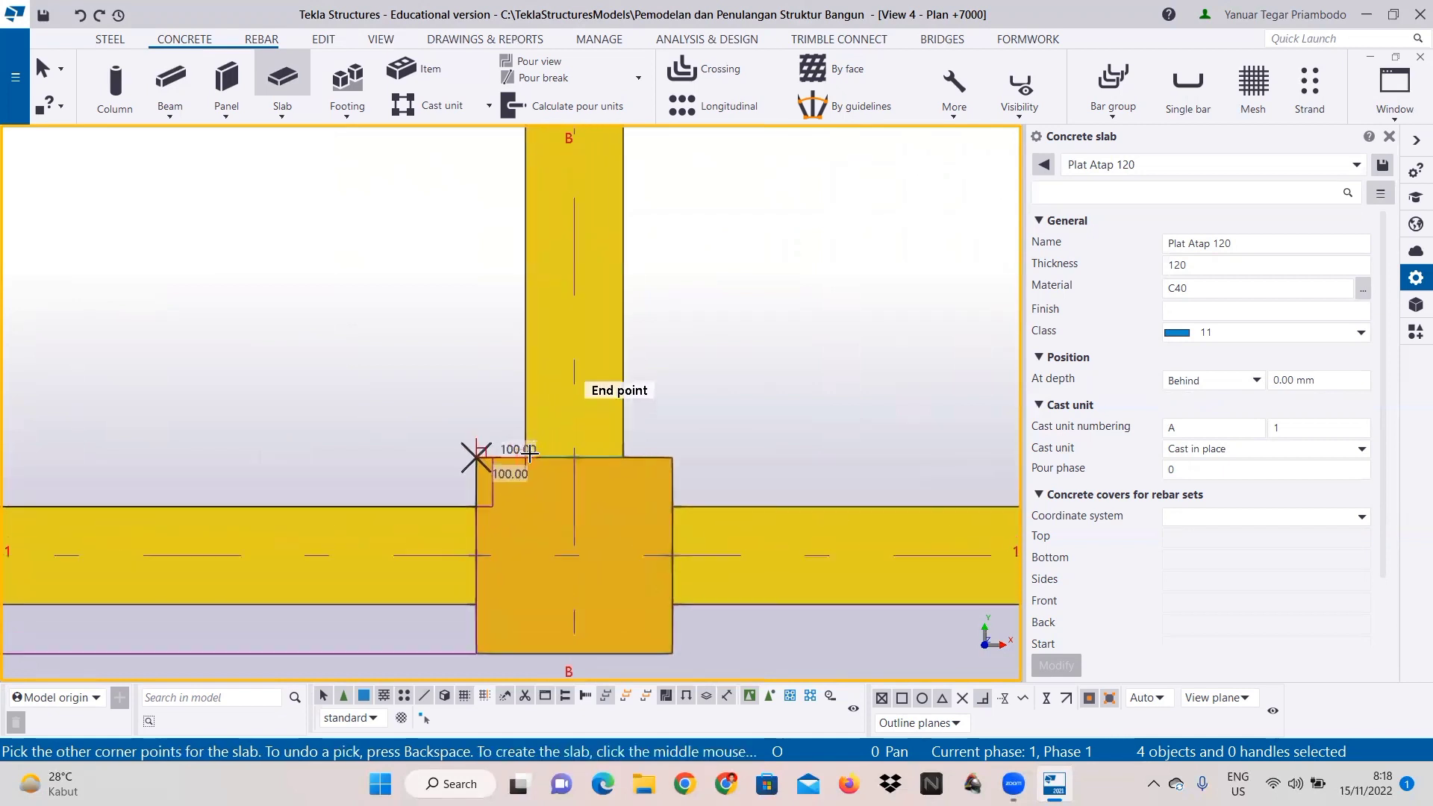
pyautogui.scroll(-5, 526, 454)
# Step: Continue the slab outline along the beam on grid B, around column B-2's inner corner and across to column A-2's inner corner
pyautogui.moveTo(550, 540); pyautogui.dragTo(544, 457, button='middle')
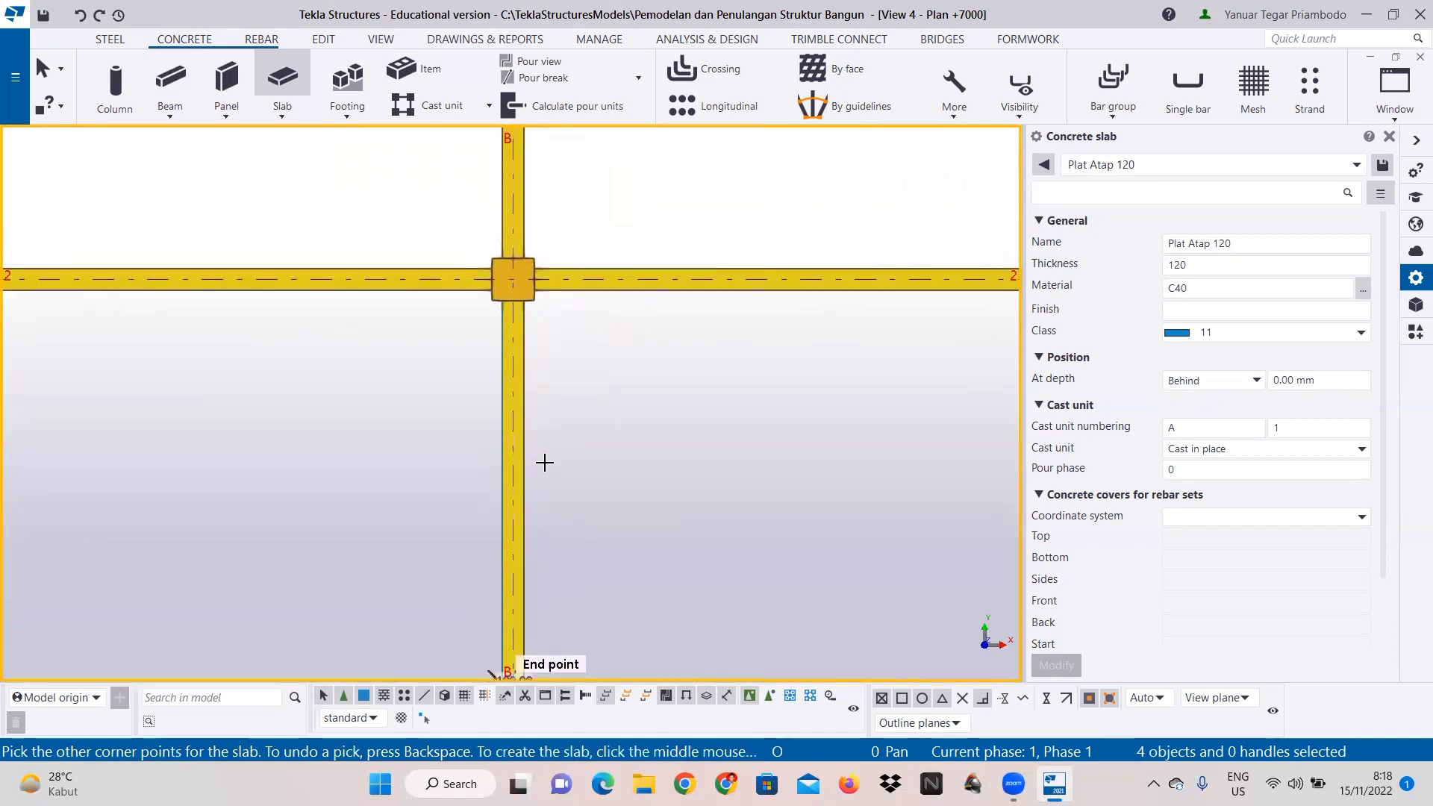
pyautogui.click(500, 312)
pyautogui.scroll(3, 500, 312)
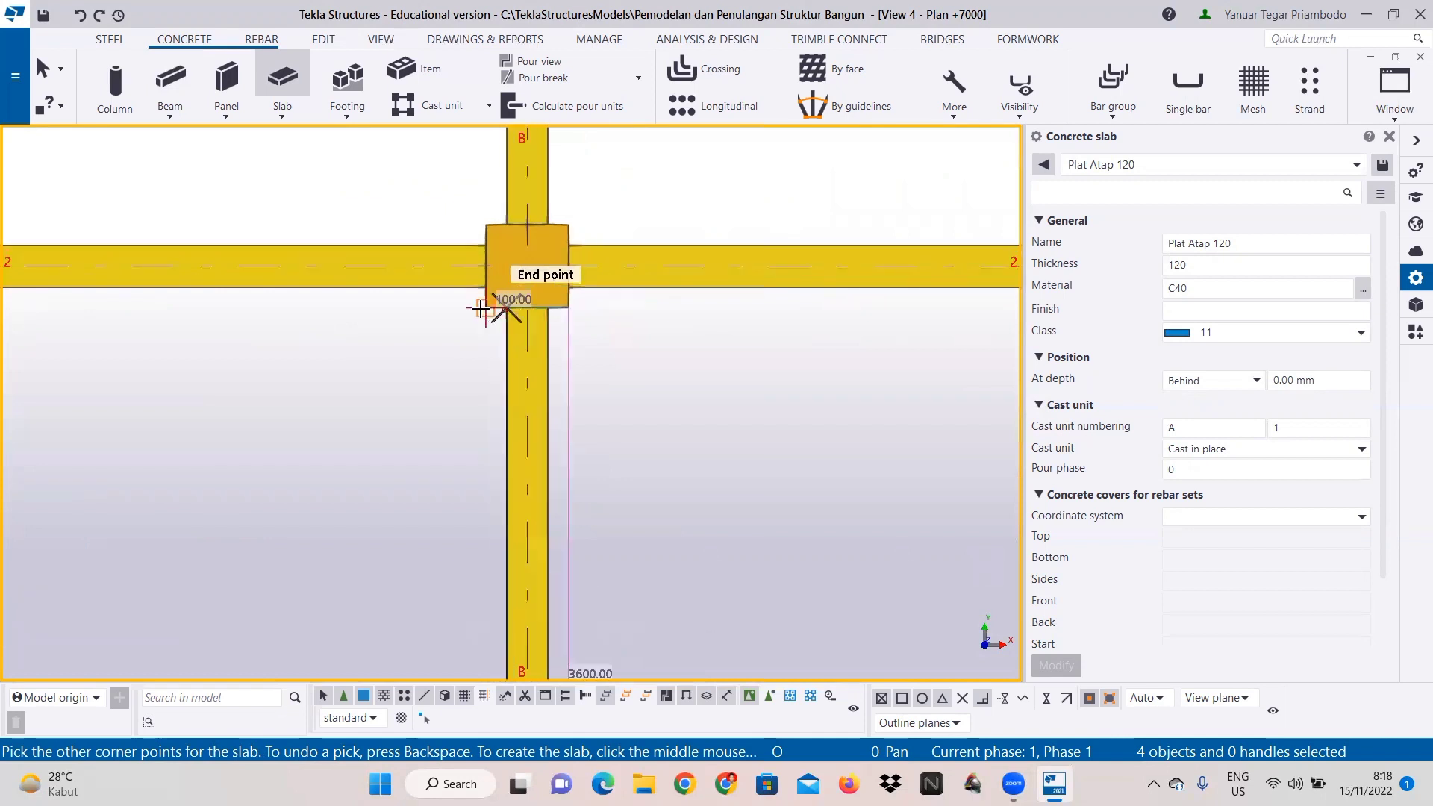
pyautogui.click(486, 306)
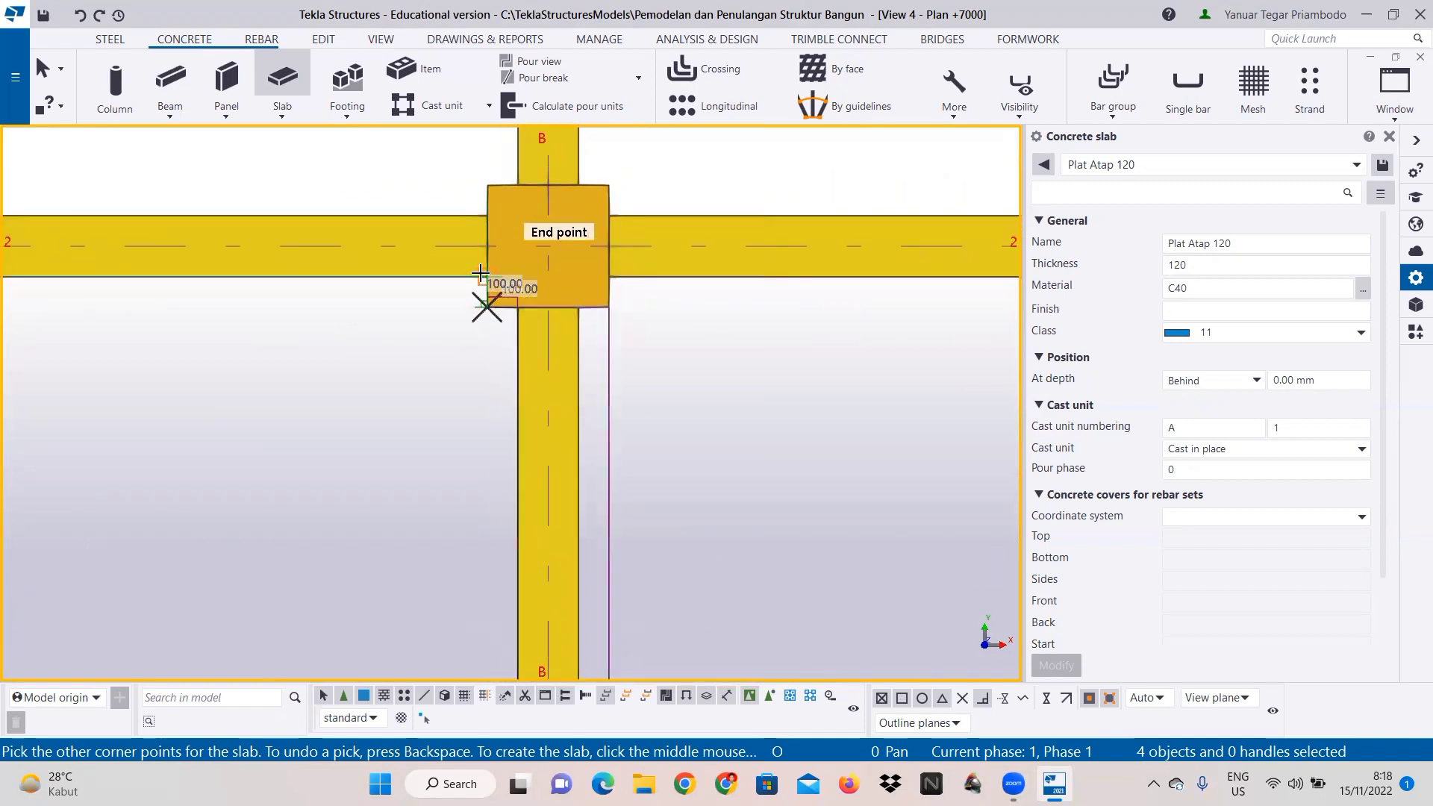
pyautogui.scroll(-4, 448, 291)
pyautogui.scroll(4, 403, 334)
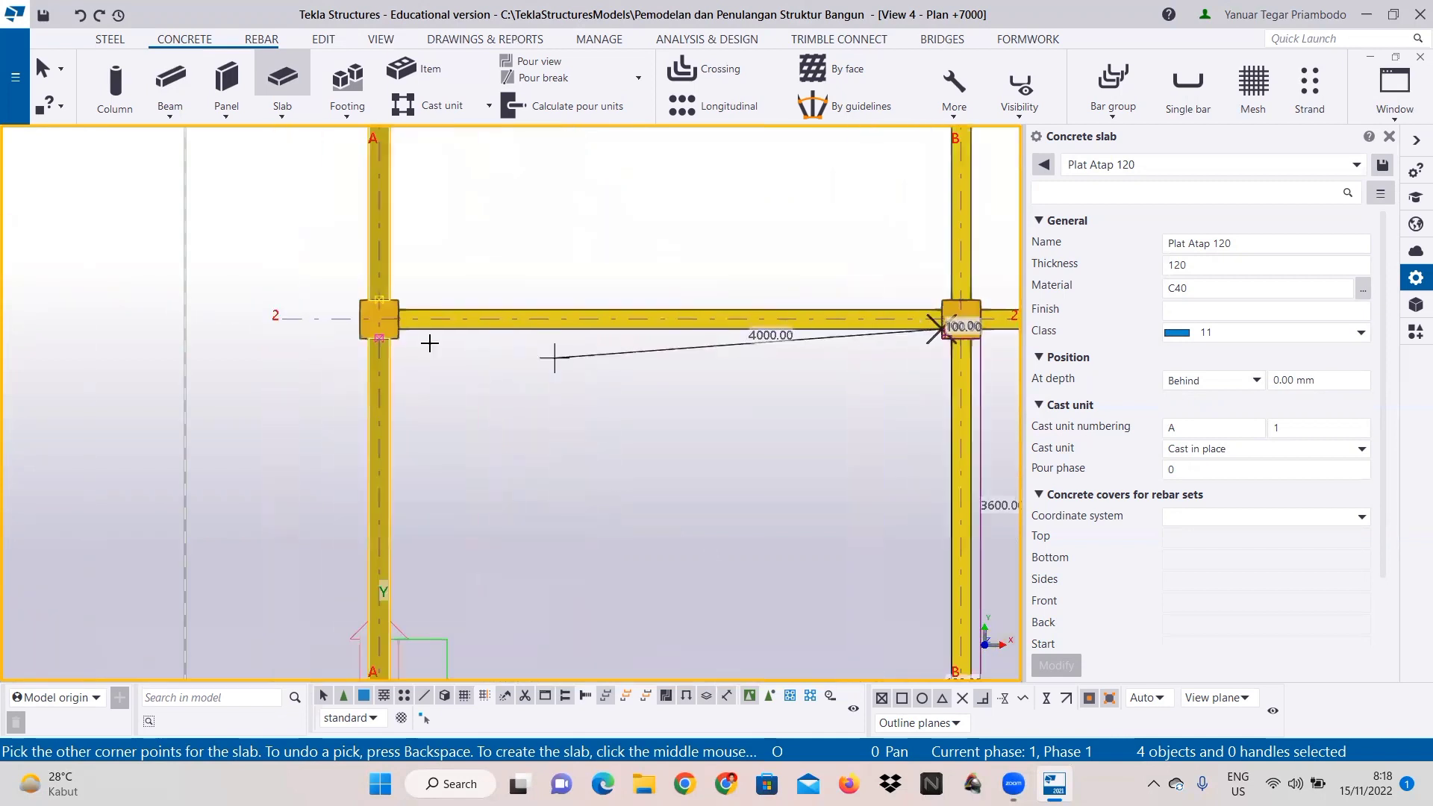
pyautogui.scroll(1, 400, 334)
pyautogui.click(379, 324)
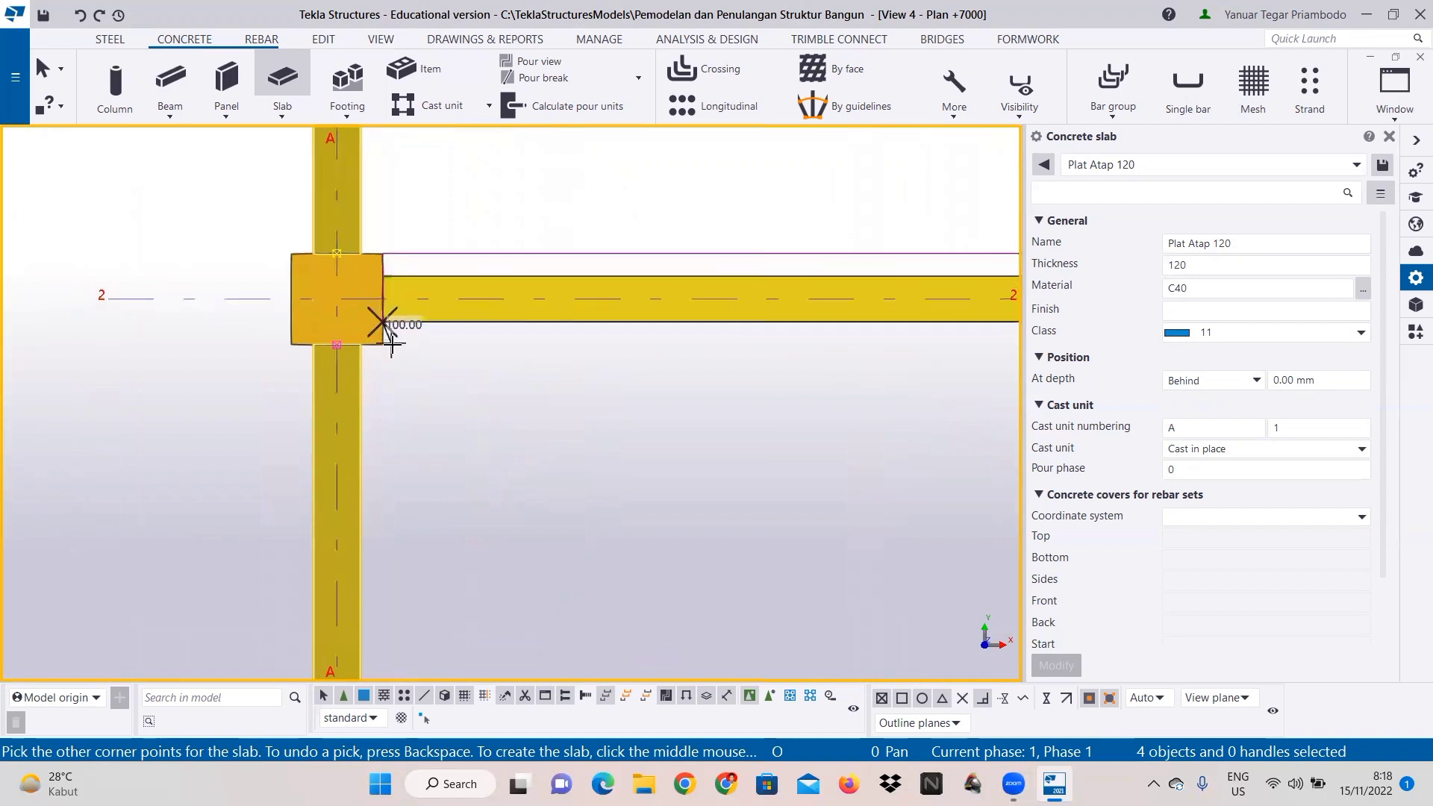
pyautogui.scroll(1, 377, 344)
pyautogui.click(359, 345)
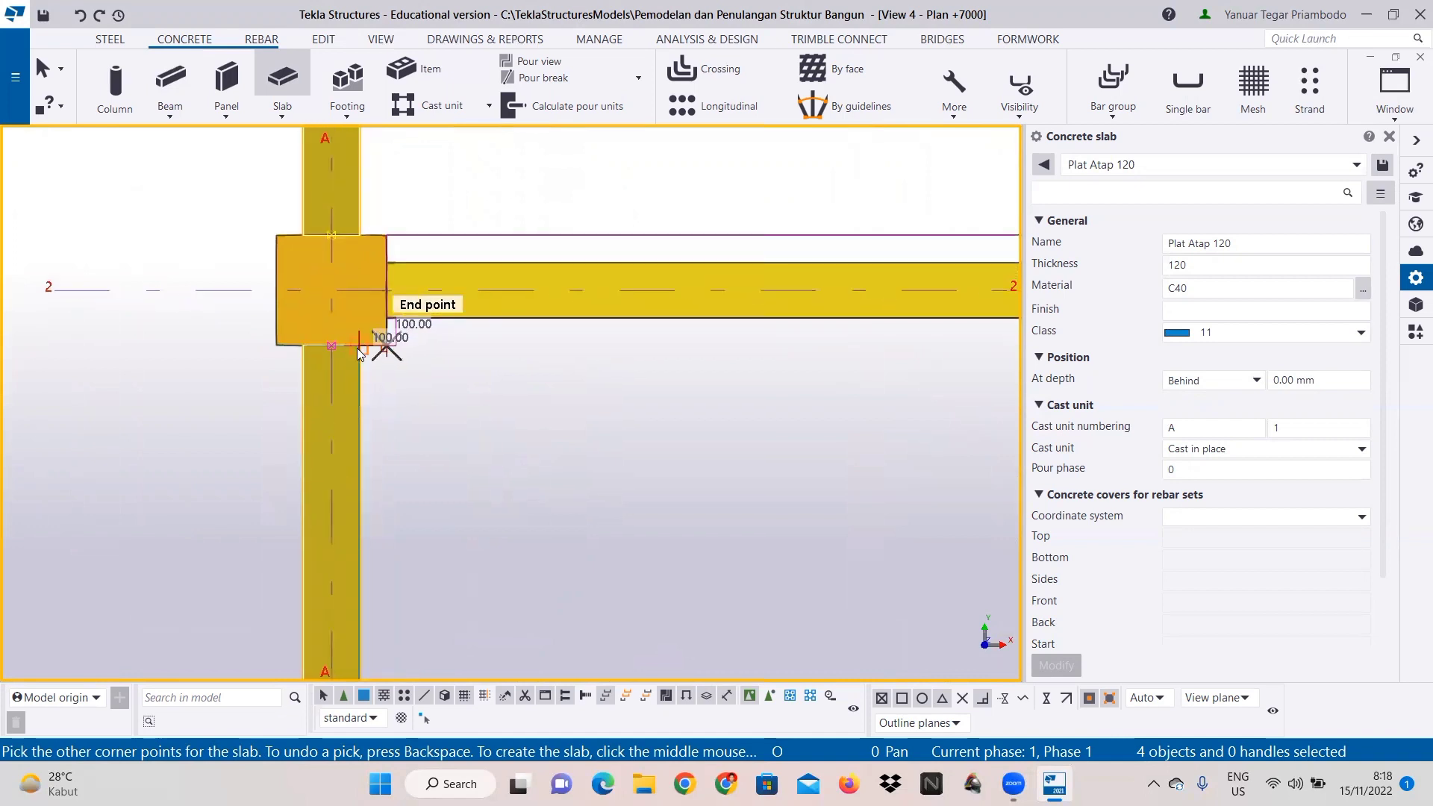
# Step: Close the slab outline around the inner corner of column A-1, create the slab in bay A-B/1-2 and end the command
pyautogui.scroll(-5, 444, 489)
pyautogui.moveTo(427, 660); pyautogui.dragTo(489, 341, button='middle')
pyautogui.scroll(3, 476, 532)
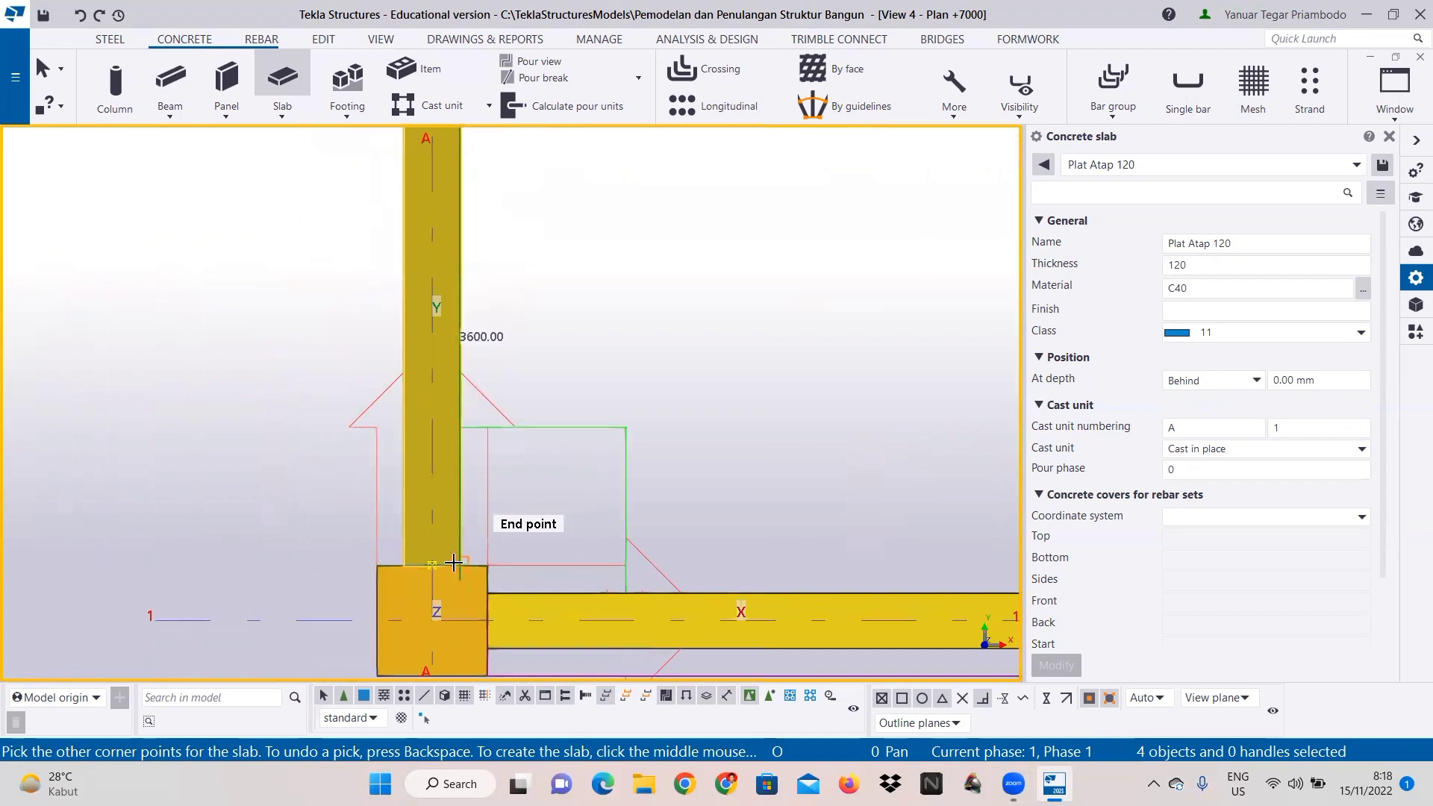
pyautogui.click(459, 566)
pyautogui.click(486, 565)
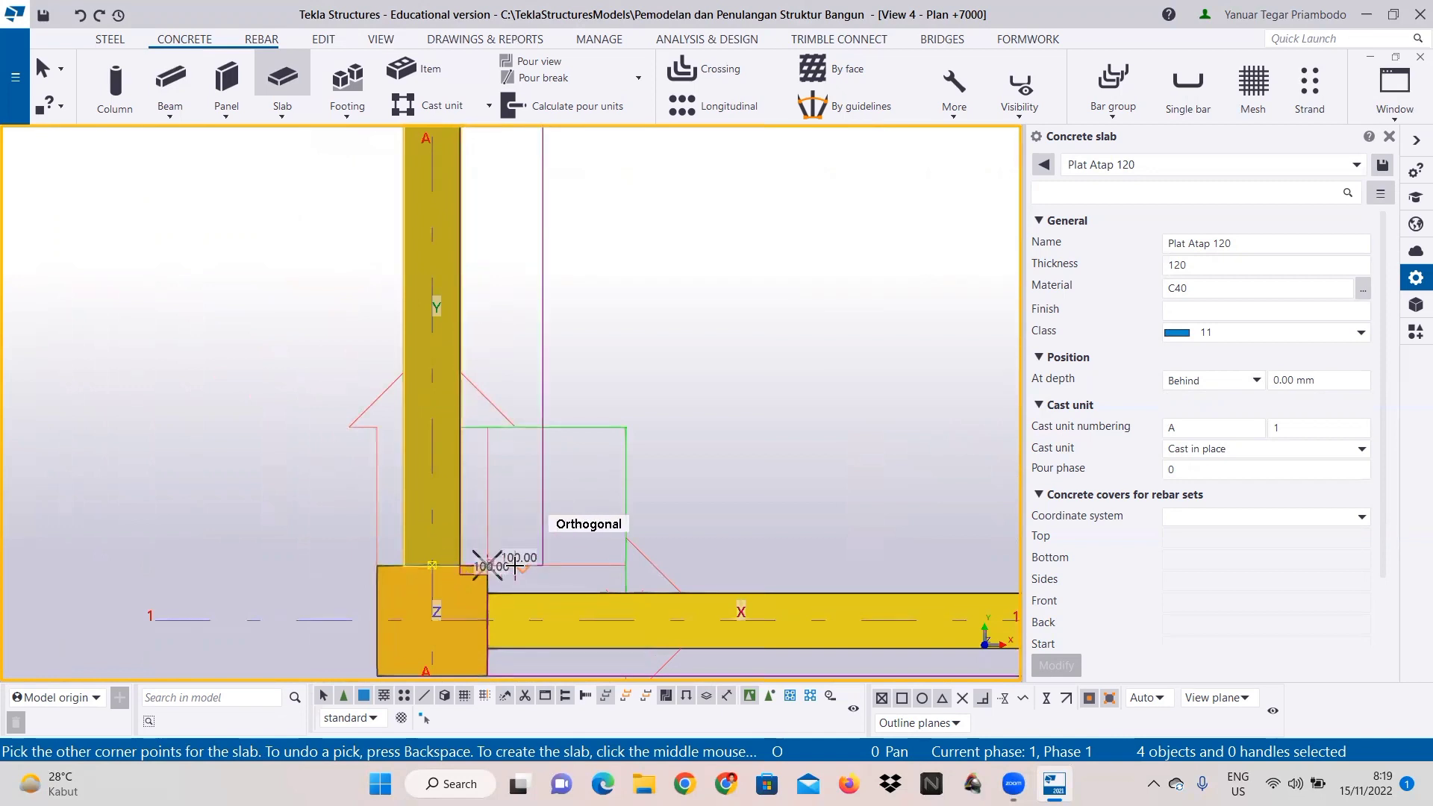
pyautogui.click(490, 594)
pyautogui.middleClick(607, 517)
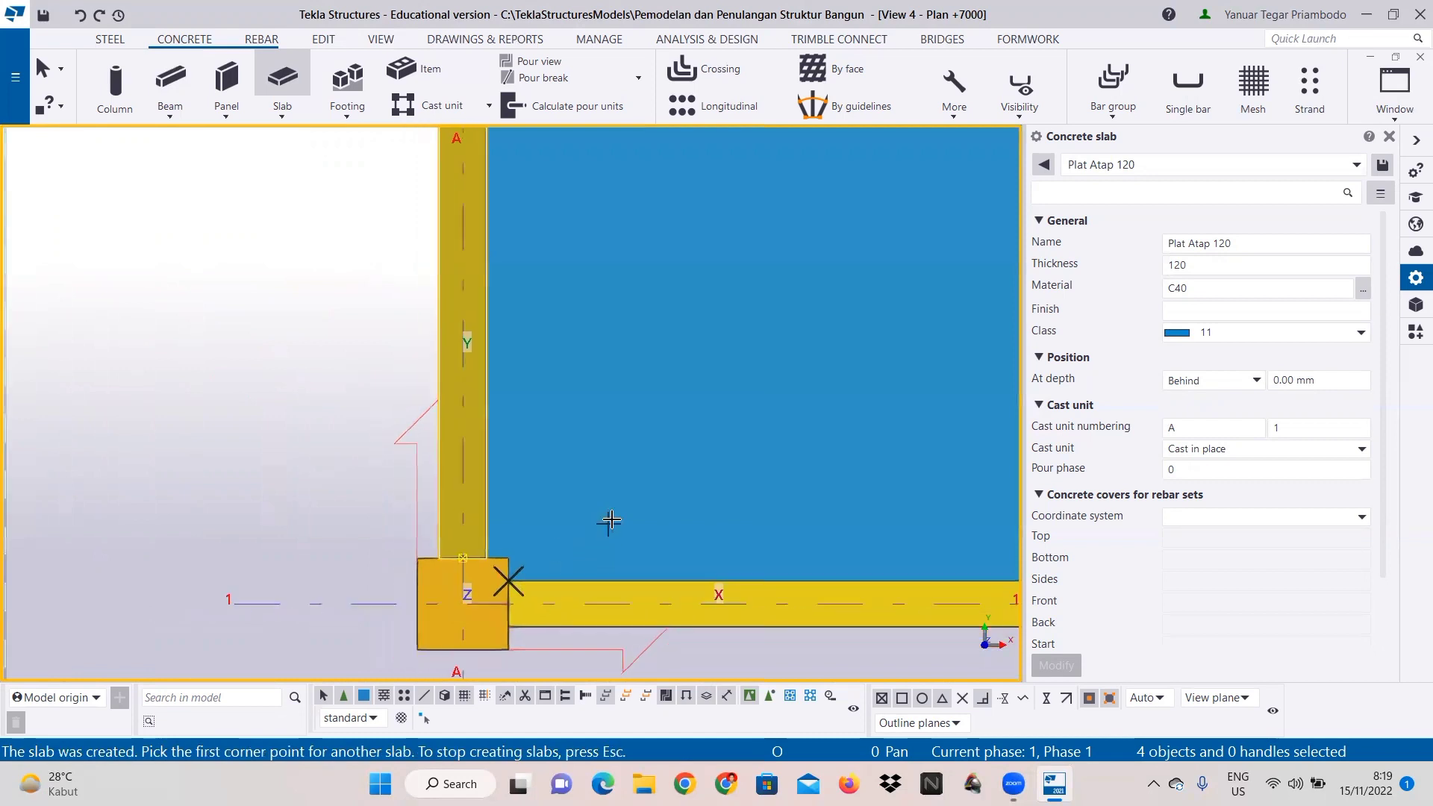
pyautogui.scroll(-5, 607, 518)
pyautogui.rightClick(515, 381)
pyautogui.click(530, 399)
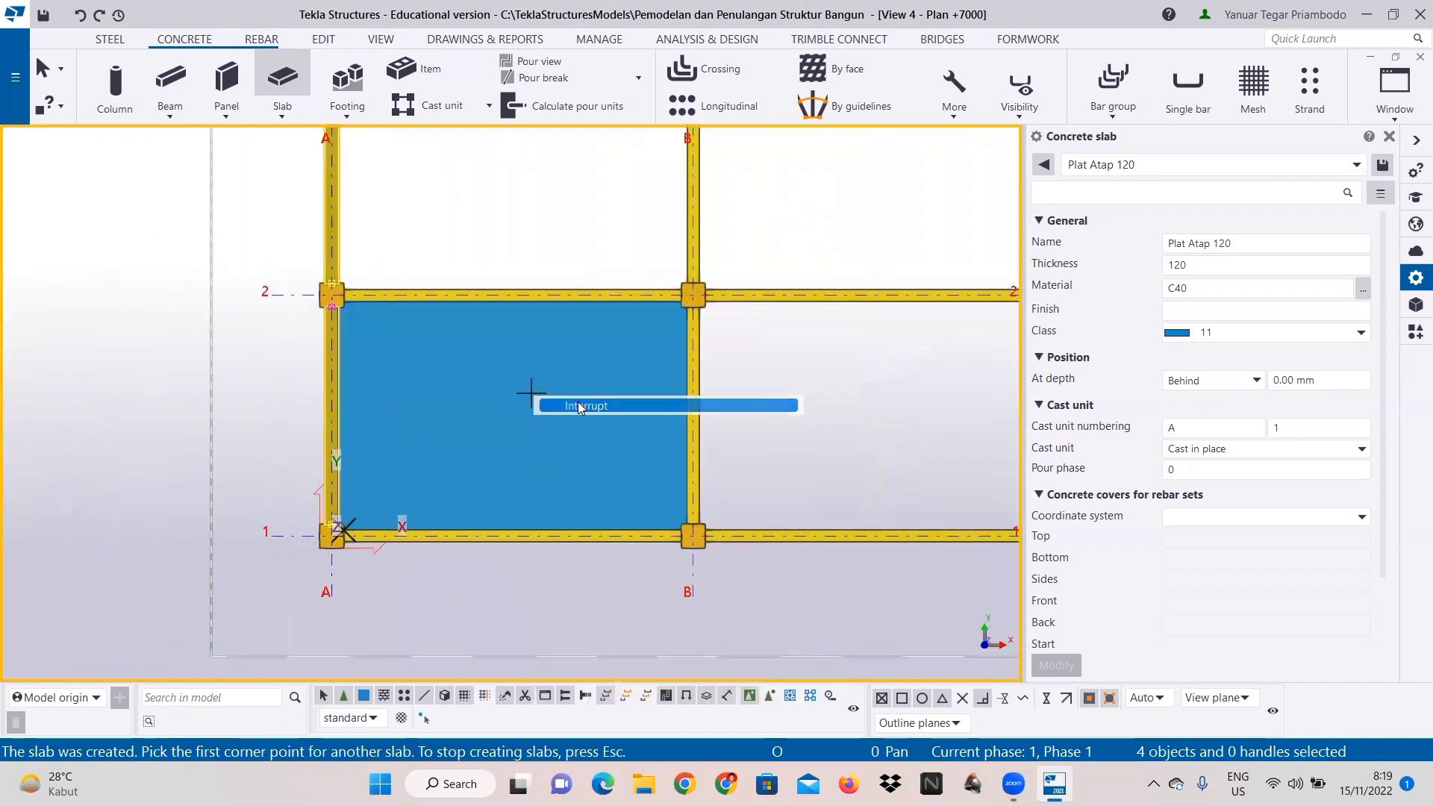
# Step: Linearly copy the roof slab in bay A-B/1-2 with dY 4000 and 2 copies, clearing the other offsets
pyautogui.scroll(1, 523, 401)
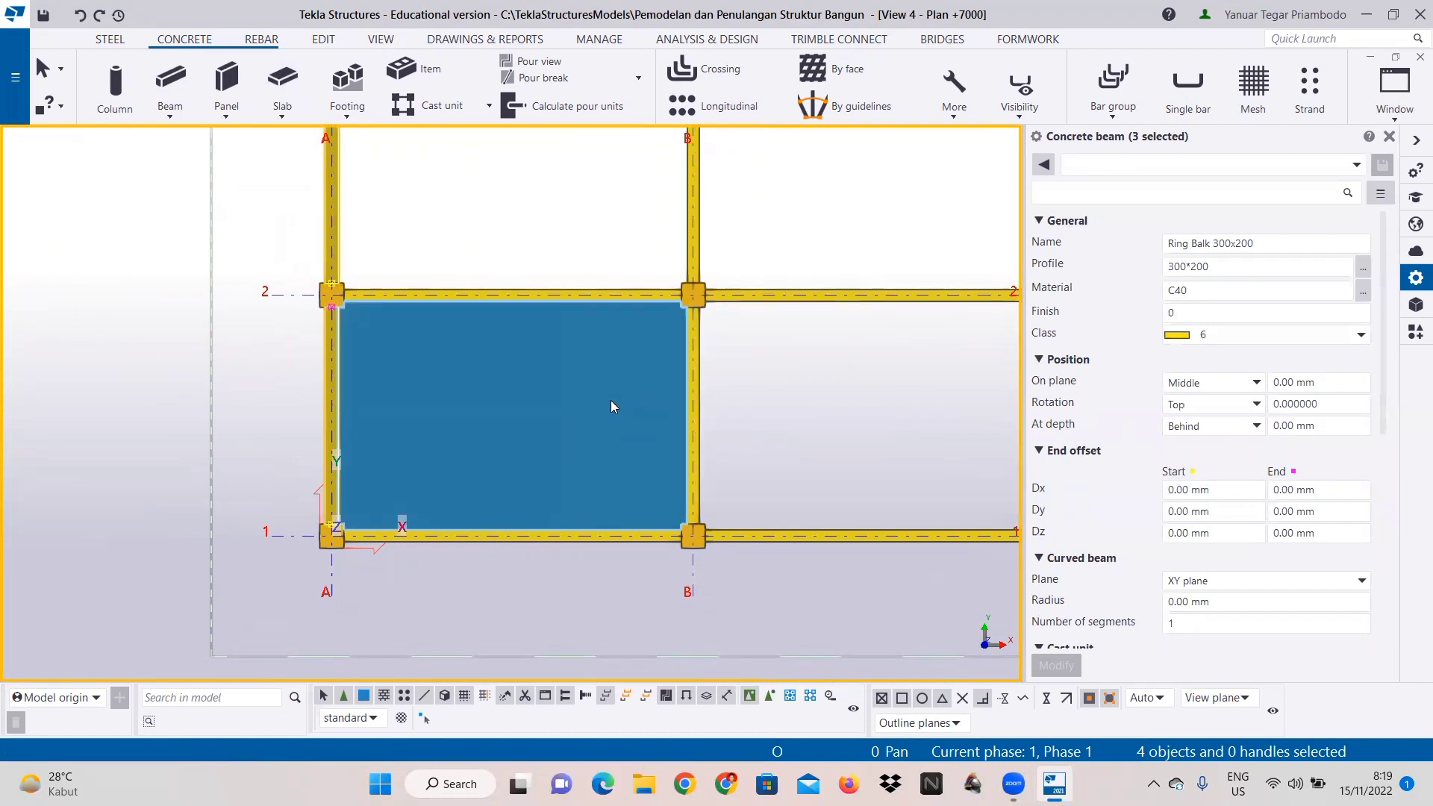
pyautogui.click(573, 409)
pyautogui.rightClick(573, 409)
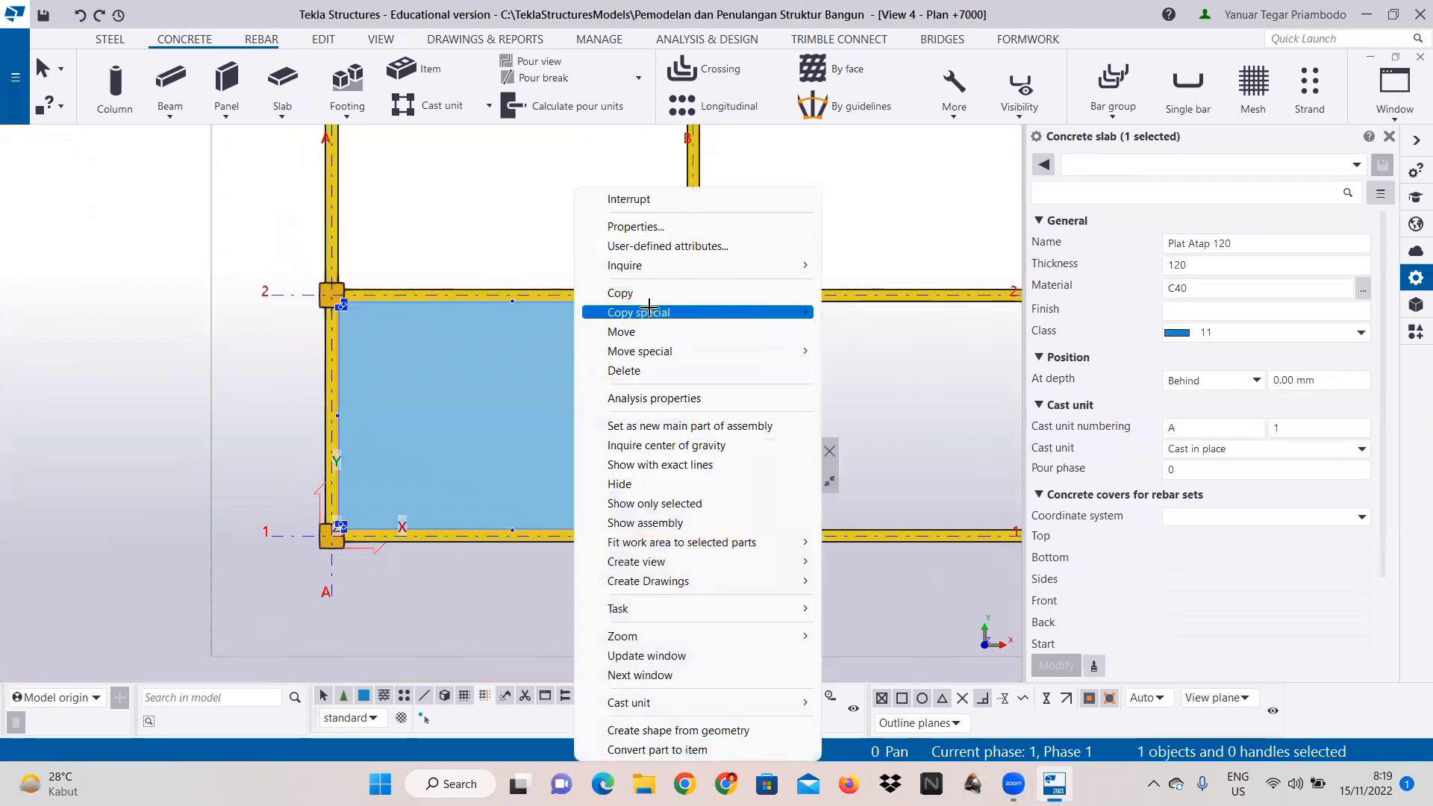
pyautogui.moveTo(691, 311)
pyautogui.click(858, 312)
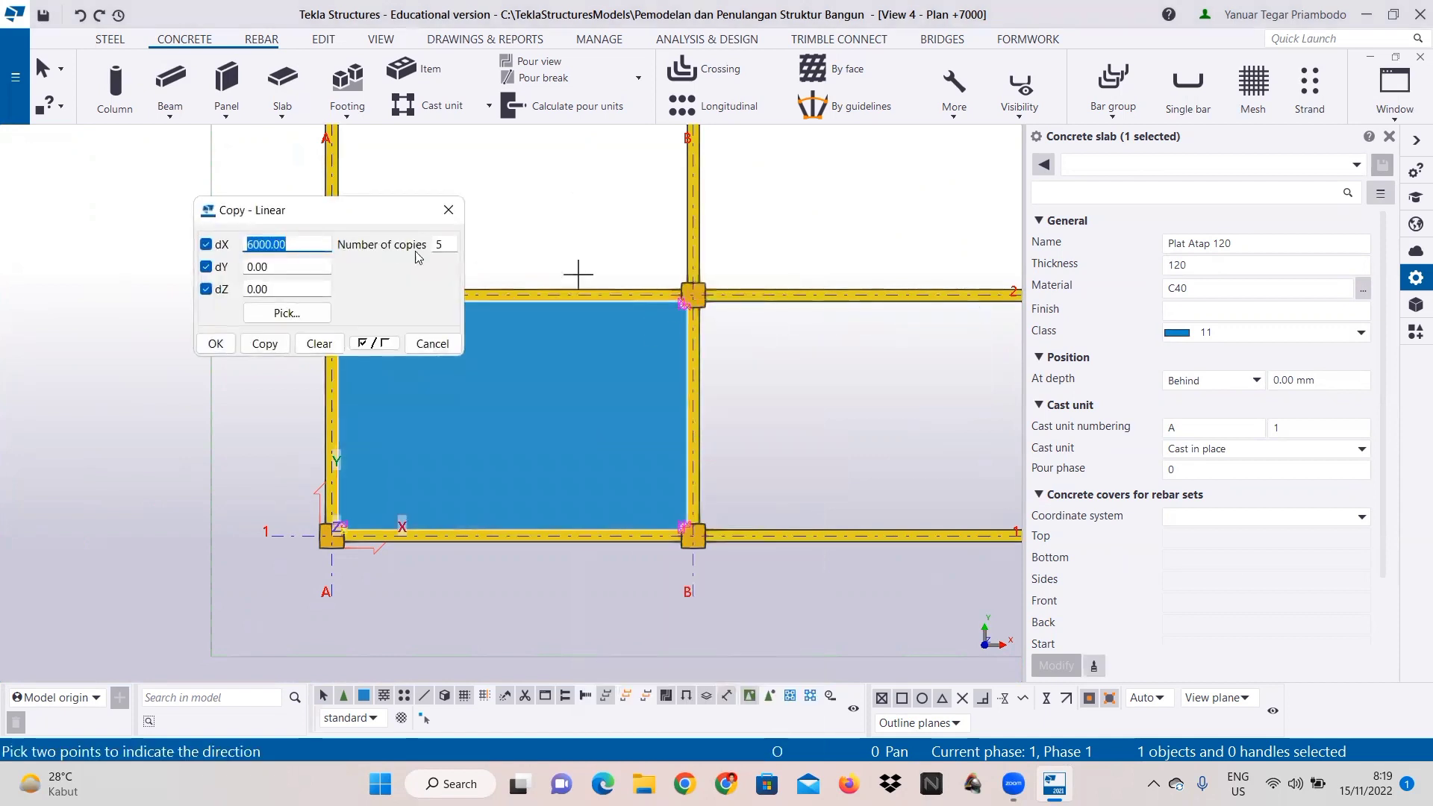
pyautogui.click(319, 344)
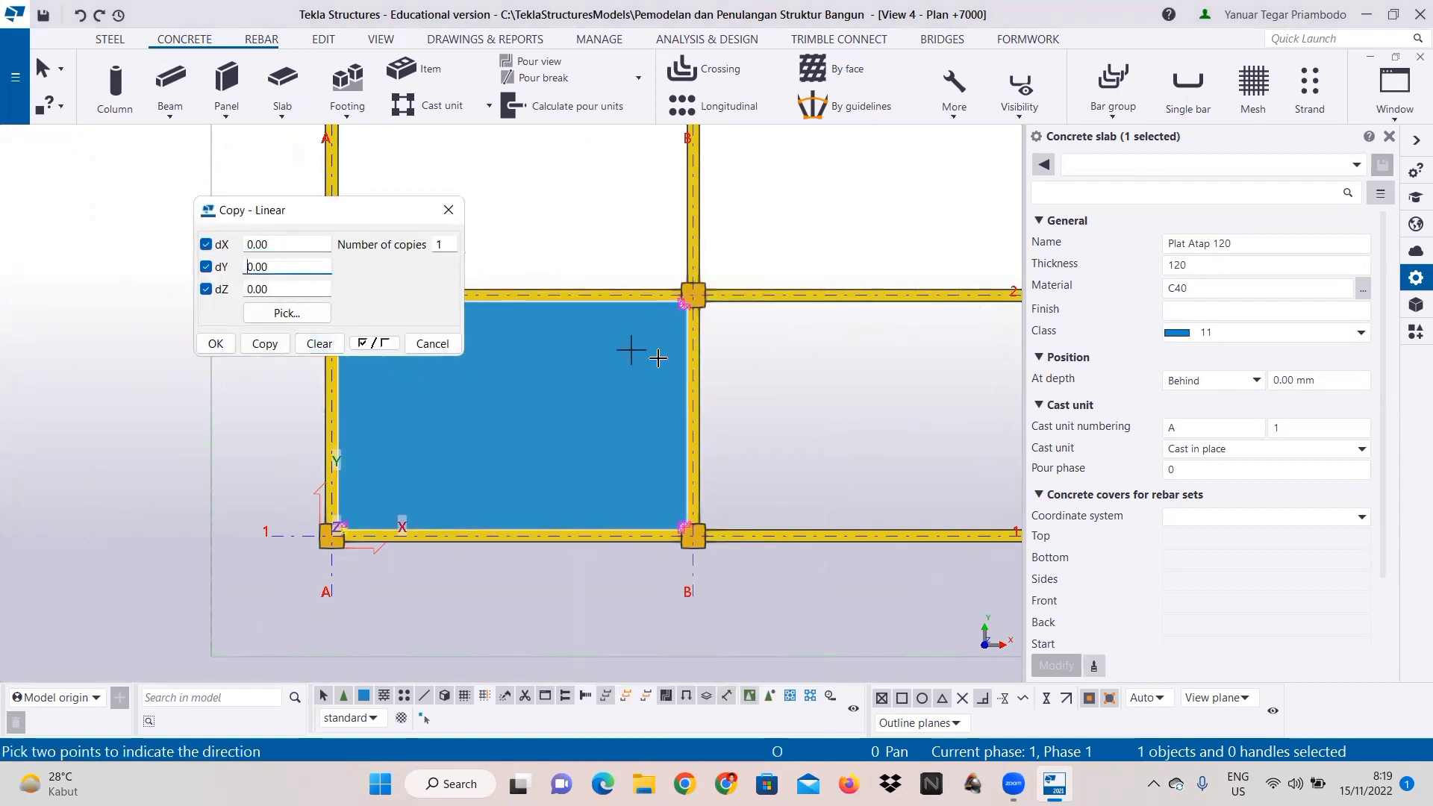
pyautogui.scroll(-3, 634, 352)
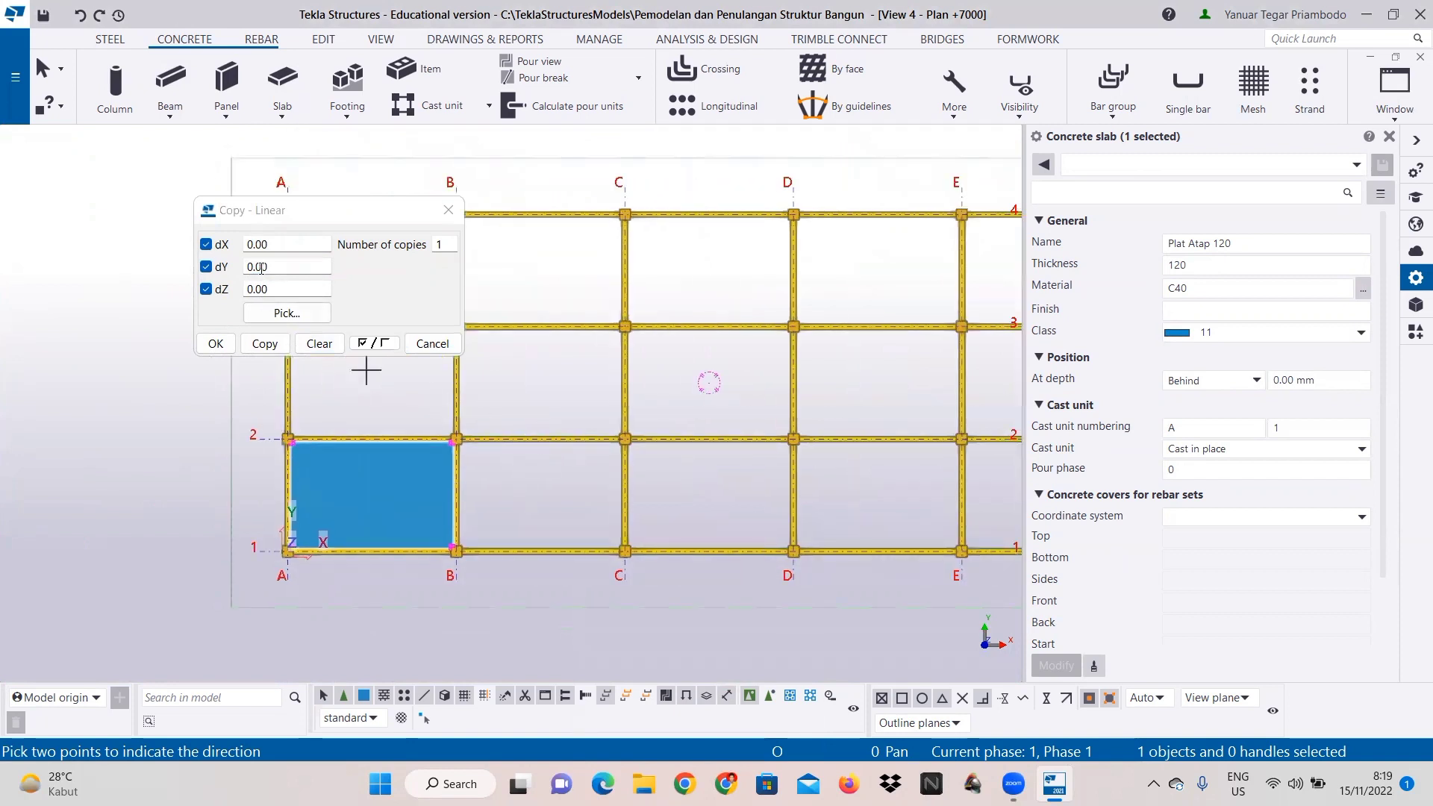
pyautogui.click(251, 266)
pyautogui.write('4')
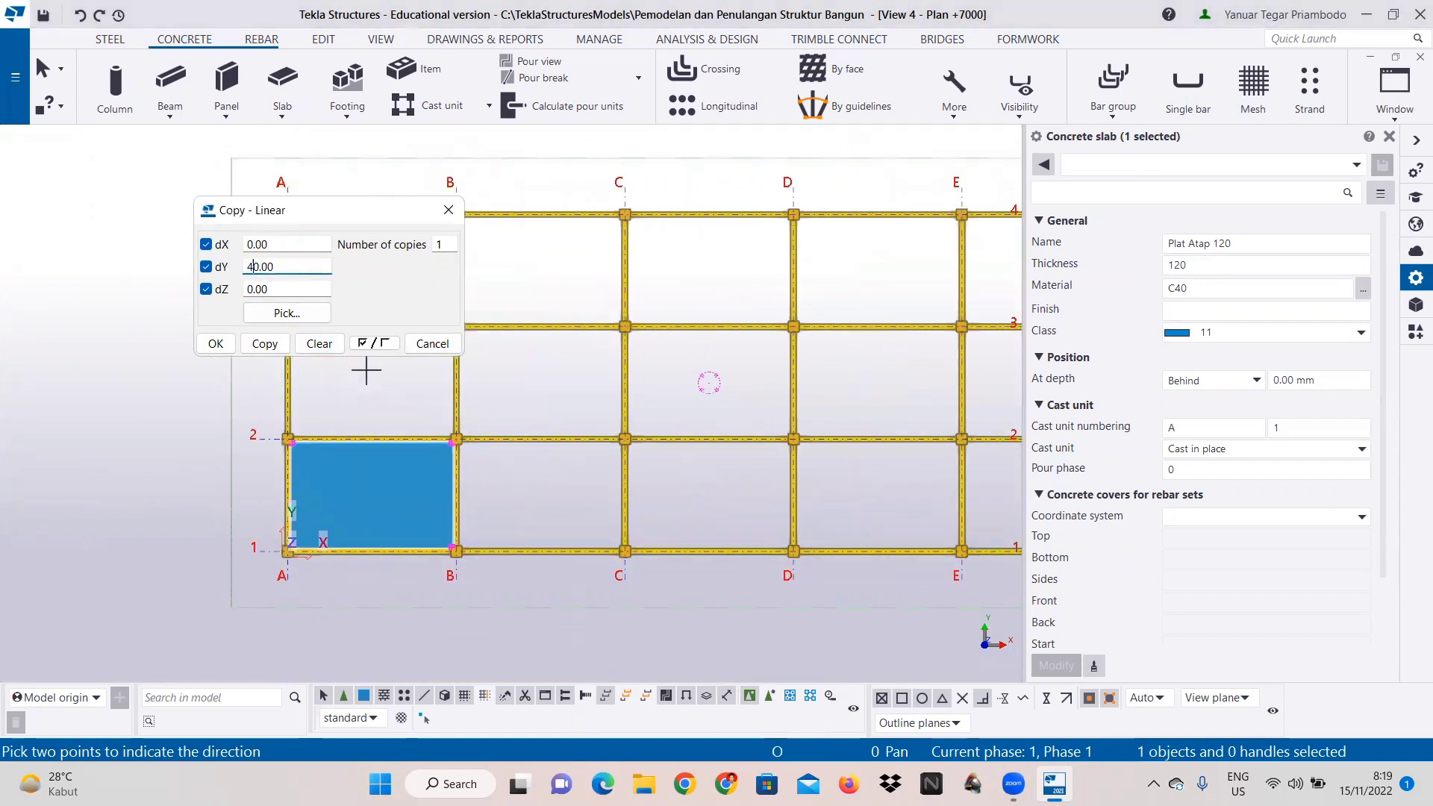
pyautogui.write('00')
pyautogui.doubleClick(440, 244)
pyautogui.click(264, 344)
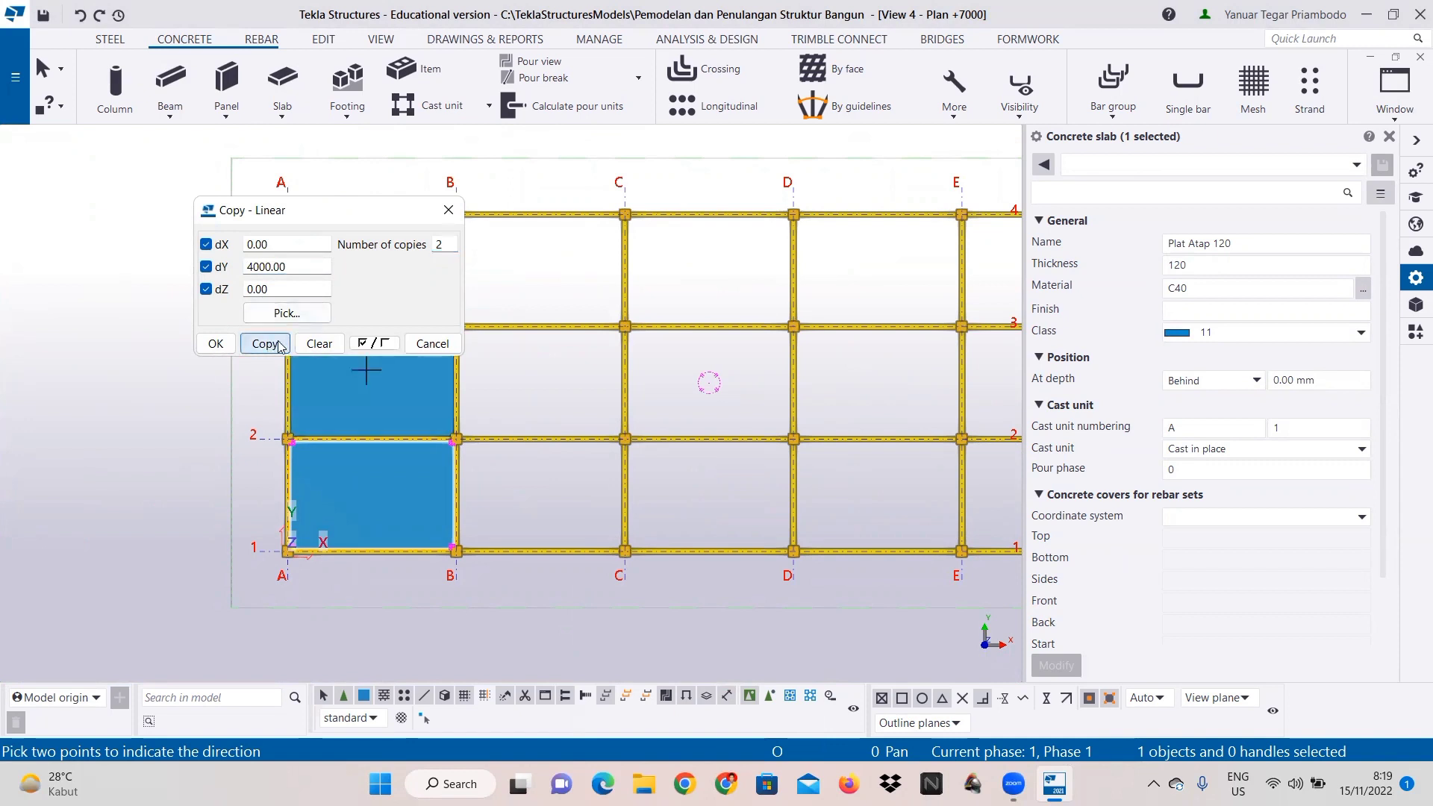
pyautogui.click(432, 343)
pyautogui.rightClick(553, 385)
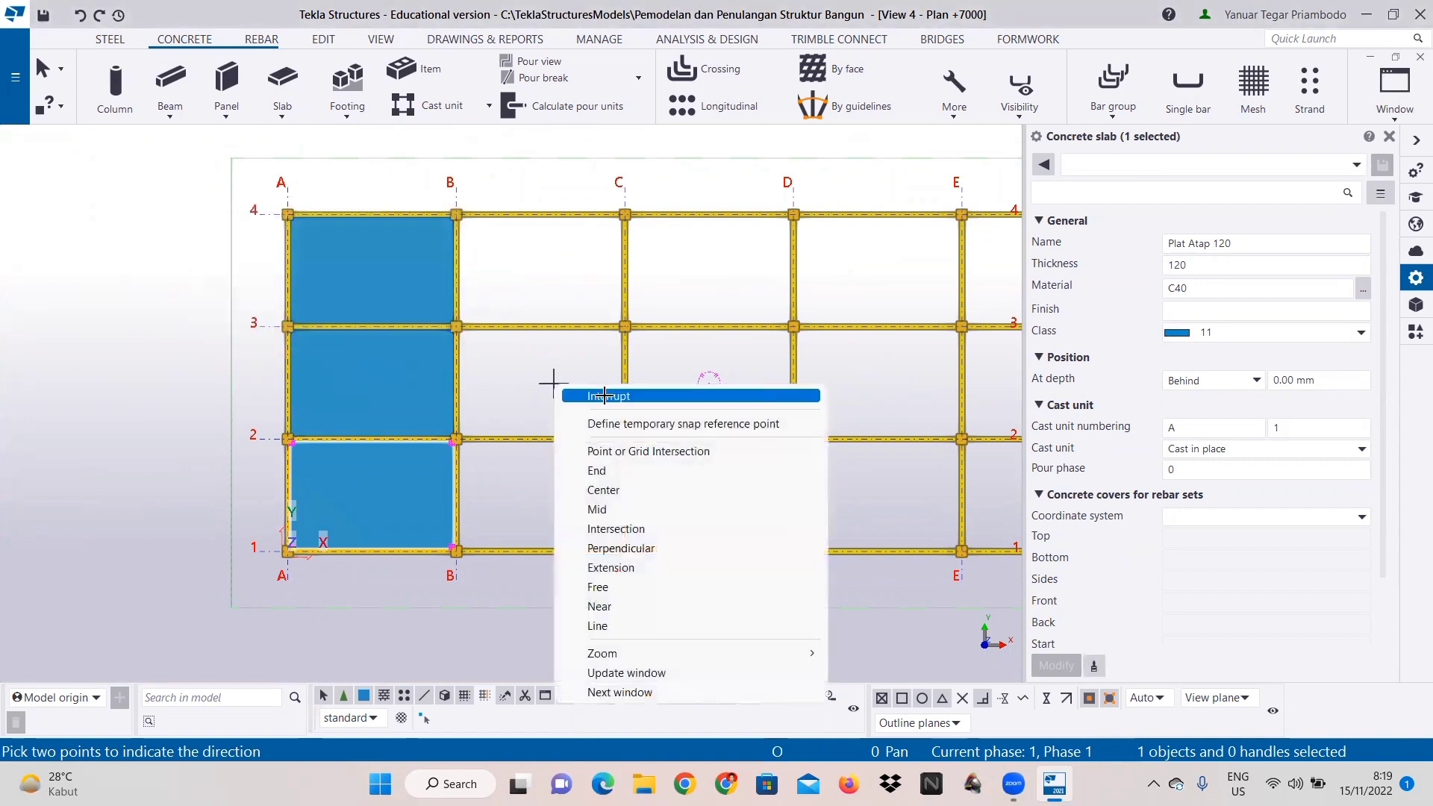
pyautogui.click(571, 394)
pyautogui.press('Escape')
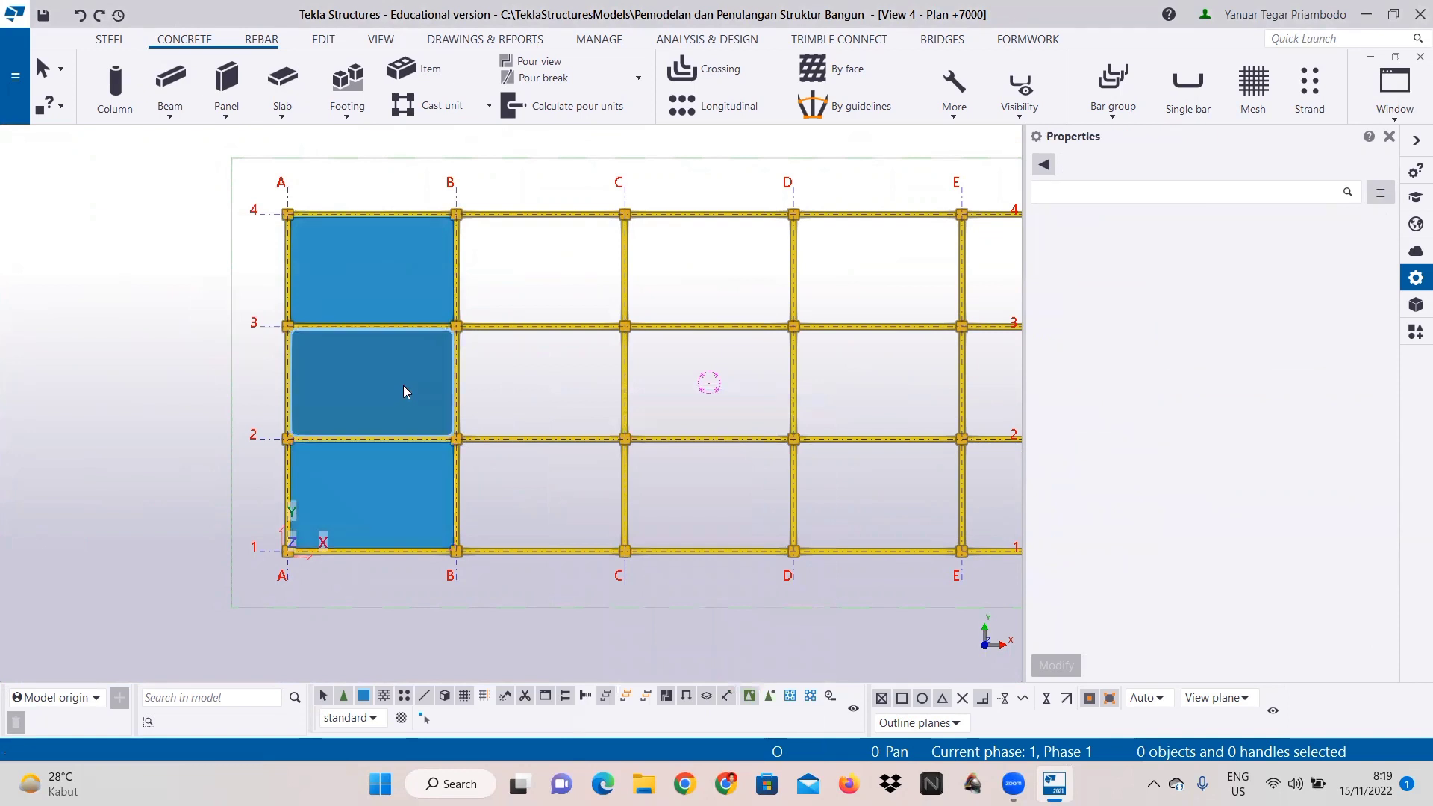
pyautogui.click(414, 270)
pyautogui.keyDown('ctrl'); pyautogui.click(385, 401); pyautogui.keyUp('ctrl')
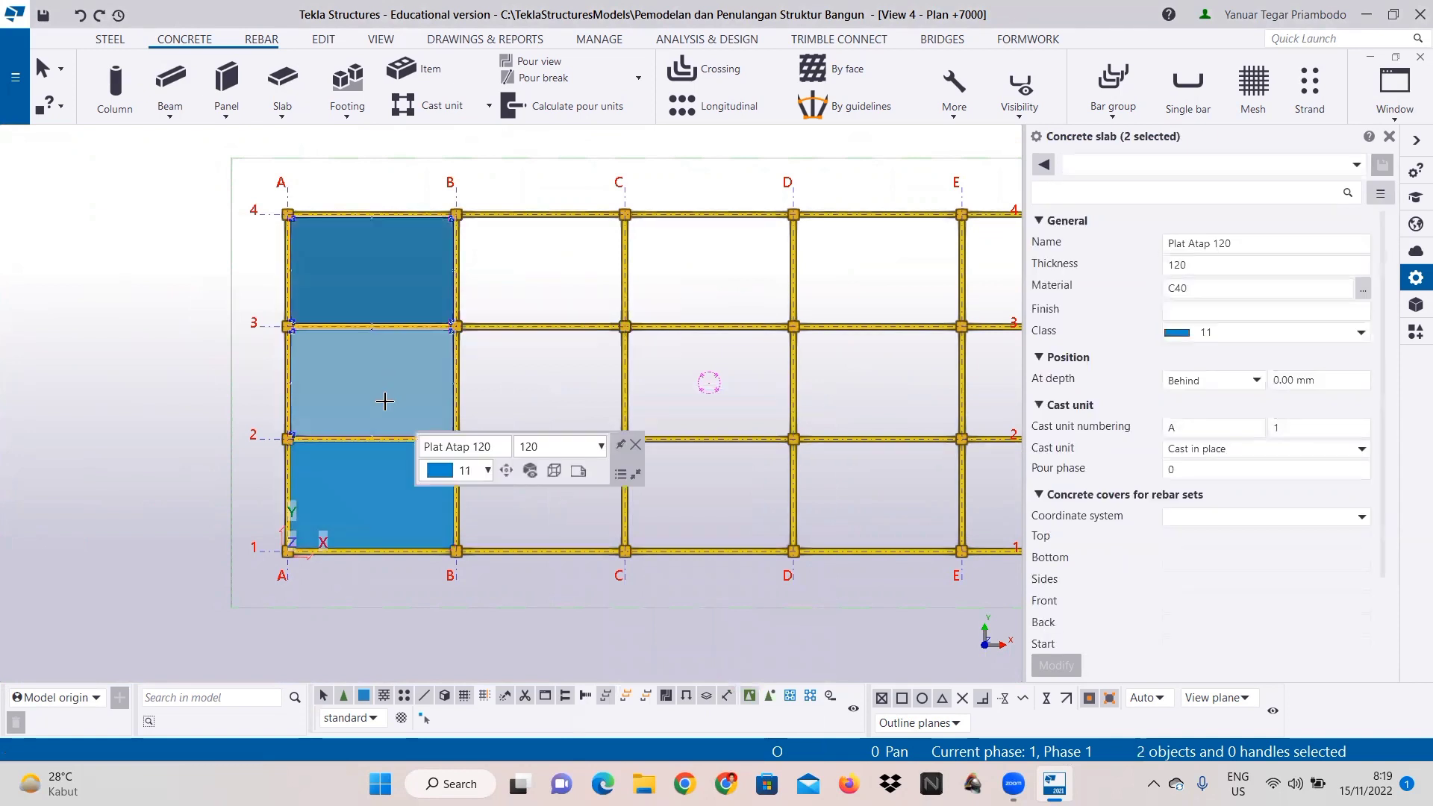
pyautogui.rightClick(540, 380)
pyautogui.click(612, 323)
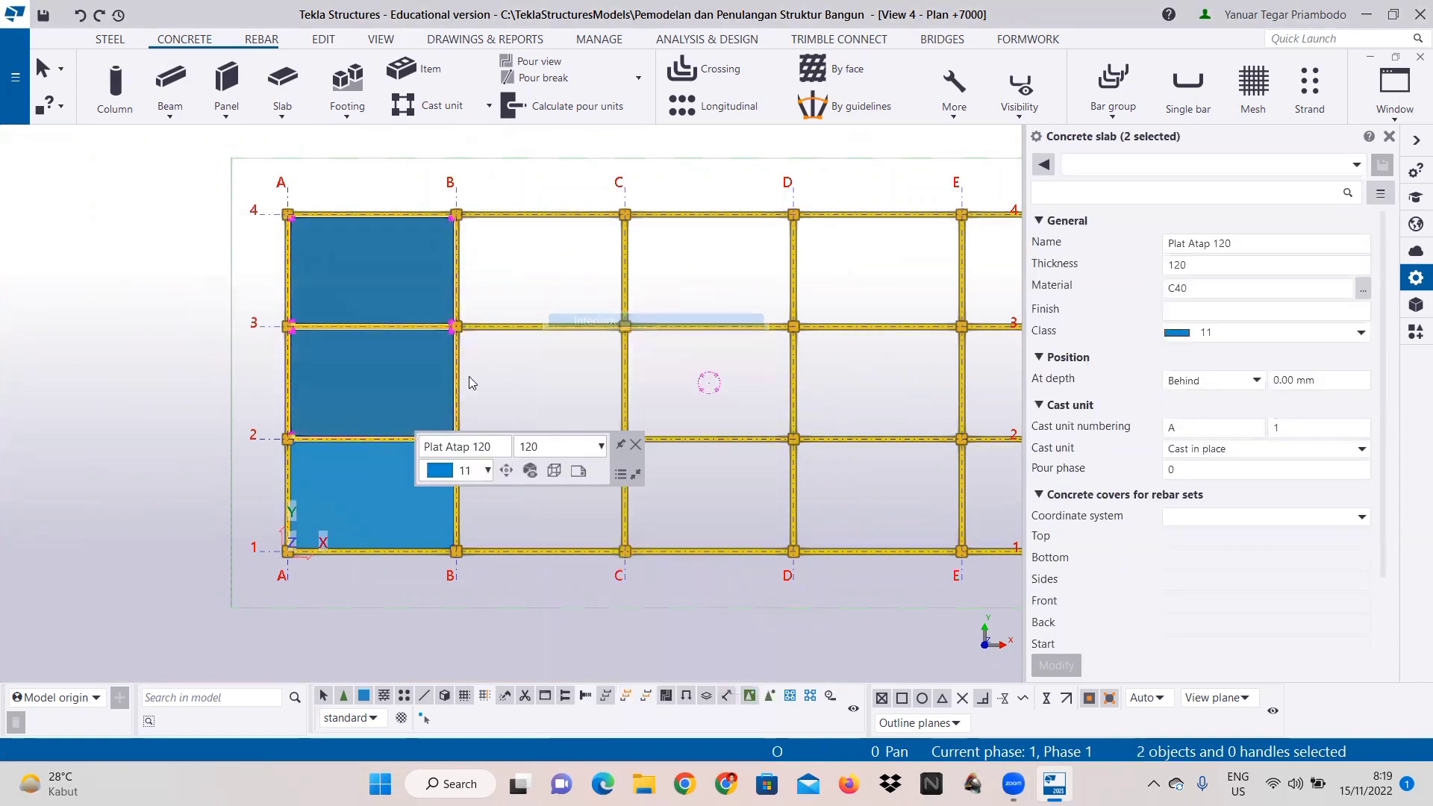
pyautogui.keyDown('ctrl'); pyautogui.click(375, 500); pyautogui.keyUp('ctrl')
pyautogui.rightClick(546, 384)
pyautogui.click(630, 341)
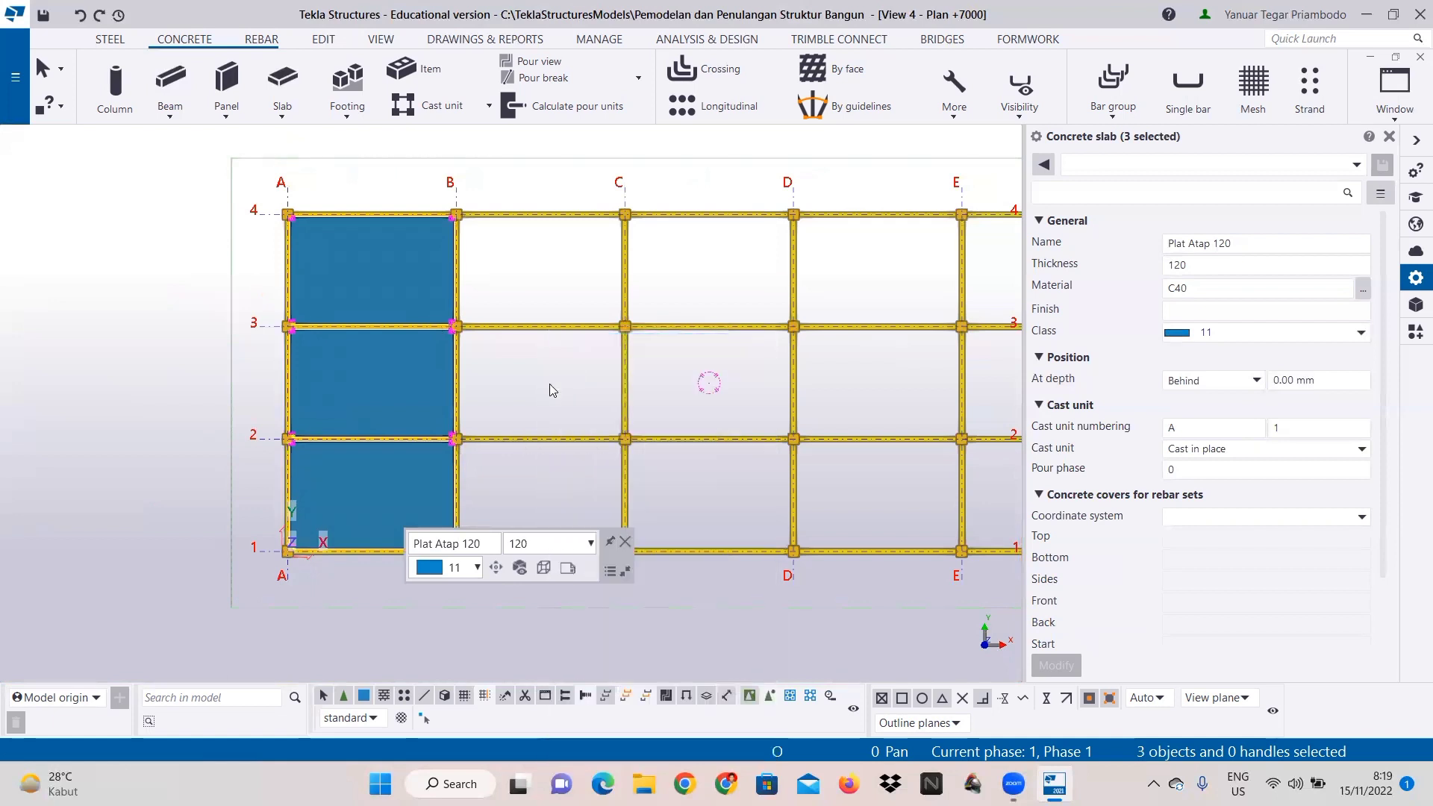
# Step: Linearly copy the three roof slabs between A and B with dX 6000 and 4 copies, clearing the other offsets
pyautogui.click(424, 401)
pyautogui.keyDown('ctrl'); pyautogui.click(424, 396); pyautogui.keyUp('ctrl')
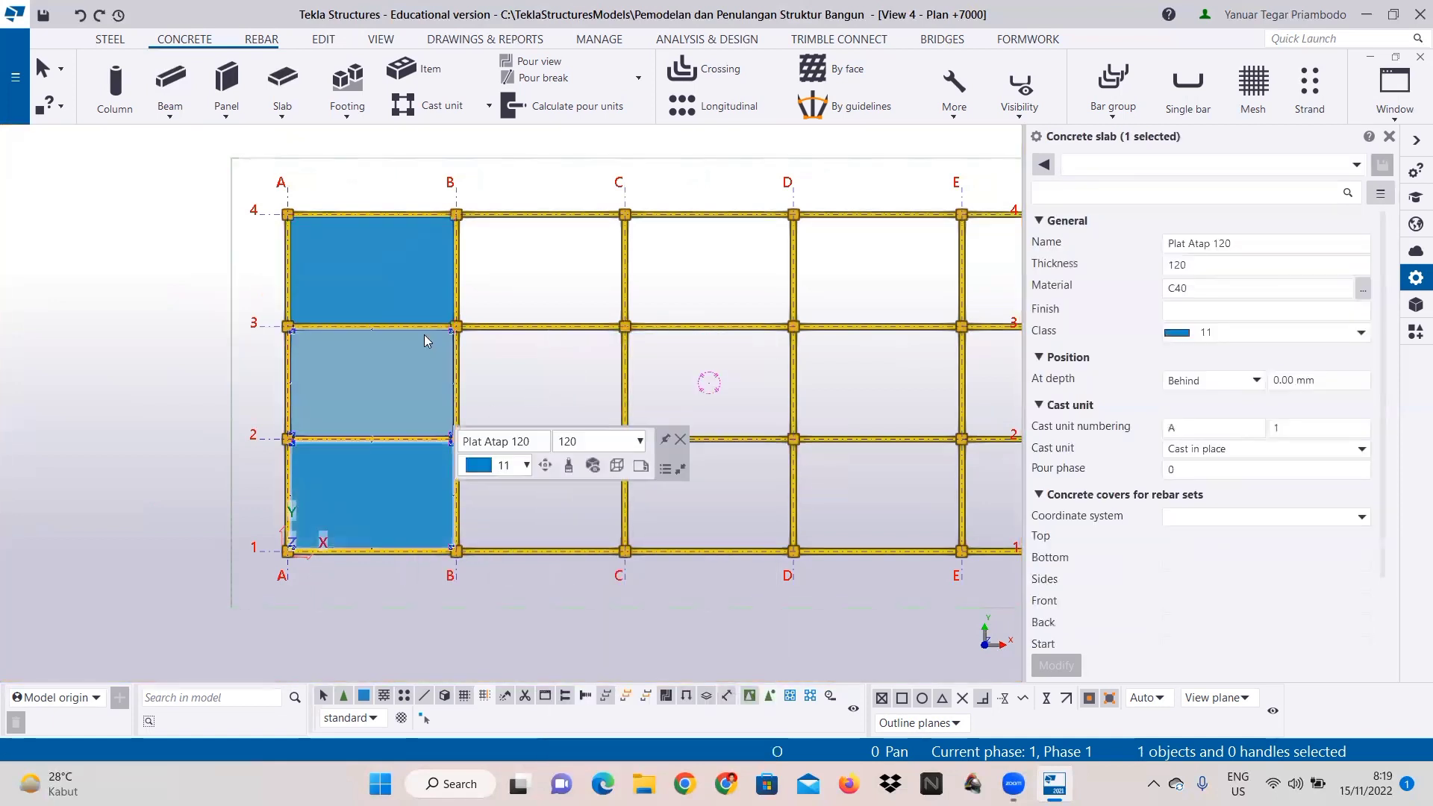
pyautogui.keyDown('ctrl'); pyautogui.click(420, 278); pyautogui.keyUp('ctrl')
pyautogui.rightClick(419, 278)
pyautogui.moveTo(520, 339)
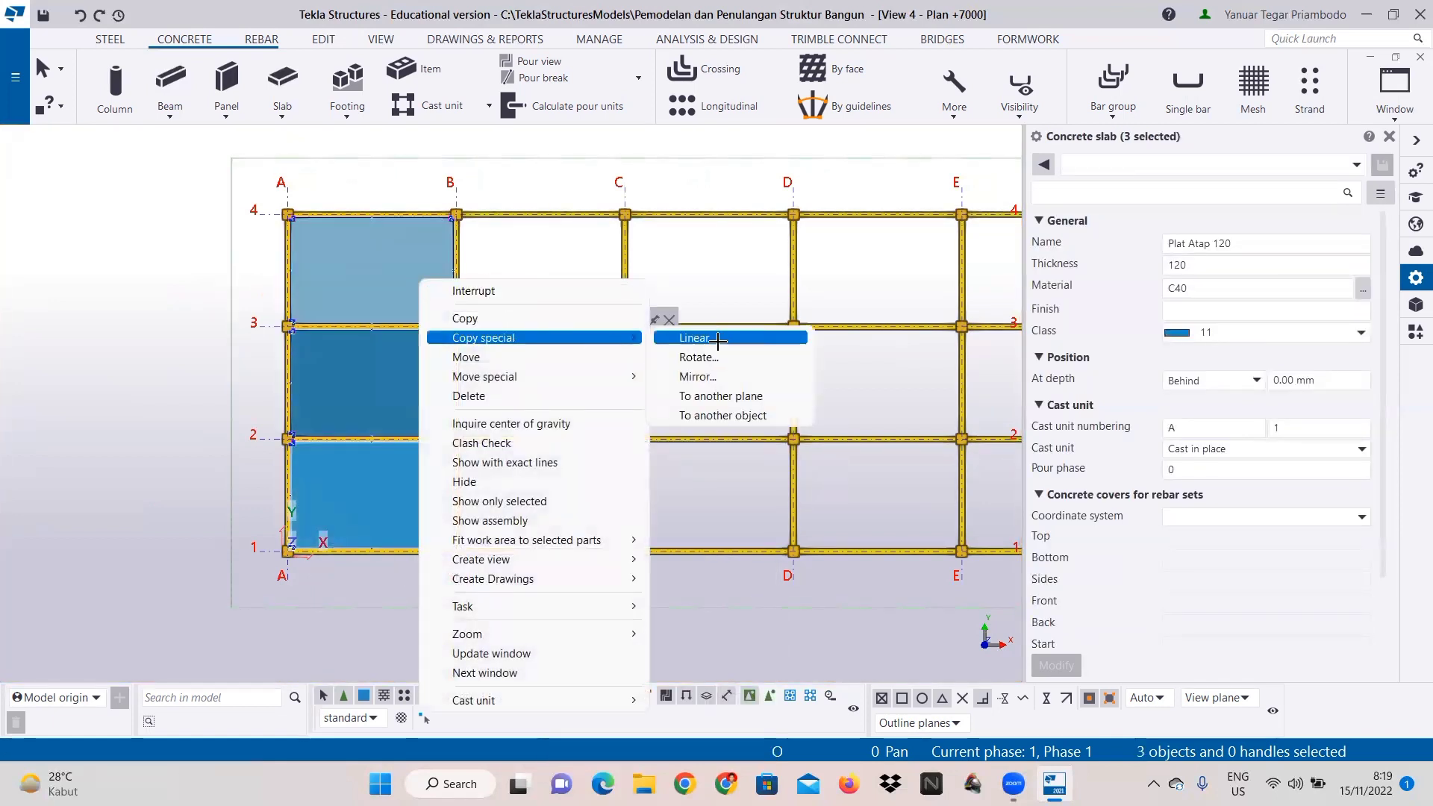
pyautogui.click(712, 334)
pyautogui.click(333, 343)
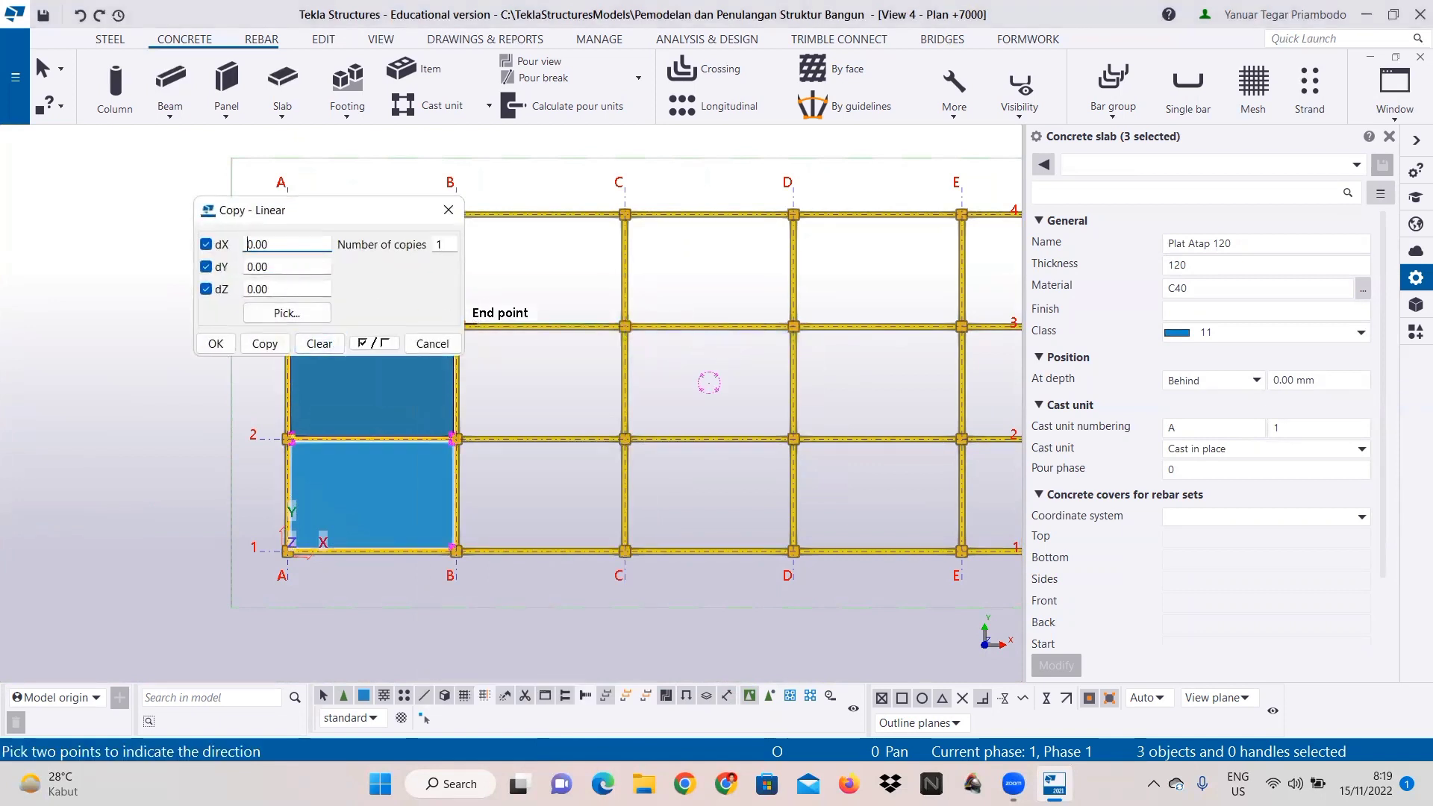
pyautogui.write('600')
pyautogui.scroll(-1, 487, 347)
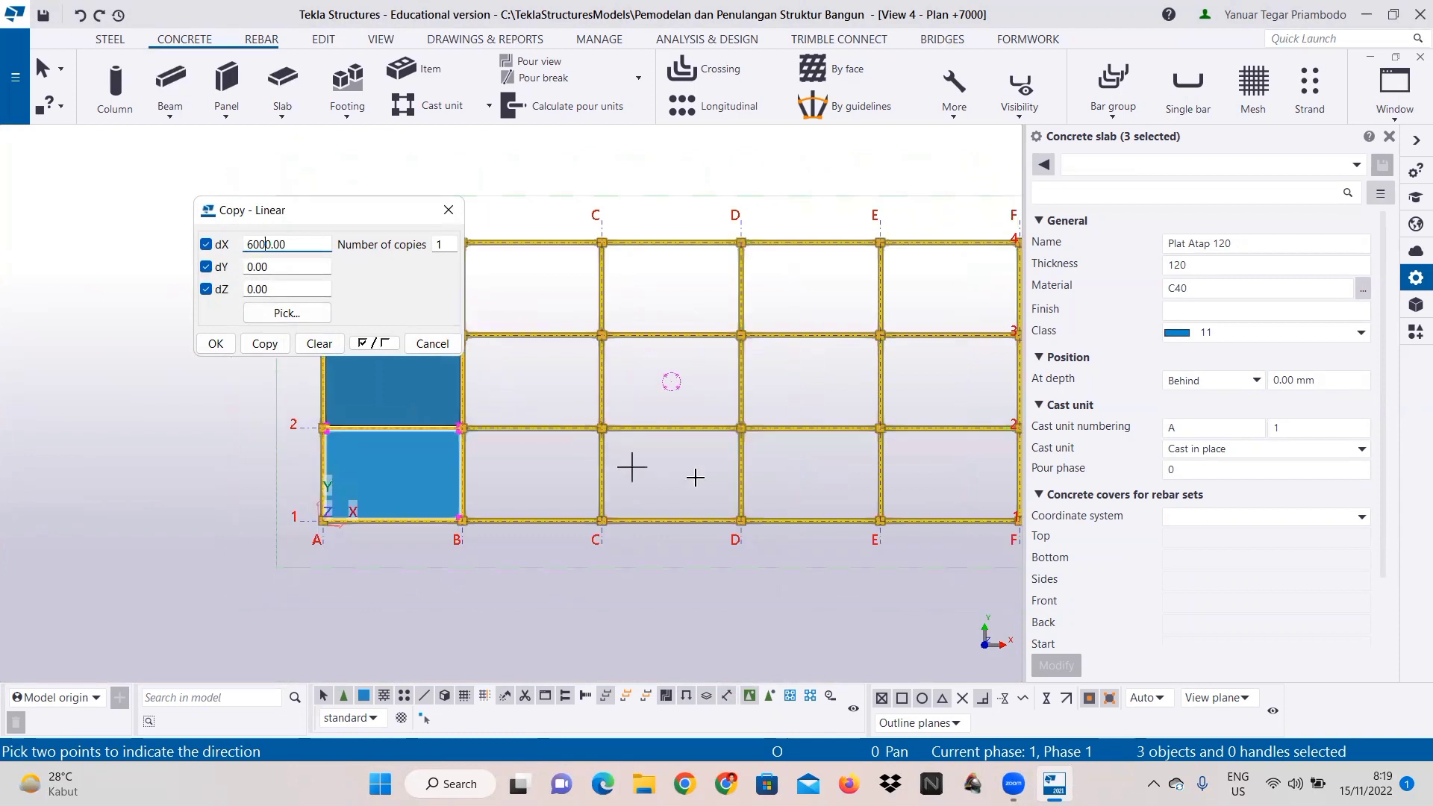
pyautogui.press('Tab')
pyautogui.click(265, 343)
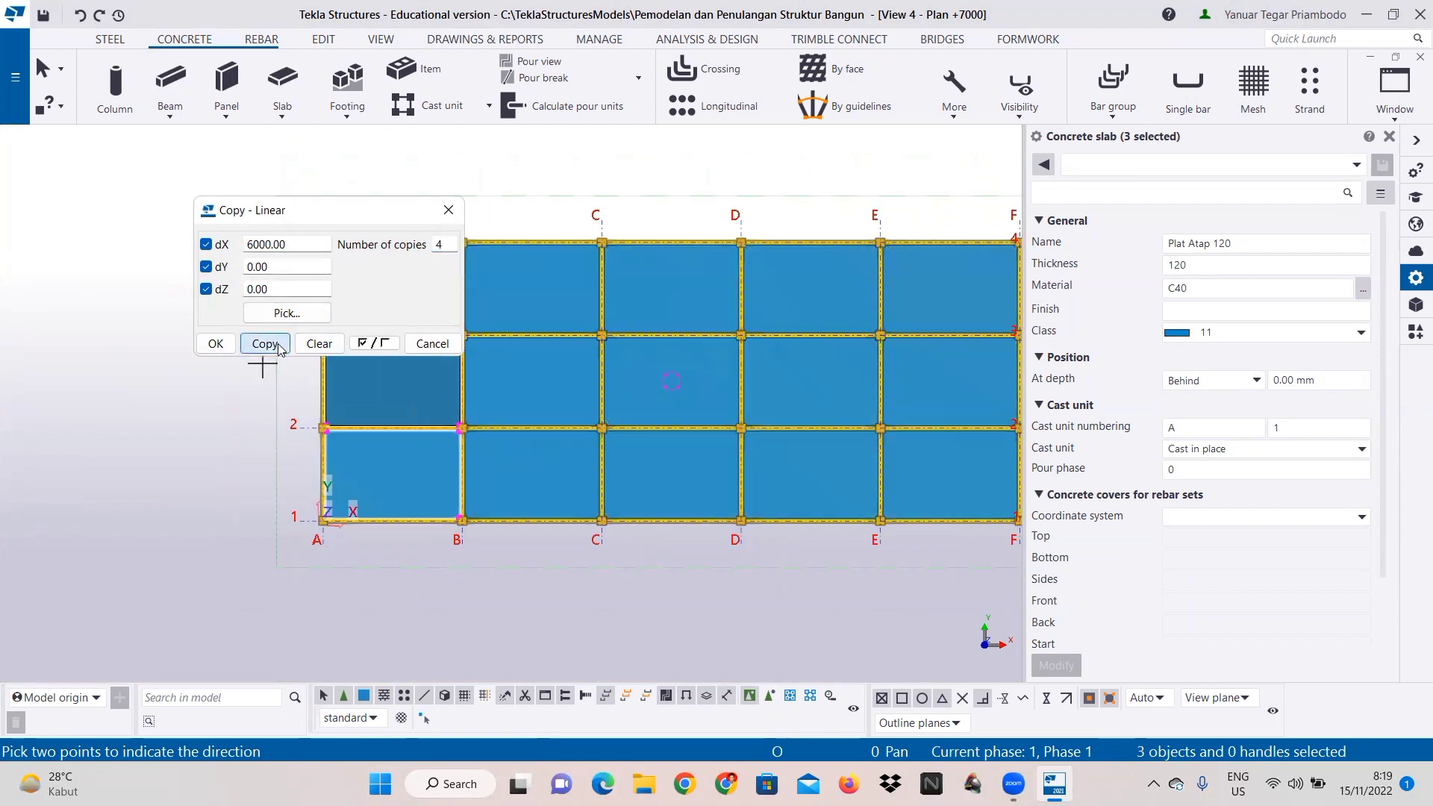
pyautogui.moveTo(721, 408); pyautogui.dragTo(608, 454, button='middle')
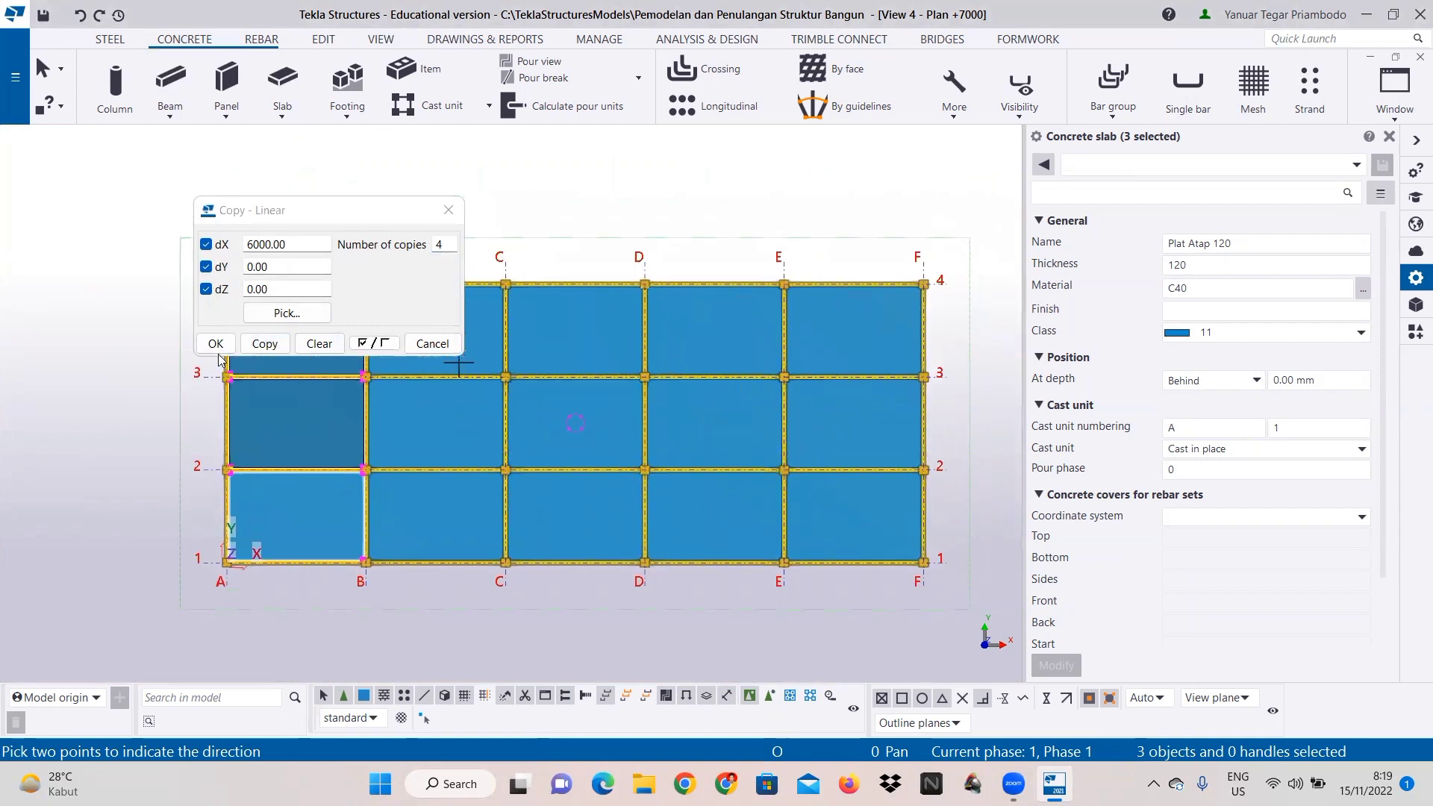
pyautogui.click(325, 342)
pyautogui.click(432, 344)
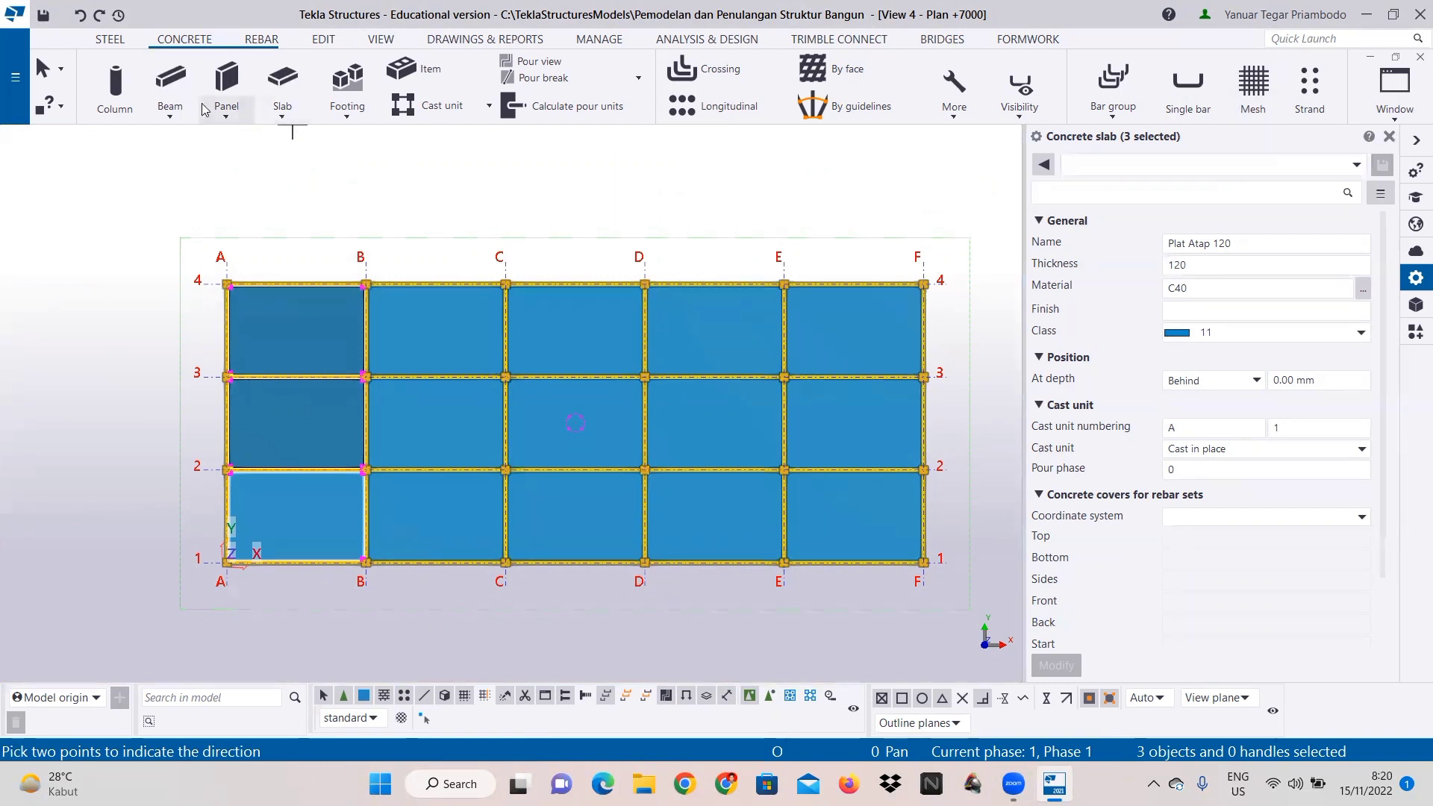
# Step: Switch to the Plan +3500 view and start a concrete slab with the saved Plat Atap 120 properties
pyautogui.click(1407, 108)
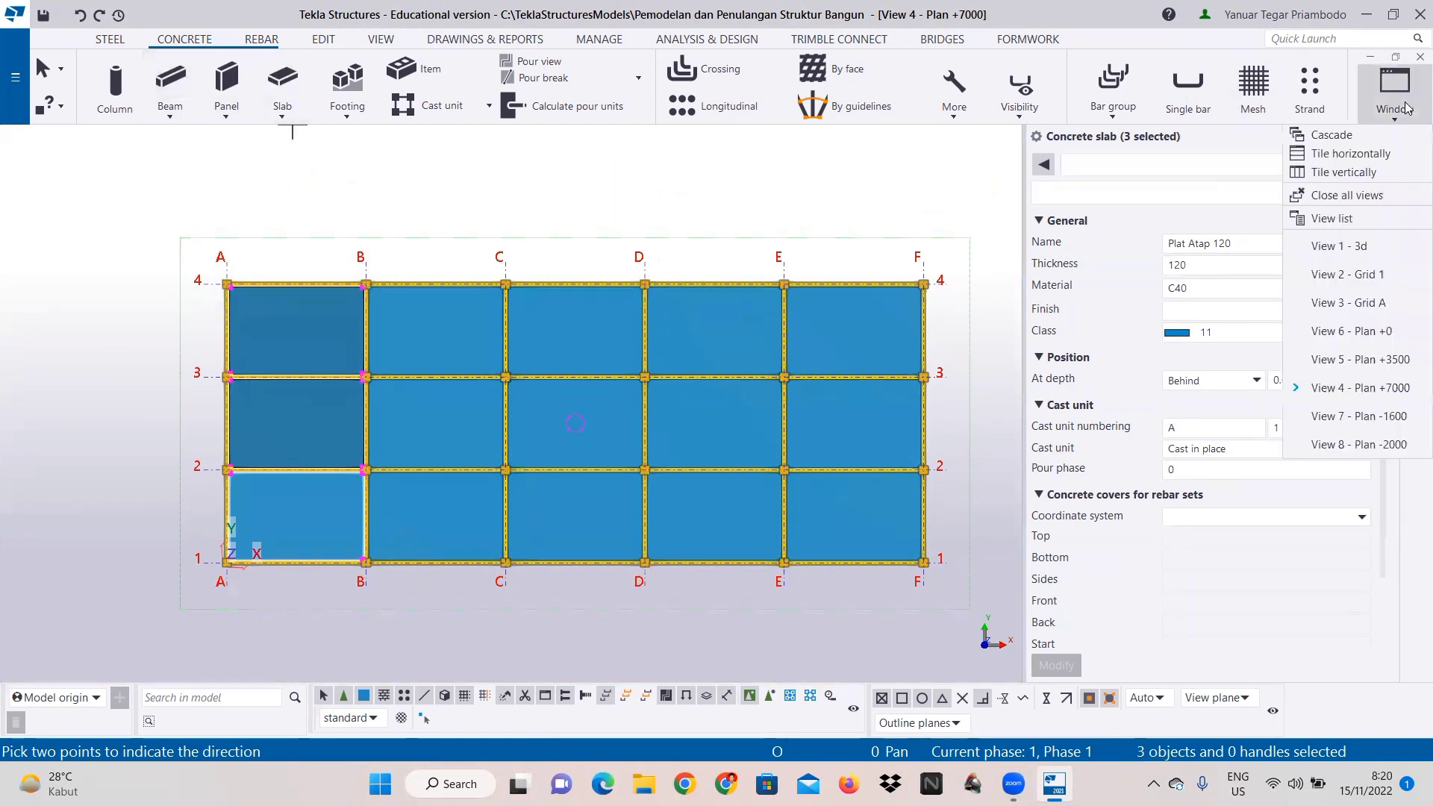
pyautogui.click(1400, 366)
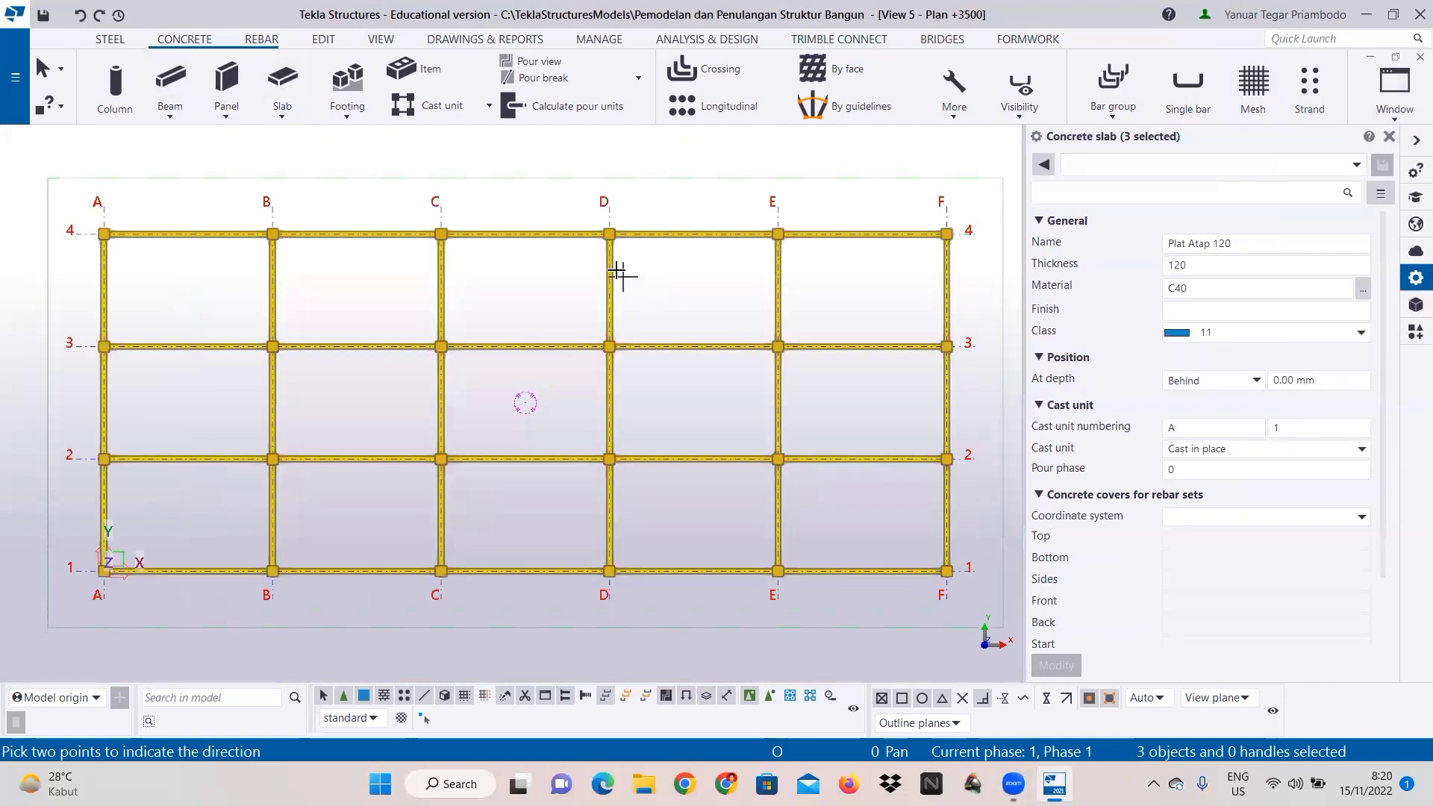
pyautogui.click(282, 111)
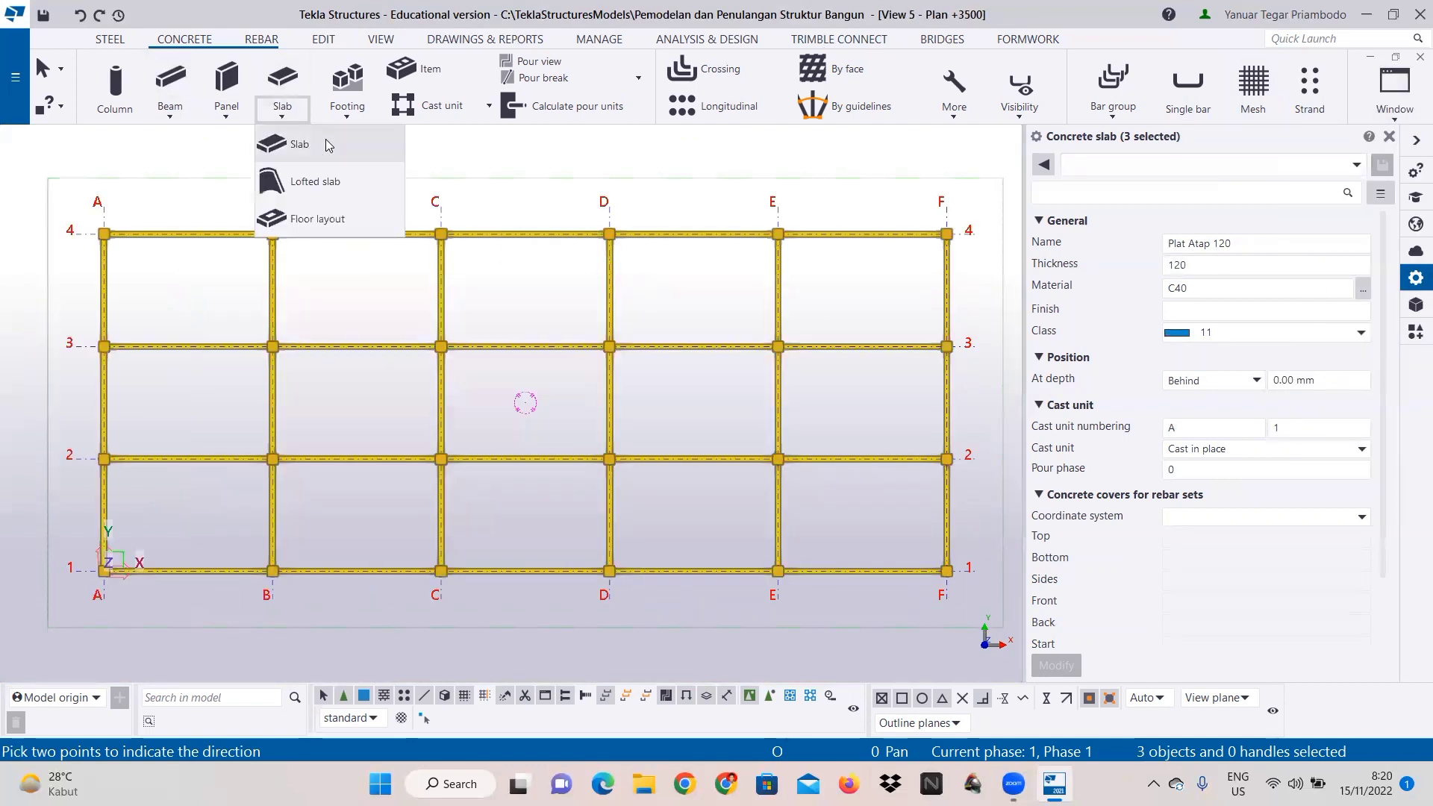
pyautogui.click(284, 112)
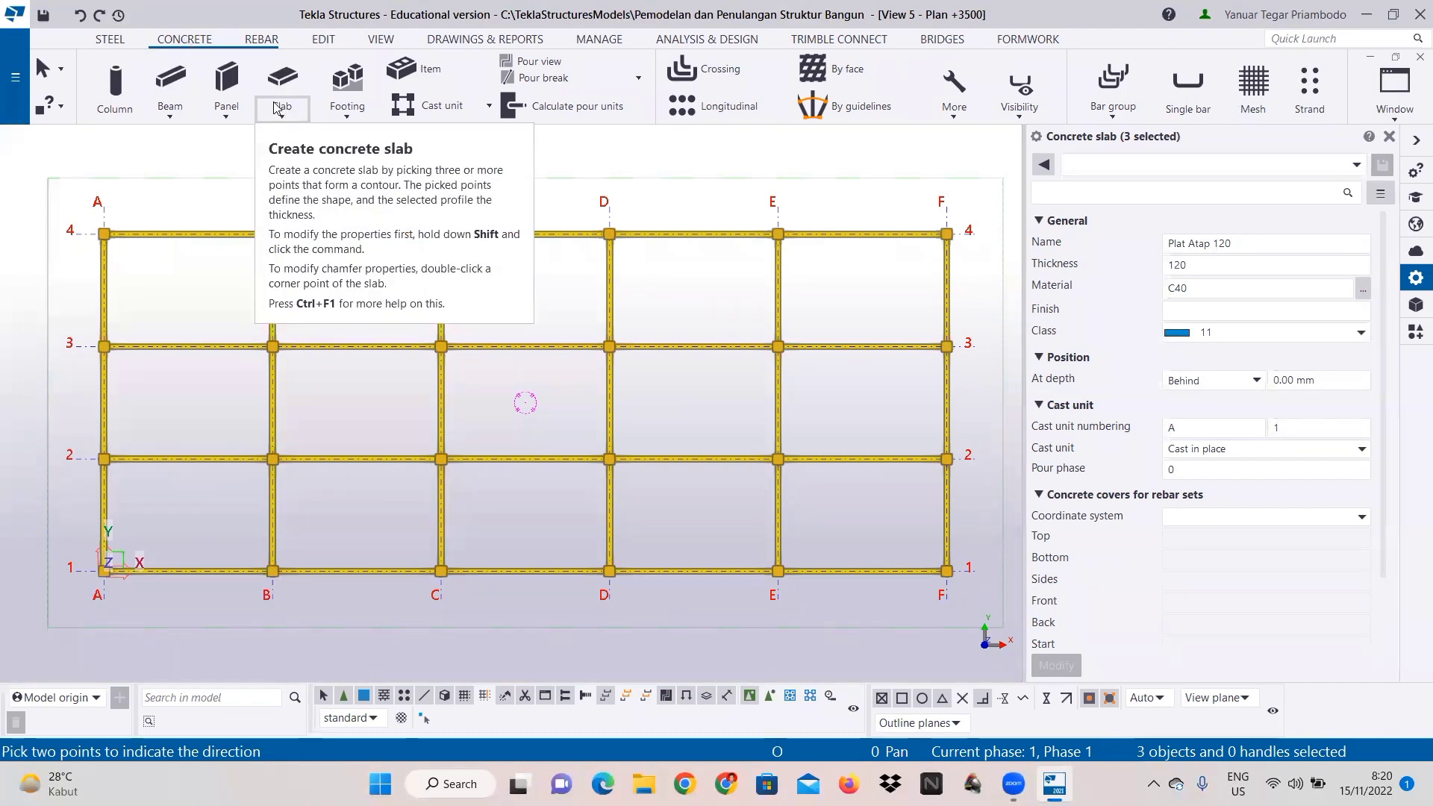
pyautogui.click(283, 113)
pyautogui.click(287, 142)
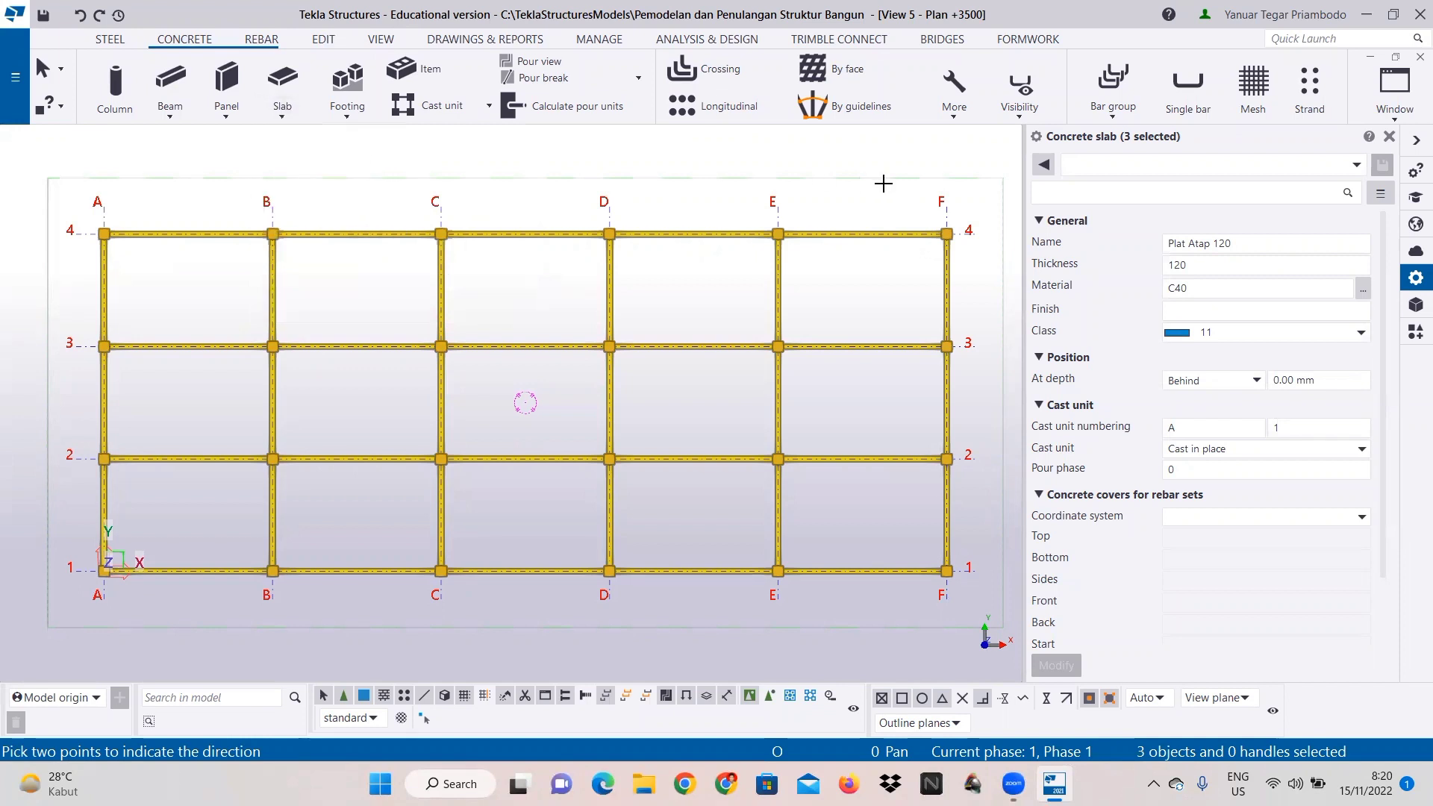
pyautogui.click(1174, 174)
pyautogui.click(1167, 195)
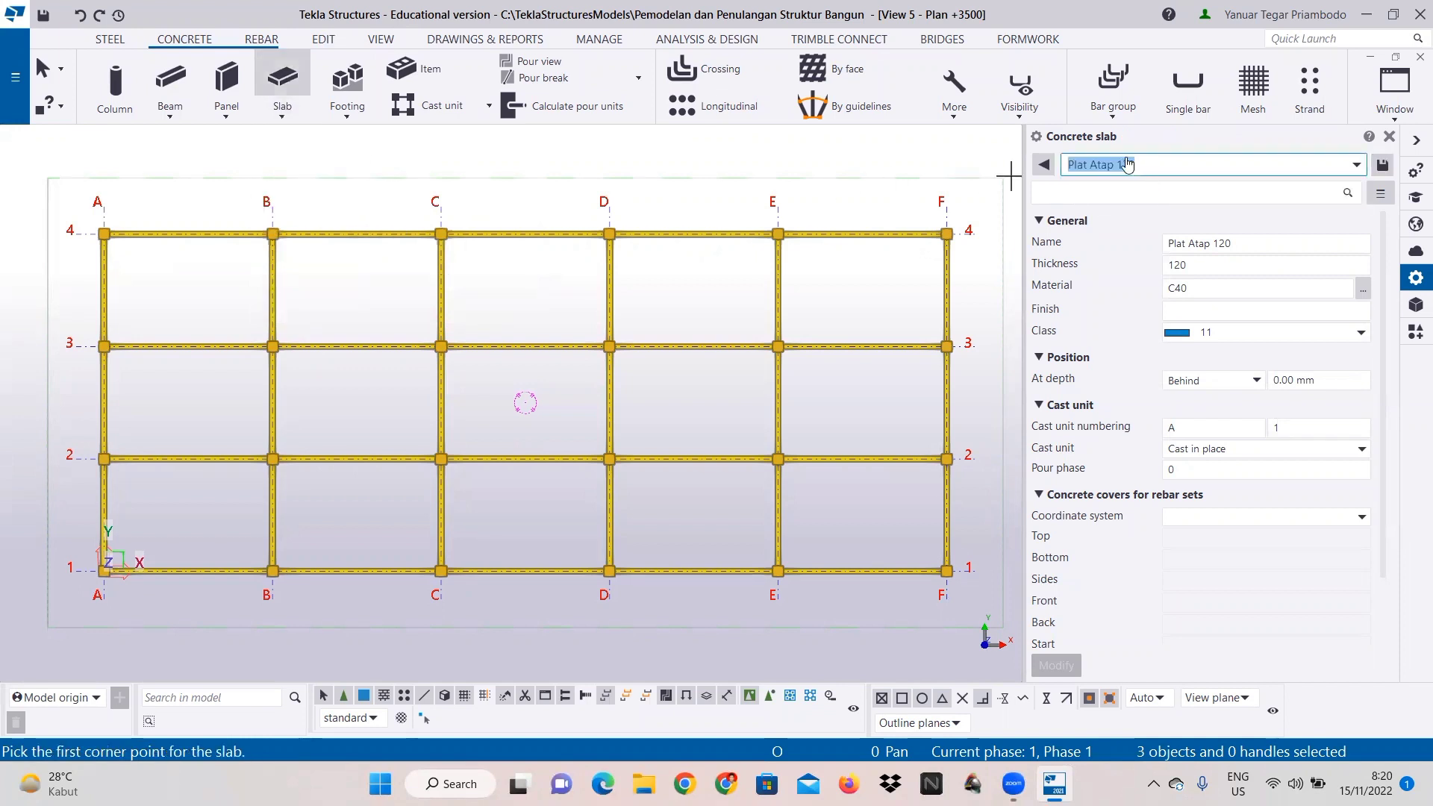
# Step: Change the slab property set name to Plat Lantai 120
pyautogui.moveTo(1110, 163); pyautogui.dragTo(1093, 170)
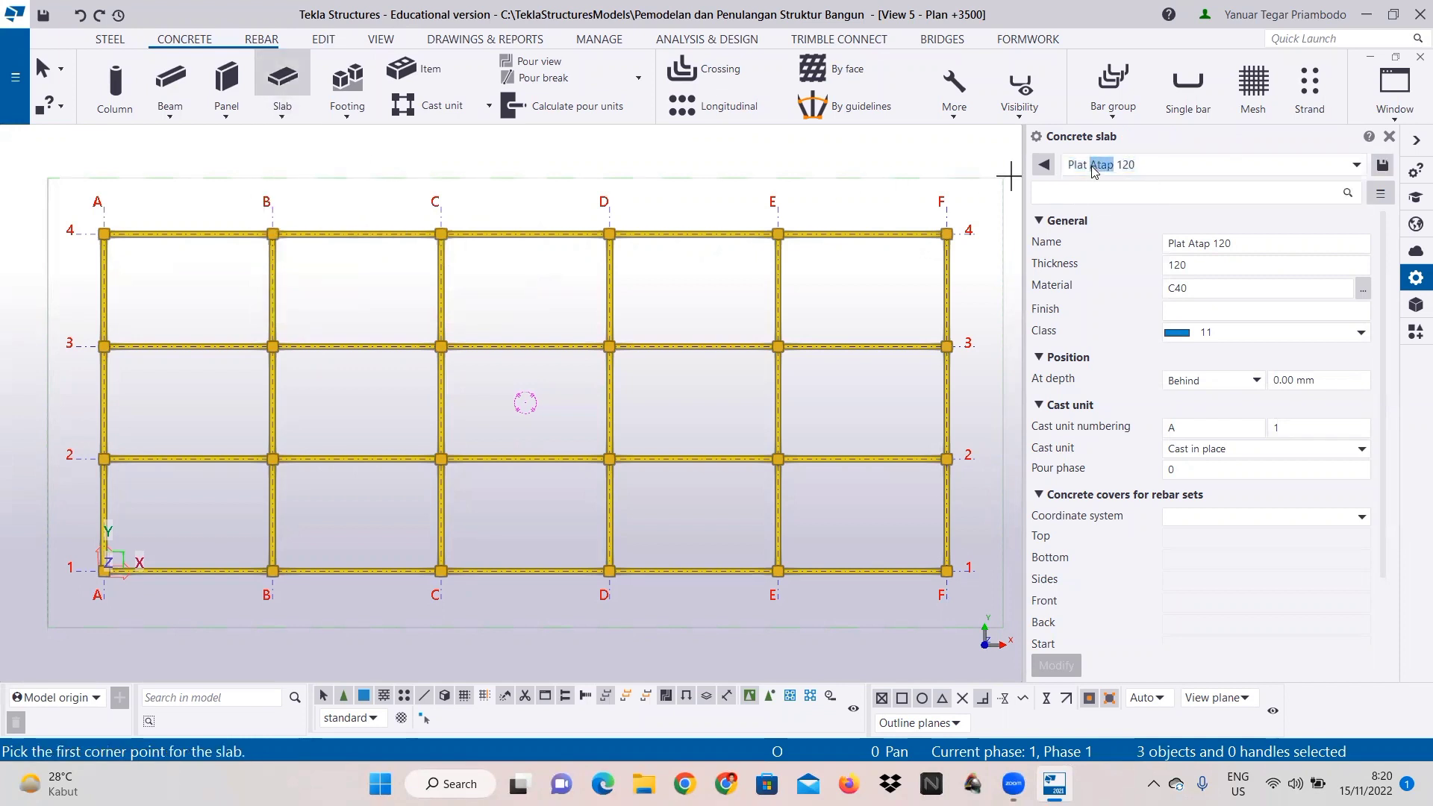
pyautogui.write('Lnatai')
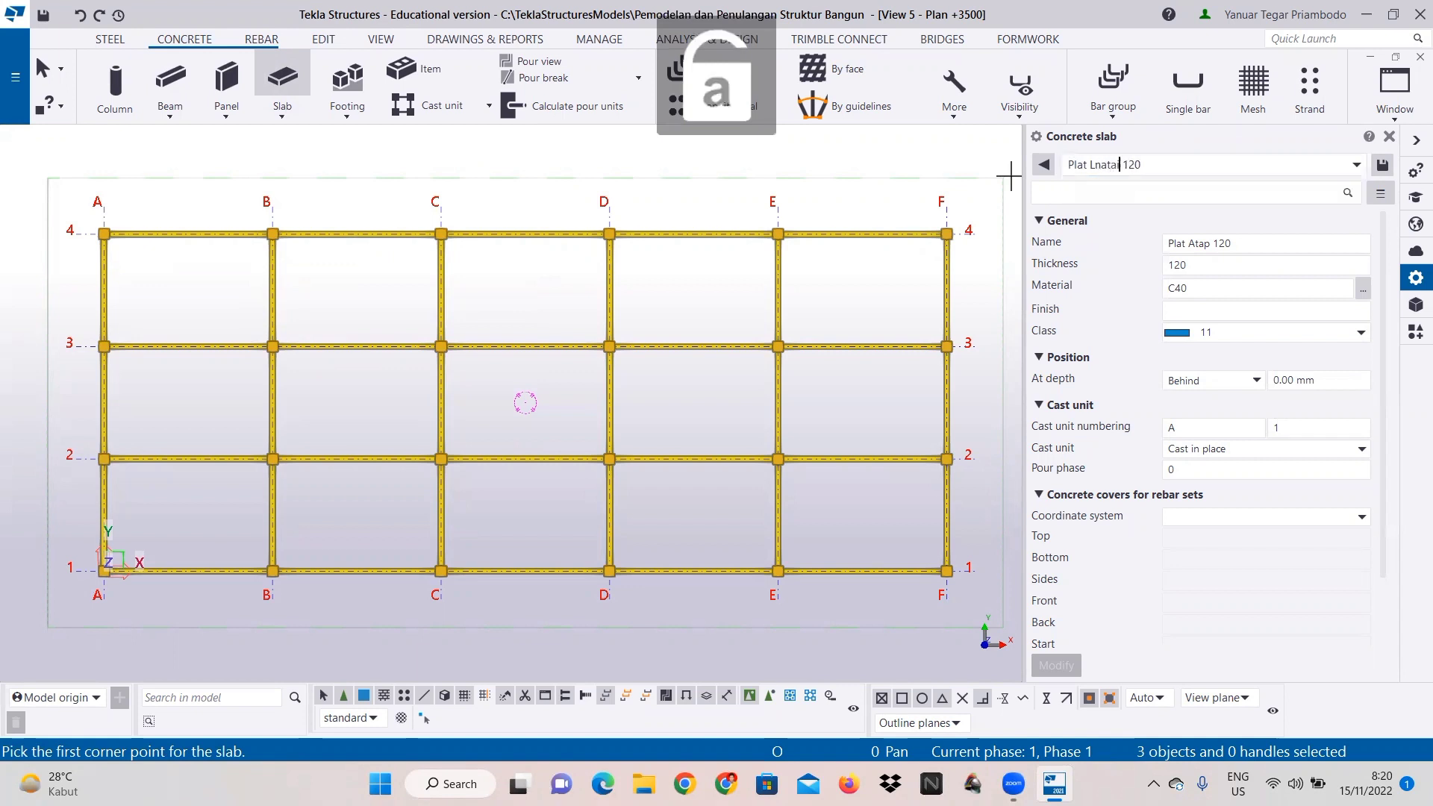
pyautogui.press('BackSpace')
pyautogui.press('BackSpace')
pyautogui.press('BackSpace')
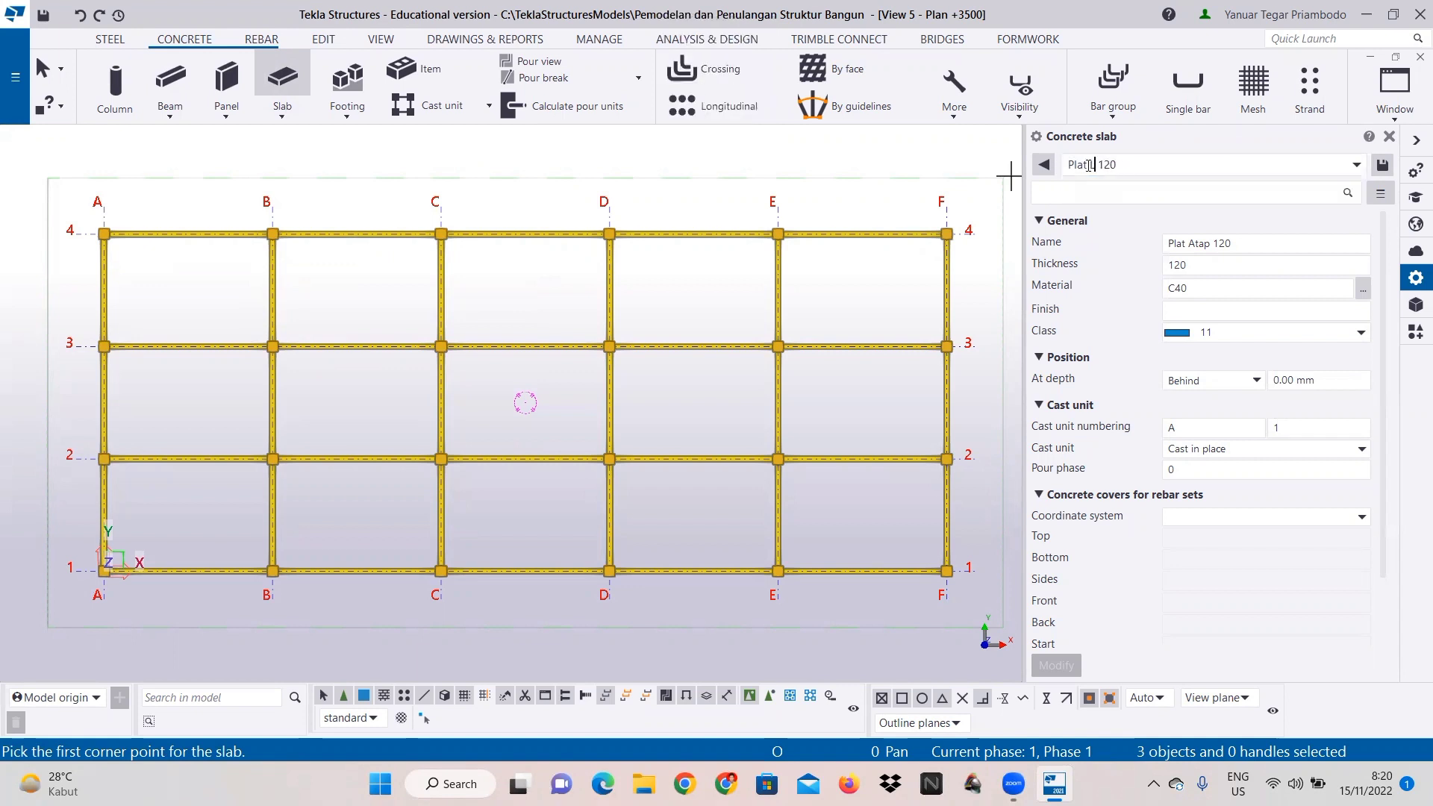
pyautogui.write('Lantai')
# Step: Copy the property set name Plat Lantai 120 into the slab's Name property
pyautogui.moveTo(1068, 164); pyautogui.dragTo(1181, 171)
pyautogui.rightClick(1106, 171)
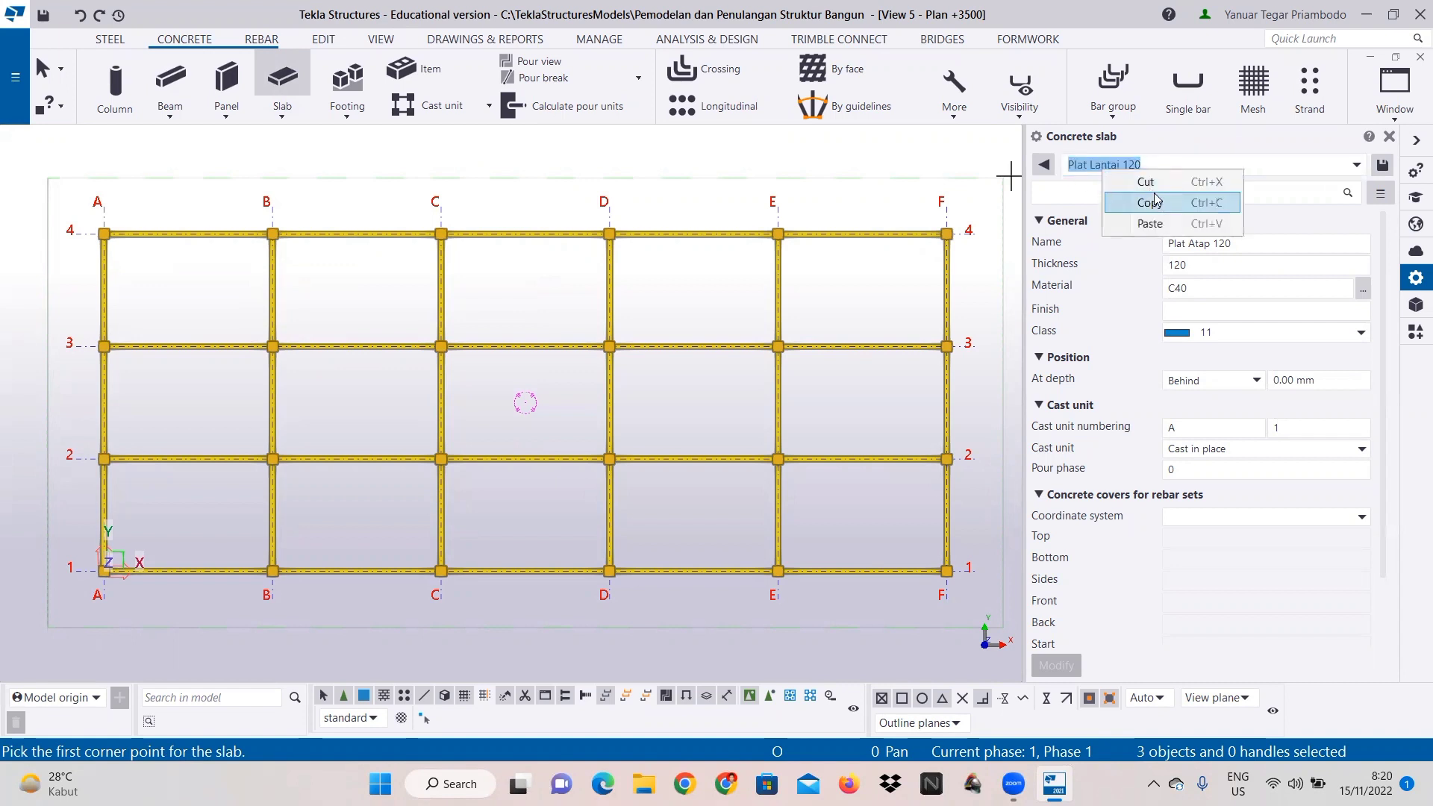
pyautogui.click(1154, 202)
pyautogui.moveTo(1168, 243); pyautogui.dragTo(1231, 246)
pyautogui.rightClick(1226, 249)
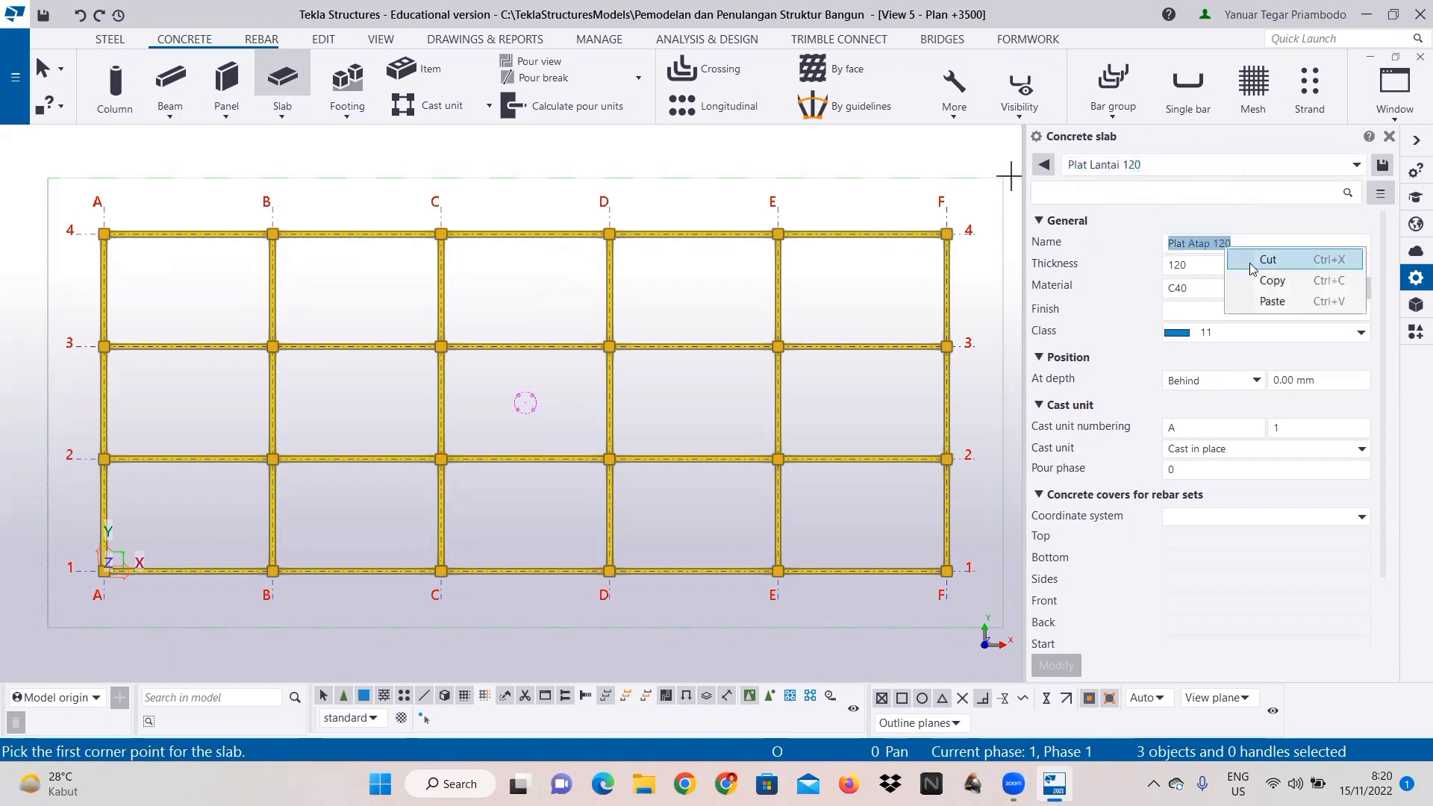
pyautogui.click(1266, 301)
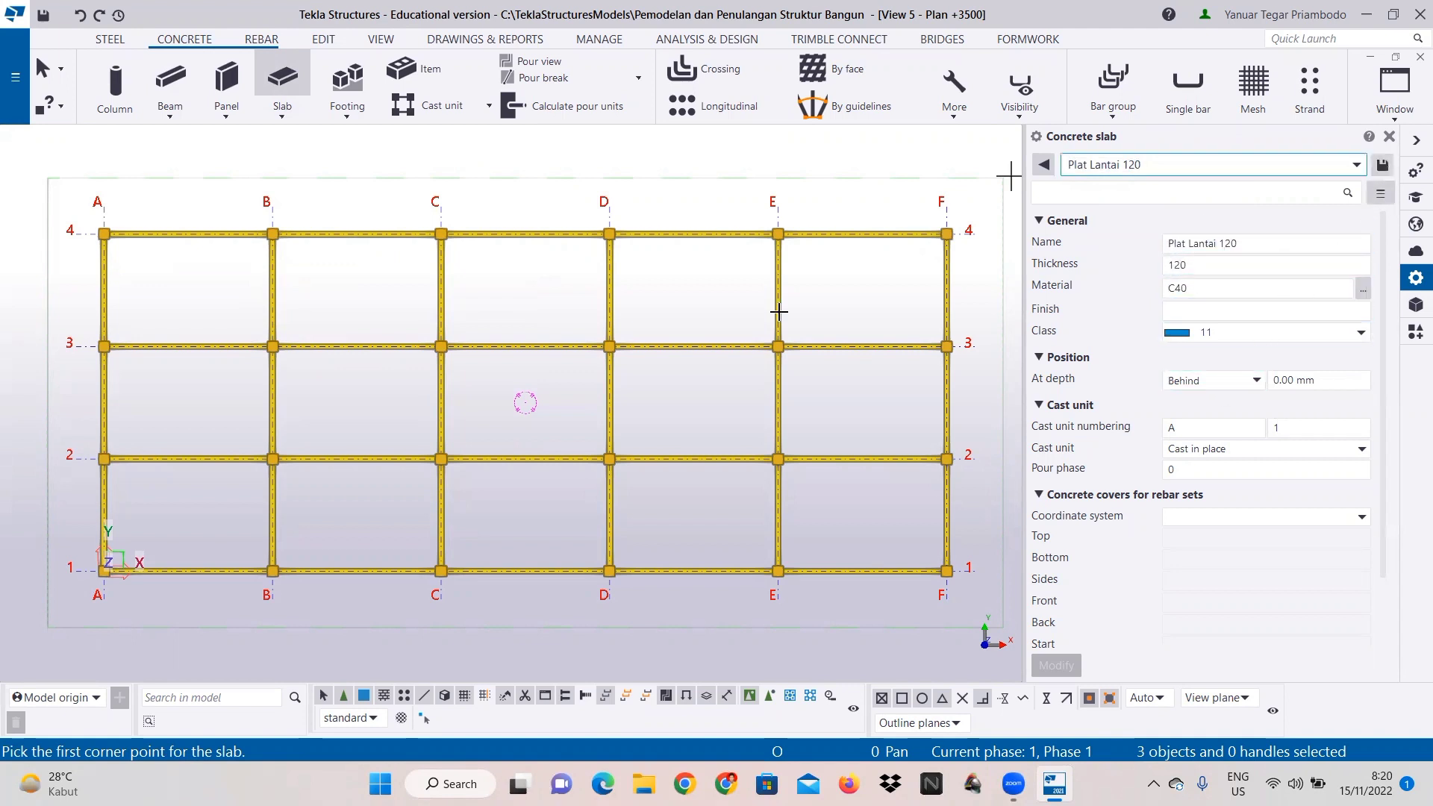
# Step: Start the floor slab outline along the inner edge of the grid 1 beam, from column A-1 to column B-1
pyautogui.scroll(4, 112, 563)
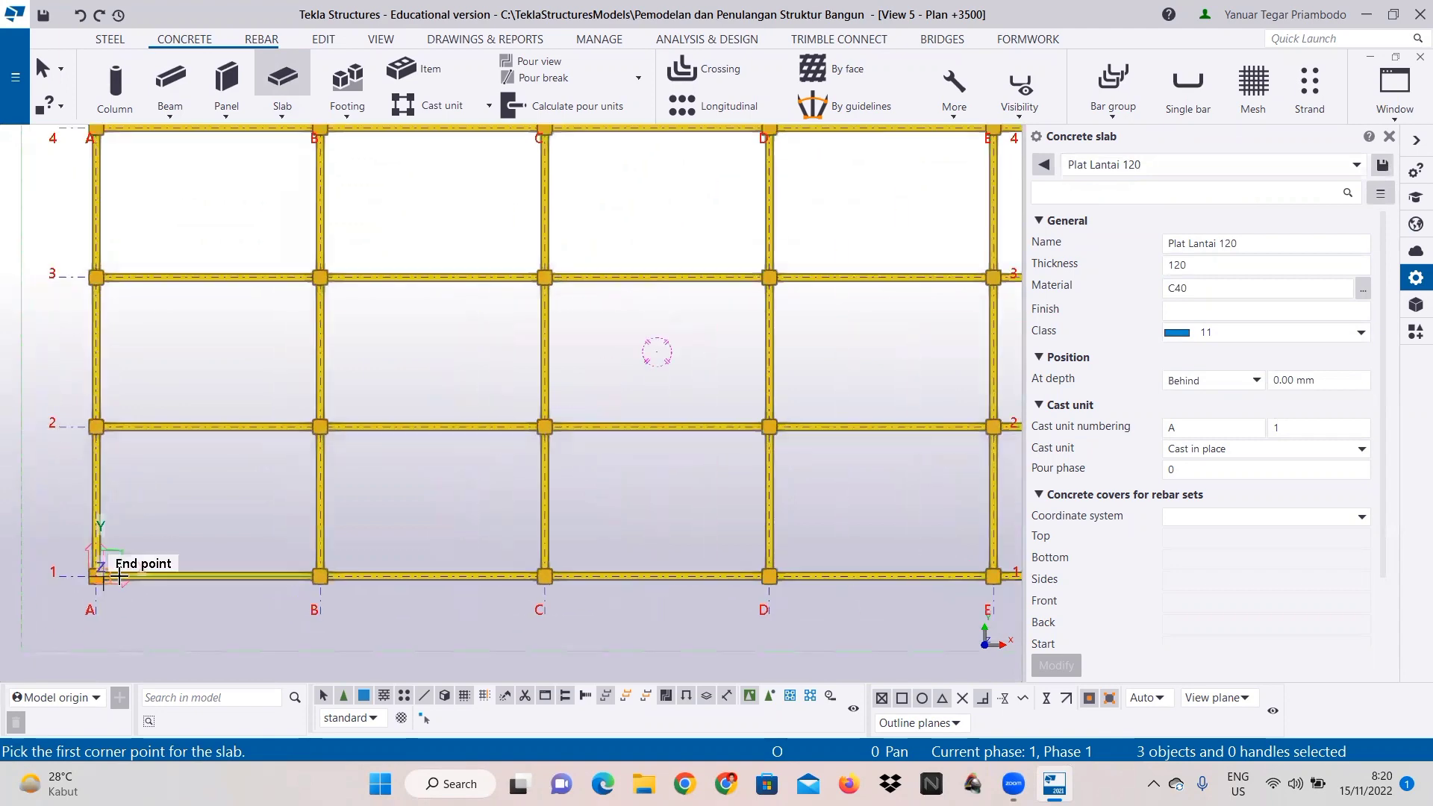
pyautogui.scroll(4, 90, 571)
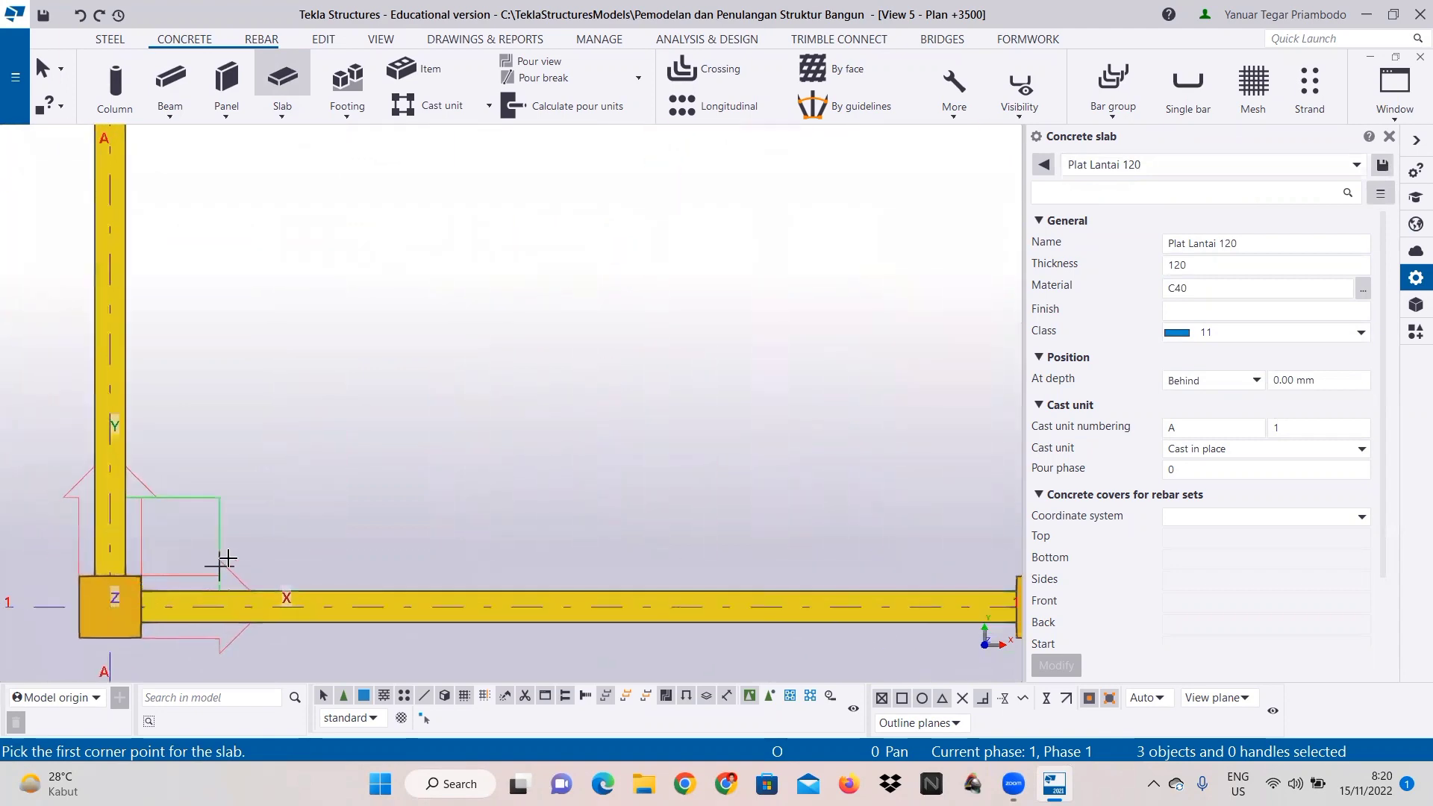
pyautogui.scroll(1, 145, 587)
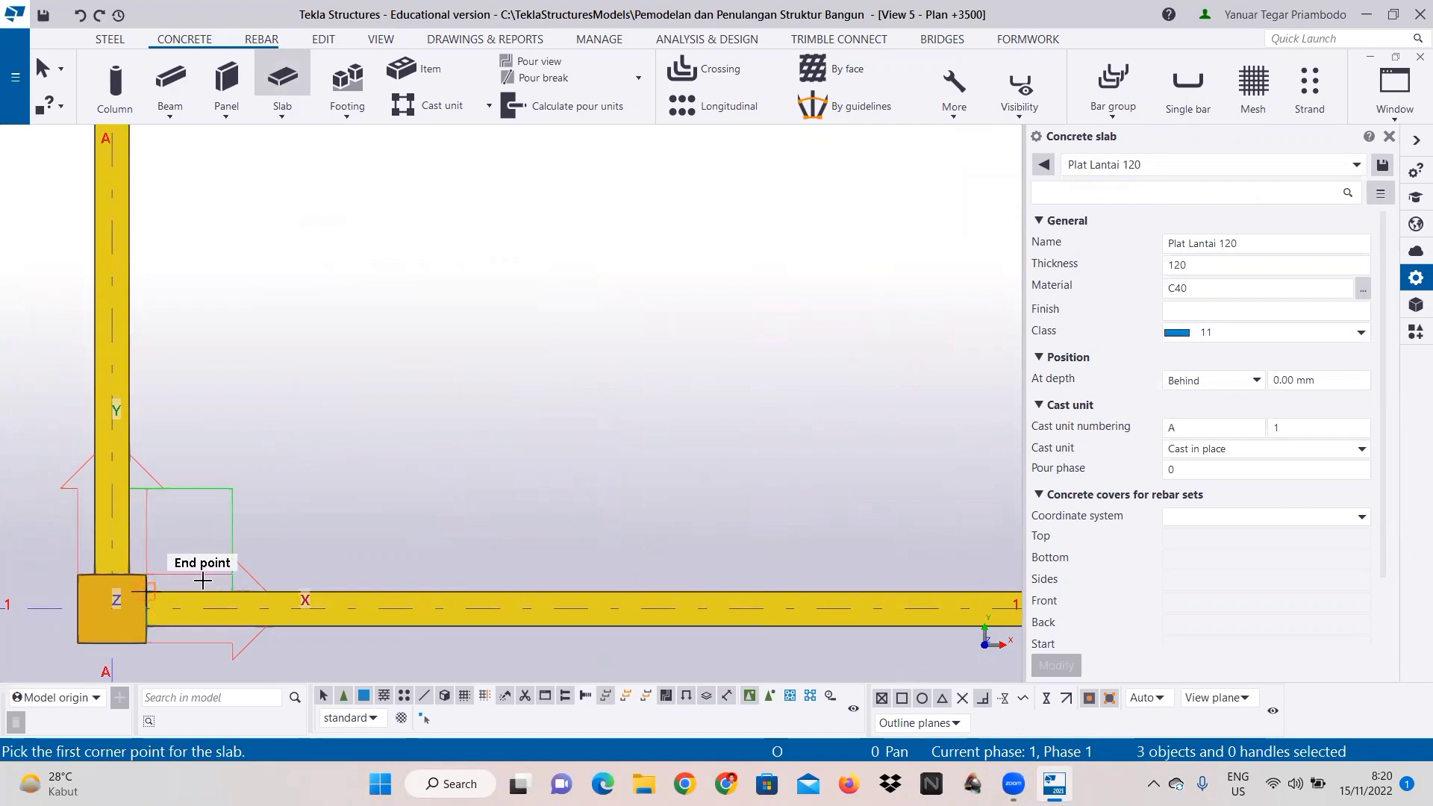
pyautogui.click(147, 590)
pyautogui.scroll(-3, 157, 586)
pyautogui.scroll(1, 224, 582)
pyautogui.moveTo(446, 590); pyautogui.dragTo(307, 590, button='middle')
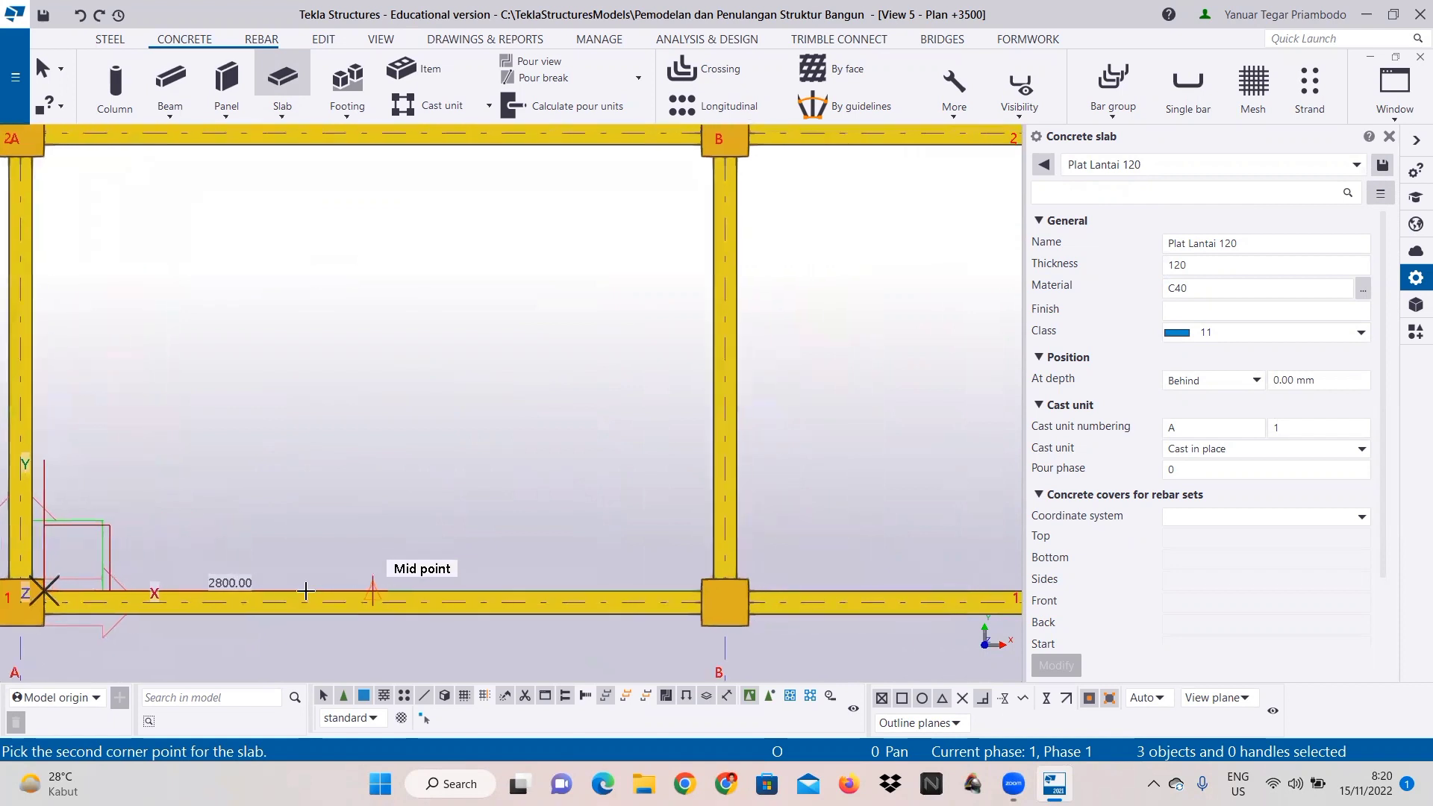
pyautogui.scroll(-1, 523, 591)
pyautogui.scroll(3, 689, 591)
pyautogui.scroll(2, 660, 588)
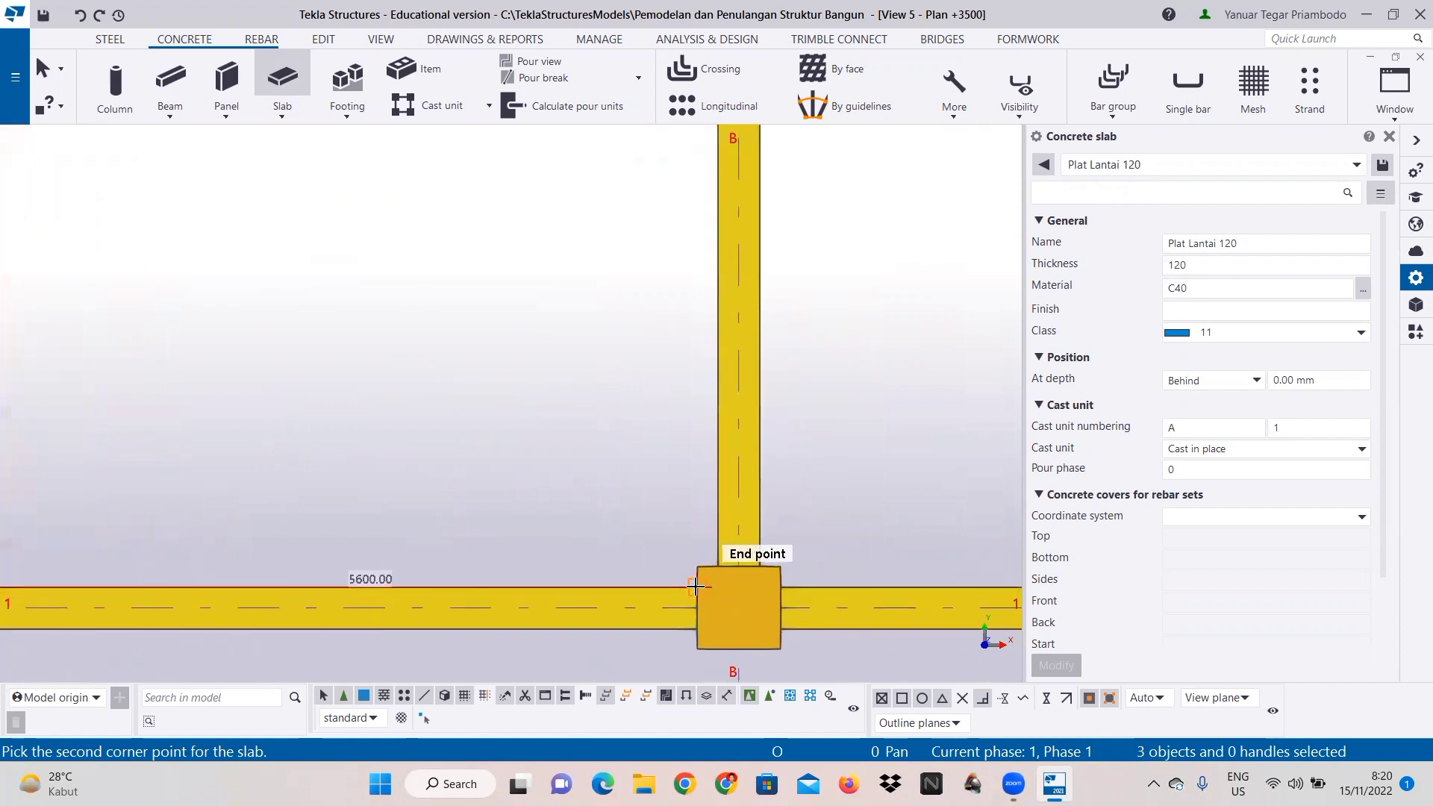
pyautogui.click(695, 588)
# Step: Carry the slab outline around the inner corner of column B-1 to the beam on grid B
pyautogui.scroll(1, 687, 506)
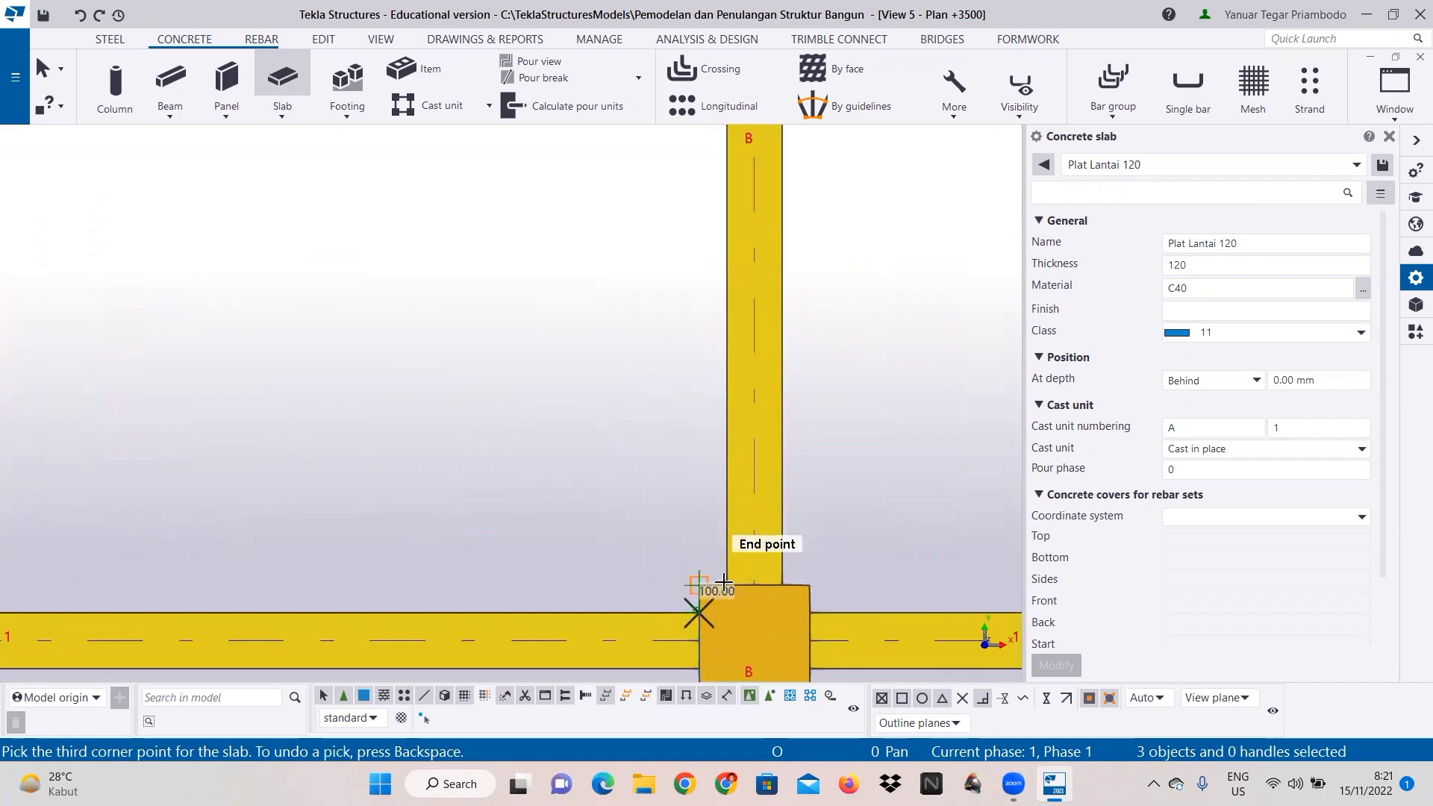
pyautogui.click(723, 581)
pyautogui.scroll(2, 722, 584)
pyautogui.scroll(1, 720, 586)
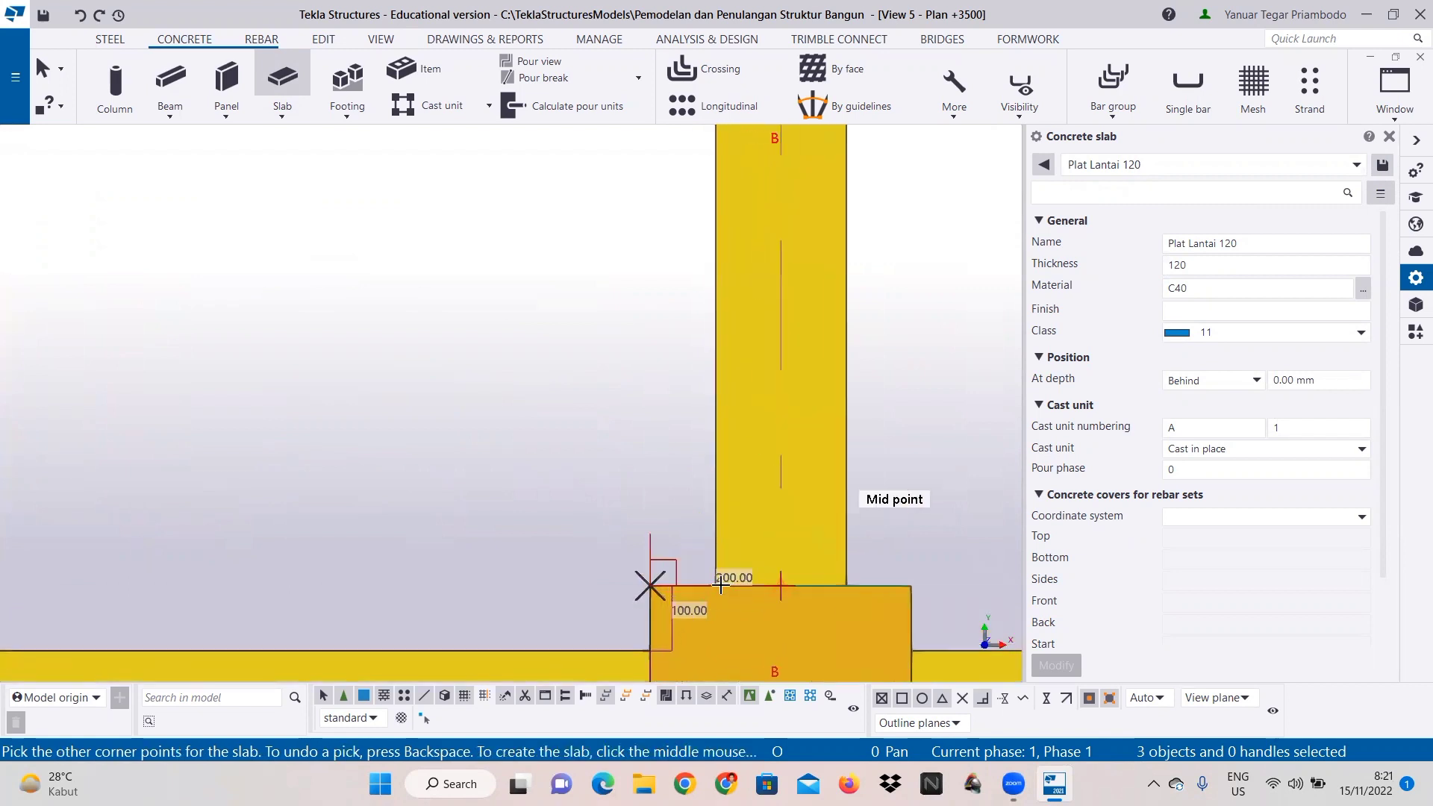
# Step: Continue the slab outline along the grid B beam to column B-2 and around that column's inner corner
pyautogui.scroll(-5, 691, 507)
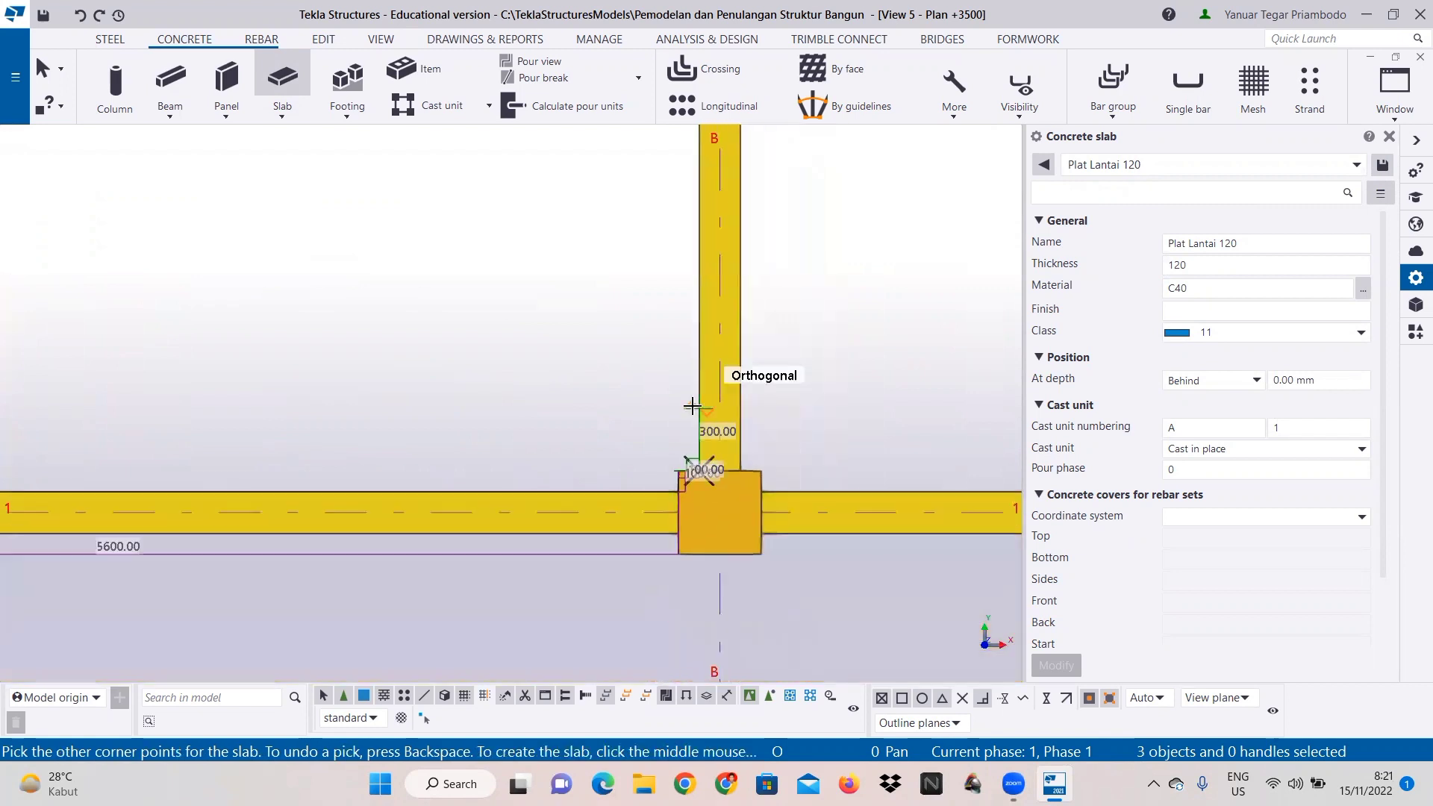
pyautogui.scroll(2, 673, 407)
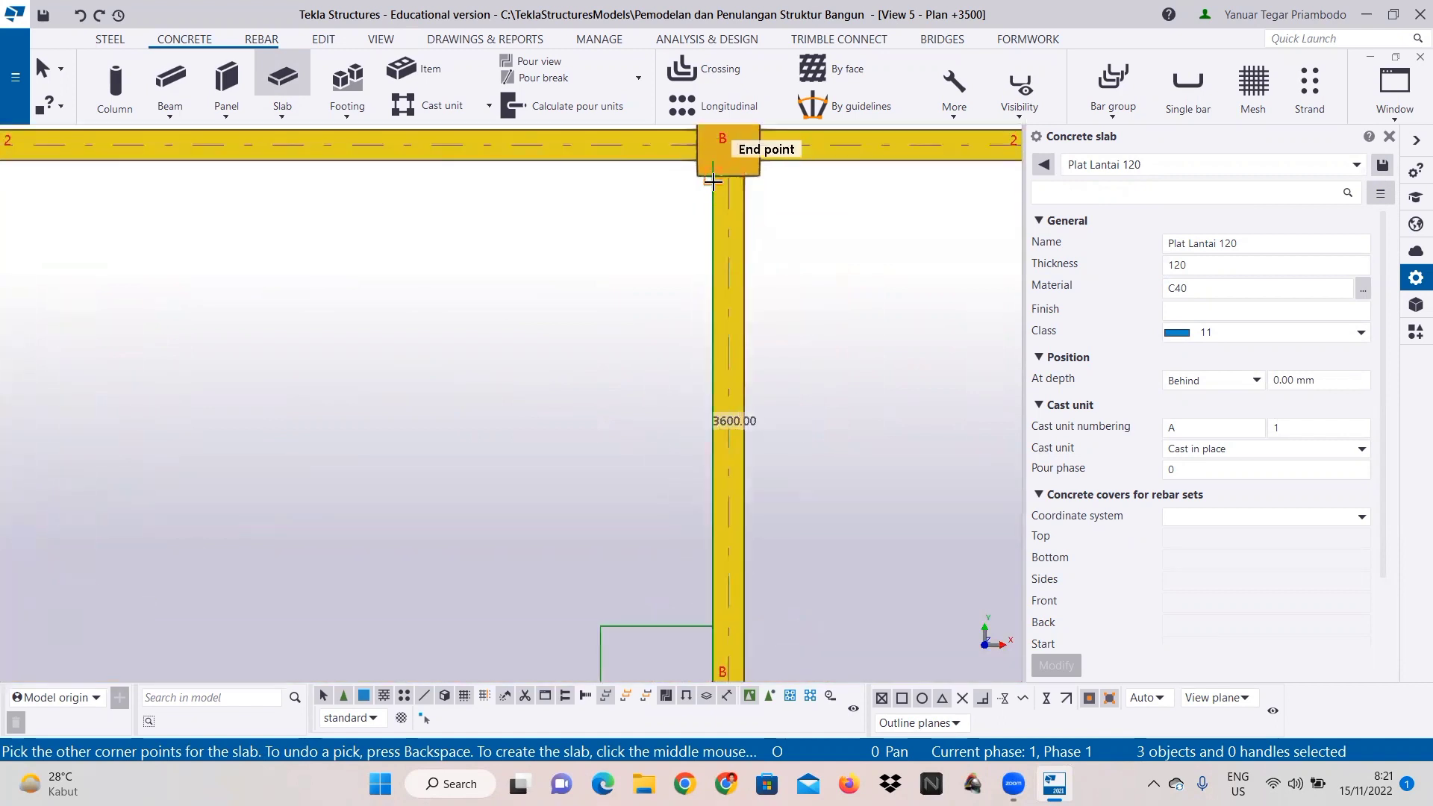
pyautogui.click(711, 182)
pyautogui.scroll(4, 700, 181)
pyautogui.click(698, 177)
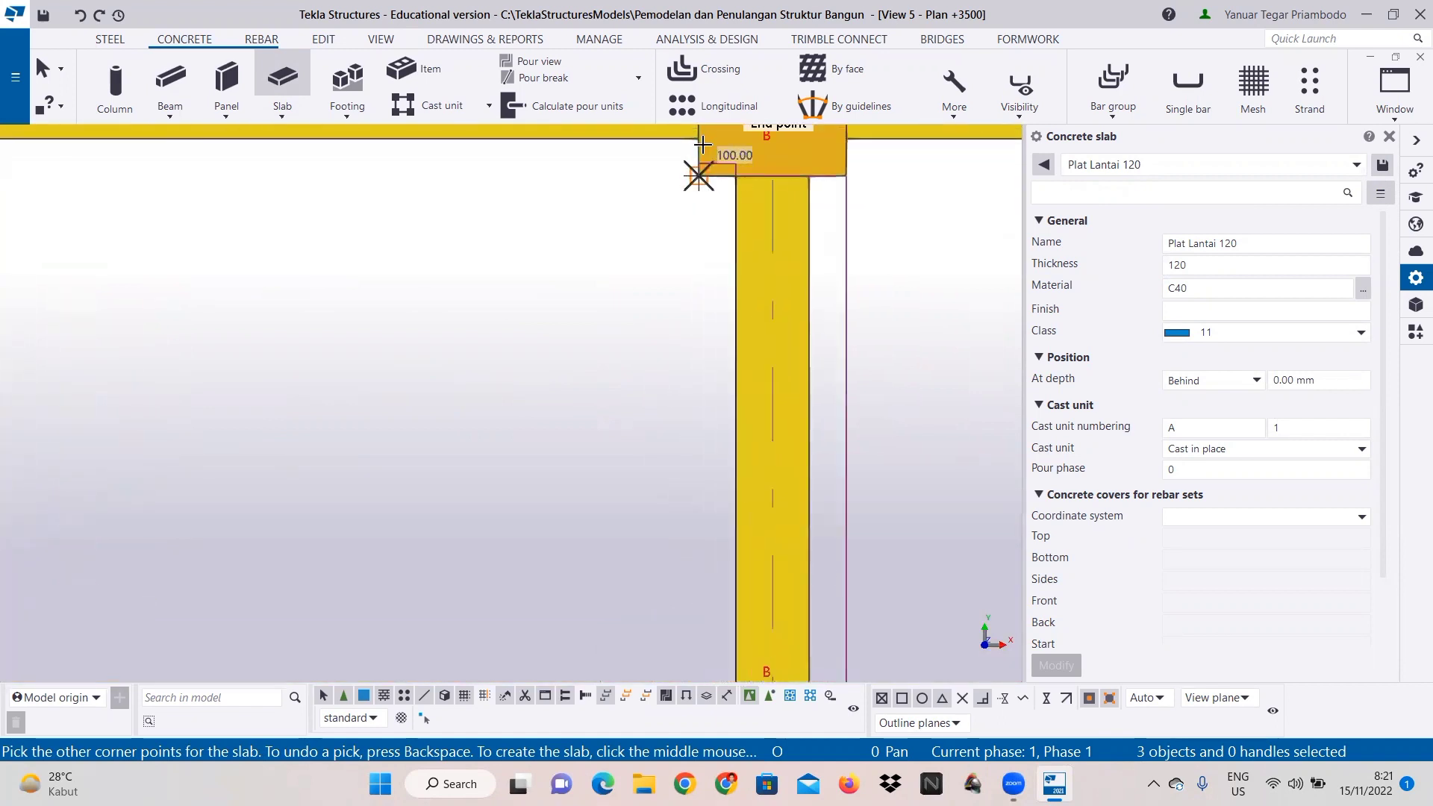
pyautogui.click(699, 139)
# Step: Extend the slab outline along the grid 2 beam to the inner side of column A-2
pyautogui.scroll(-5, 371, 231)
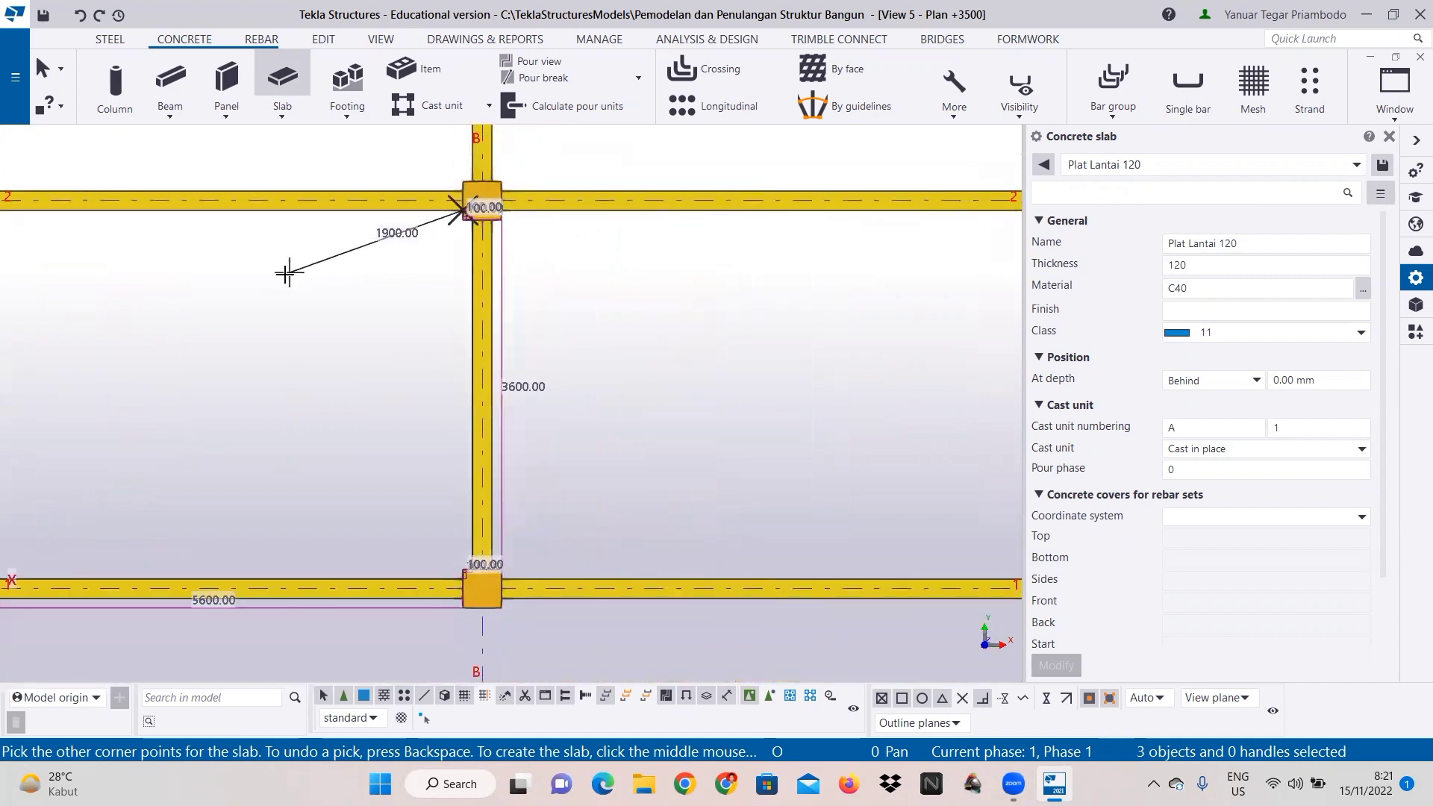
pyautogui.scroll(4, 284, 276)
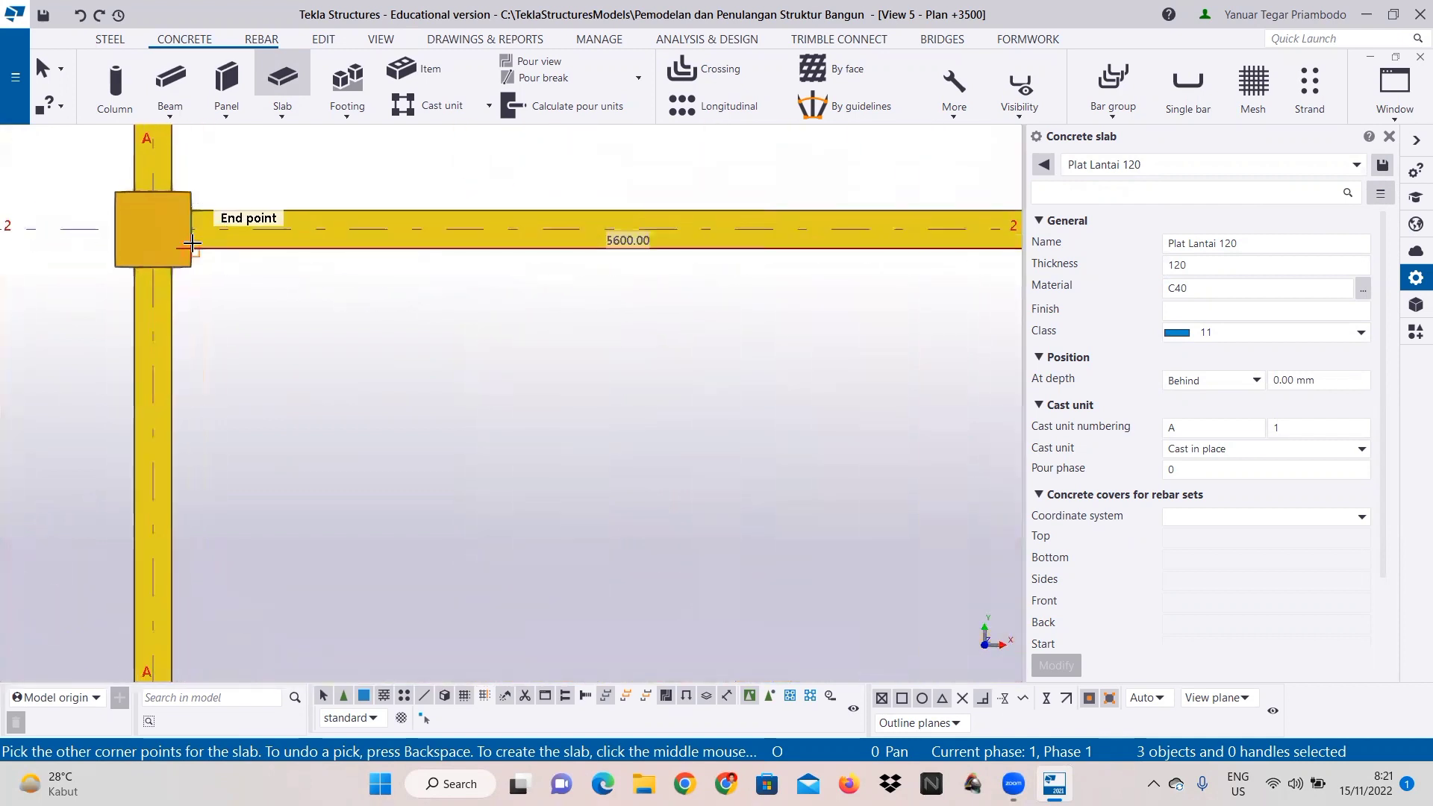
pyautogui.click(191, 248)
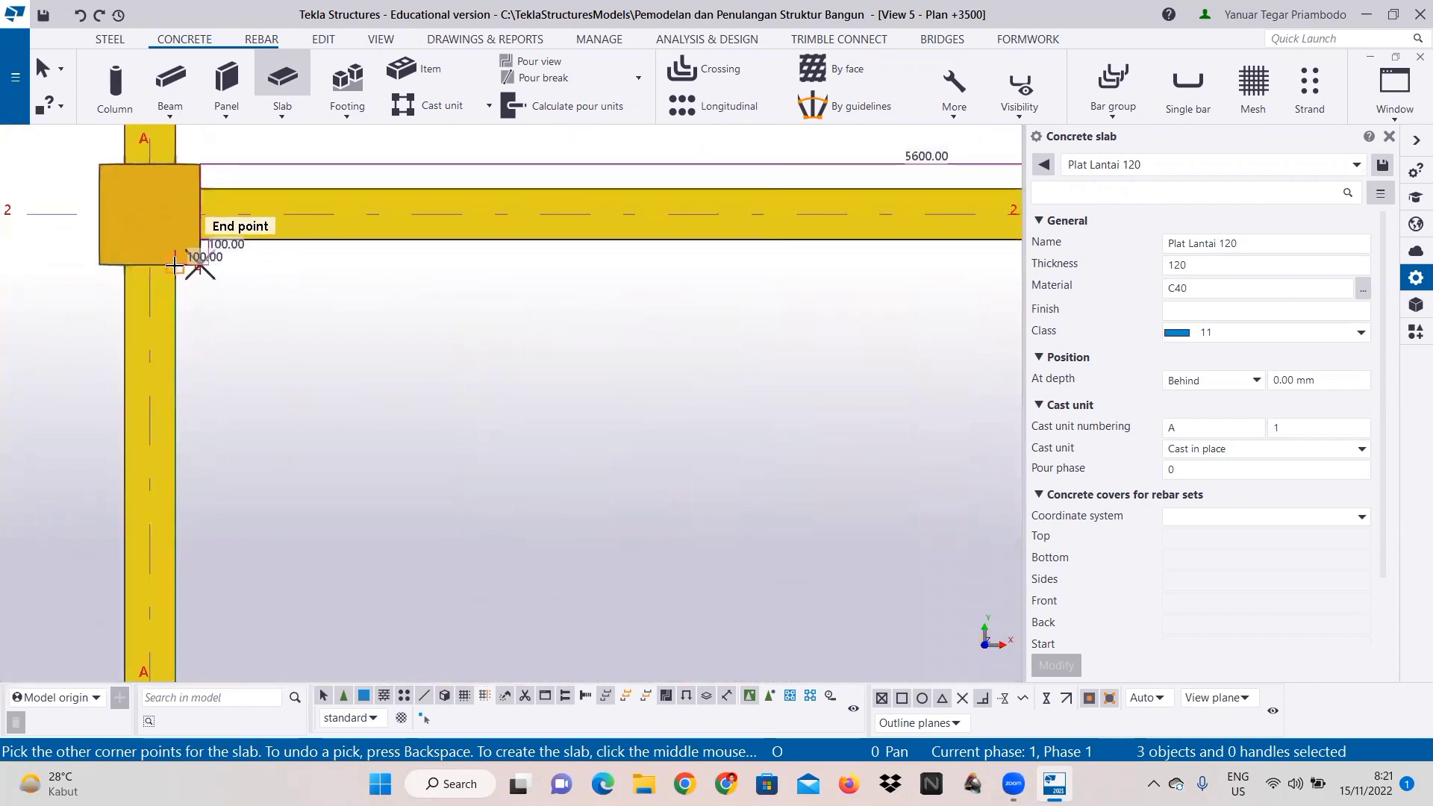
# Step: Continue the slab outline along the grid A beam to column A-1 and around its inner corner
pyautogui.scroll(-4, 214, 545)
pyautogui.scroll(4, 212, 548)
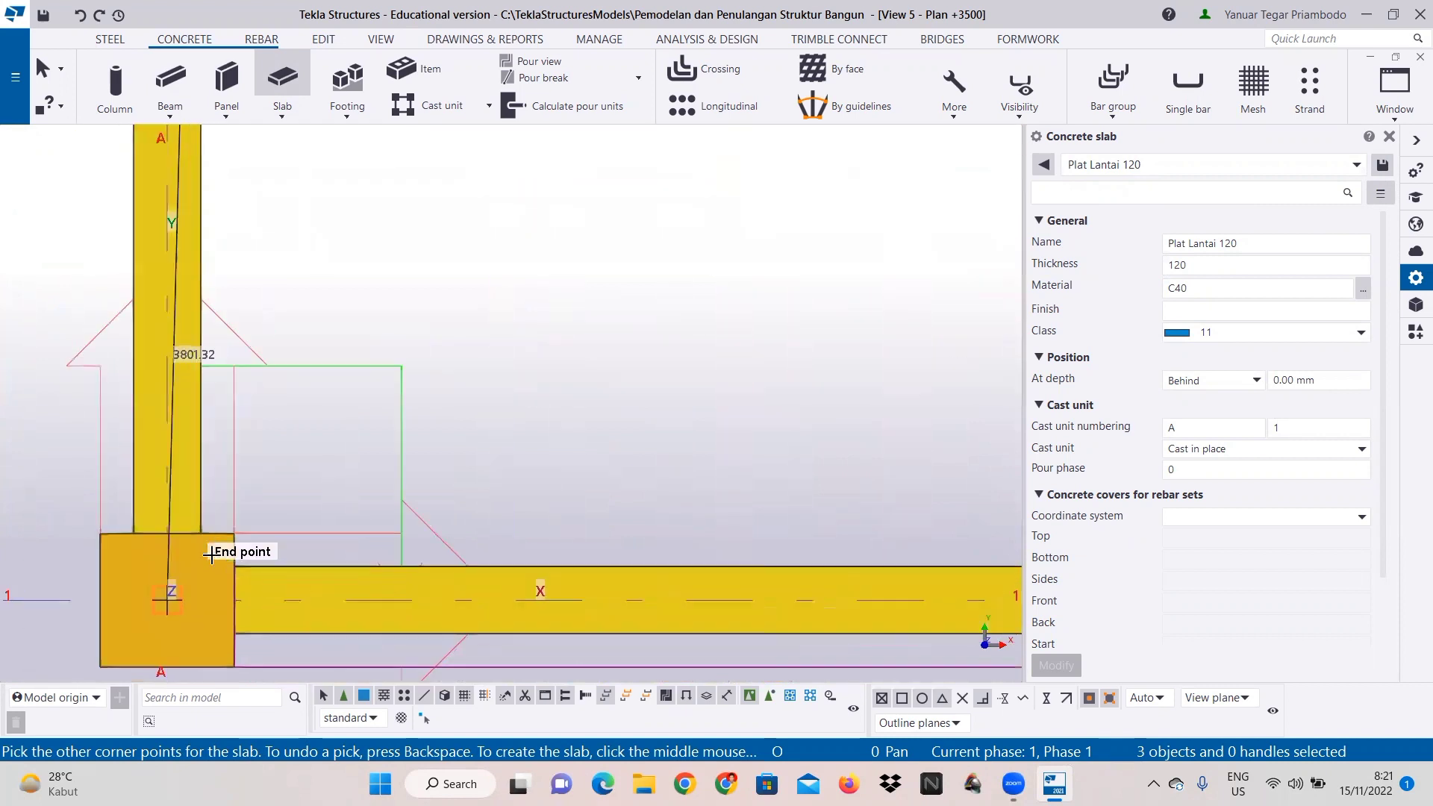
pyautogui.scroll(2, 196, 543)
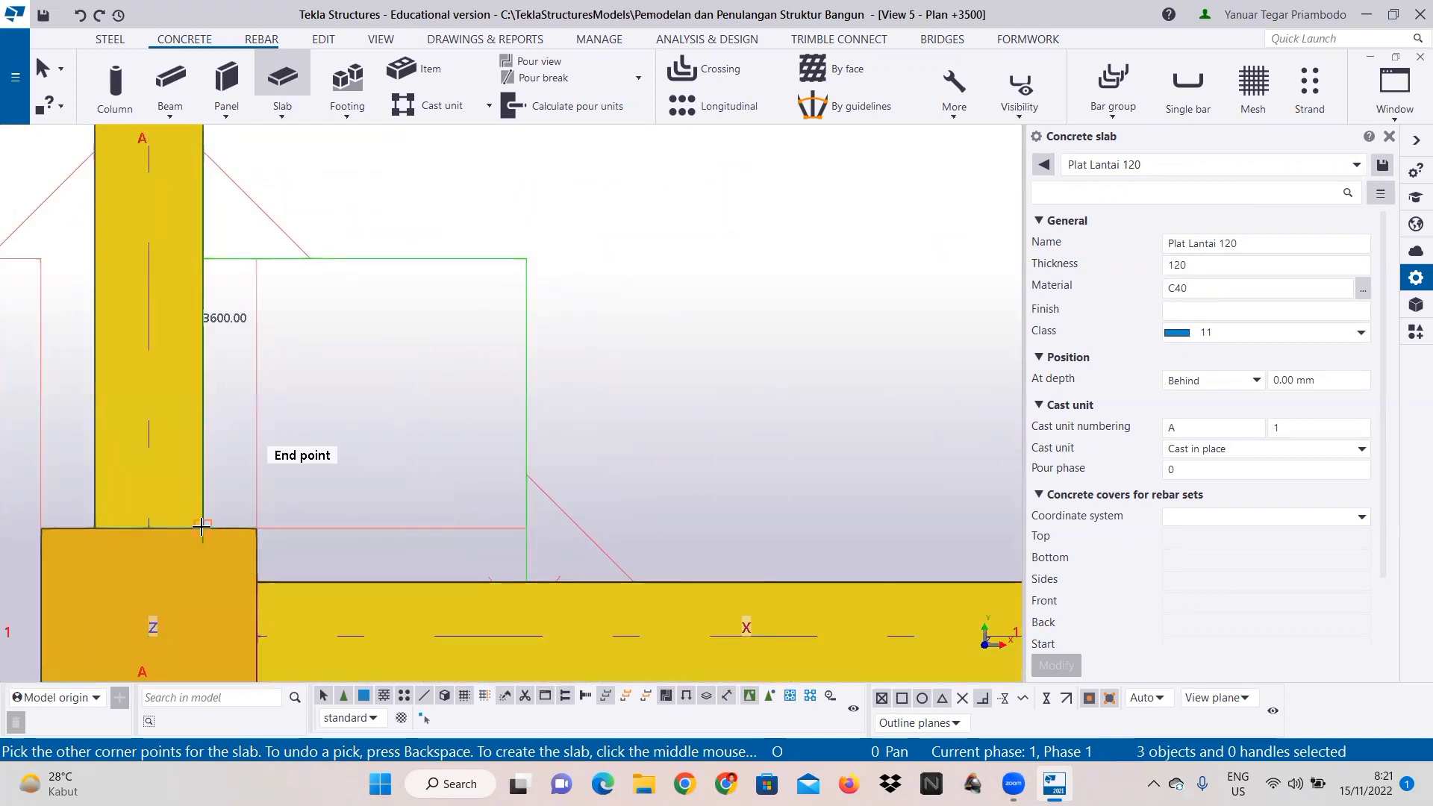
pyautogui.click(200, 533)
pyautogui.click(255, 529)
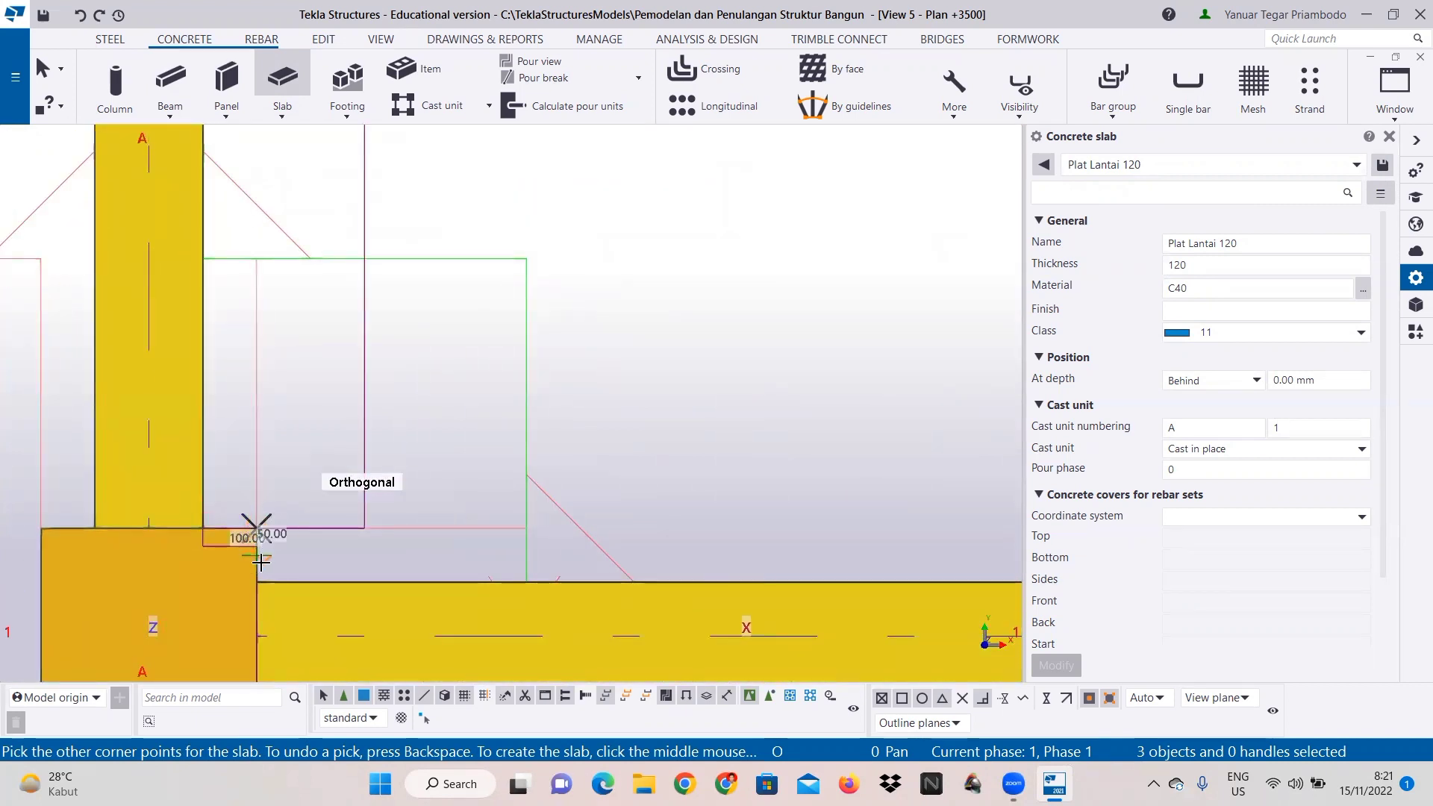
pyautogui.scroll(1, 253, 561)
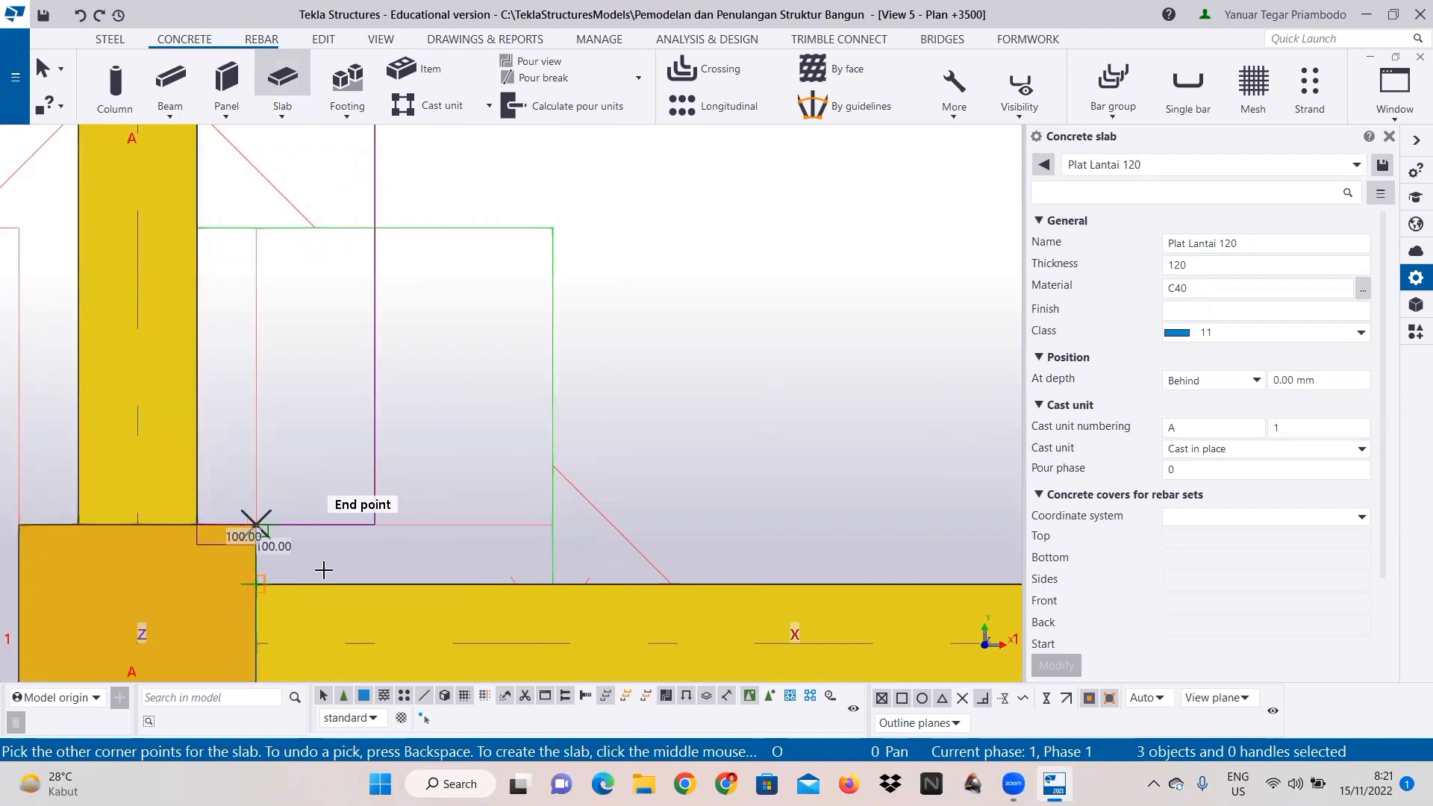
# Step: Finish the Plat Lantai 120 slab in the bay between grids A–B and 1–2 at level +3500, and end slab creation
pyautogui.middleClick(258, 585)
pyautogui.scroll(-3, 262, 583)
pyautogui.moveTo(426, 506); pyautogui.dragTo(321, 535, button='middle')
pyautogui.scroll(1, 358, 507)
pyautogui.rightClick(406, 446)
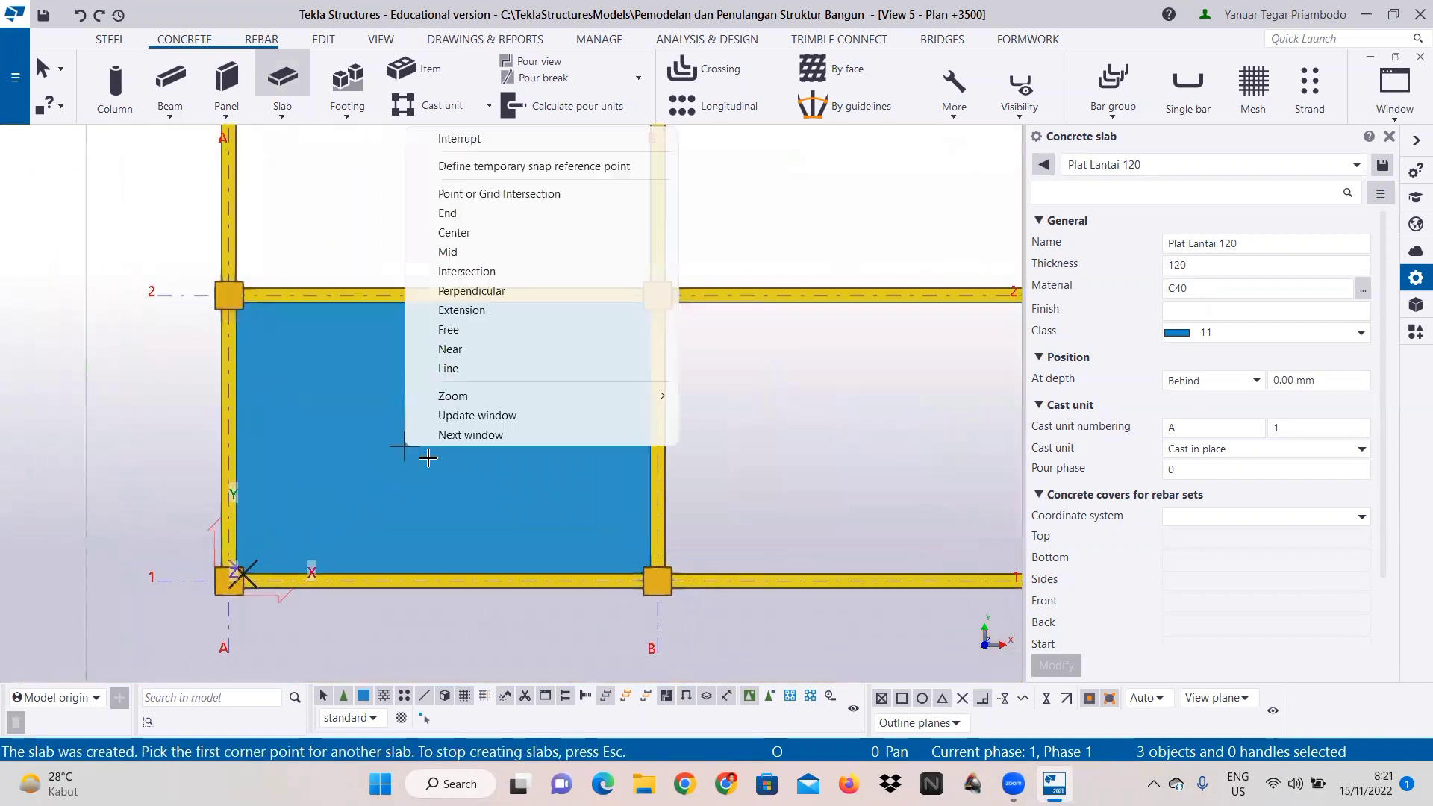
pyautogui.click(531, 142)
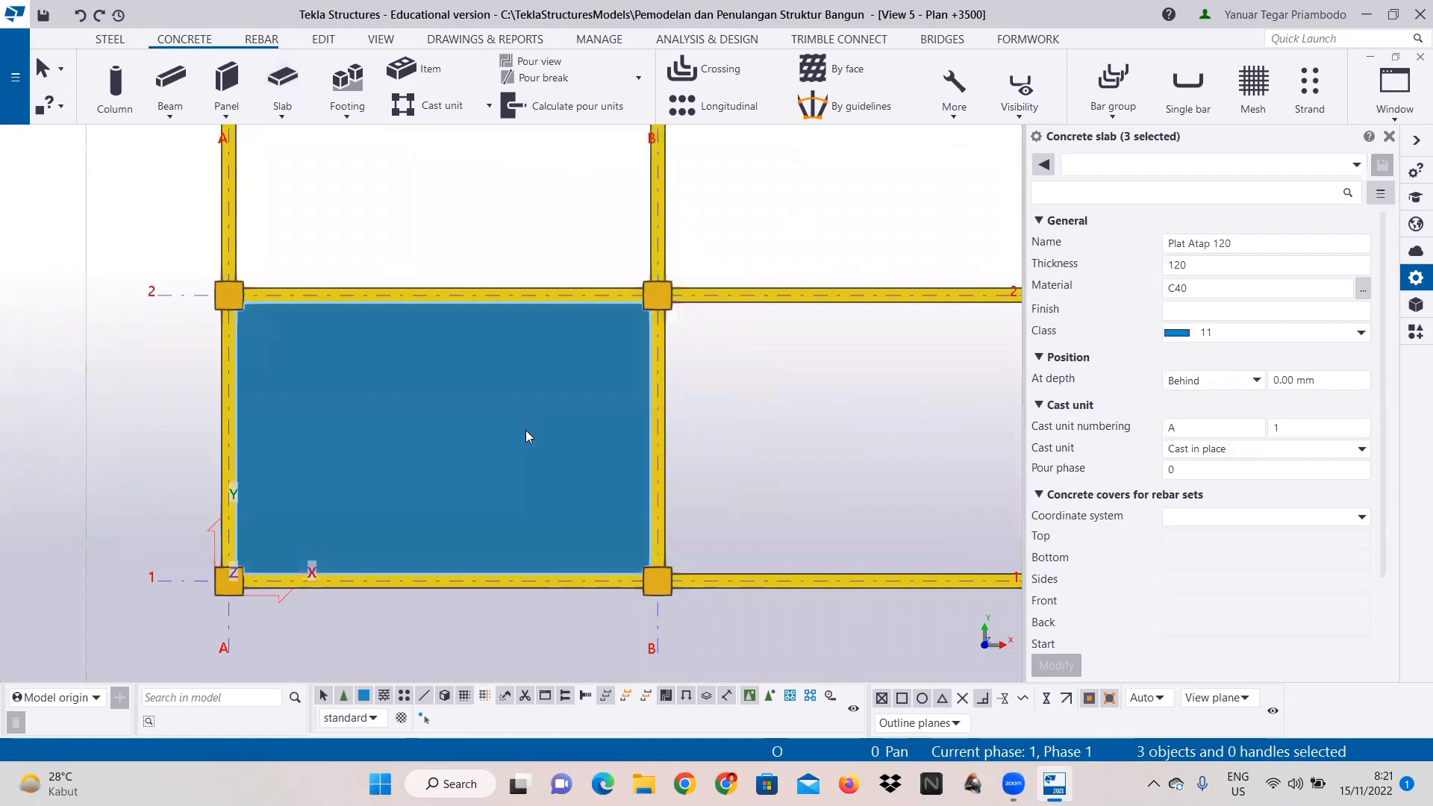
# Step: Copy the new floor slab linearly with dY 4000 and 2 copies to fill the bays up to grid 4
pyautogui.click(544, 416)
pyautogui.scroll(-3, 544, 416)
pyautogui.moveTo(467, 509); pyautogui.dragTo(399, 587, button='middle')
pyautogui.rightClick(474, 523)
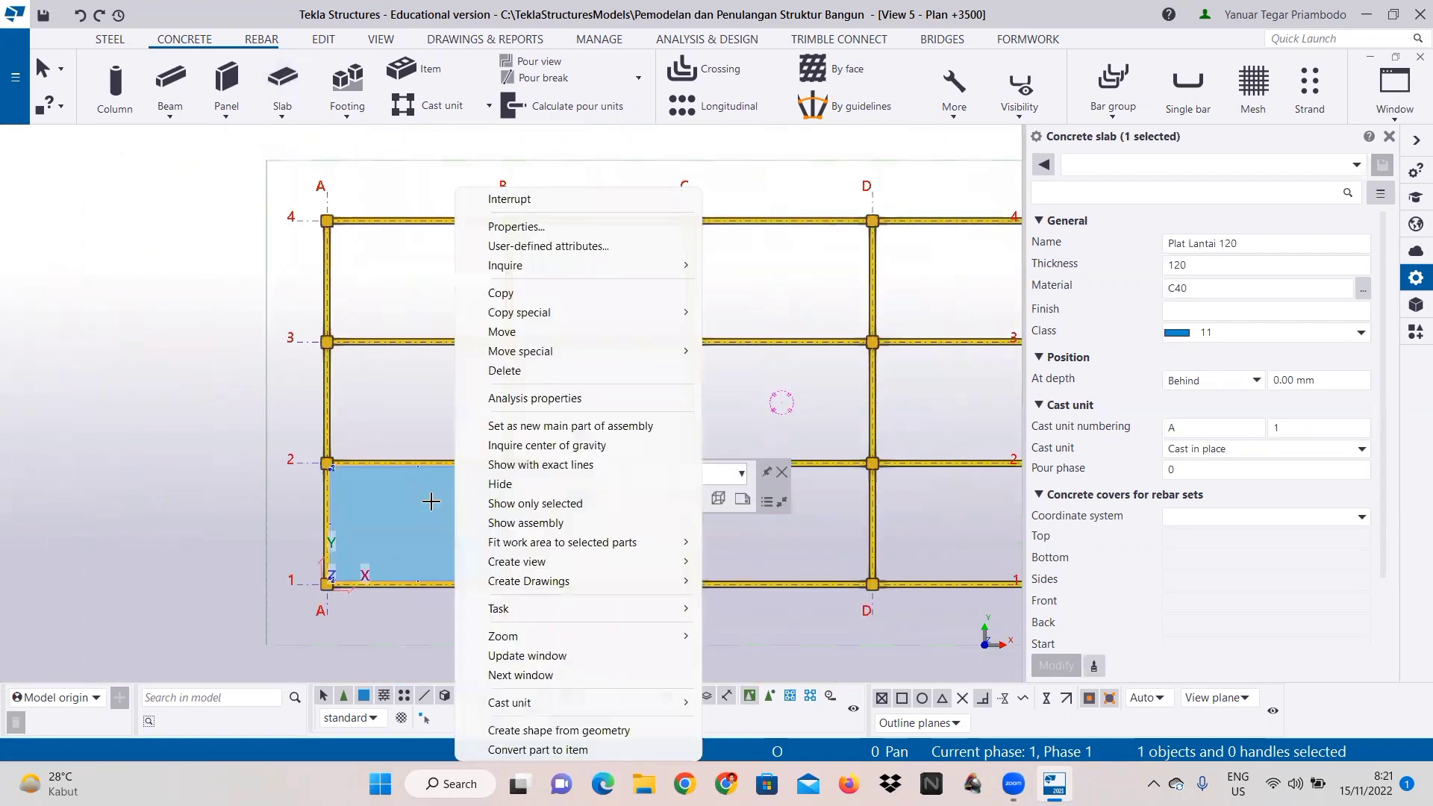
pyautogui.click(715, 312)
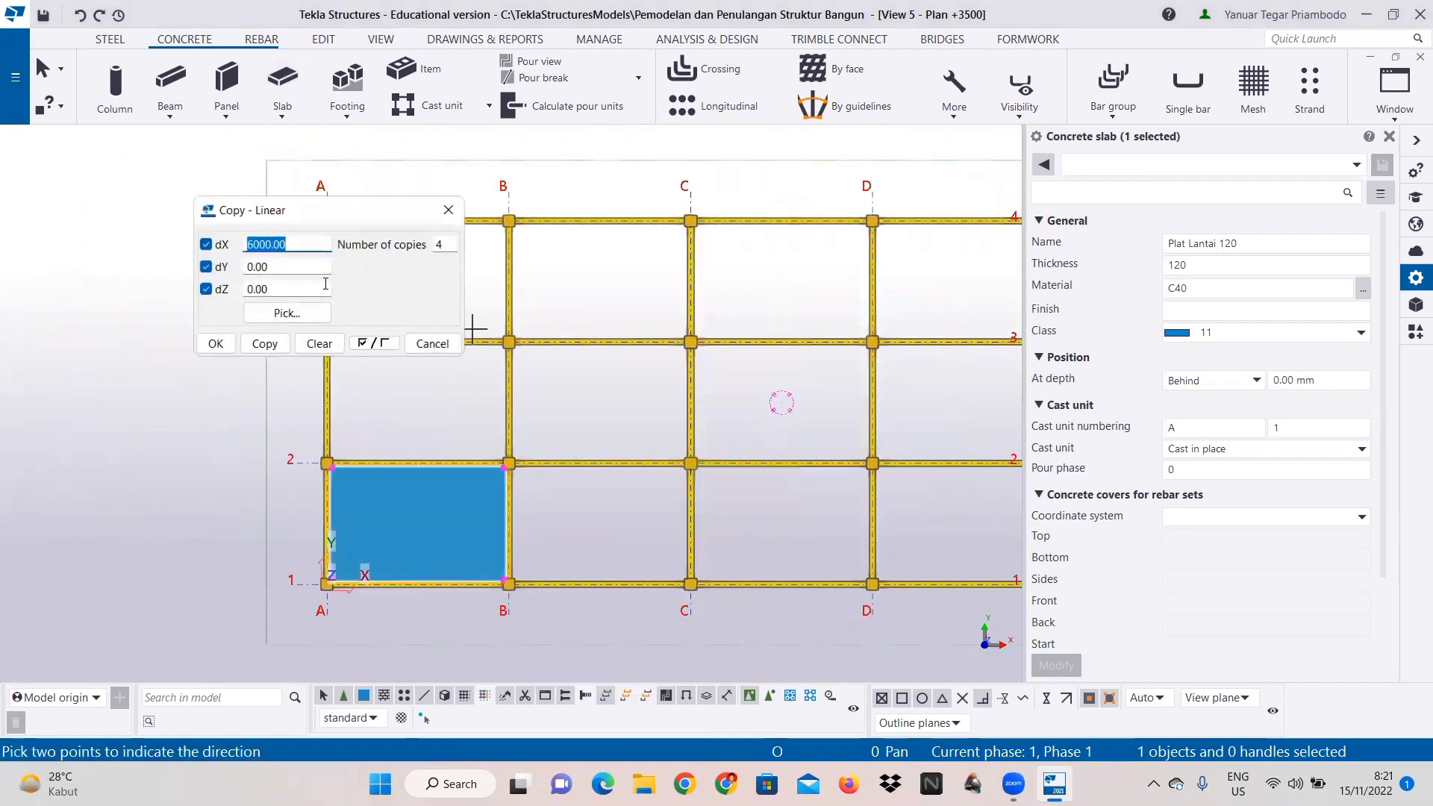
pyautogui.click(324, 344)
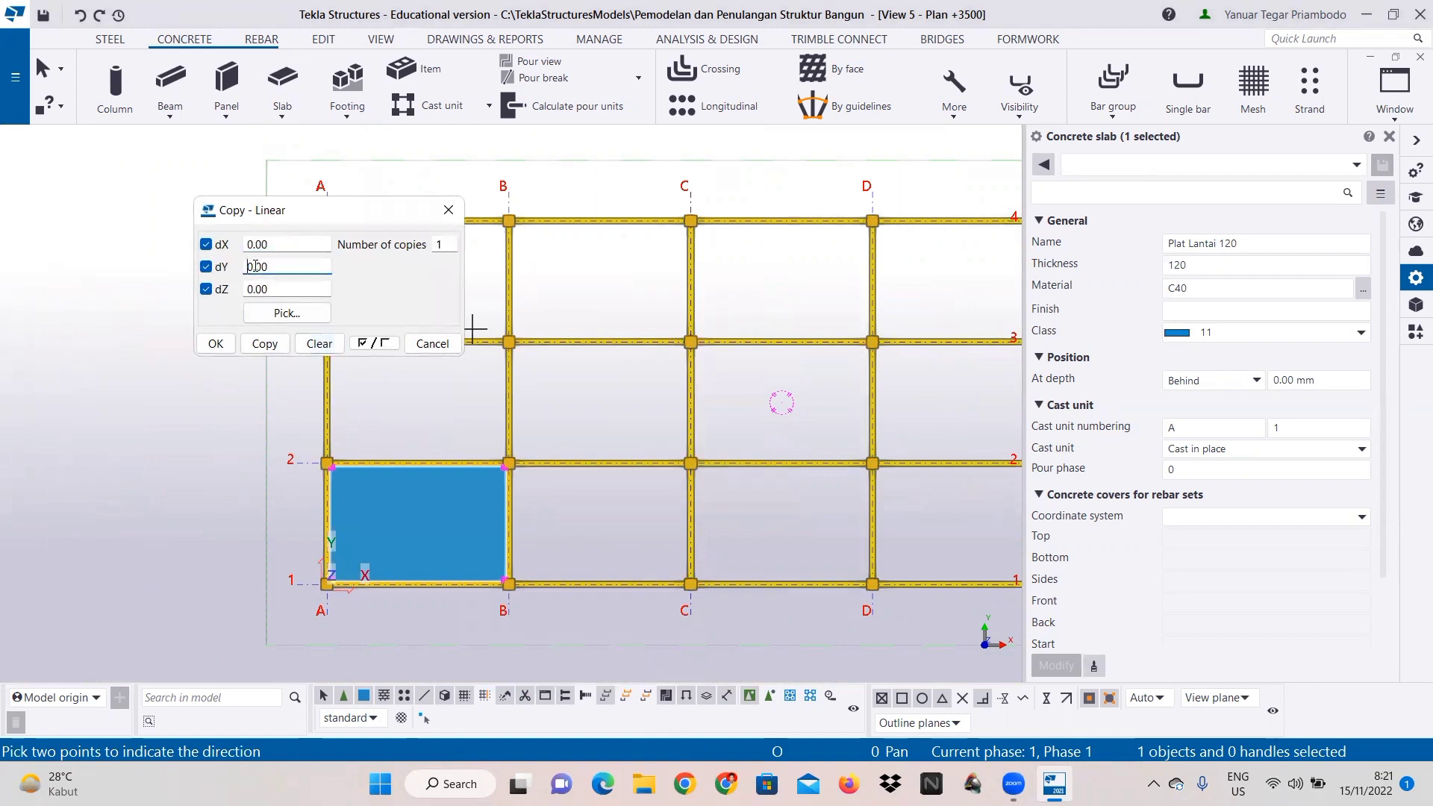
pyautogui.write('4000')
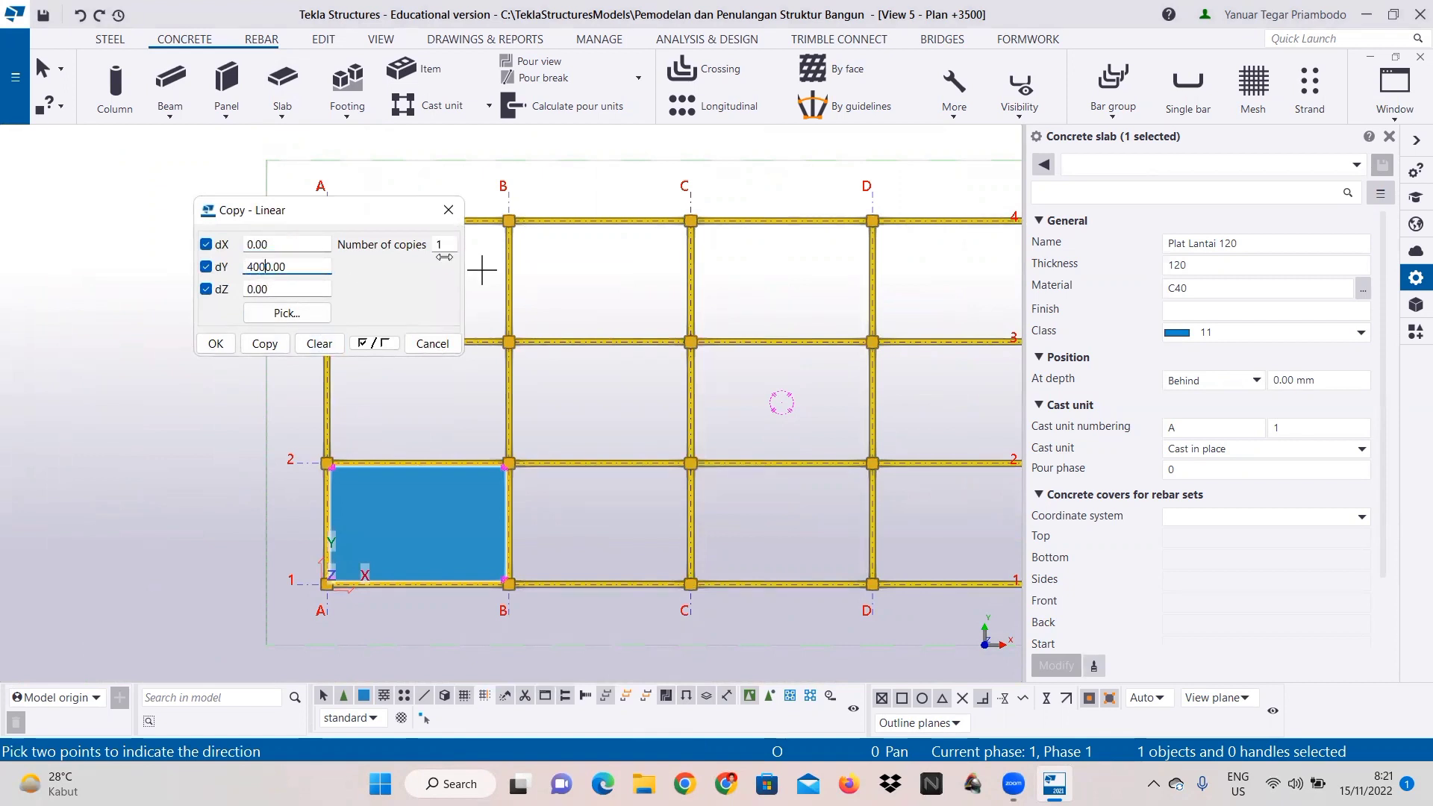
pyautogui.moveTo(449, 246); pyautogui.dragTo(432, 249)
pyautogui.click(265, 344)
pyautogui.click(216, 343)
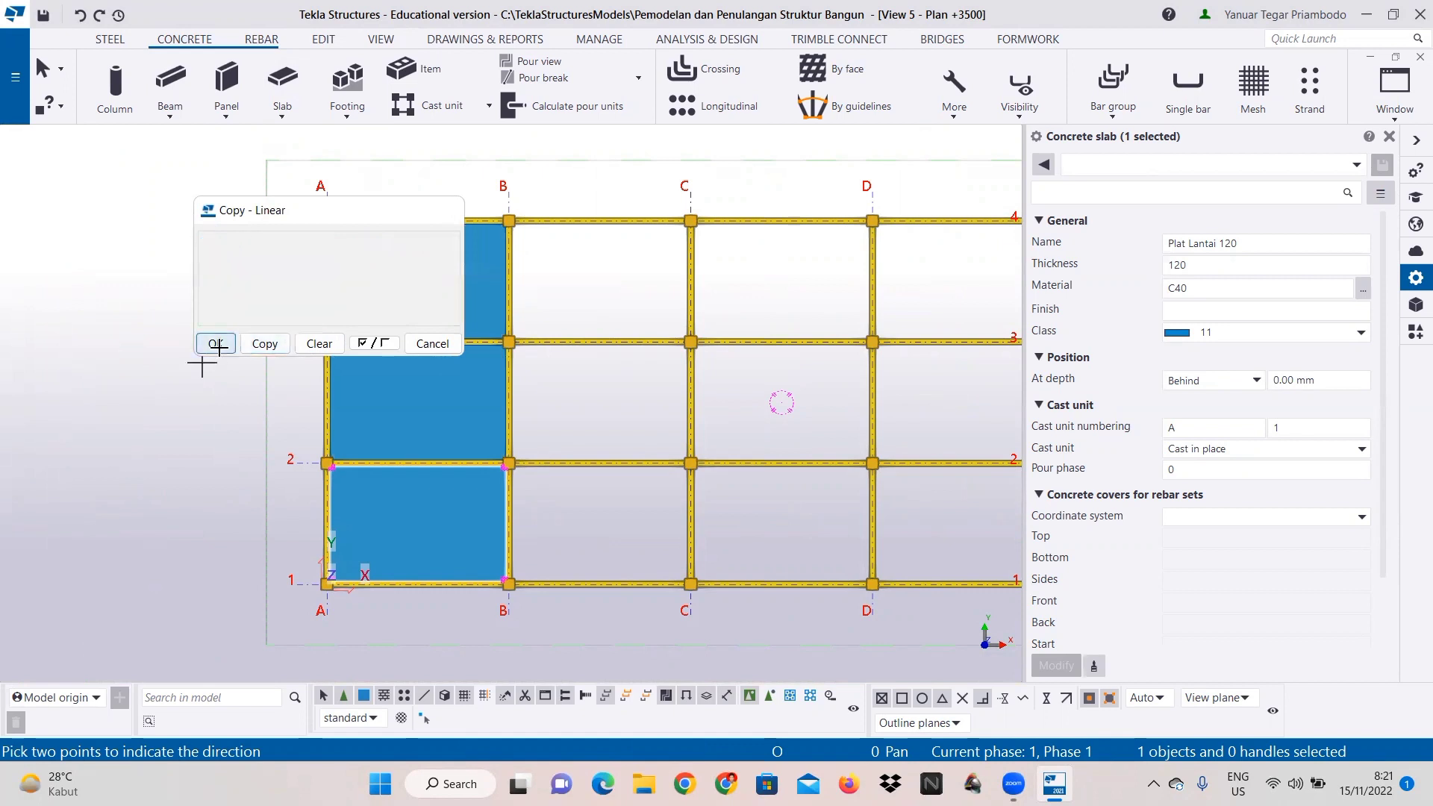
pyautogui.rightClick(576, 506)
pyautogui.click(651, 198)
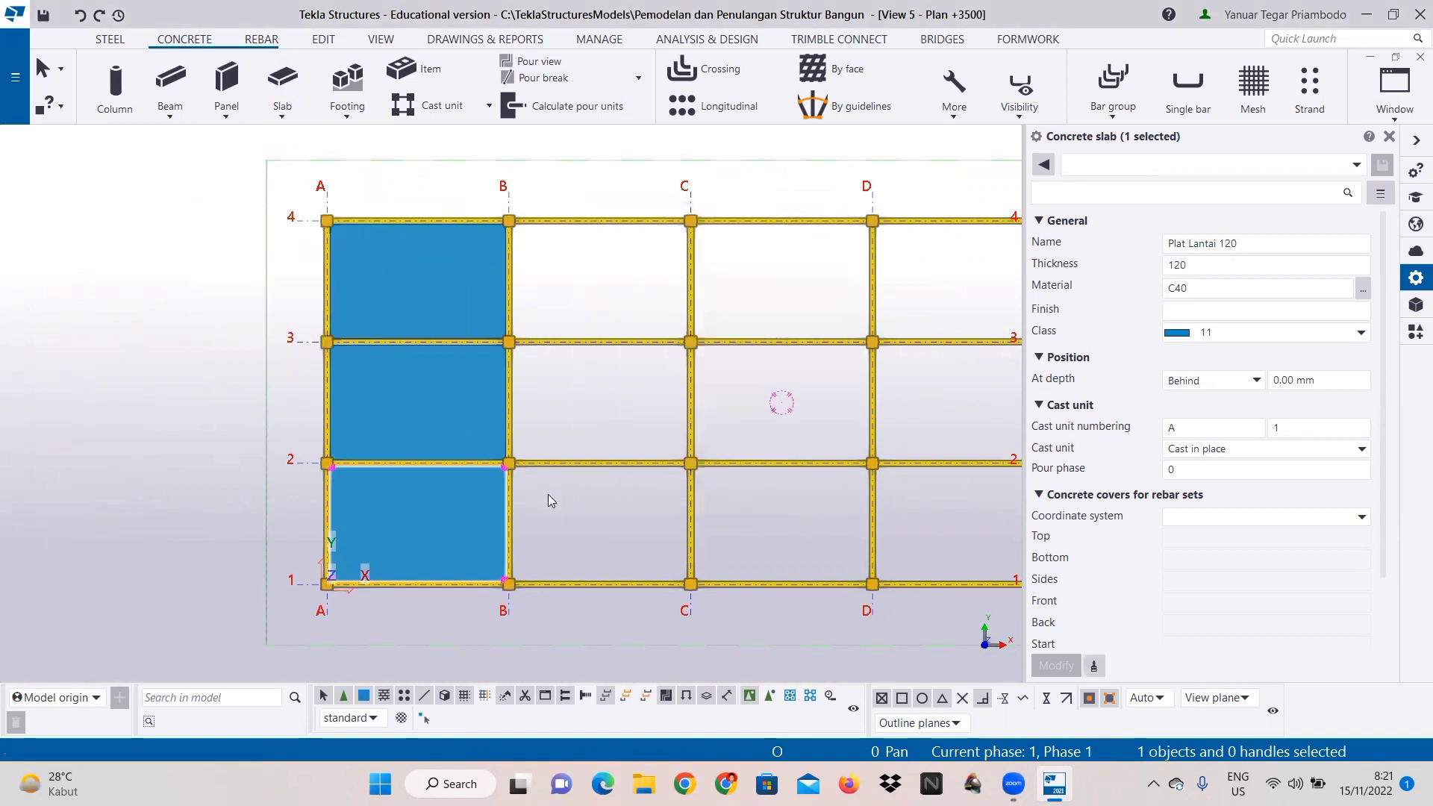
# Step: Copy the three floor slabs between grids A and B linearly with dX 6000 and 4 copies, up to grid F
pyautogui.keyDown('ctrl'); pyautogui.click(463, 396); pyautogui.keyUp('ctrl')
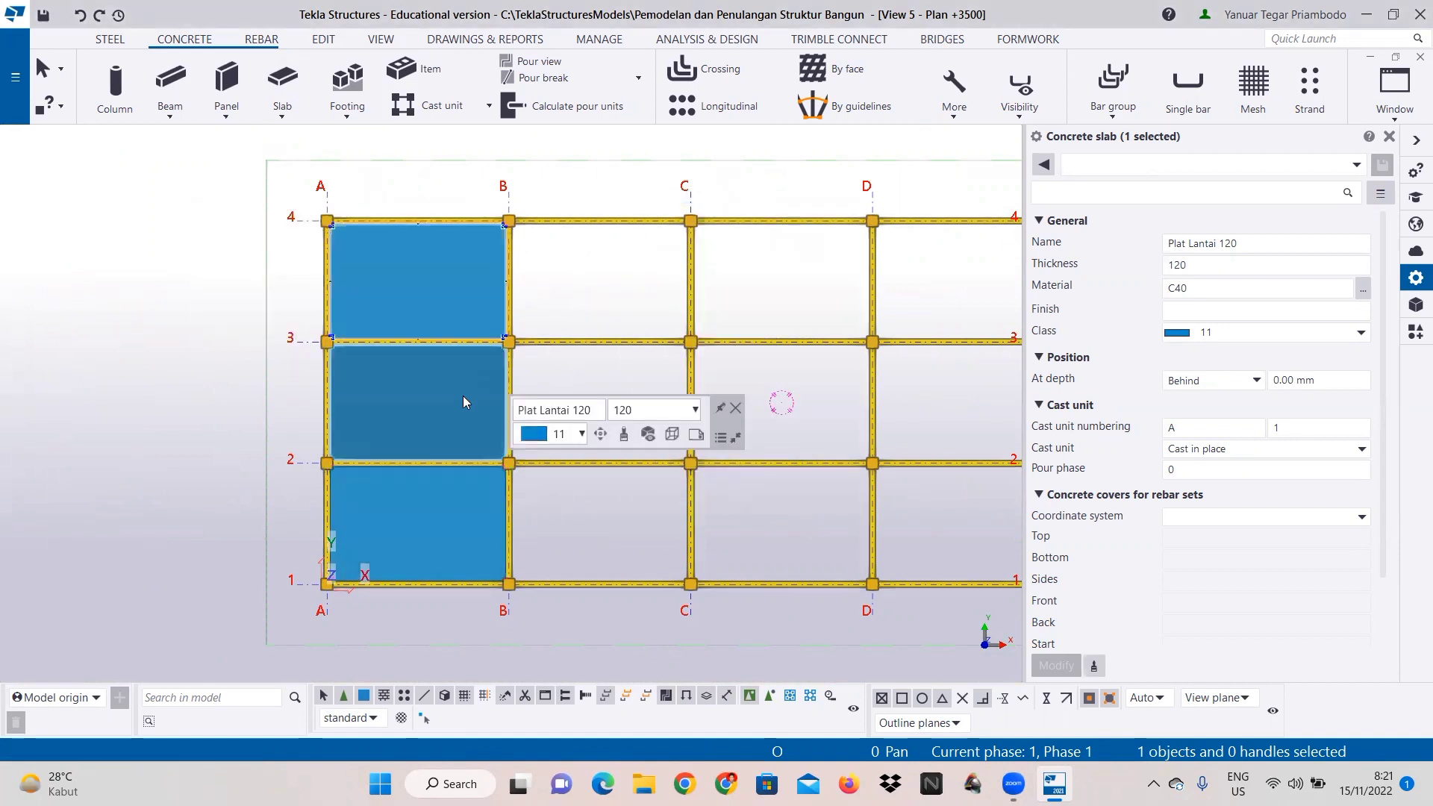
pyautogui.keyDown('ctrl'); pyautogui.click(443, 515); pyautogui.keyUp('ctrl')
pyautogui.rightClick(443, 515)
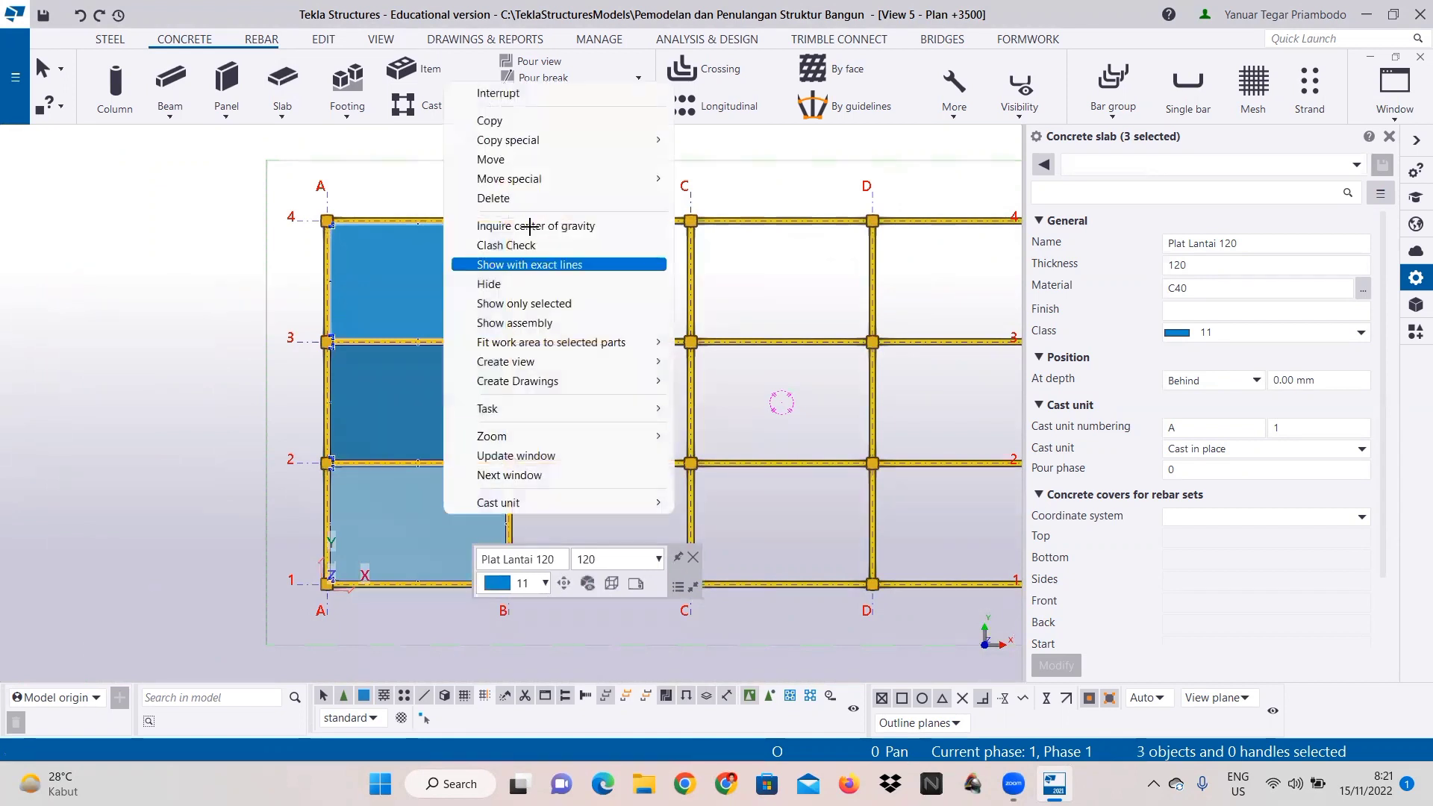
pyautogui.moveTo(493, 140)
pyautogui.click(717, 141)
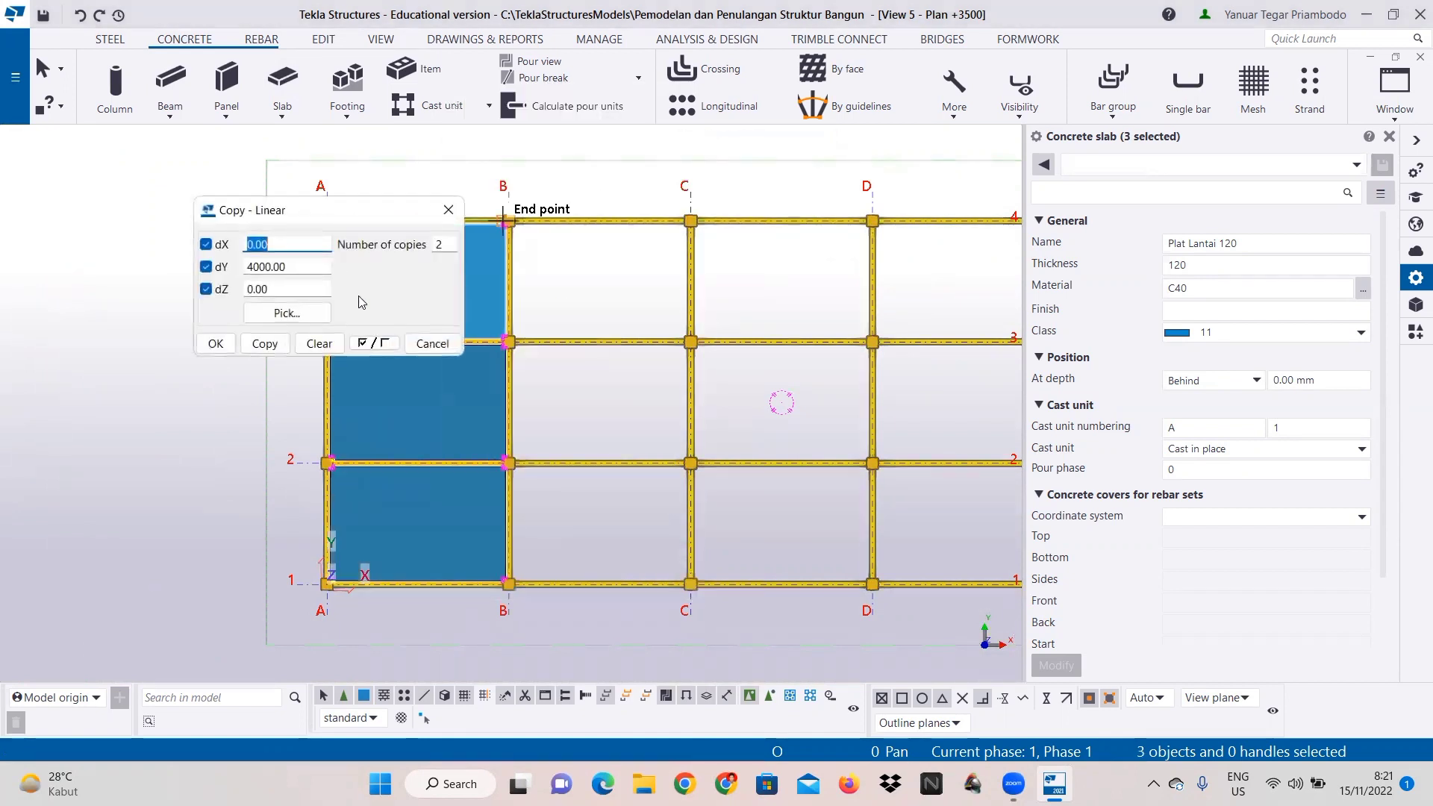
pyautogui.click(249, 245)
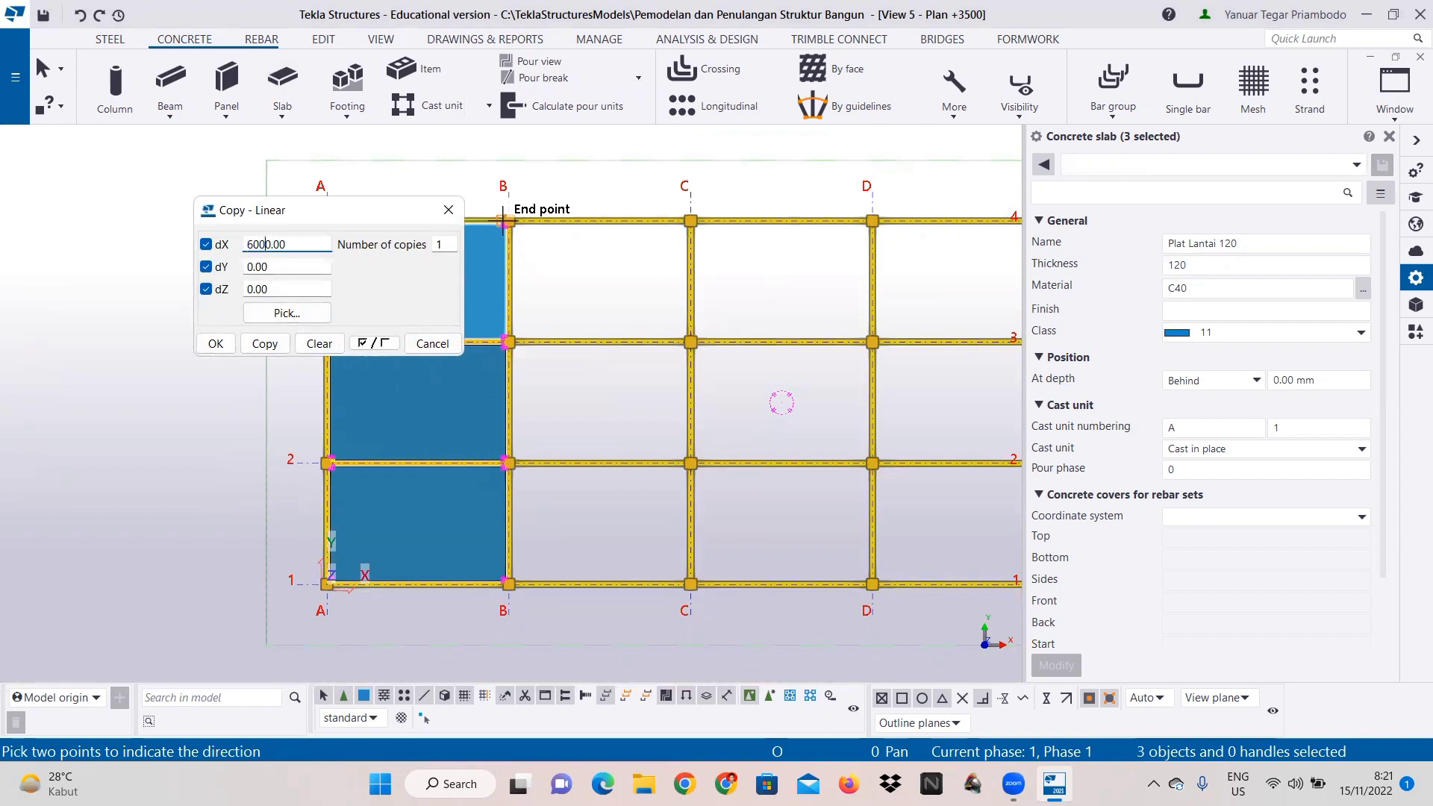
pyautogui.doubleClick(444, 245)
pyautogui.write('4')
pyautogui.scroll(-2, 709, 381)
pyautogui.moveTo(720, 390); pyautogui.dragTo(515, 424, button='middle')
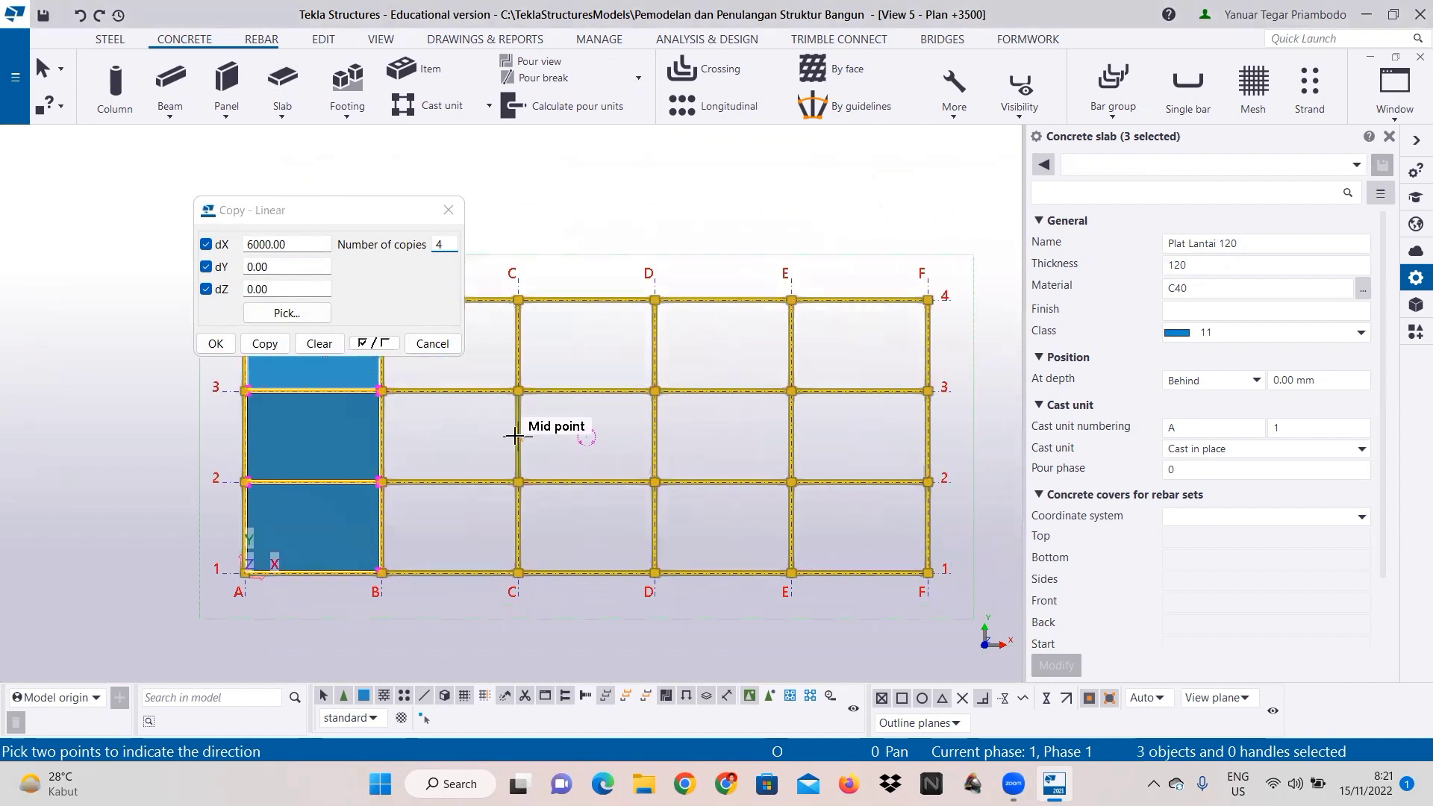
pyautogui.click(265, 344)
pyautogui.click(216, 344)
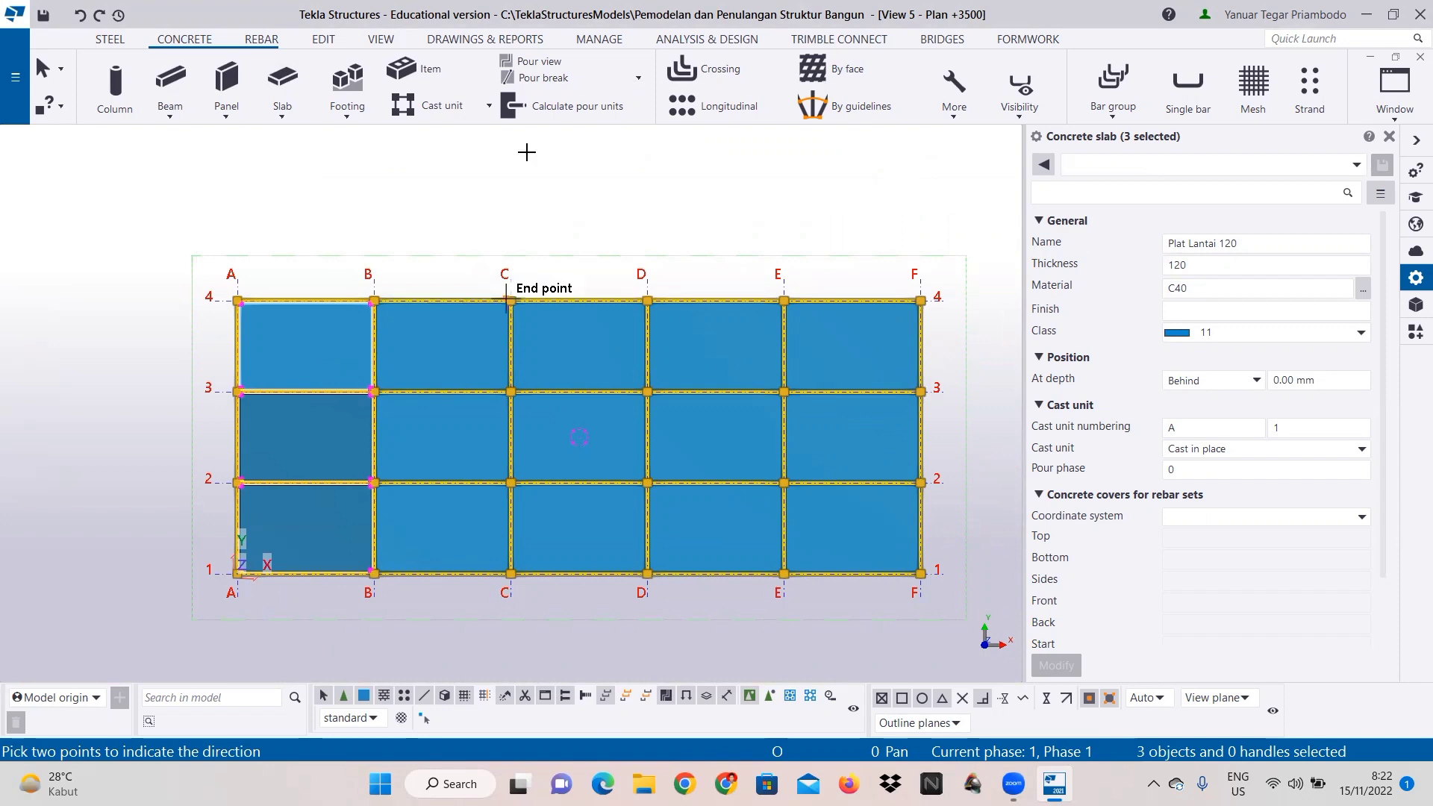
# Step: Show the 3D view and examine the floor slabs across the whole building
pyautogui.click(1393, 109)
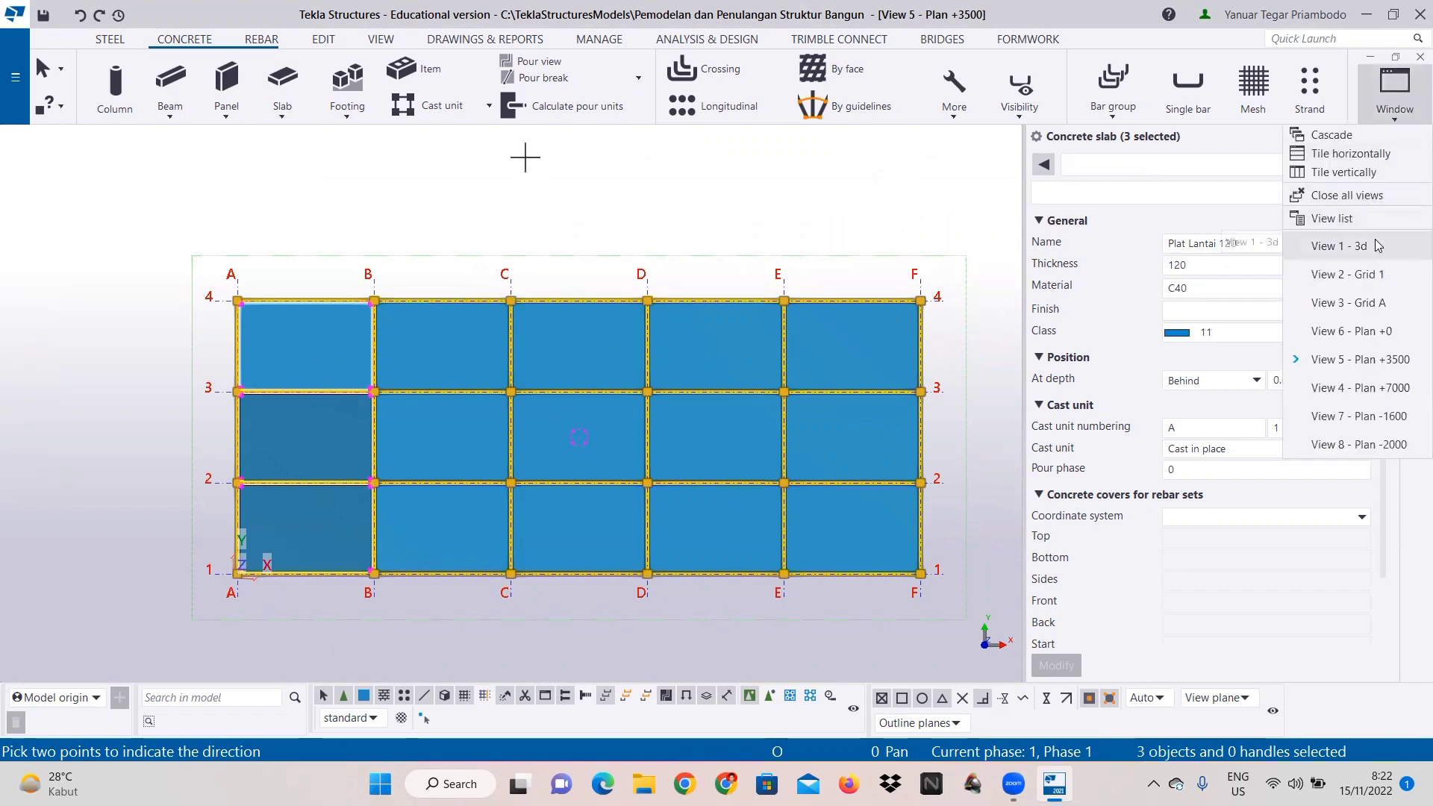
pyautogui.click(1344, 246)
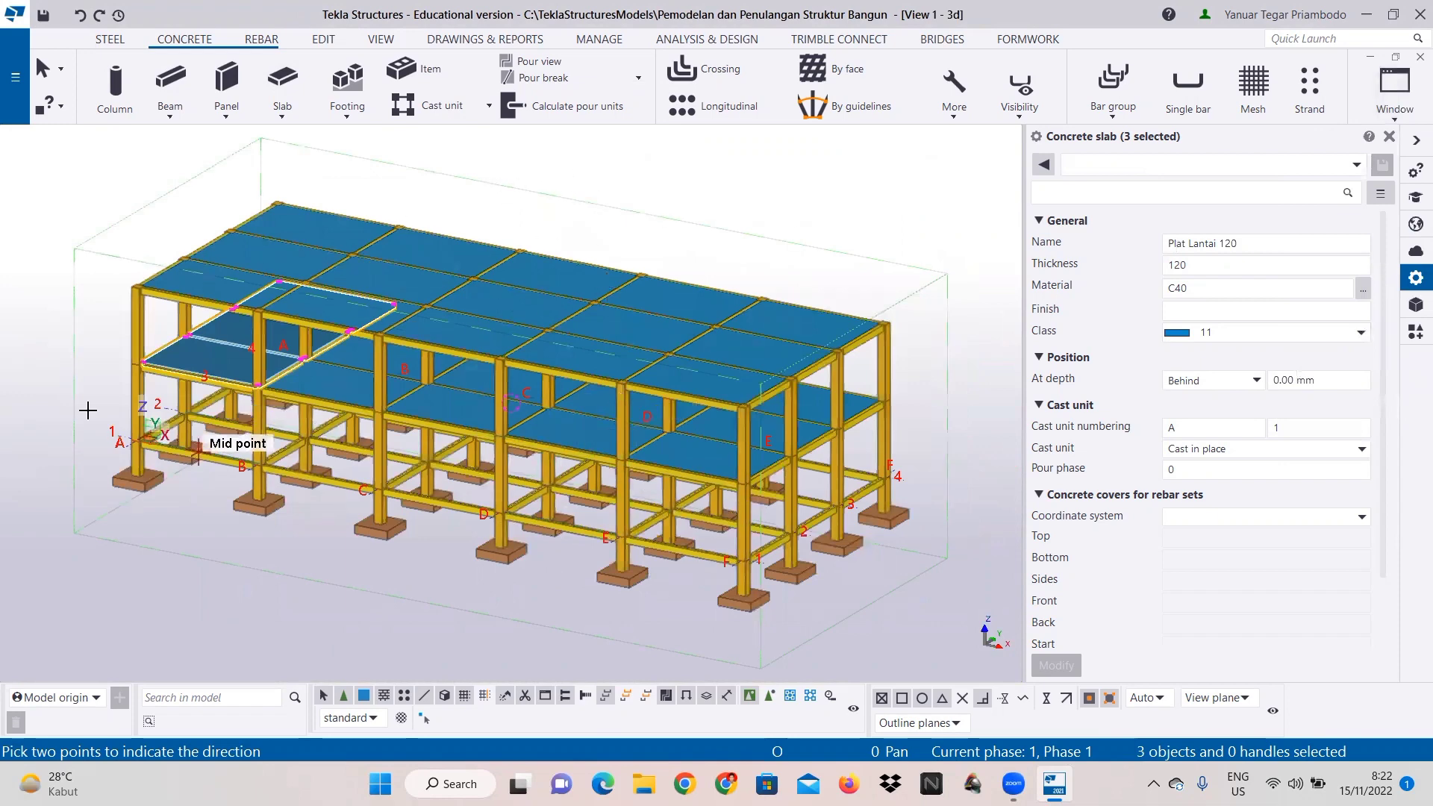
pyautogui.click(721, 392)
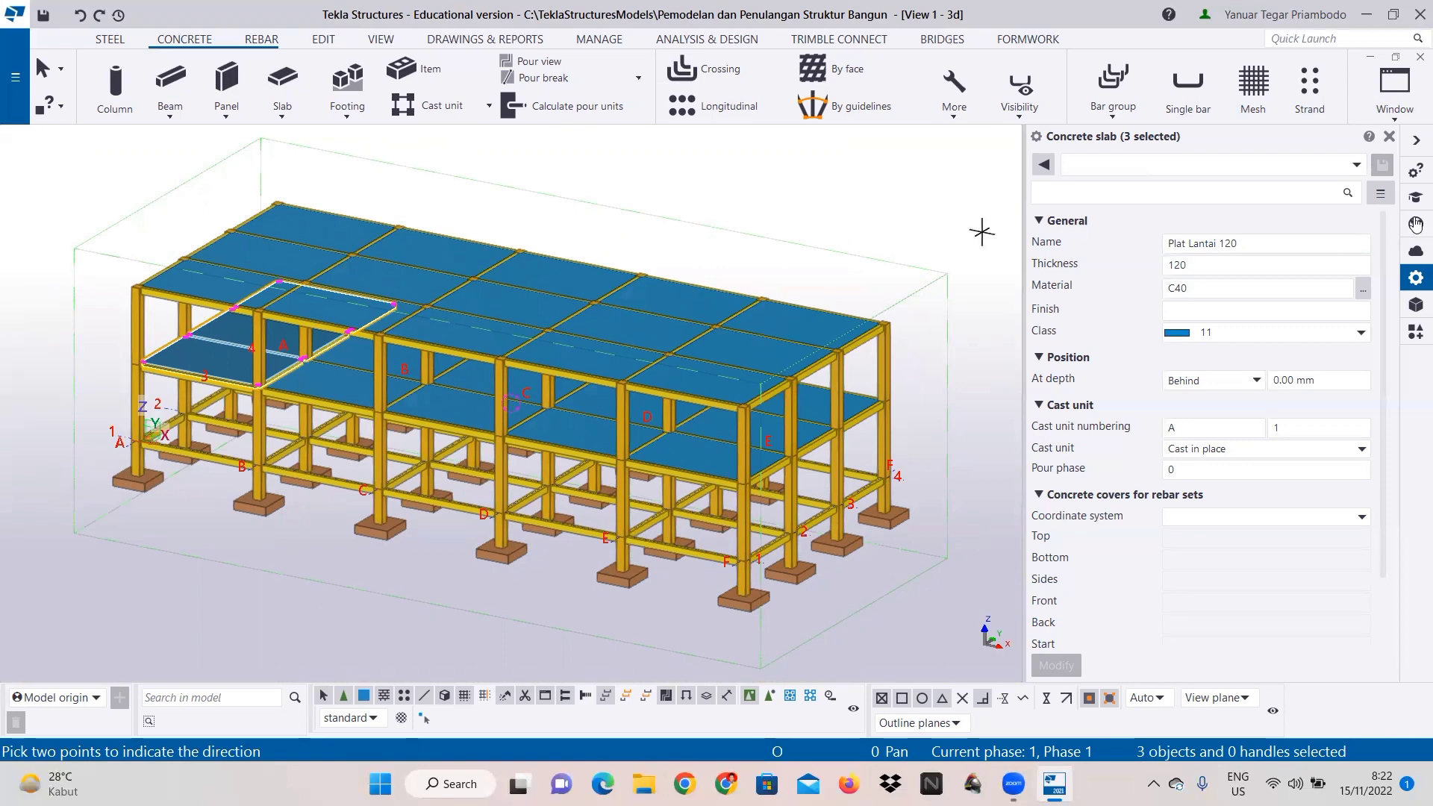
# Step: Open the Grid A elevation and start a concrete beam with the saved Balok 300x200 properties
pyautogui.click(1409, 106)
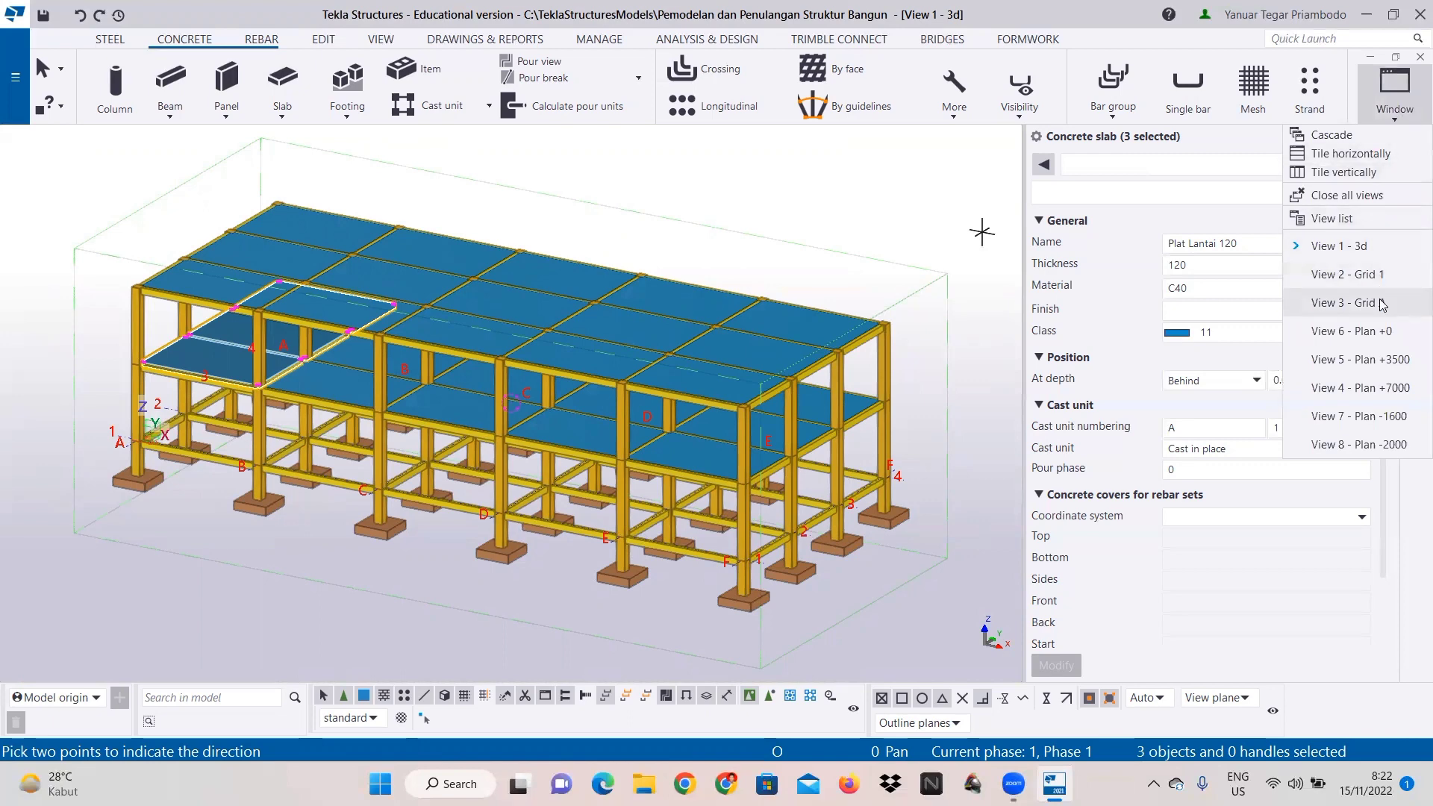
pyautogui.click(1355, 302)
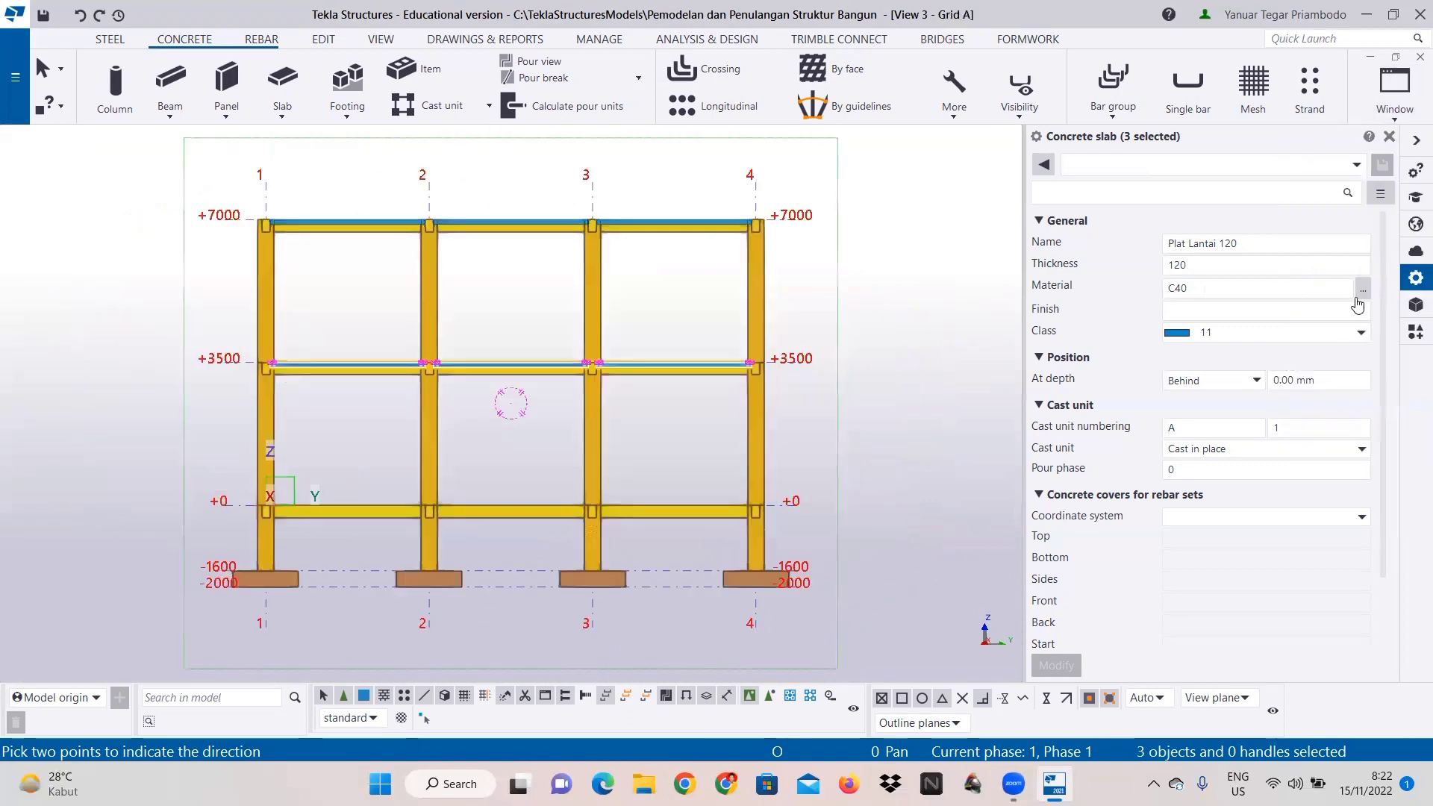
pyautogui.click(1140, 166)
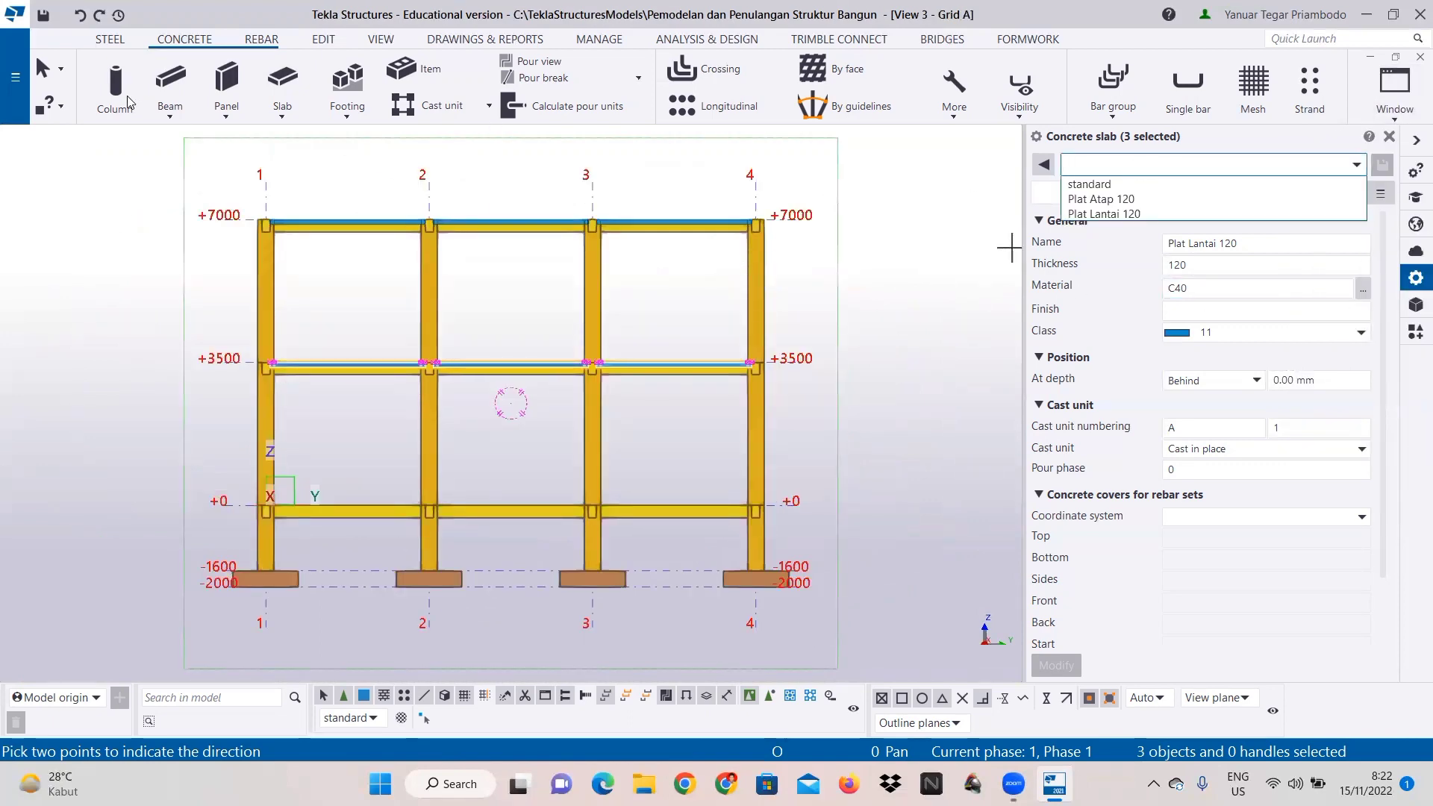
pyautogui.click(178, 116)
pyautogui.click(187, 118)
pyautogui.click(200, 137)
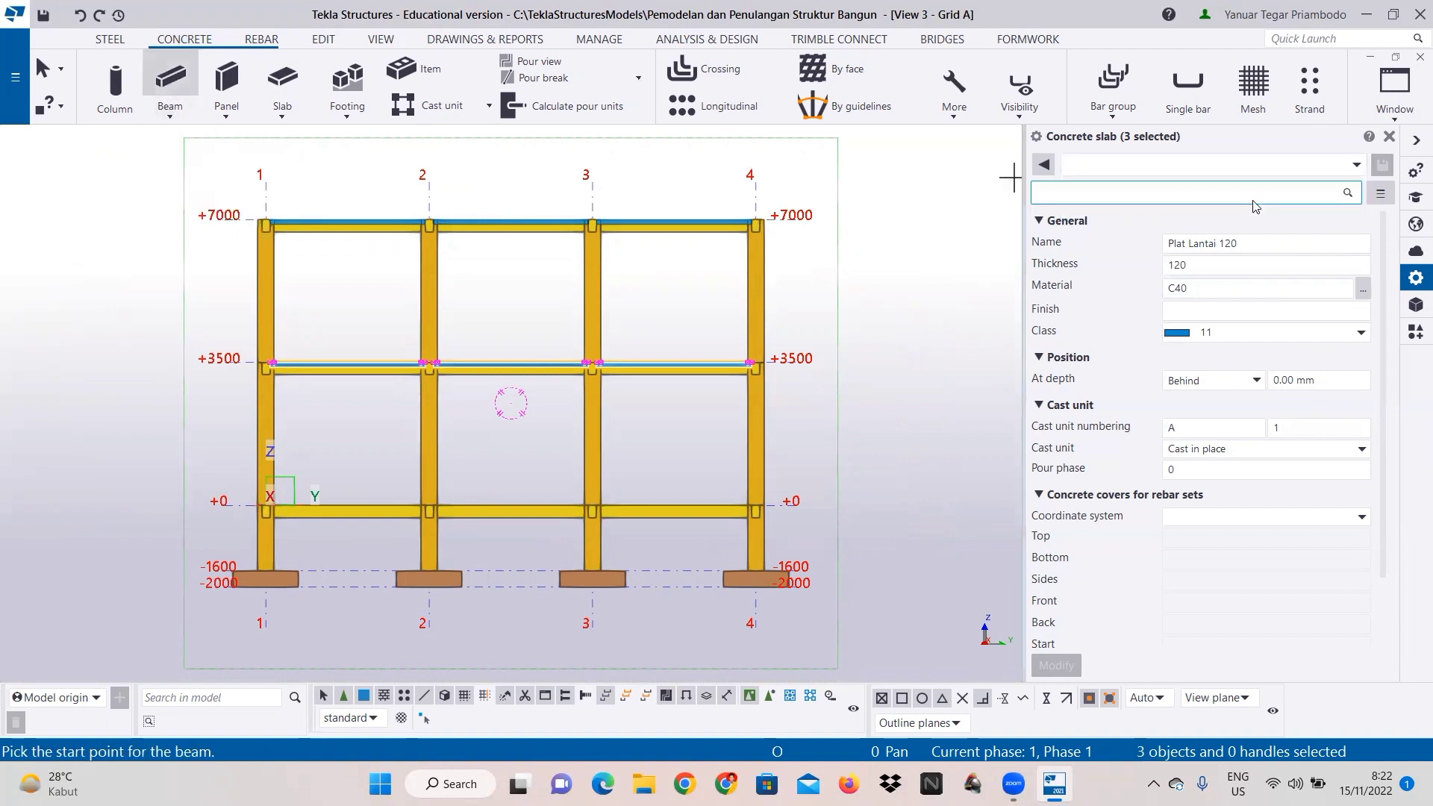
pyautogui.click(1195, 166)
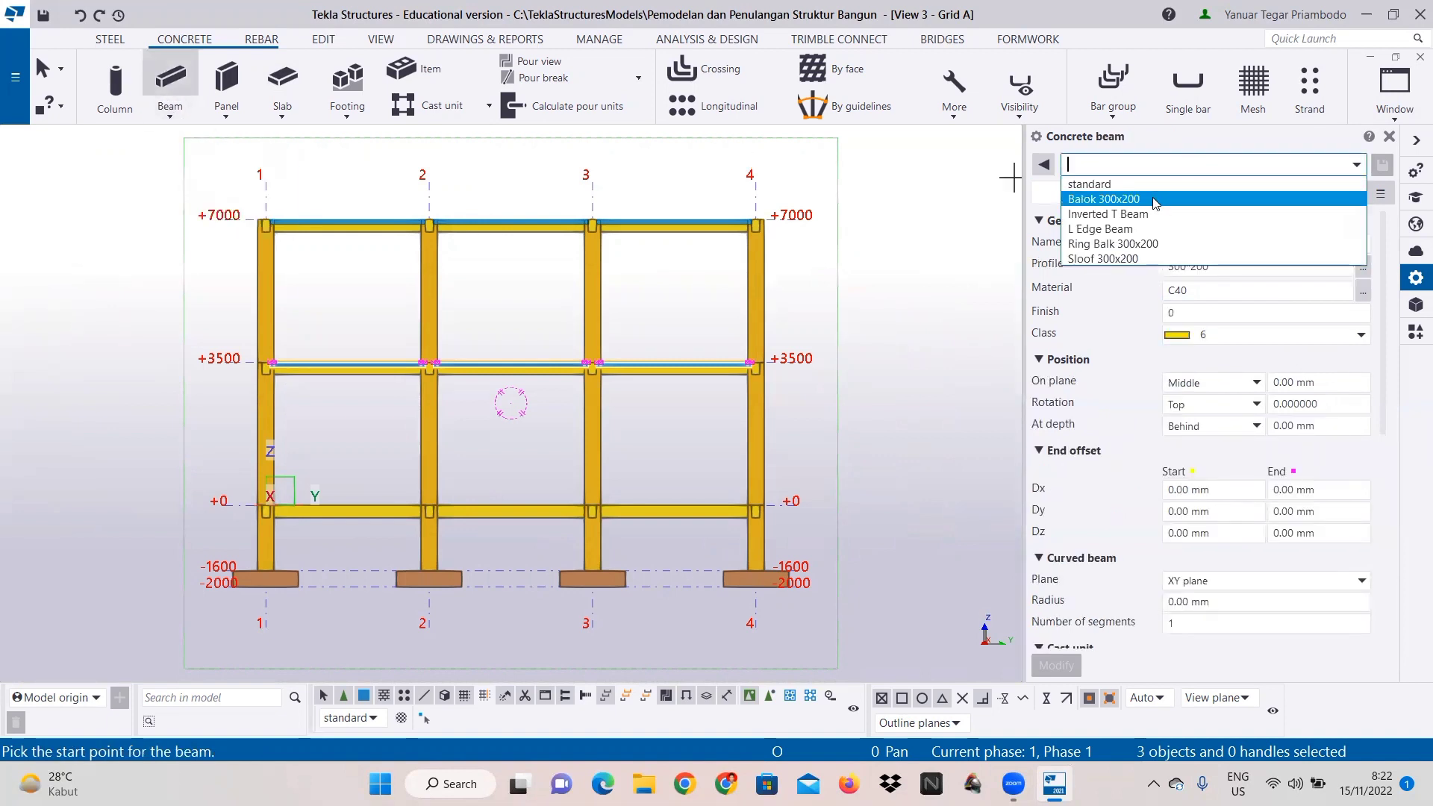
pyautogui.click(1104, 199)
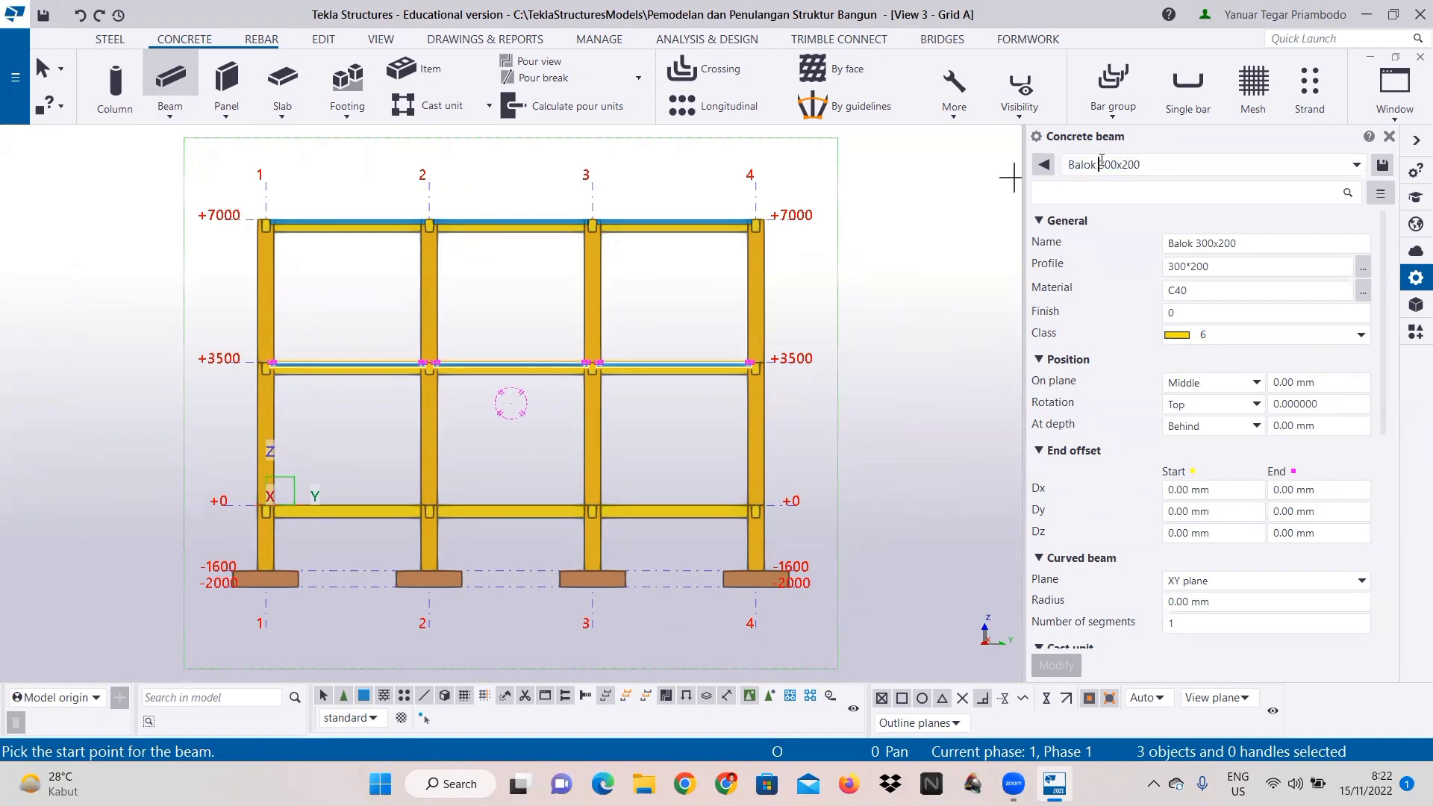
# Step: Name both the property set and the beam Balok Bordes 300x200, and save the set
pyautogui.write('Bordes')
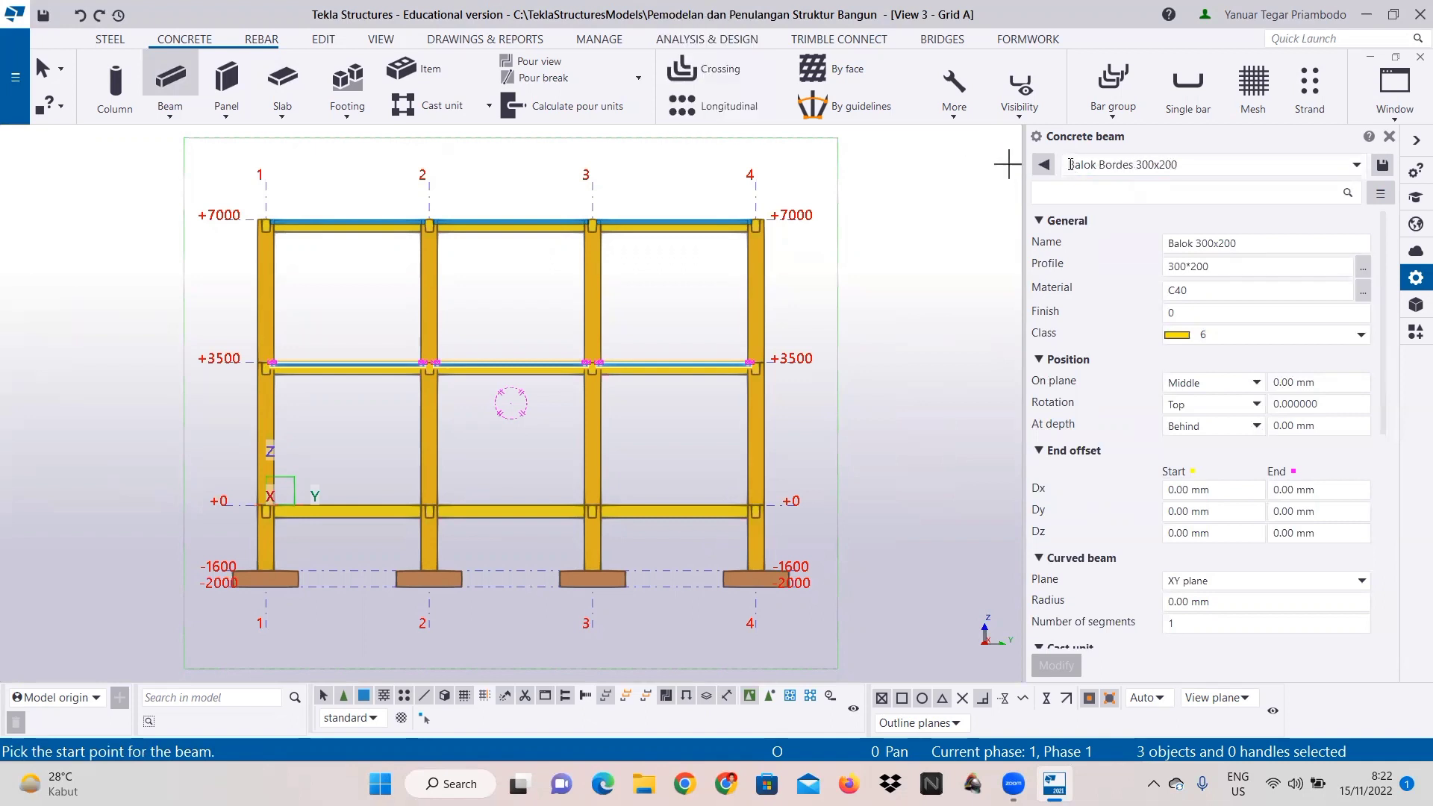
pyautogui.moveTo(1072, 164); pyautogui.dragTo(1179, 164)
pyautogui.rightClick(1190, 165)
pyautogui.click(1193, 189)
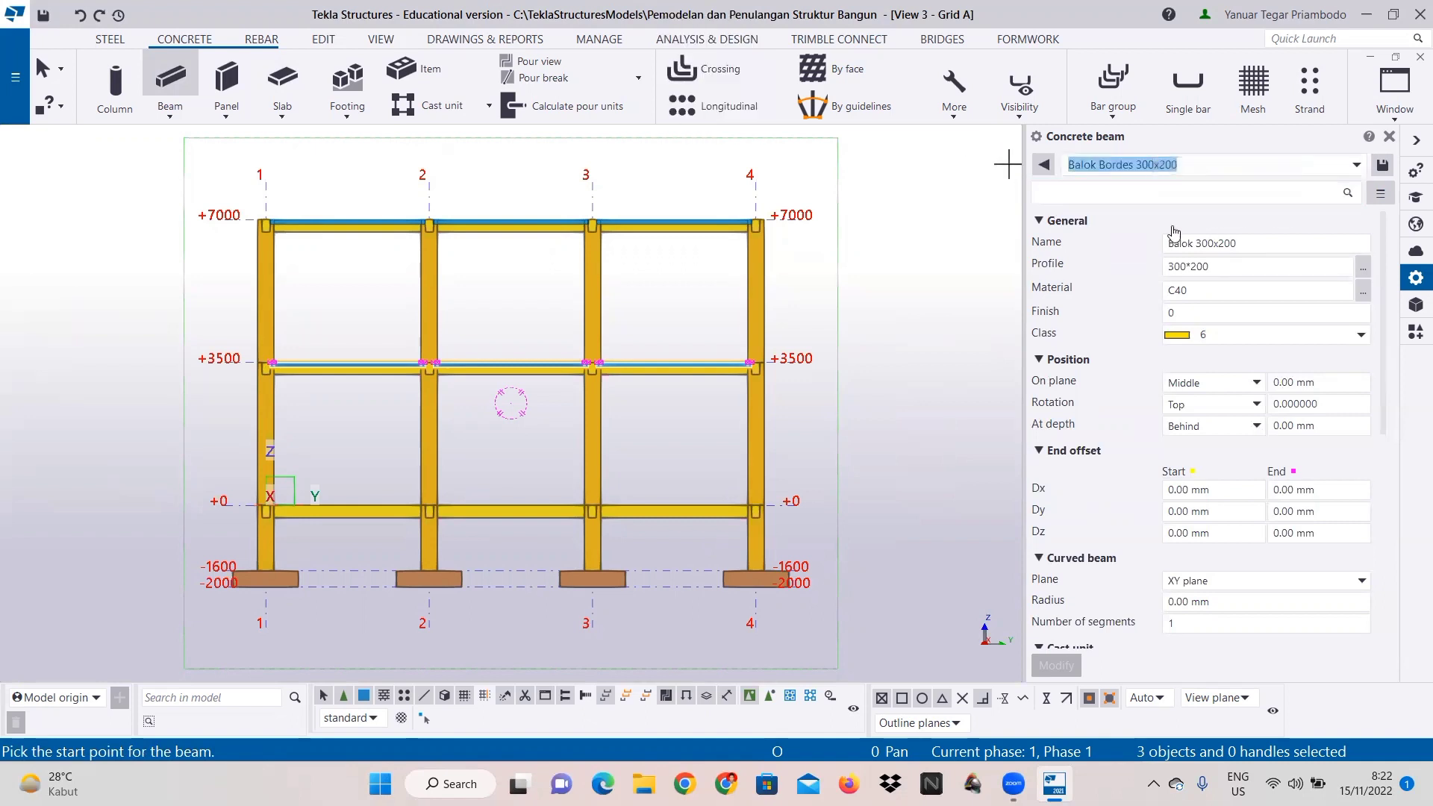
pyautogui.click(1197, 244)
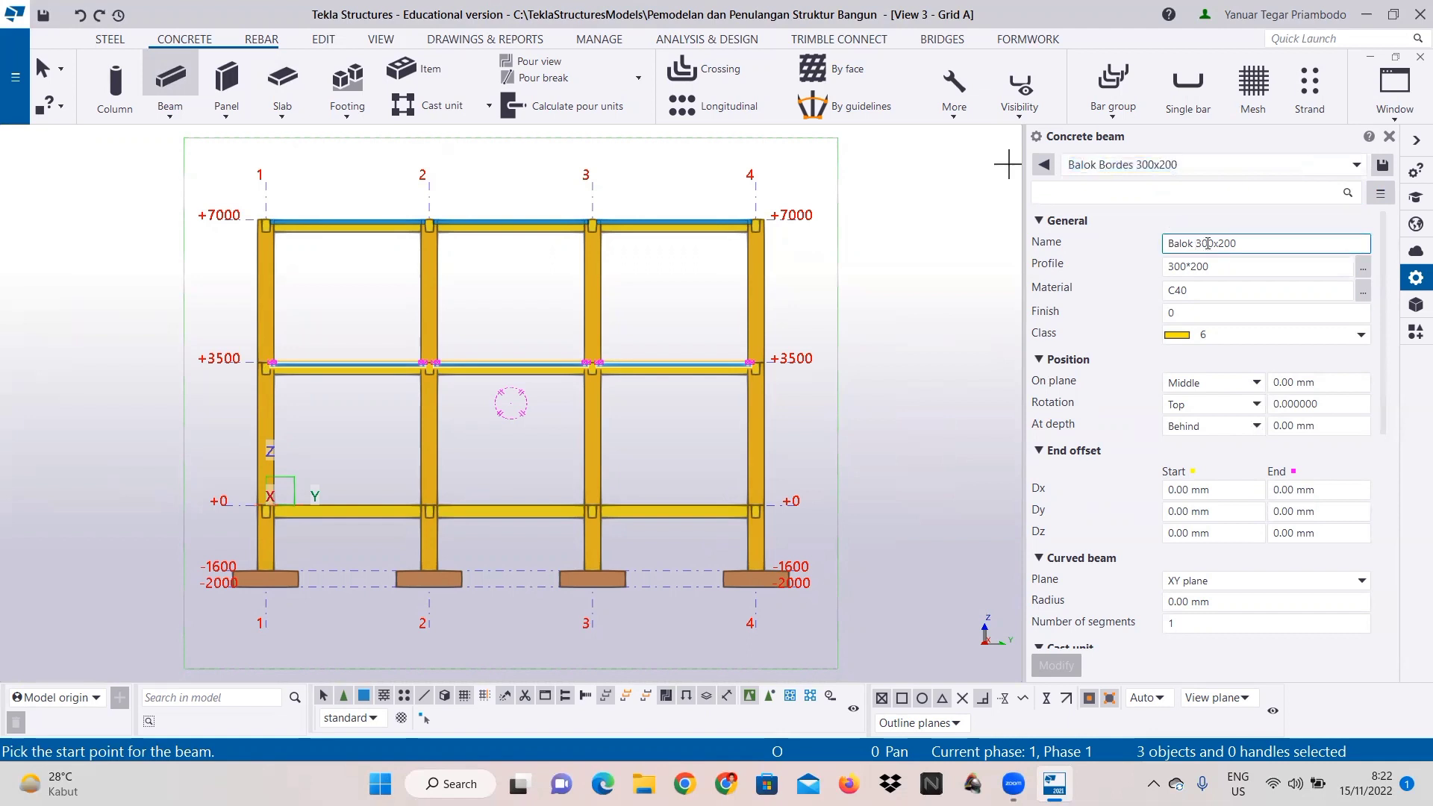
pyautogui.write('Bordes')
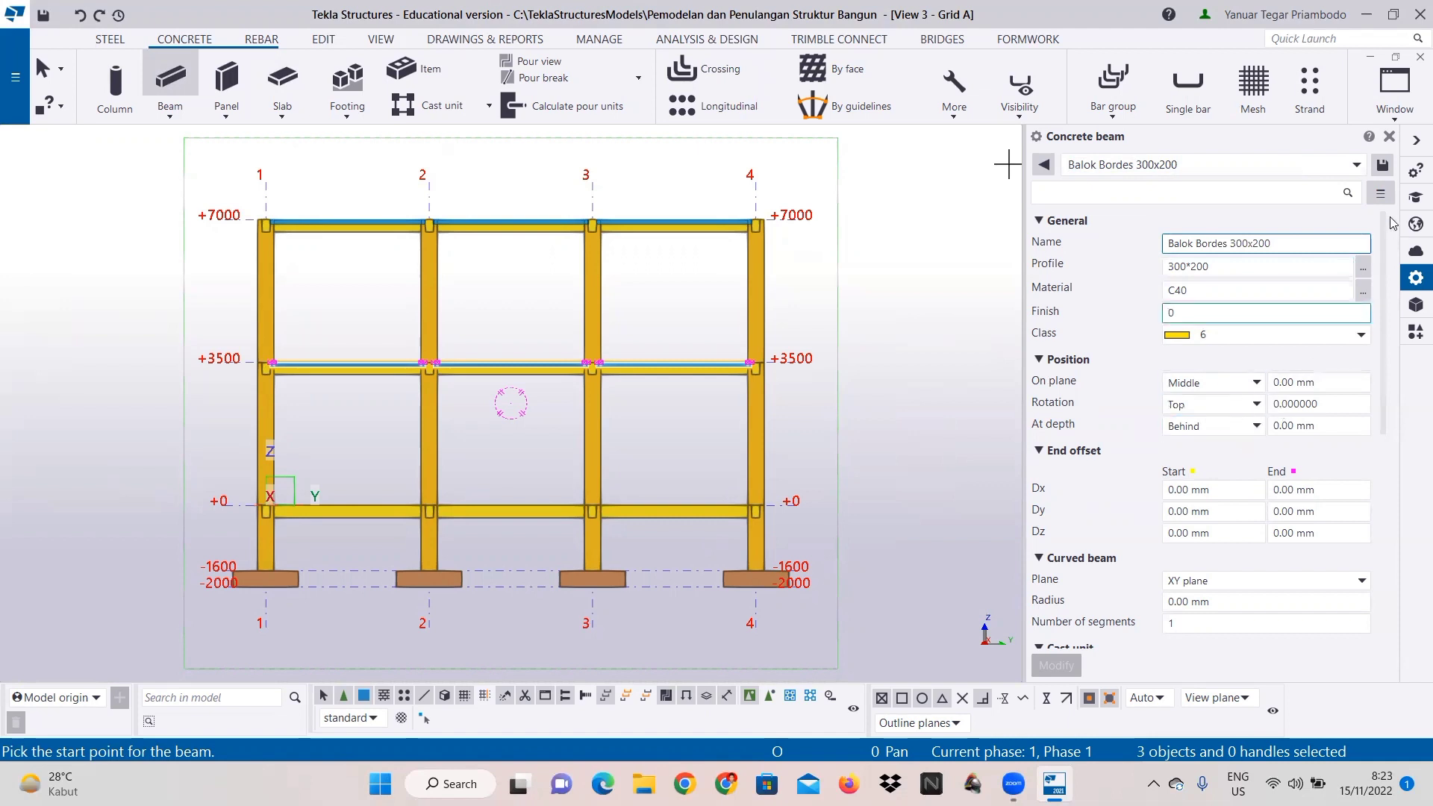
pyautogui.click(1383, 166)
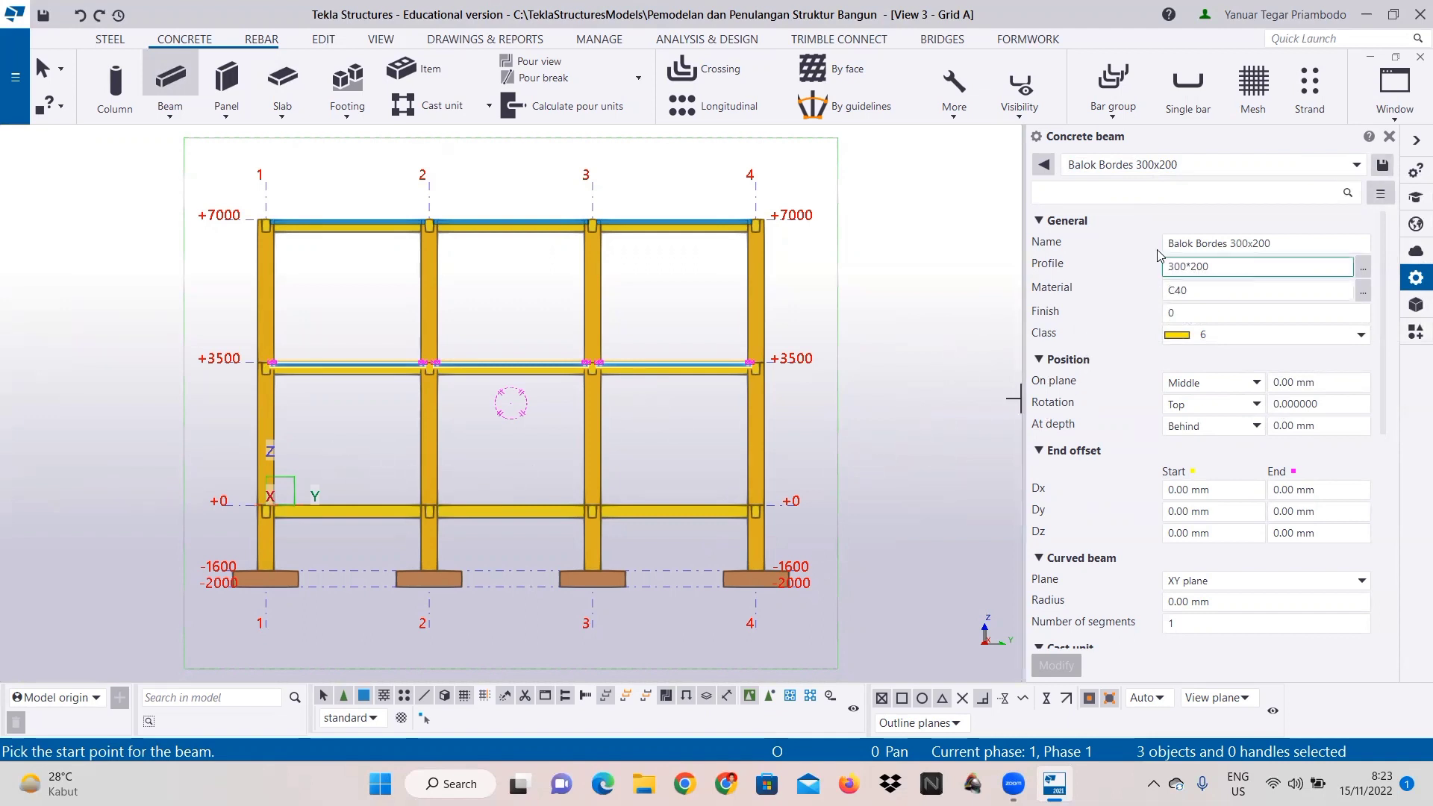
pyautogui.click(1190, 290)
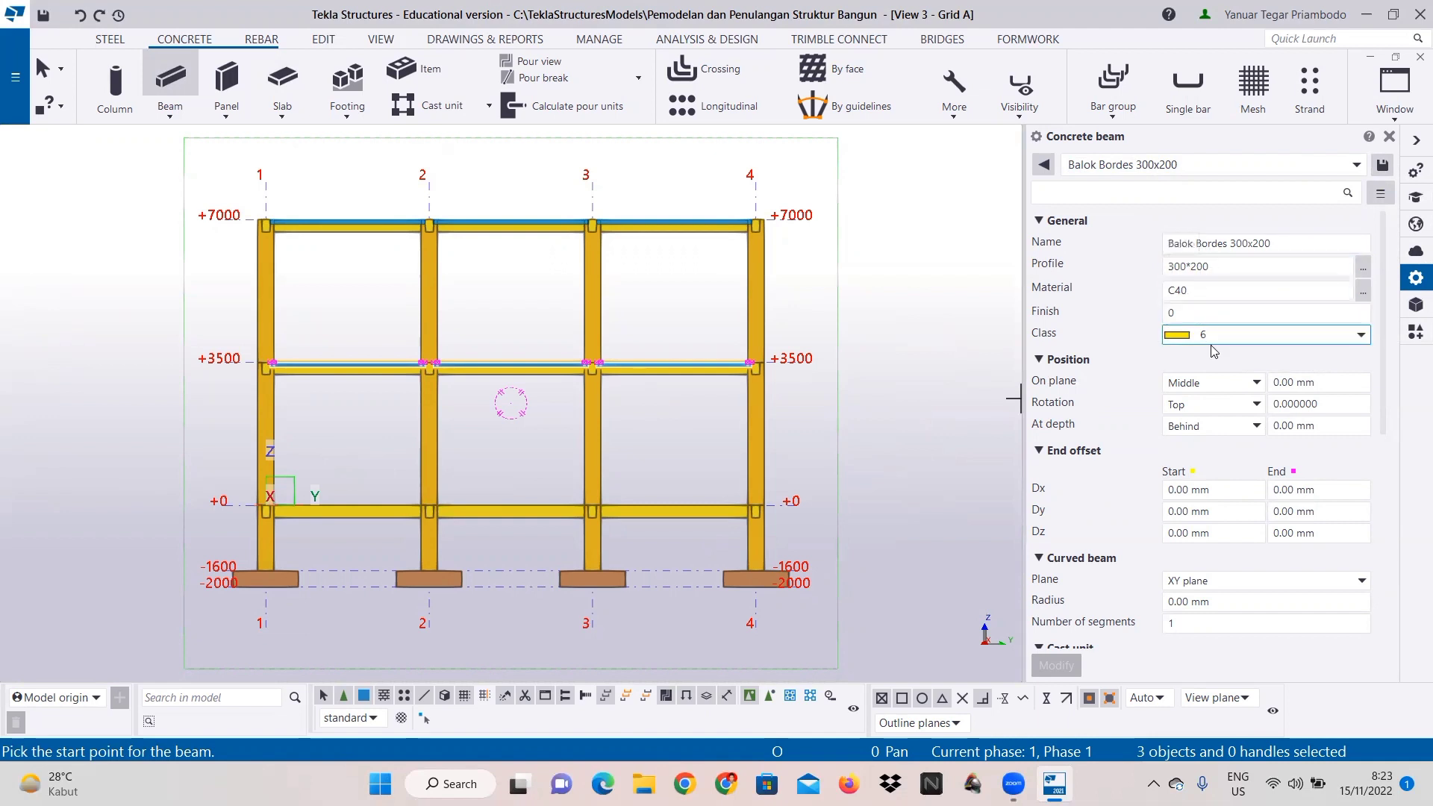
pyautogui.click(1213, 270)
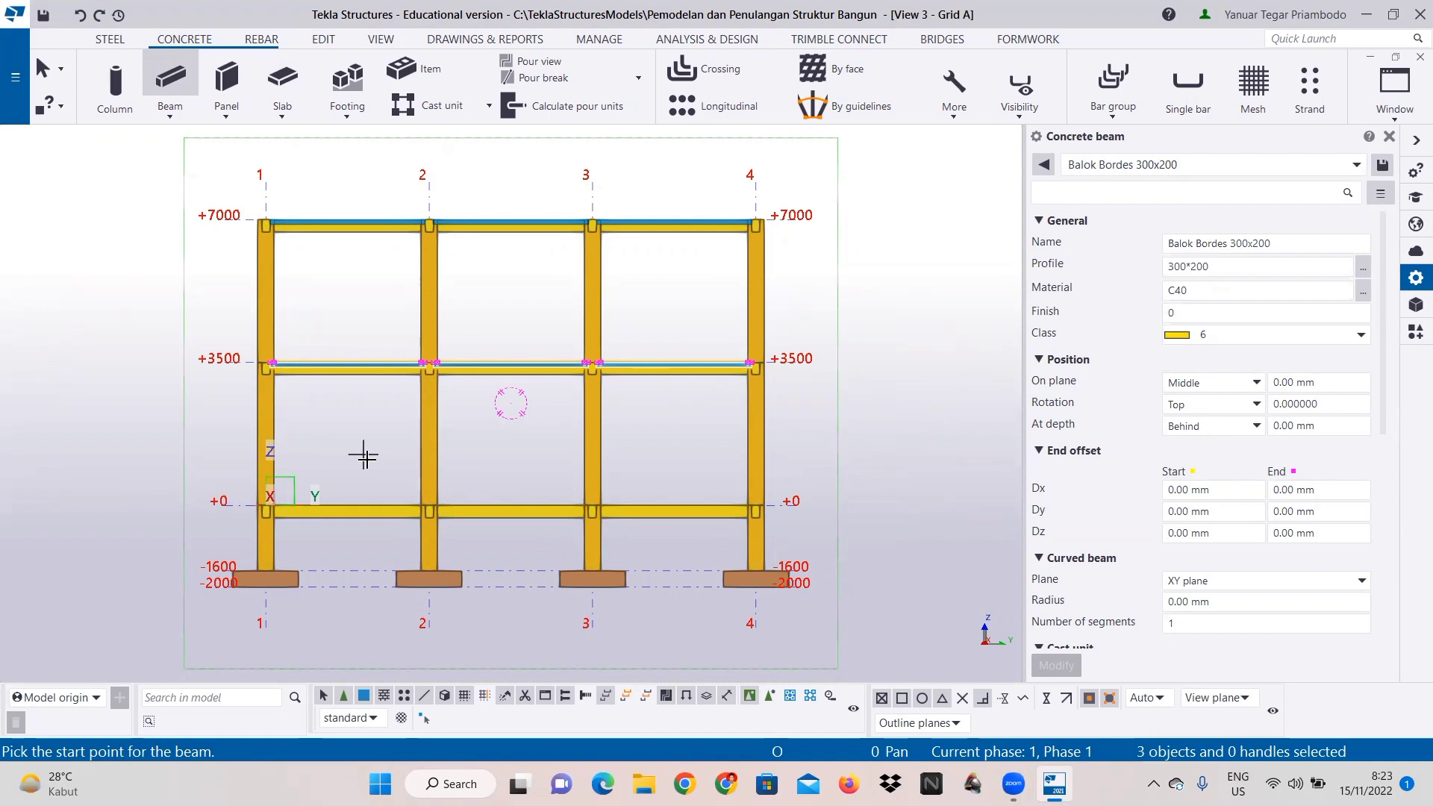
# Step: Place the landing beam on Grid A between the mid-height points of columns 1 and 2, below level +3500, and end beam creation
pyautogui.click(274, 434)
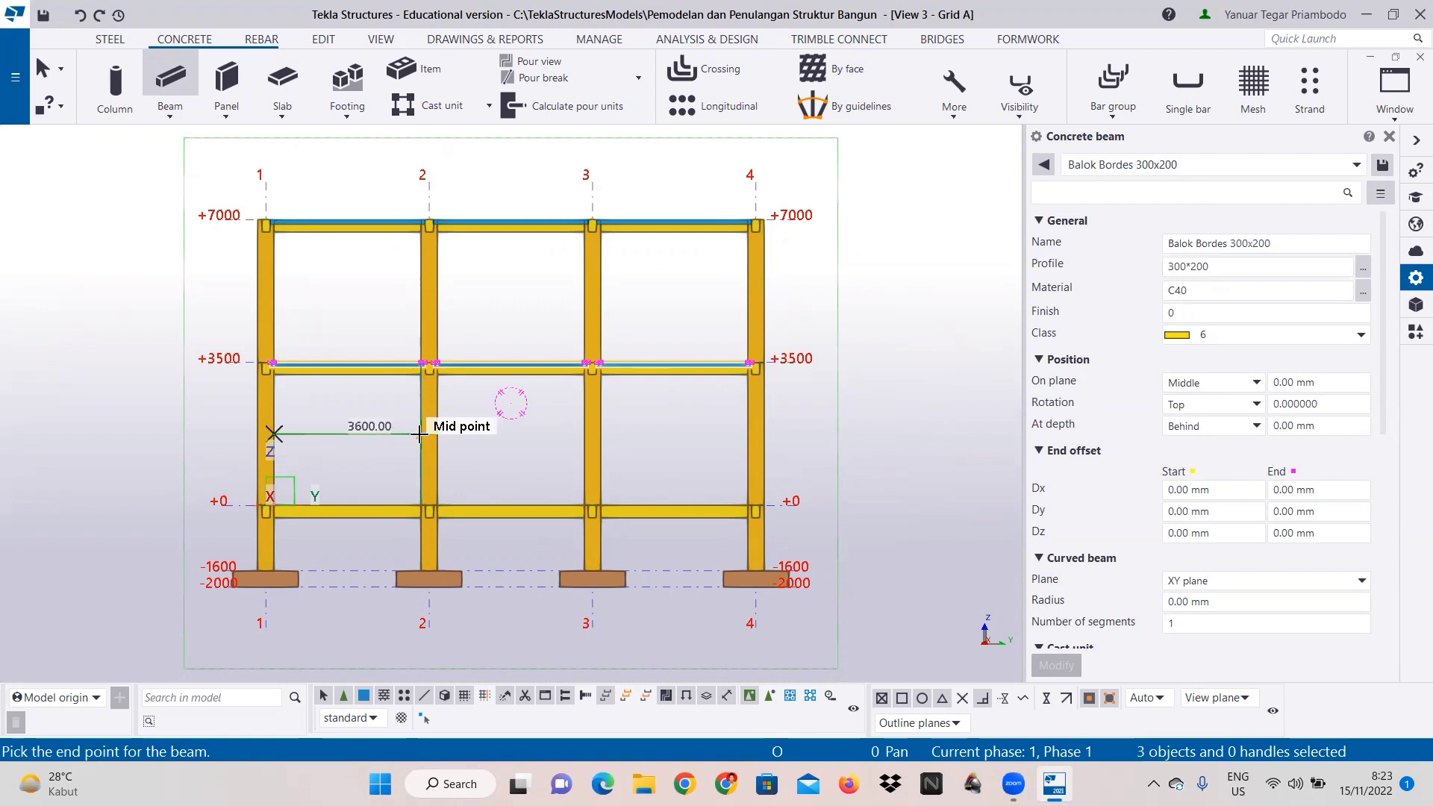
pyautogui.click(420, 435)
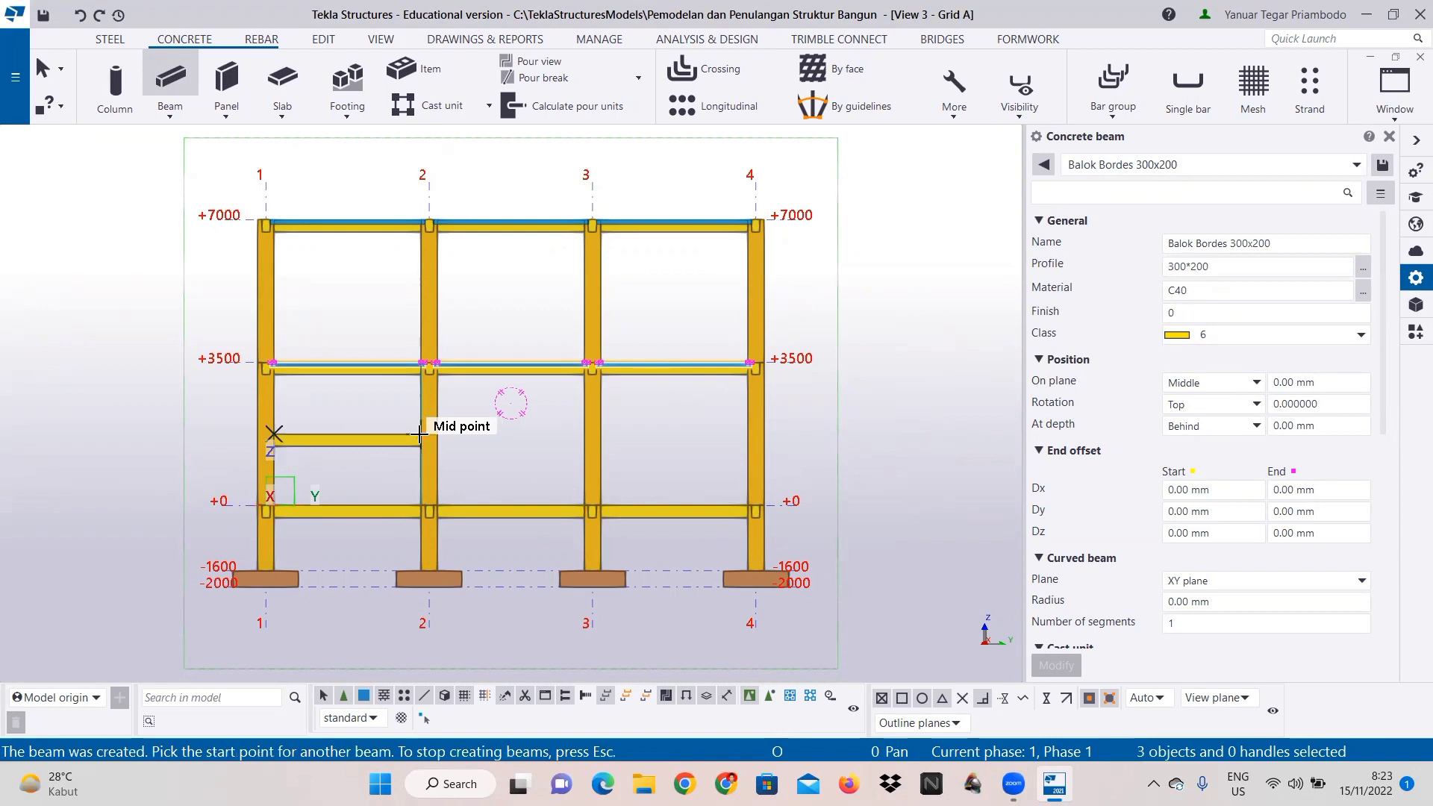
pyautogui.rightClick(503, 433)
pyautogui.click(566, 441)
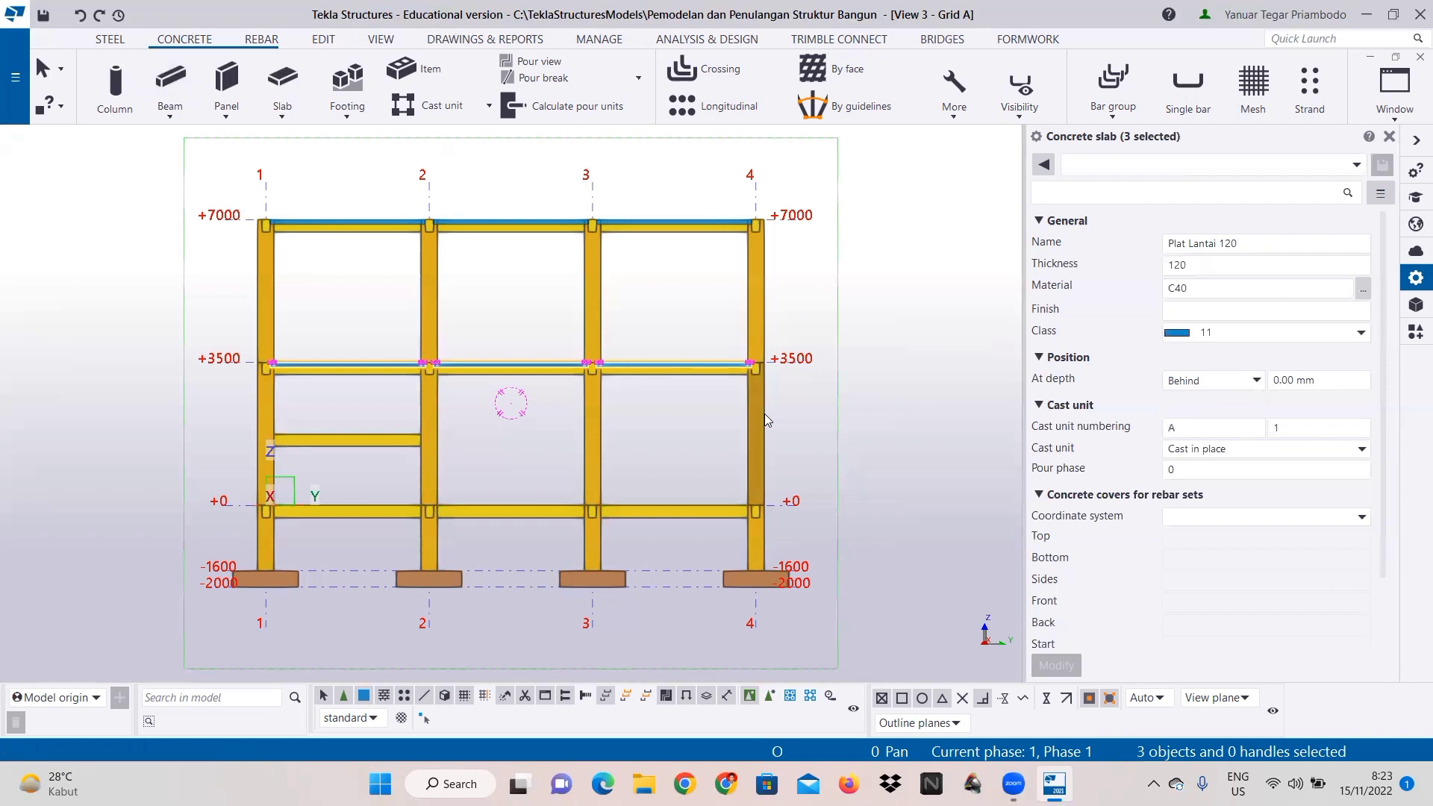
# Step: Open the Grid 1 elevation view and show the applications and components catalog
pyautogui.click(1408, 112)
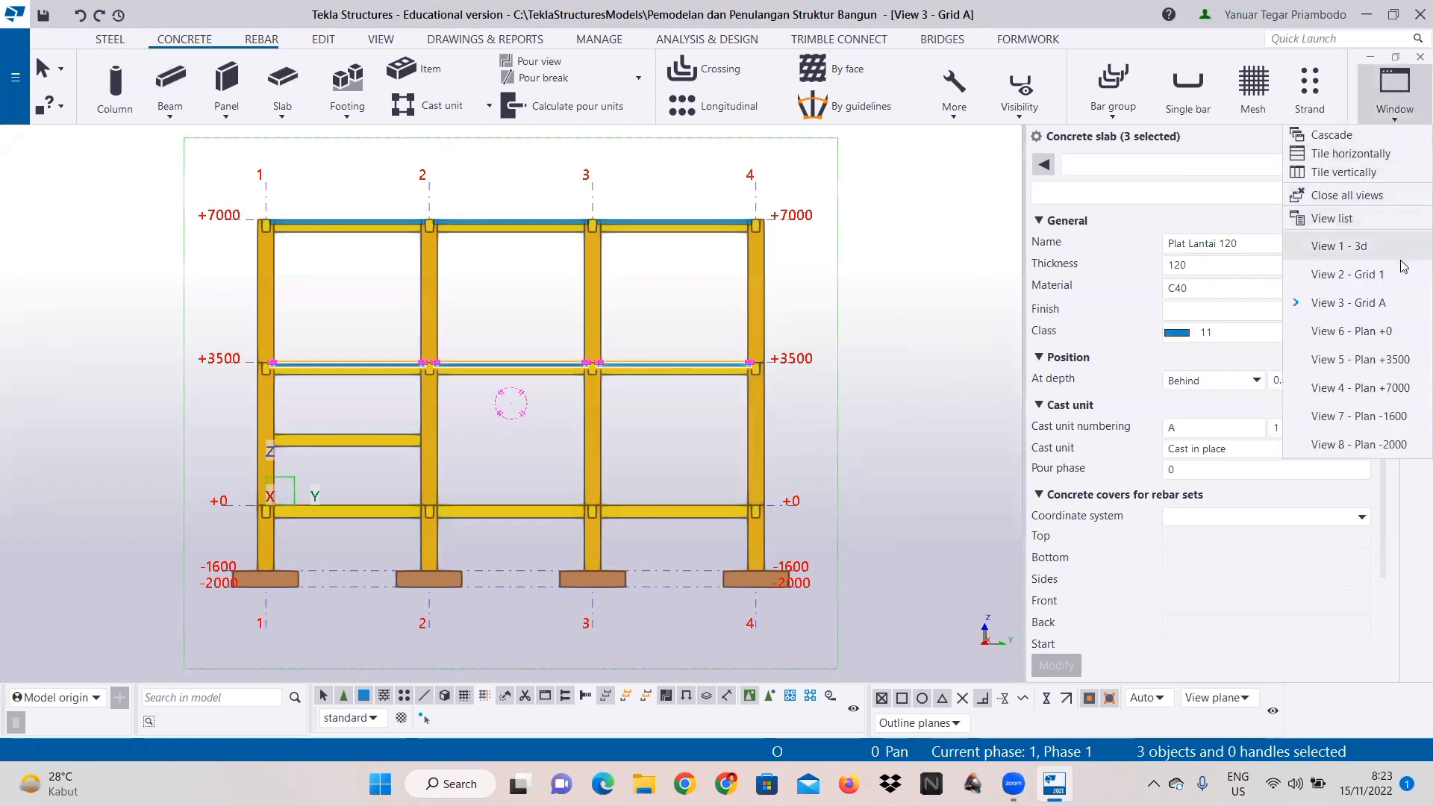
pyautogui.click(1348, 274)
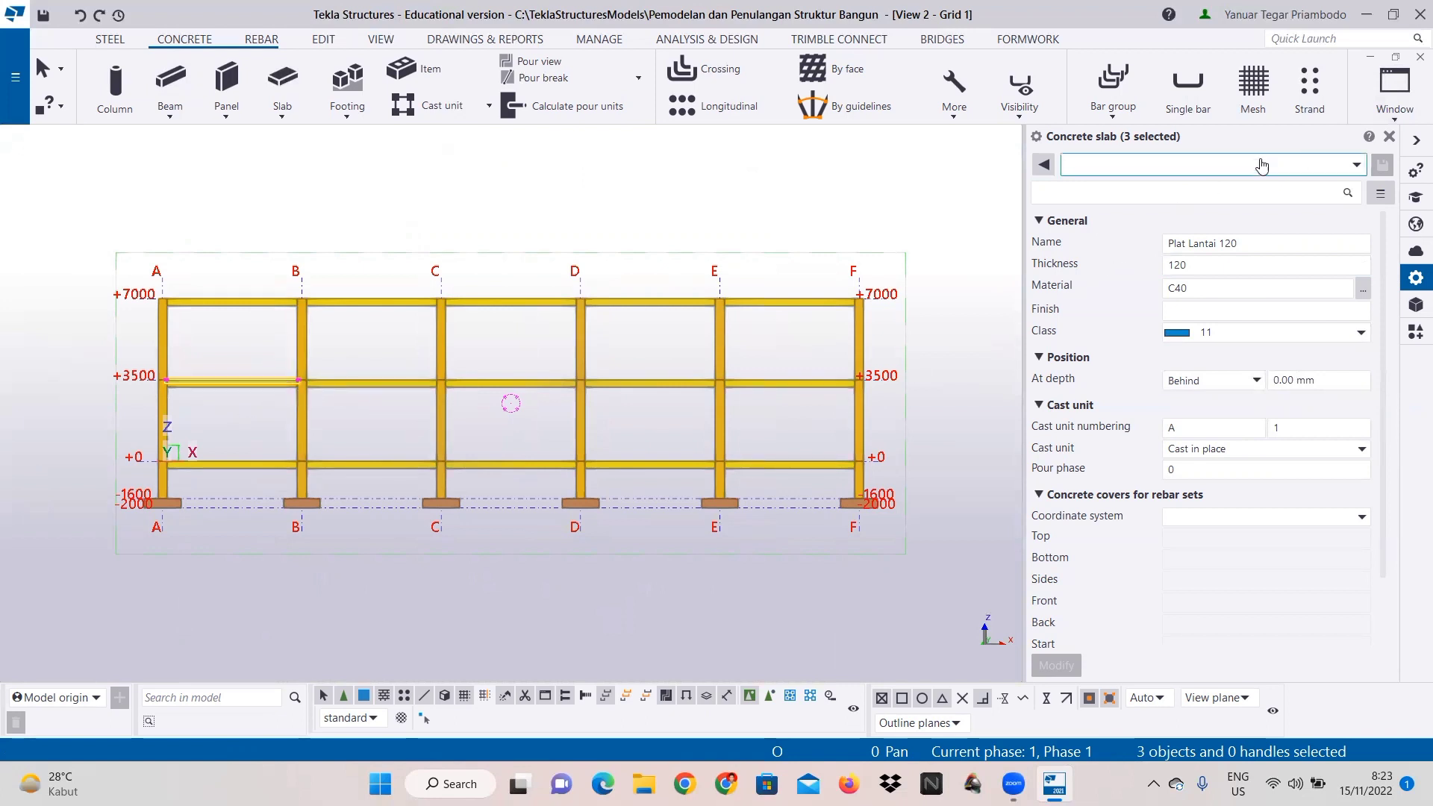
pyautogui.click(1396, 113)
pyautogui.click(1341, 151)
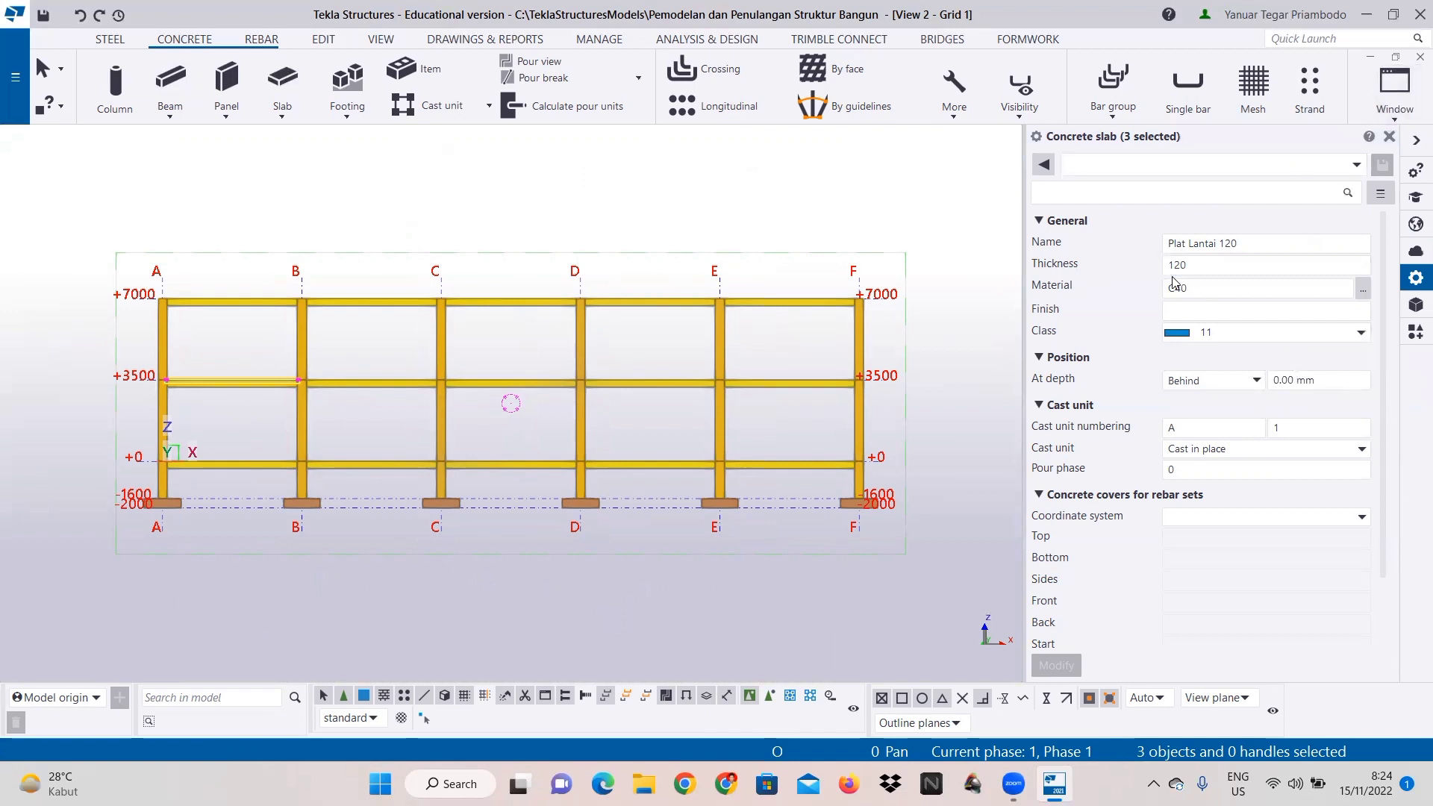
pyautogui.click(1416, 338)
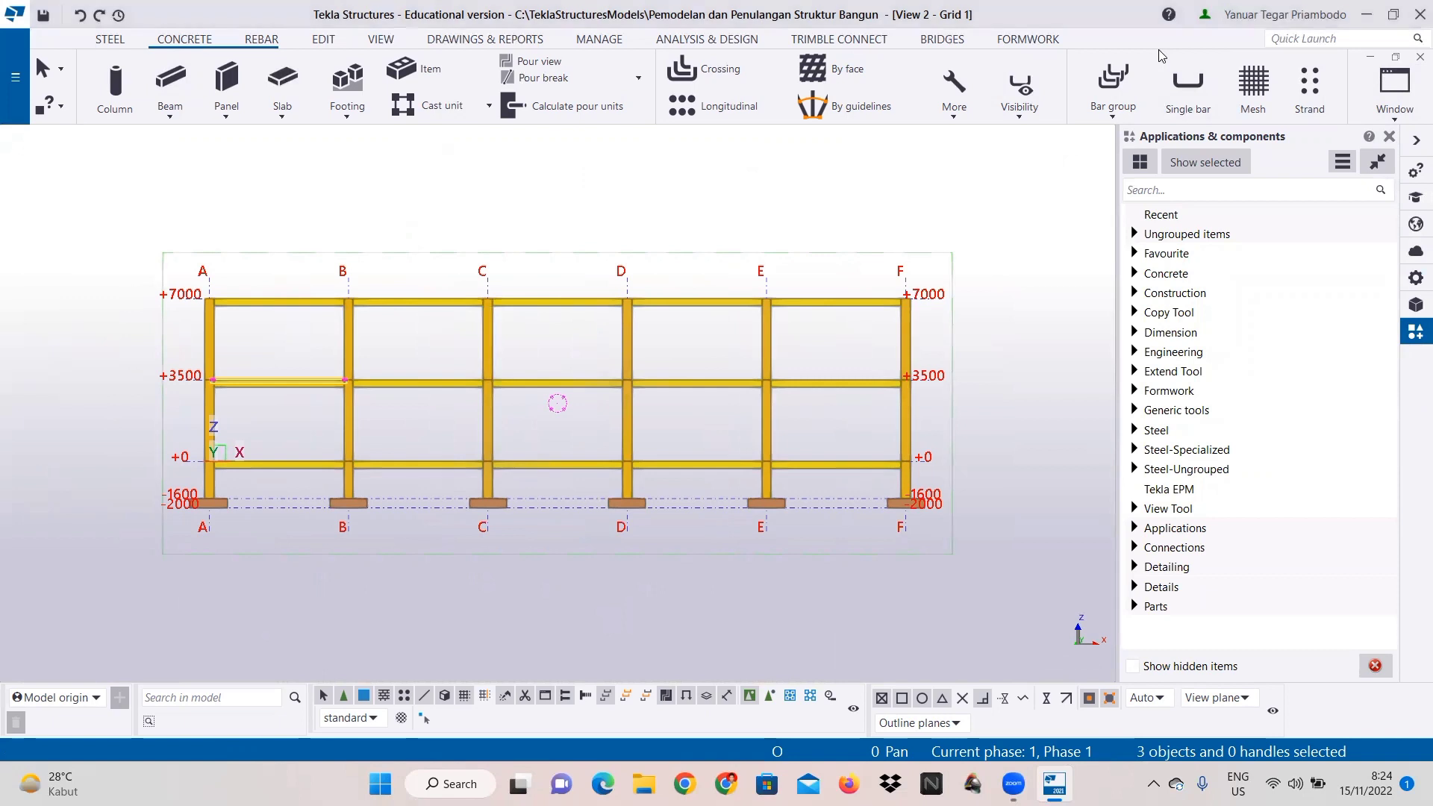
pyautogui.click(965, 223)
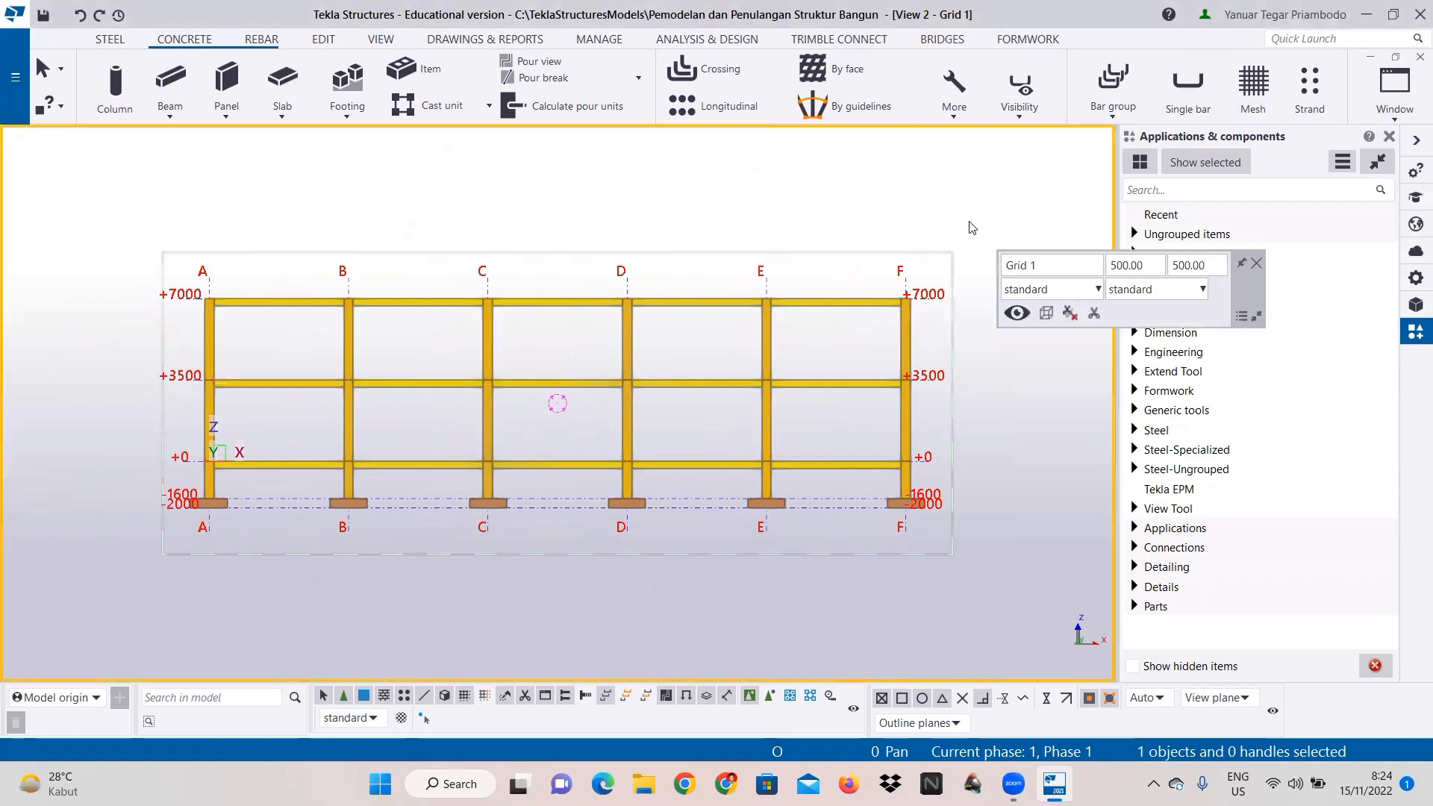
pyautogui.click(1259, 263)
# Step: Search the applications and components catalog for "Reinforced"
pyautogui.click(1220, 187)
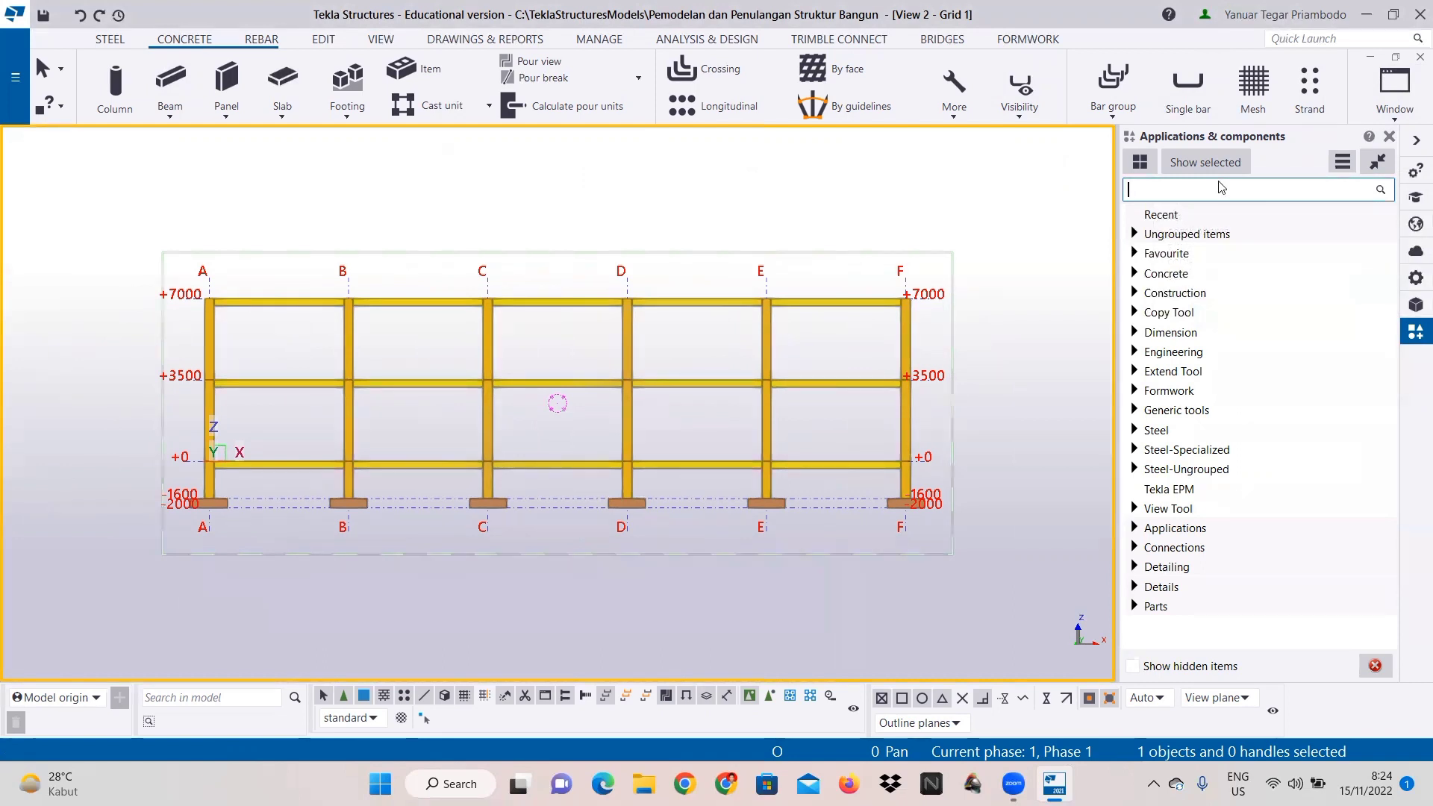
pyautogui.write('R')
pyautogui.press('capslock')
pyautogui.write('e')
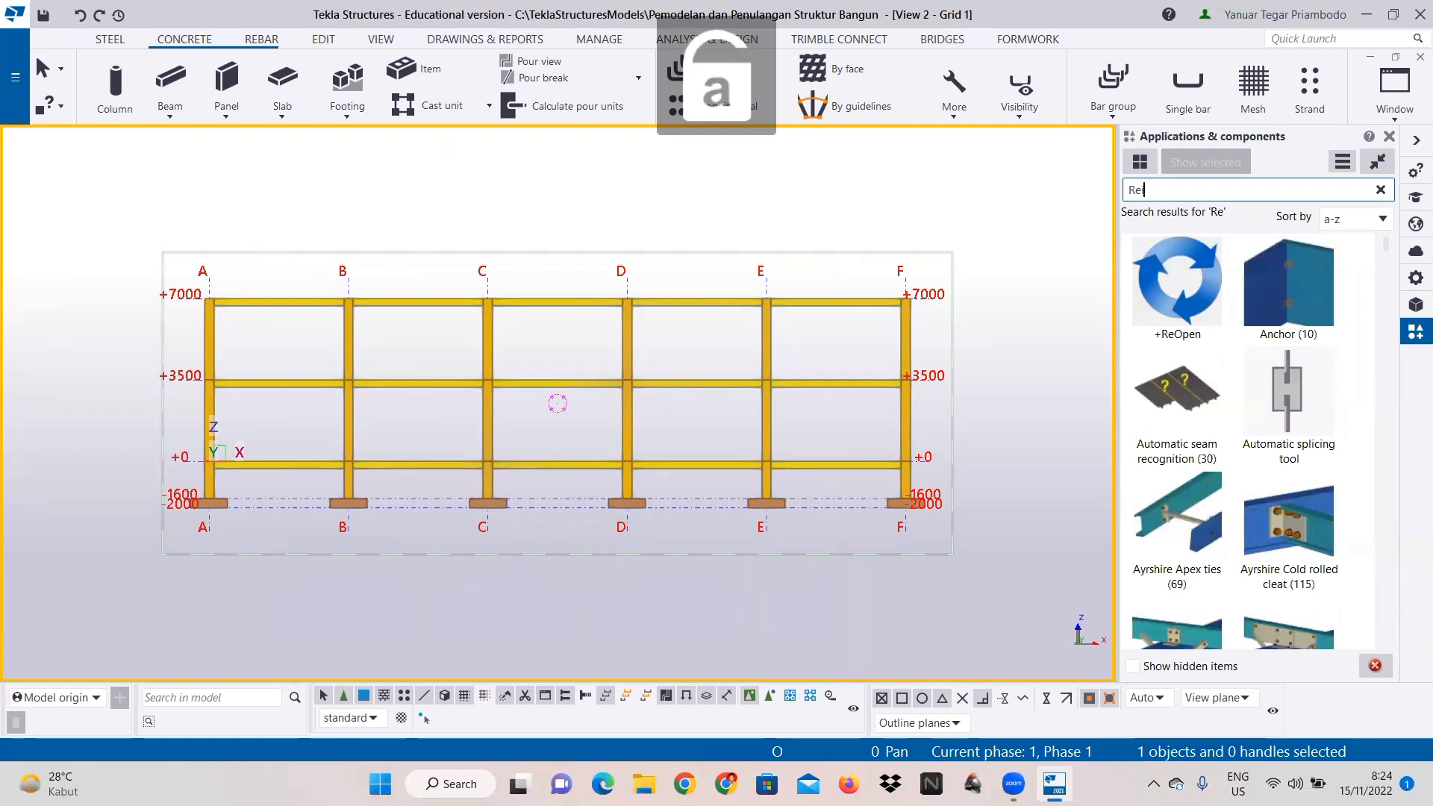
pyautogui.write('inforced')
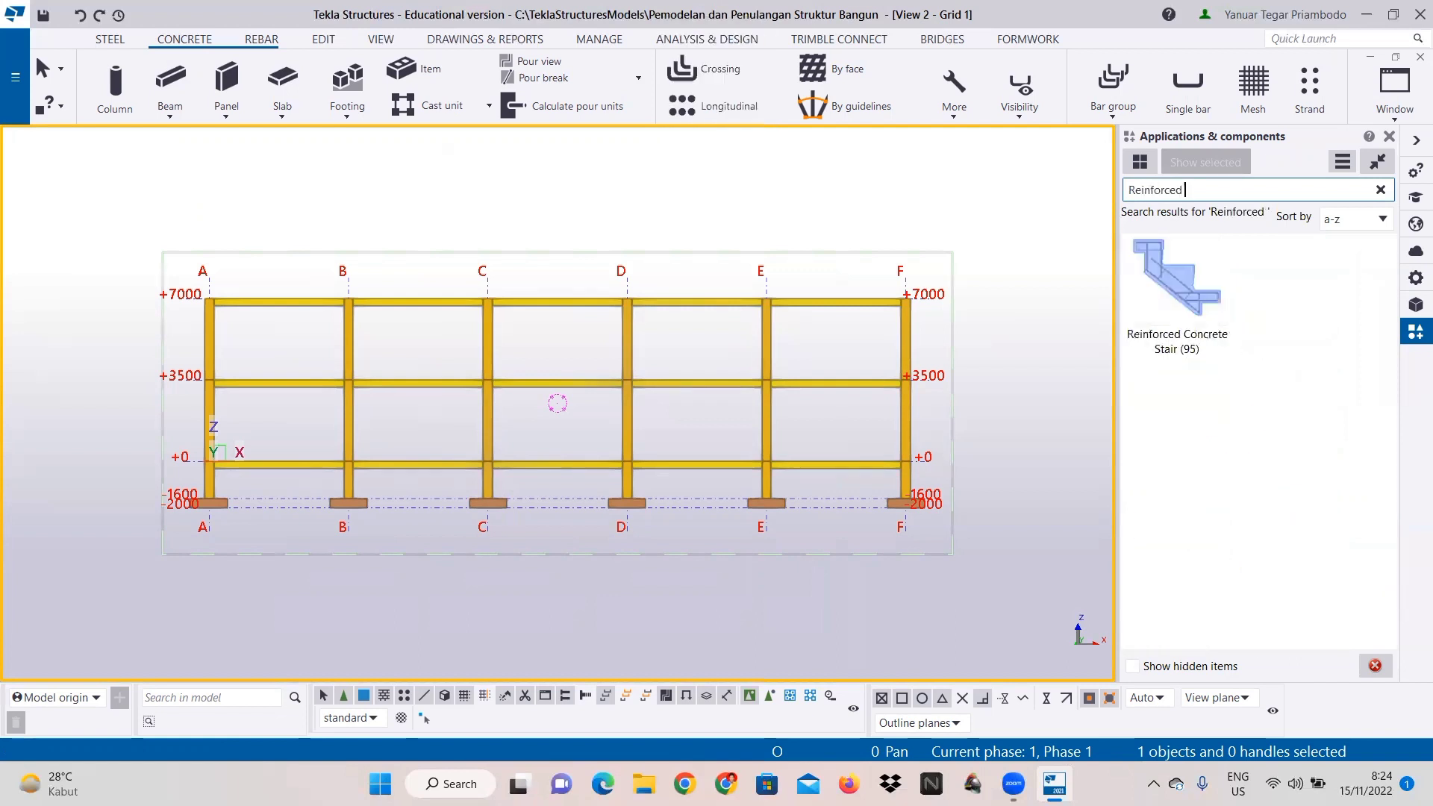
# Step: Place a Reinforced Concrete Stair (95) from the midpoint of the +0 beam between A and B to column A's mid-height, and end placement
pyautogui.click(1172, 303)
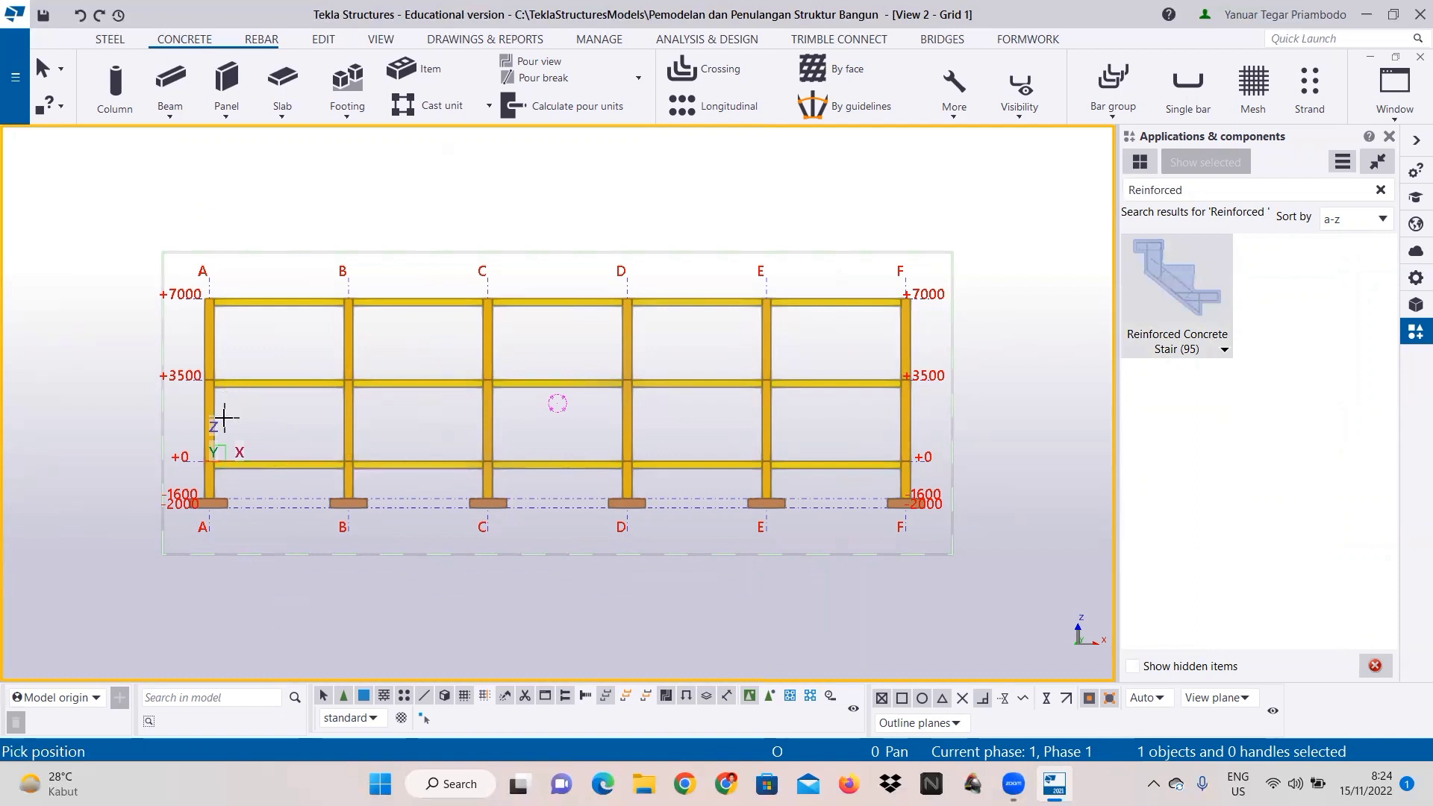
pyautogui.click(279, 462)
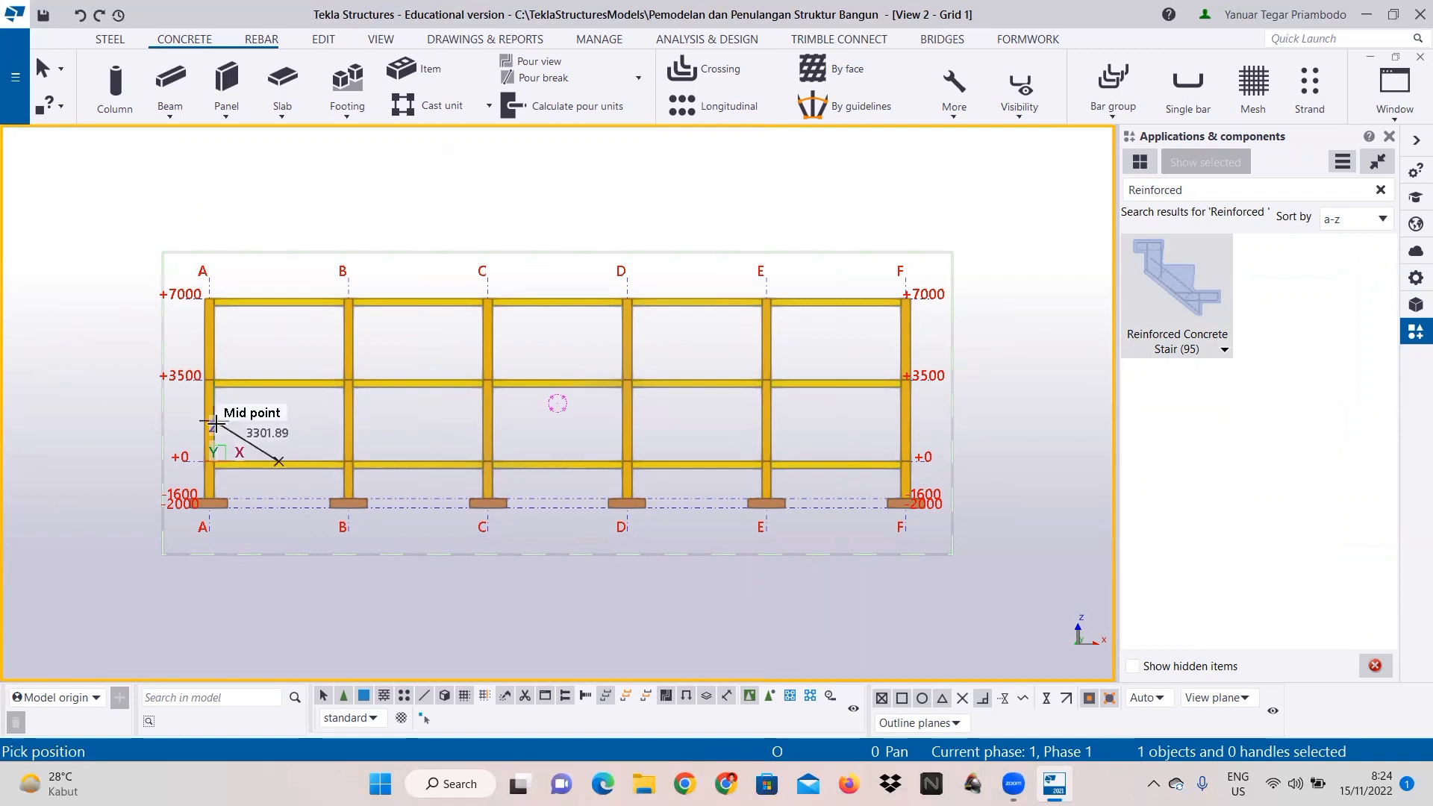
pyautogui.scroll(5, 215, 424)
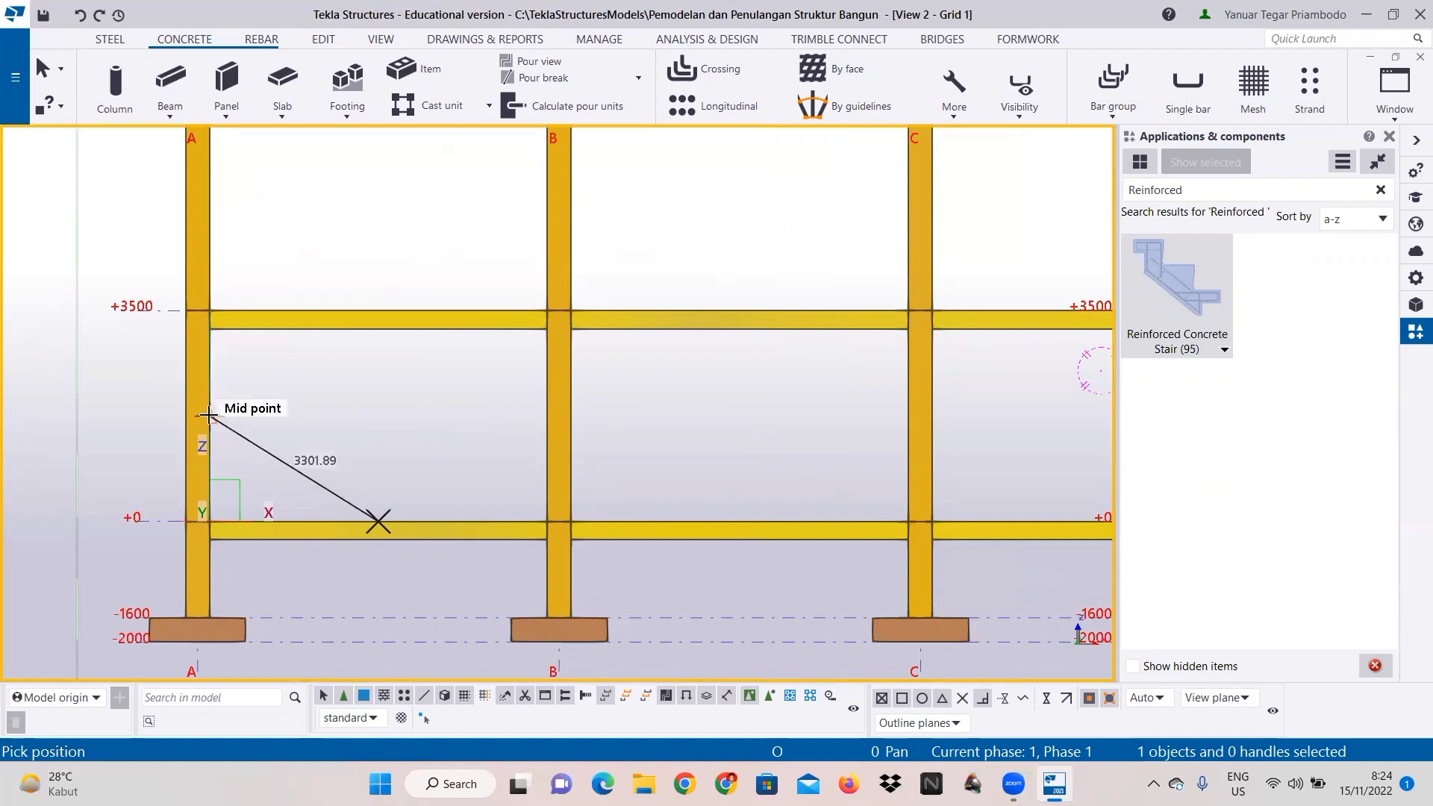
pyautogui.click(208, 413)
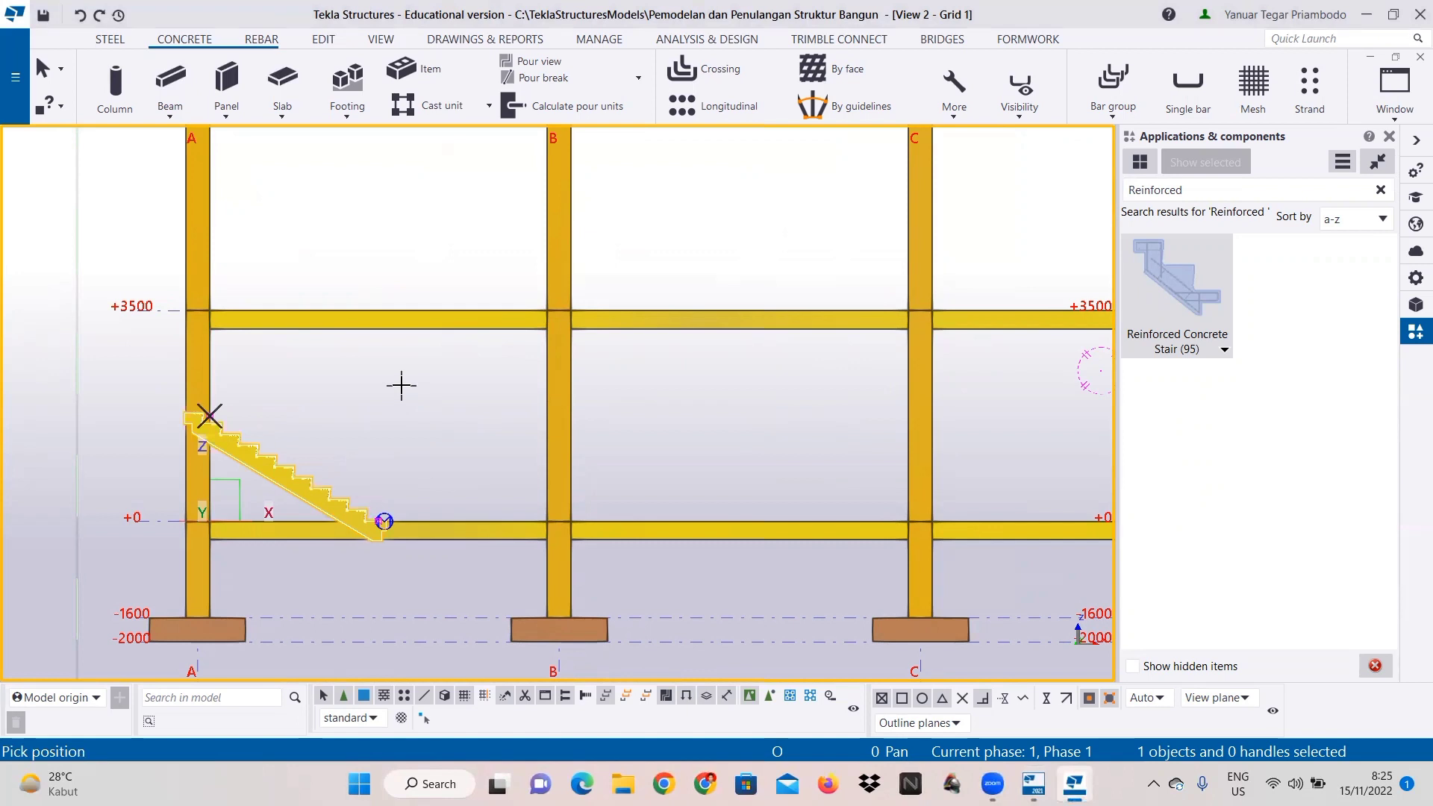
pyautogui.rightClick(402, 385)
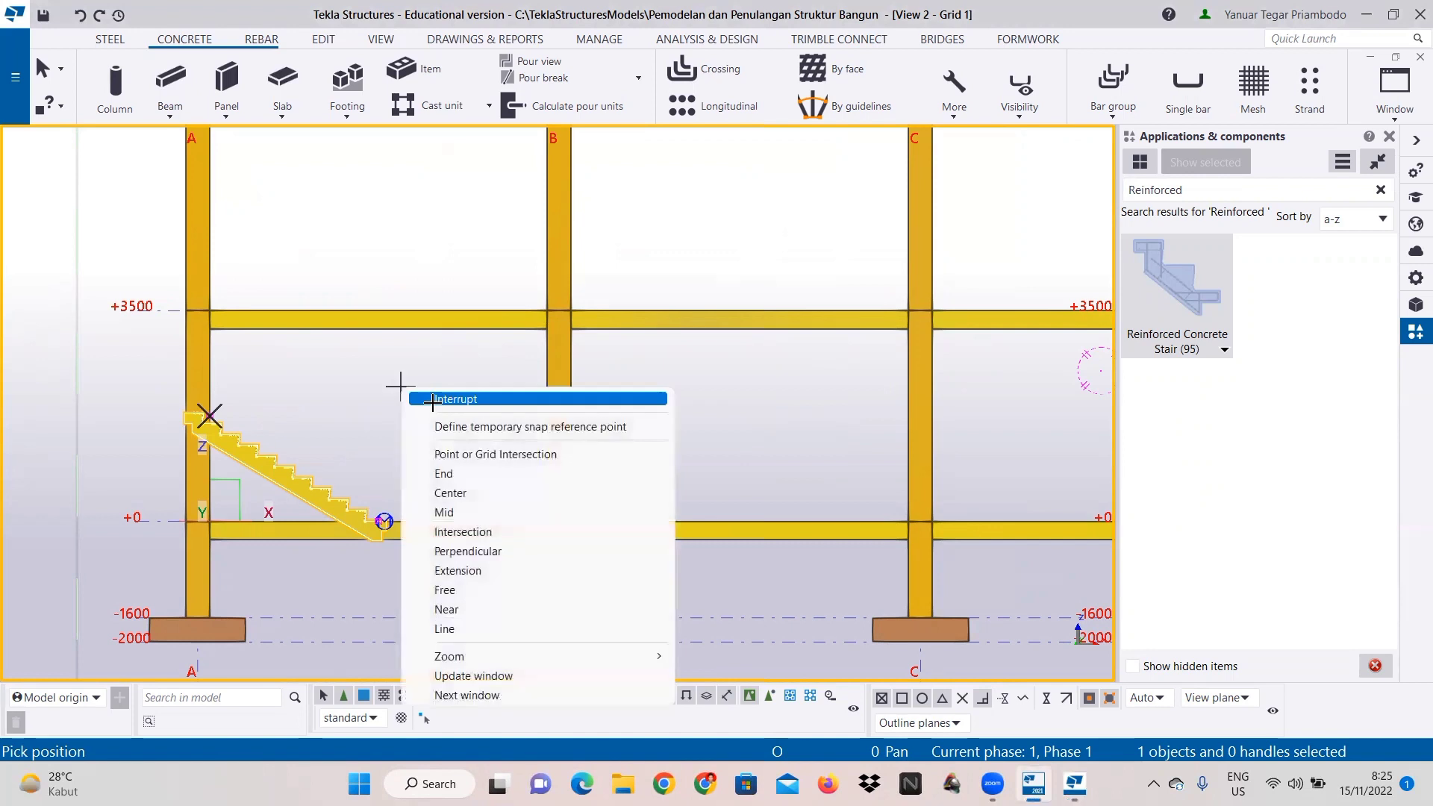
pyautogui.click(441, 396)
# Step: Open the lower stair's properties and set its top landing thickness to 150 mm
pyautogui.click(297, 490)
pyautogui.rightClick(297, 487)
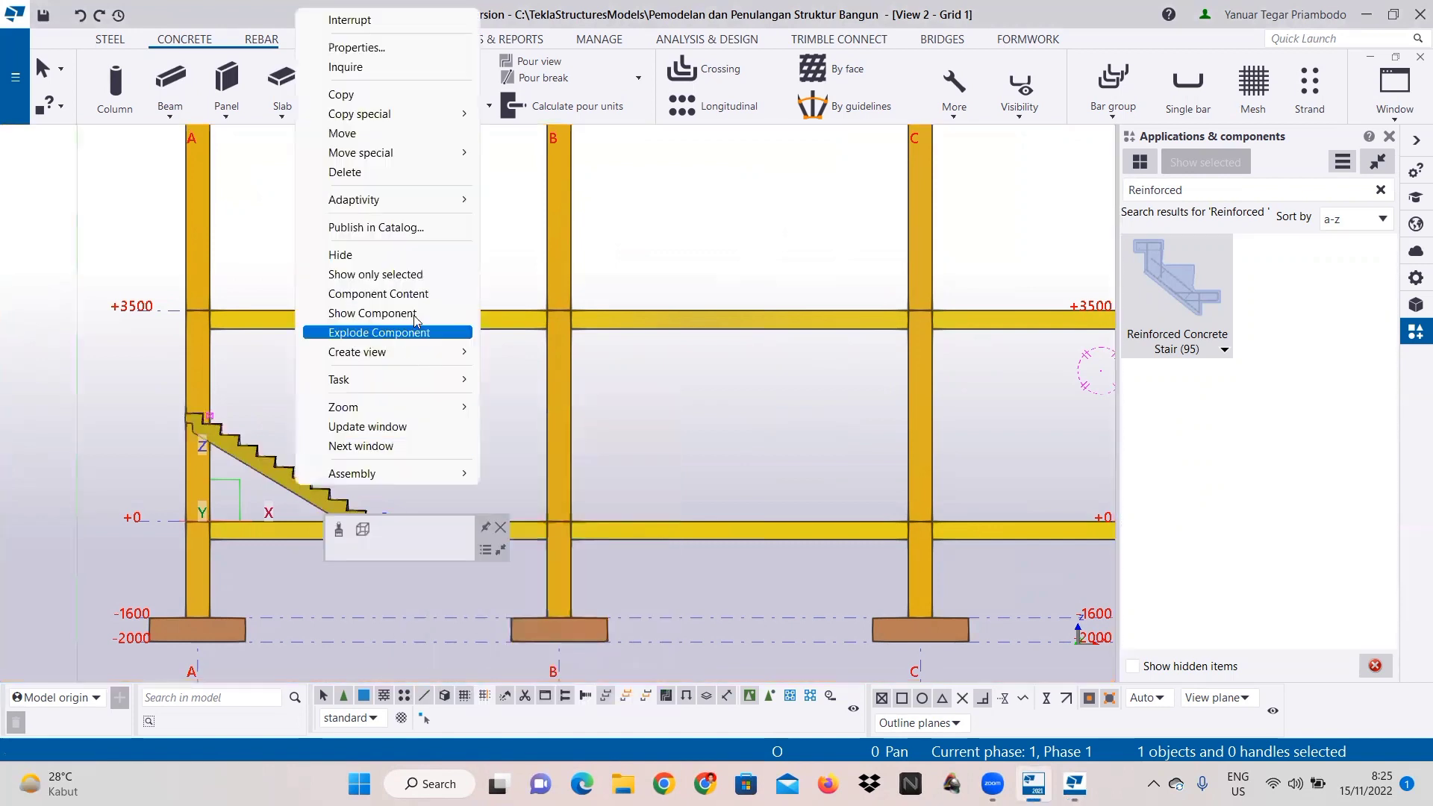
pyautogui.click(397, 48)
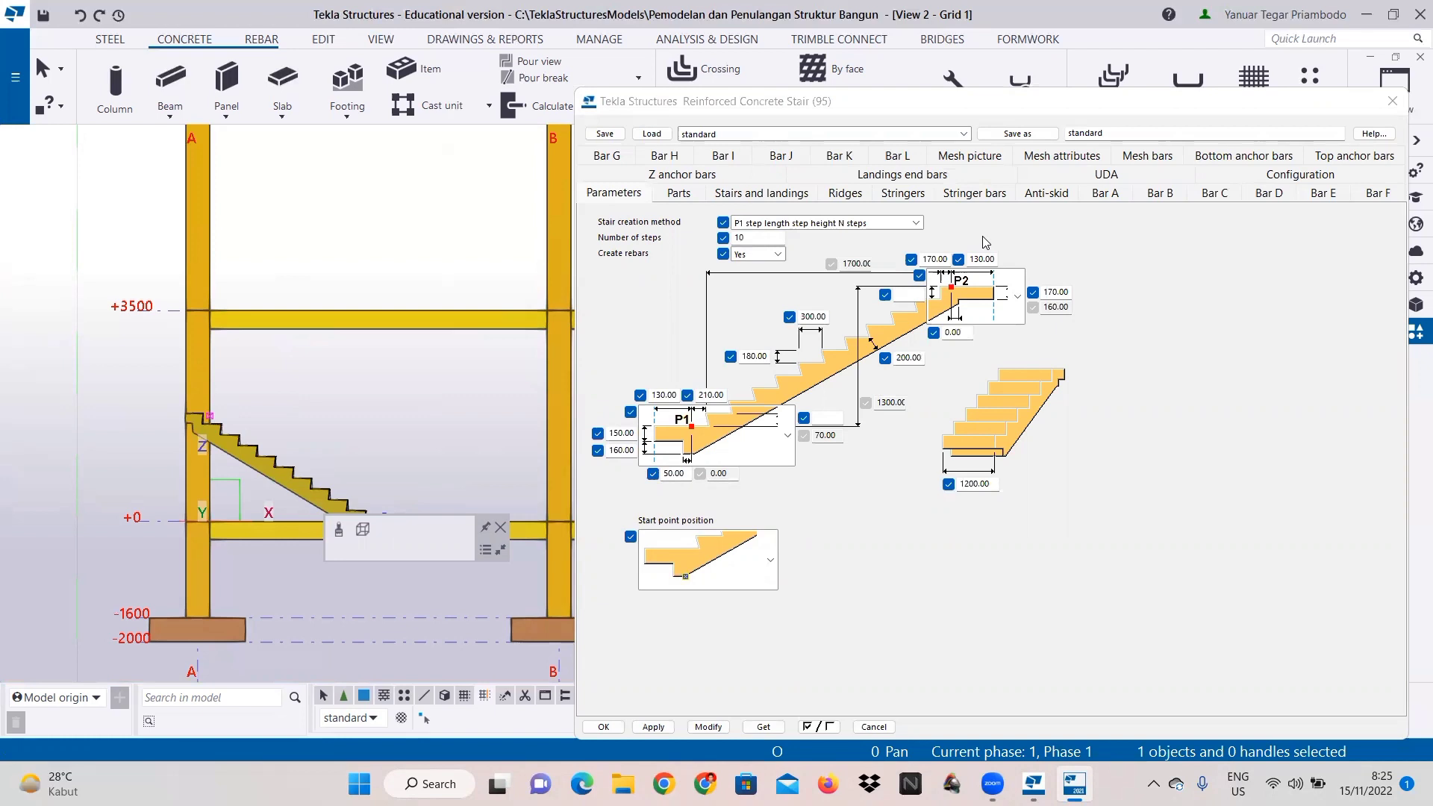
pyautogui.click(1051, 292)
pyautogui.write('5')
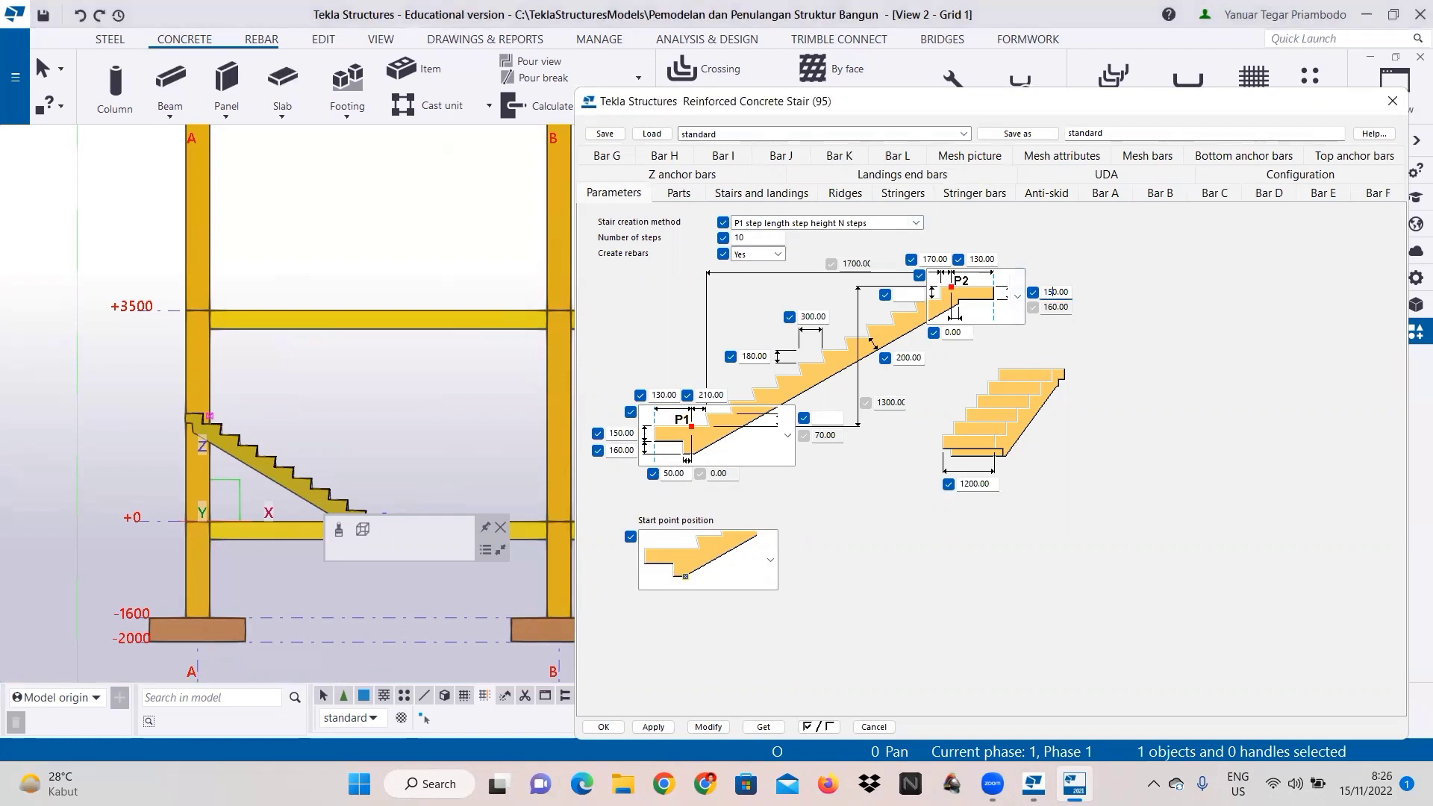
# Step: Set the lower stair's step height to 150 mm, step length to 270 mm and stair width to 1000 mm
pyautogui.moveTo(931, 260); pyautogui.dragTo(921, 260)
pyautogui.click(752, 358)
pyautogui.moveTo(753, 358); pyautogui.dragTo(748, 360)
pyautogui.write('5')
pyautogui.moveTo(809, 318); pyautogui.dragTo(796, 323)
pyautogui.write('27')
pyautogui.click(971, 484)
pyautogui.press('BackSpace')
pyautogui.write('0')
# Step: Set the lower stair's top landing lengths on either side of P2 to 420 mm and 580 mm
pyautogui.moveTo(930, 261); pyautogui.dragTo(910, 263)
pyautogui.write('42')
pyautogui.moveTo(977, 258); pyautogui.dragTo(965, 261)
pyautogui.write('58')
# Step: Give the lower stair a downward footing base 1600 mm deep and 400 mm wide, with P1 lengths 150 and 270 mm, and apply the changes
pyautogui.click(788, 448)
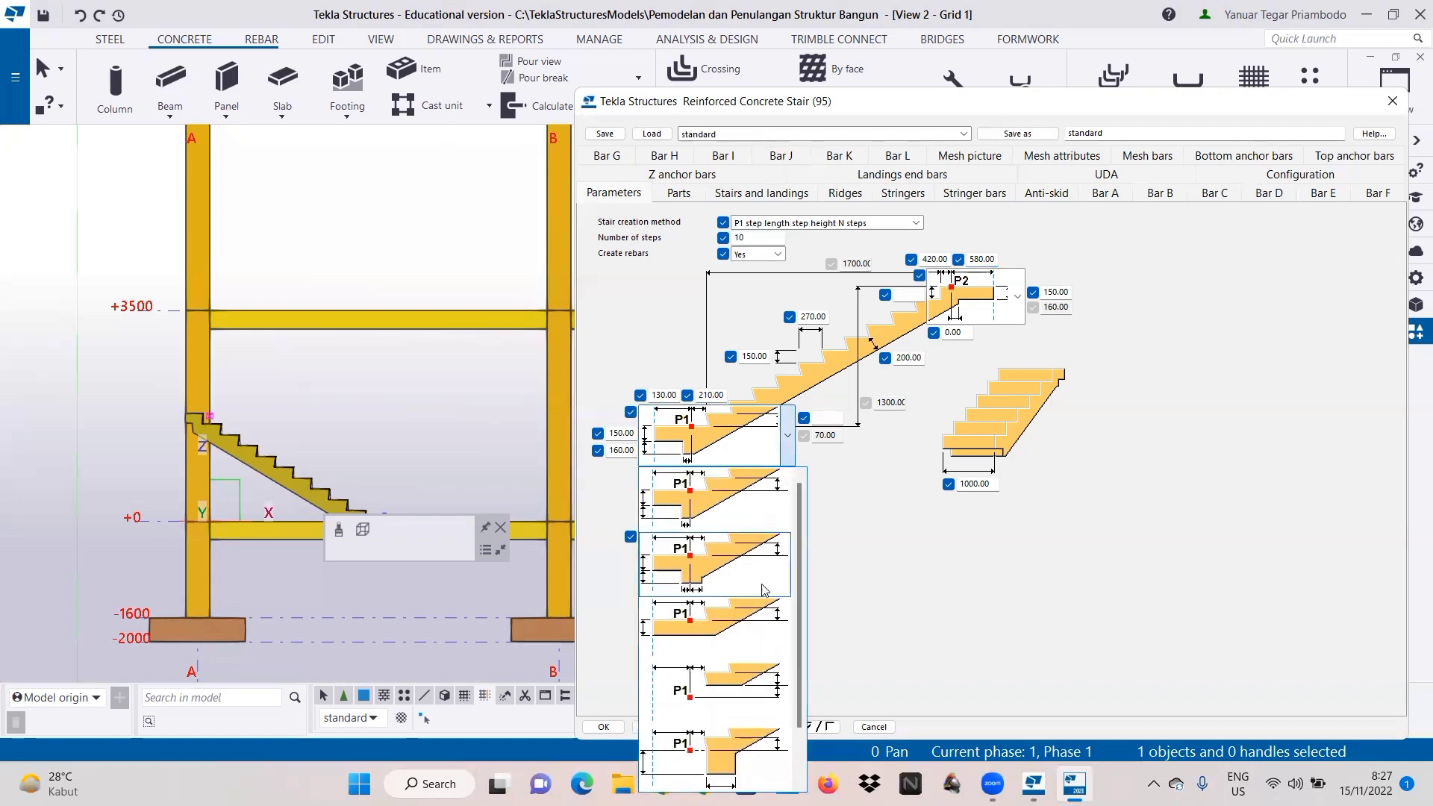
pyautogui.click(723, 778)
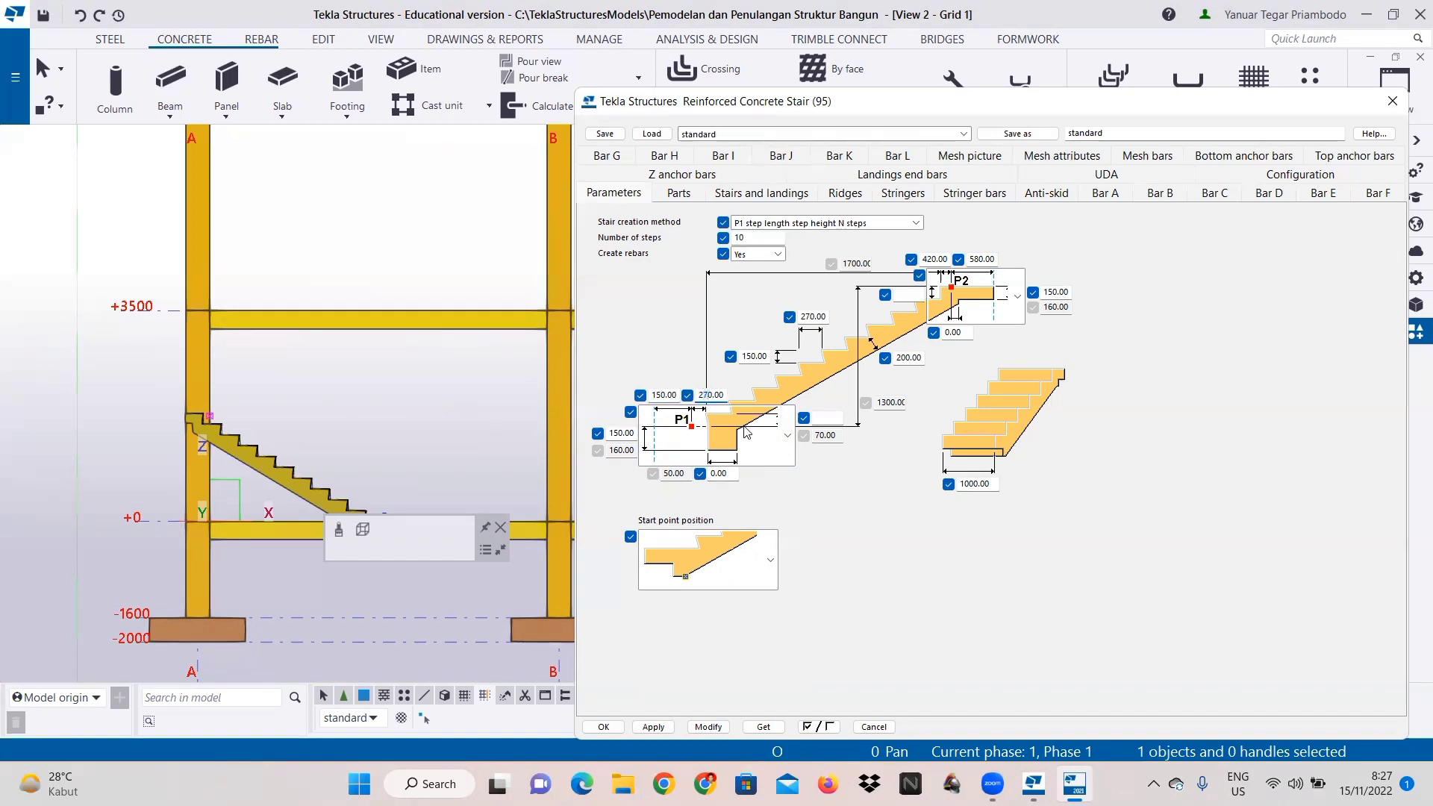
pyautogui.click(620, 432)
pyautogui.press('BackSpace')
pyautogui.write('60')
pyautogui.click(714, 474)
pyautogui.write('400')
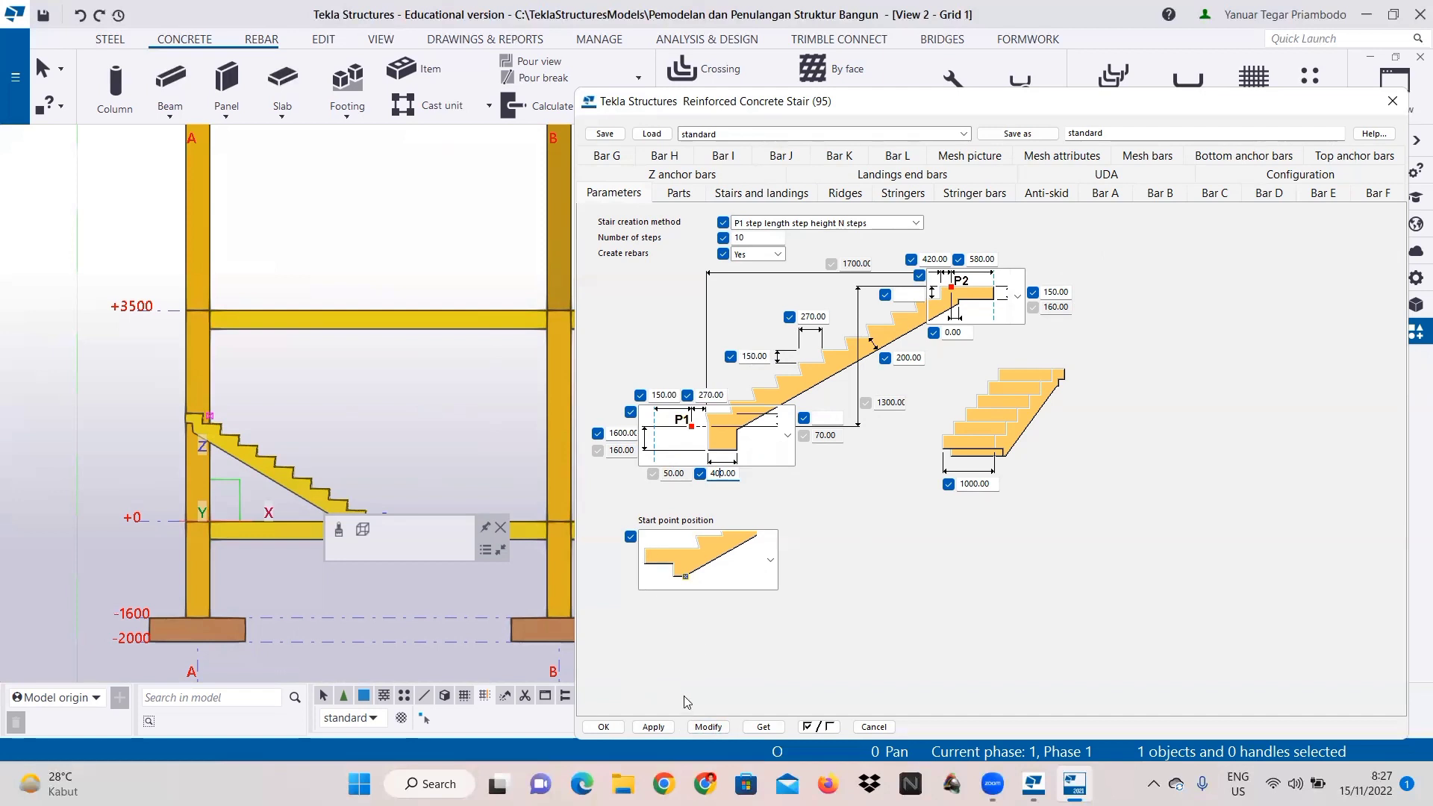
pyautogui.click(708, 727)
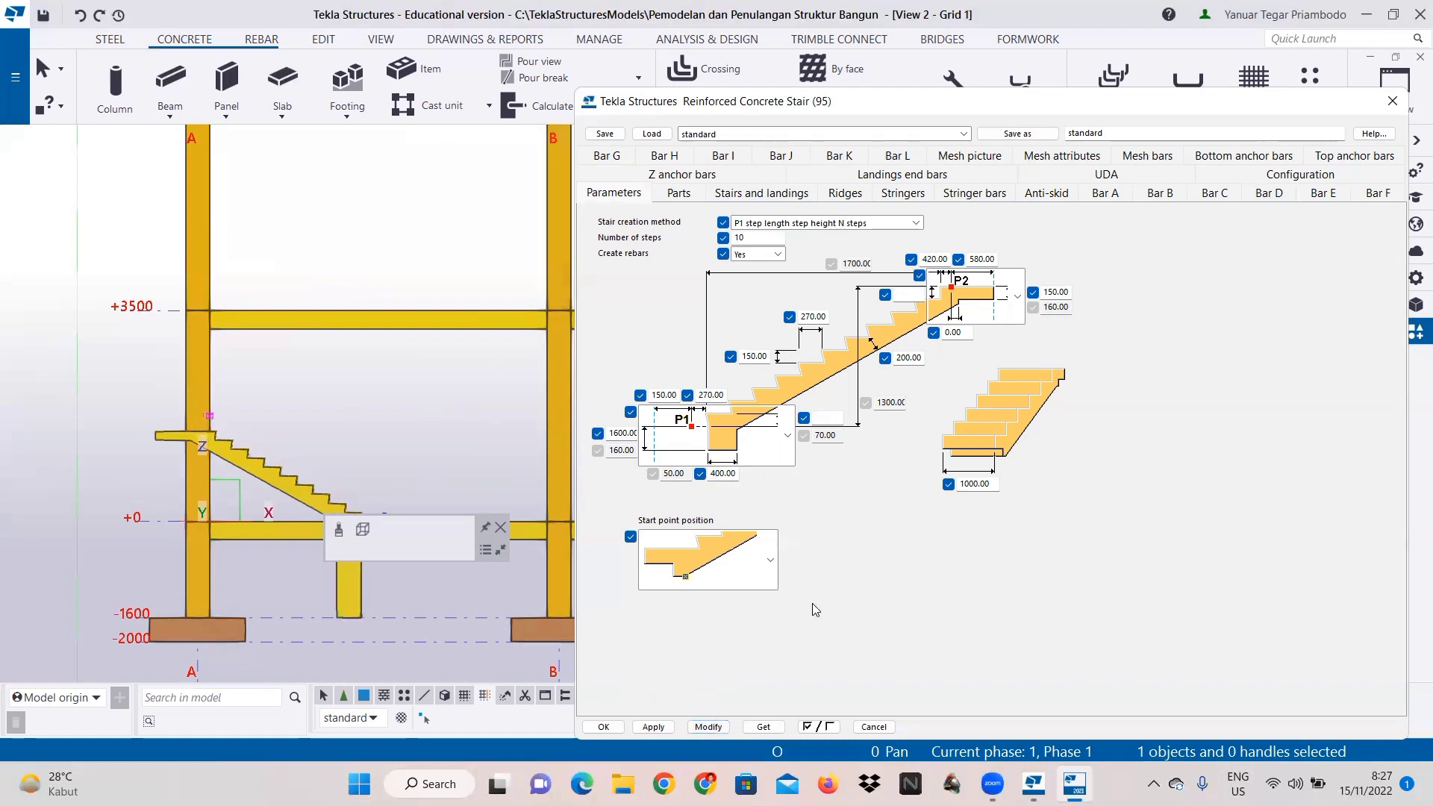
pyautogui.click(617, 732)
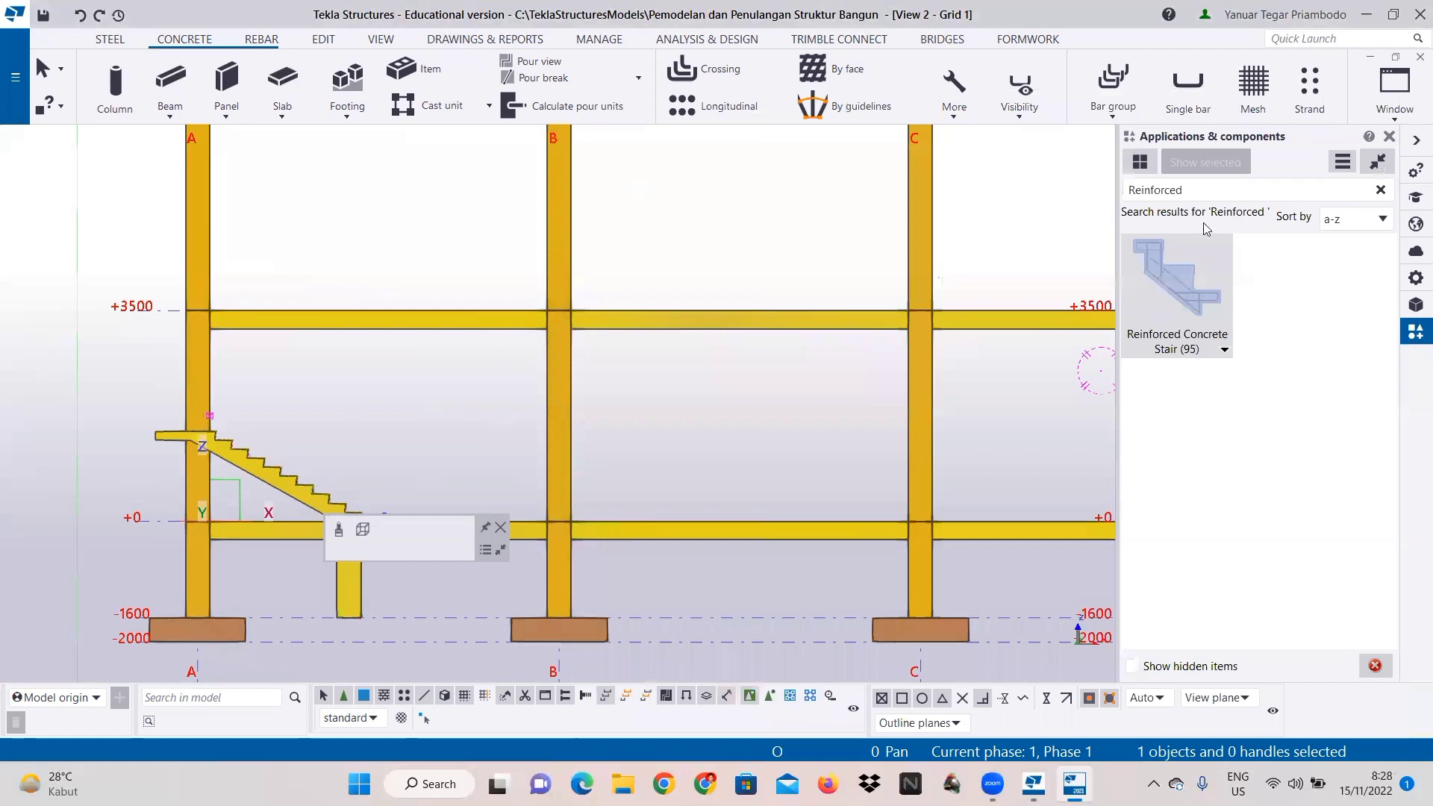
# Step: Place a second Reinforced Concrete Stair (95) from column A's mid-height to the underside of the +3500 beam at column B, and end placement
pyautogui.click(1172, 270)
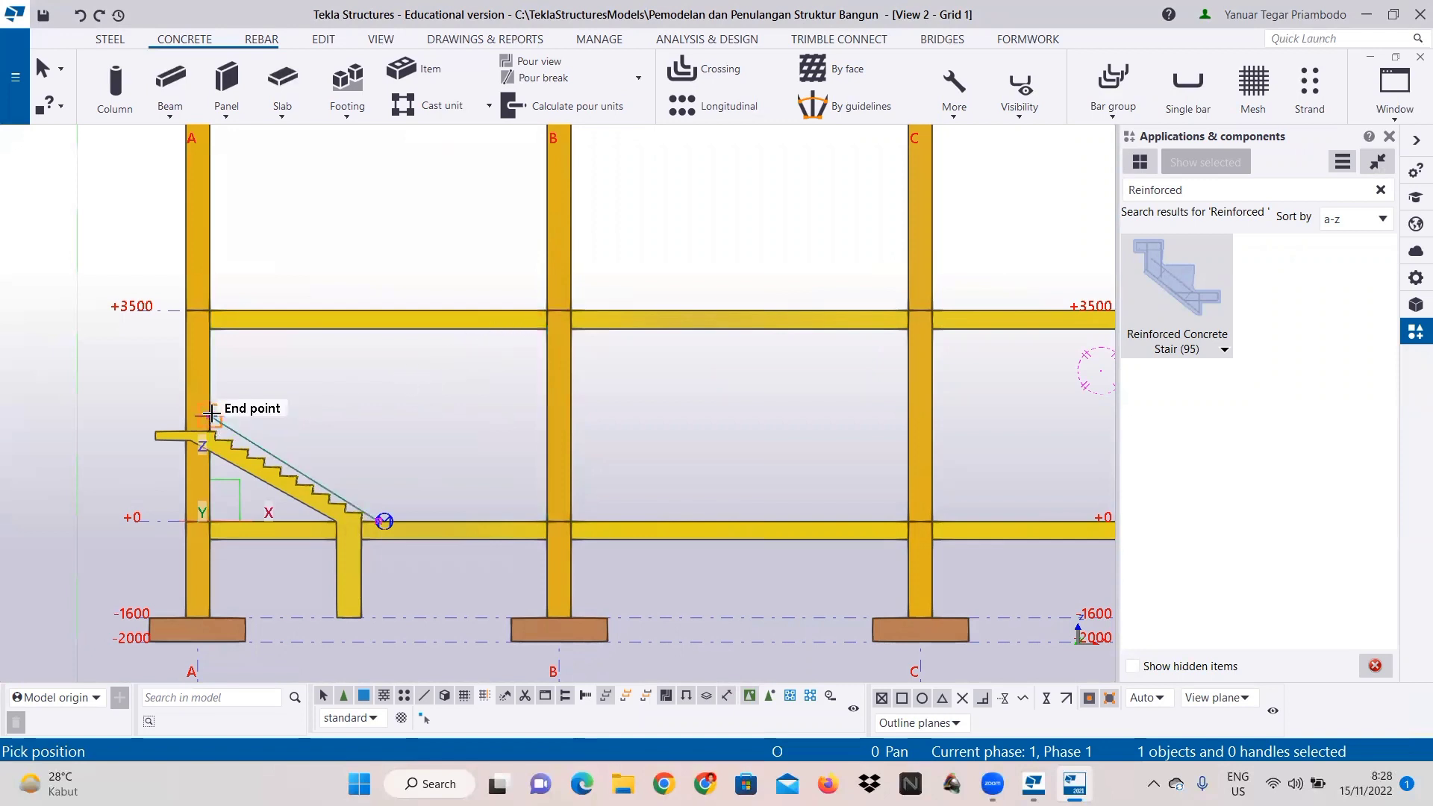
pyautogui.click(208, 413)
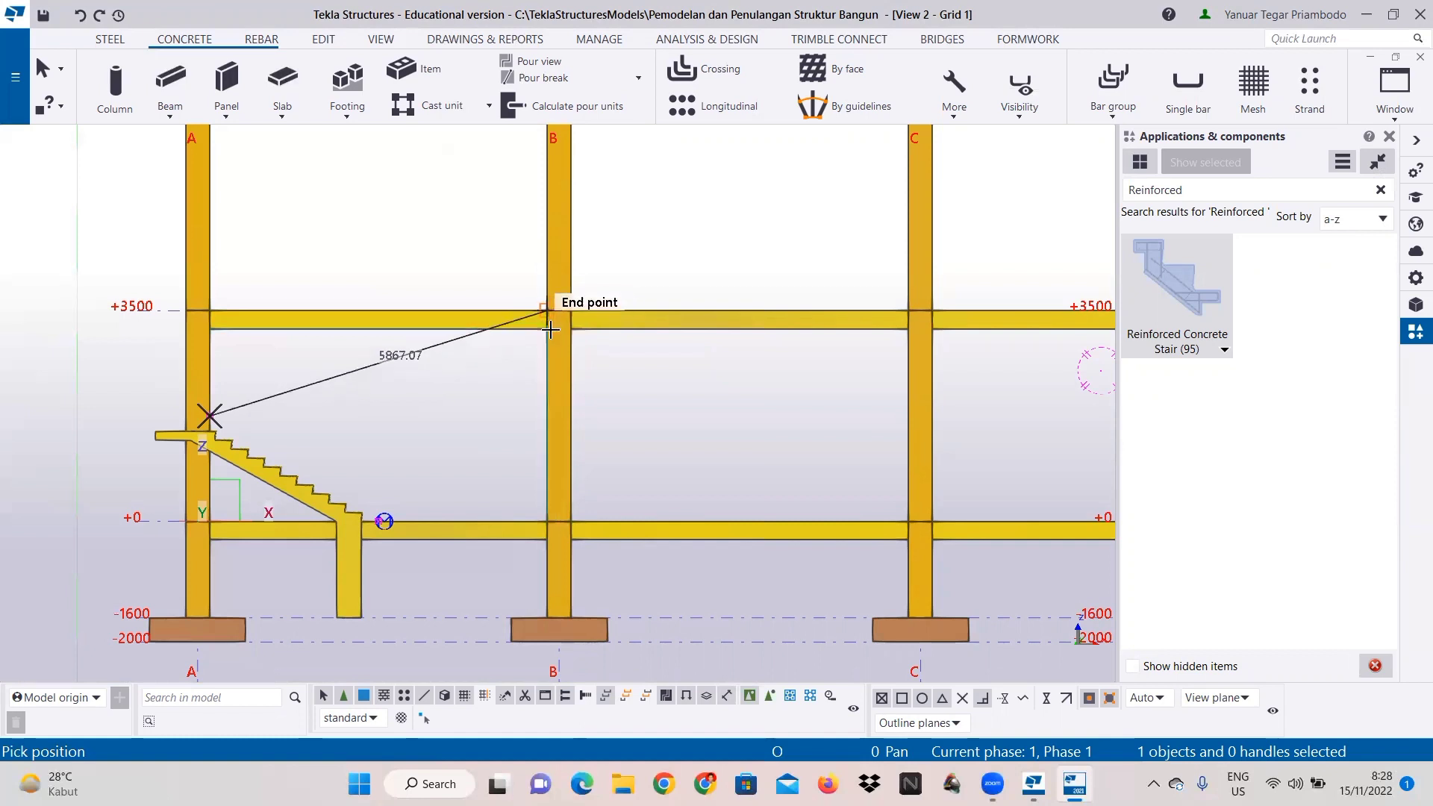
pyautogui.click(546, 331)
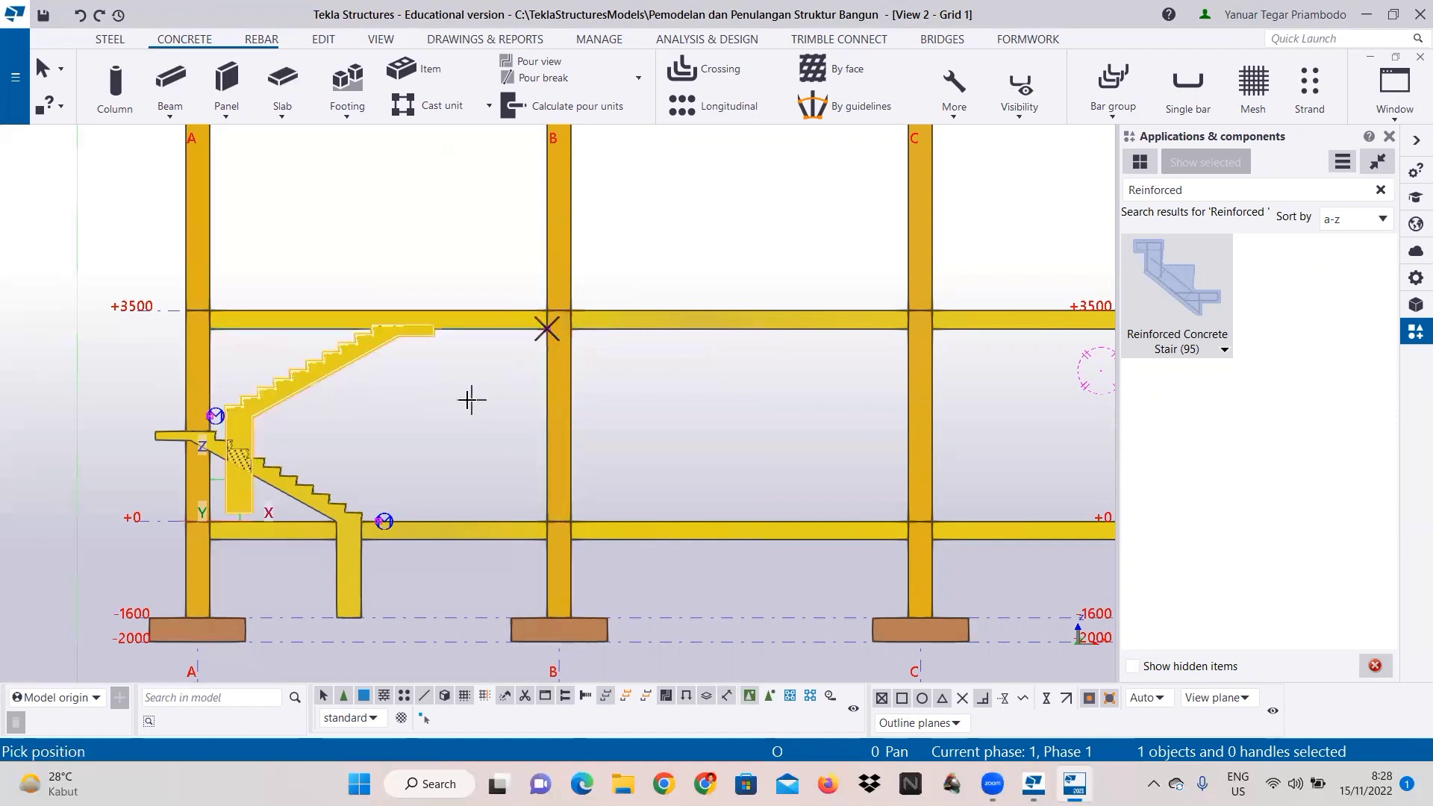
pyautogui.rightClick(386, 395)
pyautogui.click(448, 414)
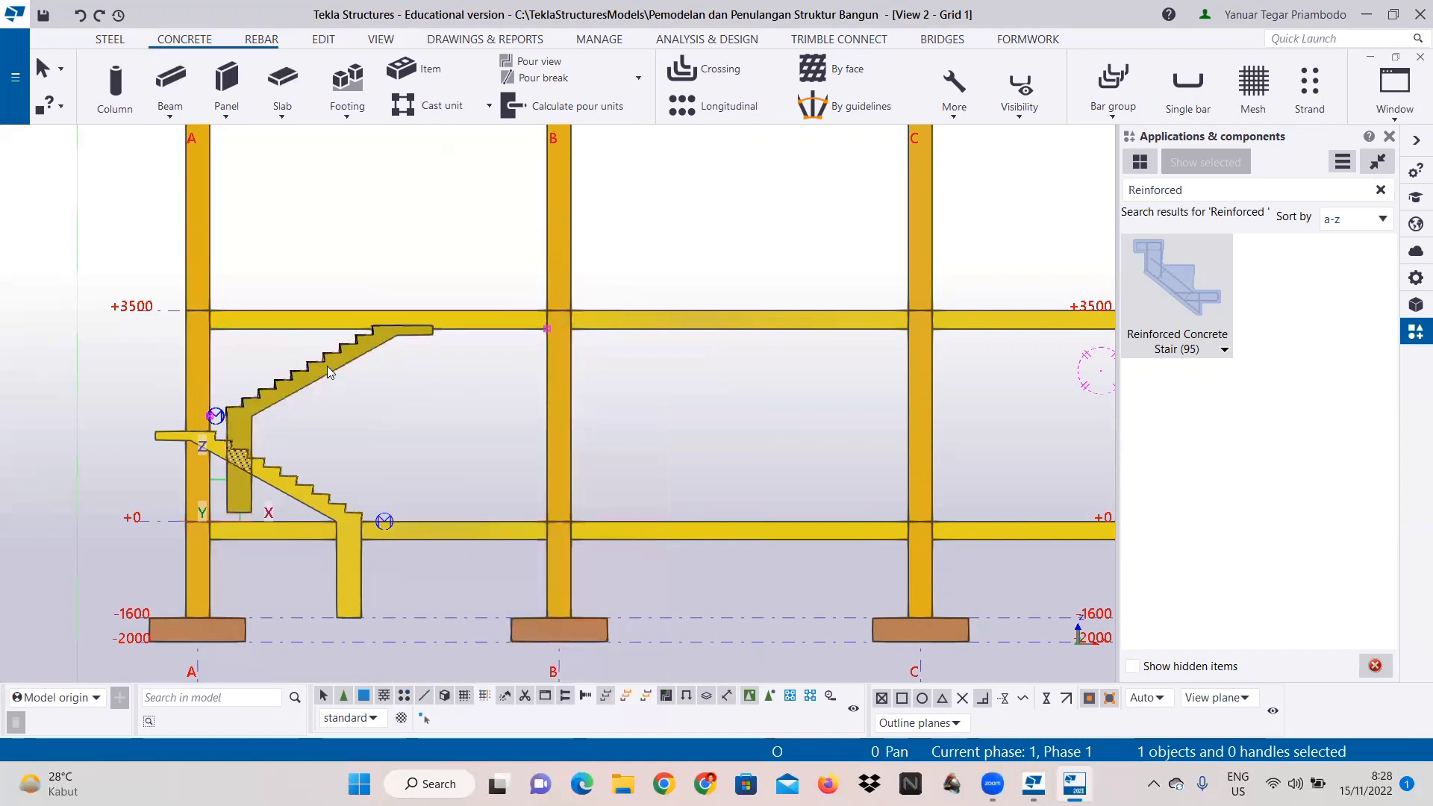
# Step: Open the upper stair's properties and set its number of steps to 14
pyautogui.rightClick(327, 365)
pyautogui.click(424, 321)
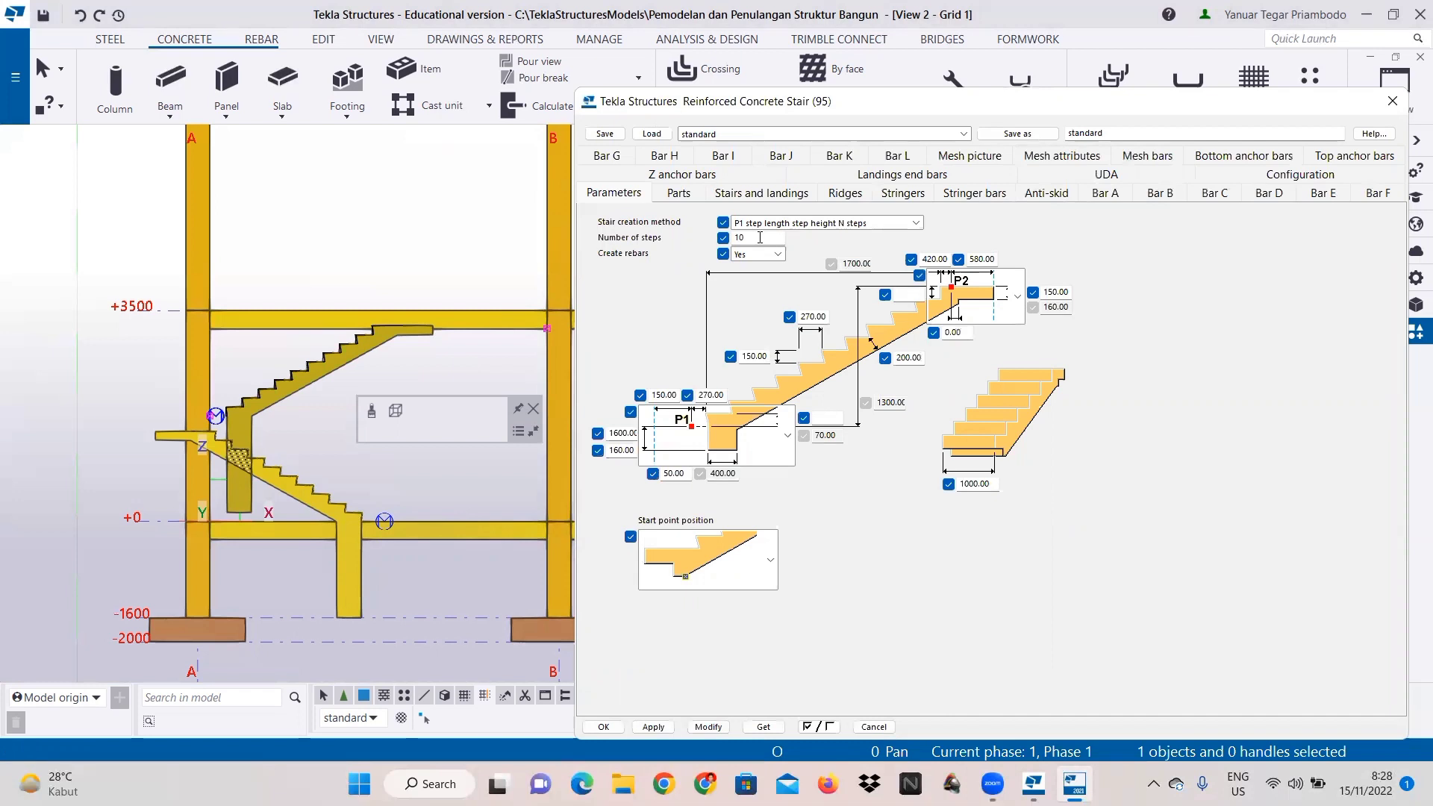
pyautogui.click(760, 238)
pyautogui.press('BackSpace')
pyautogui.write('4')
# Step: Change the upper stair's bottom end to a flat landing with a thickness of 150 mm
pyautogui.click(787, 441)
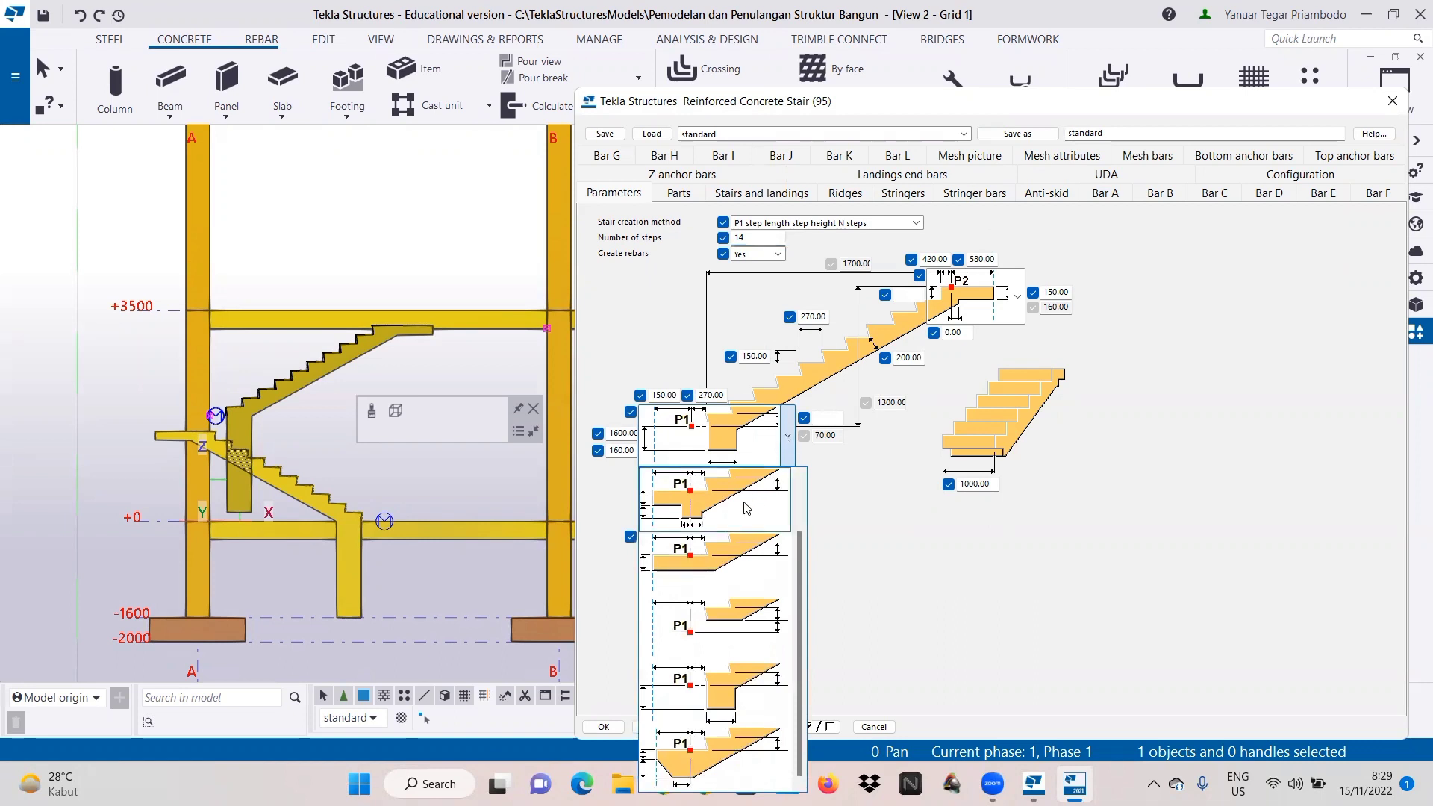
pyautogui.scroll(1, 751, 556)
pyautogui.click(735, 630)
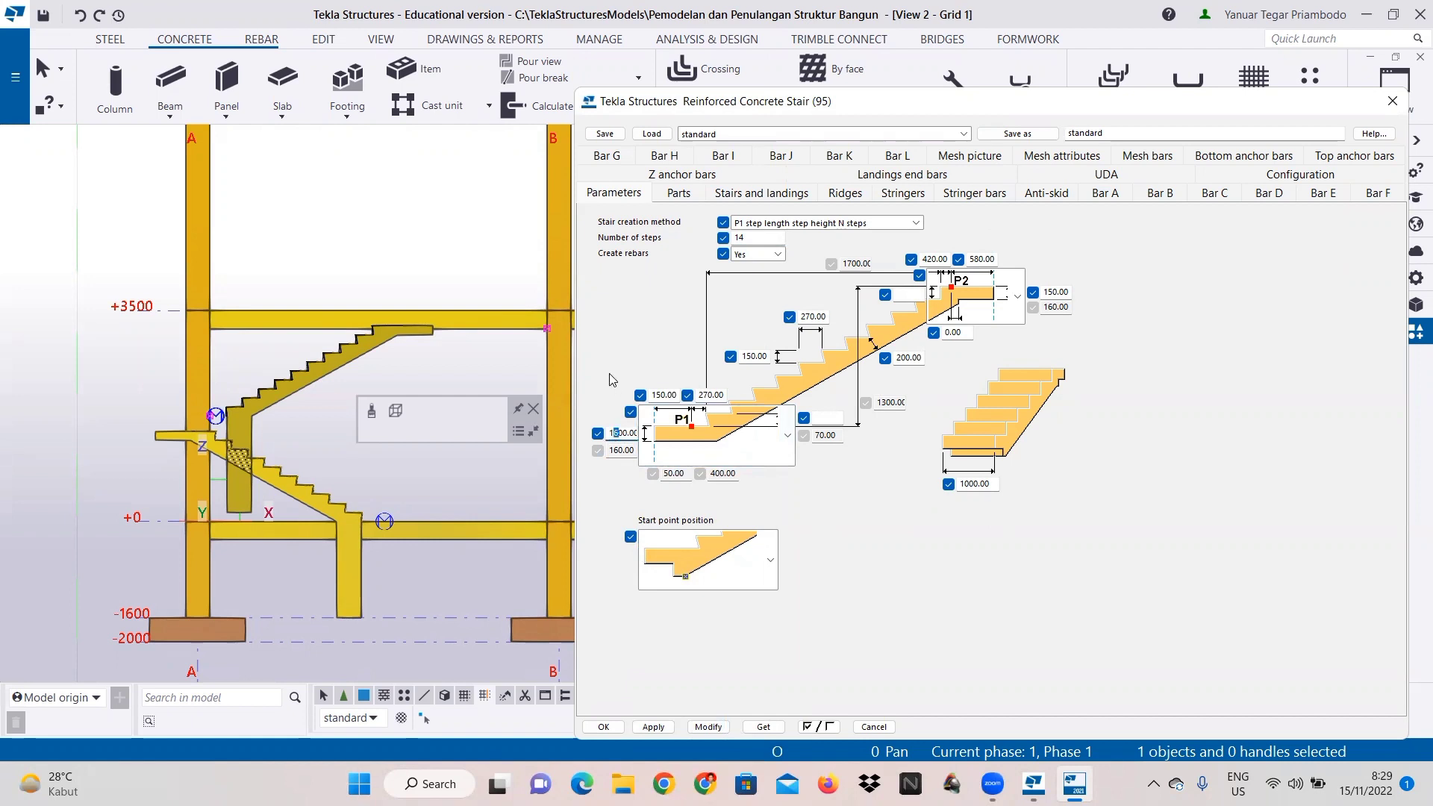
pyautogui.press('Right')
pyautogui.press('BackSpace')
pyautogui.write('5')
# Step: Set the upper stair's outer top landing length to 870 mm and its bottom landing lengths to 580 and 420 mm, and apply the changes
pyautogui.moveTo(980, 259); pyautogui.dragTo(963, 262)
pyautogui.write('87')
pyautogui.moveTo(661, 396); pyautogui.dragTo(652, 396)
pyautogui.write('58')
pyautogui.moveTo(699, 395); pyautogui.dragTo(709, 395)
pyautogui.write('42')
pyautogui.click(711, 727)
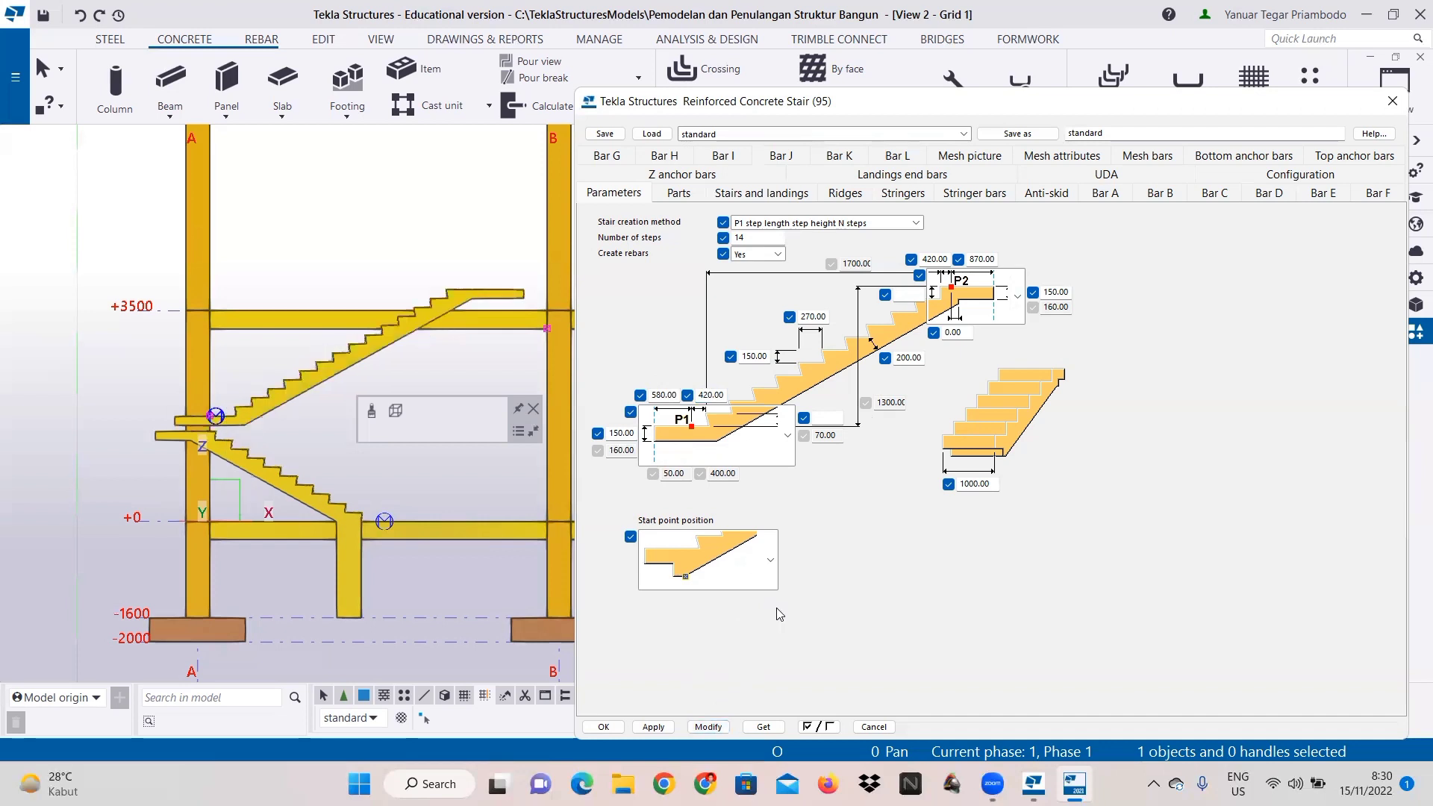
pyautogui.click(615, 726)
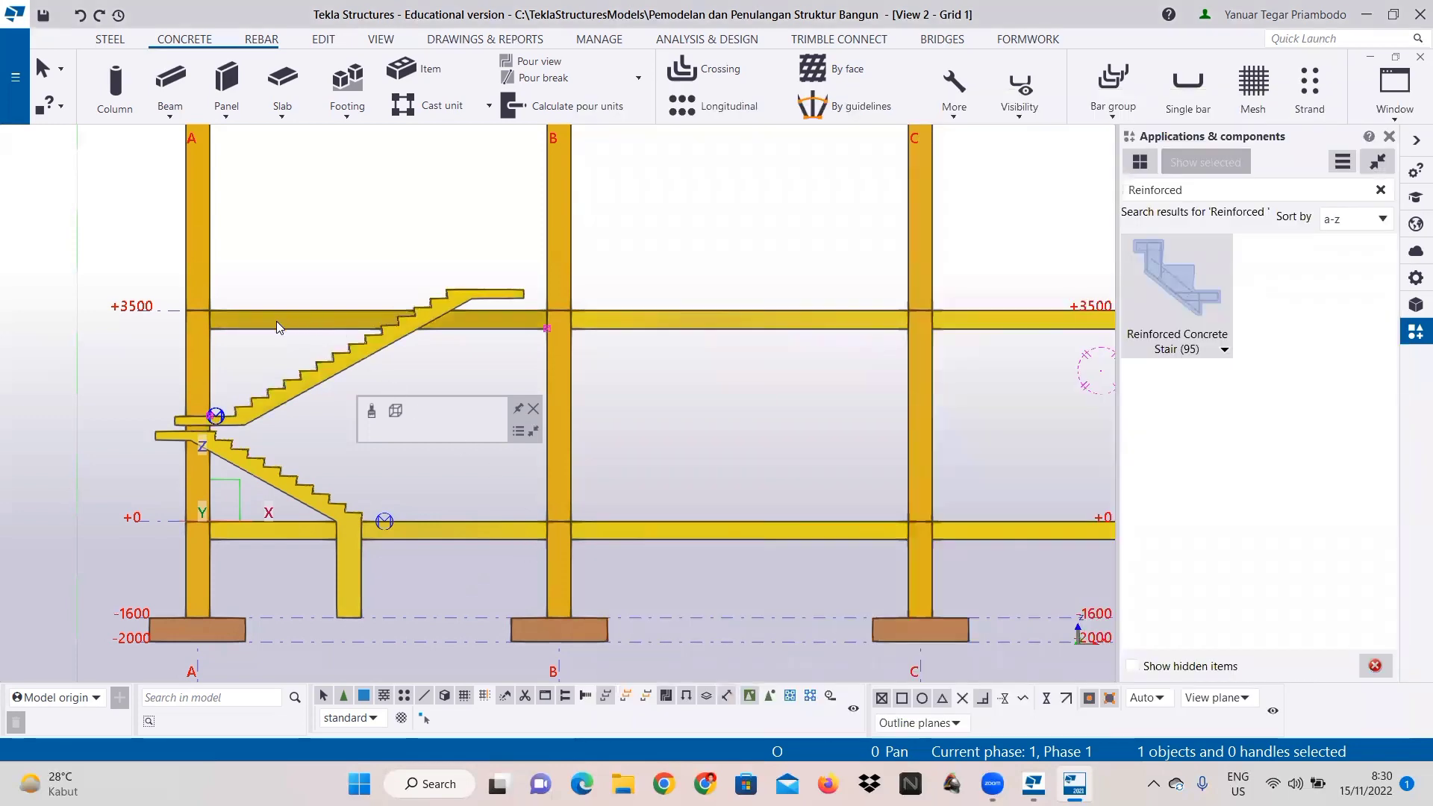
# Step: Examine both stair flights at an angle in the Grid 1 view and up close in the 3D view
pyautogui.keyDown('ctrl'); pyautogui.moveTo(276, 321); pyautogui.dragTo(497, 367, button='middle'); pyautogui.keyUp('ctrl')
pyautogui.scroll(3, 300, 344)
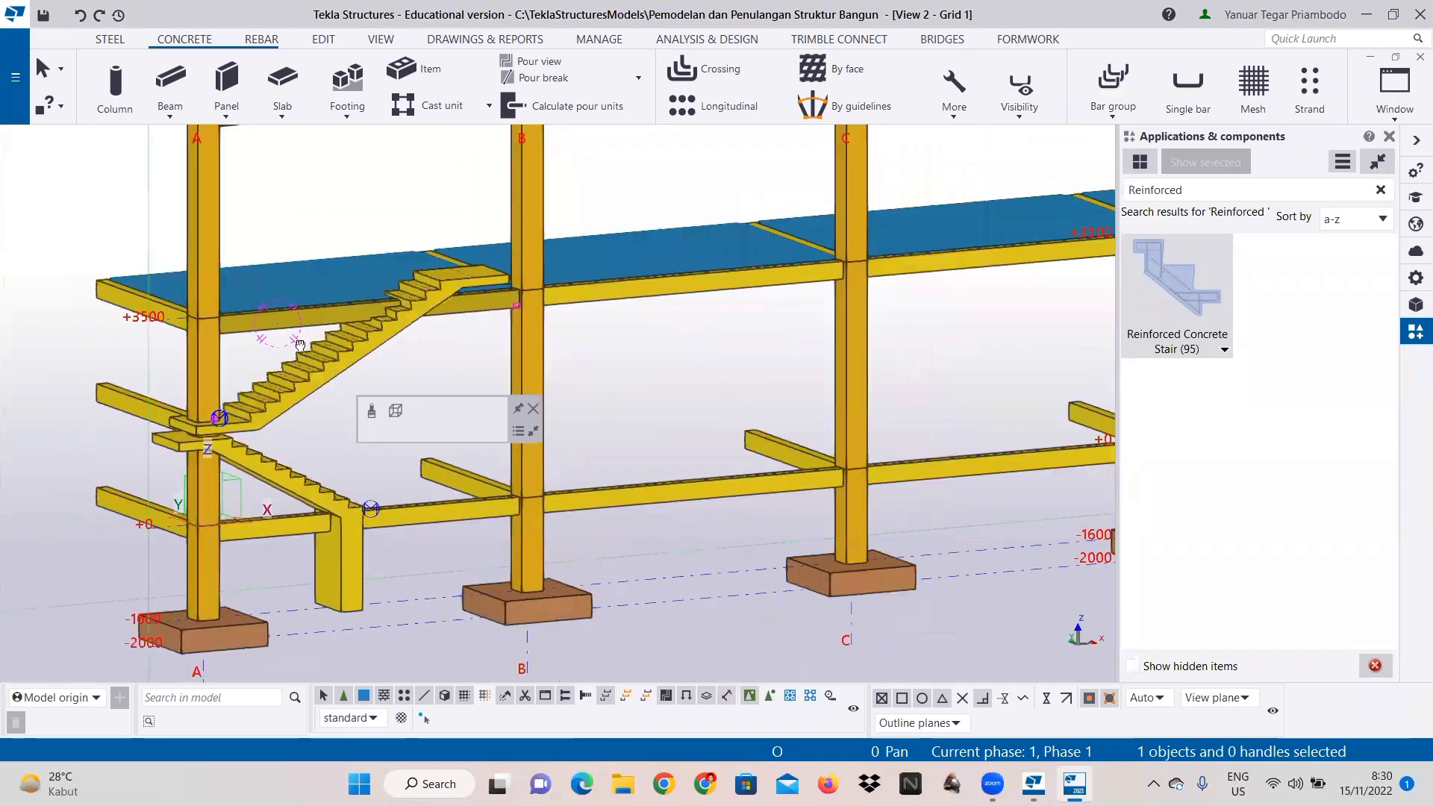
pyautogui.hotkey('ctrl', 'p')
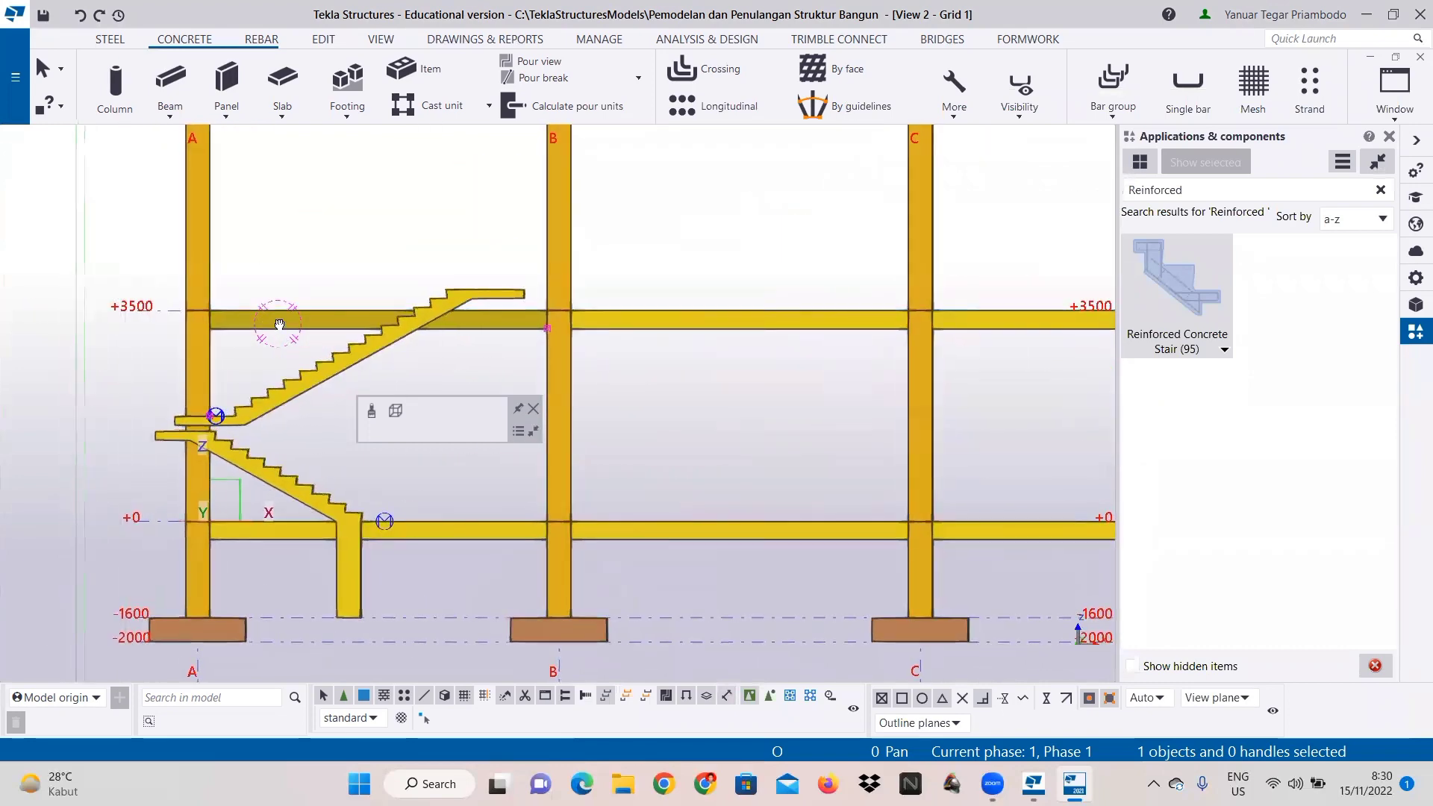
pyautogui.click(1394, 86)
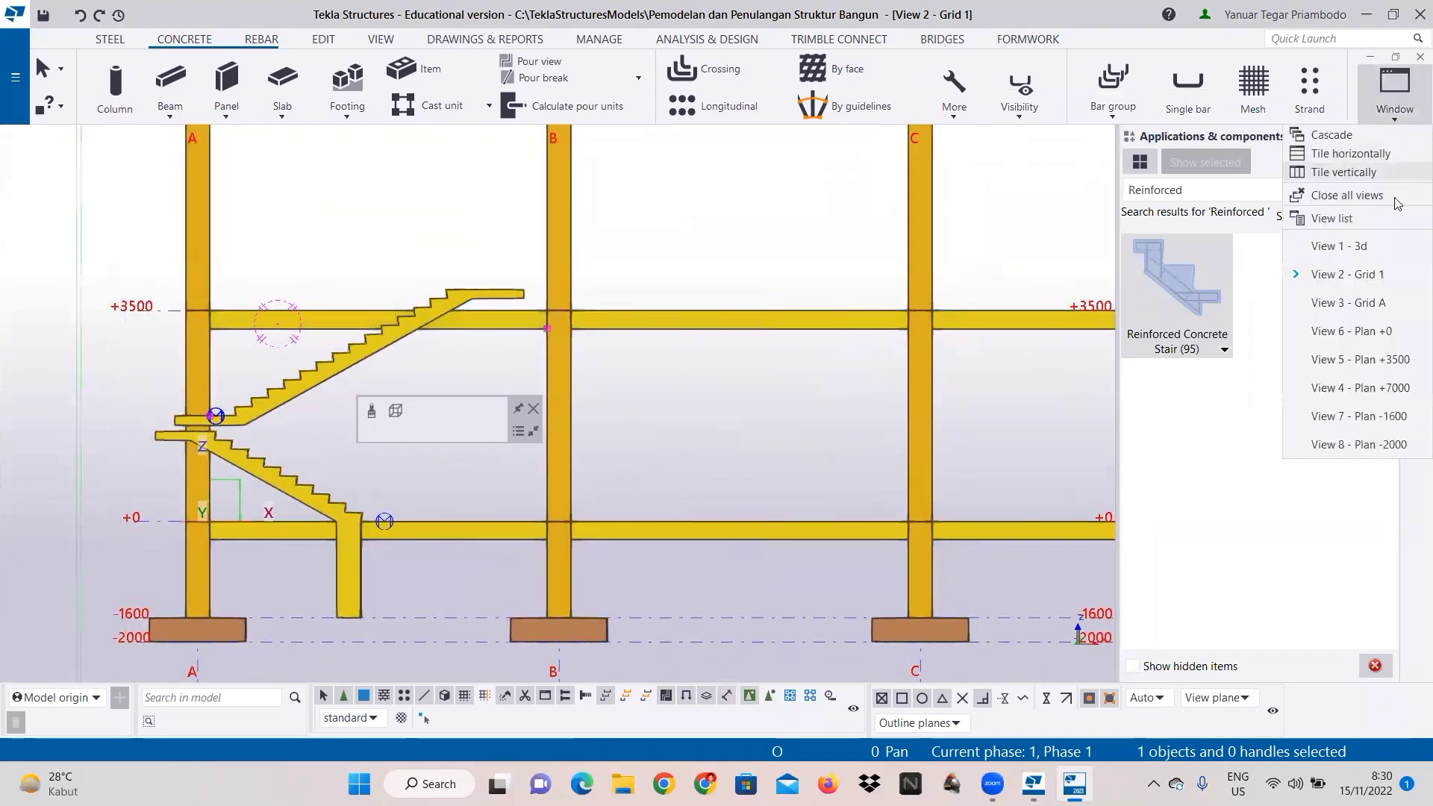
pyautogui.click(1382, 247)
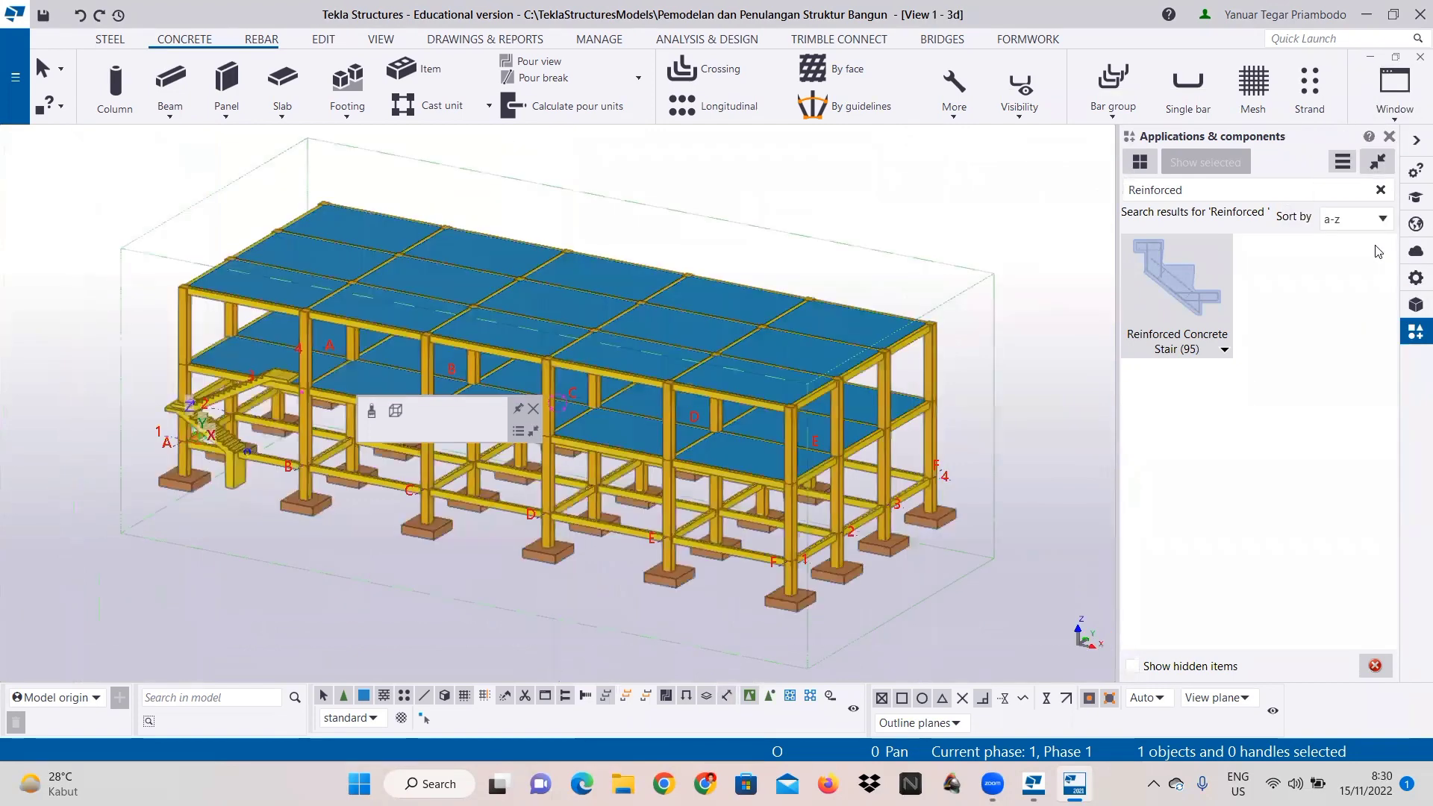
pyautogui.scroll(1, 244, 433)
pyautogui.scroll(1, 234, 370)
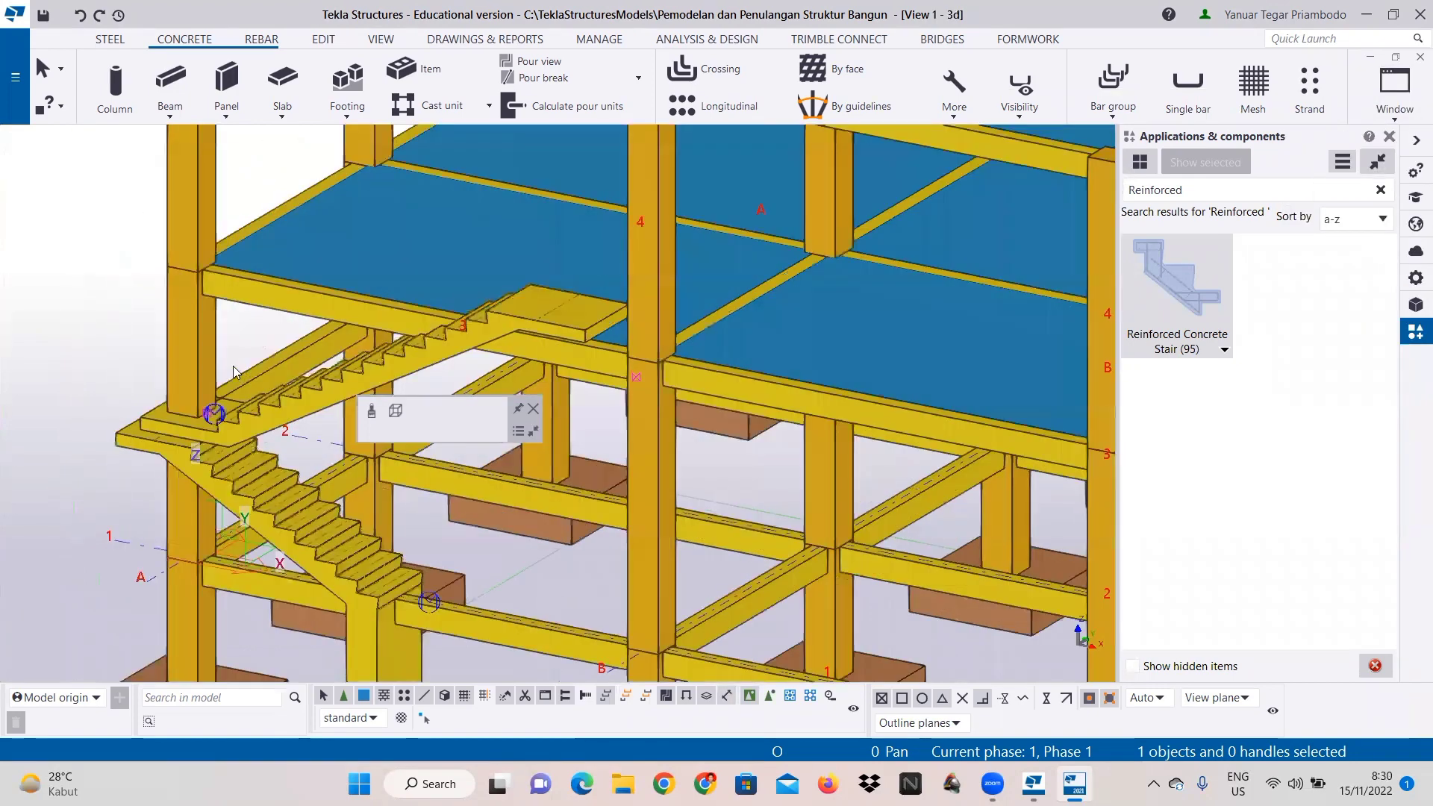
# Step: Move the lower stair from the outer corner of its landing to the edge of the landing beam beside the column
pyautogui.scroll(1, 250, 382)
pyautogui.keyDown('ctrl'); pyautogui.moveTo(232, 423); pyautogui.dragTo(321, 430, button='middle'); pyautogui.keyUp('ctrl')
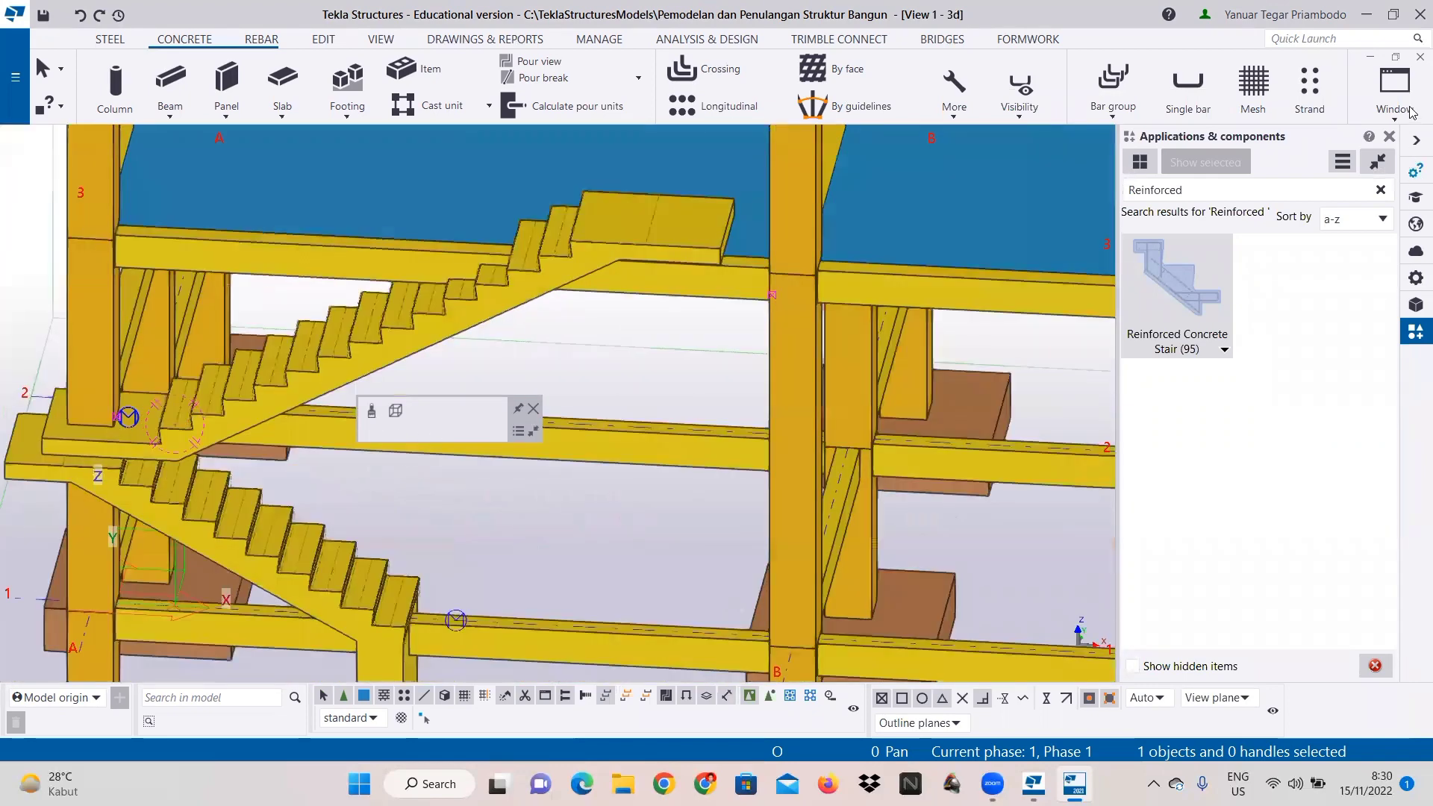
pyautogui.scroll(-1, 244, 470)
pyautogui.moveTo(243, 470); pyautogui.dragTo(544, 465, button='middle')
pyautogui.click(533, 409)
pyautogui.rightClick(233, 403)
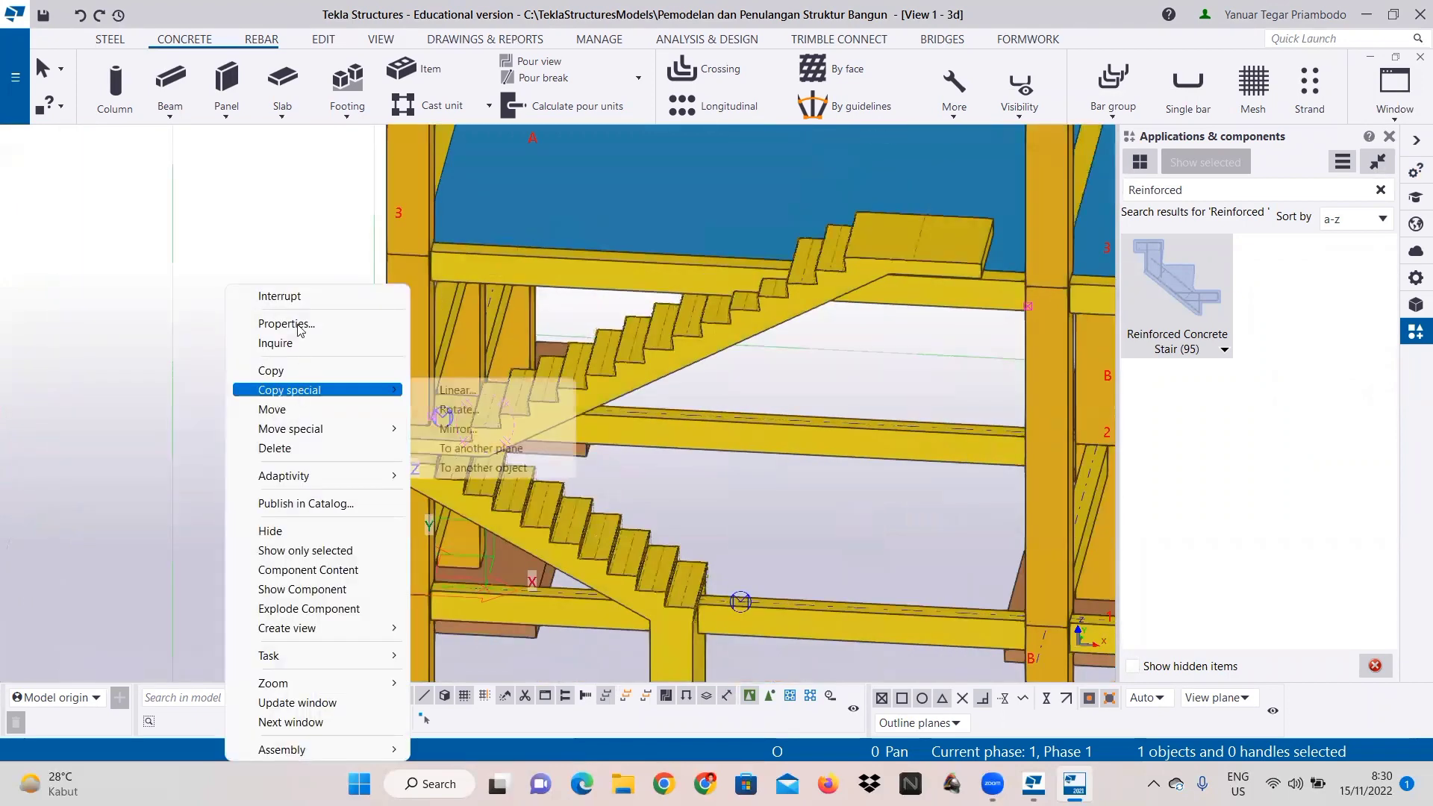
pyautogui.click(298, 296)
pyautogui.click(341, 458)
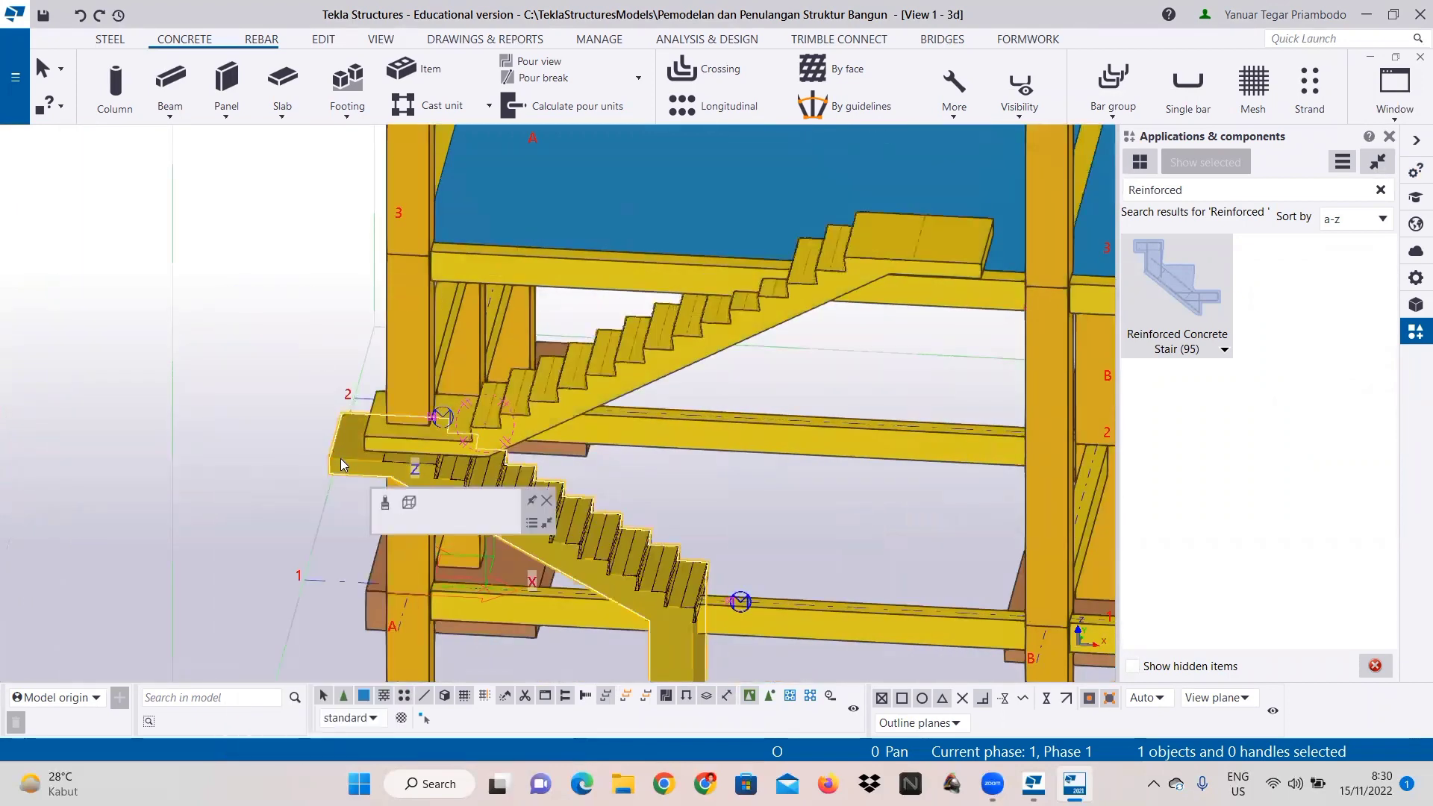
pyautogui.rightClick(341, 458)
pyautogui.click(423, 412)
pyautogui.scroll(2, 330, 458)
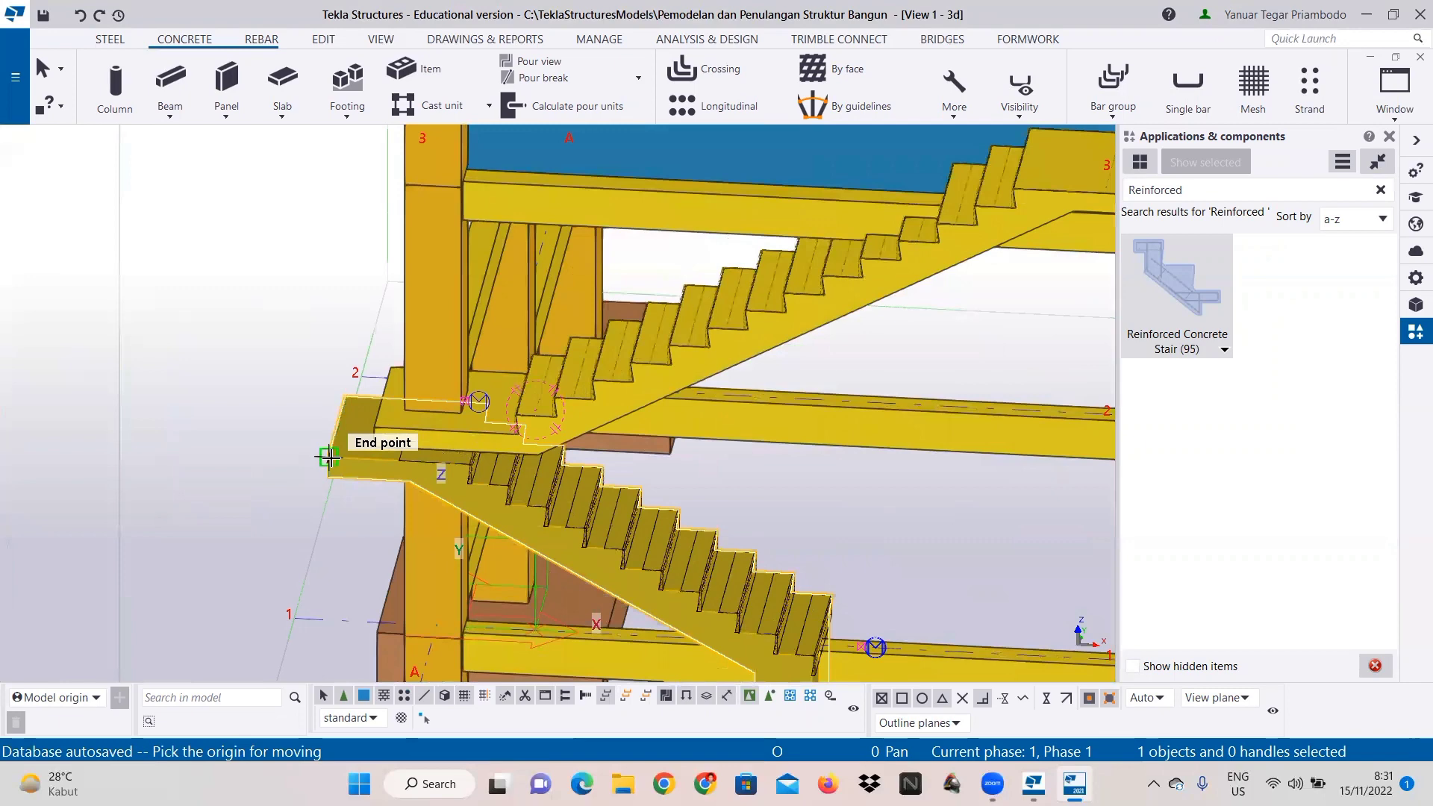
pyautogui.click(328, 457)
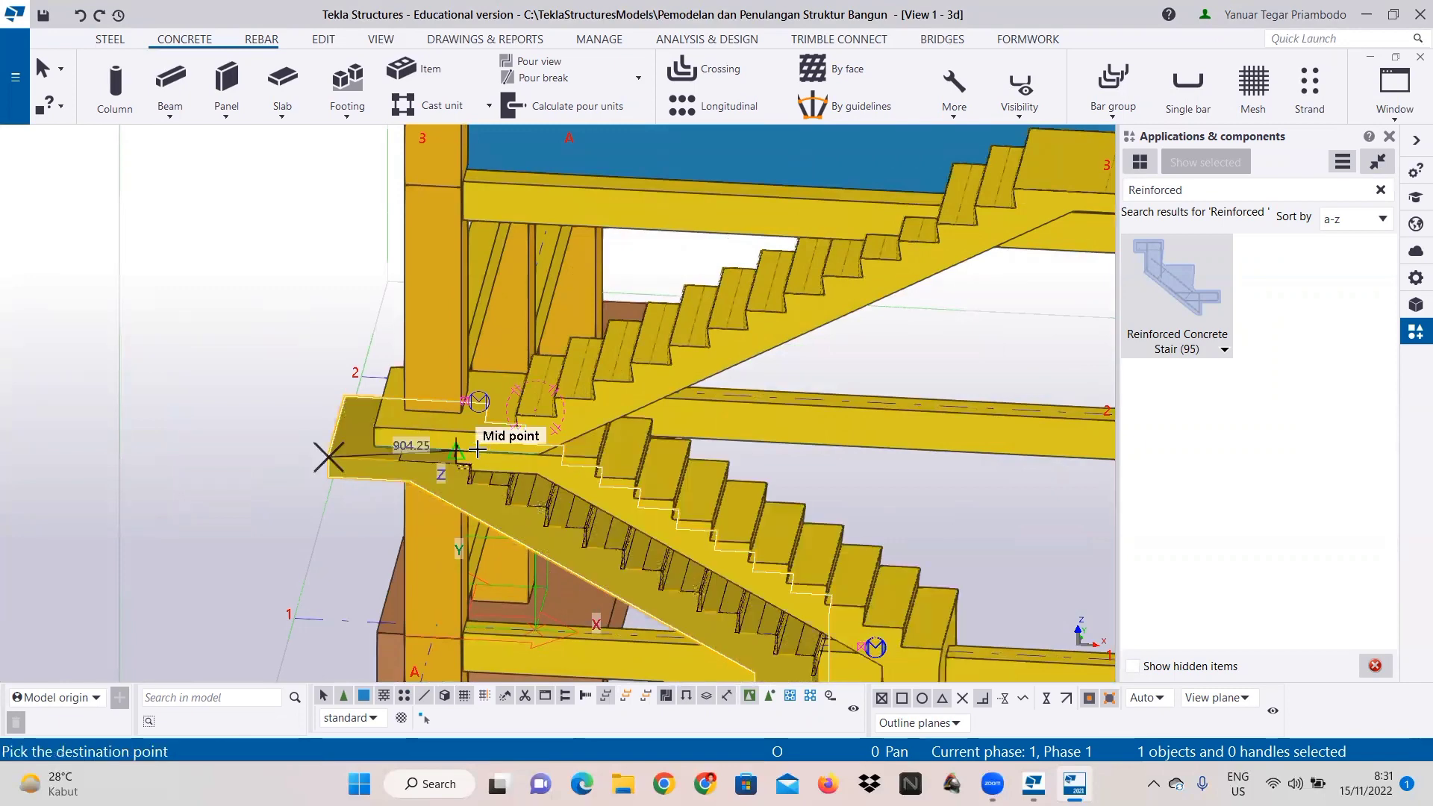
pyautogui.scroll(3, 478, 450)
pyautogui.scroll(-3, 388, 392)
pyautogui.keyDown('ctrl'); pyautogui.moveTo(503, 379); pyautogui.dragTo(964, 282, button='middle'); pyautogui.keyUp('ctrl')
pyautogui.scroll(5, 304, 400)
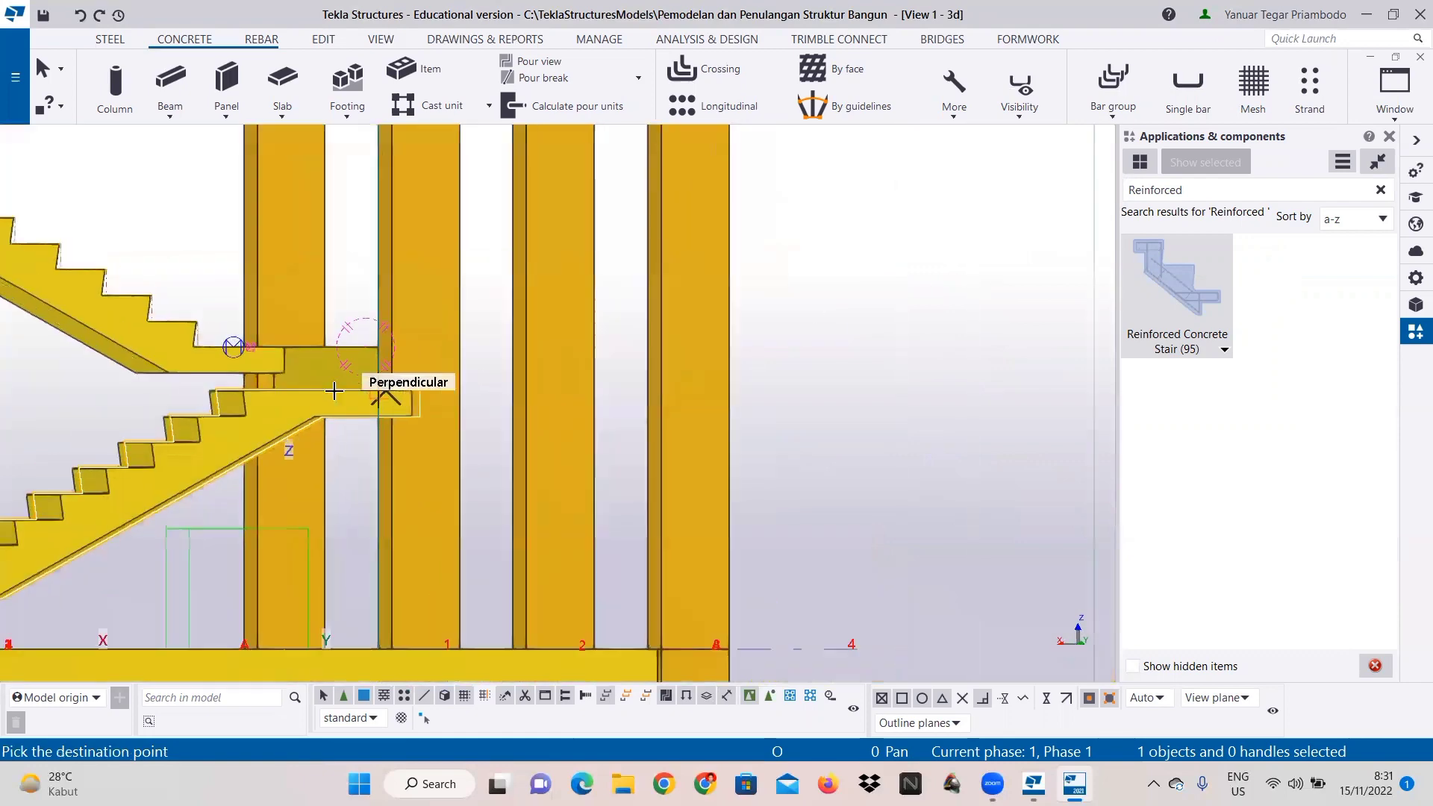
pyautogui.moveTo(304, 400)
pyautogui.keyDown('ctrl'); pyautogui.mouseDown(button='middle')
pyautogui.moveTo(307, 430)
pyautogui.moveTo(295, 418)
pyautogui.mouseUp(button='middle'); pyautogui.keyUp('ctrl')
pyautogui.scroll(4, 298, 409)
pyautogui.scroll(3, 280, 393)
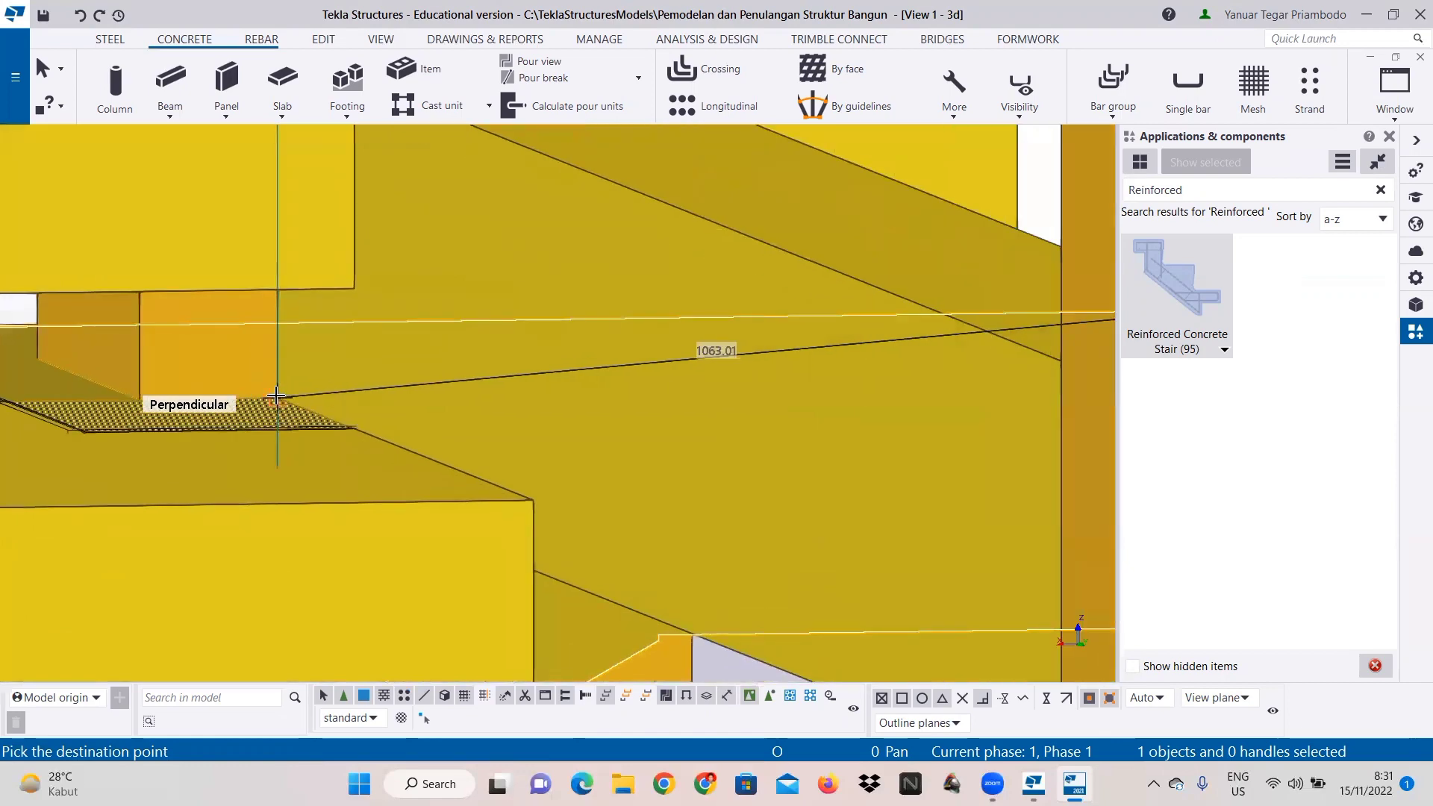
pyautogui.click(276, 396)
# Step: Inspect the stair landings against the landing beam up close and from outside the building
pyautogui.scroll(-4, 361, 385)
pyautogui.keyDown('ctrl'); pyautogui.moveTo(369, 385); pyautogui.dragTo(63, 396, button='middle'); pyautogui.keyUp('ctrl')
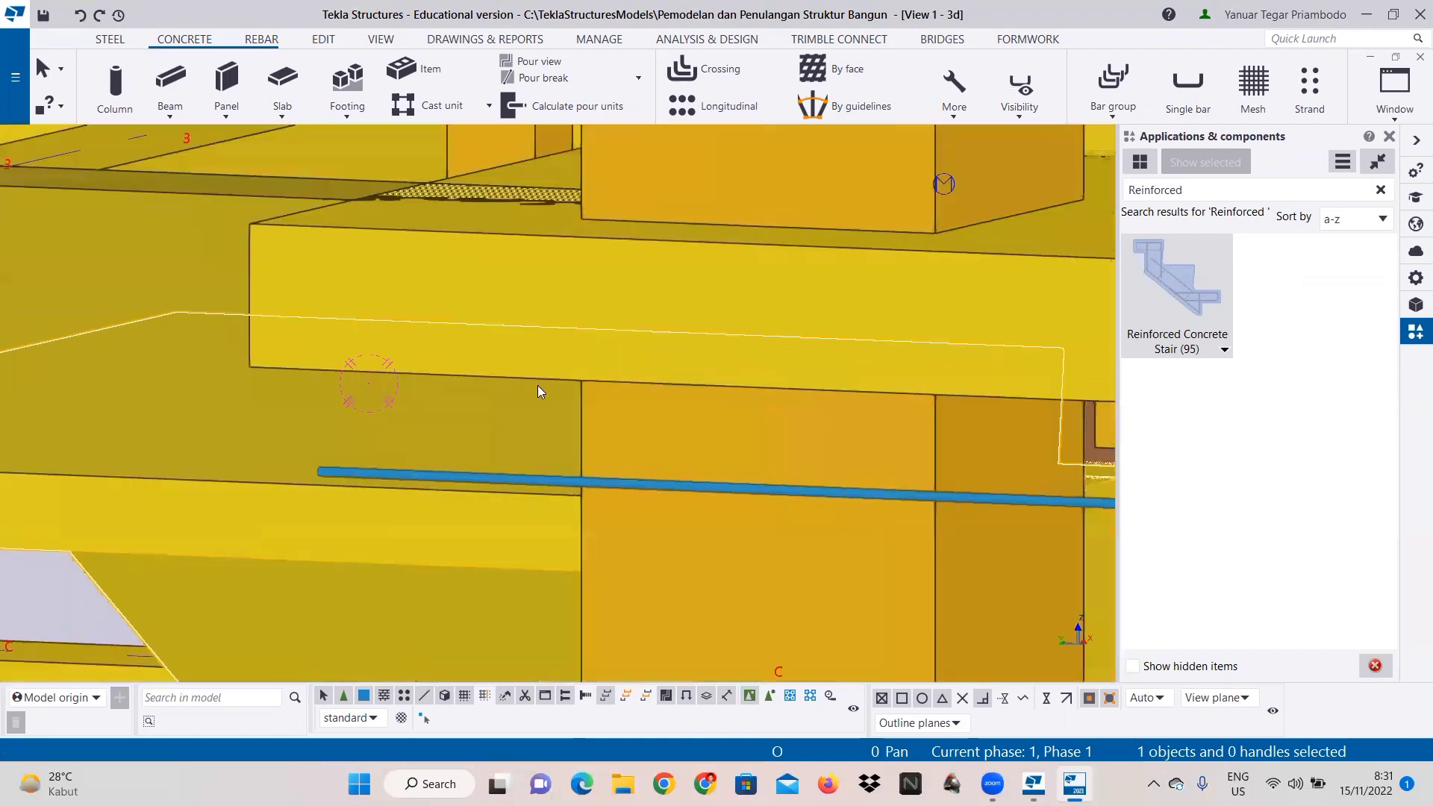
pyautogui.scroll(-5, 537, 385)
pyautogui.moveTo(748, 377); pyautogui.dragTo(854, 404, button='middle')
pyautogui.scroll(-1, 821, 375)
pyautogui.keyDown('ctrl'); pyautogui.moveTo(646, 402); pyautogui.dragTo(706, 401, button='middle'); pyautogui.keyUp('ctrl')
pyautogui.scroll(-2, 706, 403)
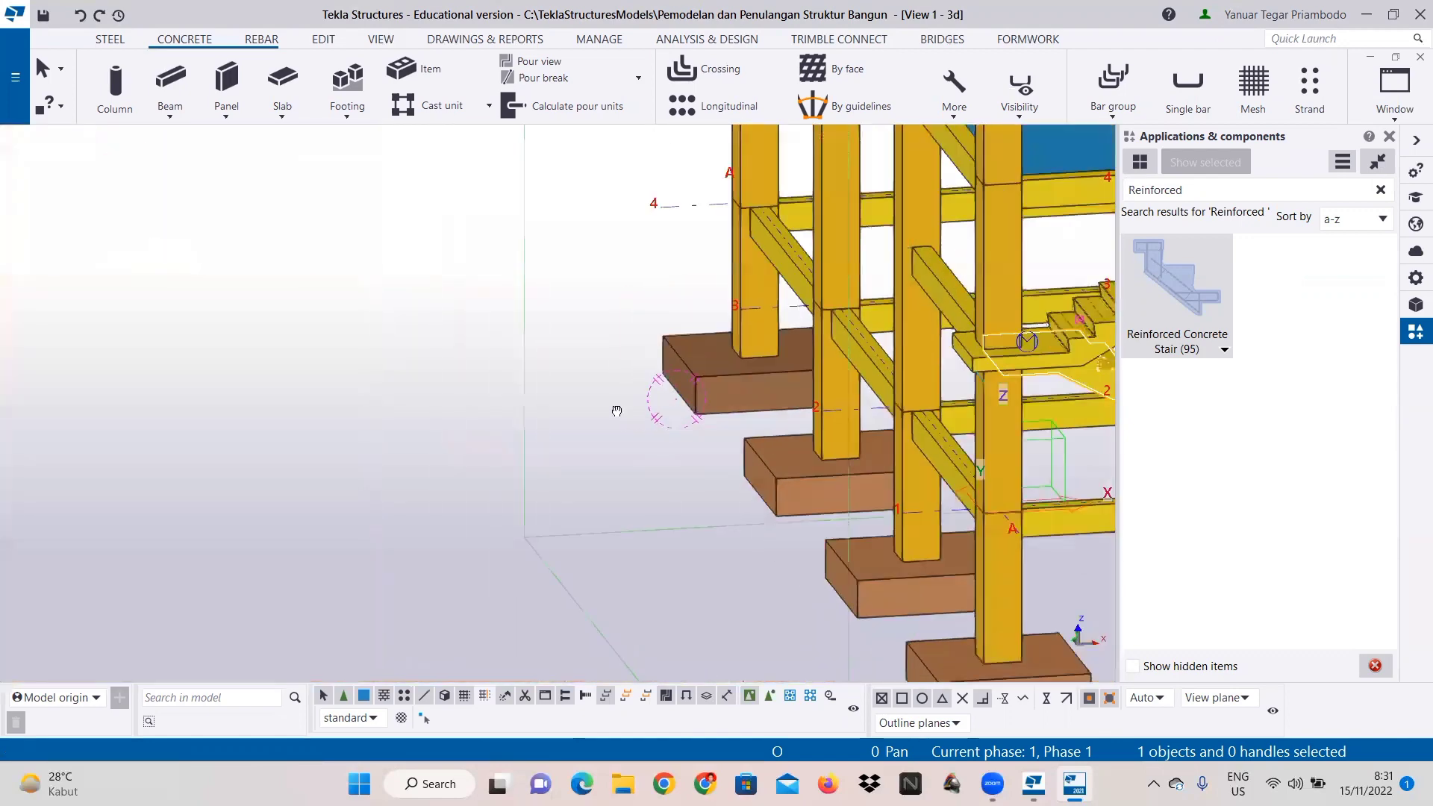
pyautogui.moveTo(617, 406); pyautogui.dragTo(169, 446, button='middle')
# Step: Move the upper stair from the outer corner of its bottom landing towards the landing beam
pyautogui.scroll(2, 681, 328)
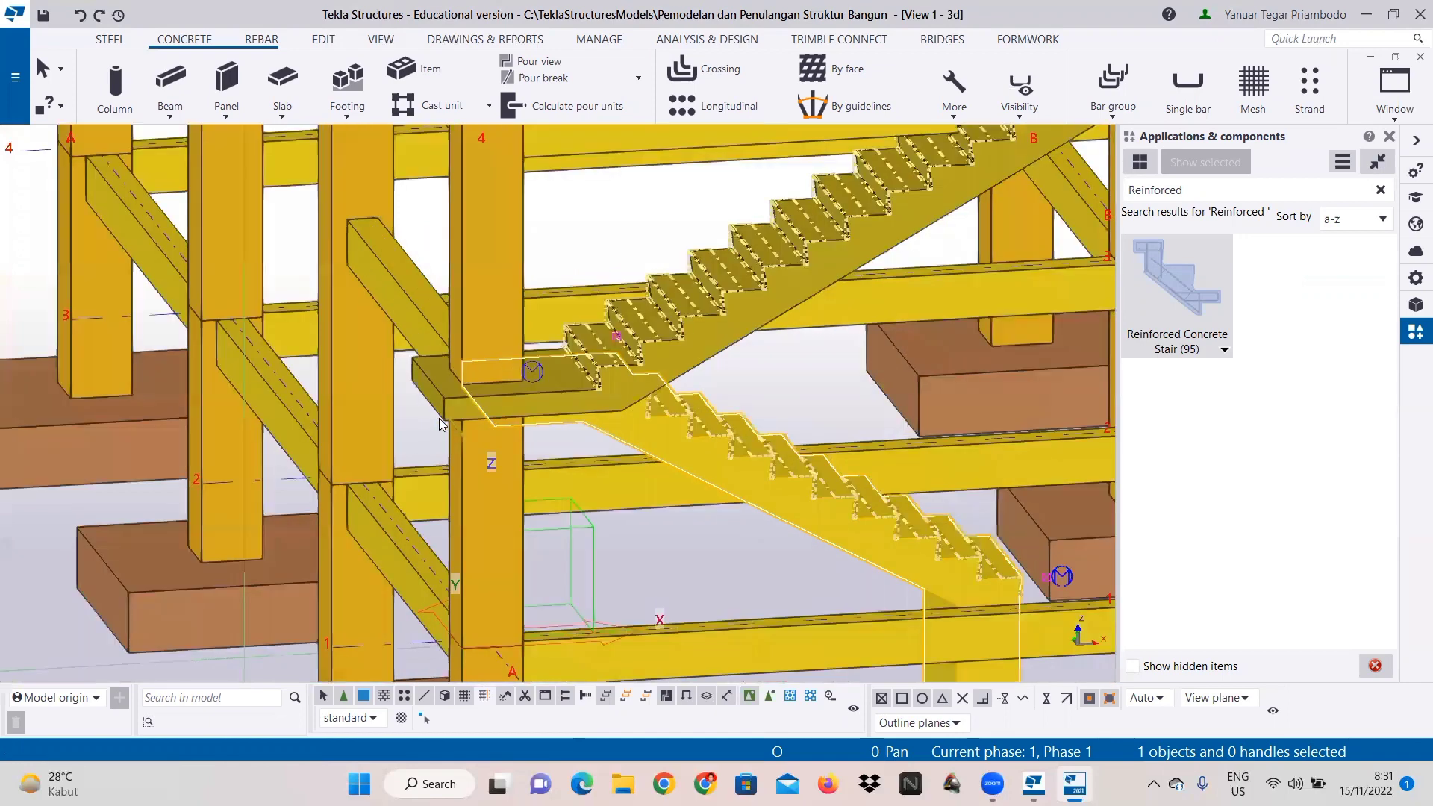
pyautogui.scroll(1, 438, 392)
pyautogui.scroll(1, 443, 392)
pyautogui.rightClick(451, 395)
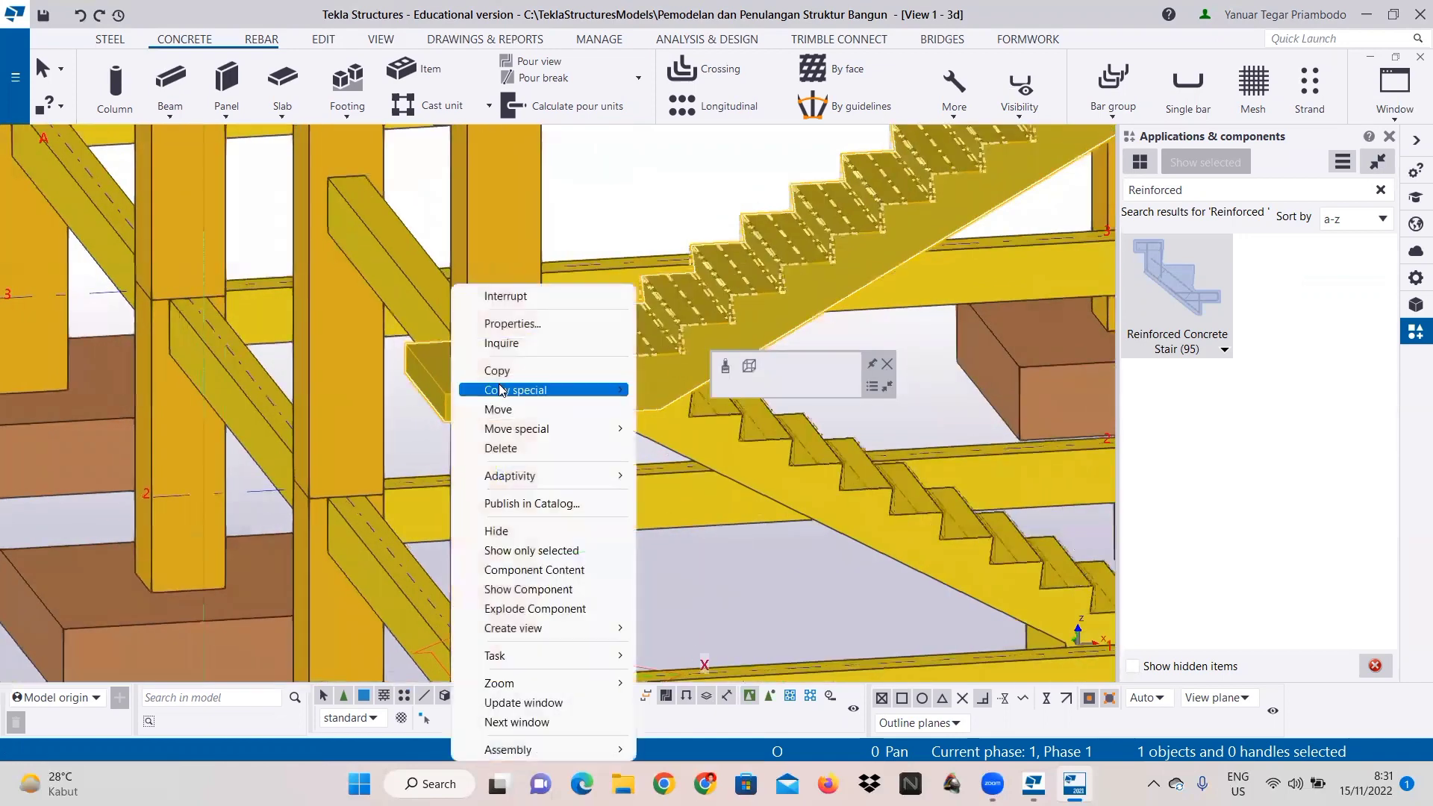
pyautogui.click(499, 409)
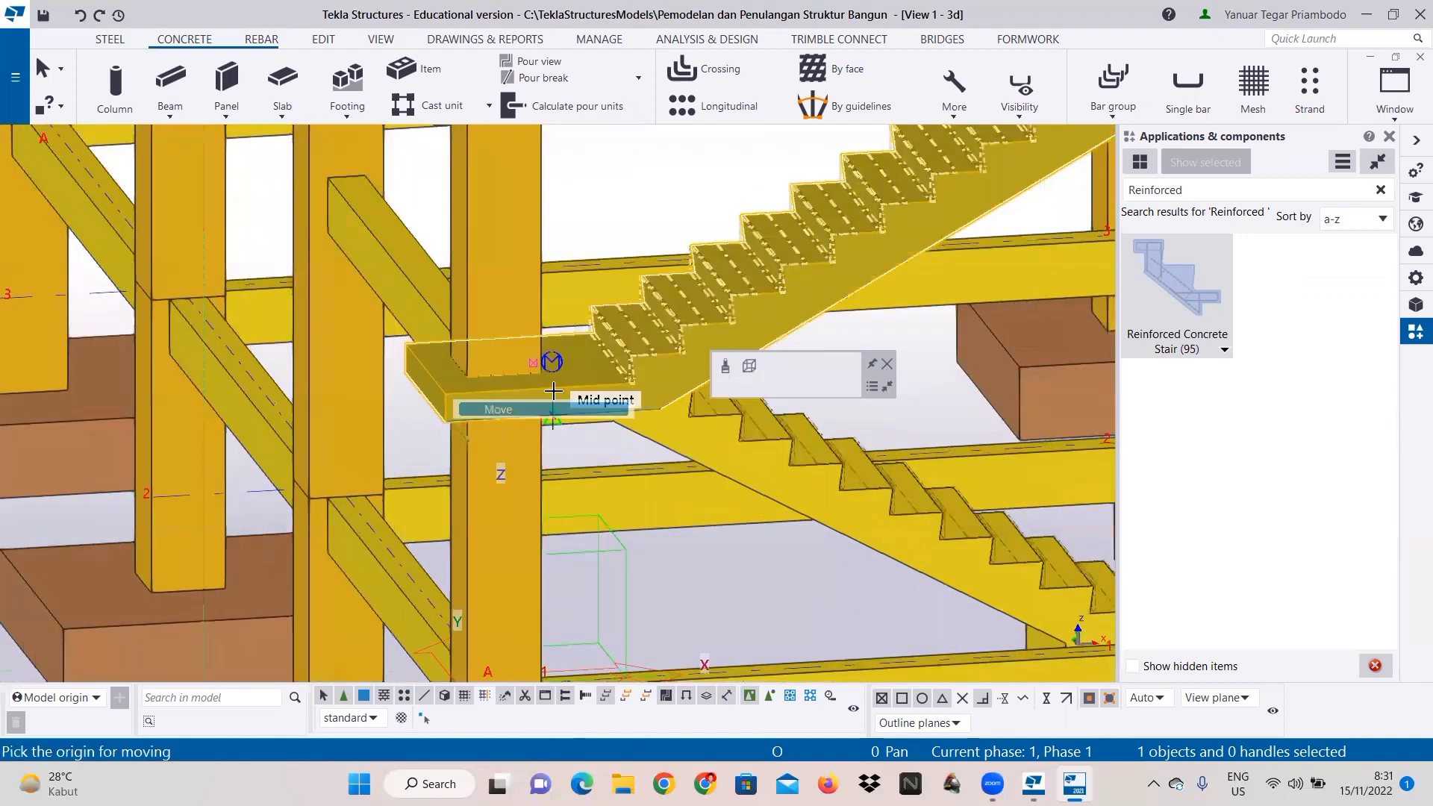
pyautogui.click(448, 391)
pyautogui.scroll(-1, 545, 330)
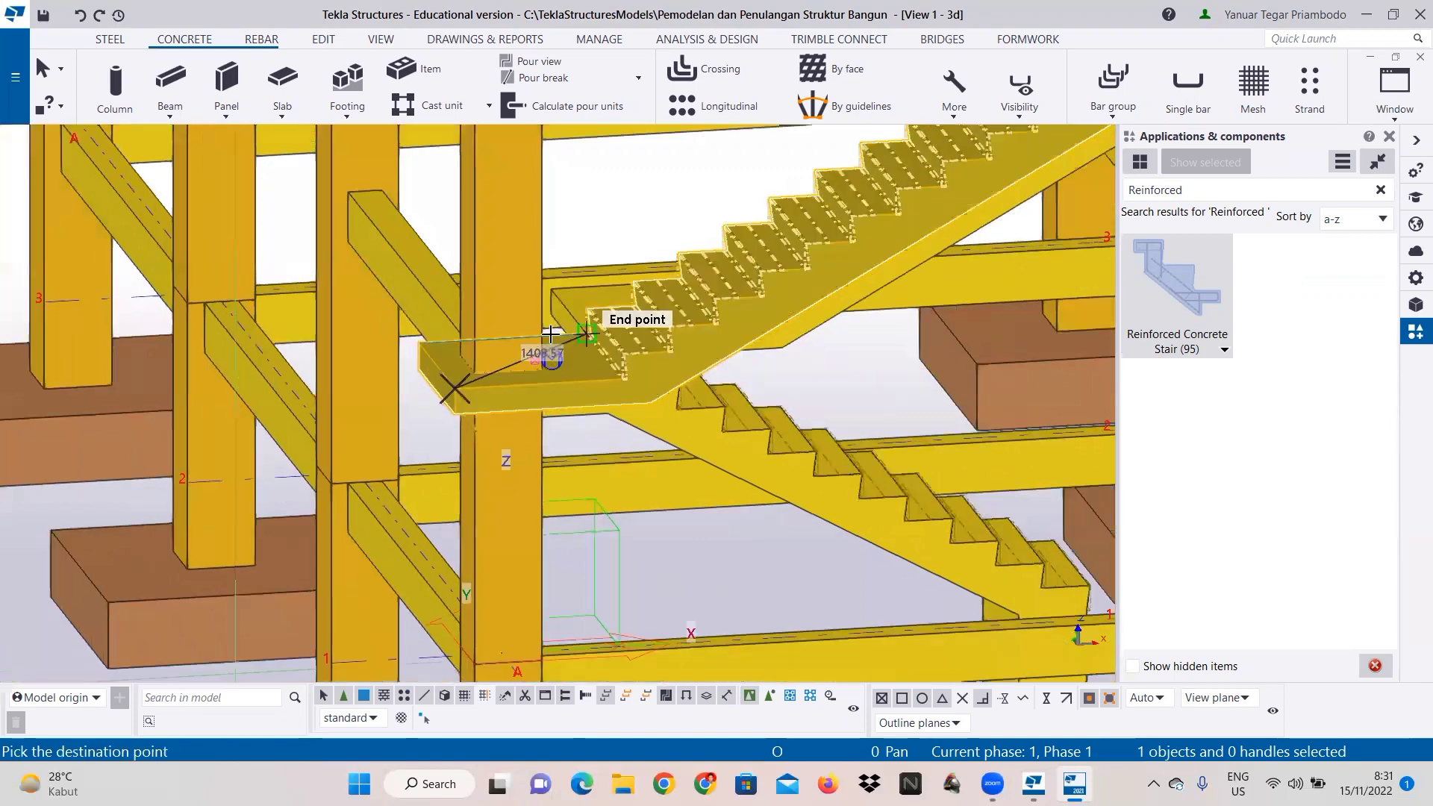
pyautogui.keyDown('ctrl'); pyautogui.moveTo(515, 310); pyautogui.dragTo(920, 329, button='middle'); pyautogui.keyUp('ctrl')
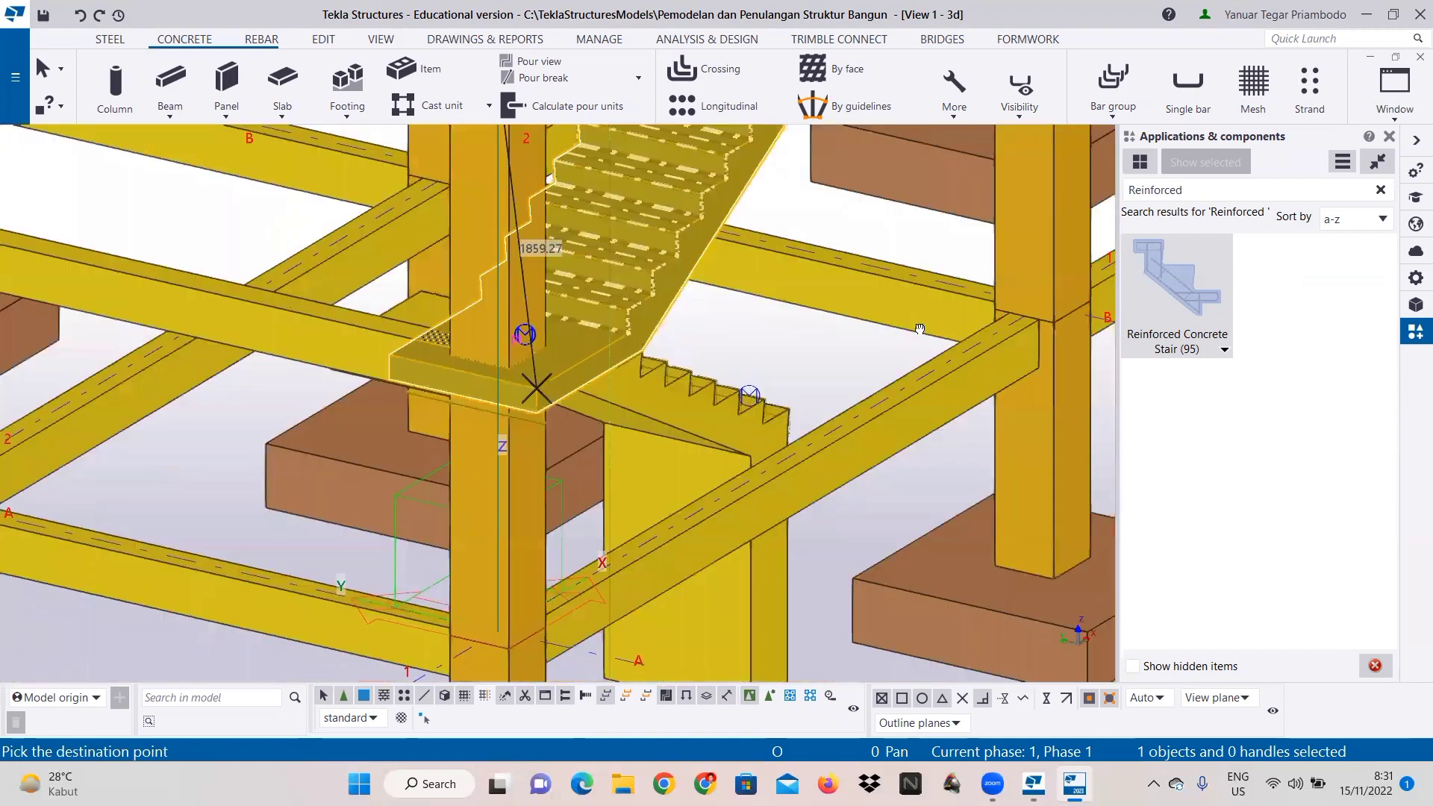
pyautogui.scroll(5, 627, 359)
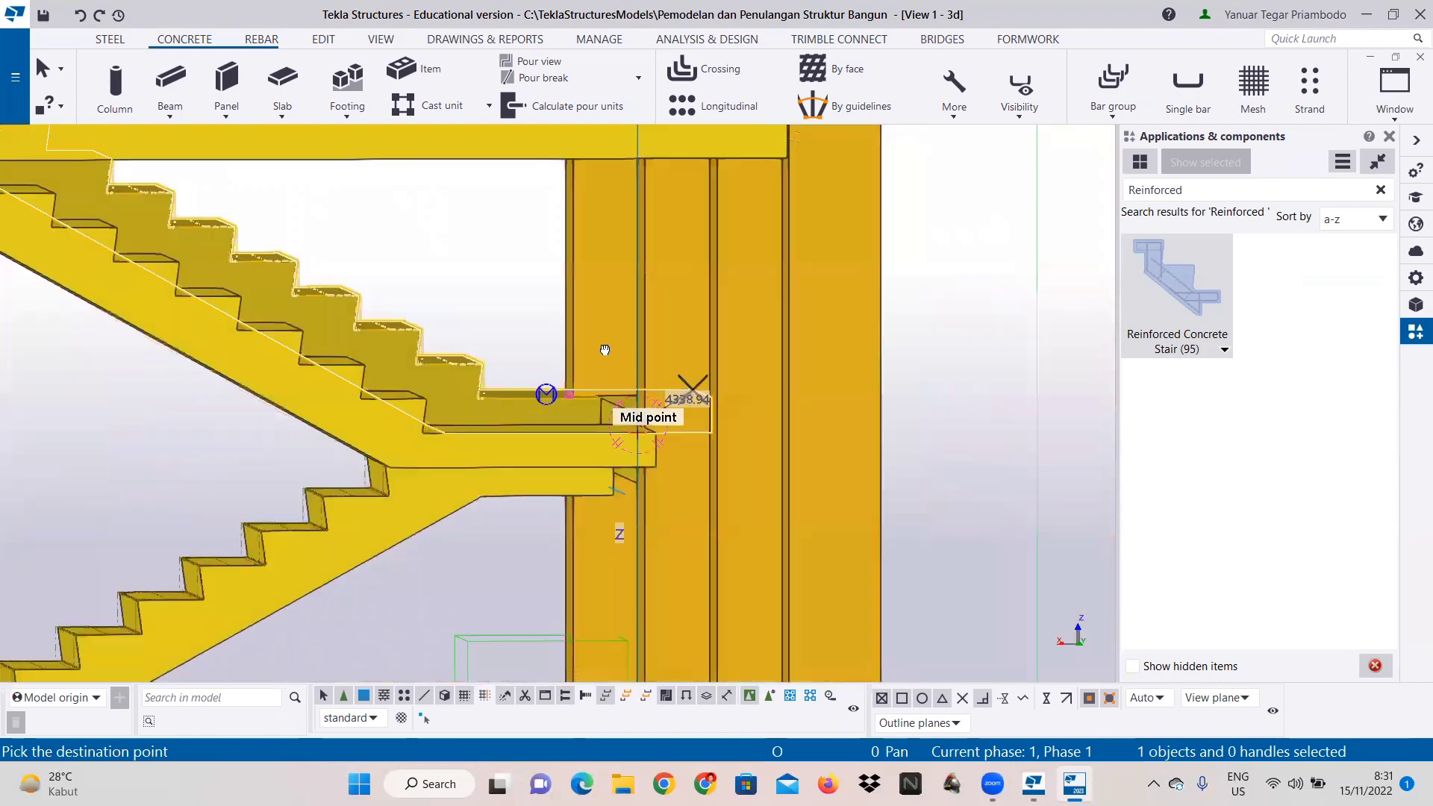
pyautogui.keyDown('ctrl'); pyautogui.moveTo(605, 350); pyautogui.dragTo(643, 370, button='middle'); pyautogui.keyUp('ctrl')
pyautogui.scroll(3, 465, 404)
pyautogui.scroll(2, 465, 403)
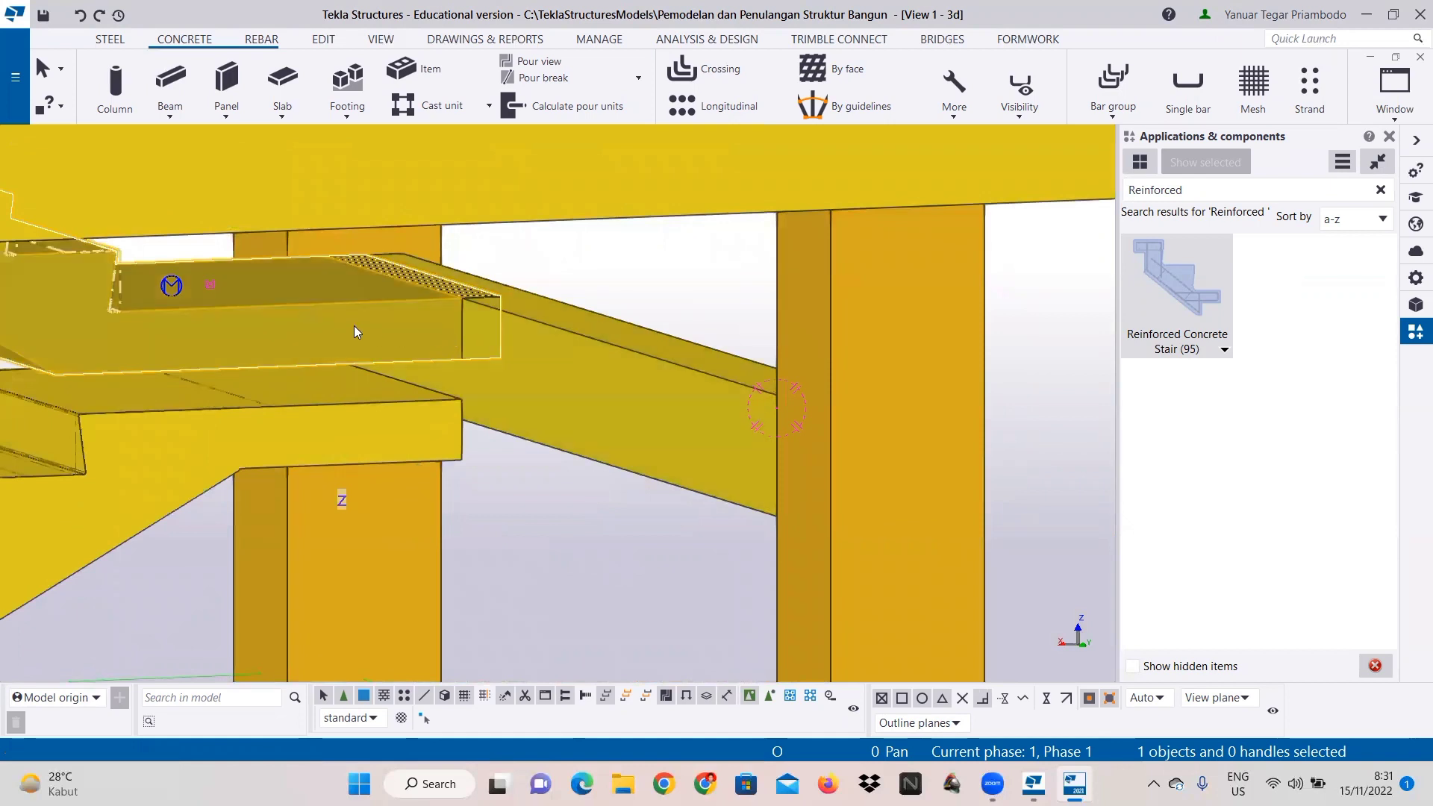
# Step: Move the upper stair again, from the outer edge of its bottom landing to the end point of the lower stair's landing
pyautogui.rightClick(355, 284)
pyautogui.rightClick(300, 284)
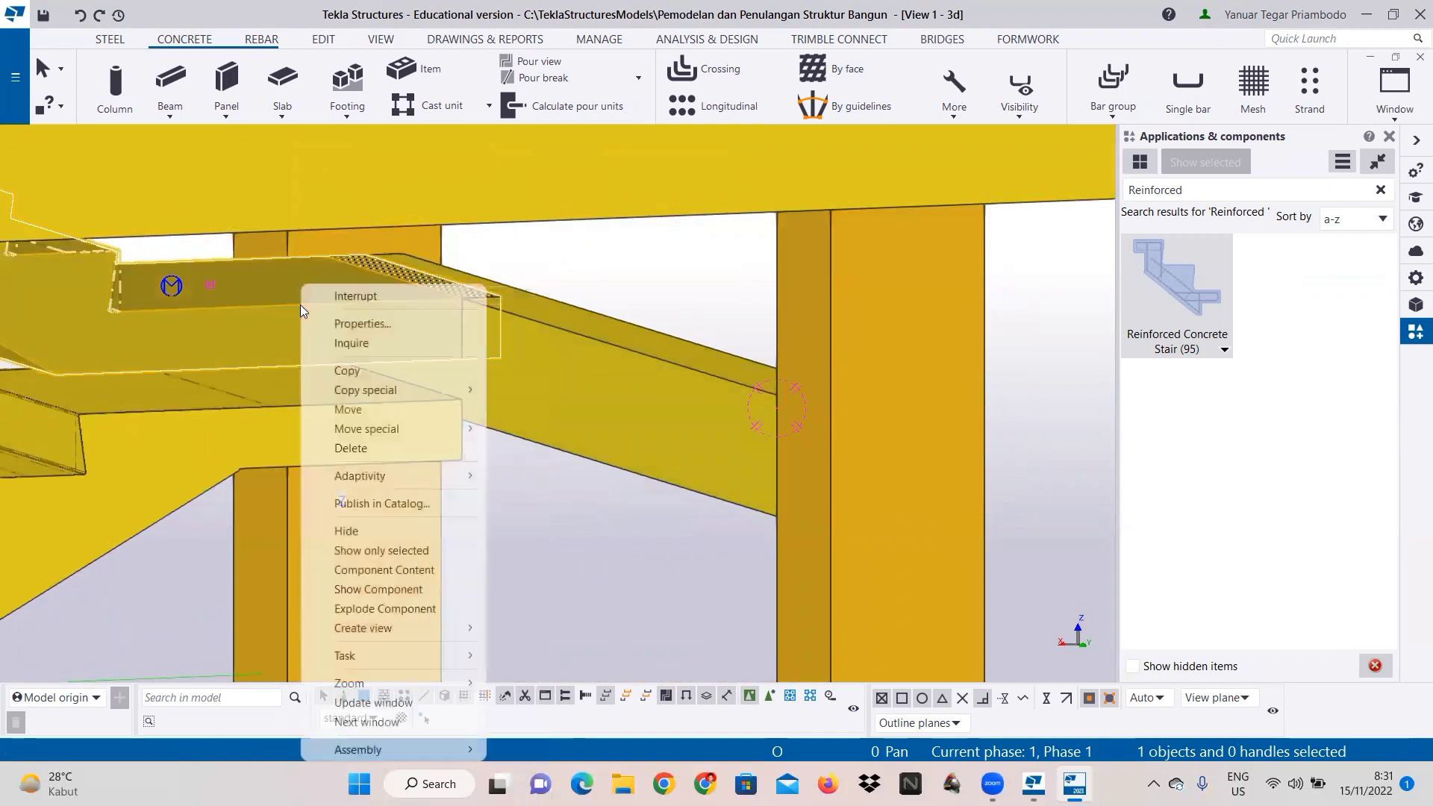
pyautogui.click(348, 409)
pyautogui.scroll(2, 374, 254)
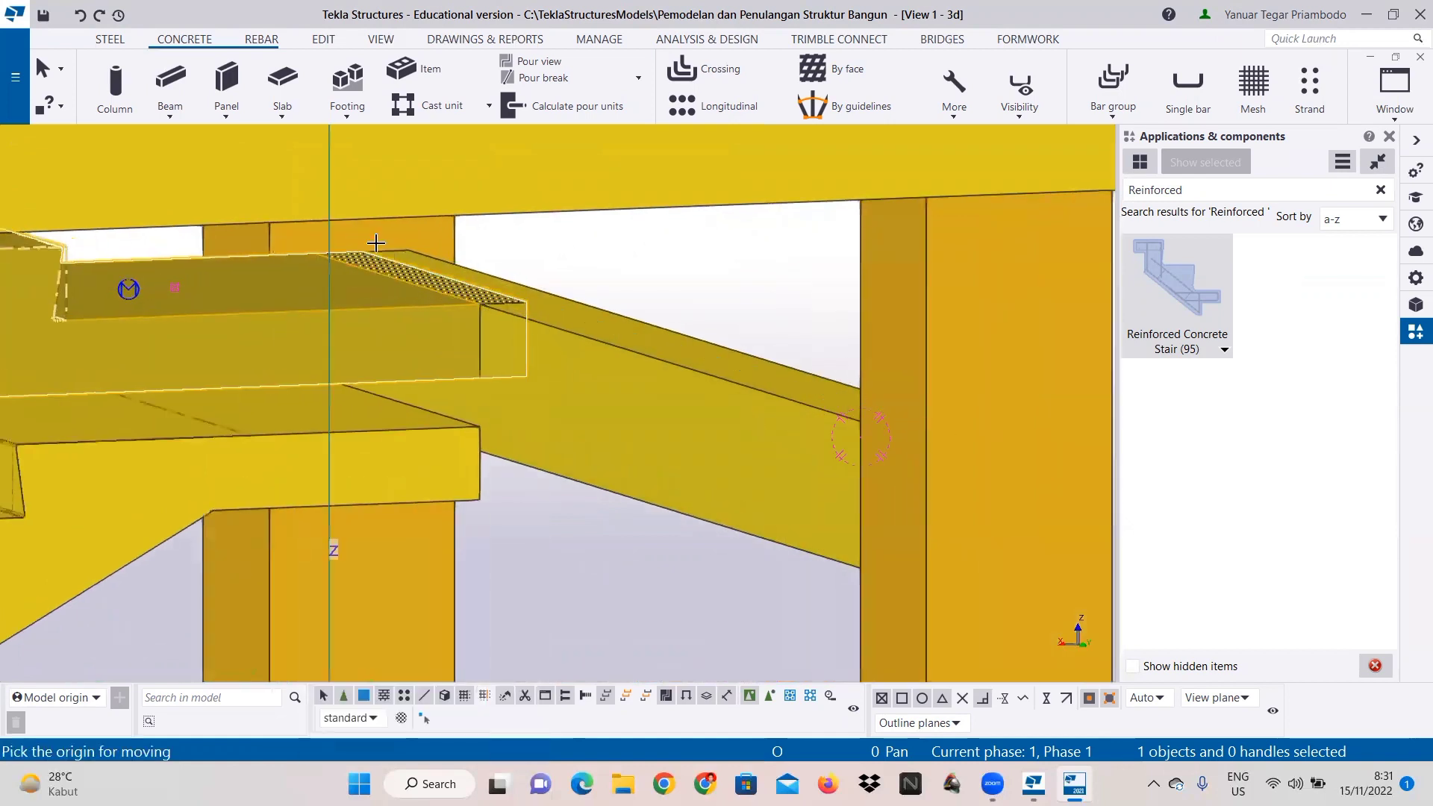
pyautogui.click(372, 250)
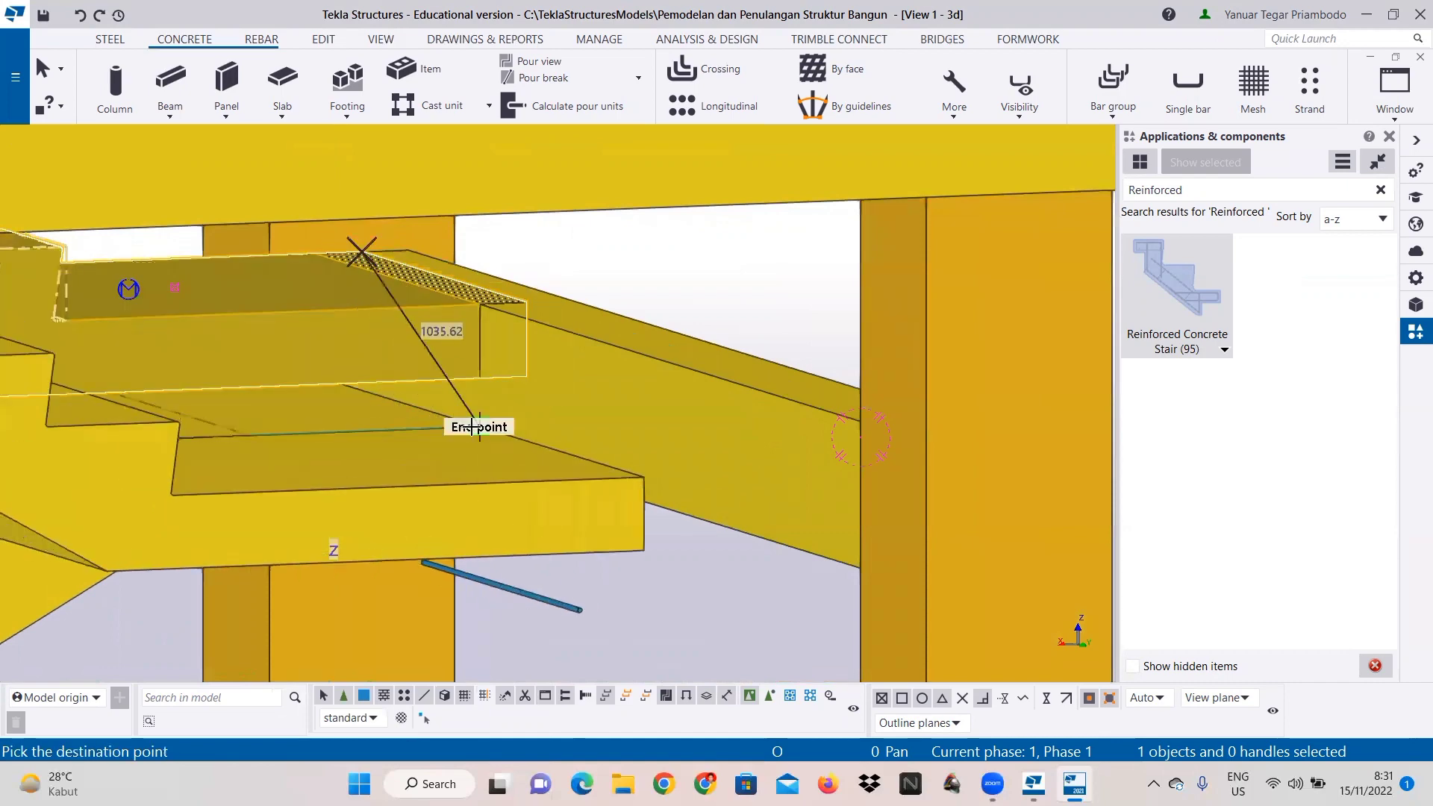
pyautogui.click(474, 428)
# Step: Inspect the alignment of both stair landings with the landing beam, and the position of the flights within the building
pyautogui.scroll(-2, 527, 427)
pyautogui.keyDown('ctrl'); pyautogui.moveTo(567, 421); pyautogui.dragTo(608, 492, button='middle'); pyautogui.keyUp('ctrl')
pyautogui.scroll(3, 568, 418)
pyautogui.scroll(3, 542, 447)
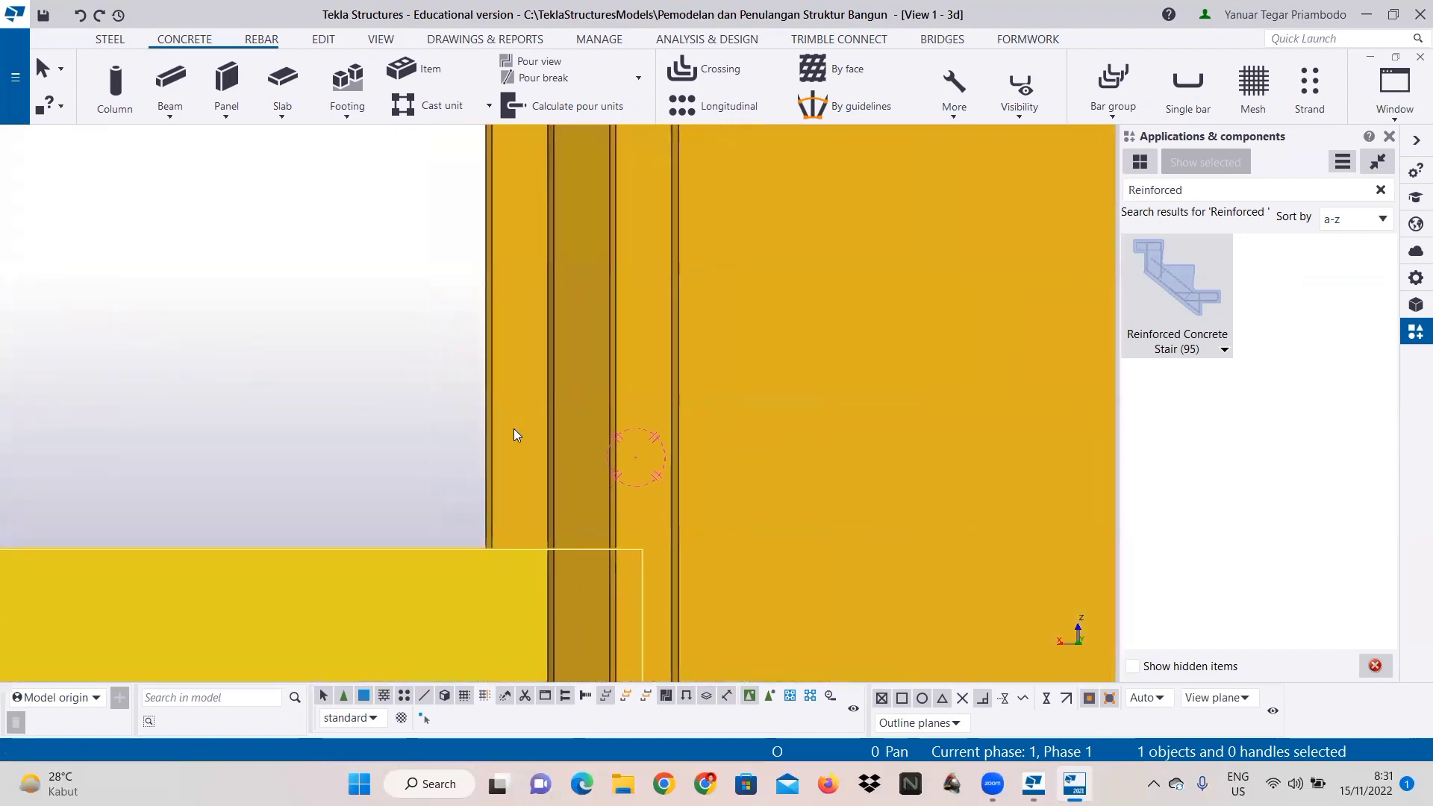
pyautogui.keyDown('ctrl'); pyautogui.moveTo(466, 418); pyautogui.dragTo(385, 433, button='middle'); pyautogui.keyUp('ctrl')
pyautogui.scroll(3, 445, 412)
pyautogui.scroll(2, 421, 392)
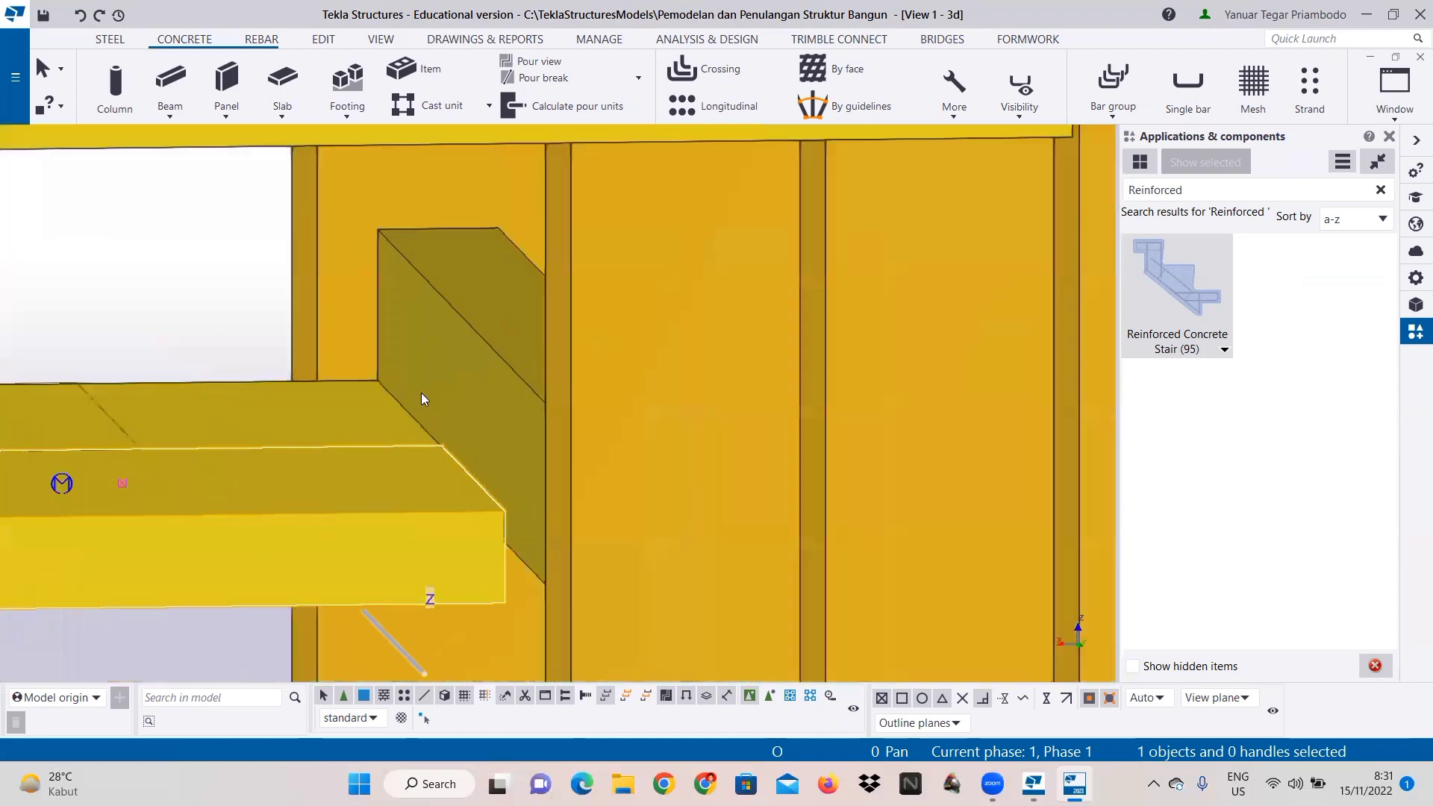
pyautogui.scroll(-1, 421, 392)
pyautogui.scroll(-5, 579, 423)
pyautogui.keyDown('ctrl'); pyautogui.moveTo(579, 423); pyautogui.dragTo(540, 402, button='middle'); pyautogui.keyUp('ctrl')
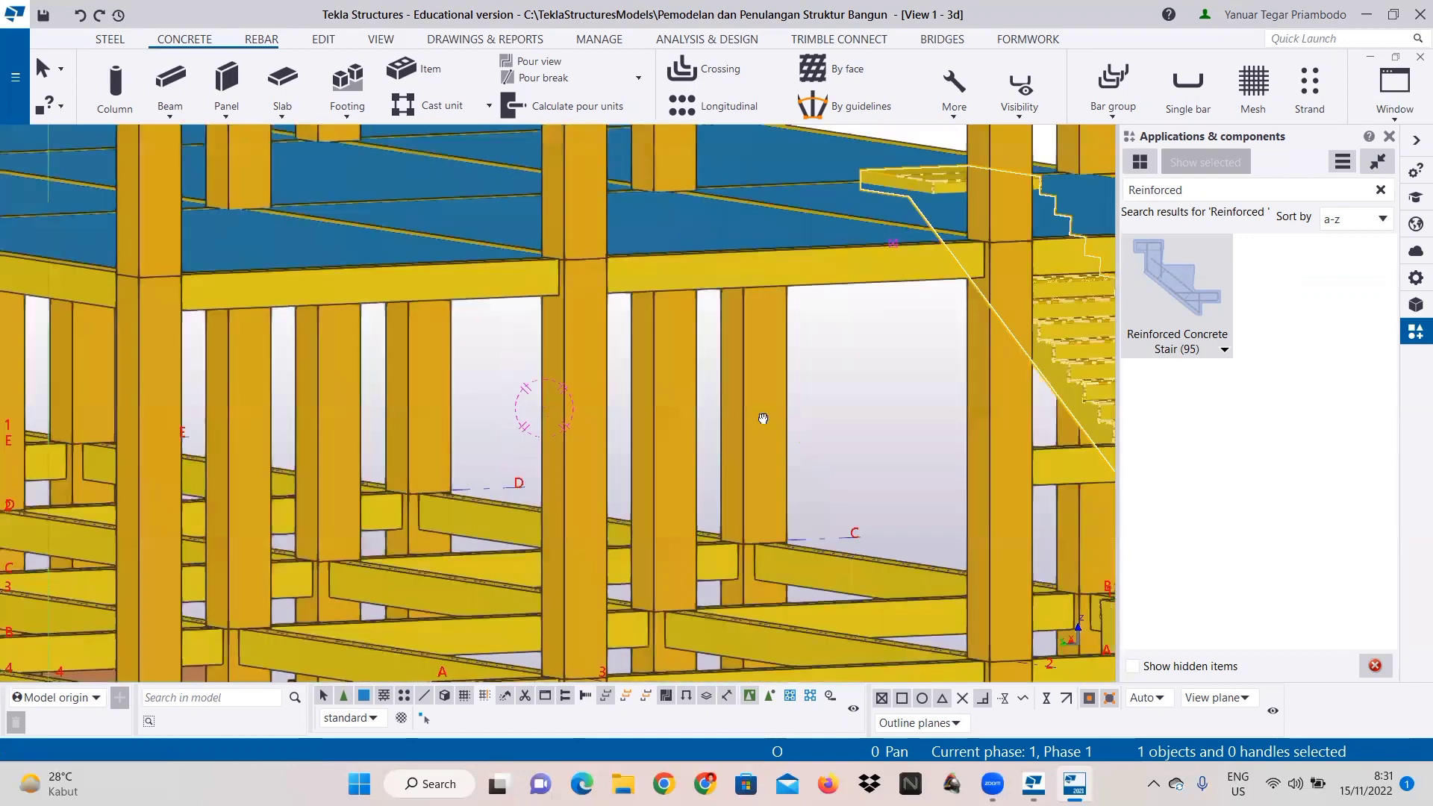
pyautogui.scroll(-3, 780, 414)
pyautogui.keyDown('ctrl'); pyautogui.moveTo(782, 413); pyautogui.dragTo(585, 412, button='middle'); pyautogui.keyUp('ctrl')
pyautogui.keyDown('ctrl'); pyautogui.moveTo(704, 403); pyautogui.dragTo(678, 425, button='middle'); pyautogui.keyUp('ctrl')
pyautogui.scroll(-1, 678, 425)
pyautogui.moveTo(1096, 368); pyautogui.dragTo(741, 366, button='middle')
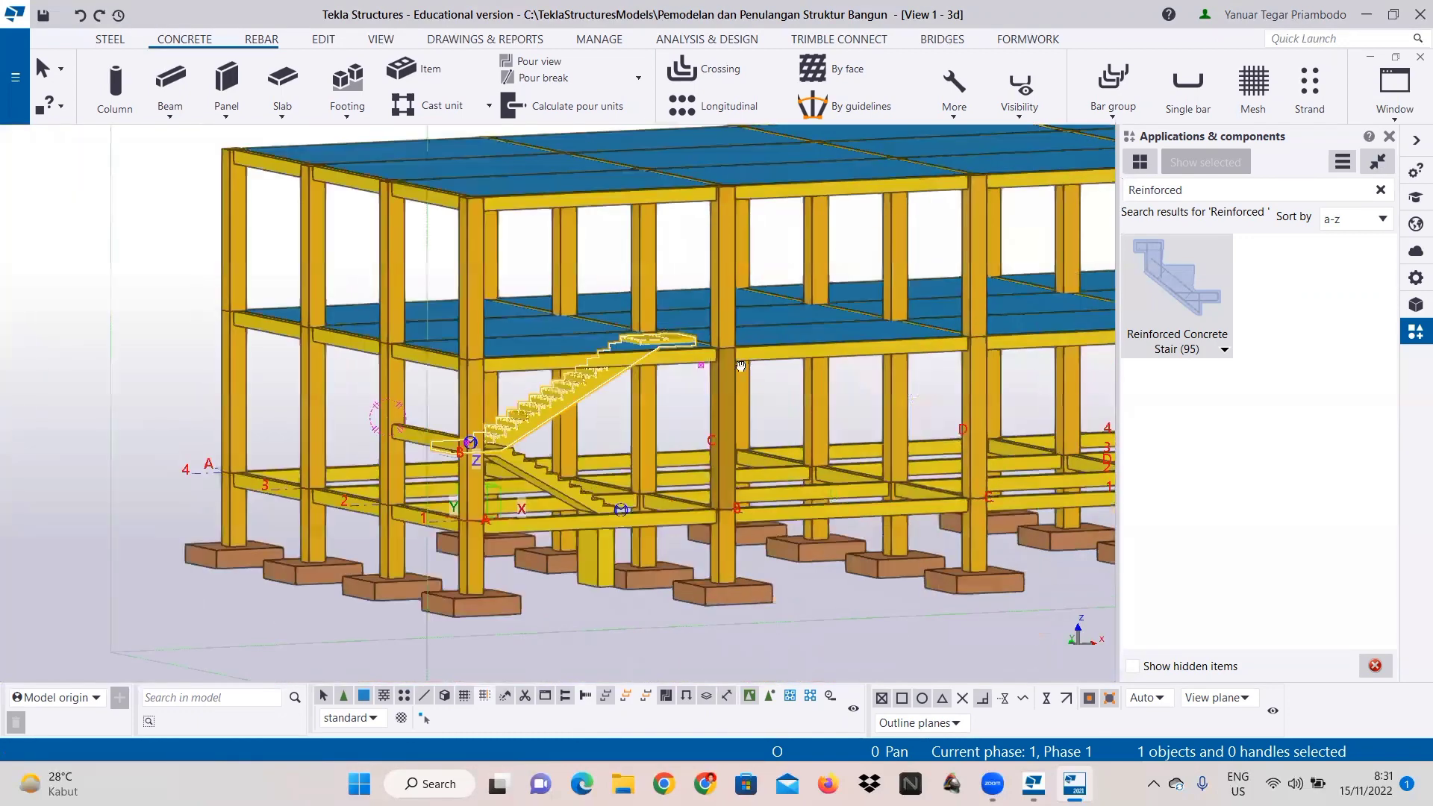
# Step: Delete the outer floor slab panel above the upper stair flight in the bay between grids A and B
pyautogui.scroll(10, 632, 363)
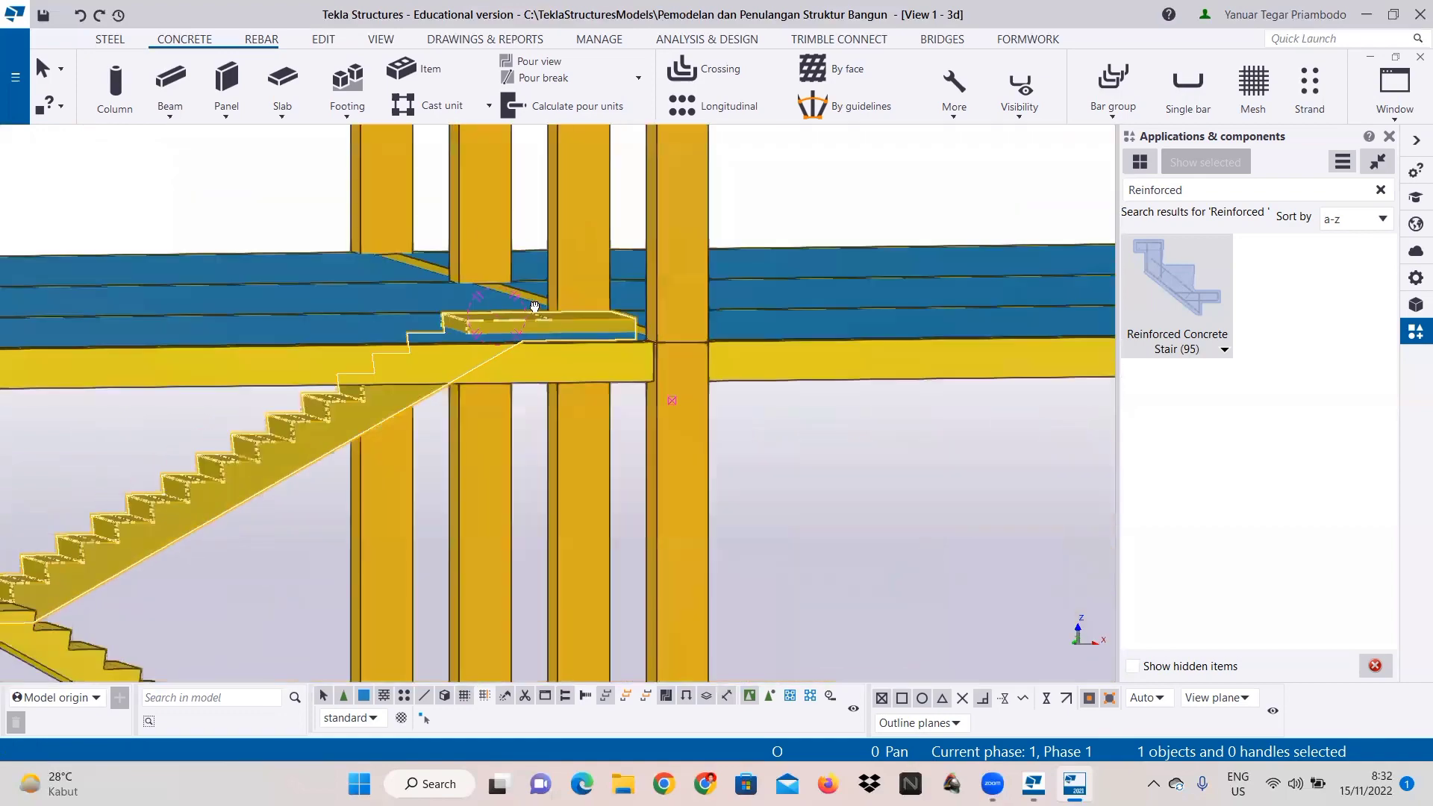
pyautogui.keyDown('ctrl'); pyautogui.moveTo(524, 321); pyautogui.dragTo(387, 312, button='middle'); pyautogui.keyUp('ctrl')
pyautogui.rightClick(381, 314)
pyautogui.click(464, 299)
pyautogui.click(387, 312)
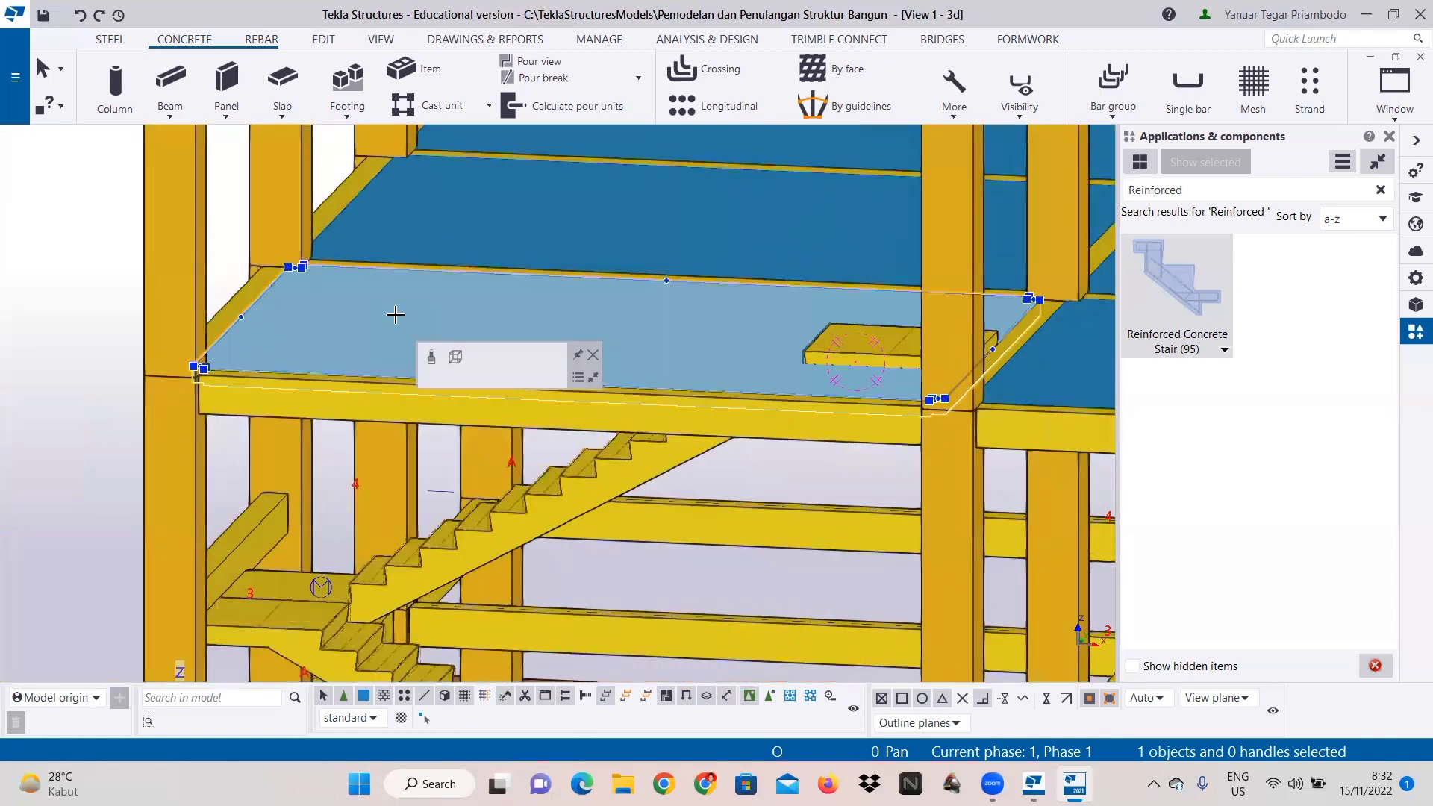
pyautogui.press('Delete')
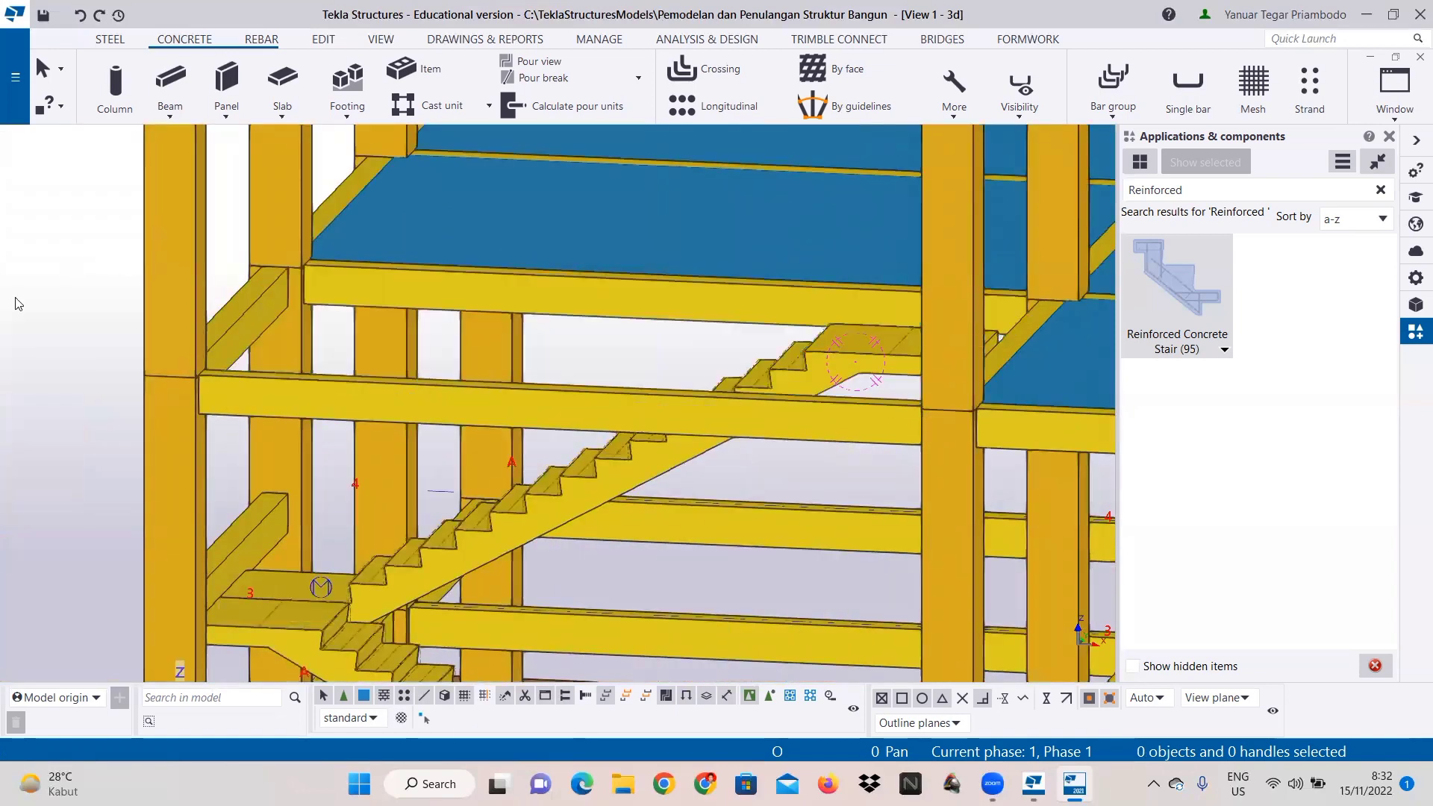
# Step: Examine the slab opening above the stair from the front, and the stair's position in the complete building
pyautogui.moveTo(332, 429)
pyautogui.keyDown('ctrl'); pyautogui.mouseDown(button='middle')
pyautogui.moveTo(579, 490)
pyautogui.moveTo(645, 449)
pyautogui.moveTo(717, 448)
pyautogui.moveTo(702, 428)
pyautogui.moveTo(614, 465)
pyautogui.moveTo(574, 463)
pyautogui.moveTo(608, 447)
pyautogui.mouseUp(button='middle'); pyautogui.keyUp('ctrl')
pyautogui.keyDown('ctrl'); pyautogui.moveTo(744, 432); pyautogui.dragTo(692, 452, button='middle'); pyautogui.keyUp('ctrl')
pyautogui.scroll(-2, 694, 454)
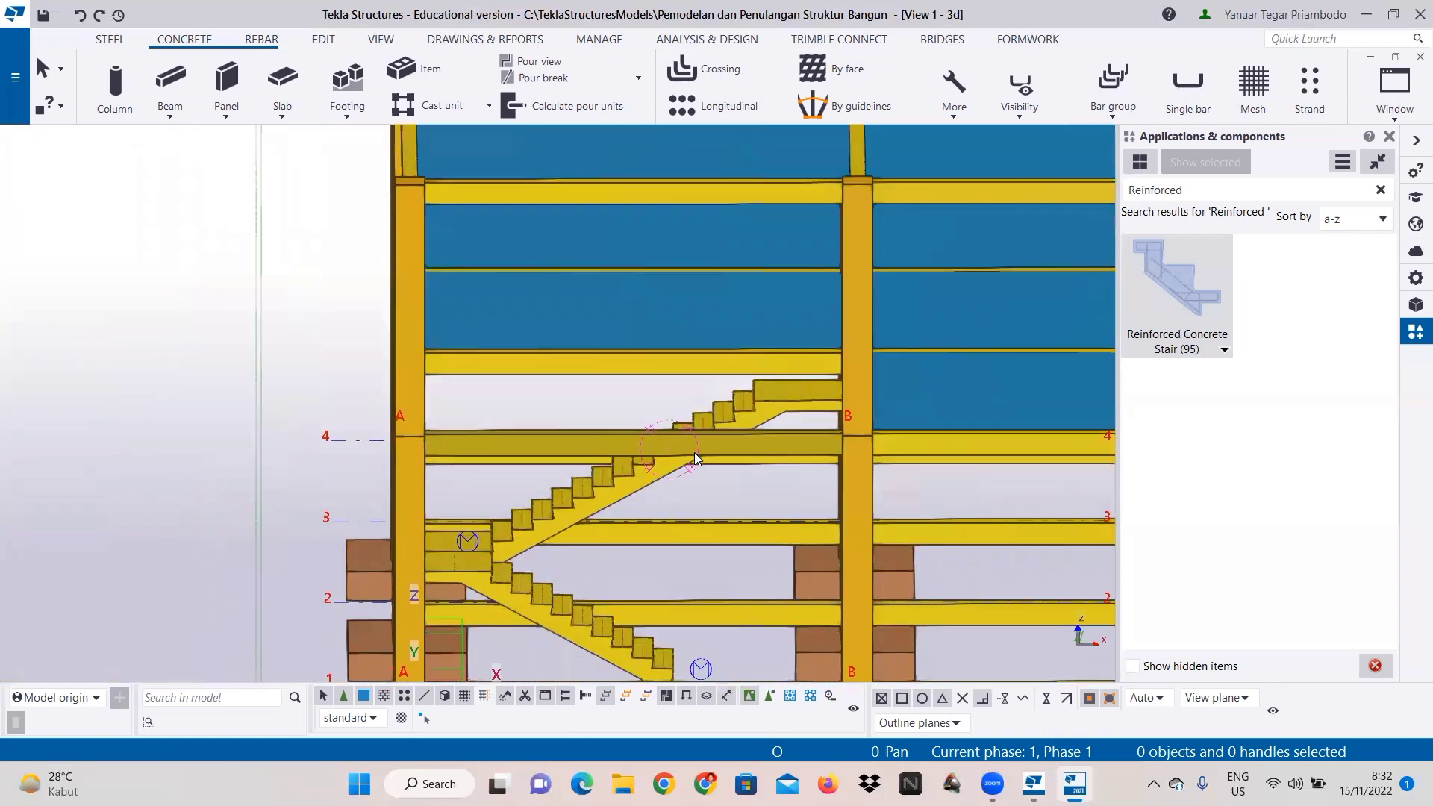
pyautogui.scroll(-4, 694, 453)
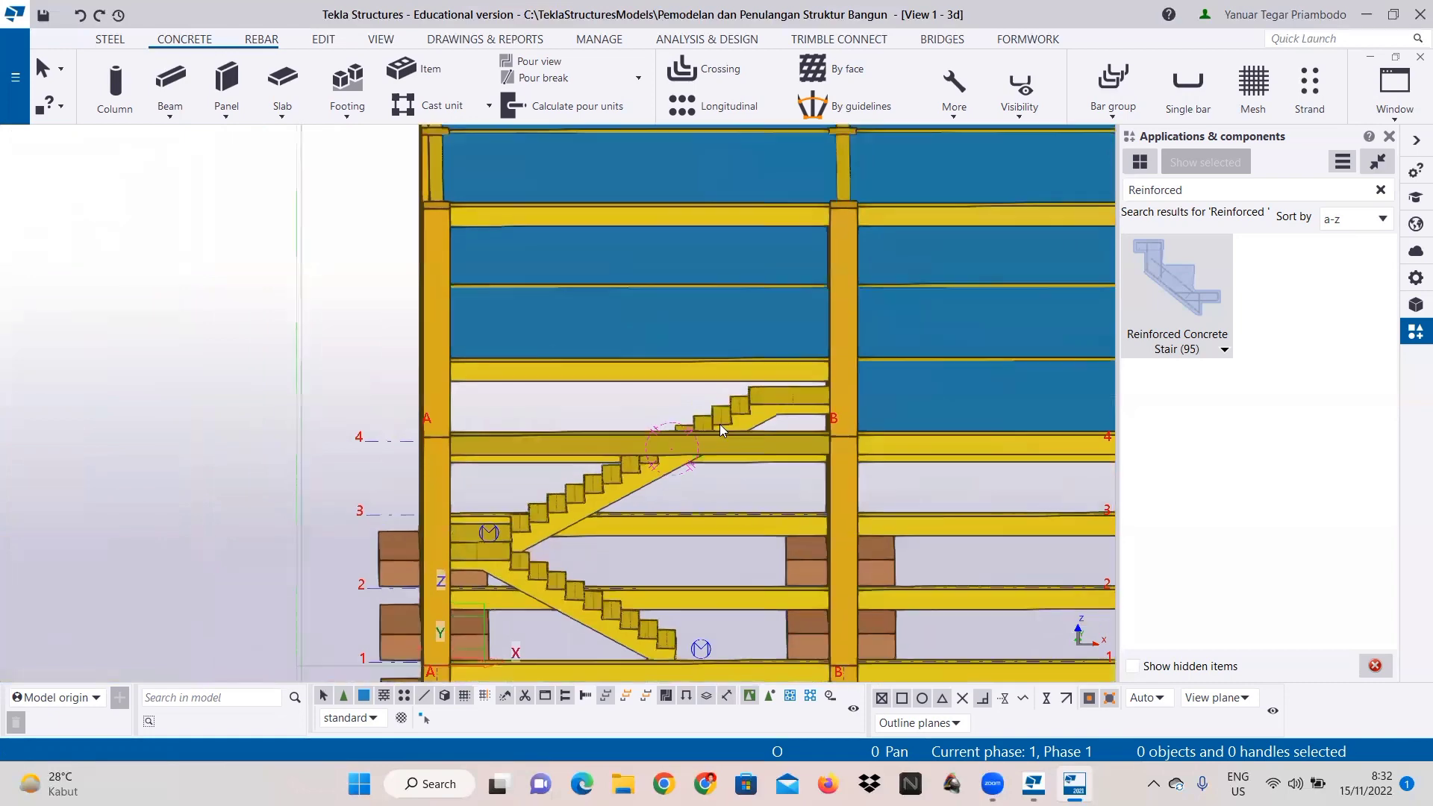
pyautogui.keyDown('ctrl'); pyautogui.moveTo(745, 475); pyautogui.dragTo(167, 537, button='middle'); pyautogui.keyUp('ctrl')
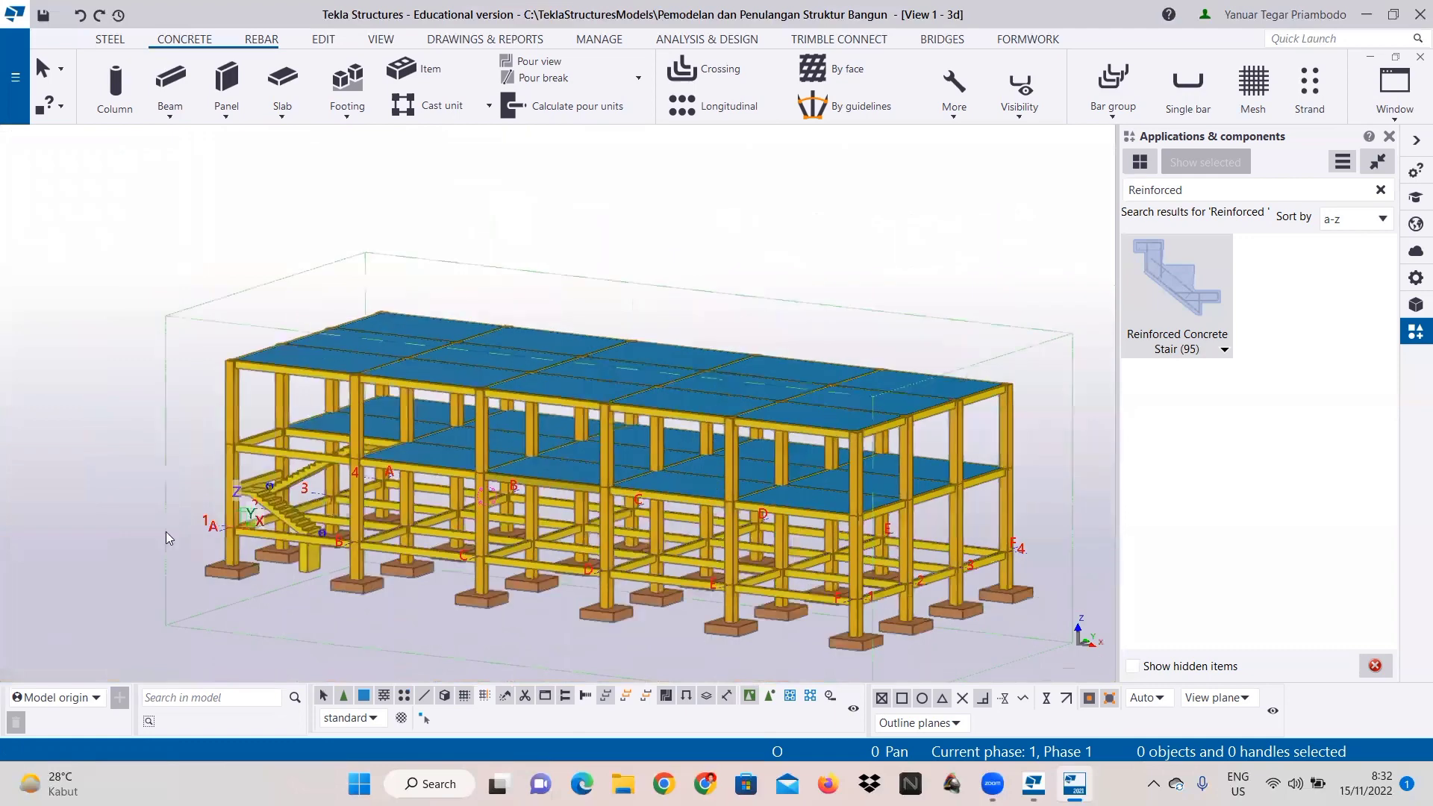
pyautogui.scroll(2, 321, 482)
pyautogui.scroll(2, 342, 466)
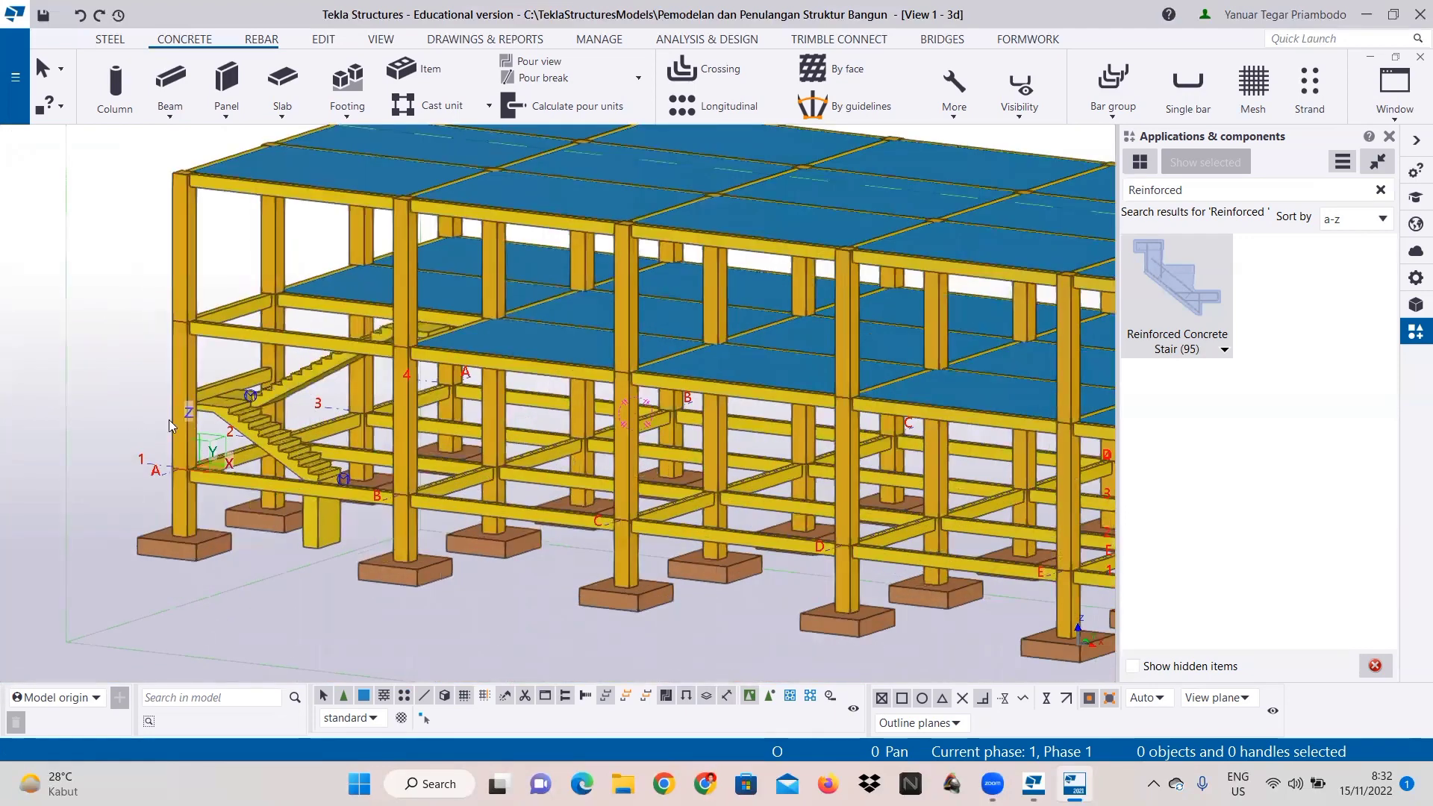
pyautogui.scroll(1, 256, 428)
pyautogui.scroll(1, 440, 601)
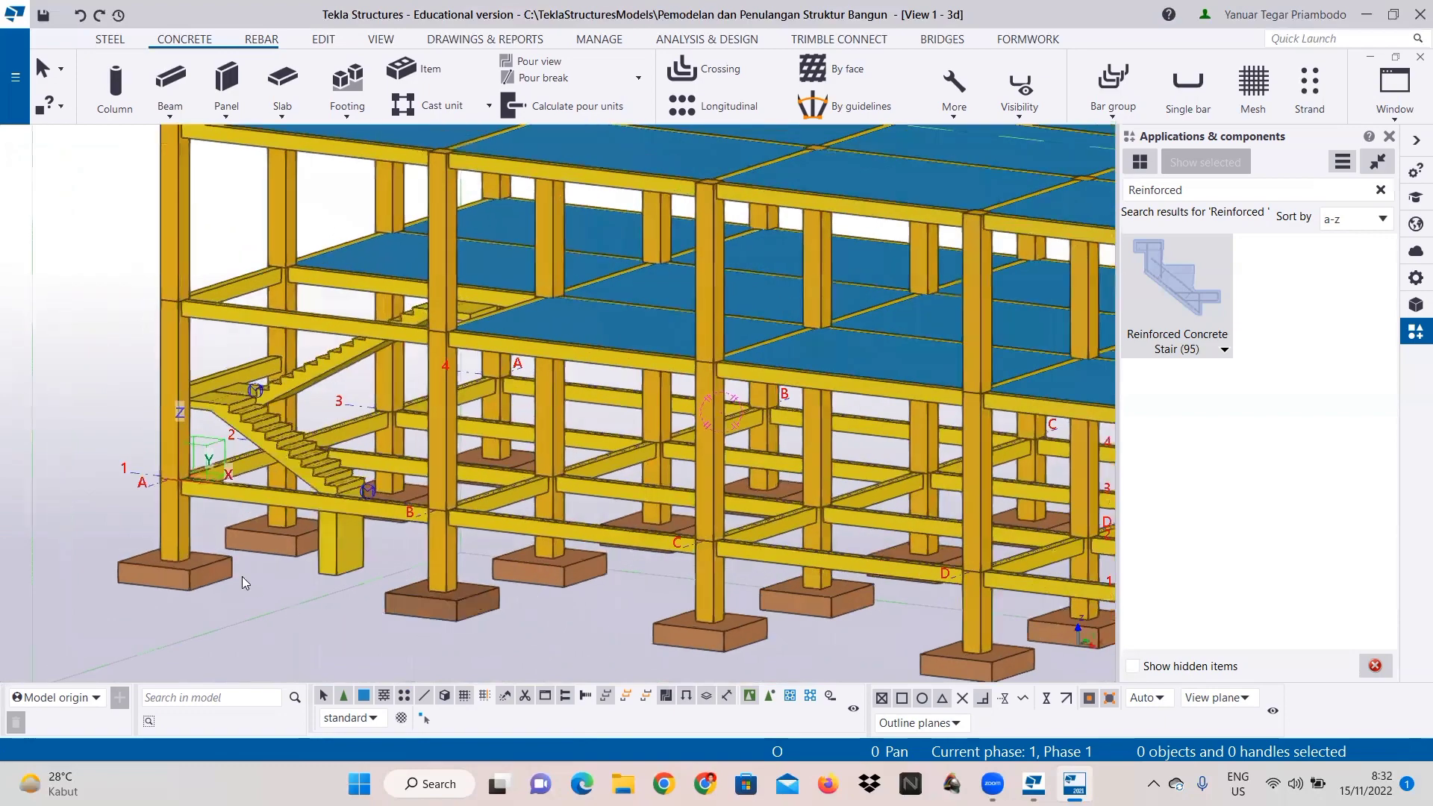
# Step: Copy the pad footing at grid B-1 from its column's base end point to the mid point of the stair pedestal's base
pyautogui.scroll(1, 359, 589)
pyautogui.scroll(2, 350, 576)
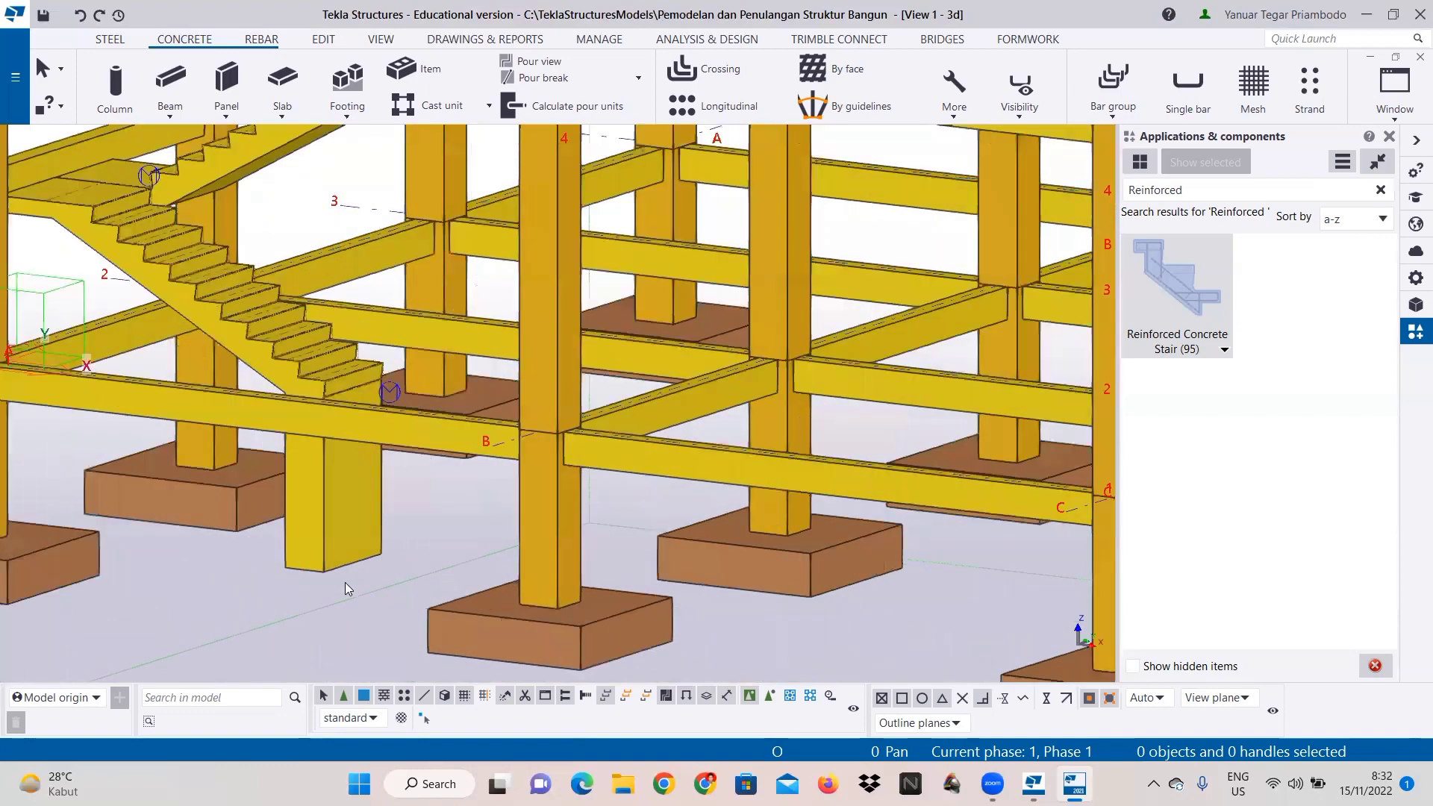
pyautogui.scroll(1, 339, 594)
pyautogui.scroll(1, 558, 559)
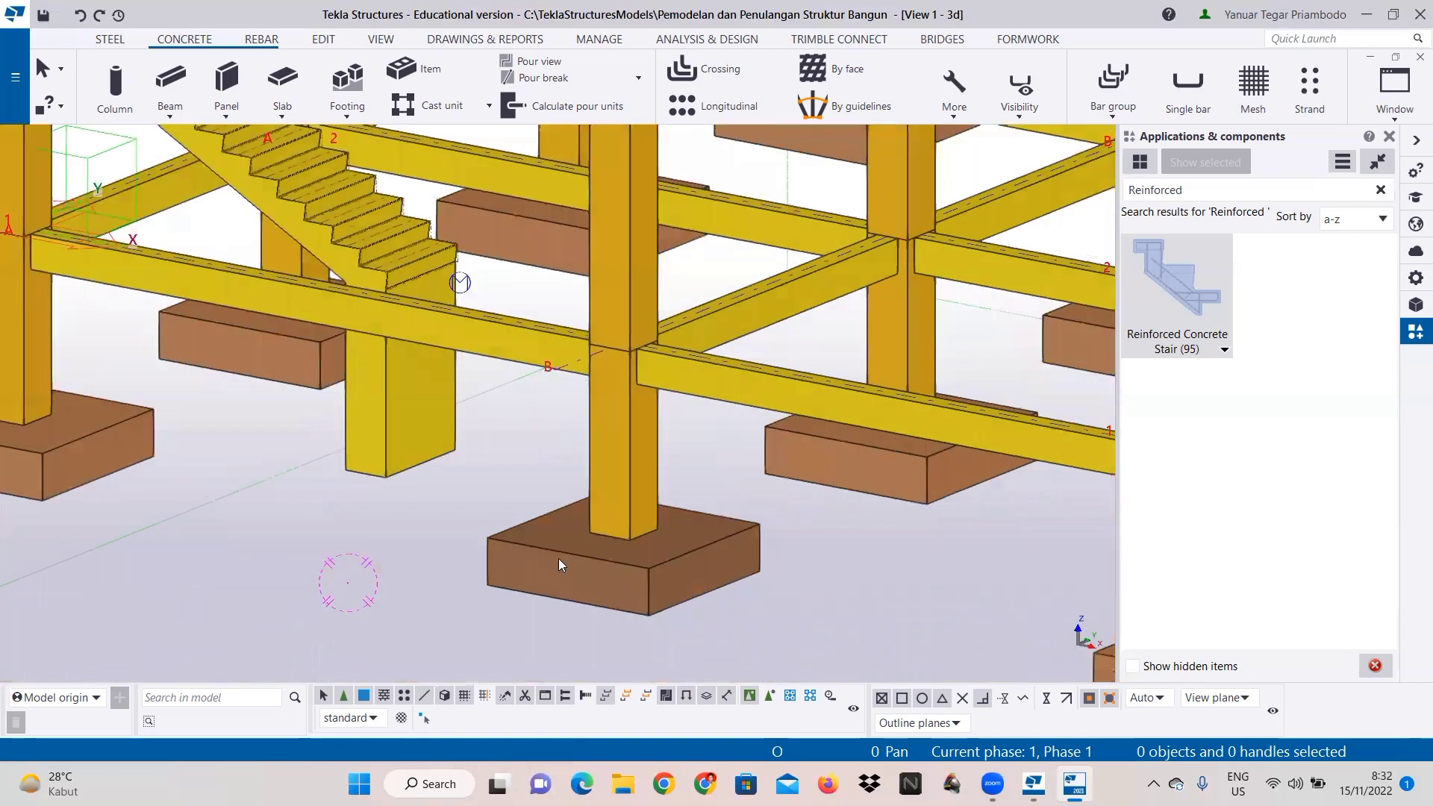
pyautogui.click(559, 558)
pyautogui.rightClick(559, 558)
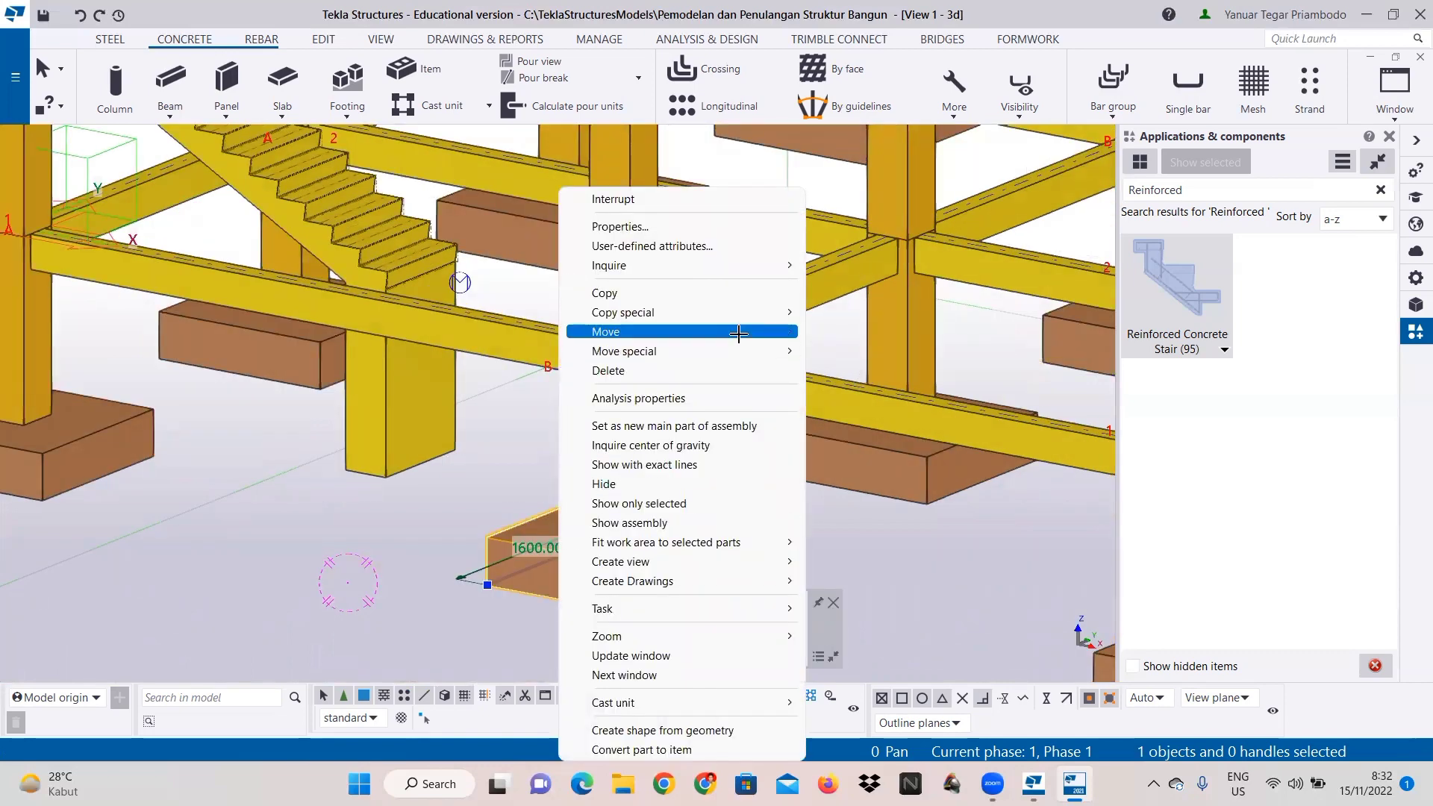
pyautogui.click(715, 295)
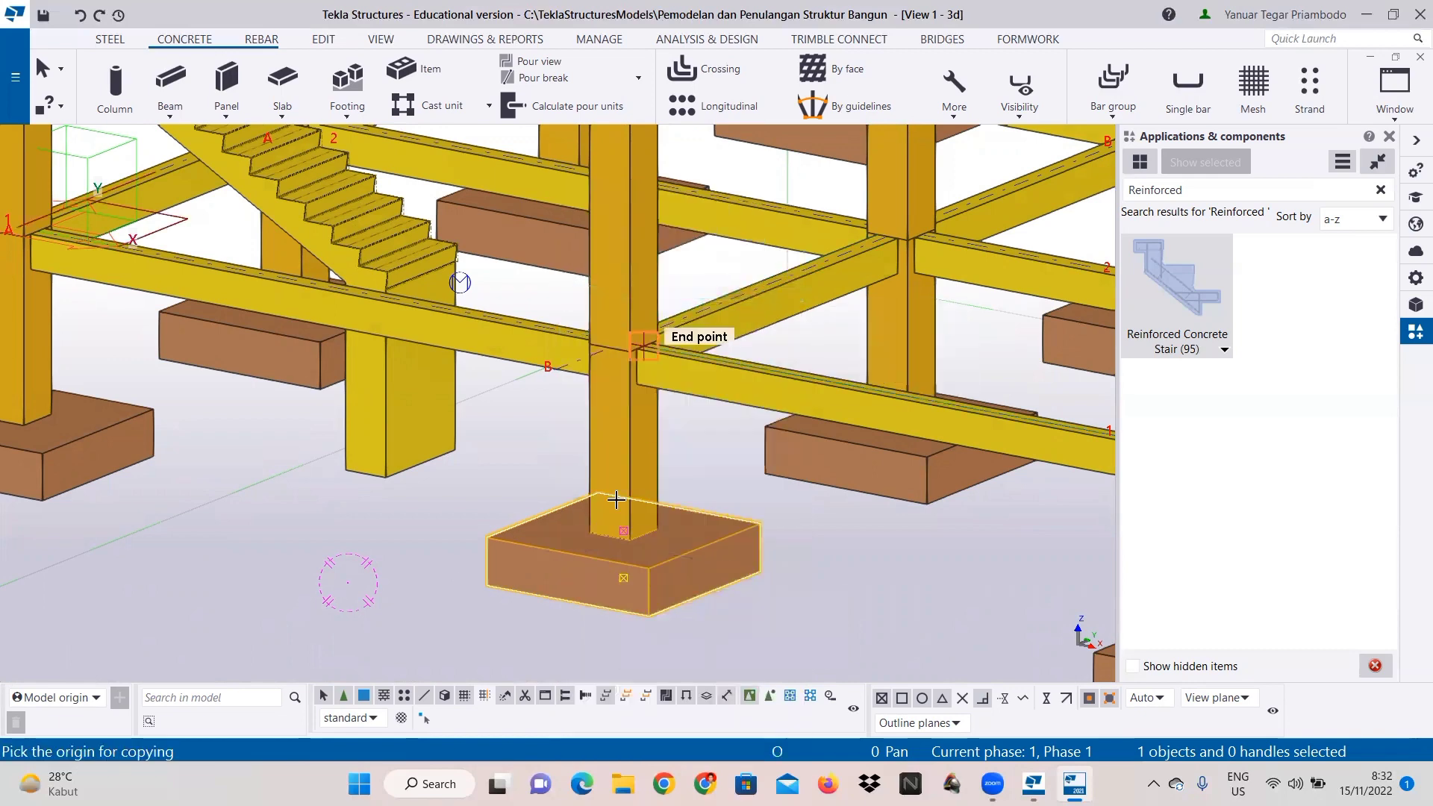
pyautogui.scroll(2, 620, 526)
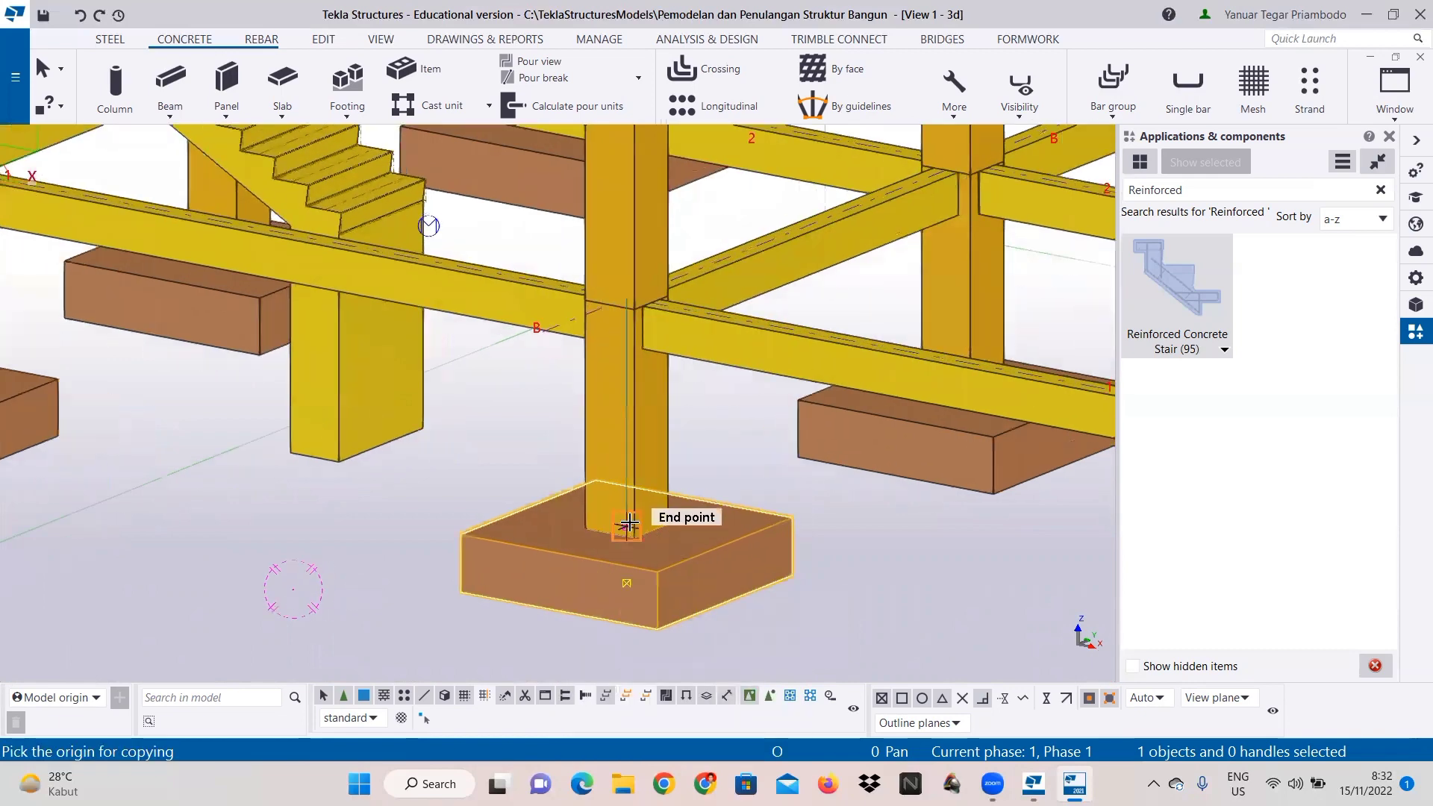
pyautogui.moveTo(651, 531)
pyautogui.keyDown('ctrl'); pyautogui.mouseDown(button='middle')
pyautogui.moveTo(753, 519)
pyautogui.moveTo(686, 554)
pyautogui.moveTo(625, 535)
pyautogui.mouseUp(button='middle'); pyautogui.keyUp('ctrl')
pyautogui.click(621, 531)
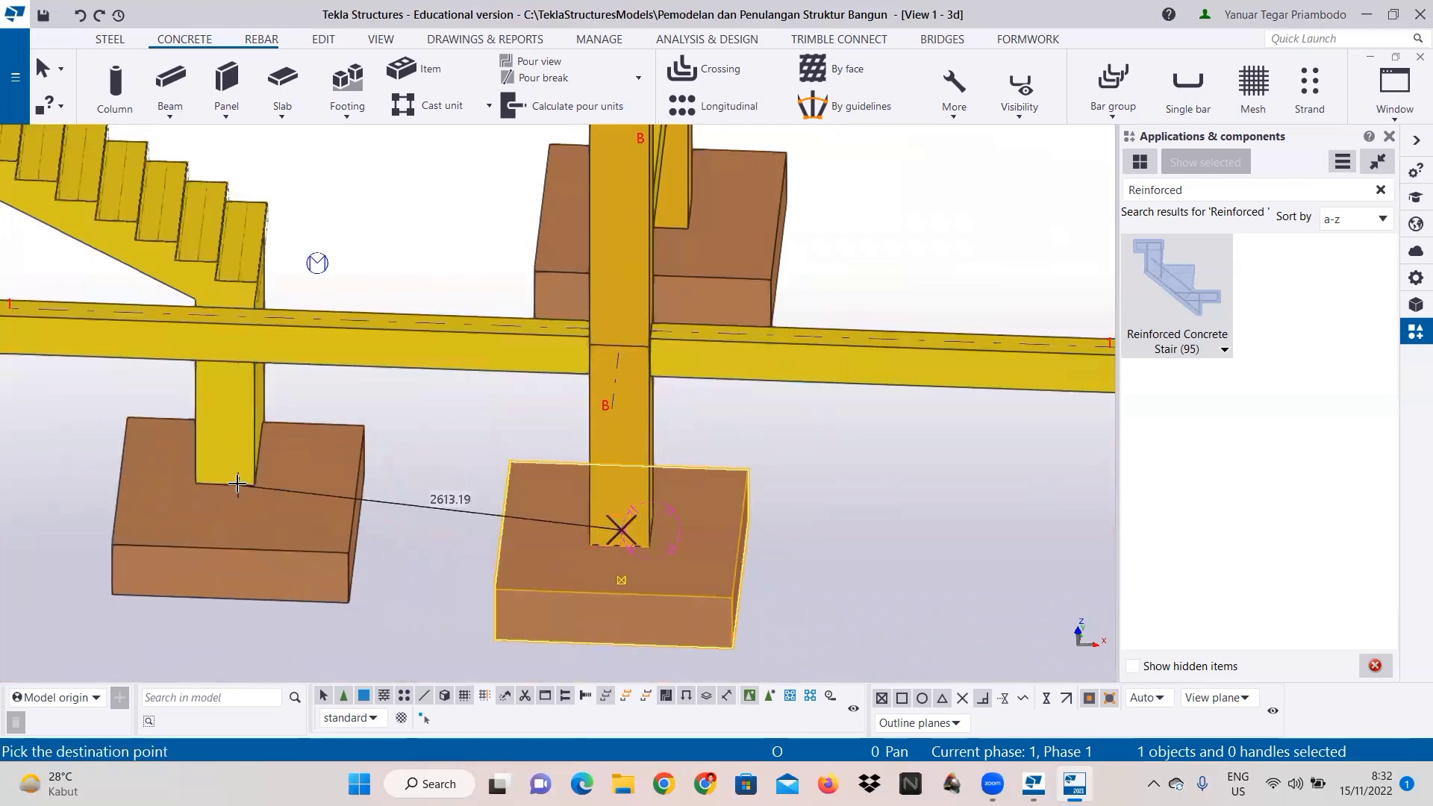
pyautogui.keyDown('ctrl'); pyautogui.moveTo(236, 459); pyautogui.dragTo(304, 575, button='middle'); pyautogui.keyUp('ctrl')
pyautogui.moveTo(341, 440); pyautogui.dragTo(389, 159, button='middle')
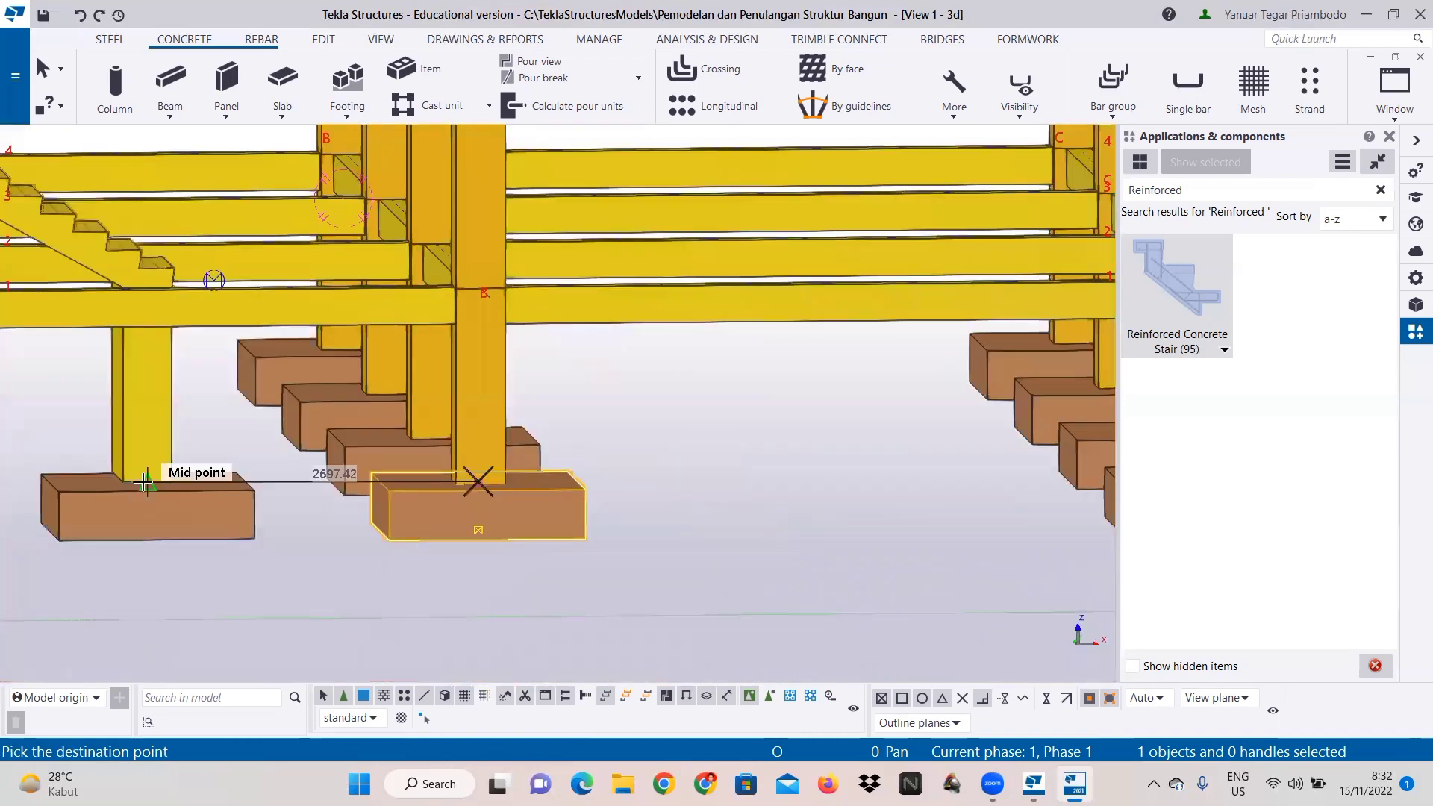
pyautogui.scroll(2, 150, 478)
pyautogui.click(150, 463)
pyautogui.moveTo(226, 428)
pyautogui.keyDown('ctrl'); pyautogui.mouseDown(button='middle')
pyautogui.moveTo(292, 470)
pyautogui.moveTo(173, 448)
pyautogui.moveTo(236, 422)
pyautogui.mouseUp(button='middle'); pyautogui.keyUp('ctrl')
pyautogui.rightClick(242, 421)
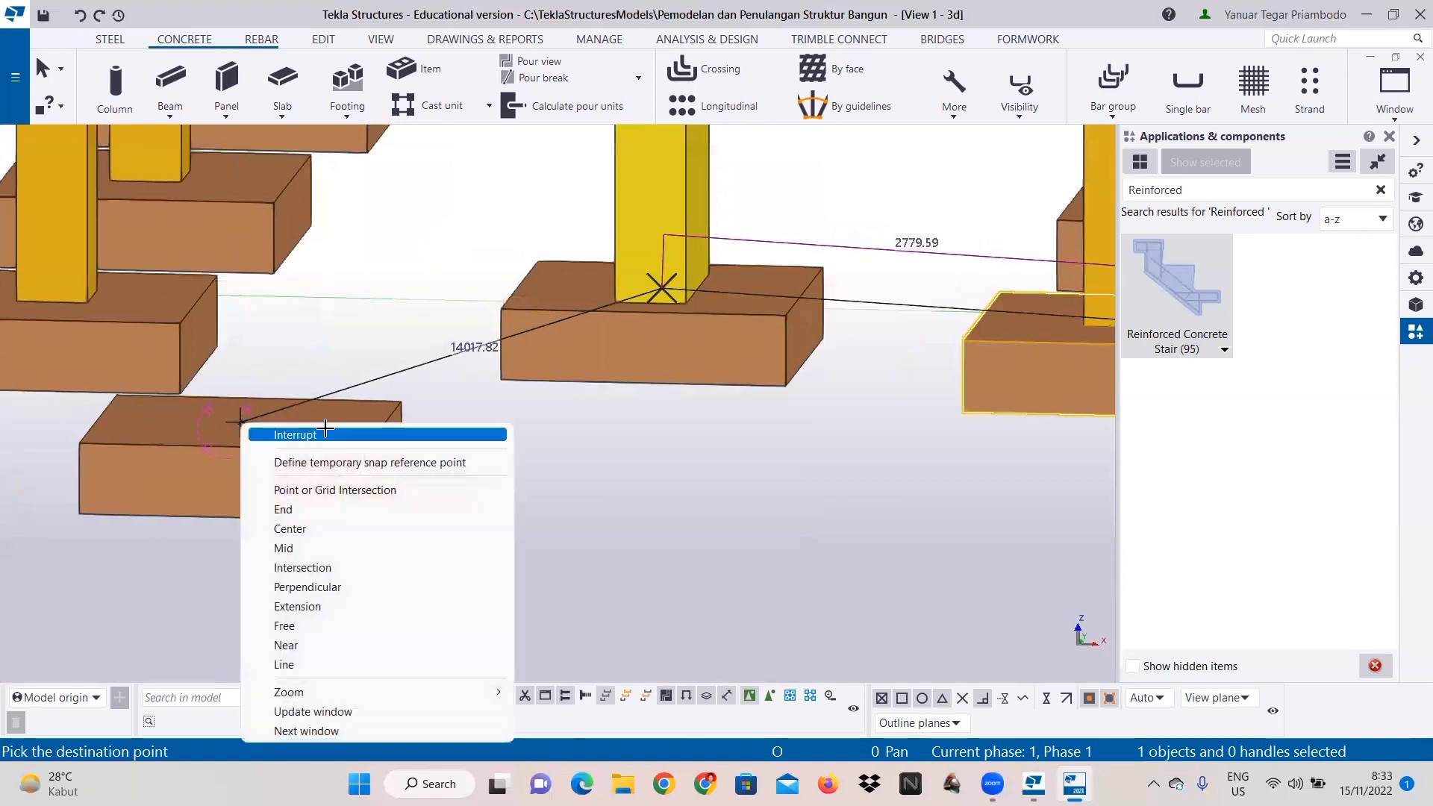
pyautogui.click(321, 432)
# Step: Examine the footing under the stair pedestal and its position among the other footings and within the complete building
pyautogui.scroll(-1, 433, 343)
pyautogui.scroll(2, 560, 303)
pyautogui.scroll(1, 560, 303)
pyautogui.moveTo(428, 349)
pyautogui.keyDown('ctrl'); pyautogui.mouseDown(button='middle')
pyautogui.moveTo(657, 399)
pyautogui.moveTo(775, 364)
pyautogui.moveTo(581, 446)
pyautogui.moveTo(365, 480)
pyautogui.moveTo(214, 403)
pyautogui.moveTo(162, 316)
pyautogui.moveTo(232, 364)
pyautogui.moveTo(499, 410)
pyautogui.moveTo(447, 355)
pyautogui.moveTo(430, 359)
pyautogui.mouseUp(button='middle'); pyautogui.keyUp('ctrl')
pyautogui.scroll(-3, 486, 352)
pyautogui.scroll(-5, 502, 352)
pyautogui.moveTo(578, 385); pyautogui.dragTo(291, 382, button='middle')
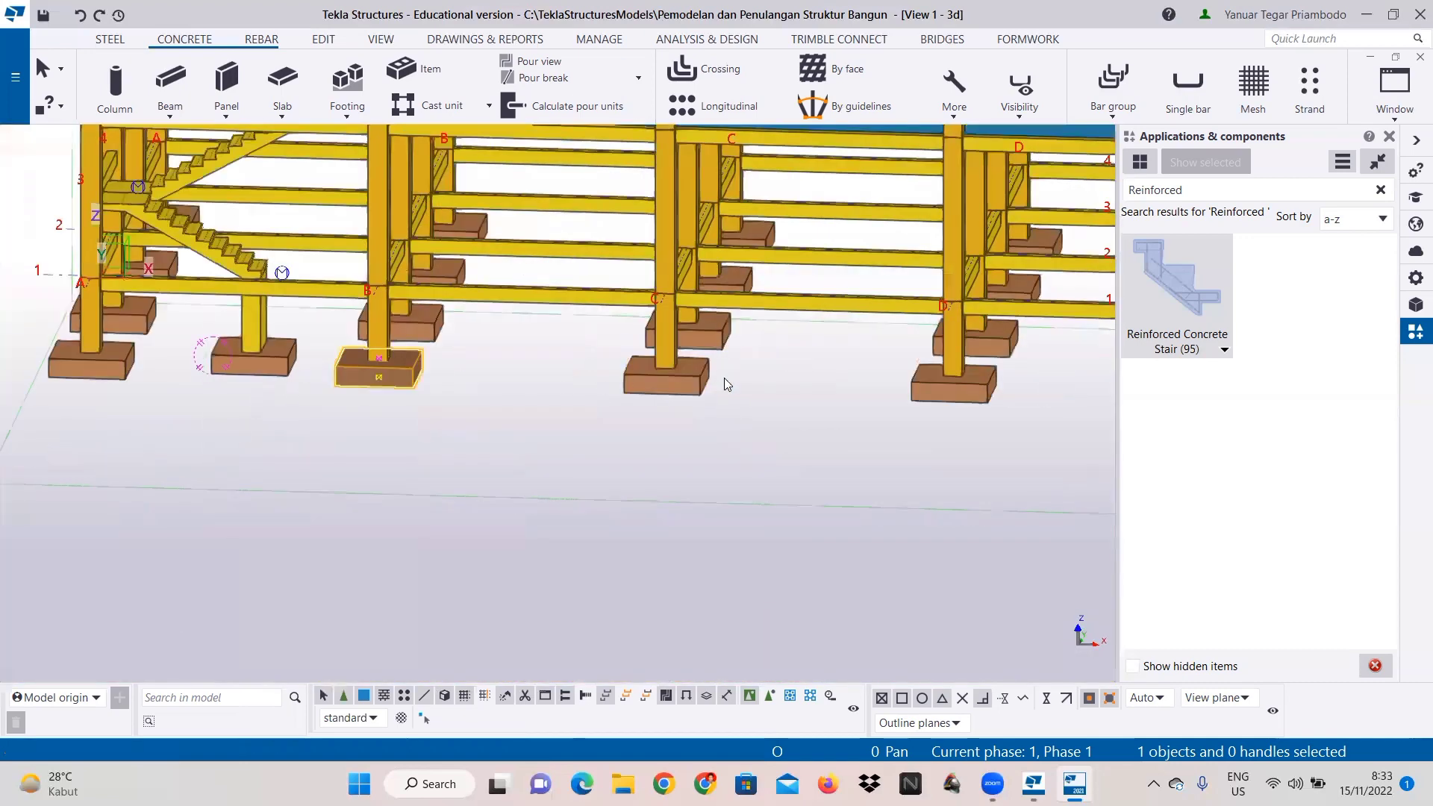
pyautogui.moveTo(724, 378); pyautogui.dragTo(609, 342, button='middle')
pyautogui.scroll(-5, 454, 514)
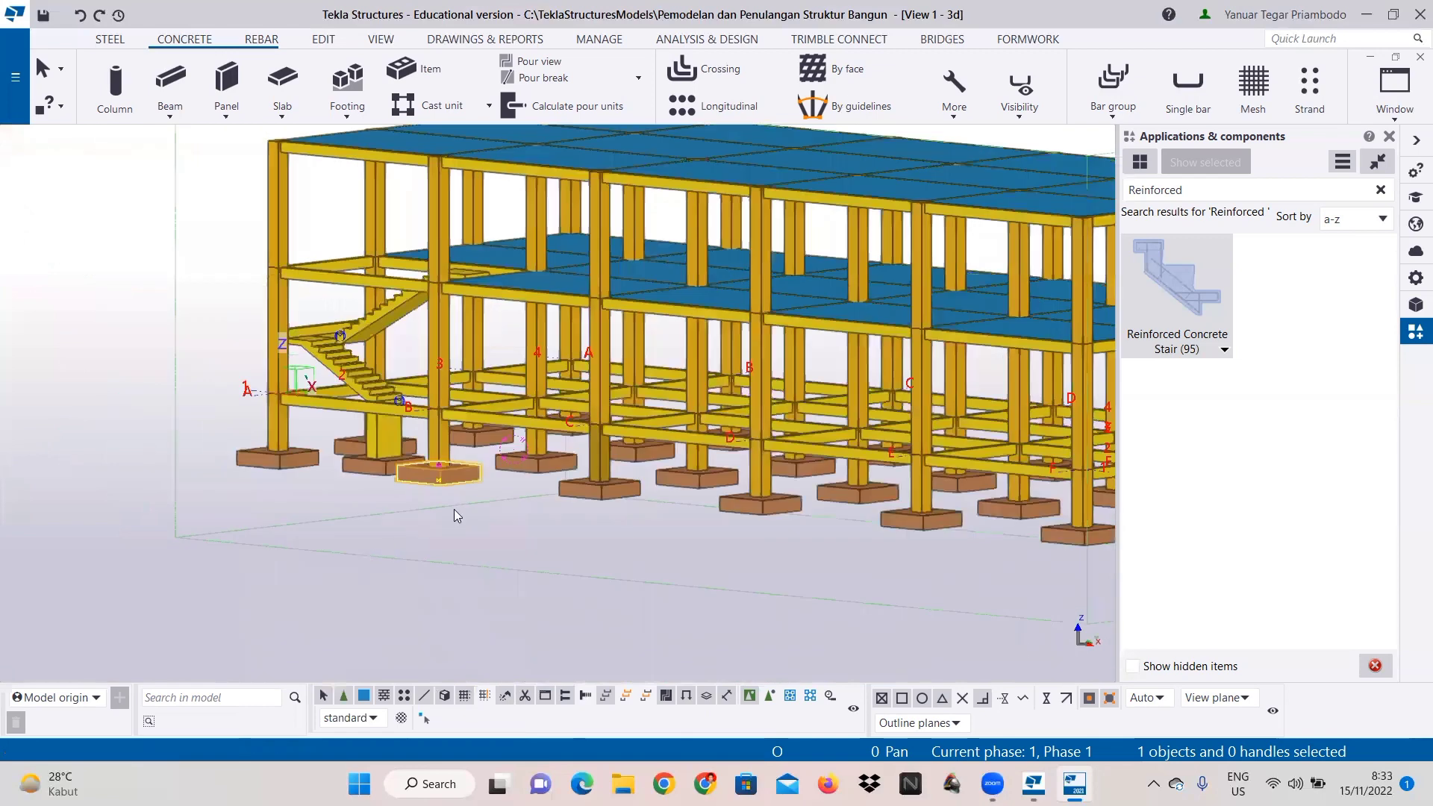
pyautogui.scroll(-5, 480, 490)
pyautogui.keyDown('ctrl'); pyautogui.moveTo(489, 402); pyautogui.dragTo(697, 491, button='middle'); pyautogui.keyUp('ctrl')
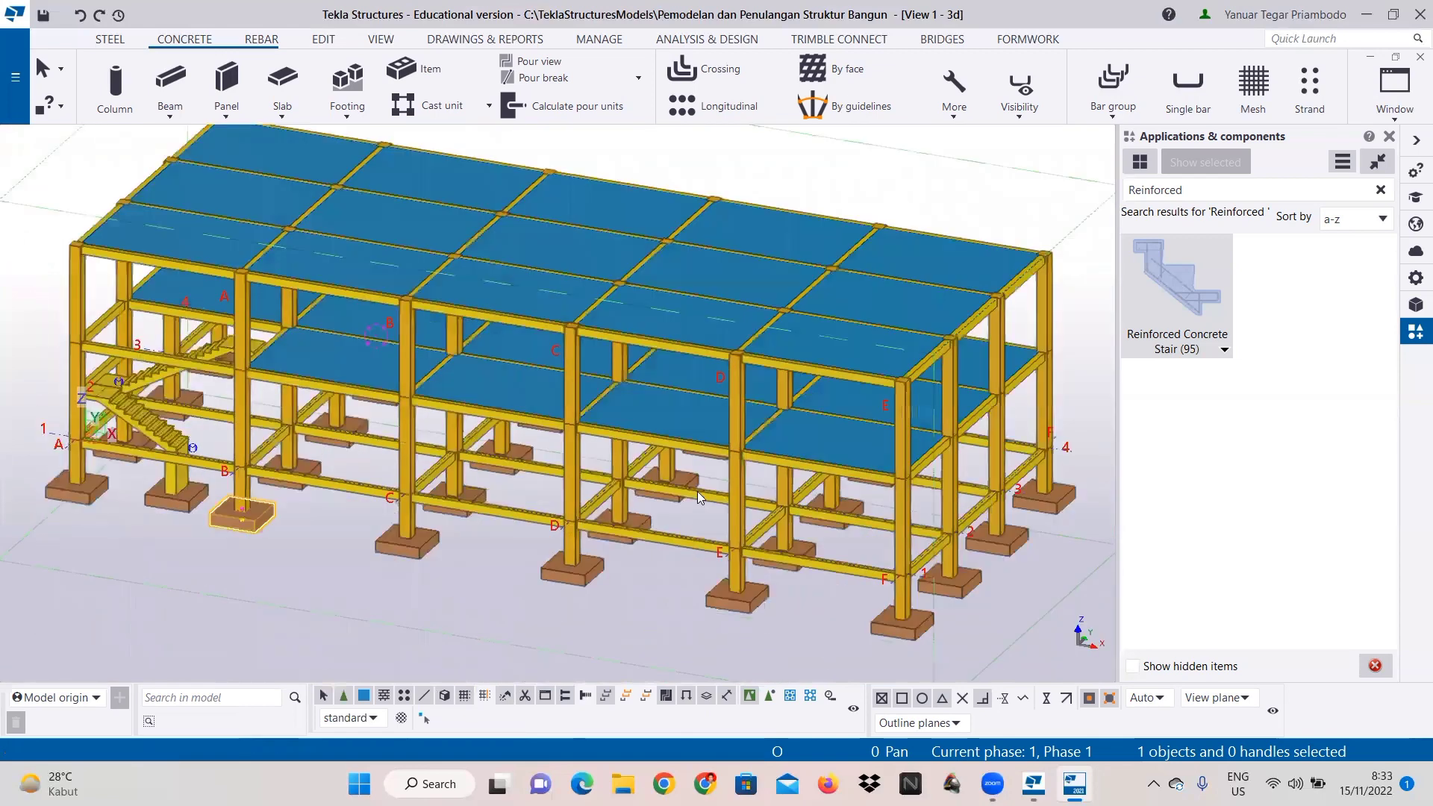
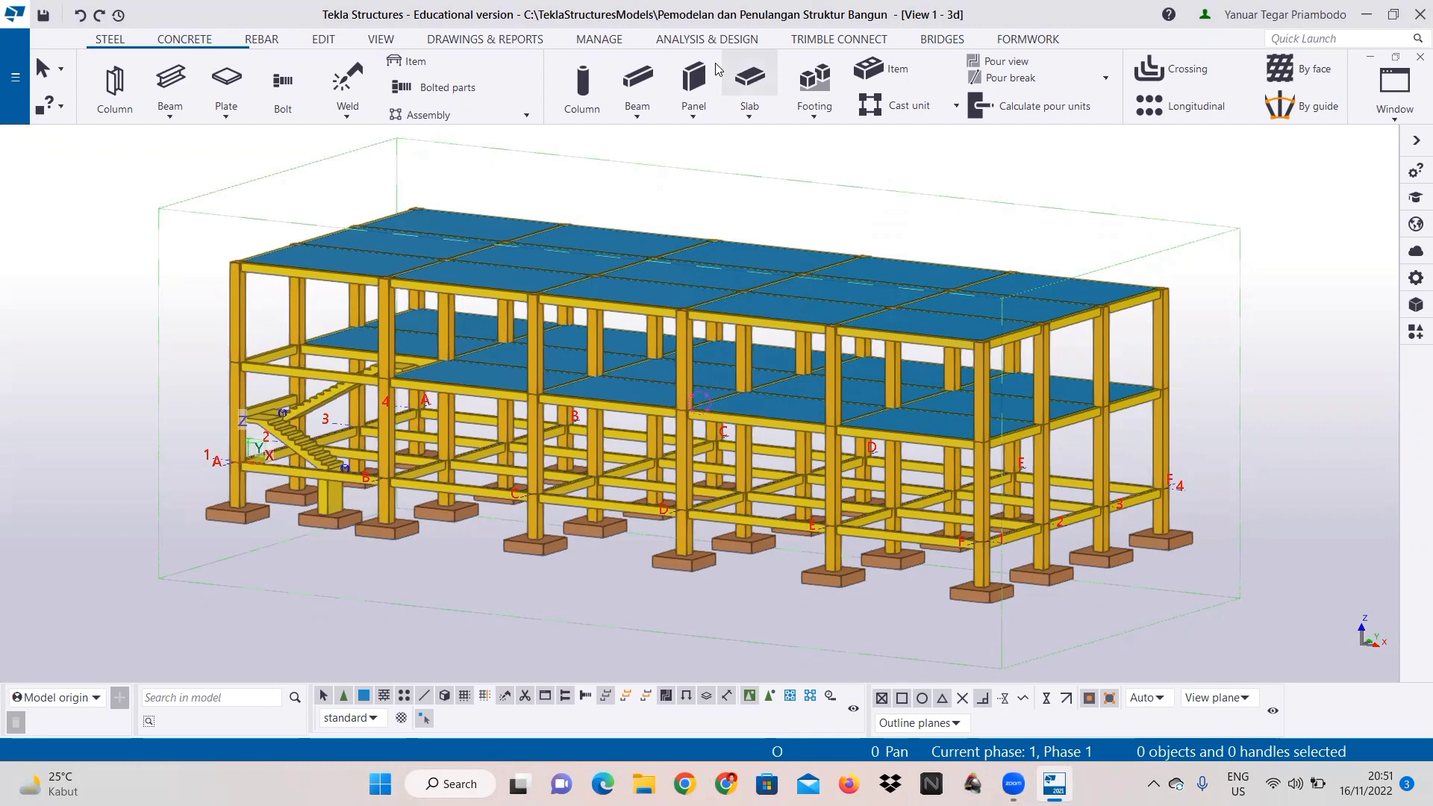
# Step: Set the rendering of the building's parts to Parts wireframe
pyautogui.click(382, 41)
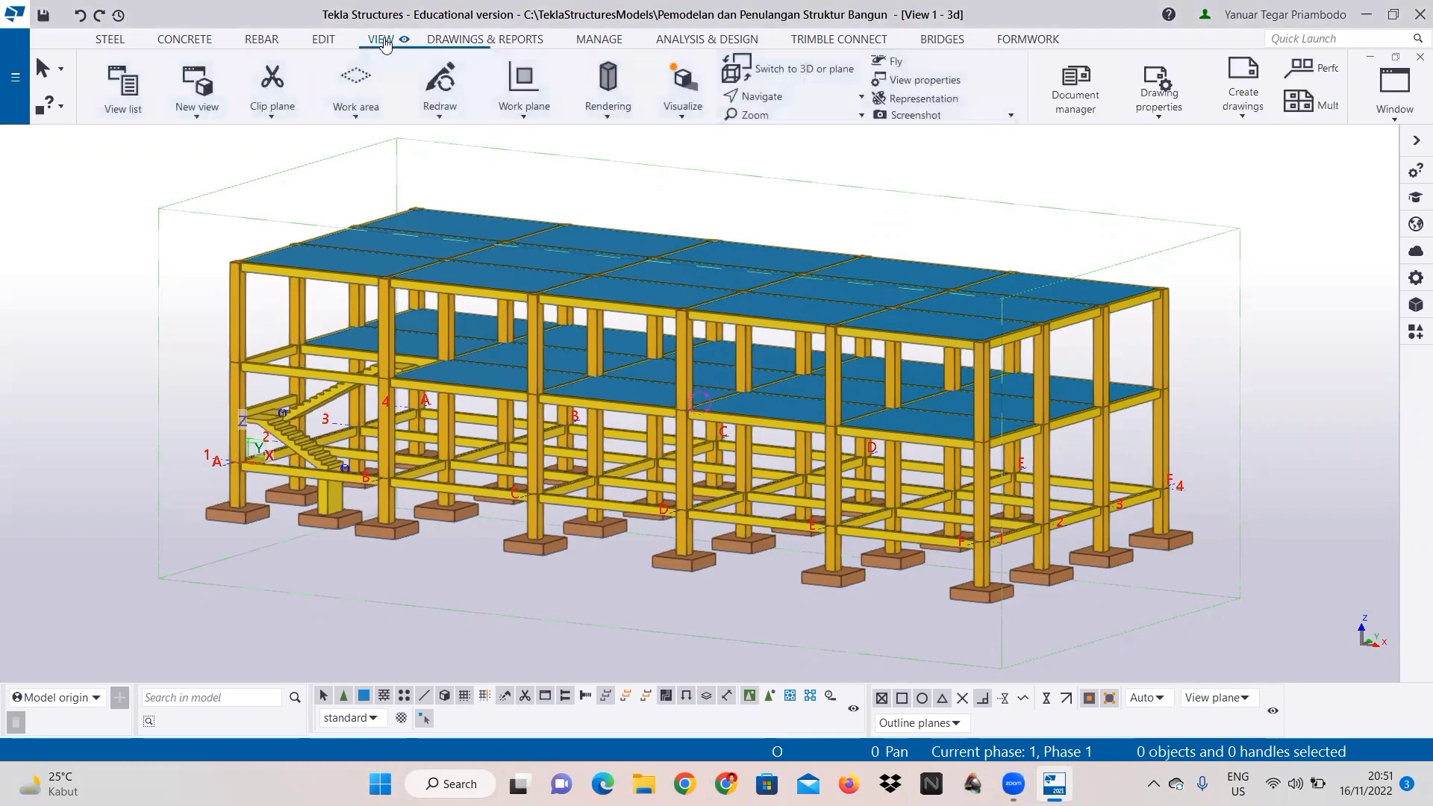
pyautogui.click(608, 97)
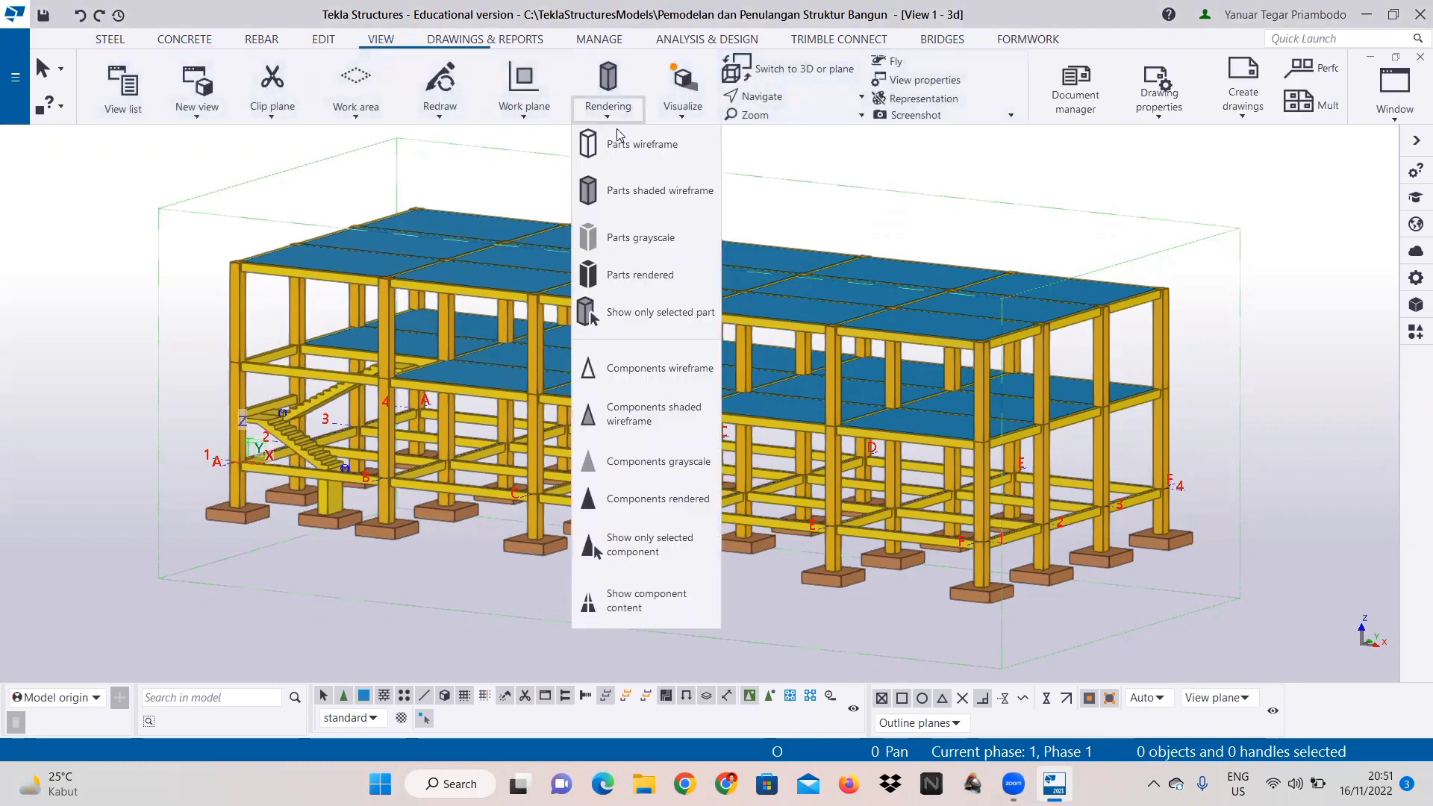
pyautogui.click(619, 141)
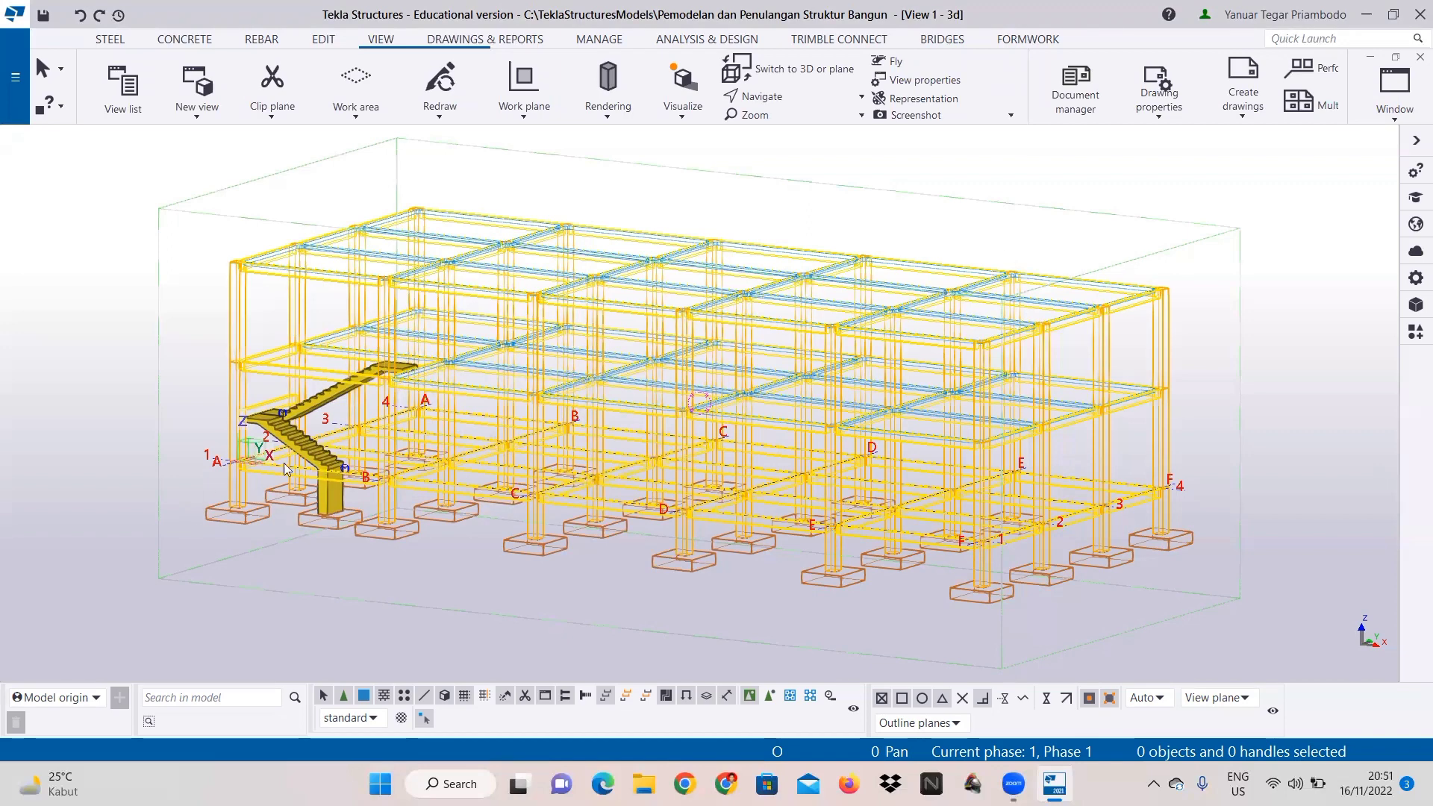
# Step: Start the Bar group command for the stair reinforcement and open the rebar group properties
pyautogui.scroll(2, 283, 463)
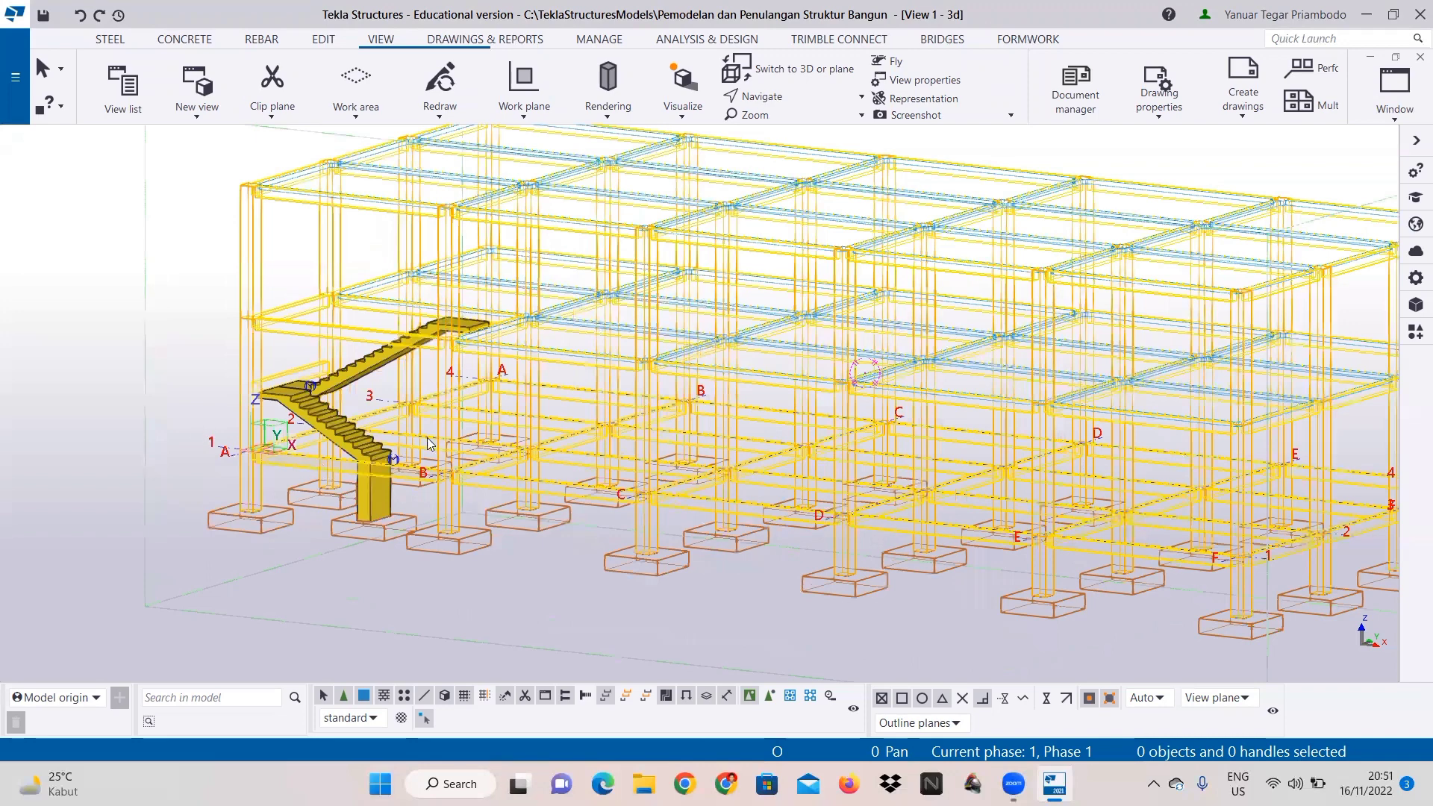
pyautogui.scroll(2, 294, 423)
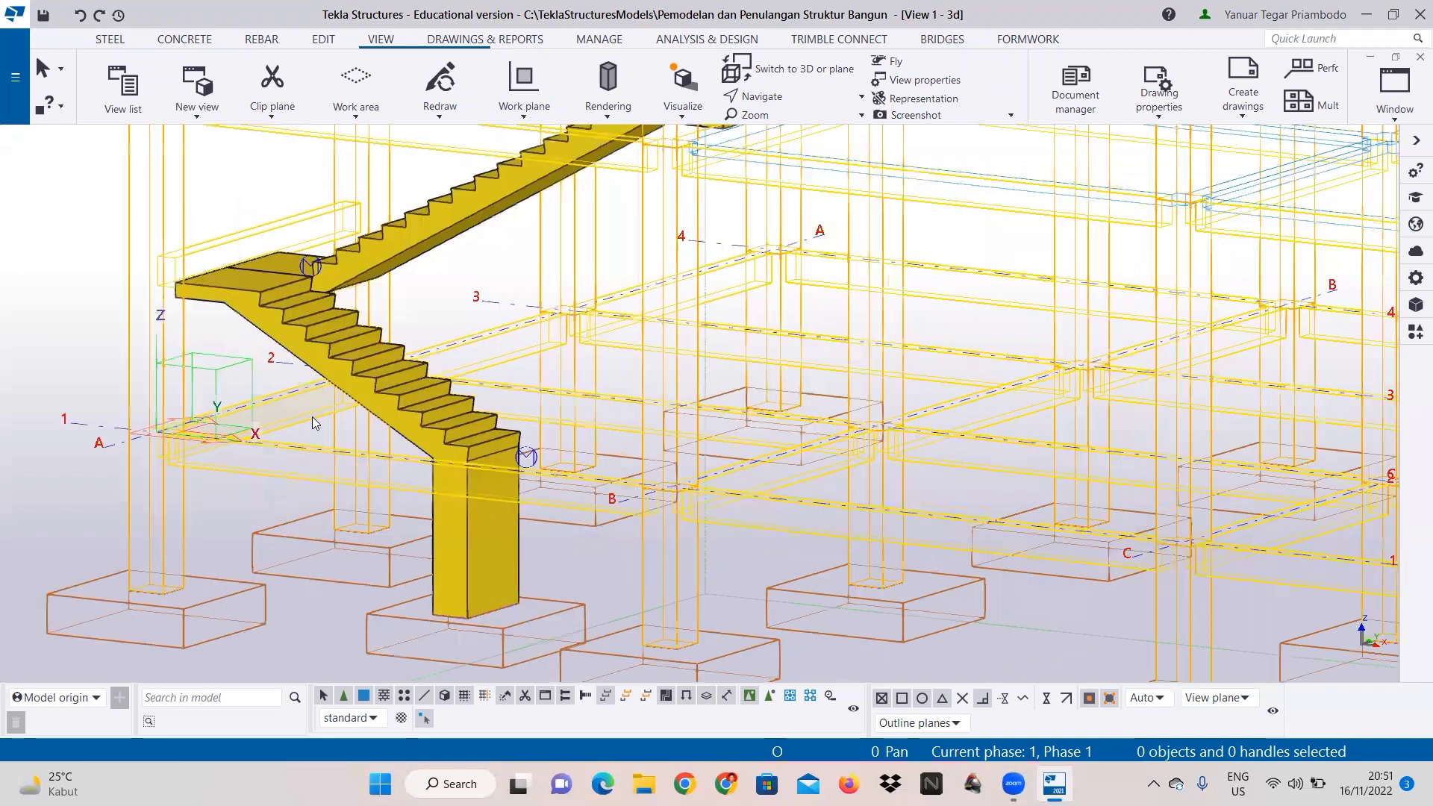
pyautogui.click(262, 39)
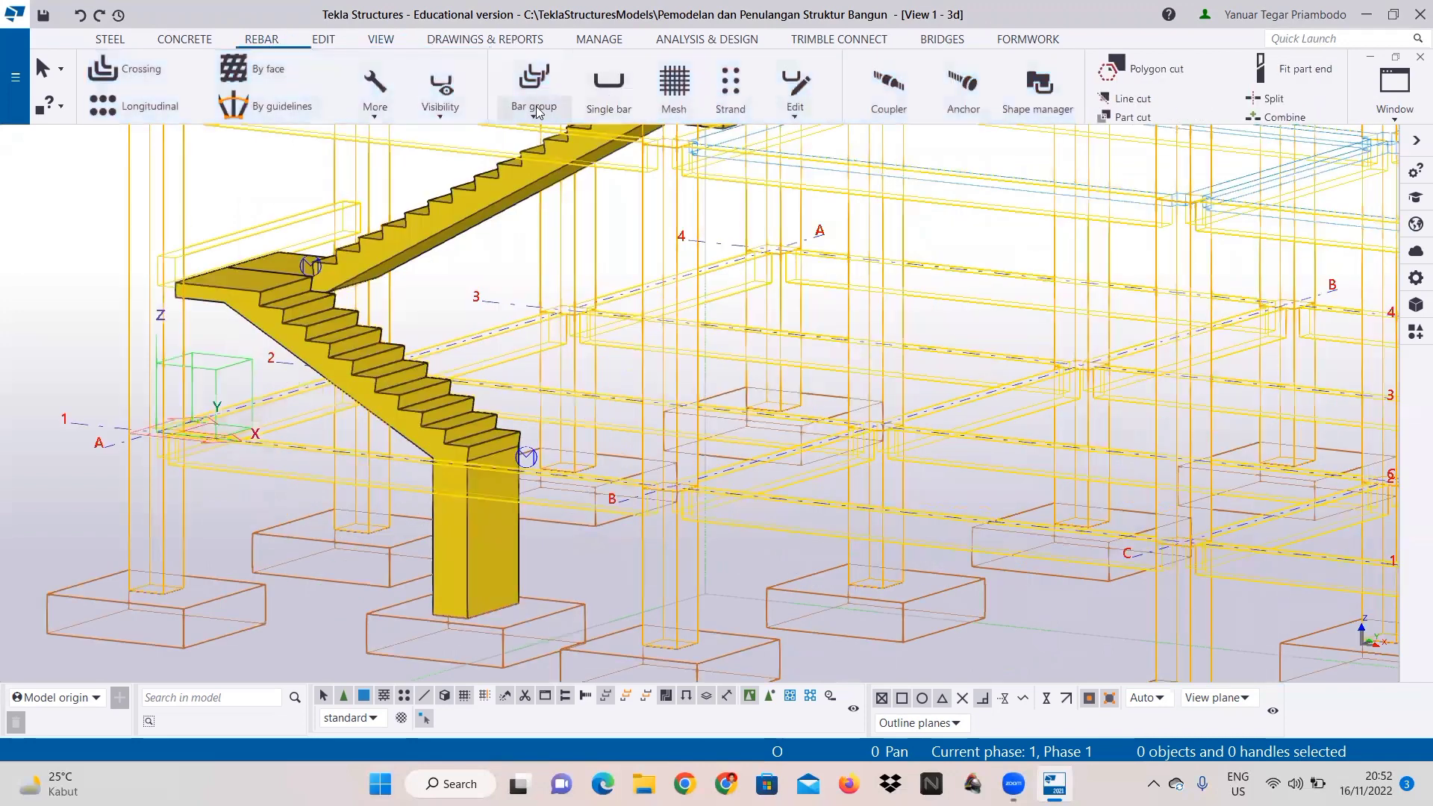
pyautogui.click(536, 112)
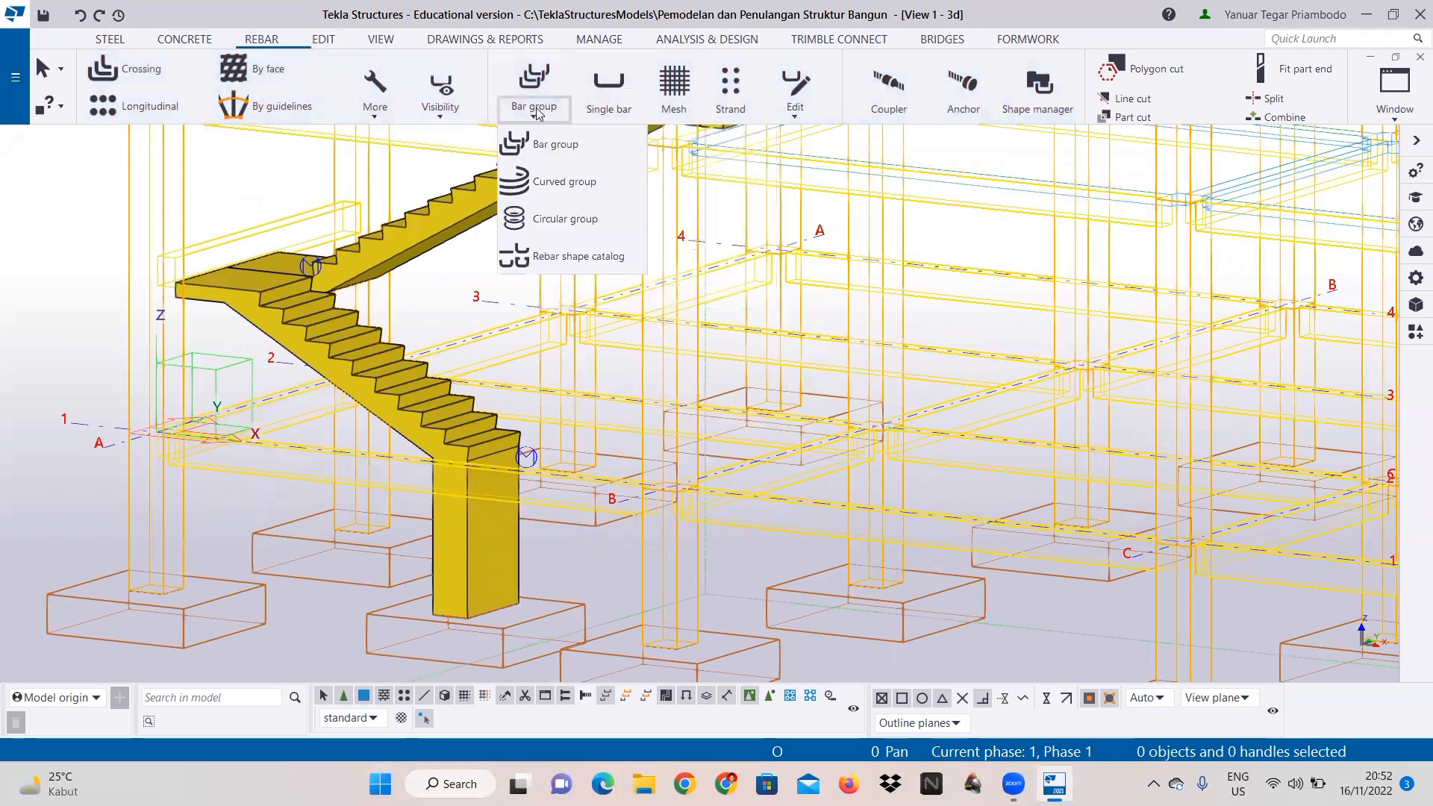
pyautogui.click(539, 87)
pyautogui.click(542, 87)
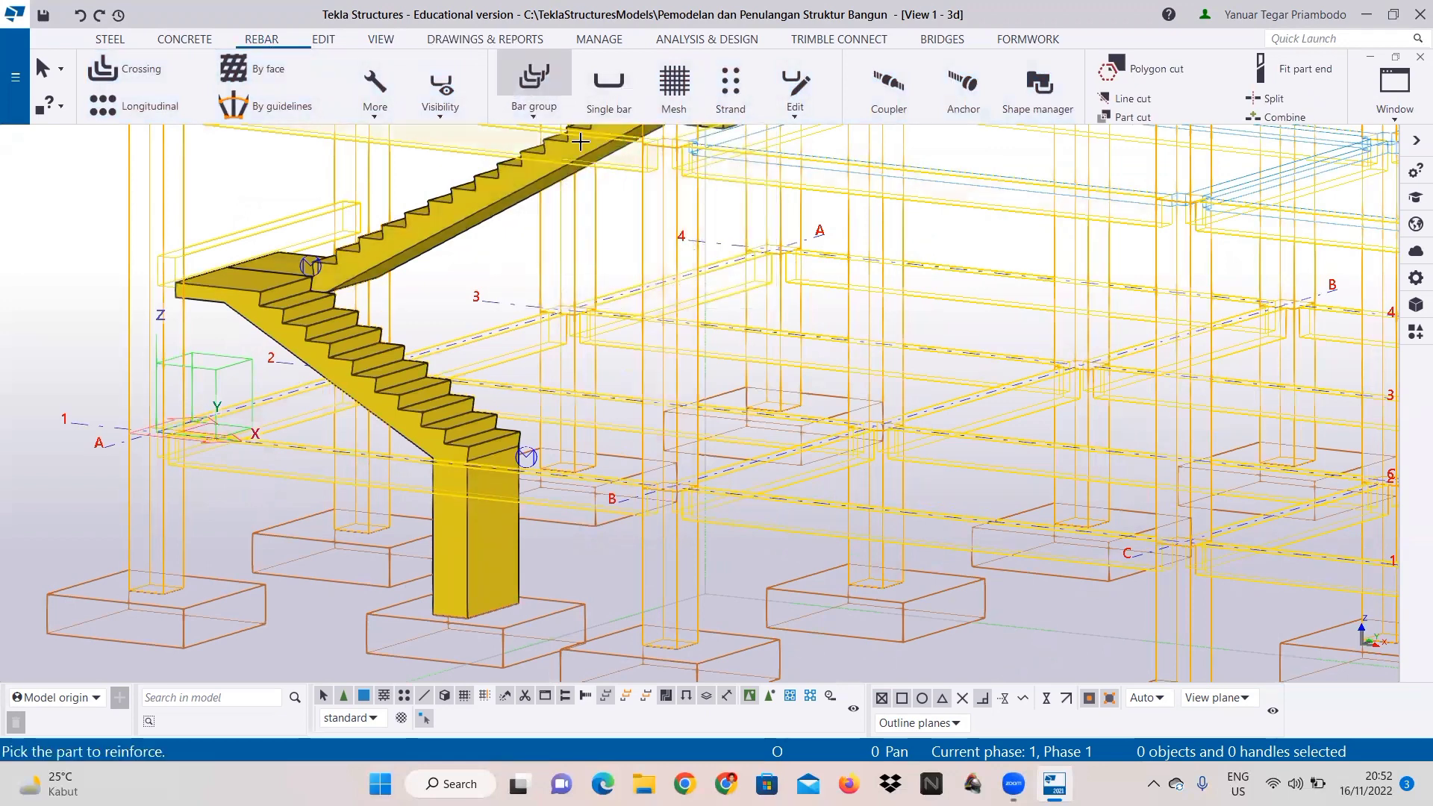
pyautogui.click(550, 114)
pyautogui.click(552, 144)
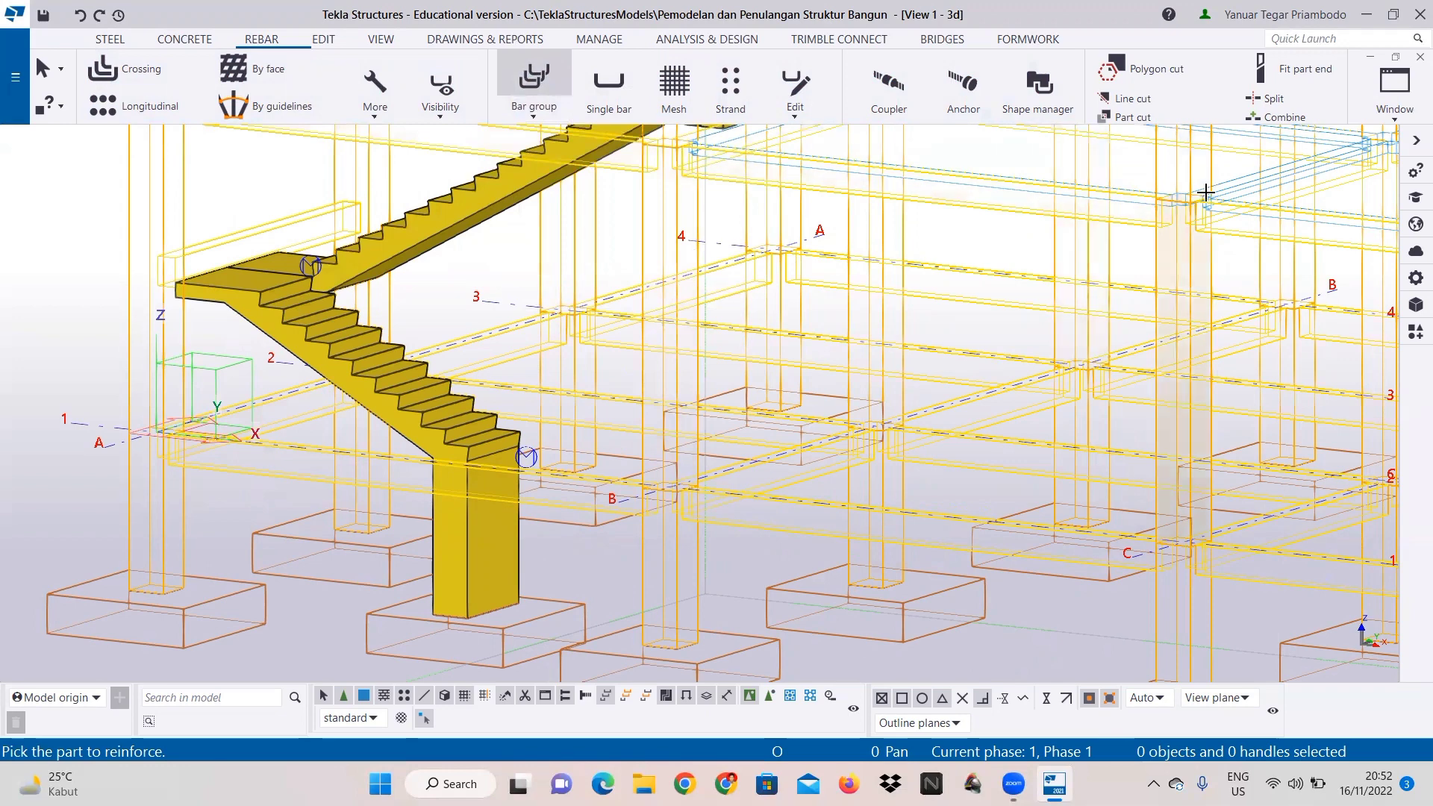
pyautogui.click(1417, 279)
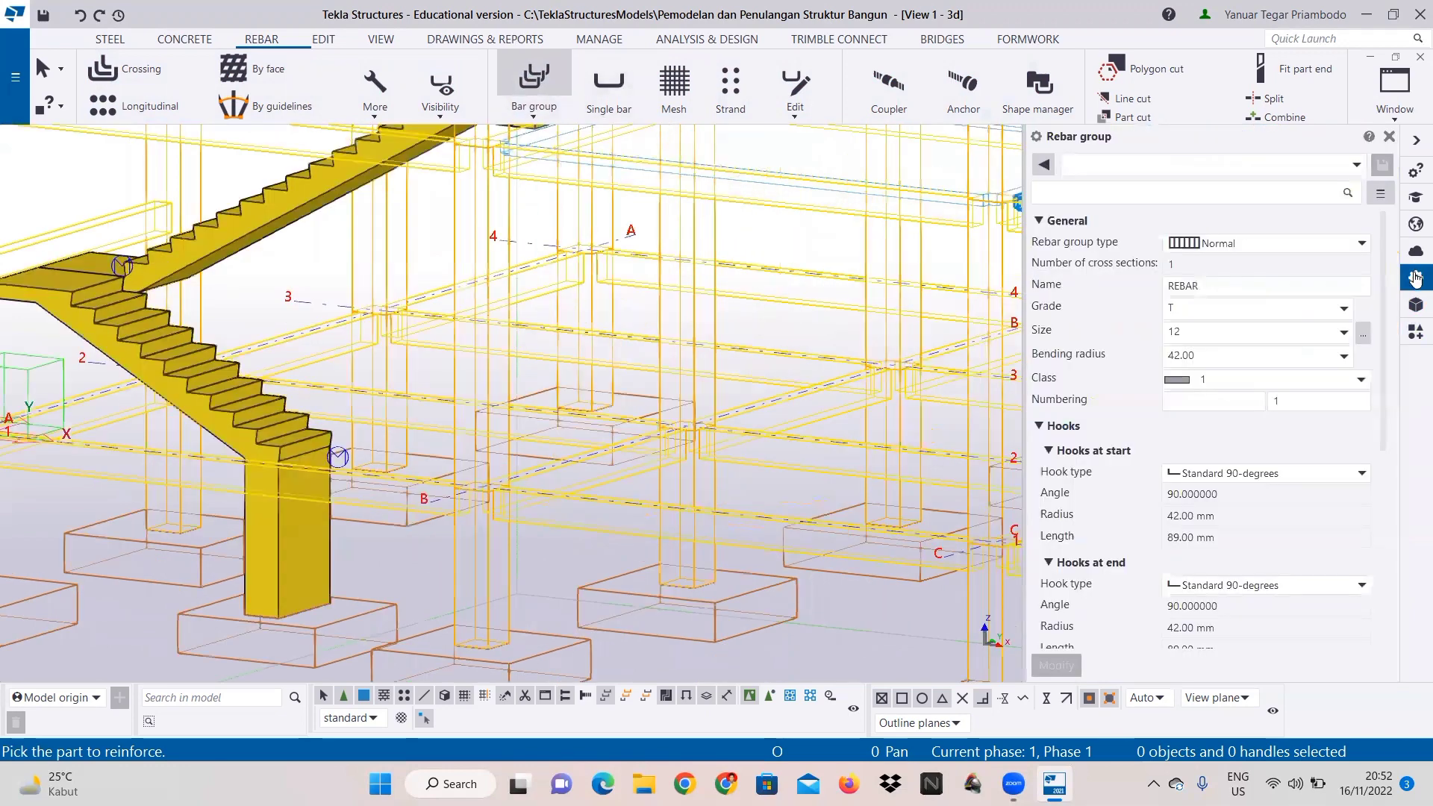
# Step: Enter "Tulangan Longitudinal1 D16" as the name of the rebar group's property set
pyautogui.click(1159, 171)
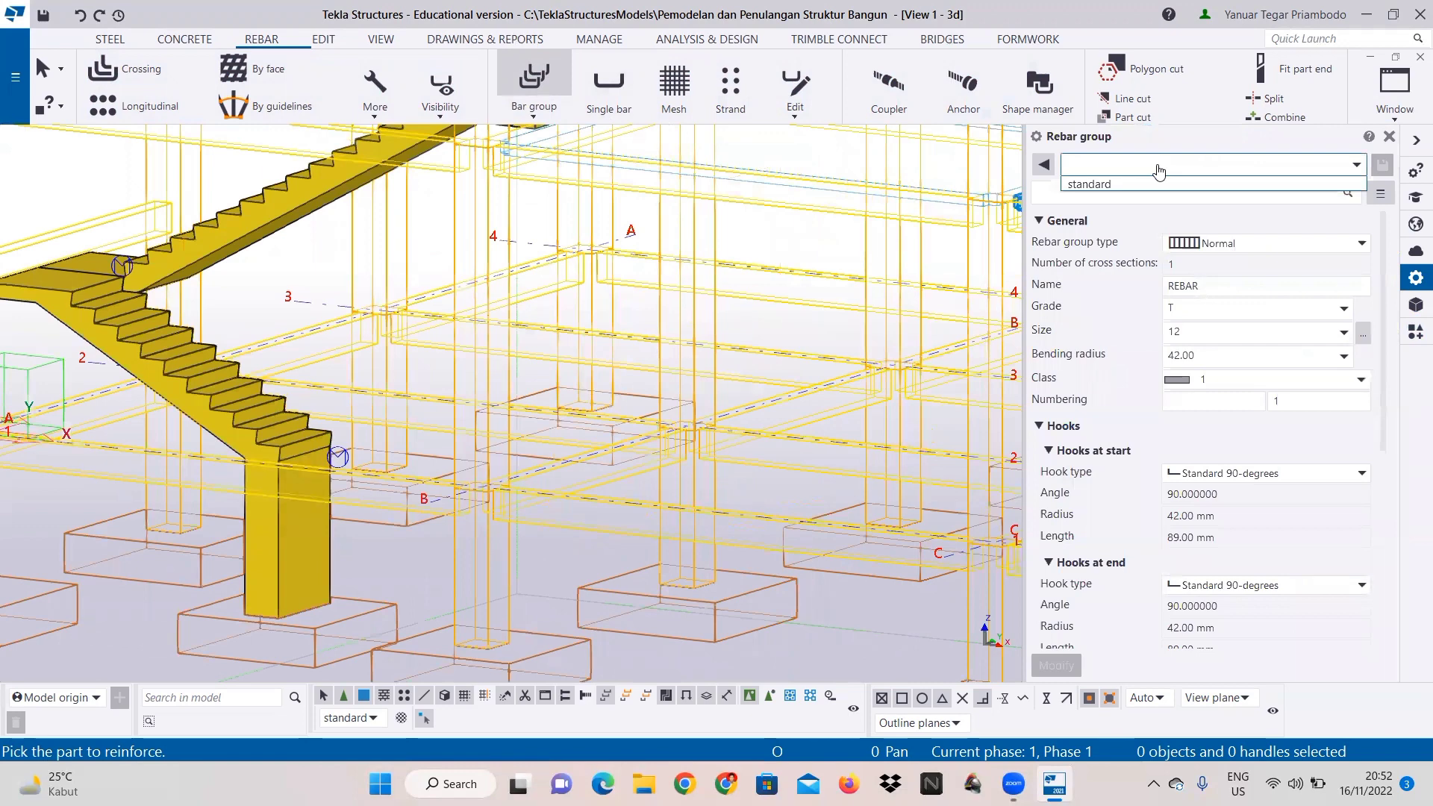
pyautogui.press('capslock')
pyautogui.write('t')
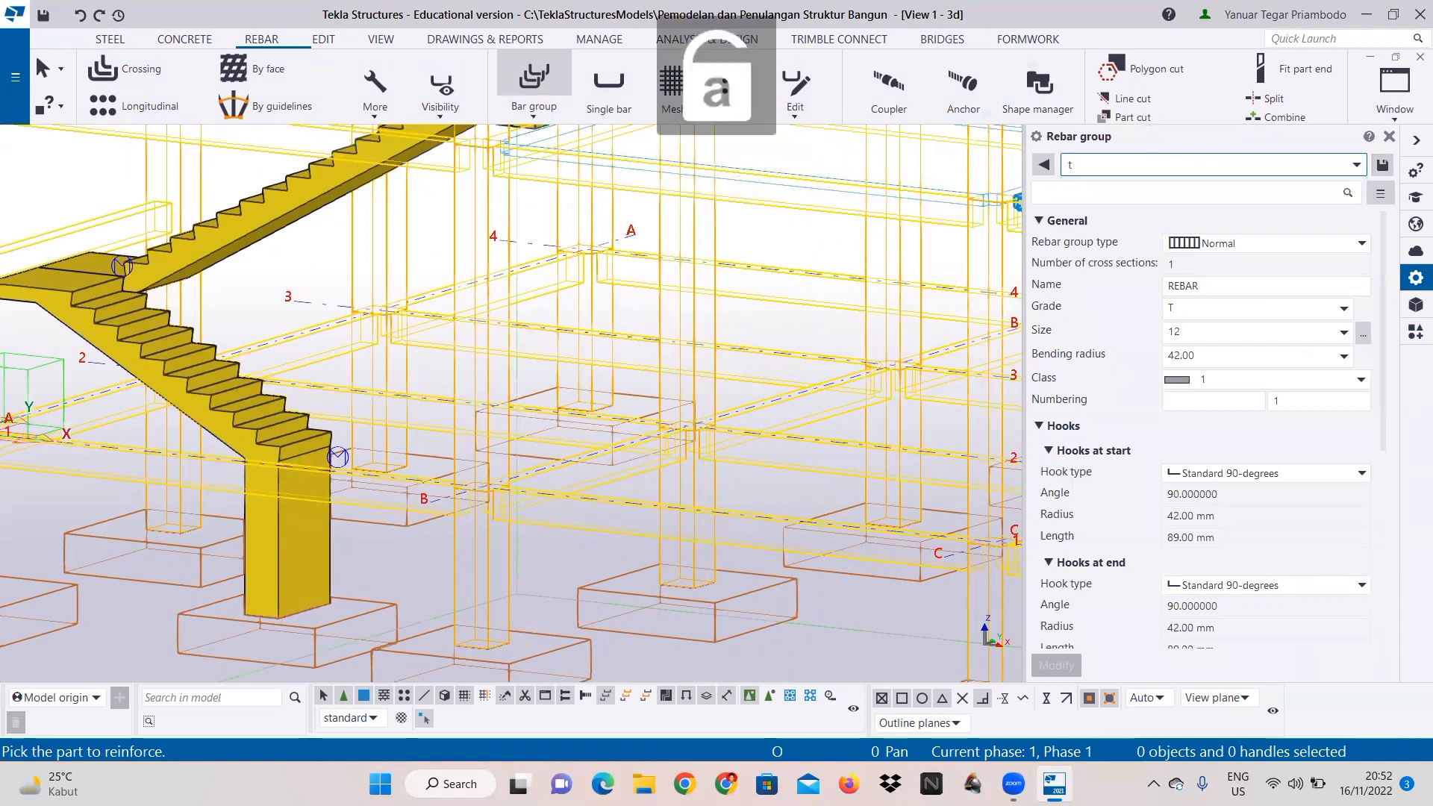
pyautogui.press('BackSpace')
pyautogui.write('Tulangan Lon')
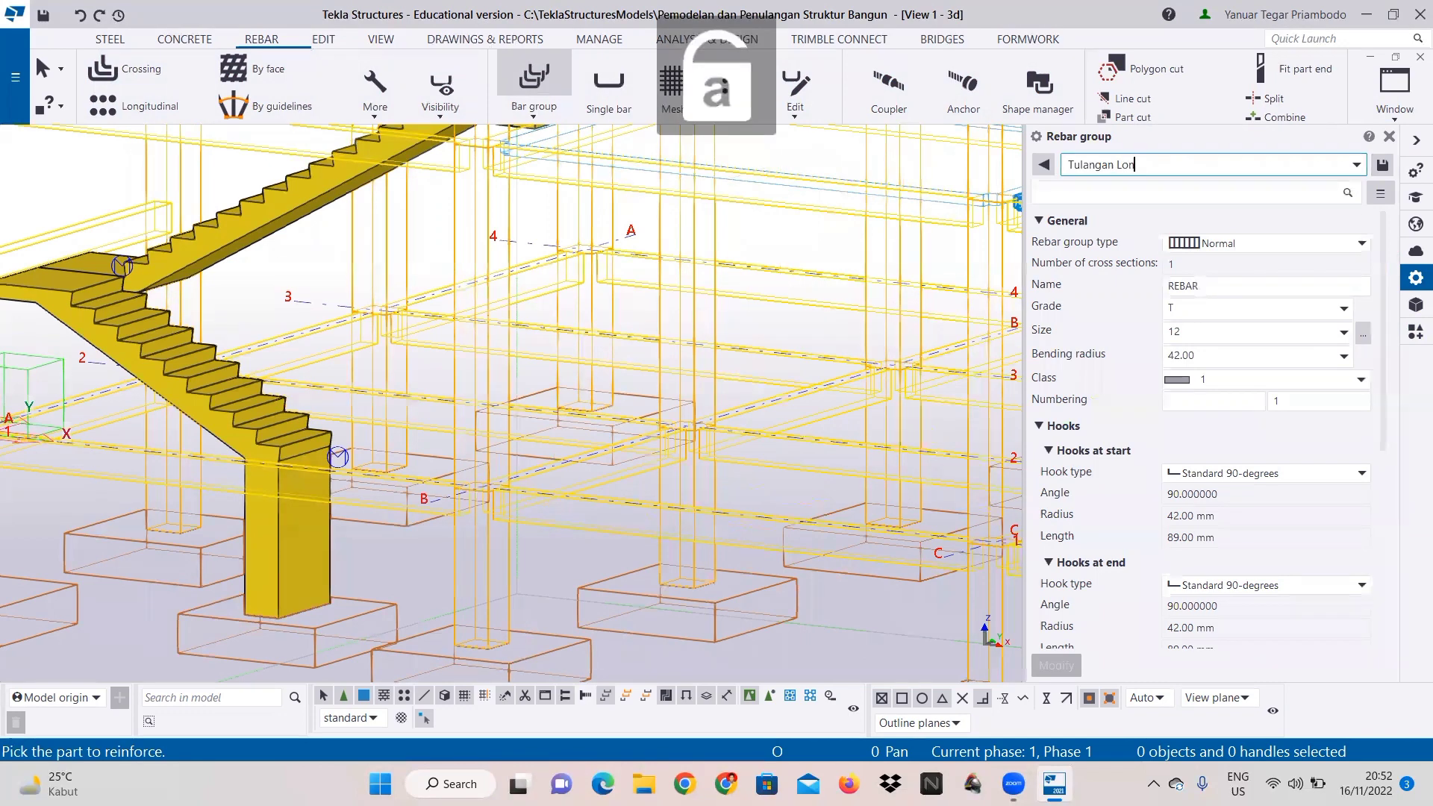
pyautogui.write('gitudina')
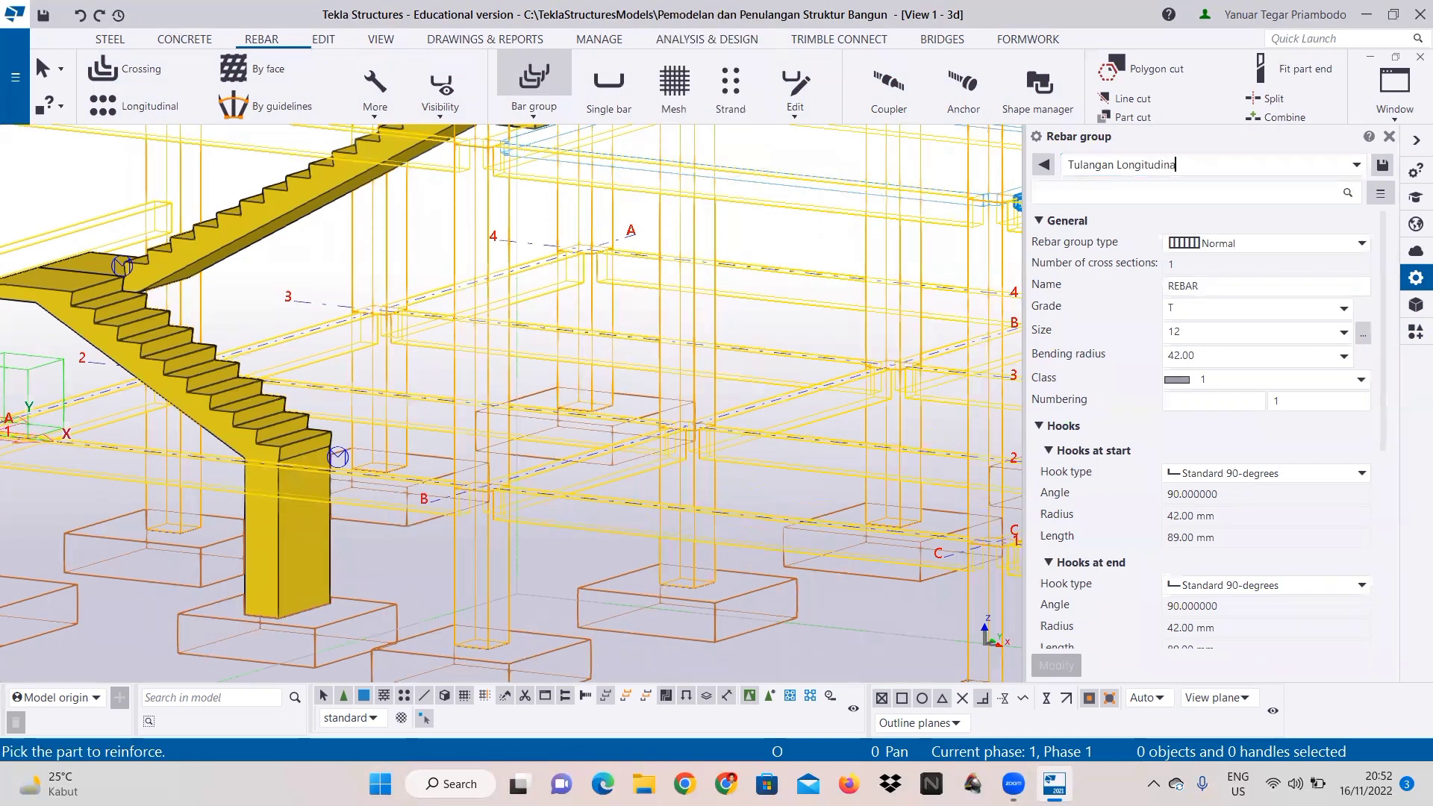
pyautogui.write('l1')
pyautogui.press('capslock')
pyautogui.write('D16')
# Step: Copy the property set name "Tulangan Longitudinal1 D16" and paste it over the rebar group's Name value
pyautogui.moveTo(1212, 164); pyautogui.dragTo(1069, 162)
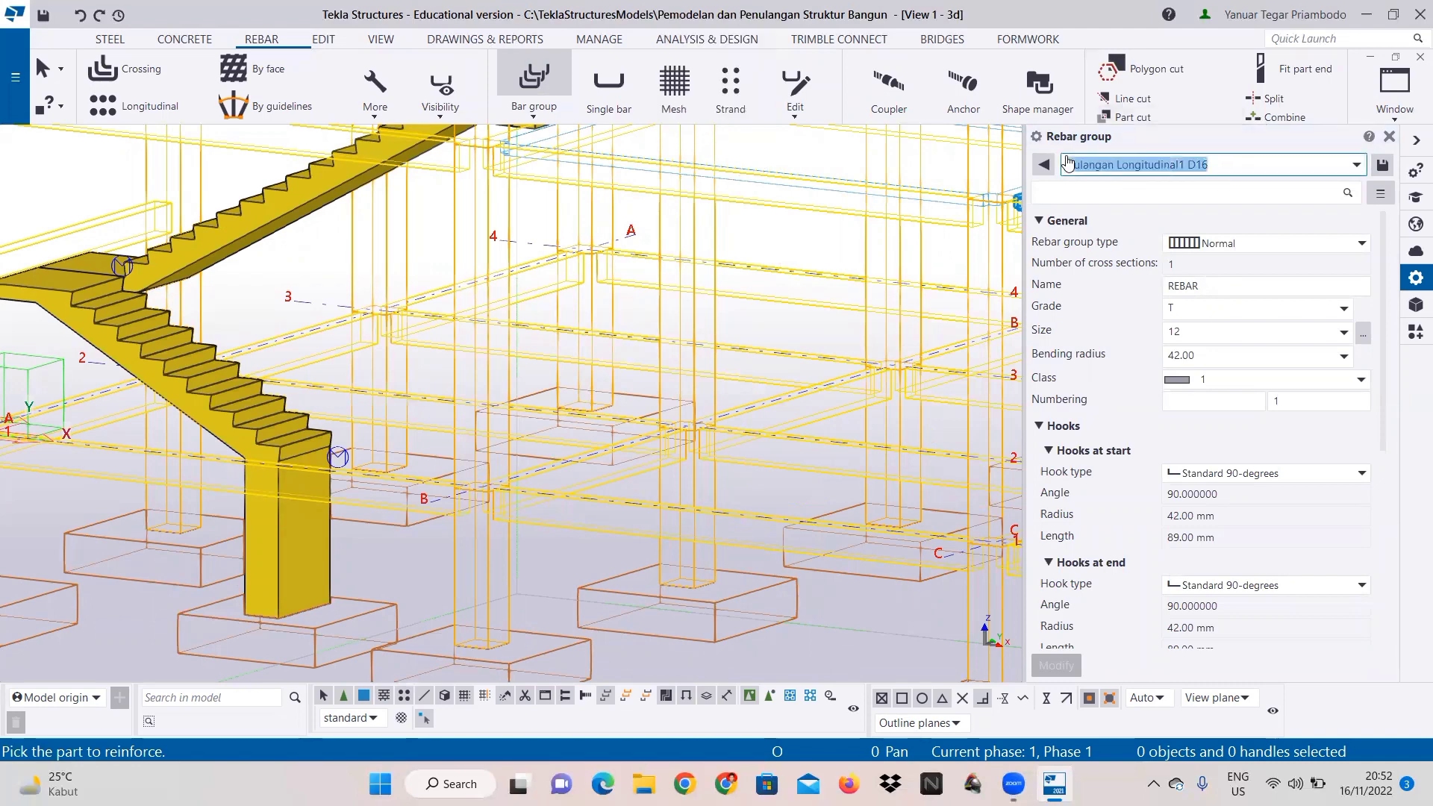
pyautogui.rightClick(1160, 165)
pyautogui.click(1173, 196)
pyautogui.doubleClick(1192, 287)
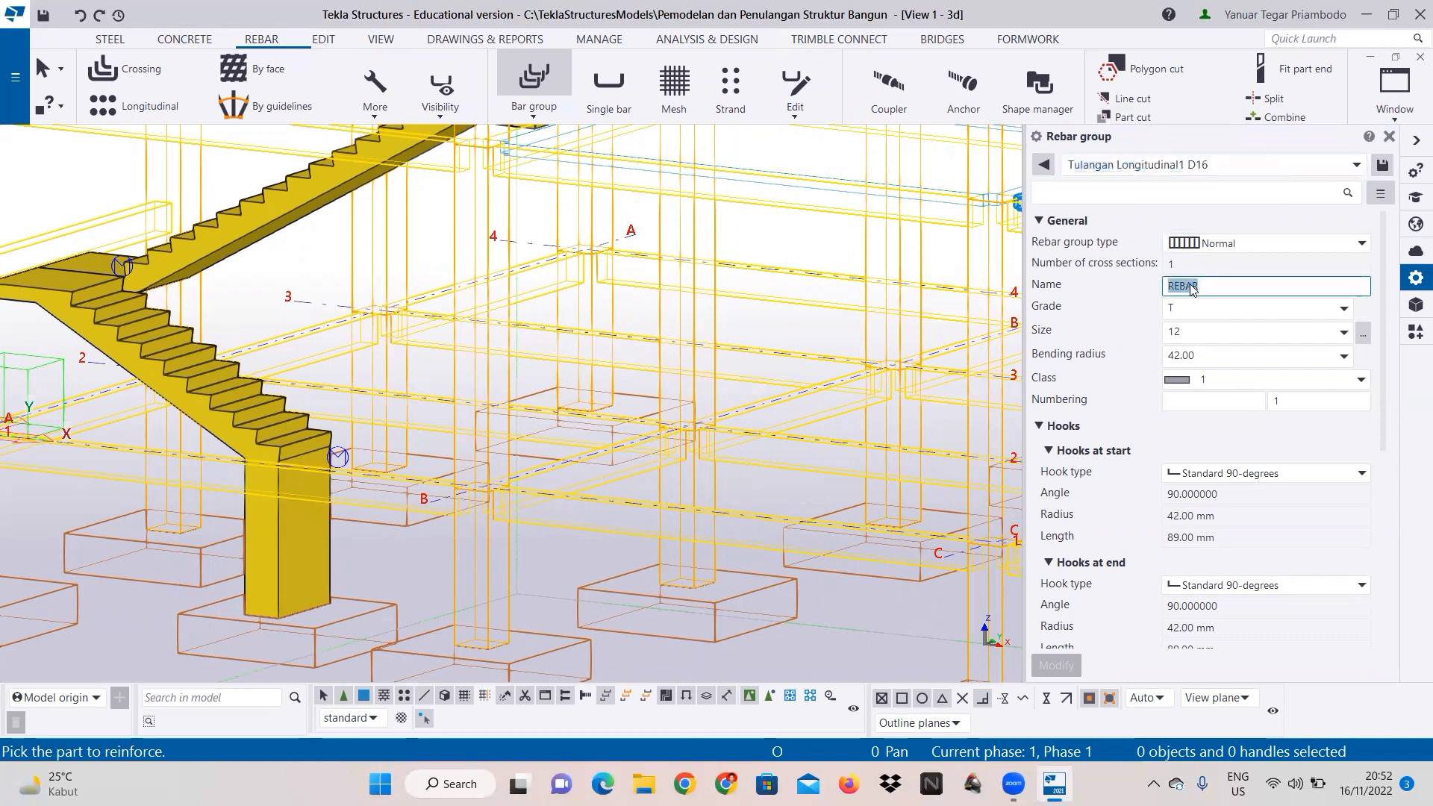
pyautogui.rightClick(1192, 287)
pyautogui.click(1231, 337)
# Step: Set the rebar group's size to 16 and its class to 2
pyautogui.click(1199, 330)
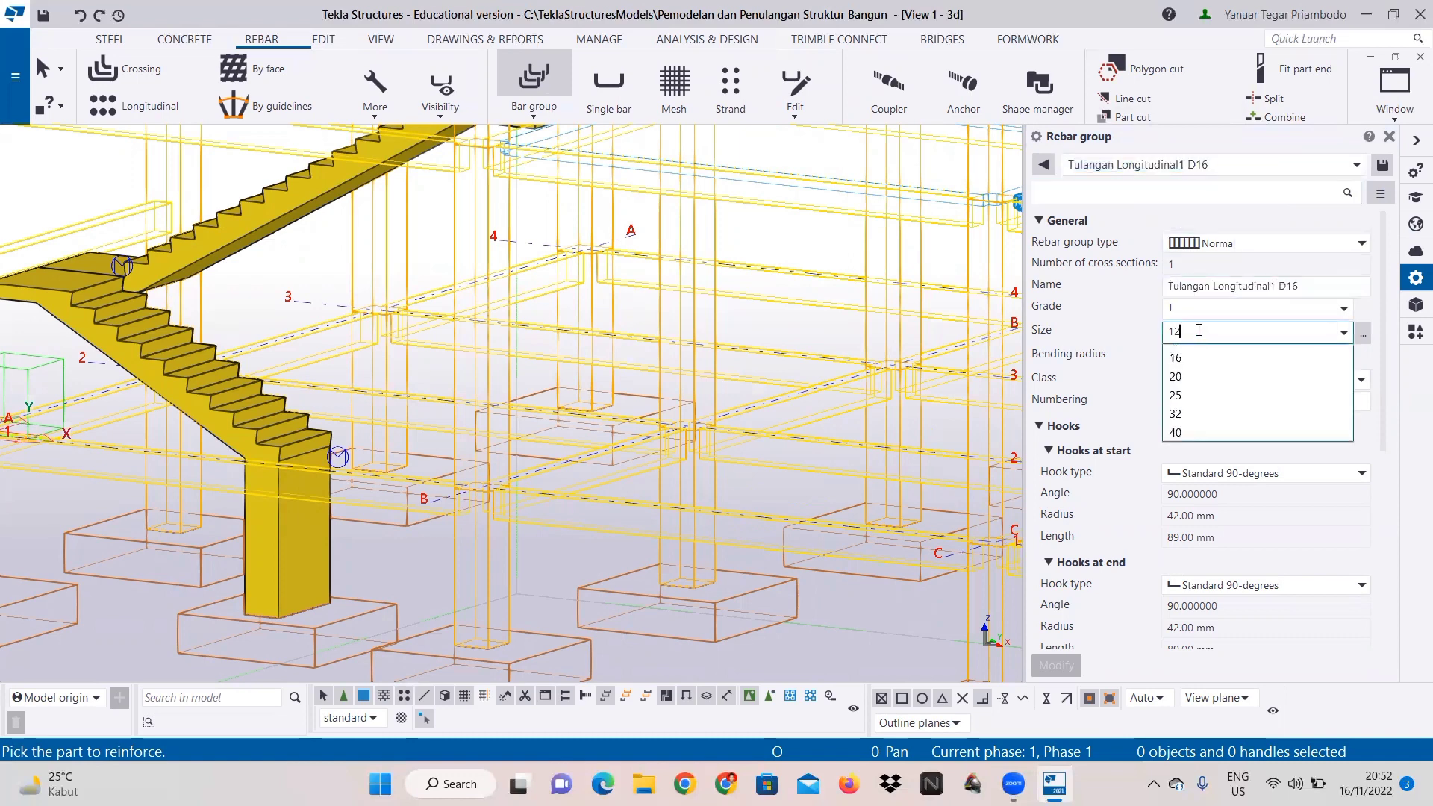
pyautogui.click(1190, 447)
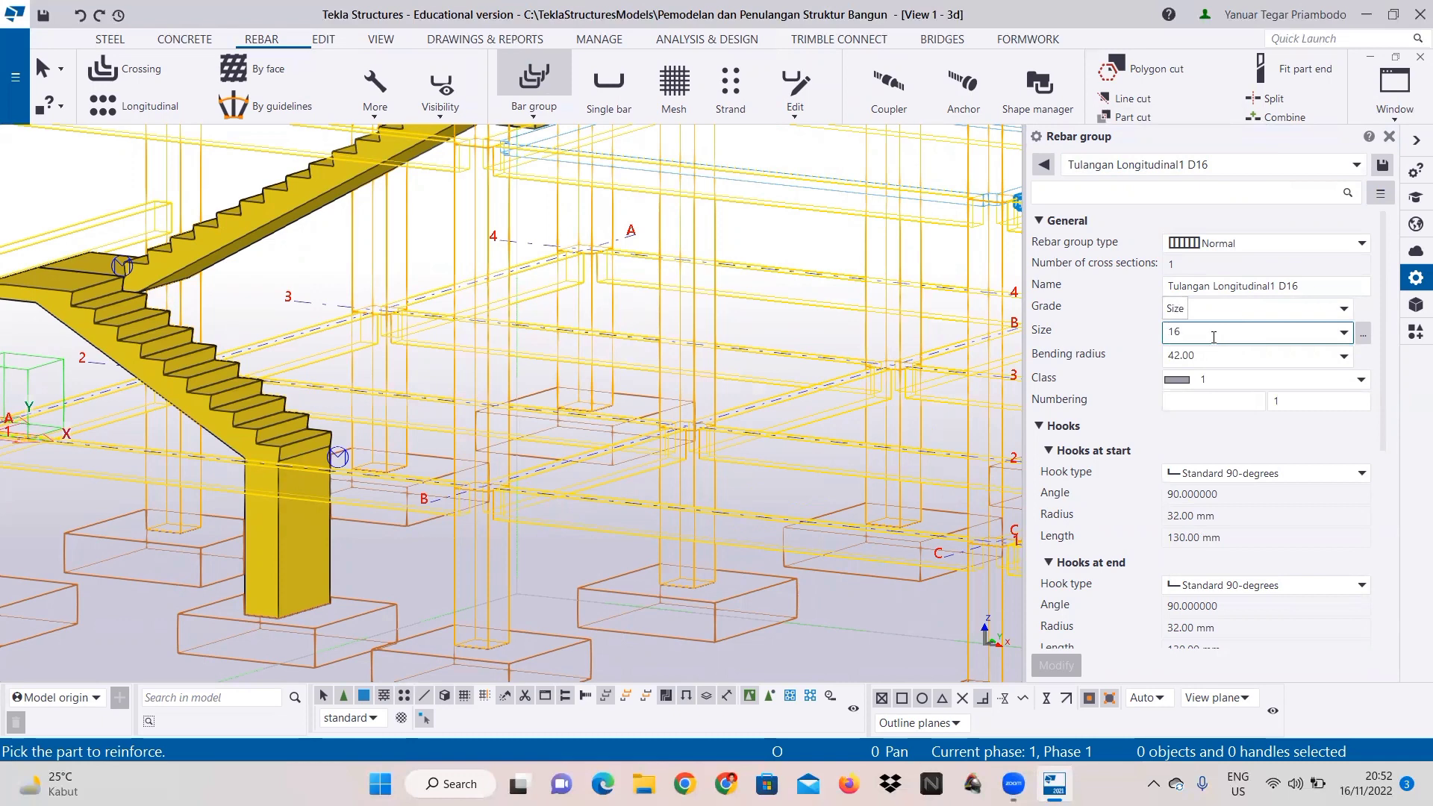
pyautogui.click(1231, 379)
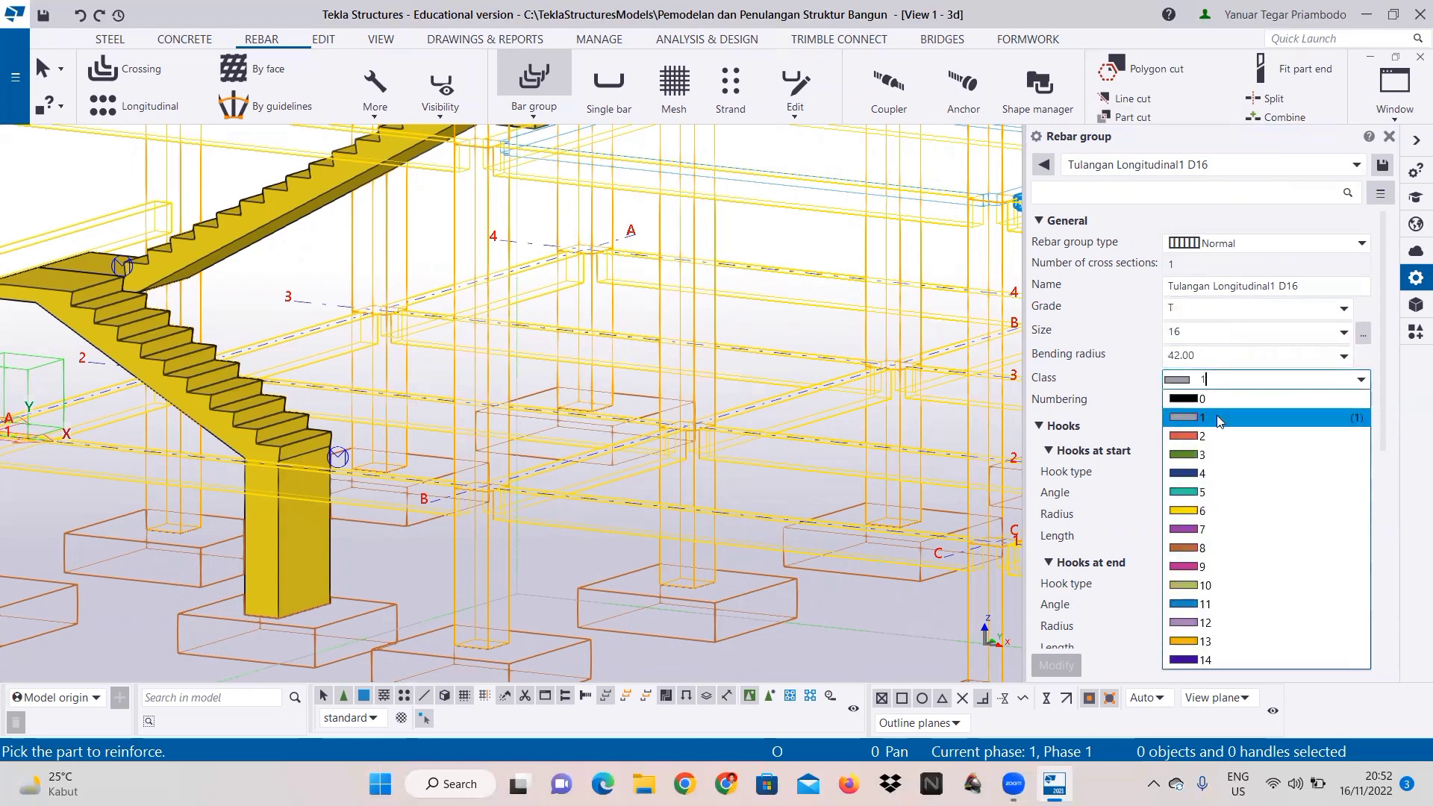
pyautogui.click(1217, 432)
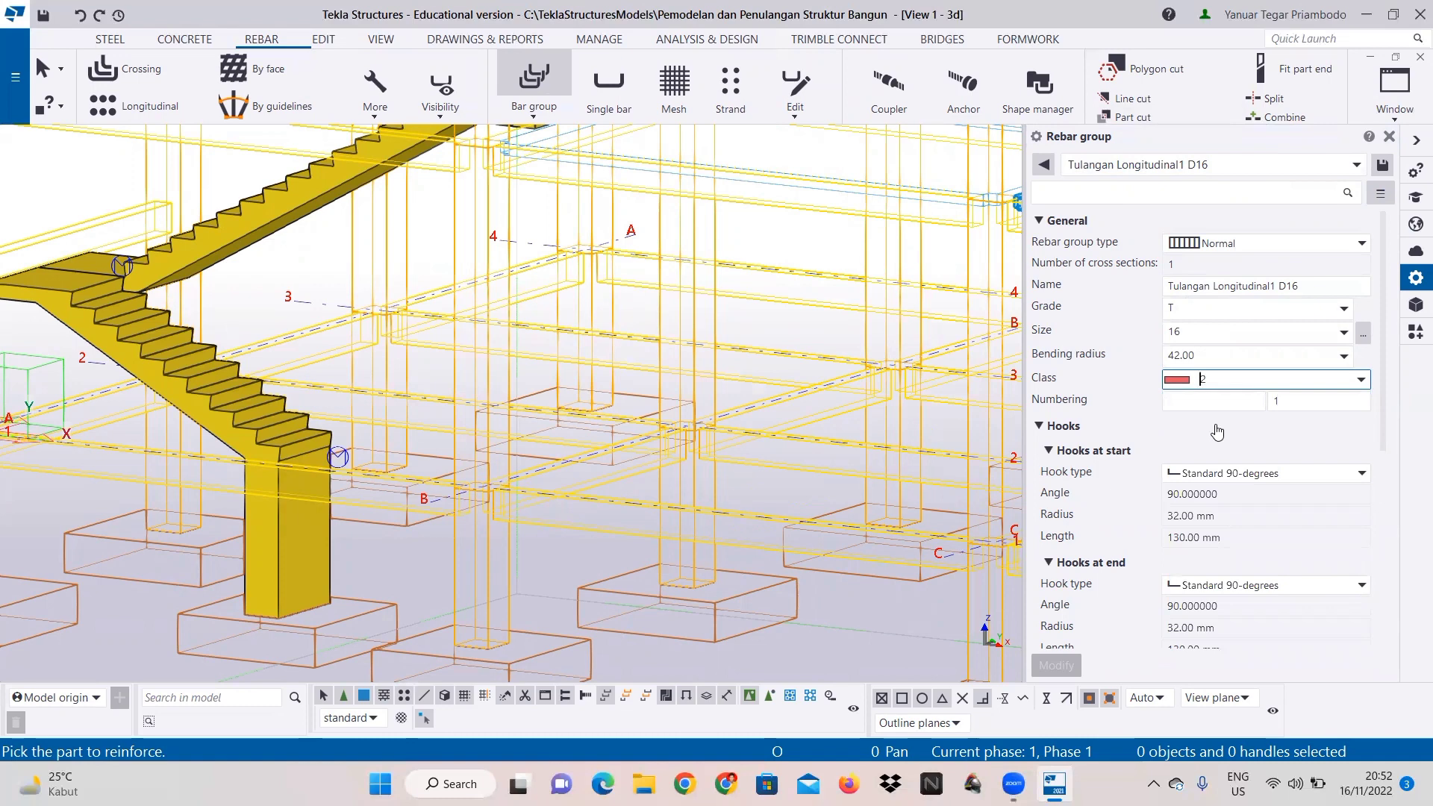
# Step: Set the hook type at the start of the rebar group's bars to Custom hook
pyautogui.scroll(-2, 1181, 431)
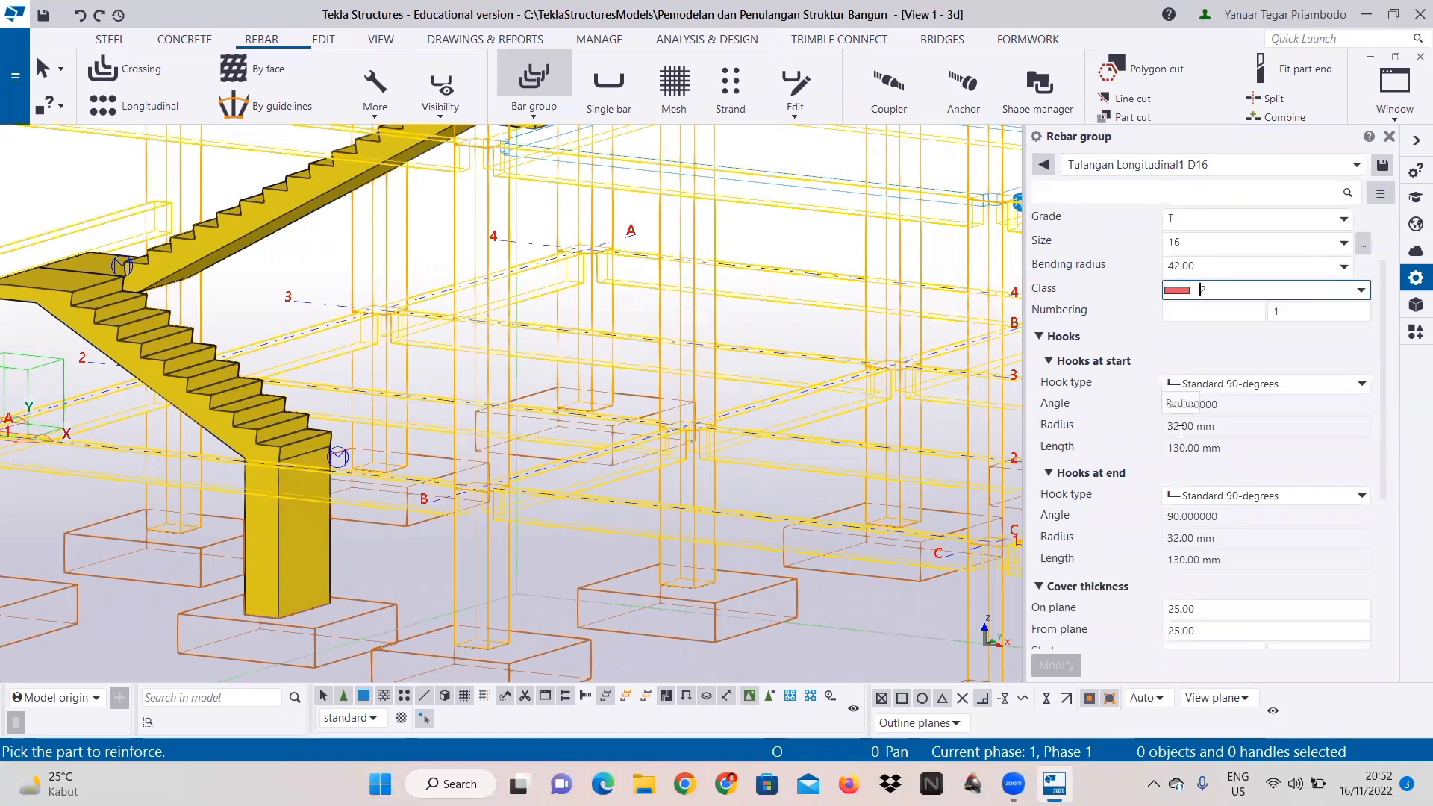
pyautogui.click(1250, 384)
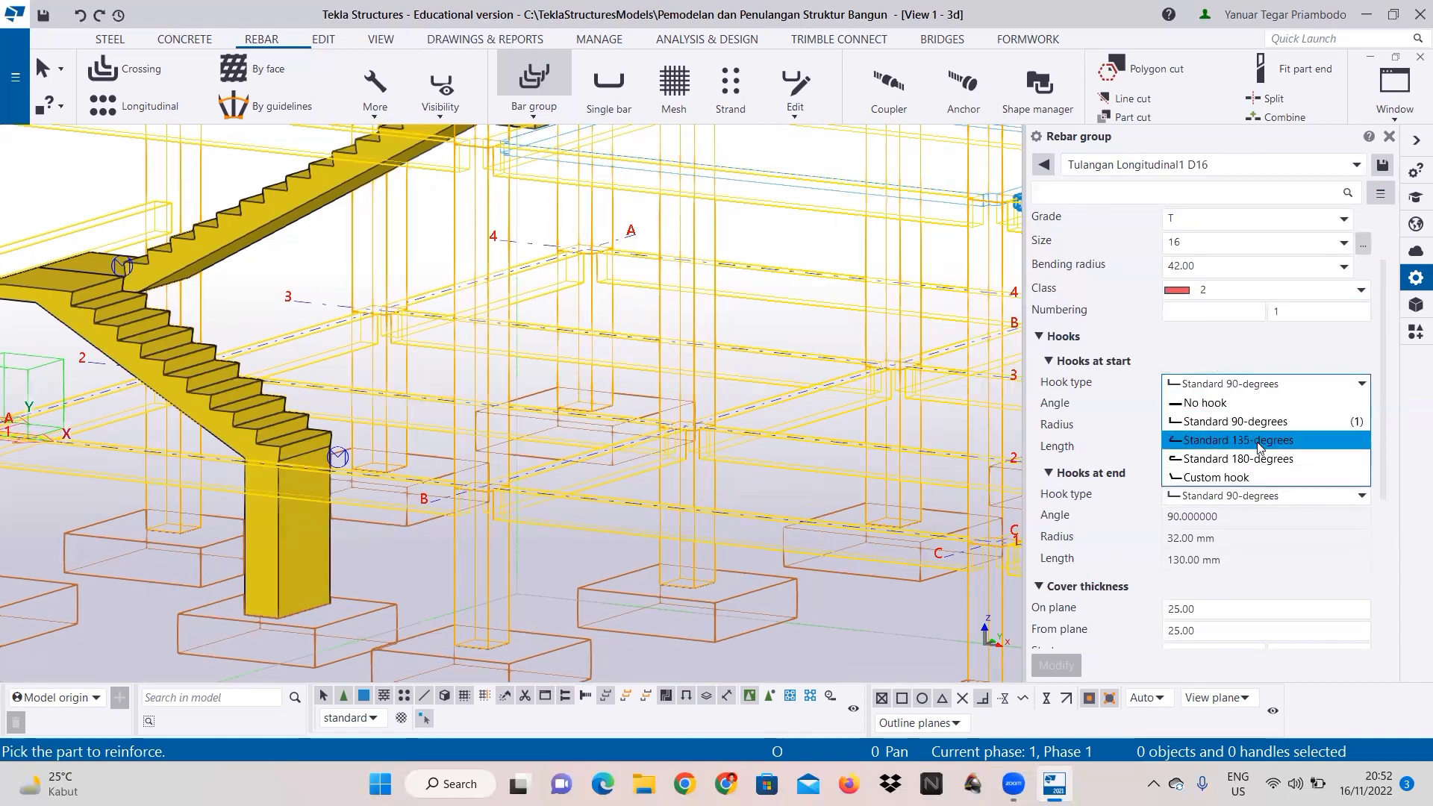
pyautogui.click(1250, 478)
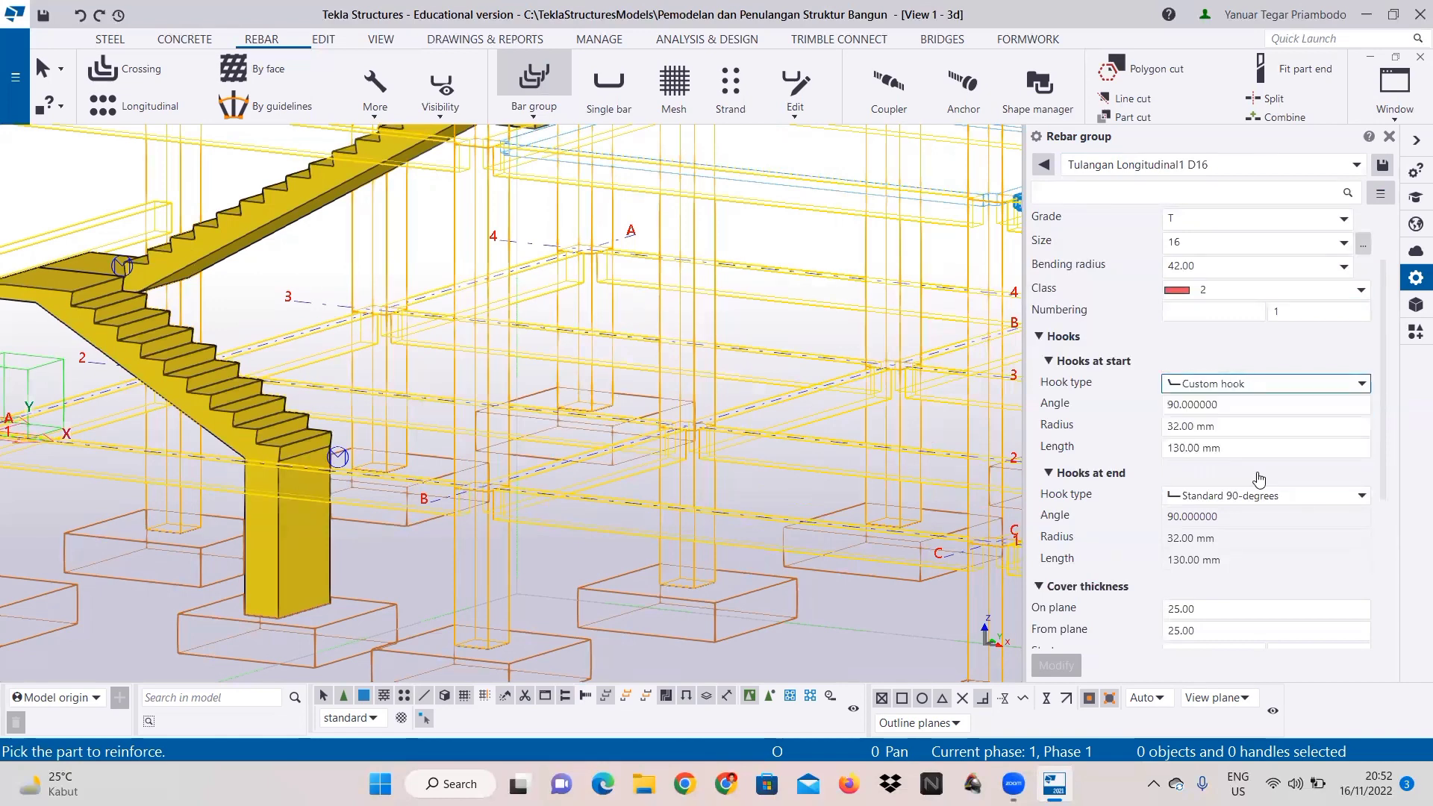
# Step: Set the custom start hook's radius to 16 mm and its length to 160 mm
pyautogui.doubleClick(1179, 427)
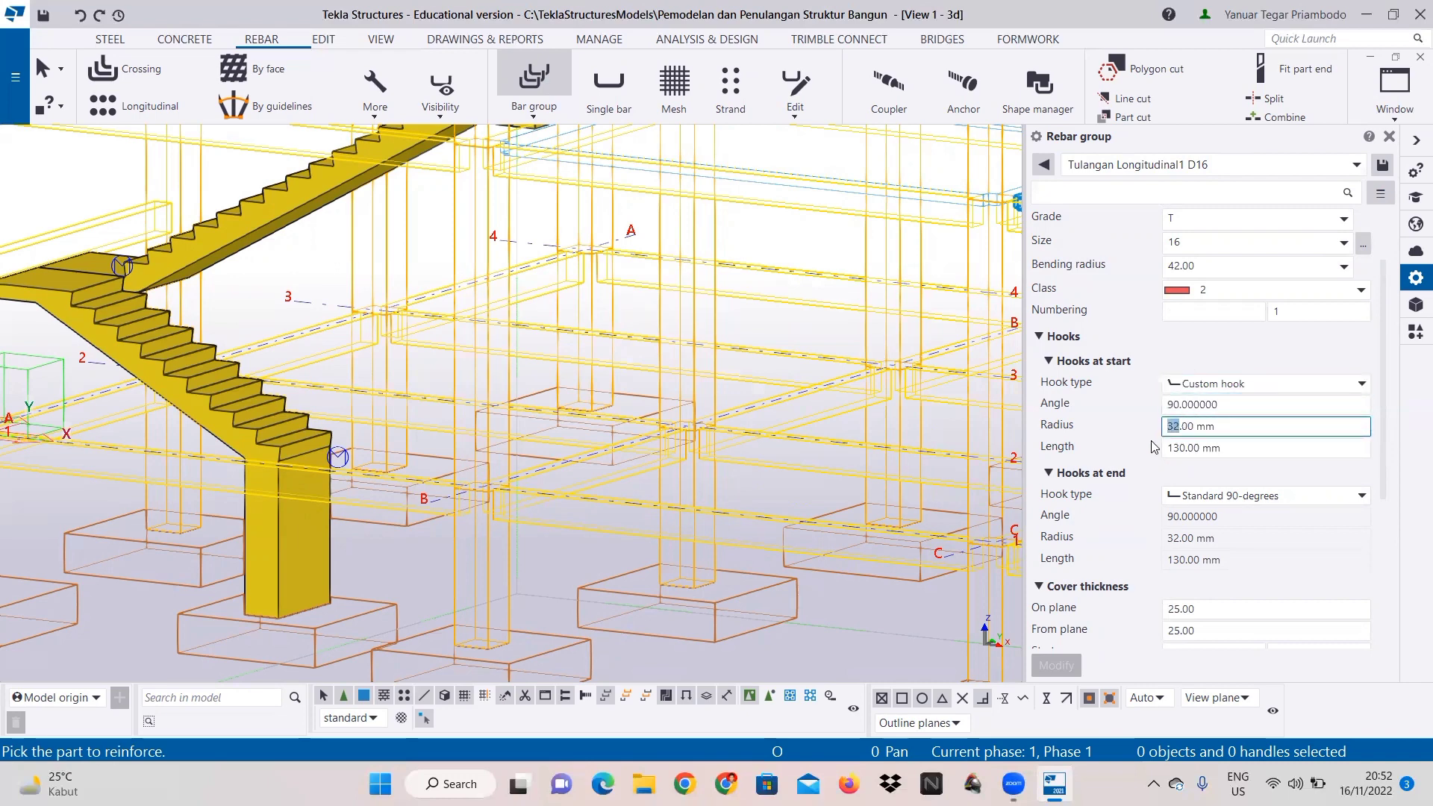
pyautogui.write('16')
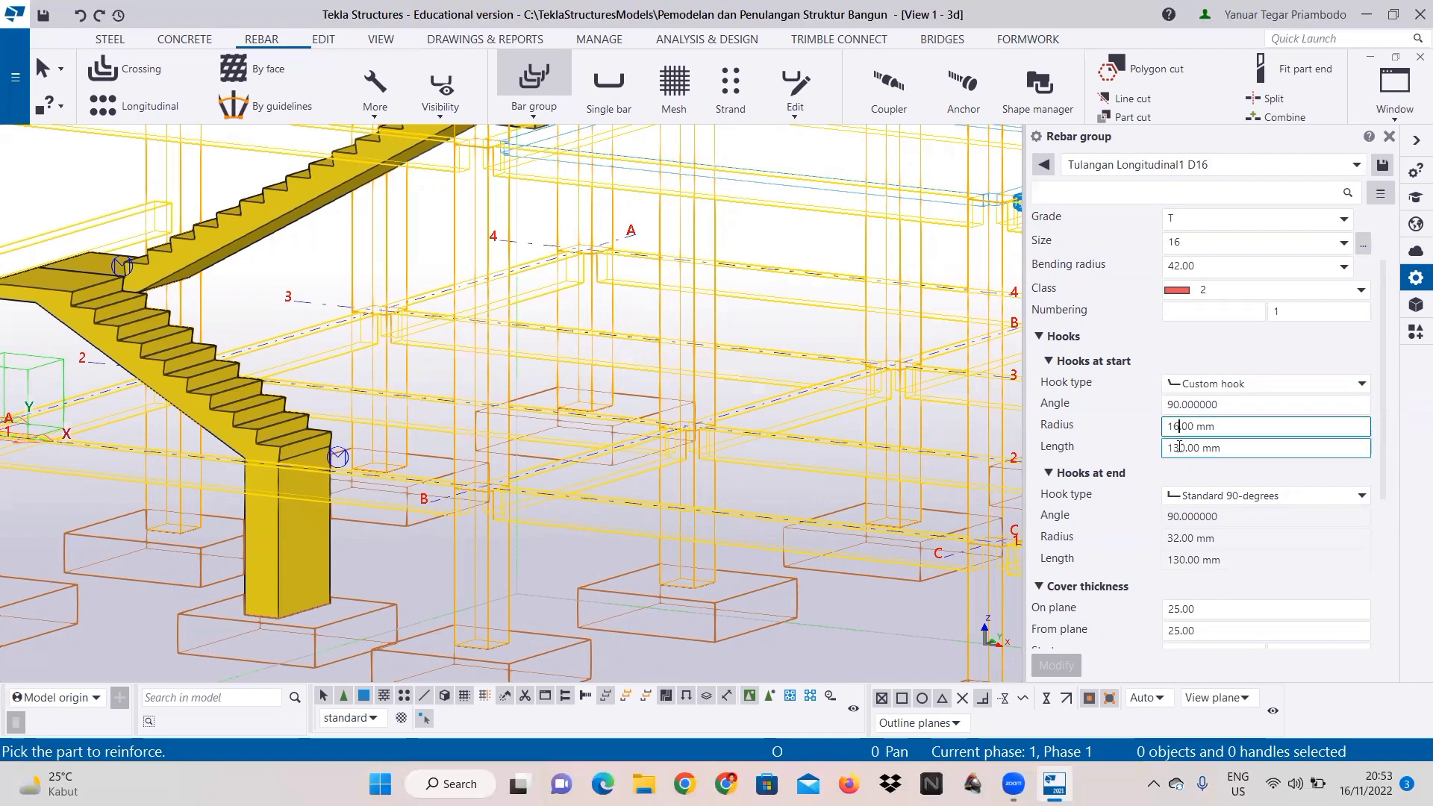
pyautogui.doubleClick(1179, 448)
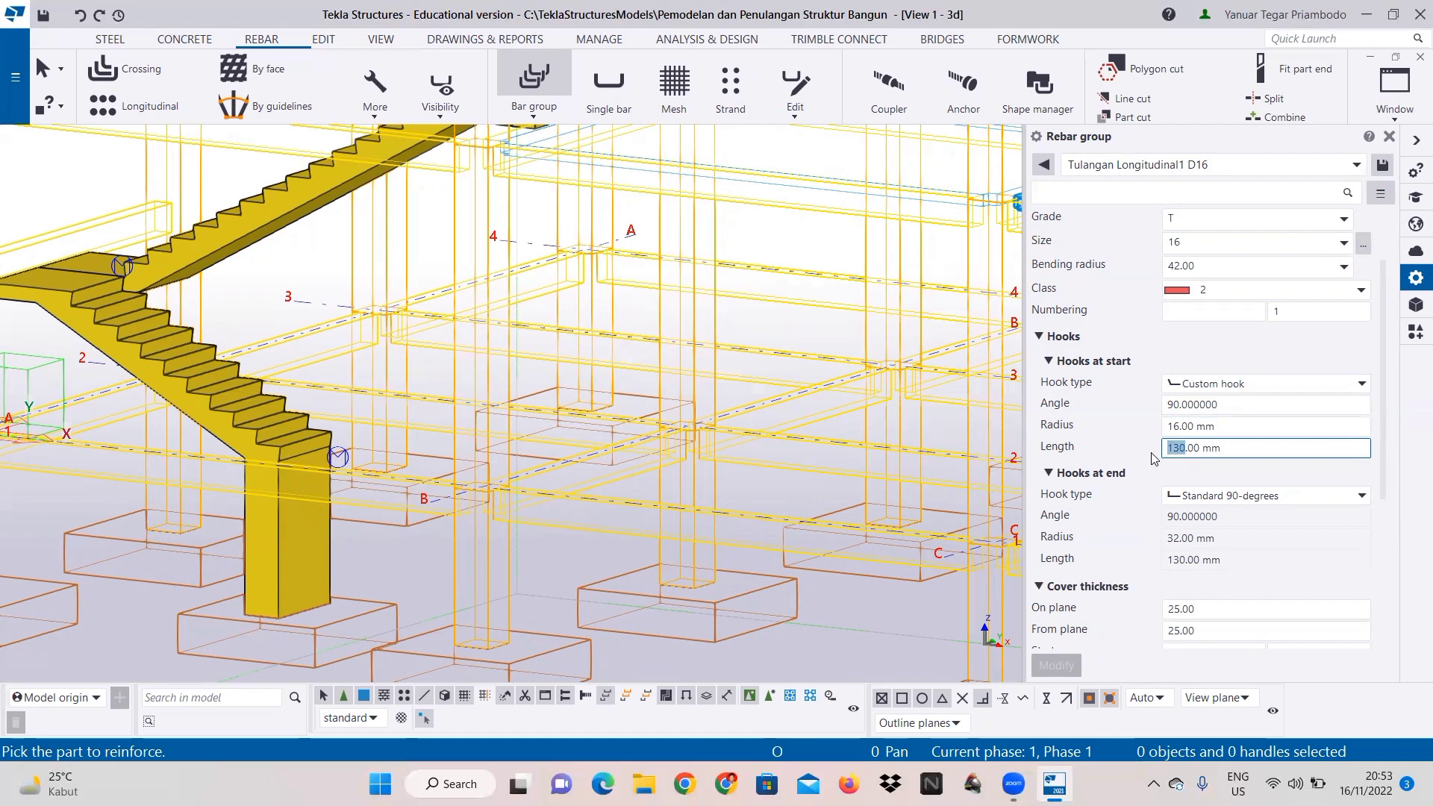
pyautogui.write('160')
# Step: Set the end hook to Custom hook with a radius of 16 mm and a length of 160 mm
pyautogui.click(1224, 498)
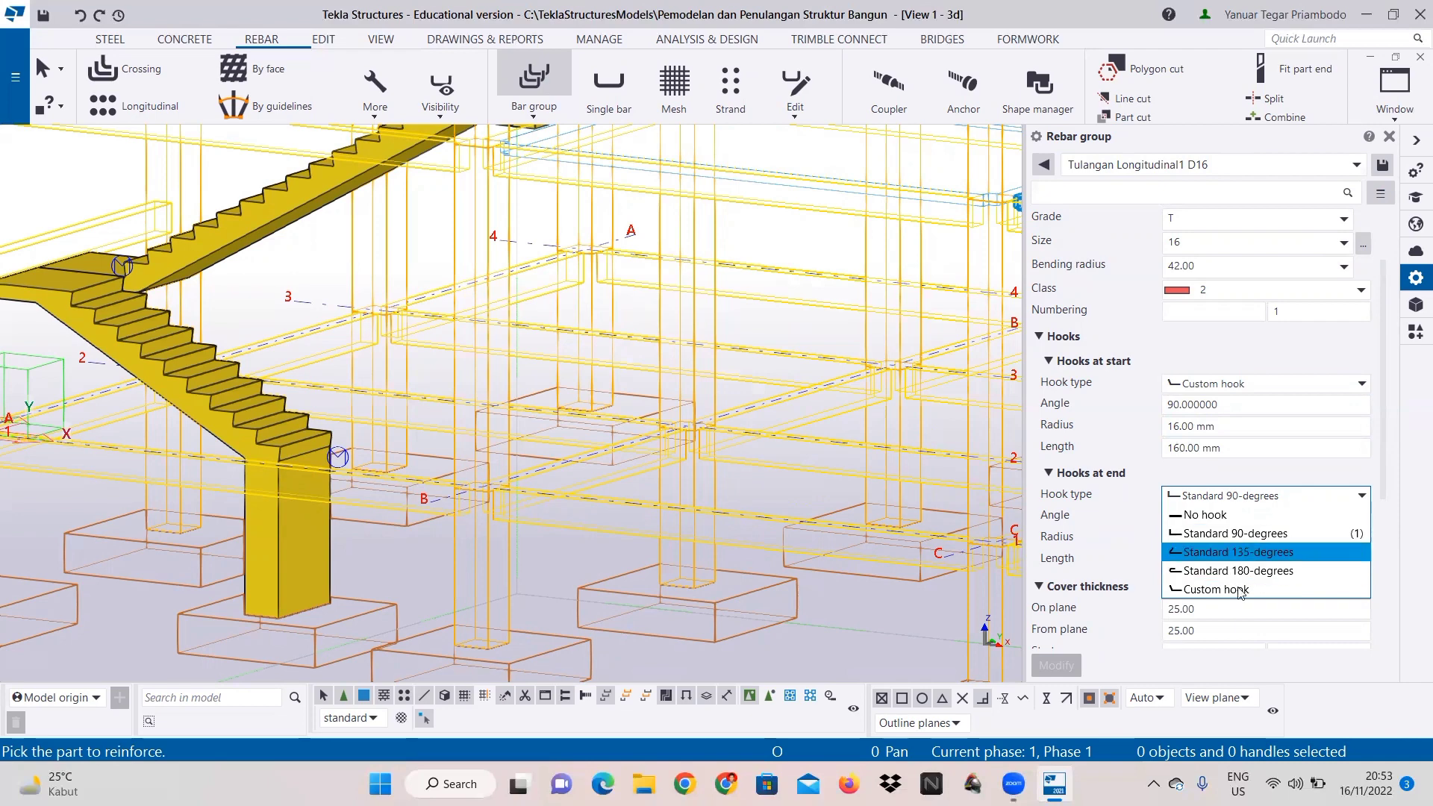
pyautogui.click(1240, 590)
pyautogui.click(1169, 538)
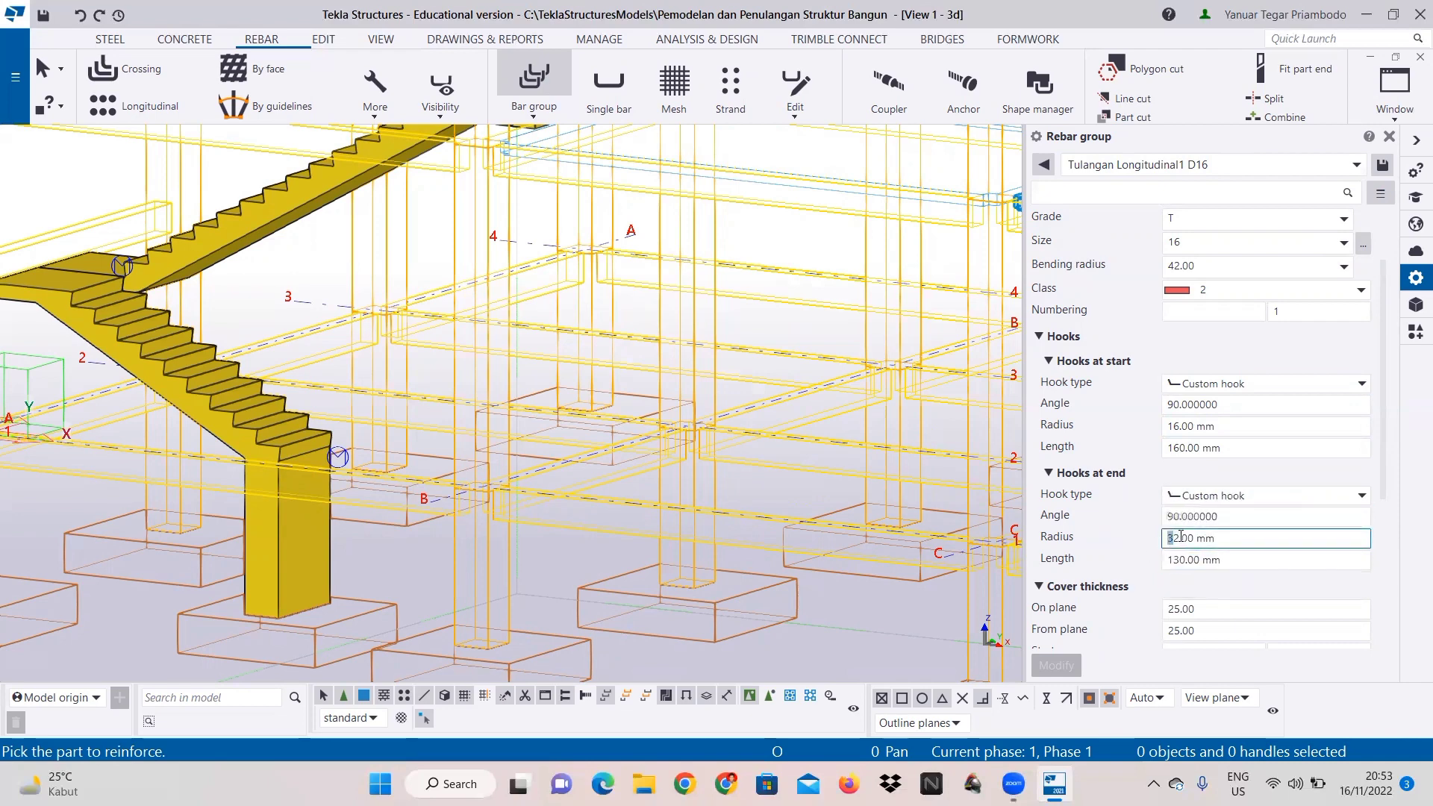
pyautogui.moveTo(1181, 537); pyautogui.dragTo(1125, 541)
pyautogui.write('16')
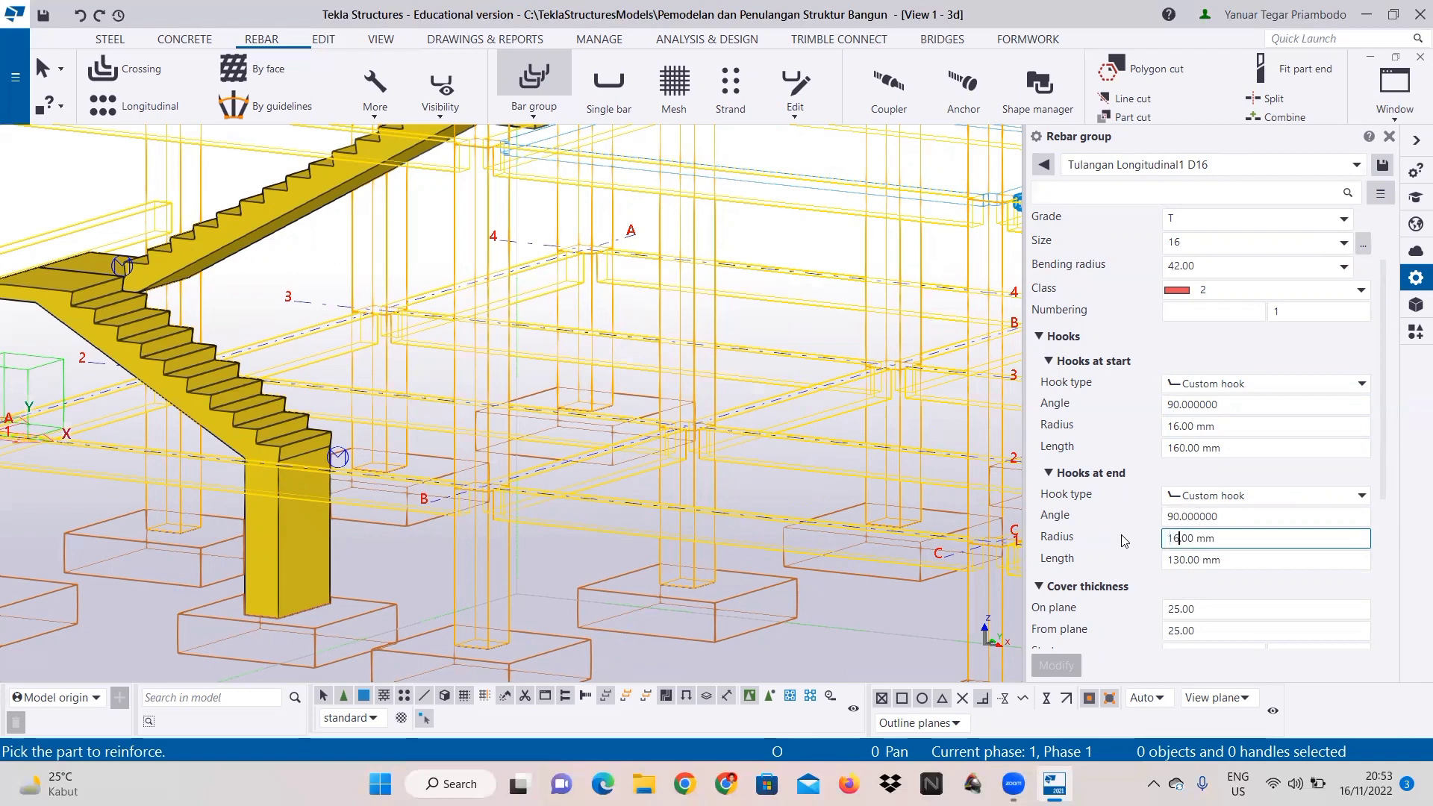
pyautogui.click(1176, 560)
pyautogui.write('6')
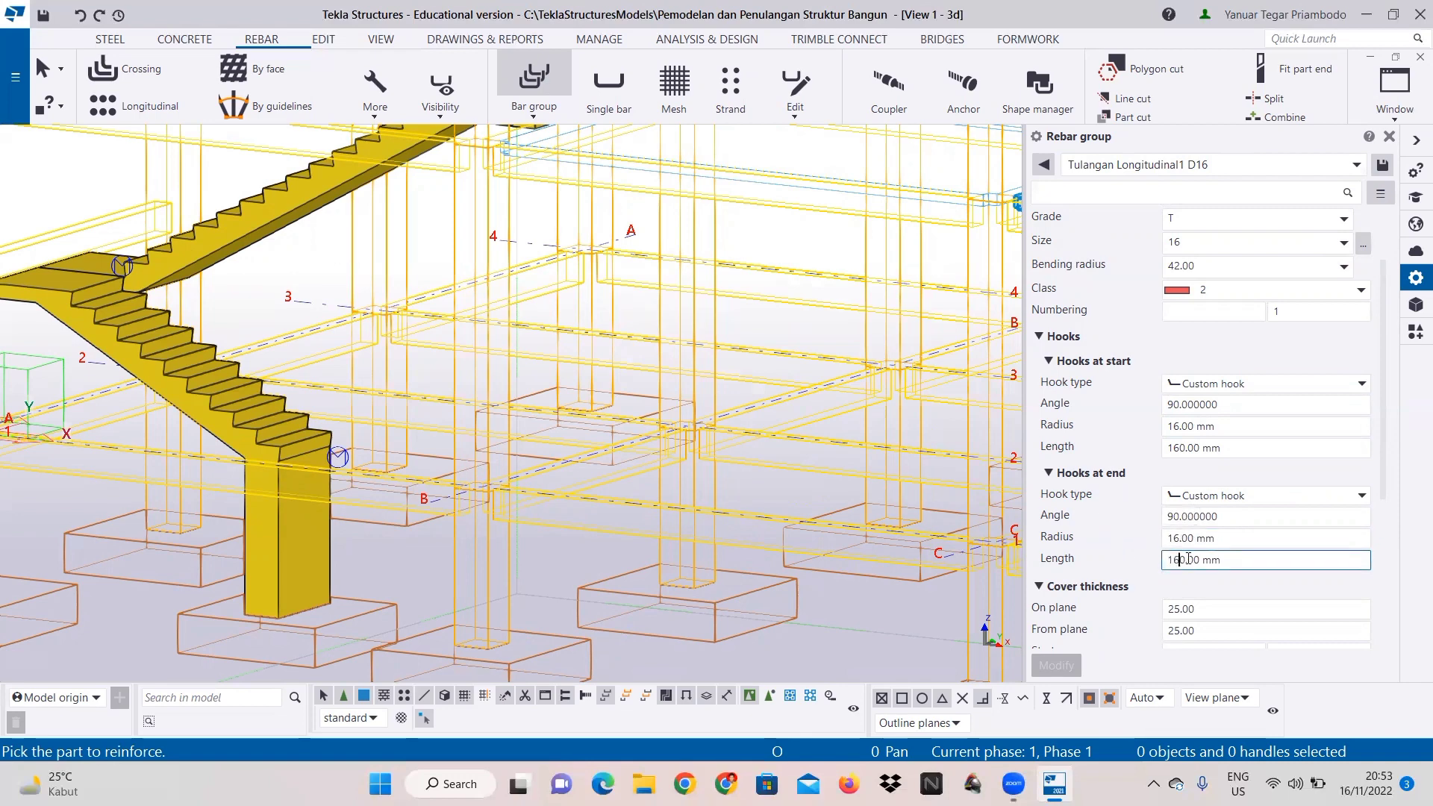
# Step: Set the rebar group's on-plane and from-plane cover thicknesses to 40
pyautogui.scroll(-3, 1185, 523)
pyautogui.scroll(-1, 1186, 517)
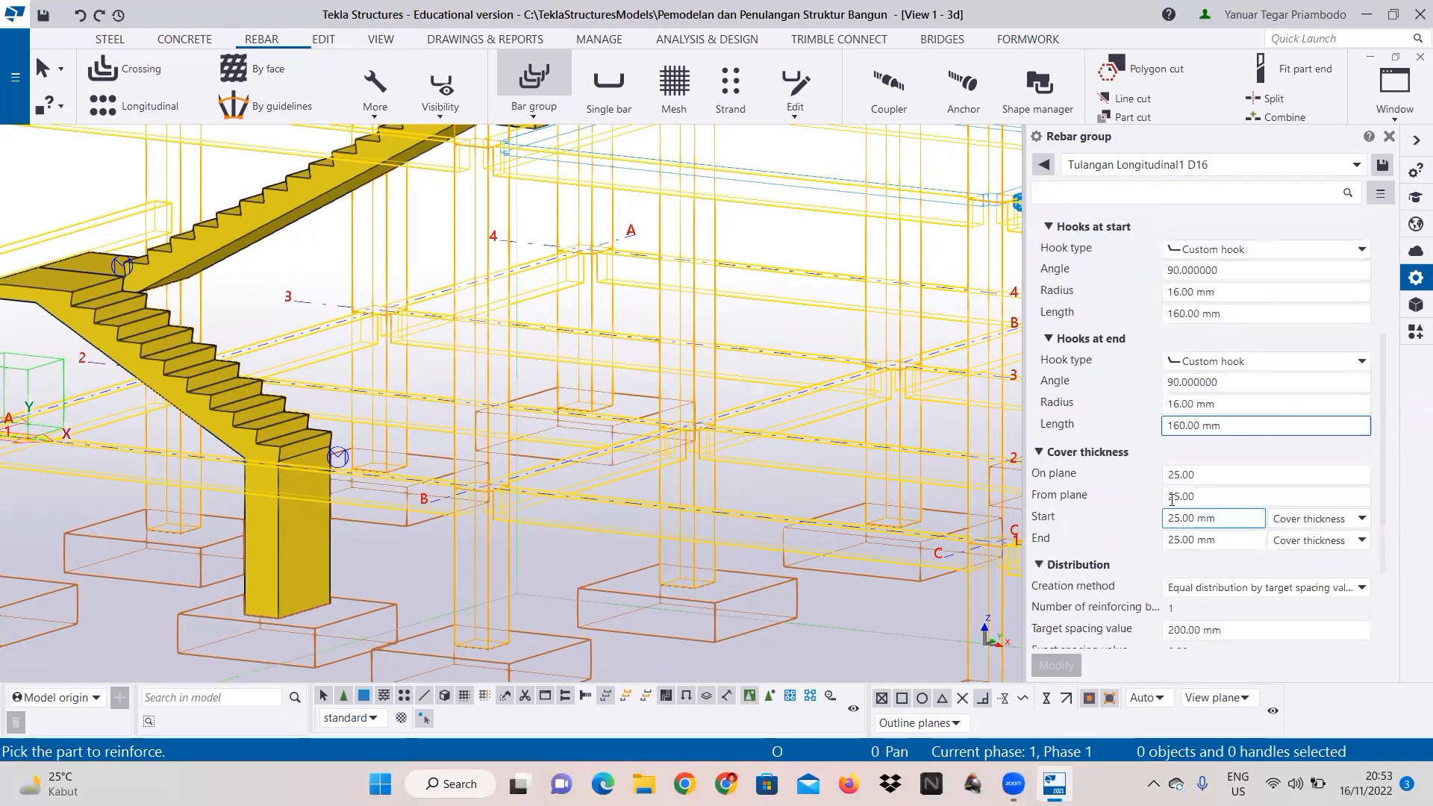
pyautogui.moveTo(1180, 475); pyautogui.dragTo(1159, 480)
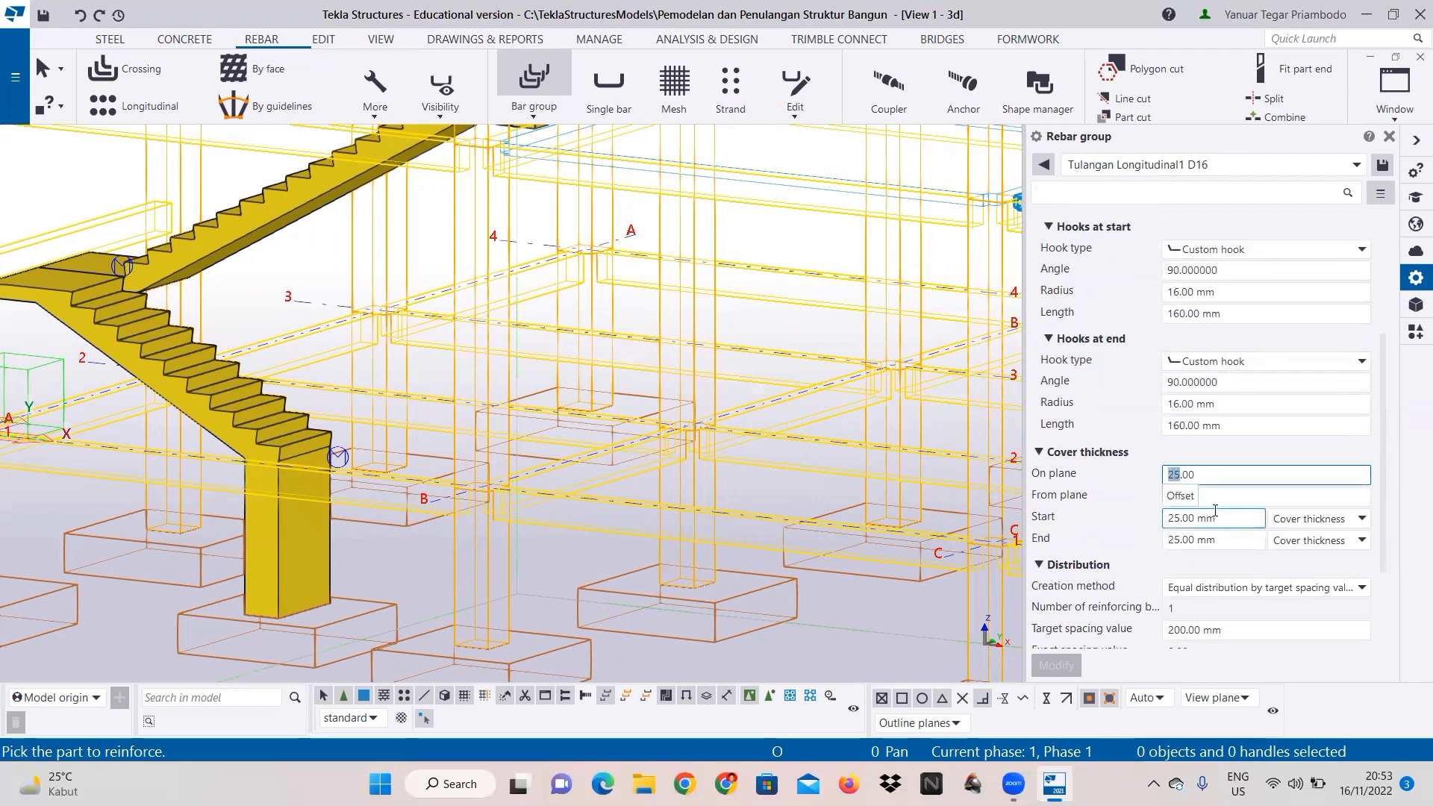
pyautogui.write('40')
pyautogui.moveTo(1187, 497); pyautogui.dragTo(1146, 500)
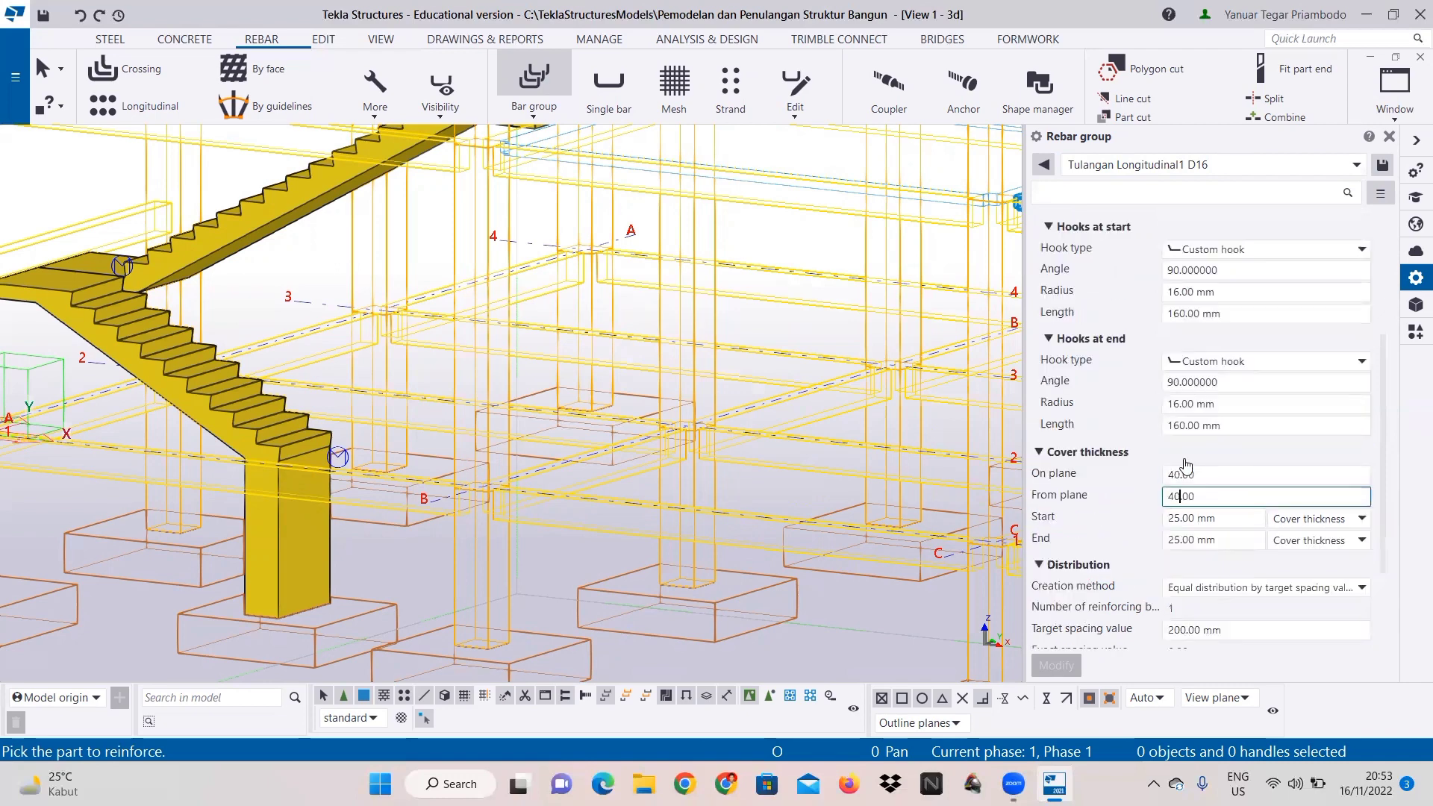
# Step: Set both the on-plane and from-plane cover thicknesses of the rebar group to 50
pyautogui.moveTo(1169, 474); pyautogui.dragTo(1174, 483)
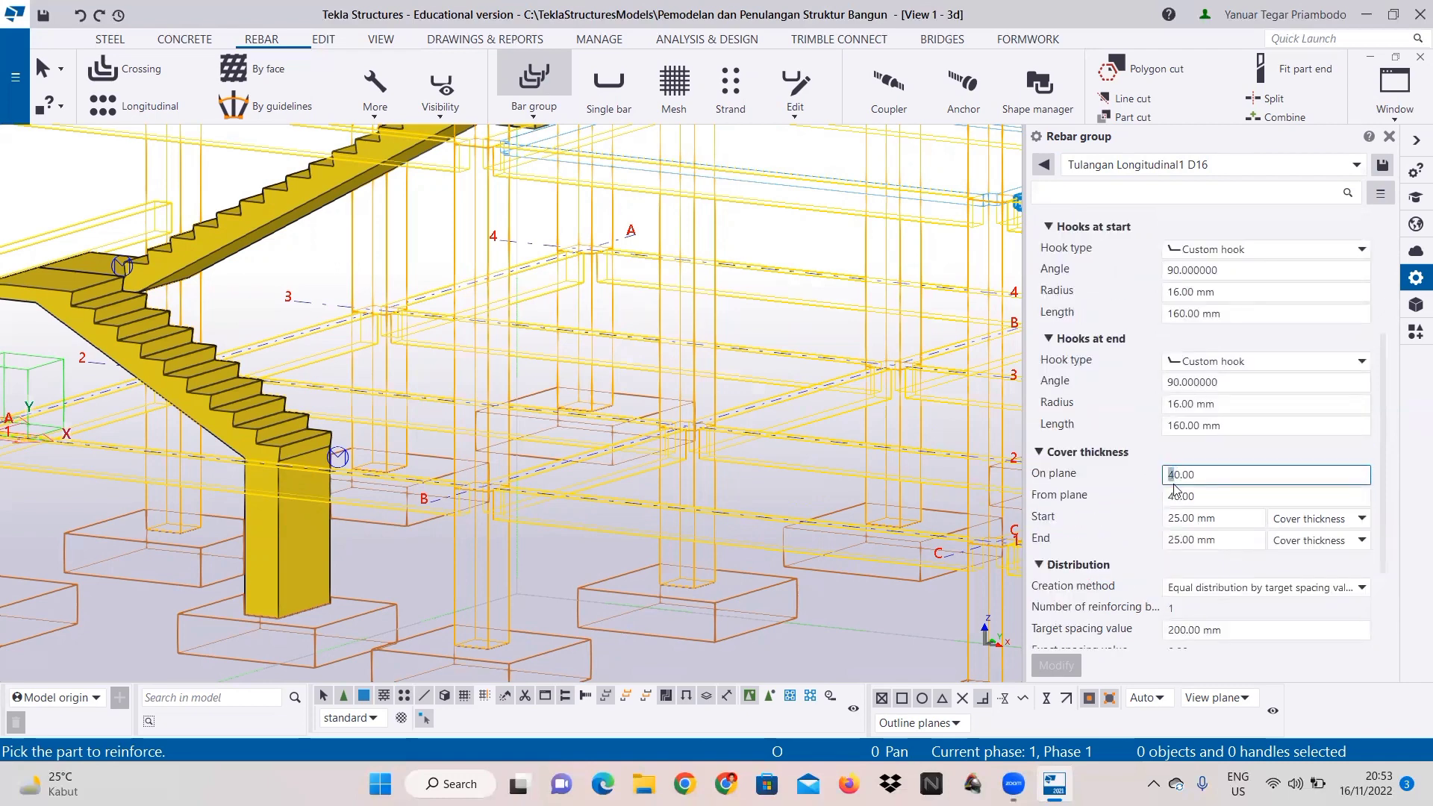
pyautogui.write('5')
pyautogui.click(1179, 496)
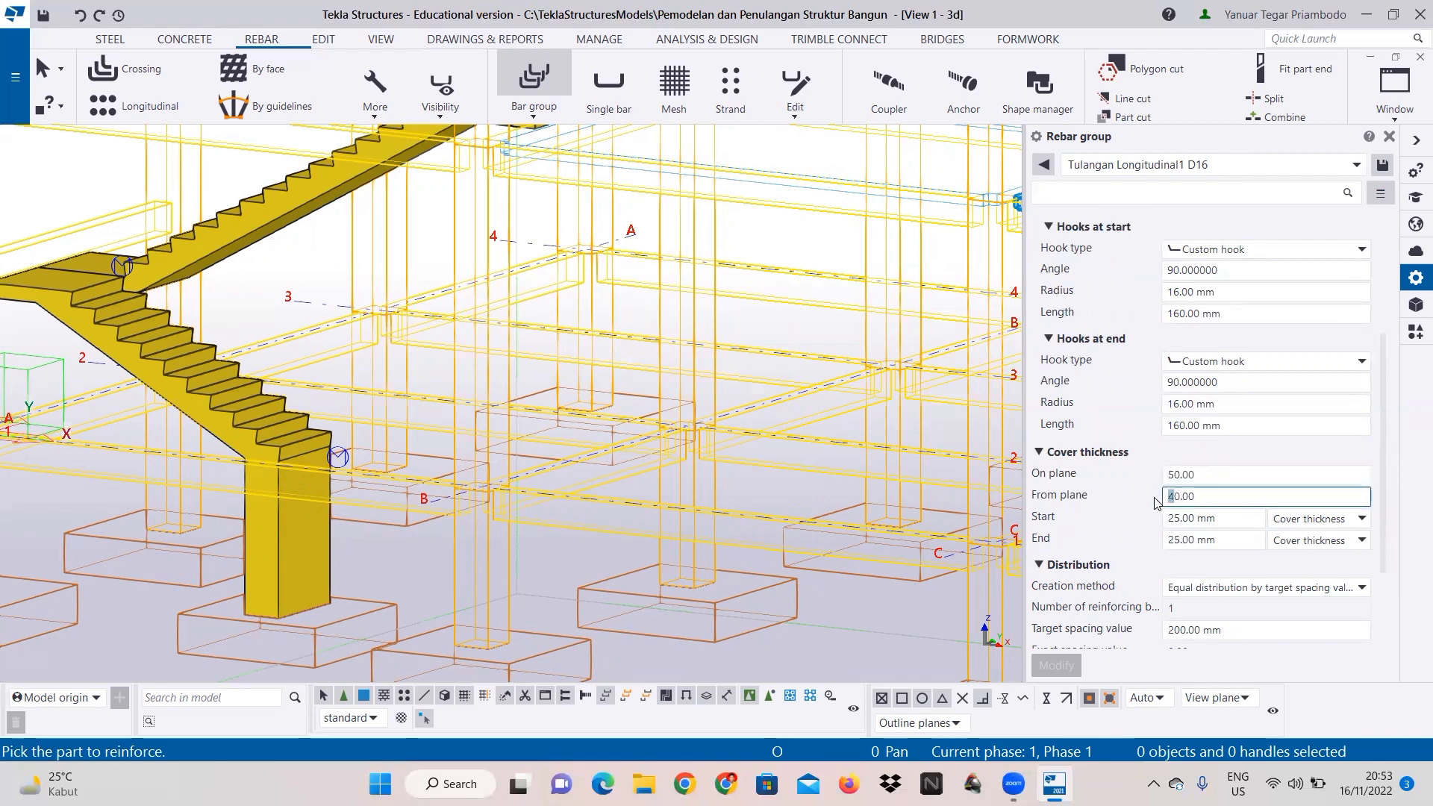
pyautogui.moveTo(1169, 494); pyautogui.dragTo(1175, 507)
pyautogui.write('5')
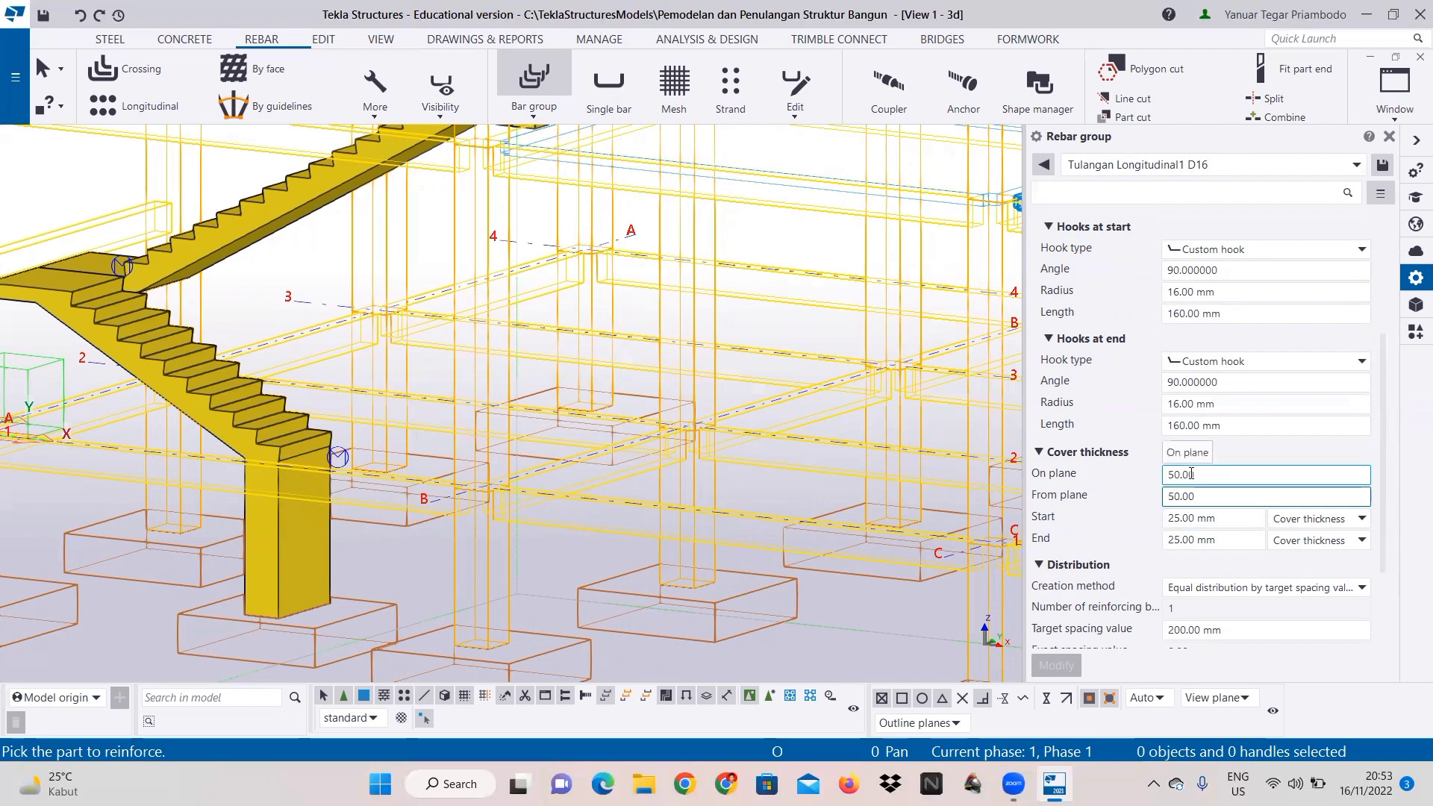
# Step: Set the rebar group's cover thickness at the start and at the end to -155 mm
pyautogui.scroll(-1, 1157, 487)
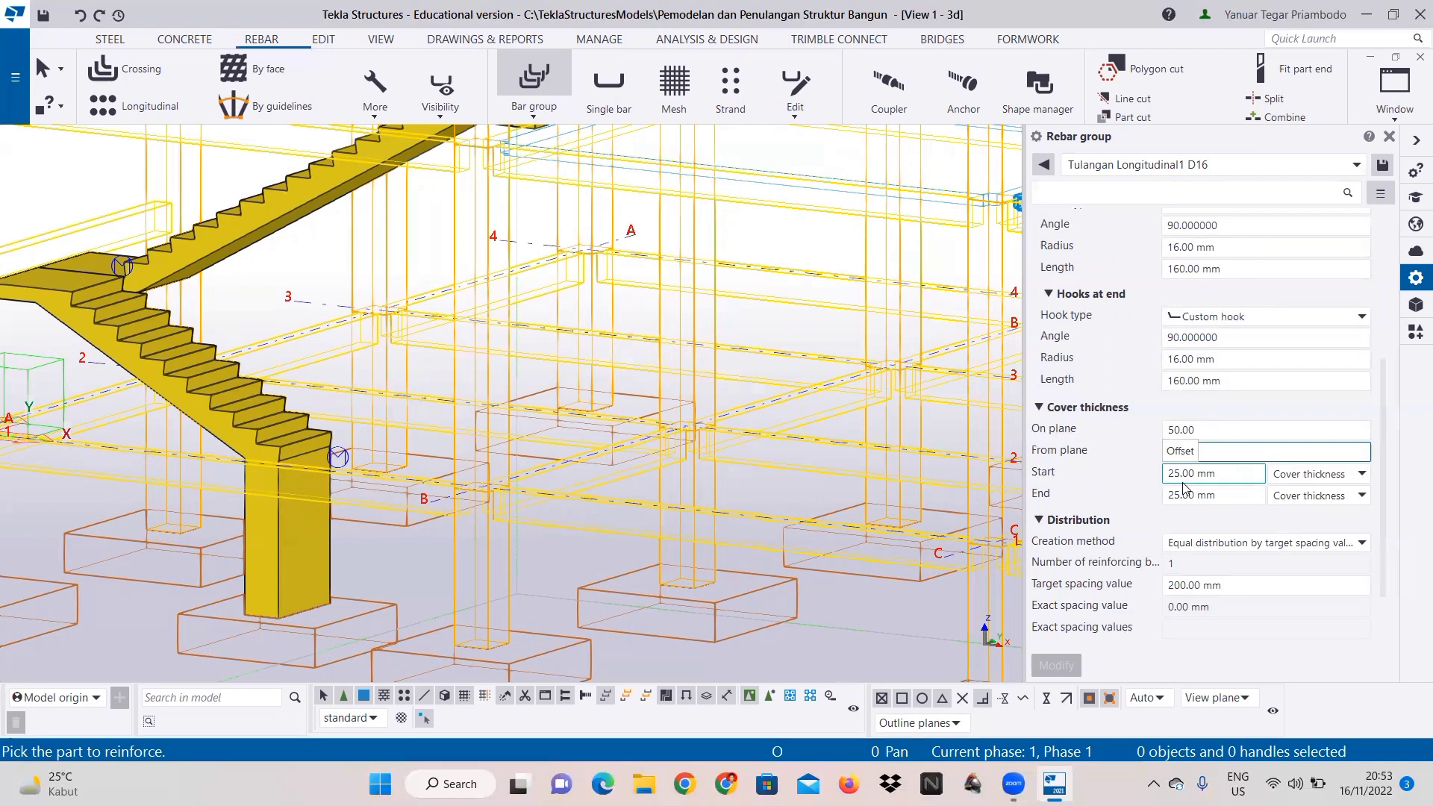
pyautogui.write('50')
pyautogui.click(1174, 473)
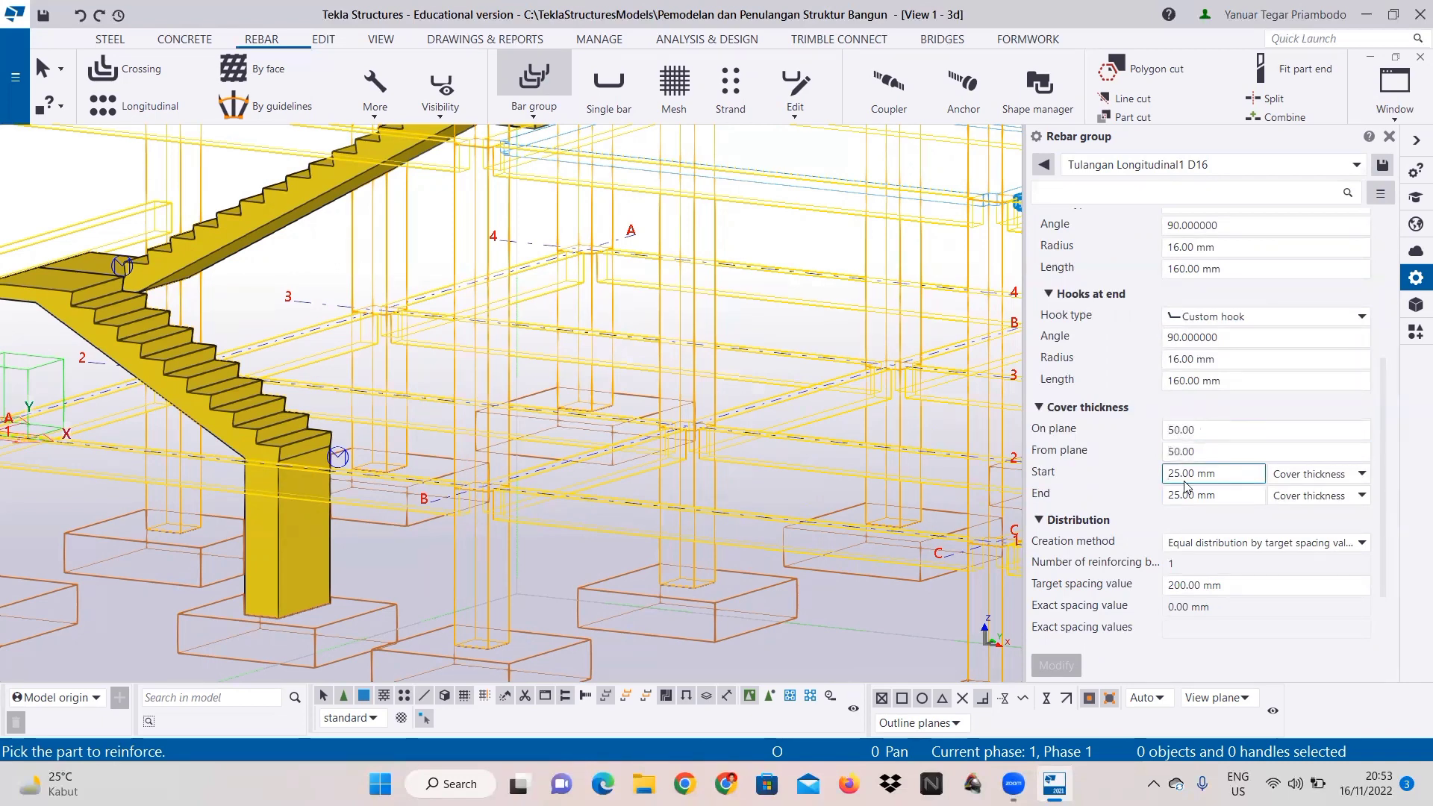
pyautogui.write('15')
pyautogui.press('Delete')
pyautogui.moveTo(1191, 473); pyautogui.dragTo(1165, 495)
pyautogui.rightClick(1179, 473)
pyautogui.click(1195, 500)
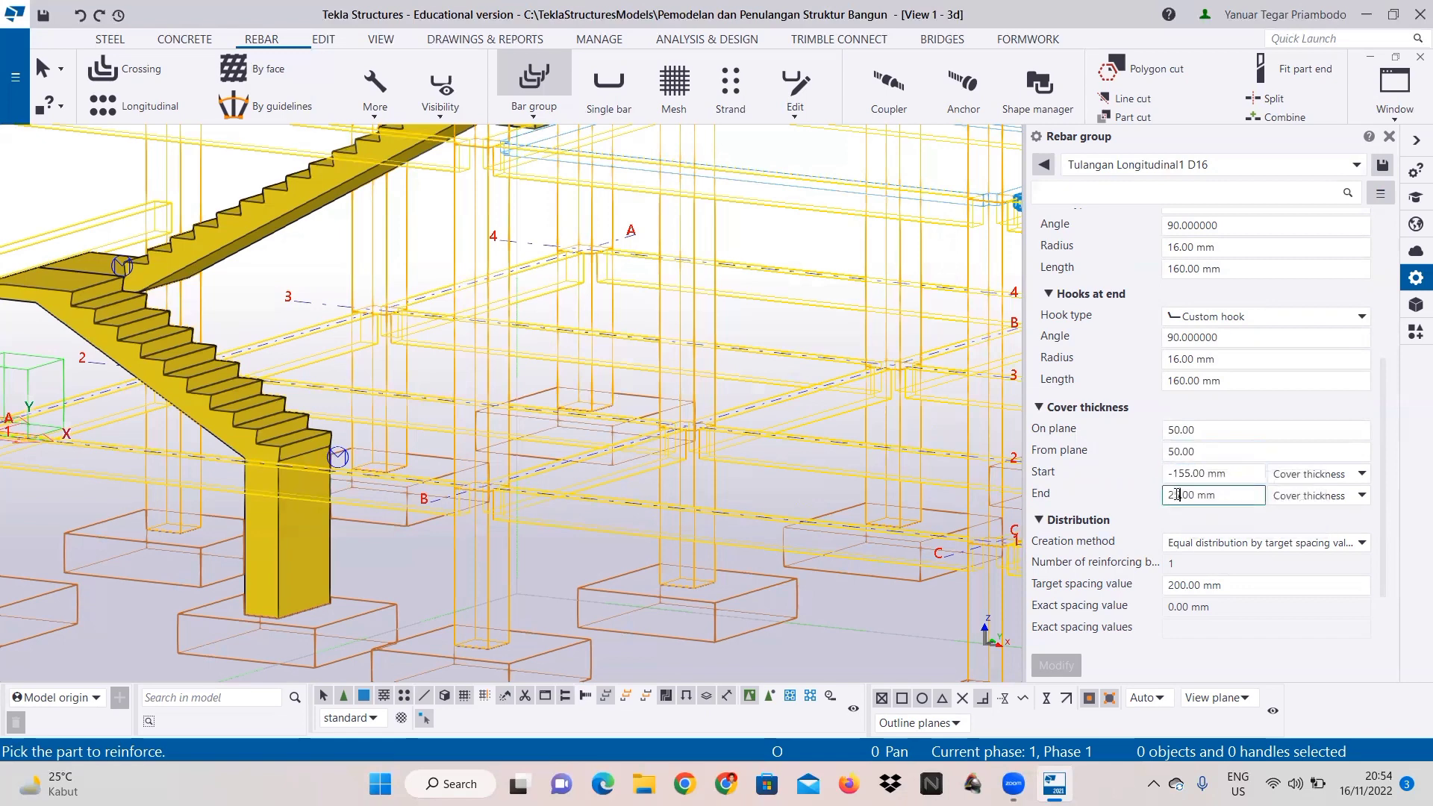
pyautogui.rightClick(1173, 495)
pyautogui.click(1194, 545)
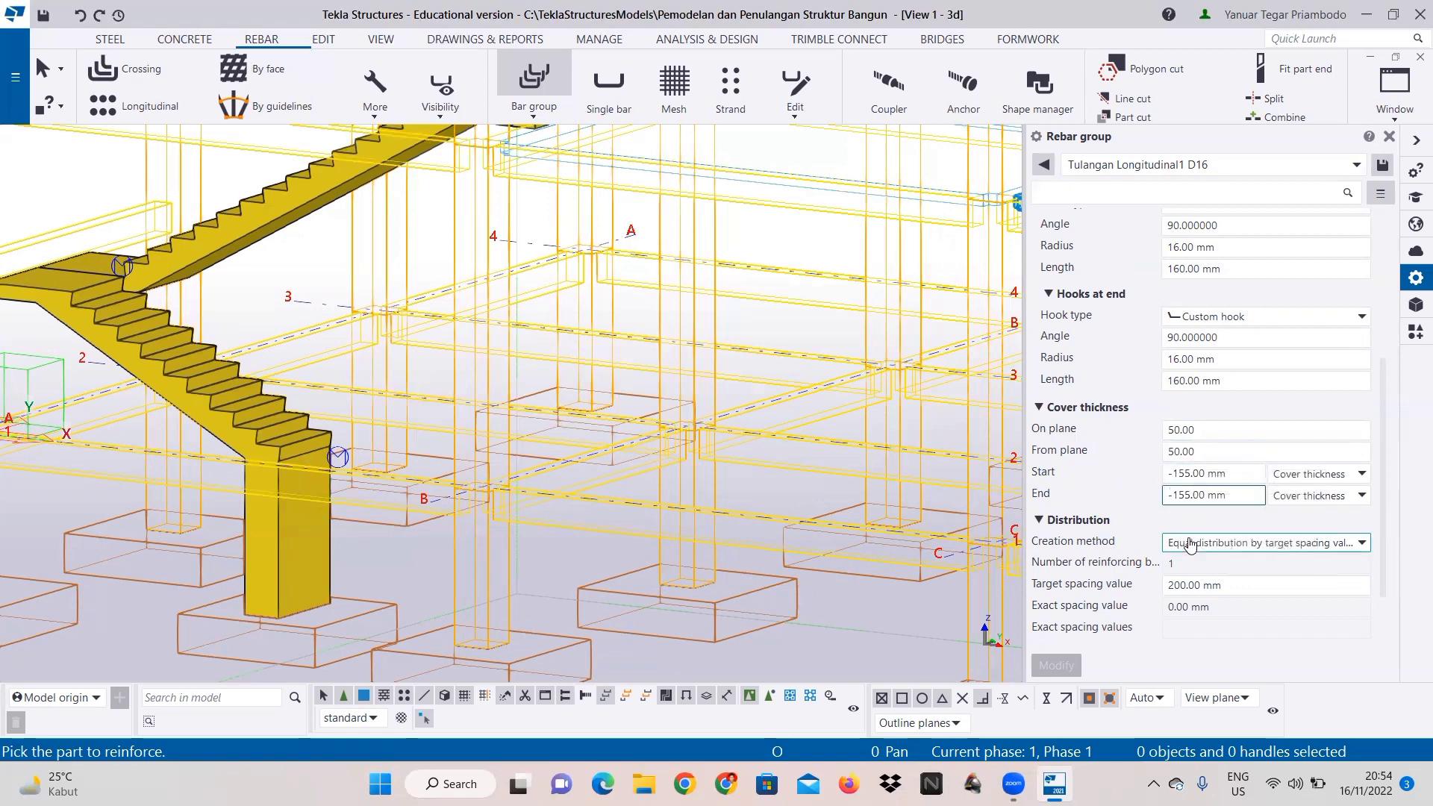
pyautogui.scroll(-1, 1149, 448)
pyautogui.scroll(2, 1138, 499)
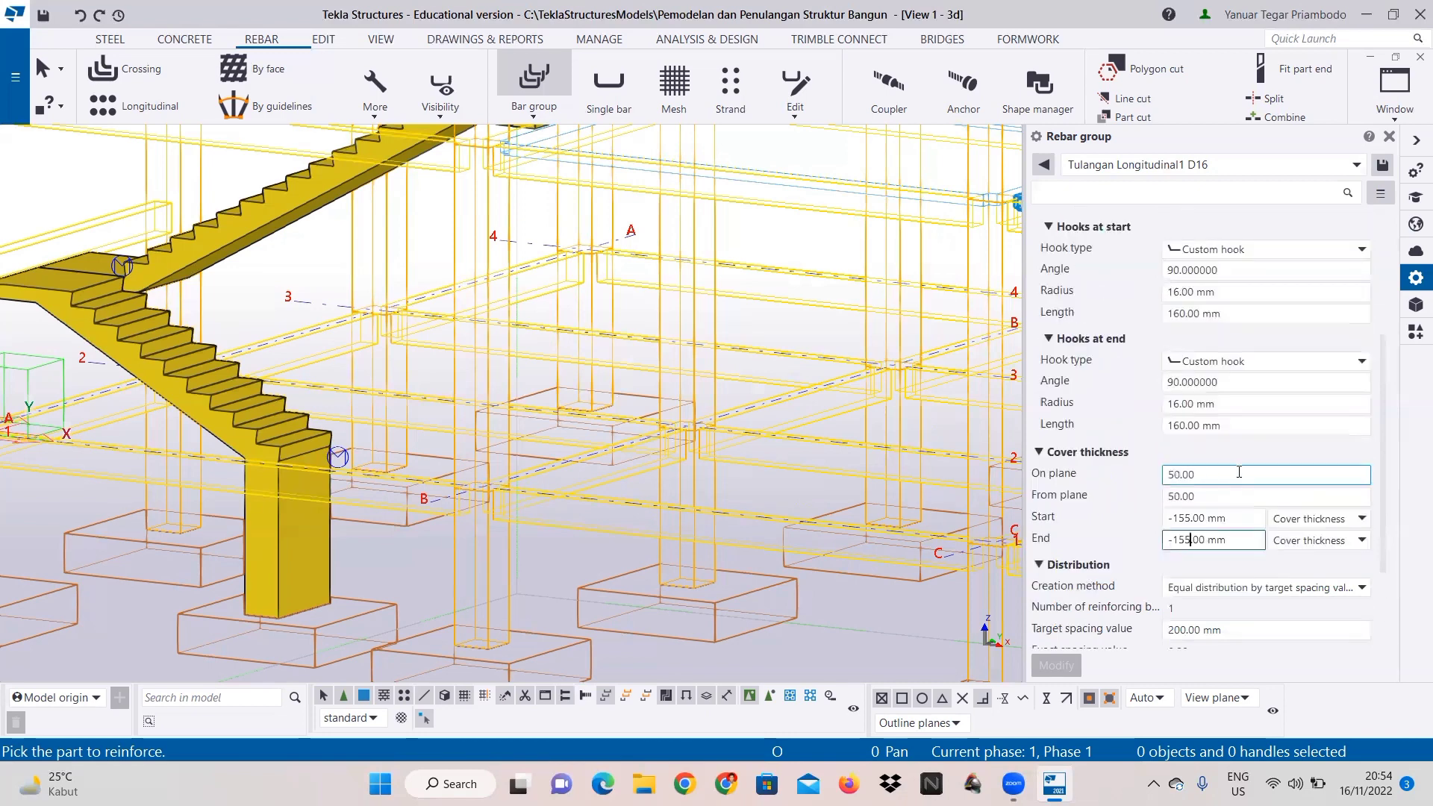
pyautogui.scroll(4, 1282, 284)
pyautogui.scroll(1, 1285, 294)
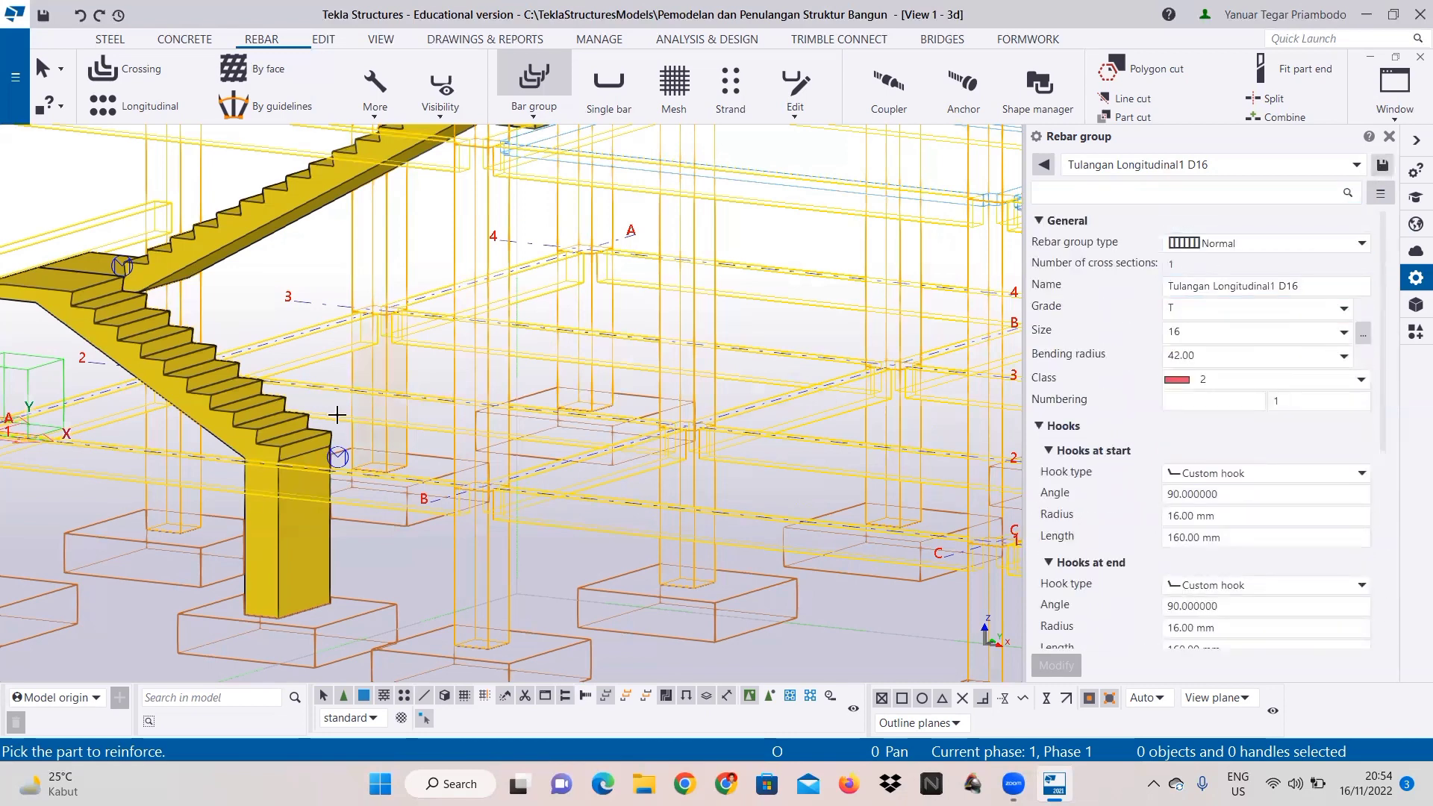
# Step: Pick the ground beam on grid line 1 and define a straight 5600 mm bar shape along its top from axis A to axis B
pyautogui.moveTo(370, 412); pyautogui.dragTo(698, 480, button='middle')
pyautogui.scroll(2, 386, 515)
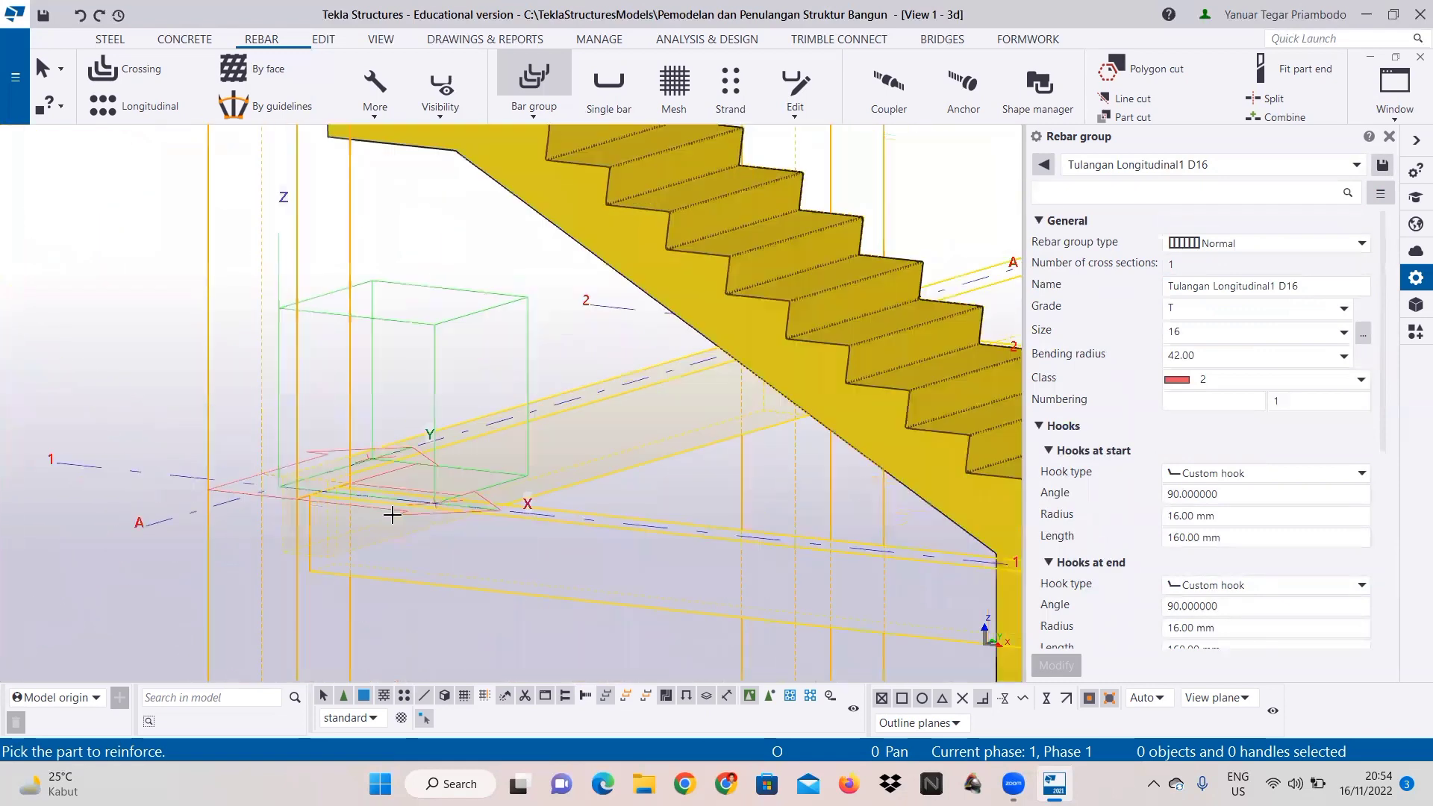
pyautogui.scroll(3, 314, 474)
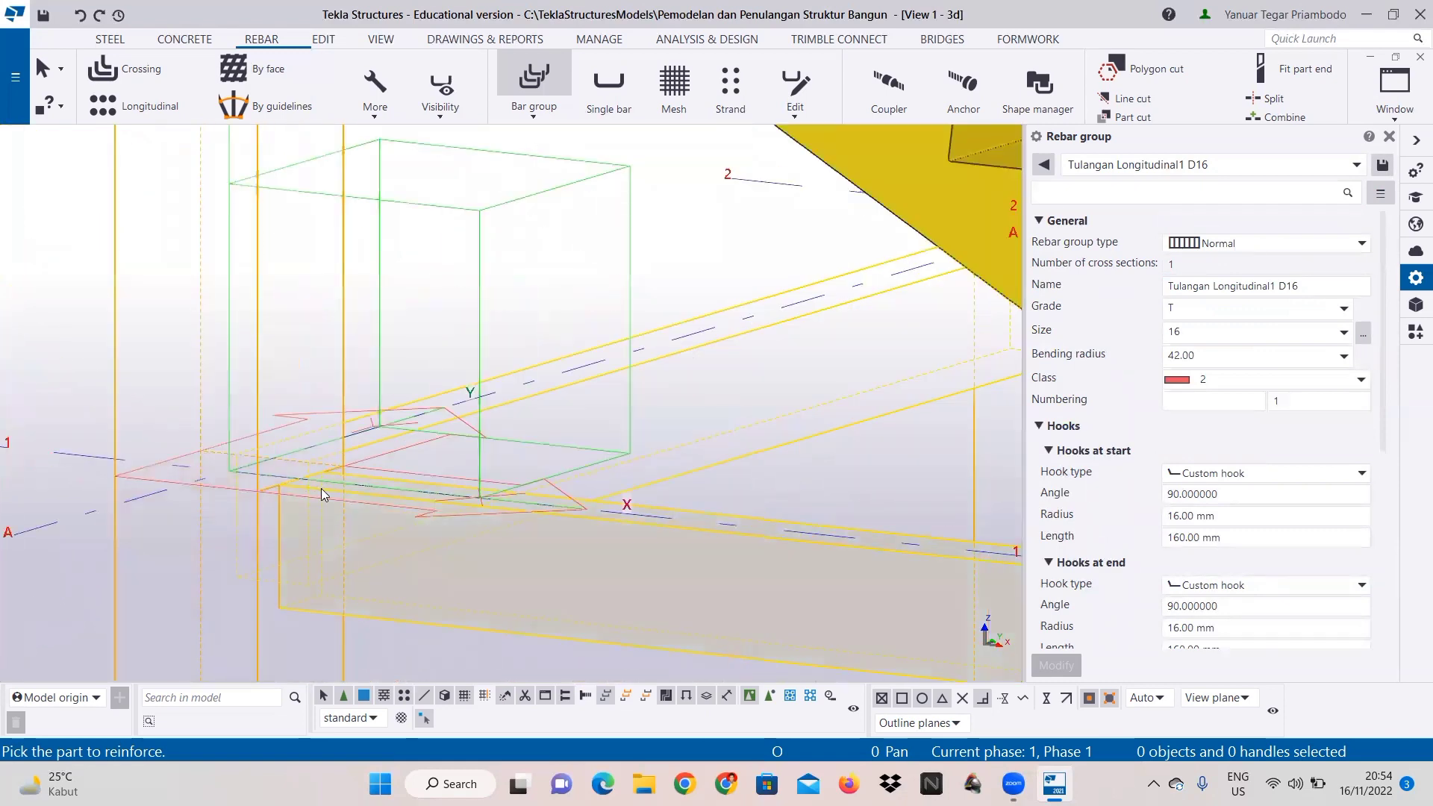
pyautogui.click(313, 484)
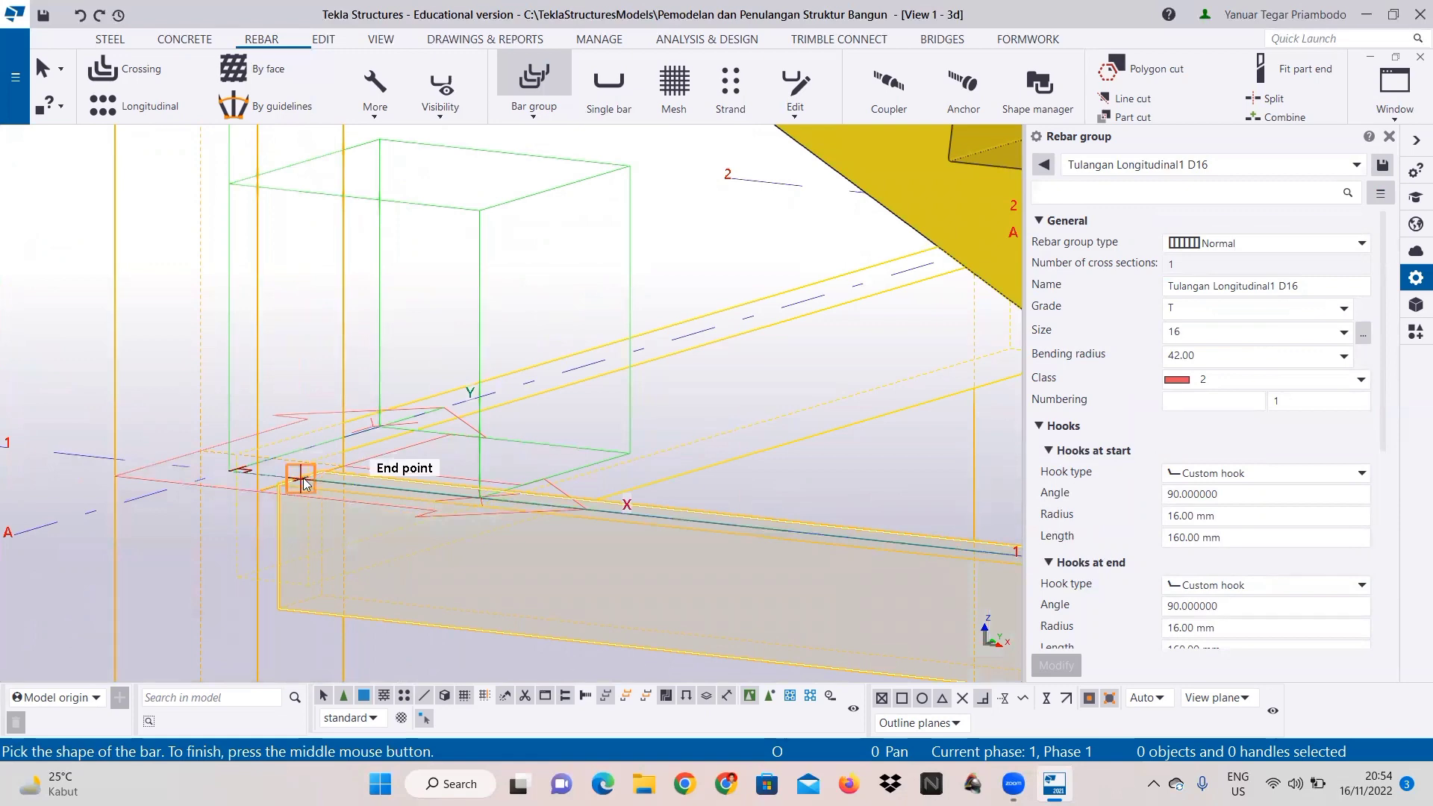
pyautogui.scroll(-2, 302, 478)
pyautogui.moveTo(261, 504)
pyautogui.mouseDown(button='middle')
pyautogui.moveTo(373, 517)
pyautogui.moveTo(242, 513)
pyautogui.mouseUp(button='middle')
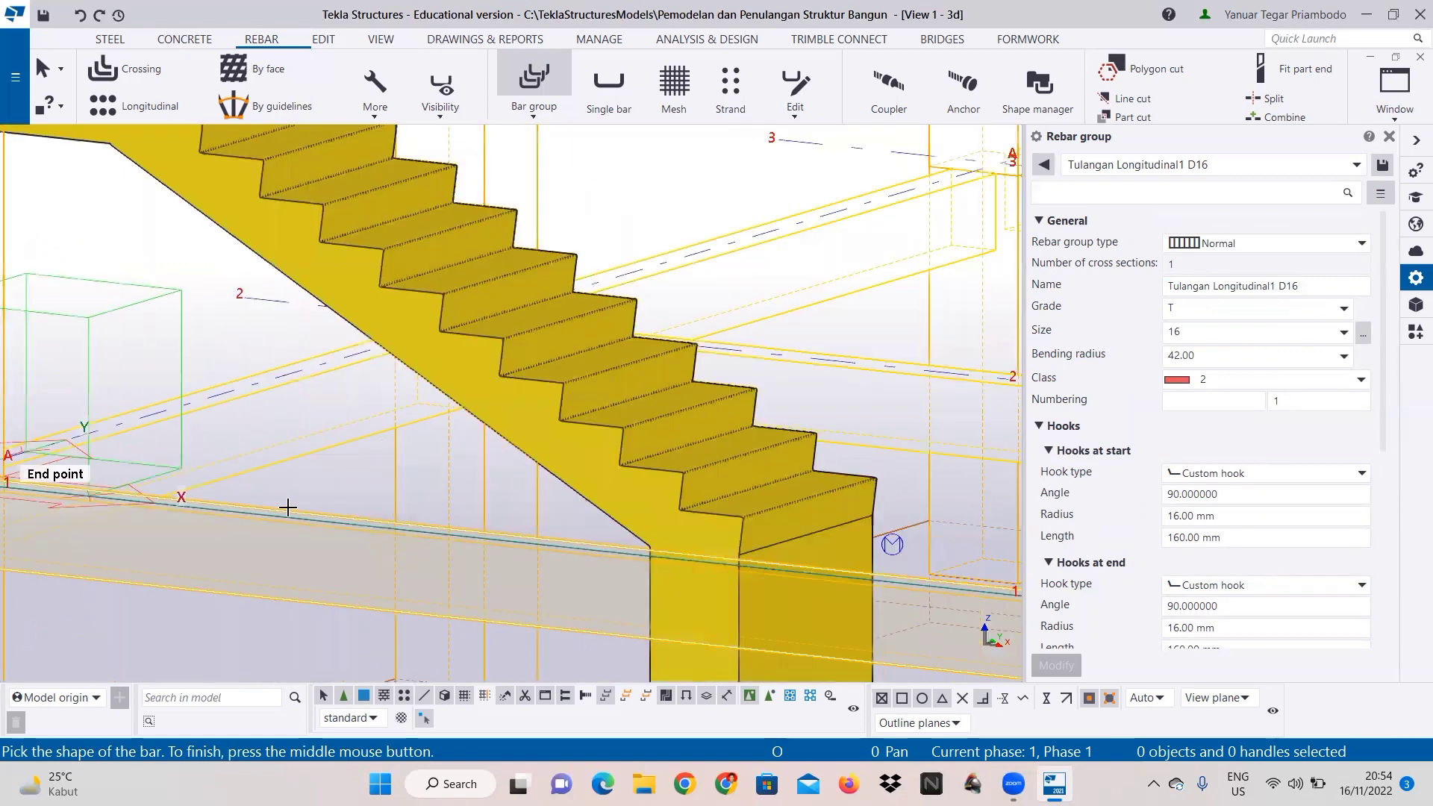
pyautogui.scroll(-2, 377, 538)
pyautogui.scroll(3, 215, 514)
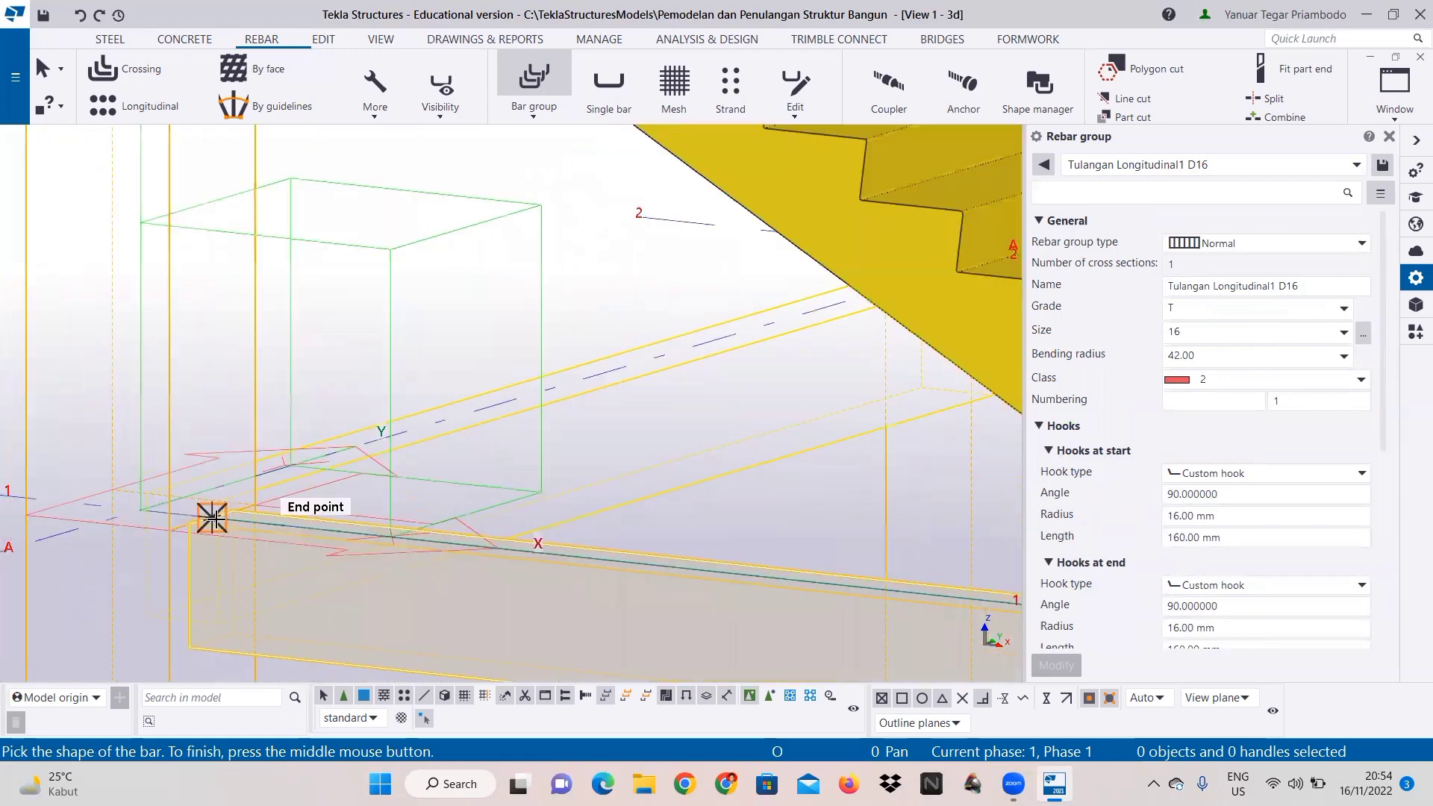
pyautogui.scroll(2, 216, 515)
pyautogui.scroll(-2, 216, 515)
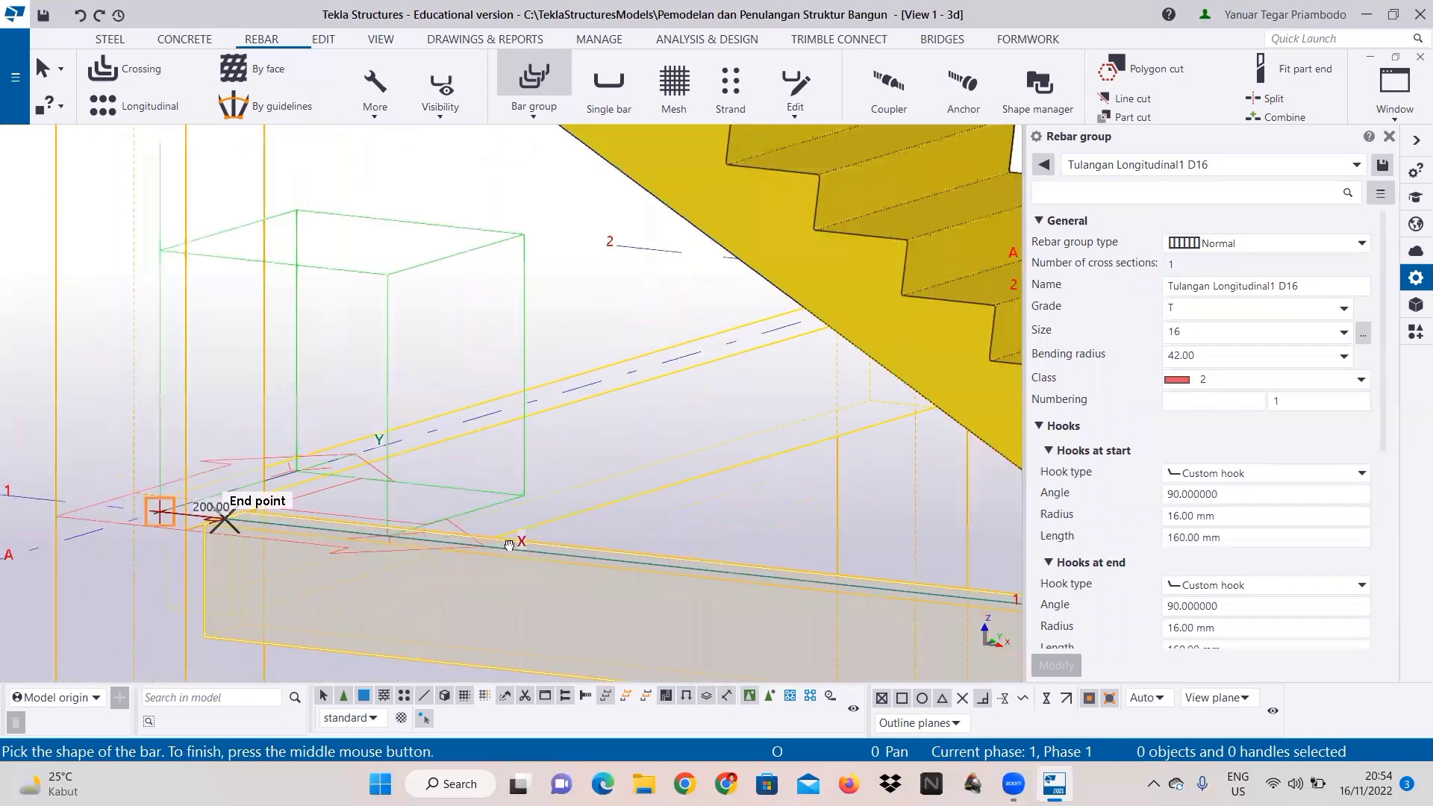
pyautogui.scroll(-2, 105, 477)
pyautogui.scroll(3, 864, 553)
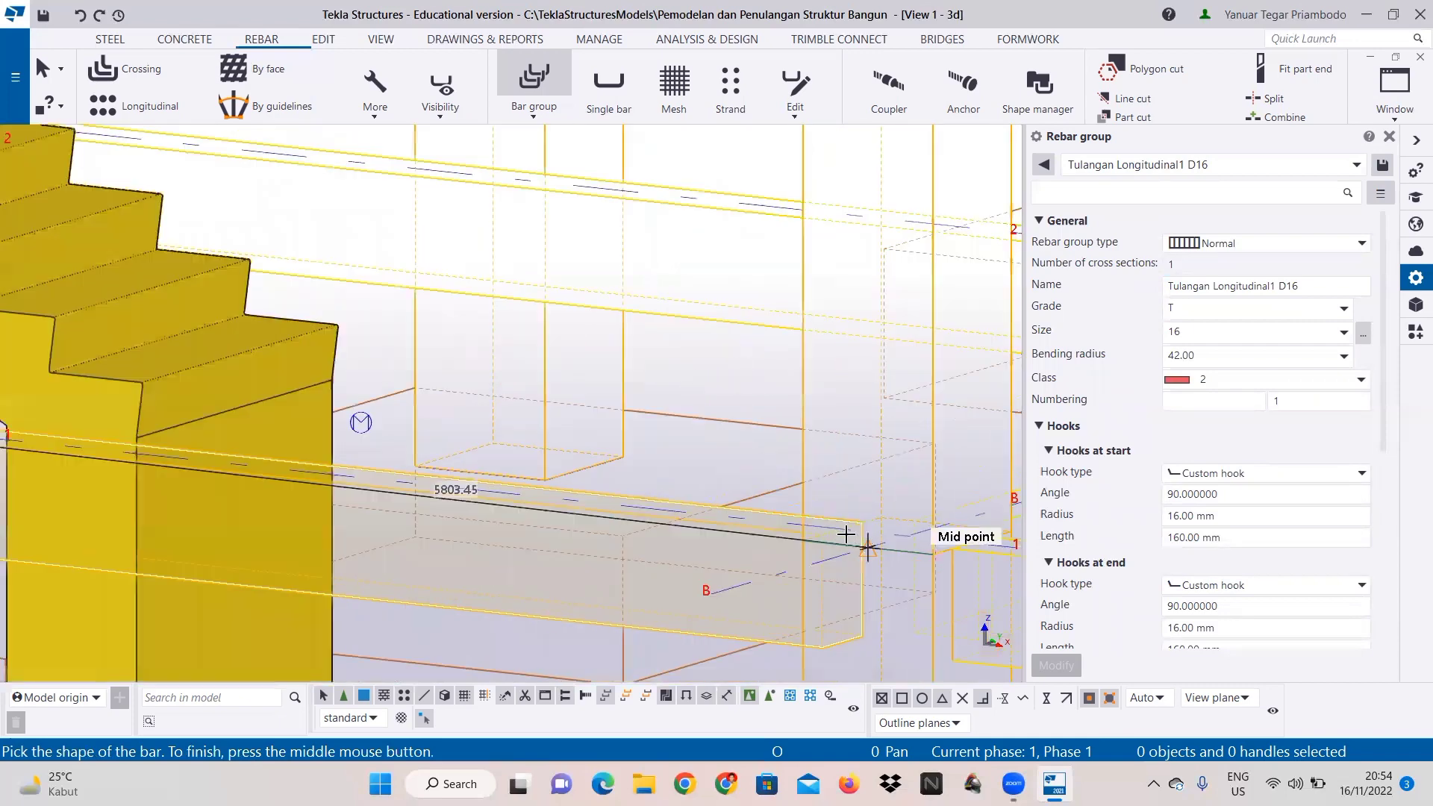
pyautogui.scroll(2, 836, 528)
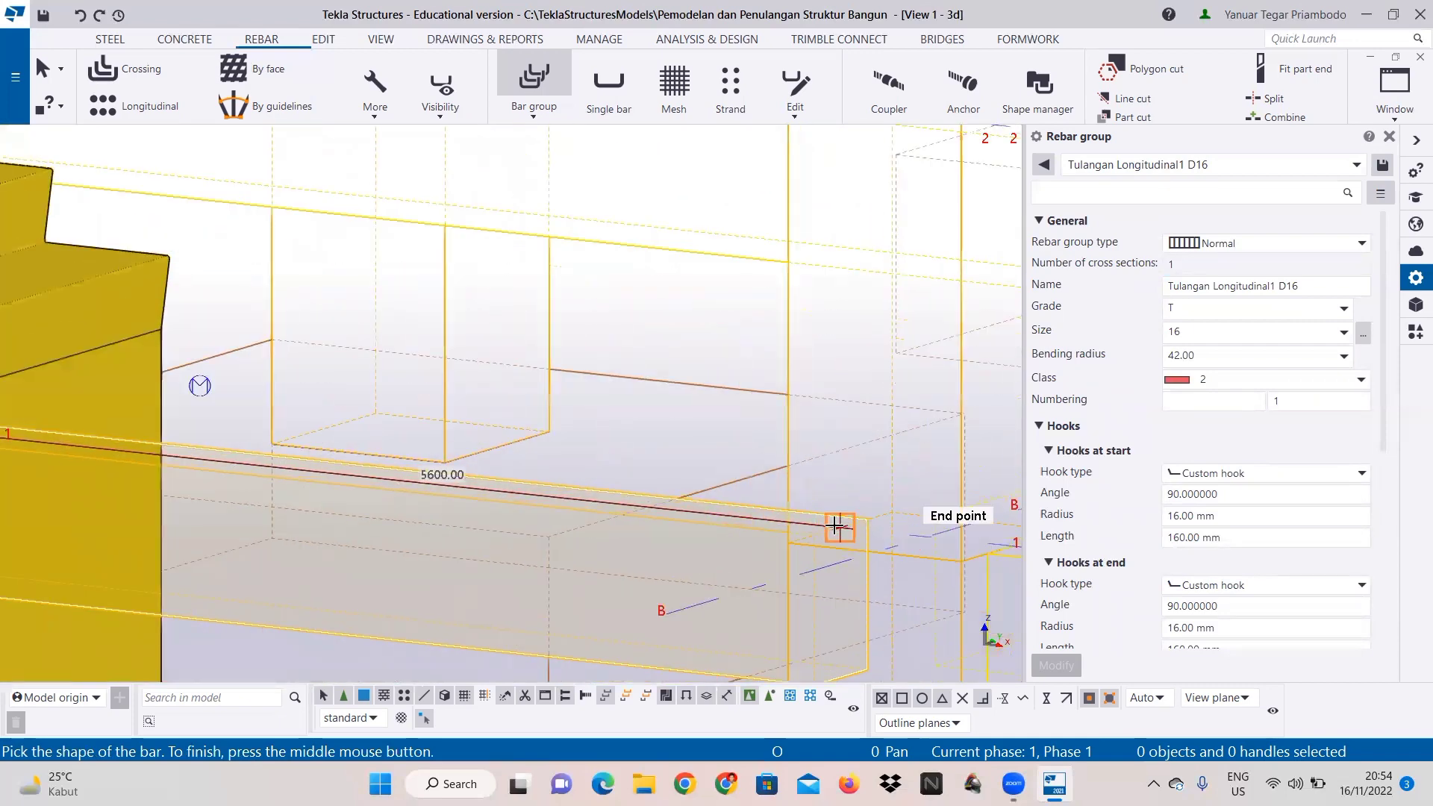
pyautogui.click(838, 527)
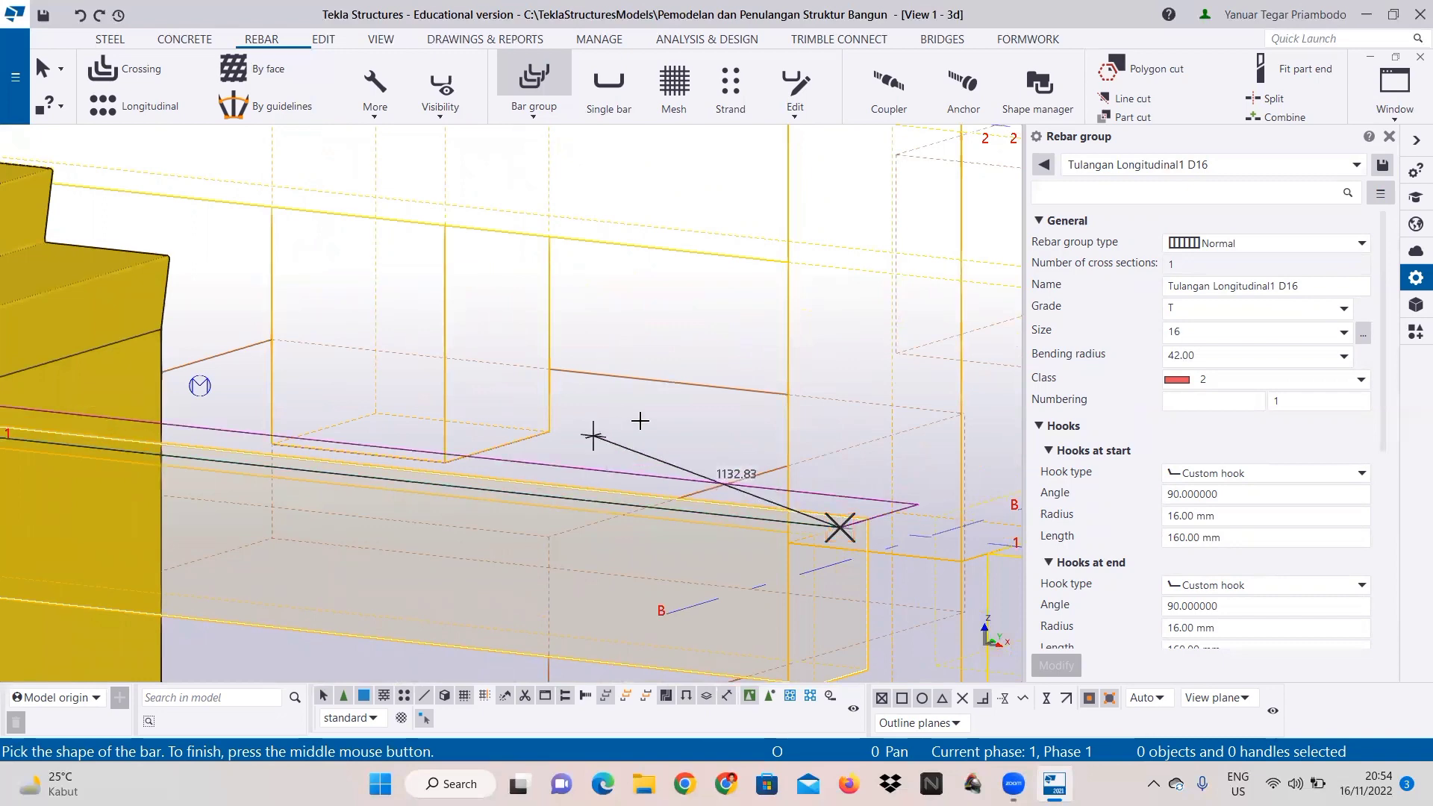
pyautogui.middleClick(649, 418)
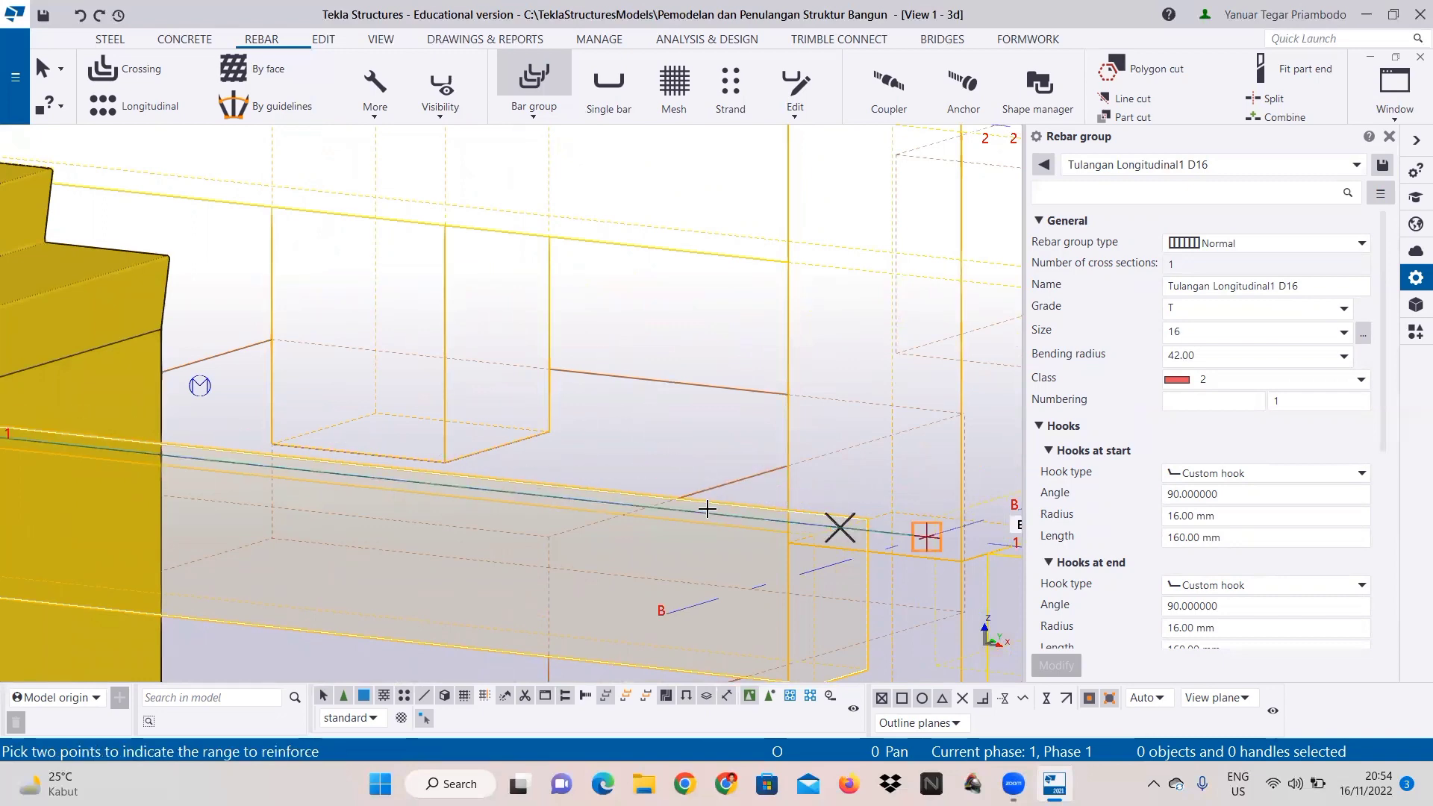
# Step: Place the D16 bar group by picking a 200 mm range across the beam's top edge at its axis B end
pyautogui.moveTo(710, 505); pyautogui.dragTo(742, 383, button='middle')
pyautogui.click(844, 527)
pyautogui.scroll(1, 859, 552)
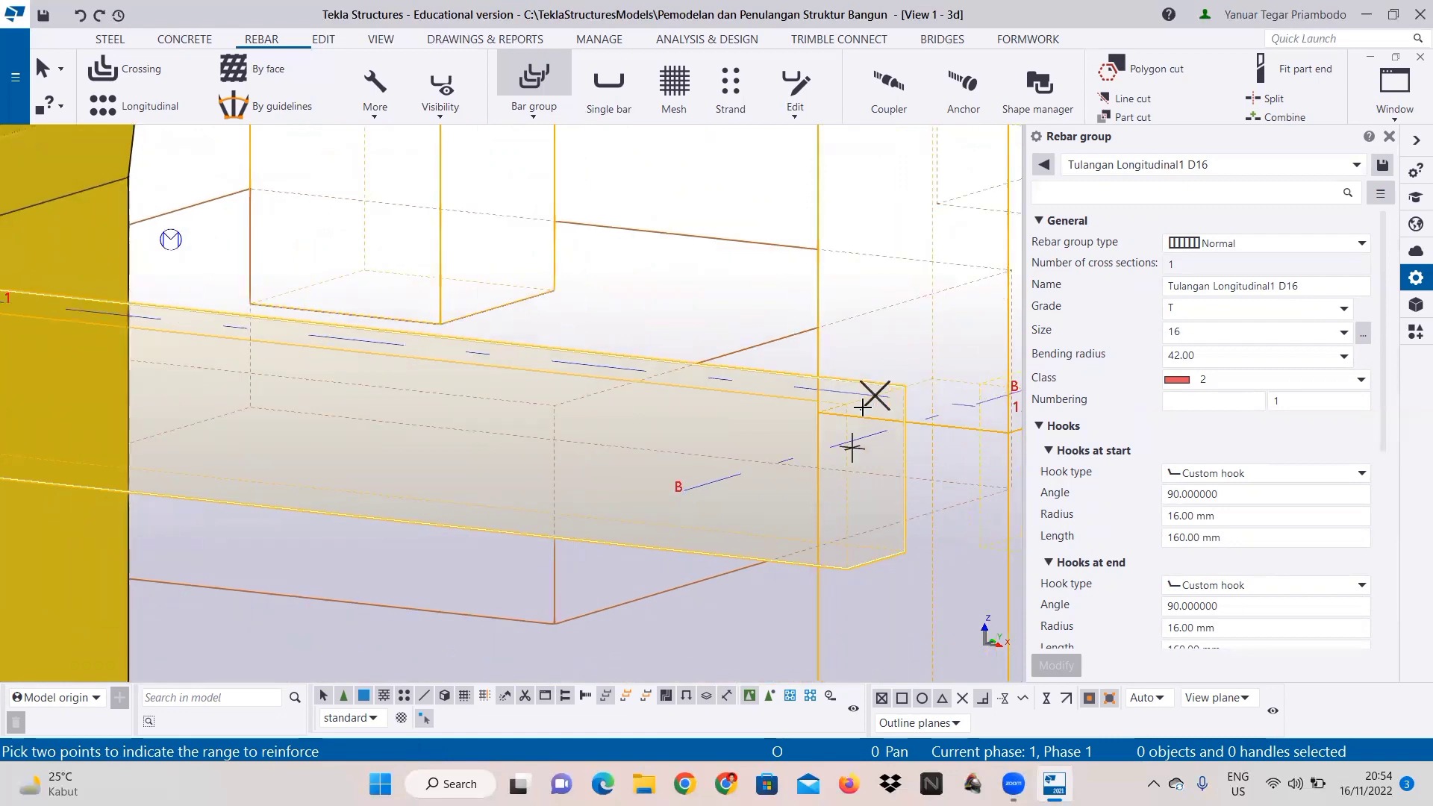
pyautogui.scroll(1, 919, 405)
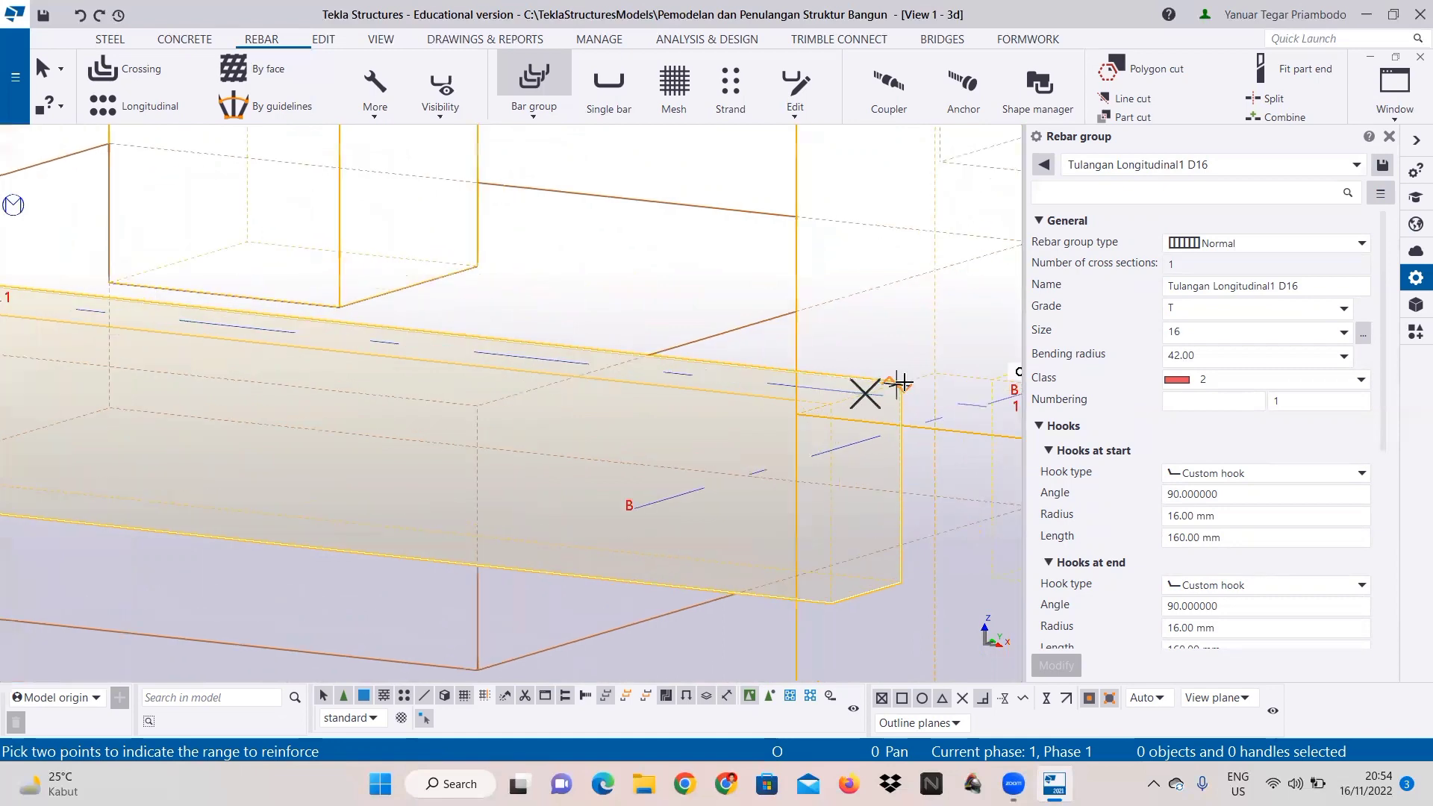
pyautogui.click(899, 382)
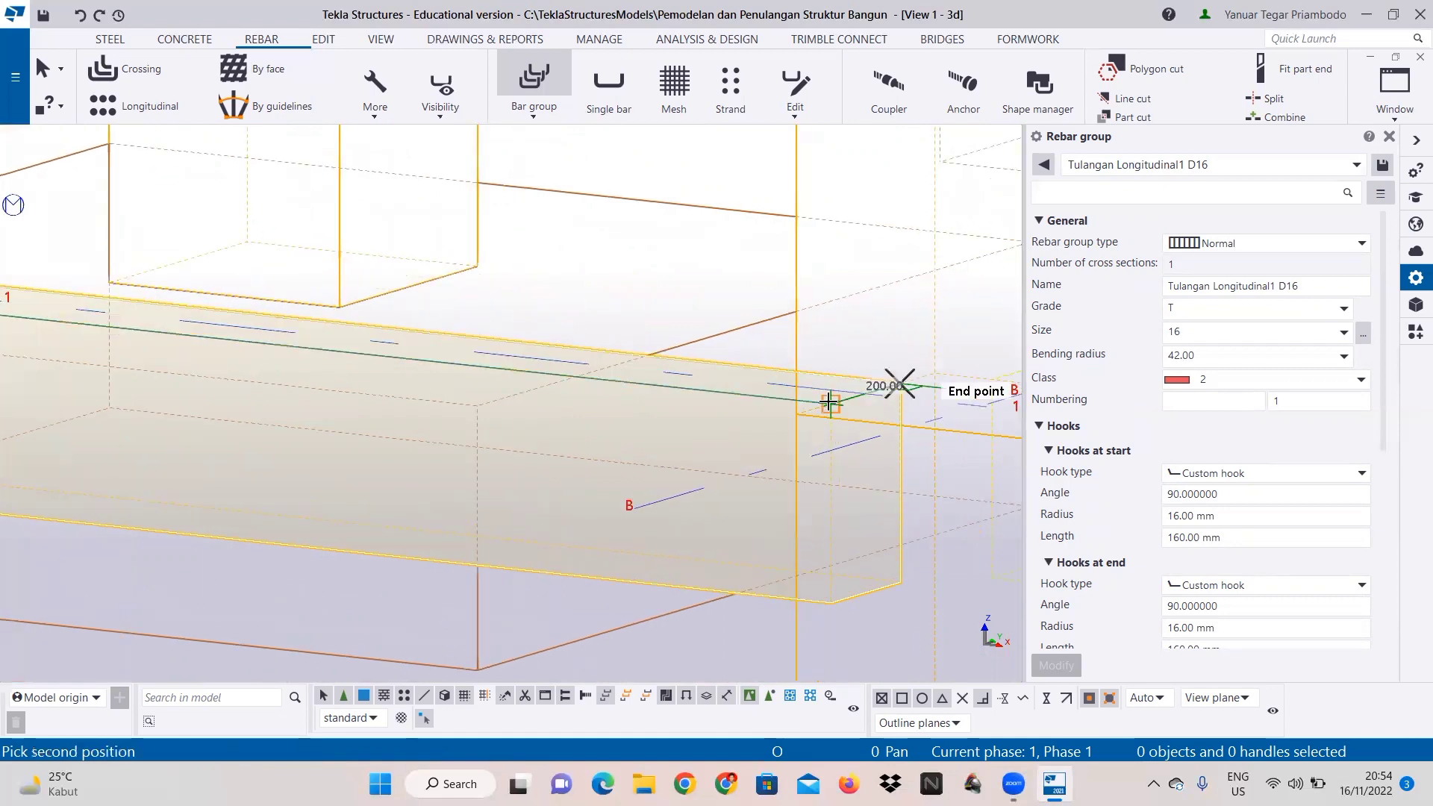
pyautogui.click(827, 402)
pyautogui.scroll(-3, 826, 394)
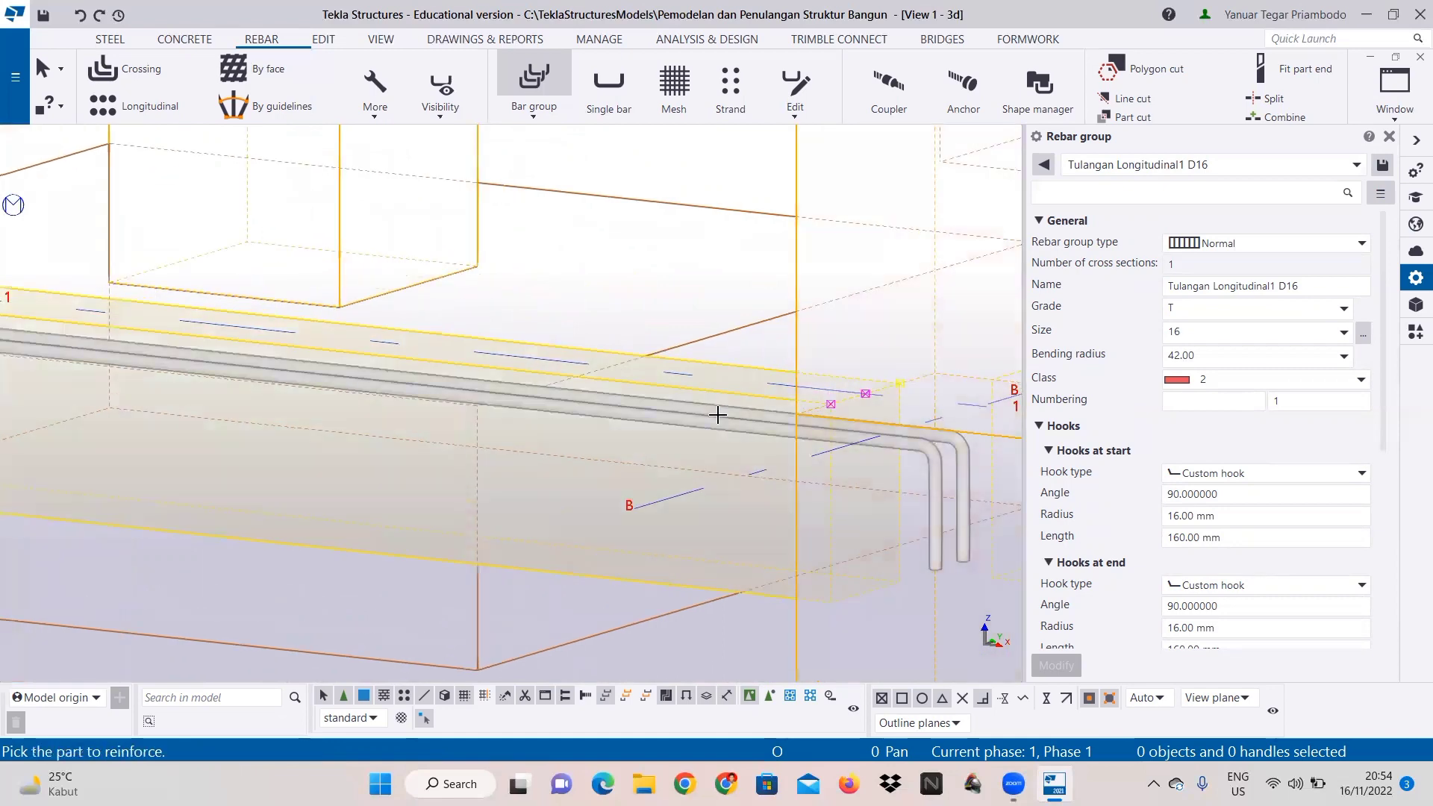
pyautogui.scroll(-2, 732, 527)
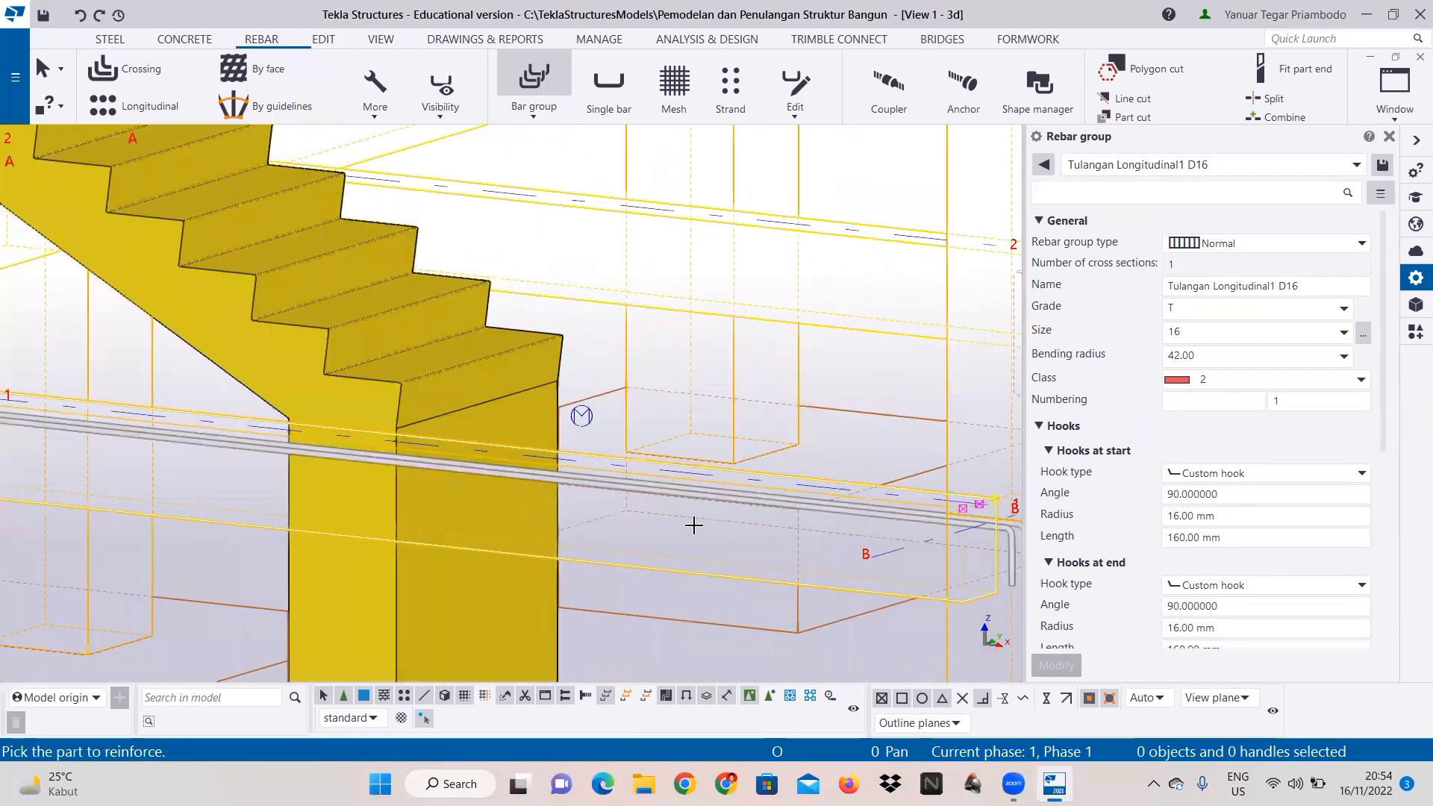
pyautogui.moveTo(588, 531); pyautogui.dragTo(792, 551, button='middle')
pyautogui.scroll(-1, 792, 551)
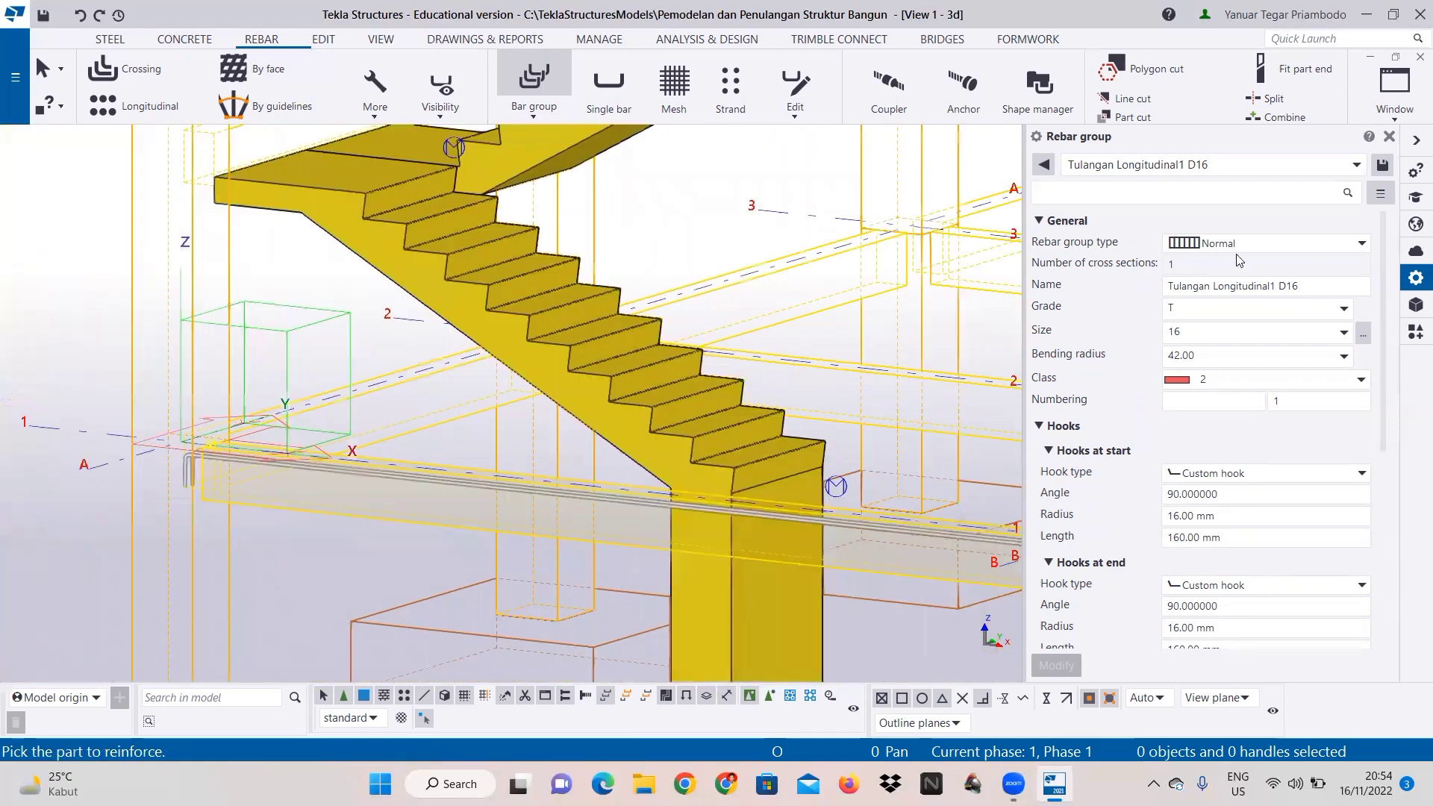
# Step: Name both the property set and the rebar group "Tulangan Longitudinal2 D16"
pyautogui.click(1184, 162)
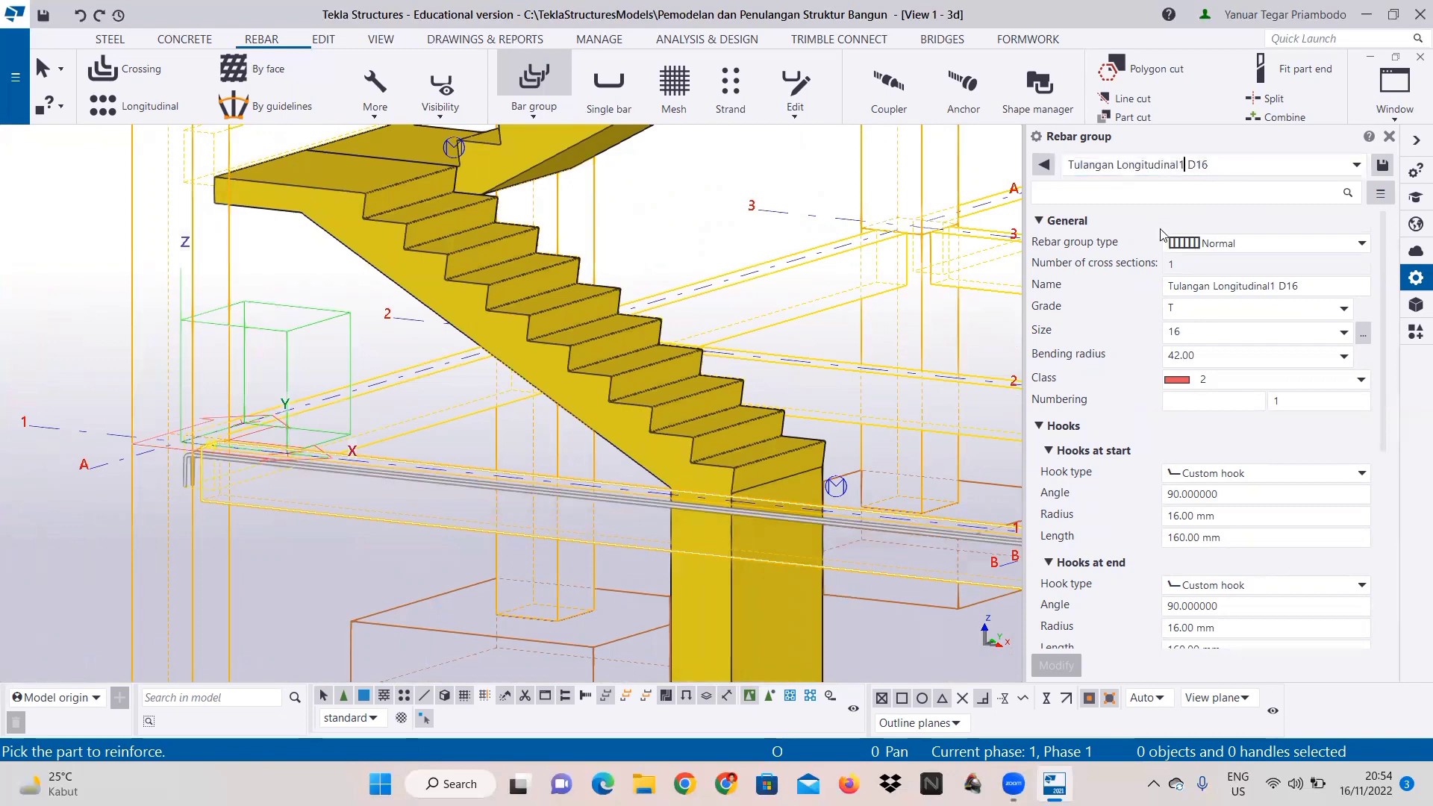
pyautogui.press('BackSpace')
pyautogui.write('2')
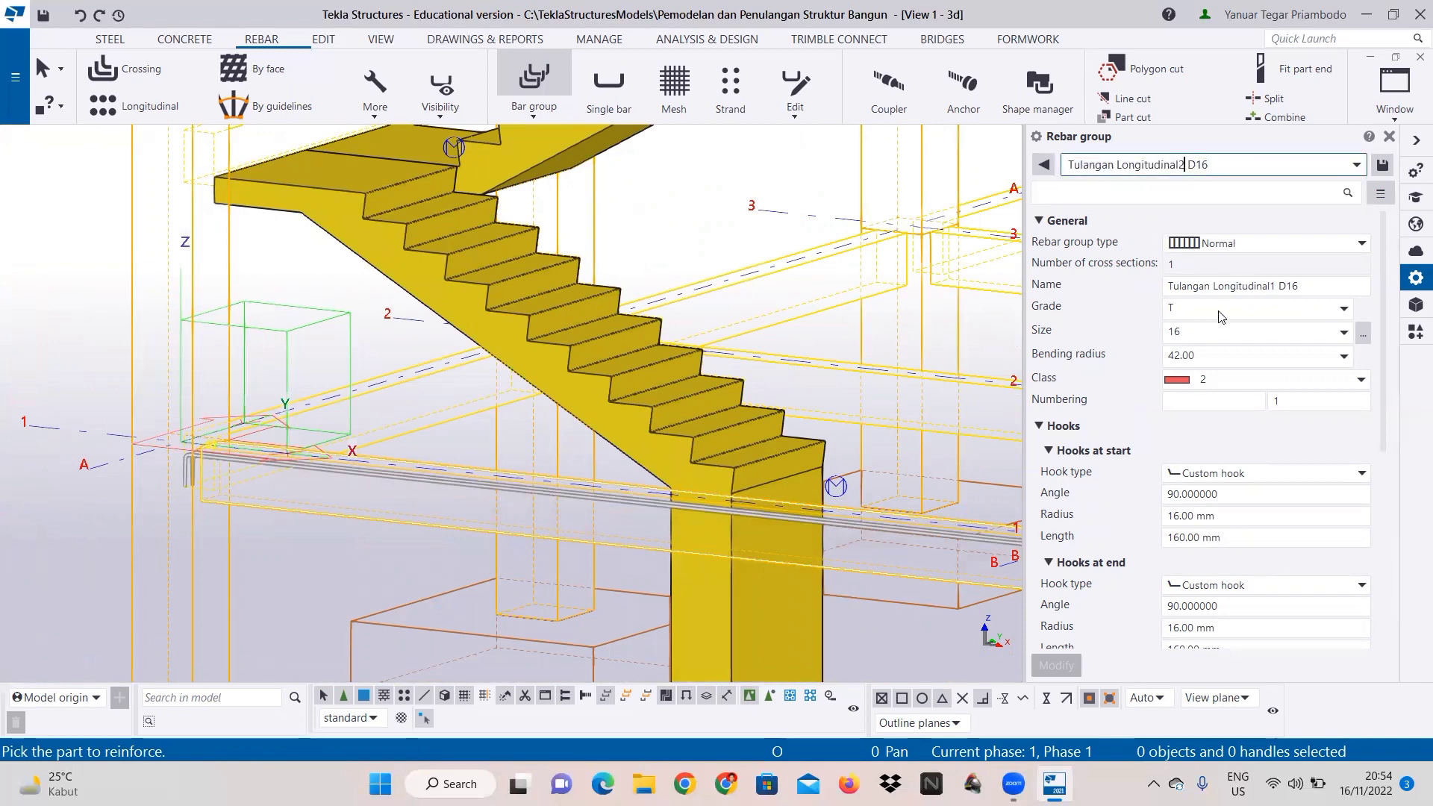
pyautogui.click(1273, 286)
pyautogui.write('2')
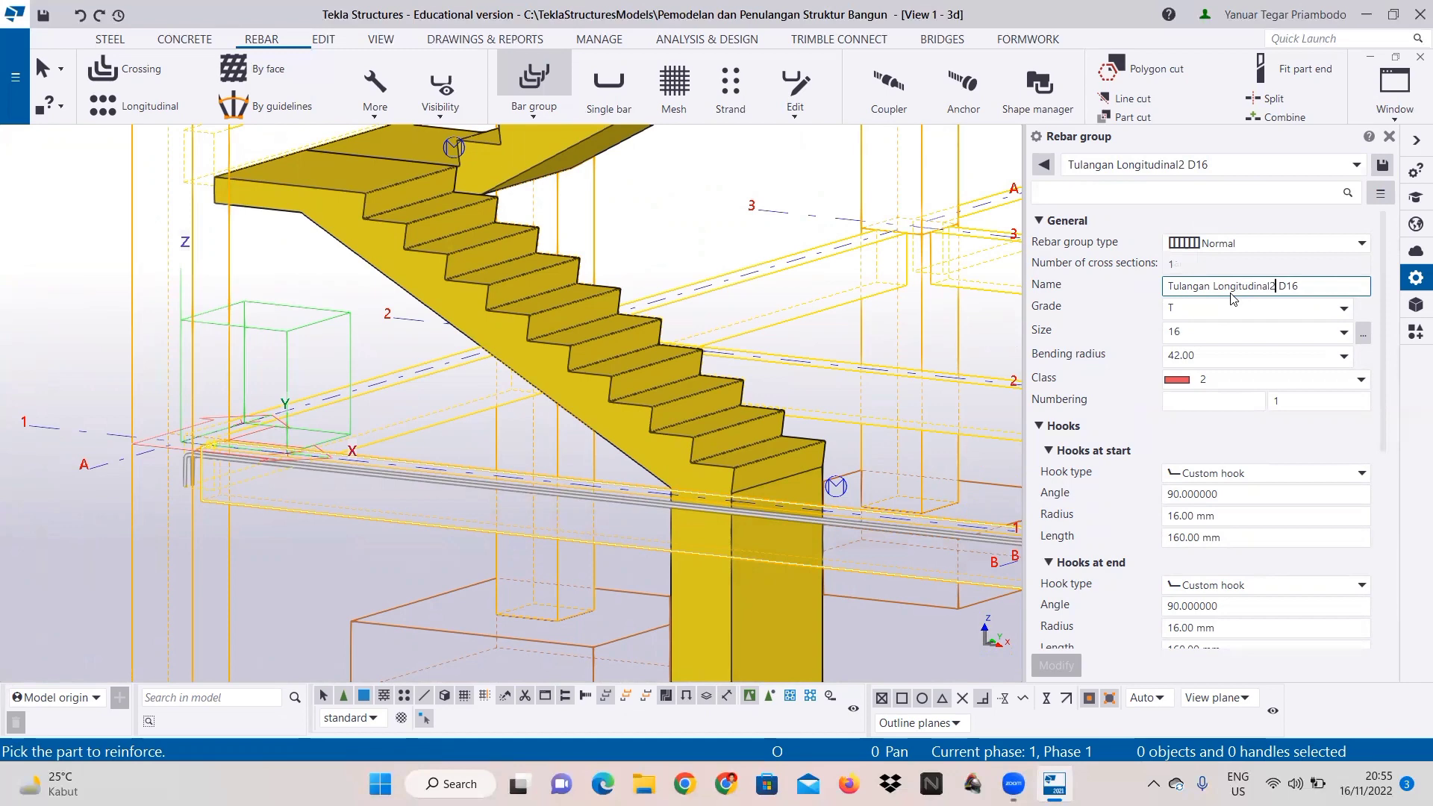
# Step: Set the length of the custom hooks at the start and at the end to 68 mm
pyautogui.scroll(-1, 1169, 507)
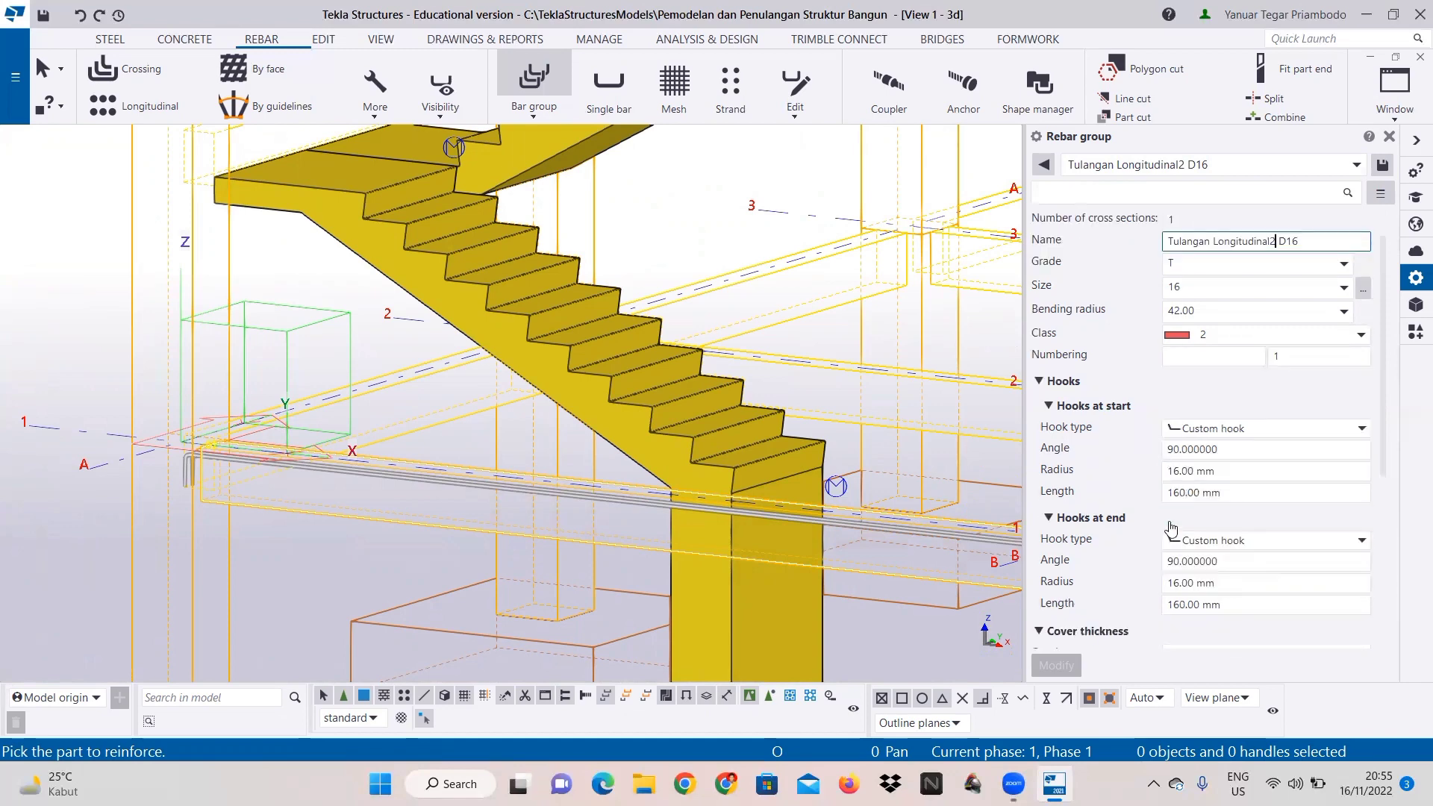
pyautogui.scroll(1, 1172, 526)
pyautogui.click(1186, 537)
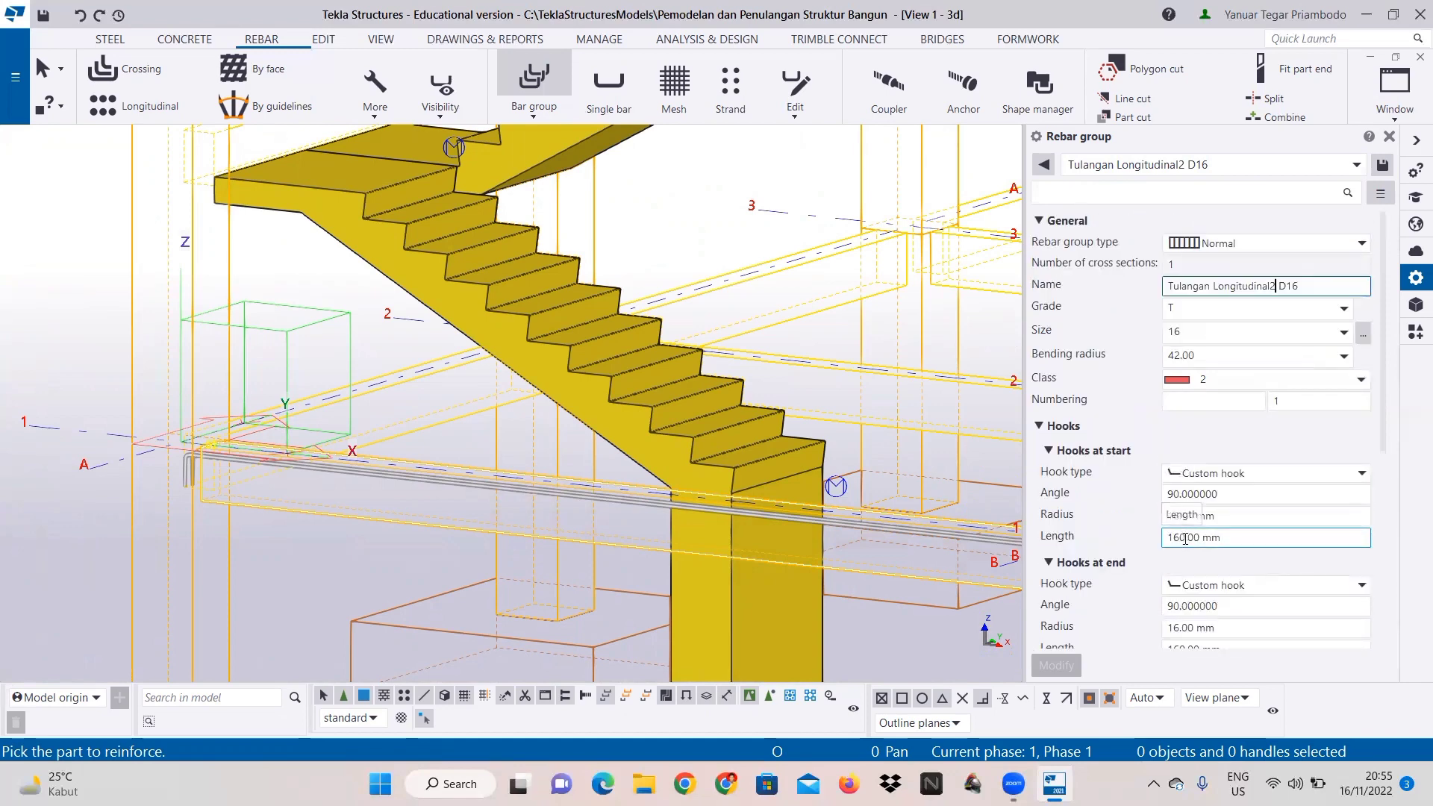
pyautogui.moveTo(1185, 538); pyautogui.dragTo(1171, 540)
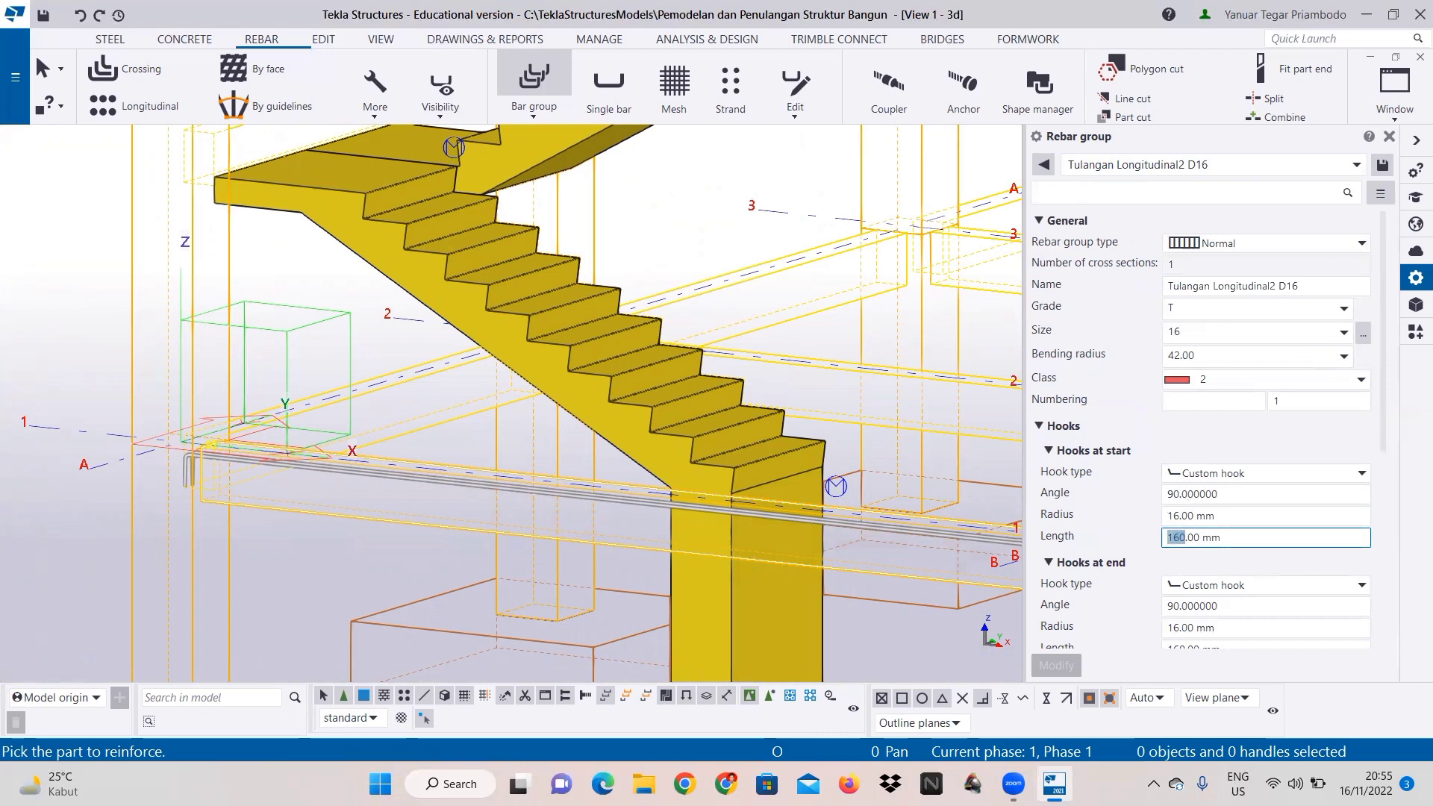
pyautogui.write('68')
pyautogui.scroll(-1, 1209, 658)
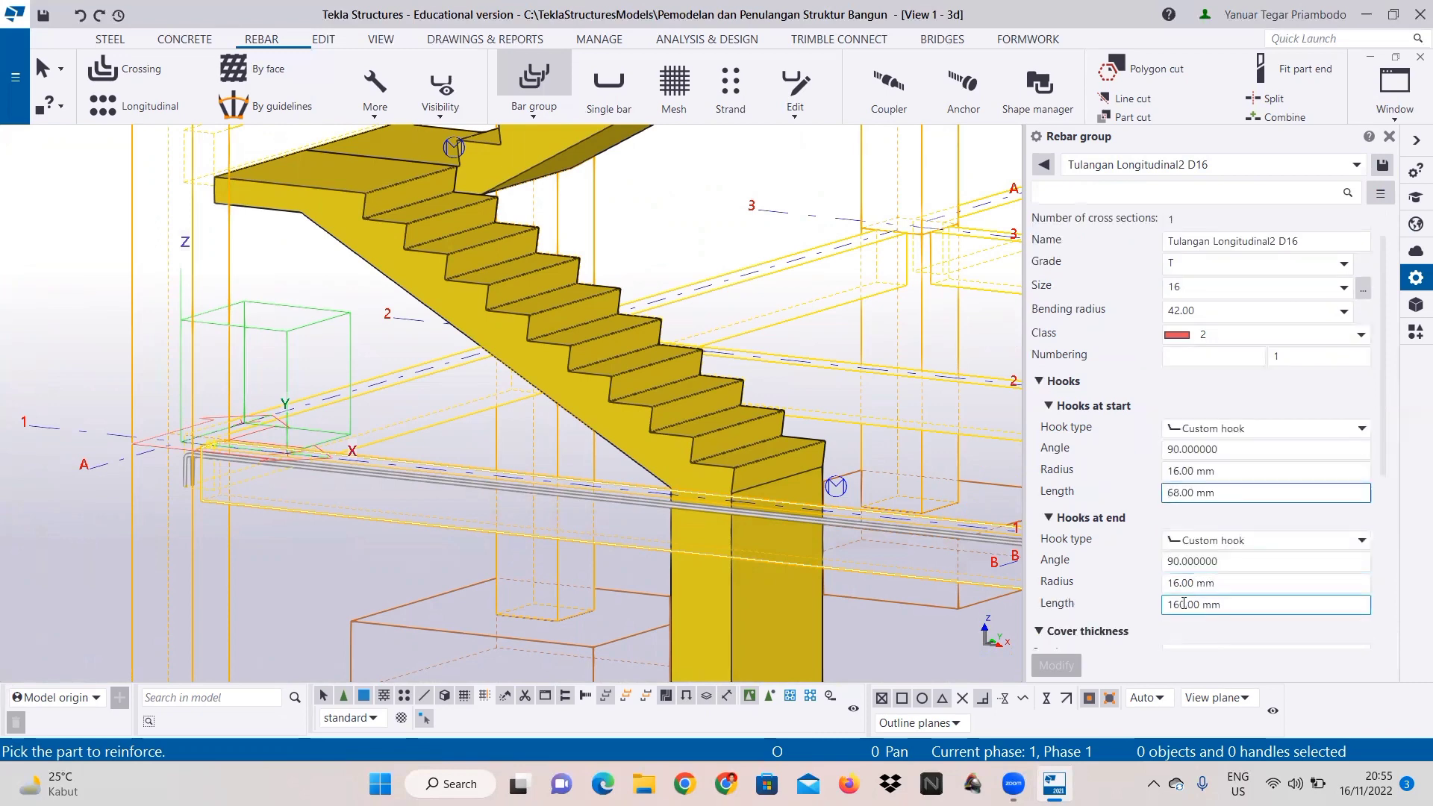
pyautogui.moveTo(1179, 605); pyautogui.dragTo(1157, 612)
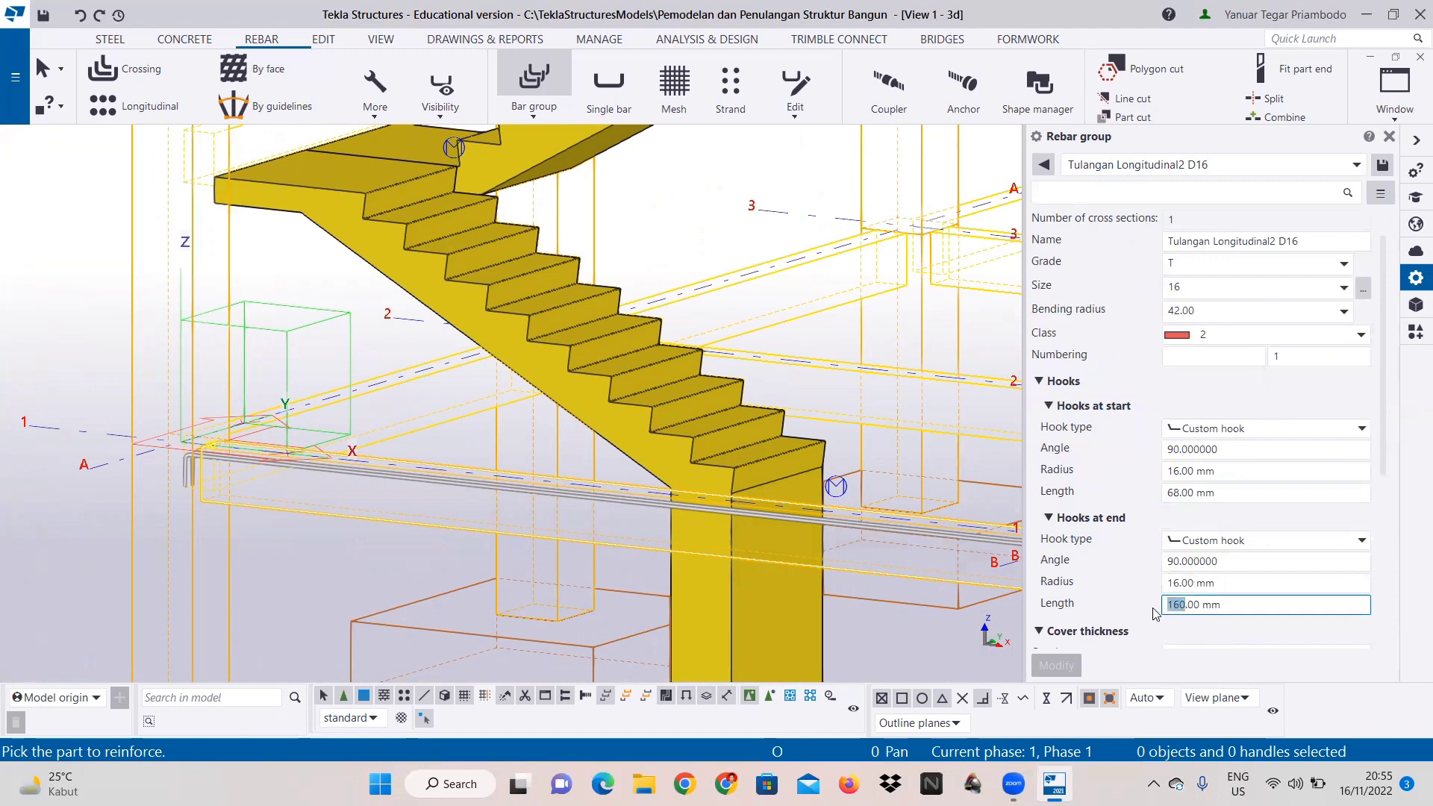
pyautogui.write('68')
# Step: Set the rebar group's cover thickness at the start and at the end to -88.50 mm
pyautogui.scroll(-1, 1225, 526)
pyautogui.scroll(-1, 1226, 521)
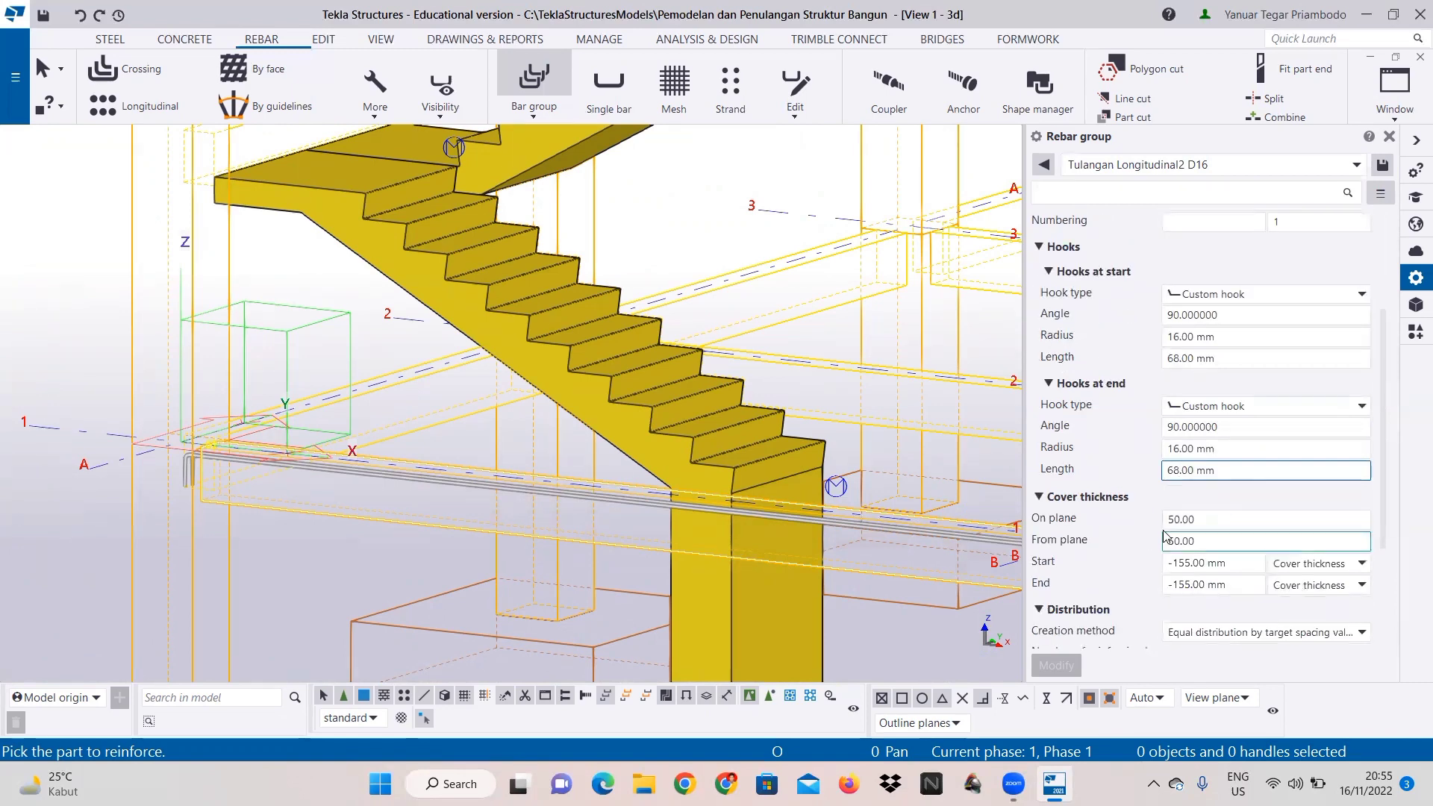
pyautogui.moveTo(1190, 563)
pyautogui.mouseDown()
pyautogui.moveTo(1169, 564)
pyautogui.moveTo(1182, 562)
pyautogui.mouseUp()
pyautogui.click(1190, 561)
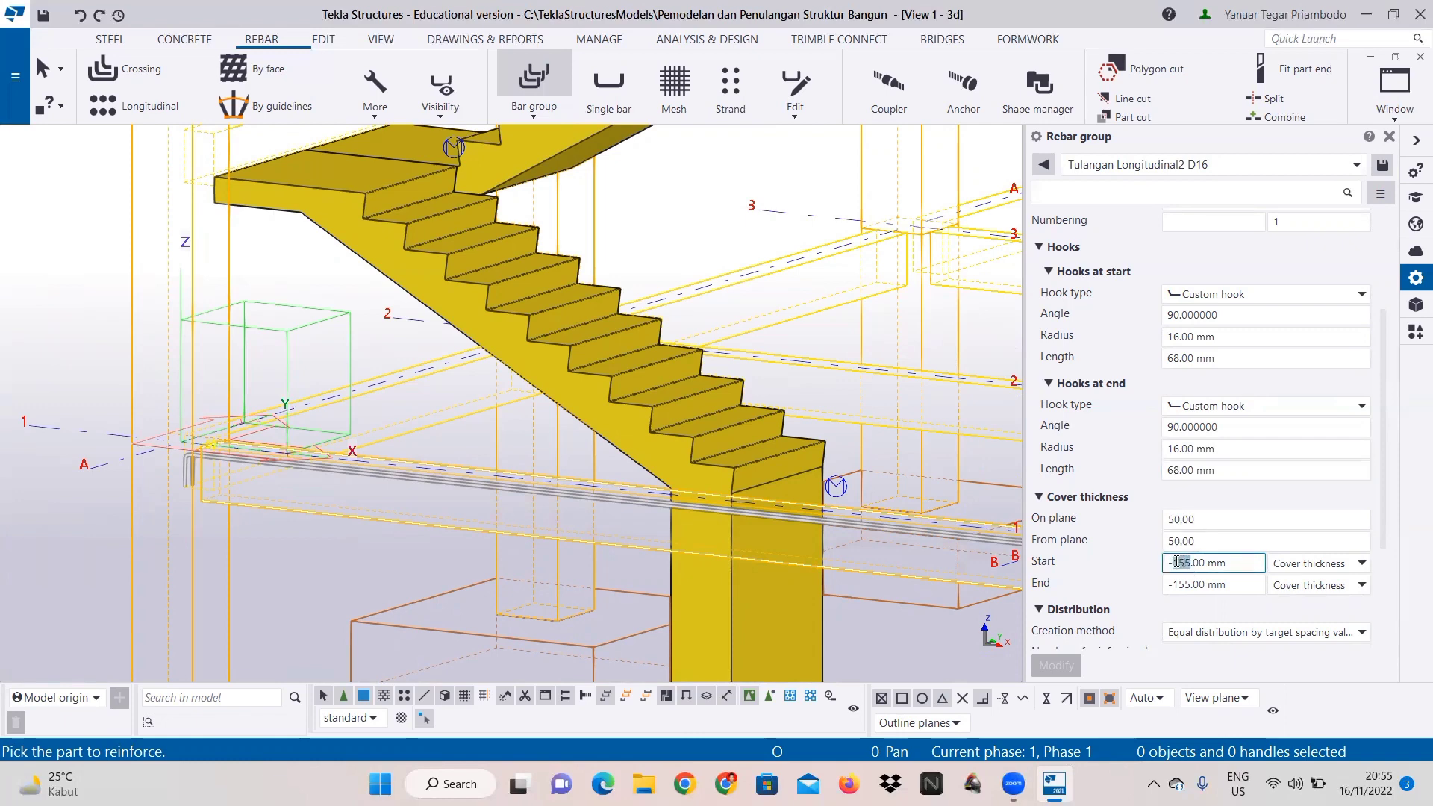
pyautogui.write('88.')
pyautogui.moveTo(1194, 563); pyautogui.dragTo(1148, 589)
pyautogui.rightClick(1183, 564)
pyautogui.click(1231, 598)
pyautogui.rightClick(1194, 586)
pyautogui.click(1239, 638)
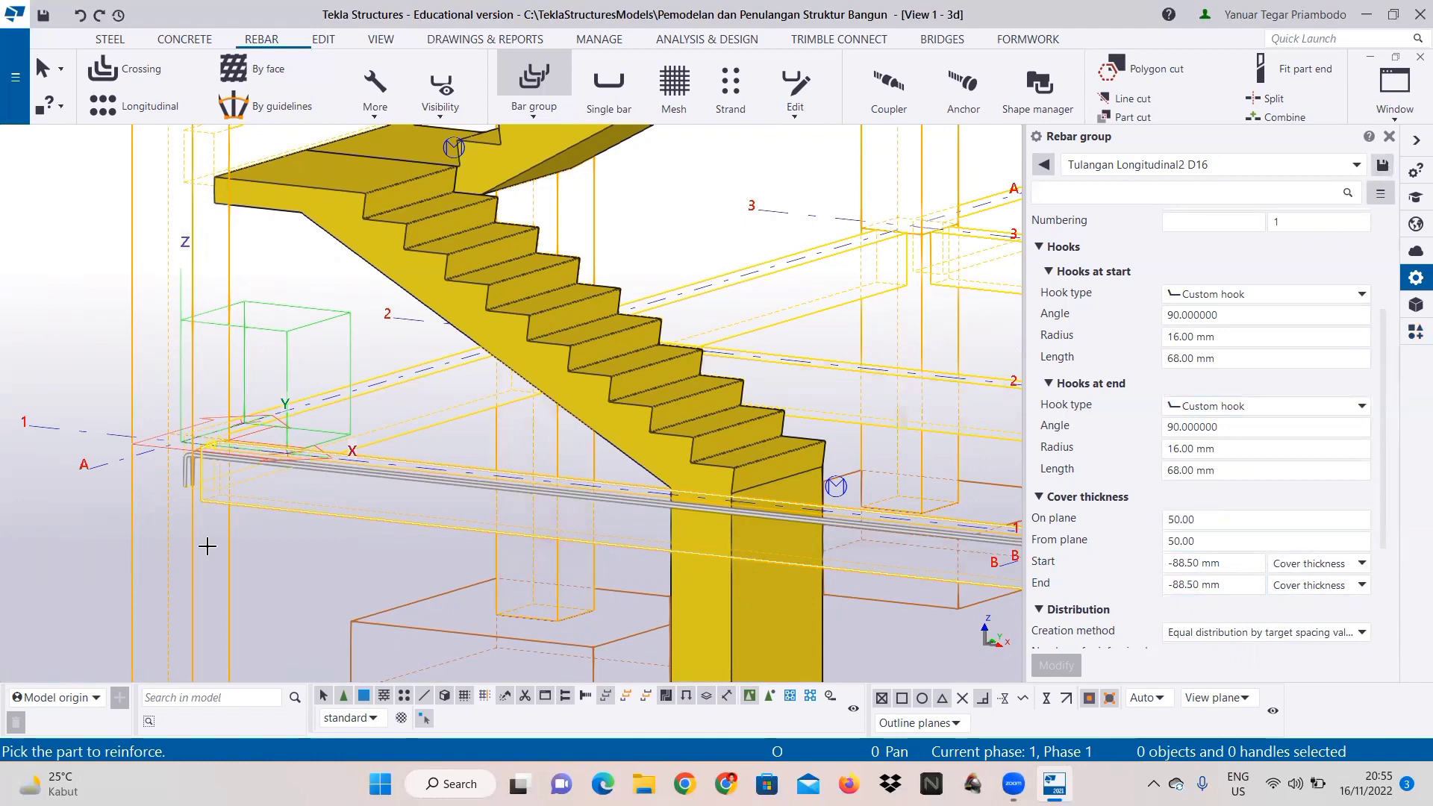
# Step: Pick the ground beam on grid line 1 and define a straight bar shape along its bottom from axis A to axis B
pyautogui.scroll(3, 207, 546)
pyautogui.scroll(2, 247, 493)
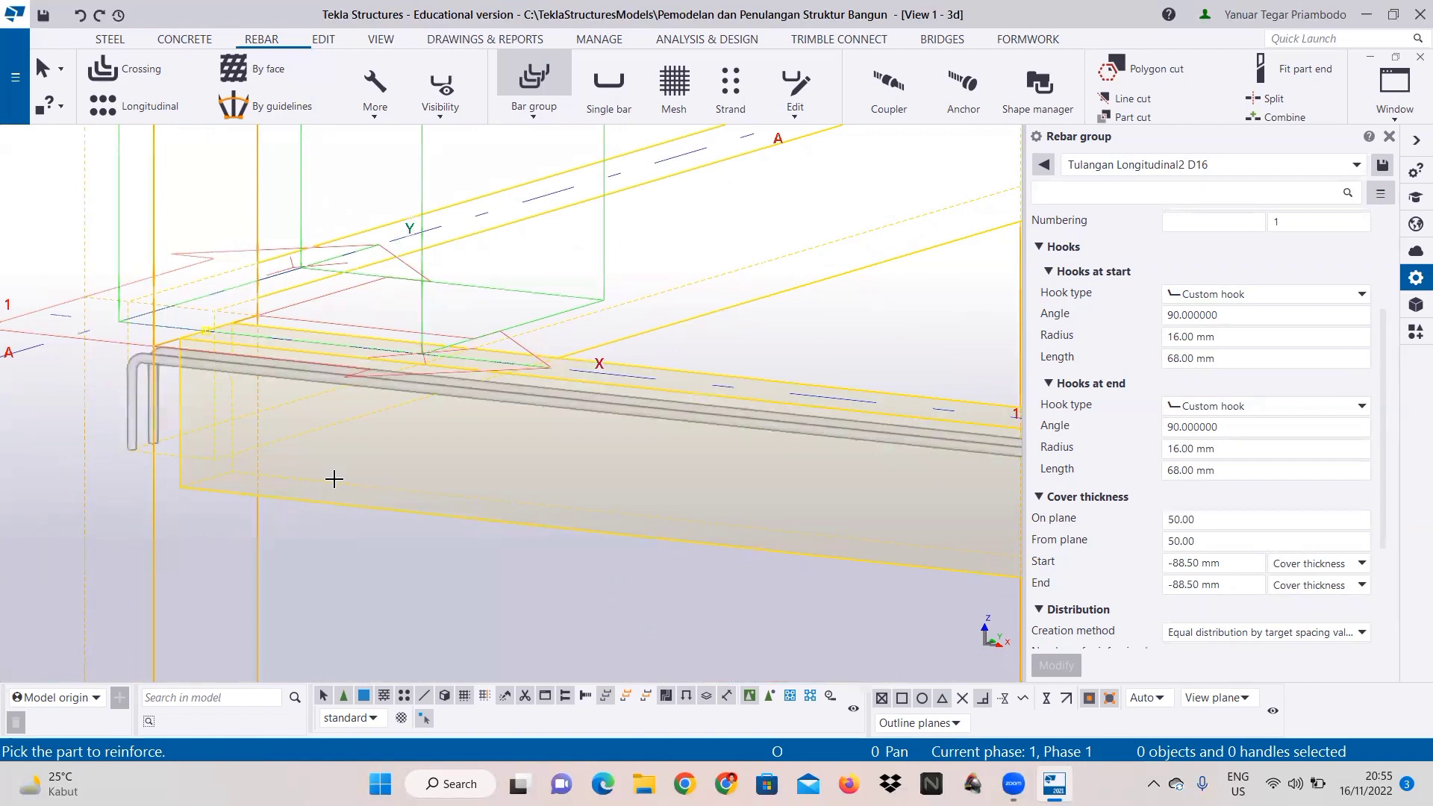
pyautogui.click(334, 478)
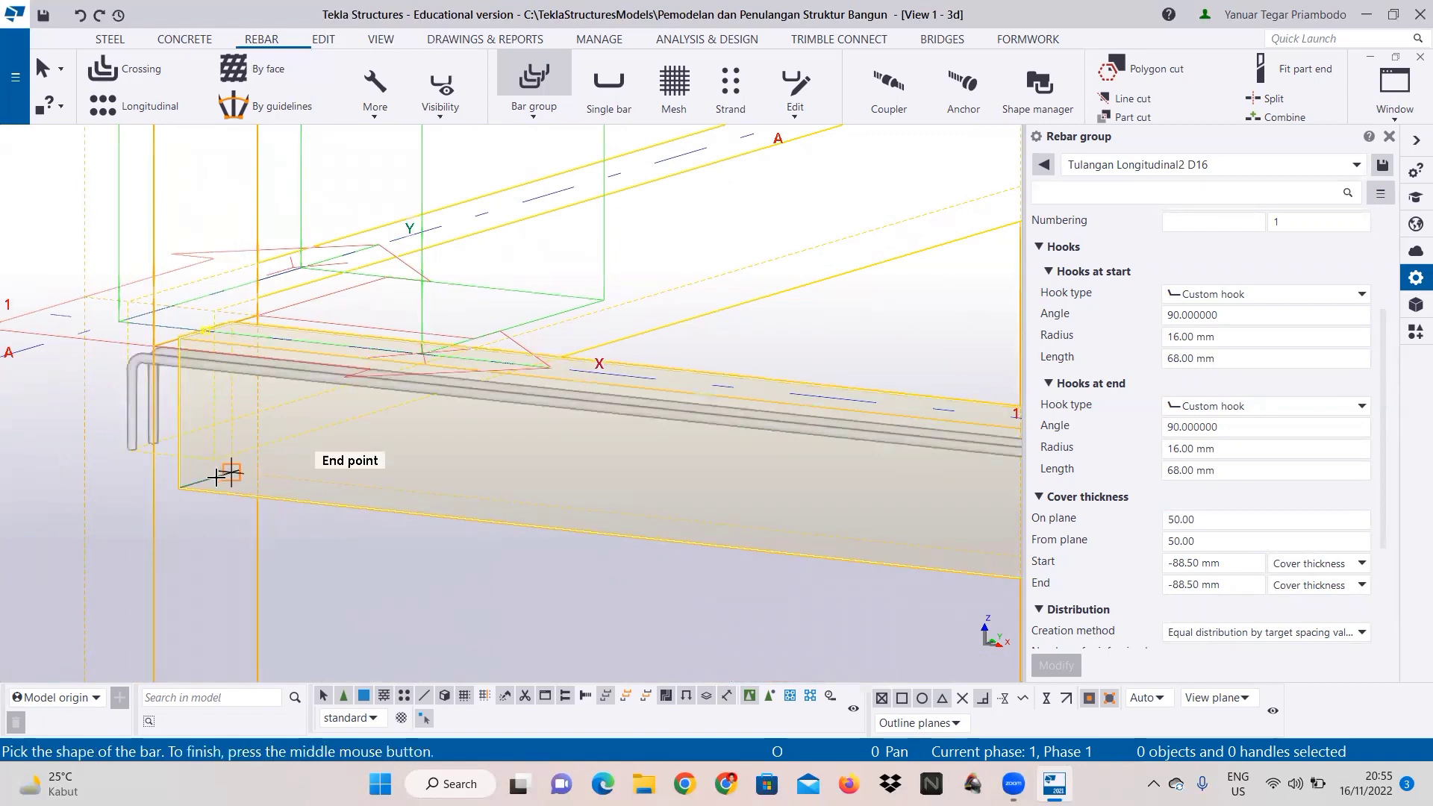
pyautogui.click(224, 480)
pyautogui.scroll(-2, 508, 522)
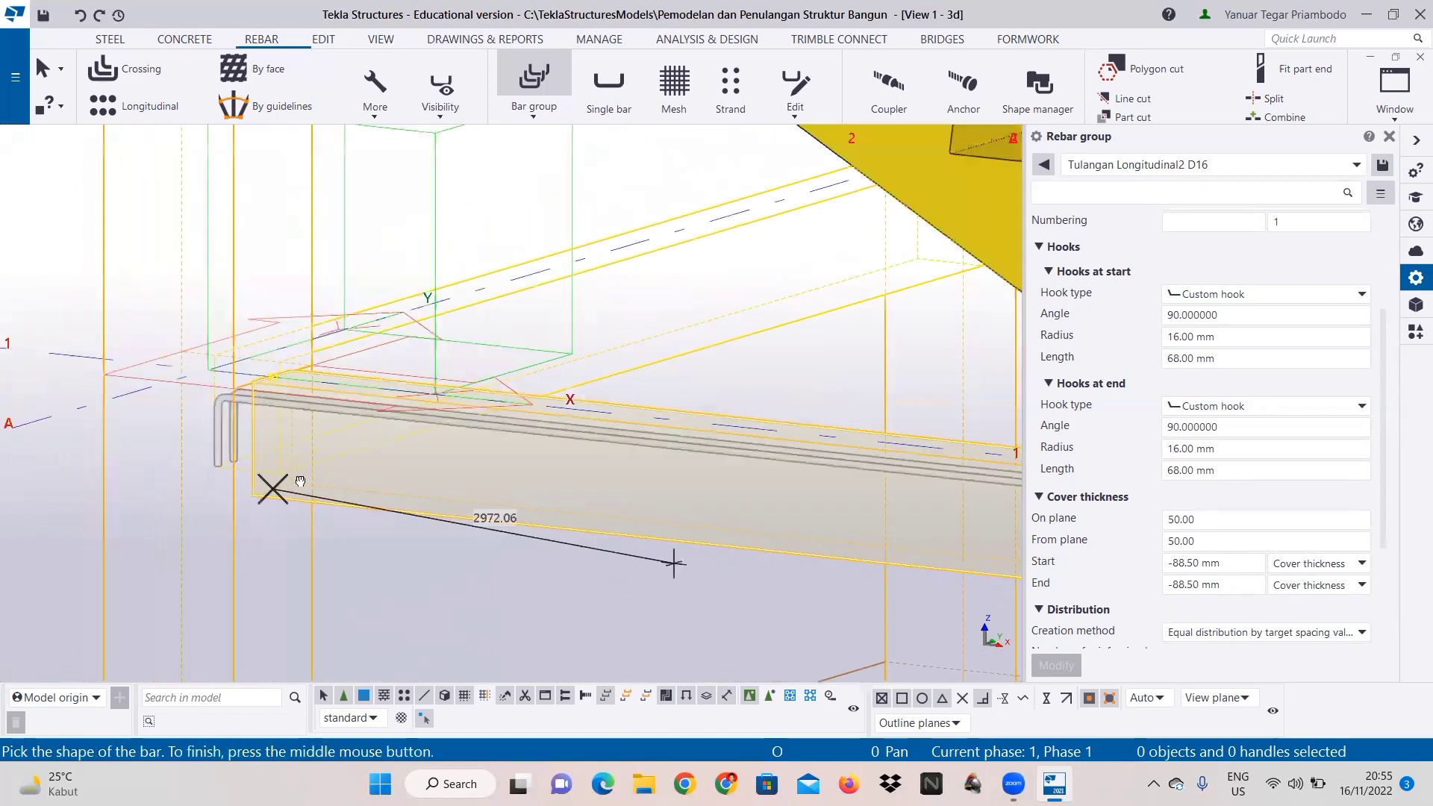
pyautogui.moveTo(683, 565); pyautogui.dragTo(259, 484, button='middle')
pyautogui.moveTo(783, 518); pyautogui.dragTo(267, 461, button='middle')
pyautogui.moveTo(863, 493); pyautogui.dragTo(707, 485, button='middle')
pyautogui.scroll(1, 707, 486)
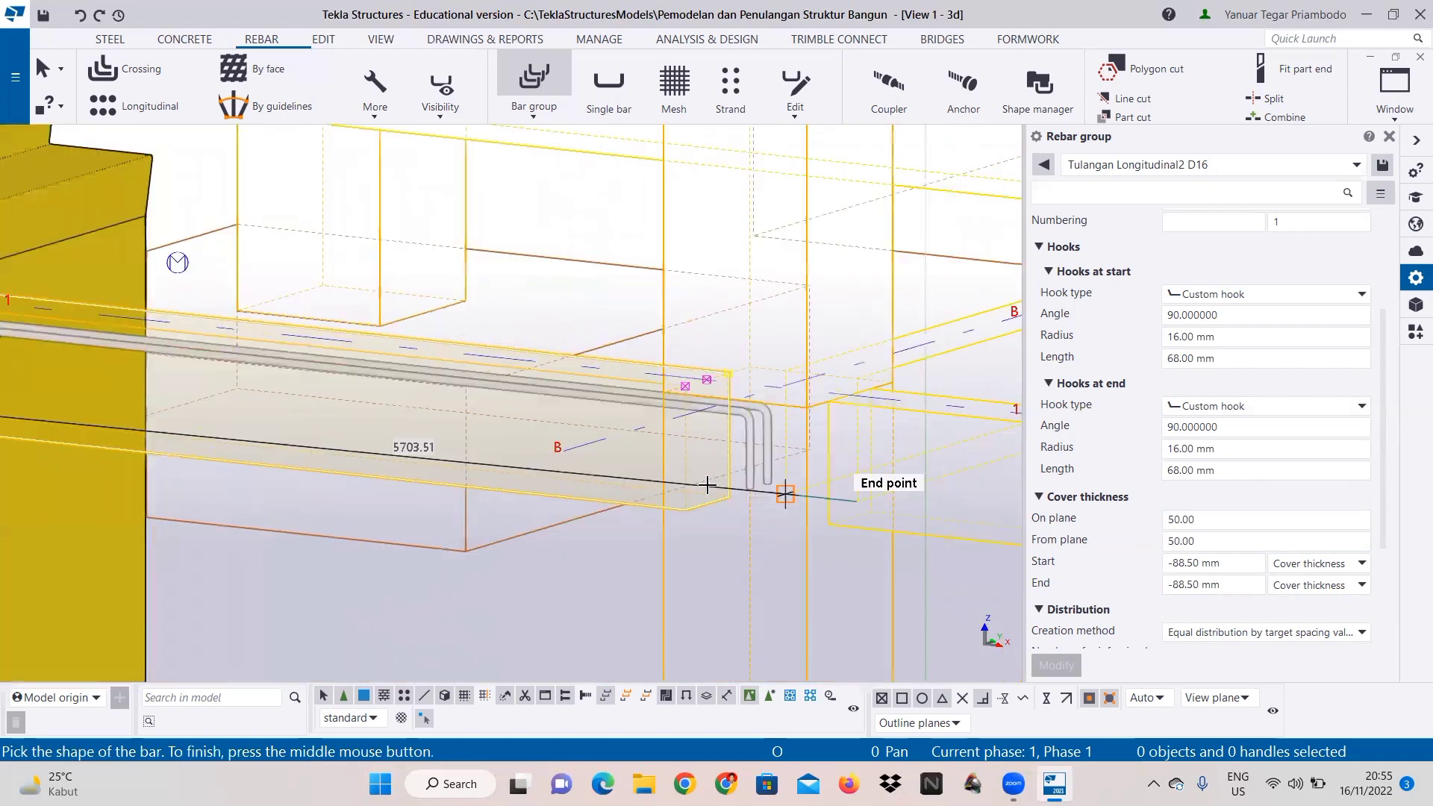
pyautogui.scroll(1, 698, 505)
pyautogui.click(698, 508)
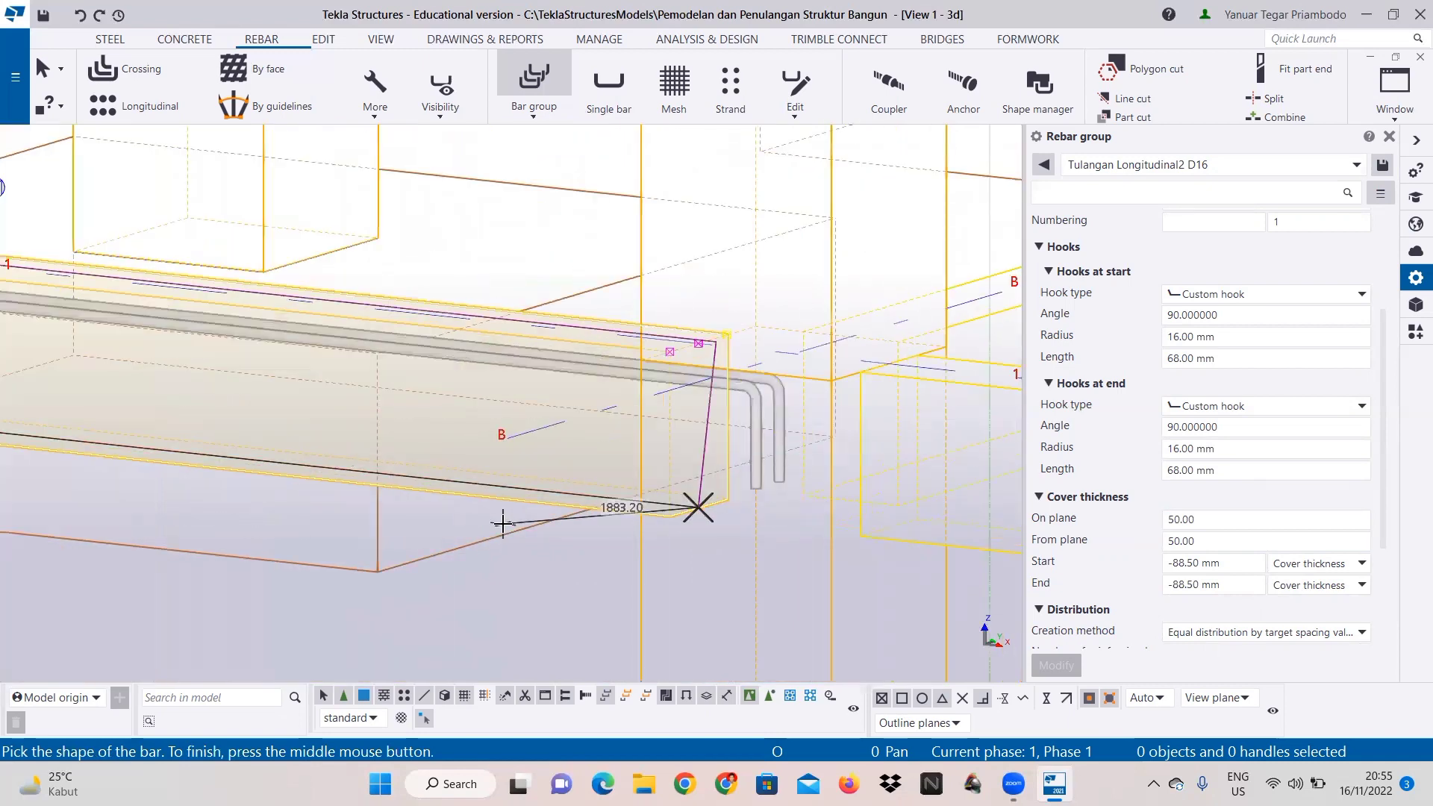
pyautogui.middleClick(502, 522)
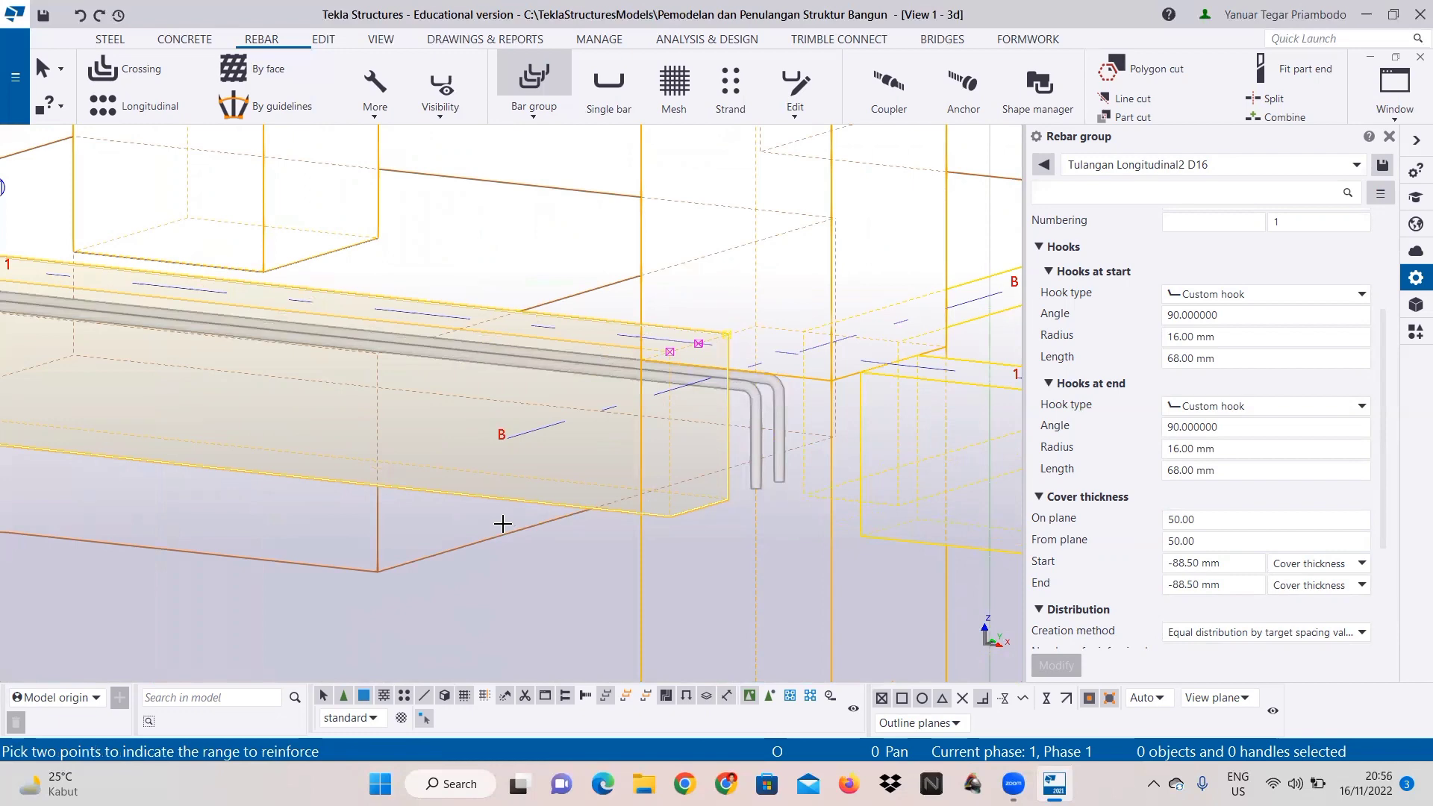
# Step: Place the D16 bottom bar group by picking a 200 mm range across the beam's bottom edge at its axis B end
pyautogui.scroll(1, 694, 502)
pyautogui.scroll(1, 695, 502)
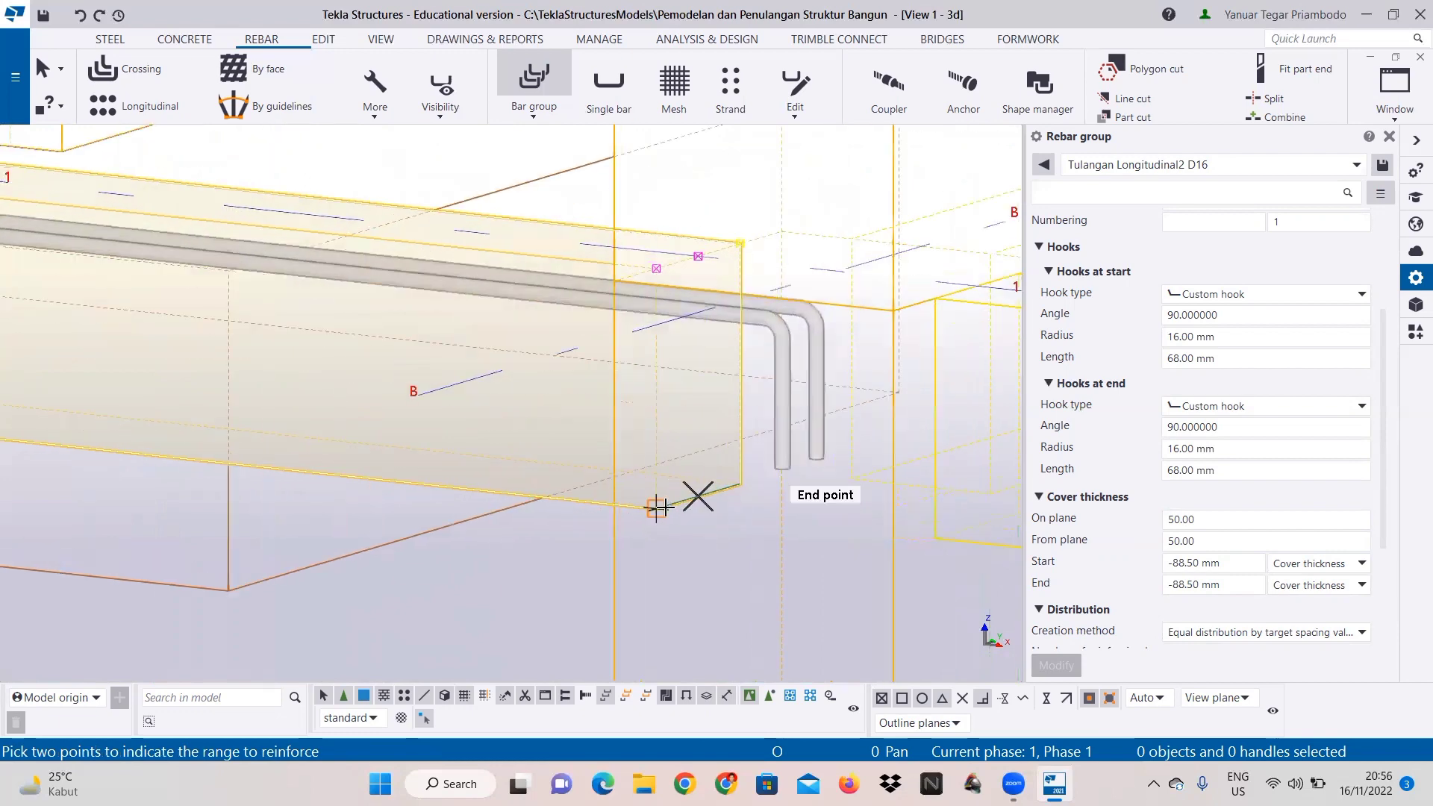
pyautogui.click(656, 509)
pyautogui.scroll(1, 735, 491)
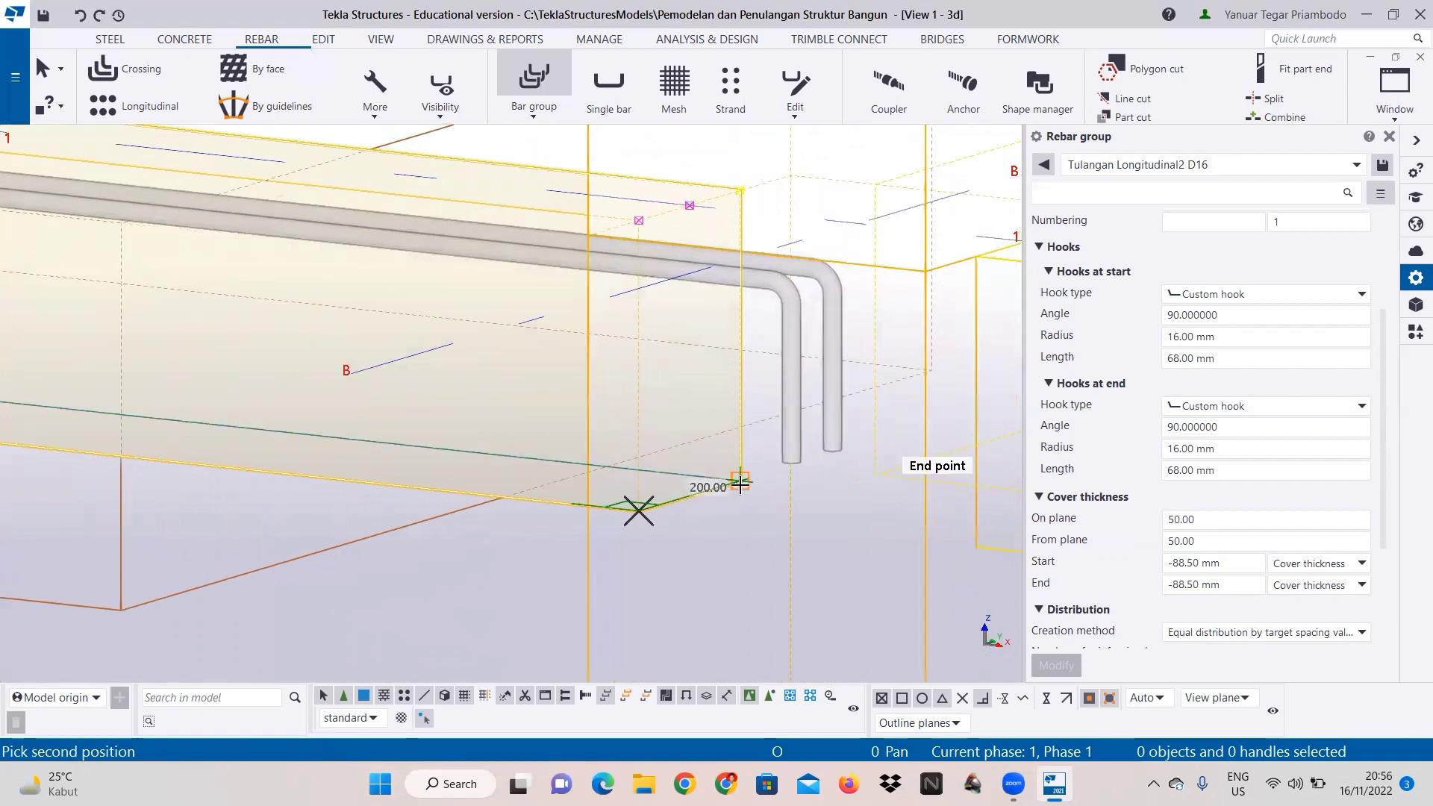
pyautogui.scroll(1, 740, 484)
pyautogui.scroll(1, 740, 482)
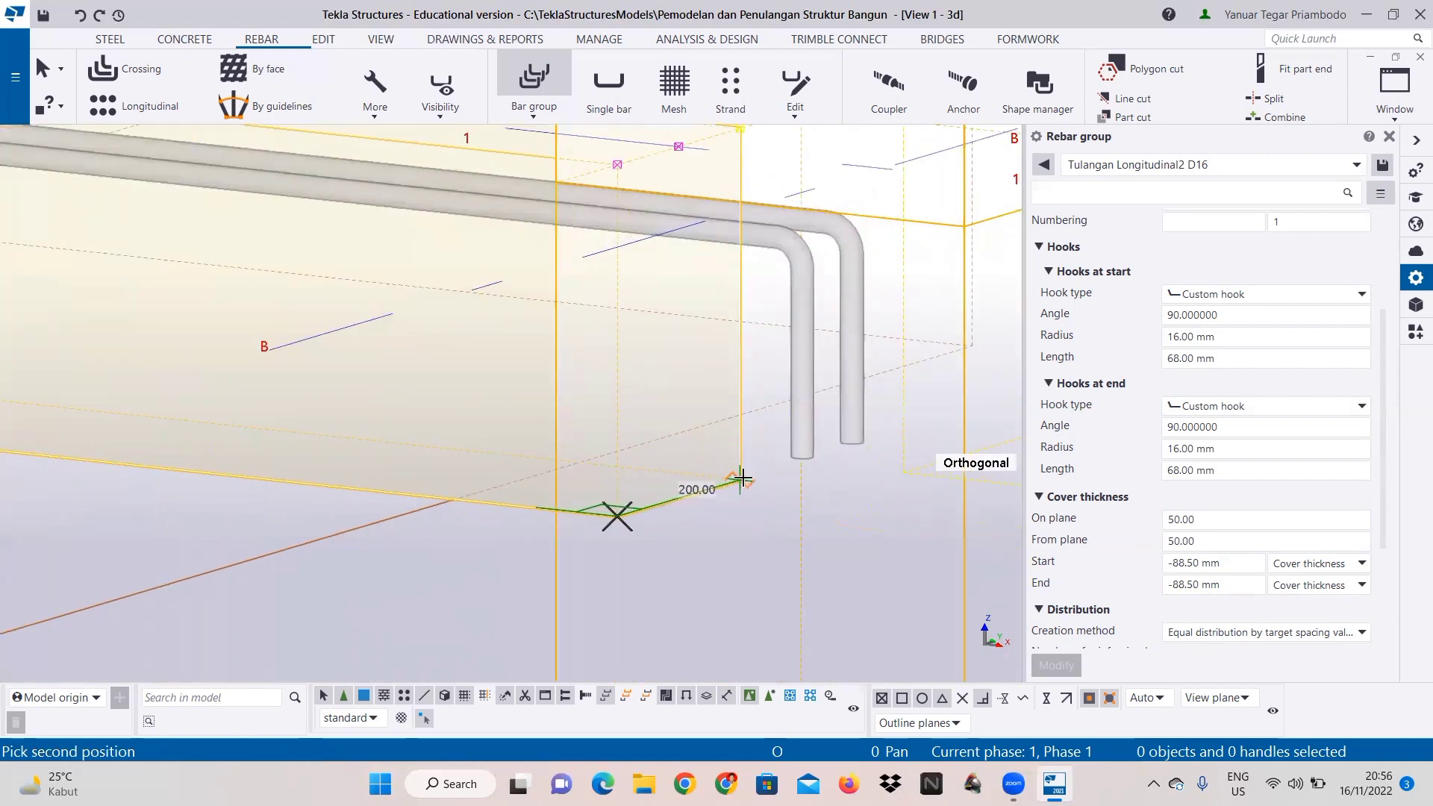
pyautogui.click(739, 478)
pyautogui.scroll(-3, 768, 463)
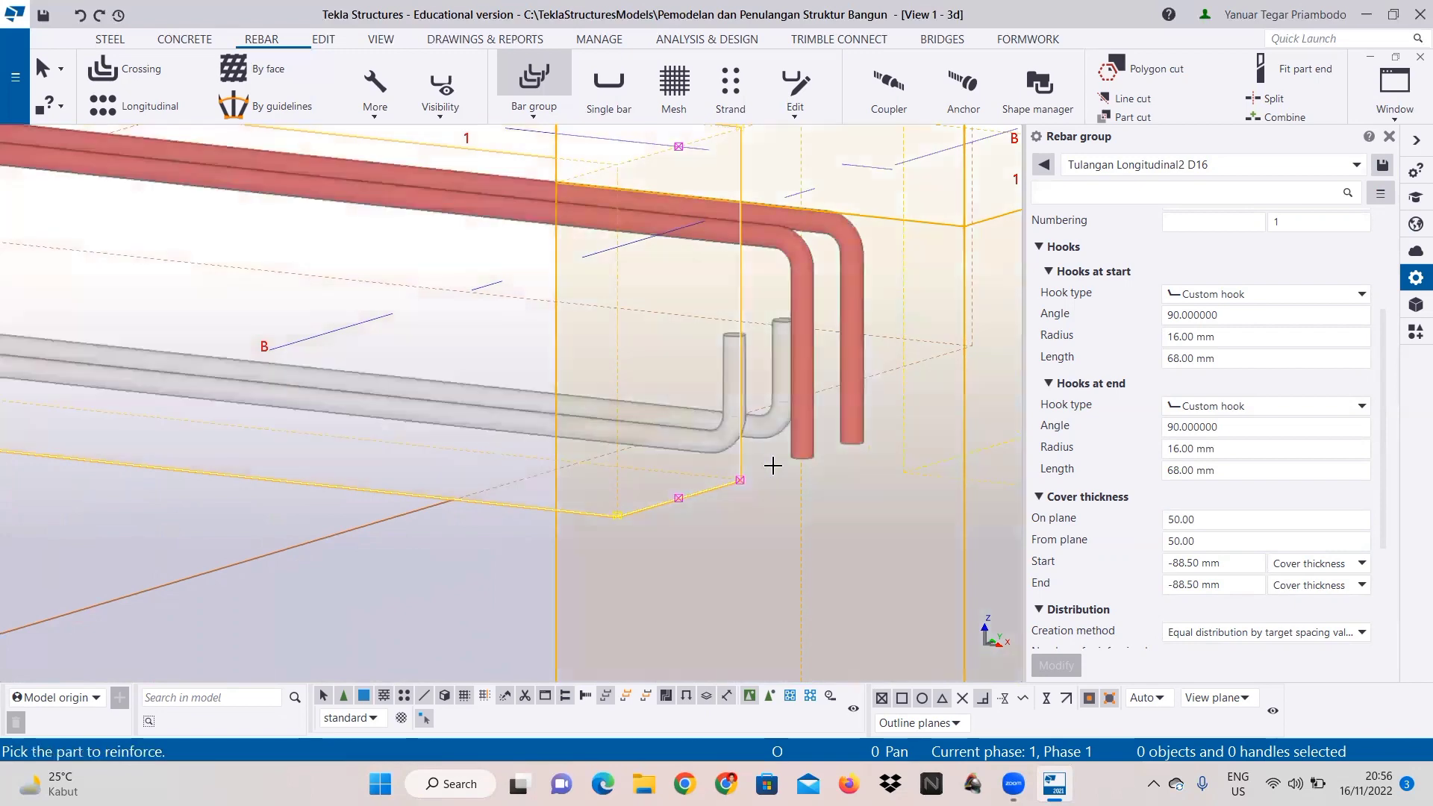
pyautogui.scroll(-3, 656, 527)
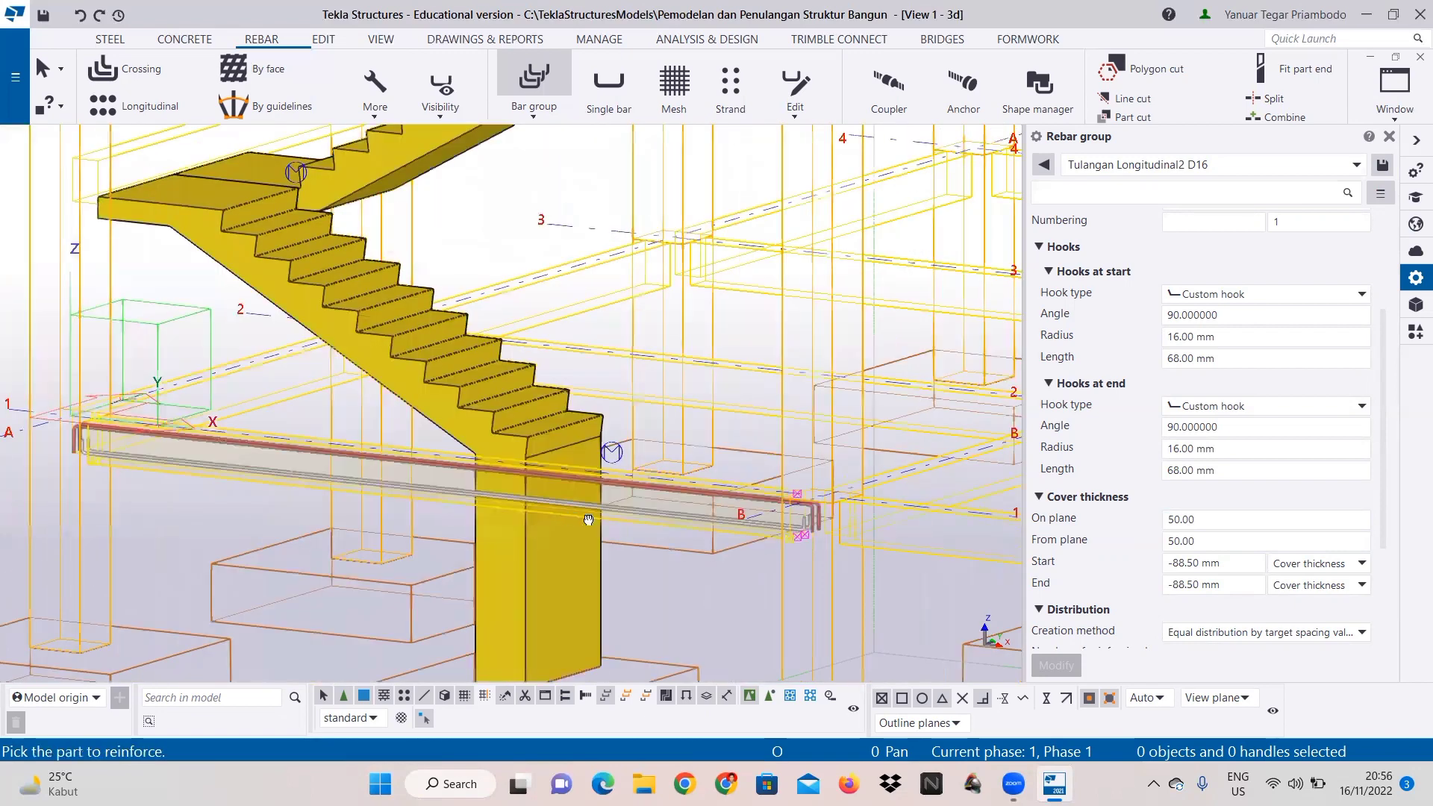
pyautogui.scroll(1, 486, 495)
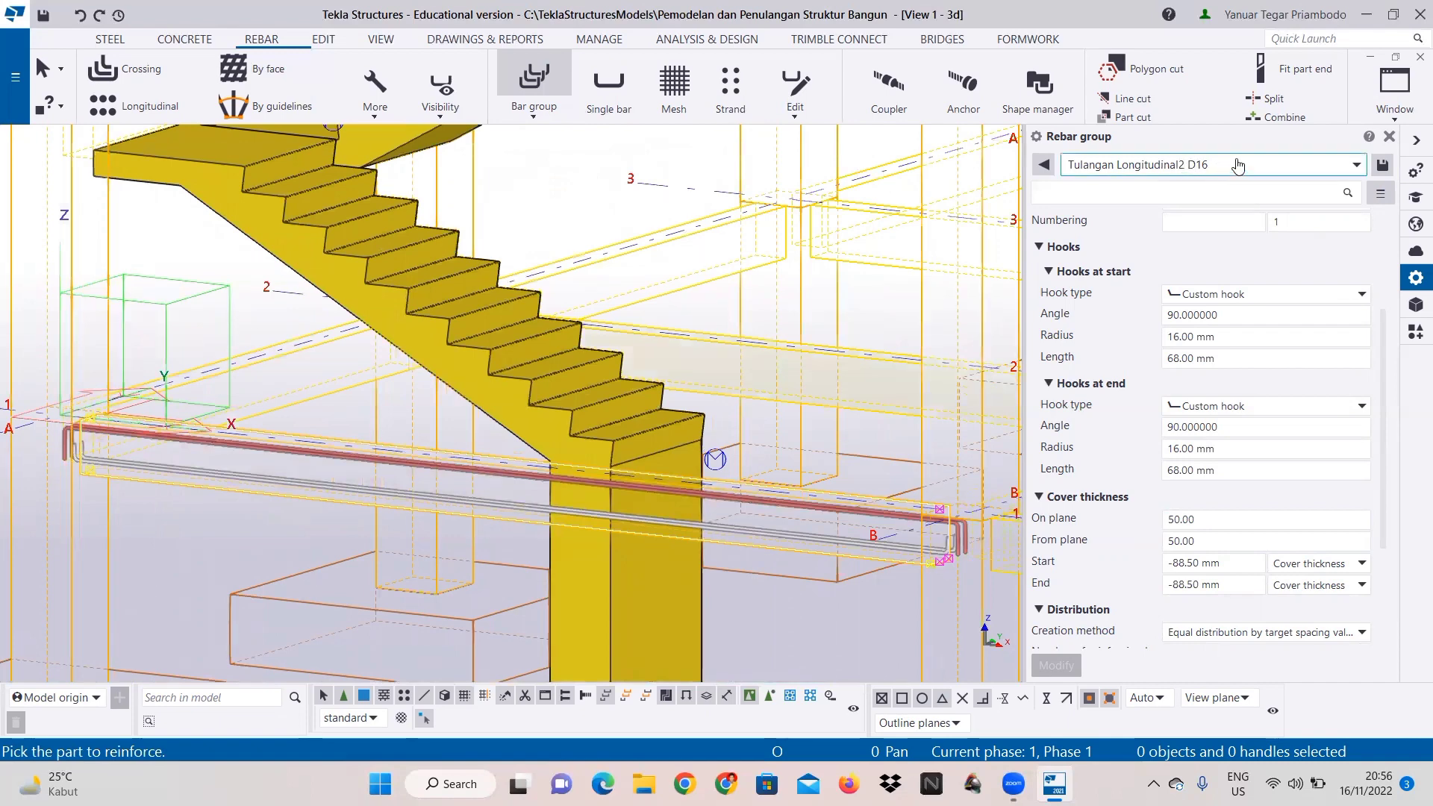
# Step: Name both the property set and the rebar group "Tulangan Longitudinal3 D16"
pyautogui.press('BackSpace')
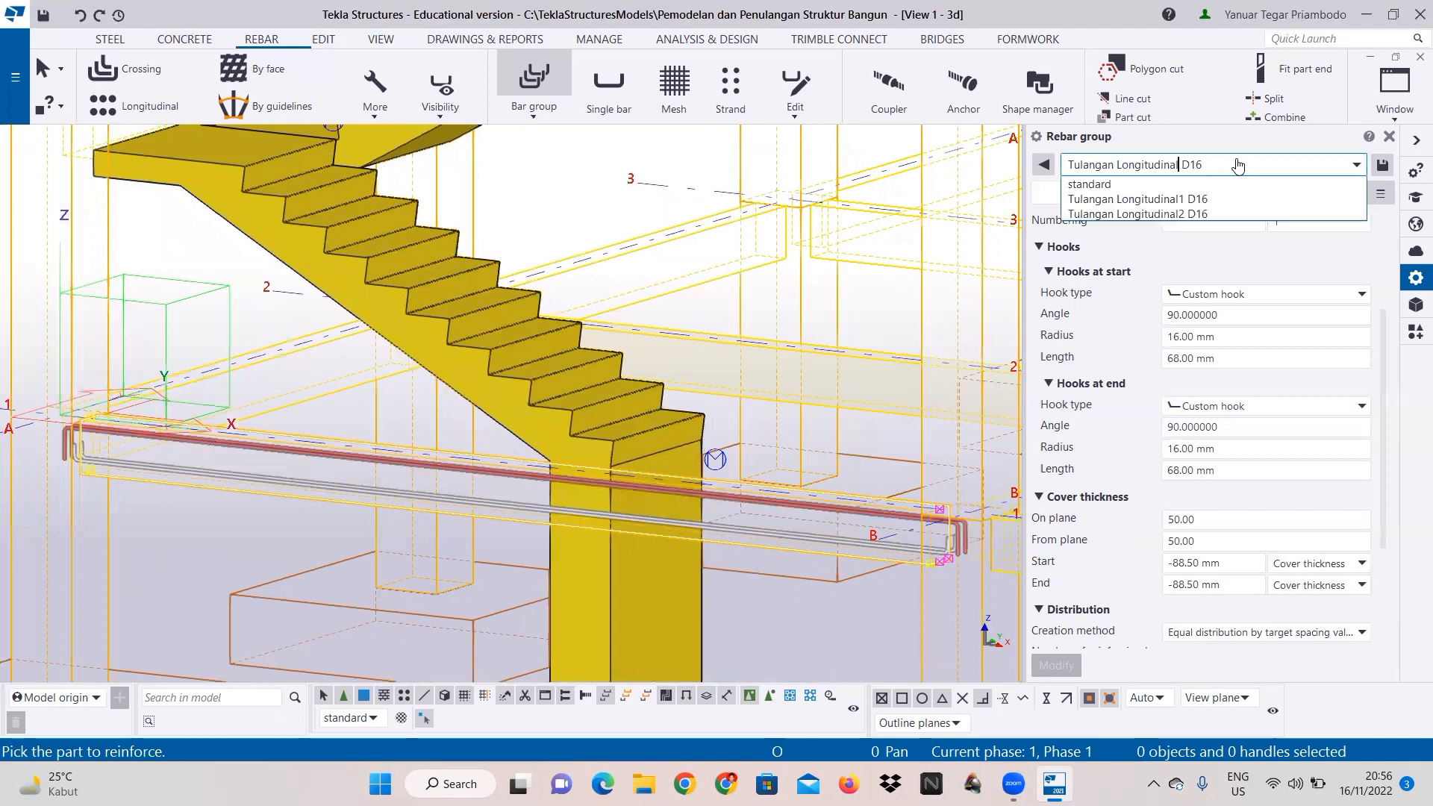
pyautogui.write('3')
pyautogui.scroll(3, 1214, 247)
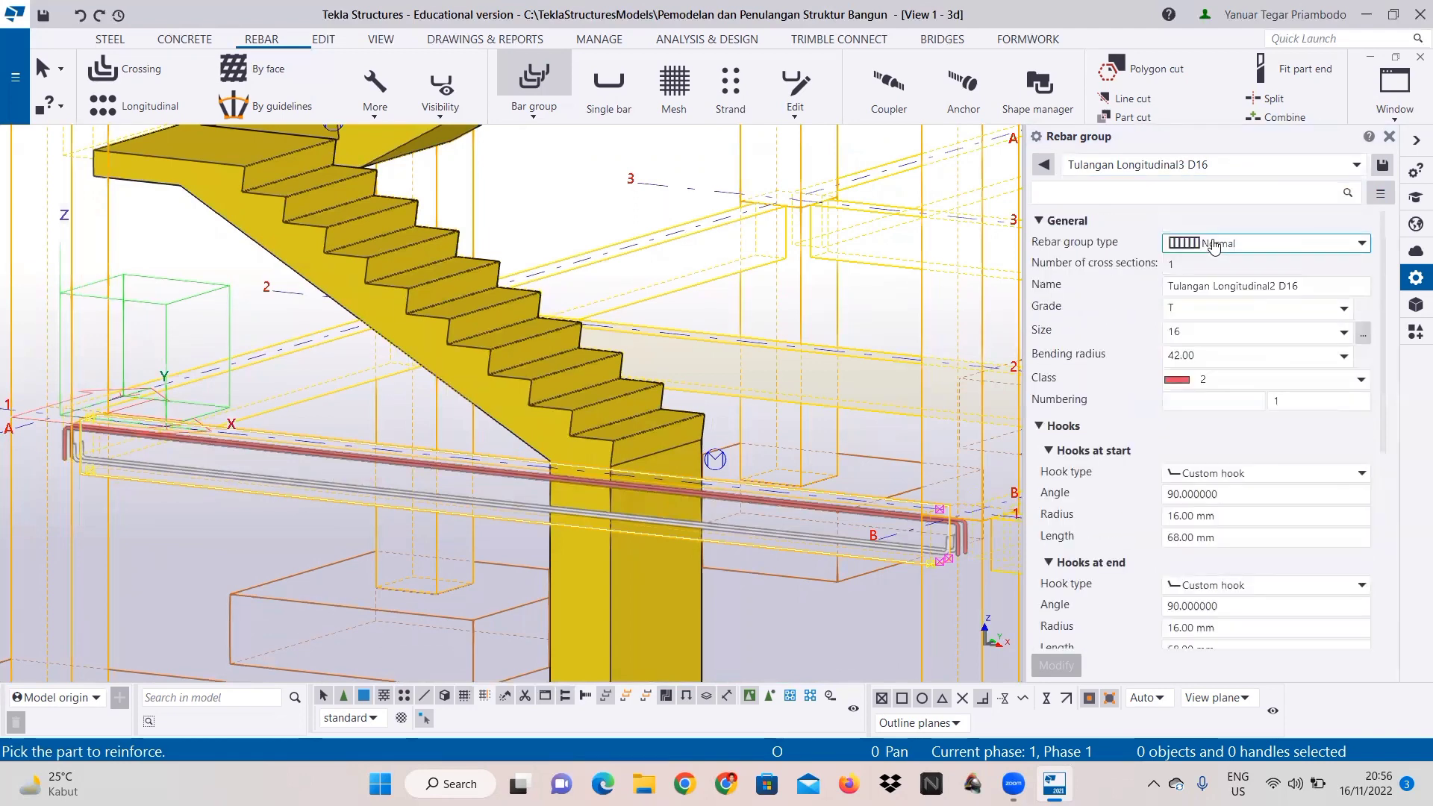
pyautogui.click(1276, 285)
pyautogui.press('BackSpace')
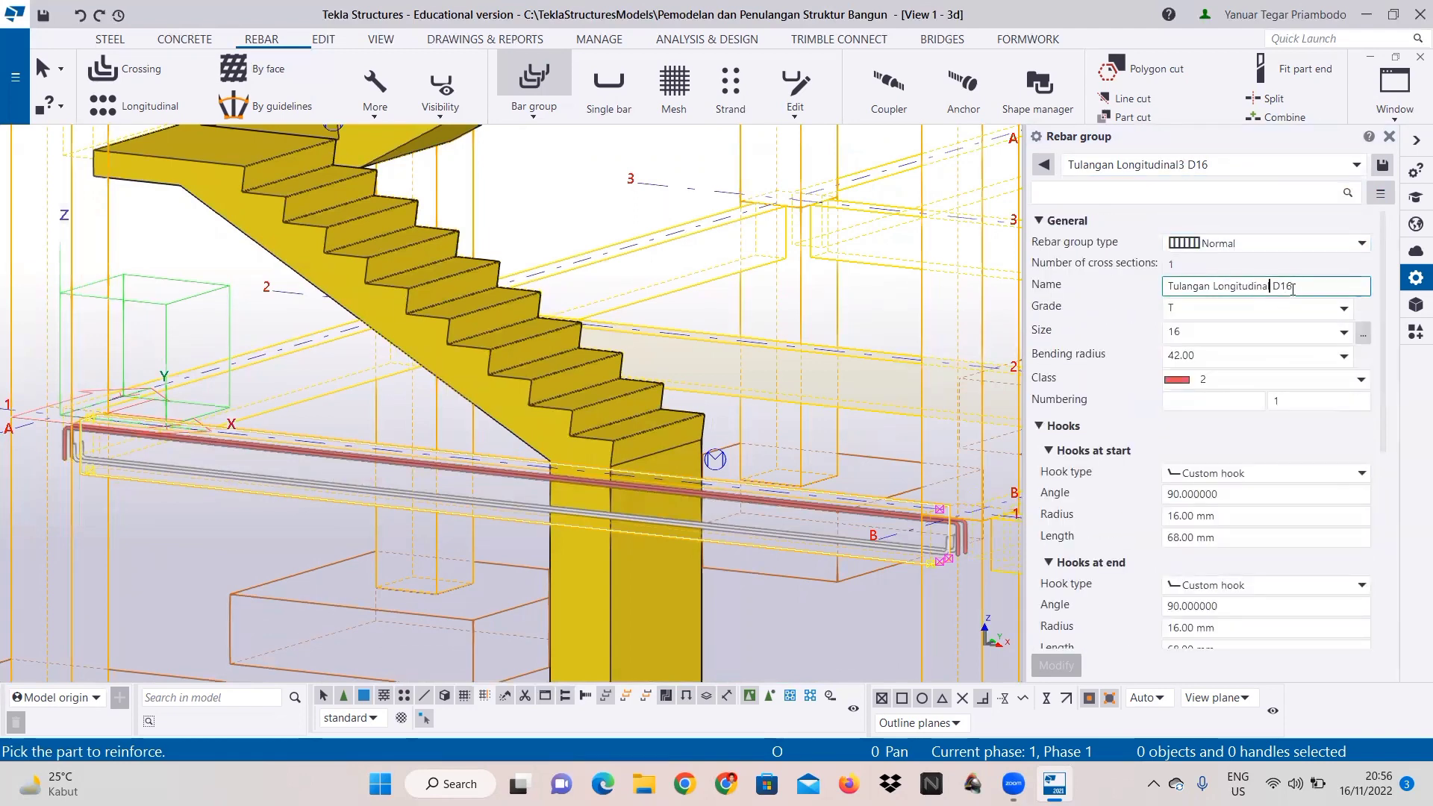
pyautogui.write('3')
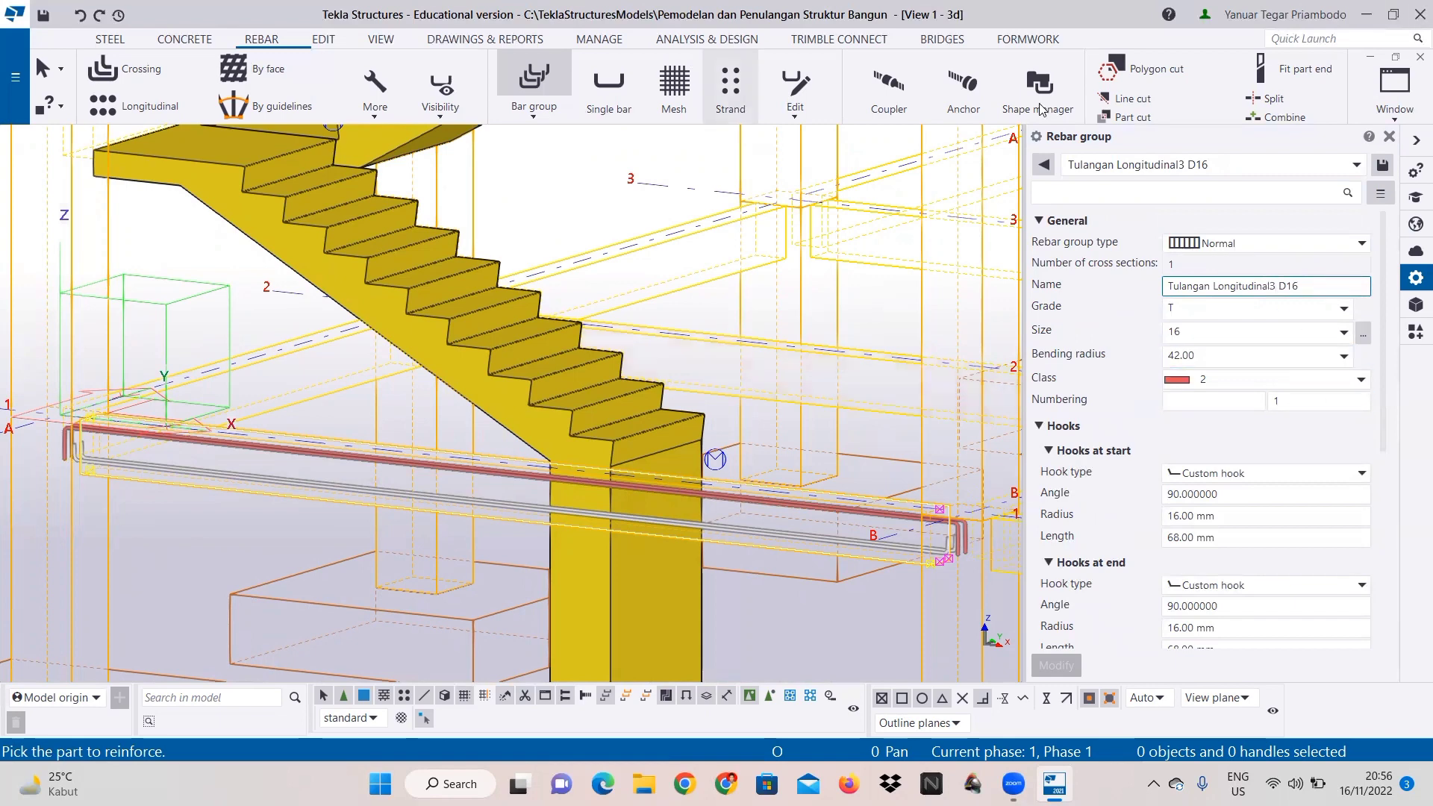
# Step: Add a point at any position, placing it mid-width on the beam's top edge at its axis A end on grid line 1
pyautogui.click(253, 40)
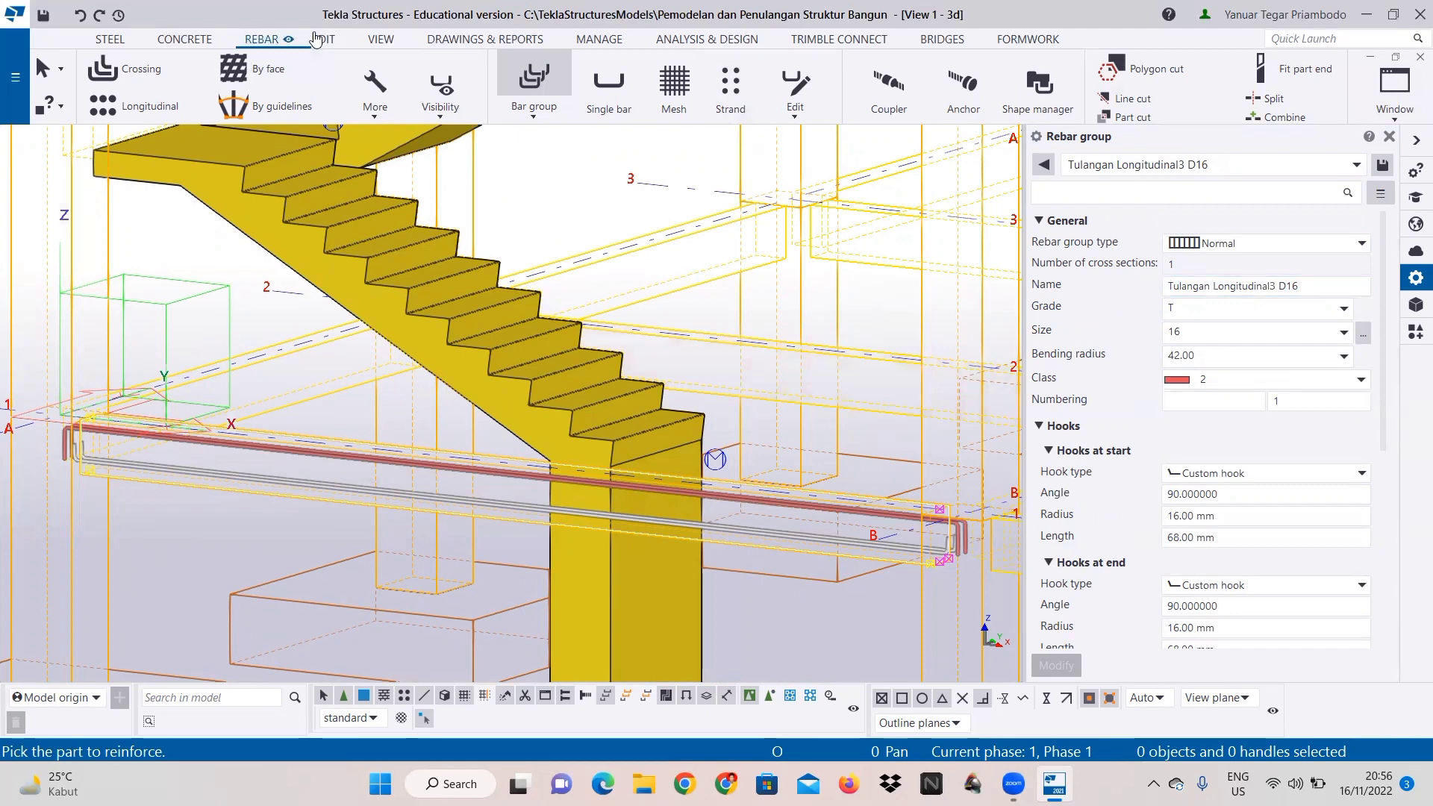
pyautogui.click(315, 41)
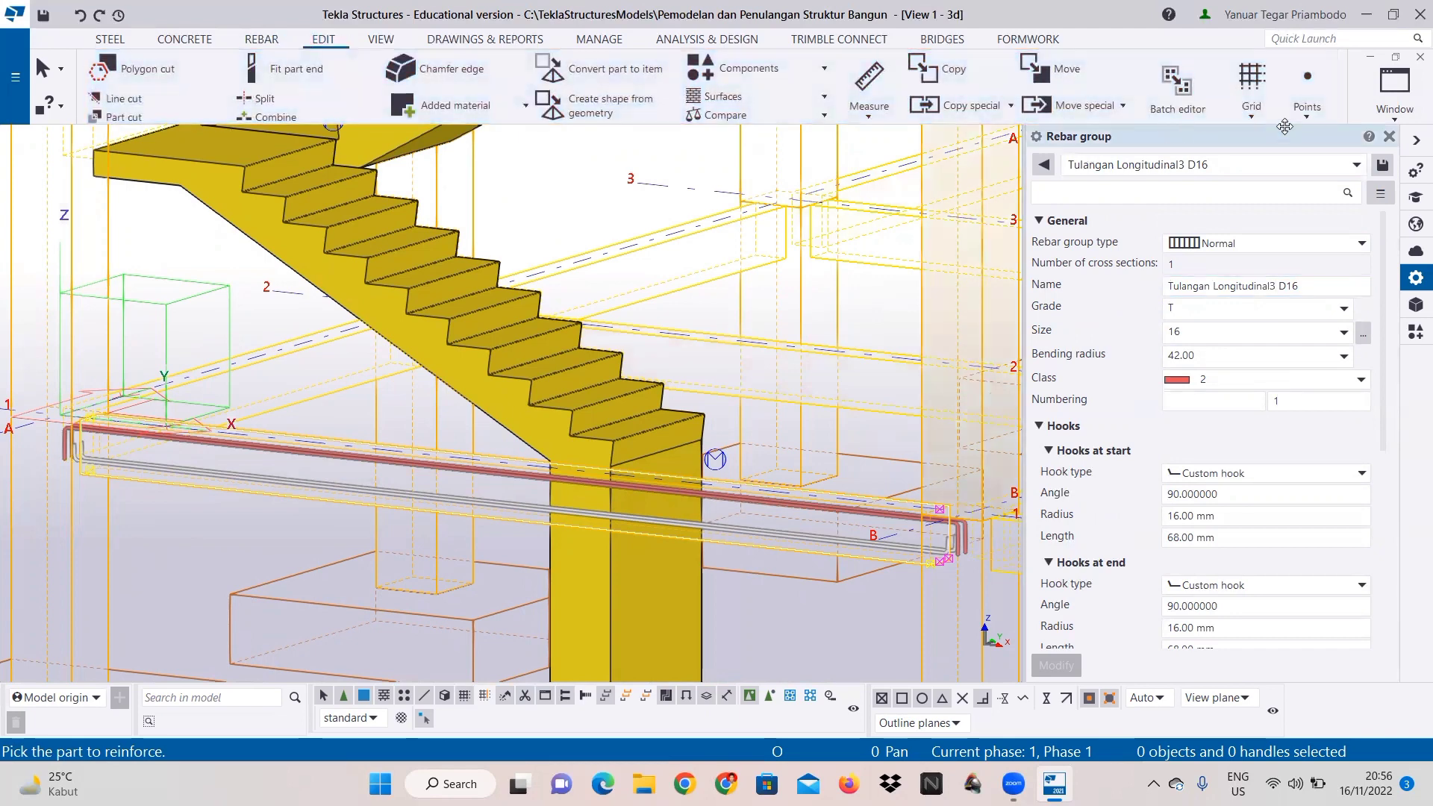
pyautogui.click(1308, 97)
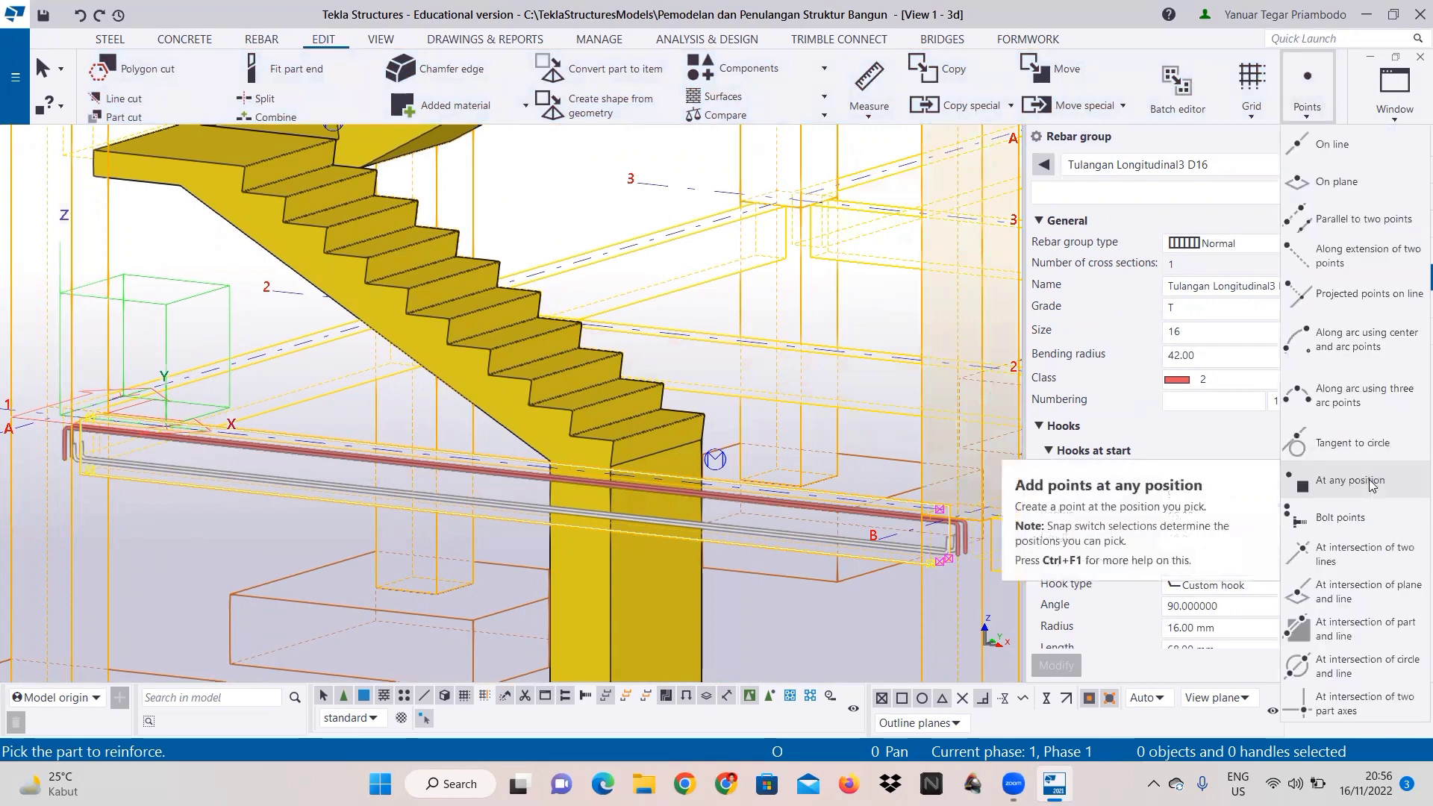
pyautogui.click(1371, 482)
pyautogui.scroll(4, 89, 422)
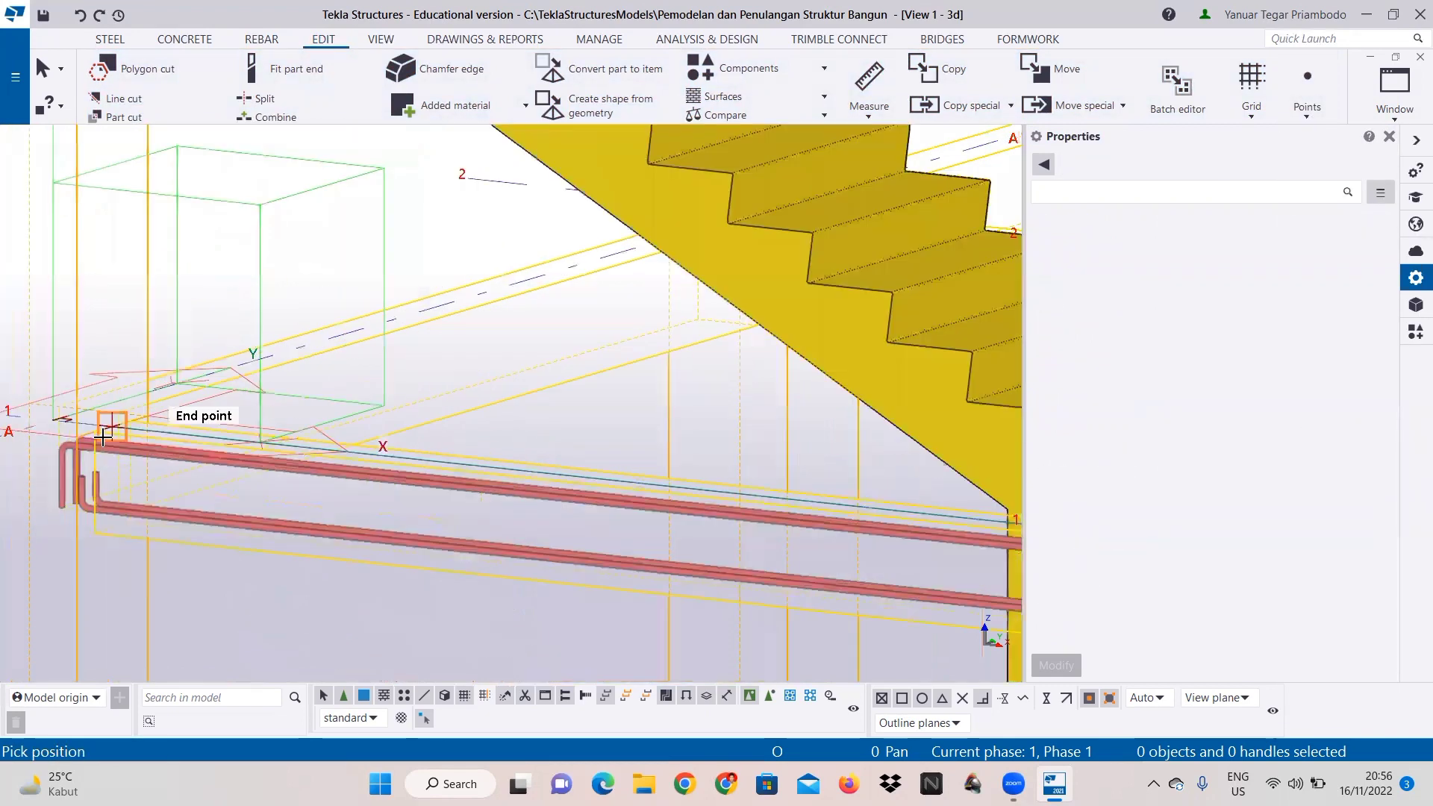
pyautogui.scroll(3, 112, 430)
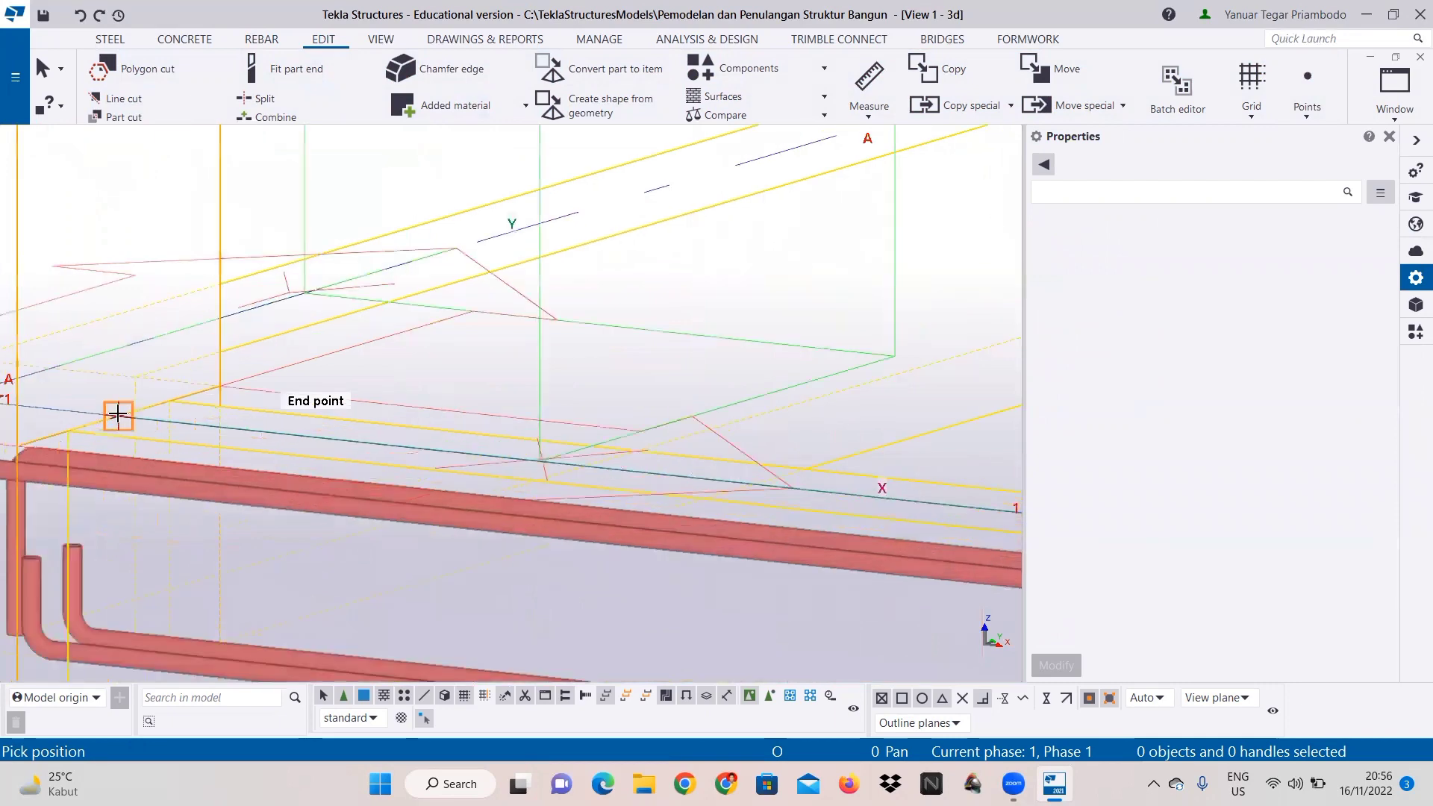
pyautogui.scroll(2, 118, 415)
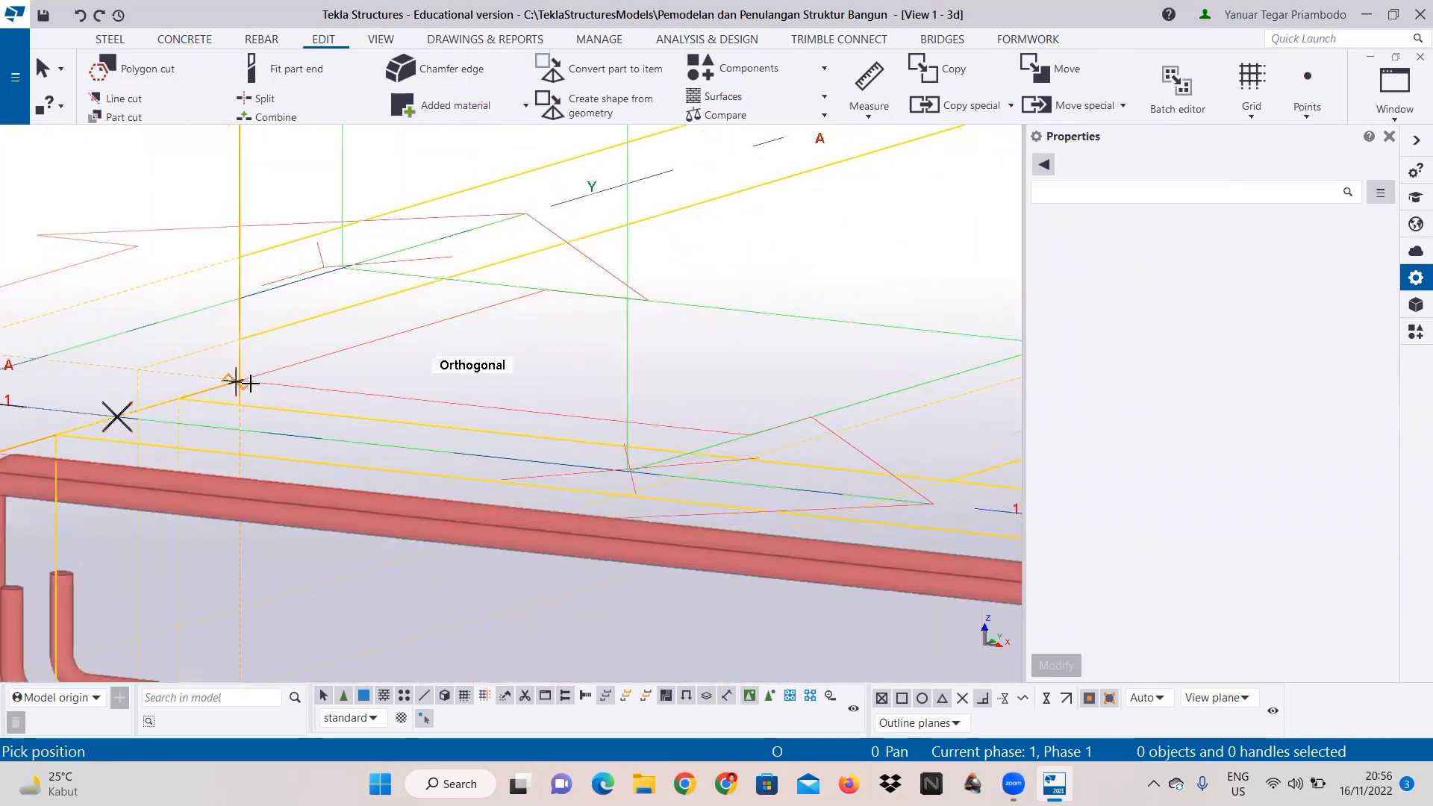
pyautogui.rightClick(311, 369)
pyautogui.click(333, 381)
pyautogui.scroll(-2, 117, 417)
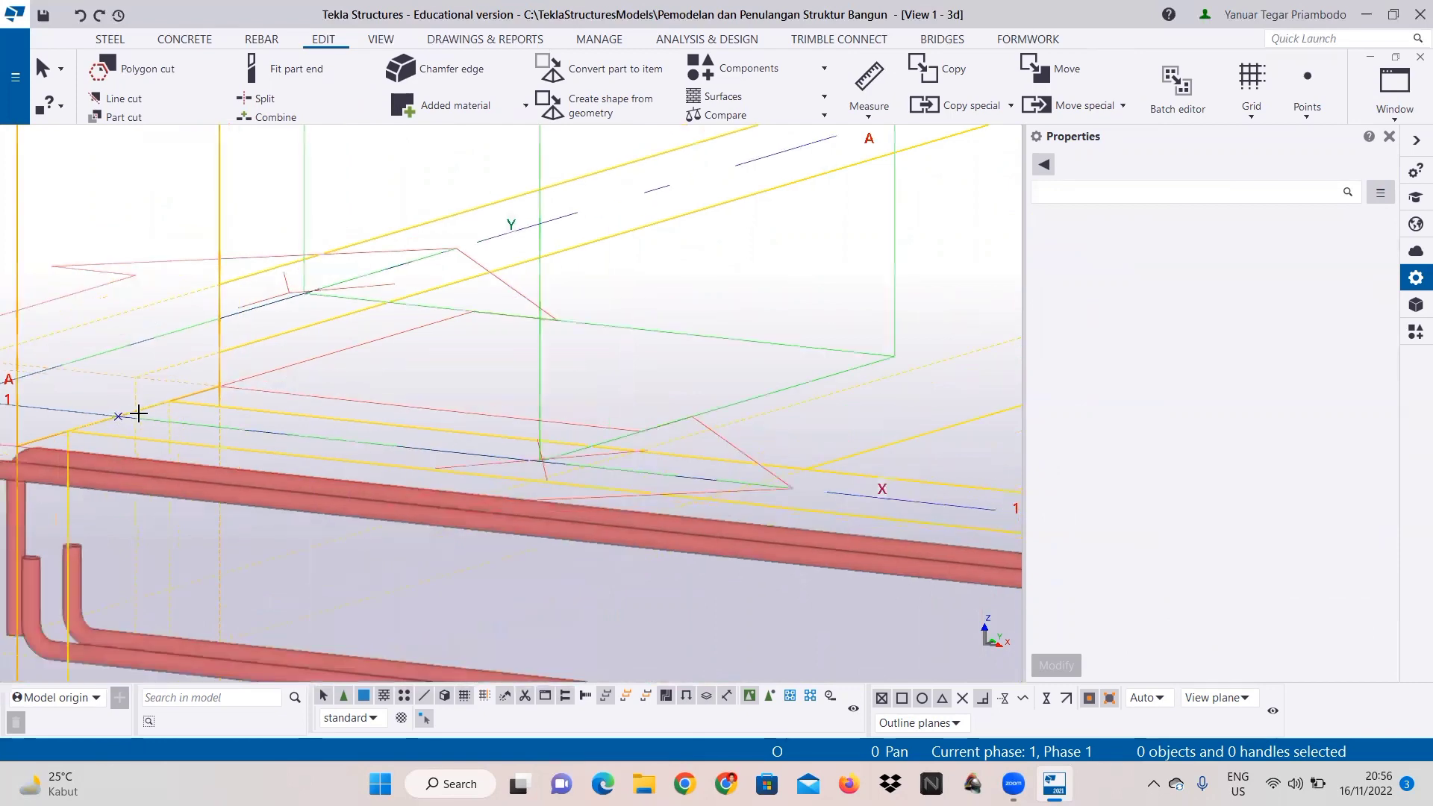
pyautogui.scroll(2, 116, 418)
pyautogui.click(120, 416)
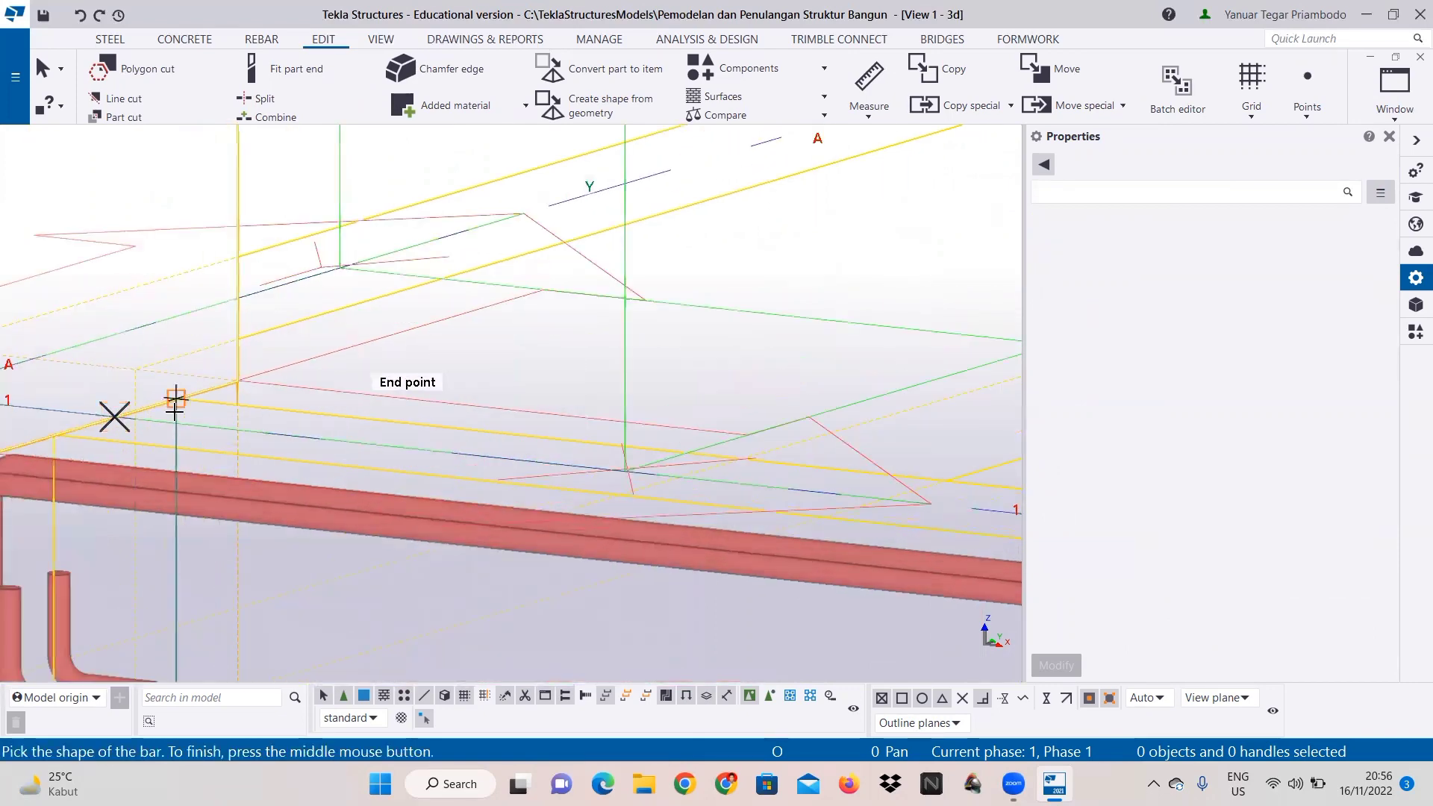
pyautogui.scroll(-2, 122, 416)
pyautogui.rightClick(126, 415)
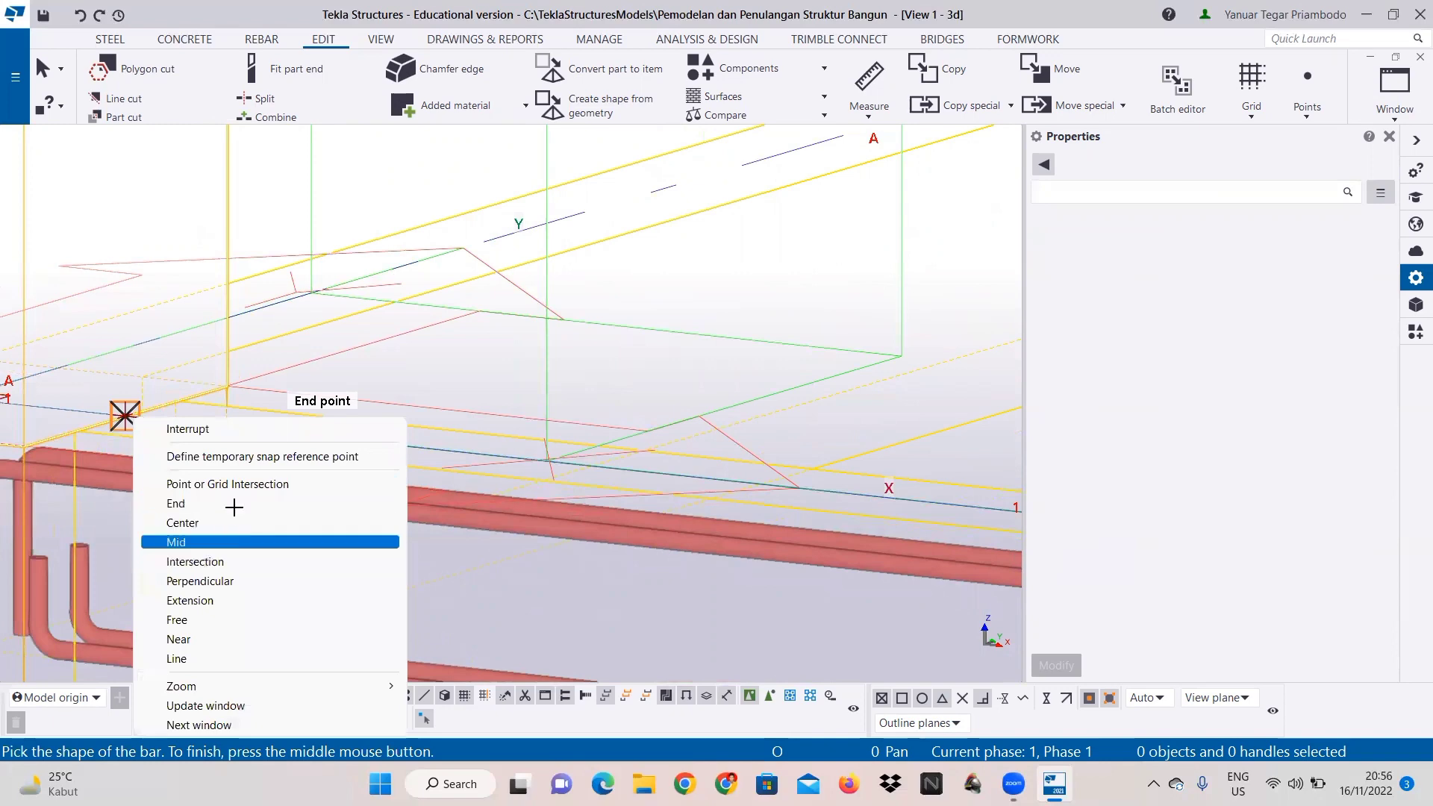
pyautogui.rightClick(308, 387)
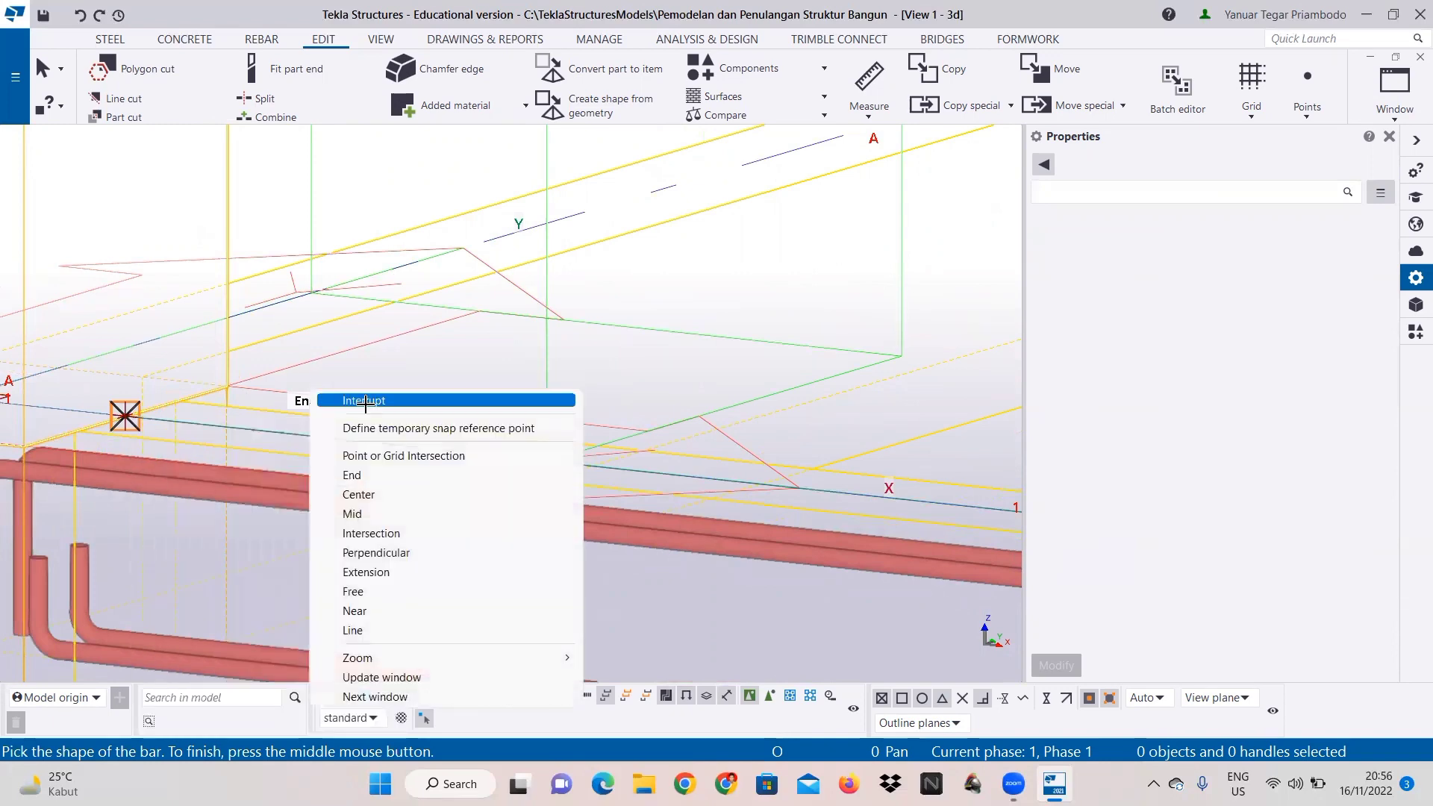
pyautogui.click(329, 399)
# Step: Copy the point at the beam's axis A end linearly along X, once by 1400 mm and once by 4200 mm
pyautogui.rightClick(127, 417)
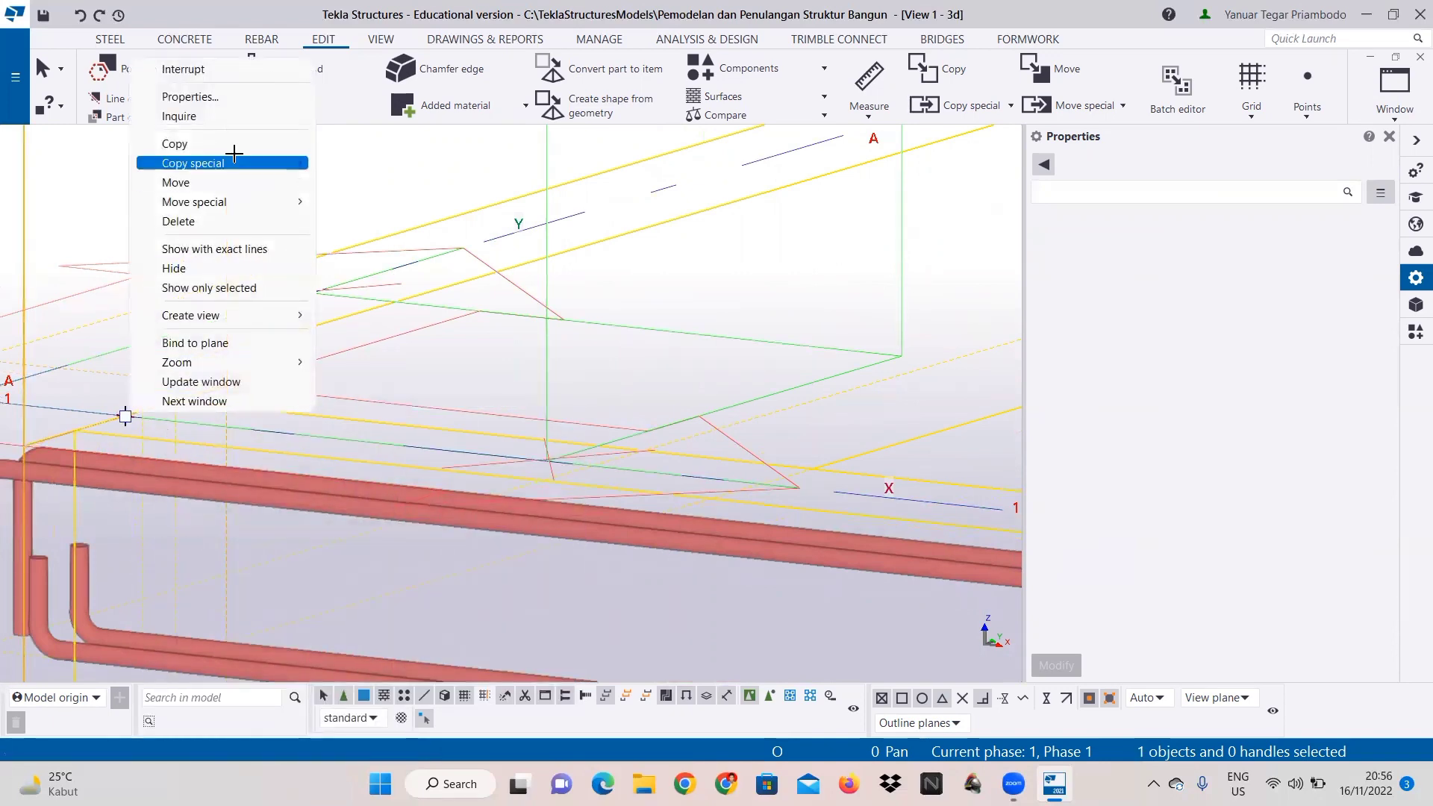
pyautogui.moveTo(298, 163)
pyautogui.click(362, 162)
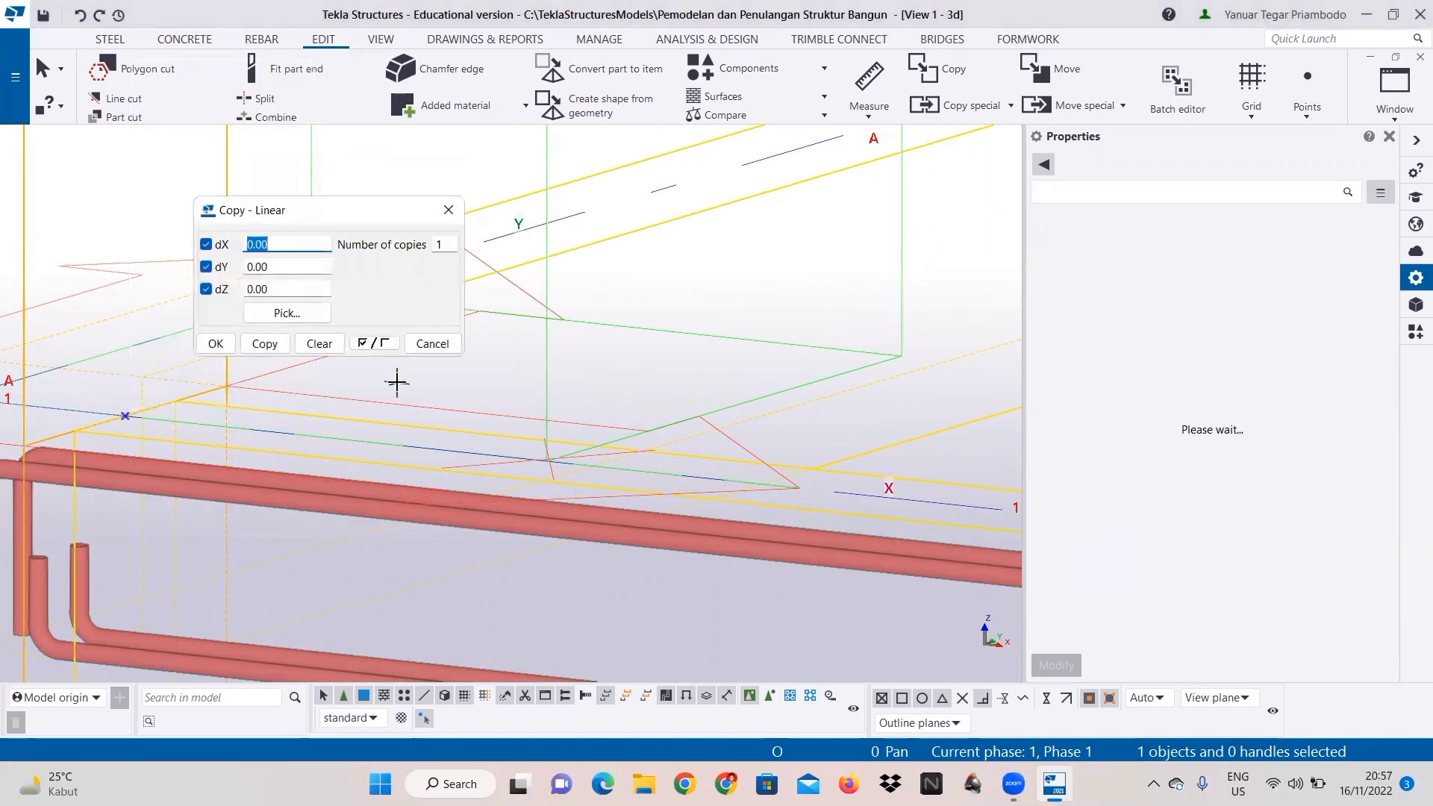
pyautogui.scroll(-5, 398, 382)
pyautogui.moveTo(470, 391); pyautogui.dragTo(217, 393, button='middle')
pyautogui.scroll(-2, 236, 385)
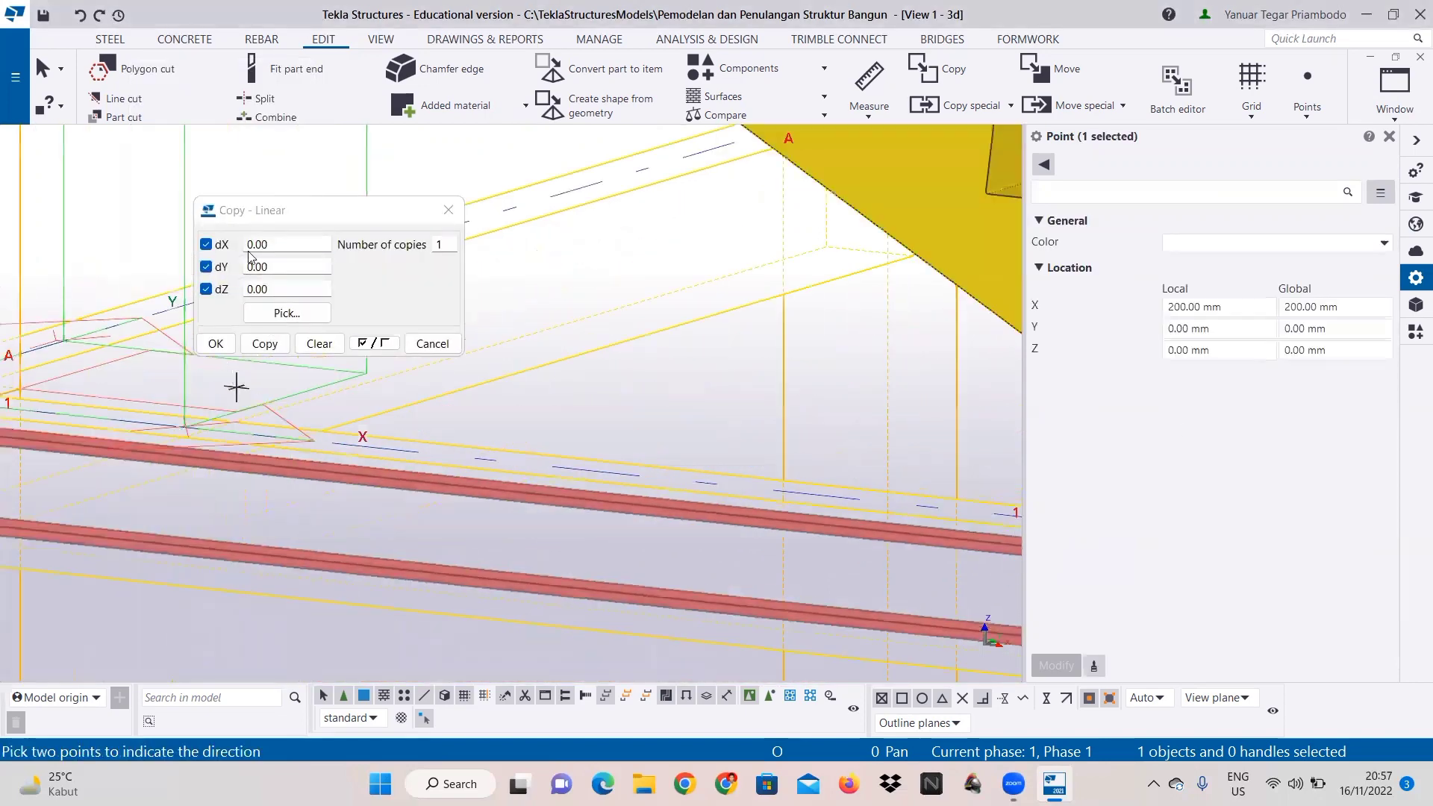
pyautogui.click(249, 244)
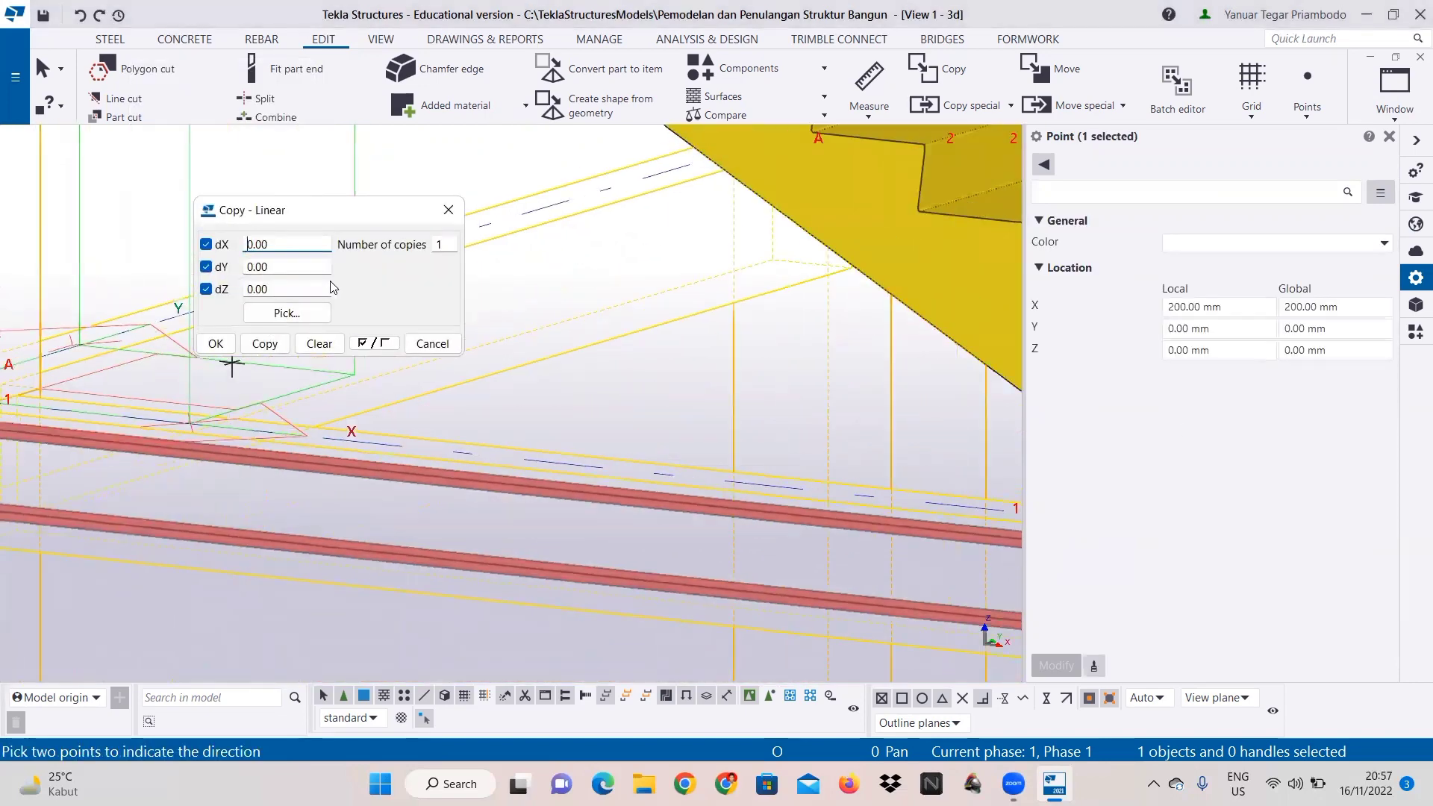
pyautogui.write('140')
pyautogui.click(265, 343)
pyautogui.moveTo(245, 245); pyautogui.dragTo(259, 245)
pyautogui.write('420')
pyautogui.click(280, 348)
# Step: Copy the same point linearly 5600 mm along X to the beam's axis B end and end the copy command
pyautogui.scroll(-3, 595, 406)
pyautogui.moveTo(710, 441); pyautogui.dragTo(327, 430, button='middle')
pyautogui.scroll(-2, 624, 448)
pyautogui.moveTo(624, 448); pyautogui.dragTo(281, 409, button='middle')
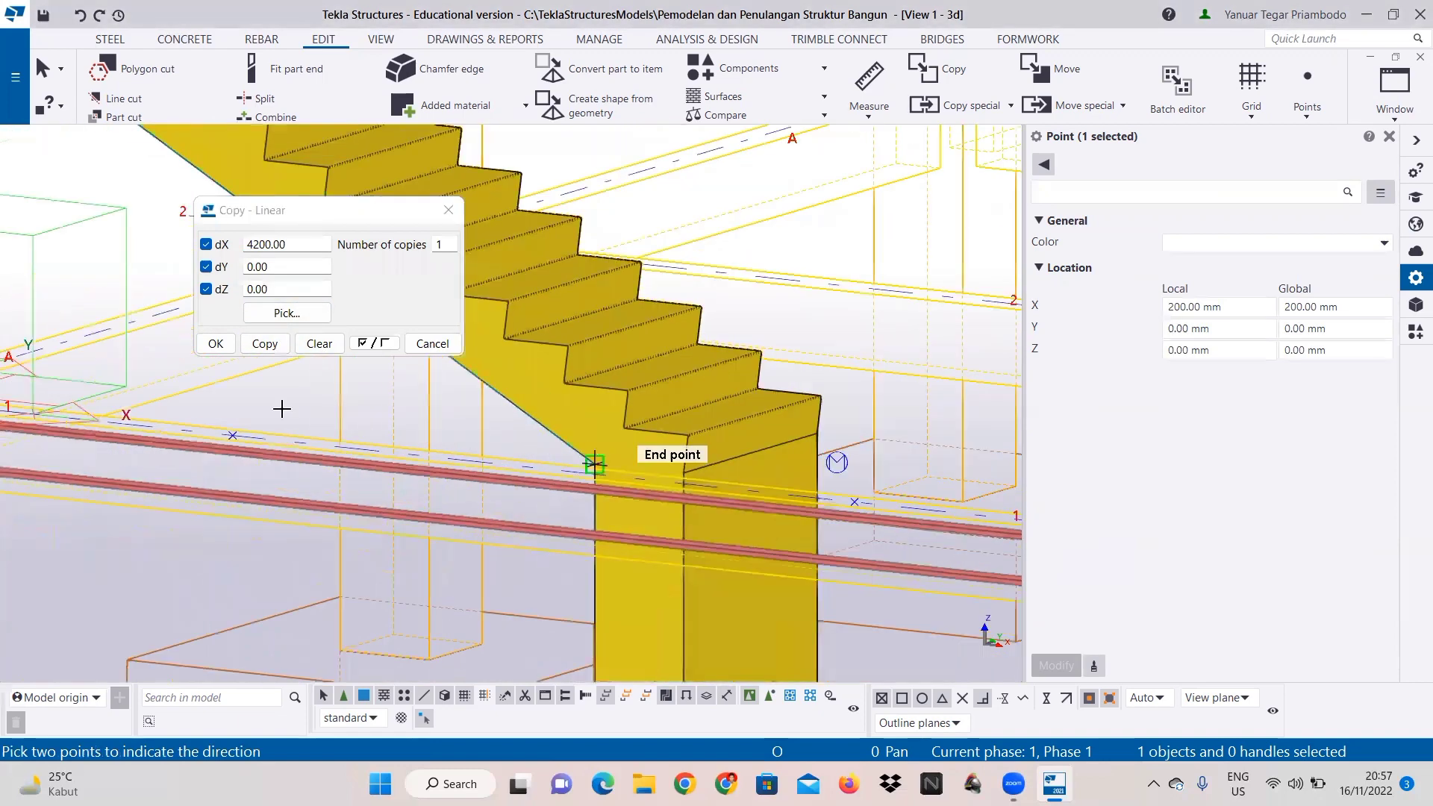
pyautogui.moveTo(257, 244); pyautogui.dragTo(247, 244)
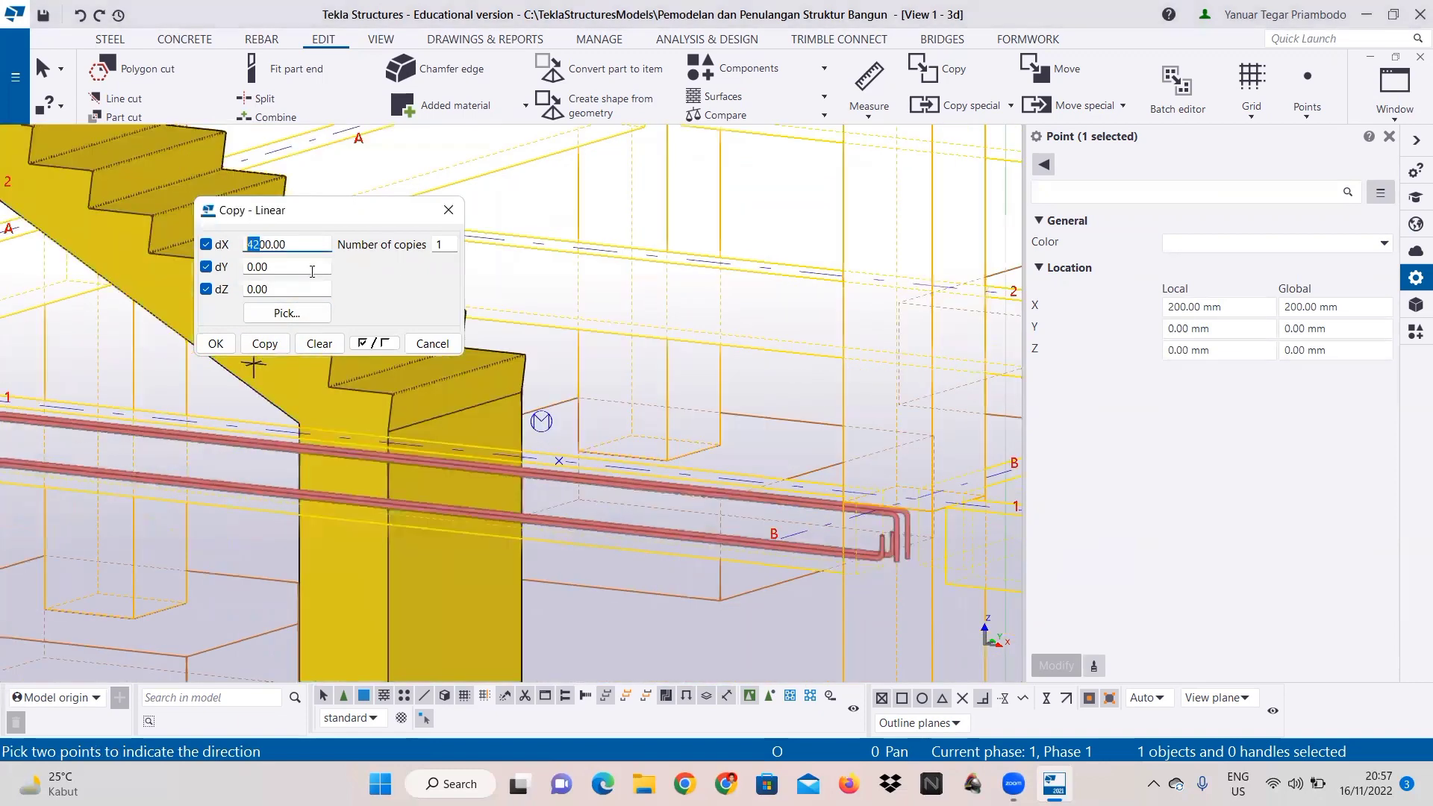
pyautogui.write('58')
pyautogui.write('6')
pyautogui.click(264, 344)
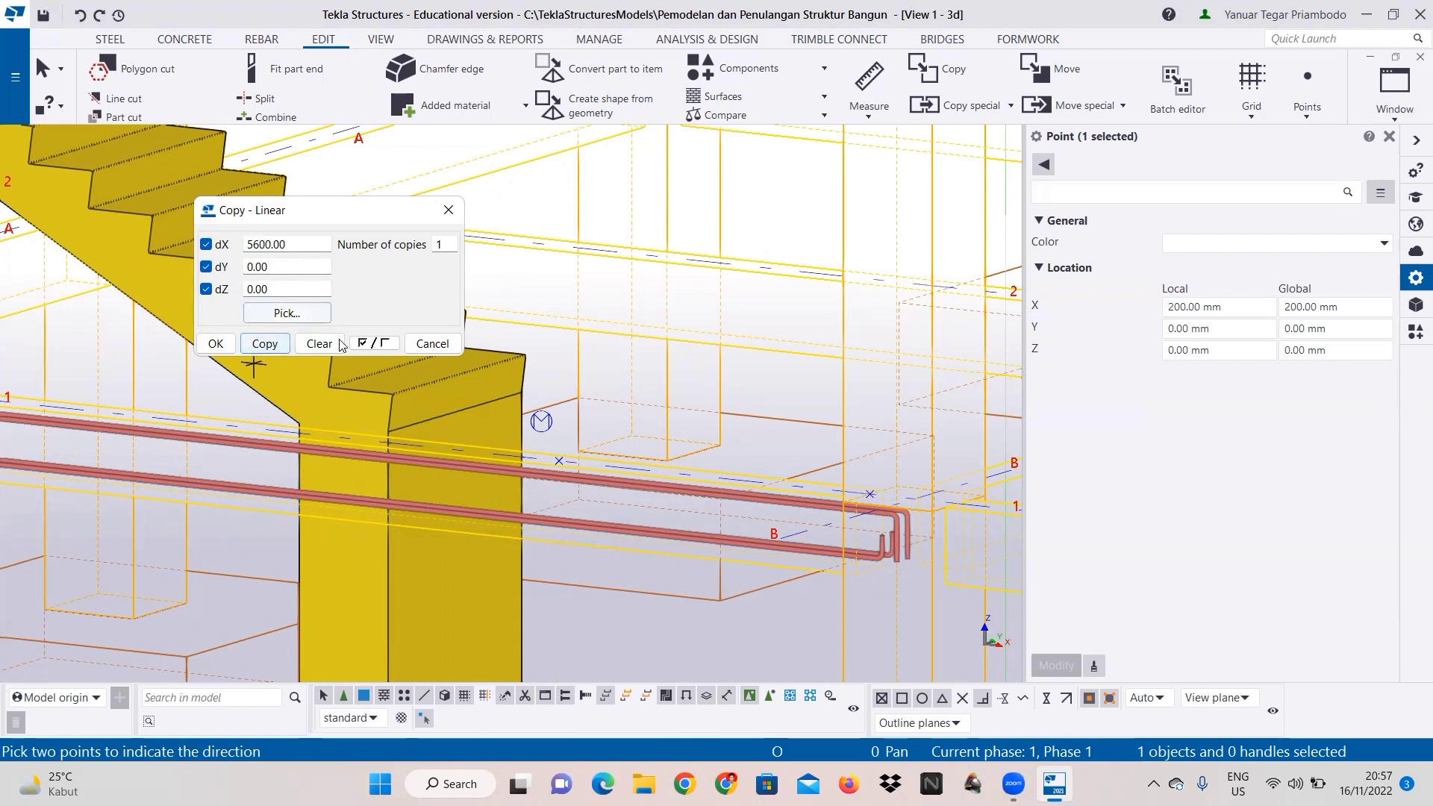
pyautogui.click(215, 343)
pyautogui.scroll(-2, 550, 403)
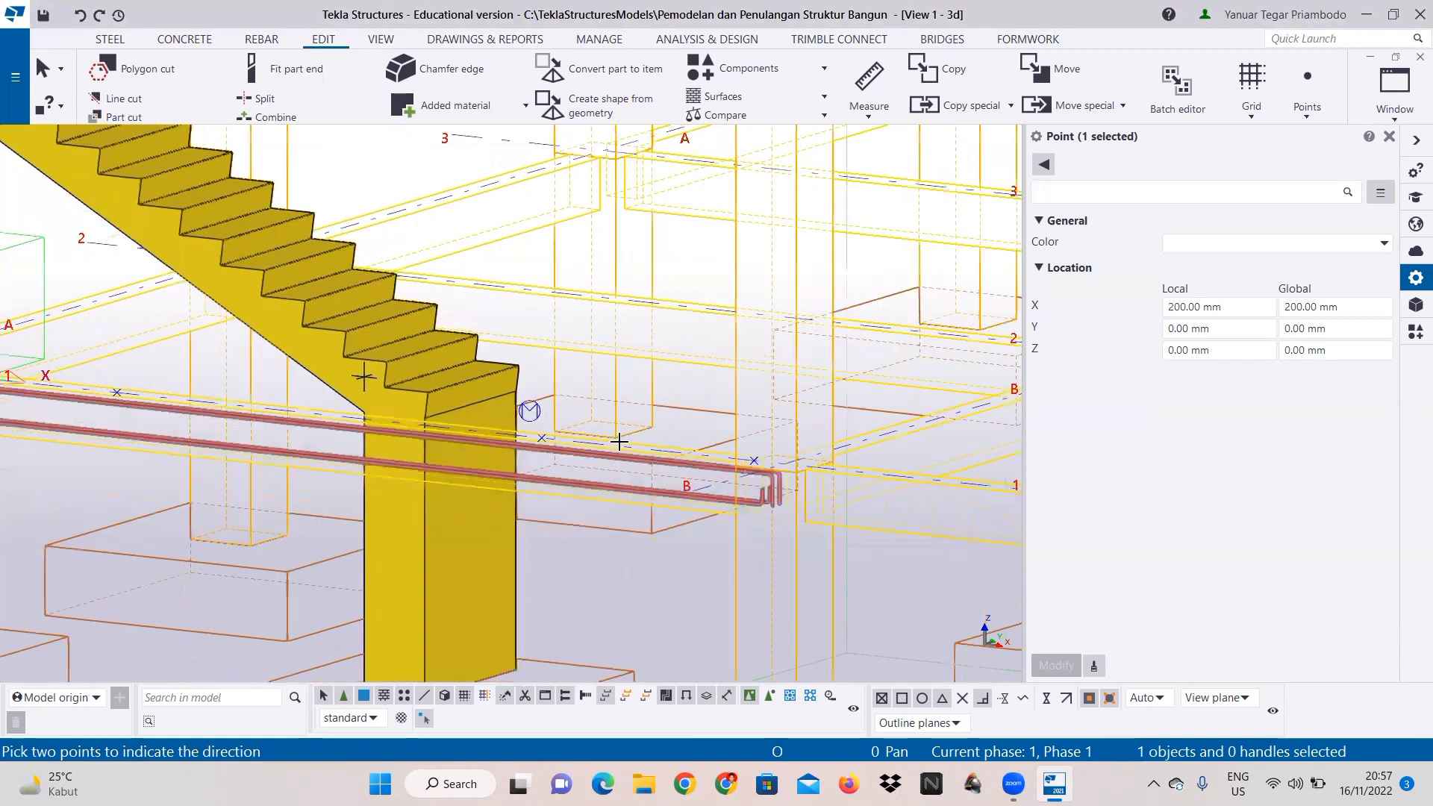
pyautogui.moveTo(173, 365); pyautogui.dragTo(618, 442, button='middle')
pyautogui.scroll(2, 524, 424)
pyautogui.rightClick(556, 449)
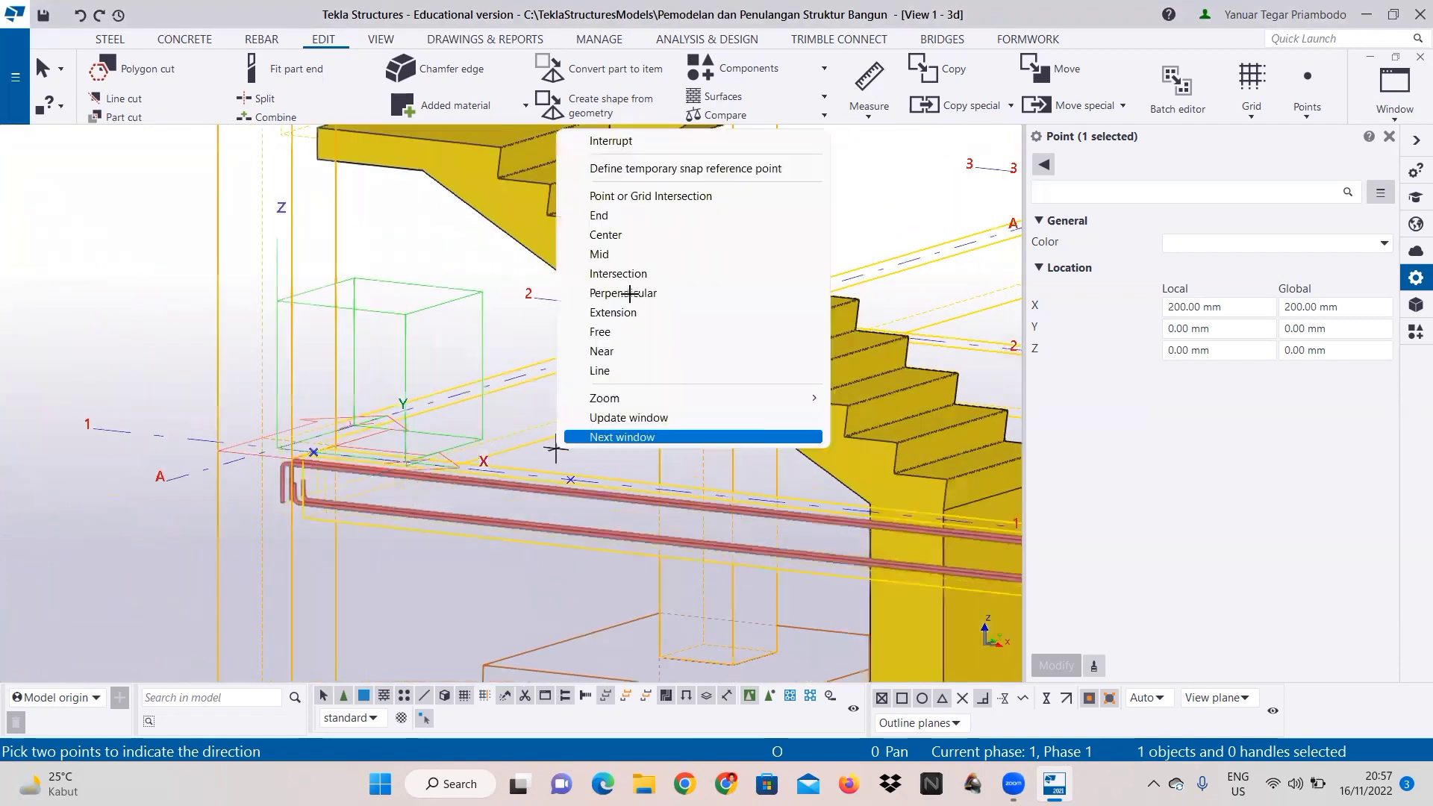
pyautogui.click(607, 141)
# Step: Copy the two intermediate points on the beam's top edge linearly with a dZ of -300 mm
pyautogui.scroll(1, 589, 433)
pyautogui.click(570, 479)
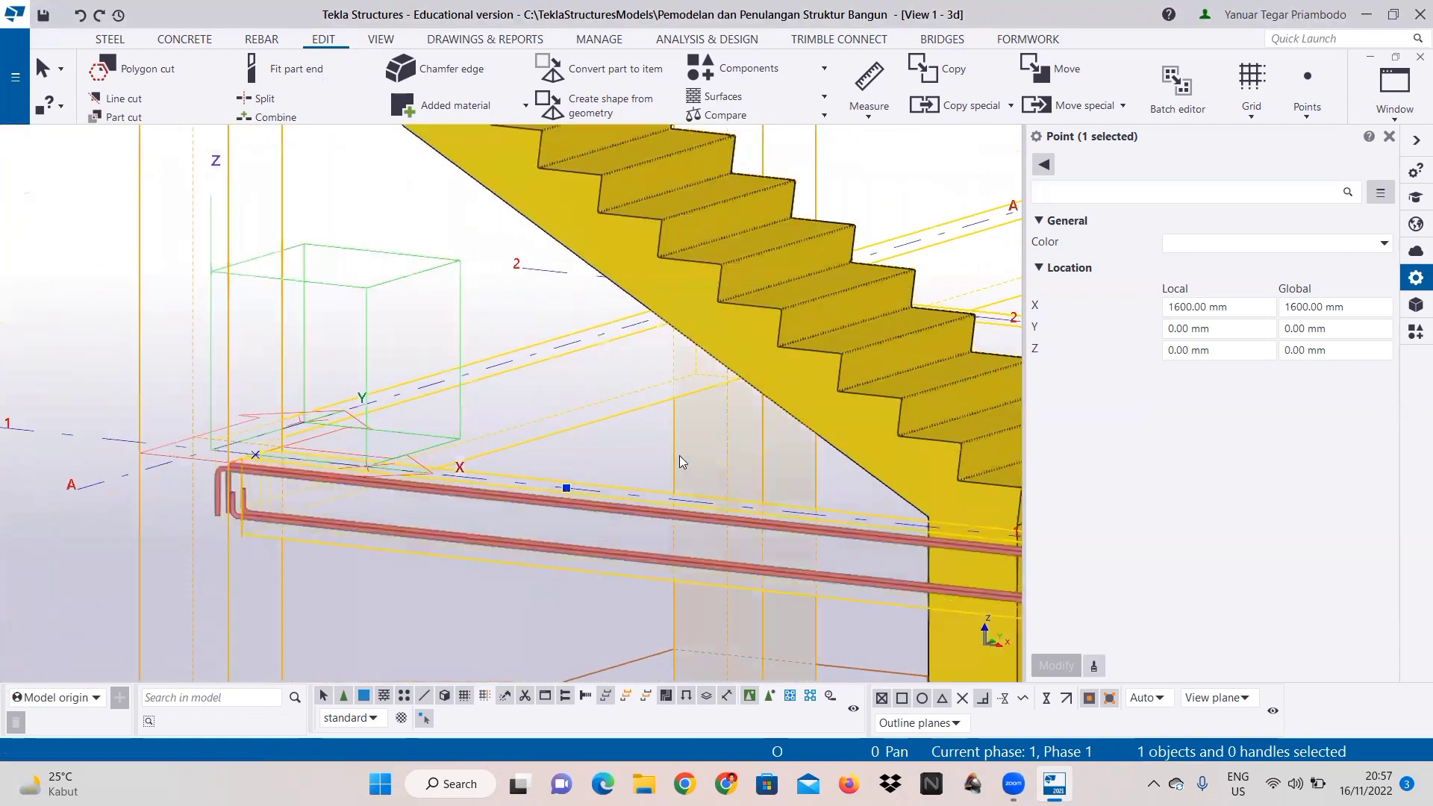
pyautogui.moveTo(978, 513); pyautogui.dragTo(523, 425, button='middle')
pyautogui.moveTo(741, 470); pyautogui.dragTo(681, 456, button='middle')
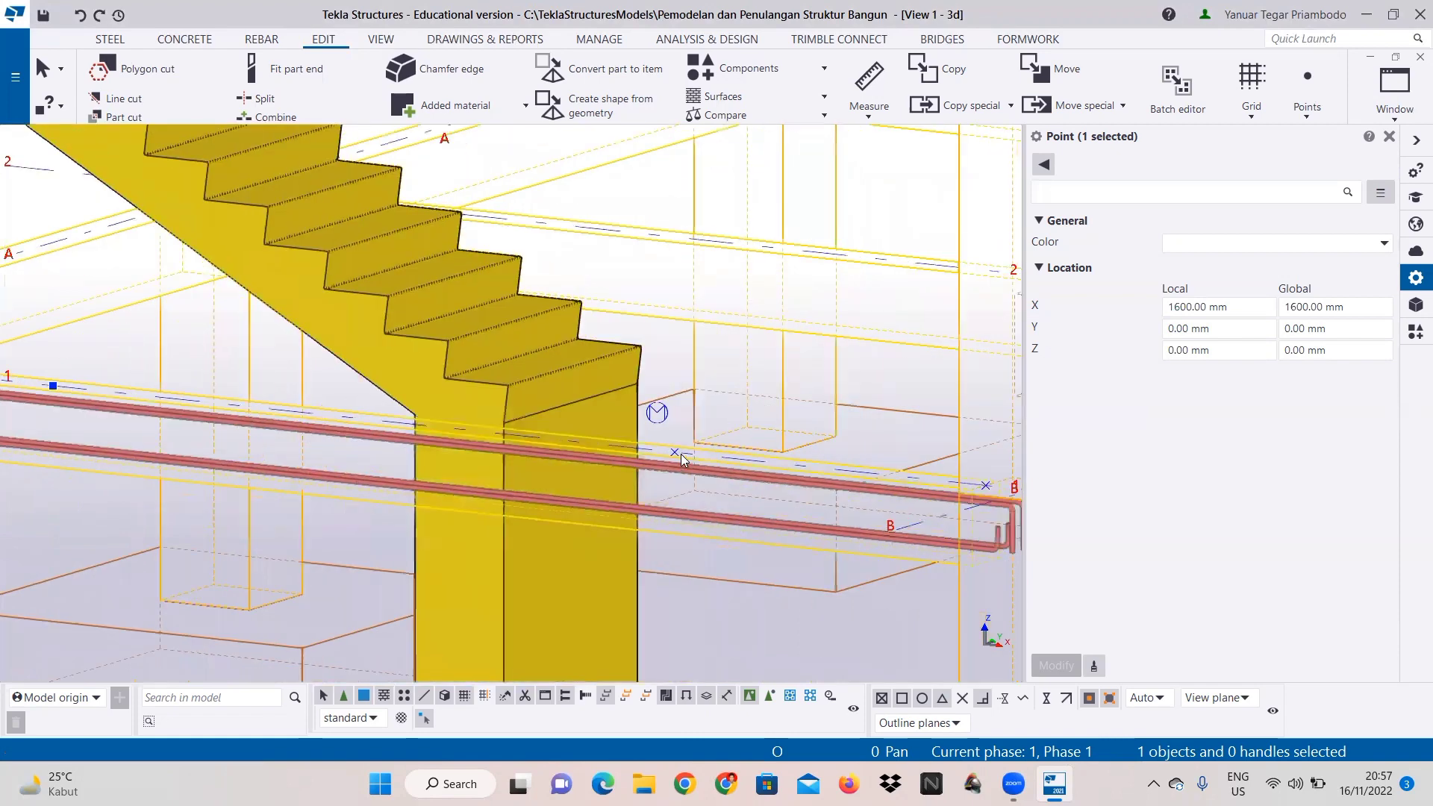
pyautogui.keyDown('ctrl'); pyautogui.click(678, 453); pyautogui.keyUp('ctrl')
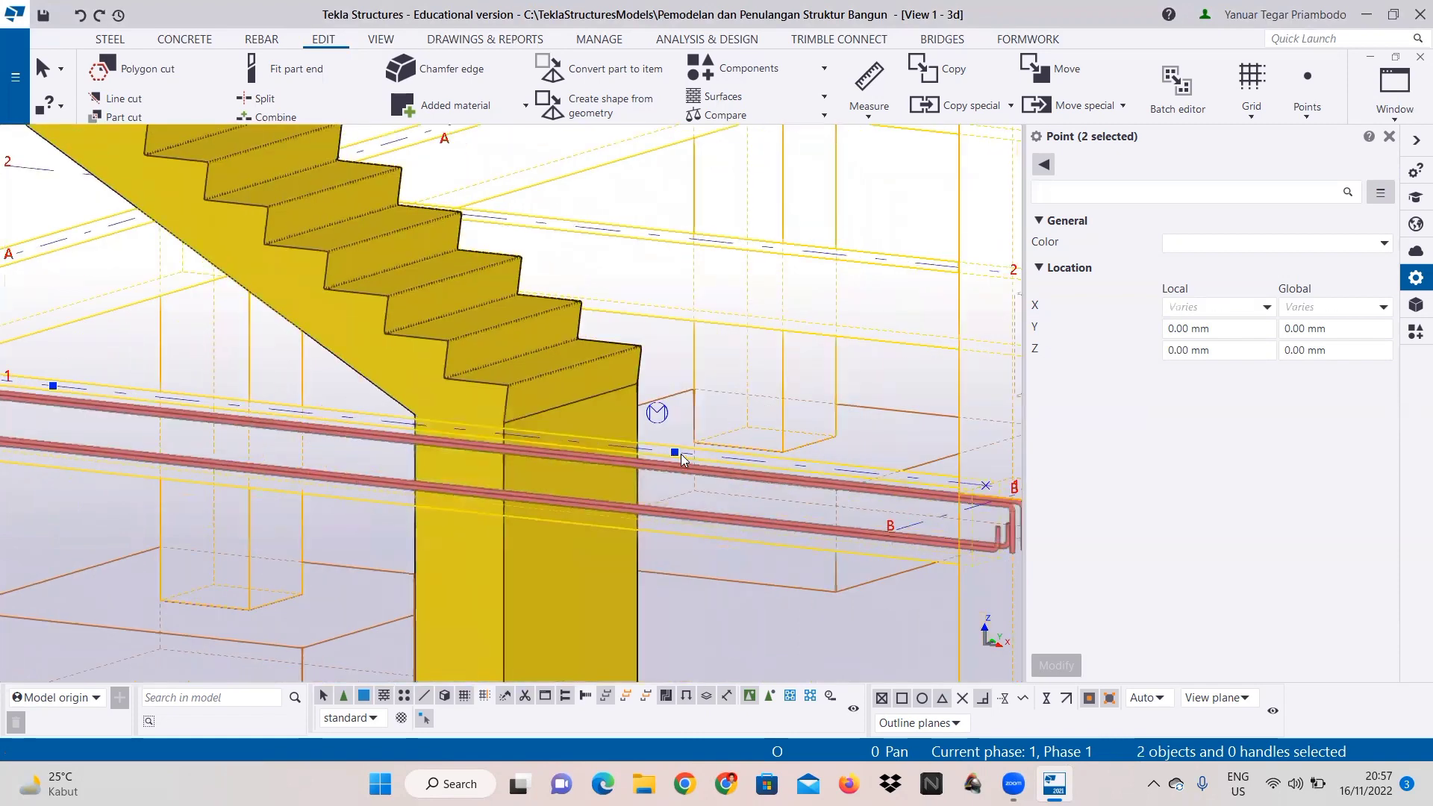
pyautogui.scroll(1, 47, 388)
pyautogui.rightClick(47, 389)
pyautogui.moveTo(173, 417)
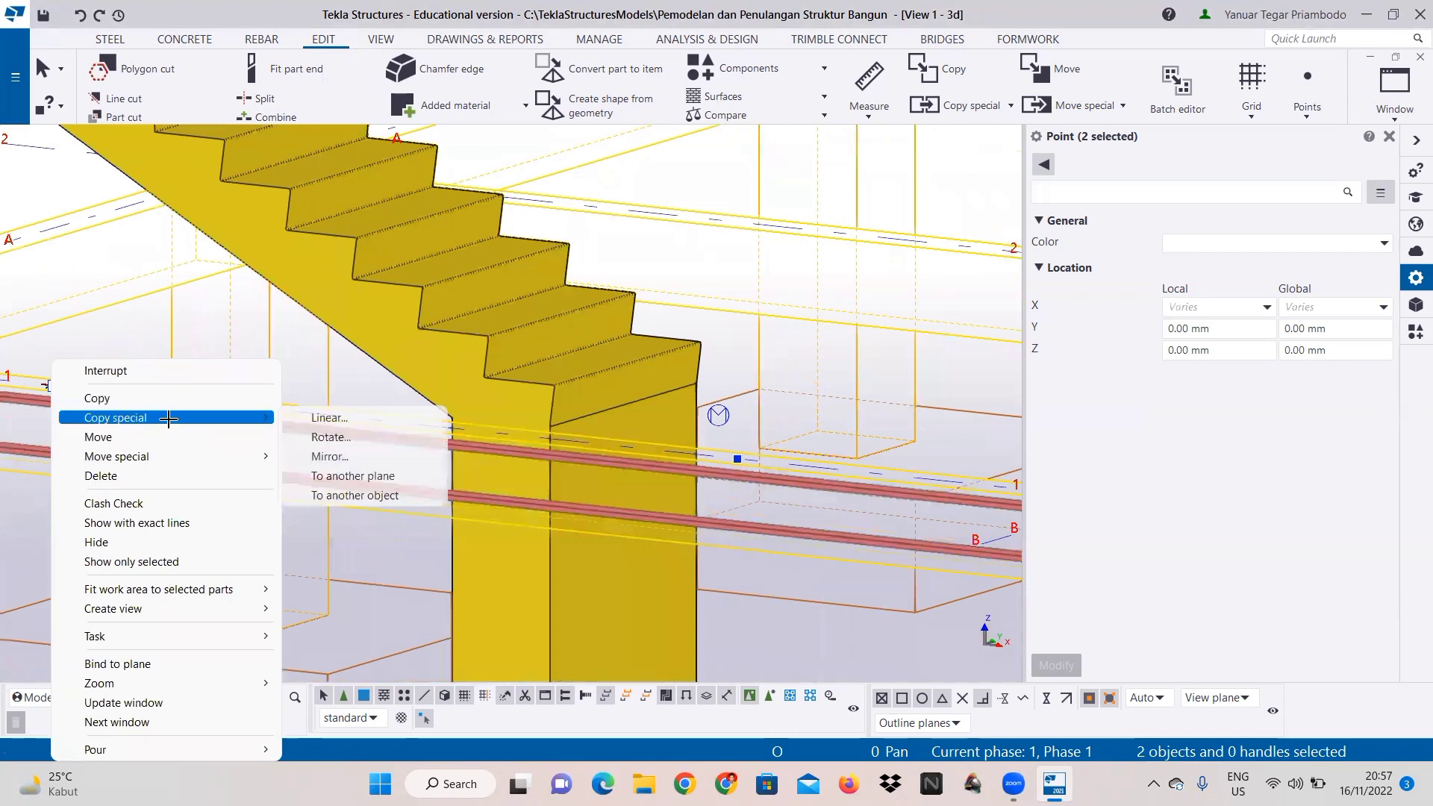
pyautogui.click(329, 418)
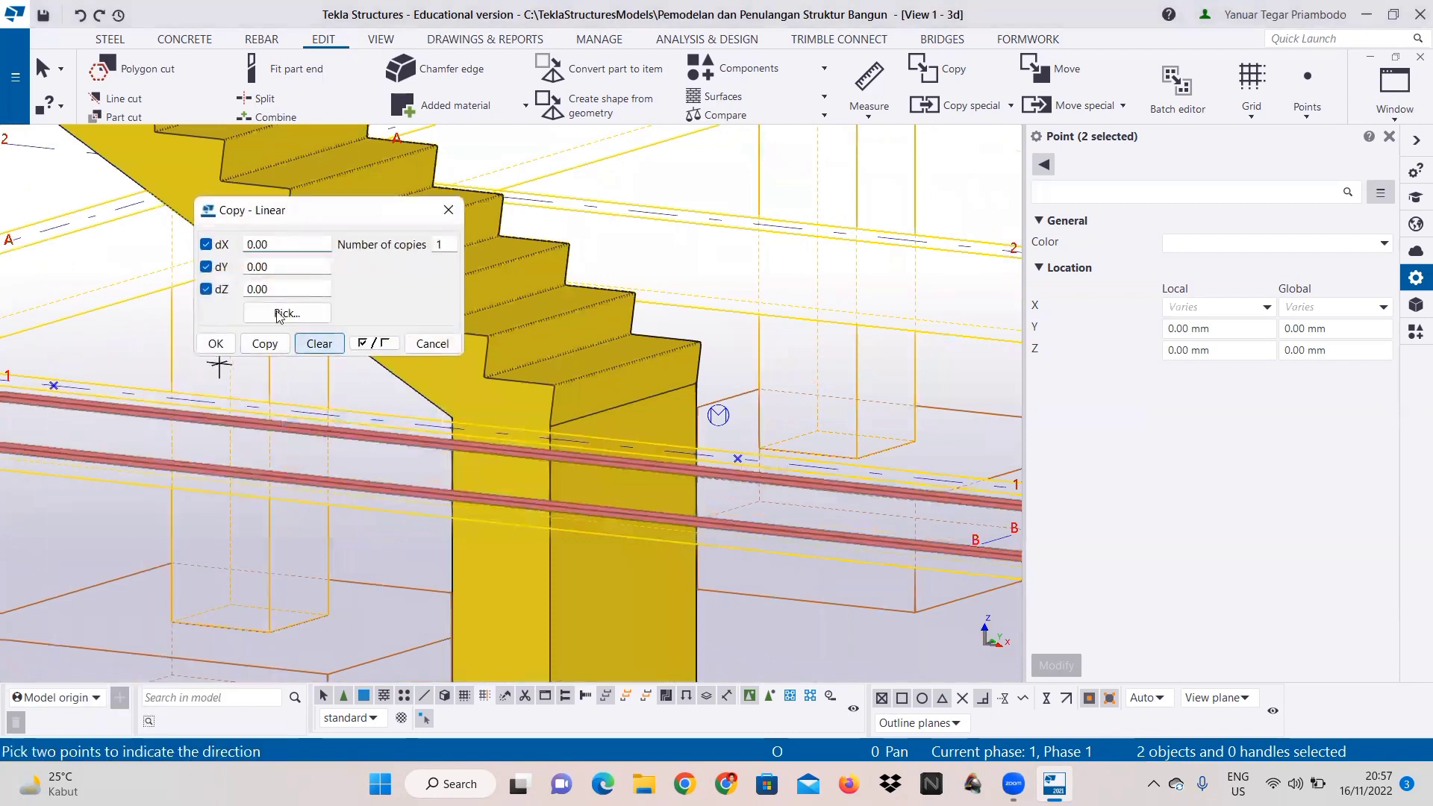
pyautogui.click(250, 288)
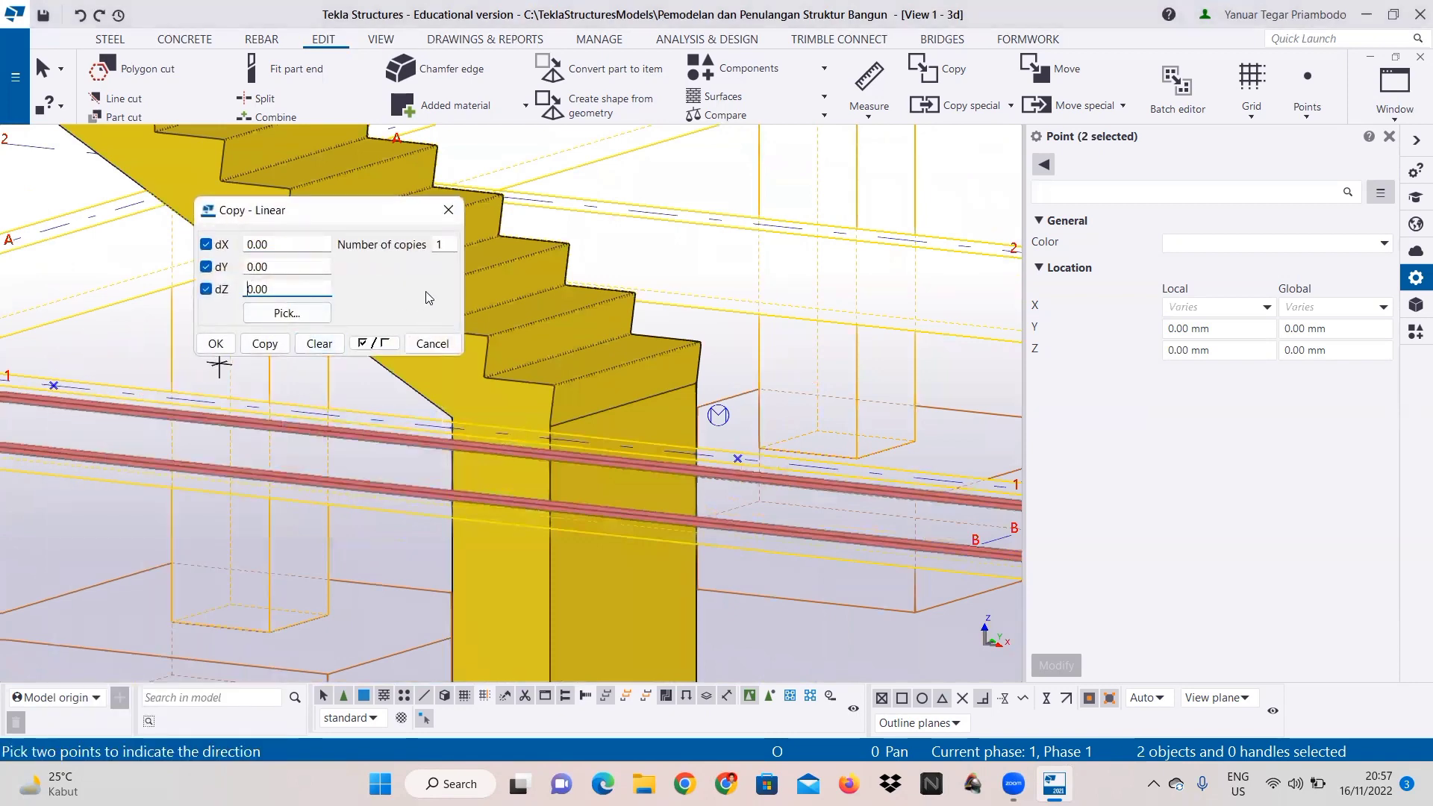
pyautogui.write('-30')
pyautogui.click(265, 343)
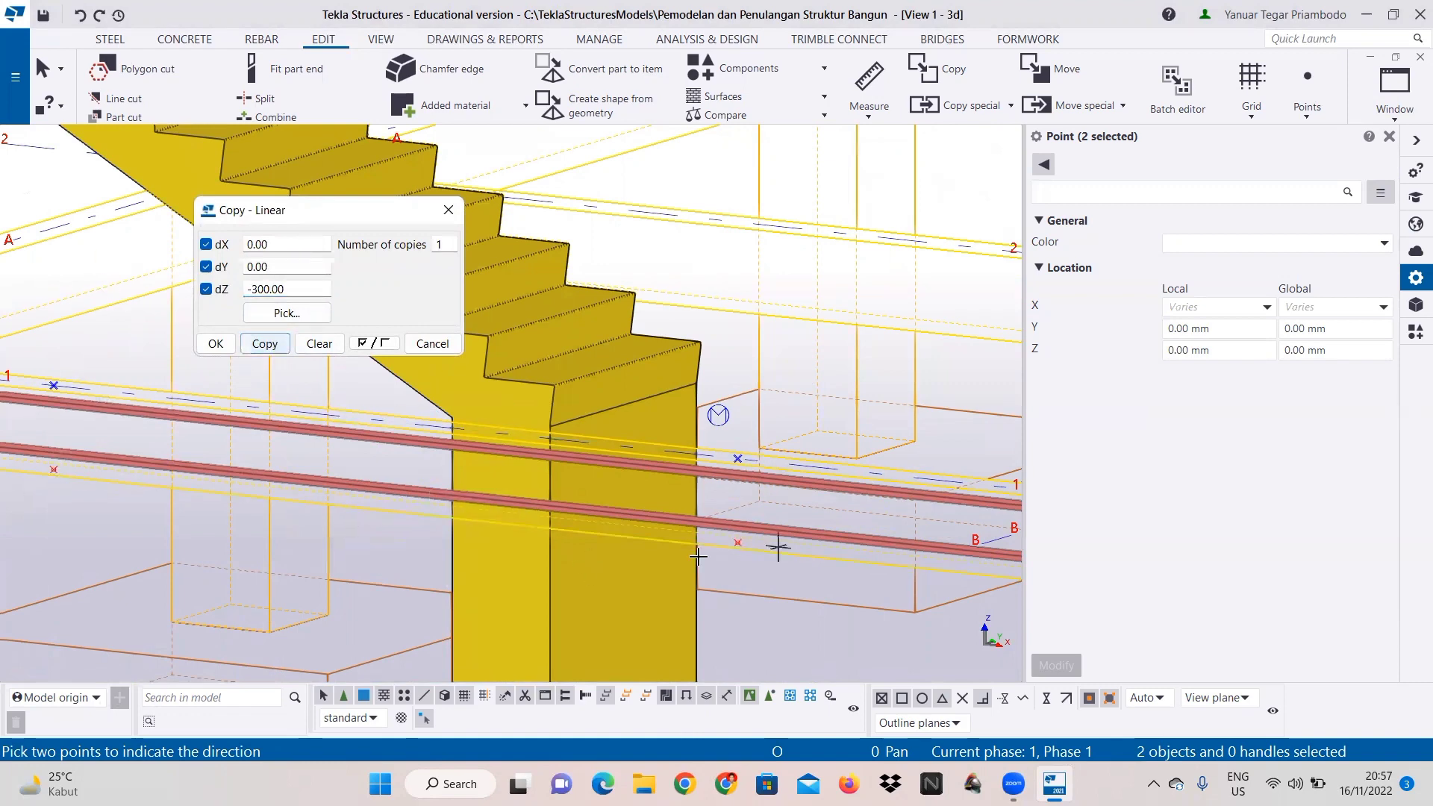
pyautogui.click(220, 344)
# Step: Start a bar group and name its property set "Tulangan Longitudinal3 D16"
pyautogui.scroll(-4, 357, 359)
pyautogui.moveTo(86, 367); pyautogui.dragTo(409, 429, button='middle')
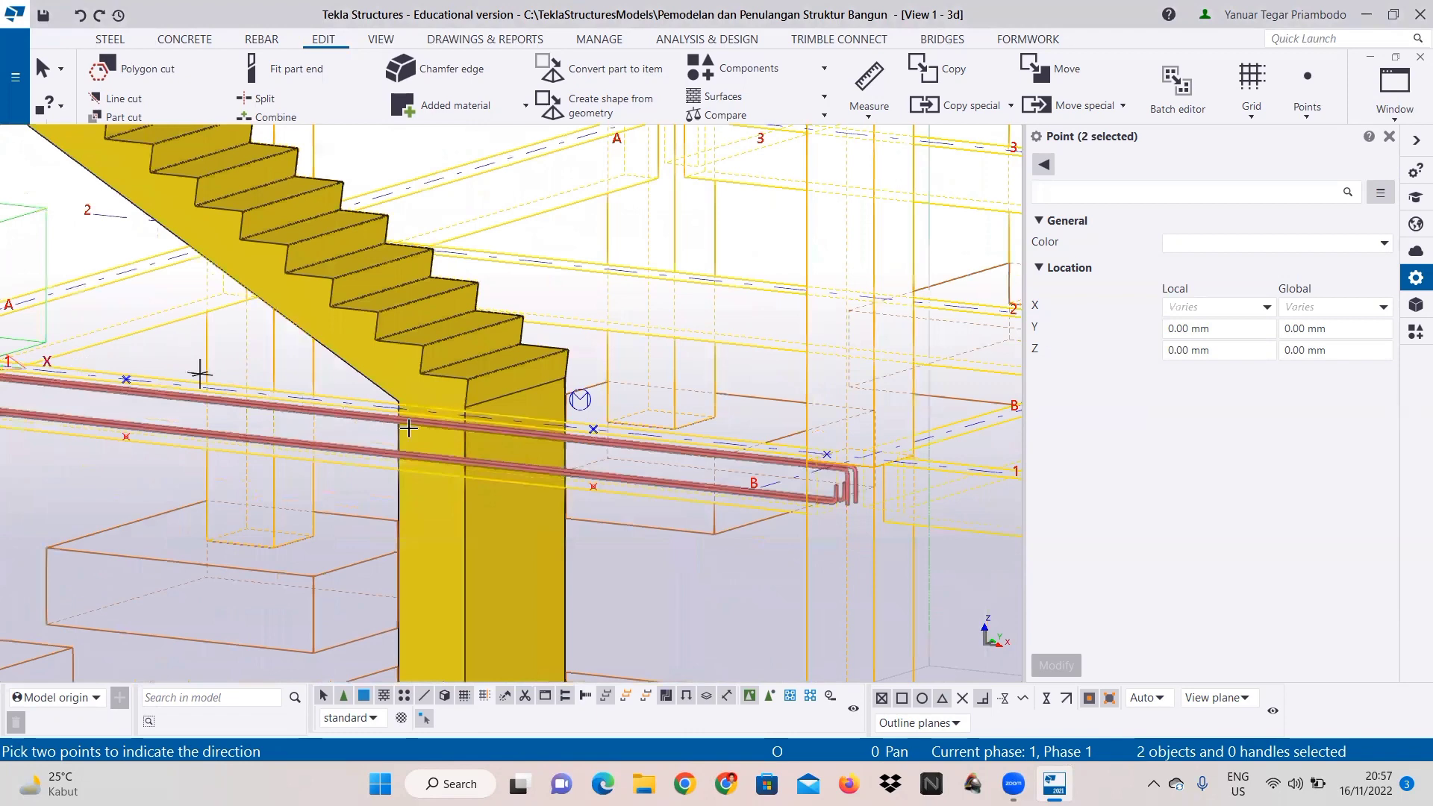
pyautogui.scroll(-2, 433, 410)
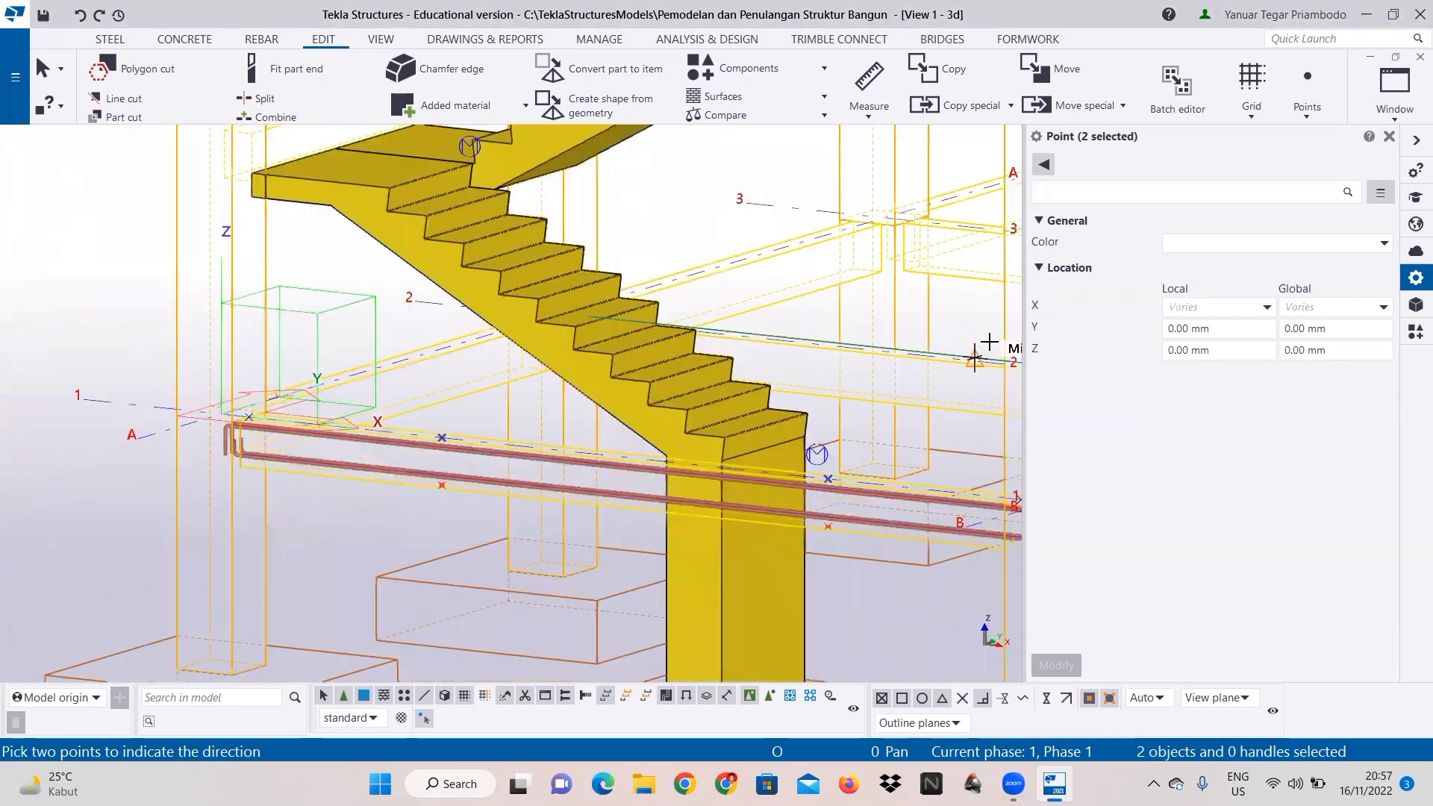
pyautogui.click(261, 39)
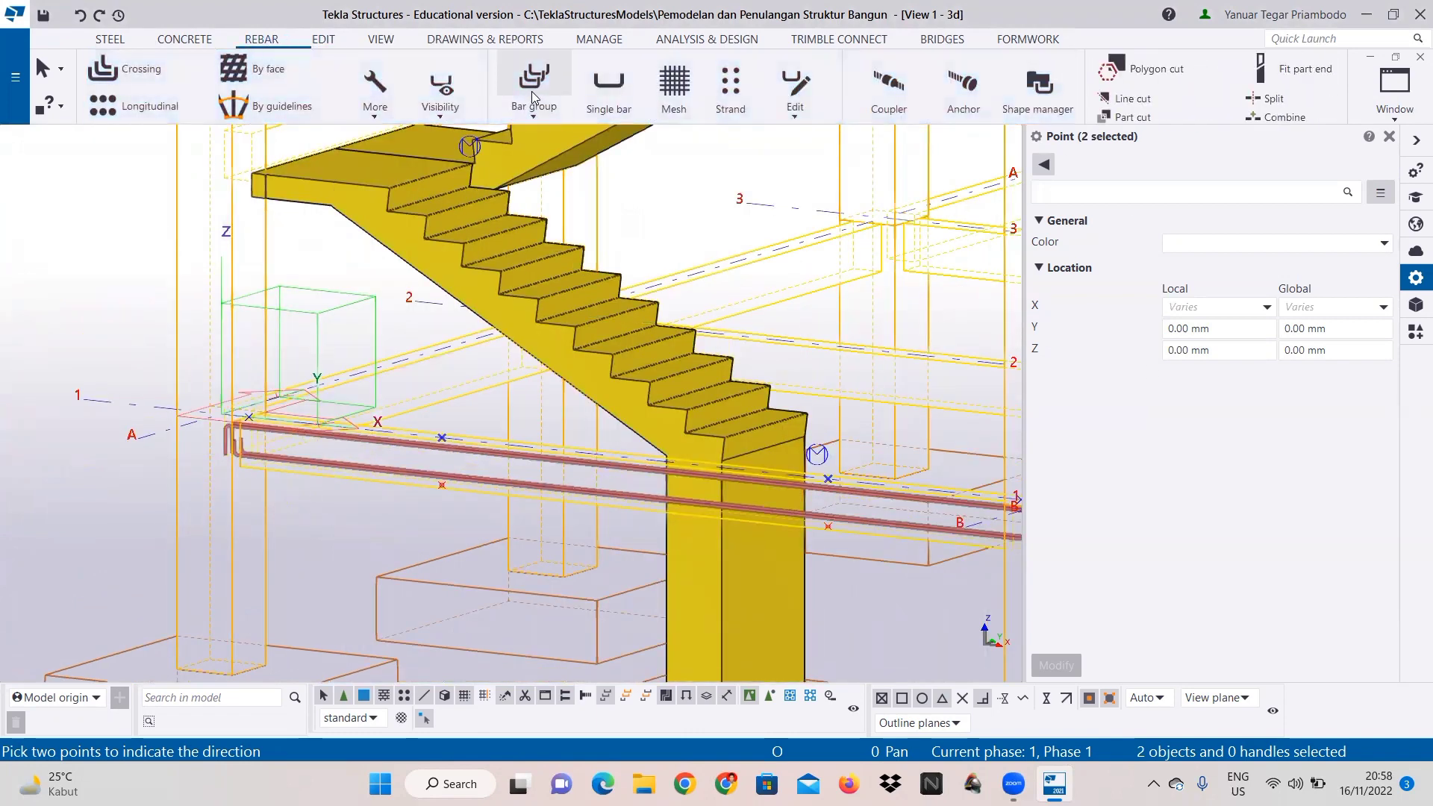
pyautogui.click(533, 92)
pyautogui.click(1139, 165)
pyautogui.click(1139, 212)
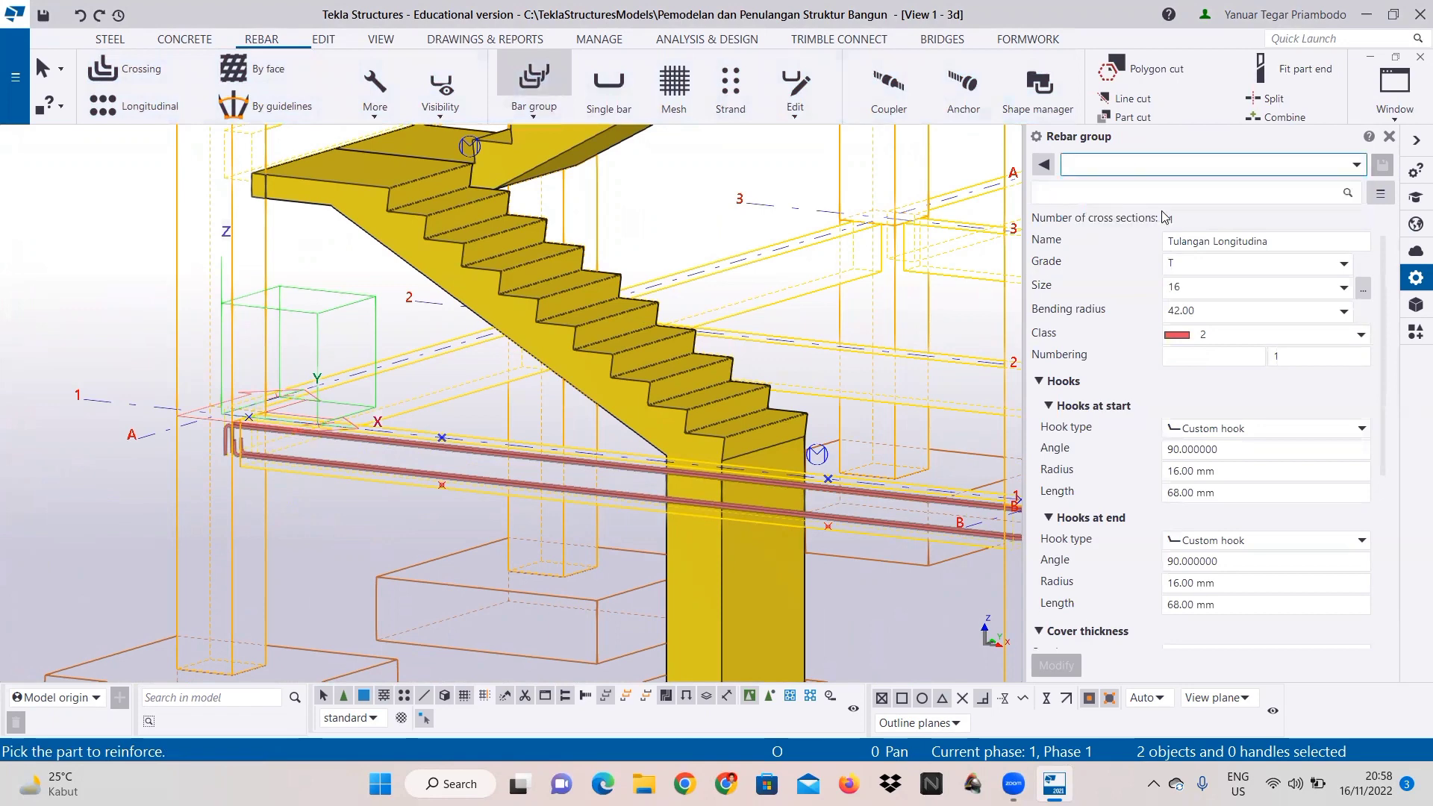
pyautogui.click(1181, 165)
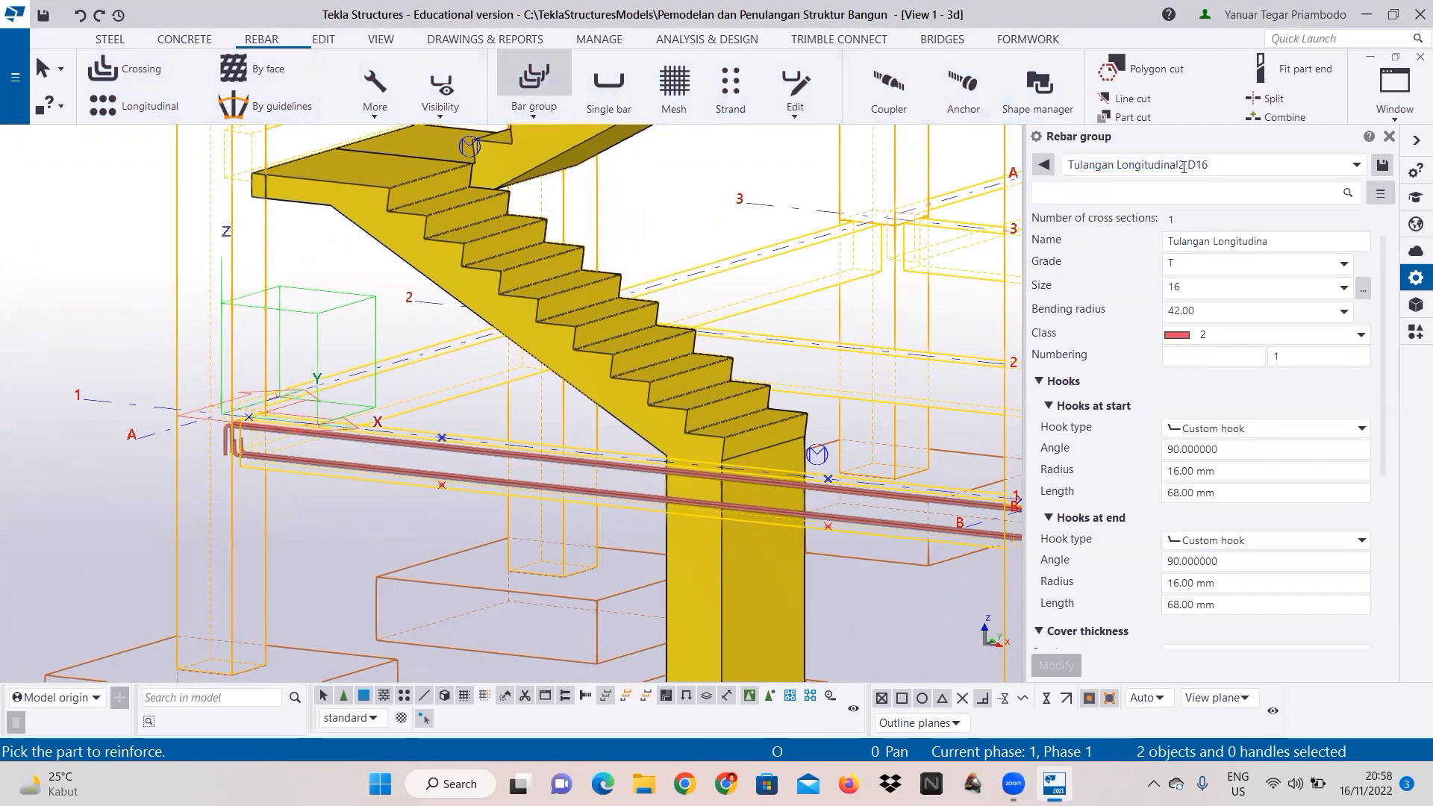
pyautogui.write('3')
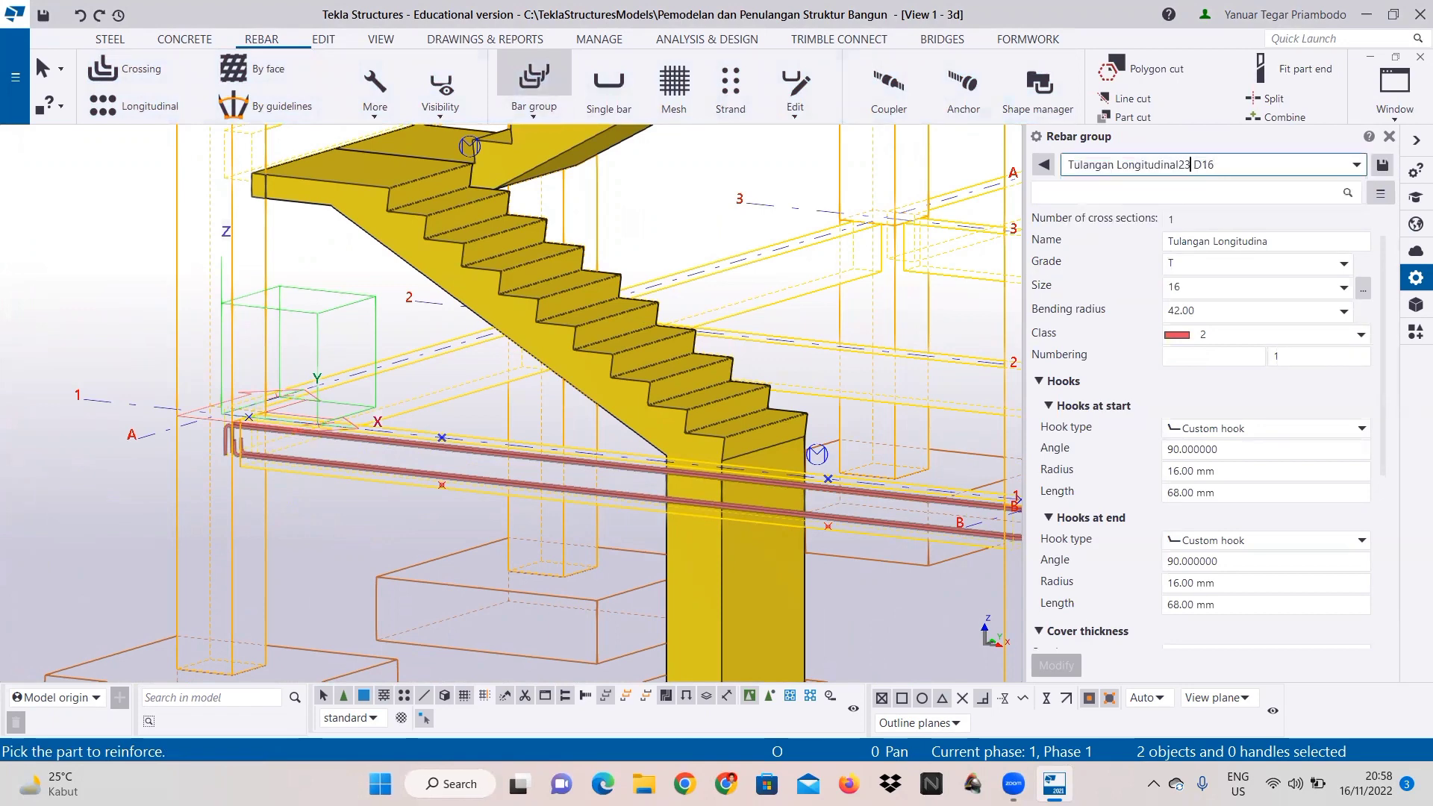
pyautogui.press('BackSpace')
pyautogui.press('BackSpace')
pyautogui.write('3')
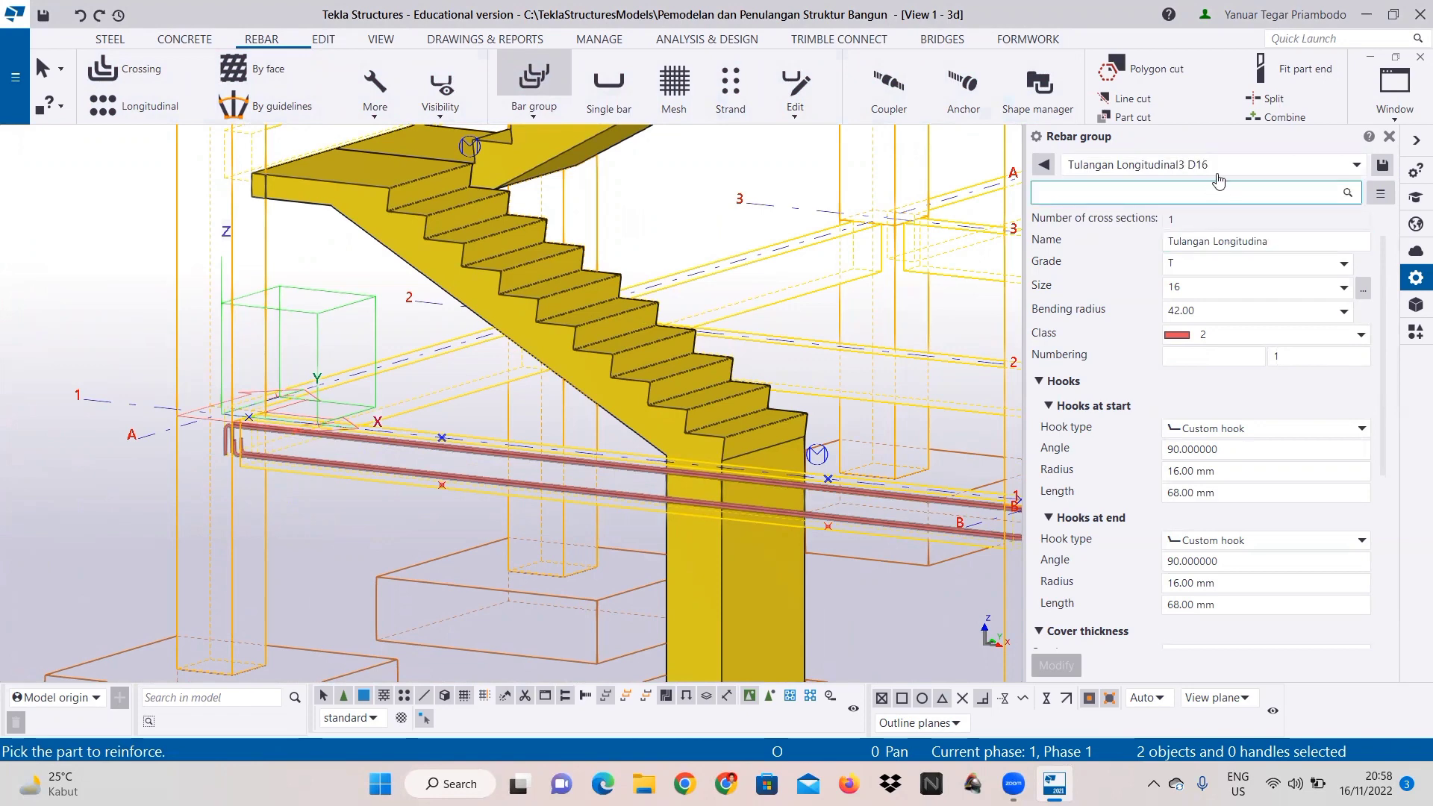
# Step: Copy the property set name "Tulangan Longitudinal3 D16" into the rebar group's name
pyautogui.moveTo(1185, 165); pyautogui.dragTo(1044, 165)
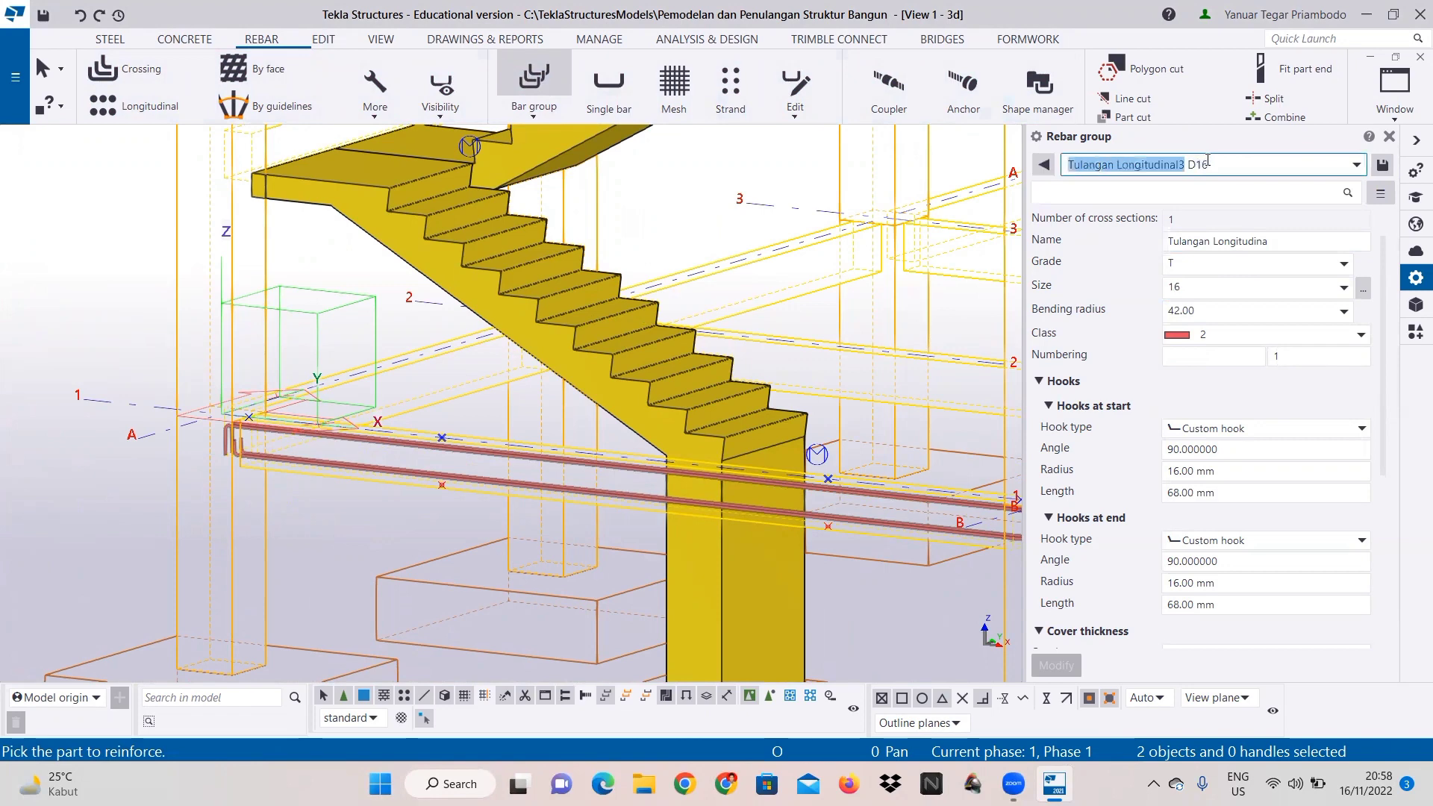
pyautogui.tripleClick(1167, 170)
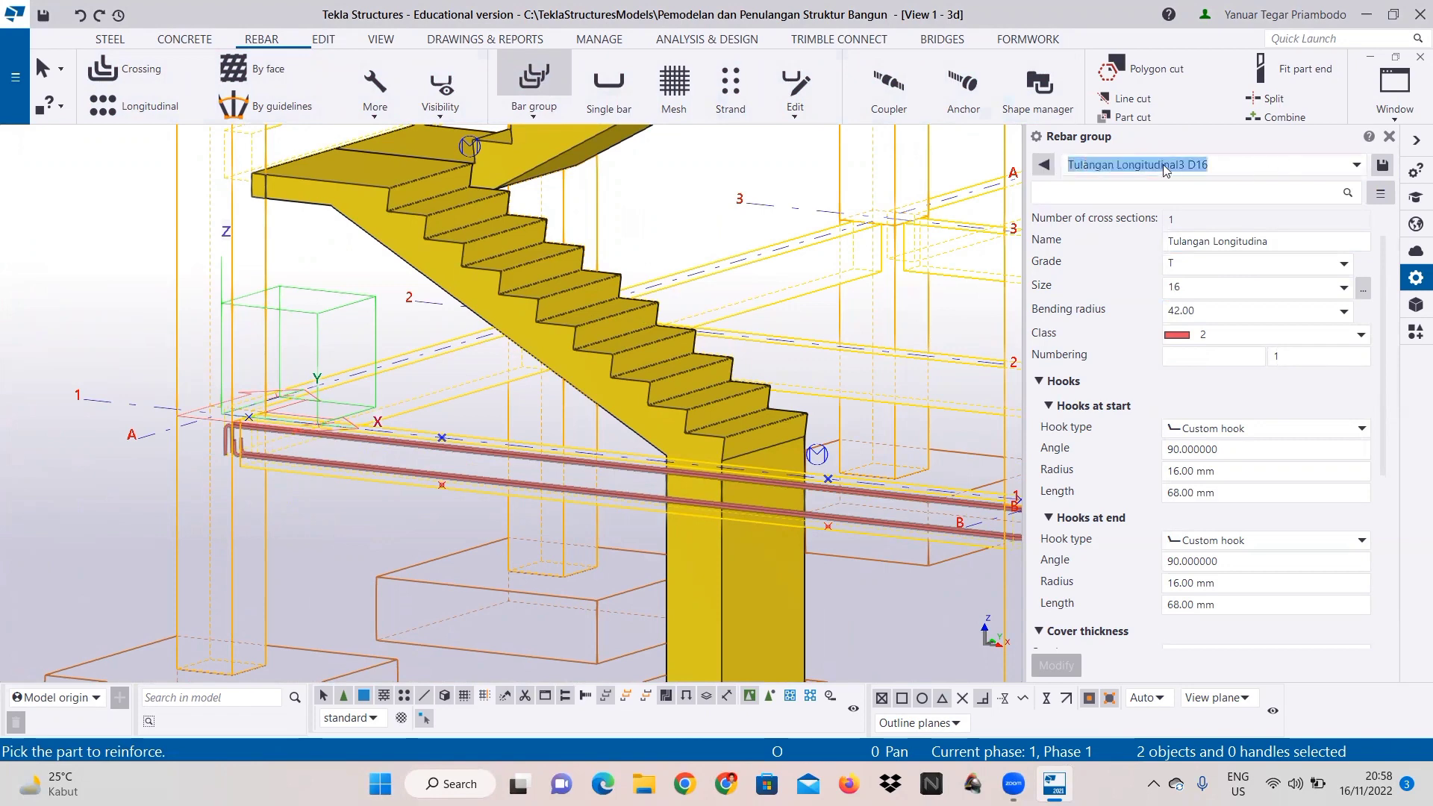
pyautogui.rightClick(1167, 170)
pyautogui.click(1188, 193)
pyautogui.click(1177, 239)
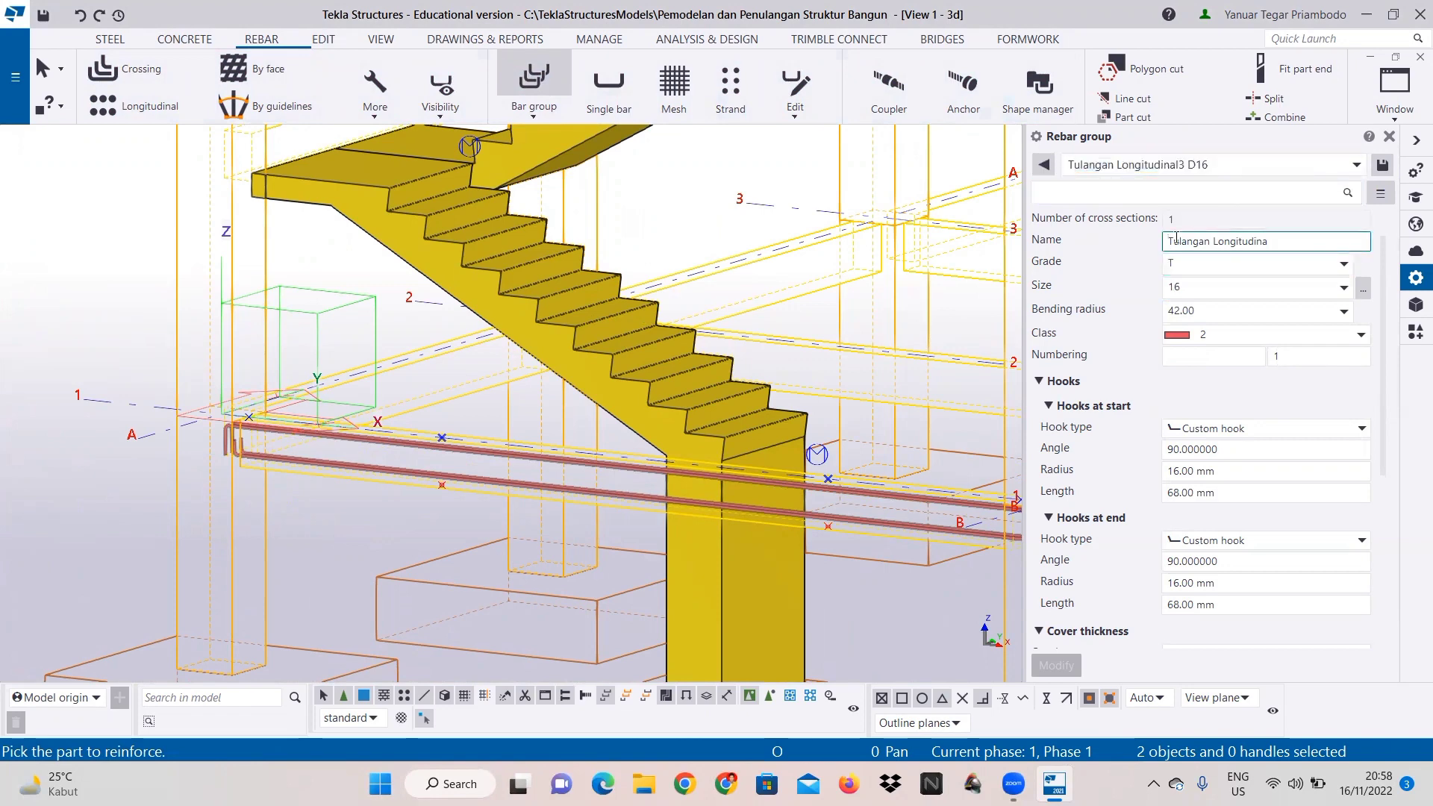
pyautogui.moveTo(1172, 241); pyautogui.dragTo(1267, 241)
pyautogui.rightClick(1243, 243)
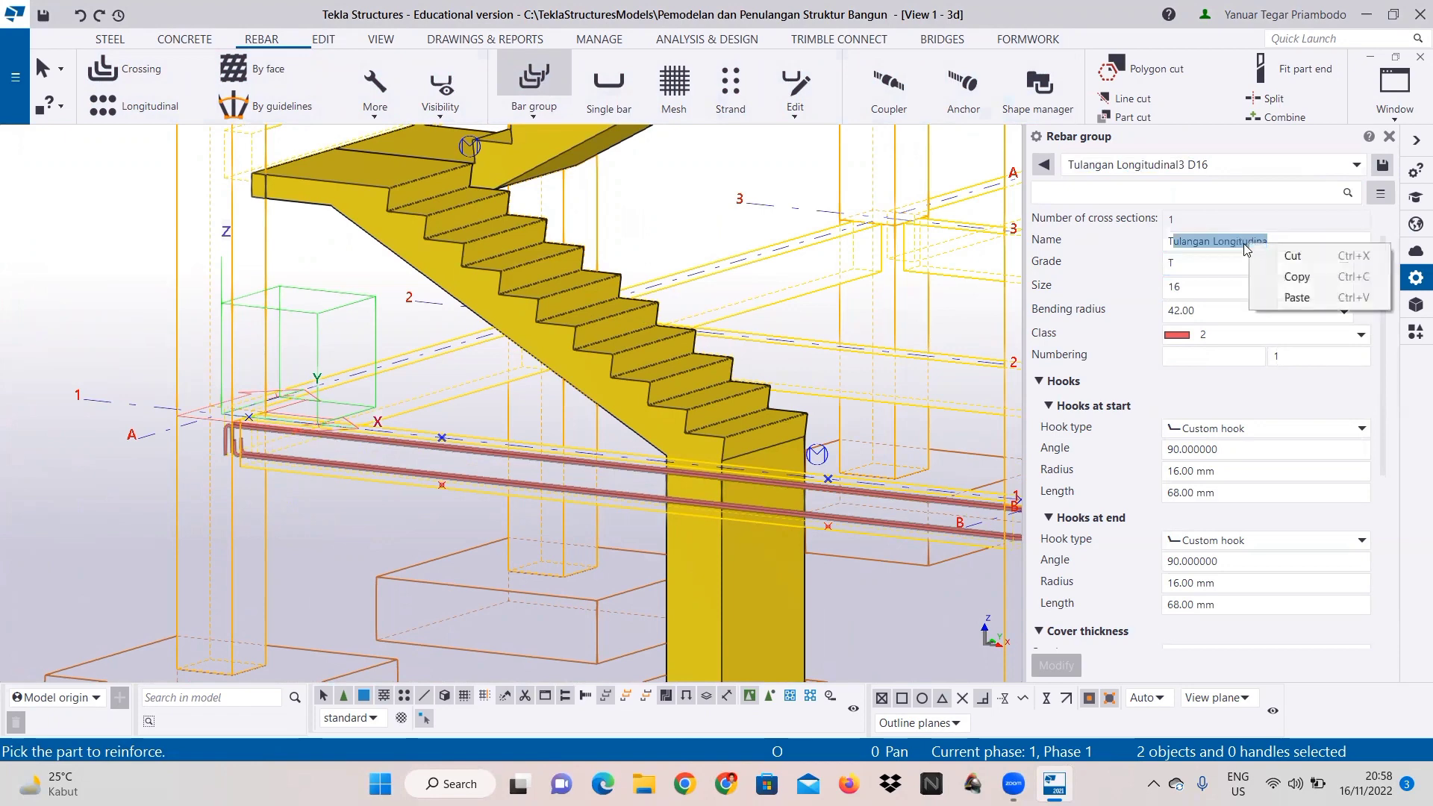
pyautogui.click(1265, 297)
pyautogui.click(1173, 241)
pyautogui.press('BackSpace')
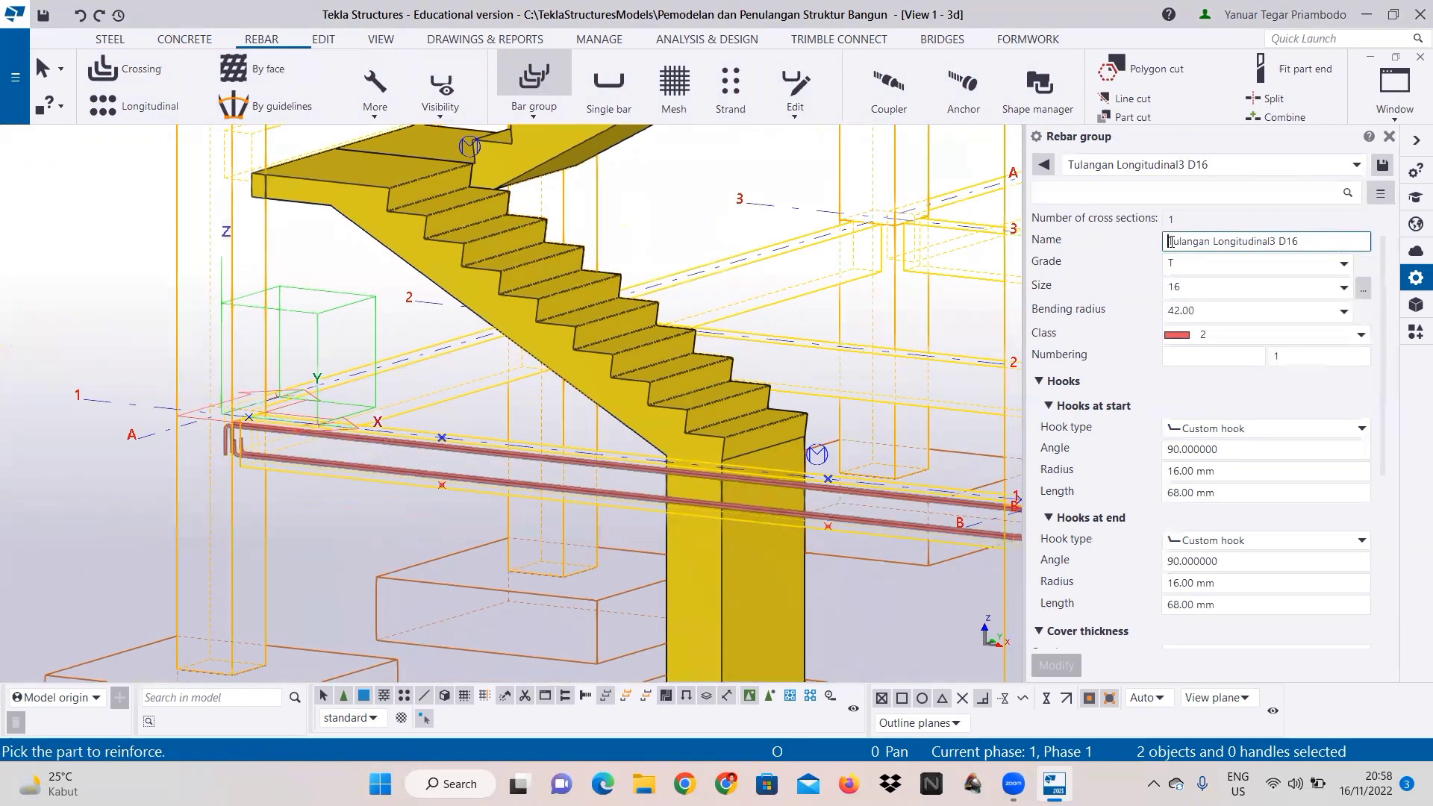
# Step: Set the start hook's length to 114 mm for the Tulangan Longitudinal3 D16 bar group
pyautogui.scroll(-1, 1211, 416)
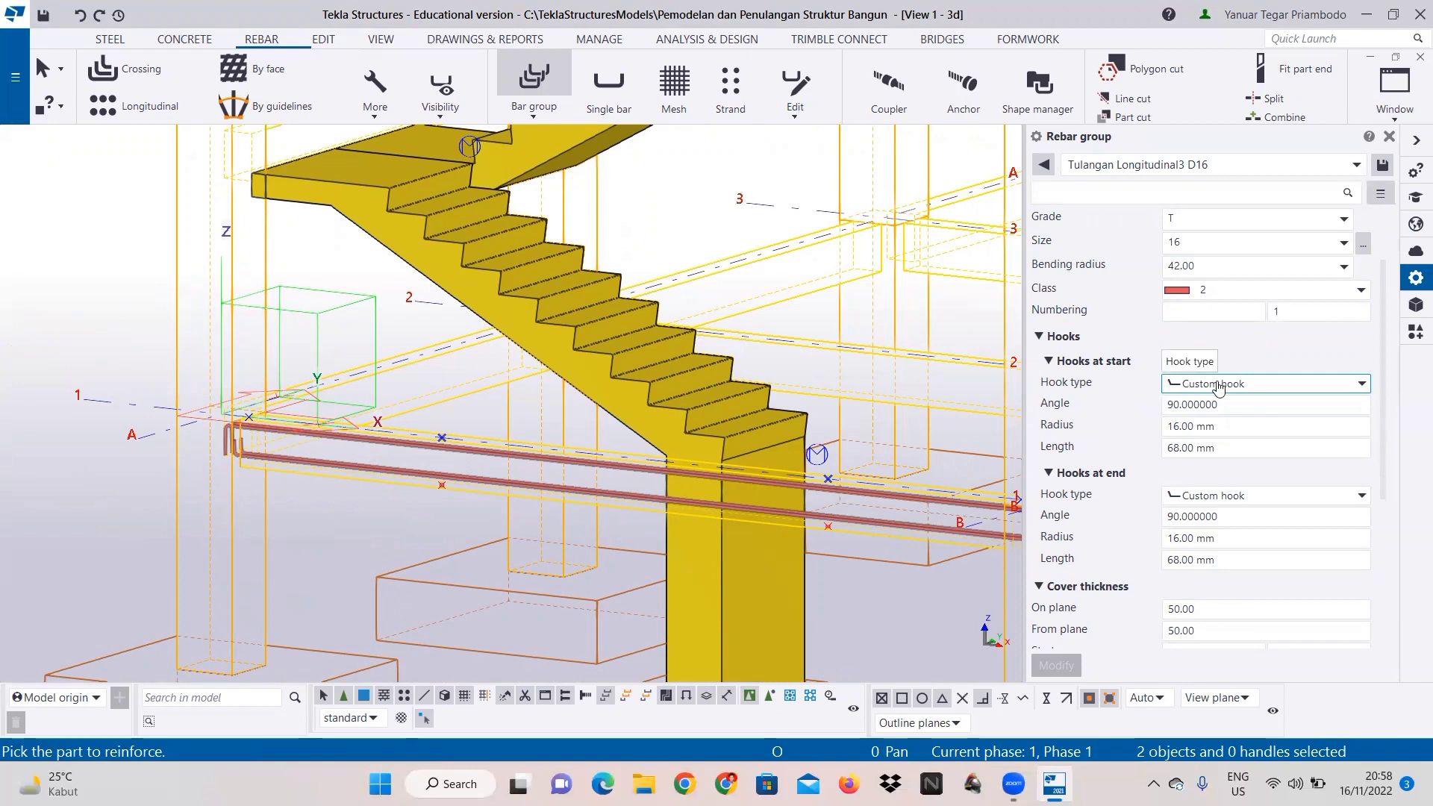
pyautogui.click(1180, 406)
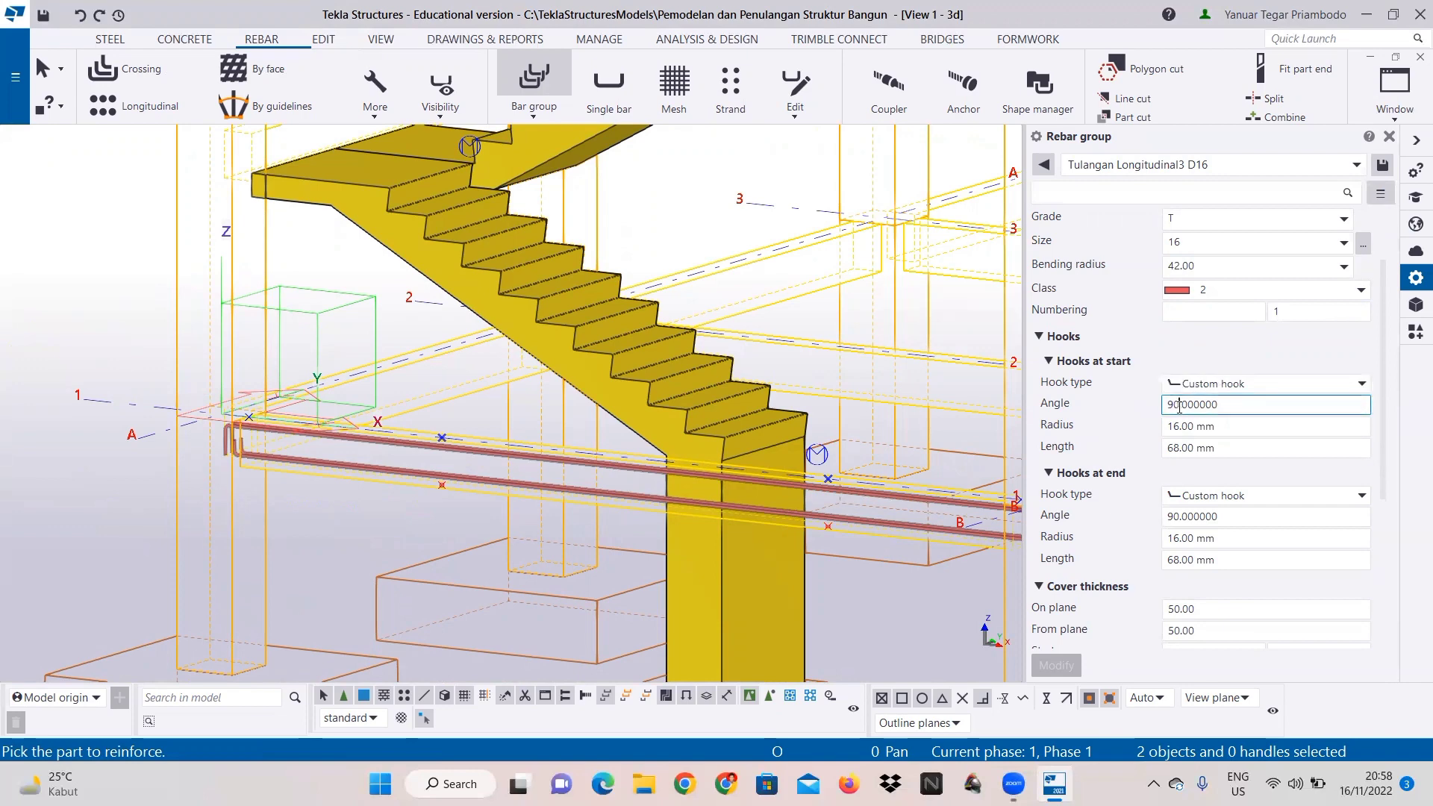
pyautogui.moveTo(1179, 405); pyautogui.dragTo(1167, 405)
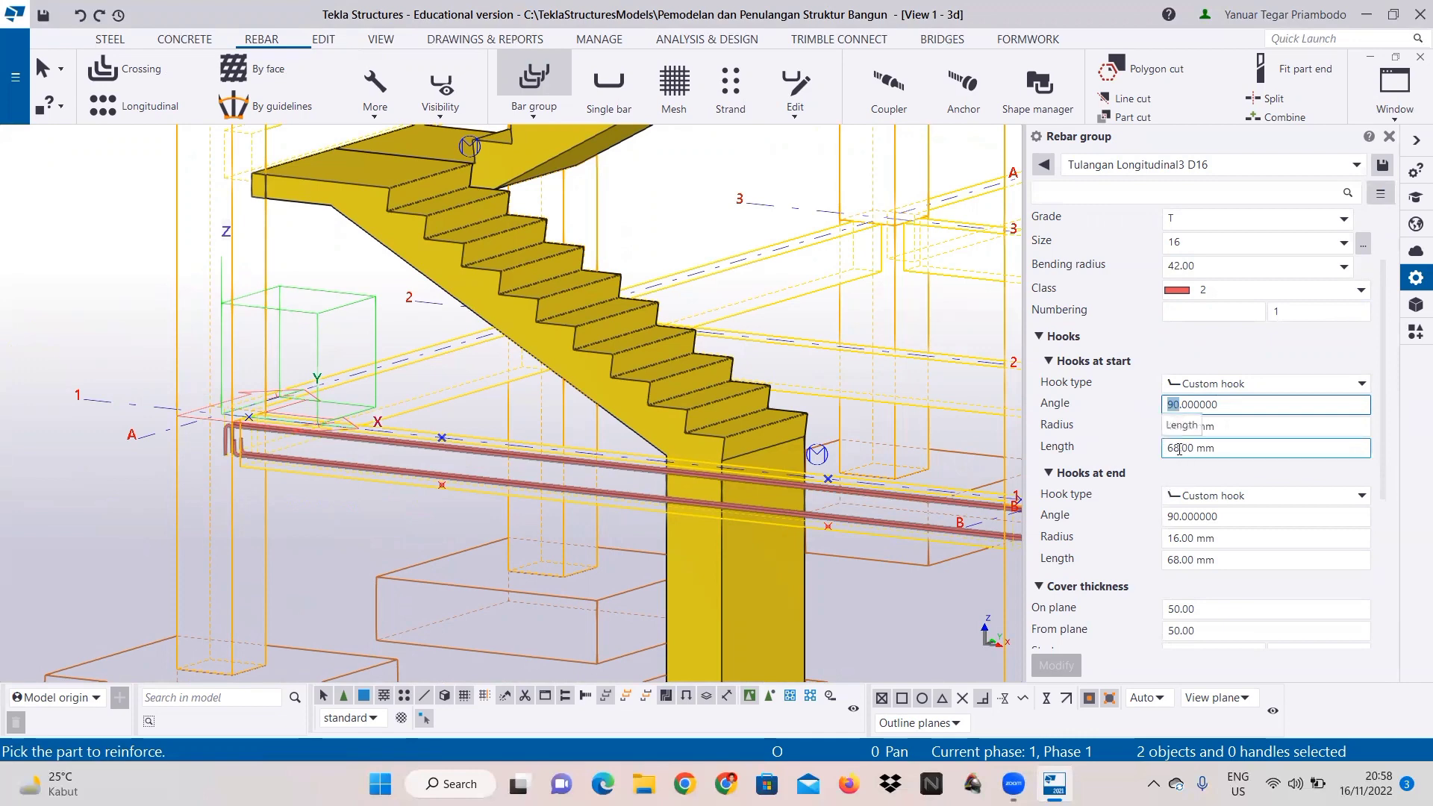
pyautogui.moveTo(1181, 448); pyautogui.dragTo(1166, 448)
pyautogui.write('114')
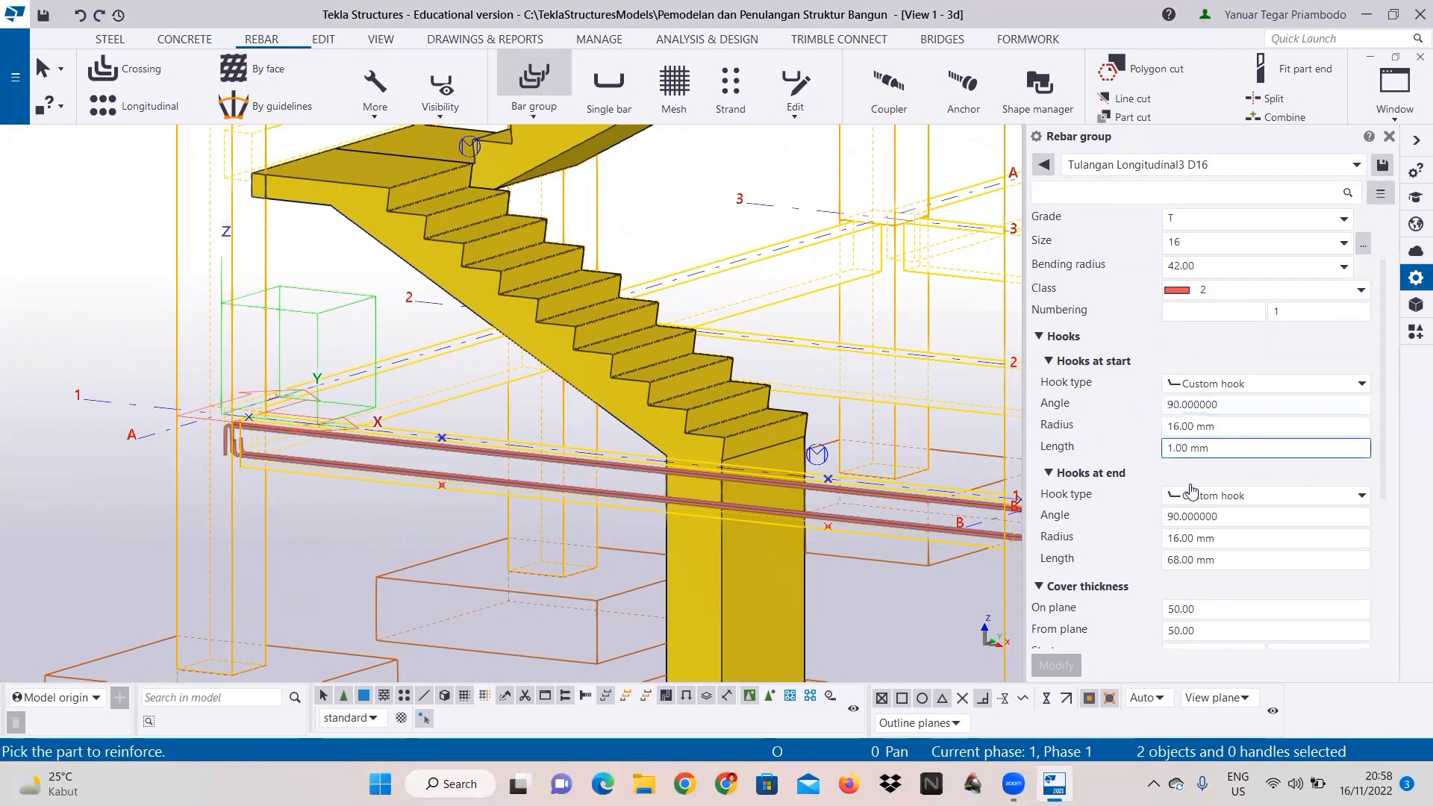
# Step: Set the bar group's end hook to an angle of 45 degrees and a length of 24 mm
pyautogui.click(1193, 517)
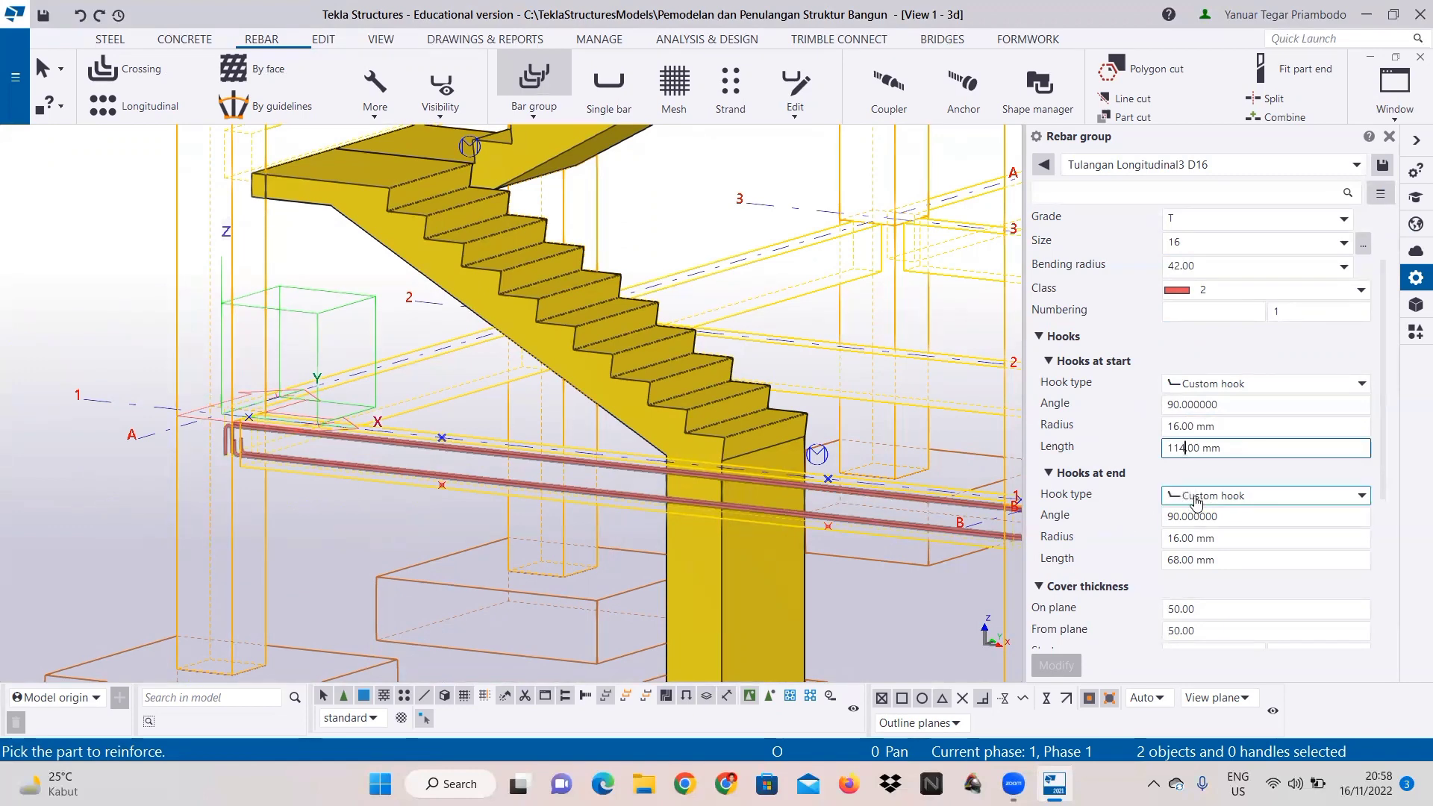
pyautogui.click(1204, 516)
pyautogui.moveTo(1179, 516); pyautogui.dragTo(1155, 521)
pyautogui.write('45')
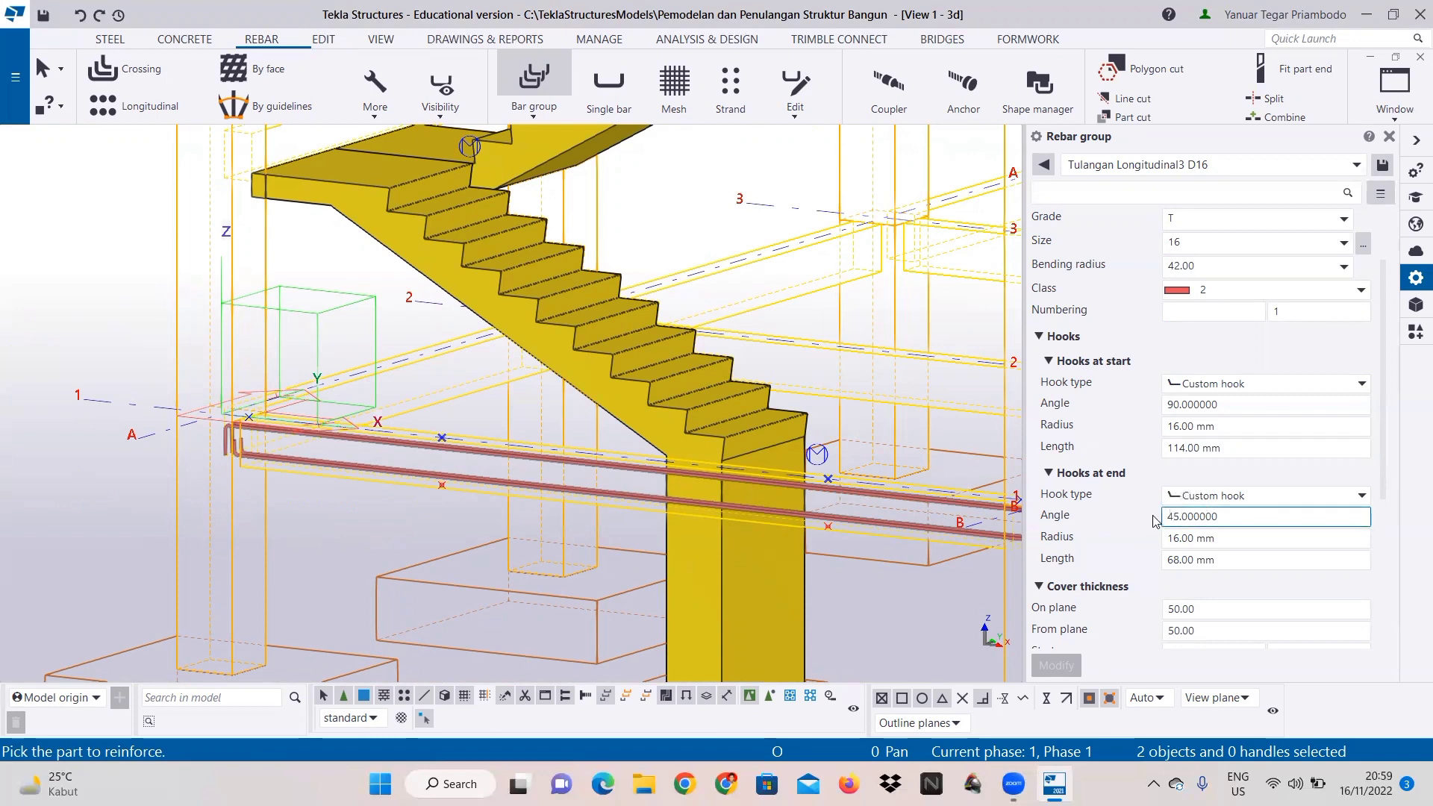
pyautogui.click(1180, 562)
pyautogui.moveTo(1180, 564); pyautogui.dragTo(1140, 574)
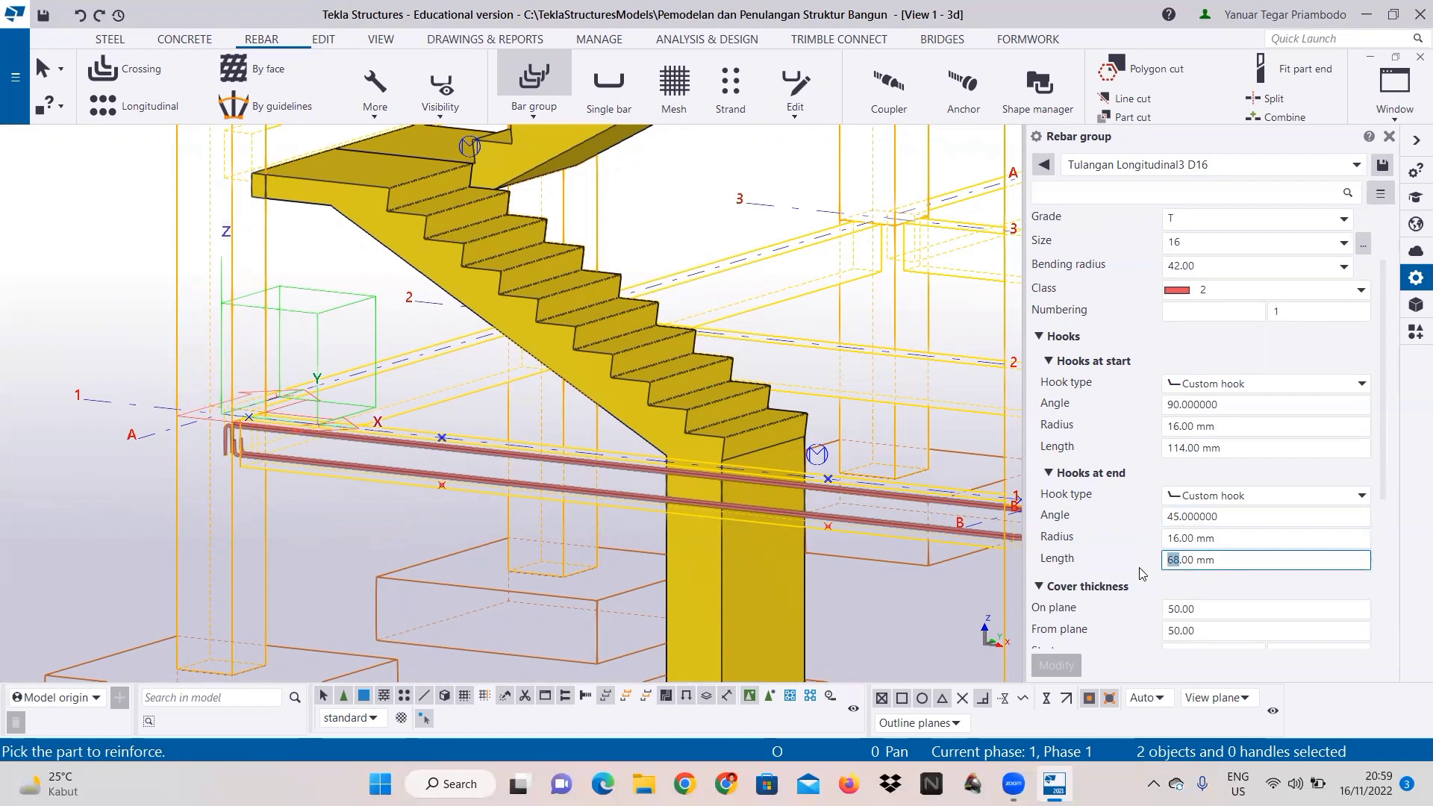
pyautogui.write('24')
# Step: Set the bar group's cover thickness to 96 on plane and 50 from plane
pyautogui.scroll(-2, 1153, 569)
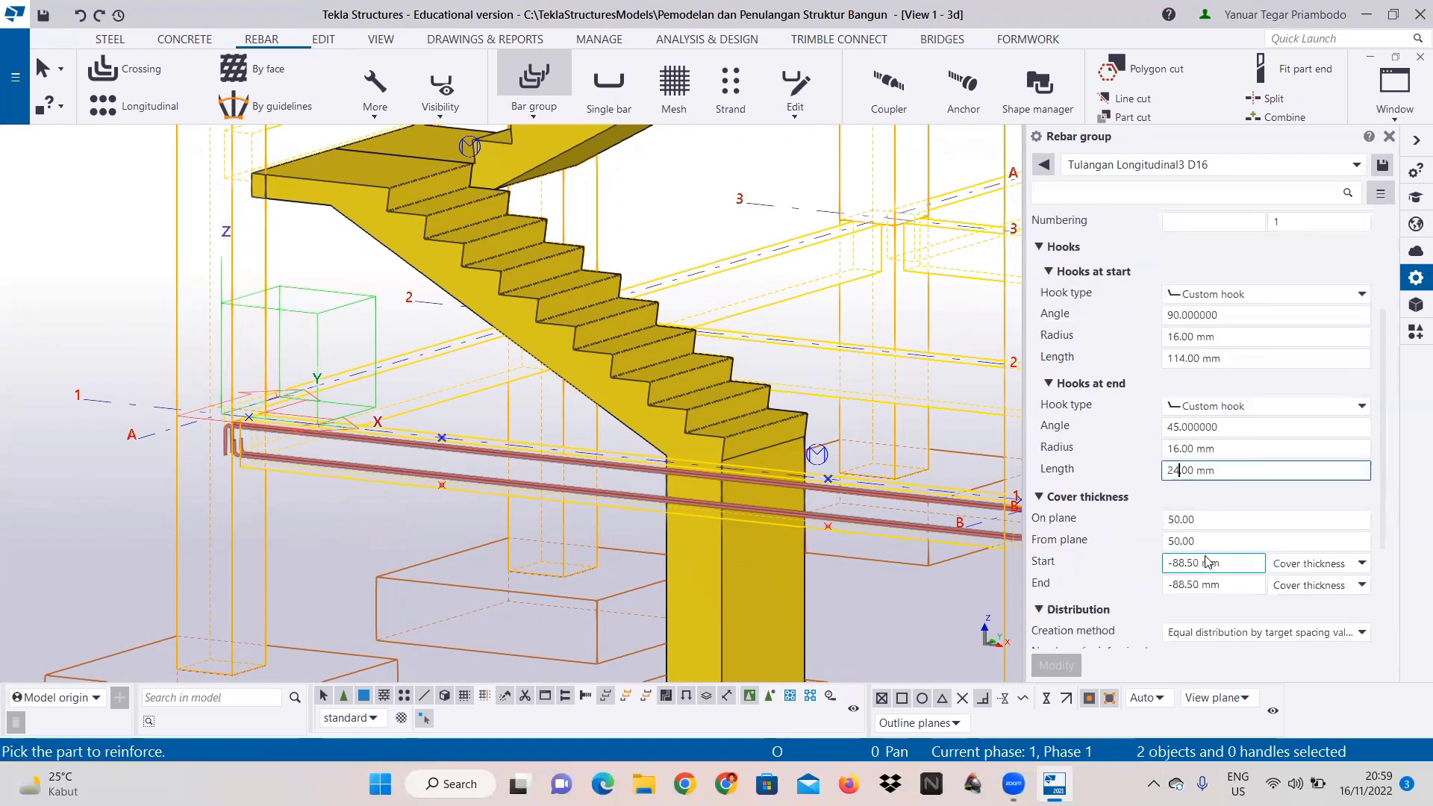
pyautogui.click(1179, 539)
pyautogui.moveTo(1181, 520); pyautogui.dragTo(1141, 519)
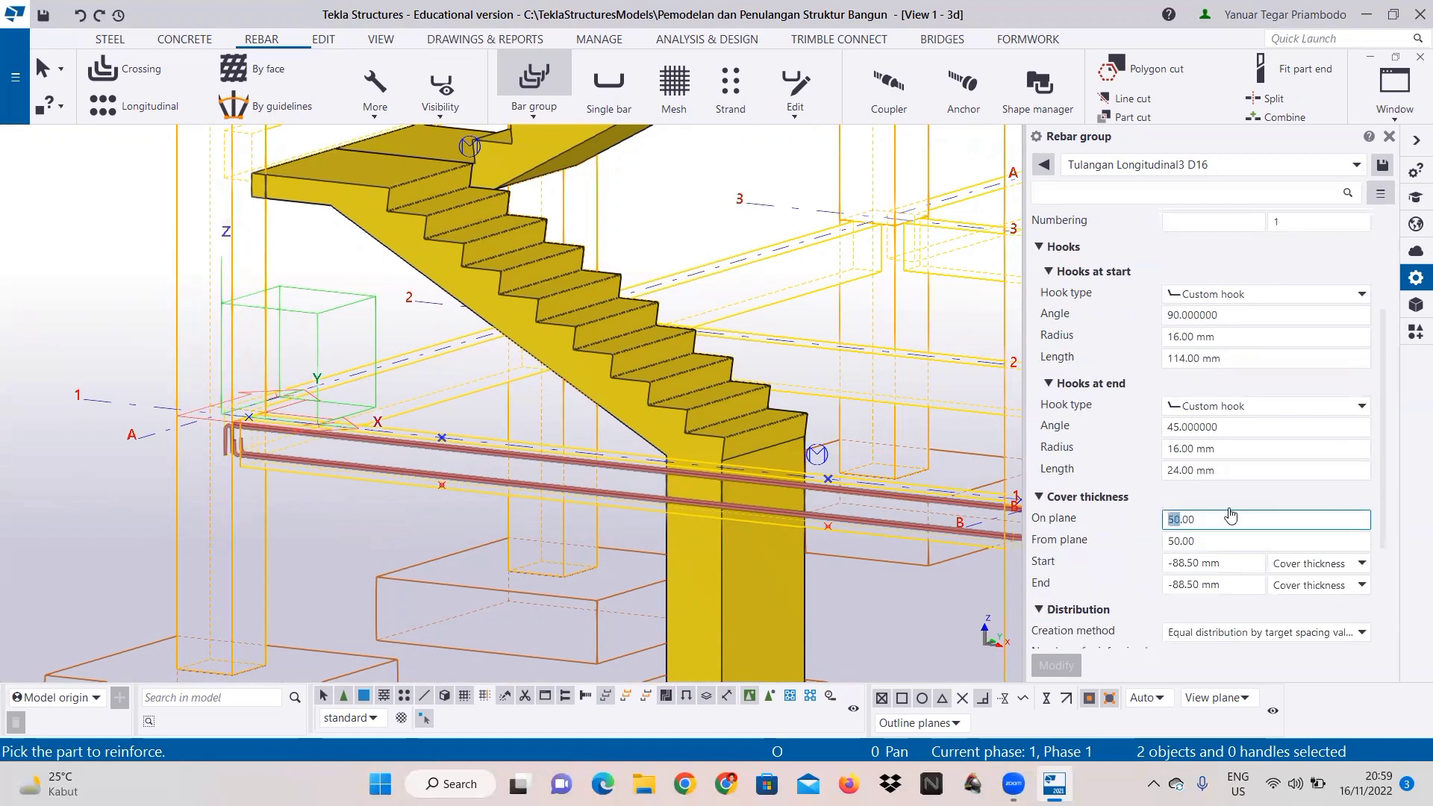
pyautogui.write('96')
pyautogui.click(1174, 540)
pyautogui.moveTo(1180, 540); pyautogui.dragTo(1146, 550)
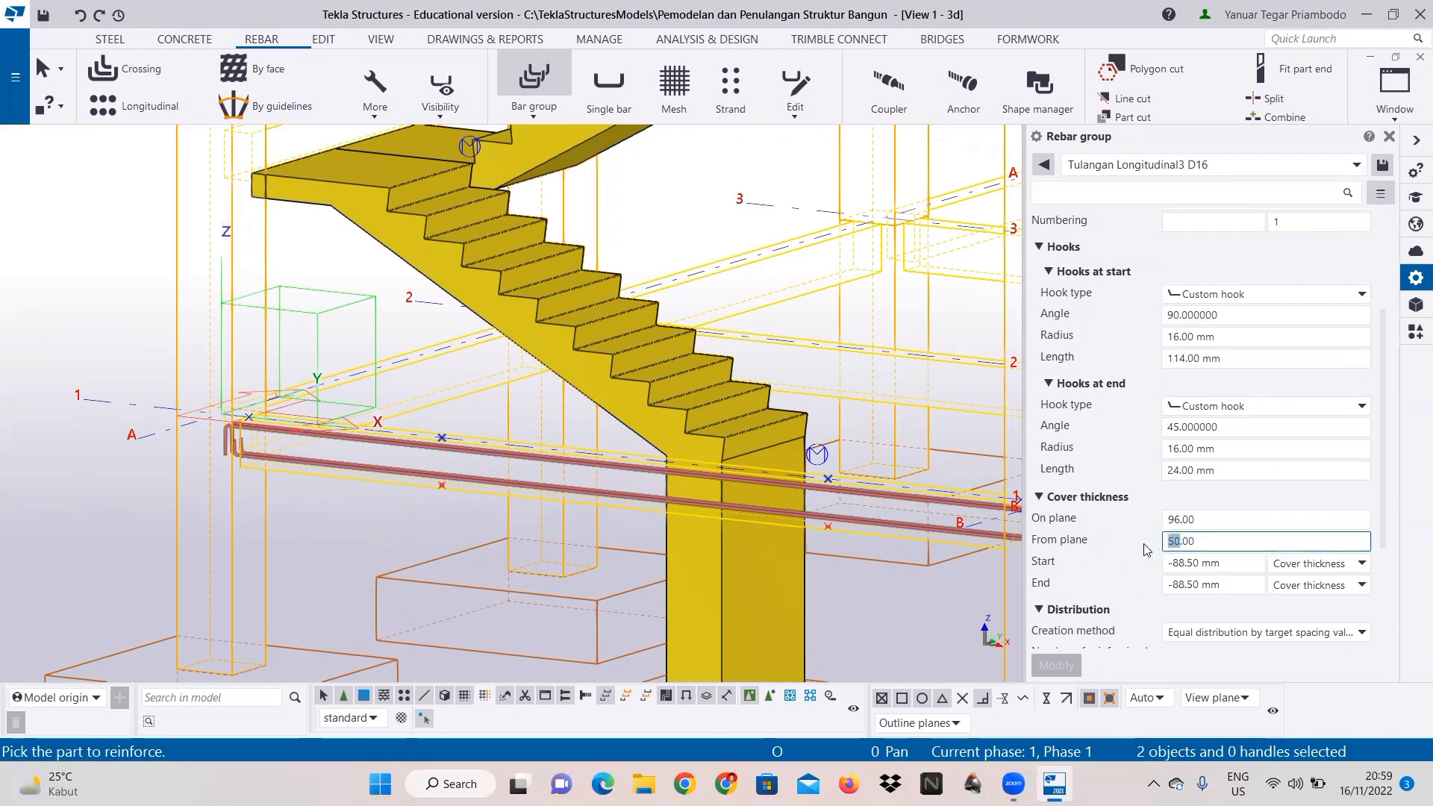
pyautogui.write('96')
pyautogui.press('BackSpace')
pyautogui.press('BackSpace')
# Step: Set the start and end cover thickness to -122.50 mm and save the Tulangan Longitudinal3 D16 property set
pyautogui.moveTo(1193, 563); pyautogui.dragTo(1173, 564)
pyautogui.click(1187, 563)
pyautogui.write('122')
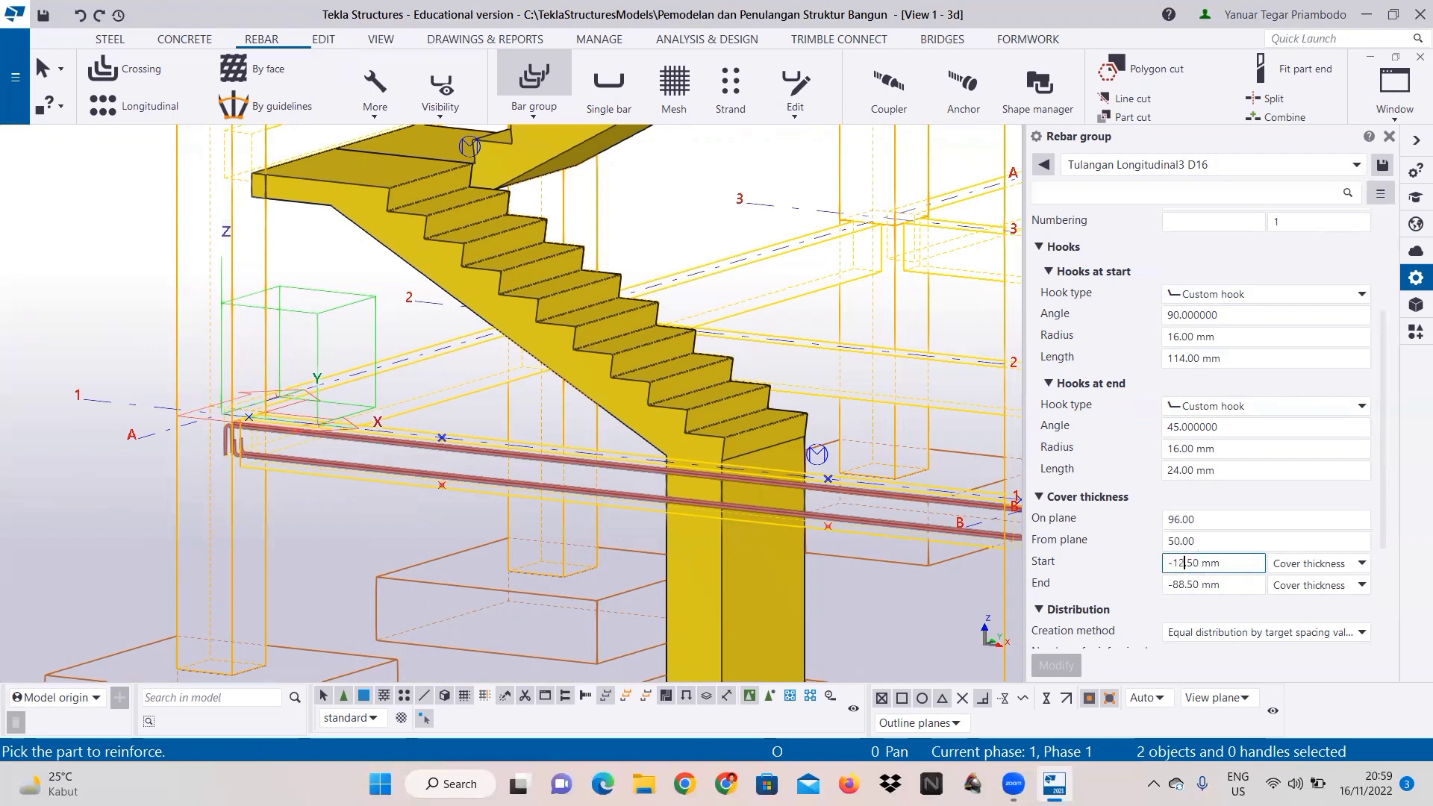
pyautogui.moveTo(1165, 566)
pyautogui.mouseDown()
pyautogui.moveTo(1182, 565)
pyautogui.moveTo(1166, 585)
pyautogui.mouseUp()
pyautogui.rightClick(1182, 566)
pyautogui.click(1213, 589)
pyautogui.click(1185, 585)
pyautogui.rightClick(1169, 586)
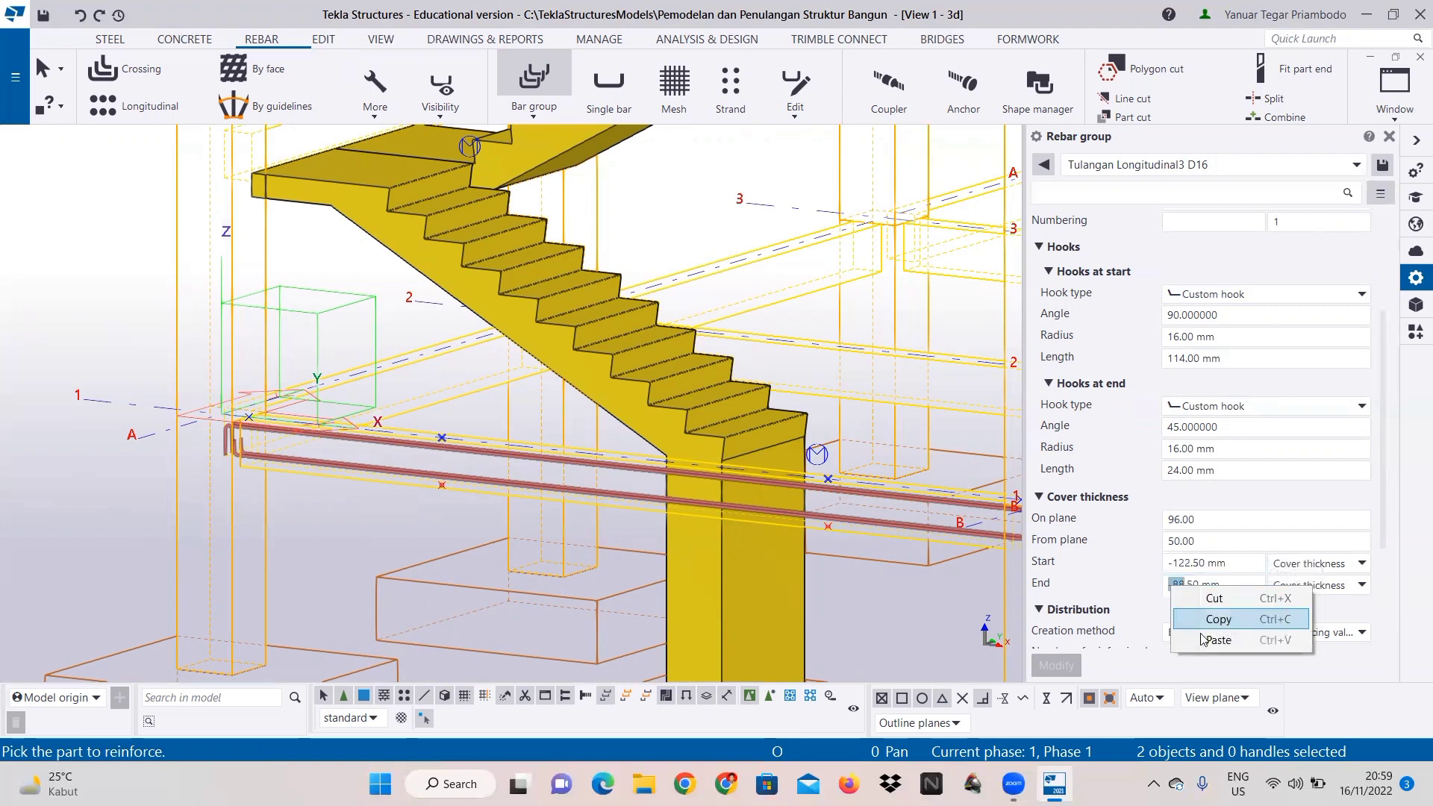
pyautogui.click(1204, 641)
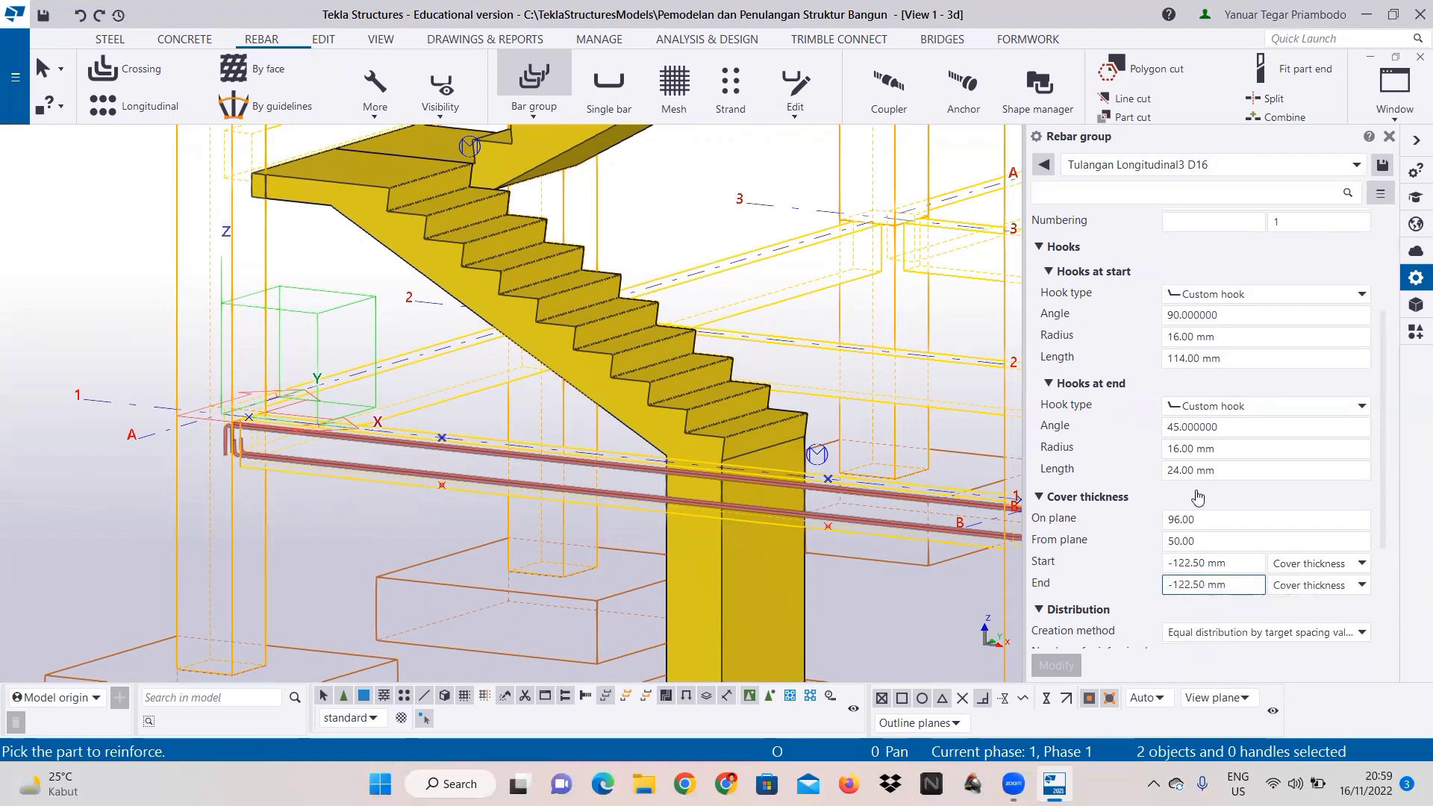
pyautogui.click(1383, 164)
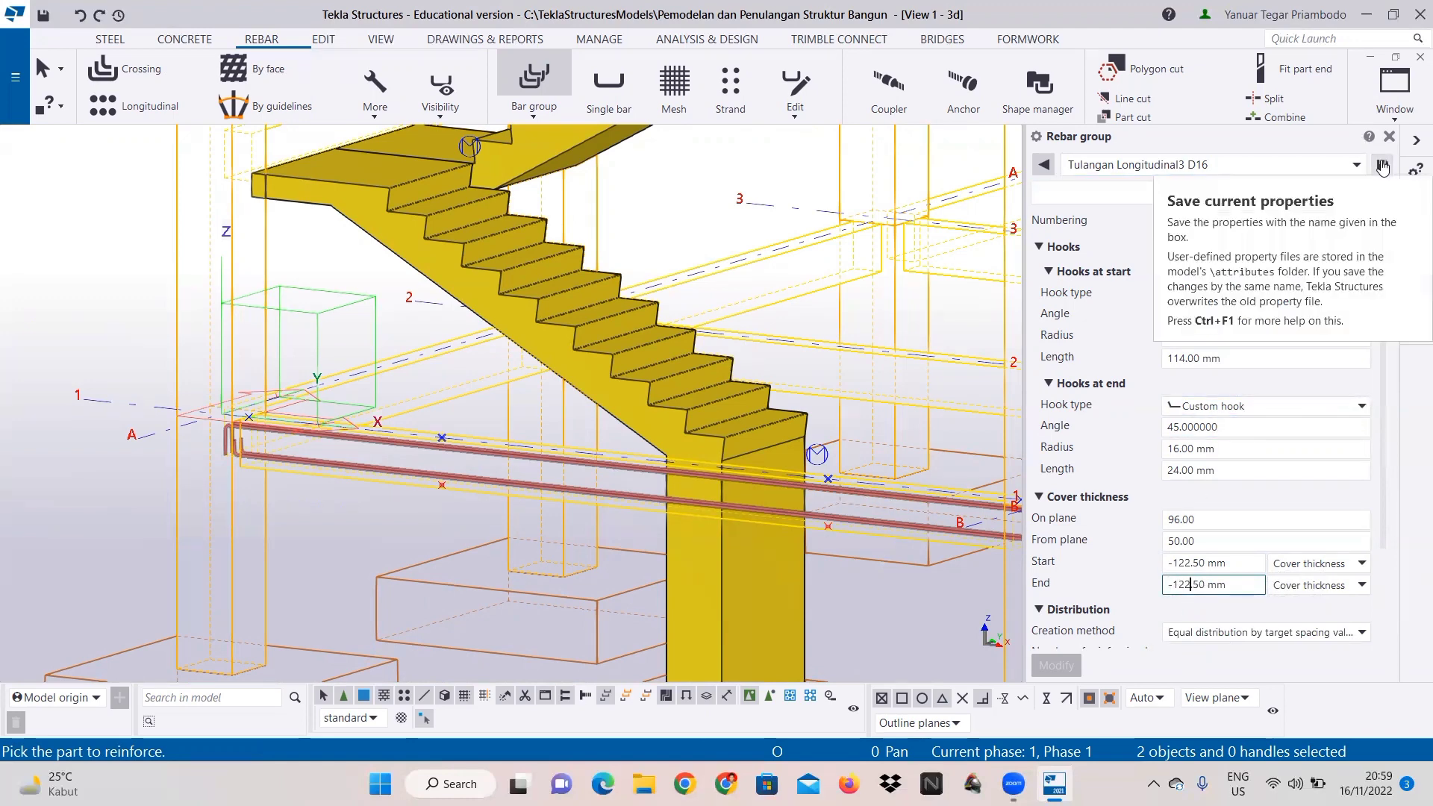
# Step: Place a bar group in the ground beam from the axis A end point 1400 mm to the intermediate point, ranged across the beam's top width
pyautogui.scroll(3, 333, 487)
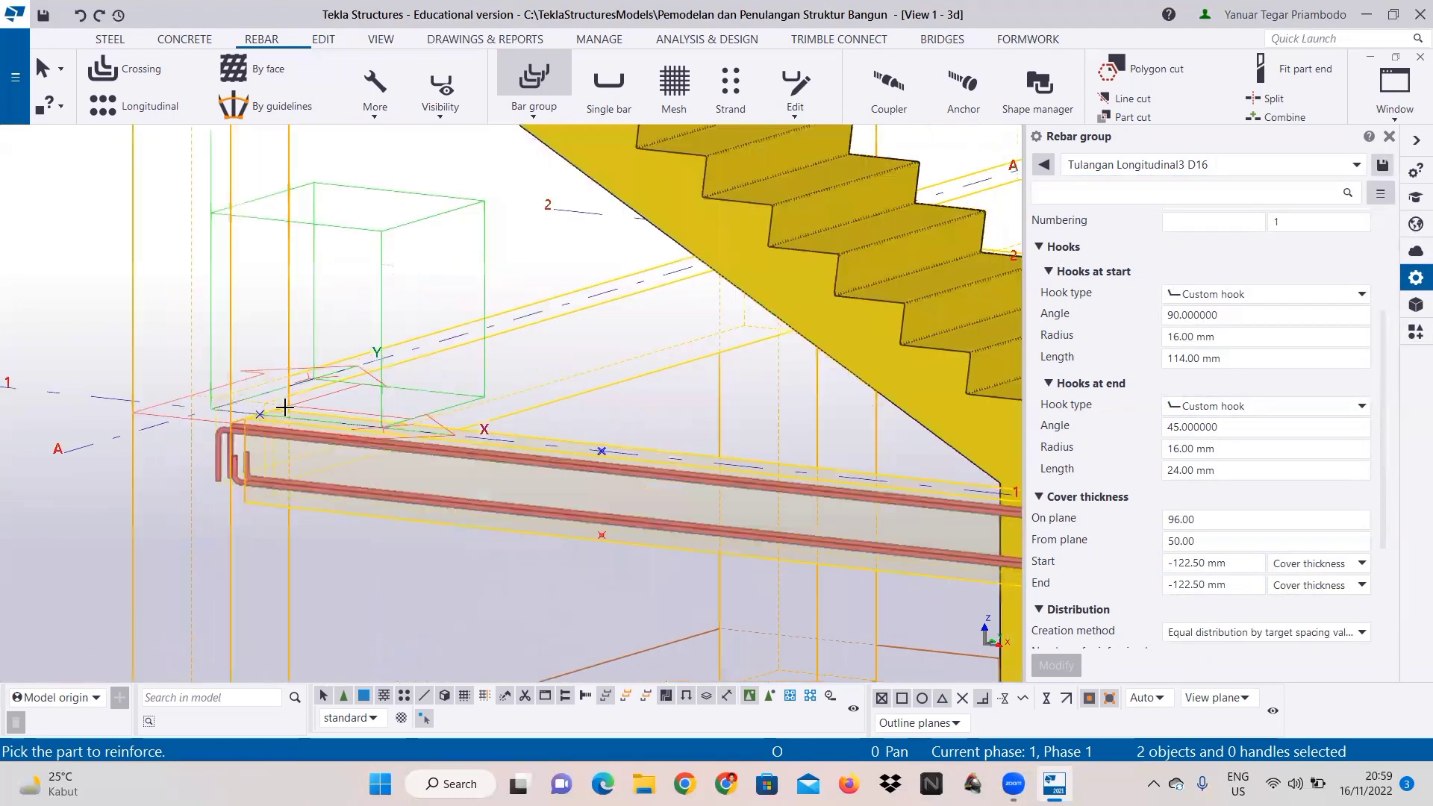
pyautogui.click(281, 419)
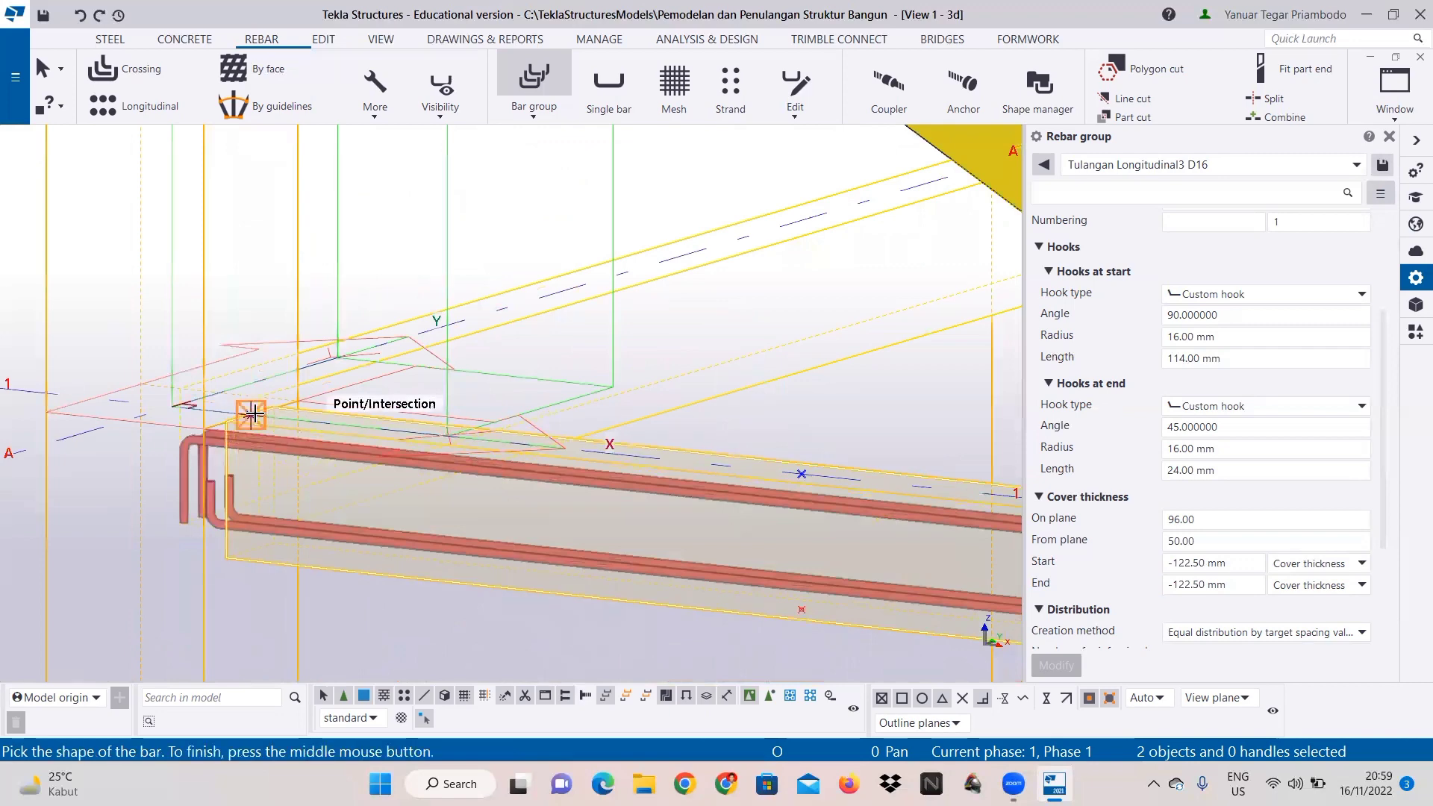
pyautogui.click(251, 415)
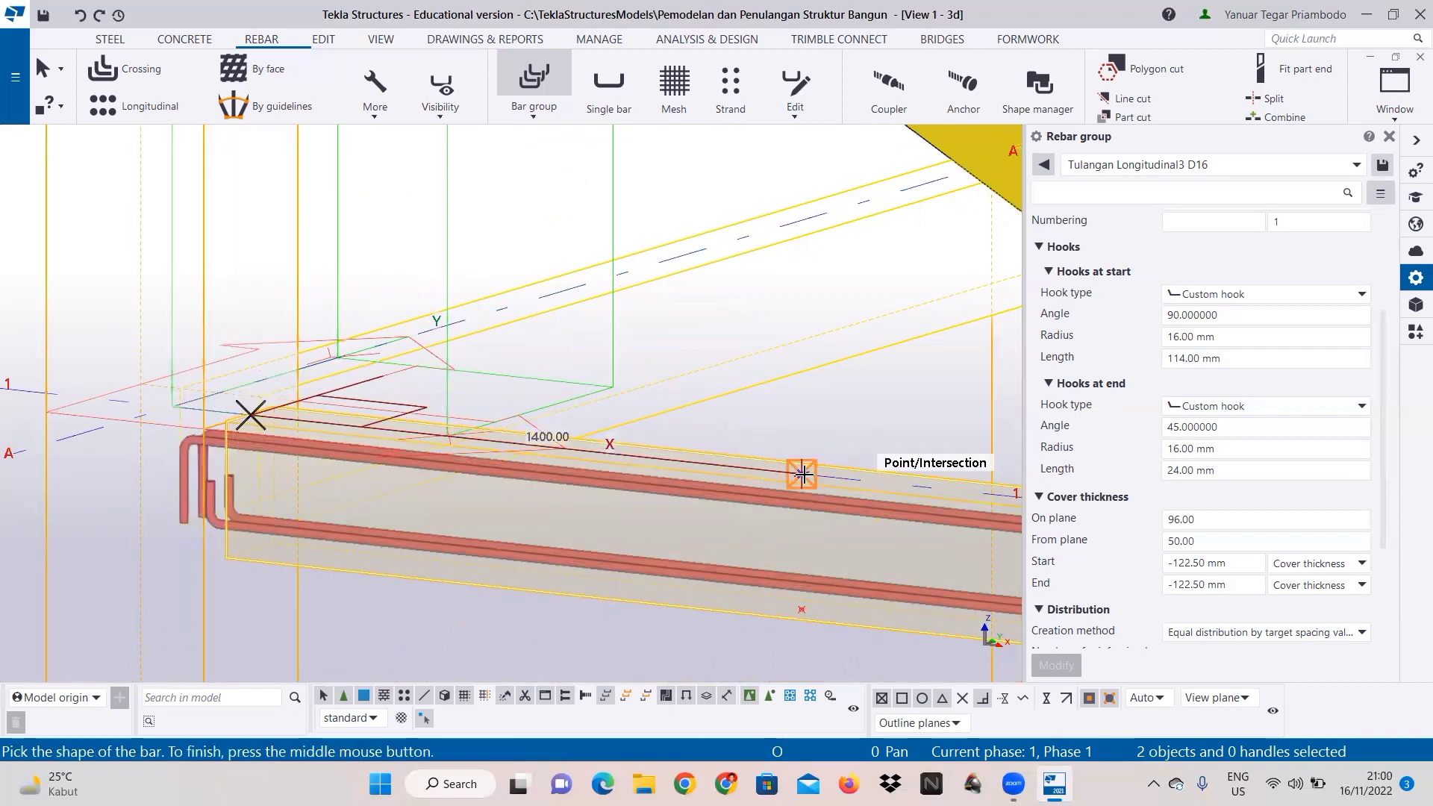
pyautogui.click(803, 474)
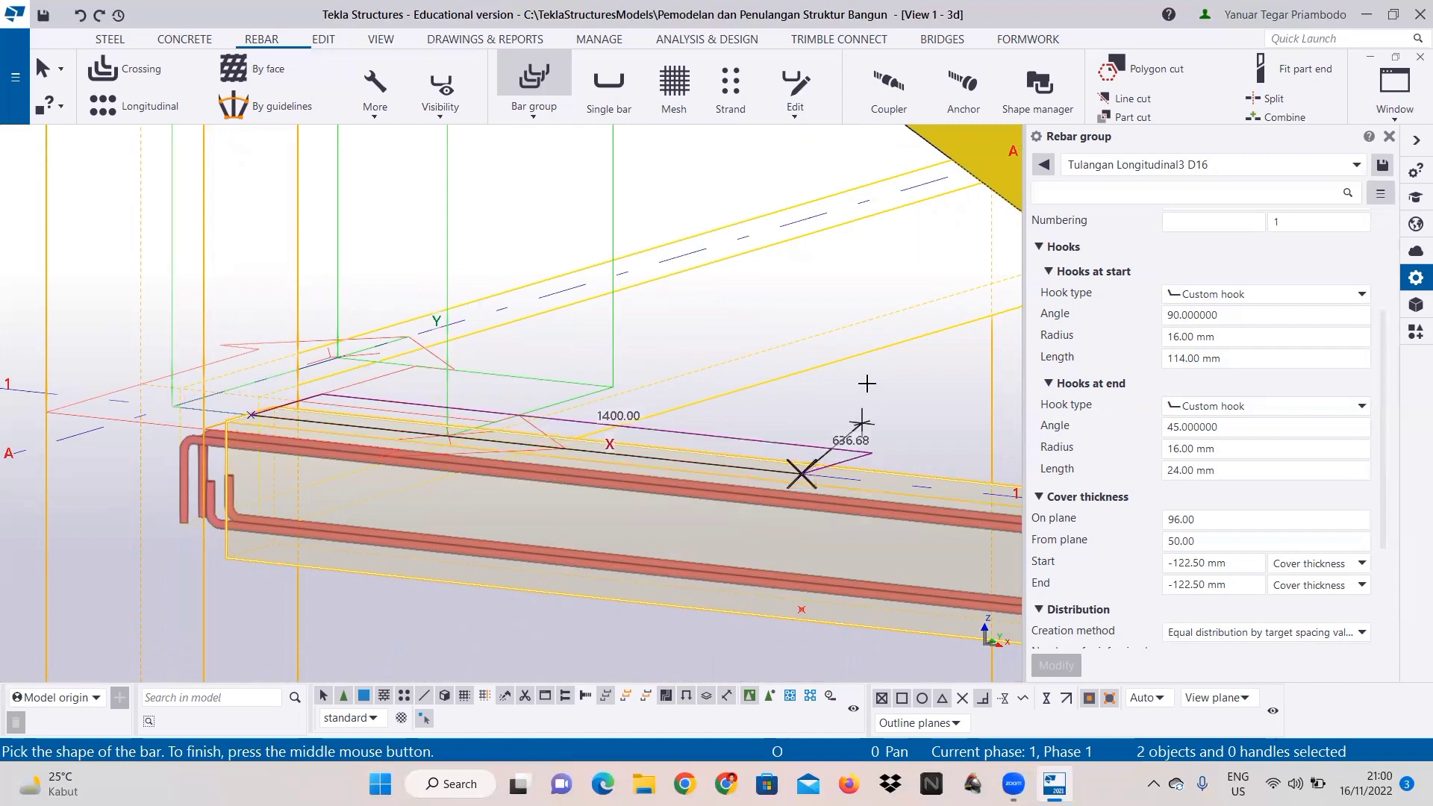
pyautogui.middleClick(863, 373)
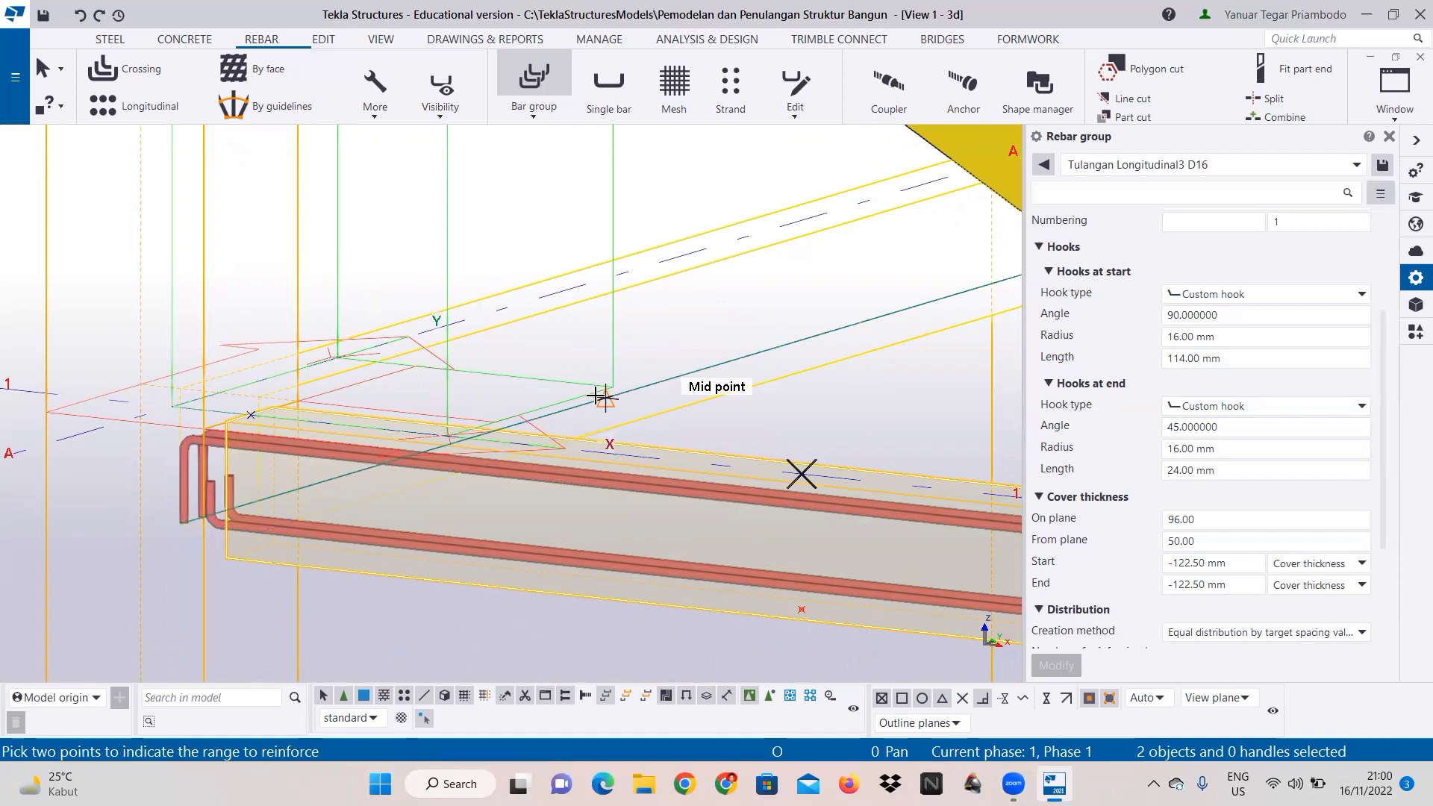
pyautogui.scroll(1, 388, 436)
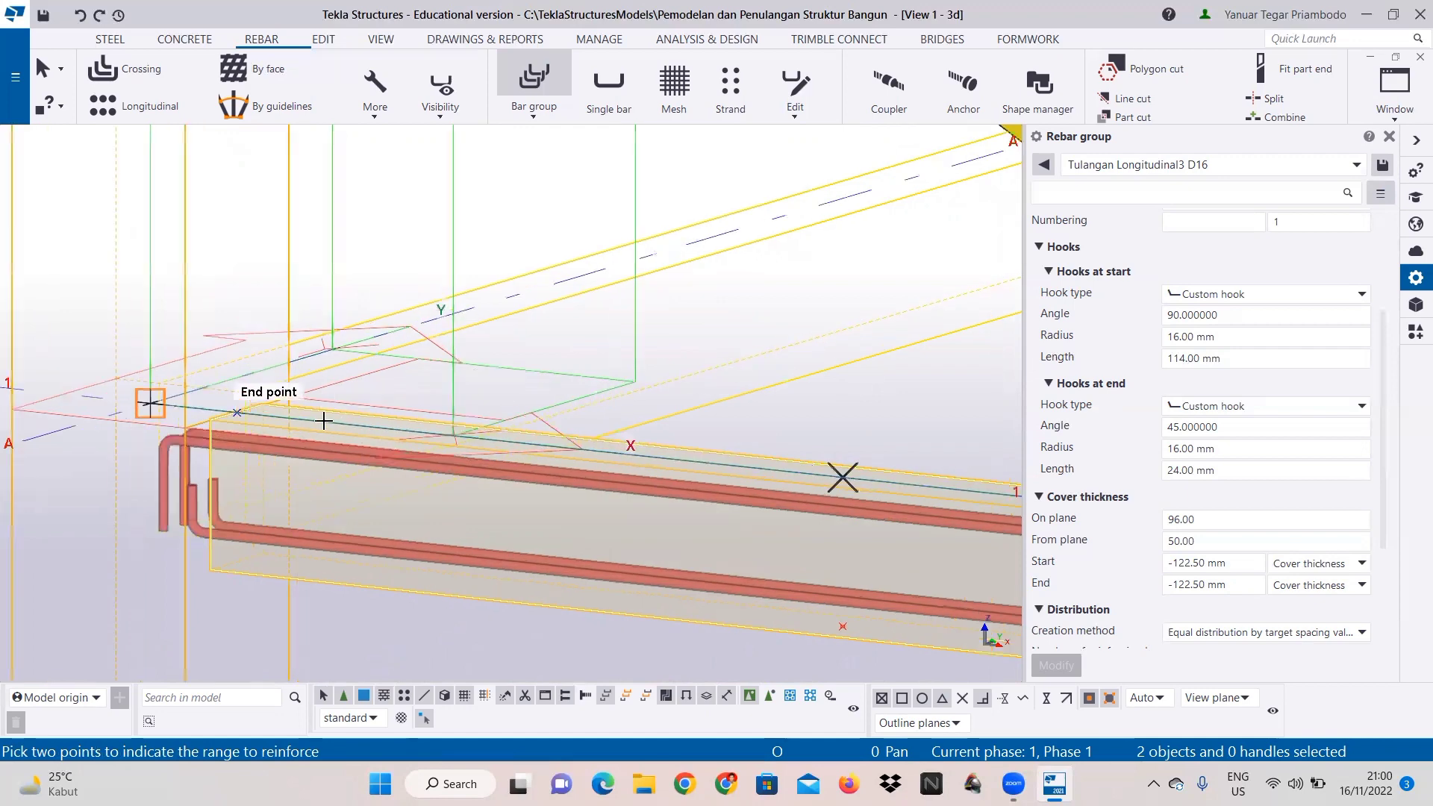
pyautogui.scroll(2, 250, 397)
pyautogui.click(238, 402)
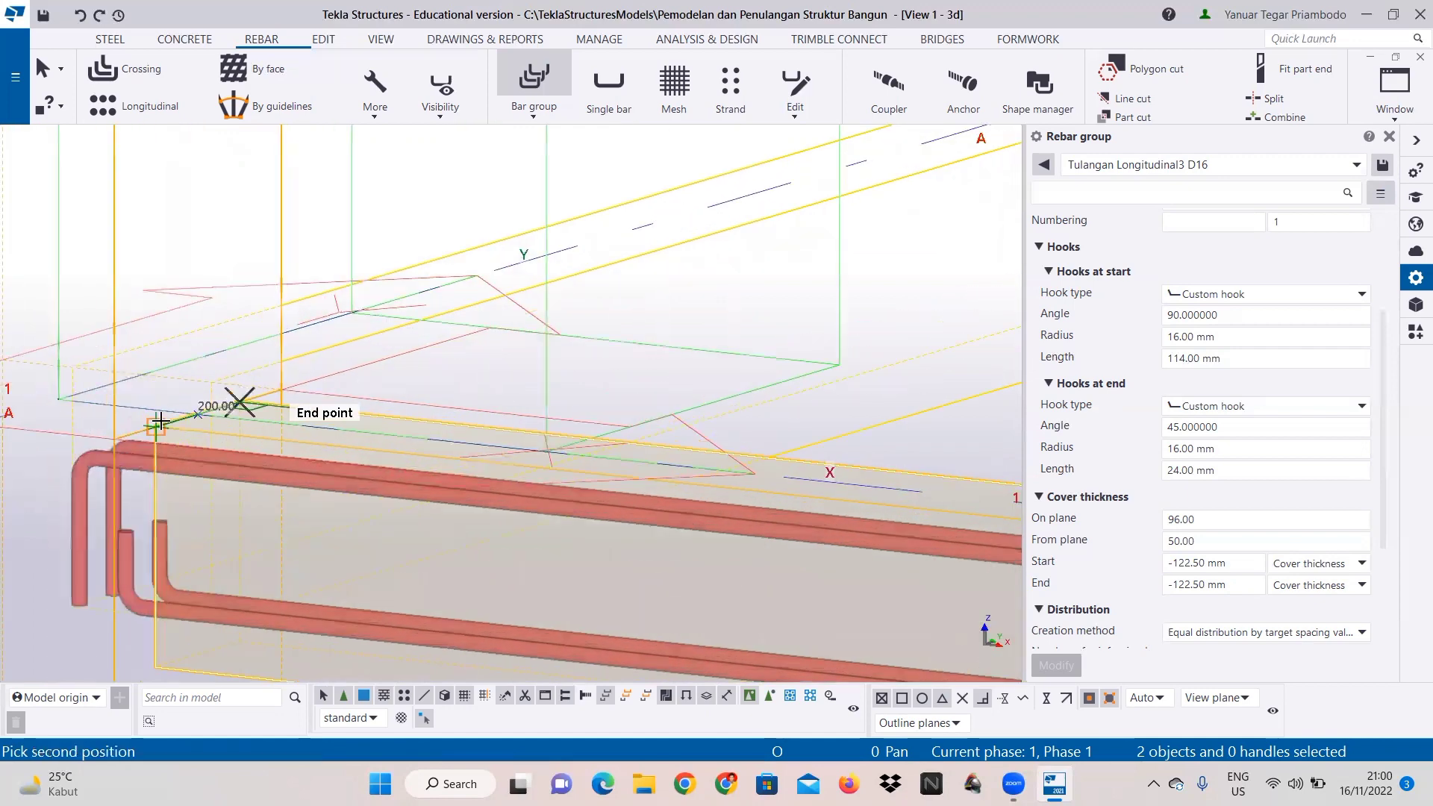
pyautogui.click(155, 424)
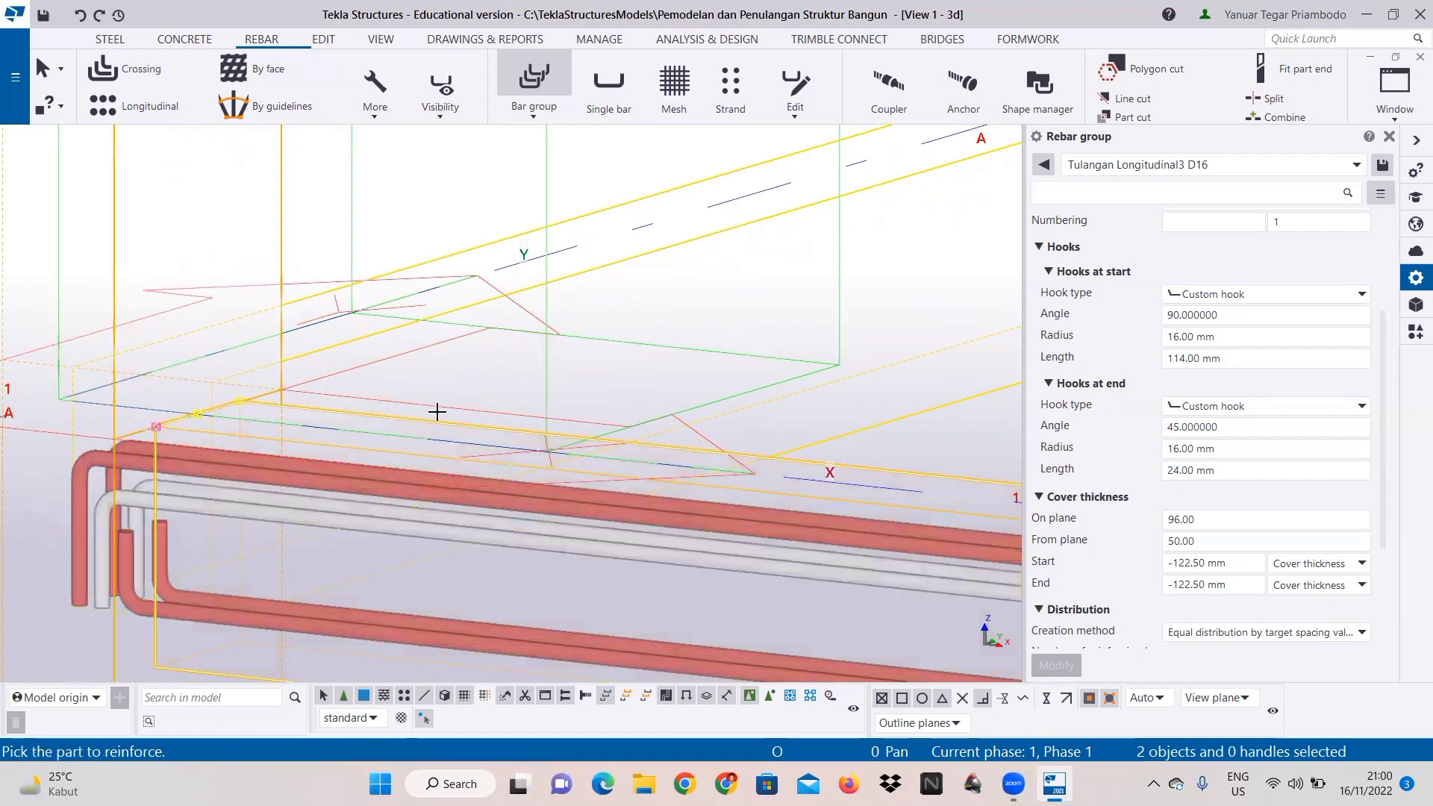
# Step: Place the matching bar group from the beam's axis B end point 1400 mm back to the intermediate point, ranged across its top width
pyautogui.moveTo(544, 391); pyautogui.dragTo(290, 418, button='middle')
pyautogui.scroll(-3, 768, 505)
pyautogui.scroll(-2, 570, 467)
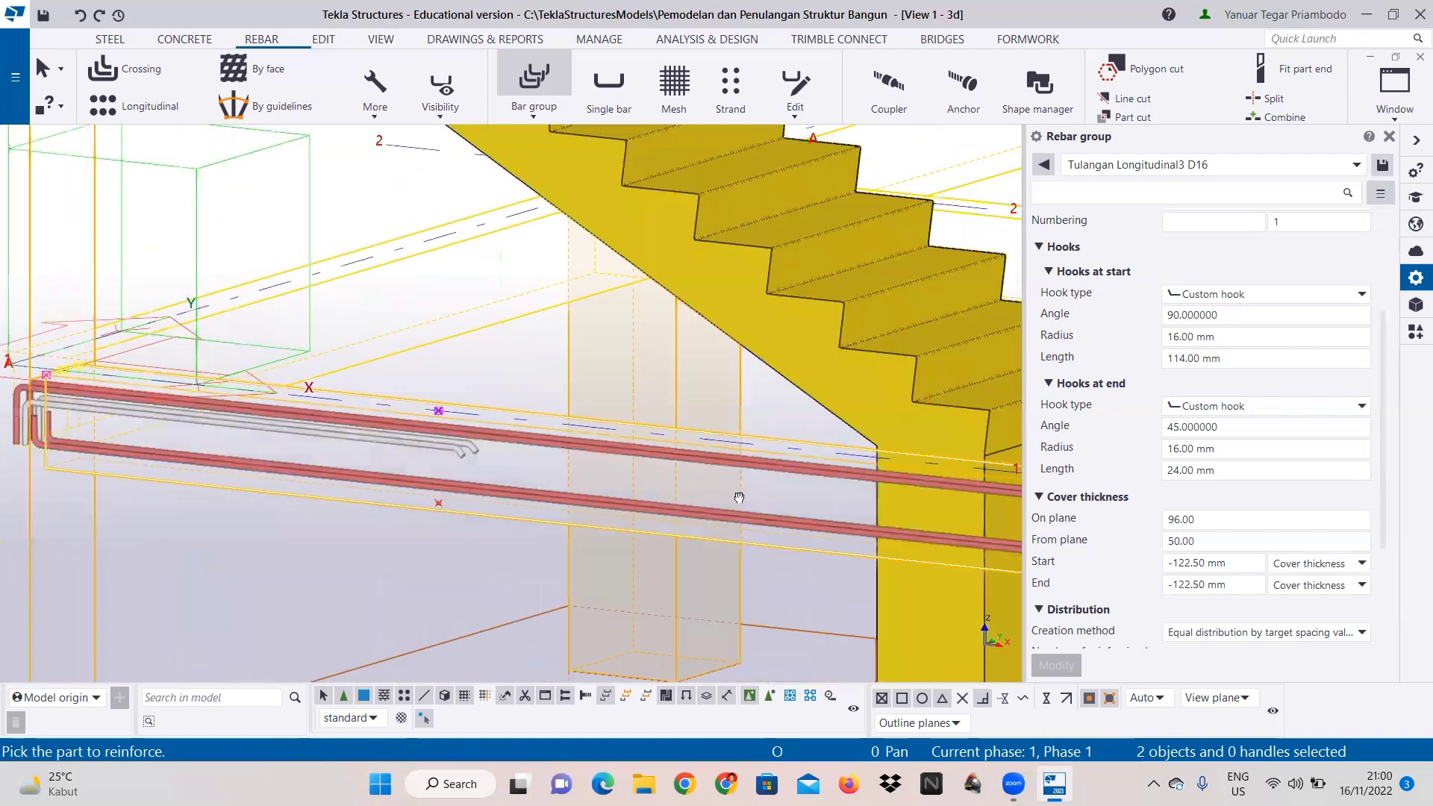
pyautogui.moveTo(741, 496); pyautogui.dragTo(667, 487, button='middle')
pyautogui.scroll(-2, 666, 486)
pyautogui.moveTo(587, 445); pyautogui.dragTo(34, 340, button='middle')
pyautogui.scroll(1, 832, 431)
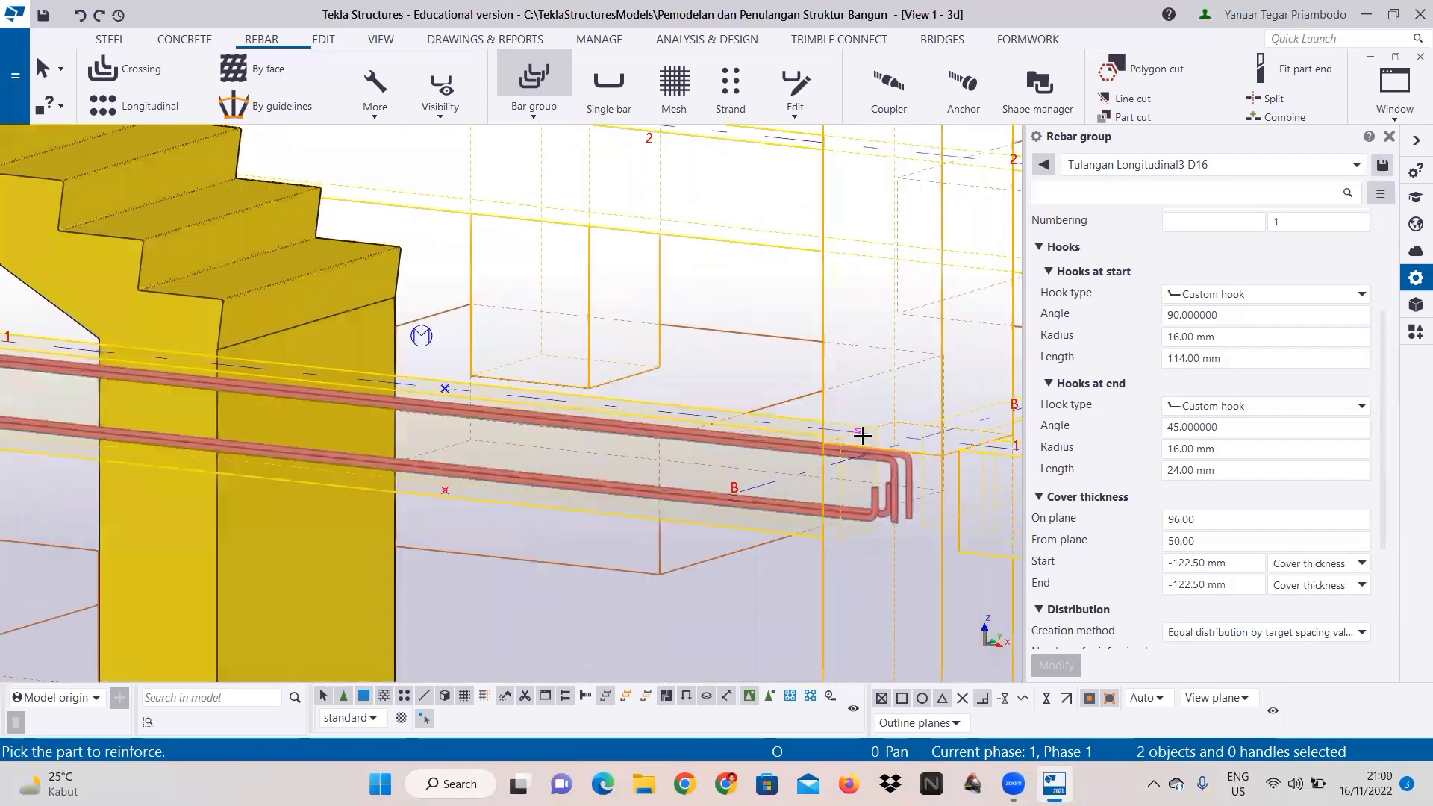
pyautogui.scroll(1, 737, 423)
pyautogui.click(737, 423)
pyautogui.scroll(2, 859, 425)
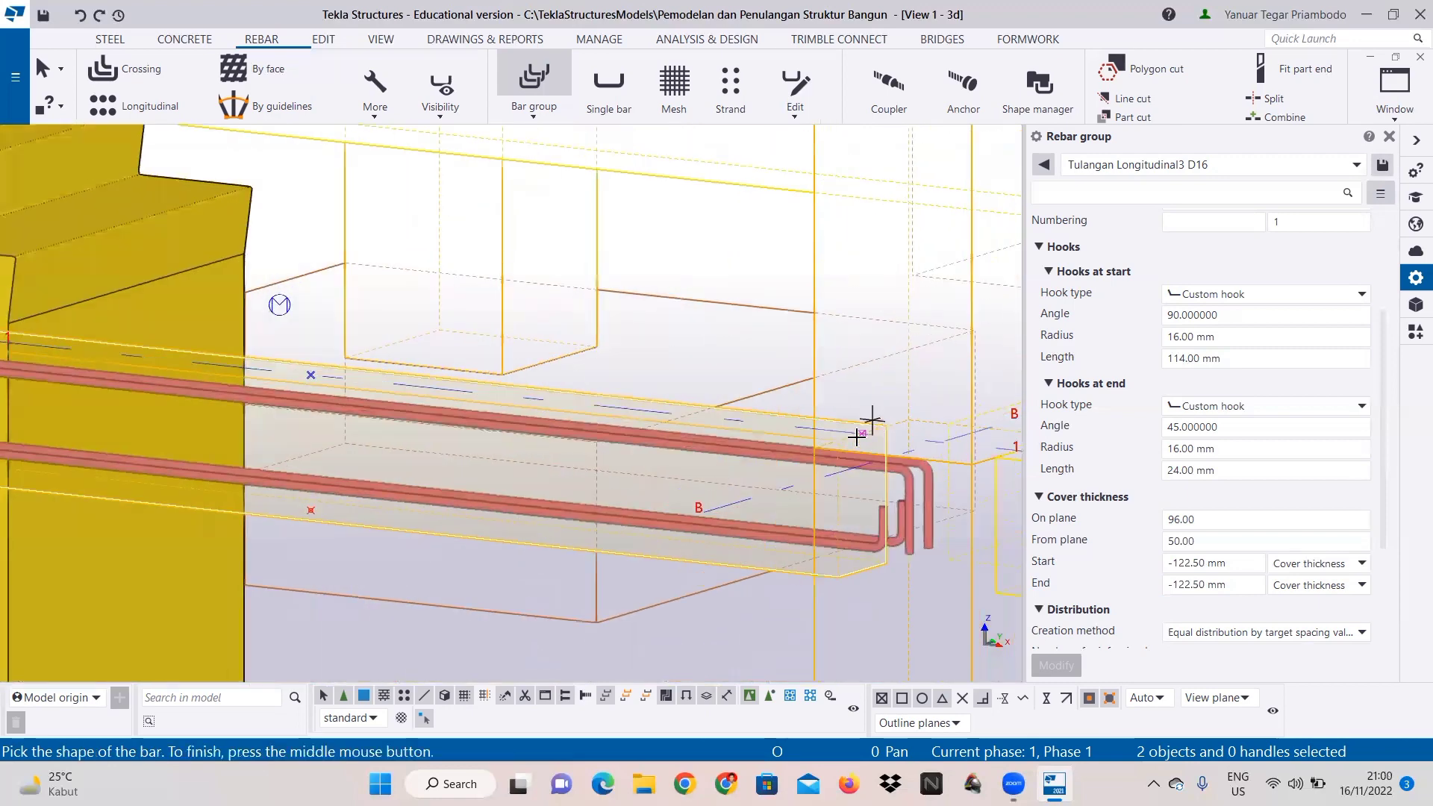
pyautogui.click(860, 435)
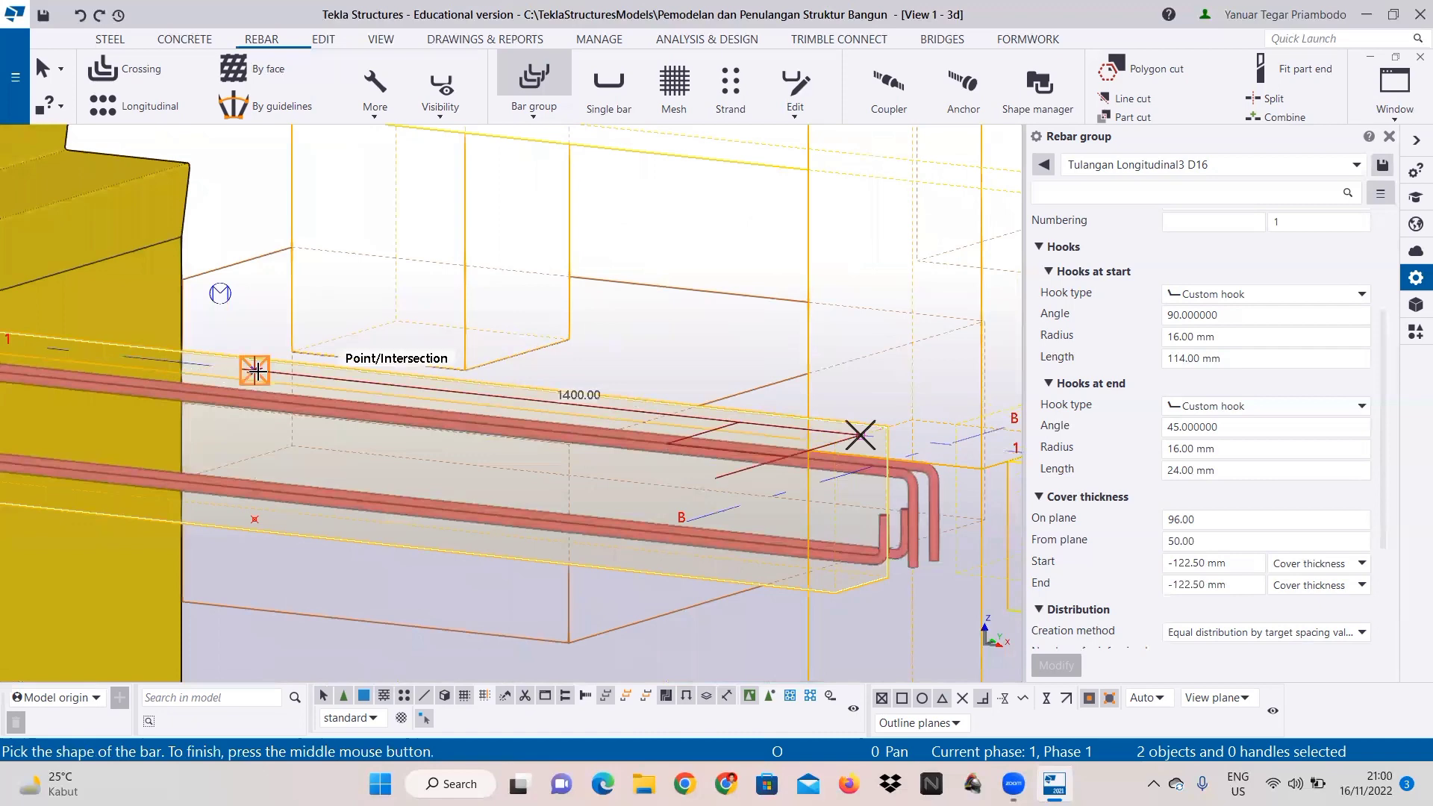
pyautogui.click(256, 370)
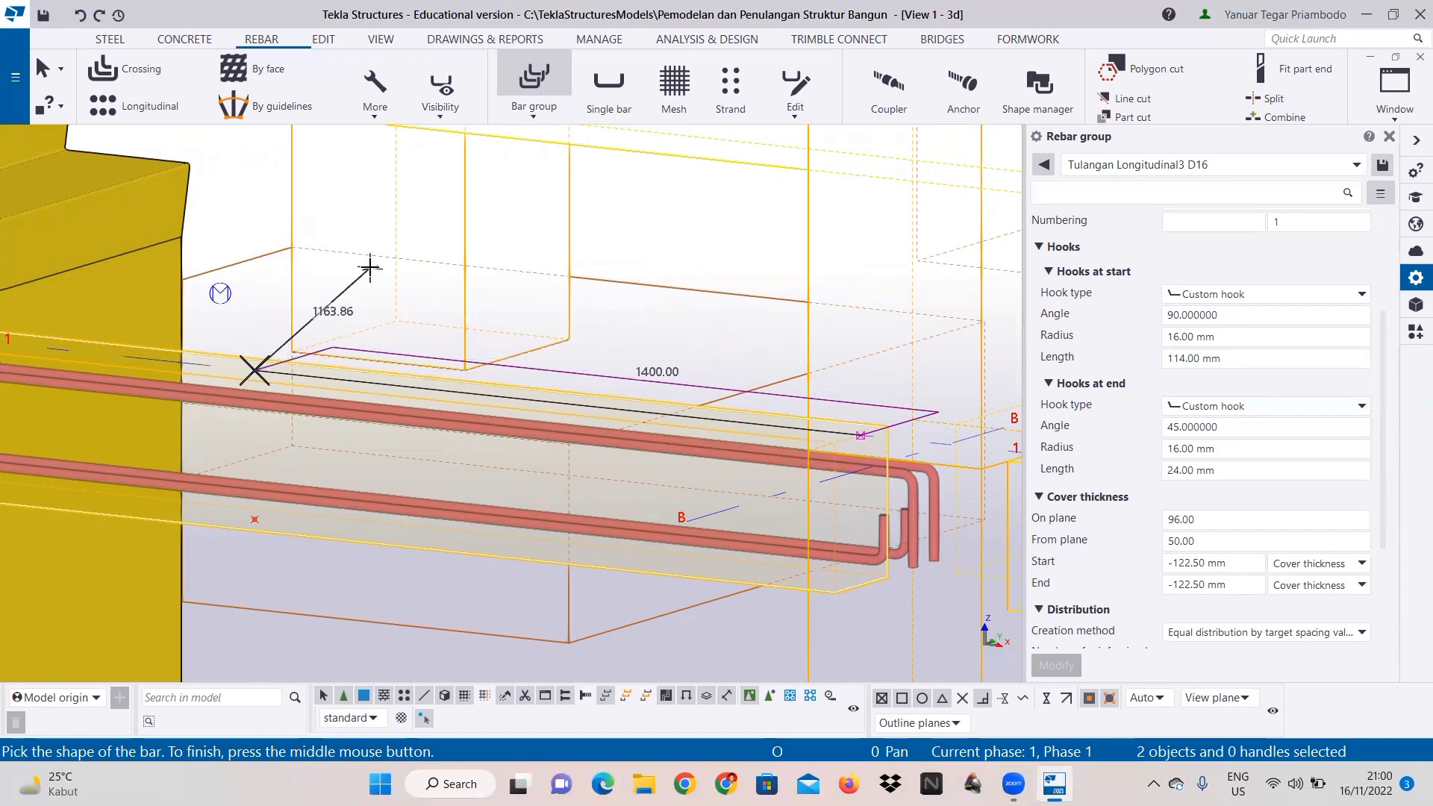
pyautogui.middleClick(370, 268)
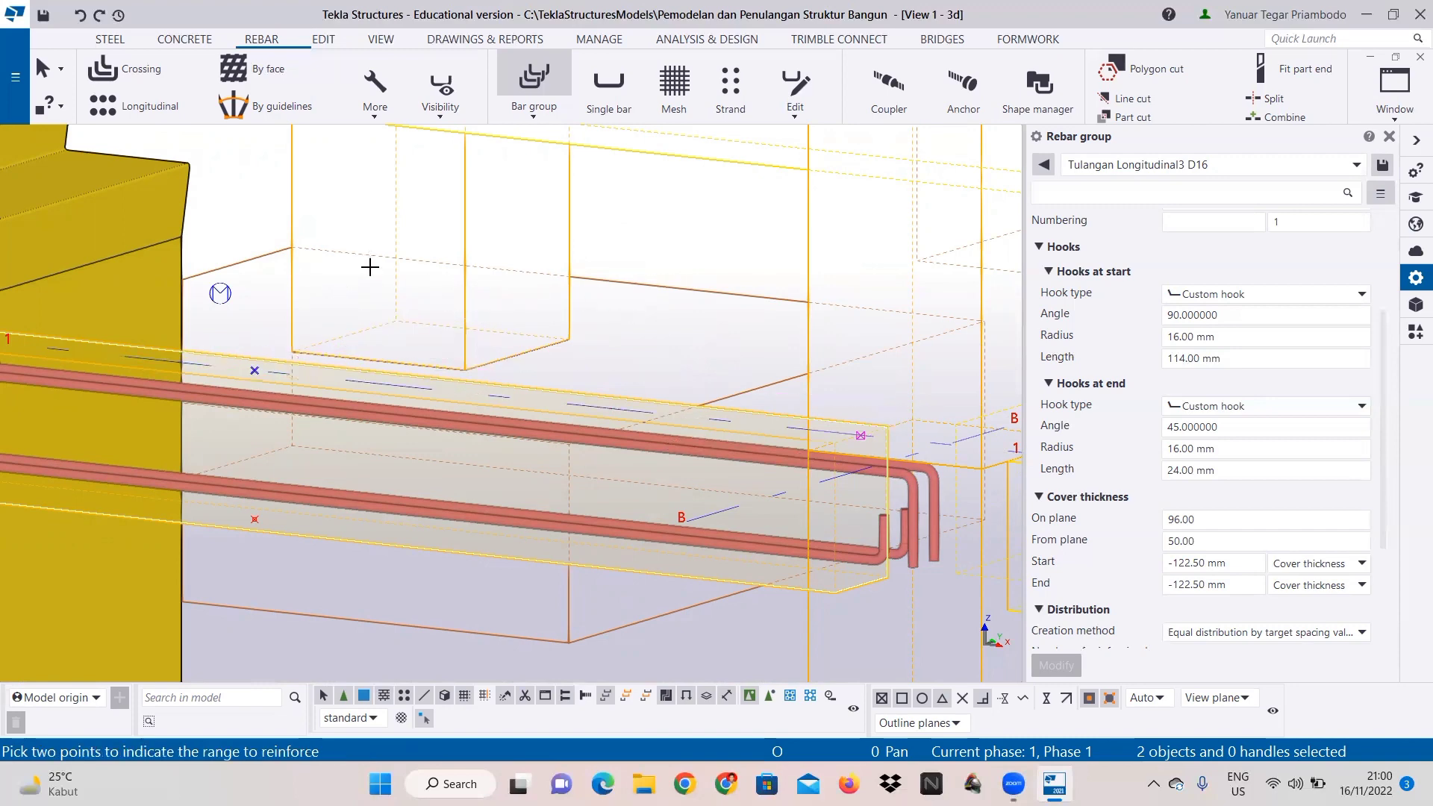
pyautogui.click(254, 371)
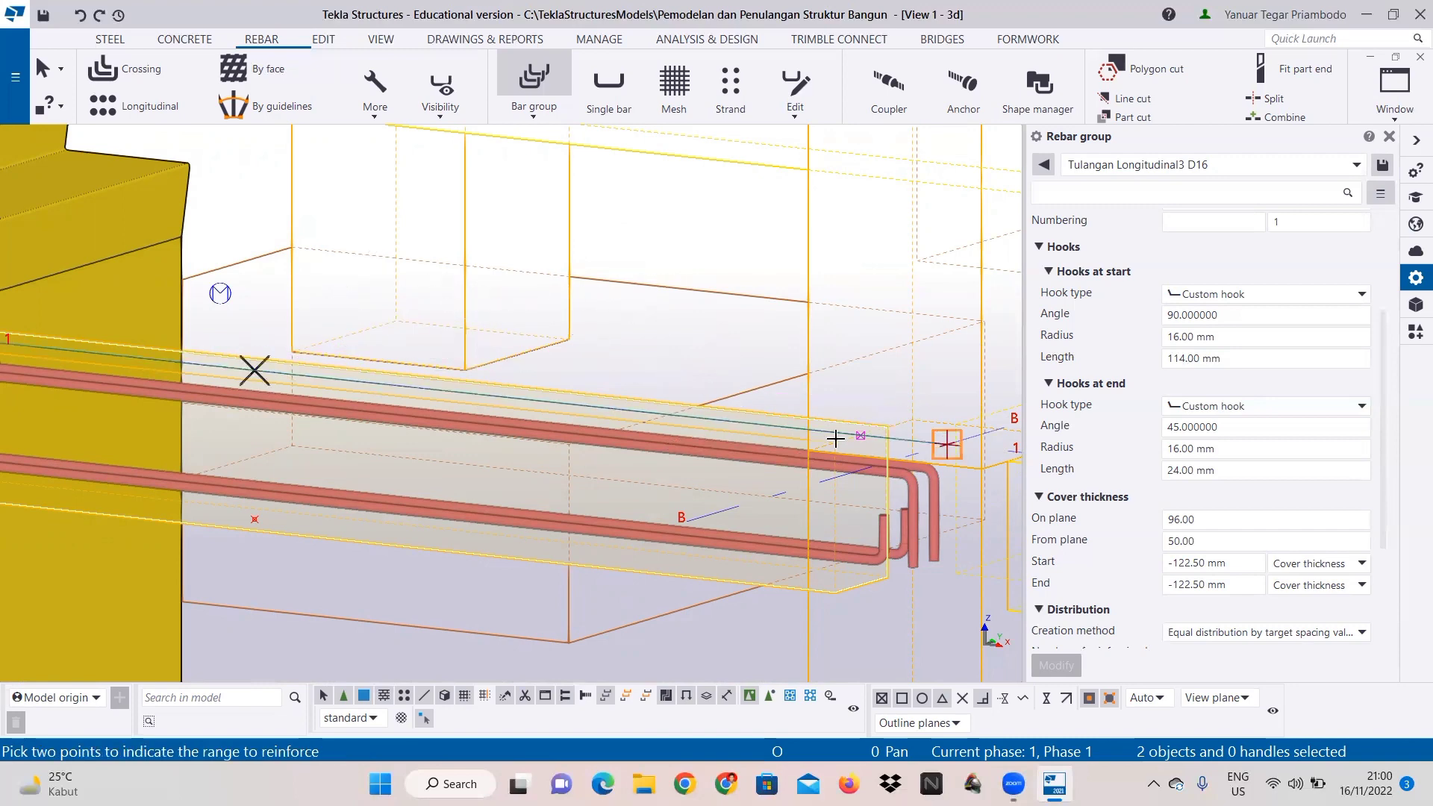
pyautogui.scroll(3, 826, 441)
pyautogui.click(827, 441)
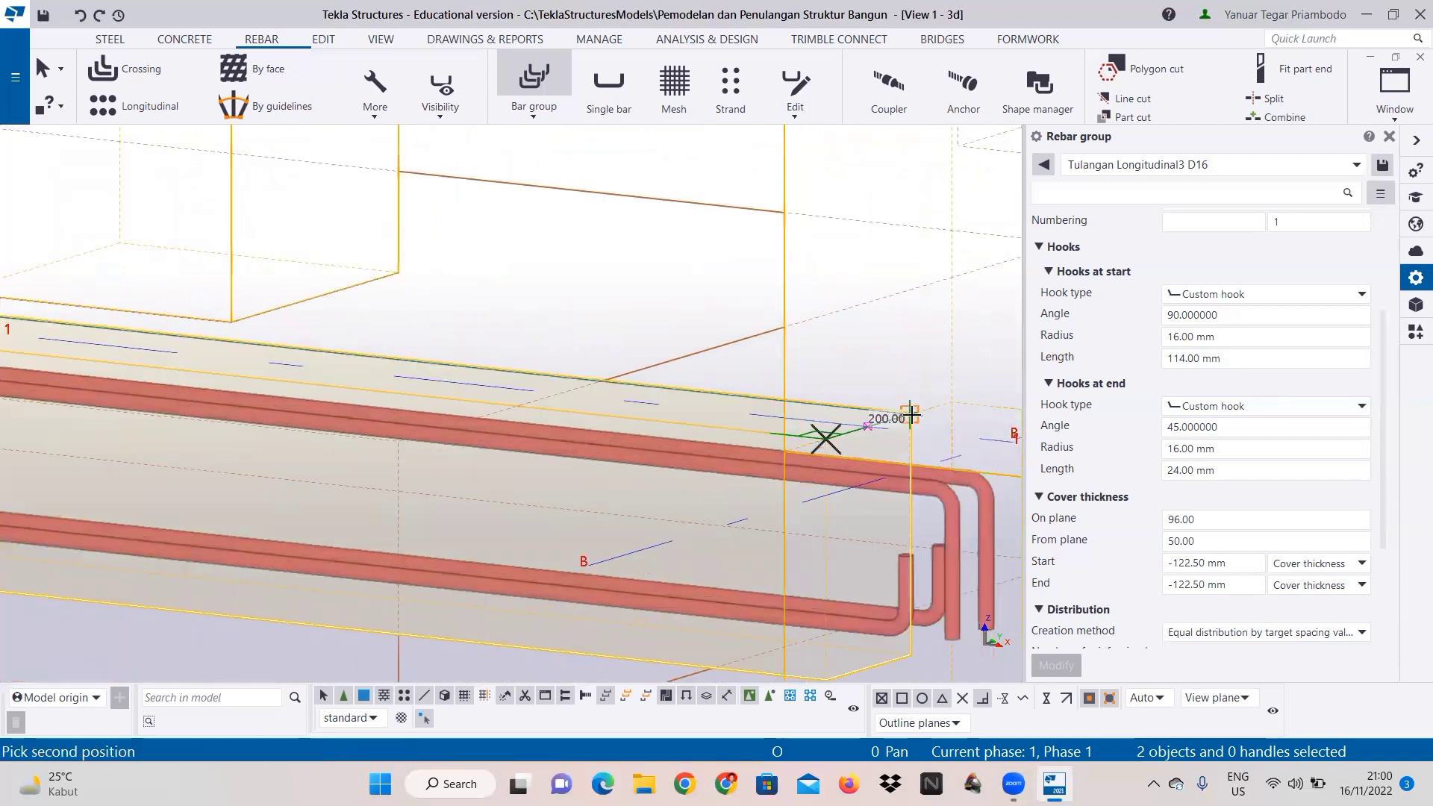
pyautogui.click(912, 418)
# Step: Change both the property set name and the rebar group's name to "Tulangan Longitudinal4 D16"
pyautogui.scroll(-3, 866, 437)
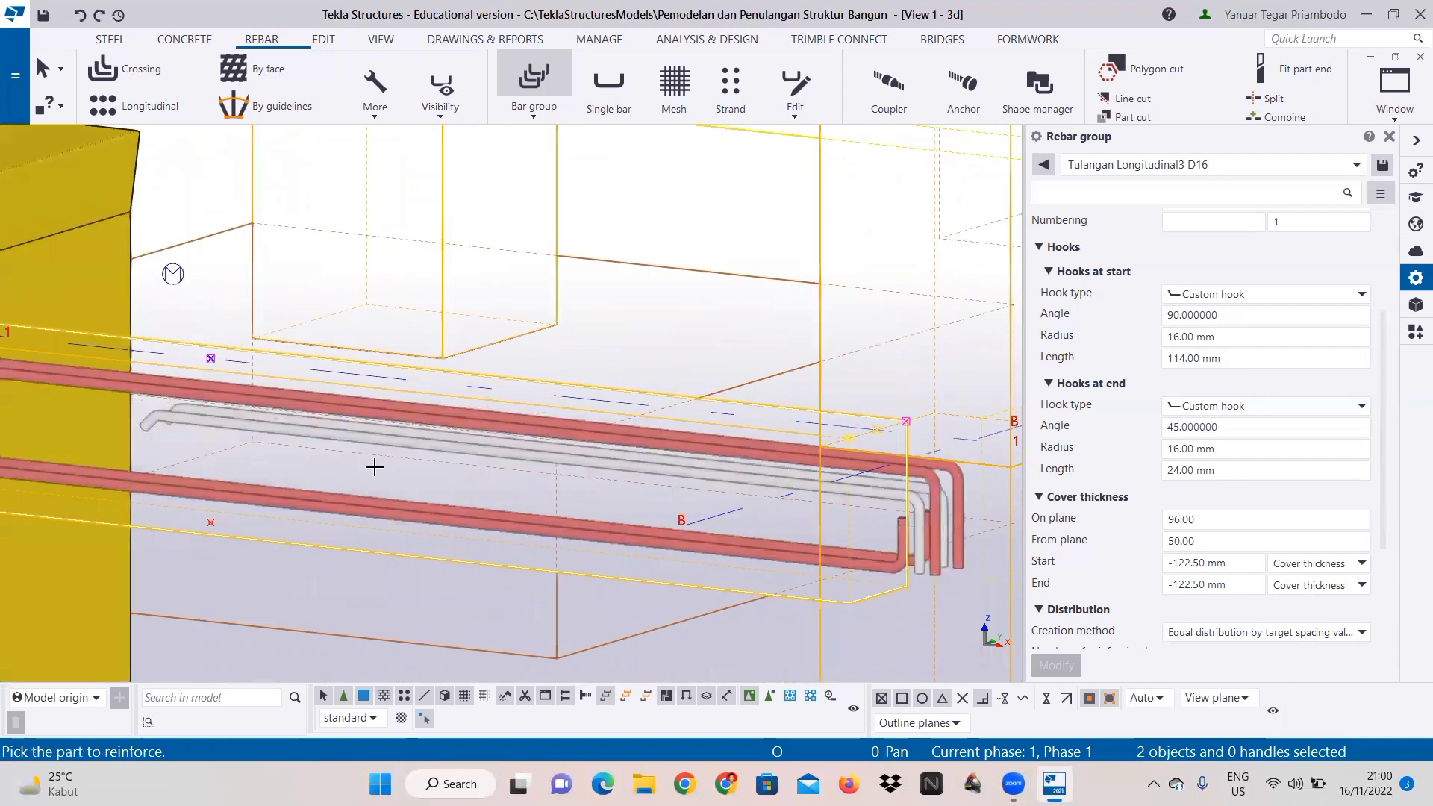
pyautogui.scroll(-3, 375, 467)
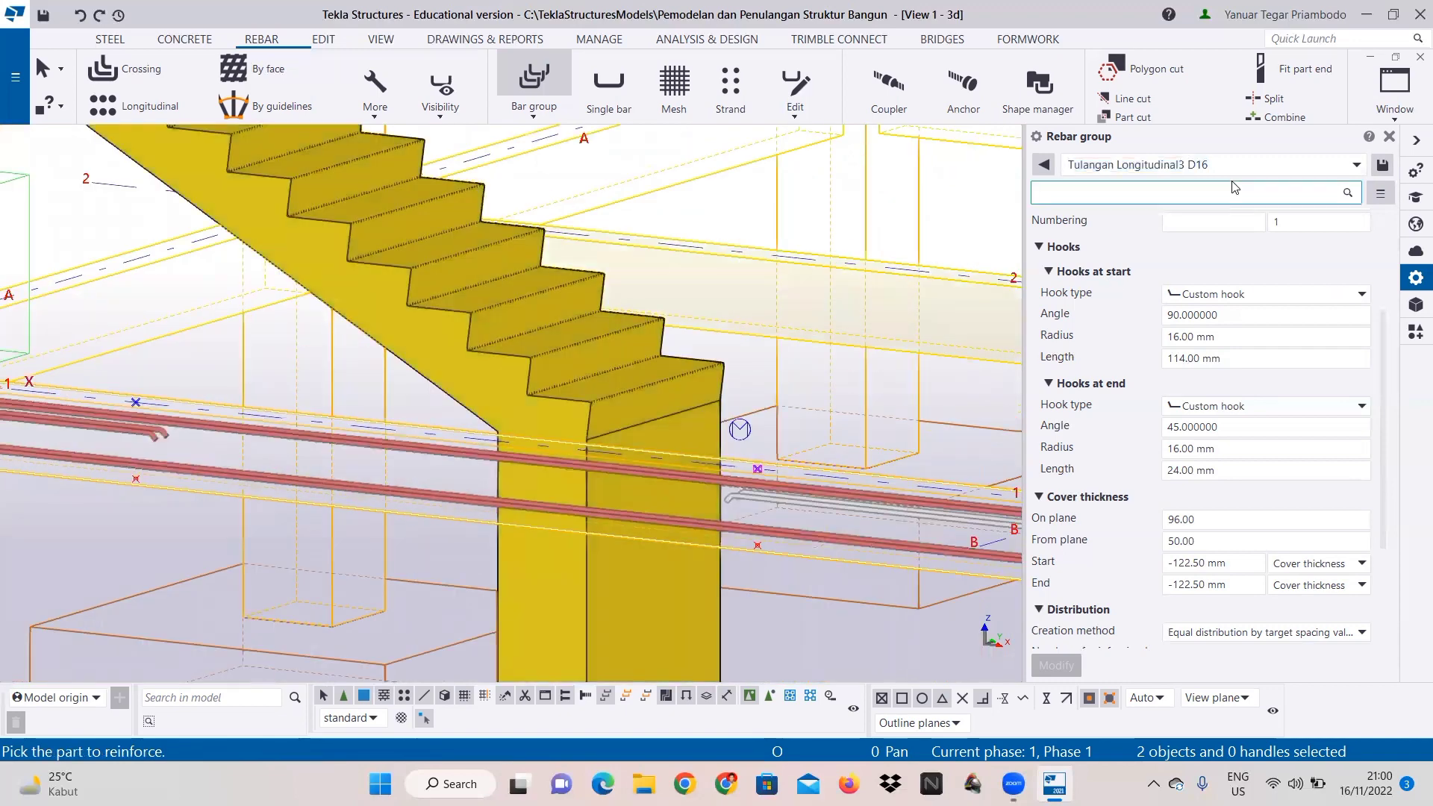
pyautogui.press('BackSpace')
pyautogui.write('4')
pyautogui.scroll(3, 1241, 210)
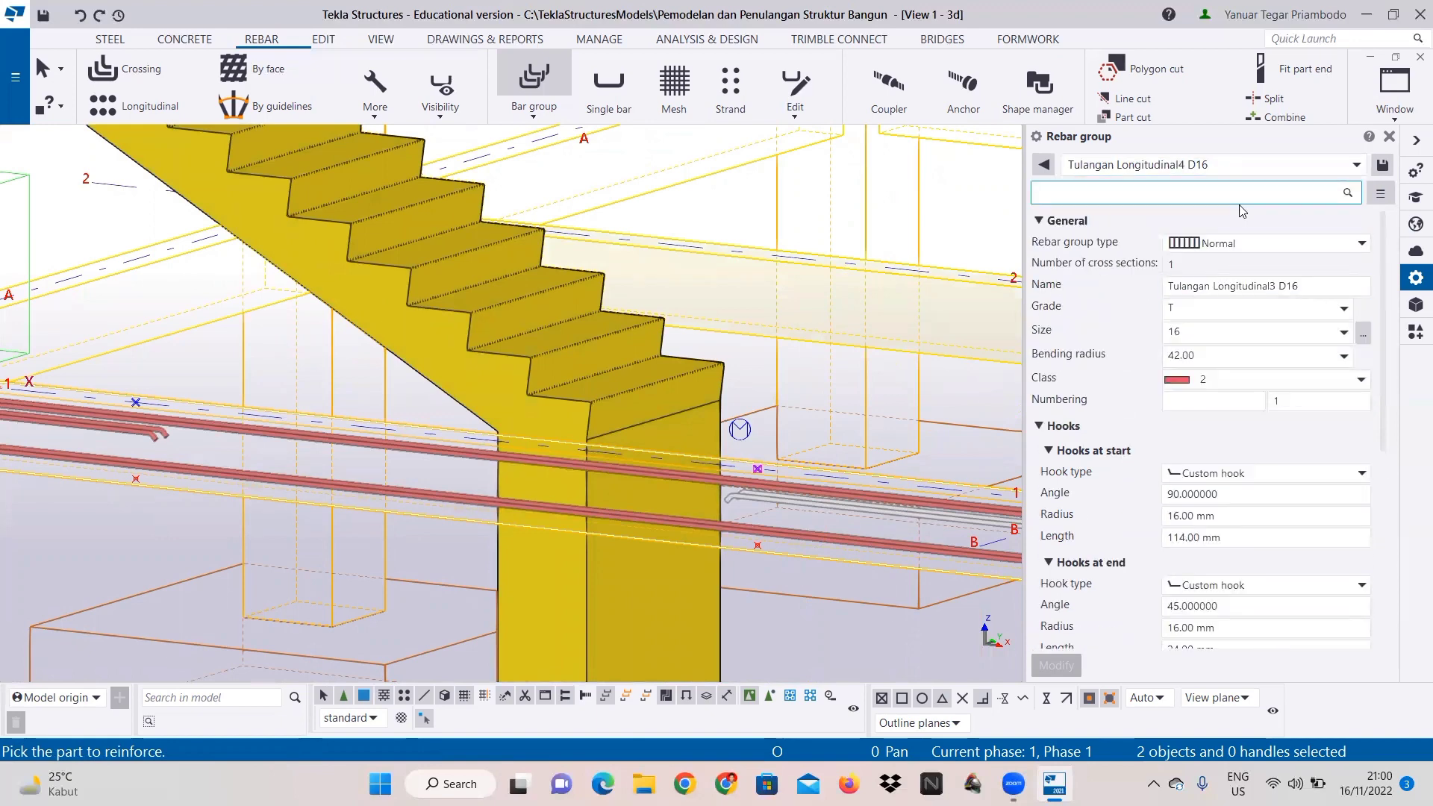
pyautogui.click(1281, 285)
pyautogui.press('BackSpace')
pyautogui.write('4')
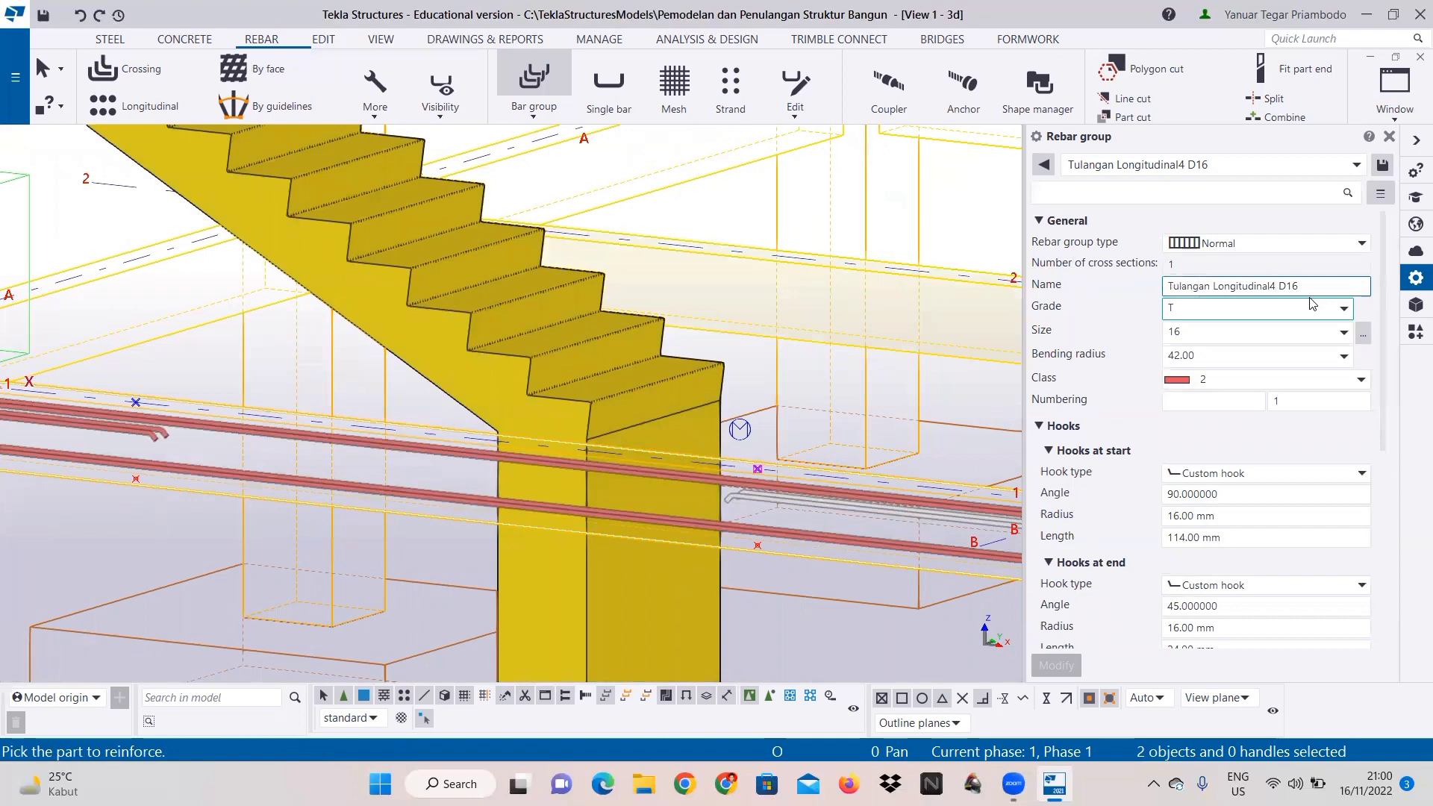
pyautogui.scroll(-1, 1194, 561)
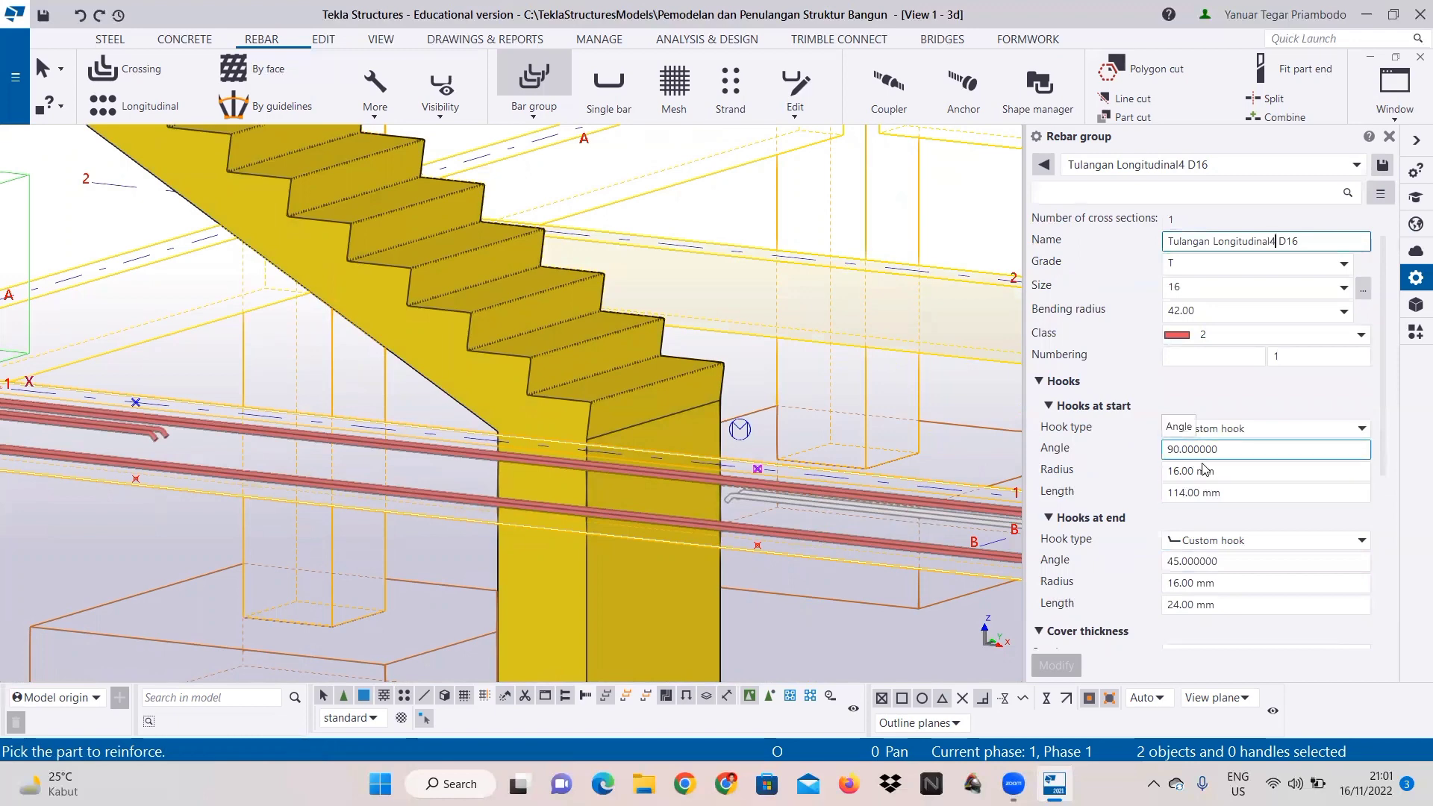
# Step: Set the start hook's angle to 45 degrees and its length to 24 mm
pyautogui.click(1179, 449)
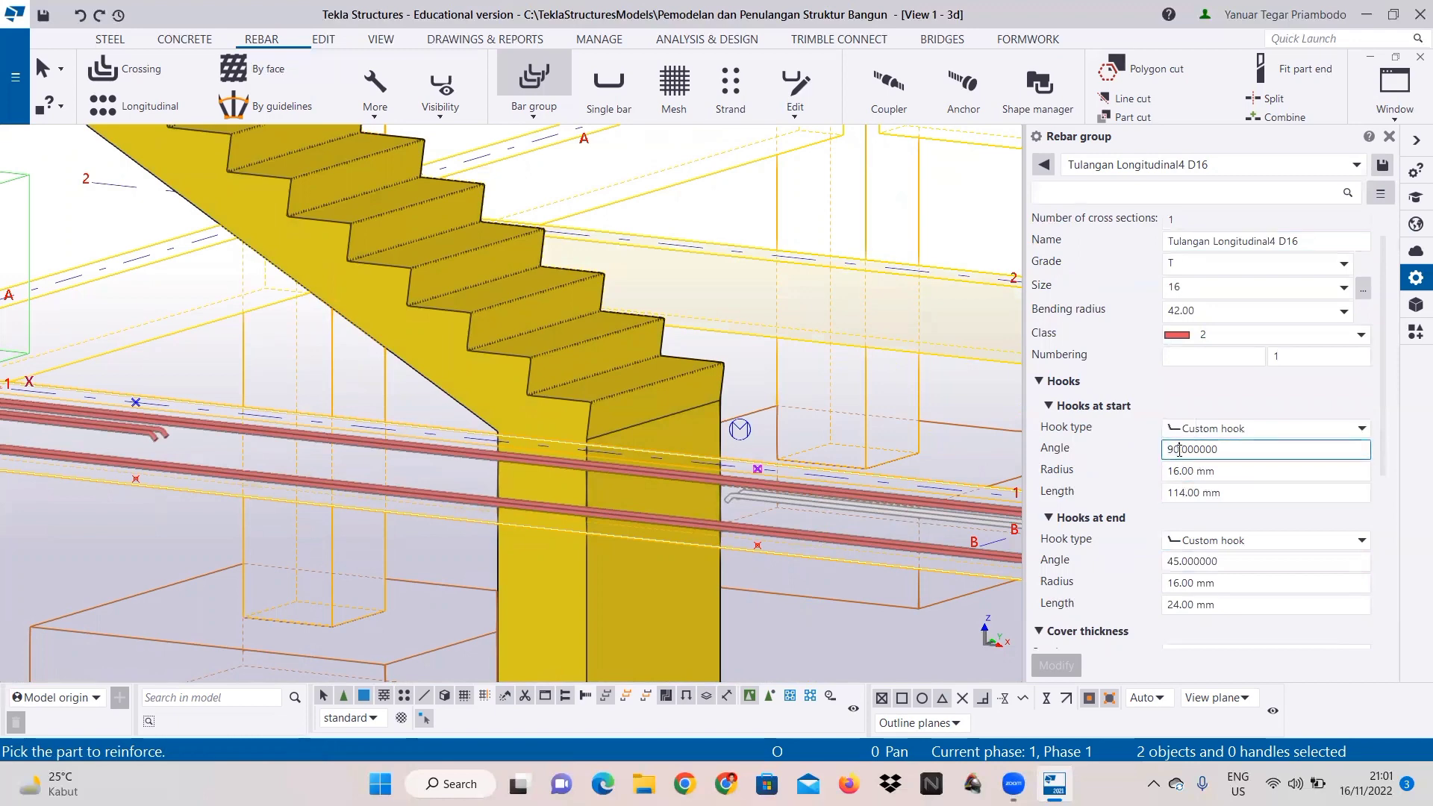
pyautogui.press('BackSpace')
pyautogui.press('BackSpace')
pyautogui.write('4')
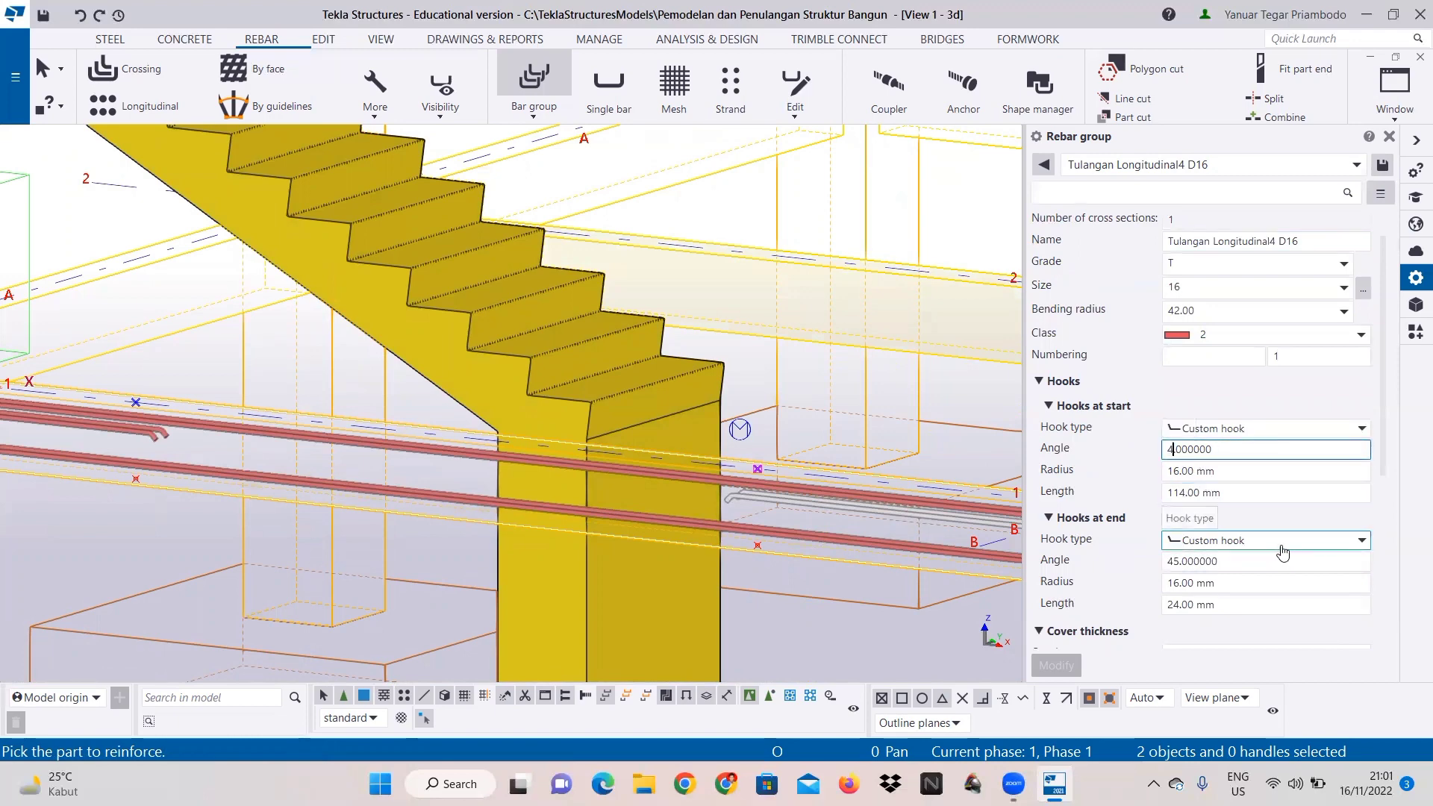
pyautogui.write('5')
pyautogui.click(1187, 495)
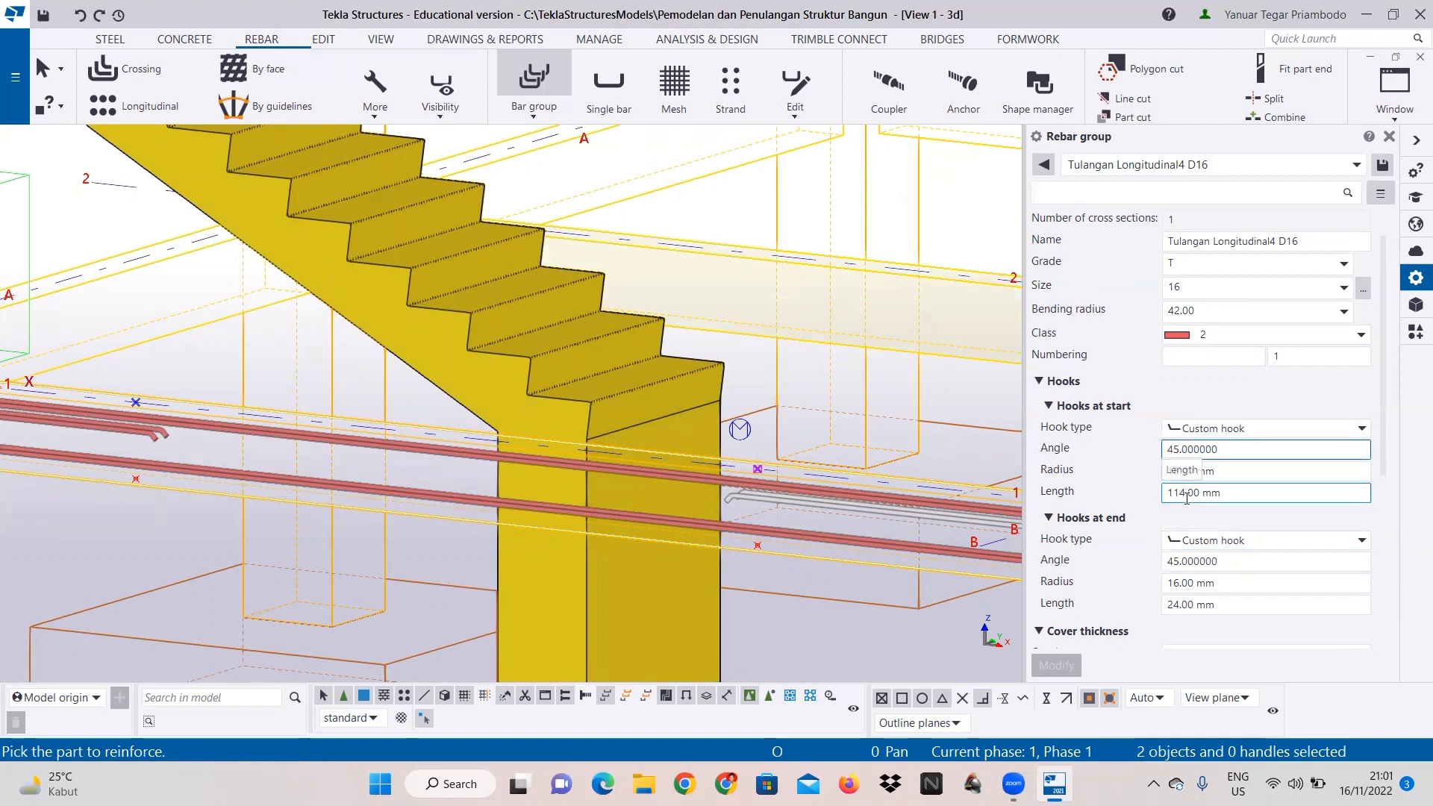
pyautogui.doubleClick(1186, 494)
pyautogui.write('24')
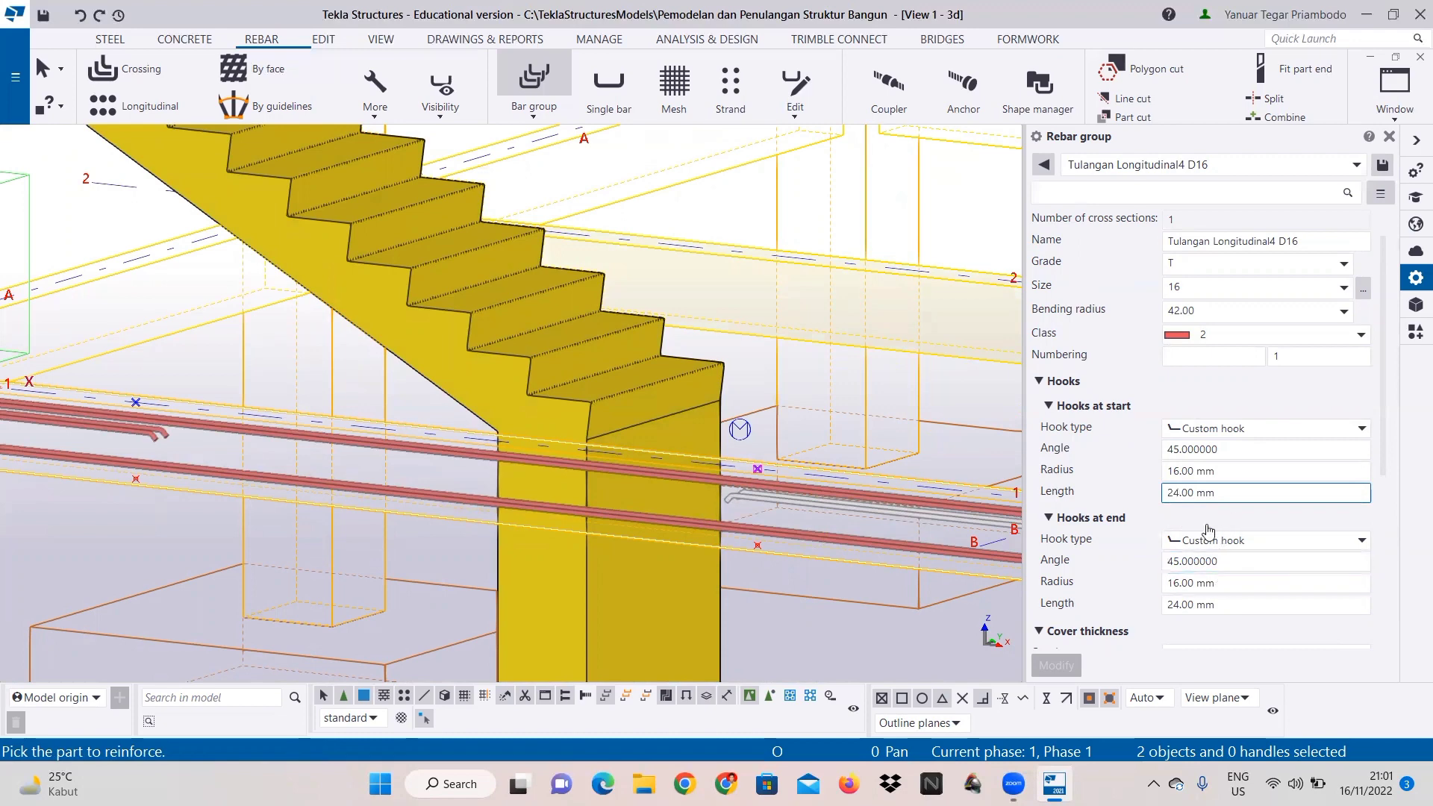
# Step: Set both the start and end cover thickness of the rebar group to -270.50 mm
pyautogui.scroll(-3, 1209, 531)
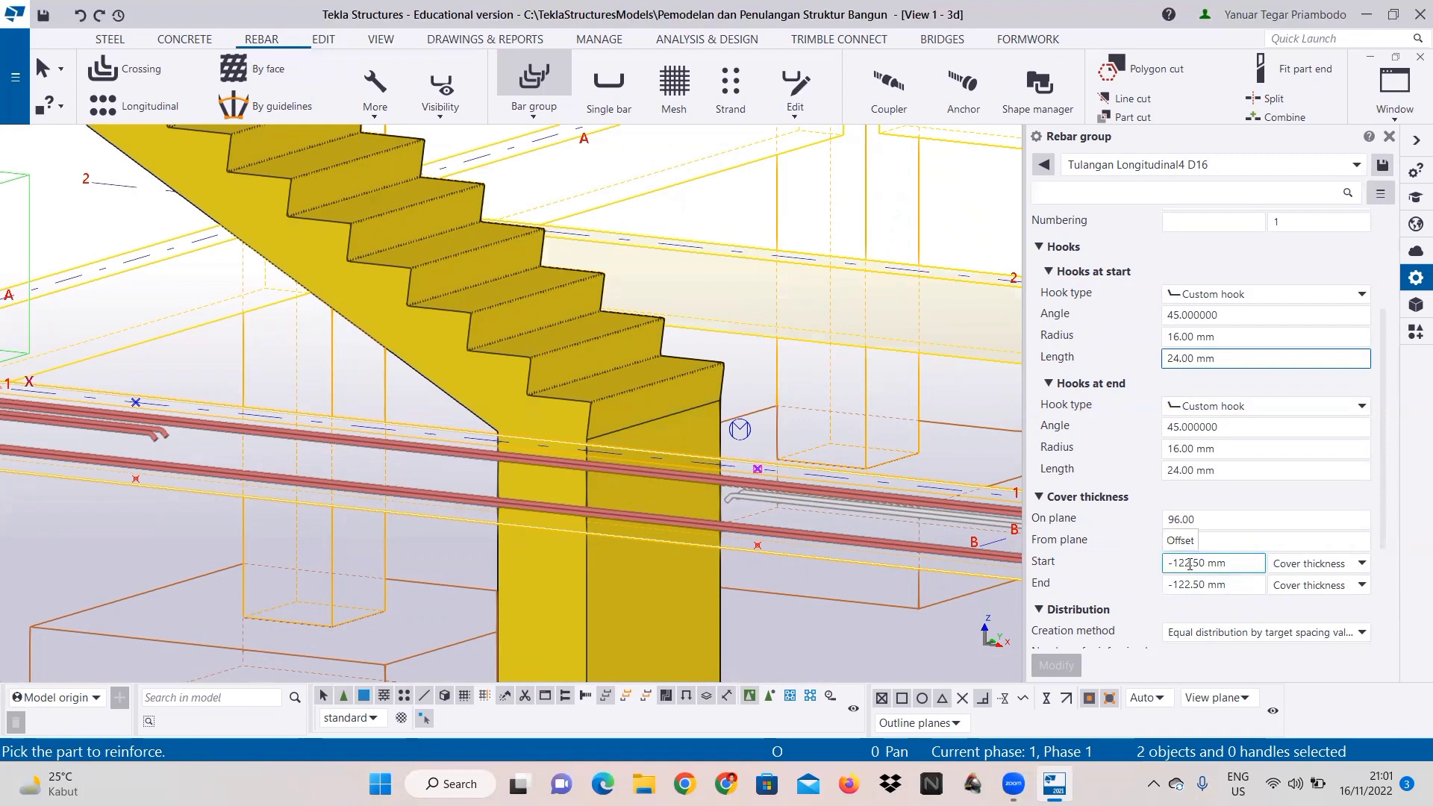
pyautogui.moveTo(1189, 564); pyautogui.dragTo(1153, 561)
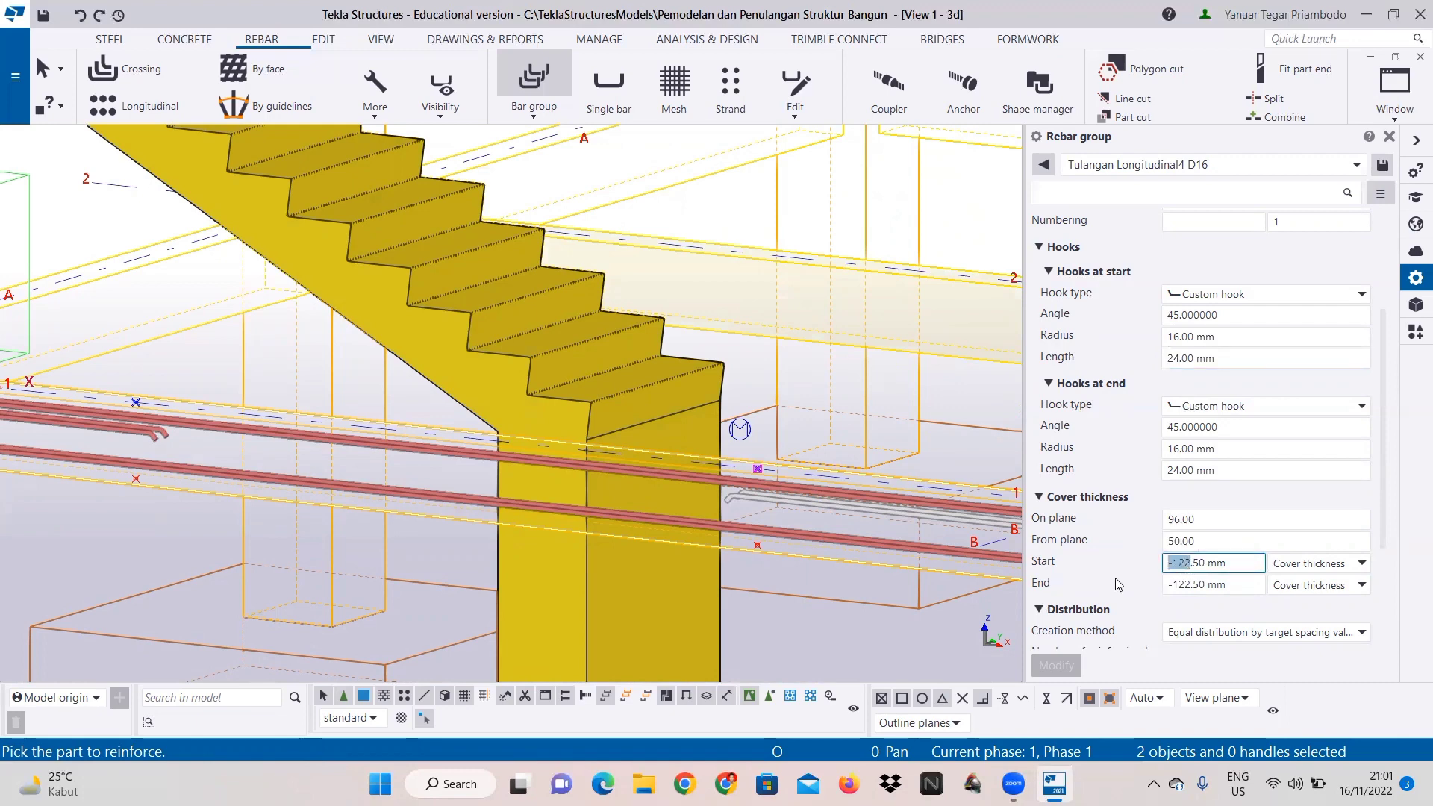
pyautogui.moveTo(1191, 564); pyautogui.dragTo(1174, 563)
pyautogui.write('270')
pyautogui.moveTo(1190, 585); pyautogui.dragTo(1174, 586)
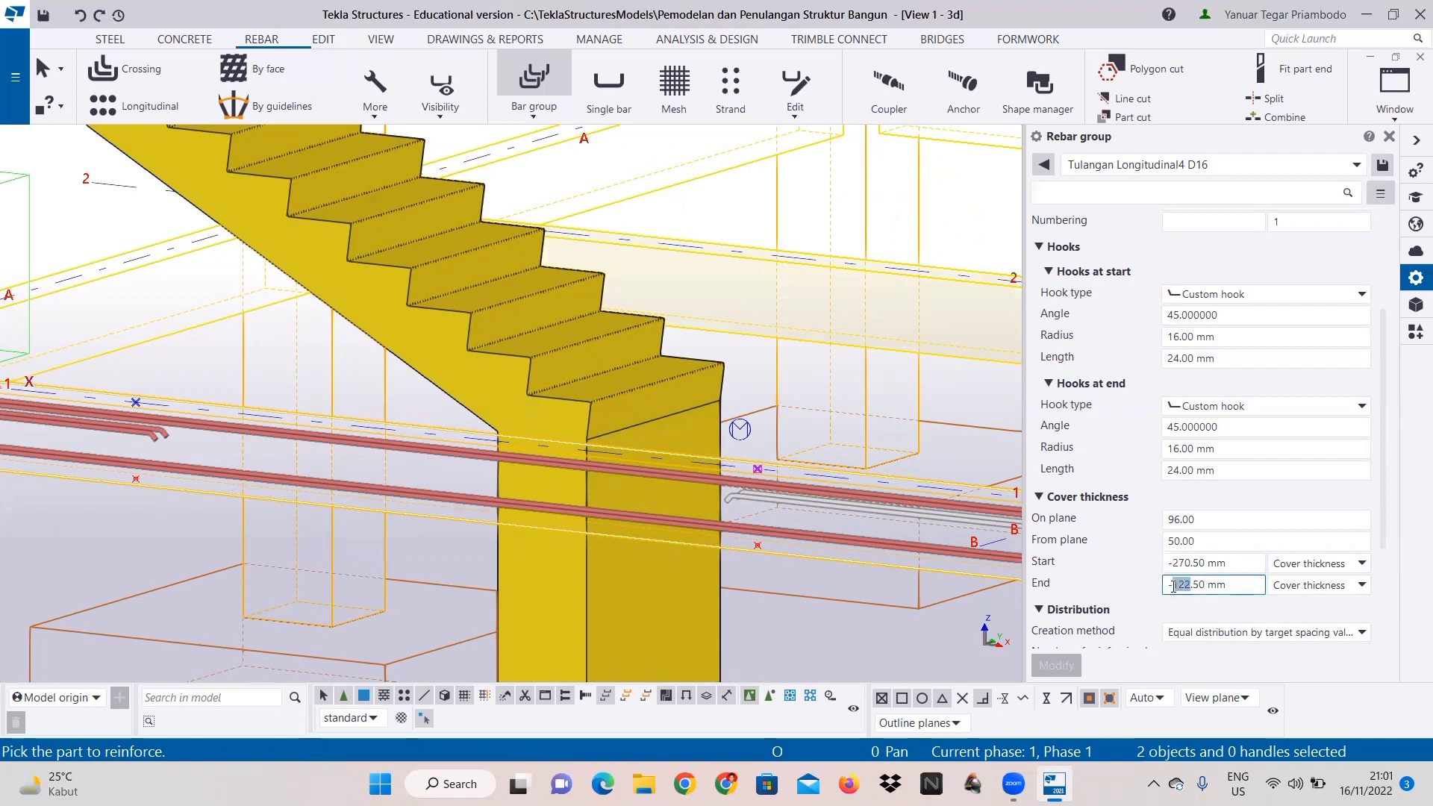
pyautogui.write('270')
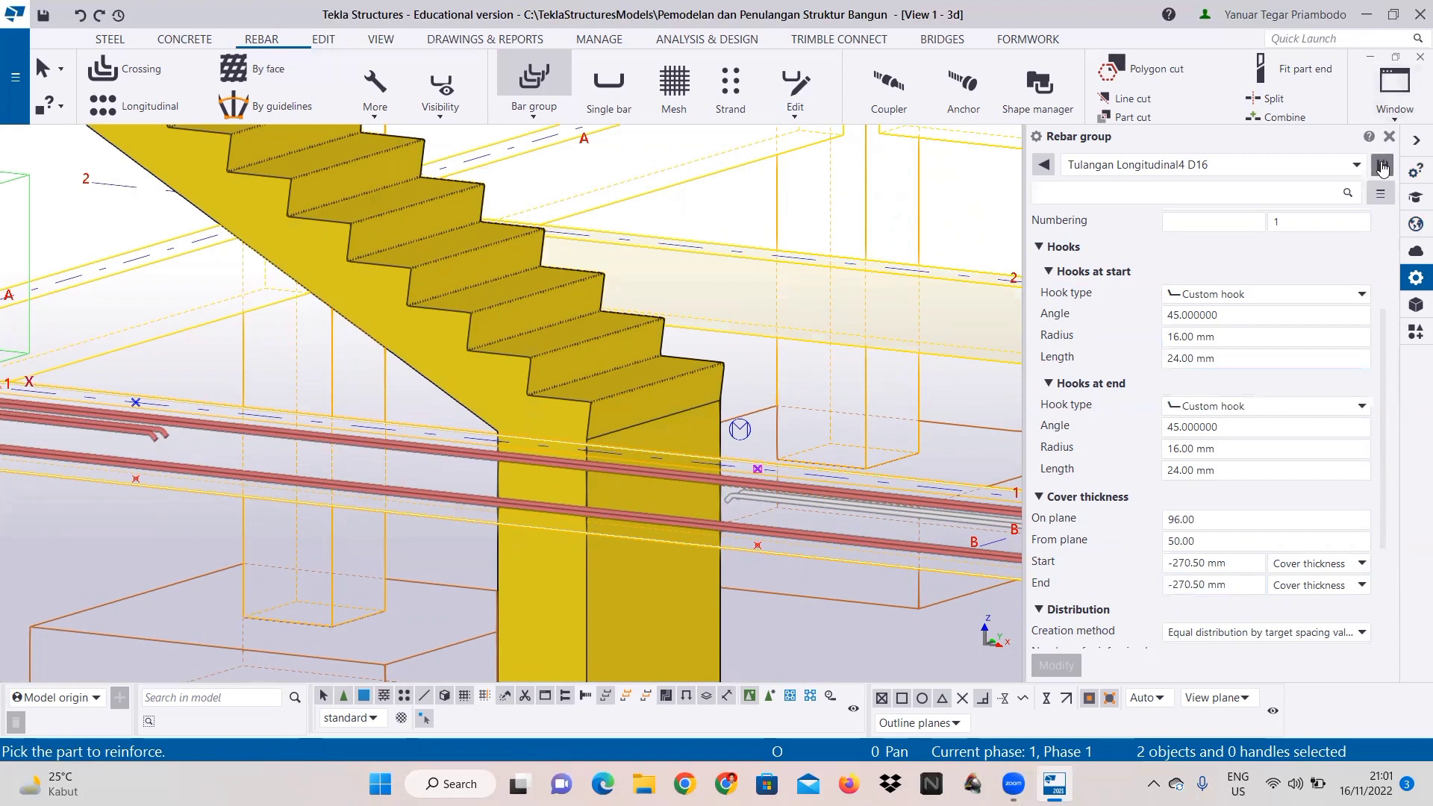
# Step: Define a bar group's shape in the grid line 1 ground beam, running 2800 mm between the two intermediate points on its lower edge
pyautogui.scroll(-1, 376, 512)
pyautogui.scroll(1, 158, 521)
pyautogui.moveTo(184, 511); pyautogui.dragTo(427, 582, button='middle')
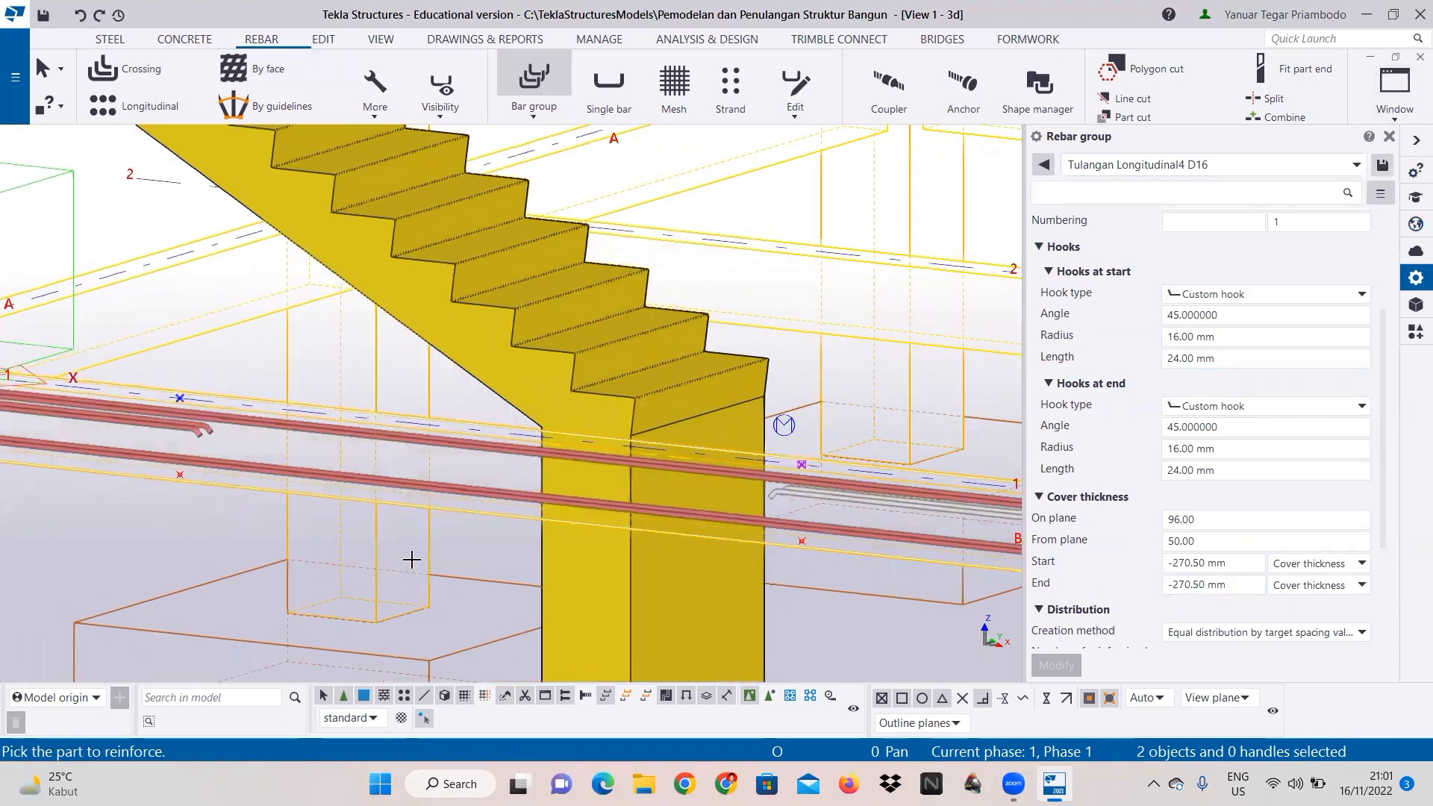
pyautogui.scroll(1, 410, 558)
pyautogui.scroll(1, 408, 553)
pyautogui.click(396, 547)
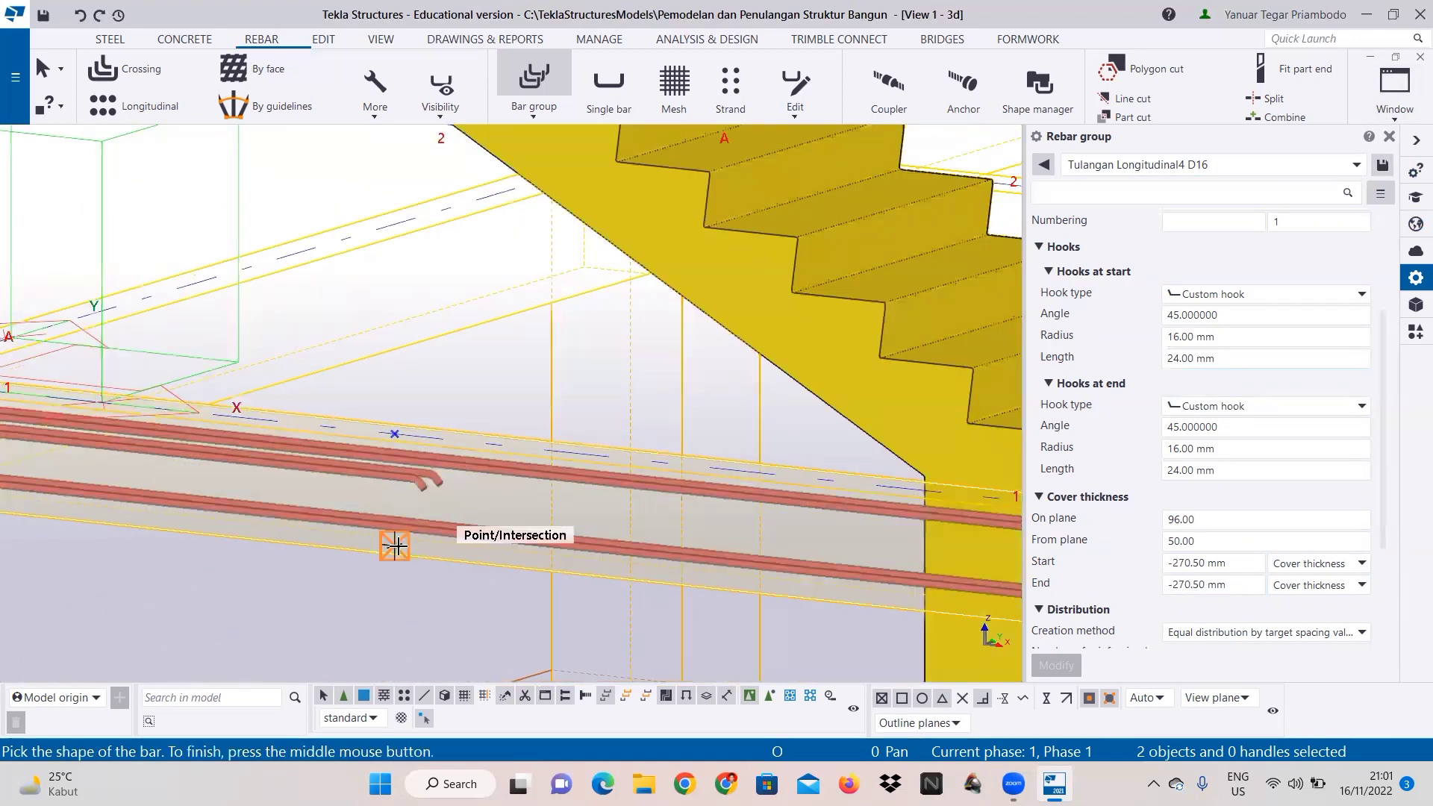
pyautogui.click(395, 547)
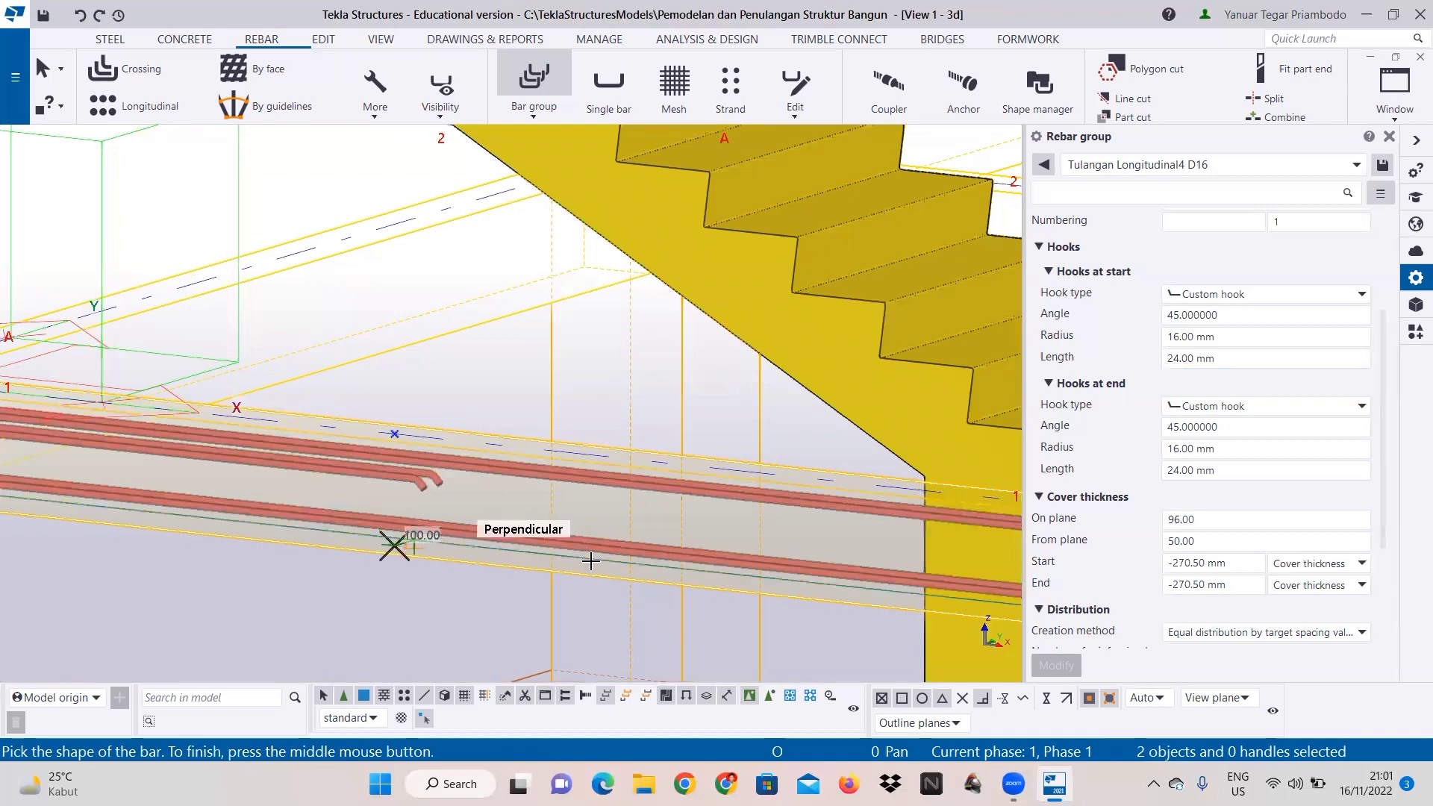
pyautogui.scroll(-2, 586, 560)
pyautogui.moveTo(750, 595); pyautogui.dragTo(374, 529, button='middle')
pyautogui.scroll(-1, 374, 528)
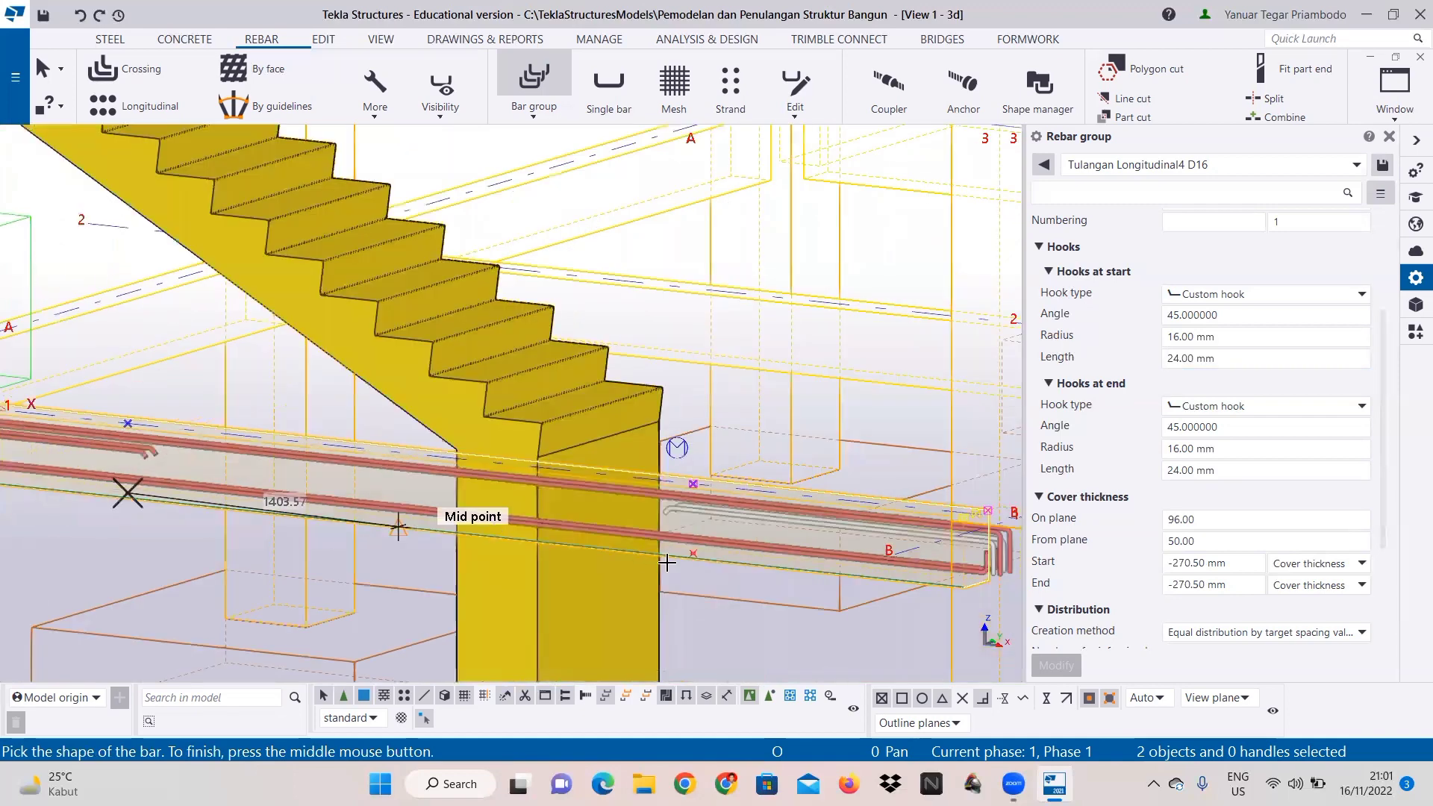
pyautogui.scroll(3, 667, 560)
pyautogui.scroll(1, 661, 552)
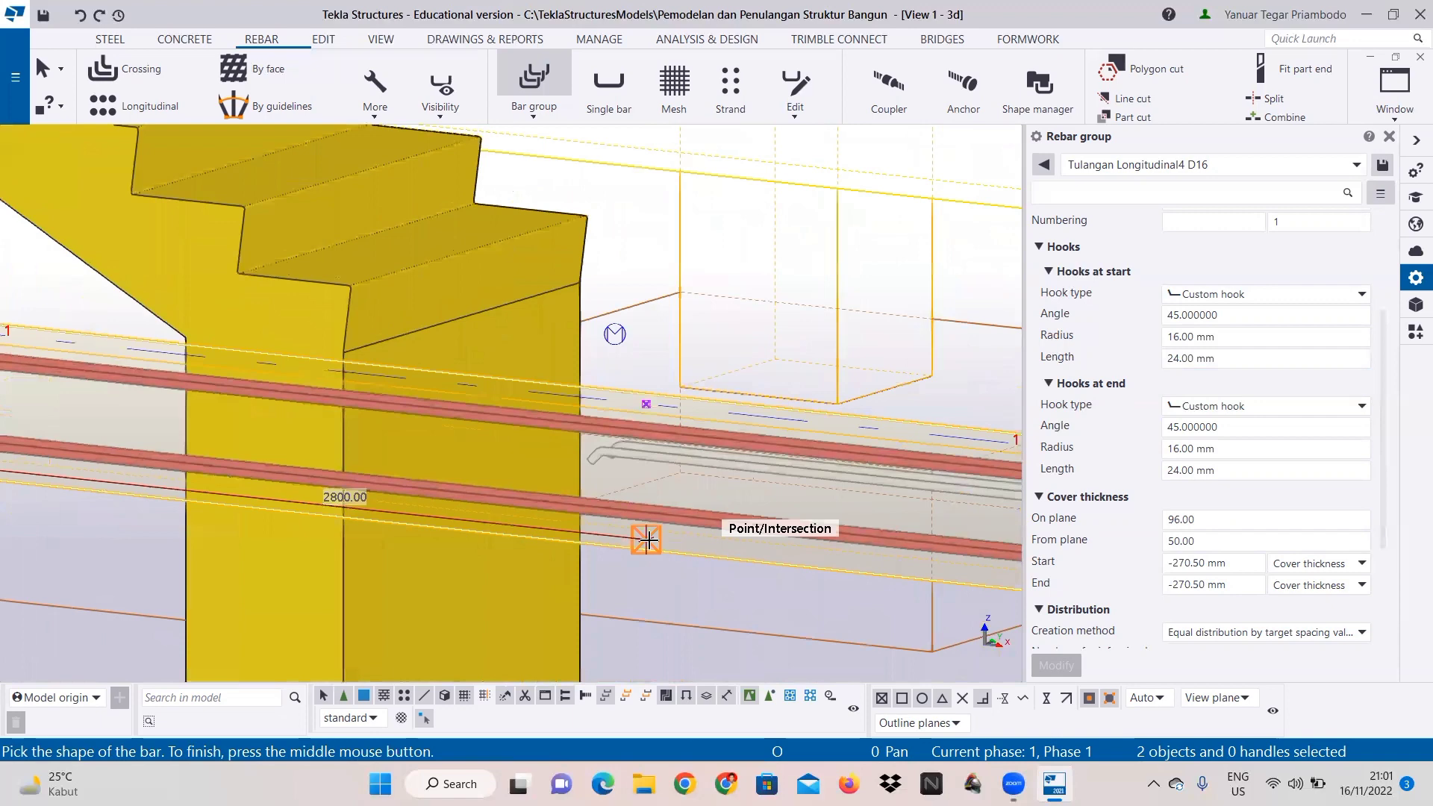
pyautogui.click(648, 539)
pyautogui.scroll(-1, 747, 552)
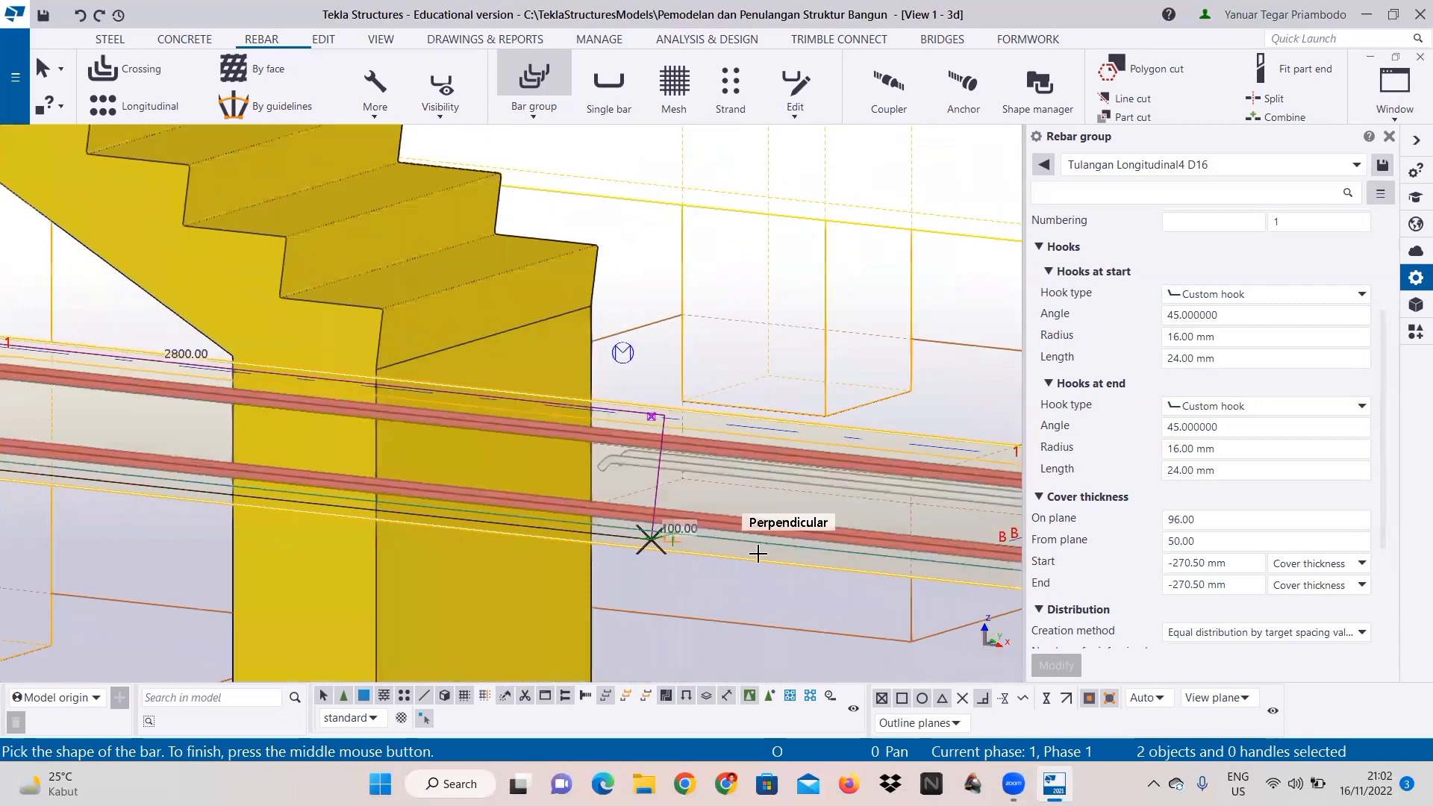
pyautogui.middleClick(758, 553)
# Step: Range the bar group 200 mm across the beam's bottom width at the axis B end
pyautogui.scroll(-1, 758, 553)
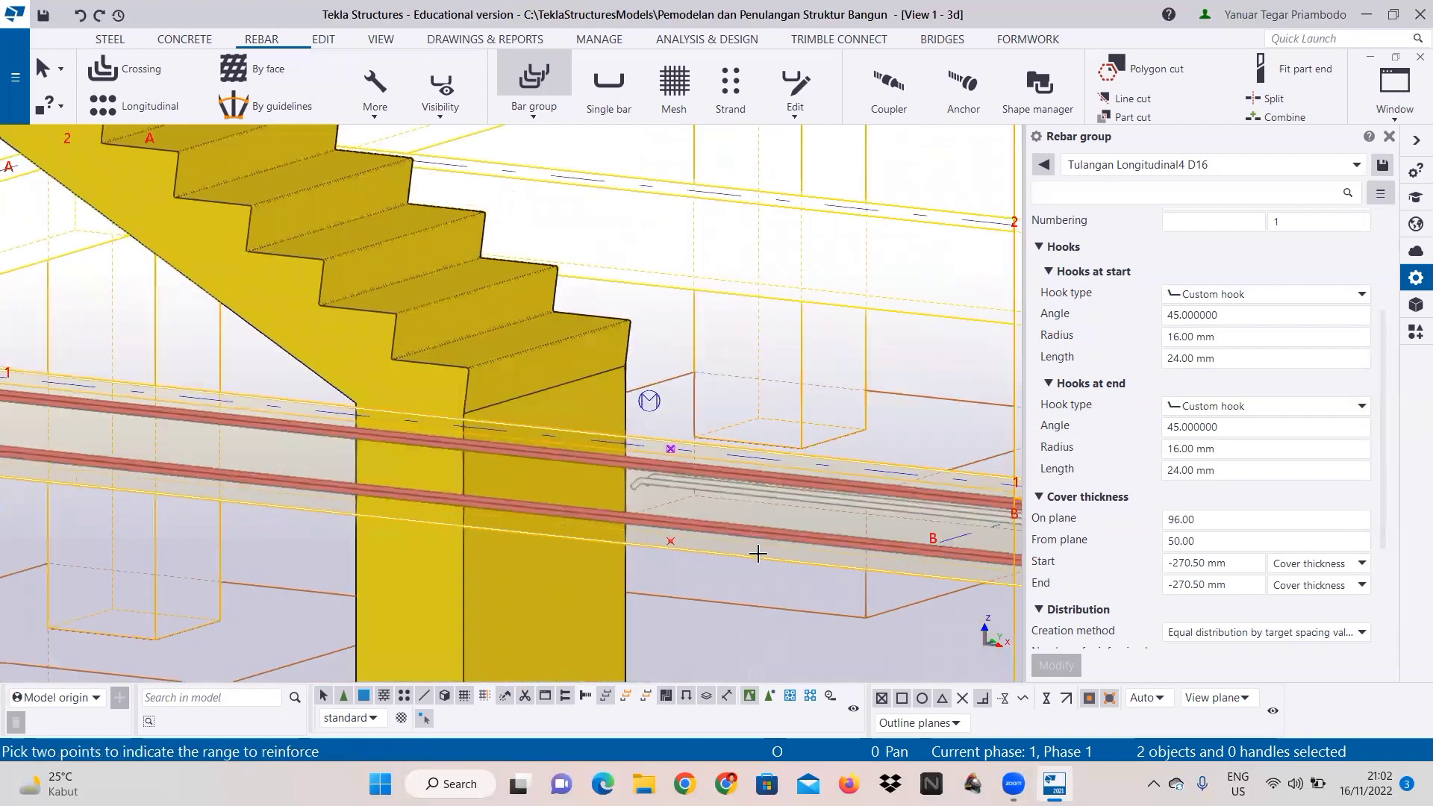
pyautogui.moveTo(749, 589); pyautogui.dragTo(172, 524, button='middle')
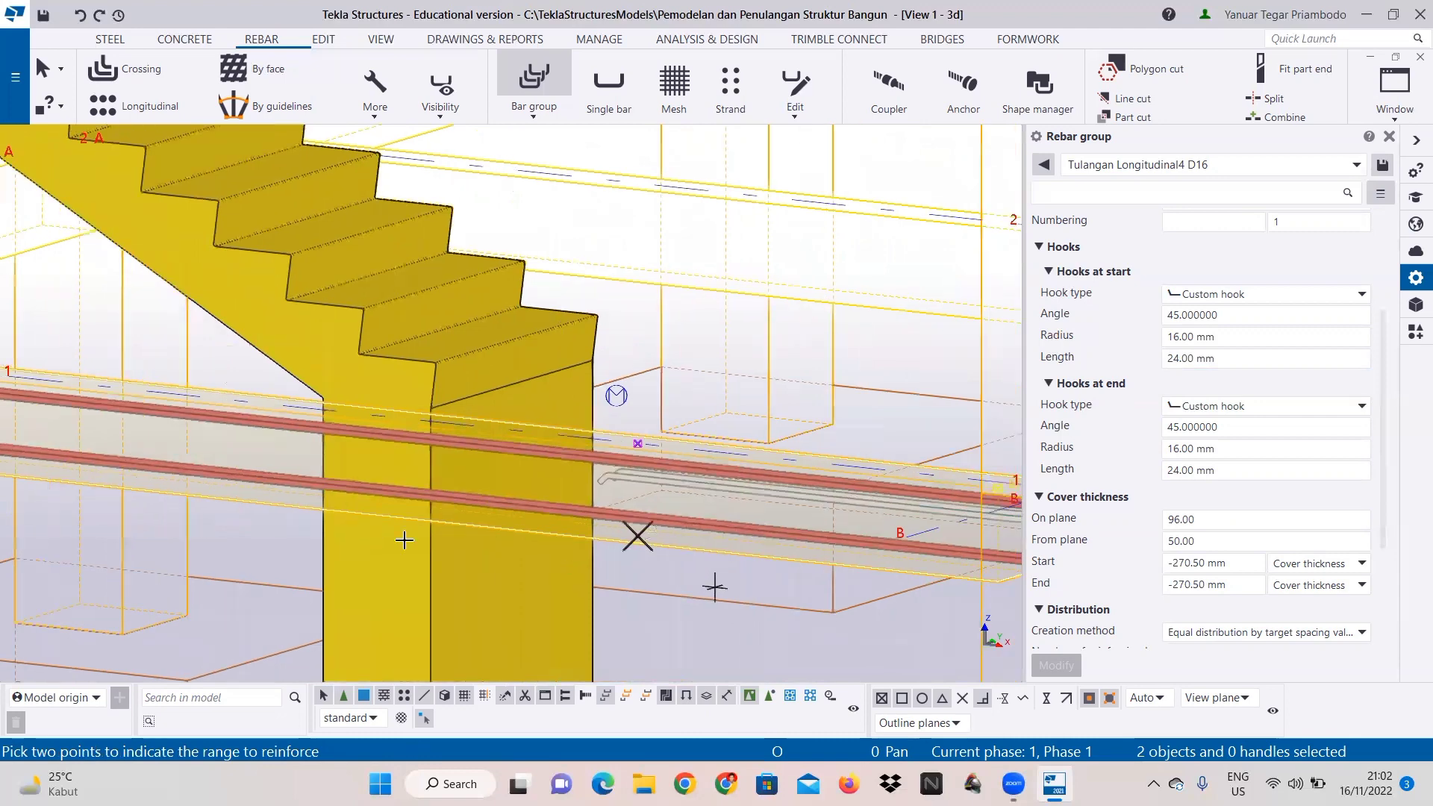
pyautogui.scroll(1, 461, 508)
pyautogui.click(433, 513)
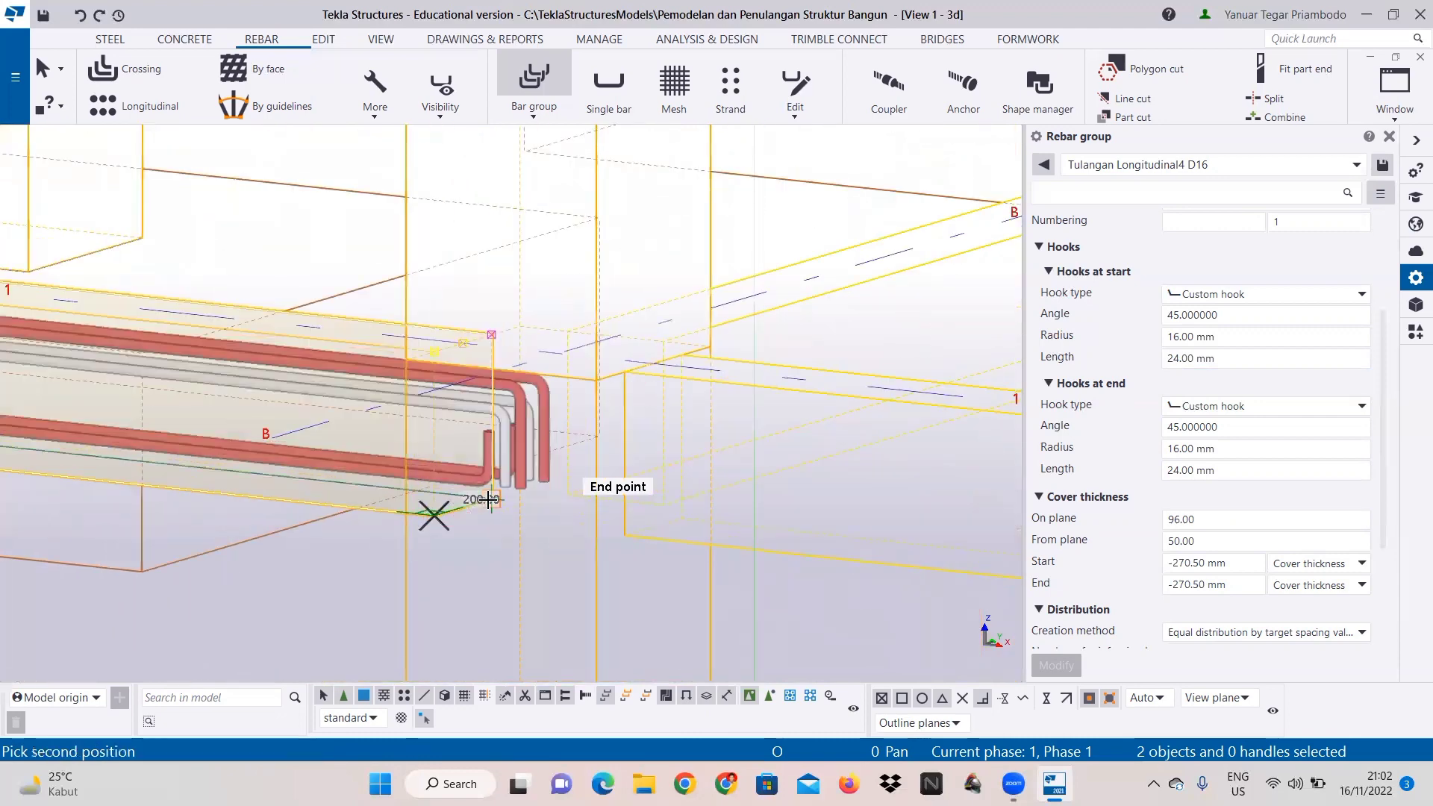
pyautogui.click(490, 499)
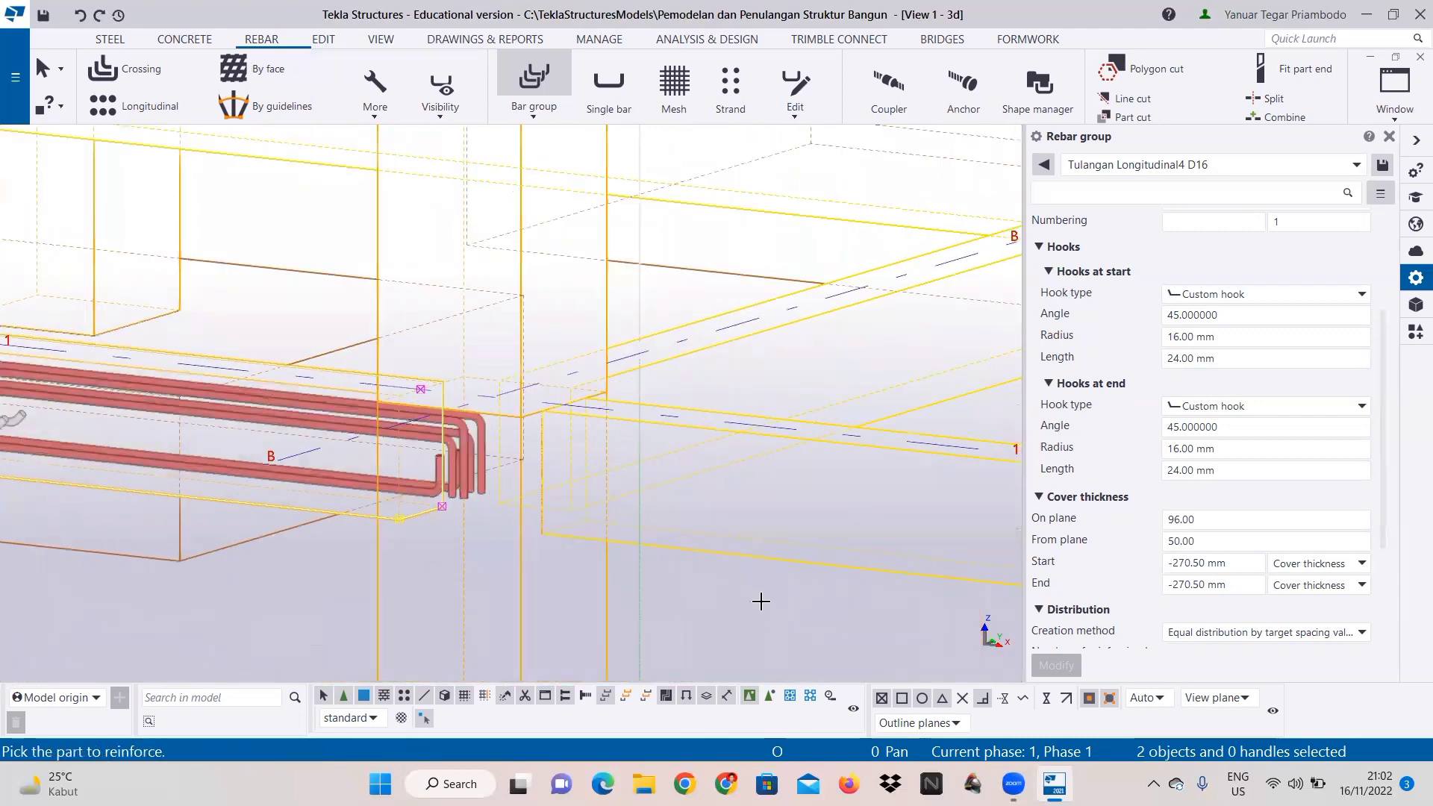
pyautogui.scroll(-2, 280, 506)
pyautogui.moveTo(279, 506); pyautogui.dragTo(721, 573, button='middle')
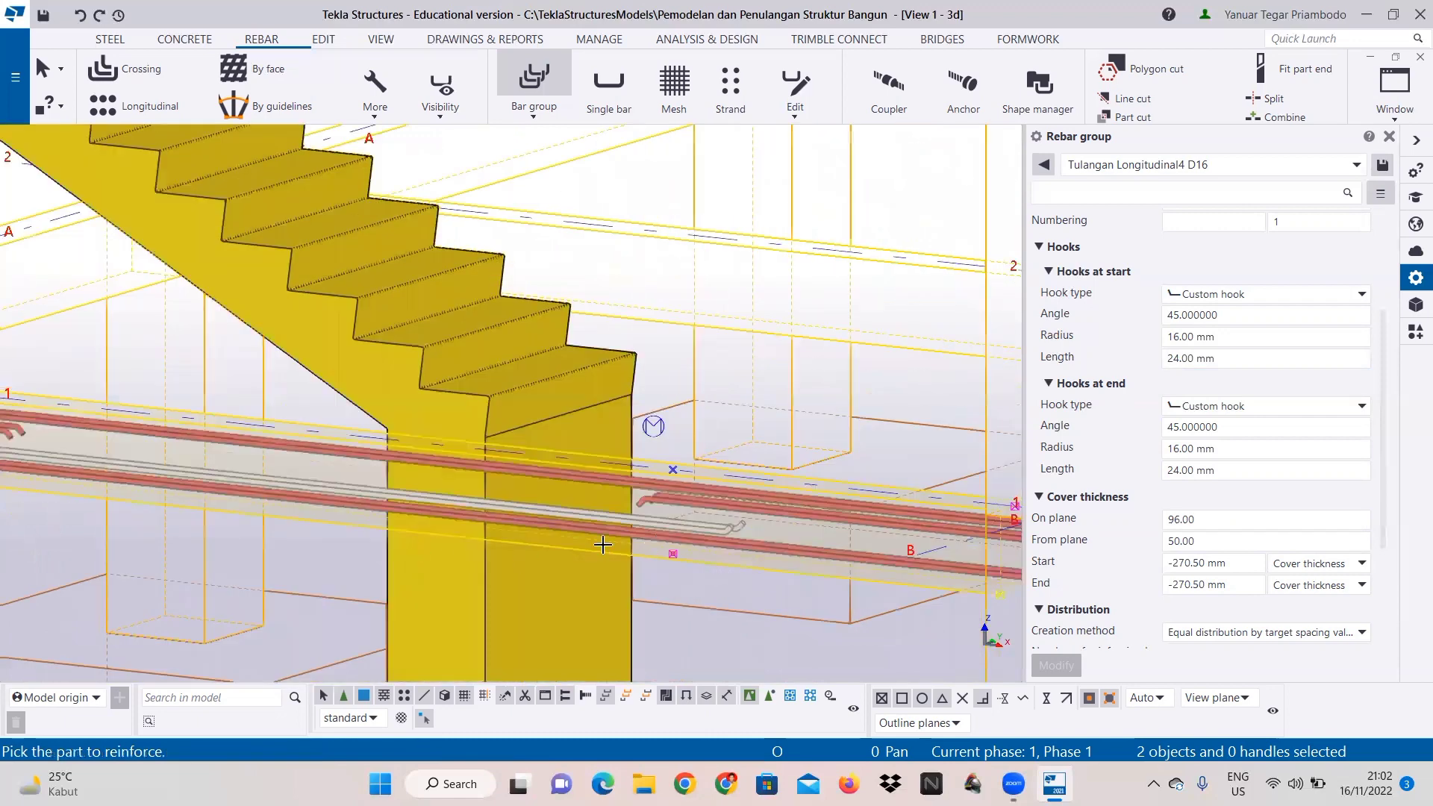
pyautogui.moveTo(592, 525); pyautogui.dragTo(630, 537, button='middle')
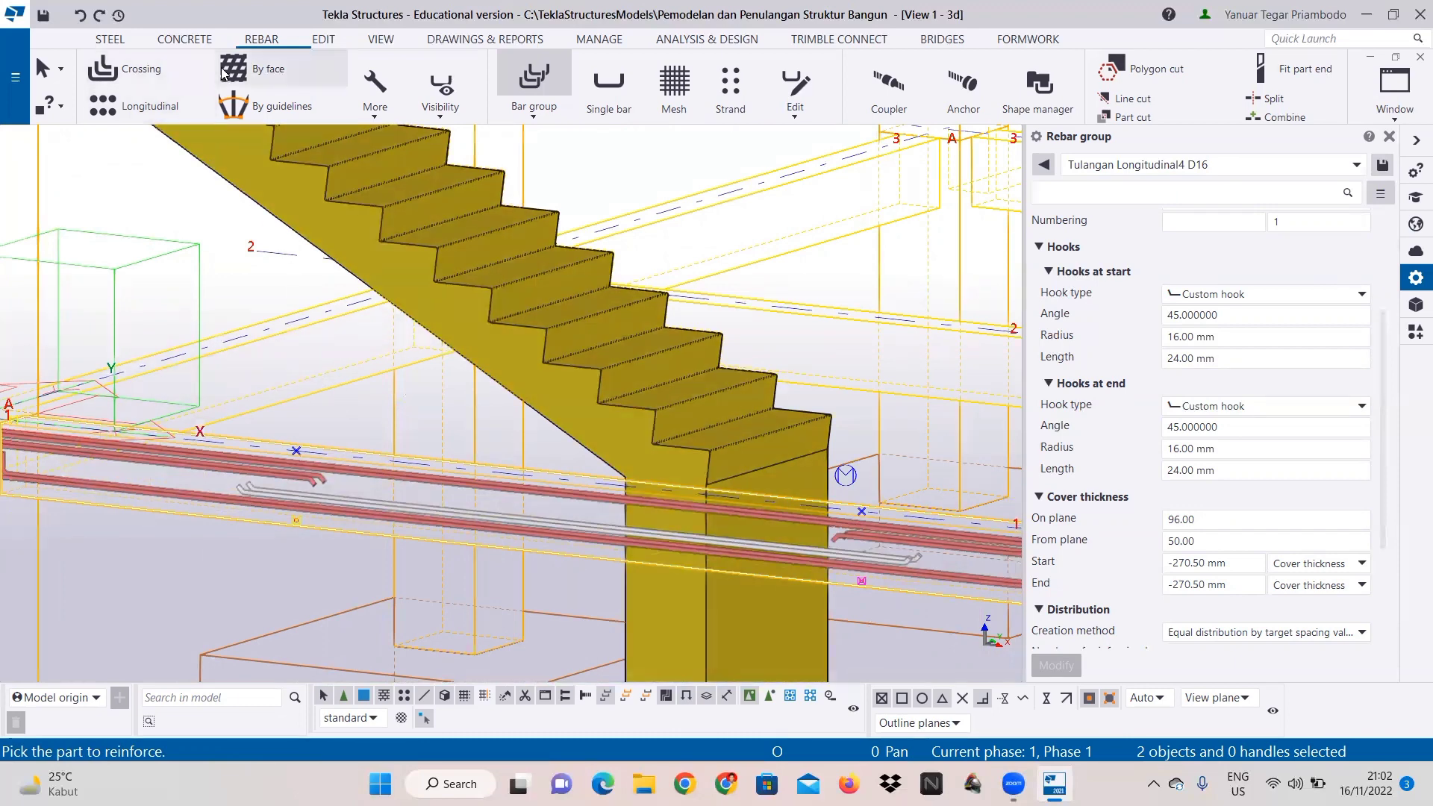
# Step: Start a crossing rebar set on the ground beam's upper edge with a closed rectangular stirrup shape 110 mm wide
pyautogui.click(170, 82)
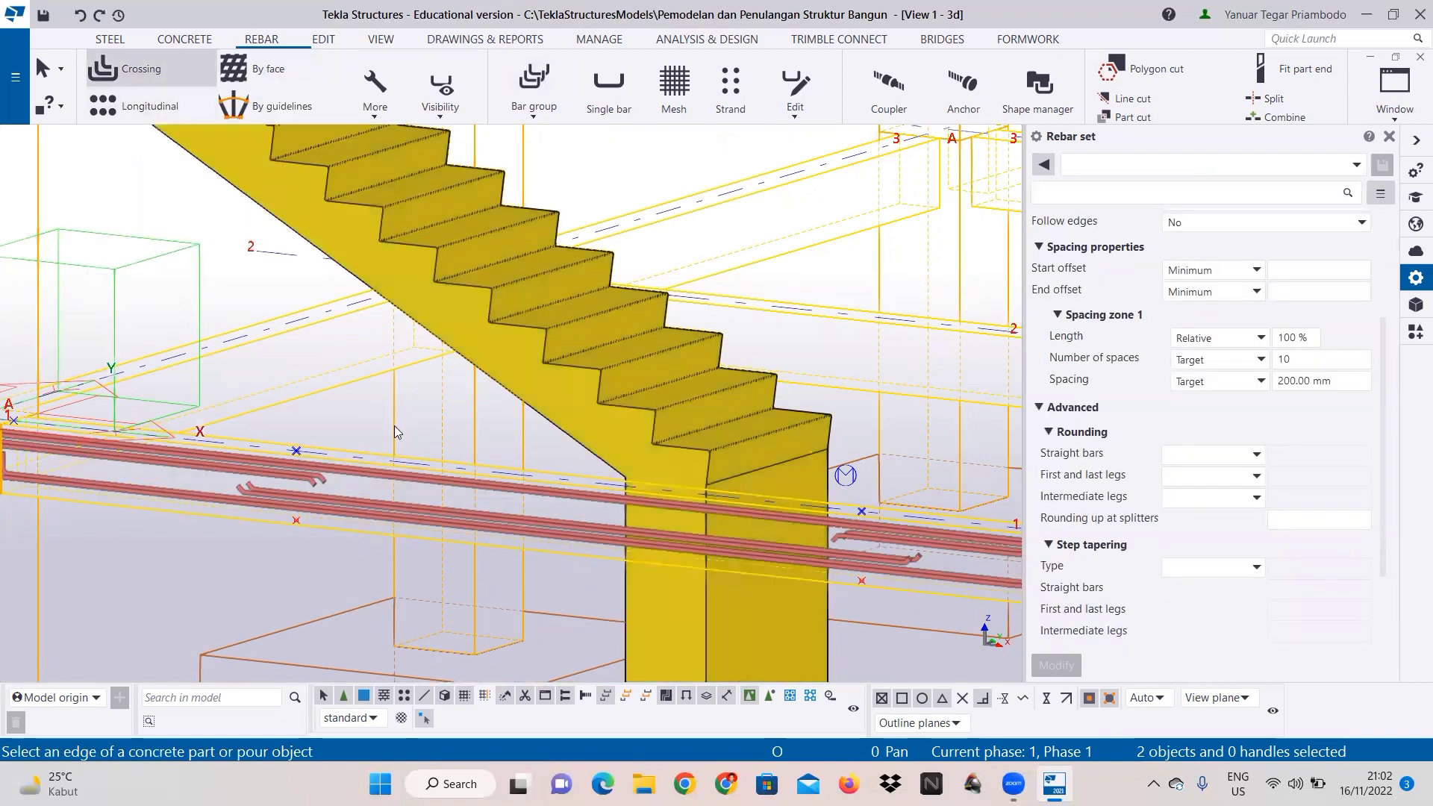
pyautogui.click(370, 457)
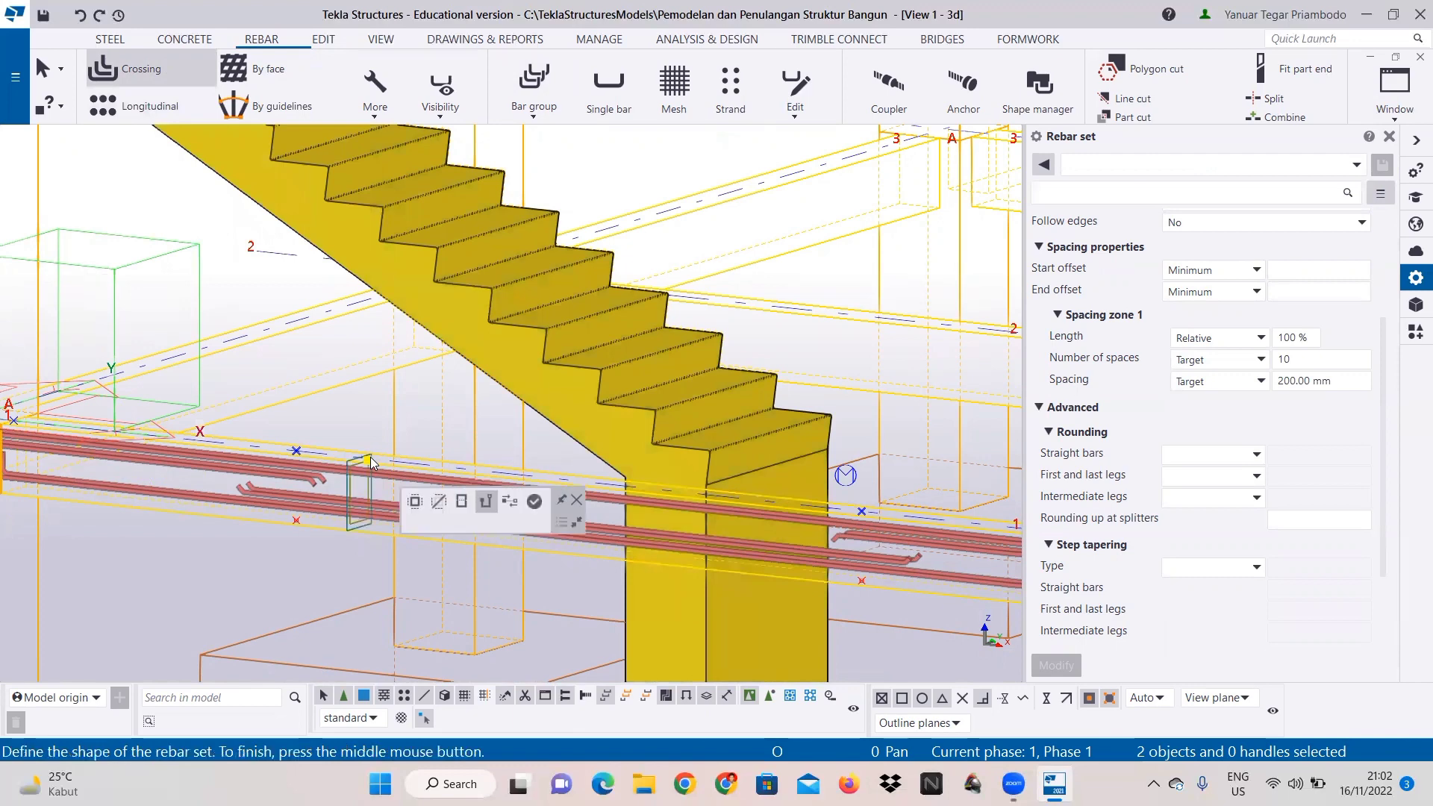
pyautogui.scroll(3, 373, 457)
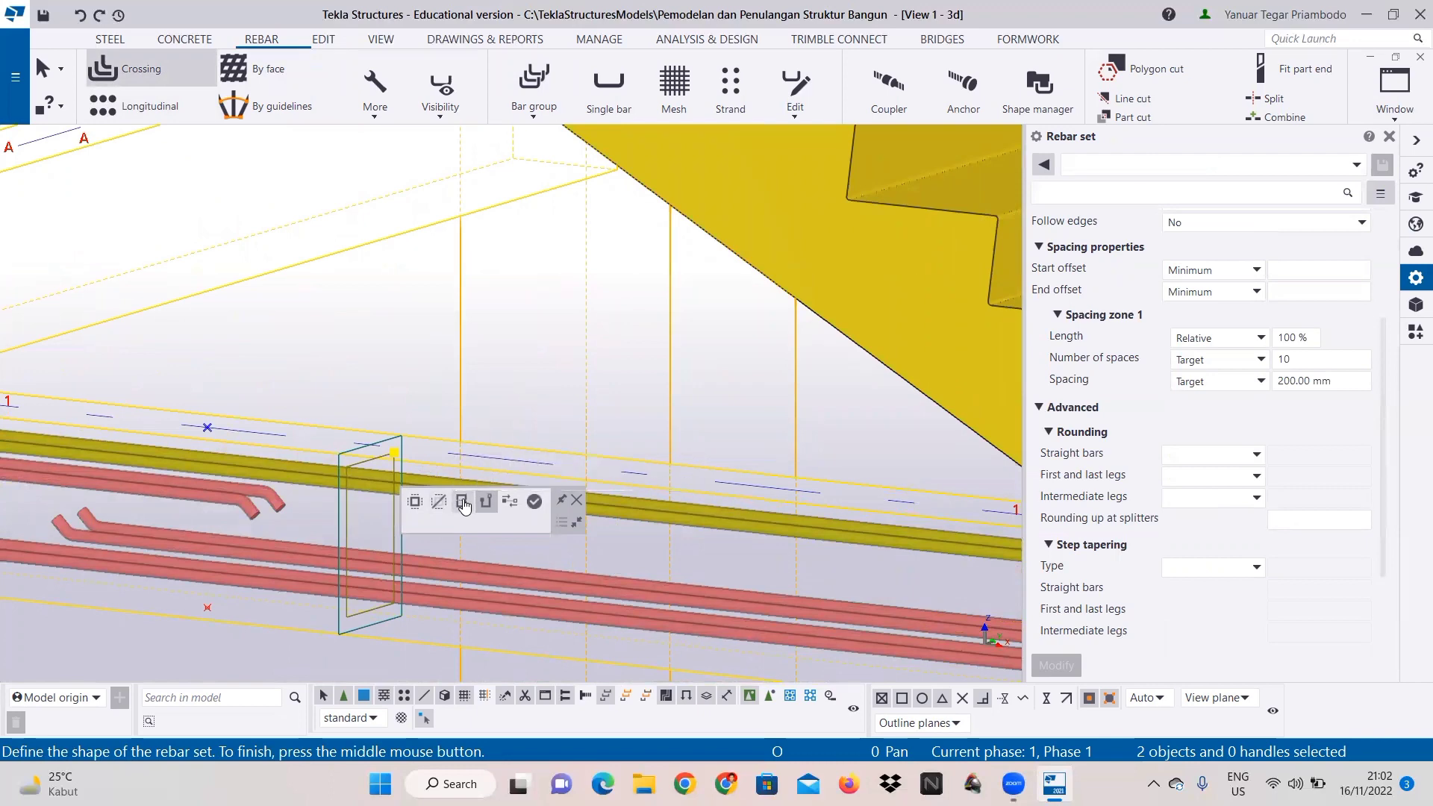
pyautogui.click(462, 505)
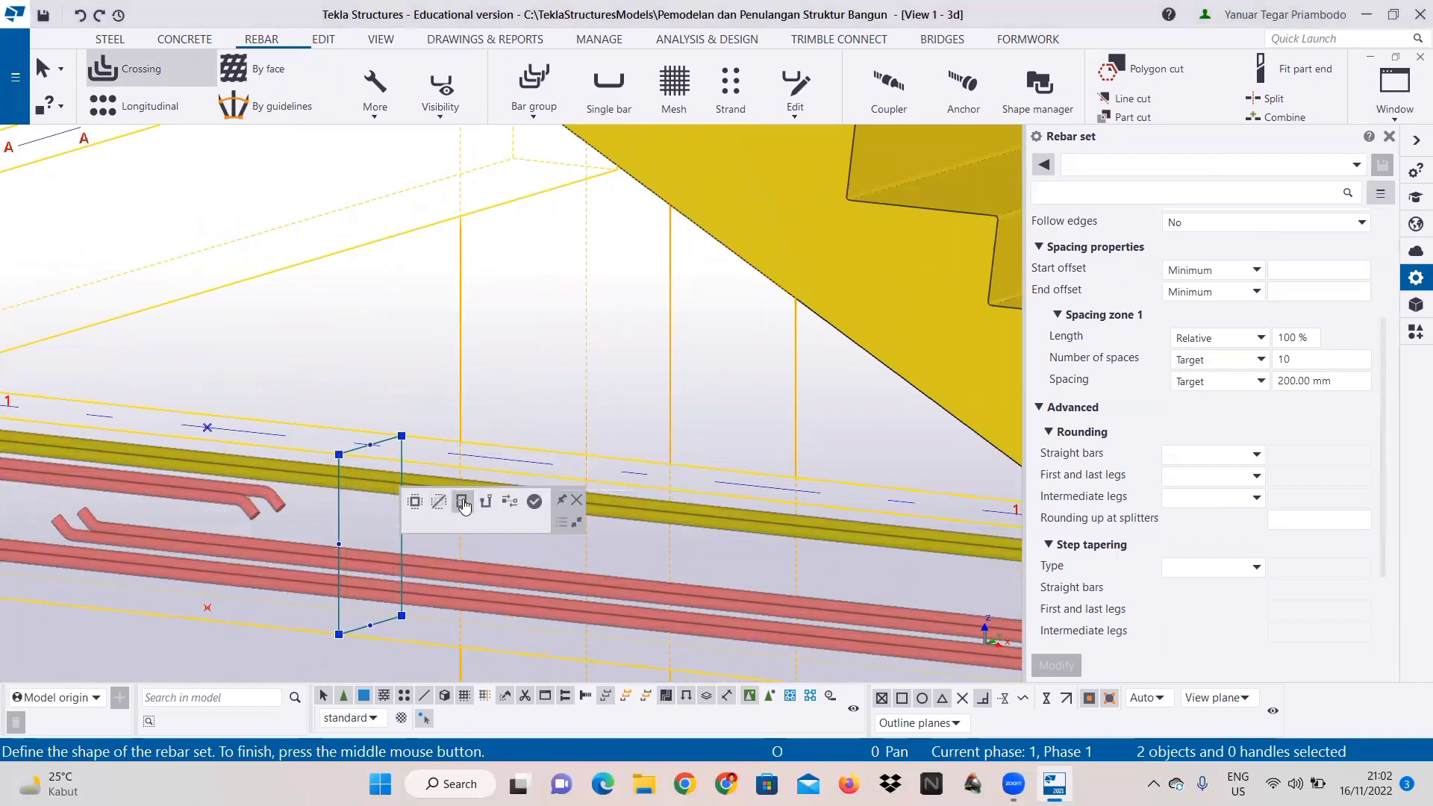
pyautogui.click(387, 403)
pyautogui.click(356, 396)
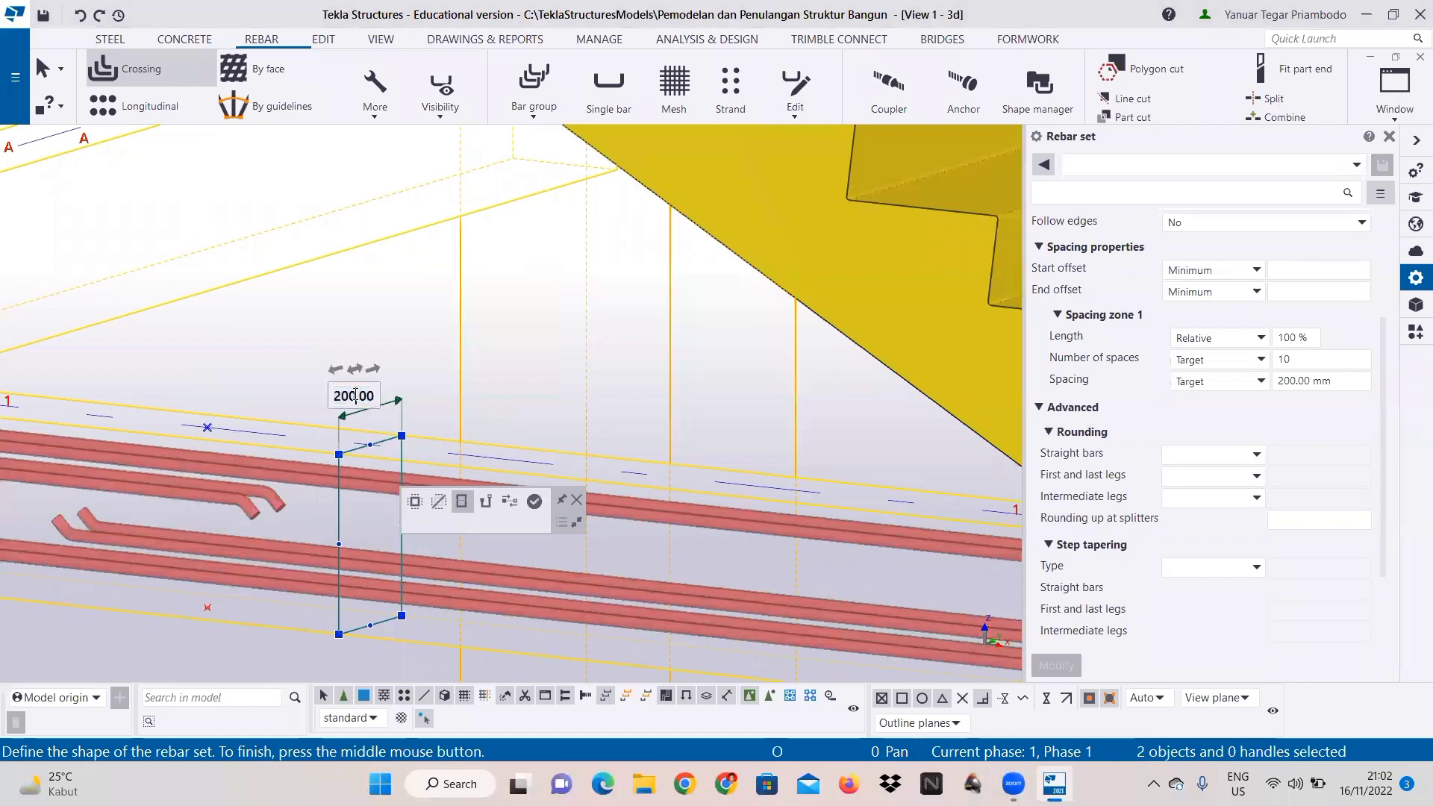
pyautogui.moveTo(353, 396); pyautogui.dragTo(334, 396)
pyautogui.write('110')
pyautogui.press('Return')
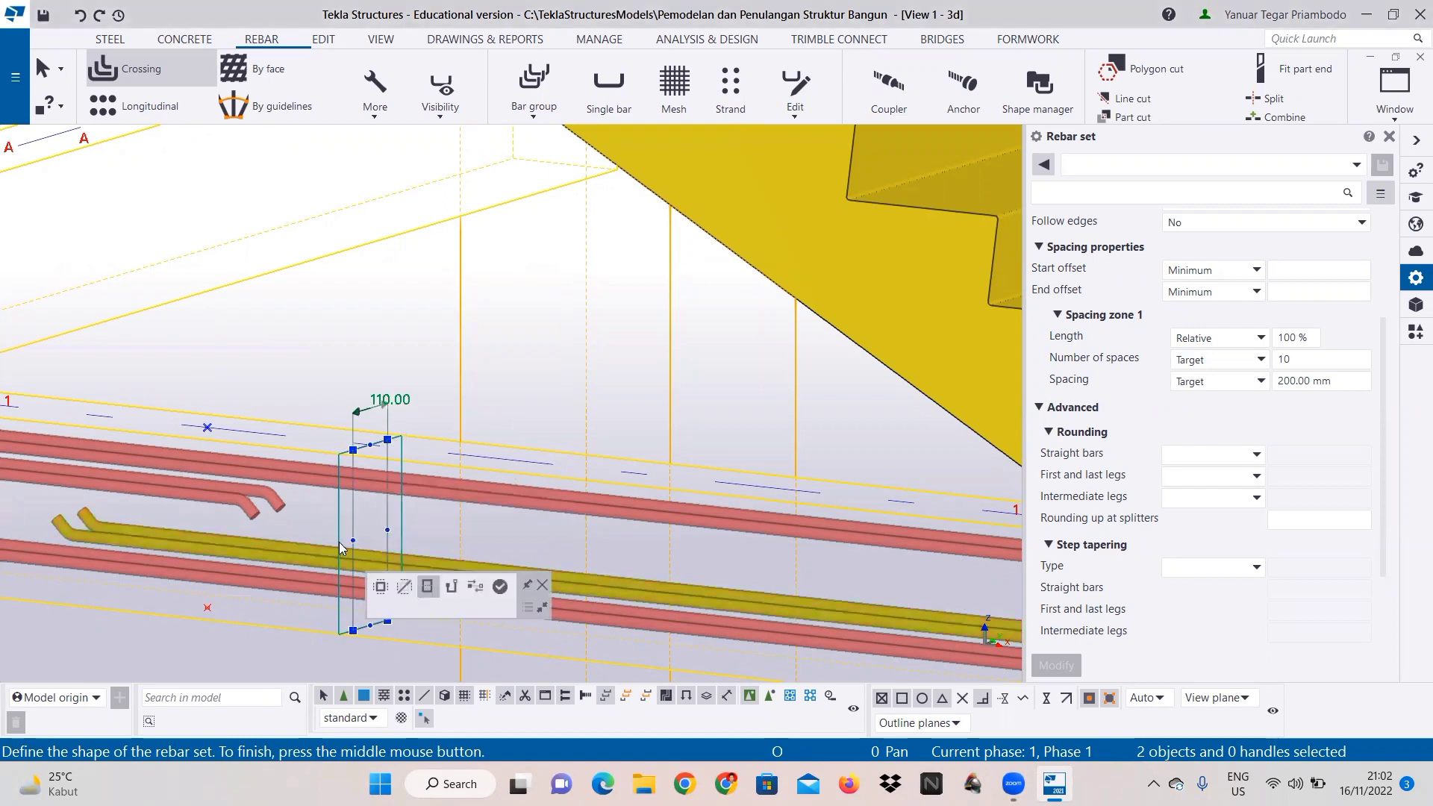
# Step: Set the stirrup's height, create the crossing rebar set along the beam, and end the command
pyautogui.click(356, 538)
pyautogui.moveTo(351, 530); pyautogui.dragTo(326, 526)
pyautogui.write('21')
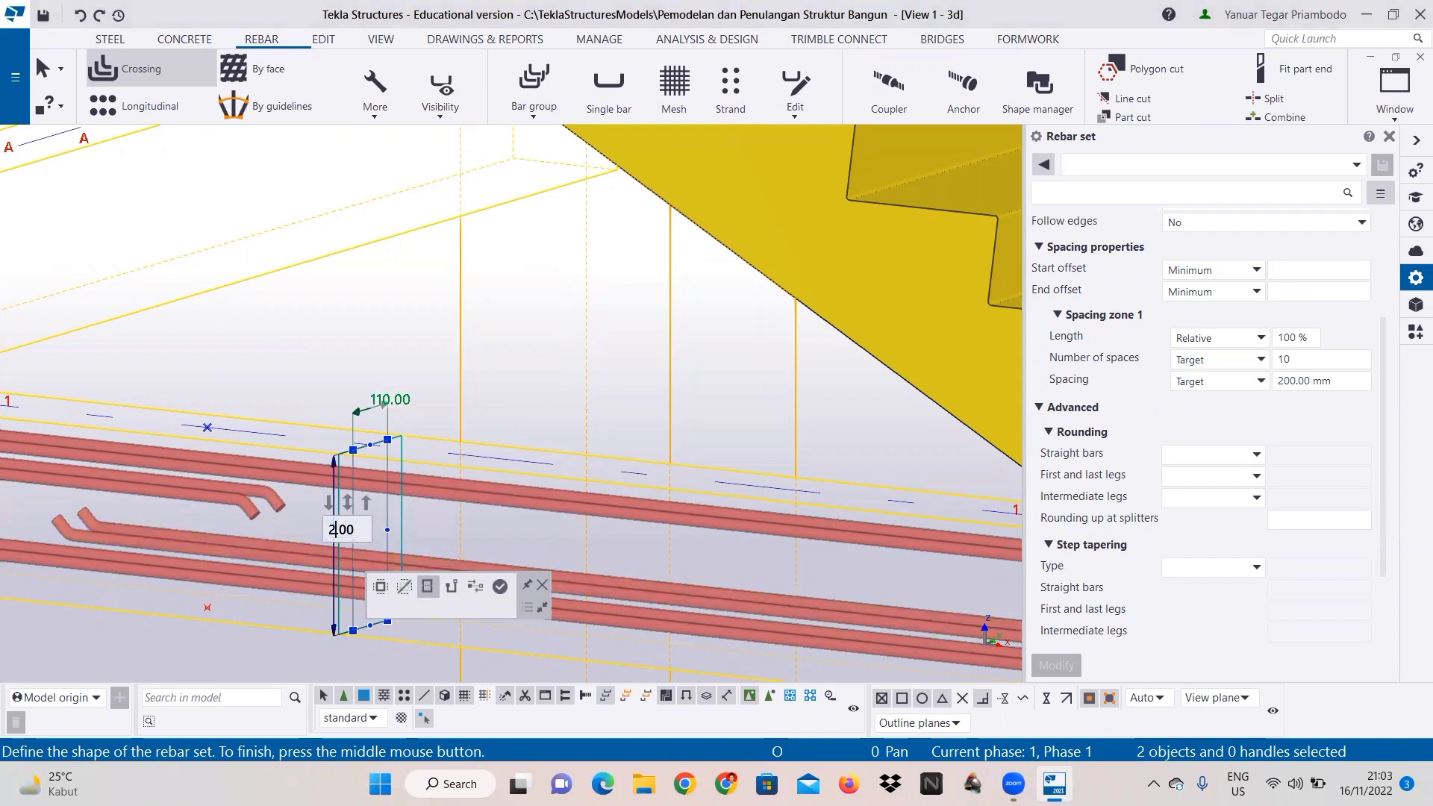
pyautogui.write('00')
pyautogui.middleClick(406, 374)
pyautogui.scroll(-2, 269, 503)
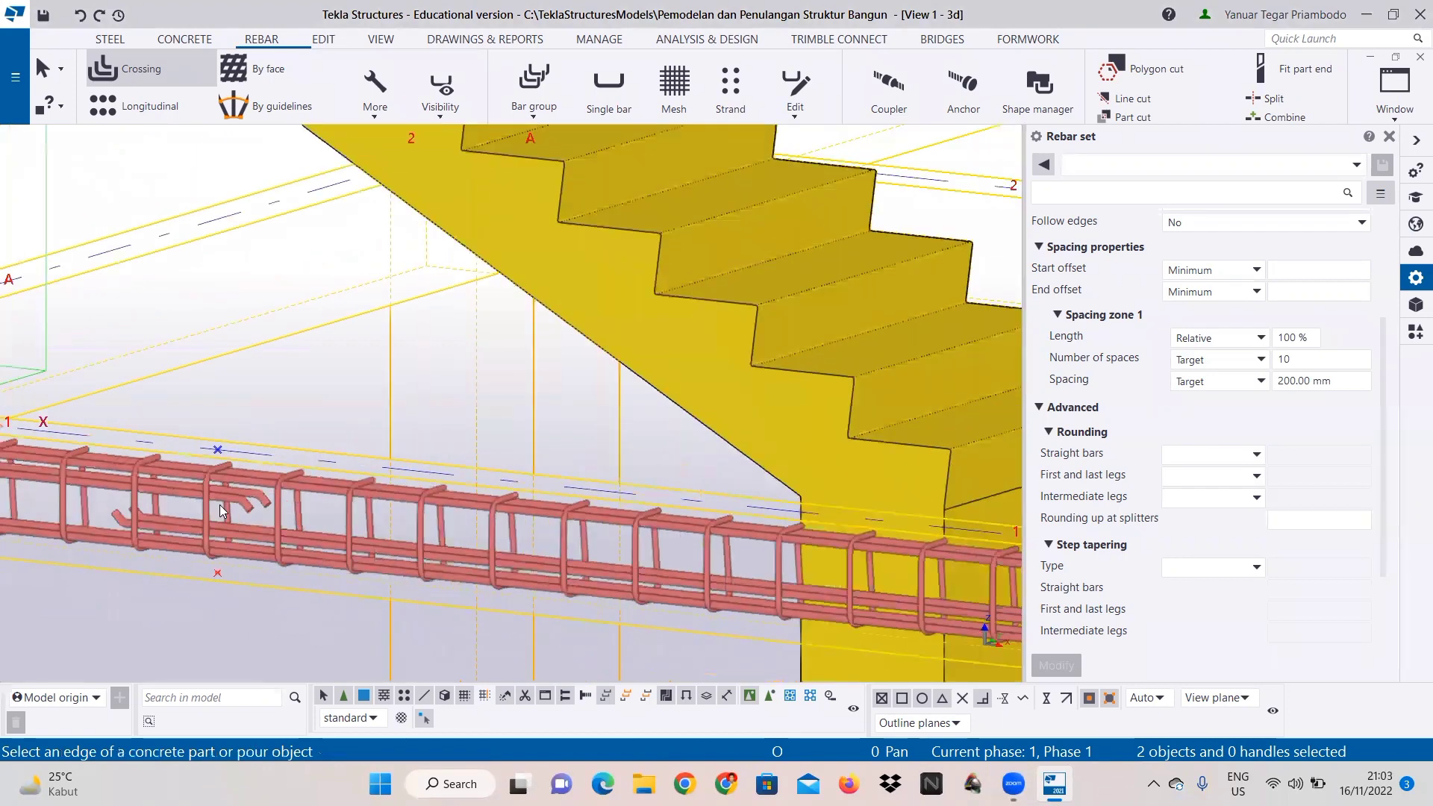
pyautogui.moveTo(202, 499); pyautogui.dragTo(578, 515, button='middle')
pyautogui.scroll(-1, 333, 485)
pyautogui.scroll(1, 299, 495)
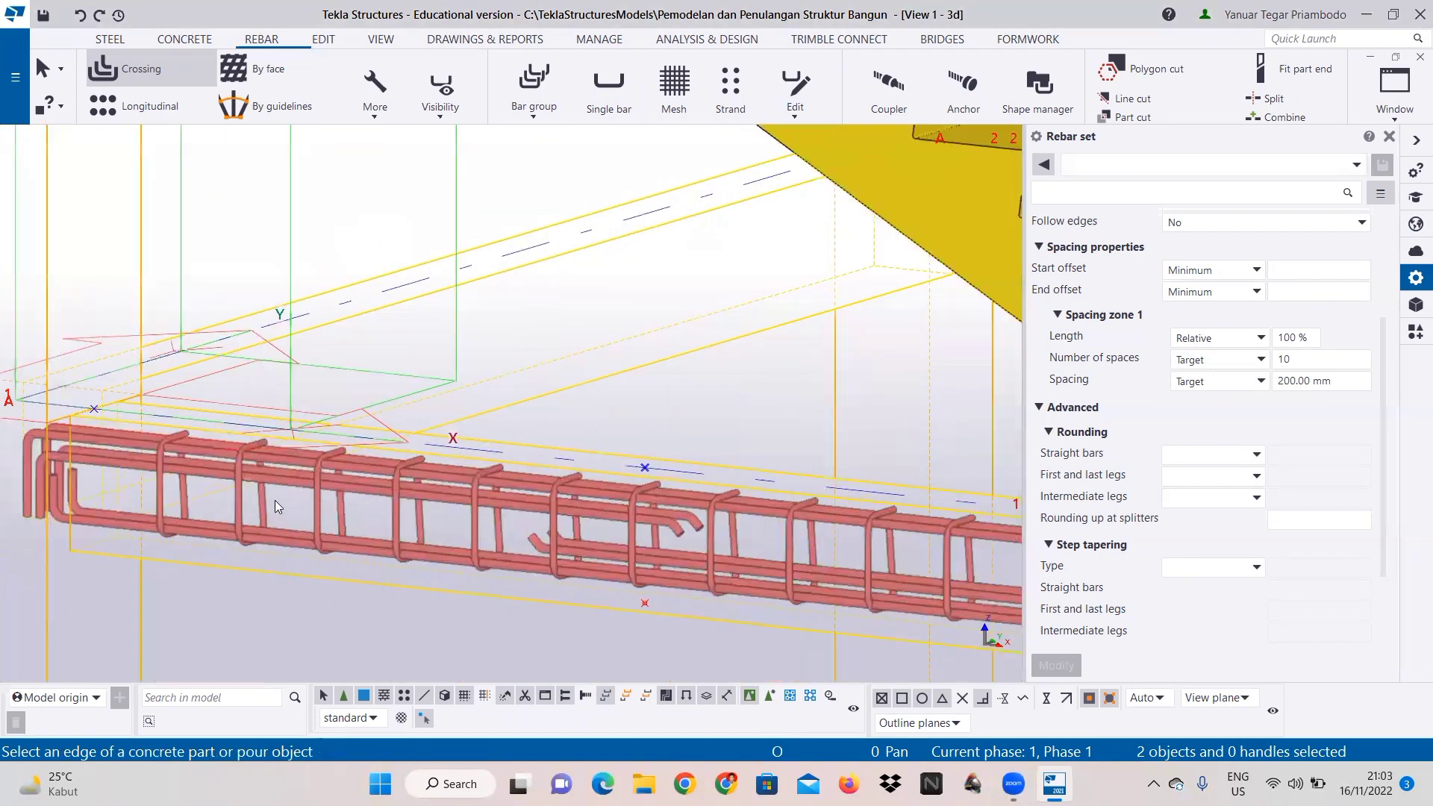
pyautogui.scroll(-1, 545, 430)
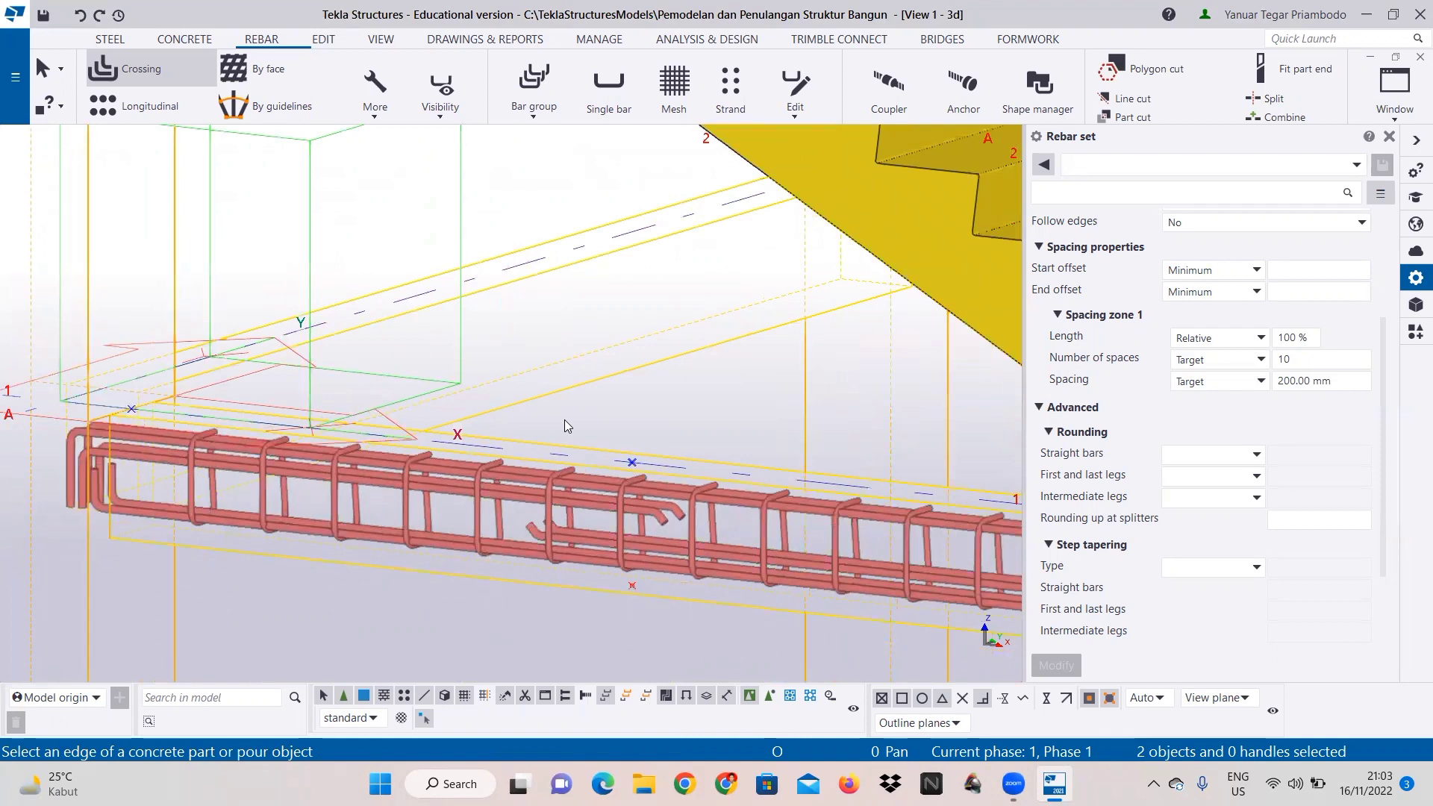
pyautogui.rightClick(588, 427)
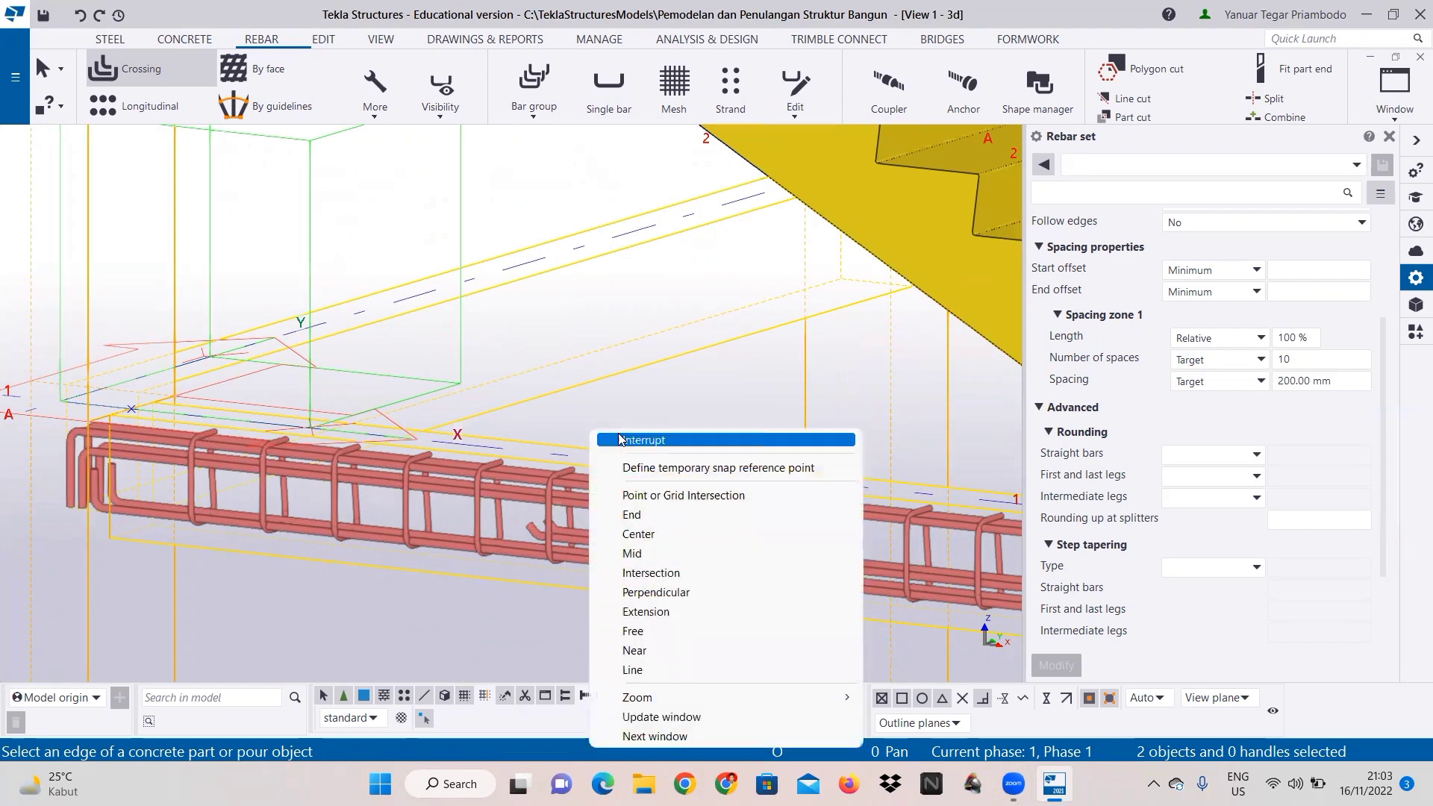
pyautogui.click(621, 441)
# Step: Divide the grid line 1 ground beam's stirrup set into three spacing zones taking 25%, 25% and 50% of the length
pyautogui.click(476, 518)
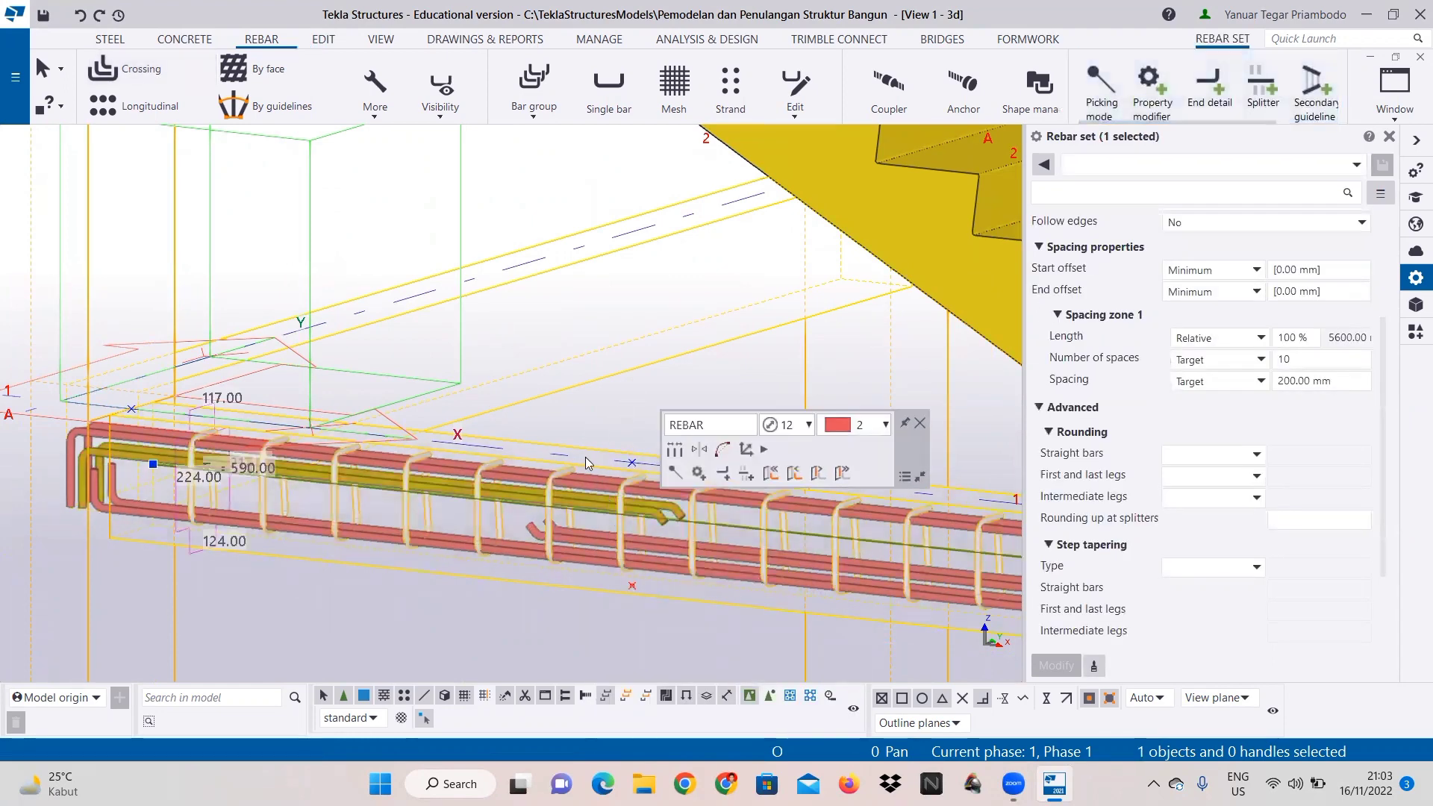
pyautogui.moveTo(597, 397); pyautogui.dragTo(367, 387, button='middle')
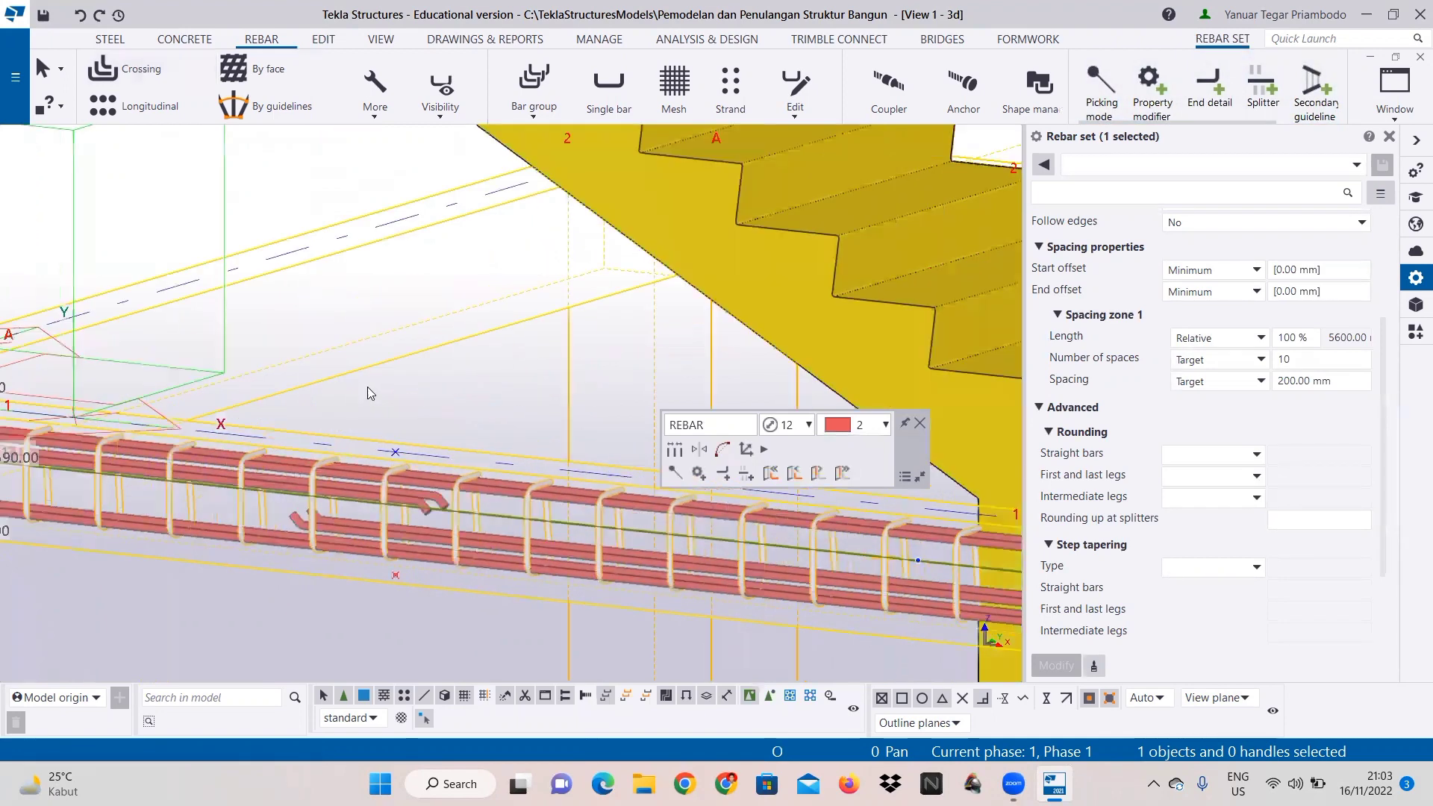
pyautogui.click(676, 454)
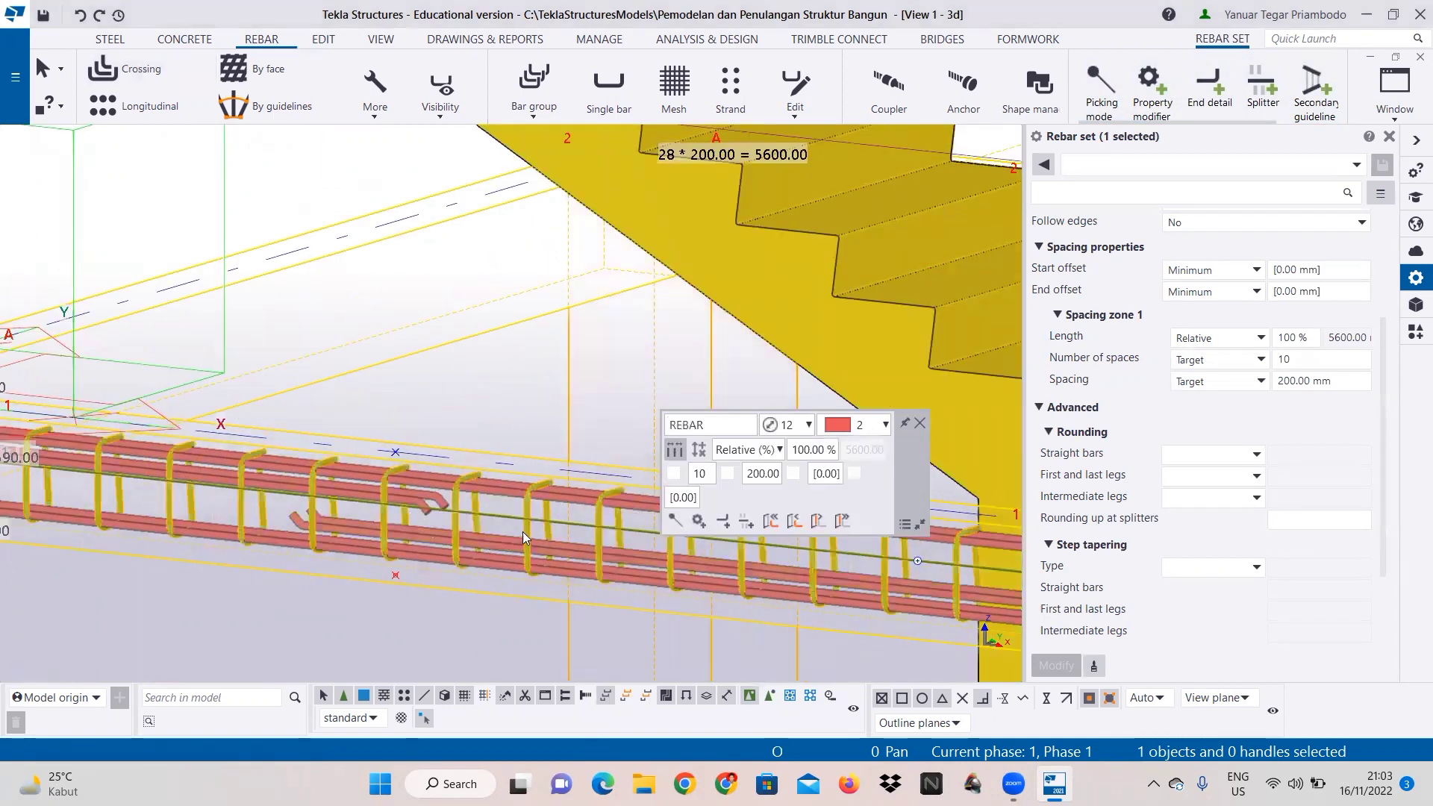
pyautogui.scroll(-1, 528, 528)
pyautogui.moveTo(761, 586); pyautogui.dragTo(475, 583, button='middle')
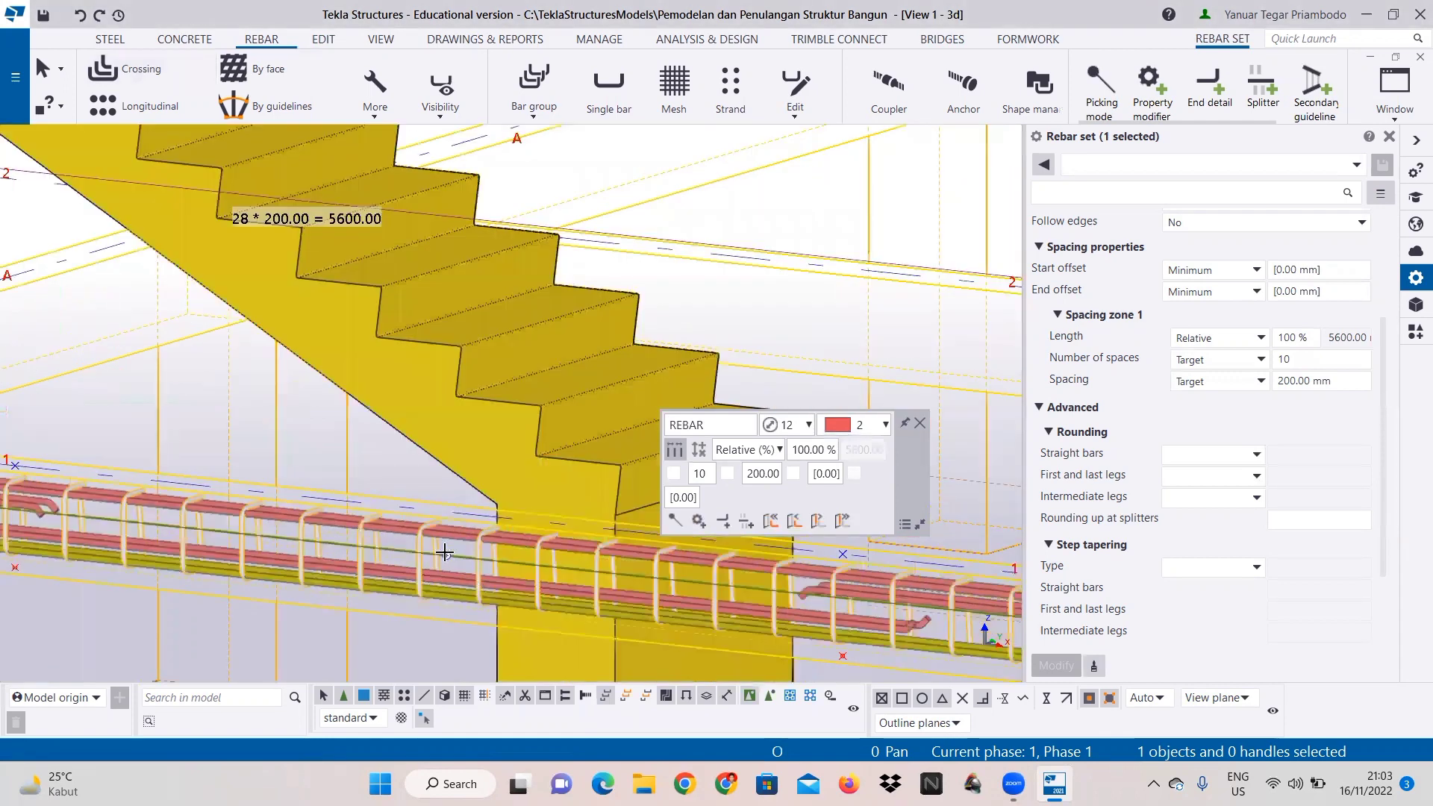
pyautogui.click(445, 552)
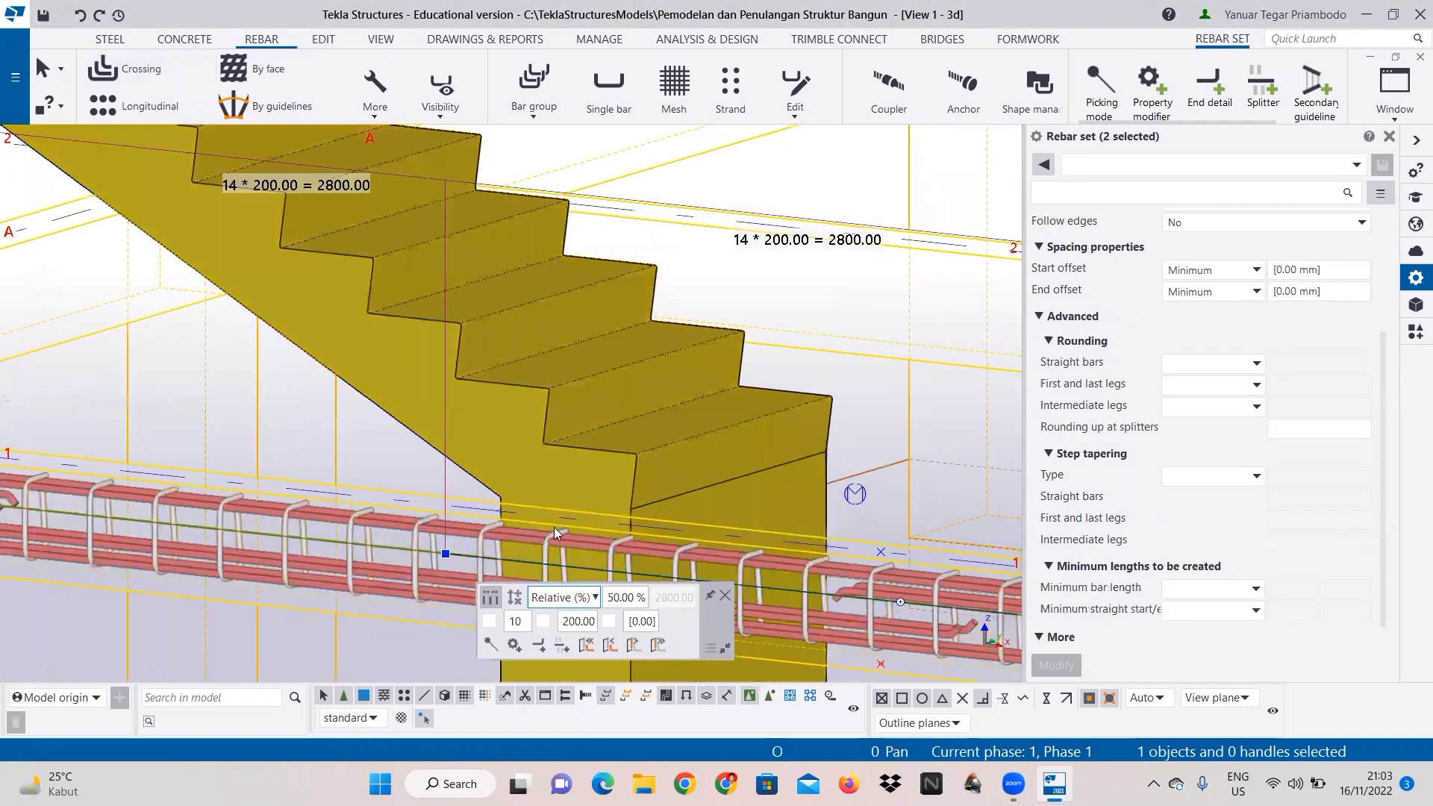
pyautogui.scroll(1, 101, 512)
pyautogui.click(89, 508)
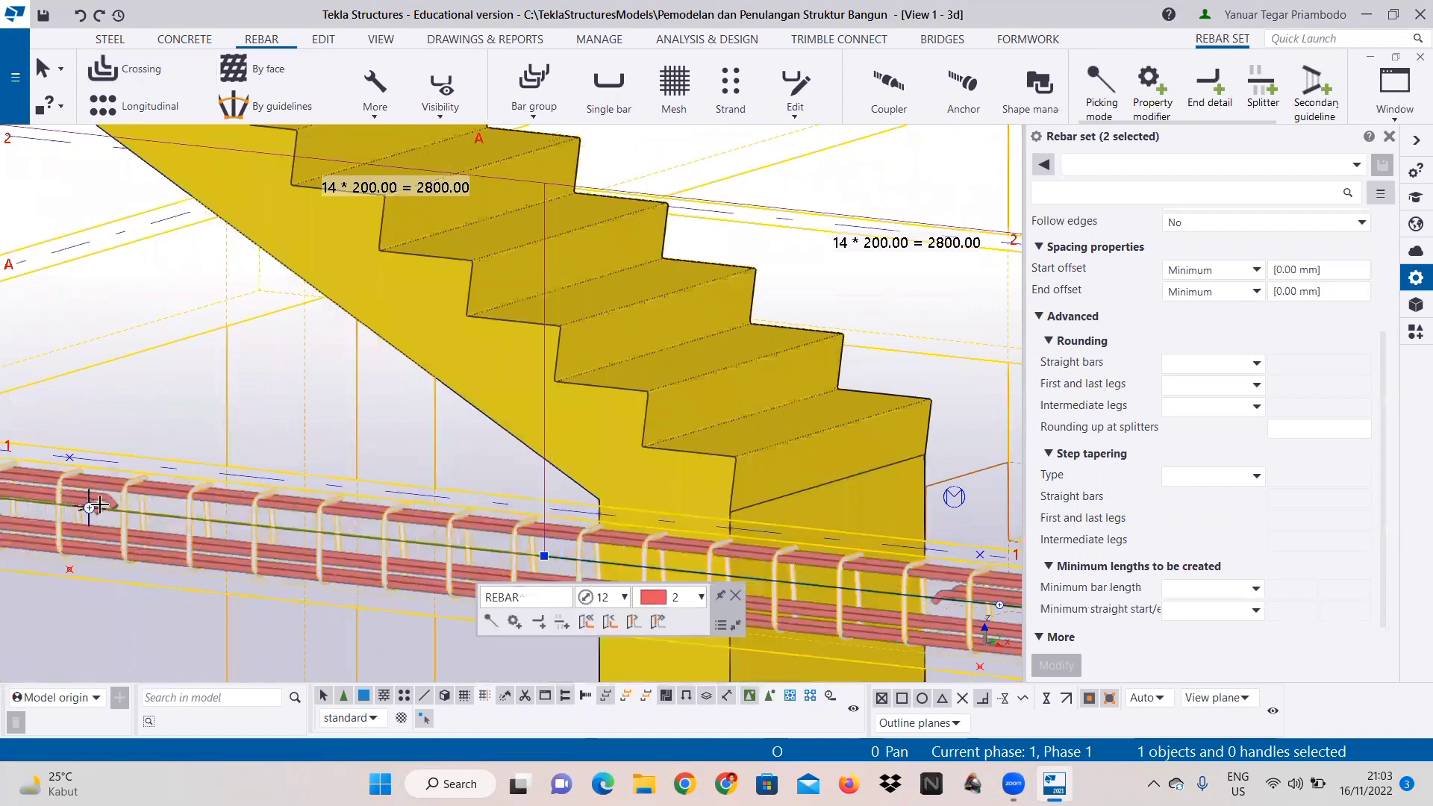
pyautogui.scroll(-3, 825, 427)
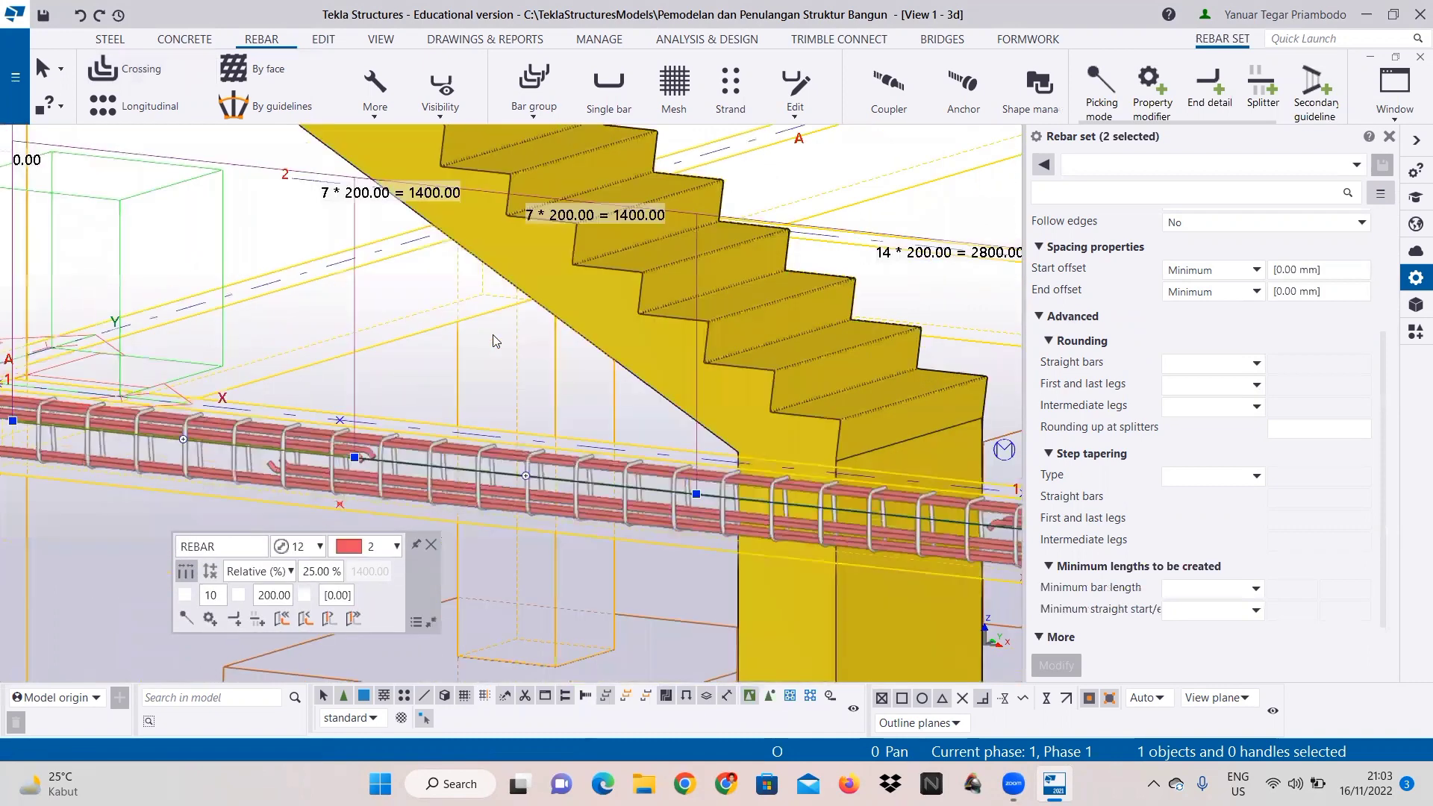
# Step: Examine the stirrup spacing zones along the ground beam and the rebar set's attributes and offset settings
pyautogui.press('Right')
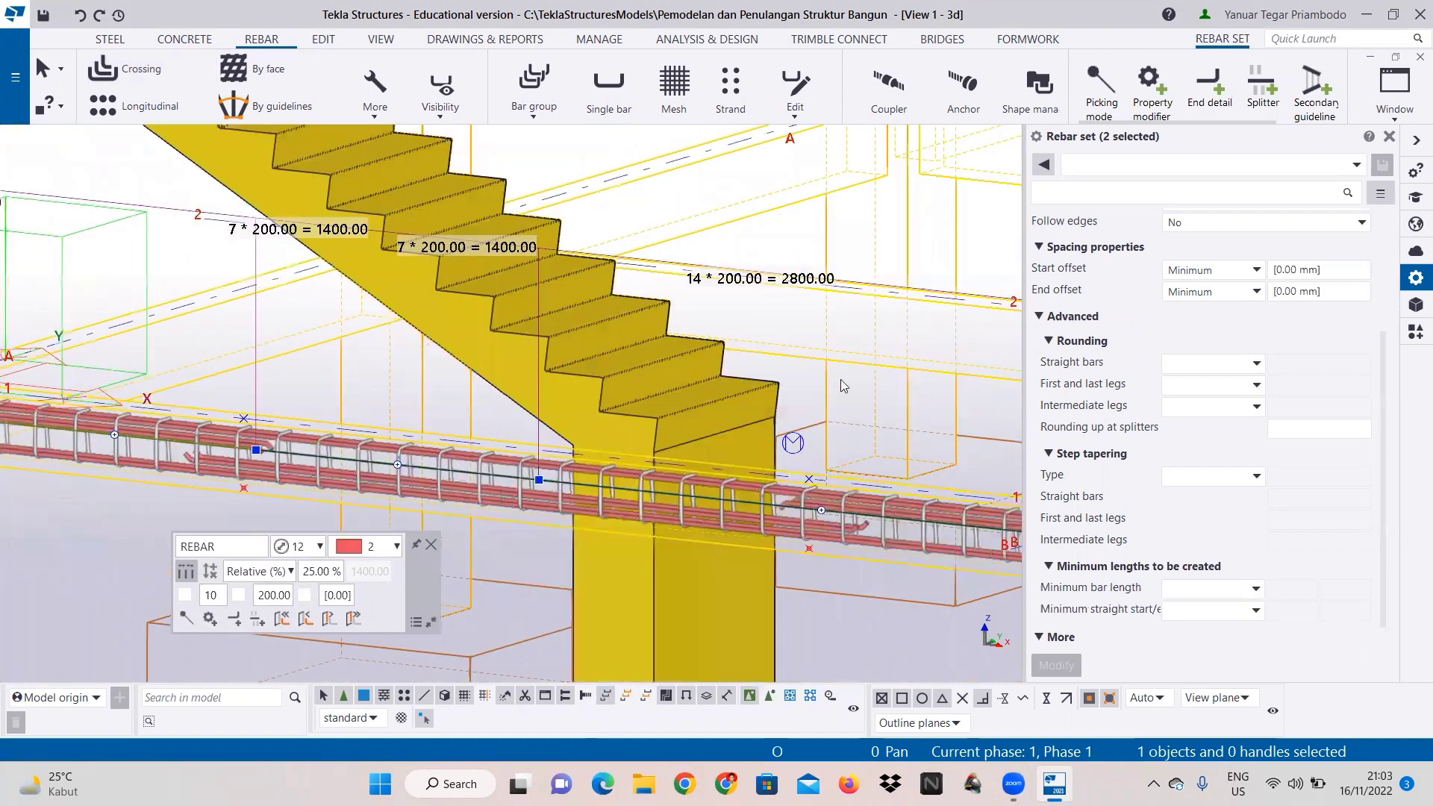
pyautogui.scroll(-1, 1015, 381)
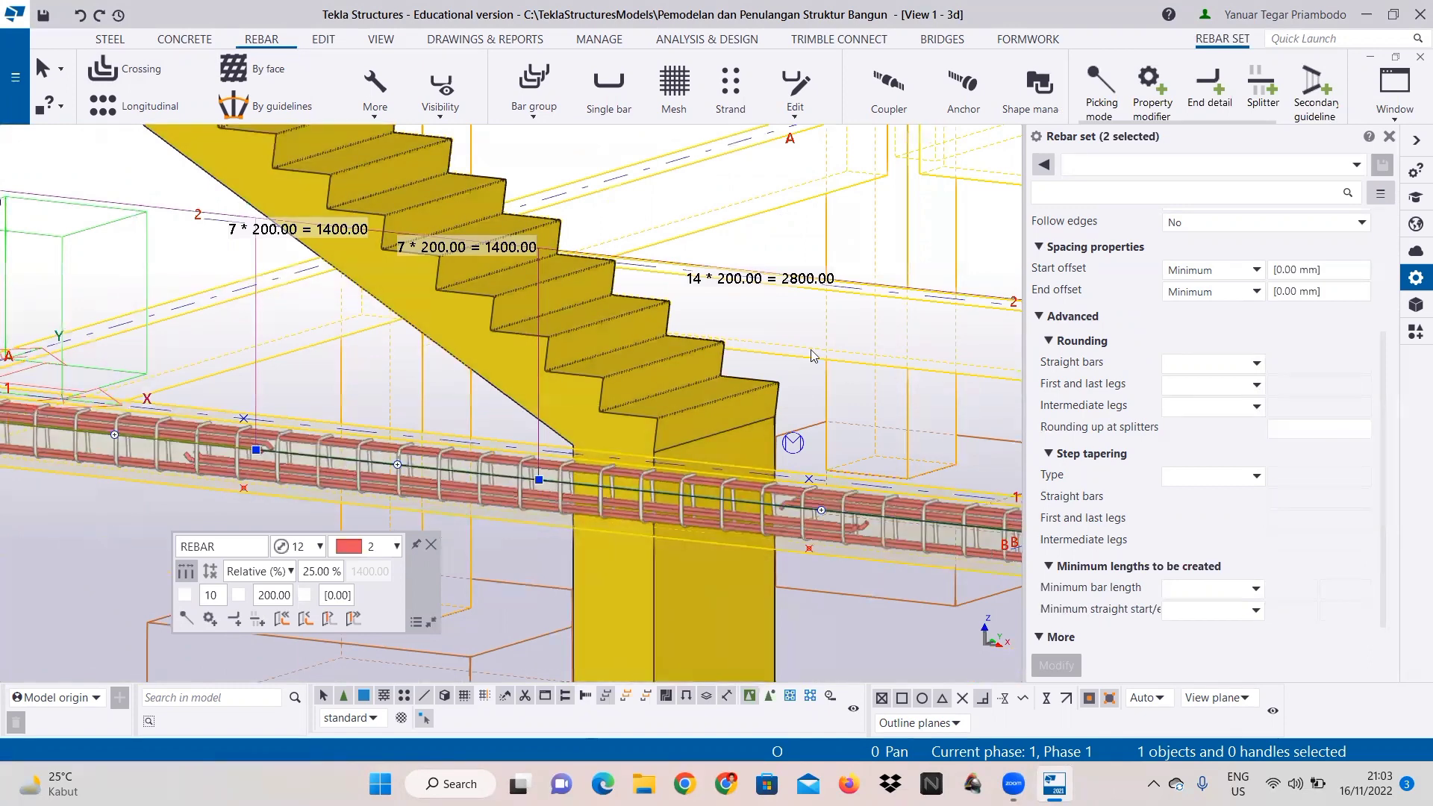
pyautogui.scroll(3, 1215, 267)
pyautogui.scroll(-1, 520, 270)
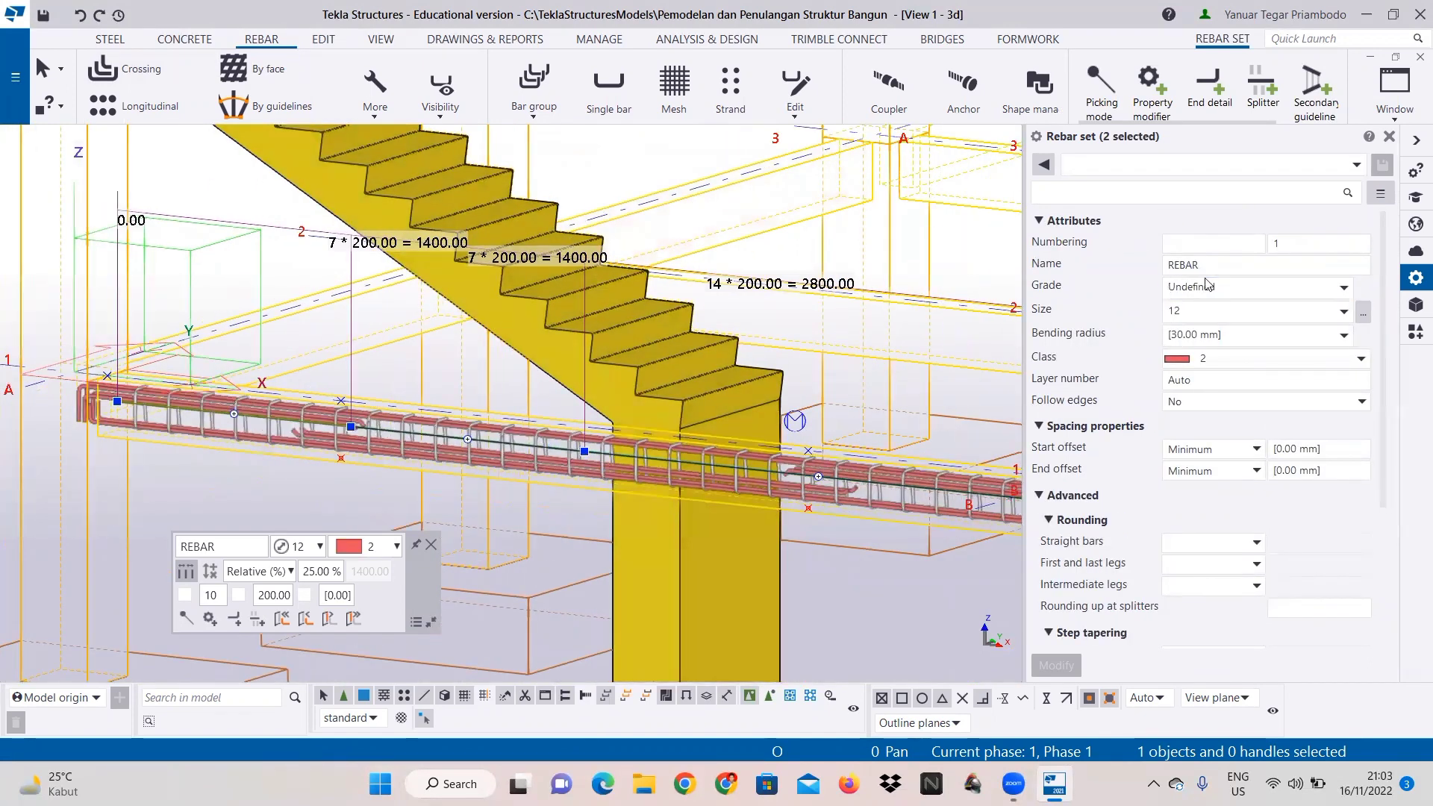
pyautogui.scroll(-1, 1205, 284)
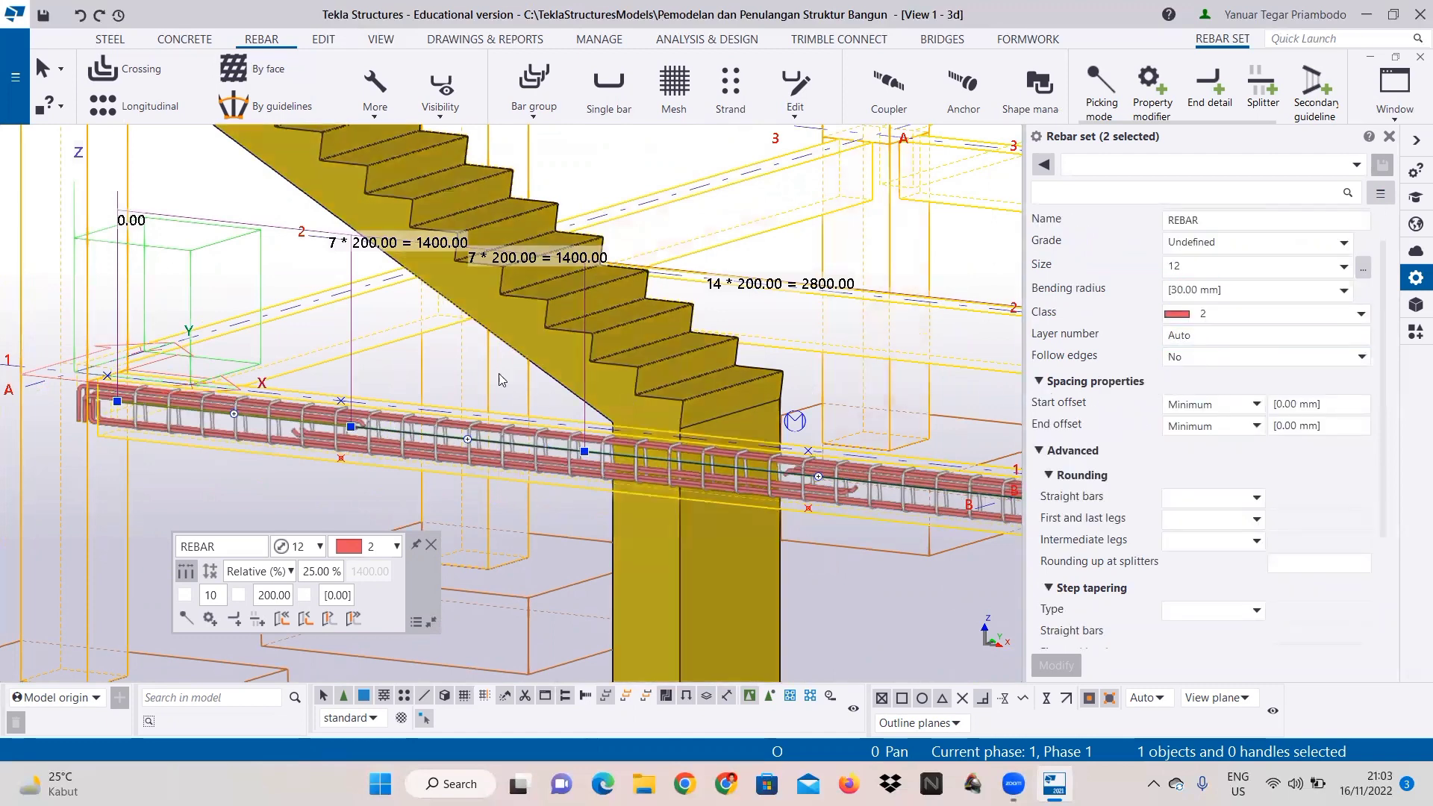
pyautogui.rightClick(417, 345)
pyautogui.click(457, 348)
pyautogui.scroll(1, 358, 444)
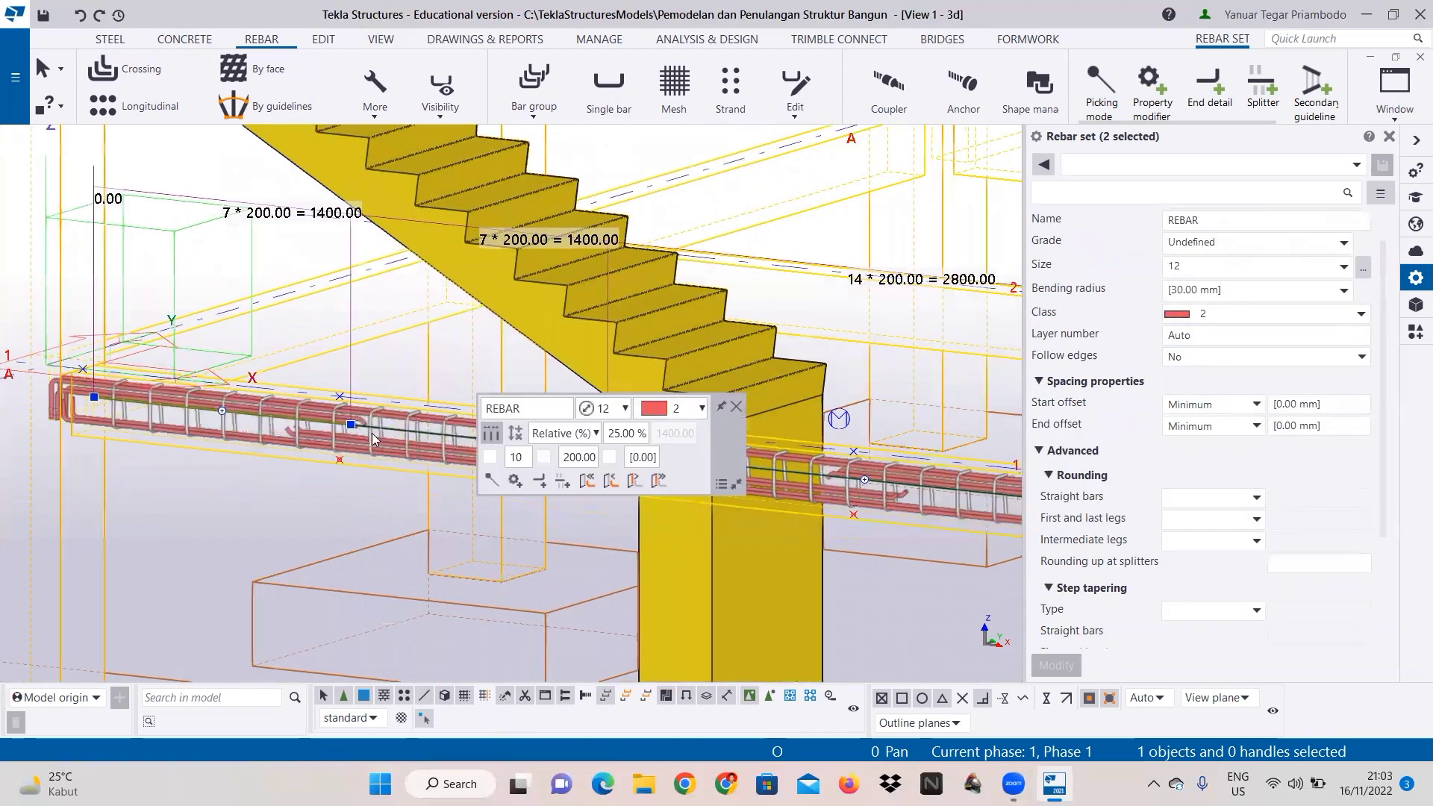
pyautogui.scroll(2, 377, 436)
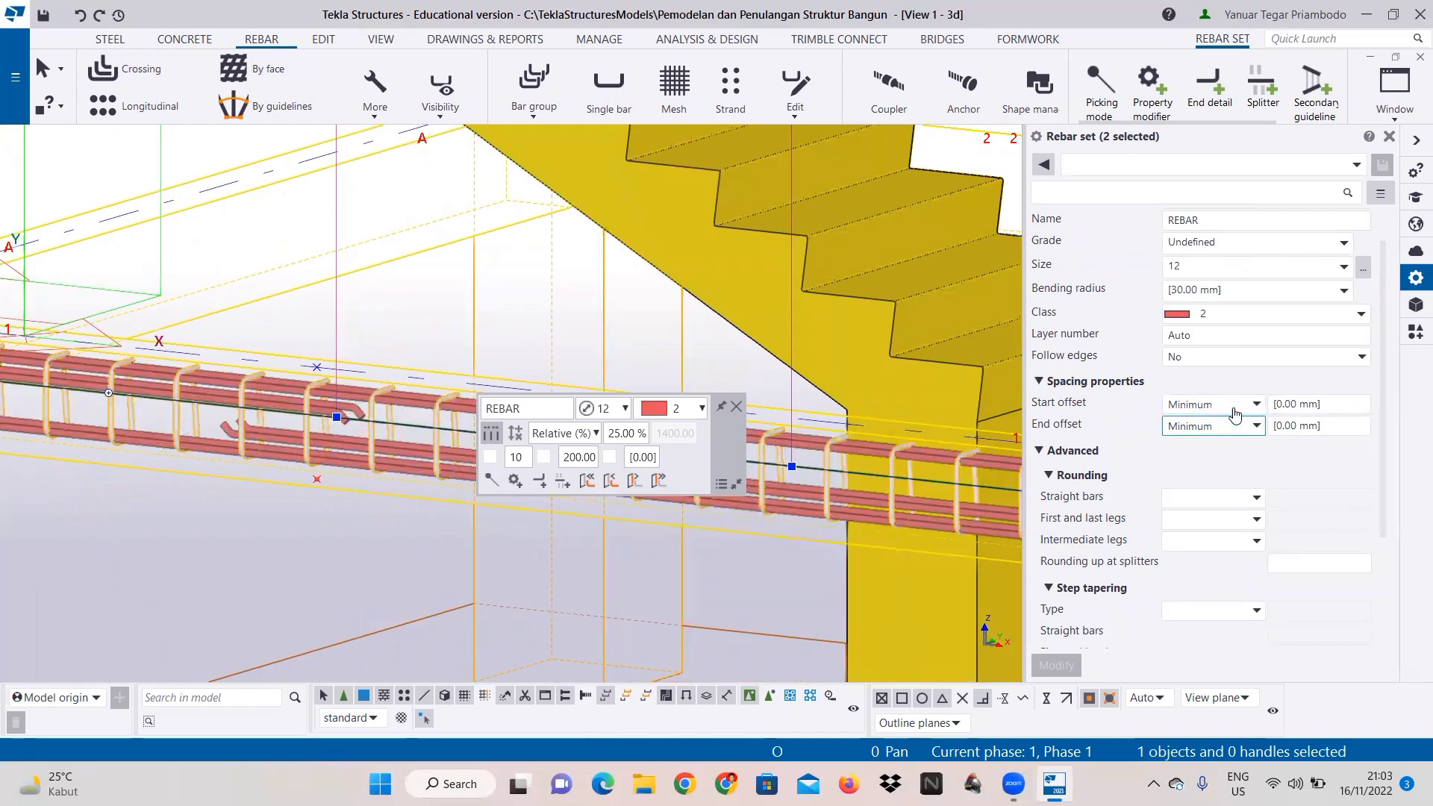
pyautogui.scroll(-1, 1164, 404)
pyautogui.scroll(2, 1164, 404)
pyautogui.scroll(-3, 1164, 404)
pyautogui.scroll(3, 1165, 404)
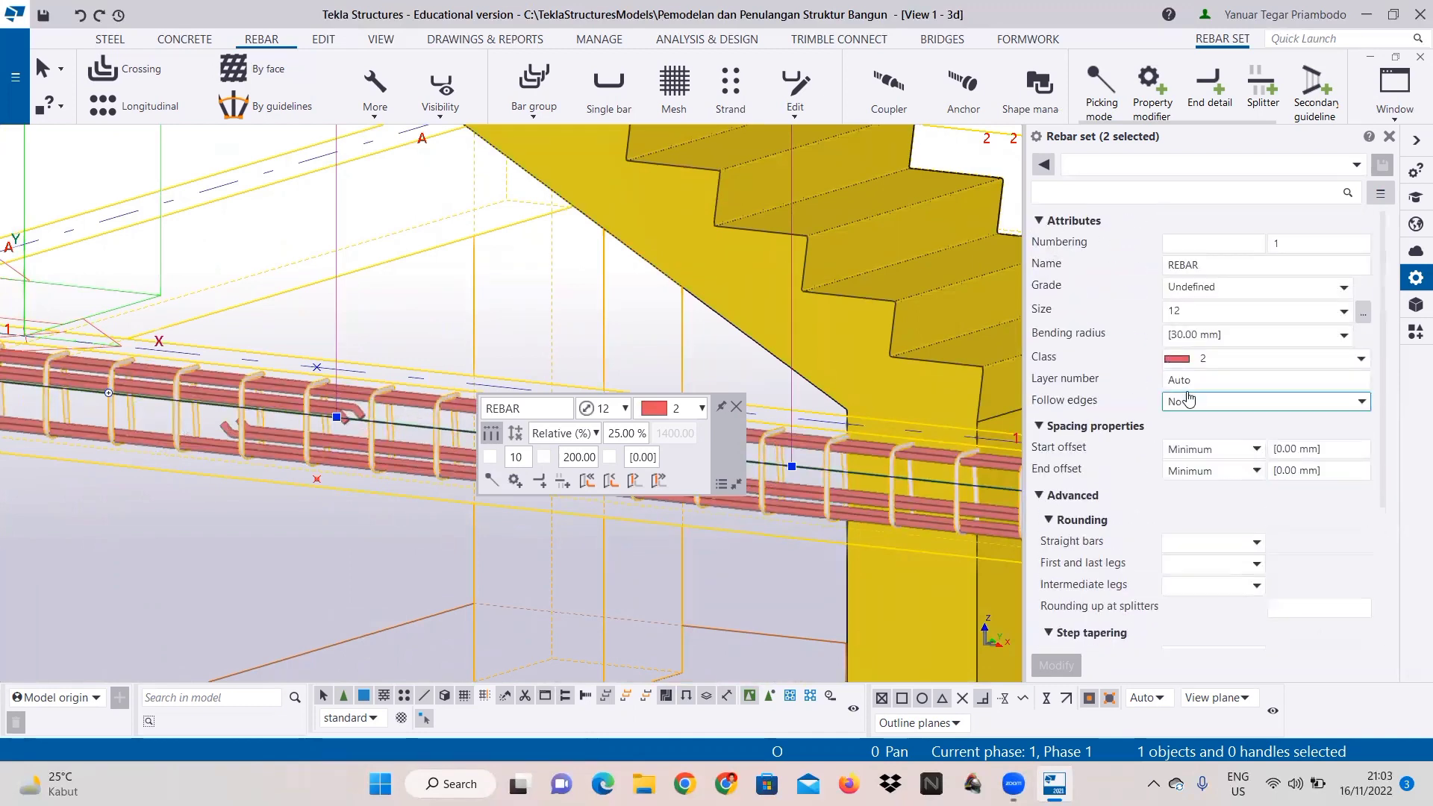
# Step: Clear the current selection and reselect only the ground beam's stirrup rebar set to inspect its three spacing zones
pyautogui.rightClick(476, 299)
pyautogui.click(481, 314)
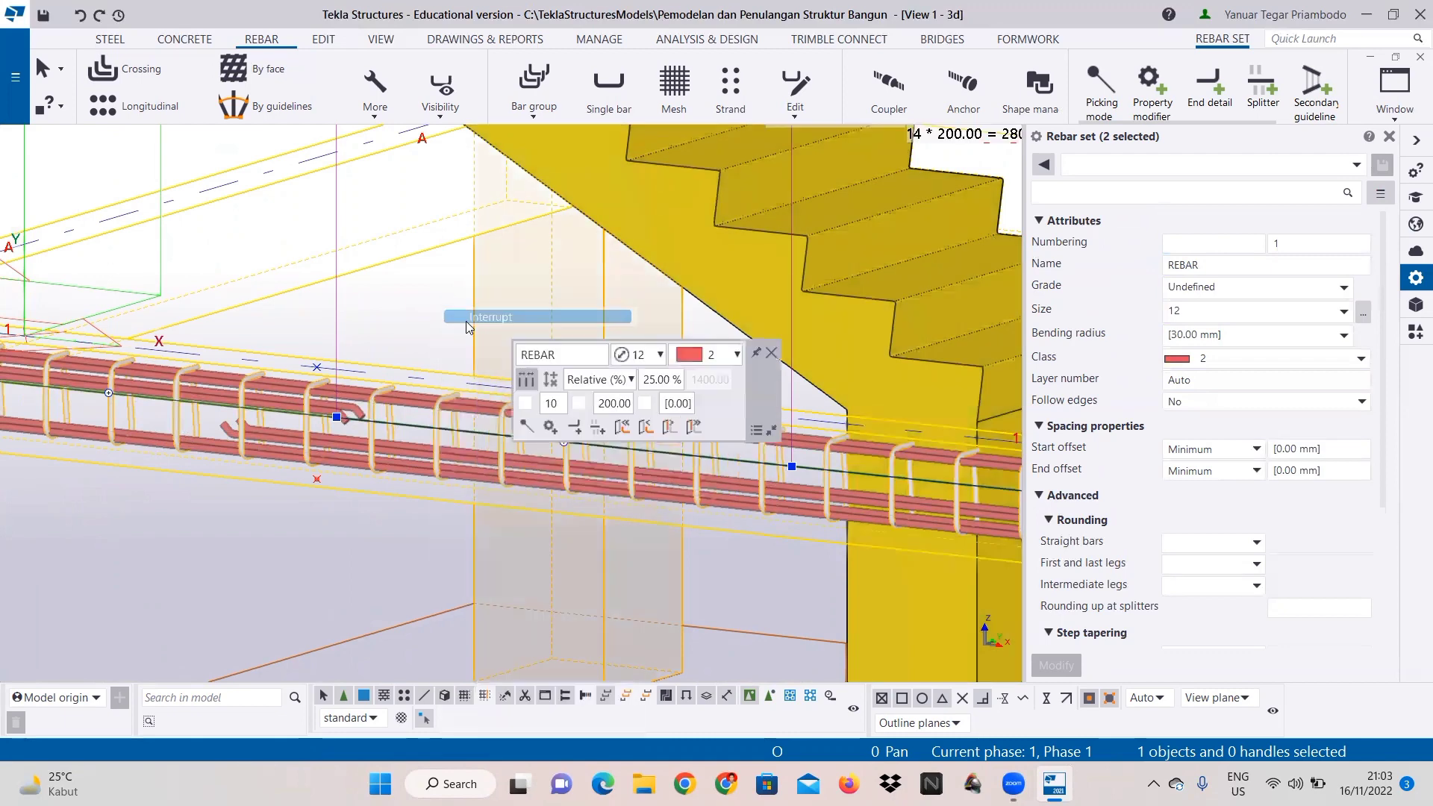
pyautogui.rightClick(388, 326)
pyautogui.click(408, 338)
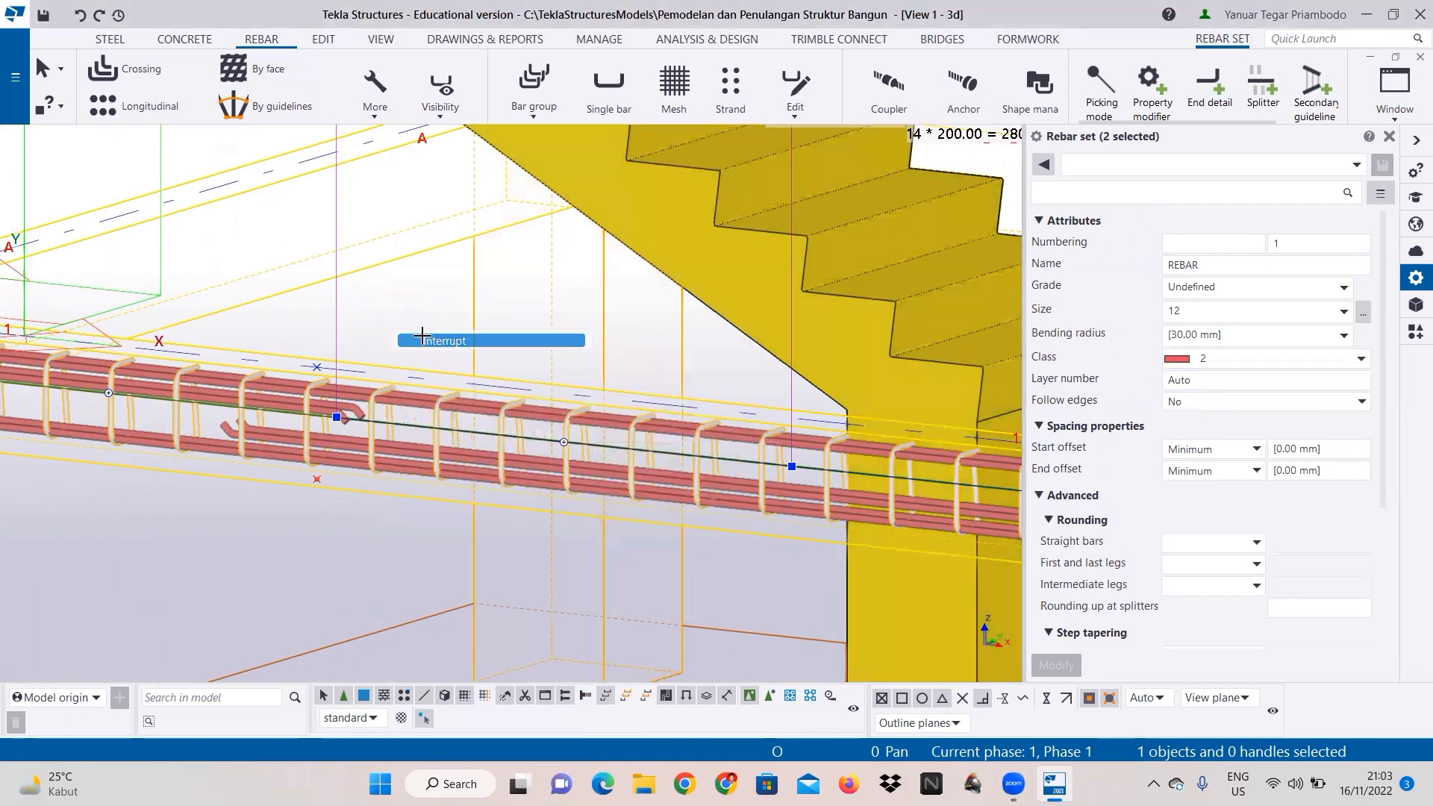
pyautogui.click(409, 329)
pyautogui.click(700, 370)
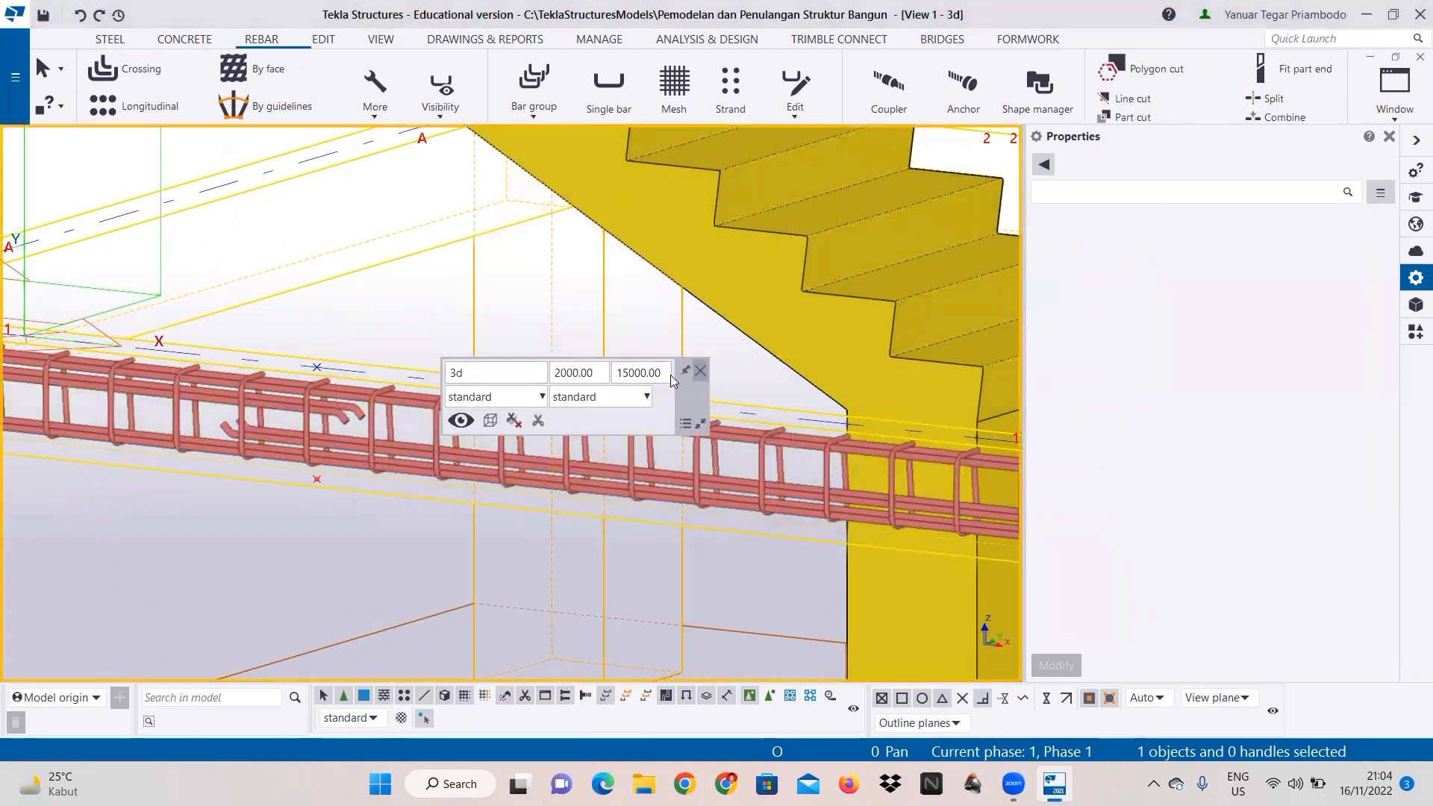
pyautogui.click(306, 421)
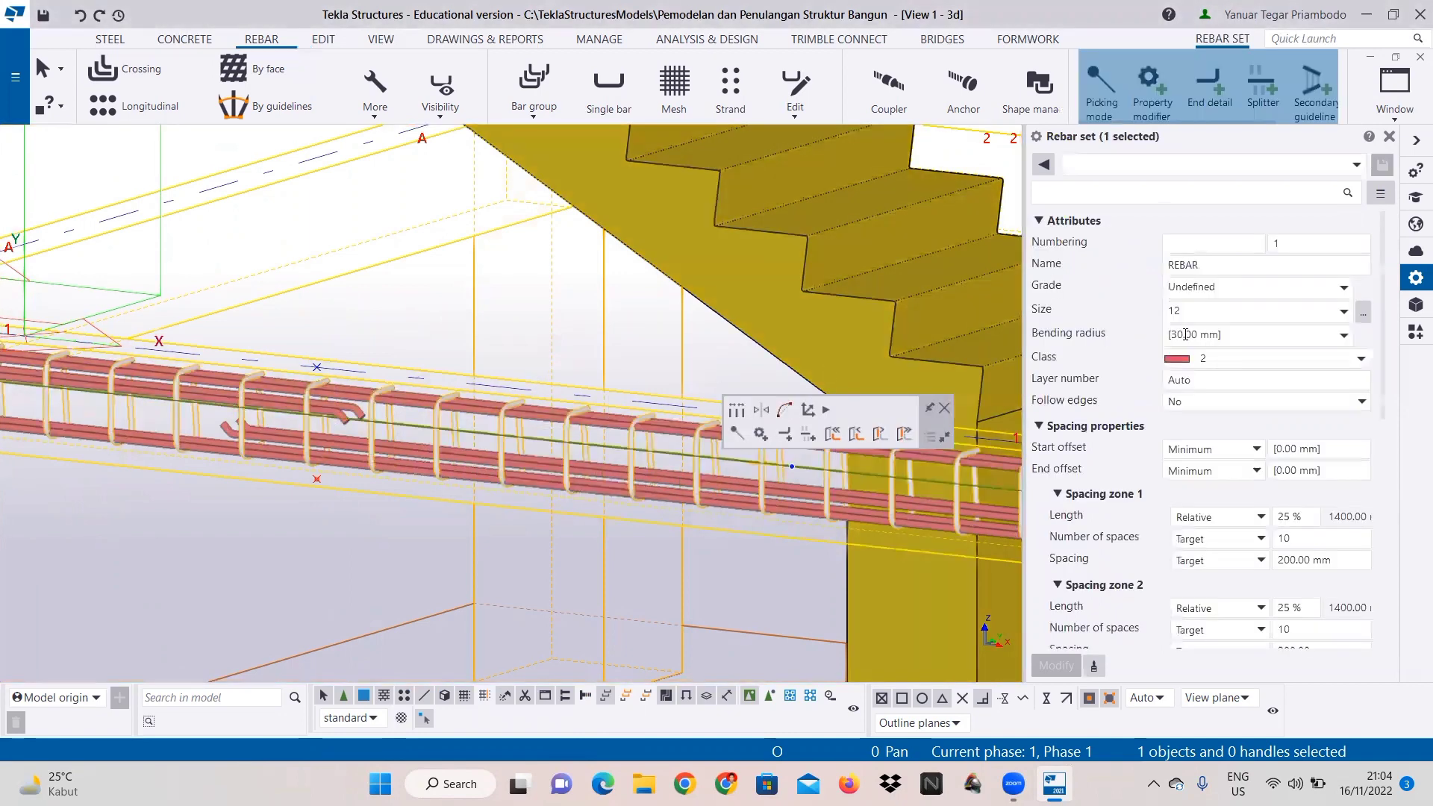
pyautogui.scroll(-3, 1127, 457)
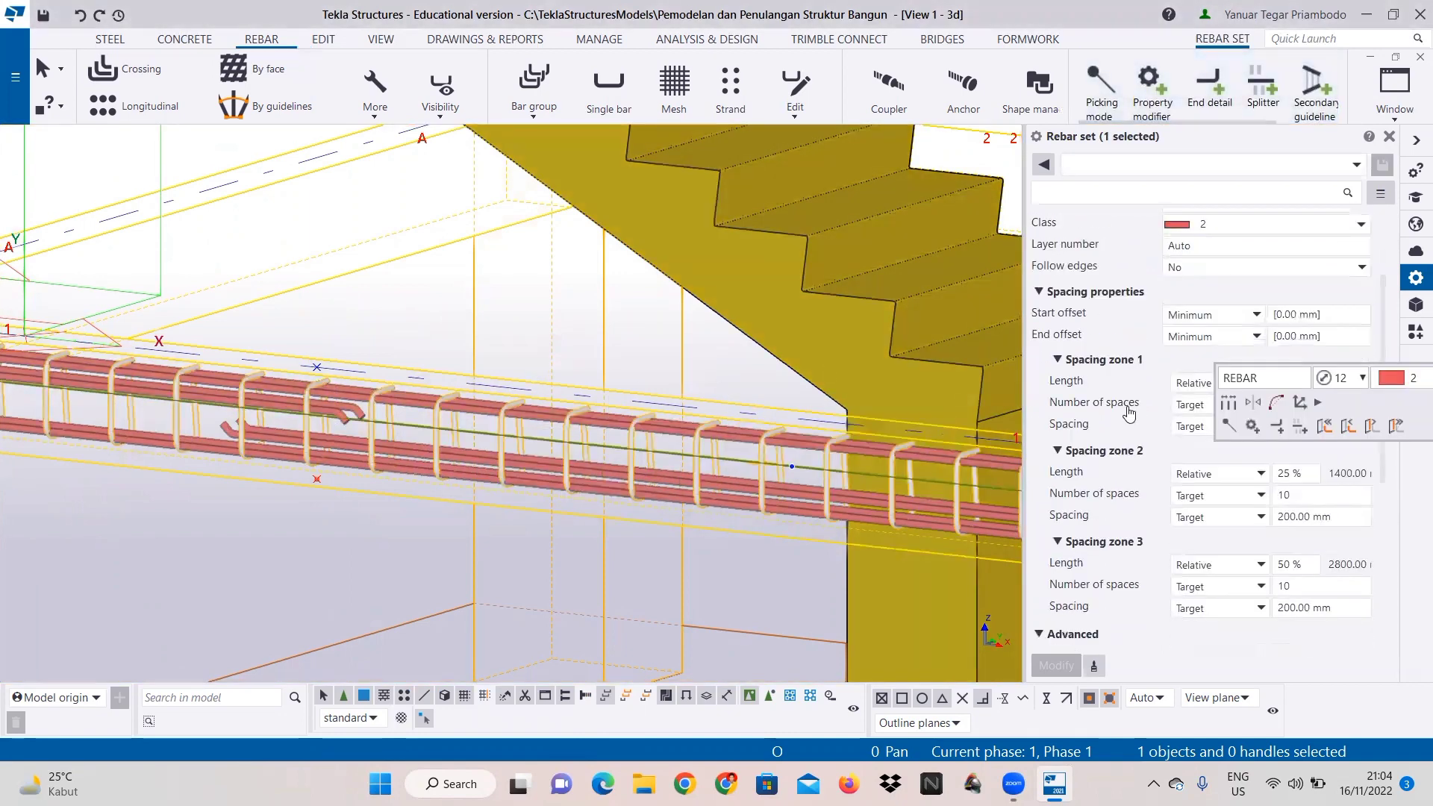
pyautogui.scroll(3, 1125, 398)
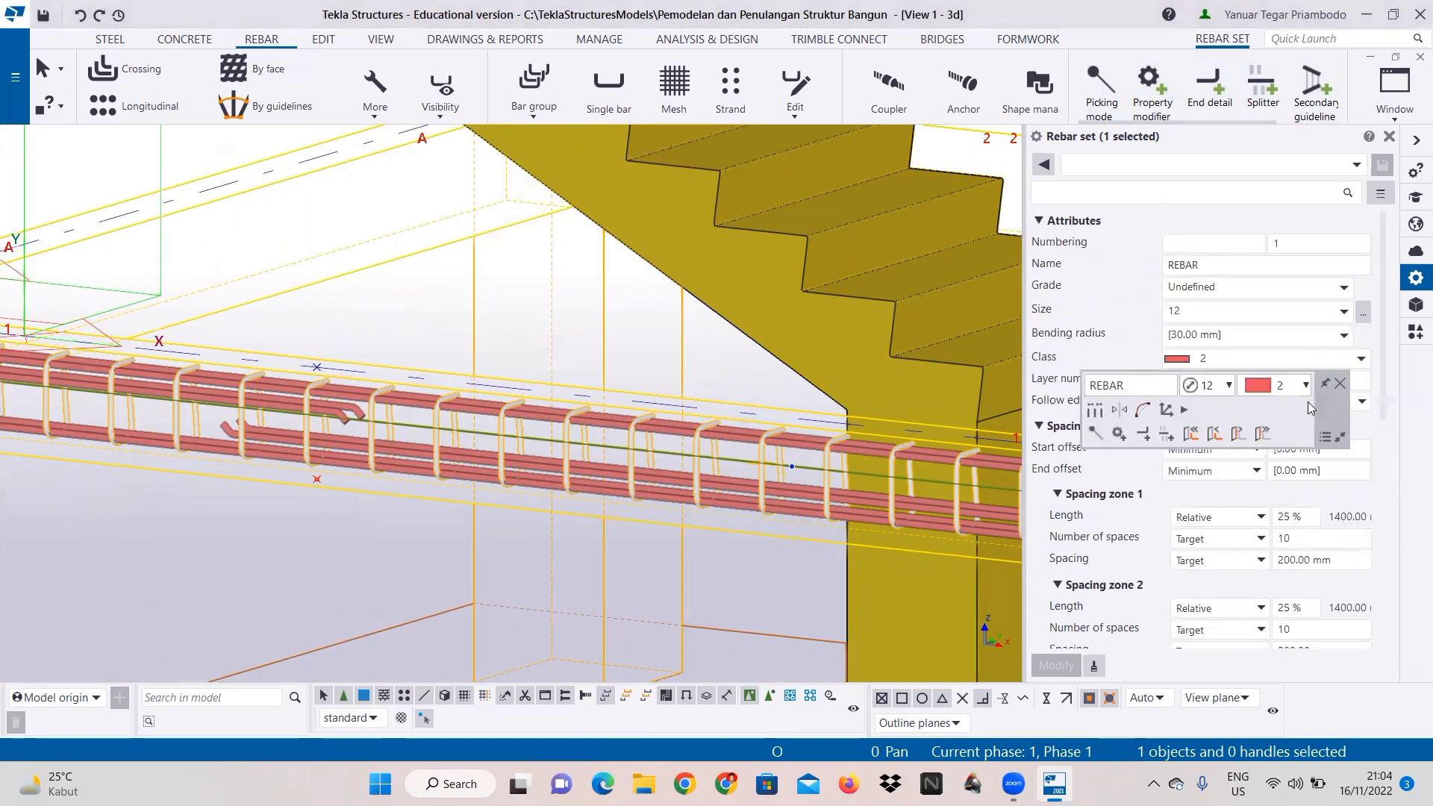
# Step: Enter Tulangan Geser D10 as the property file name for the selected stirrup rebar set
pyautogui.click(1168, 191)
pyautogui.click(1137, 166)
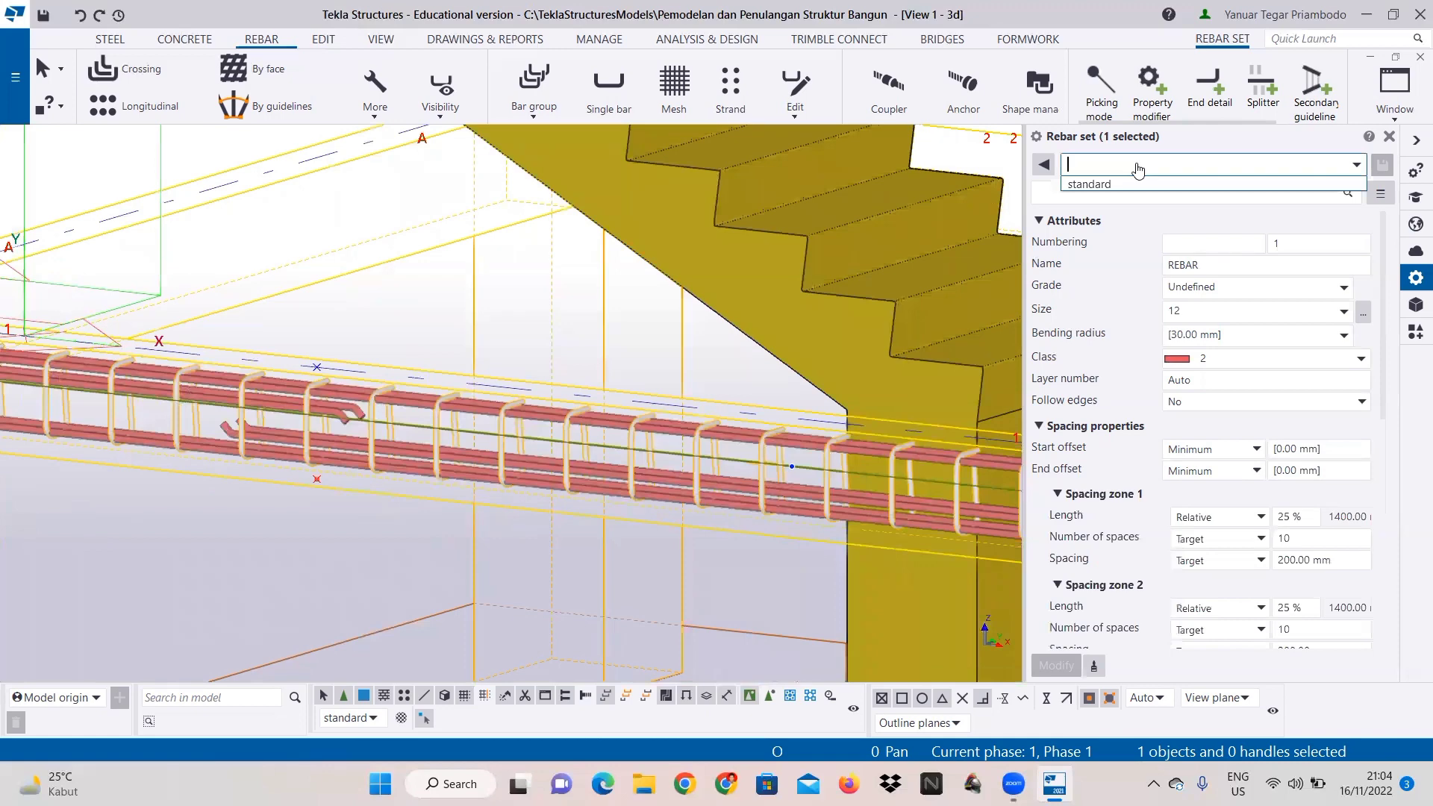
pyautogui.press('capslock')
pyautogui.press('capslock')
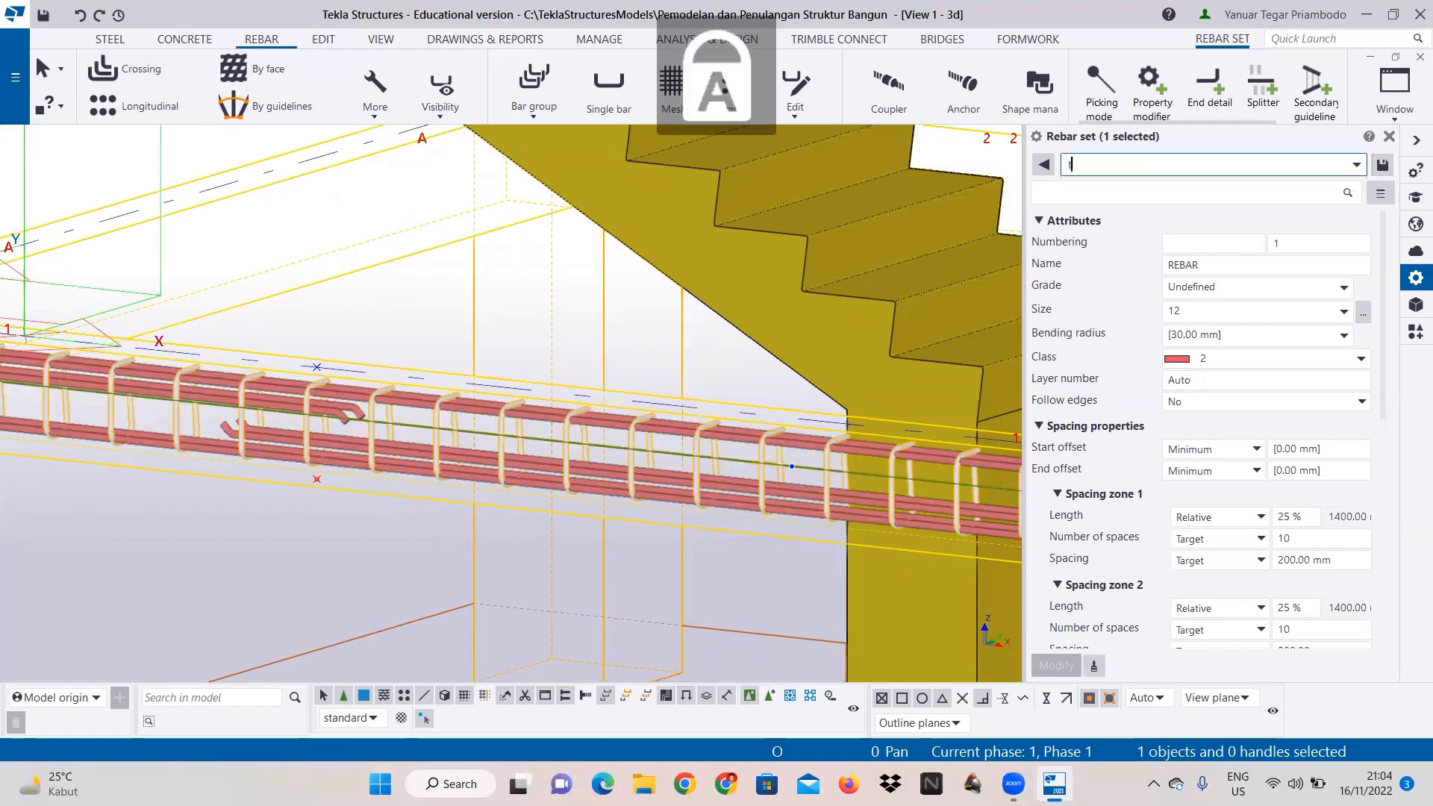
pyautogui.write('tULANGAN')
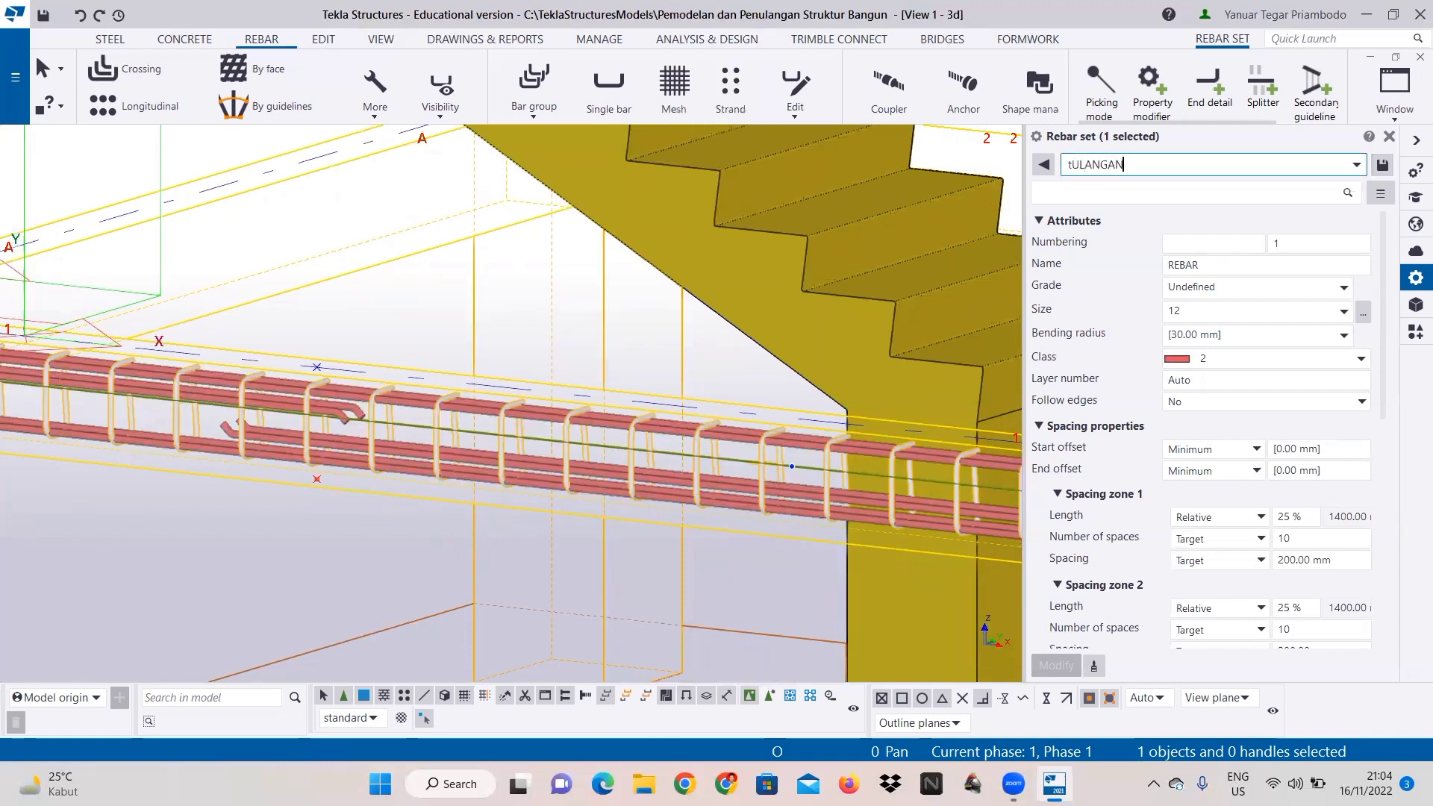
pyautogui.press('BackSpace')
pyautogui.press('BackSpace')
pyautogui.press('BackSpace')
pyautogui.press('BackSpace')
pyautogui.press('BackSpace')
pyautogui.press('BackSpace')
pyautogui.press('BackSpace')
pyautogui.press('capslock')
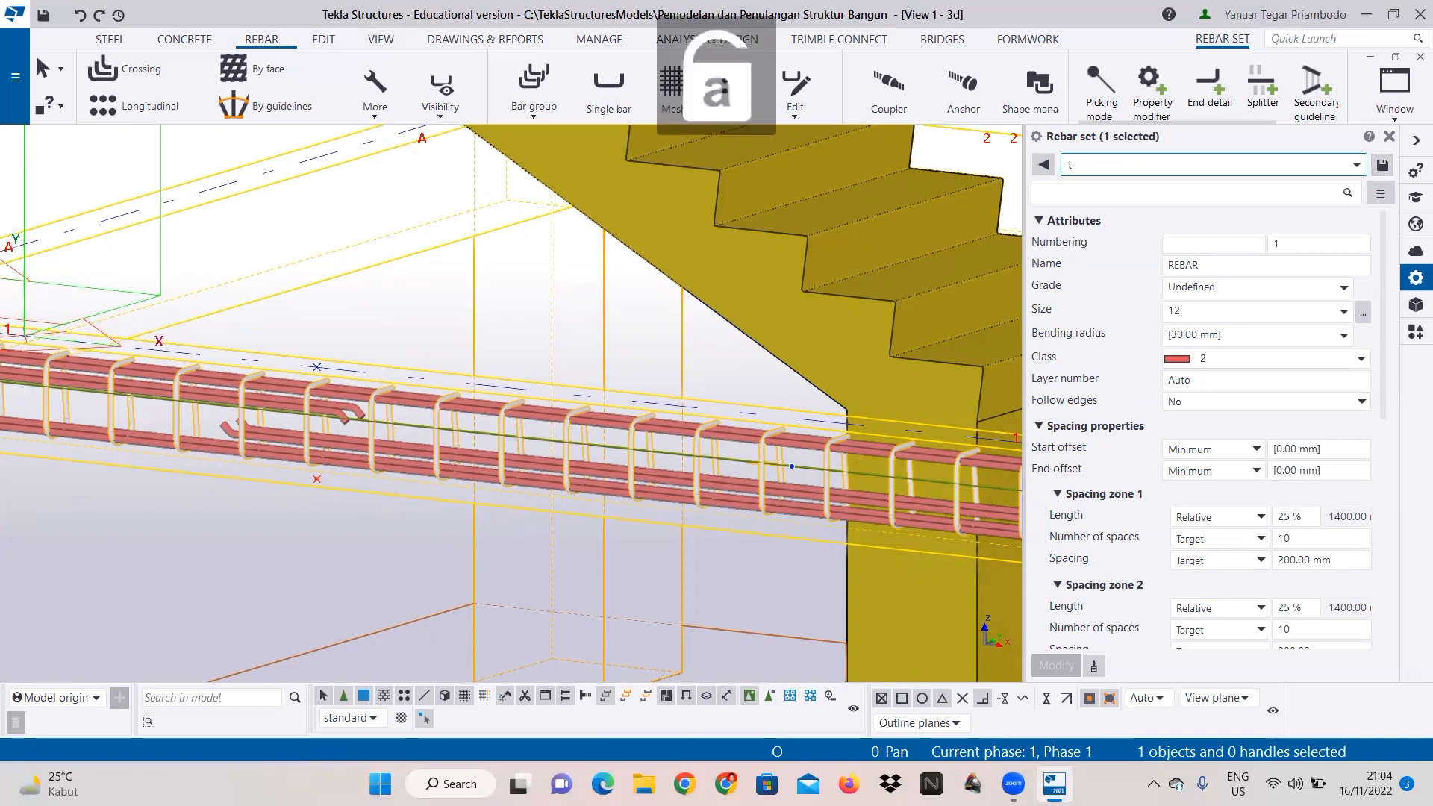
pyautogui.press('BackSpace')
pyautogui.press('capslock')
pyautogui.write('T')
pyautogui.press('capslock')
pyautogui.write('ulangan')
pyautogui.press('capslock')
pyautogui.write('G')
pyautogui.press('capslock')
pyautogui.write('eser')
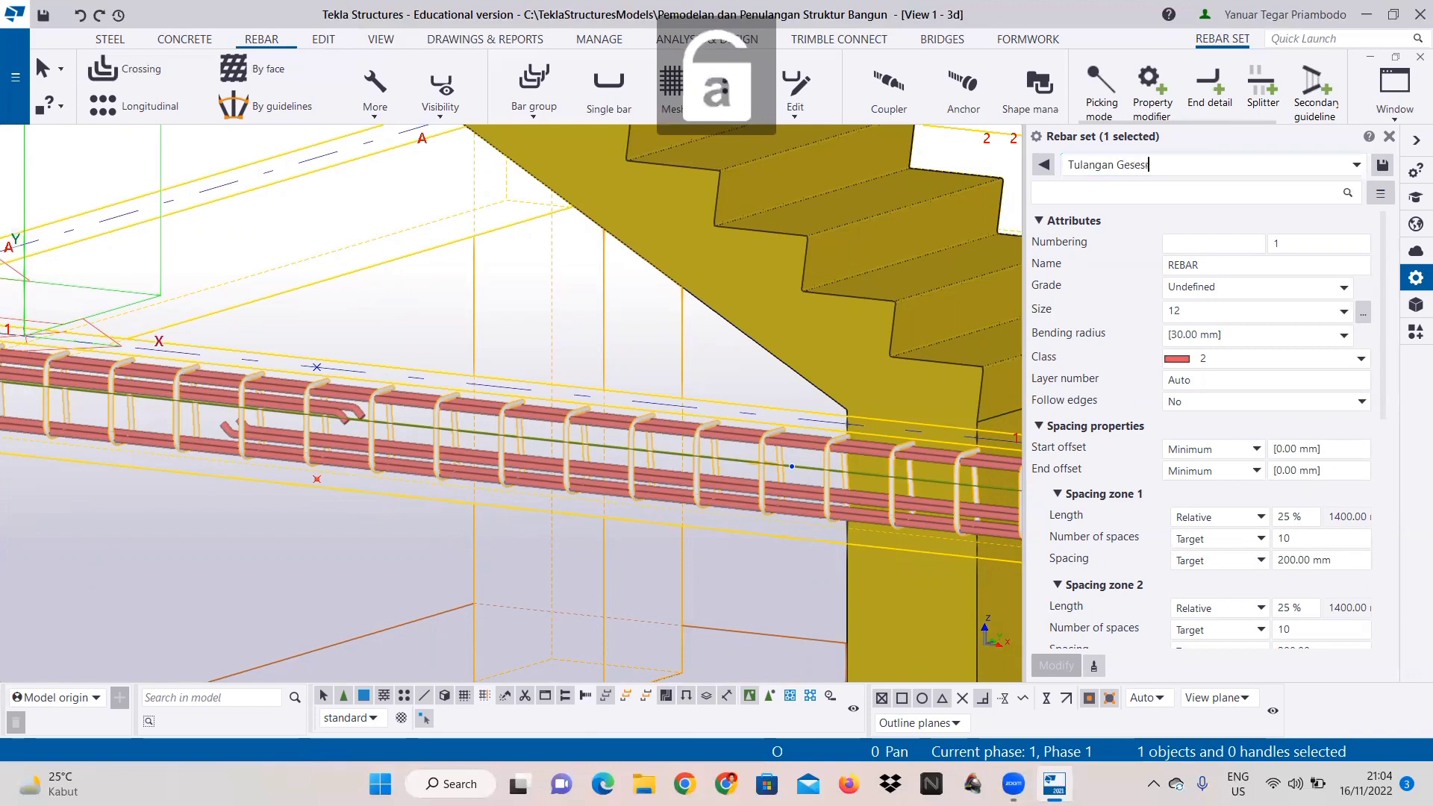
pyautogui.press('BackSpace')
pyautogui.write('r')
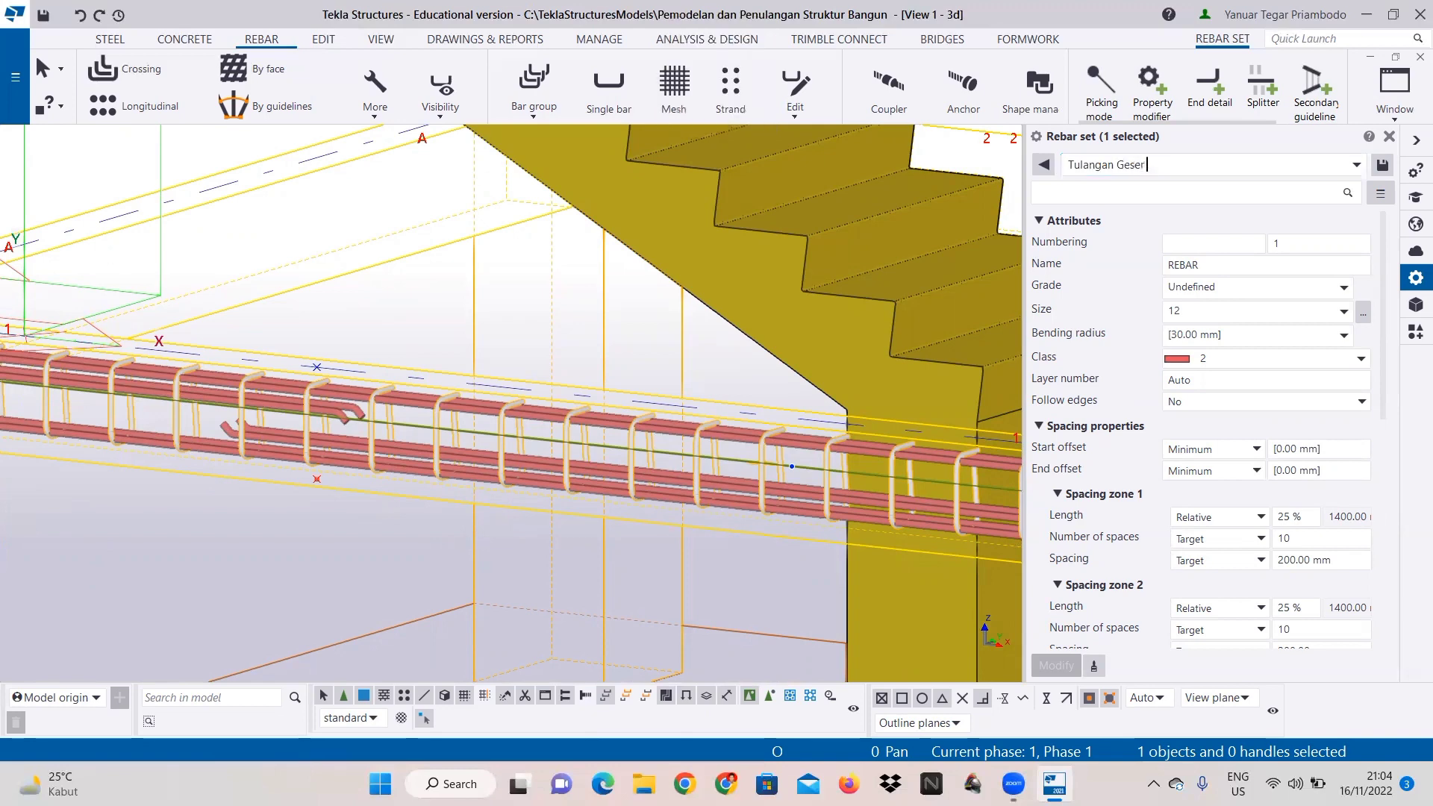
pyautogui.press('capslock')
pyautogui.write('D10')
# Step: Set the stirrup rebar set's size to 10 and its bending radius to 8 mm
pyautogui.click(1225, 311)
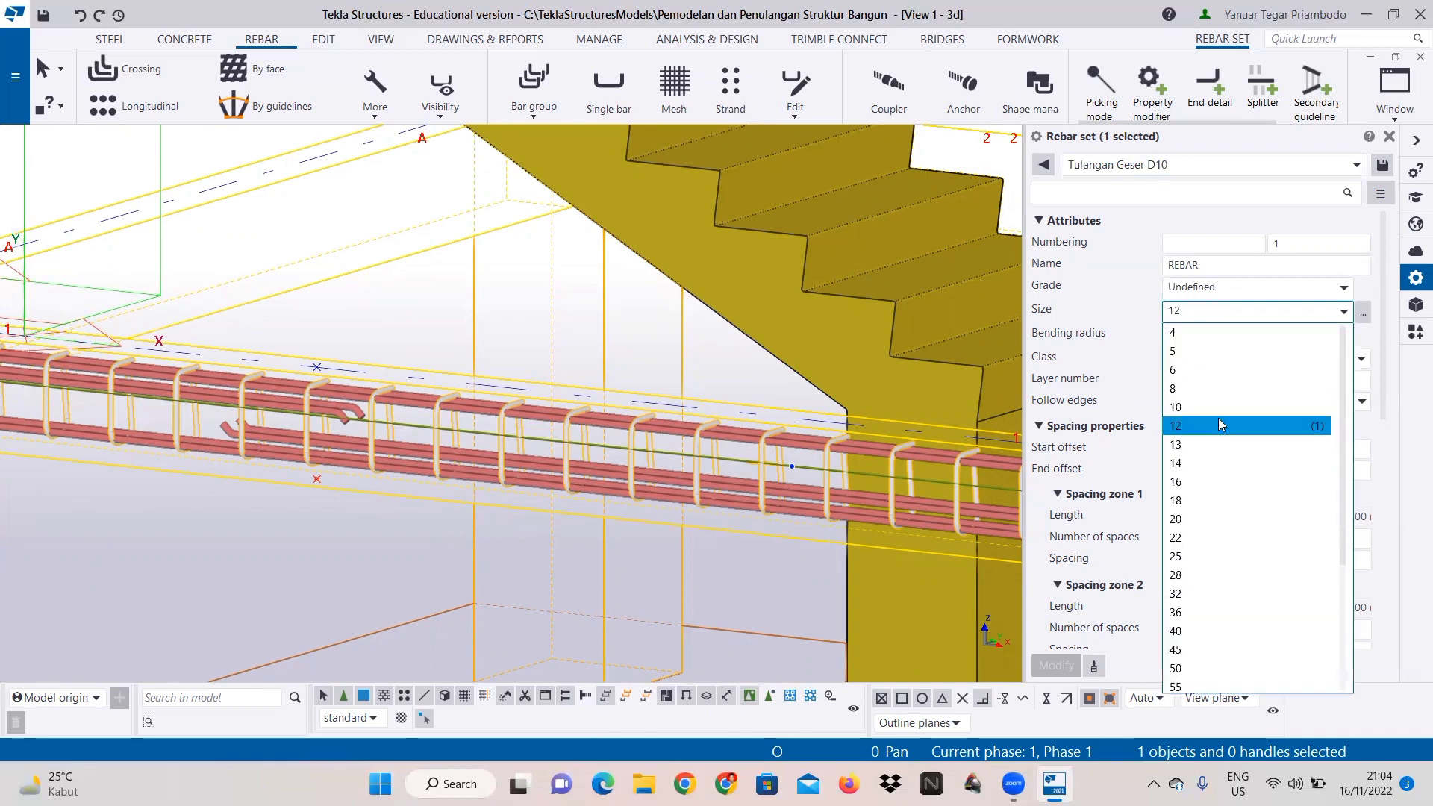
pyautogui.click(1222, 407)
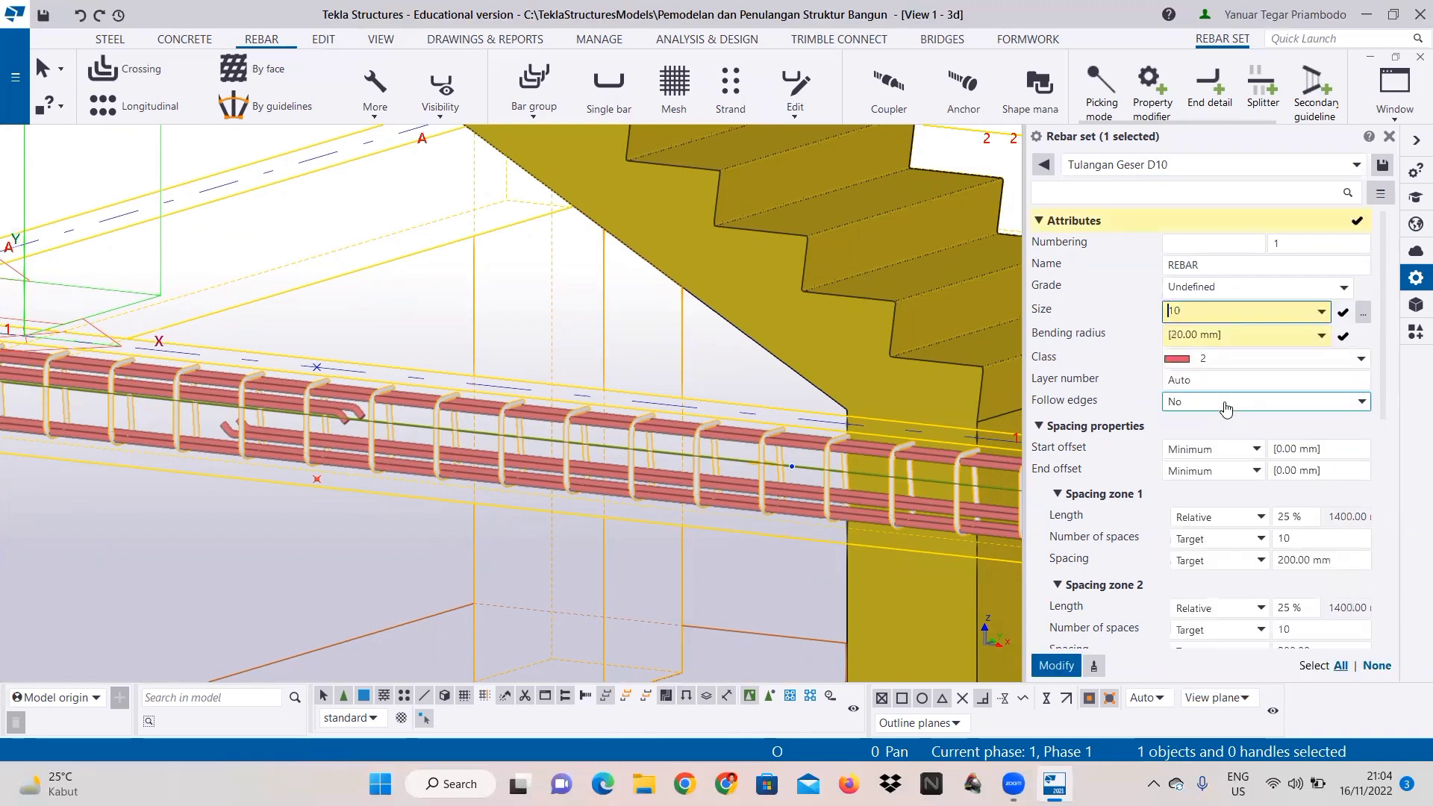
pyautogui.click(1181, 336)
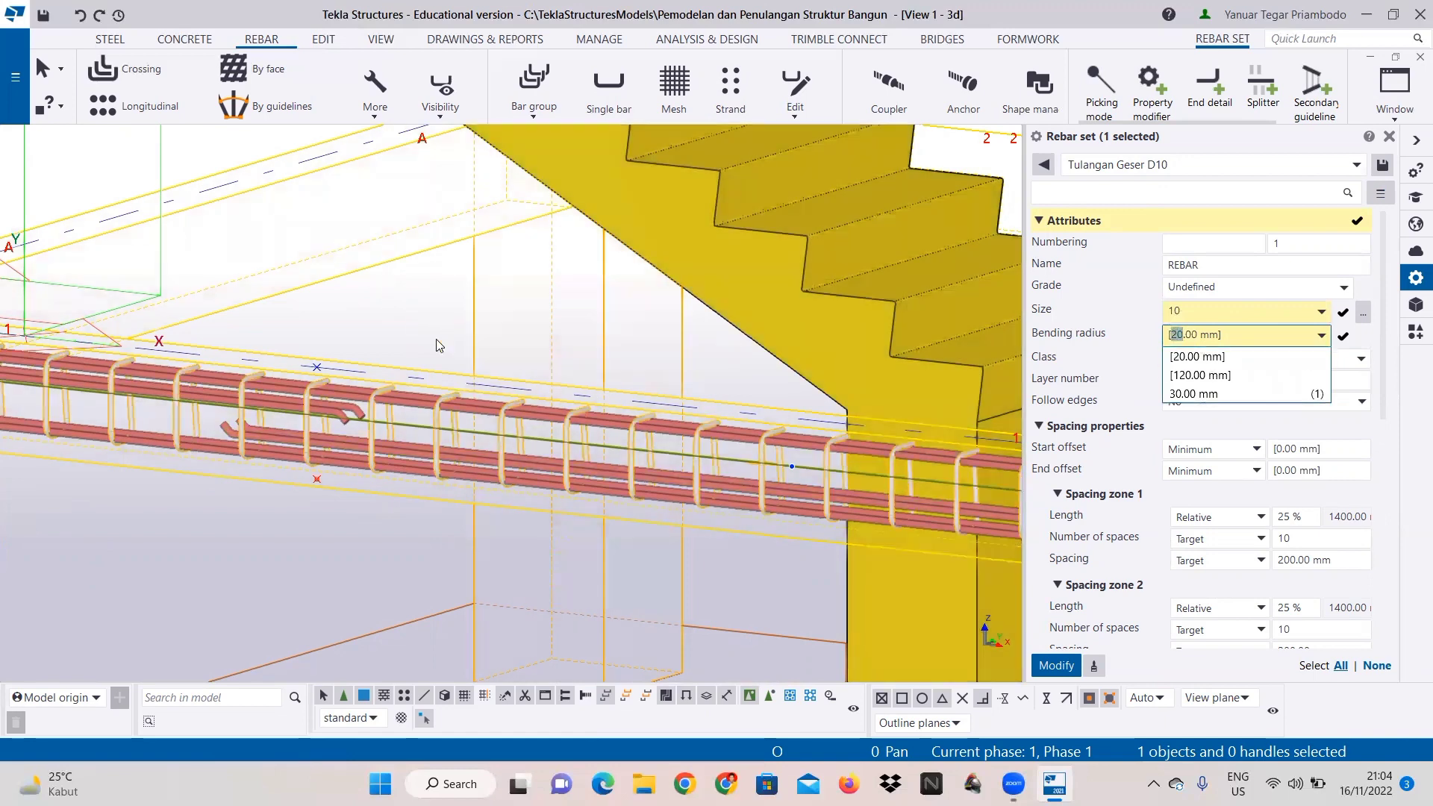
pyautogui.write('8')
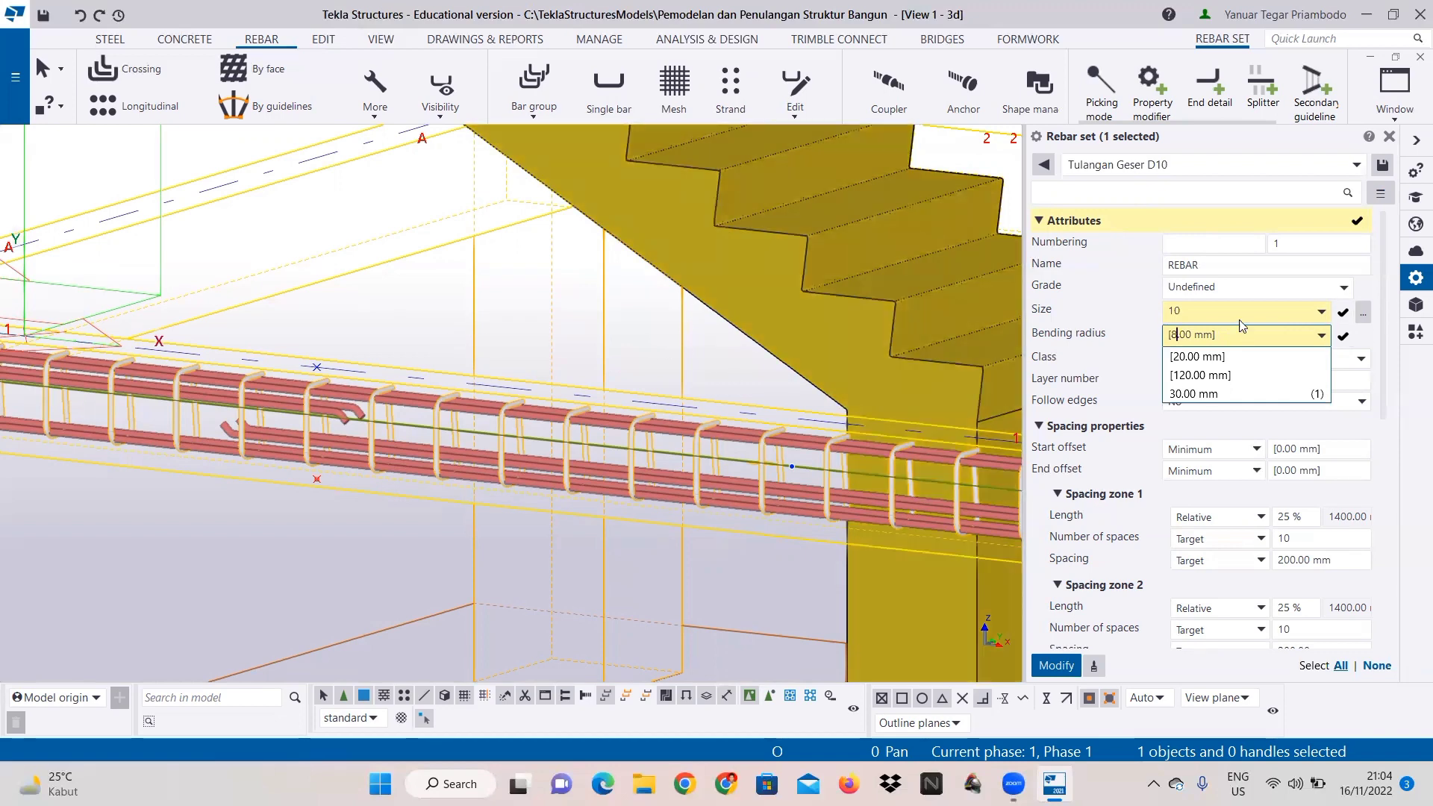
pyautogui.click(1262, 310)
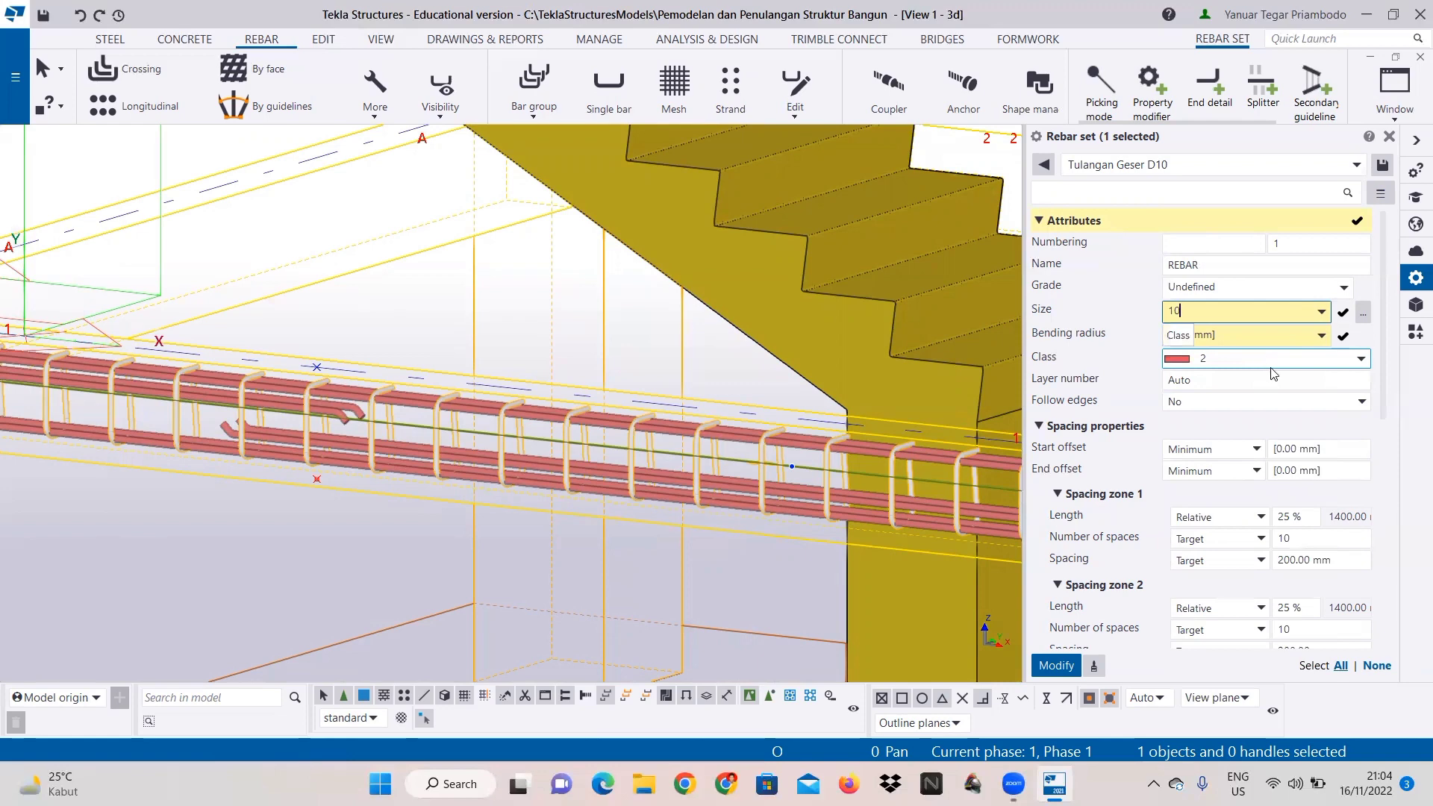
# Step: Set the stirrup rebar set's relative zone lengths to 25% for spacing zone 3 and 50% for spacing zone 2
pyautogui.scroll(-1, 1239, 447)
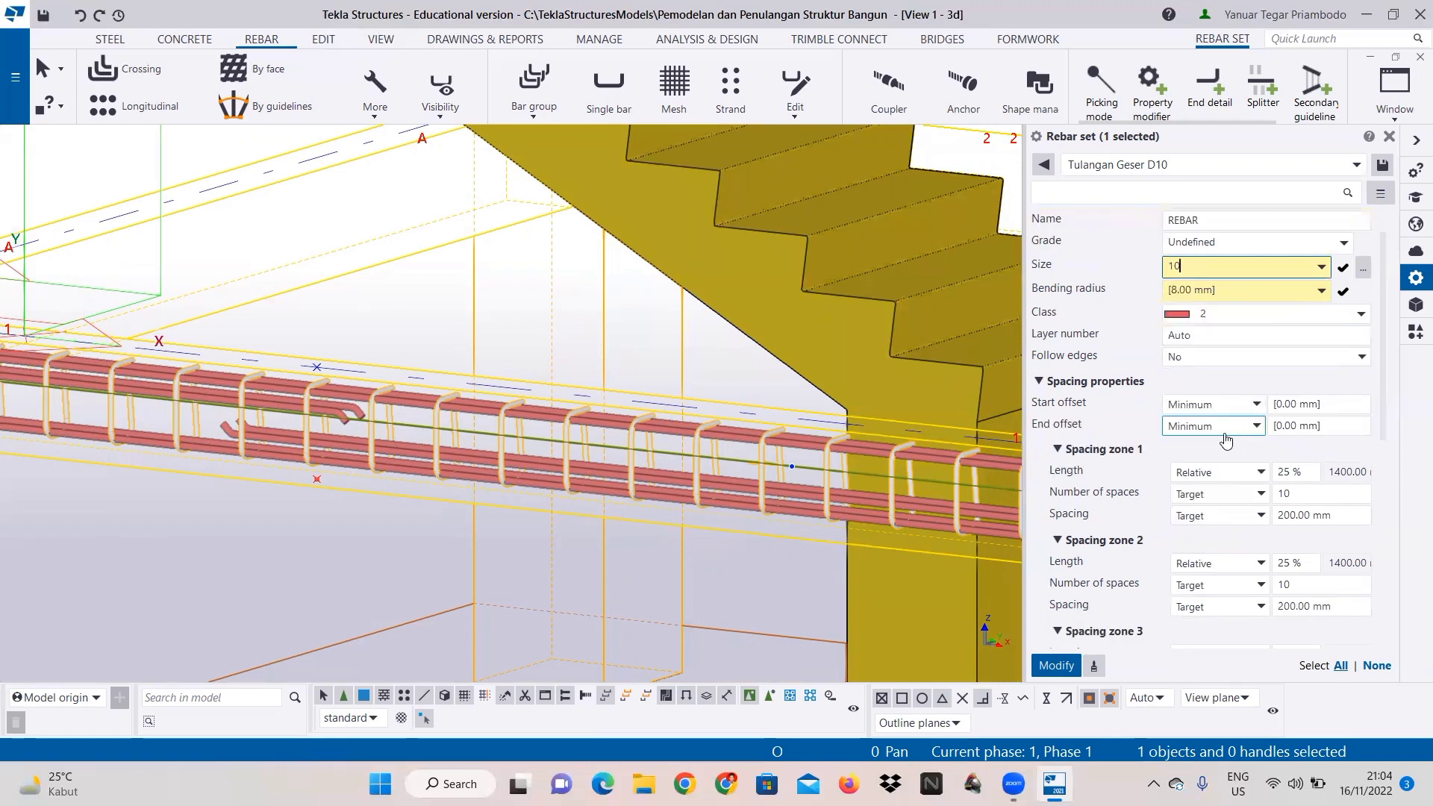
pyautogui.scroll(1, 1227, 441)
pyautogui.scroll(-1, 1213, 482)
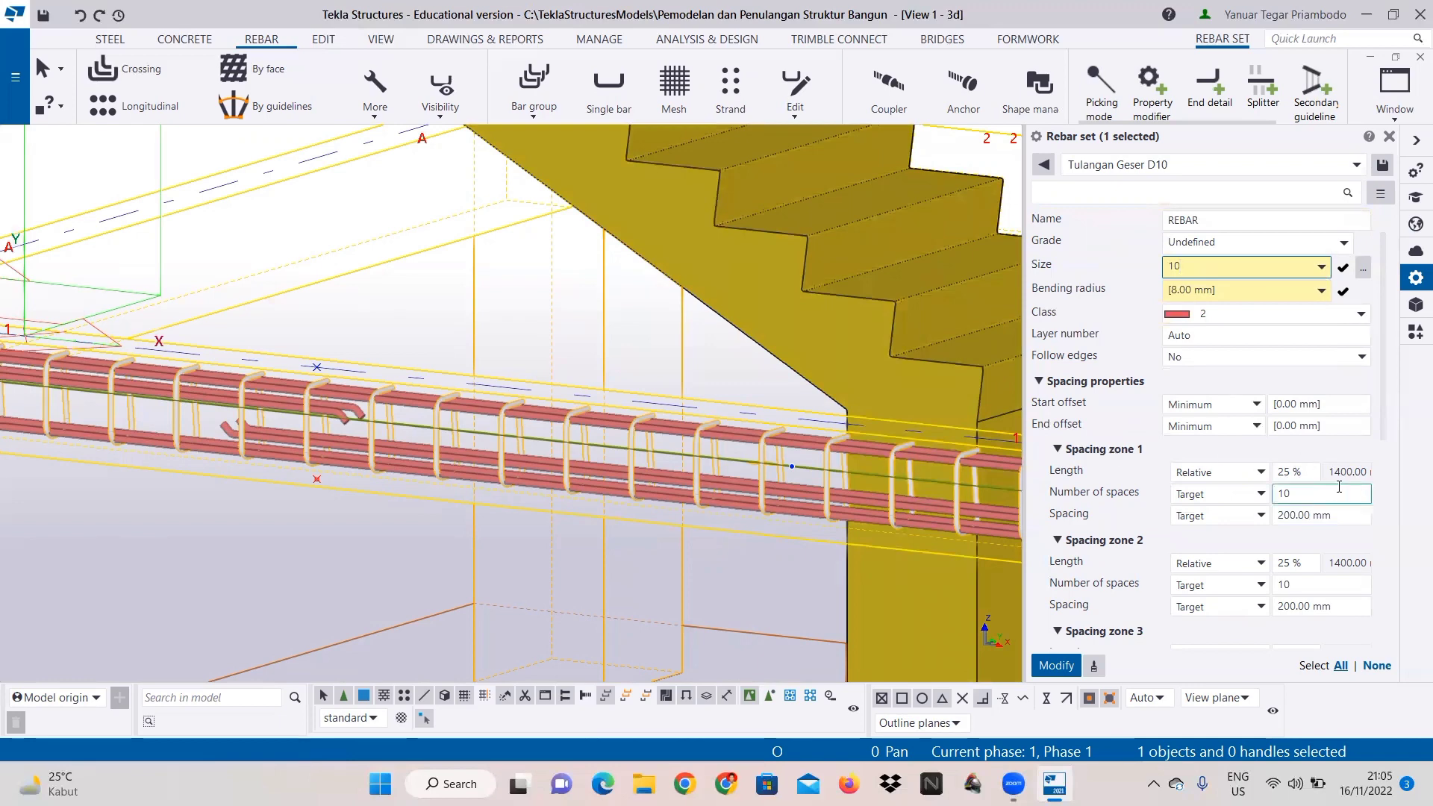
pyautogui.scroll(-1, 1299, 478)
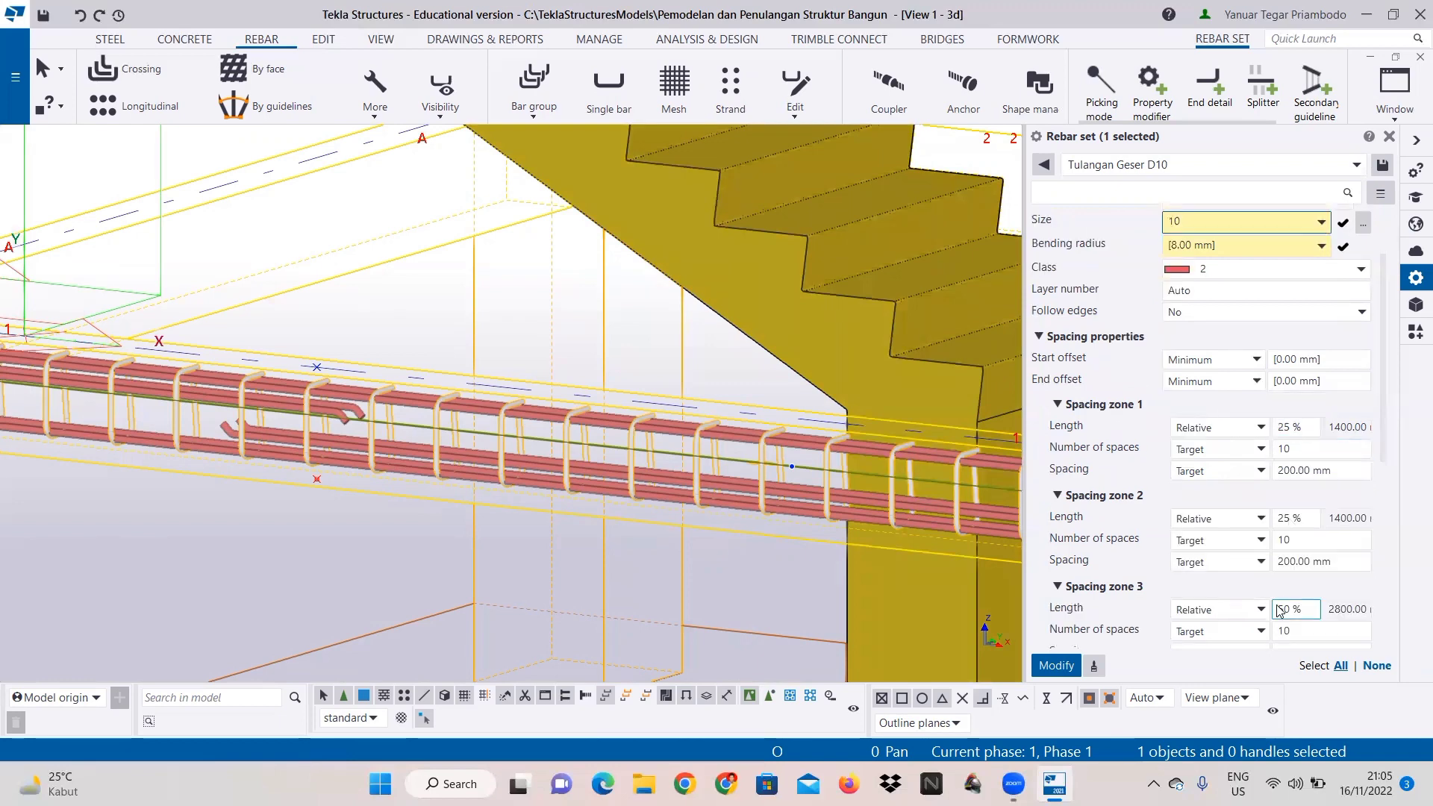
pyautogui.scroll(-1, 1284, 448)
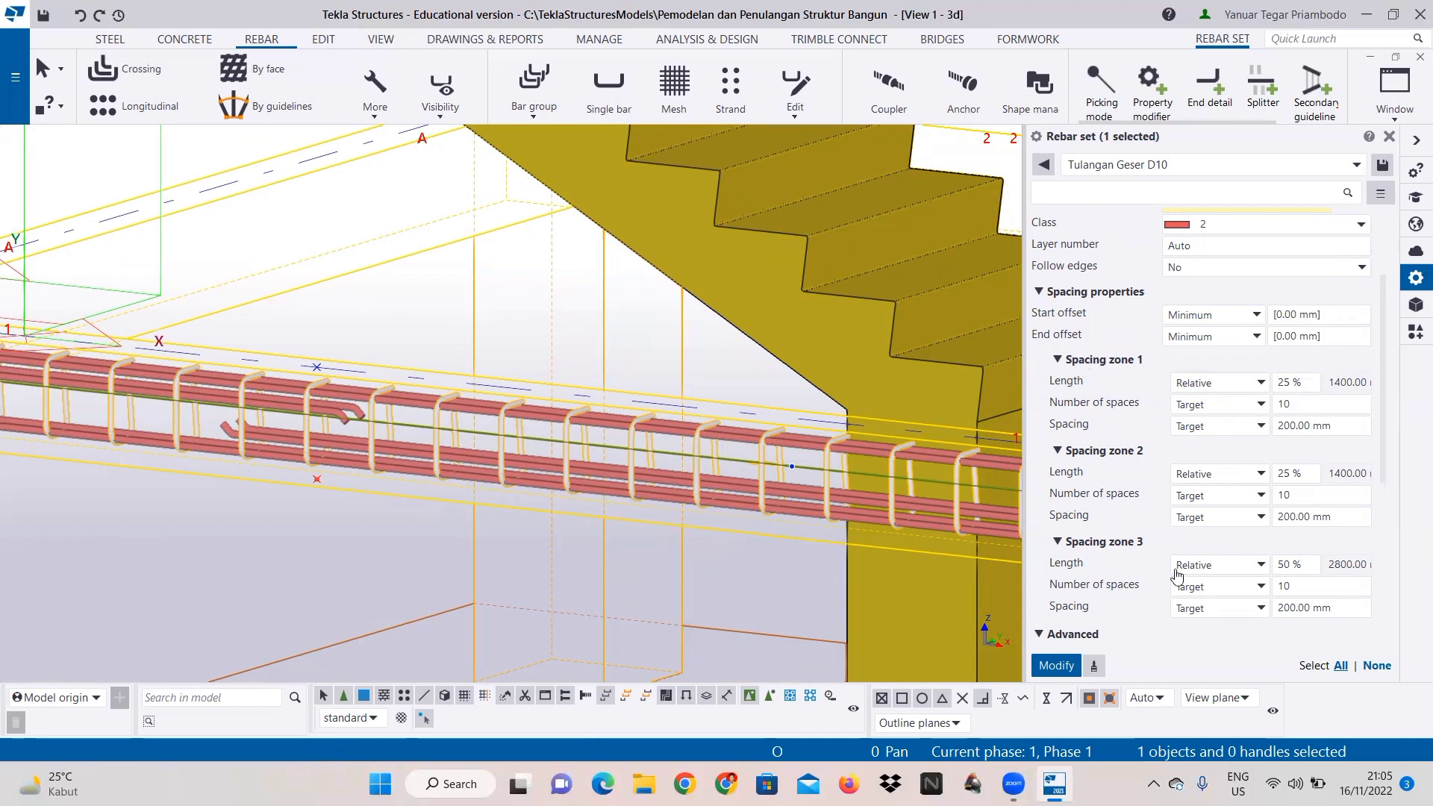
pyautogui.doubleClick(1285, 565)
pyautogui.write('25')
pyautogui.doubleClick(1290, 475)
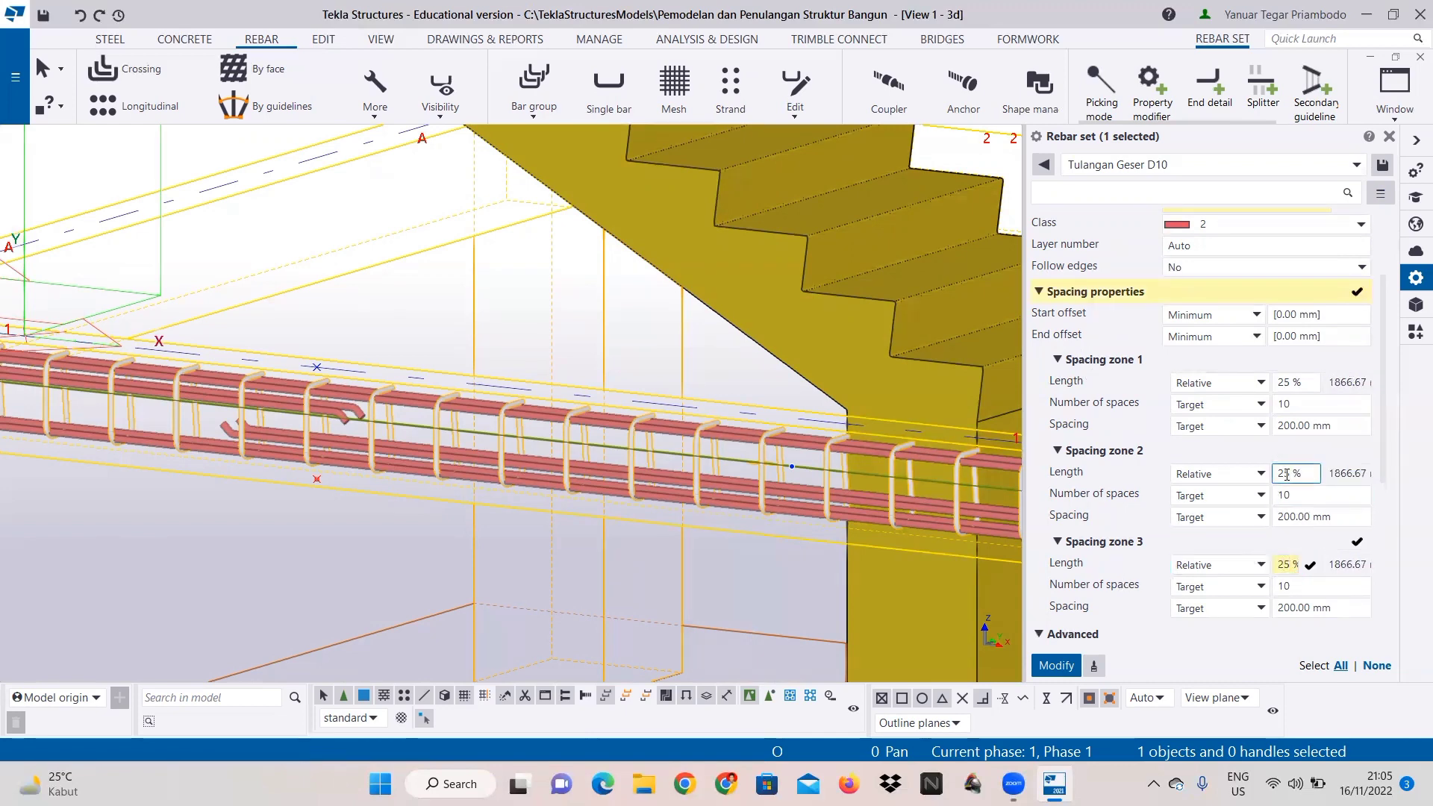
pyautogui.write('50')
# Step: Set the target stirrup spacing to 96 mm in zones 1 and 3 and to 121 mm in zone 2
pyautogui.doubleClick(1286, 425)
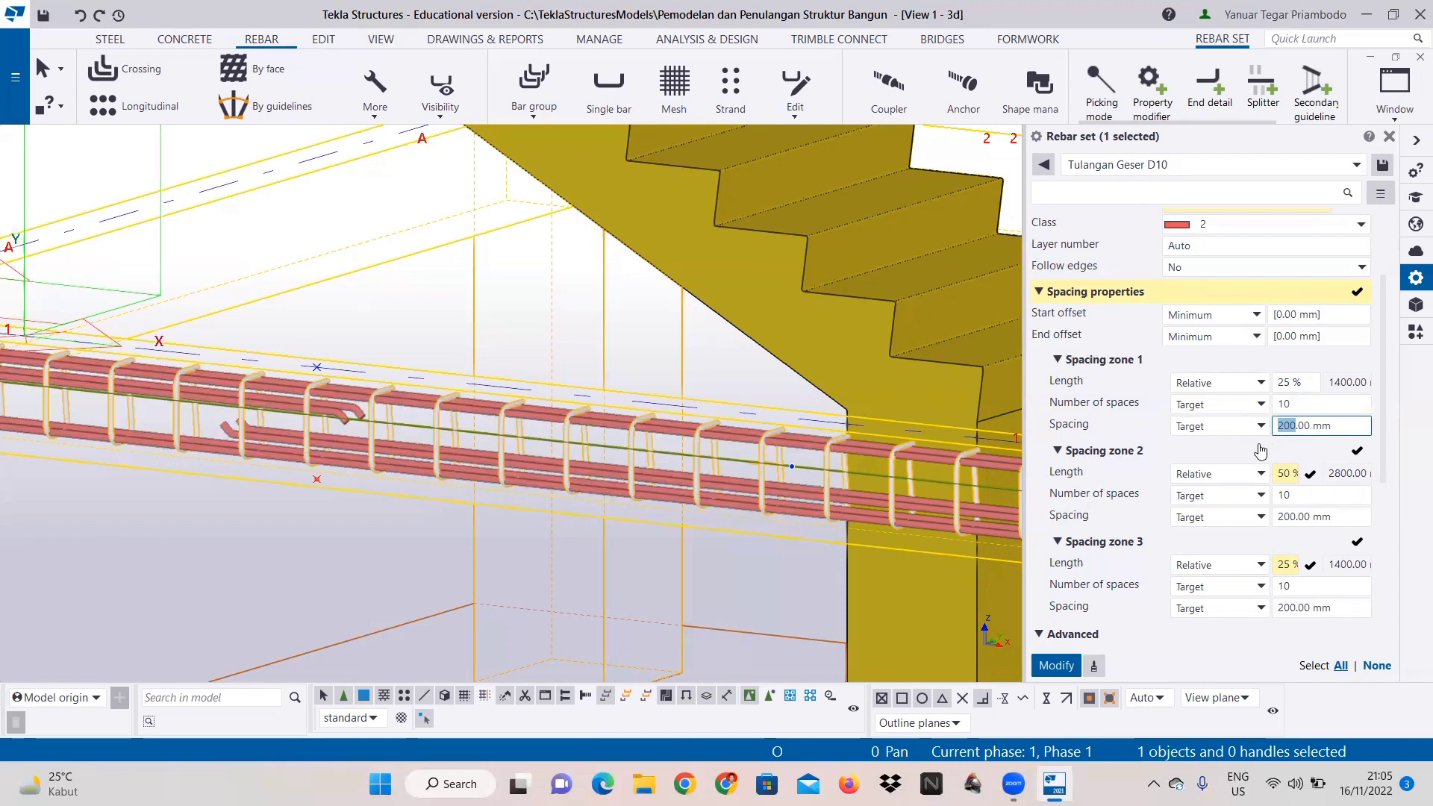
pyautogui.write('9')
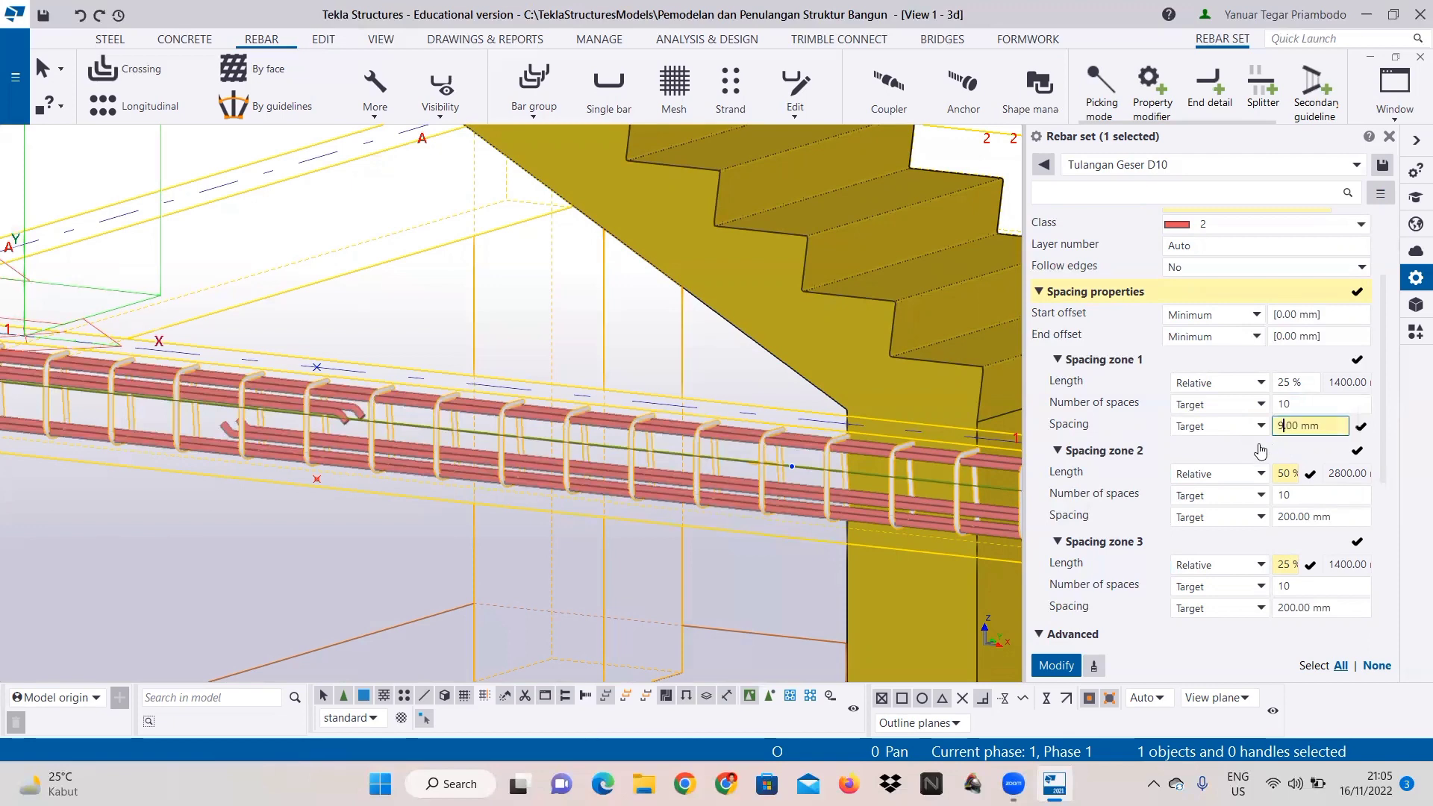
pyautogui.write('6')
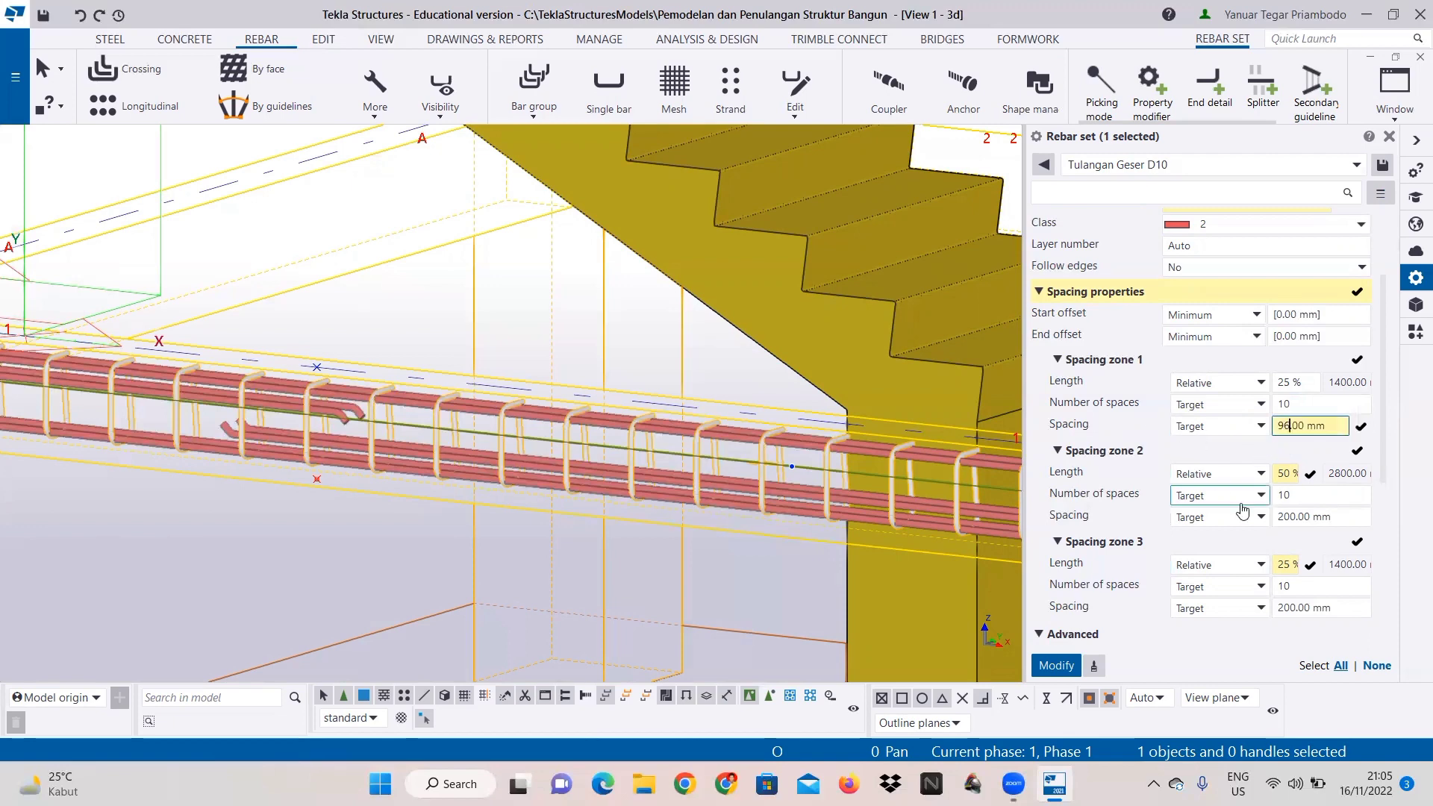
pyautogui.click(1292, 611)
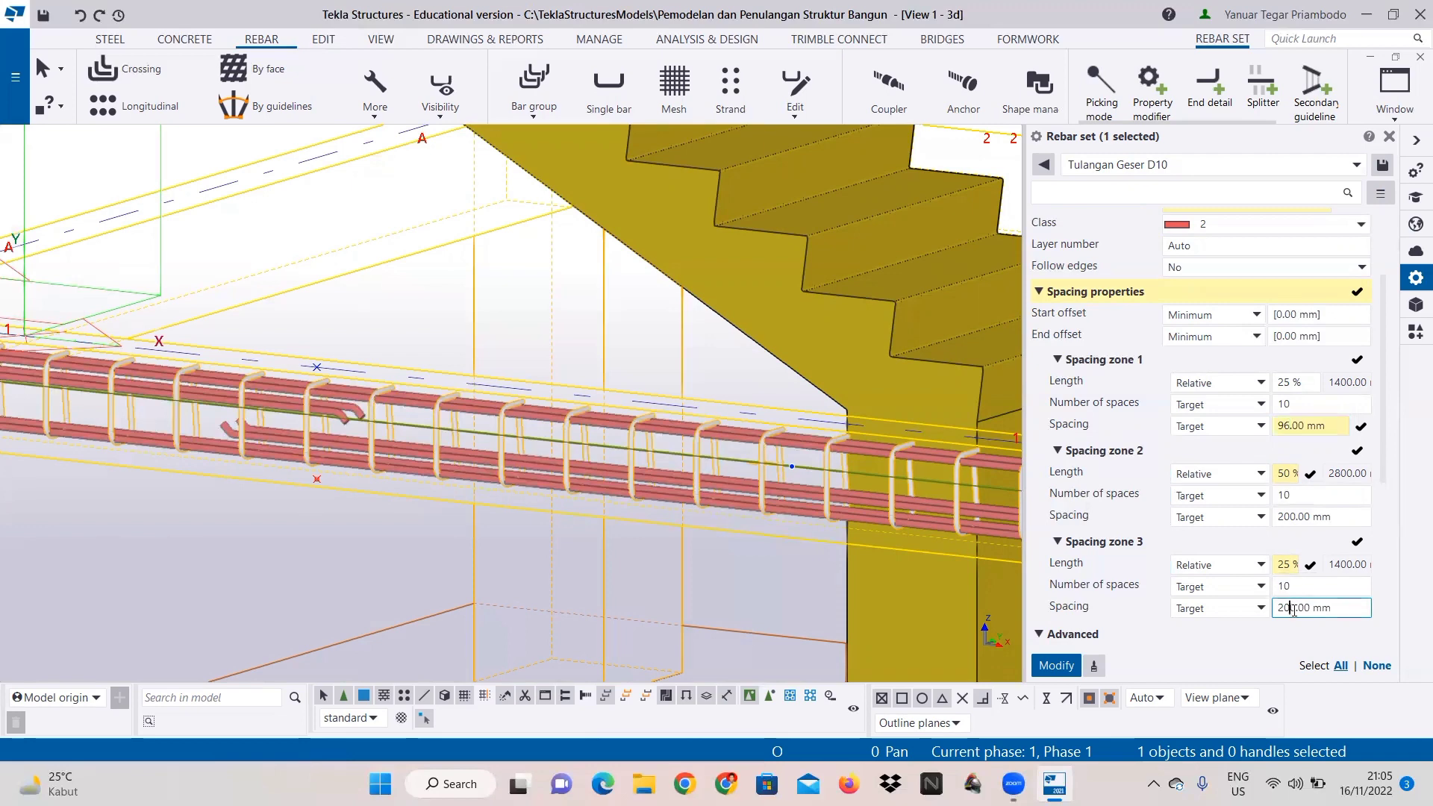
pyautogui.press('BackSpace')
pyautogui.press('BackSpace')
pyautogui.press('BackSpace')
pyautogui.write('96')
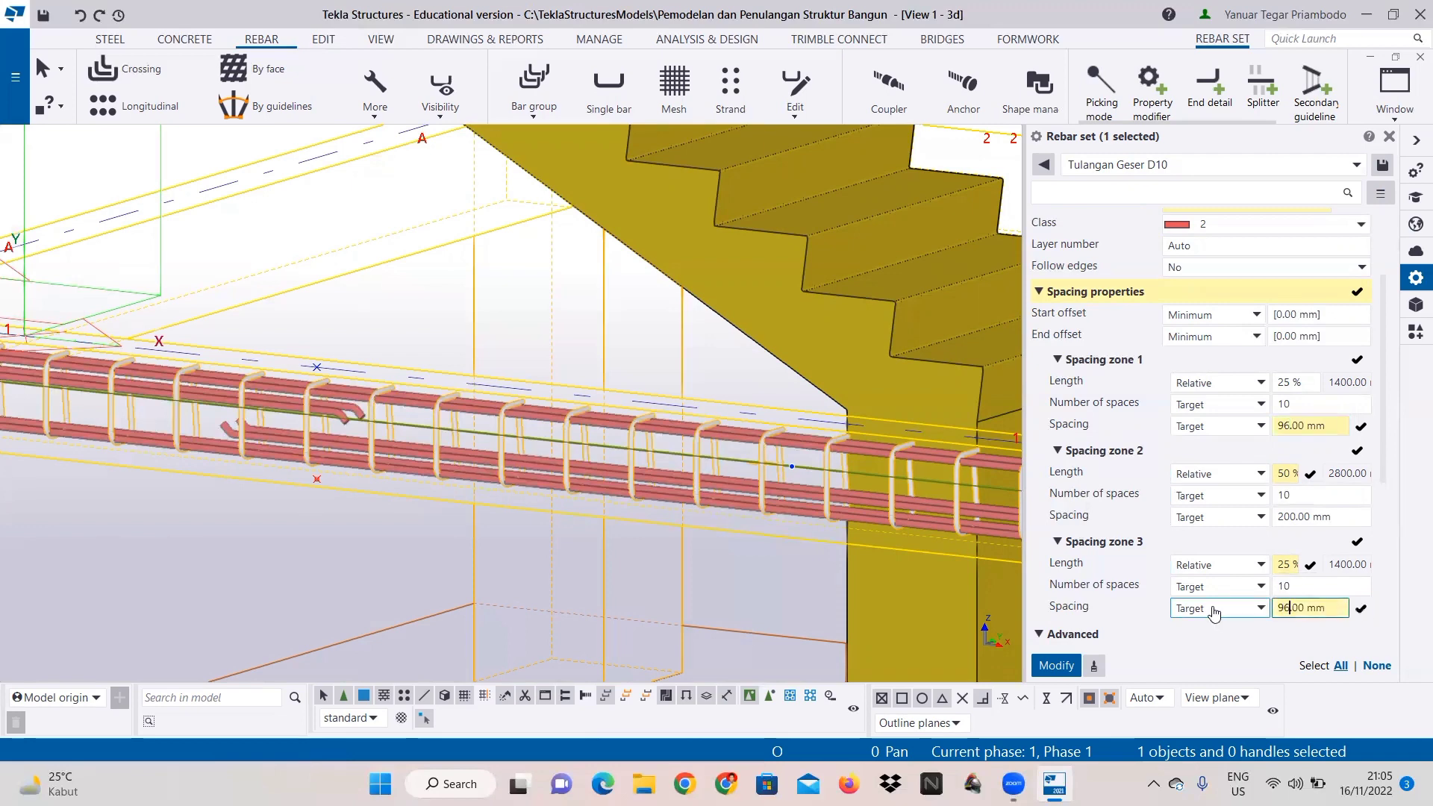
pyautogui.moveTo(1297, 516); pyautogui.dragTo(1262, 528)
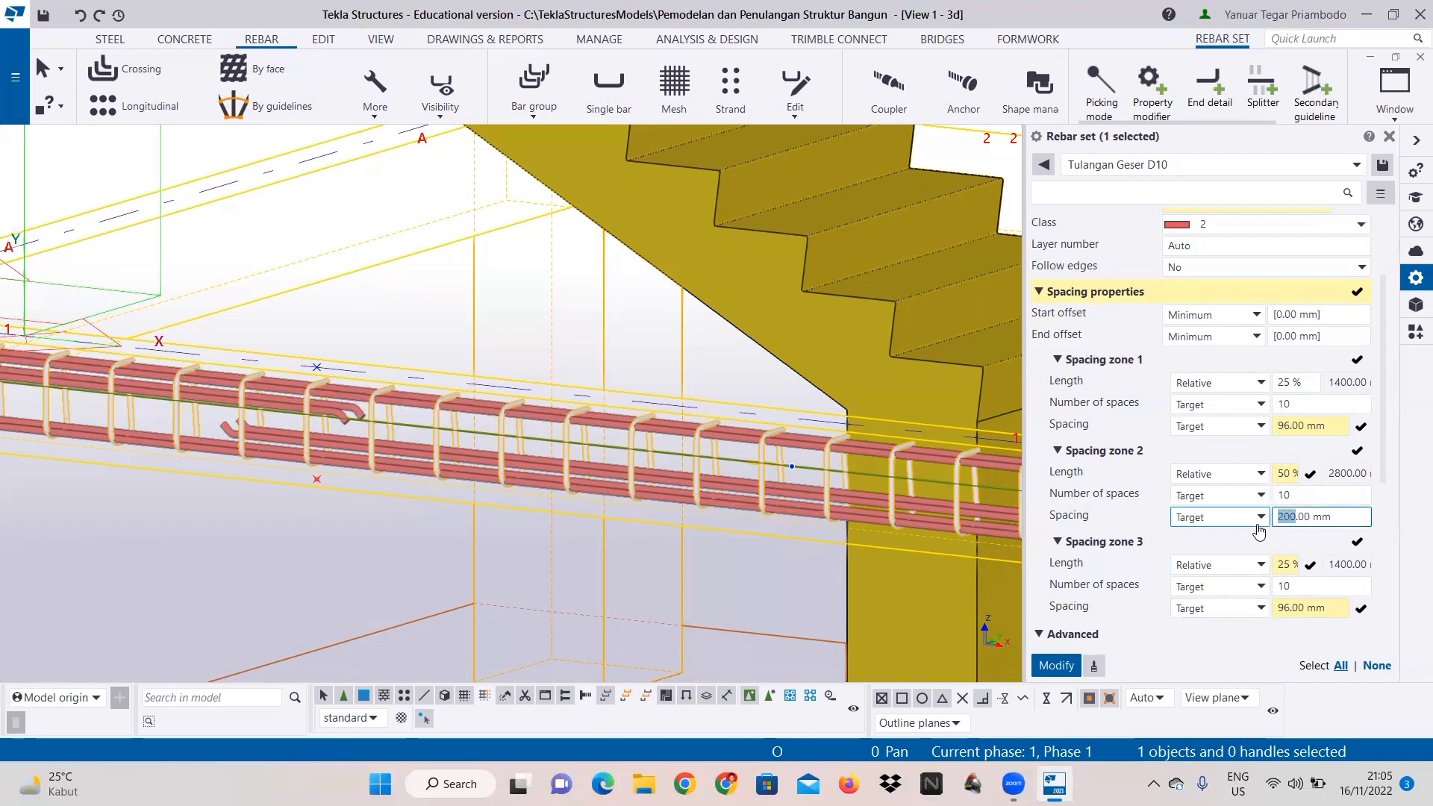
pyautogui.write('121')
pyautogui.press('Return')
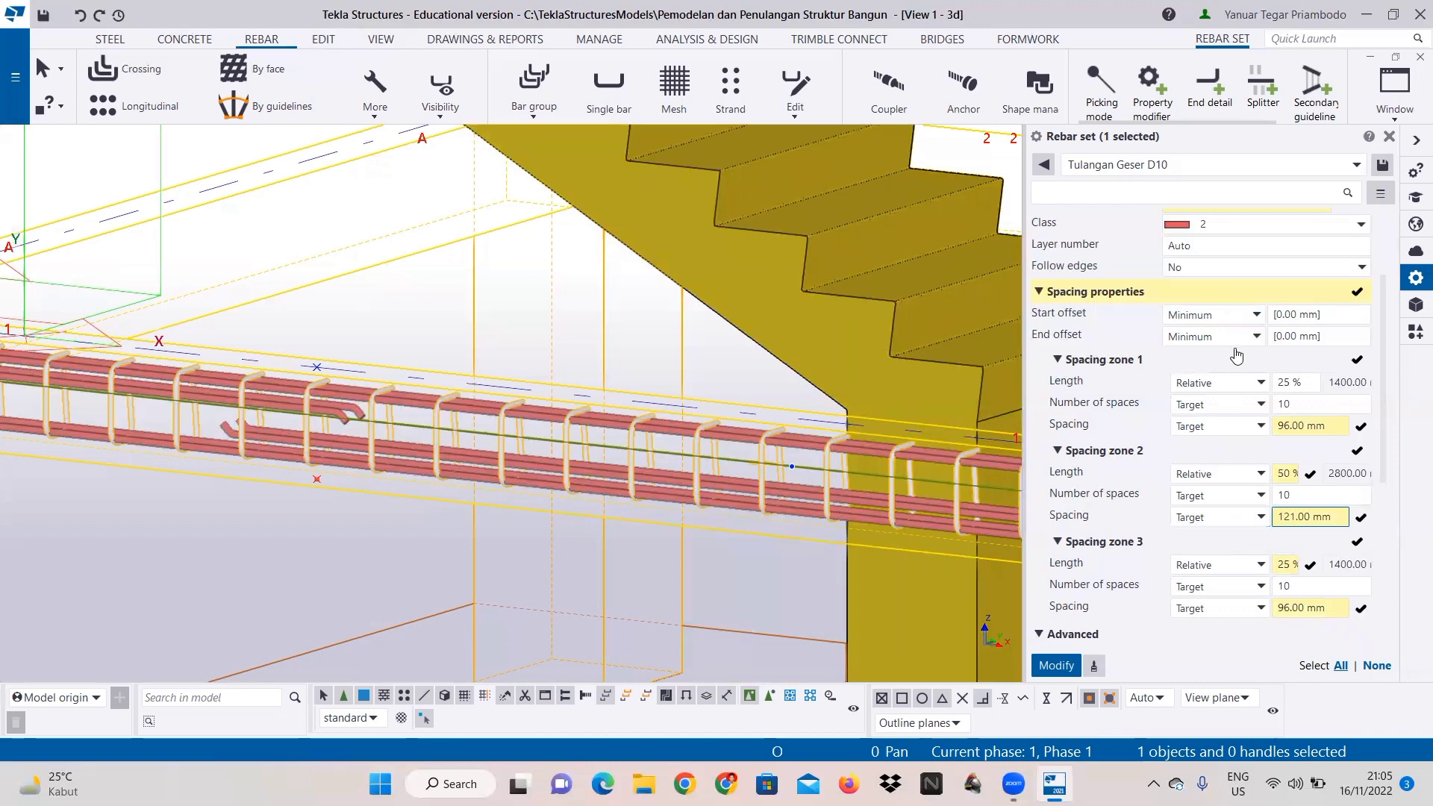
# Step: Save the current properties as Tulangan Geser D10 and apply them to the ground beam's stirrup rebar set
pyautogui.scroll(1, 1239, 377)
pyautogui.scroll(-2, 1239, 380)
pyautogui.scroll(-1, 1239, 379)
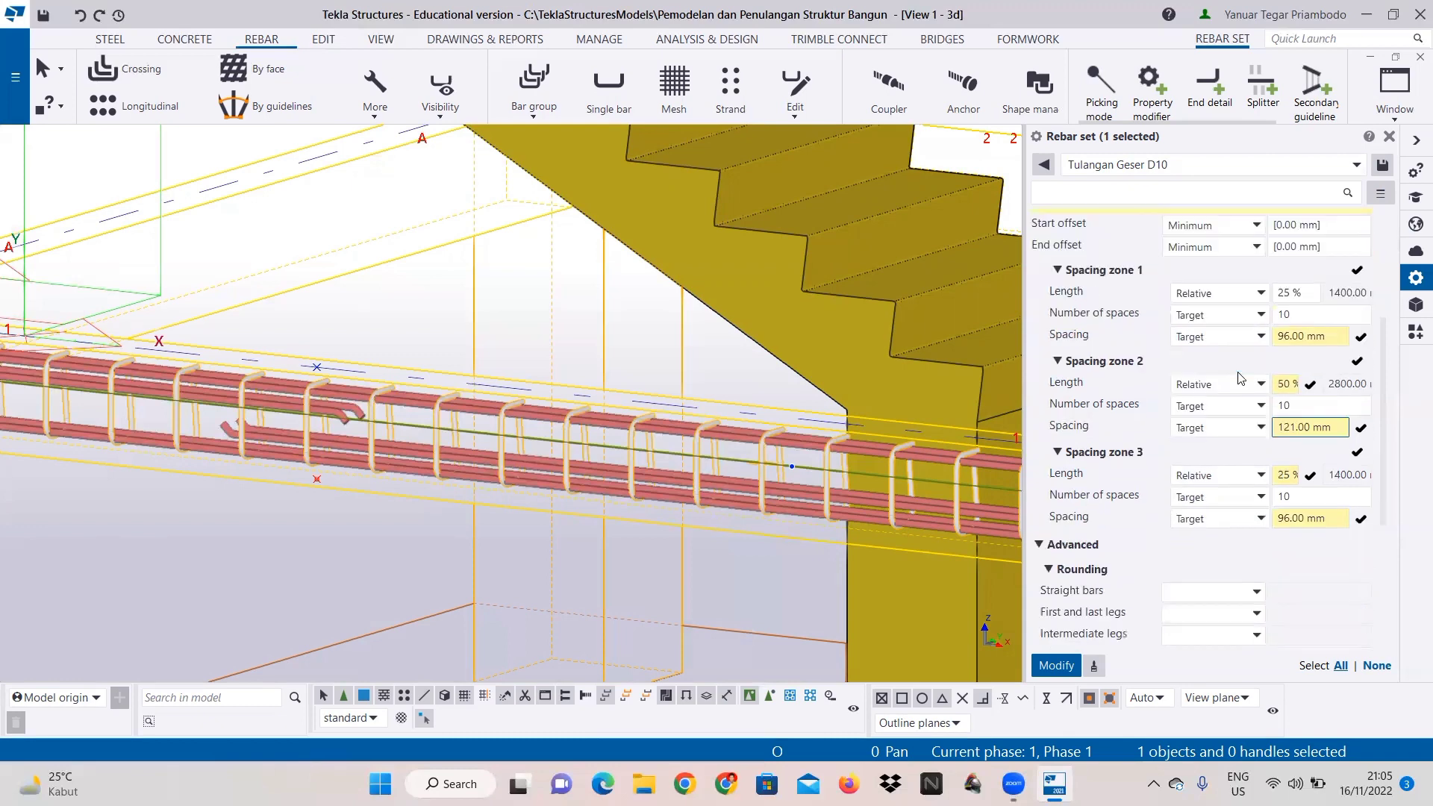
pyautogui.scroll(5, 1240, 382)
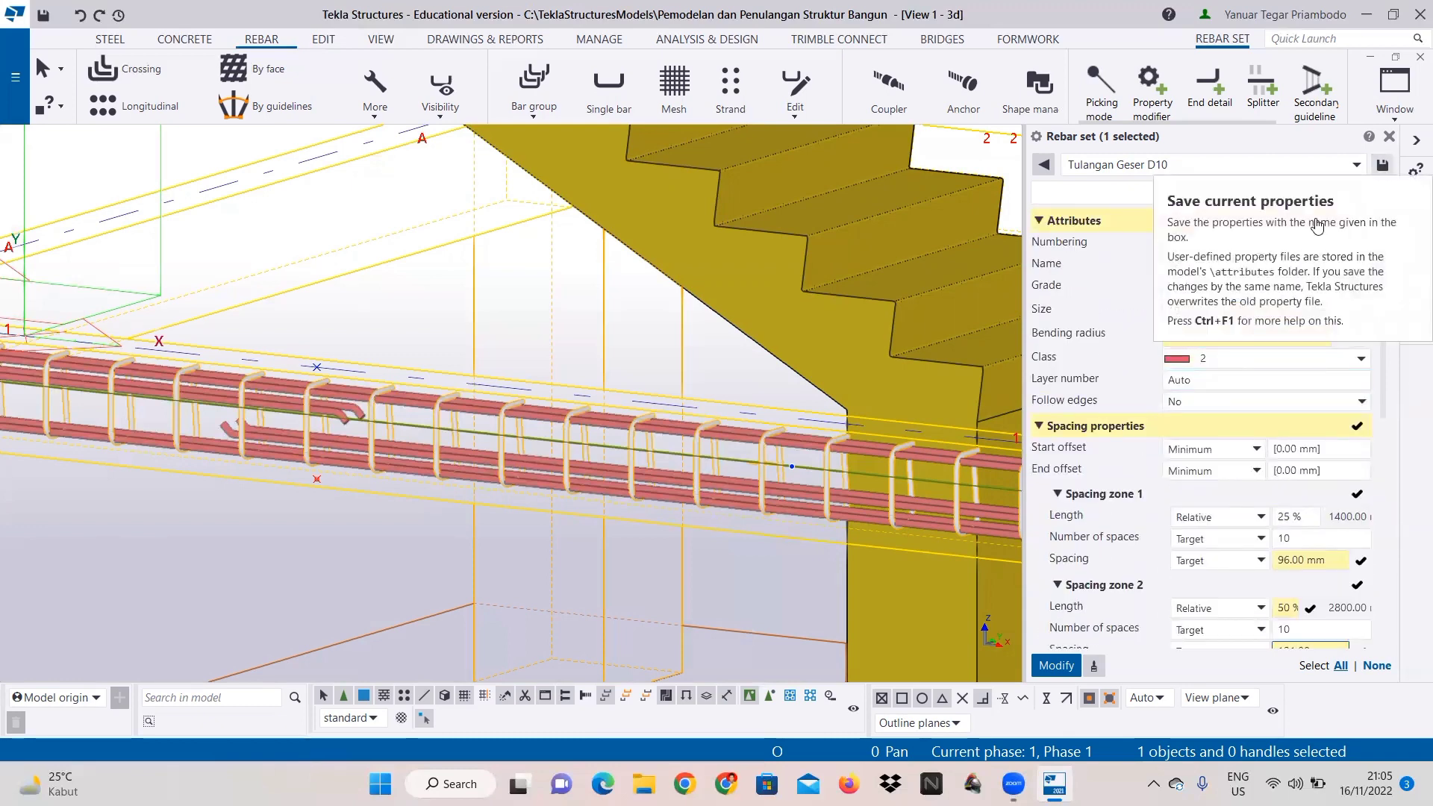
pyautogui.click(1383, 165)
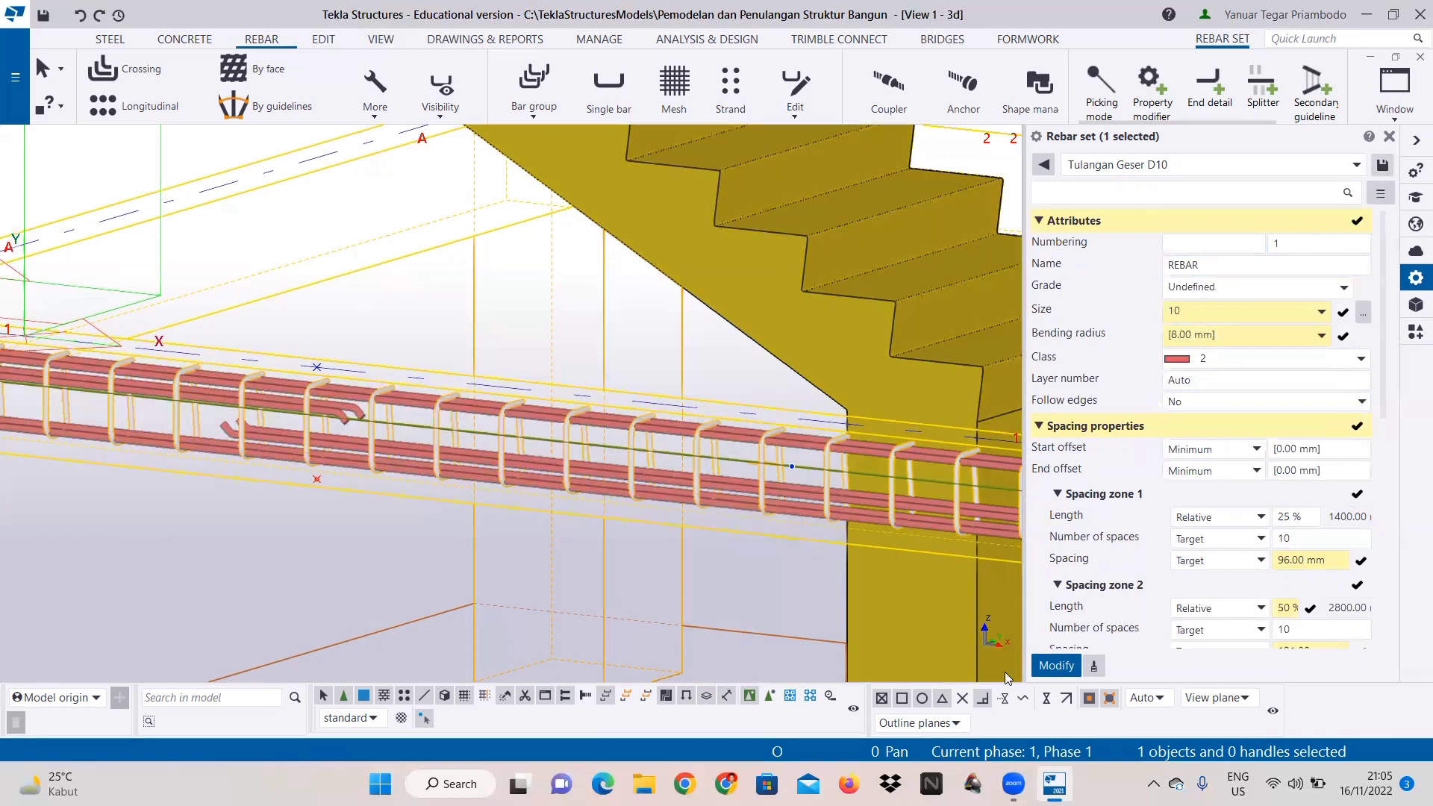
pyautogui.click(1056, 665)
pyautogui.scroll(-2, 386, 376)
pyautogui.scroll(-1, 386, 377)
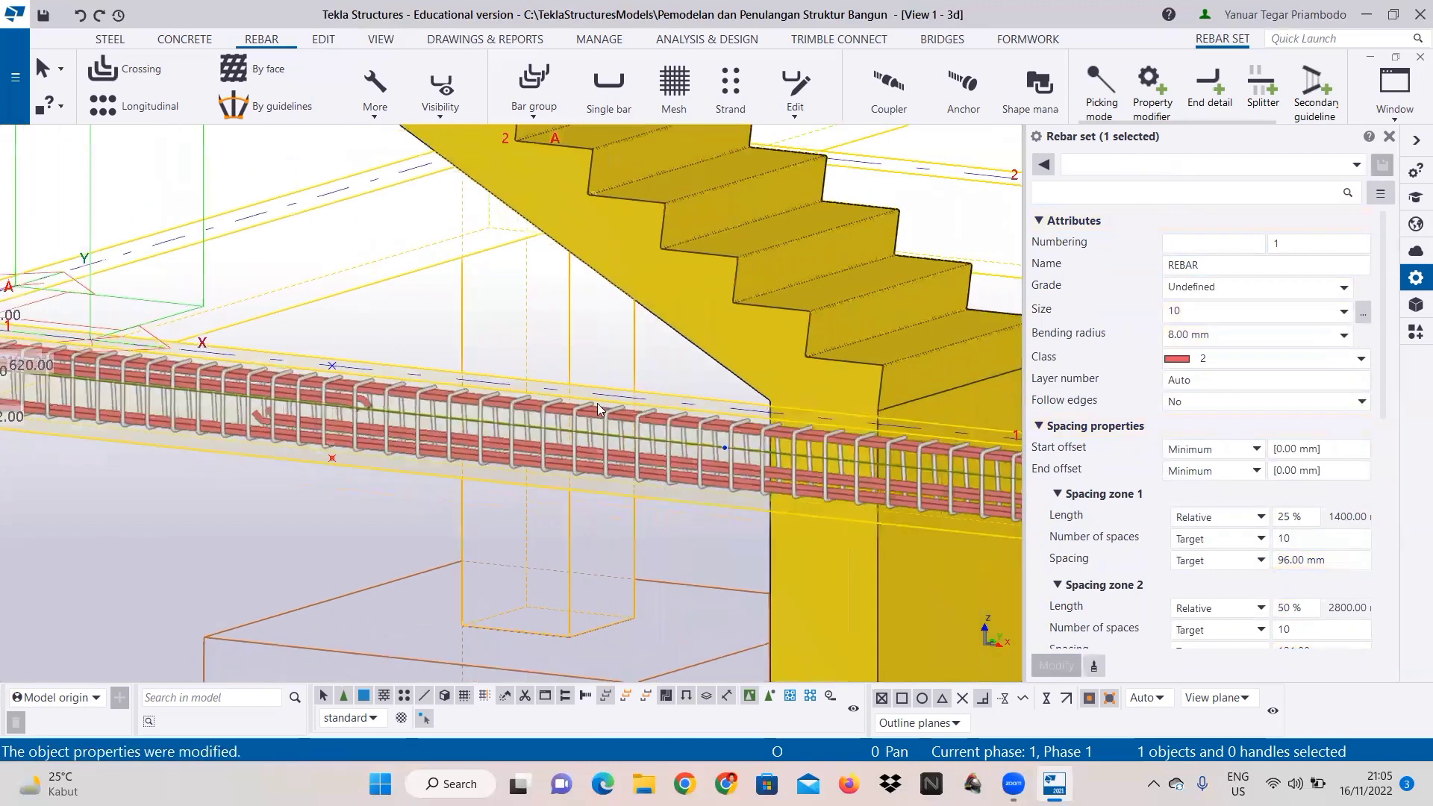
pyautogui.scroll(-2, 598, 403)
pyautogui.moveTo(799, 468); pyautogui.dragTo(595, 480, button='middle')
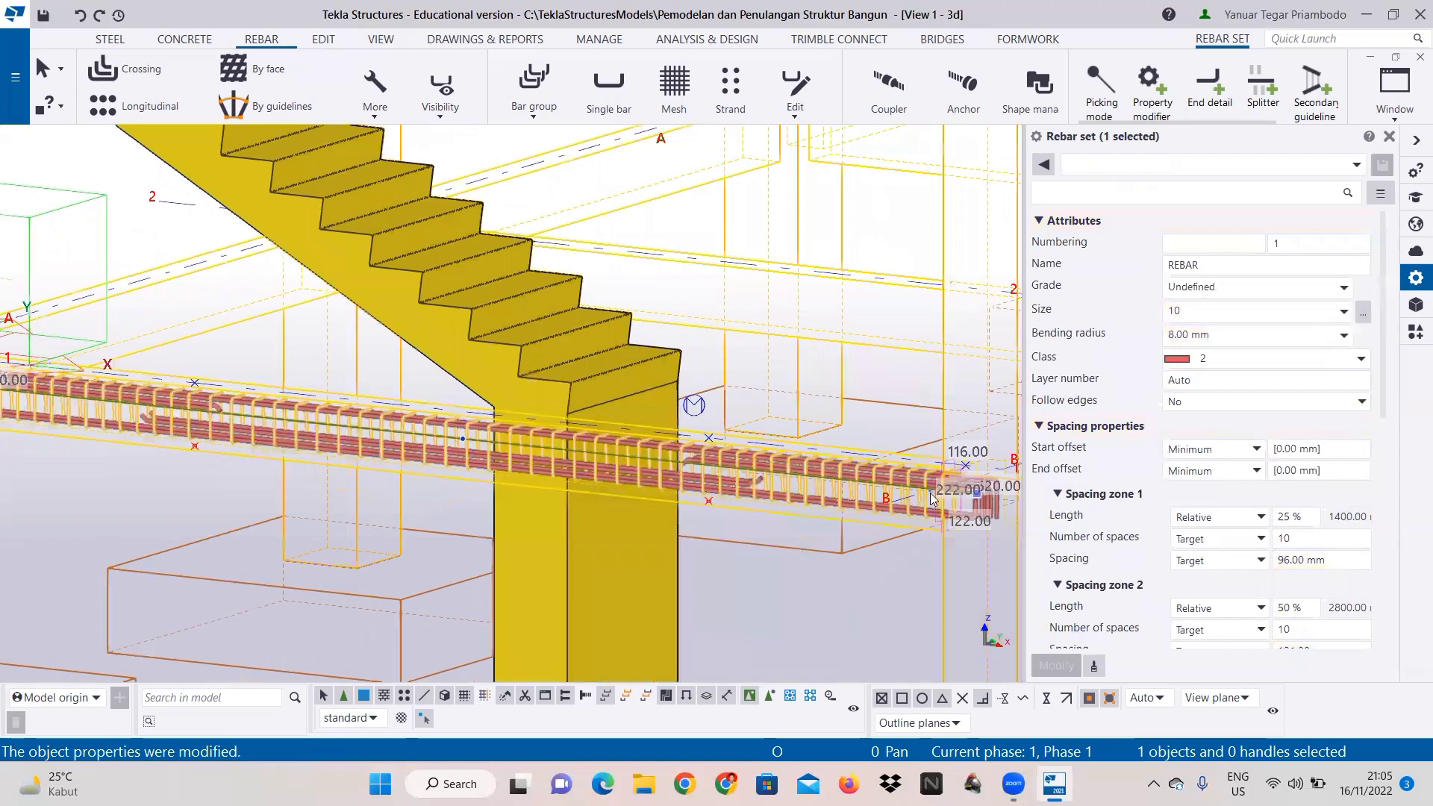
pyautogui.scroll(1, 915, 489)
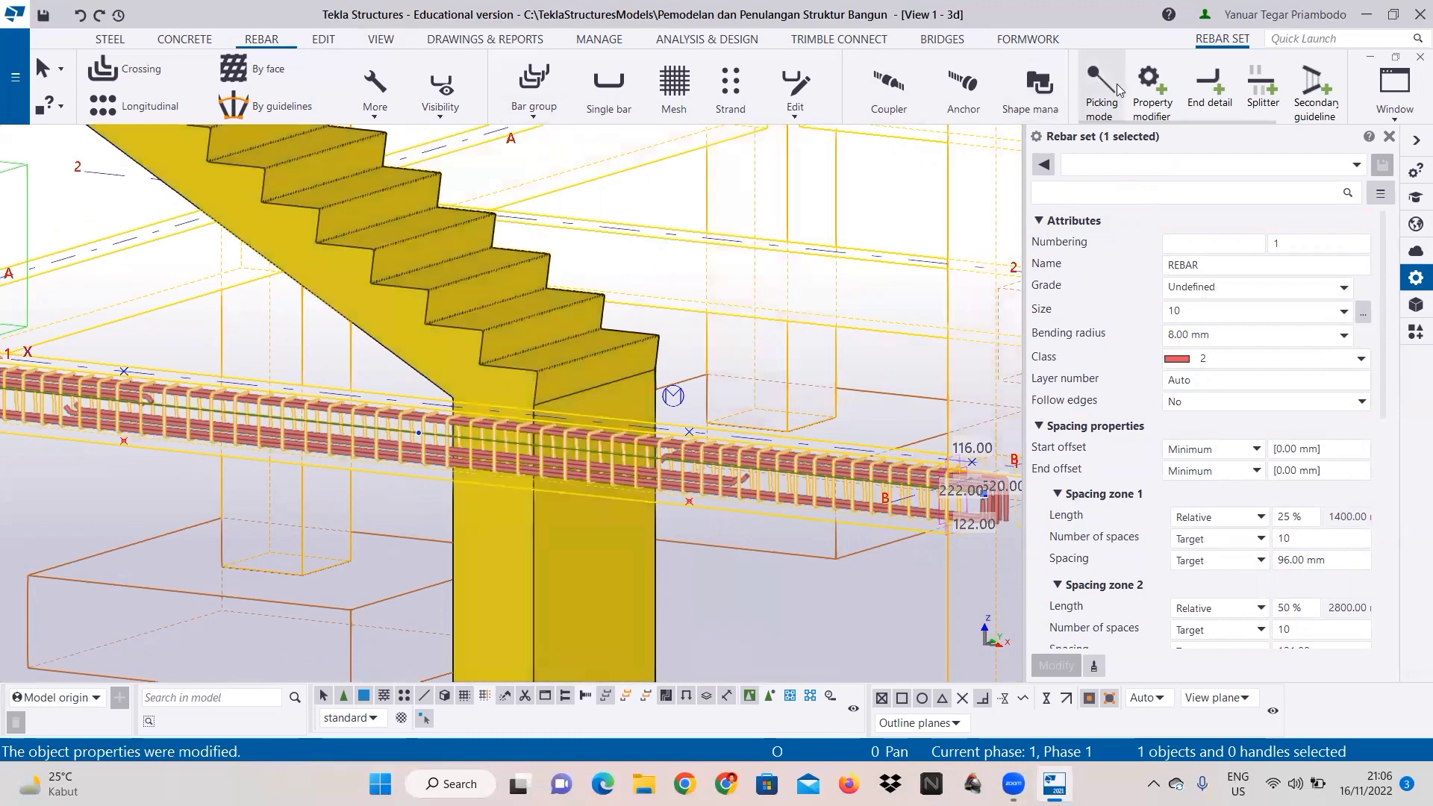
# Step: Start an end detail modifier for the stirrups and enter Hook Tulangan Geser as its property file name
pyautogui.click(1196, 102)
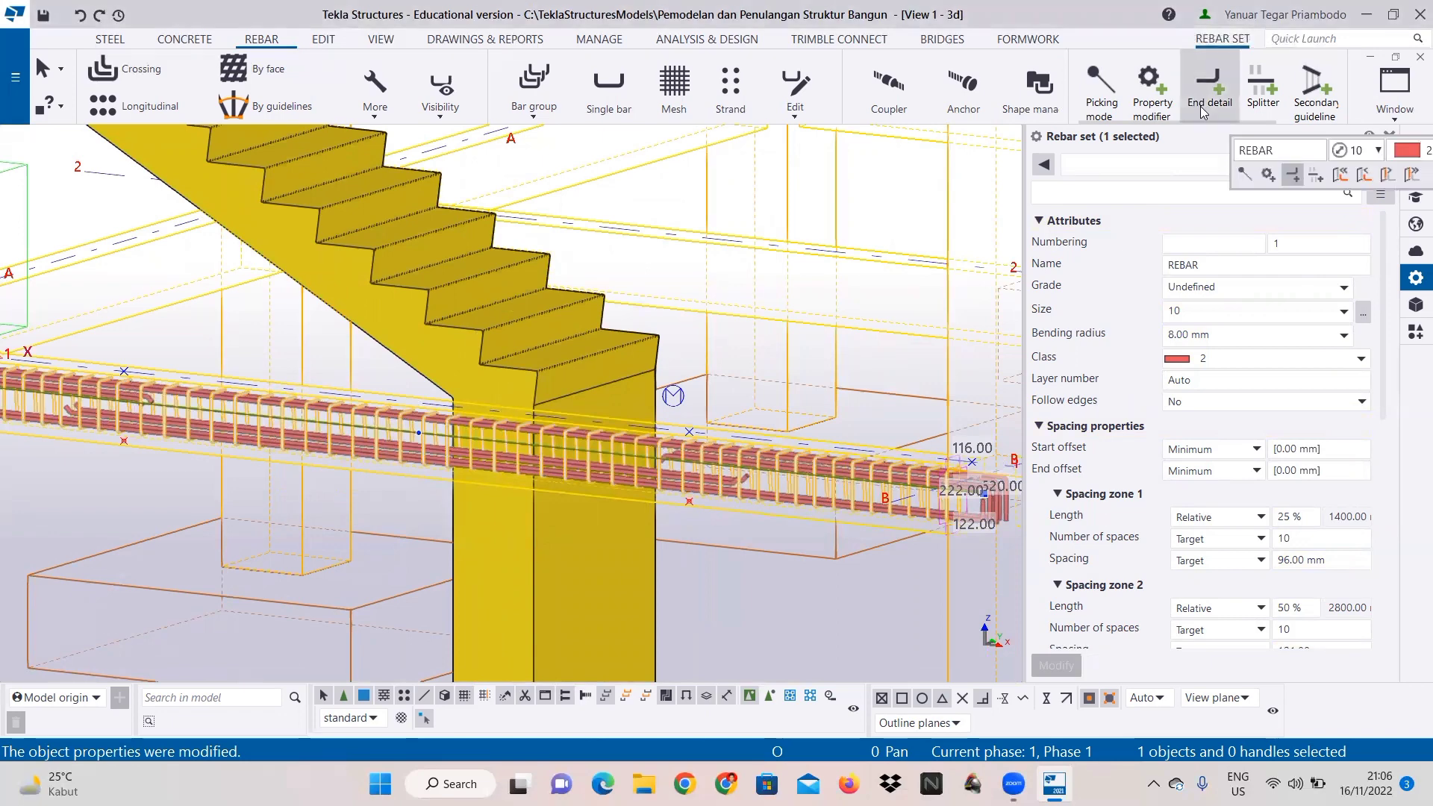
pyautogui.click(1118, 166)
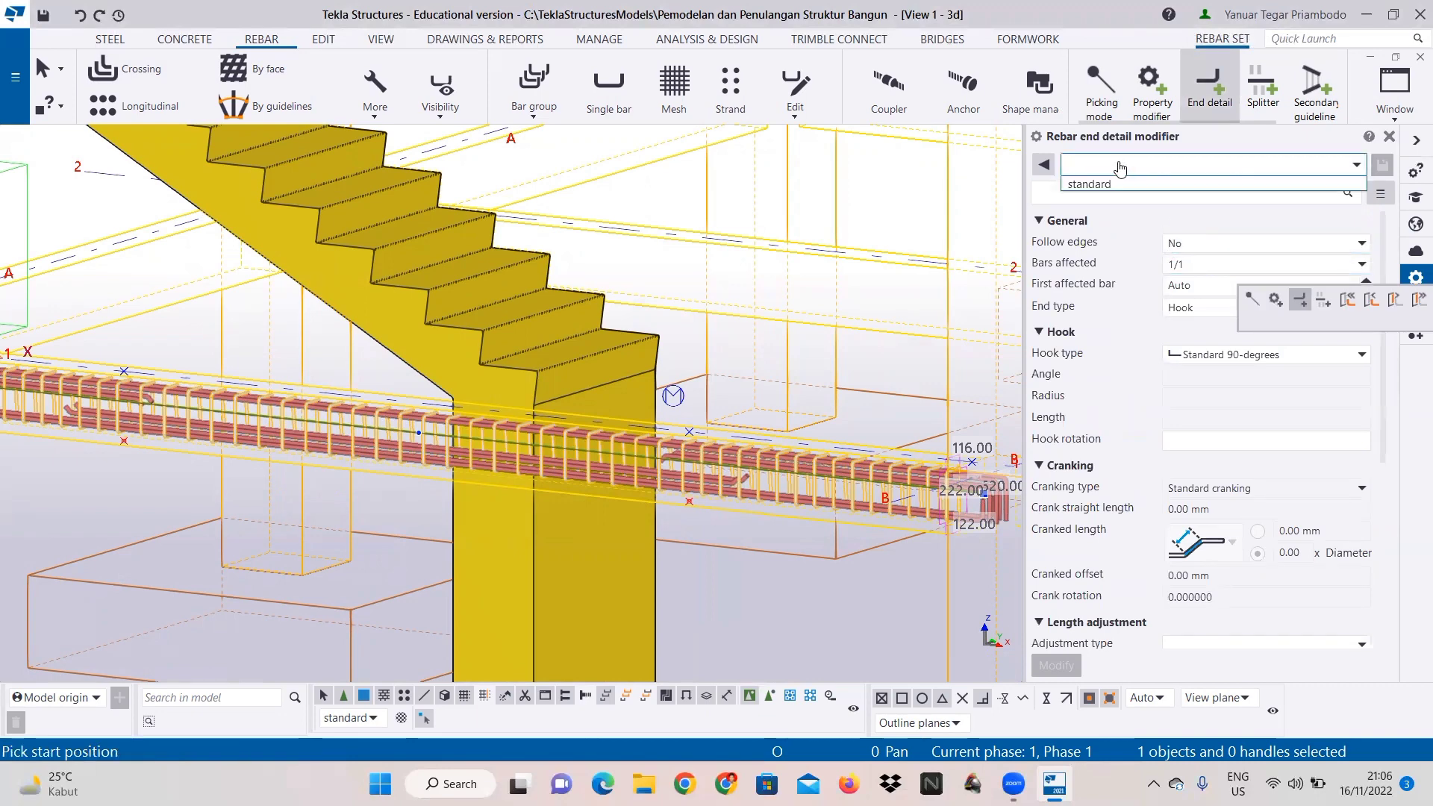
pyautogui.press('capslock')
pyautogui.write('H')
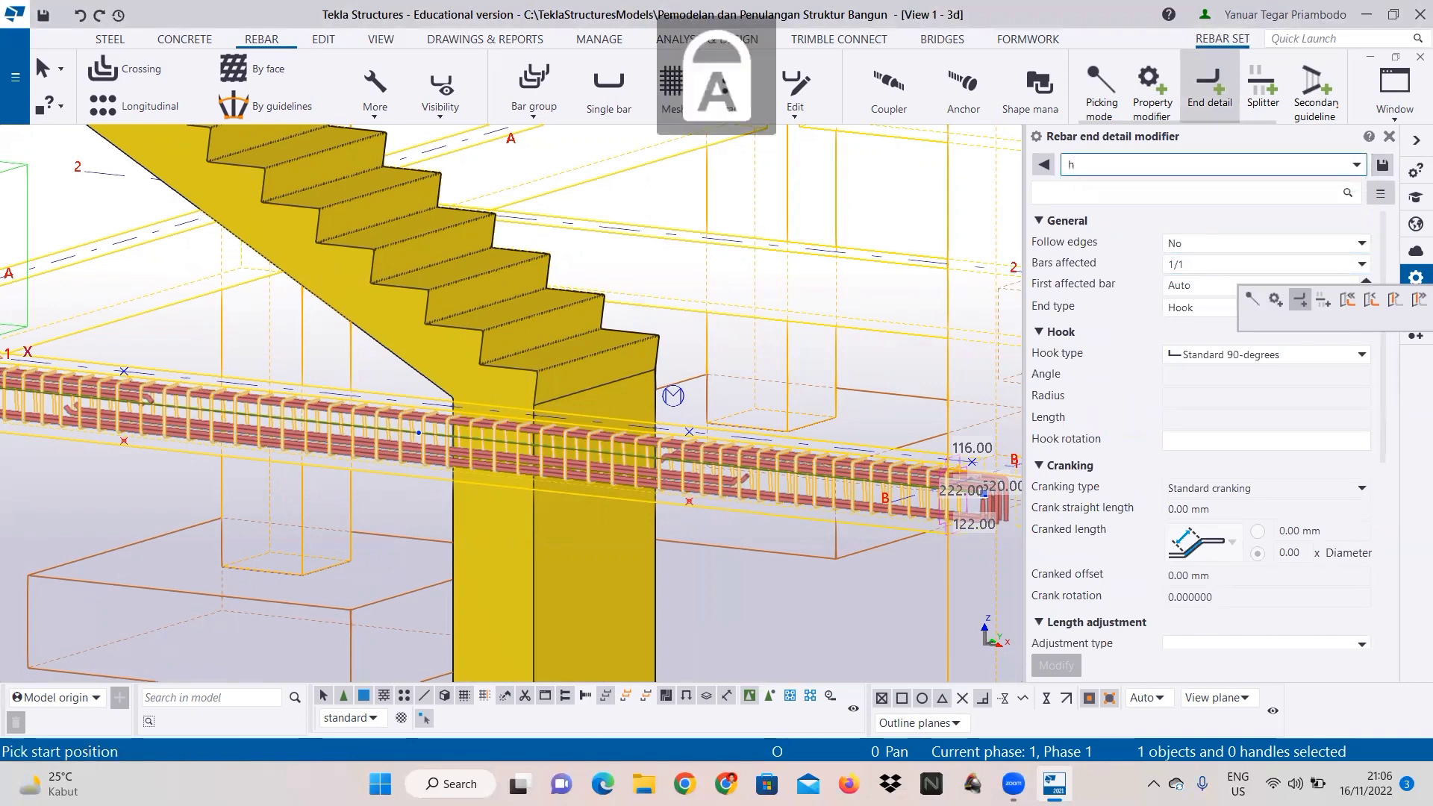
pyautogui.press('capslock')
pyautogui.write('ook')
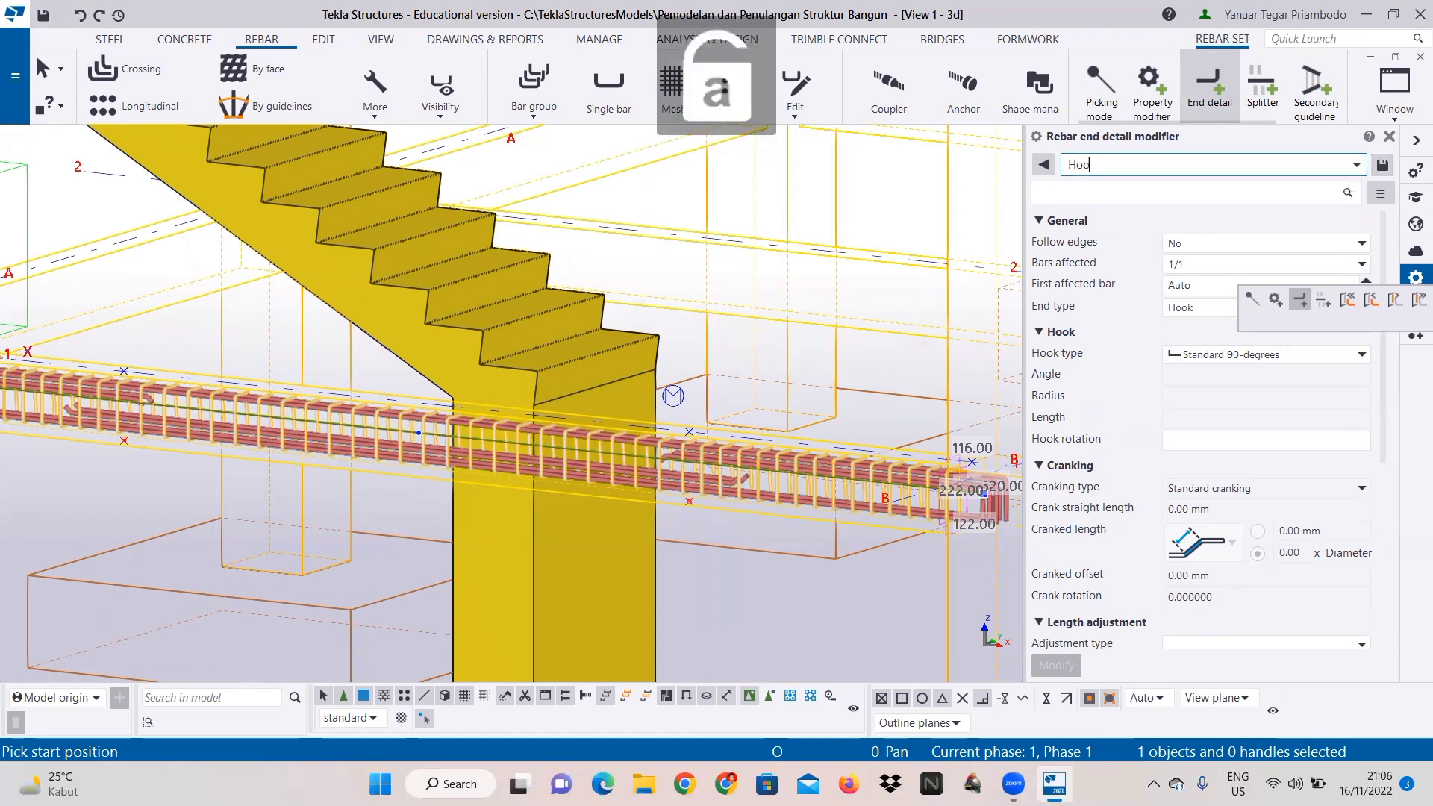
pyautogui.press('capslock')
pyautogui.write('T')
pyautogui.press('capslock')
pyautogui.write('ulangan')
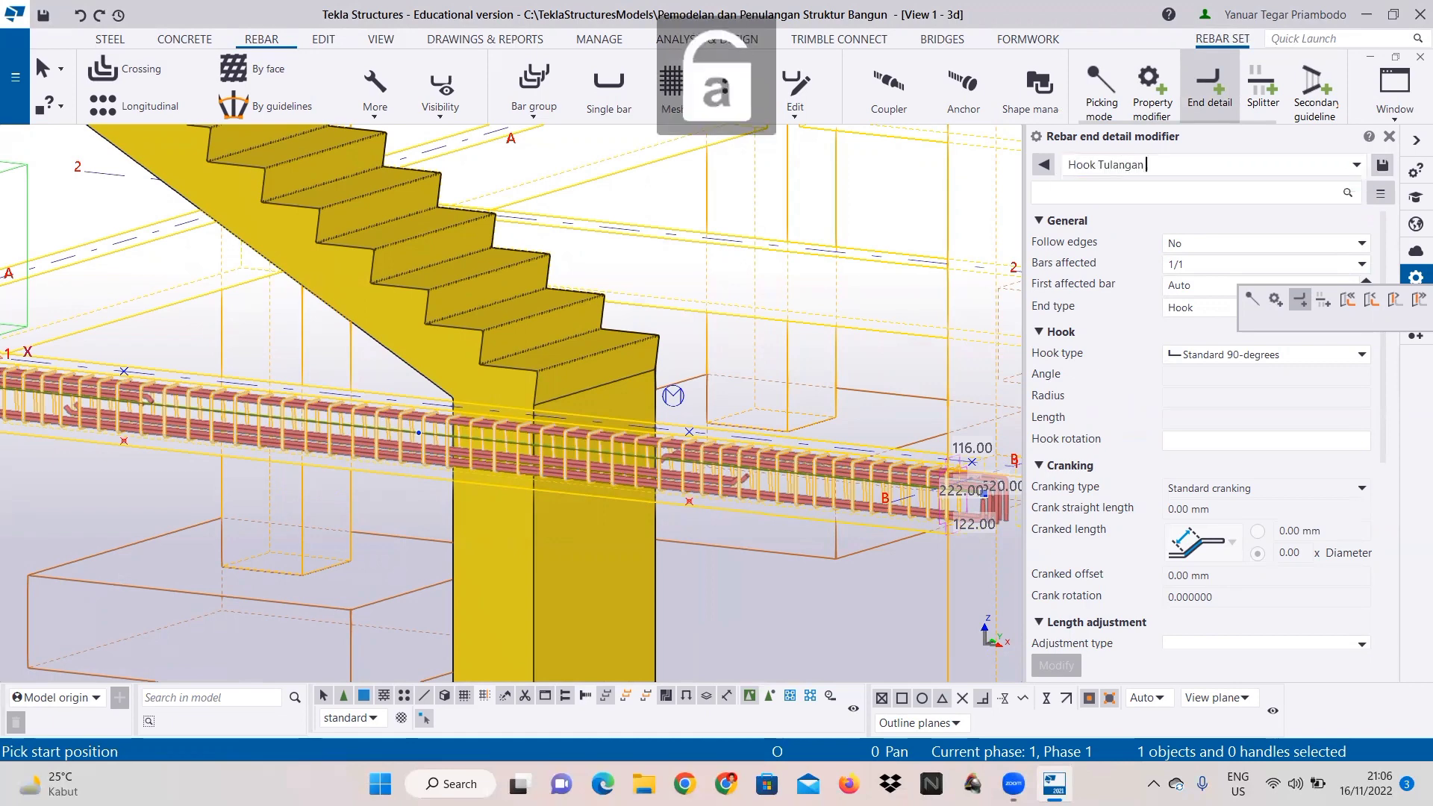
pyautogui.press('capslock')
pyautogui.write('G')
pyautogui.press('capslock')
pyautogui.write('eser')
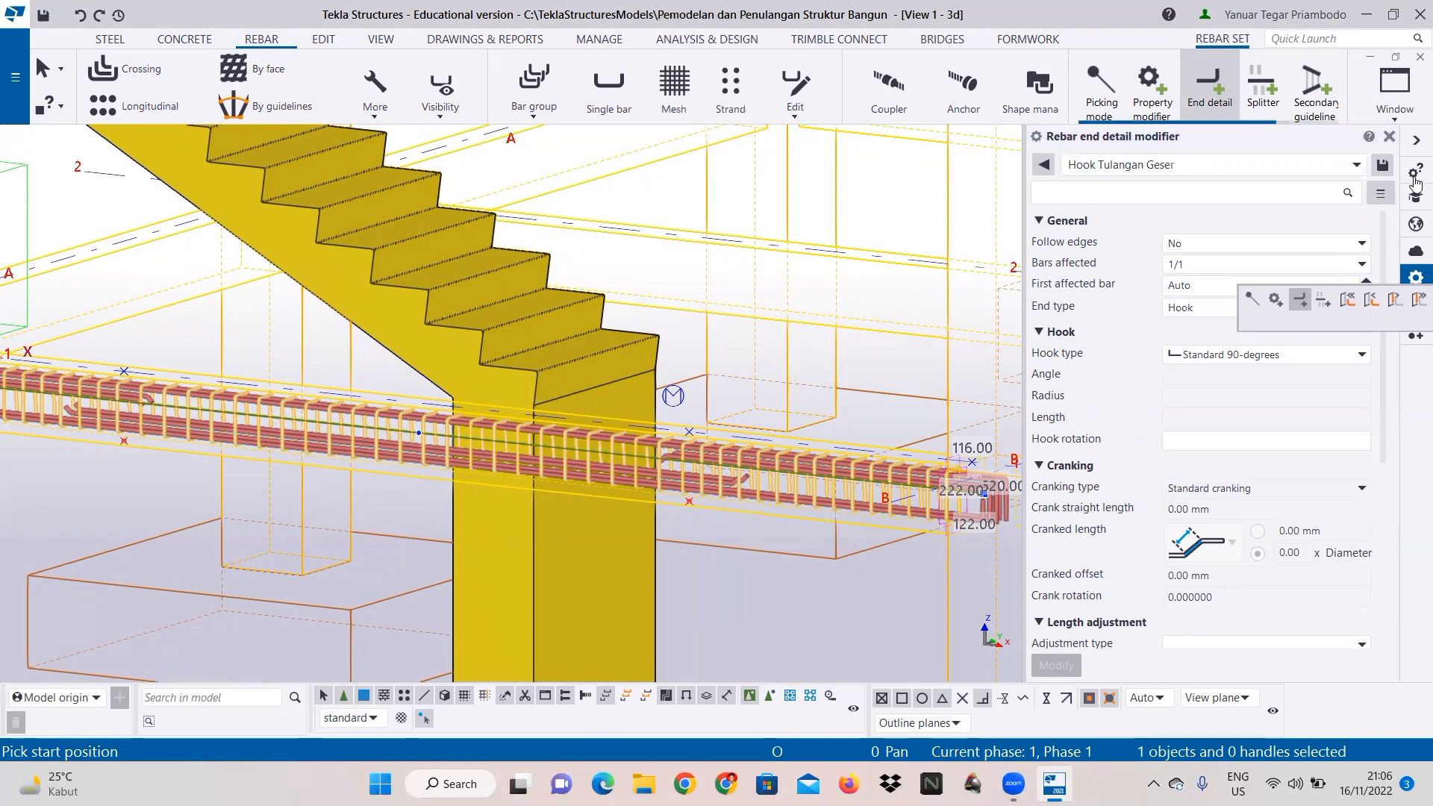
# Step: Define the end detail as a custom hook with a 135-degree angle, 8 mm radius and 25 mm length
pyautogui.scroll(1, 828, 317)
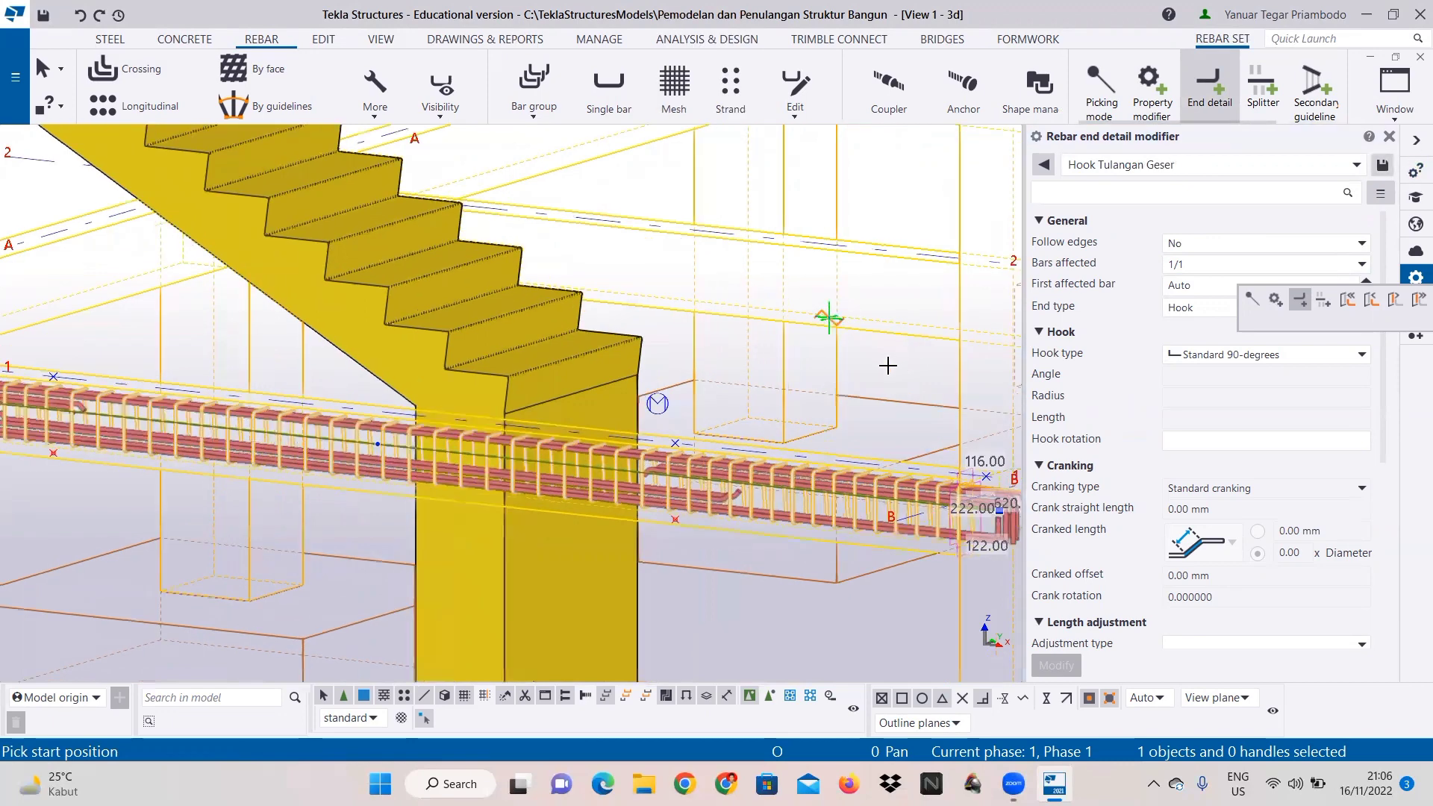
pyautogui.scroll(1, 914, 359)
pyautogui.click(1206, 360)
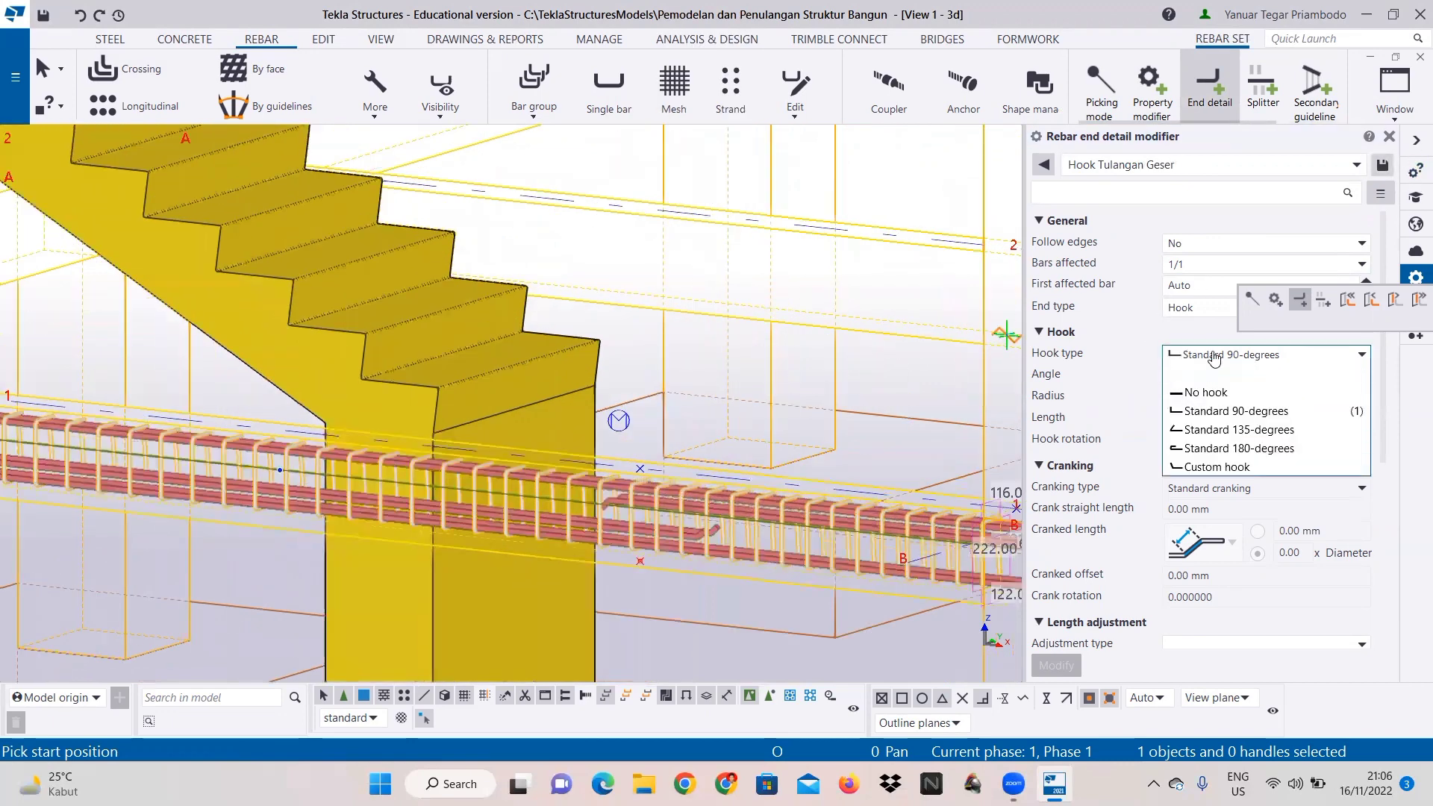
pyautogui.click(1217, 467)
pyautogui.click(1203, 375)
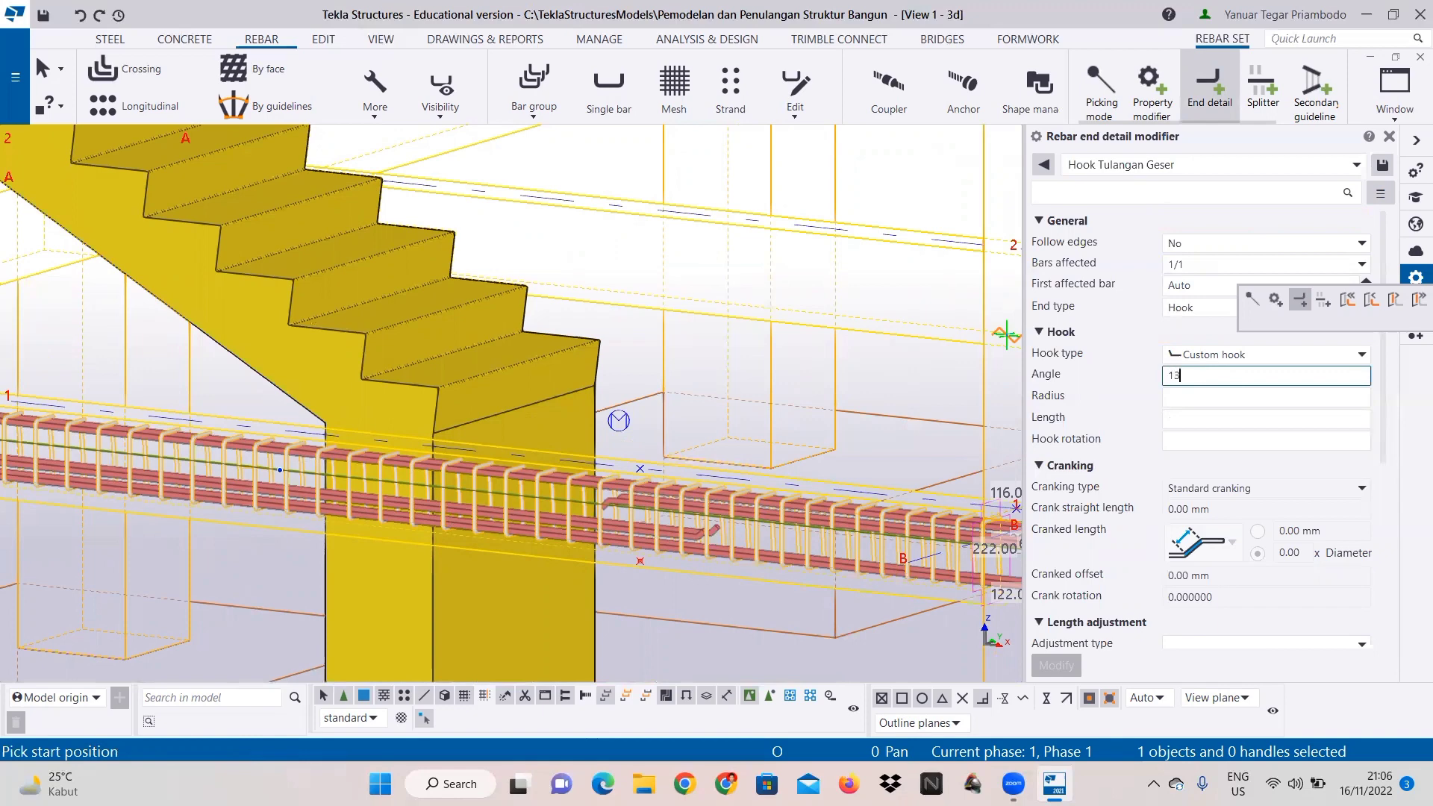
pyautogui.click(1208, 399)
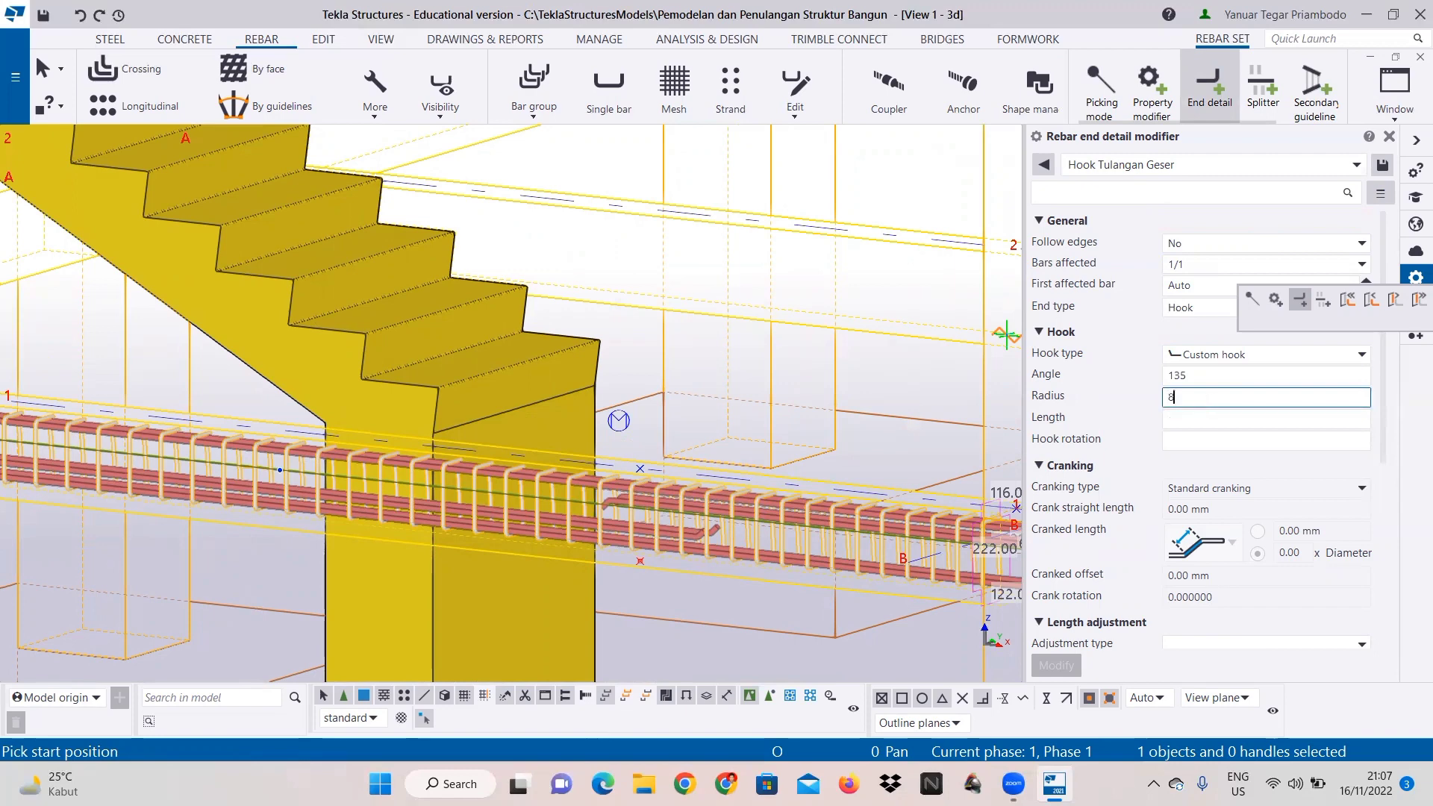
pyautogui.click(1198, 416)
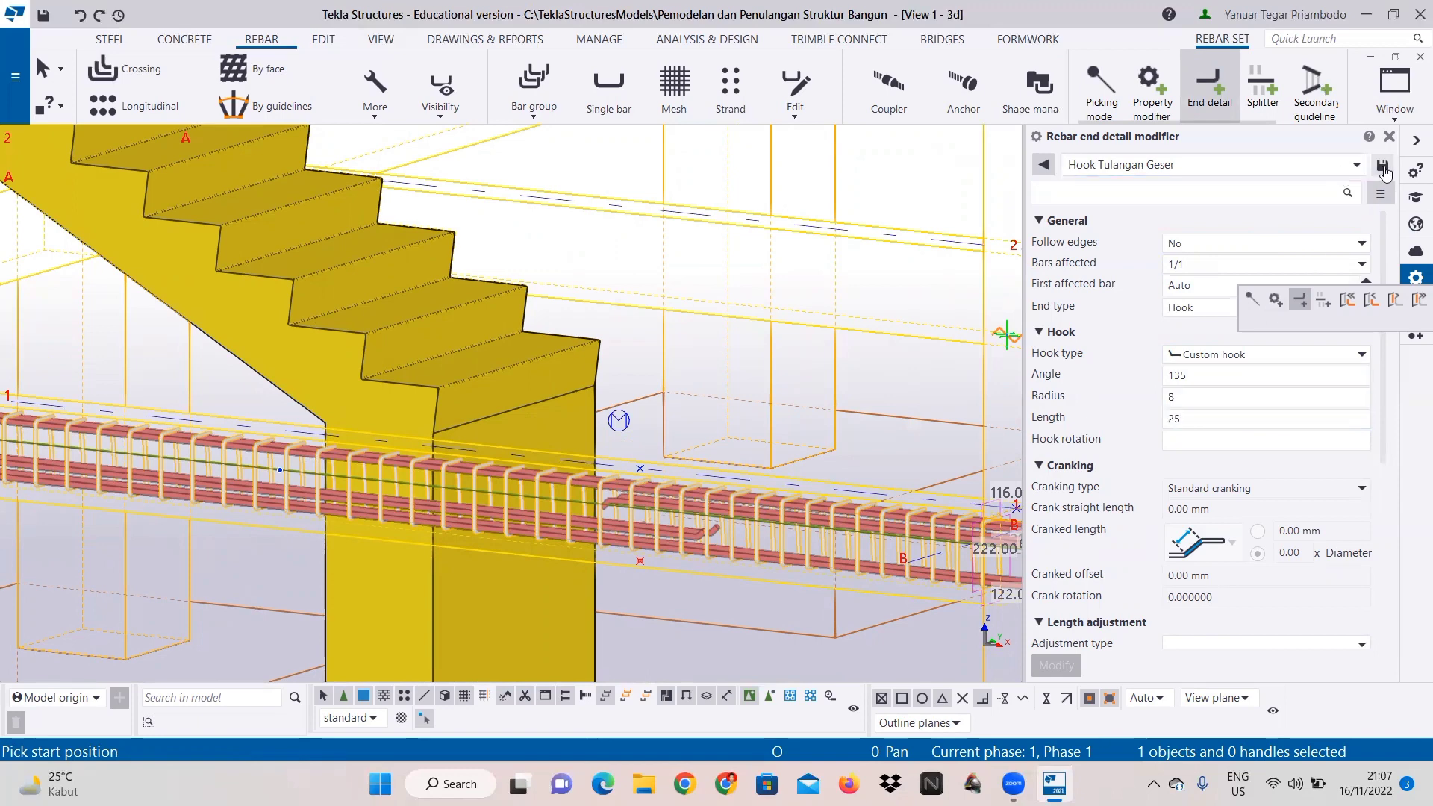
# Step: Add the custom hook to both open ends of the stirrups at the ground beam's upper corner
pyautogui.scroll(2, 878, 395)
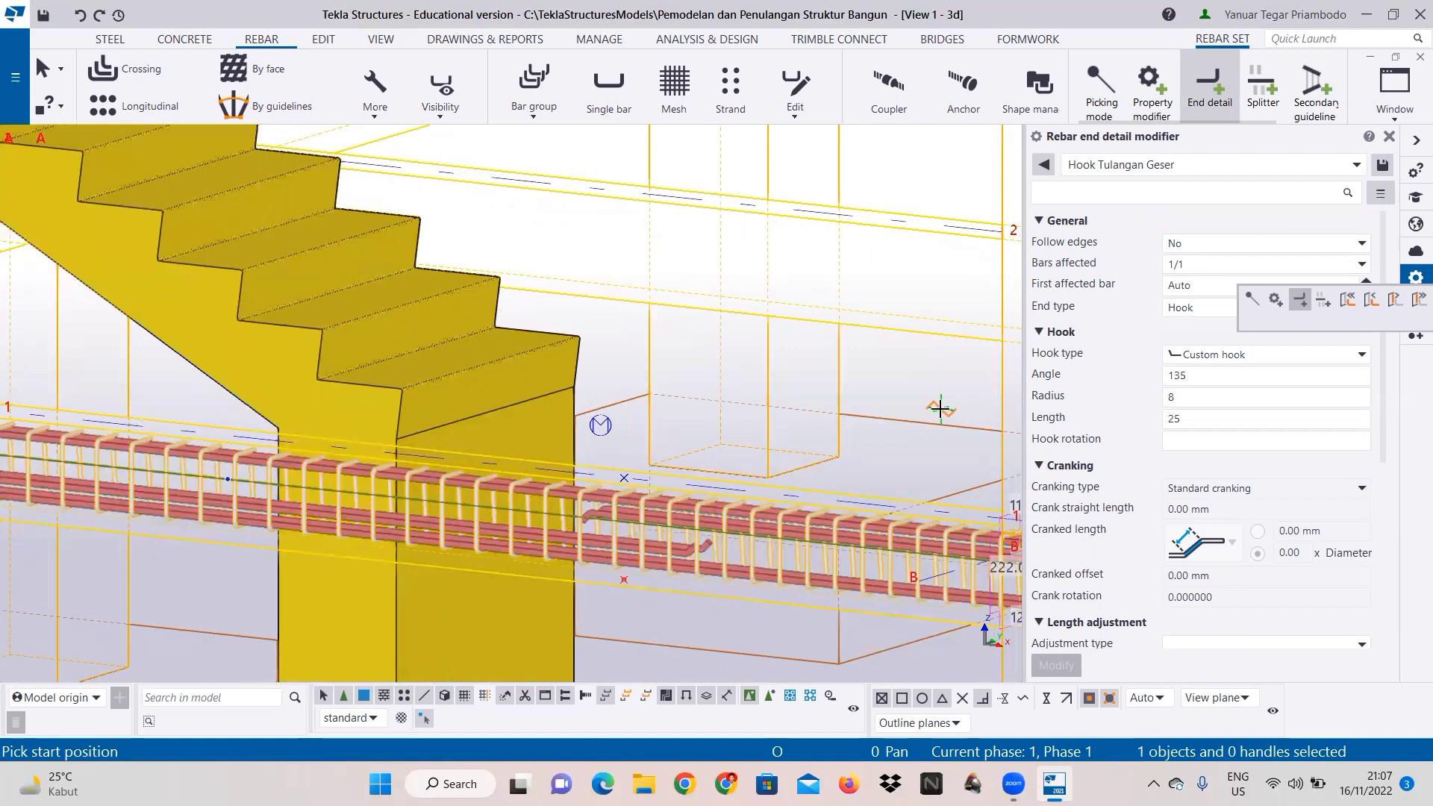
pyautogui.keyDown('ctrl'); pyautogui.moveTo(898, 438); pyautogui.dragTo(507, 454, button='middle'); pyautogui.keyUp('ctrl')
pyautogui.scroll(4, 515, 400)
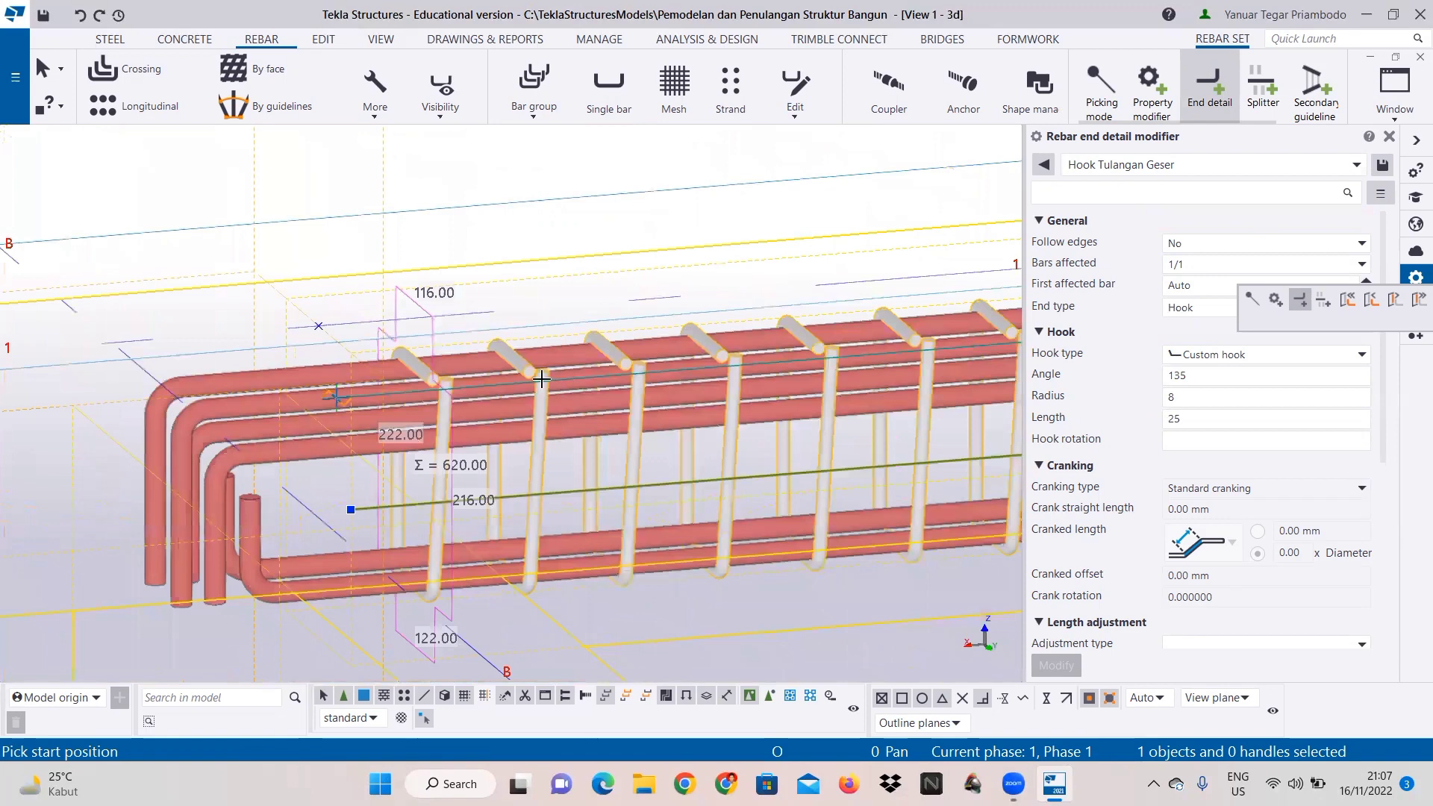
pyautogui.scroll(2, 542, 379)
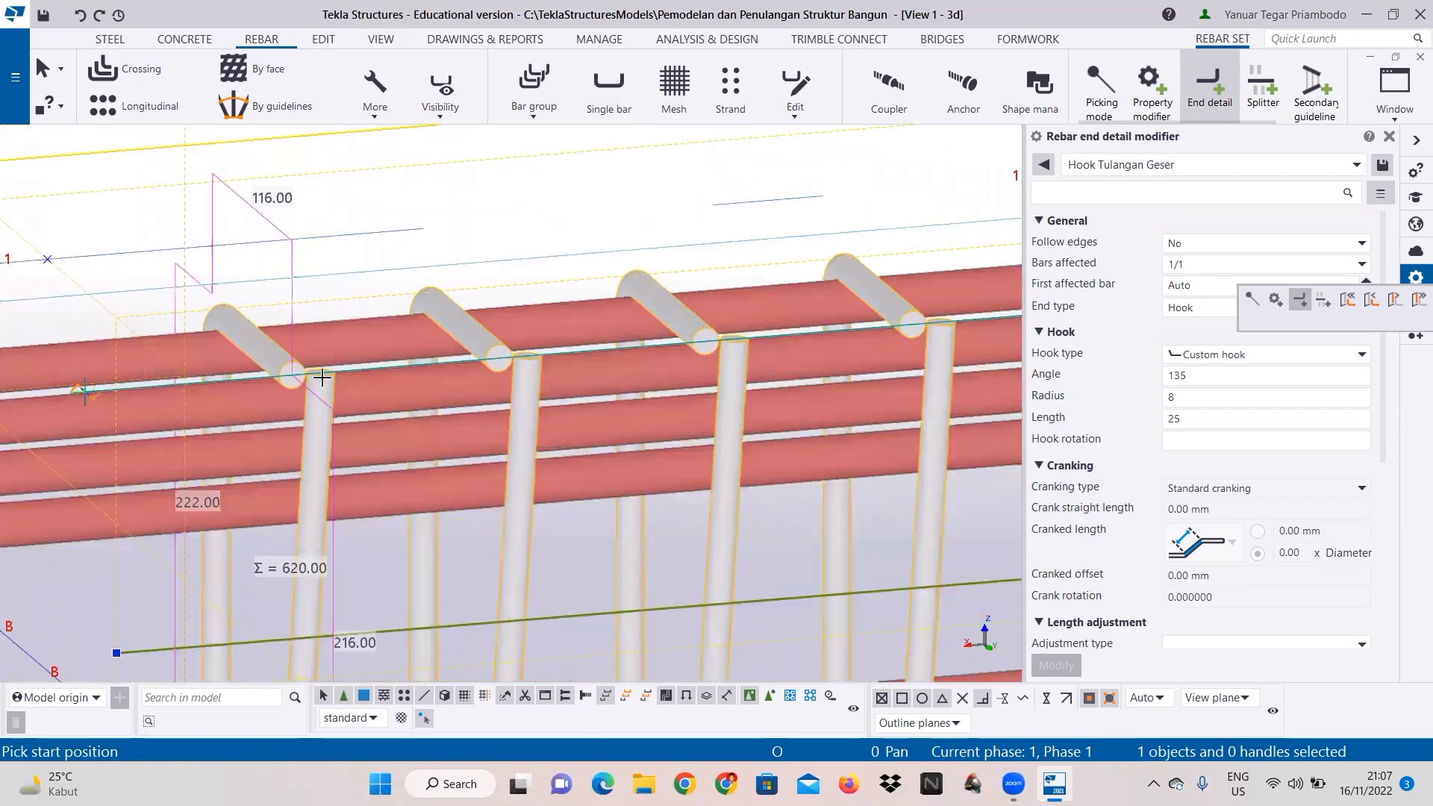
pyautogui.moveTo(334, 374)
pyautogui.keyDown('ctrl'); pyautogui.mouseDown(button='middle')
pyautogui.moveTo(422, 380)
pyautogui.moveTo(368, 378)
pyautogui.mouseUp(button='middle'); pyautogui.keyUp('ctrl')
pyautogui.scroll(1, 516, 337)
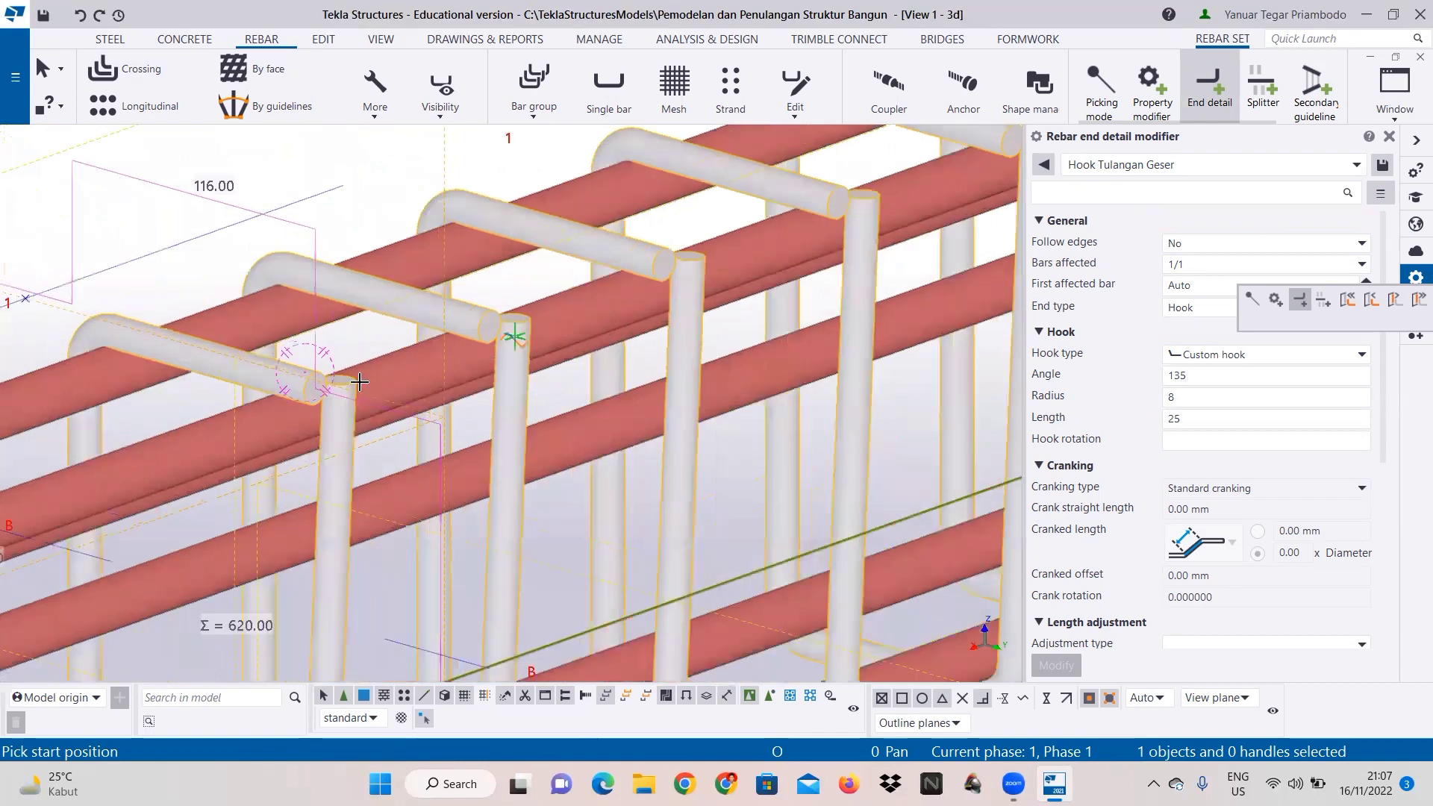
pyautogui.click(337, 383)
pyautogui.scroll(-2, 317, 384)
pyautogui.scroll(1, 452, 360)
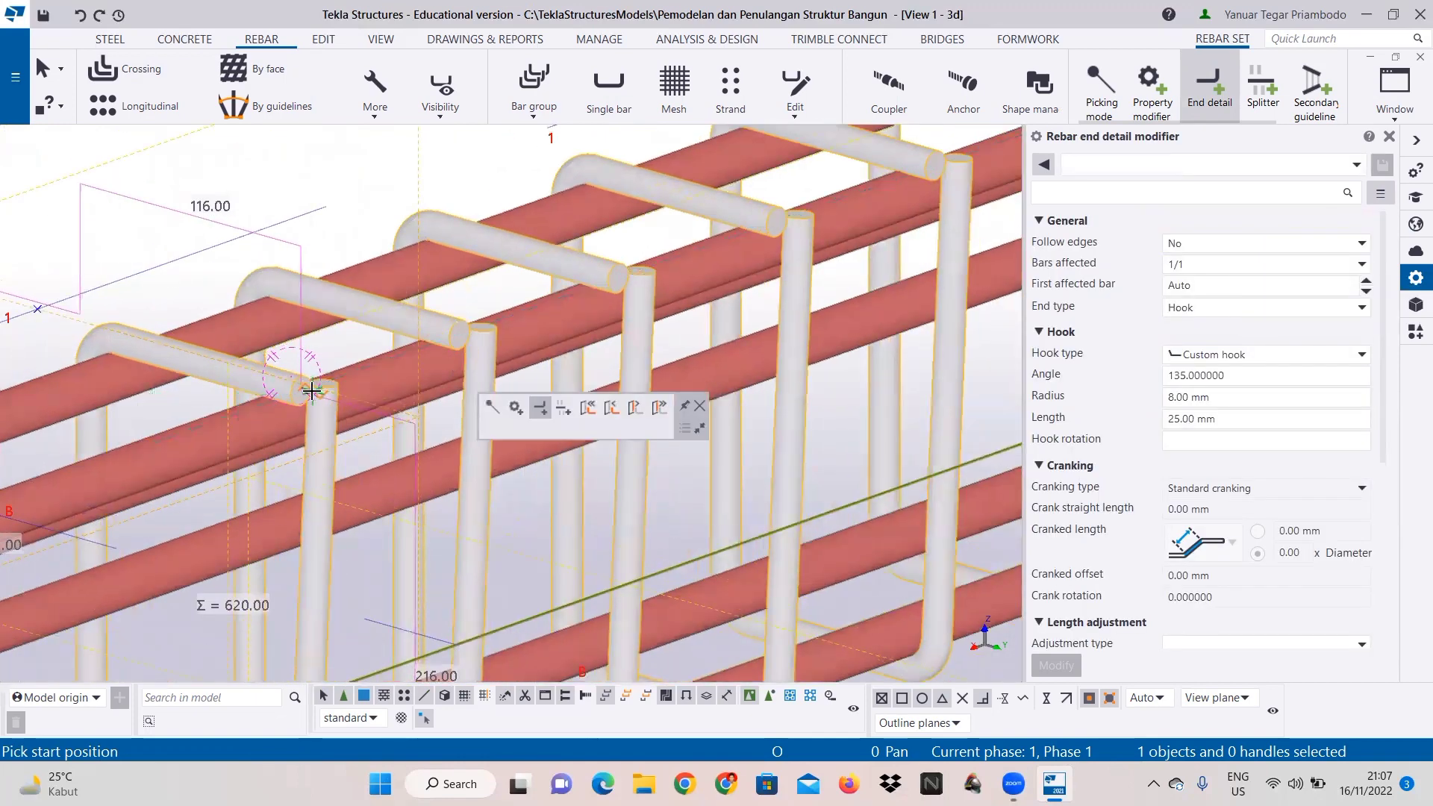
pyautogui.click(297, 387)
pyautogui.scroll(-2, 448, 379)
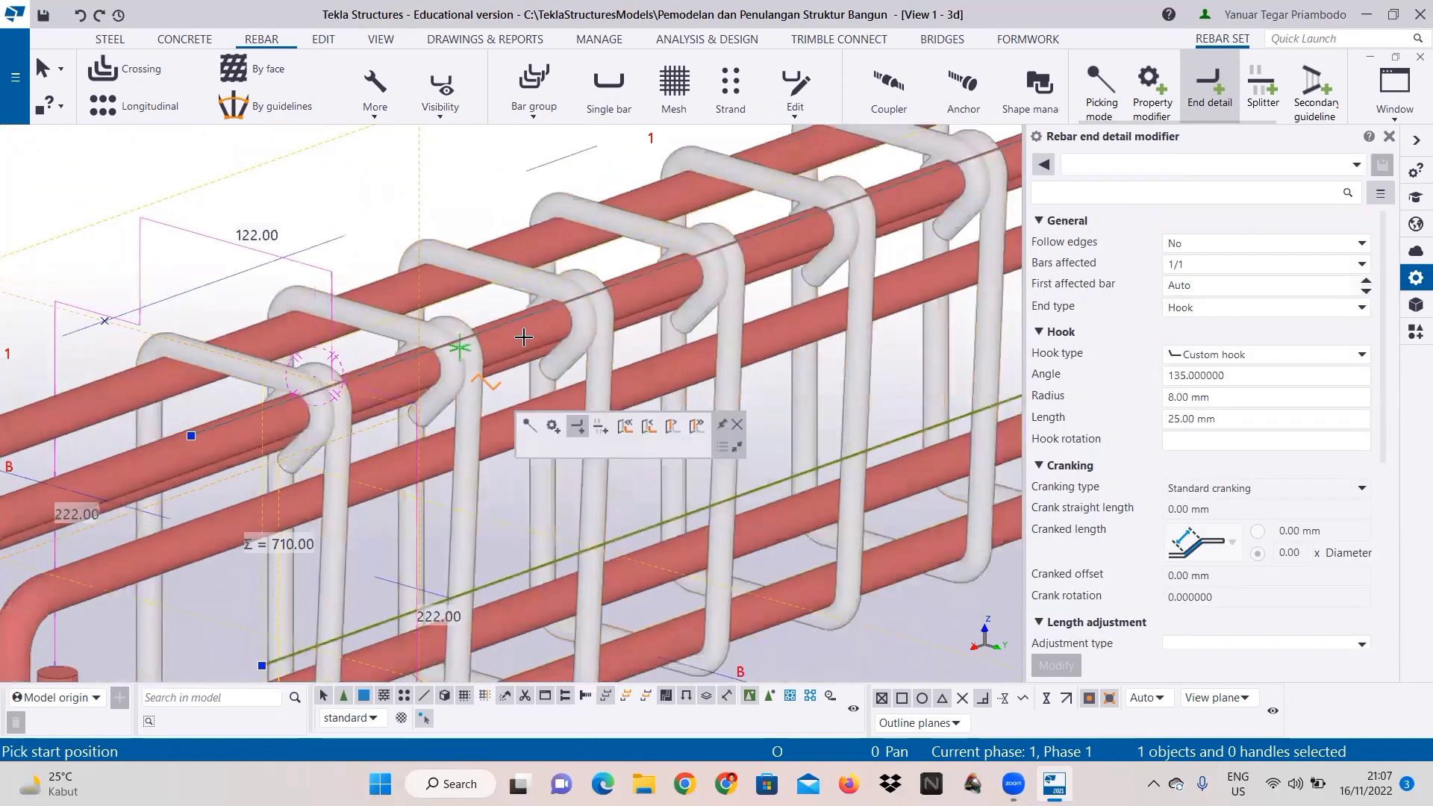
# Step: Check the custom hooks on the grid line 1 ground beam's stirrups from several angles and end the end detail modifier command
pyautogui.keyDown('ctrl'); pyautogui.moveTo(395, 329); pyautogui.dragTo(508, 310, button='middle'); pyautogui.keyUp('ctrl')
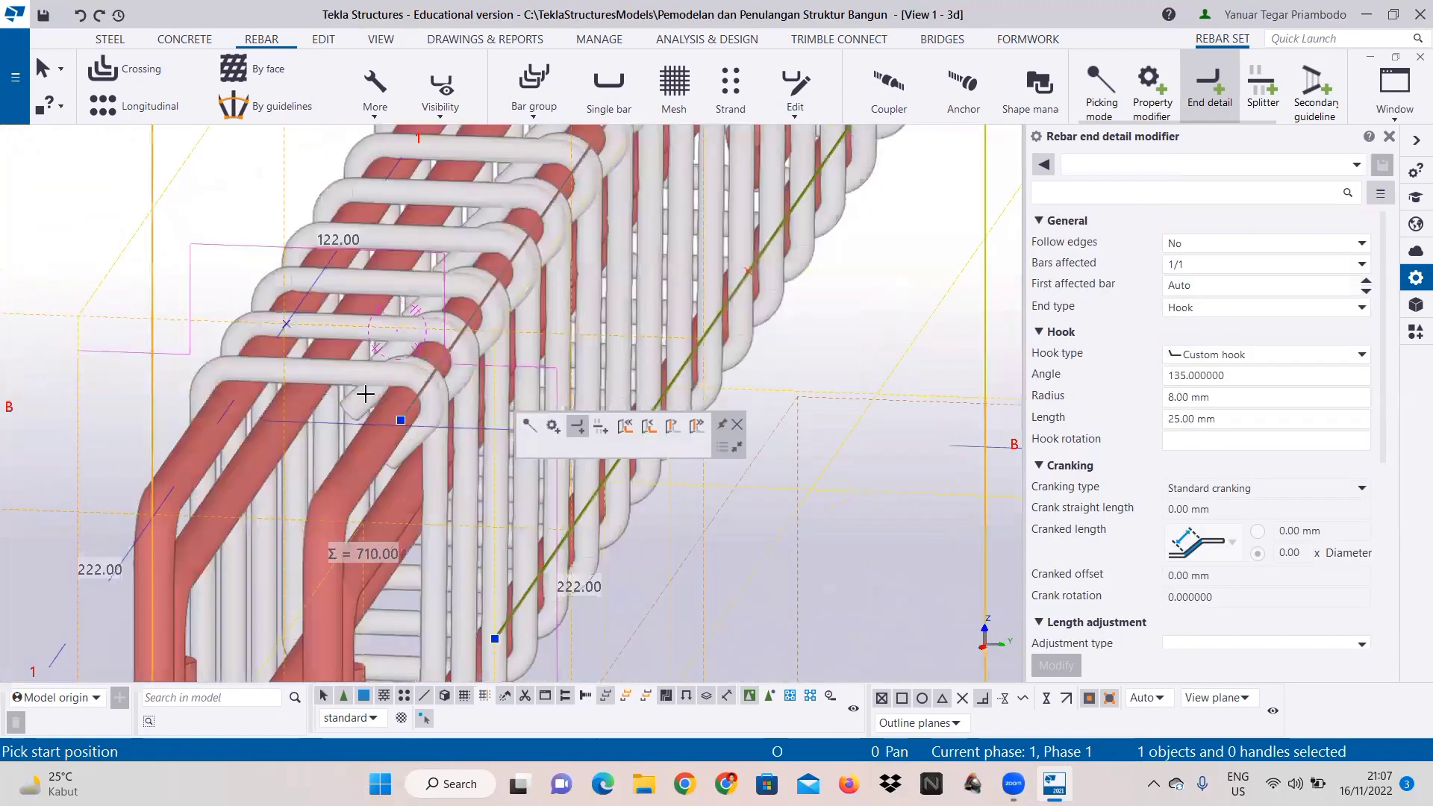
pyautogui.keyDown('ctrl'); pyautogui.moveTo(365, 394); pyautogui.dragTo(458, 377, button='middle'); pyautogui.keyUp('ctrl')
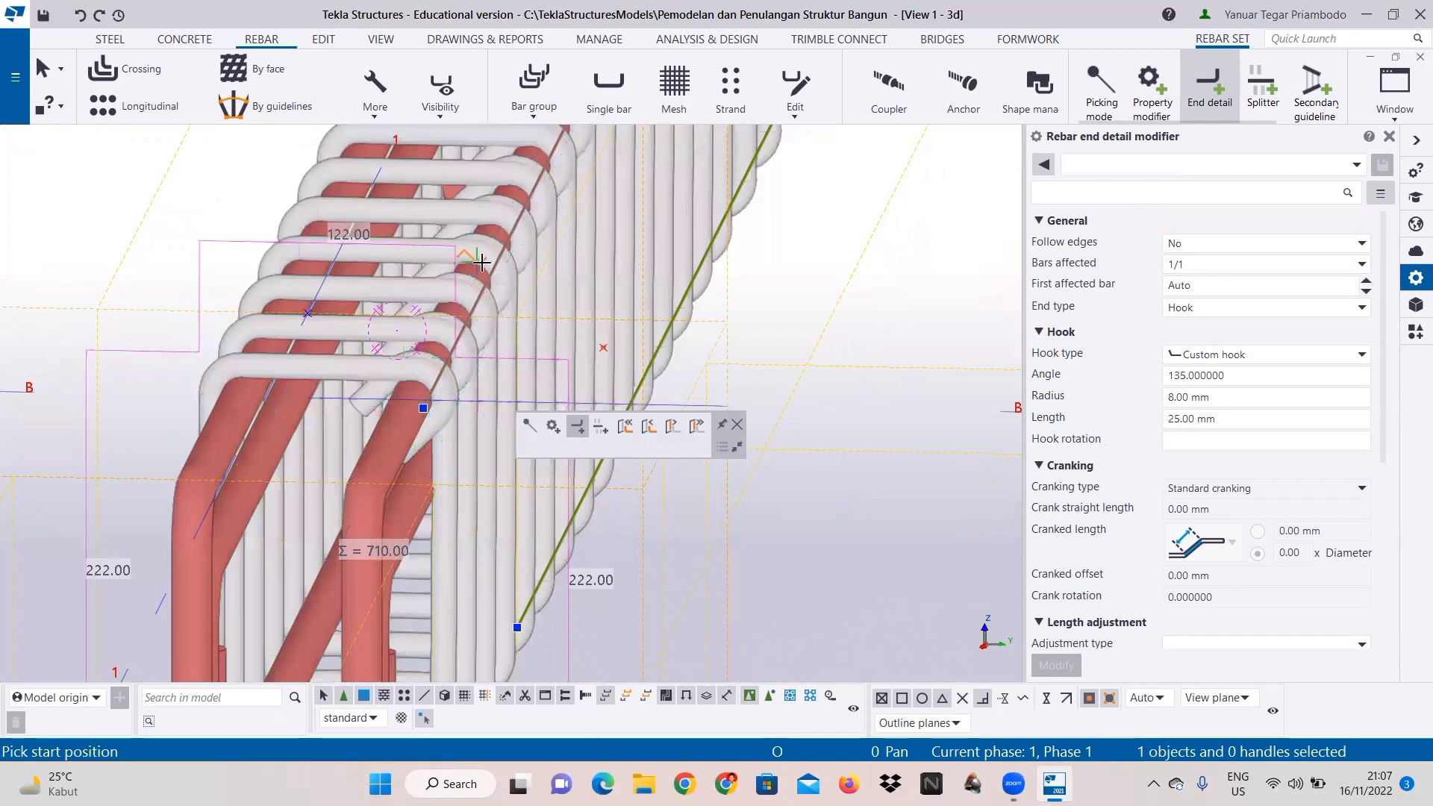
pyautogui.keyDown('ctrl'); pyautogui.moveTo(482, 263); pyautogui.dragTo(639, 281, button='middle'); pyautogui.keyUp('ctrl')
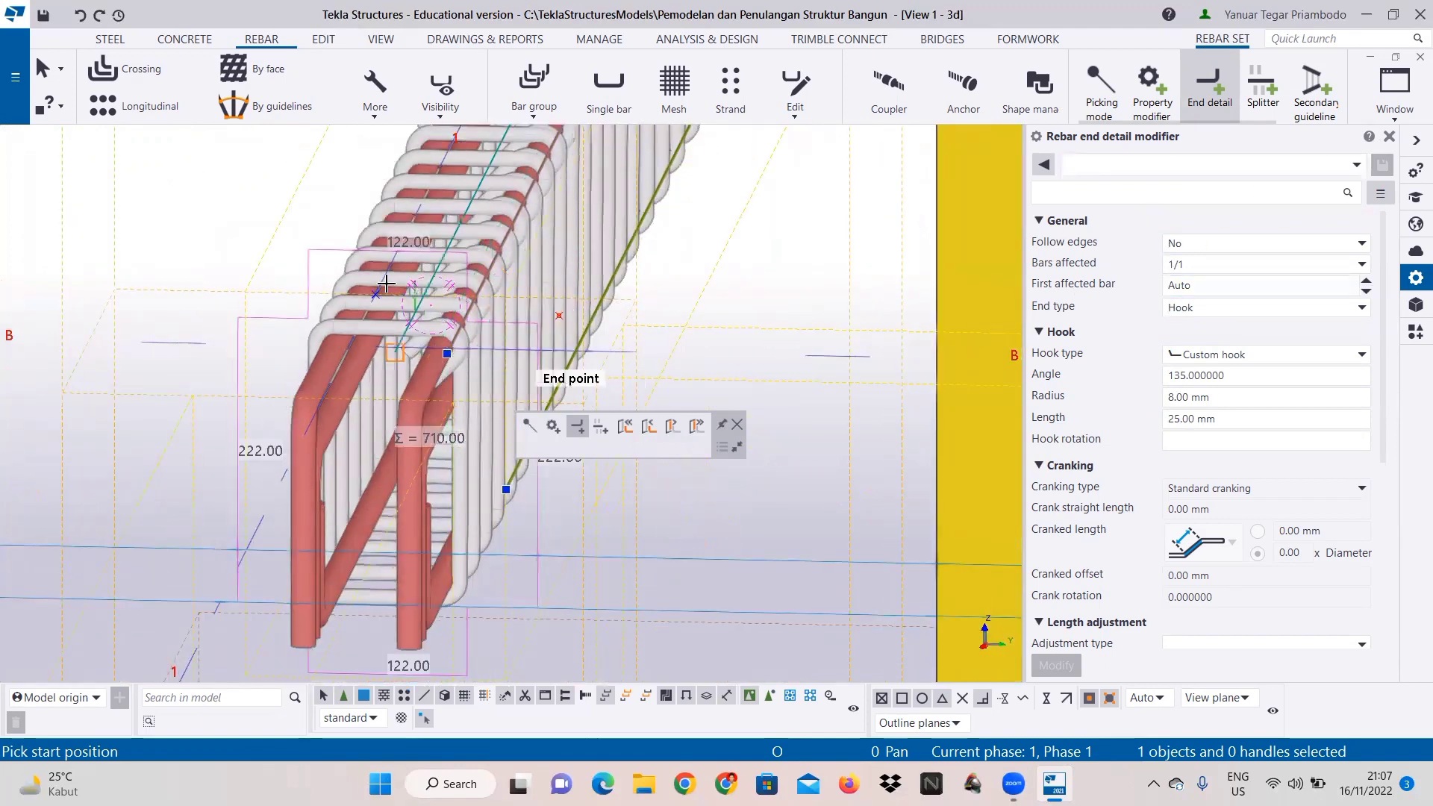
pyautogui.keyDown('ctrl'); pyautogui.moveTo(386, 284); pyautogui.dragTo(594, 246, button='middle'); pyautogui.keyUp('ctrl')
pyautogui.scroll(-5, 595, 247)
pyautogui.moveTo(492, 266); pyautogui.dragTo(477, 296, button='middle')
pyautogui.scroll(-4, 515, 273)
pyautogui.moveTo(316, 285); pyautogui.dragTo(569, 341, button='middle')
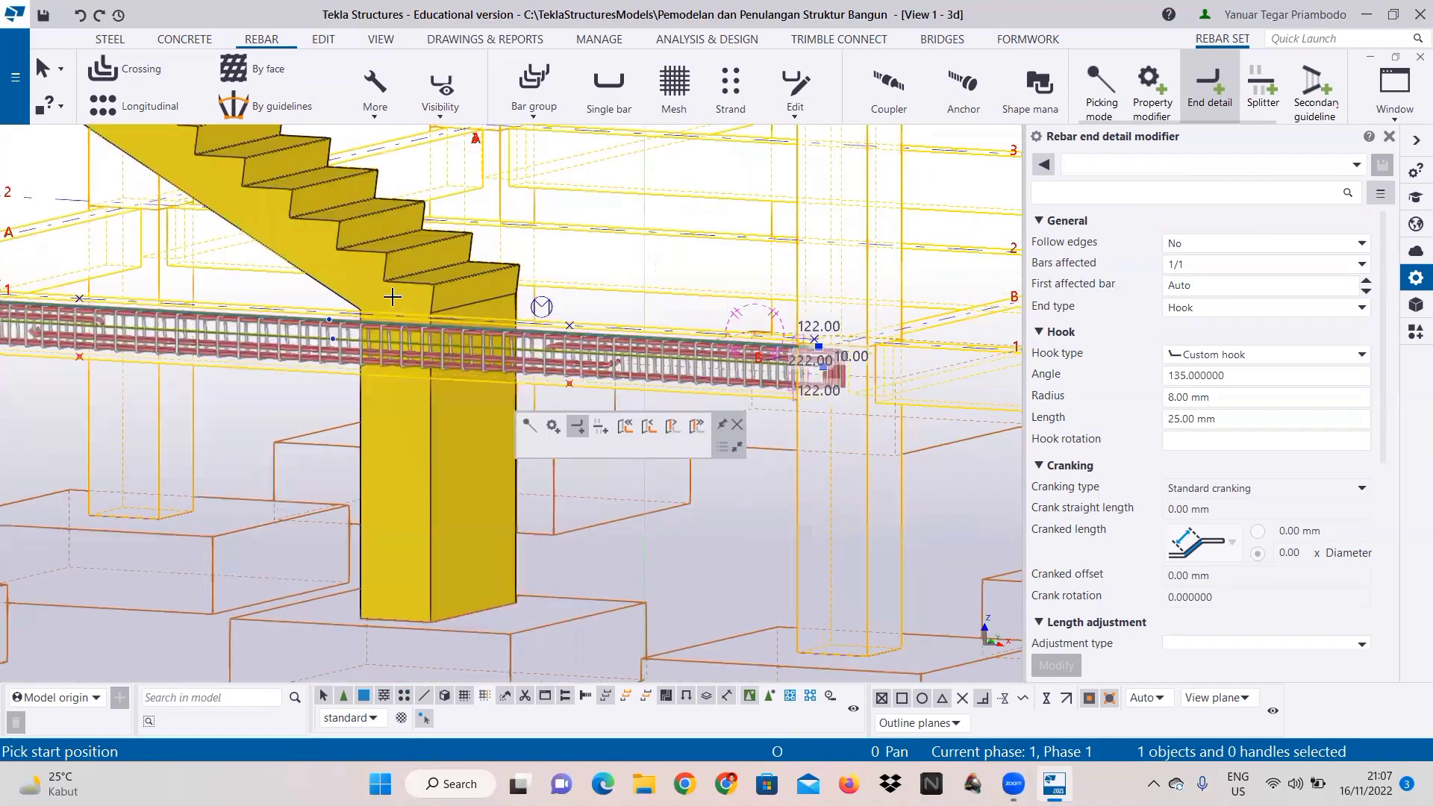
pyautogui.moveTo(392, 297); pyautogui.dragTo(474, 311, button='middle')
pyautogui.scroll(1, 474, 311)
pyautogui.rightClick(473, 311)
pyautogui.click(515, 321)
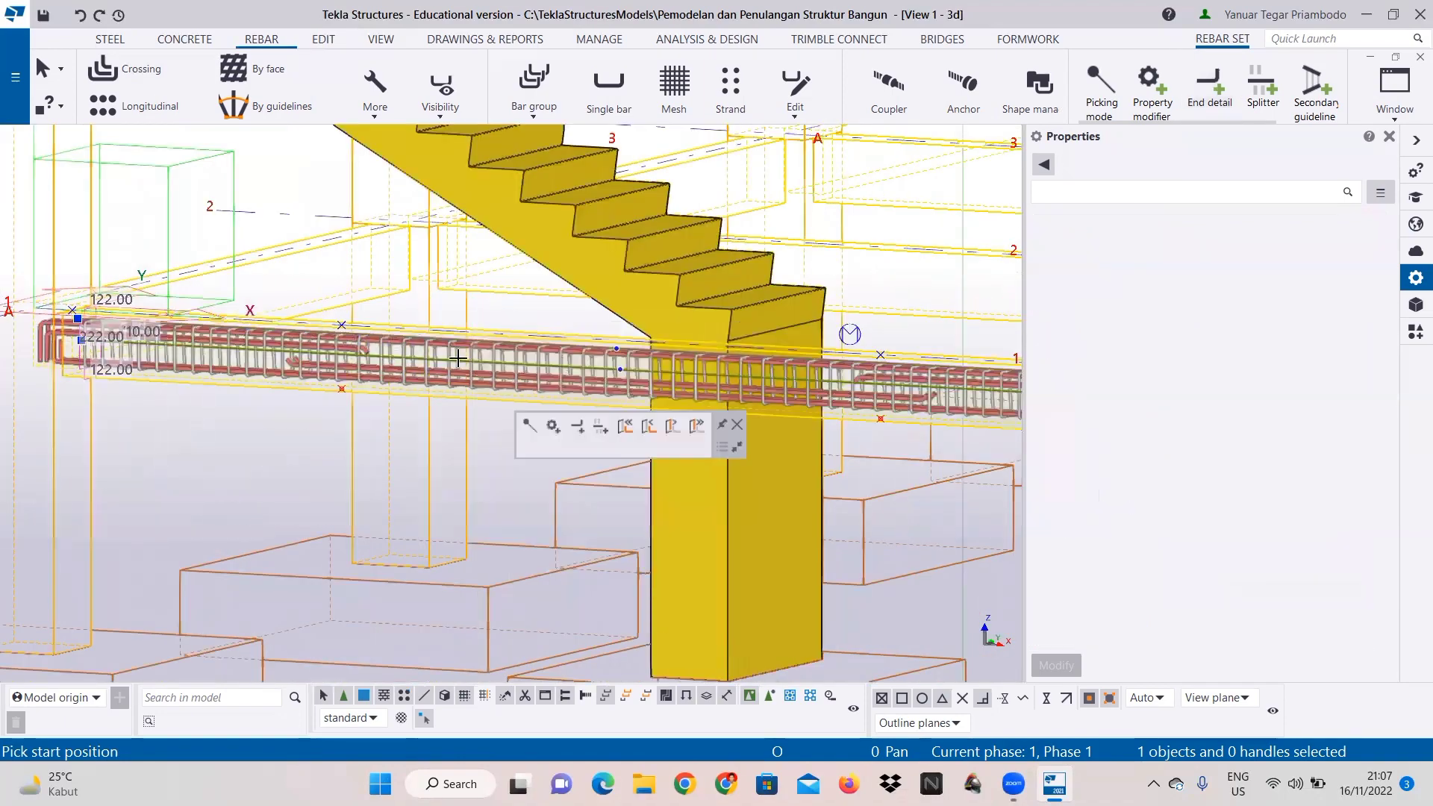
# Step: Examine the stirrups and longitudinal bars along the length of the grid line 1 ground beam
pyautogui.scroll(-1, 458, 359)
pyautogui.moveTo(223, 321); pyautogui.dragTo(446, 349, button='middle')
pyautogui.moveTo(712, 349); pyautogui.dragTo(534, 309, button='middle')
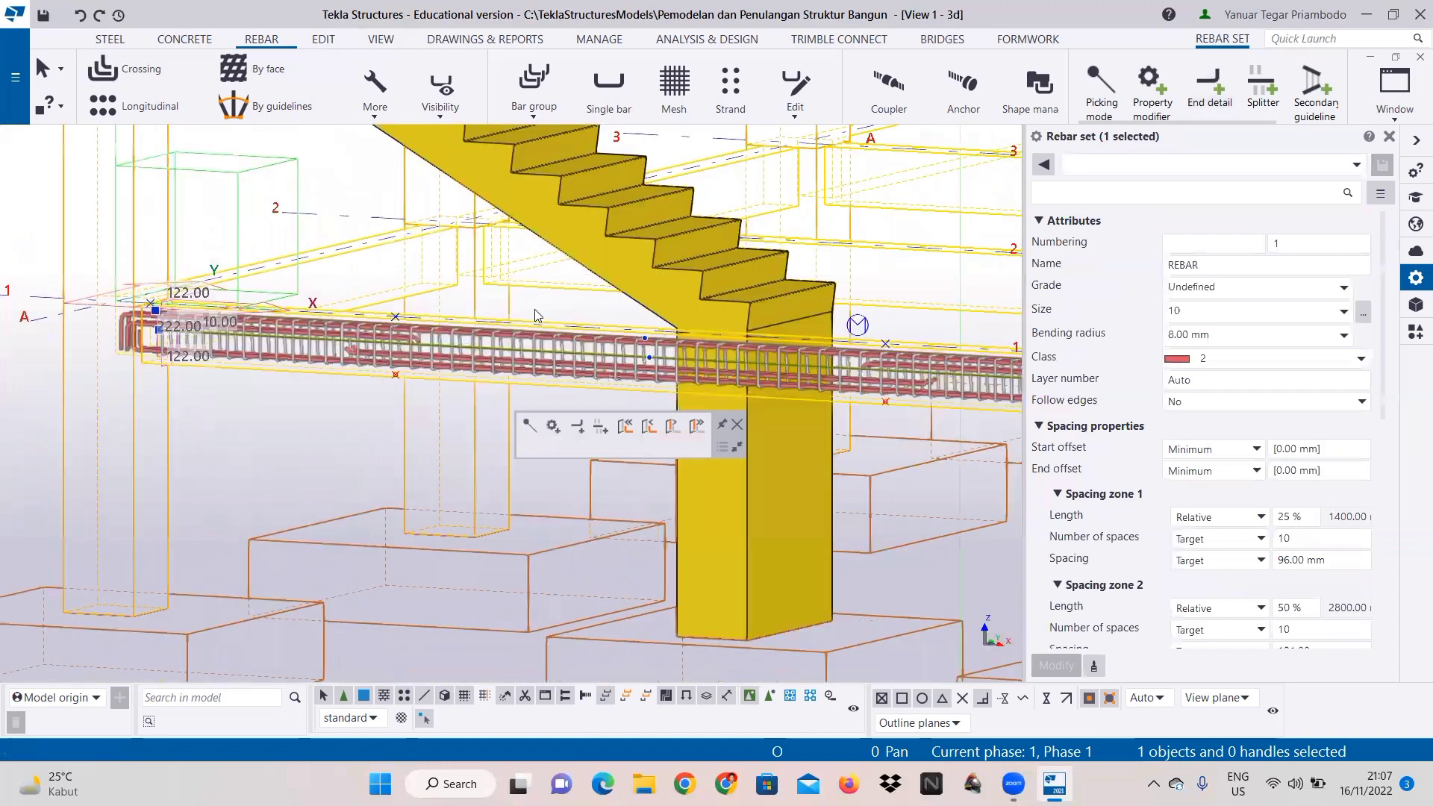
pyautogui.scroll(1, 585, 329)
pyautogui.scroll(1, 558, 325)
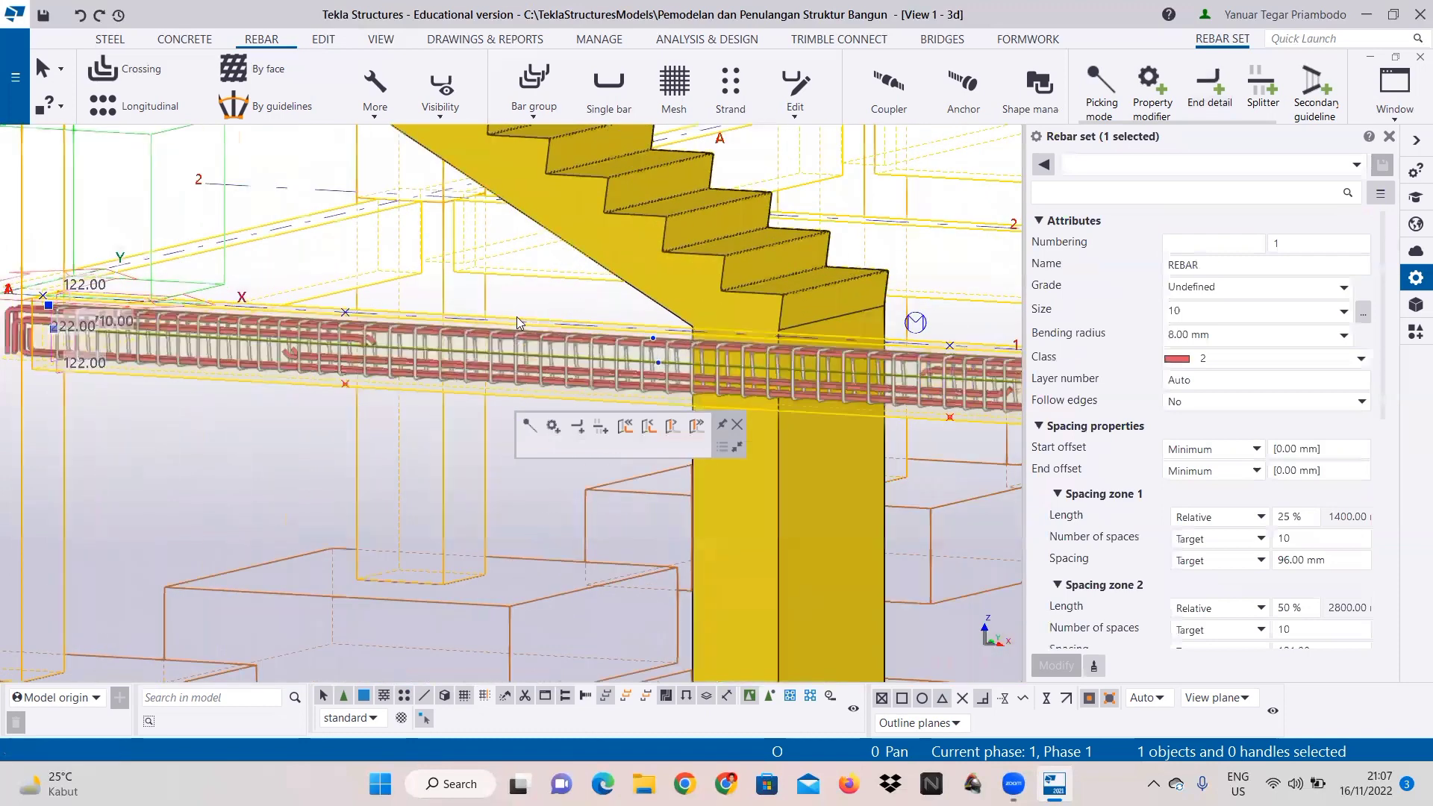
pyautogui.scroll(1, 561, 291)
pyautogui.scroll(-1, 334, 298)
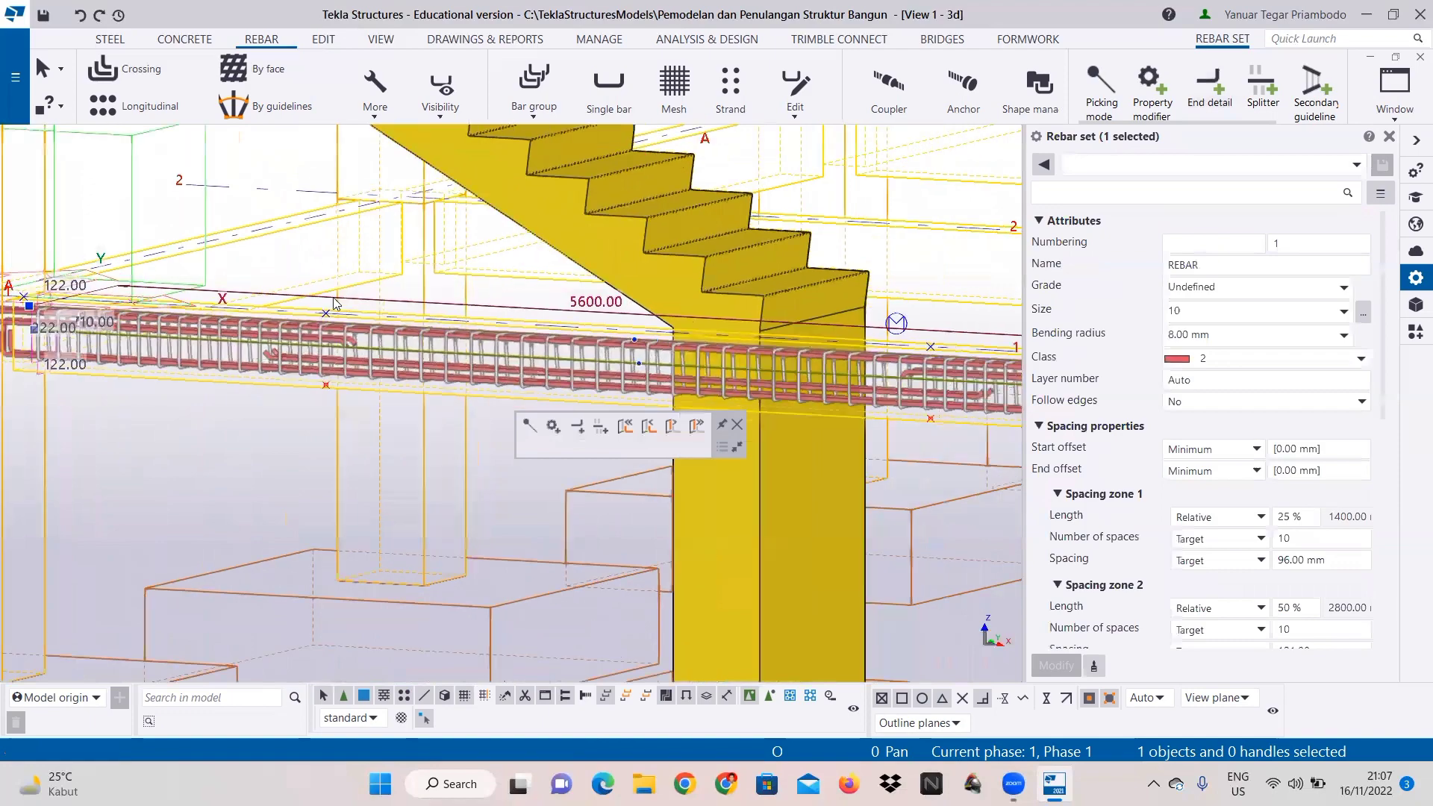
pyautogui.scroll(-3, 315, 284)
pyautogui.scroll(1, 285, 271)
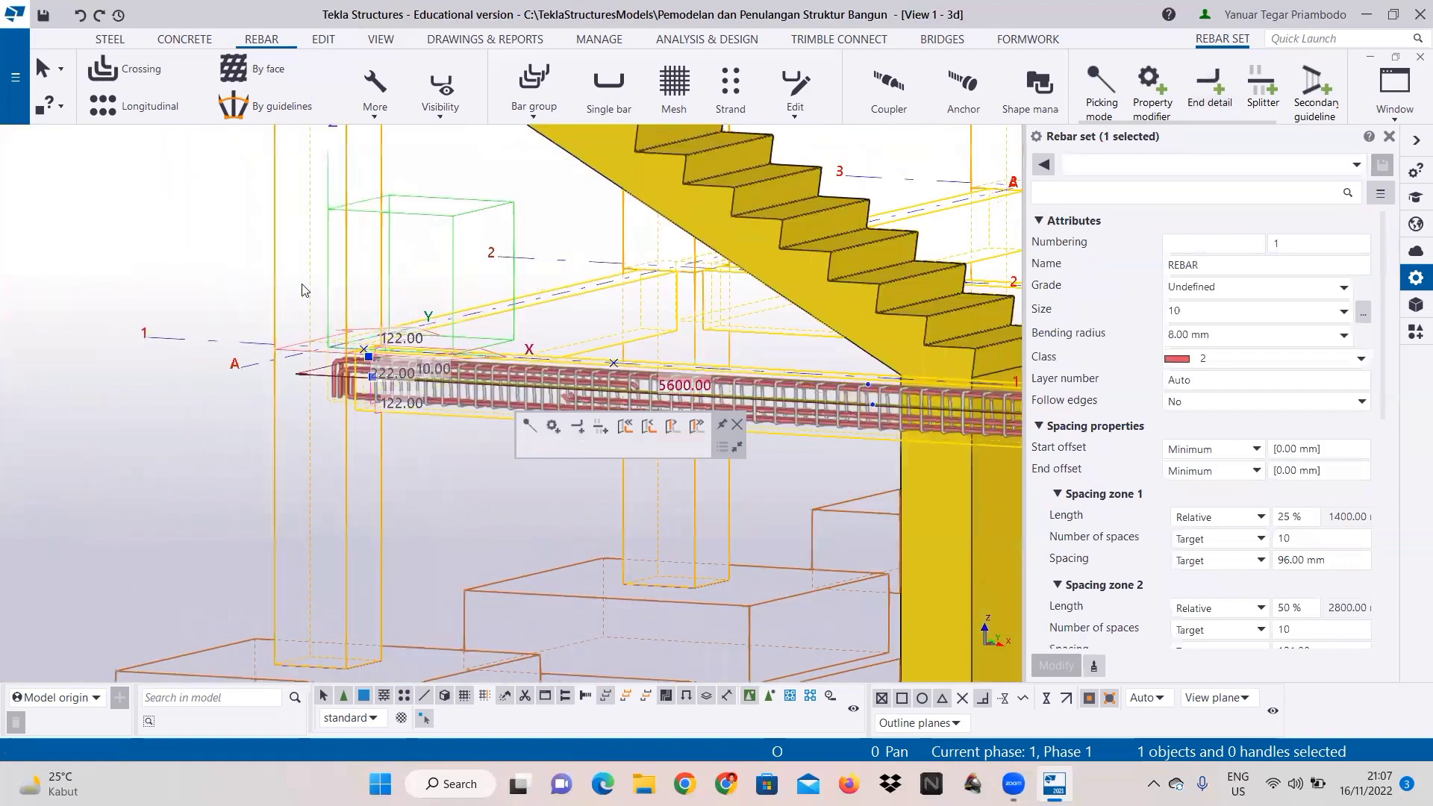
pyautogui.scroll(1, 225, 284)
# Step: Start a bar group for the grid line A ground beam and load the saved Tulangan Longitudinal1 D16 properties
pyautogui.keyDown('ctrl'); pyautogui.moveTo(226, 283); pyautogui.dragTo(571, 379, button='middle'); pyautogui.keyUp('ctrl')
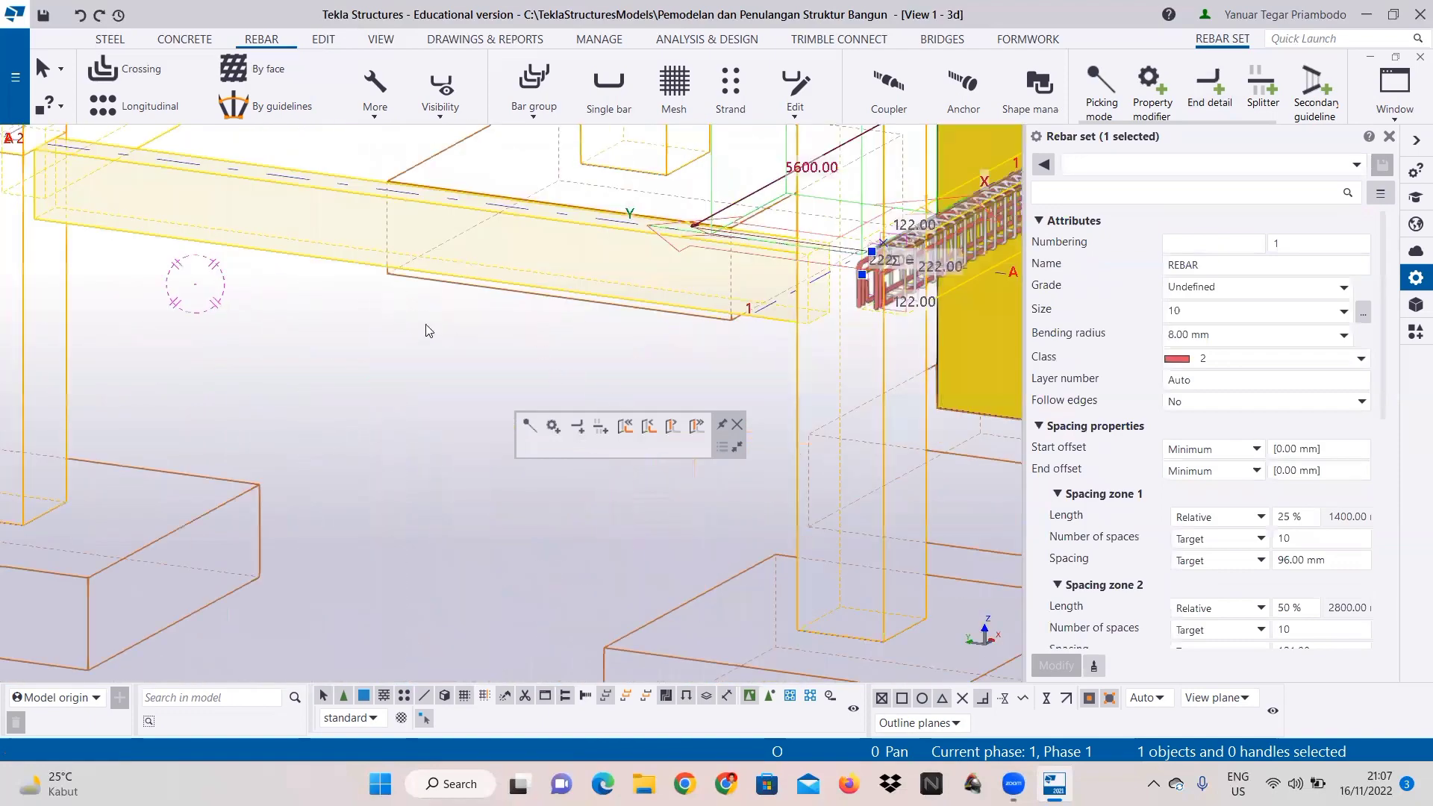
pyautogui.moveTo(365, 190); pyautogui.dragTo(509, 311, button='middle')
pyautogui.moveTo(384, 332); pyautogui.dragTo(593, 364, button='middle')
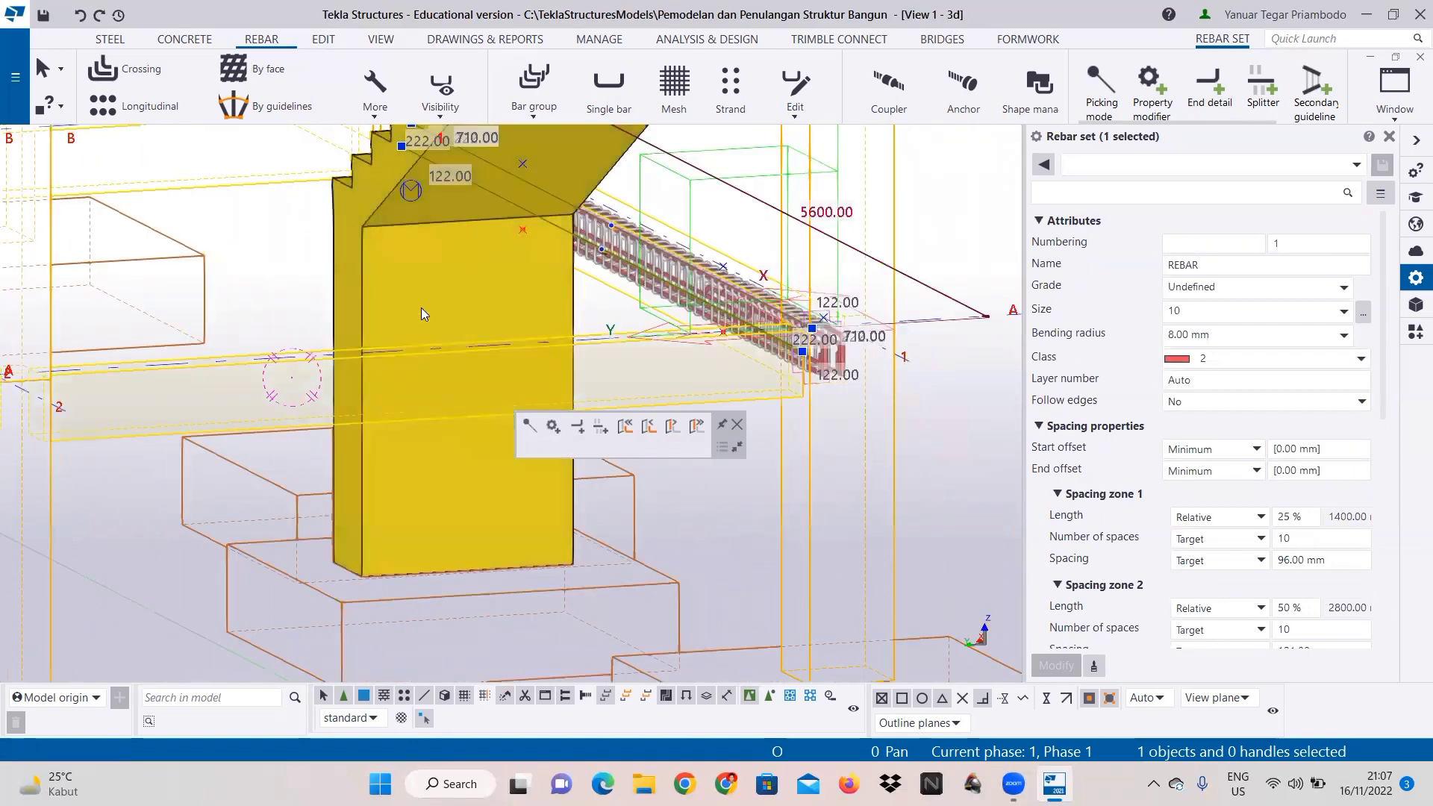
pyautogui.keyDown('ctrl'); pyautogui.moveTo(394, 303); pyautogui.dragTo(760, 360, button='middle'); pyautogui.keyUp('ctrl')
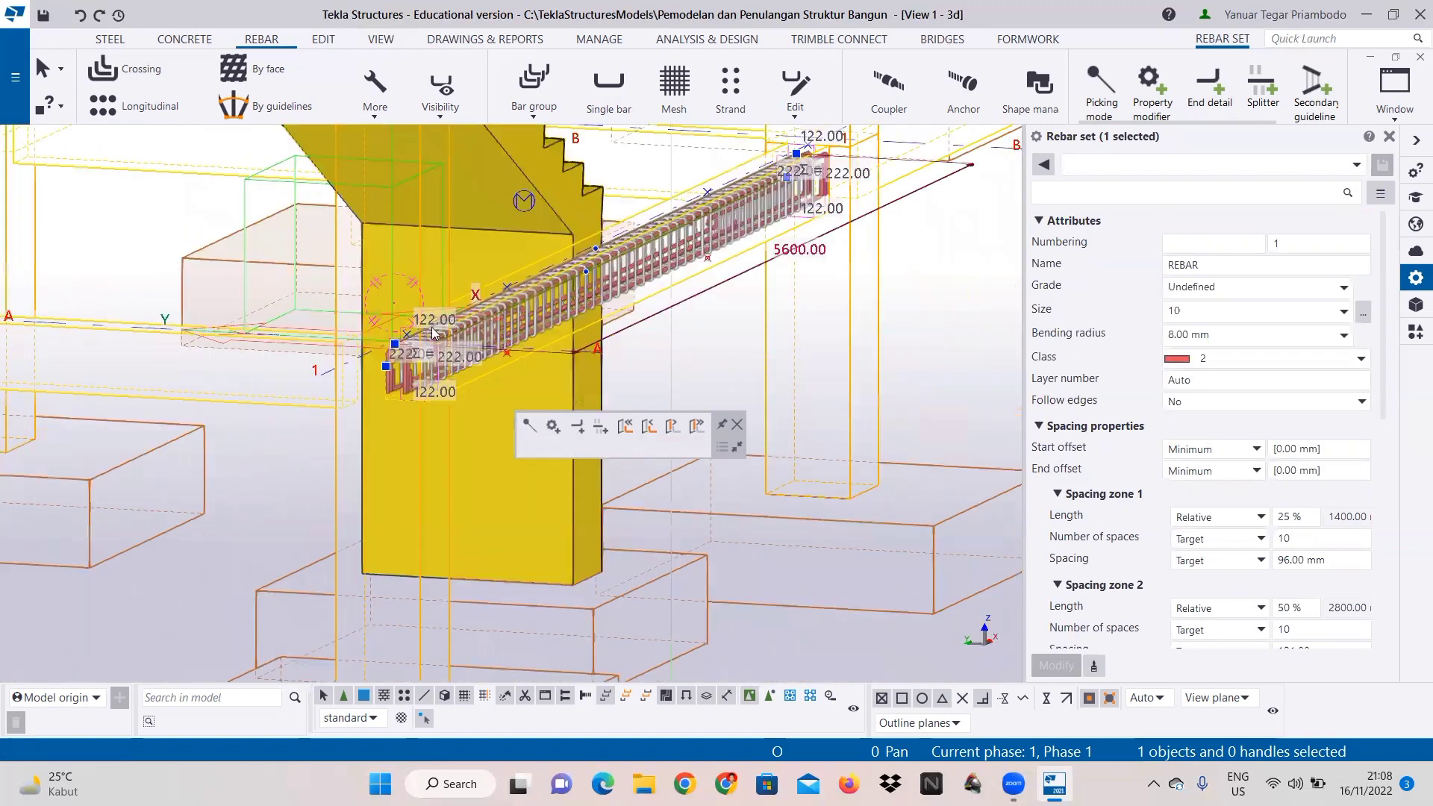
pyautogui.moveTo(436, 333); pyautogui.dragTo(934, 404, button='middle')
pyautogui.click(138, 79)
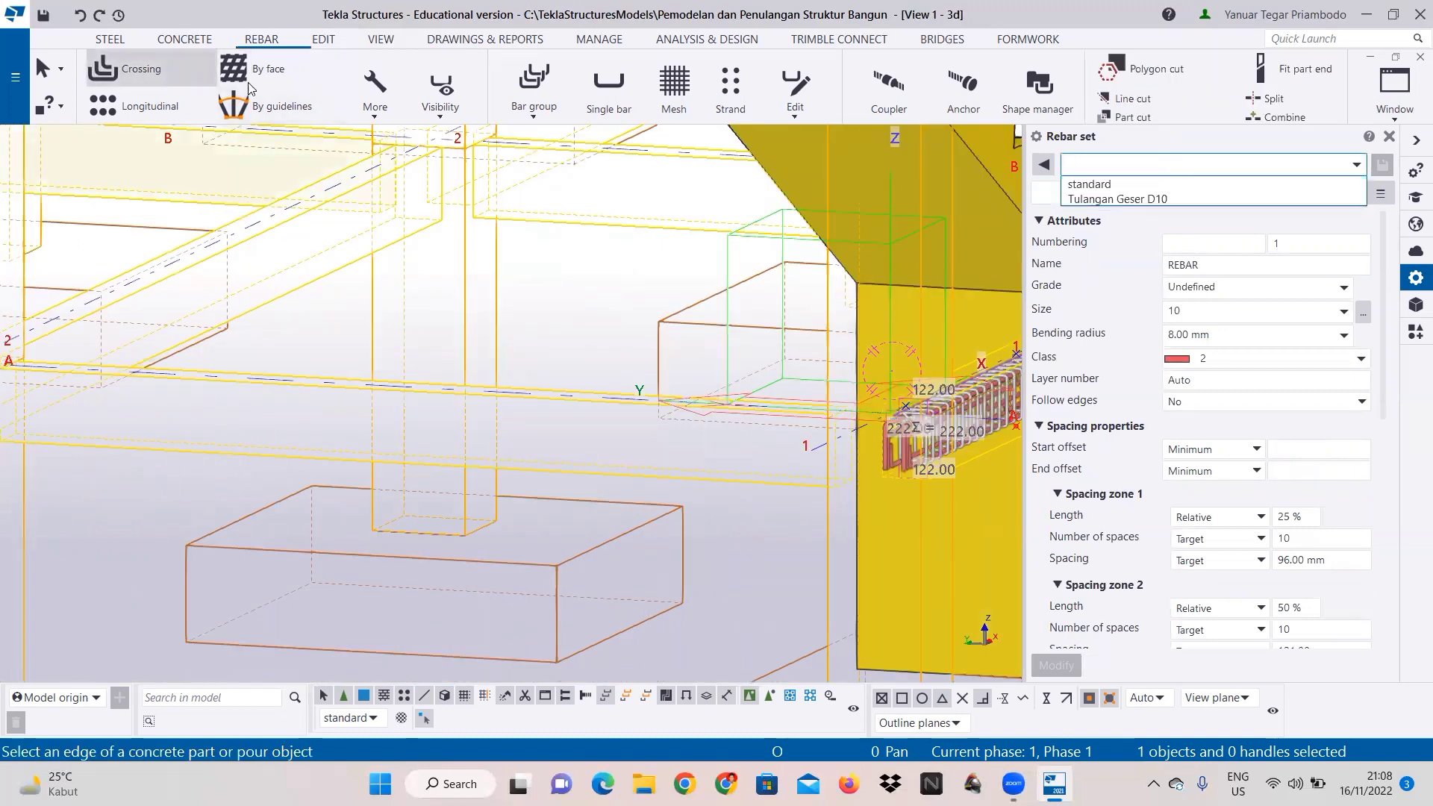
pyautogui.click(534, 81)
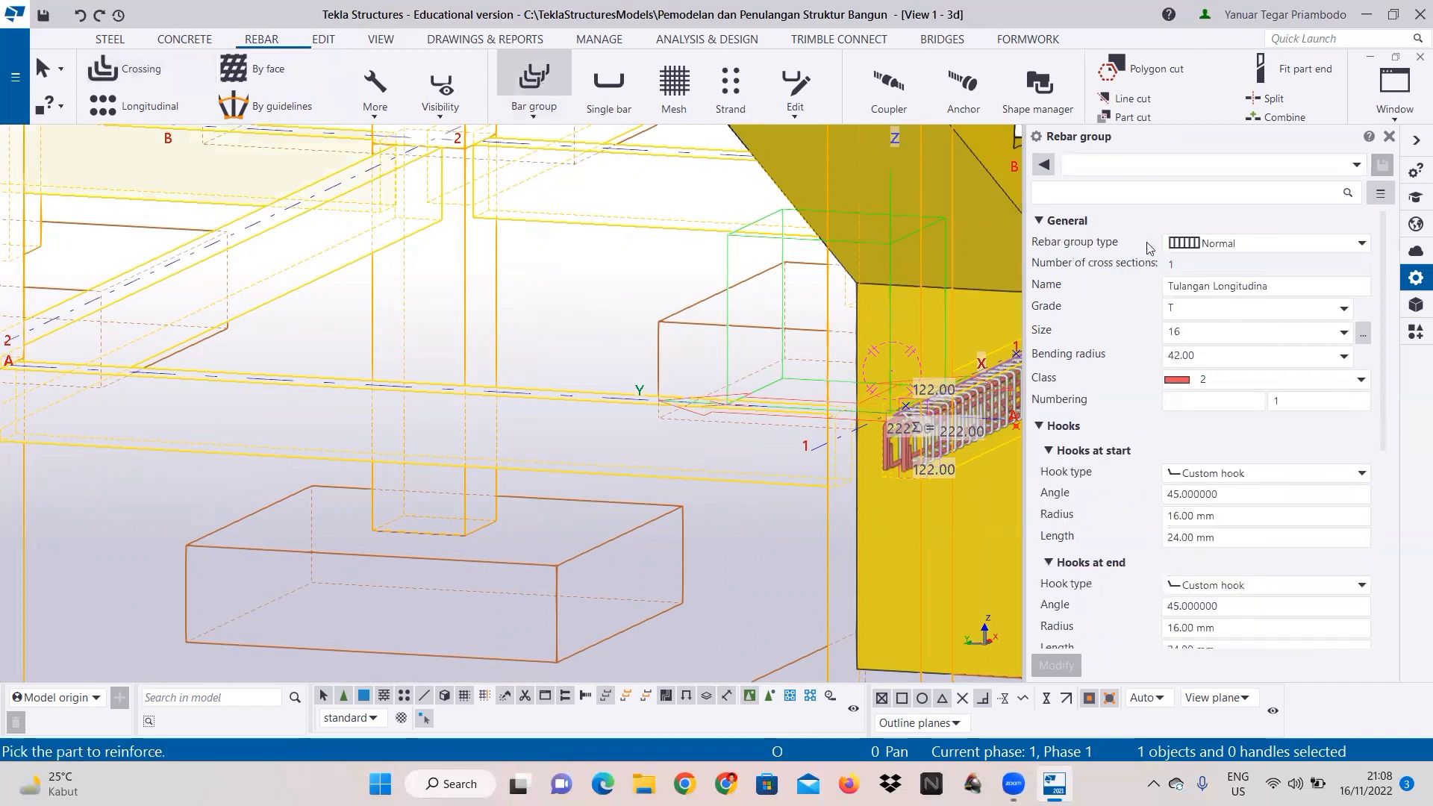
pyautogui.click(1183, 166)
pyautogui.click(1186, 194)
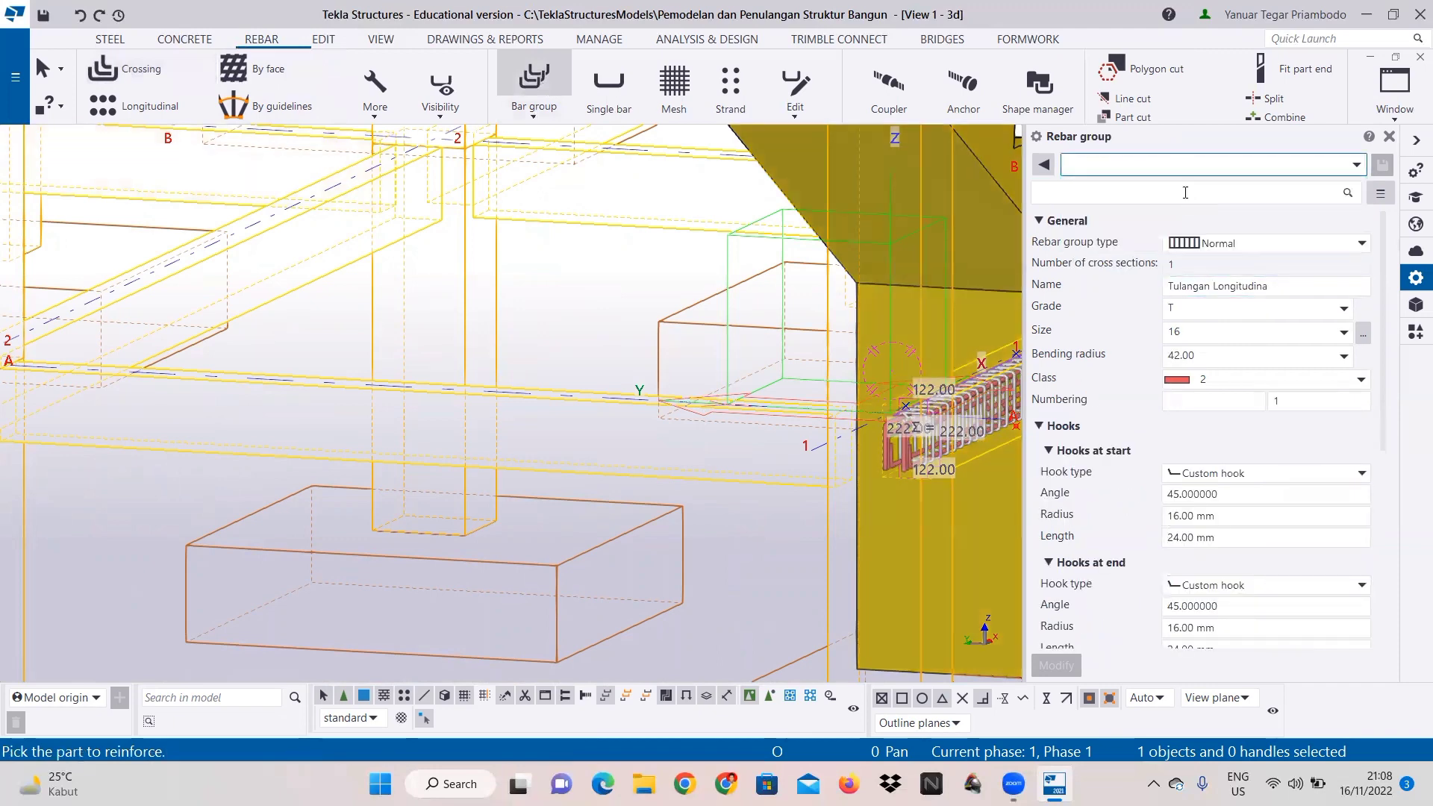
# Step: Select the grid line A ground beam and define the bar shape 3600 mm along its upper edge from grid line 2 to grid line 1
pyautogui.scroll(2, 176, 330)
pyautogui.moveTo(176, 330); pyautogui.dragTo(572, 323, button='middle')
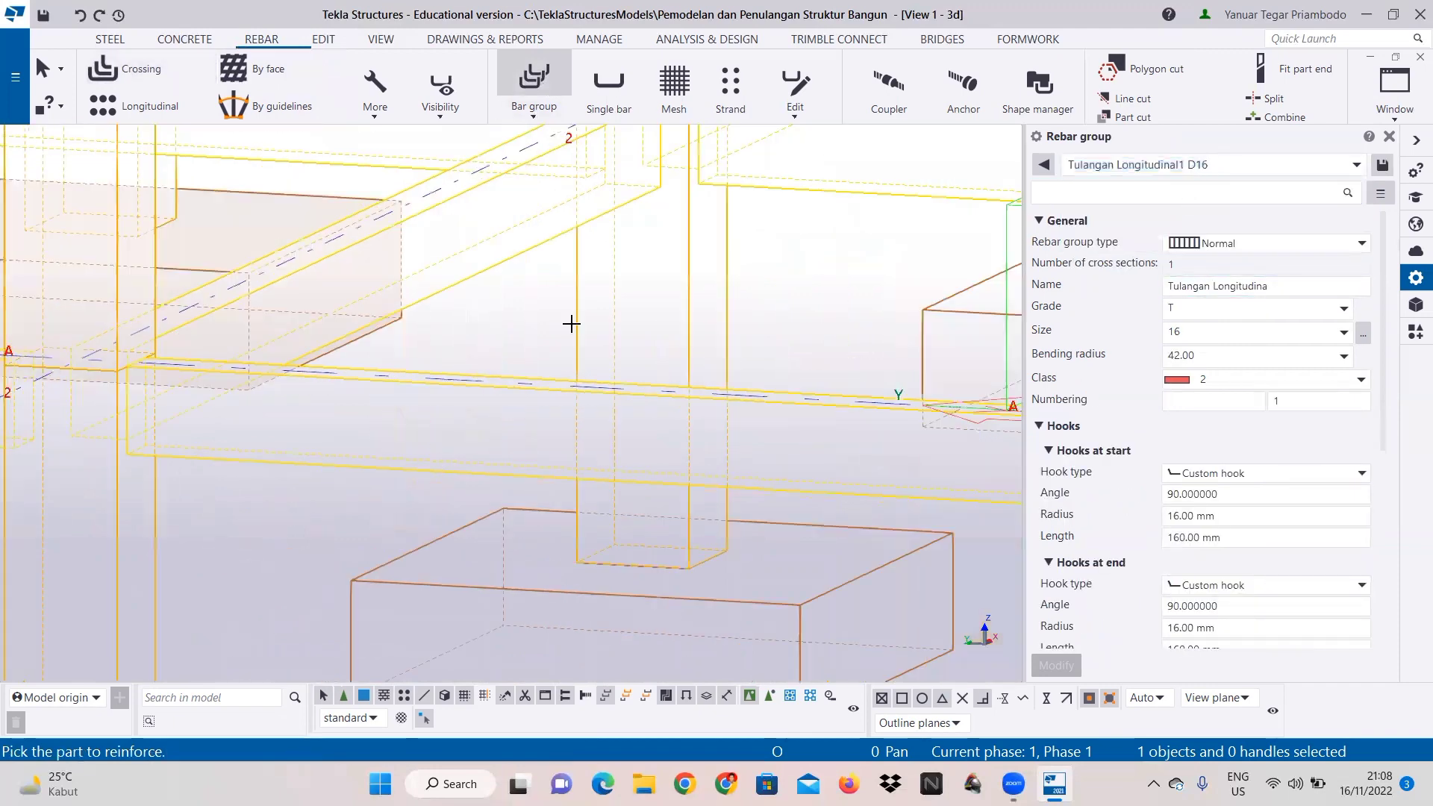
pyautogui.moveTo(159, 355); pyautogui.dragTo(362, 364, button='middle')
pyautogui.scroll(2, 362, 364)
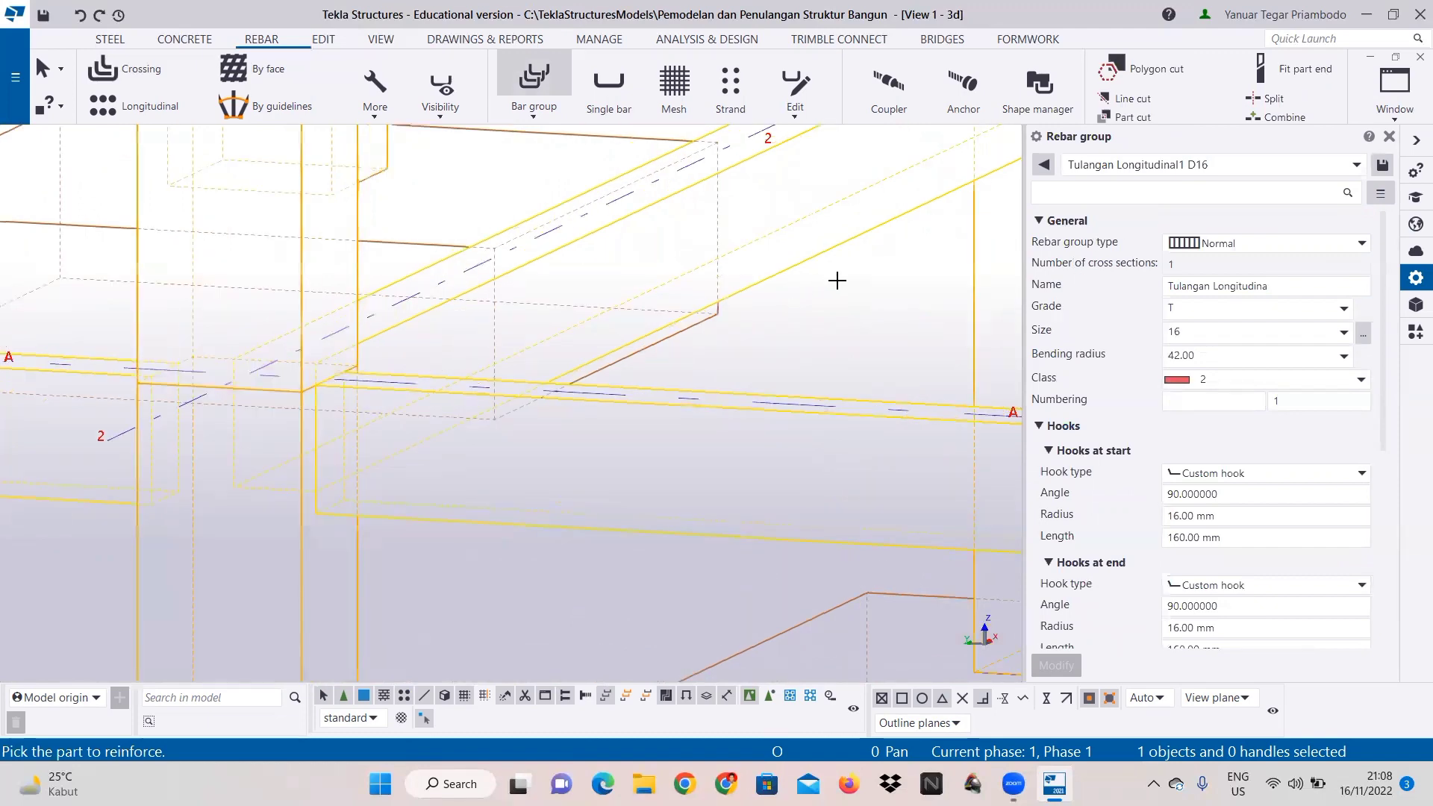
pyautogui.scroll(2, 464, 340)
pyautogui.scroll(1, 291, 397)
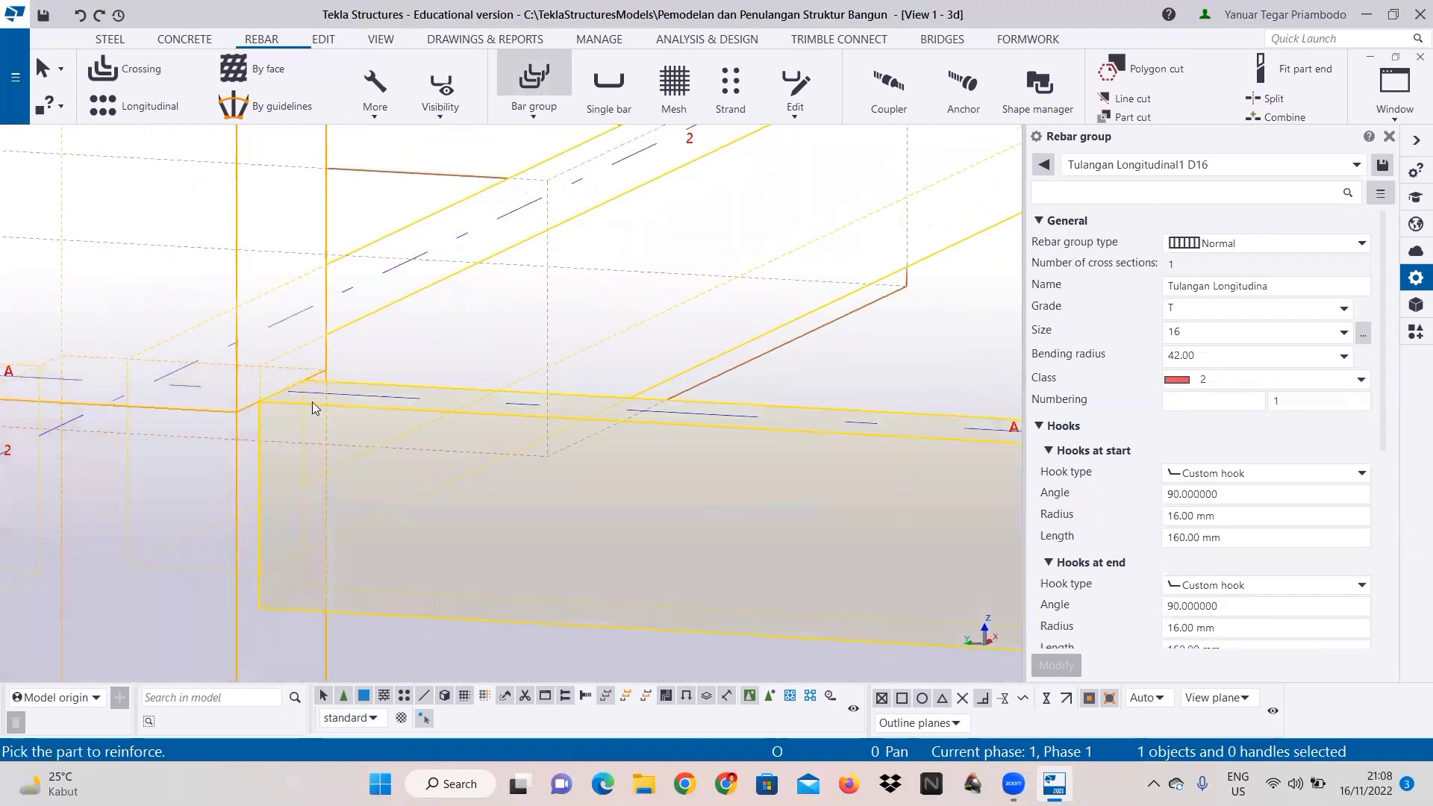
pyautogui.click(312, 403)
pyautogui.click(281, 390)
pyautogui.scroll(-2, 735, 413)
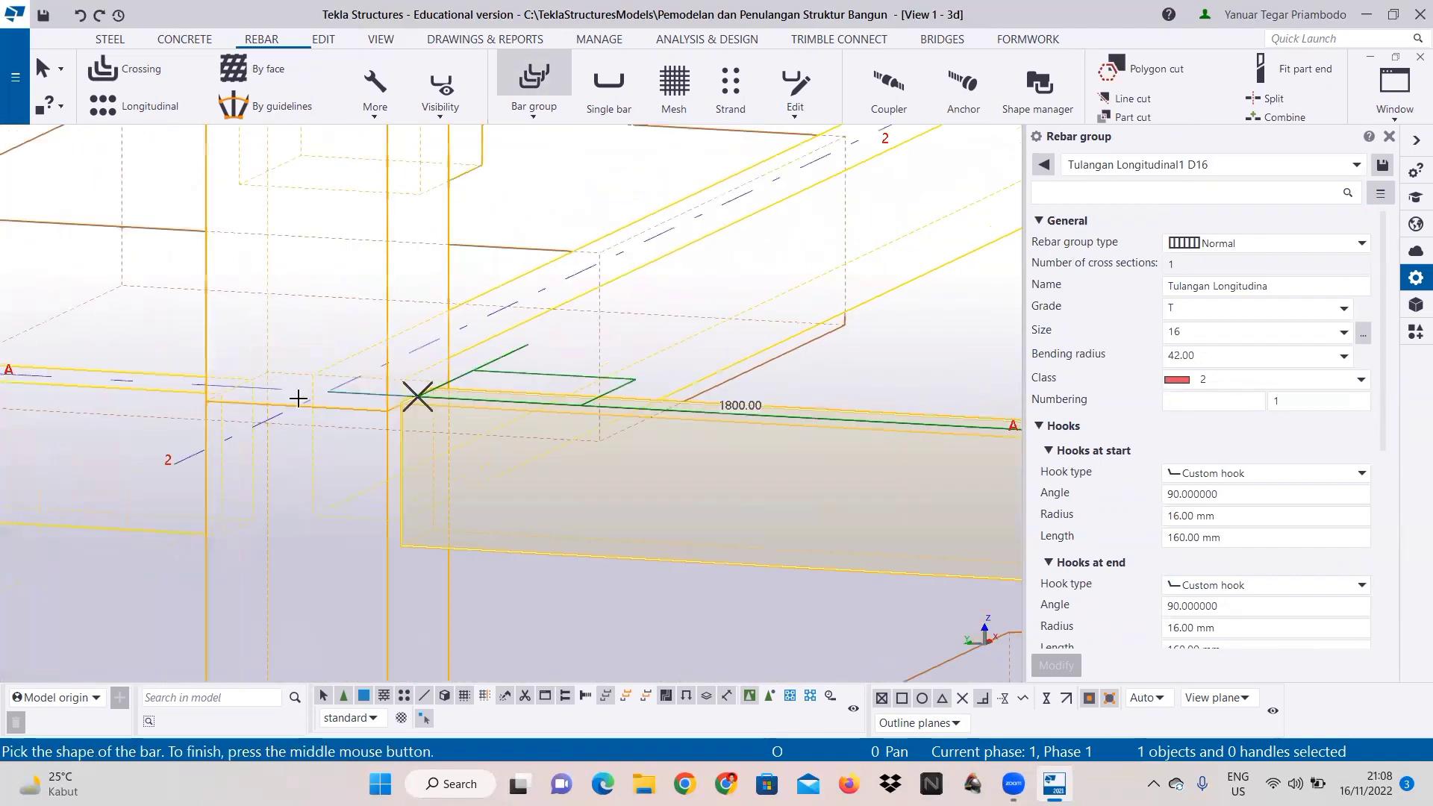
pyautogui.moveTo(299, 398); pyautogui.dragTo(231, 400, button='middle')
pyautogui.scroll(2, 584, 404)
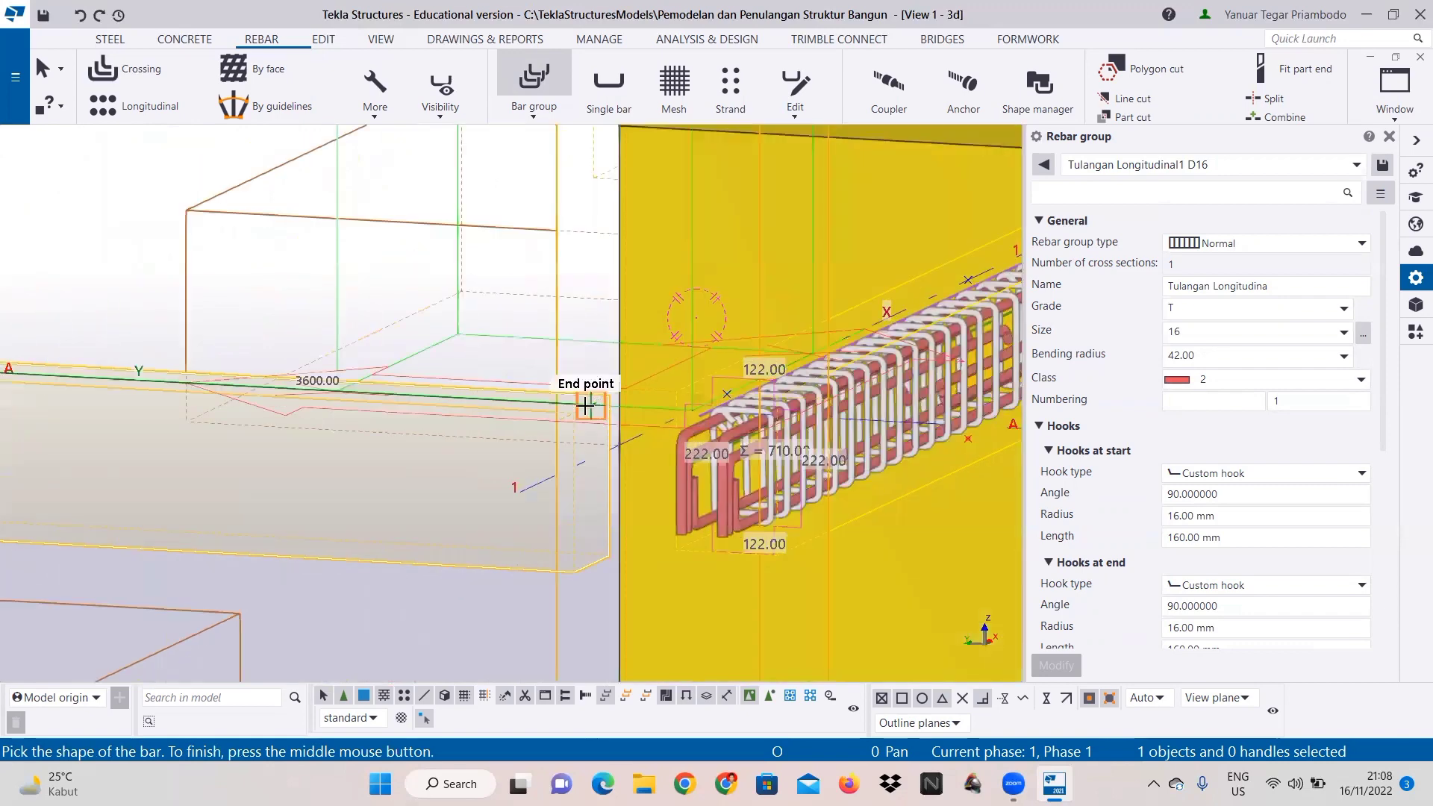
pyautogui.scroll(1, 586, 403)
pyautogui.click(587, 404)
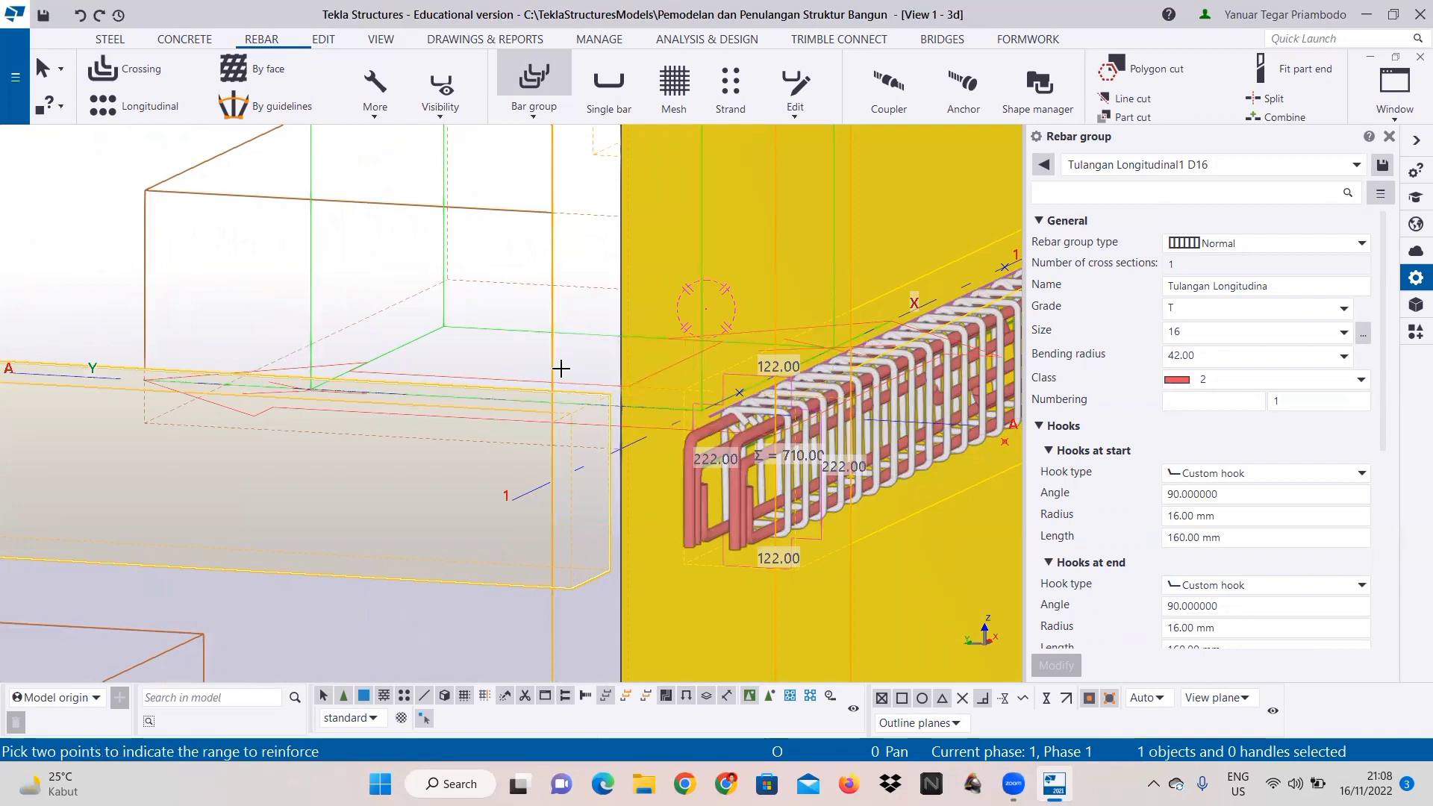
# Step: Place the upper longitudinal bars by setting their range across the 300 mm width at the beam's grid line 1 end
pyautogui.click(589, 405)
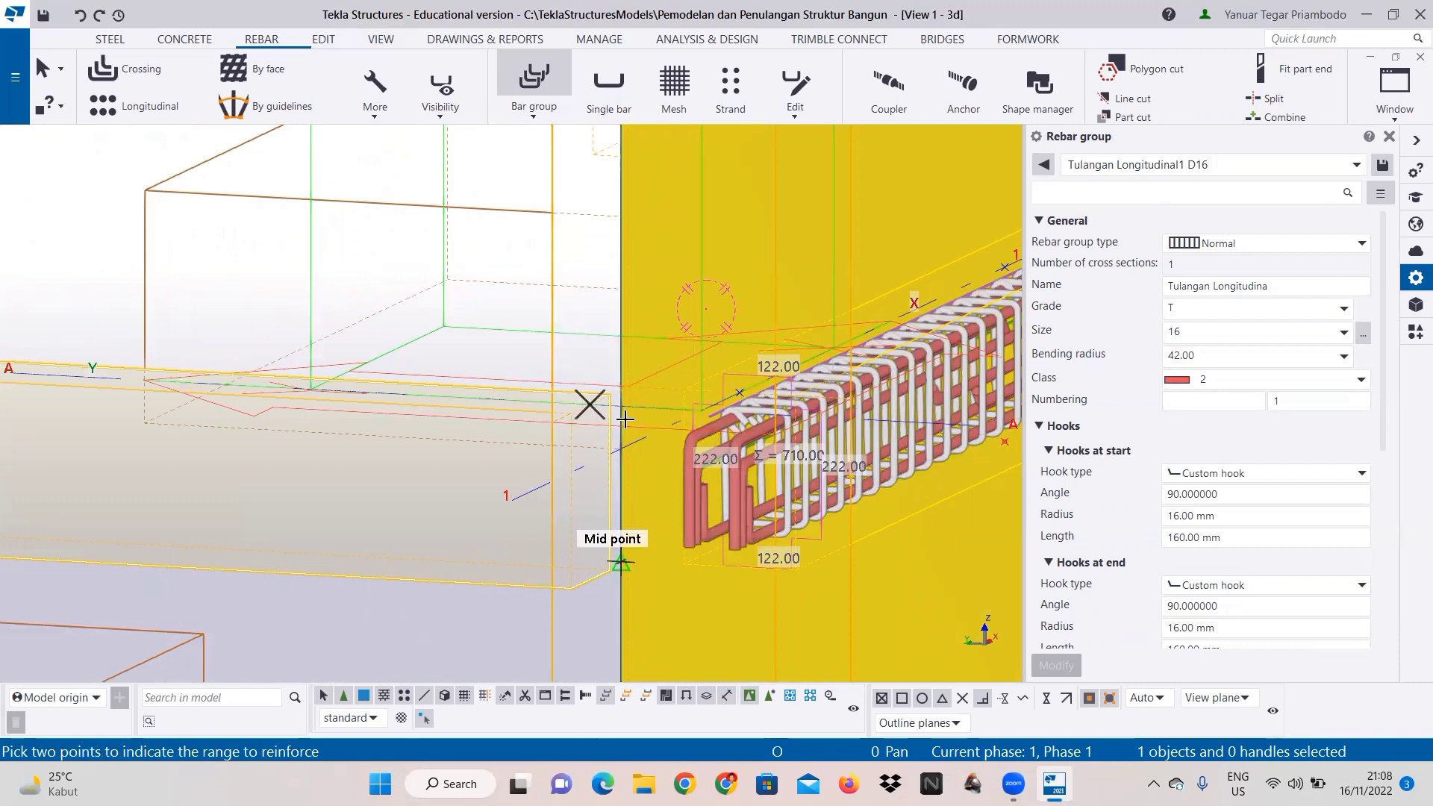
pyautogui.scroll(4, 627, 397)
pyautogui.click(626, 375)
pyautogui.click(534, 418)
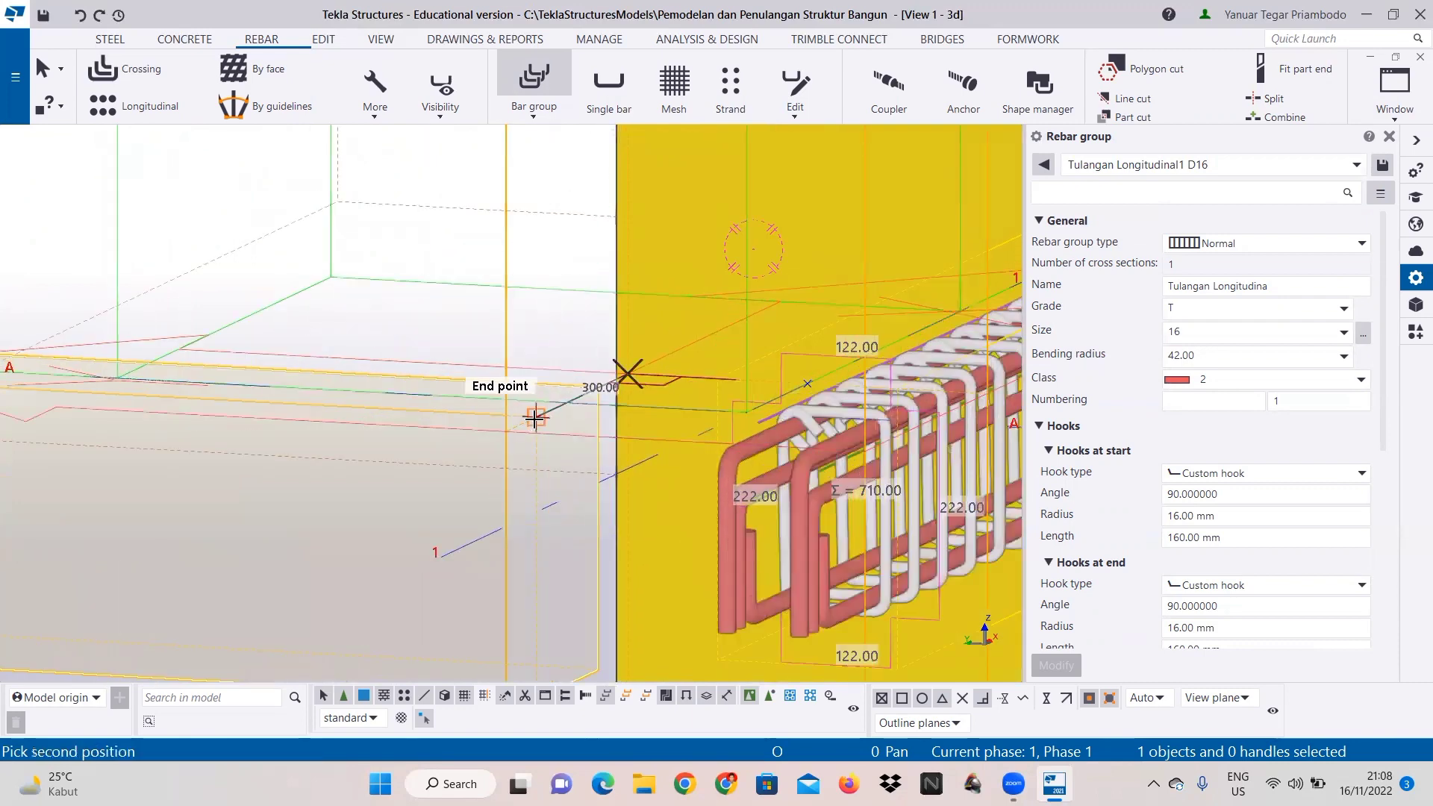
pyautogui.click(536, 418)
pyautogui.scroll(-3, 456, 397)
pyautogui.moveTo(417, 401); pyautogui.dragTo(843, 398, button='middle')
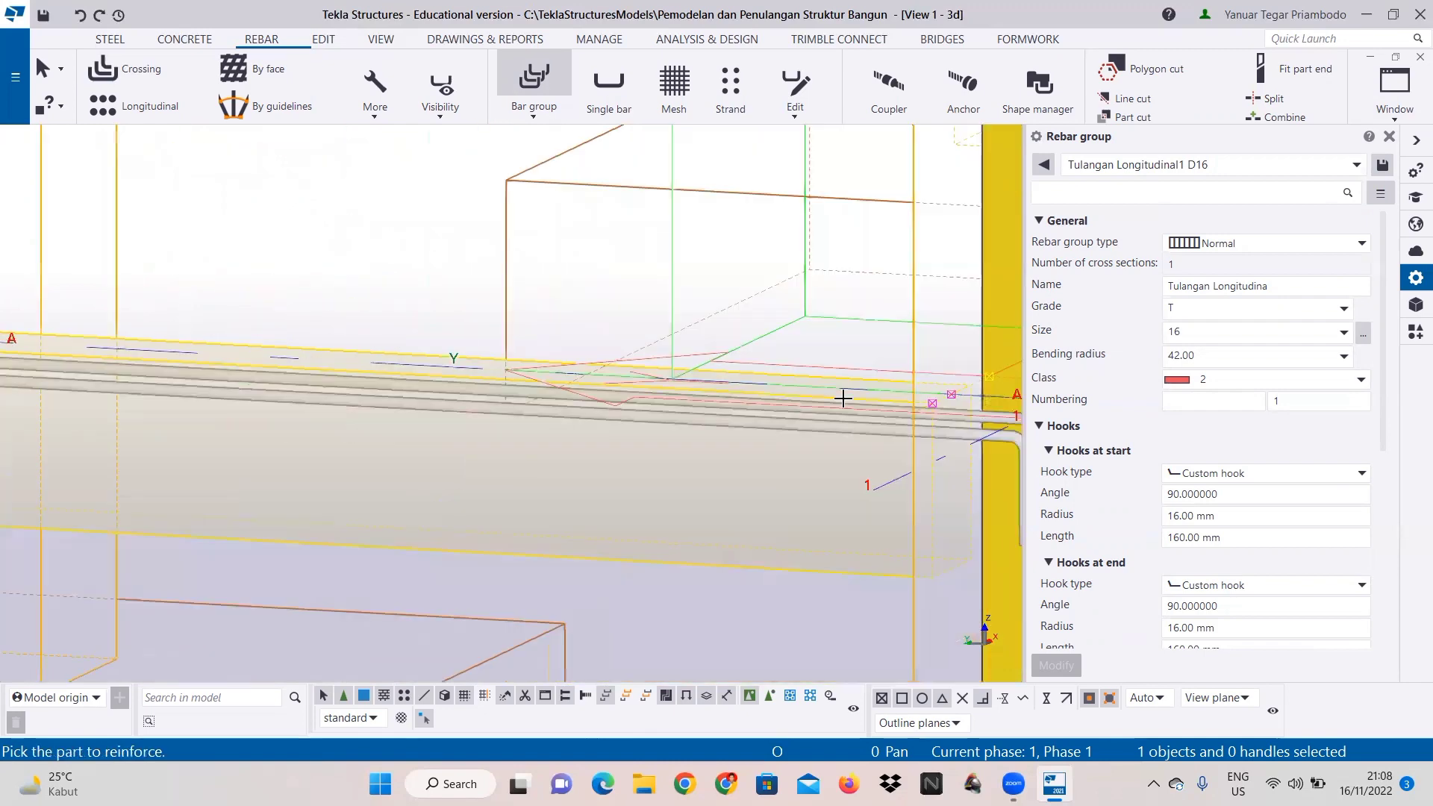
# Step: Load the Tulangan Longitudinal2 D16 rebar group properties and pick the beam along grid A as the part to reinforce
pyautogui.click(1237, 164)
pyautogui.click(1223, 215)
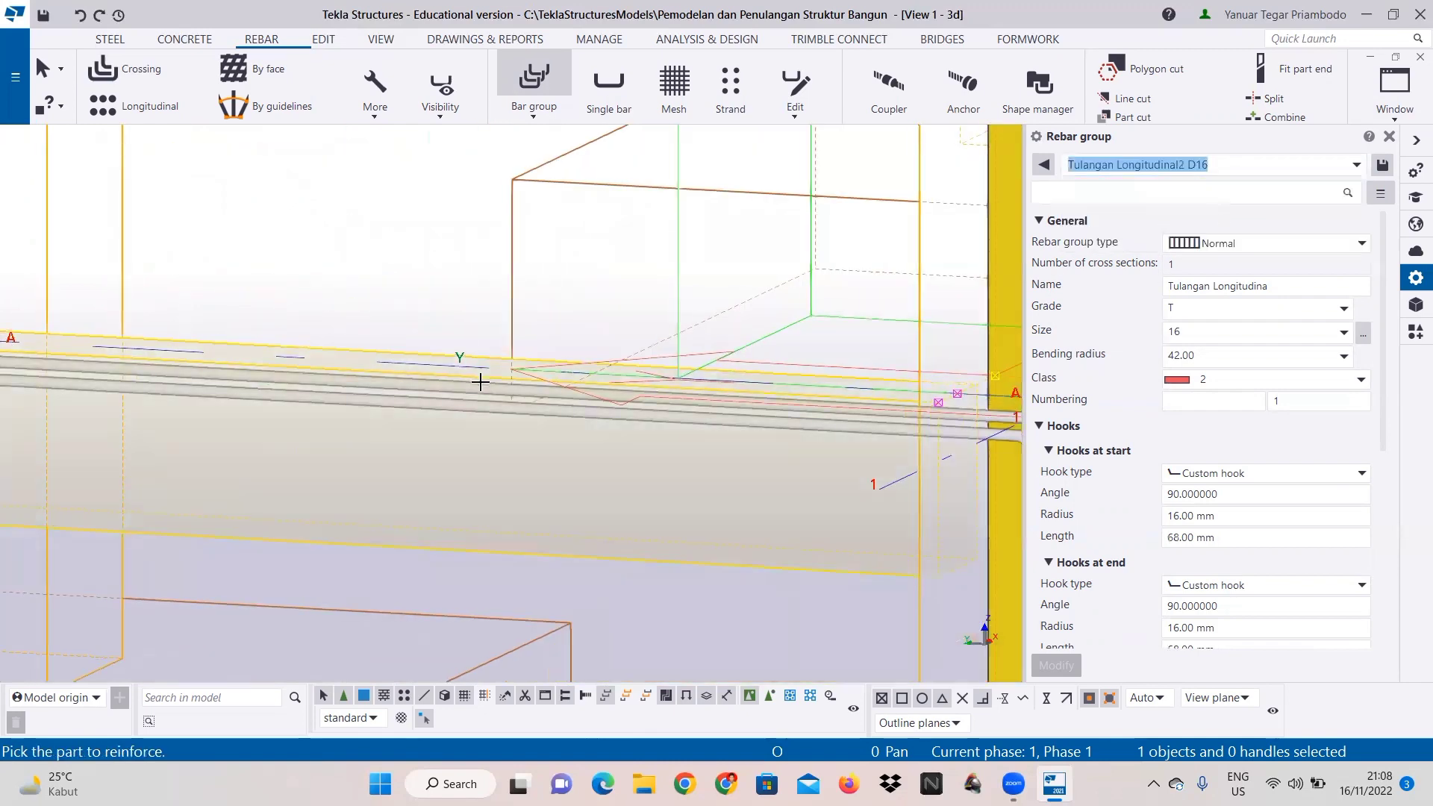
pyautogui.scroll(-2, 481, 381)
pyautogui.moveTo(482, 413); pyautogui.dragTo(825, 435, button='middle')
pyautogui.scroll(-2, 433, 435)
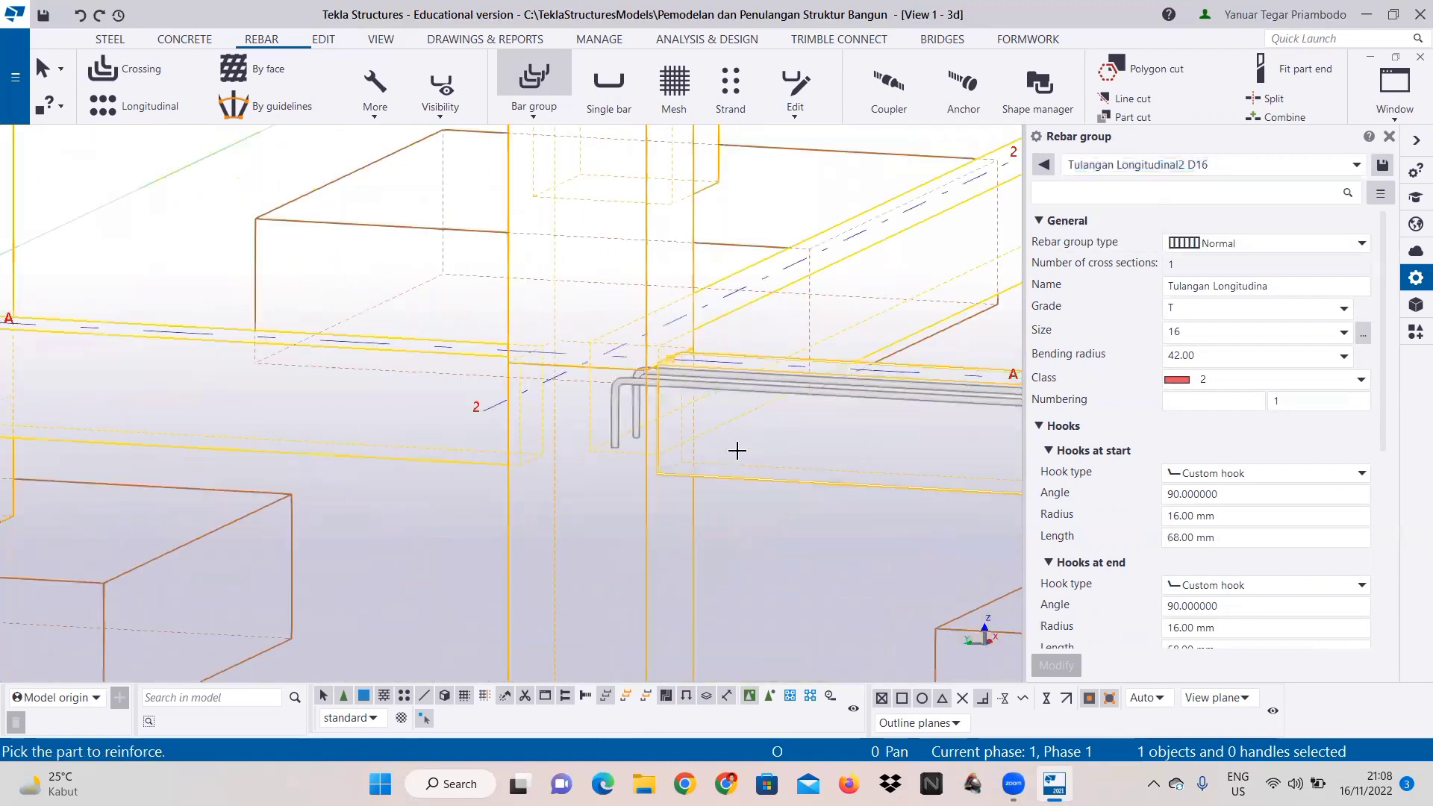
pyautogui.scroll(2, 736, 451)
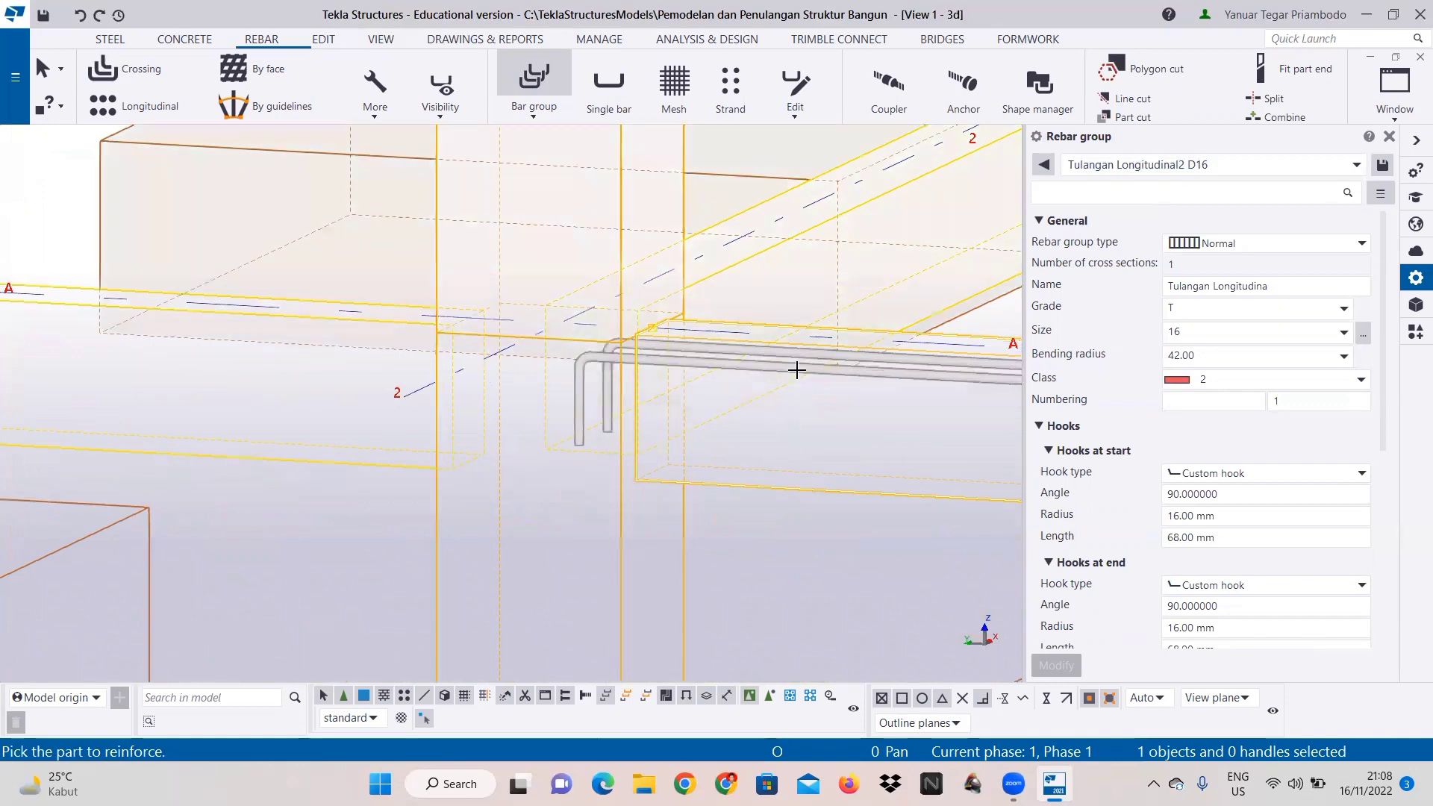
pyautogui.click(780, 486)
# Step: Define the bar shape along the beam's bottom edge from its grid 2 end to its grid 1 end
pyautogui.scroll(3, 704, 490)
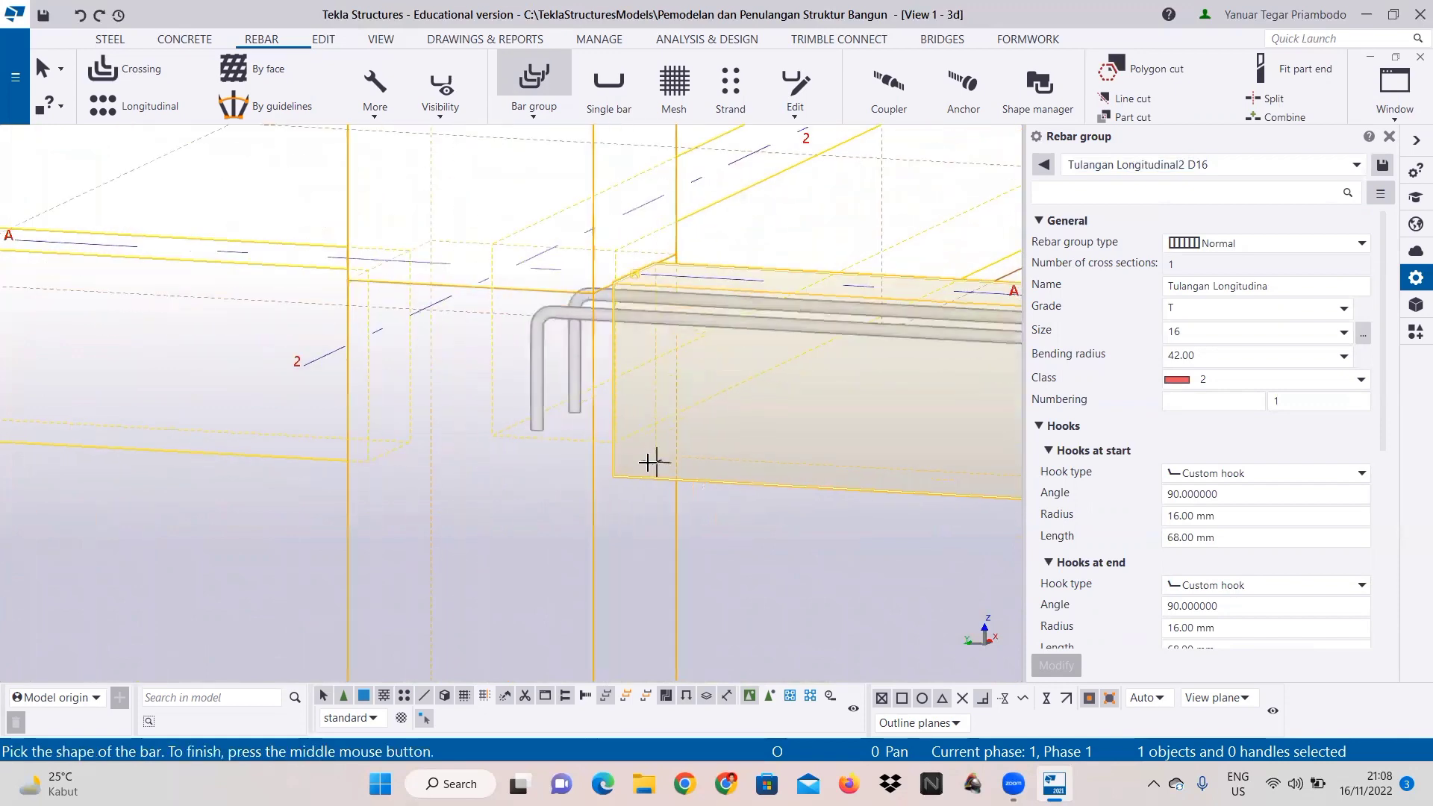
pyautogui.click(644, 469)
pyautogui.scroll(-3, 854, 480)
pyautogui.moveTo(820, 458); pyautogui.dragTo(276, 397, button='middle')
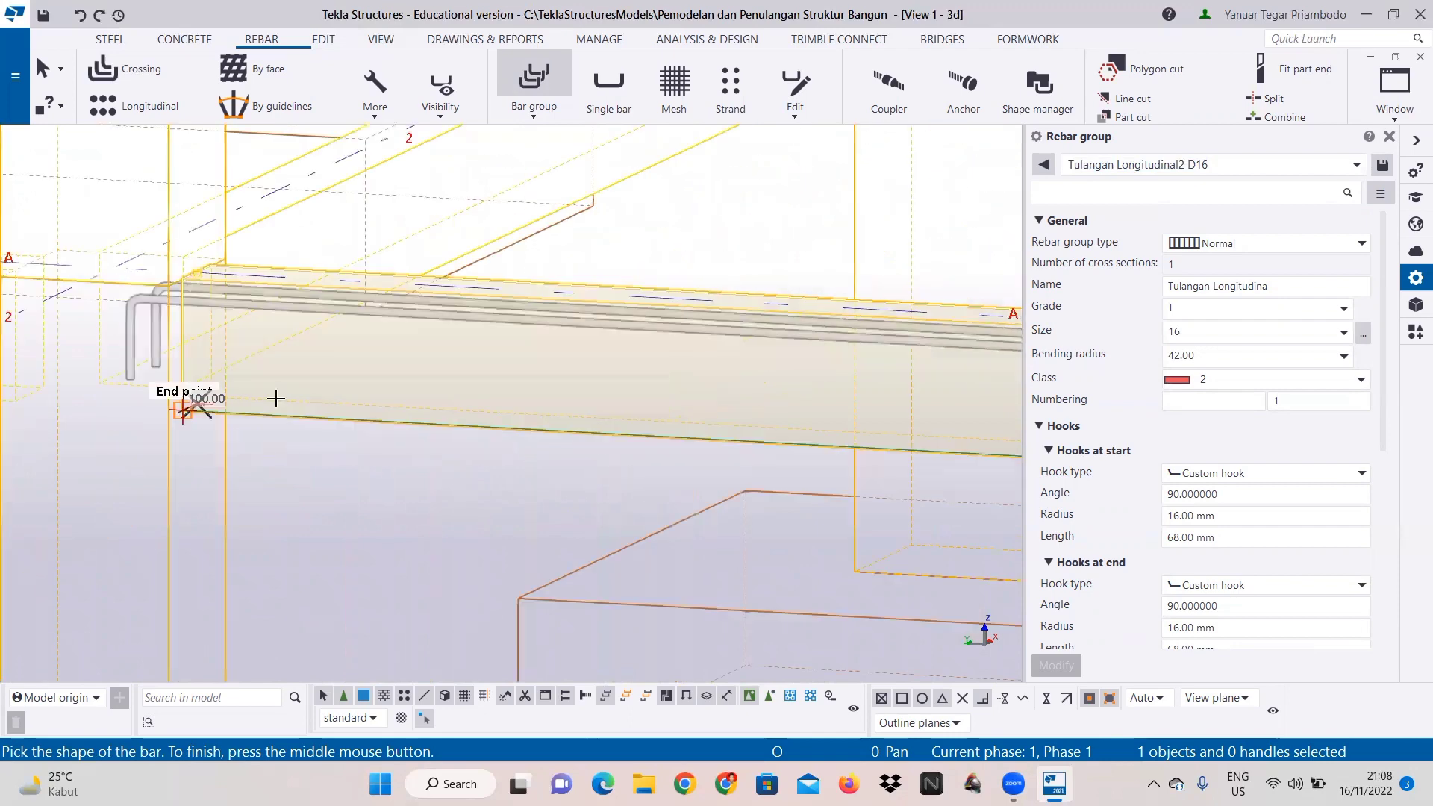
pyautogui.scroll(-2, 778, 444)
pyautogui.moveTo(893, 453); pyautogui.dragTo(195, 419, button='middle')
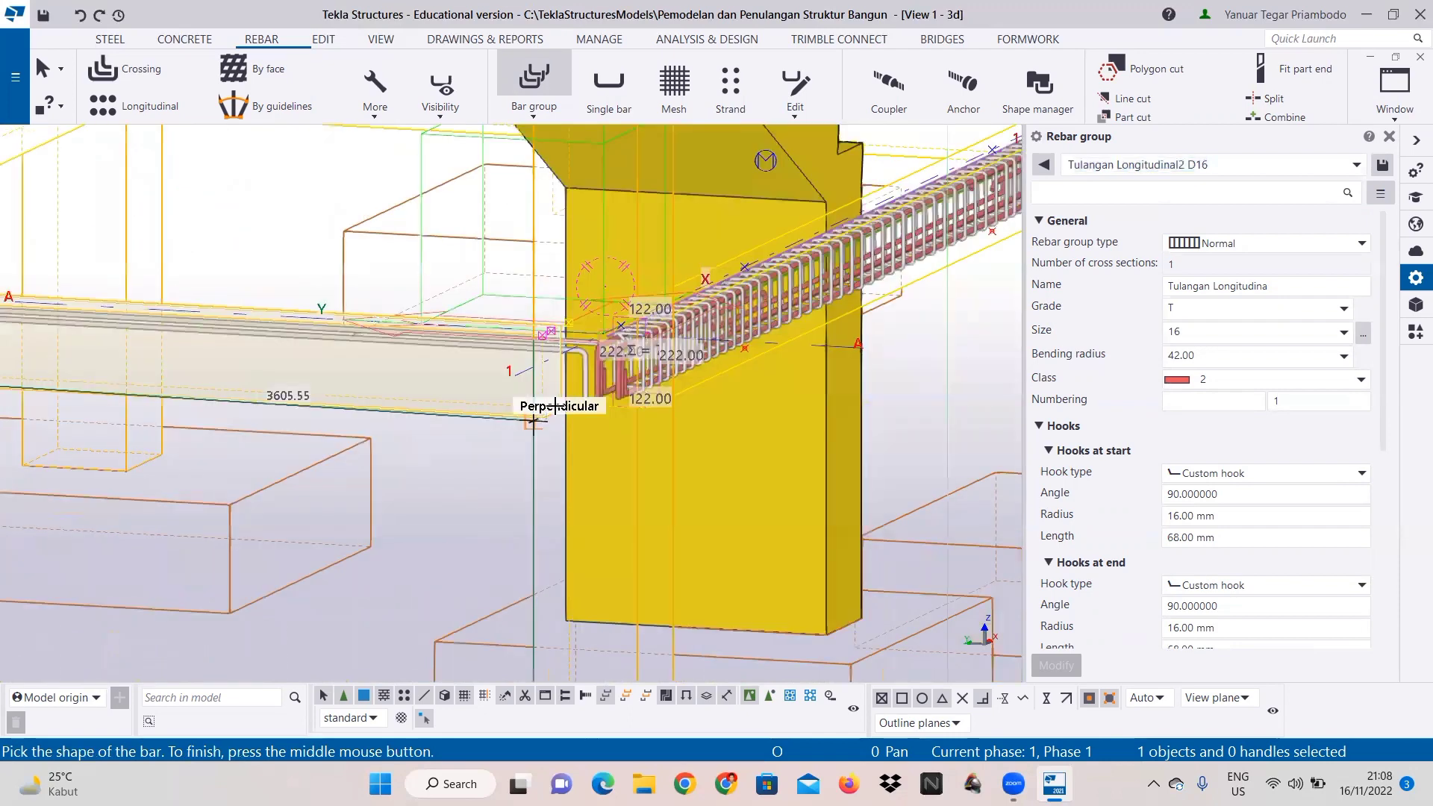
pyautogui.scroll(2, 555, 405)
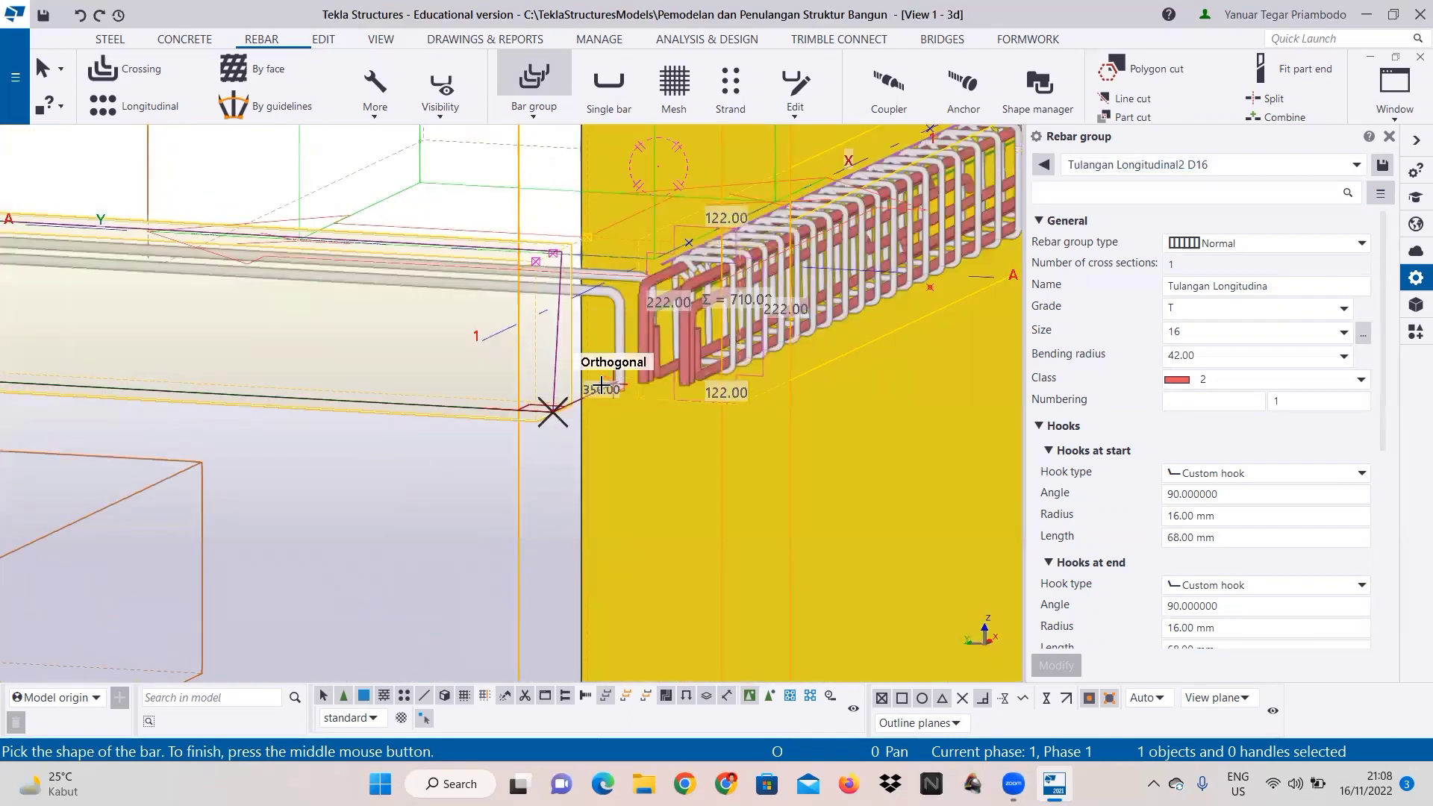
pyautogui.click(602, 384)
pyautogui.middleClick(602, 384)
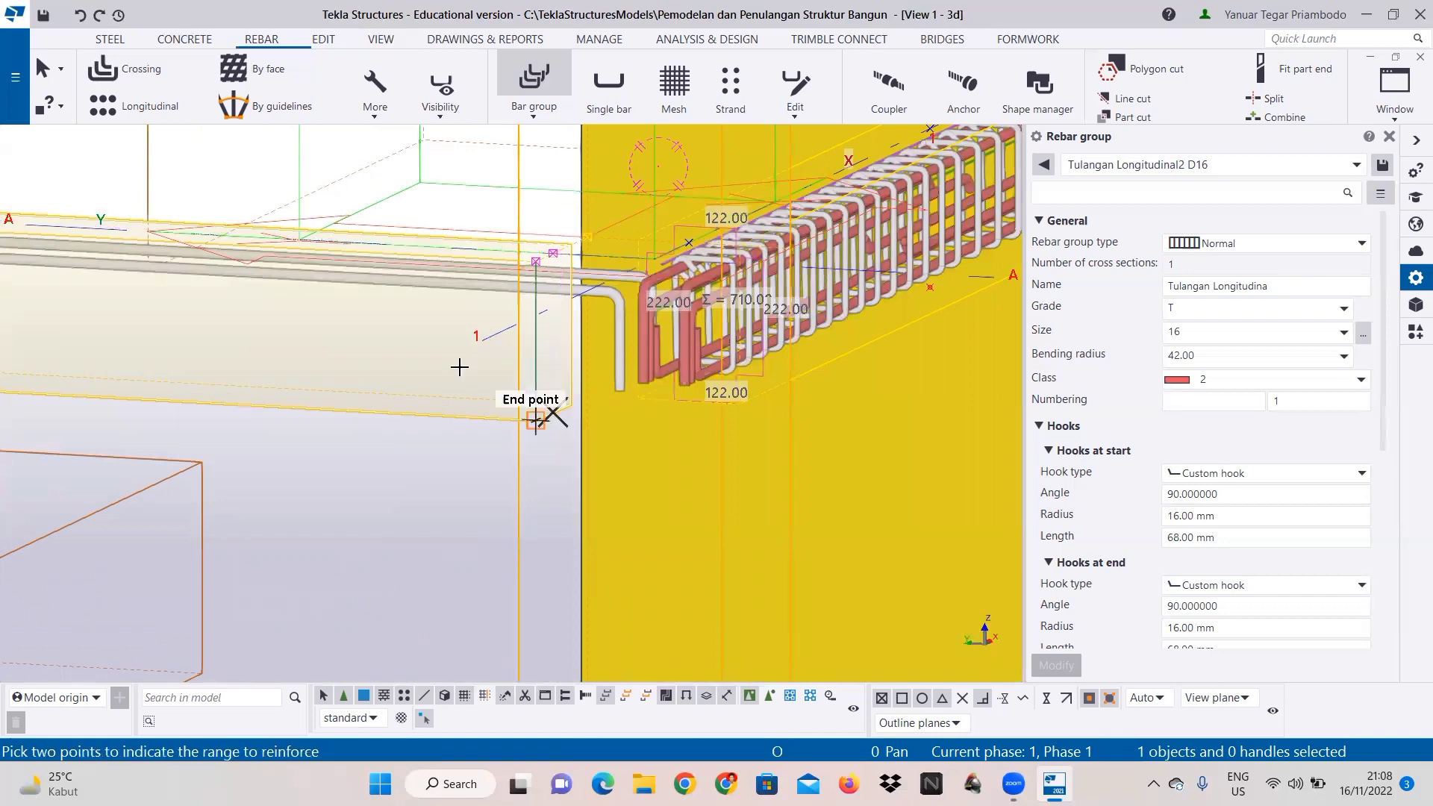
# Step: Set the bar group's distribution range between the two bottom corners of the beam's end face at grid 1
pyautogui.scroll(1, 604, 405)
pyautogui.scroll(1, 605, 406)
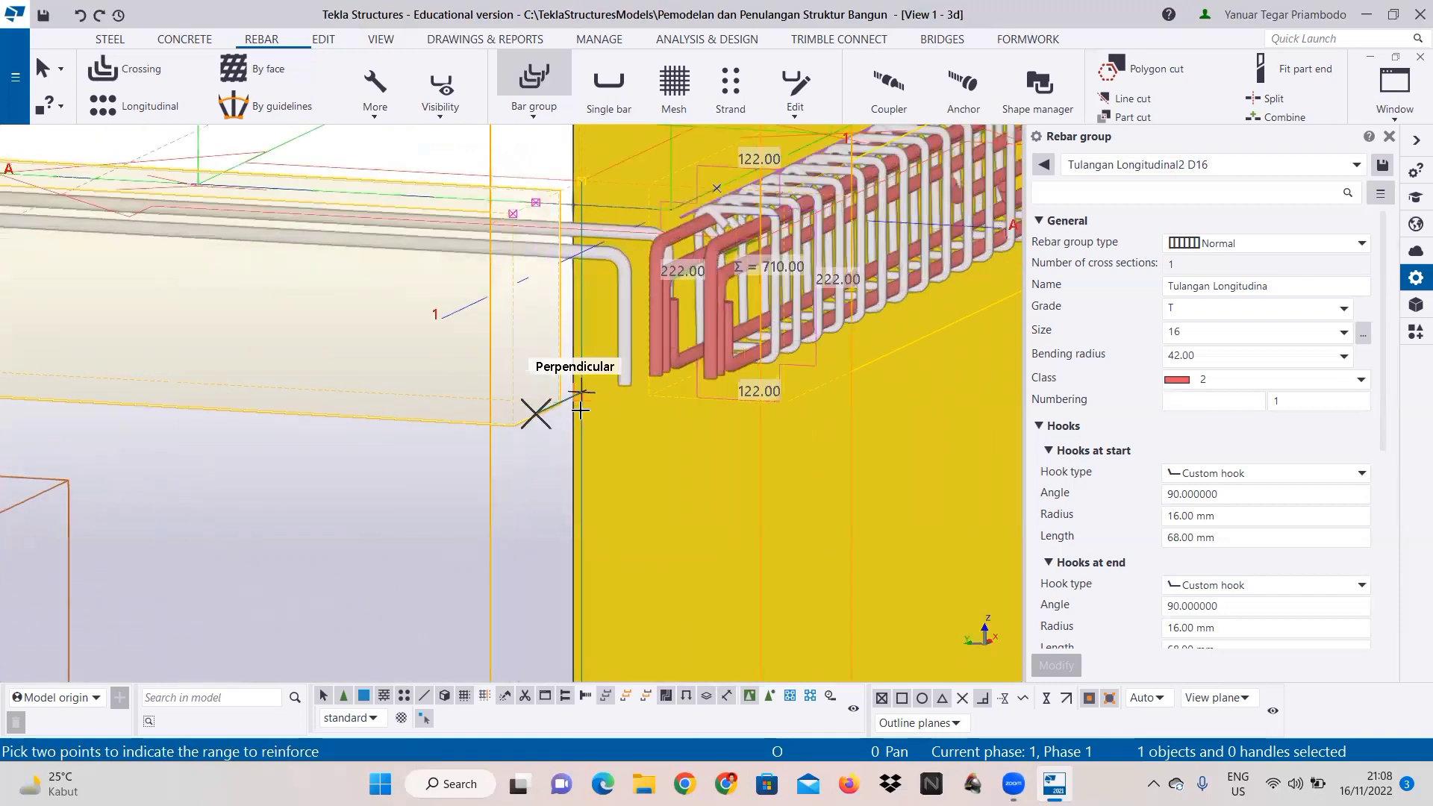
pyautogui.scroll(2, 530, 409)
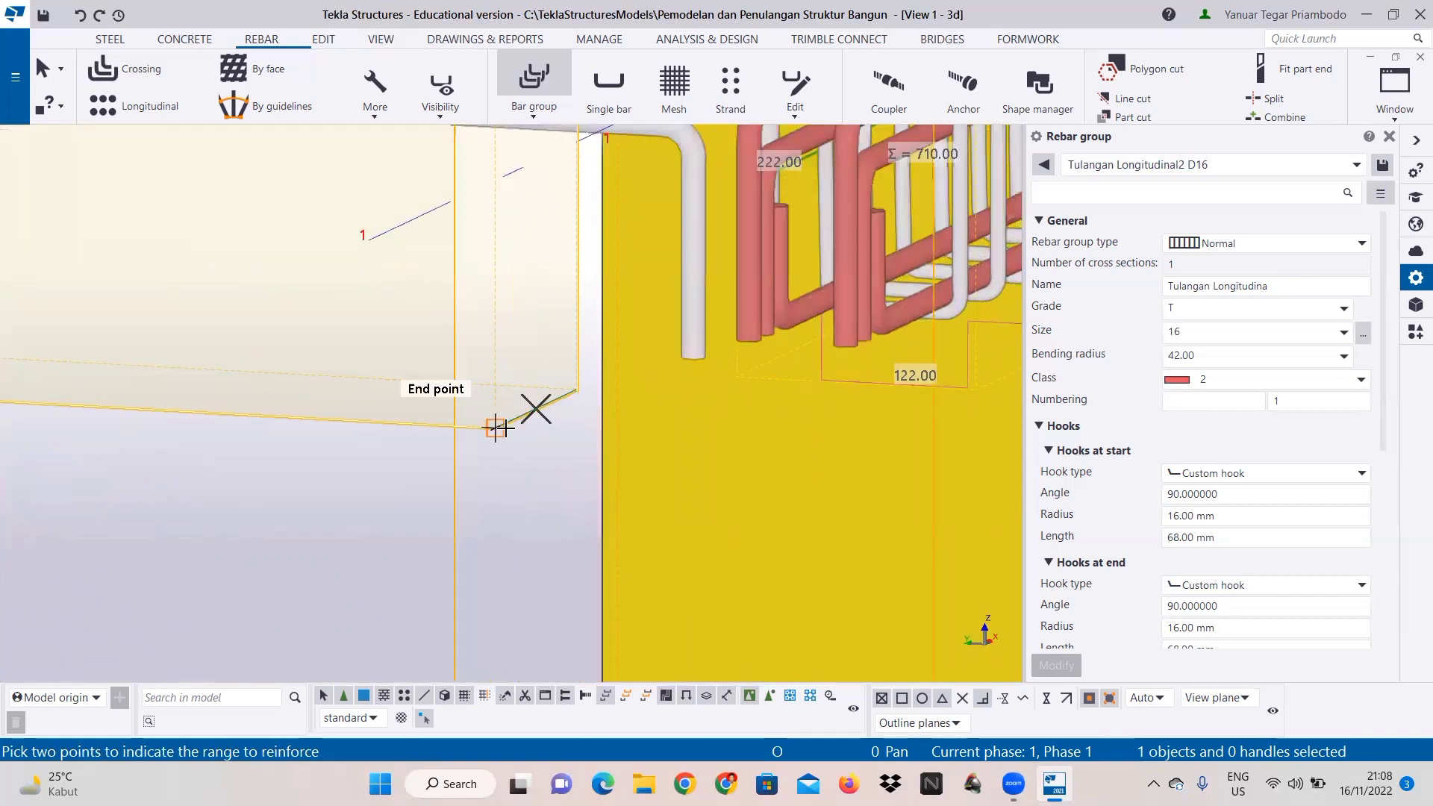
pyautogui.click(498, 428)
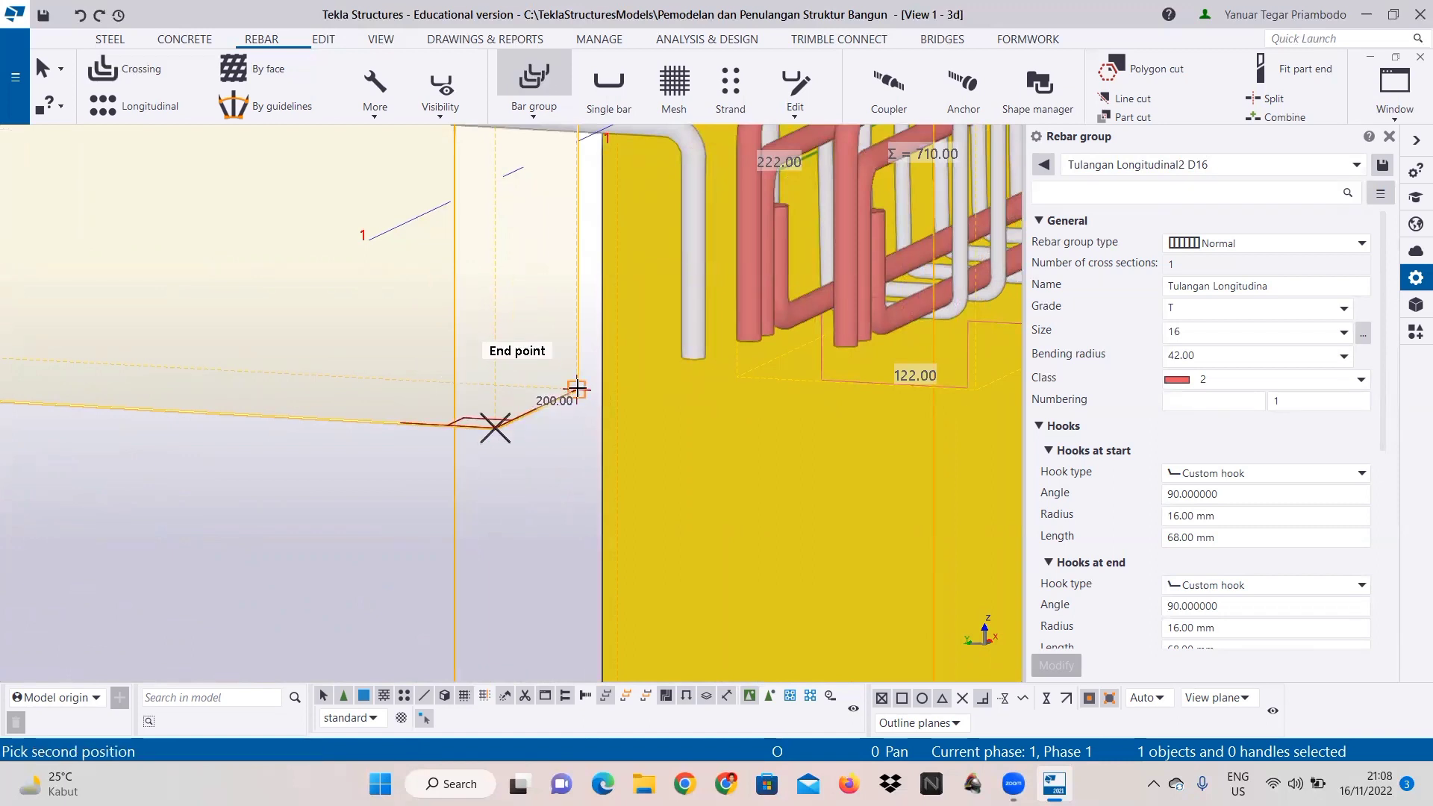
pyautogui.click(577, 389)
pyautogui.scroll(-3, 675, 419)
pyautogui.scroll(-4, 451, 442)
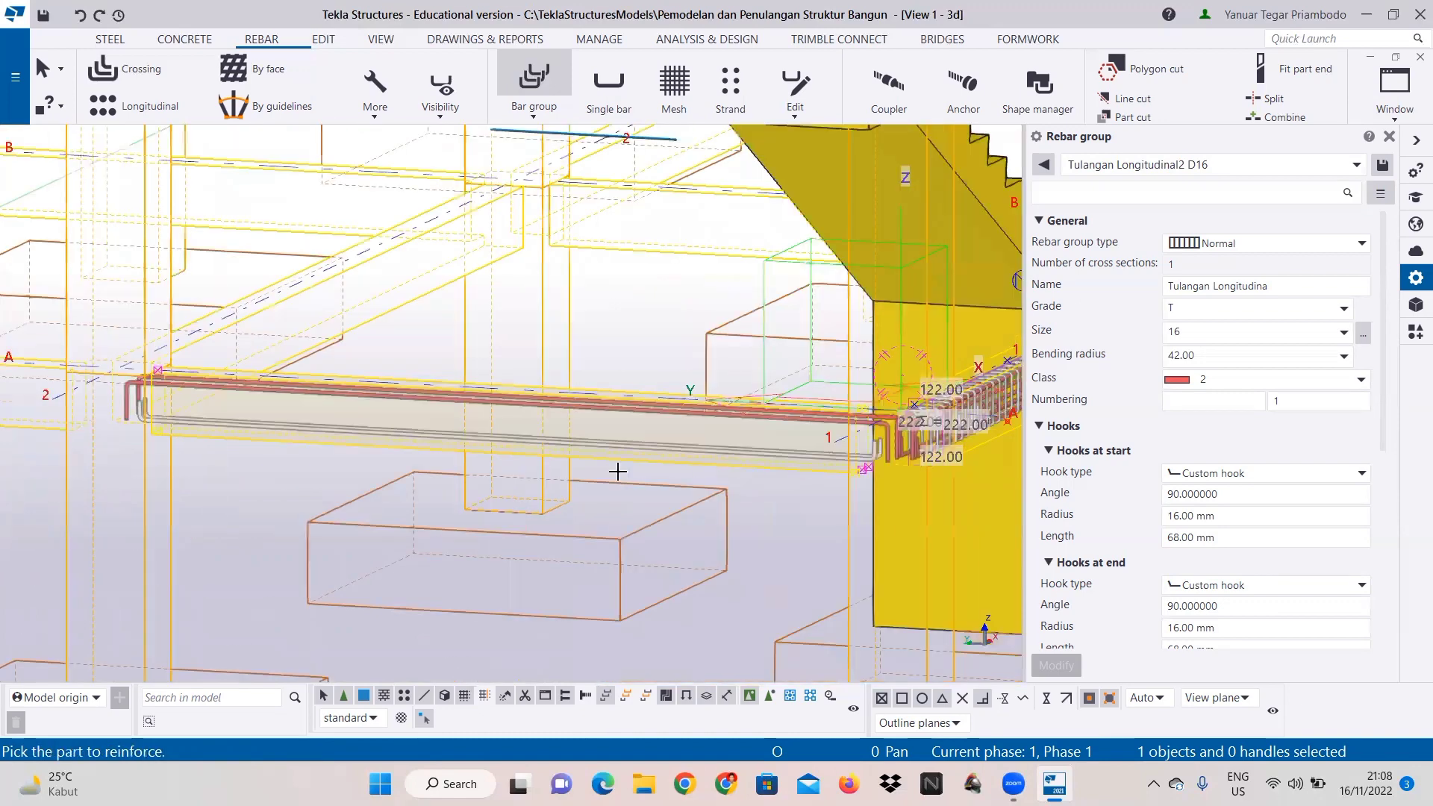
# Step: Place a construction point on the beam's top centreline at its grid 2 end
pyautogui.scroll(2, 440, 435)
pyautogui.click(1277, 164)
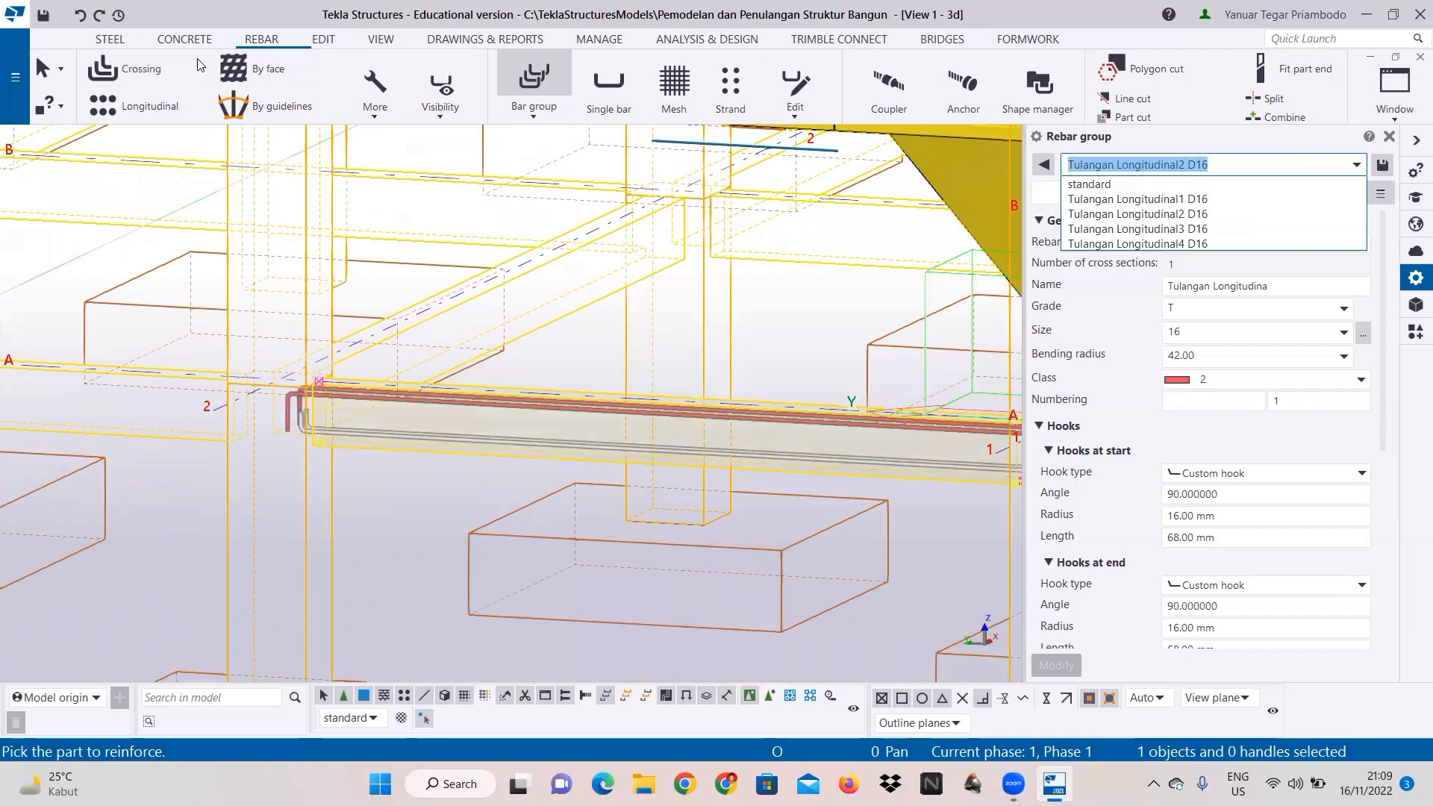
pyautogui.click(323, 40)
pyautogui.click(323, 40)
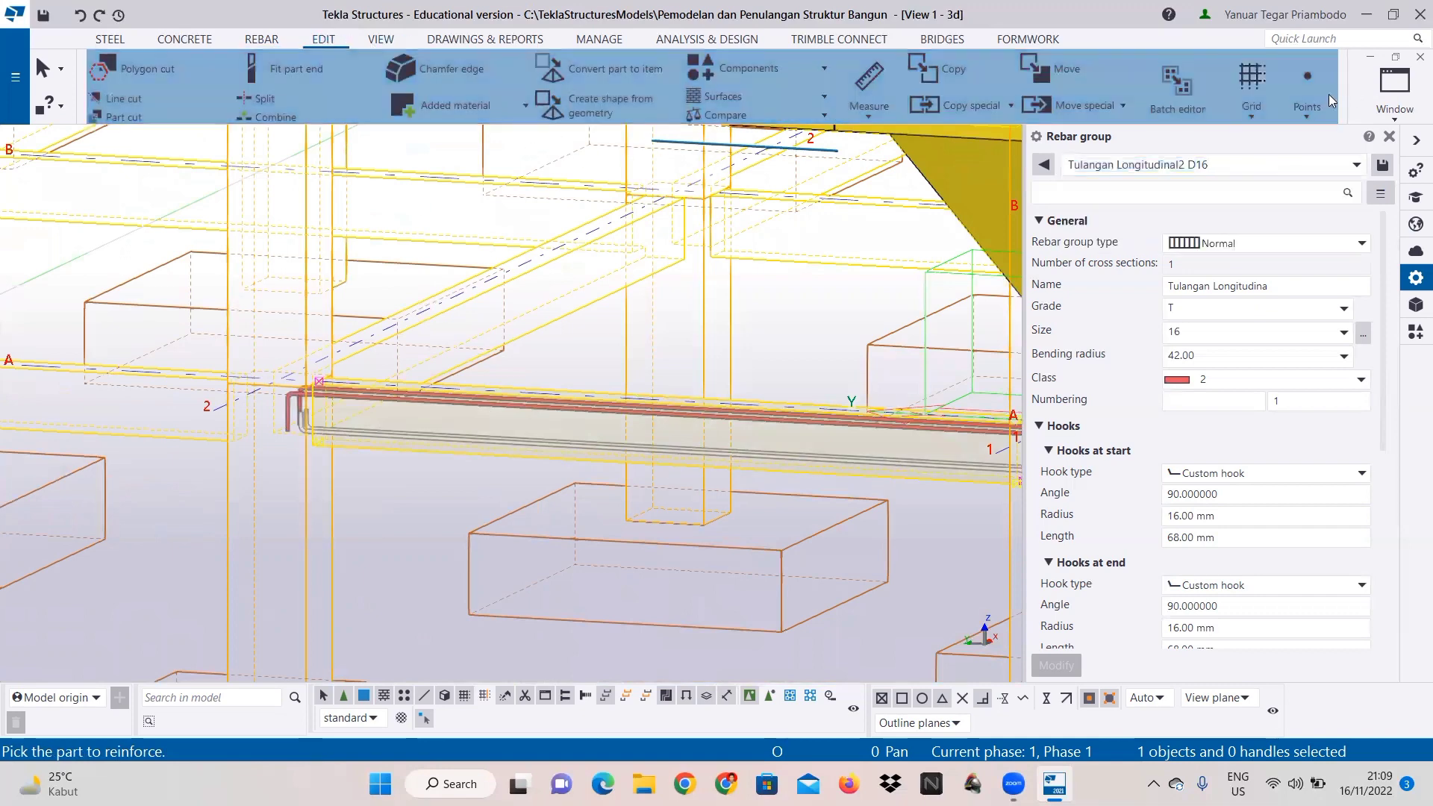
pyautogui.click(1315, 97)
pyautogui.click(1344, 480)
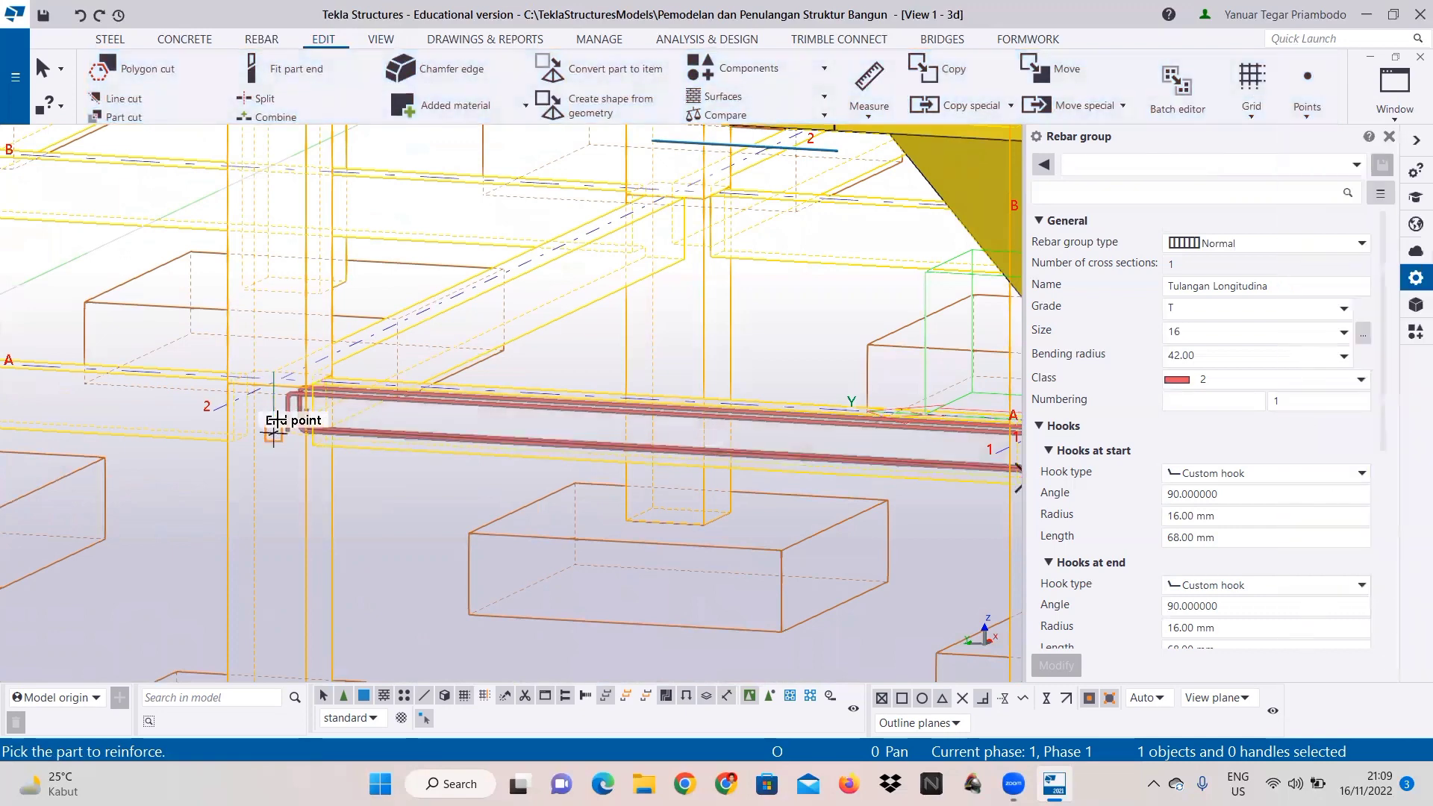
pyautogui.scroll(2, 355, 364)
pyautogui.scroll(2, 300, 344)
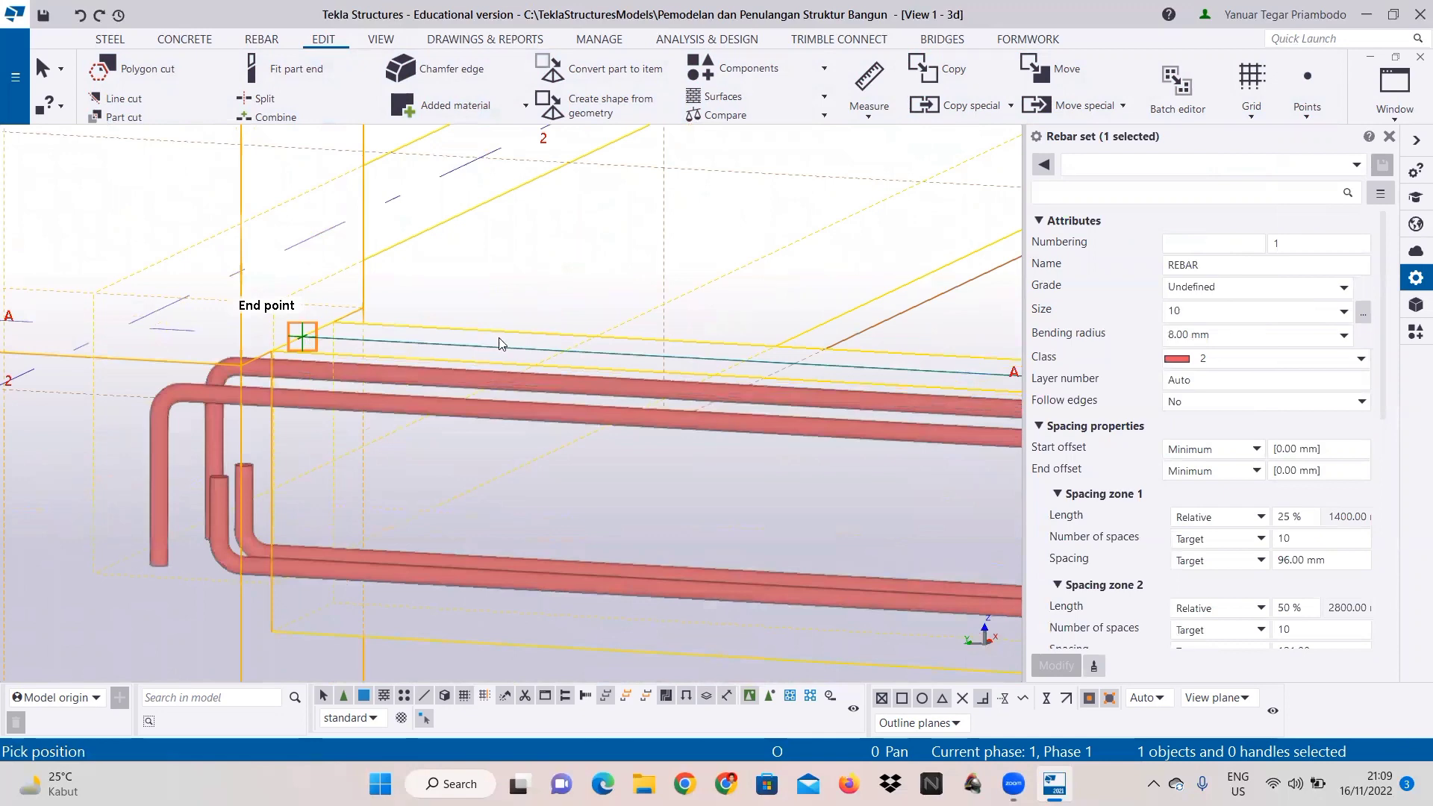
pyautogui.click(305, 333)
pyautogui.moveTo(538, 298); pyautogui.dragTo(425, 355, button='middle')
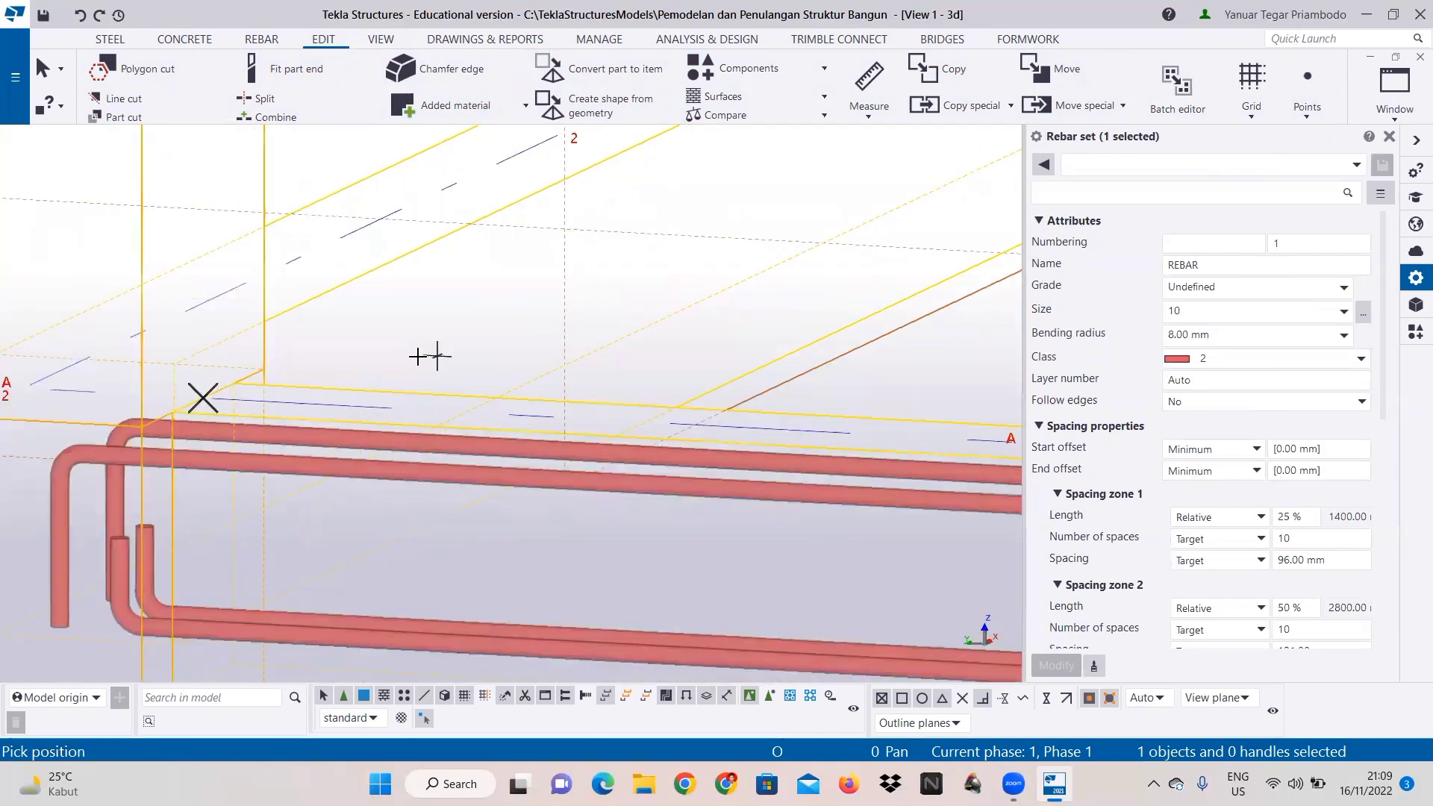
pyautogui.rightClick(413, 358)
pyautogui.press('Escape')
pyautogui.moveTo(227, 399); pyautogui.dragTo(181, 394, button='middle')
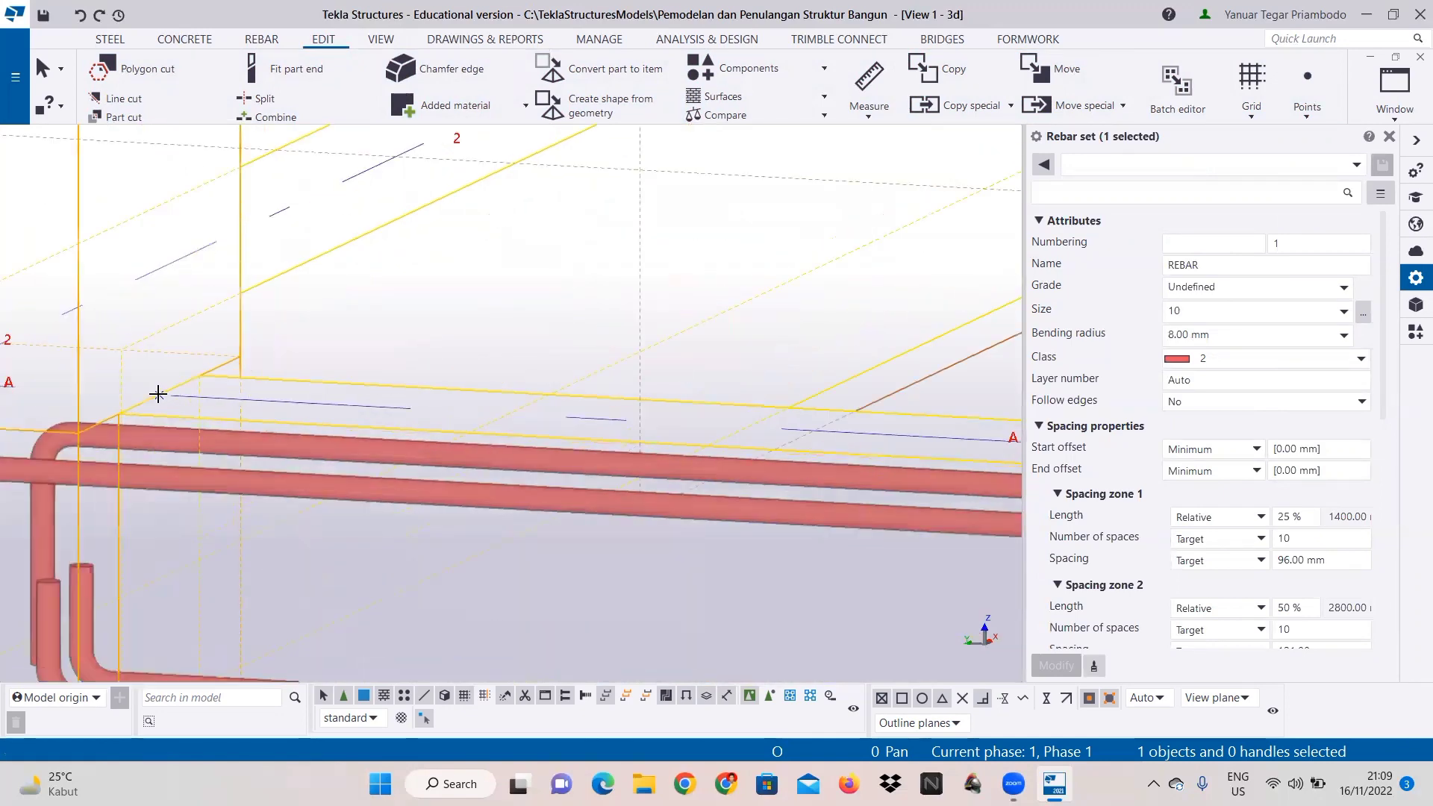
pyautogui.rightClick(161, 396)
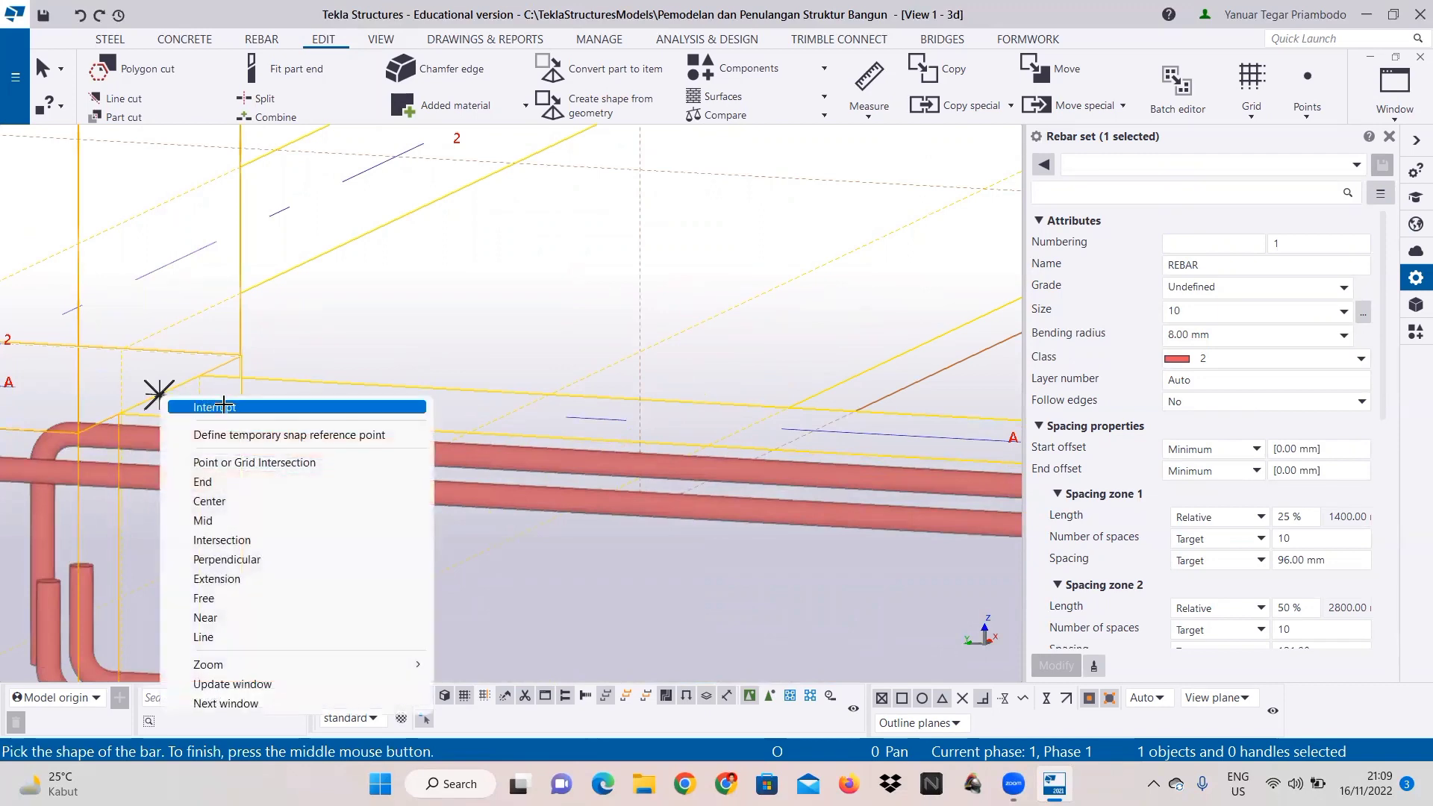
pyautogui.press('Escape')
# Step: Make a linear copy of the construction point at the beam end with dY -900 mm
pyautogui.click(159, 395)
pyautogui.rightClick(158, 394)
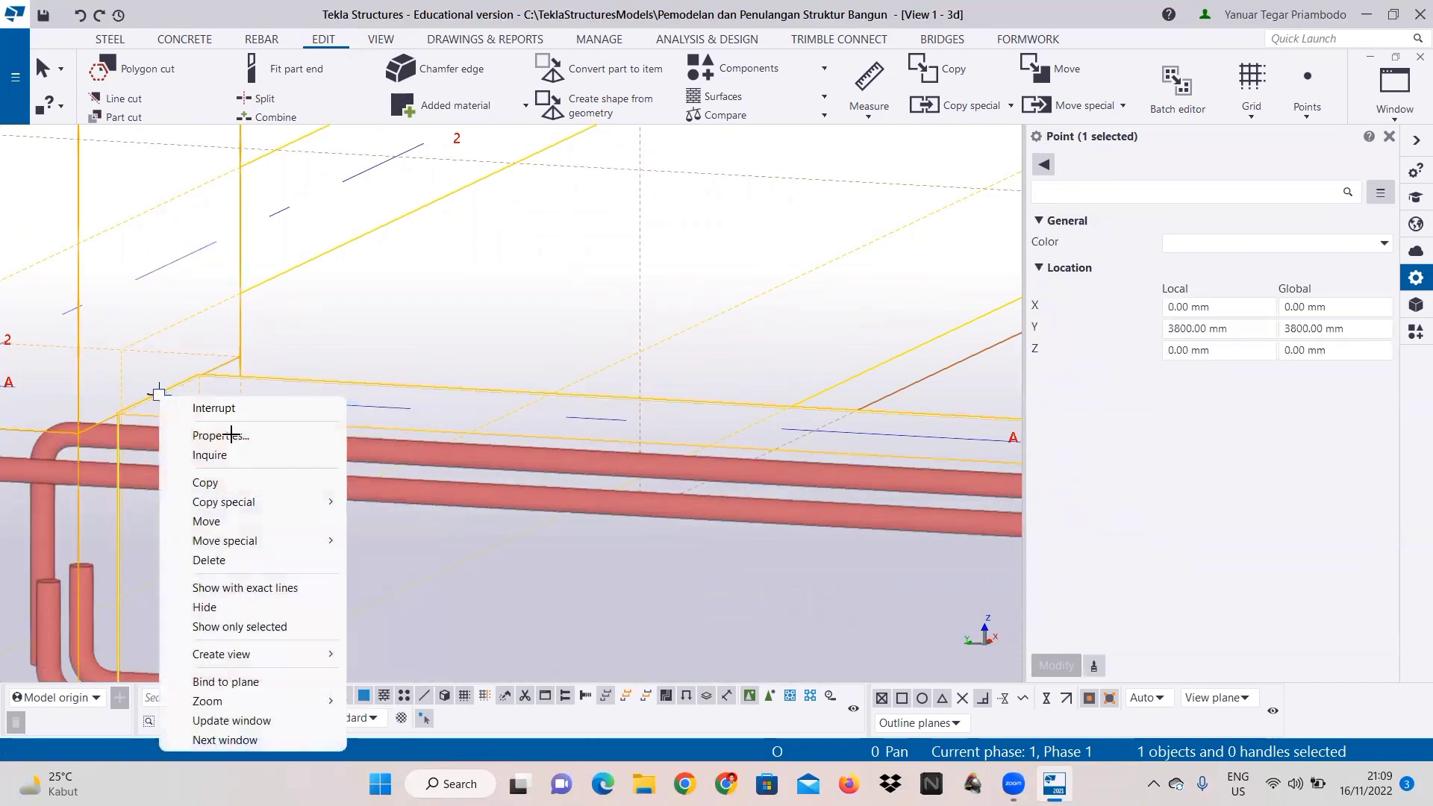
pyautogui.moveTo(252, 499)
pyautogui.click(380, 501)
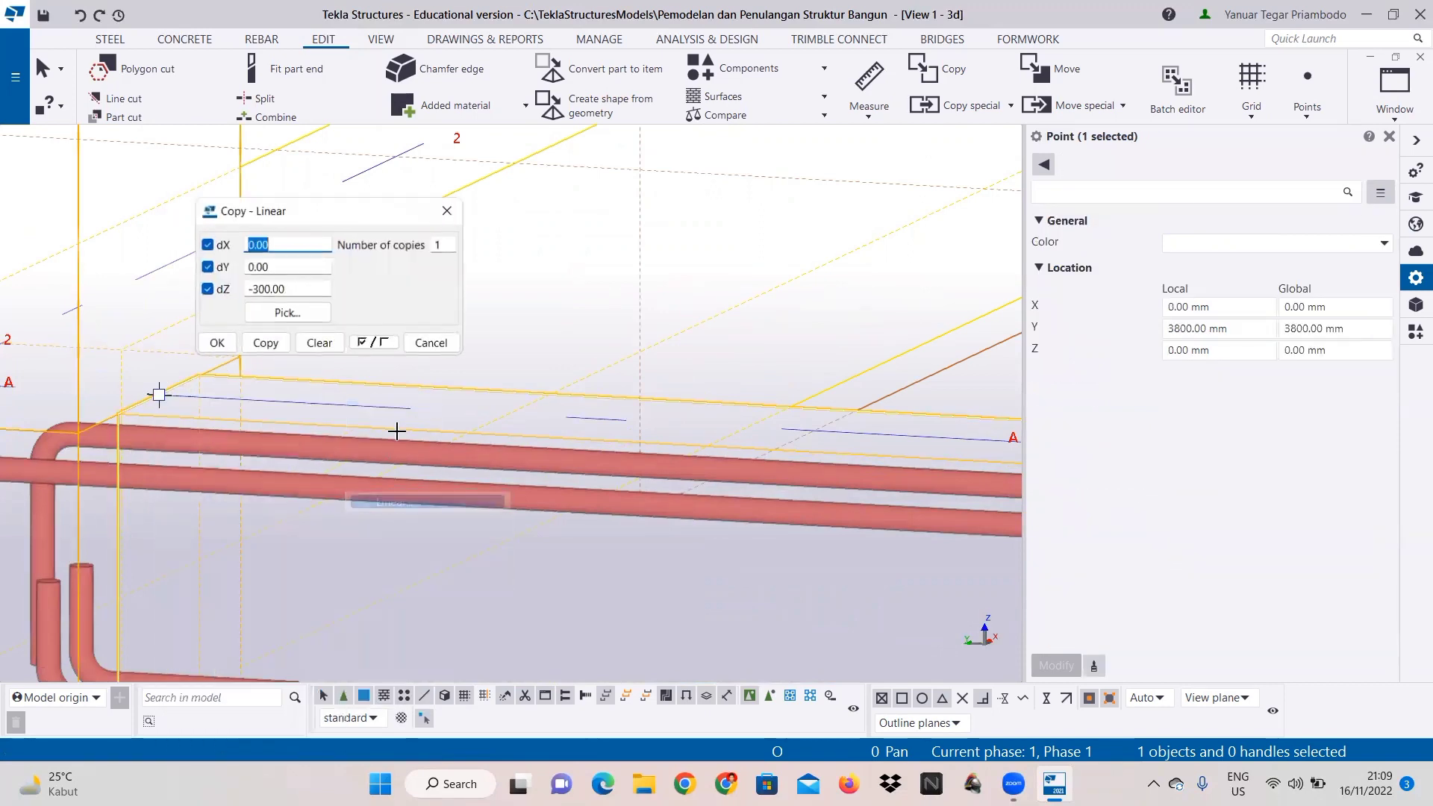
pyautogui.click(311, 344)
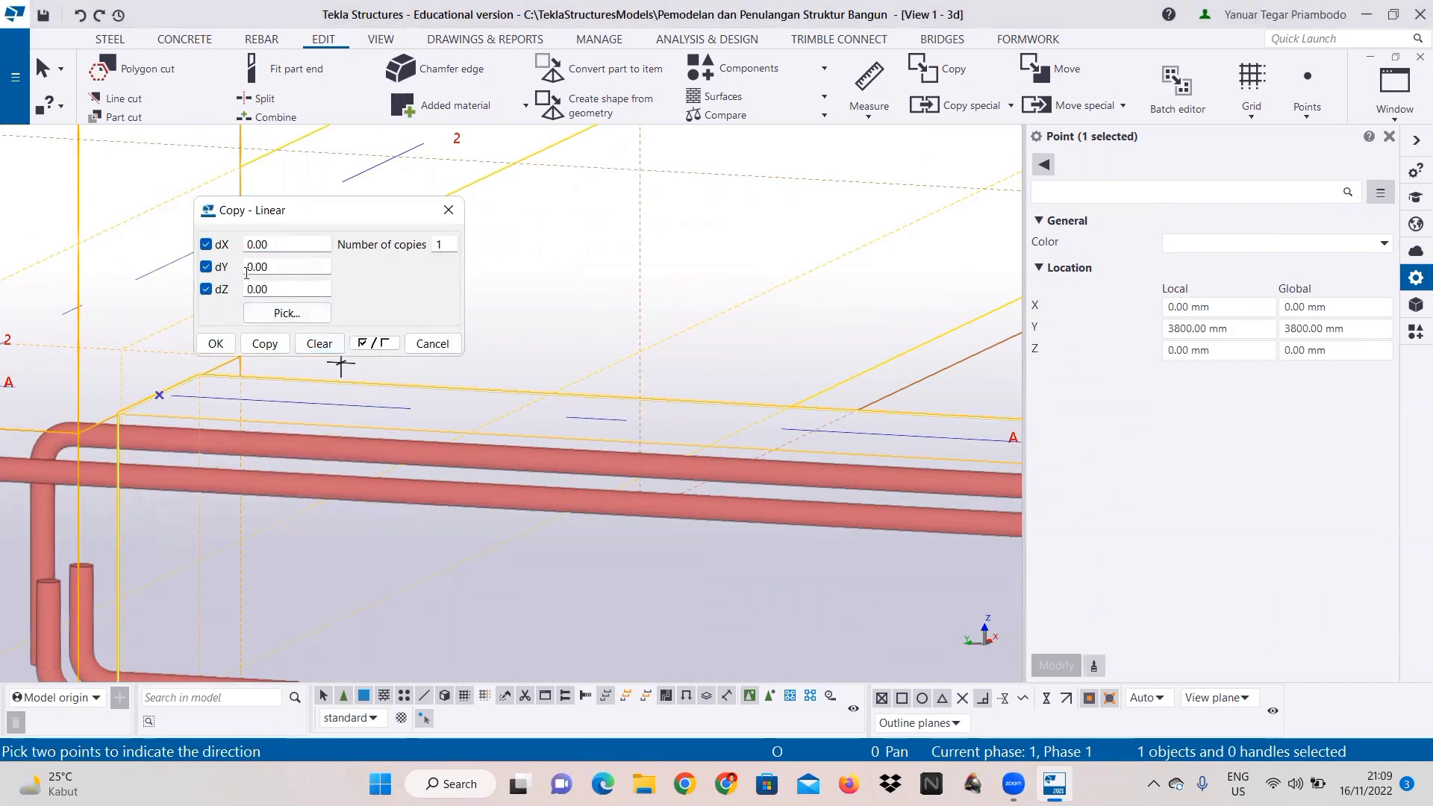
pyautogui.click(251, 266)
pyautogui.write('-90')
pyautogui.click(265, 346)
pyautogui.scroll(-1, 701, 366)
pyautogui.moveTo(716, 366); pyautogui.dragTo(573, 355, button='middle')
pyautogui.moveTo(814, 366); pyautogui.dragTo(592, 351, button='middle')
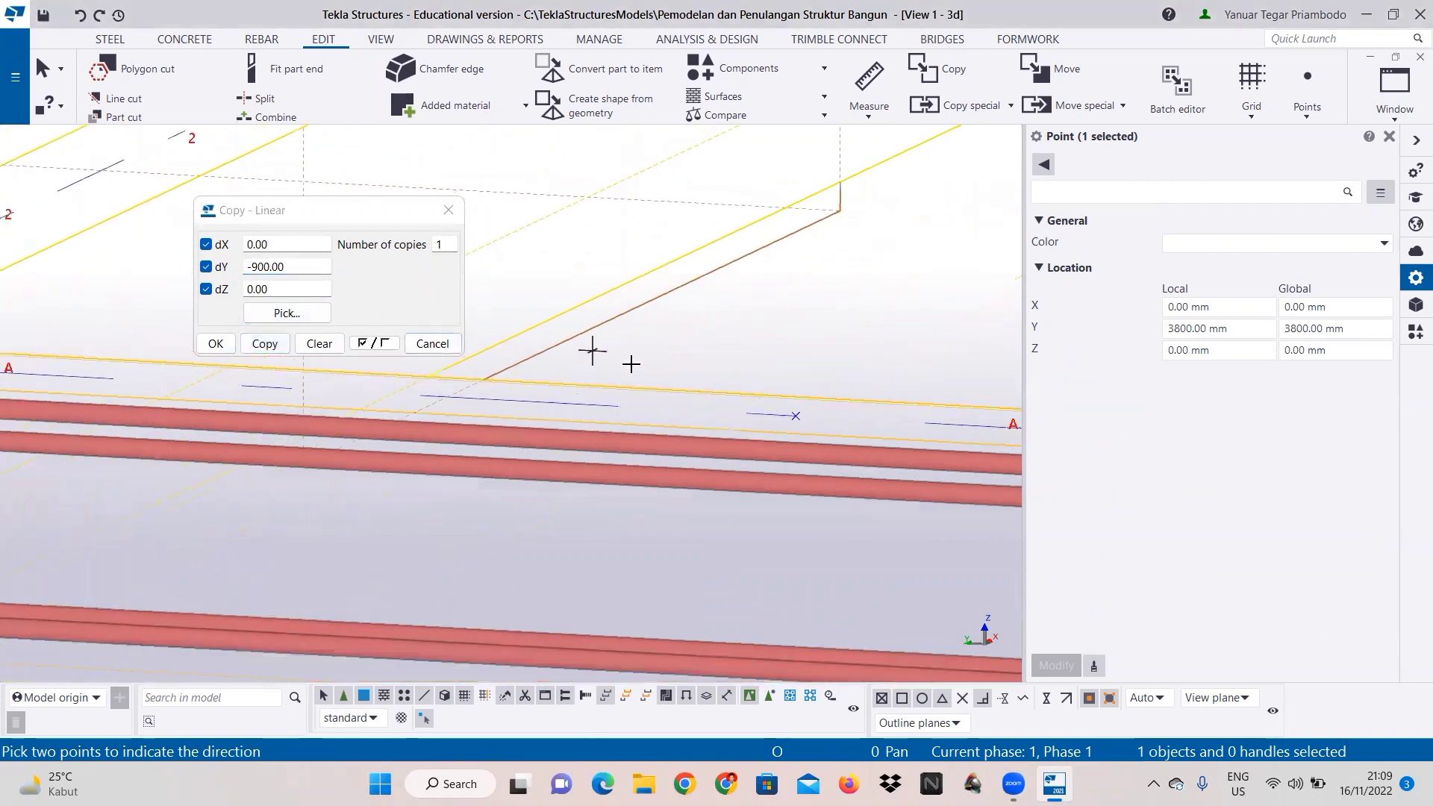
# Step: Make two further linear copies of the same end point, with dY -2700 mm and dY -3600 mm
pyautogui.moveTo(252, 265); pyautogui.dragTo(258, 267)
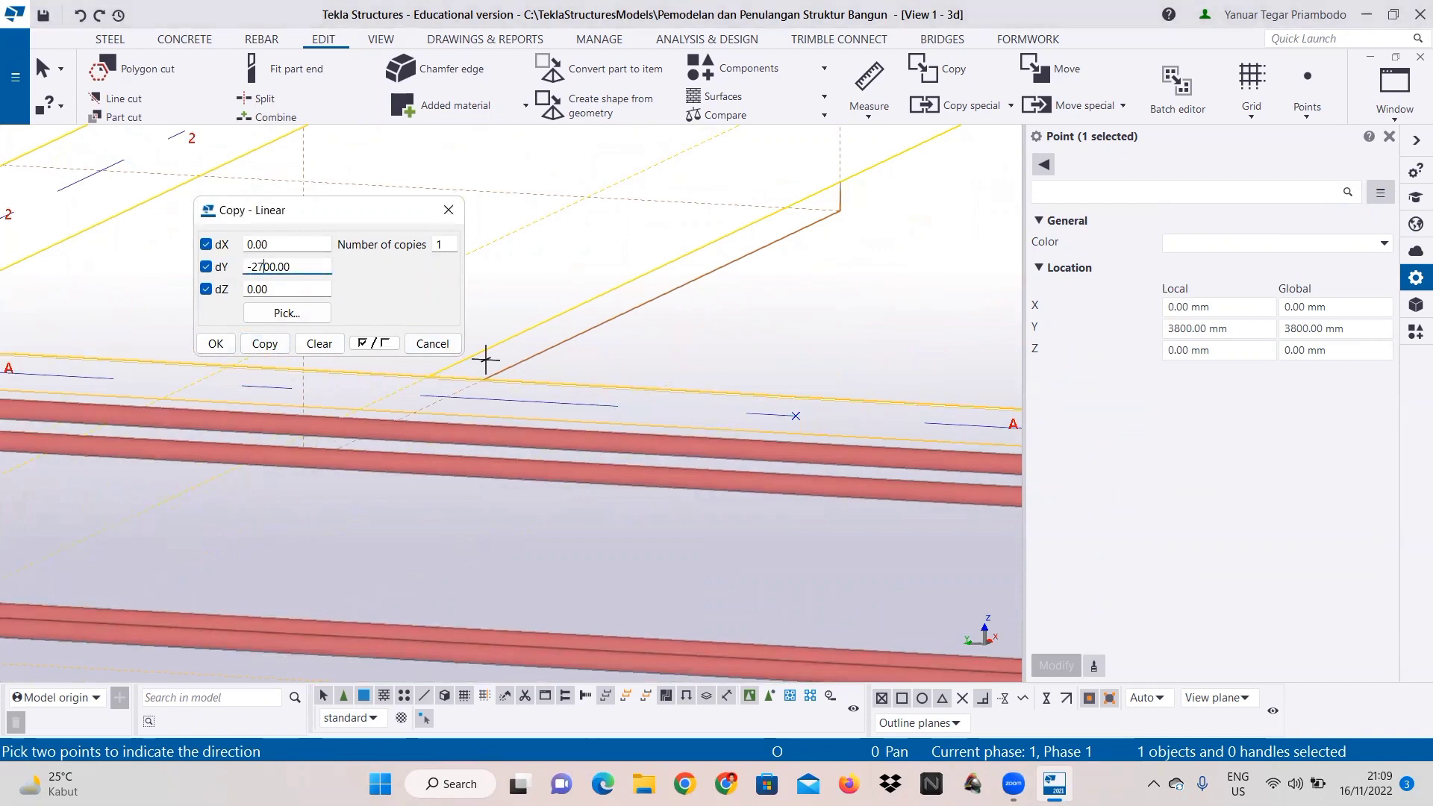
pyautogui.click(265, 344)
pyautogui.moveTo(252, 266); pyautogui.dragTo(256, 267)
pyautogui.write('36')
pyautogui.click(263, 342)
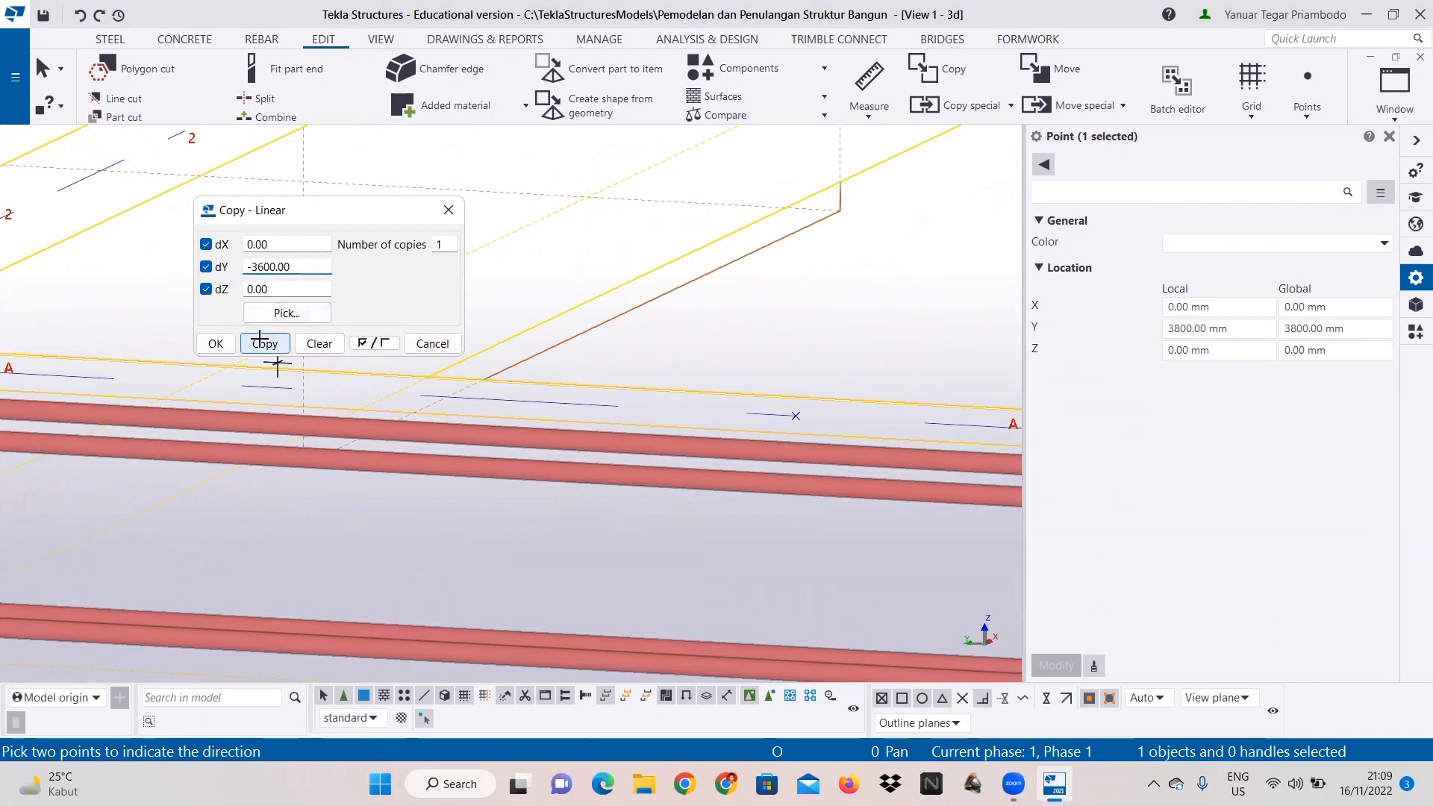
pyautogui.click(225, 347)
pyautogui.scroll(-3, 792, 375)
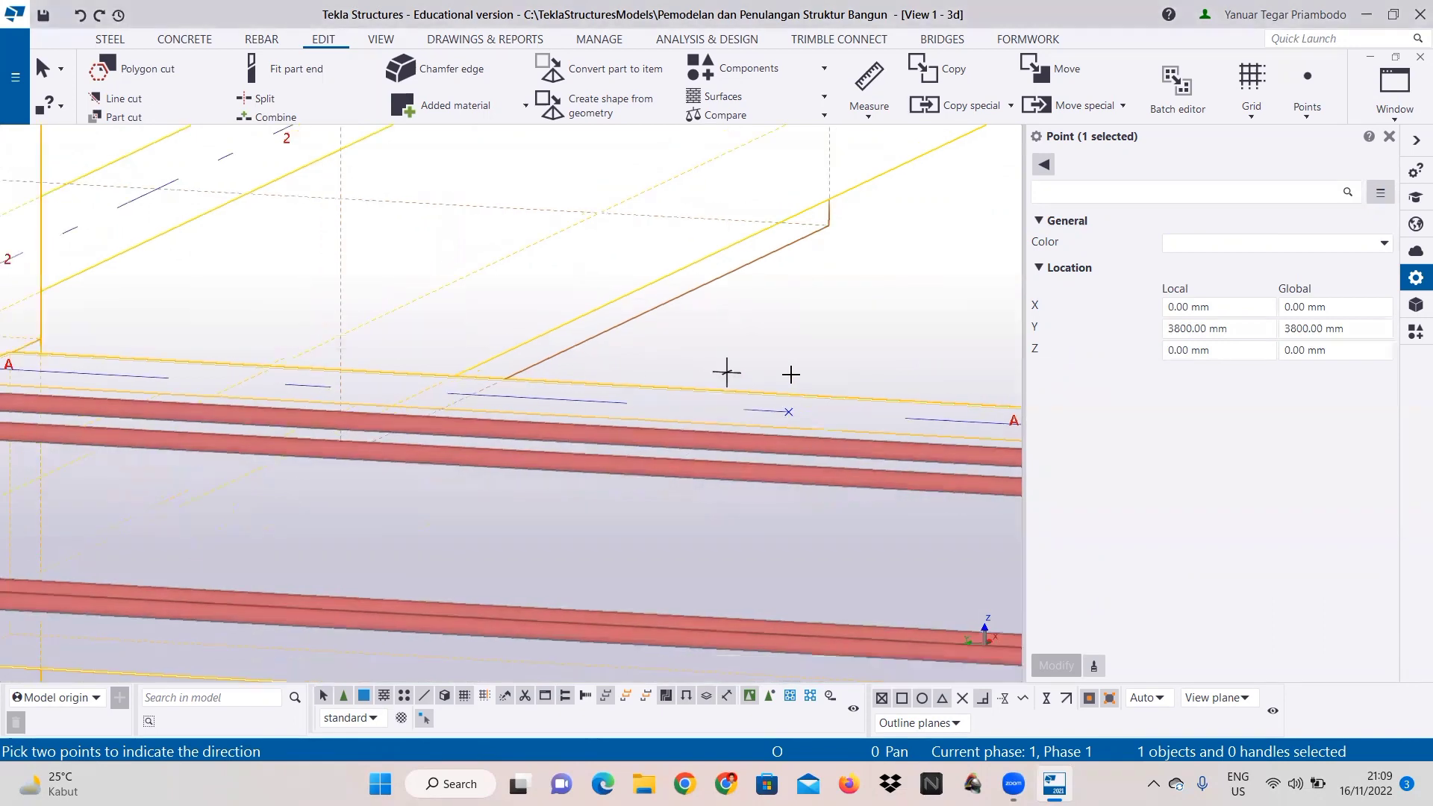
pyautogui.moveTo(854, 371); pyautogui.dragTo(388, 334, button='middle')
pyautogui.rightClick(562, 304)
pyautogui.click(574, 321)
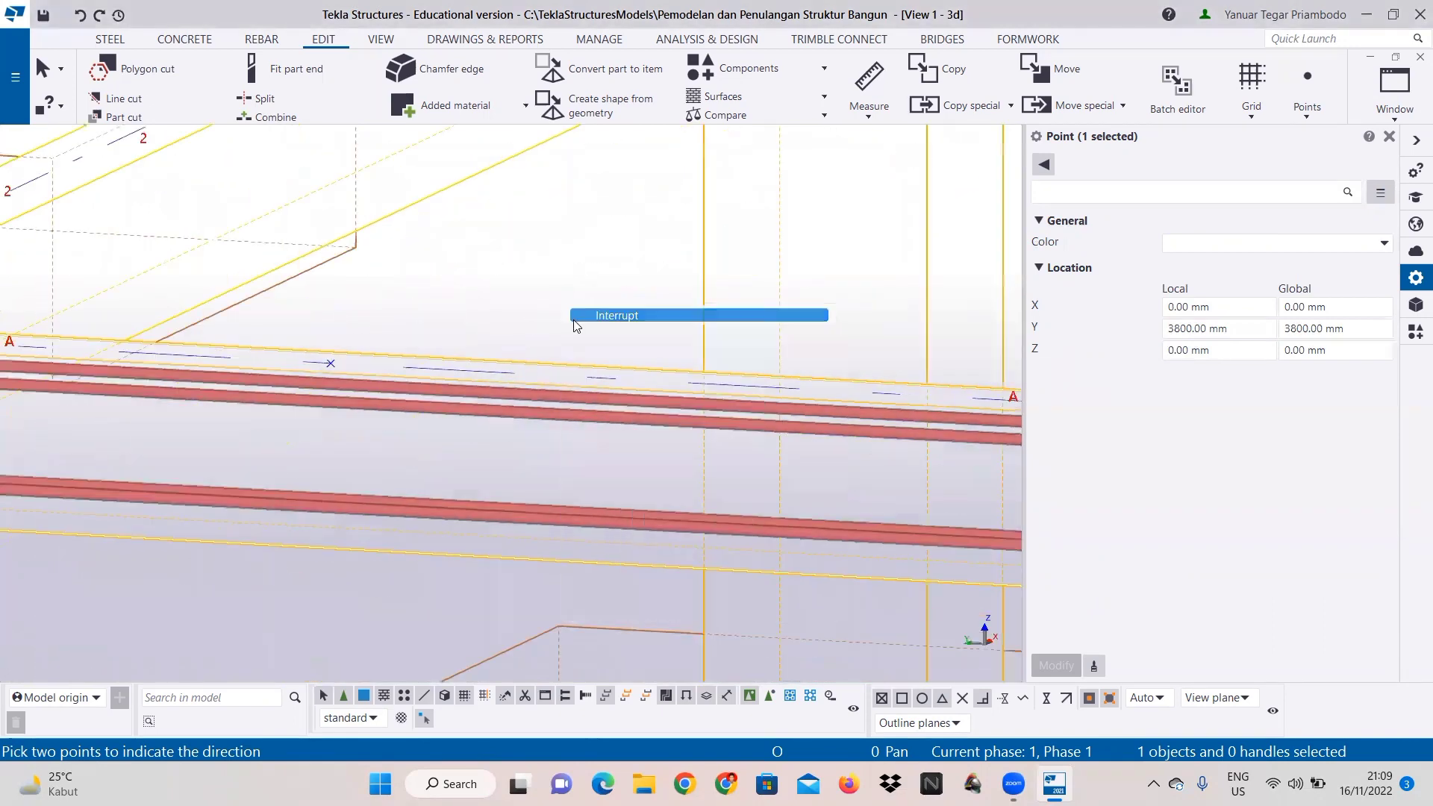
# Step: Copy the two intermediate points on the beam's top centreline linearly with dZ -300 mm
pyautogui.click(332, 363)
pyautogui.scroll(1, 737, 356)
pyautogui.moveTo(737, 356); pyautogui.dragTo(390, 327, button='middle')
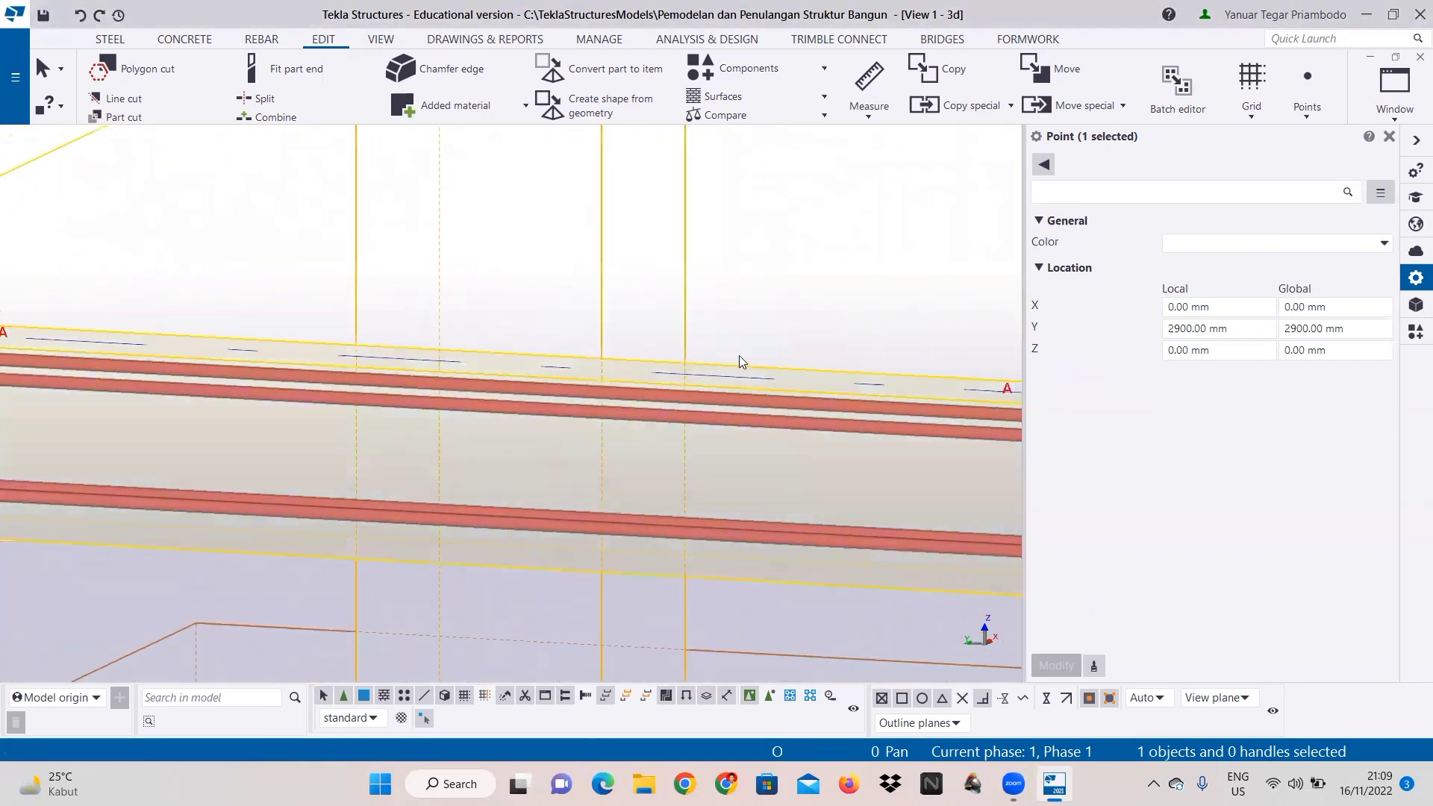
pyautogui.scroll(-2, 744, 362)
pyautogui.moveTo(820, 360); pyautogui.dragTo(519, 349, button='middle')
pyautogui.scroll(2, 694, 372)
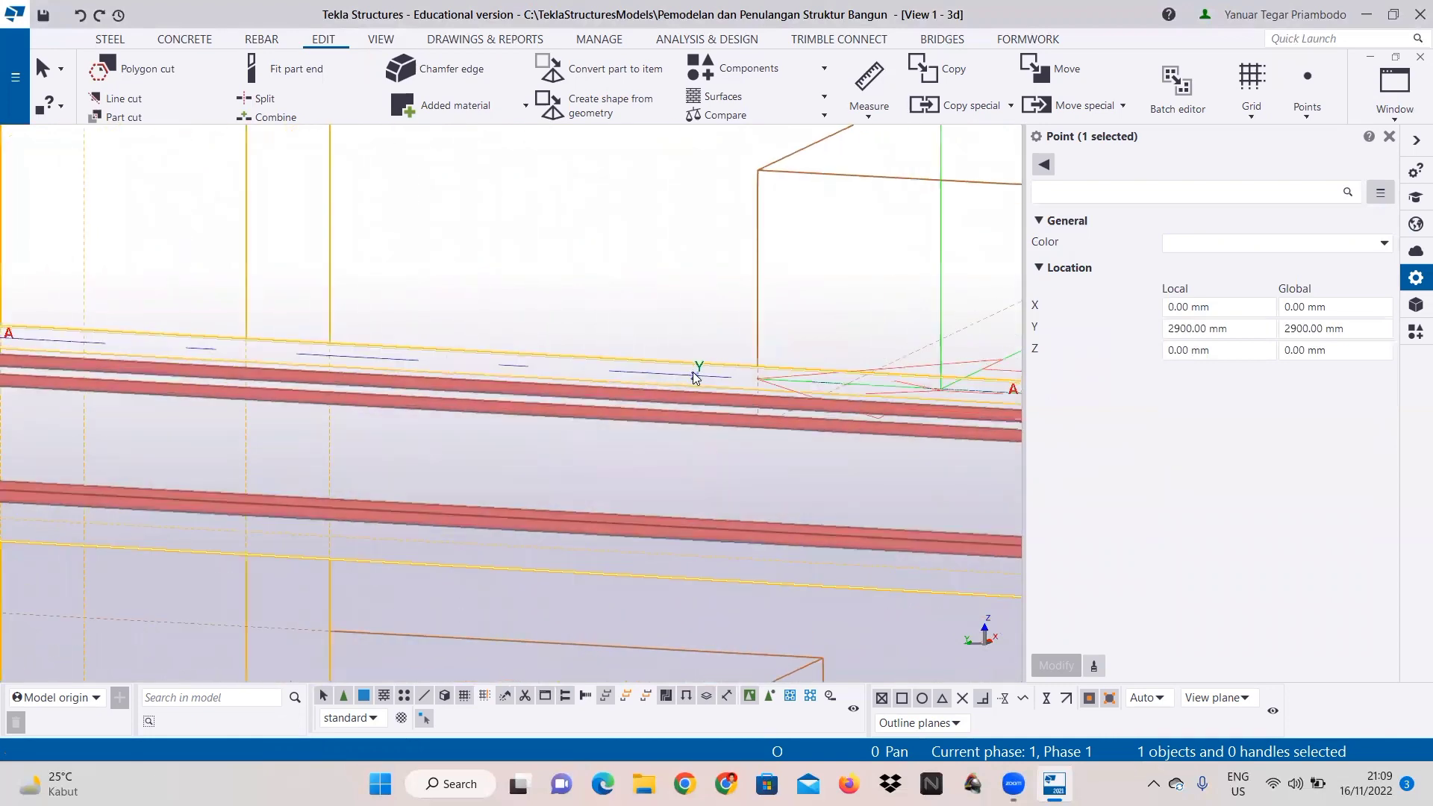
pyautogui.keyDown('ctrl'); pyautogui.click(696, 377); pyautogui.keyUp('ctrl')
pyautogui.scroll(-1, 466, 315)
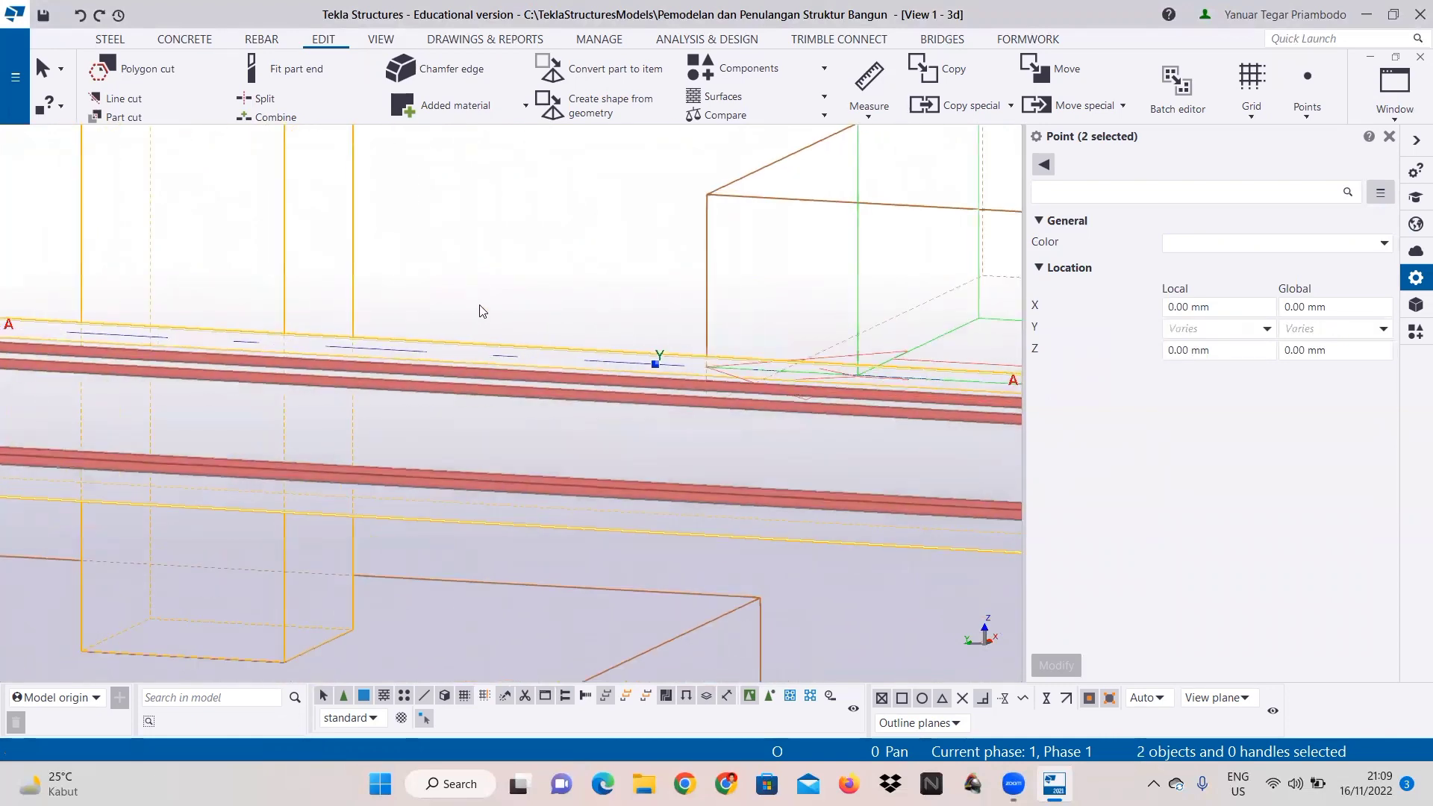
pyautogui.rightClick(655, 359)
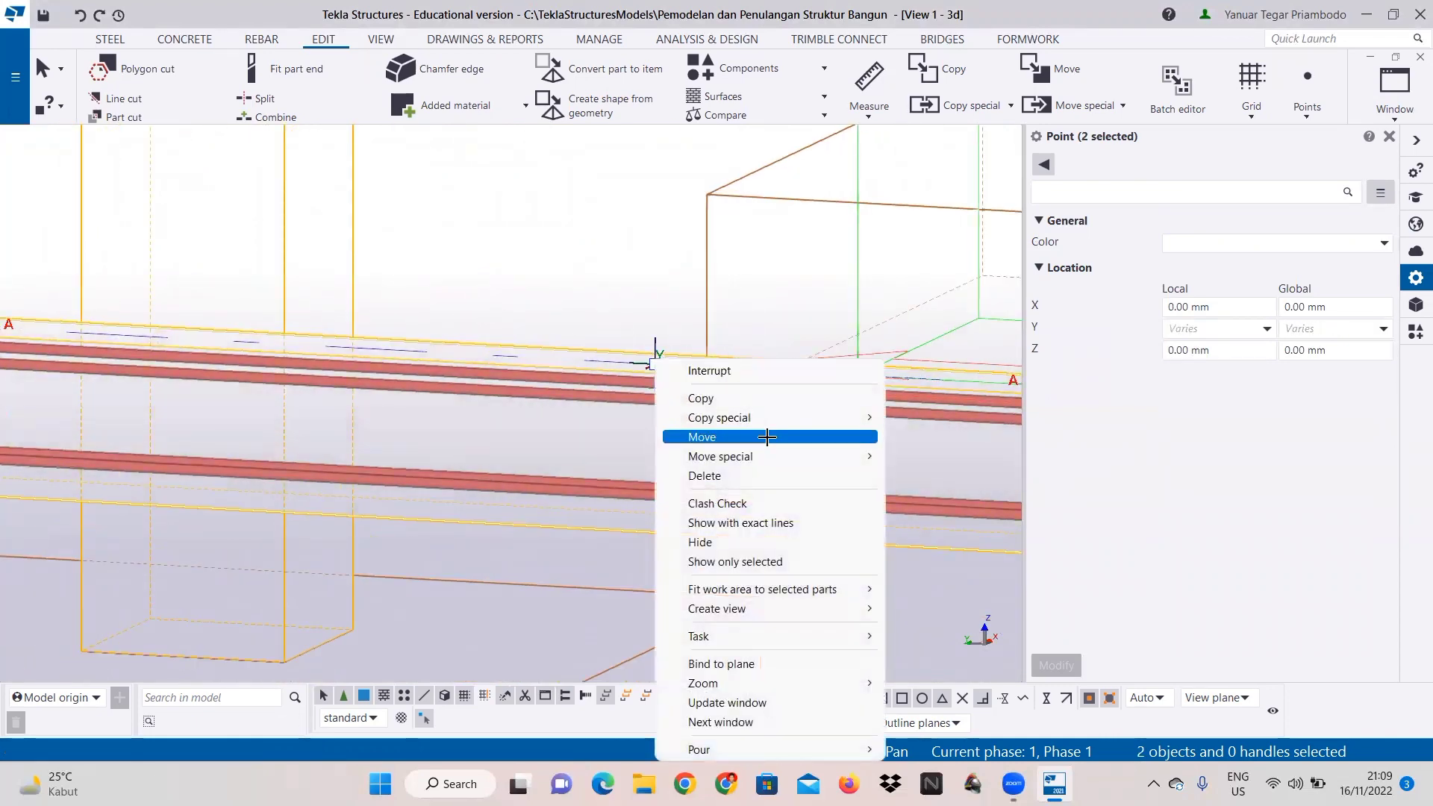
pyautogui.moveTo(792, 418)
pyautogui.click(924, 419)
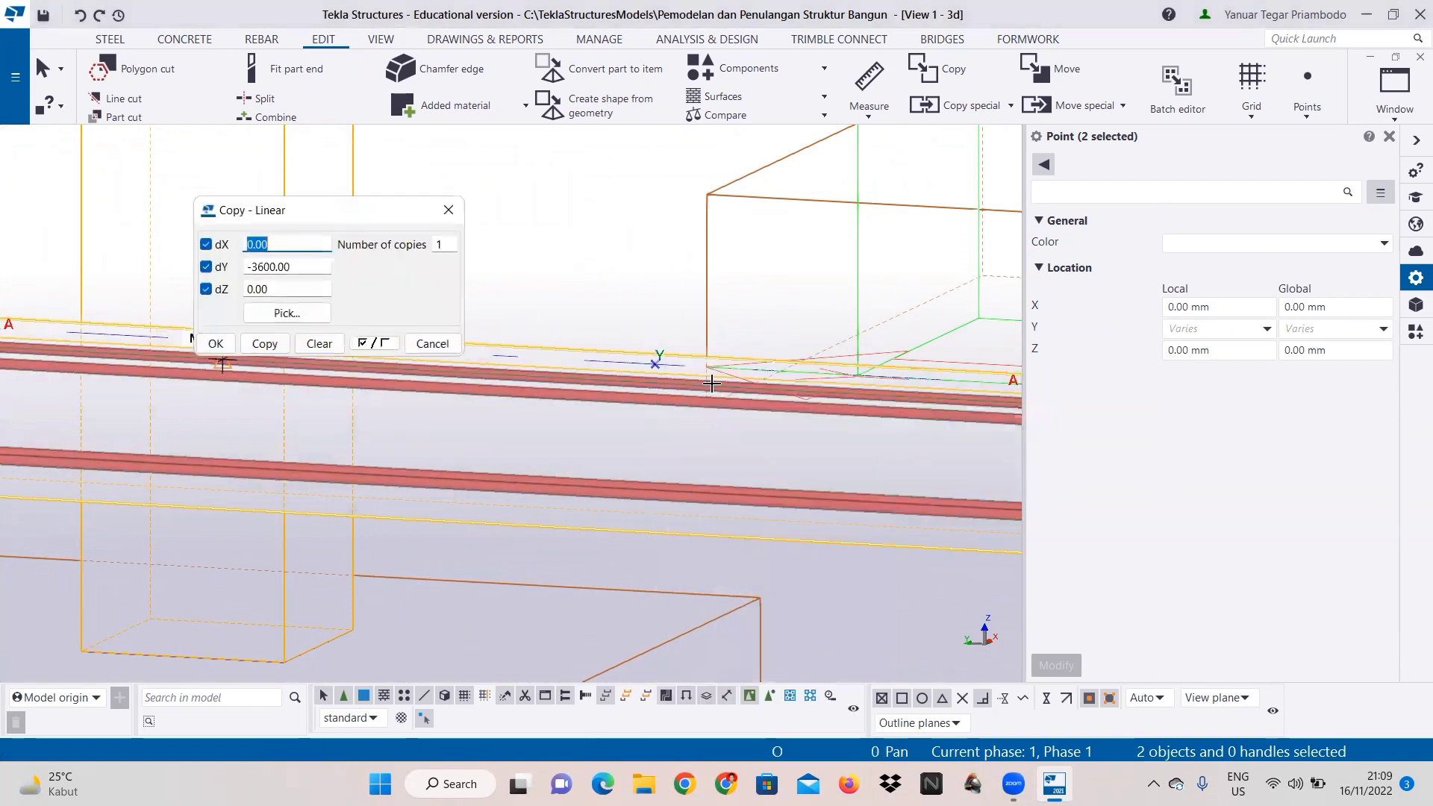
pyautogui.click(290, 312)
pyautogui.click(319, 343)
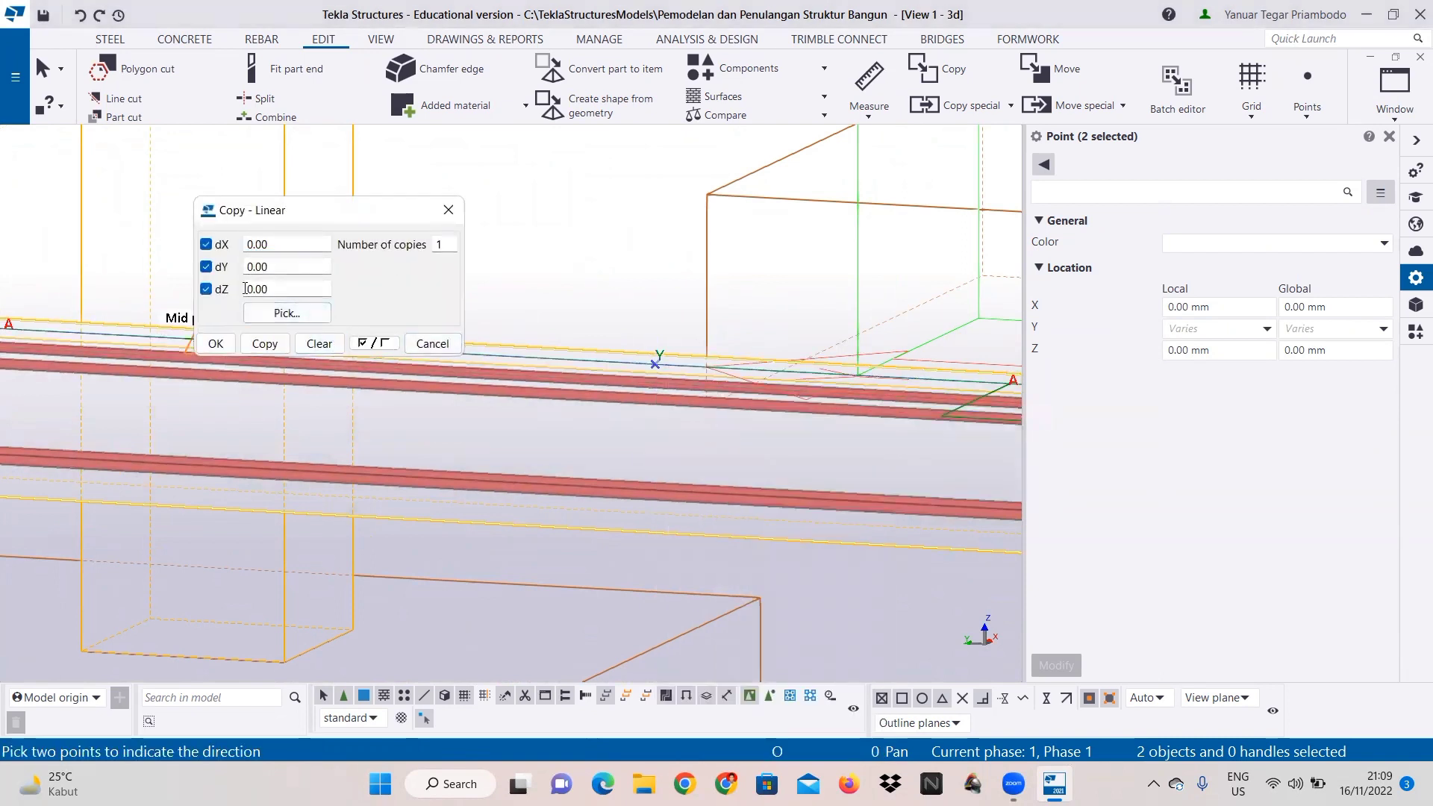
pyautogui.write('-30')
pyautogui.click(265, 347)
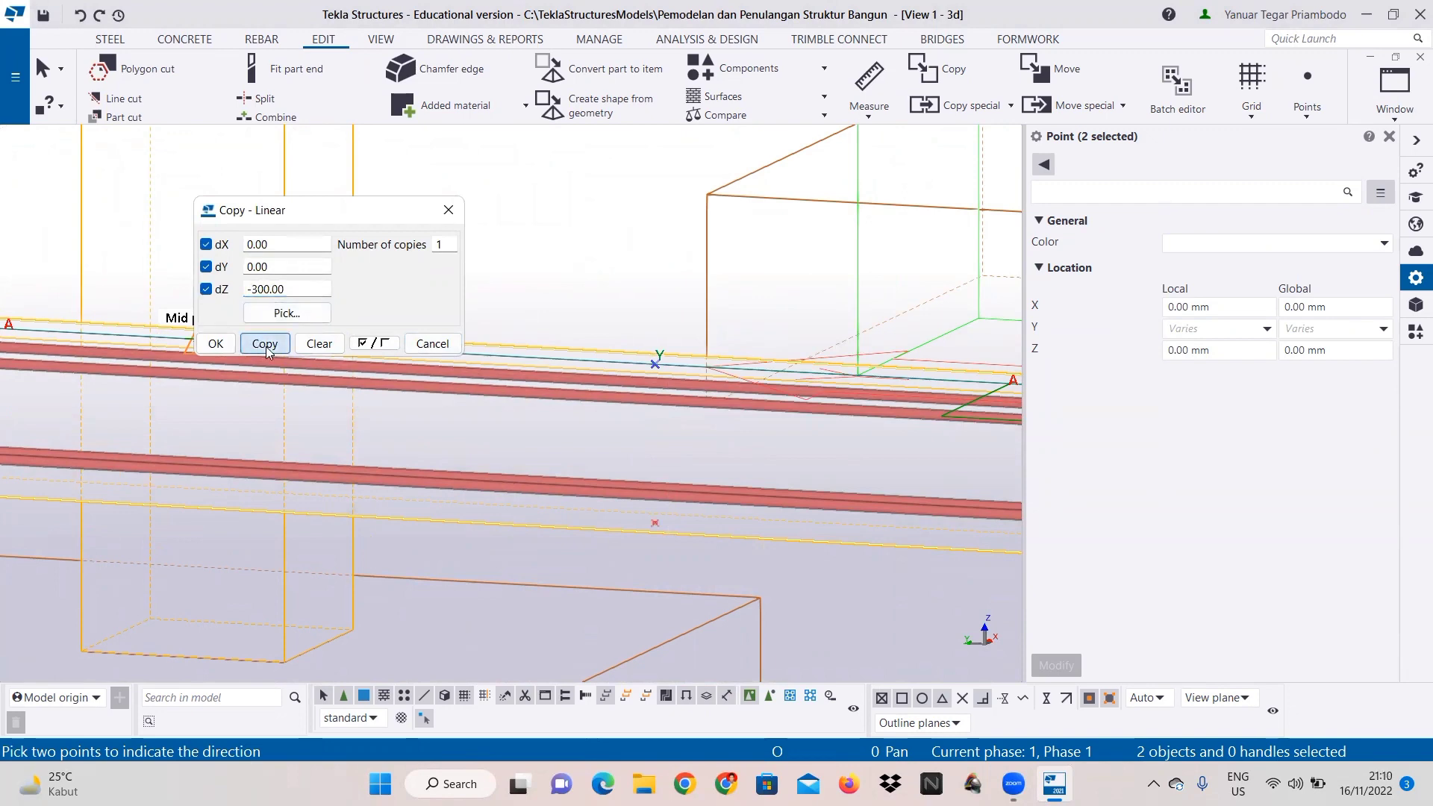
pyautogui.scroll(-1, 613, 551)
pyautogui.moveTo(483, 532); pyautogui.dragTo(760, 554, button='middle')
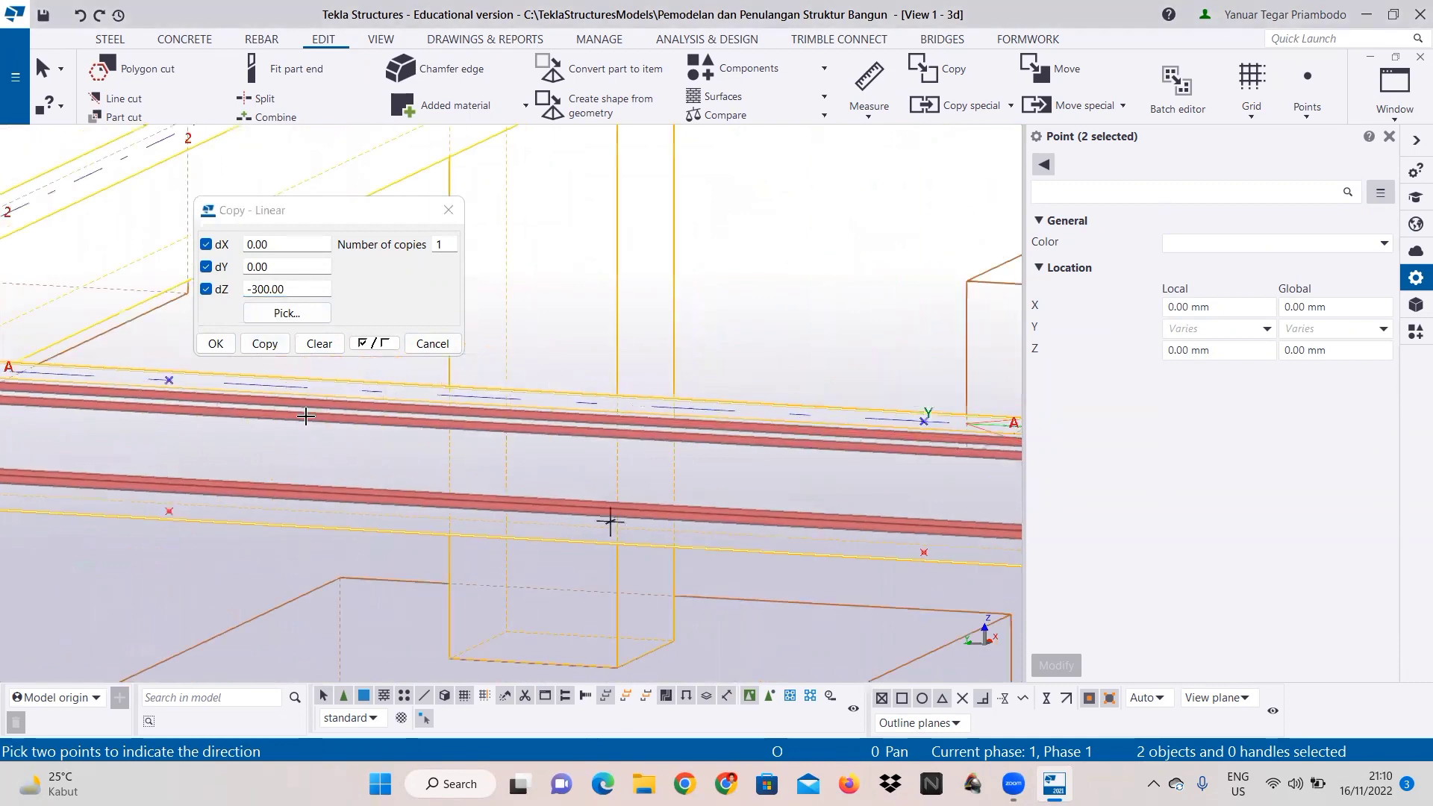
# Step: Close the linear copy and start a rebar group with the saved Tulangan Longitudinal3 D16 properties
pyautogui.click(215, 343)
pyautogui.scroll(-1, 340, 343)
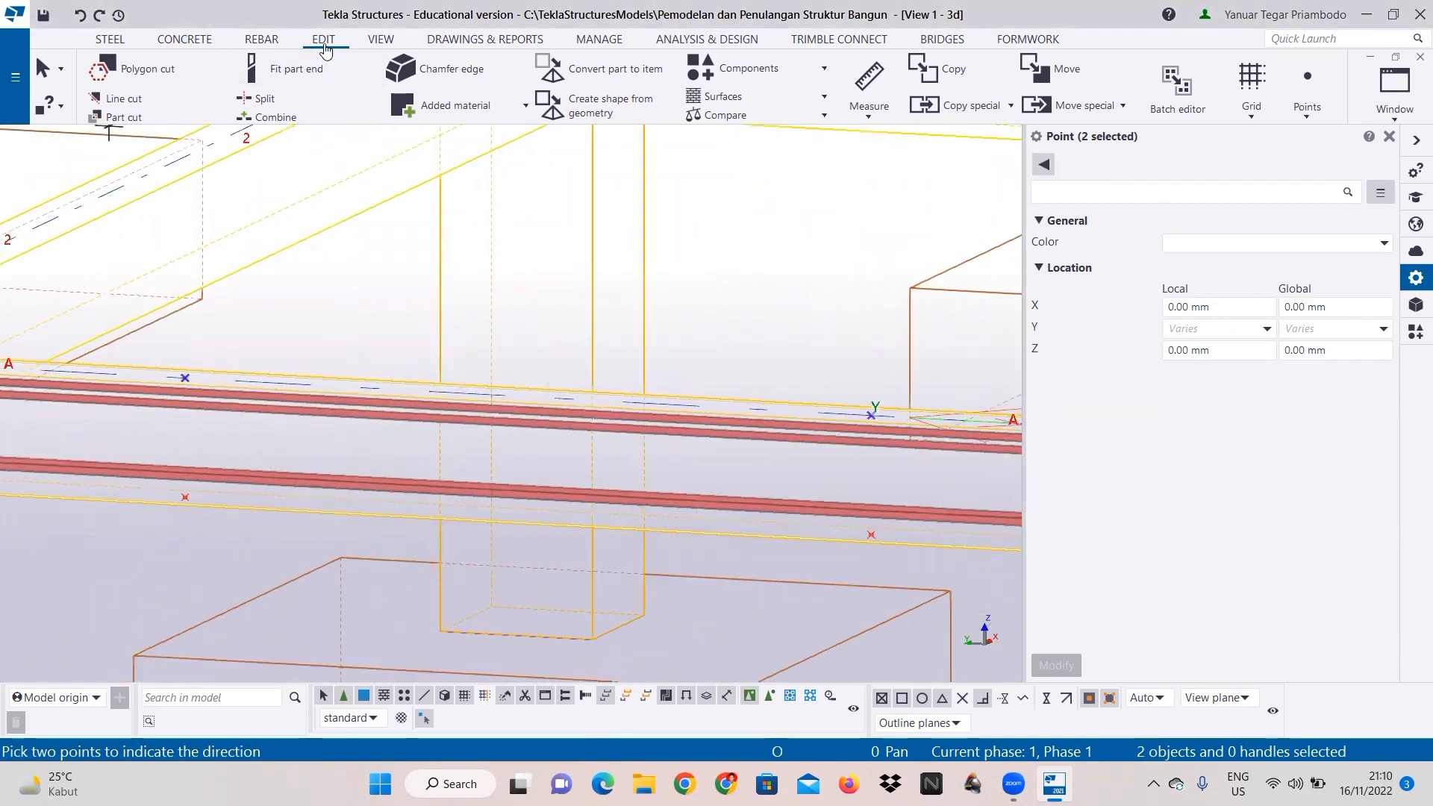
pyautogui.click(261, 39)
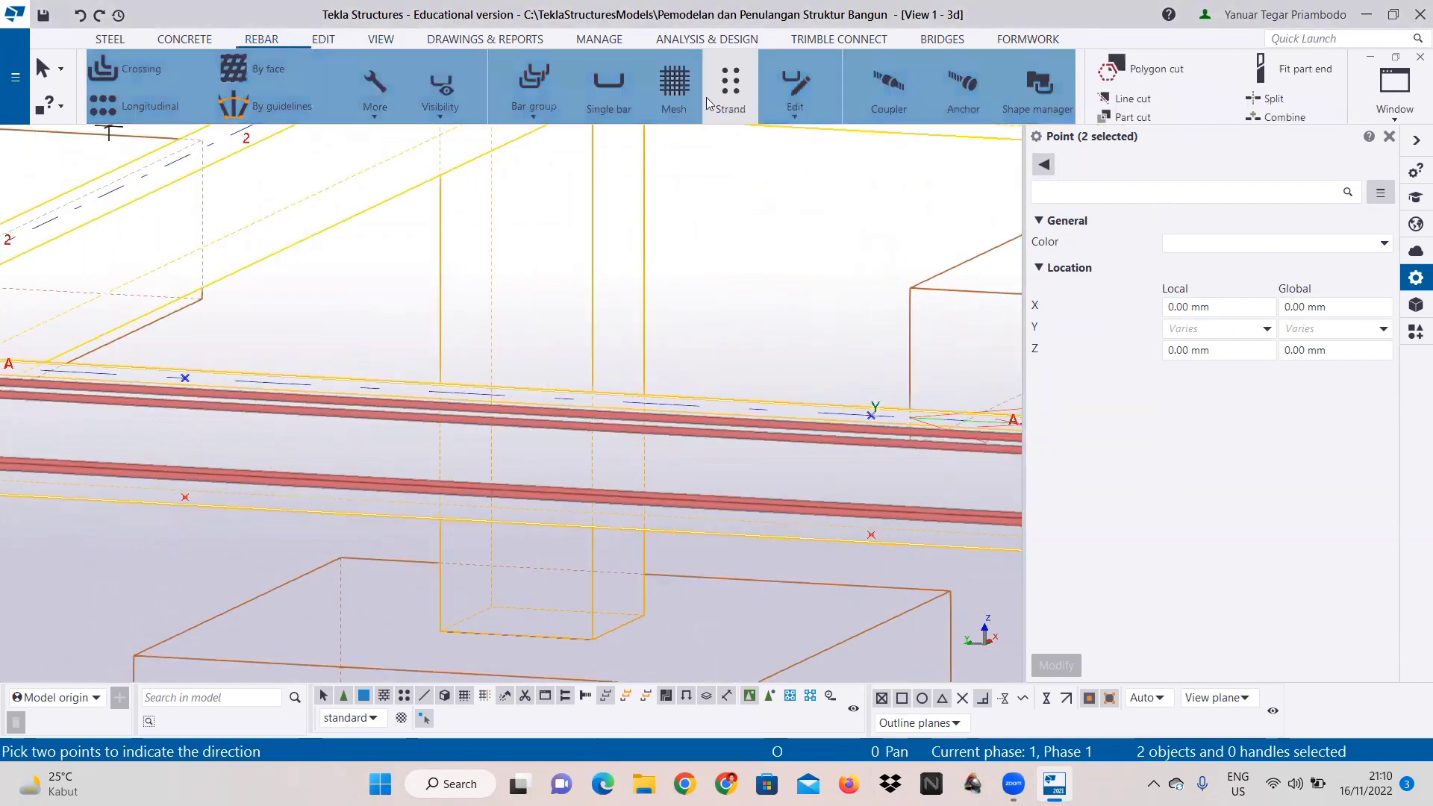
pyautogui.click(534, 78)
pyautogui.click(1183, 165)
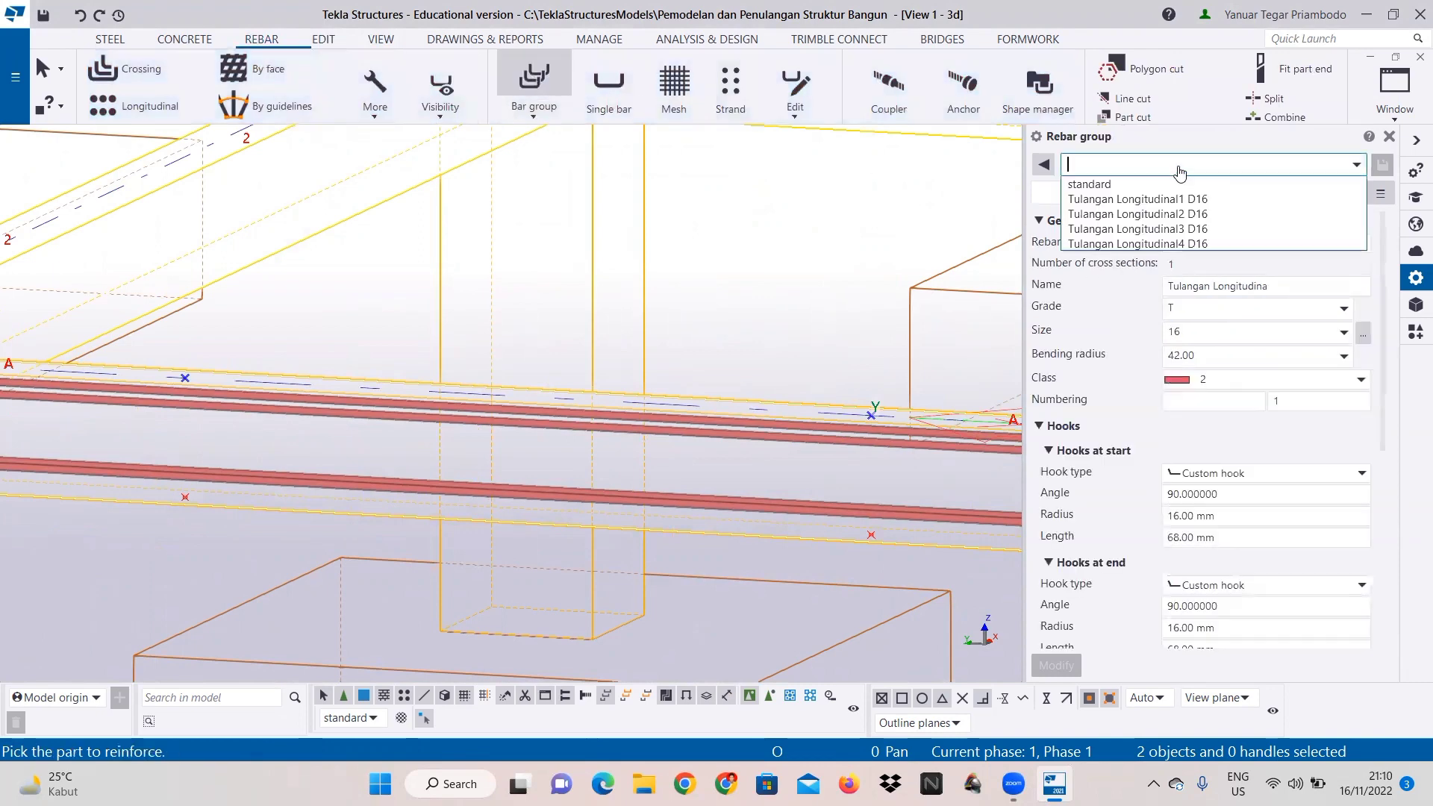
pyautogui.click(1164, 229)
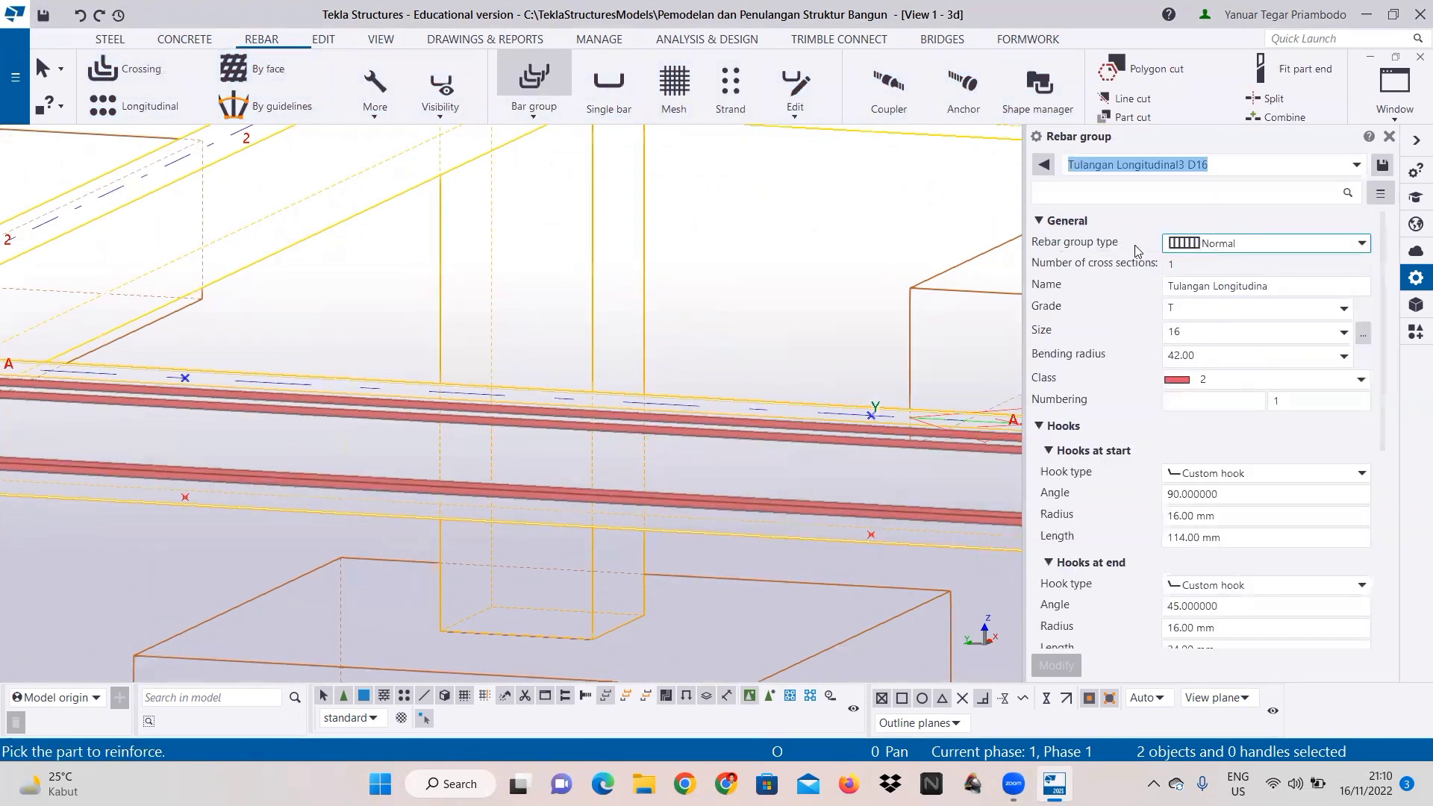
# Step: Place the bar group in the grid A beam from its grid 2 end to the 900 mm point, distributed across the beam's top end edge
pyautogui.moveTo(213, 327); pyautogui.dragTo(590, 333, button='middle')
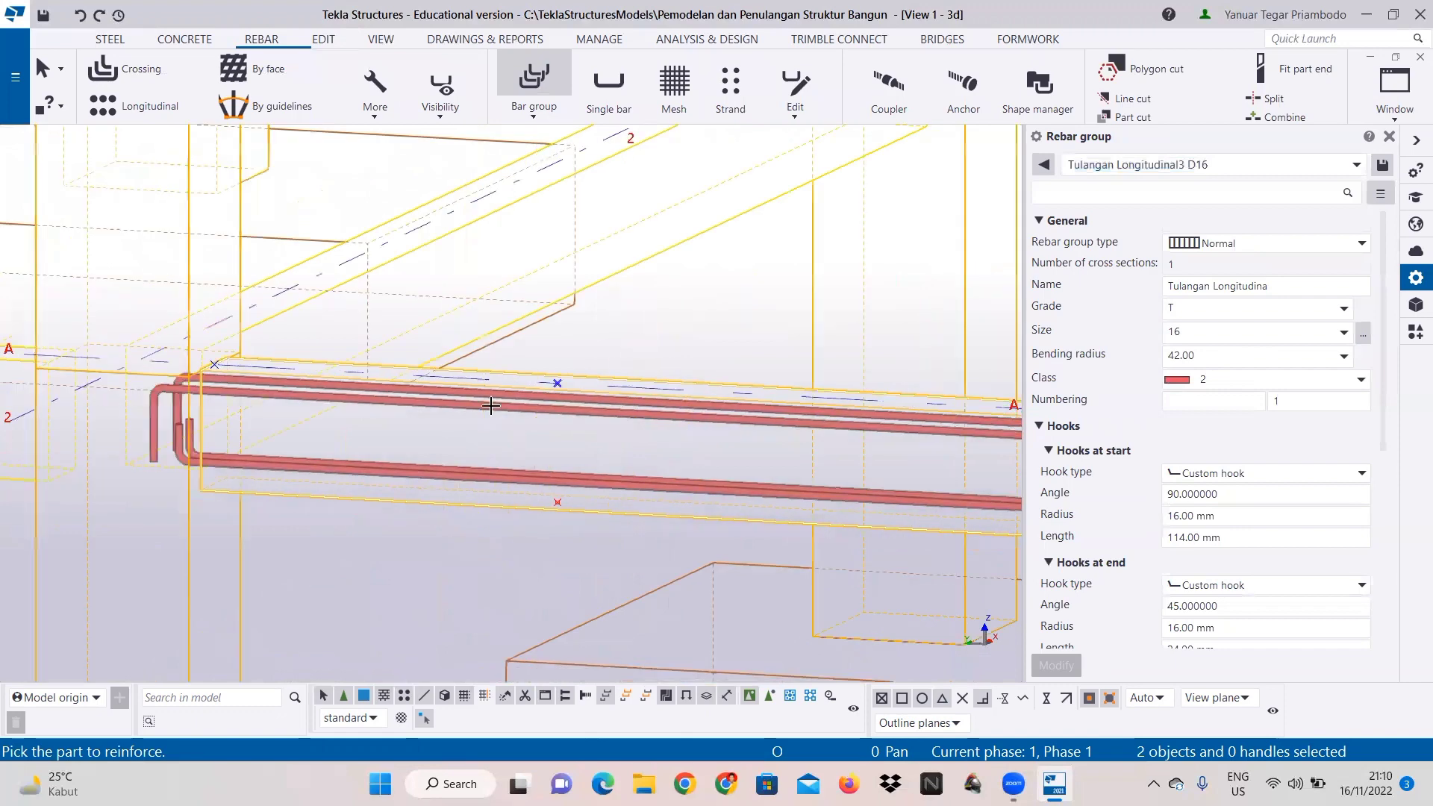
pyautogui.scroll(1, 491, 406)
pyautogui.scroll(3, 161, 355)
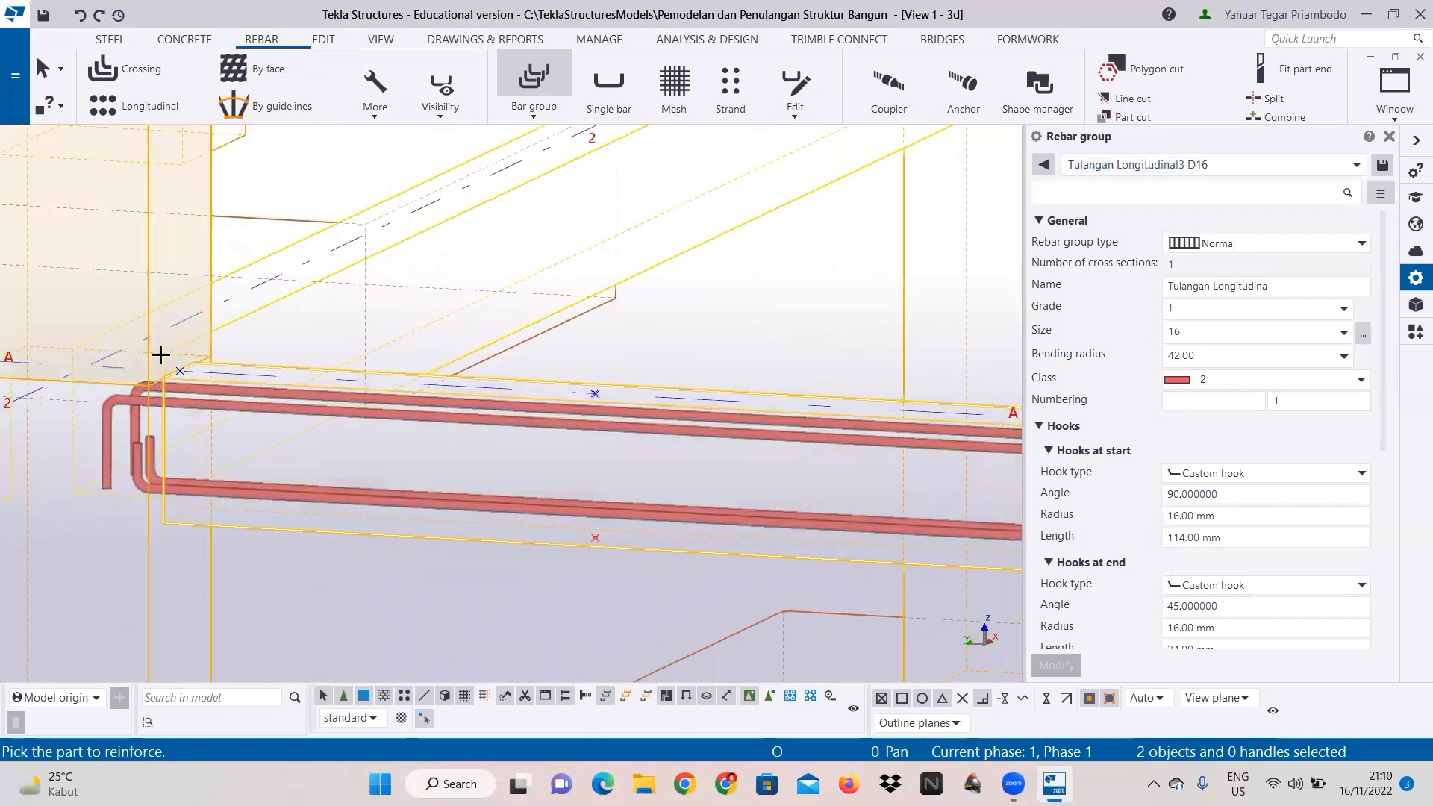
pyautogui.click(256, 380)
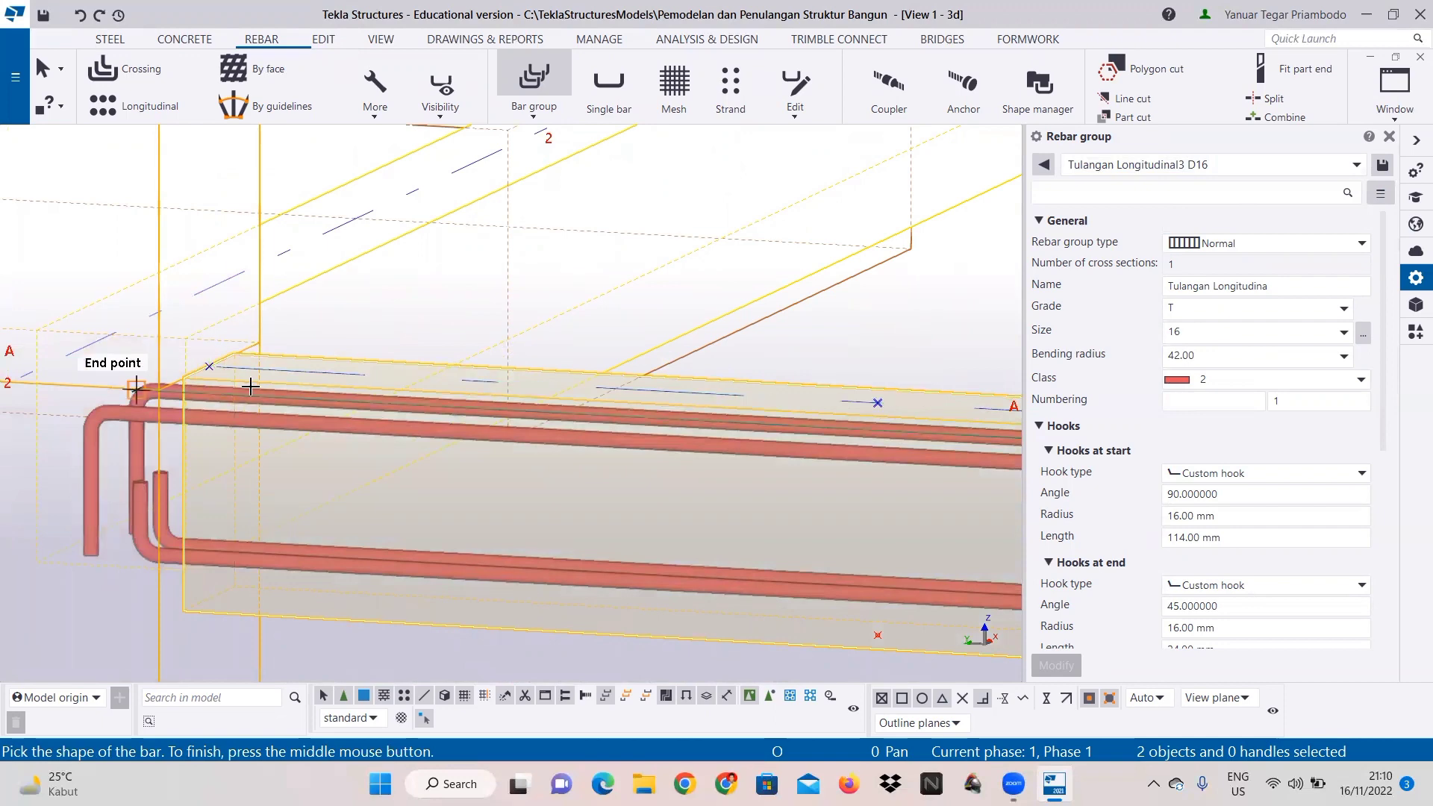
pyautogui.click(209, 366)
pyautogui.click(877, 403)
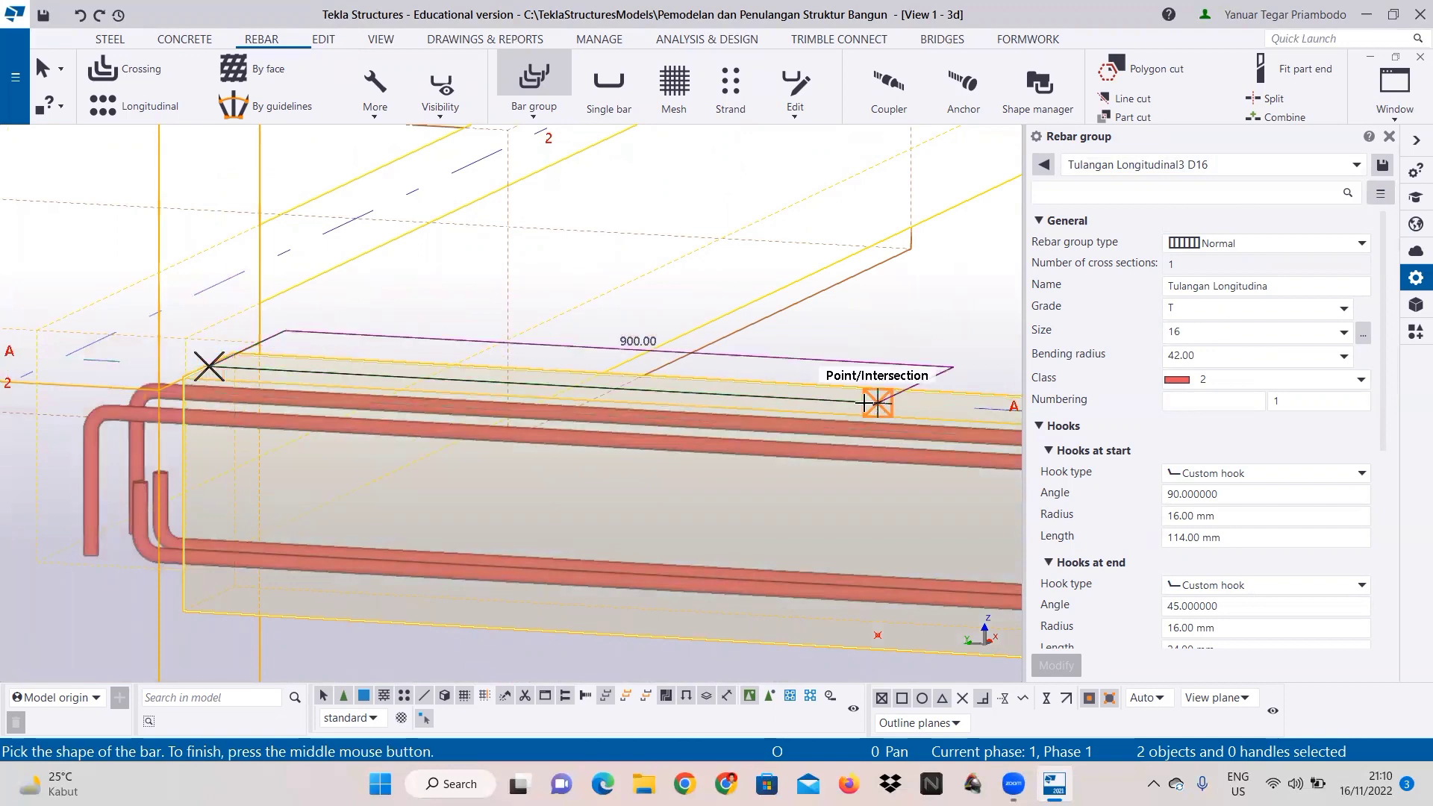
pyautogui.middleClick(797, 317)
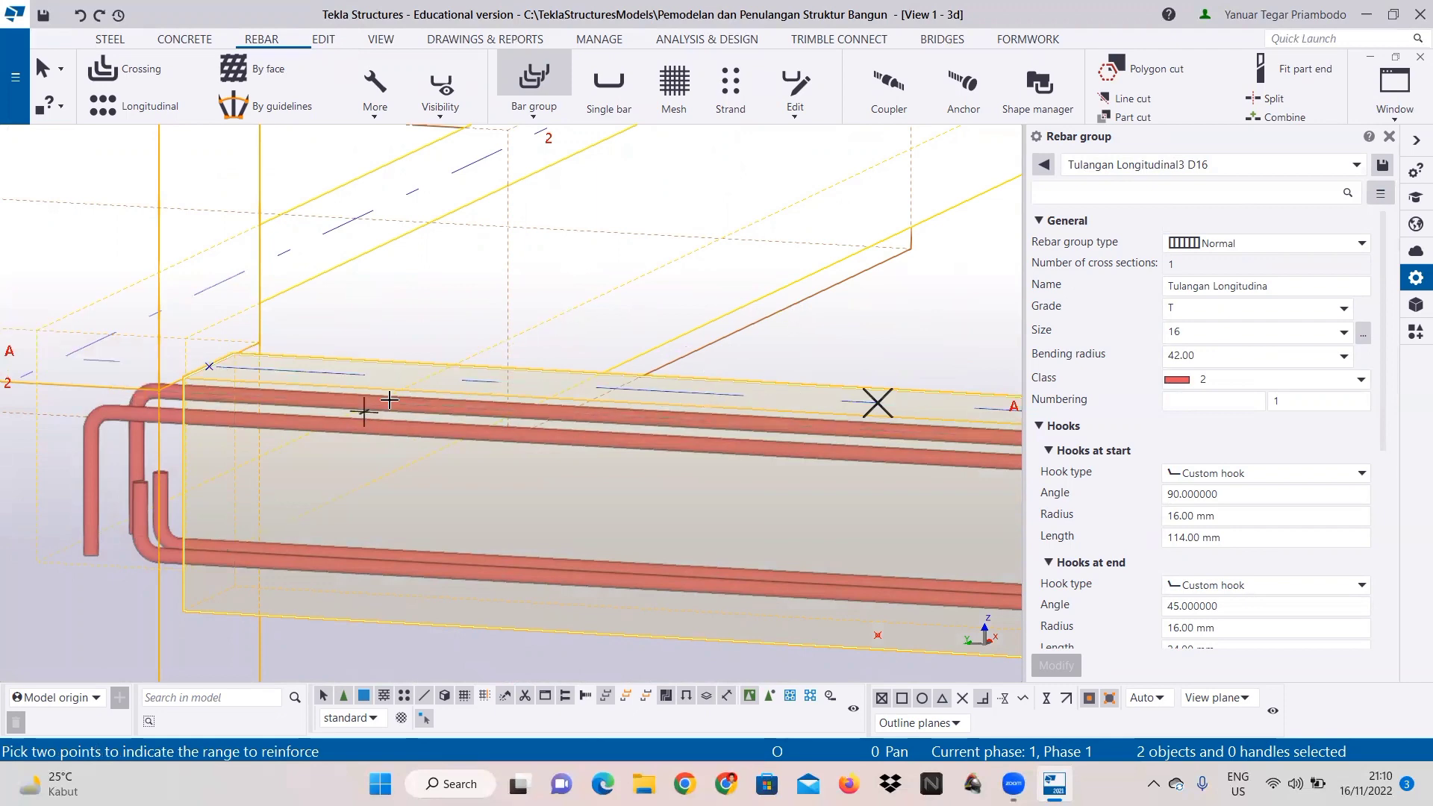
pyautogui.click(232, 352)
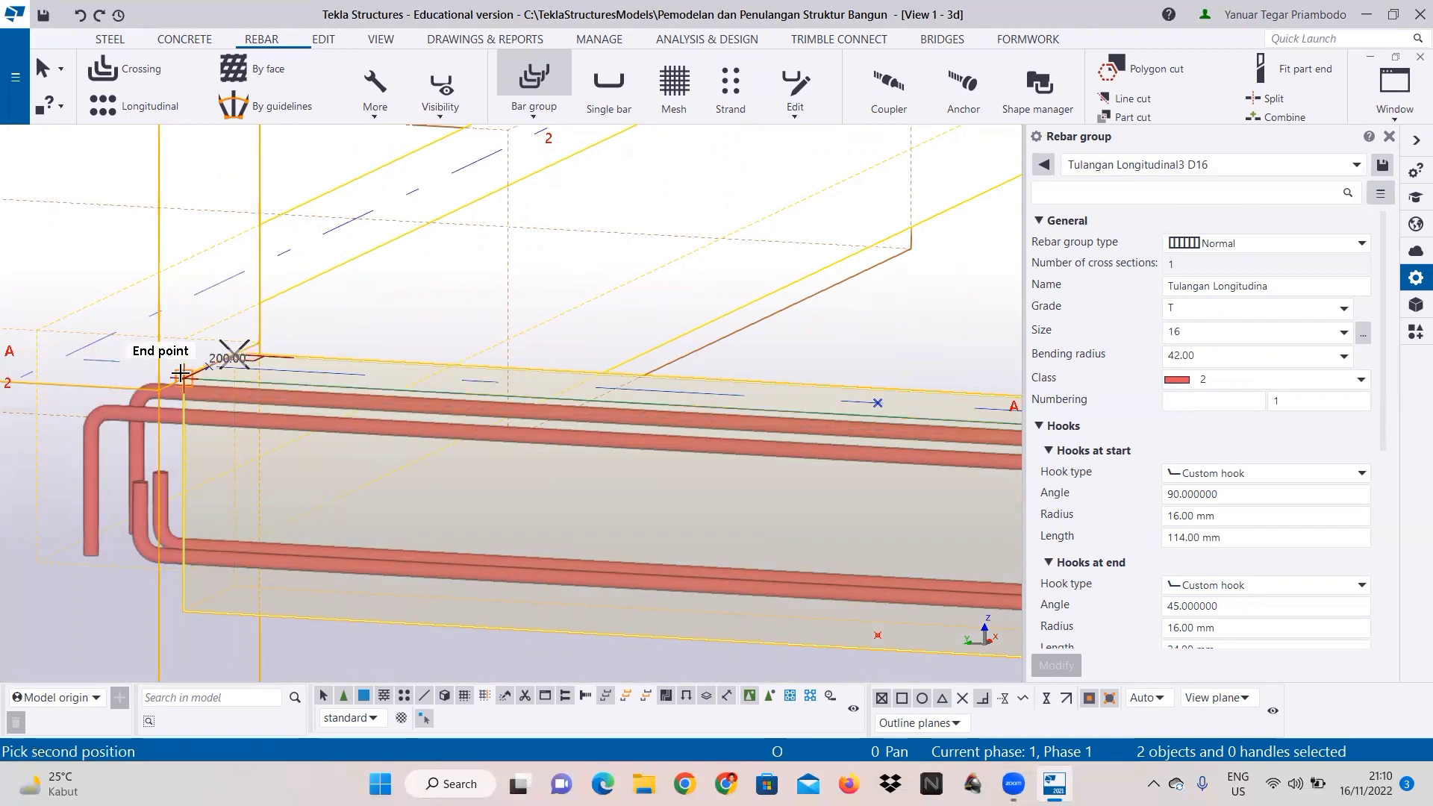
pyautogui.click(697, 339)
# Step: Define a second Tulangan Longitudinal3 D16 bar shape from the beam's grid 1 end point to the construction point 900 mm inward
pyautogui.scroll(-1, 747, 361)
pyautogui.scroll(-1, 747, 362)
pyautogui.moveTo(707, 365); pyautogui.dragTo(79, 327, button='middle')
pyautogui.scroll(-2, 872, 394)
pyautogui.moveTo(871, 394); pyautogui.dragTo(227, 350, button='middle')
pyautogui.scroll(2, 399, 314)
pyautogui.scroll(2, 561, 382)
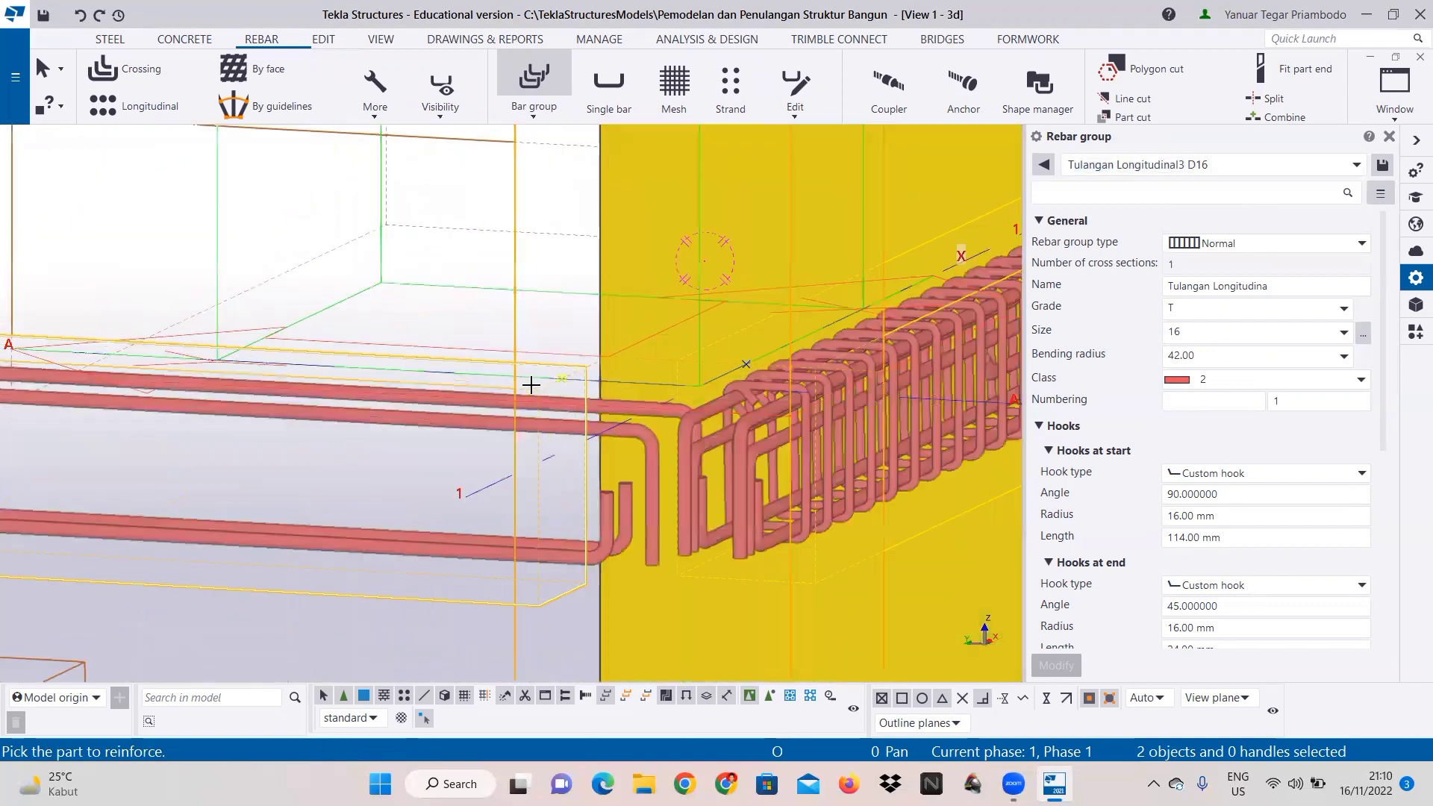
pyautogui.click(472, 388)
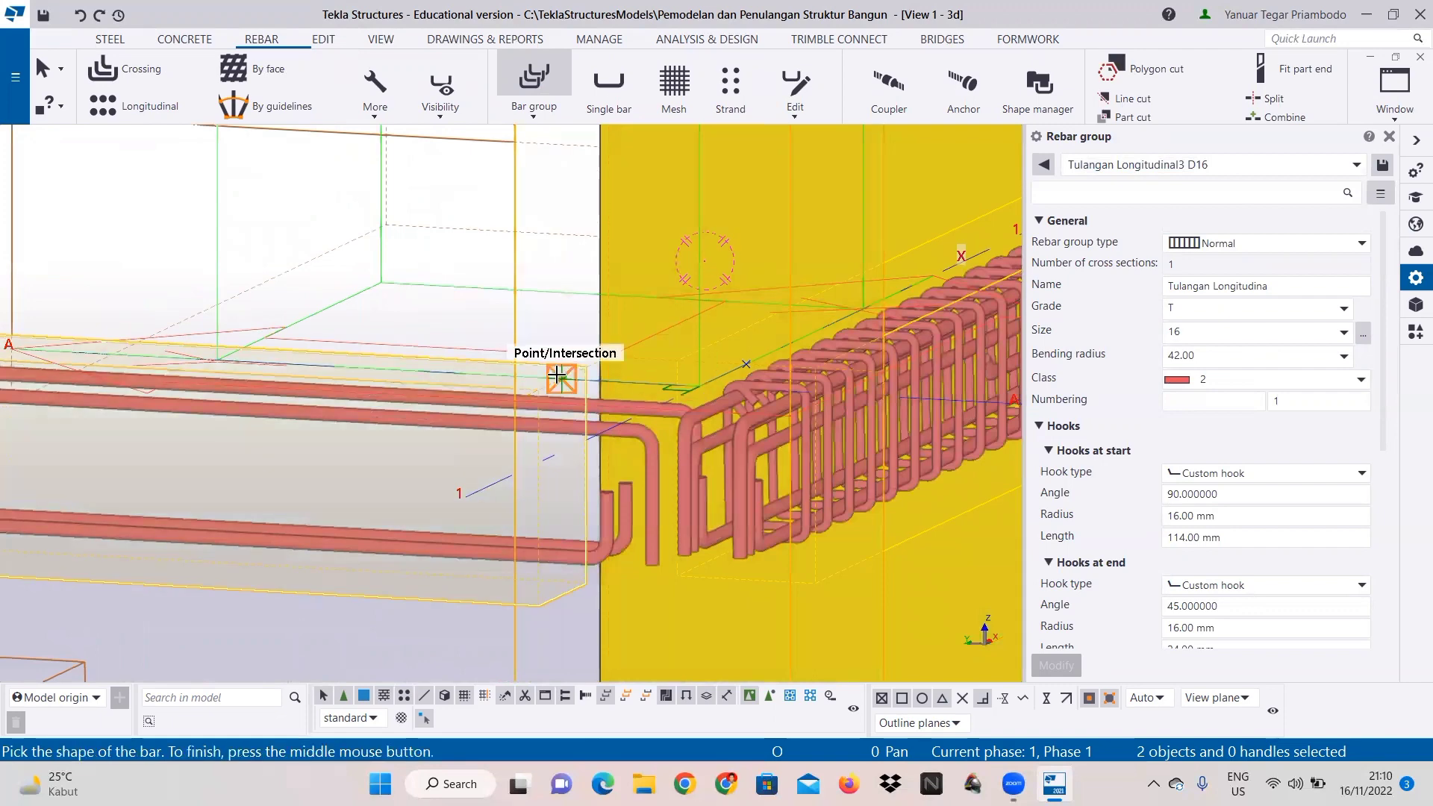
pyautogui.moveTo(203, 351); pyautogui.dragTo(396, 388, button='middle')
pyautogui.scroll(-1, 519, 376)
pyautogui.scroll(1, 702, 392)
pyautogui.scroll(1, 691, 408)
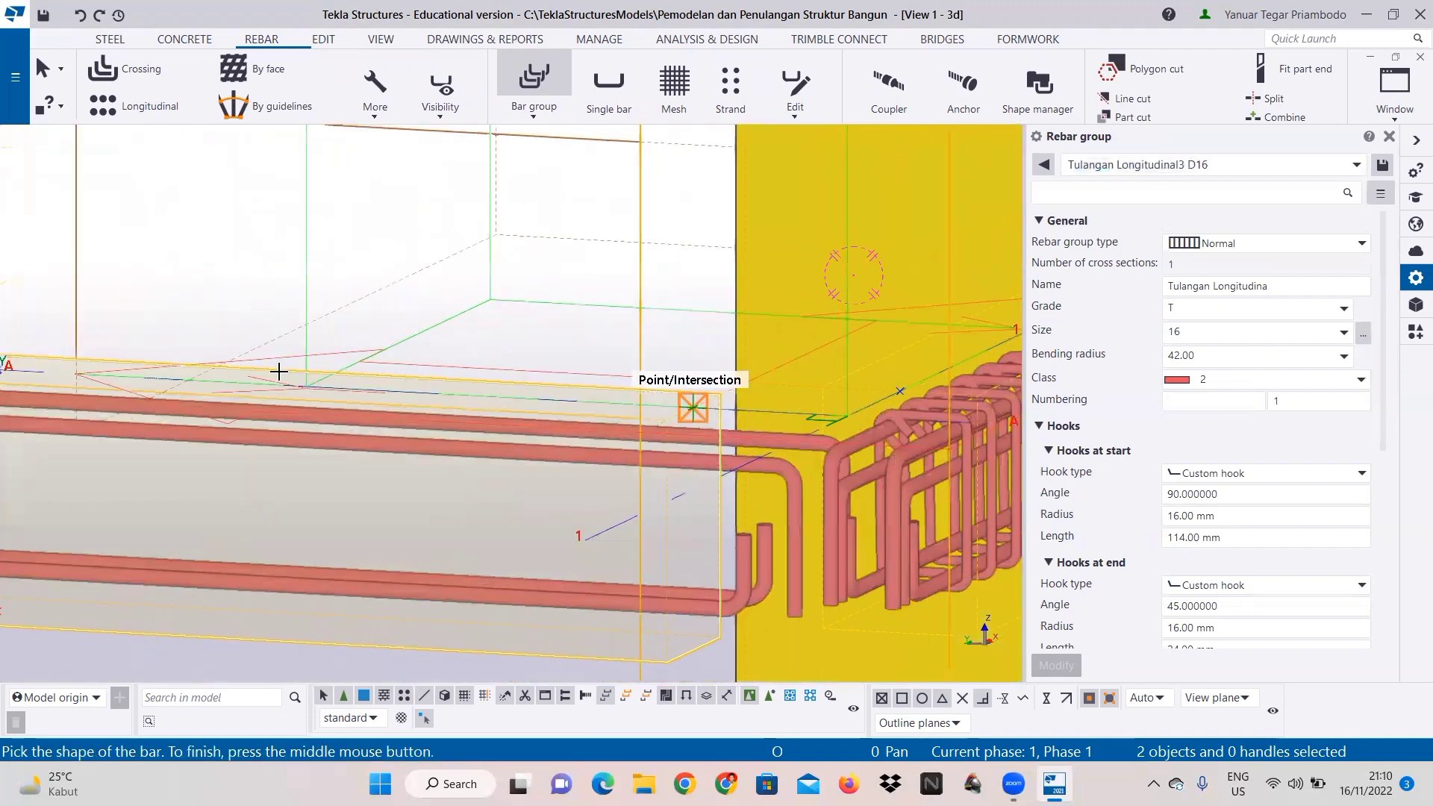
pyautogui.scroll(-1, 278, 371)
pyautogui.click(683, 408)
pyautogui.moveTo(120, 366); pyautogui.dragTo(663, 412, button='middle')
pyautogui.click(589, 419)
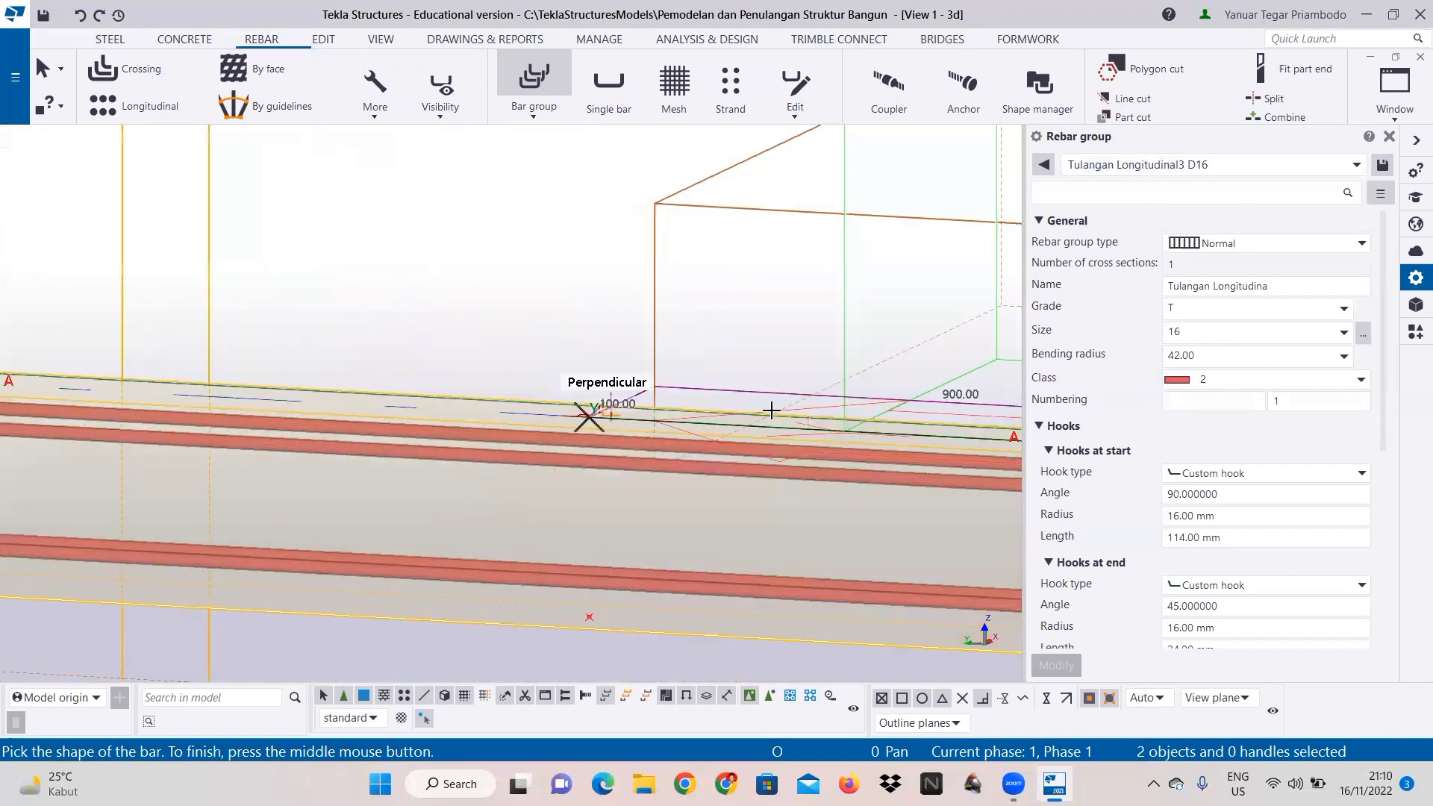
pyautogui.scroll(-1, 461, 358)
pyautogui.moveTo(461, 358); pyautogui.dragTo(109, 304, button='middle')
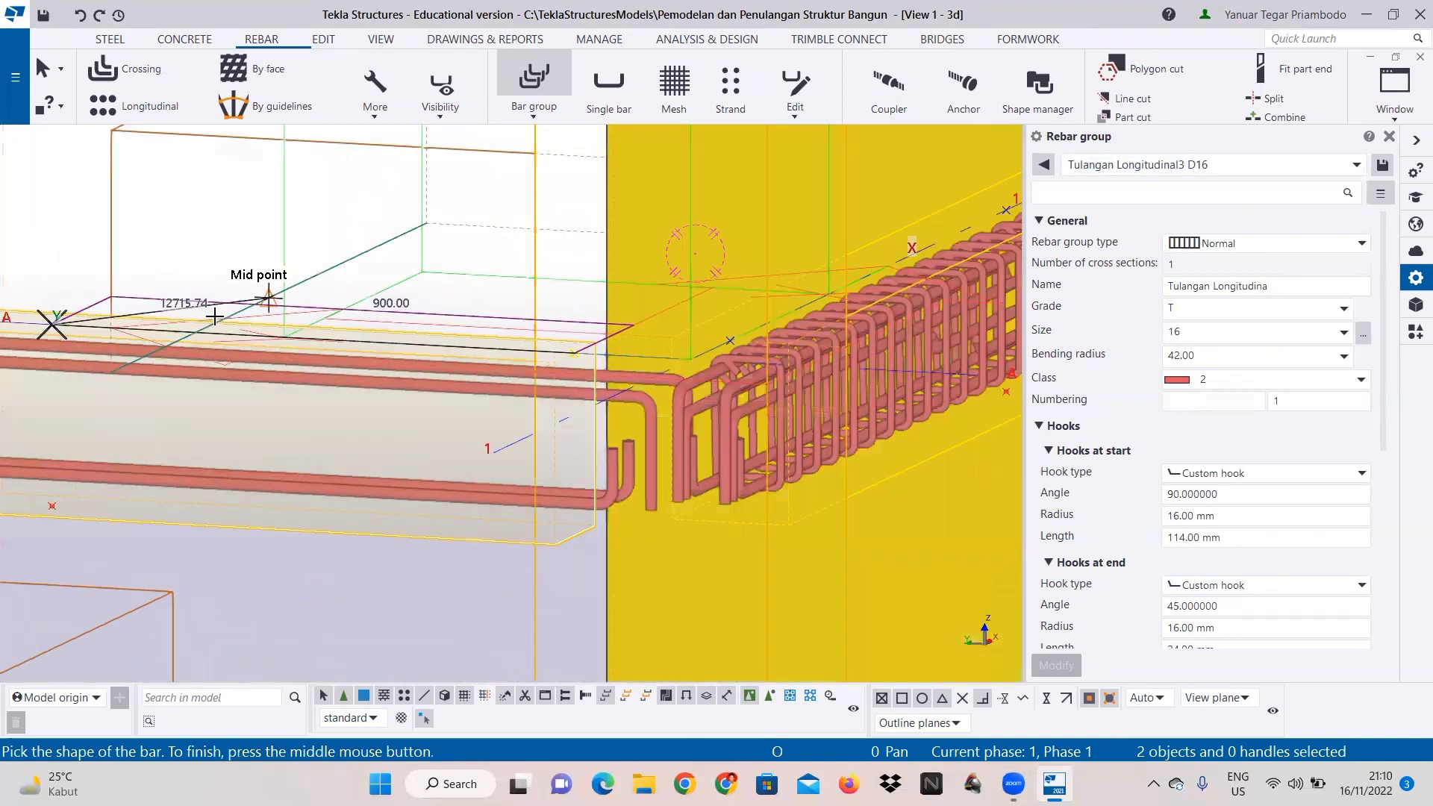
pyautogui.middleClick(215, 316)
# Step: Distribute the second bar group across the beam's top edge at the grid 1 end
pyautogui.scroll(2, 597, 366)
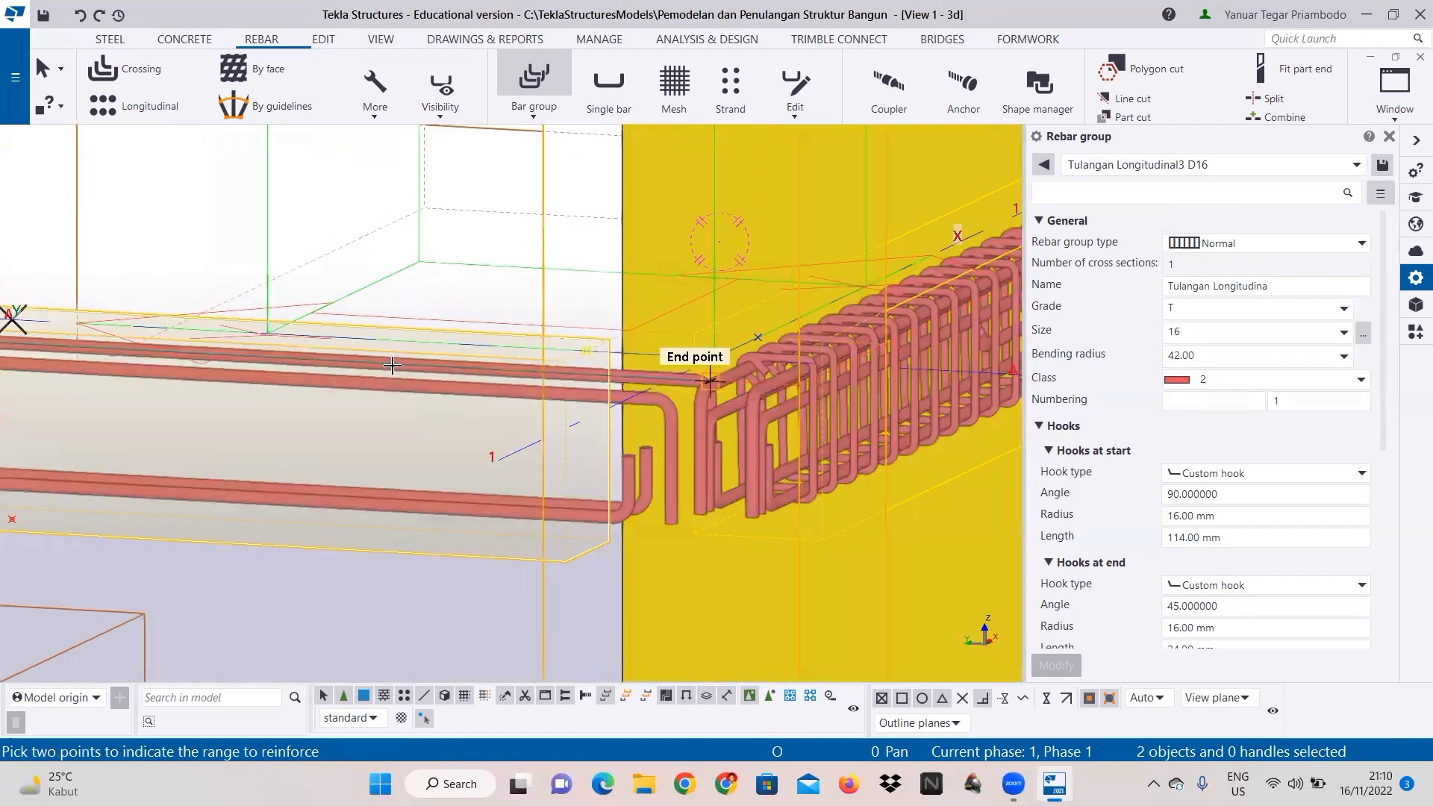
pyautogui.scroll(2, 675, 355)
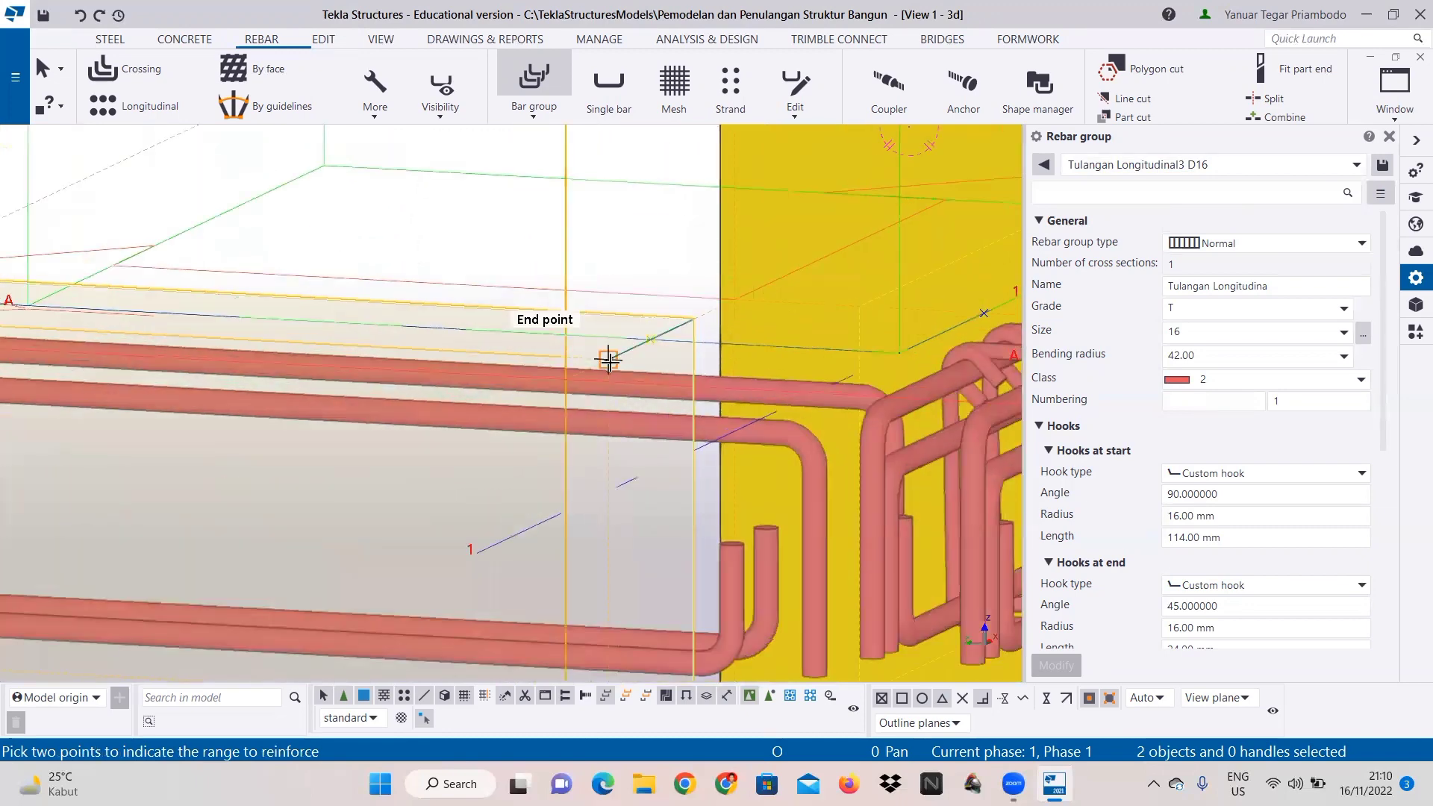
pyautogui.click(608, 358)
pyautogui.click(693, 320)
pyautogui.scroll(-3, 617, 425)
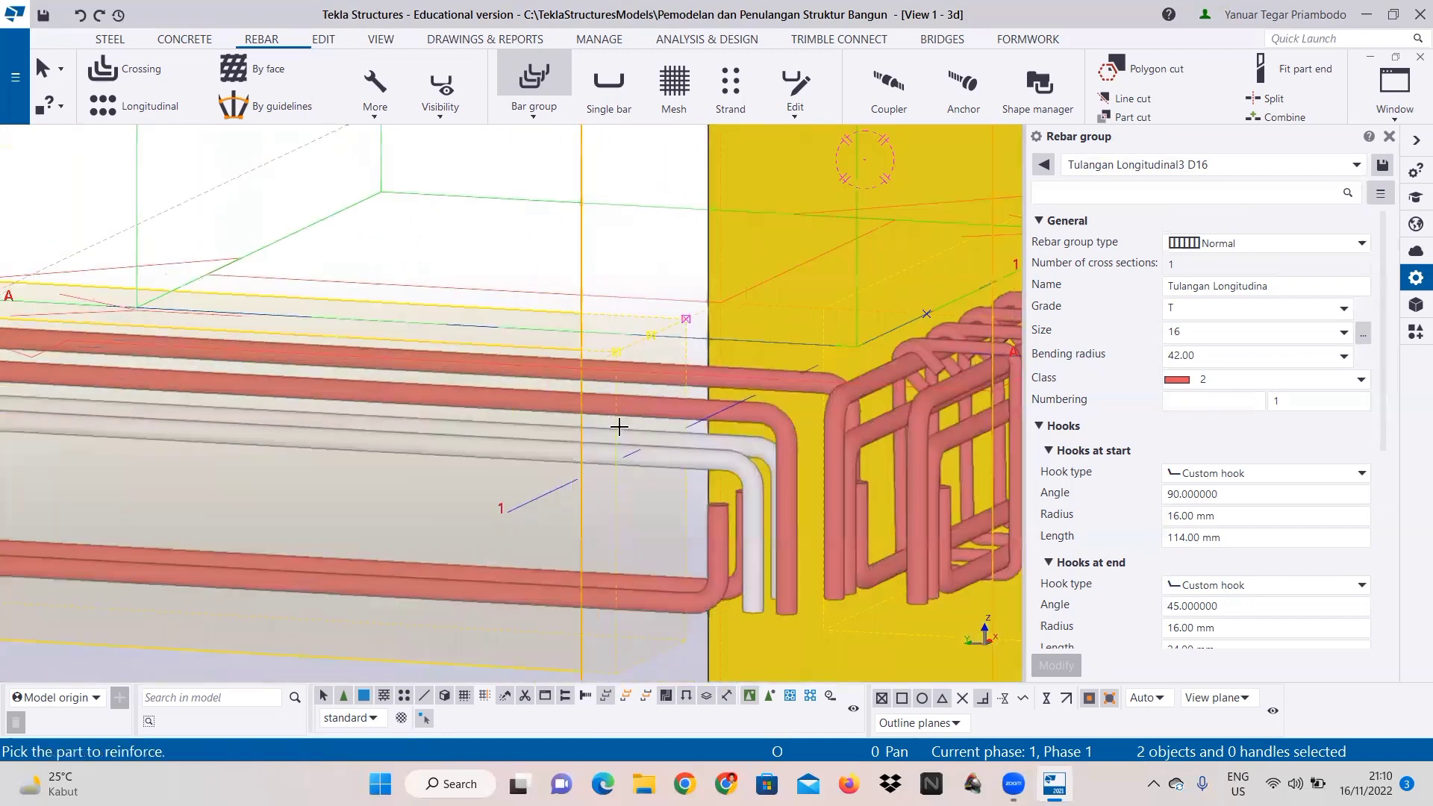
# Step: Load the Tulangan Longitudinal4 D16 properties and define a bar shape between the beam's two lower construction points, 1800 mm apart
pyautogui.click(1132, 165)
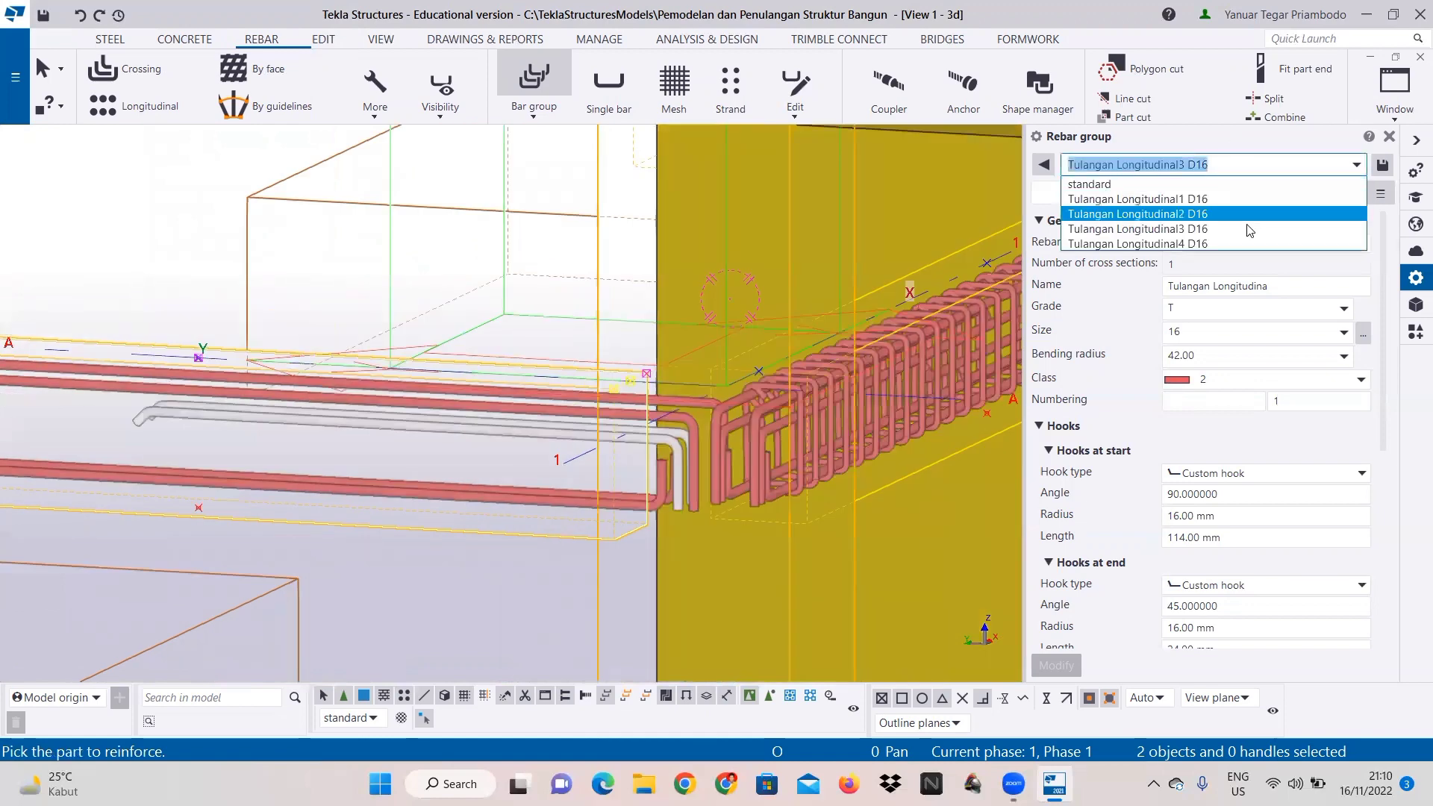
pyautogui.click(1262, 218)
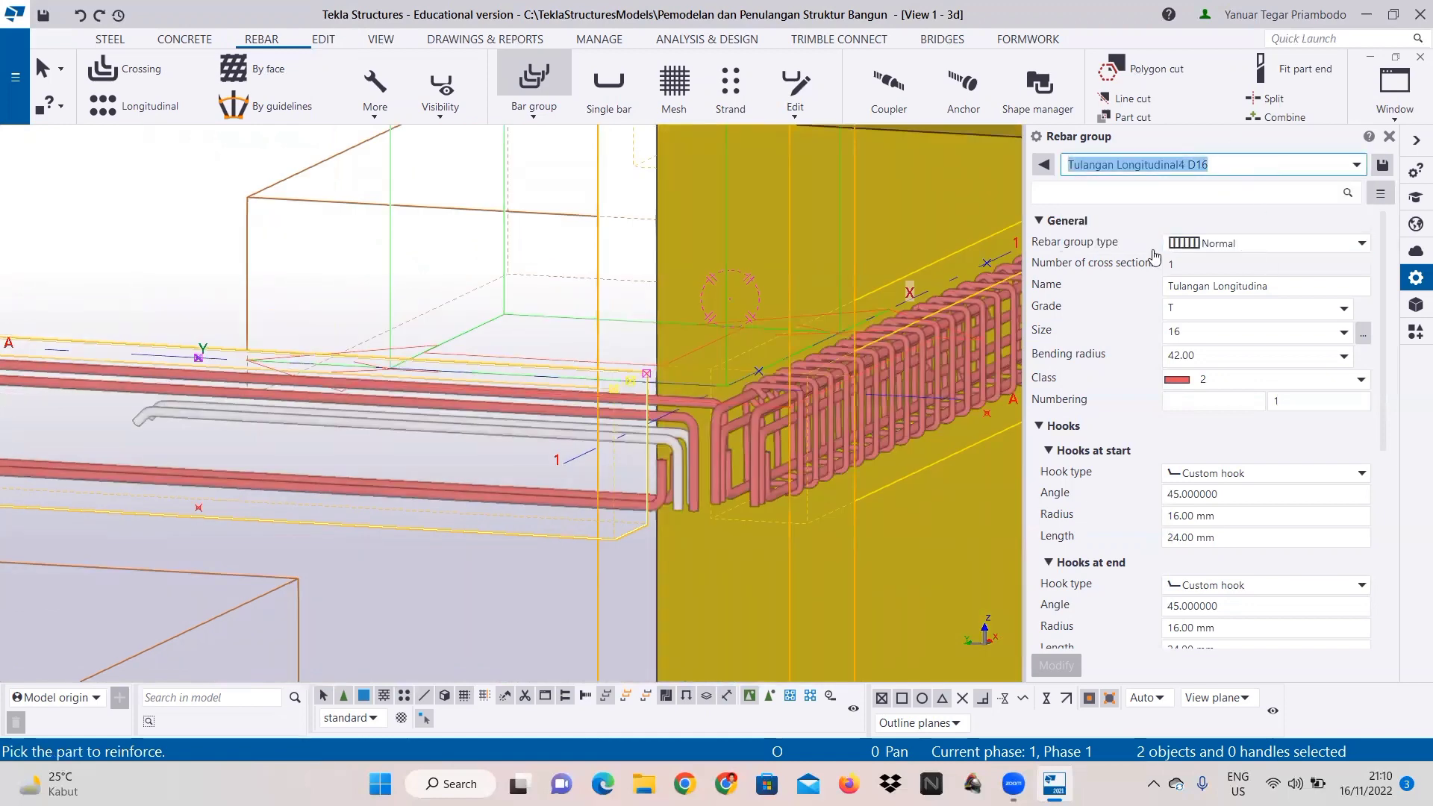
pyautogui.scroll(-2, 418, 415)
pyautogui.scroll(4, 191, 473)
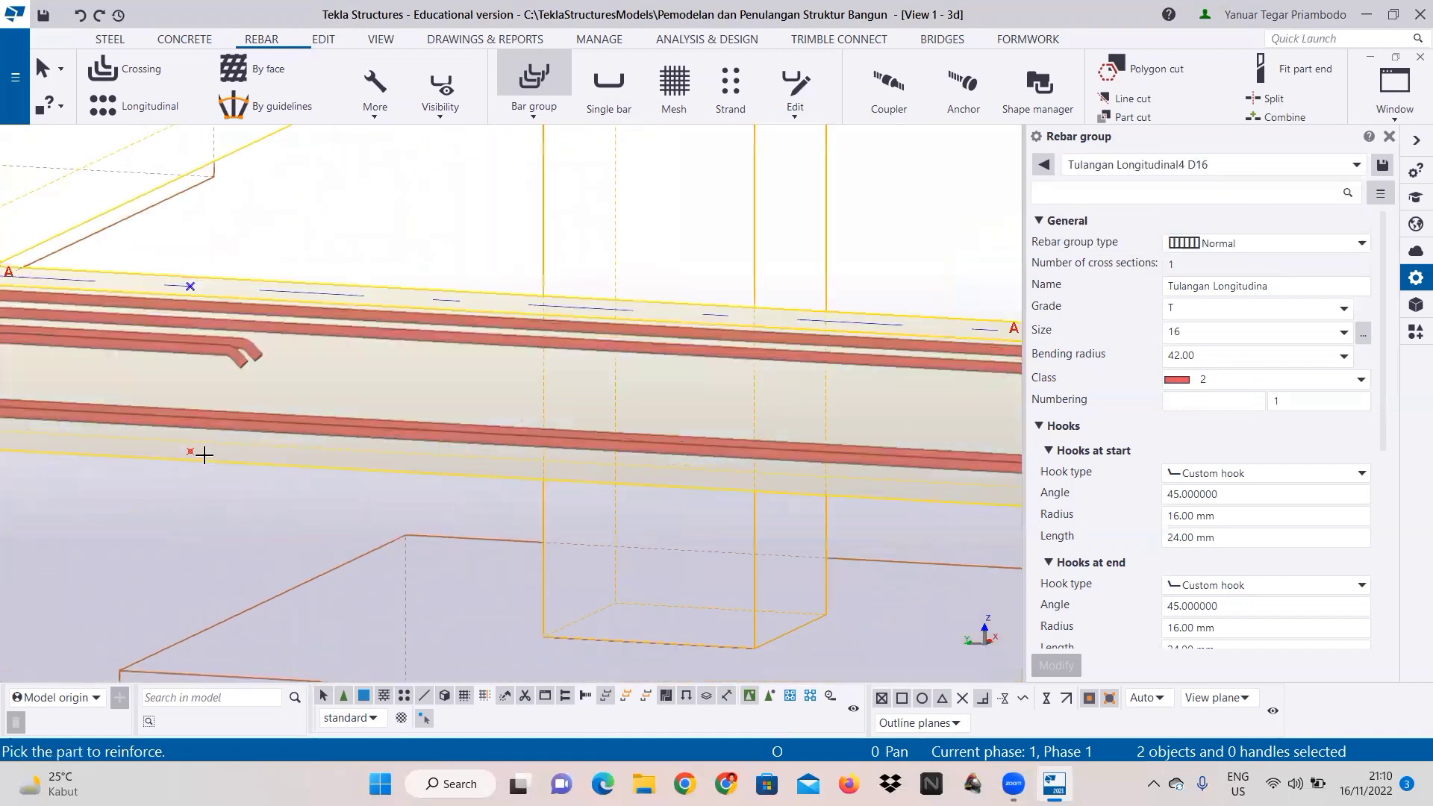
pyautogui.click(196, 450)
pyautogui.click(193, 450)
pyautogui.scroll(-1, 582, 496)
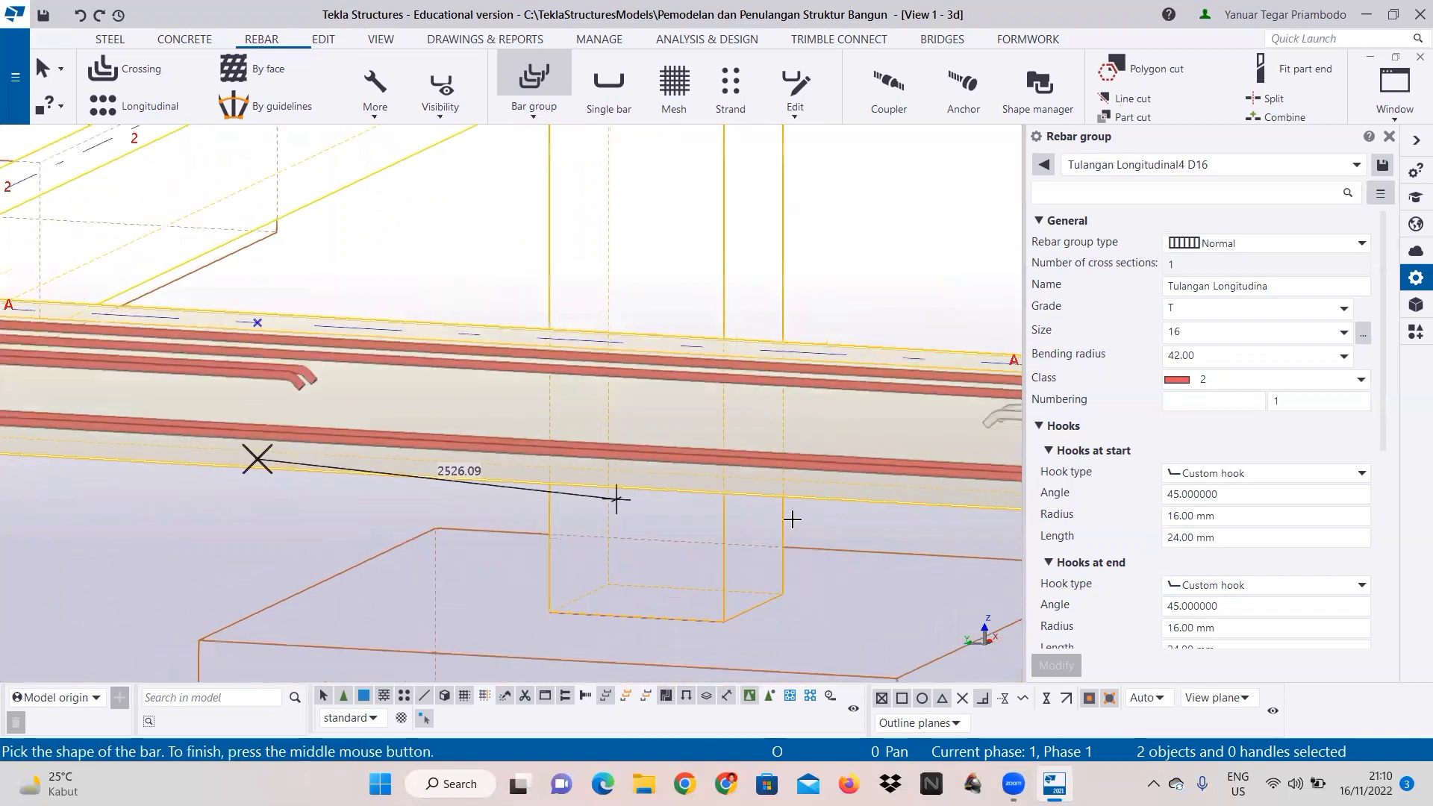
pyautogui.moveTo(794, 518); pyautogui.dragTo(428, 492, button='middle')
pyautogui.moveTo(723, 478); pyautogui.dragTo(566, 473, button='middle')
pyautogui.scroll(1, 566, 472)
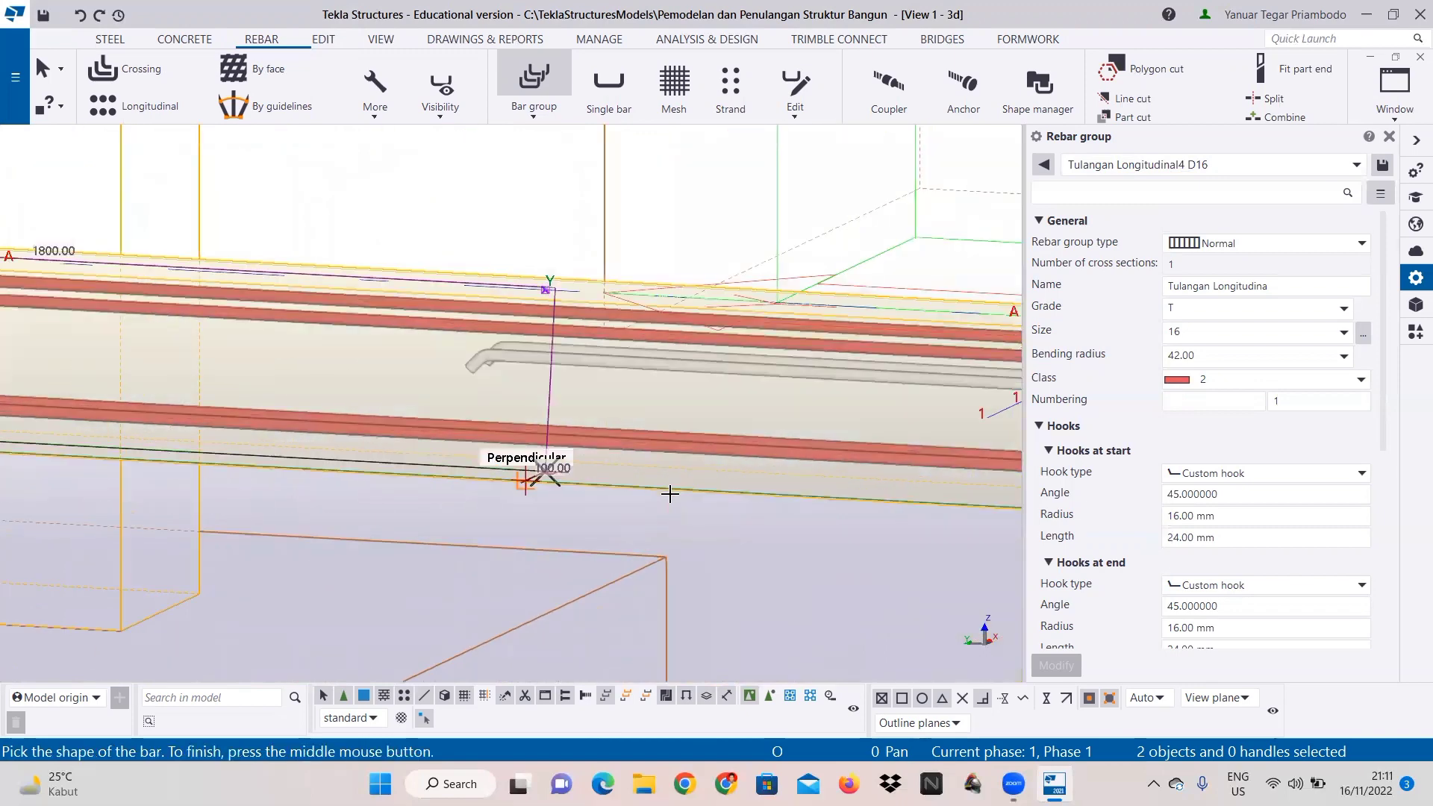
pyautogui.click(549, 471)
pyautogui.scroll(-1, 636, 502)
pyautogui.middleClick(642, 505)
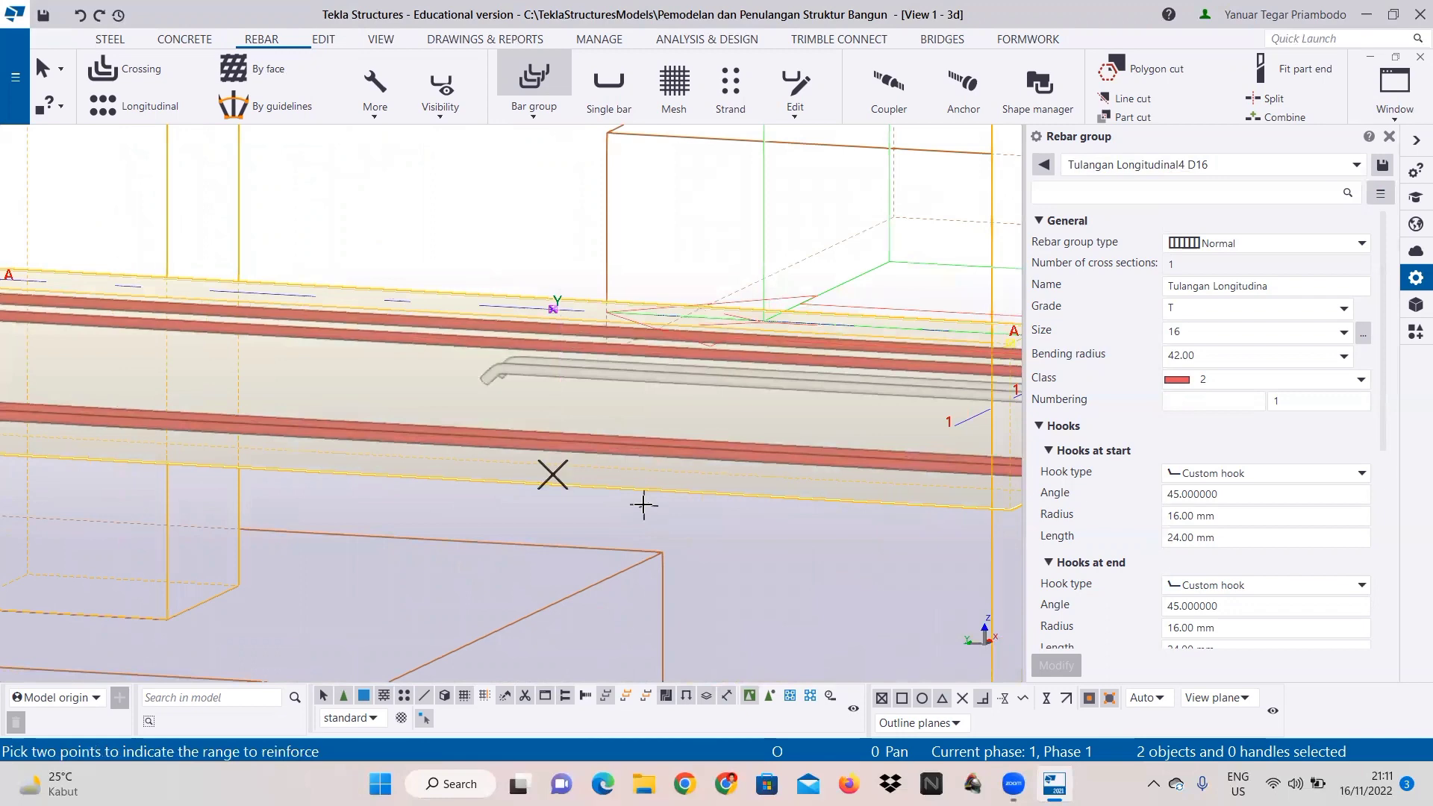
# Step: Distribute the lower bar group across the beam's bottom edge at the grid 1 end and finish placing bar groups
pyautogui.scroll(1, 642, 493)
pyautogui.moveTo(658, 495); pyautogui.dragTo(601, 483, button='middle')
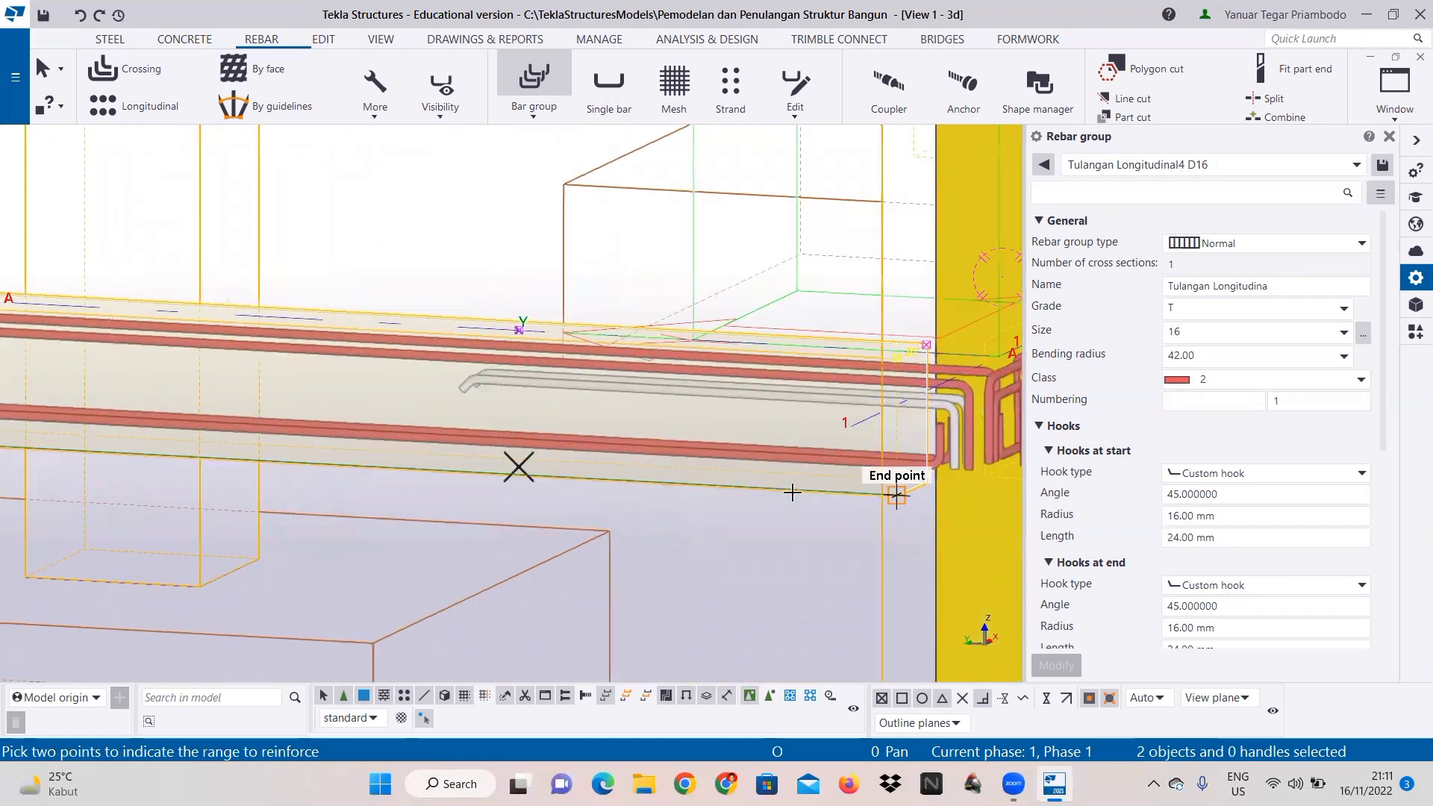
pyautogui.moveTo(922, 489); pyautogui.dragTo(532, 487, button='middle')
pyautogui.scroll(1, 475, 472)
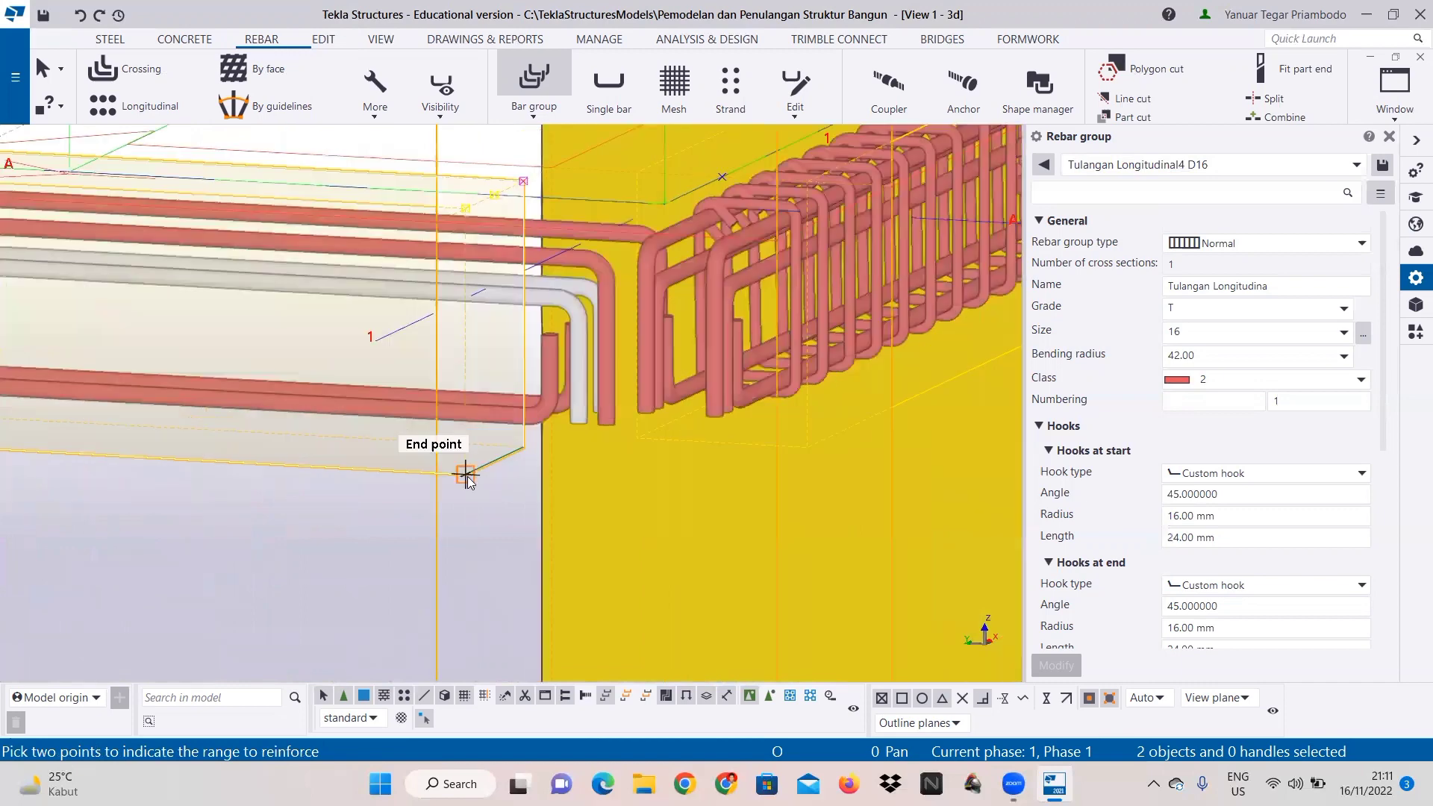
pyautogui.click(464, 474)
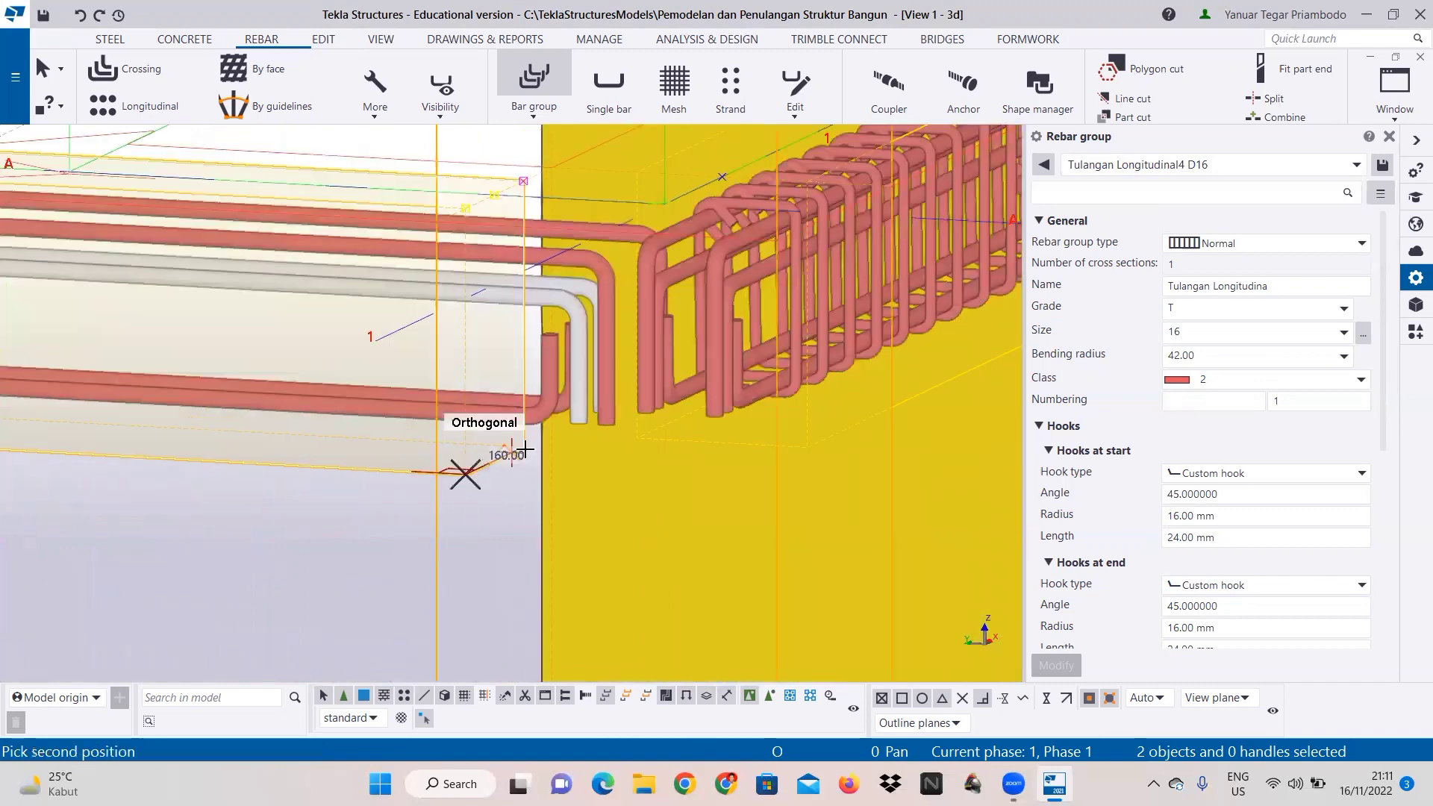
pyautogui.click(558, 499)
pyautogui.scroll(-2, 529, 503)
pyautogui.moveTo(375, 507); pyautogui.dragTo(591, 486, button='middle')
pyautogui.scroll(-1, 576, 491)
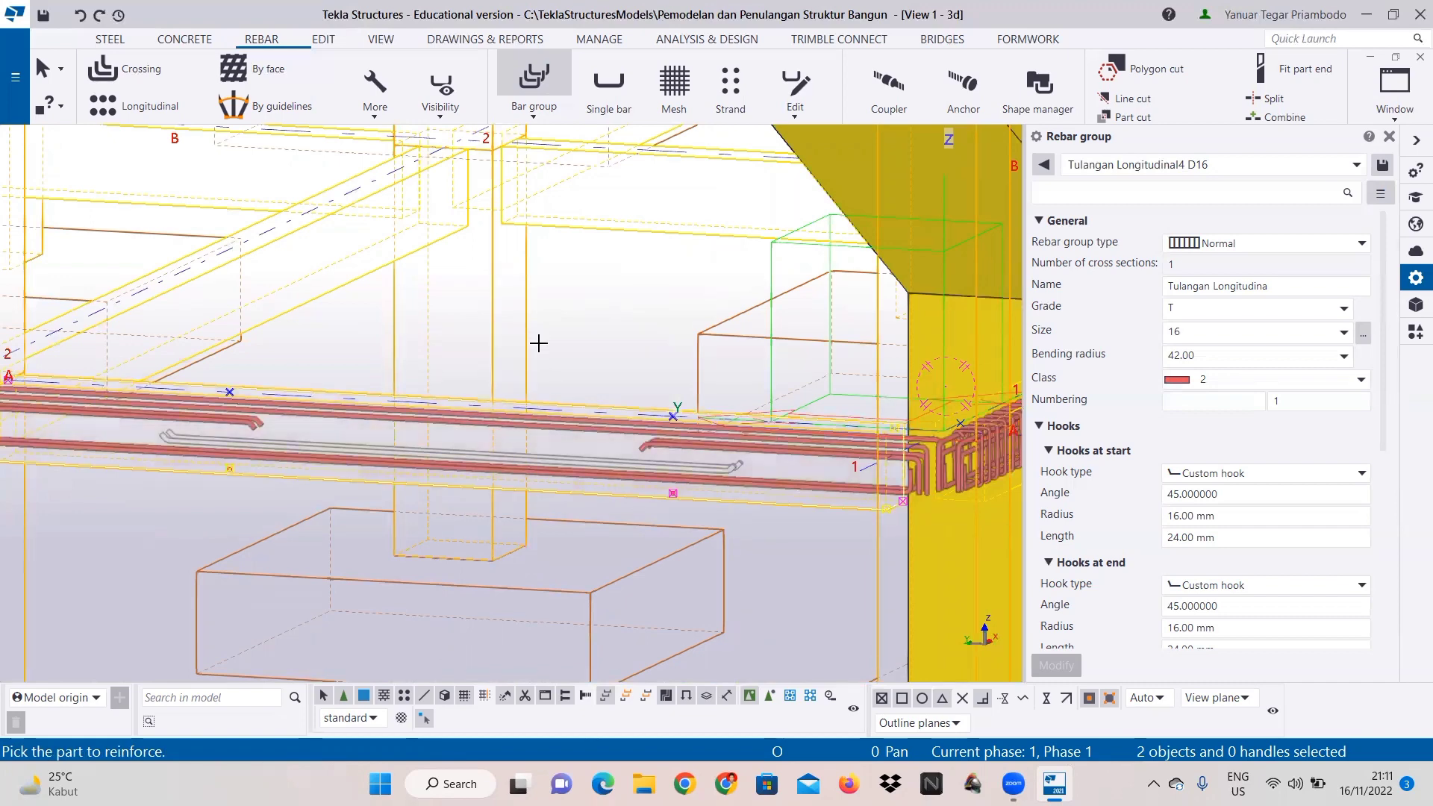
pyautogui.rightClick(586, 338)
pyautogui.click(620, 348)
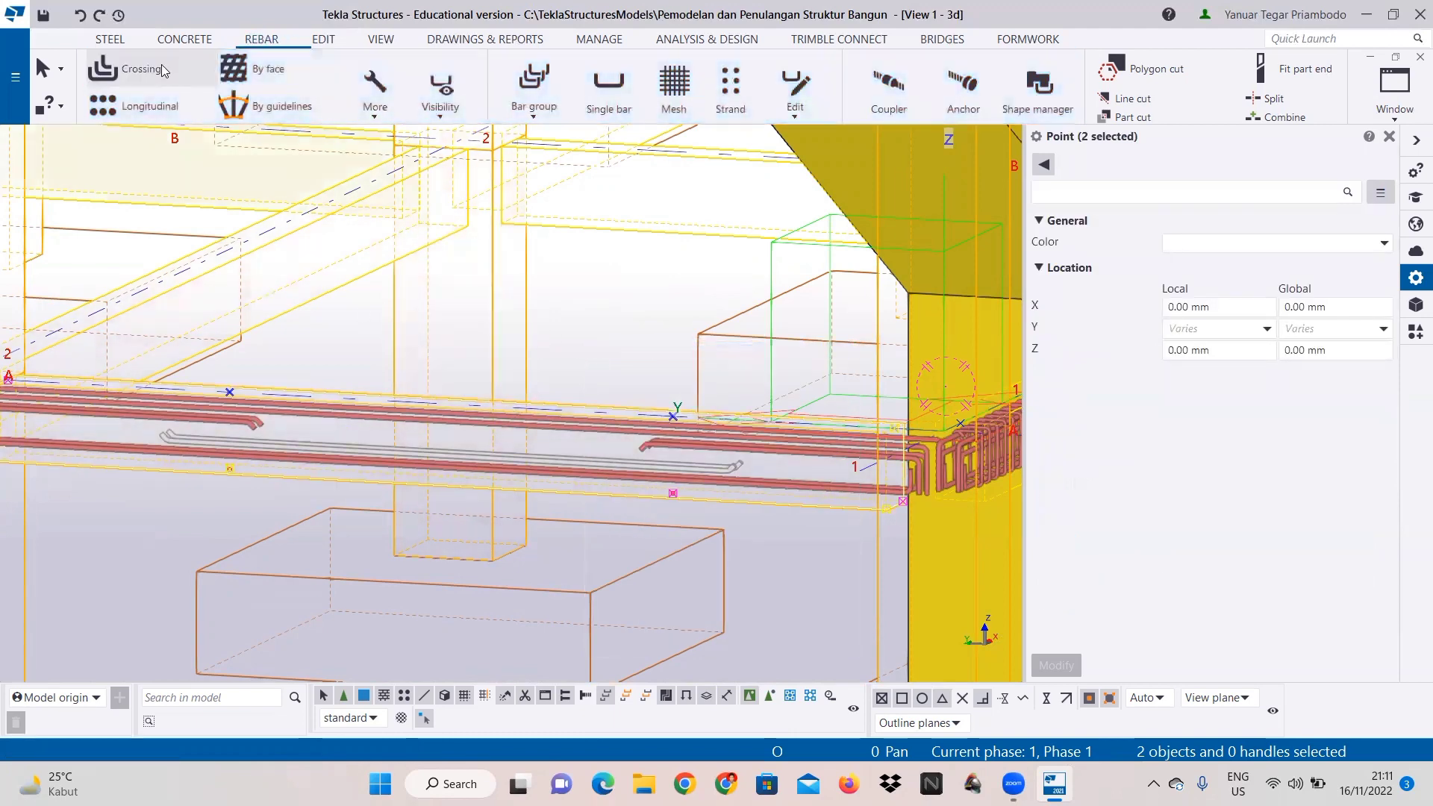
# Step: Start a crossing rebar set on the grid A beam and give it a closed rectangular shape
pyautogui.click(103, 68)
pyautogui.scroll(1, 239, 434)
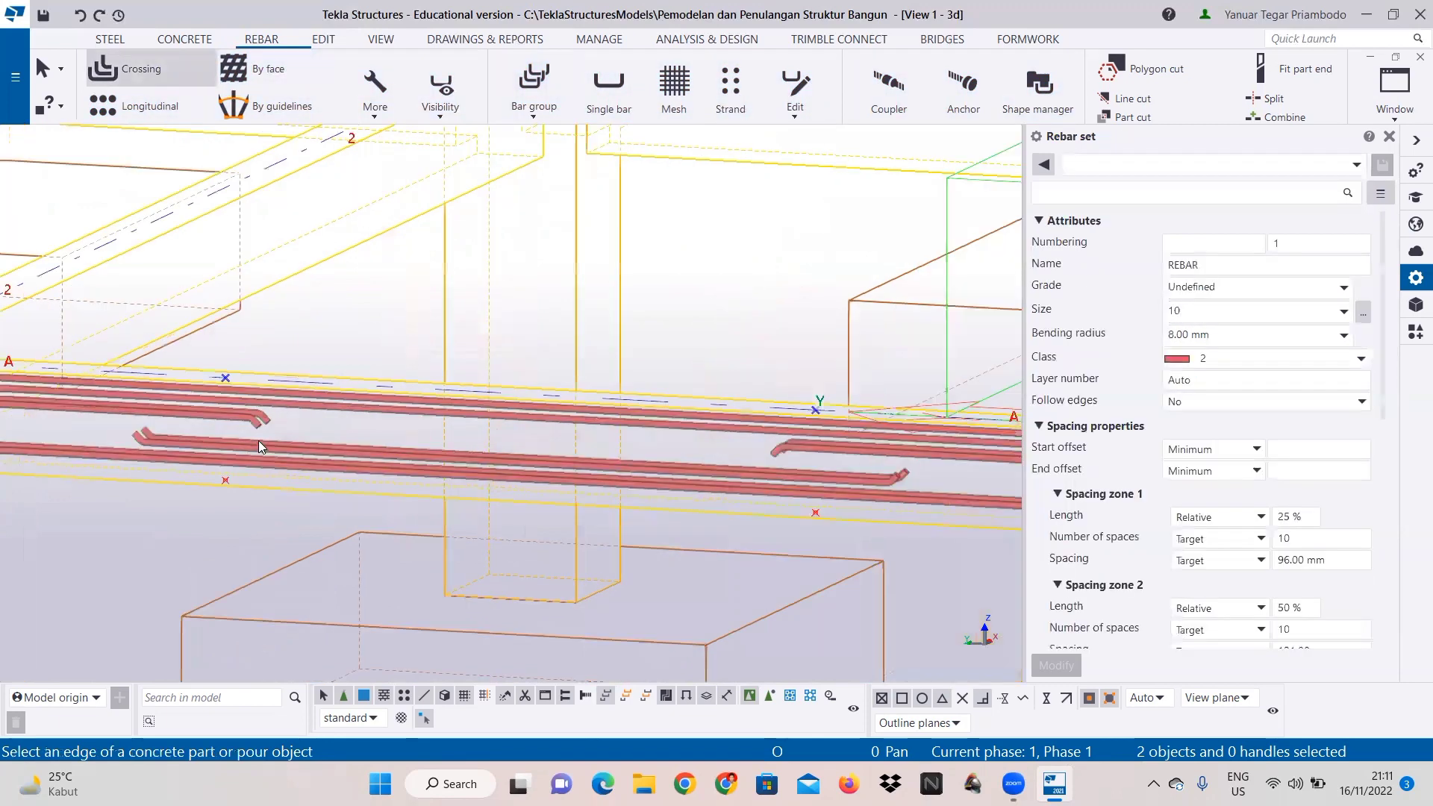
pyautogui.click(325, 379)
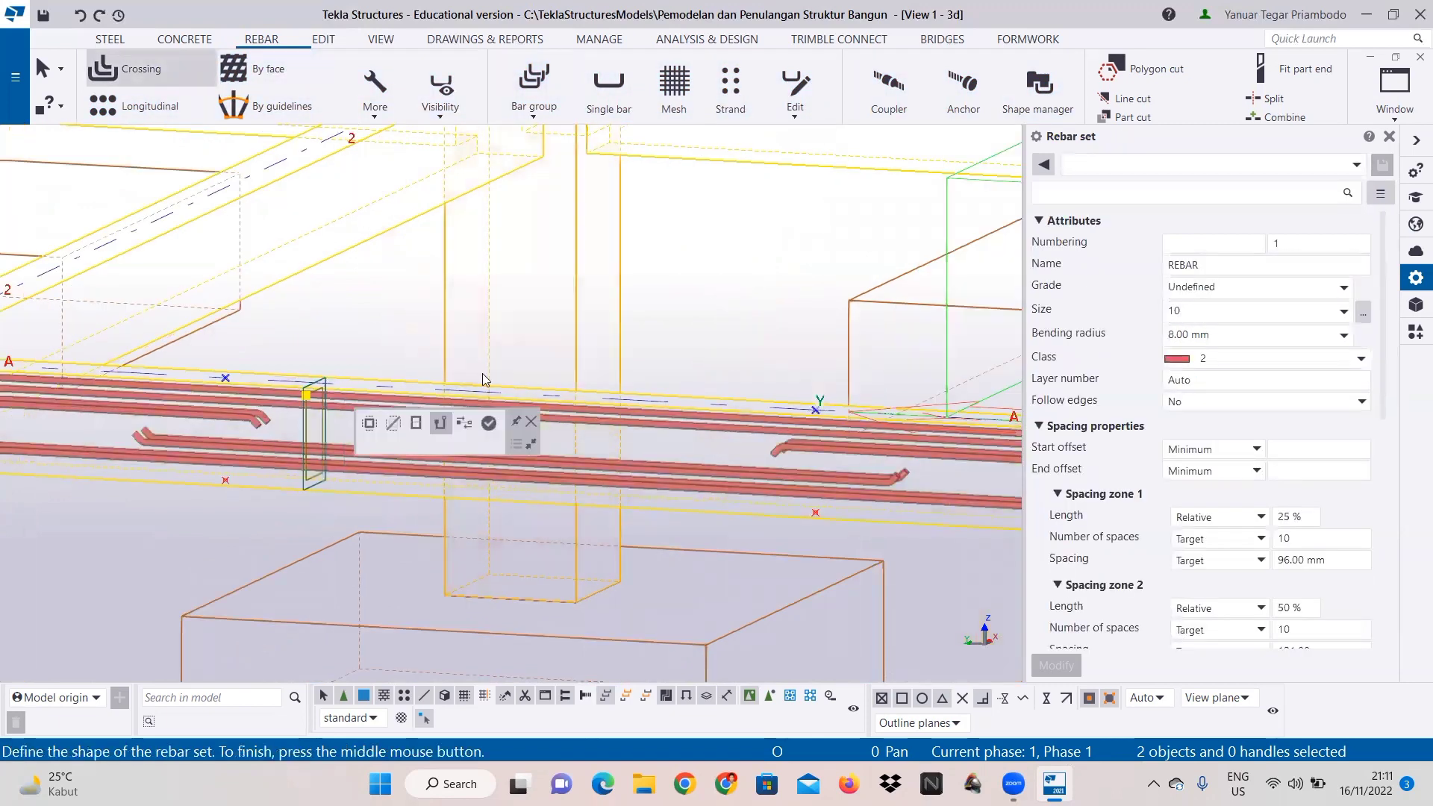
pyautogui.click(417, 423)
pyautogui.scroll(1, 380, 405)
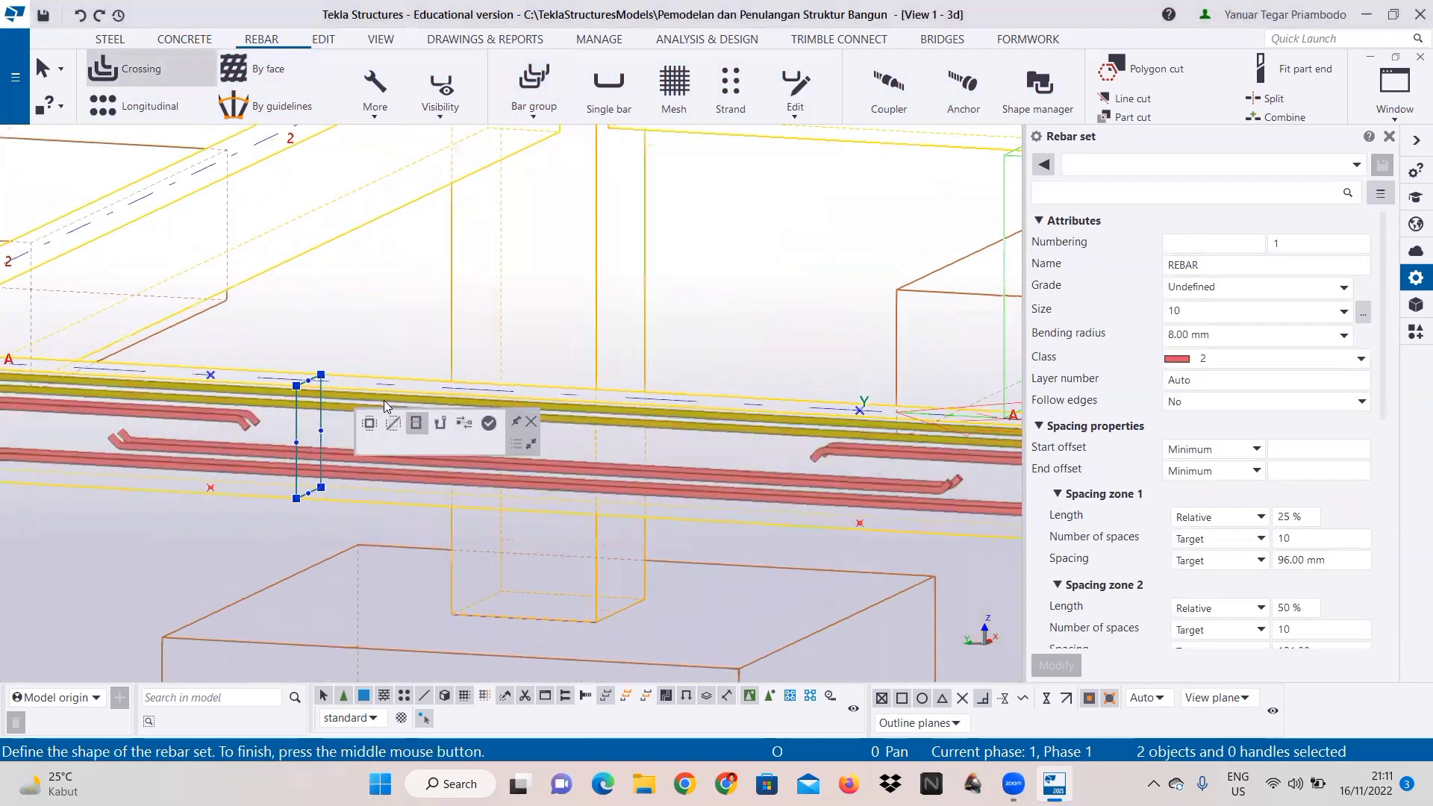
# Step: Resize the rectangular crossing rebar shape on the grid A beam to 110 mm wide and 210 mm high
pyautogui.scroll(1, 384, 400)
pyautogui.click(290, 325)
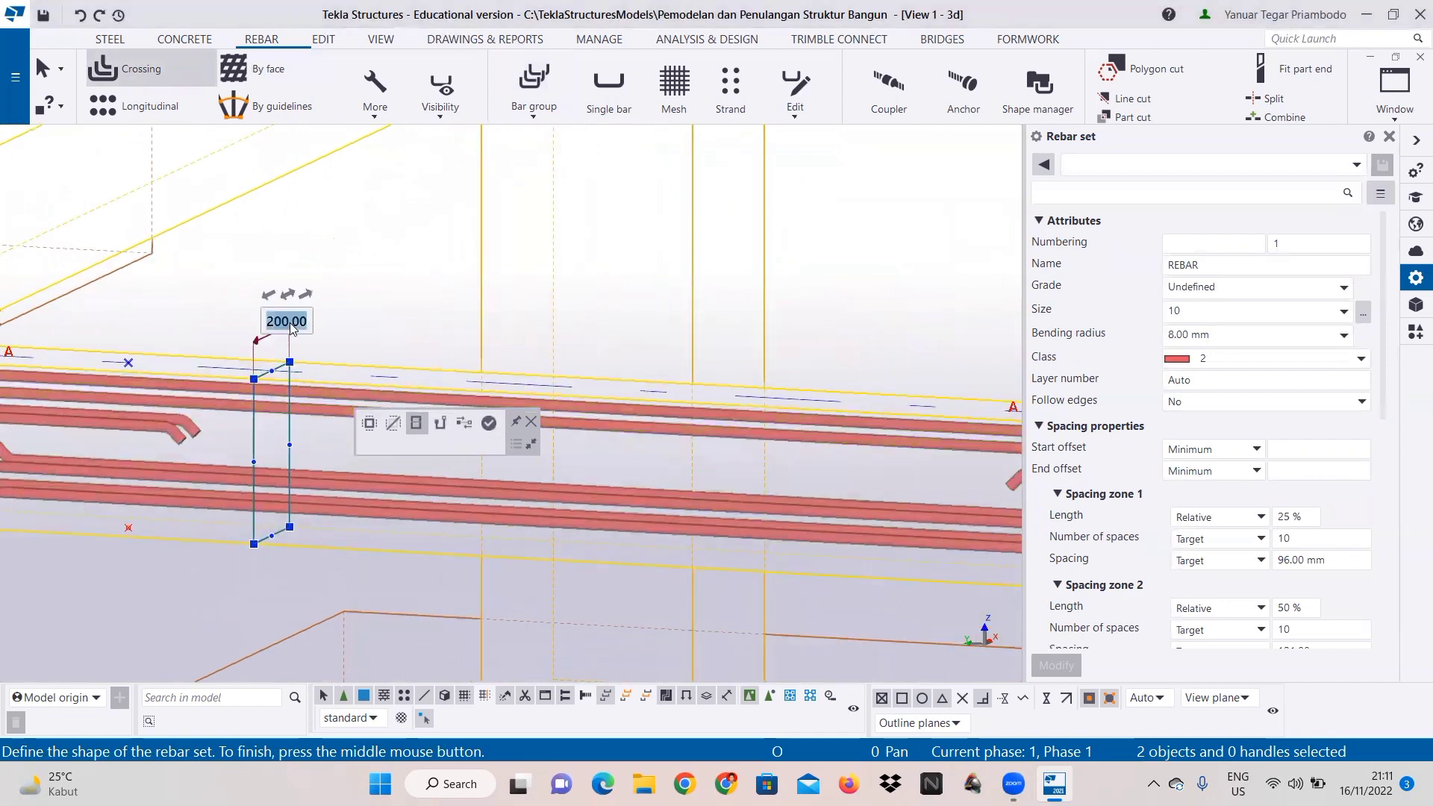
pyautogui.doubleClick(290, 320)
pyautogui.write('110')
pyautogui.press('Return')
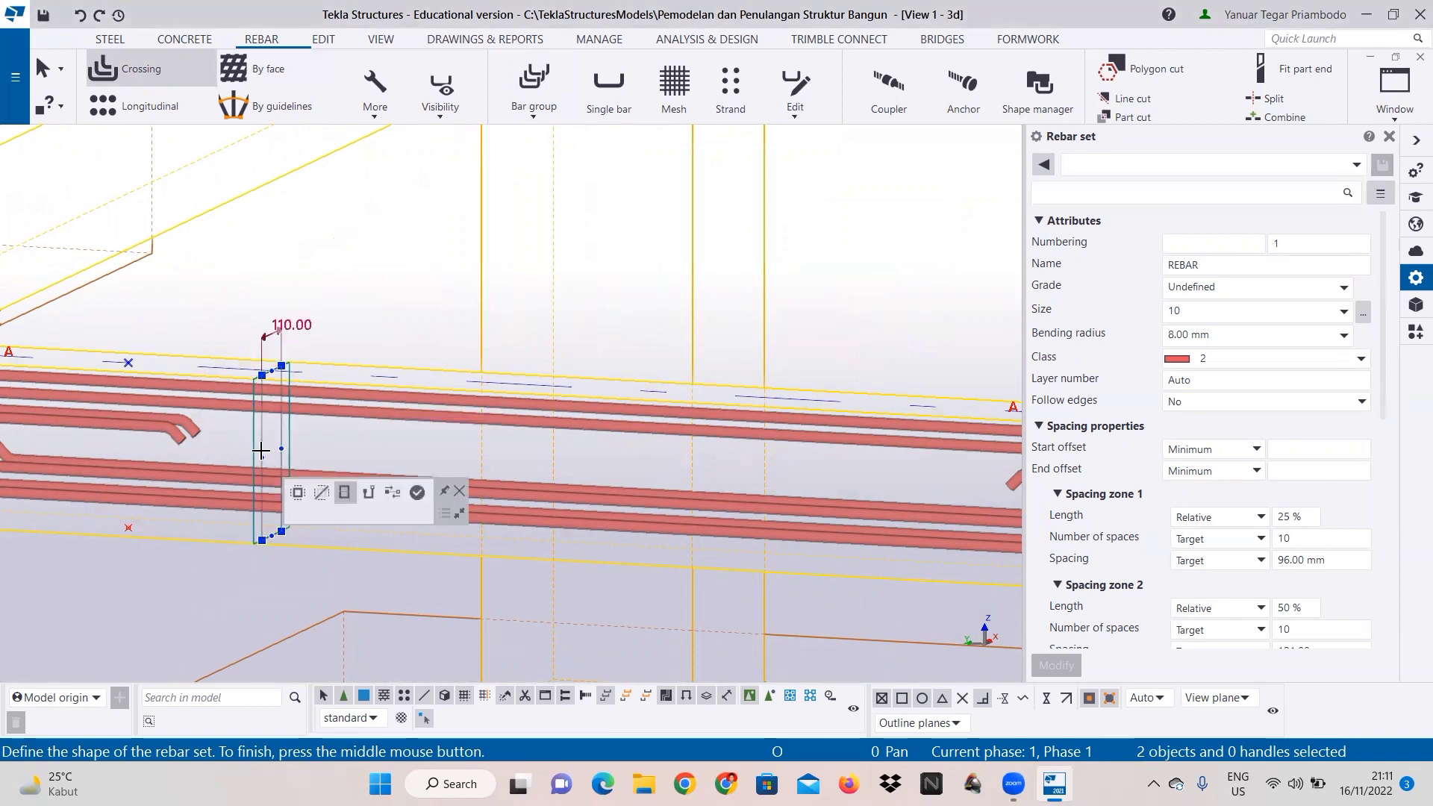
pyautogui.click(263, 453)
pyautogui.click(262, 452)
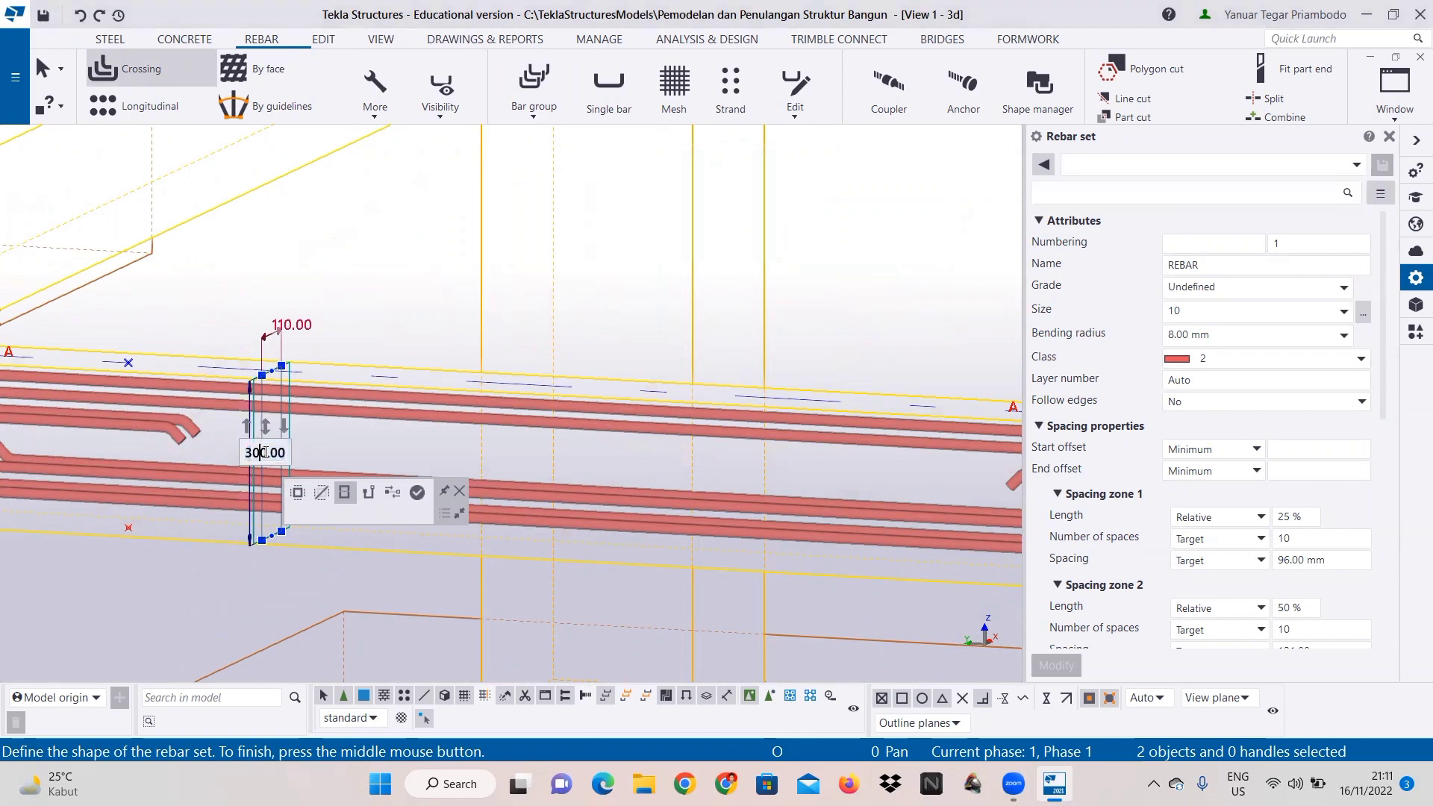
pyautogui.doubleClick(263, 452)
pyautogui.write('0')
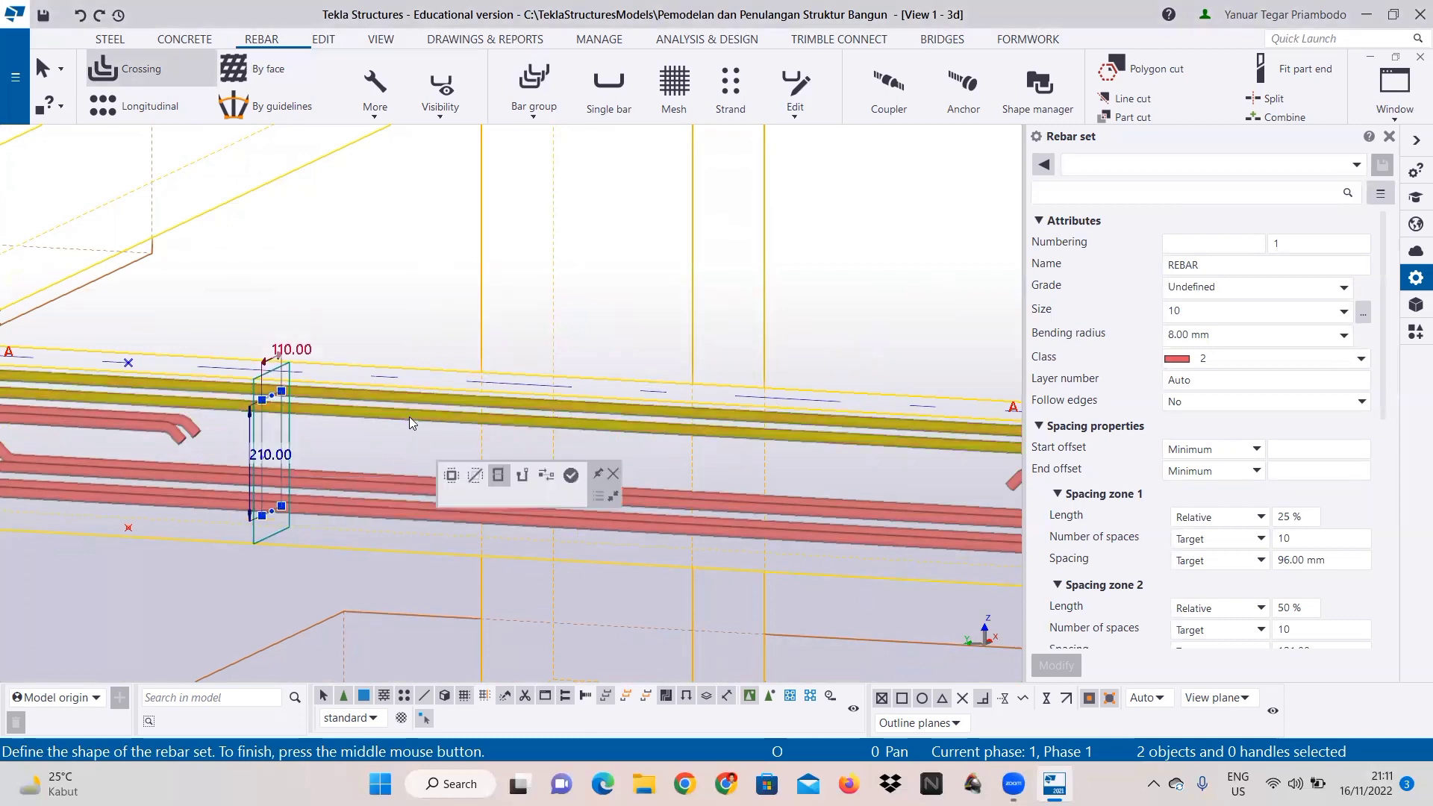
# Step: Finish the shape to distribute the crossing rebar along the grid A beam, and end the command
pyautogui.middleClick(409, 417)
pyautogui.scroll(-4, 415, 412)
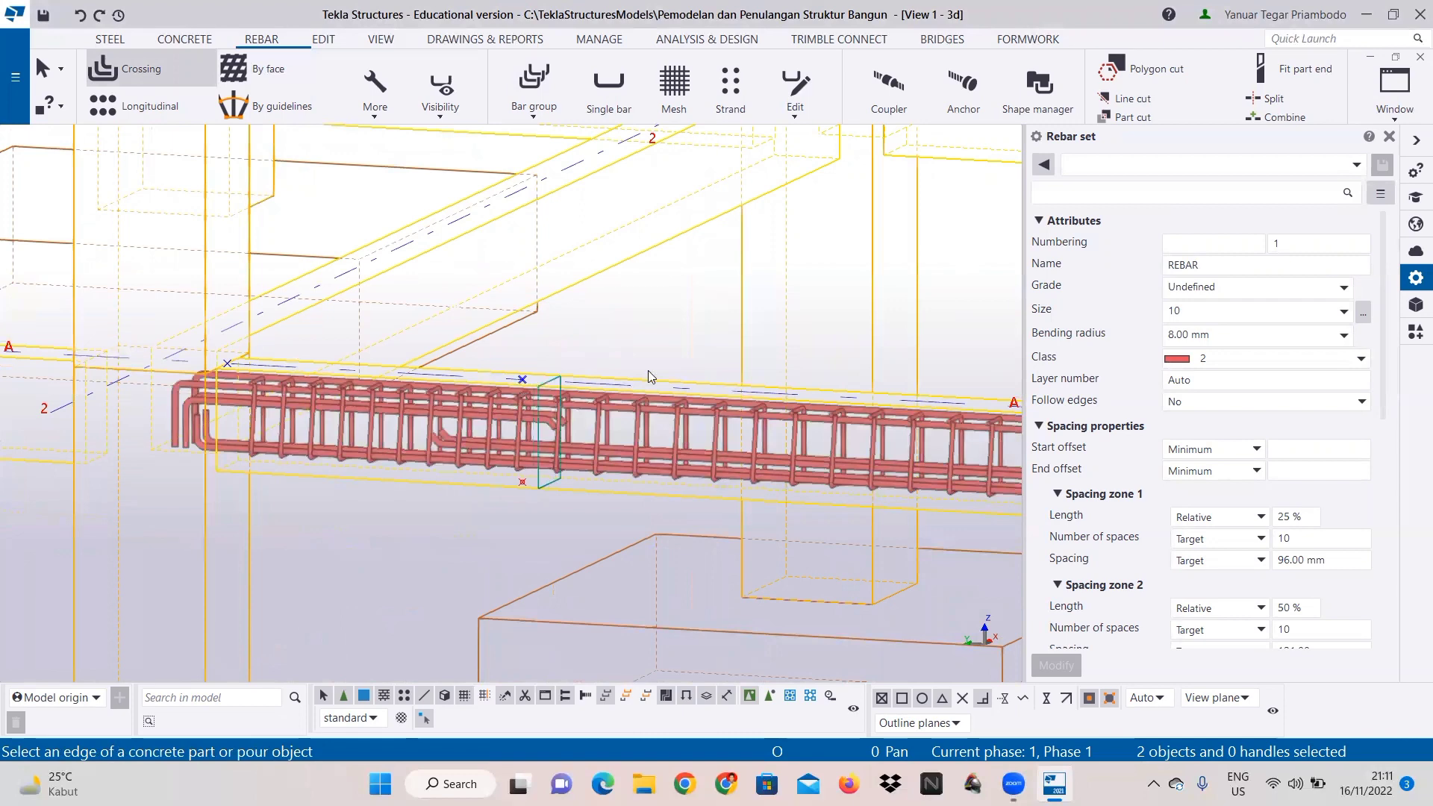
pyautogui.rightClick(670, 296)
pyautogui.click(717, 306)
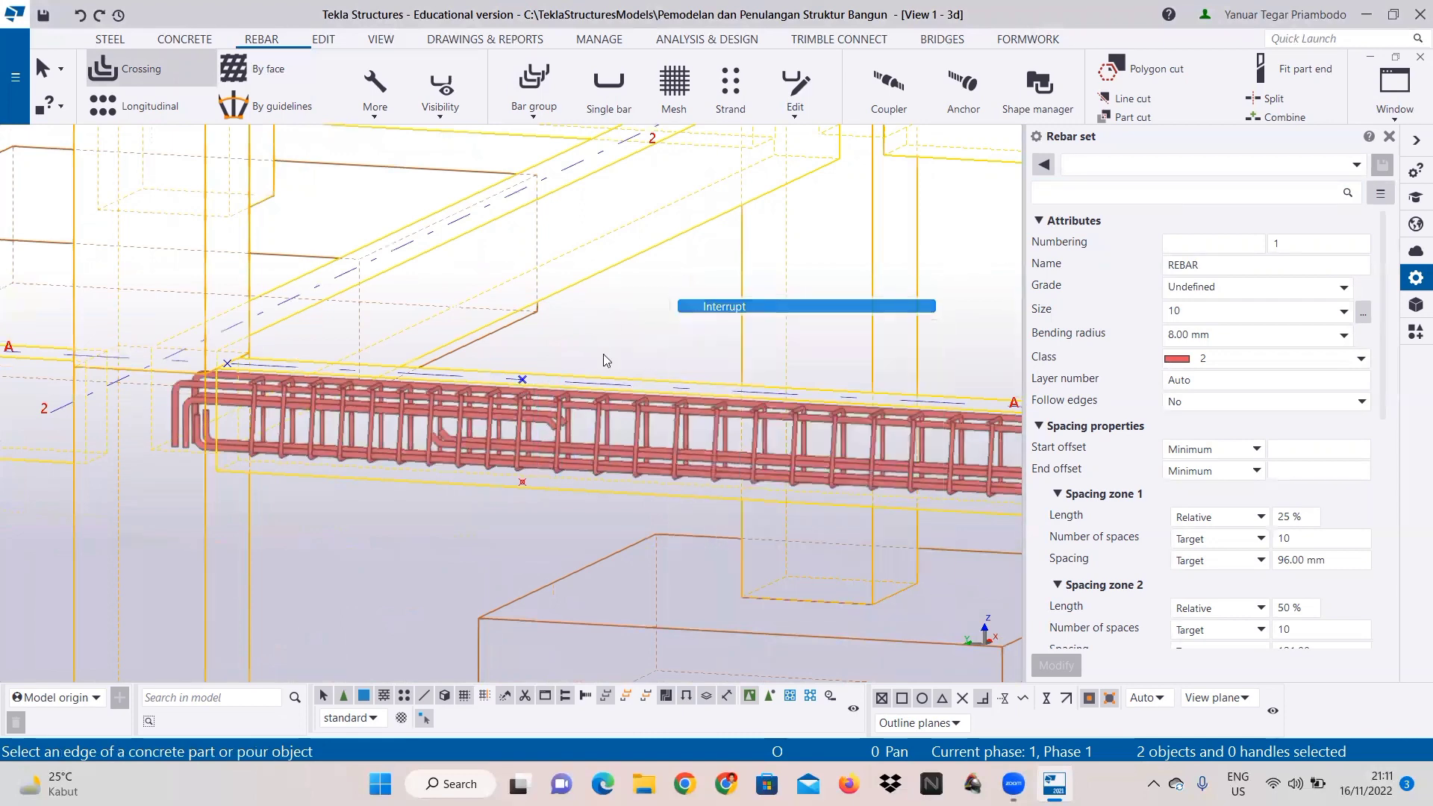
# Step: Apply the saved Tulangan Geser D10 properties to the crossing rebar set of the grid A beam
pyautogui.scroll(1, 491, 410)
pyautogui.click(630, 415)
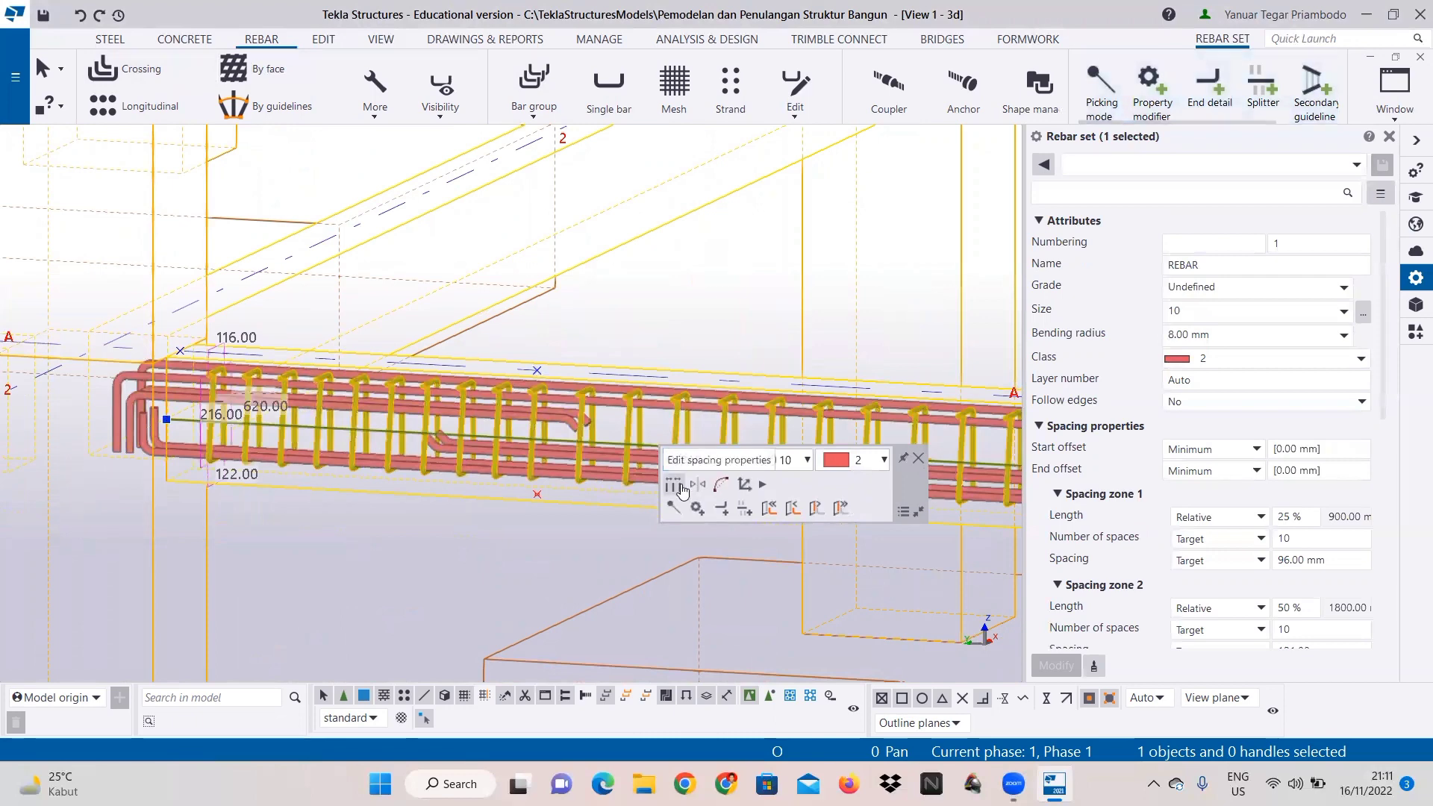
pyautogui.click(682, 489)
pyautogui.scroll(-1, 736, 329)
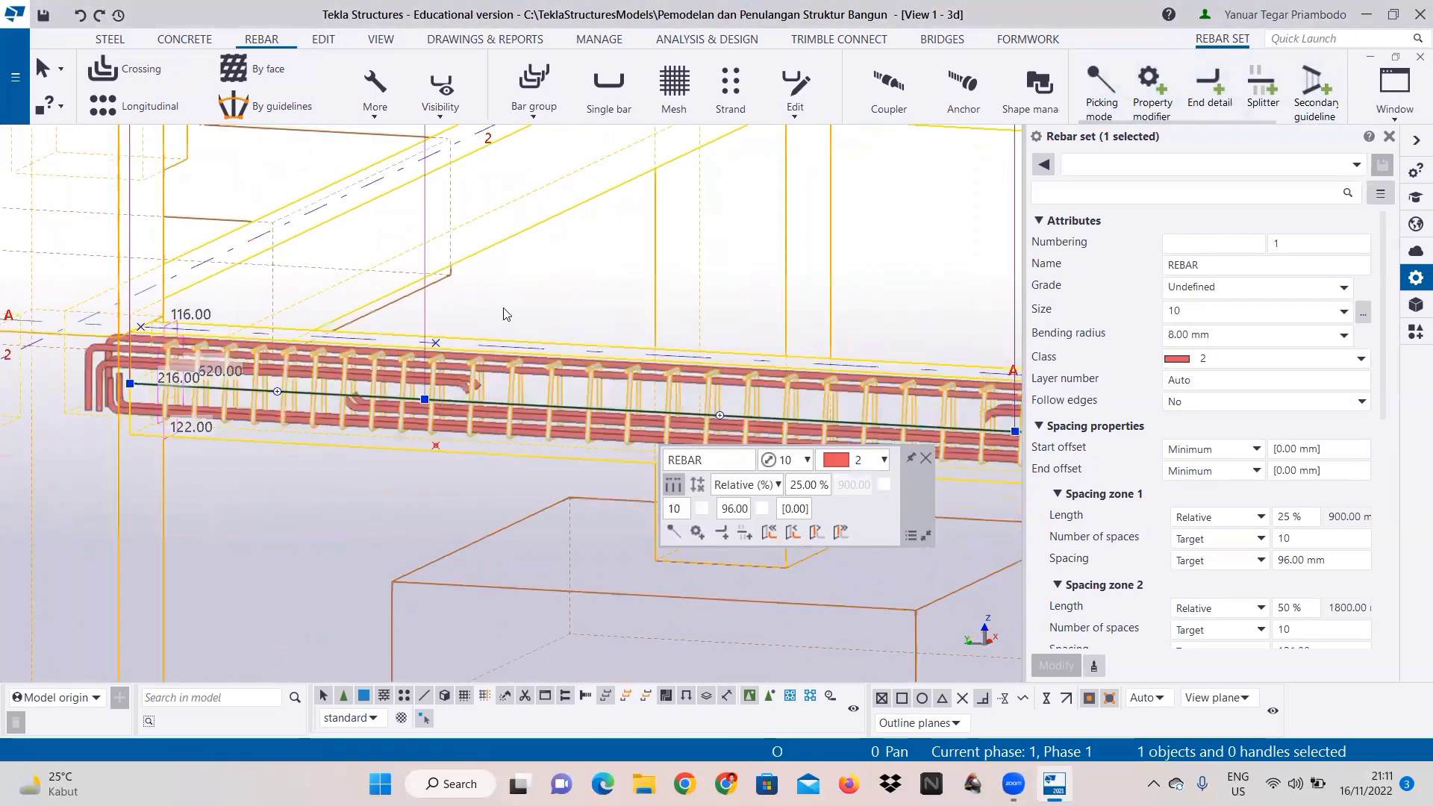
pyautogui.moveTo(957, 356); pyautogui.dragTo(416, 320, button='middle')
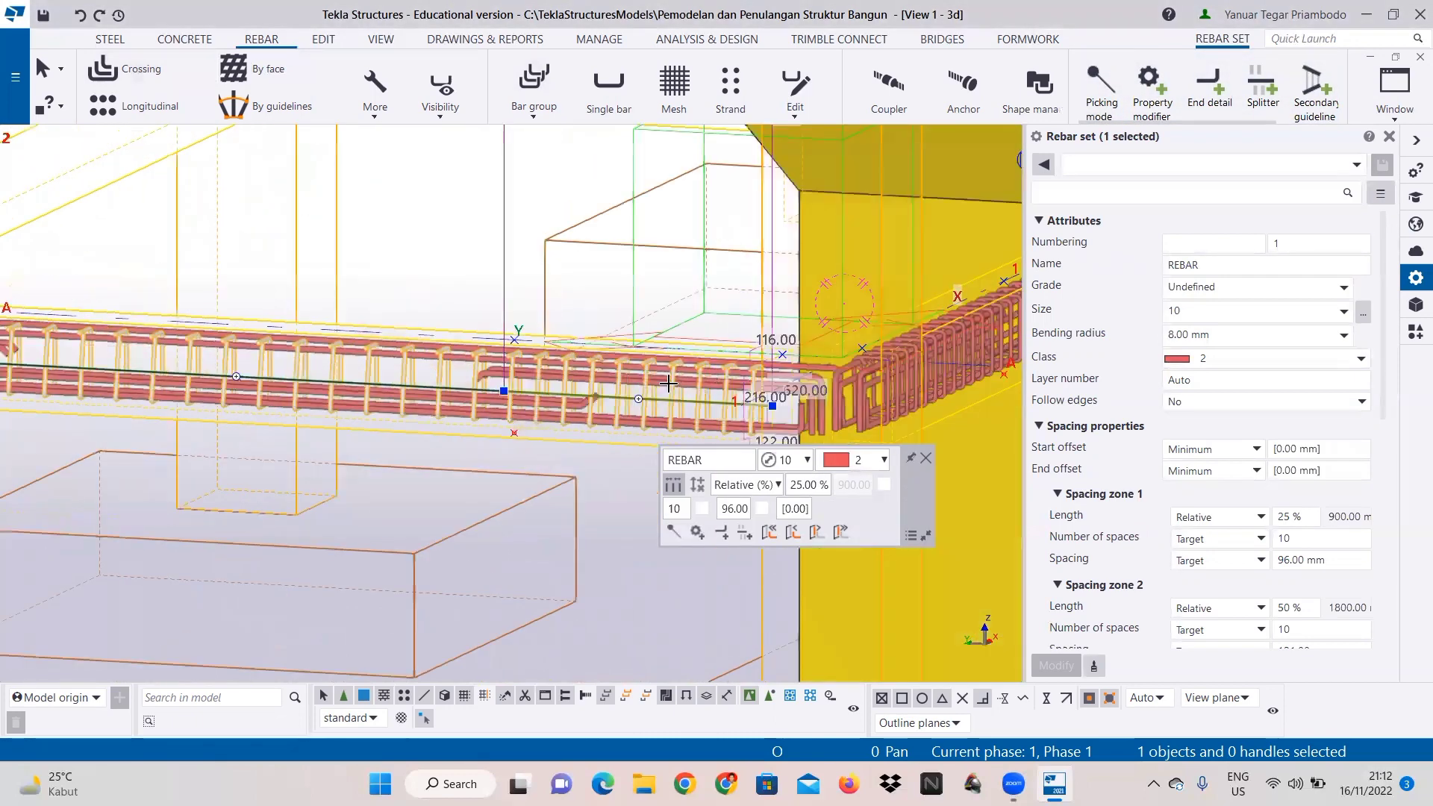
pyautogui.click(1140, 166)
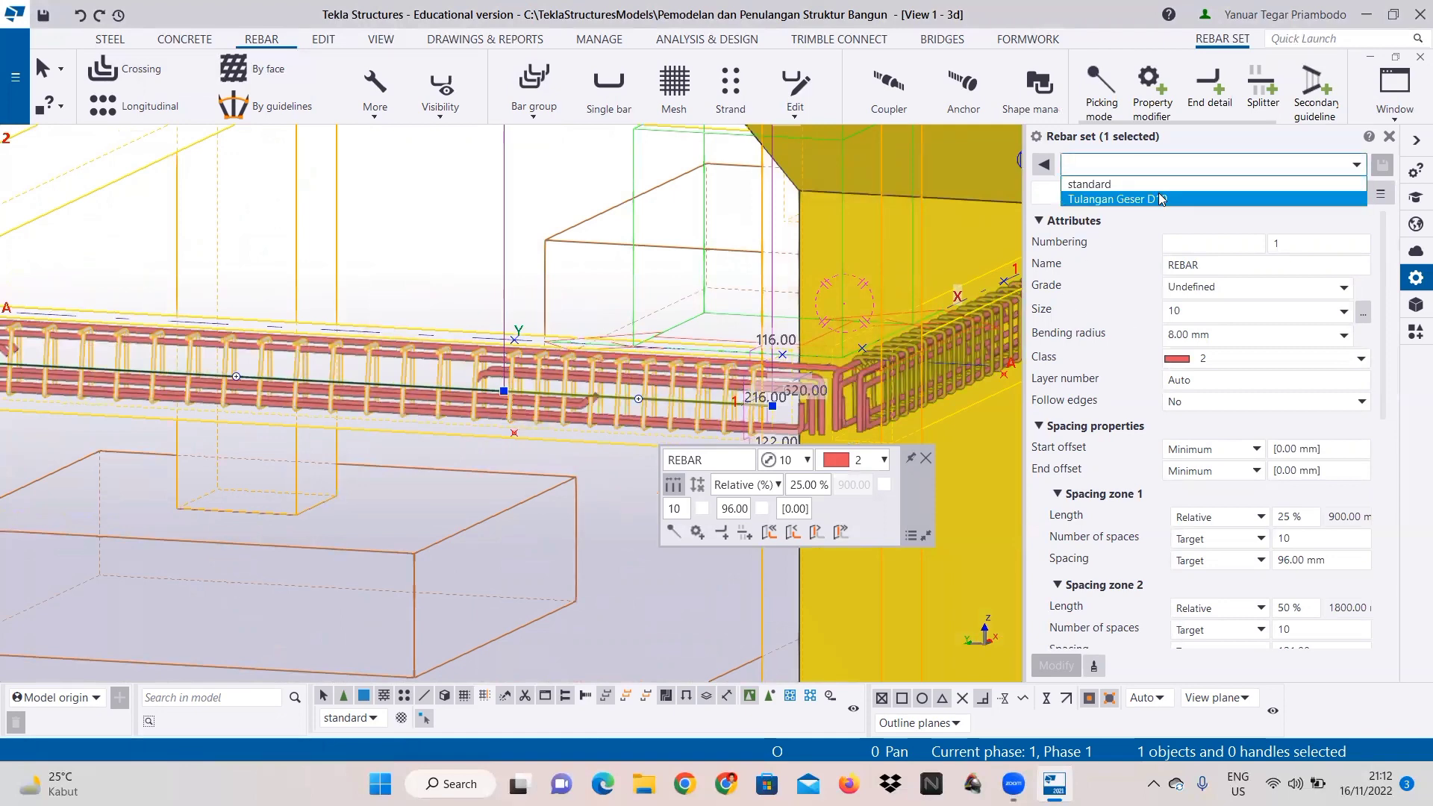
pyautogui.click(1161, 198)
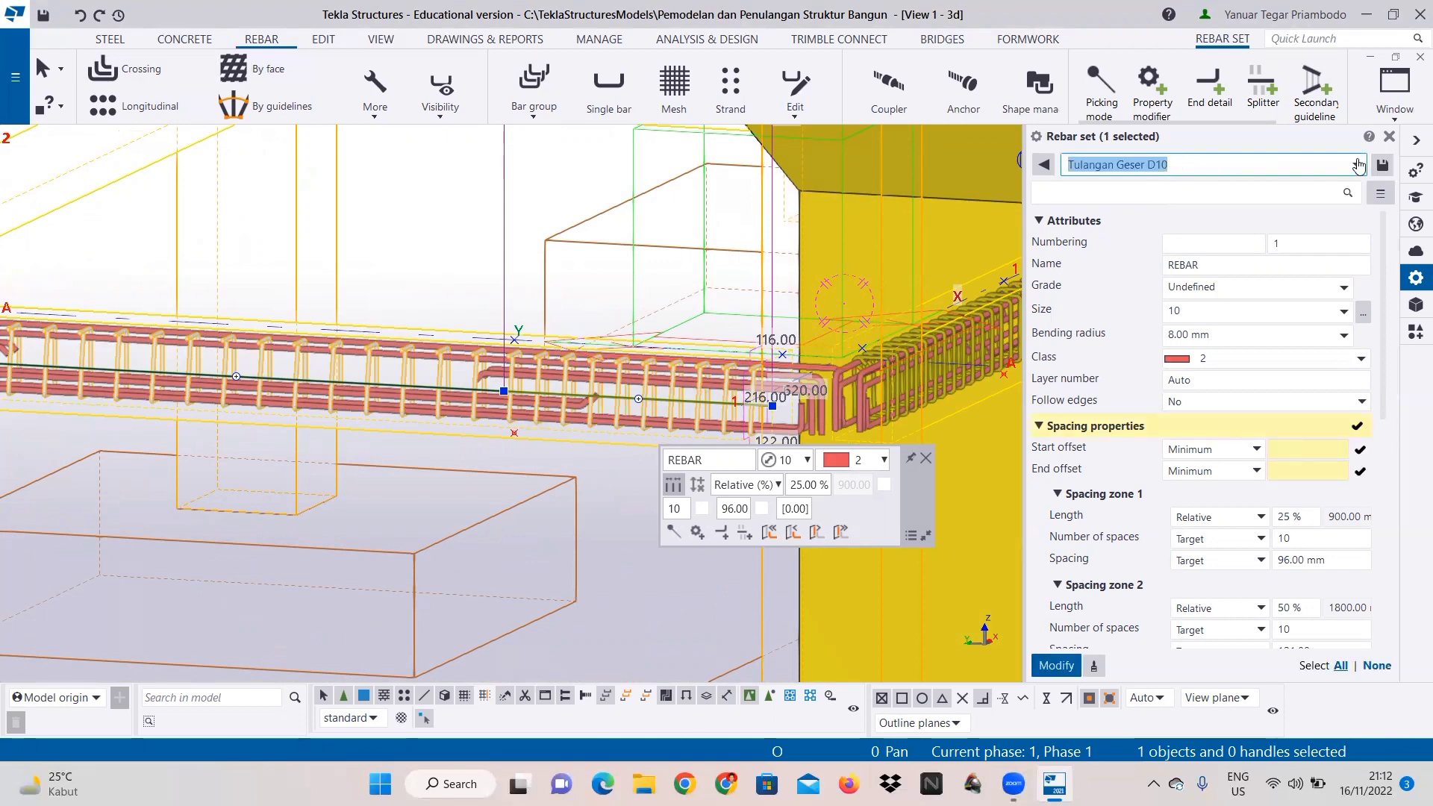
pyautogui.click(1055, 665)
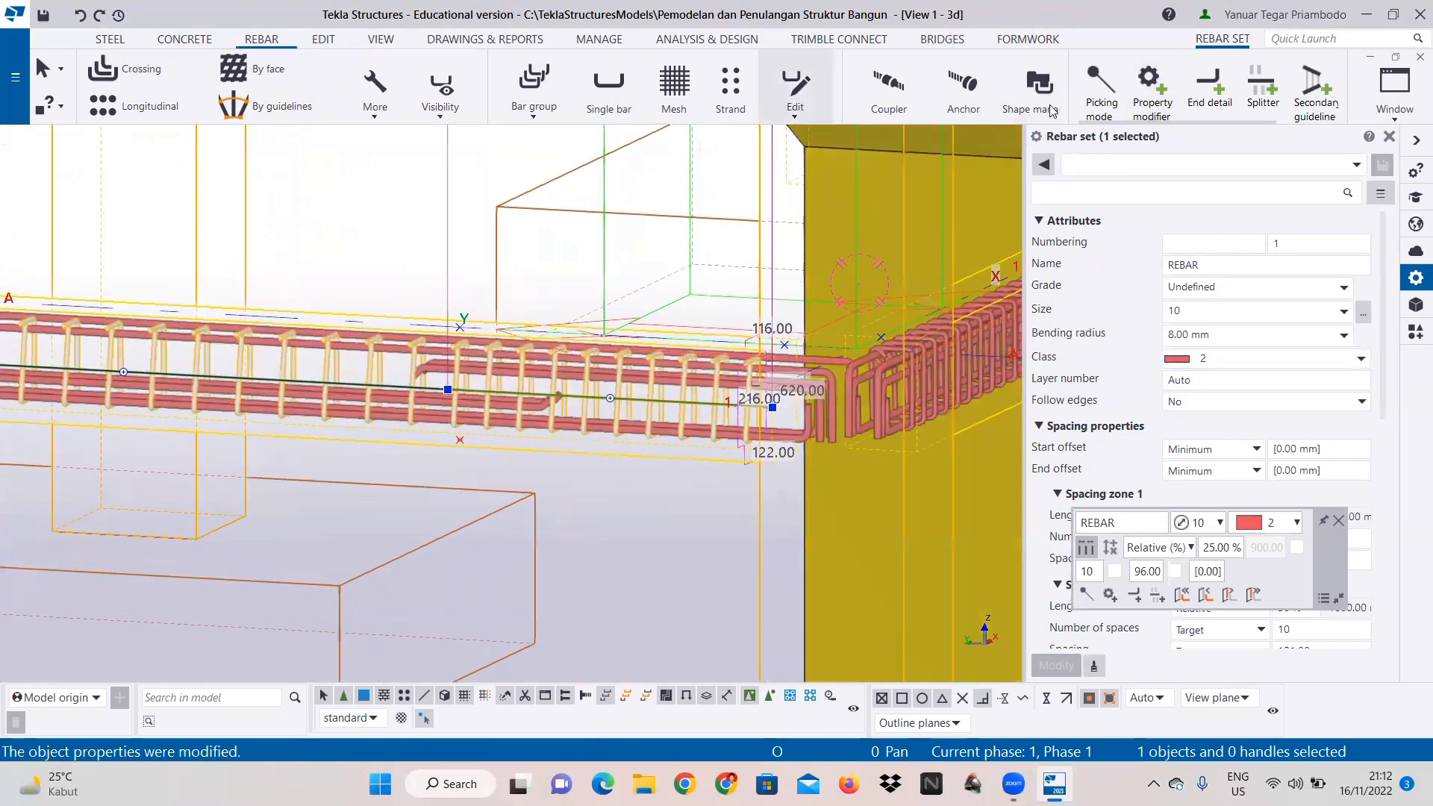
# Step: Start an end detail modifier for the grid A crossing rebar and load the Hook Tulangan Geser settings
pyautogui.click(1209, 89)
pyautogui.click(1135, 164)
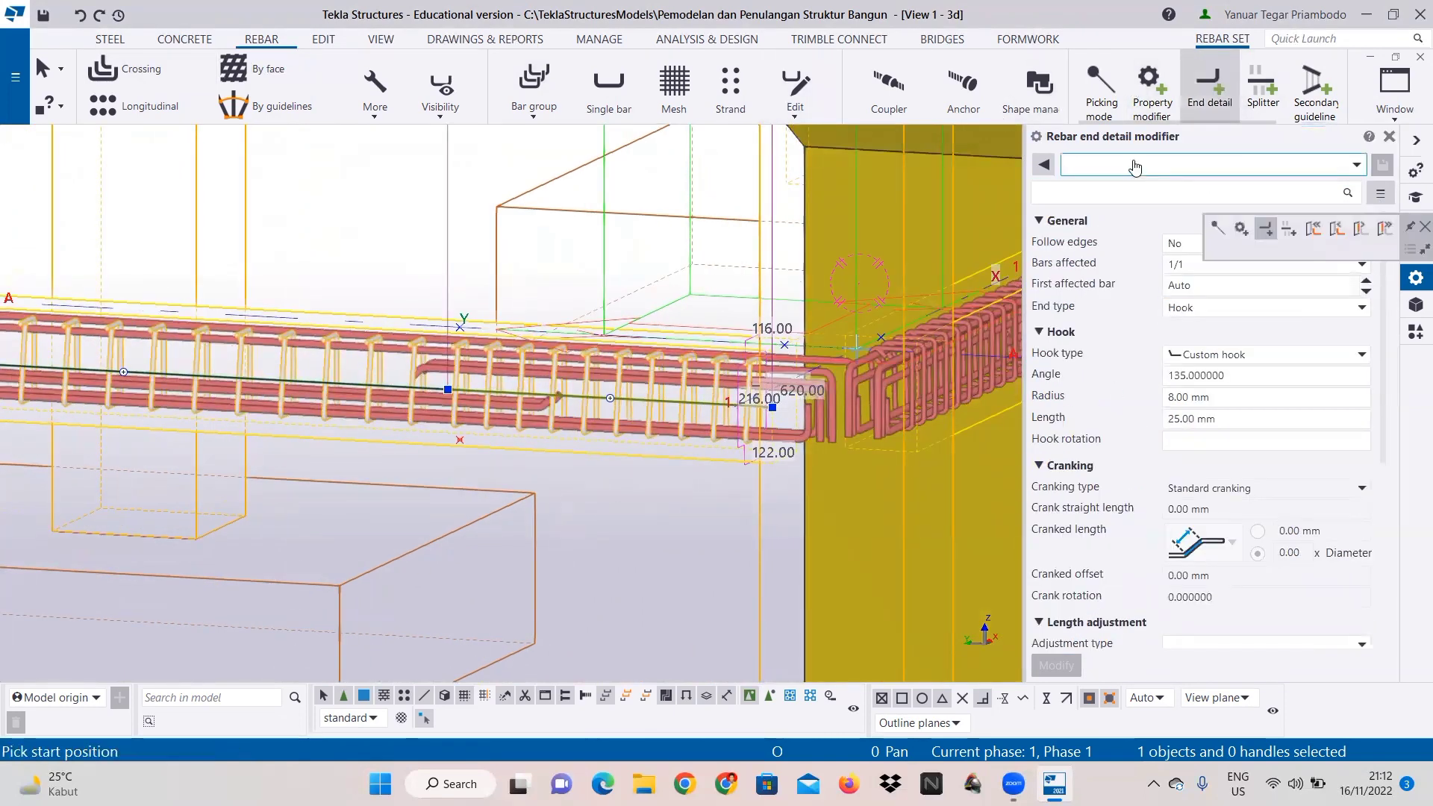
pyautogui.click(1136, 198)
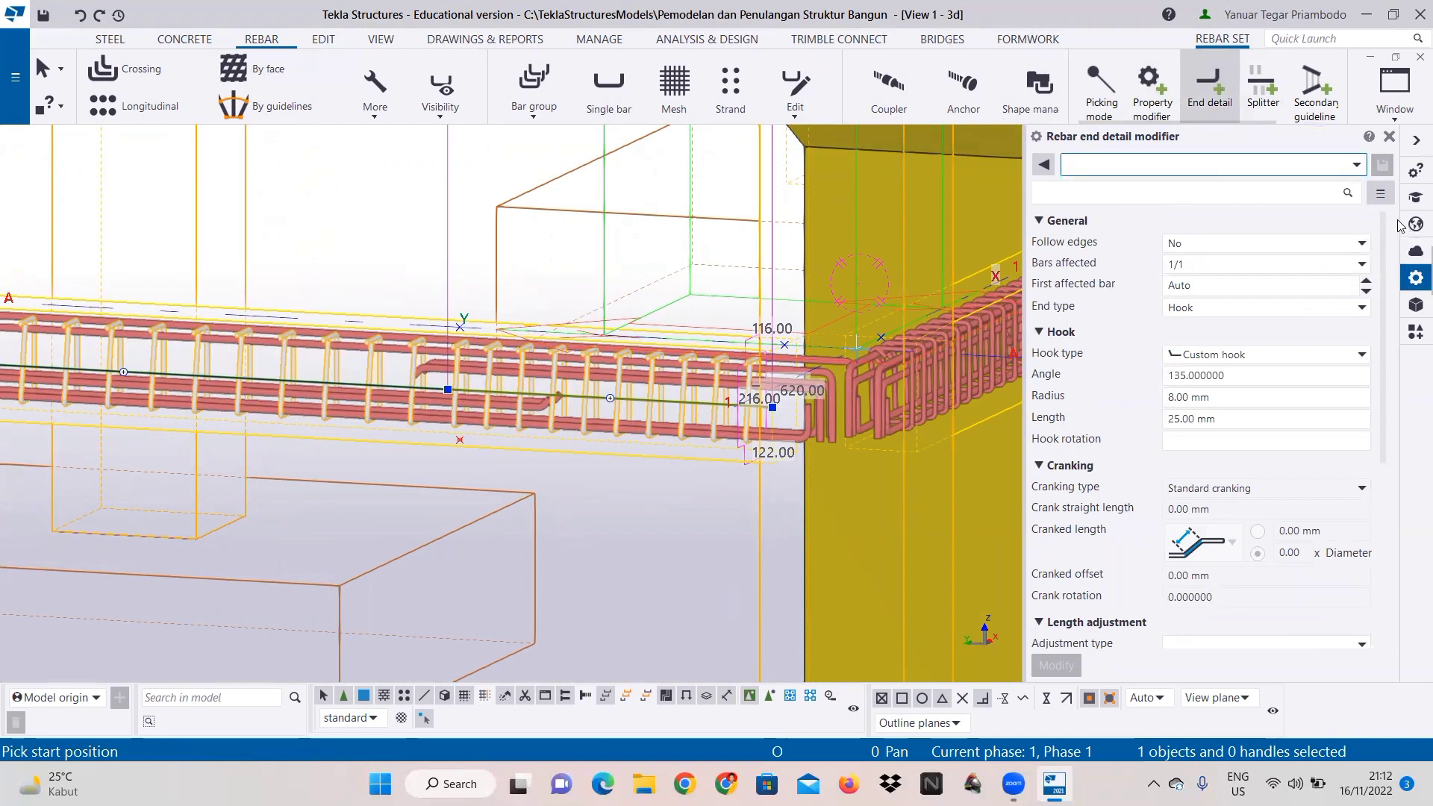
pyautogui.click(1254, 166)
pyautogui.click(1203, 198)
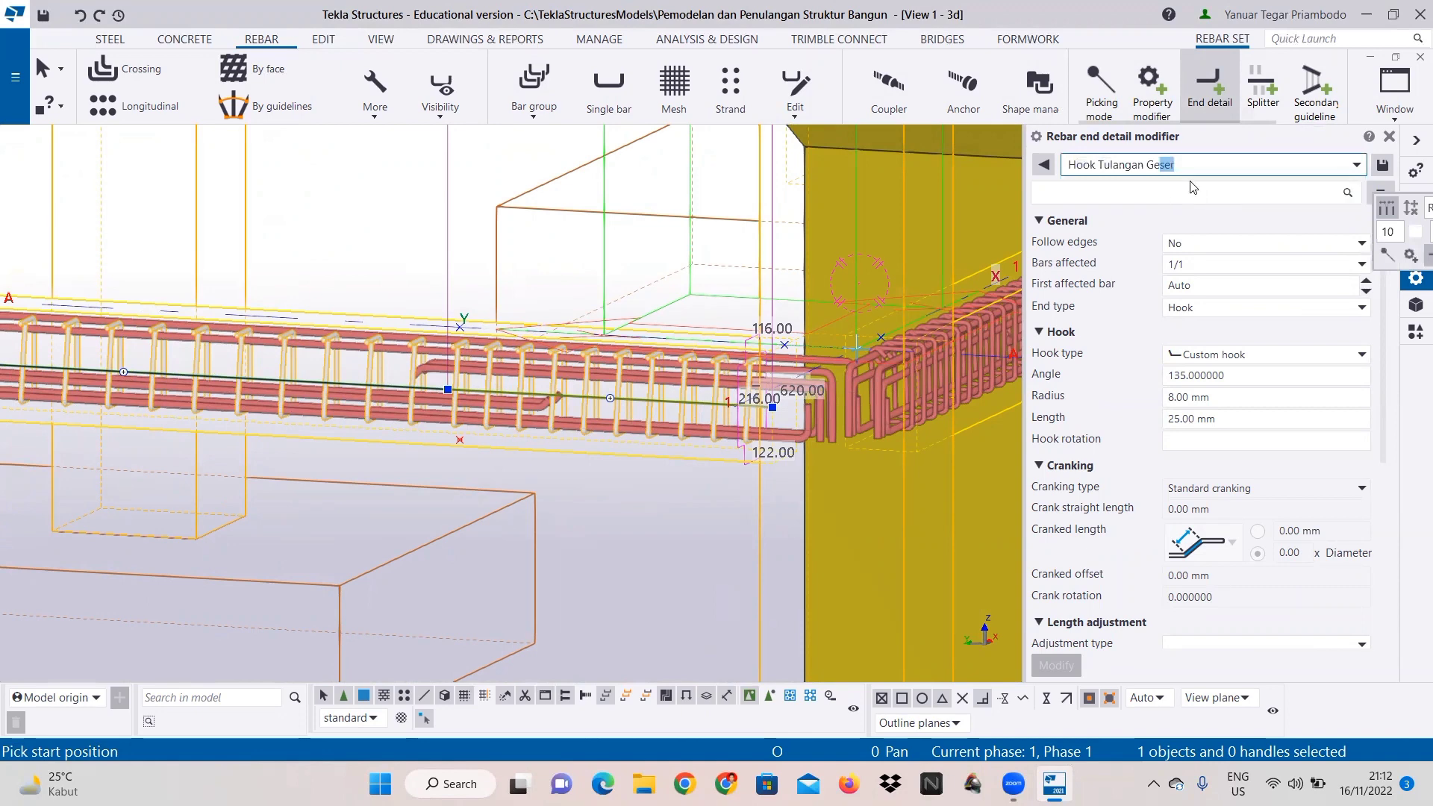
# Step: Add the hook end detail to the crossing bars' upper edge along the grid A beam and end the command
pyautogui.click(709, 359)
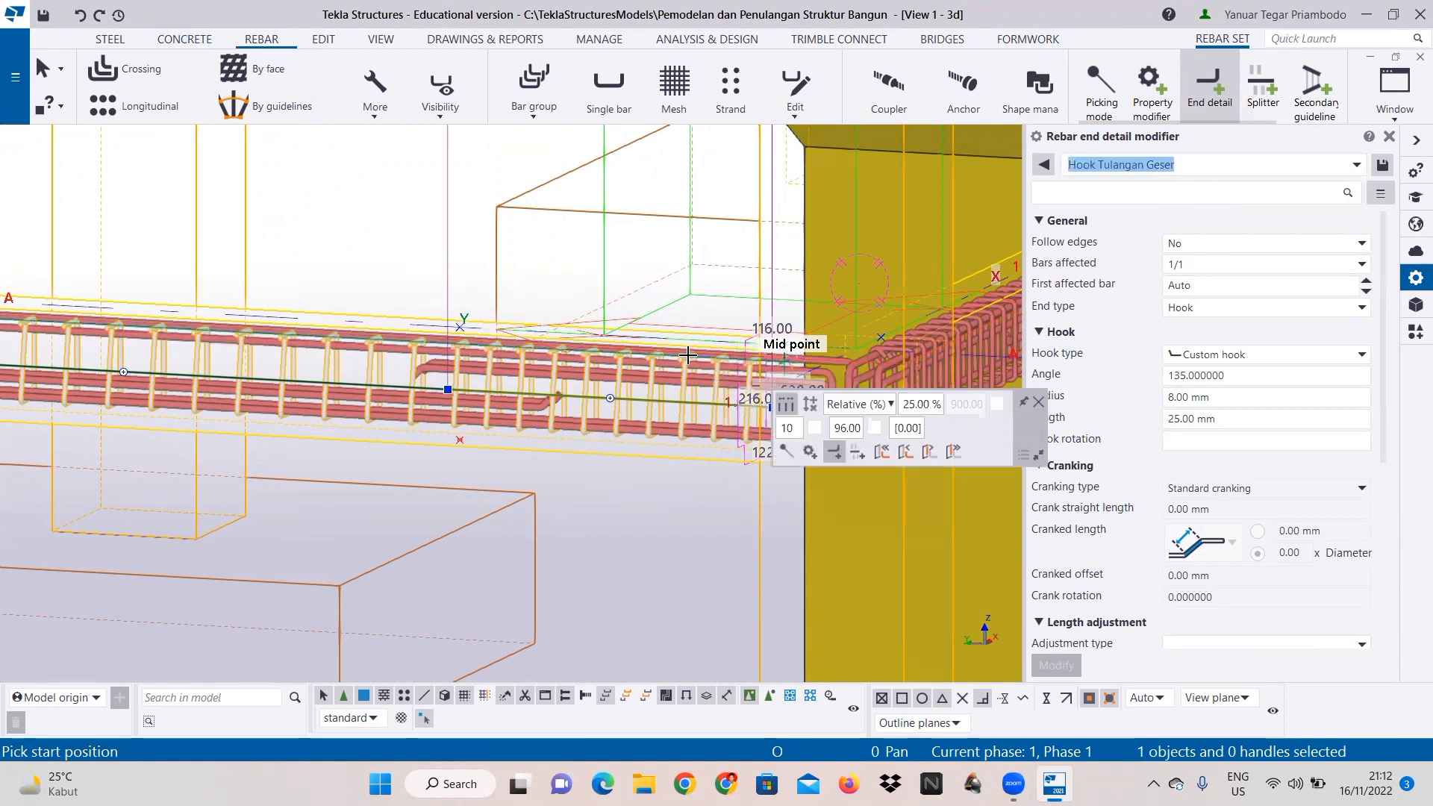
pyautogui.scroll(3, 688, 355)
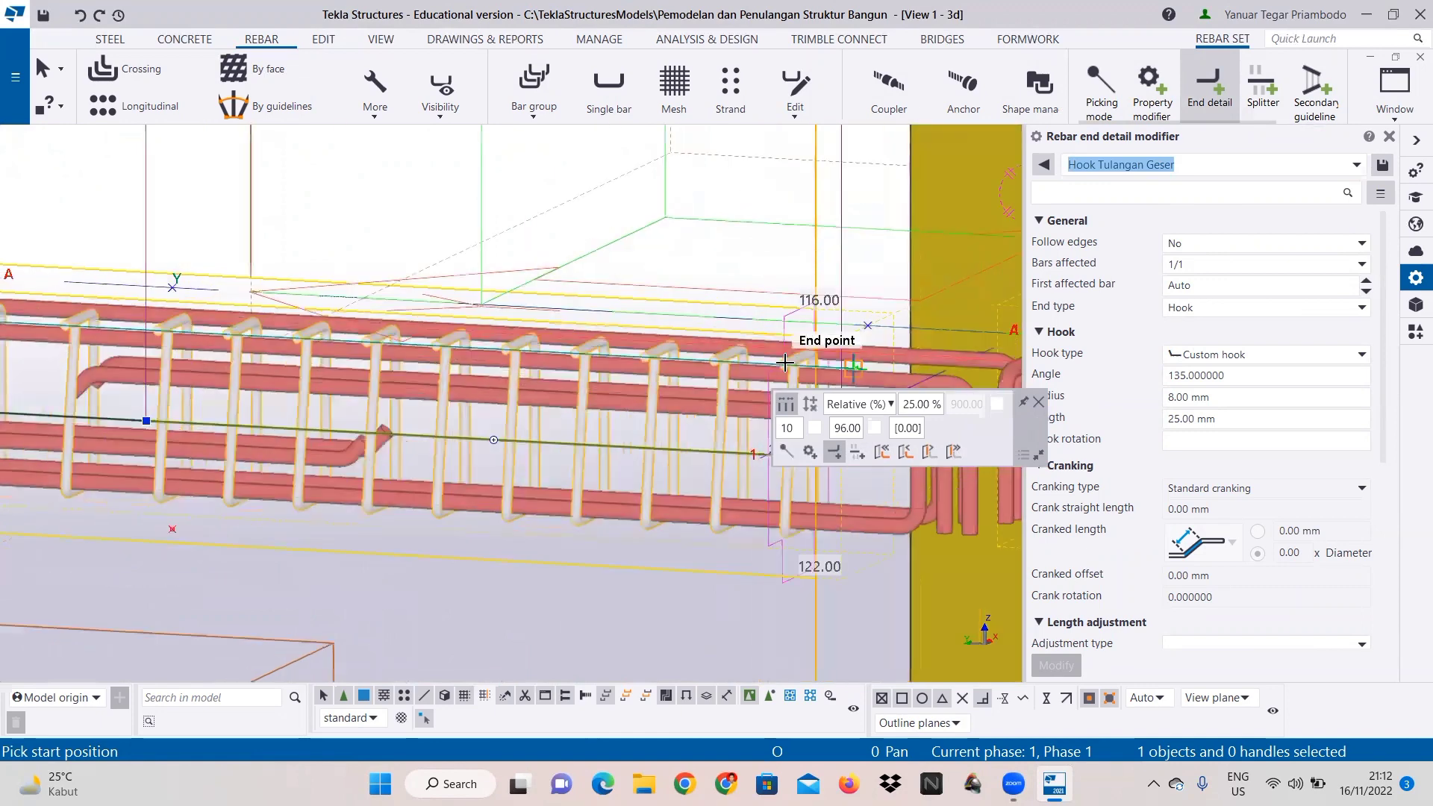
pyautogui.click(784, 362)
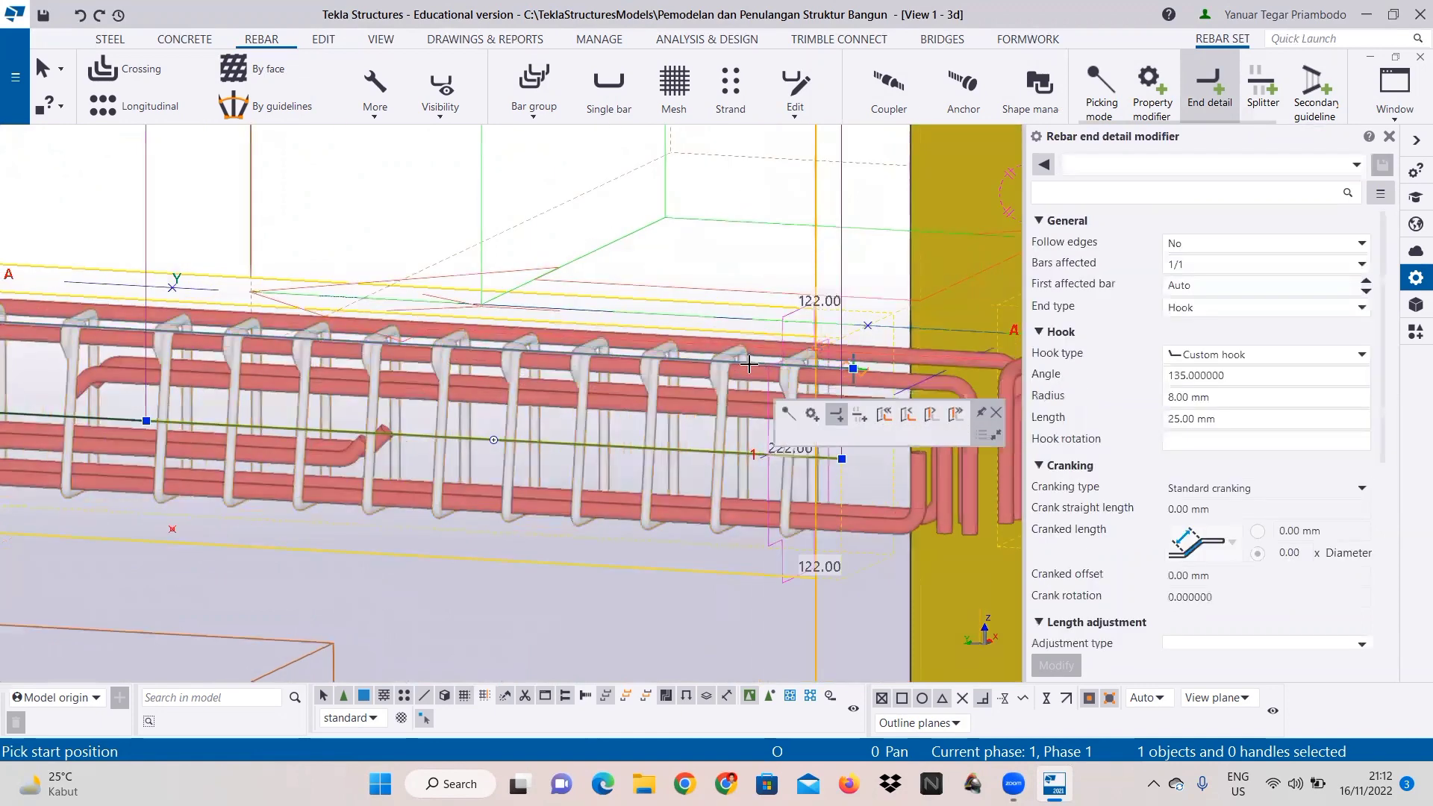
pyautogui.moveTo(563, 342)
pyautogui.keyDown('ctrl'); pyautogui.mouseDown(button='middle')
pyautogui.moveTo(765, 357)
pyautogui.moveTo(891, 340)
pyautogui.moveTo(893, 315)
pyautogui.moveTo(728, 348)
pyautogui.moveTo(525, 350)
pyautogui.moveTo(552, 349)
pyautogui.mouseUp(button='middle'); pyautogui.keyUp('ctrl')
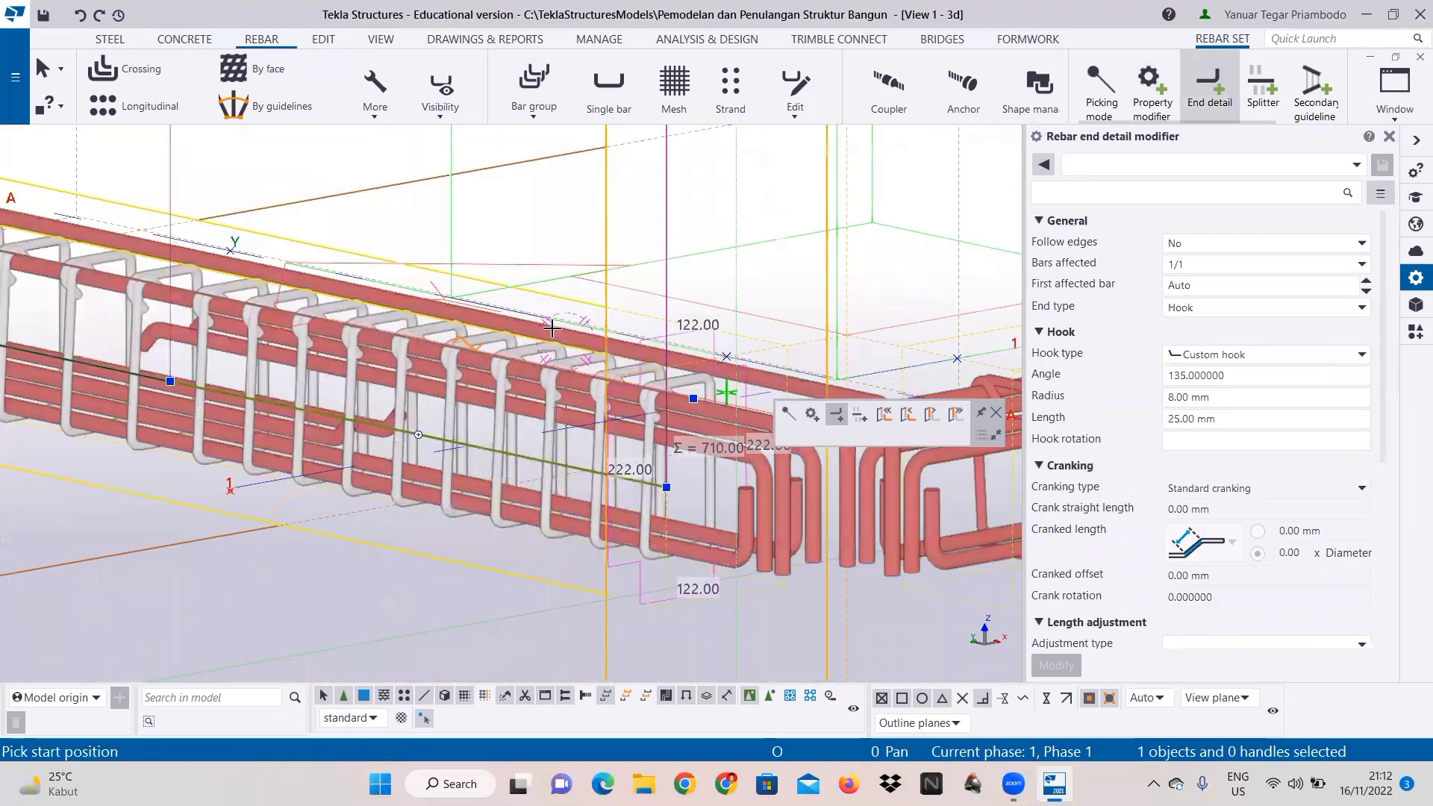
pyautogui.scroll(-3, 651, 349)
pyautogui.scroll(-1, 676, 310)
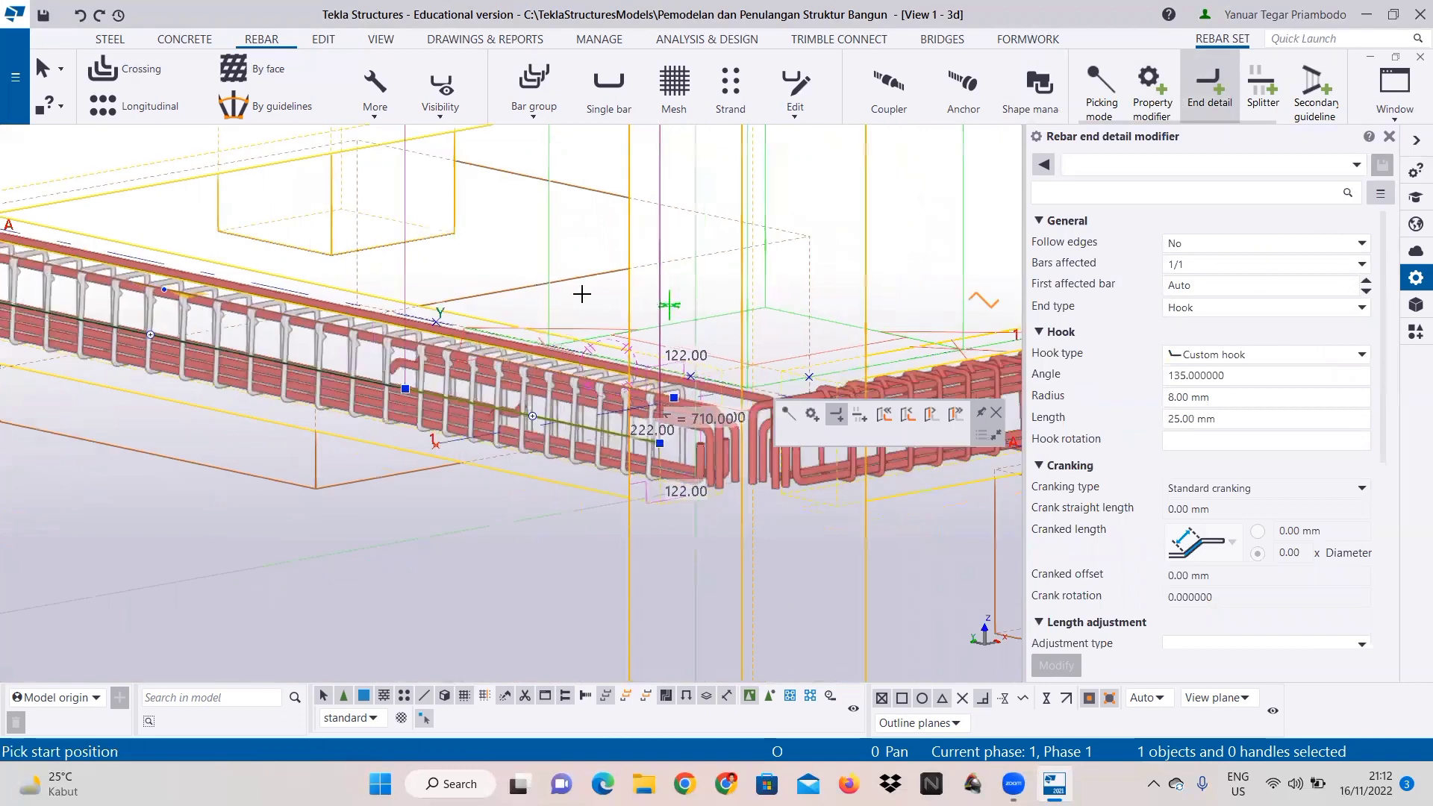
pyautogui.moveTo(582, 293); pyautogui.dragTo(842, 366, button='middle')
pyautogui.scroll(-1, 842, 367)
pyautogui.scroll(-1, 738, 311)
pyautogui.rightClick(706, 306)
pyautogui.click(718, 320)
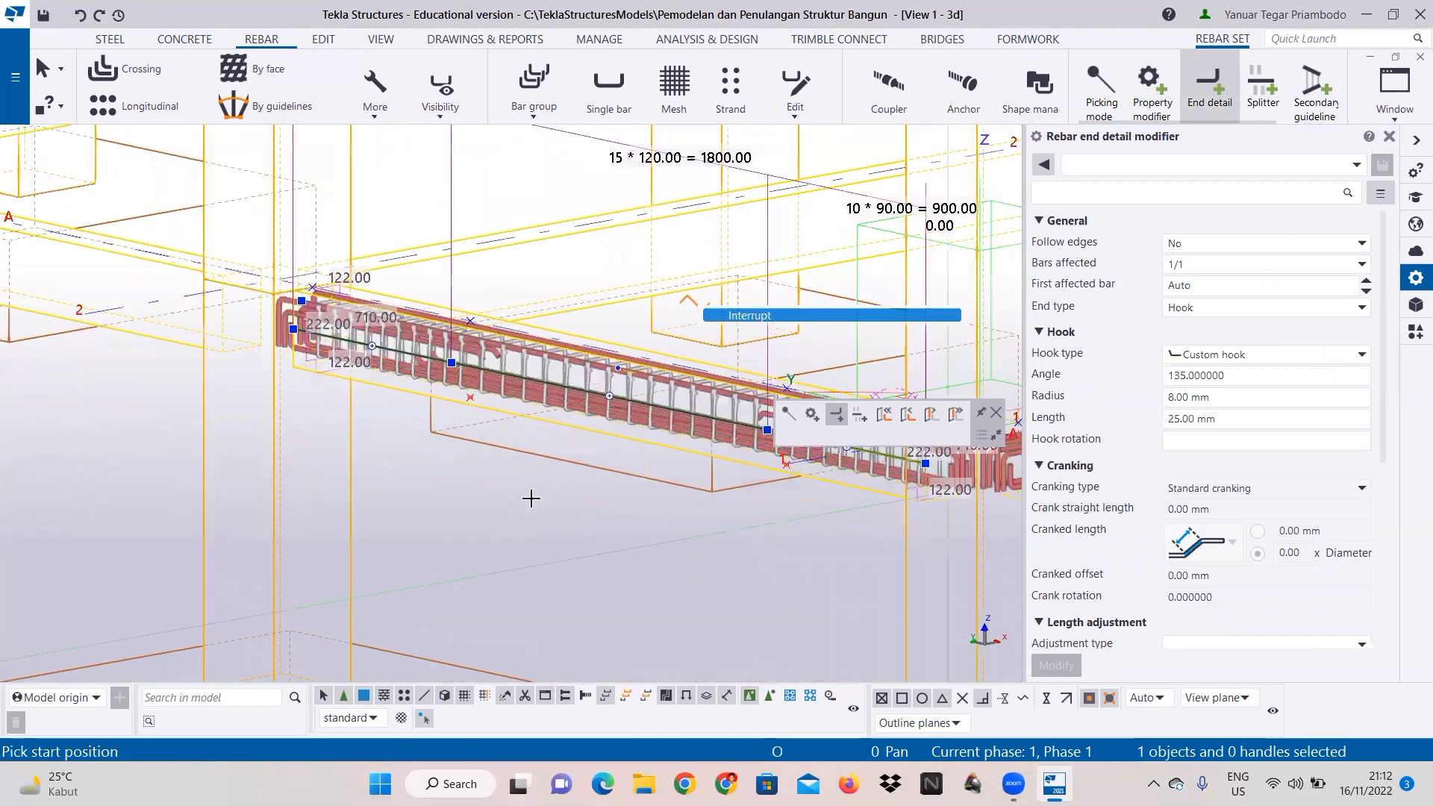
# Step: Examine the reinforcement of the grid A and grid 1 beams and the corner where they meet
pyautogui.scroll(-1, 531, 495)
pyautogui.scroll(-1, 624, 489)
pyautogui.click(626, 491)
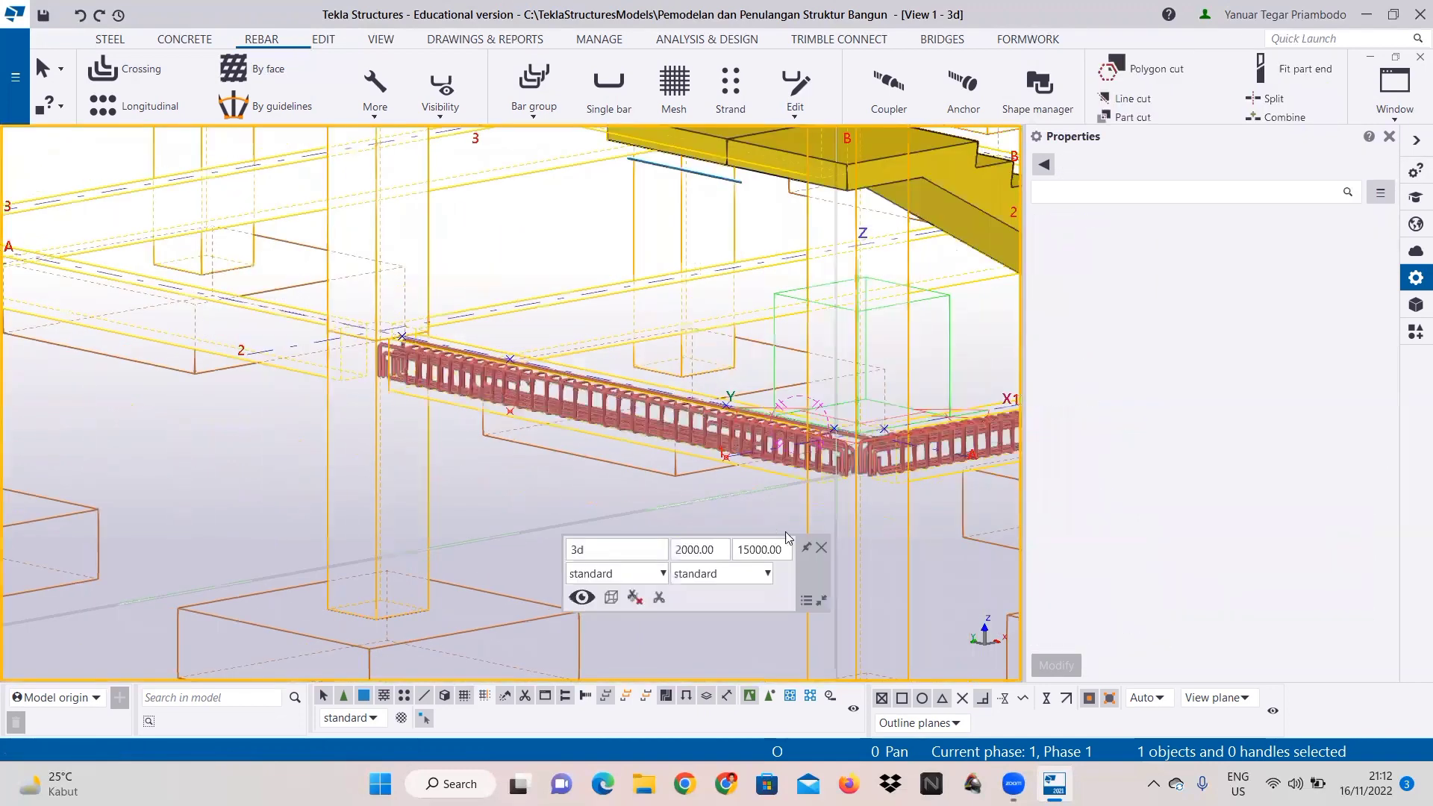
pyautogui.click(822, 549)
pyautogui.scroll(-1, 770, 477)
pyautogui.scroll(-1, 830, 454)
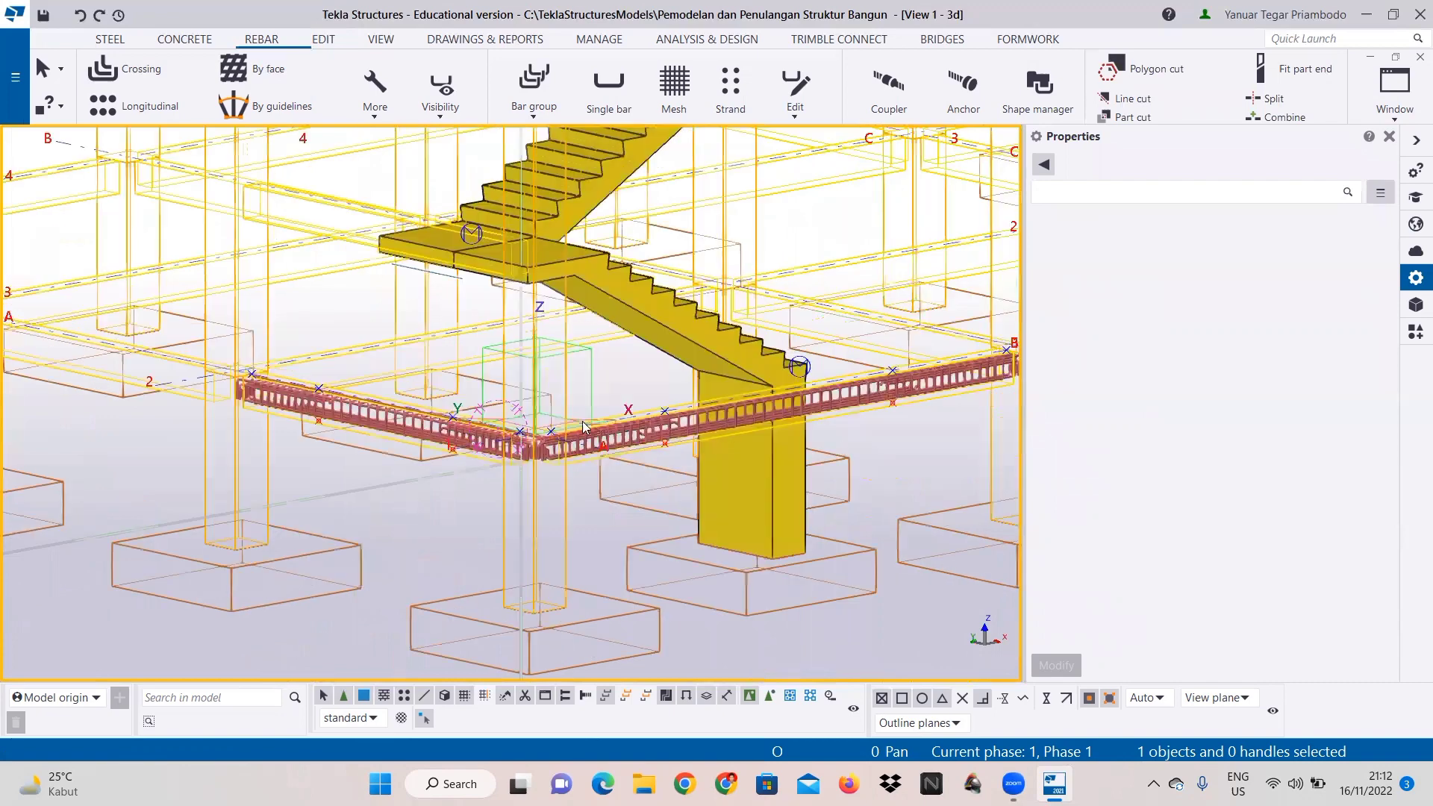
pyautogui.scroll(3, 963, 387)
pyautogui.moveTo(970, 392); pyautogui.dragTo(774, 367, button='middle')
pyautogui.scroll(1, 775, 453)
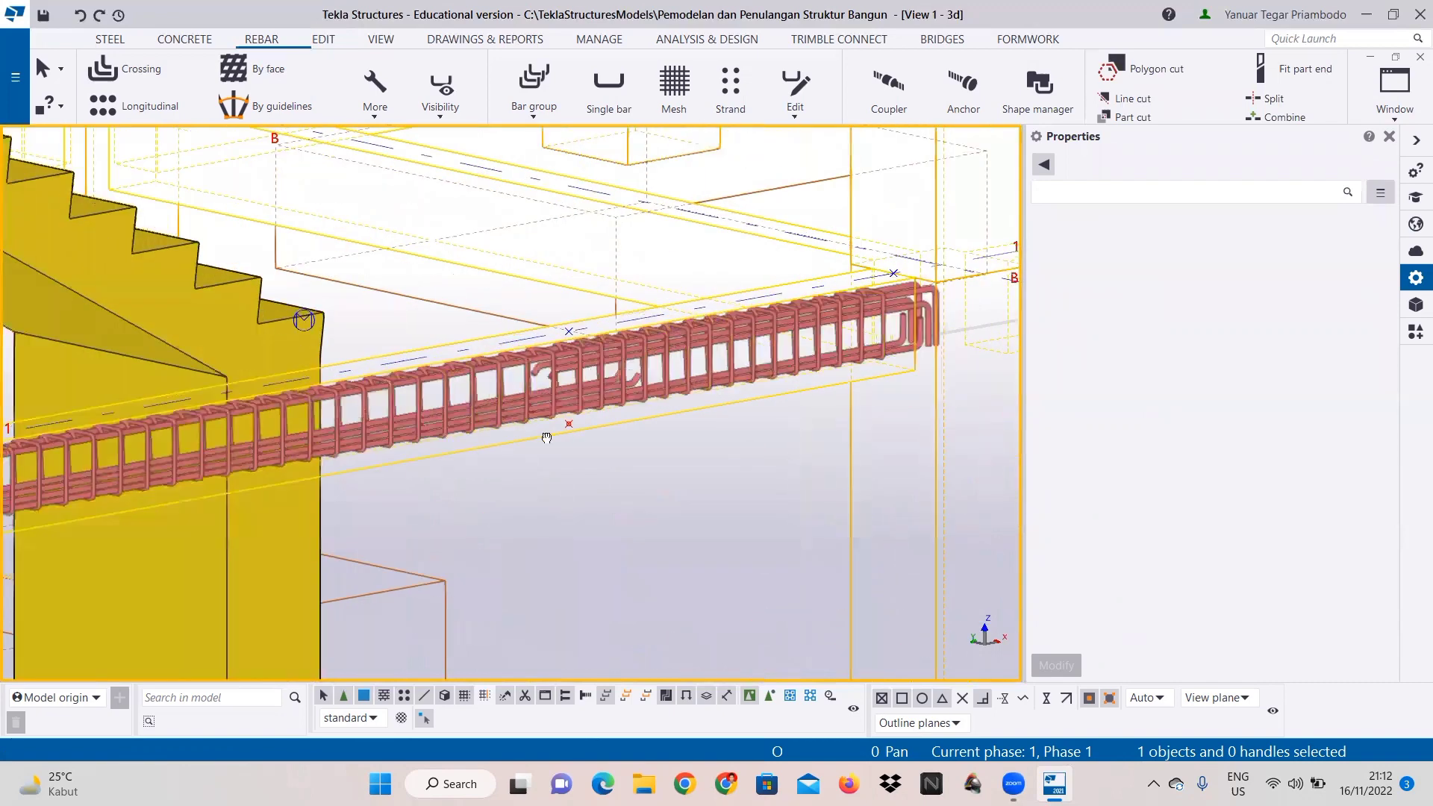
pyautogui.moveTo(545, 435); pyautogui.dragTo(895, 425, button='middle')
pyautogui.scroll(-2, 895, 425)
pyautogui.scroll(2, 377, 457)
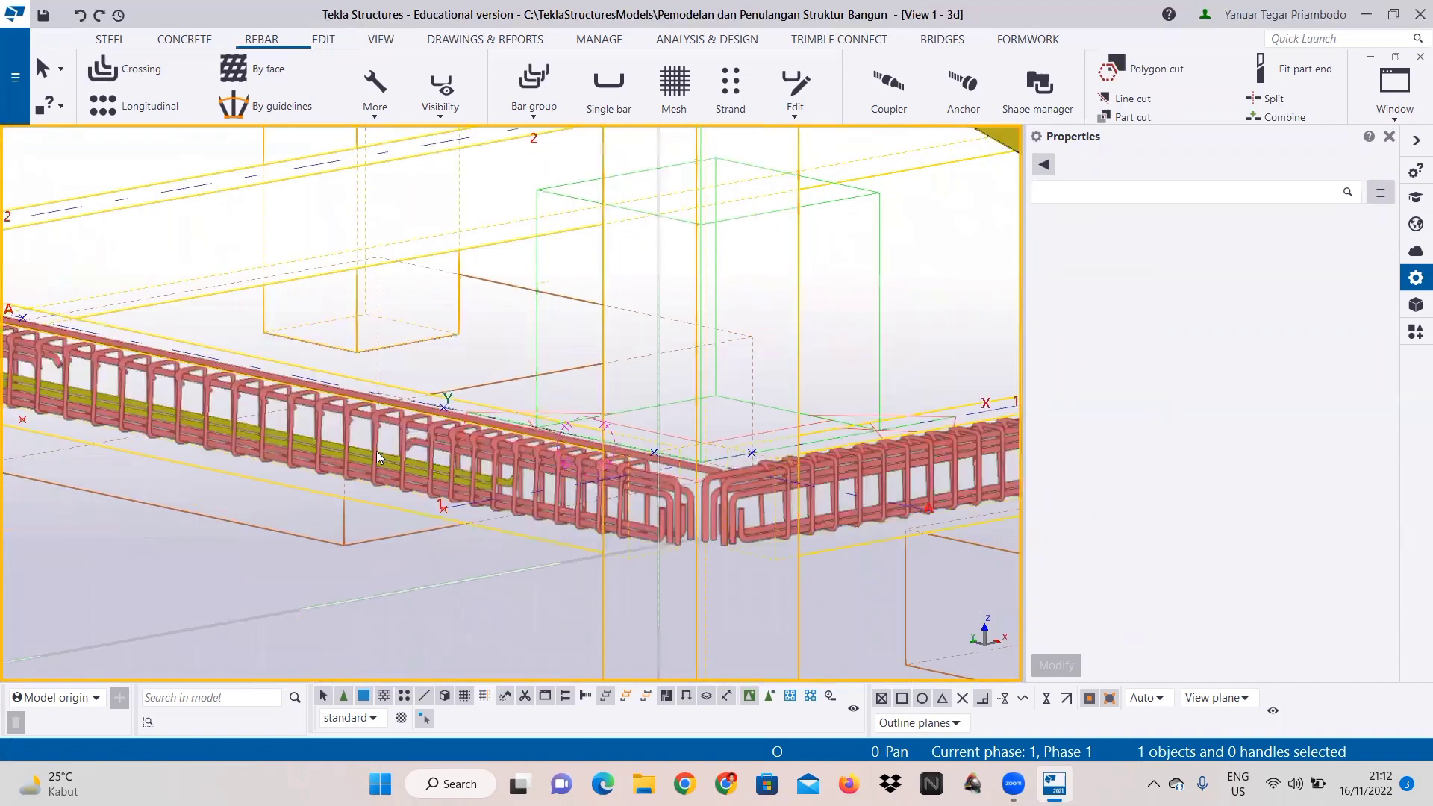
# Step: Set the class of the grid A beam's crossing rebar set to 3 and apply the change
pyautogui.click(403, 435)
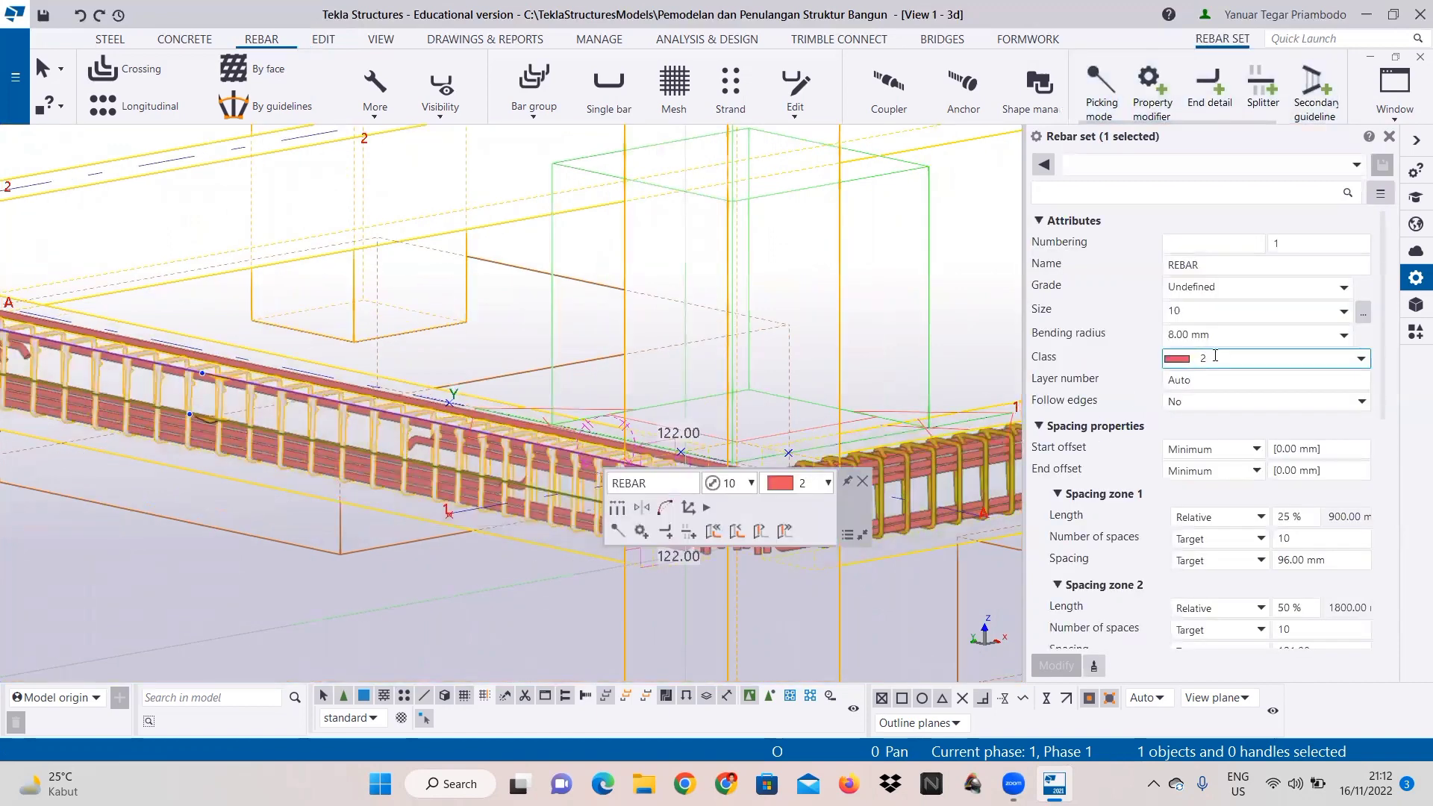
pyautogui.scroll(-2, 783, 379)
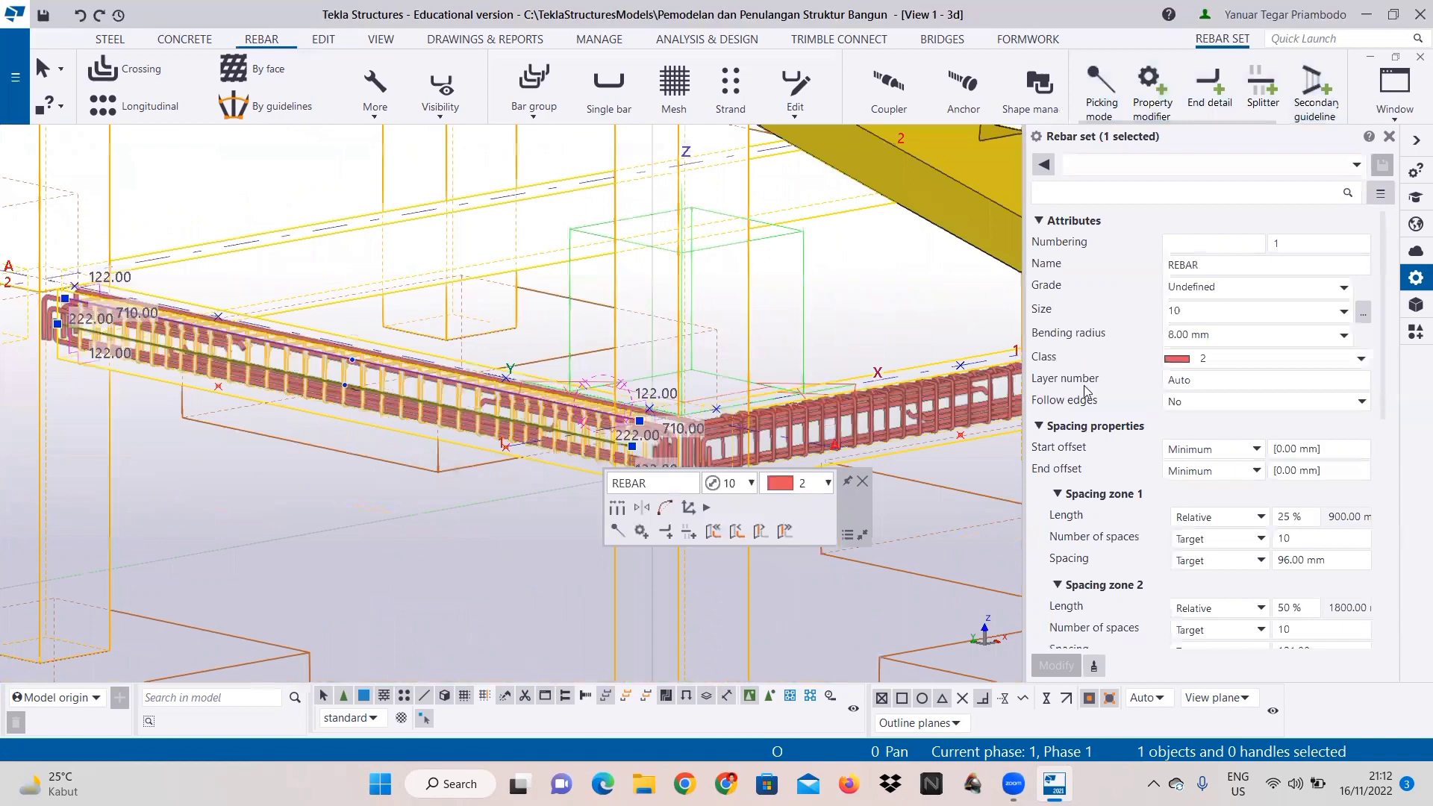
pyautogui.click(1224, 359)
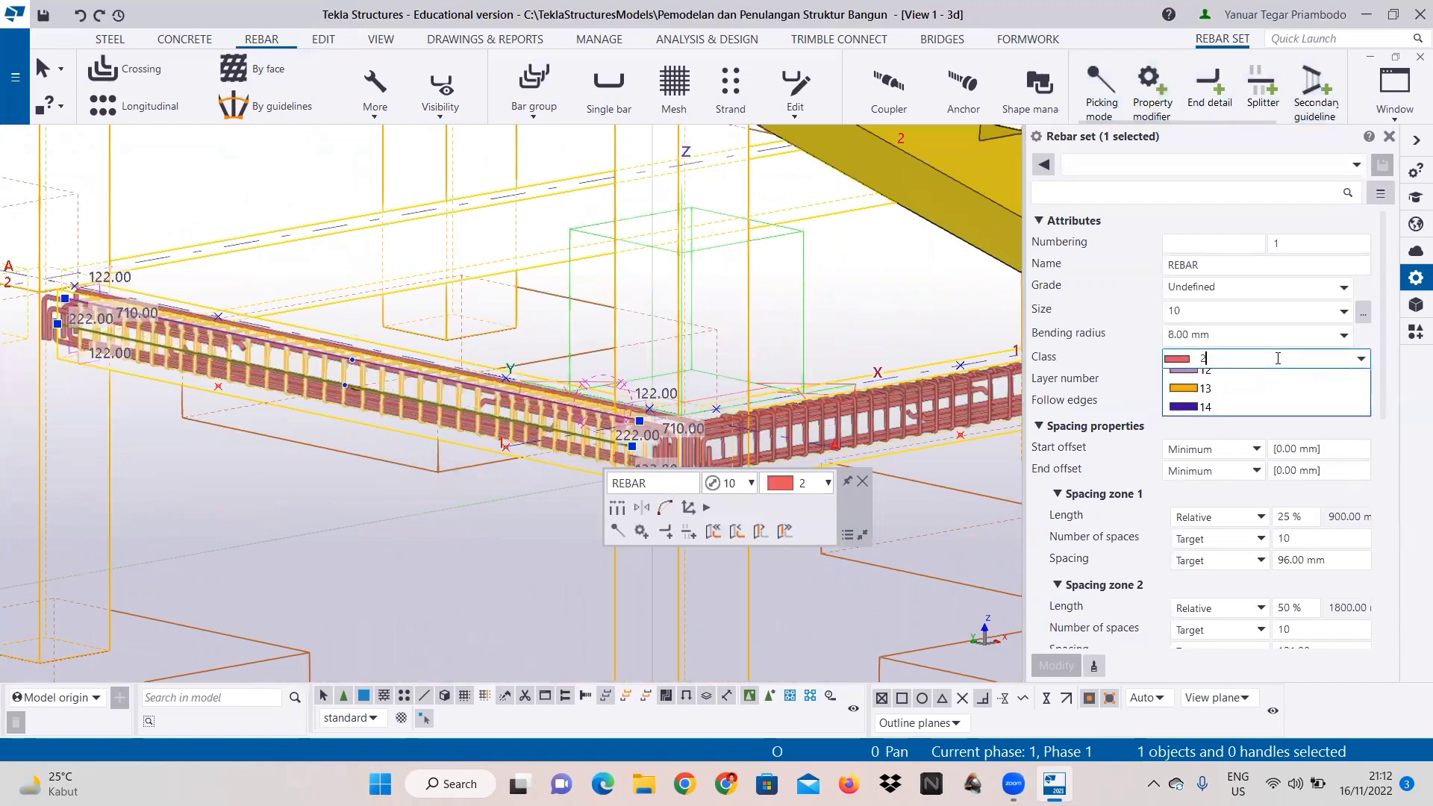
pyautogui.click(1237, 434)
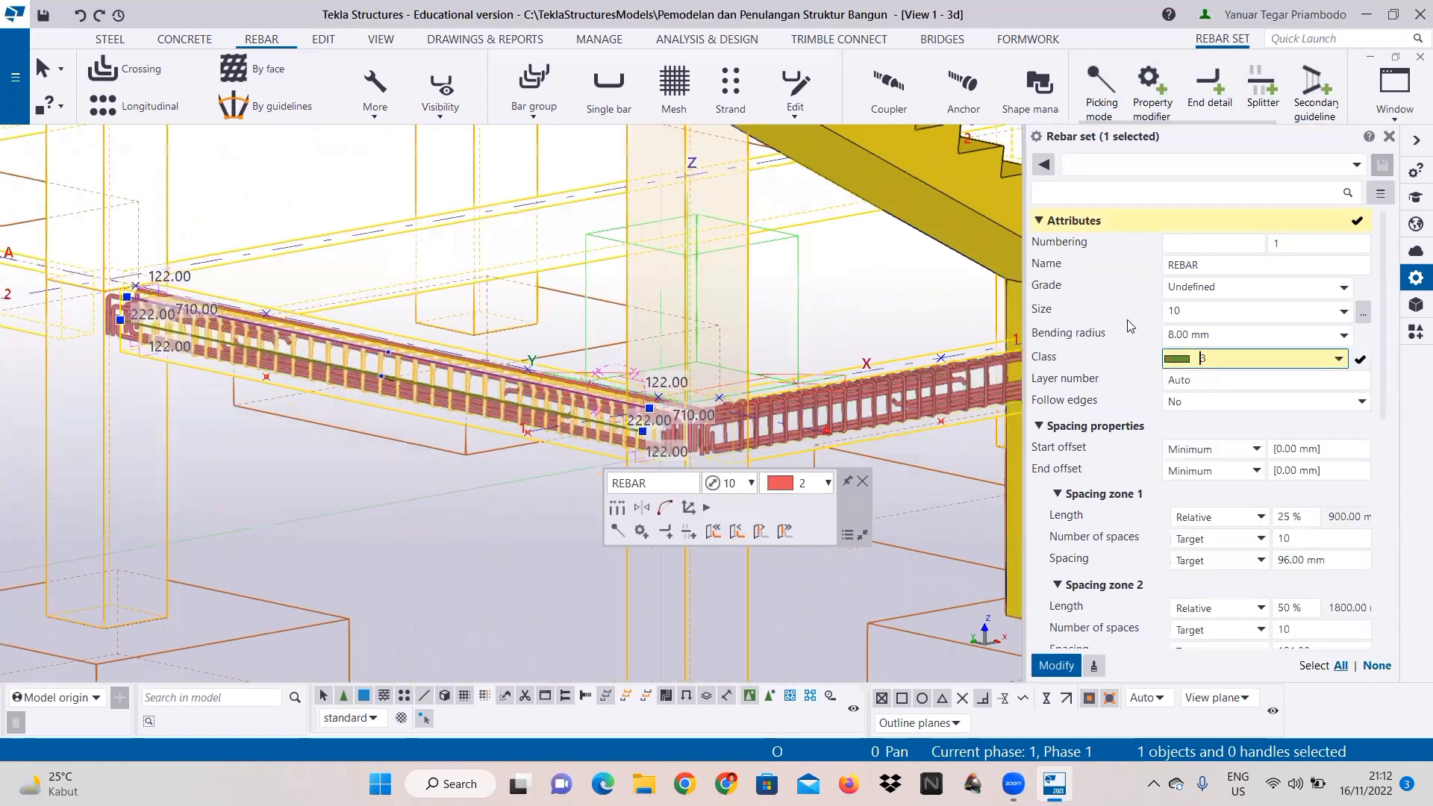
pyautogui.click(1057, 665)
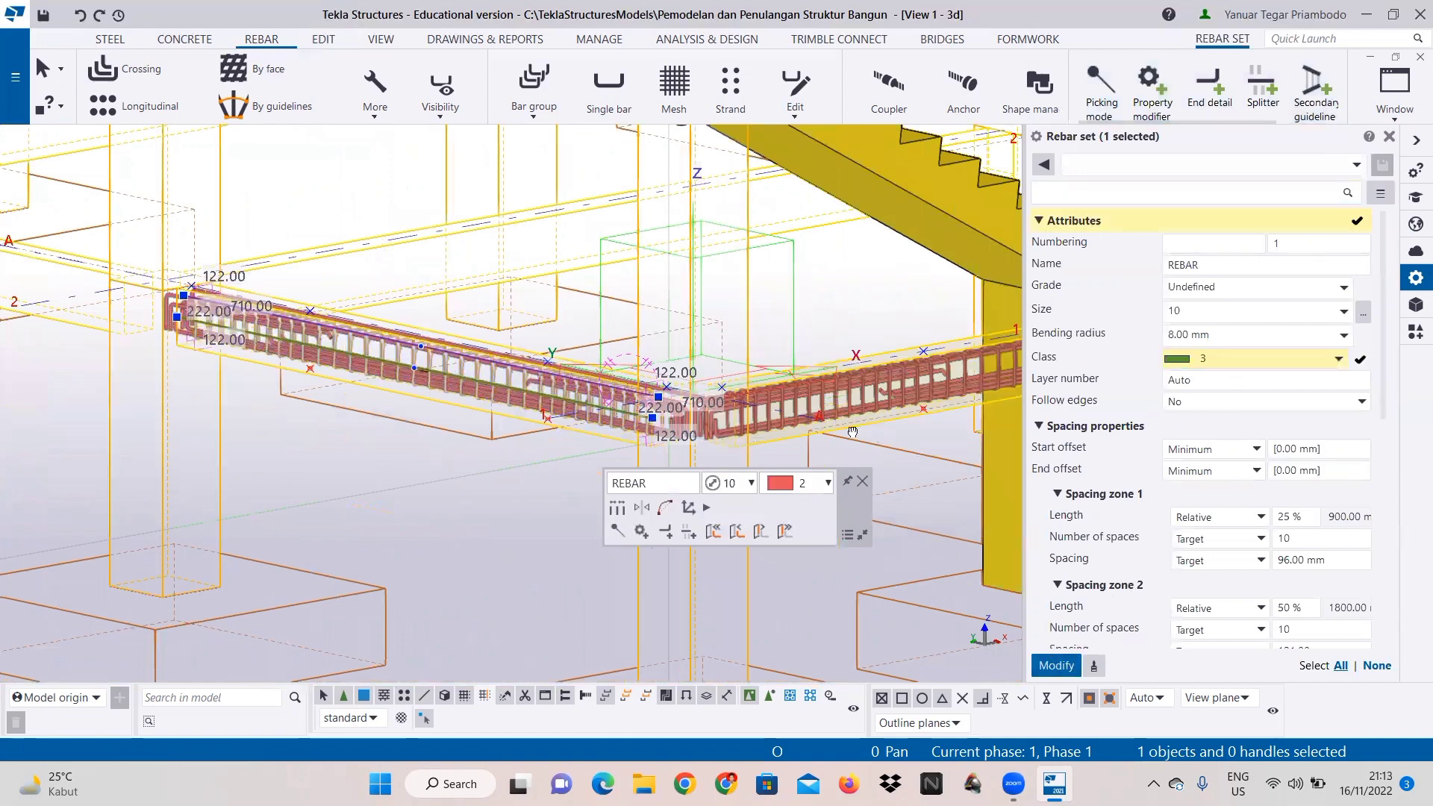
# Step: Set the class of the grid 1 beam's crossing rebar set to 3, apply it and clear the selection
pyautogui.moveTo(931, 447); pyautogui.dragTo(723, 445, button='middle')
pyautogui.rightClick(718, 432)
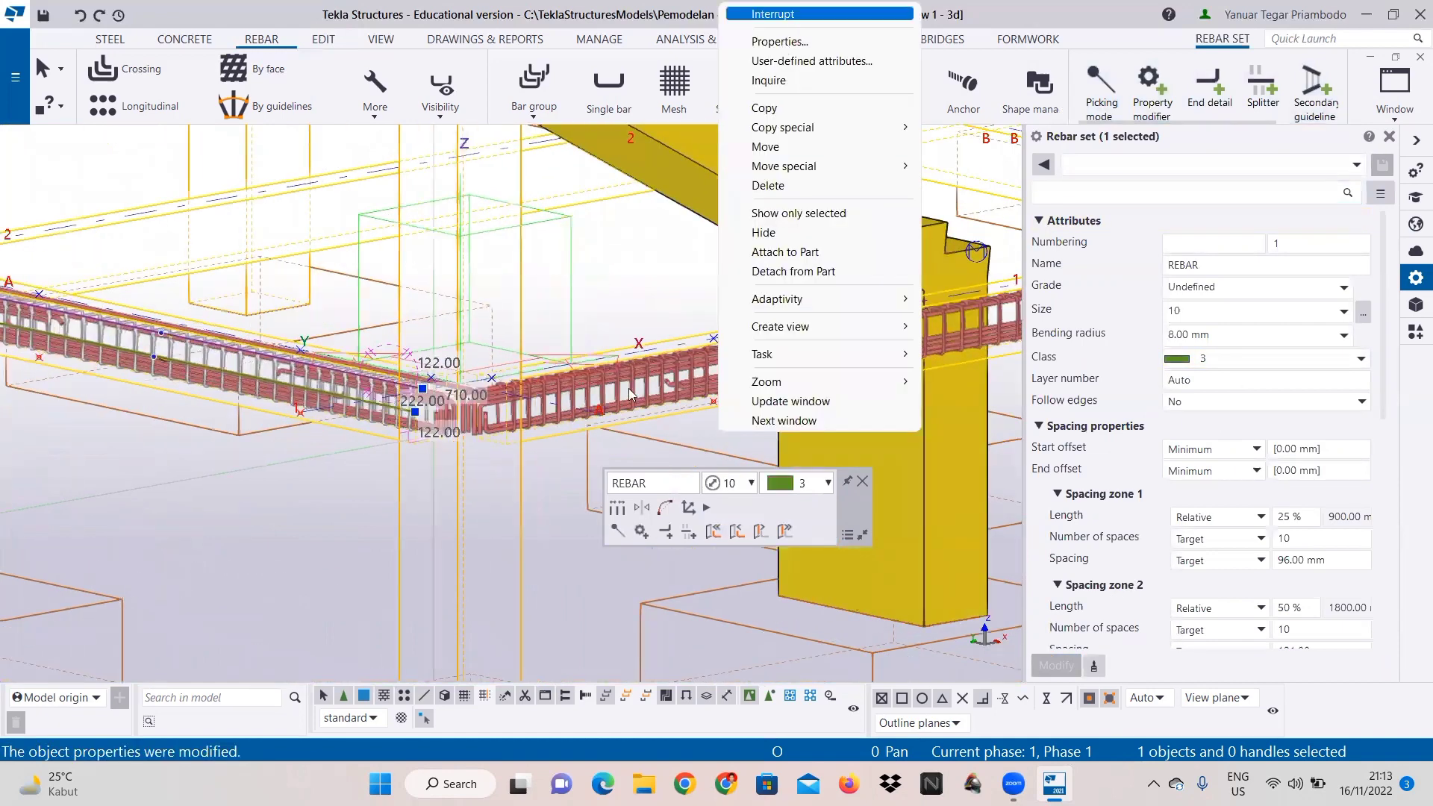
pyautogui.scroll(1, 652, 374)
pyautogui.rightClick(653, 394)
pyautogui.click(1218, 362)
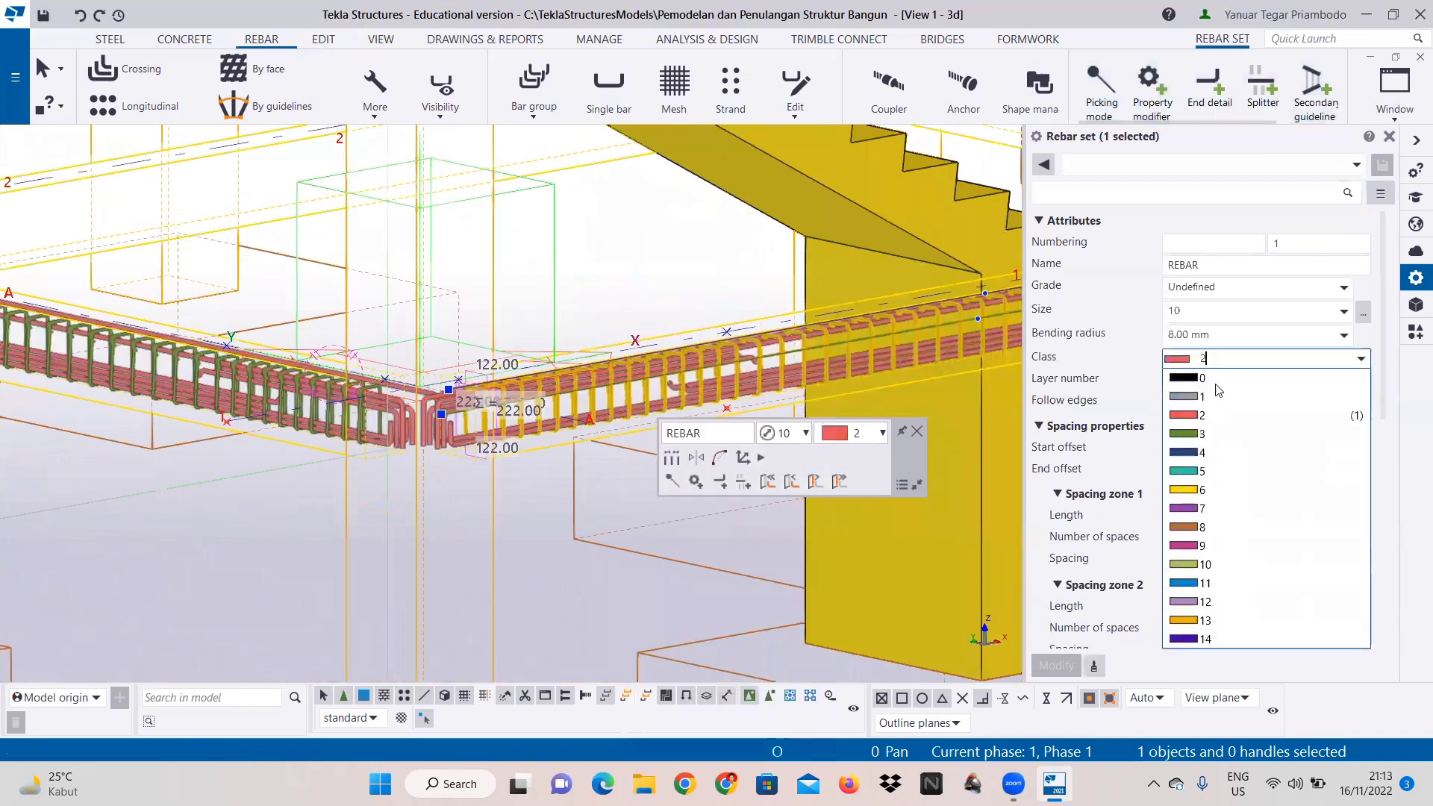
pyautogui.click(1212, 434)
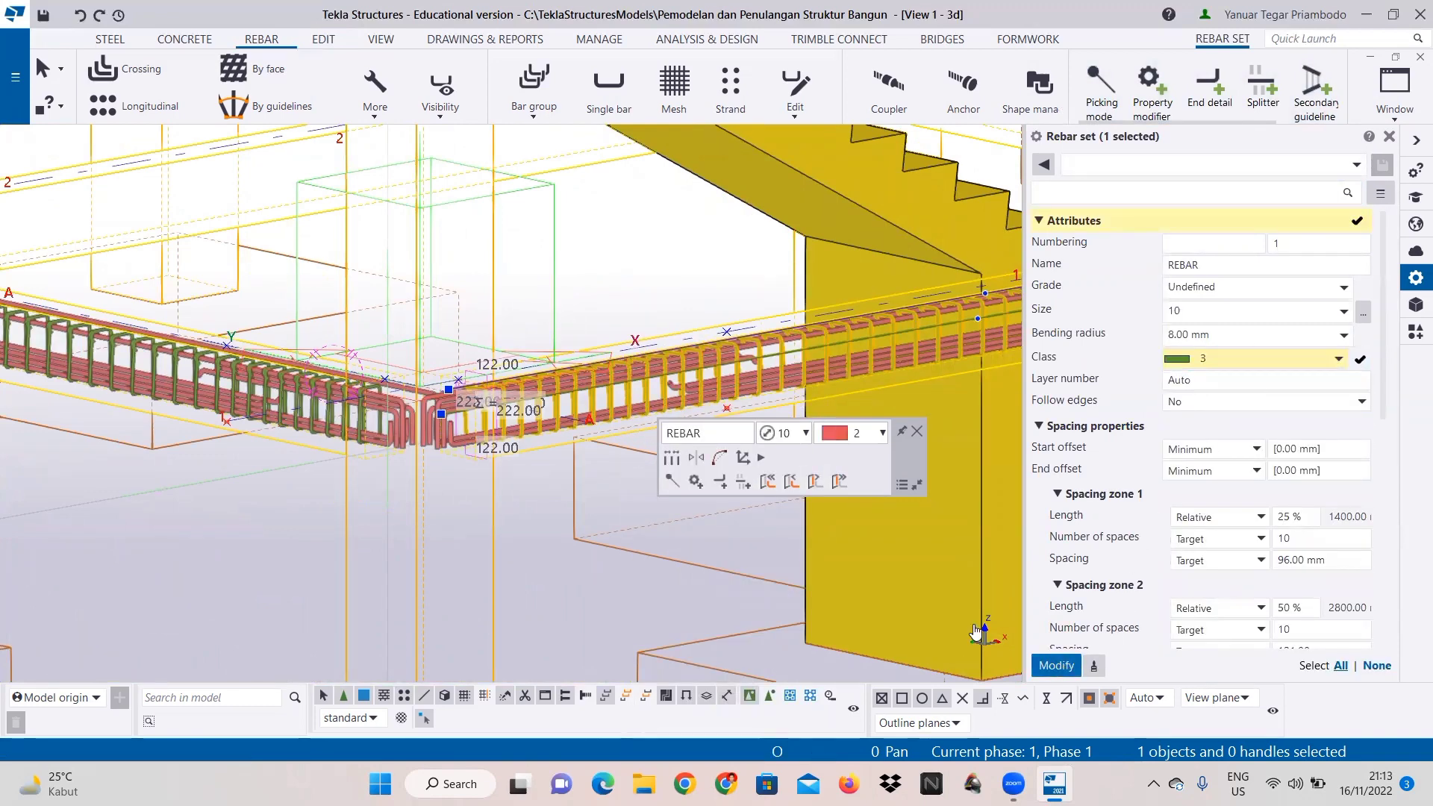
pyautogui.click(584, 573)
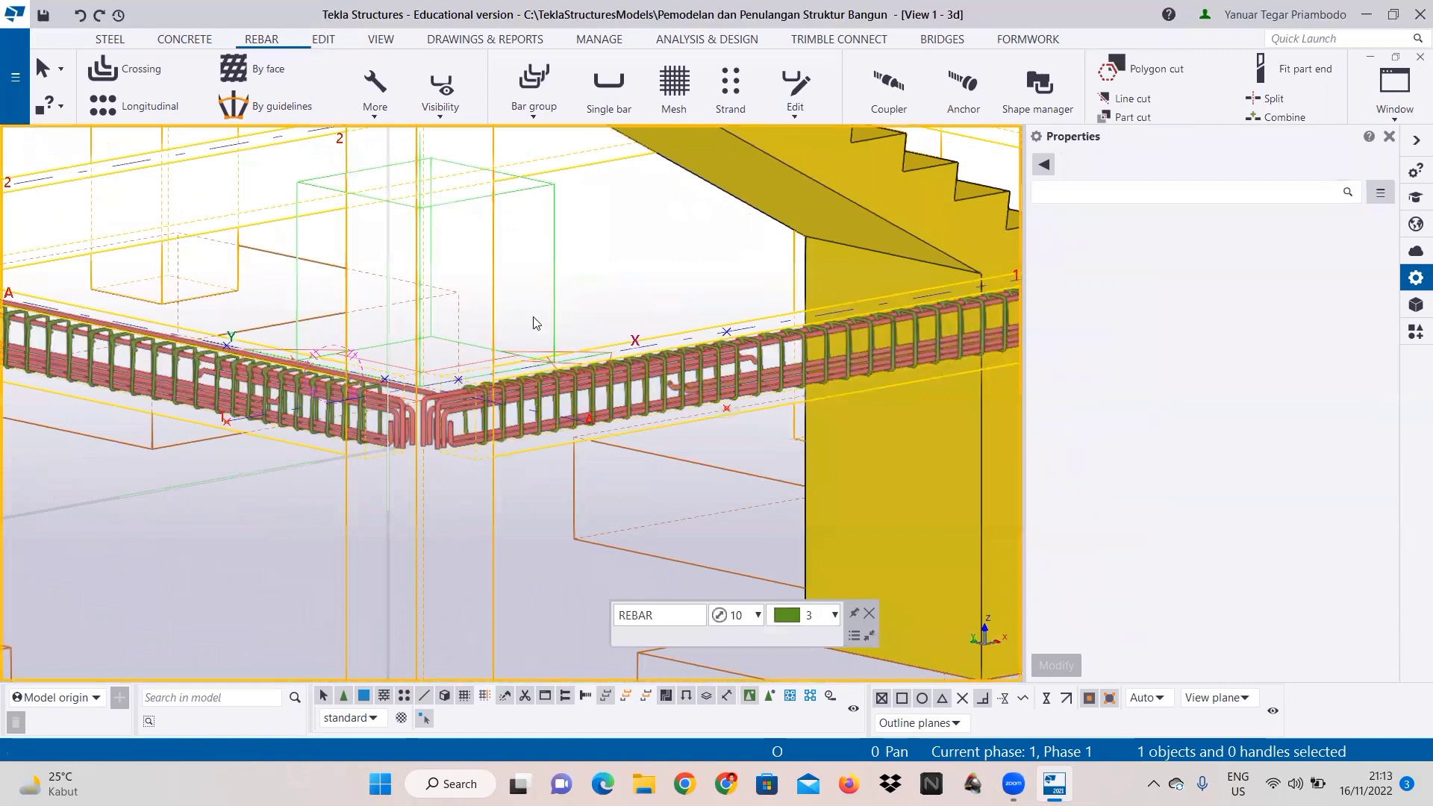
pyautogui.scroll(-2, 424, 324)
pyautogui.moveTo(424, 324); pyautogui.dragTo(772, 392, button='middle')
pyautogui.scroll(-1, 395, 344)
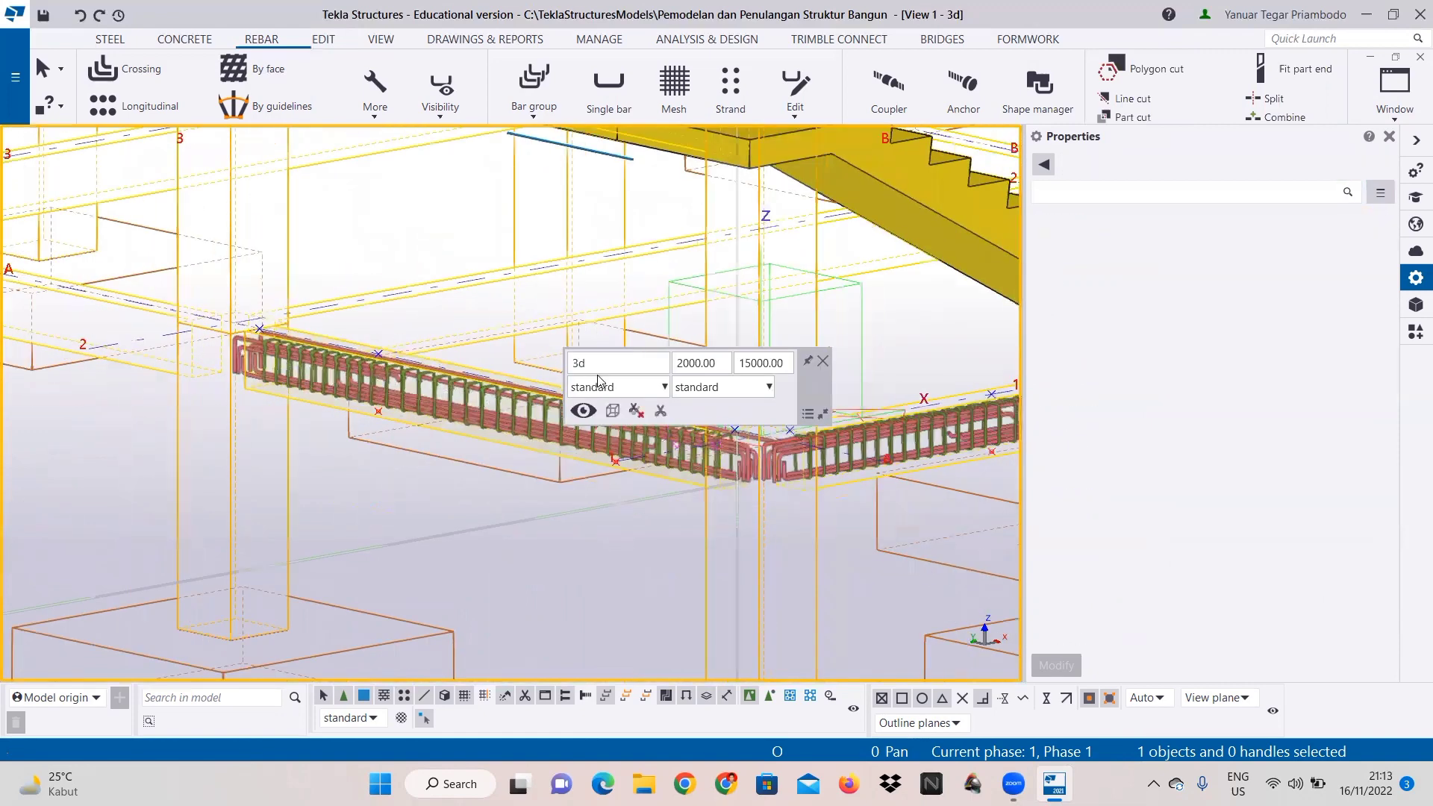
# Step: Examine the reinforced grid A and grid 1 beams within the surrounding building frame
pyautogui.scroll(-1, 653, 312)
pyautogui.moveTo(662, 322); pyautogui.dragTo(238, 343, button='middle')
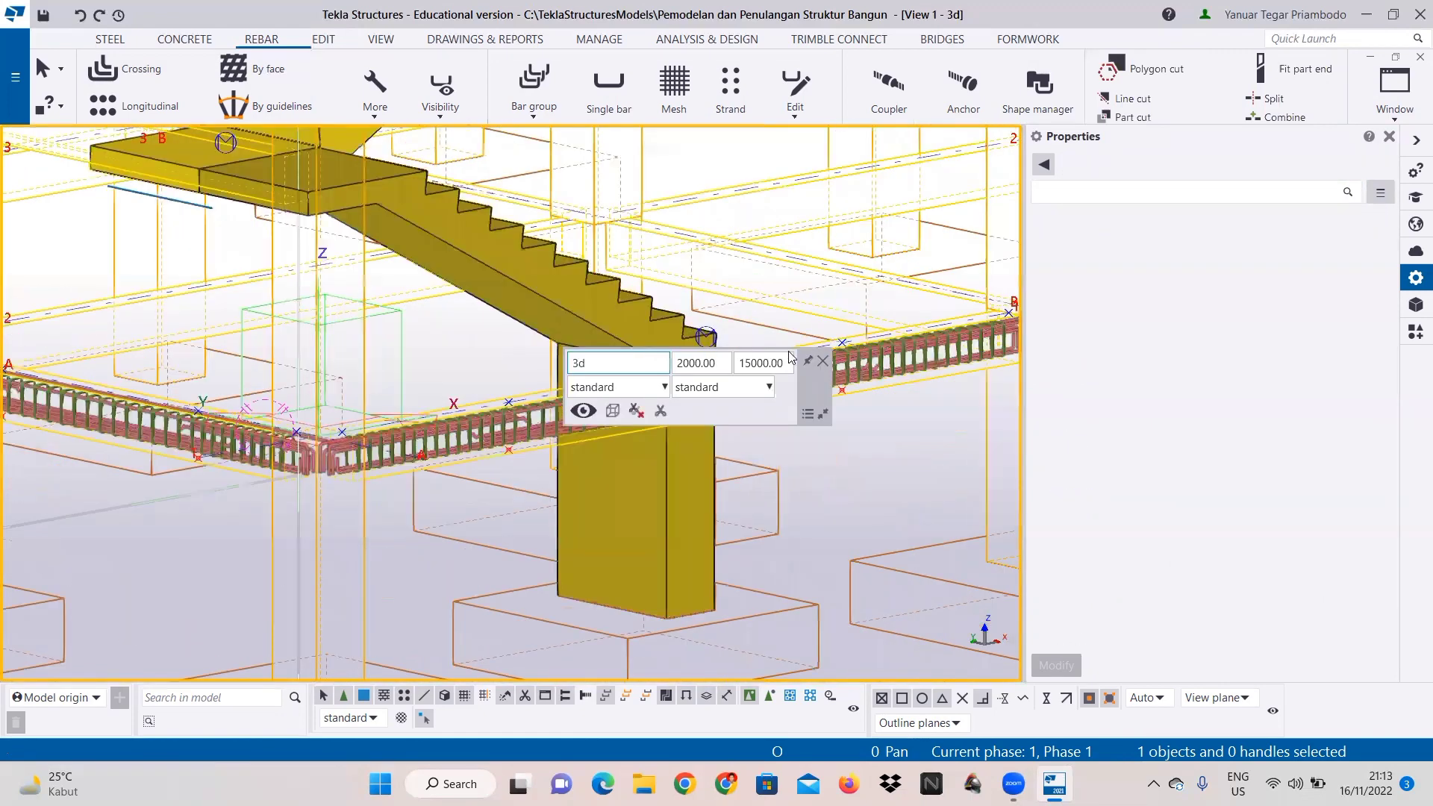
pyautogui.click(822, 363)
pyautogui.scroll(-1, 694, 358)
pyautogui.scroll(-2, 715, 309)
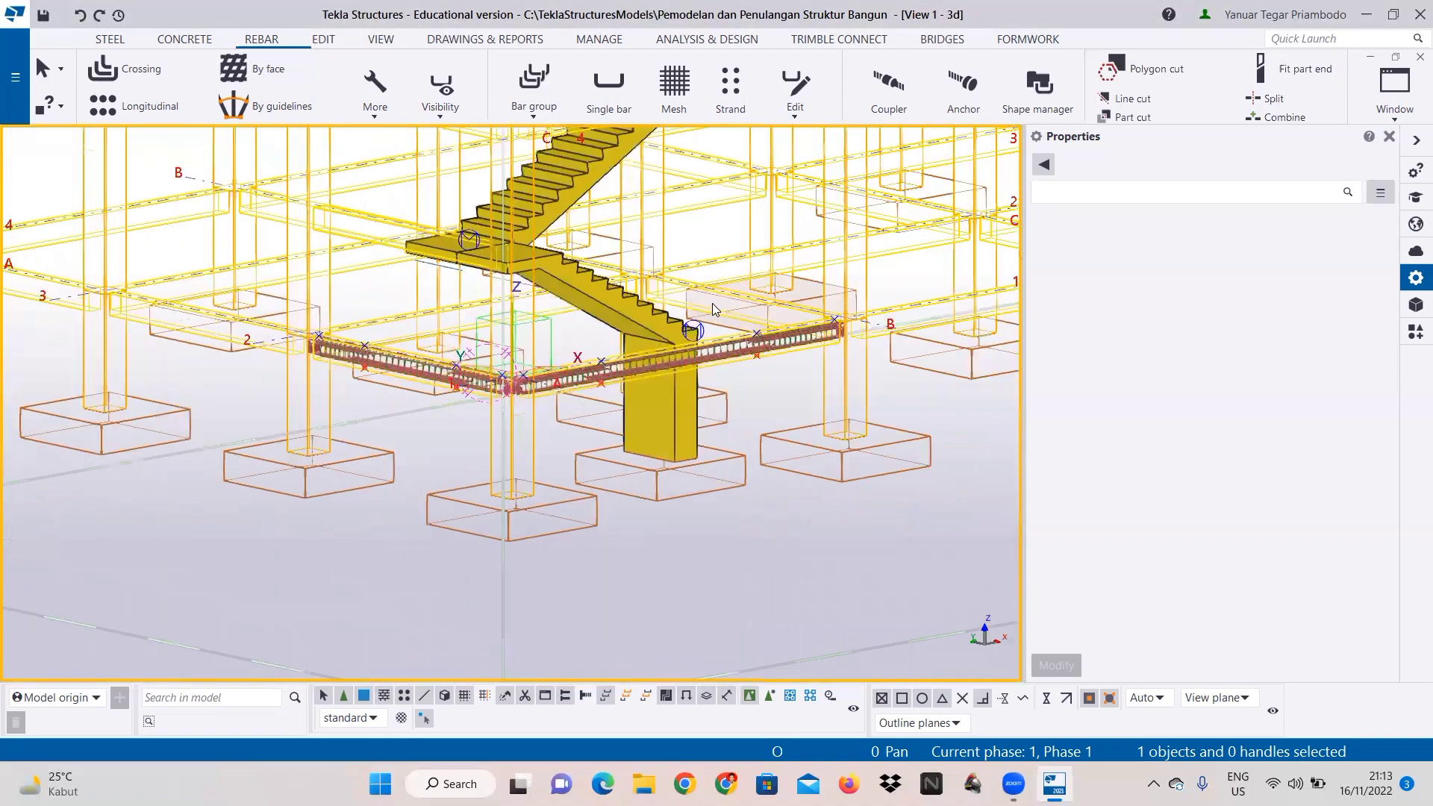
pyautogui.scroll(-1, 676, 321)
pyautogui.moveTo(675, 321); pyautogui.dragTo(588, 533, button='middle')
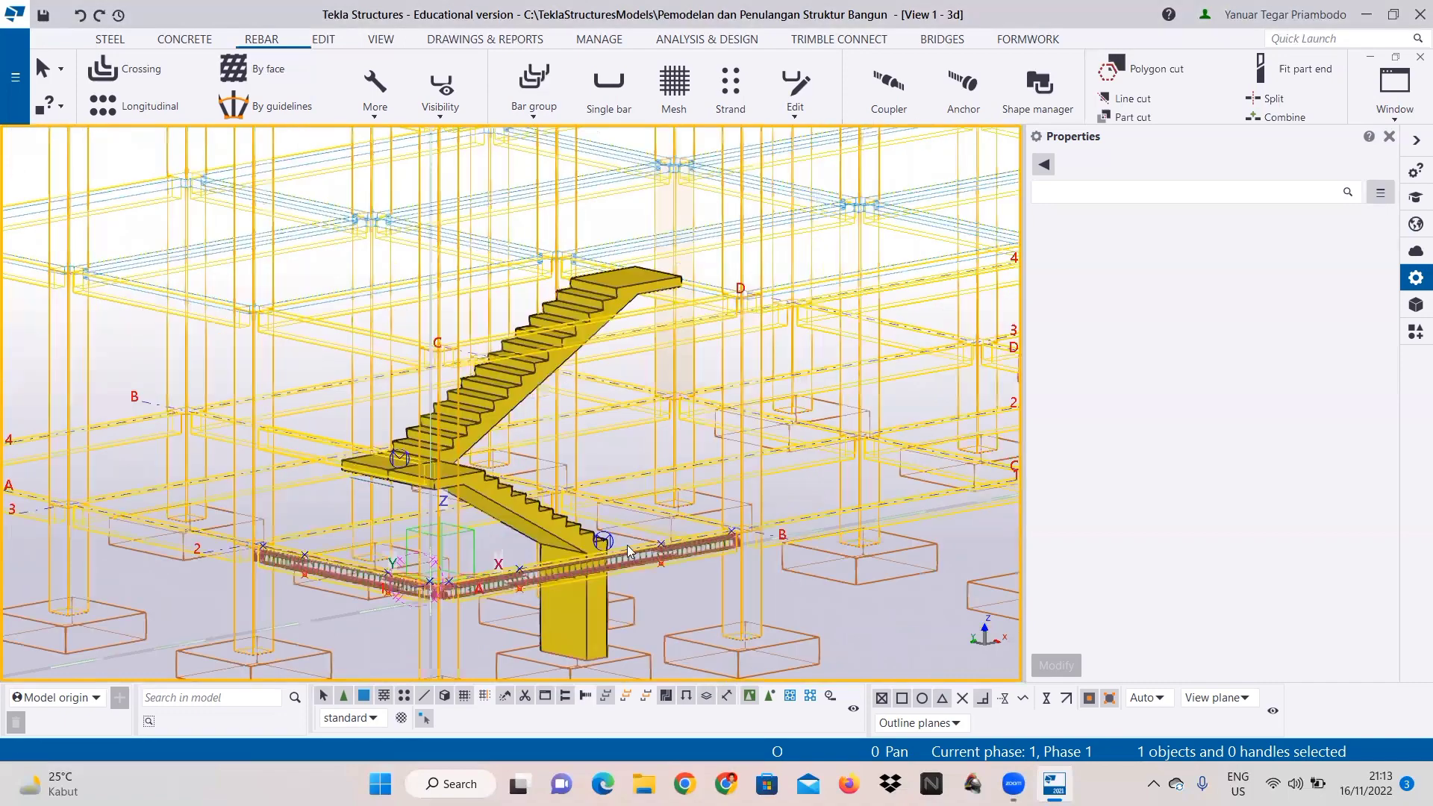
pyautogui.moveTo(614, 323); pyautogui.dragTo(767, 150, button='middle')
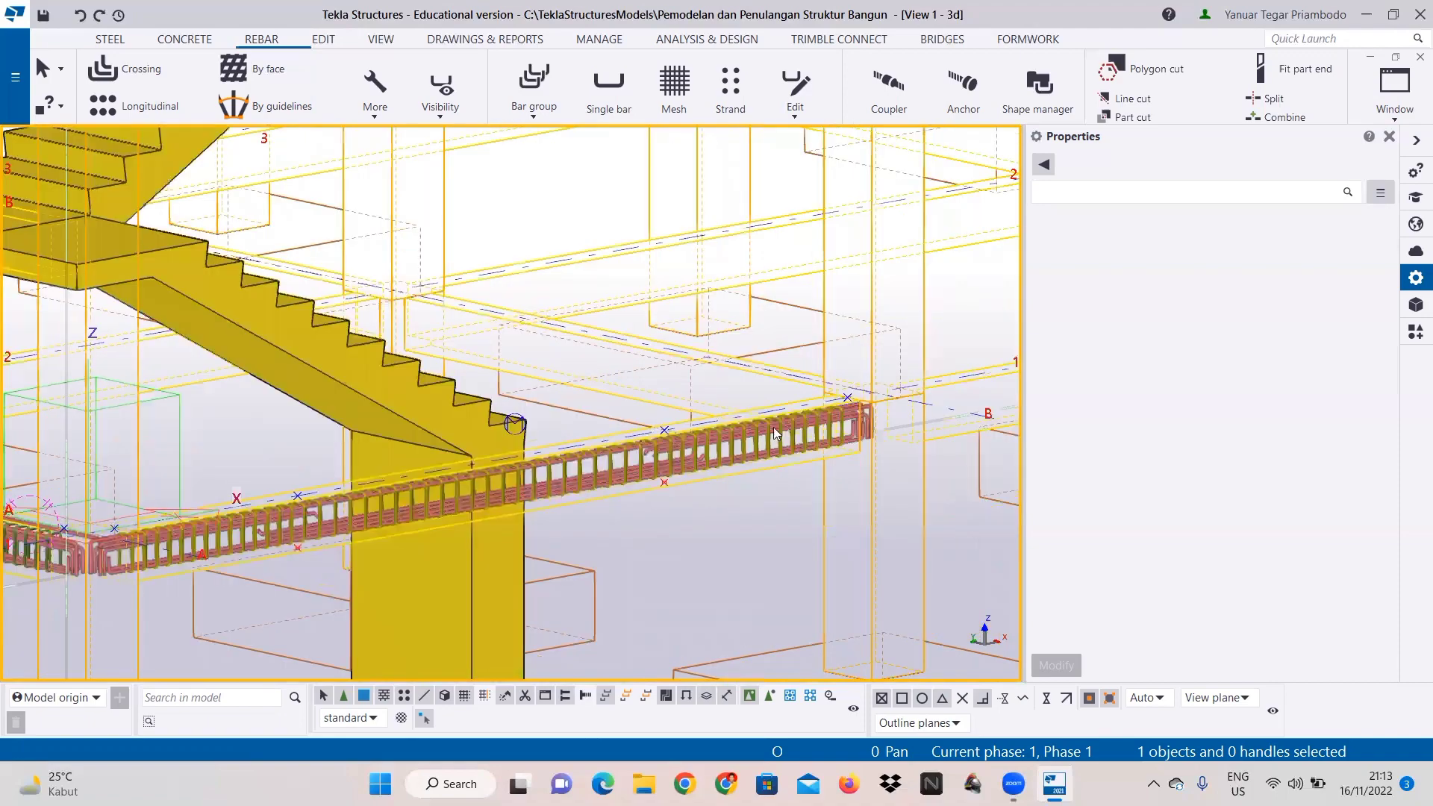
# Step: Select the grid 1 beam's main longitudinal bar groups, its extra bars near grid B and its crossing rebar set
pyautogui.moveTo(718, 432); pyautogui.dragTo(649, 428, button='middle')
pyautogui.scroll(3, 661, 423)
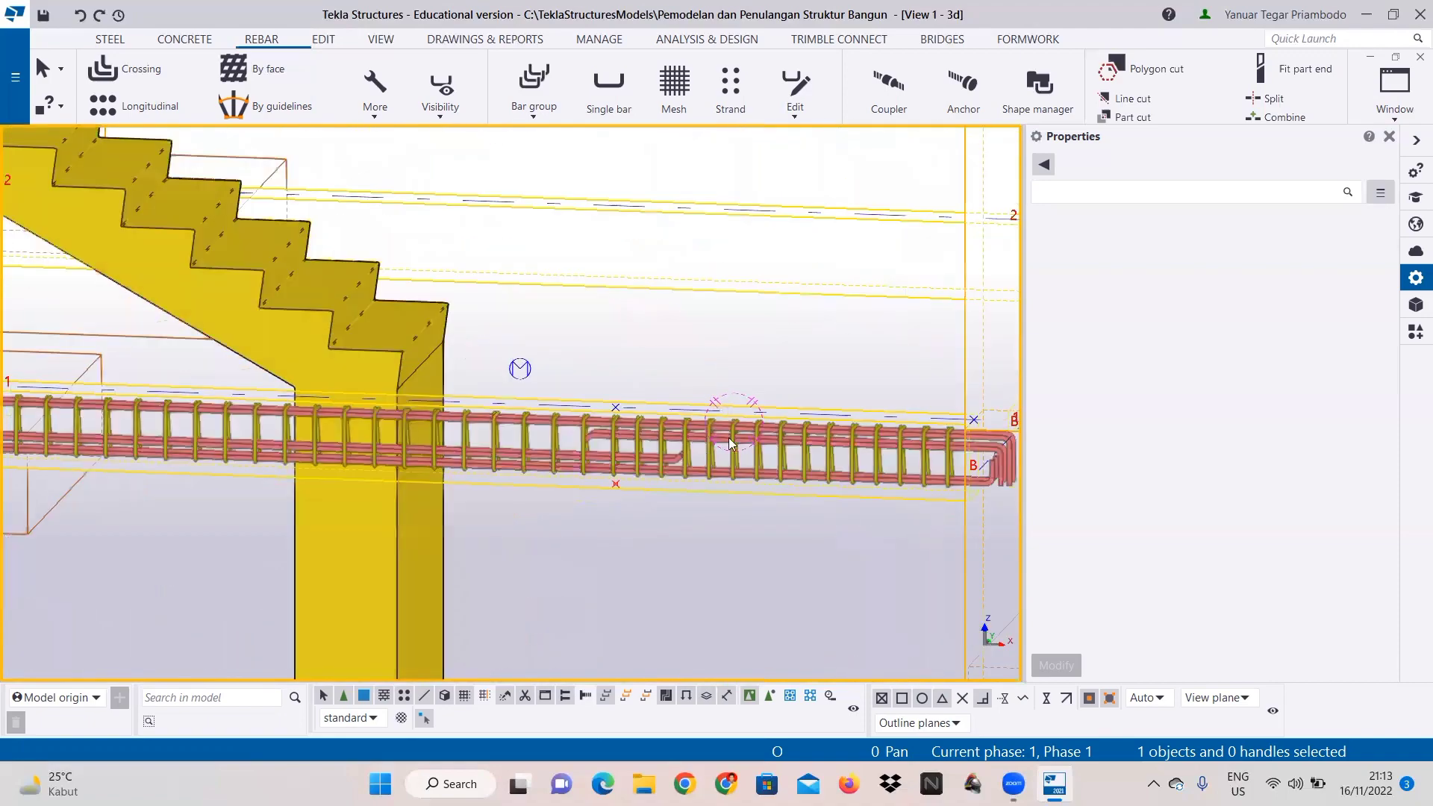
pyautogui.scroll(4, 681, 478)
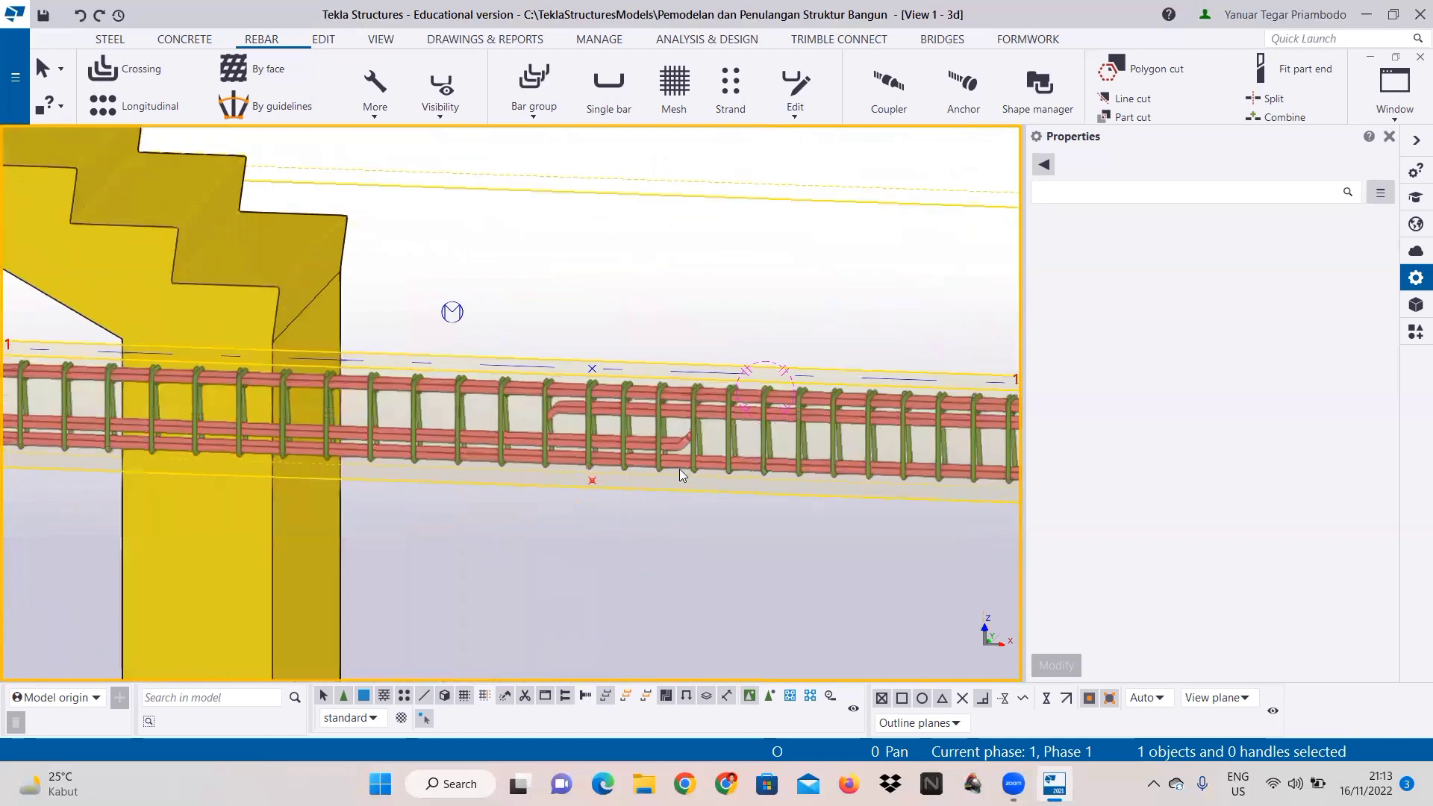
pyautogui.click(721, 450)
pyautogui.scroll(2, 680, 446)
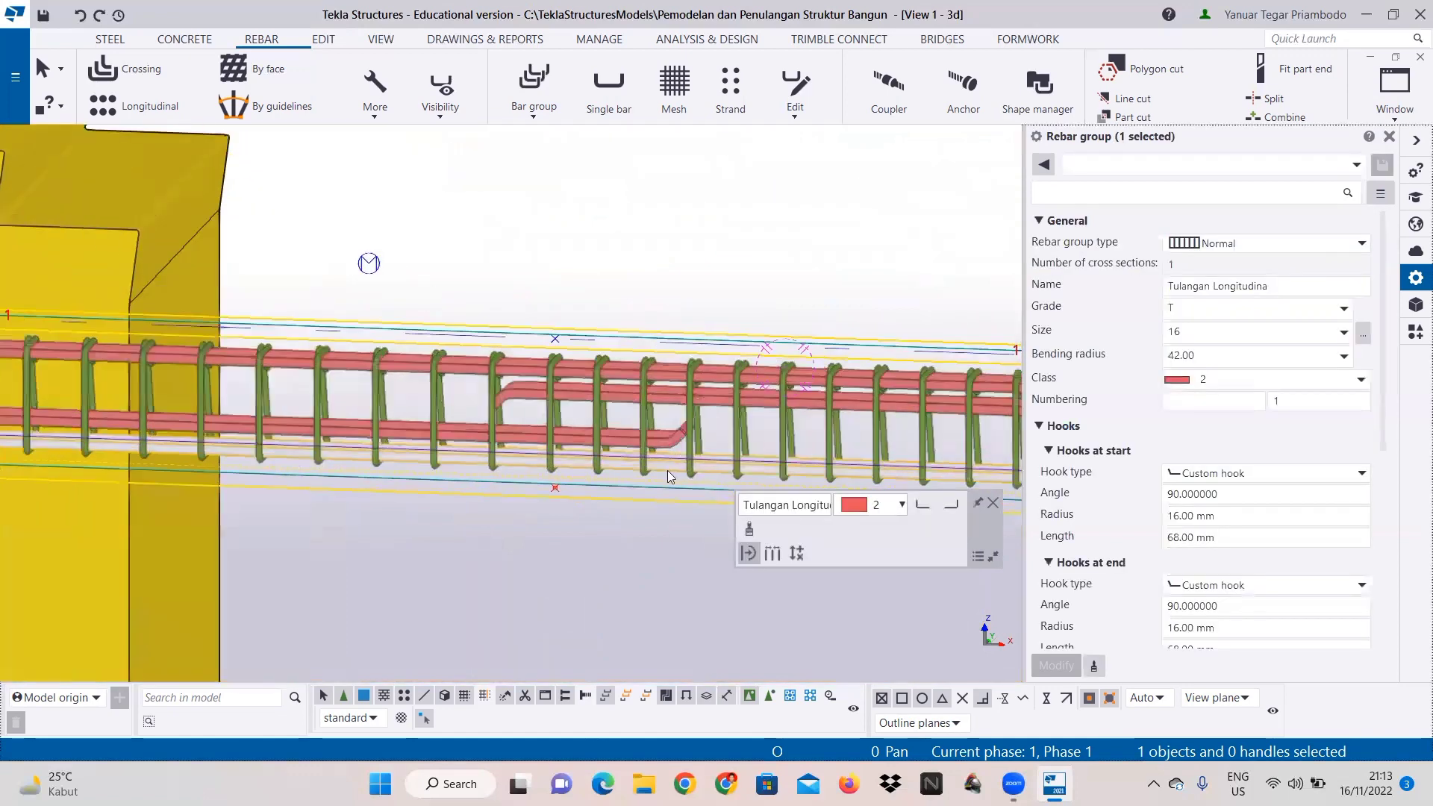
pyautogui.click(667, 466)
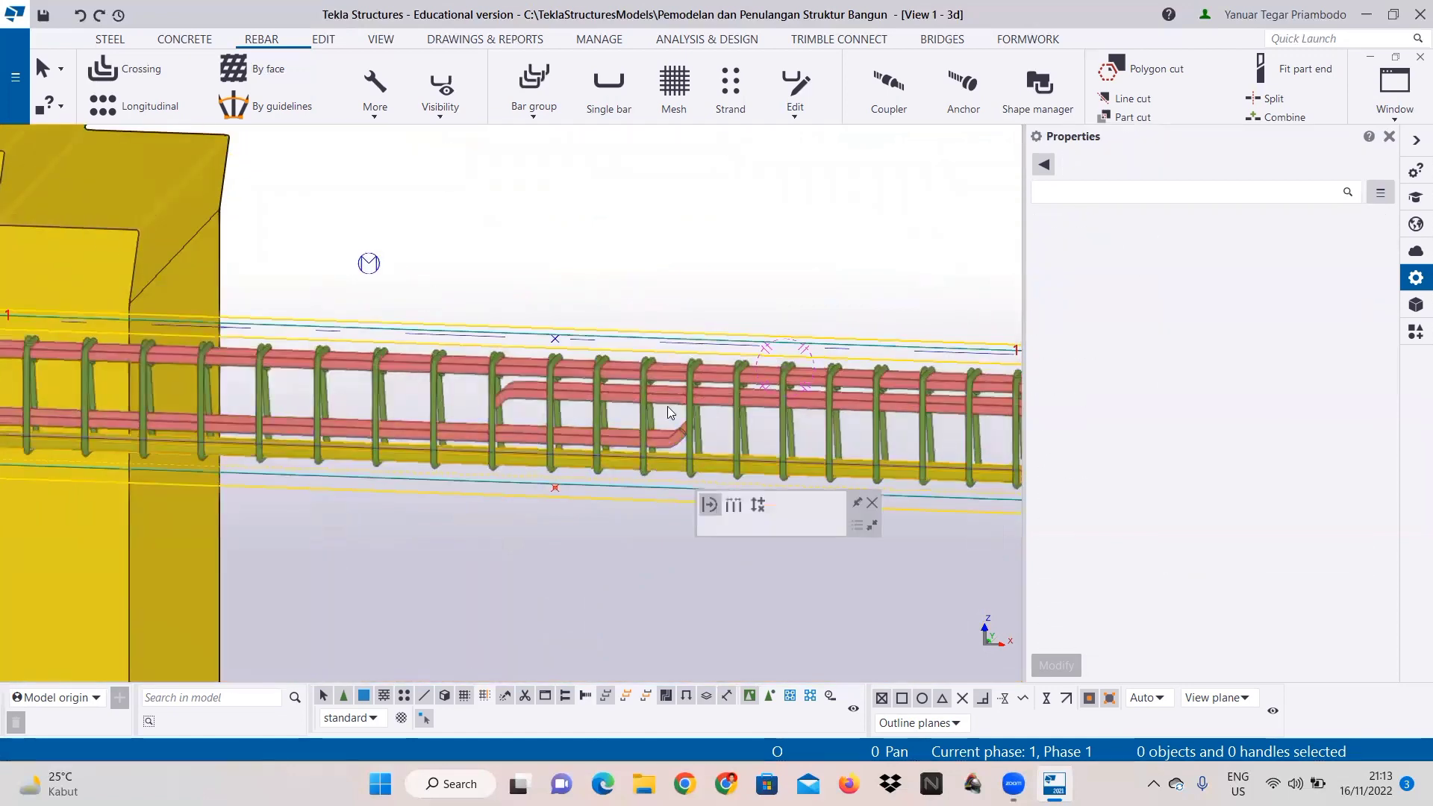
pyautogui.keyDown('ctrl'); pyautogui.click(666, 397); pyautogui.keyUp('ctrl')
pyautogui.keyDown('ctrl'); pyautogui.click(669, 369); pyautogui.keyUp('ctrl')
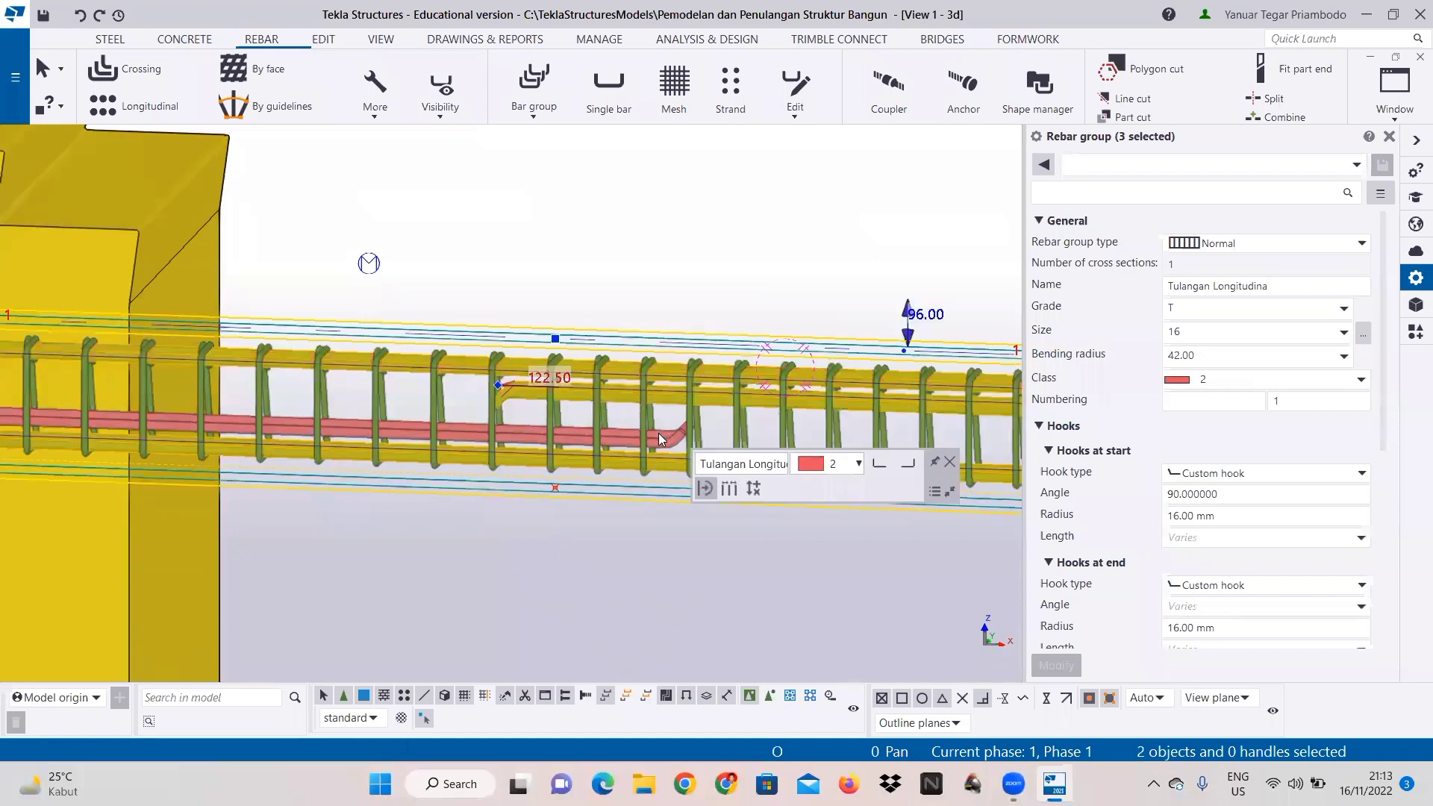
pyautogui.keyDown('ctrl'); pyautogui.click(658, 438); pyautogui.keyUp('ctrl')
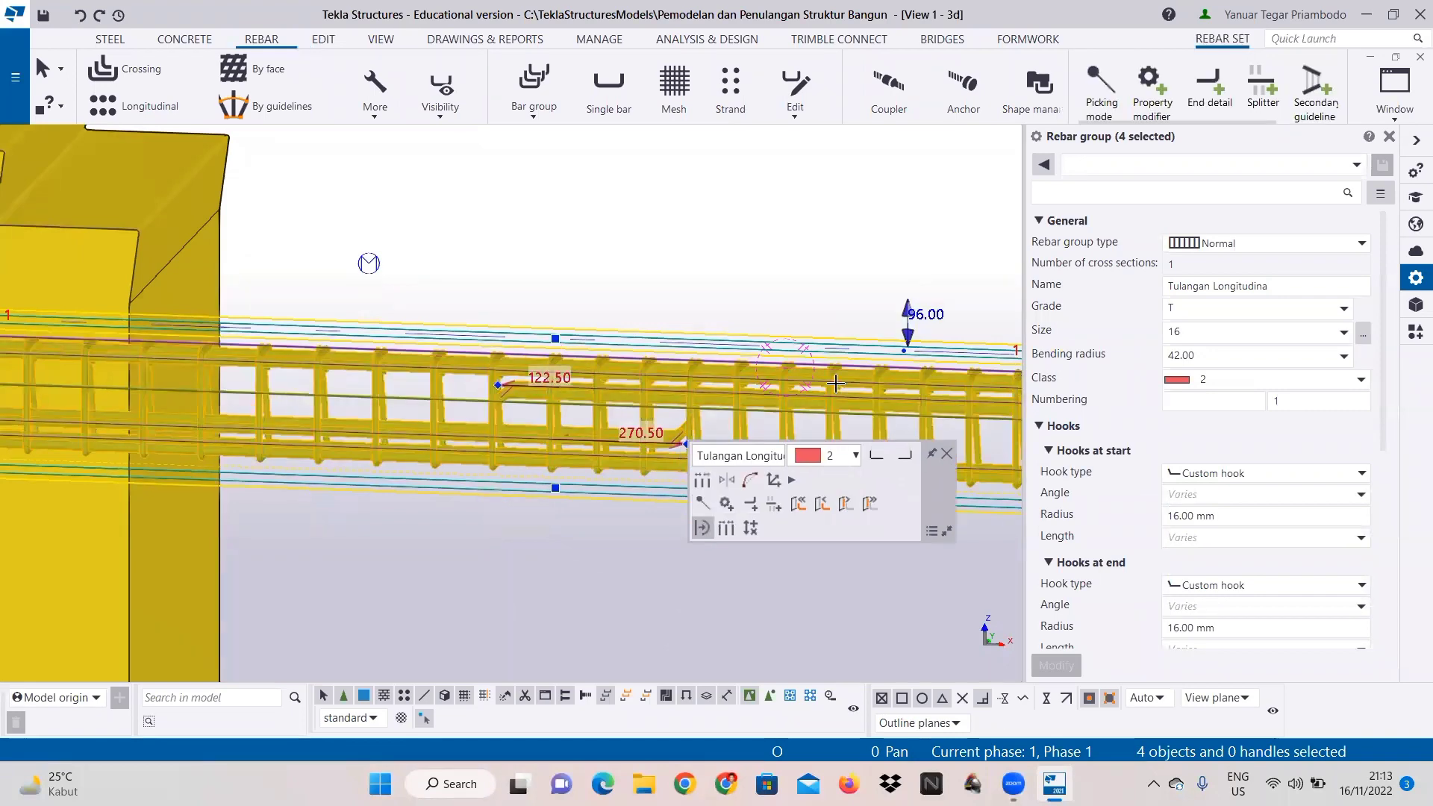
pyautogui.keyDown('ctrl'); pyautogui.click(836, 383); pyautogui.keyUp('ctrl')
# Step: Add the grid 1 beam's extra longitudinal bars near grid A to the selection
pyautogui.scroll(-3, 836, 383)
pyautogui.moveTo(821, 379); pyautogui.dragTo(752, 366, button='middle')
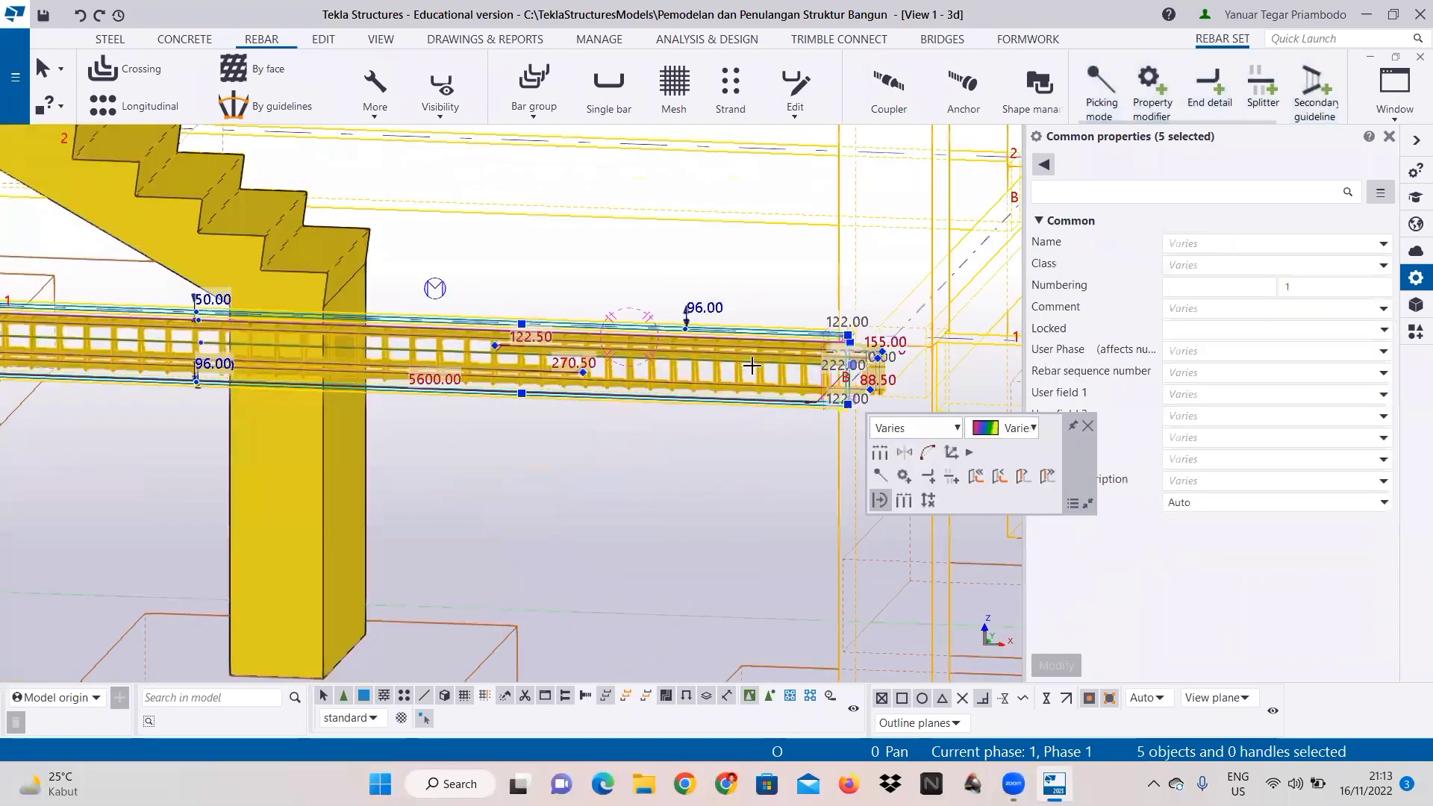
pyautogui.moveTo(203, 327); pyautogui.dragTo(627, 356, button='middle')
pyautogui.scroll(3, 239, 356)
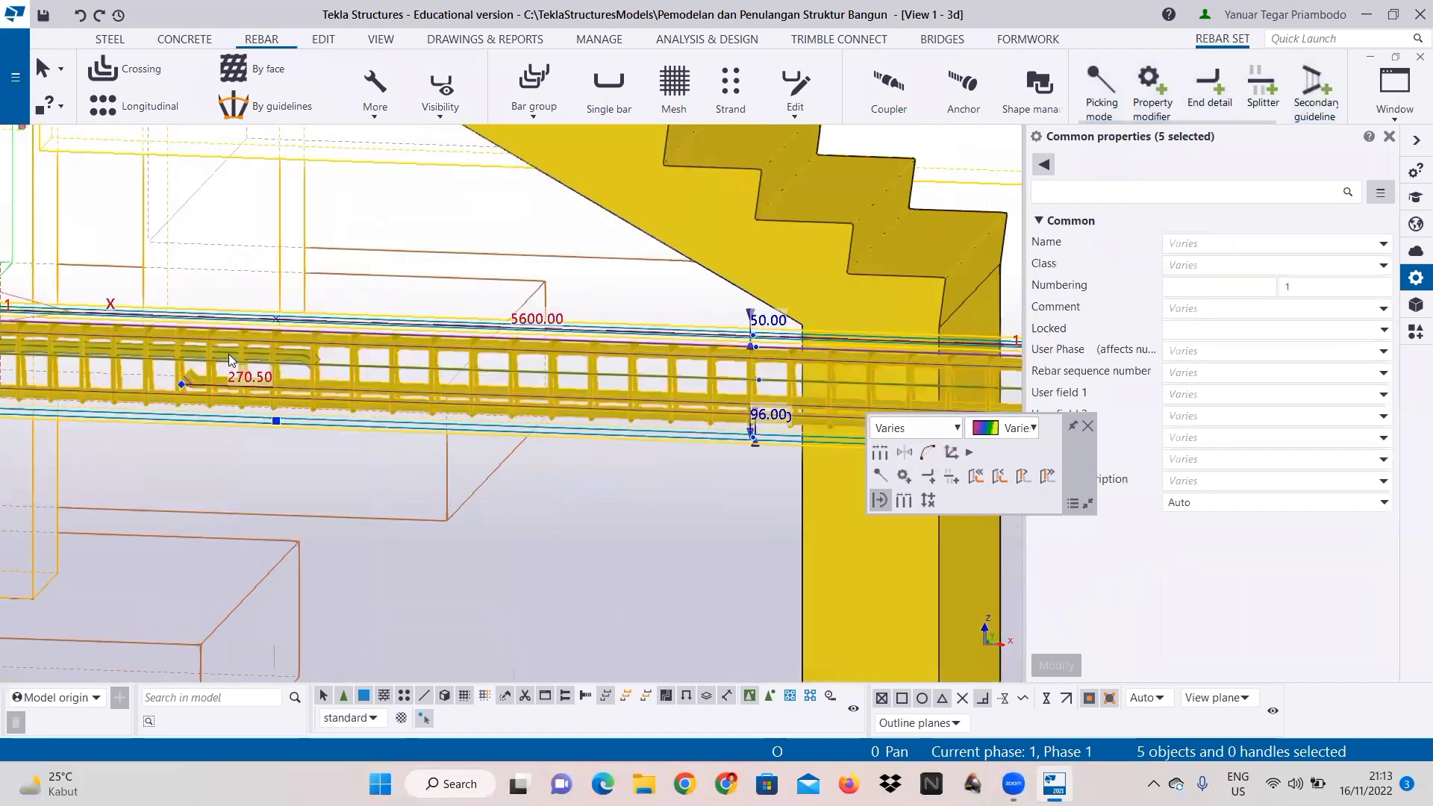
pyautogui.keyDown('ctrl'); pyautogui.click(230, 356); pyautogui.keyUp('ctrl')
pyautogui.scroll(-3, 493, 330)
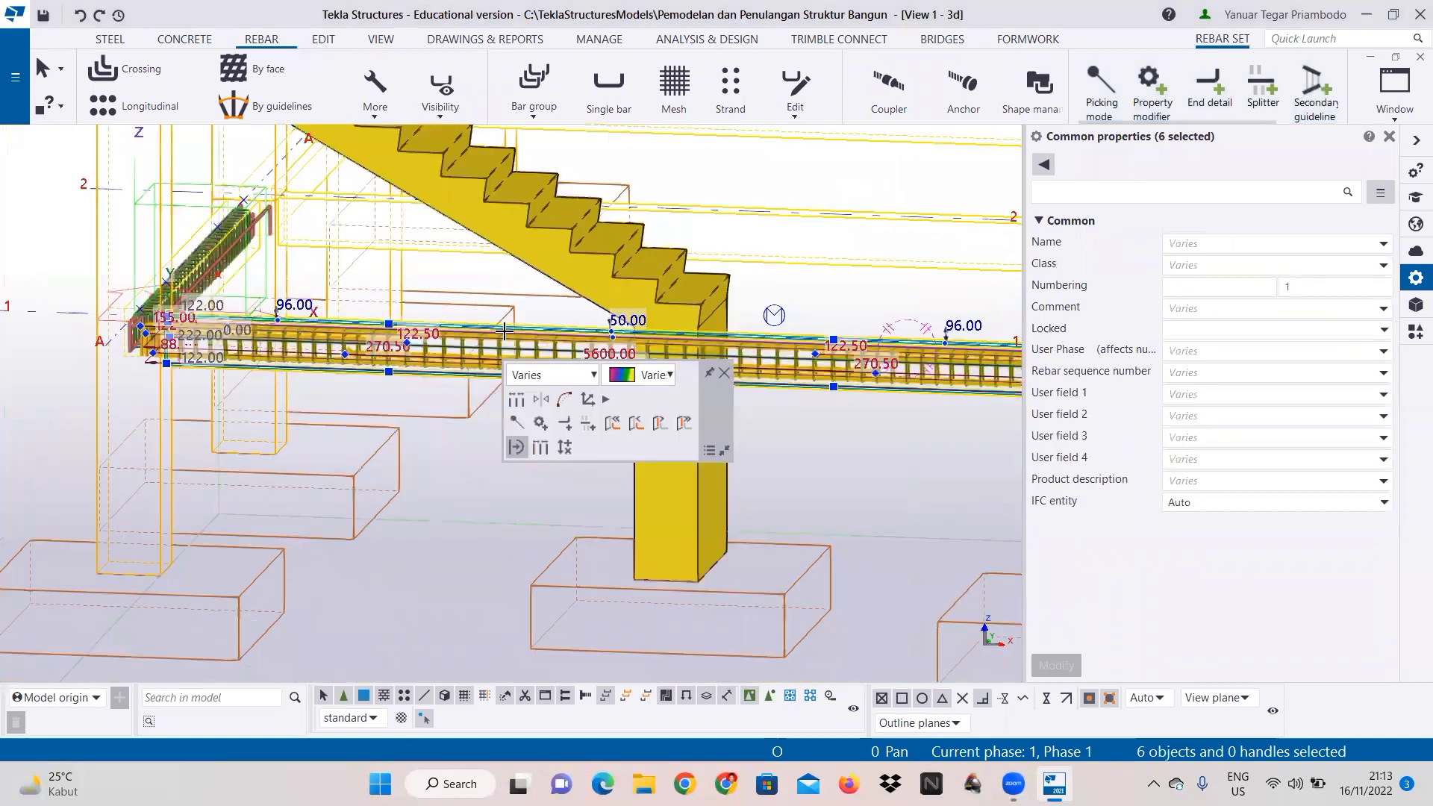
pyautogui.moveTo(504, 331); pyautogui.dragTo(357, 312, button='middle')
pyautogui.scroll(3, 418, 348)
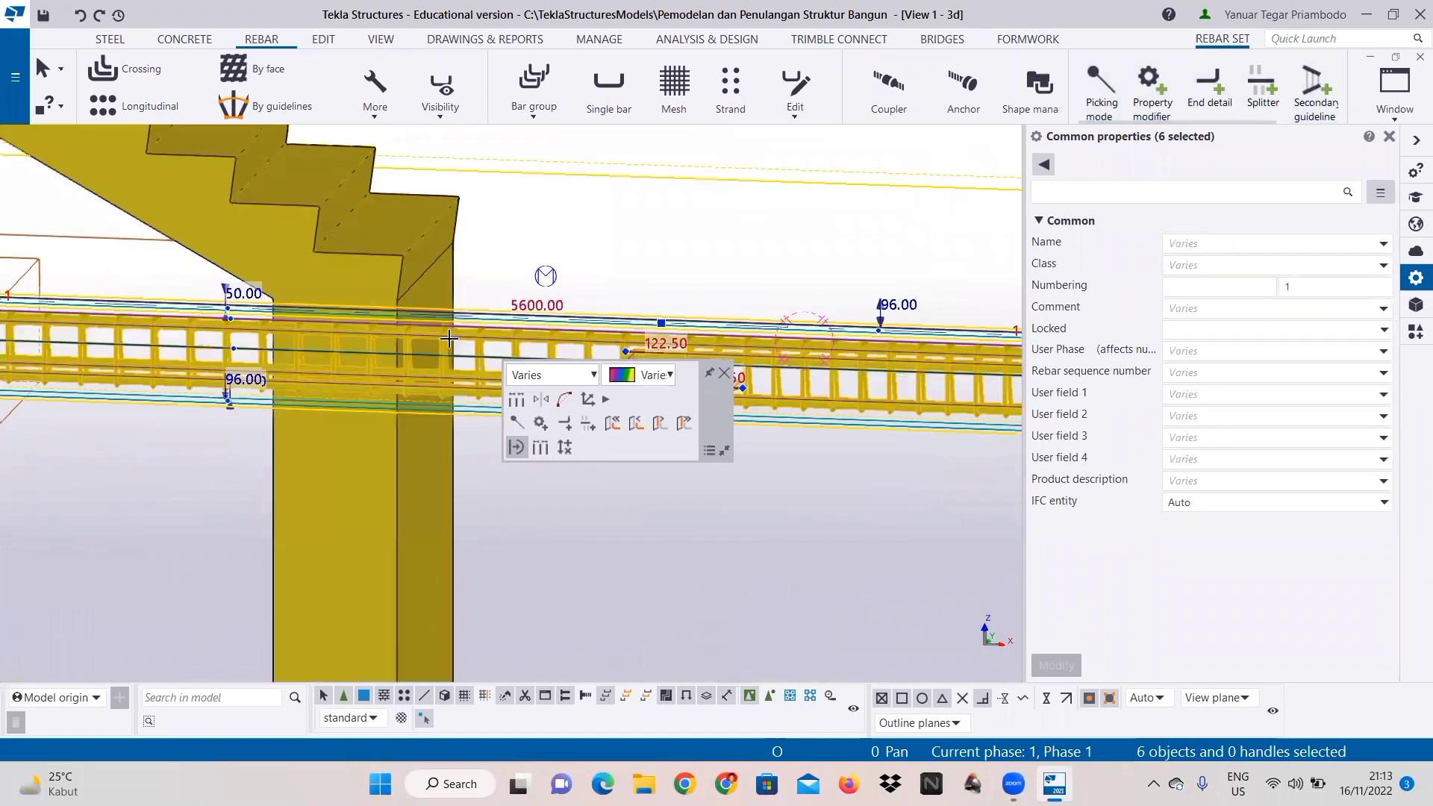
# Step: Copy the selected grid 1 beam reinforcement linearly with dY 4000 and 3 copies, then close the copy dialog
pyautogui.rightClick(476, 340)
pyautogui.moveTo(557, 396)
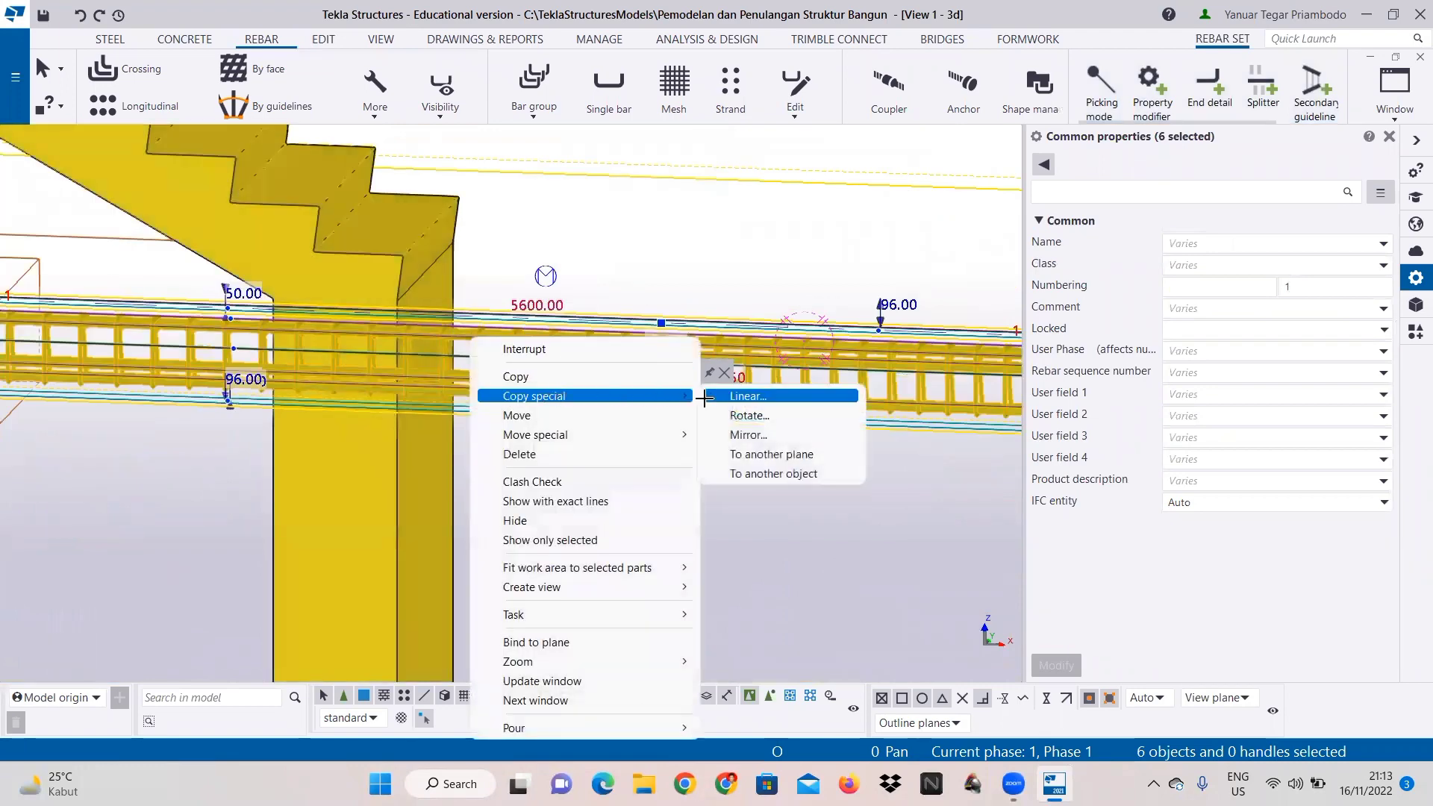
pyautogui.click(754, 396)
pyautogui.scroll(-4, 653, 333)
pyautogui.scroll(1, 653, 333)
pyautogui.moveTo(653, 333); pyautogui.dragTo(600, 518, button='middle')
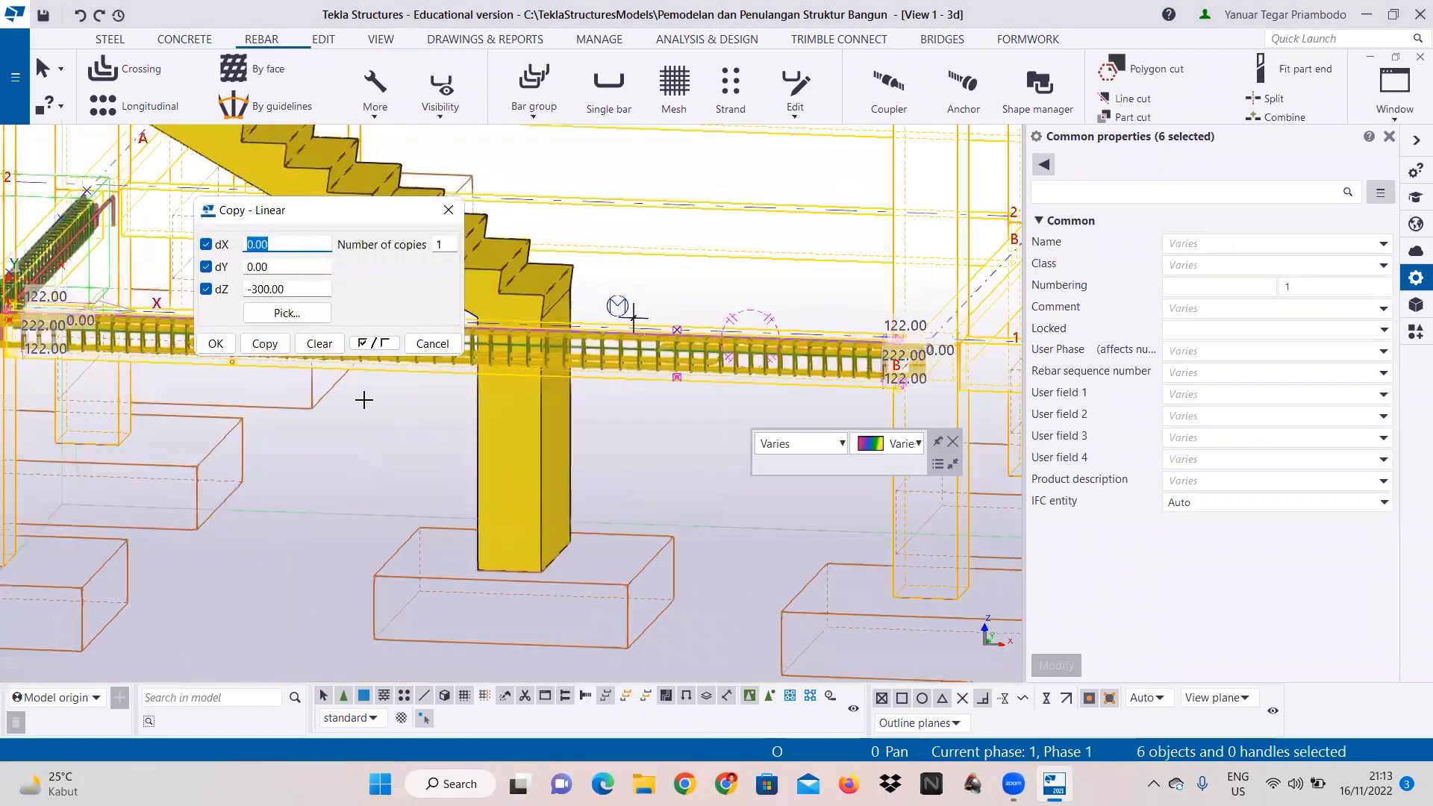
pyautogui.scroll(-2, 657, 324)
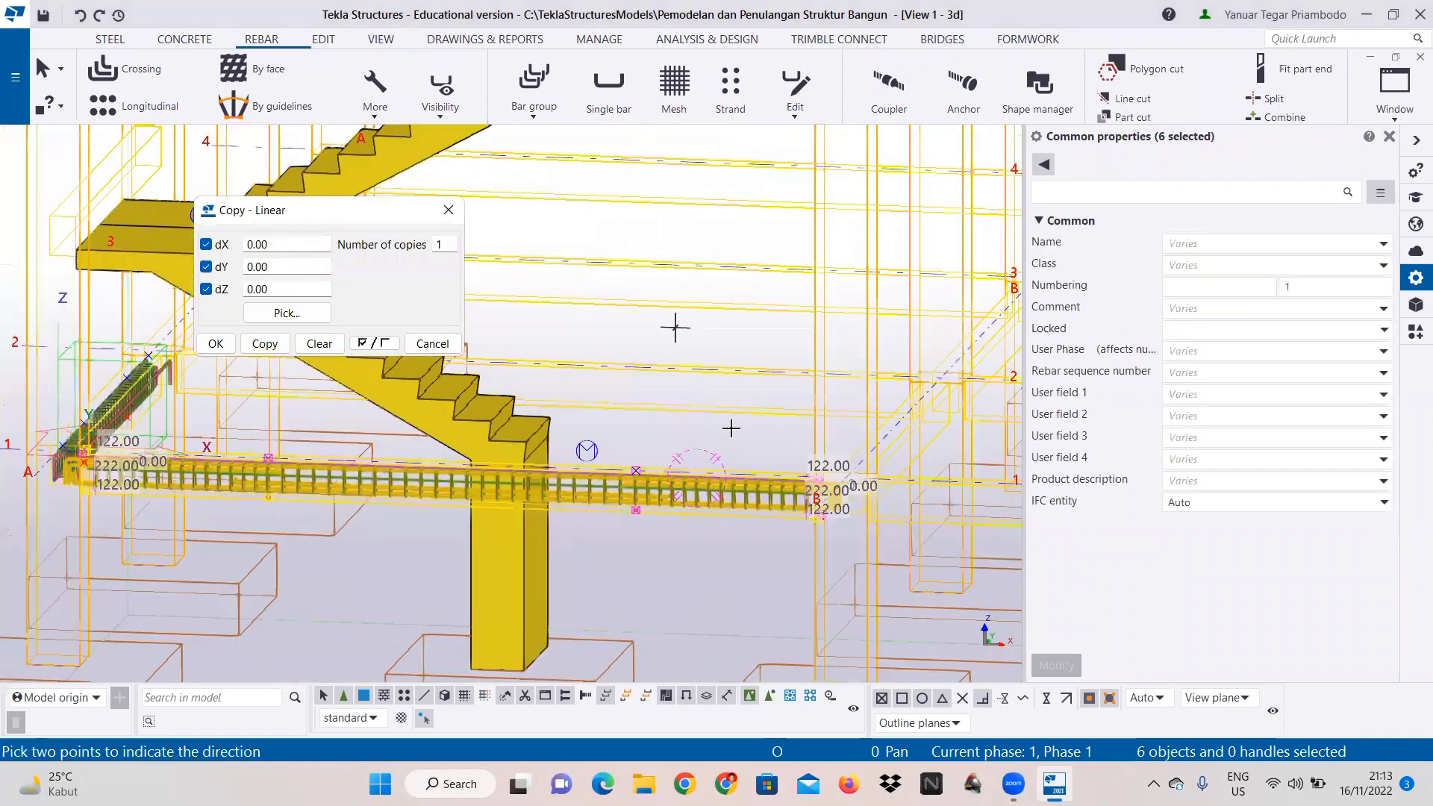
pyautogui.scroll(-1, 732, 429)
pyautogui.moveTo(767, 287); pyautogui.dragTo(662, 425, button='middle')
pyautogui.moveTo(774, 361); pyautogui.dragTo(769, 362, button='middle')
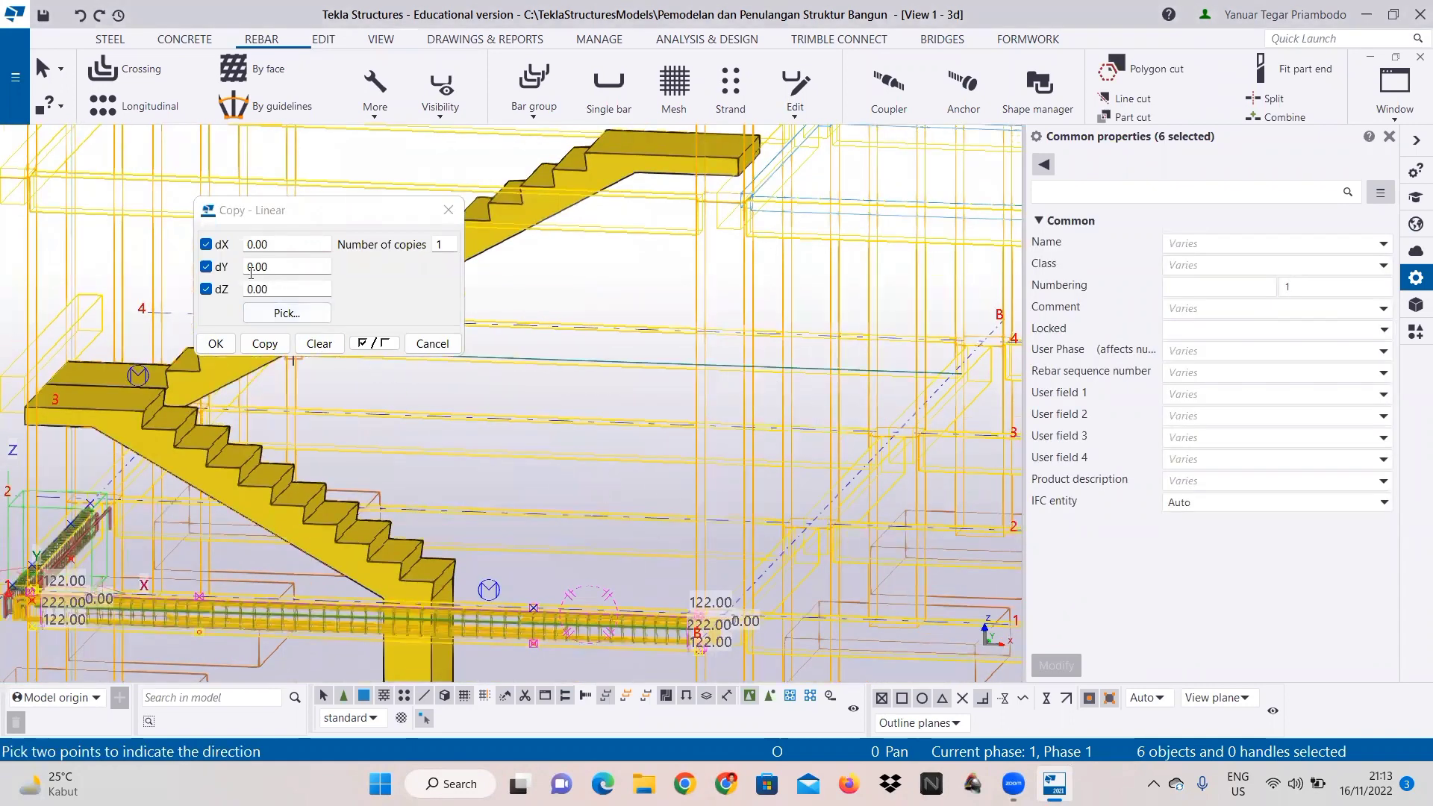
pyautogui.click(278, 266)
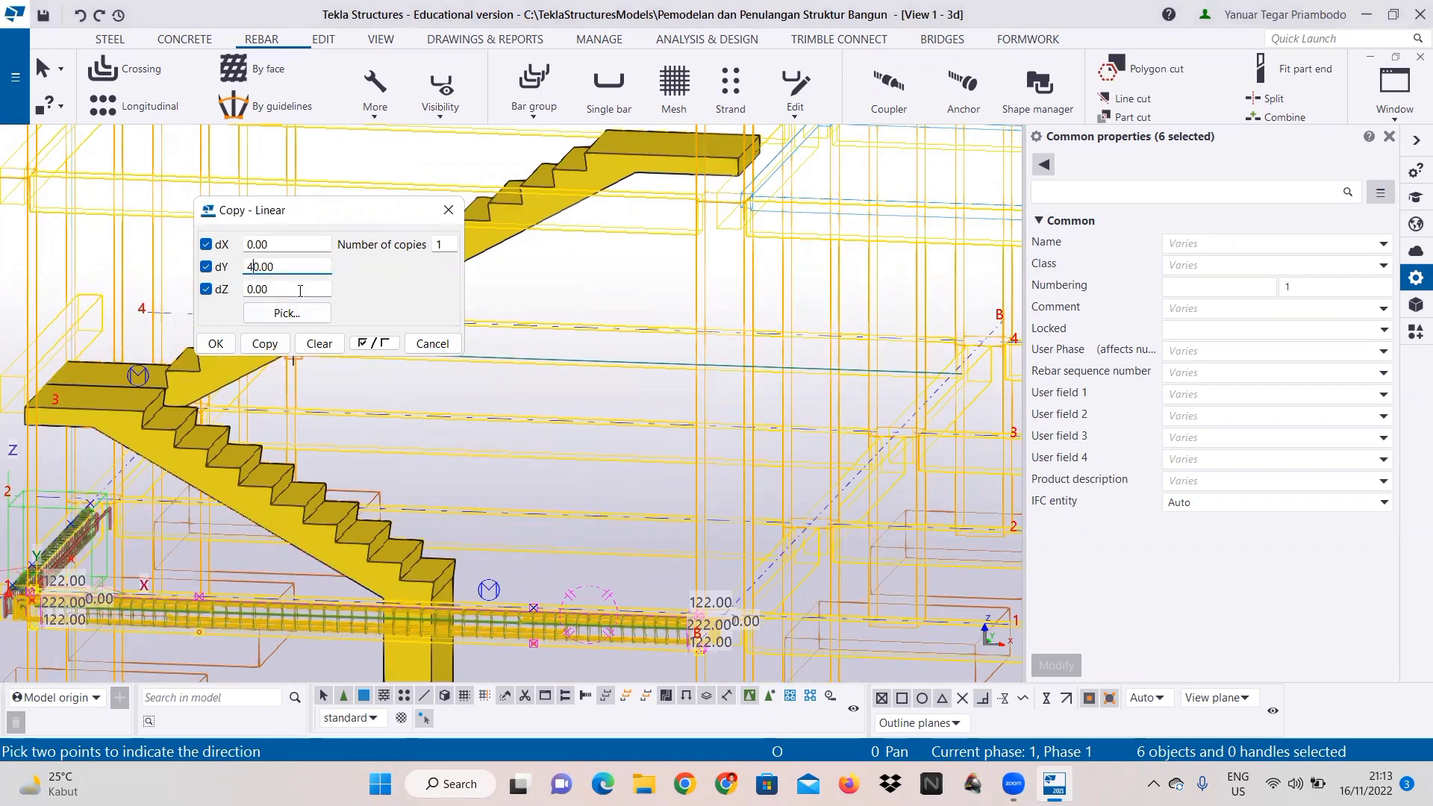
pyautogui.doubleClick(447, 241)
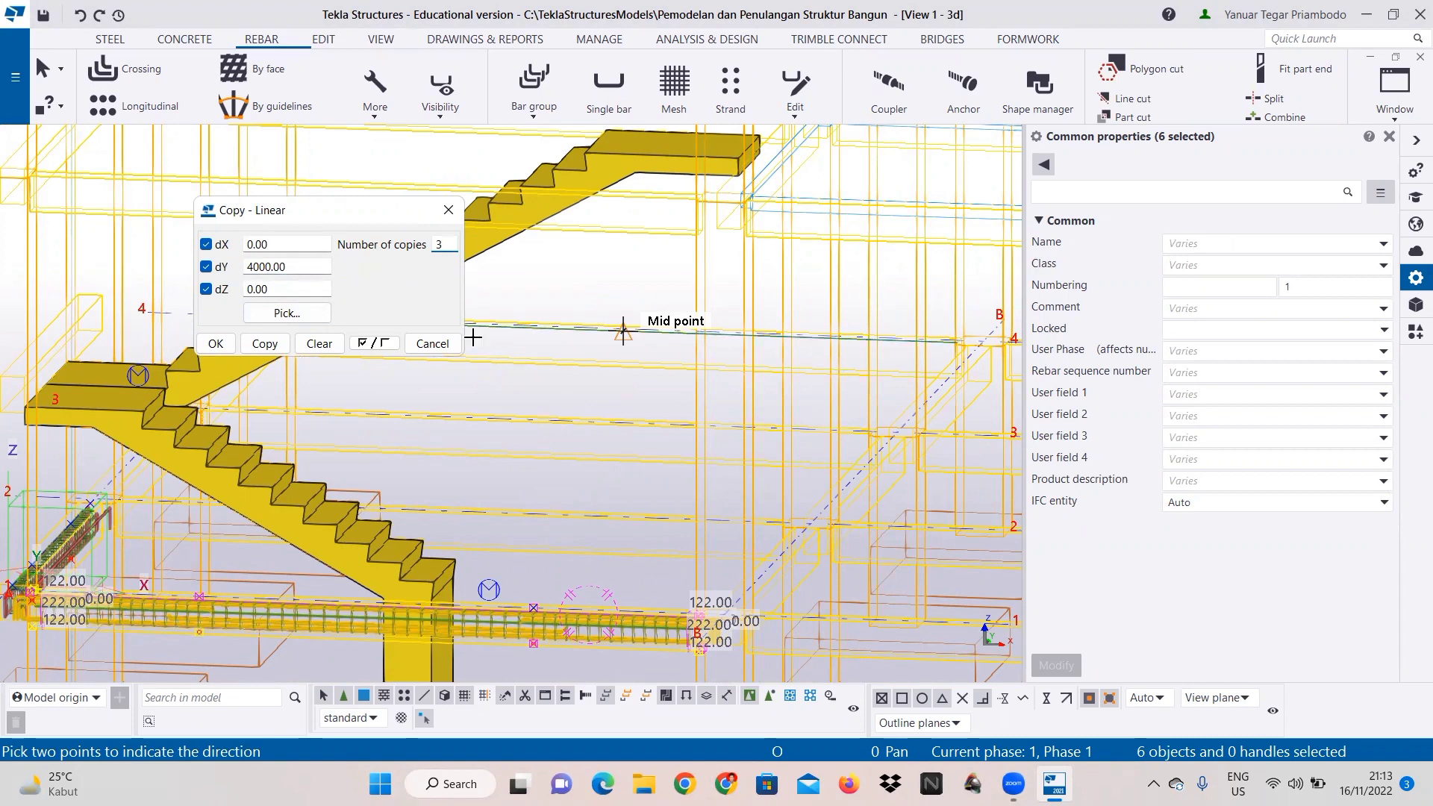
pyautogui.click(277, 343)
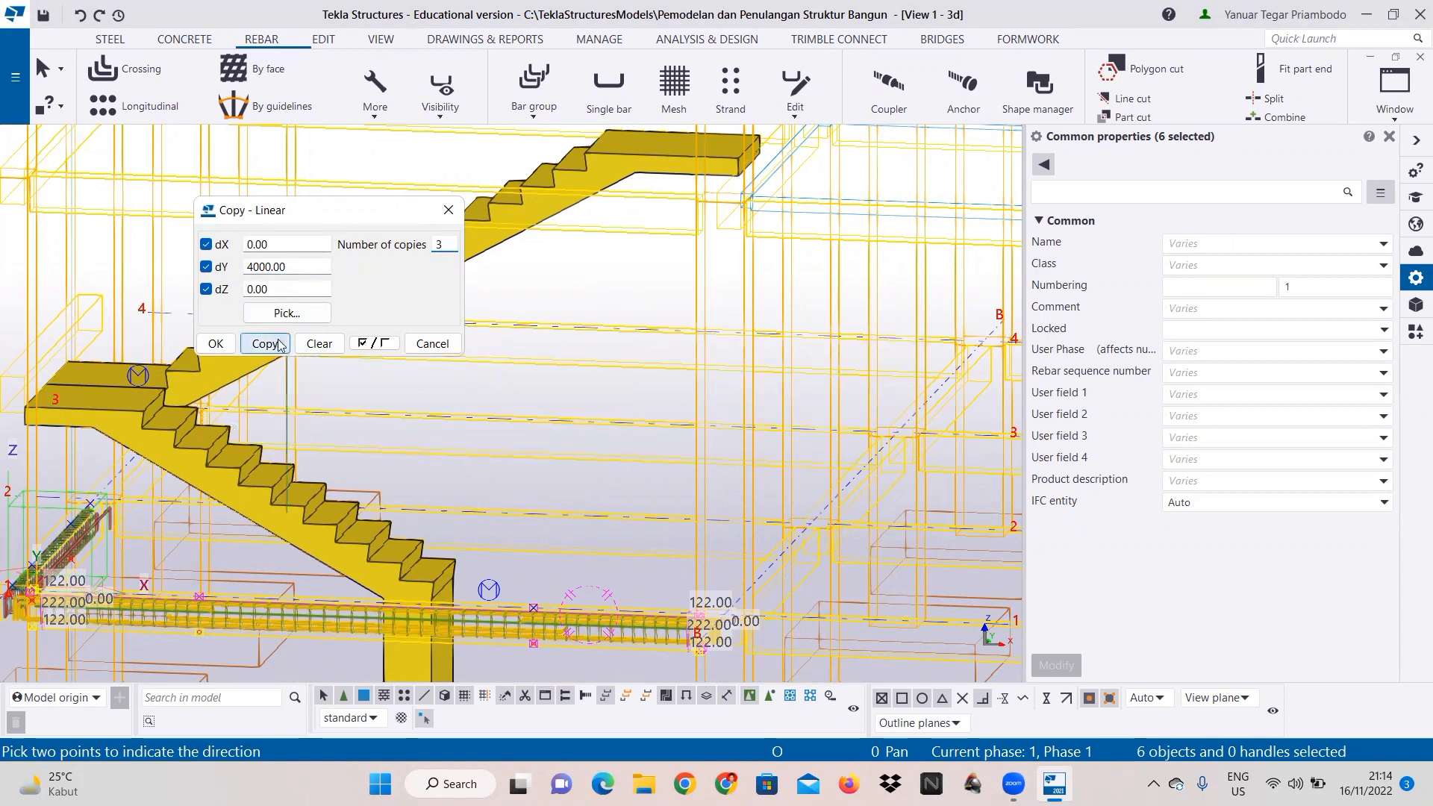
pyautogui.click(216, 346)
# Step: Examine the copied reinforcement in the grid 2, 3 and 4 beams and end the copy command
pyautogui.scroll(-1, 347, 423)
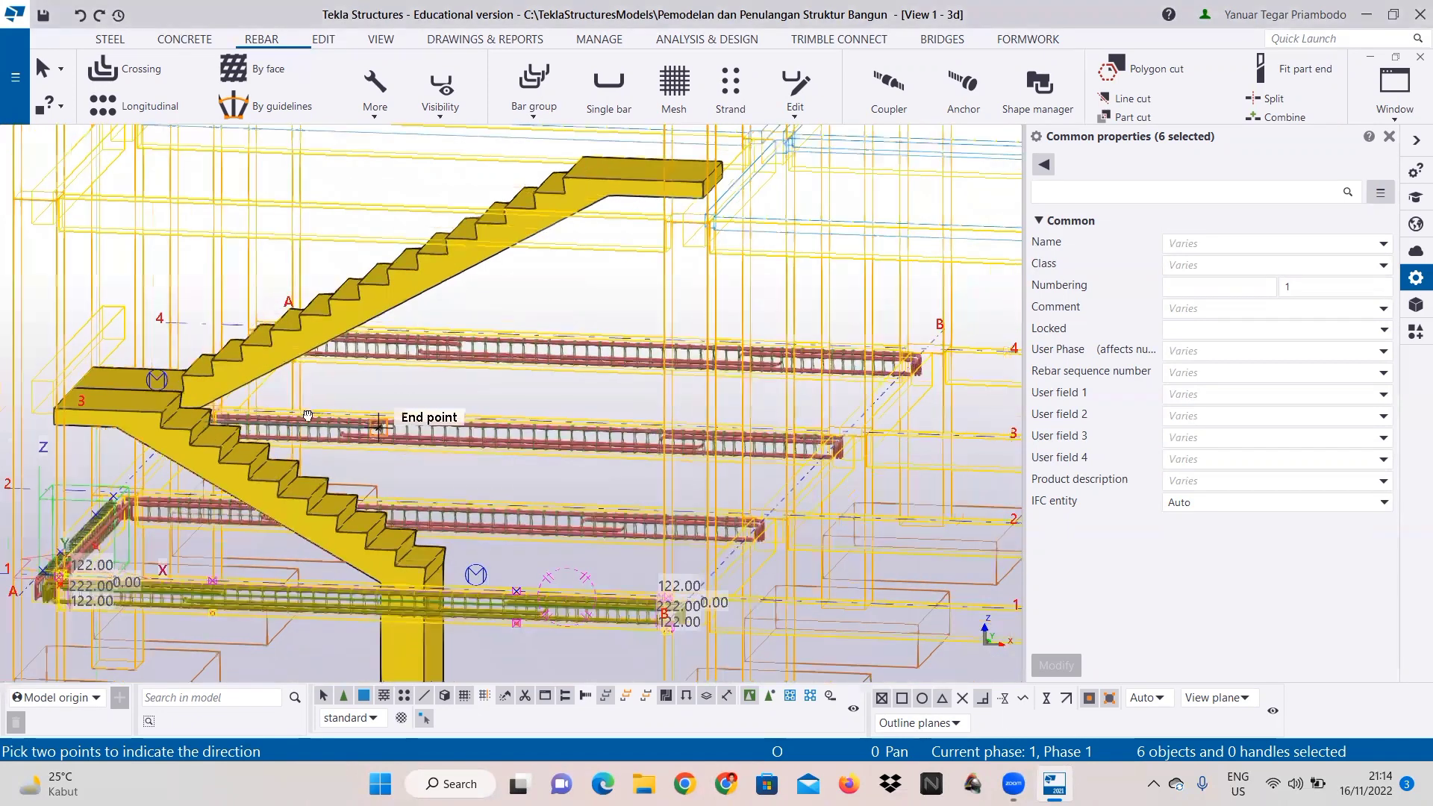
pyautogui.keyDown('ctrl'); pyautogui.moveTo(221, 415); pyautogui.dragTo(340, 425, button='middle'); pyautogui.keyUp('ctrl')
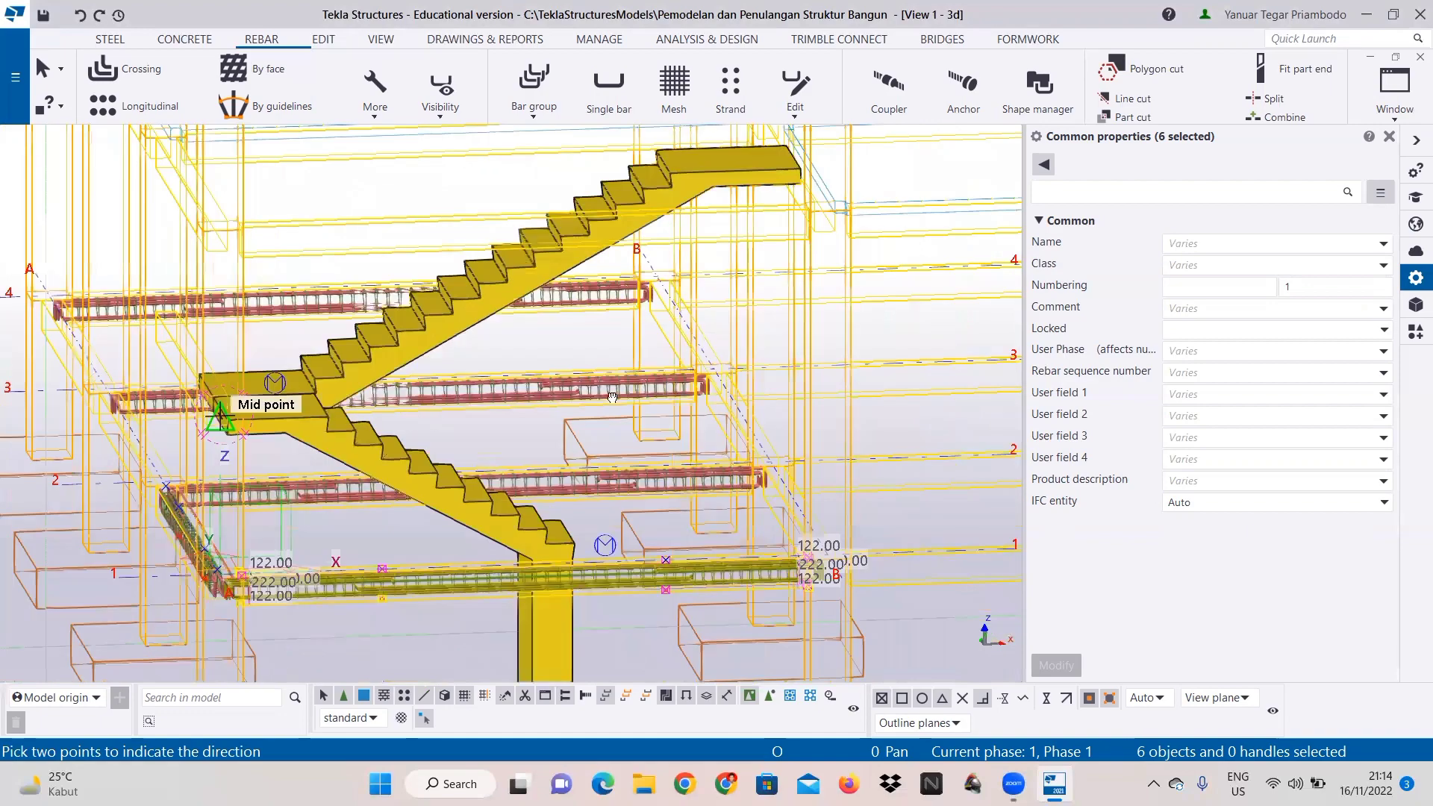
pyautogui.keyDown('ctrl'); pyautogui.moveTo(612, 396); pyautogui.dragTo(517, 504, button='middle'); pyautogui.keyUp('ctrl')
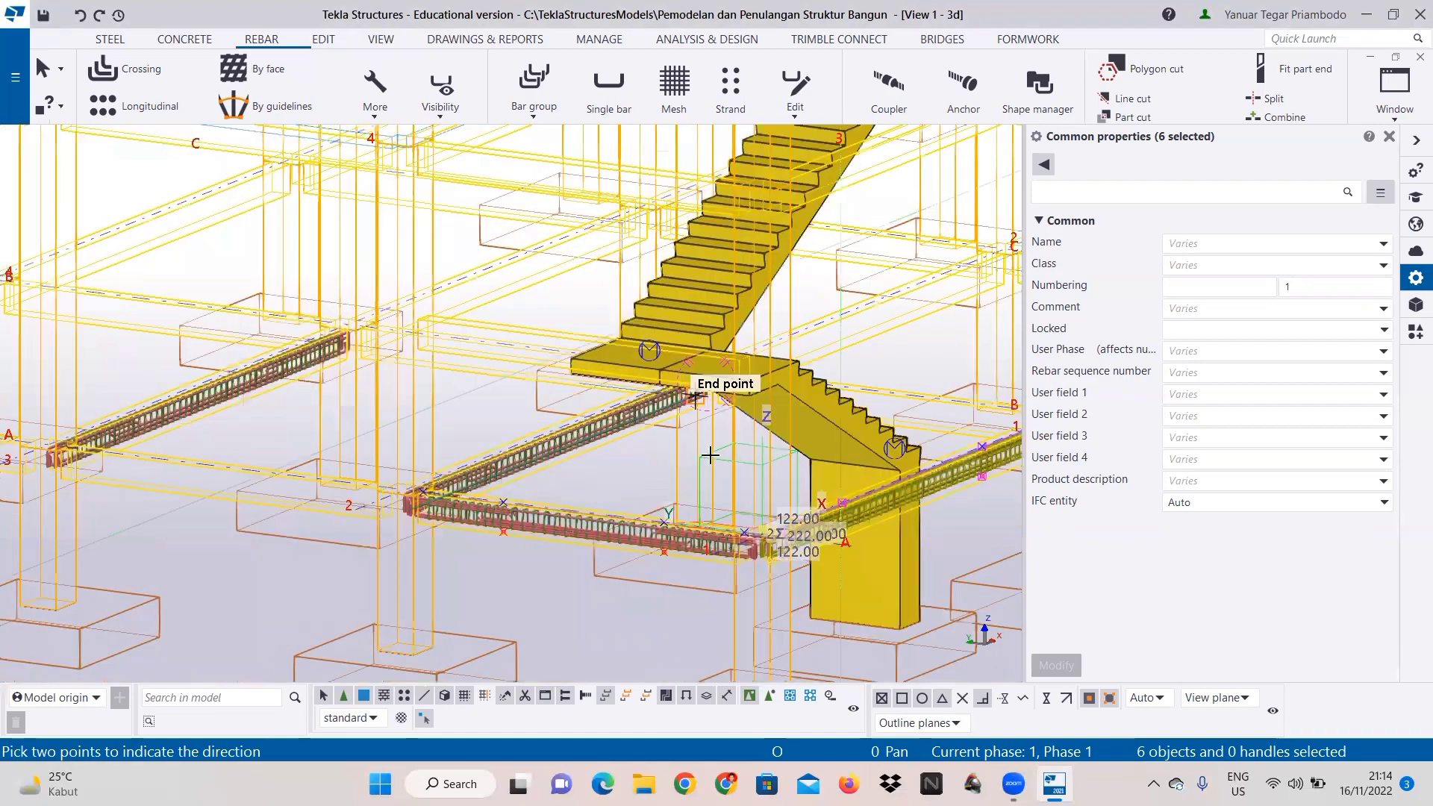
pyautogui.scroll(3, 672, 452)
pyautogui.rightClick(670, 454)
pyautogui.press('Escape')
pyautogui.scroll(1, 579, 508)
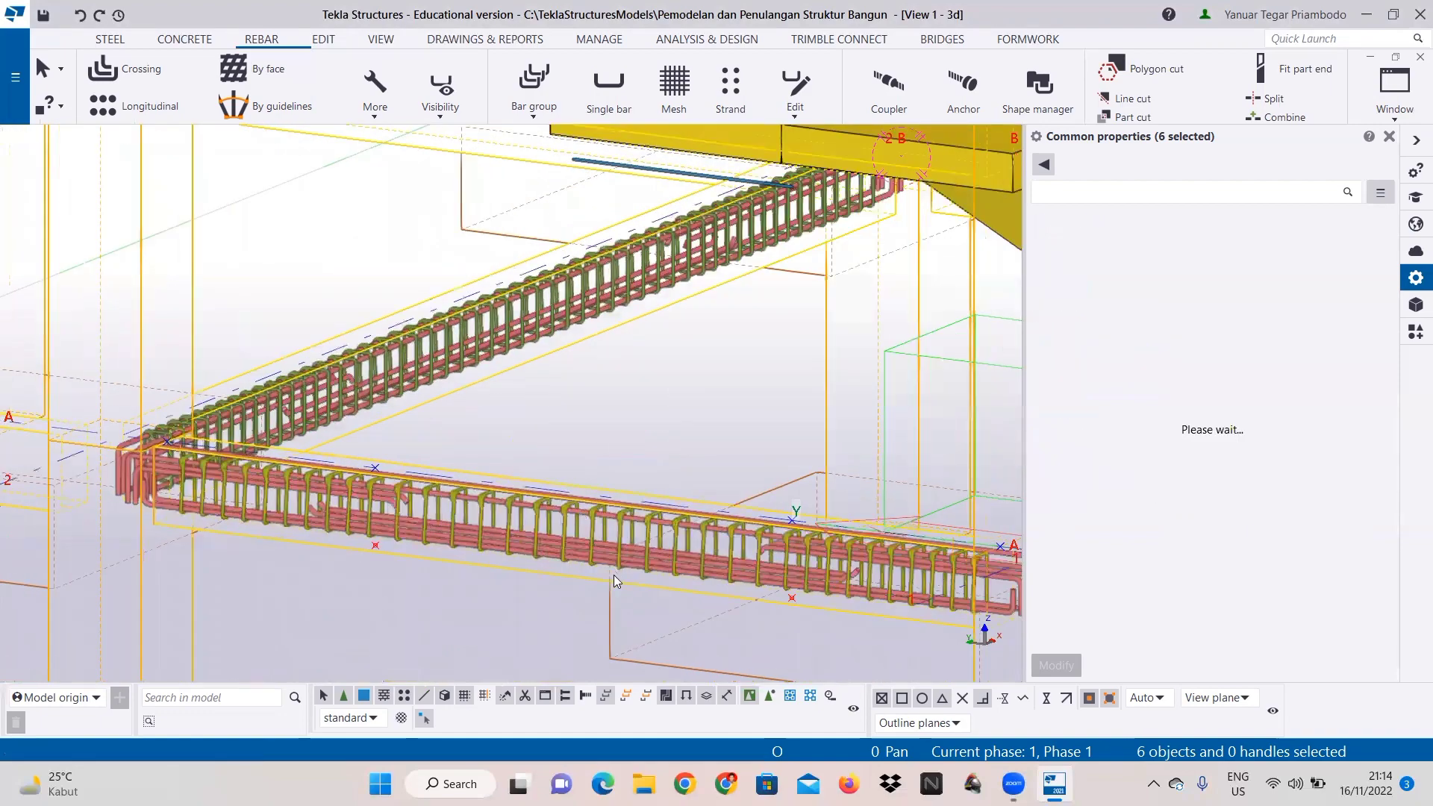
# Step: Add all longitudinal bars and the crossing rebar set of the grid A beam between grids 1 and 2 to the selection
pyautogui.scroll(2, 605, 545)
pyautogui.scroll(-2, 711, 527)
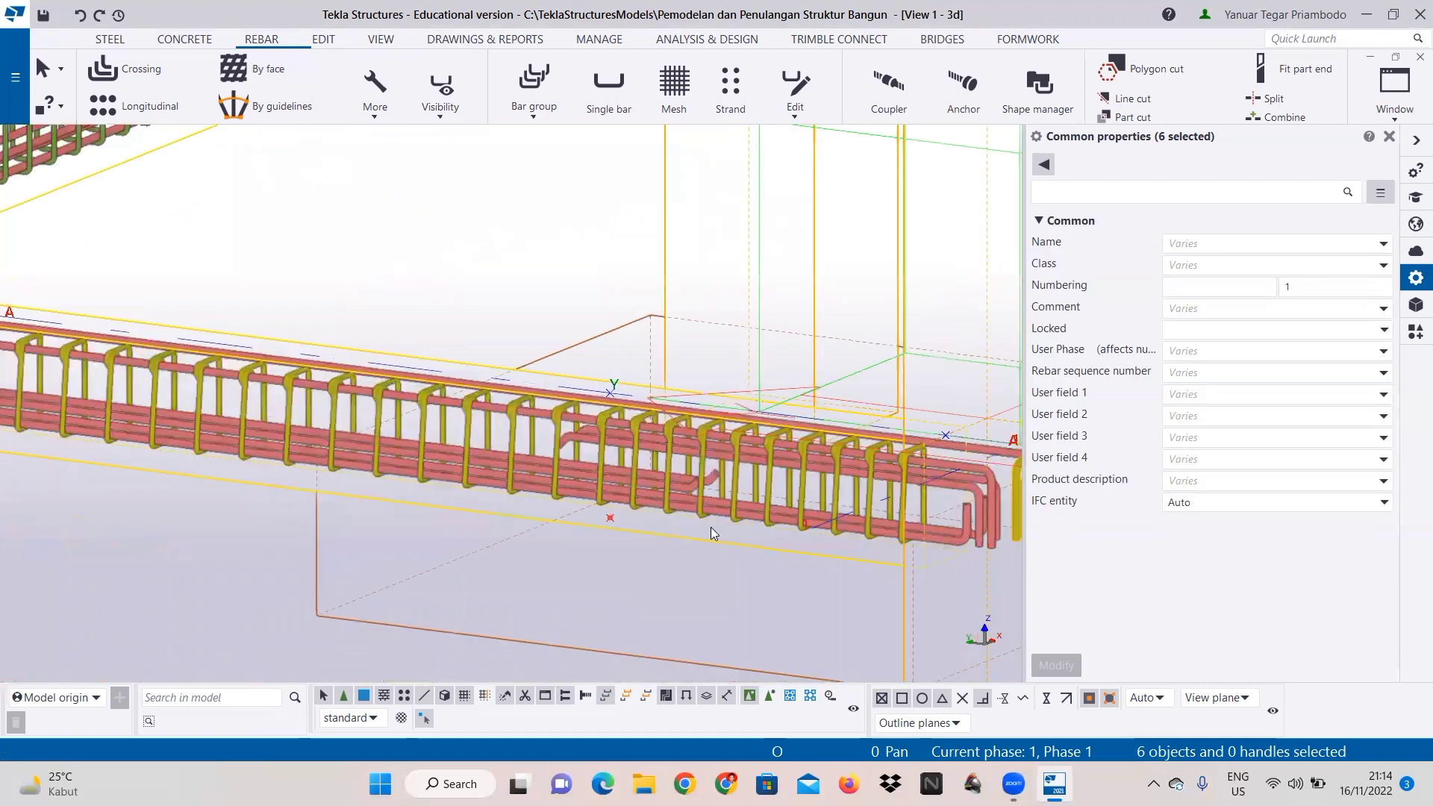
pyautogui.click(686, 481)
pyautogui.keyDown('ctrl'); pyautogui.click(685, 477); pyautogui.keyUp('ctrl')
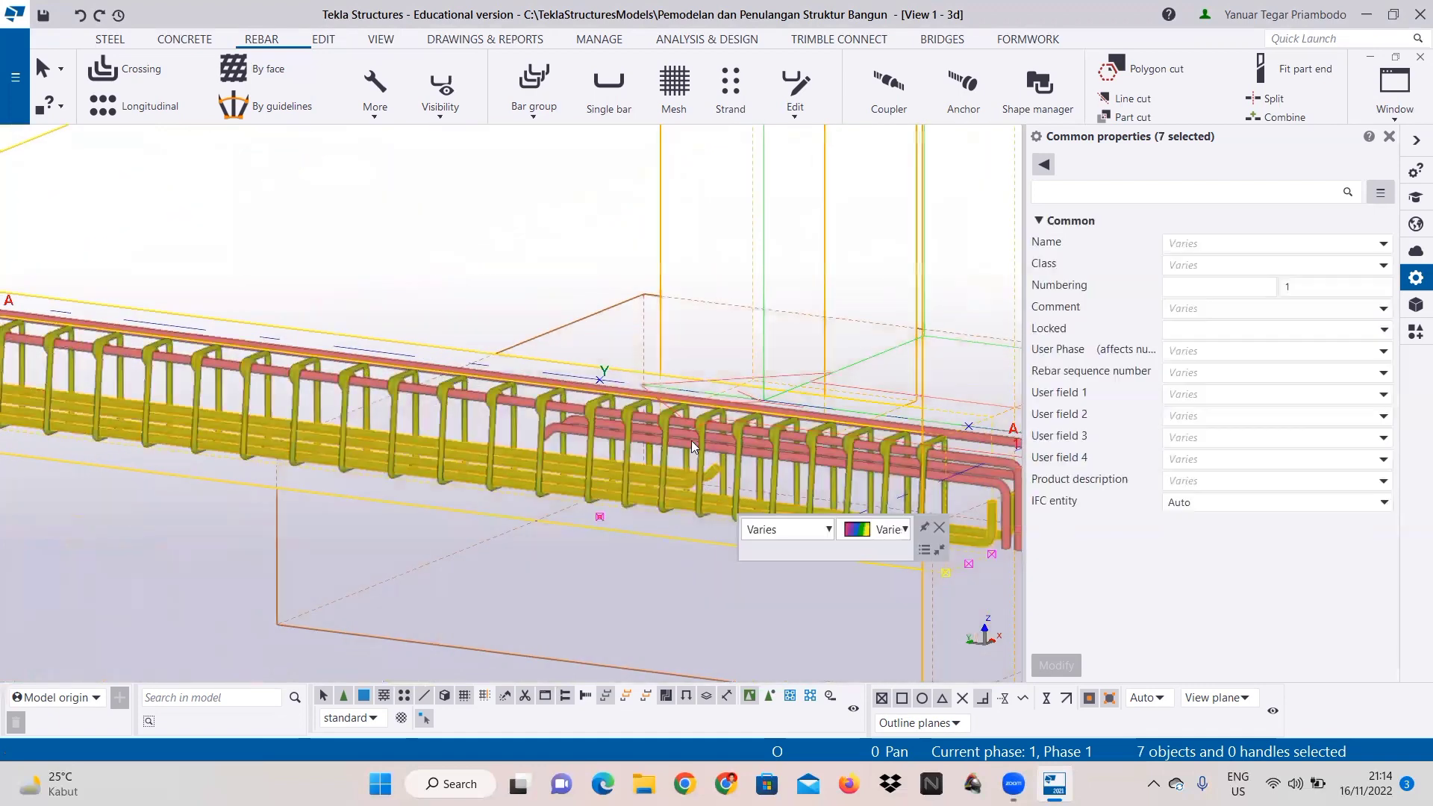
pyautogui.keyDown('ctrl'); pyautogui.click(687, 441); pyautogui.keyUp('ctrl')
pyautogui.keyDown('ctrl'); pyautogui.click(684, 424); pyautogui.keyUp('ctrl')
pyautogui.keyDown('ctrl'); pyautogui.click(662, 426); pyautogui.keyUp('ctrl')
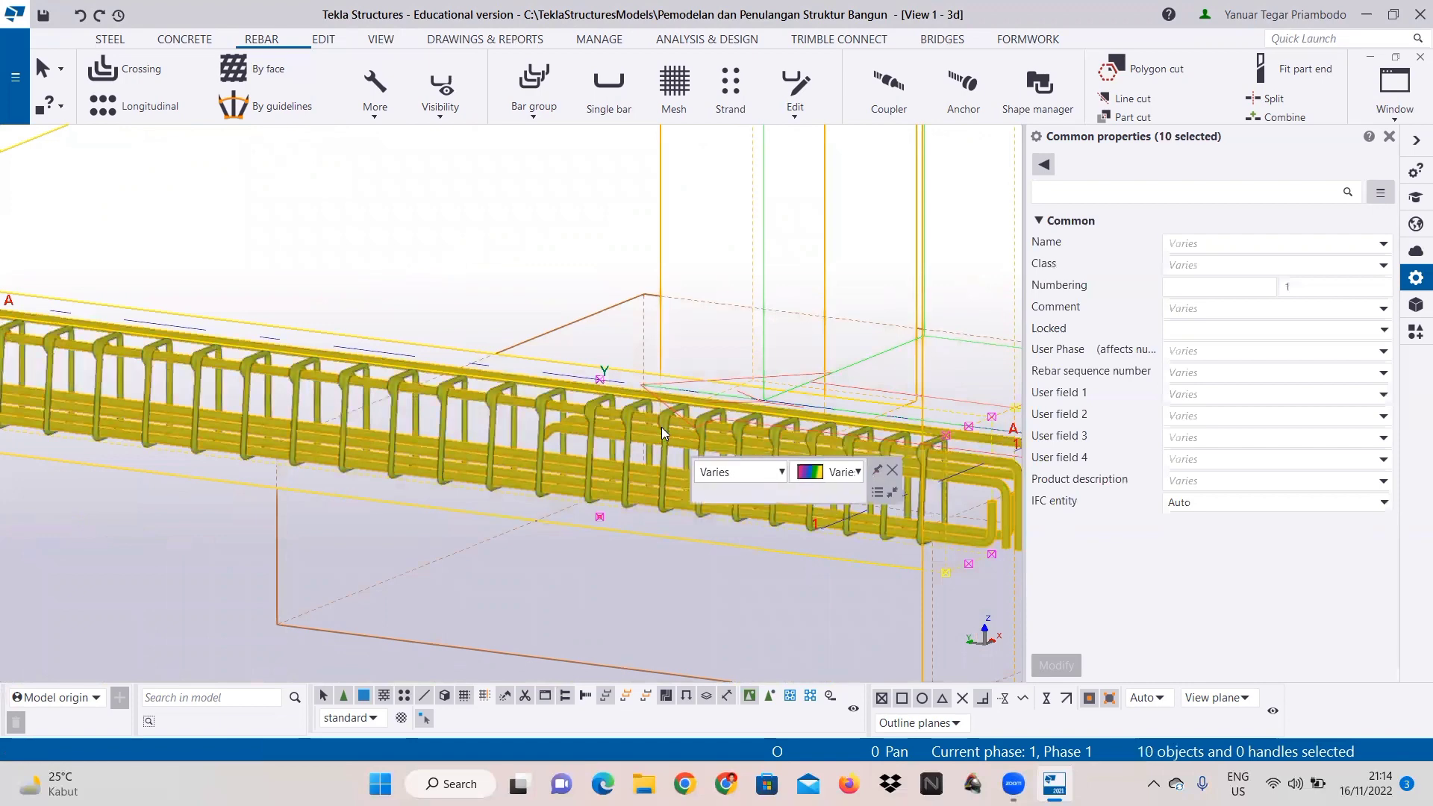
pyautogui.keyDown('ctrl'); pyautogui.click(381, 429); pyautogui.keyUp('ctrl')
pyautogui.scroll(-2, 381, 427)
pyautogui.moveTo(273, 414); pyautogui.dragTo(733, 410, button='middle')
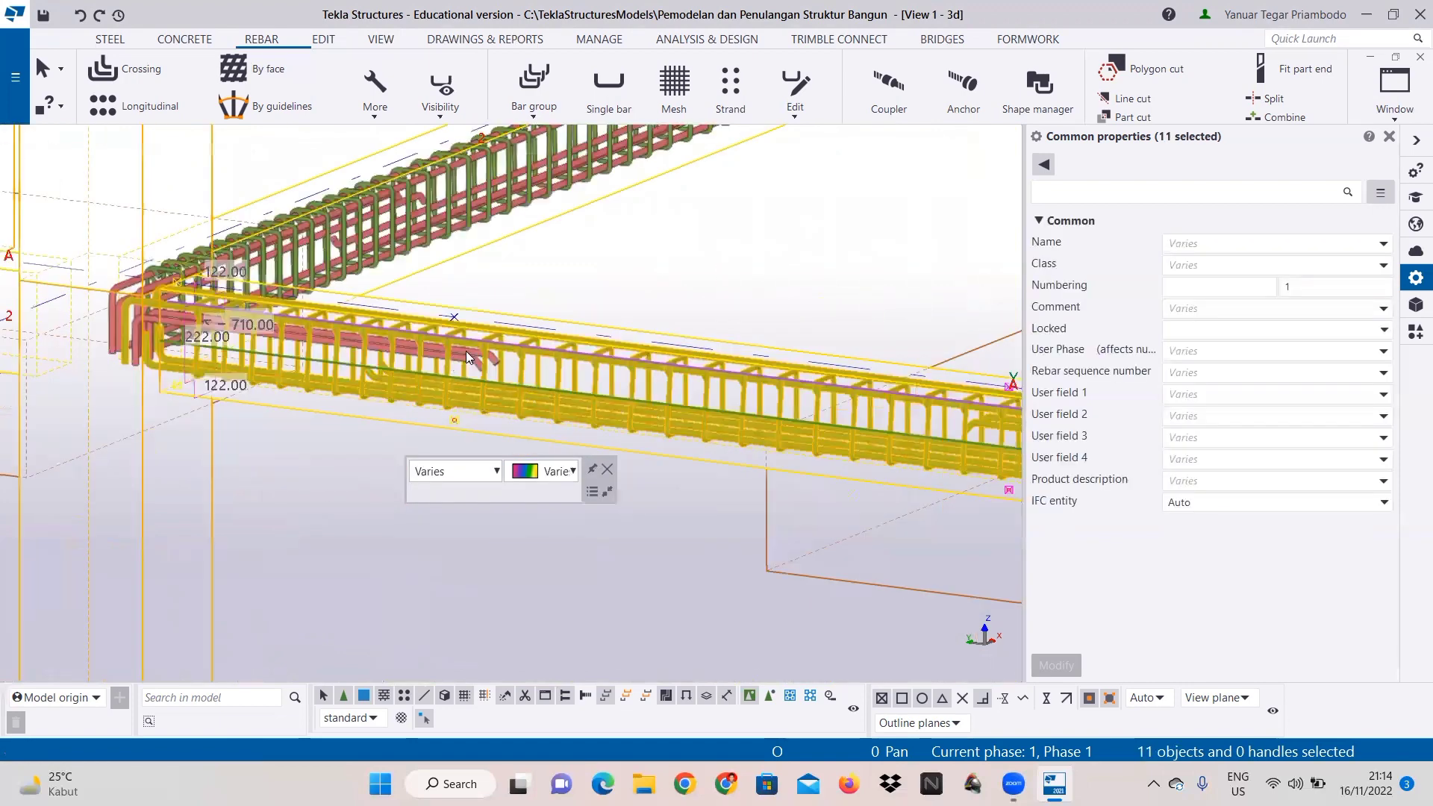
pyautogui.keyDown('ctrl'); pyautogui.click(468, 357); pyautogui.keyUp('ctrl')
# Step: Copy the selected reinforcement linearly with dY 4000 and 2 copies, keeping the duplicates
pyautogui.rightClick(468, 357)
pyautogui.moveTo(567, 411)
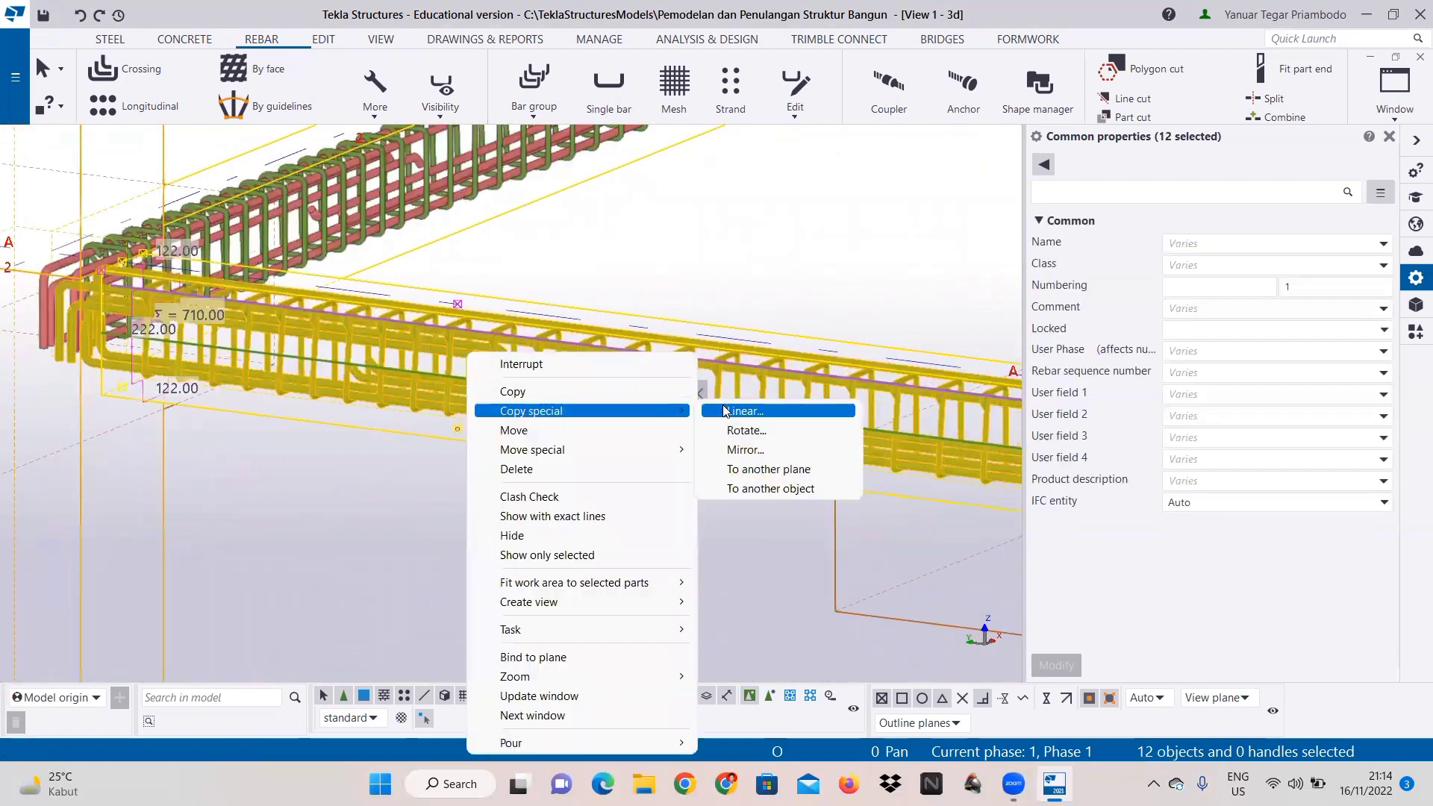
pyautogui.click(743, 410)
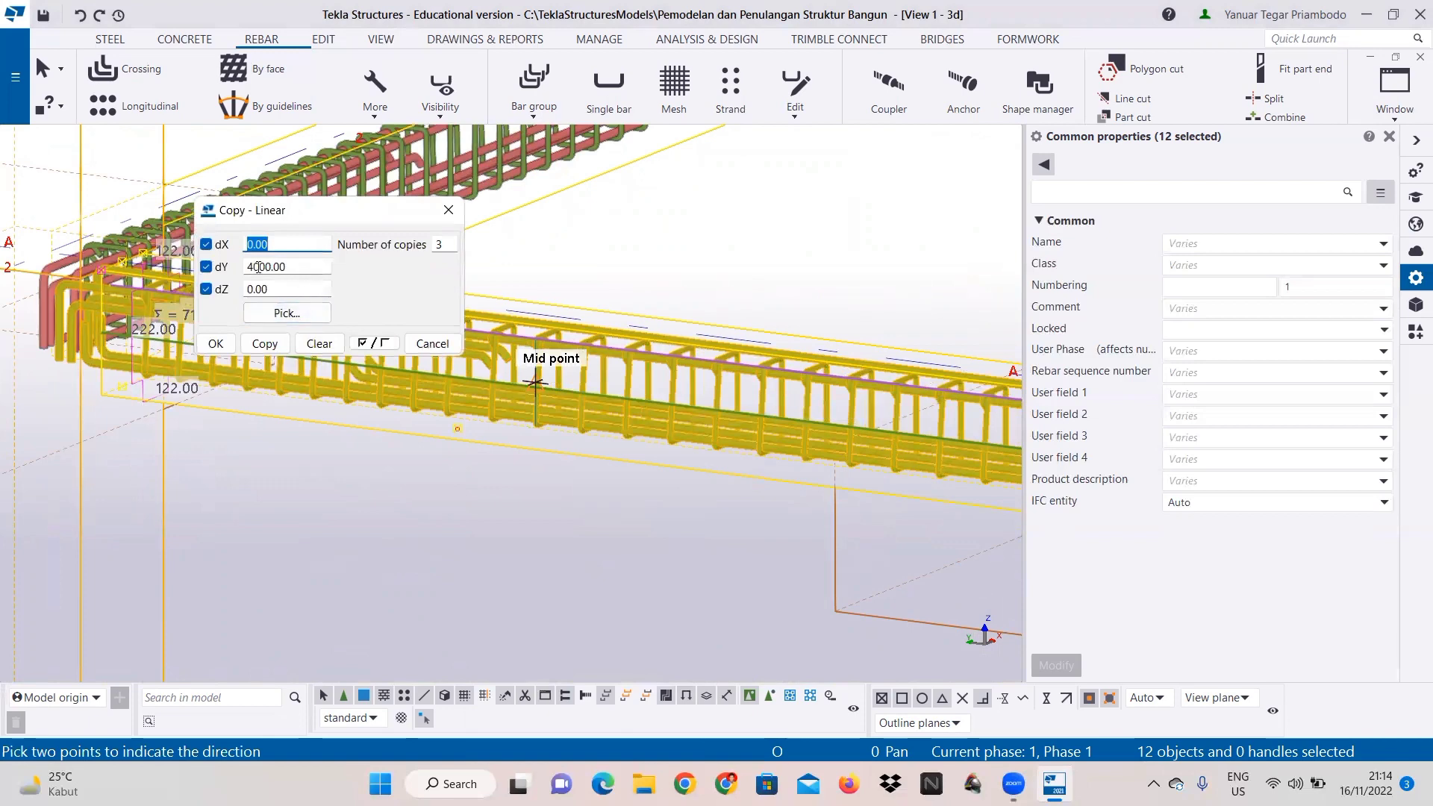
pyautogui.doubleClick(442, 246)
pyautogui.write('2')
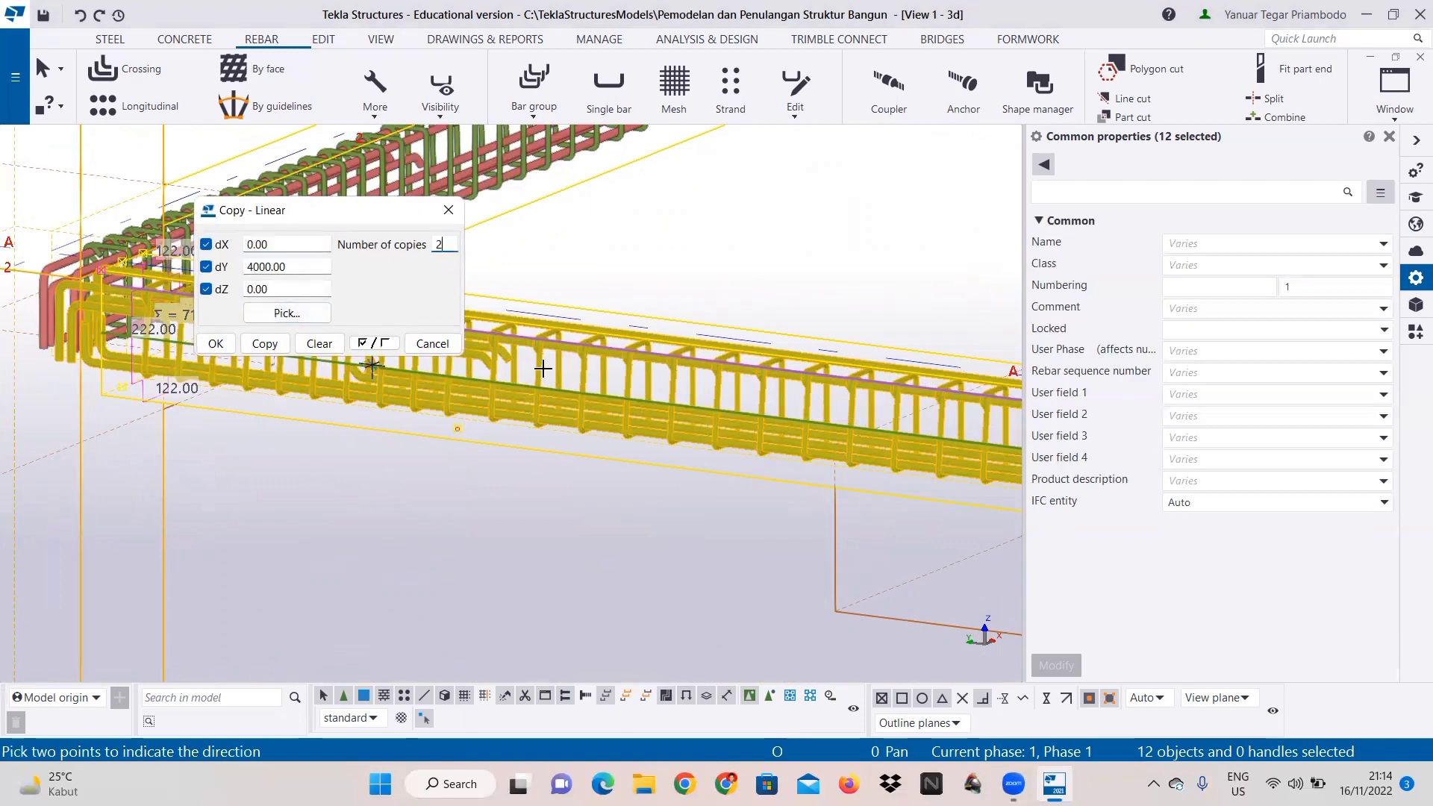
pyautogui.scroll(-3, 486, 397)
pyautogui.moveTo(485, 397); pyautogui.dragTo(678, 522, button='middle')
pyautogui.scroll(-2, 677, 522)
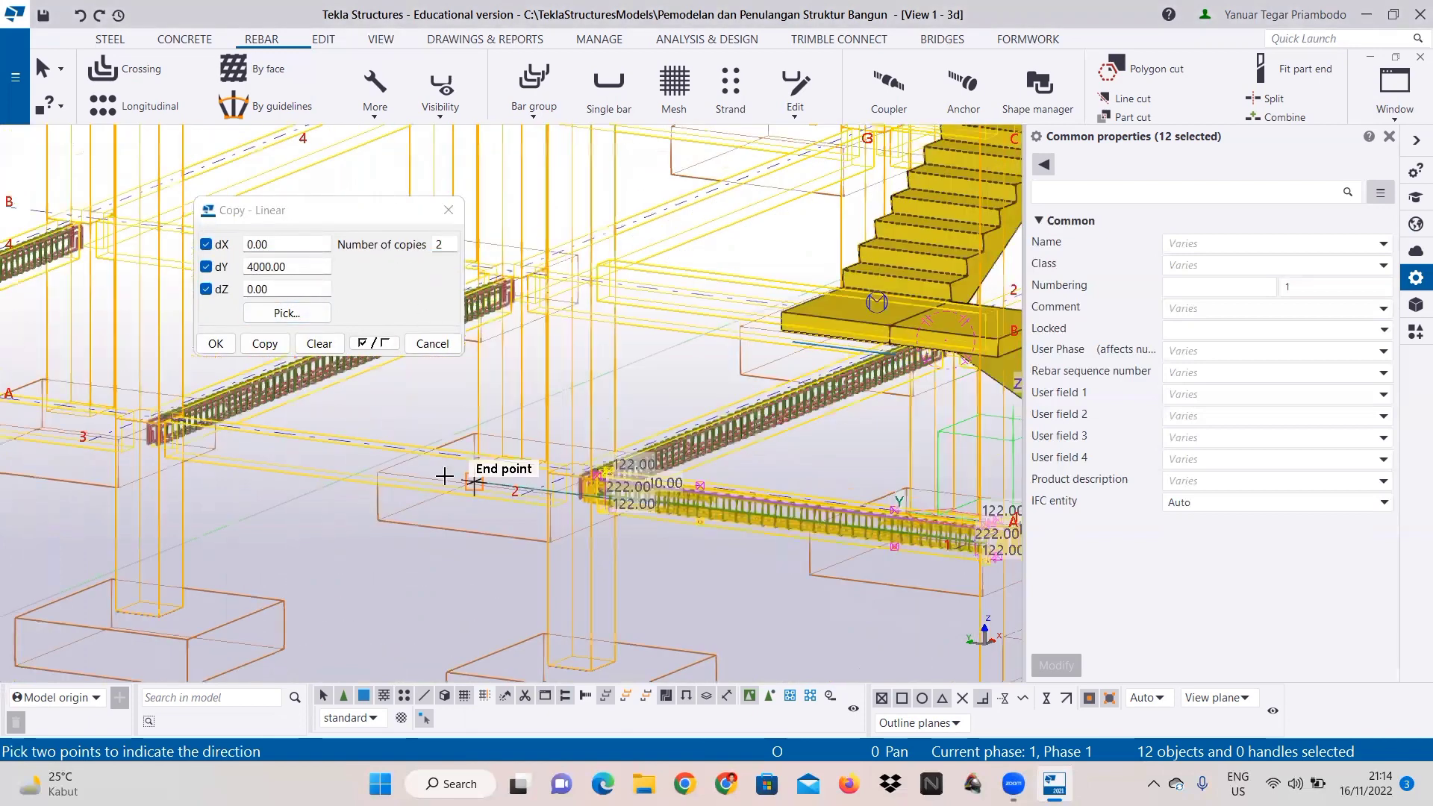
pyautogui.click(262, 344)
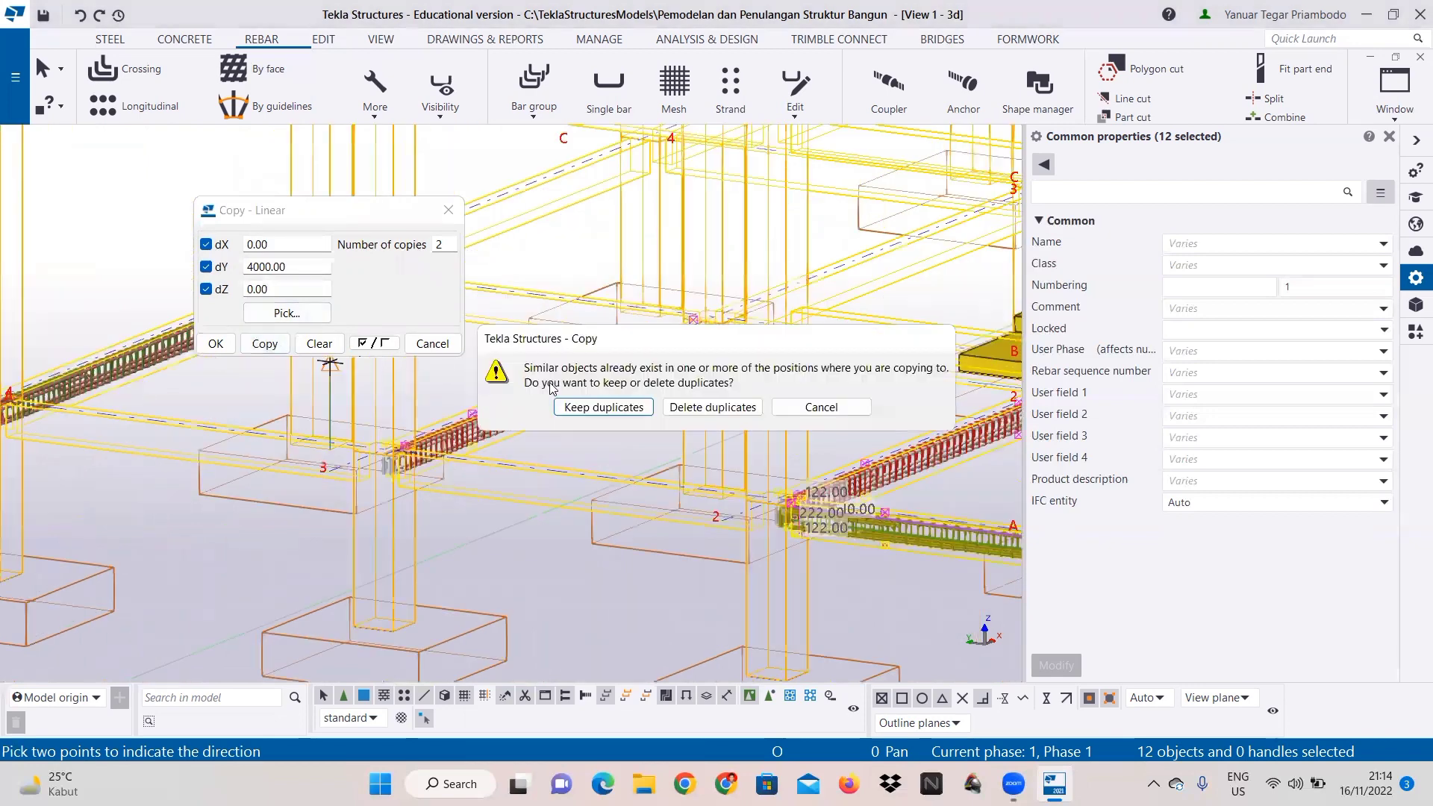
pyautogui.click(603, 407)
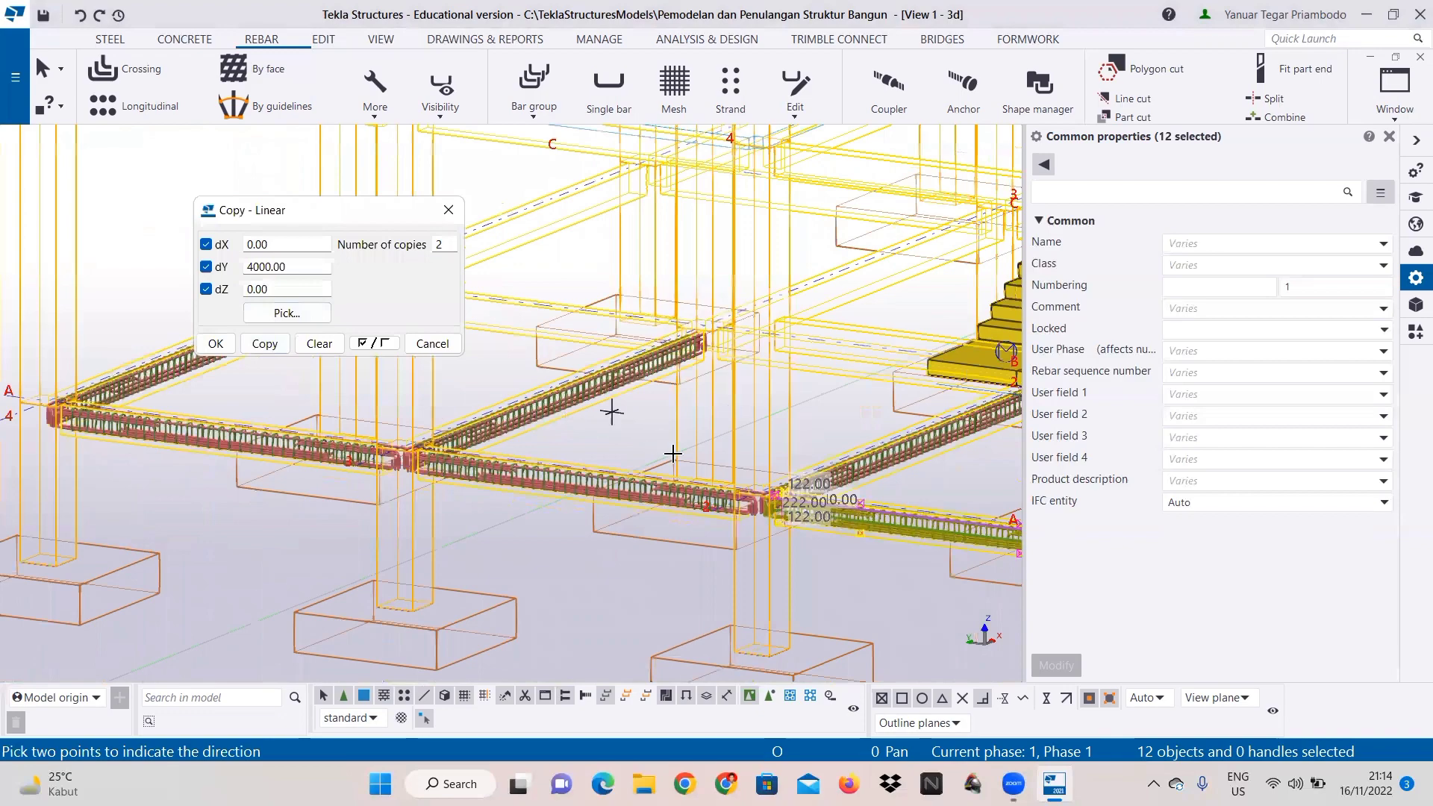
# Step: Examine the copied reinforcement in the grid A beams, end the copy command and clear the selection
pyautogui.scroll(-2, 673, 454)
pyautogui.moveTo(673, 453); pyautogui.dragTo(557, 440, button='middle')
pyautogui.scroll(1, 769, 473)
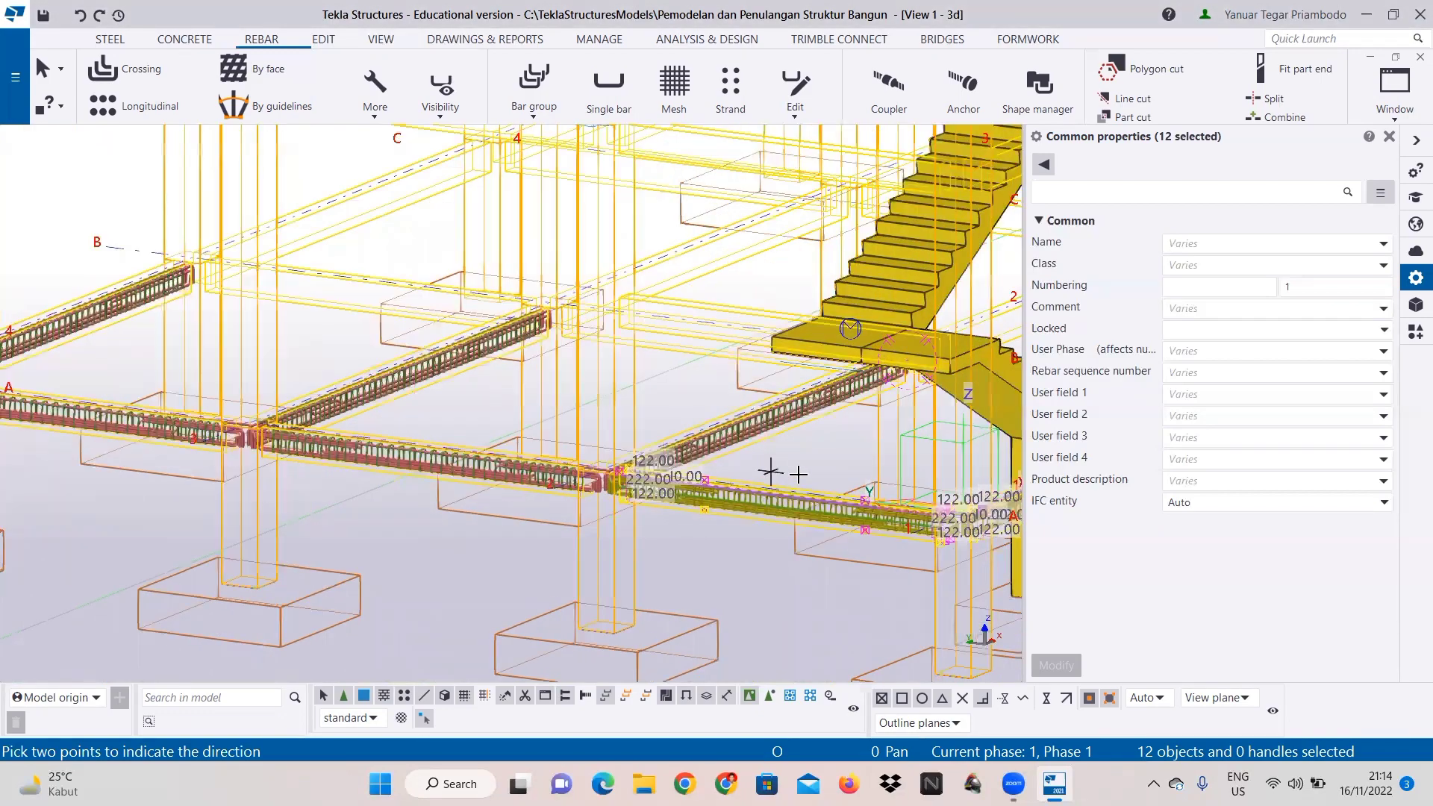
pyautogui.moveTo(771, 472); pyautogui.dragTo(586, 466, button='middle')
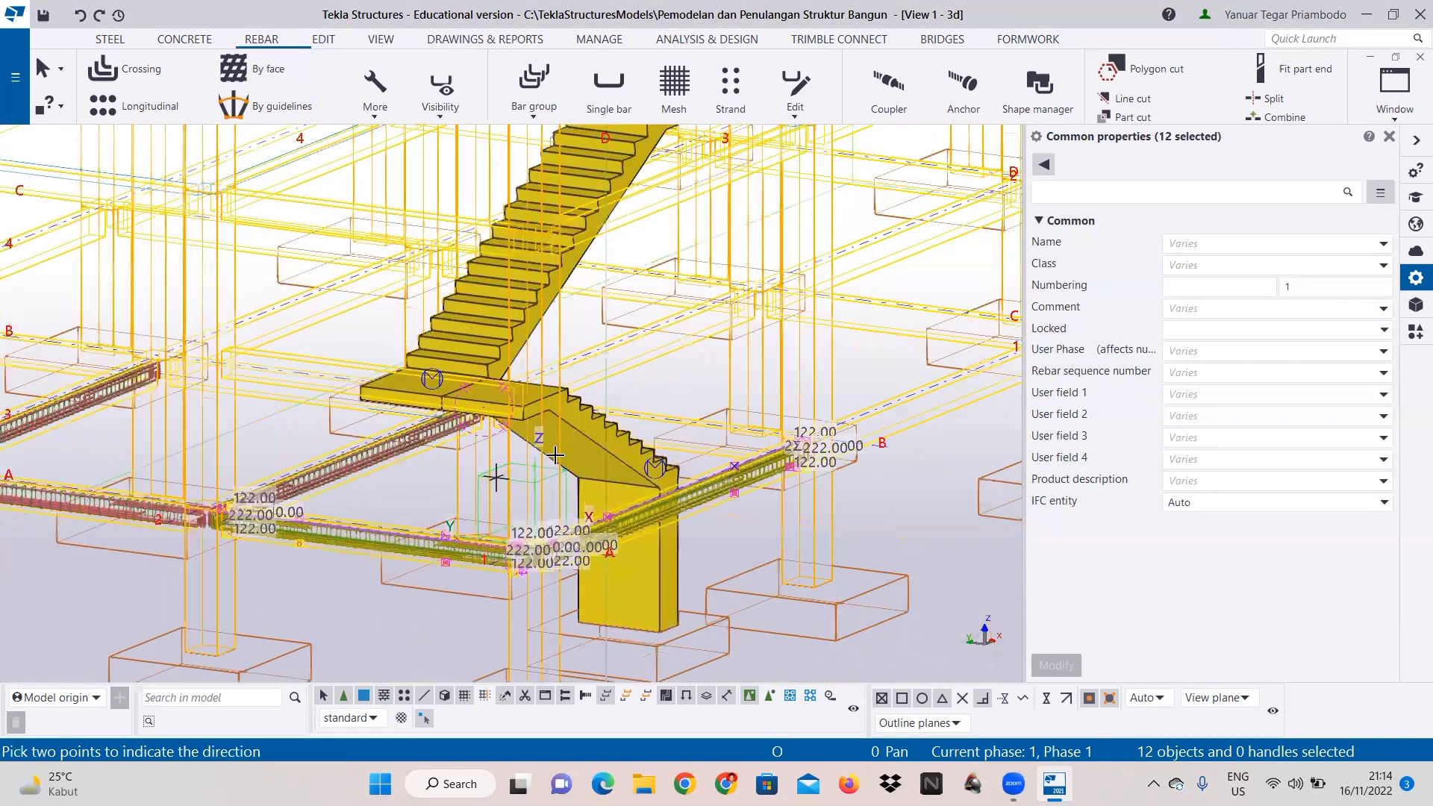
pyautogui.keyDown('ctrl'); pyautogui.moveTo(465, 508); pyautogui.dragTo(485, 501, button='middle'); pyautogui.keyUp('ctrl')
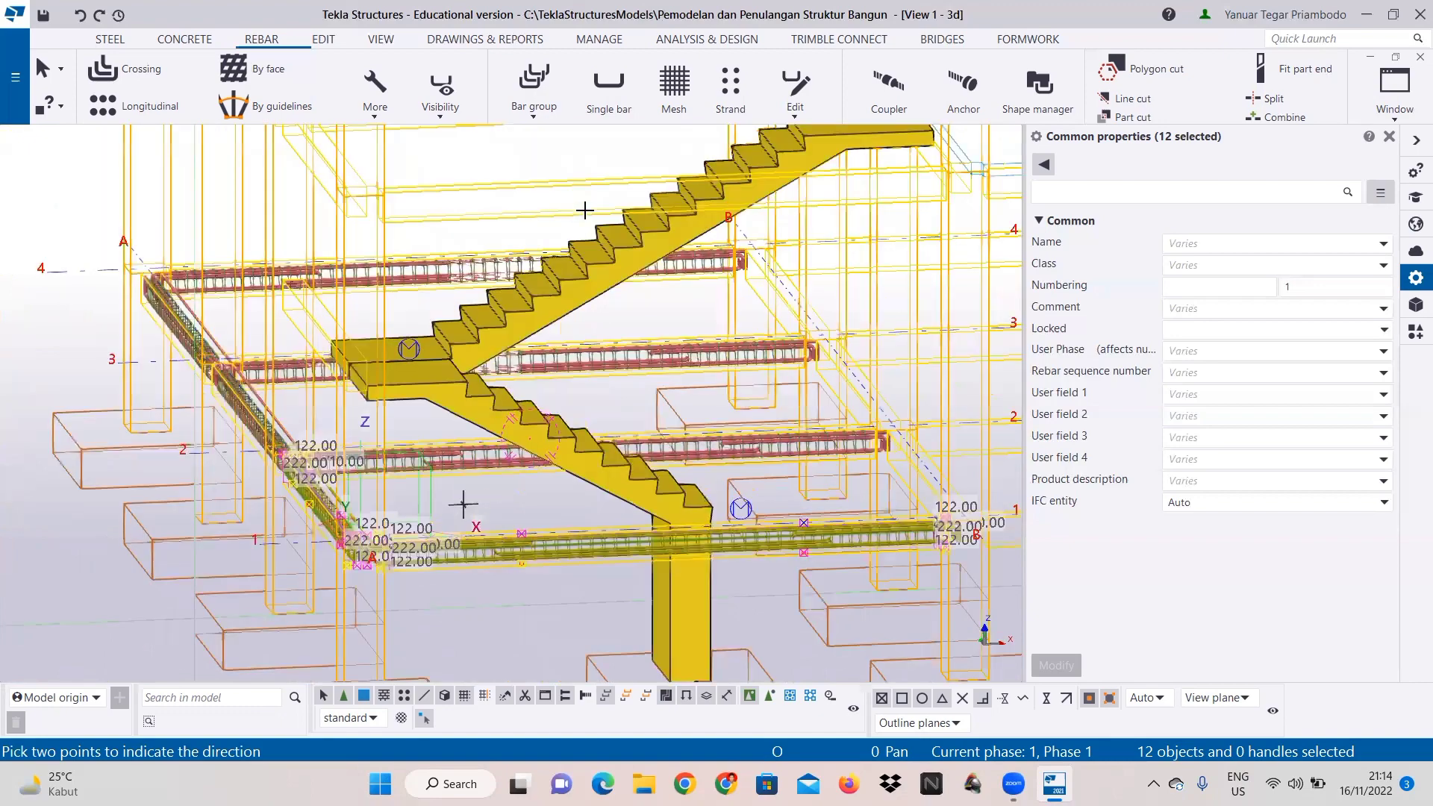
pyautogui.scroll(1, 535, 495)
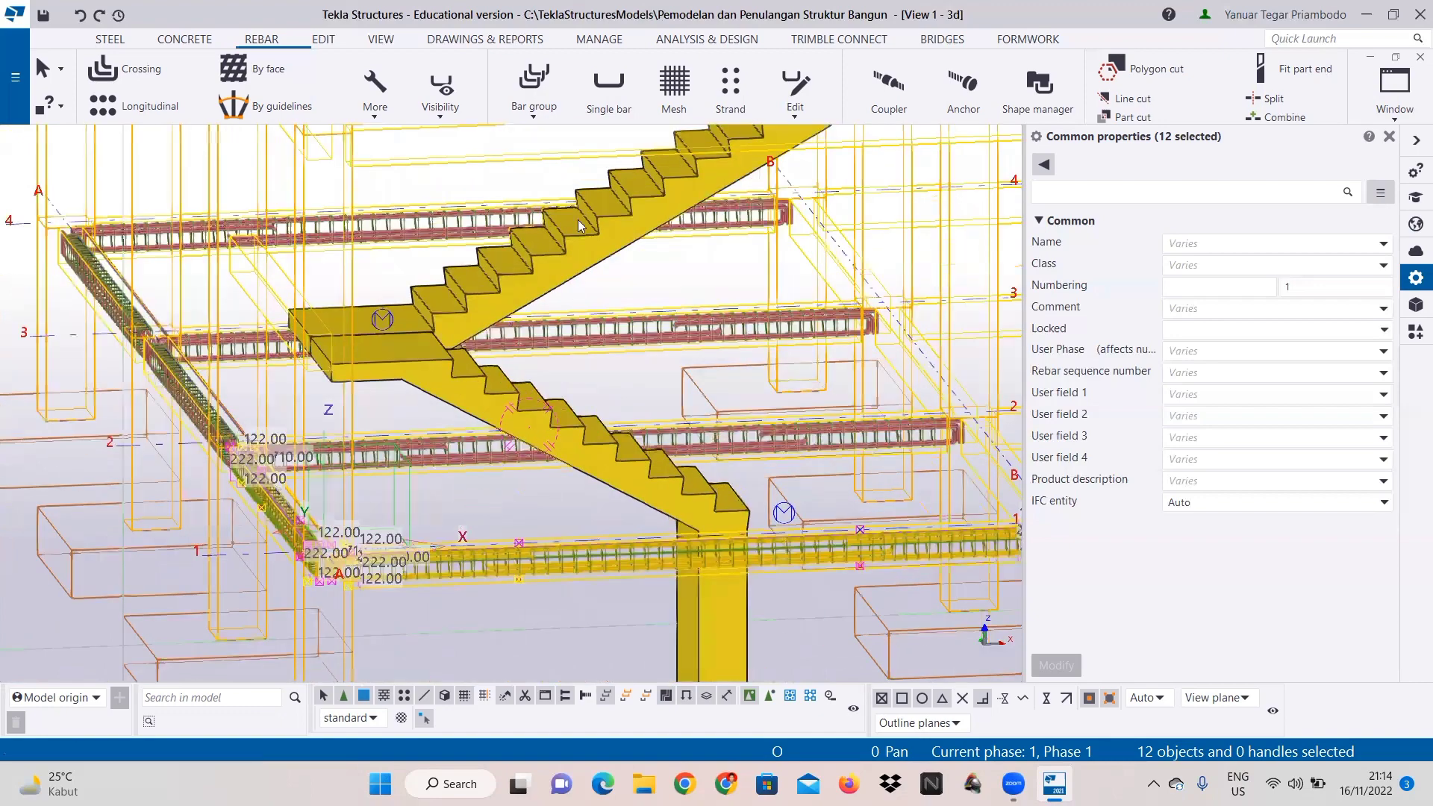
pyautogui.rightClick(589, 128)
pyautogui.click(586, 97)
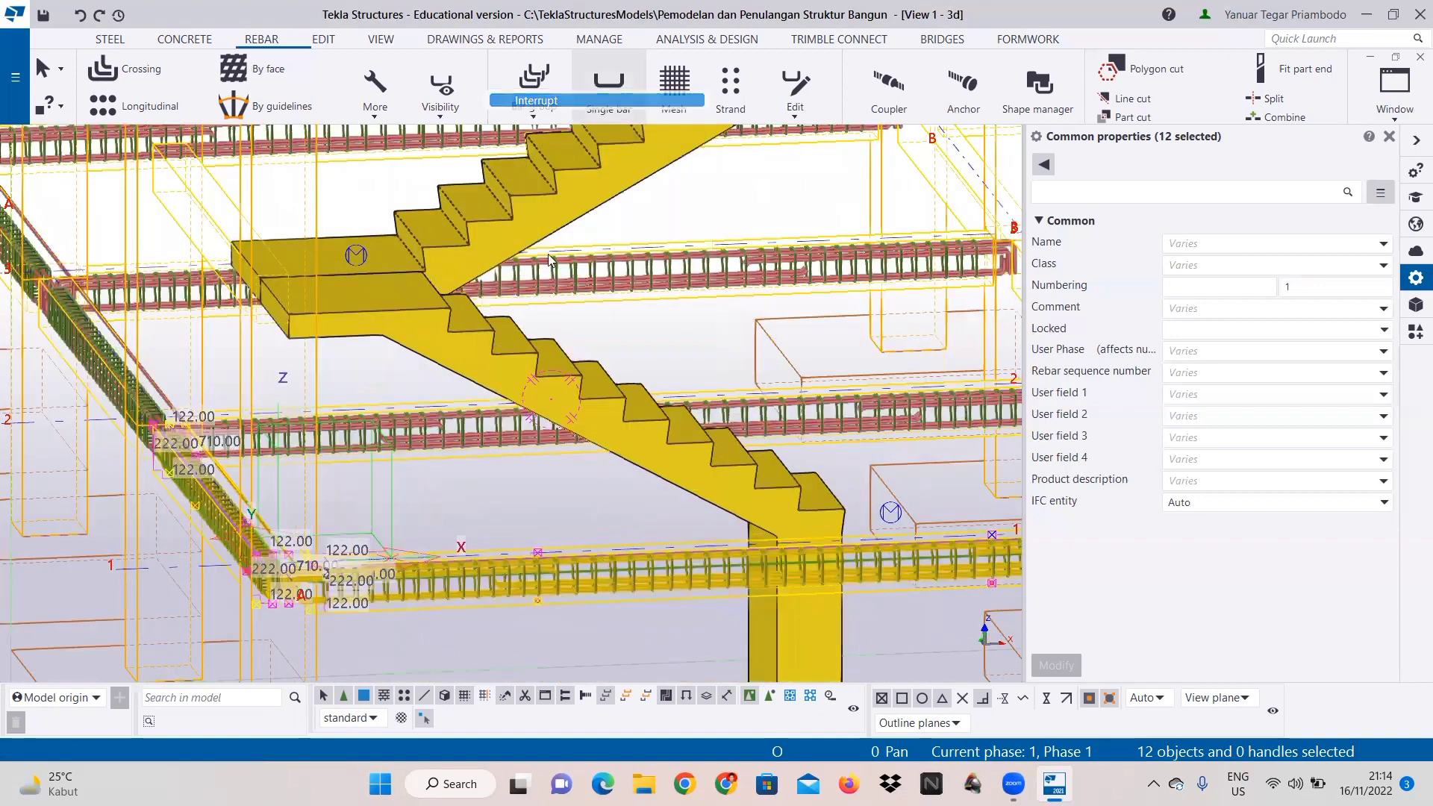
pyautogui.click(509, 484)
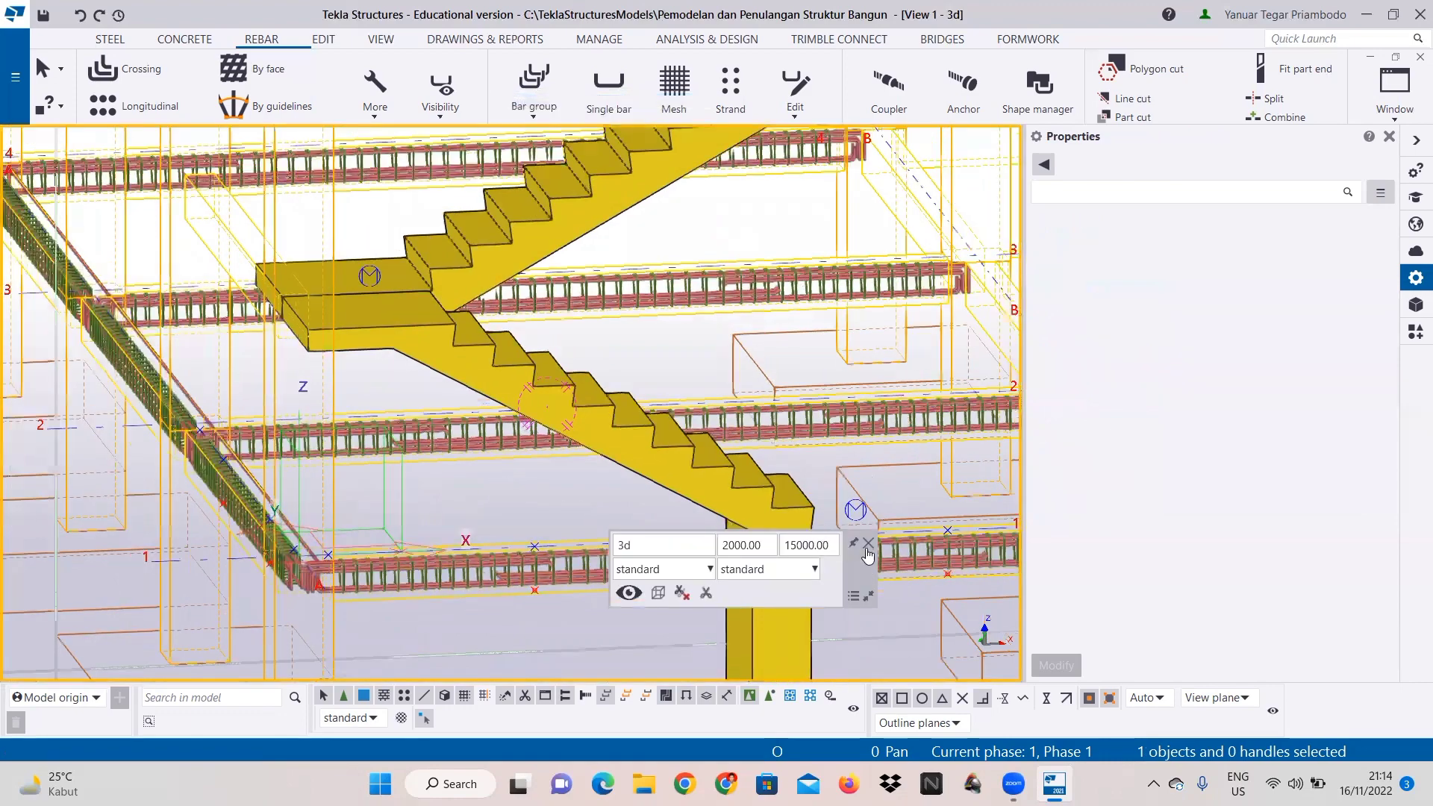
pyautogui.scroll(-1, 439, 618)
pyautogui.scroll(2, 490, 564)
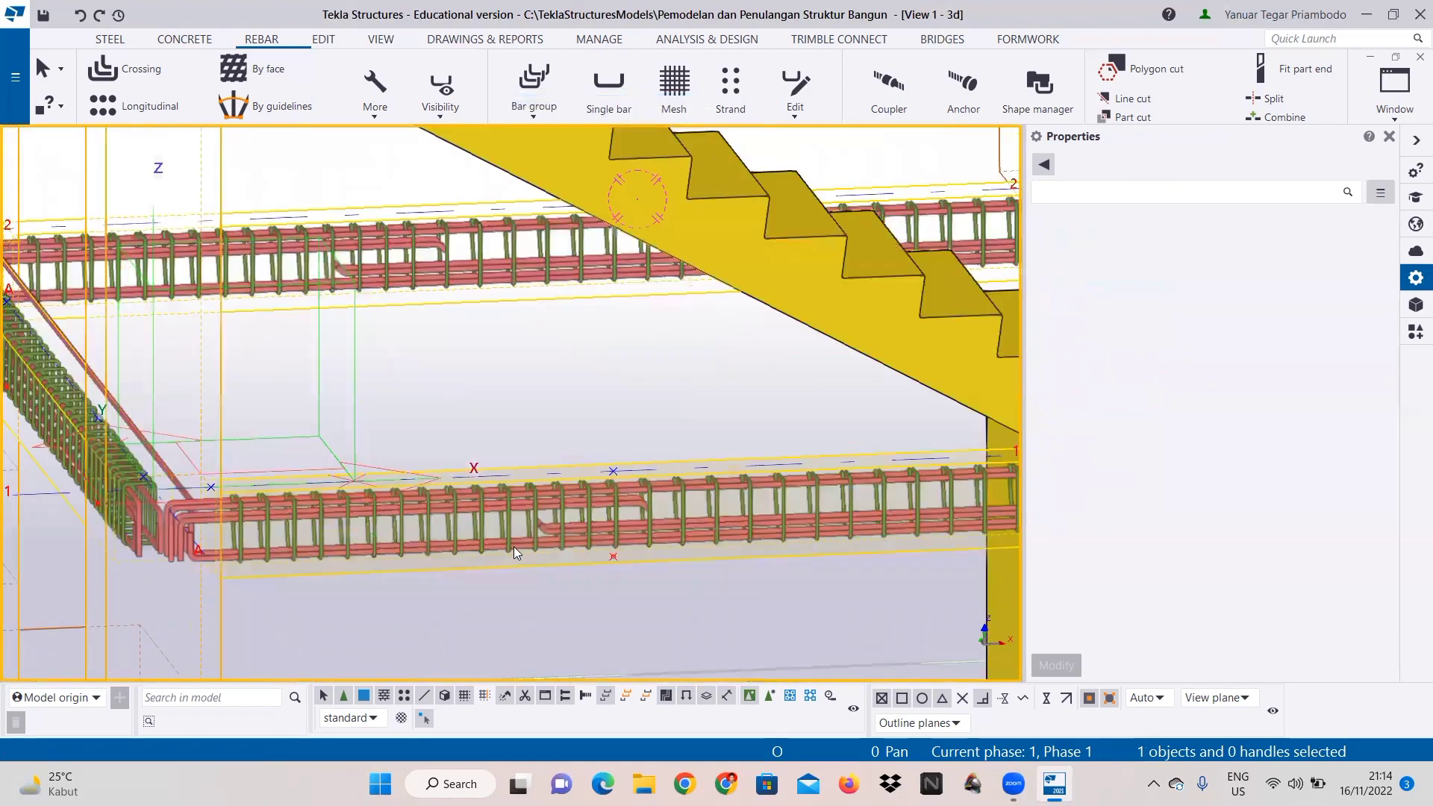
pyautogui.scroll(2, 521, 542)
pyautogui.click(561, 519)
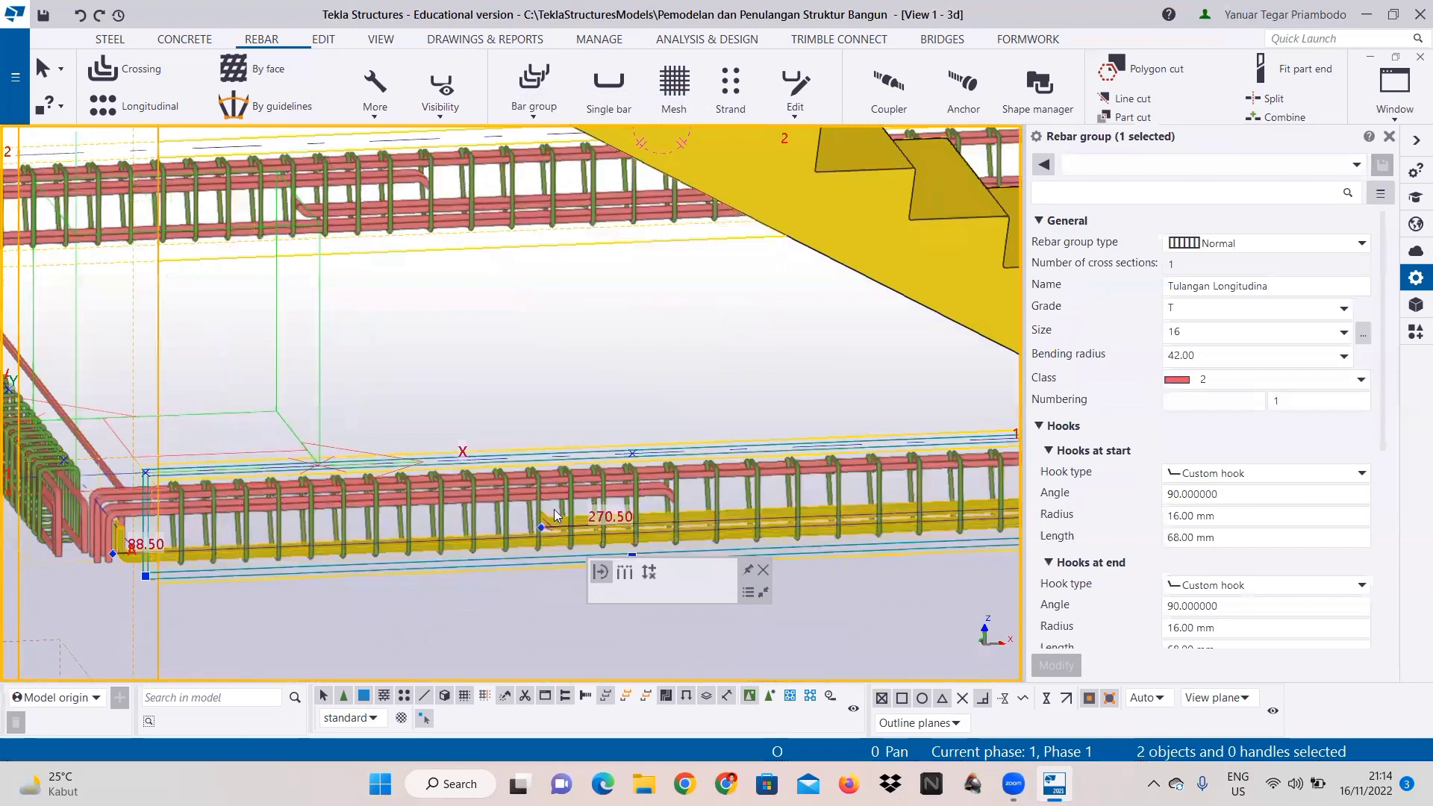
pyautogui.keyDown('ctrl'); pyautogui.click(555, 491); pyautogui.keyUp('ctrl')
pyautogui.keyDown('ctrl'); pyautogui.click(554, 475); pyautogui.keyUp('ctrl')
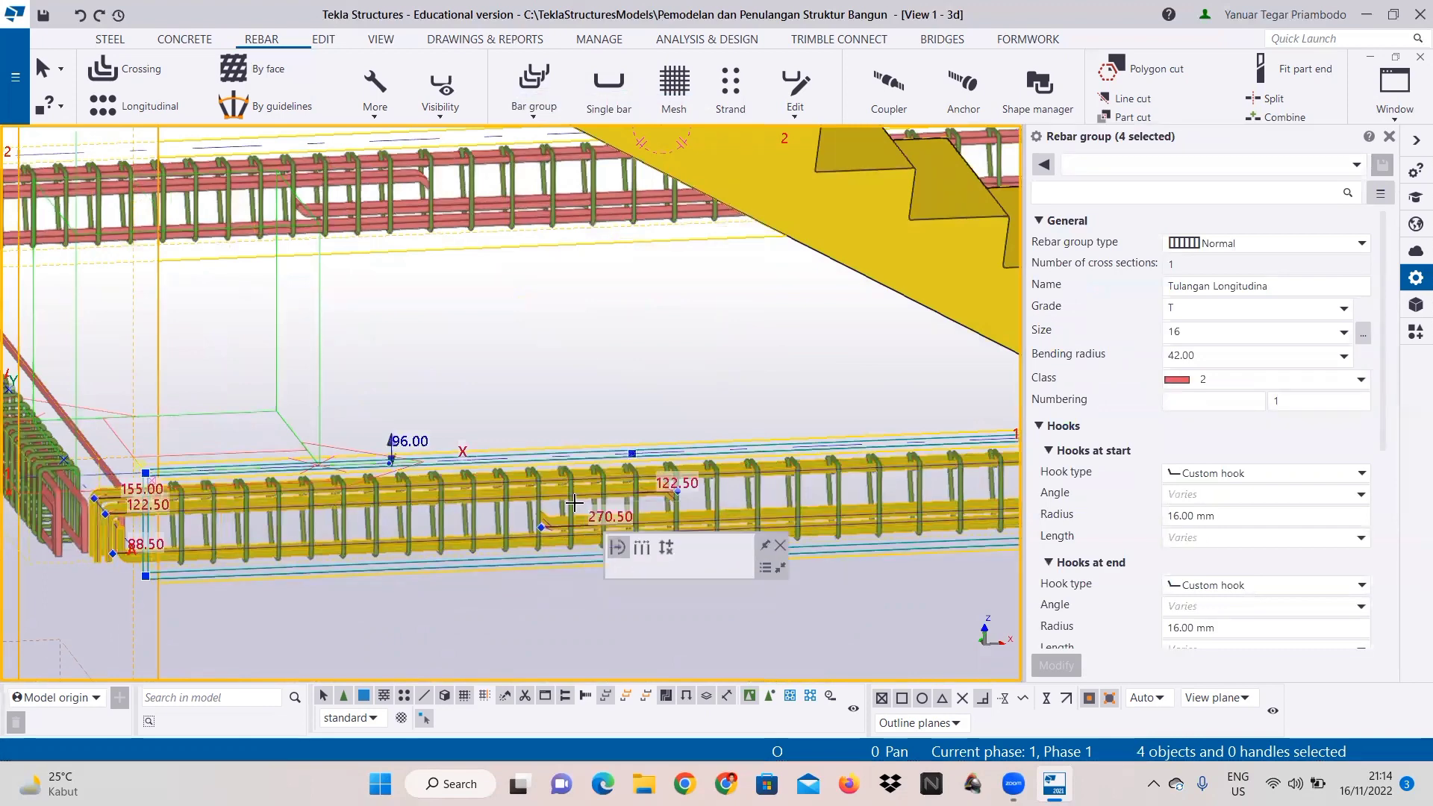
pyautogui.keyDown('ctrl'); pyautogui.click(650, 473); pyautogui.keyUp('ctrl')
pyautogui.scroll(-1, 650, 473)
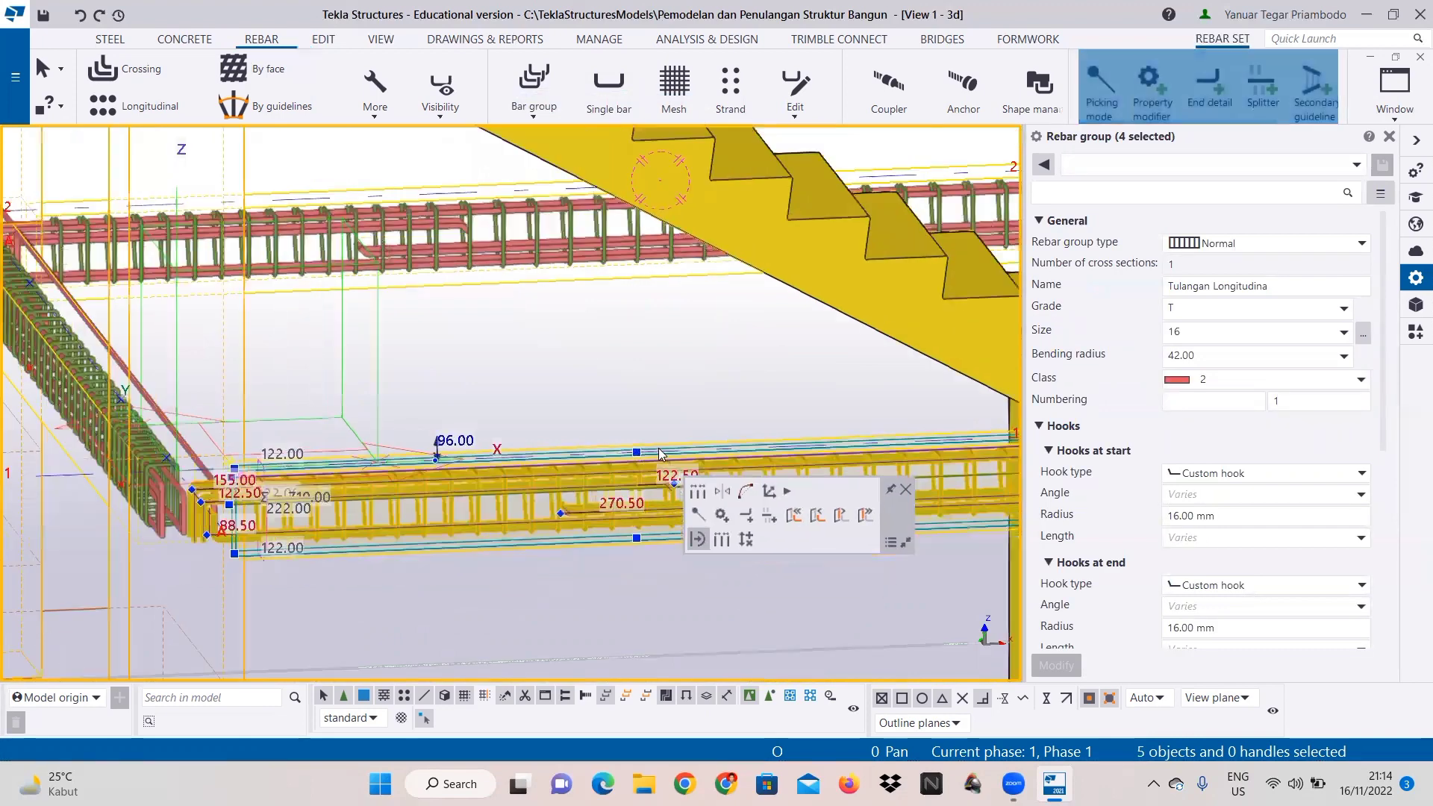
pyautogui.moveTo(559, 541); pyautogui.dragTo(496, 632, button='middle')
pyautogui.scroll(-1, 497, 632)
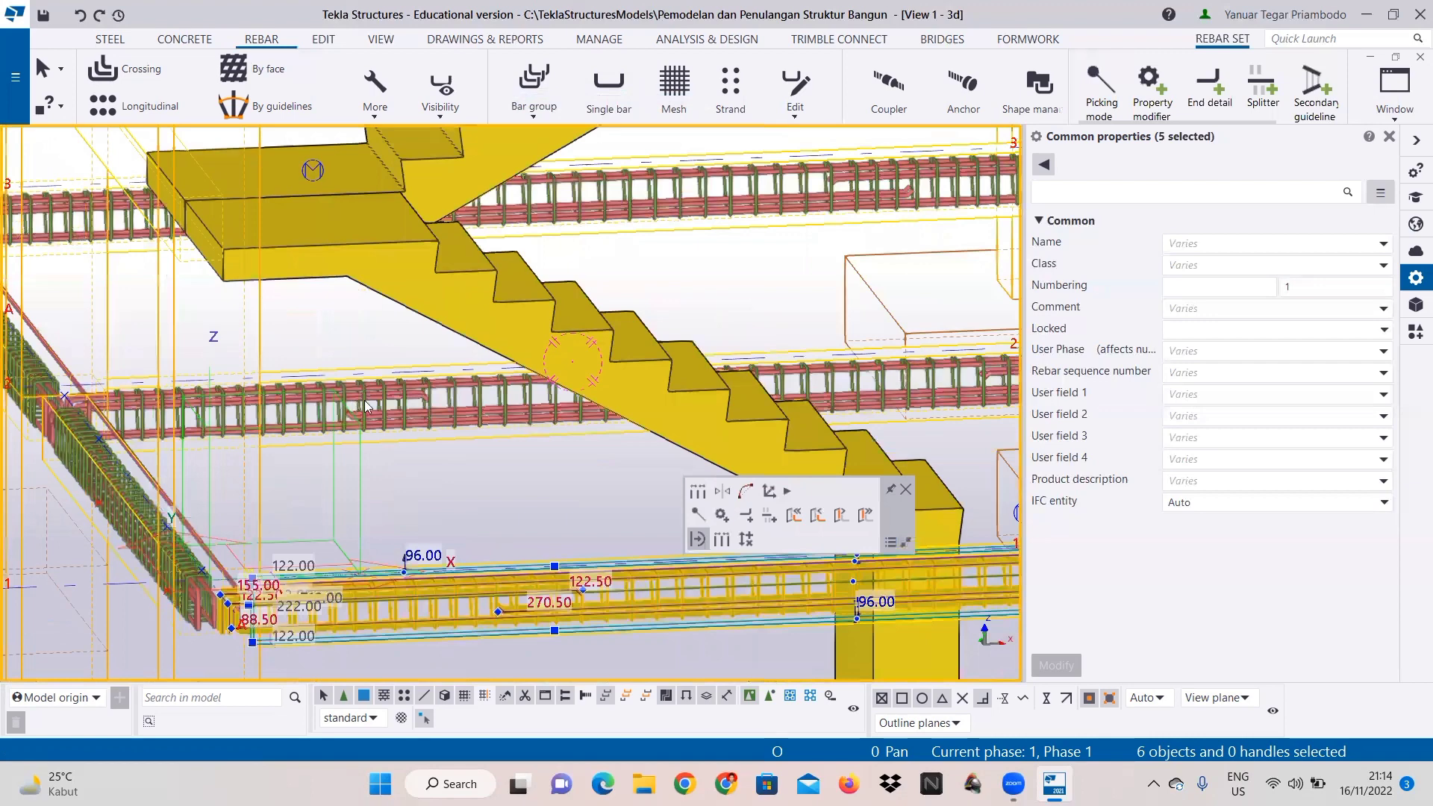
pyautogui.scroll(2, 413, 431)
pyautogui.keyDown('ctrl'); pyautogui.click(411, 429); pyautogui.keyUp('ctrl')
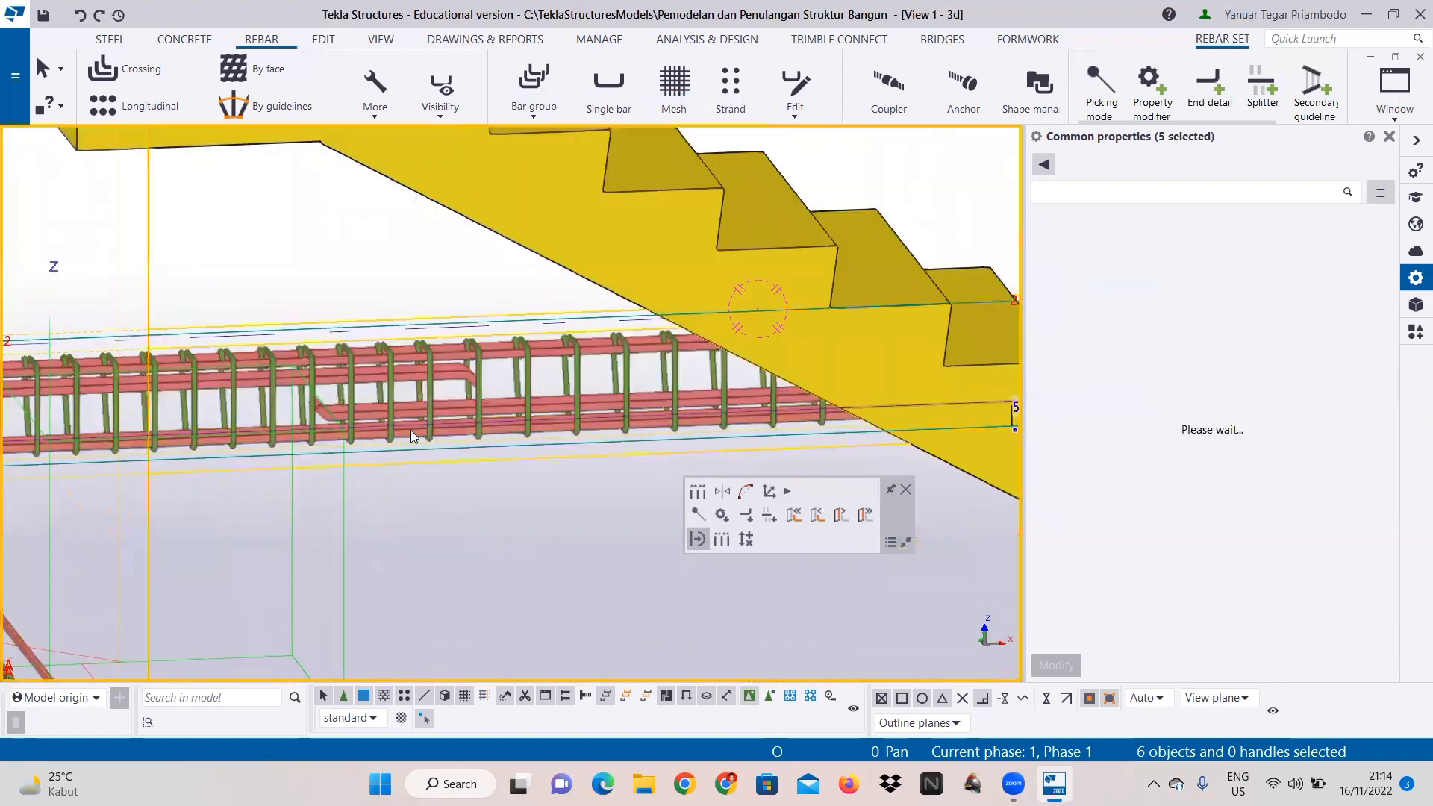
pyautogui.scroll(1, 418, 423)
pyautogui.scroll(-2, 415, 431)
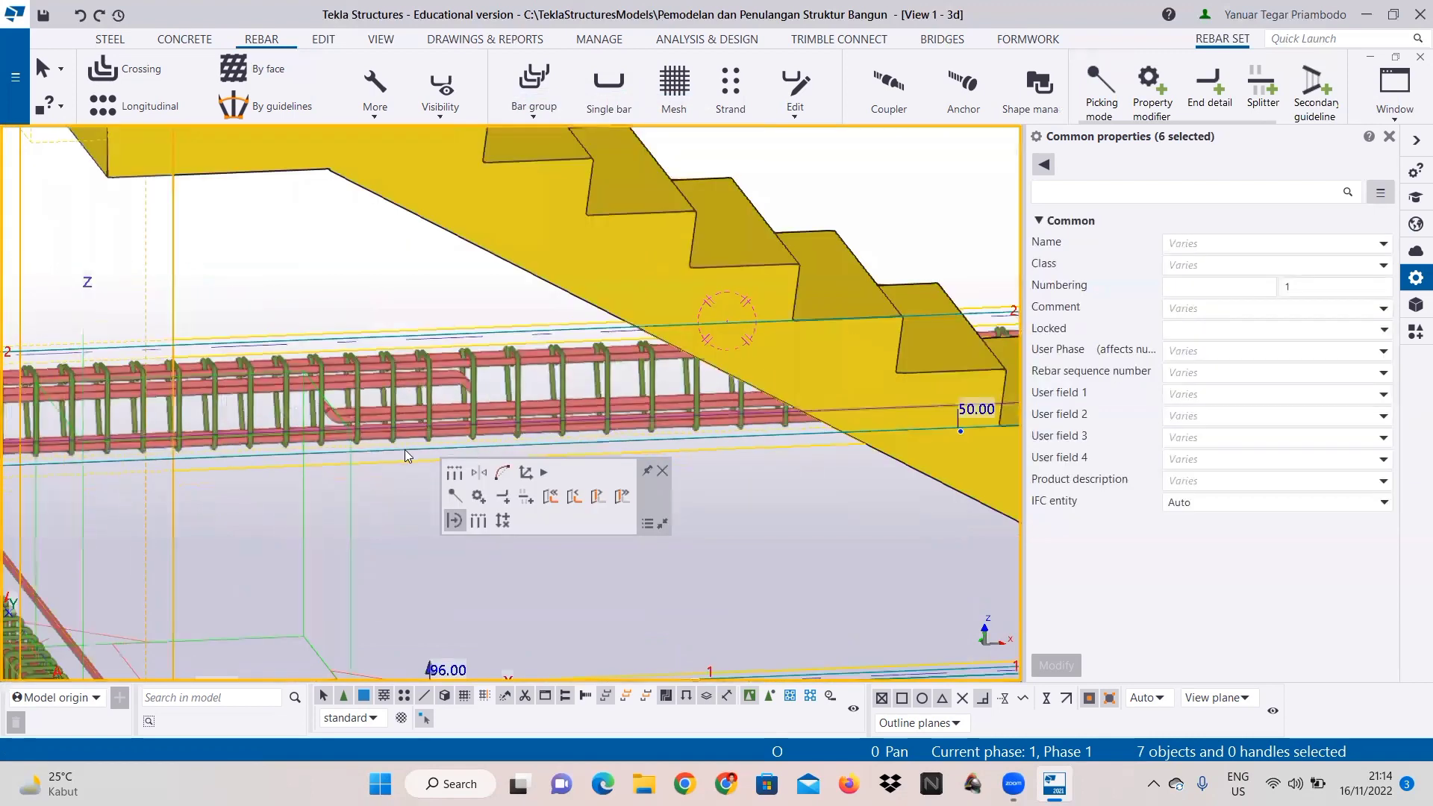
pyautogui.keyDown('ctrl'); pyautogui.click(405, 434); pyautogui.keyUp('ctrl')
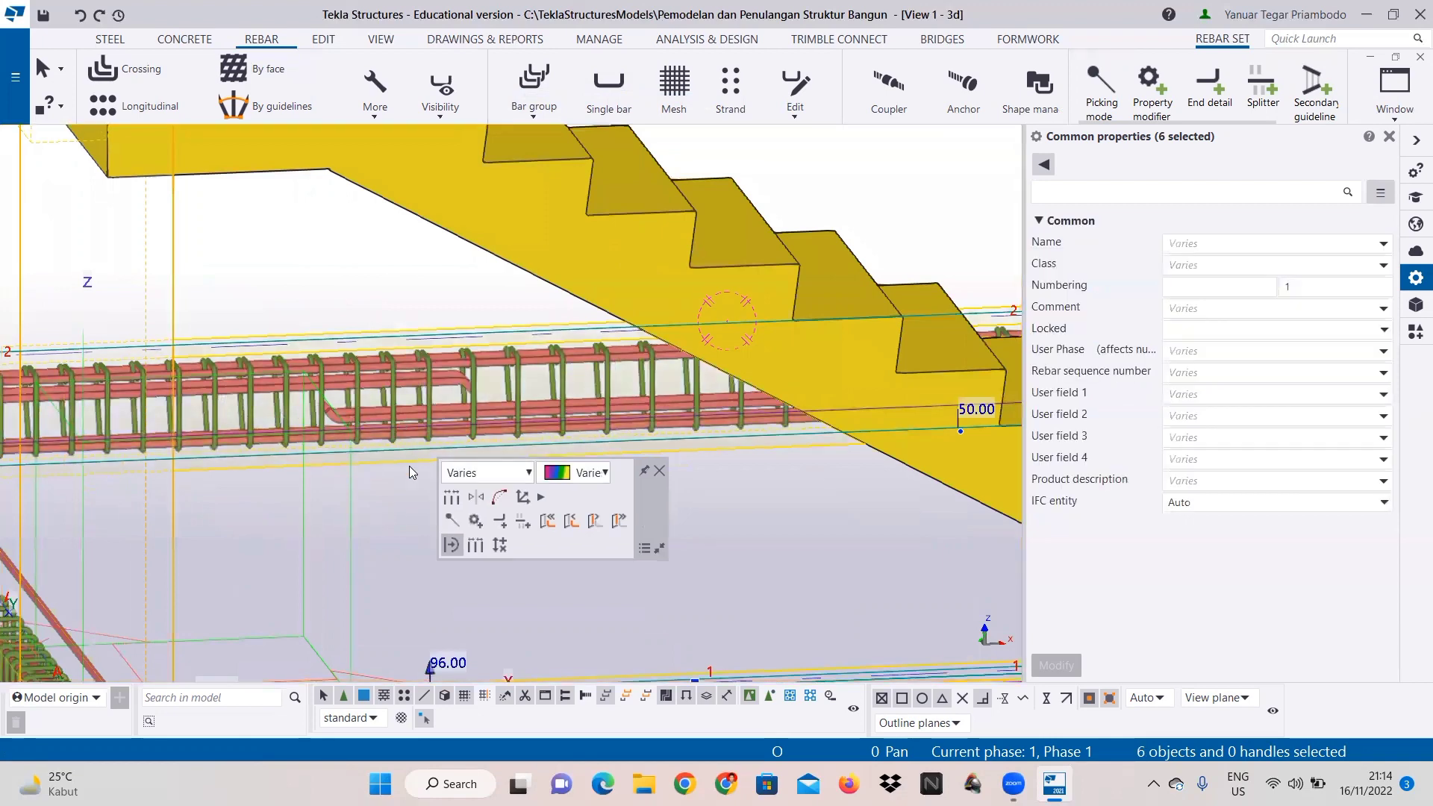
pyautogui.rightClick(403, 434)
pyautogui.click(468, 142)
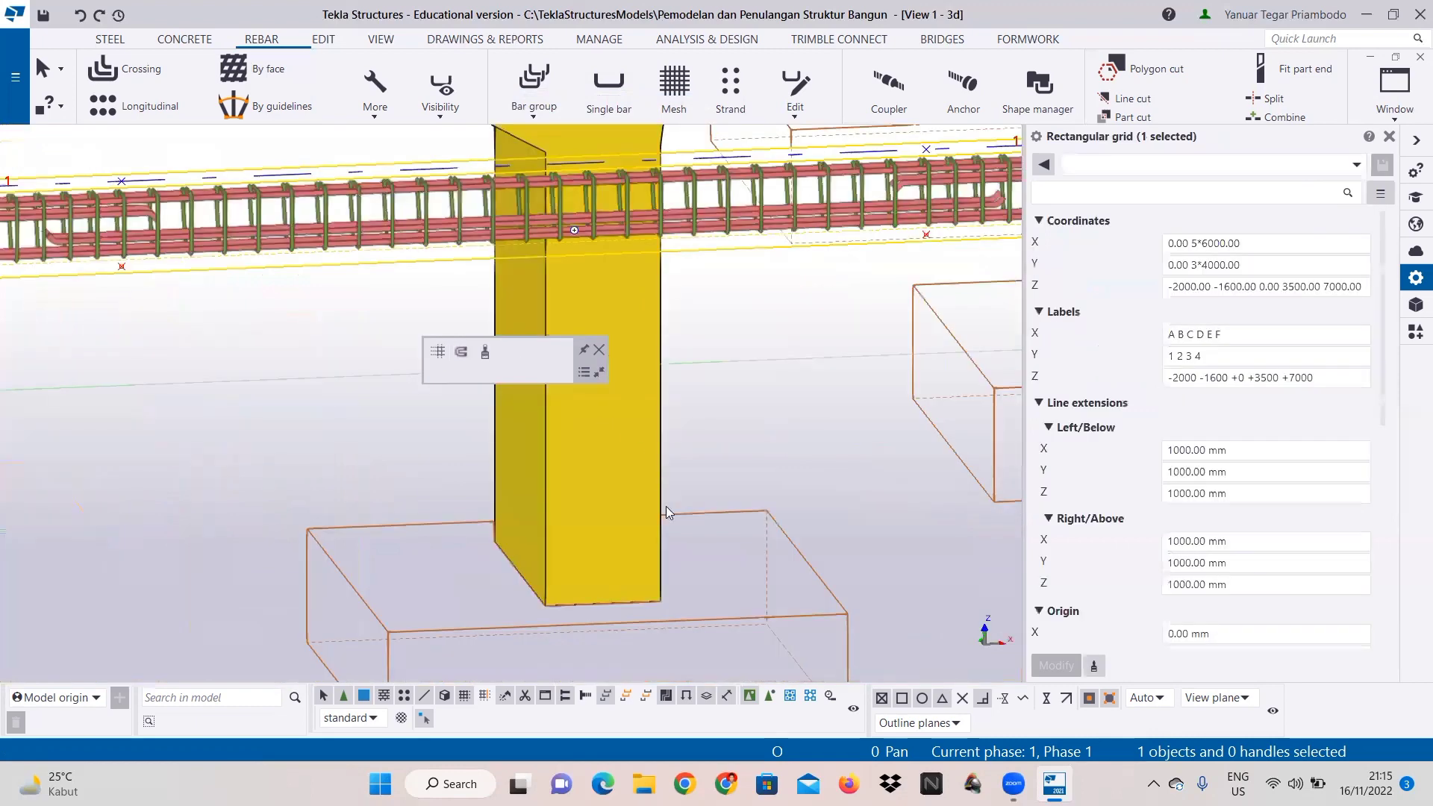
# Step: Select the longitudinal bars in the grid B half of the grid 1 beam
pyautogui.scroll(-3, 709, 547)
pyautogui.scroll(2, 672, 453)
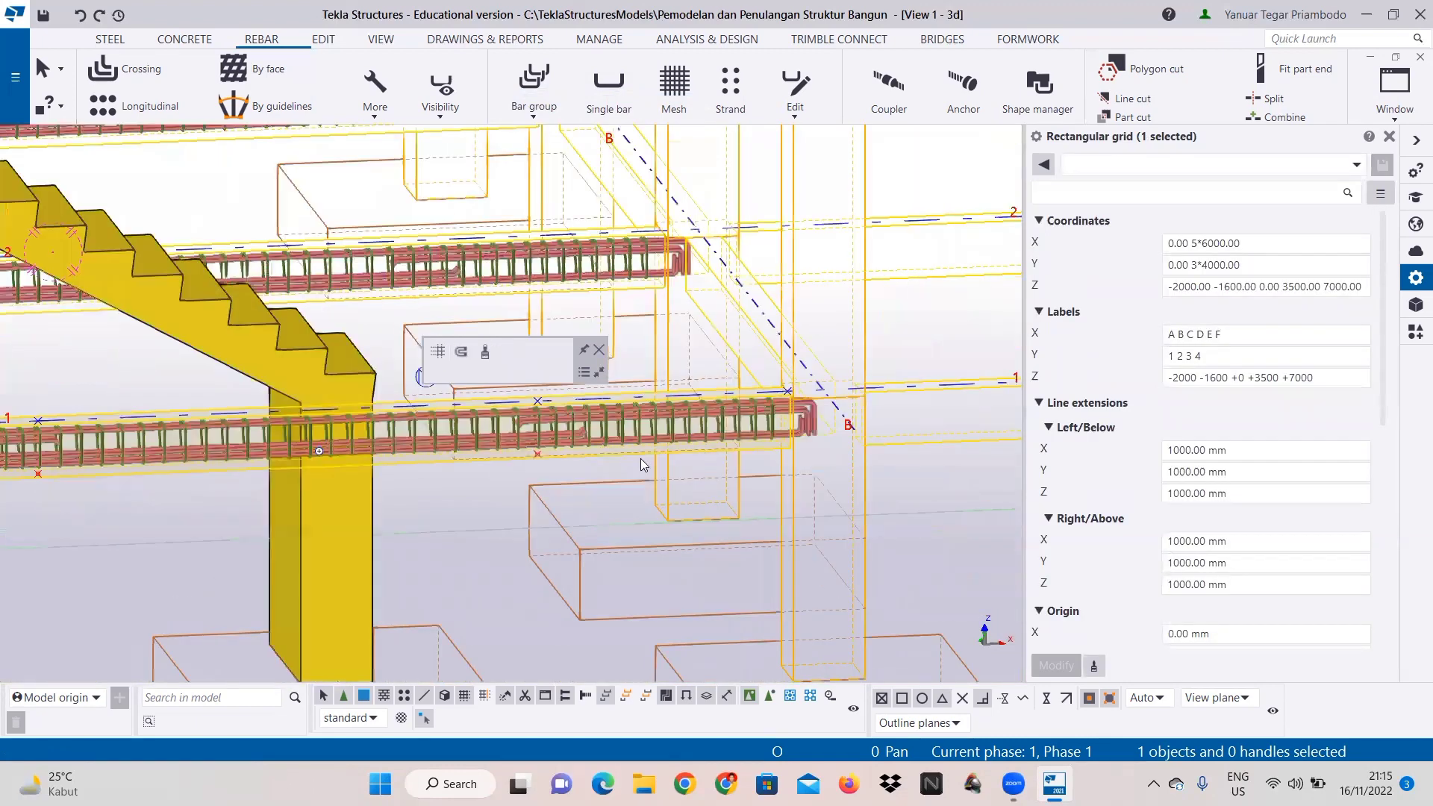
pyautogui.scroll(2, 566, 421)
pyautogui.click(564, 430)
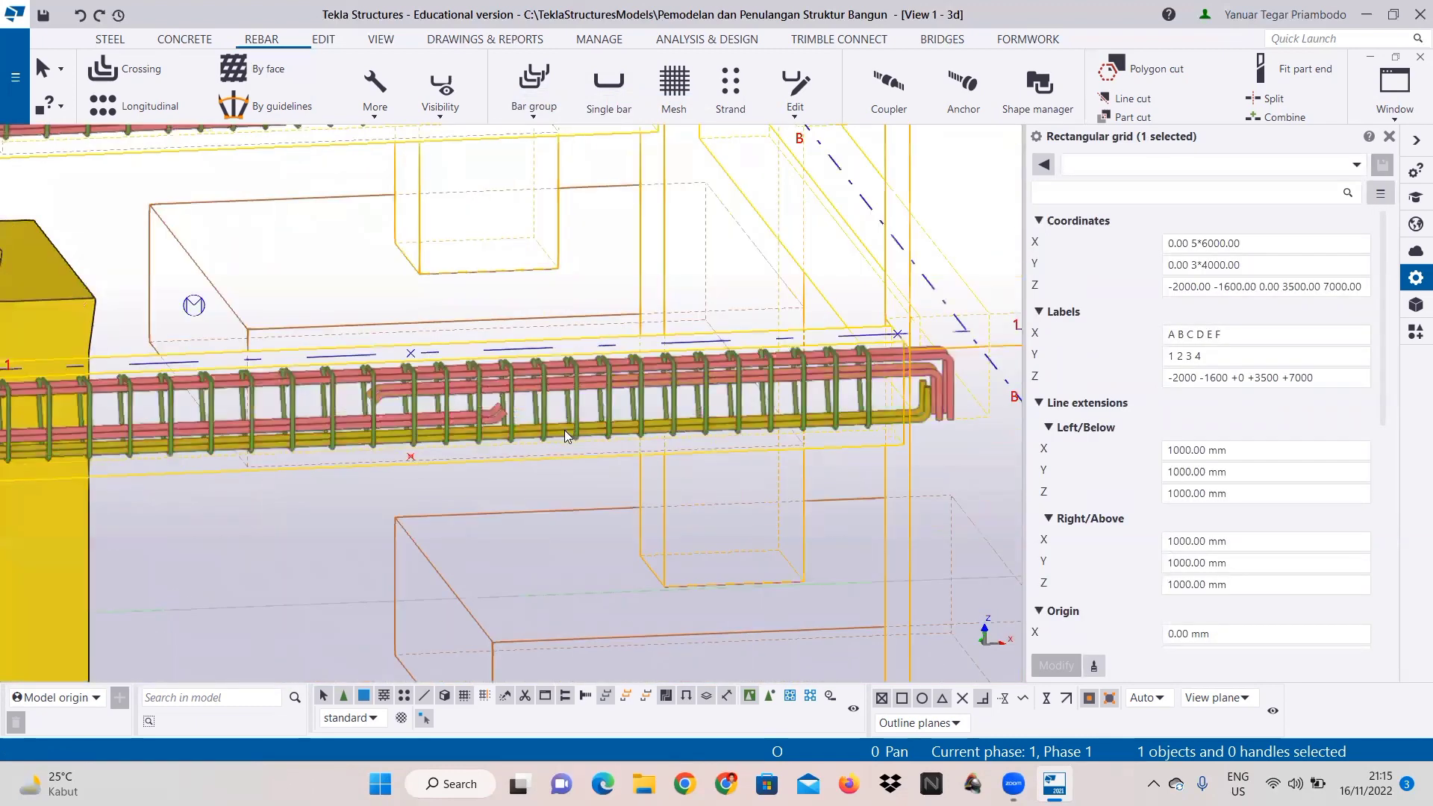
pyautogui.keyDown('ctrl'); pyautogui.click(494, 420); pyautogui.keyUp('ctrl')
pyautogui.keyDown('ctrl'); pyautogui.click(496, 387); pyautogui.keyUp('ctrl')
pyautogui.keyDown('ctrl'); pyautogui.click(496, 372); pyautogui.keyUp('ctrl')
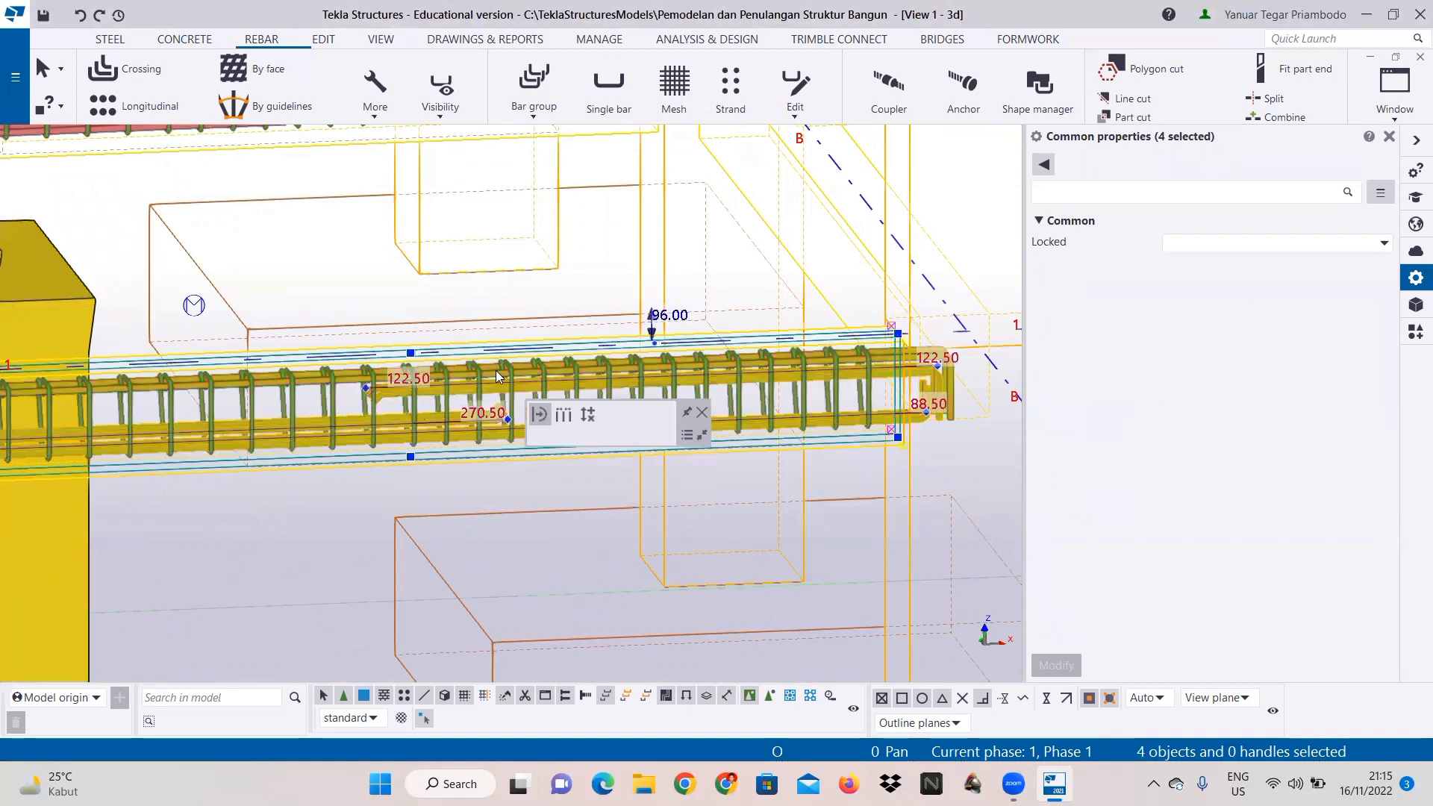
pyautogui.keyDown('ctrl'); pyautogui.click(502, 376); pyautogui.keyUp('ctrl')
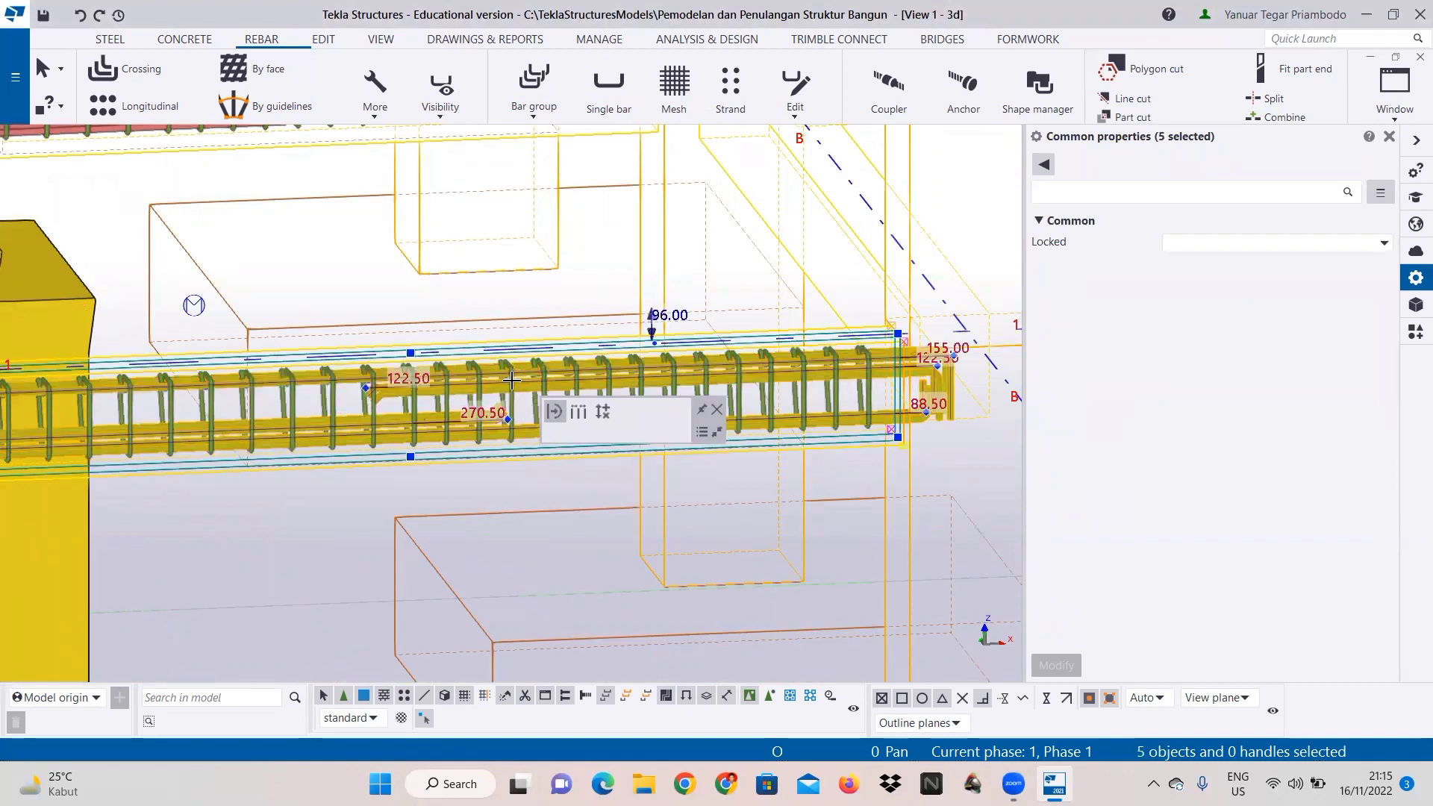
# Step: Add the crossing rebar set and the short top bars at the grid A end of the grid 1 beam to the selection
pyautogui.scroll(3, 511, 381)
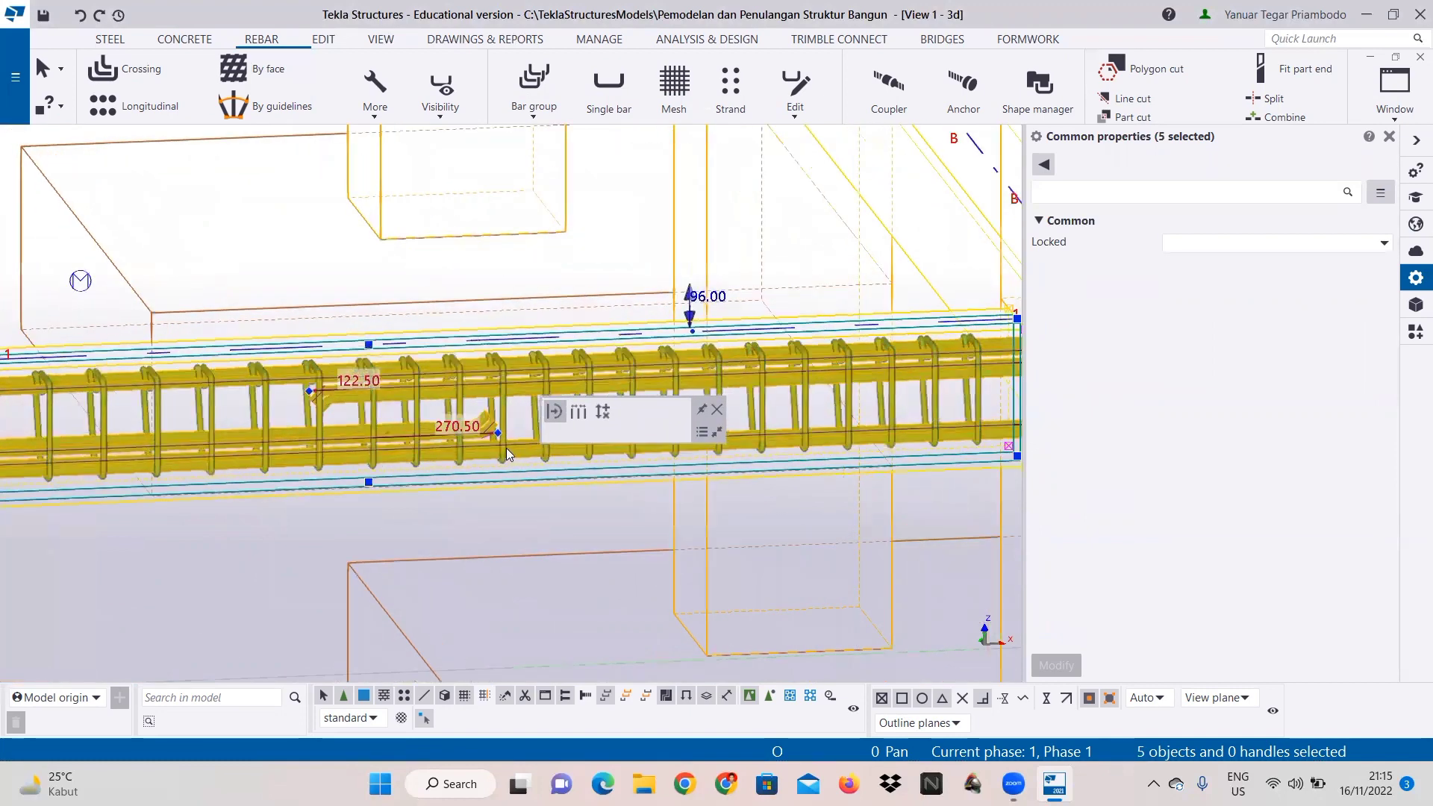
pyautogui.scroll(1, 506, 448)
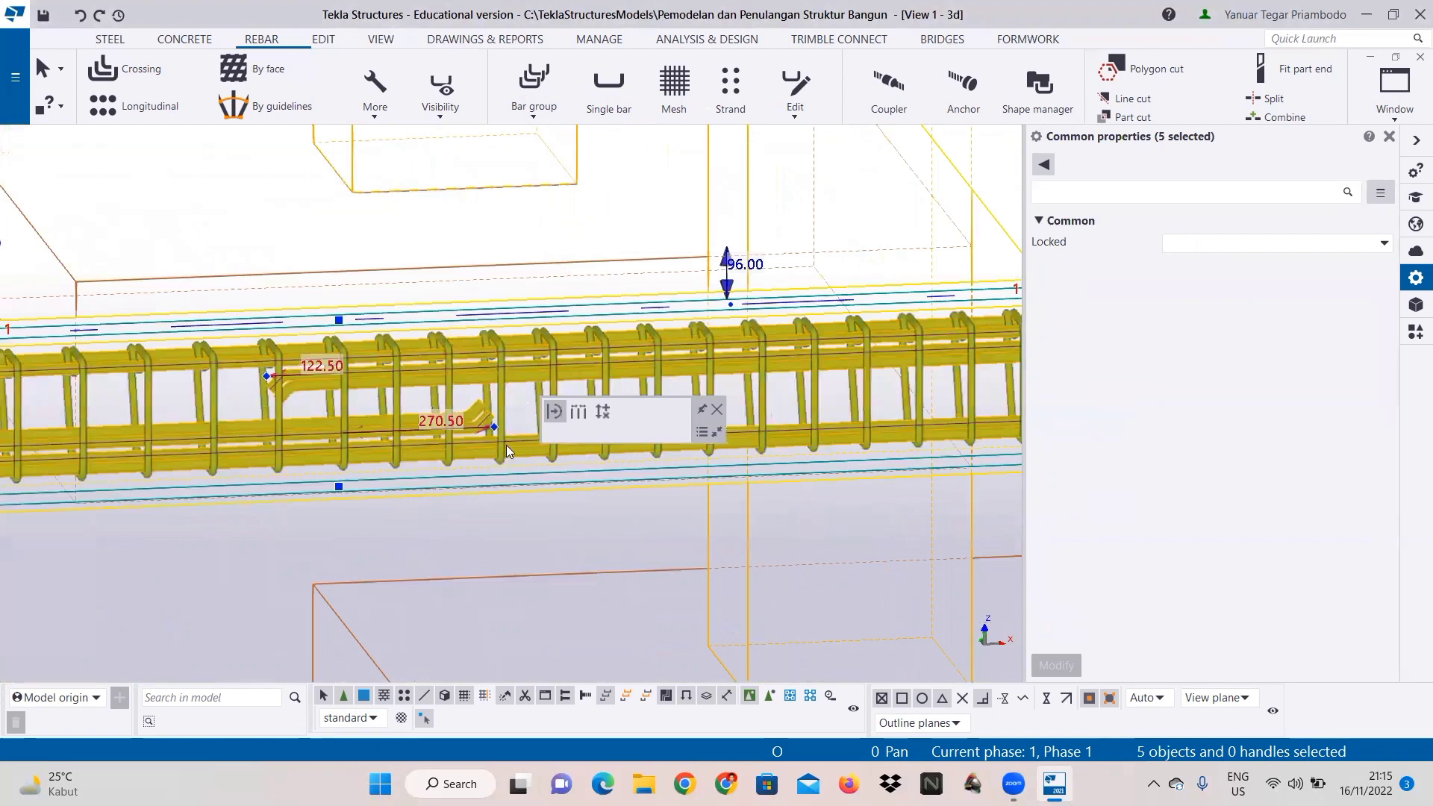
pyautogui.keyDown('ctrl'); pyautogui.click(503, 452); pyautogui.keyUp('ctrl')
pyautogui.scroll(-1, 482, 313)
pyautogui.scroll(-2, 466, 373)
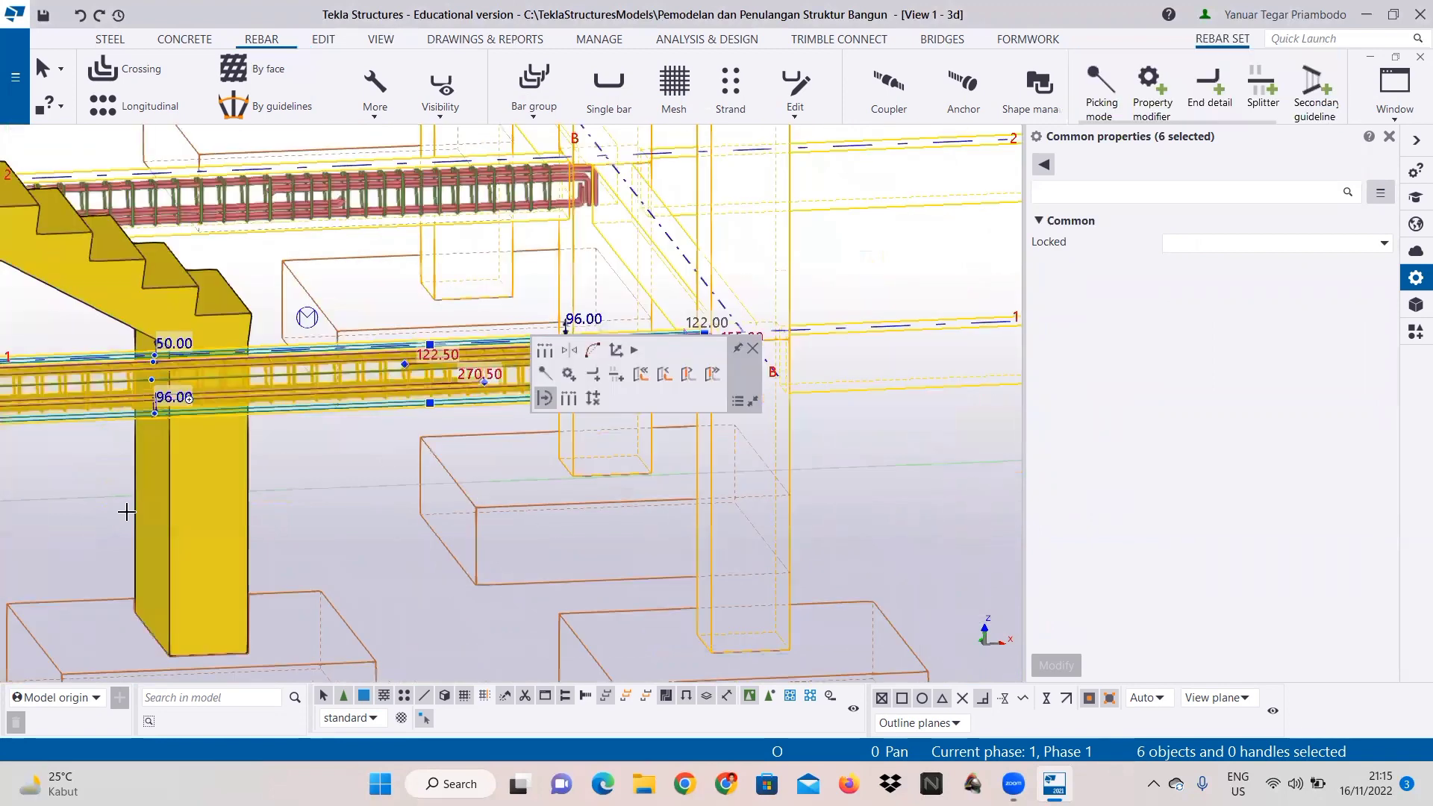
pyautogui.scroll(3, 192, 477)
pyautogui.scroll(3, 201, 468)
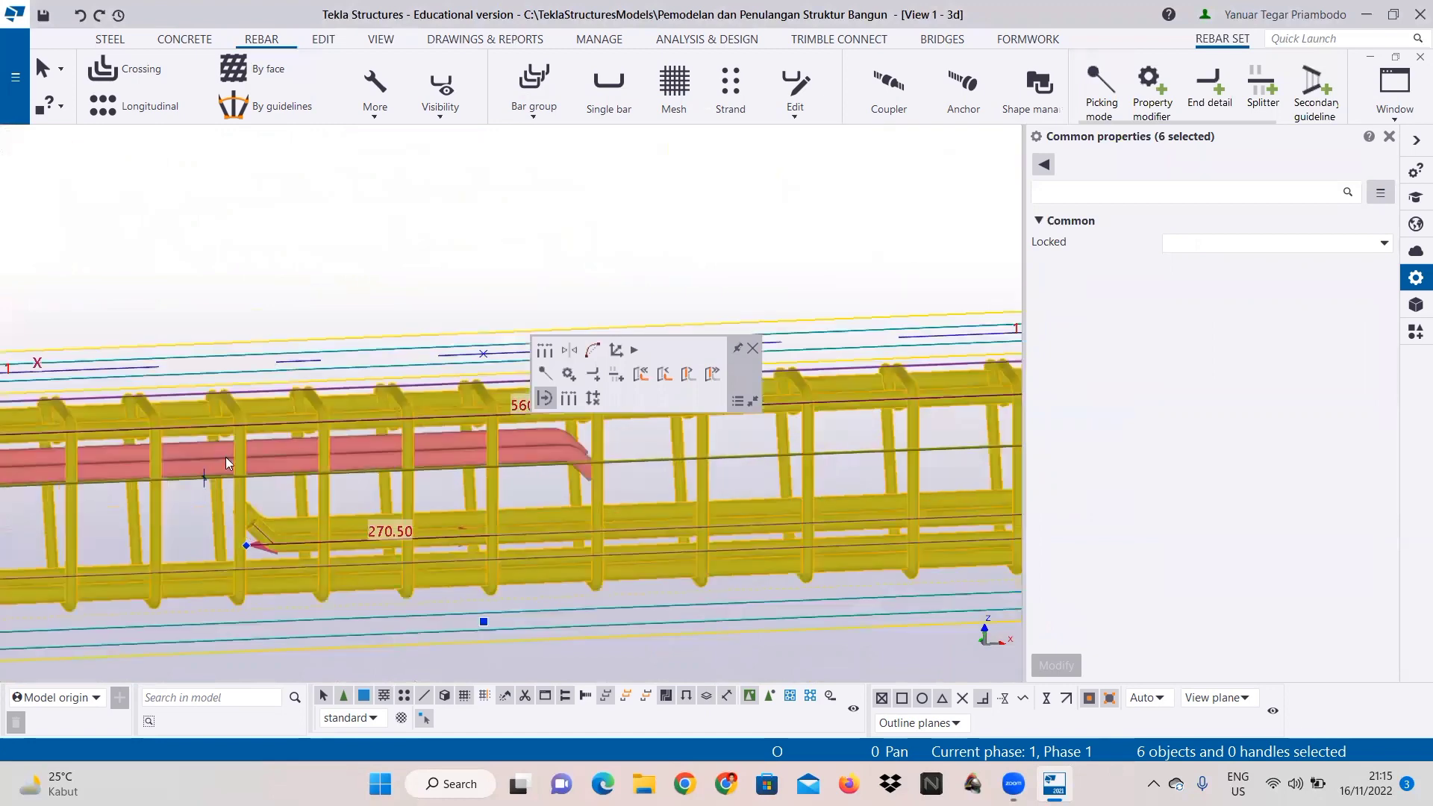
pyautogui.keyDown('ctrl'); pyautogui.click(231, 463); pyautogui.keyUp('ctrl')
# Step: Add the longitudinal bars in the grid B half of the grid 2 beam to the selection
pyautogui.scroll(-5, 306, 418)
pyautogui.moveTo(388, 374); pyautogui.dragTo(522, 598, button='middle')
pyautogui.moveTo(788, 328); pyautogui.dragTo(552, 325, button='middle')
pyautogui.scroll(1, 552, 326)
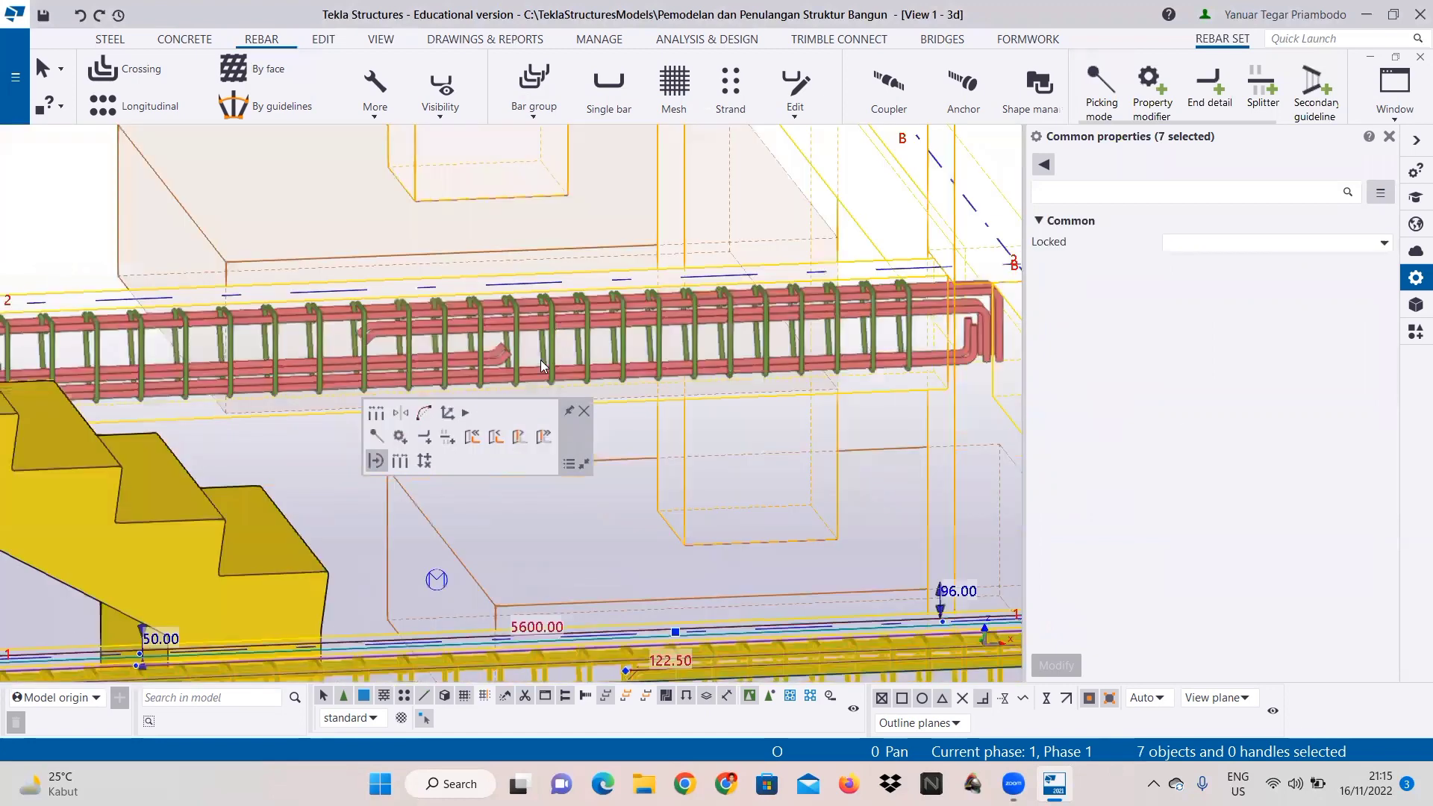
pyautogui.scroll(2, 541, 359)
pyautogui.scroll(-1, 654, 379)
pyautogui.moveTo(654, 380); pyautogui.dragTo(640, 313, button='middle')
pyautogui.moveTo(523, 315); pyautogui.dragTo(513, 309, button='middle')
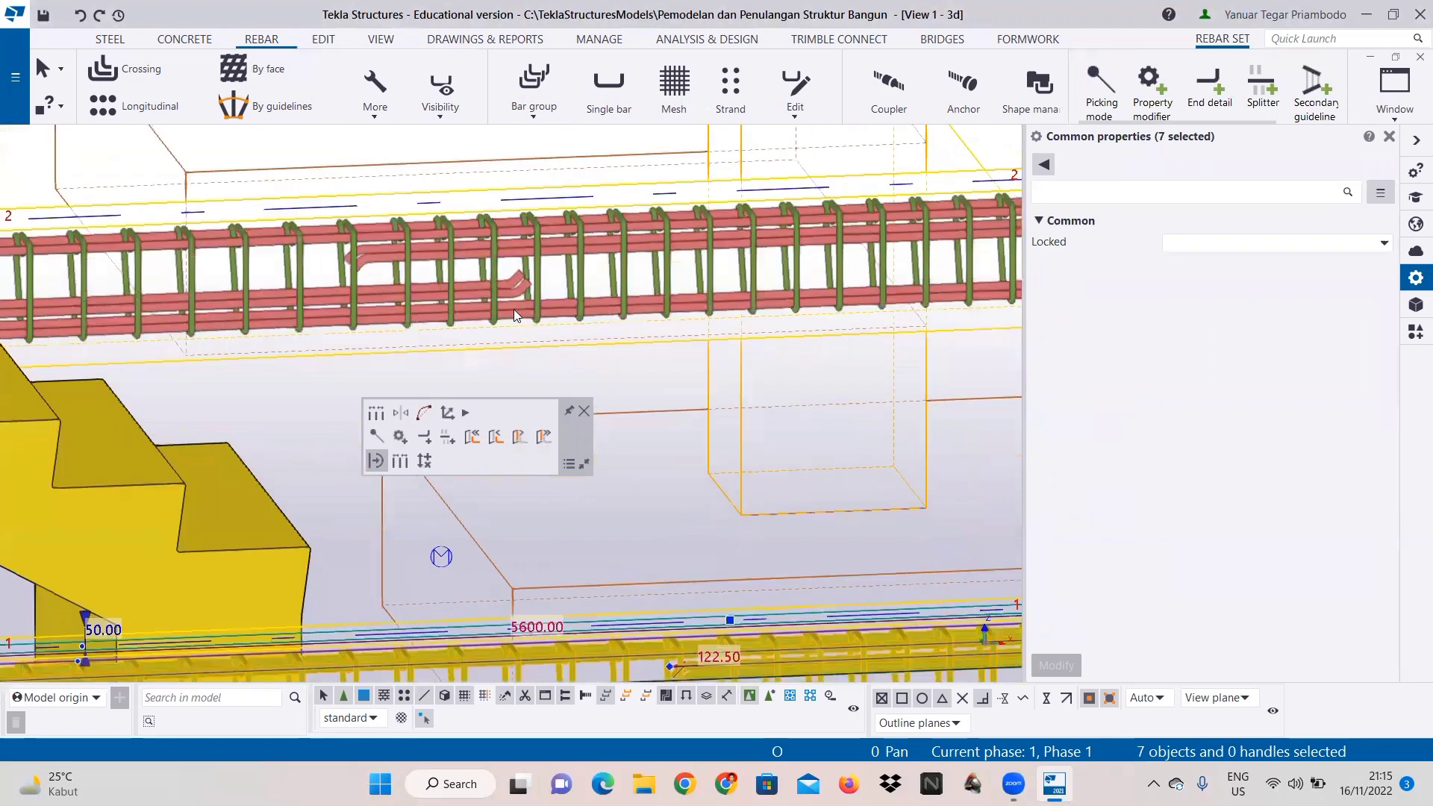
pyautogui.keyDown('ctrl'); pyautogui.click(511, 312); pyautogui.keyUp('ctrl')
pyautogui.keyDown('ctrl'); pyautogui.click(508, 293); pyautogui.keyUp('ctrl')
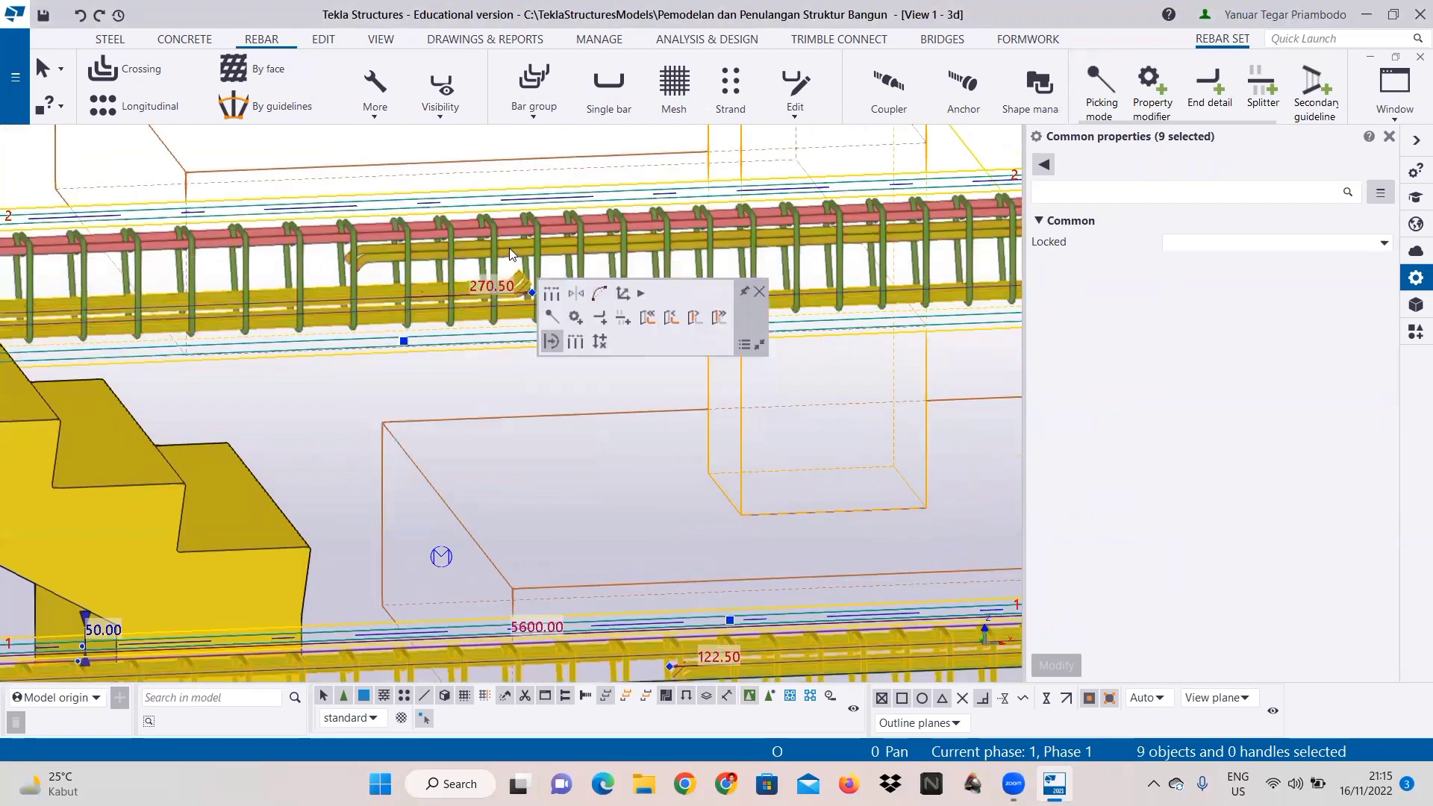
pyautogui.keyDown('ctrl'); pyautogui.click(509, 226); pyautogui.keyUp('ctrl')
pyautogui.keyDown('ctrl'); pyautogui.click(538, 230); pyautogui.keyUp('ctrl')
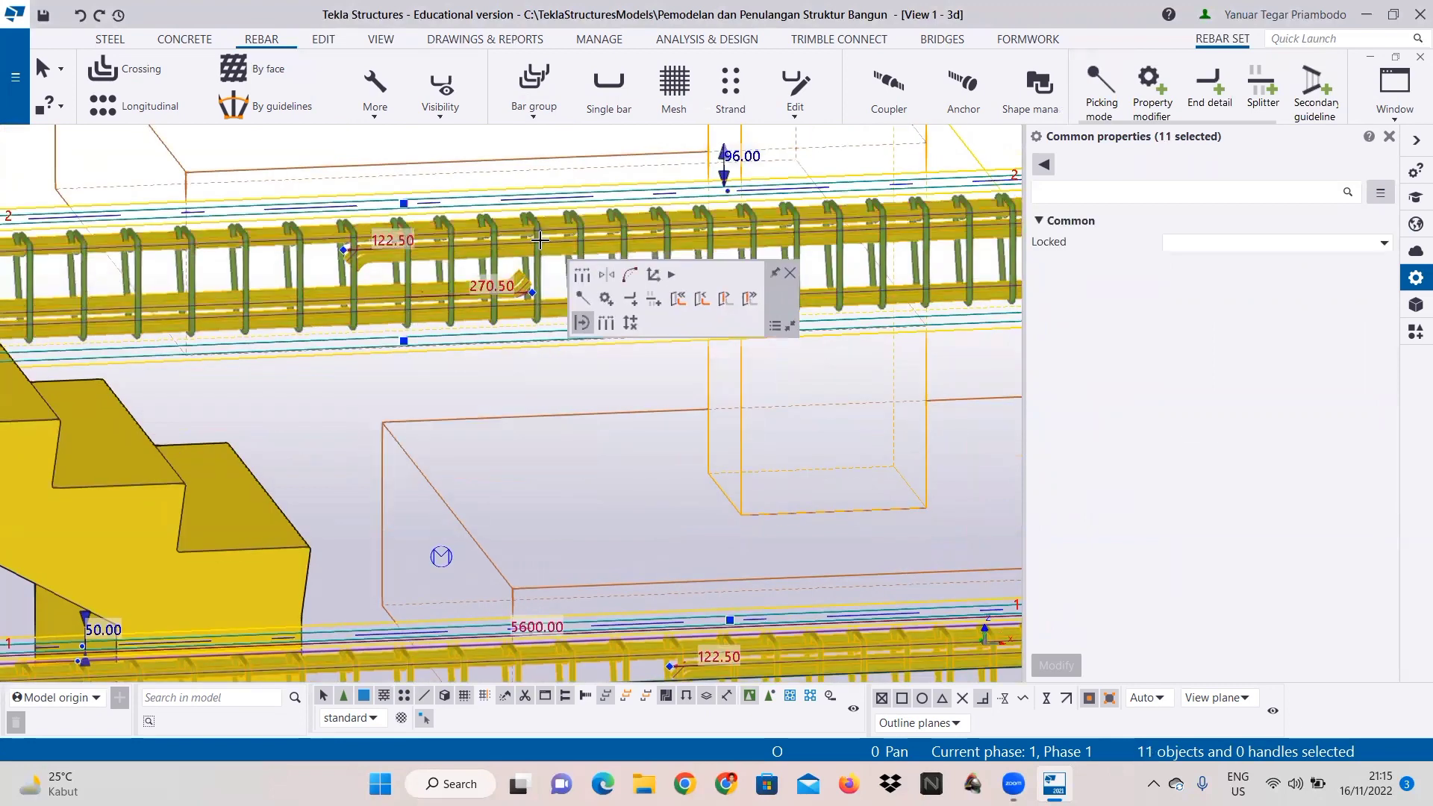
# Step: Add the crossing rebar set and the short top bars at the grid A end of the grid 2 beam to the selection
pyautogui.keyDown('ctrl'); pyautogui.click(320, 276); pyautogui.keyUp('ctrl')
pyautogui.scroll(-2, 329, 291)
pyautogui.keyDown('ctrl'); pyautogui.moveTo(70, 338); pyautogui.dragTo(103, 320, button='middle'); pyautogui.keyUp('ctrl')
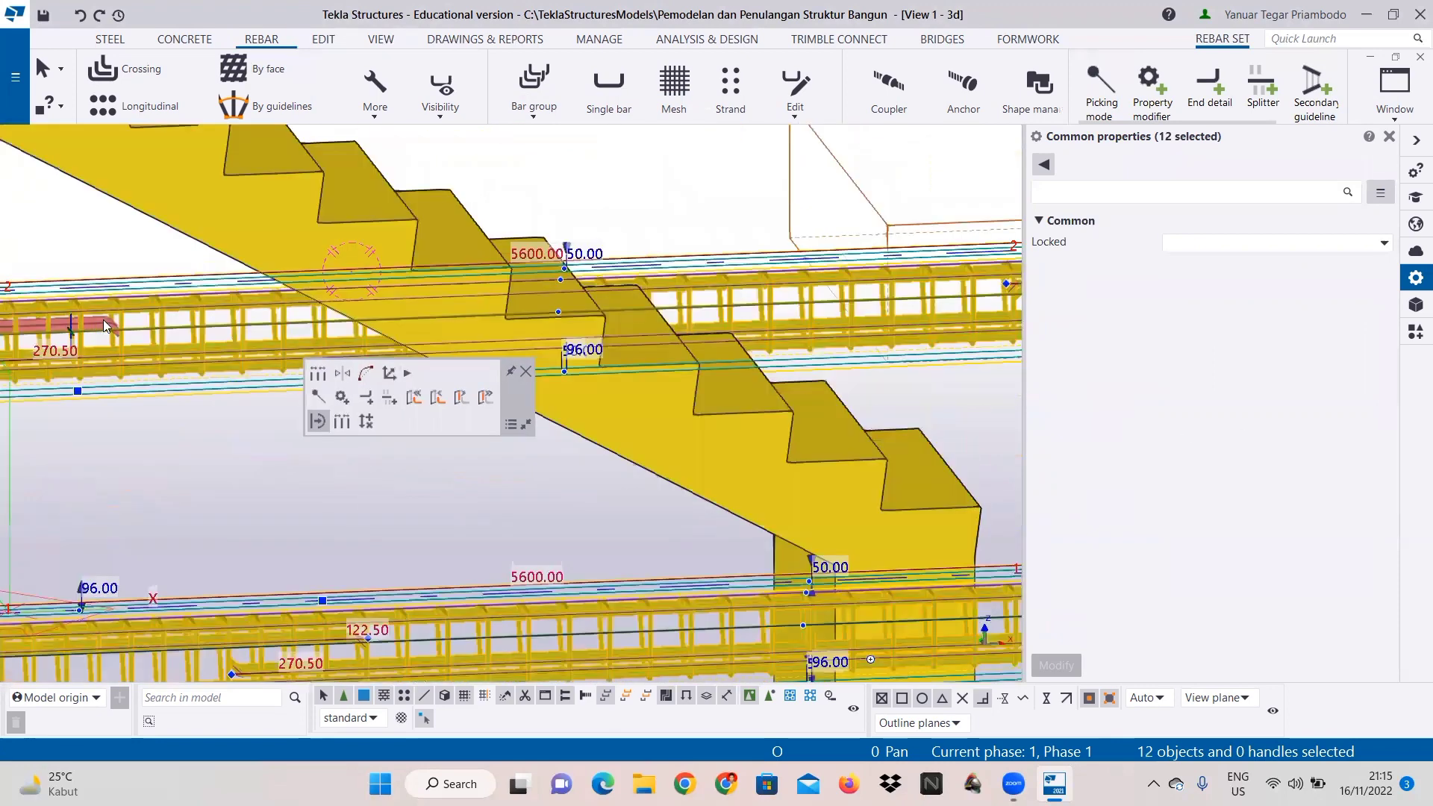
pyautogui.scroll(1, 103, 321)
pyautogui.keyDown('ctrl'); pyautogui.click(101, 319); pyautogui.keyUp('ctrl')
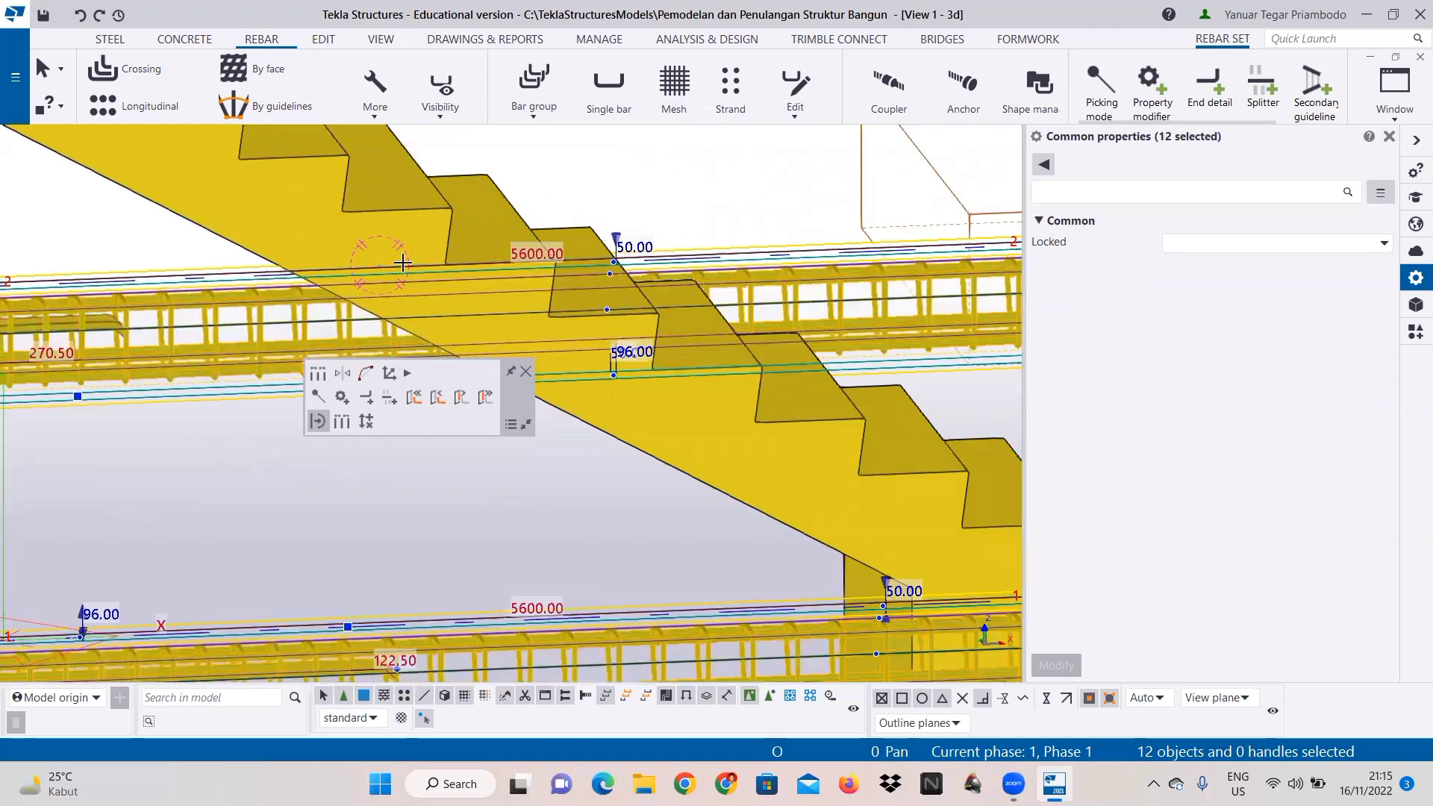
# Step: Add the longitudinal bars in the grid B half of the grid 3 beam to the selection
pyautogui.scroll(-1, 448, 253)
pyautogui.moveTo(565, 265); pyautogui.dragTo(415, 576, button='middle')
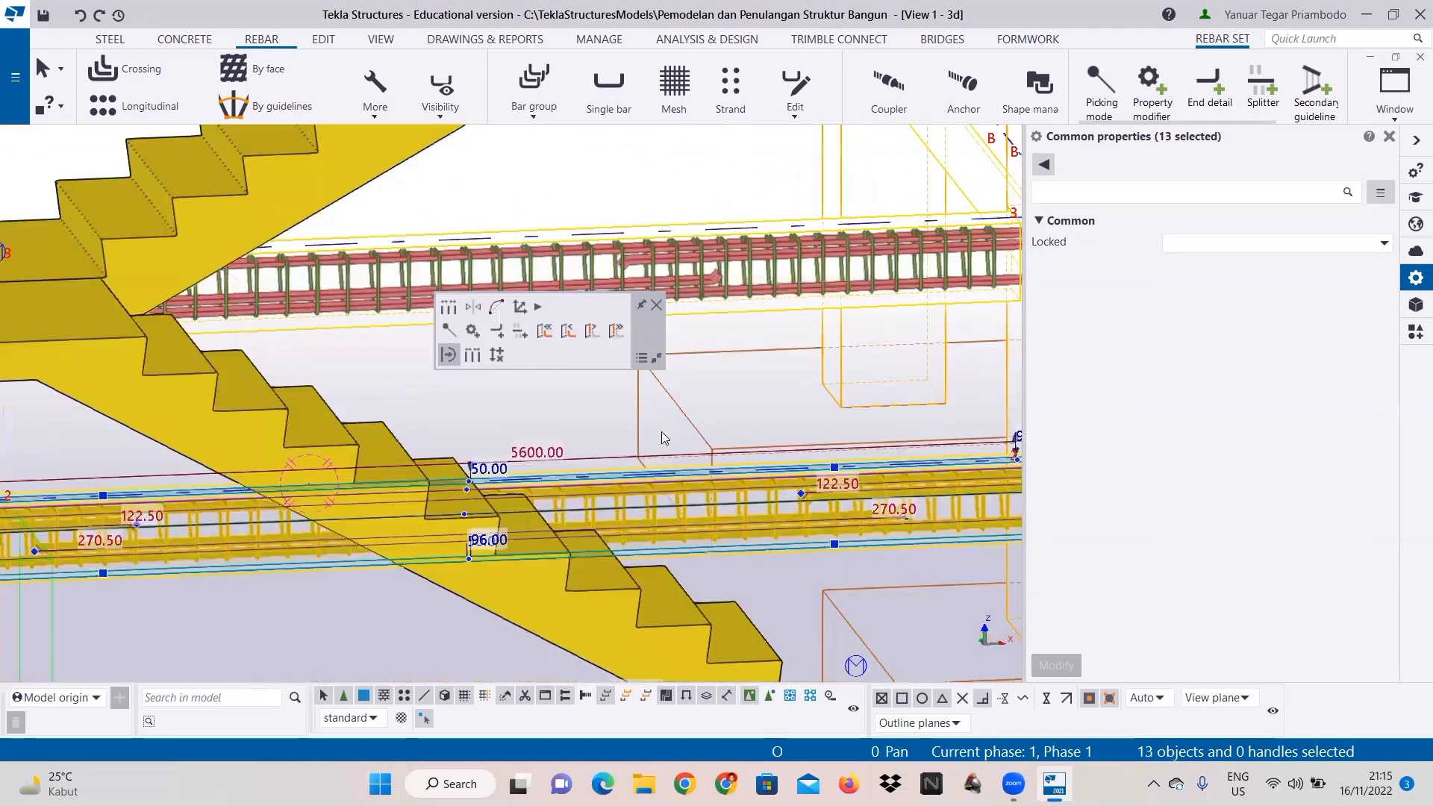
pyautogui.moveTo(661, 432); pyautogui.dragTo(491, 551, button='middle')
pyautogui.scroll(1, 492, 545)
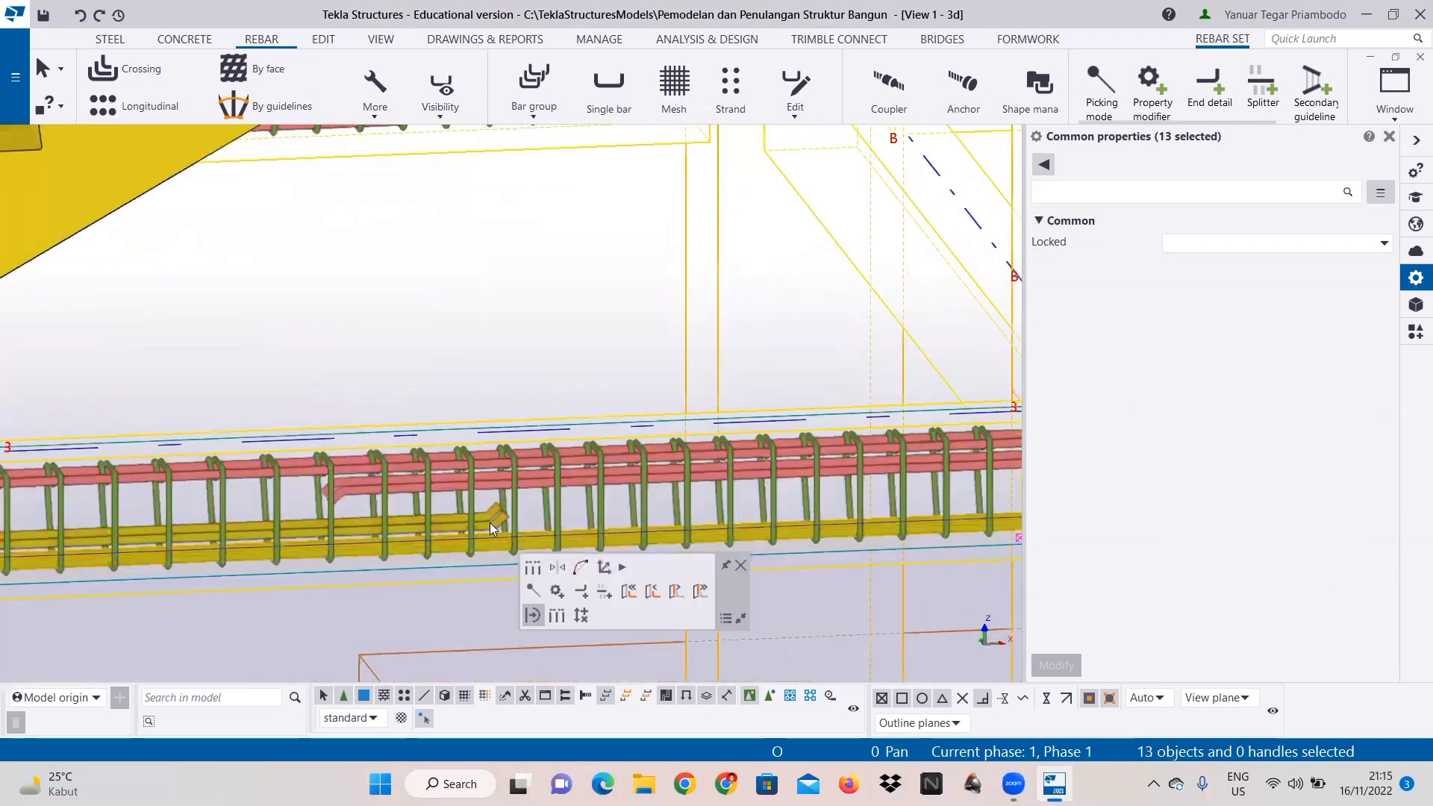
pyautogui.keyDown('ctrl'); pyautogui.click(489, 494); pyautogui.keyUp('ctrl')
pyautogui.keyDown('ctrl'); pyautogui.click(489, 483); pyautogui.keyUp('ctrl')
pyautogui.keyDown('ctrl'); pyautogui.click(486, 463); pyautogui.keyUp('ctrl')
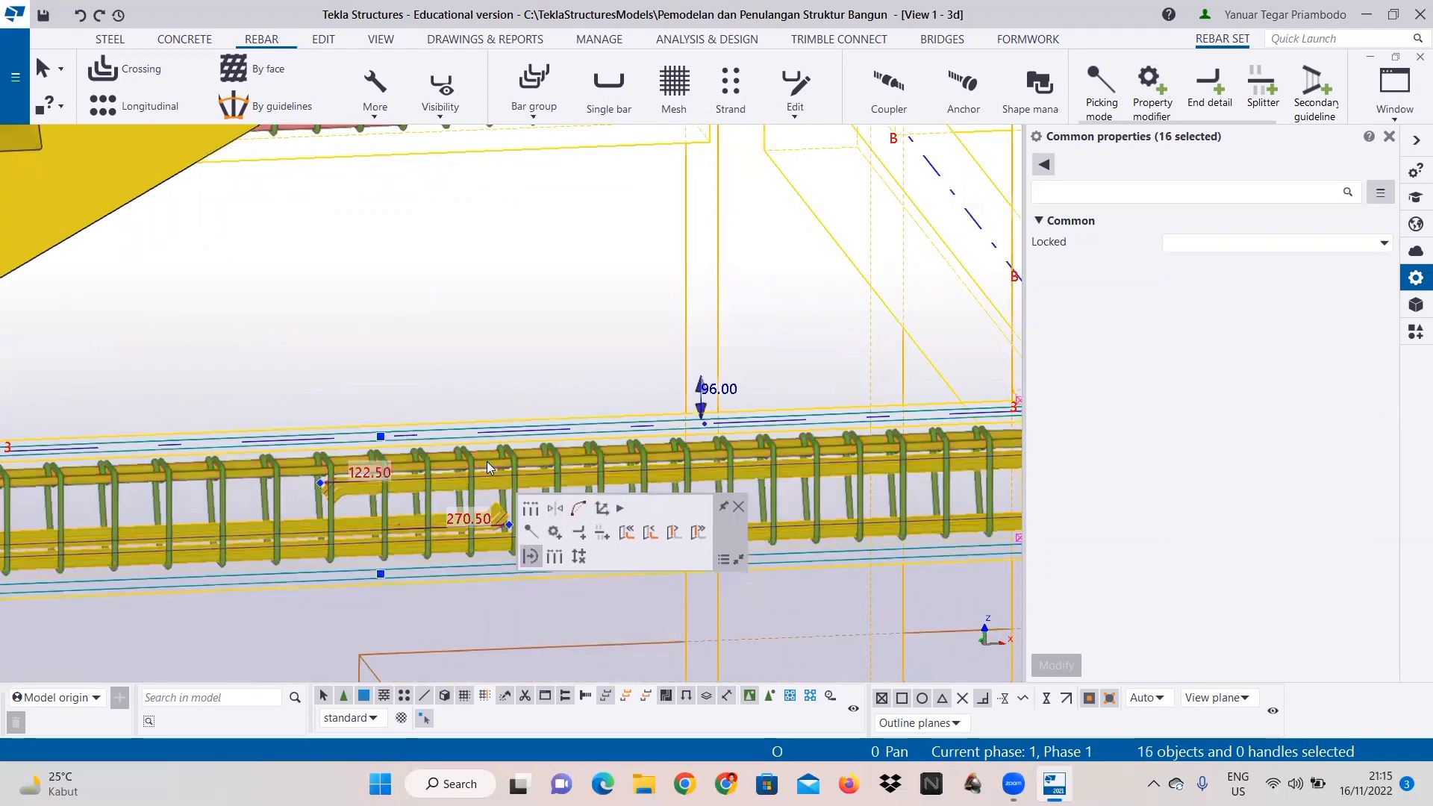
pyautogui.keyDown('ctrl'); pyautogui.click(511, 466); pyautogui.keyUp('ctrl')
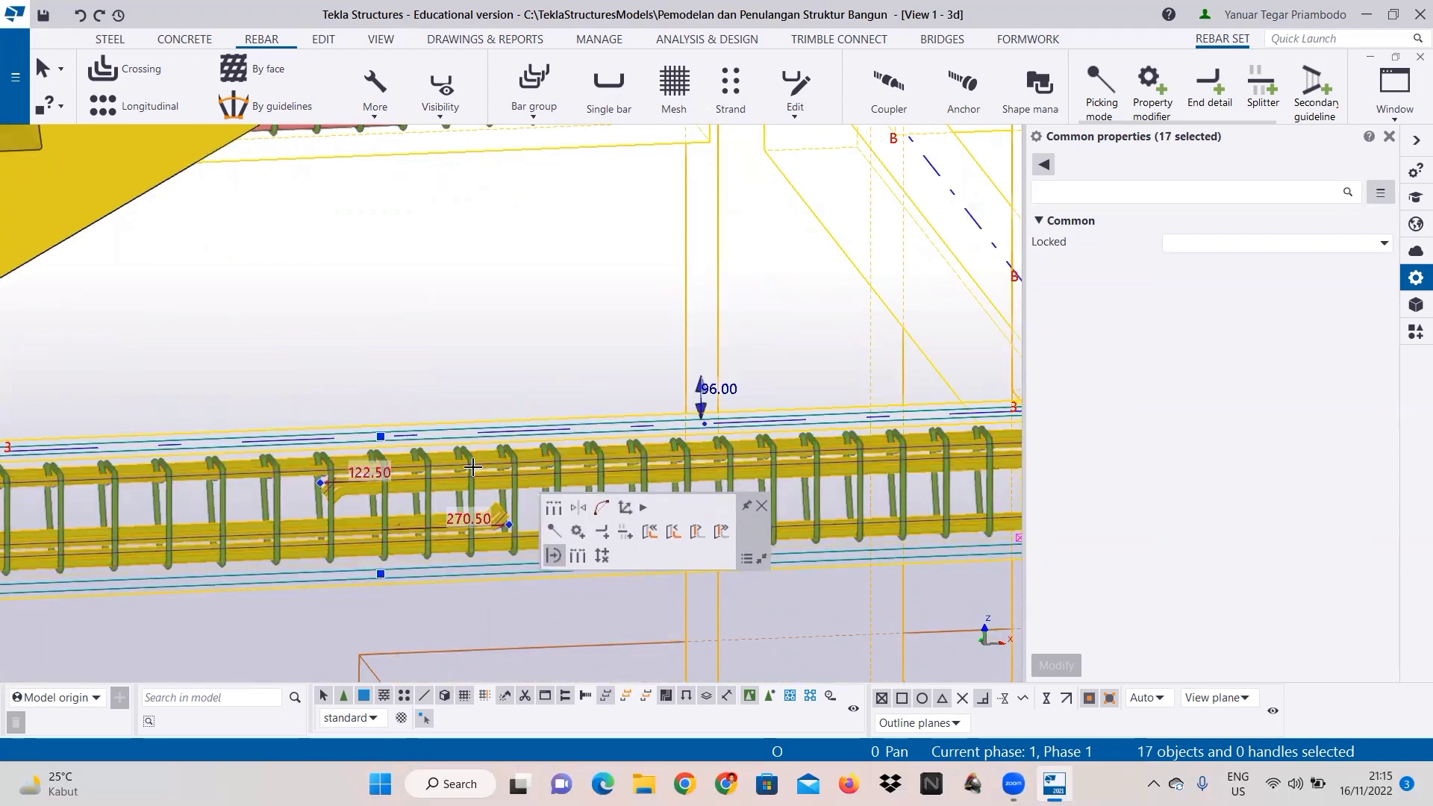
# Step: Try to add the crossing rebar set and the short top bars at the grid A end of the grid 3 beam to the selection
pyautogui.scroll(2, 510, 471)
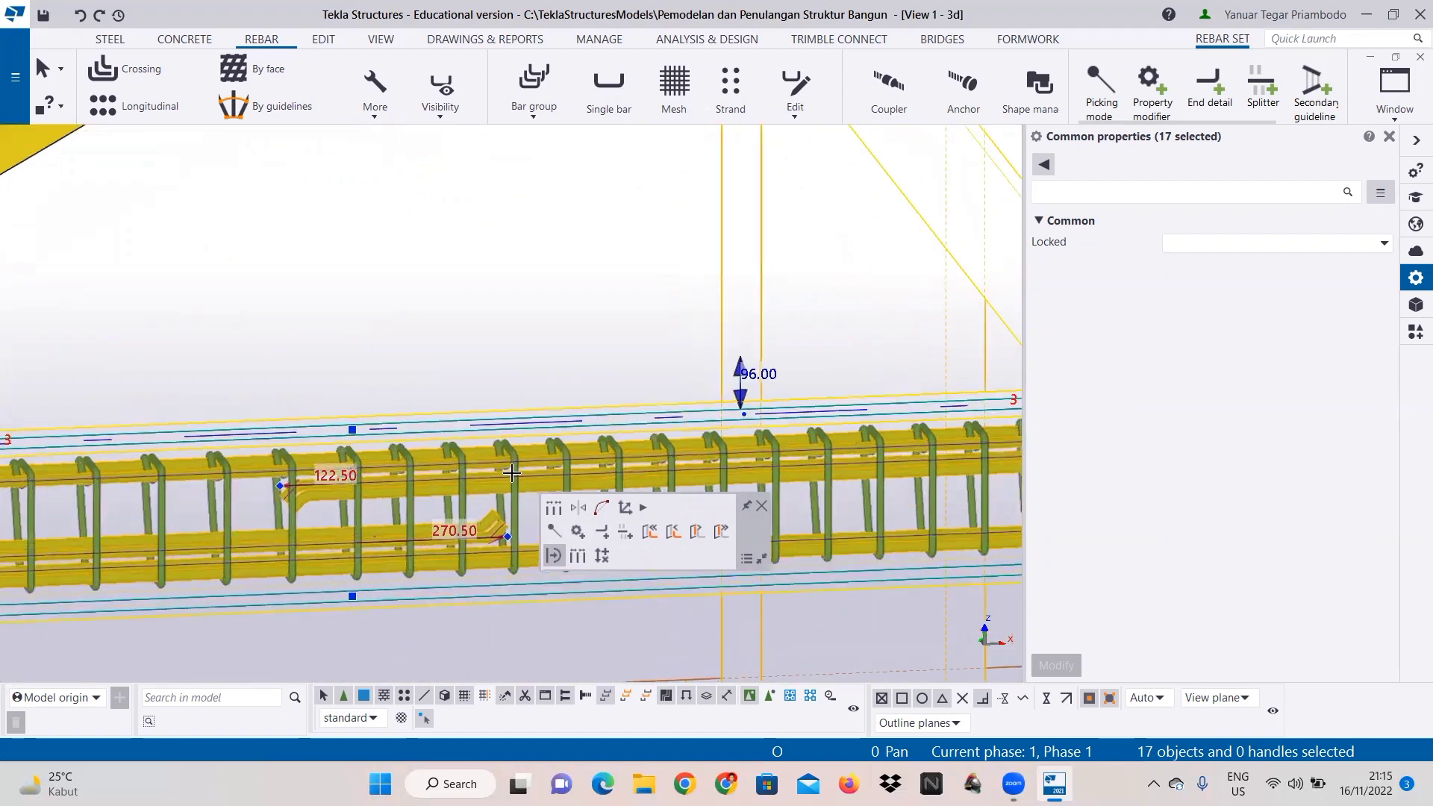
pyautogui.keyDown('shift'); pyautogui.click(231, 493); pyautogui.keyUp('shift')
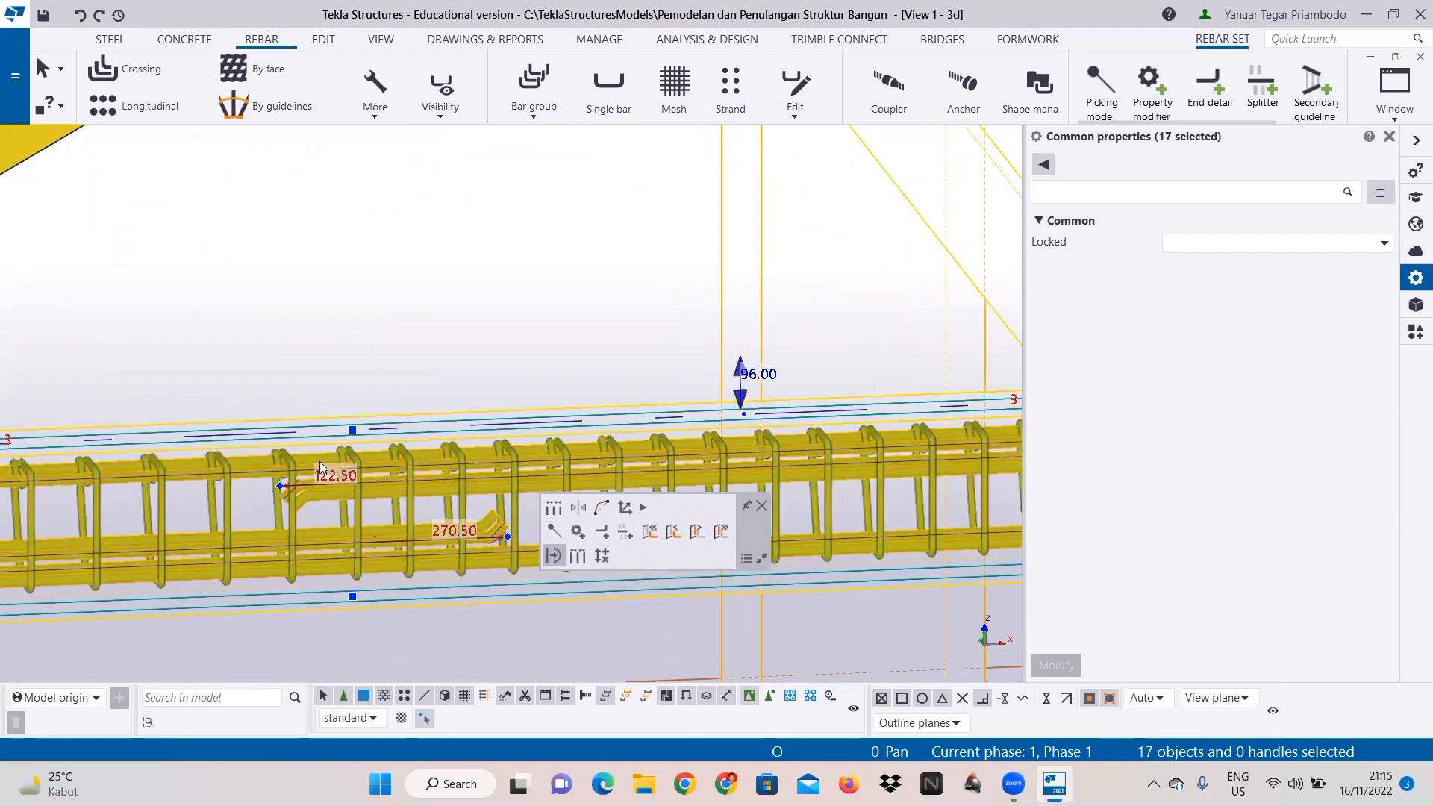
pyautogui.scroll(-1, 328, 448)
pyautogui.moveTo(327, 445); pyautogui.dragTo(761, 370, button='middle')
pyautogui.moveTo(238, 424); pyautogui.dragTo(717, 414, button='middle')
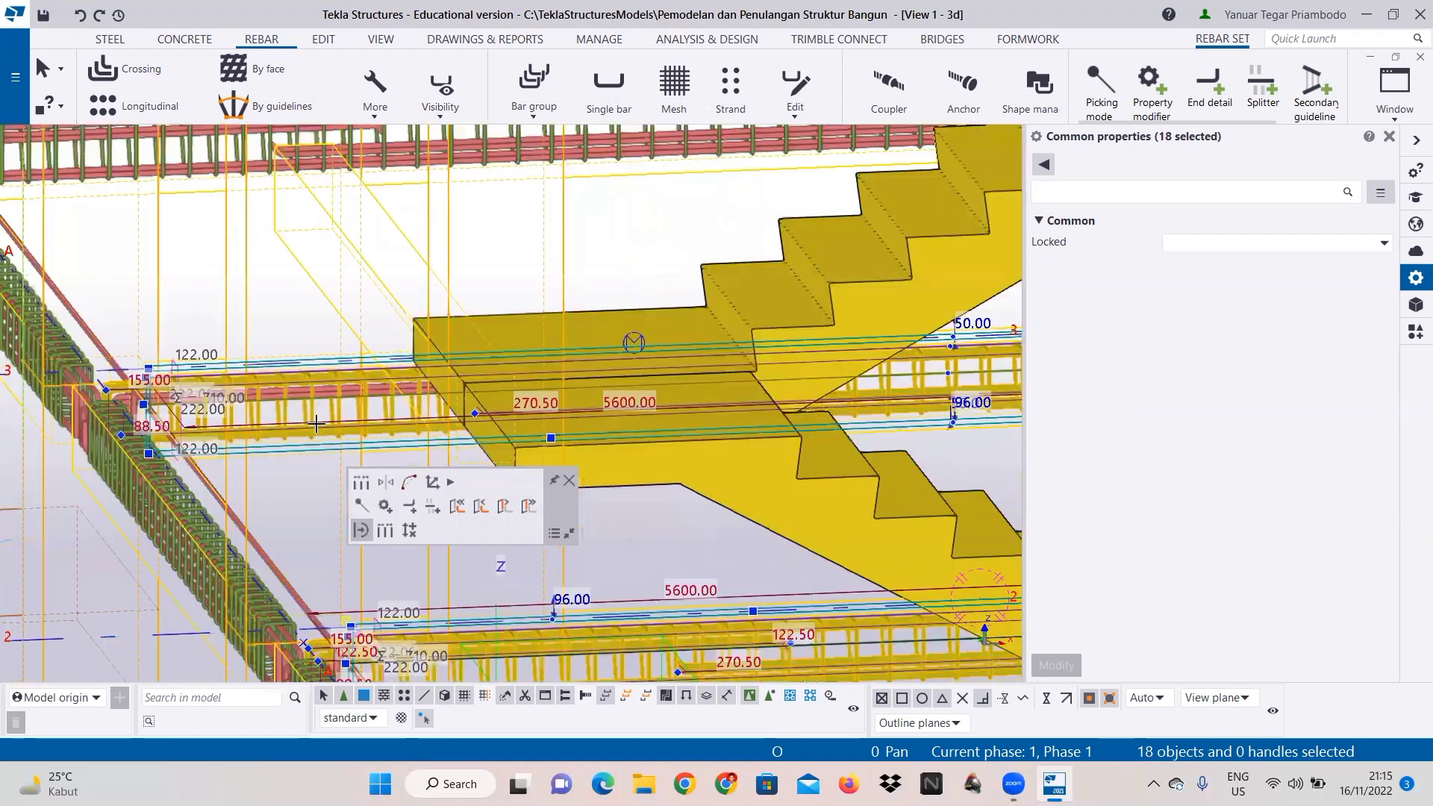
pyautogui.scroll(2, 291, 384)
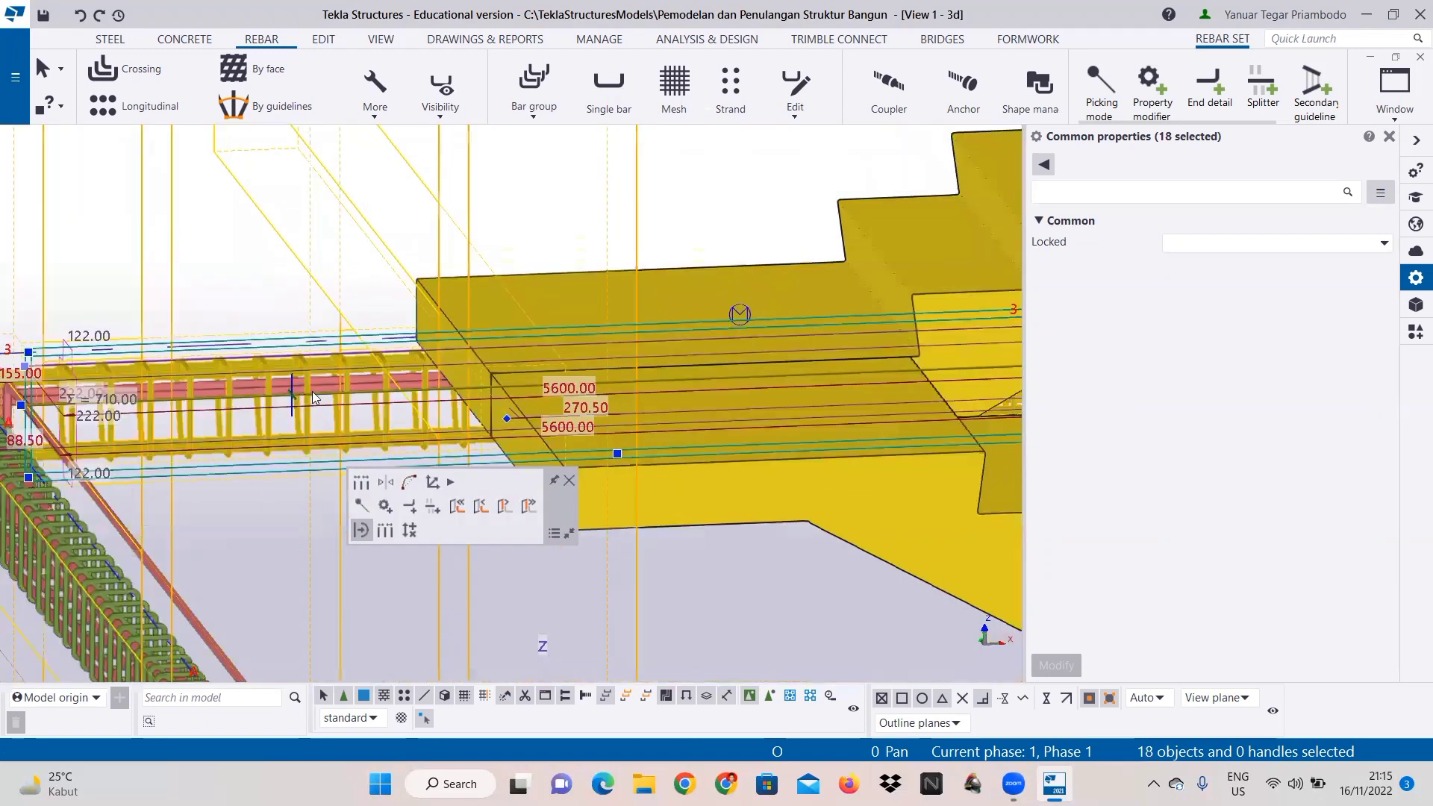
pyautogui.scroll(3, 302, 399)
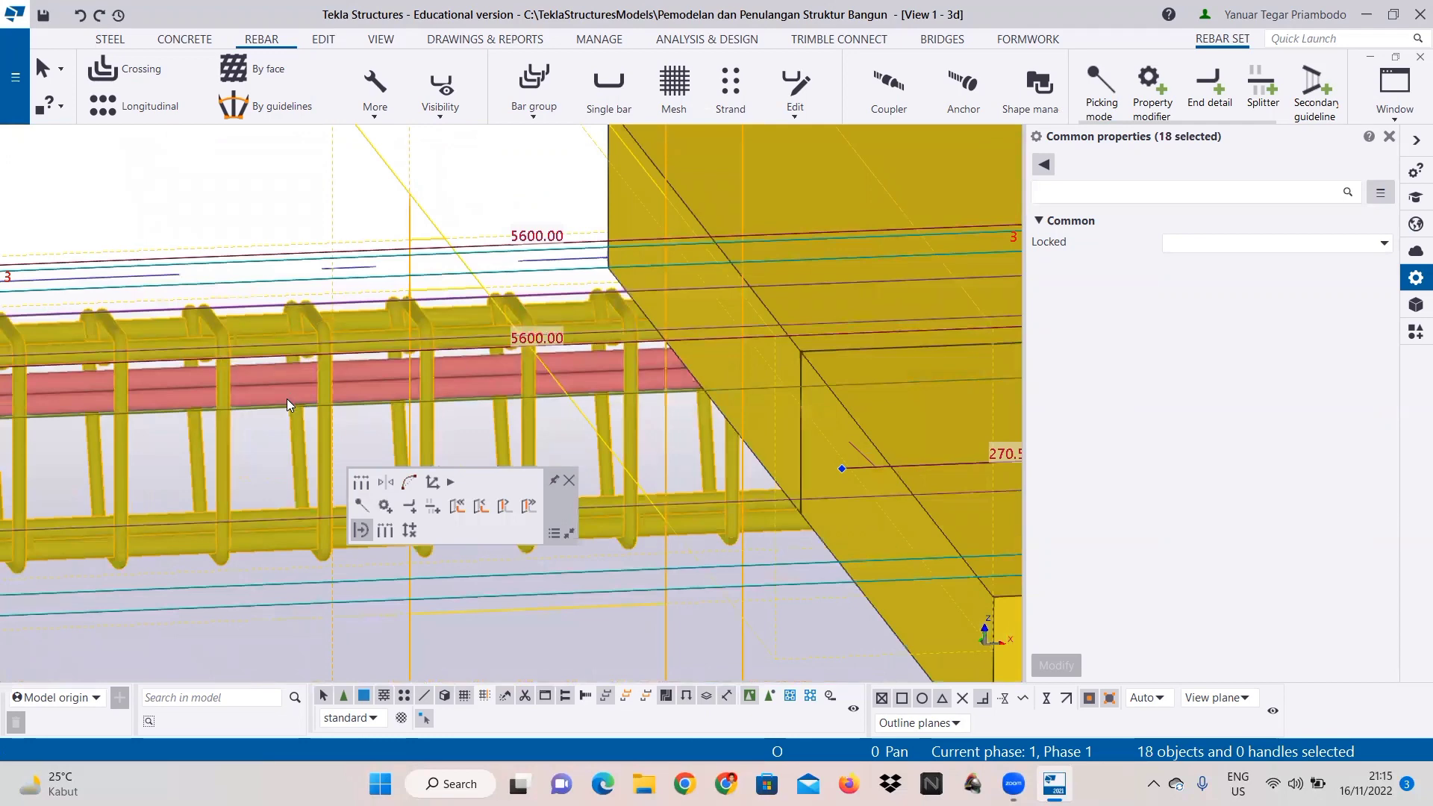
pyautogui.keyDown('shift'); pyautogui.click(287, 400); pyautogui.keyUp('shift')
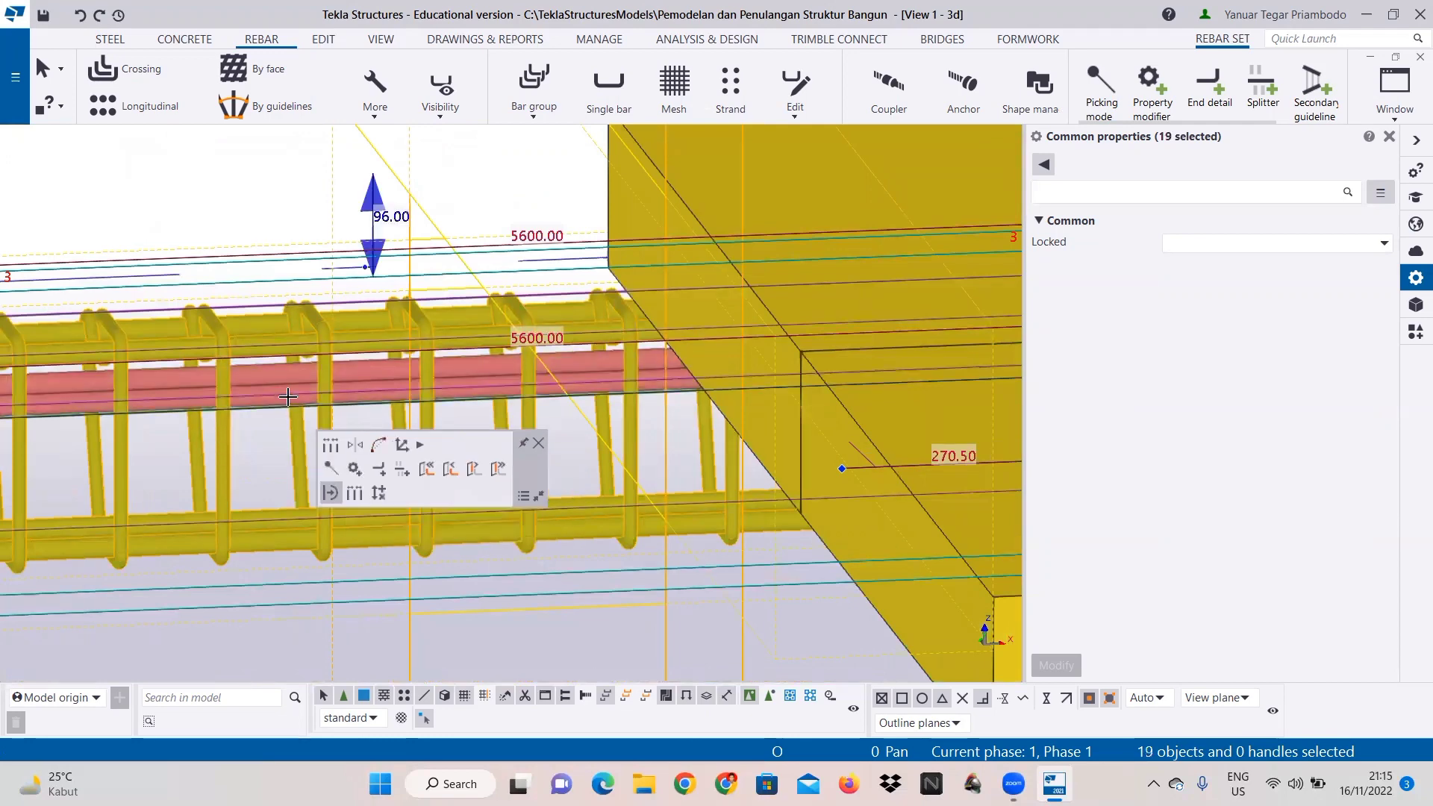
pyautogui.click(284, 394)
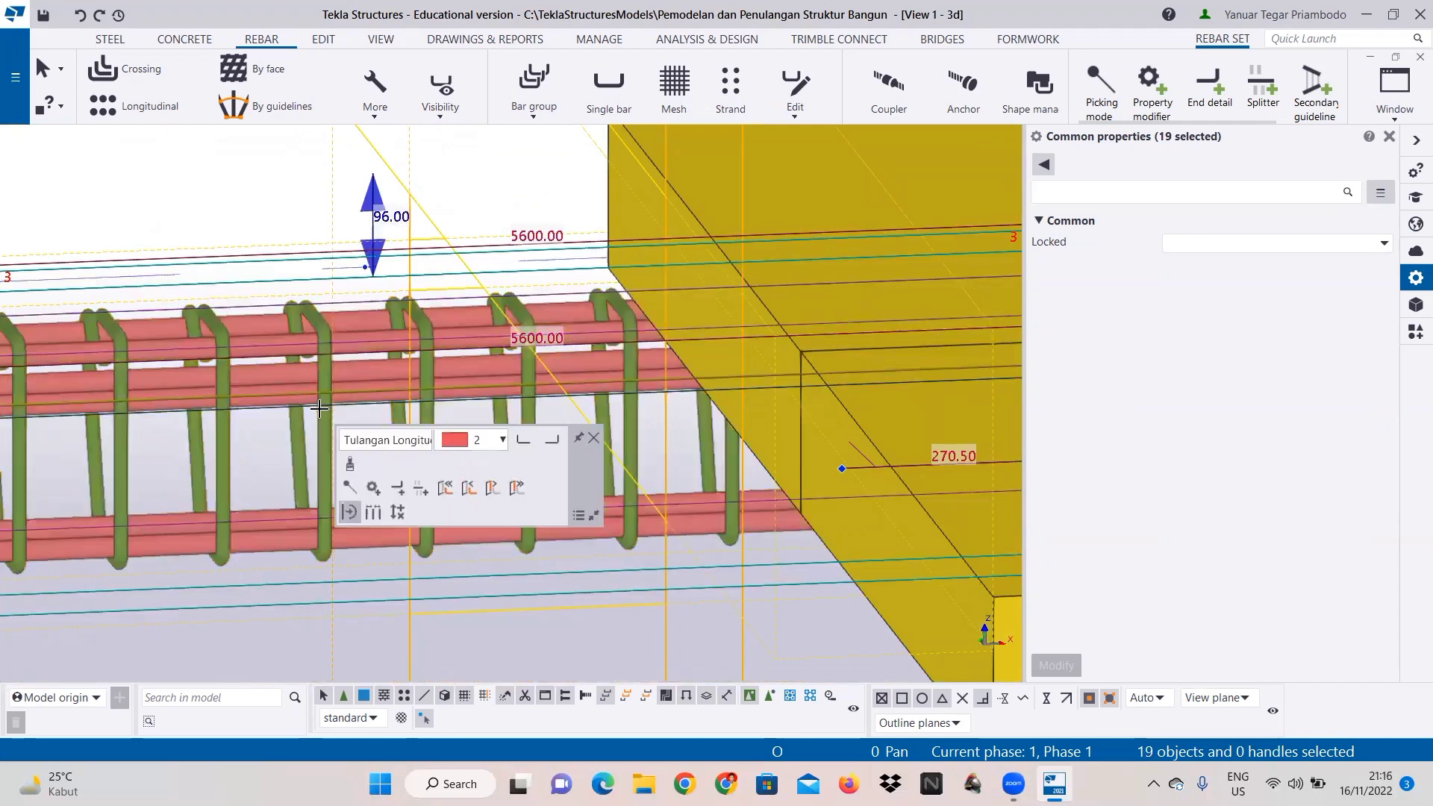
# Step: Restart the selection with the longitudinal bars in the grid B half of the grid 1 beam
pyautogui.scroll(-2, 317, 466)
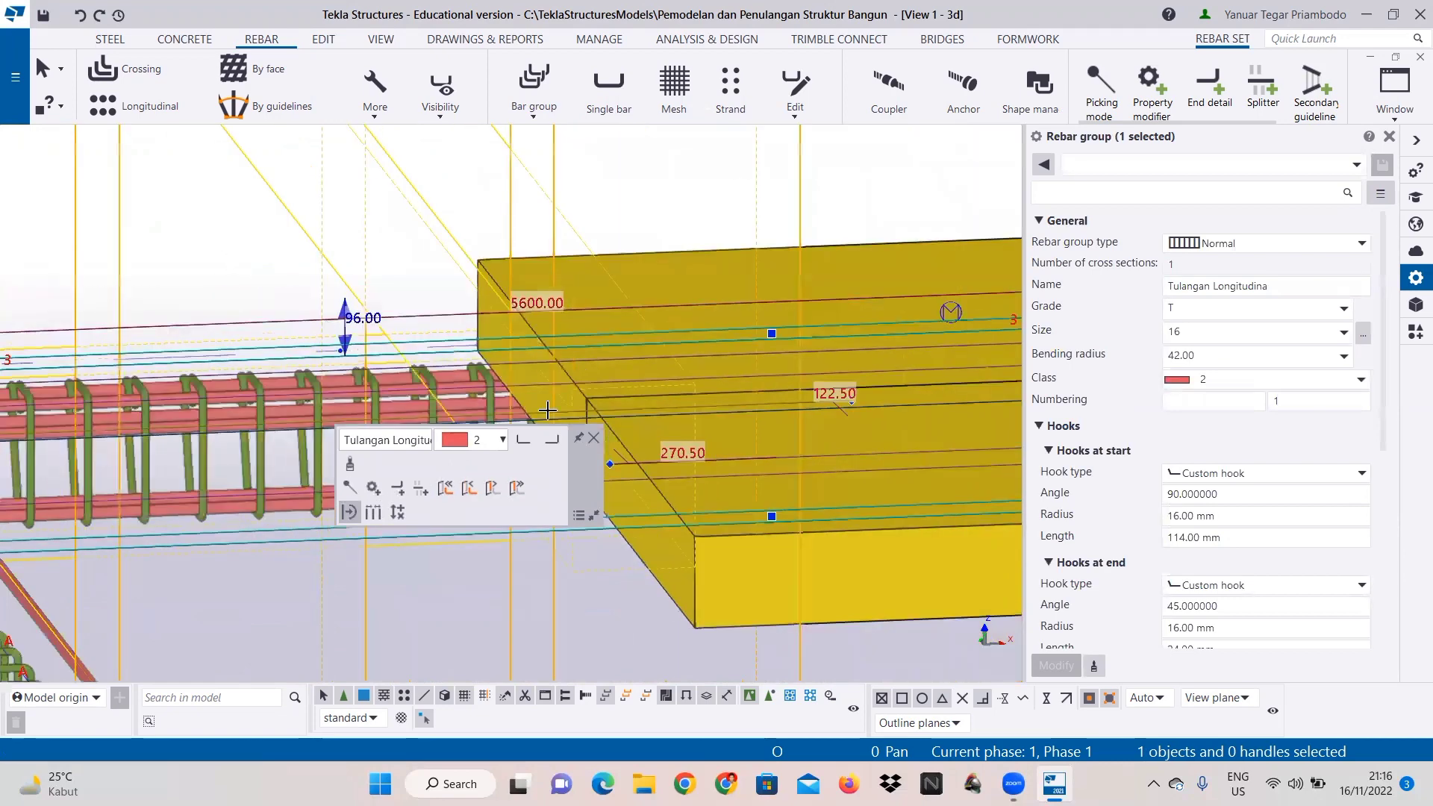
pyautogui.moveTo(547, 411); pyautogui.dragTo(554, 461, button='middle')
pyautogui.scroll(-3, 717, 419)
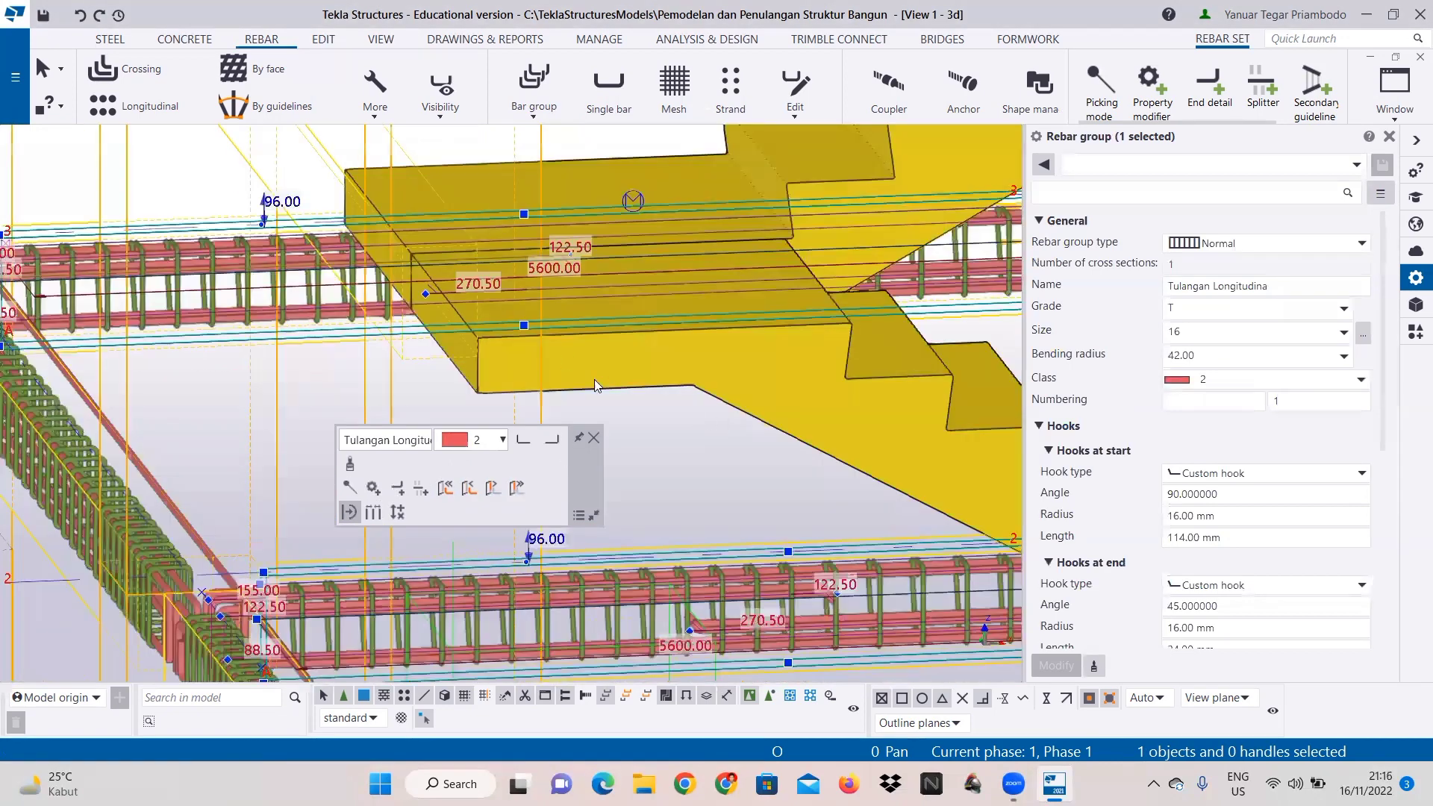
pyautogui.moveTo(548, 412); pyautogui.dragTo(75, 321, button='middle')
pyautogui.scroll(-1, 793, 496)
pyautogui.moveTo(724, 485); pyautogui.dragTo(390, 257, button='middle')
pyautogui.scroll(-1, 857, 466)
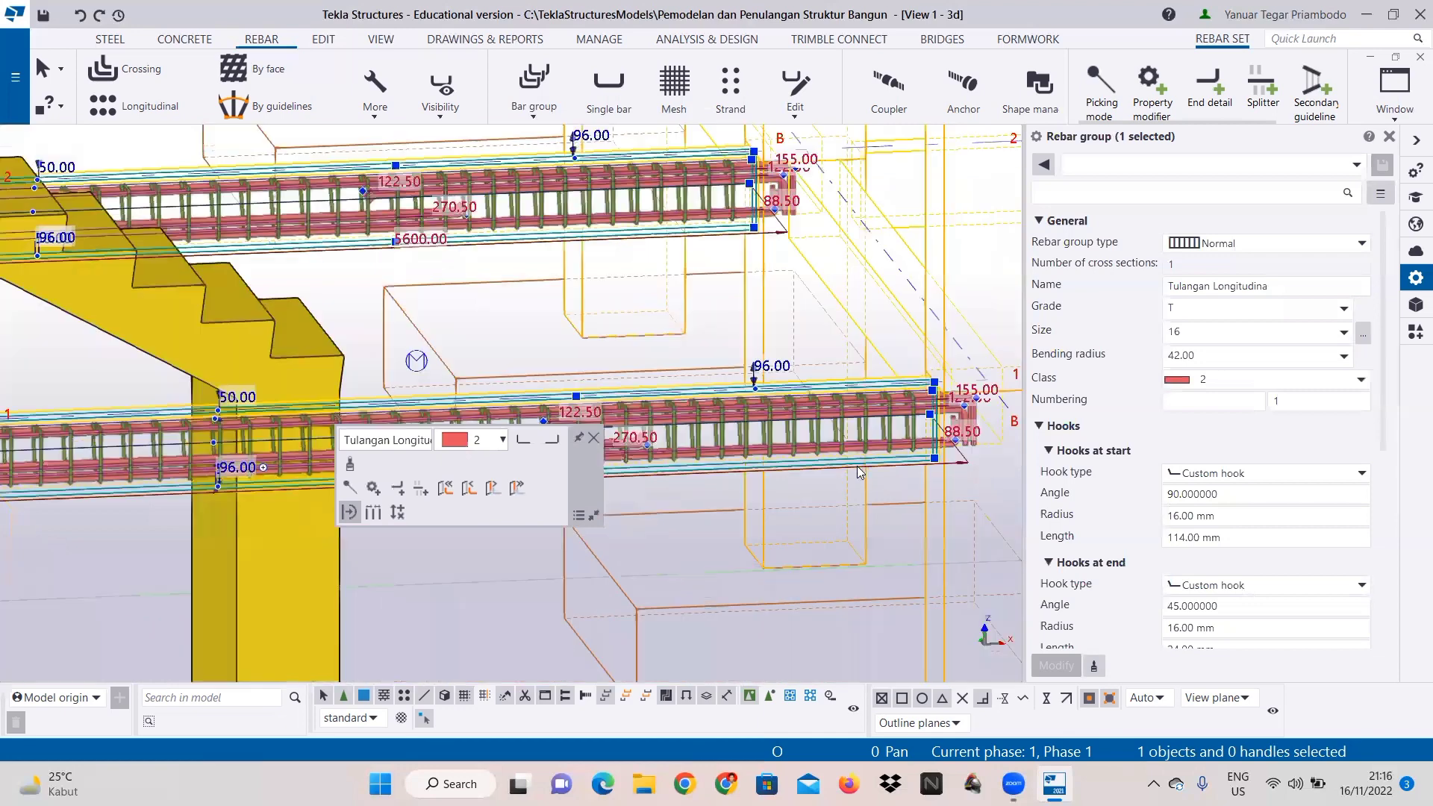
pyautogui.scroll(5, 871, 446)
pyautogui.keyDown('ctrl'); pyautogui.click(441, 444); pyautogui.keyUp('ctrl')
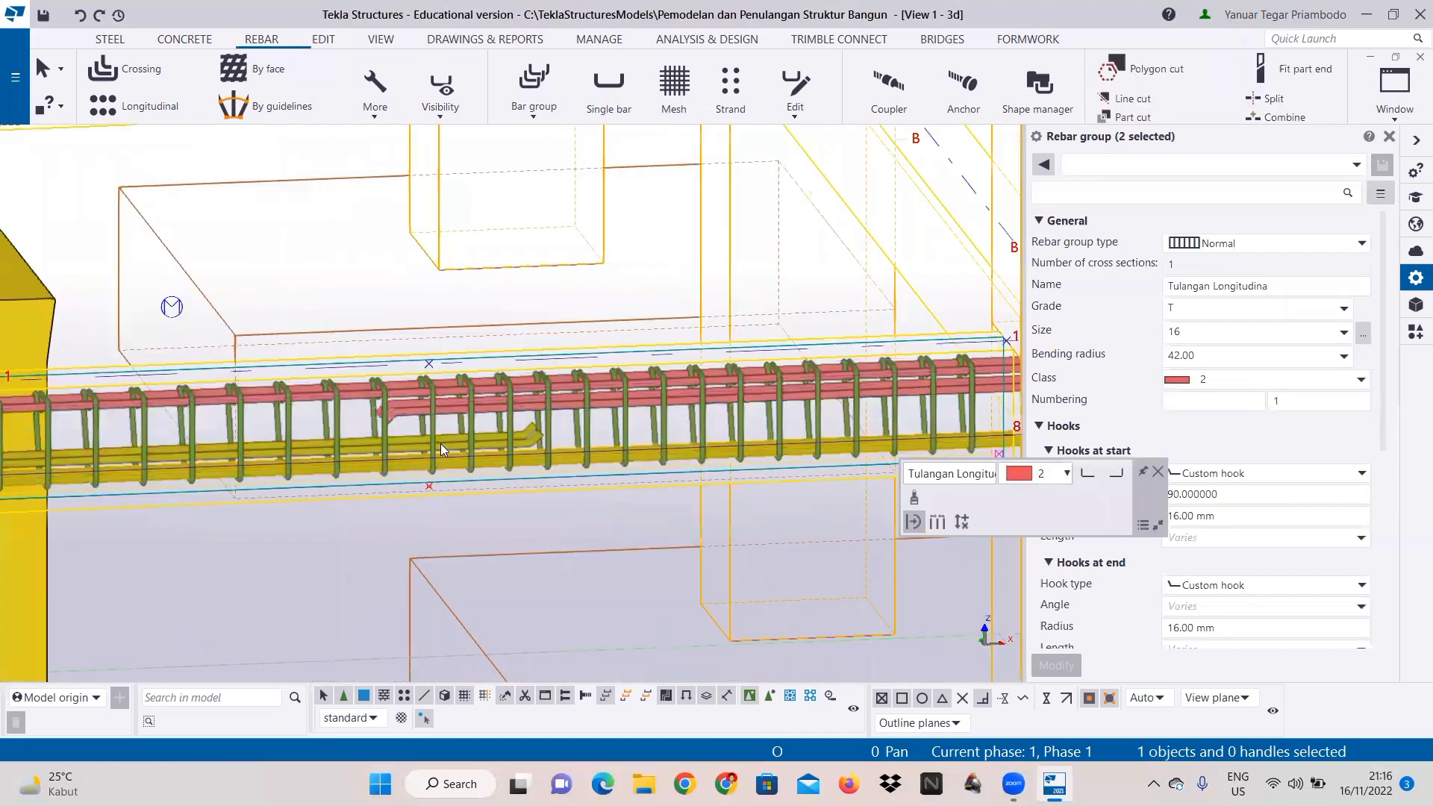
pyautogui.keyDown('ctrl'); pyautogui.click(447, 409); pyautogui.keyUp('ctrl')
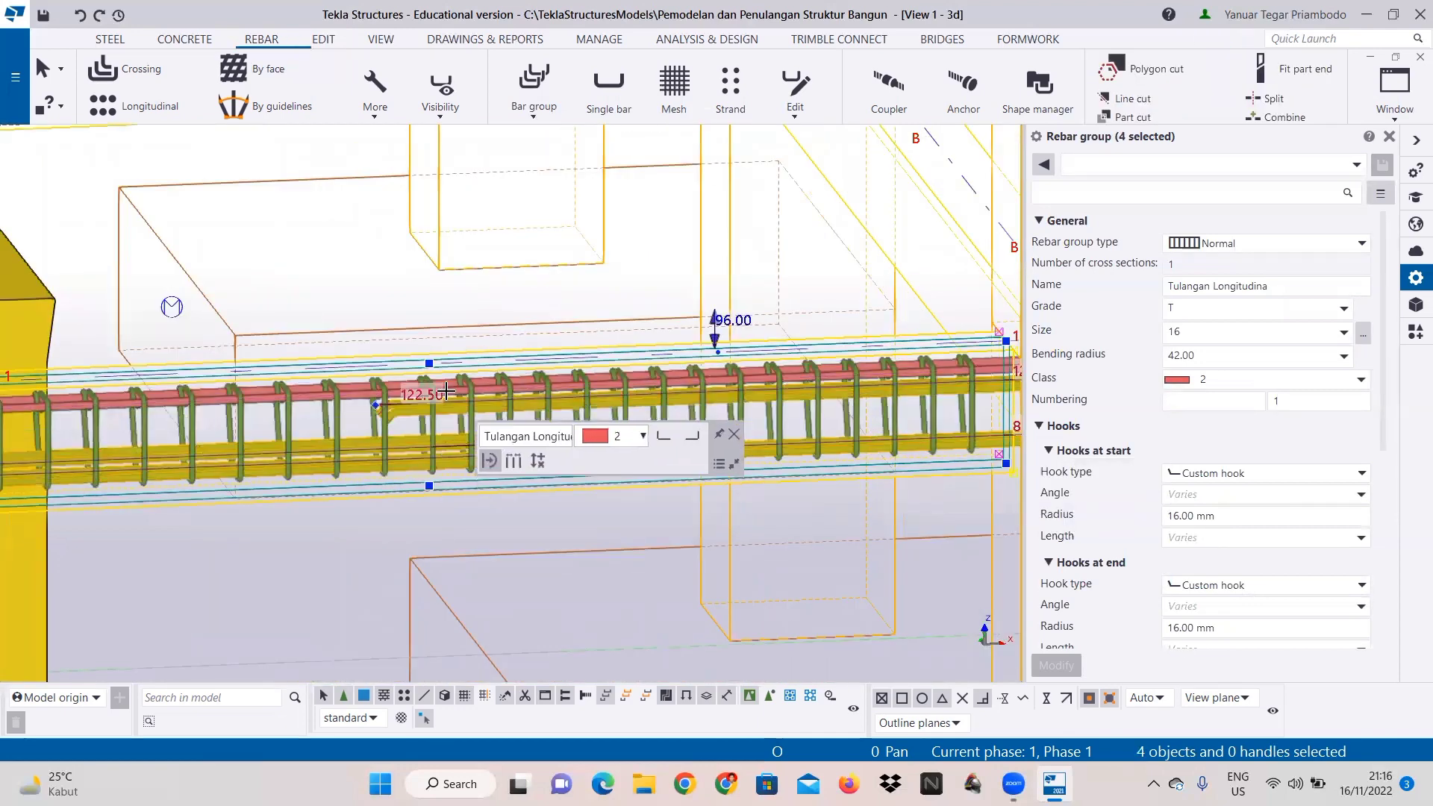
pyautogui.keyDown('ctrl'); pyautogui.click(328, 403); pyautogui.keyUp('ctrl')
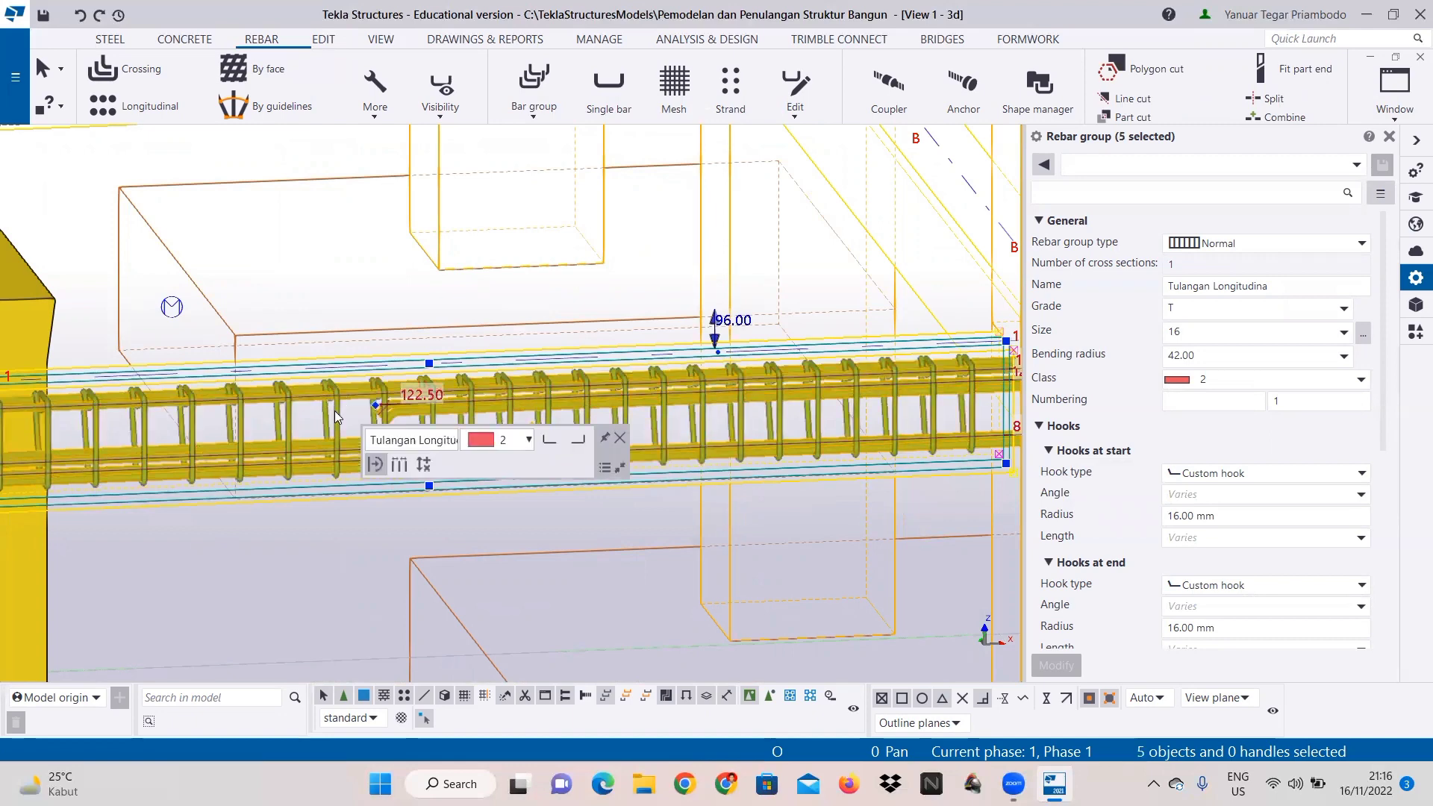
# Step: Add the grid 1 beam's crossing rebar set and the short top bars at its grid A end to the selection
pyautogui.keyDown('ctrl'); pyautogui.click(286, 432); pyautogui.keyUp('ctrl')
pyautogui.scroll(-3, 284, 423)
pyautogui.moveTo(286, 423); pyautogui.dragTo(791, 407, button='middle')
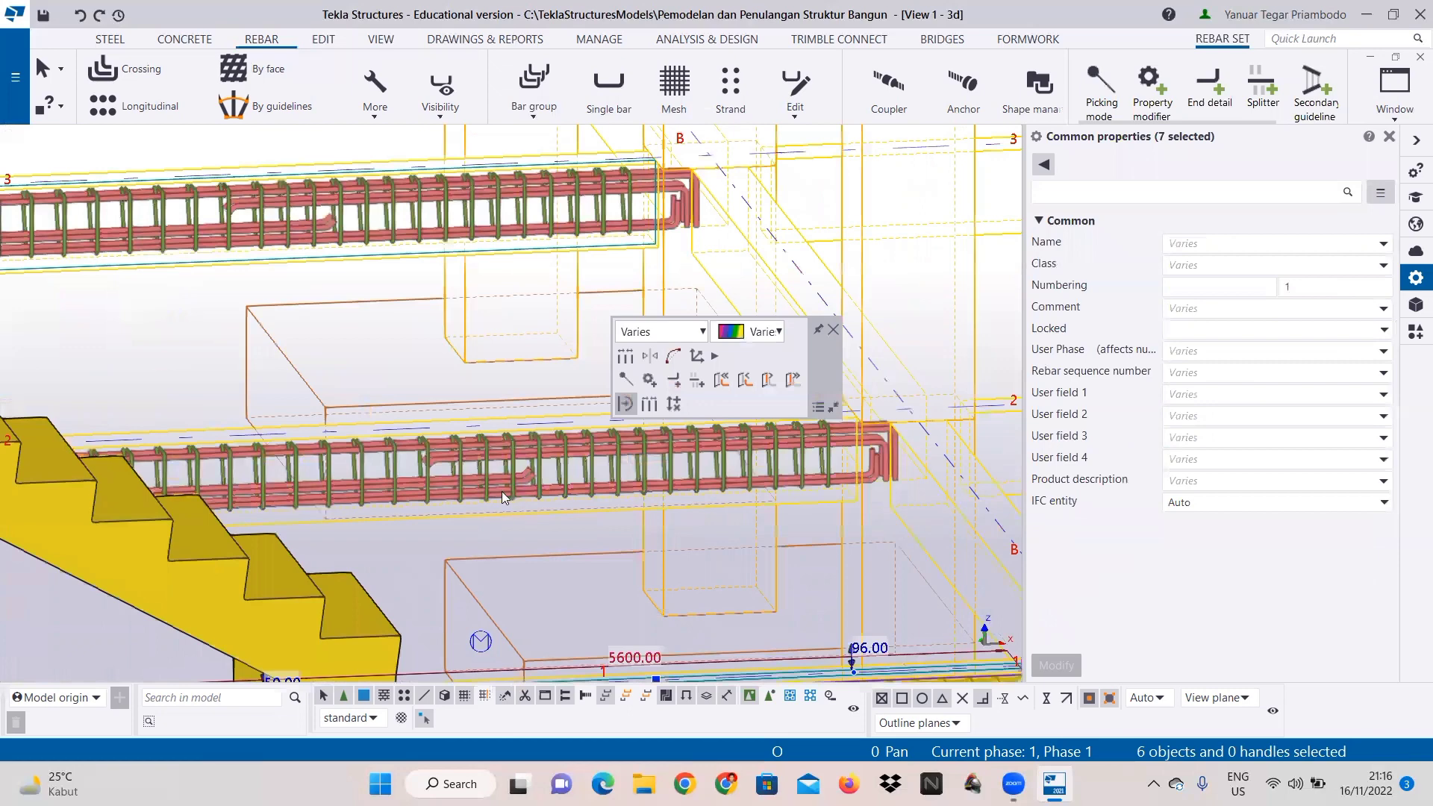
# Step: Add the longitudinal bars in the grid B half of the grid 2 beam to the selection
pyautogui.scroll(1, 493, 491)
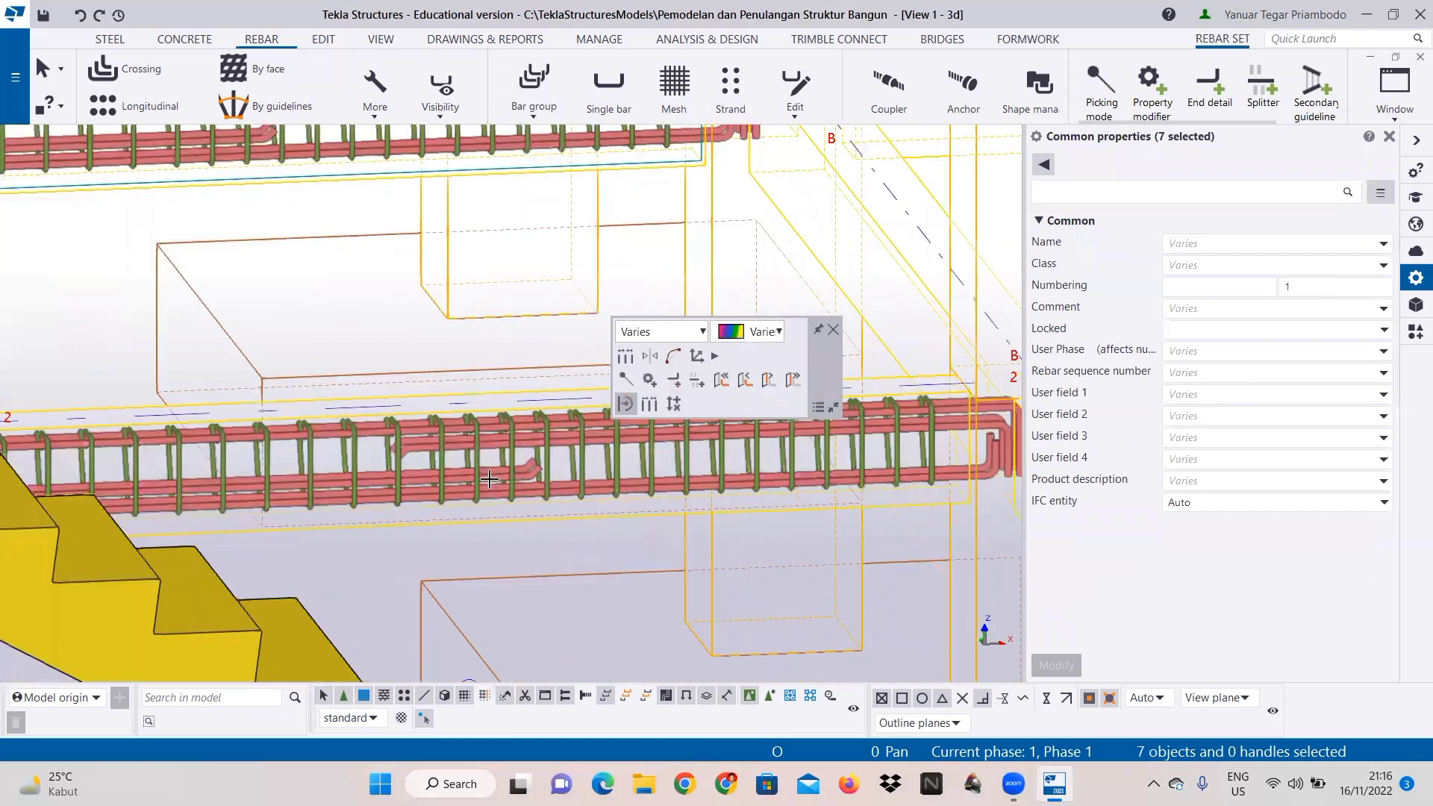
pyautogui.keyDown('ctrl'); pyautogui.click(489, 478); pyautogui.keyUp('ctrl')
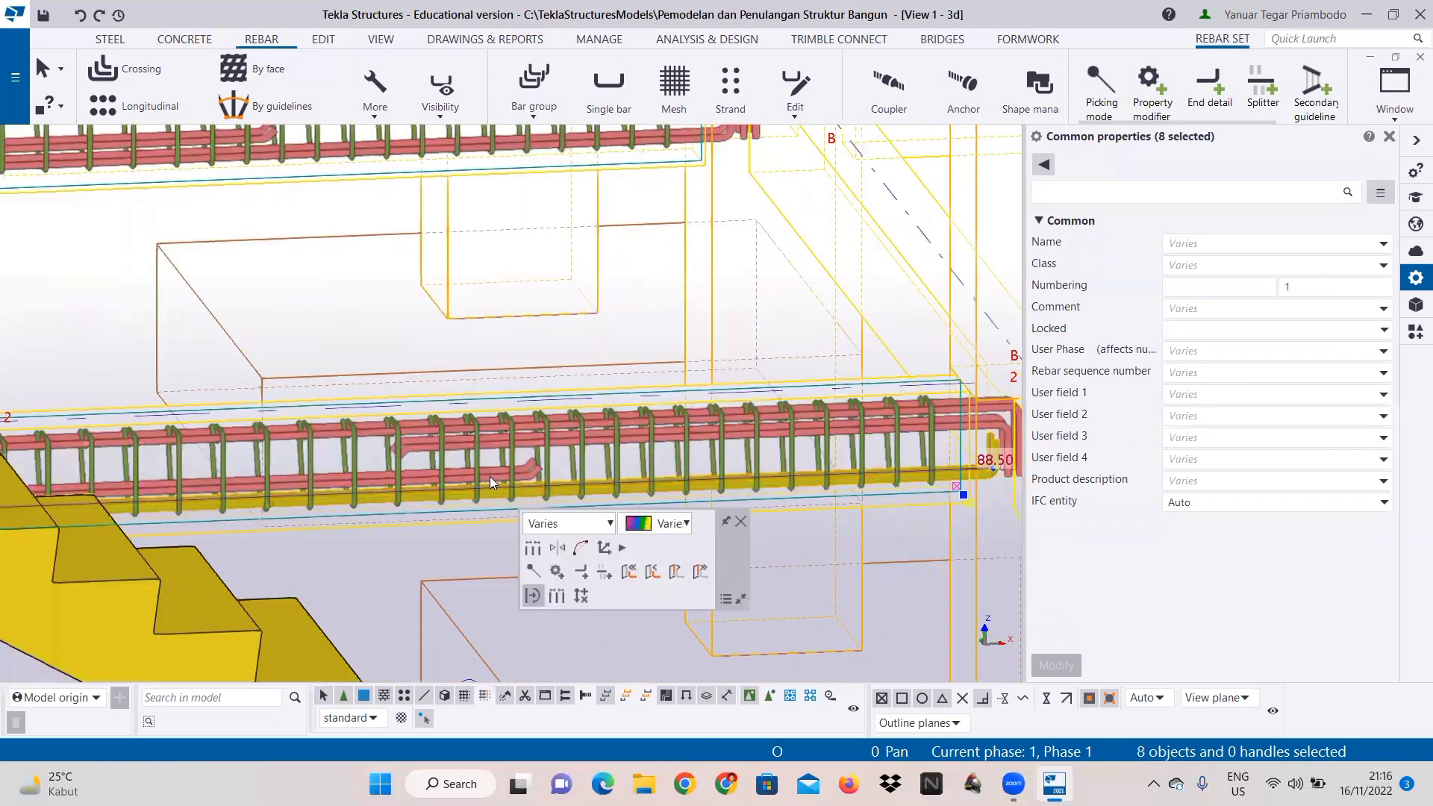
pyautogui.keyDown('ctrl'); pyautogui.click(492, 428); pyautogui.keyUp('ctrl')
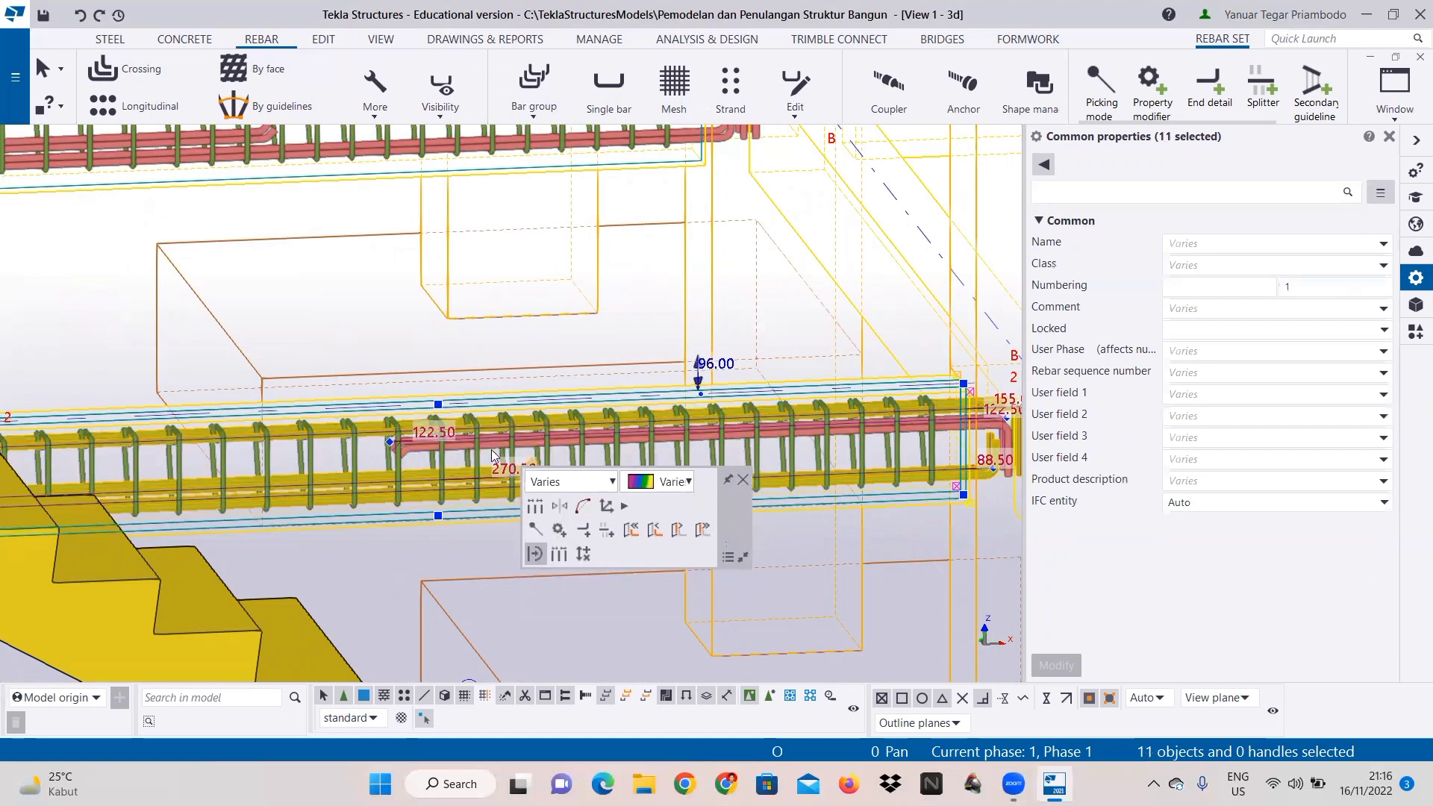
pyautogui.keyDown('ctrl'); pyautogui.click(494, 445); pyautogui.keyUp('ctrl')
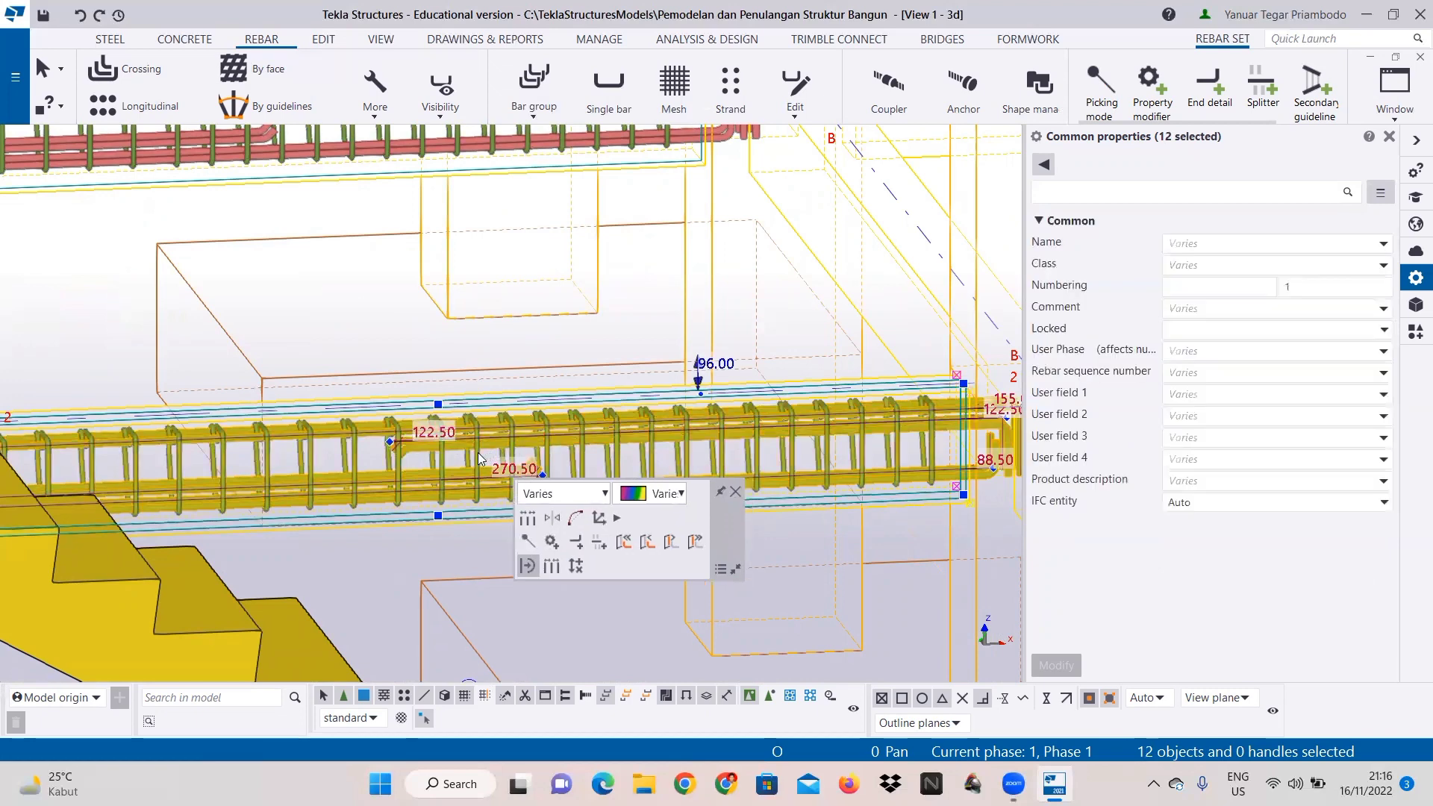
# Step: Add the grid 2 beam's crossing rebar set and the short top bars at its grid A end to the selection
pyautogui.keyDown('ctrl'); pyautogui.click(480, 458); pyautogui.keyUp('ctrl')
pyautogui.moveTo(442, 463); pyautogui.dragTo(108, 476, button='middle')
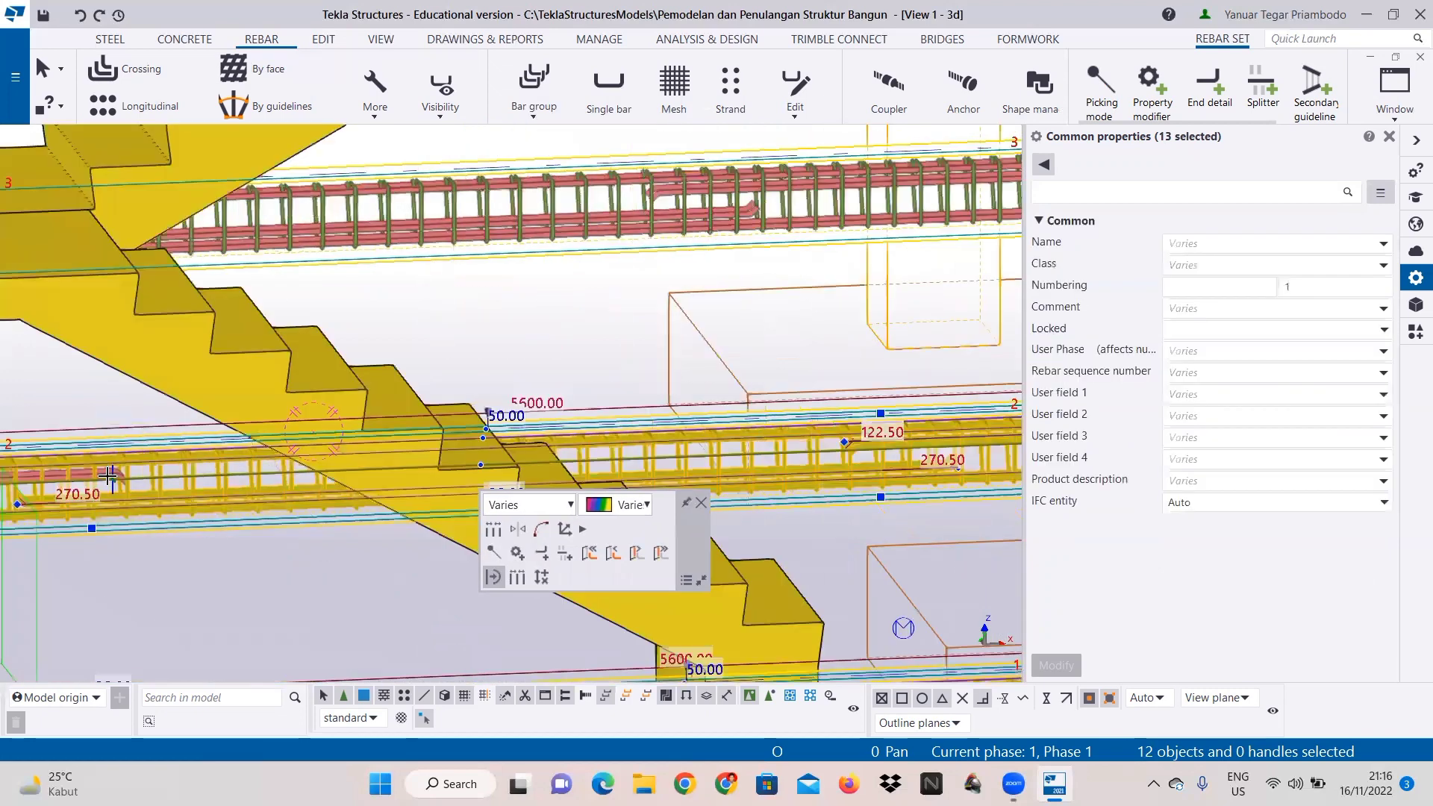
pyautogui.scroll(1, 104, 476)
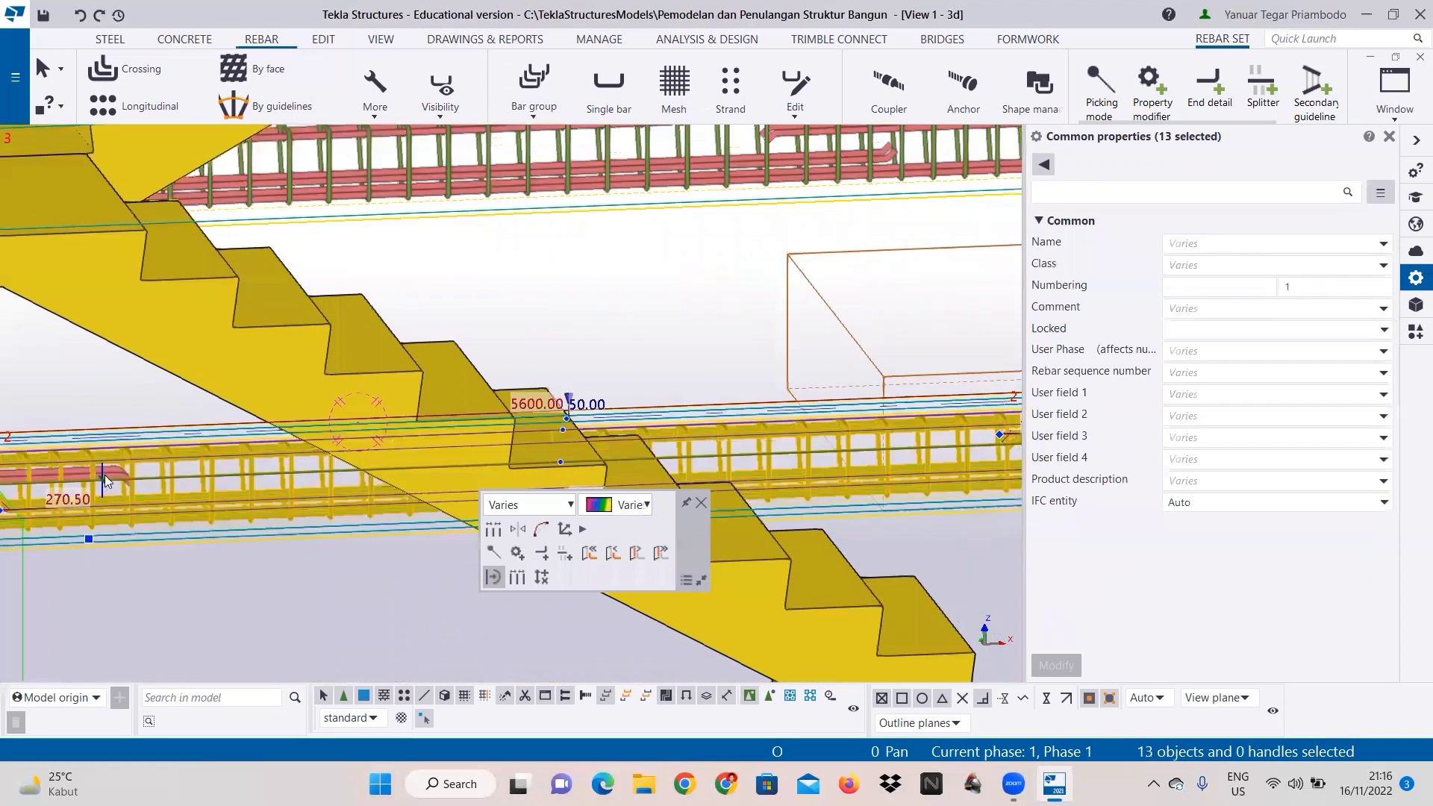
pyautogui.scroll(2, 104, 476)
pyautogui.keyDown('ctrl'); pyautogui.click(105, 475); pyautogui.keyUp('ctrl')
pyautogui.scroll(-4, 258, 445)
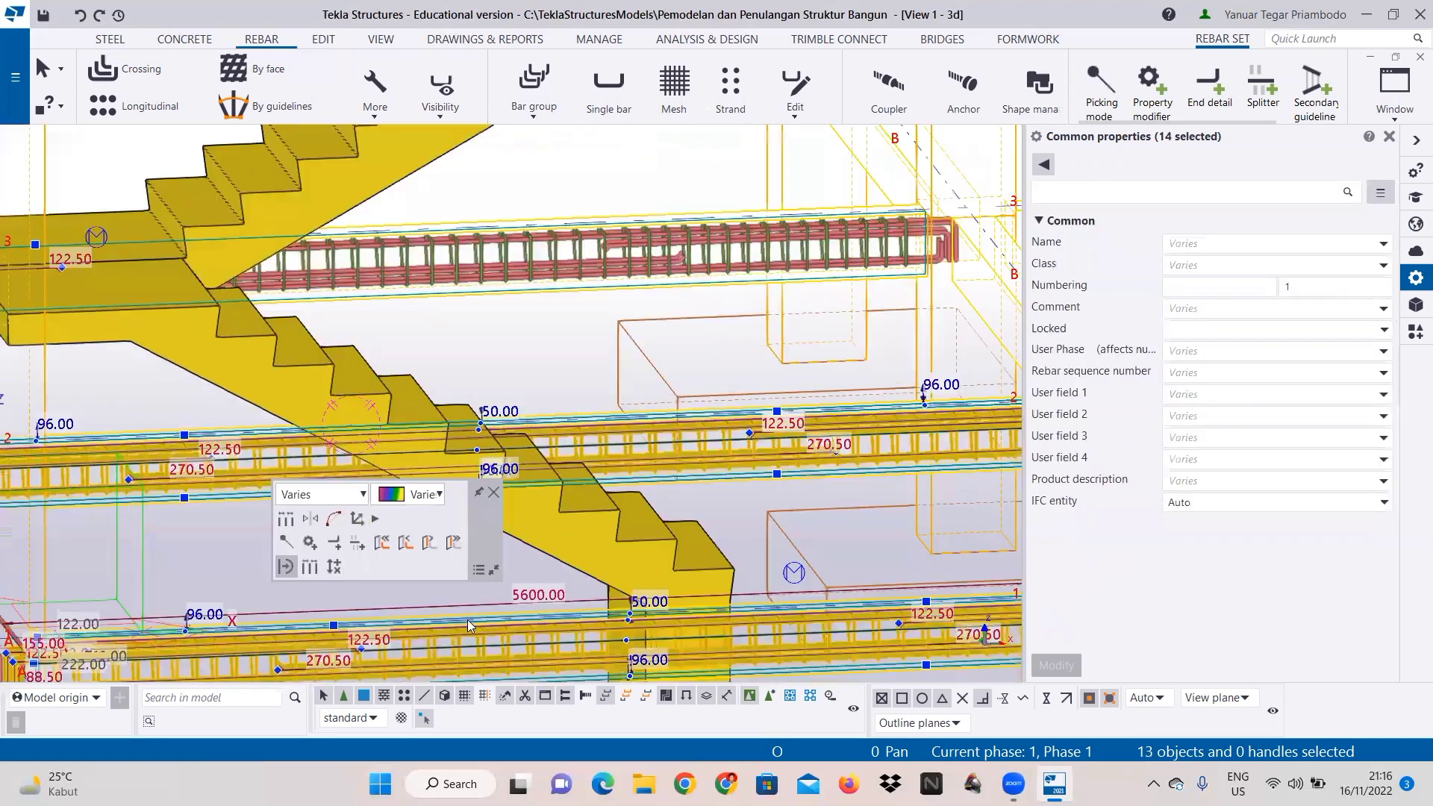
# Step: Add the longitudinal bars in the grid B half of the grid 3 beam to the selection
pyautogui.moveTo(659, 265); pyautogui.dragTo(352, 461, button='middle')
pyautogui.scroll(2, 352, 461)
pyautogui.scroll(2, 240, 477)
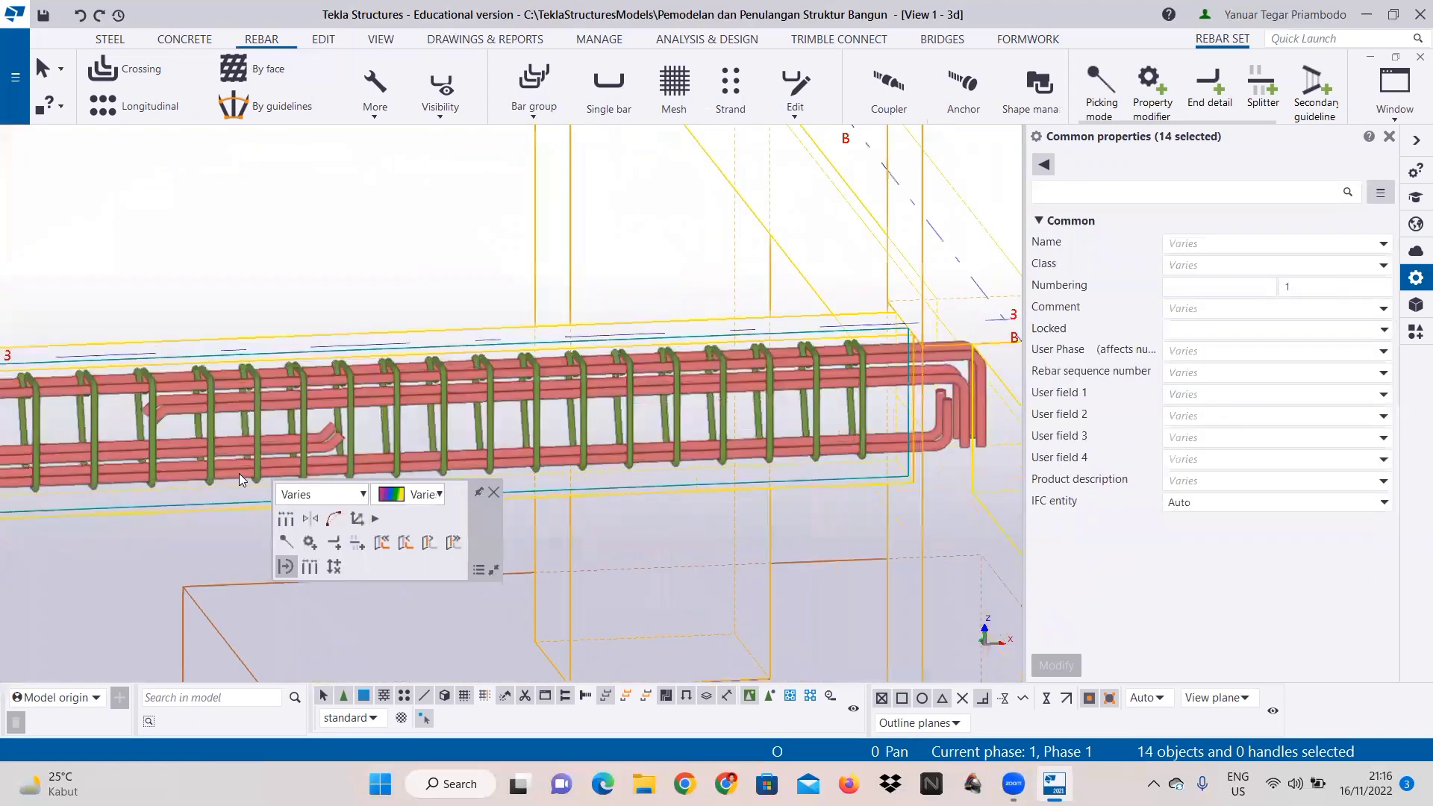
pyautogui.keyDown('ctrl'); pyautogui.click(238, 474); pyautogui.keyUp('ctrl')
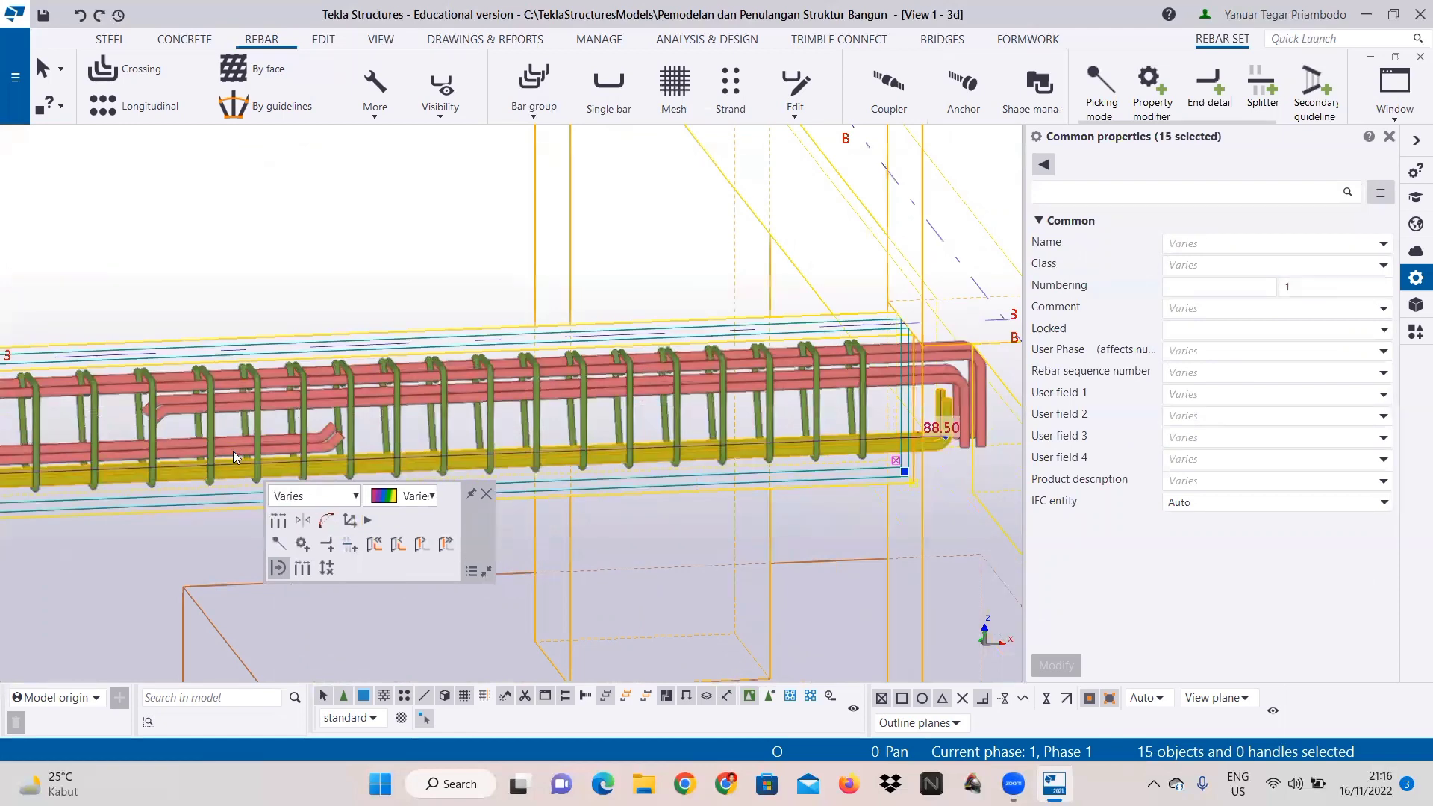
pyautogui.keyDown('ctrl'); pyautogui.click(234, 450); pyautogui.keyUp('ctrl')
pyautogui.keyDown('ctrl'); pyautogui.click(239, 406); pyautogui.keyUp('ctrl')
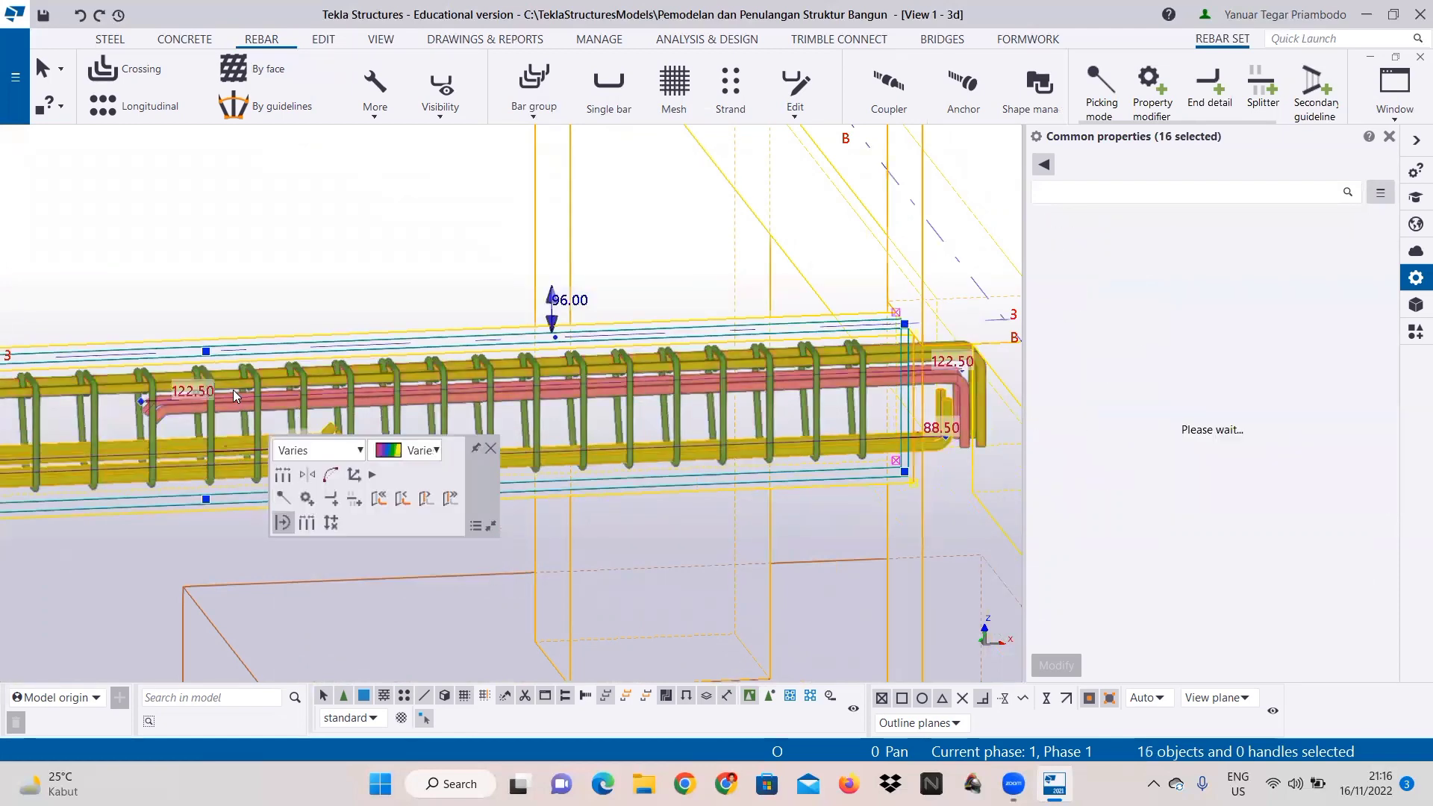
pyautogui.keyDown('ctrl'); pyautogui.click(237, 383); pyautogui.keyUp('ctrl')
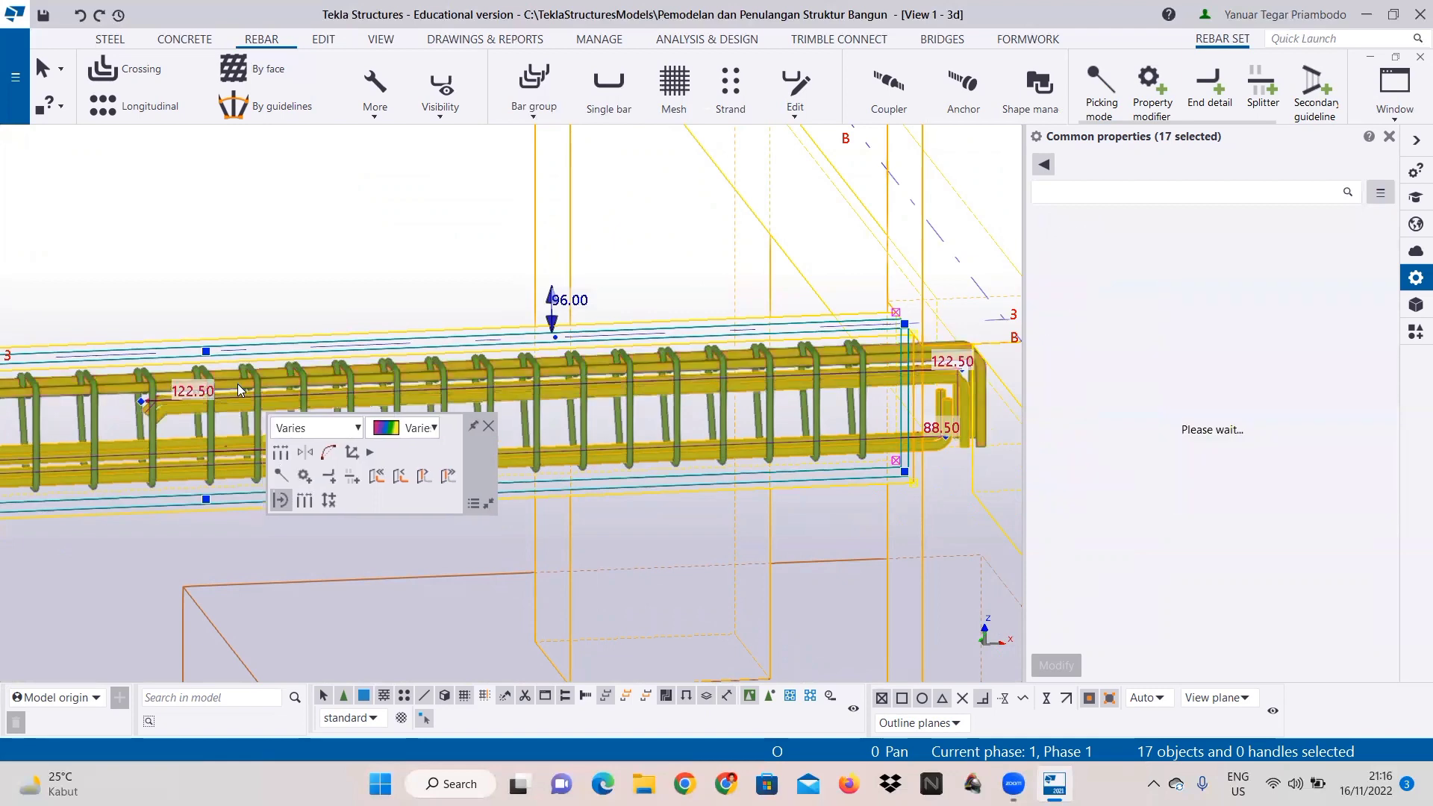
pyautogui.keyDown('ctrl'); pyautogui.click(246, 388); pyautogui.keyUp('ctrl')
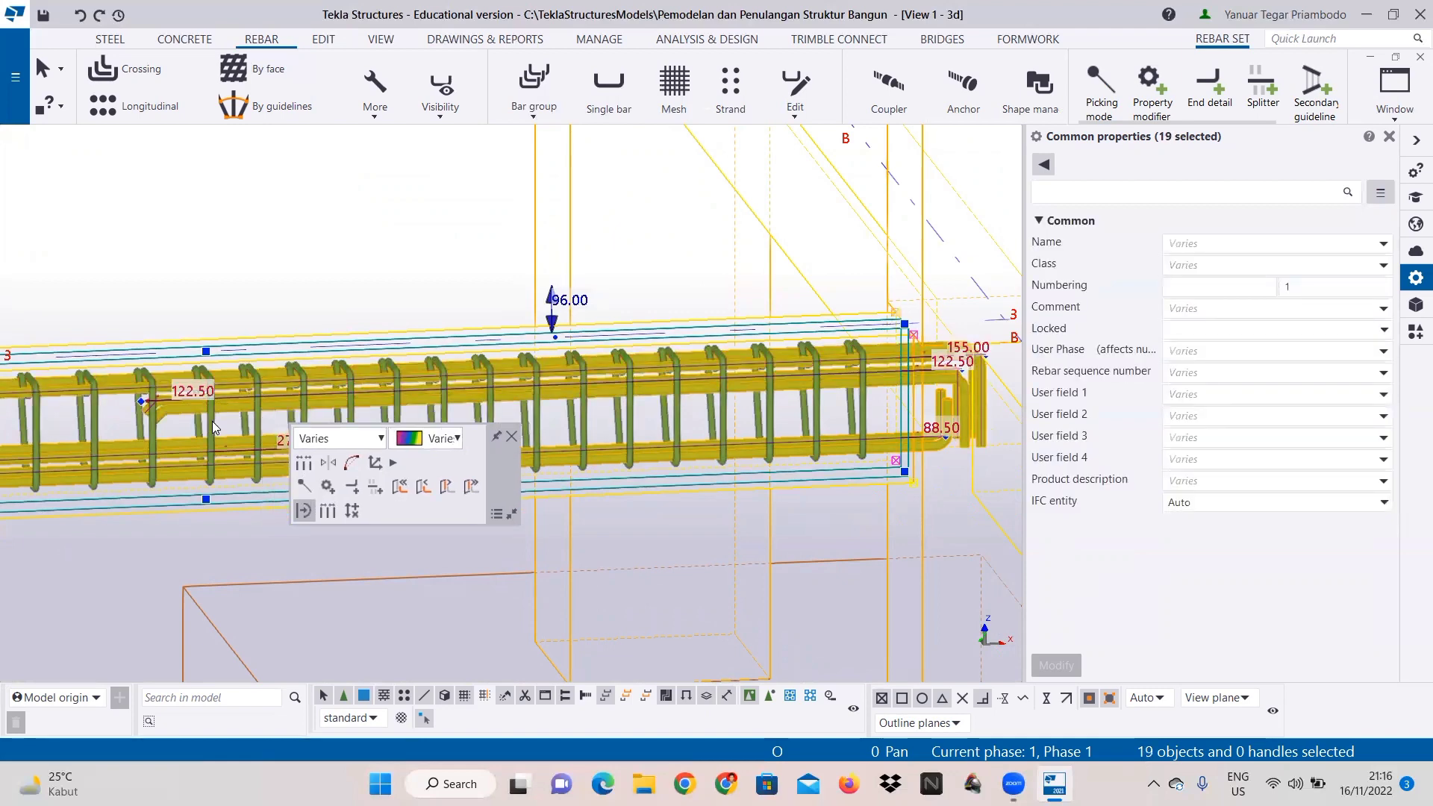
# Step: Add the grid 3 beam's crossing rebar set and the short top bars at its grid A end to the selection
pyautogui.scroll(-2, 309, 396)
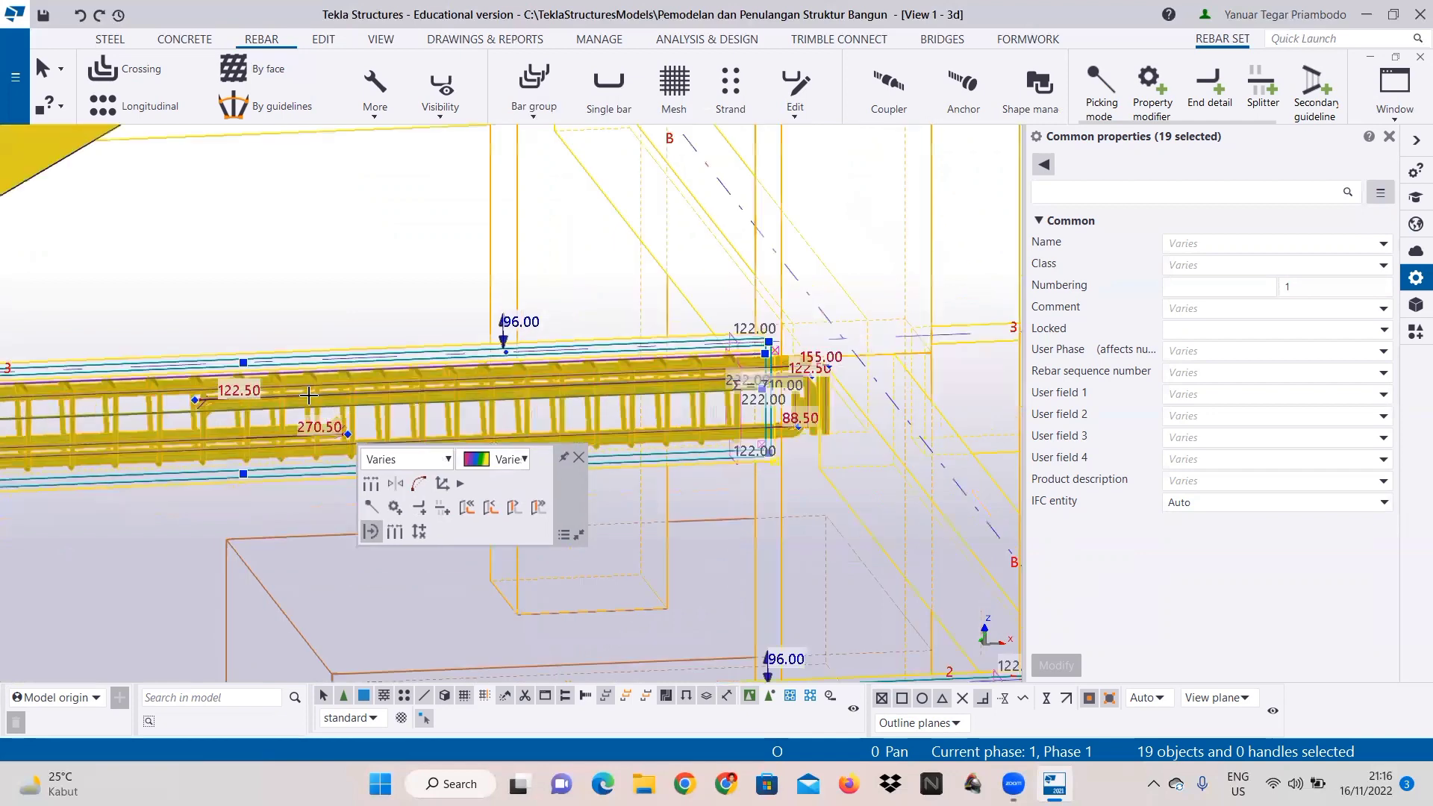
pyautogui.keyDown('ctrl'); pyautogui.click(316, 409); pyautogui.keyUp('ctrl')
pyautogui.scroll(-2, 386, 382)
pyautogui.moveTo(295, 407); pyautogui.dragTo(424, 386, button='middle')
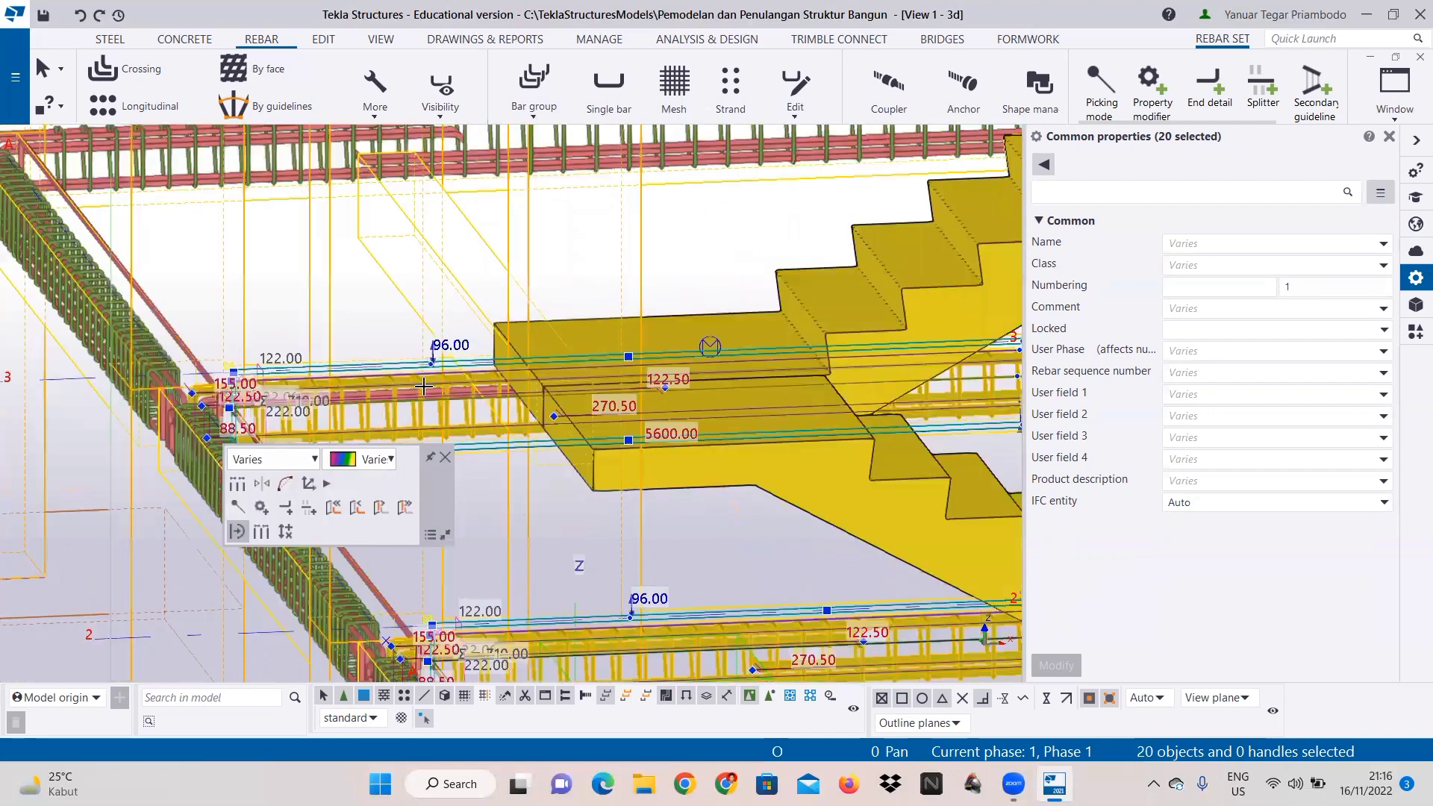
pyautogui.scroll(2, 427, 398)
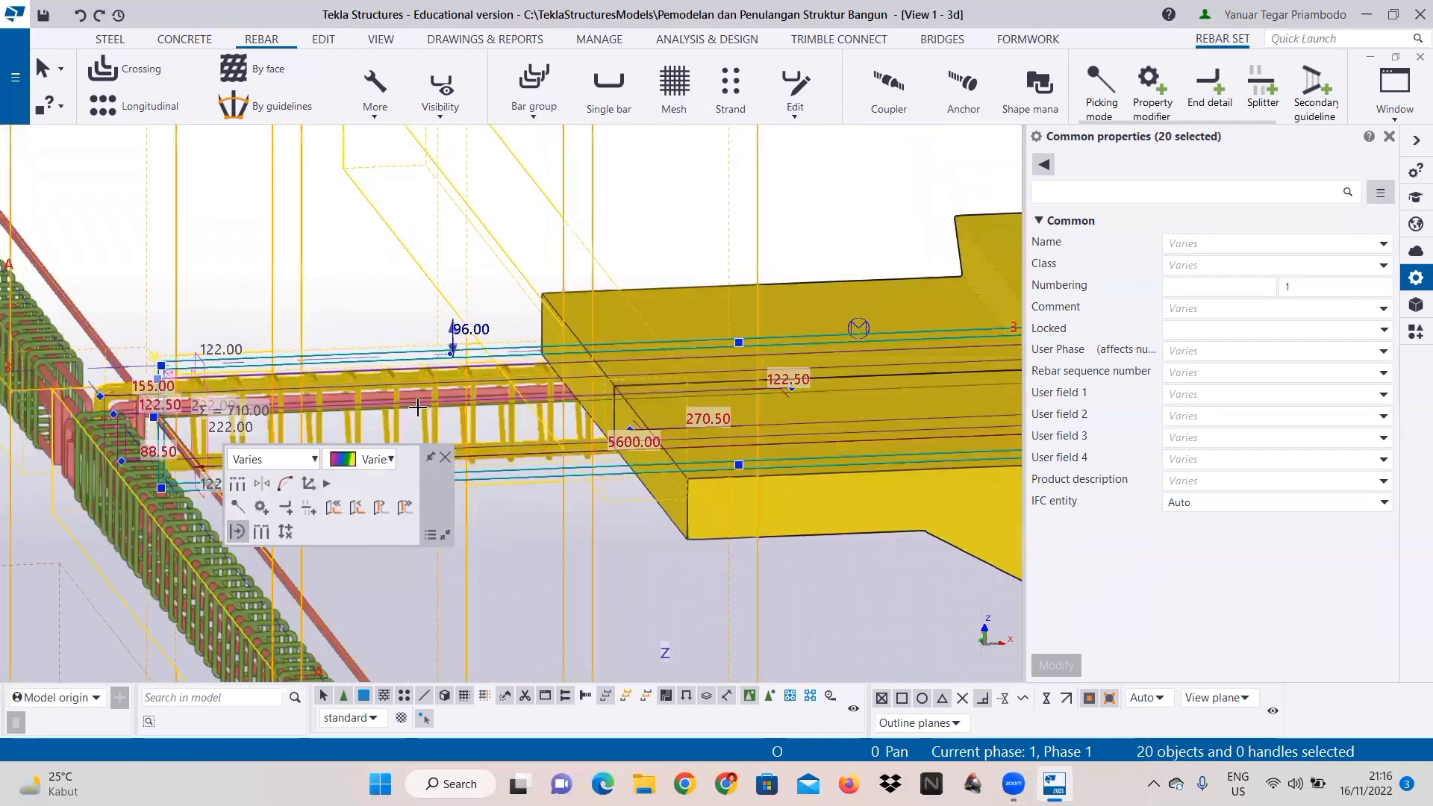
pyautogui.scroll(2, 417, 407)
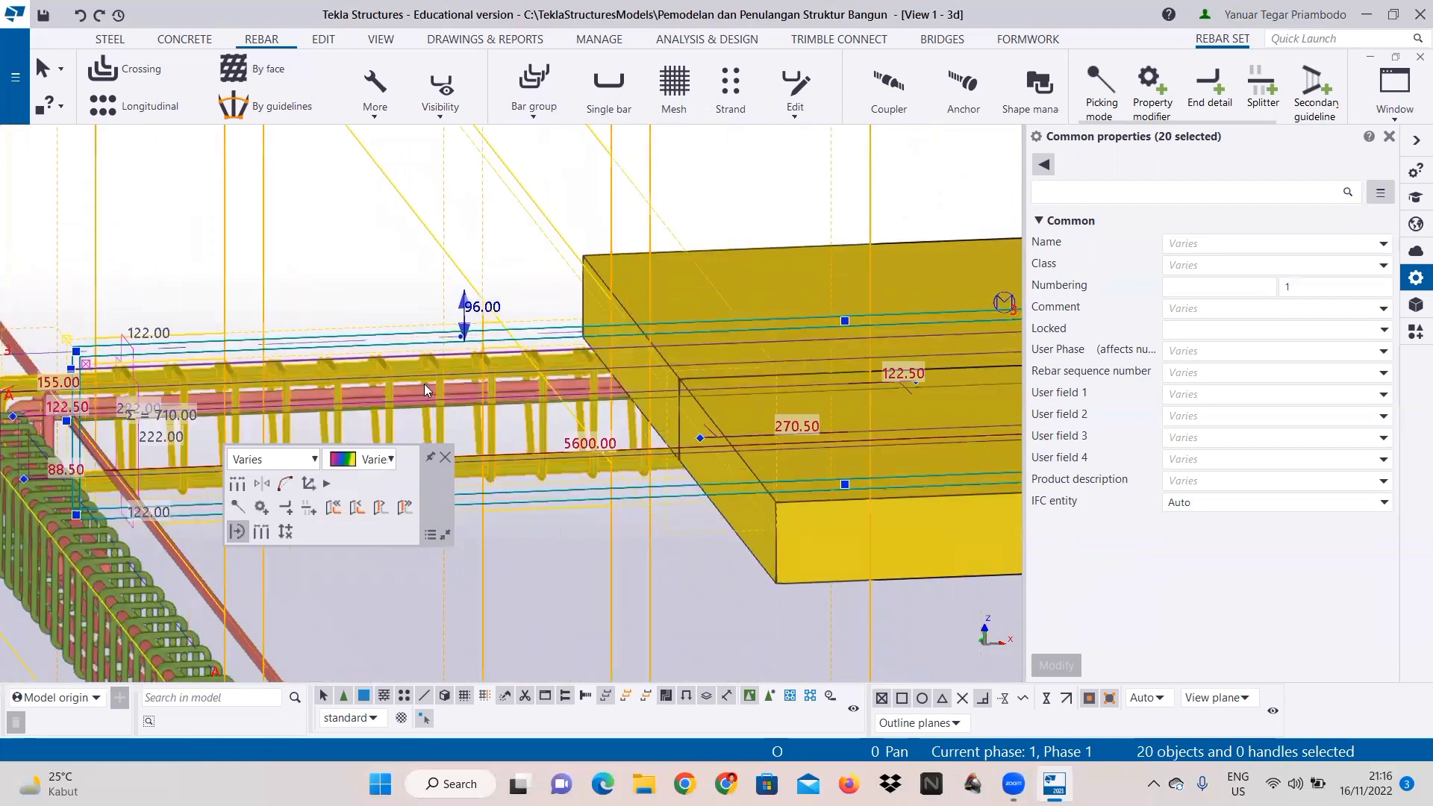
pyautogui.keyDown('ctrl'); pyautogui.click(422, 387); pyautogui.keyUp('ctrl')
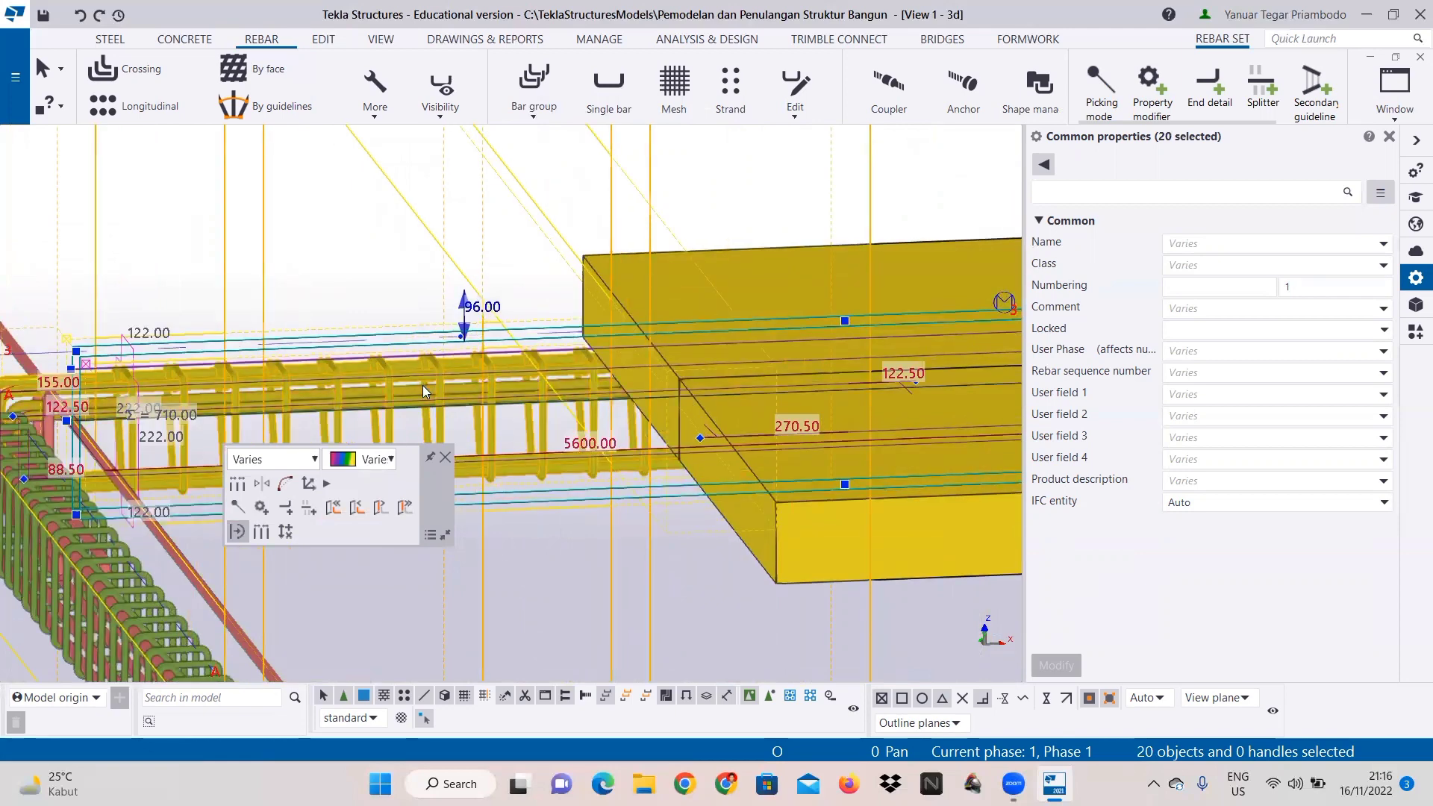
# Step: Add the grid 4 beam's longitudinal bars in its grid B half and its crossing rebar set to the selection
pyautogui.scroll(-1, 533, 330)
pyautogui.scroll(-3, 546, 342)
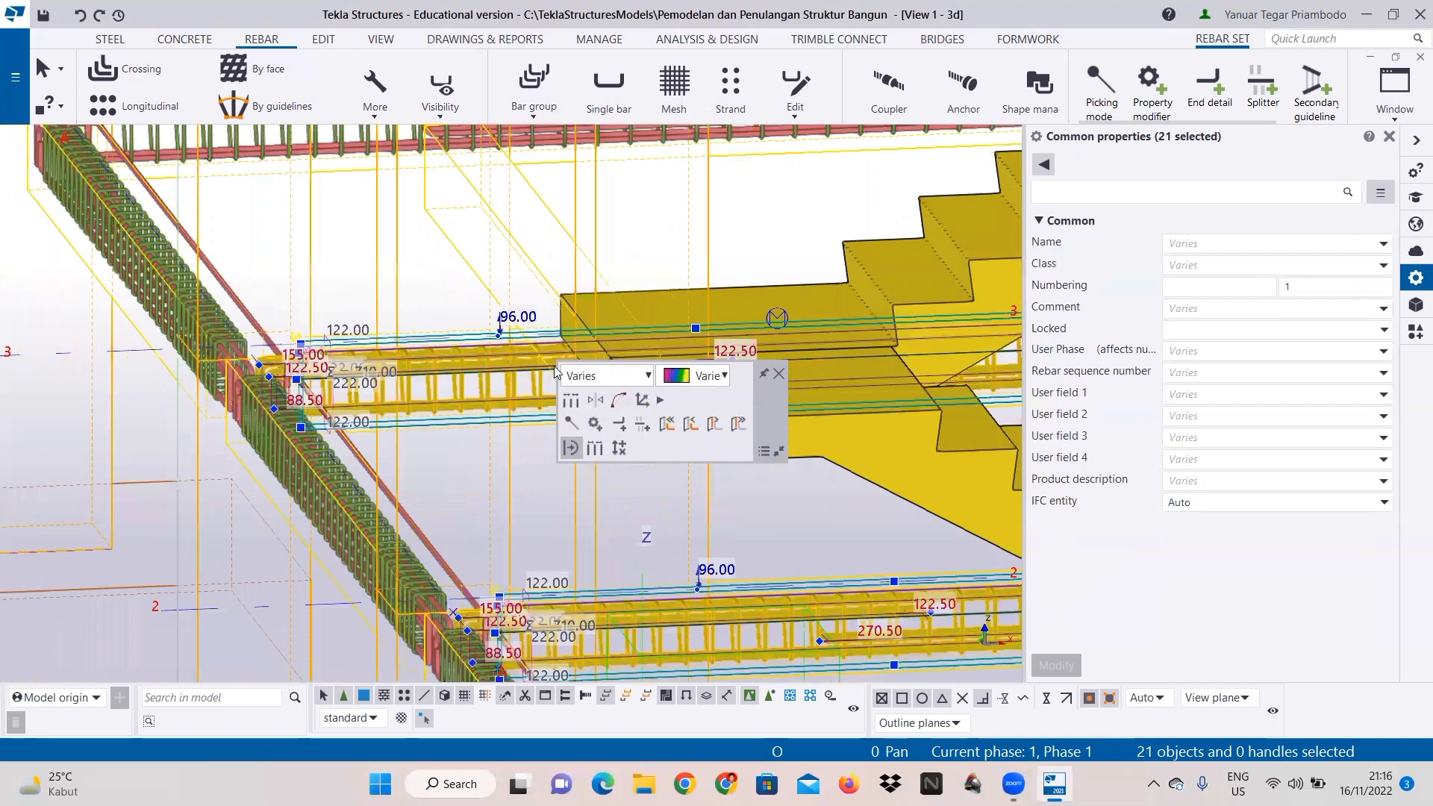
pyautogui.moveTo(593, 539); pyautogui.dragTo(416, 494, button='middle')
pyautogui.moveTo(873, 530); pyautogui.dragTo(492, 490, button='middle')
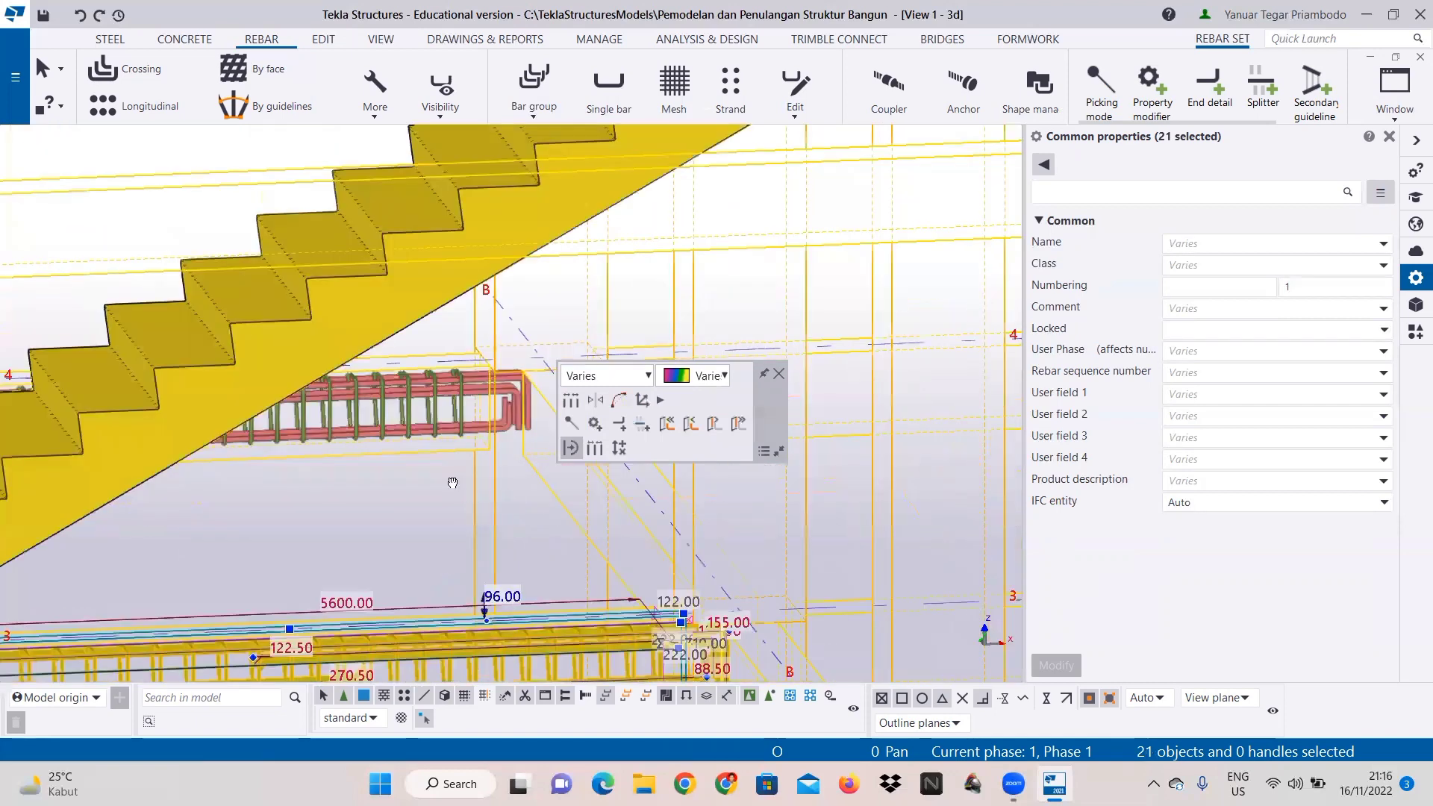
pyautogui.scroll(3, 366, 472)
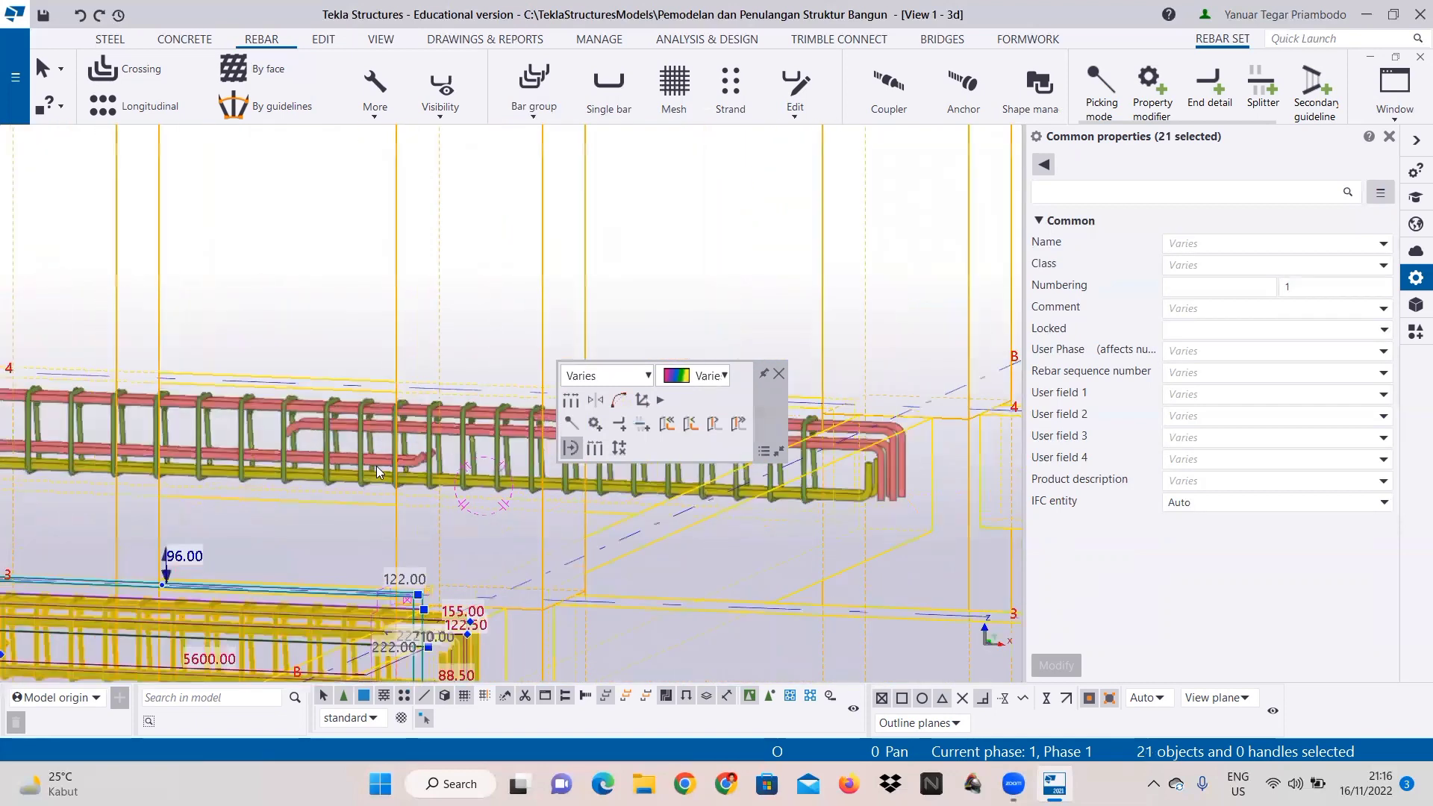
pyautogui.keyDown('shift'); pyautogui.click(378, 463); pyautogui.keyUp('shift')
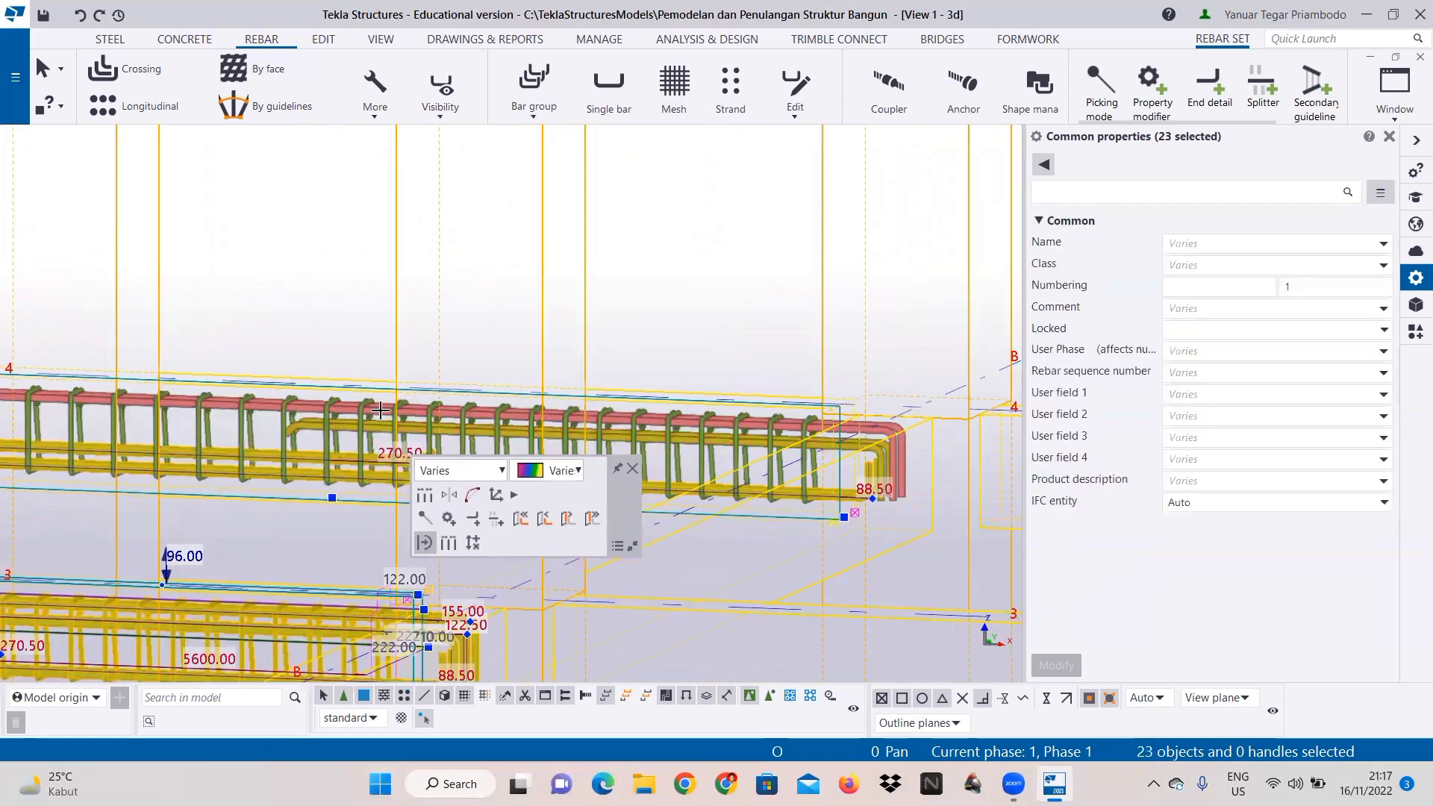
pyautogui.keyDown('shift'); pyautogui.click(366, 445); pyautogui.keyUp('shift')
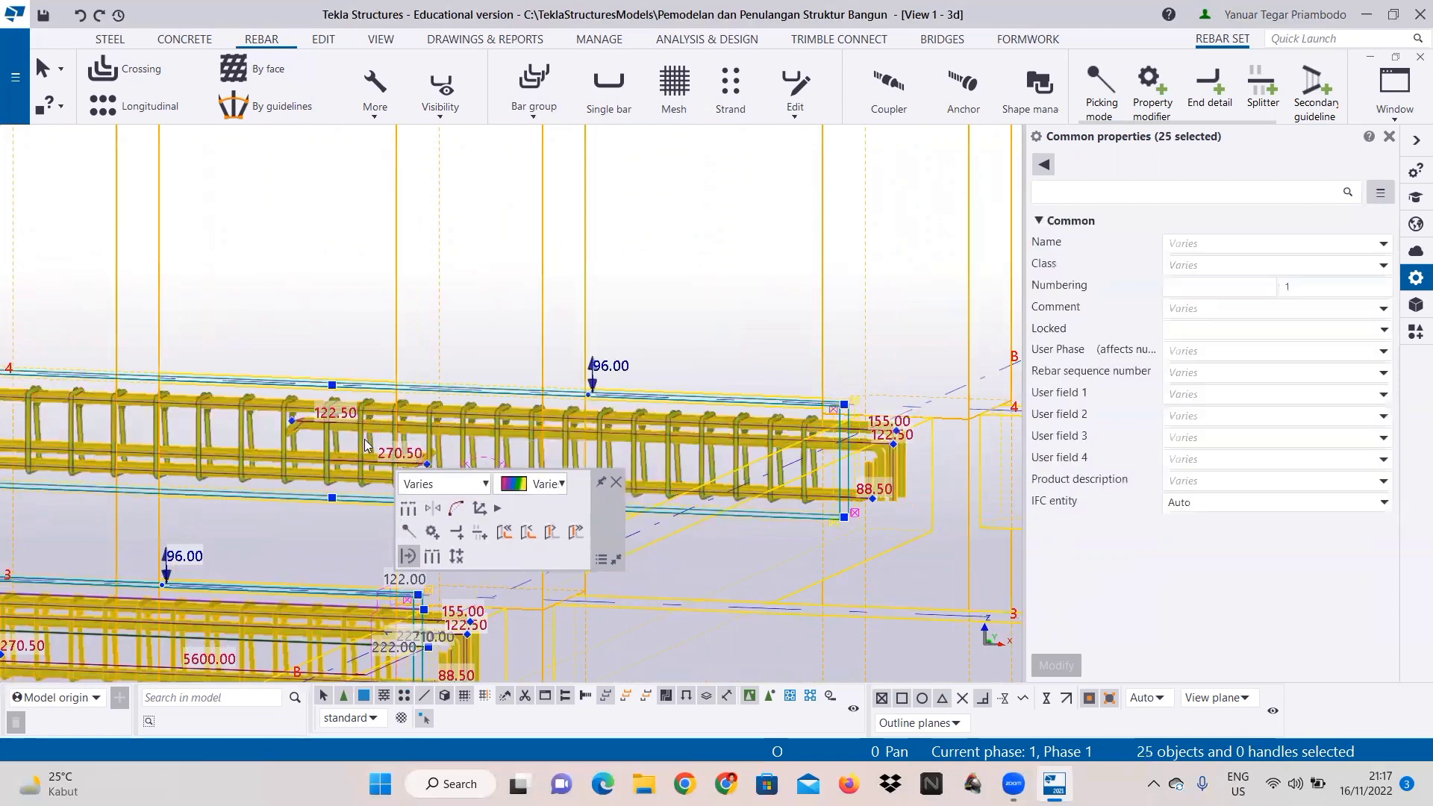
pyautogui.keyDown('shift'); pyautogui.click(366, 448); pyautogui.keyUp('shift')
# Step: Add the short top bars at the grid A end of the grid 4 beam to the selection
pyautogui.scroll(-3, 395, 476)
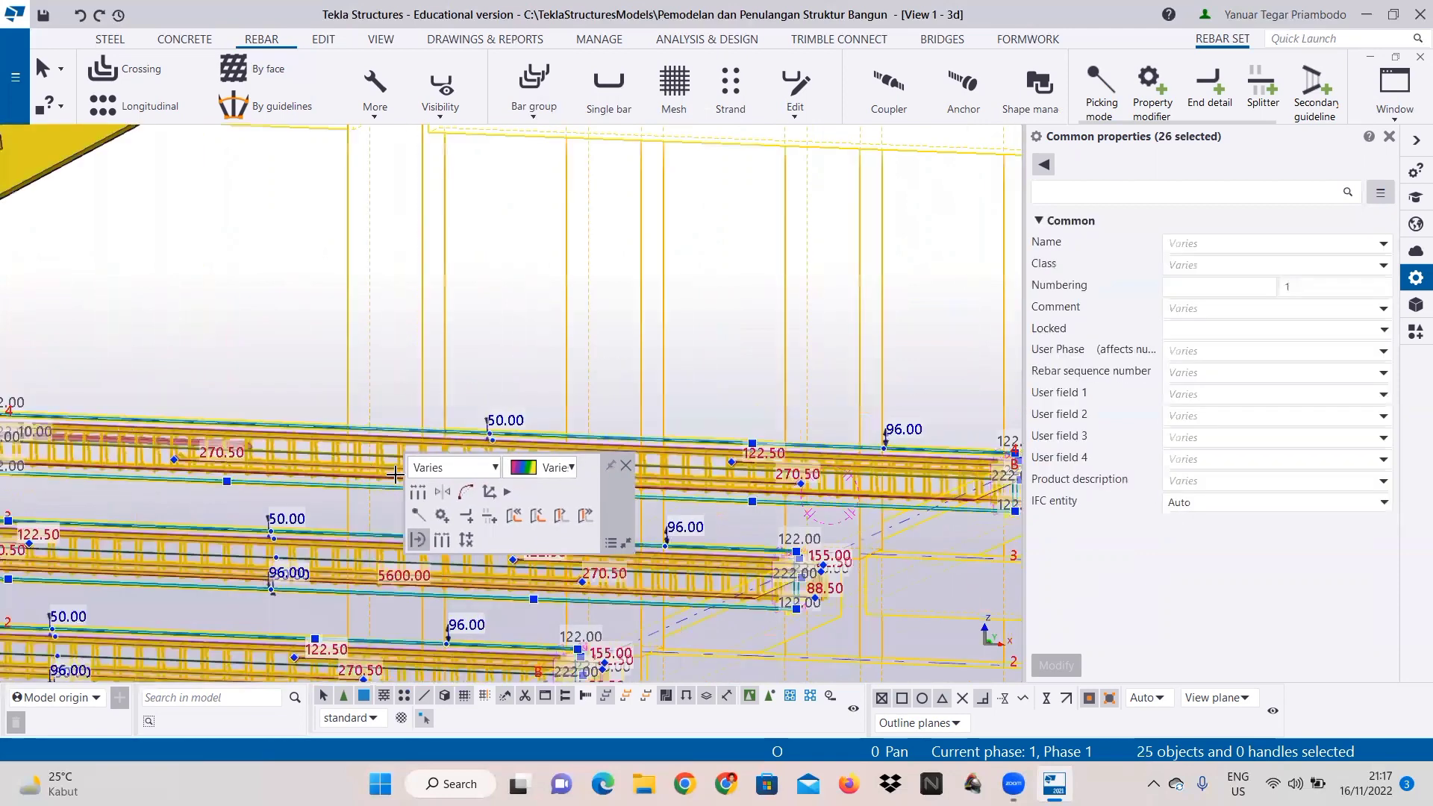
pyautogui.moveTo(395, 475); pyautogui.dragTo(513, 435, button='middle')
pyautogui.scroll(3, 333, 365)
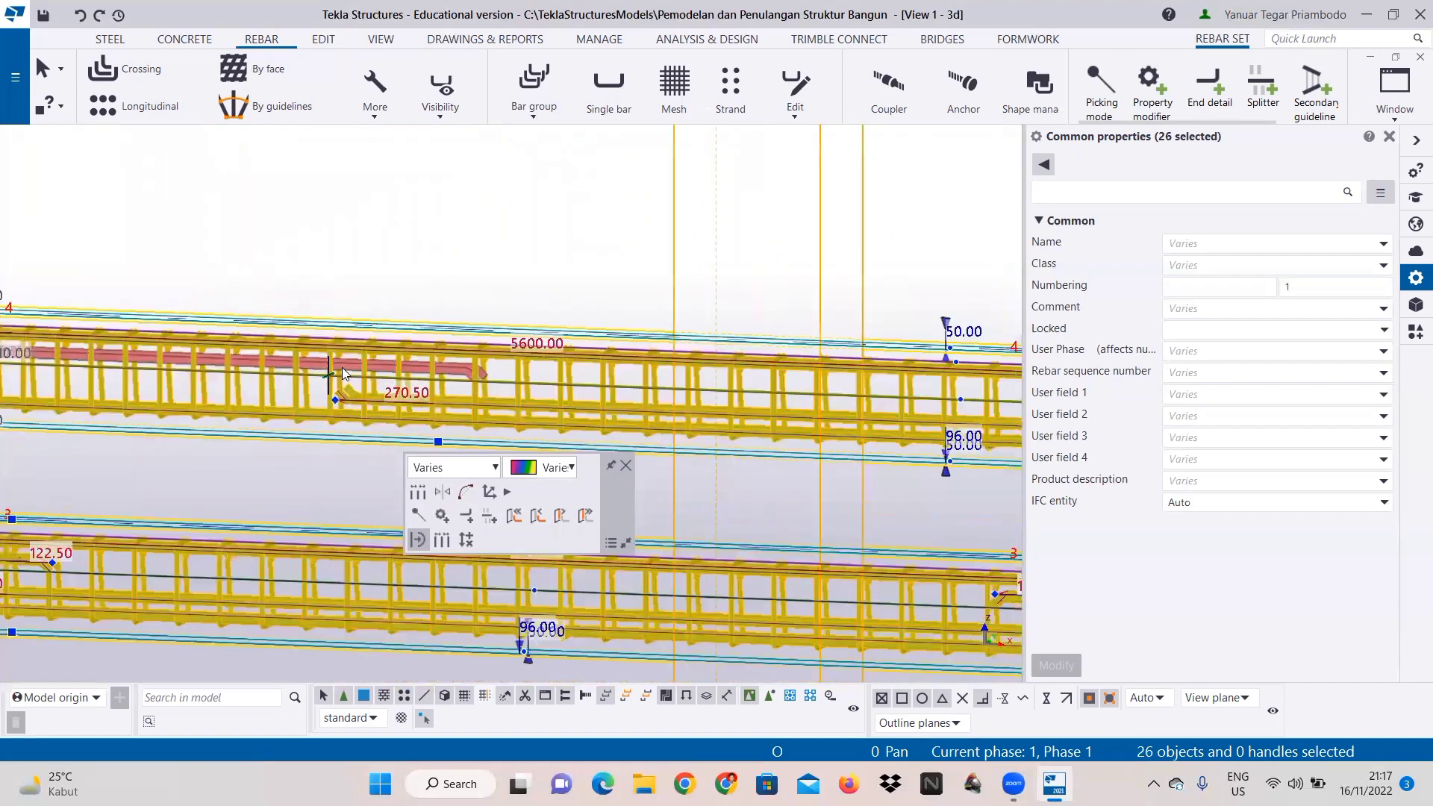
pyautogui.scroll(1, 419, 371)
pyautogui.keyDown('shift'); pyautogui.click(419, 371); pyautogui.keyUp('shift')
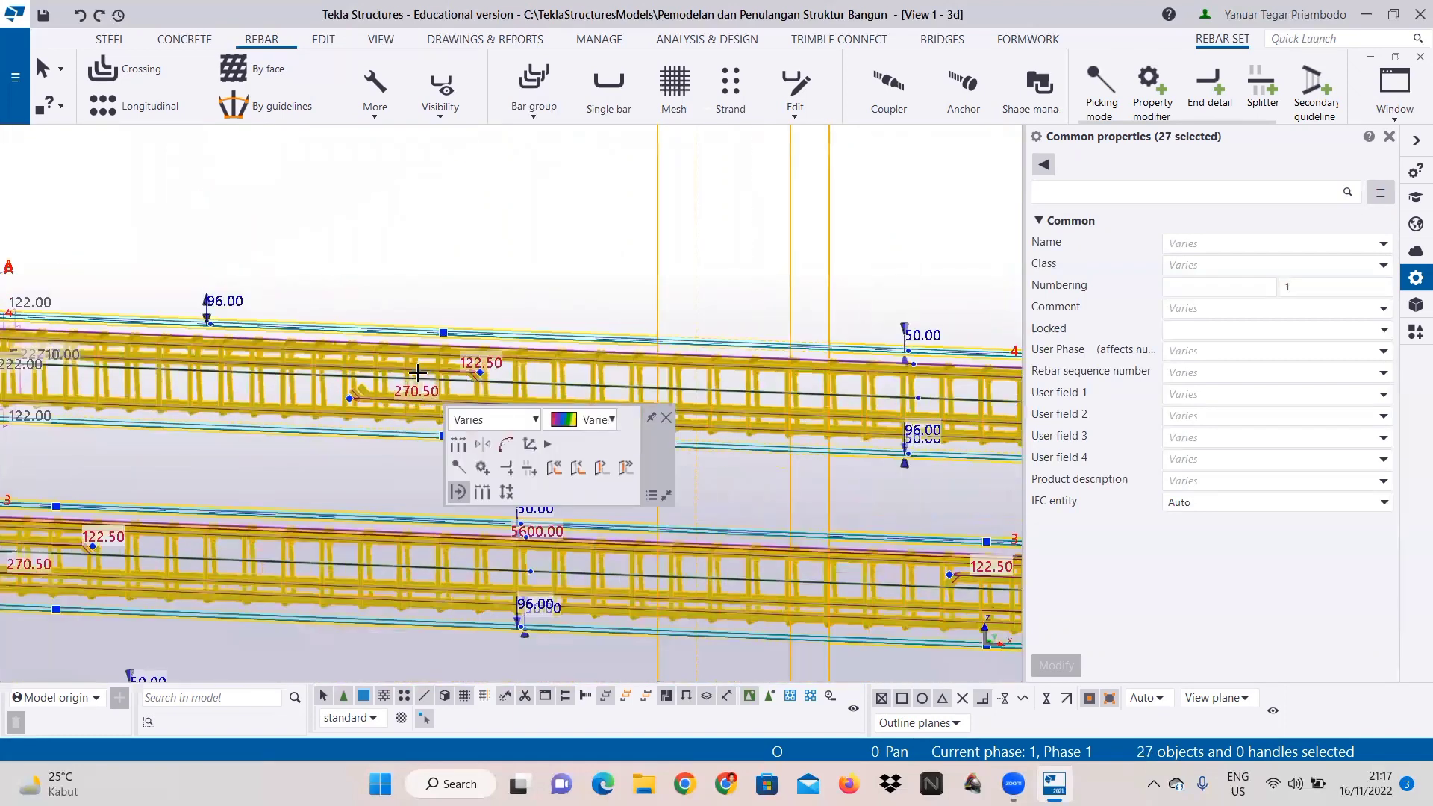
# Step: Start a linear copy of the selected beam reinforcement, clear the previous values and set dX to 6000
pyautogui.rightClick(417, 371)
pyautogui.moveTo(537, 413)
pyautogui.click(680, 413)
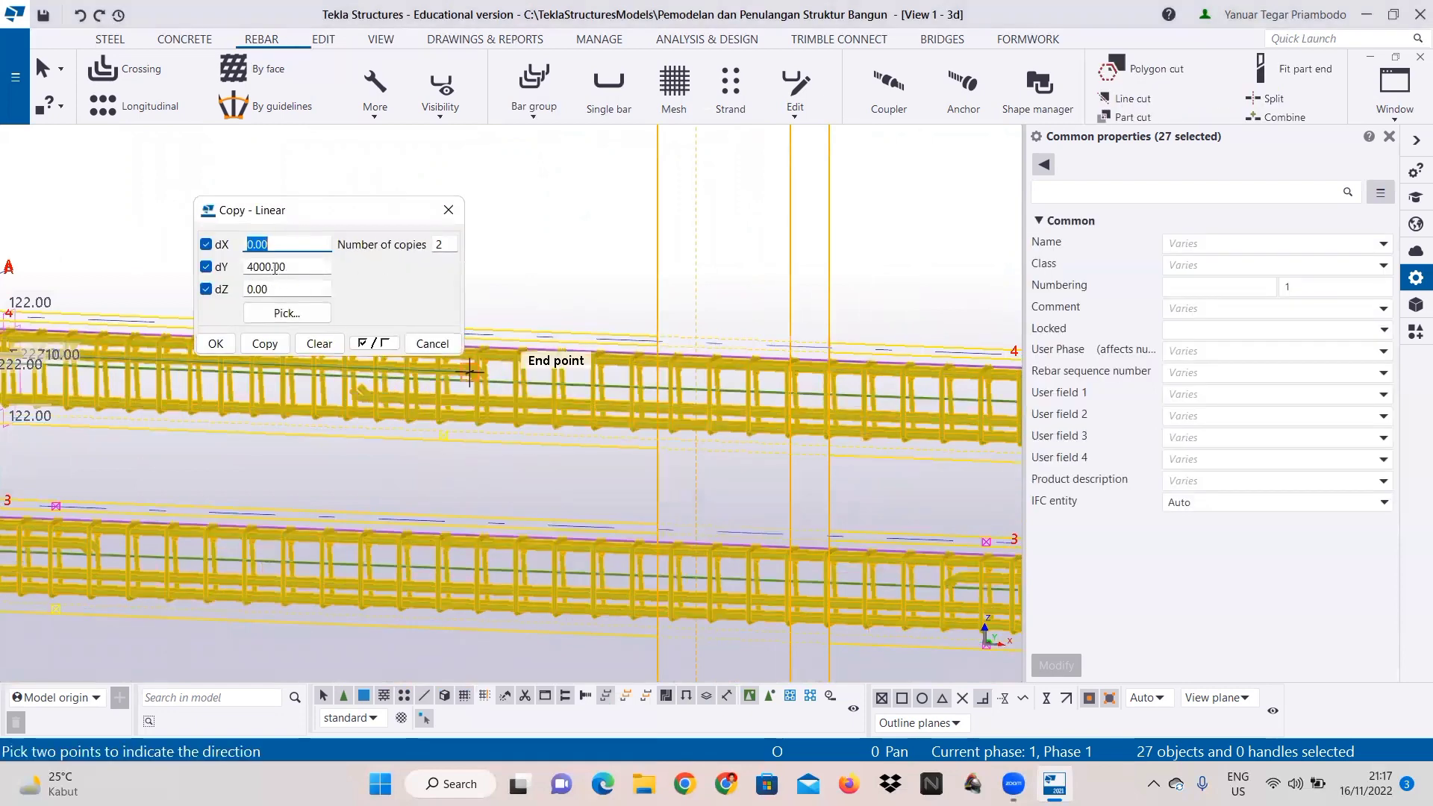
pyautogui.click(319, 344)
pyautogui.click(252, 266)
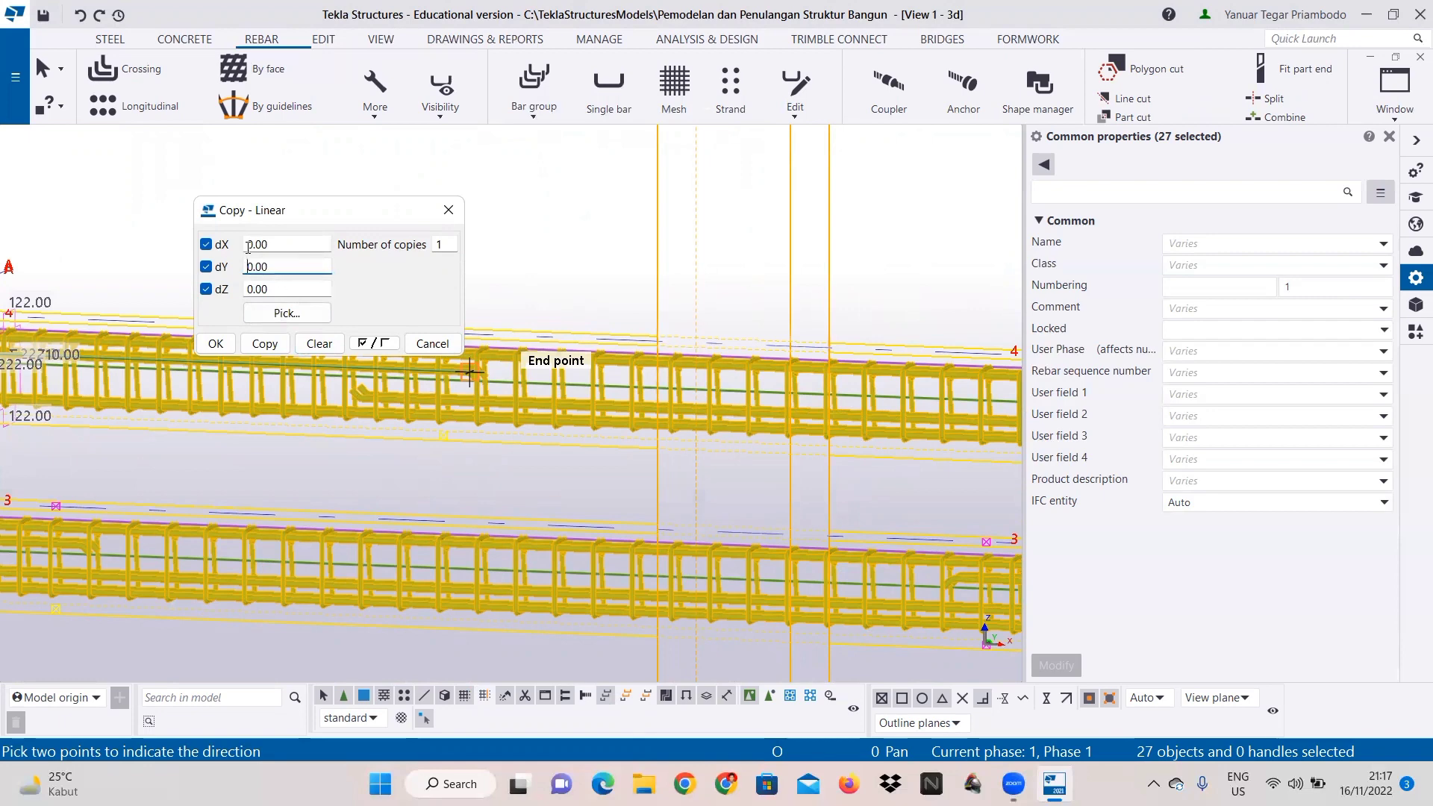
pyautogui.click(249, 245)
pyautogui.write('600')
# Step: Set the number of copies to 4 and create the copies along the grid 1 to 4 beams up to grid F
pyautogui.scroll(-1, 478, 347)
pyautogui.scroll(-1, 602, 428)
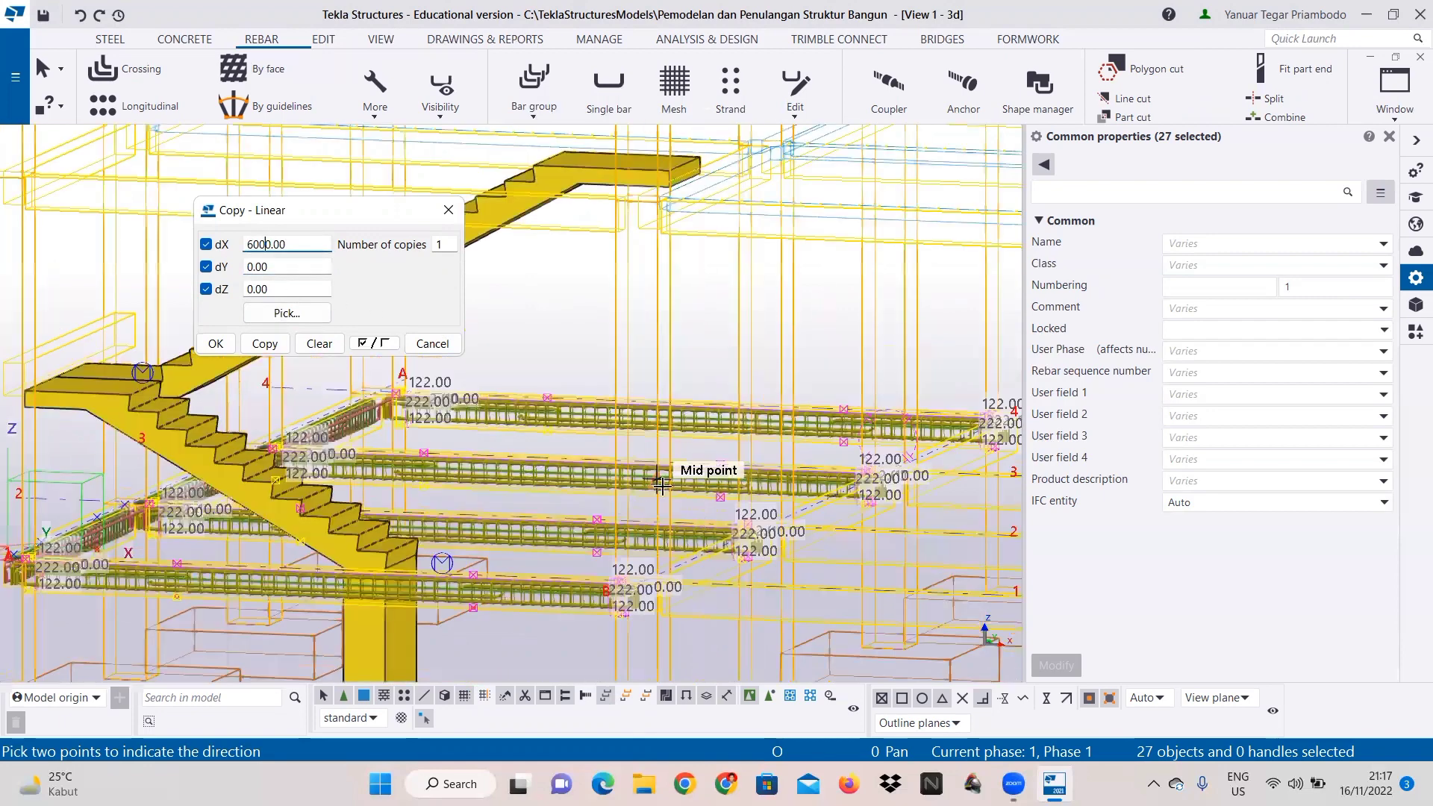
pyautogui.scroll(-1, 691, 498)
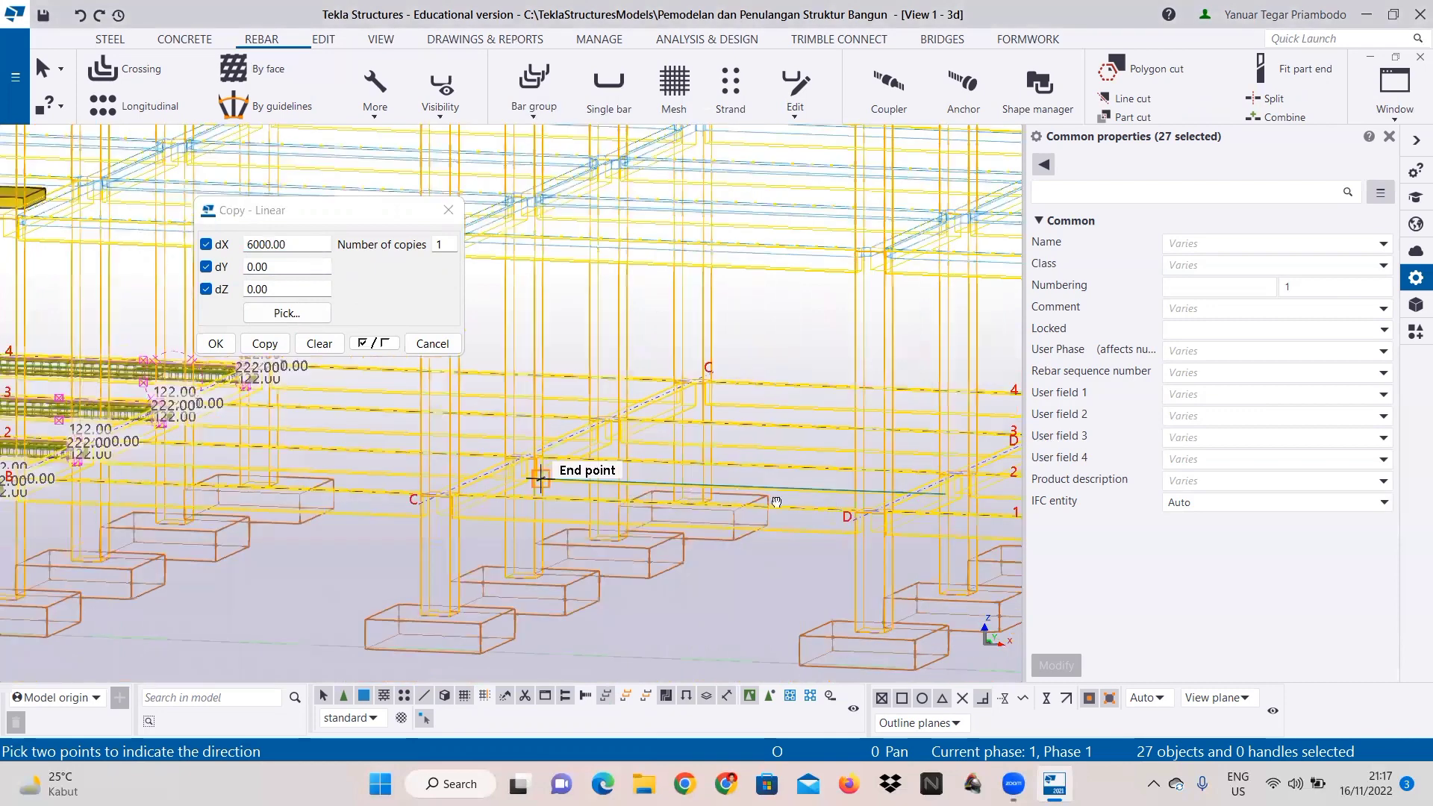
pyautogui.scroll(-1, 768, 497)
pyautogui.scroll(-1, 468, 329)
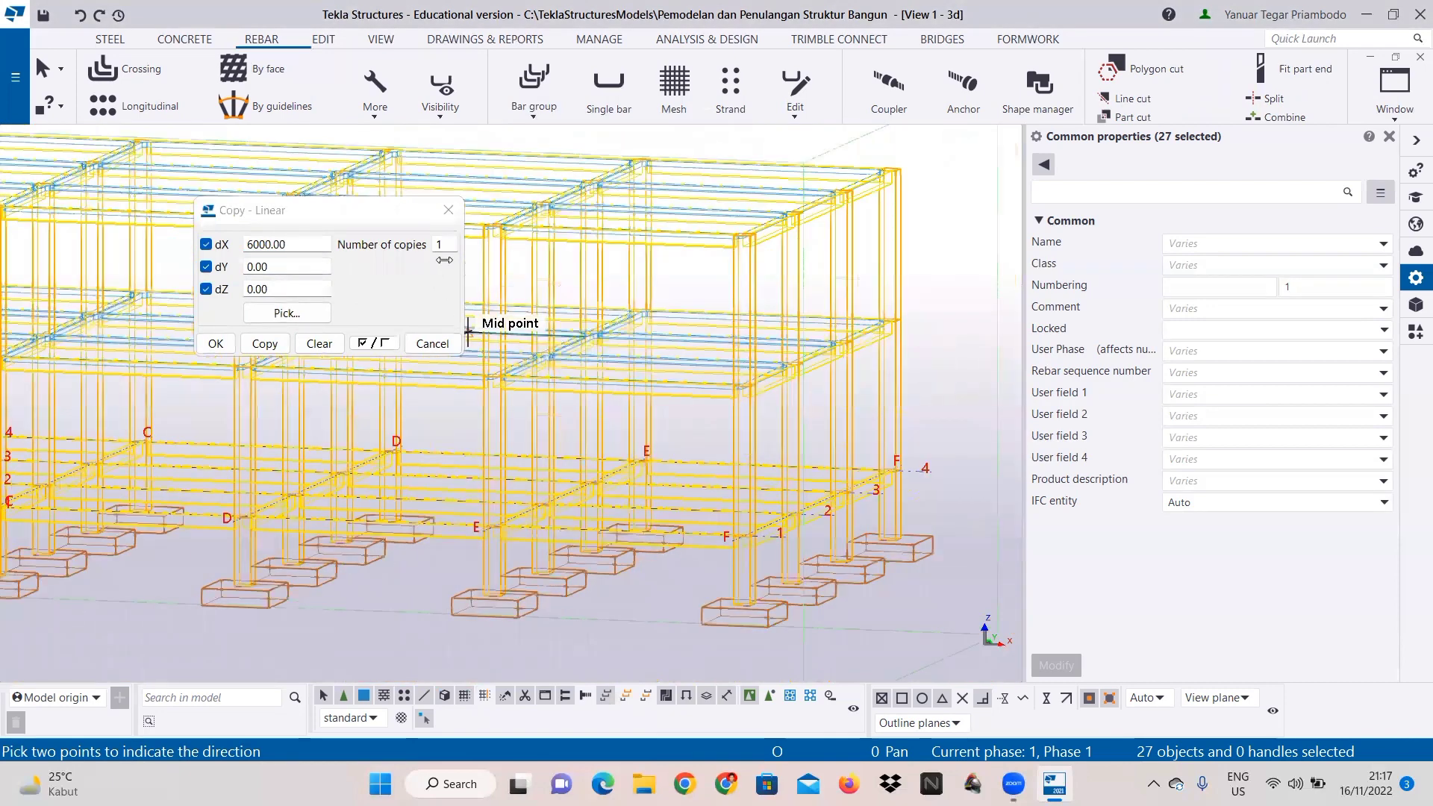
pyautogui.moveTo(451, 245); pyautogui.dragTo(402, 244)
pyautogui.write('4')
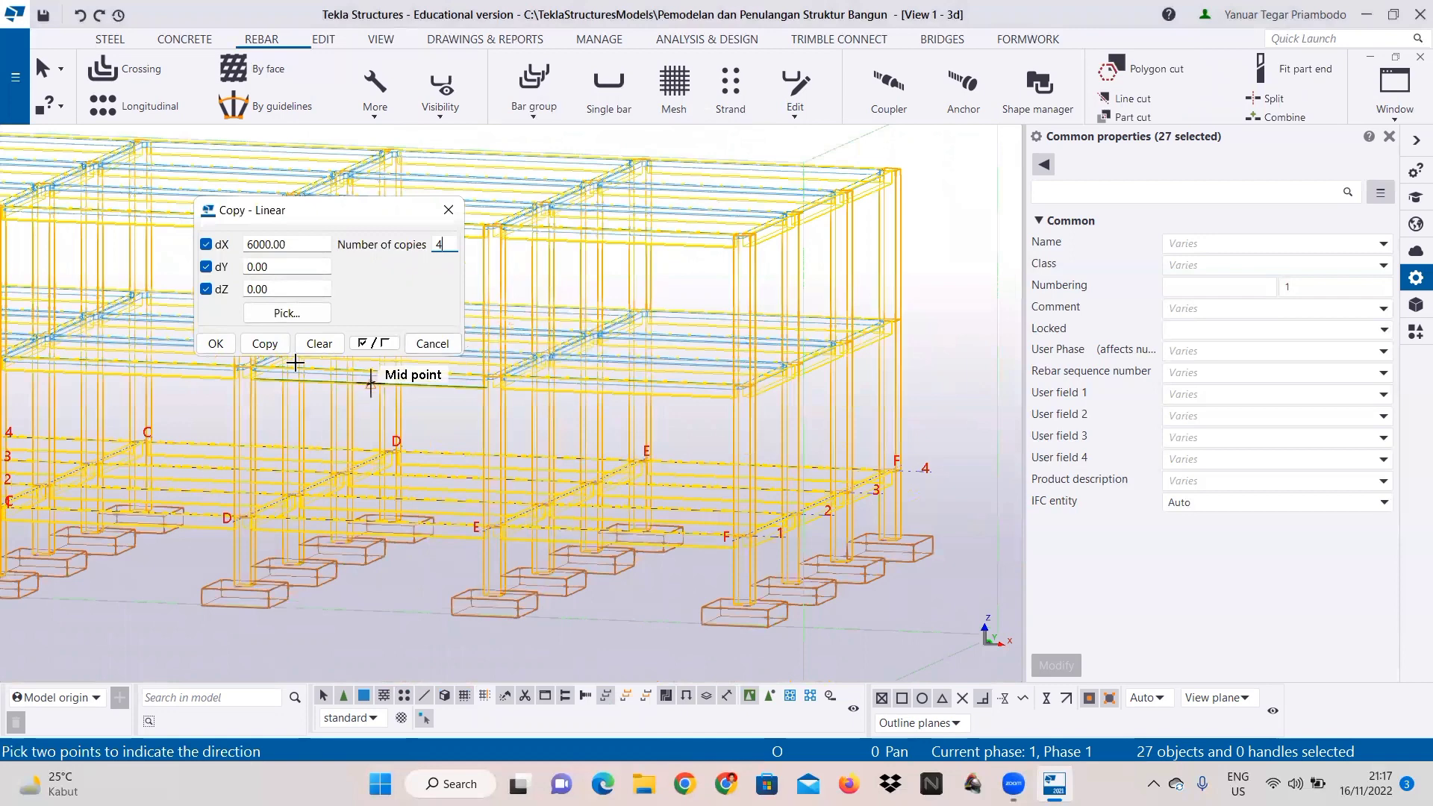
pyautogui.click(276, 349)
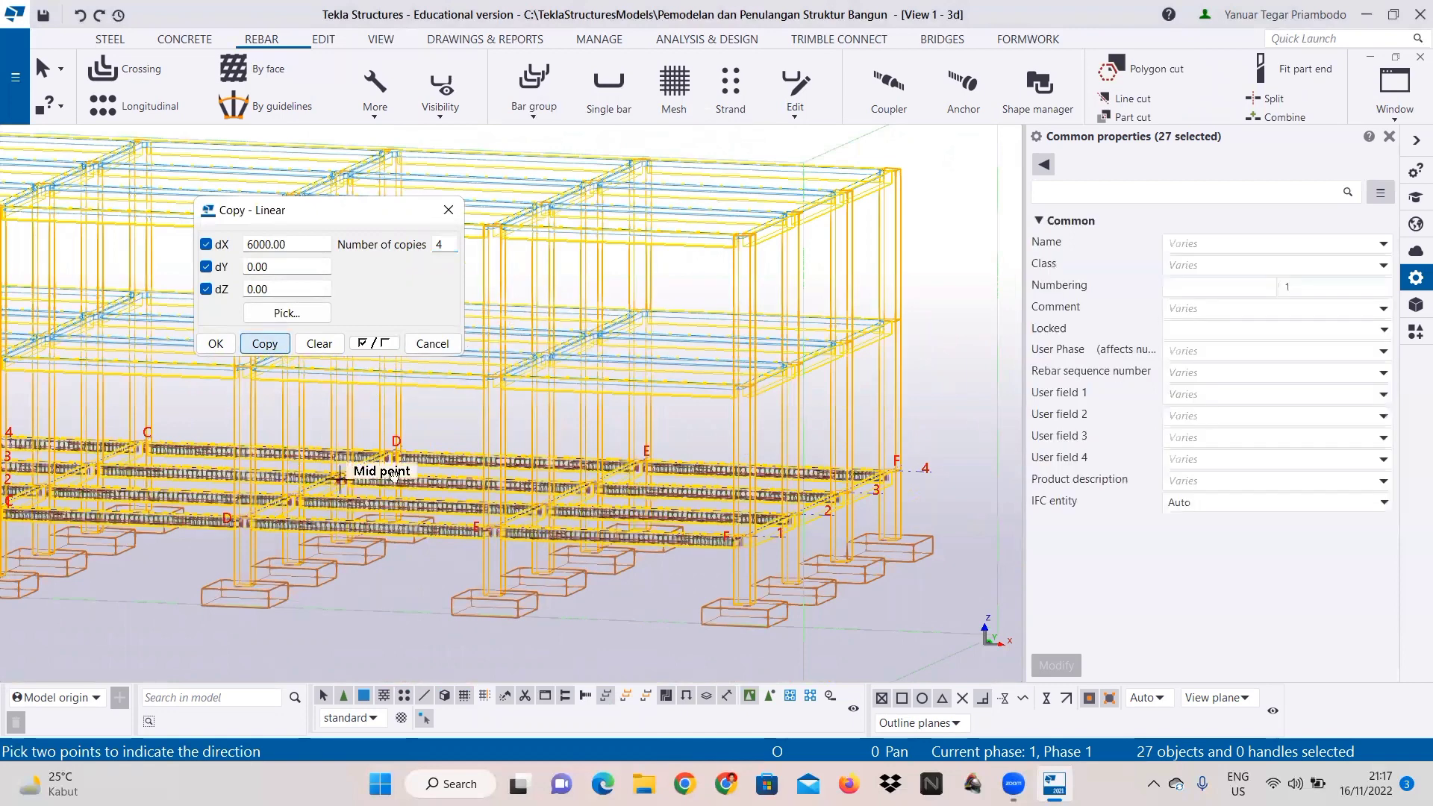
# Step: Copy the selected reinforcement to the two upper floors with only dZ 3500 and 2 copies, and finish the linear copy
pyautogui.scroll(1, 466, 435)
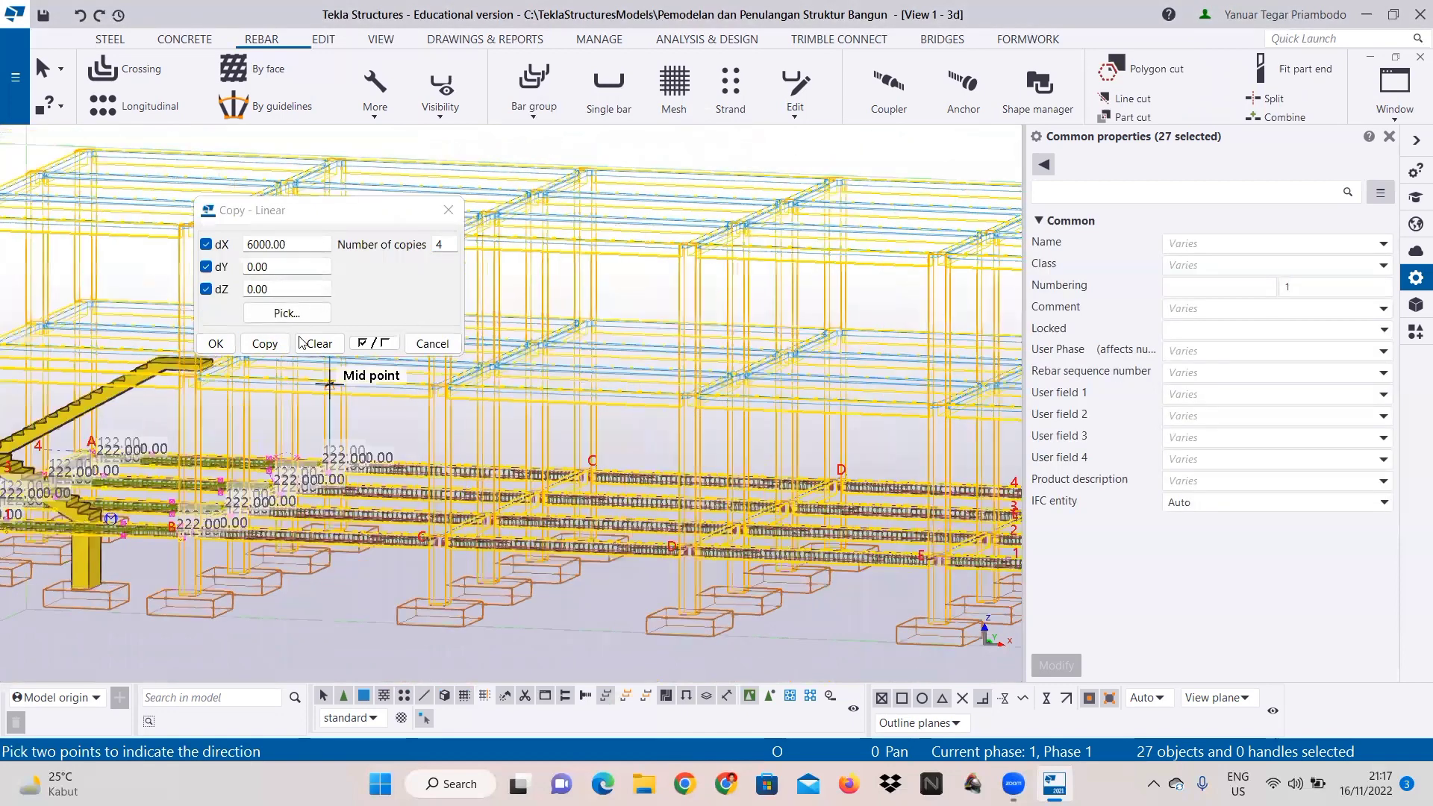
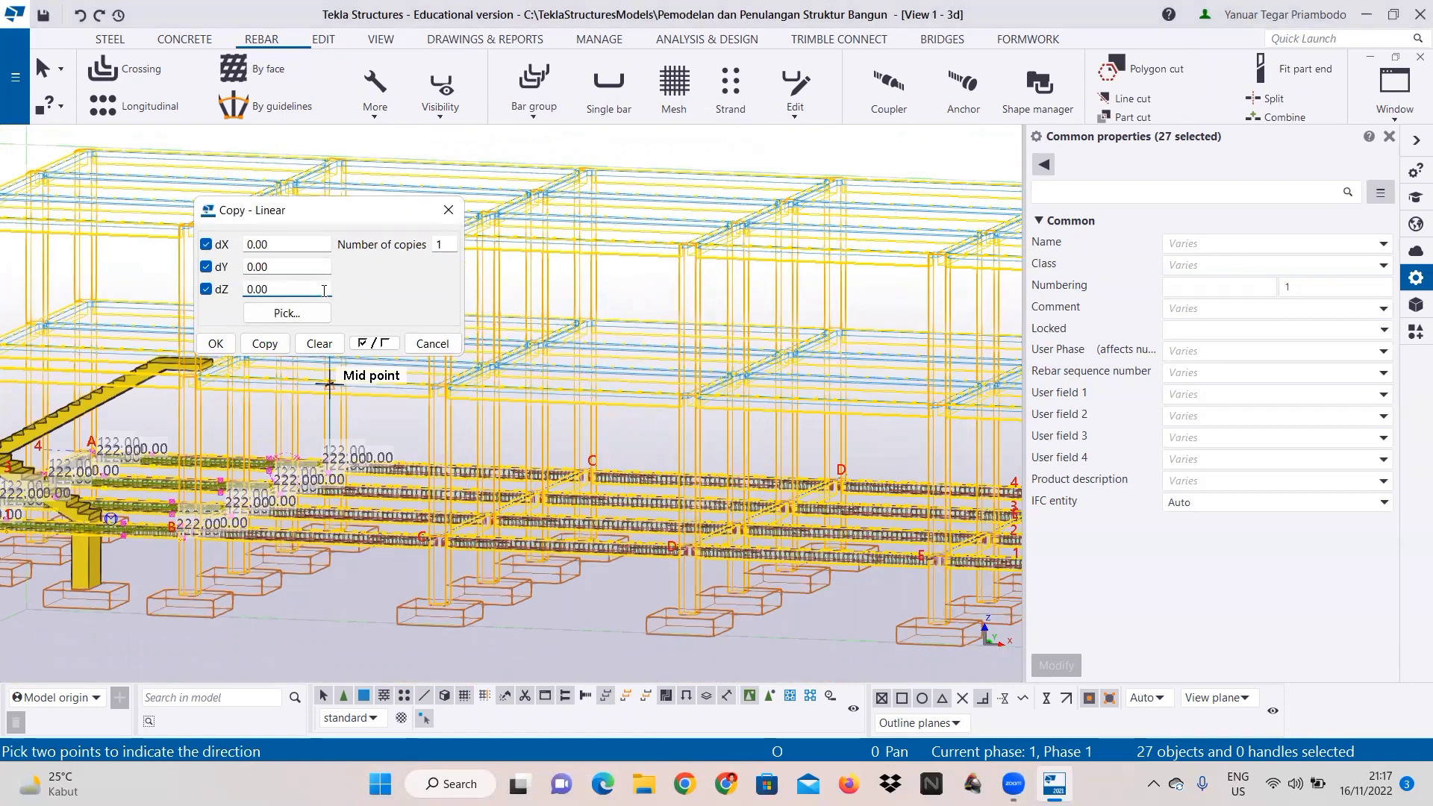
pyautogui.write('50')
pyautogui.click(434, 244)
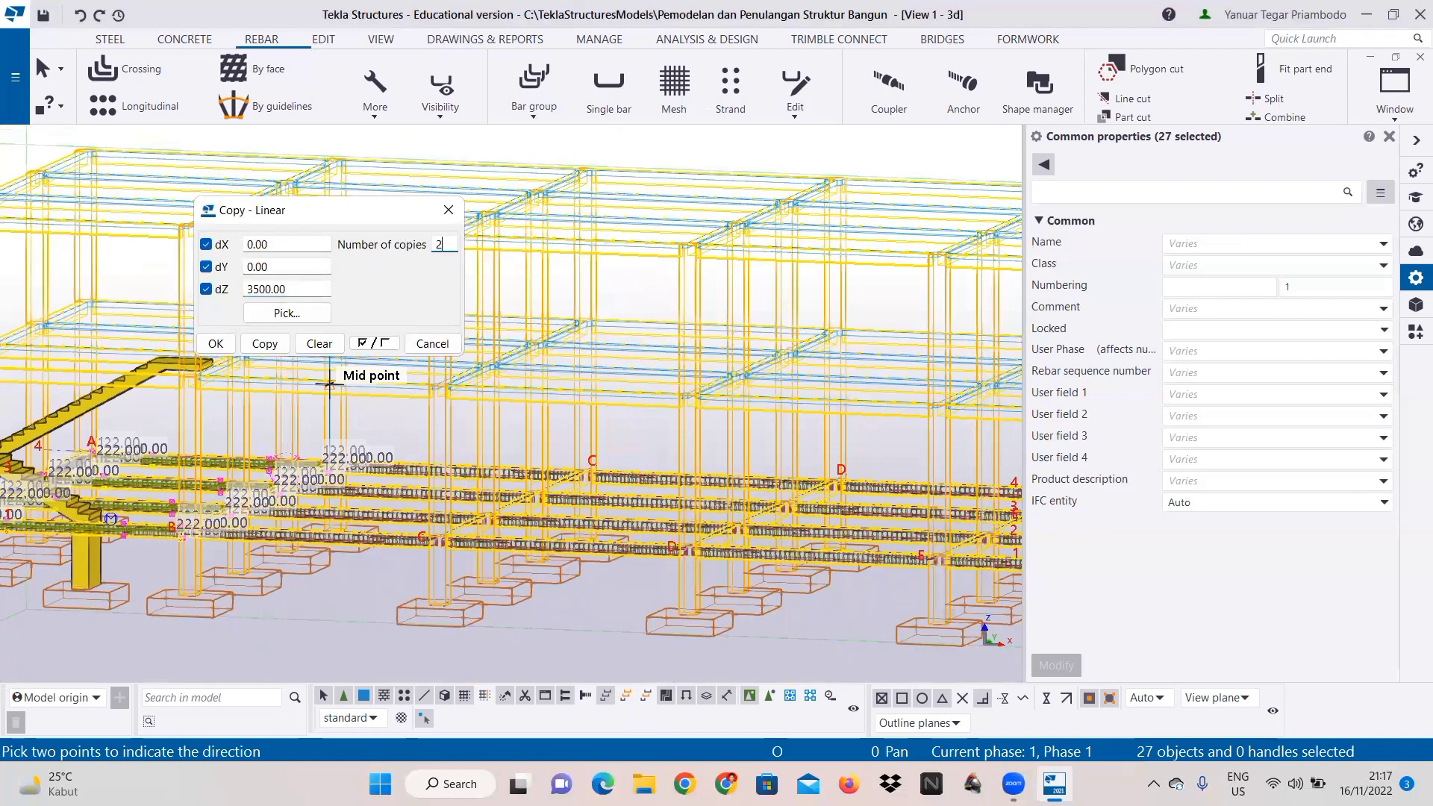
pyautogui.click(265, 343)
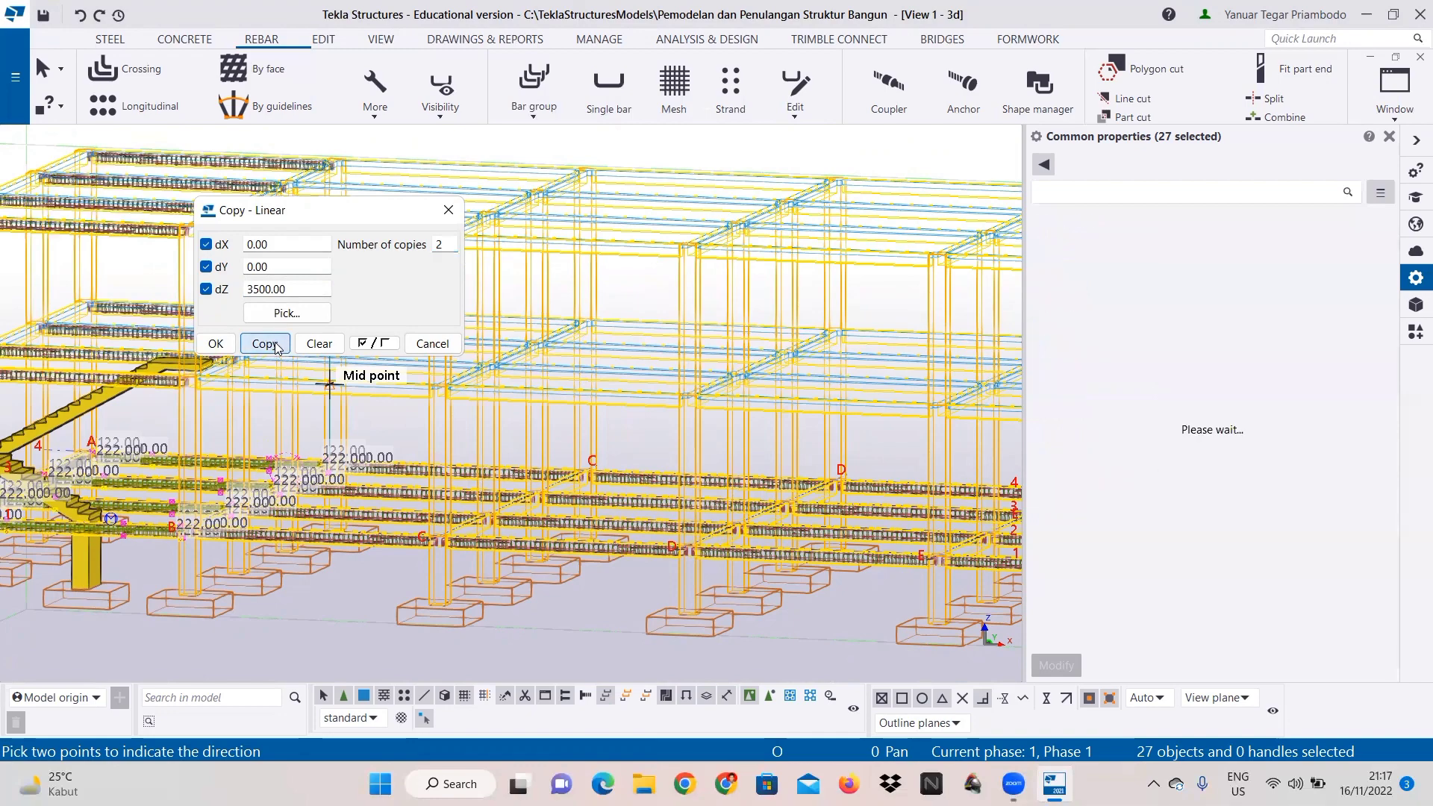
pyautogui.scroll(-2, 461, 378)
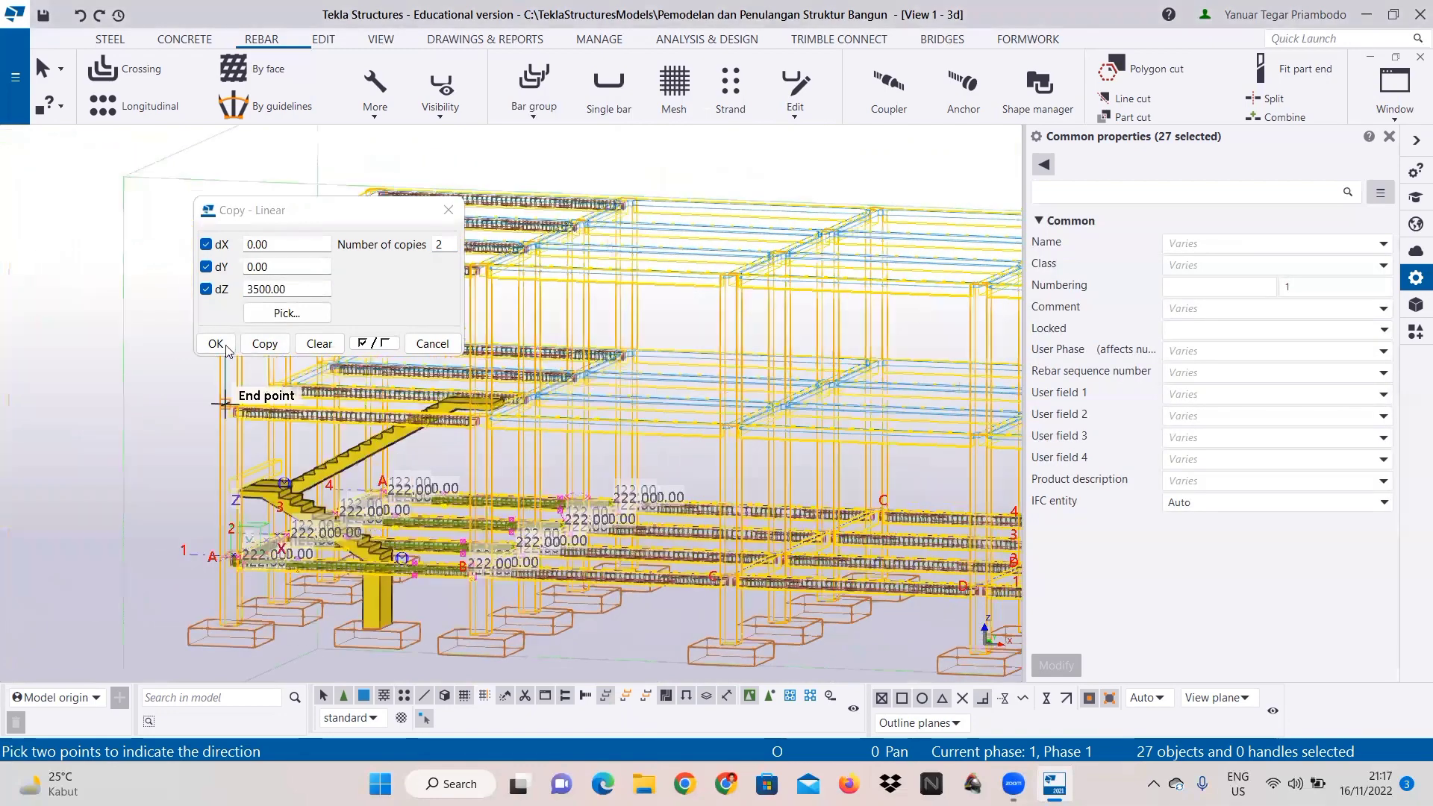
pyautogui.click(216, 344)
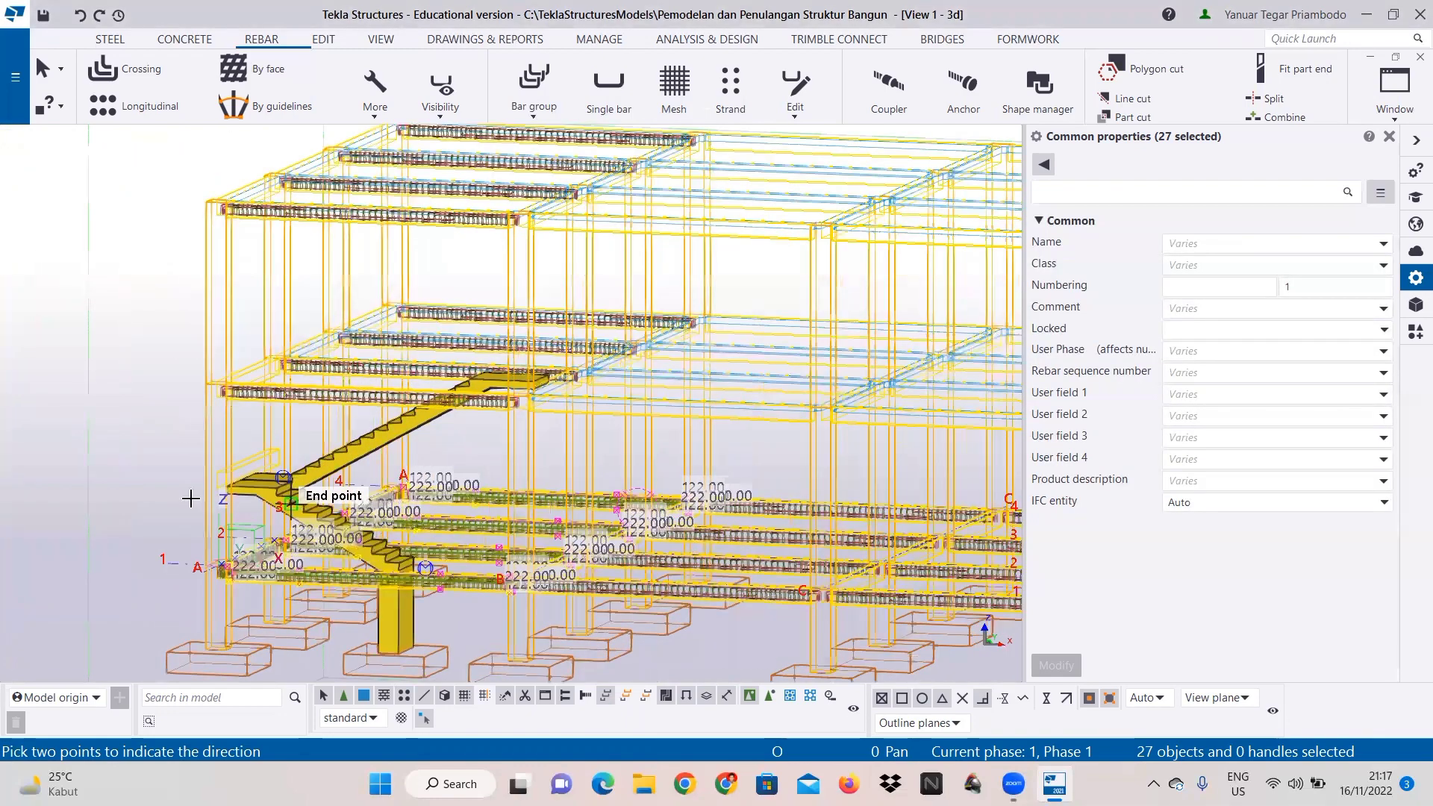
# Step: Leave the point picking and add the longitudinal bars and crossing rebar set of the grid A beam between grids 1 and 2 to the selection
pyautogui.scroll(2, 206, 478)
pyautogui.scroll(2, 206, 478)
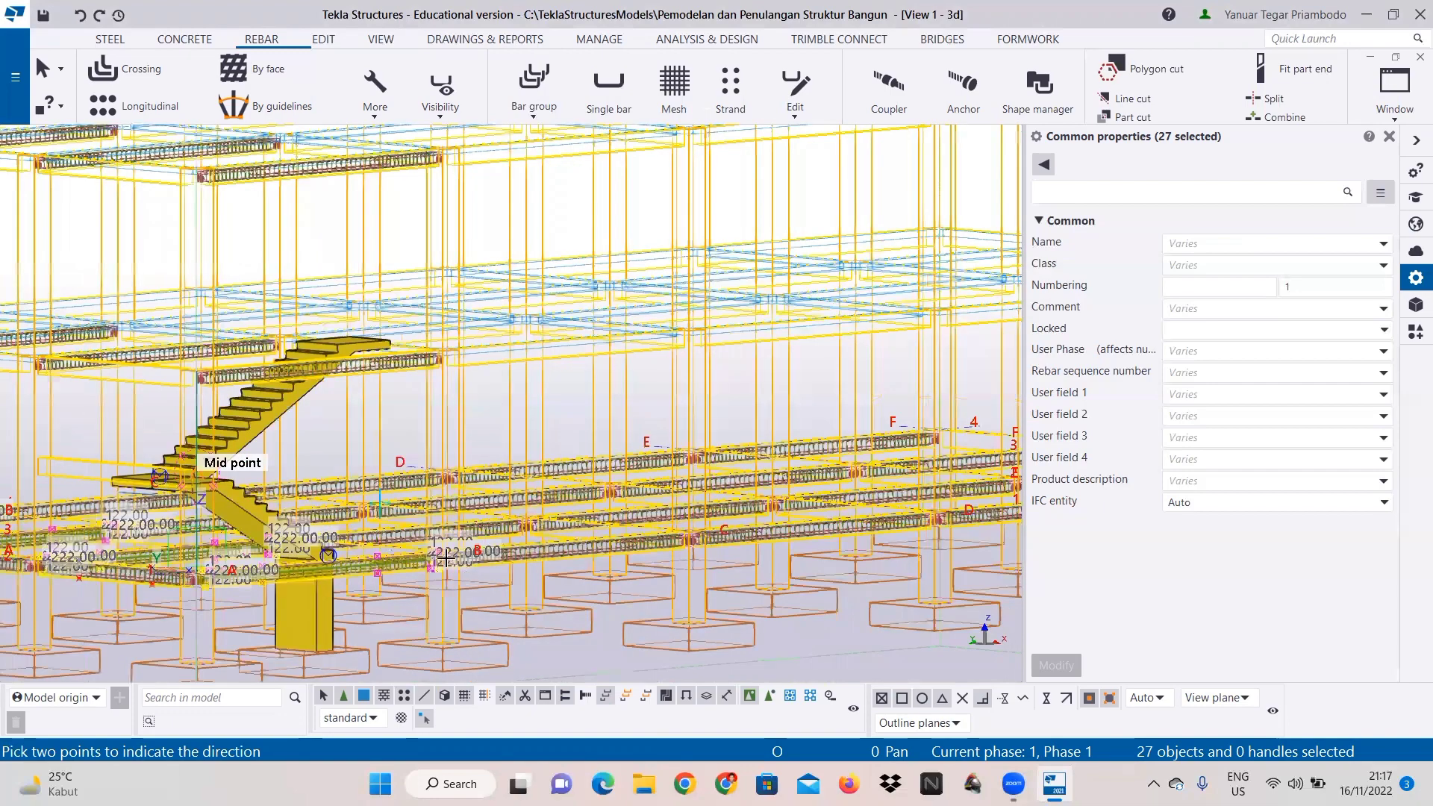
pyautogui.keyDown('ctrl'); pyautogui.moveTo(417, 485); pyautogui.dragTo(536, 520, button='middle'); pyautogui.keyUp('ctrl')
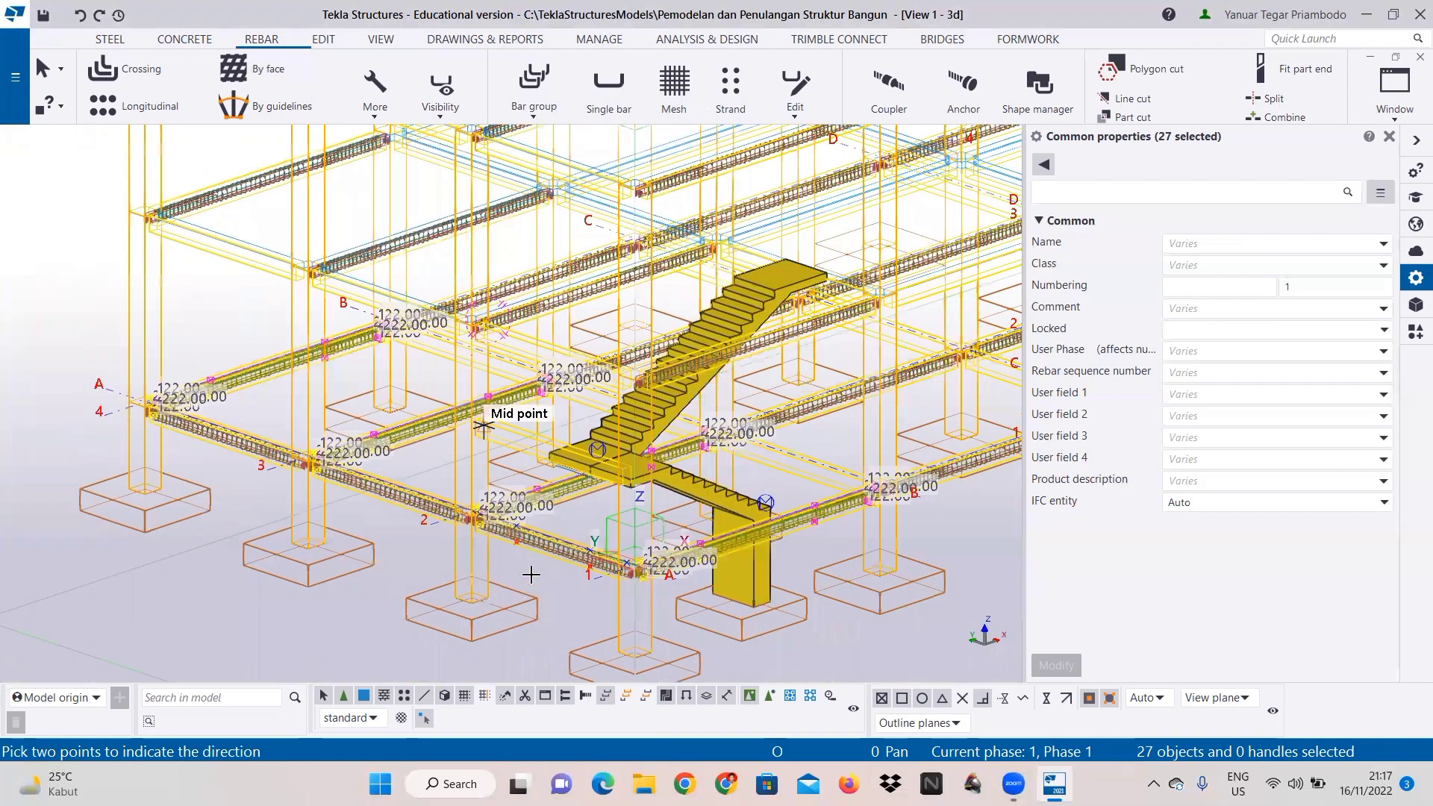
pyautogui.scroll(3, 601, 547)
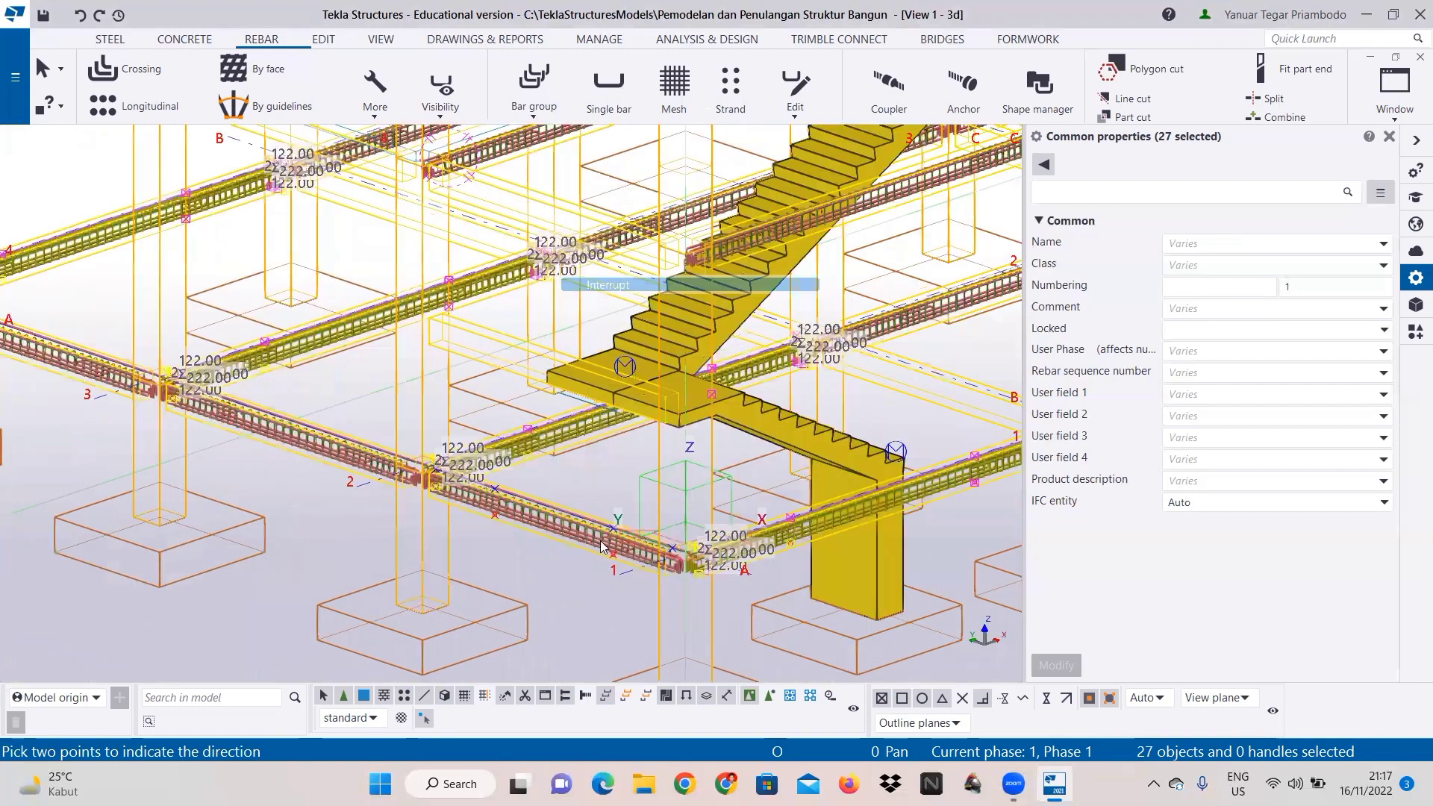
pyautogui.scroll(5, 598, 541)
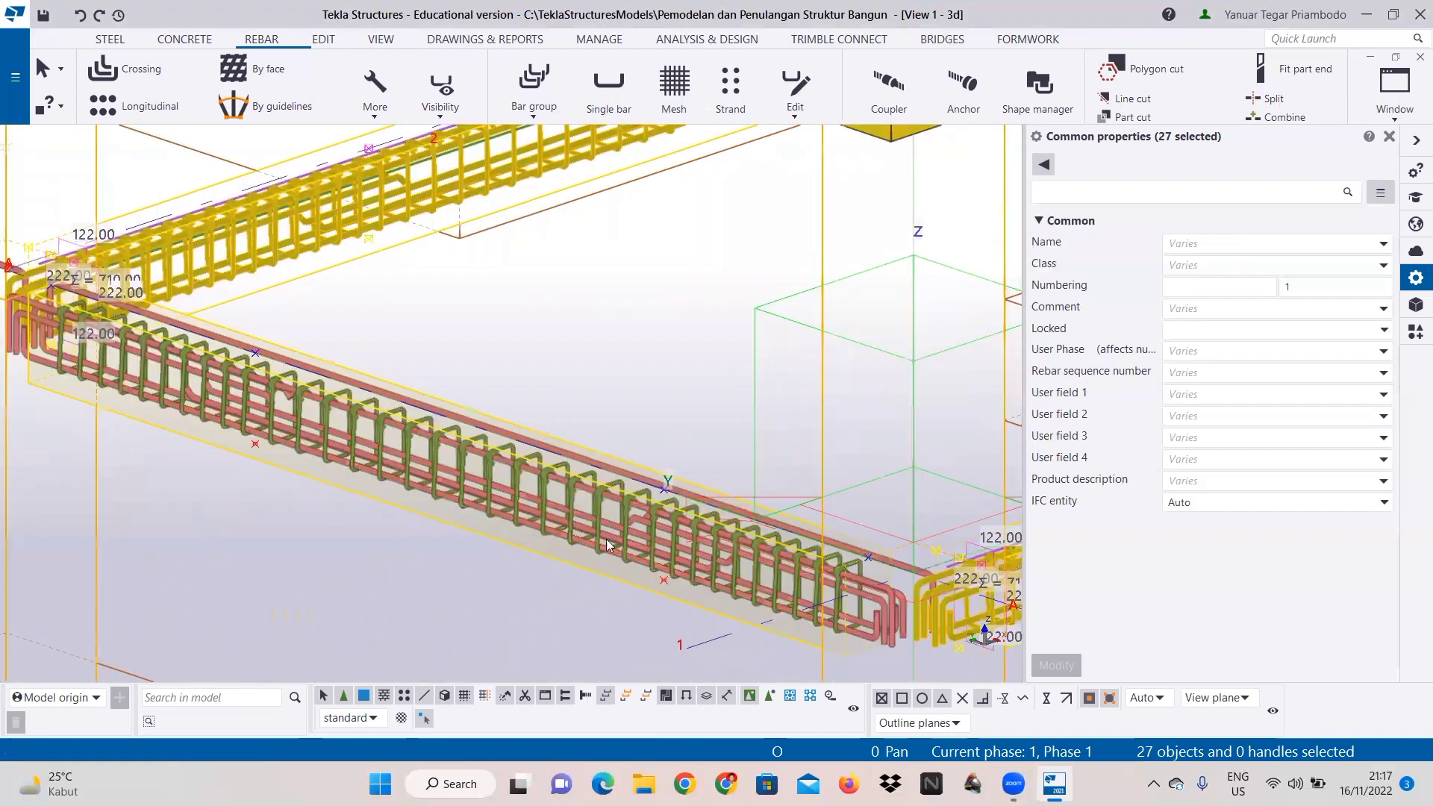
pyautogui.keyDown('ctrl'); pyautogui.moveTo(705, 523); pyautogui.dragTo(742, 553, button='middle'); pyautogui.keyUp('ctrl')
pyautogui.scroll(1, 721, 553)
pyautogui.keyDown('ctrl'); pyautogui.click(722, 553); pyautogui.keyUp('ctrl')
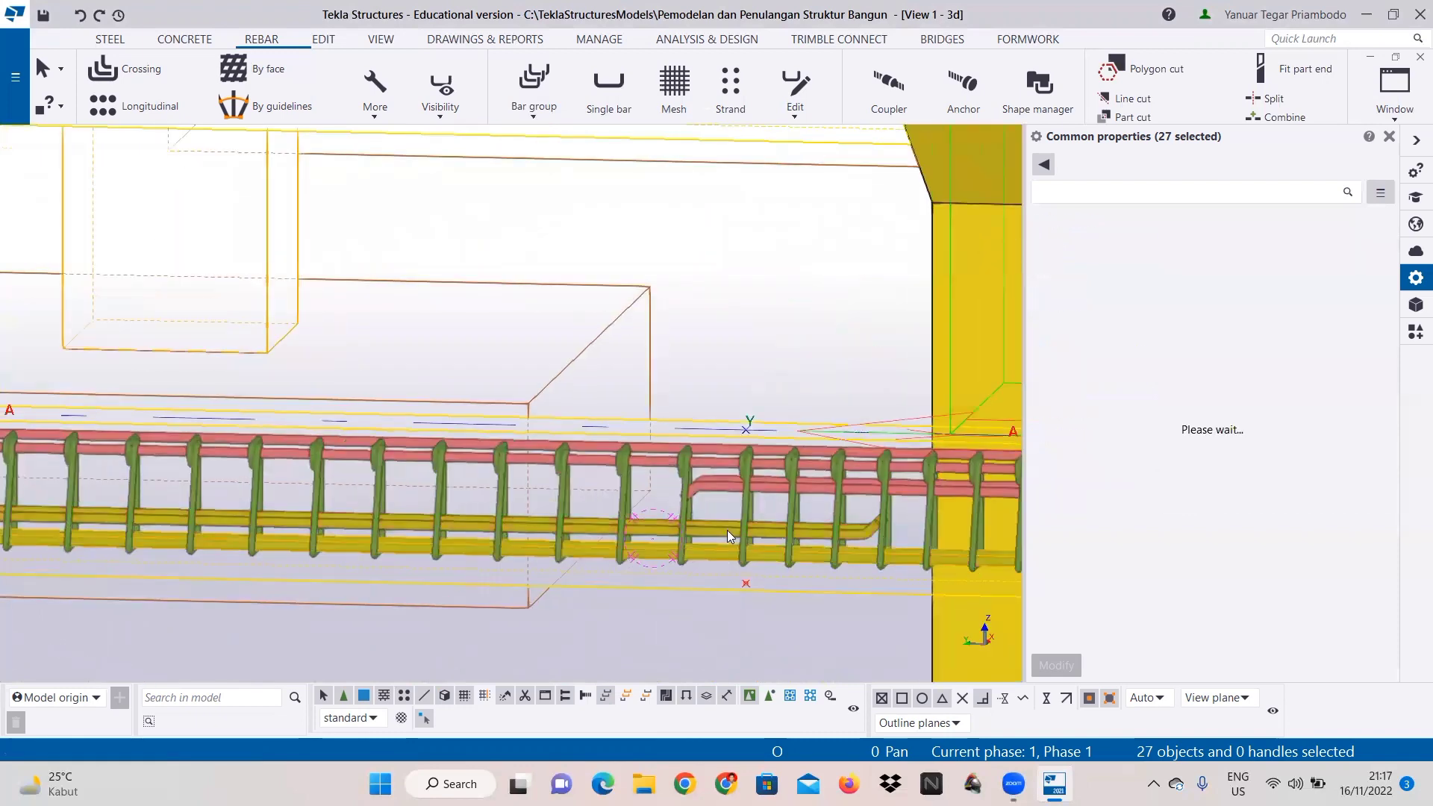
pyautogui.keyDown('ctrl'); pyautogui.click(727, 488); pyautogui.keyUp('ctrl')
pyautogui.keyDown('ctrl'); pyautogui.click(723, 456); pyautogui.keyUp('ctrl')
pyautogui.keyDown('ctrl'); pyautogui.click(749, 467); pyautogui.keyUp('ctrl')
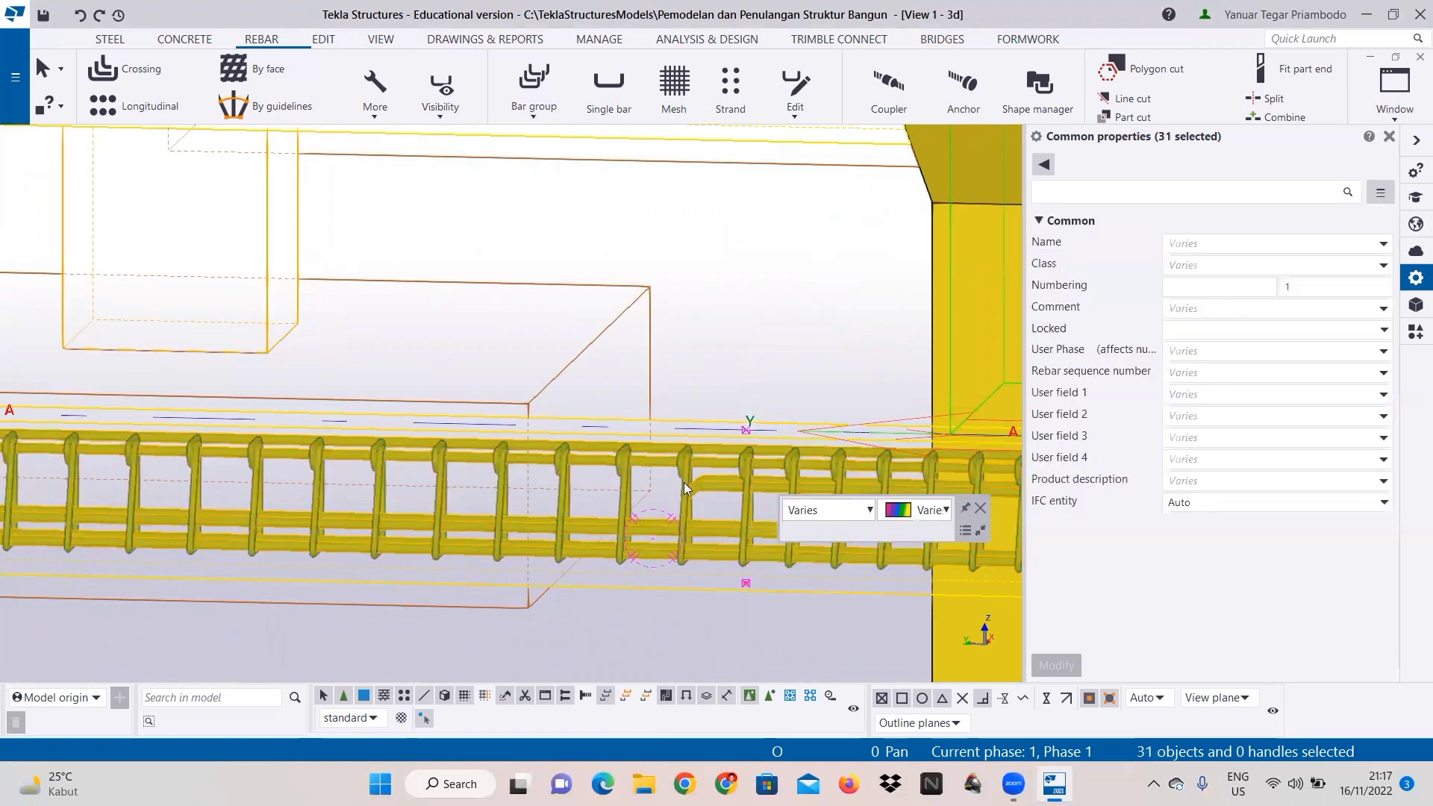
pyautogui.keyDown('ctrl'); pyautogui.click(684, 489); pyautogui.keyUp('ctrl')
# Step: Add the short top bars at the grid 2 end of the grid A beam between grids 1 and 2 to the selection
pyautogui.scroll(-2, 460, 478)
pyautogui.moveTo(253, 493); pyautogui.dragTo(718, 477, button='middle')
pyautogui.scroll(1, 376, 470)
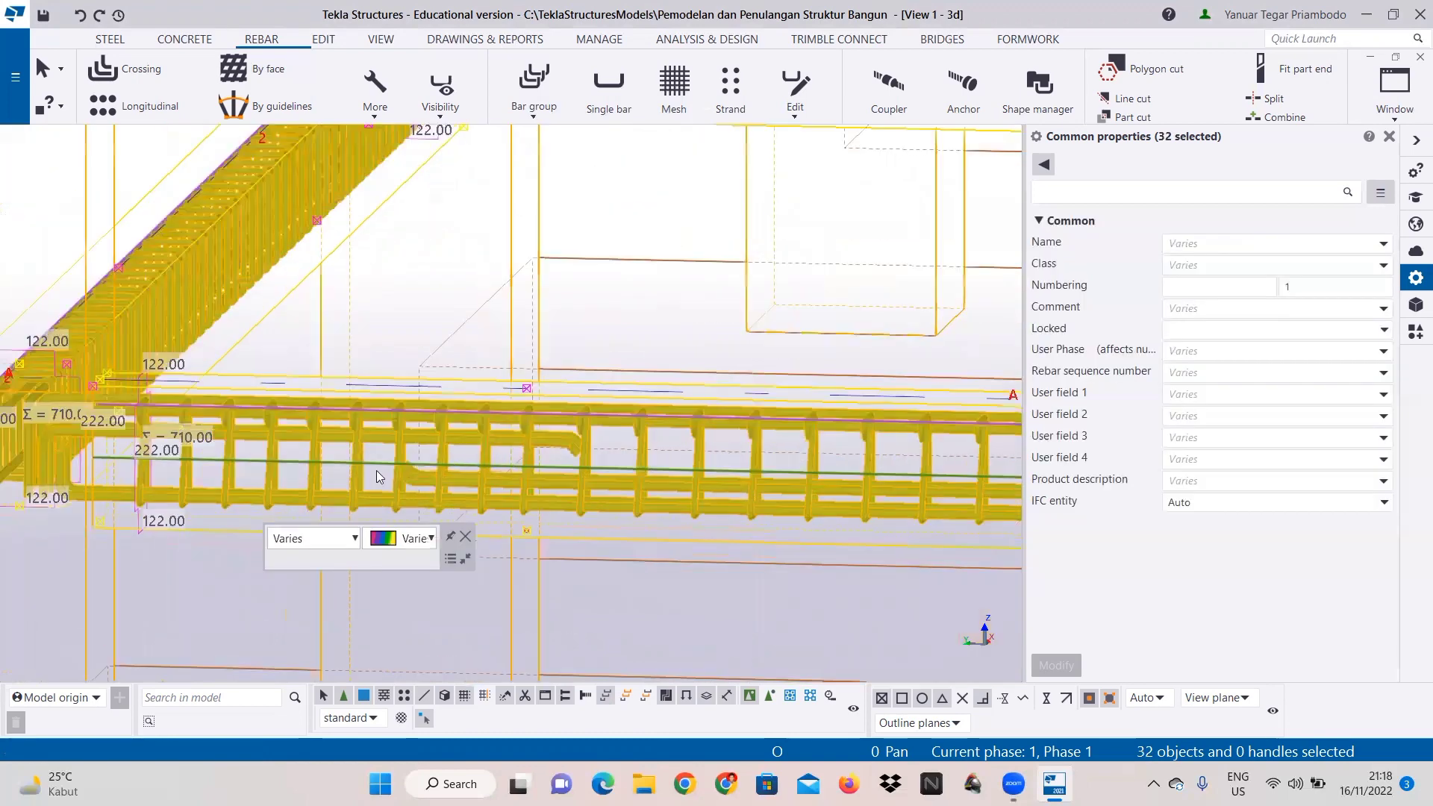
pyautogui.moveTo(337, 467); pyautogui.dragTo(800, 446, button='middle')
pyautogui.keyDown('ctrl'); pyautogui.click(204, 478); pyautogui.keyUp('ctrl')
# Step: Add the longitudinal bars and crossing rebar set of the grid A beam between grids 2 and 3 to the selection
pyautogui.scroll(1, 204, 480)
pyautogui.moveTo(329, 482); pyautogui.dragTo(735, 472, button='middle')
pyautogui.scroll(1, 511, 467)
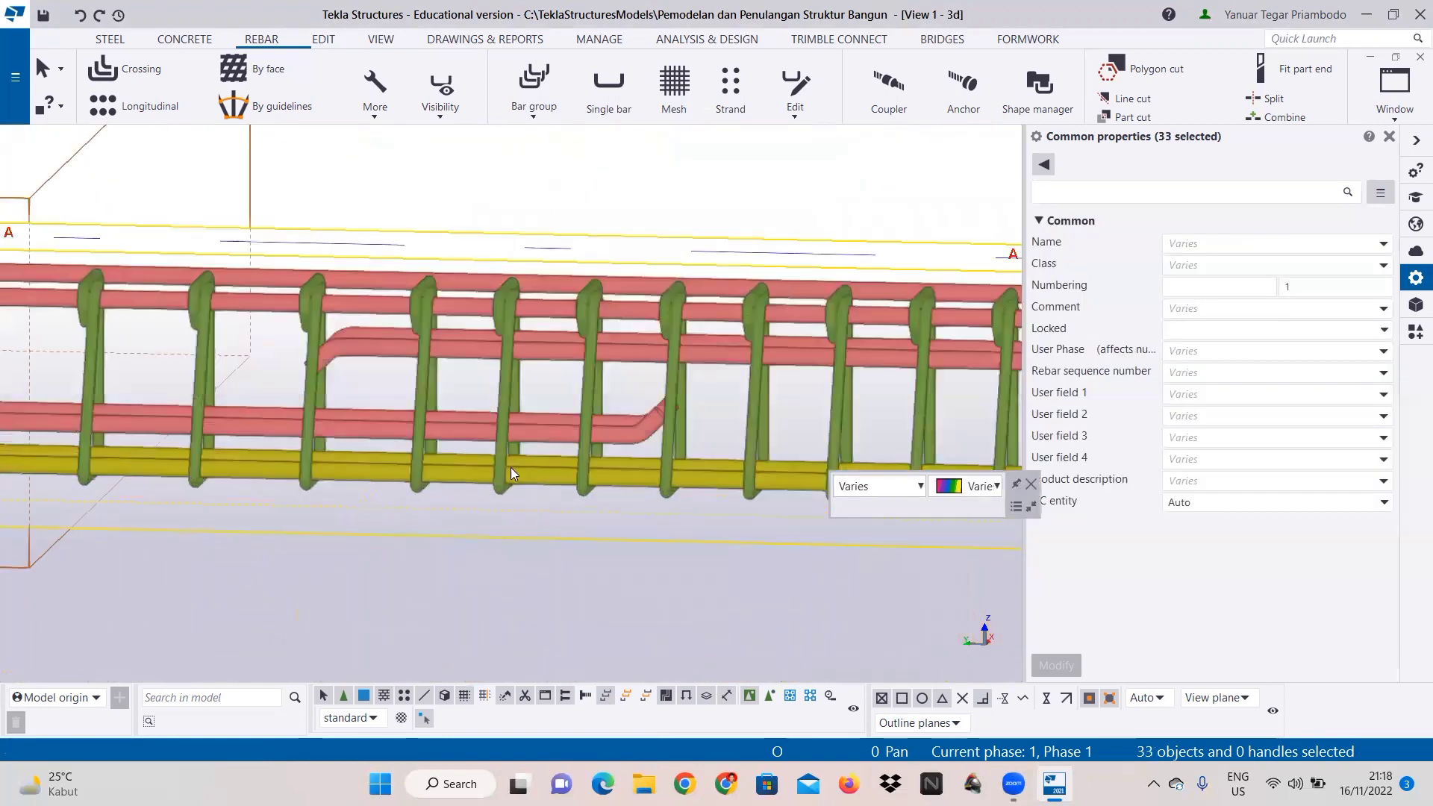
pyautogui.keyDown('ctrl'); pyautogui.click(466, 418); pyautogui.keyUp('ctrl')
pyautogui.keyDown('ctrl'); pyautogui.click(475, 345); pyautogui.keyUp('ctrl')
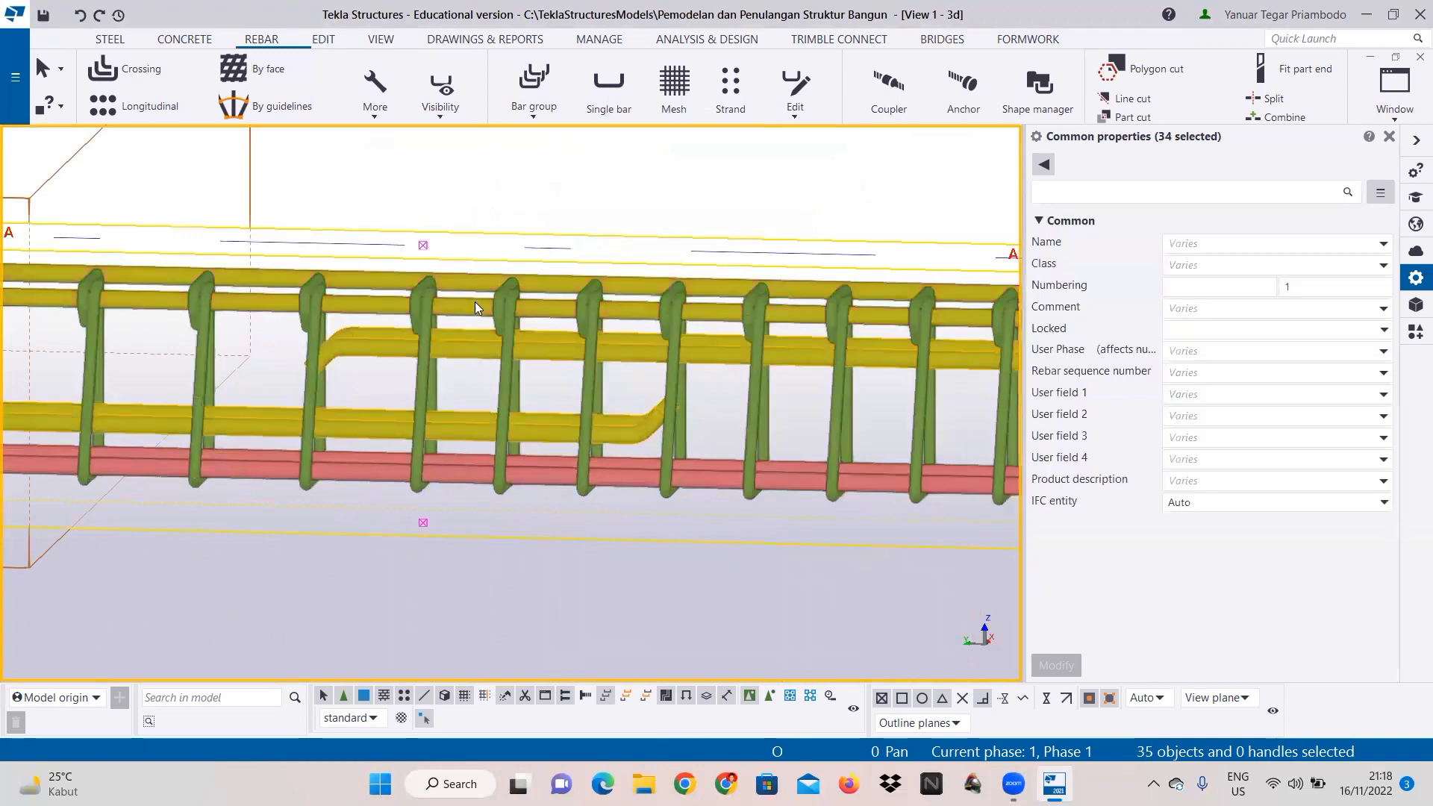
pyautogui.keyDown('ctrl'); pyautogui.click(475, 301); pyautogui.keyUp('ctrl')
pyautogui.keyDown('ctrl'); pyautogui.click(476, 472); pyautogui.keyUp('ctrl')
pyautogui.keyDown('ctrl'); pyautogui.click(500, 439); pyautogui.keyUp('ctrl')
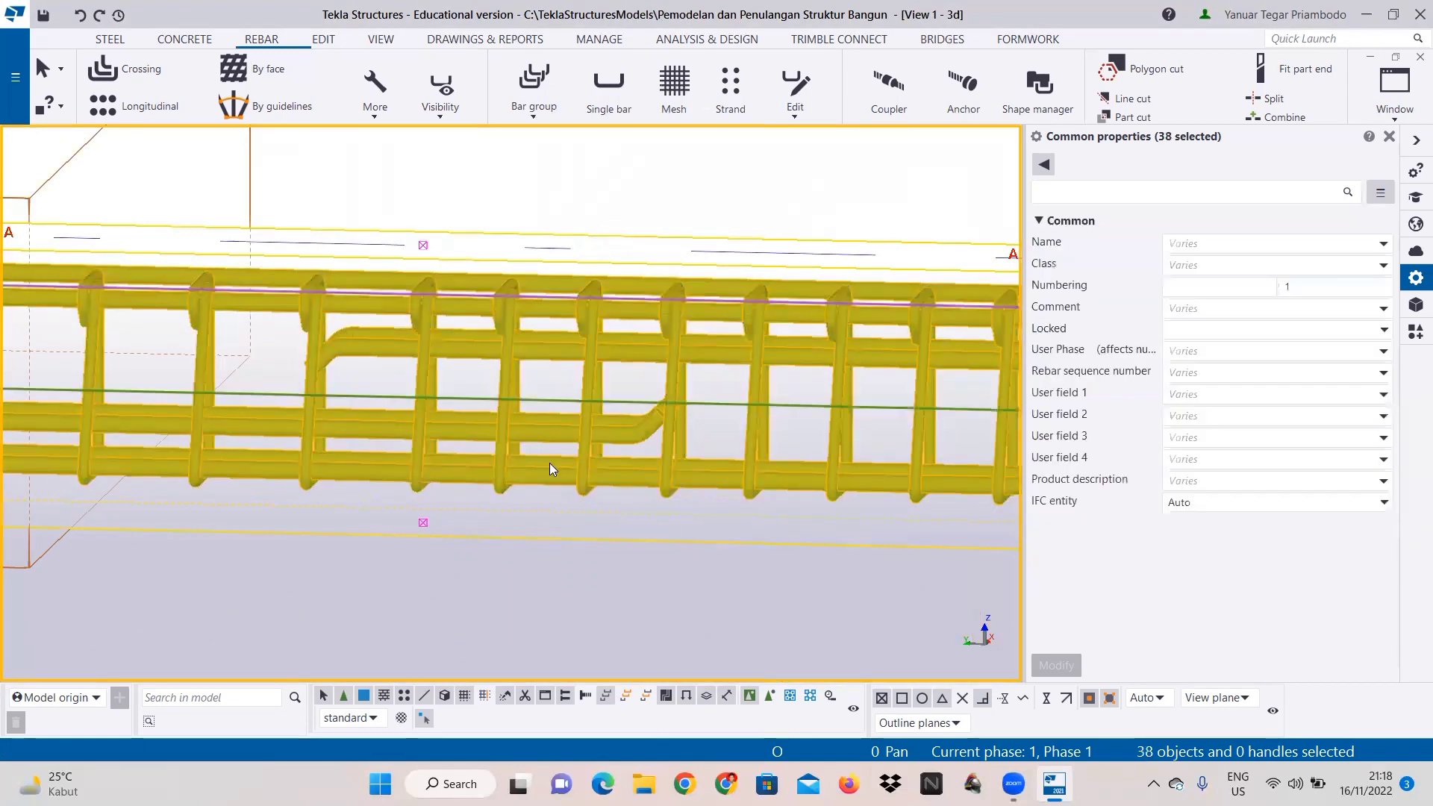
# Step: Add the short top bars at the grid 3 end of the grid A beam between grids 2 and 3 to the selection
pyautogui.scroll(-4, 555, 466)
pyautogui.moveTo(413, 482); pyautogui.dragTo(428, 486, button='middle')
pyautogui.moveTo(705, 525); pyautogui.dragTo(473, 520, button='middle')
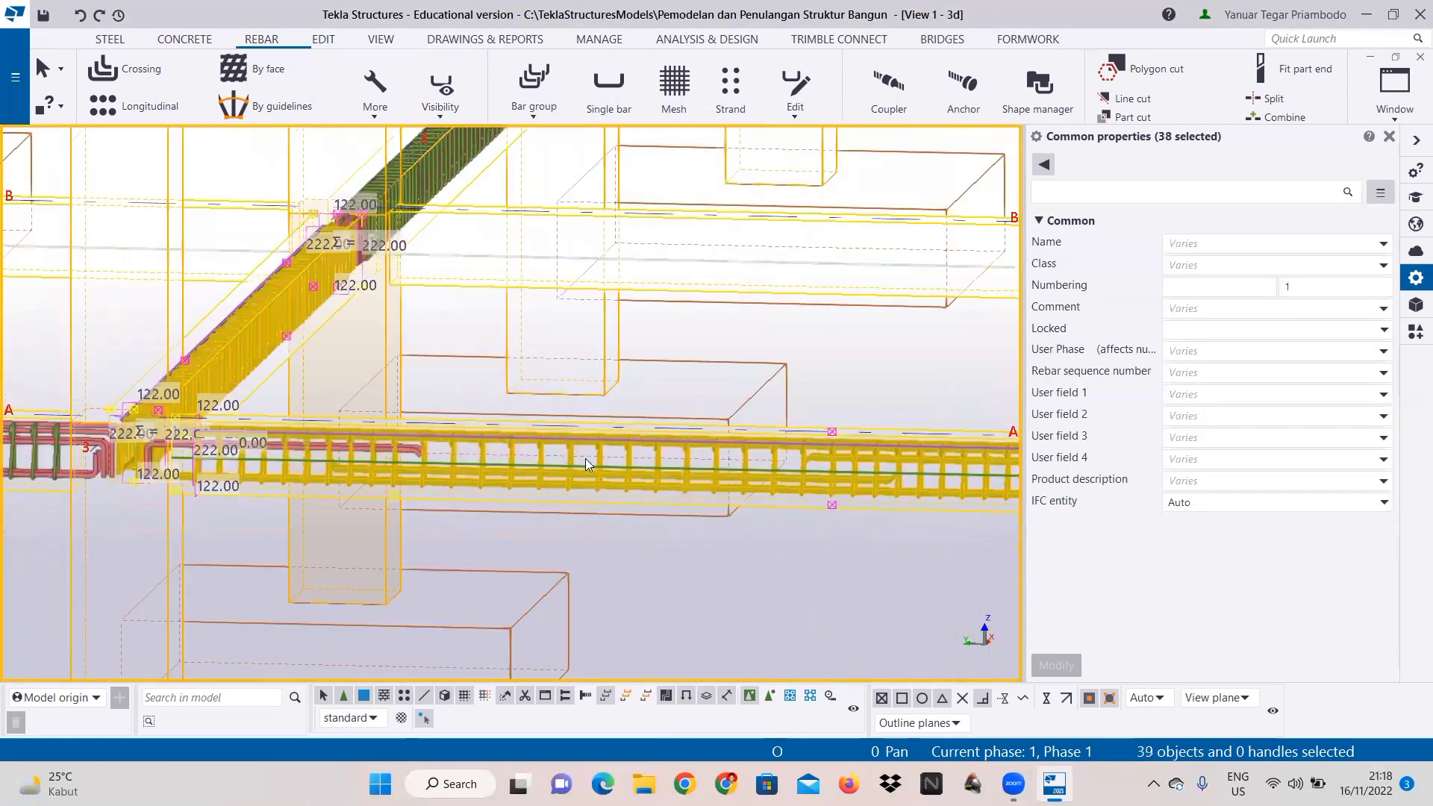
pyautogui.moveTo(349, 445); pyautogui.dragTo(553, 451, button='middle')
pyautogui.scroll(6, 552, 451)
pyautogui.keyDown('ctrl'); pyautogui.click(553, 449); pyautogui.keyUp('ctrl')
# Step: Add the longitudinal bars and crossing rebar set of the grid A beam between grids 3 and 4 to the selection
pyautogui.scroll(-2, 392, 514)
pyautogui.moveTo(477, 532); pyautogui.dragTo(673, 525, button='middle')
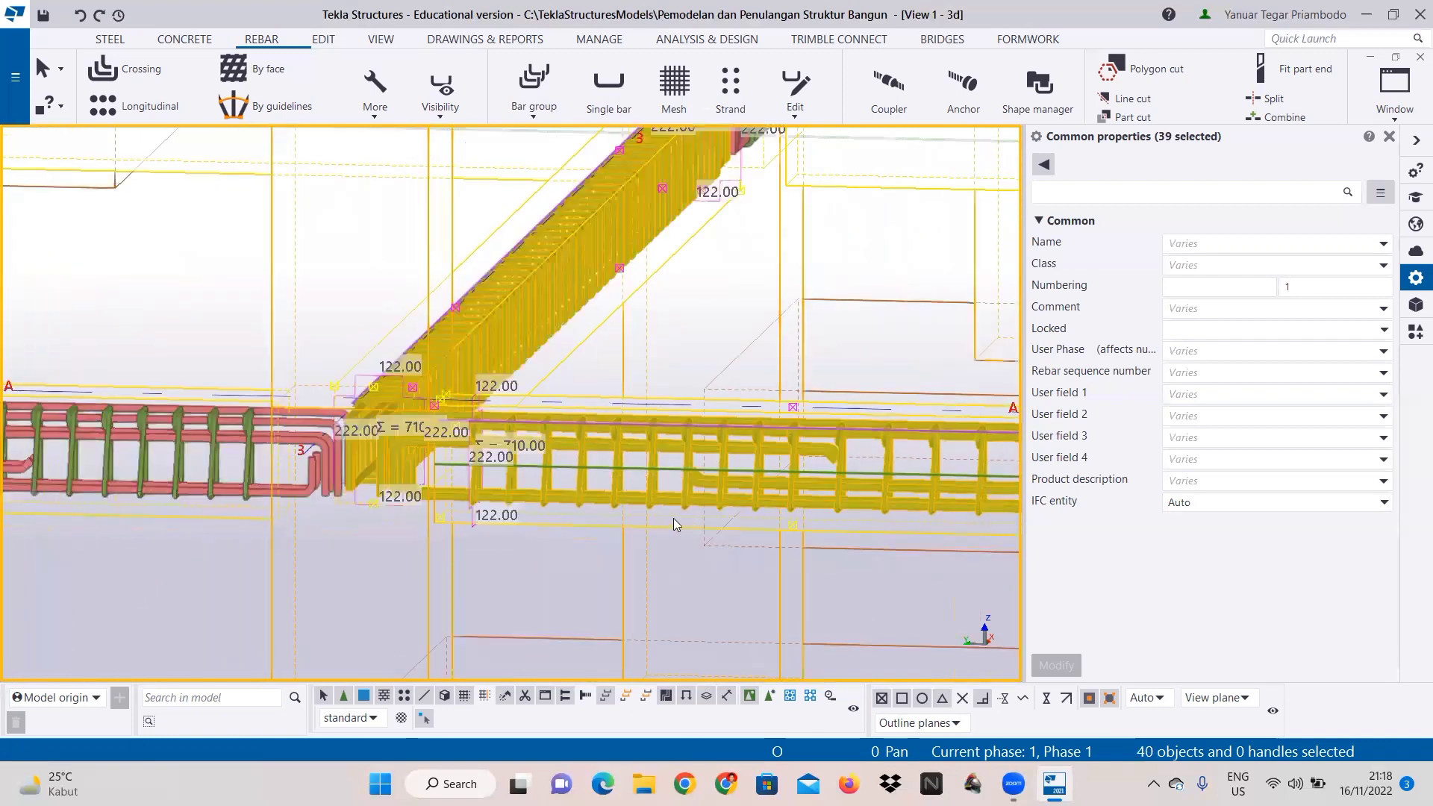
pyautogui.scroll(8, 317, 485)
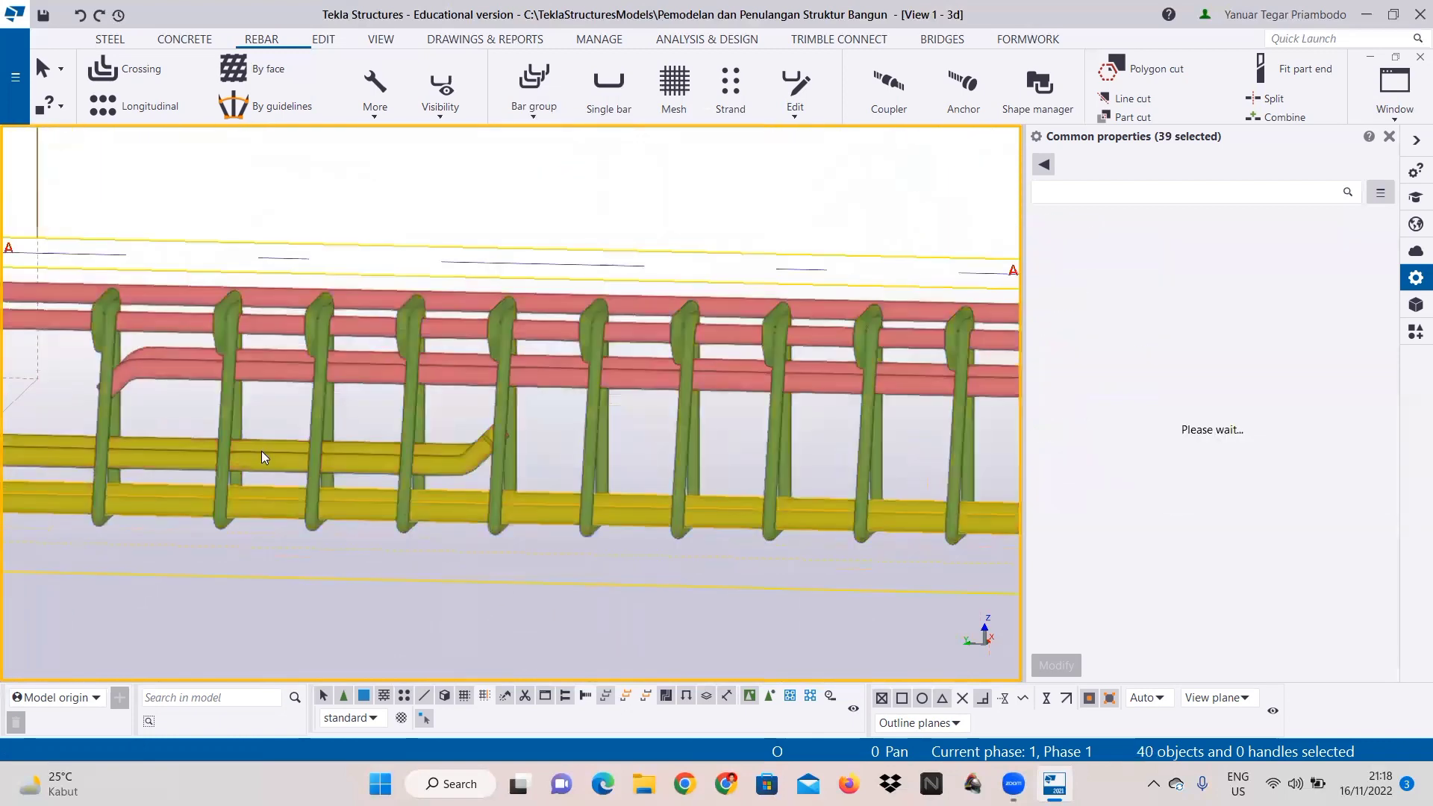
pyautogui.keyDown('ctrl'); pyautogui.click(282, 372); pyautogui.keyUp('ctrl')
pyautogui.keyDown('ctrl'); pyautogui.click(278, 323); pyautogui.keyUp('ctrl')
pyautogui.keyDown('ctrl'); pyautogui.click(316, 338); pyautogui.keyUp('ctrl')
pyautogui.keyDown('ctrl'); pyautogui.click(218, 434); pyautogui.keyUp('ctrl')
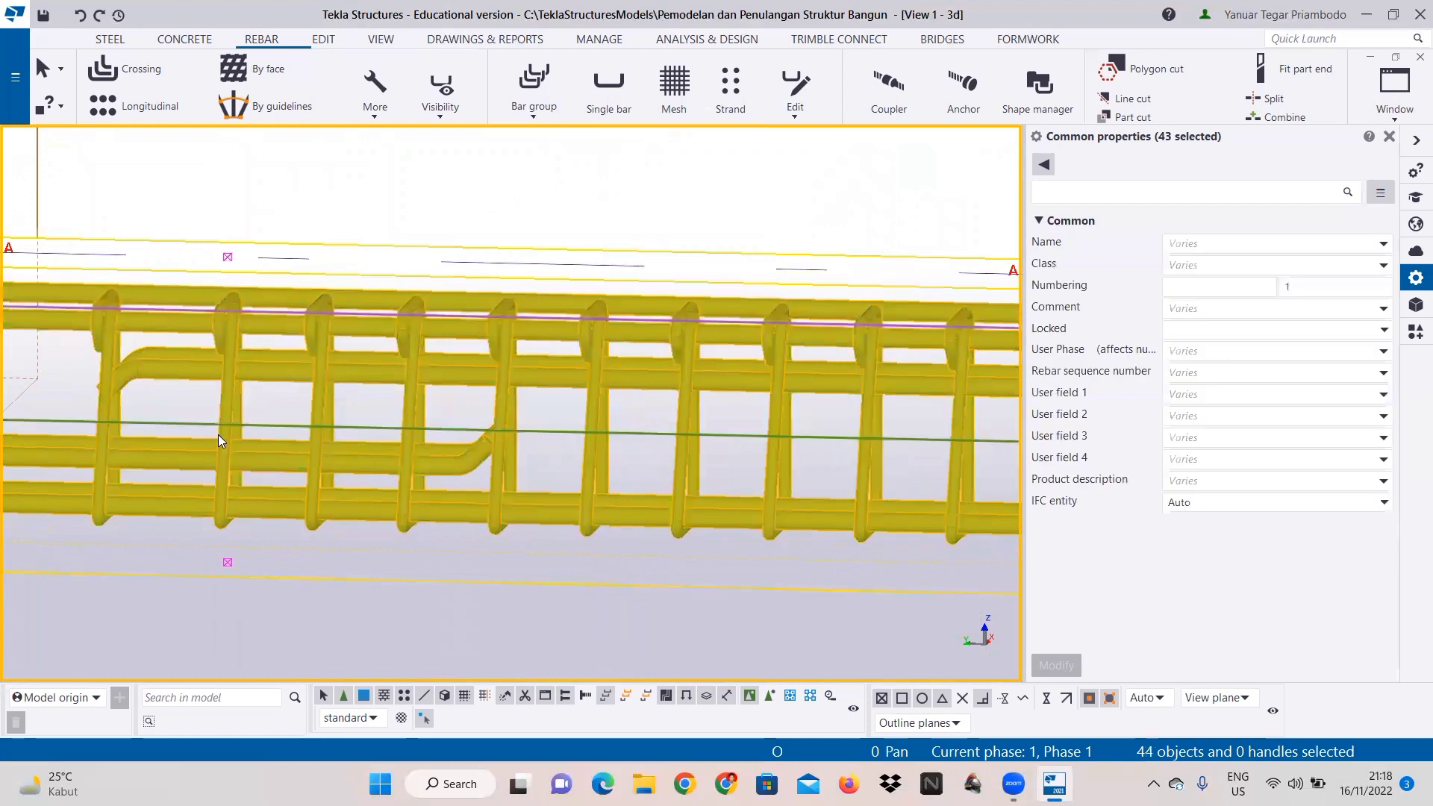
# Step: Add the short top bars at the grid 4 end of the grid A beam between grids 3 and 4 to the selection
pyautogui.scroll(-5, 224, 459)
pyautogui.scroll(-1, 389, 491)
pyautogui.moveTo(57, 428); pyautogui.dragTo(493, 440, button='middle')
pyautogui.scroll(1, 118, 436)
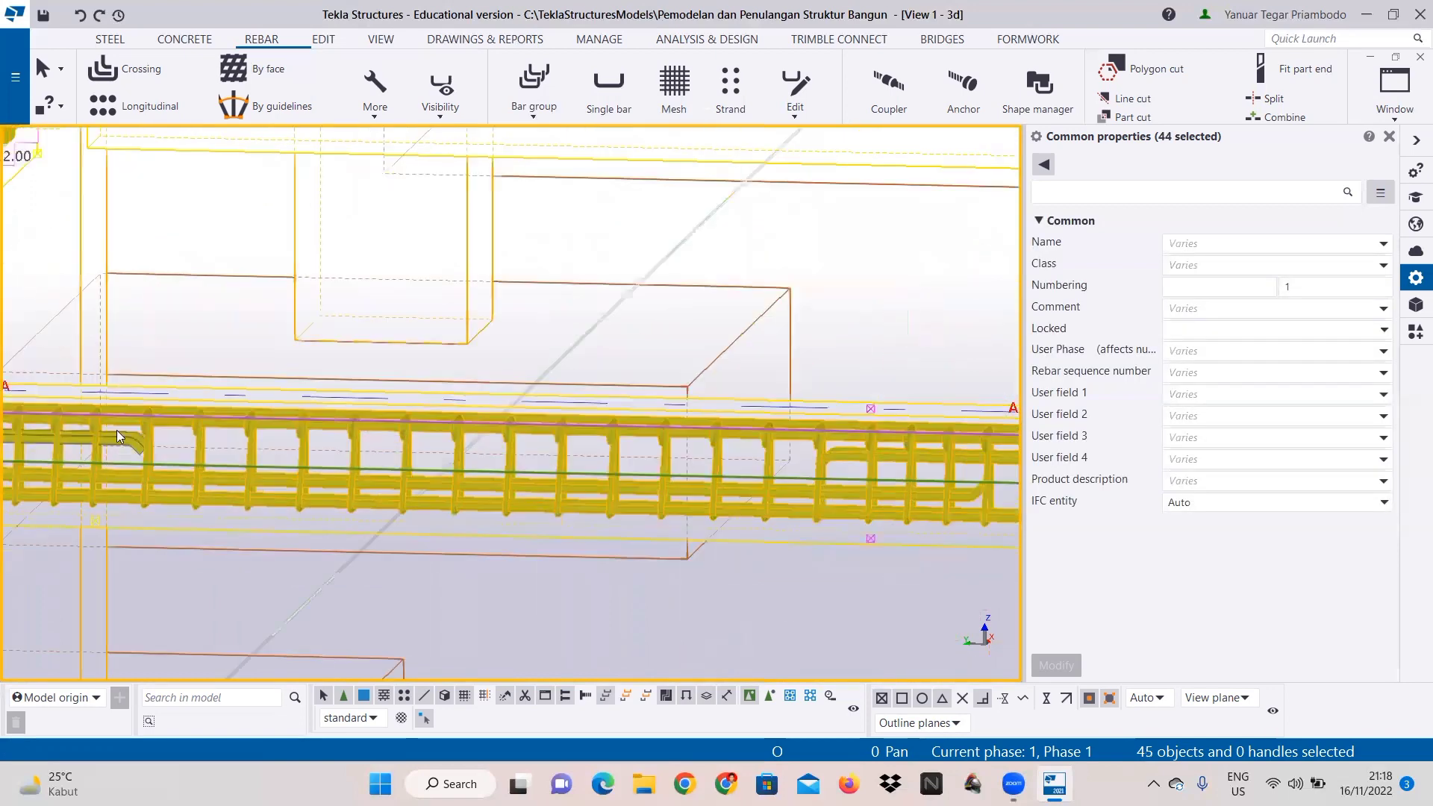
pyautogui.scroll(2, 120, 436)
pyautogui.keyDown('ctrl'); pyautogui.click(133, 436); pyautogui.keyUp('ctrl')
pyautogui.scroll(-1, 187, 439)
pyautogui.scroll(-4, 201, 436)
pyautogui.moveTo(201, 437); pyautogui.dragTo(364, 467, button='middle')
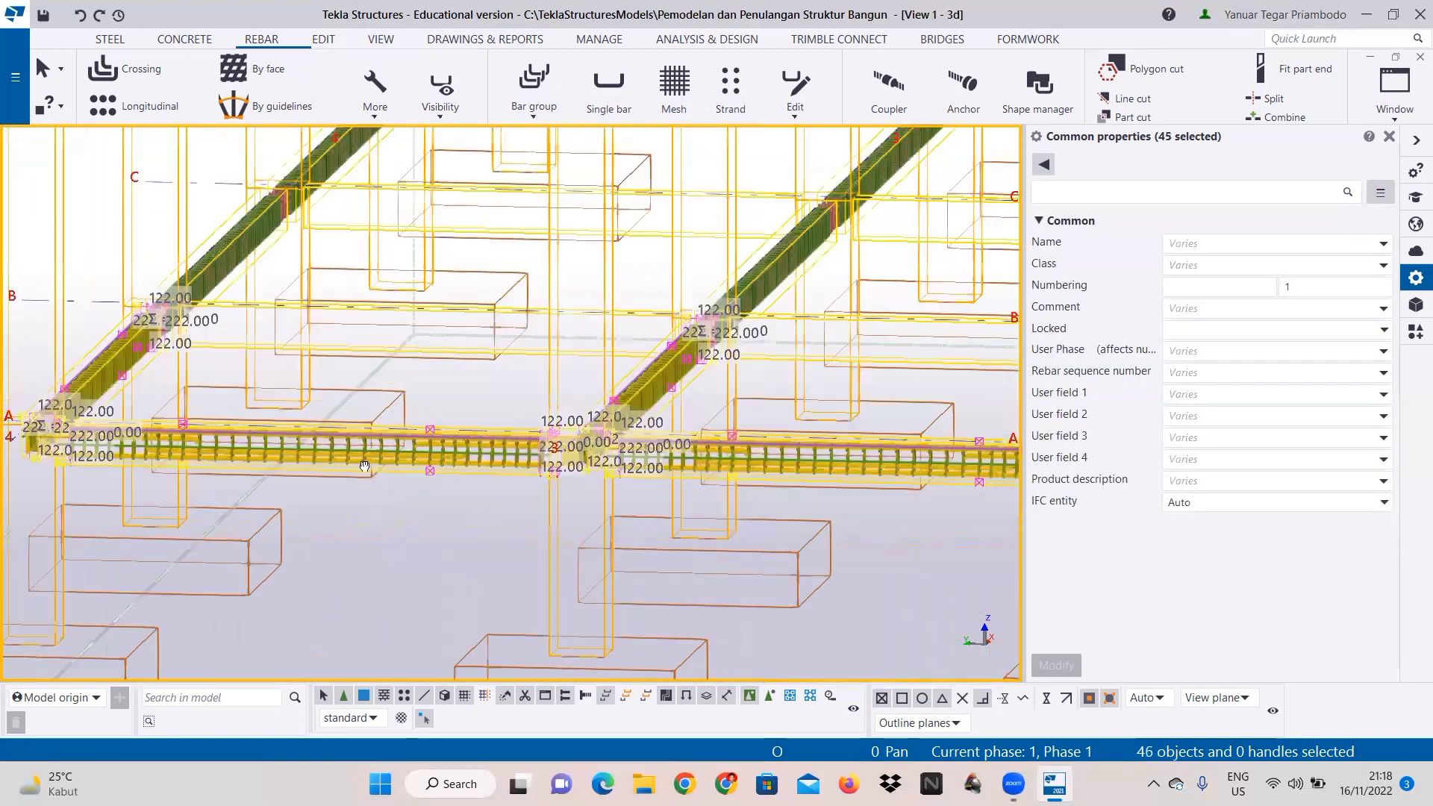
# Step: Copy the selected reinforcement linearly to the upper floors with dX 0, dY 0, dZ 3500 and 2 copies, keeping duplicates
pyautogui.rightClick(415, 470)
pyautogui.moveTo(503, 129)
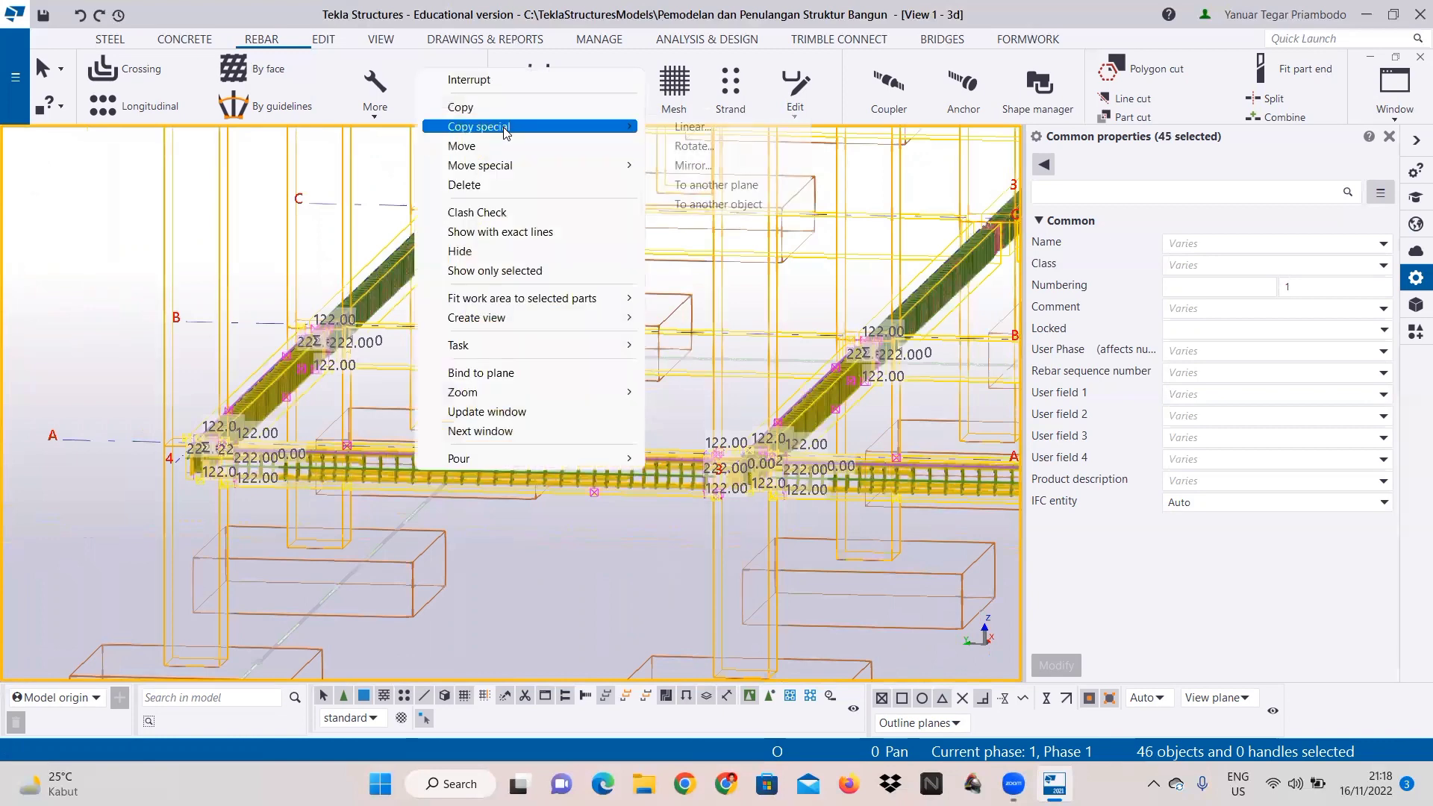
pyautogui.click(682, 130)
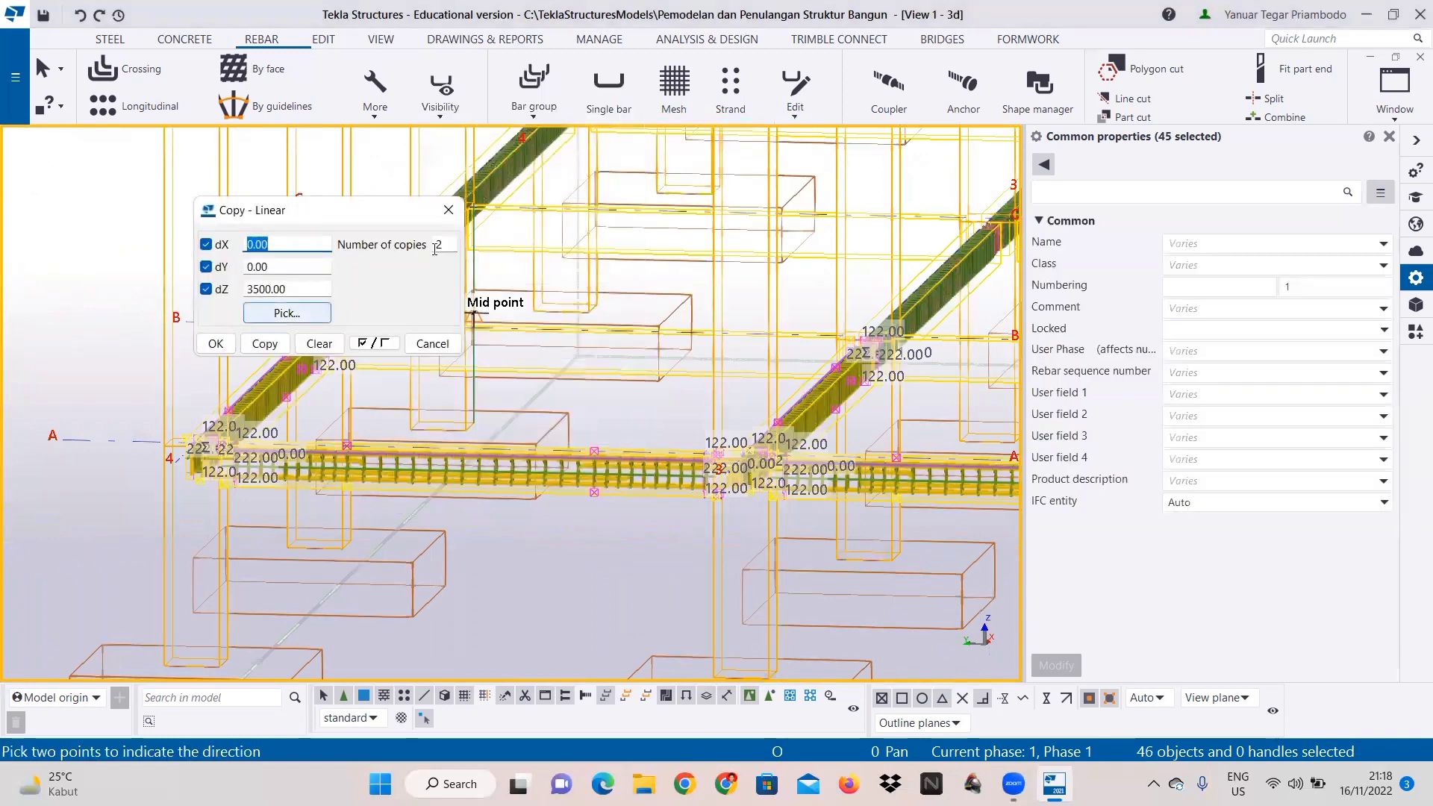
pyautogui.click(262, 343)
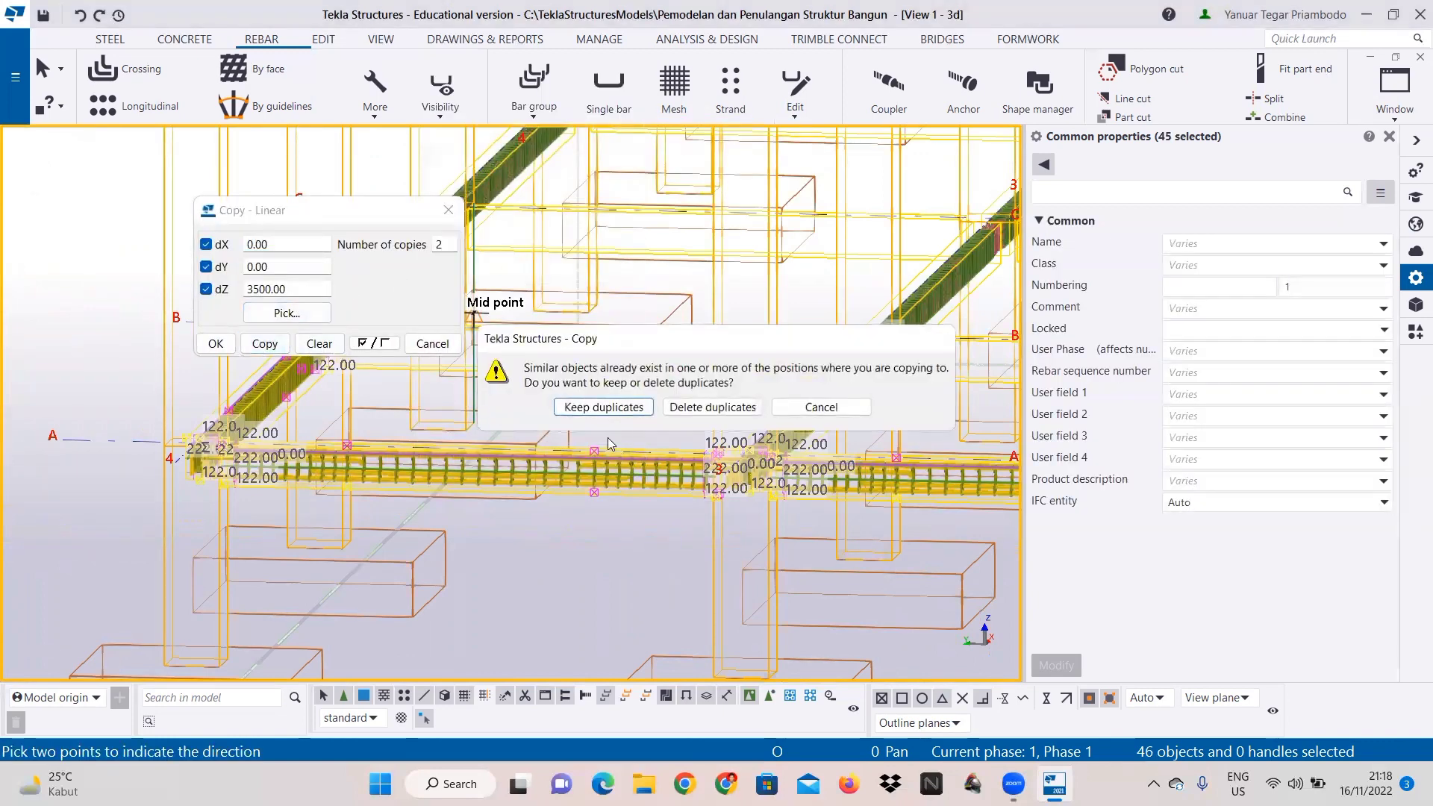
pyautogui.click(616, 403)
pyautogui.scroll(-2, 710, 486)
pyautogui.scroll(-3, 710, 486)
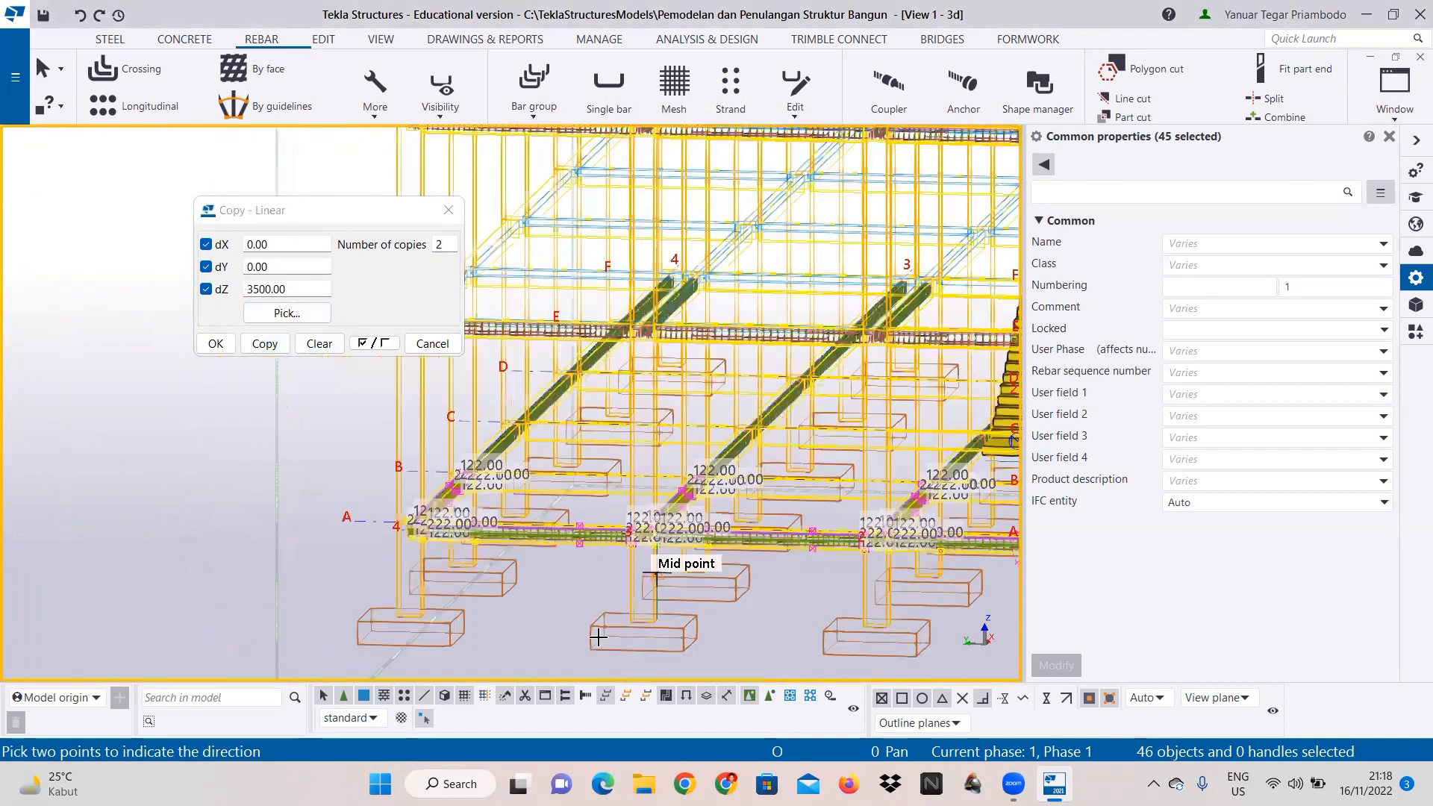
pyautogui.scroll(-1, 746, 477)
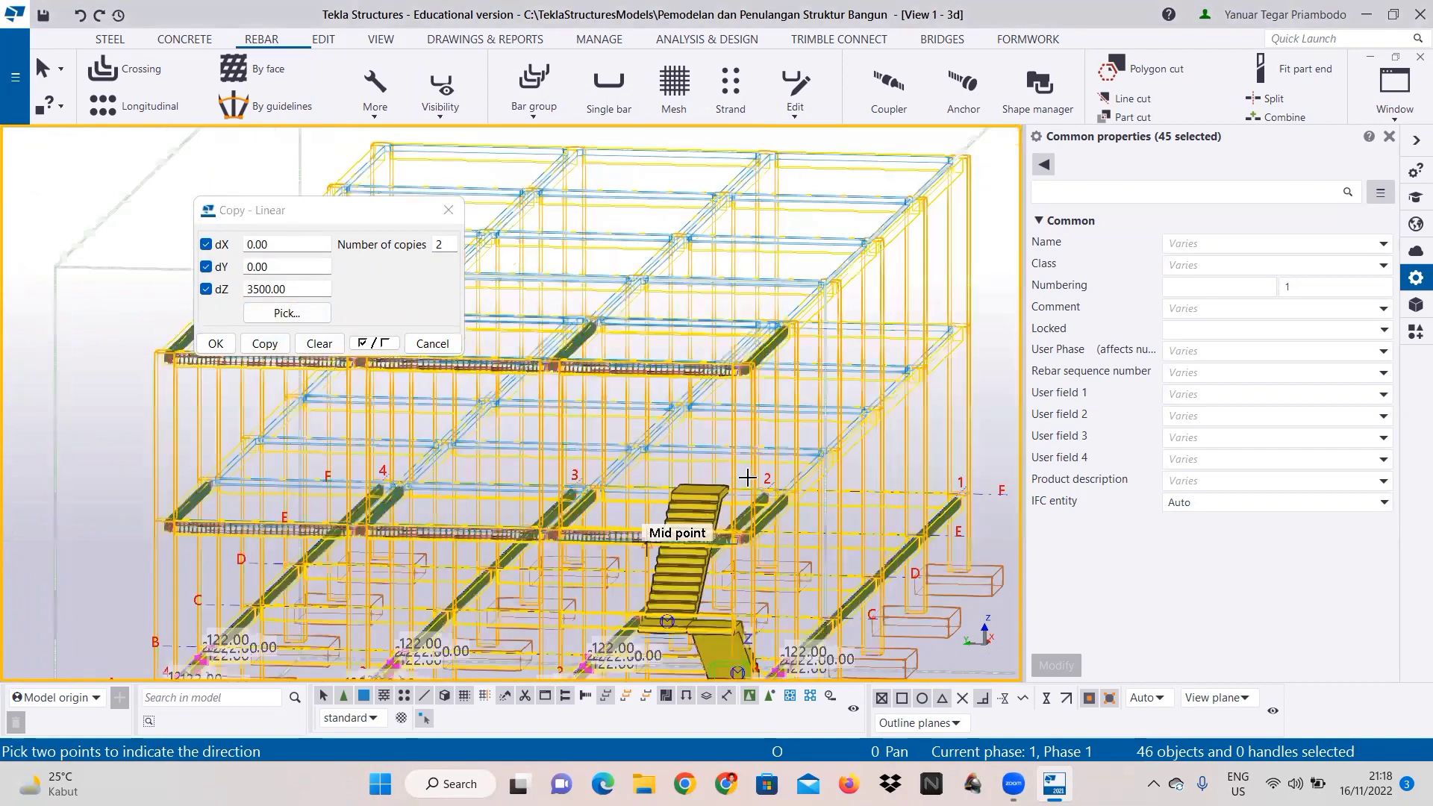
pyautogui.keyDown('ctrl'); pyautogui.moveTo(747, 478); pyautogui.dragTo(637, 490, button='middle'); pyautogui.keyUp('ctrl')
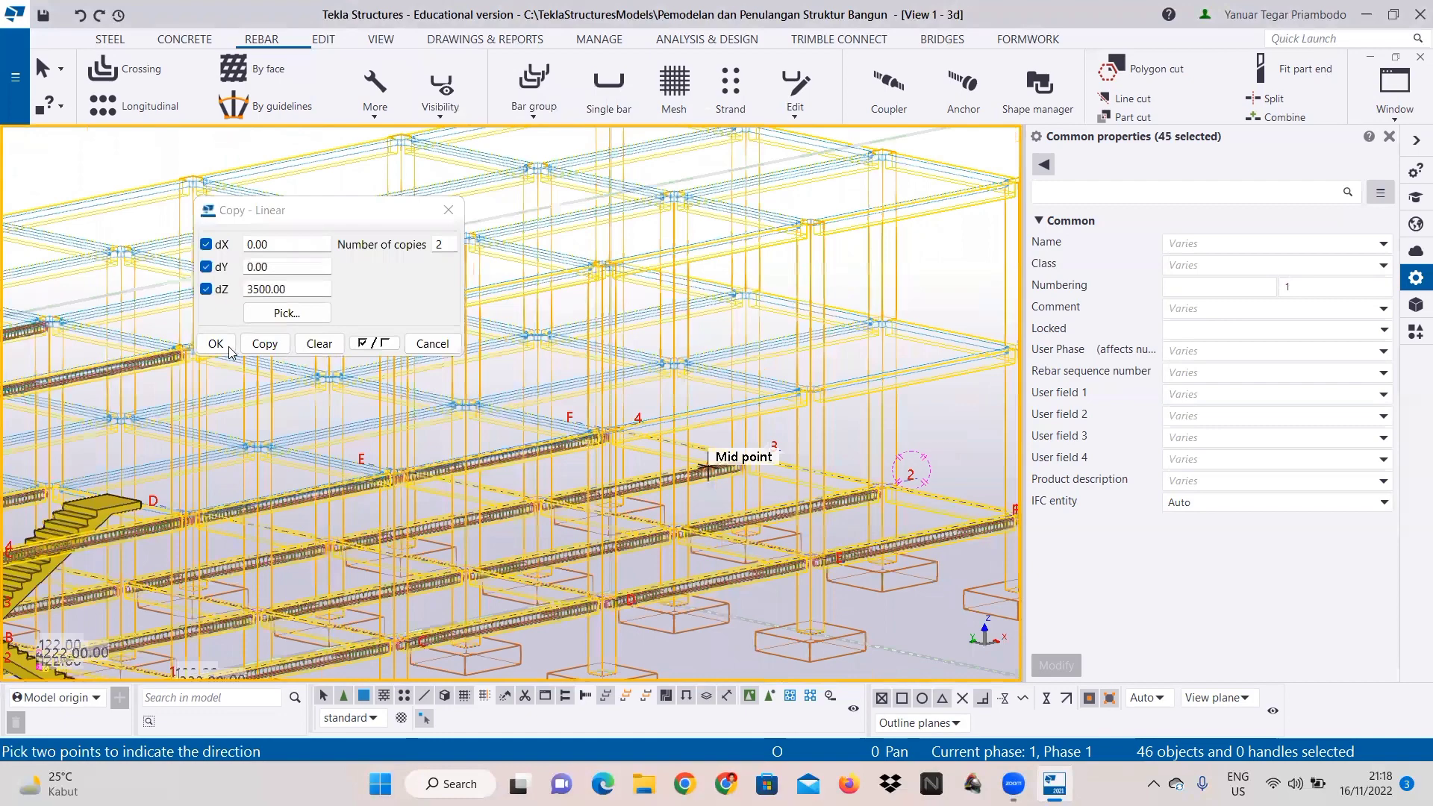
pyautogui.rightClick(218, 175)
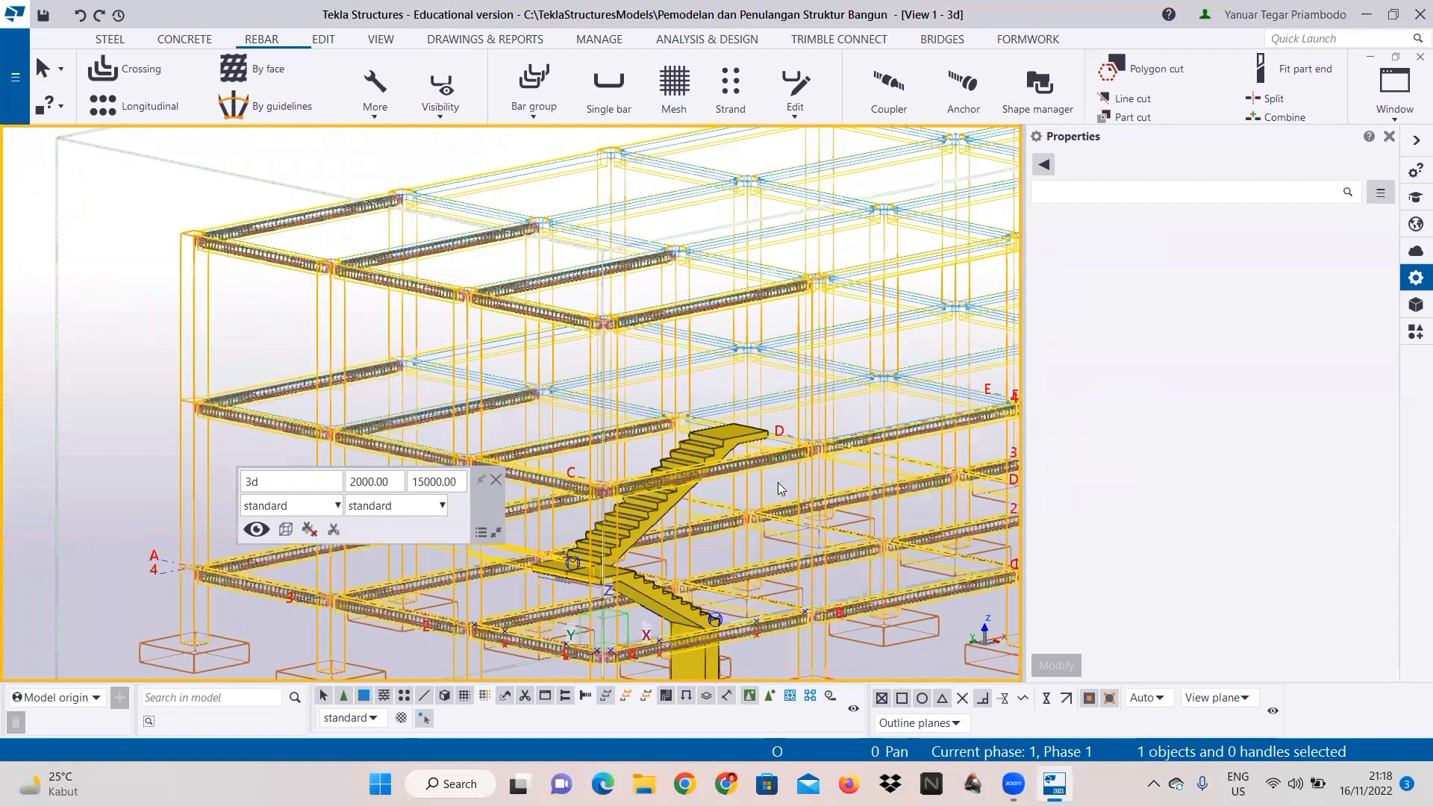
# Step: Select the bottom longitudinal bars of the first upper floor's grid 1 beam between grids A and B
pyautogui.scroll(1, 777, 483)
pyautogui.moveTo(1001, 487)
pyautogui.mouseDown(button='middle')
pyautogui.moveTo(674, 522)
pyautogui.moveTo(674, 506)
pyautogui.moveTo(596, 507)
pyautogui.moveTo(803, 503)
pyautogui.moveTo(694, 495)
pyautogui.mouseUp(button='middle')
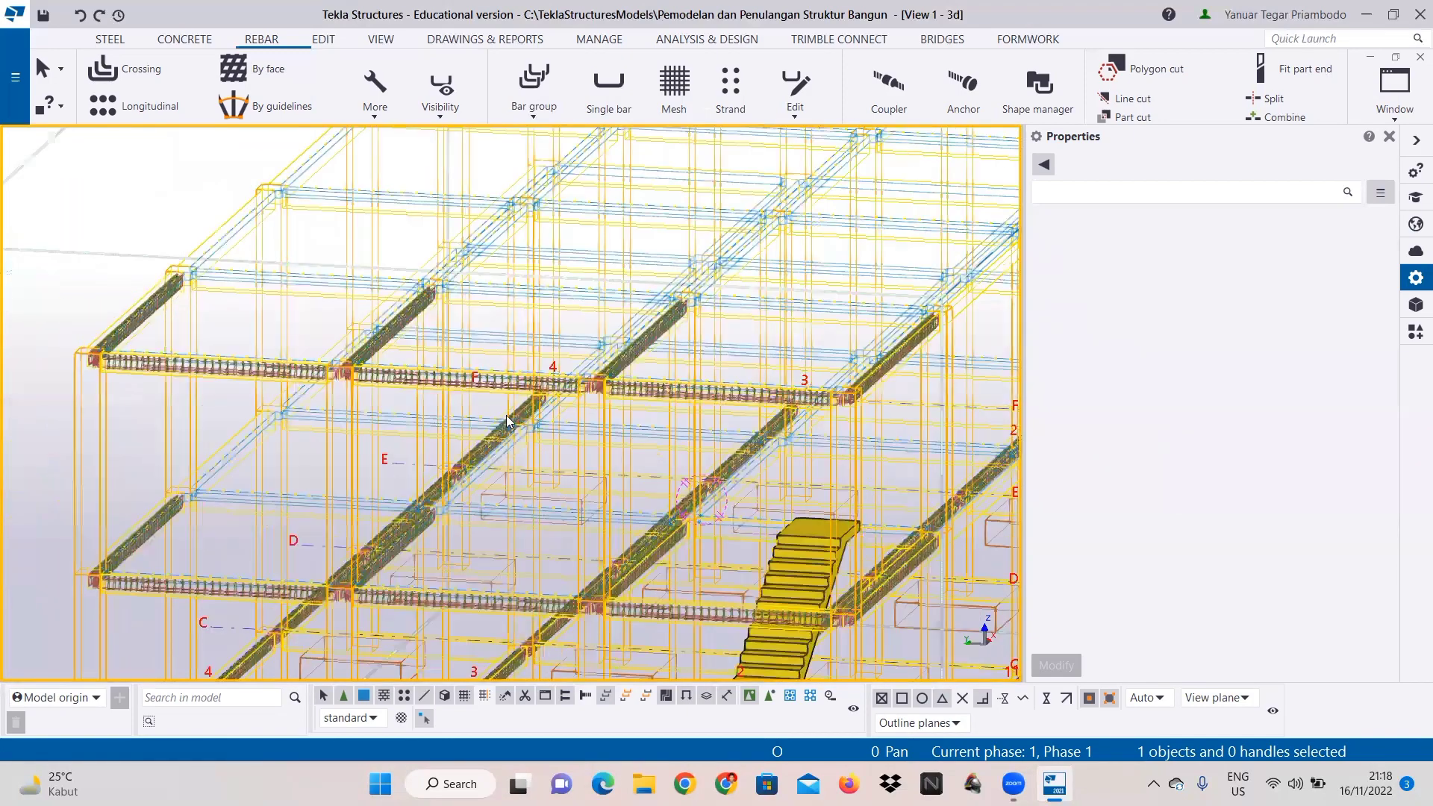
pyautogui.scroll(5, 526, 427)
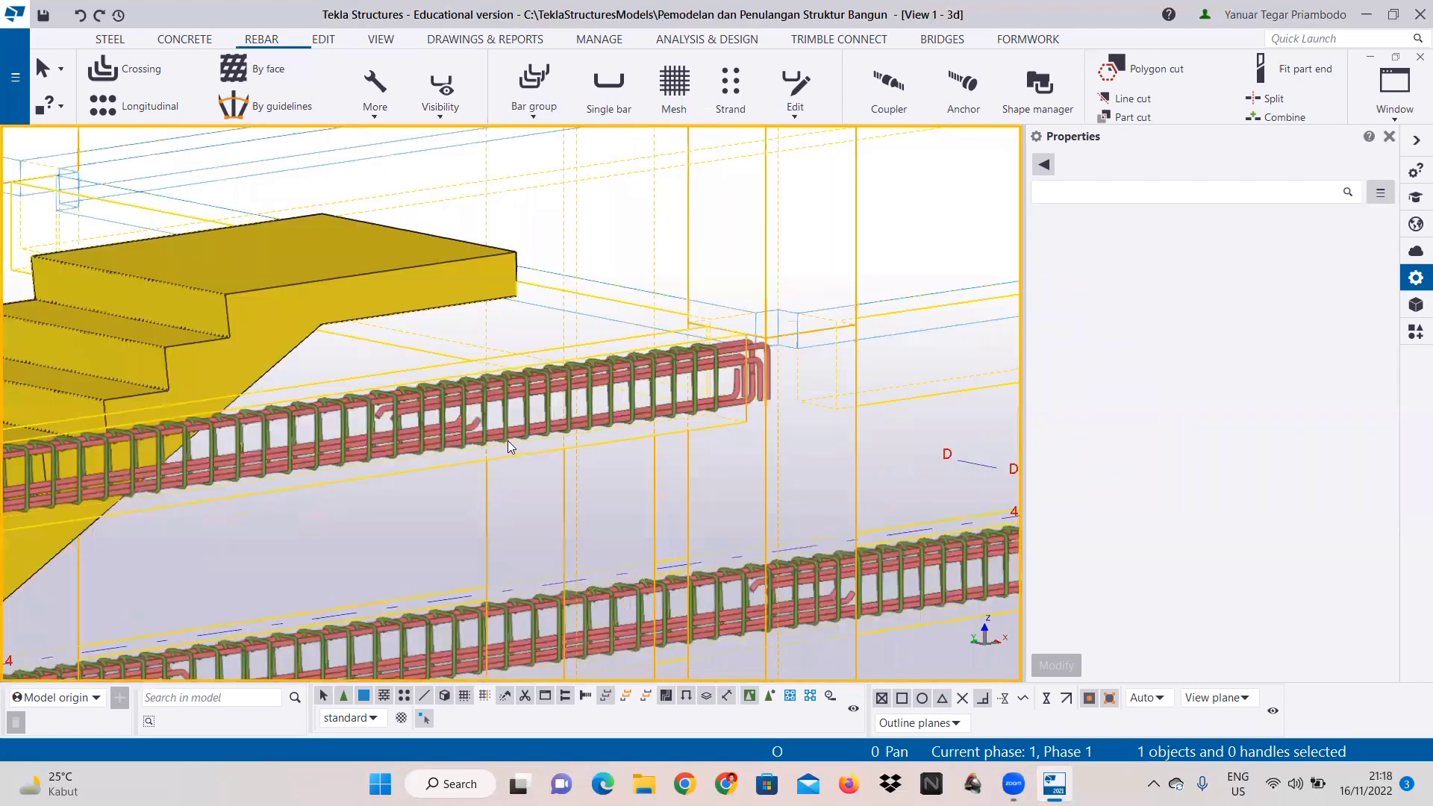
pyautogui.scroll(2, 490, 437)
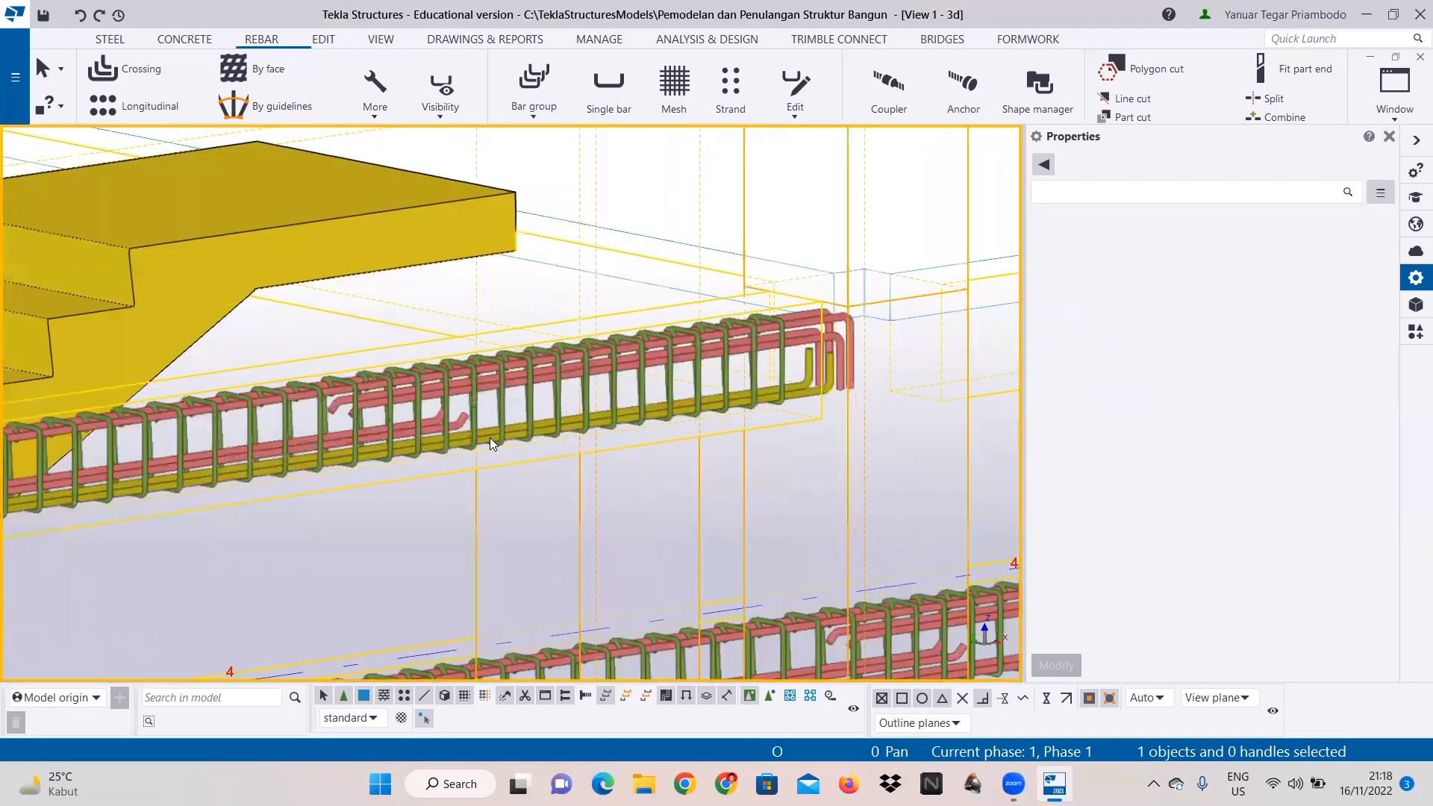
pyautogui.click(434, 443)
pyautogui.scroll(1, 430, 431)
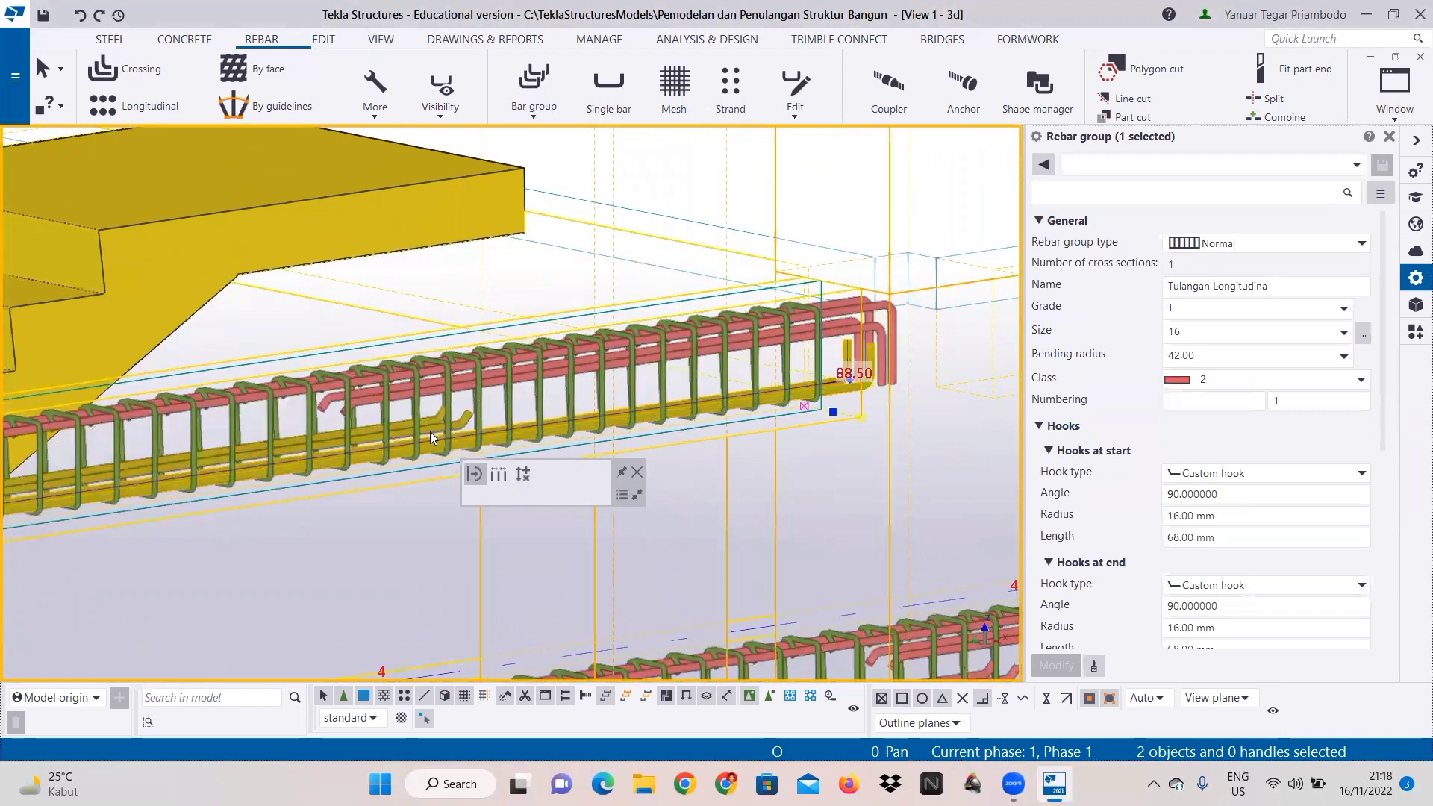
pyautogui.scroll(1, 430, 431)
pyautogui.scroll(1, 429, 428)
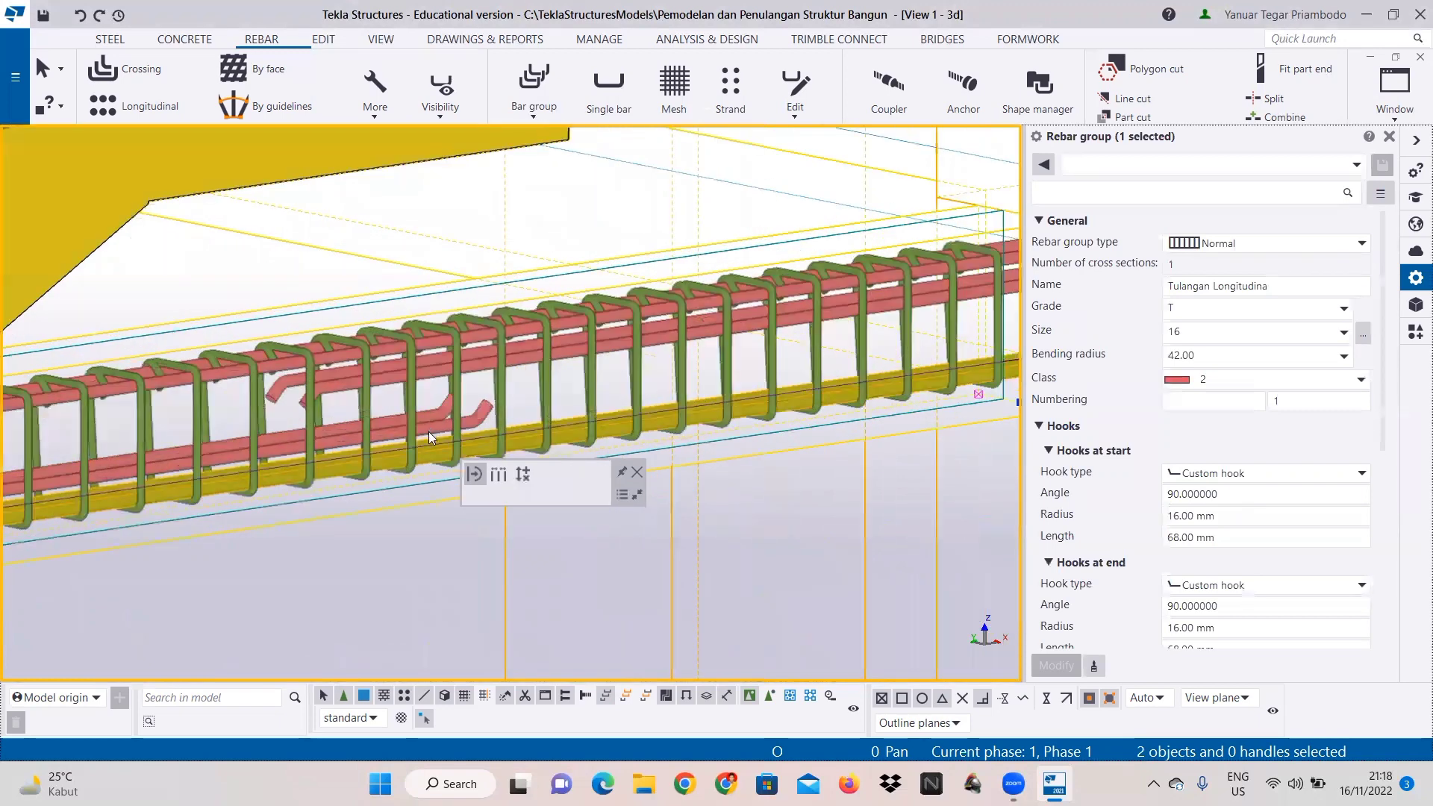
# Step: Add that grid 1 beam's second-layer bottom bars, short grid B end top bars, top longitudinal bars and crossing rebar set to the selection
pyautogui.scroll(1, 429, 431)
pyautogui.moveTo(496, 427); pyautogui.dragTo(390, 432, button='middle')
pyautogui.keyDown('ctrl'); pyautogui.moveTo(291, 412); pyautogui.dragTo(239, 419, button='middle'); pyautogui.keyUp('ctrl')
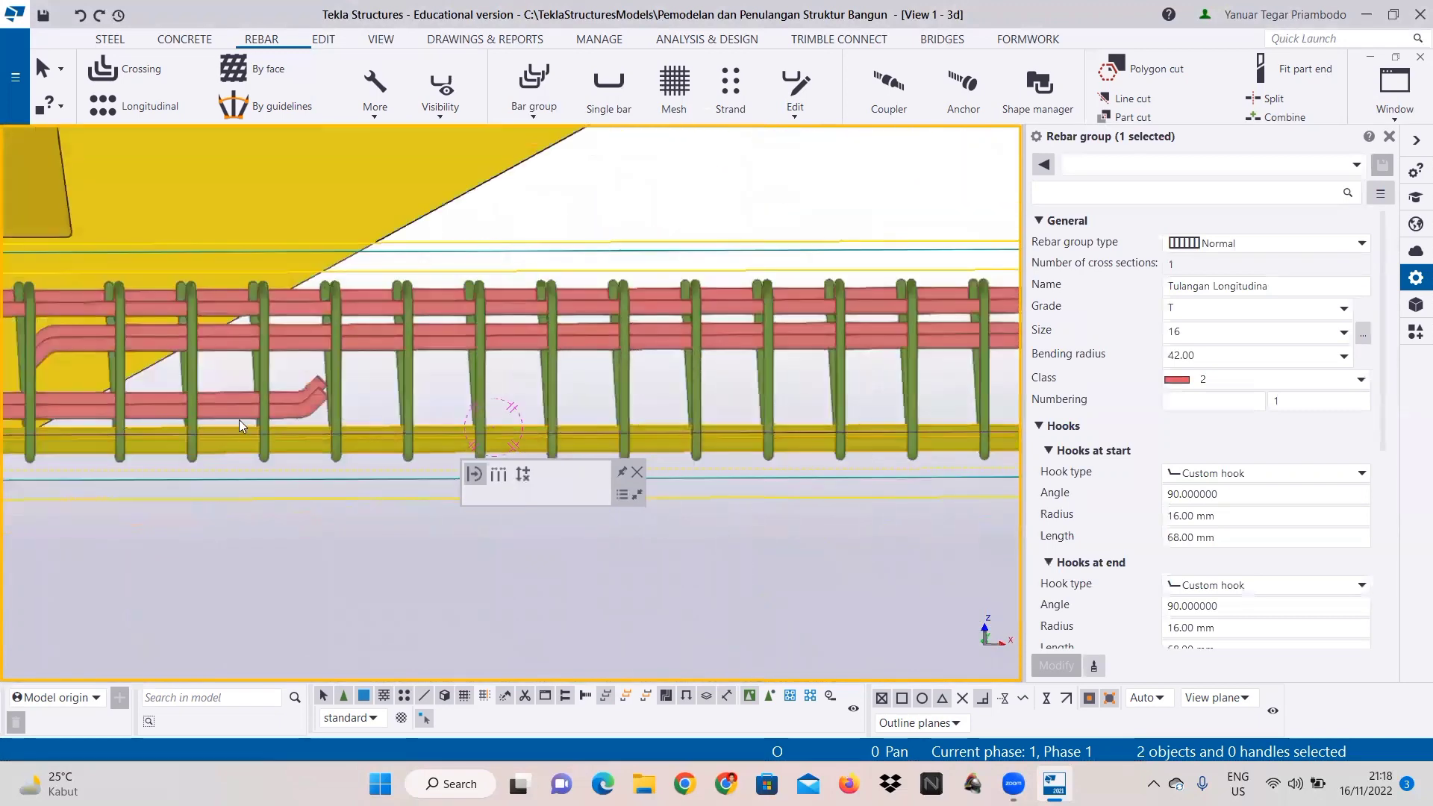
pyautogui.keyDown('ctrl'); pyautogui.click(237, 417); pyautogui.keyUp('ctrl')
pyautogui.keyDown('ctrl'); pyautogui.click(242, 345); pyautogui.keyUp('ctrl')
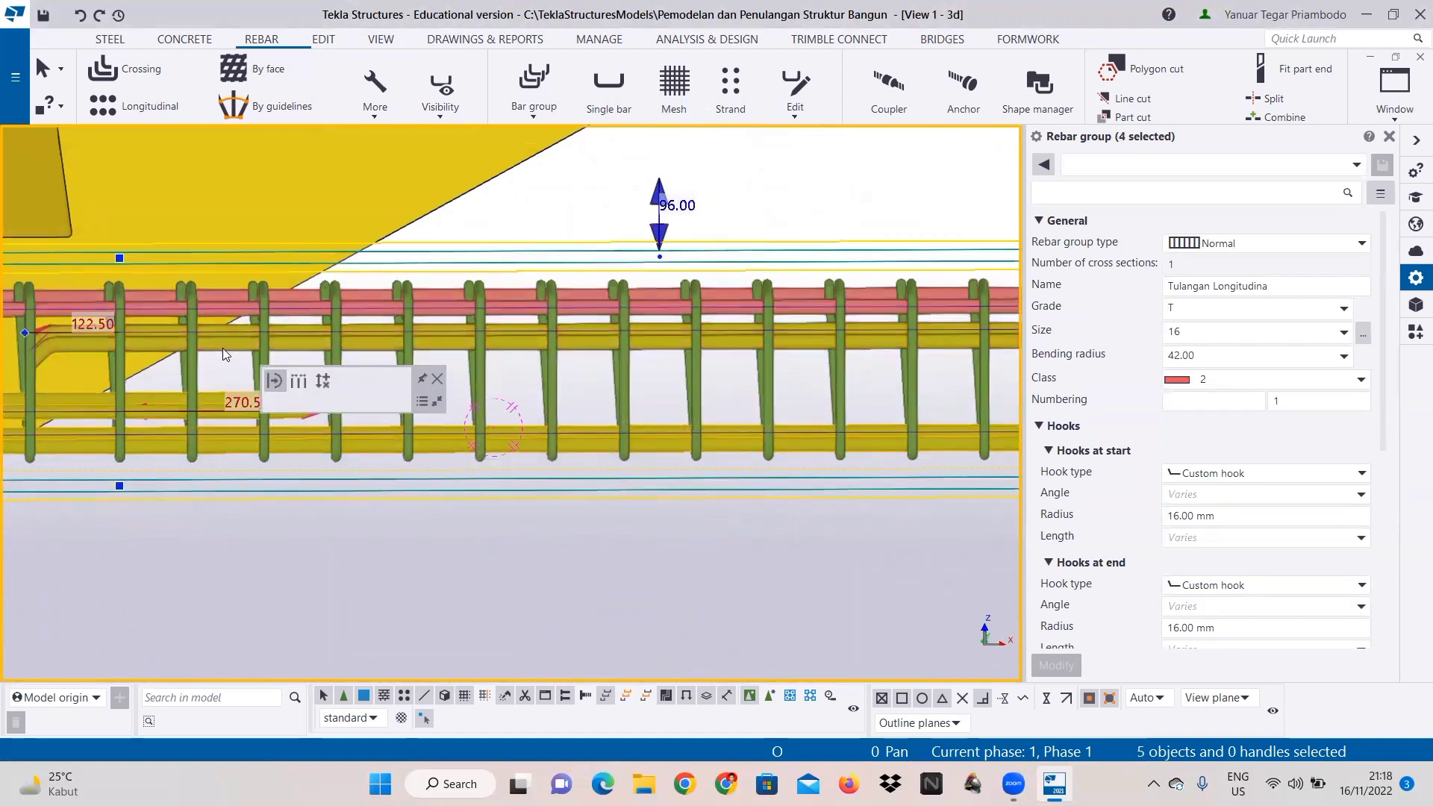
pyautogui.keyDown('ctrl'); pyautogui.click(228, 329); pyautogui.keyUp('ctrl')
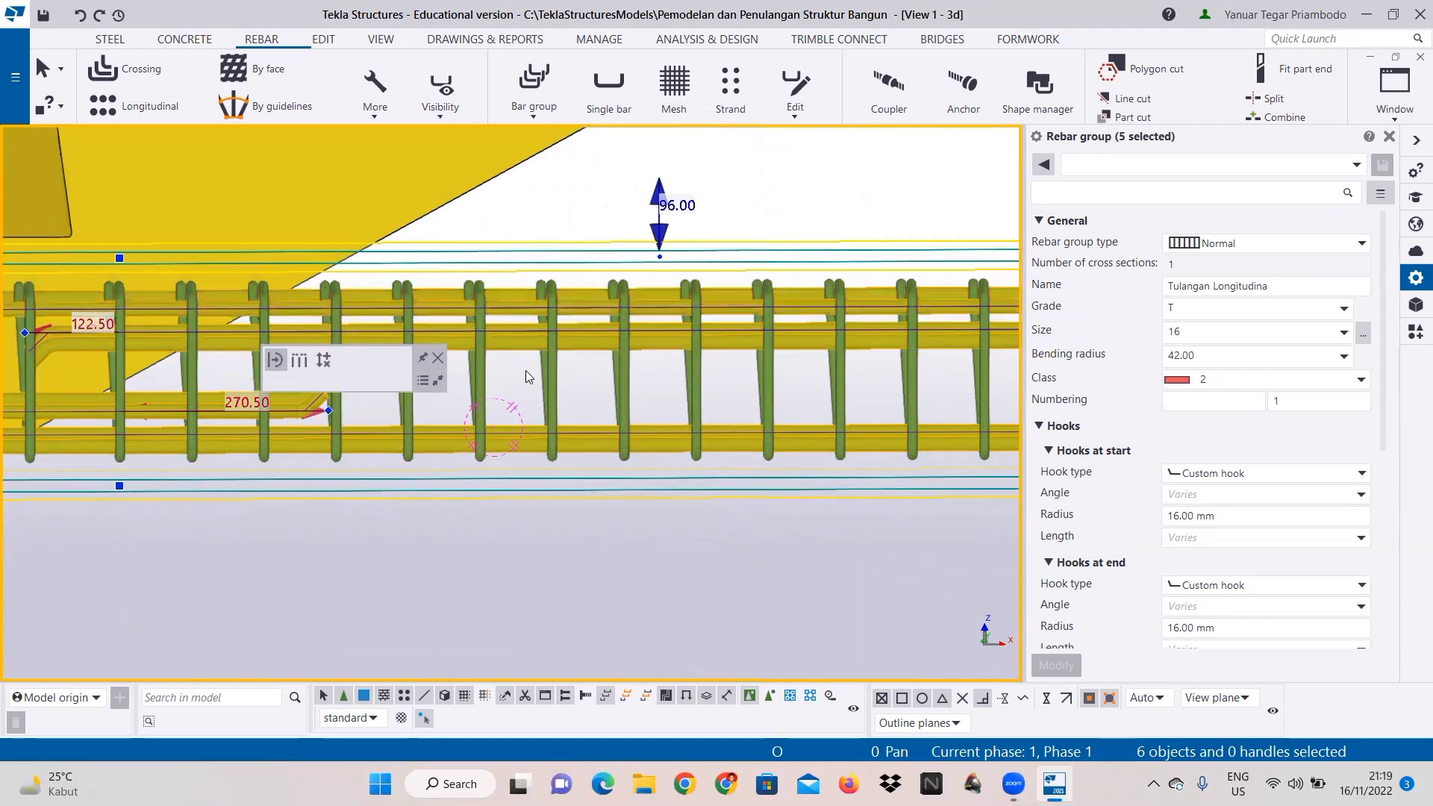
pyautogui.keyDown('ctrl'); pyautogui.click(381, 318); pyautogui.keyUp('ctrl')
pyautogui.keyDown('ctrl'); pyautogui.click(479, 409); pyautogui.keyUp('ctrl')
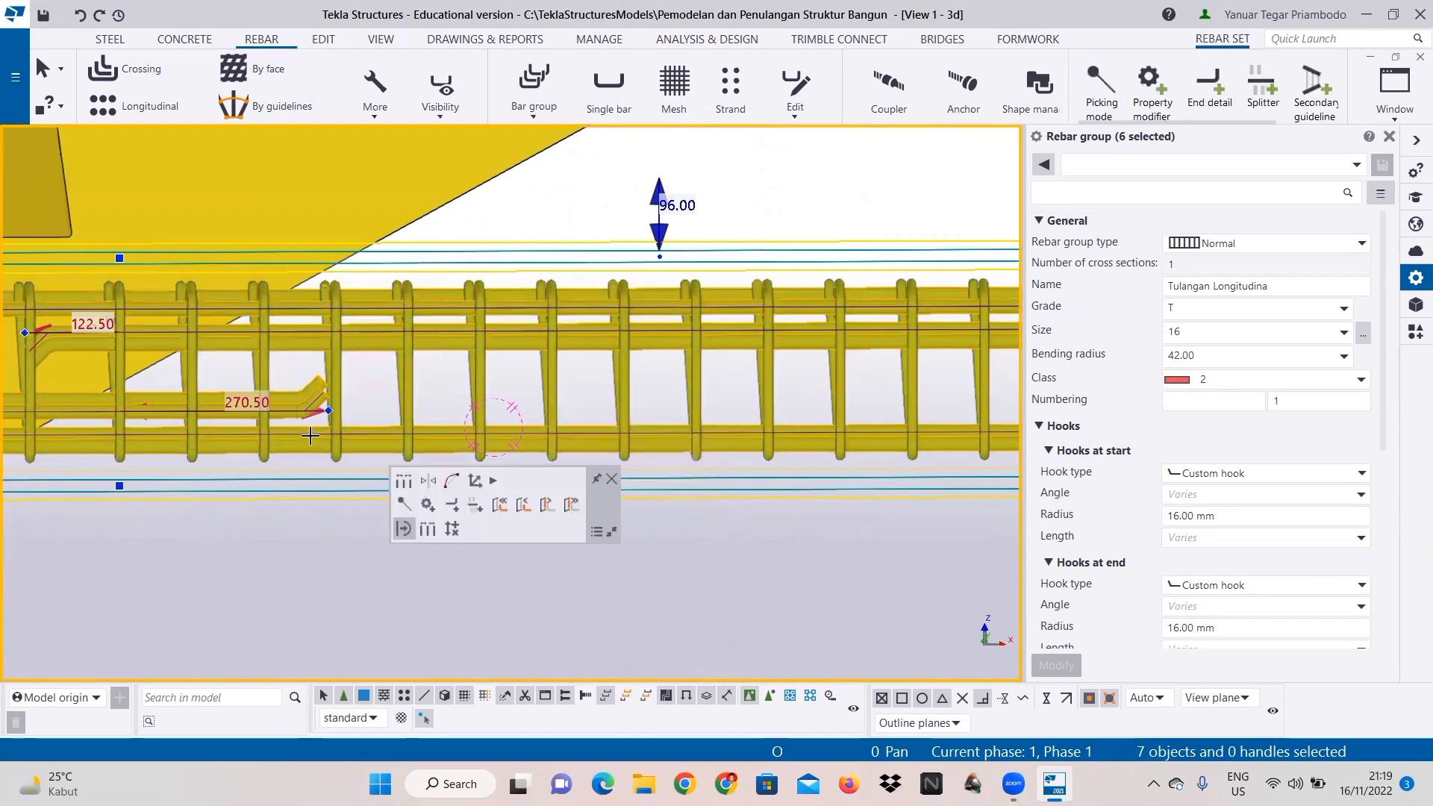
# Step: Add the short top bars at the grid A end of the upper-floor grid 1 beam to the selection
pyautogui.scroll(-2, 333, 436)
pyautogui.moveTo(357, 443); pyautogui.dragTo(668, 429, button='middle')
pyautogui.moveTo(136, 431); pyautogui.dragTo(707, 460, button='middle')
pyautogui.scroll(-1, 171, 441)
pyautogui.scroll(1, 241, 437)
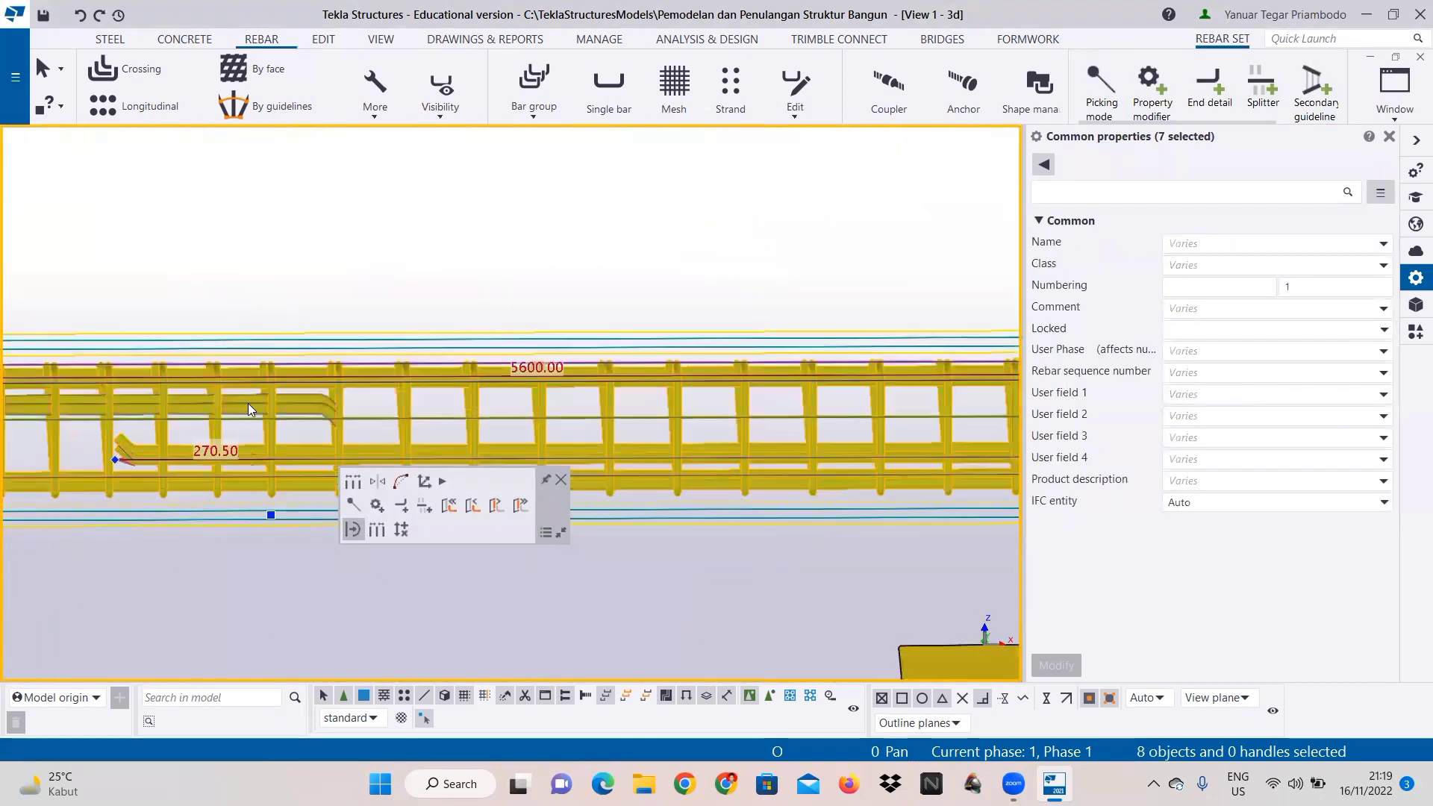
pyautogui.scroll(-3, 373, 376)
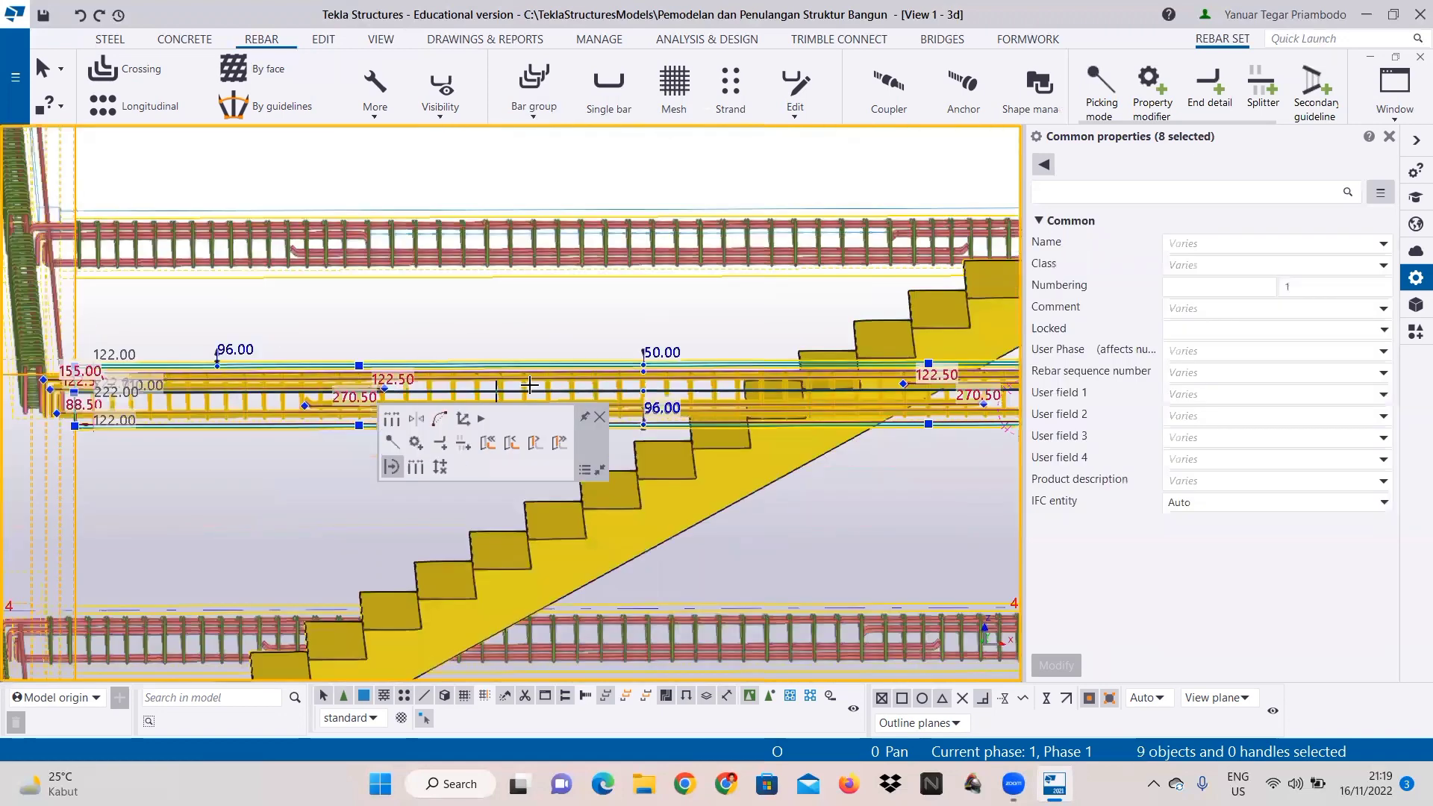
pyautogui.moveTo(553, 370); pyautogui.dragTo(551, 348, button='middle')
pyautogui.scroll(-1, 551, 347)
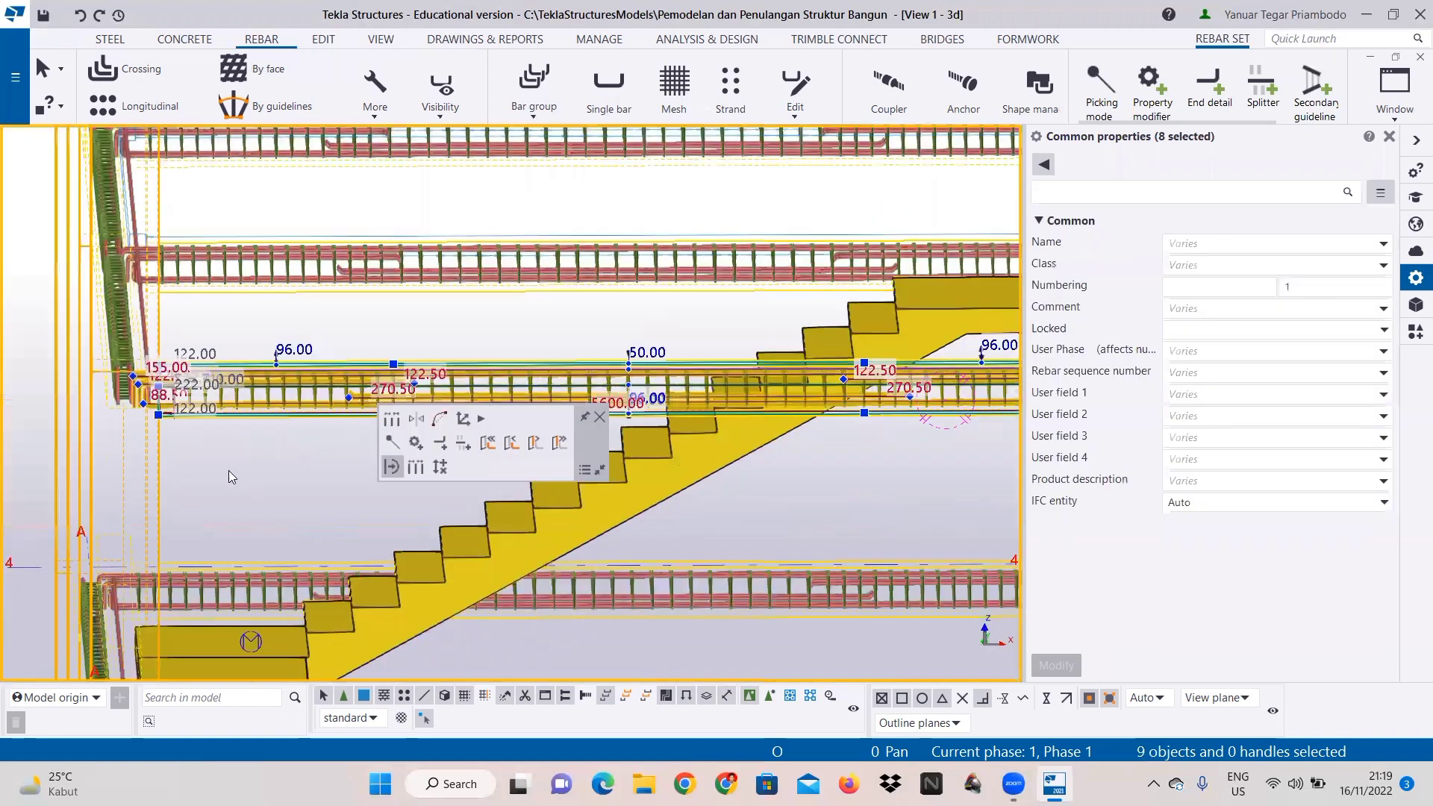
# Step: Add the bottom and second-layer bottom longitudinal bars of the adjacent upper-floor grid 2 beam between grids A and B to the selection
pyautogui.scroll(4, 241, 466)
pyautogui.scroll(3, 249, 475)
pyautogui.scroll(-3, 750, 475)
pyautogui.moveTo(754, 481); pyautogui.dragTo(68, 528, button='middle')
pyautogui.scroll(2, 756, 484)
pyautogui.scroll(1, 758, 483)
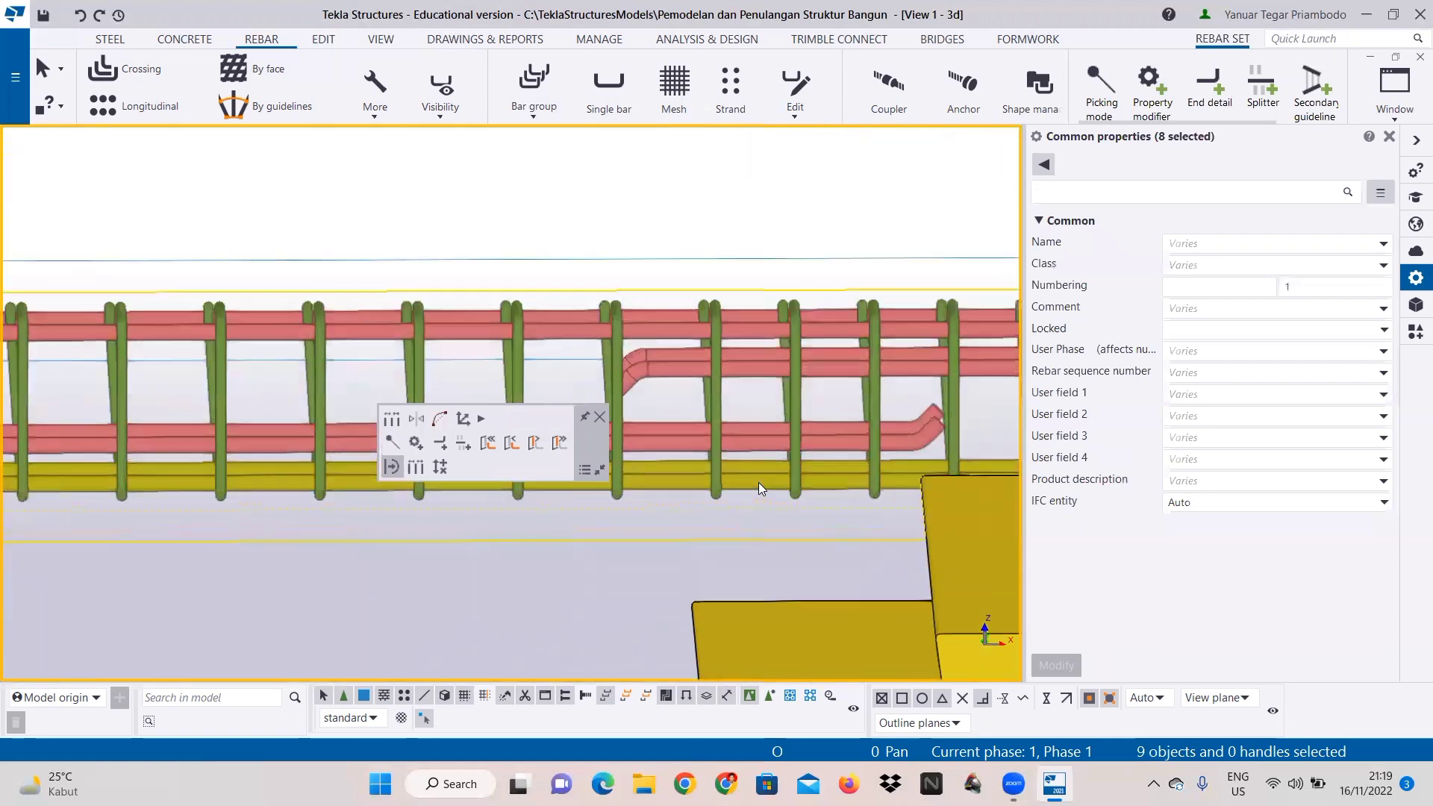
pyautogui.keyDown('shift'); pyautogui.click(758, 482); pyautogui.keyUp('shift')
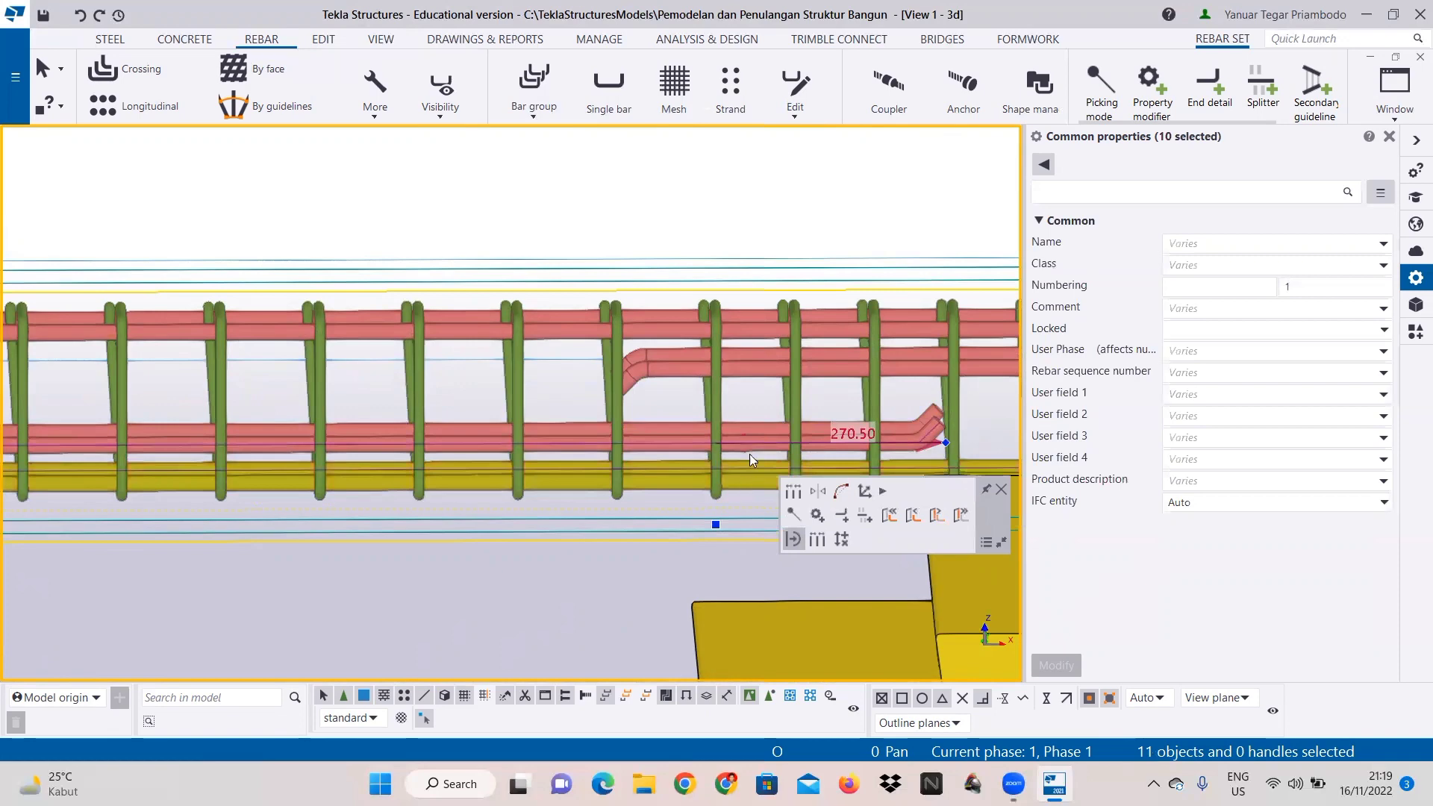
pyautogui.keyDown('shift'); pyautogui.click(750, 455); pyautogui.keyUp('shift')
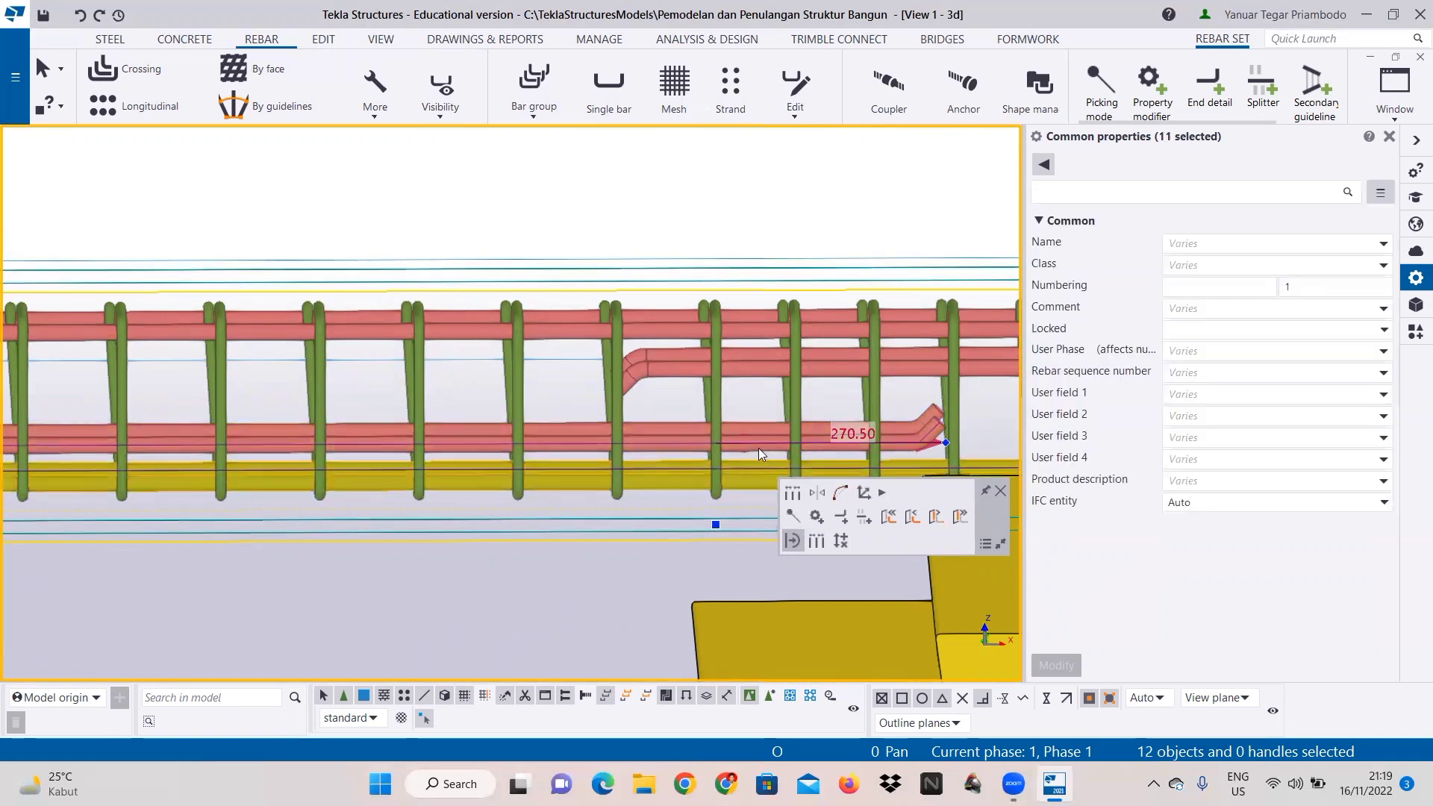
pyautogui.keyDown('shift'); pyautogui.click(759, 451); pyautogui.keyUp('shift')
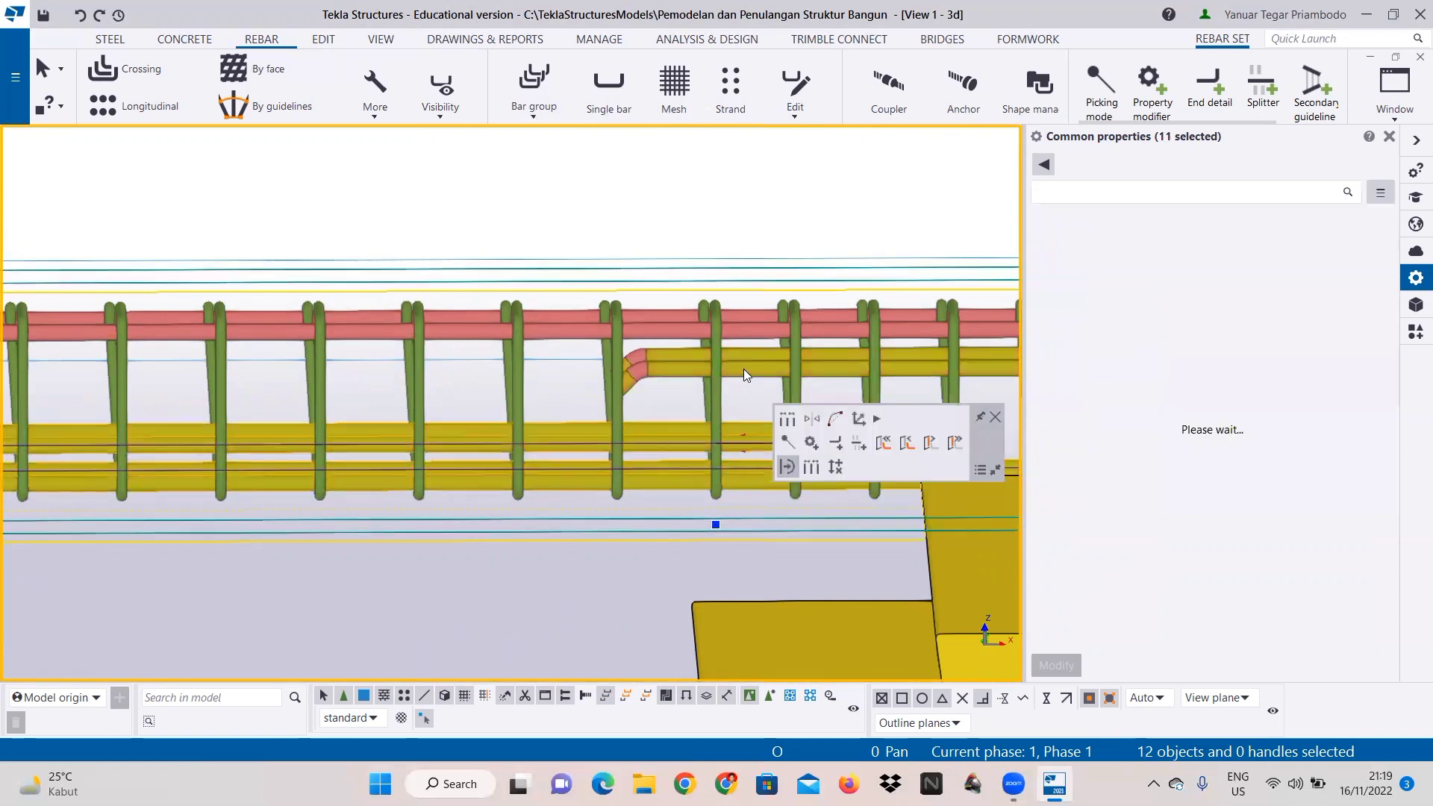
# Step: Add the top longitudinal bars and crossing rebar set of the upper-floor grid 2 beam to the selection
pyautogui.keyDown('shift'); pyautogui.click(746, 330); pyautogui.keyUp('shift')
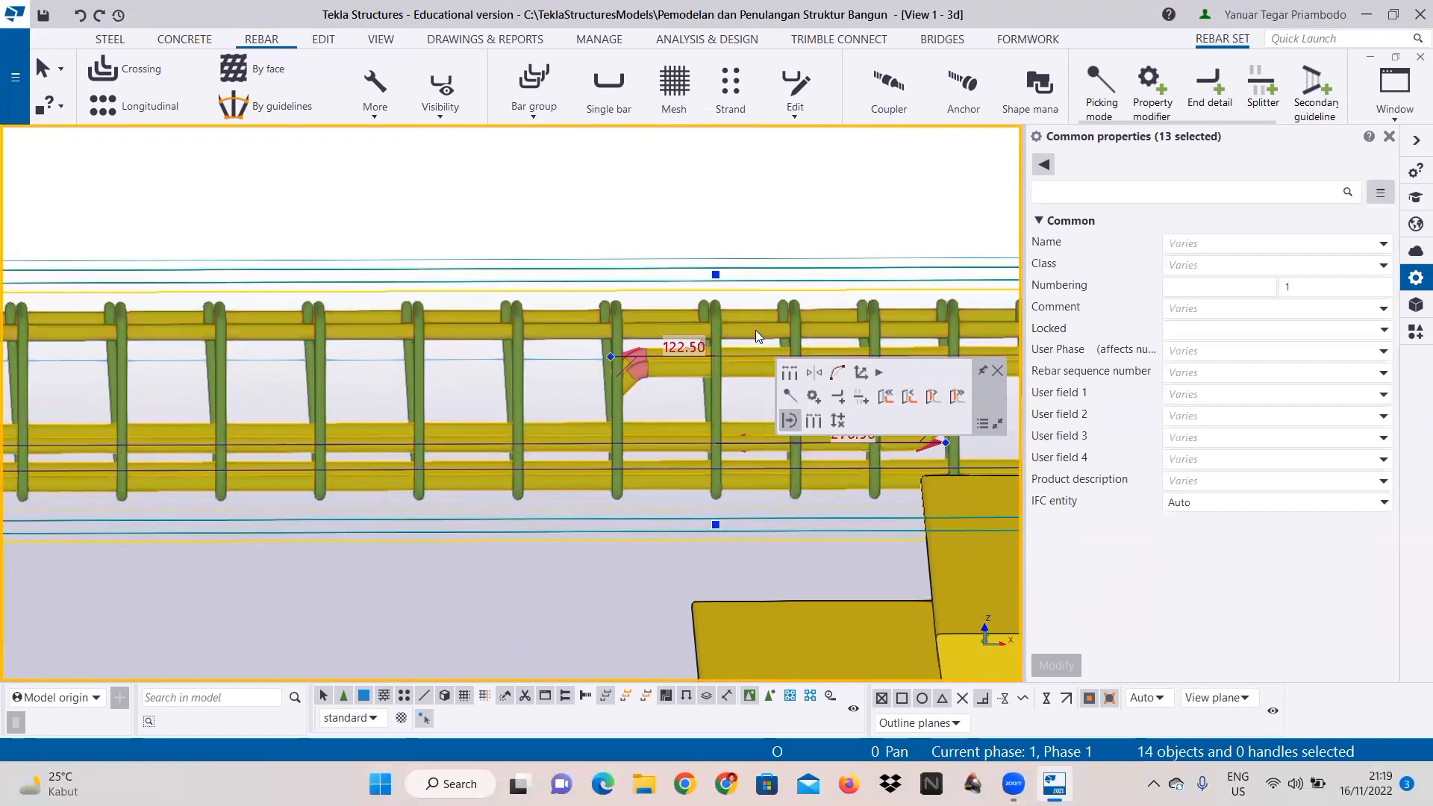
pyautogui.keyDown('shift'); pyautogui.click(755, 330); pyautogui.keyUp('shift')
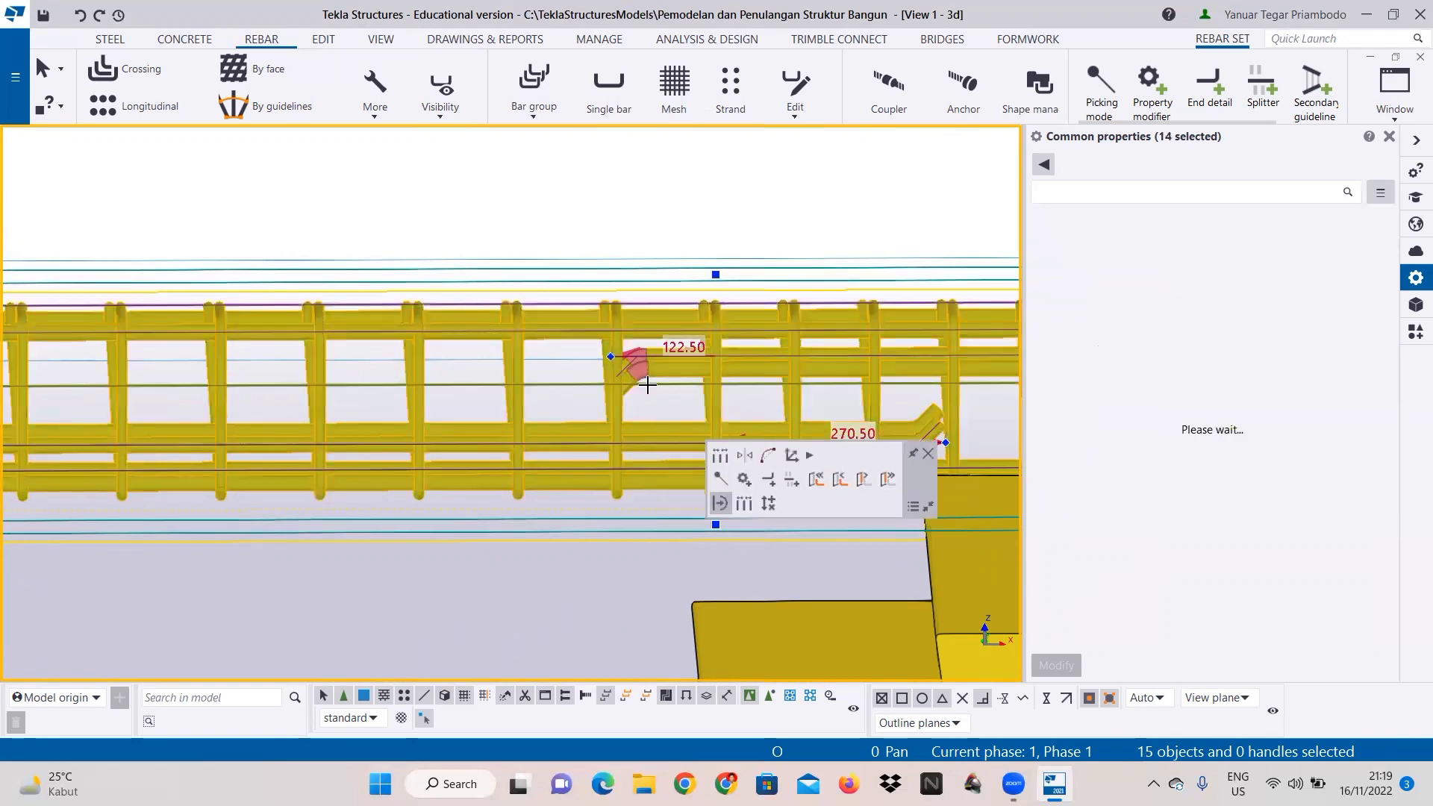
pyautogui.keyDown('shift'); pyautogui.click(646, 364); pyautogui.keyUp('shift')
pyautogui.scroll(4, 646, 363)
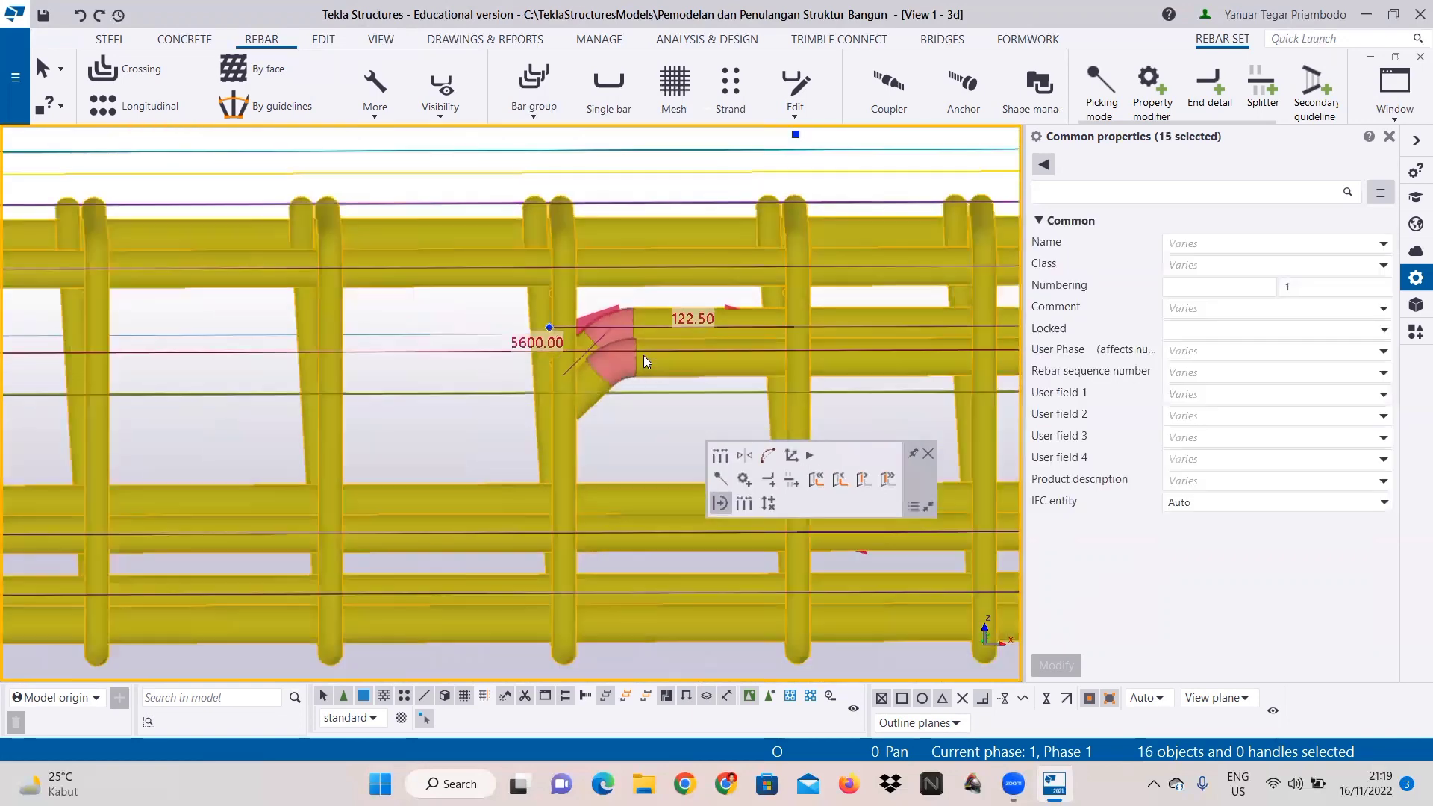
# Step: Add the short top bars at the grid A end of the upper-floor grid 2 beam to the selection
pyautogui.scroll(-5, 643, 355)
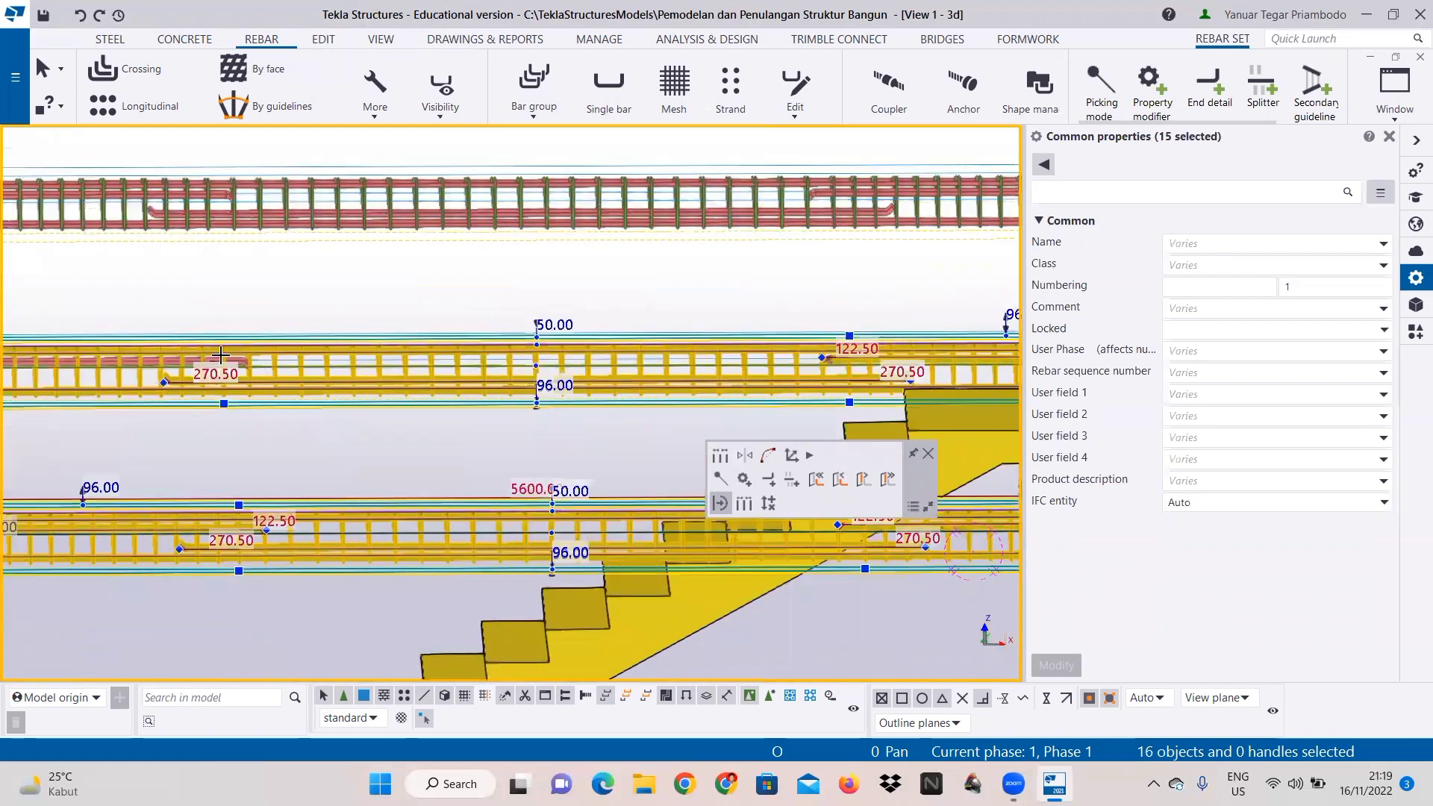
pyautogui.scroll(4, 382, 356)
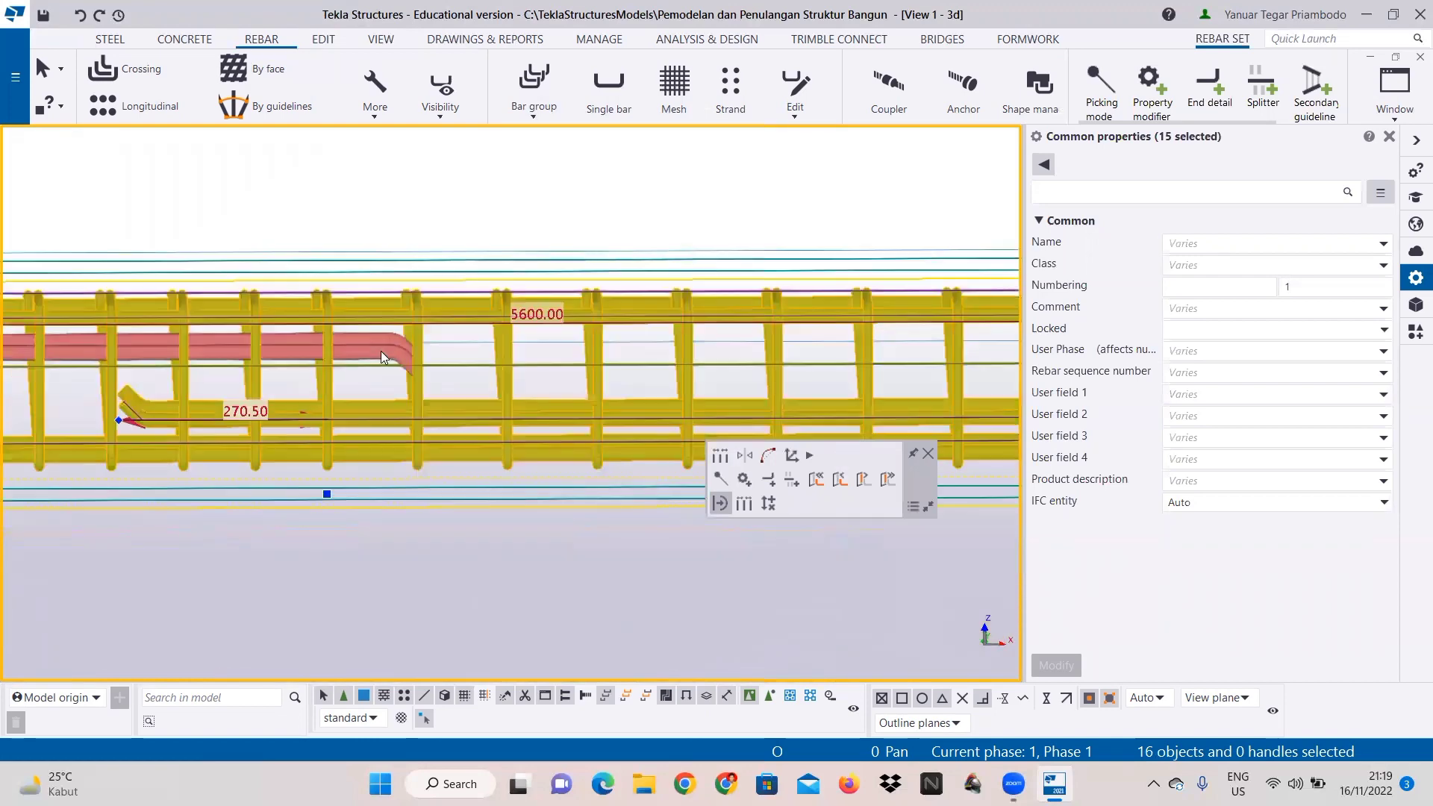
pyautogui.keyDown('shift'); pyautogui.click(380, 359); pyautogui.keyUp('shift')
pyautogui.scroll(-2, 588, 388)
pyautogui.scroll(-2, 588, 388)
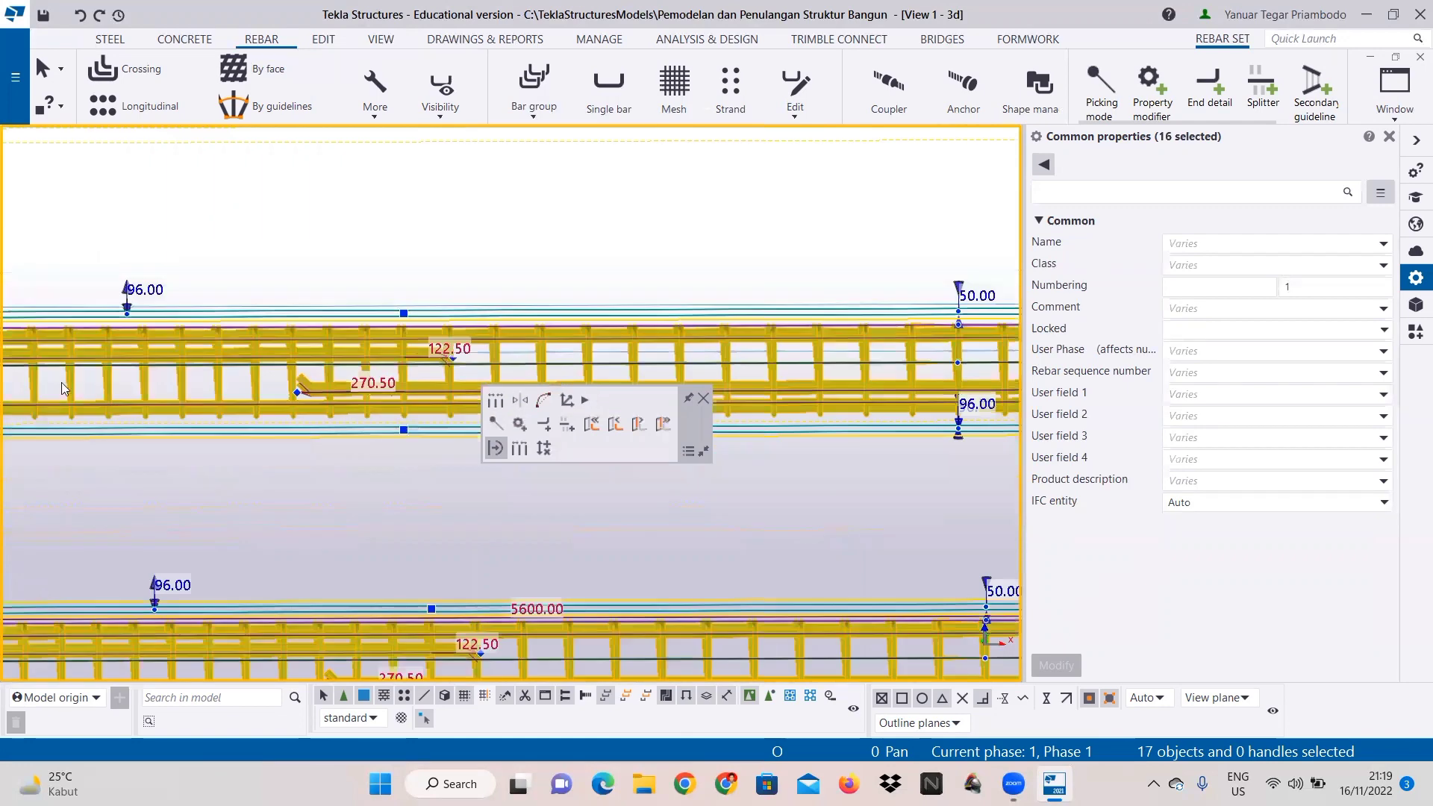
# Step: Add the remaining short top bar at the grid B end of the upper-floor grid 2 beam to the selection
pyautogui.moveTo(619, 357); pyautogui.dragTo(283, 342, button='middle')
pyautogui.moveTo(879, 338); pyautogui.dragTo(824, 334, button='middle')
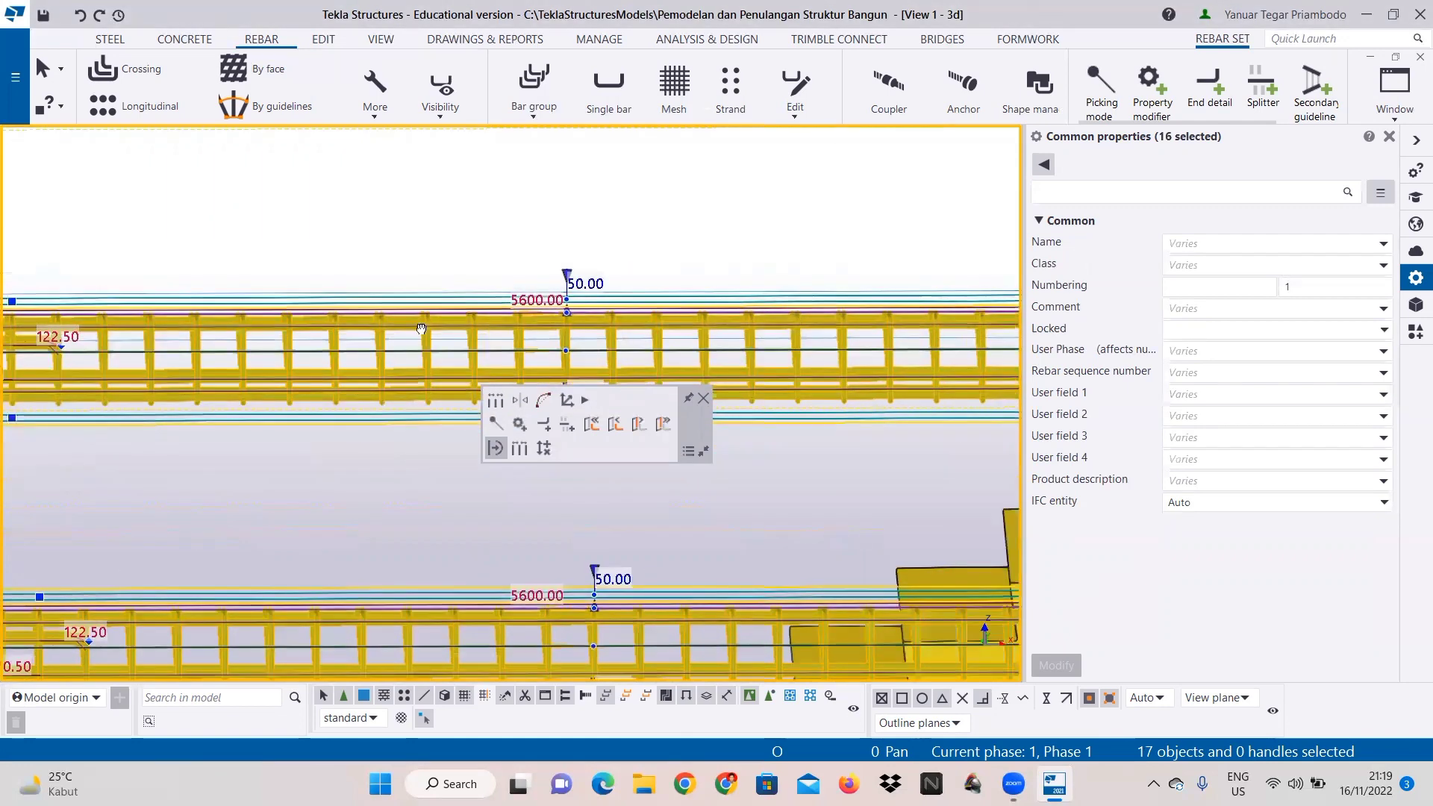
pyautogui.moveTo(422, 329); pyautogui.dragTo(804, 320, button='middle')
pyautogui.scroll(4, 650, 342)
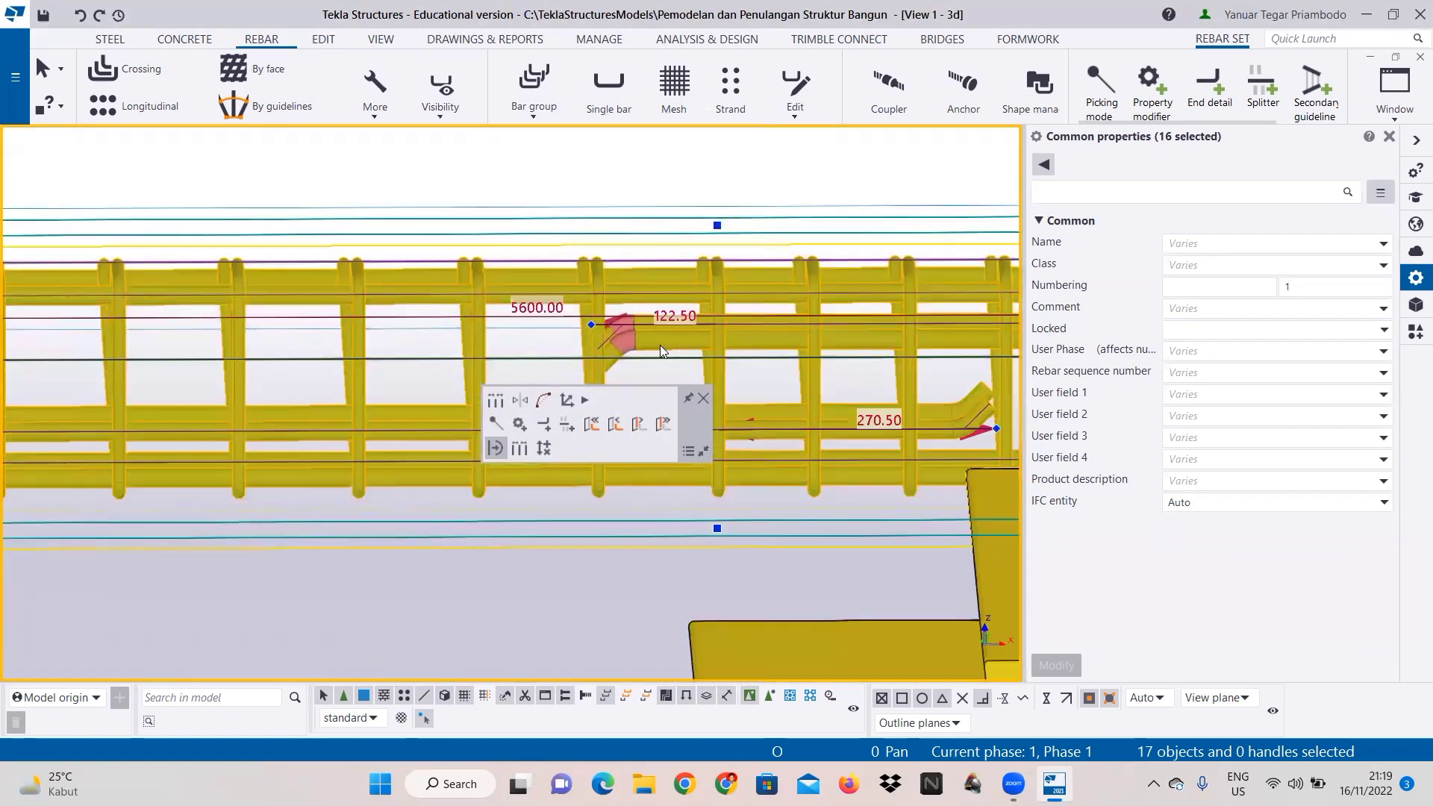
pyautogui.keyDown('shift'); pyautogui.click(659, 345); pyautogui.keyUp('shift')
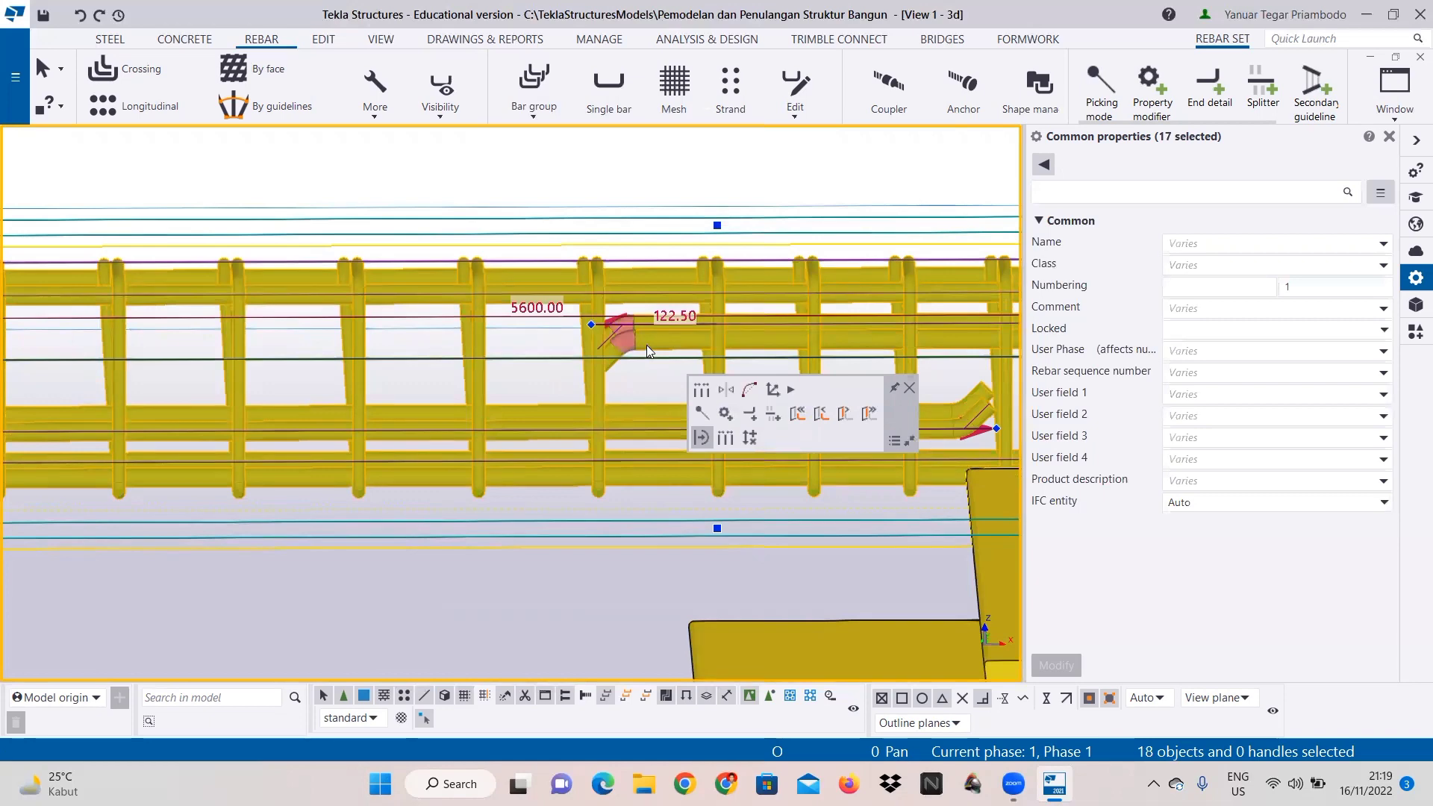
pyautogui.keyDown('shift'); pyautogui.click(657, 346); pyautogui.keyUp('shift')
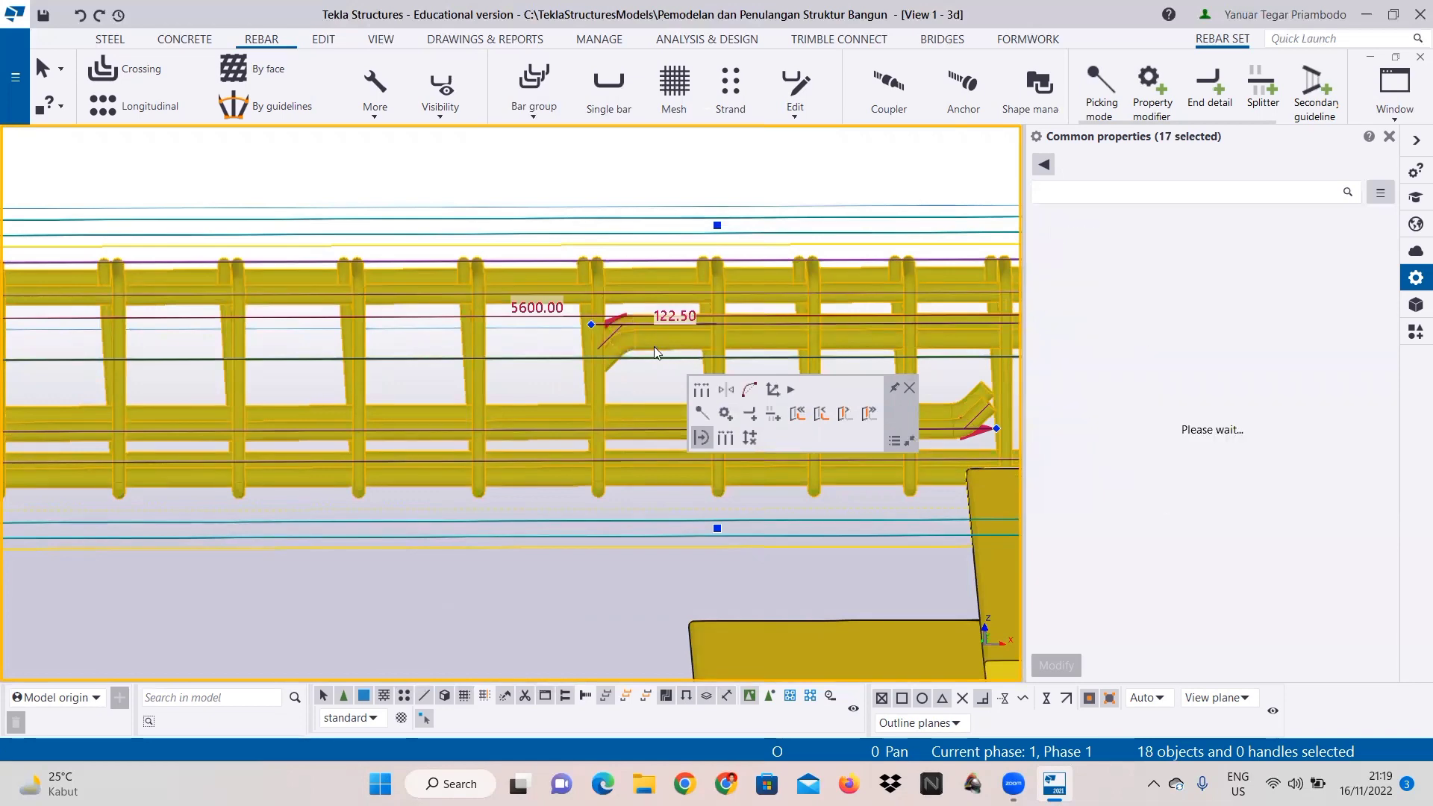
# Step: Complete the selection of the upper-floor grid 2 beam's reinforcement with the last short bar near grid B
pyautogui.scroll(4, 645, 348)
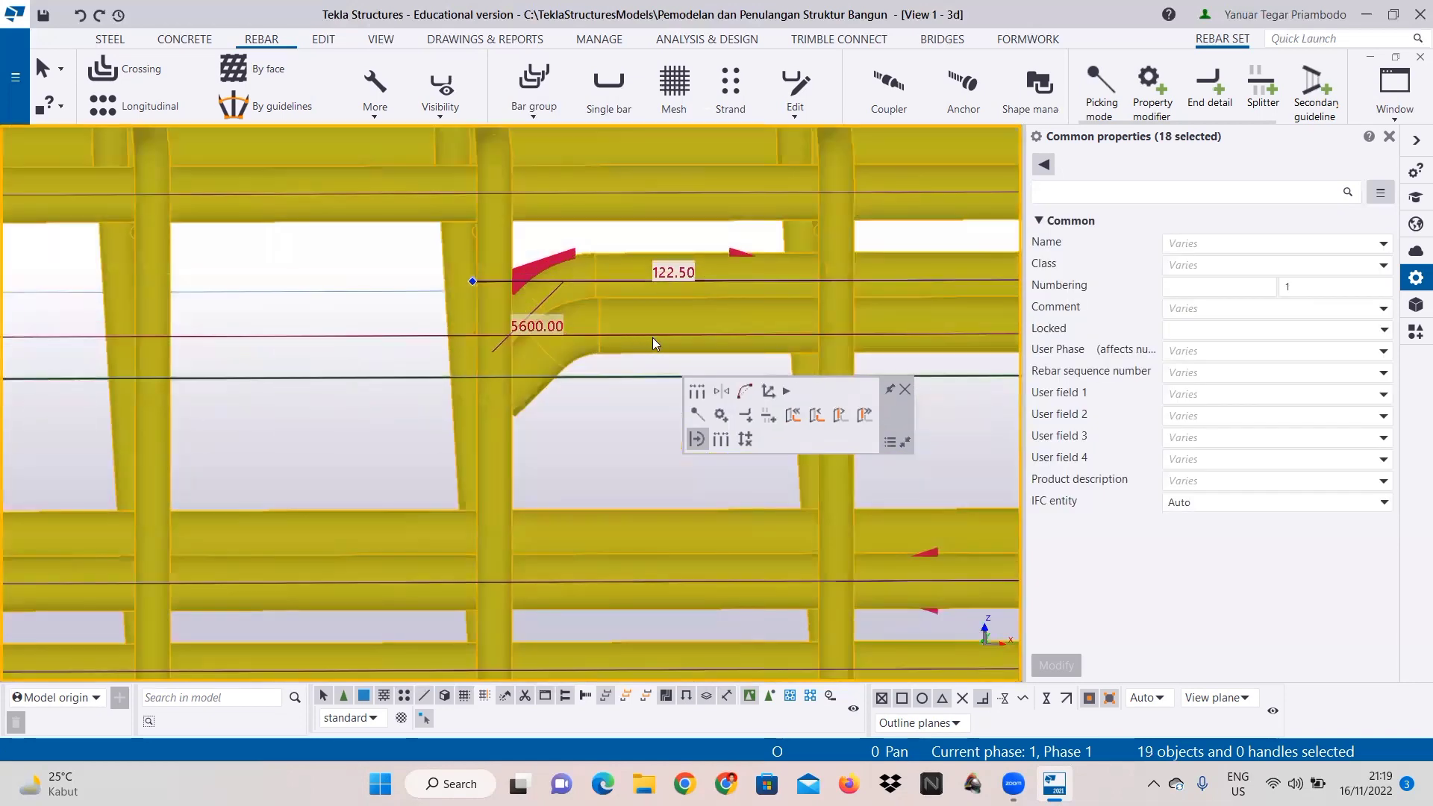
pyautogui.keyDown('shift'); pyautogui.click(631, 339); pyautogui.keyUp('shift')
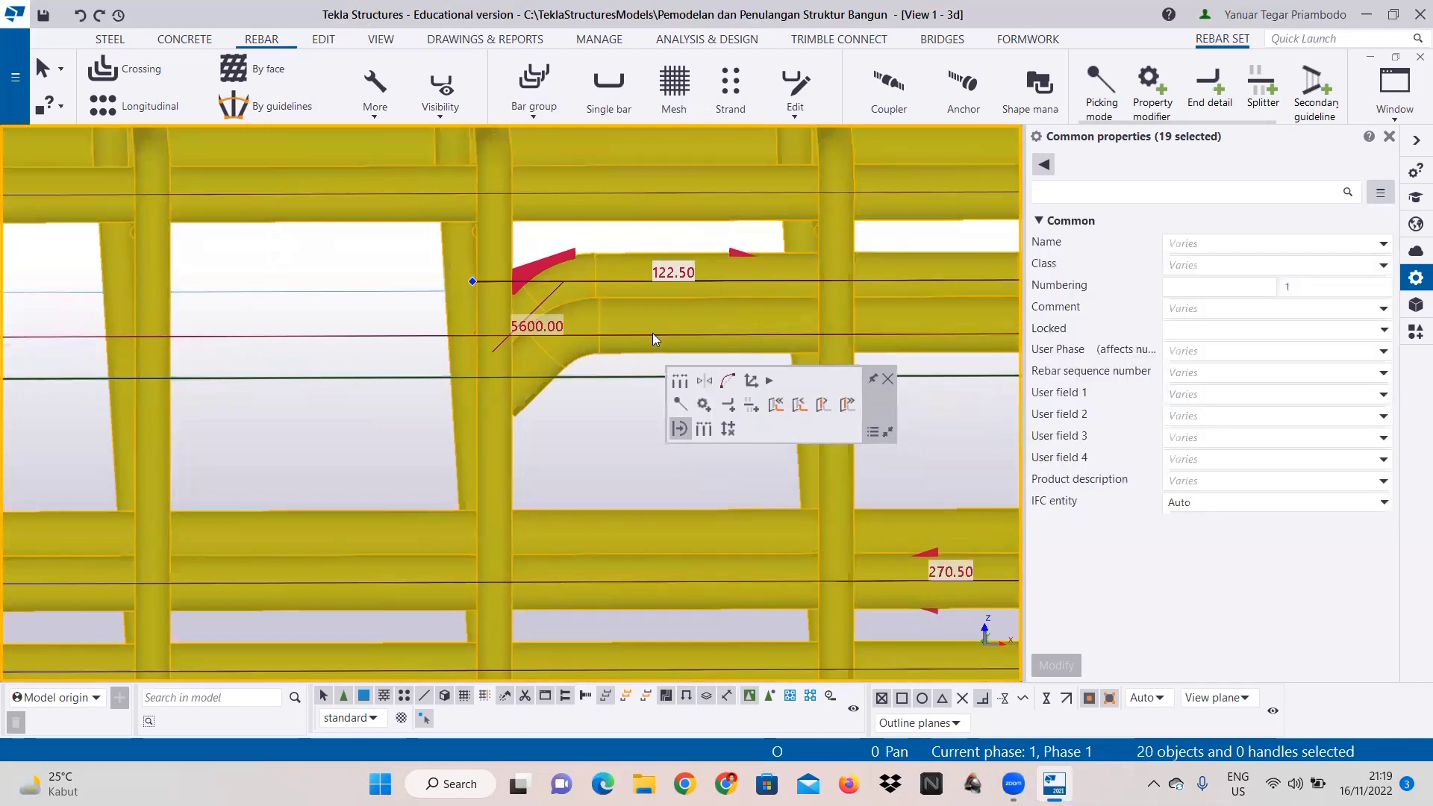
pyautogui.scroll(-2, 645, 336)
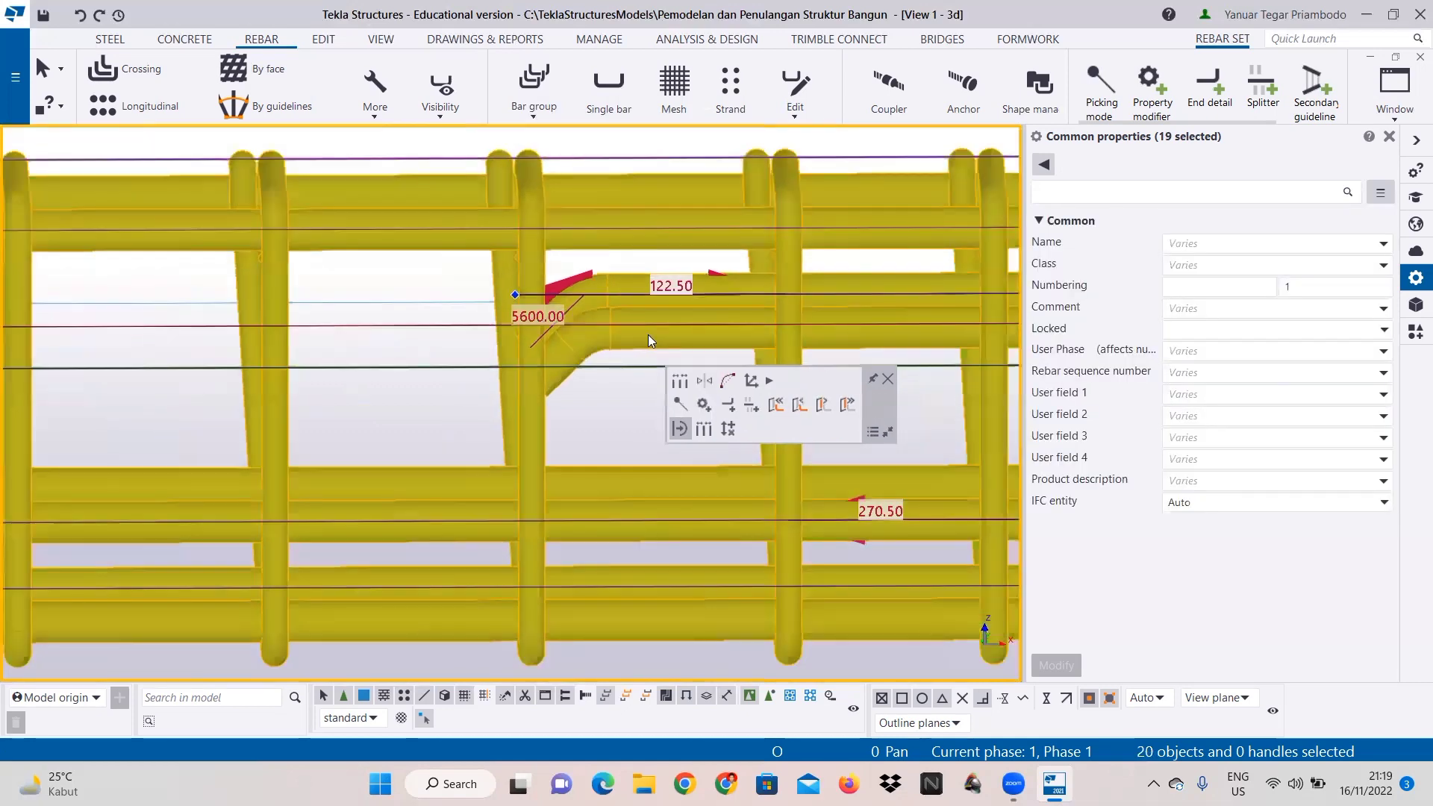
pyautogui.scroll(-5, 648, 334)
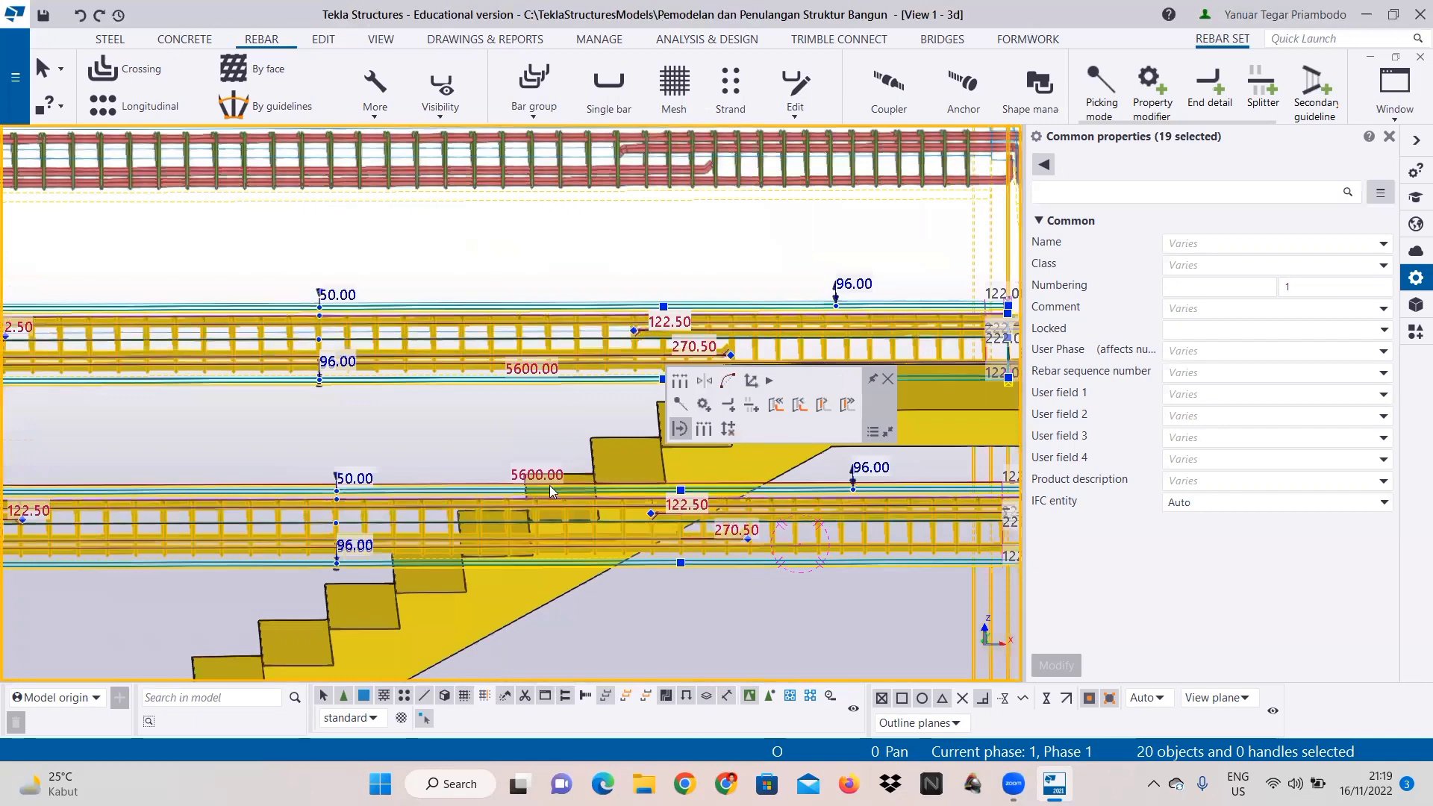
# Step: Add the bottom and second-layer bottom longitudinal bars of the adjacent upper-floor grid 3 beam to the selection
pyautogui.scroll(-2, 639, 396)
pyautogui.scroll(8, 624, 391)
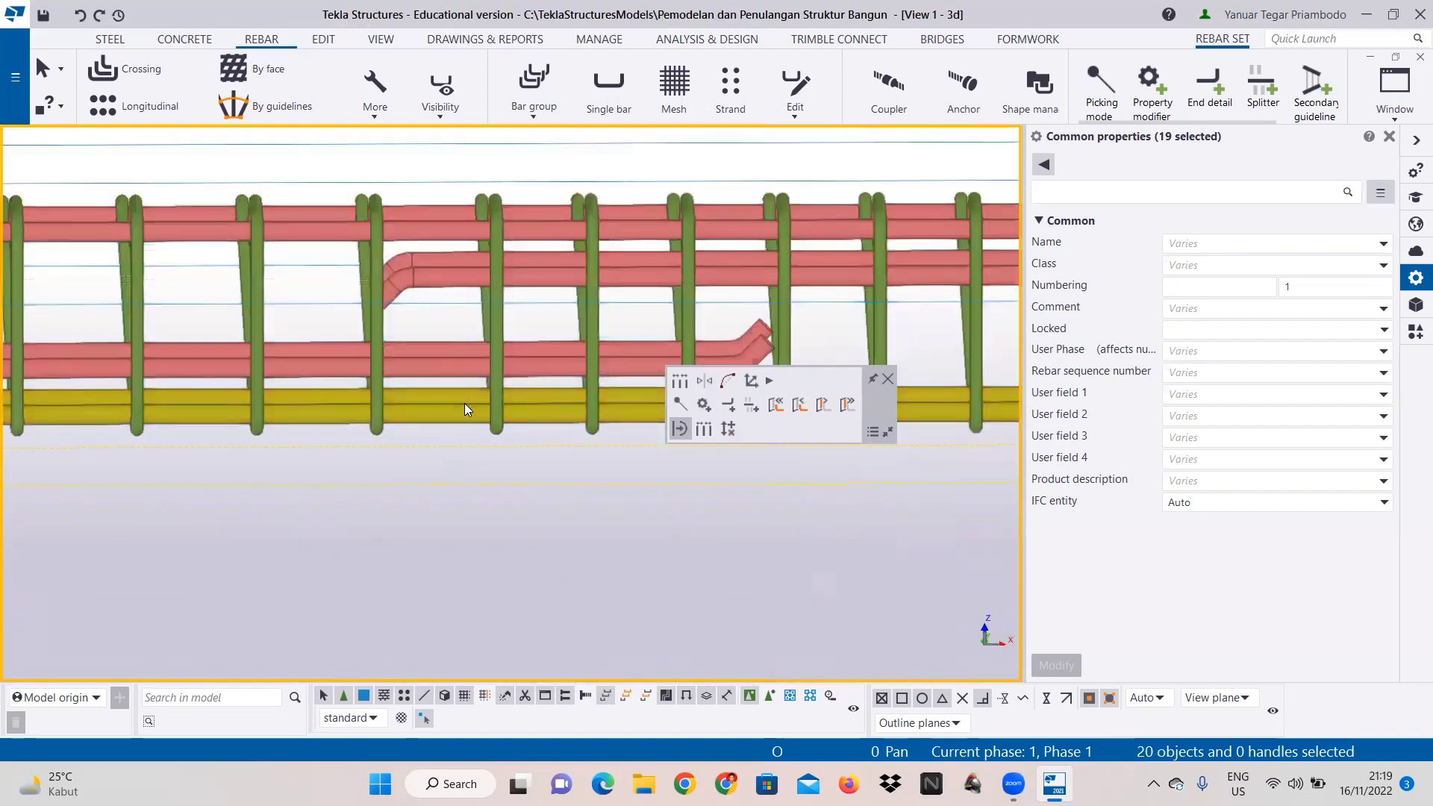
pyautogui.keyDown('ctrl'); pyautogui.click(471, 369); pyautogui.keyUp('ctrl')
pyautogui.keyDown('ctrl'); pyautogui.click(449, 284); pyautogui.keyUp('ctrl')
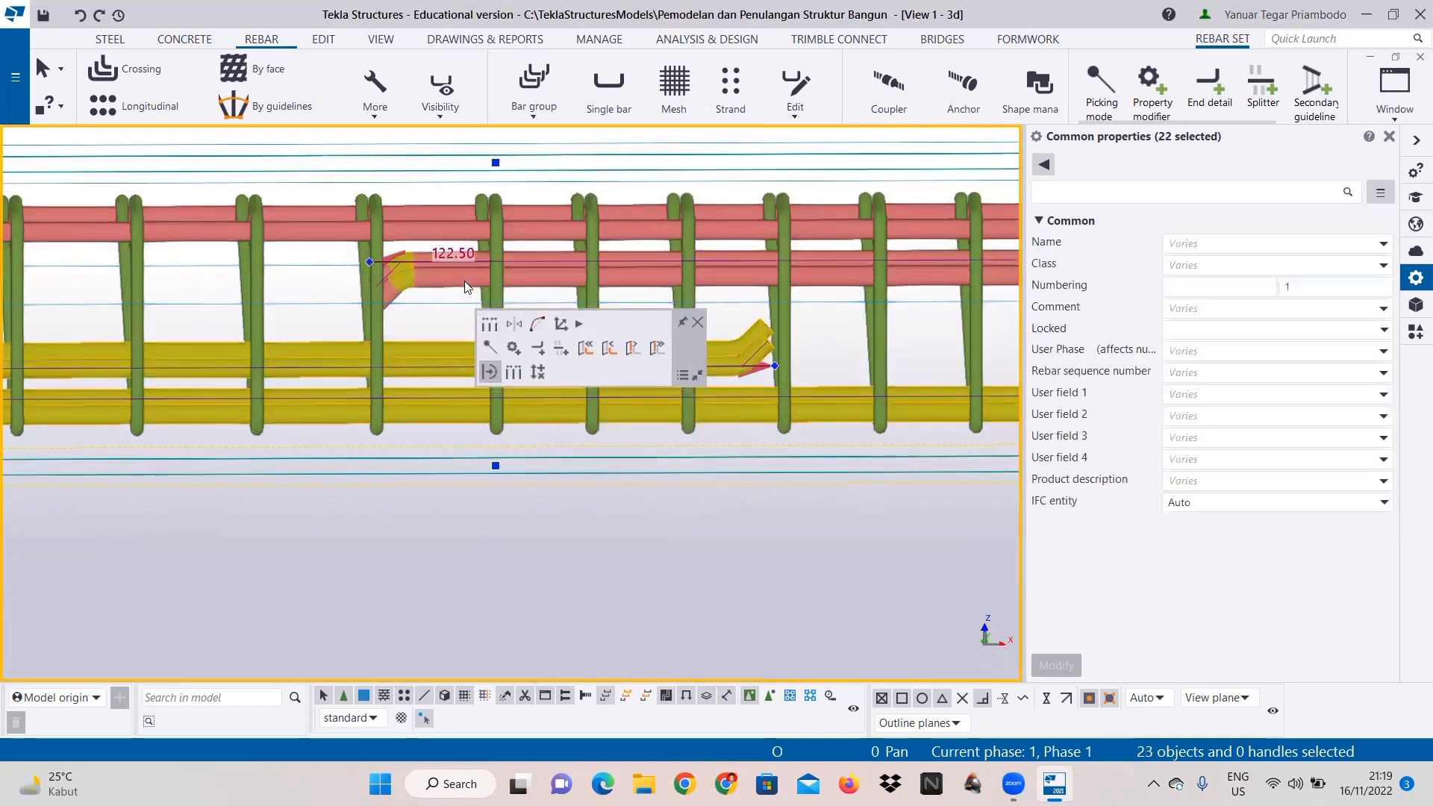
# Step: Add the crossing rebar set, top longitudinal bars and grid B end short top bars of the upper-floor grid 3 beam to the selection
pyautogui.keyDown('ctrl'); pyautogui.click(487, 325); pyautogui.keyUp('ctrl')
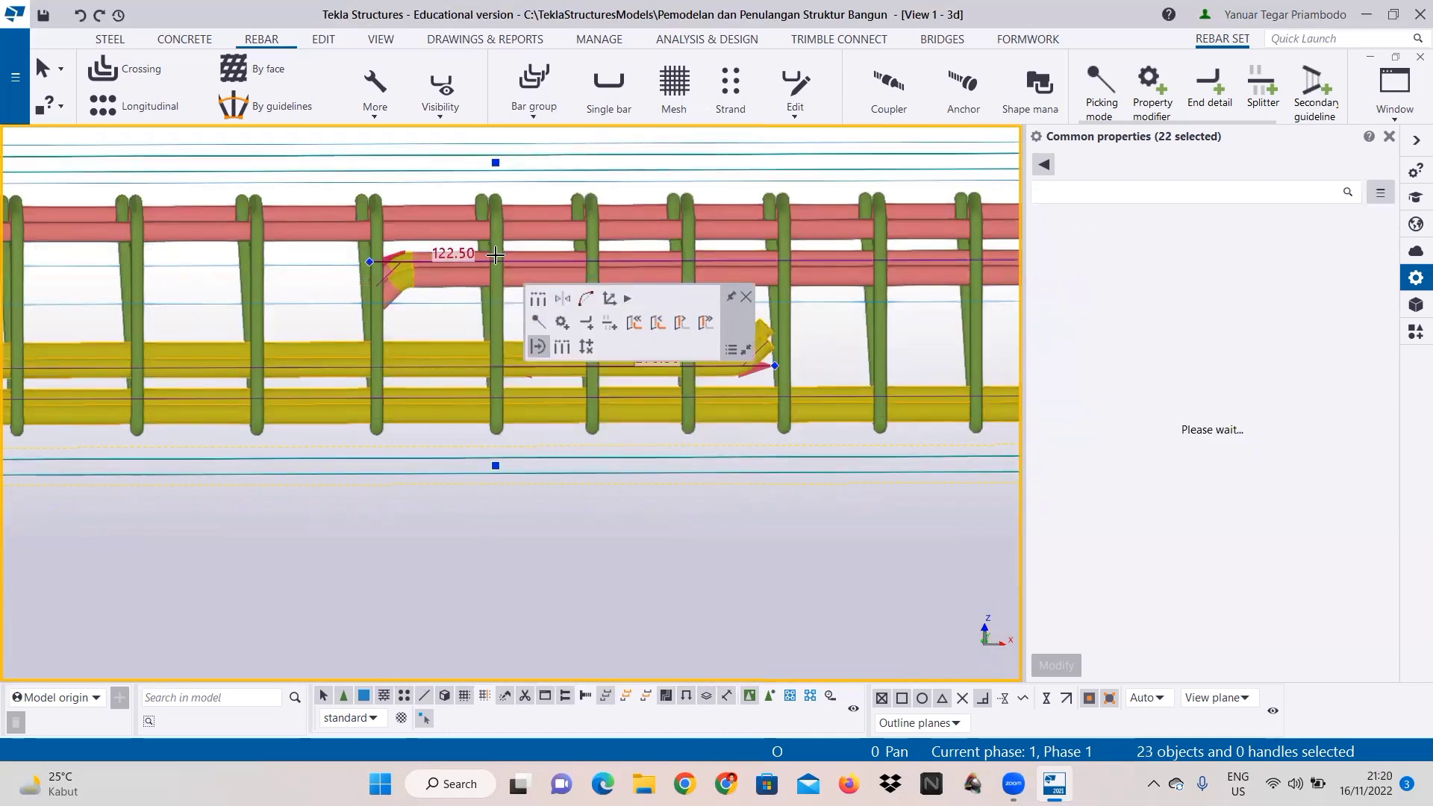
pyautogui.keyDown('ctrl'); pyautogui.click(488, 328); pyautogui.keyUp('ctrl')
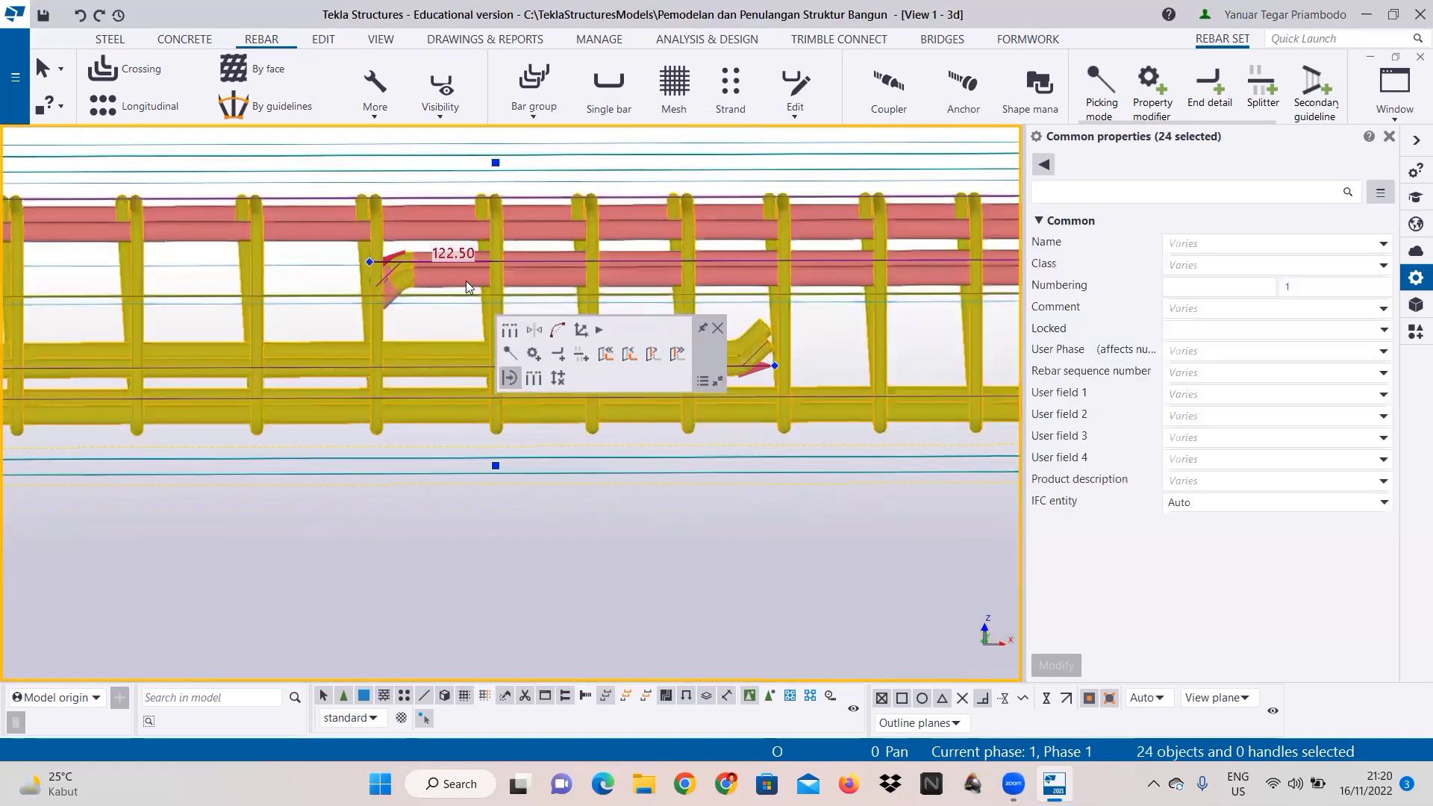
pyautogui.keyDown('ctrl'); pyautogui.click(467, 278); pyautogui.keyUp('ctrl')
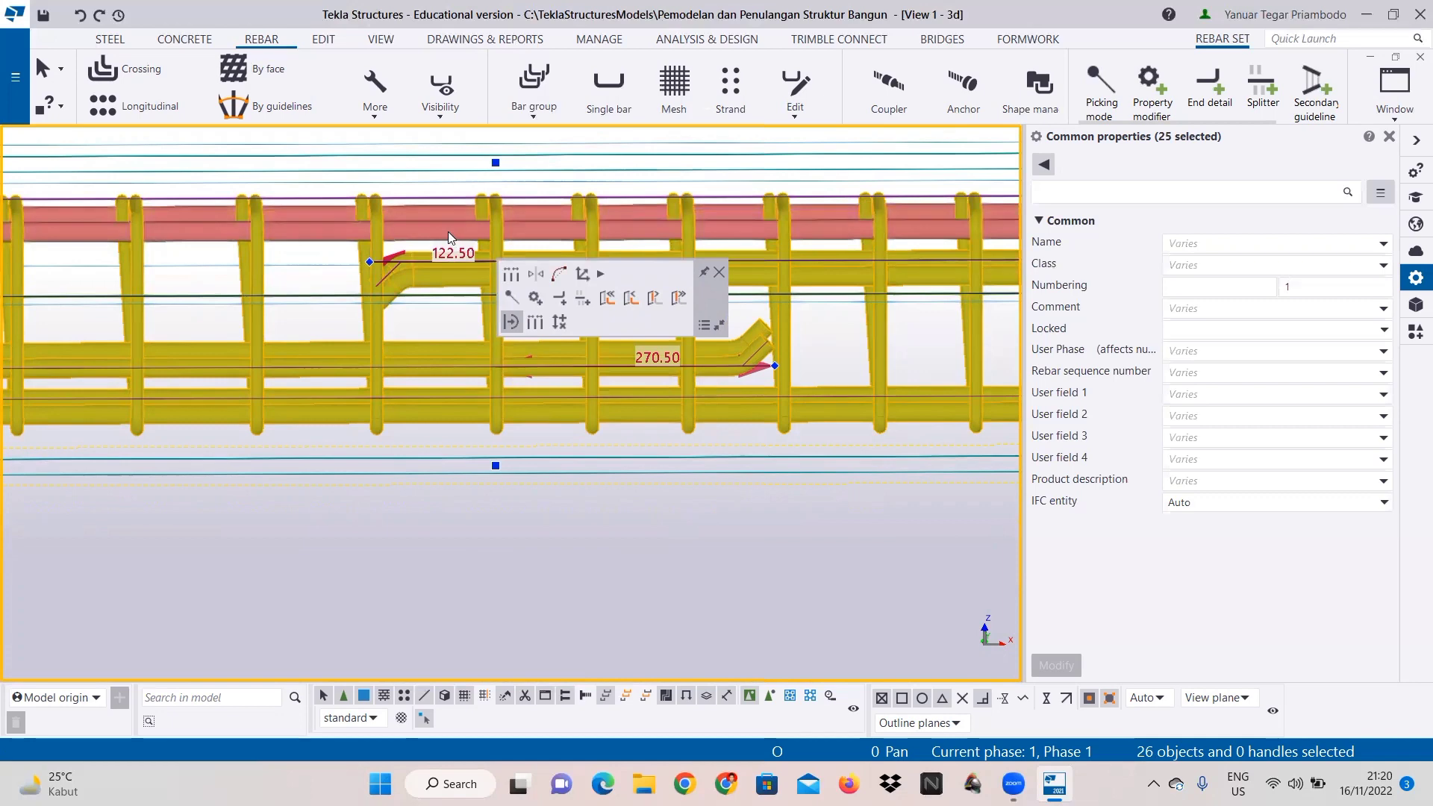
pyautogui.scroll(2, 448, 232)
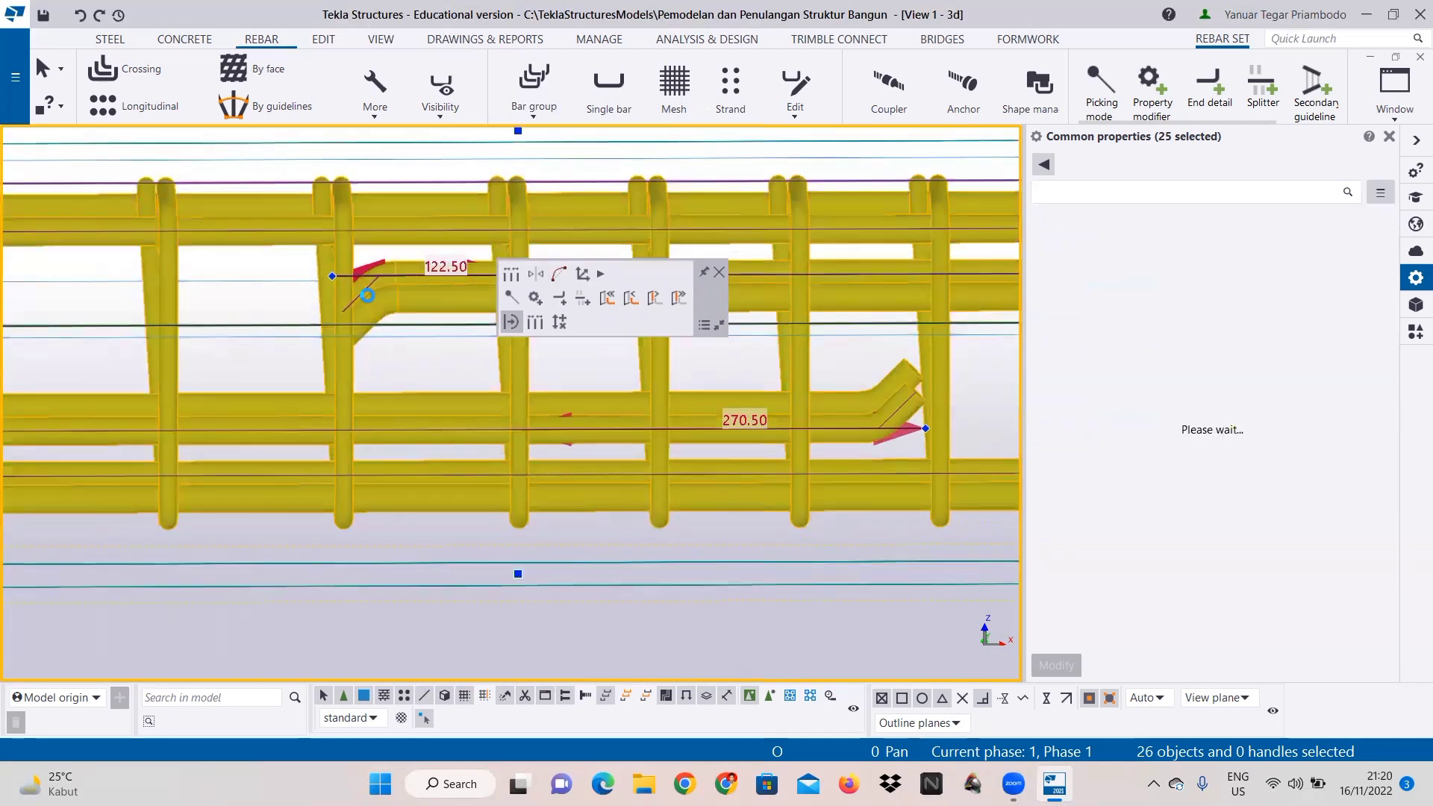
# Step: Add the remaining short top bars at the grid A end of the upper-floor grid 3 beam to the selection
pyautogui.scroll(-3, 368, 306)
pyautogui.scroll(-2, 179, 431)
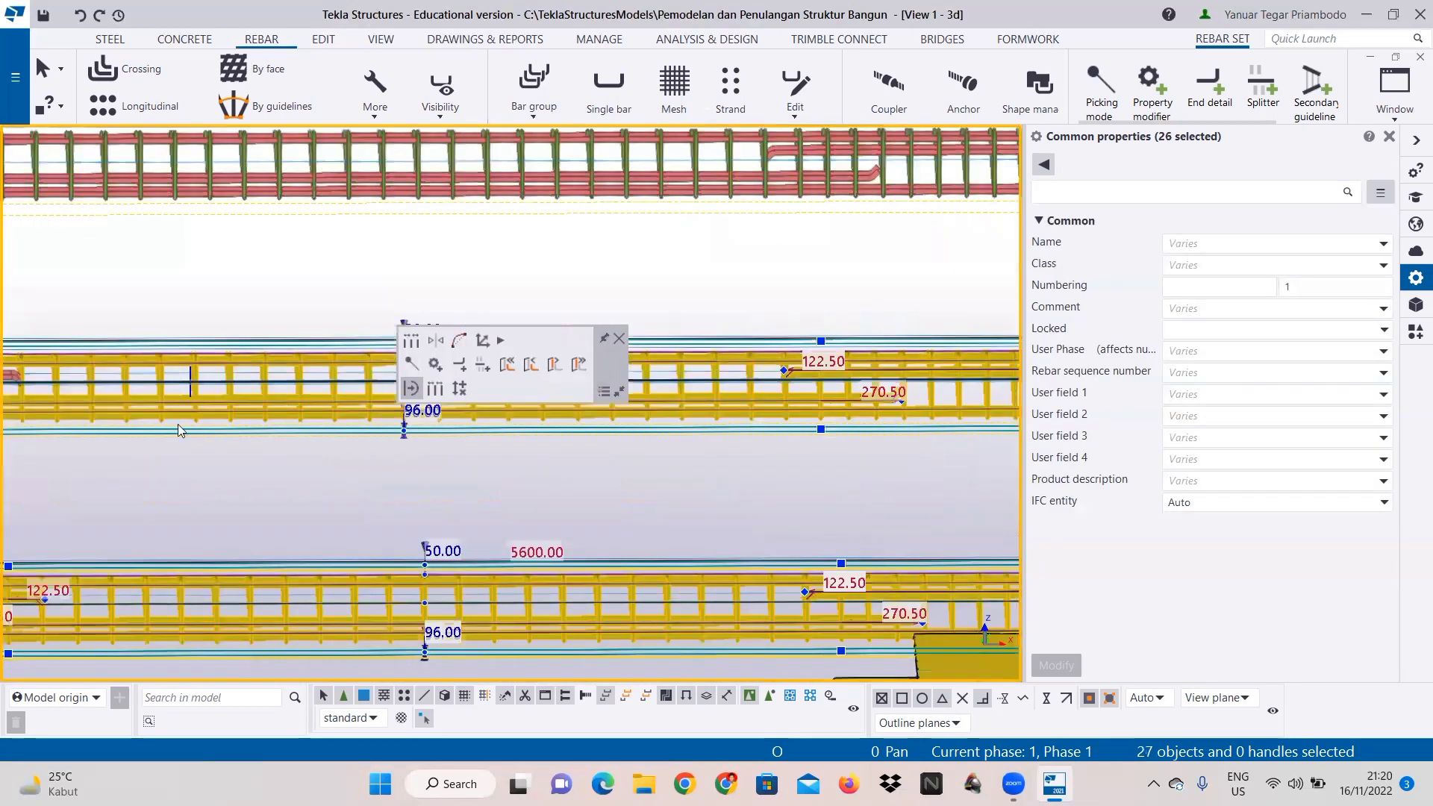
pyautogui.scroll(-2, 344, 436)
pyautogui.scroll(4, 322, 424)
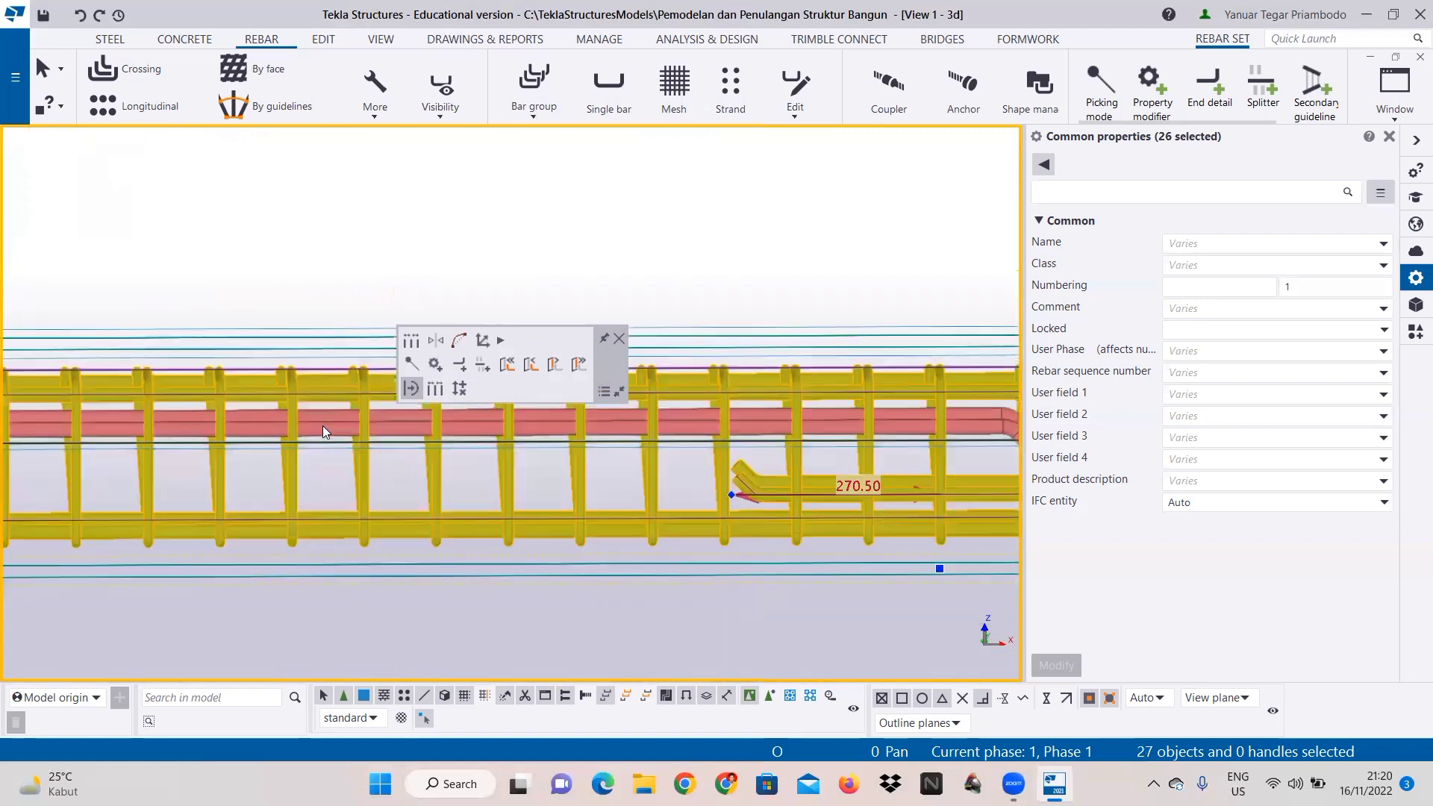
pyautogui.scroll(5, 323, 431)
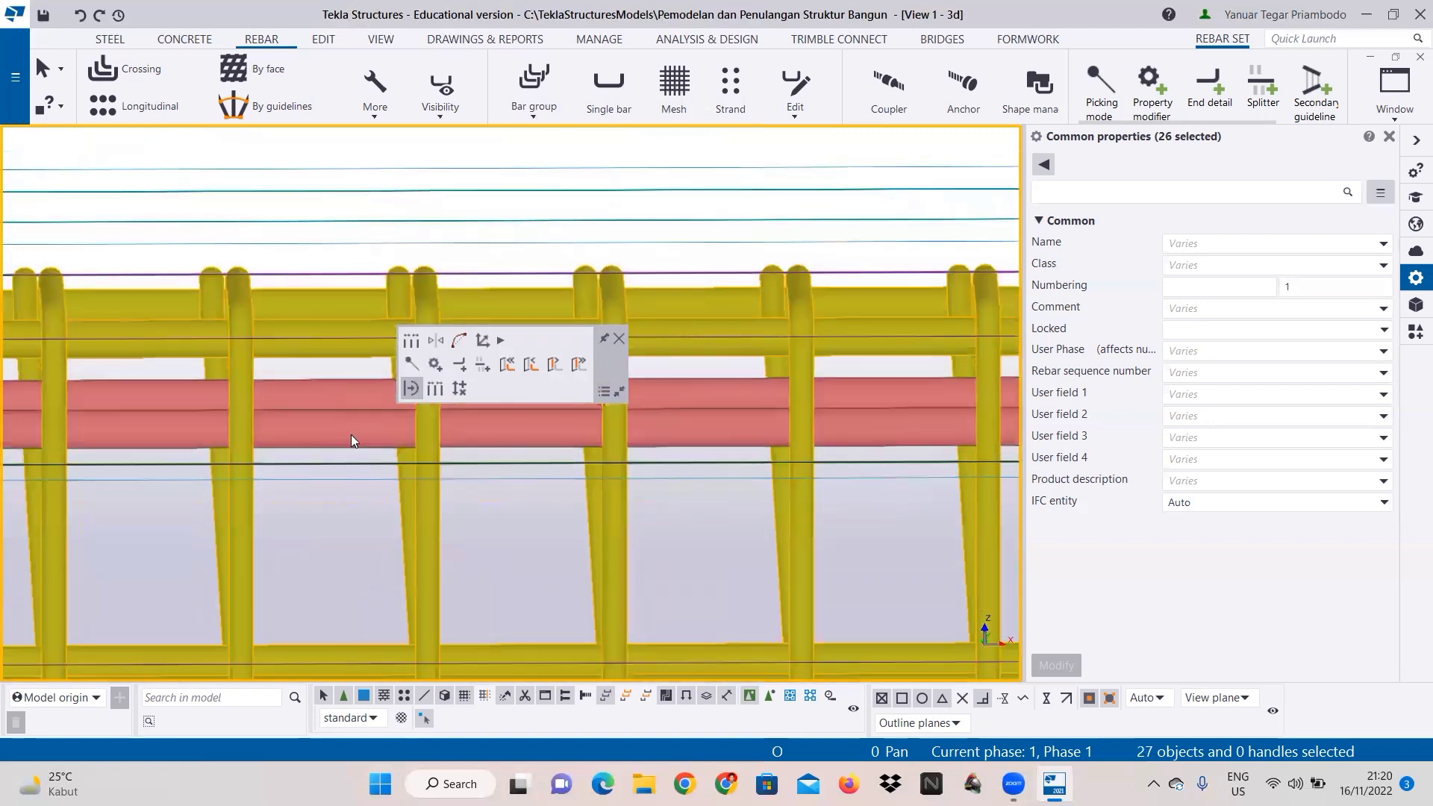
pyautogui.click(619, 339)
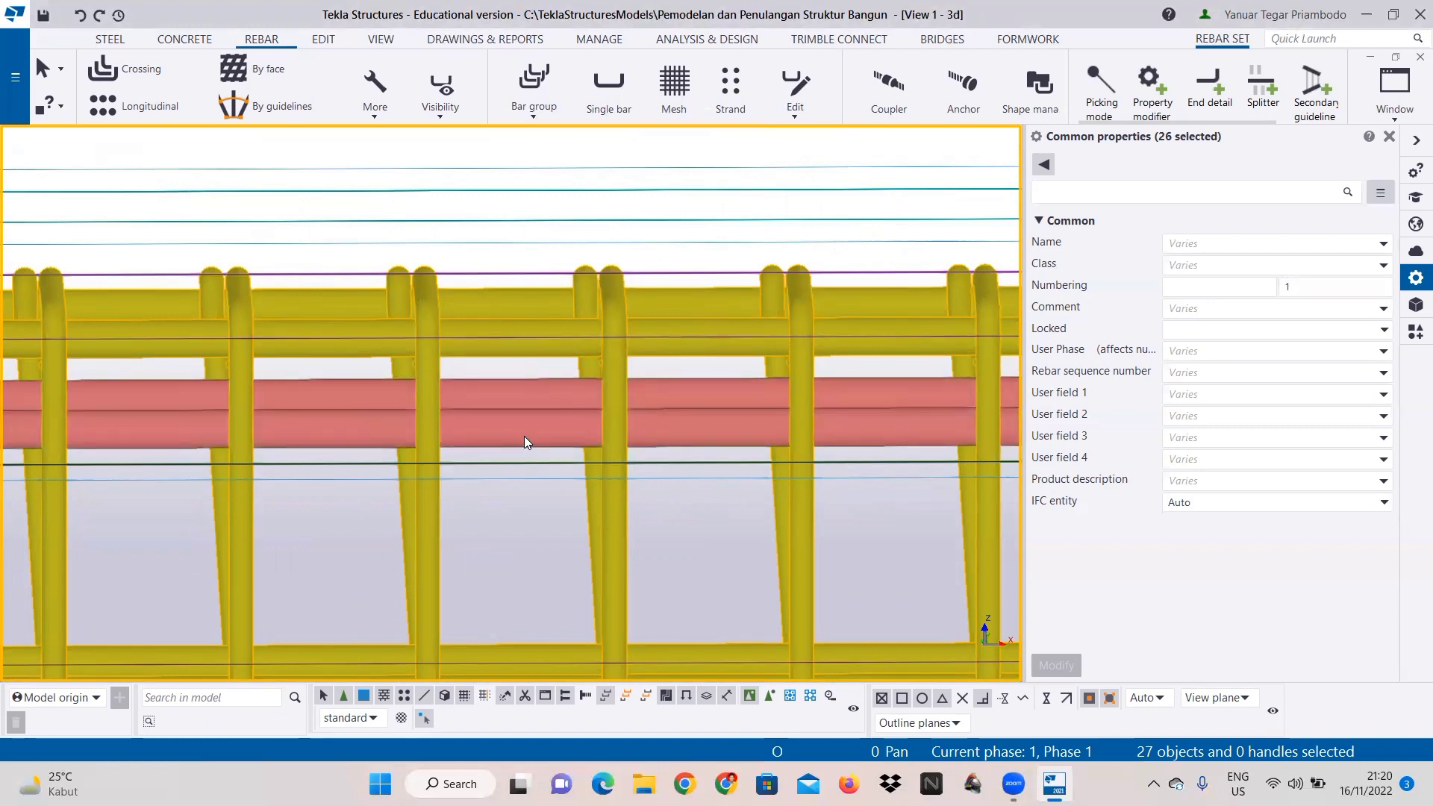
pyautogui.scroll(-2, 217, 430)
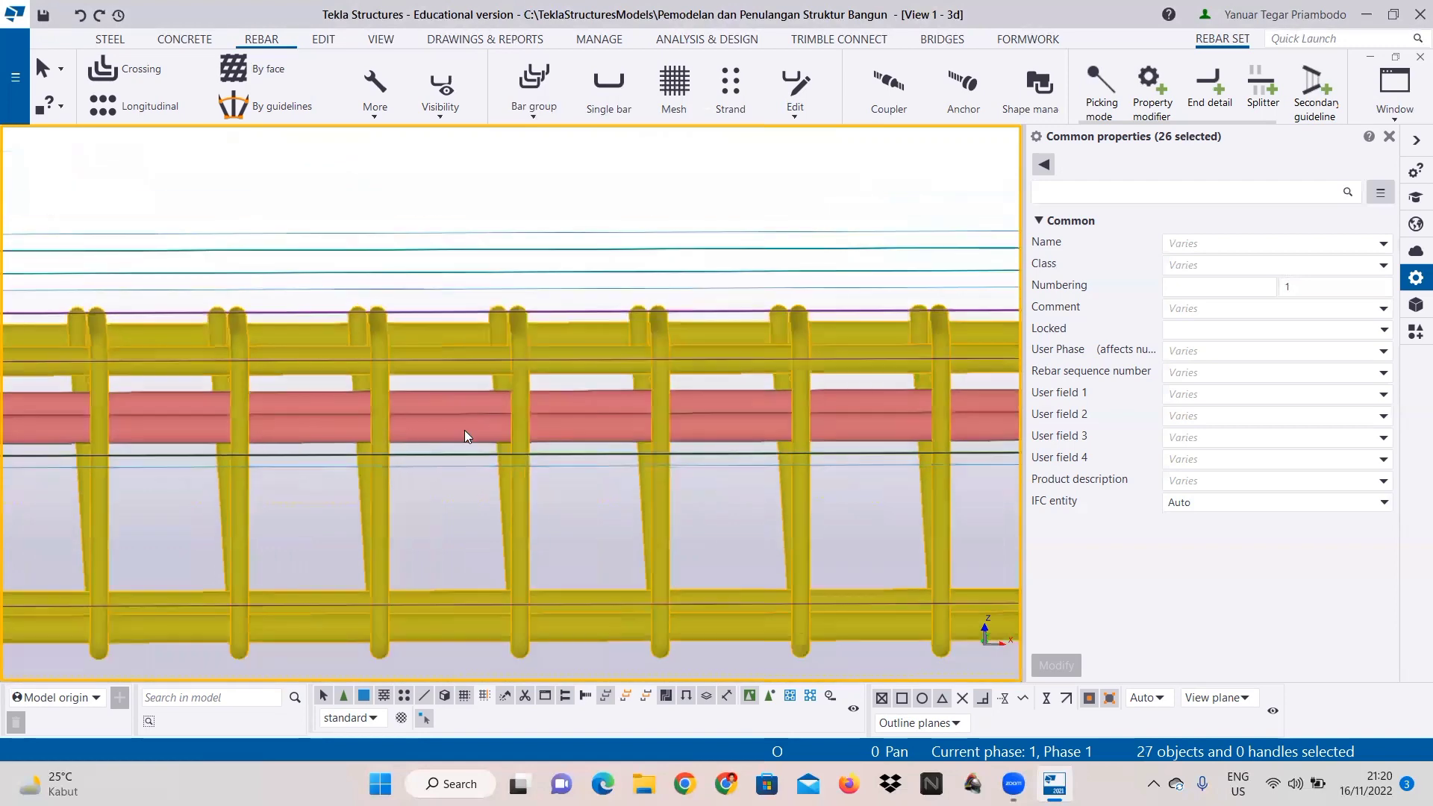
pyautogui.keyDown('ctrl'); pyautogui.click(168, 435); pyautogui.keyUp('ctrl')
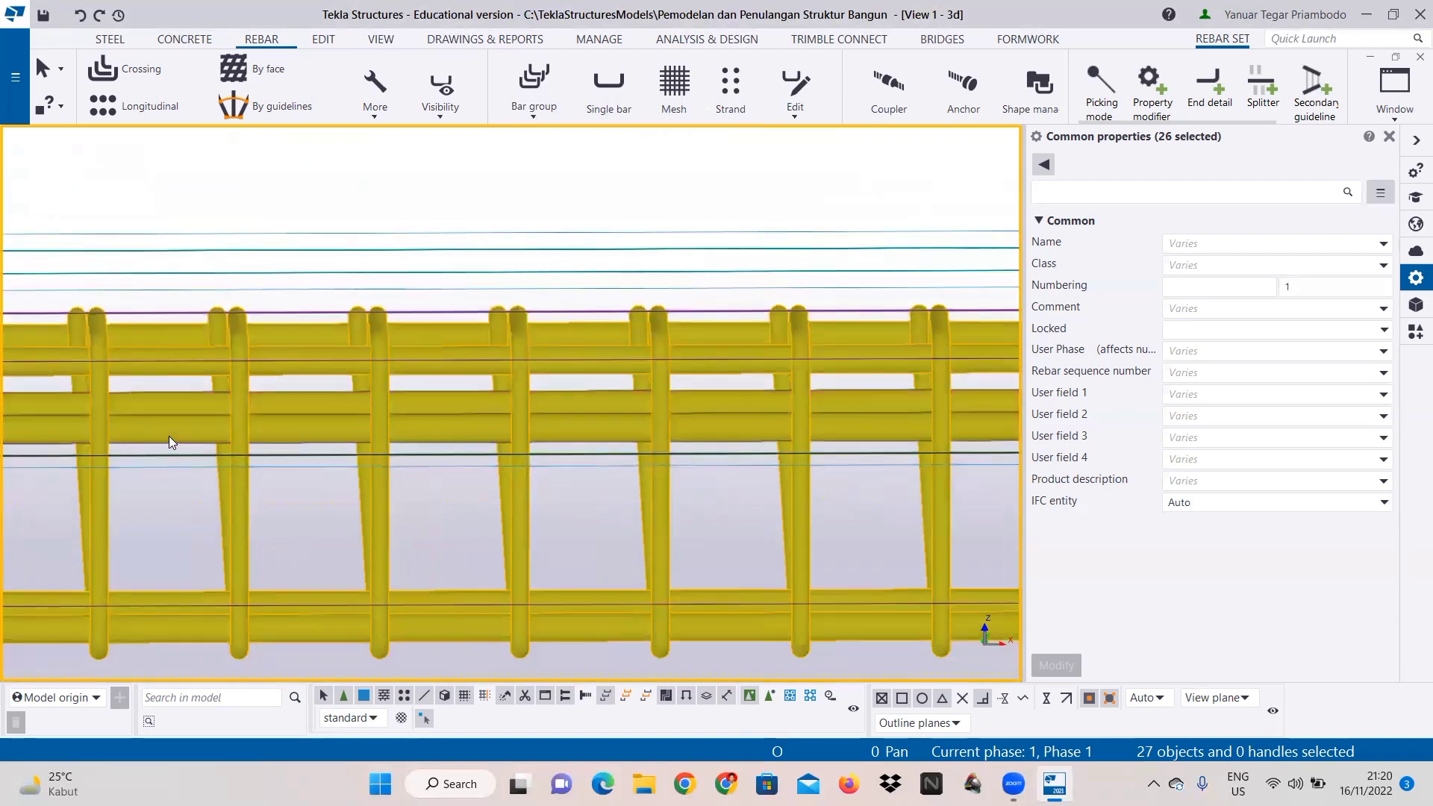
# Step: Add the bottom and second-layer bottom longitudinal bars of the upper-floor grid 4 beam to the selection
pyautogui.scroll(-2, 383, 391)
pyautogui.moveTo(417, 515); pyautogui.dragTo(470, 487, button='middle')
pyautogui.scroll(-2, 471, 487)
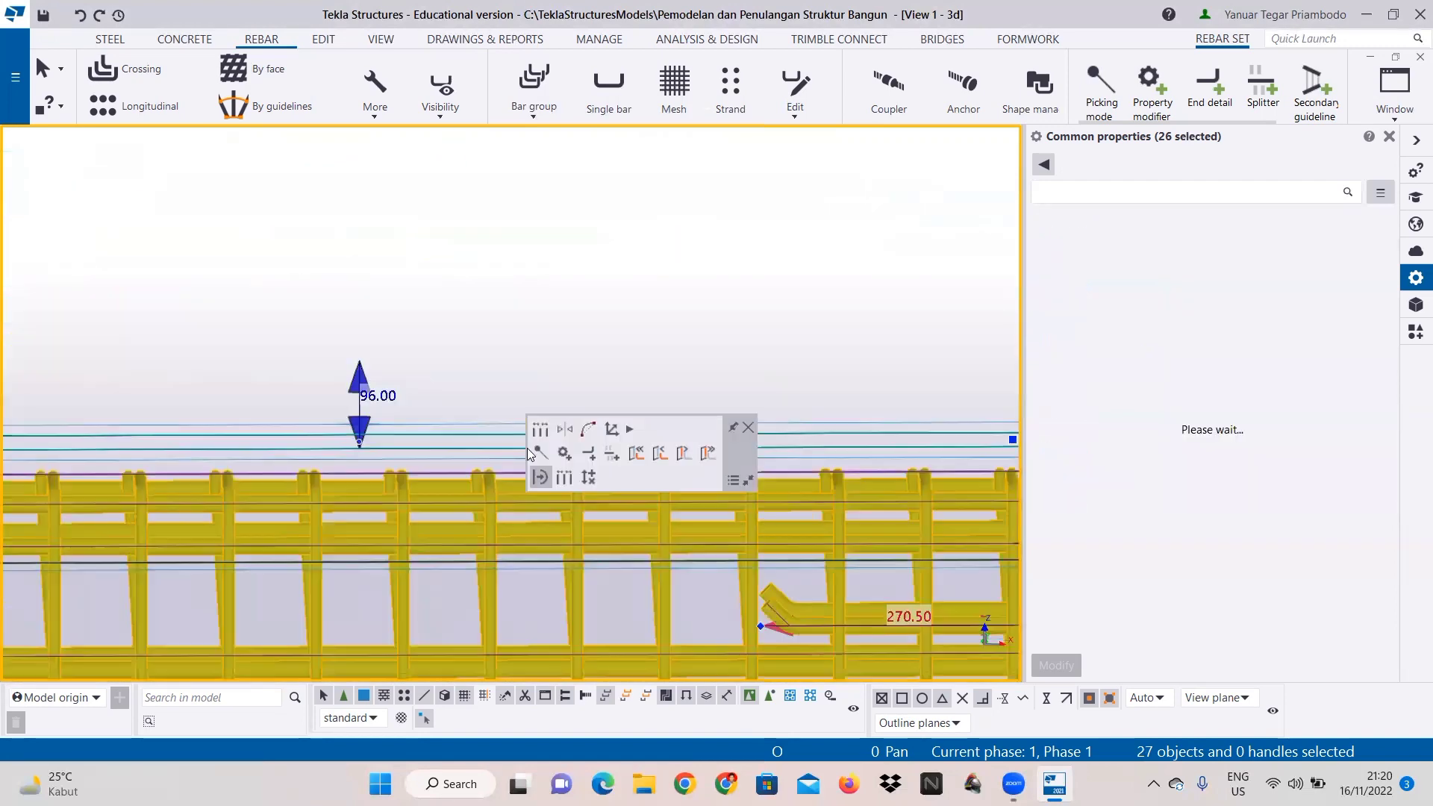
pyautogui.keyDown('ctrl'); pyautogui.click(805, 366); pyautogui.keyUp('ctrl')
pyautogui.scroll(-2, 793, 364)
pyautogui.moveTo(390, 642); pyautogui.dragTo(855, 514, button='middle')
pyautogui.moveTo(131, 501); pyautogui.dragTo(342, 527, button='middle')
pyautogui.scroll(1, 365, 514)
pyautogui.scroll(2, 375, 492)
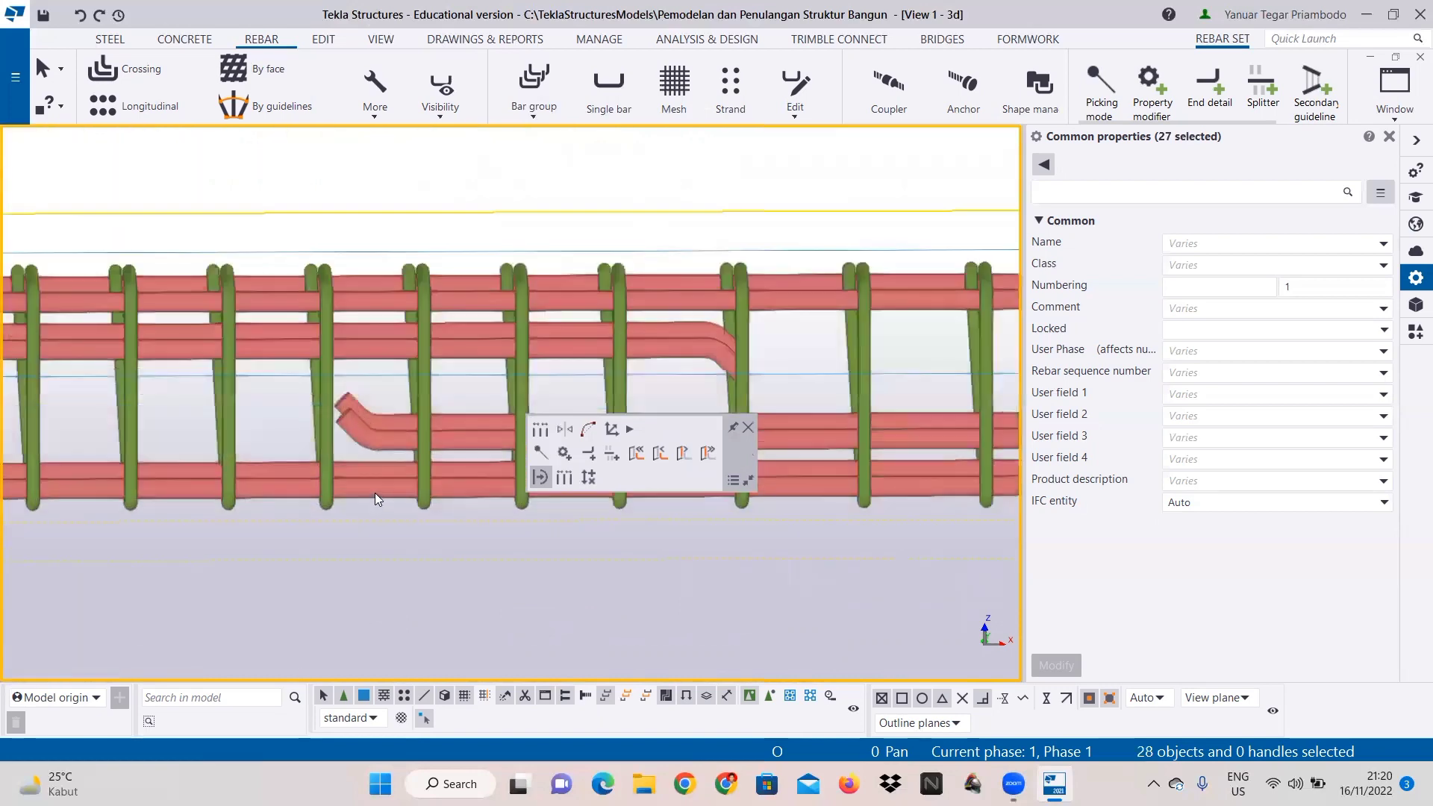
pyautogui.keyDown('ctrl'); pyautogui.click(381, 445); pyautogui.keyUp('ctrl')
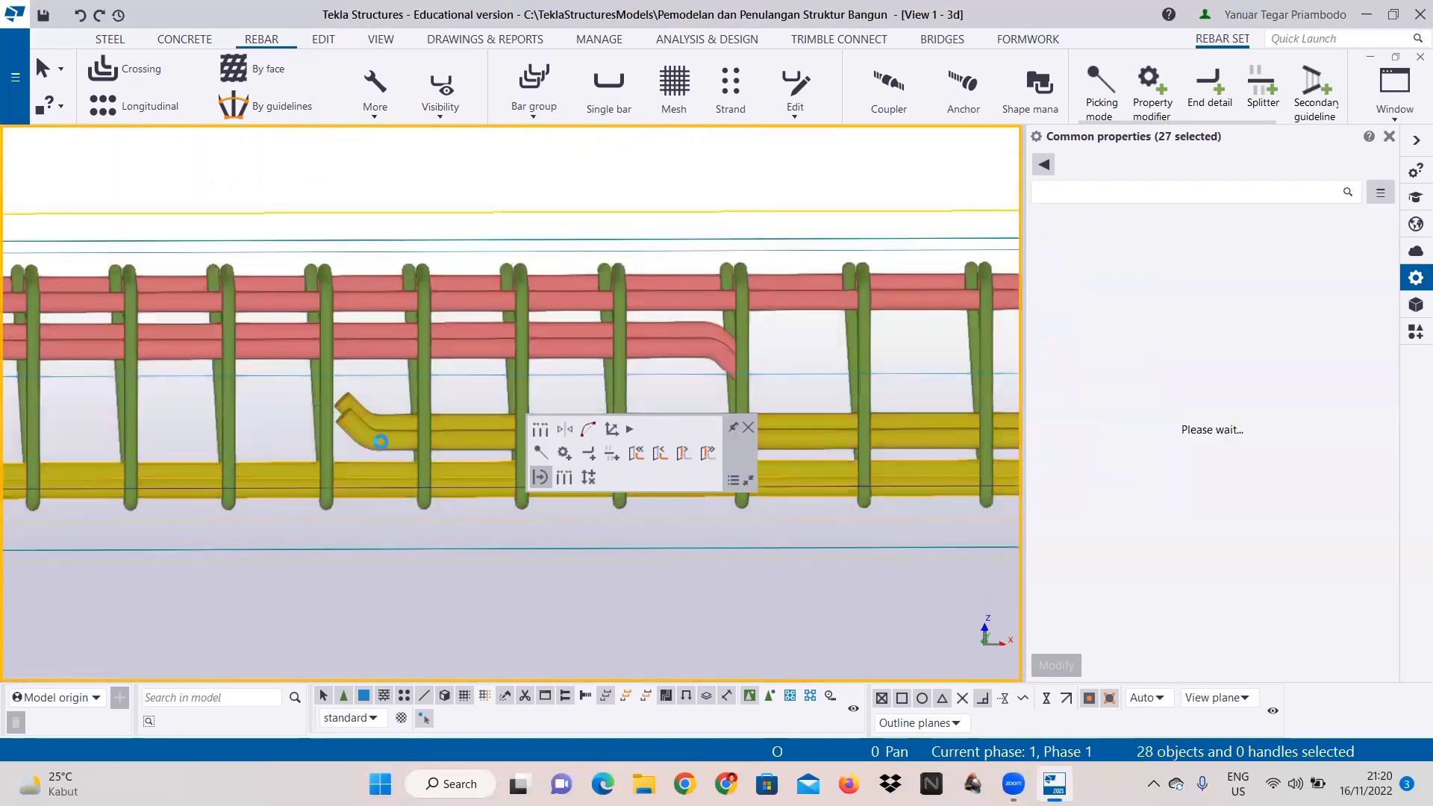
# Step: Add the grid A end short top bars, top longitudinal bars and crossing rebar set of the upper-floor grid 4 beam to the selection
pyautogui.keyDown('ctrl'); pyautogui.click(585, 345); pyautogui.keyUp('ctrl')
pyautogui.keyDown('ctrl'); pyautogui.click(576, 291); pyautogui.keyUp('ctrl')
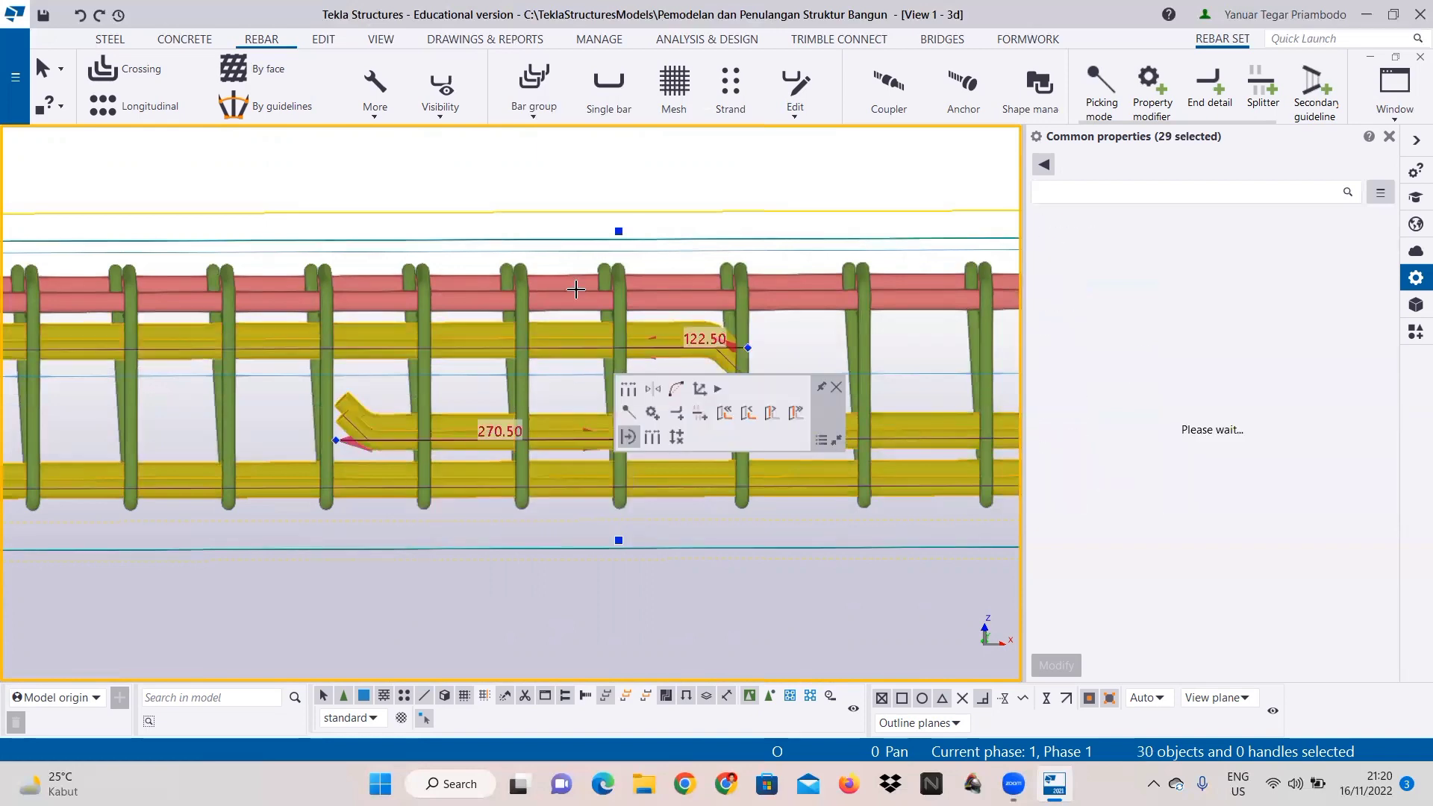
pyautogui.keyDown('ctrl'); pyautogui.click(576, 292); pyautogui.keyUp('ctrl')
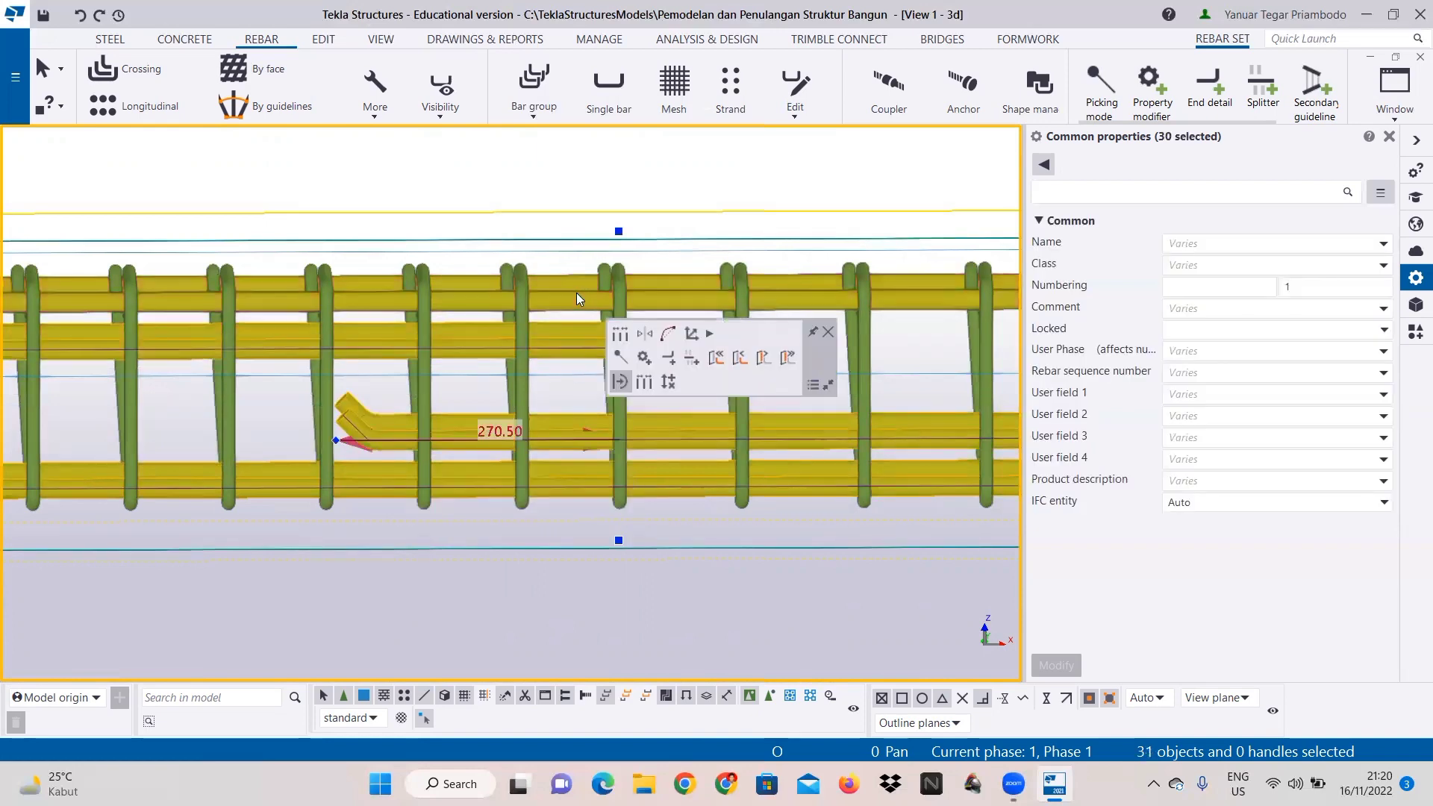
pyautogui.keyDown('ctrl'); pyautogui.click(525, 316); pyautogui.keyUp('ctrl')
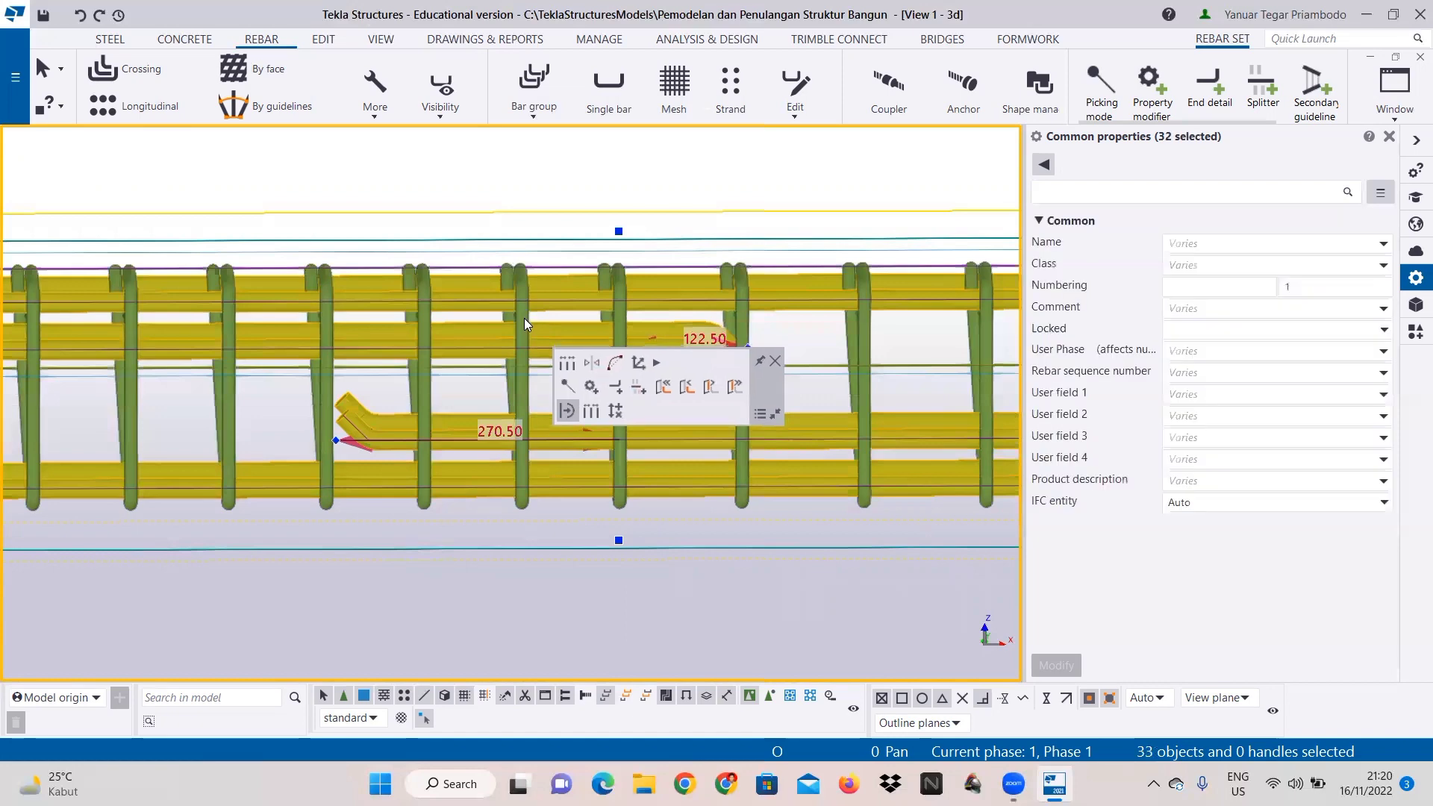
pyautogui.scroll(-4, 543, 329)
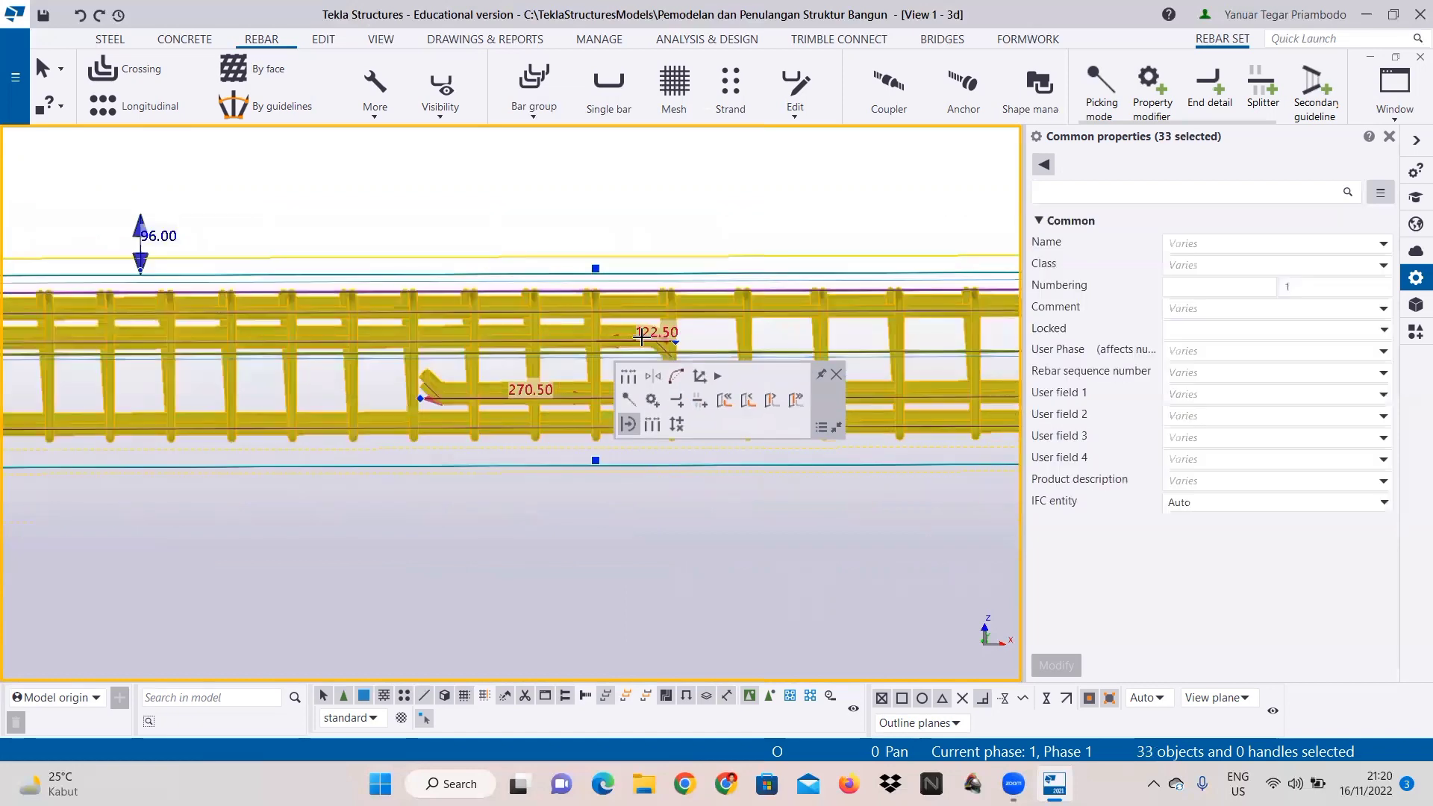
# Step: Add the remaining short top bars at the grid B end of the upper-floor grid 4 beam to the selection
pyautogui.moveTo(187, 365); pyautogui.dragTo(739, 316, button='middle')
pyautogui.scroll(4, 587, 352)
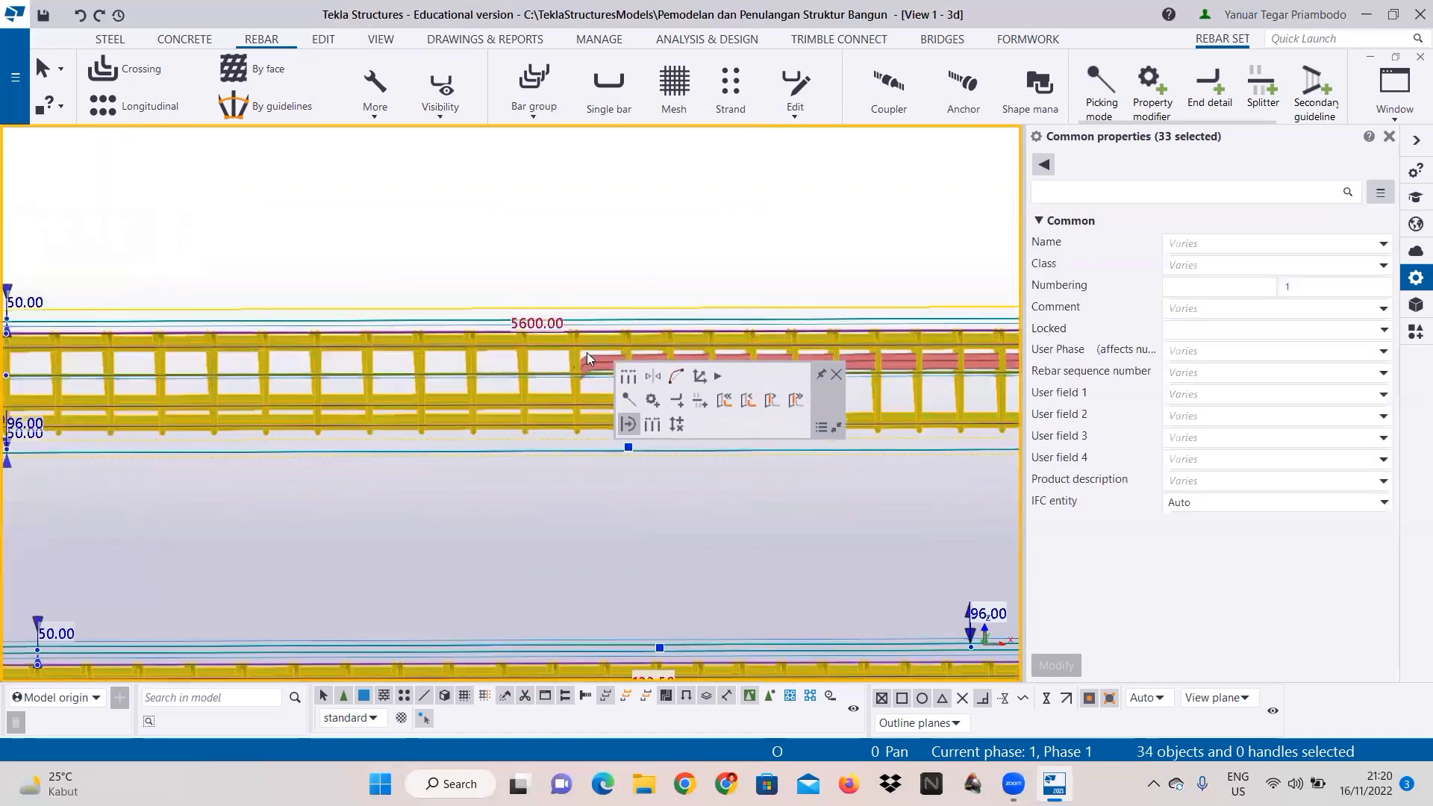
pyautogui.keyDown('ctrl'); pyautogui.click(580, 381); pyautogui.keyUp('ctrl')
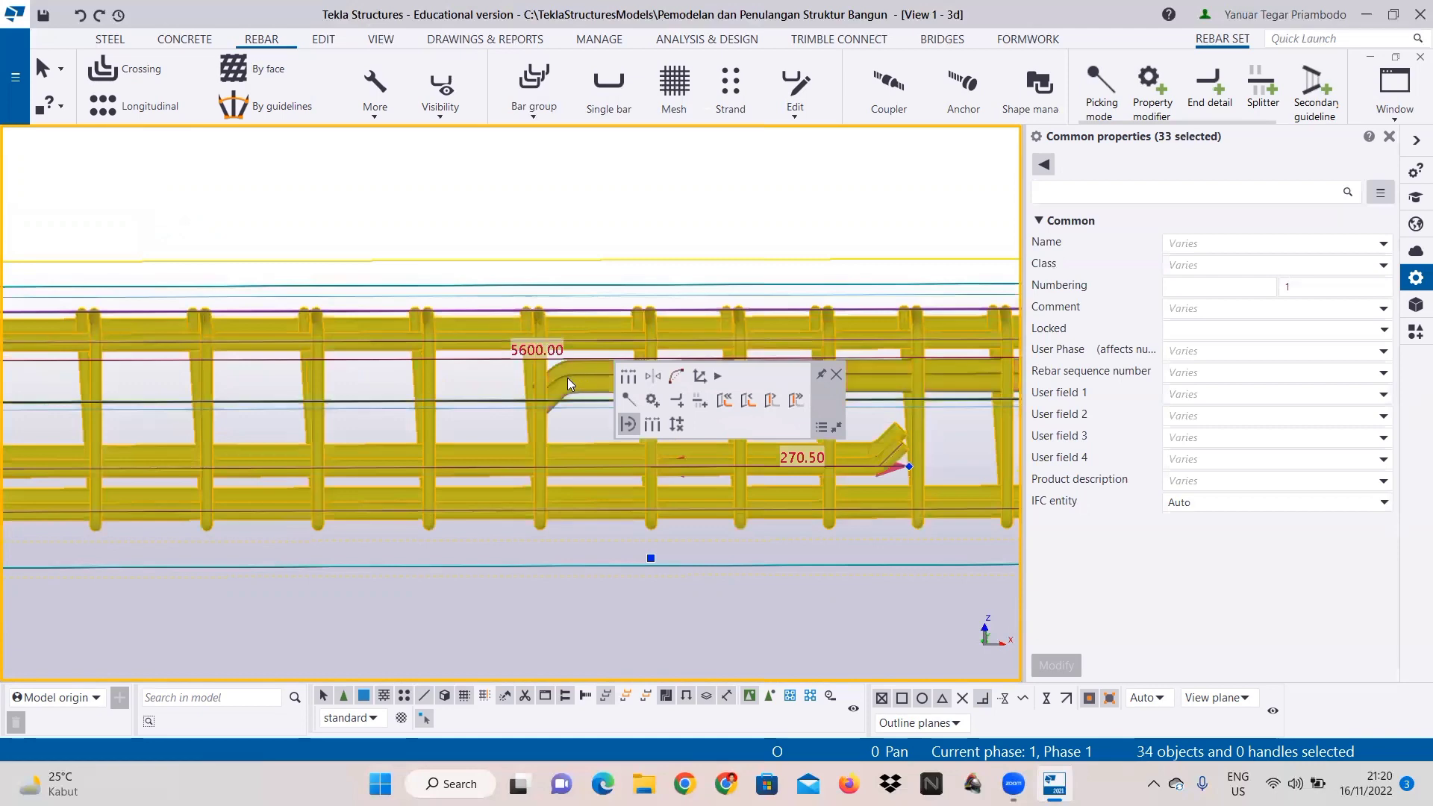
pyautogui.scroll(-2, 567, 378)
pyautogui.scroll(-4, 548, 365)
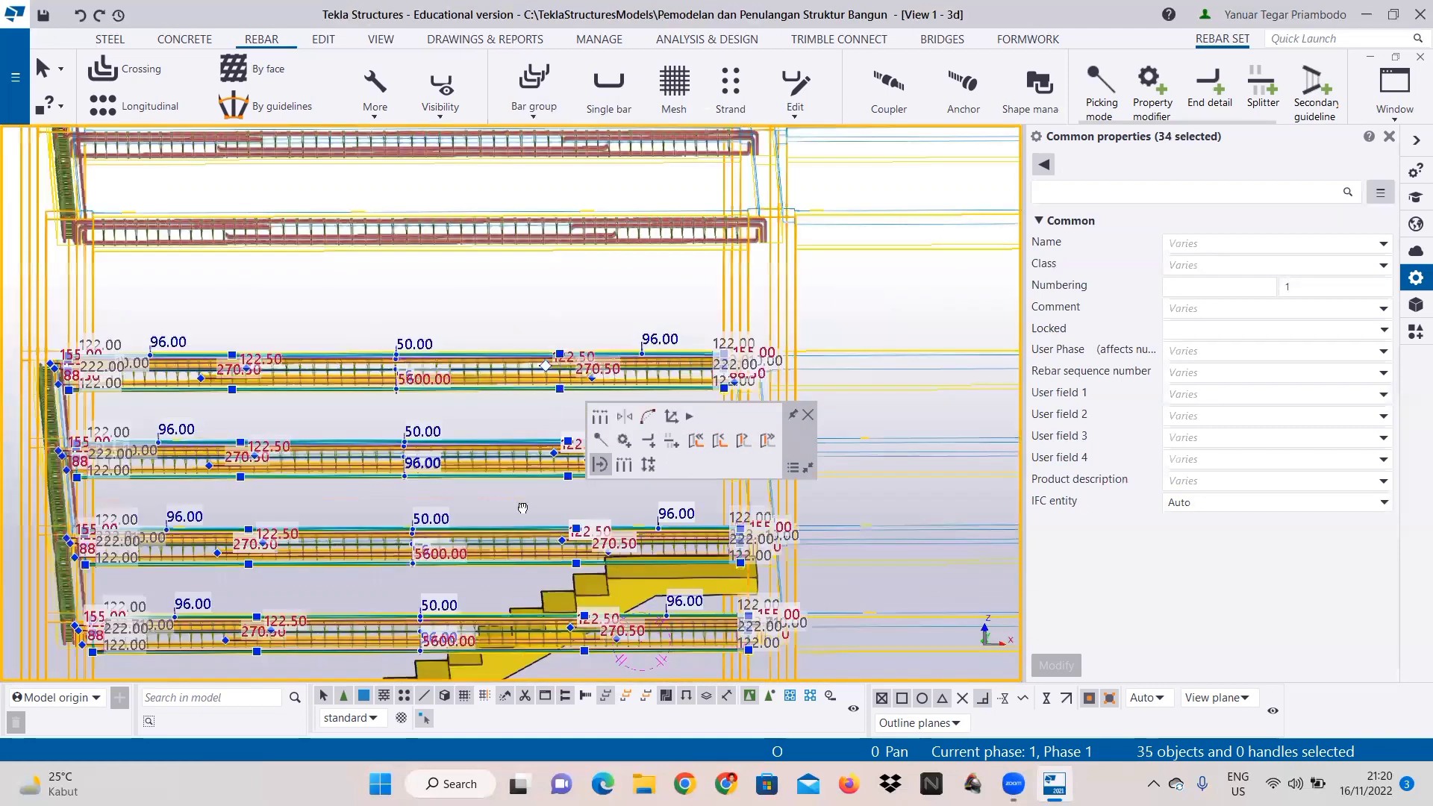
# Step: Add the bottom and second-layer bottom longitudinal bars of the grid 1 beam on the next floor up to the selection
pyautogui.scroll(1, 405, 443)
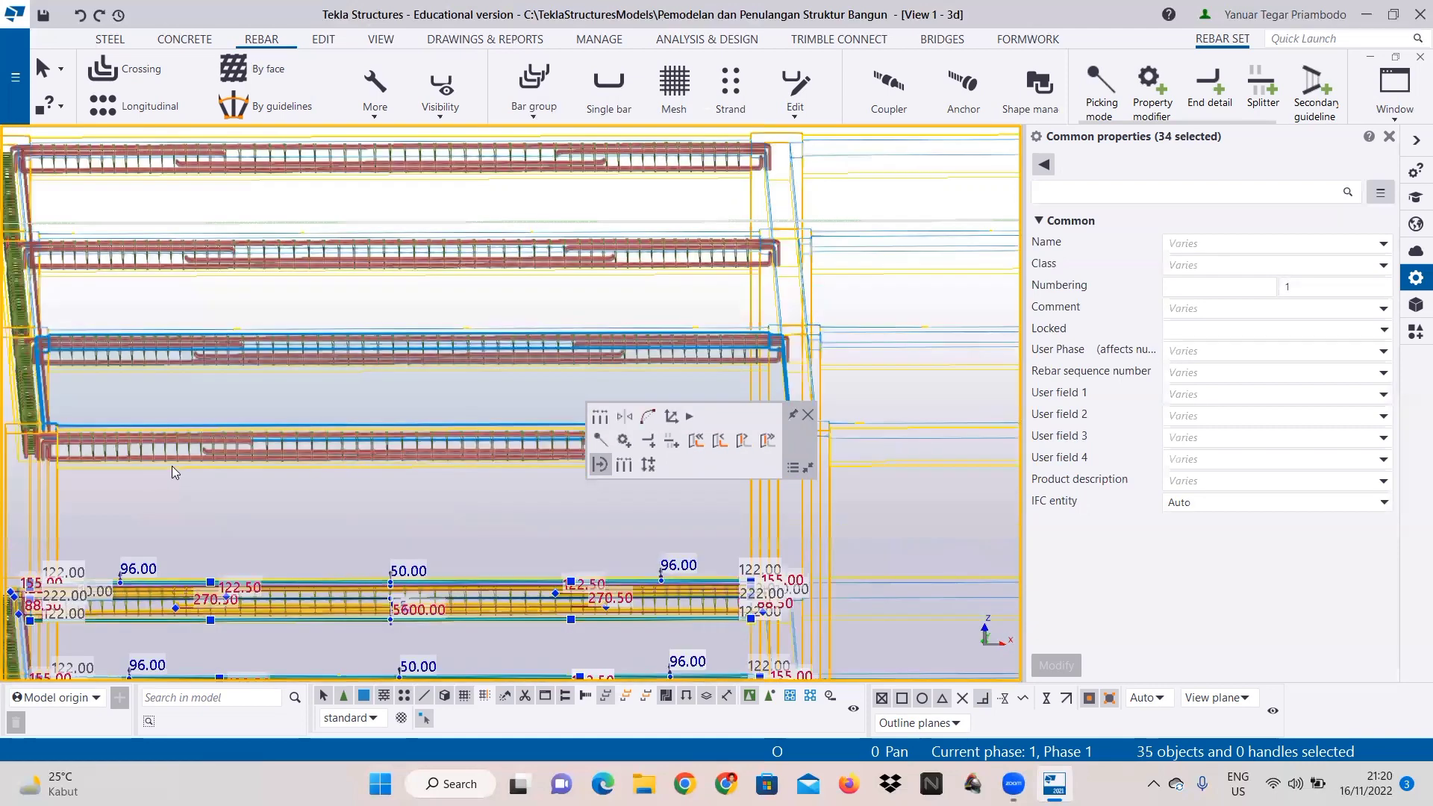
pyautogui.scroll(6, 172, 471)
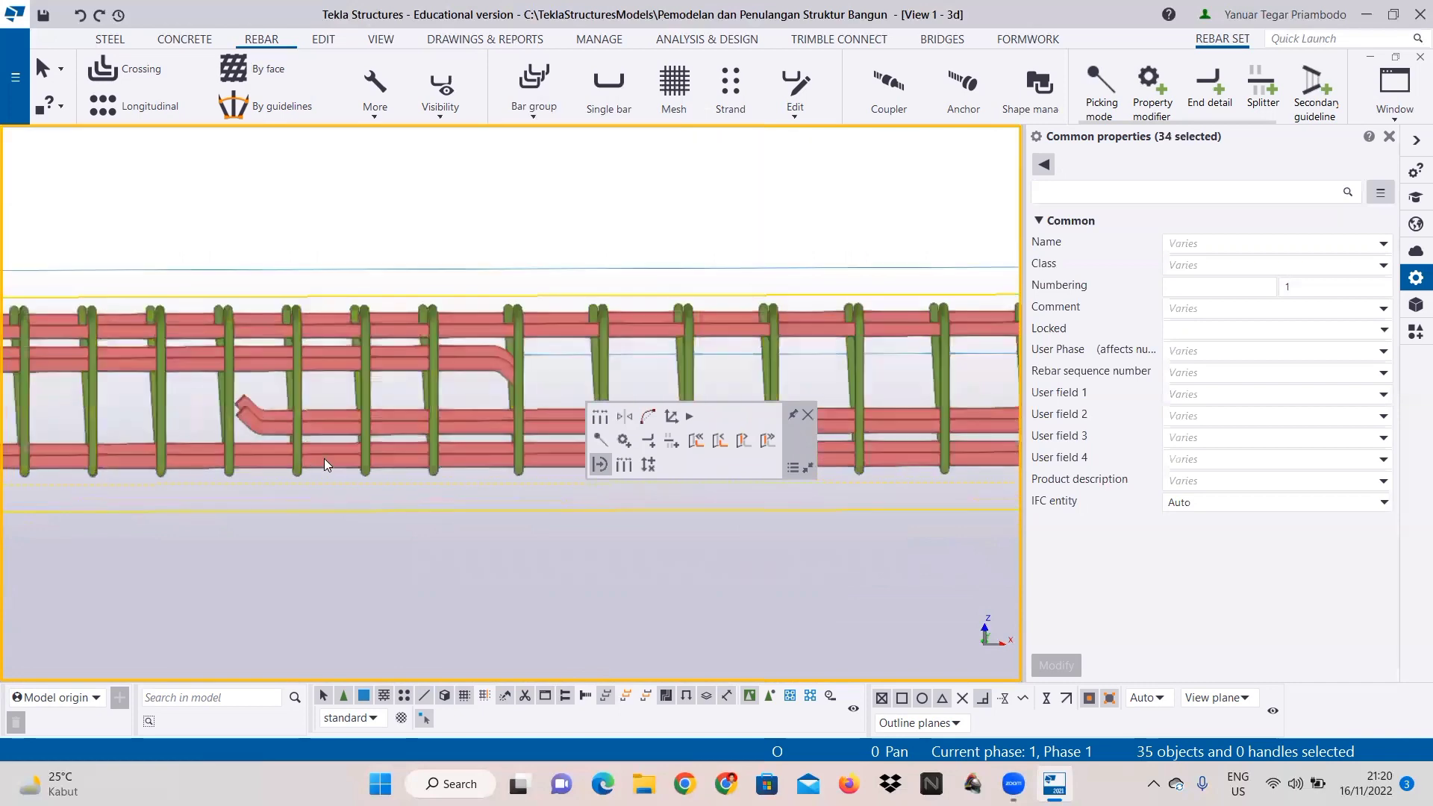
pyautogui.keyDown('ctrl'); pyautogui.click(334, 443); pyautogui.keyUp('ctrl')
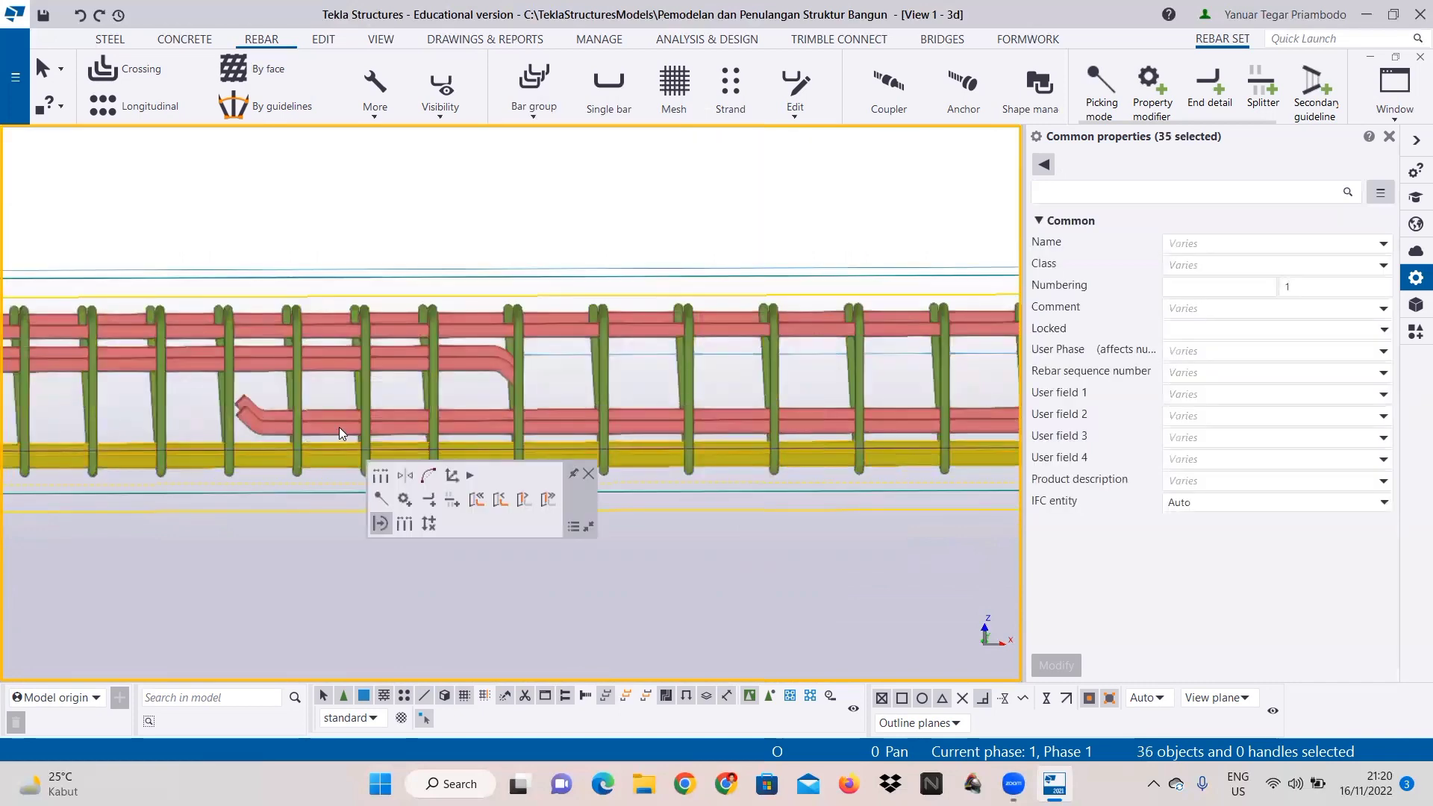
pyautogui.keyDown('ctrl'); pyautogui.click(342, 424); pyautogui.keyUp('ctrl')
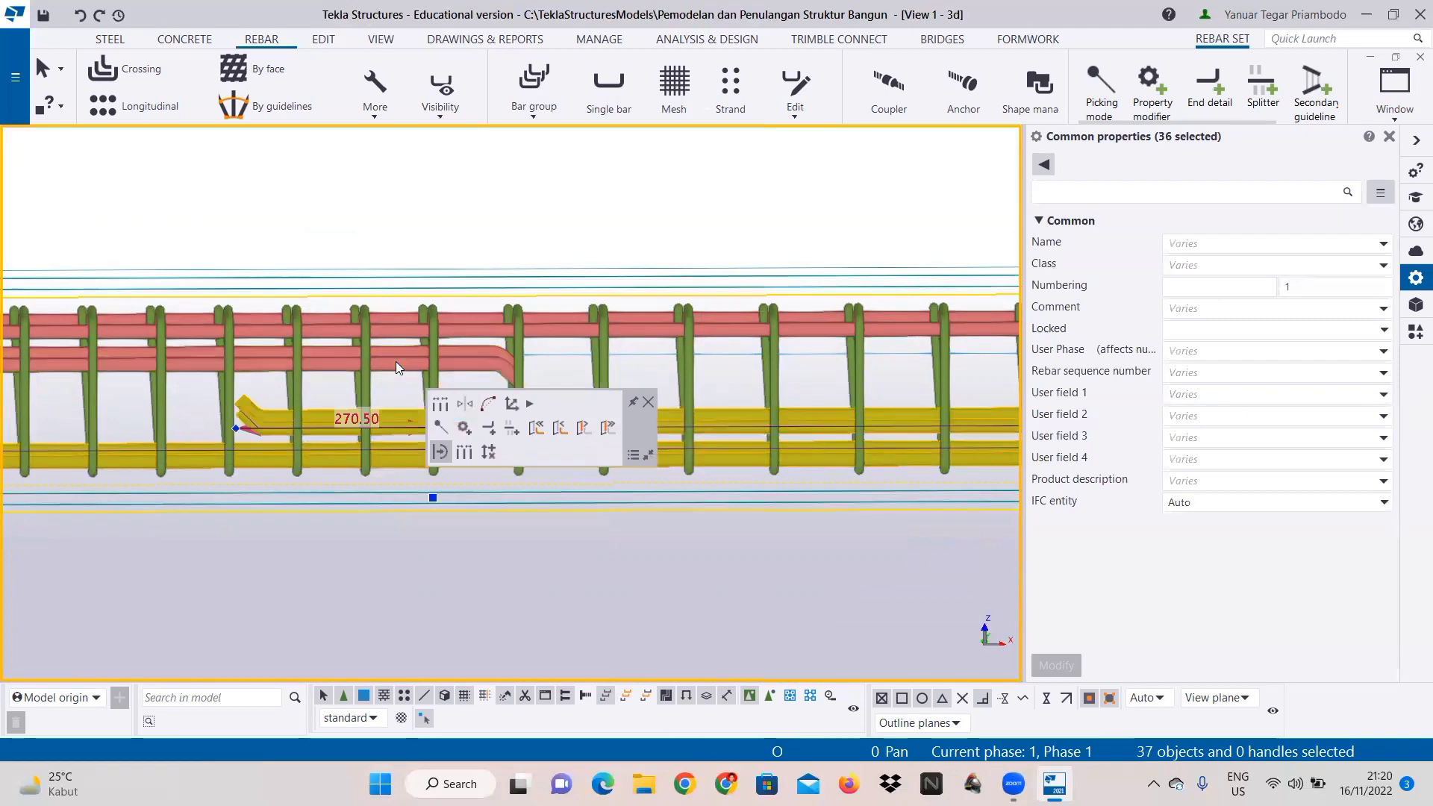
# Step: Add the top longitudinal bars, grid A end short top bars and crossing rebar set of that next-floor grid 1 beam to the selection
pyautogui.keyDown('ctrl'); pyautogui.click(401, 331); pyautogui.keyUp('ctrl')
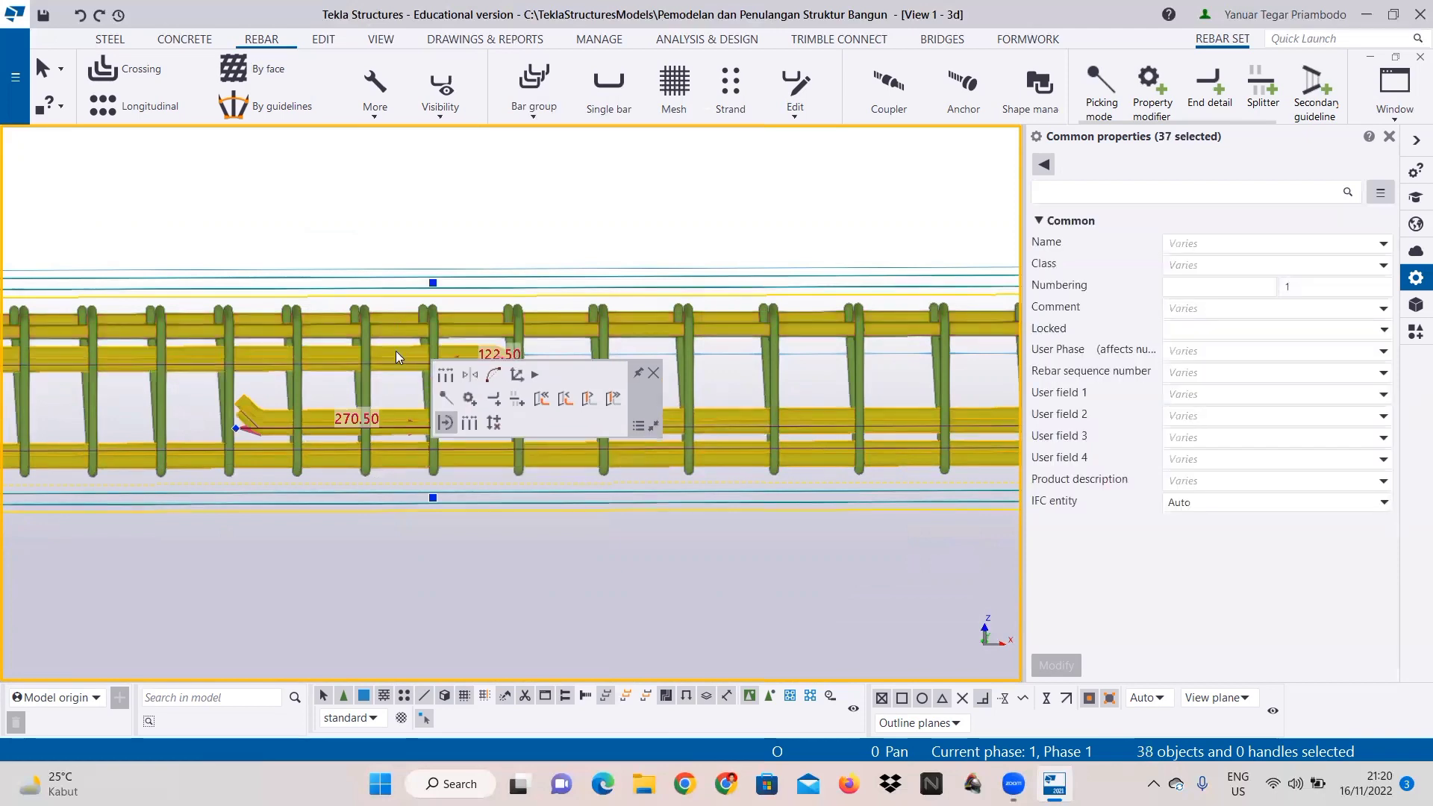
pyautogui.keyDown('ctrl'); pyautogui.click(396, 352); pyautogui.keyUp('ctrl')
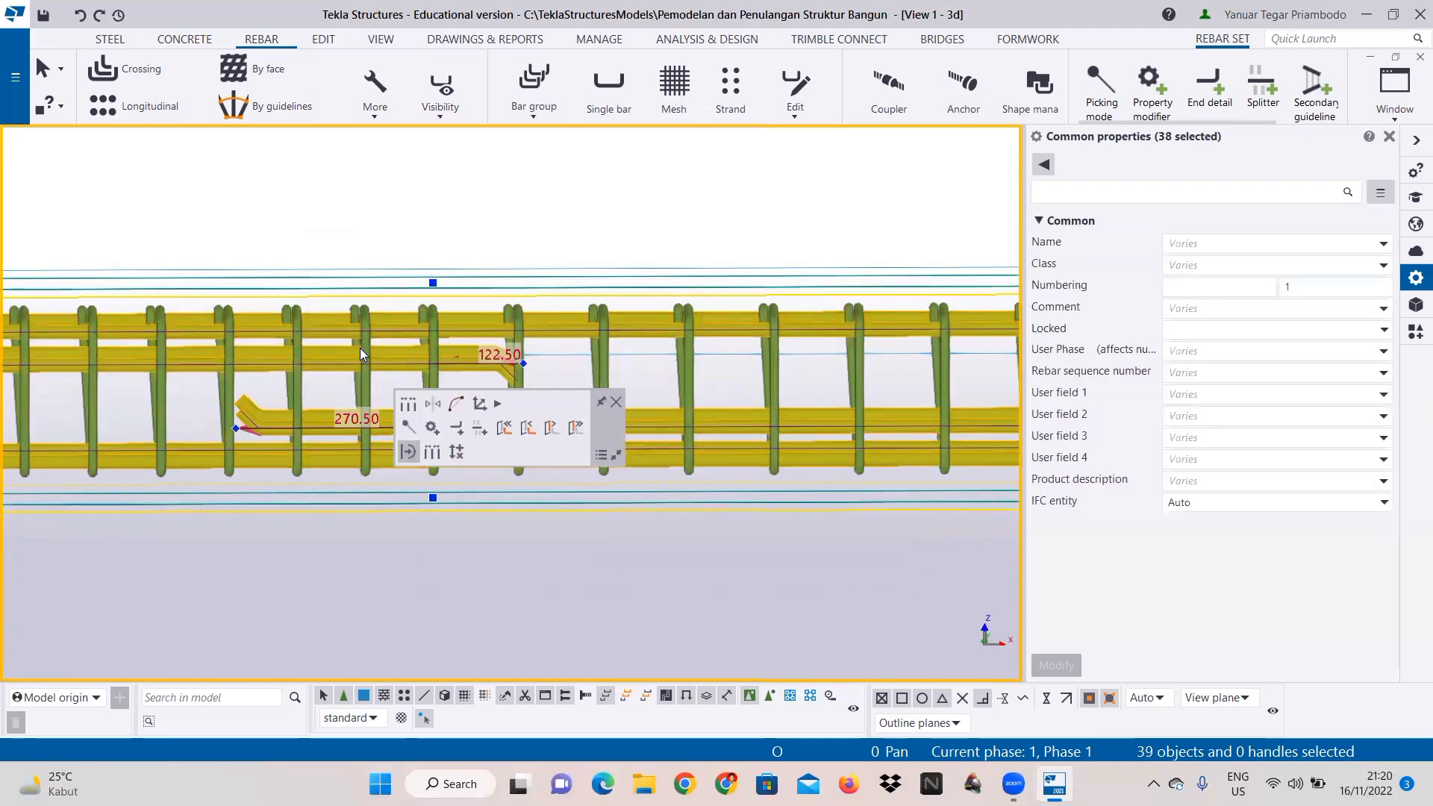
pyautogui.keyDown('ctrl'); pyautogui.click(464, 338); pyautogui.keyUp('ctrl')
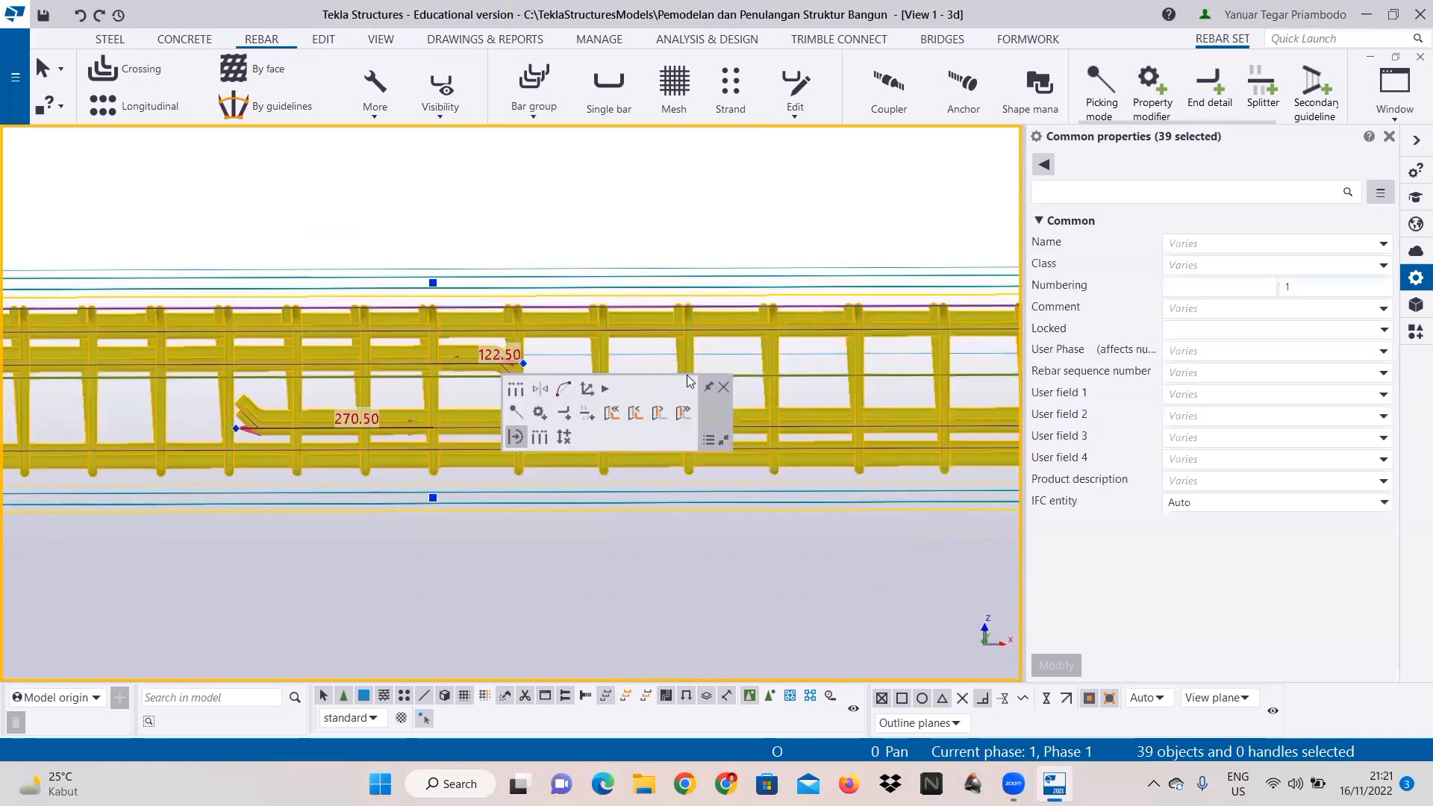
# Step: Add the remaining short top bars at the grid B end of the next-floor grid 1 beam to the selection
pyautogui.scroll(-3, 688, 381)
pyautogui.scroll(5, 578, 398)
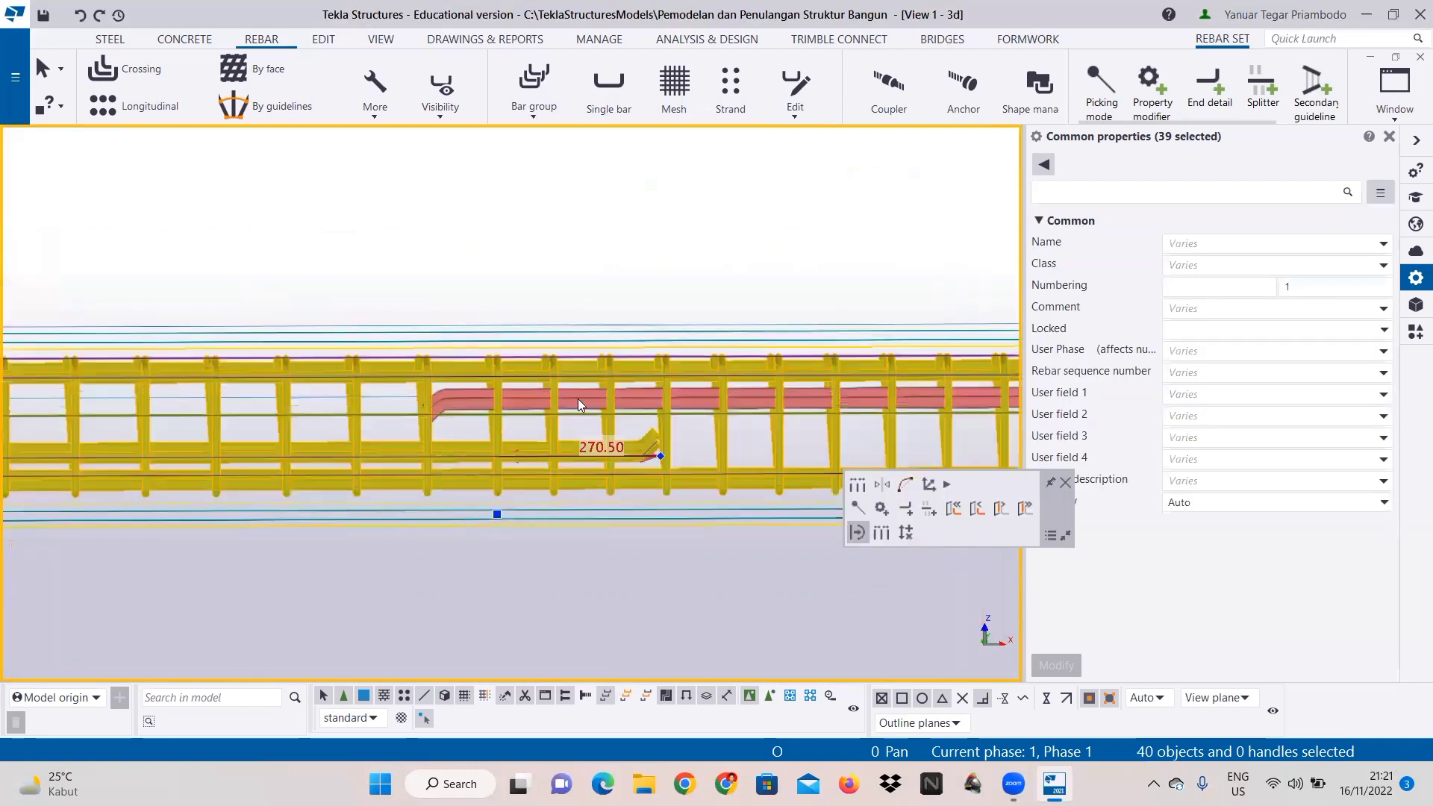
pyautogui.keyDown('ctrl'); pyautogui.click(656, 318); pyautogui.keyUp('ctrl')
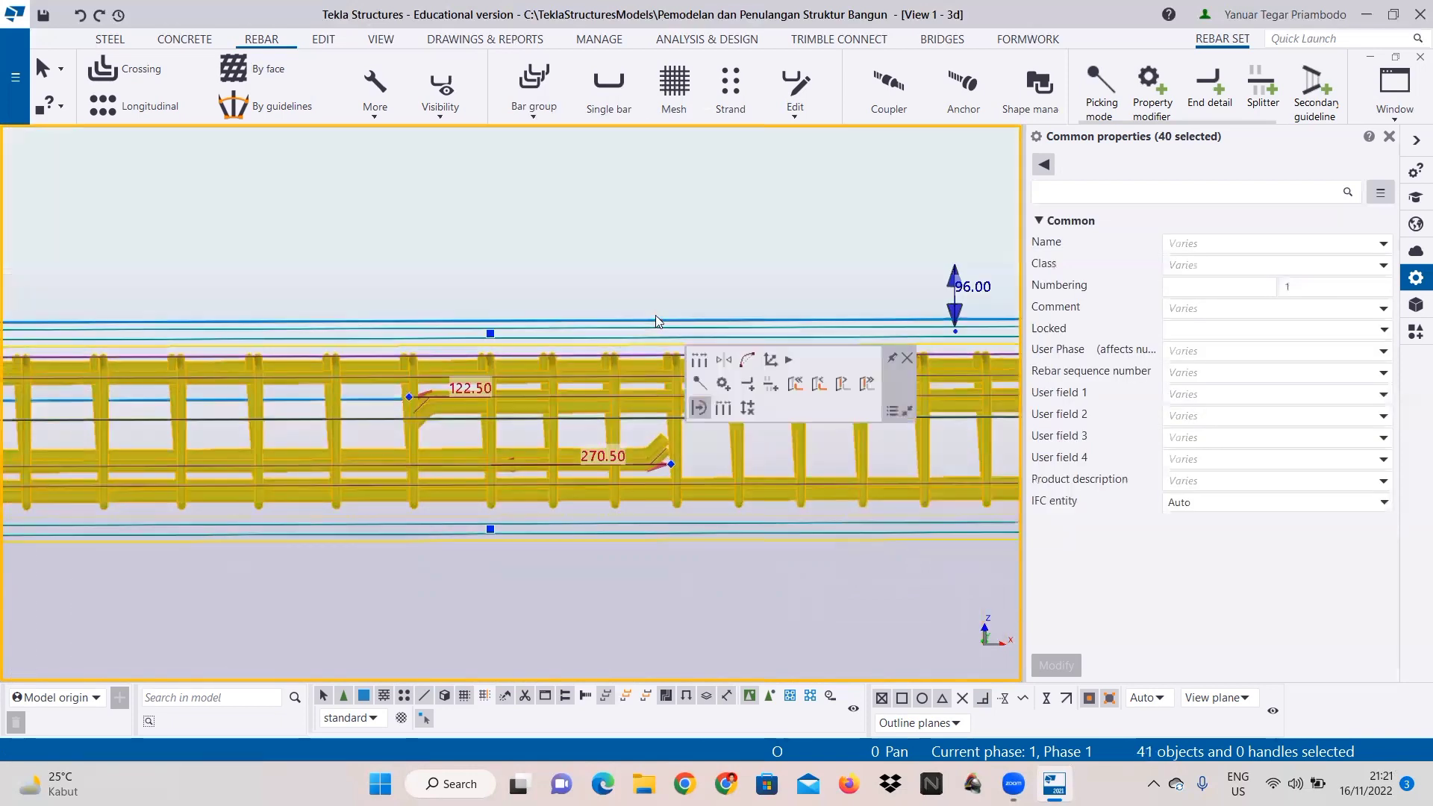
# Step: Add the next-floor grid 2 beam's bottom, second-layer bottom, grid B end short top, and top longitudinal bars plus its crossing rebar to the selection
pyautogui.scroll(-2, 656, 315)
pyautogui.scroll(4, 509, 481)
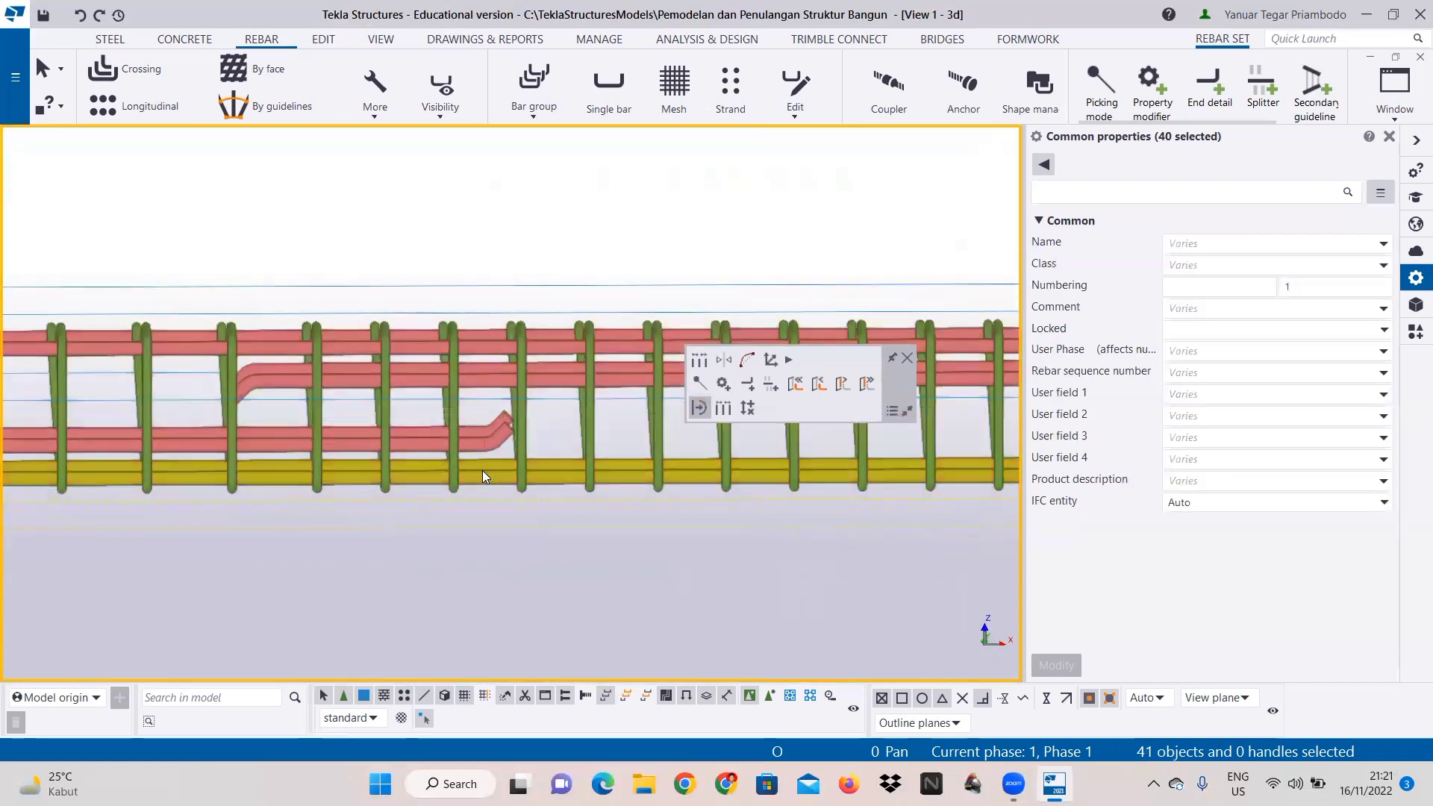
pyautogui.keyDown('ctrl'); pyautogui.click(482, 446); pyautogui.keyUp('ctrl')
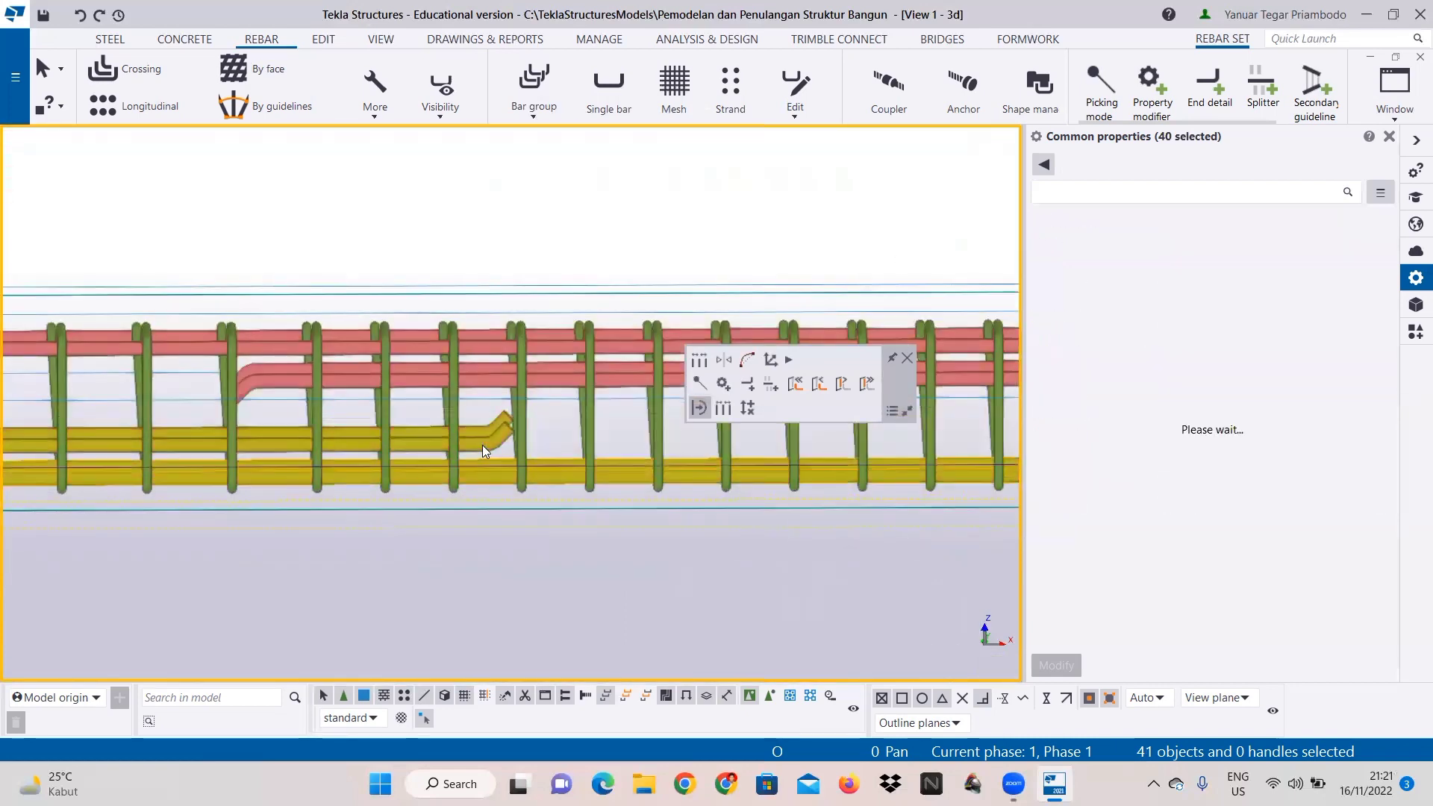
pyautogui.keyDown('ctrl'); pyautogui.click(485, 379); pyautogui.keyUp('ctrl')
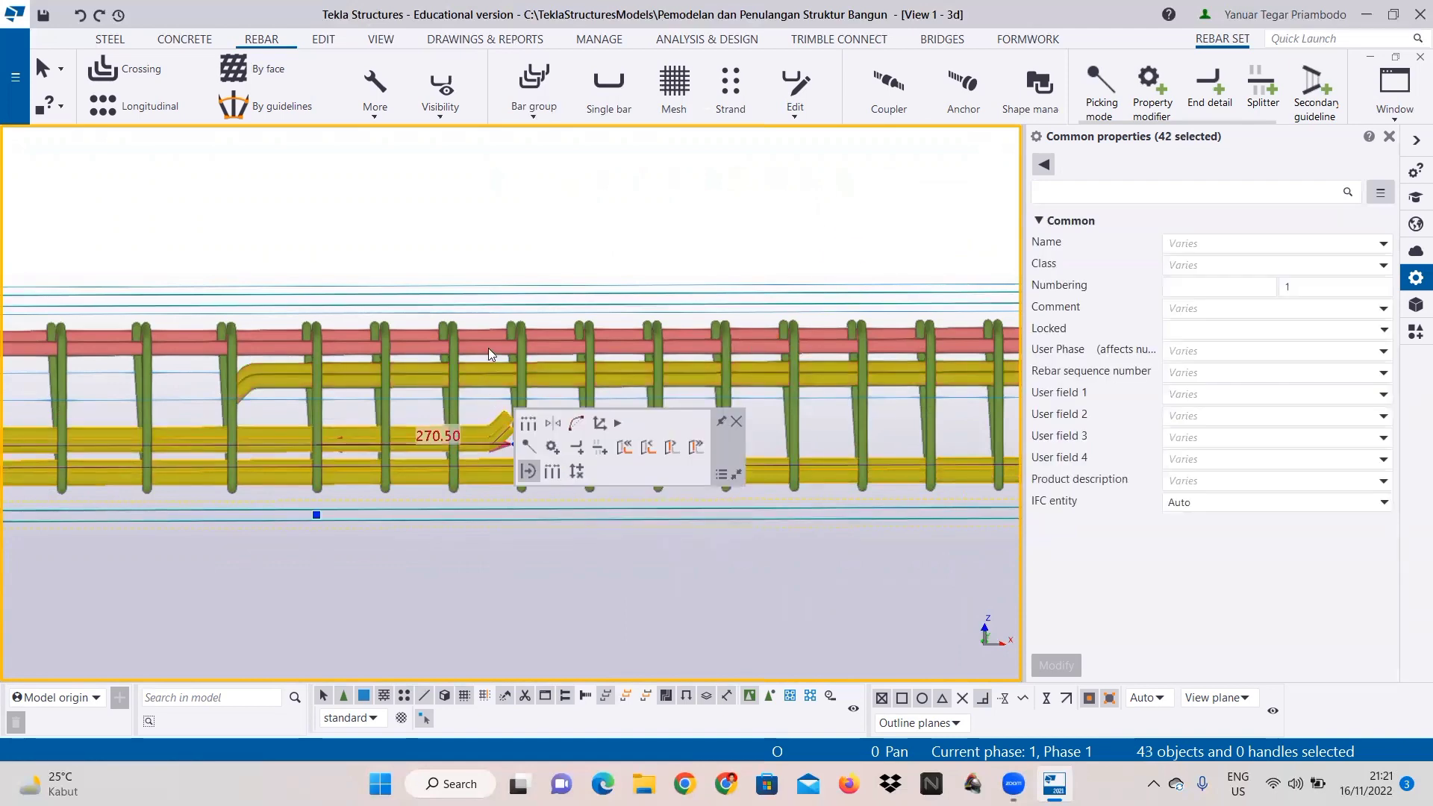
pyautogui.keyDown('ctrl'); pyautogui.click(489, 349); pyautogui.keyUp('ctrl')
pyautogui.keyDown('ctrl'); pyautogui.click(451, 357); pyautogui.keyUp('ctrl')
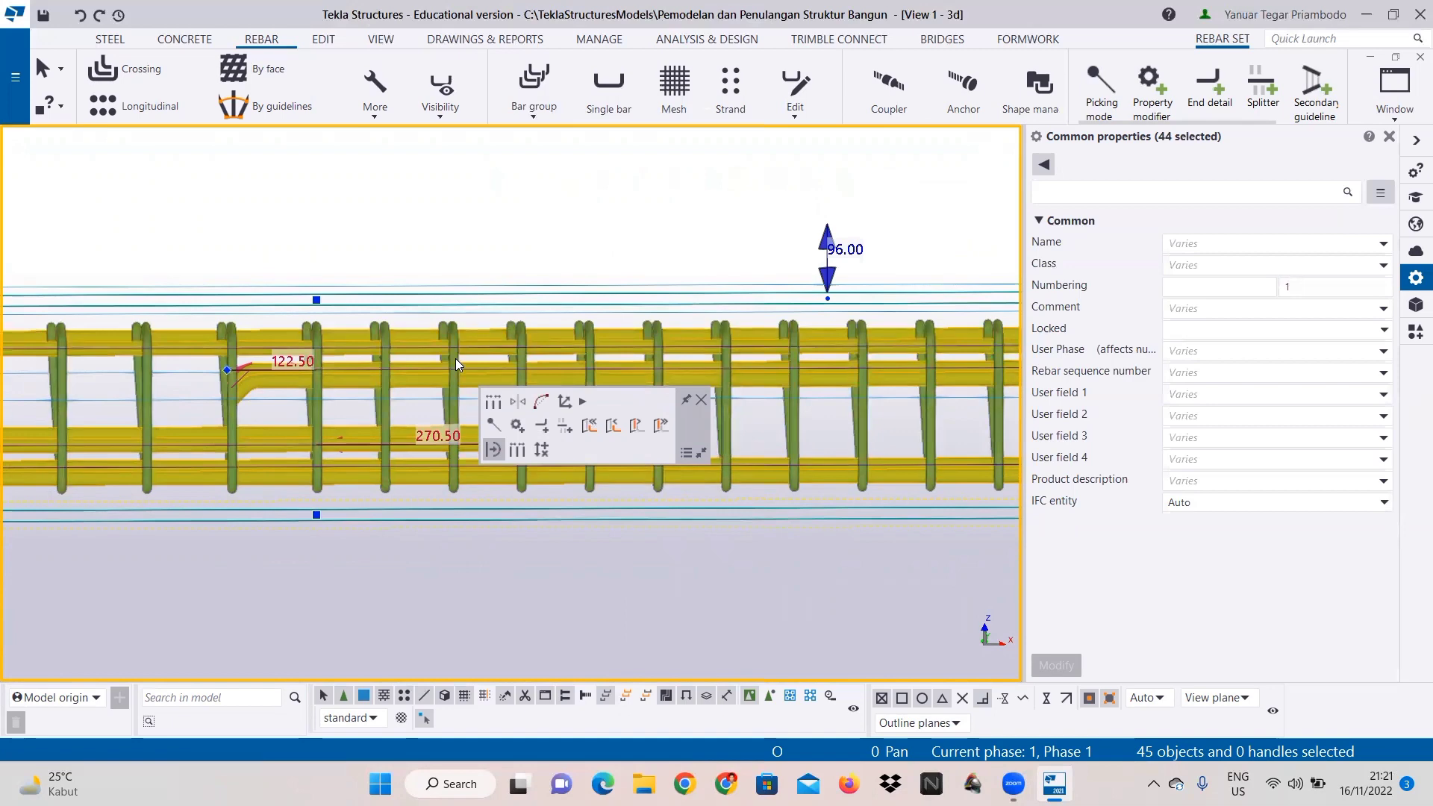
pyautogui.keyDown('ctrl'); pyautogui.click(455, 359); pyautogui.keyUp('ctrl')
# Step: Add the remaining short top bars at the grid A end of the next-floor grid 2 beam to the selection
pyautogui.scroll(-3, 452, 368)
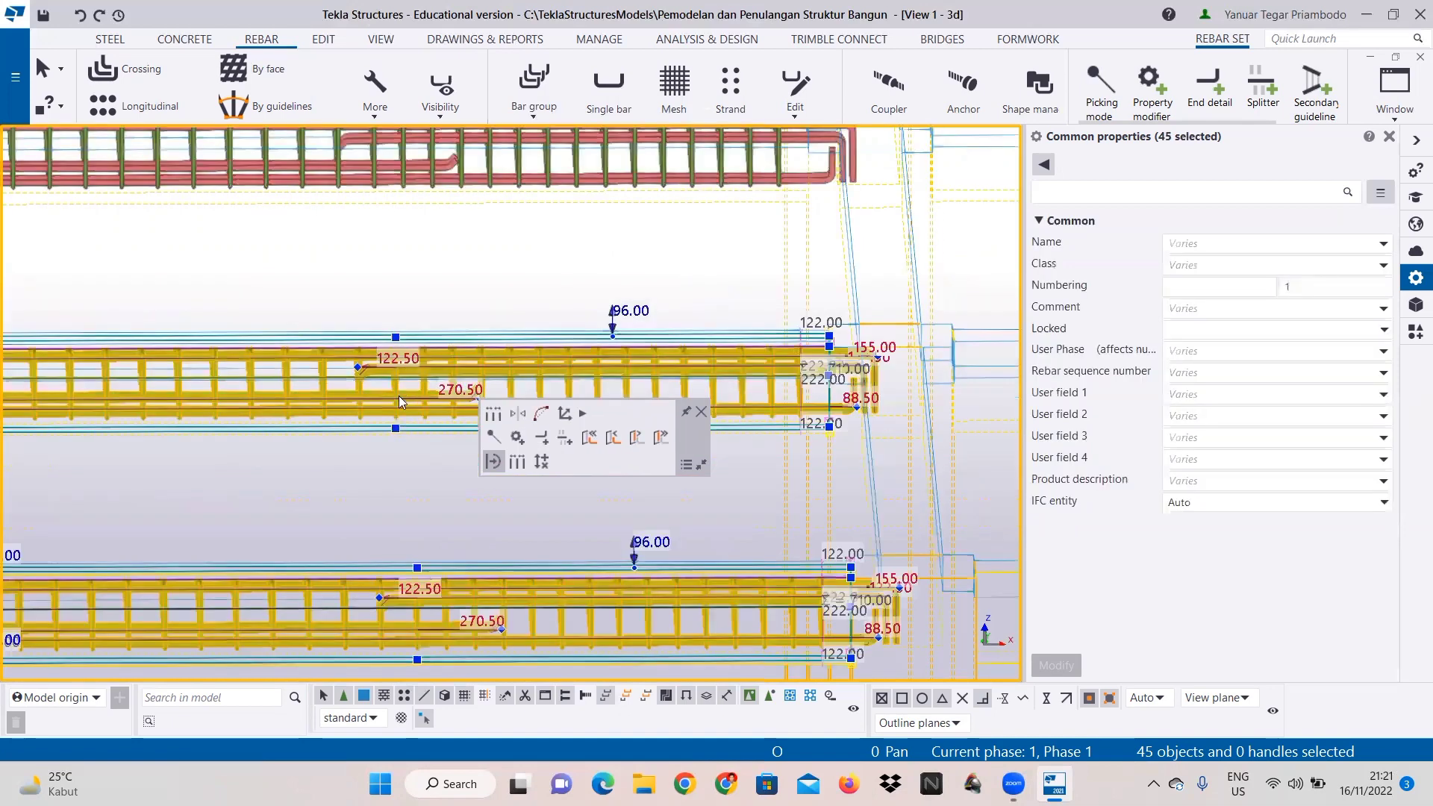
pyautogui.moveTo(235, 430); pyautogui.dragTo(985, 453, button='middle')
pyautogui.keyDown('ctrl'); pyautogui.click(285, 438); pyautogui.keyUp('ctrl')
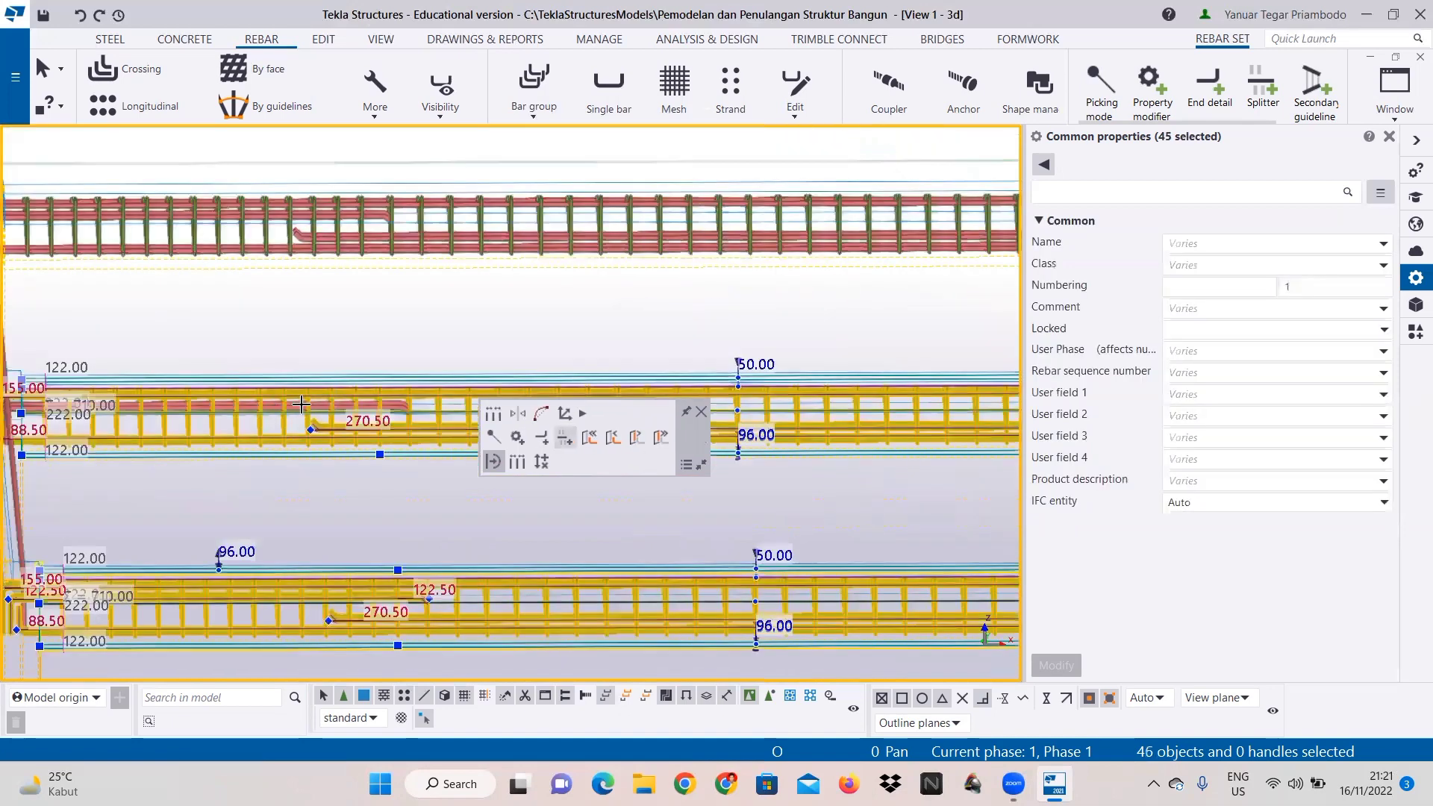
pyautogui.scroll(3, 302, 402)
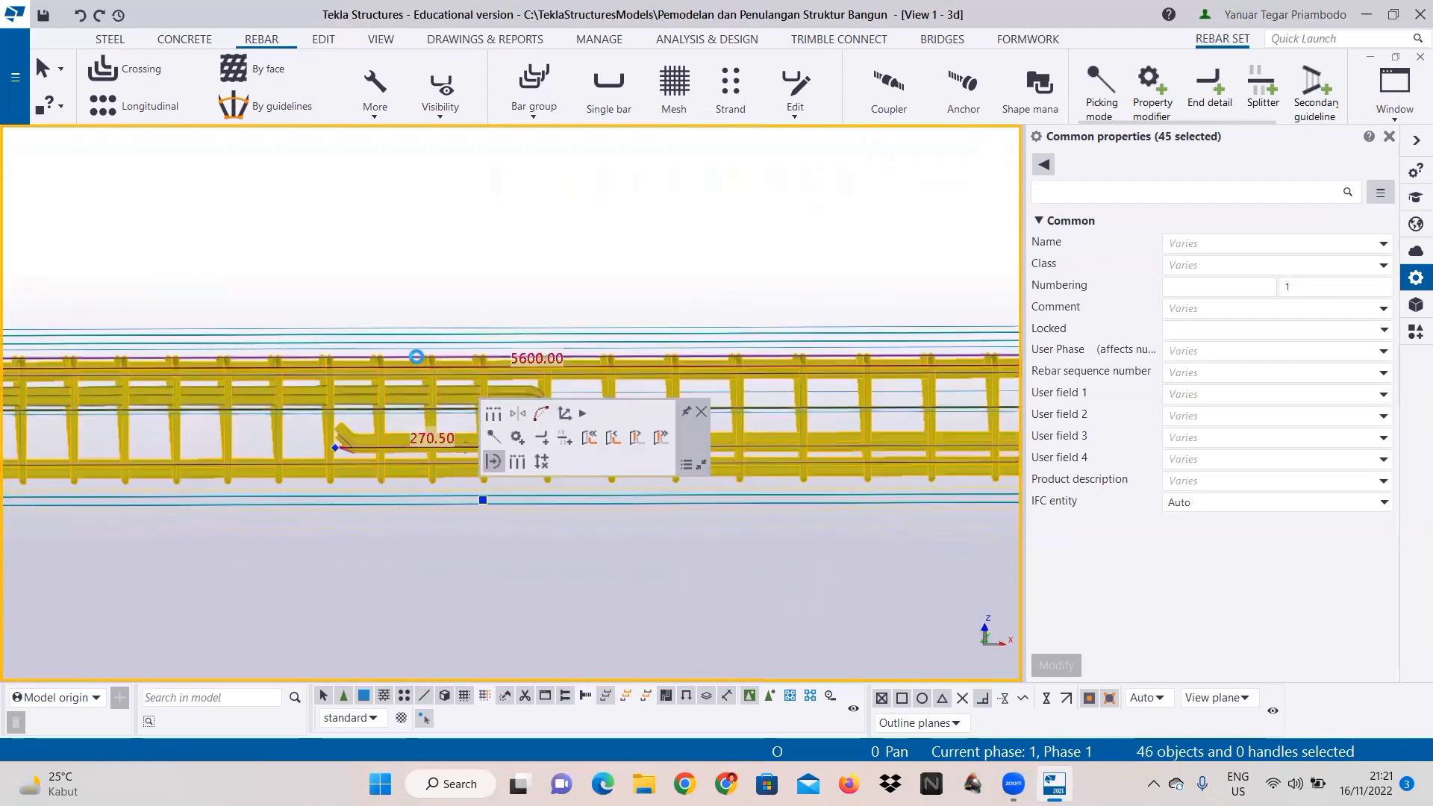
pyautogui.keyDown('ctrl'); pyautogui.click(416, 357); pyautogui.keyUp('ctrl')
# Step: Add the next-floor grid 3 beam's bottom, second-layer bottom, grid B end short top, and top longitudinal bars plus its crossing rebar to the selection
pyautogui.scroll(-3, 419, 357)
pyautogui.moveTo(695, 306); pyautogui.dragTo(112, 548, button='middle')
pyautogui.moveTo(858, 412); pyautogui.dragTo(636, 431, button='middle')
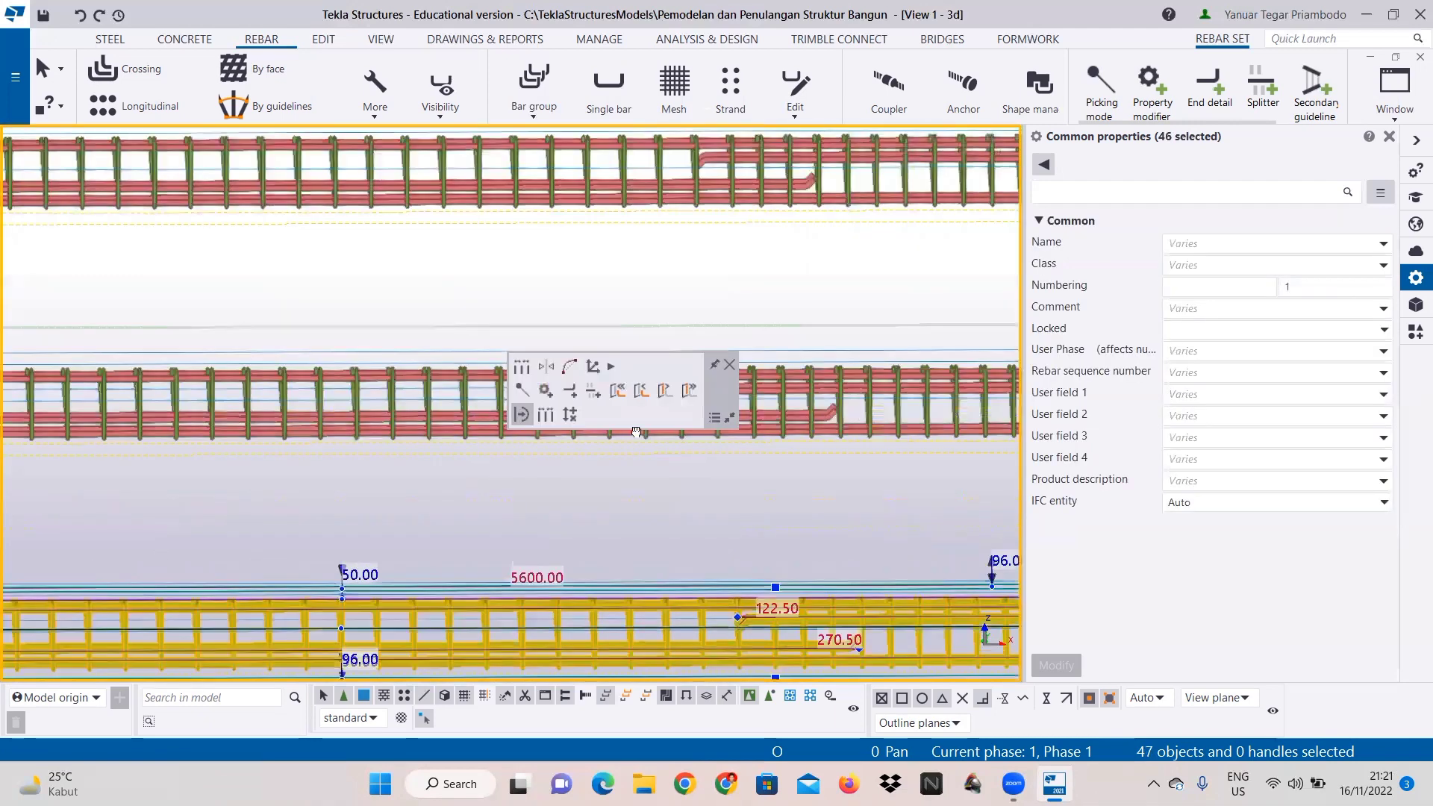
pyautogui.scroll(6, 480, 458)
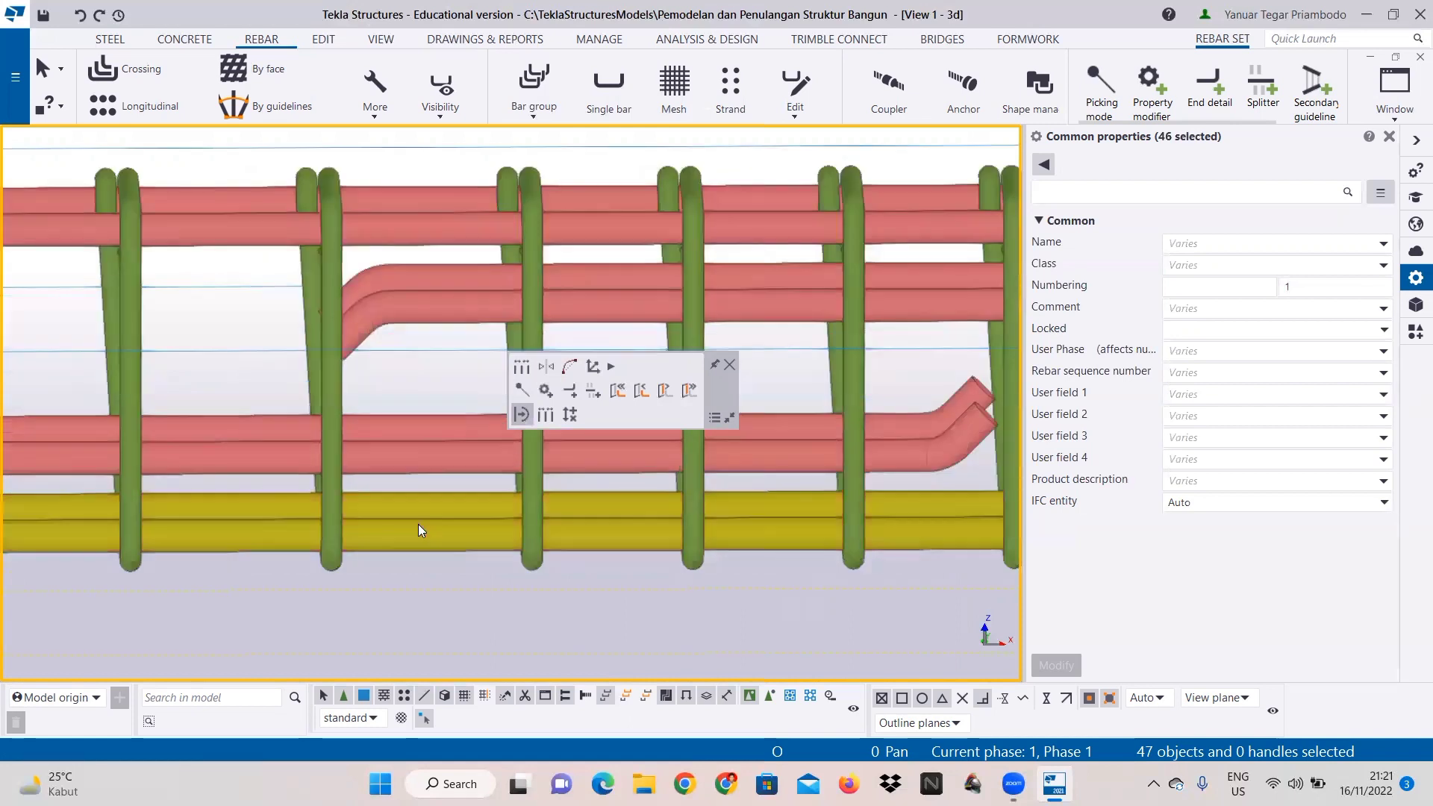
pyautogui.keyDown('shift'); pyautogui.click(419, 470); pyautogui.keyUp('shift')
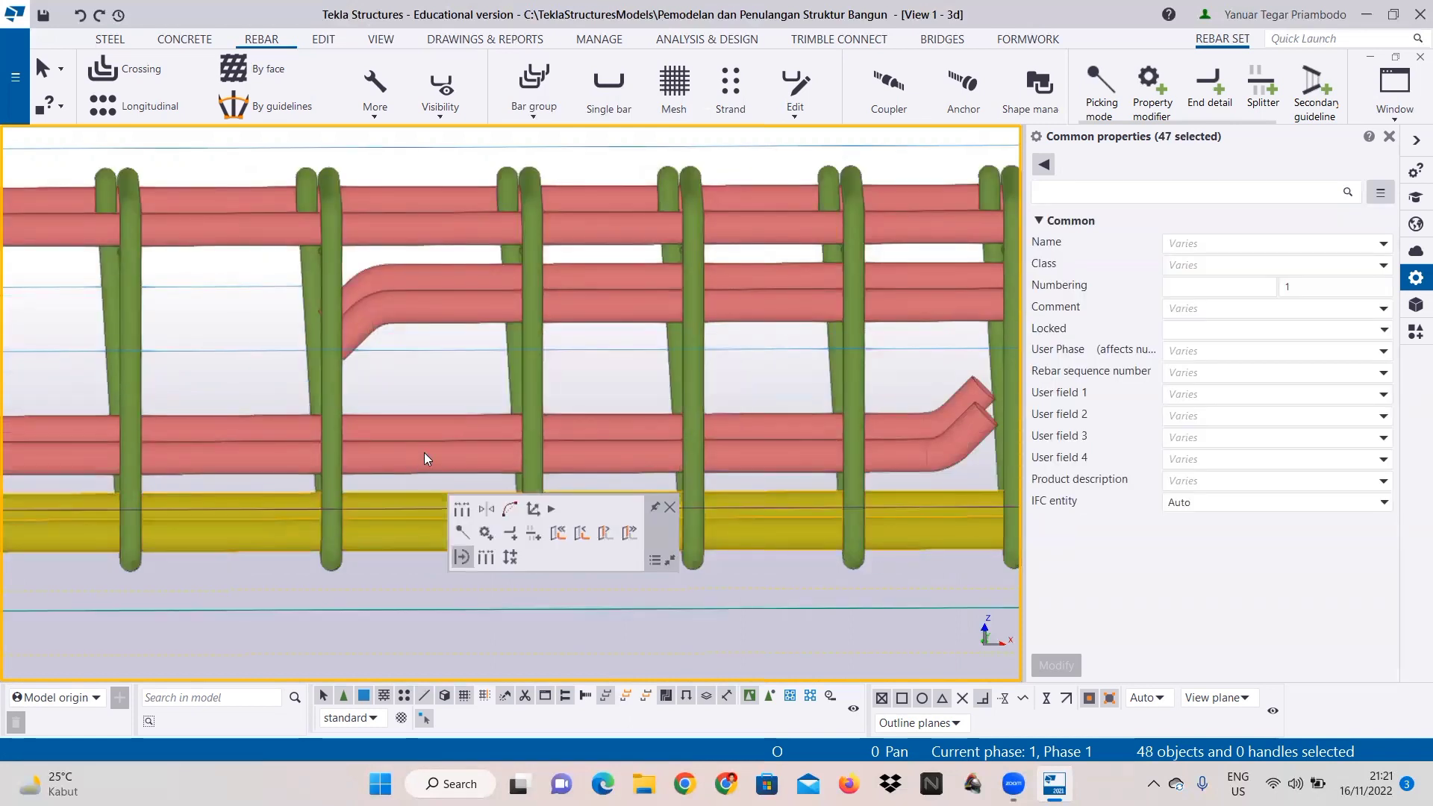
pyautogui.keyDown('shift'); pyautogui.click(502, 301); pyautogui.keyUp('shift')
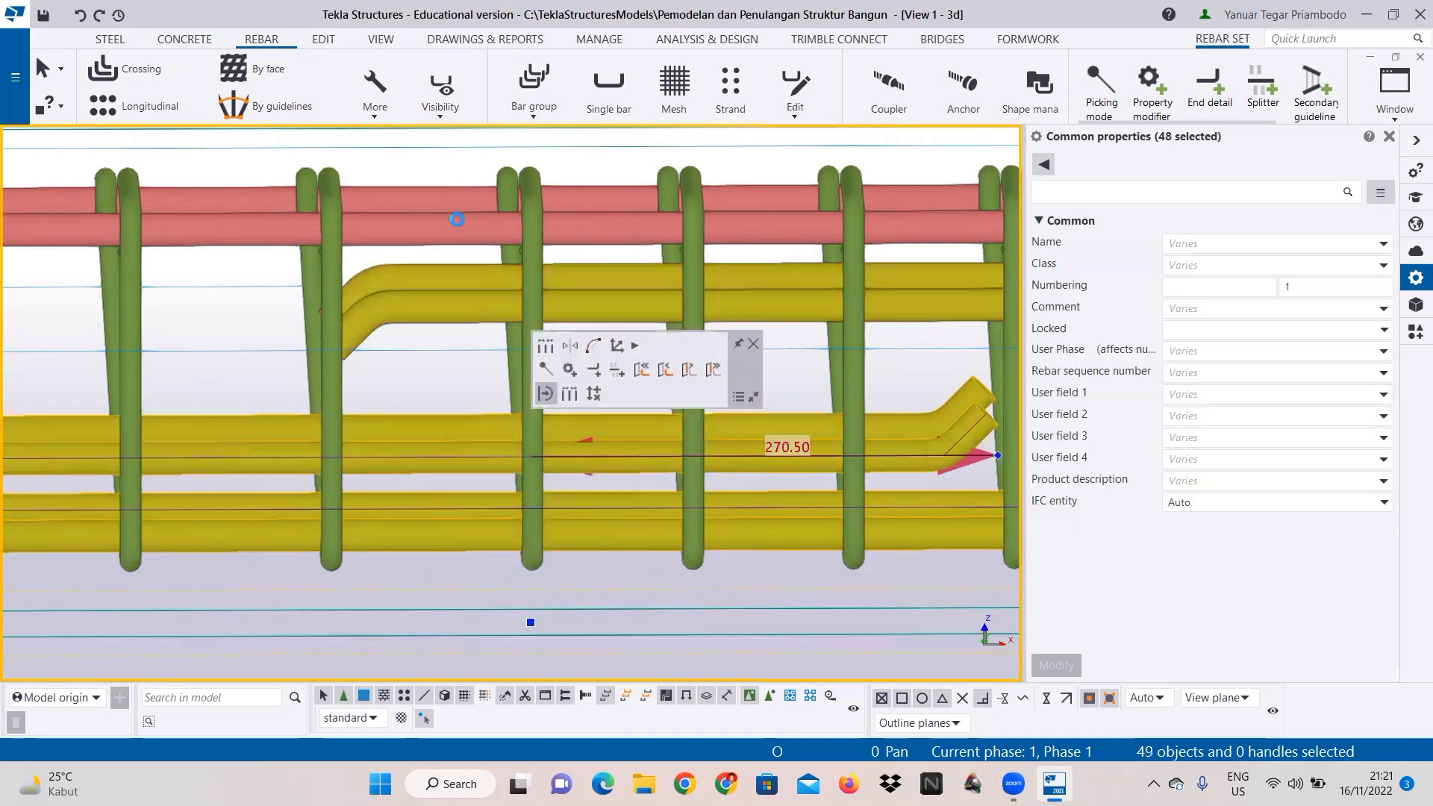
pyautogui.keyDown('shift'); pyautogui.click(457, 219); pyautogui.keyUp('shift')
pyautogui.keyDown('shift'); pyautogui.click(338, 272); pyautogui.keyUp('shift')
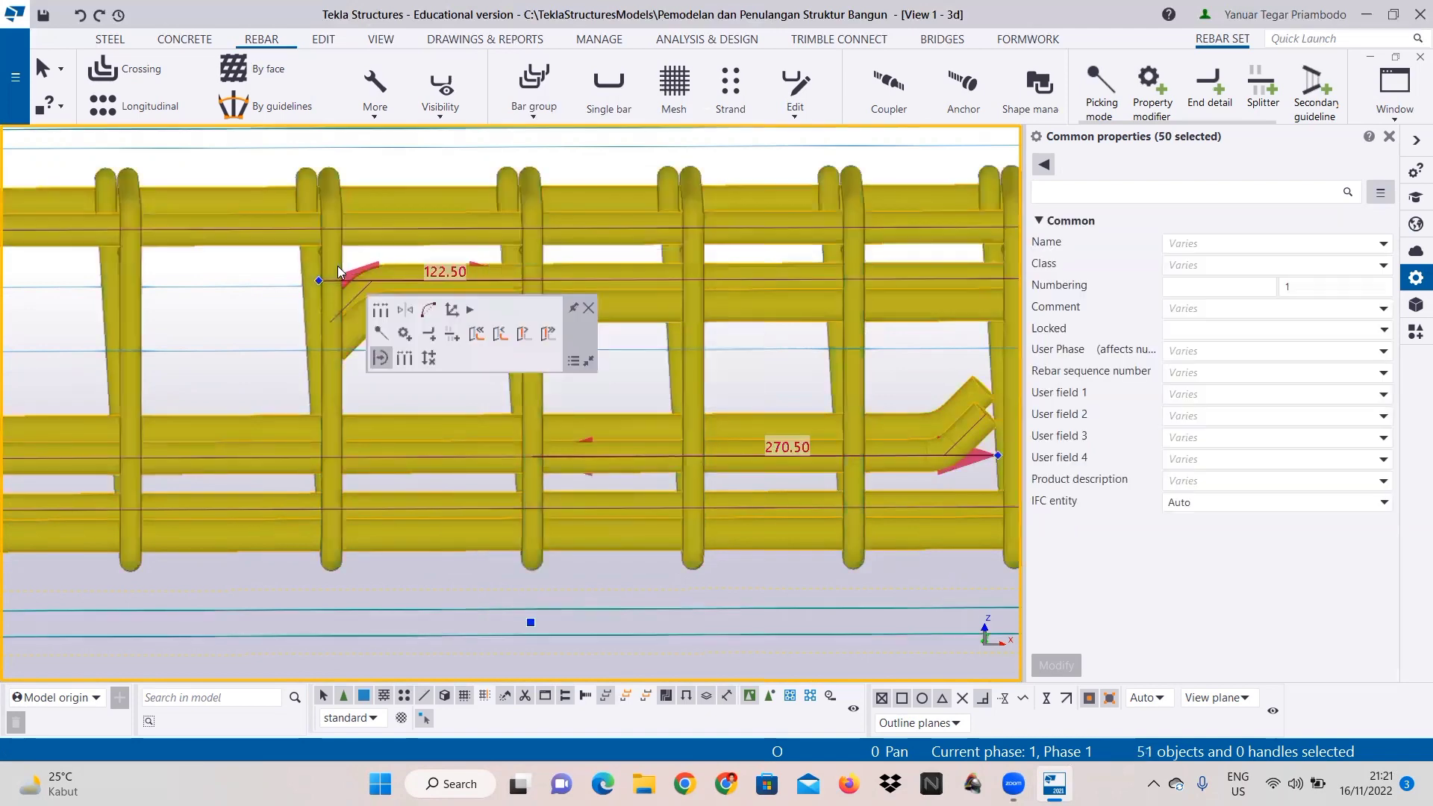
# Step: Add the remaining short top bars at the grid A end of the next-floor grid 3 beam to the selection
pyautogui.scroll(-5, 295, 396)
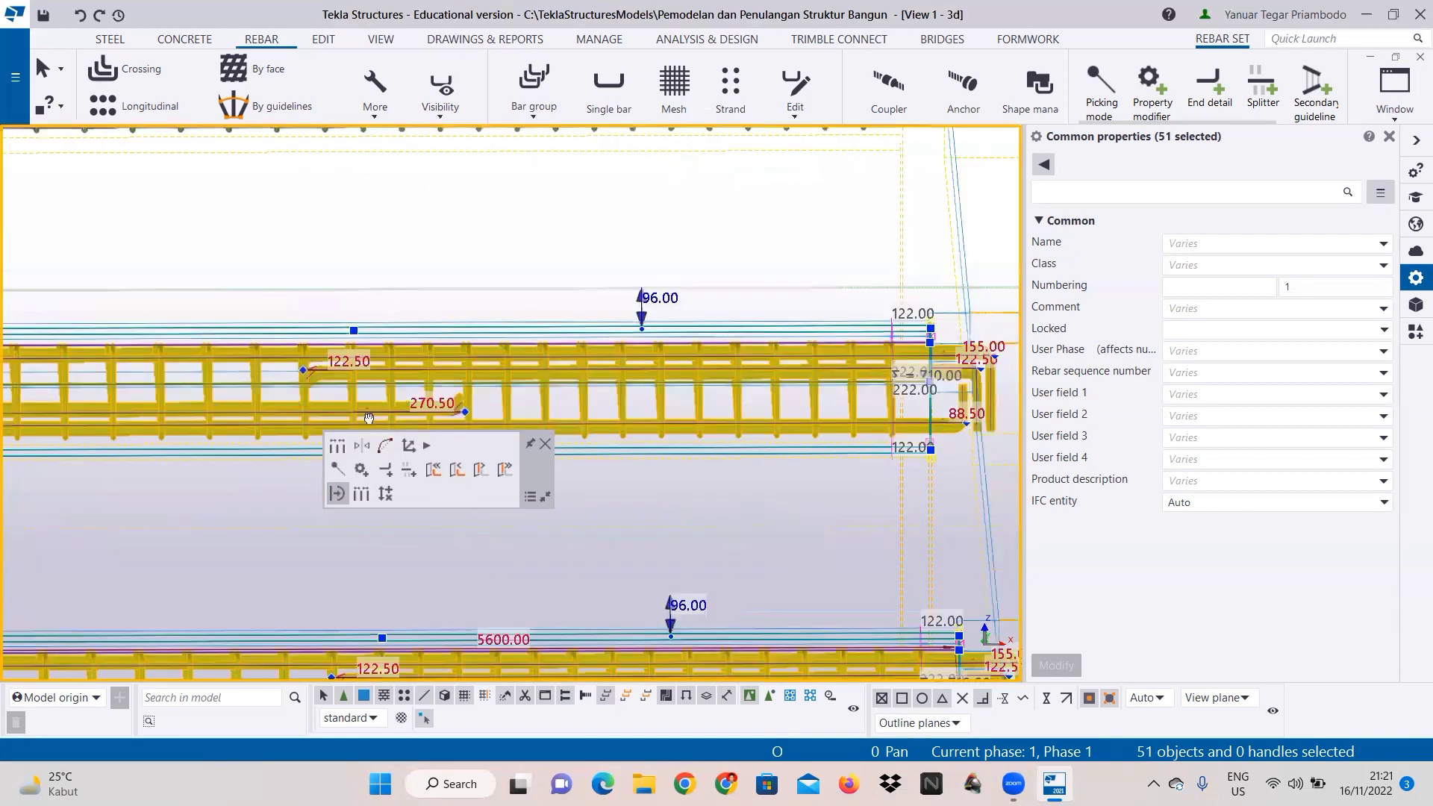
pyautogui.moveTo(369, 418); pyautogui.dragTo(832, 455, button='middle')
pyautogui.scroll(-1, 832, 455)
pyautogui.moveTo(79, 445); pyautogui.dragTo(547, 490, button='middle')
pyautogui.keyDown('shift'); pyautogui.click(253, 510); pyautogui.keyUp('shift')
pyautogui.moveTo(256, 515); pyautogui.dragTo(448, 517, button='middle')
pyautogui.scroll(1, 270, 476)
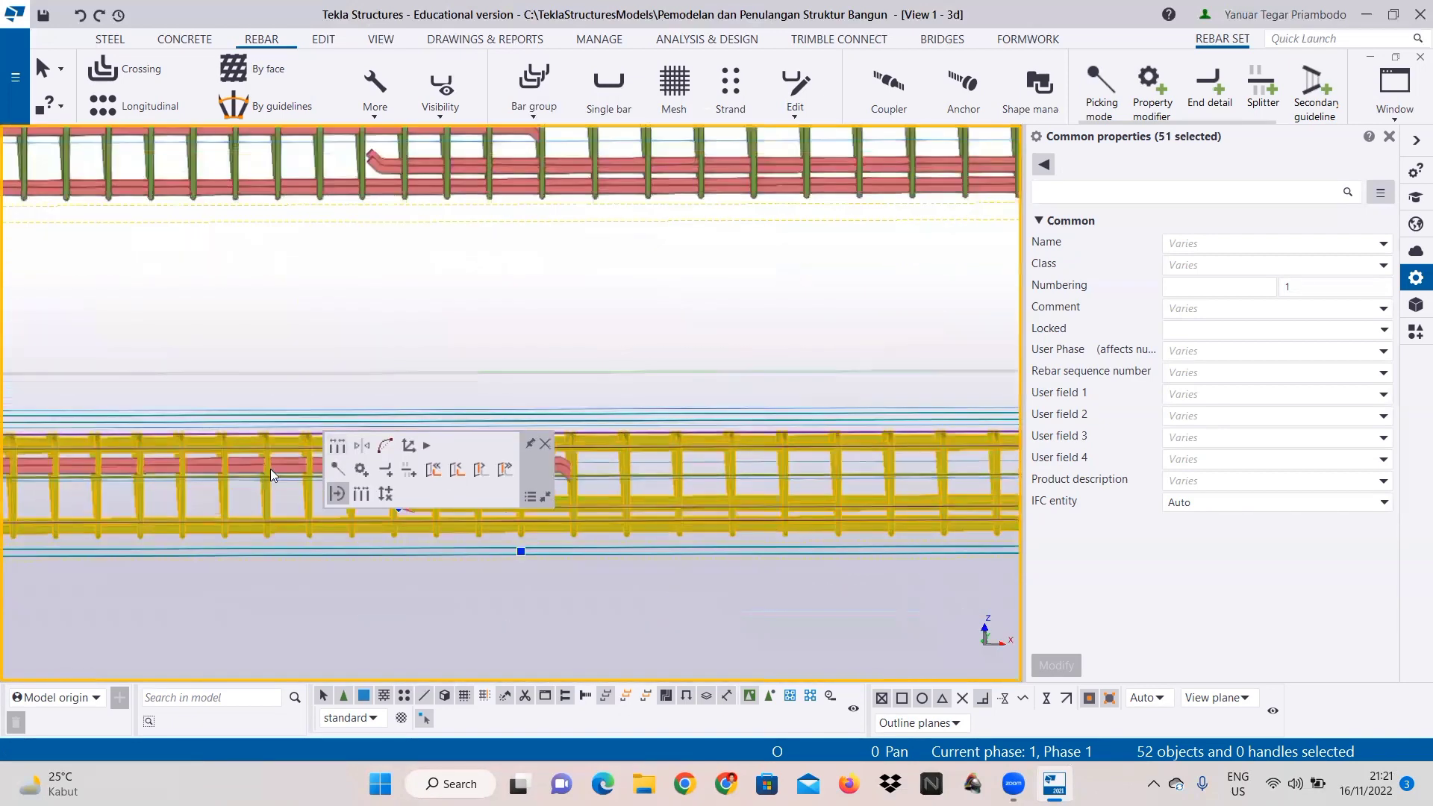
pyautogui.scroll(4, 270, 469)
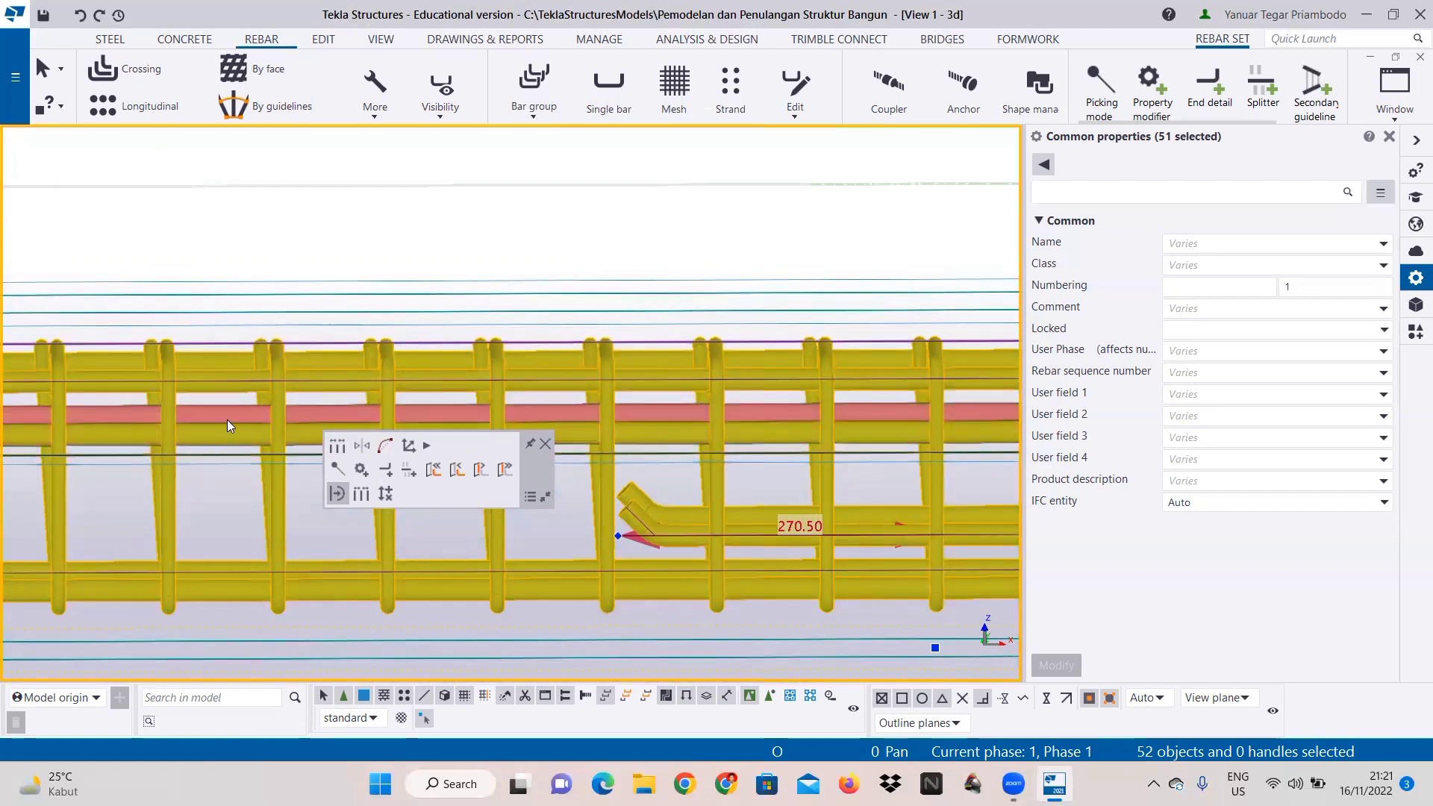
pyautogui.keyDown('ctrl'); pyautogui.click(227, 412); pyautogui.keyUp('ctrl')
pyautogui.scroll(-2, 495, 372)
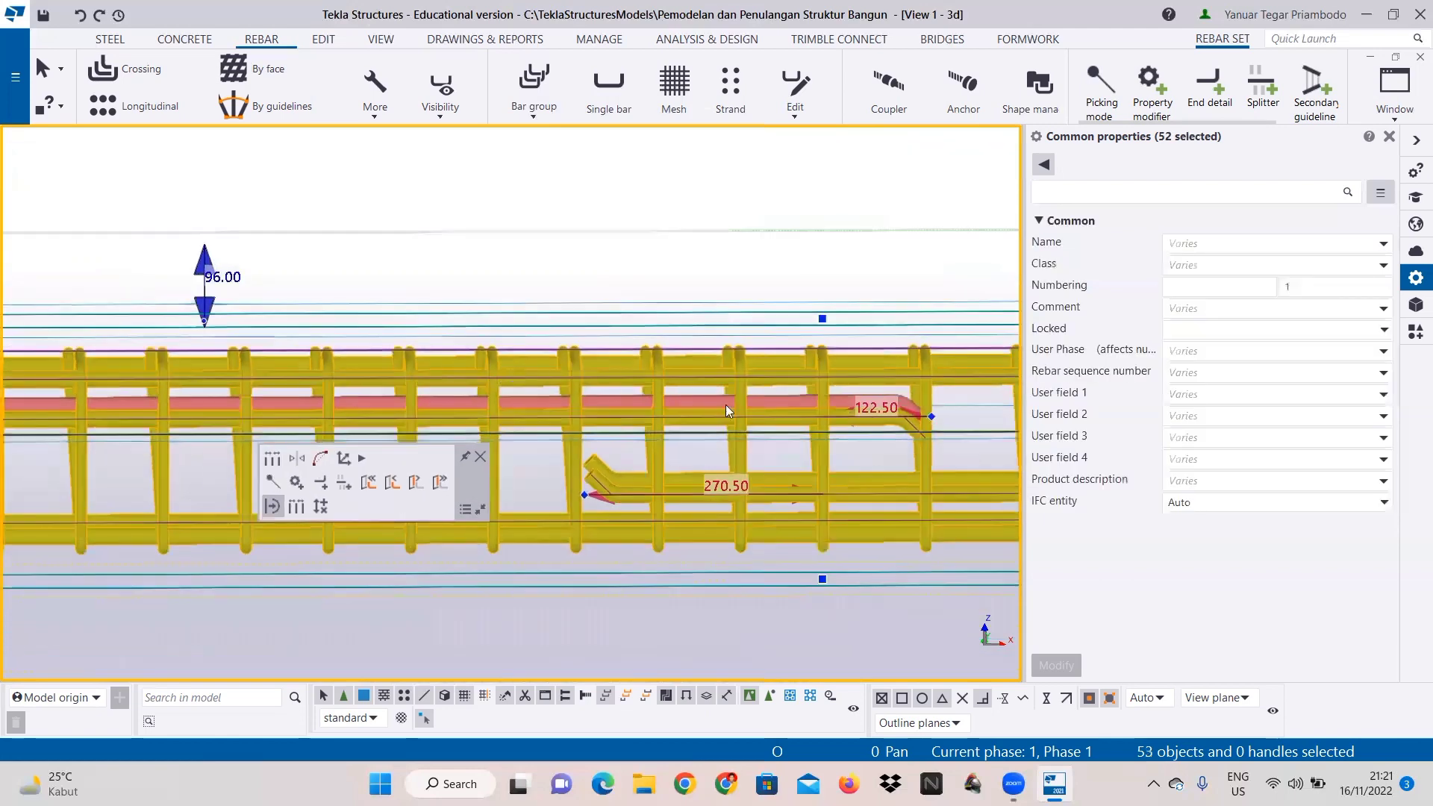
pyautogui.scroll(6, 851, 418)
pyautogui.keyDown('ctrl'); pyautogui.click(864, 380); pyautogui.keyUp('ctrl')
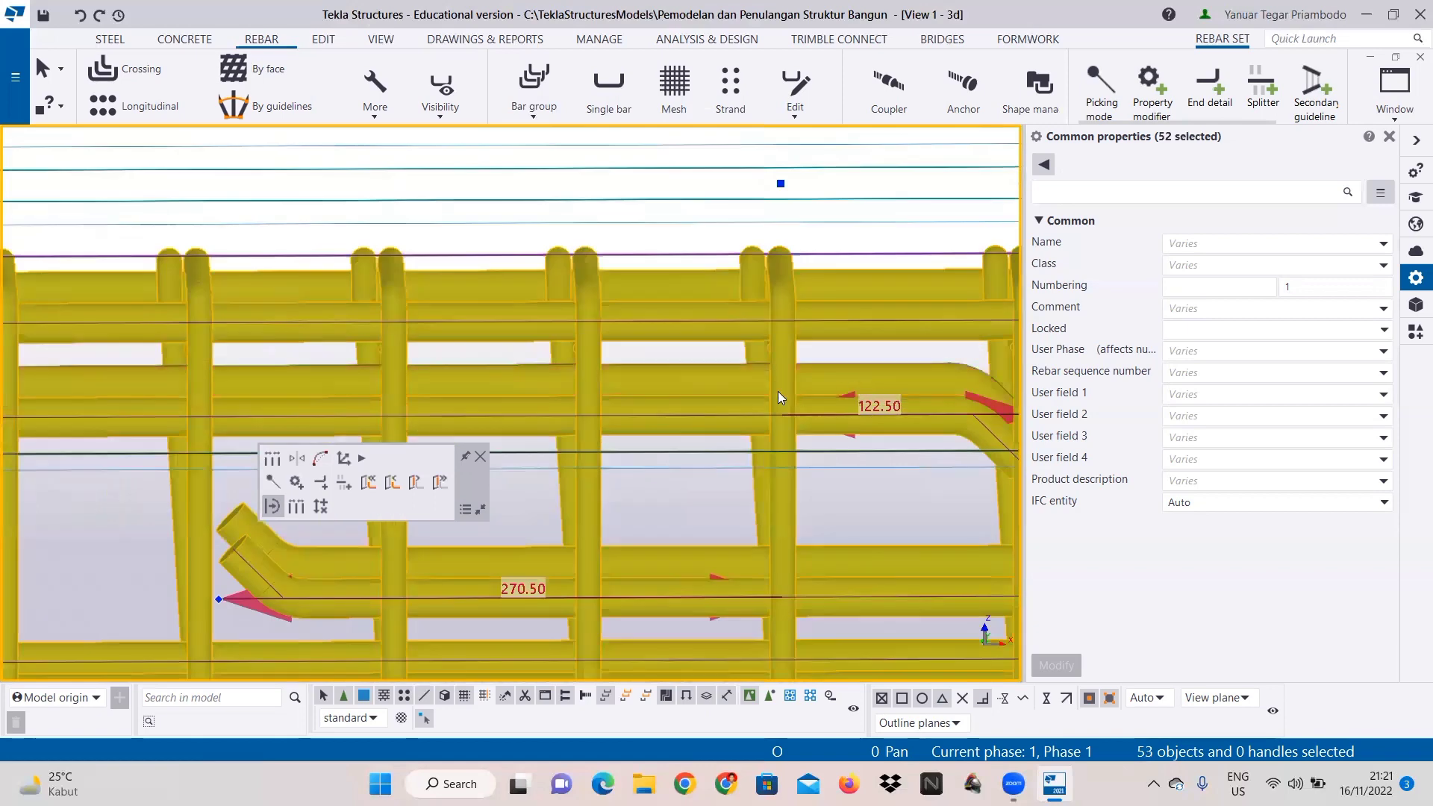
# Step: Add the next-floor grid 4 beam's bottom, second-layer bottom, grid A end short top, and top longitudinal bars plus its crossing rebar to the selection
pyautogui.scroll(-1, 673, 397)
pyautogui.scroll(-6, 680, 396)
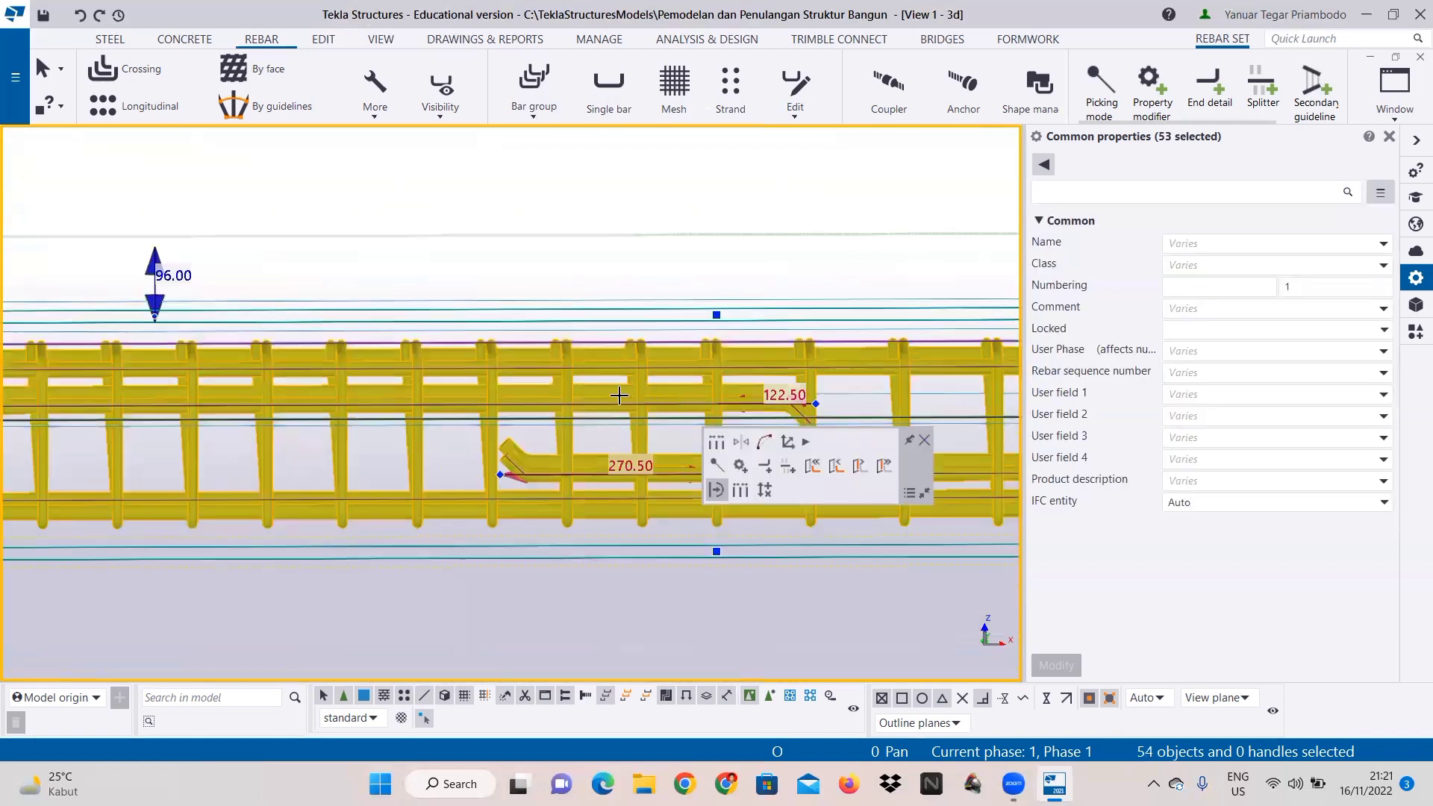
pyautogui.moveTo(531, 478); pyautogui.dragTo(520, 509, button='middle')
pyautogui.scroll(5, 421, 378)
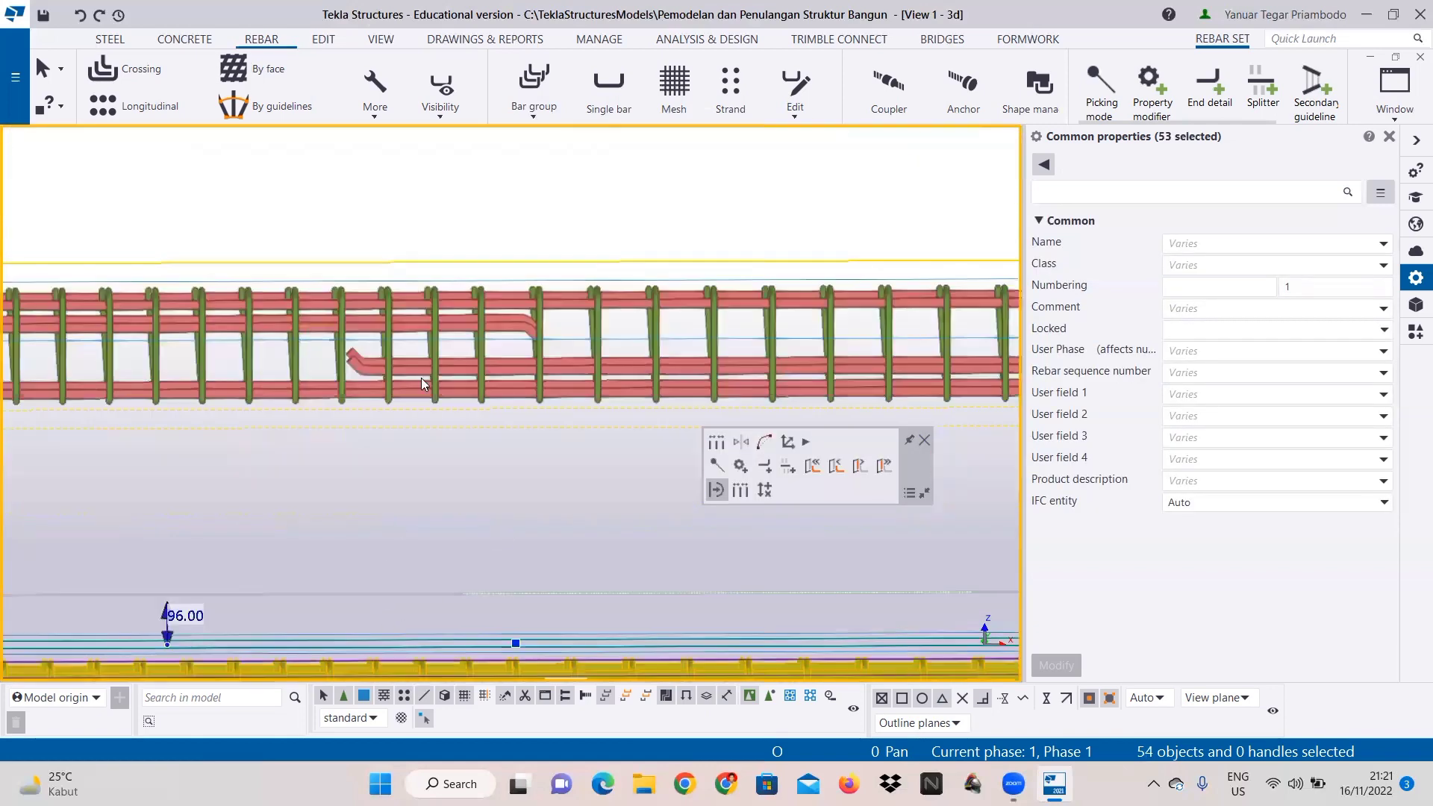
pyautogui.keyDown('ctrl'); pyautogui.click(410, 397); pyautogui.keyUp('ctrl')
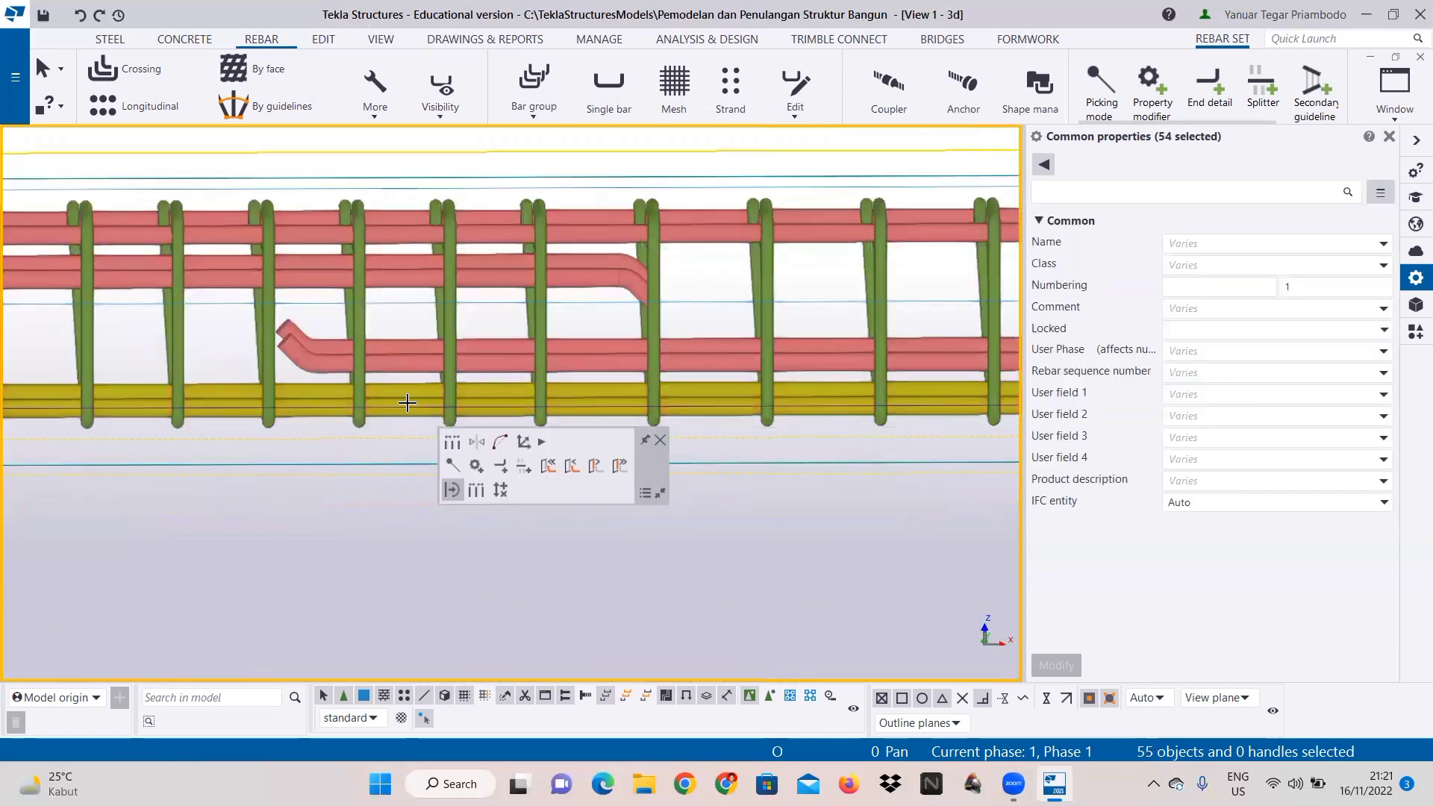
pyautogui.keyDown('ctrl'); pyautogui.click(419, 350); pyautogui.keyUp('ctrl')
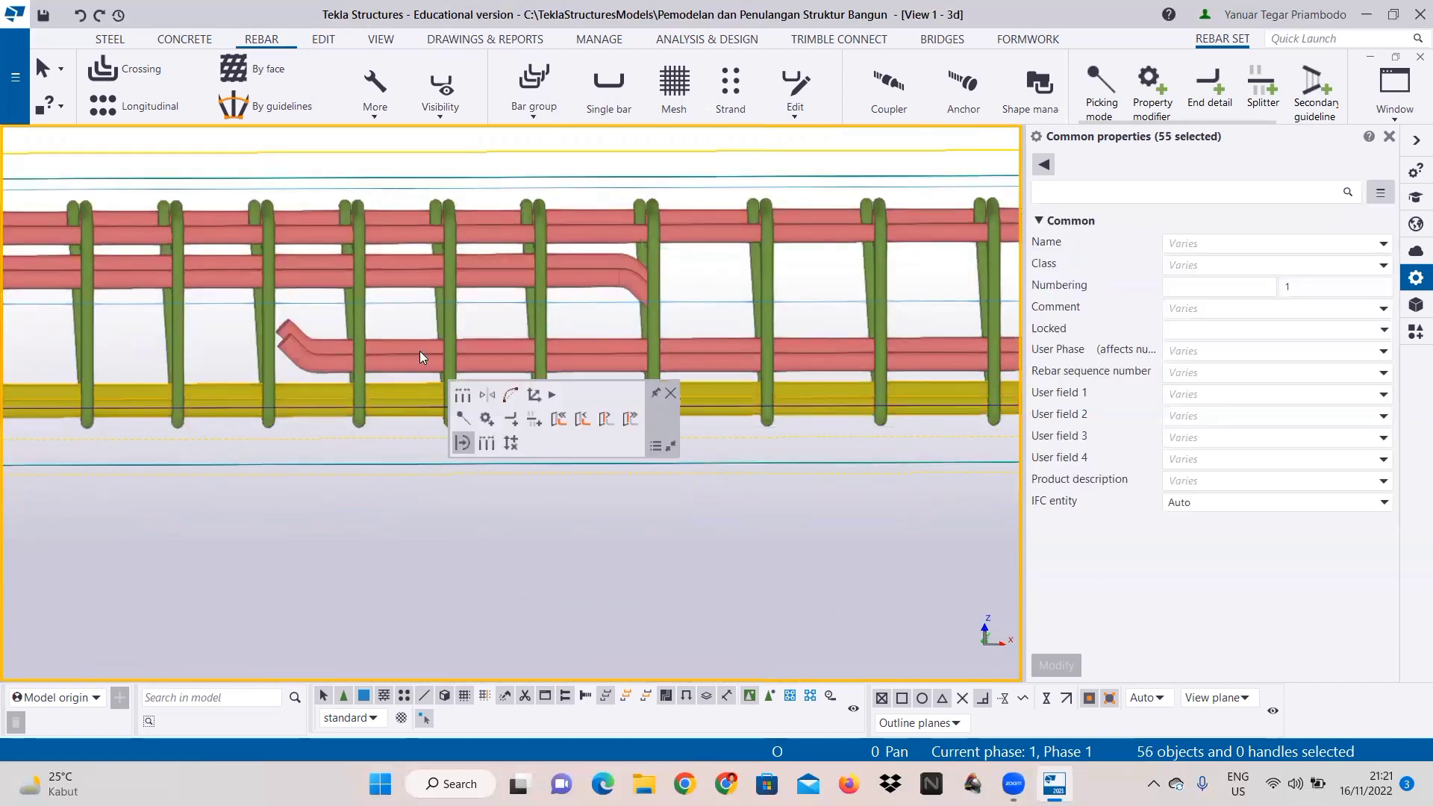
pyautogui.keyDown('ctrl'); pyautogui.click(424, 277); pyautogui.keyUp('ctrl')
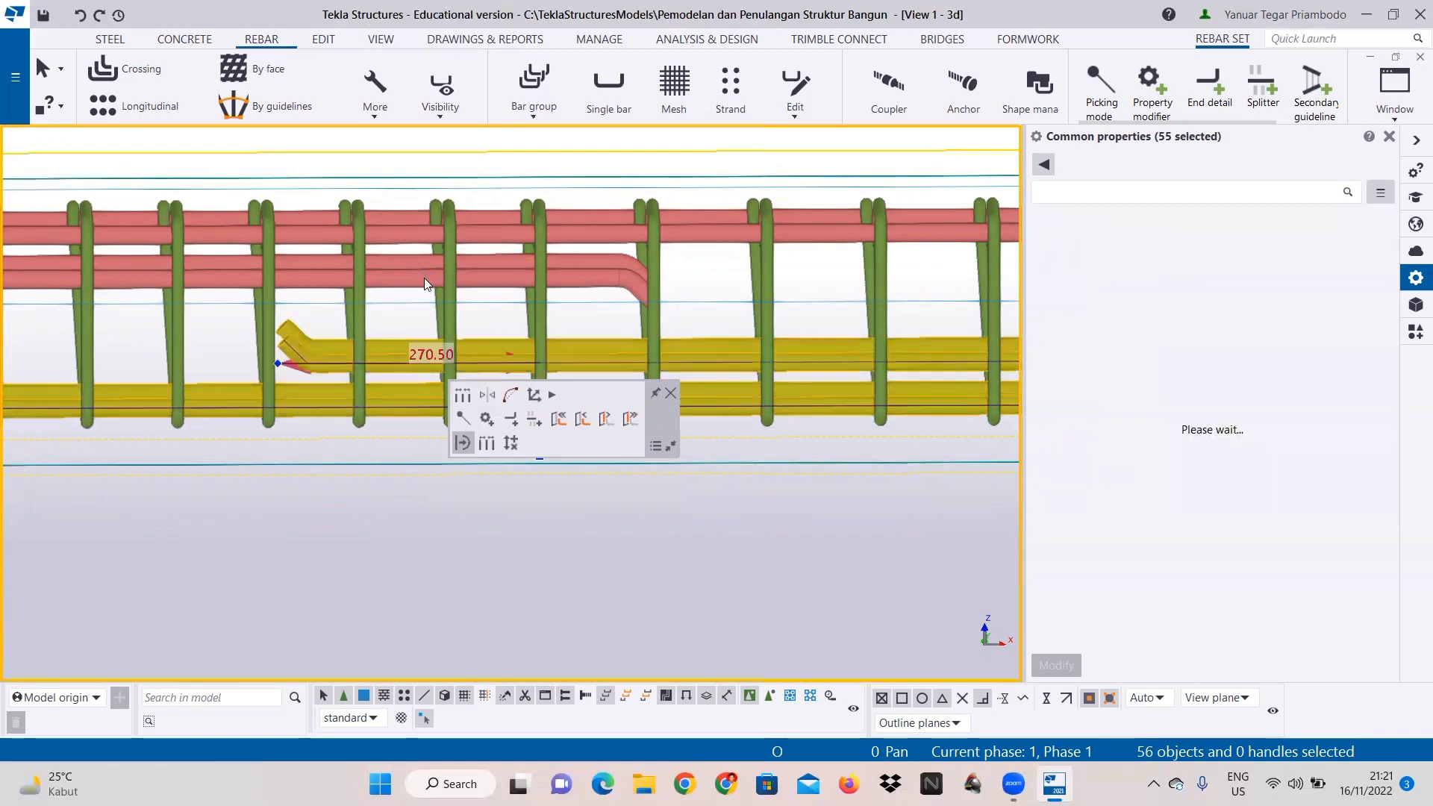
pyautogui.keyDown('ctrl'); pyautogui.click(412, 234); pyautogui.keyUp('ctrl')
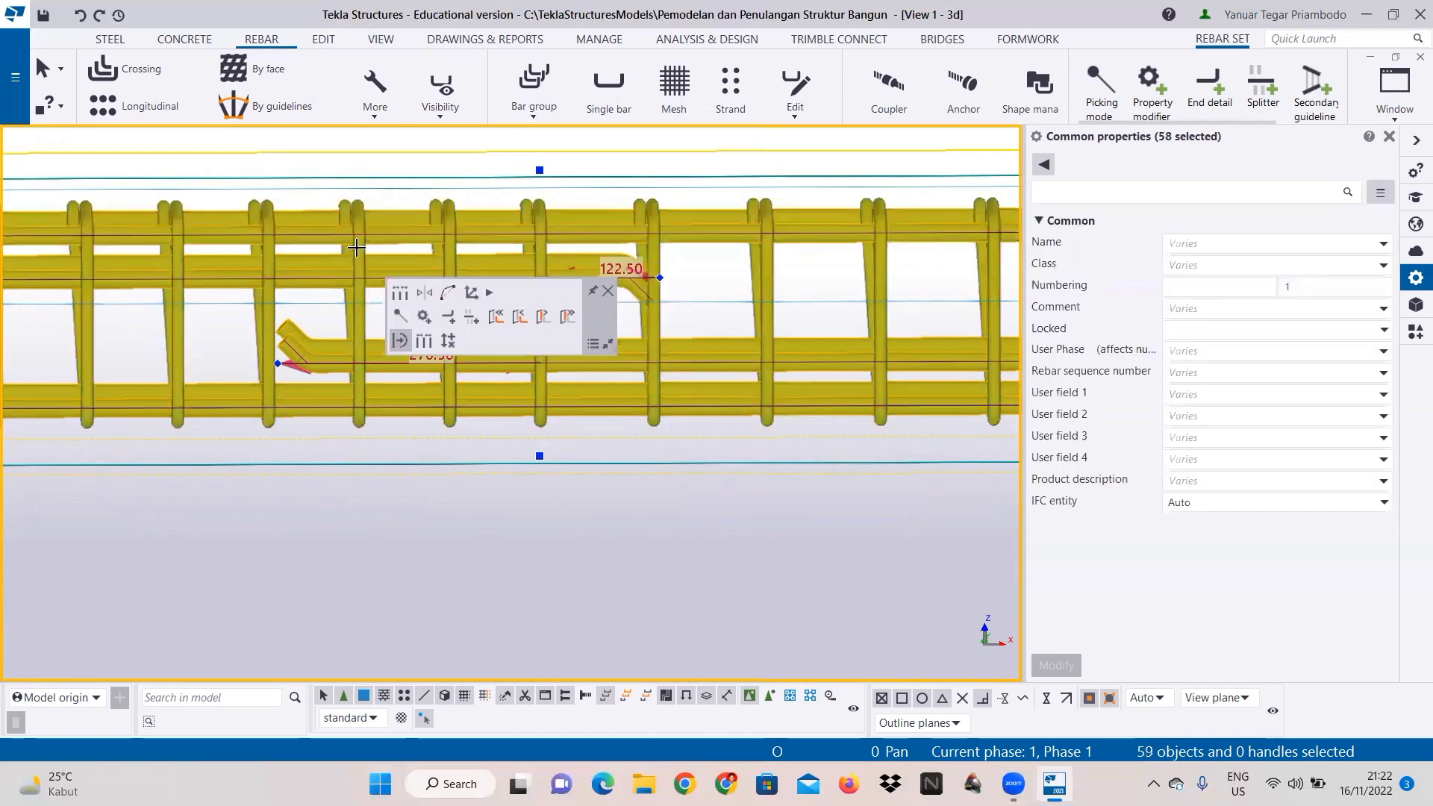
pyautogui.keyDown('ctrl'); pyautogui.click(679, 387); pyautogui.keyUp('ctrl')
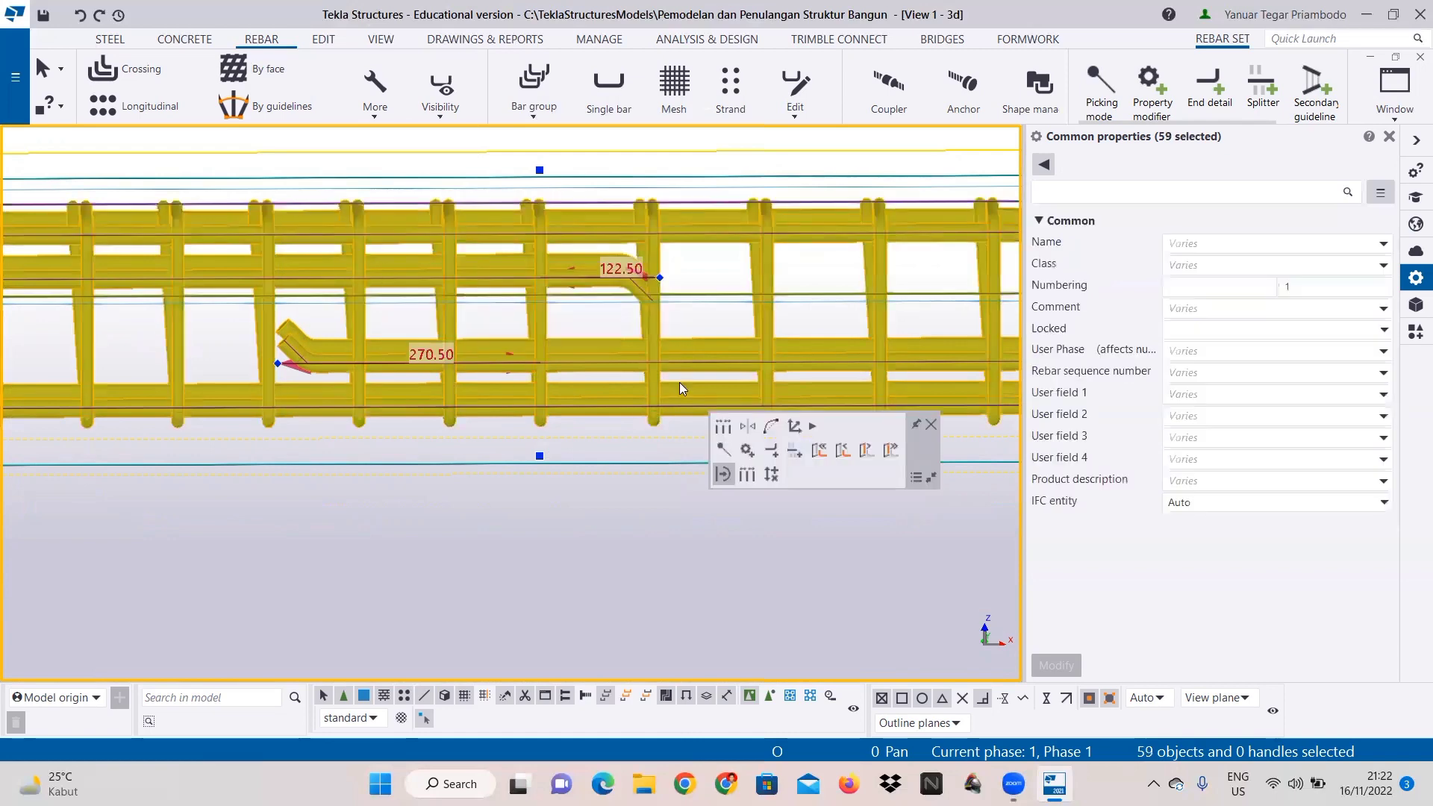
# Step: Add the remaining short top bars at the grid B end of the next-floor grid 4 beam to the selection
pyautogui.scroll(-6, 680, 382)
pyautogui.keyDown('ctrl'); pyautogui.click(585, 390); pyautogui.keyUp('ctrl')
pyautogui.moveTo(722, 372); pyautogui.dragTo(531, 371, button='middle')
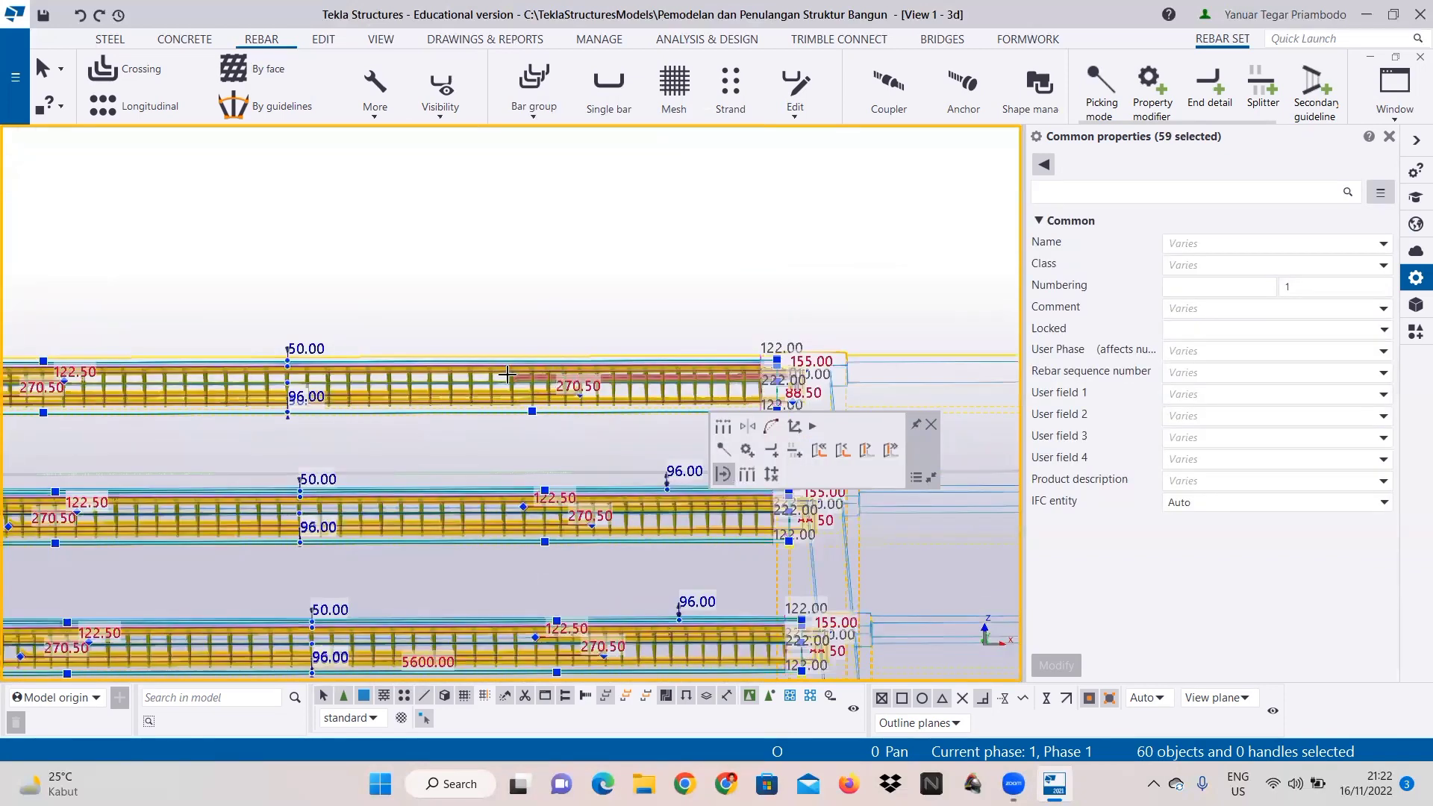
pyautogui.scroll(5, 506, 378)
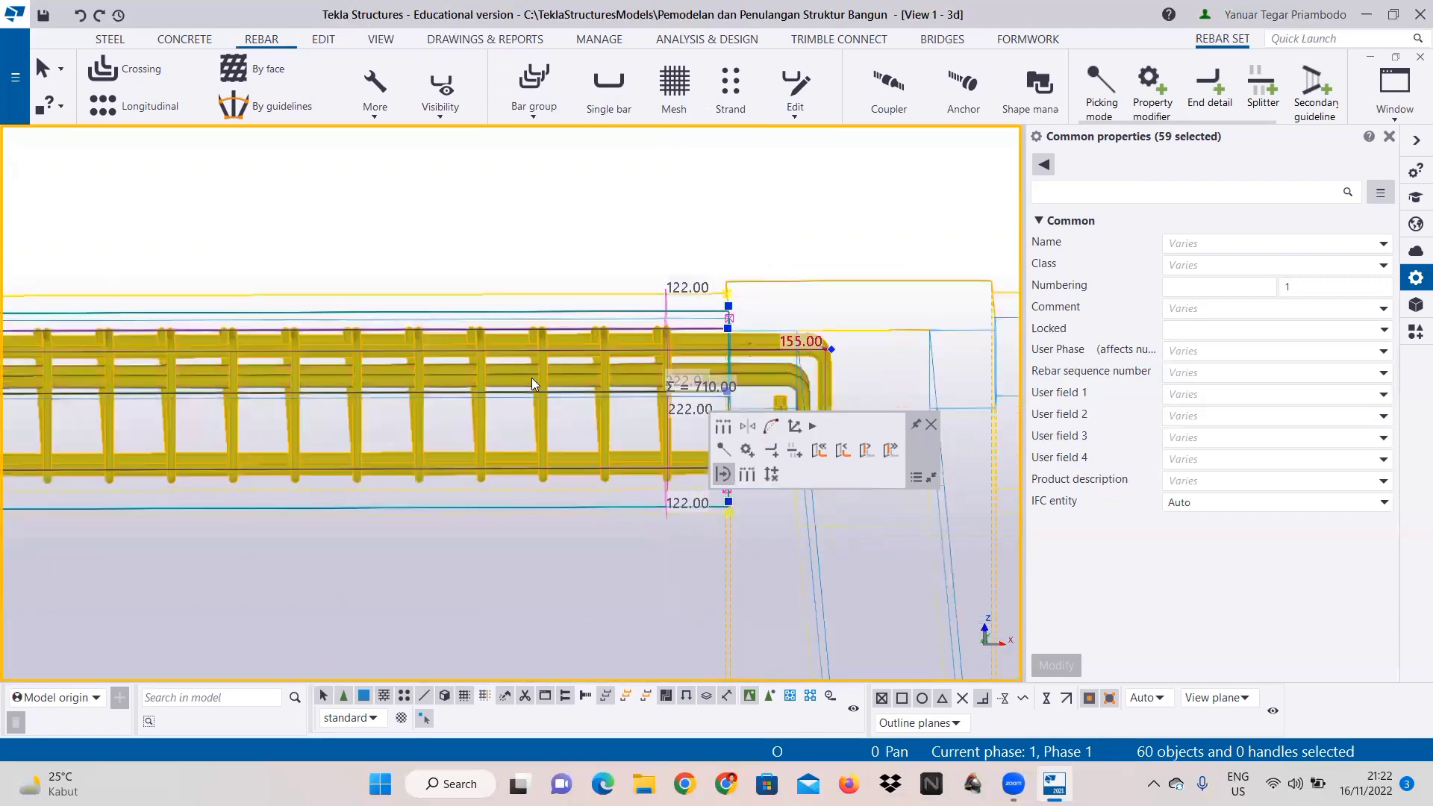
pyautogui.keyDown('ctrl'); pyautogui.click(490, 390); pyautogui.keyUp('ctrl')
pyautogui.scroll(-3, 489, 390)
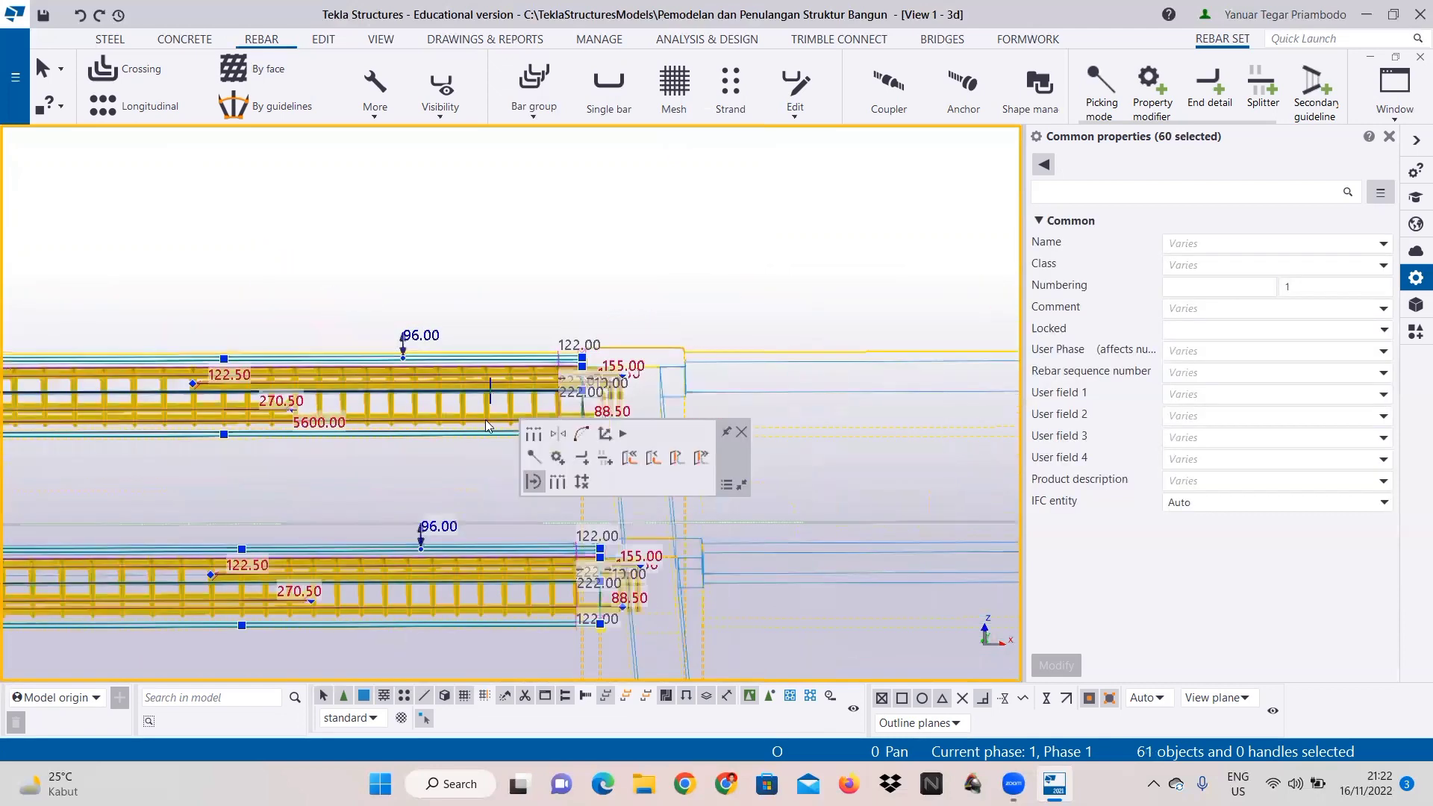
# Step: Linearly copy the selected grid 1 to 4 beam reinforcement of both upper floors into the bays from grid B to F, with dX 6000 and 4 copies
pyautogui.scroll(-4, 485, 419)
pyautogui.scroll(2, 453, 418)
pyautogui.rightClick(452, 418)
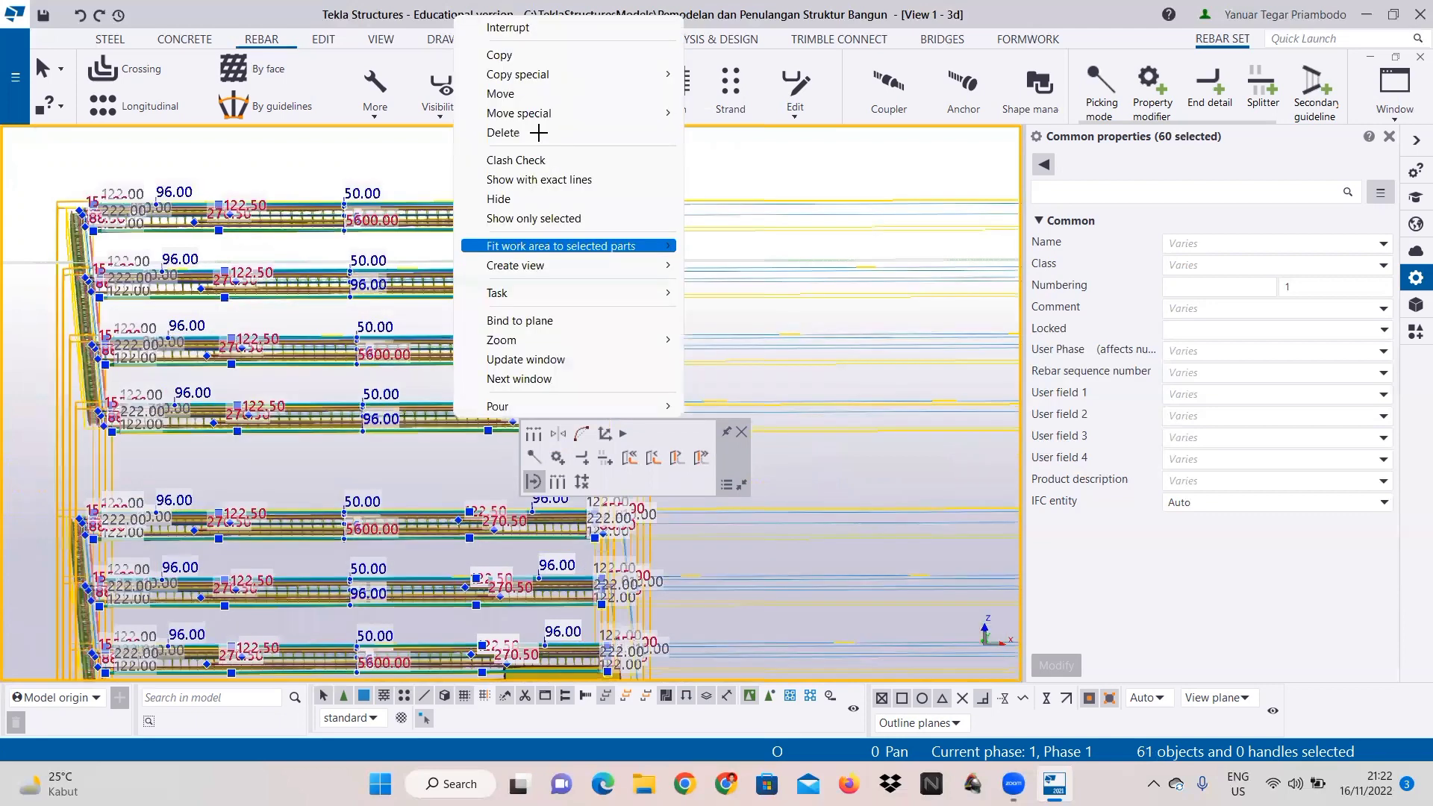
pyautogui.moveTo(553, 75)
pyautogui.click(728, 75)
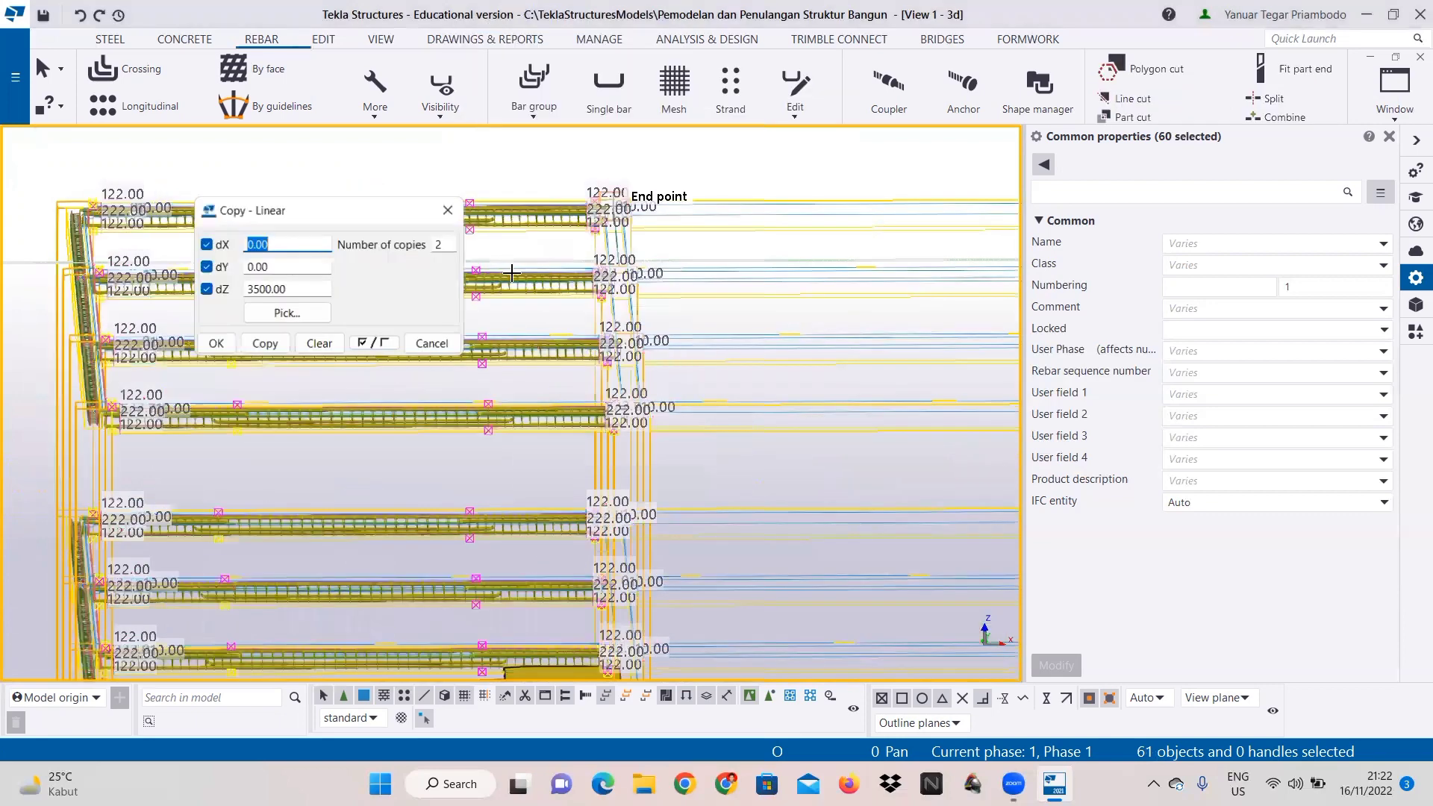
pyautogui.click(251, 245)
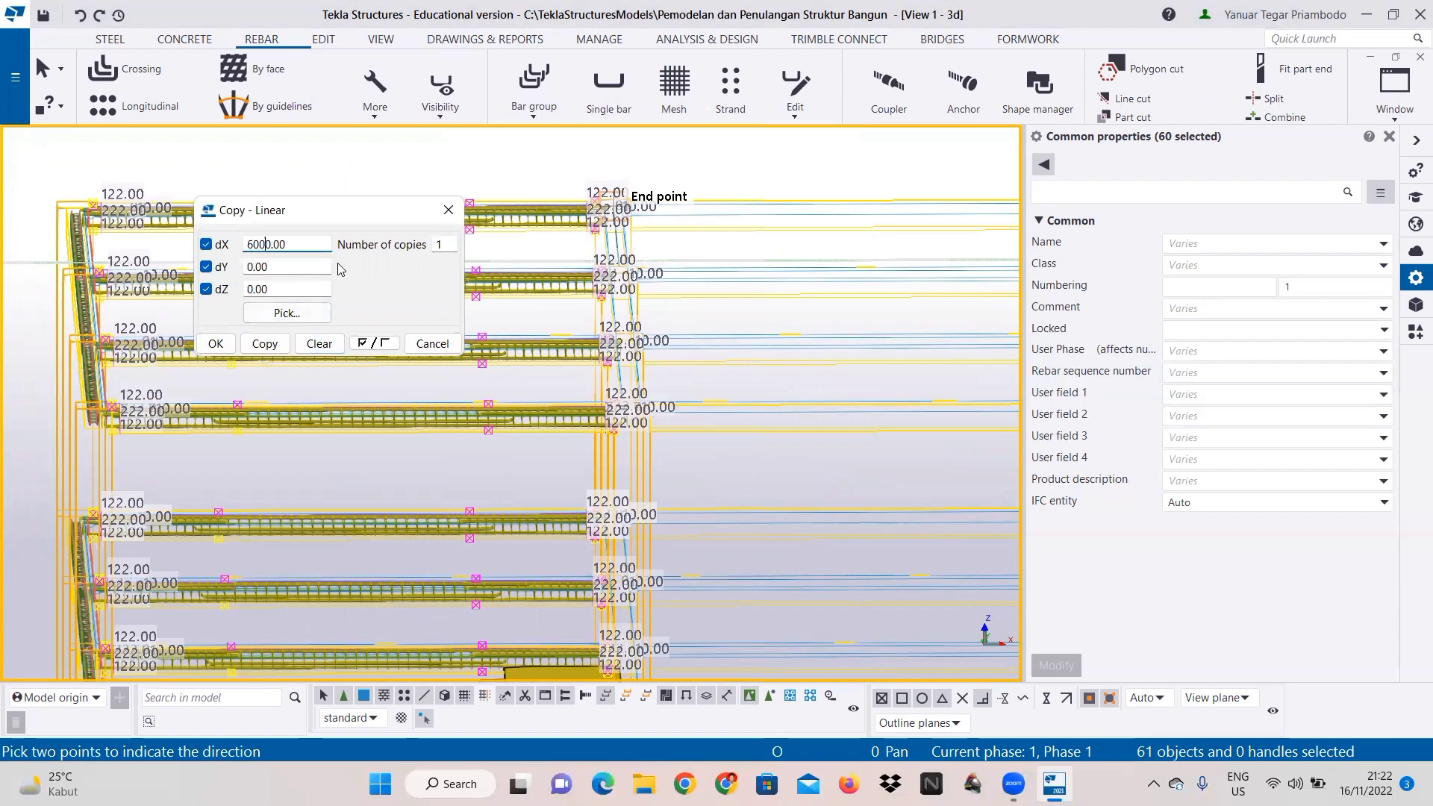
pyautogui.scroll(-3, 688, 473)
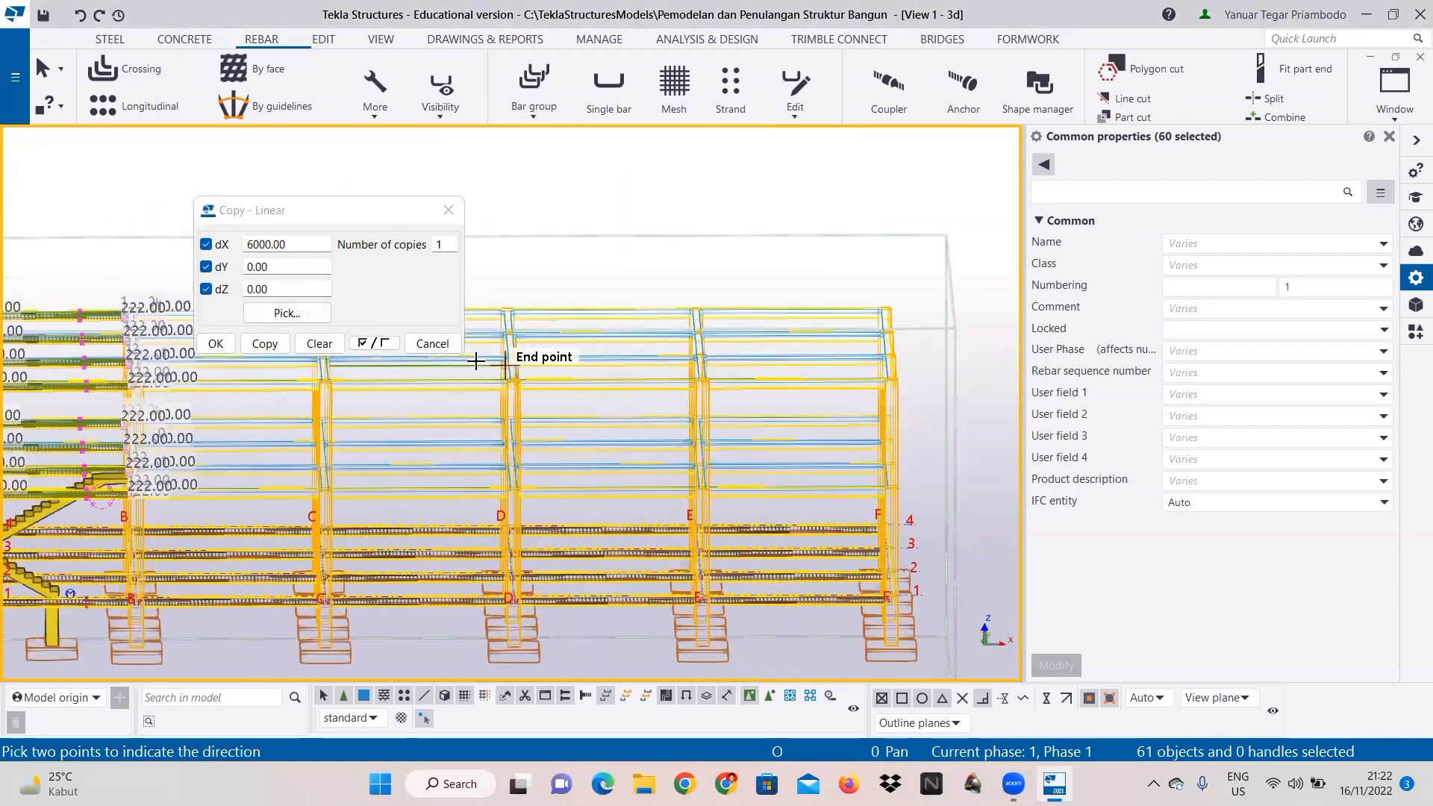
pyautogui.doubleClick(446, 246)
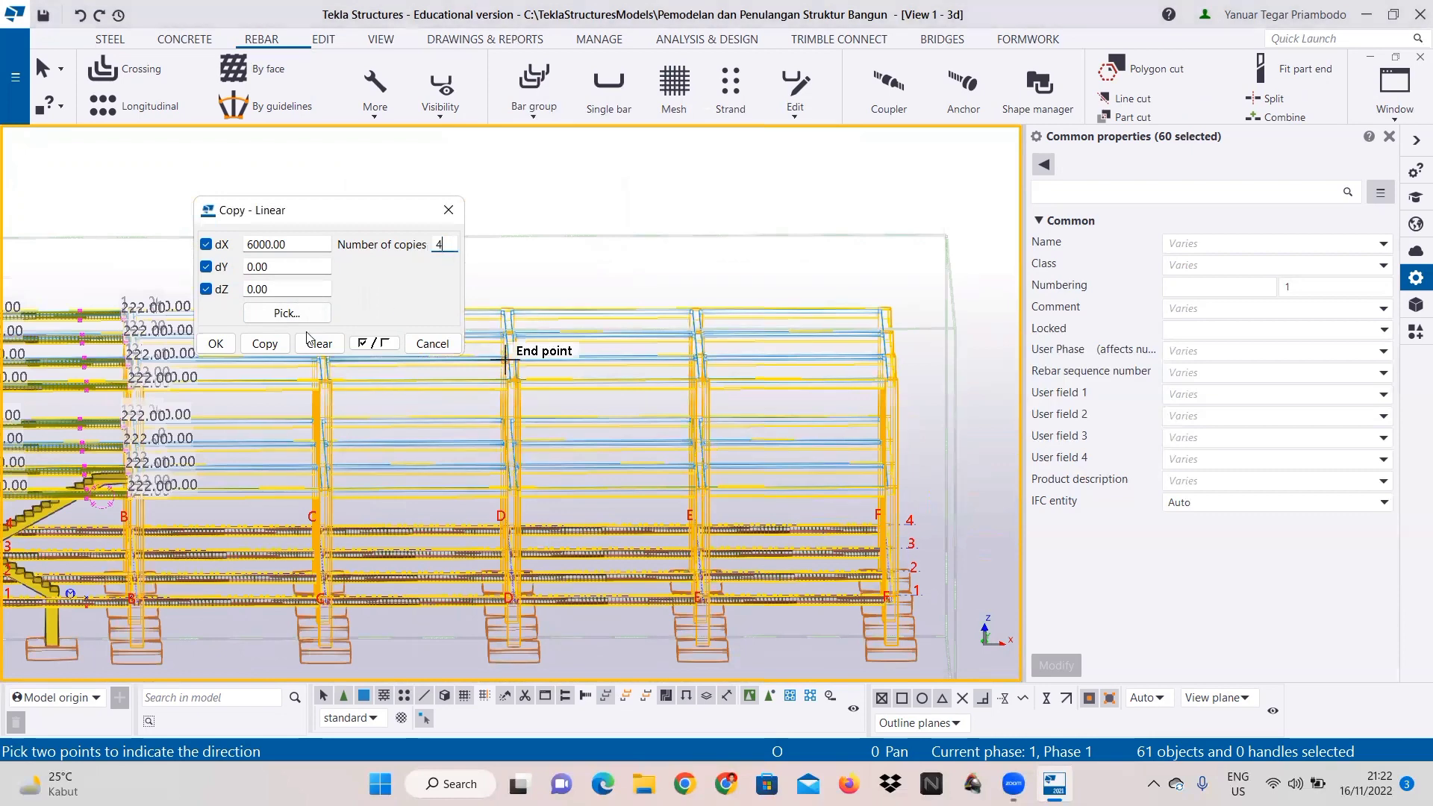
pyautogui.click(264, 348)
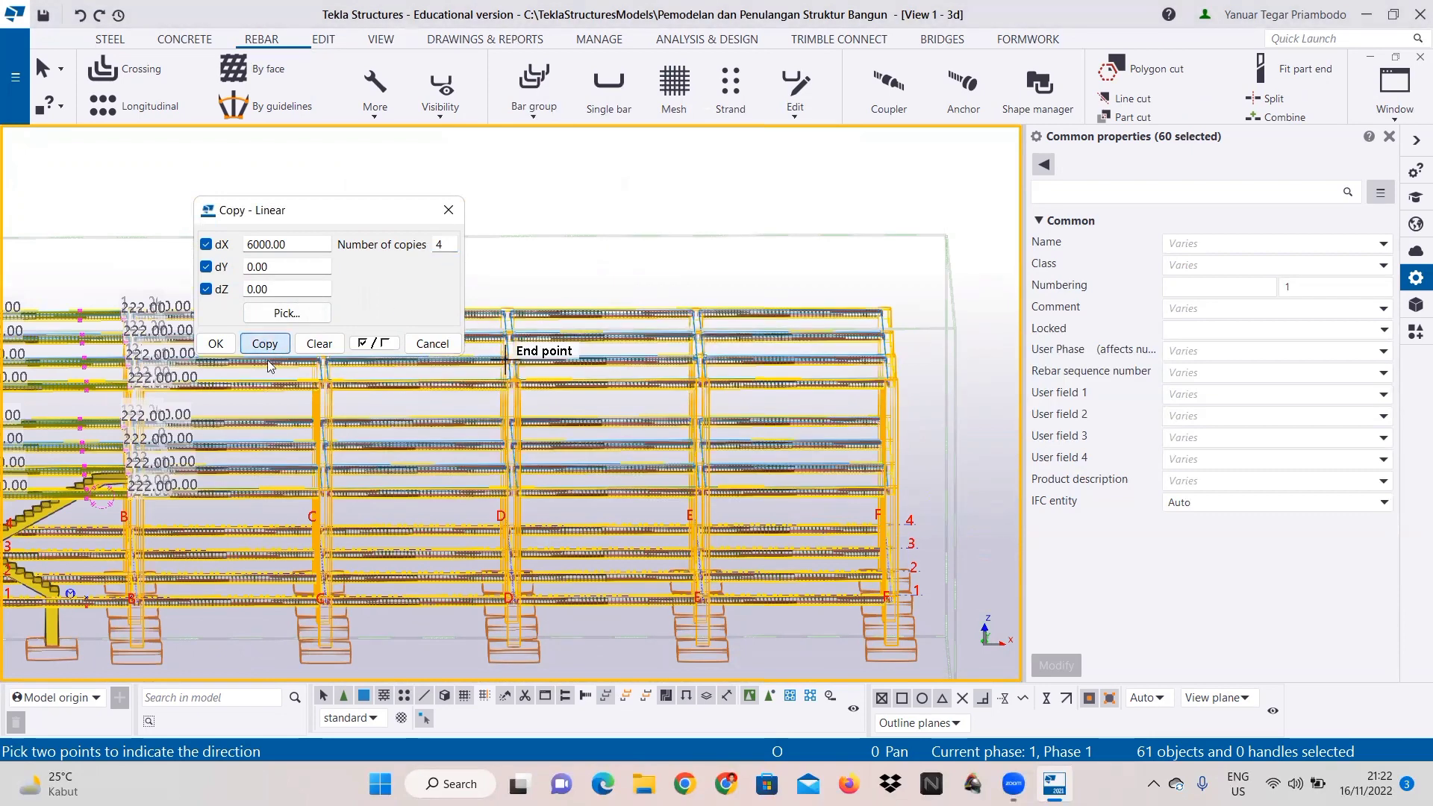
pyautogui.click(216, 344)
pyautogui.moveTo(153, 431); pyautogui.dragTo(583, 473, button='middle')
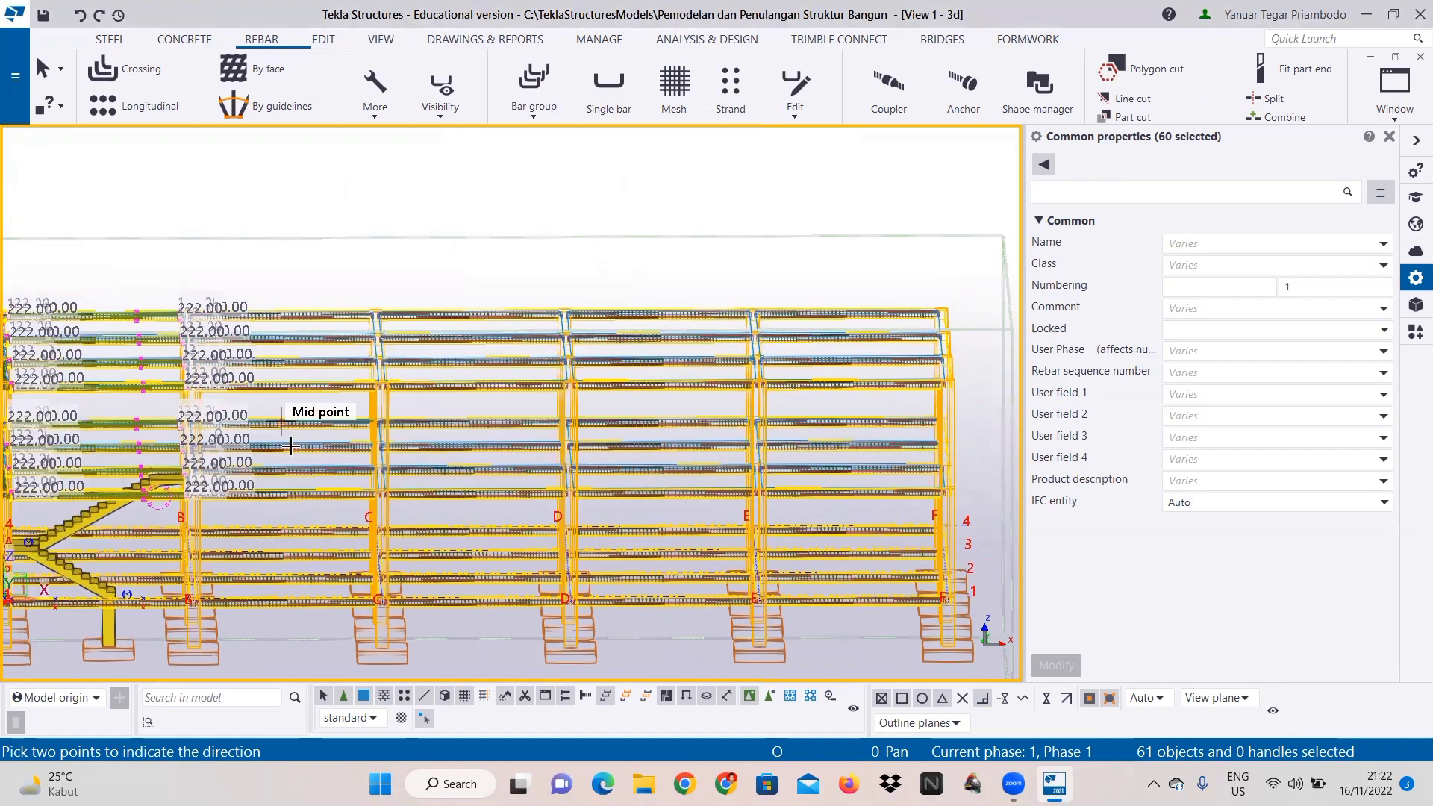
pyautogui.keyDown('ctrl'); pyautogui.moveTo(333, 435); pyautogui.dragTo(108, 414, button='middle'); pyautogui.keyUp('ctrl')
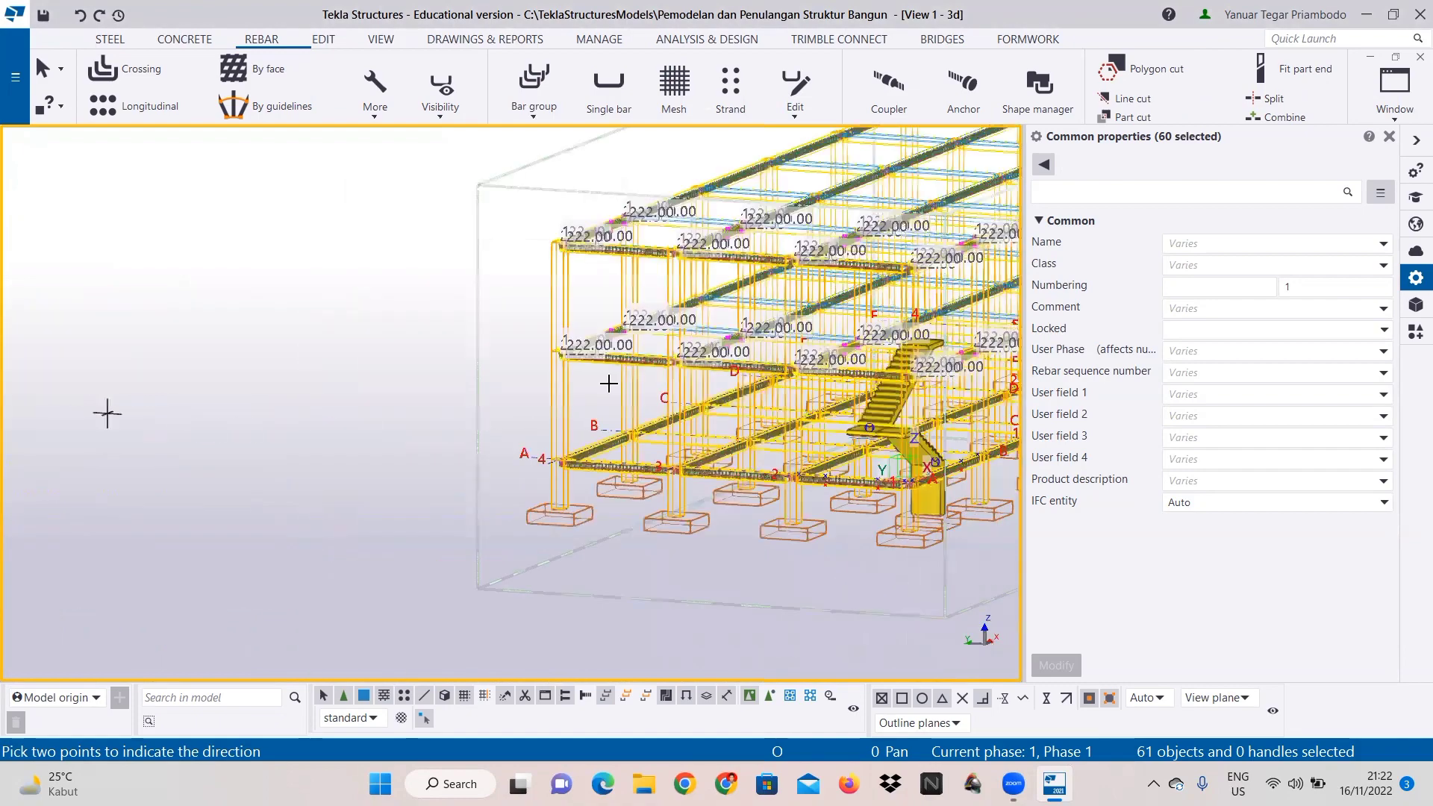
# Step: End the linear copy of the beam reinforcement and clear the selection
pyautogui.moveTo(598, 405); pyautogui.dragTo(462, 401, button='middle')
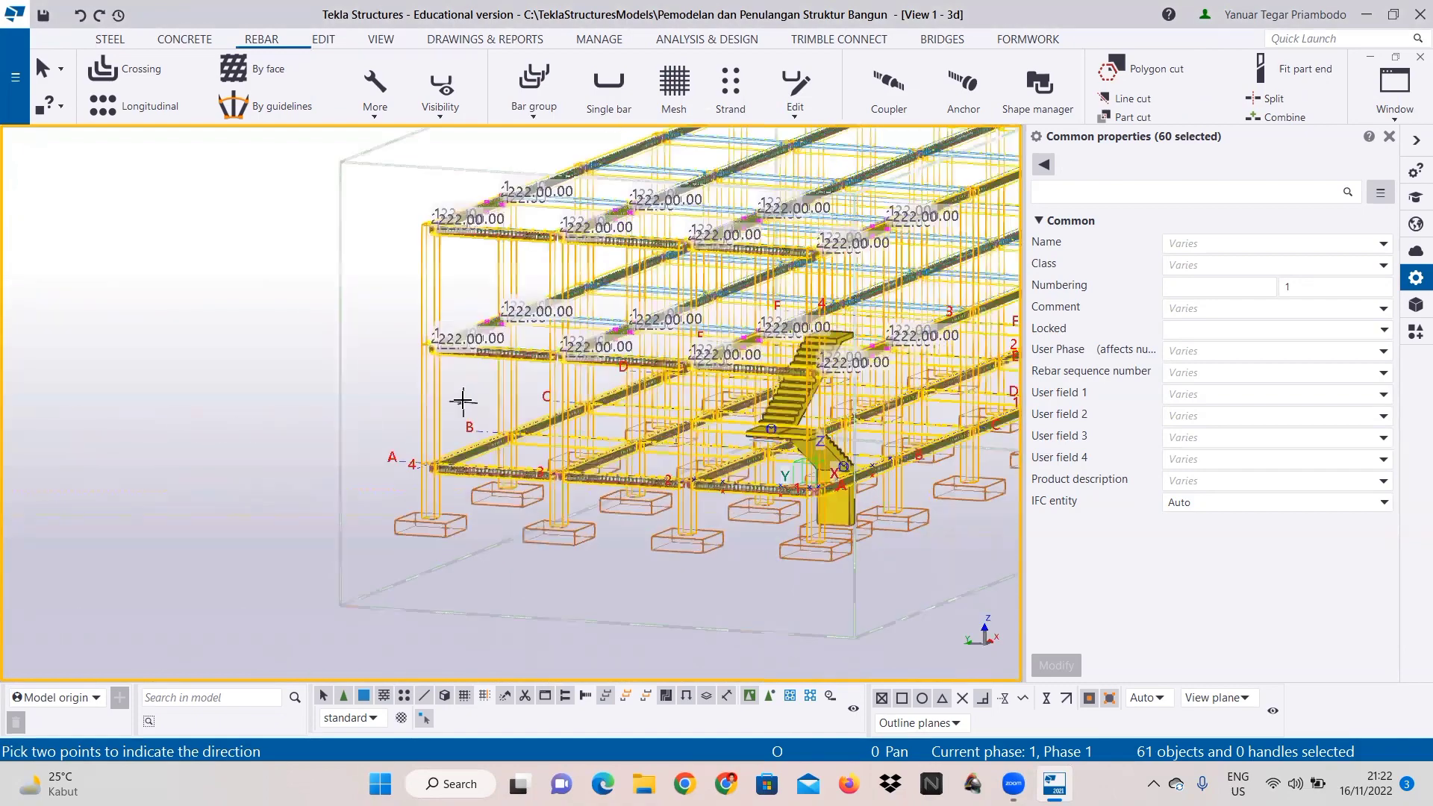
pyautogui.press('Escape')
pyautogui.click(389, 334)
# Step: Select the bottom, second-layer bottom, top and short end top bars plus crossing rebar of the first upper floor's grid A beam between grids 1 and 2
pyautogui.scroll(2, 821, 354)
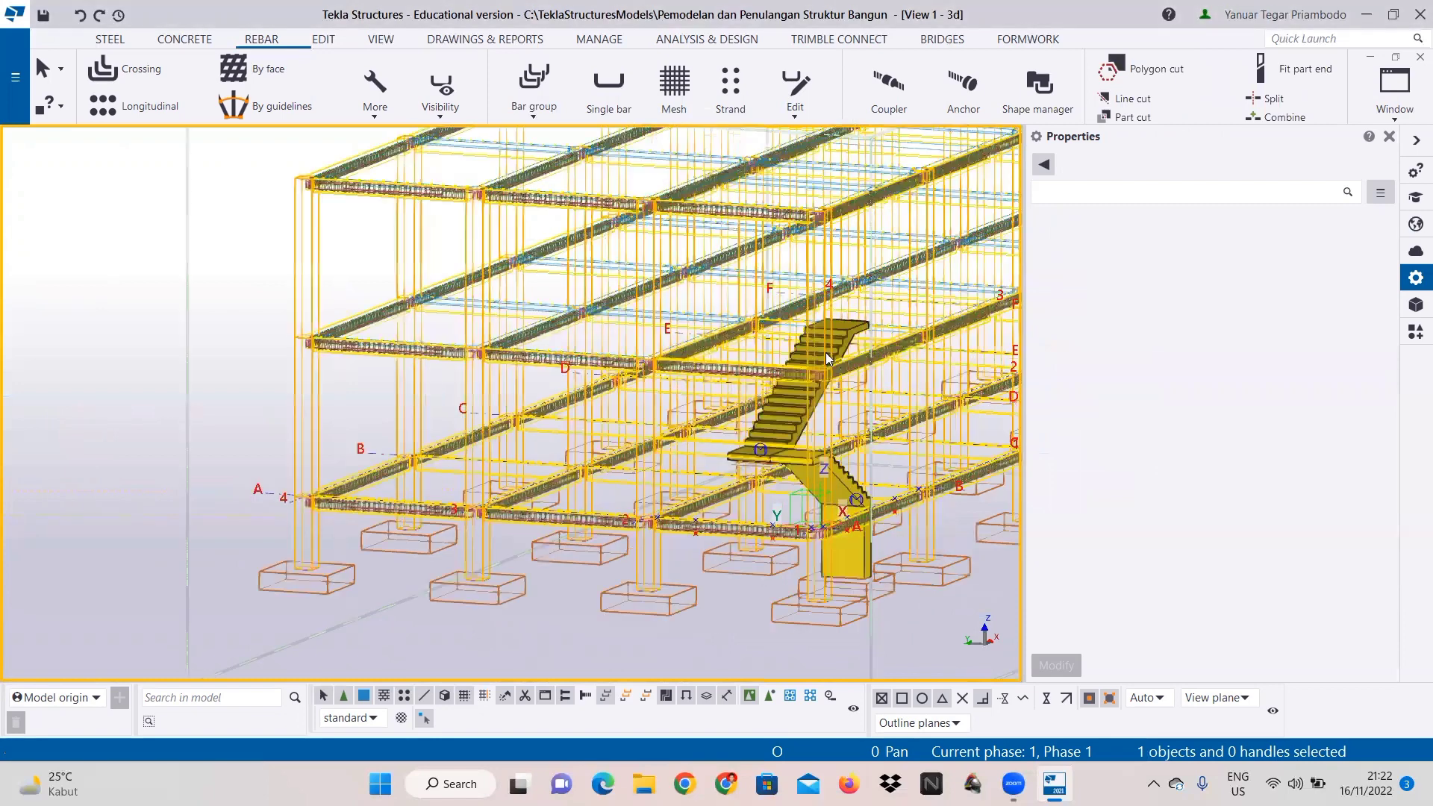
pyautogui.scroll(4, 562, 424)
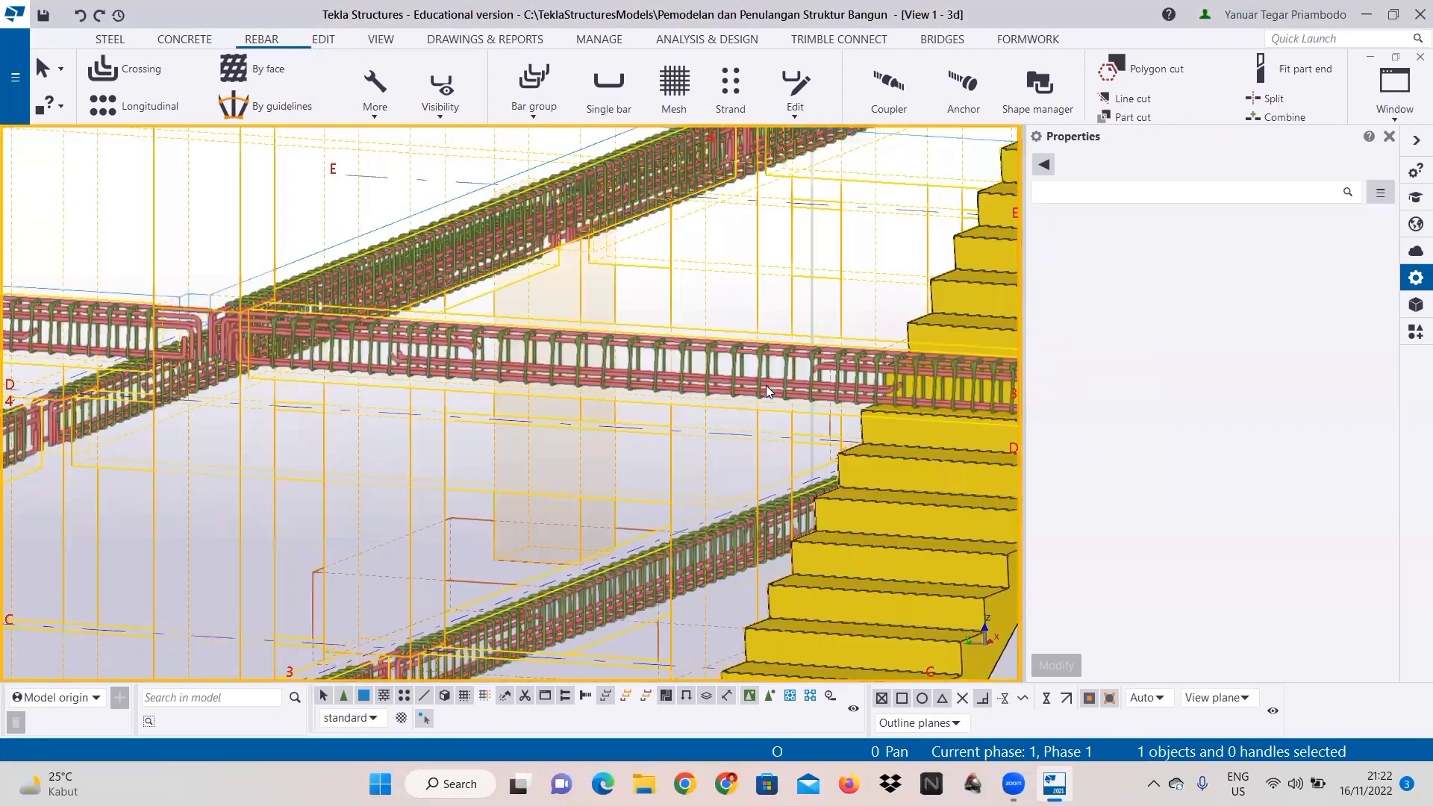
pyautogui.scroll(3, 640, 413)
pyautogui.click(638, 407)
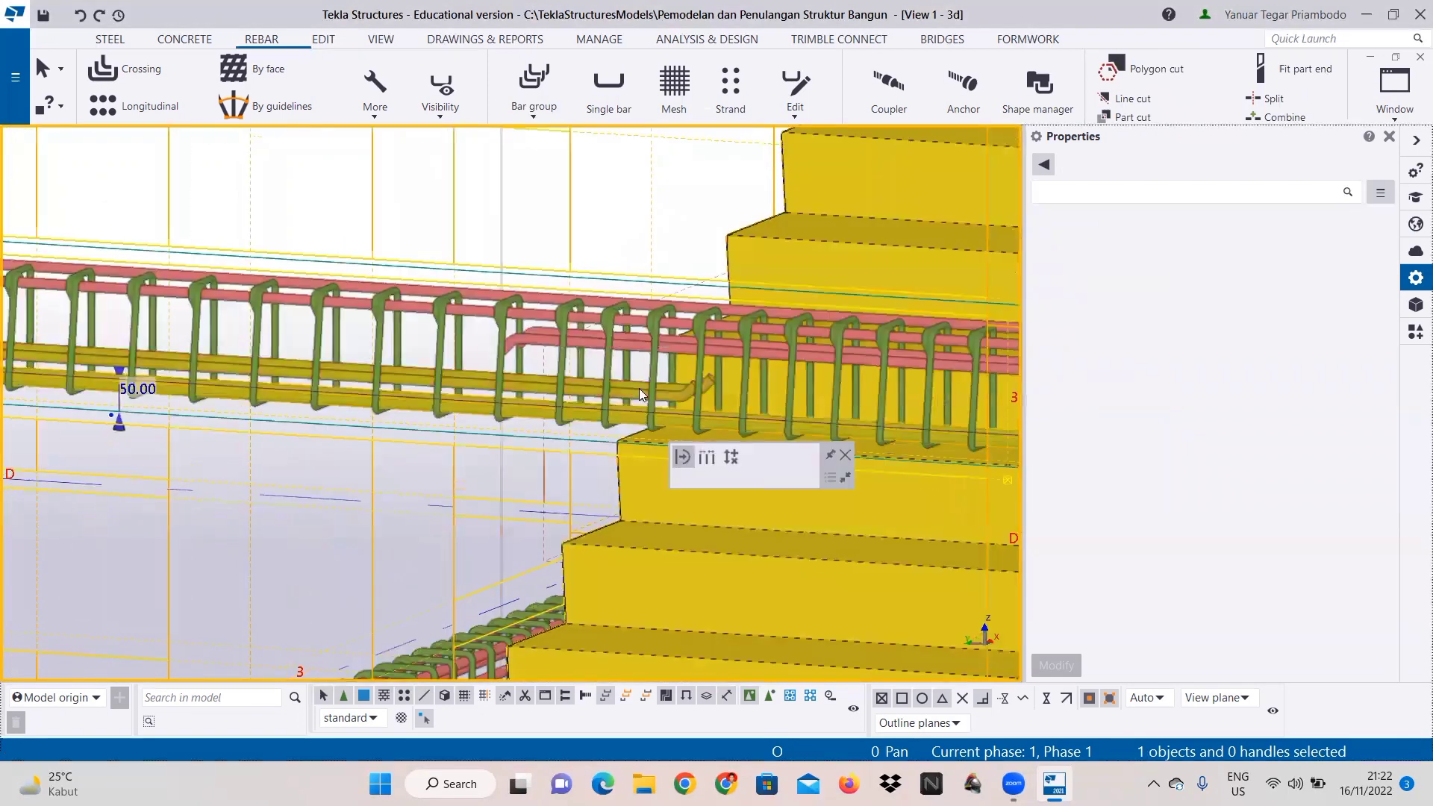
pyautogui.keyDown('ctrl'); pyautogui.click(633, 314); pyautogui.keyUp('ctrl')
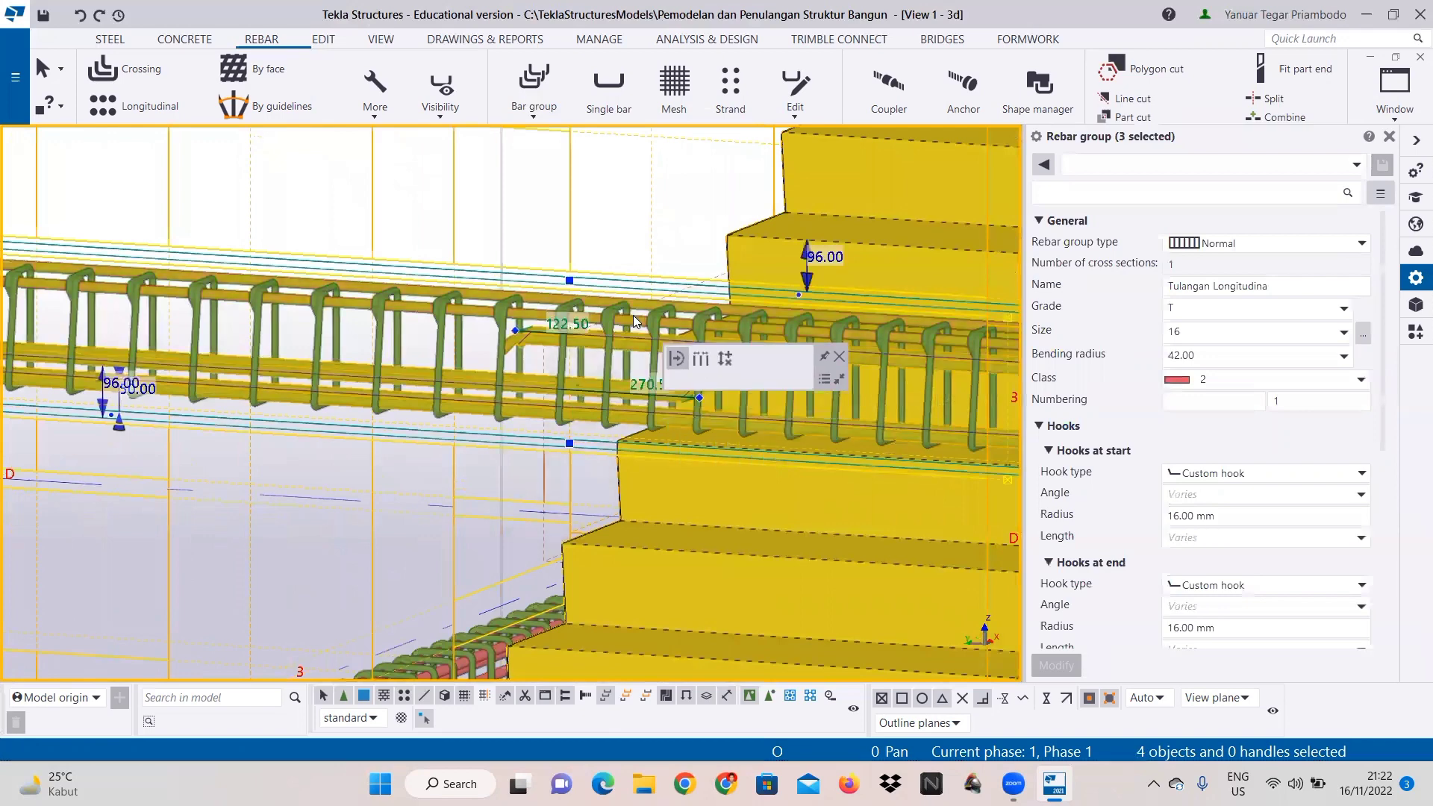
pyautogui.keyDown('ctrl'); pyautogui.click(633, 315); pyautogui.keyUp('ctrl')
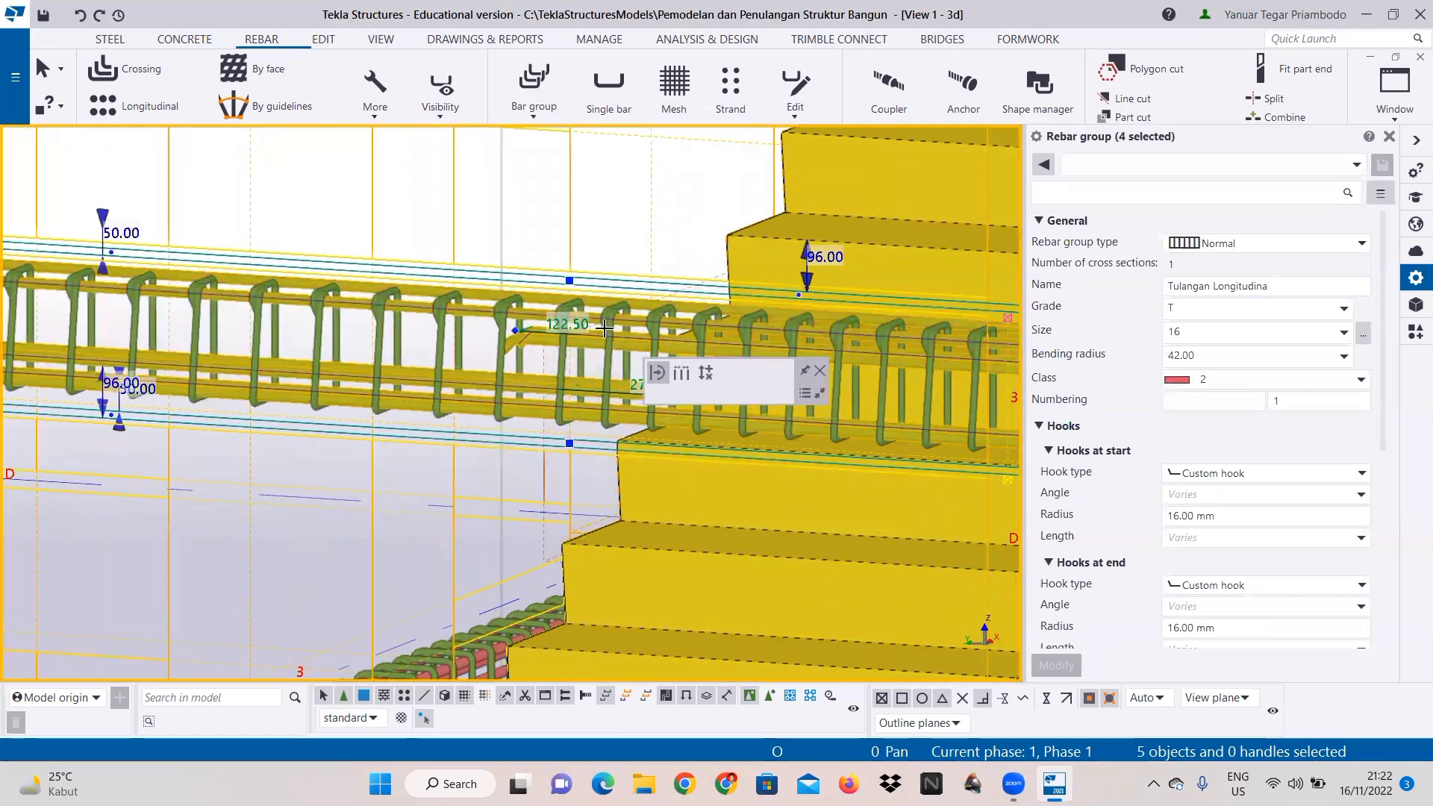
pyautogui.keyDown('ctrl'); pyautogui.click(436, 351); pyautogui.keyUp('ctrl')
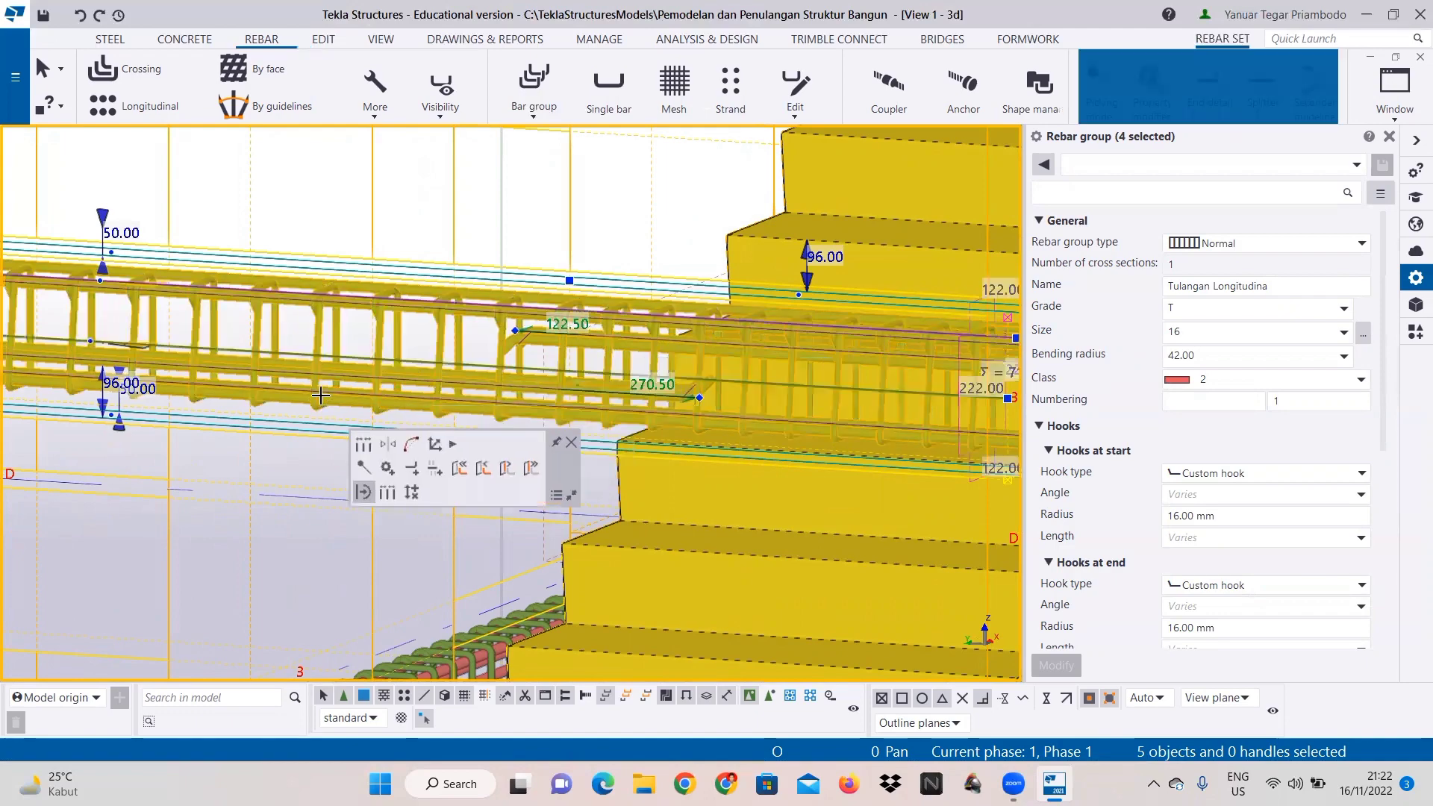
pyautogui.scroll(-2, 321, 396)
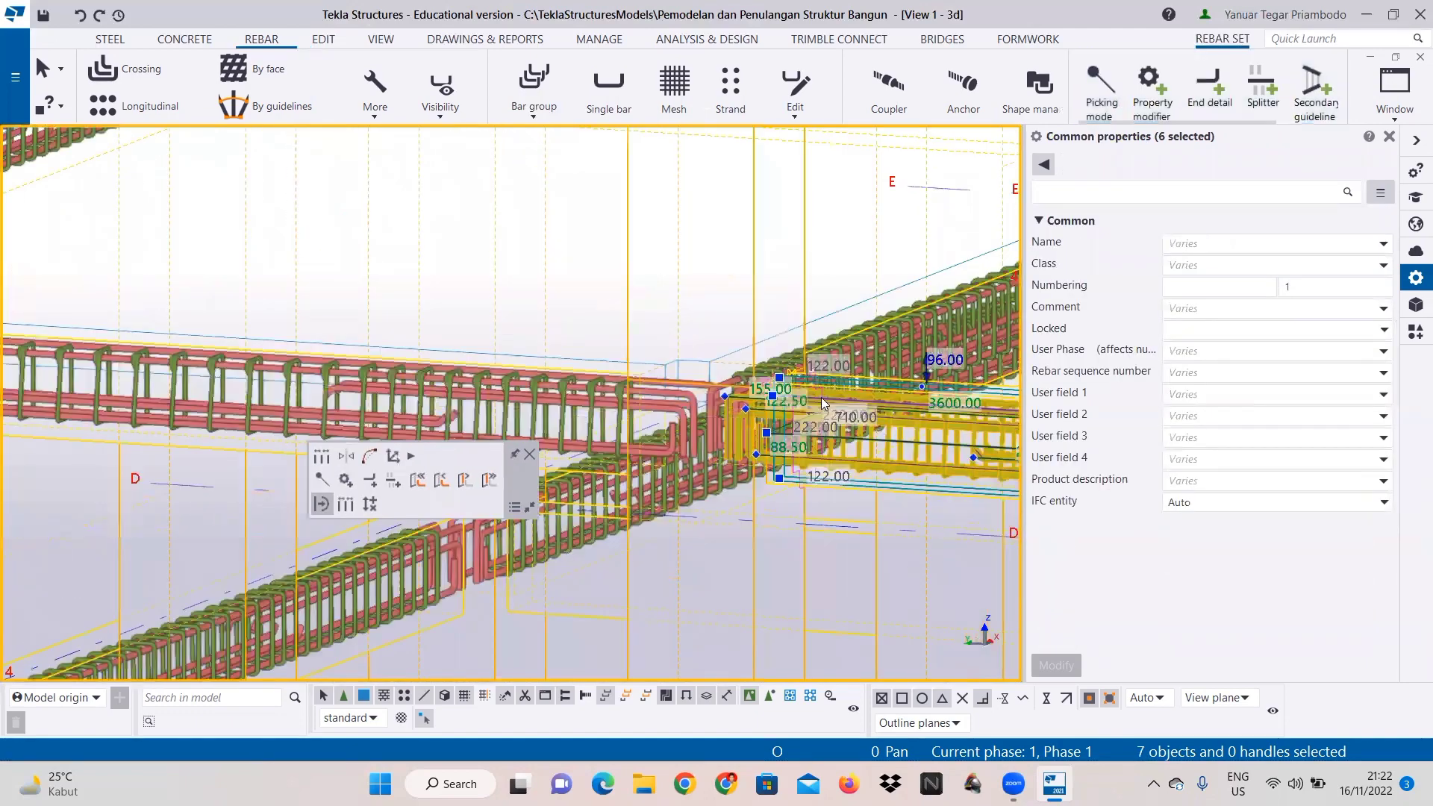
# Step: Add the bottom, second-layer bottom, top and grid 2 end short top bars plus crossing rebar of the same floor's grid 2 to 3 beam
pyautogui.scroll(-5, 821, 398)
pyautogui.scroll(6, 772, 401)
pyautogui.keyDown('ctrl'); pyautogui.click(774, 377); pyautogui.keyUp('ctrl')
pyautogui.keyDown('ctrl'); pyautogui.click(773, 327); pyautogui.keyUp('ctrl')
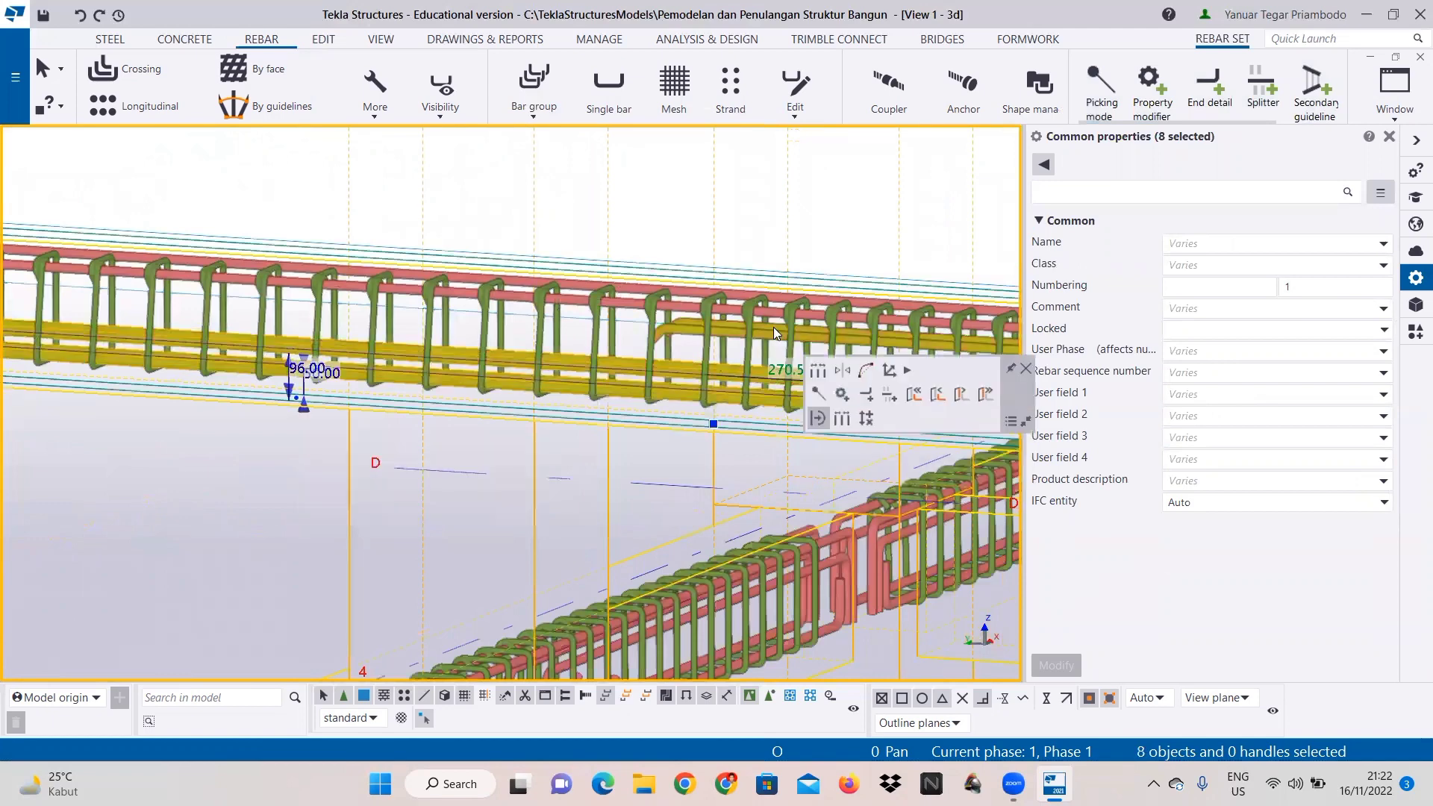
pyautogui.keyDown('ctrl'); pyautogui.click(767, 307); pyautogui.keyUp('ctrl')
pyautogui.keyDown('ctrl'); pyautogui.click(651, 306); pyautogui.keyUp('ctrl')
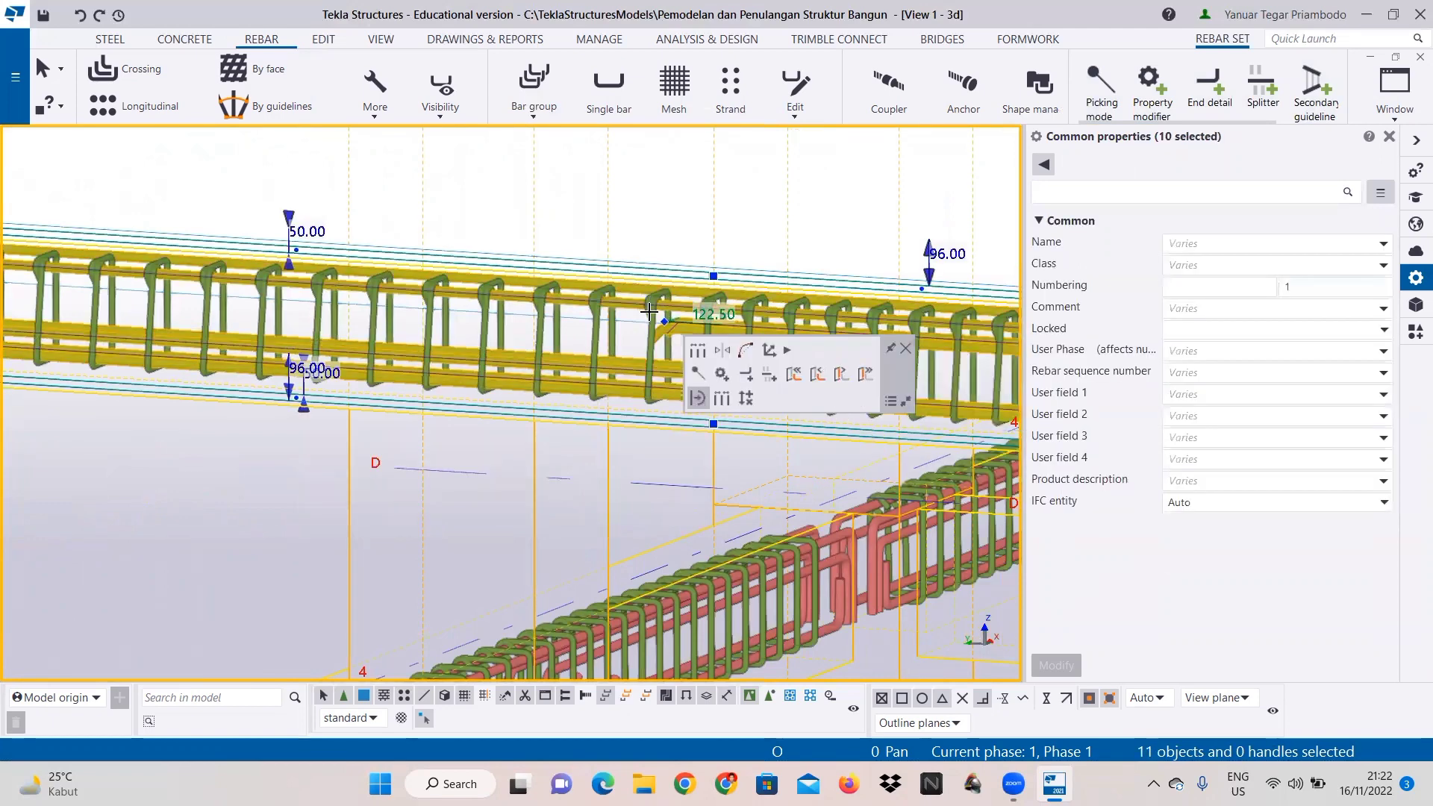
pyautogui.scroll(-3, 375, 408)
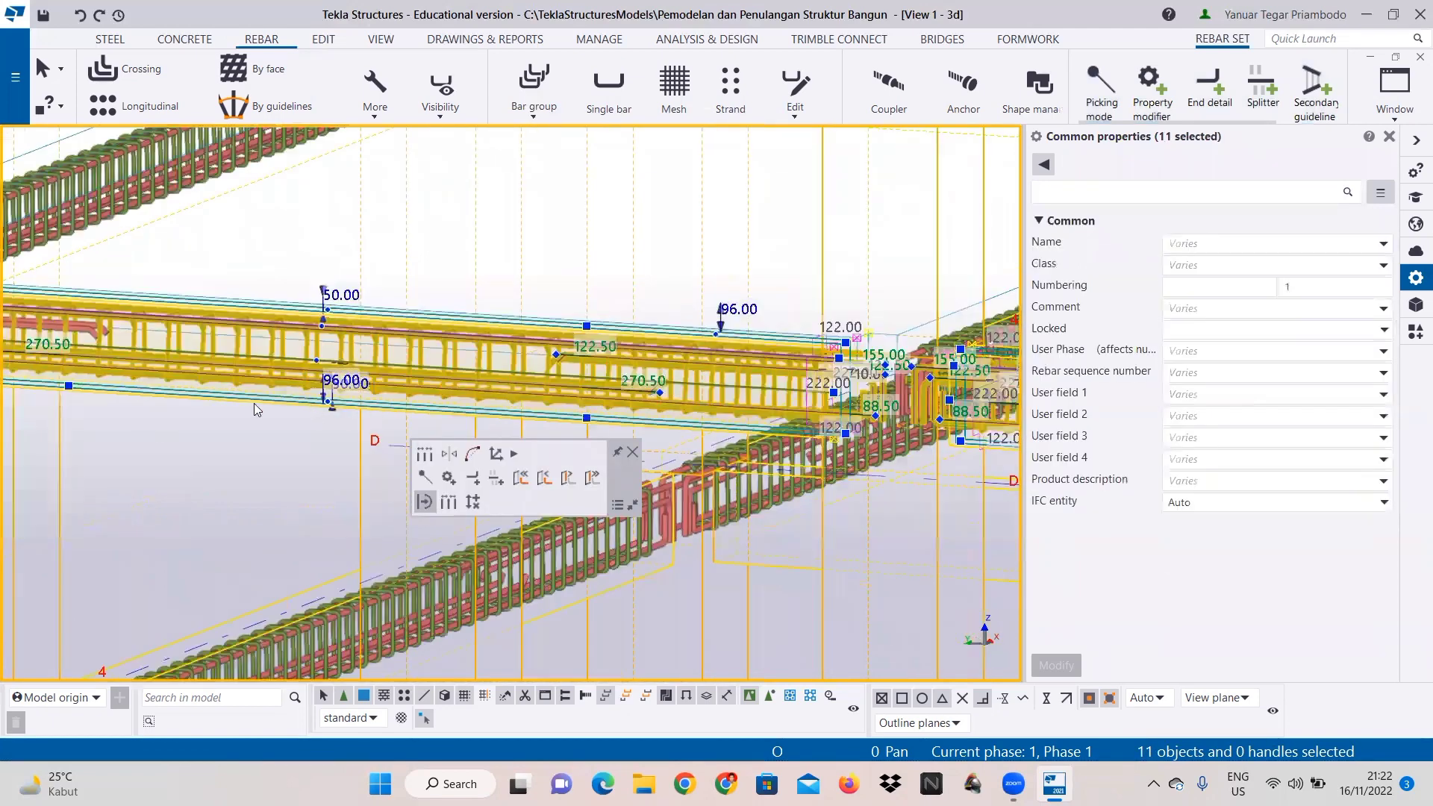
# Step: Add the remaining short top bars at the grid 3 end of the first upper floor's grid 2 to 3 beam to the selection
pyautogui.moveTo(254, 403); pyautogui.dragTo(686, 559, button='middle')
pyautogui.keyDown('ctrl'); pyautogui.click(355, 484); pyautogui.keyUp('ctrl')
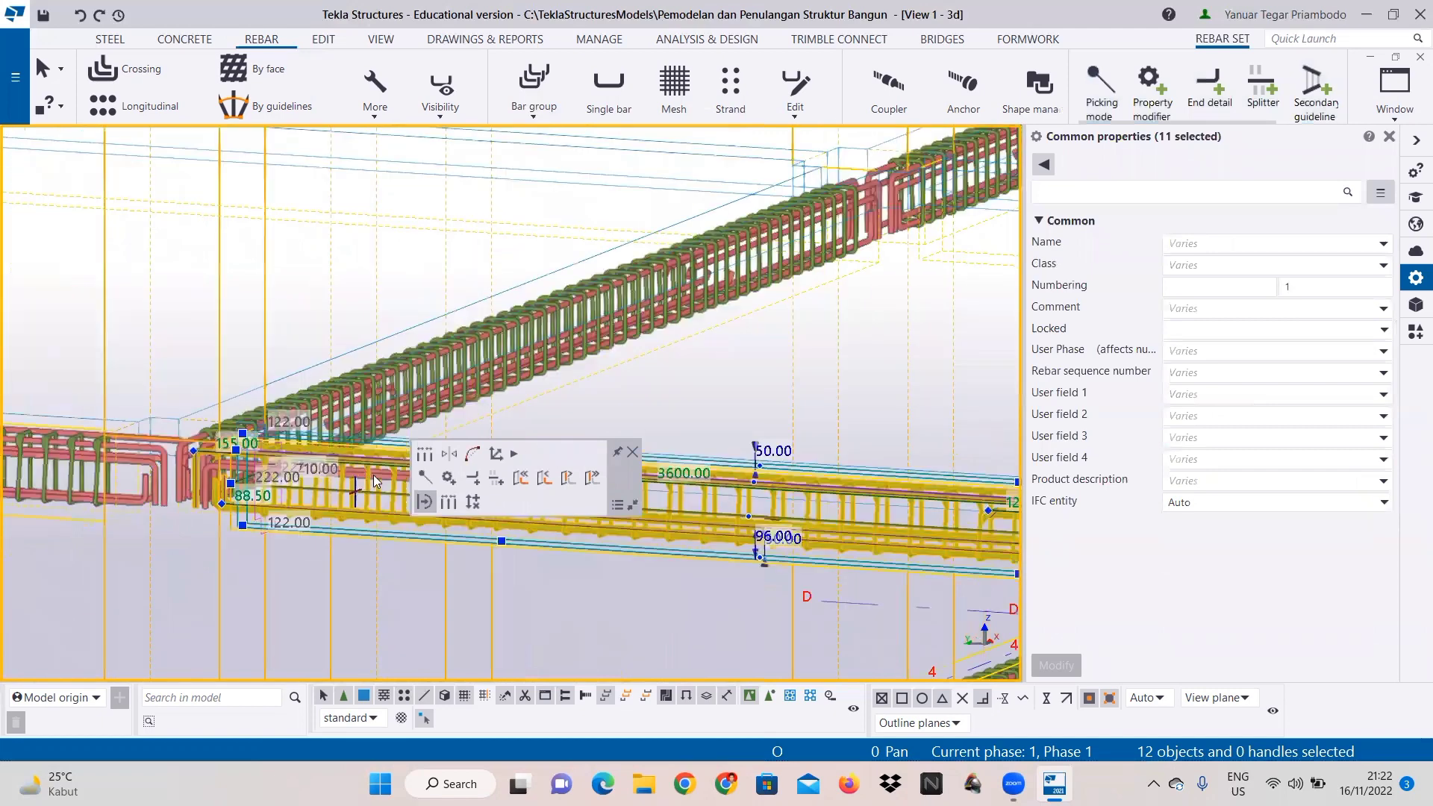
pyautogui.scroll(1, 373, 475)
pyautogui.keyDown('ctrl'); pyautogui.click(373, 475); pyautogui.keyUp('ctrl')
pyautogui.scroll(-1, 472, 412)
# Step: Add the bottom, second-layer bottom, top and grid 3 end short top bars plus crossing rebar of the first upper floor's grid 3 to 4 beam
pyautogui.moveTo(300, 435); pyautogui.dragTo(706, 469, button='middle')
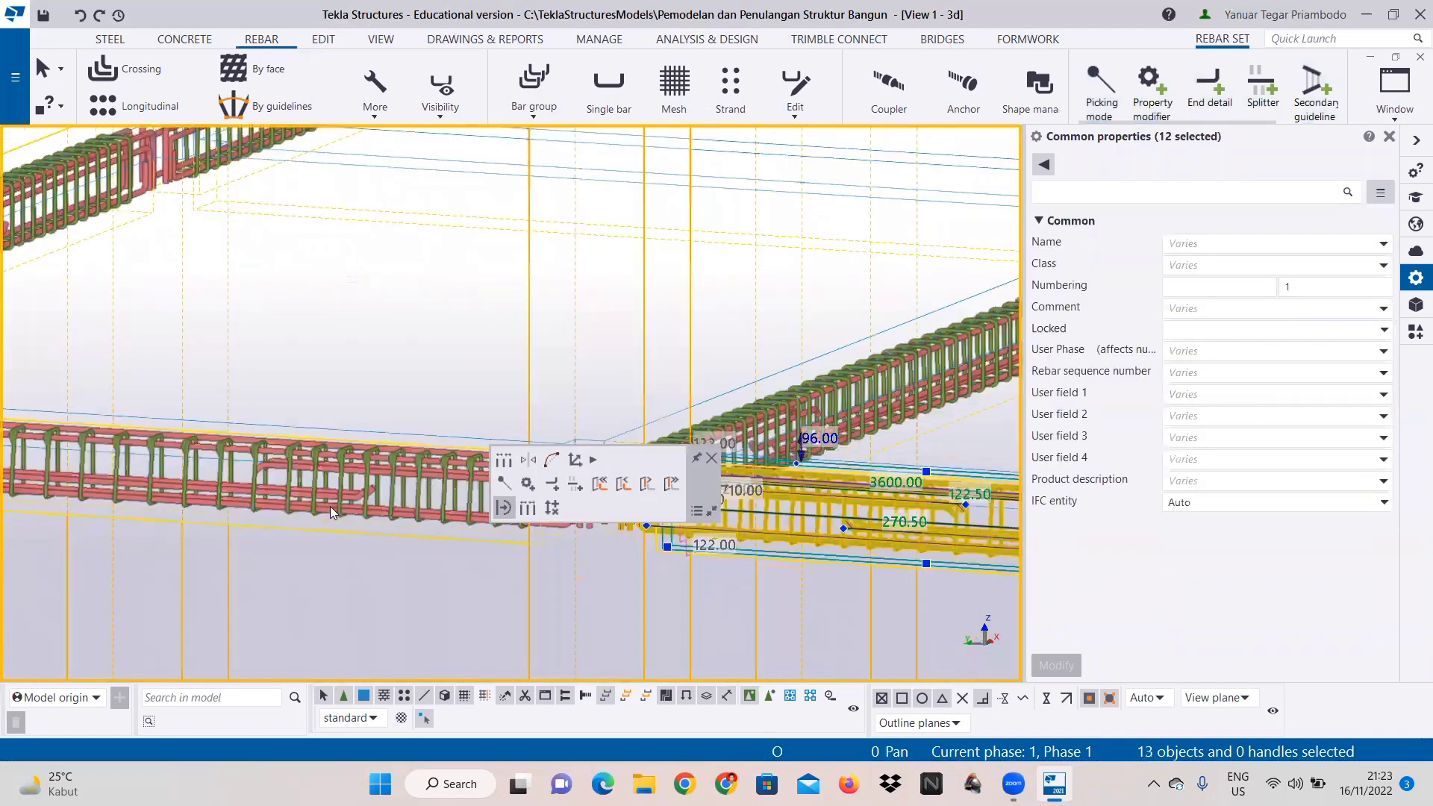
pyautogui.scroll(1, 333, 503)
pyautogui.keyDown('ctrl'); pyautogui.click(337, 484); pyautogui.keyUp('ctrl')
pyautogui.keyDown('ctrl'); pyautogui.click(345, 445); pyautogui.keyUp('ctrl')
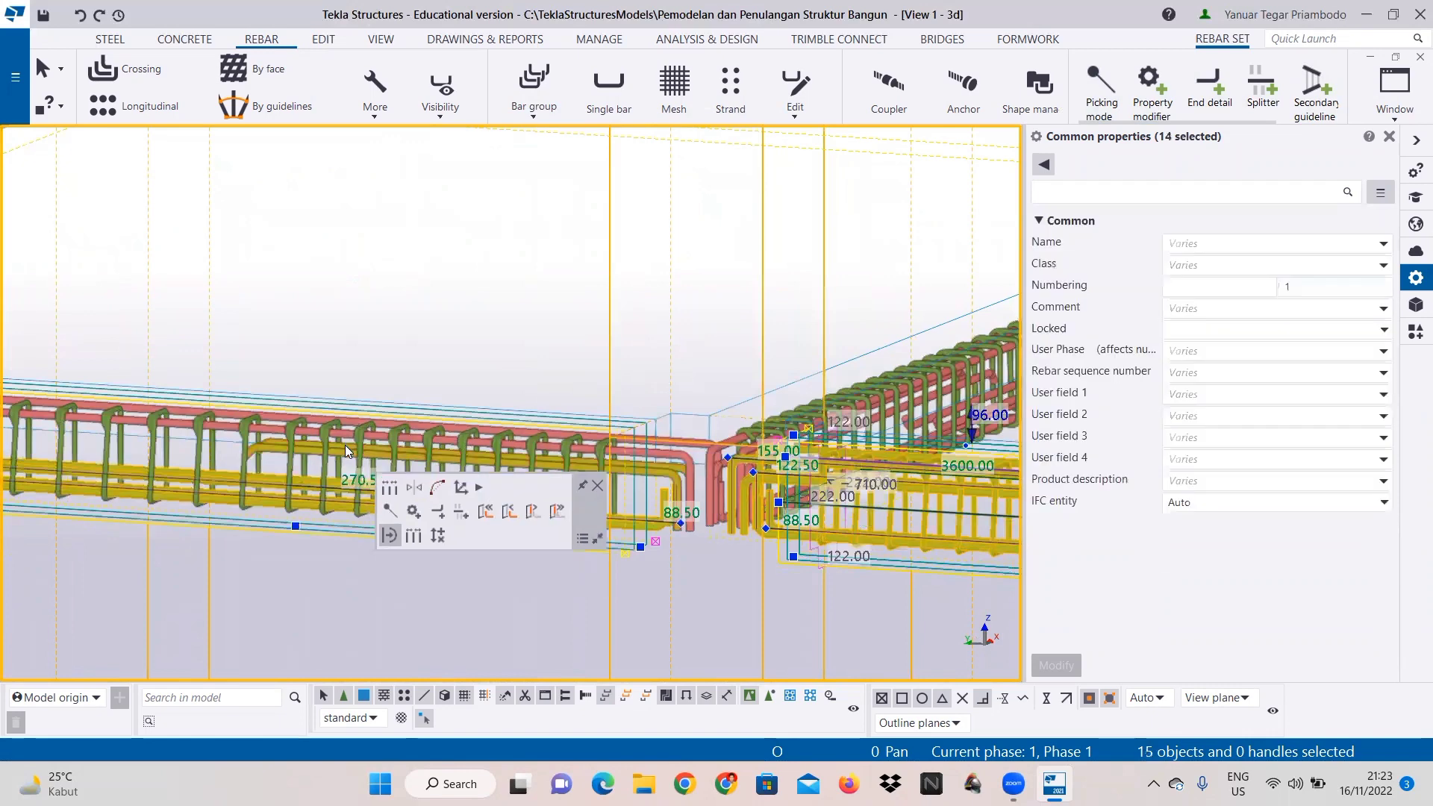
pyautogui.keyDown('ctrl'); pyautogui.click(345, 426); pyautogui.keyUp('ctrl')
pyautogui.keyDown('ctrl'); pyautogui.click(243, 445); pyautogui.keyUp('ctrl')
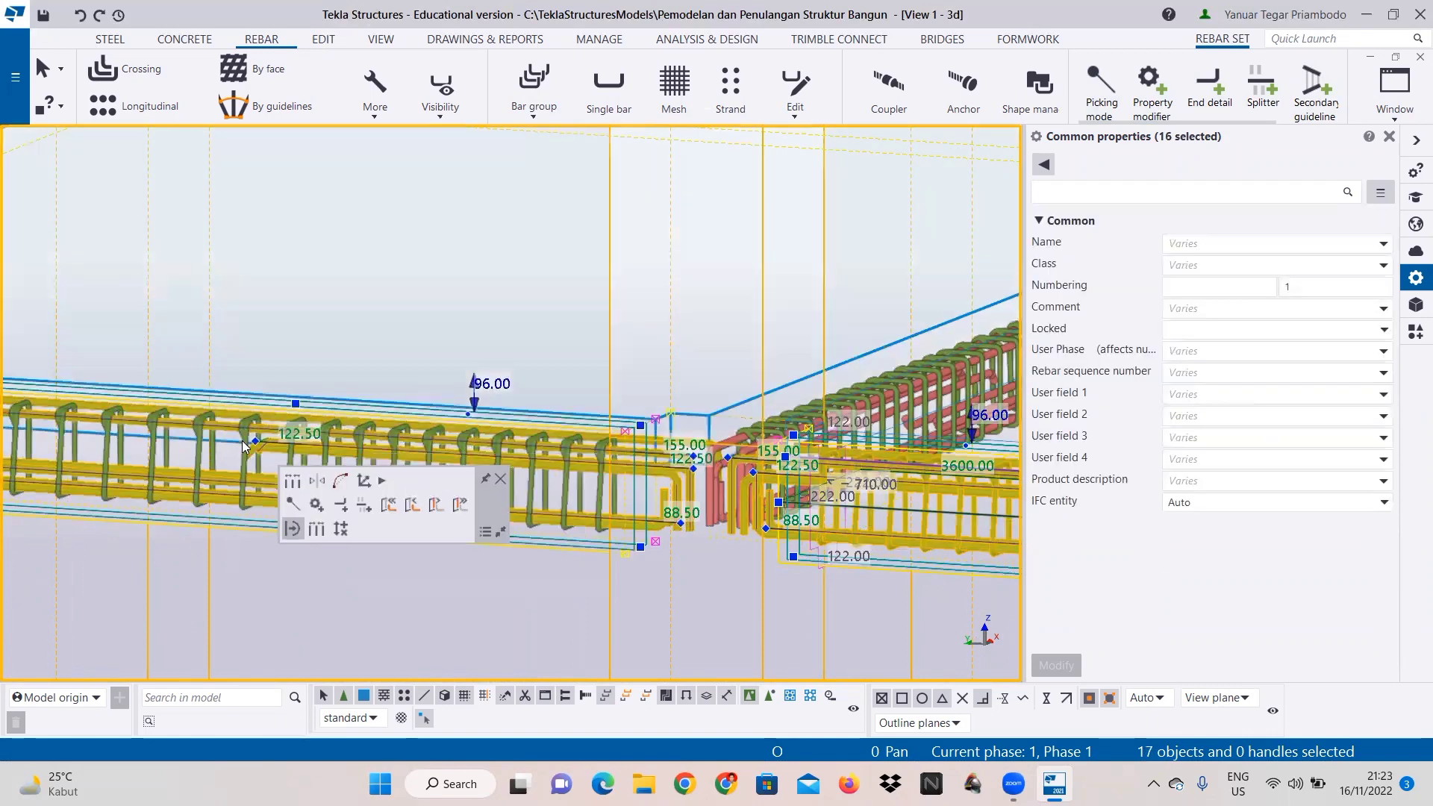
pyautogui.keyDown('ctrl'); pyautogui.click(243, 449); pyautogui.keyUp('ctrl')
# Step: Add the remaining short top bars at the grid 4 end of the first upper floor's grid 3 to 4 beam to the selection
pyautogui.moveTo(244, 449); pyautogui.dragTo(678, 472, button='middle')
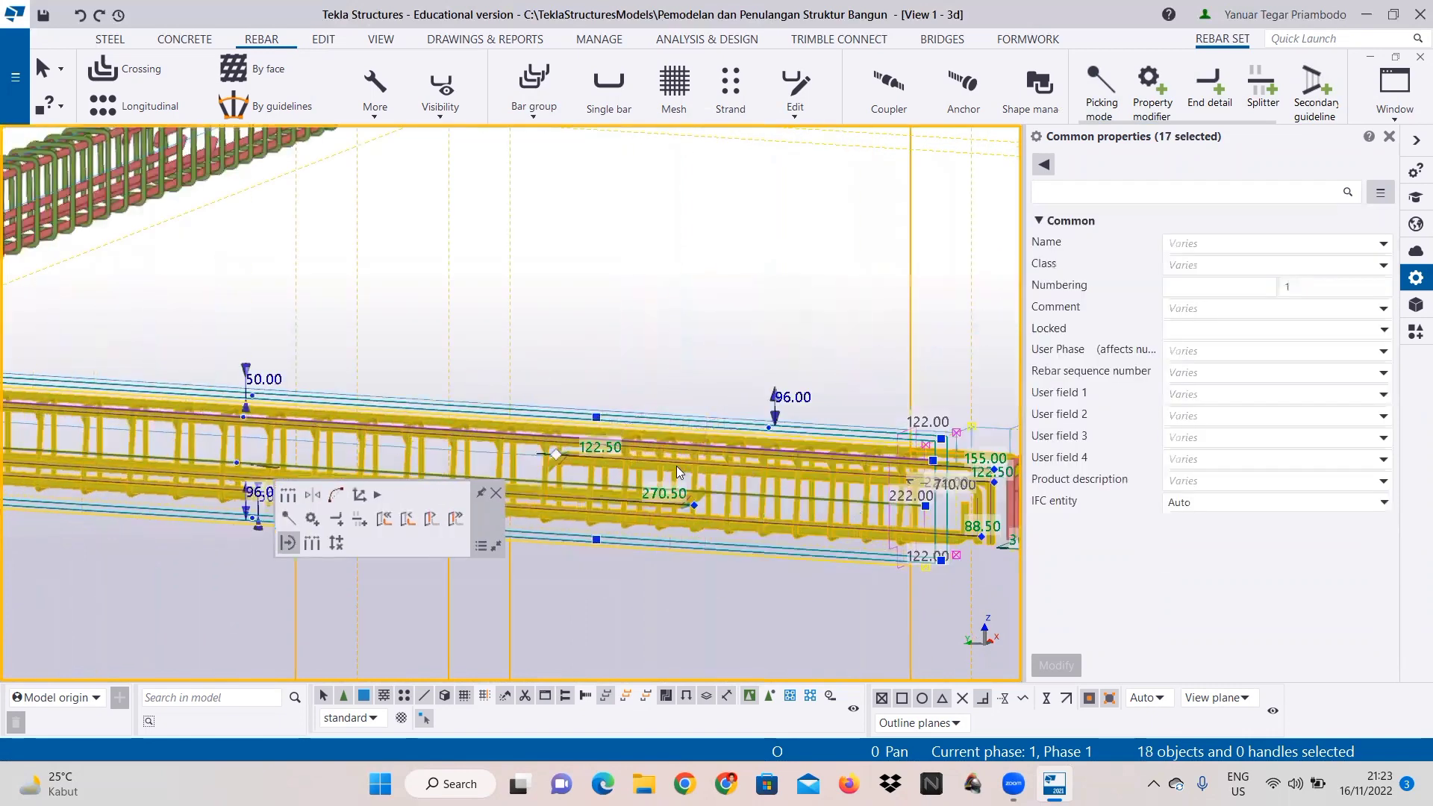
pyautogui.keyDown('ctrl'); pyautogui.click(424, 392); pyautogui.keyUp('ctrl')
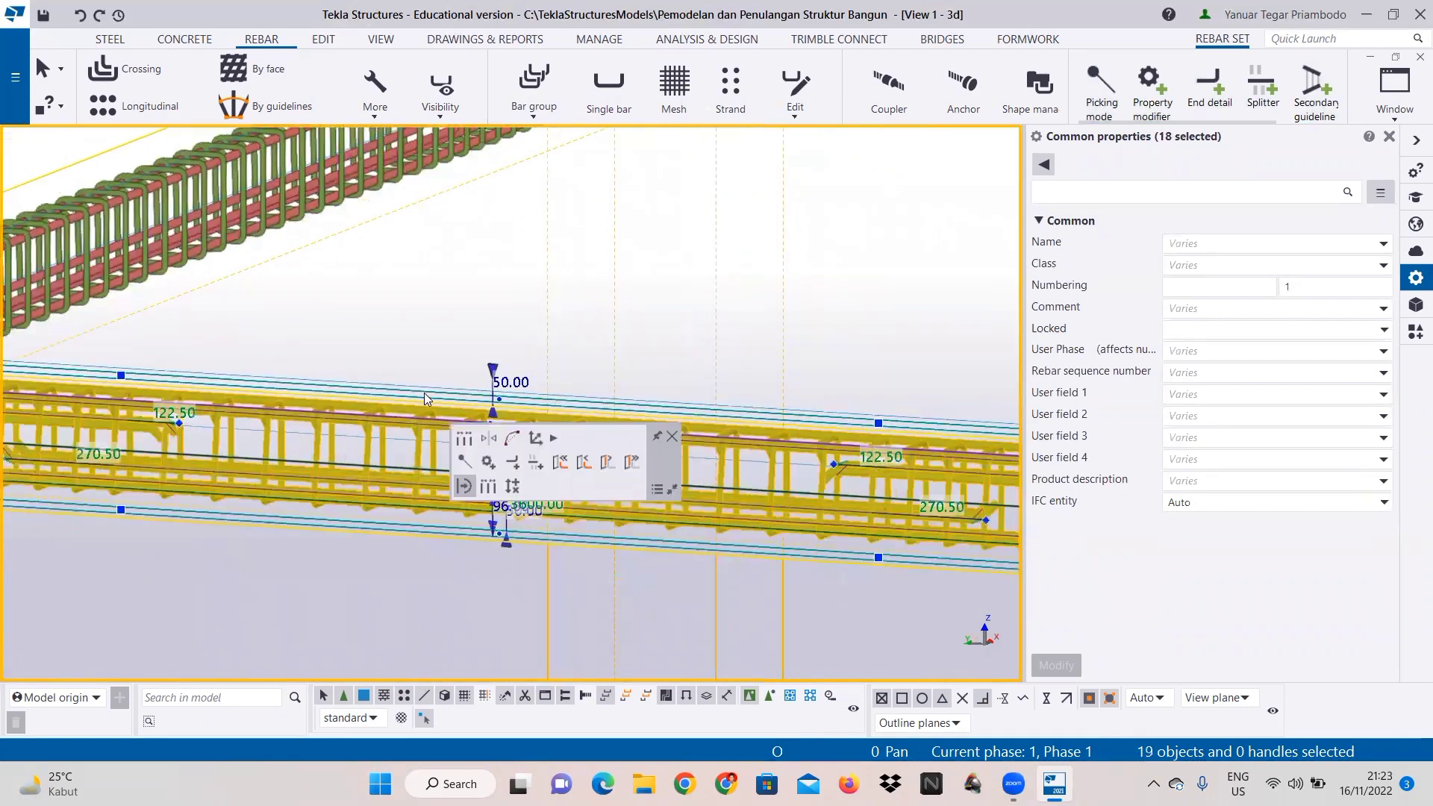
pyautogui.scroll(-2, 563, 386)
# Step: Add the next floor's grid 3 to 4 beam's bottom, second-layer bottom, top and grid 3 end short top bars plus its crossing rebar to the selection
pyautogui.moveTo(429, 379); pyautogui.dragTo(475, 410, button='middle')
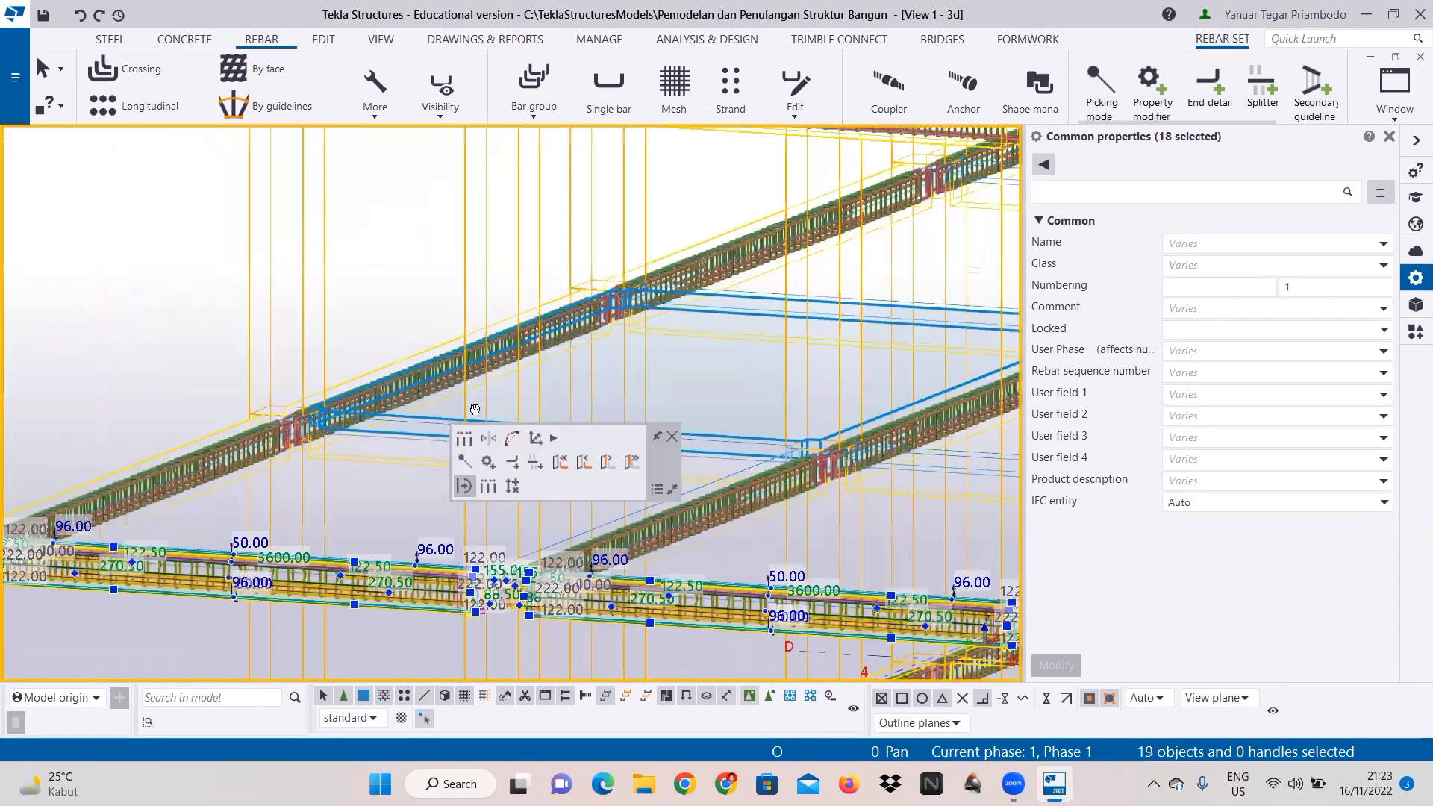
pyautogui.moveTo(420, 195); pyautogui.dragTo(367, 413, button='middle')
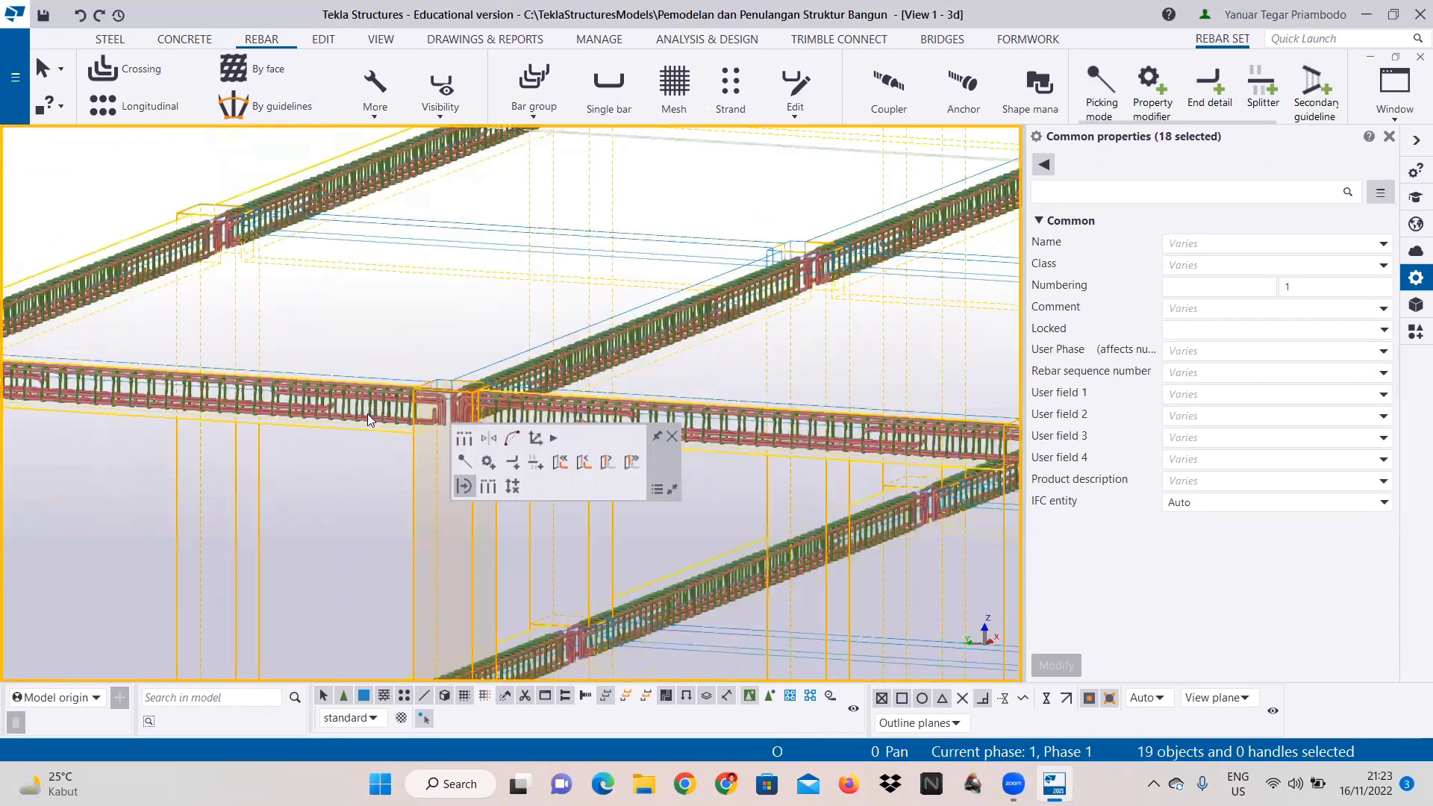
pyautogui.scroll(3, 277, 418)
pyautogui.keyDown('ctrl'); pyautogui.click(279, 403); pyautogui.keyUp('ctrl')
pyautogui.keyDown('ctrl'); pyautogui.click(286, 376); pyautogui.keyUp('ctrl')
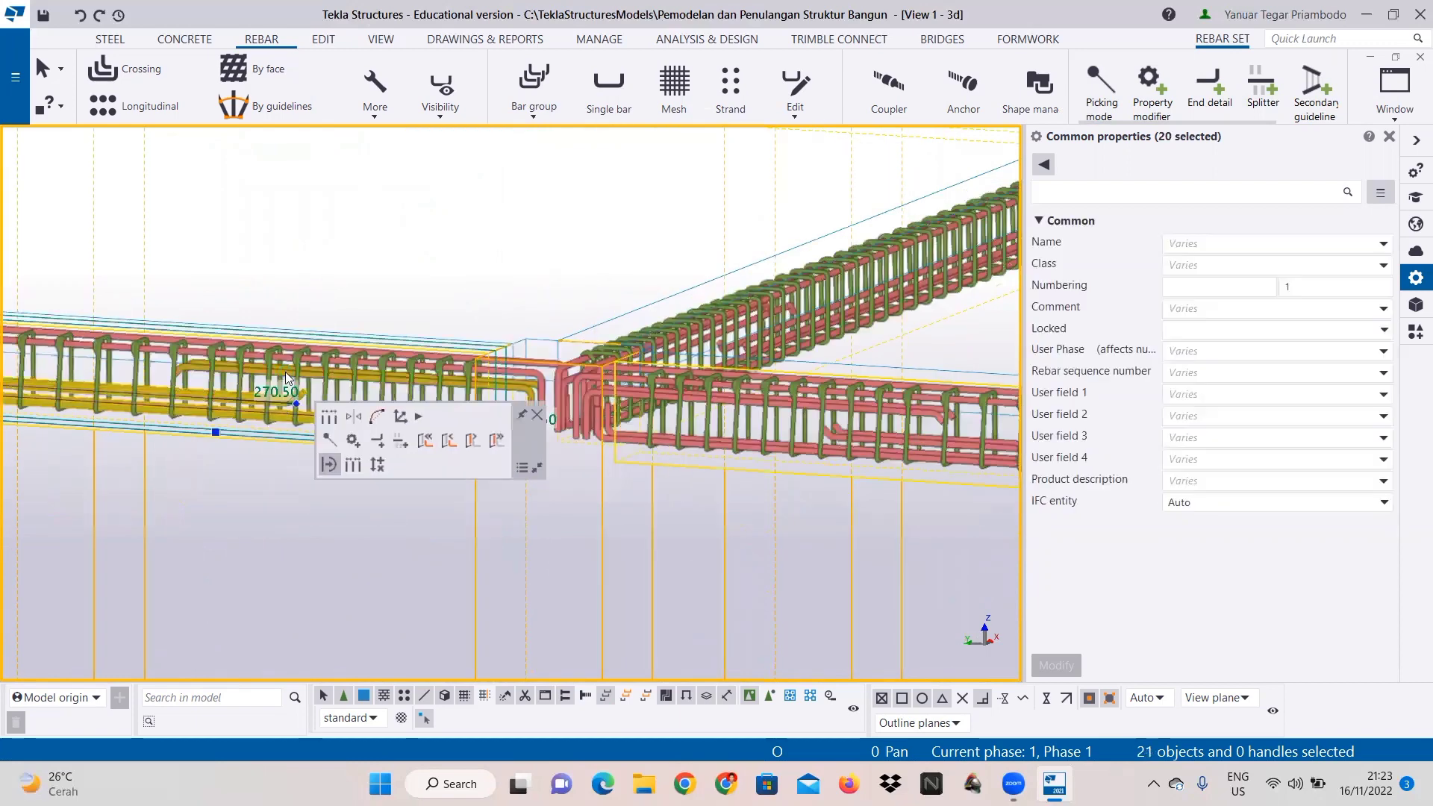
pyautogui.keyDown('ctrl'); pyautogui.click(287, 356); pyautogui.keyUp('ctrl')
pyautogui.keyDown('ctrl'); pyautogui.click(297, 359); pyautogui.keyUp('ctrl')
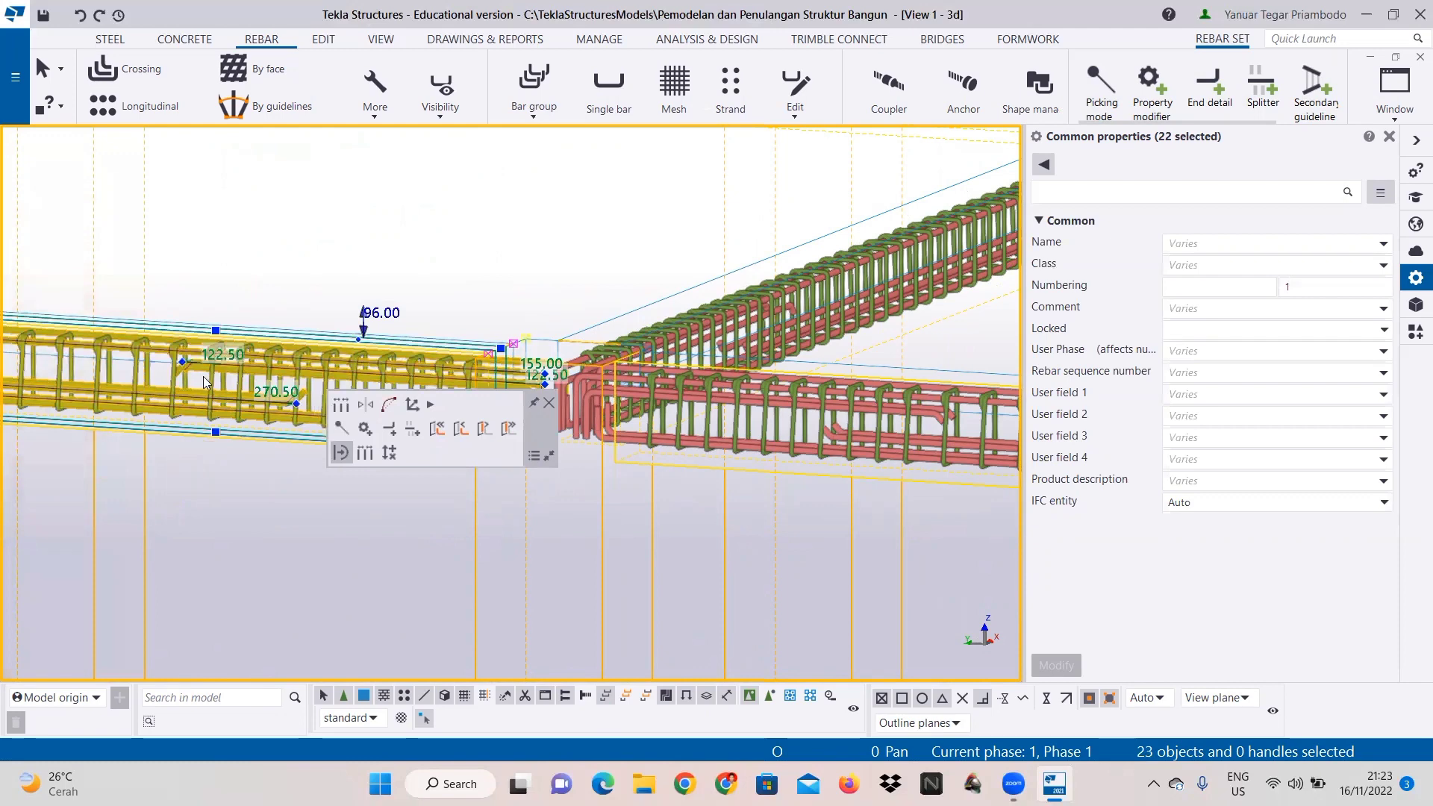
pyautogui.keyDown('ctrl'); pyautogui.click(170, 385); pyautogui.keyUp('ctrl')
pyautogui.scroll(-2, 202, 387)
# Step: Add the remaining short top bars at the grid 4 end of the next floor's grid 3 to 4 beam to the selection
pyautogui.moveTo(203, 390); pyautogui.dragTo(694, 454, button='middle')
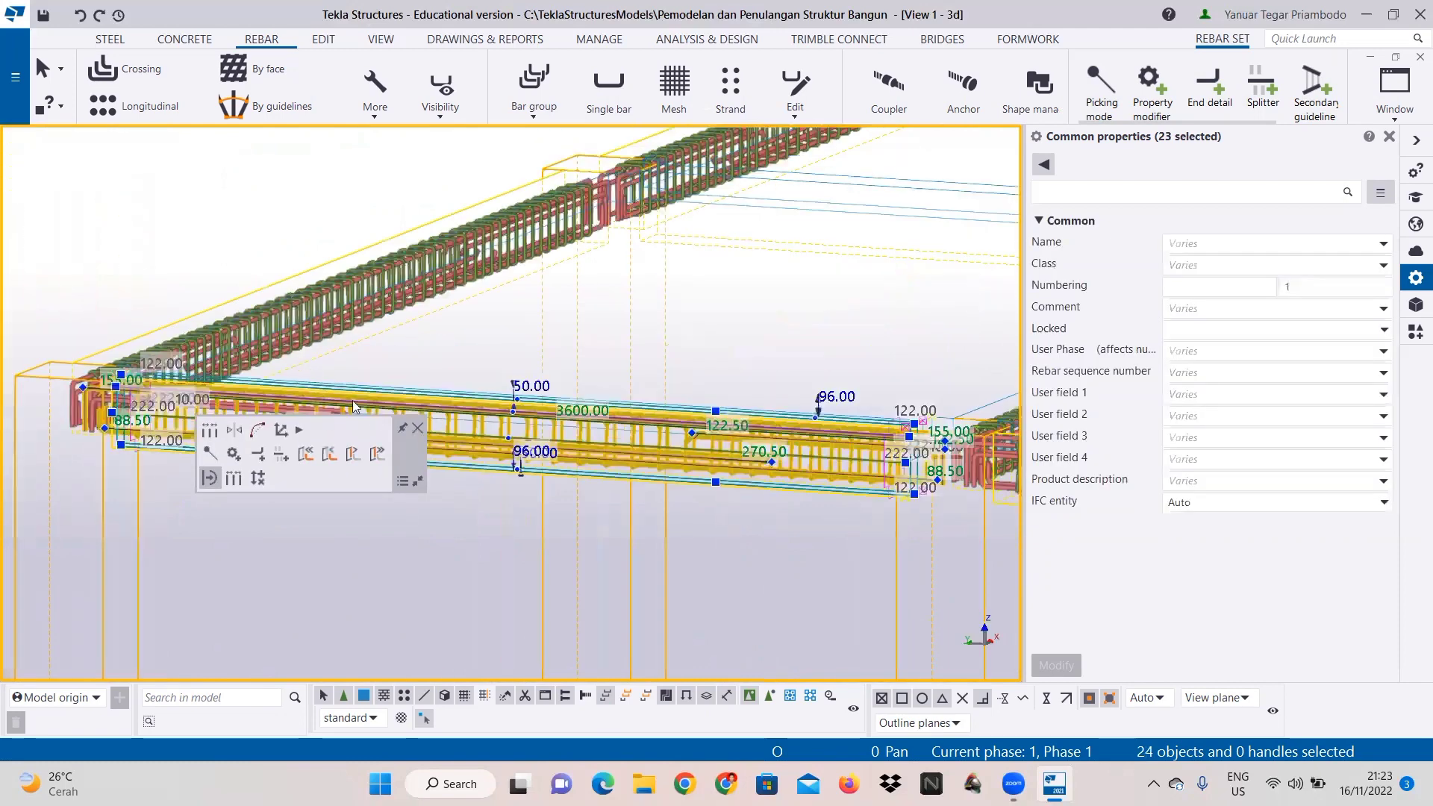
pyautogui.scroll(2, 396, 310)
pyautogui.keyDown('ctrl'); pyautogui.click(377, 322); pyautogui.keyUp('ctrl')
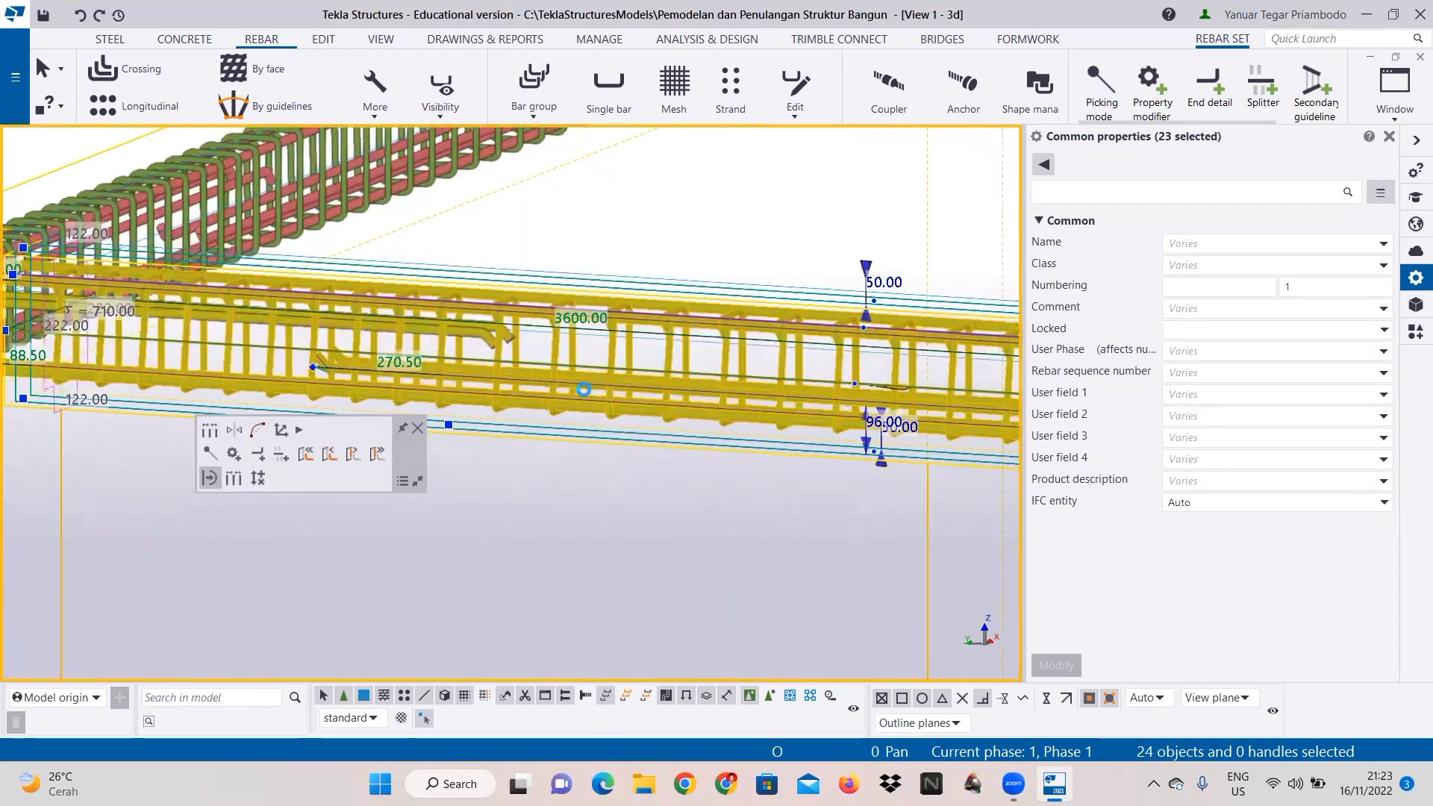
pyautogui.scroll(-3, 438, 400)
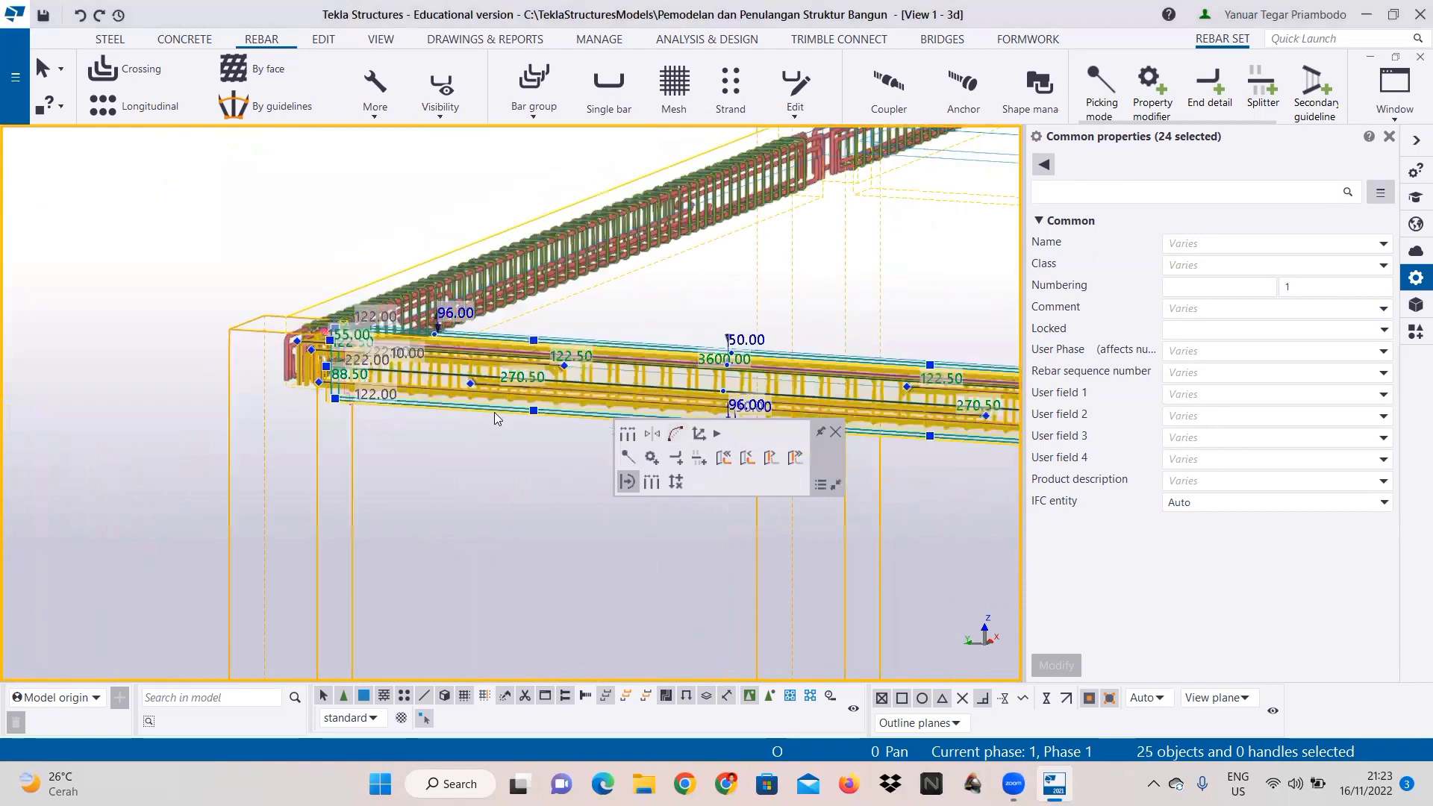
# Step: Add the next floor's grid 2 to 3 beam's bottom, second-layer bottom, top and grid 3 end short top bars plus its crossing rebar
pyautogui.keyDown('ctrl'); pyautogui.moveTo(384, 402); pyautogui.dragTo(273, 296, button='middle'); pyautogui.keyUp('ctrl')
pyautogui.scroll(-3, 394, 351)
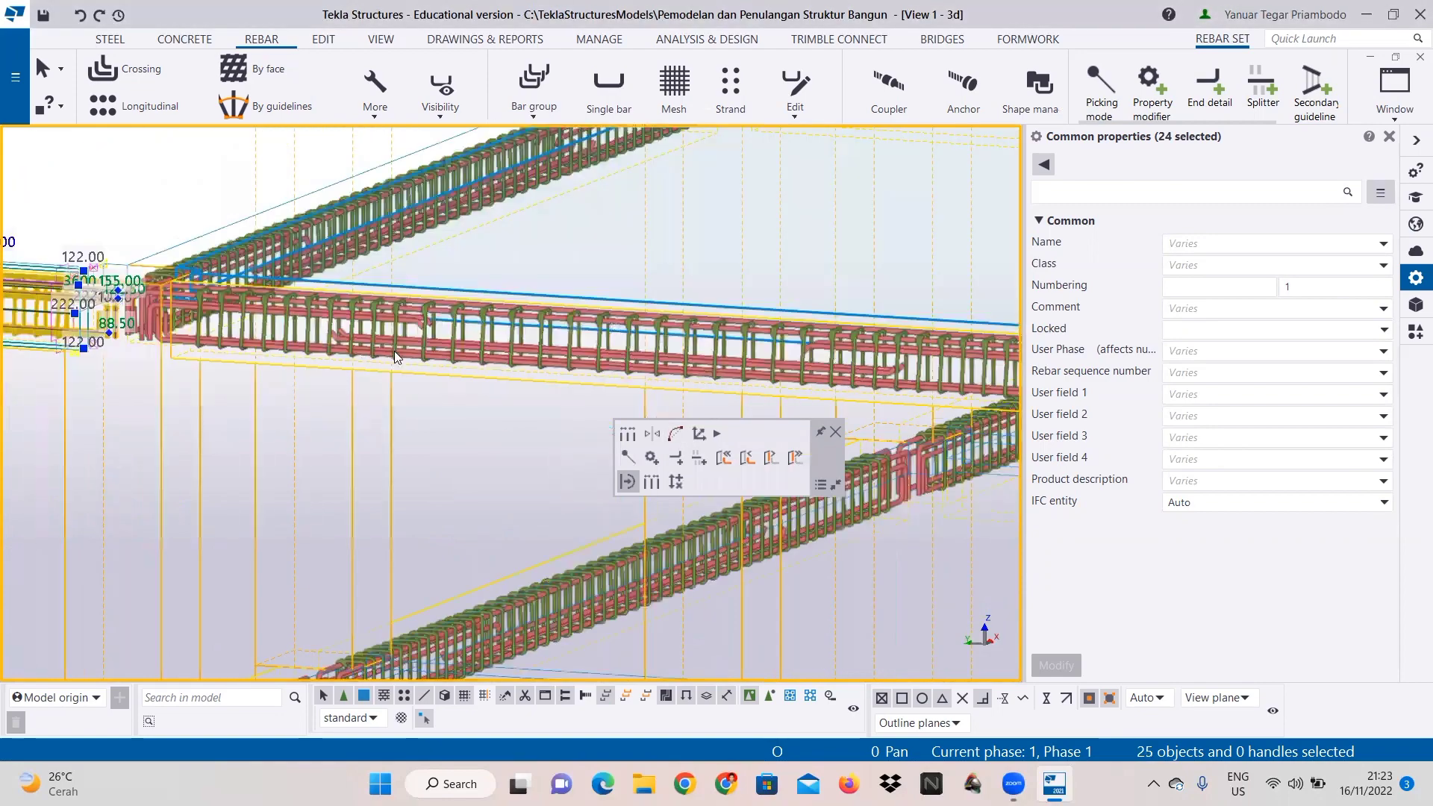
pyautogui.scroll(4, 385, 364)
pyautogui.keyDown('ctrl'); pyautogui.click(391, 343); pyautogui.keyUp('ctrl')
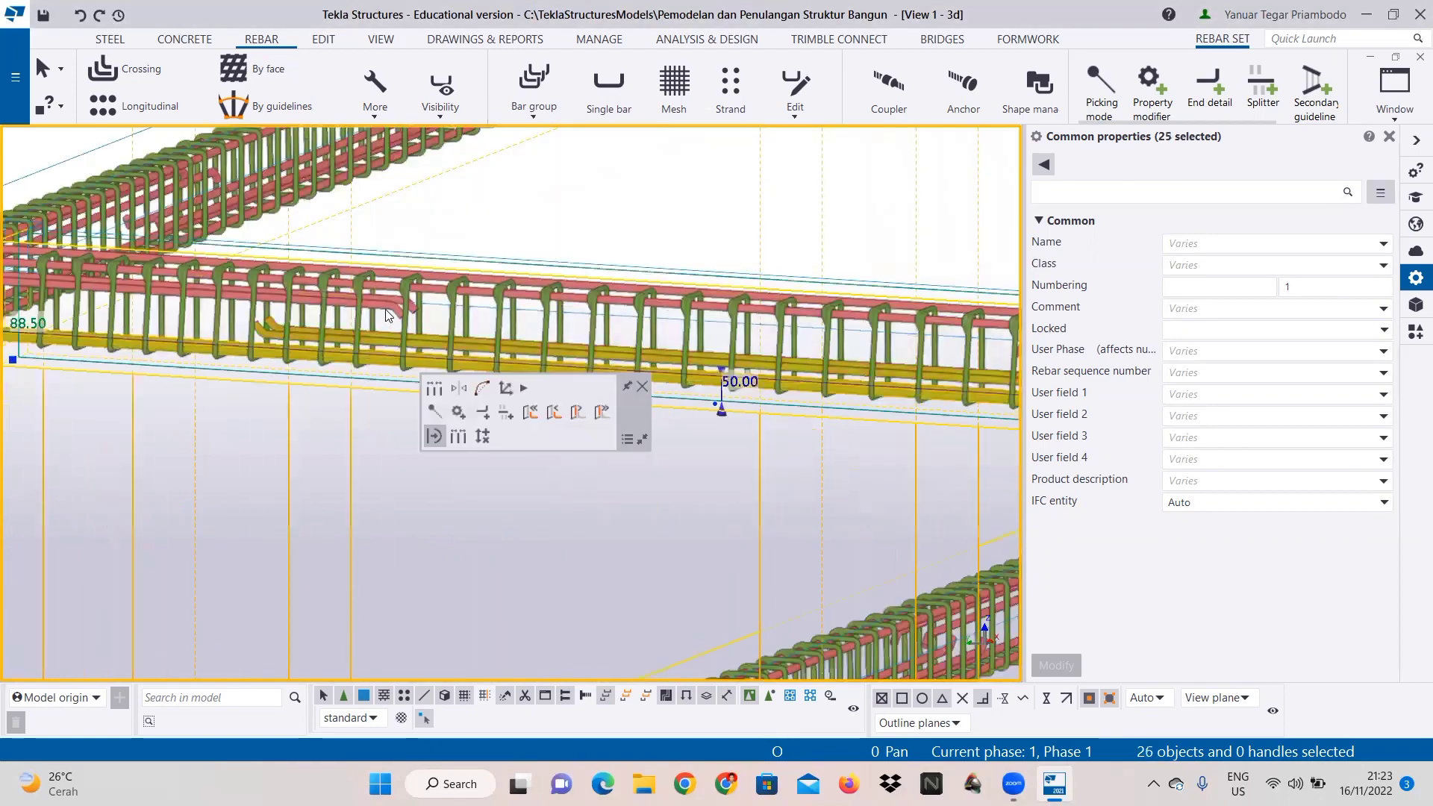
pyautogui.keyDown('ctrl'); pyautogui.click(385, 300); pyautogui.keyUp('ctrl')
pyautogui.keyDown('ctrl'); pyautogui.click(375, 289); pyautogui.keyUp('ctrl')
pyautogui.keyDown('ctrl'); pyautogui.click(359, 316); pyautogui.keyUp('ctrl')
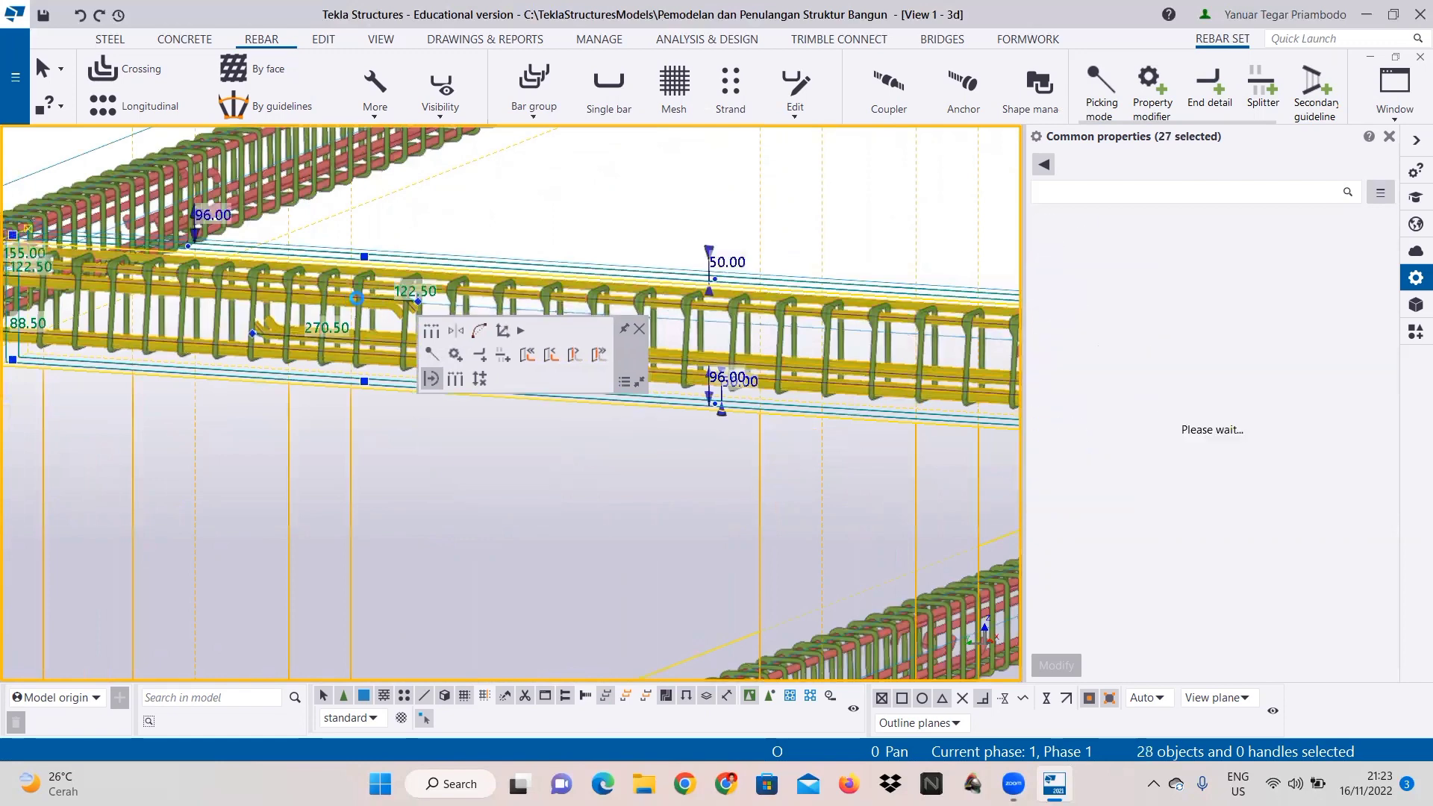
pyautogui.keyDown('ctrl'); pyautogui.click(774, 368); pyautogui.keyUp('ctrl')
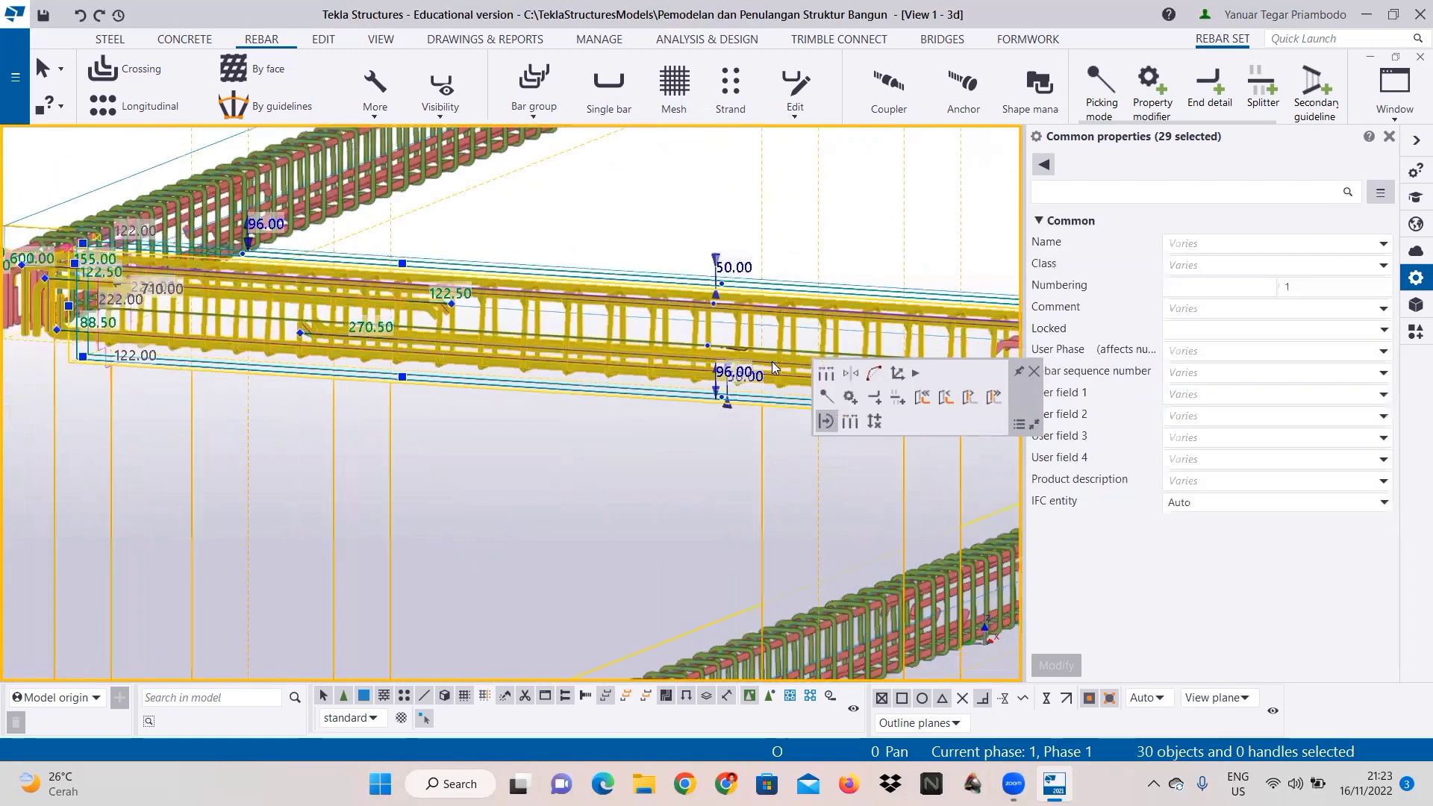
# Step: Add the remaining short top bars at the grid 2 end of the next floor's grid 2 to 3 beam to the selection
pyautogui.moveTo(280, 367); pyautogui.dragTo(64, 325, button='middle')
pyautogui.scroll(-1, 464, 311)
pyautogui.moveTo(867, 319); pyautogui.dragTo(463, 310, button='middle')
pyautogui.scroll(3, 463, 310)
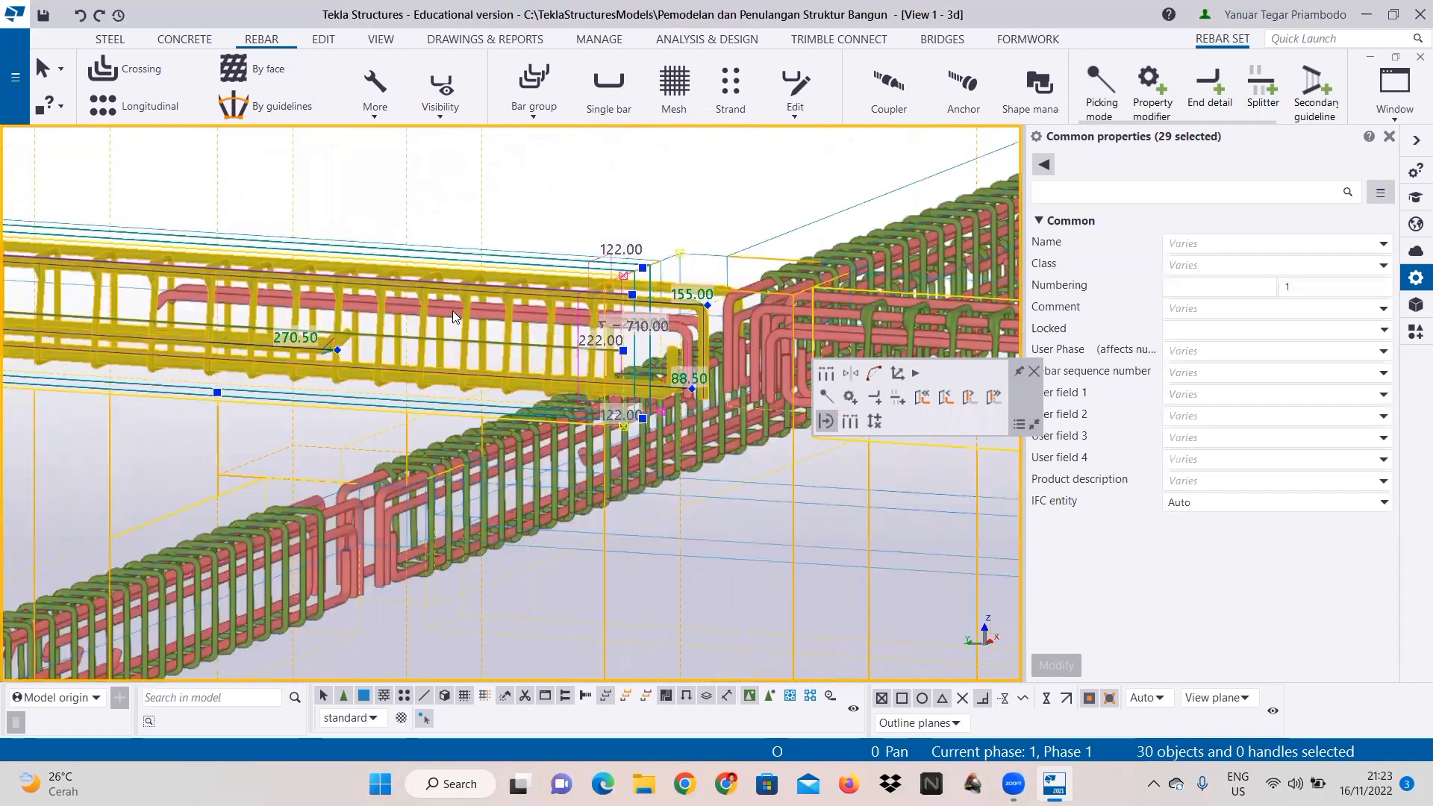
pyautogui.scroll(-1, 626, 320)
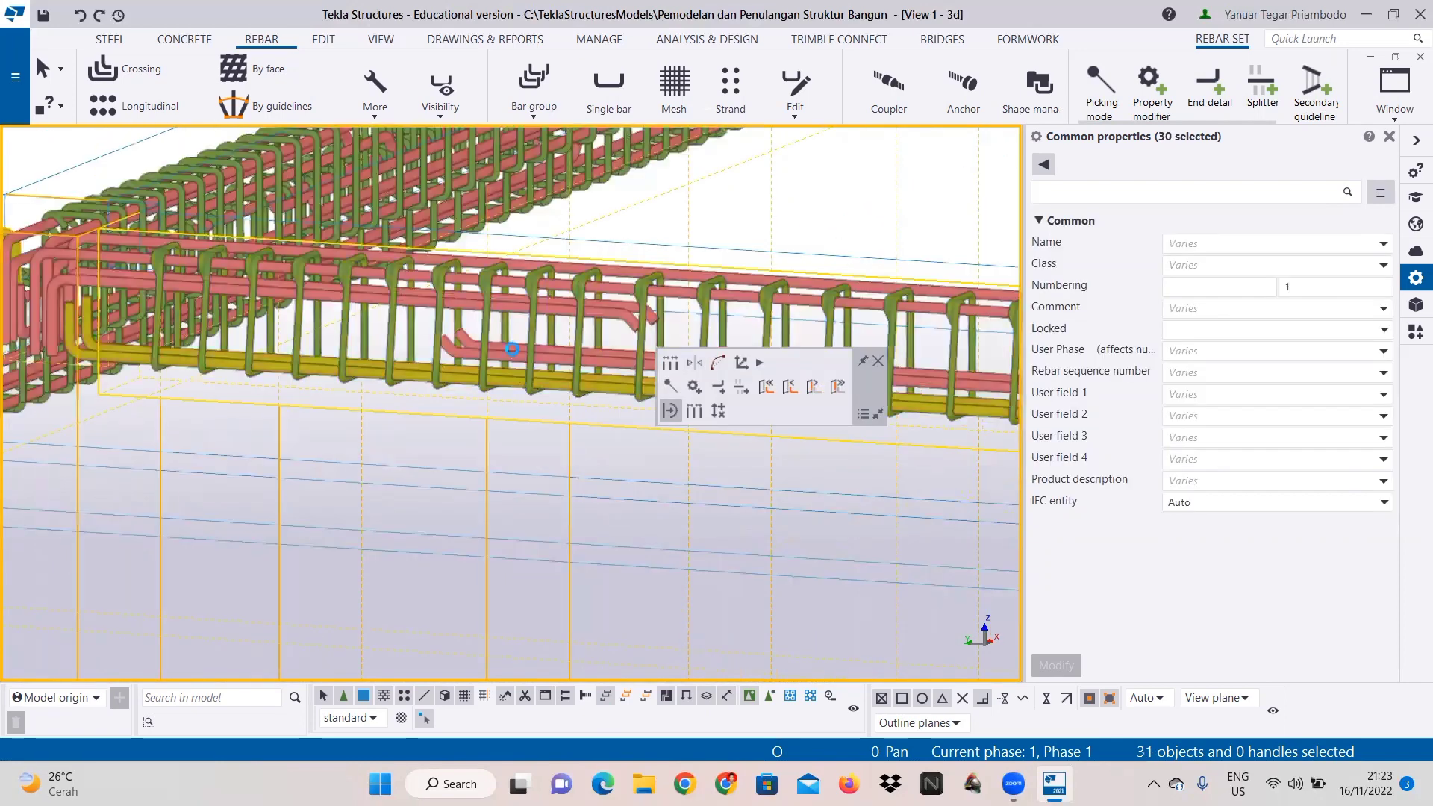
# Step: Add the next floor's grid 1 to 2 beam's bottom, second-layer bottom, top and grid 2 end short top bars plus its crossing rebar
pyautogui.keyDown('ctrl'); pyautogui.click(509, 350); pyautogui.keyUp('ctrl')
pyautogui.keyDown('ctrl'); pyautogui.click(561, 310); pyautogui.keyUp('ctrl')
pyautogui.keyDown('ctrl'); pyautogui.click(564, 283); pyautogui.keyUp('ctrl')
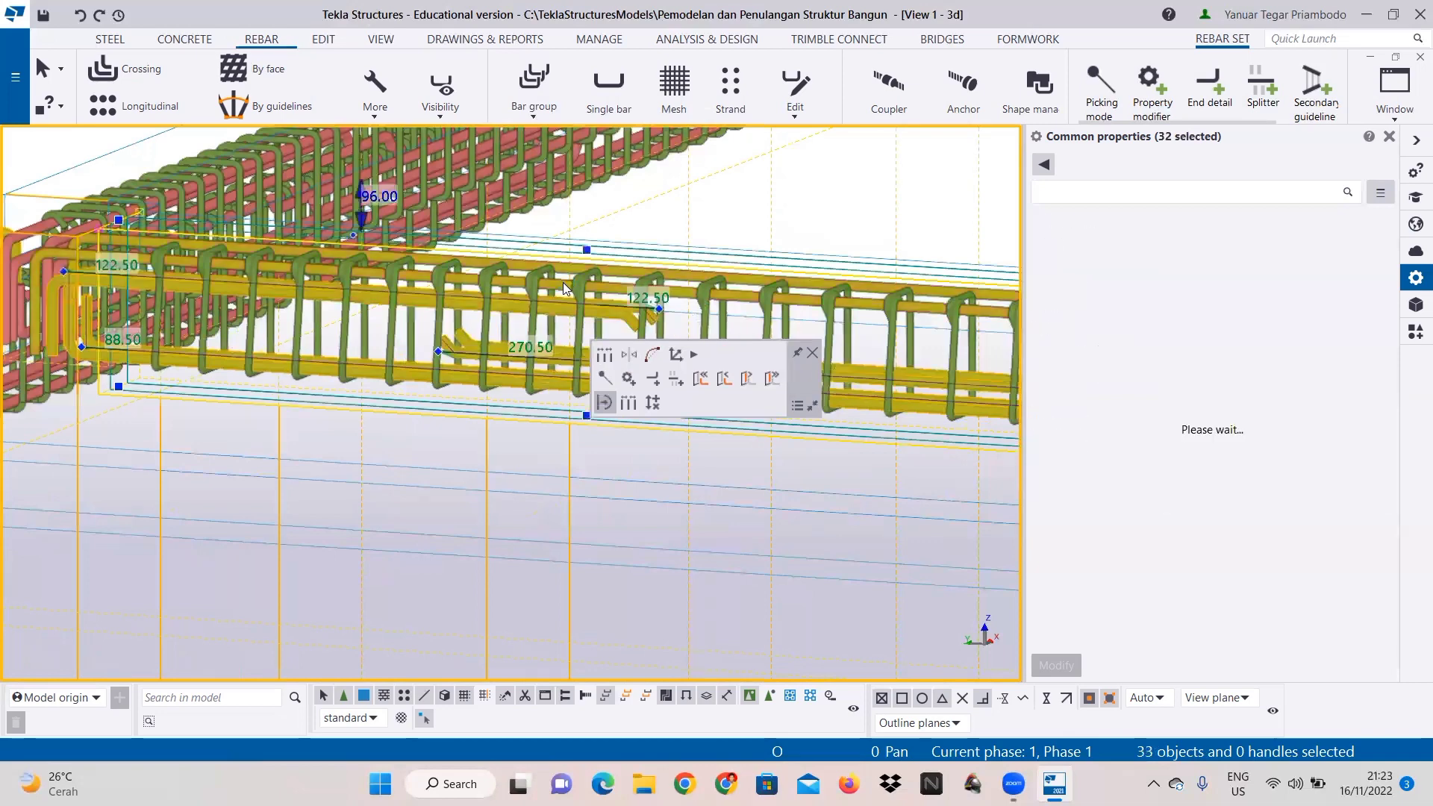
pyautogui.keyDown('ctrl'); pyautogui.click(534, 294); pyautogui.keyUp('ctrl')
pyautogui.keyDown('ctrl'); pyautogui.click(672, 288); pyautogui.keyUp('ctrl')
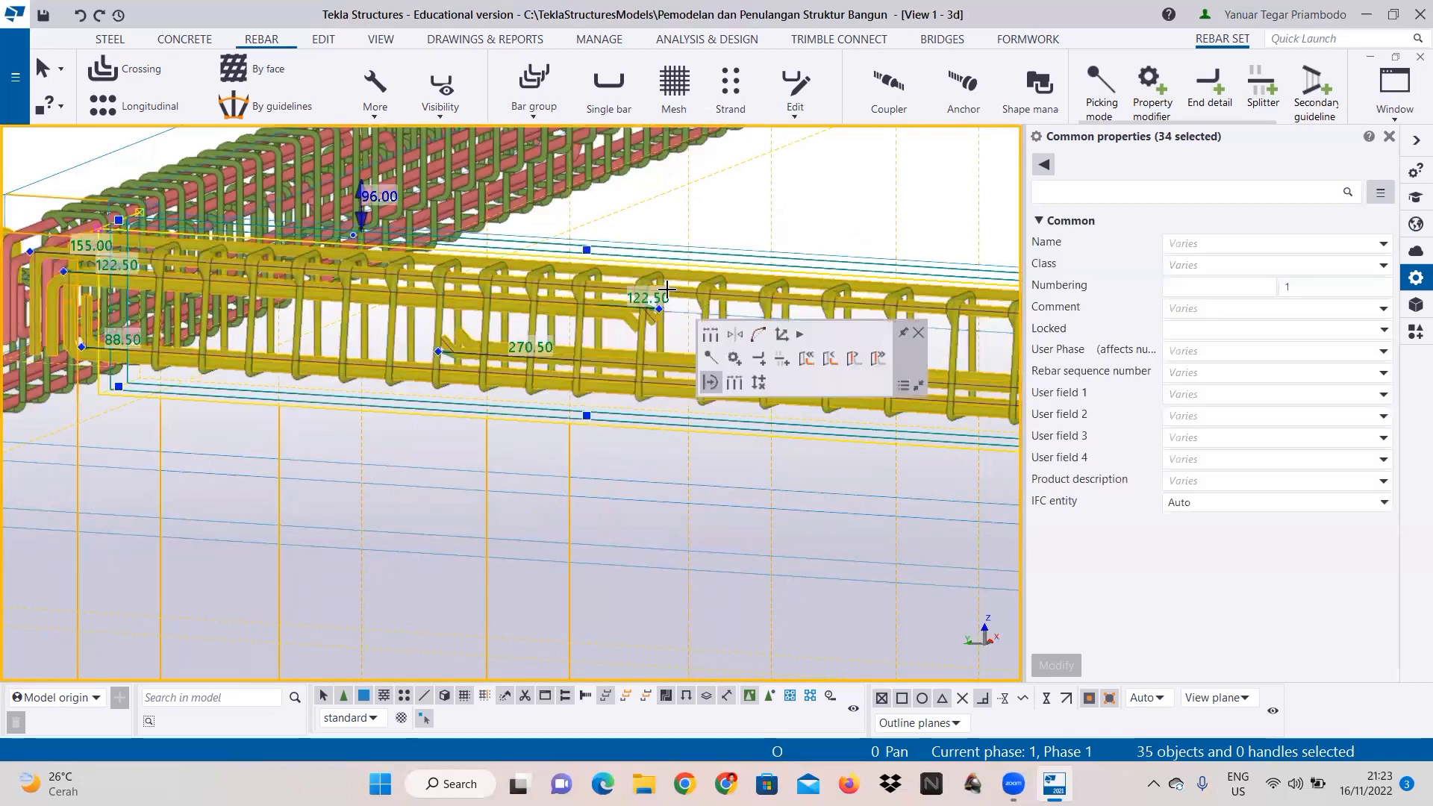
pyautogui.scroll(-3, 672, 288)
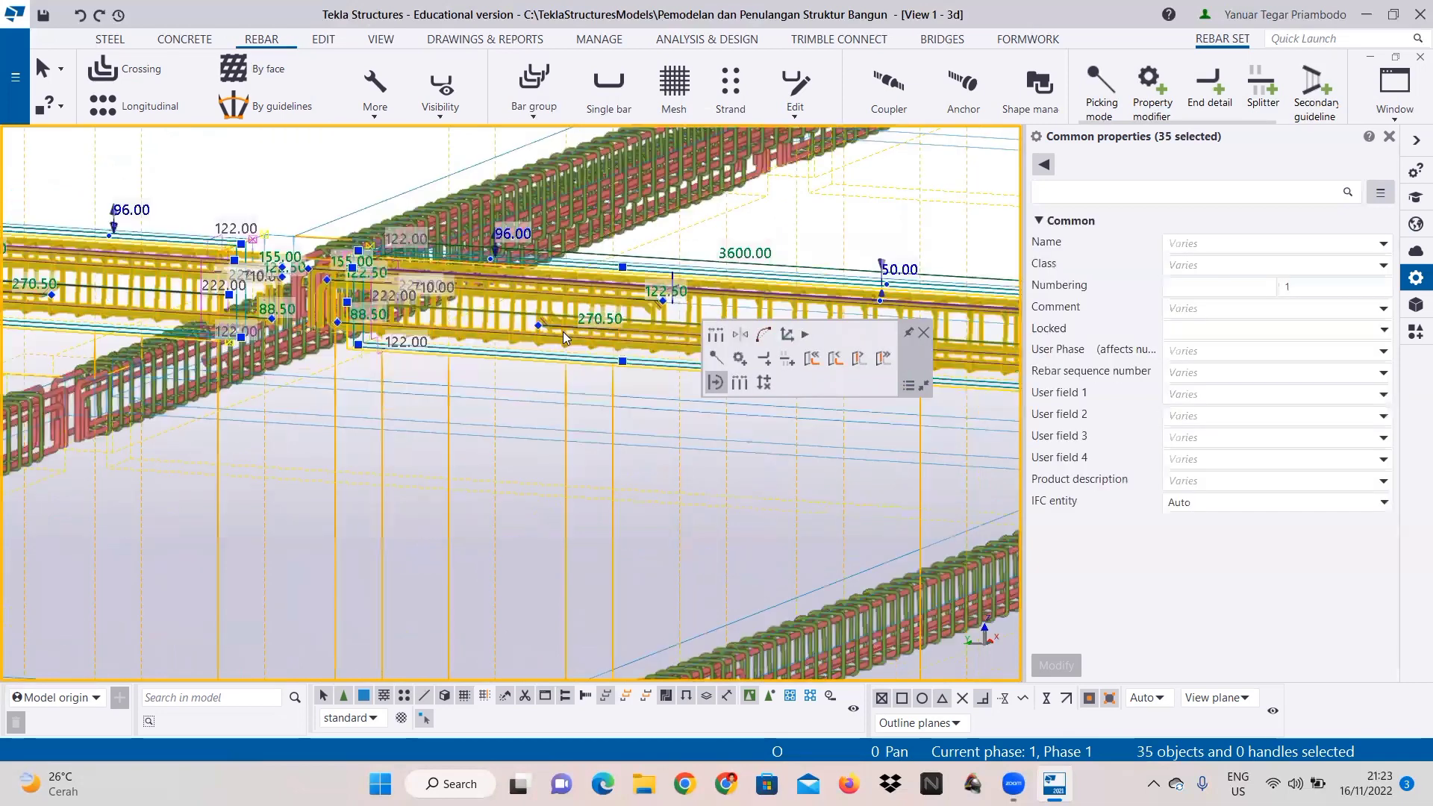
# Step: Add the remaining short top bars at the grid 1 end of the next floor's grid 1 to 2 beam to the selection
pyautogui.moveTo(563, 332); pyautogui.dragTo(531, 333, button='middle')
pyautogui.scroll(2, 531, 333)
pyautogui.keyDown('ctrl'); pyautogui.click(625, 316); pyautogui.keyUp('ctrl')
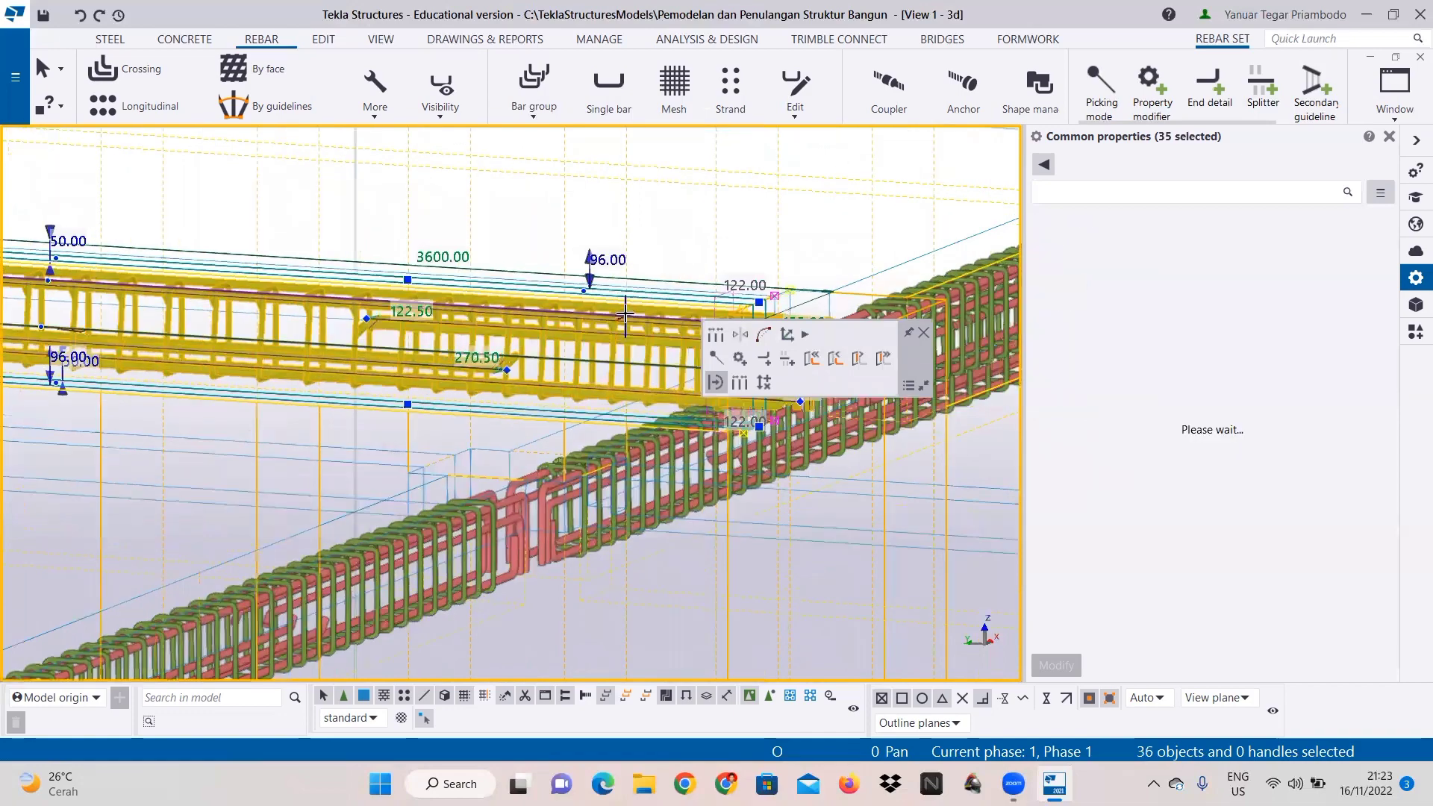
pyautogui.scroll(-5, 461, 345)
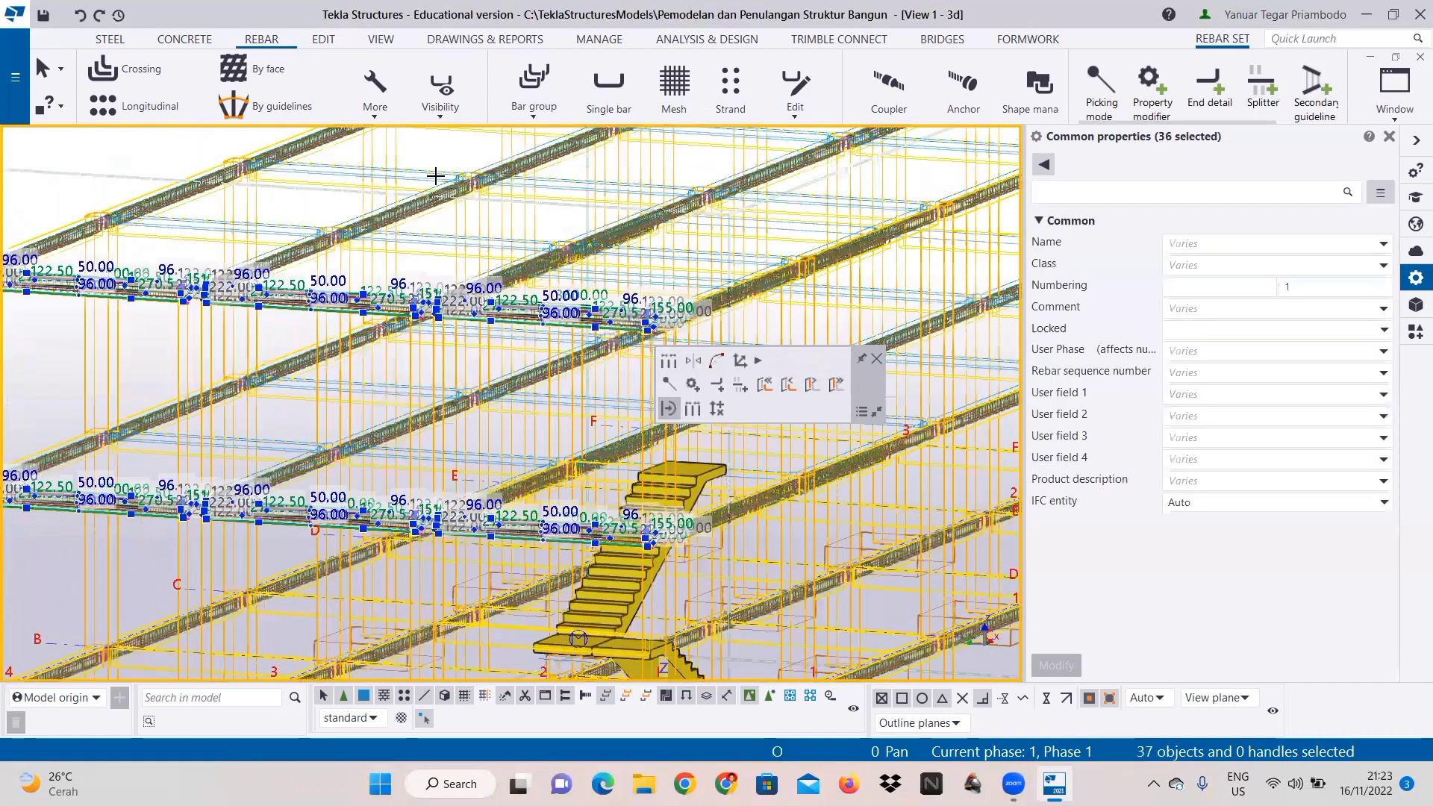
# Step: Copy the selected grid A beam reinforcement linearly with dX 6000, dY 0, dZ 0 and 5 copies
pyautogui.scroll(3, 390, 188)
pyautogui.rightClick(390, 188)
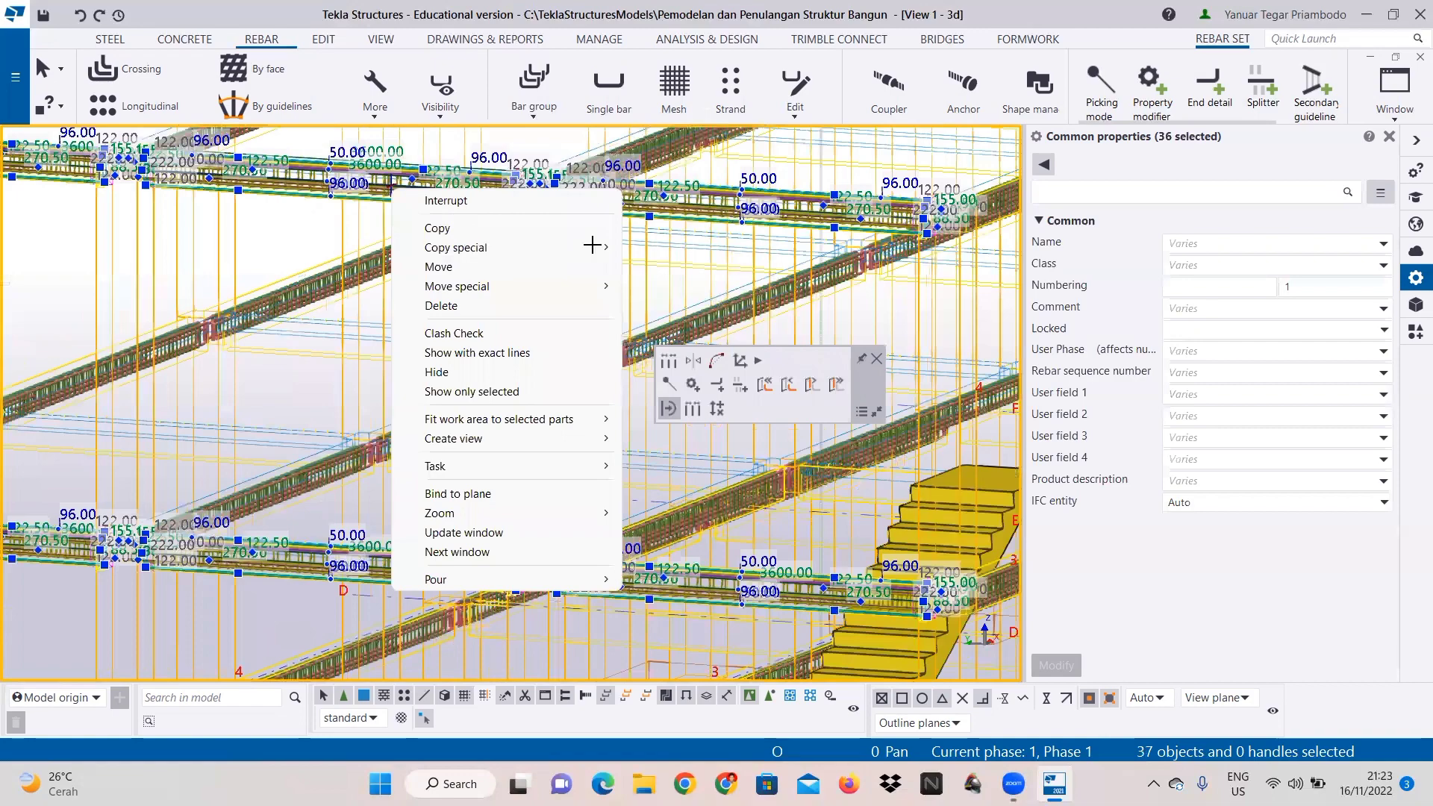
pyautogui.click(648, 249)
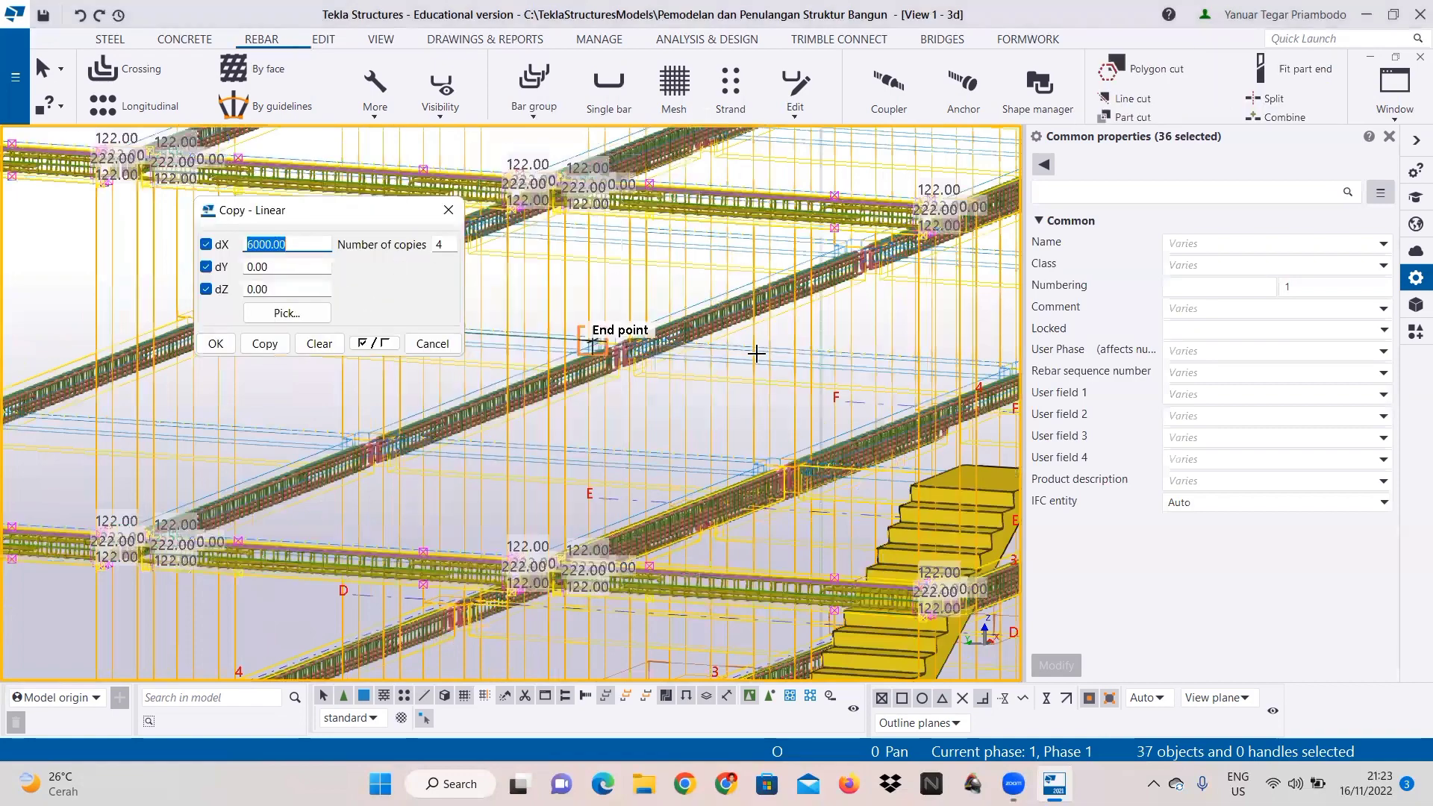
pyautogui.keyDown('ctrl'); pyautogui.moveTo(755, 353); pyautogui.dragTo(452, 374, button='middle'); pyautogui.keyUp('ctrl')
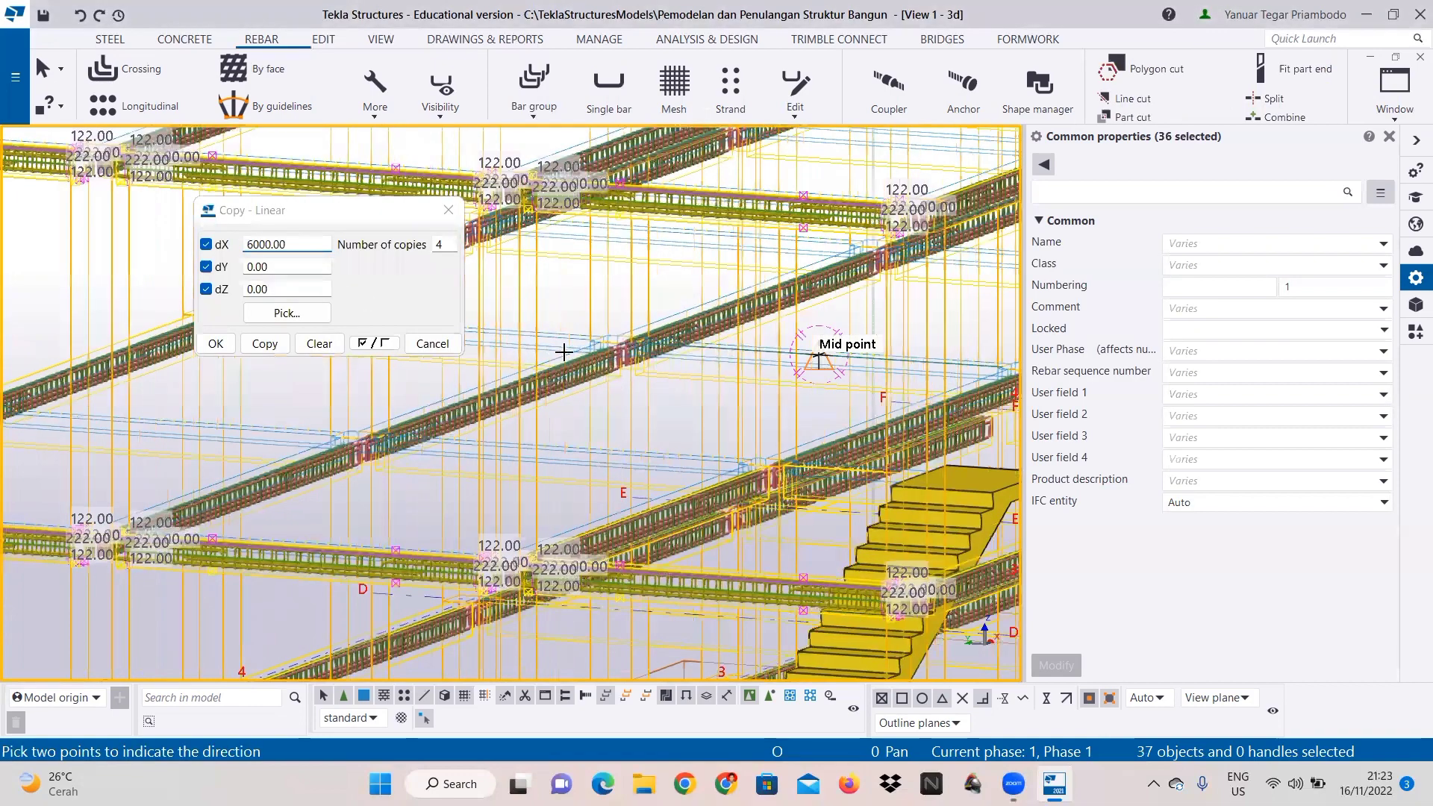
pyautogui.keyDown('ctrl'); pyautogui.moveTo(570, 386); pyautogui.dragTo(696, 376, button='middle'); pyautogui.keyUp('ctrl')
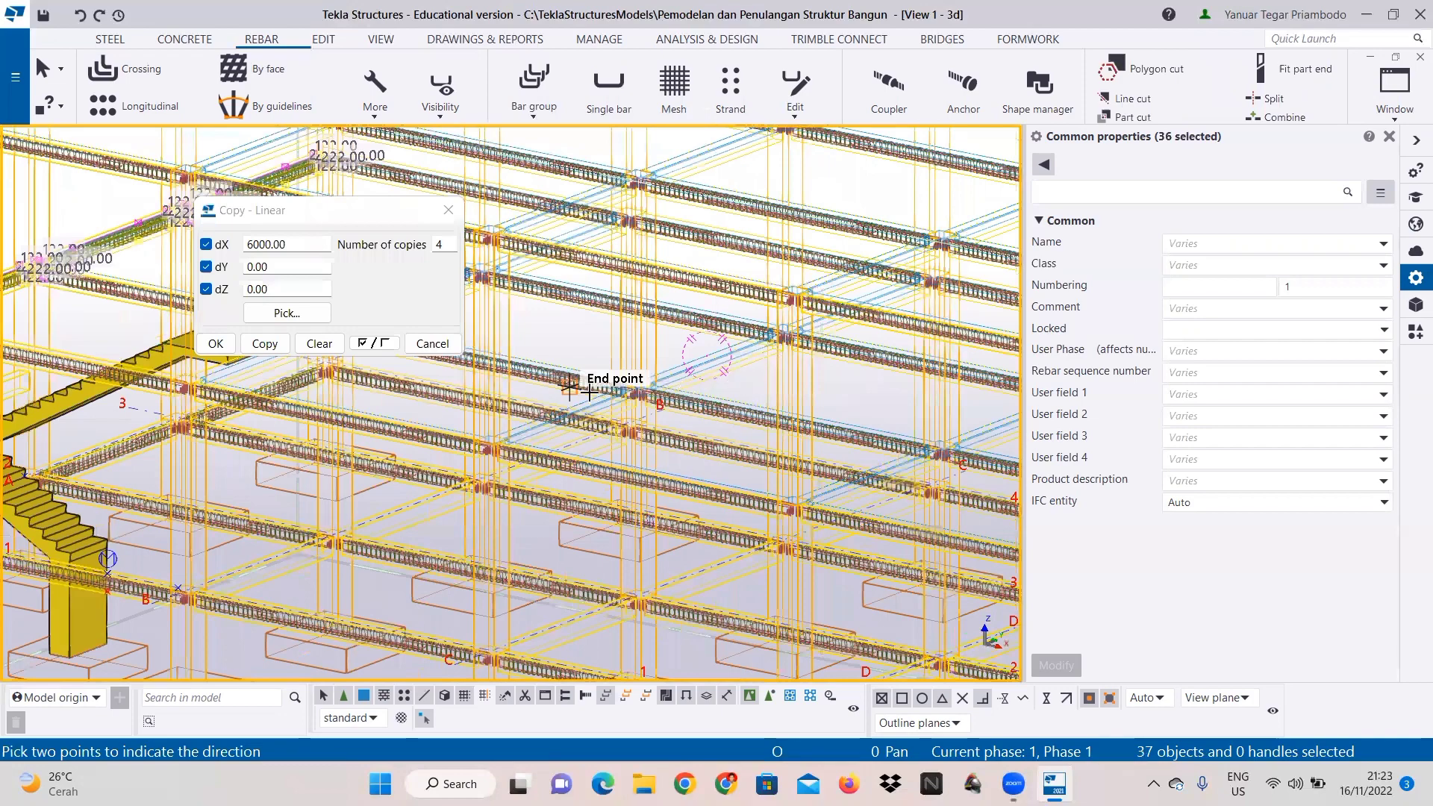
pyautogui.moveTo(531, 388); pyautogui.dragTo(224, 386, button='middle')
pyautogui.moveTo(777, 411); pyautogui.dragTo(726, 414, button='middle')
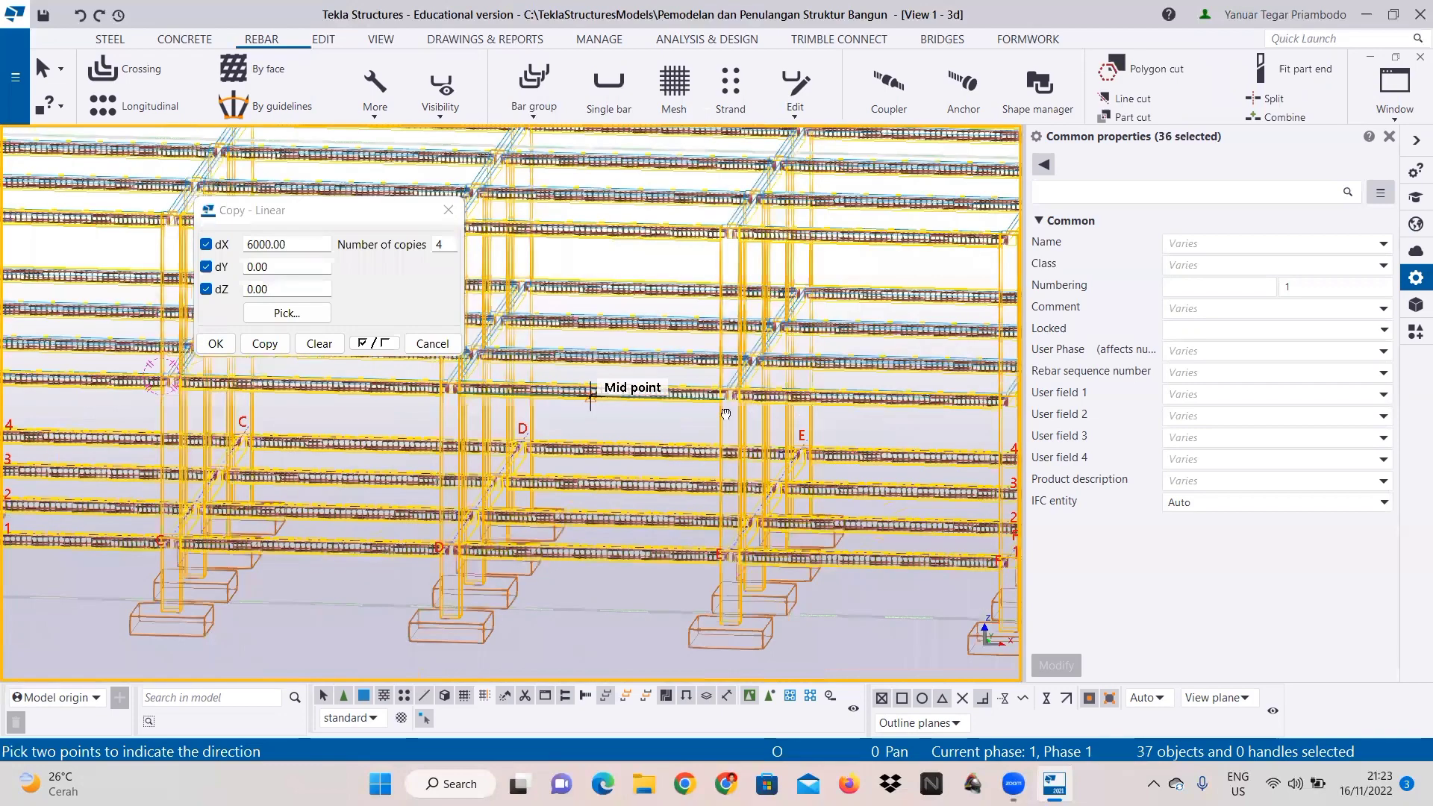
pyautogui.moveTo(590, 395); pyautogui.dragTo(435, 368, button='middle')
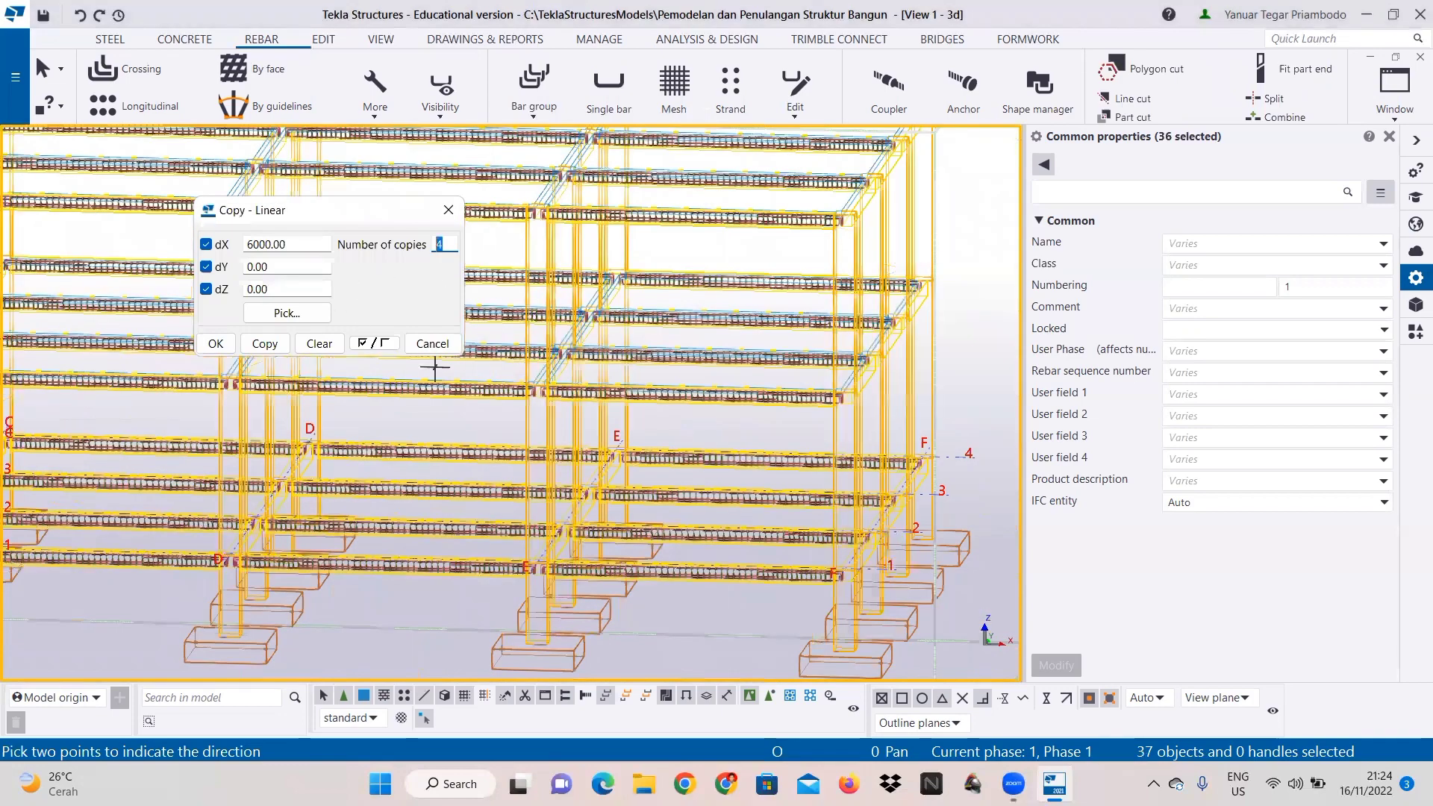
pyautogui.write('5')
pyautogui.click(265, 344)
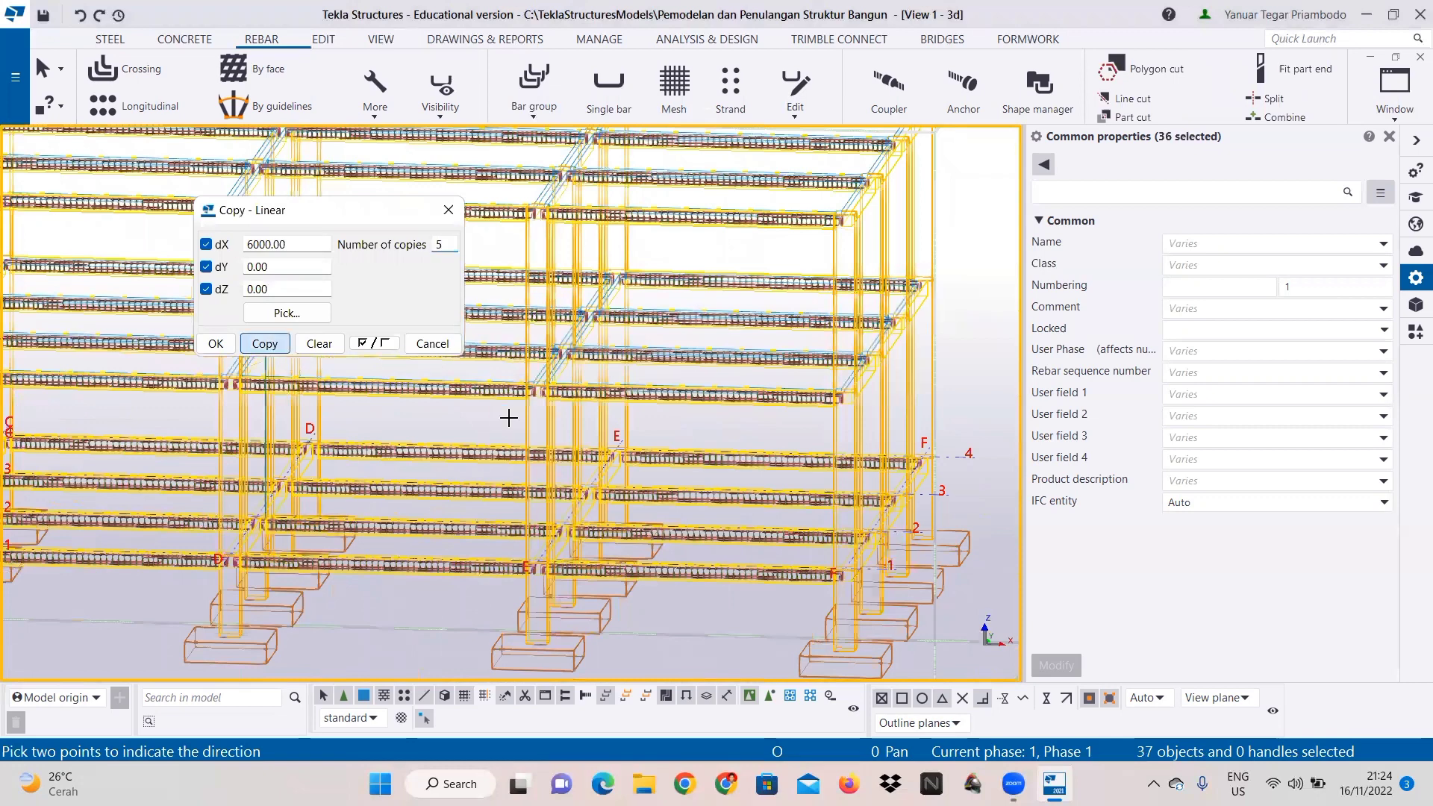
pyautogui.moveTo(474, 513); pyautogui.dragTo(683, 507, button='middle')
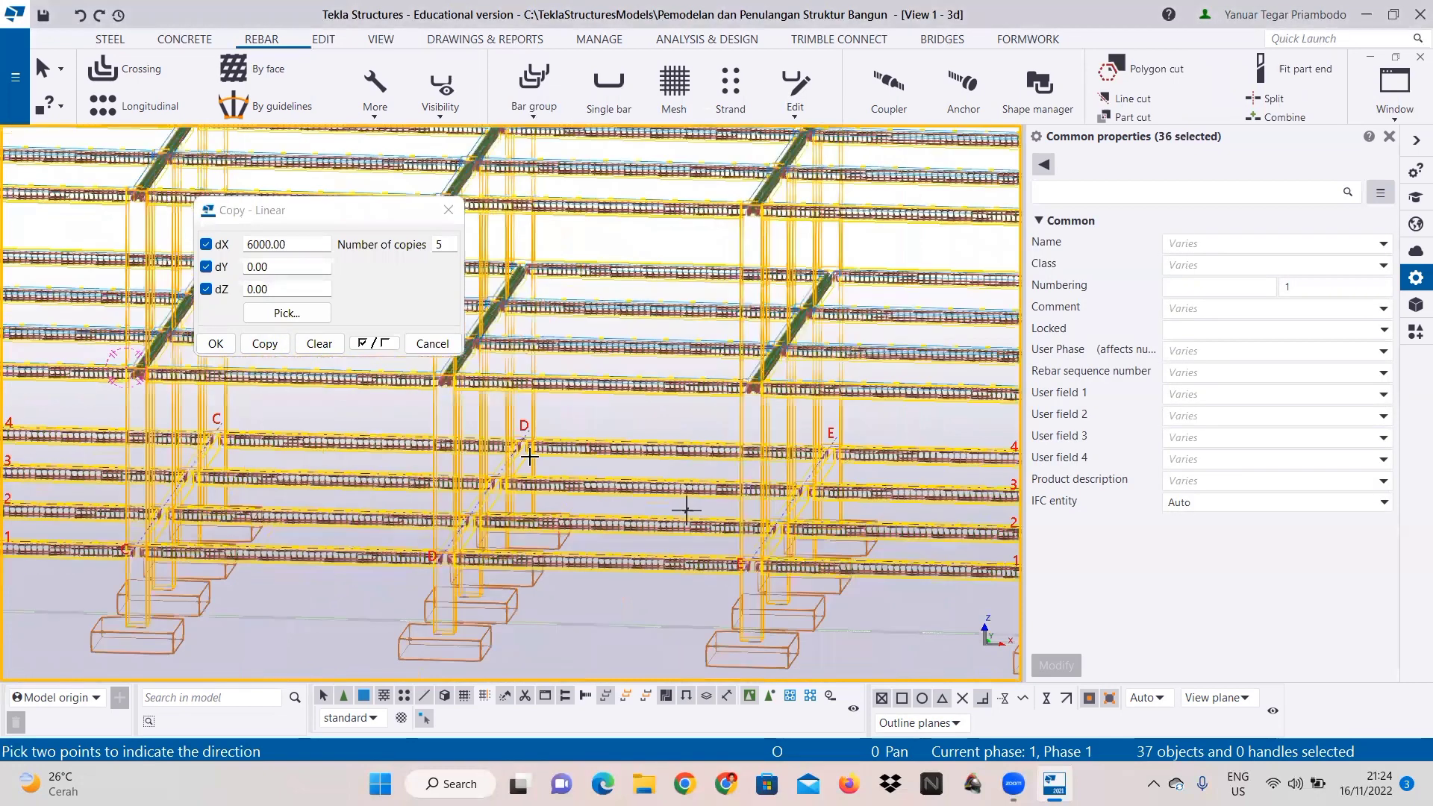
pyautogui.click(221, 344)
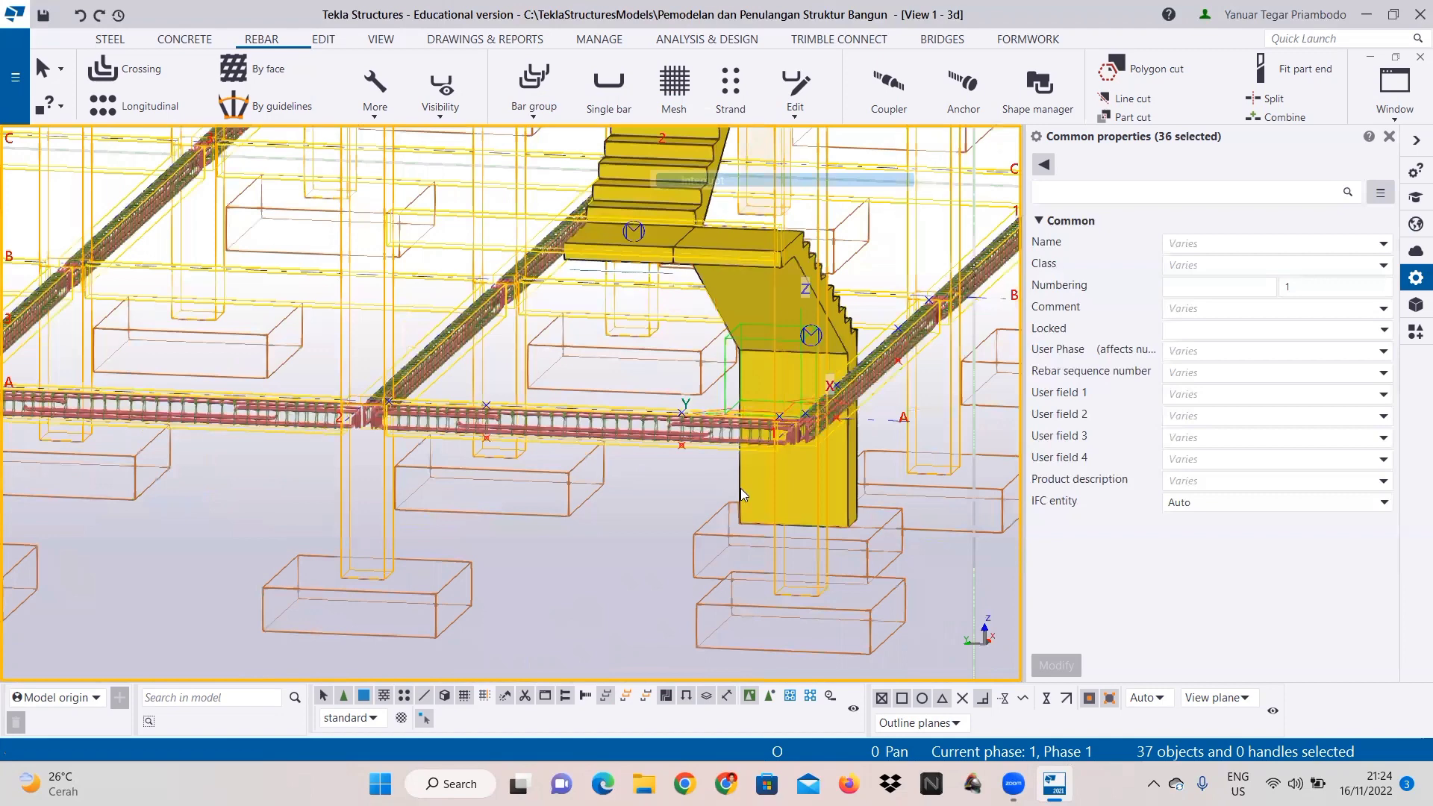
# Step: Add the lowest-level grid A beam's bottom, second-layer bottom, top, grid 1 end short top and crossing rebar between grids 1 and 2 to the selection
pyautogui.scroll(2, 740, 488)
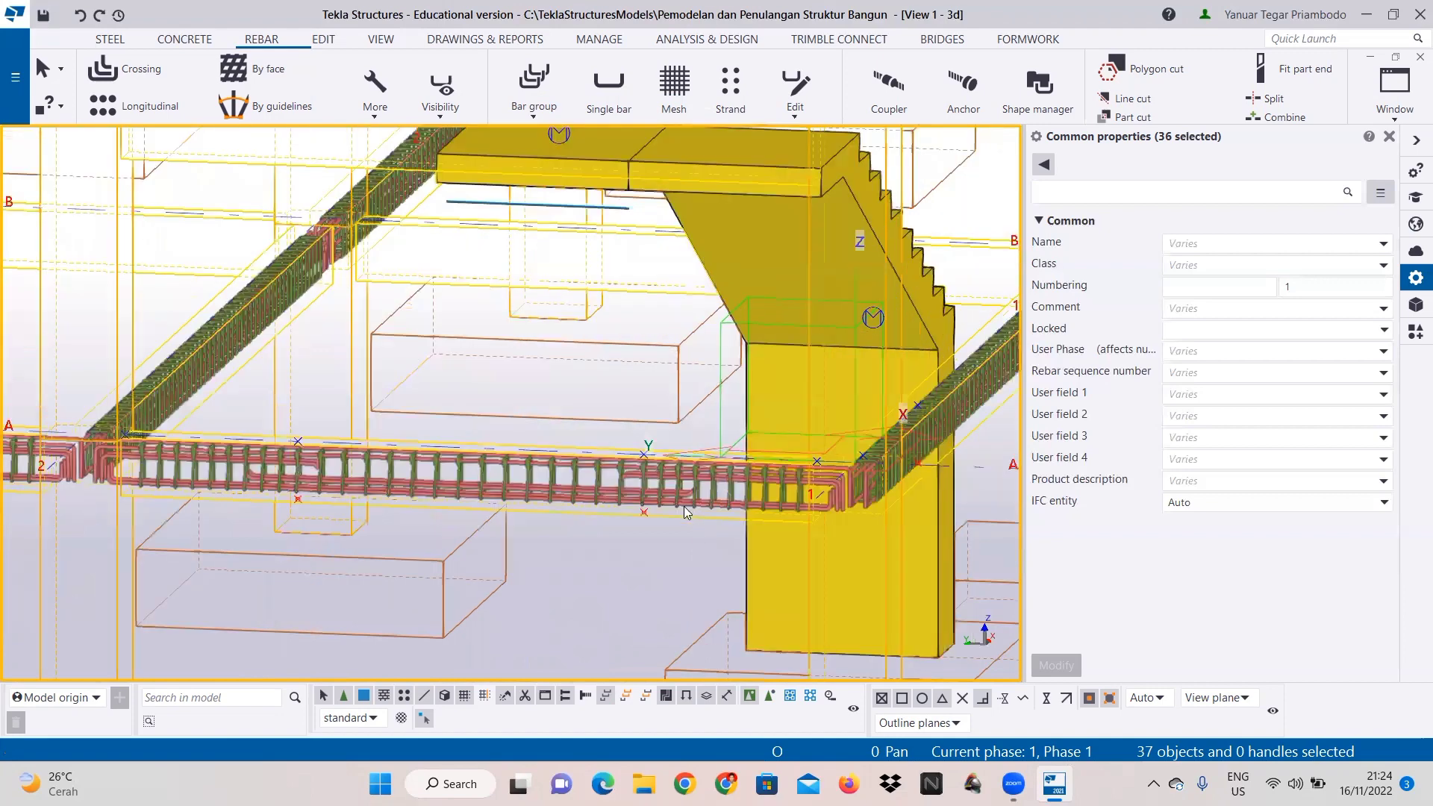
pyautogui.scroll(3, 684, 507)
pyautogui.keyDown('shift'); pyautogui.click(653, 494); pyautogui.keyUp('shift')
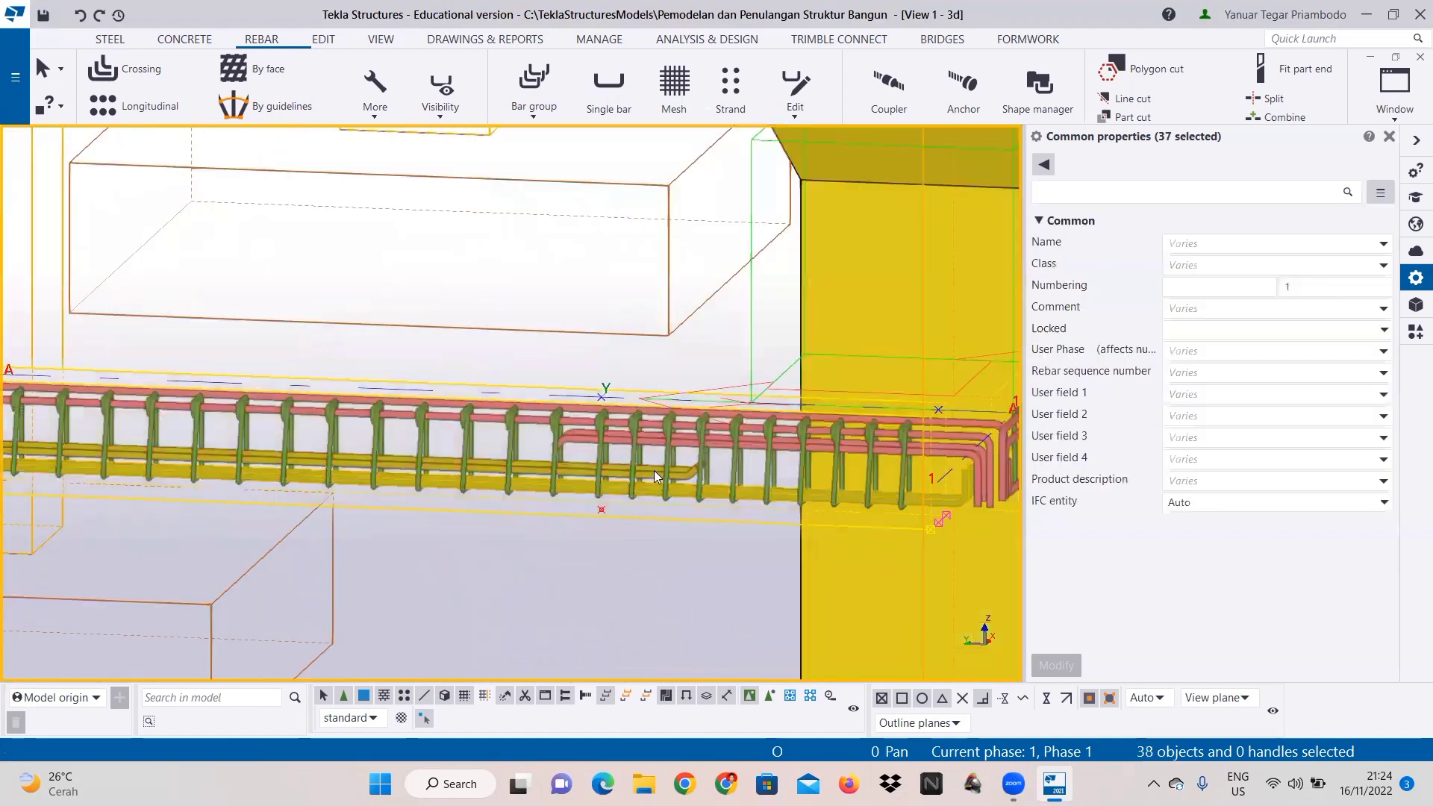
pyautogui.keyDown('shift'); pyautogui.click(654, 470); pyautogui.keyUp('shift')
pyautogui.keyDown('shift'); pyautogui.click(654, 442); pyautogui.keyUp('shift')
pyautogui.keyDown('shift'); pyautogui.click(652, 423); pyautogui.keyUp('shift')
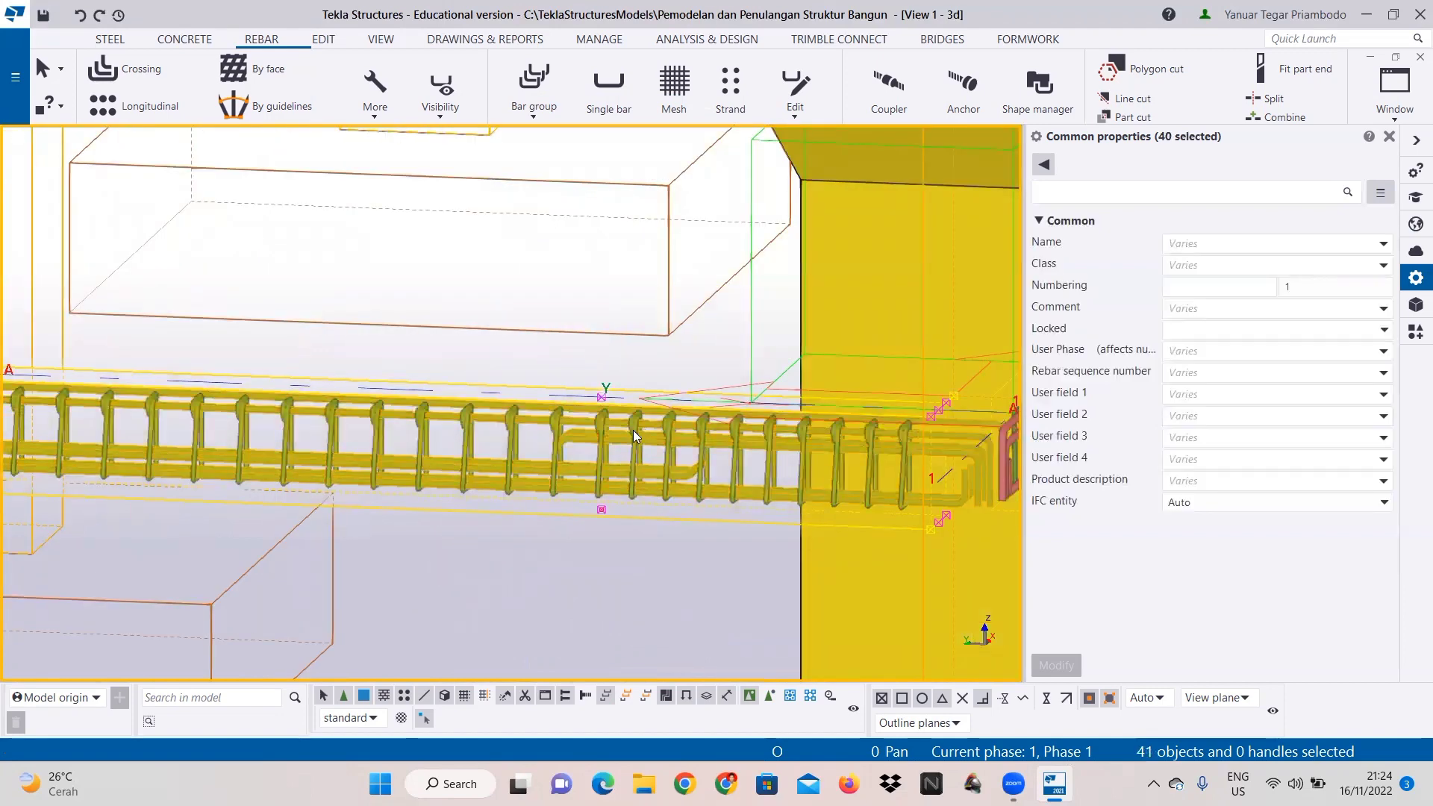
pyautogui.keyDown('shift'); pyautogui.click(633, 430); pyautogui.keyUp('shift')
# Step: Add the lowest-level grid A beam's bottom, second-layer bottom, top, grid 2 end short top and crossing rebar between grids 2 and 3 to the selection
pyautogui.scroll(-1, 563, 483)
pyautogui.moveTo(506, 494); pyautogui.dragTo(993, 548, button='middle')
pyautogui.scroll(1, 381, 497)
pyautogui.scroll(1, 212, 481)
pyautogui.keyDown('shift'); pyautogui.click(211, 484); pyautogui.keyUp('shift')
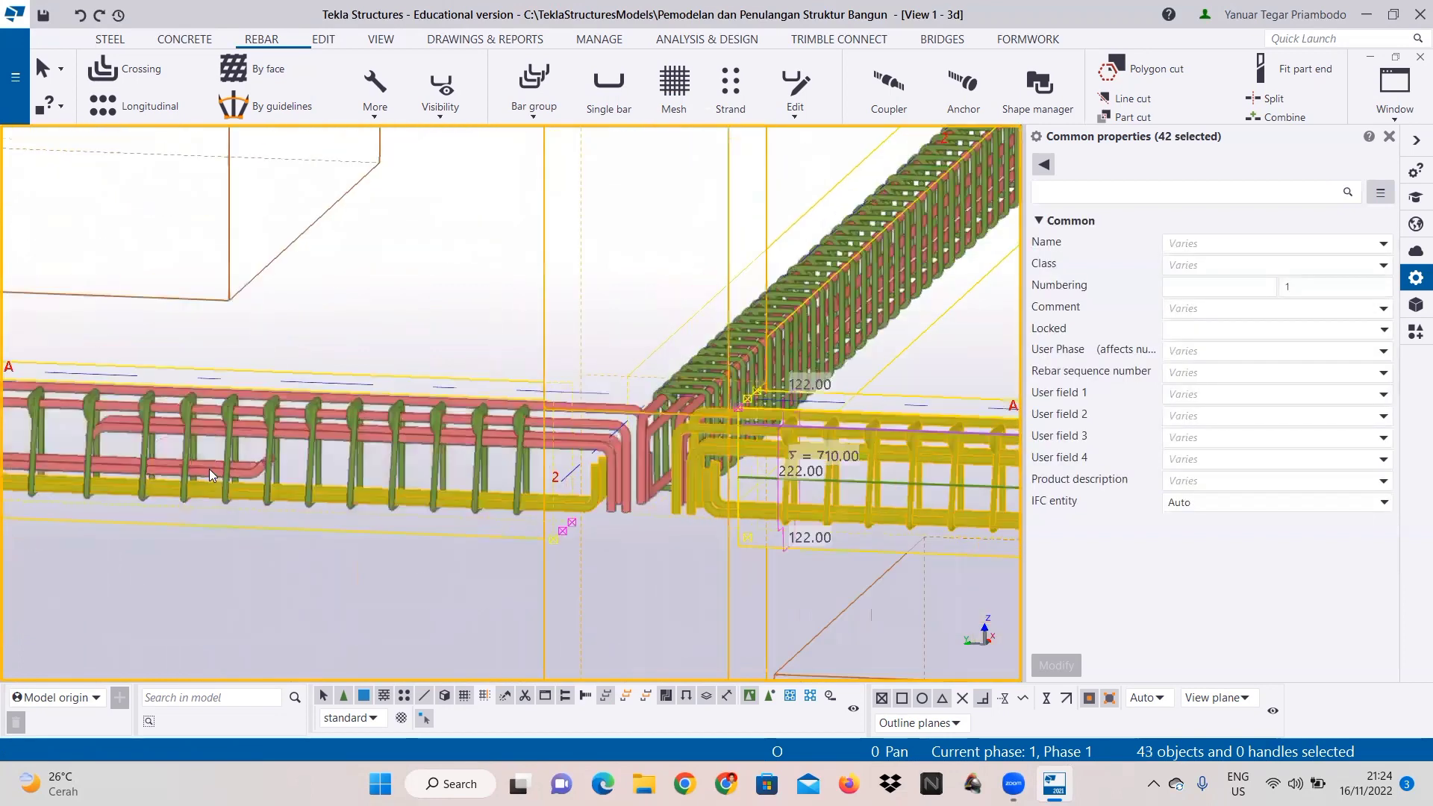
pyautogui.keyDown('shift'); pyautogui.click(208, 468); pyautogui.keyUp('shift')
pyautogui.keyDown('shift'); pyautogui.click(211, 430); pyautogui.keyUp('shift')
pyautogui.keyDown('shift'); pyautogui.click(204, 430); pyautogui.keyUp('shift')
pyautogui.keyDown('shift'); pyautogui.click(185, 440); pyautogui.keyUp('shift')
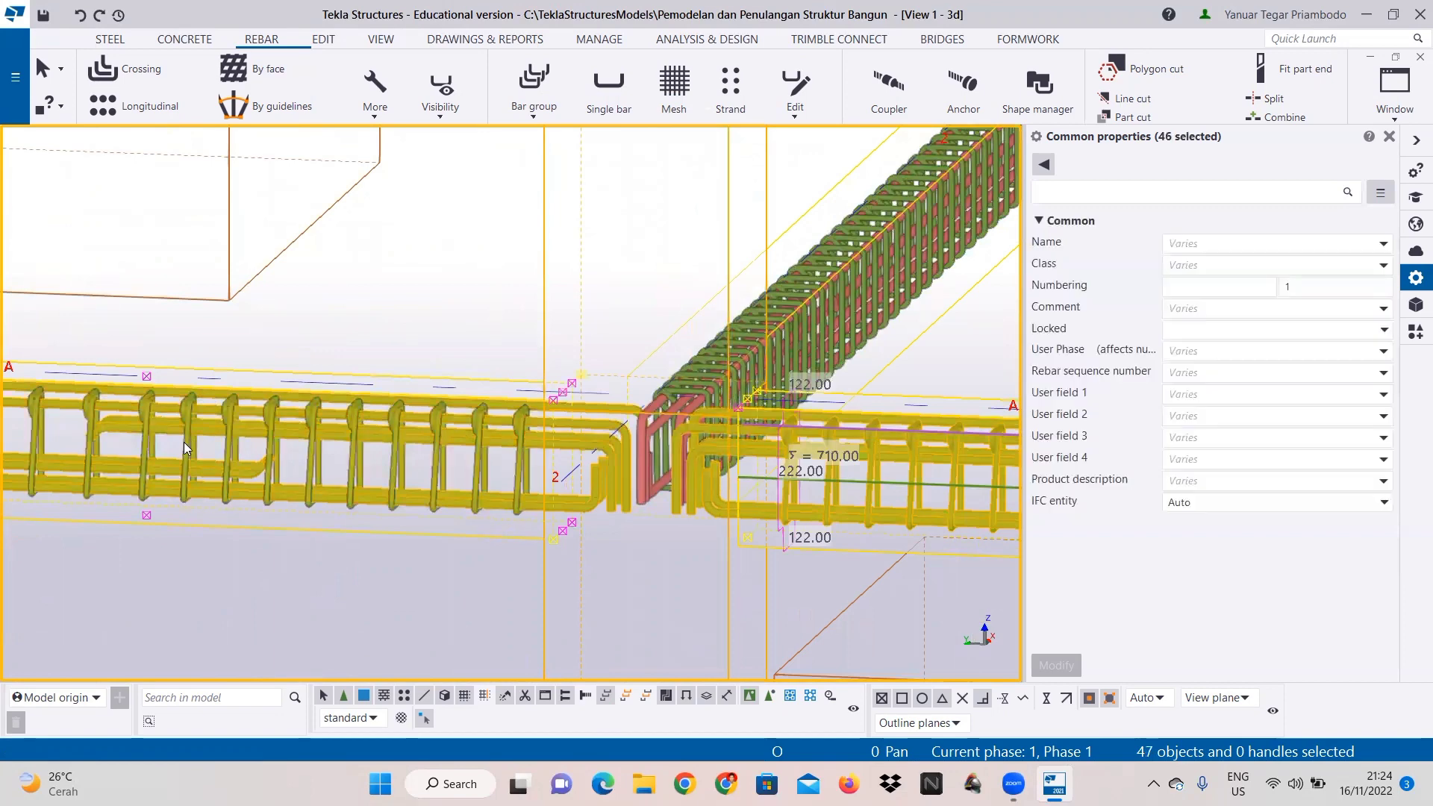
# Step: Add the remaining reinforcement of the grid A beam between axes 2 and 3 to the current selection
pyautogui.scroll(-1, 254, 478)
pyautogui.moveTo(771, 521); pyautogui.dragTo(236, 508, button='middle')
pyautogui.keyDown('shift'); pyautogui.click(105, 500); pyautogui.keyUp('shift')
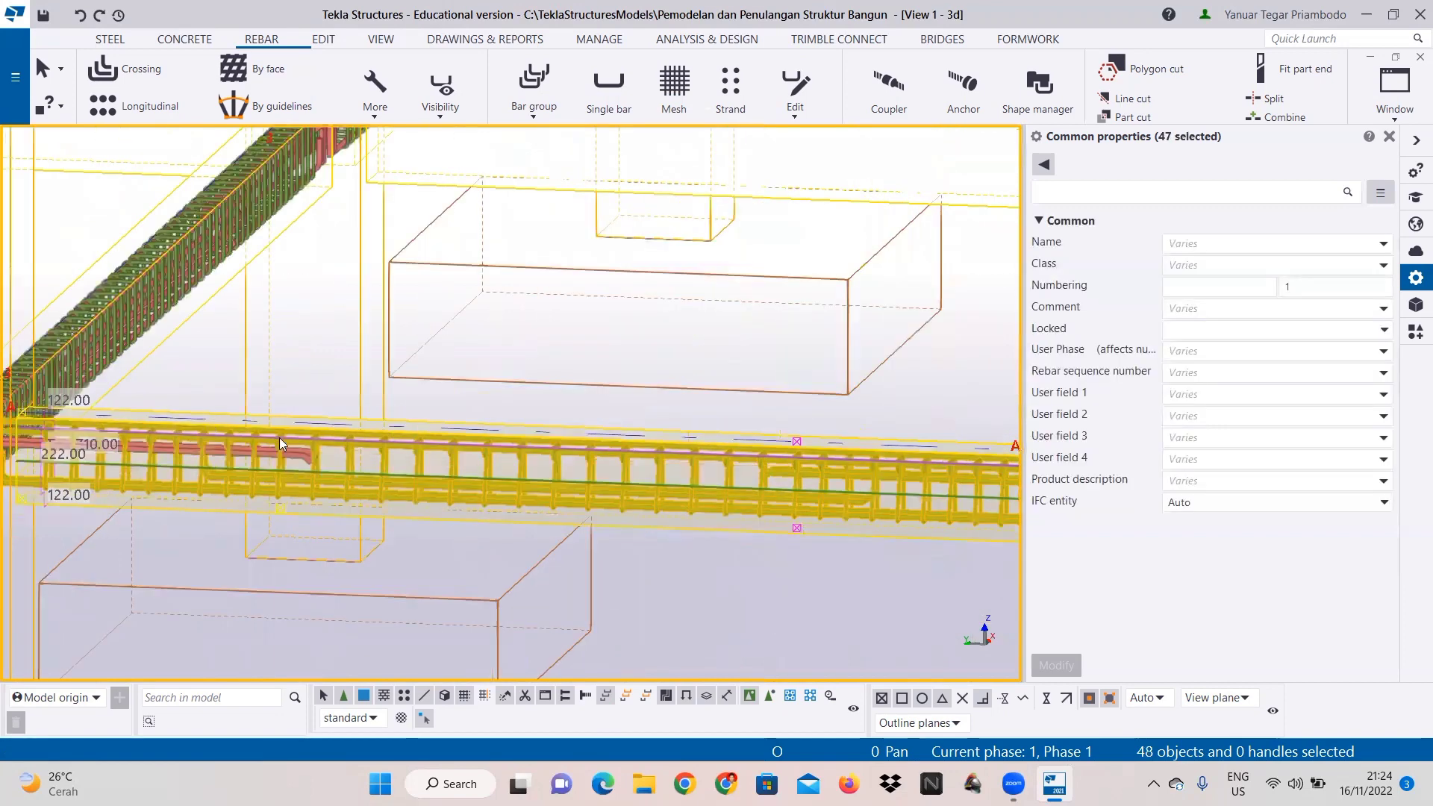
pyautogui.scroll(1, 279, 437)
pyautogui.moveTo(498, 507); pyautogui.dragTo(800, 519, button='middle')
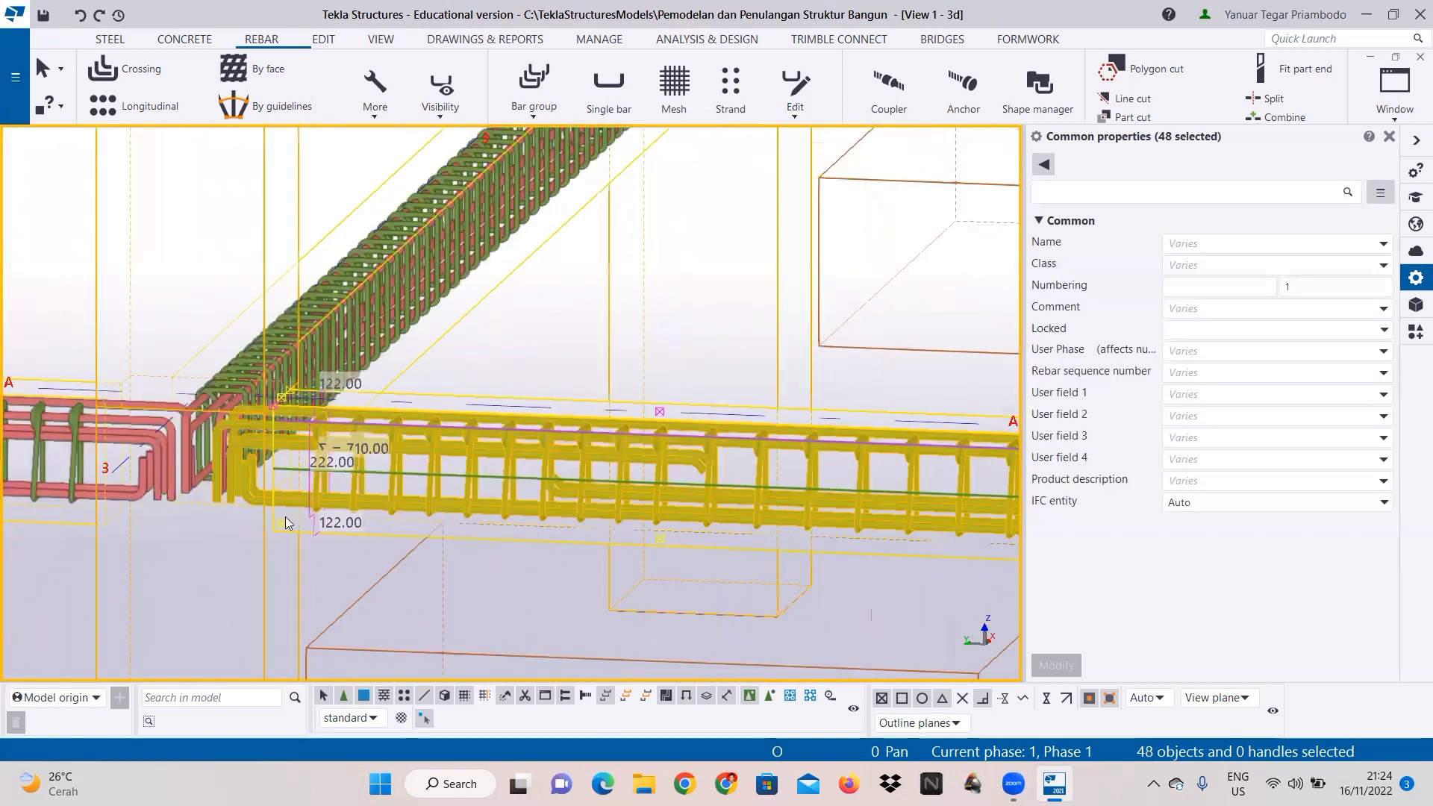
# Step: Add the longitudinal bars and stirrups of the grid A beam between axes 3 and 4 to the current selection
pyautogui.scroll(1, 168, 500)
pyautogui.moveTo(167, 501); pyautogui.dragTo(596, 515, button='middle')
pyautogui.keyDown('shift'); pyautogui.click(169, 489); pyautogui.keyUp('shift')
pyautogui.keyDown('shift'); pyautogui.click(172, 467); pyautogui.keyUp('shift')
pyautogui.keyDown('shift'); pyautogui.click(186, 422); pyautogui.keyUp('shift')
pyautogui.keyDown('shift'); pyautogui.click(190, 397); pyautogui.keyUp('shift')
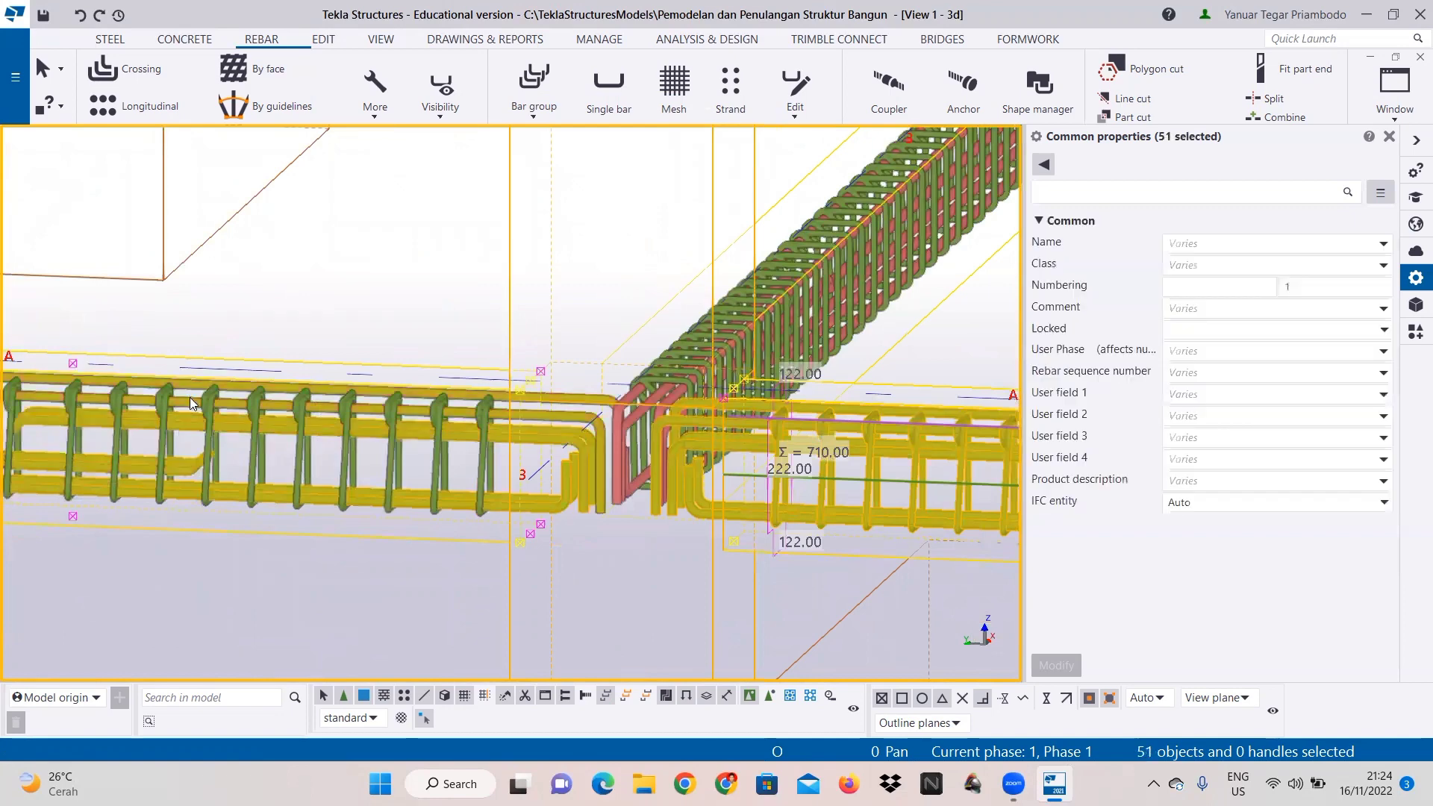
pyautogui.keyDown('shift'); pyautogui.click(157, 409); pyautogui.keyUp('shift')
pyautogui.moveTo(285, 546); pyautogui.dragTo(974, 642, button='middle')
pyautogui.scroll(-1, 974, 643)
pyautogui.keyDown('shift'); pyautogui.click(166, 548); pyautogui.keyUp('shift')
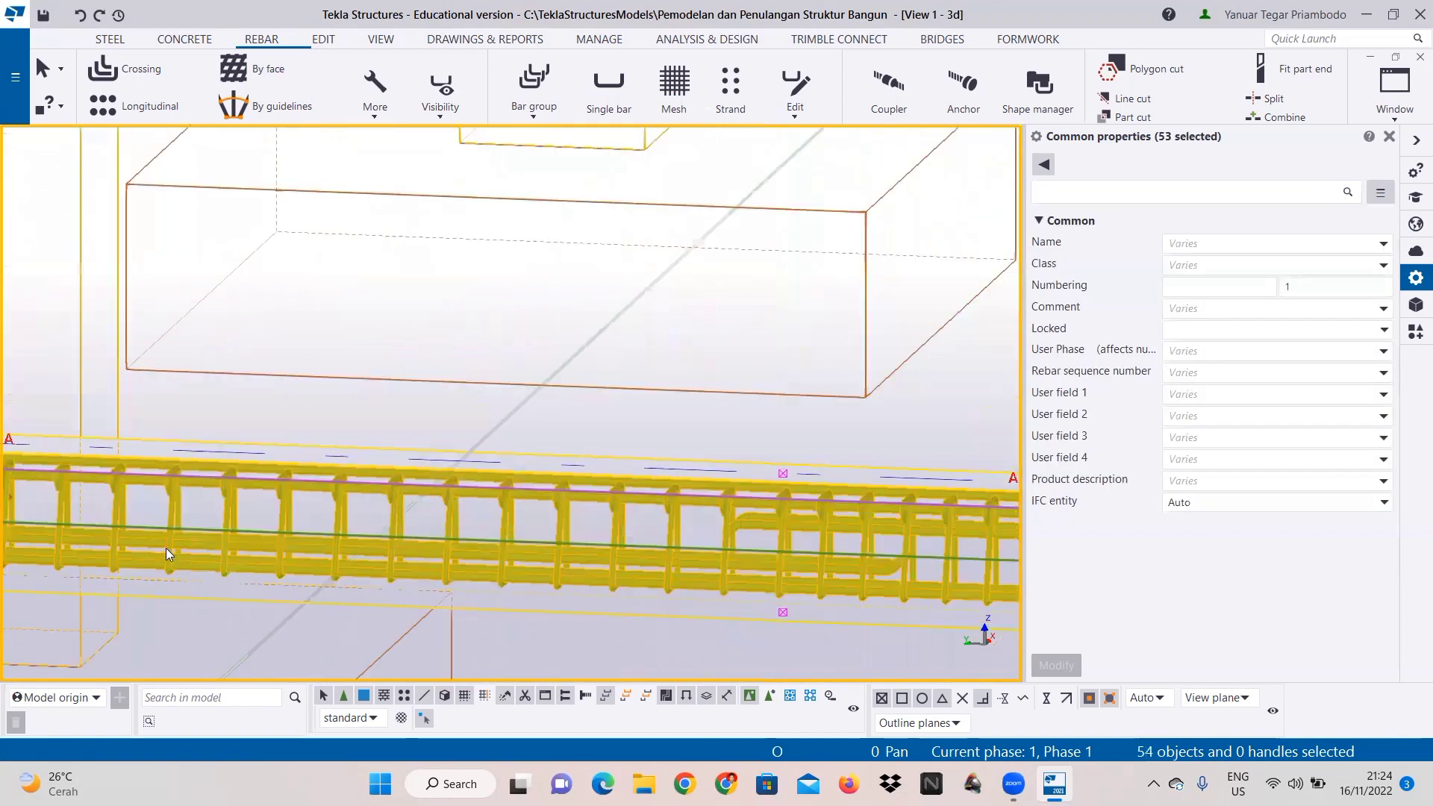
pyautogui.moveTo(165, 548); pyautogui.dragTo(360, 533, button='middle')
pyautogui.scroll(2, 360, 494)
pyautogui.keyDown('shift'); pyautogui.click(390, 499); pyautogui.keyUp('shift')
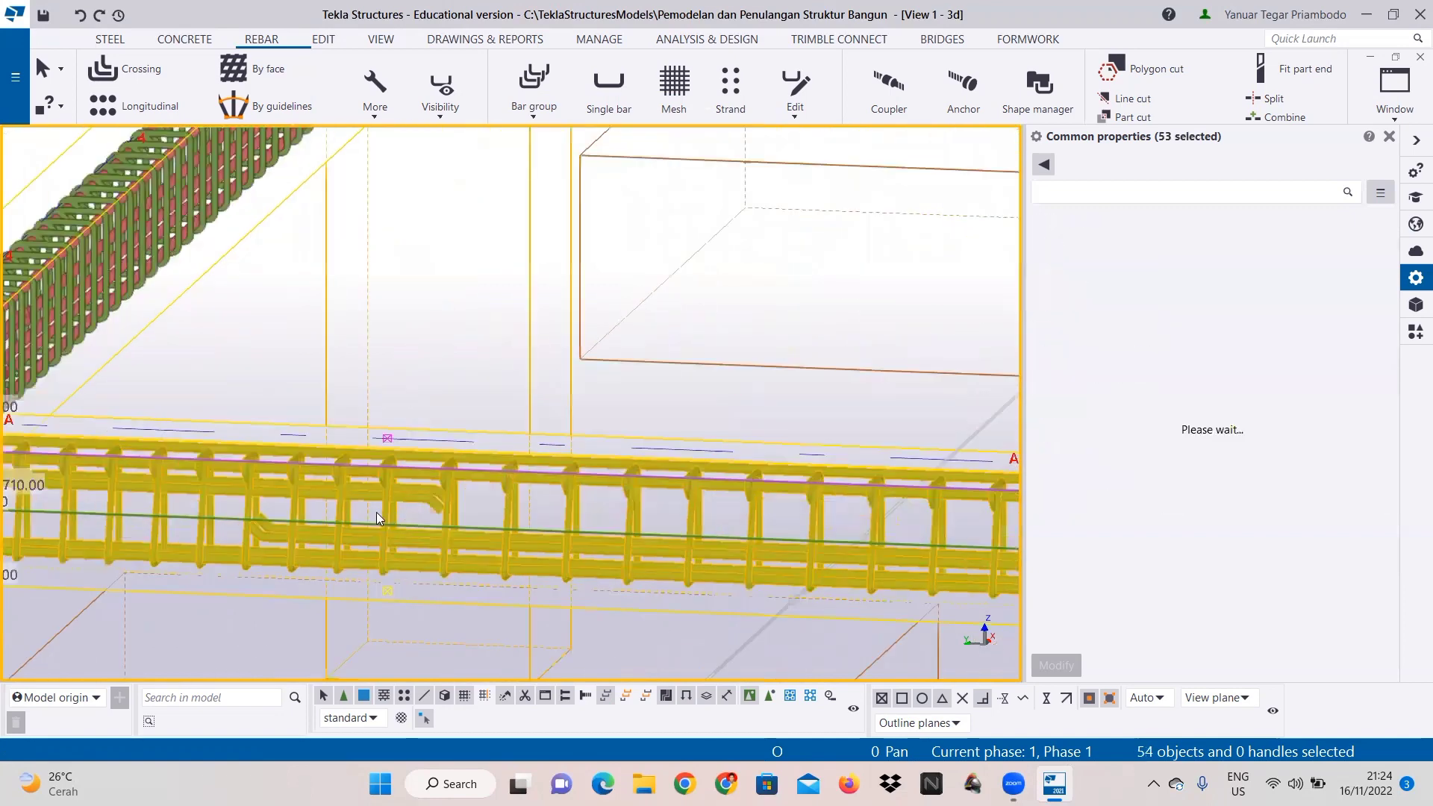
pyautogui.scroll(-4, 382, 508)
pyautogui.rightClick(384, 506)
pyautogui.moveTo(469, 164)
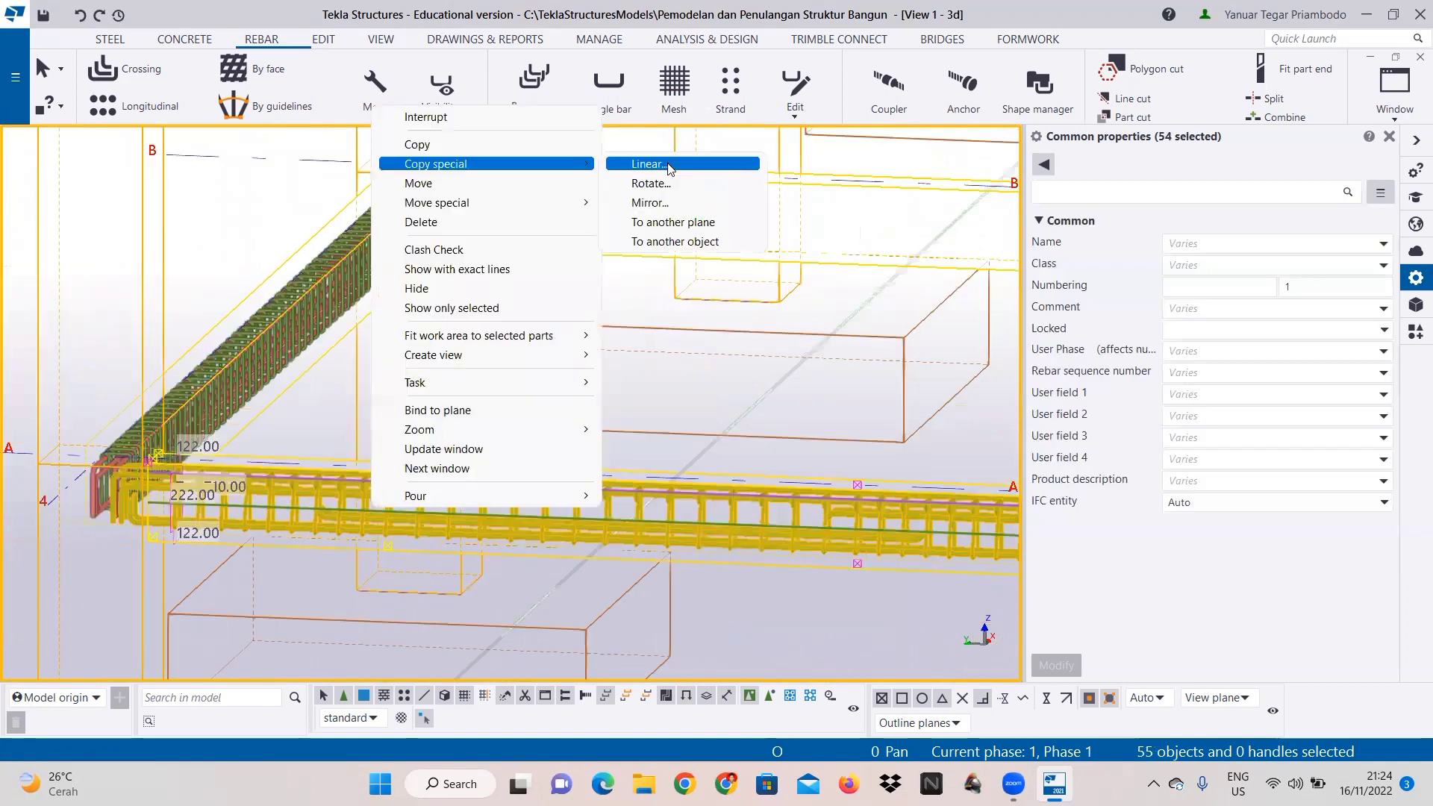
pyautogui.click(646, 162)
pyautogui.click(215, 344)
pyautogui.scroll(-2, 560, 441)
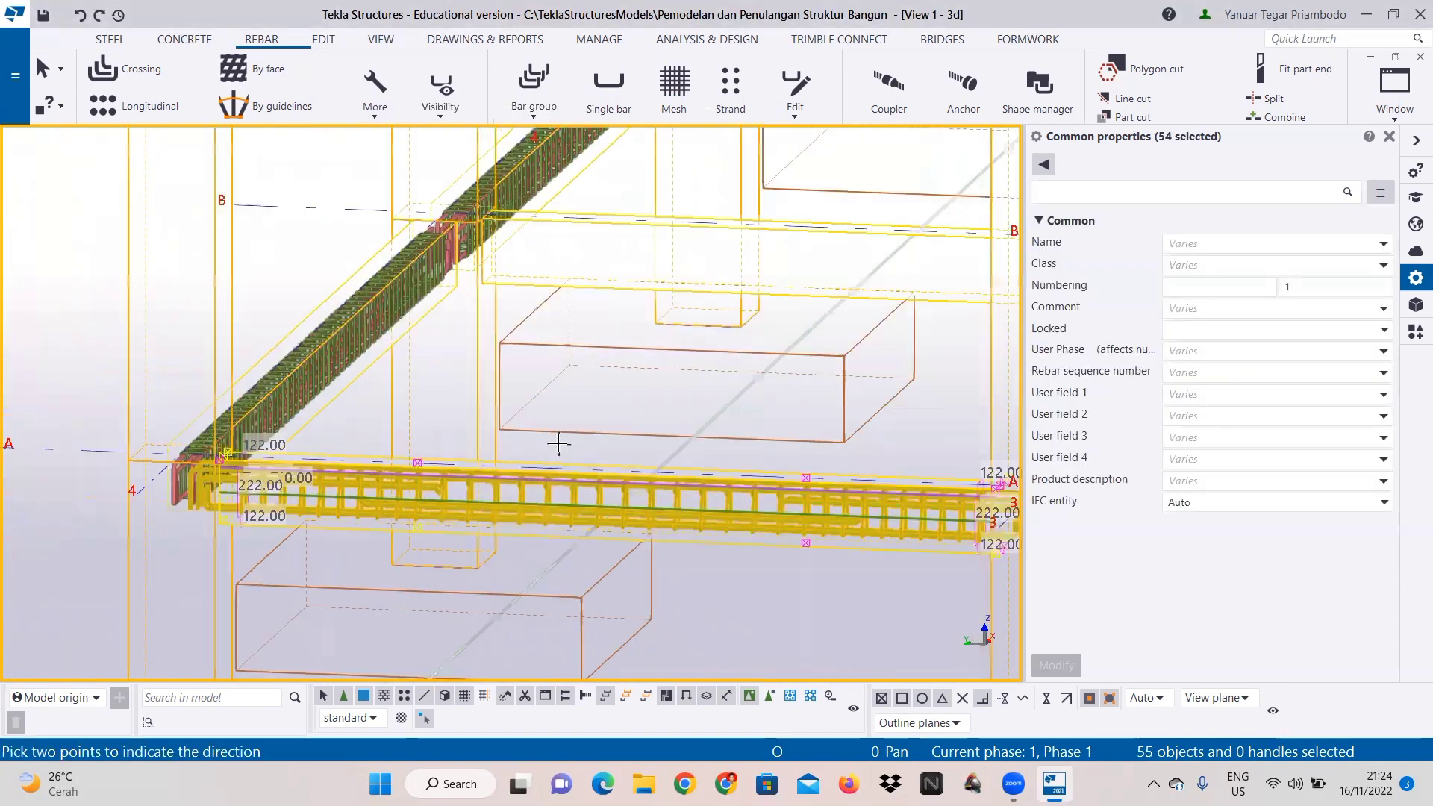
pyautogui.scroll(-2, 592, 463)
pyautogui.scroll(2, 606, 477)
pyautogui.rightClick(603, 479)
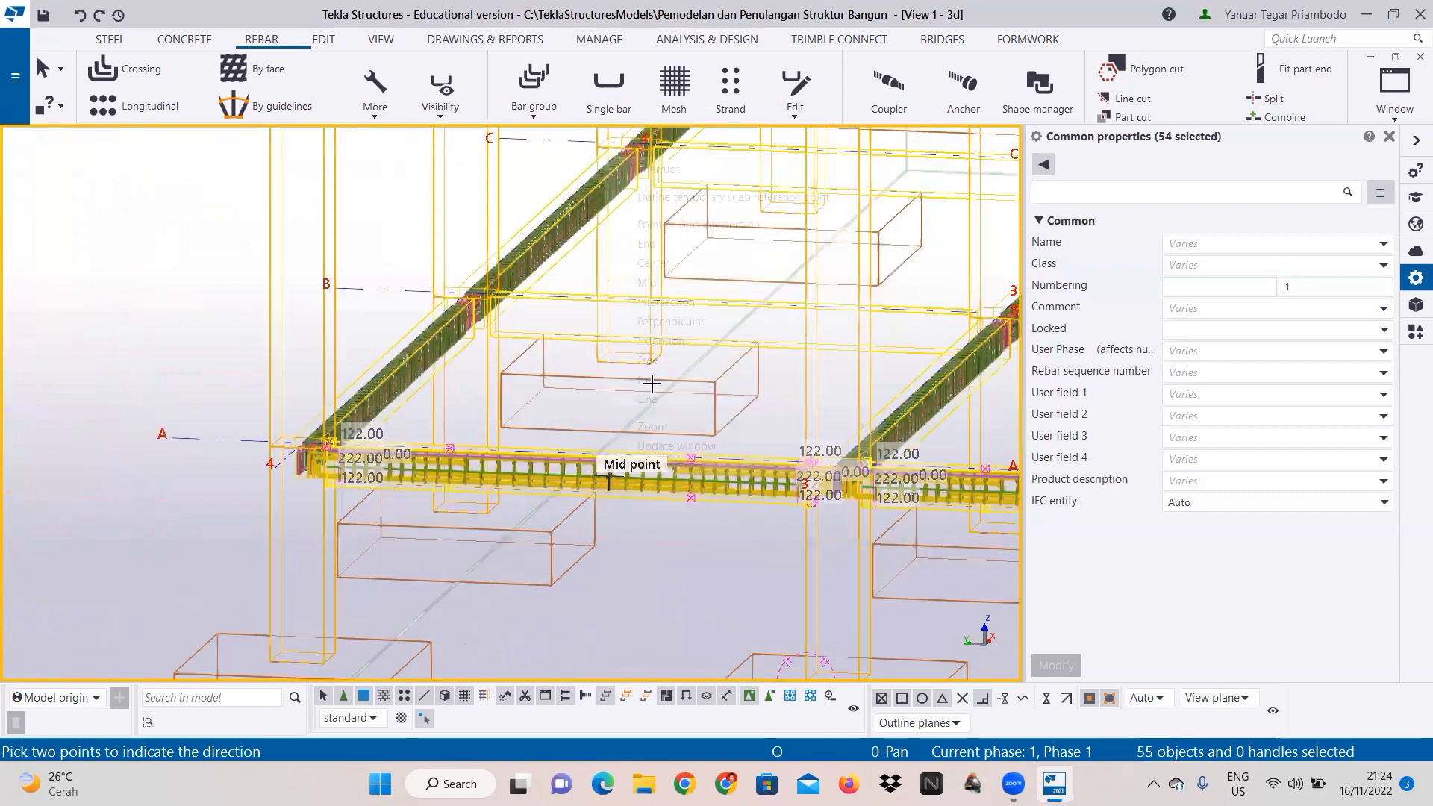
pyautogui.rightClick(513, 480)
pyautogui.rightClick(482, 491)
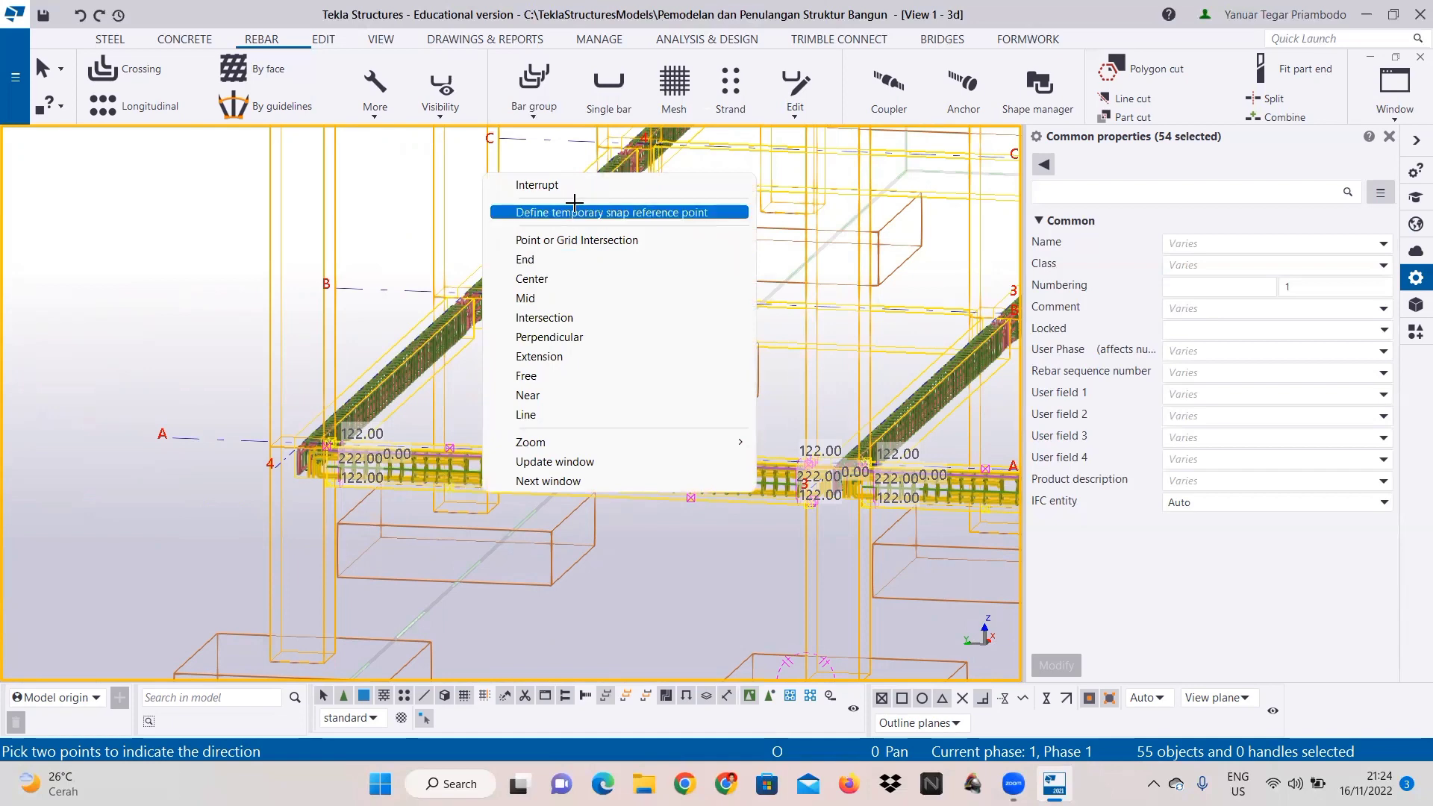
pyautogui.rightClick(448, 445)
pyautogui.rightClick(461, 474)
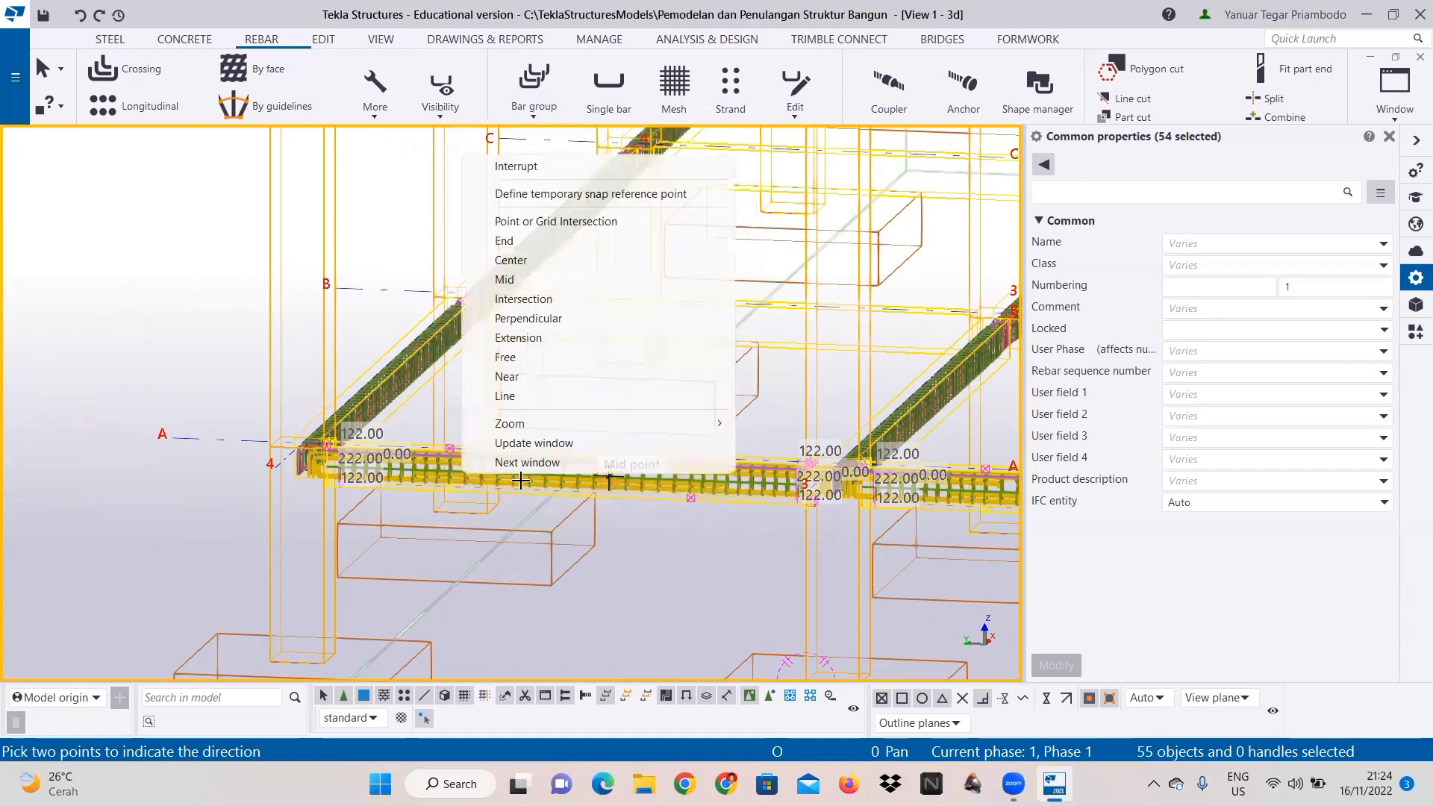
pyautogui.click(672, 580)
pyautogui.click(647, 574)
pyautogui.scroll(1, 643, 547)
pyautogui.rightClick(626, 476)
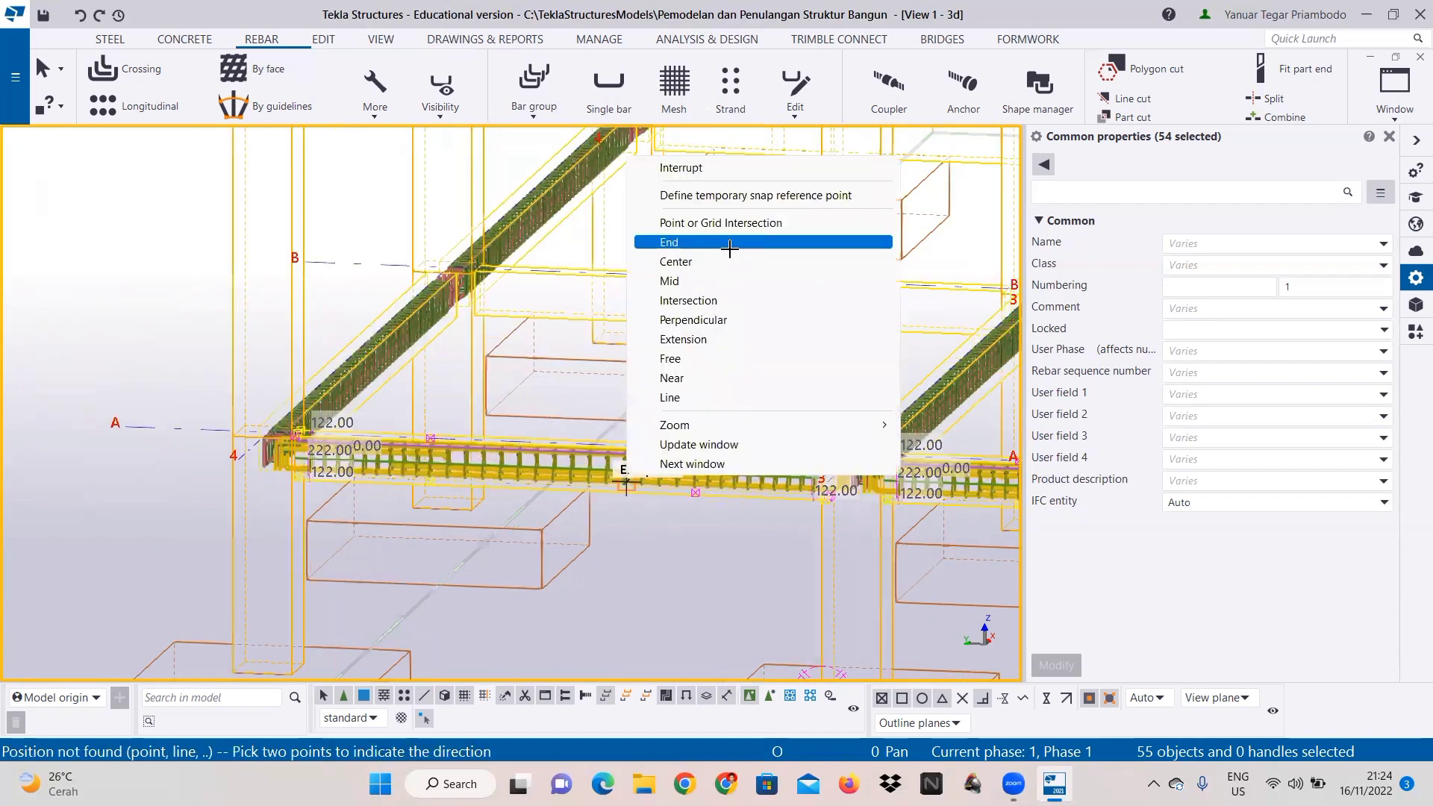
pyautogui.click(683, 169)
pyautogui.scroll(1, 582, 465)
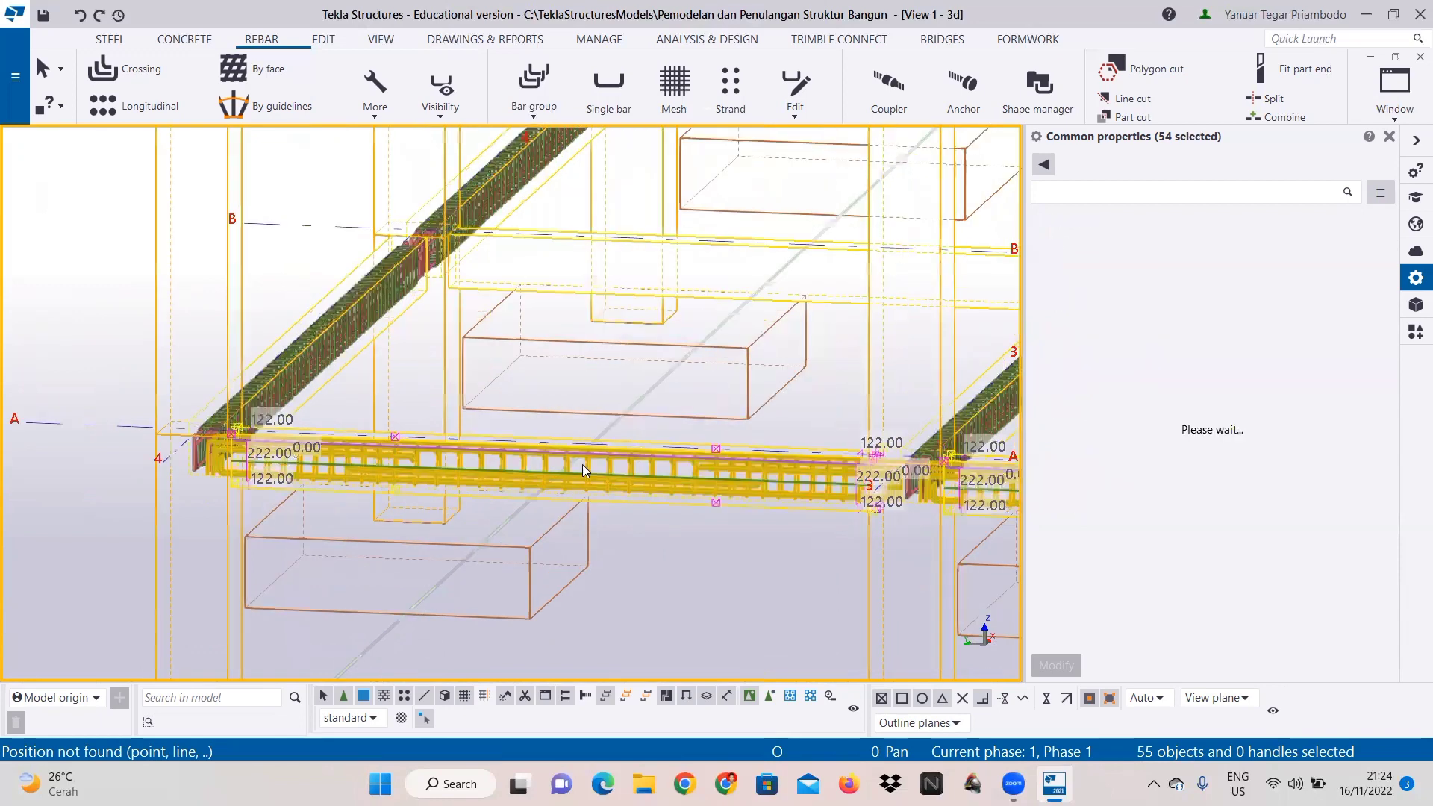
# Step: Copy the selected grid A beam reinforcement linearly with dX 6000 and 5 copies, then check the other gridlines and clear the selection
pyautogui.scroll(1, 590, 451)
pyautogui.rightClick(589, 451)
pyautogui.moveTo(797, 139)
pyautogui.click(861, 121)
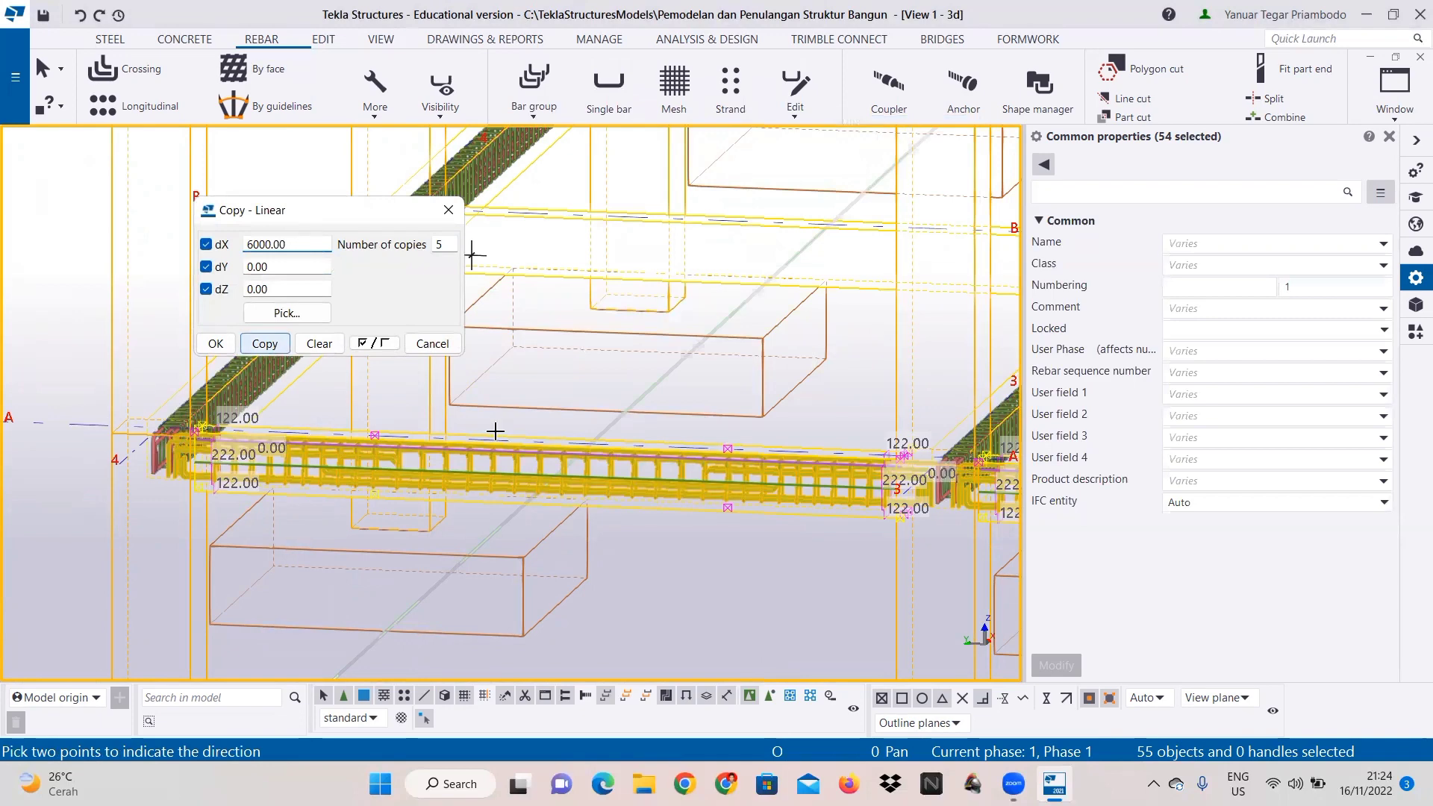
pyautogui.scroll(-2, 371, 503)
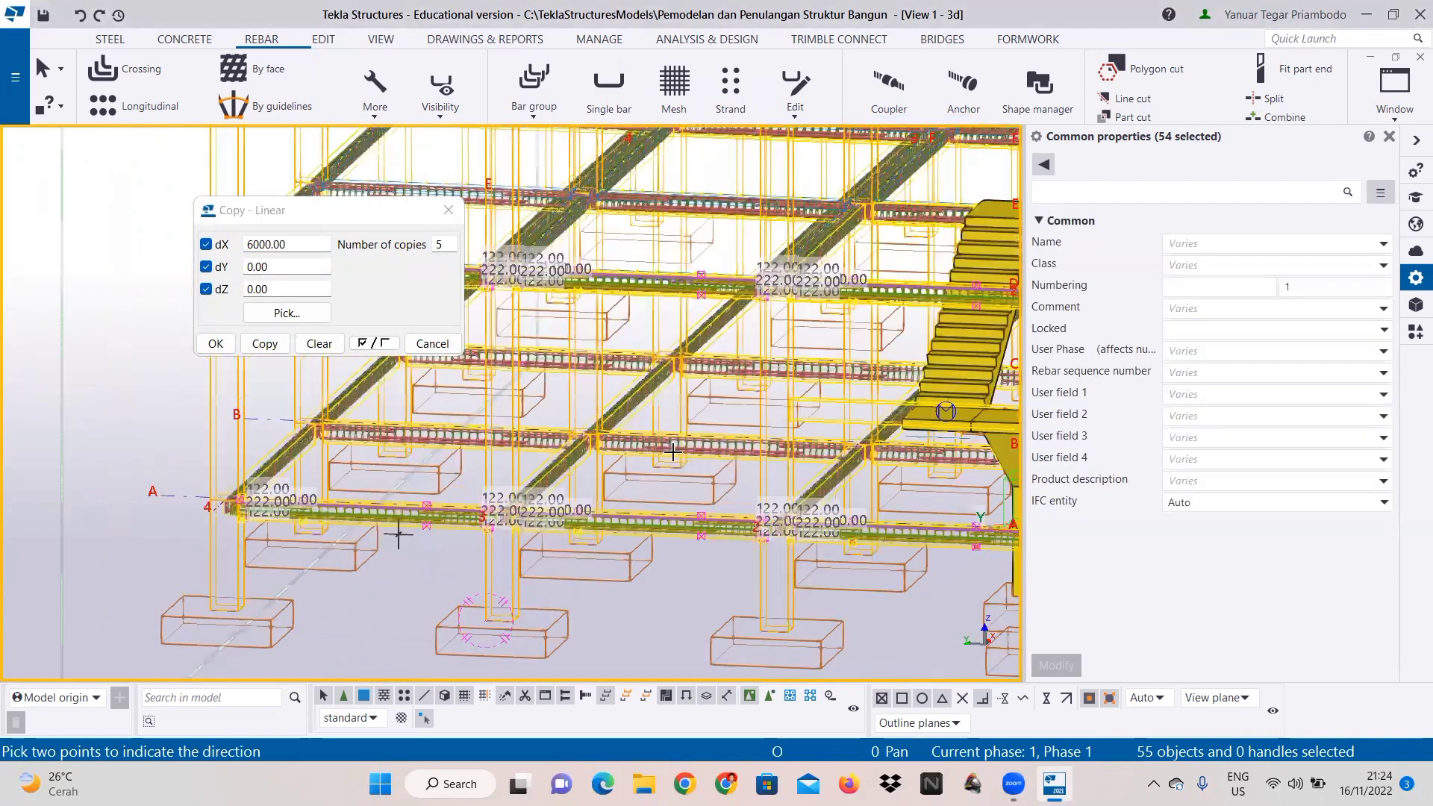
pyautogui.scroll(-2, 170, 336)
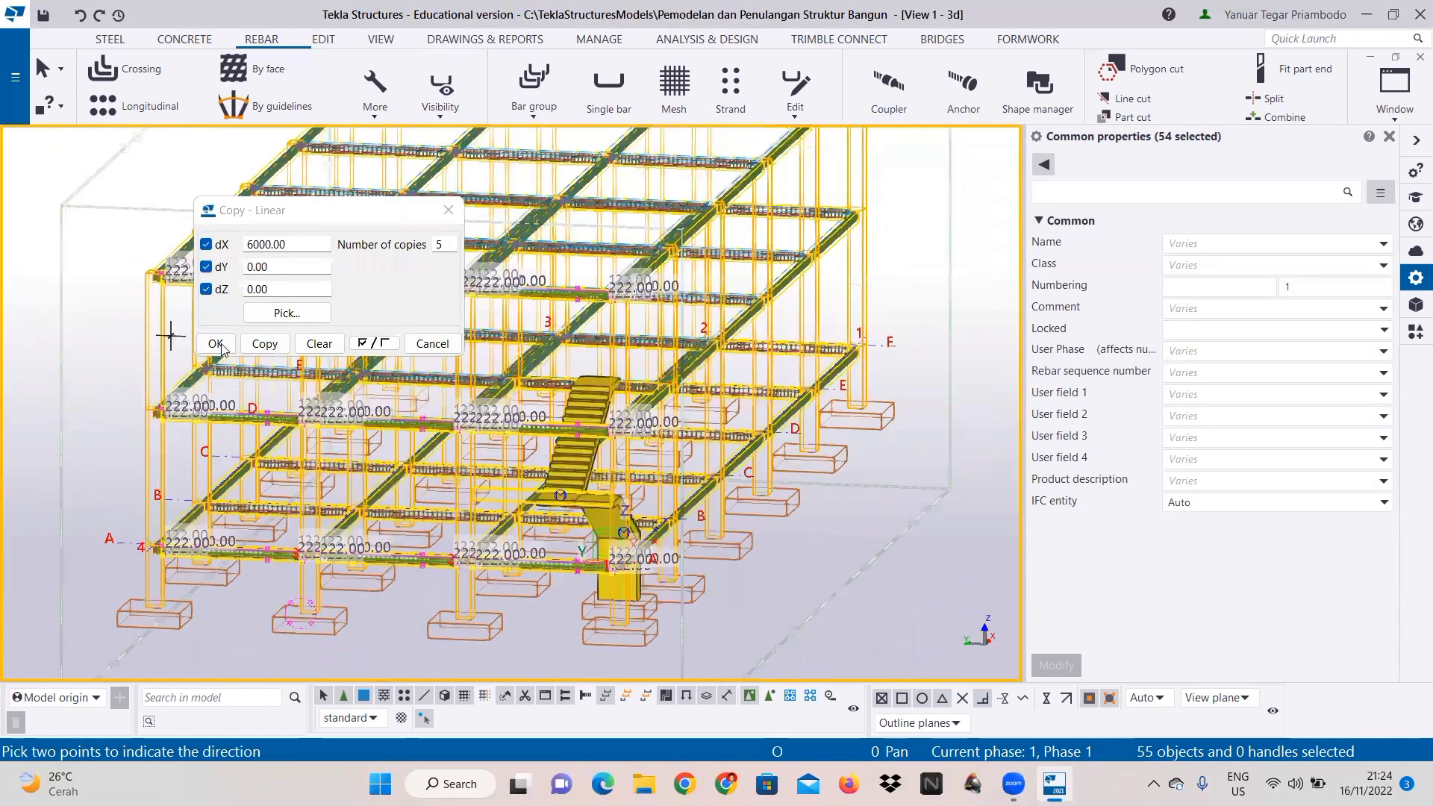
pyautogui.click(217, 344)
pyautogui.moveTo(580, 433); pyautogui.dragTo(532, 434, button='middle')
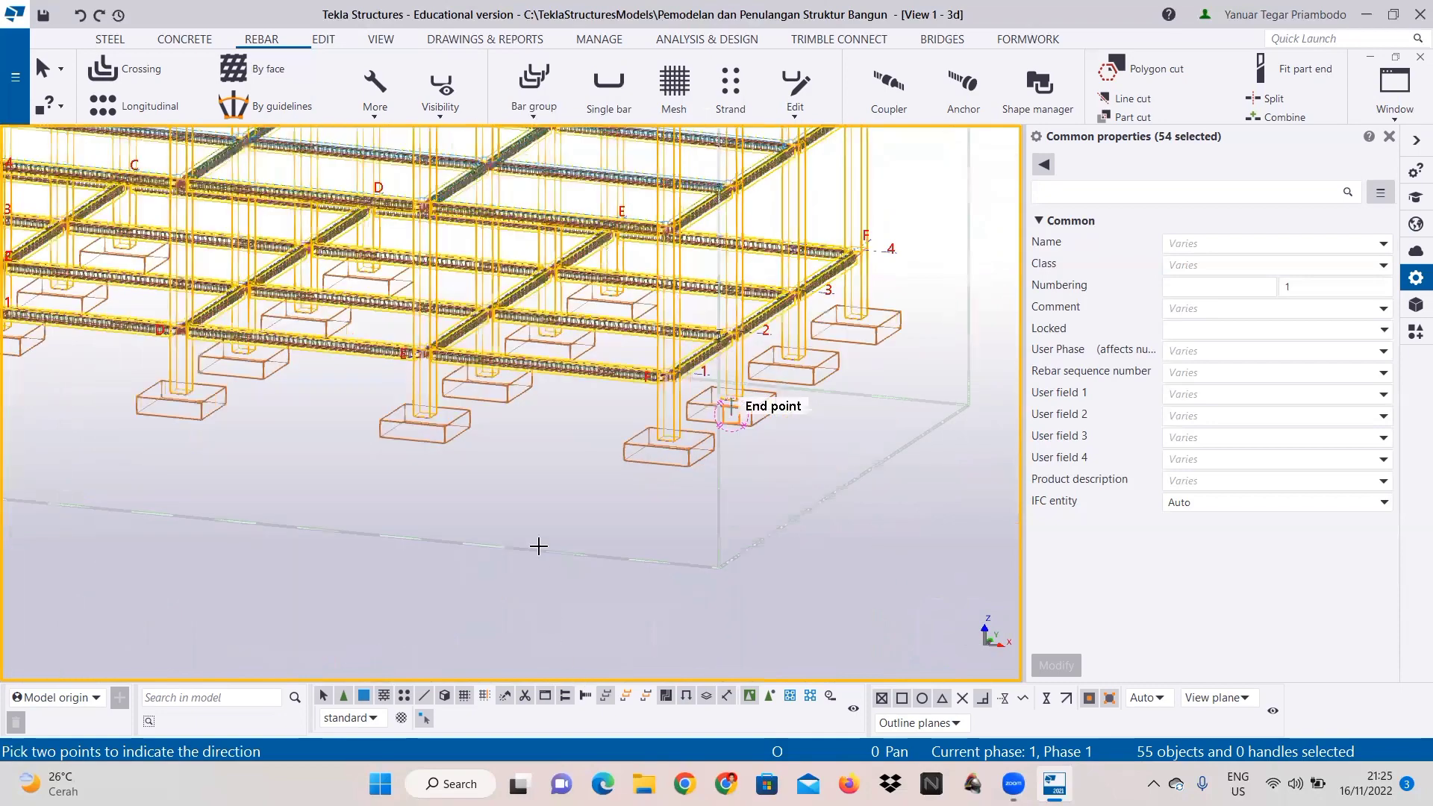
pyautogui.scroll(2, 446, 556)
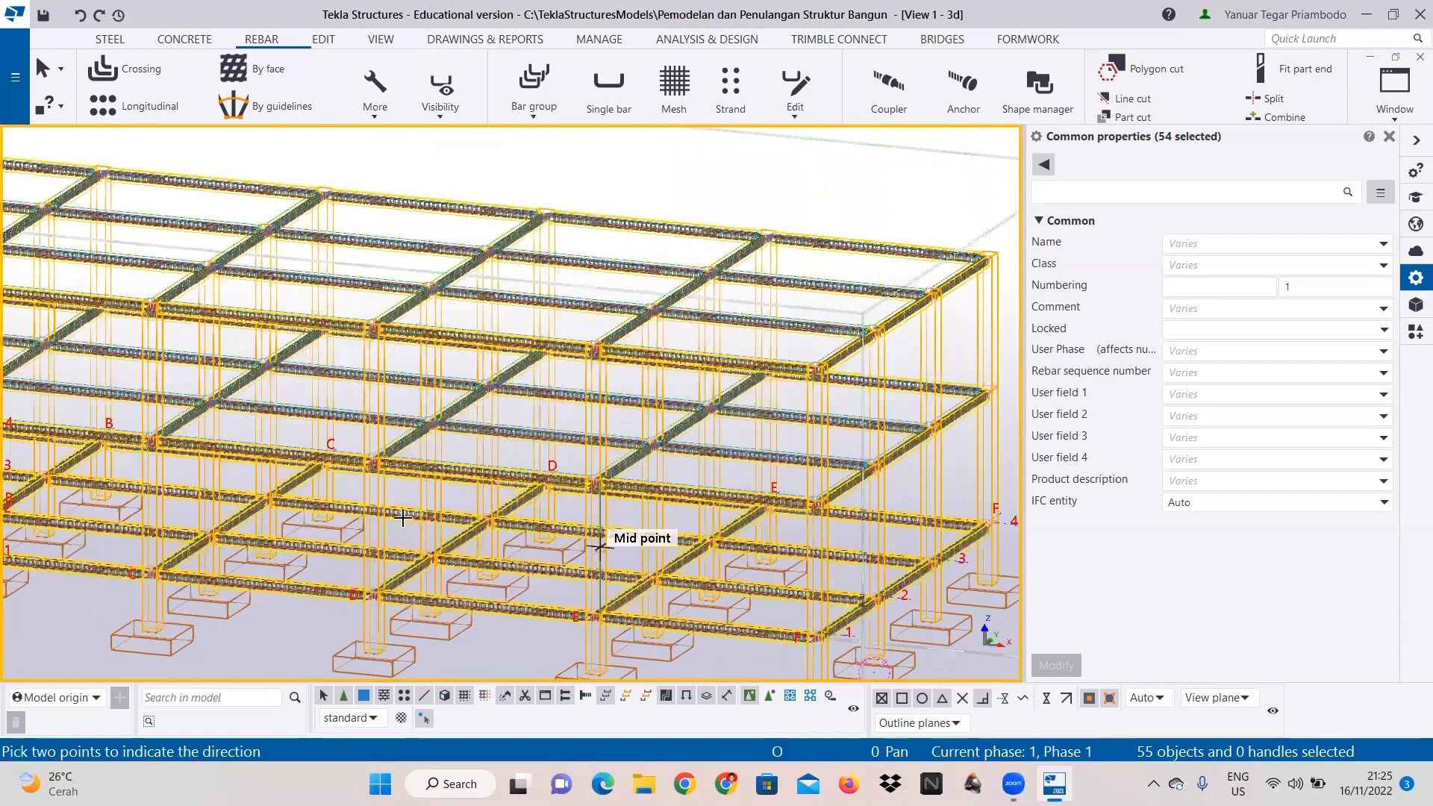
pyautogui.scroll(-2, 364, 575)
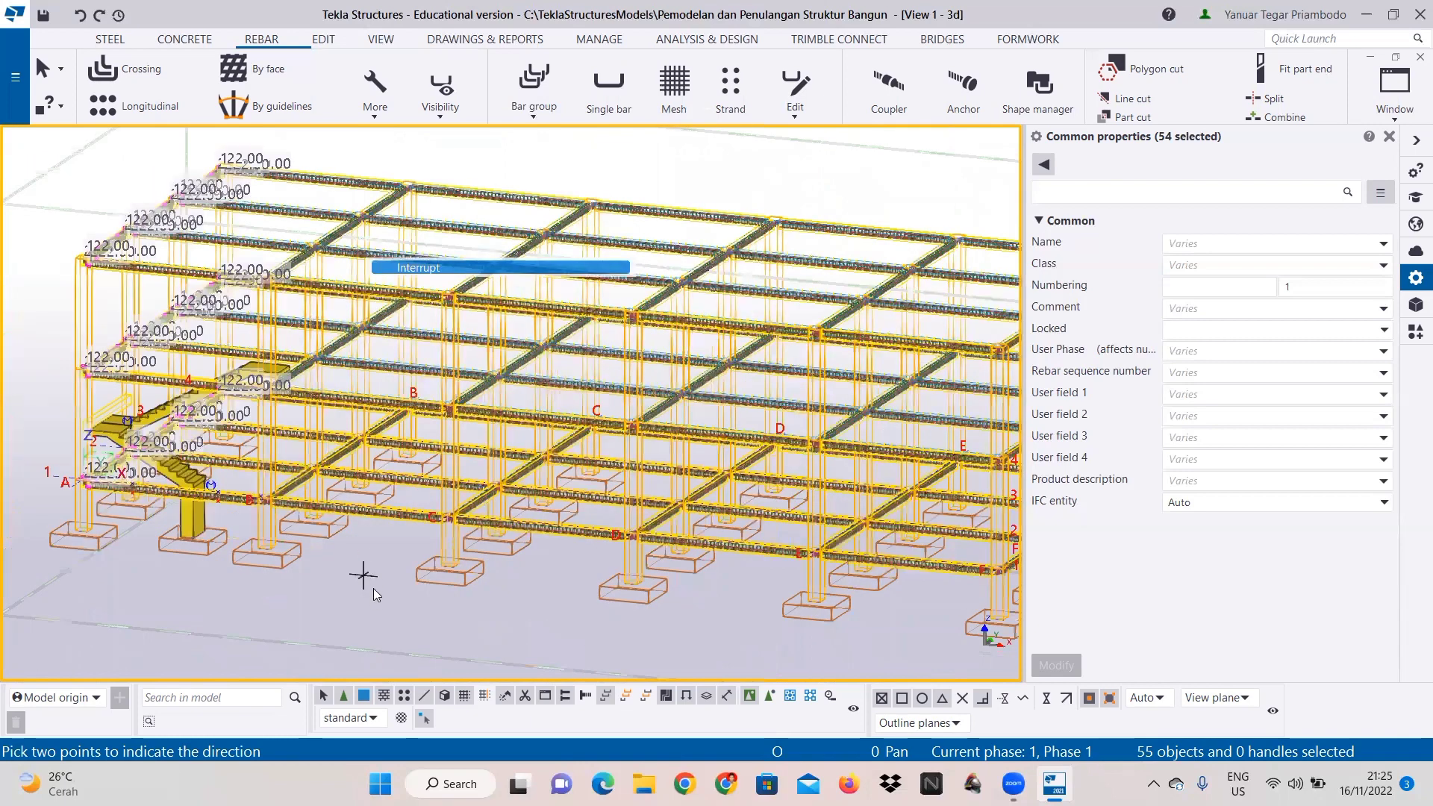
pyautogui.click(635, 597)
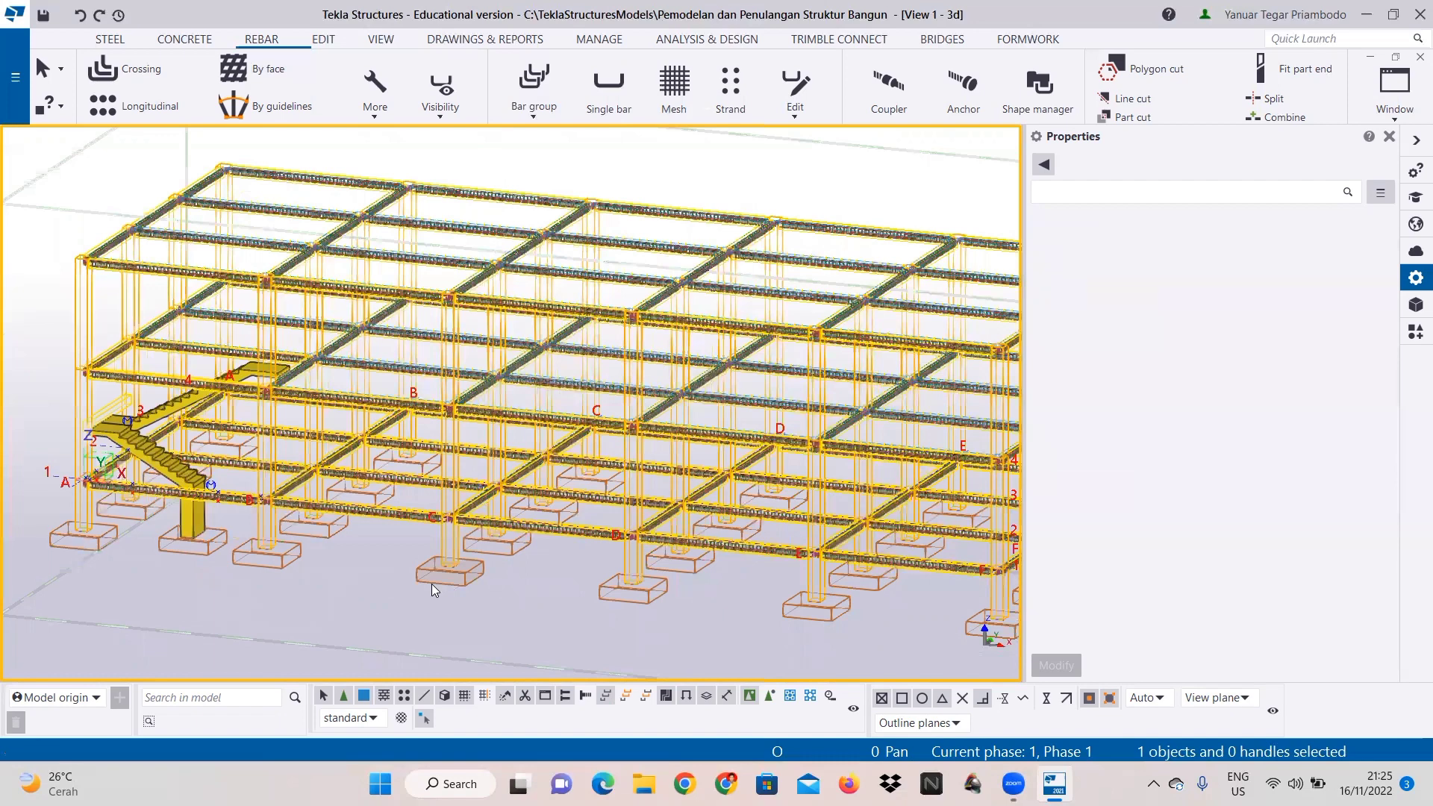
# Step: Search the applications and components catalog for "Rectangular Column"
pyautogui.scroll(2, 97, 486)
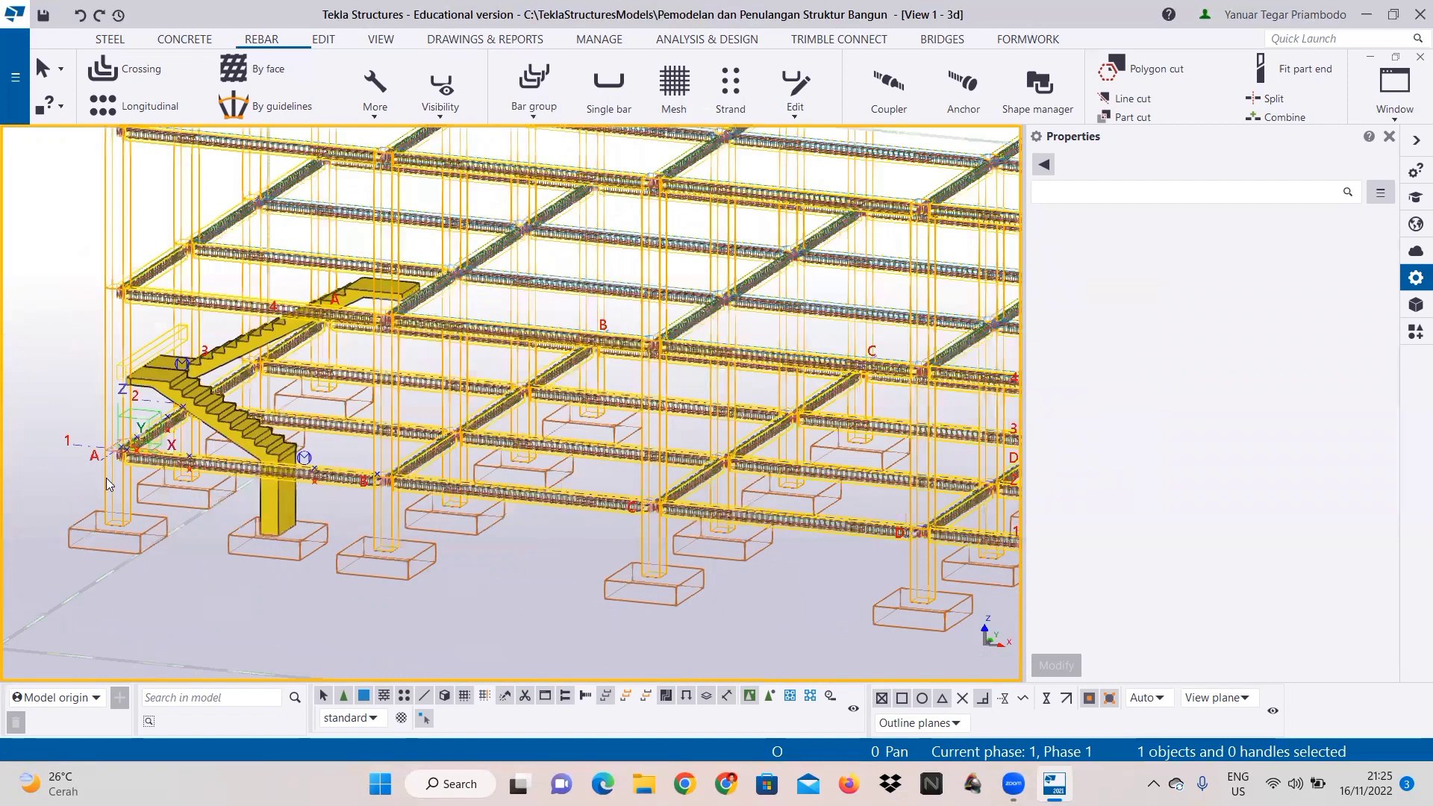
pyautogui.scroll(1, 132, 515)
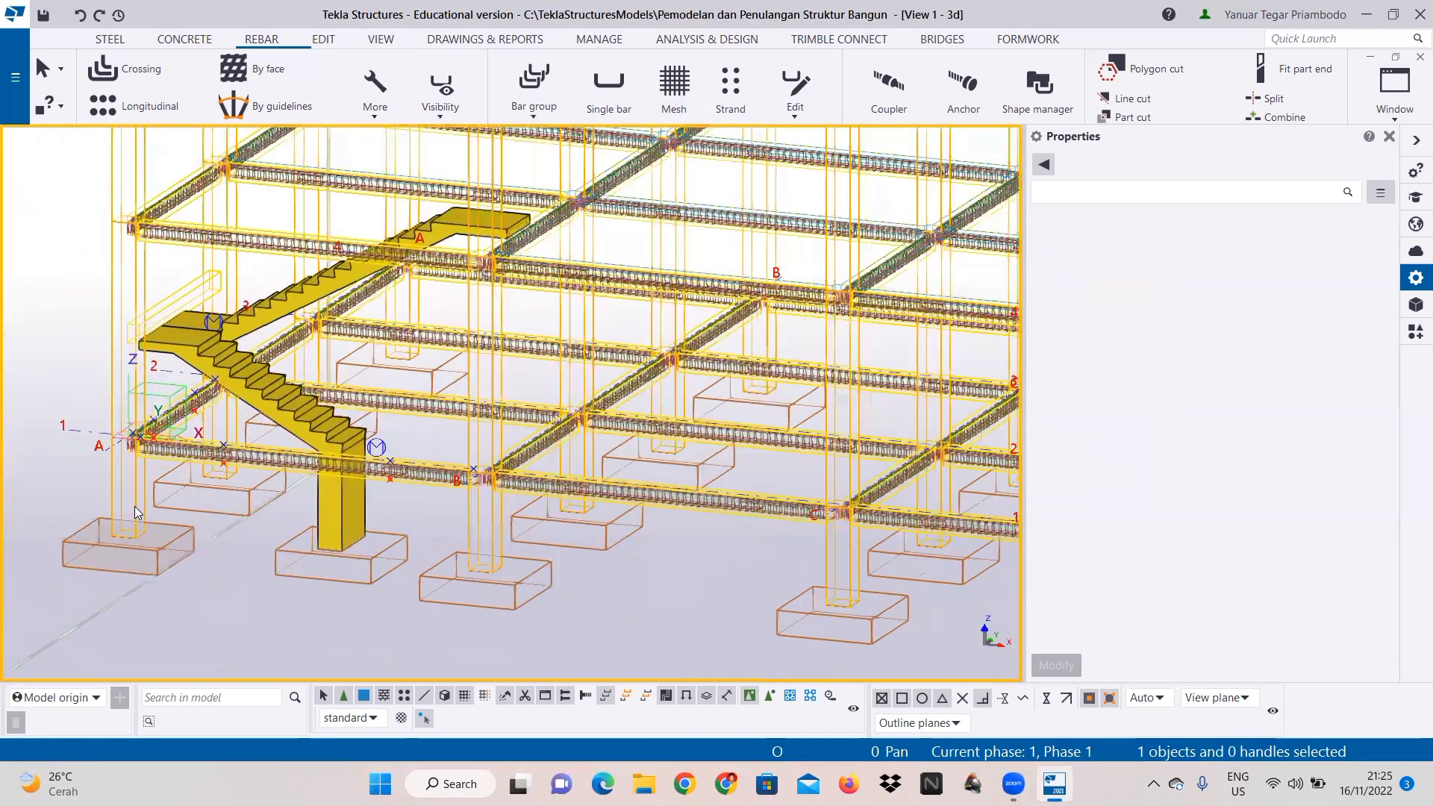
pyautogui.scroll(1, 314, 552)
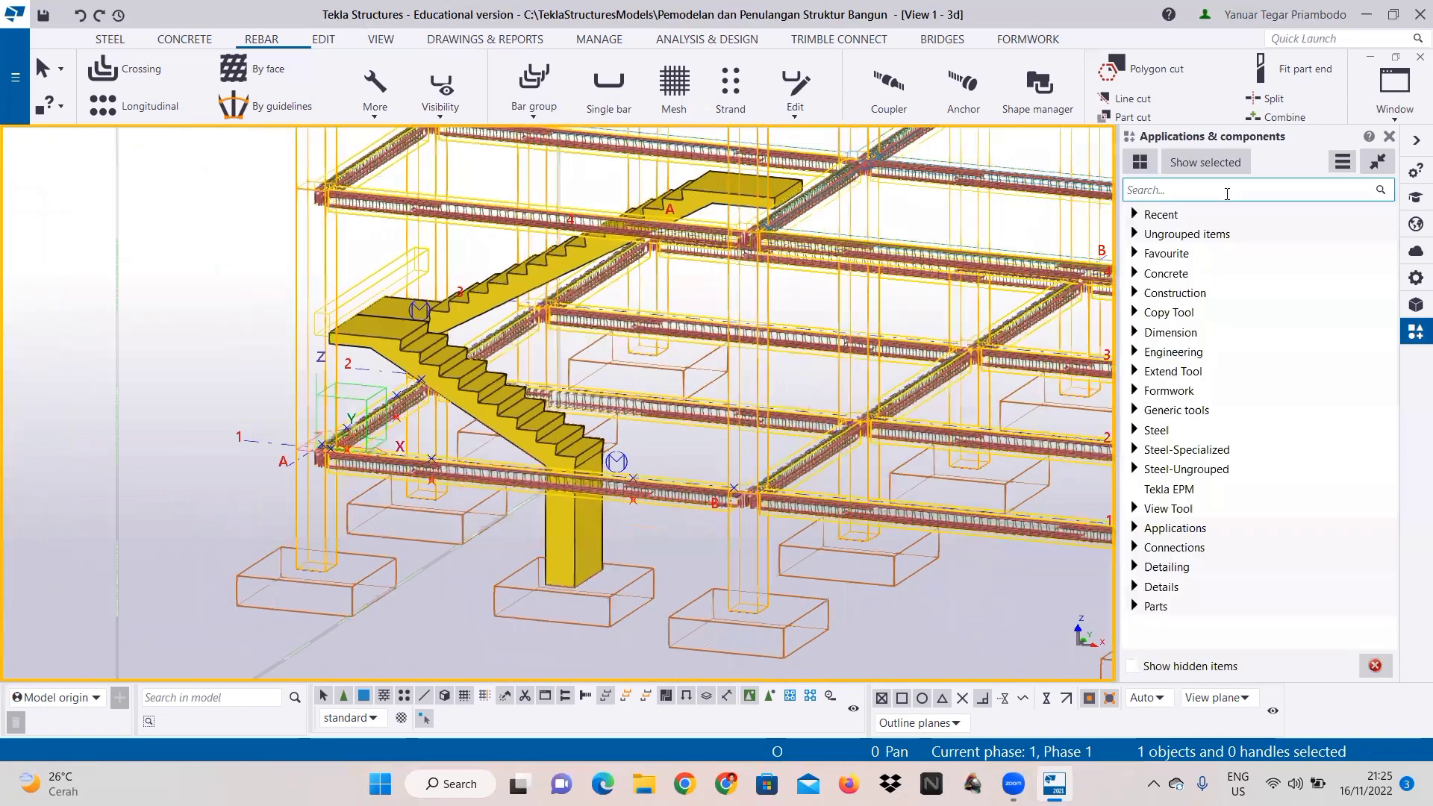
pyautogui.click(1416, 331)
pyautogui.click(1221, 192)
pyautogui.write('Recr')
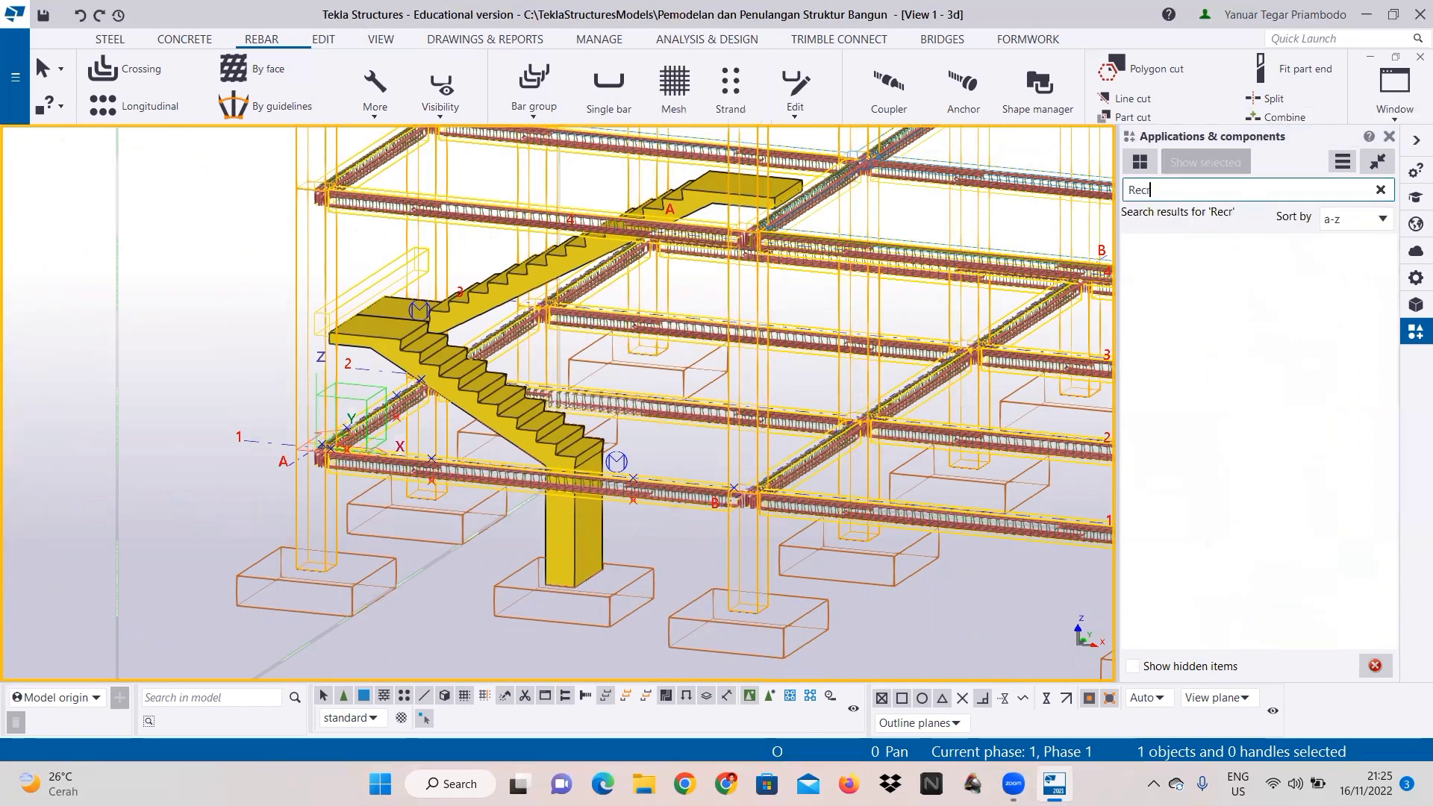
pyautogui.press('BackSpace')
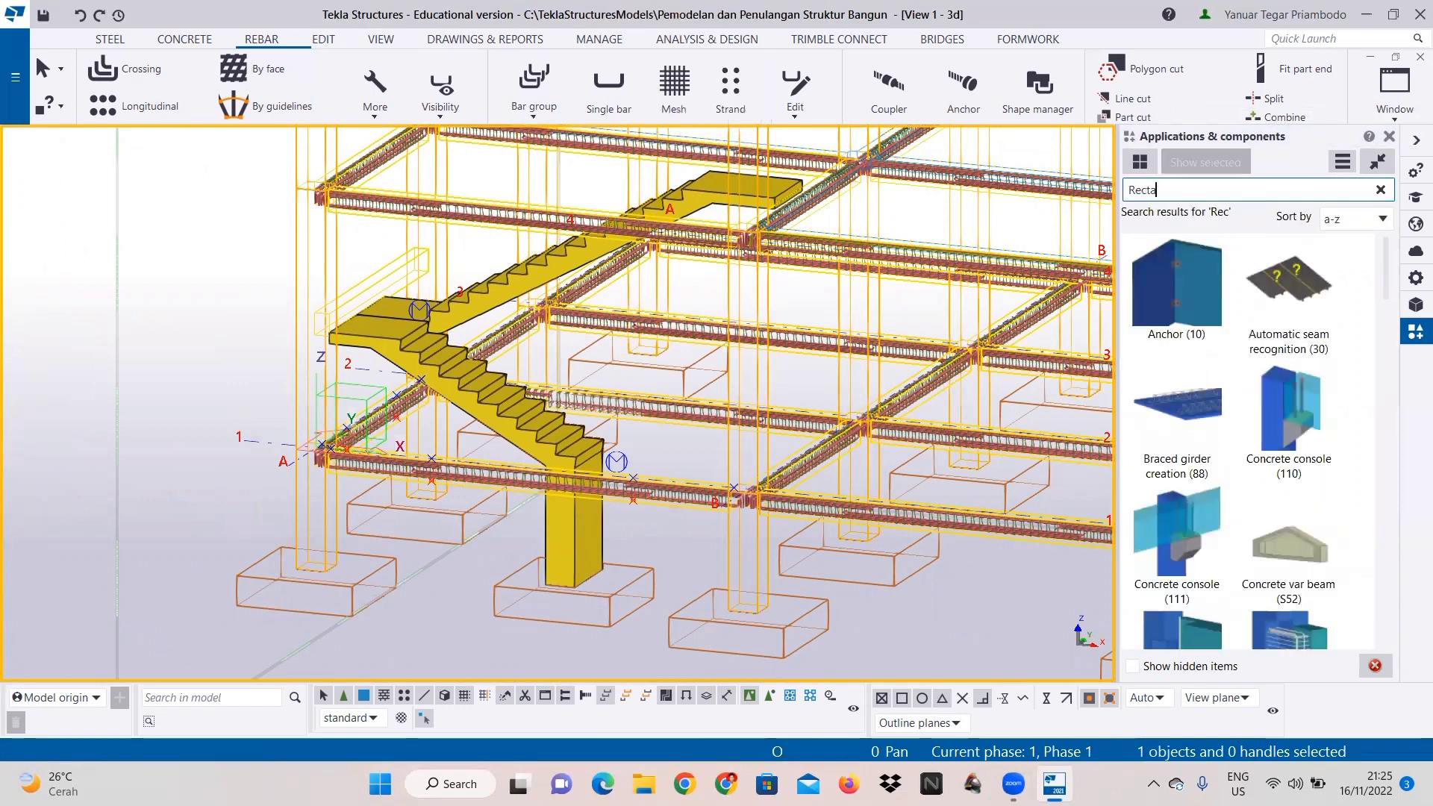
pyautogui.write('tangular ')
pyautogui.write('C')
pyautogui.press('capslock')
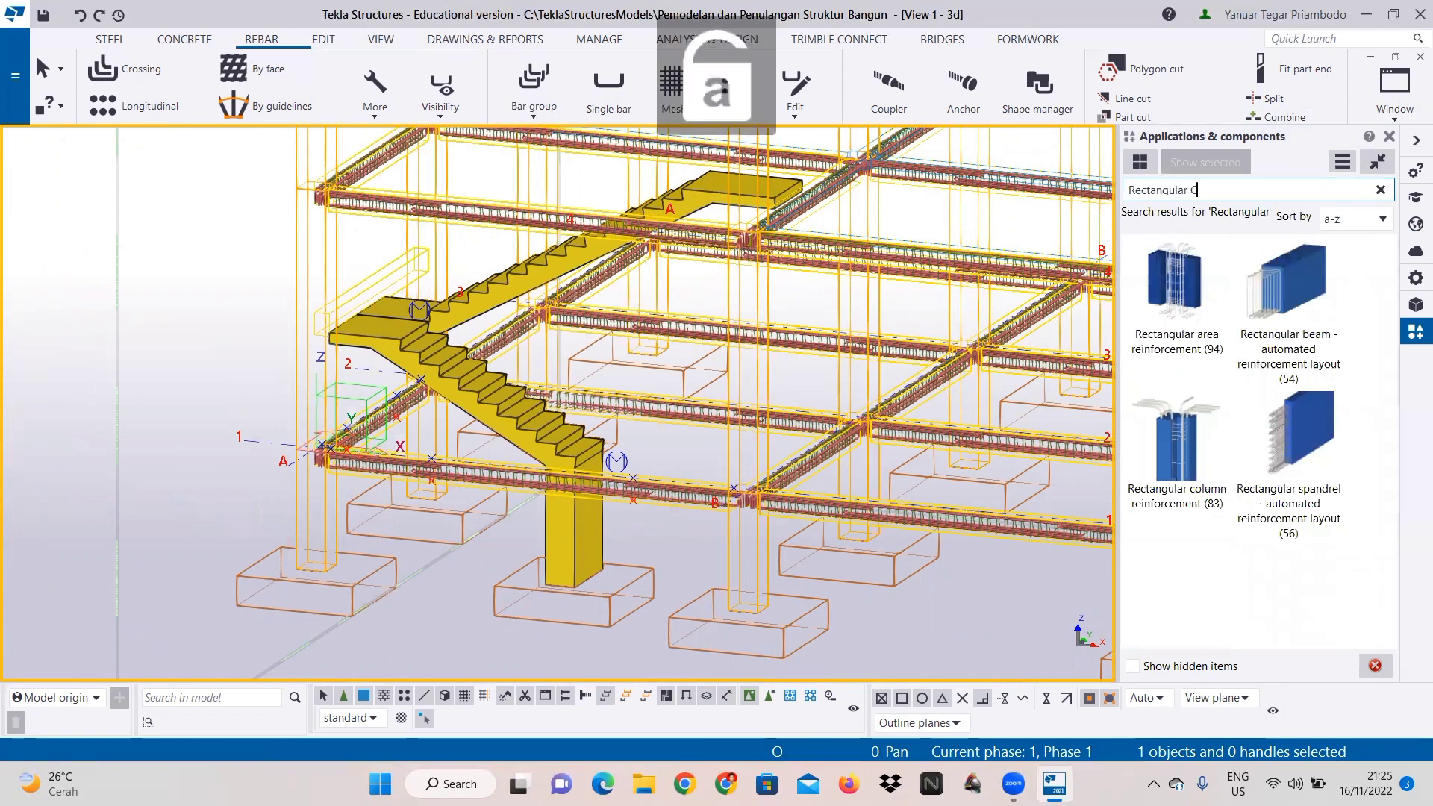
pyautogui.write('olum')
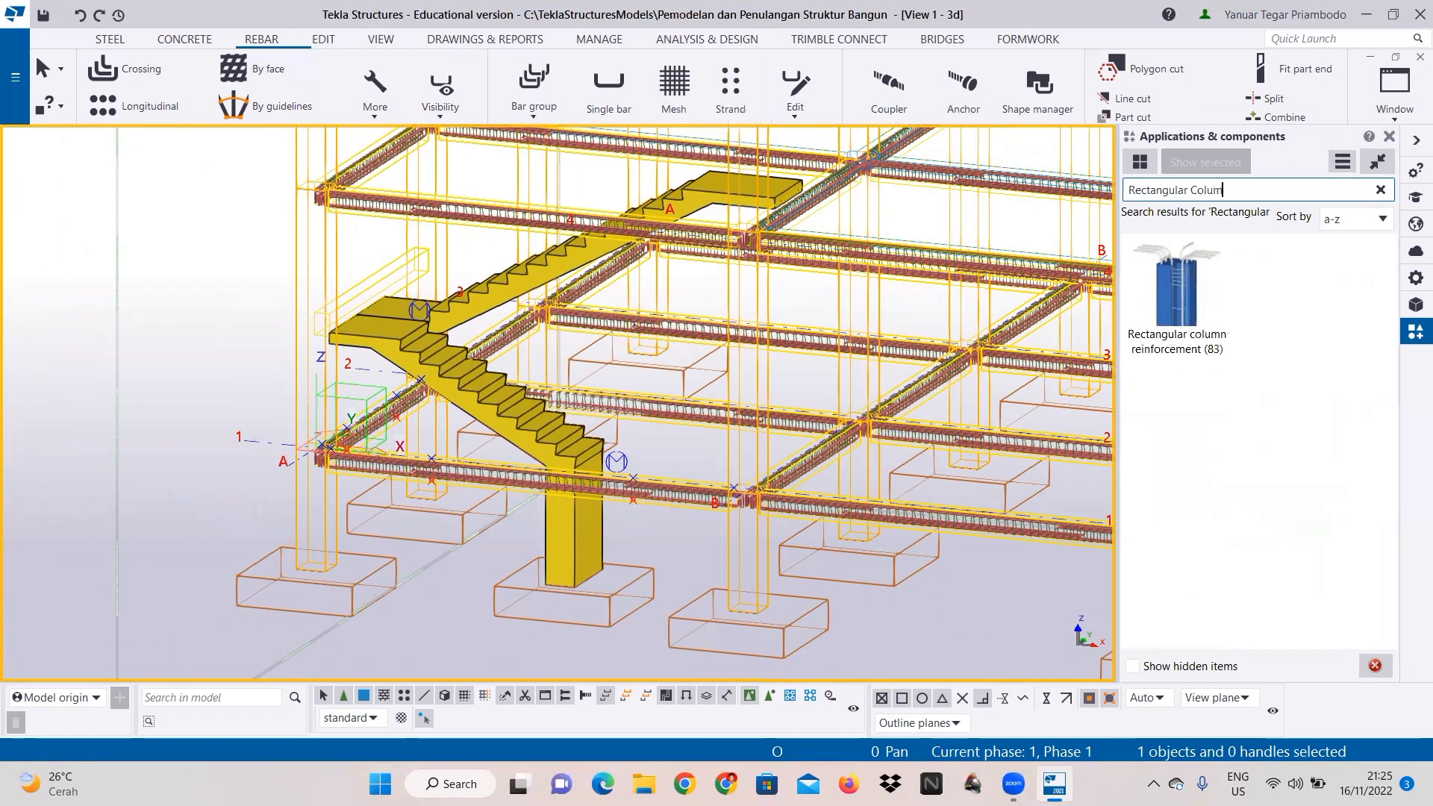
pyautogui.write('n')
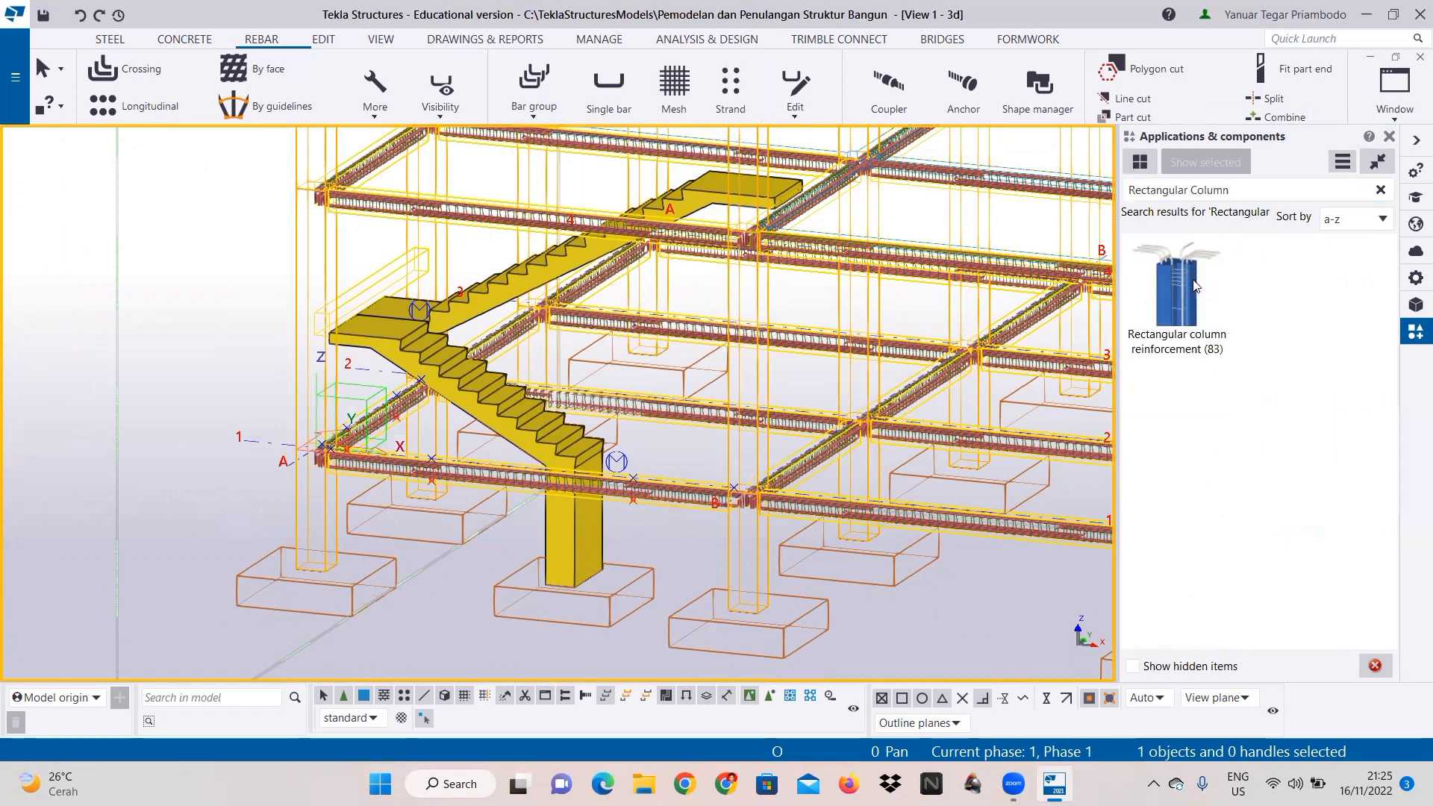
# Step: Apply Rectangular column reinforcement (83) to the lowest column at grid A-1, standing on its footing
pyautogui.click(1187, 287)
pyautogui.scroll(1, 282, 562)
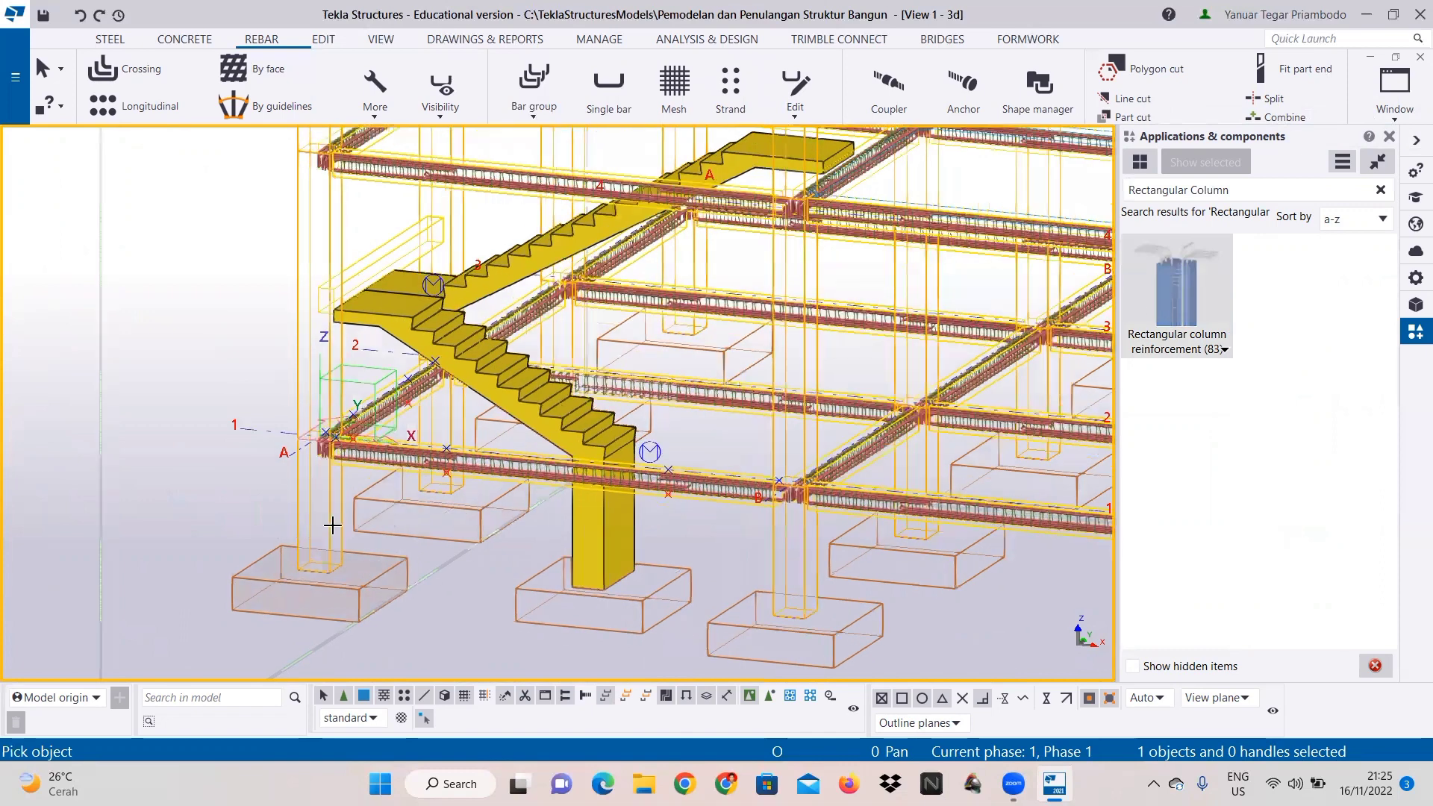
pyautogui.scroll(2, 318, 520)
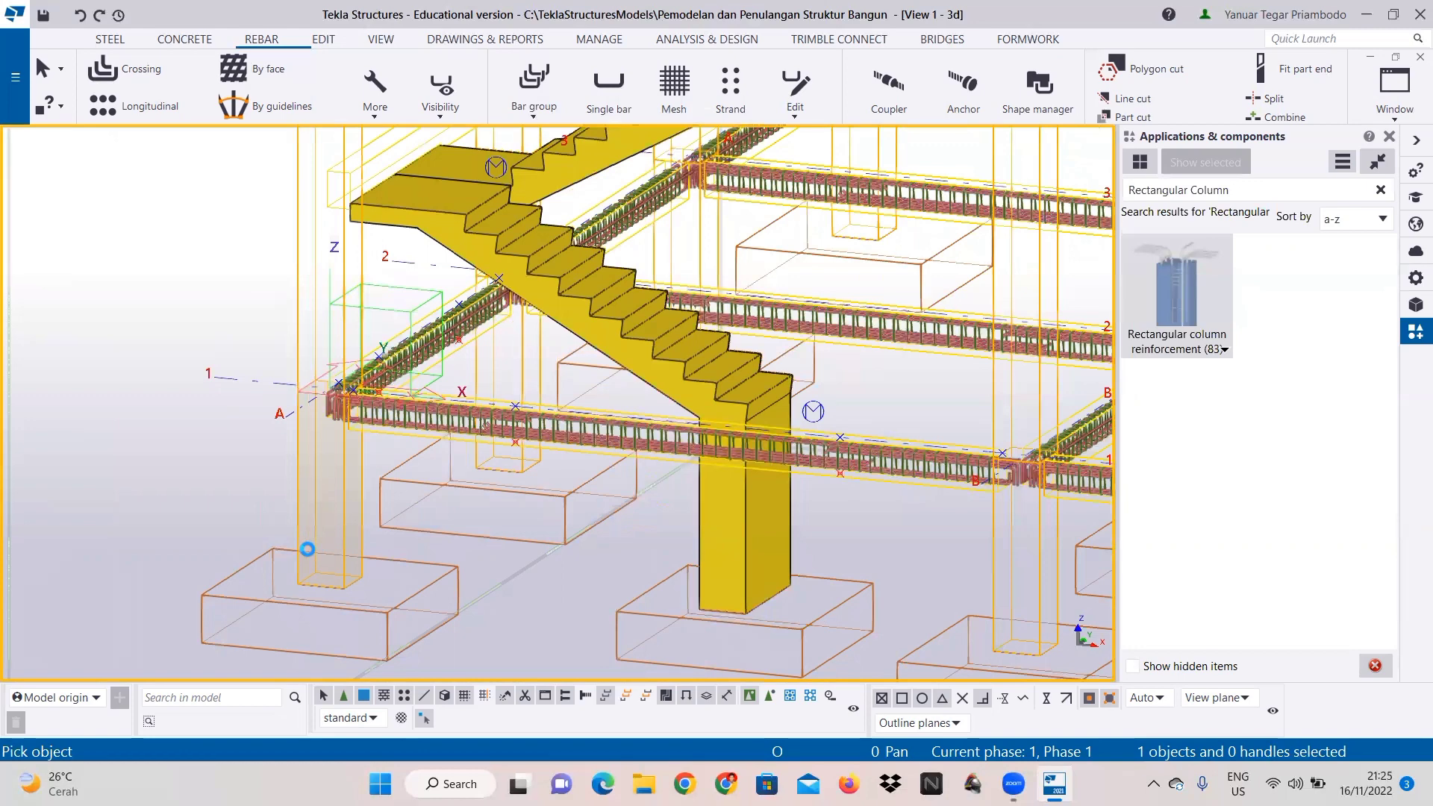
pyautogui.click(350, 535)
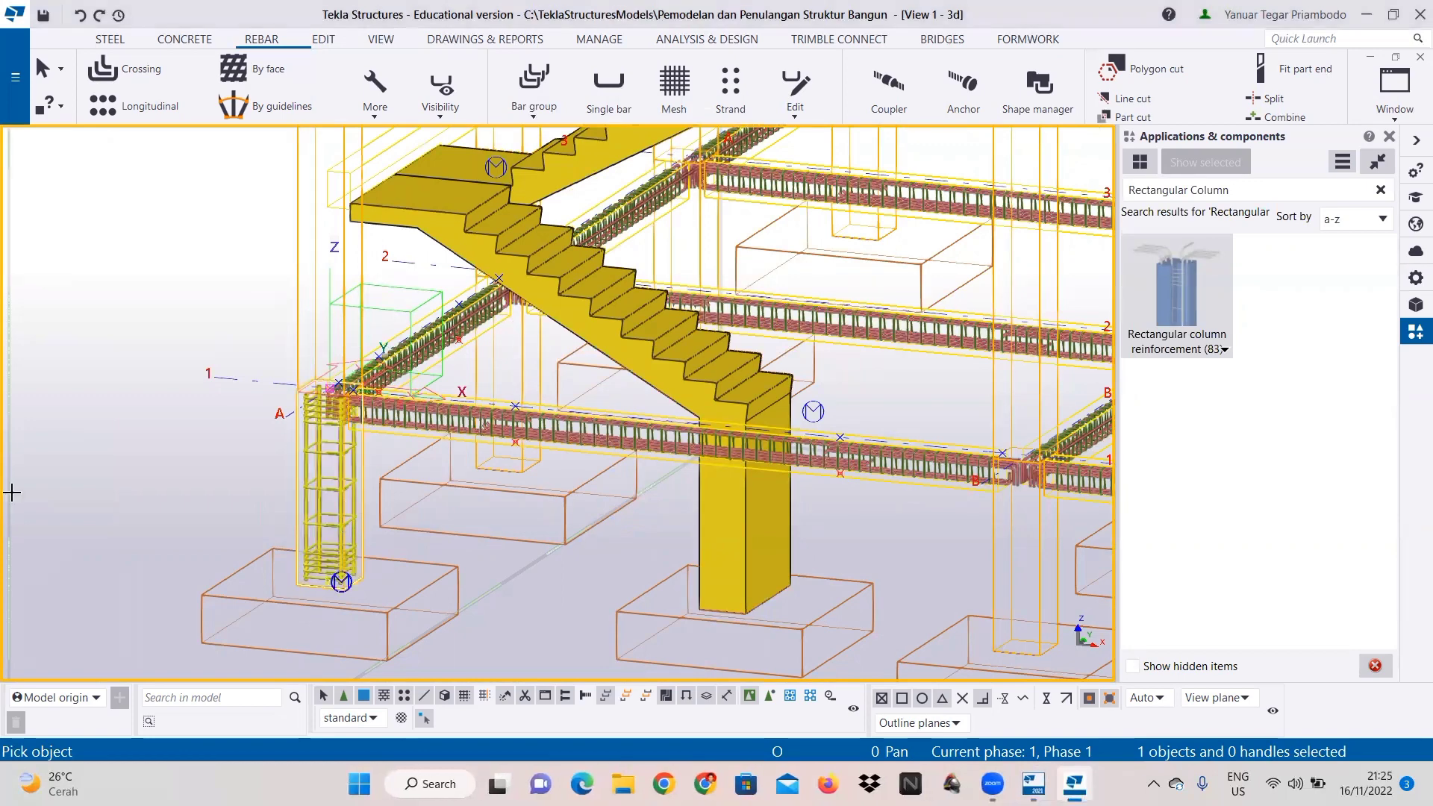
pyautogui.scroll(1, 392, 524)
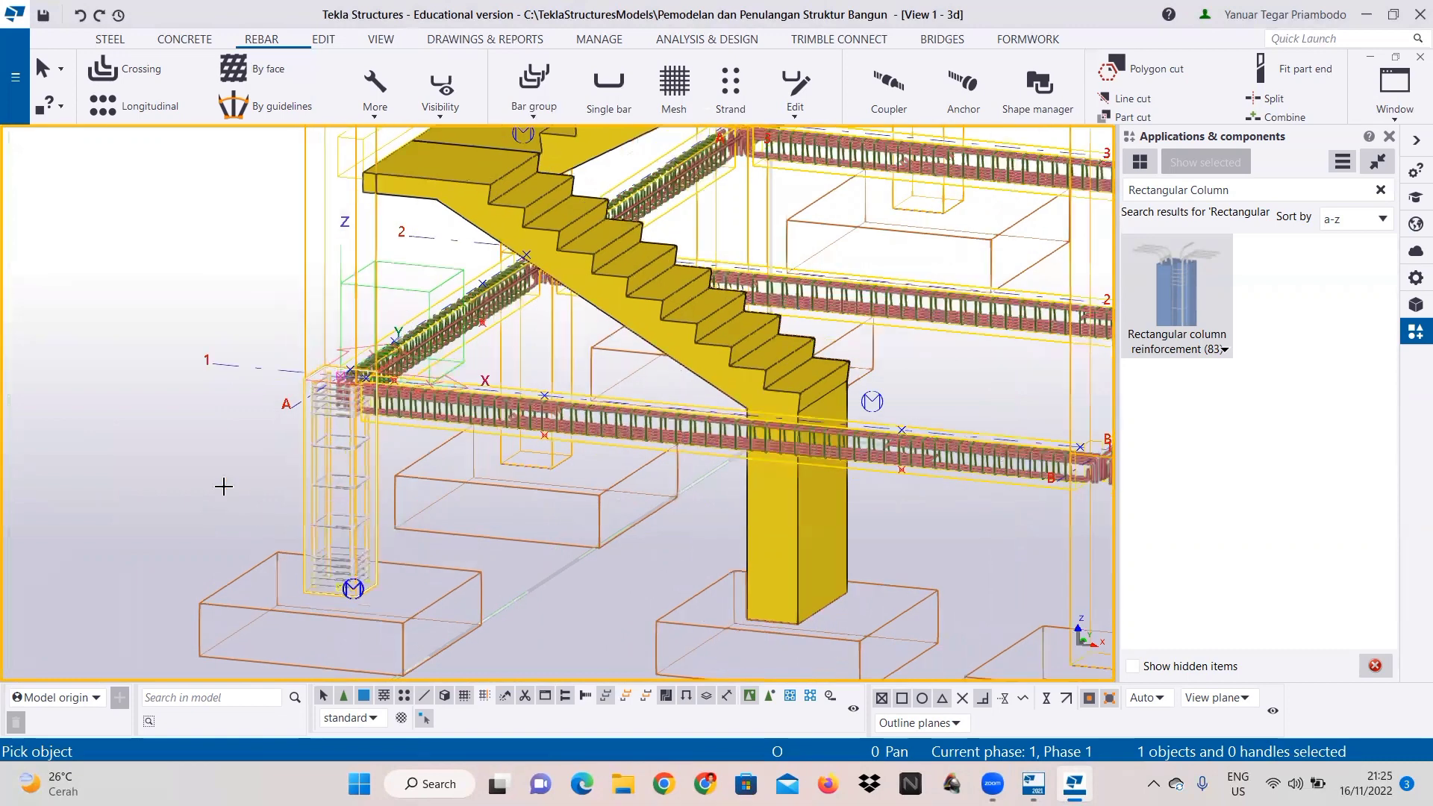
pyautogui.scroll(1, 301, 470)
pyautogui.scroll(1, 336, 445)
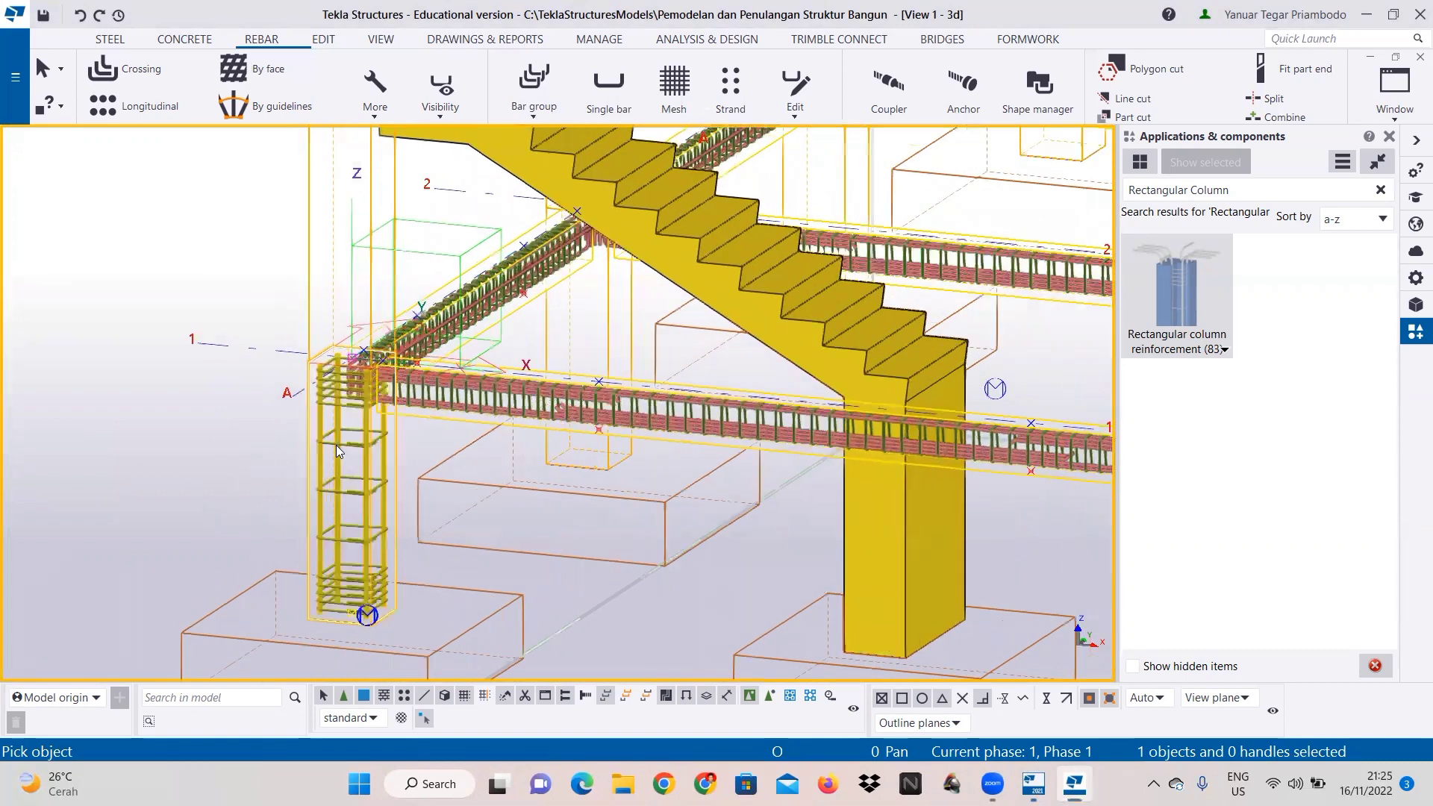
pyautogui.rightClick(335, 445)
pyautogui.rightClick(169, 363)
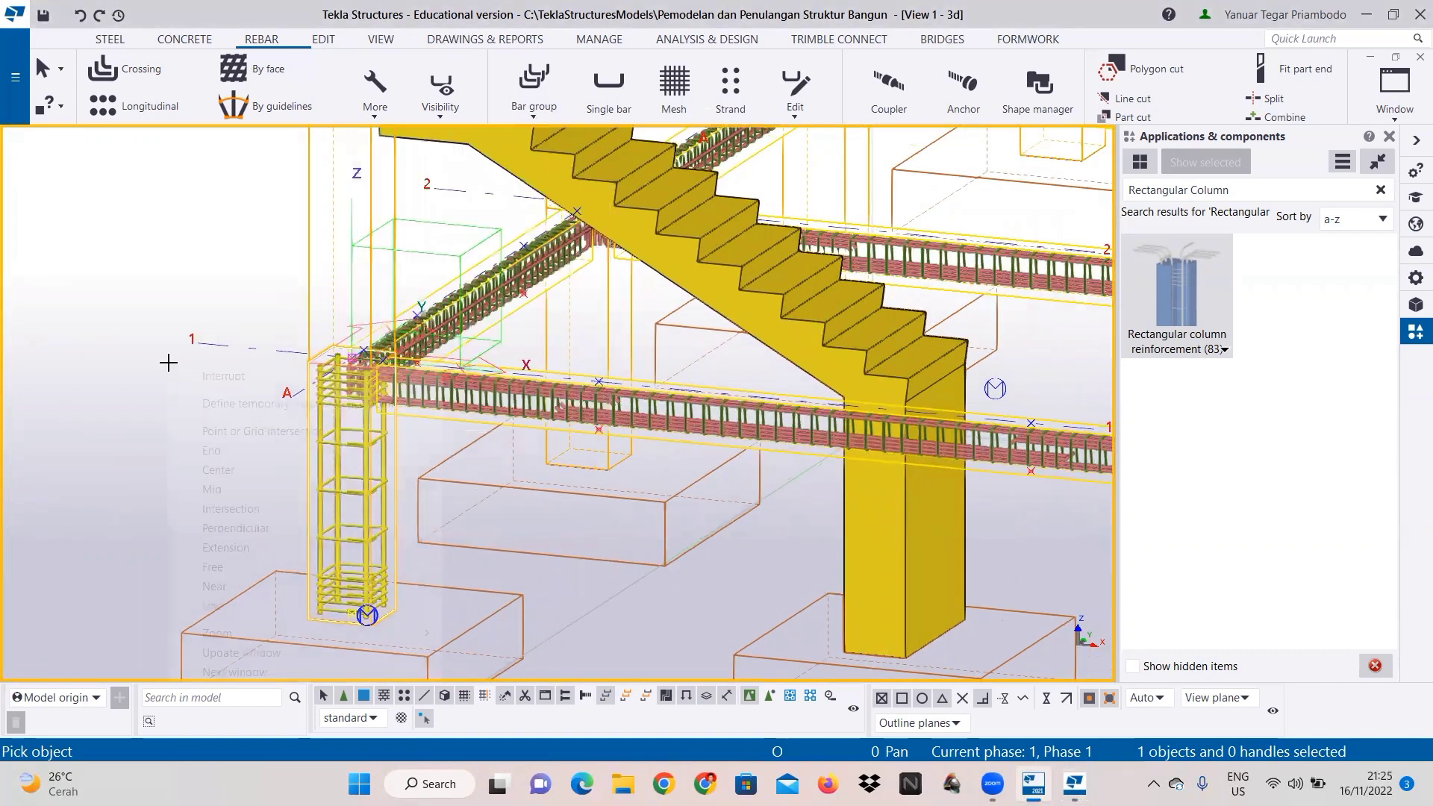
pyautogui.click(211, 375)
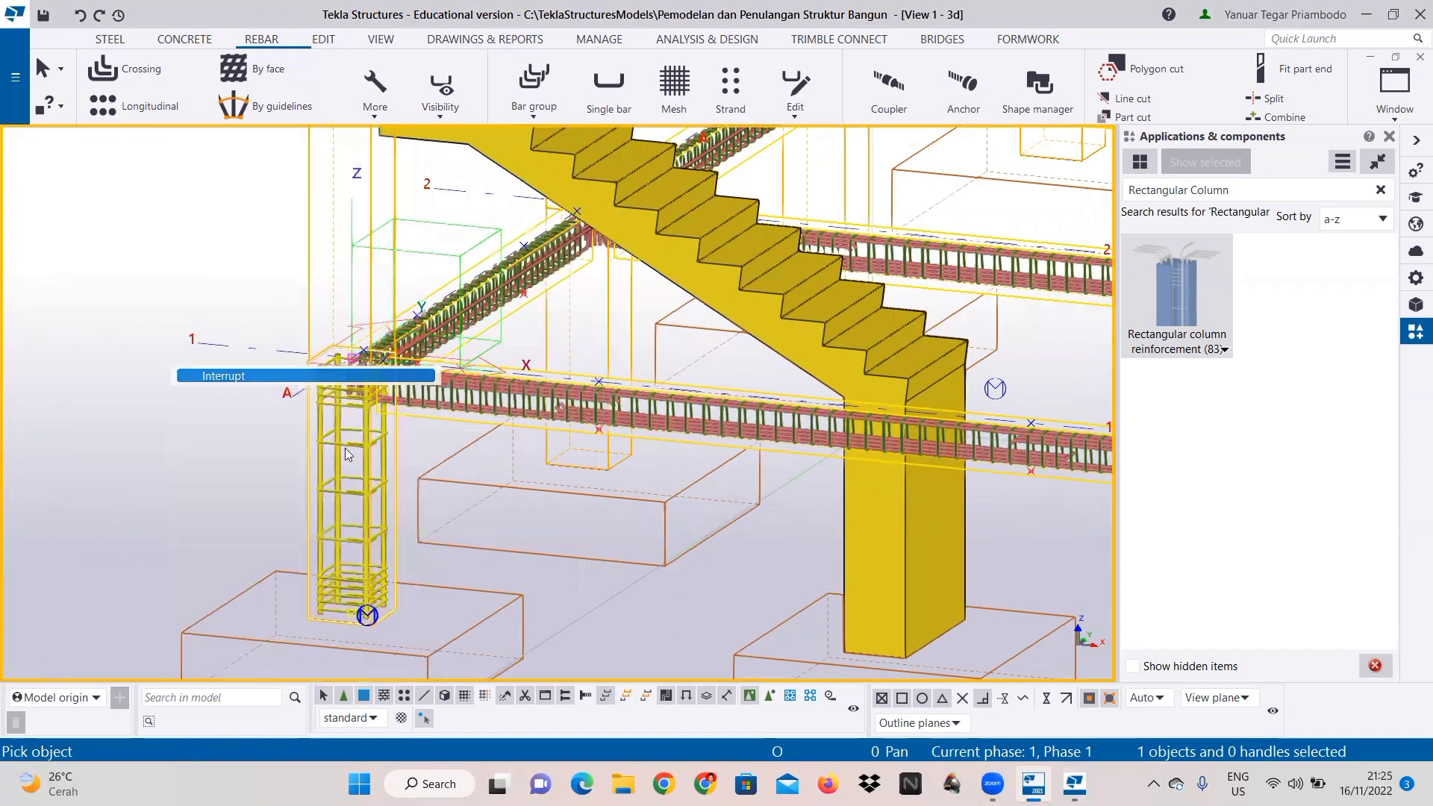
# Step: Open the properties of the A-1 column reinforcement and set the main bars to grade T size 16 tie/stirrup with 40 cover on all sides
pyautogui.click(354, 493)
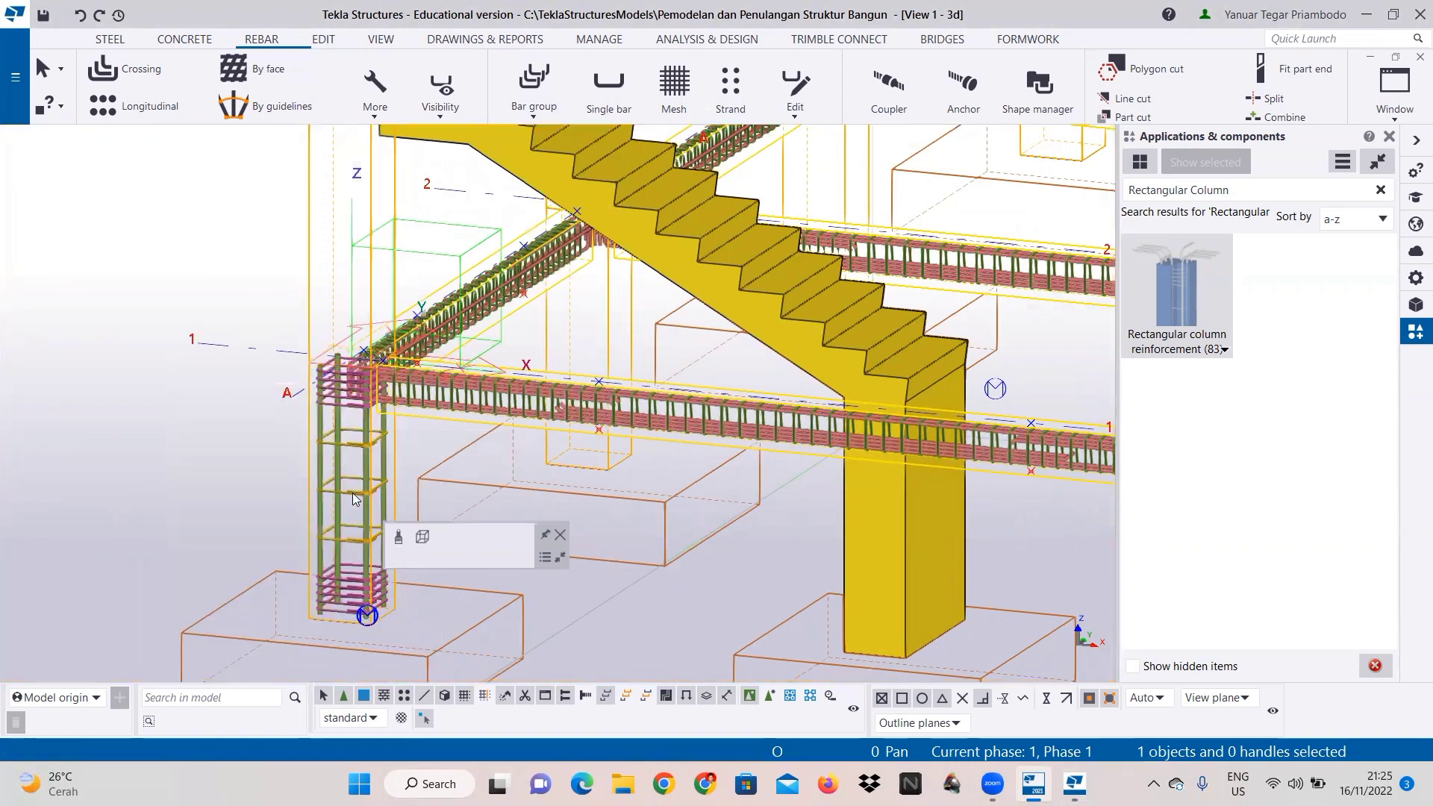
pyautogui.scroll(2, 324, 542)
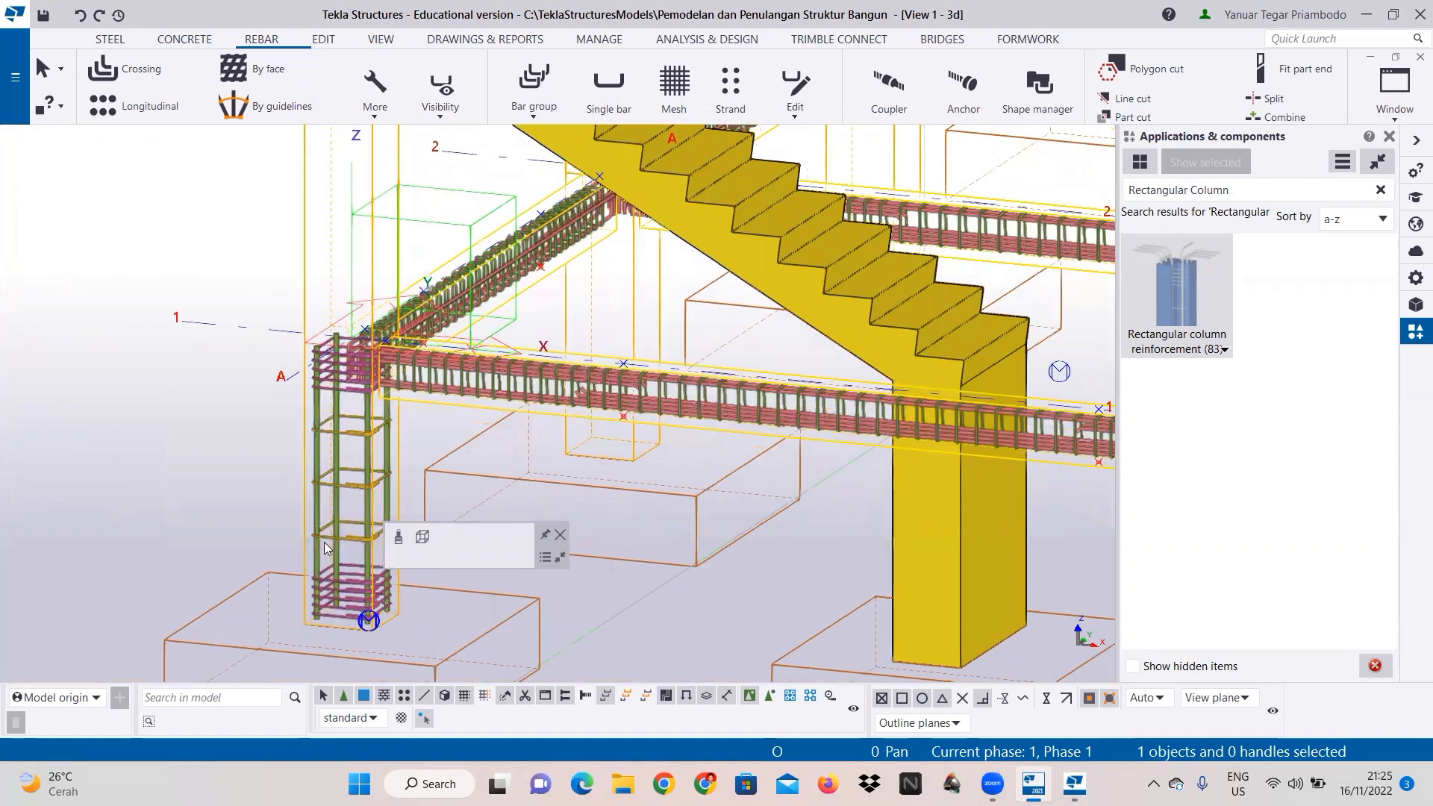
pyautogui.rightClick(312, 539)
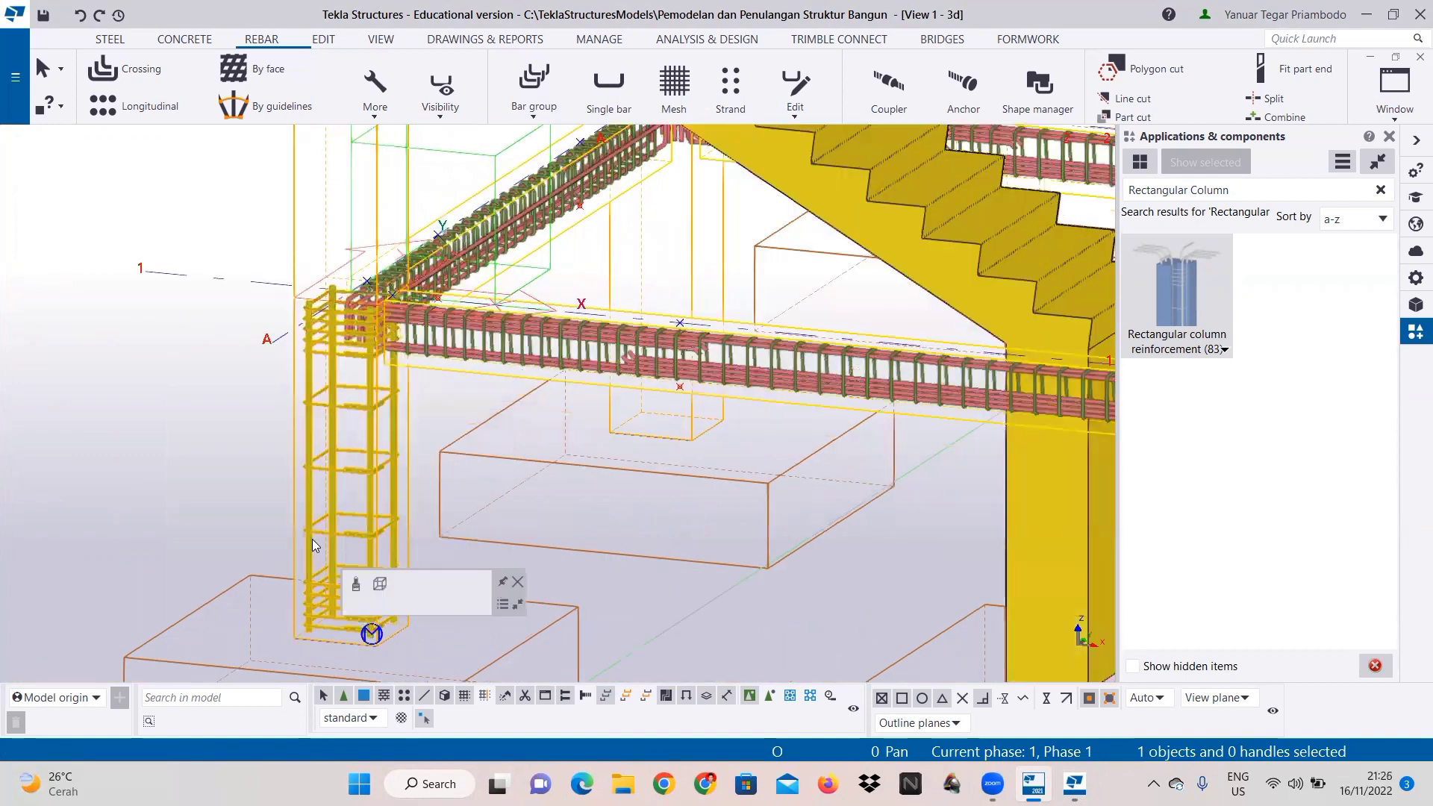
pyautogui.click(429, 102)
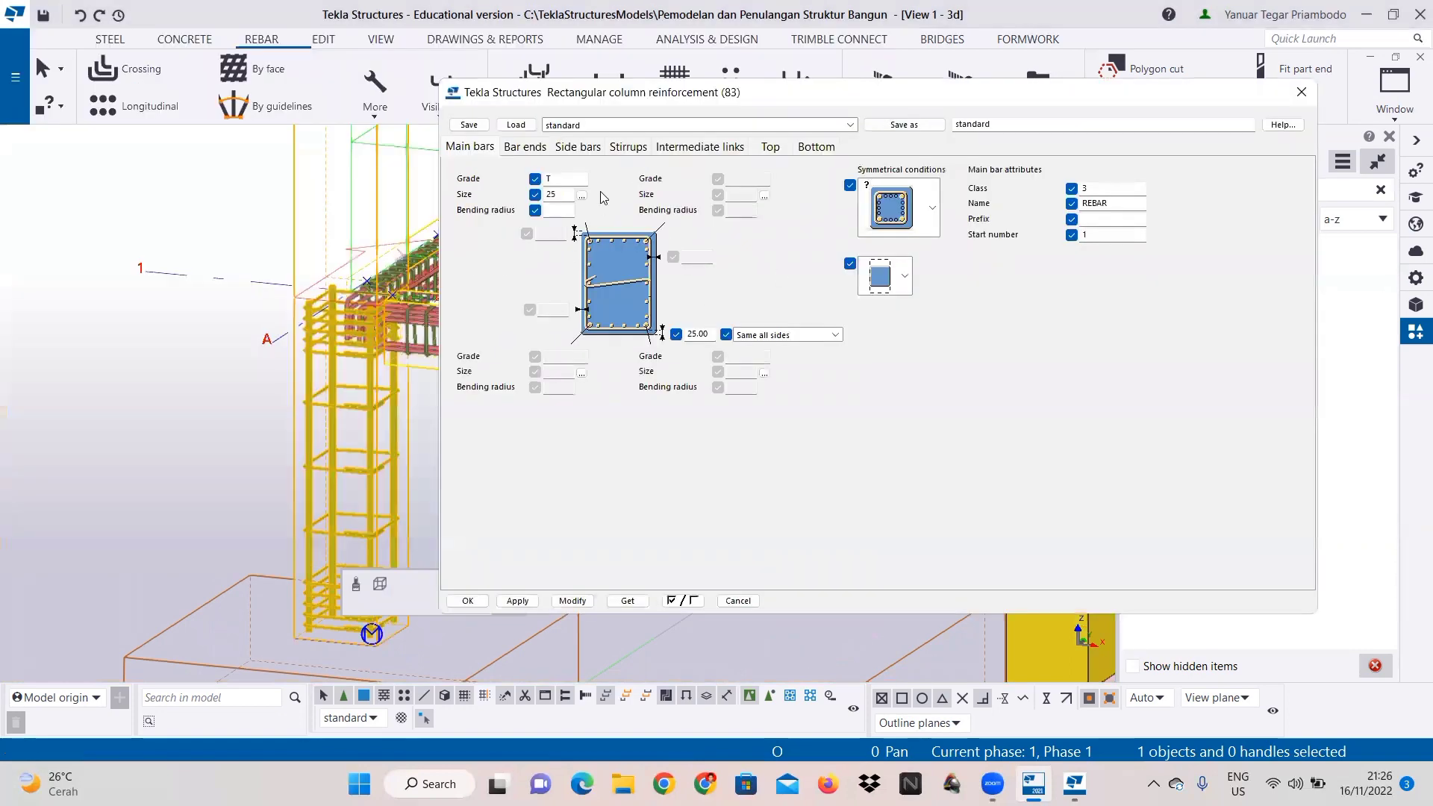
pyautogui.click(581, 195)
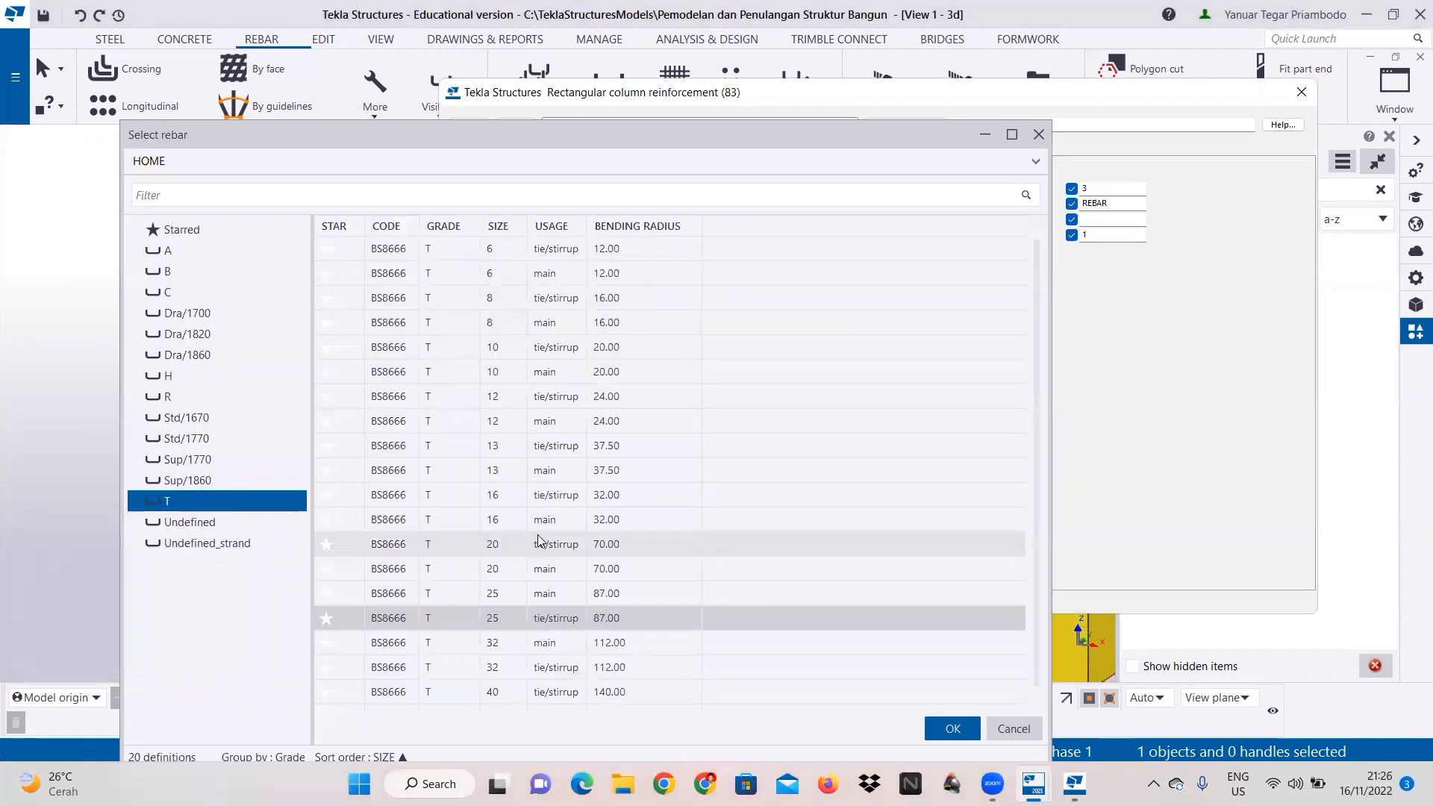
pyautogui.click(554, 500)
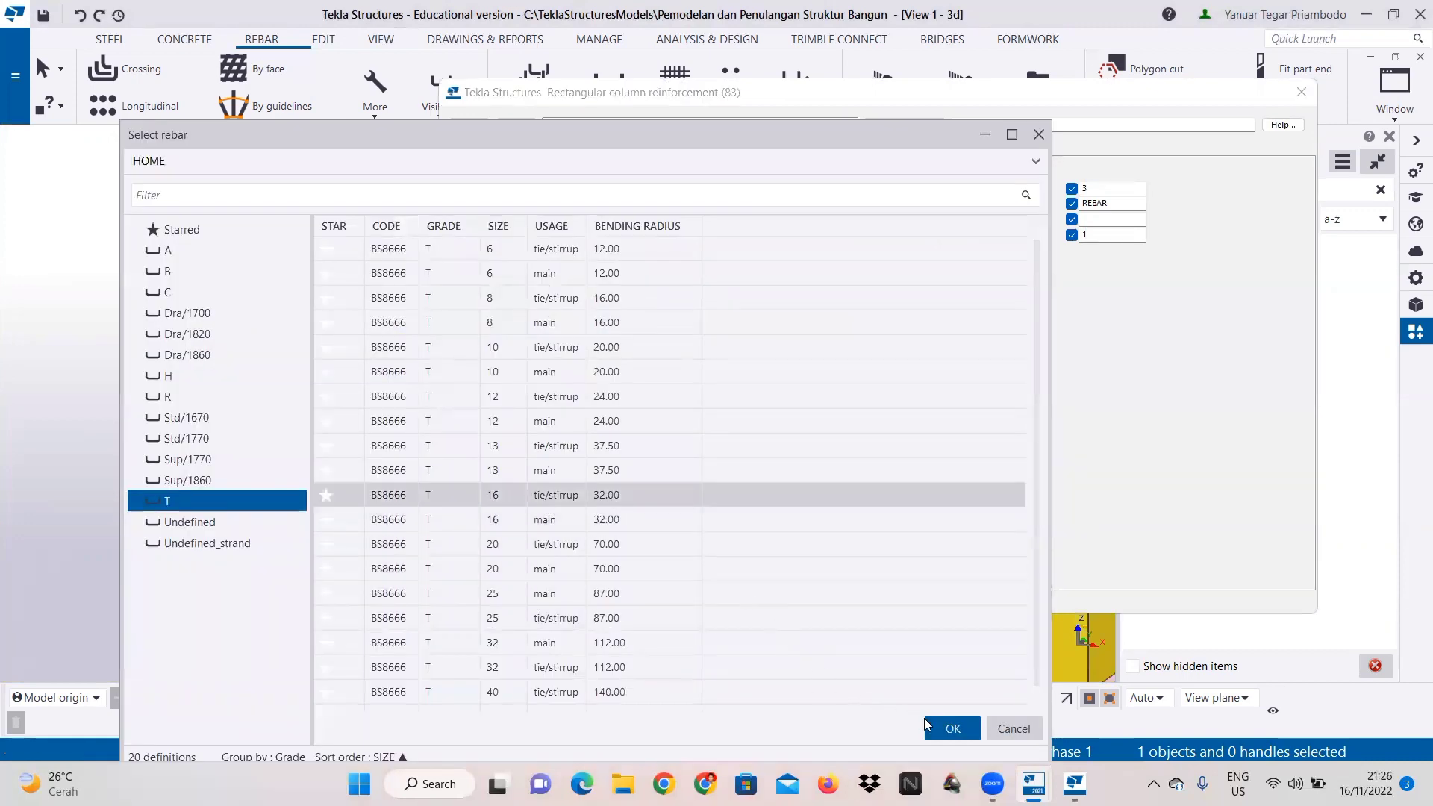
pyautogui.click(945, 724)
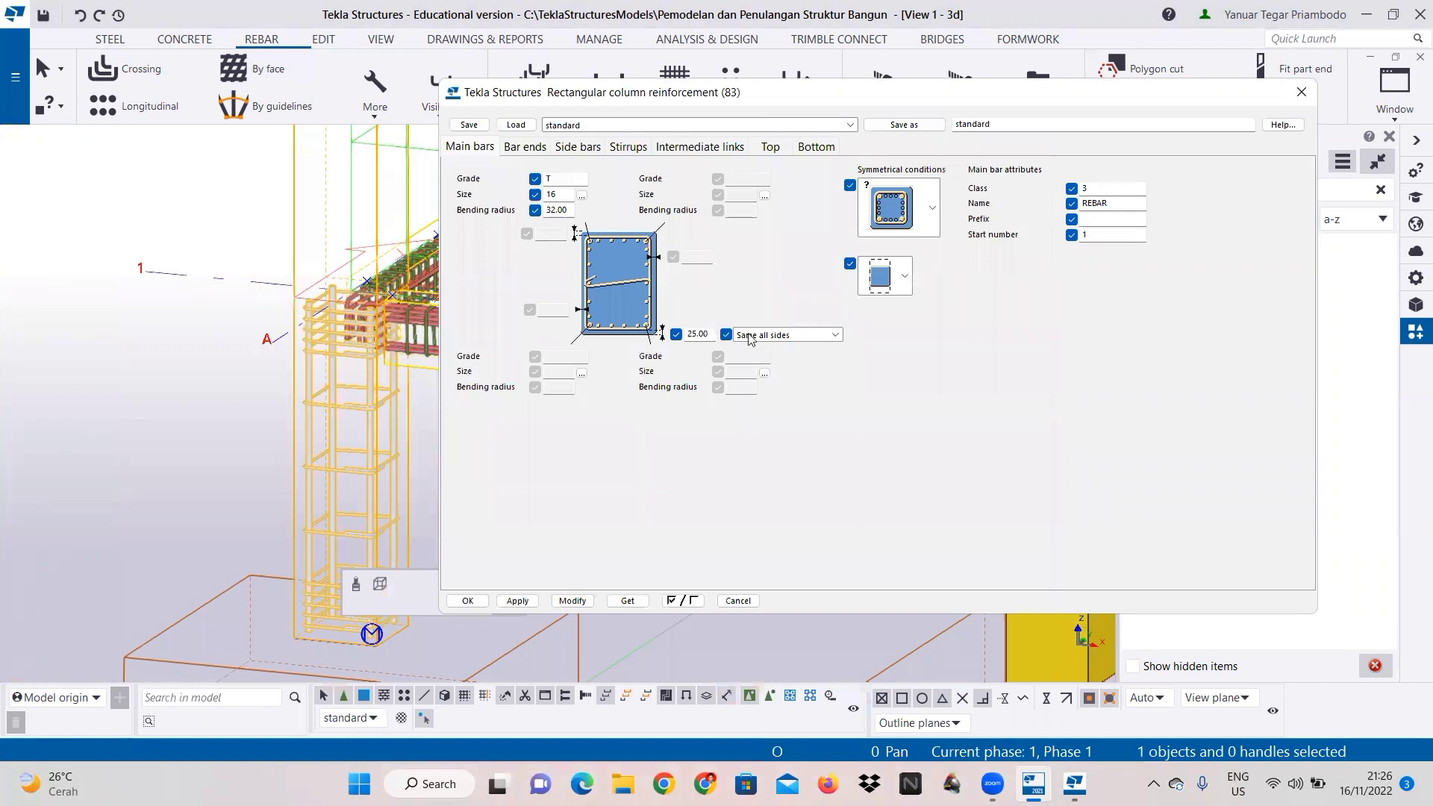
pyautogui.moveTo(699, 334); pyautogui.dragTo(675, 340)
pyautogui.write('40')
# Step: Set the top vertical extension at the bar ends to 940 for the corner bars, side bars 1 and side bars 2
pyautogui.click(524, 147)
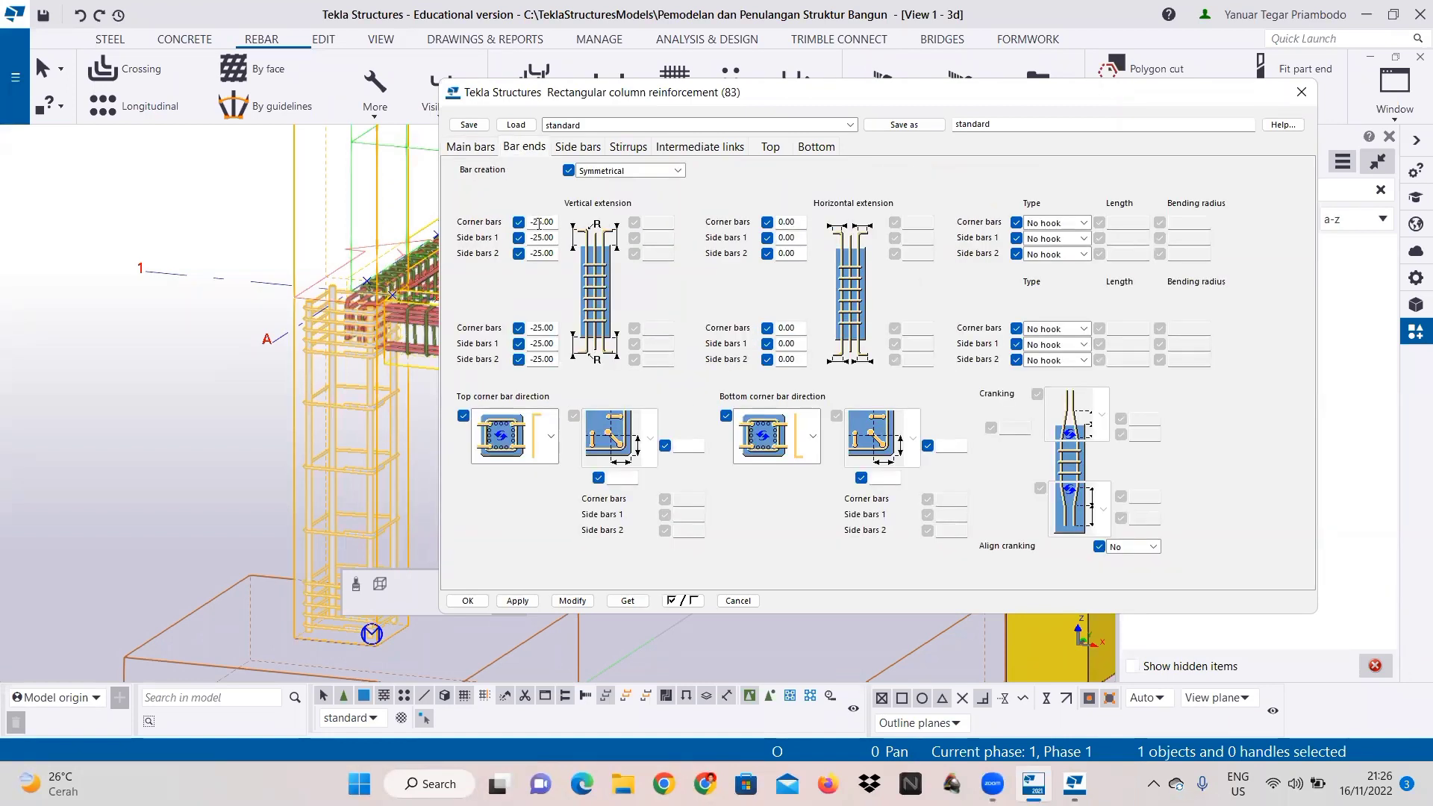
pyautogui.moveTo(544, 222); pyautogui.dragTo(503, 222)
pyautogui.write('340')
pyautogui.moveTo(547, 222); pyautogui.dragTo(530, 223)
pyautogui.rightClick(542, 225)
pyautogui.click(581, 284)
pyautogui.moveTo(549, 237)
pyautogui.mouseDown()
pyautogui.moveTo(530, 238)
pyautogui.moveTo(530, 253)
pyautogui.mouseUp()
pyautogui.rightClick(534, 239)
pyautogui.click(578, 317)
pyautogui.rightClick(542, 256)
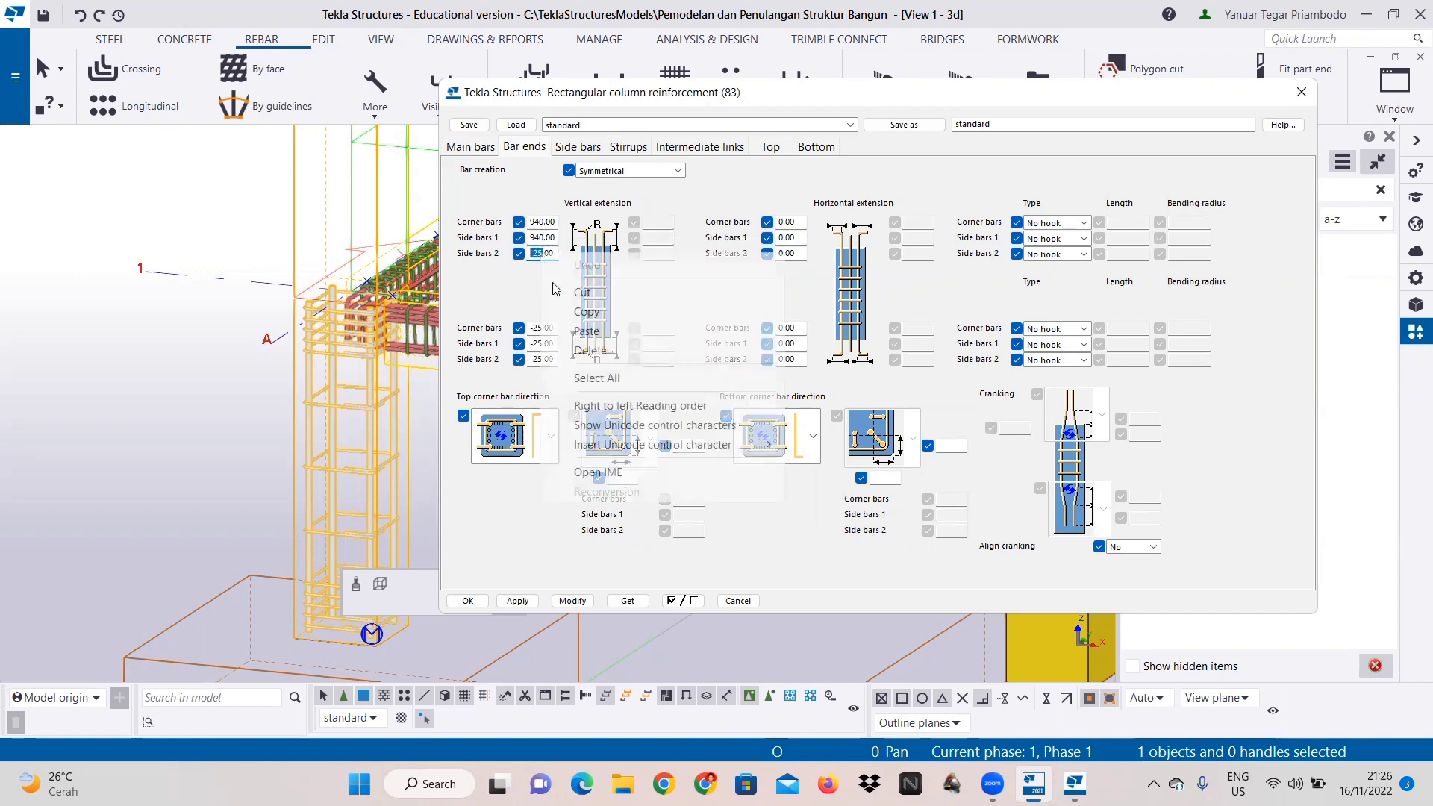
pyautogui.click(589, 332)
# Step: Set the bottom vertical extension to 277 for the corner bars, side bars 1 and side bars 2
pyautogui.moveTo(550, 328); pyautogui.dragTo(530, 328)
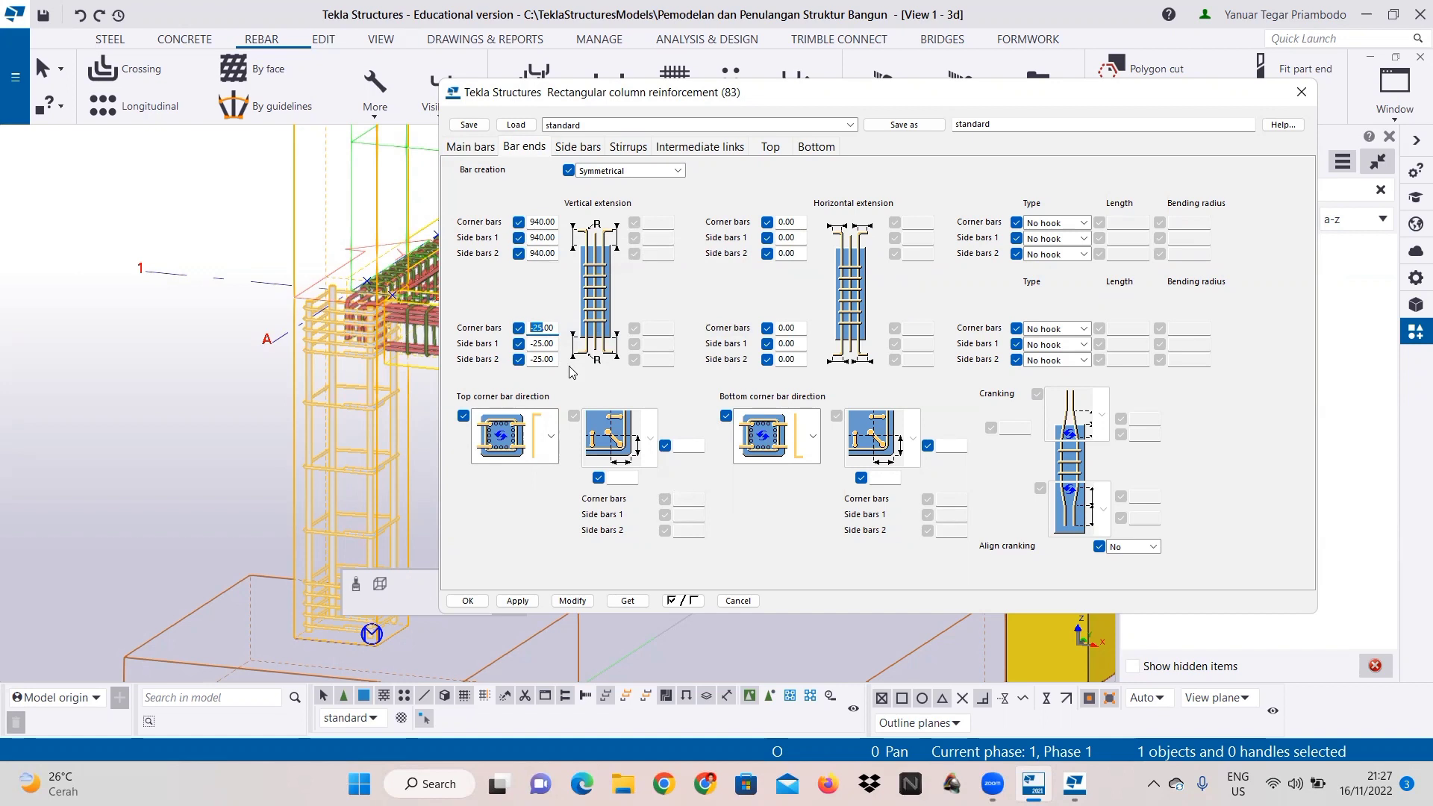
pyautogui.write('277')
pyautogui.moveTo(547, 329); pyautogui.dragTo(529, 359)
pyautogui.rightClick(542, 329)
pyautogui.click(575, 386)
pyautogui.rightClick(542, 347)
pyautogui.click(586, 415)
pyautogui.click(541, 360)
pyautogui.rightClick(546, 362)
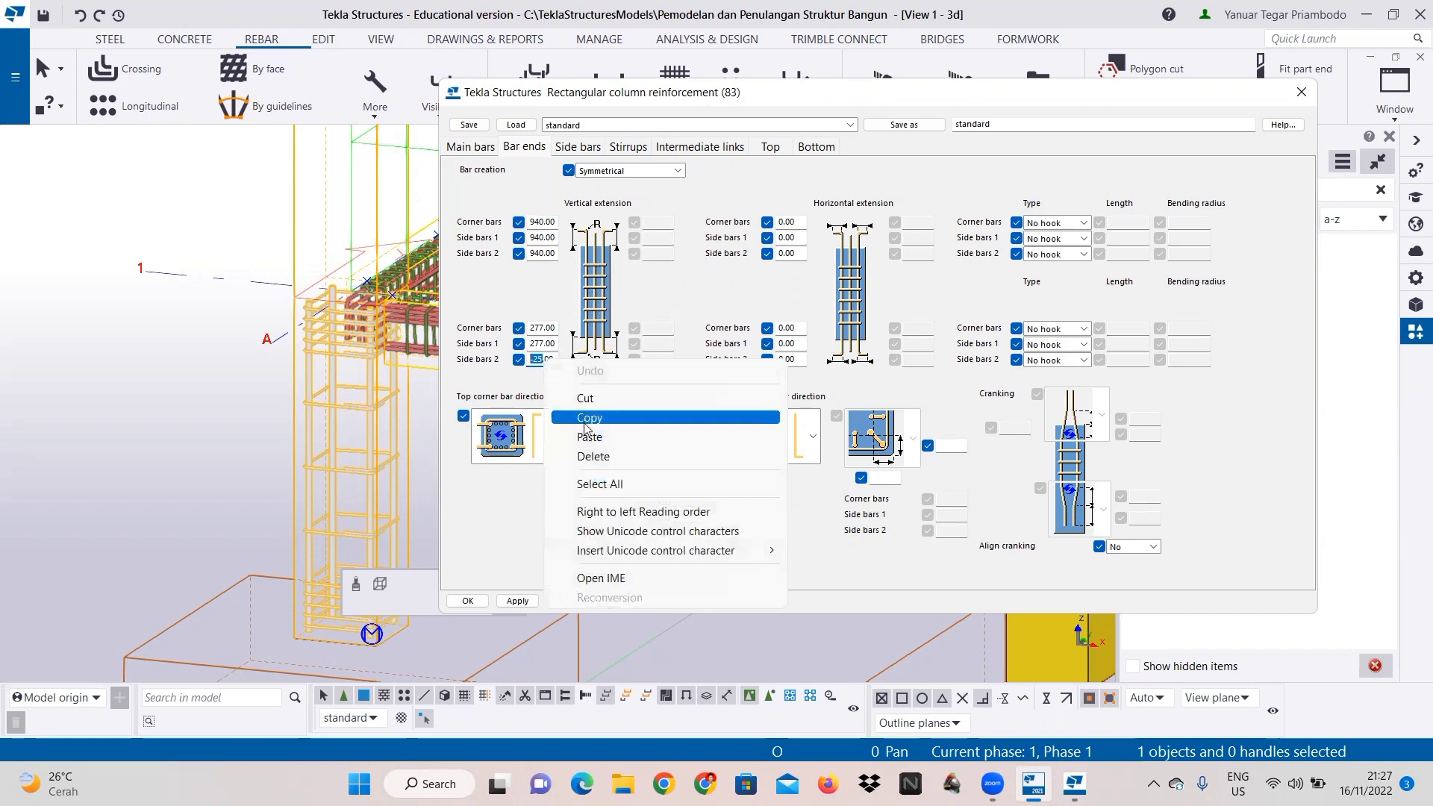
pyautogui.click(589, 436)
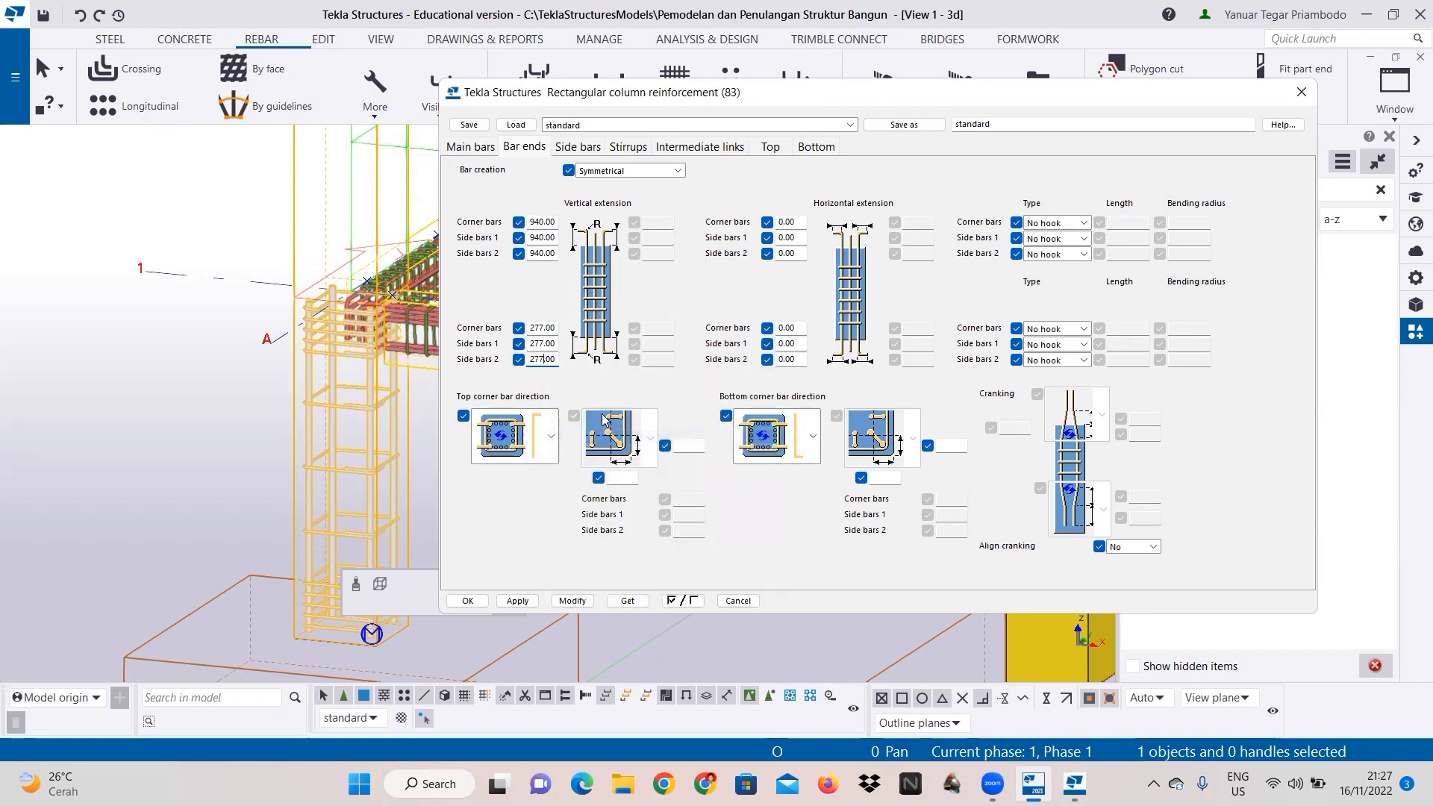
# Step: Set the bottom horizontal extension to 388 for the corner bars, side bars 1 and side bars 2
pyautogui.click(783, 329)
pyautogui.write('388')
pyautogui.moveTo(779, 328); pyautogui.dragTo(785, 359)
pyautogui.rightClick(788, 330)
pyautogui.click(821, 393)
pyautogui.rightClick(784, 345)
pyautogui.click(824, 425)
pyautogui.rightClick(784, 360)
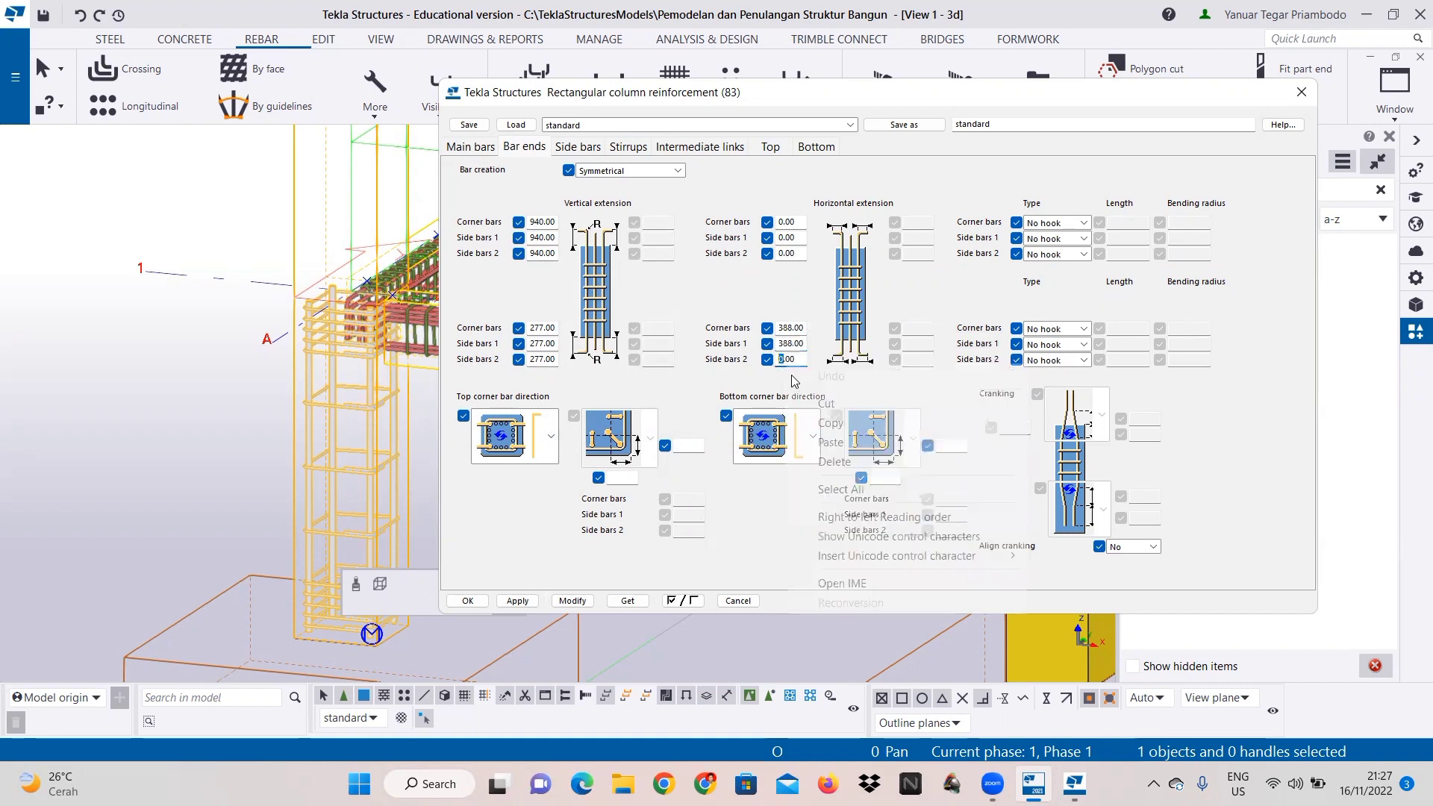
pyautogui.click(830, 442)
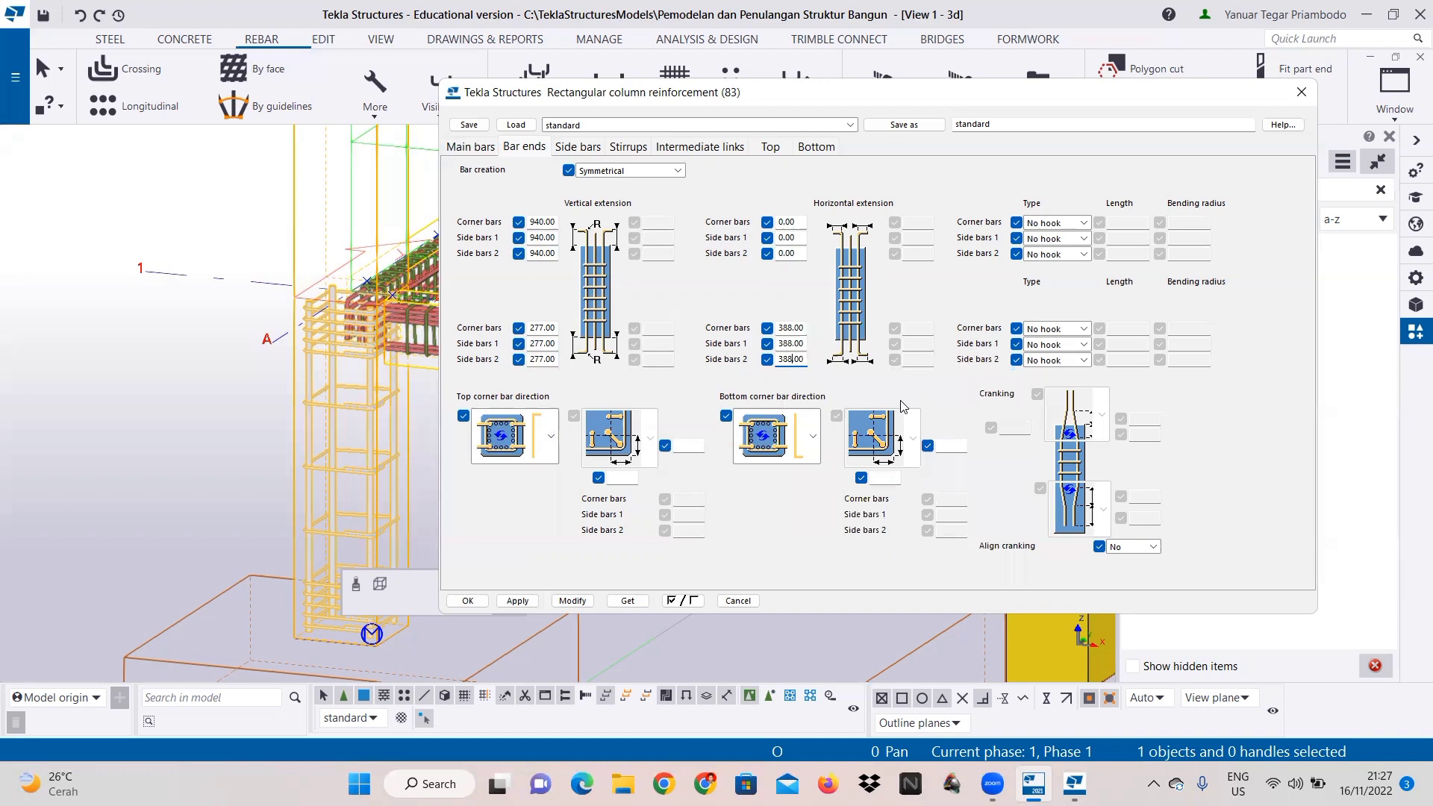
# Step: Set the bottom hook type to -135 for the corner bars, side bars 1 and side bars 2
pyautogui.click(1053, 330)
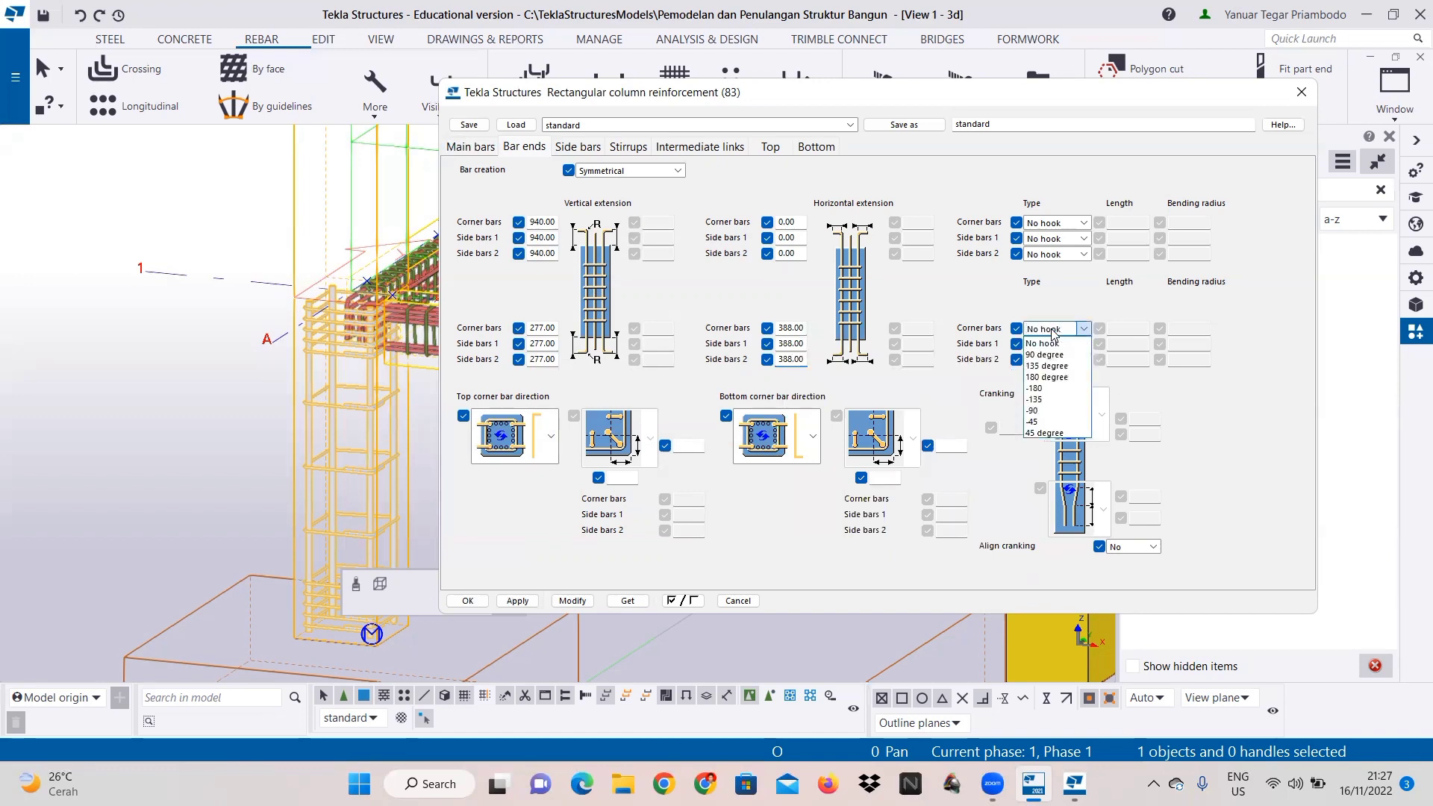
pyautogui.click(1052, 400)
pyautogui.click(1057, 345)
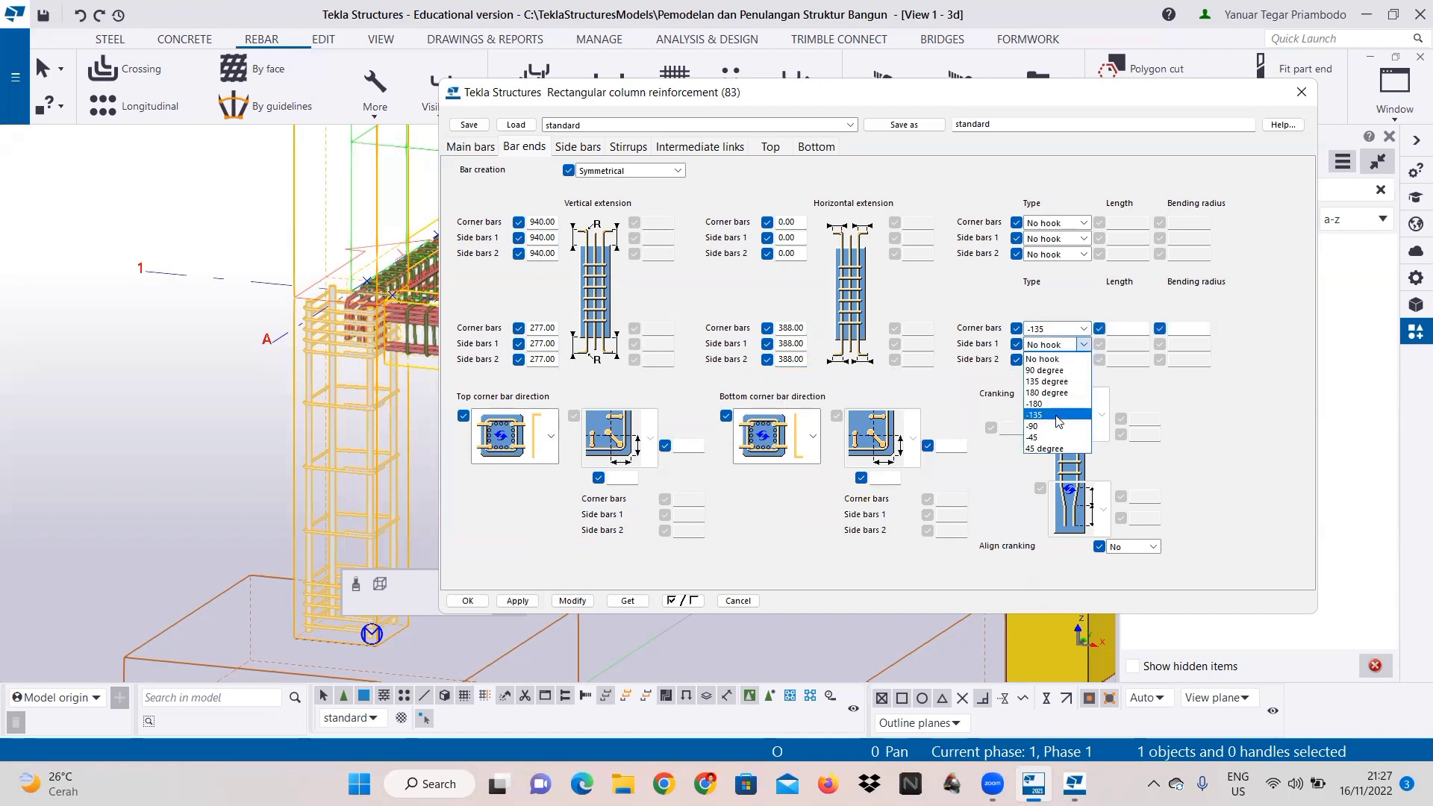
pyautogui.click(1059, 415)
pyautogui.click(1057, 361)
pyautogui.click(1057, 431)
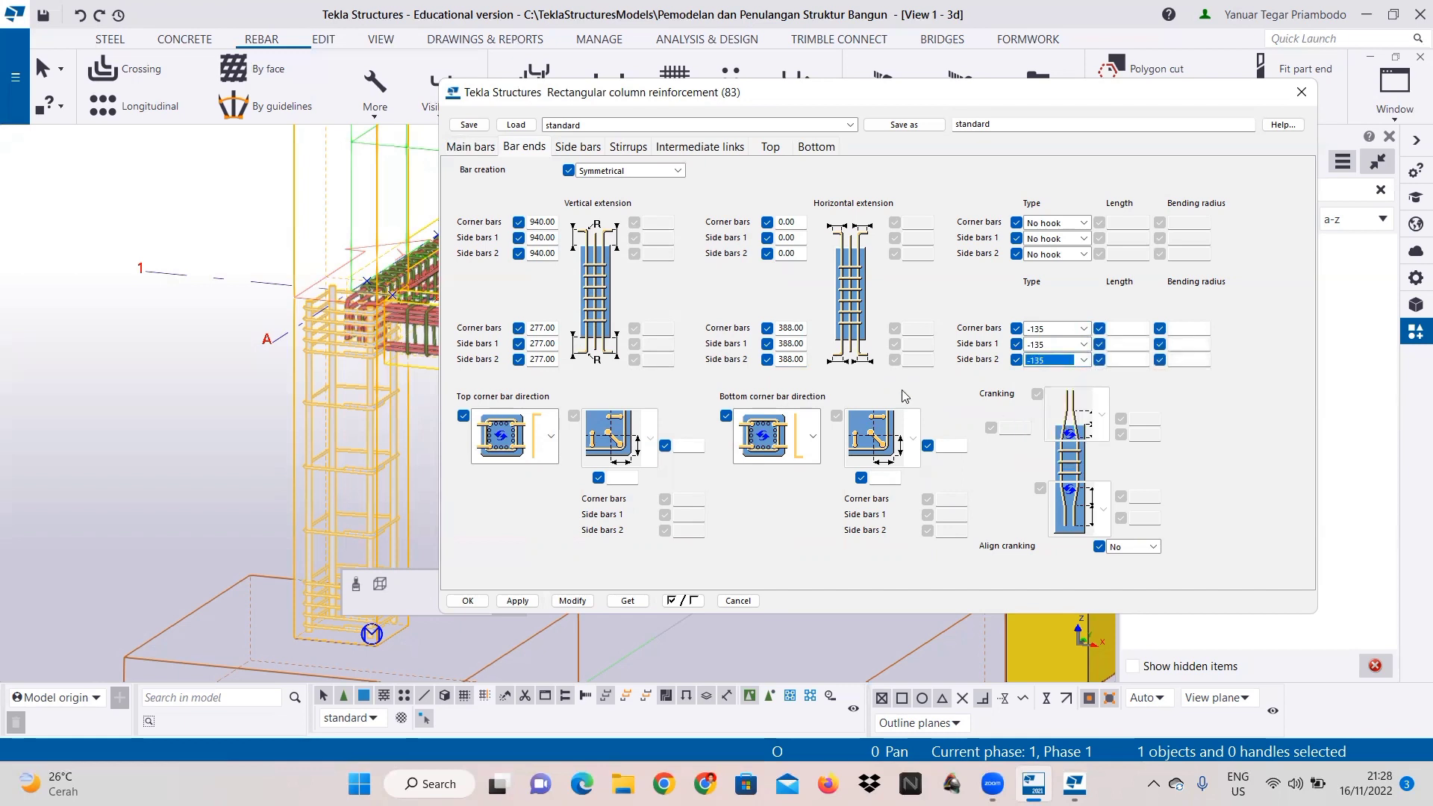
# Step: Choose the diagonal cranked option for the top corner bar direction and set both of its distances to 85
pyautogui.click(550, 436)
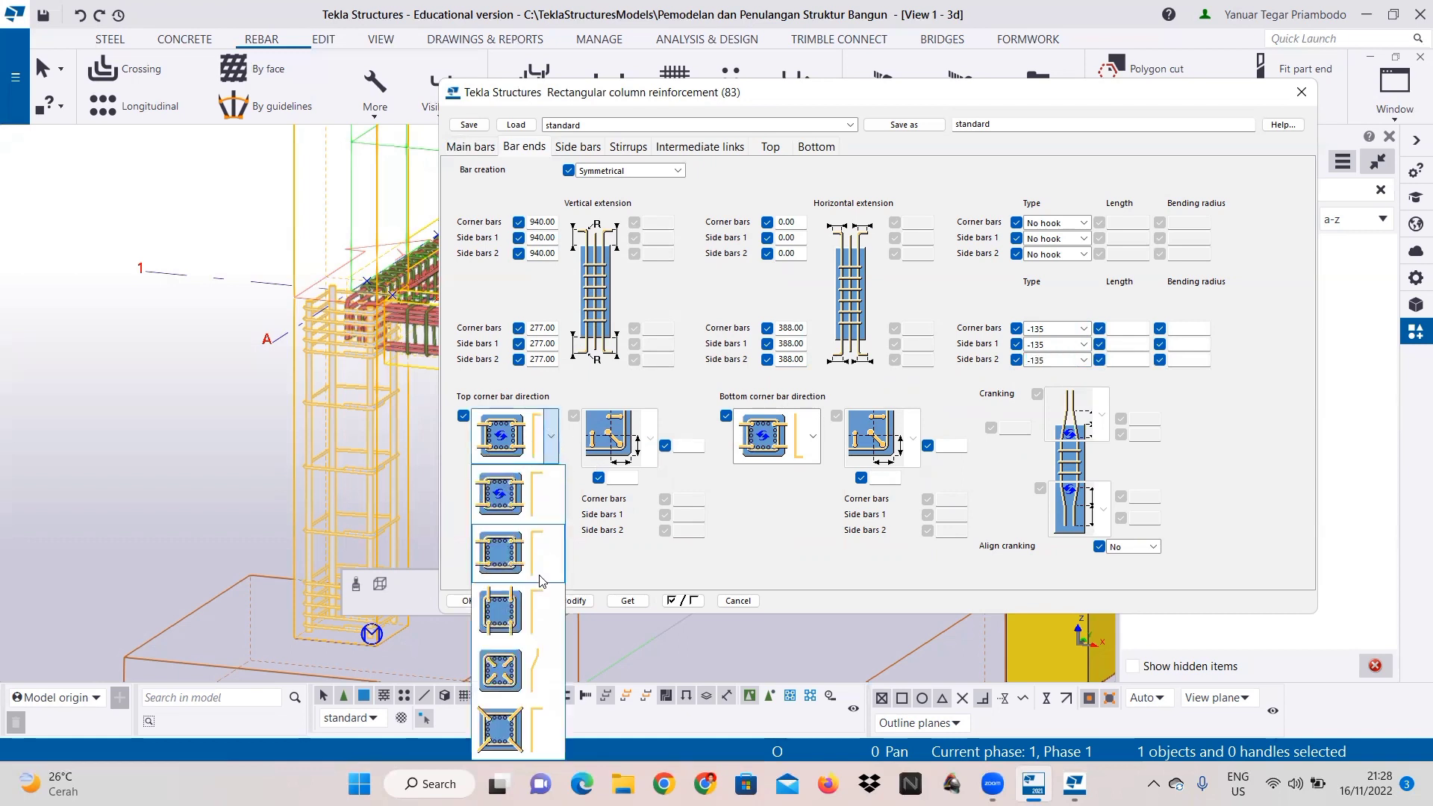
pyautogui.click(522, 668)
pyautogui.click(693, 443)
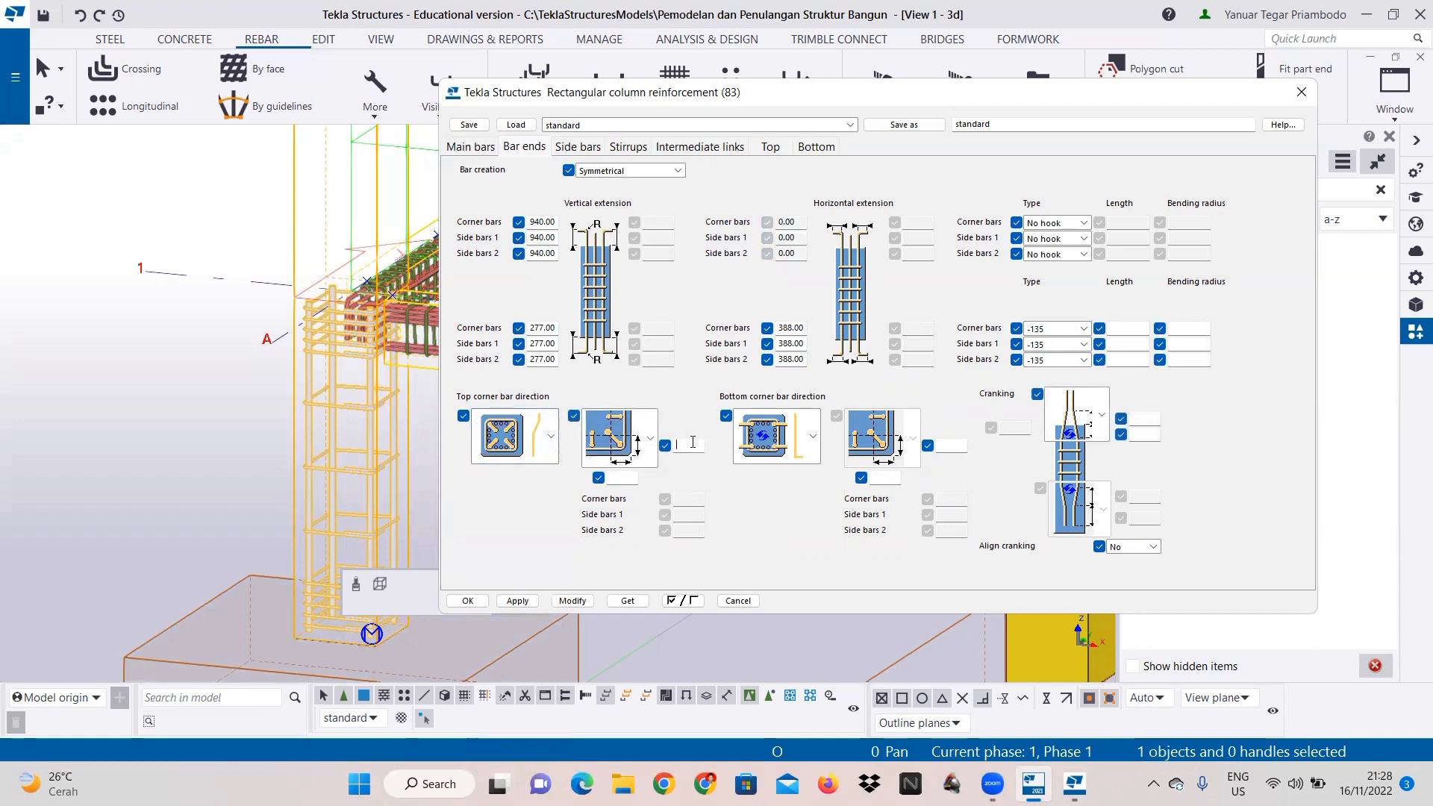
pyautogui.write('85')
pyautogui.press('Tab')
pyautogui.write('85')
# Step: Set the top cranking distances to 0 and 250, apply the changes to the column reinforcement and check the bar ends in the model
pyautogui.click(1147, 420)
pyautogui.write('0')
pyautogui.click(1151, 434)
pyautogui.click(575, 601)
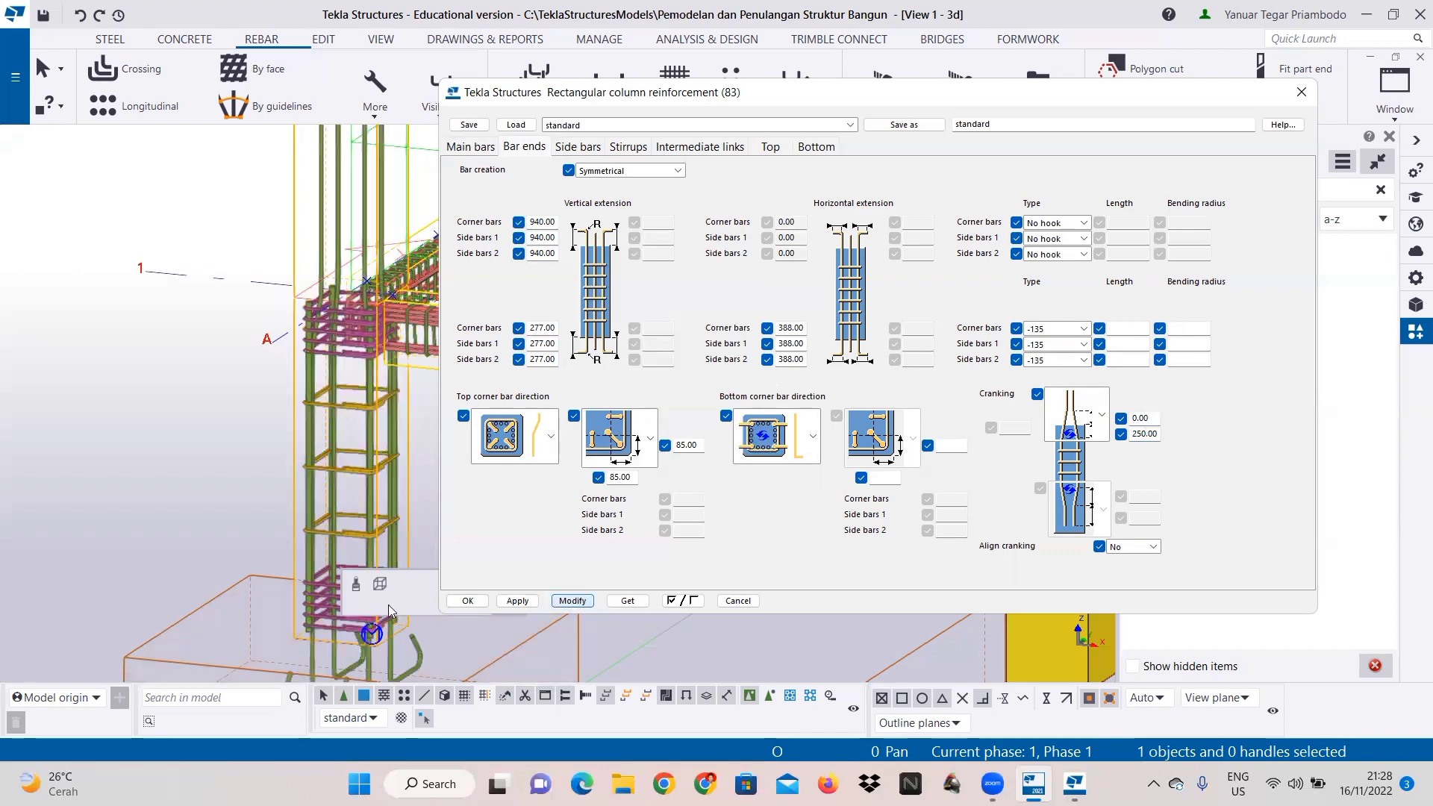
pyautogui.scroll(-1, 314, 336)
pyautogui.moveTo(206, 430); pyautogui.dragTo(108, 325, button='middle')
pyautogui.scroll(-1, 265, 316)
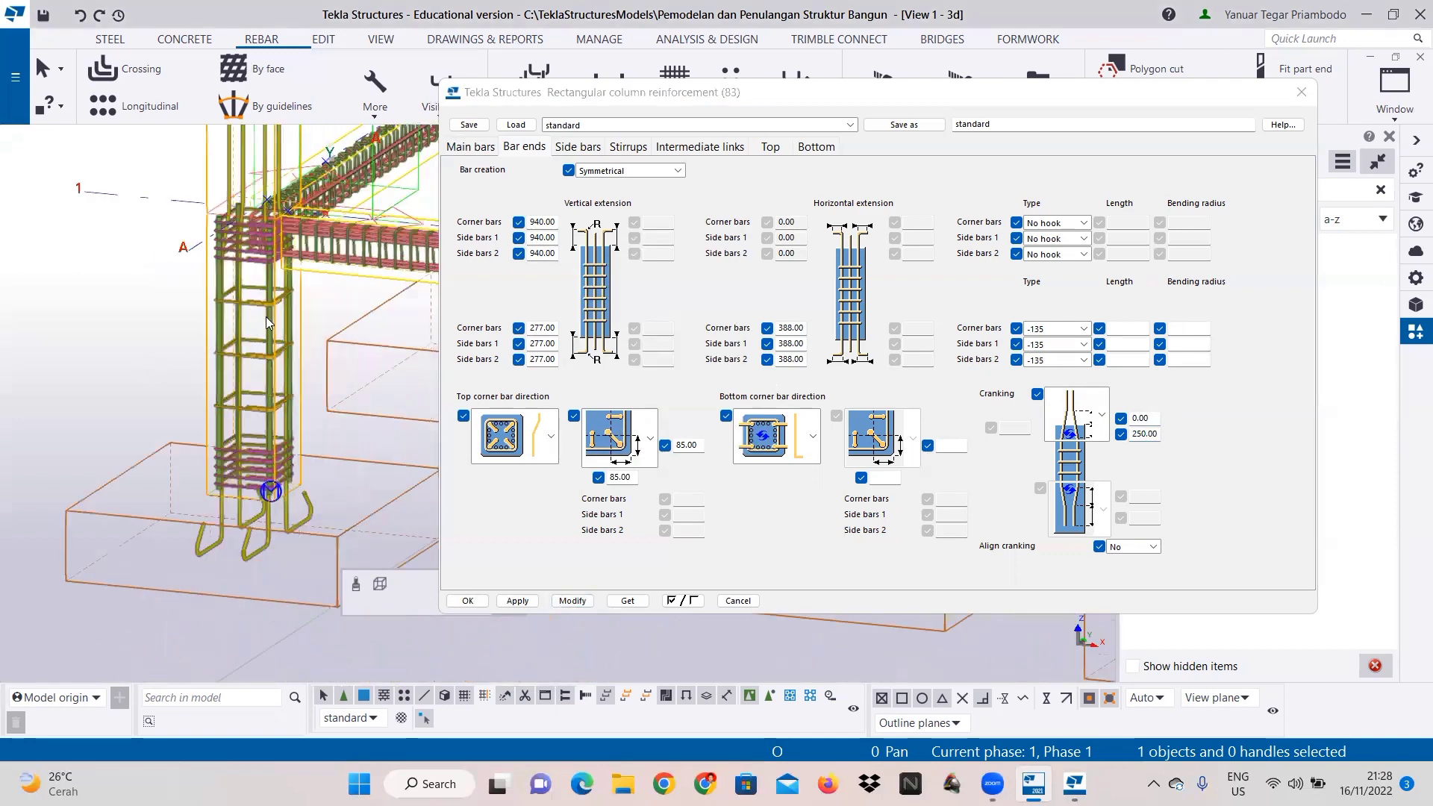
pyautogui.moveTo(266, 316); pyautogui.dragTo(247, 448, button='middle')
# Step: Set the side bars to grade T size 16 tie/stirrup
pyautogui.click(587, 147)
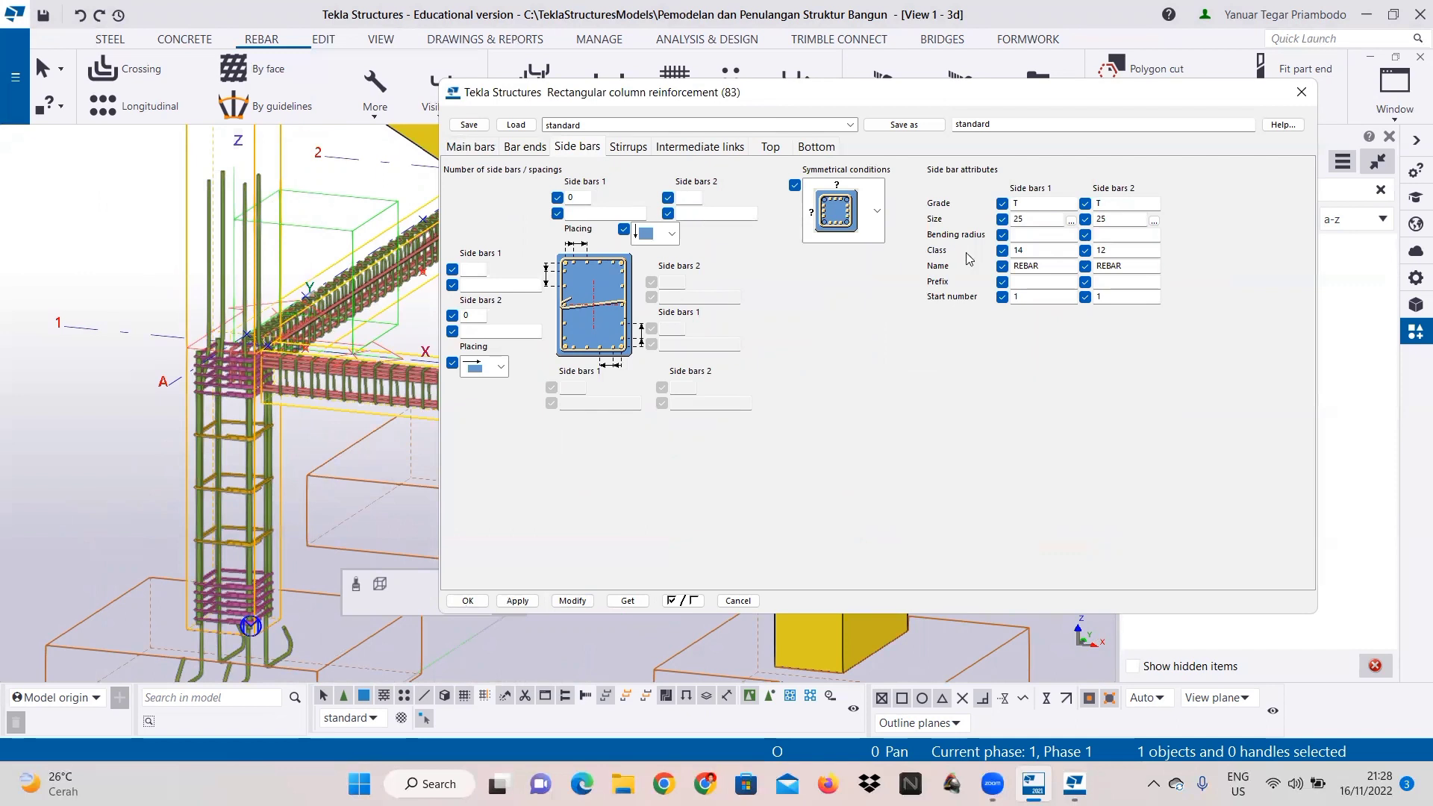
pyautogui.click(1071, 221)
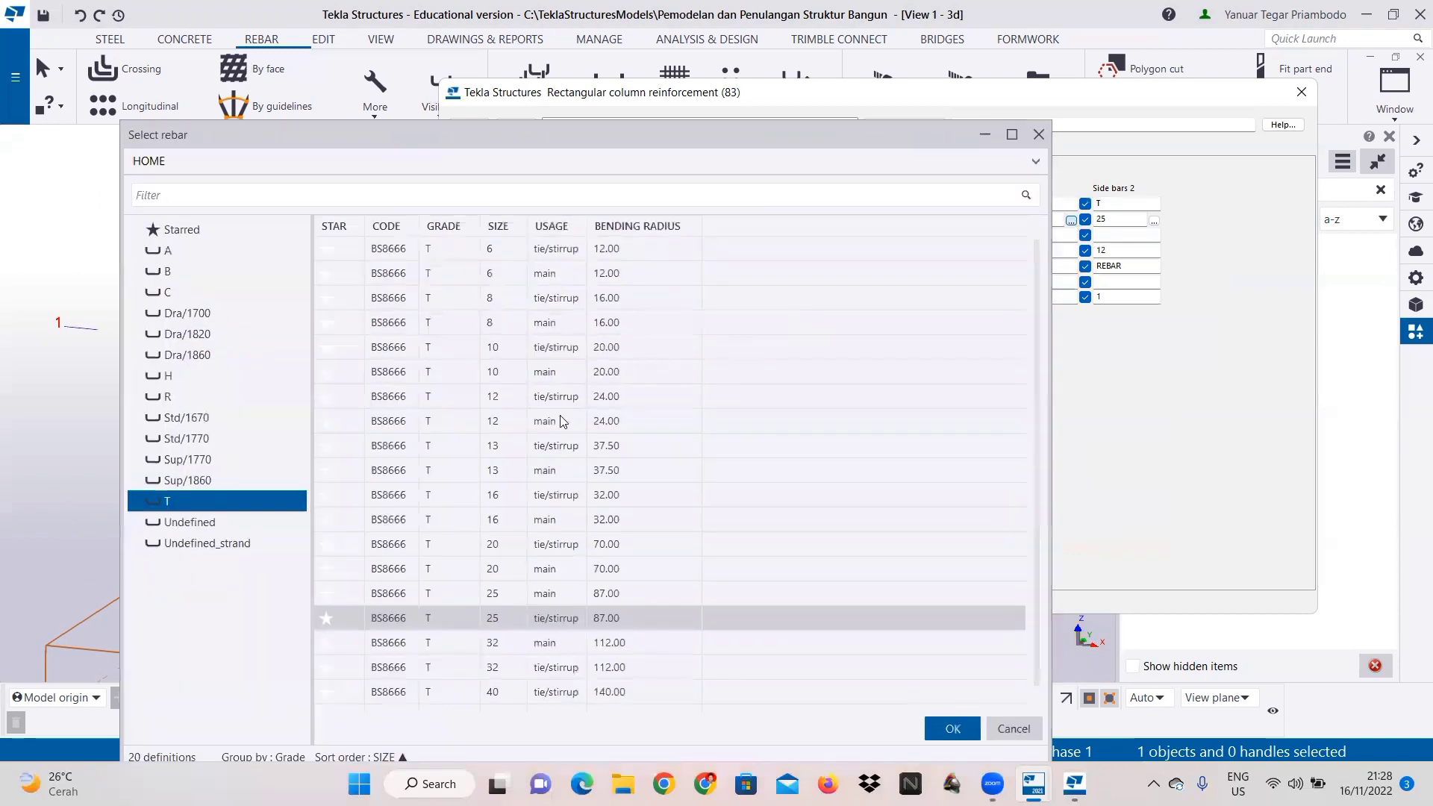
pyautogui.click(556, 496)
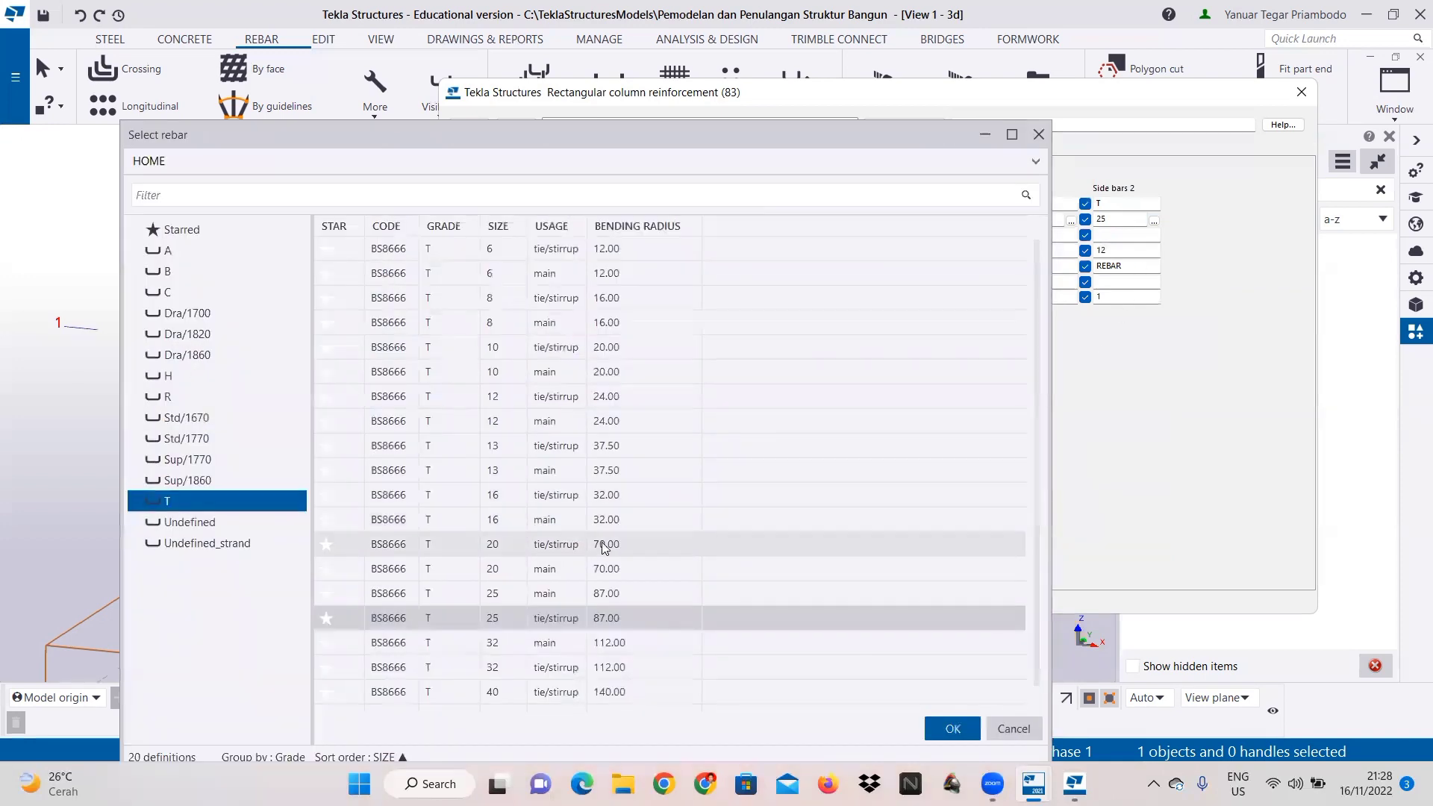
pyautogui.click(601, 520)
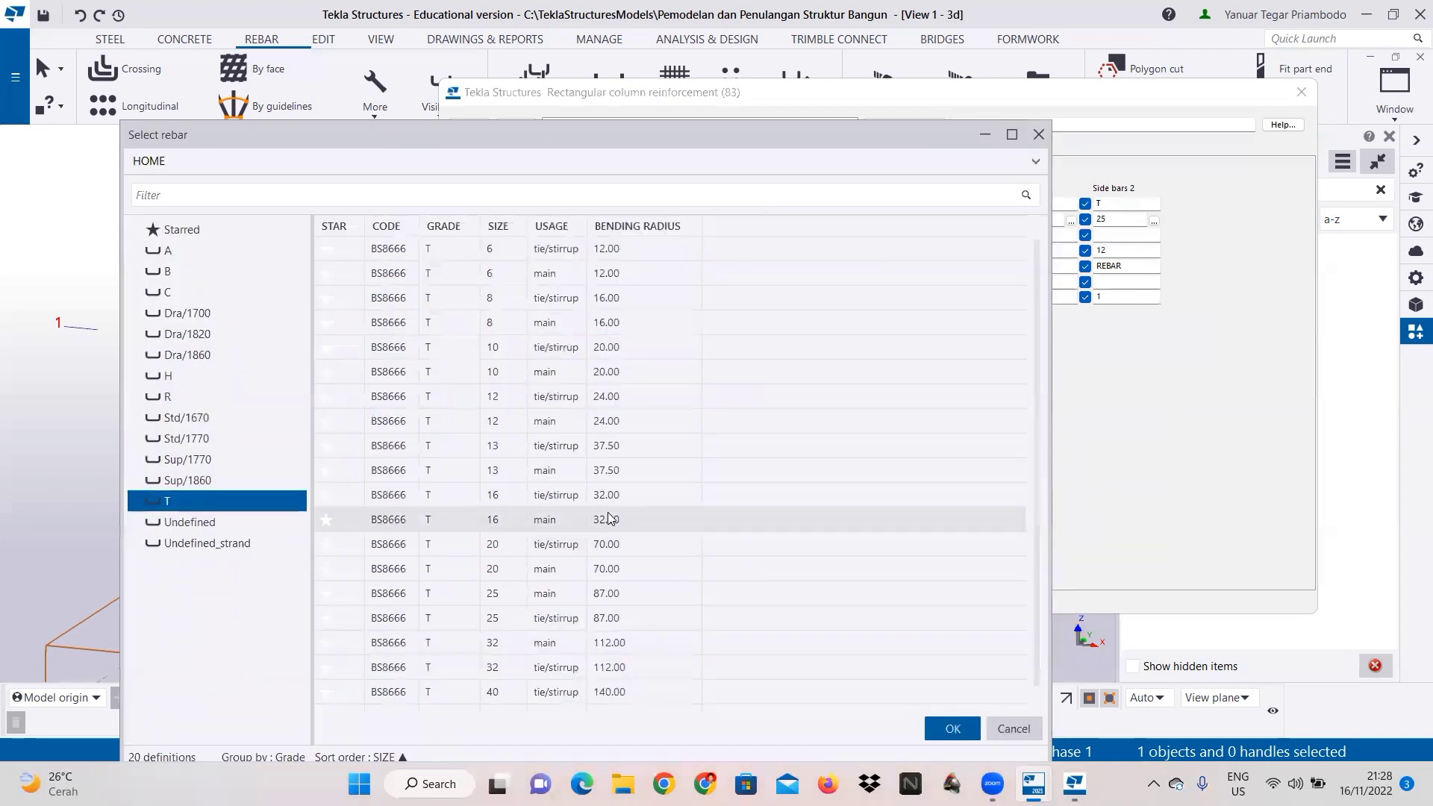
pyautogui.click(556, 495)
pyautogui.click(947, 730)
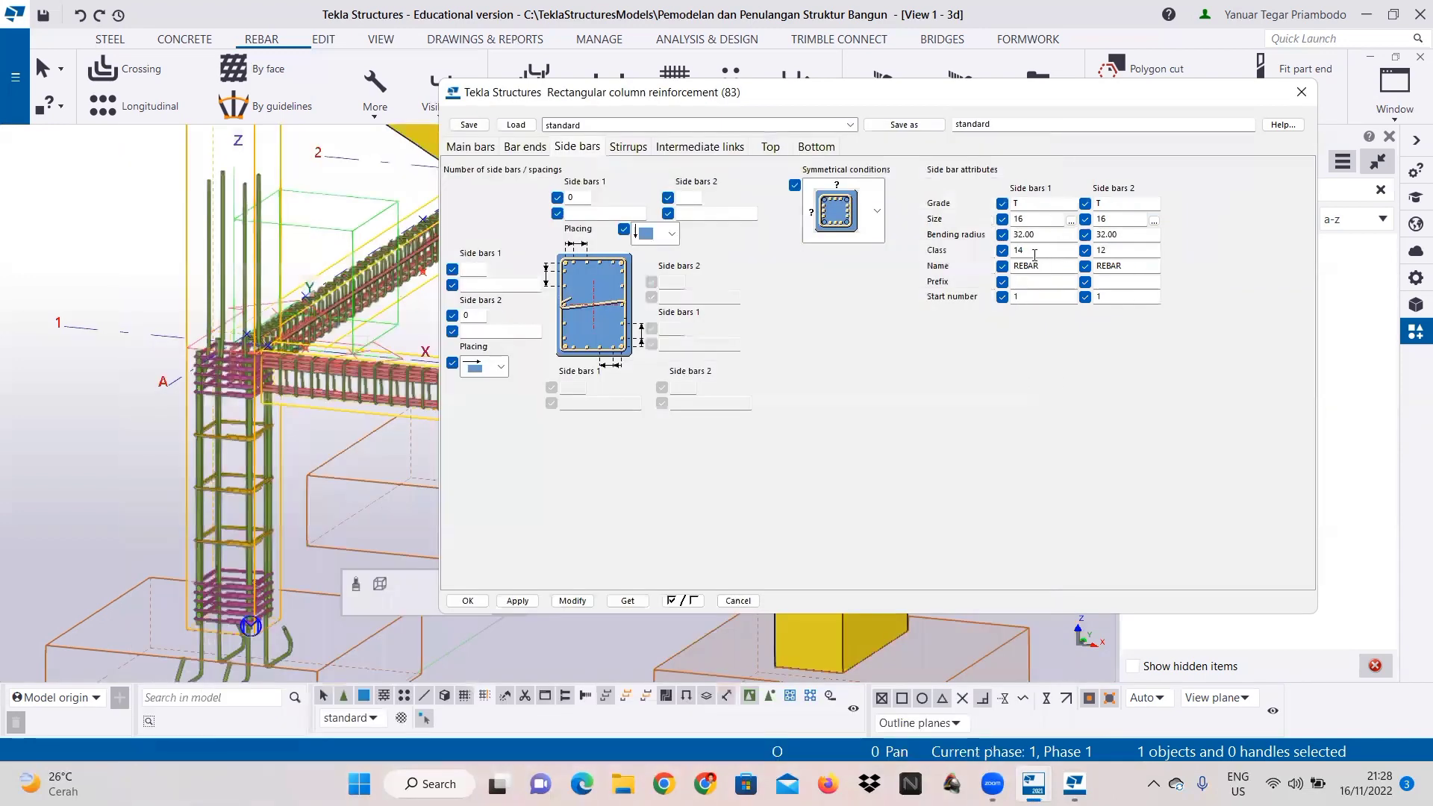
# Step: Set the class of side bars 1 and side bars 2 to 13 and apply the changes to the column reinforcement
pyautogui.write('3')
pyautogui.moveTo(1100, 251); pyautogui.dragTo(1110, 253)
pyautogui.write('3')
pyautogui.click(571, 601)
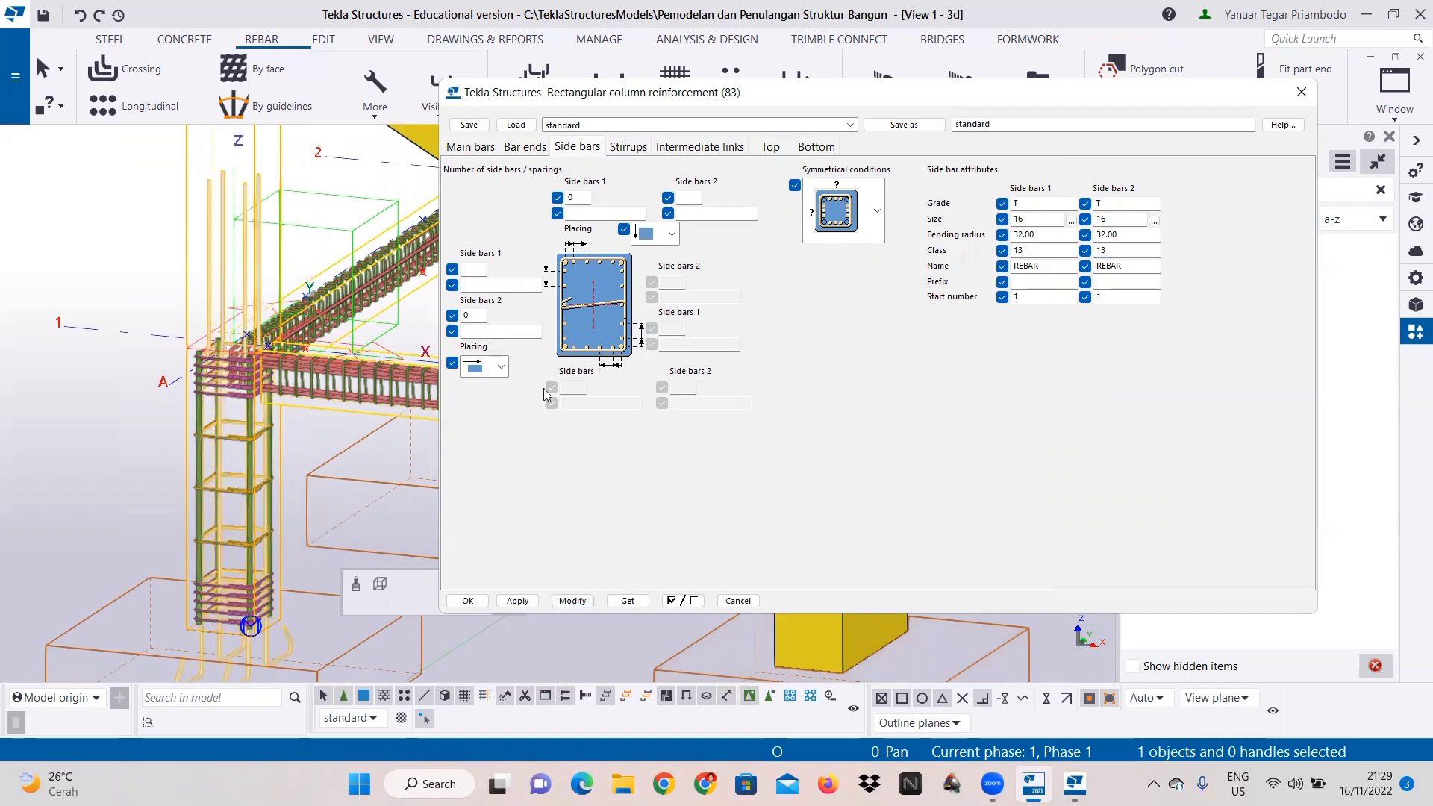
# Step: Set the top stirrup offset to 35 and the spacing of stirrup group 1 to 120
pyautogui.click(633, 150)
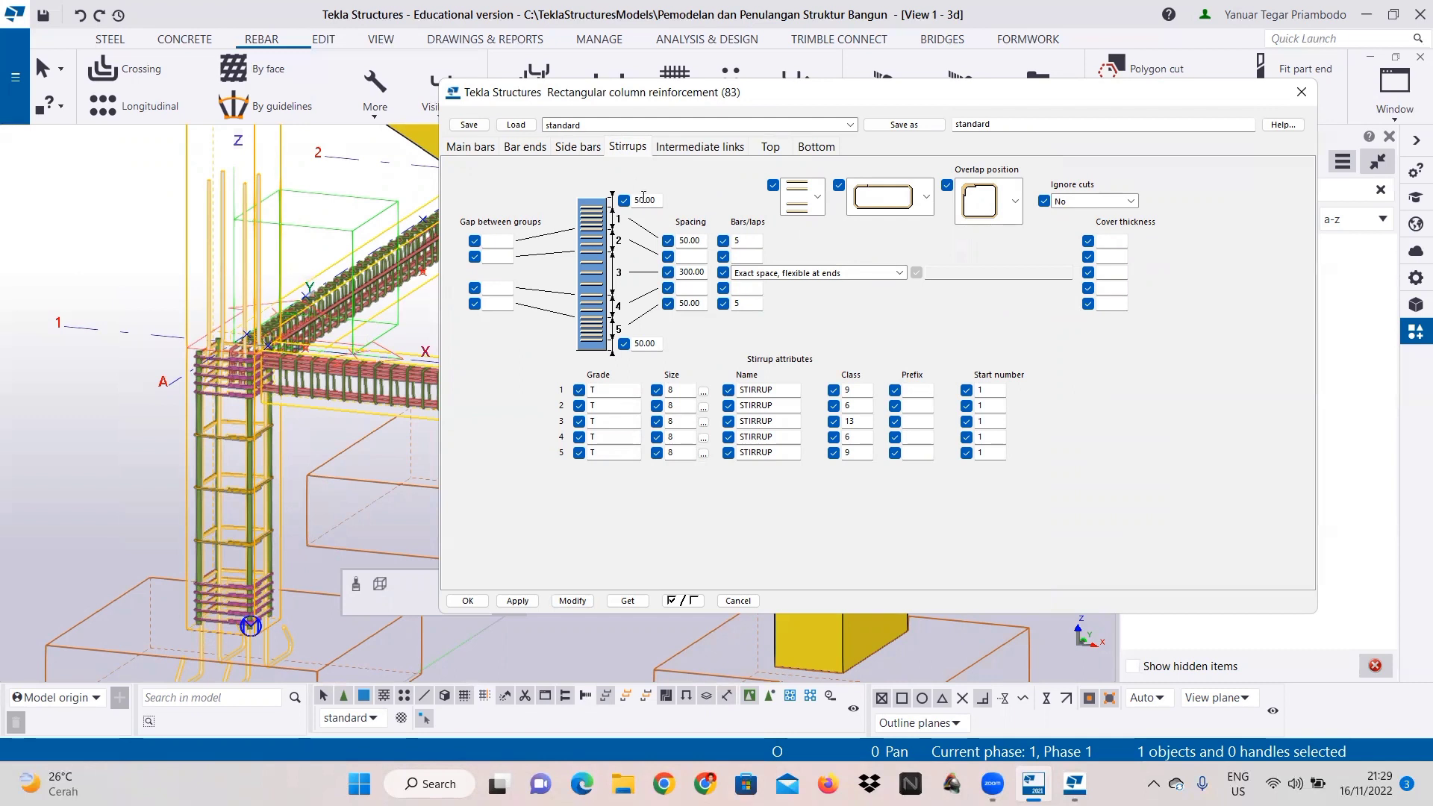
pyautogui.moveTo(644, 198); pyautogui.dragTo(634, 199)
pyautogui.write('35')
pyautogui.moveTo(684, 241); pyautogui.dragTo(675, 249)
pyautogui.write('120')
pyautogui.press('Delete')
# Step: Set the stirrup spacing of groups 2, 3 and 5 to 150
pyautogui.click(701, 254)
pyautogui.write('150')
pyautogui.doubleClick(688, 256)
pyautogui.rightClick(686, 259)
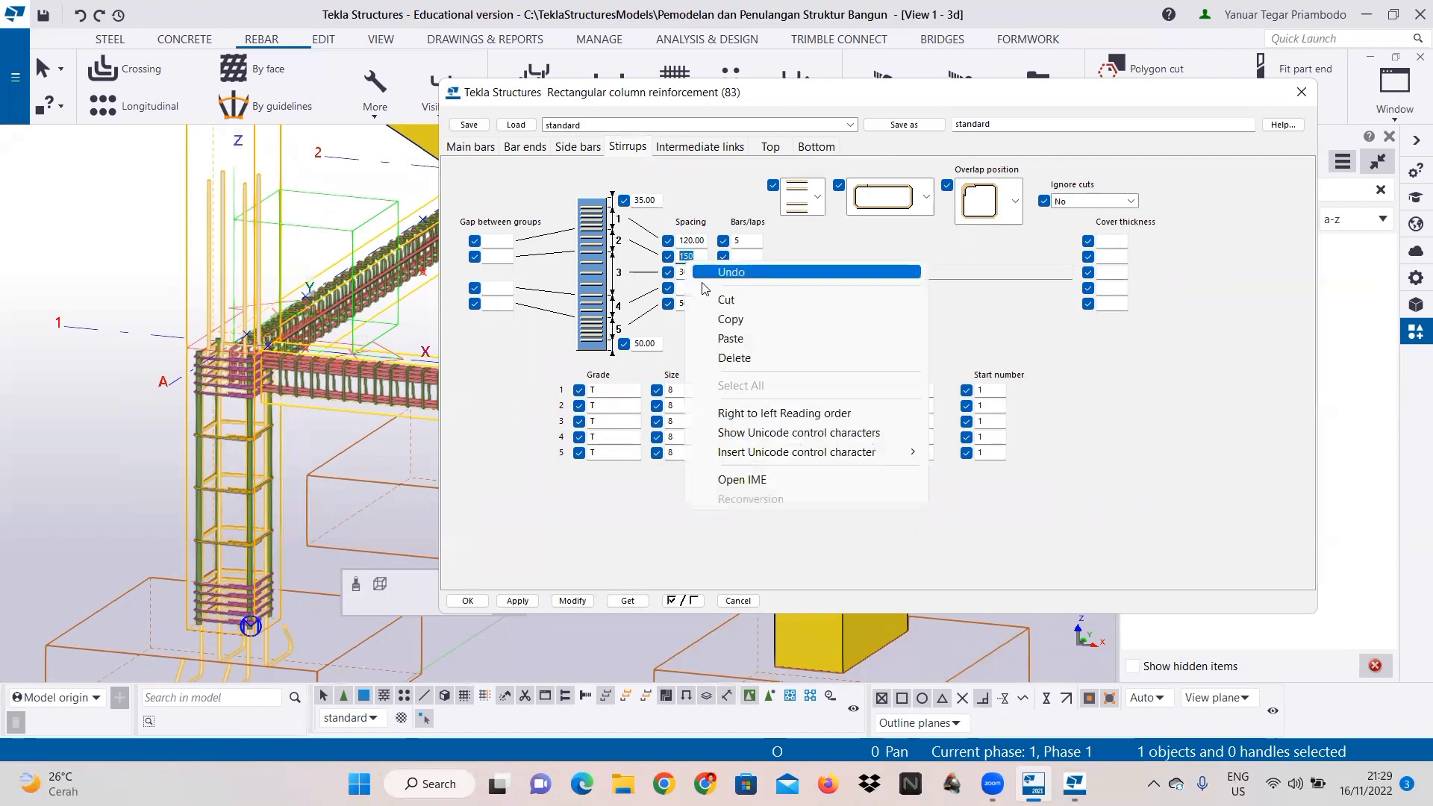
pyautogui.click(730, 319)
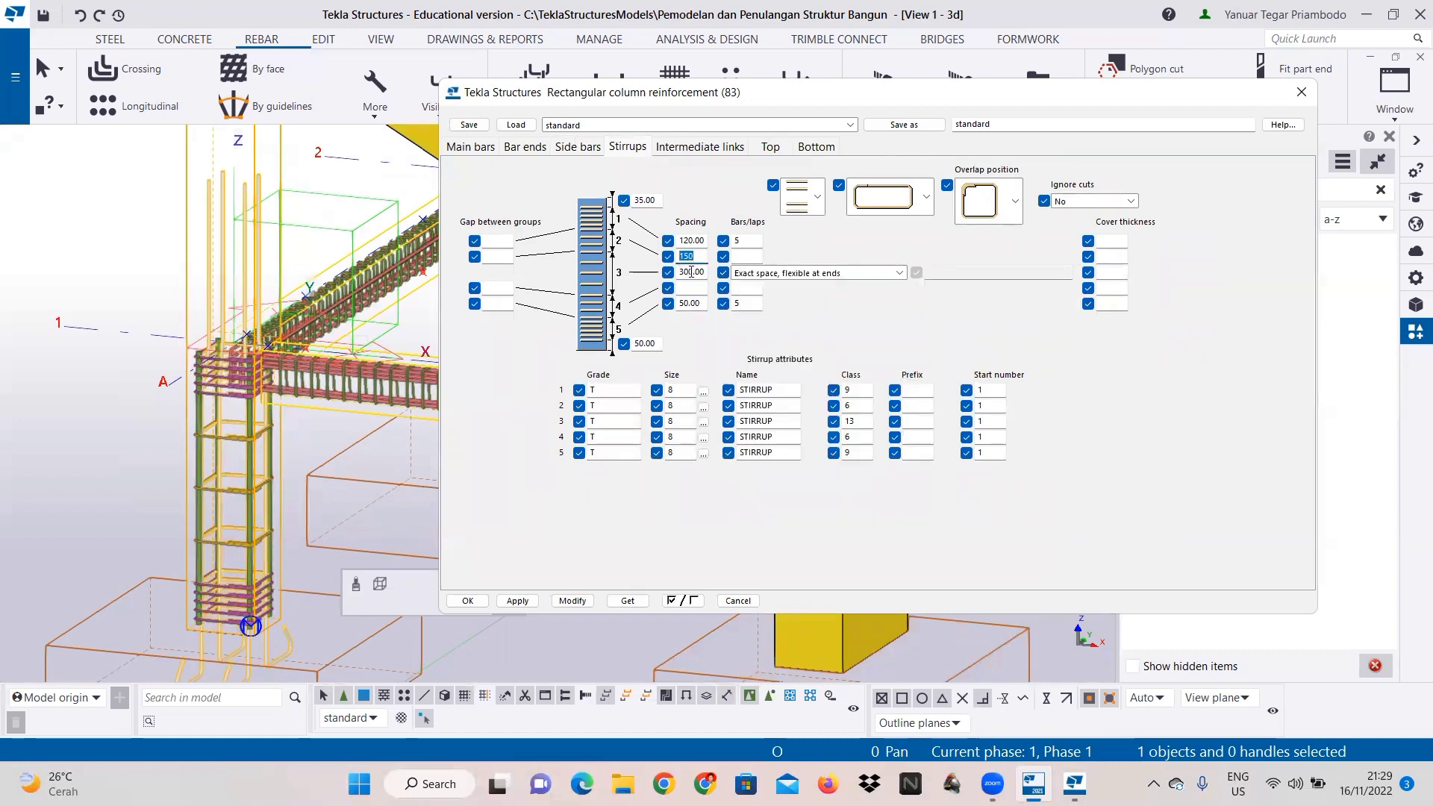
pyautogui.doubleClick(691, 272)
pyautogui.rightClick(690, 272)
pyautogui.click(727, 352)
pyautogui.doubleClick(683, 303)
pyautogui.rightClick(682, 304)
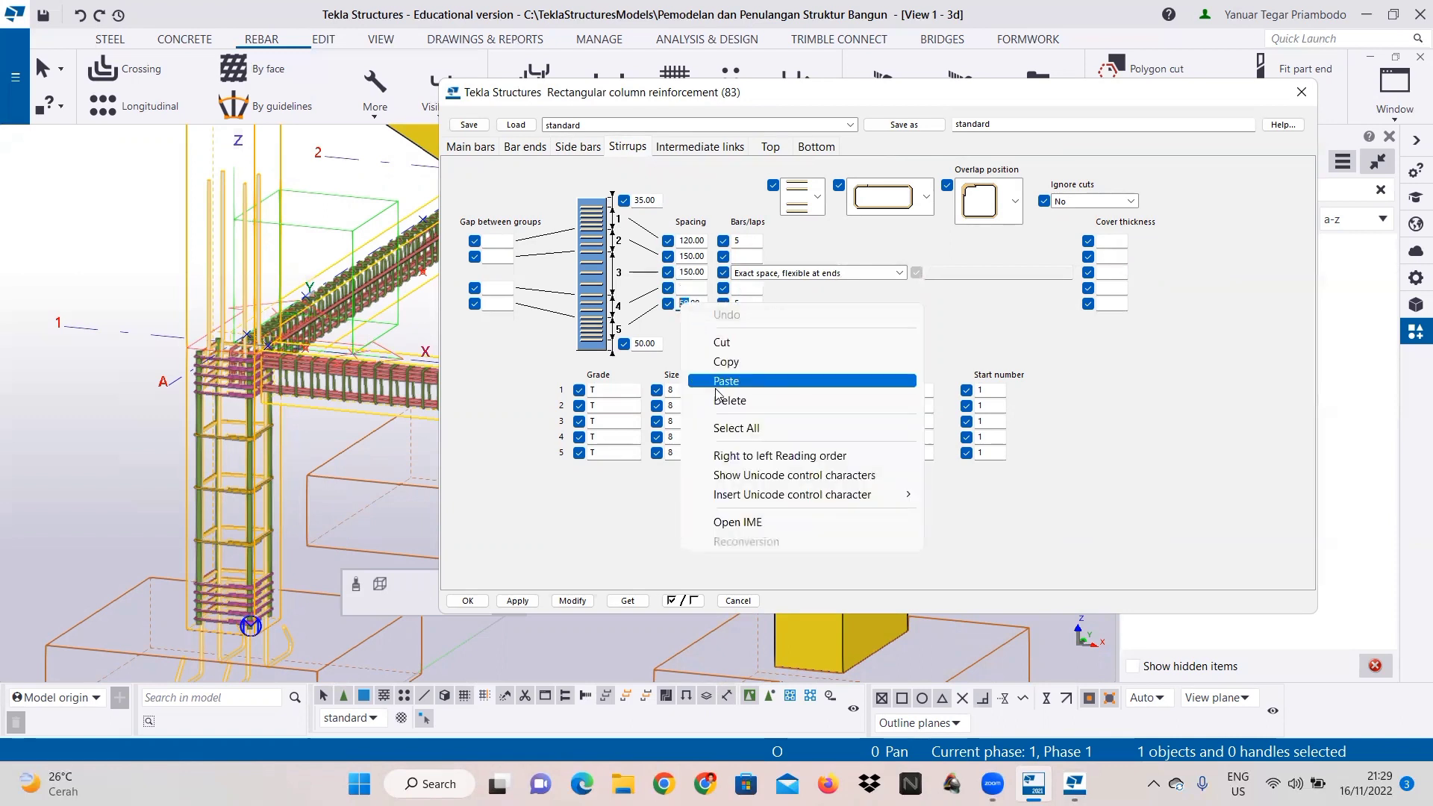
pyautogui.click(718, 382)
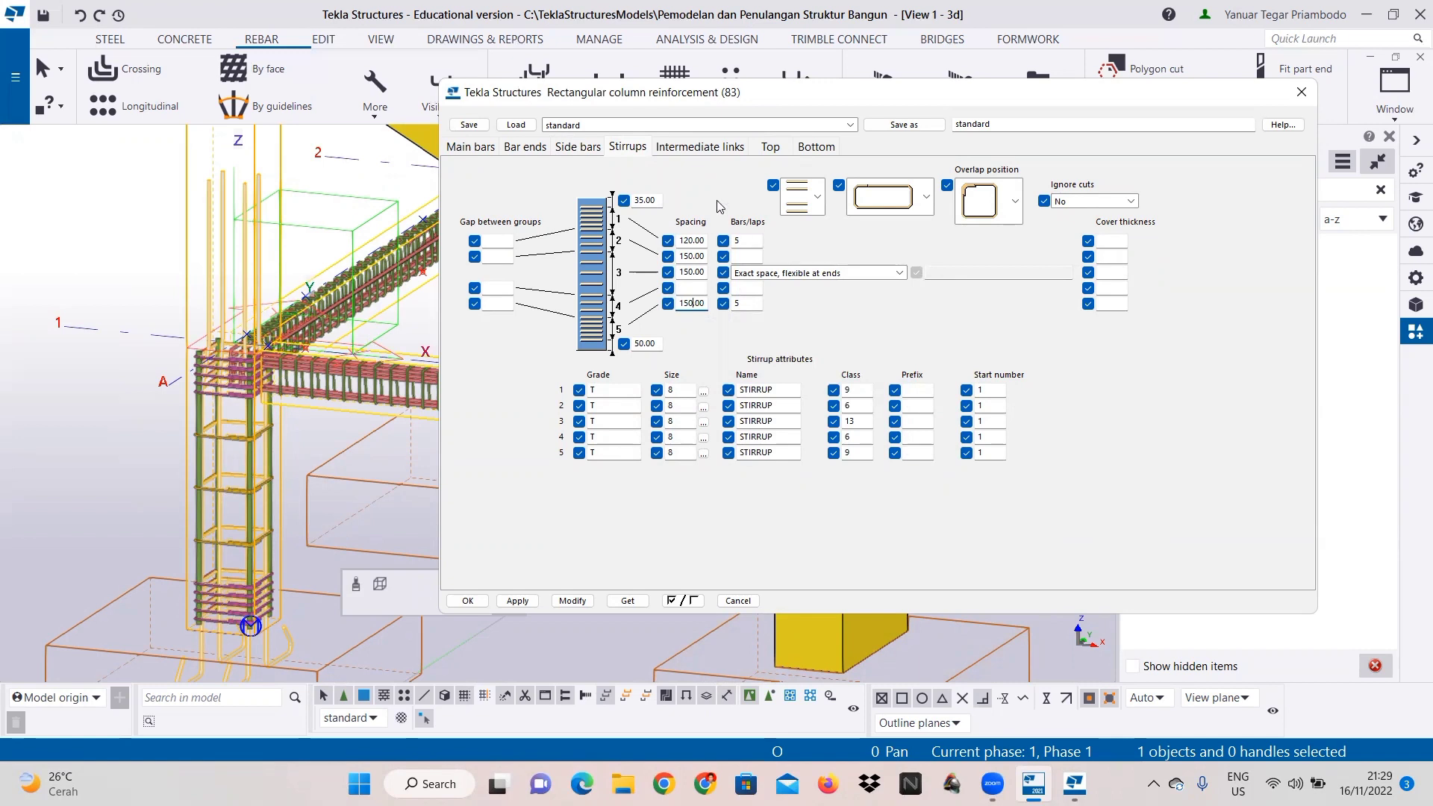
# Step: Set the number of stirrups to 4 in group 1 and 2 in group 5
pyautogui.doubleClick(737, 240)
pyautogui.write('2')
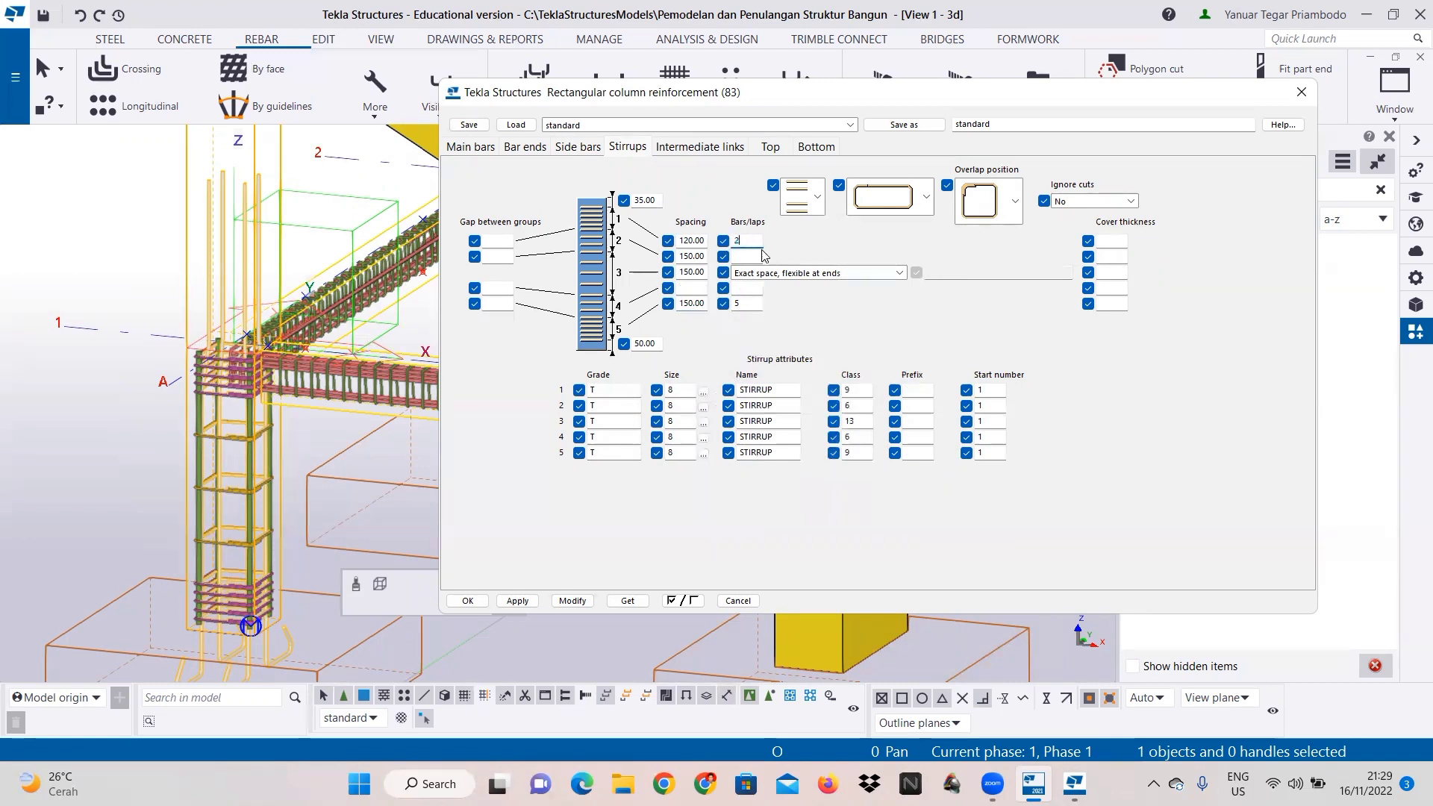
pyautogui.click(755, 254)
pyautogui.doubleClick(757, 243)
pyautogui.write('4')
pyautogui.click(753, 256)
pyautogui.doubleClick(753, 304)
pyautogui.write('2')
# Step: Set the stirrups of group 1 to grade T size 10 tie/stirrup
pyautogui.click(705, 394)
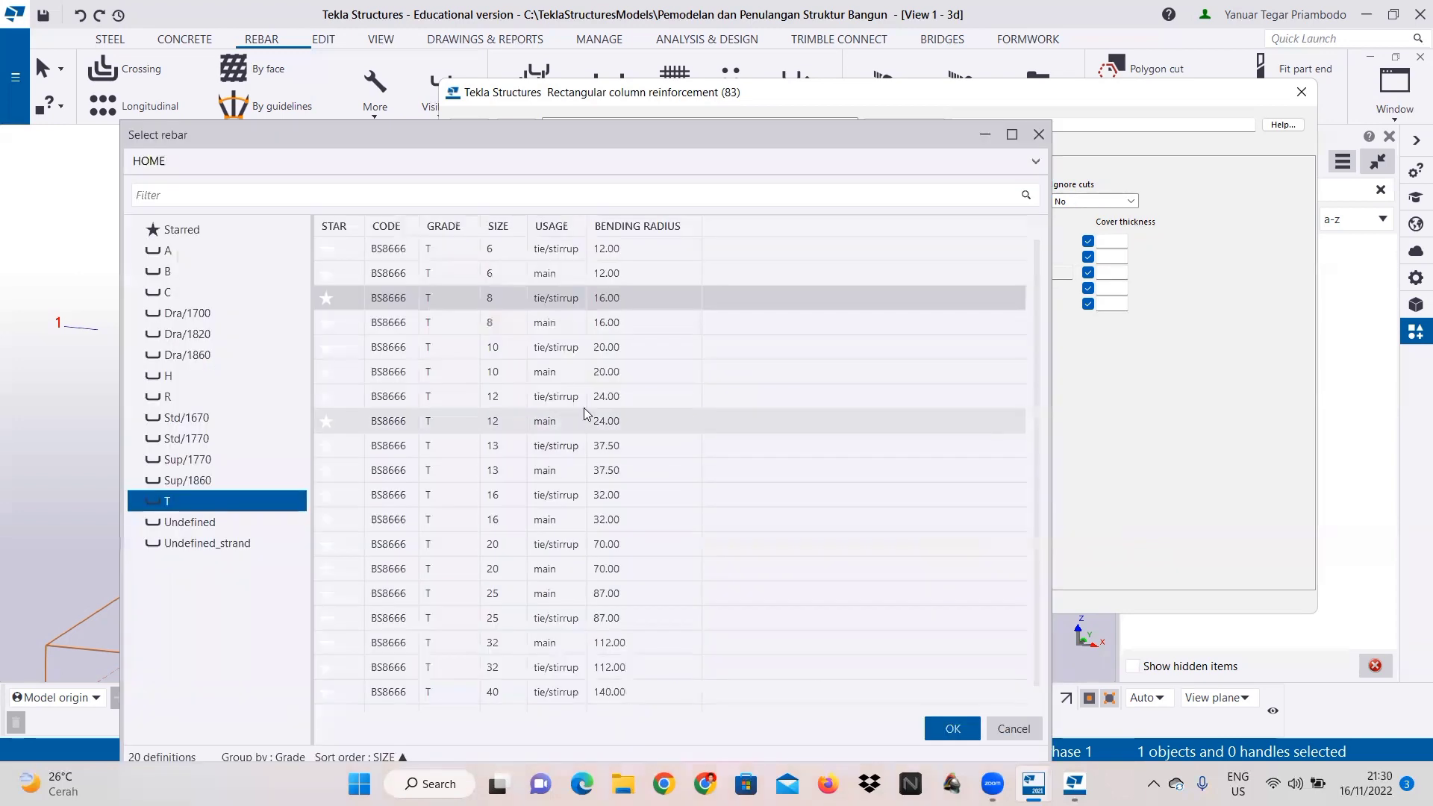
pyautogui.click(599, 357)
pyautogui.click(953, 728)
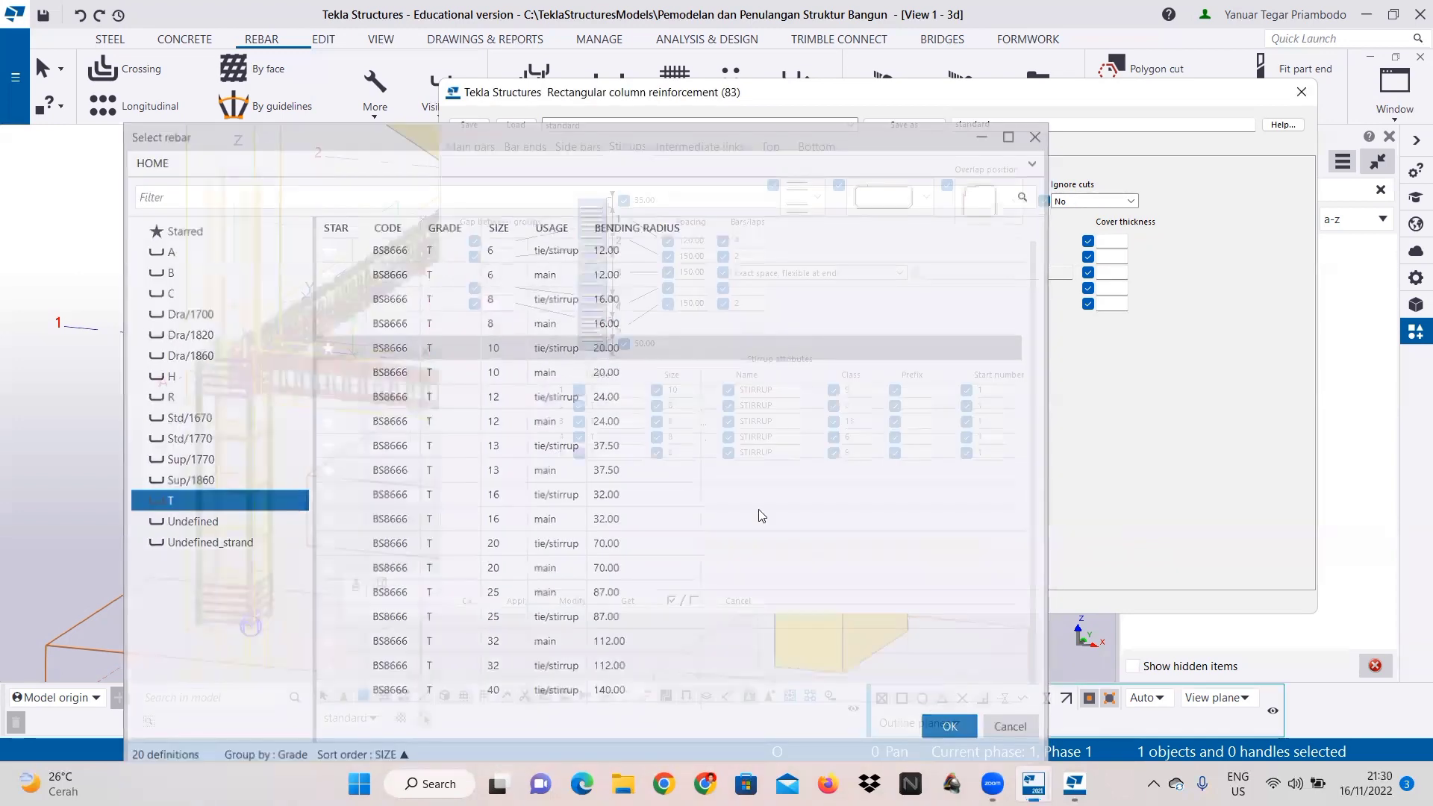
# Step: Set the stirrups of groups 2, 3, 4 and 5 to grade T size 10 tie/stirrup
pyautogui.click(704, 408)
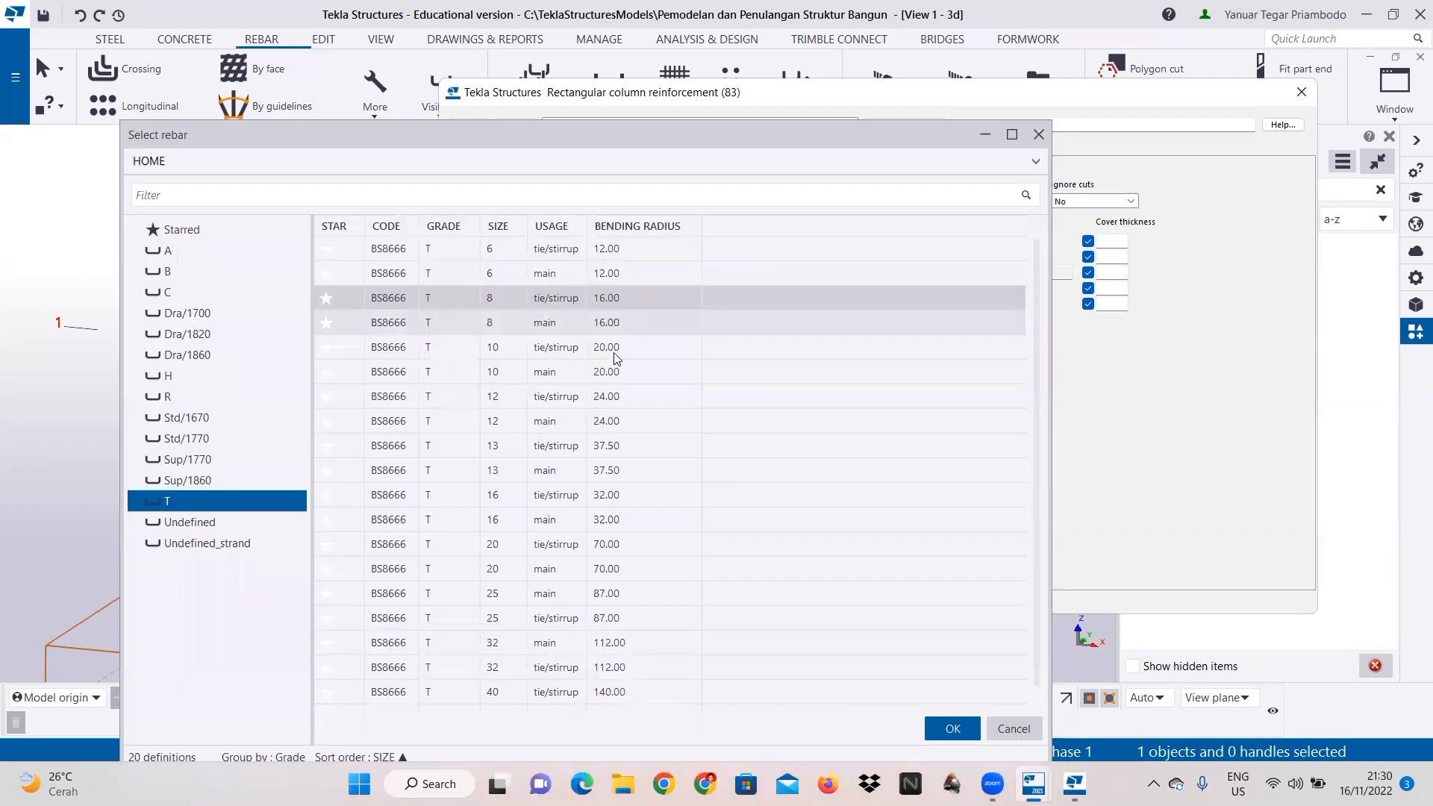
pyautogui.click(642, 347)
pyautogui.click(950, 729)
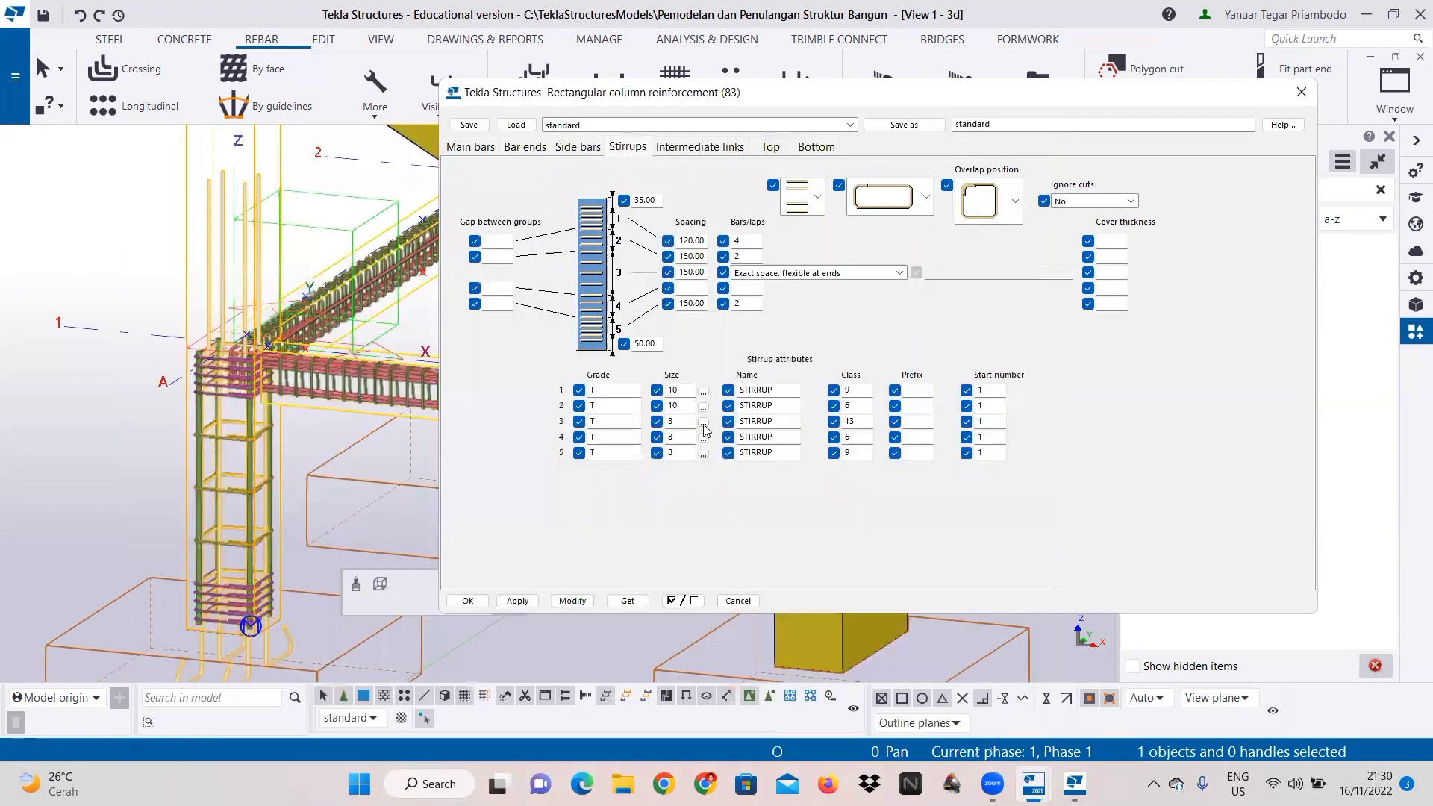
pyautogui.click(704, 423)
pyautogui.click(587, 348)
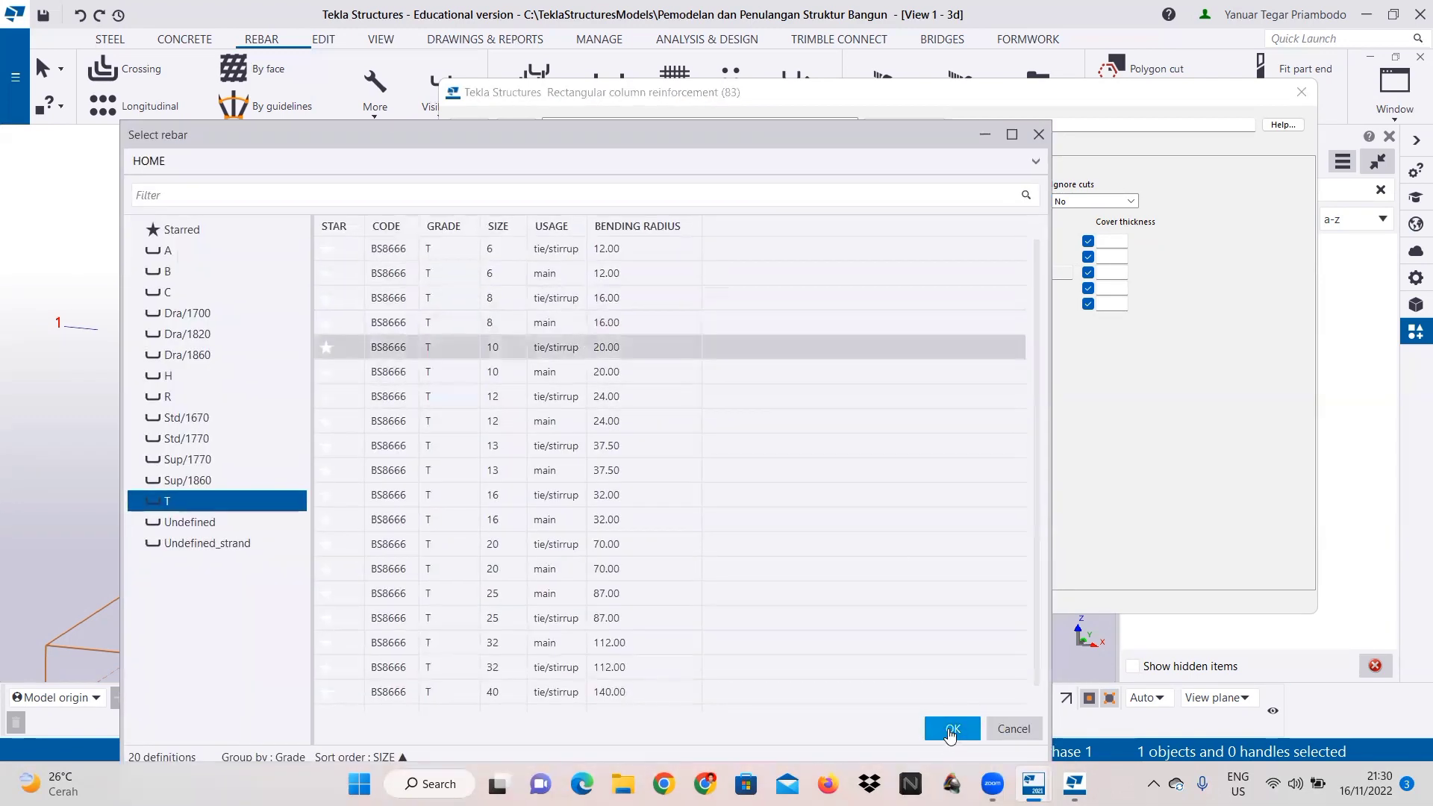
pyautogui.click(948, 726)
pyautogui.click(703, 438)
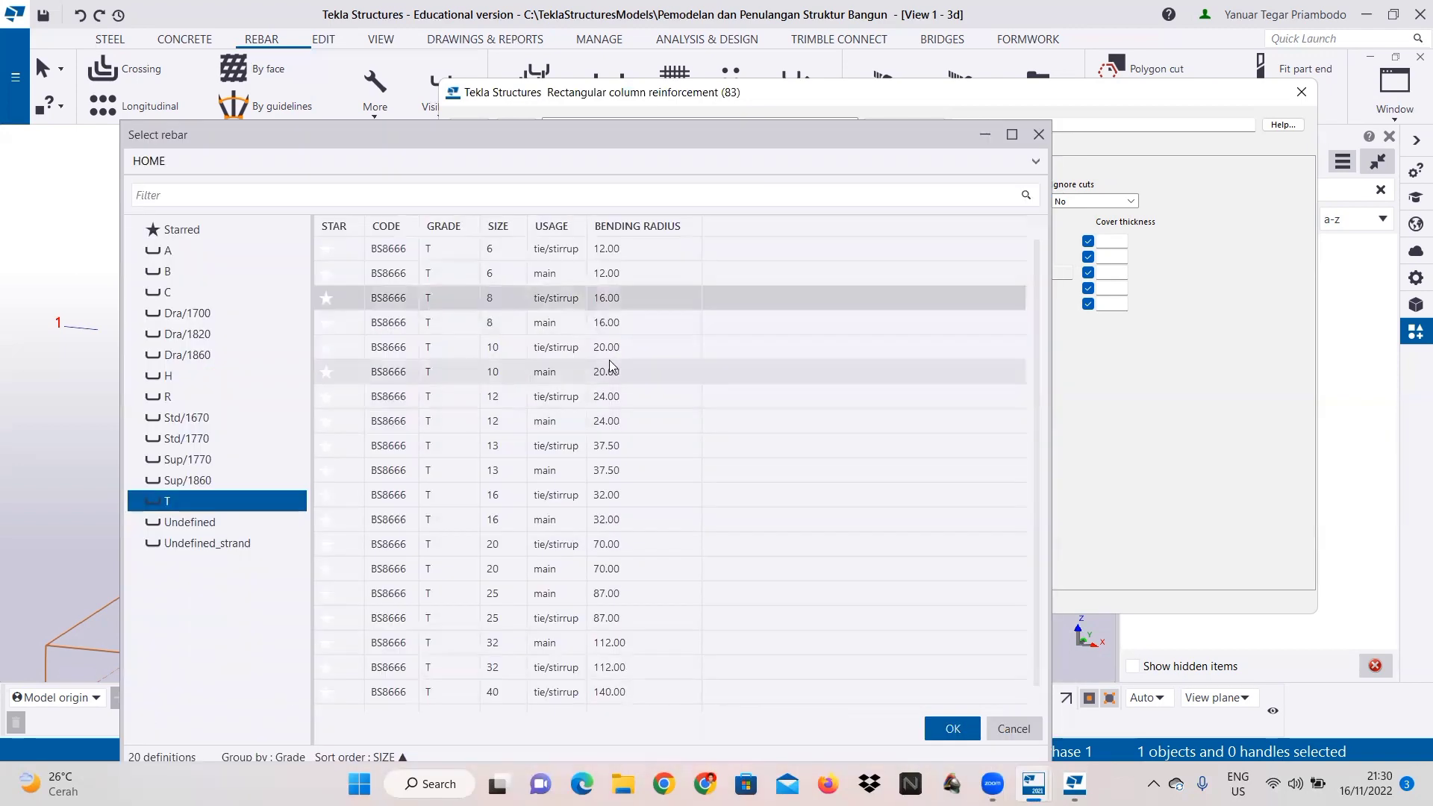
pyautogui.click(672, 348)
pyautogui.click(925, 722)
pyautogui.click(694, 454)
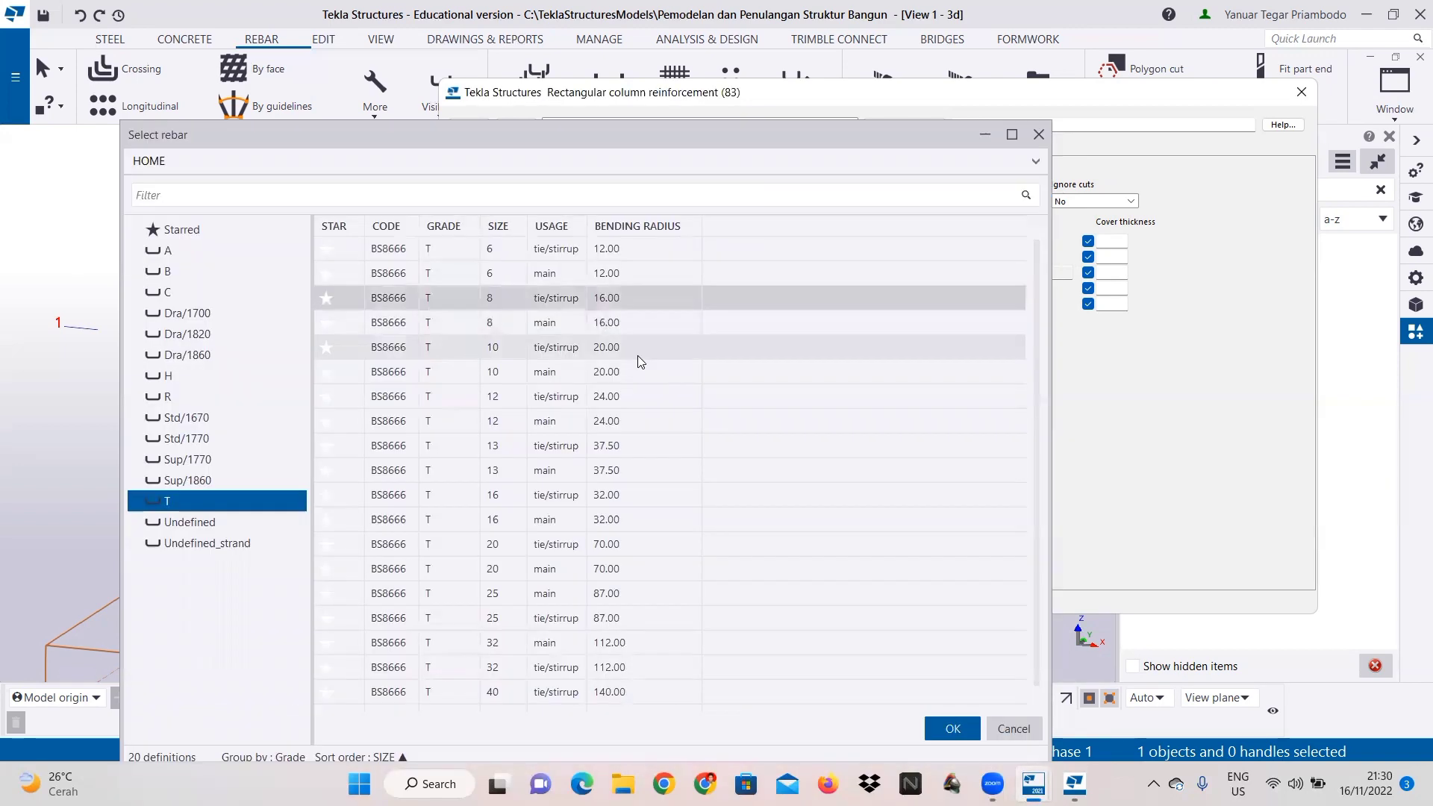
pyautogui.click(639, 350)
pyautogui.click(952, 728)
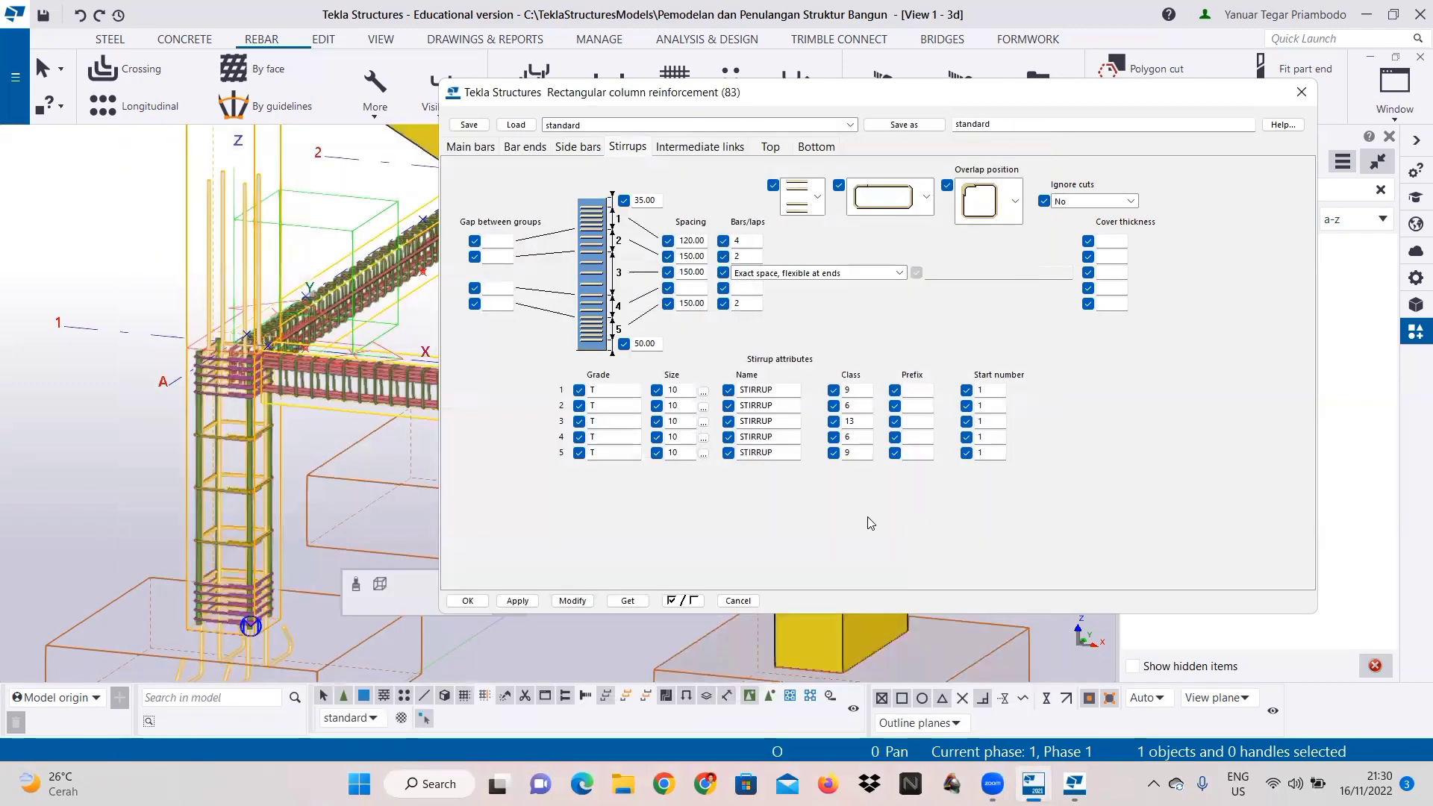
# Step: Change the column's stirrup shape to the closed loop with both end hooks bent inwards at one corner
pyautogui.click(926, 197)
pyautogui.click(902, 276)
pyautogui.click(926, 197)
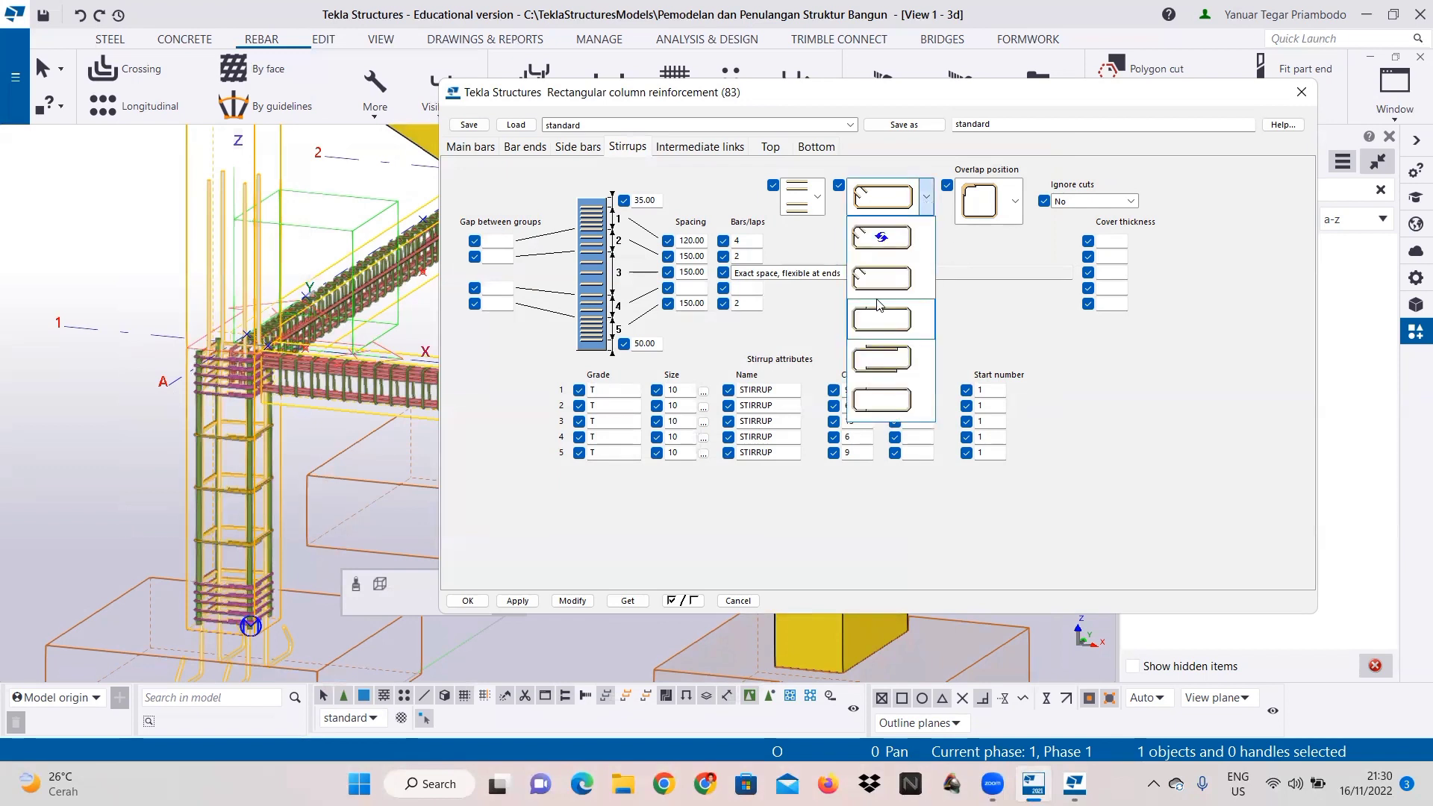
pyautogui.click(897, 283)
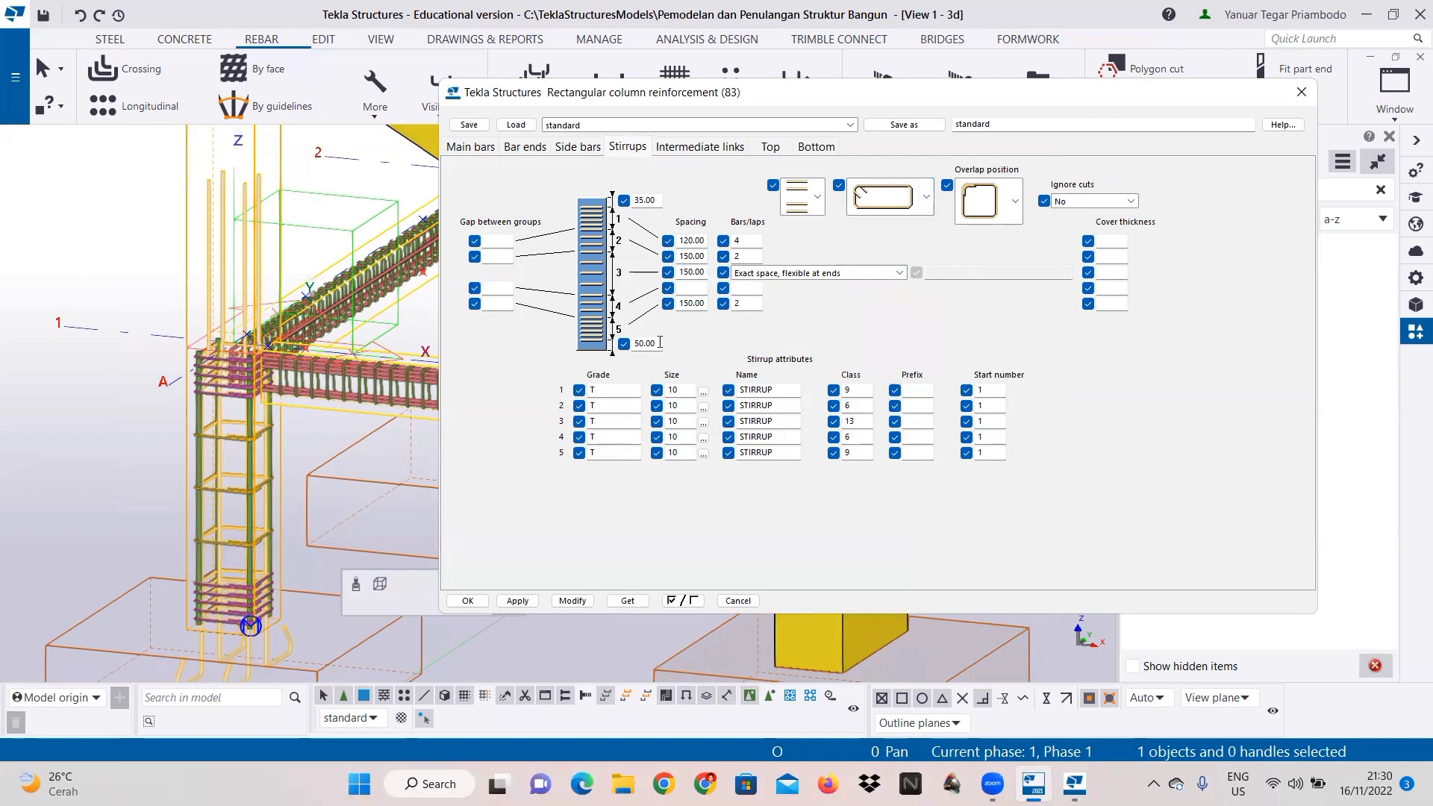
# Step: Review the side bar, bar end and main bar settings, and apply the changes to the lower column's reinforcement at grid A-1
pyautogui.click(584, 149)
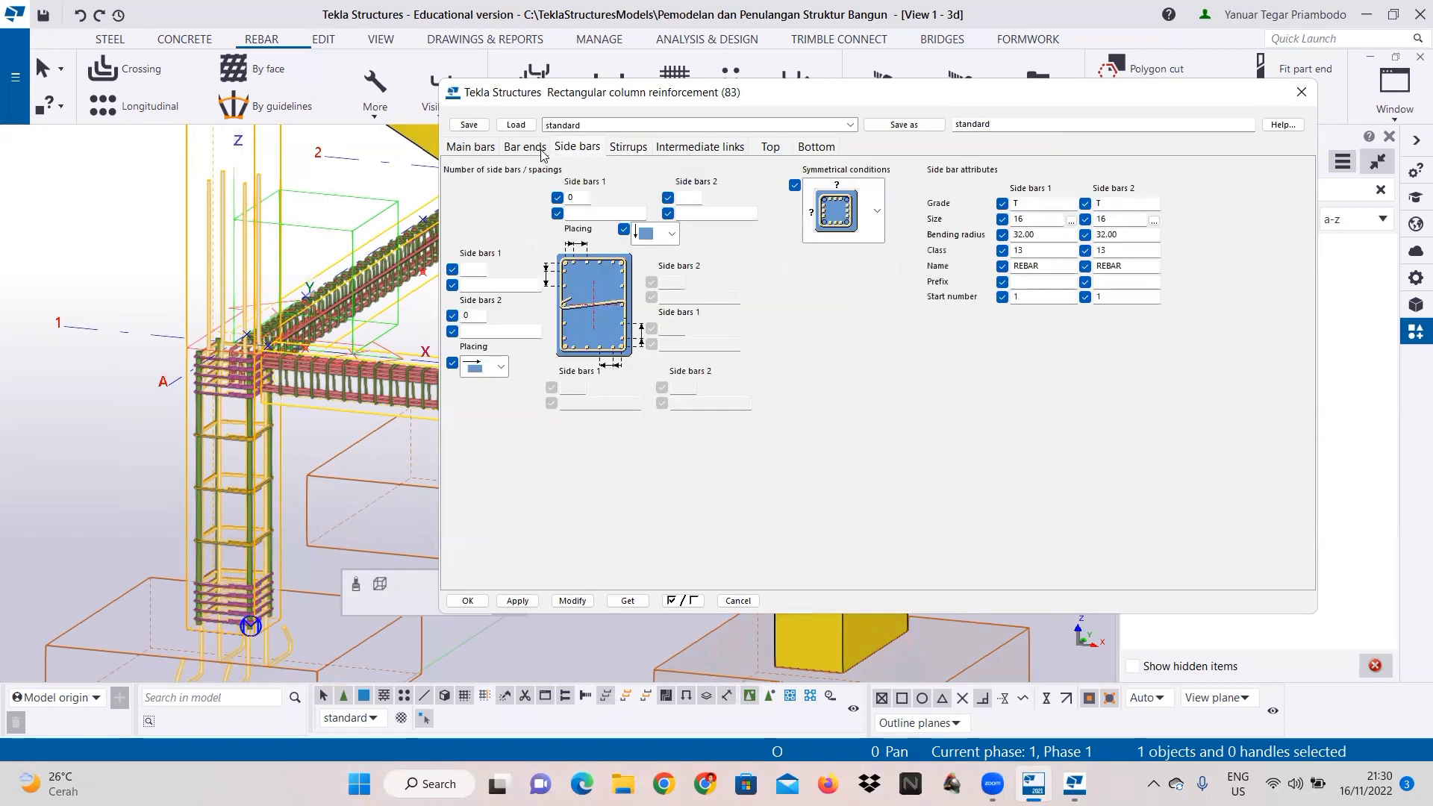
pyautogui.click(539, 152)
pyautogui.click(485, 149)
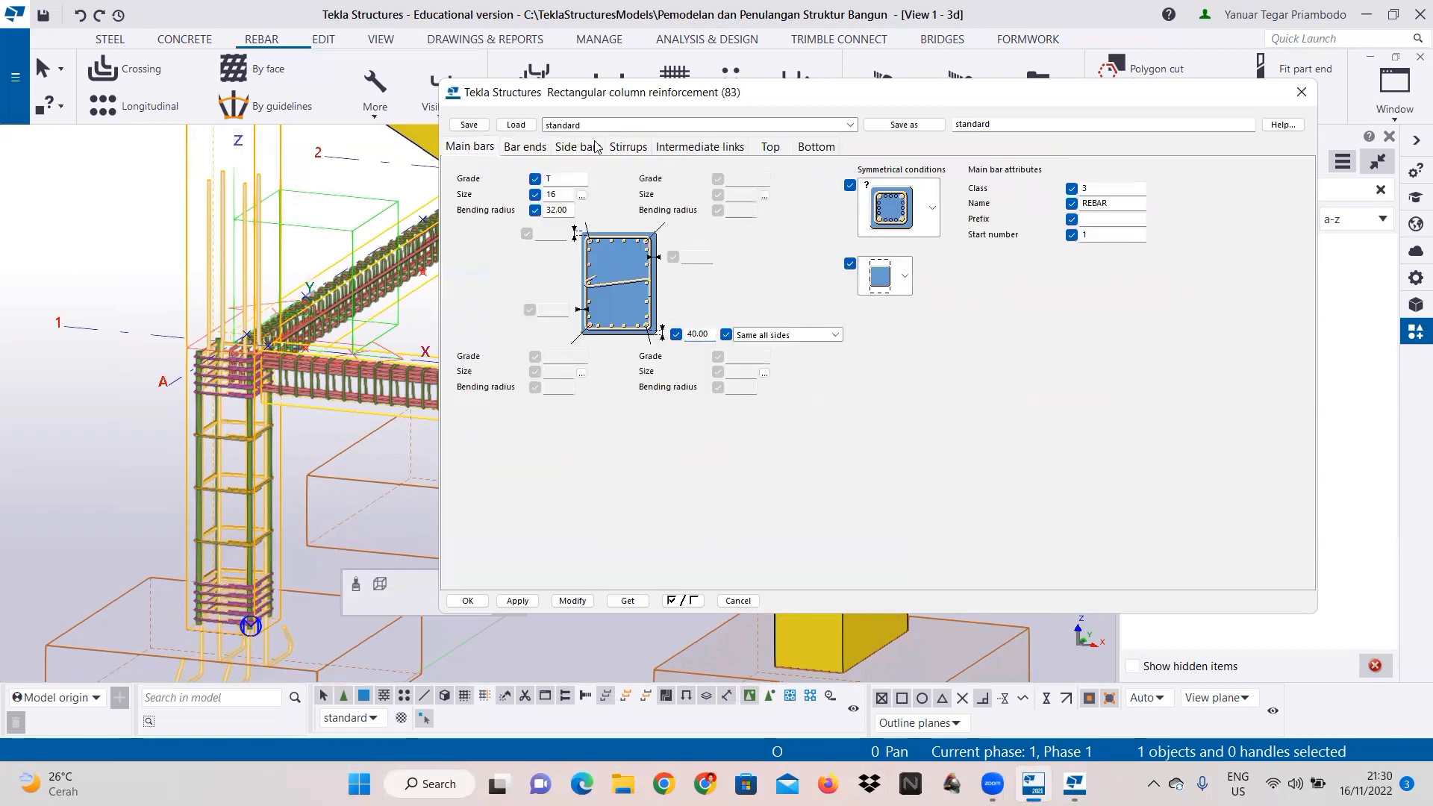
pyautogui.click(523, 148)
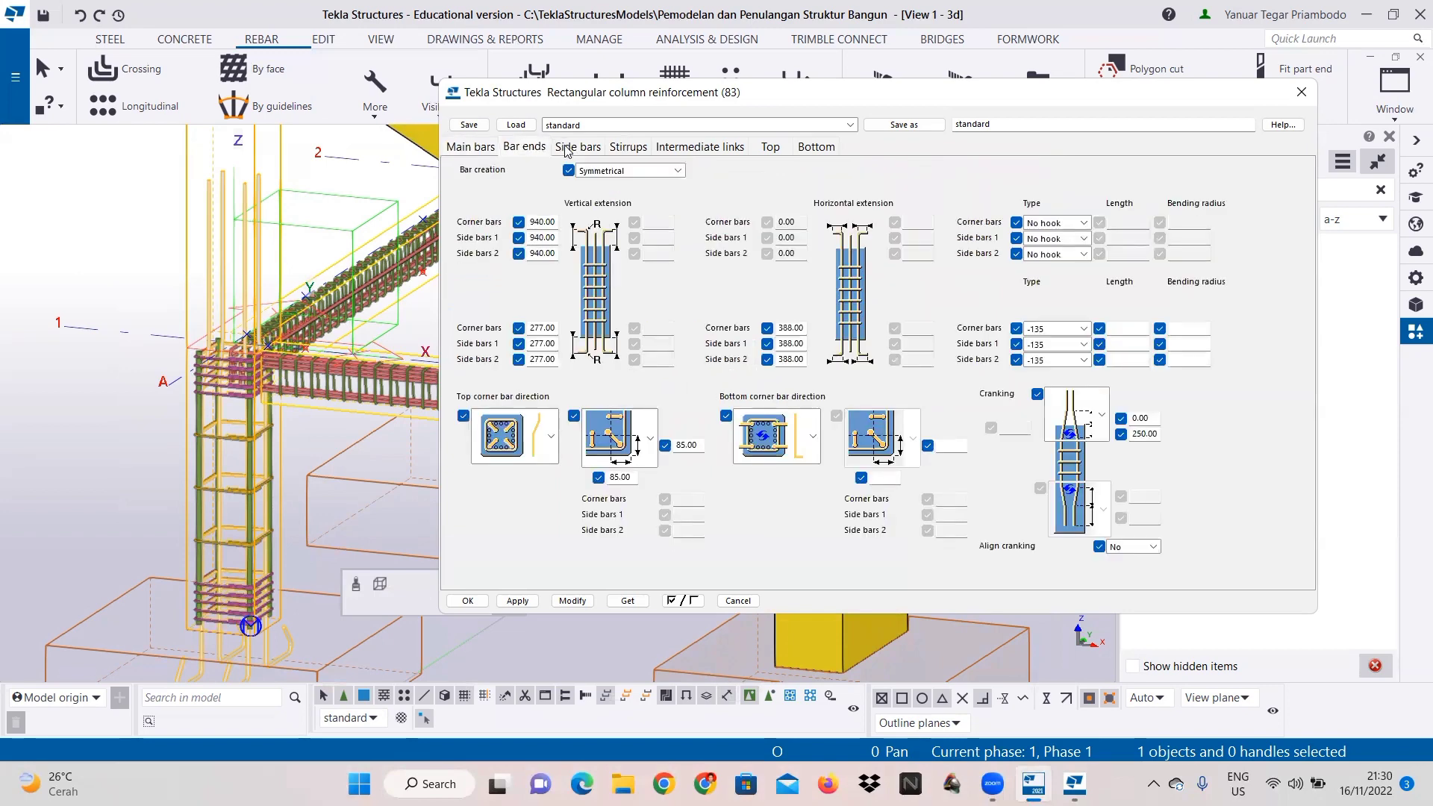
pyautogui.click(566, 149)
pyautogui.click(621, 152)
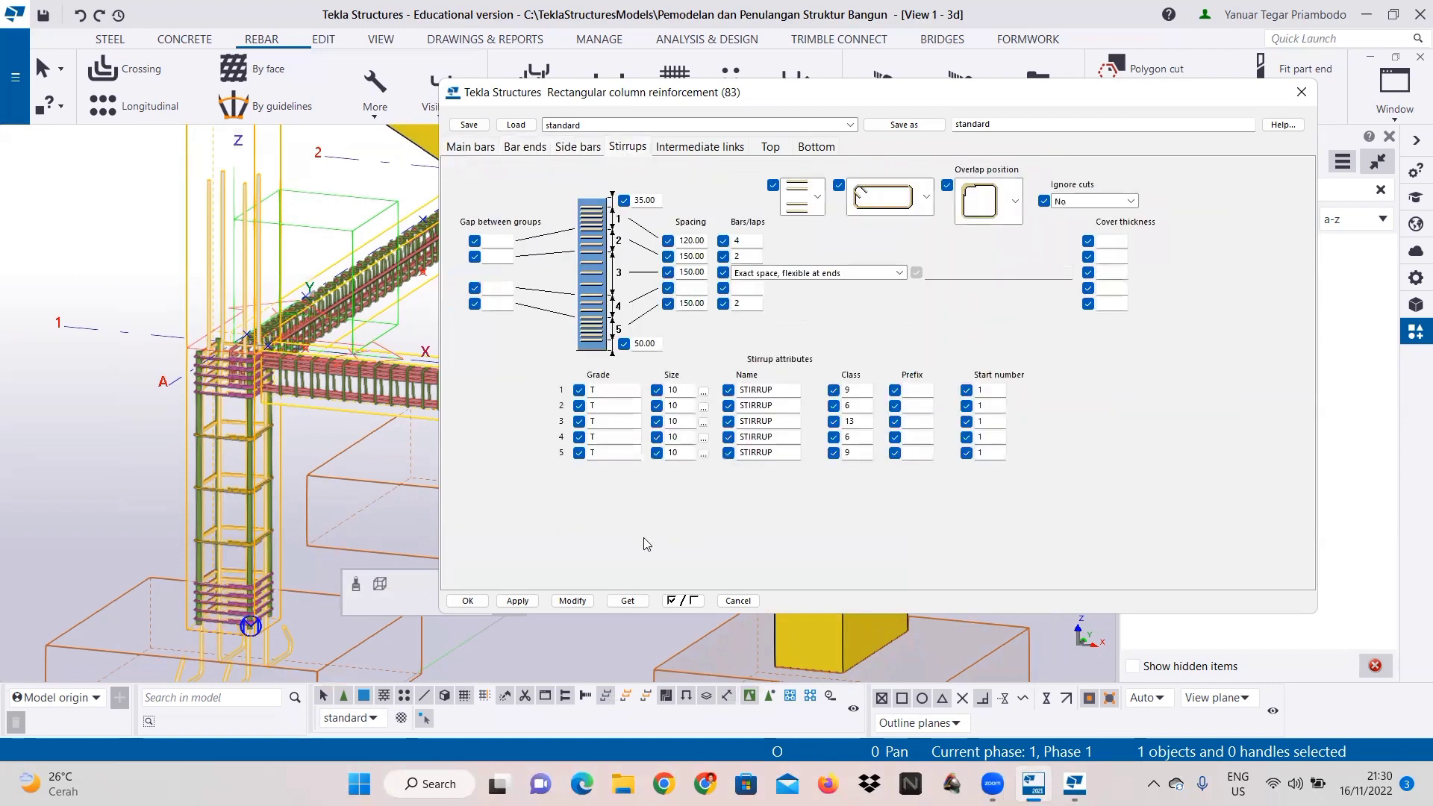
pyautogui.click(584, 599)
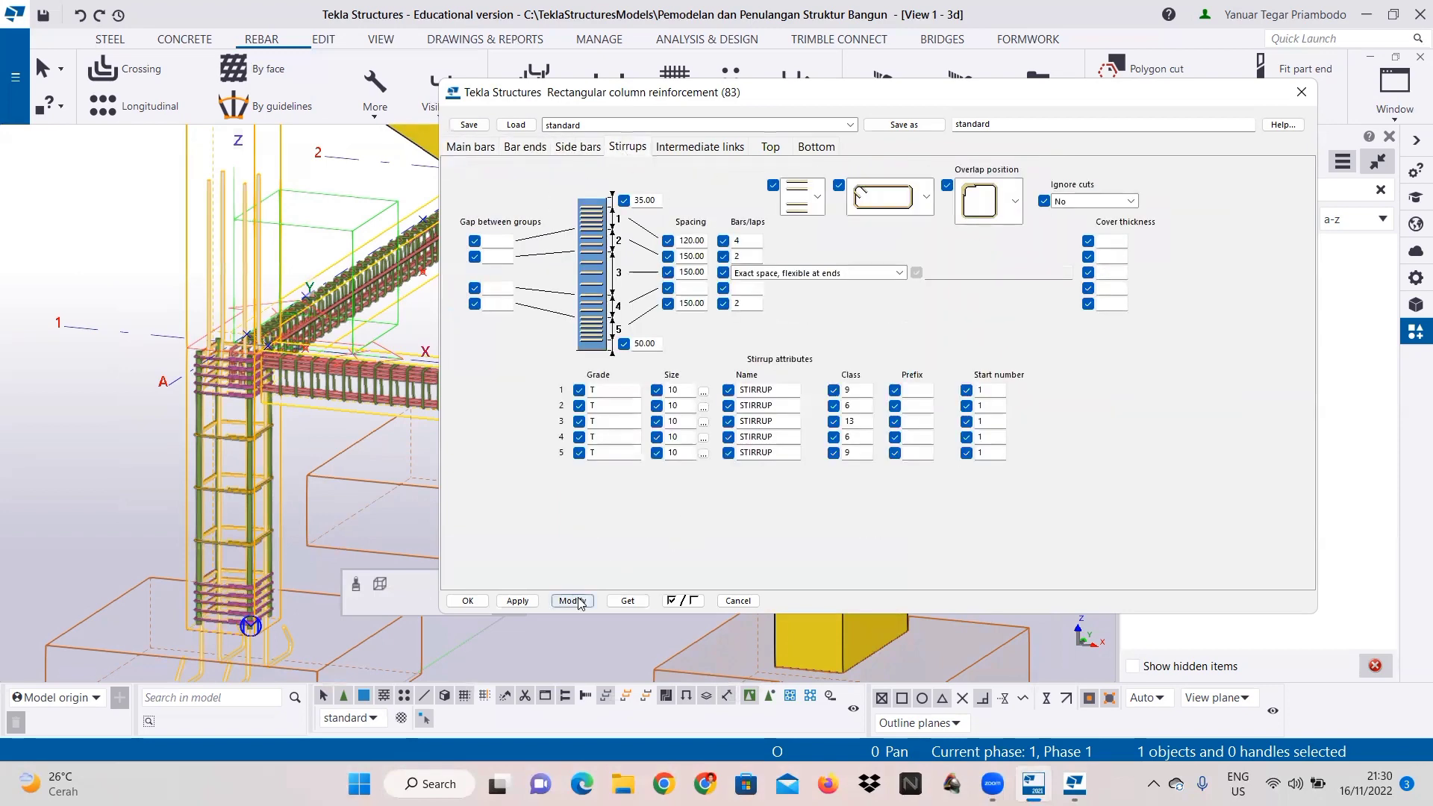
pyautogui.click(468, 600)
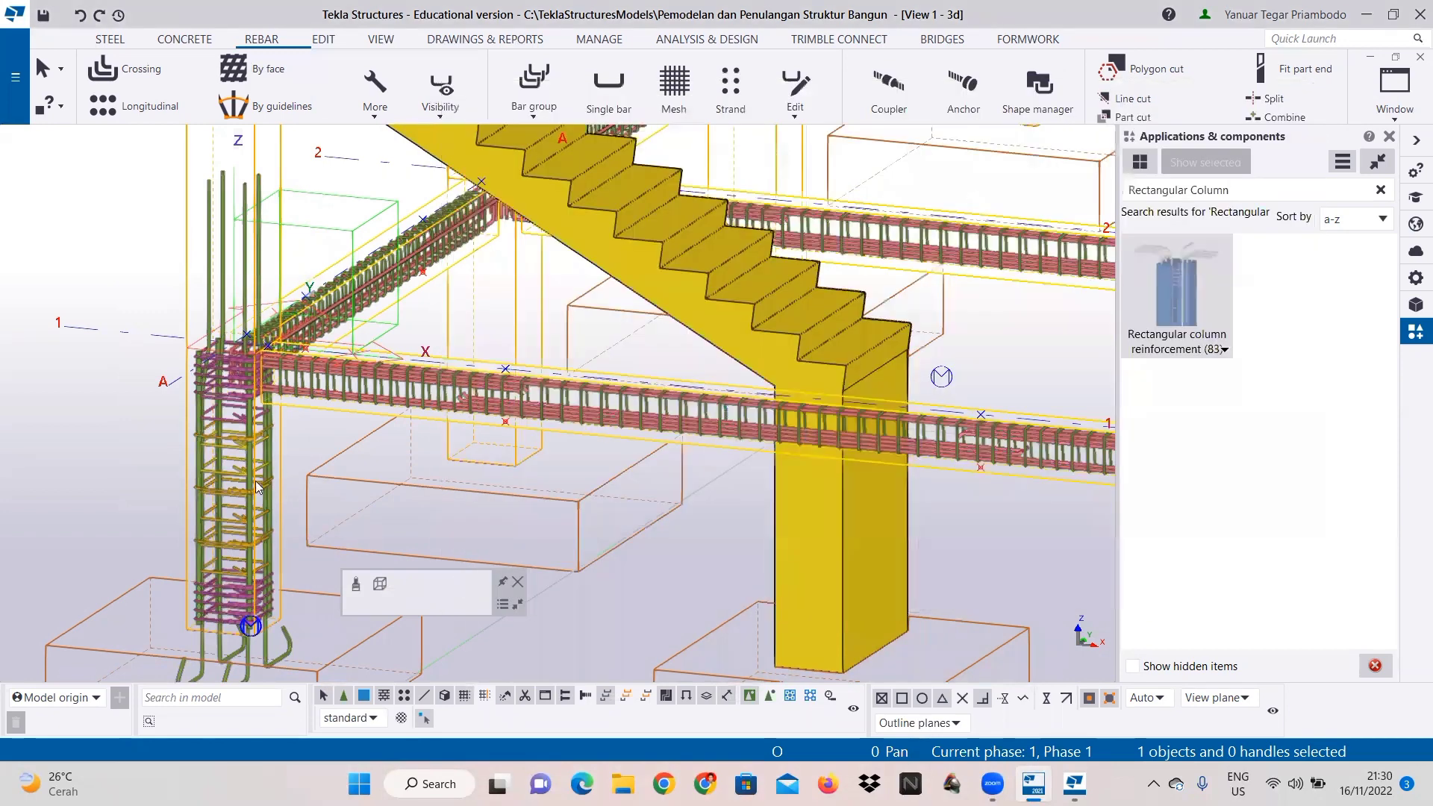
# Step: Examine the modified stirrups of the A-1 column from the beam joint down to the footing, and clear the selection
pyautogui.scroll(2, 231, 451)
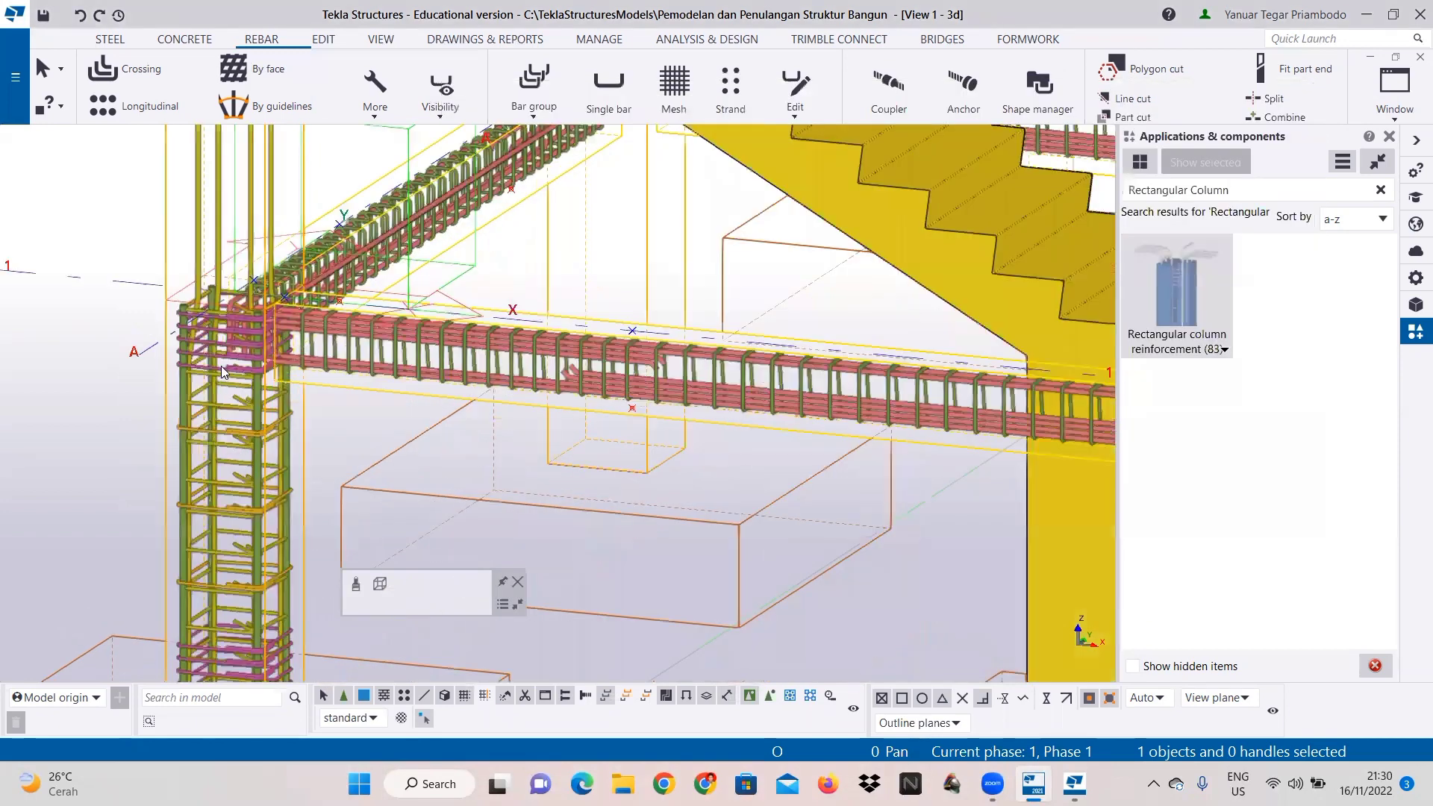
pyautogui.scroll(1, 221, 366)
pyautogui.scroll(-2, 244, 365)
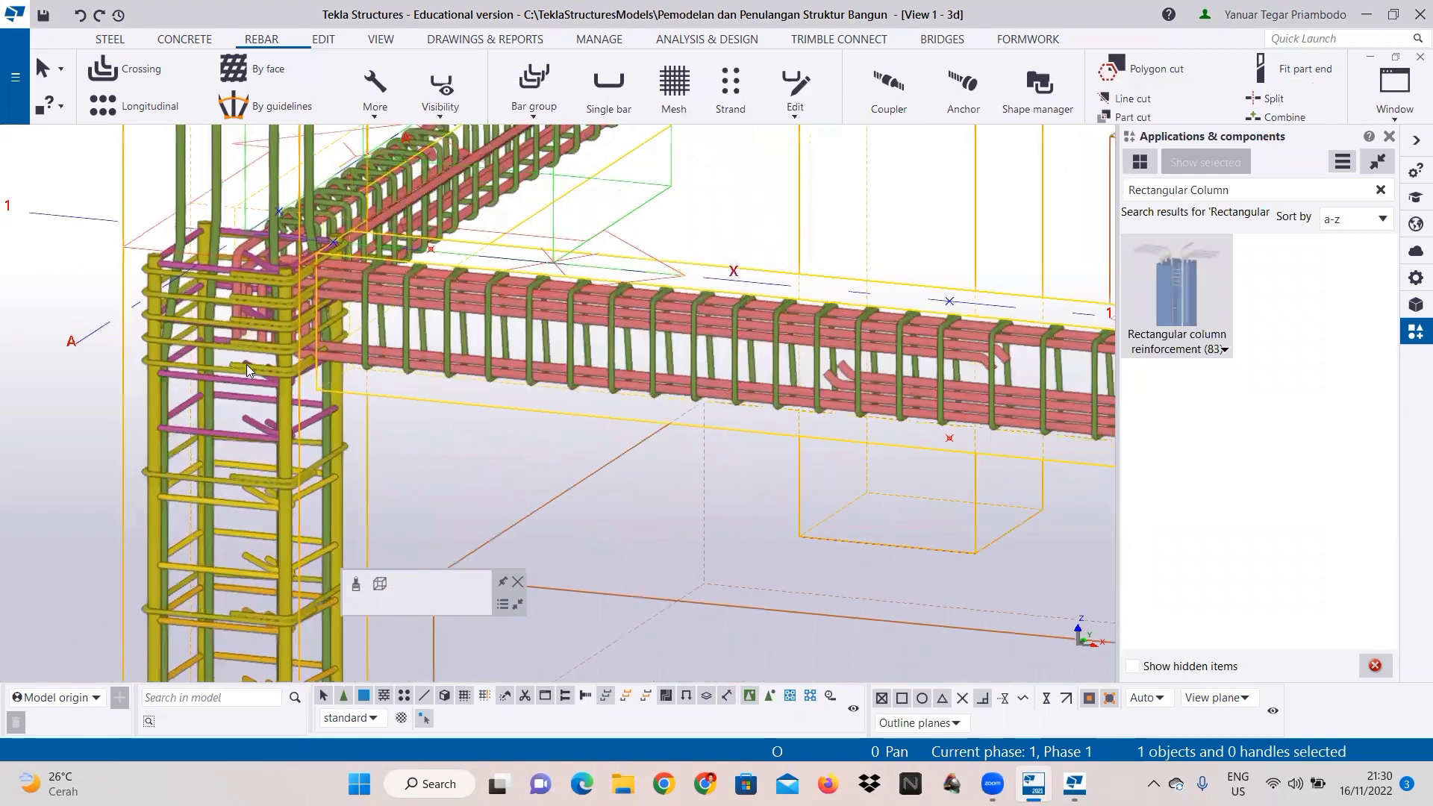
pyautogui.scroll(-3, 278, 407)
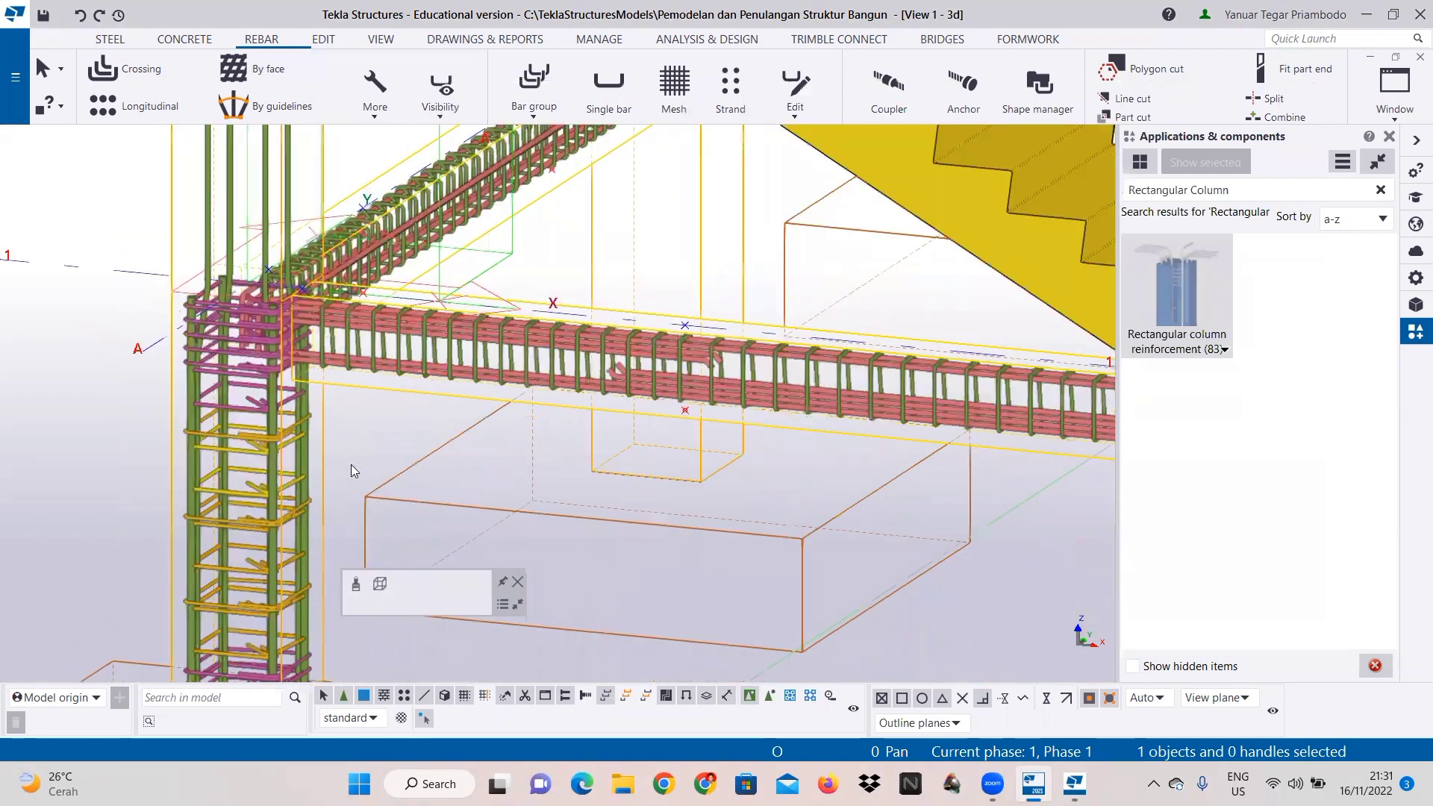
pyautogui.scroll(-2, 351, 464)
pyautogui.moveTo(351, 465); pyautogui.dragTo(308, 380, button='middle')
pyautogui.scroll(4, 218, 623)
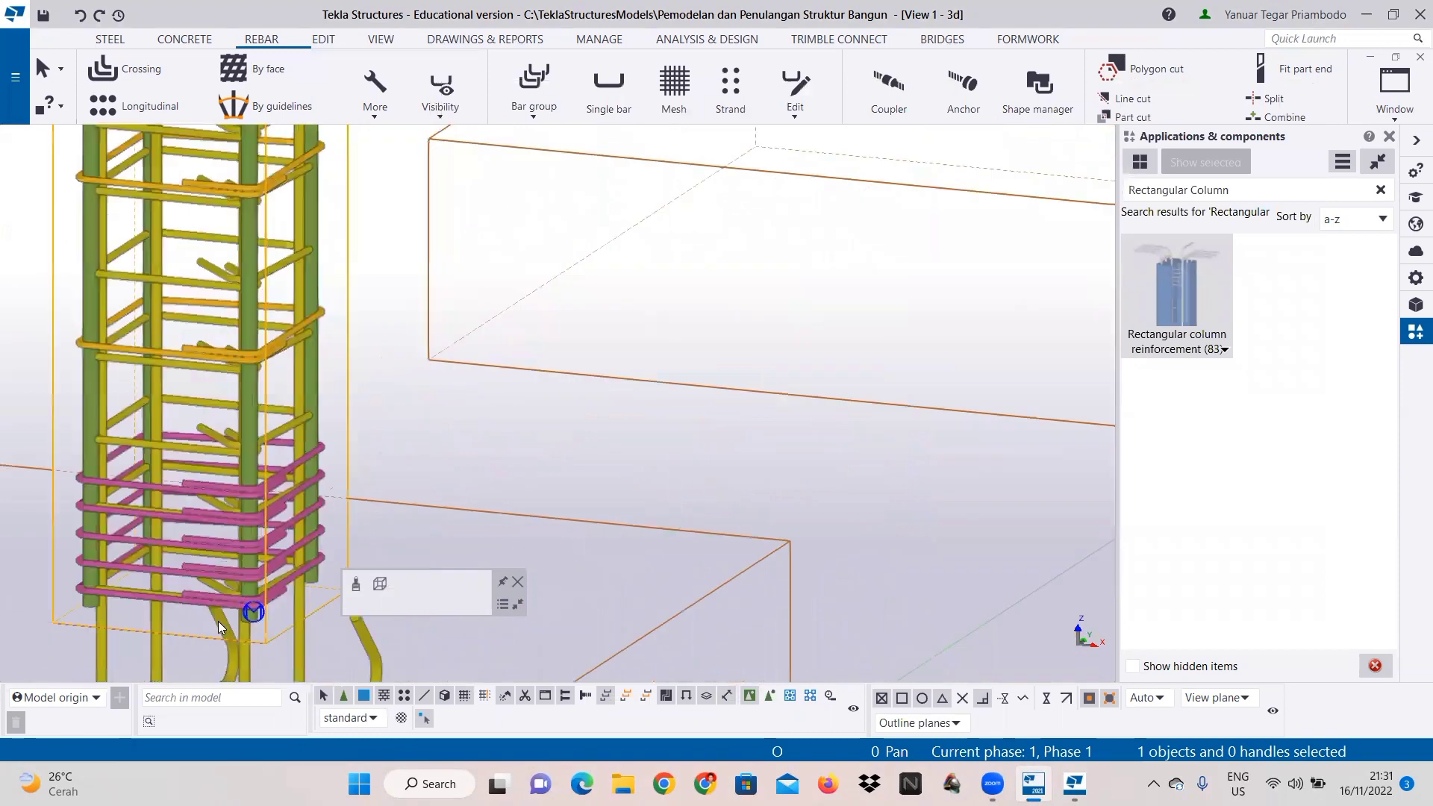
pyautogui.scroll(-3, 227, 609)
pyautogui.moveTo(323, 486); pyautogui.dragTo(315, 587, button='middle')
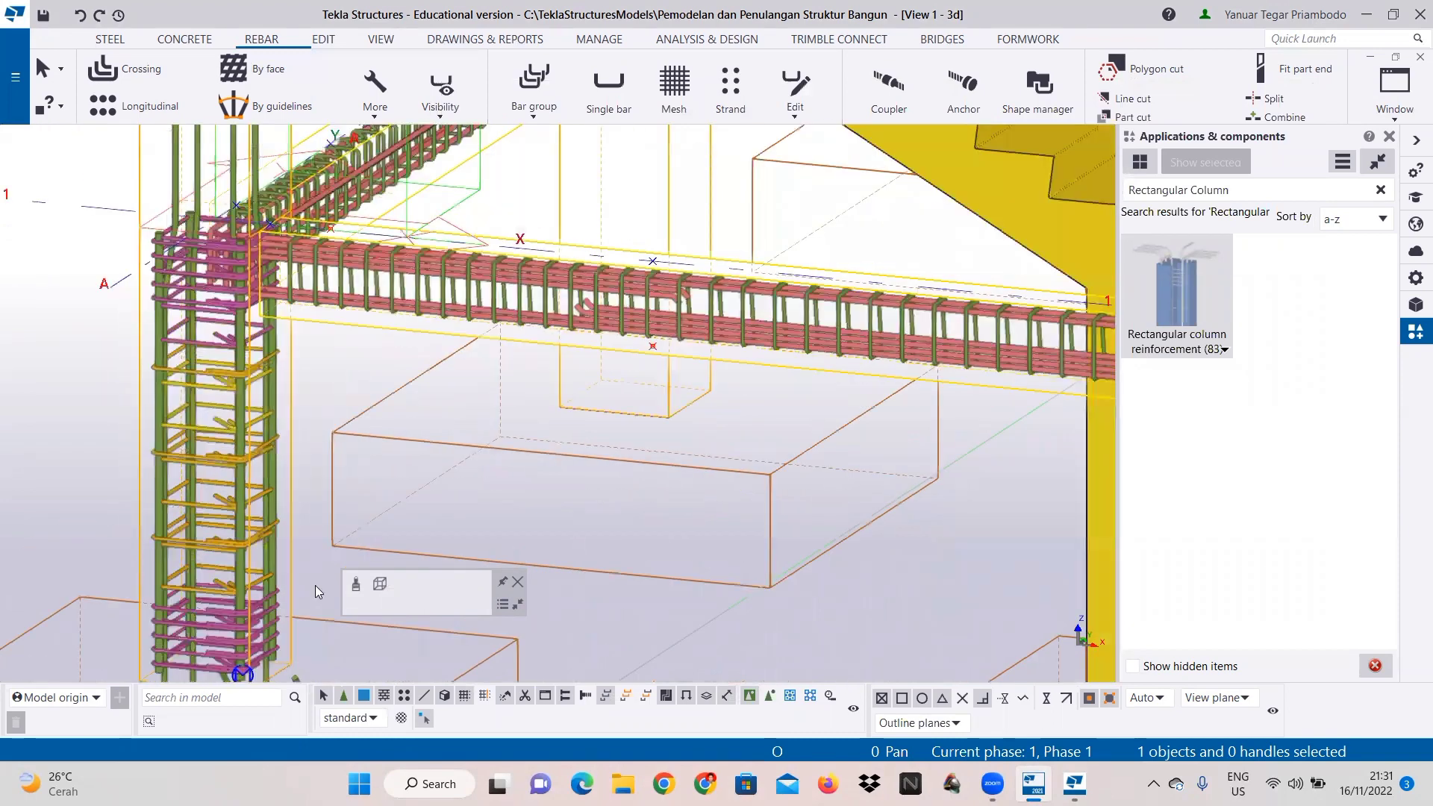
pyautogui.scroll(1, 258, 444)
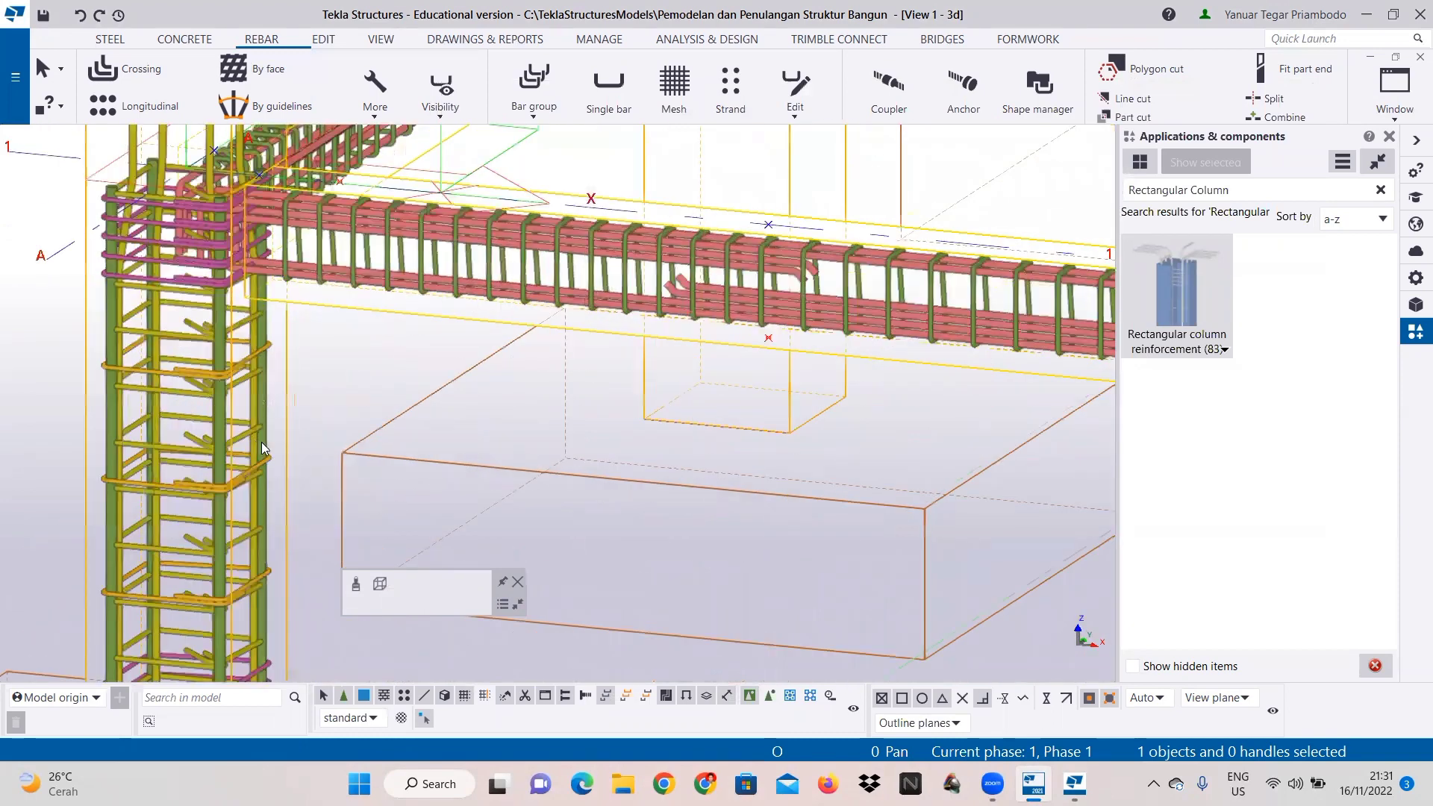
pyautogui.rightClick(261, 442)
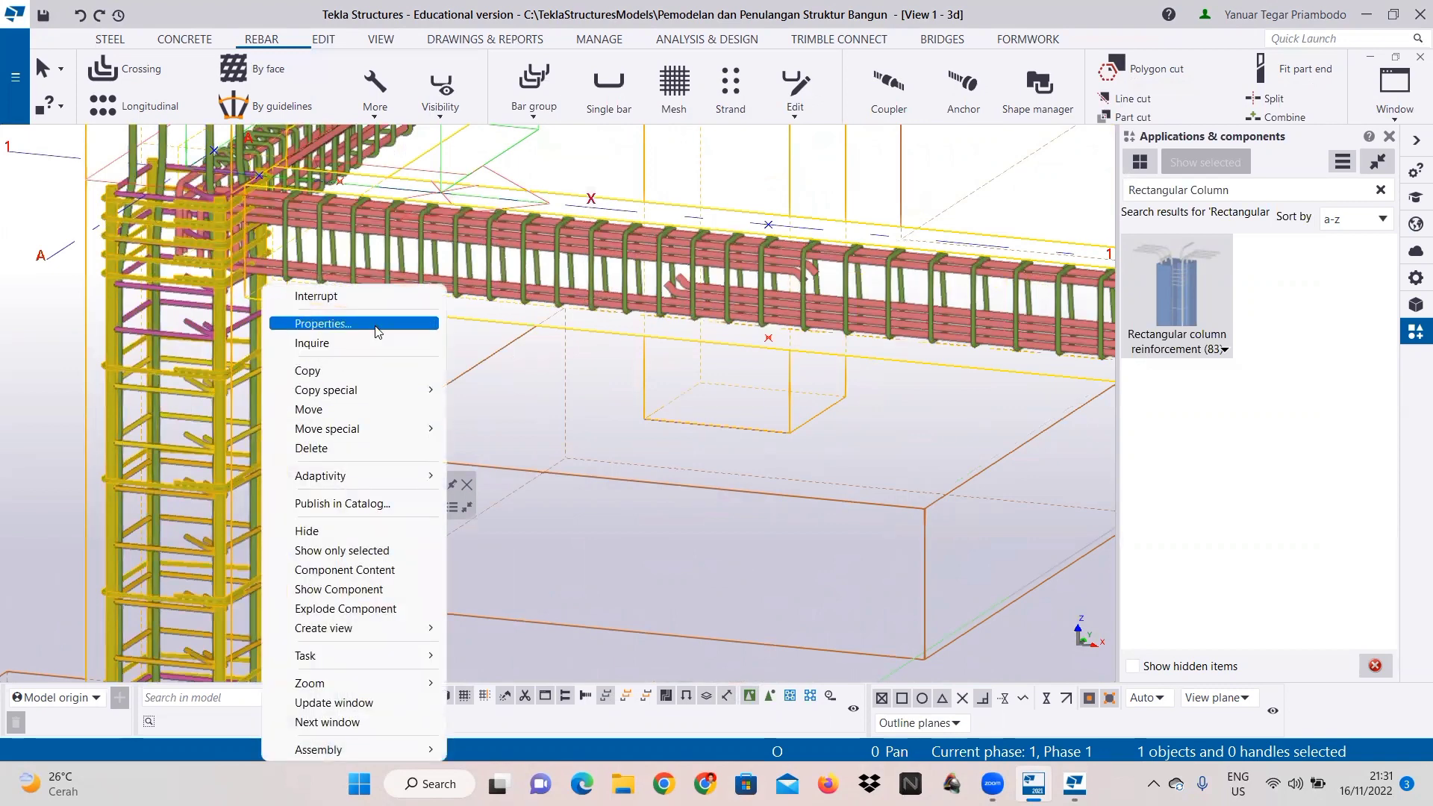
pyautogui.click(58, 361)
pyautogui.click(273, 339)
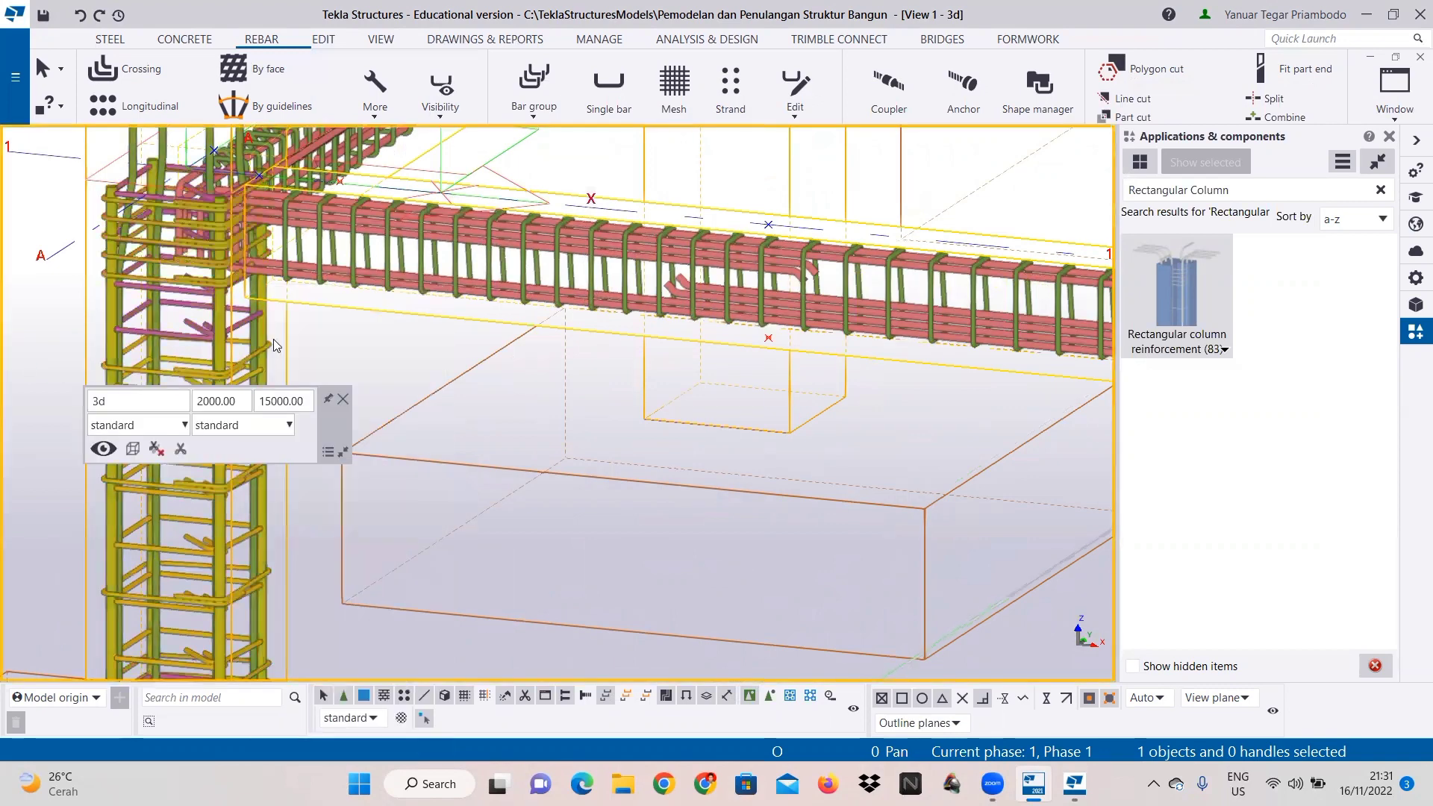
pyautogui.click(330, 340)
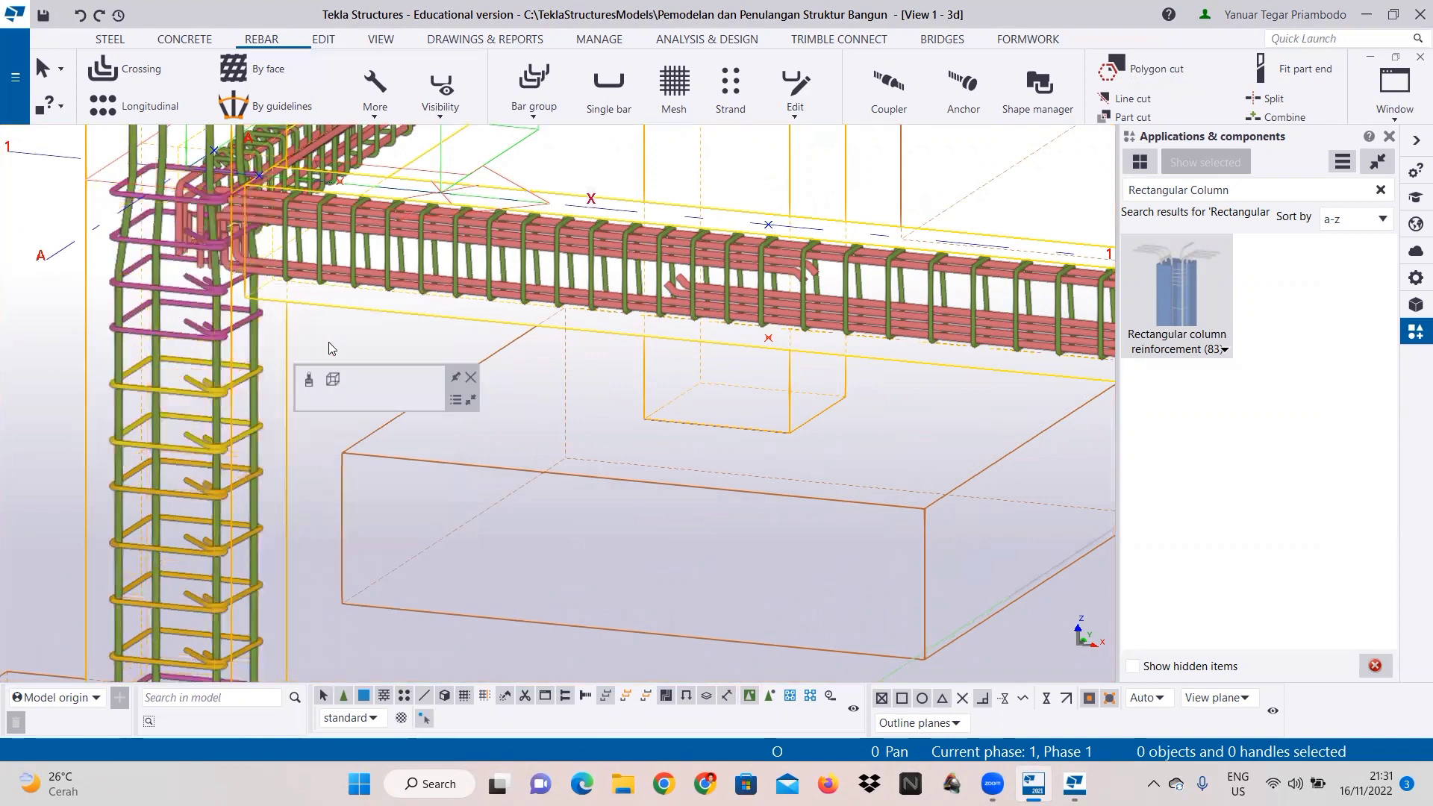
# Step: Add Rectangular column reinforcement (83) to the column directly above the reinforced one at grid A-1
pyautogui.keyDown('ctrl'); pyautogui.moveTo(318, 420); pyautogui.dragTo(346, 511, button='middle'); pyautogui.keyUp('ctrl')
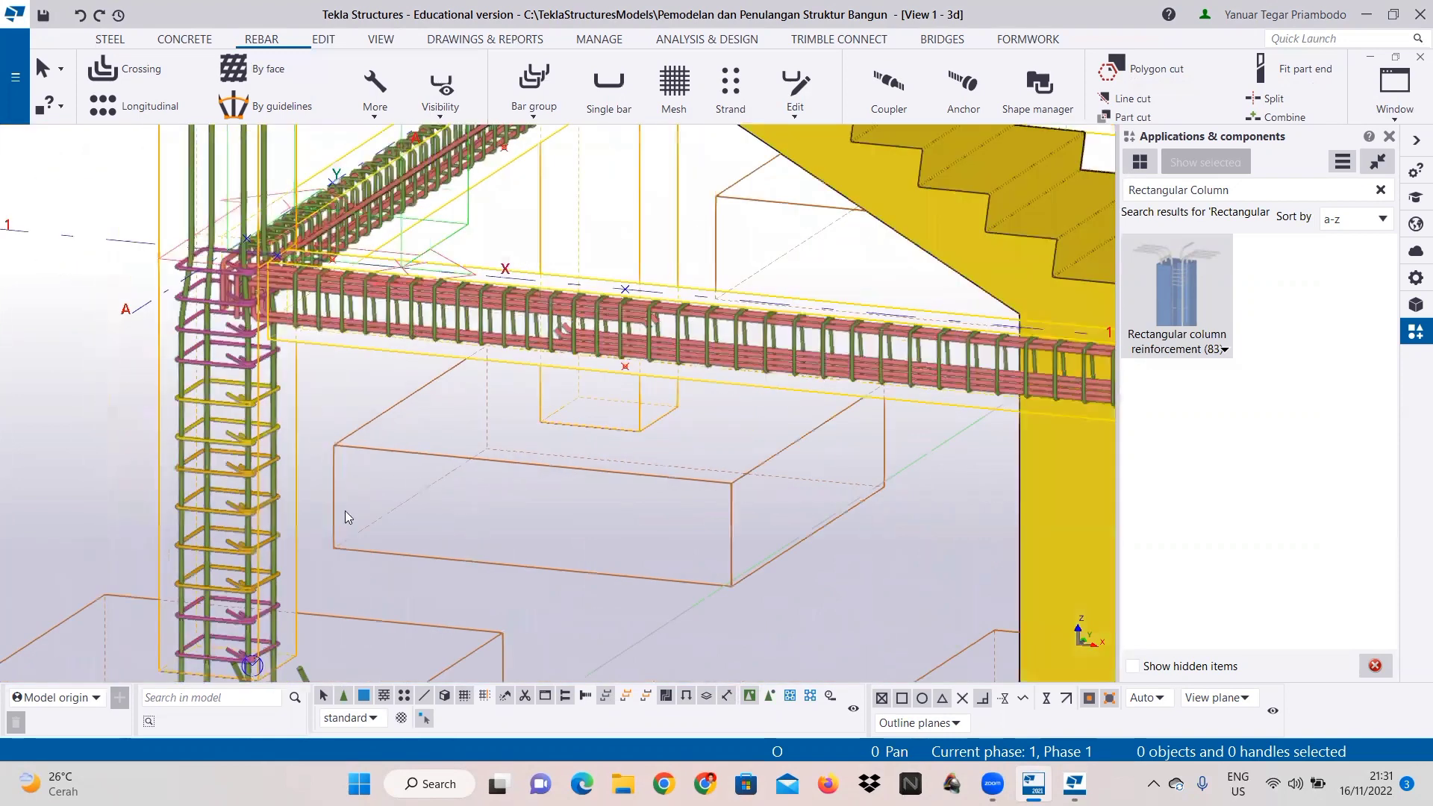
pyautogui.keyDown('ctrl'); pyautogui.moveTo(571, 572); pyautogui.dragTo(383, 542, button='middle'); pyautogui.keyUp('ctrl')
pyautogui.scroll(-1, 313, 475)
pyautogui.moveTo(332, 464); pyautogui.dragTo(401, 611, button='middle')
pyautogui.scroll(-1, 402, 611)
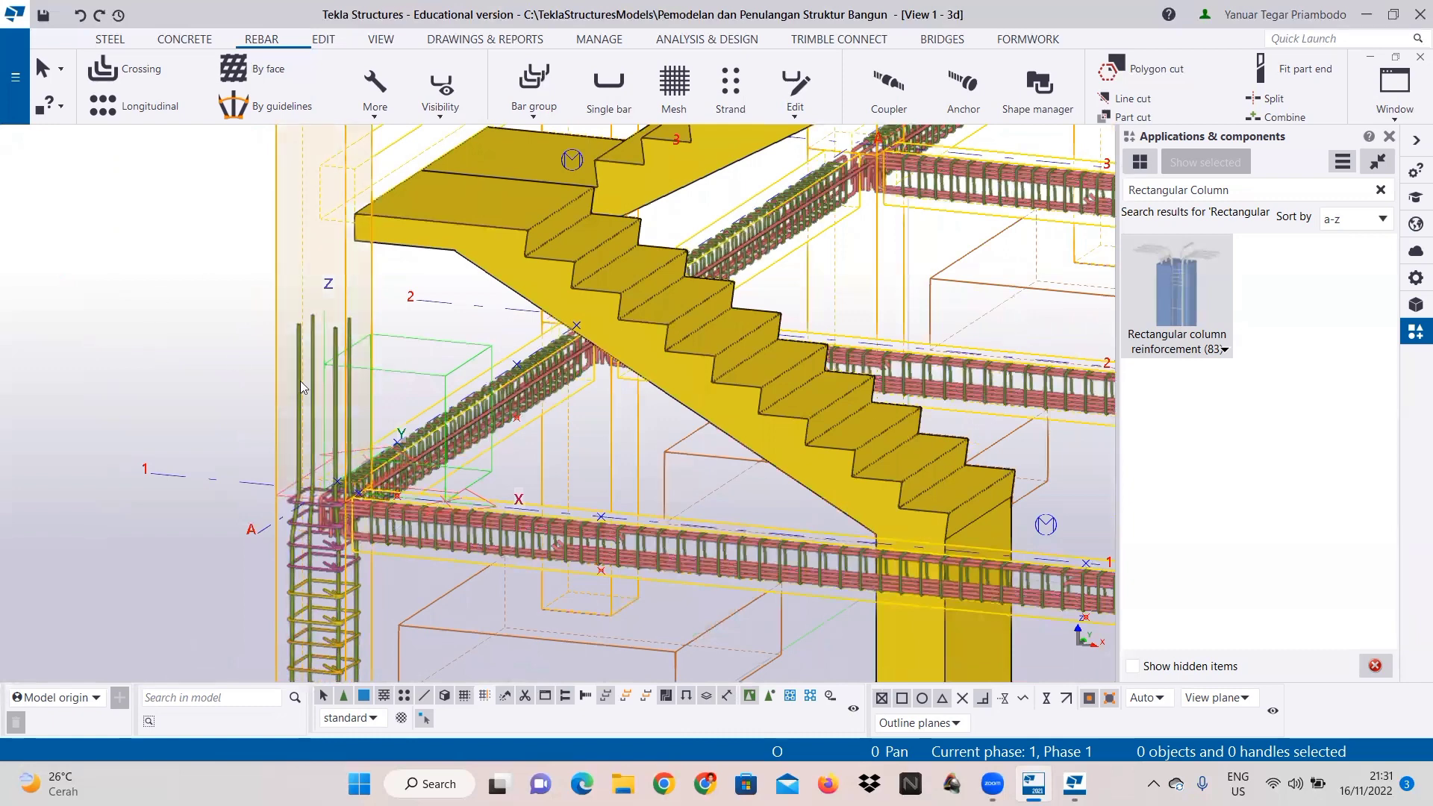
pyautogui.click(1204, 287)
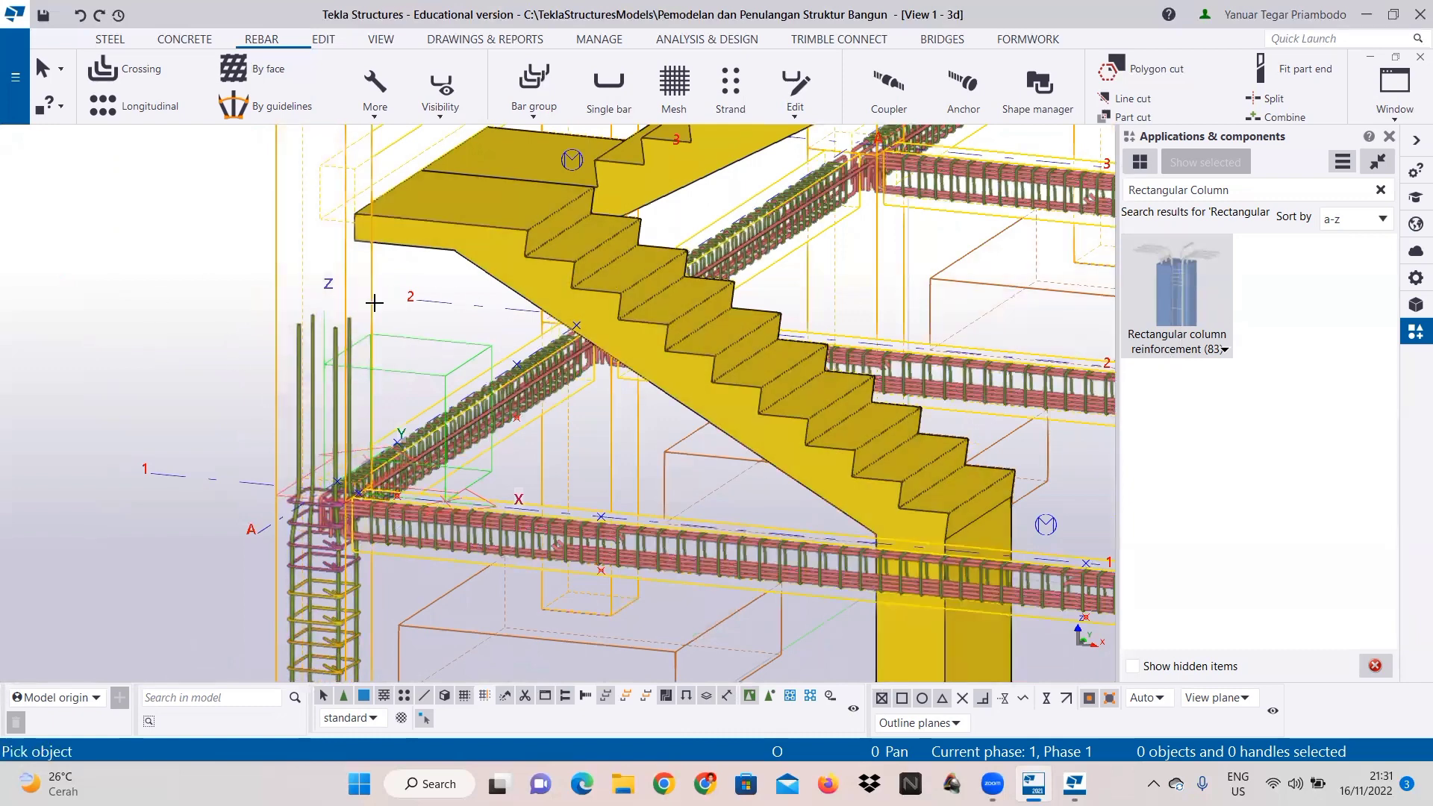
pyautogui.click(344, 261)
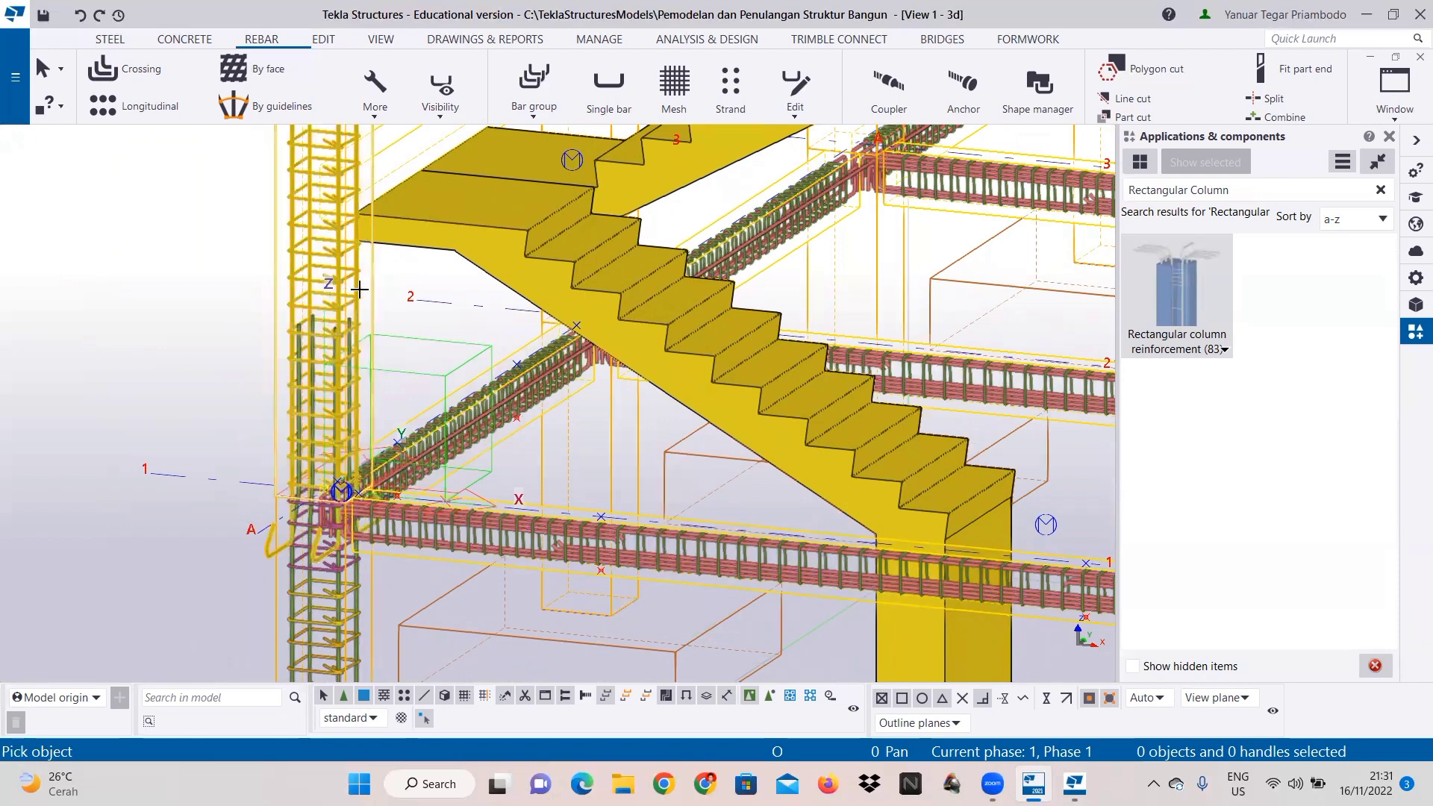
# Step: Open the properties of the upper column's reinforcement and set its main bars to grade T size 20 tie/stirrup
pyautogui.scroll(1, 354, 295)
pyautogui.scroll(-5, 280, 314)
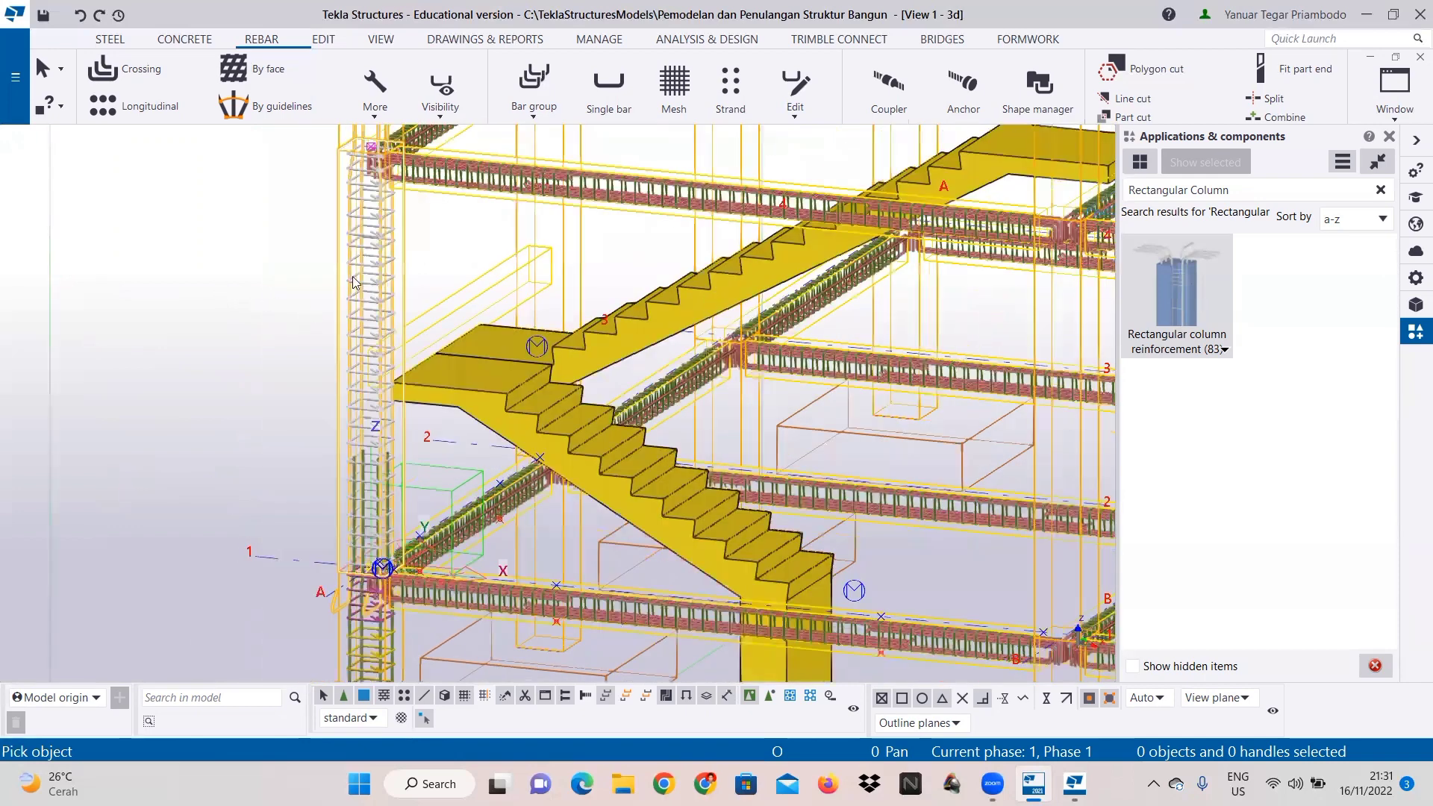
pyautogui.scroll(1, 375, 250)
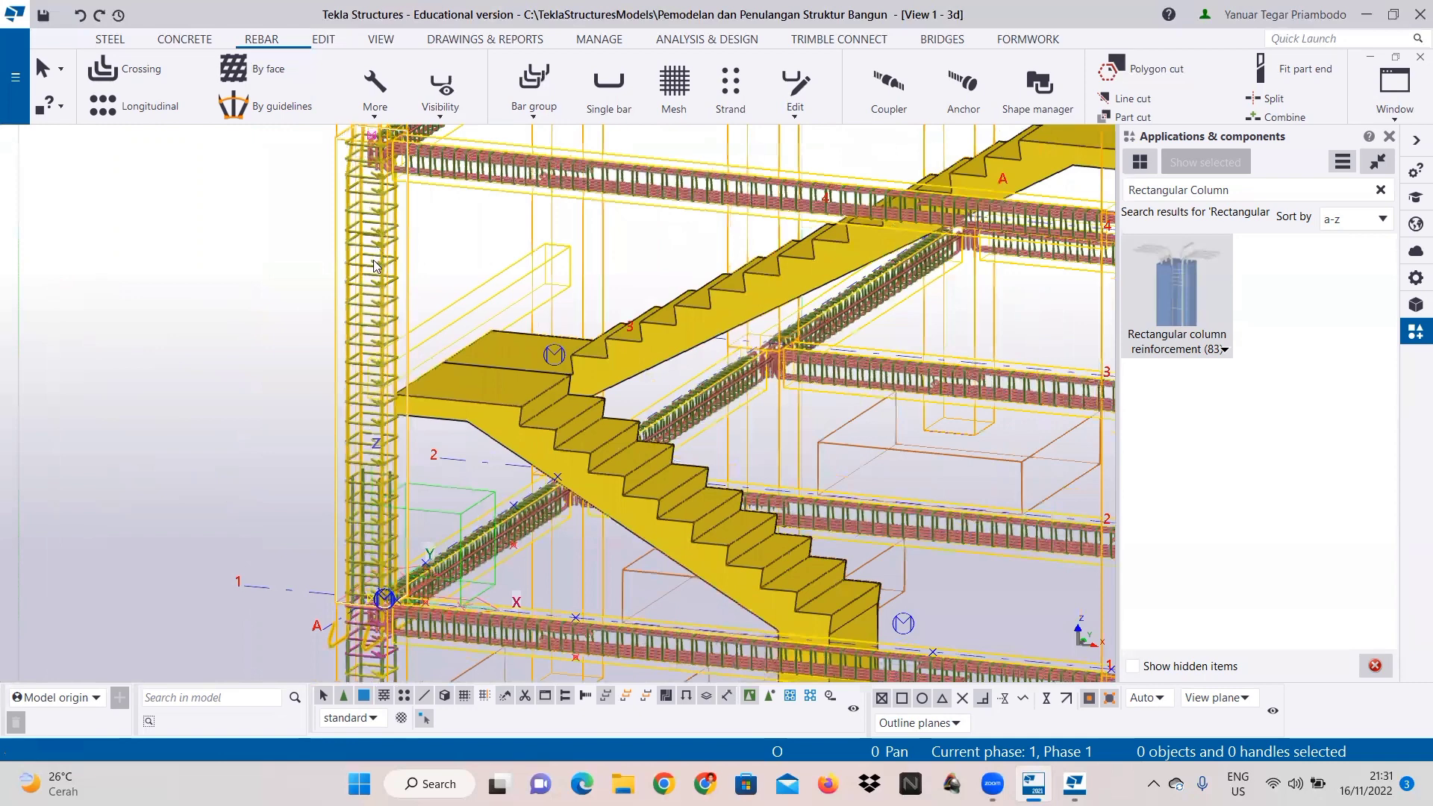
pyautogui.click(373, 252)
pyautogui.rightClick(378, 242)
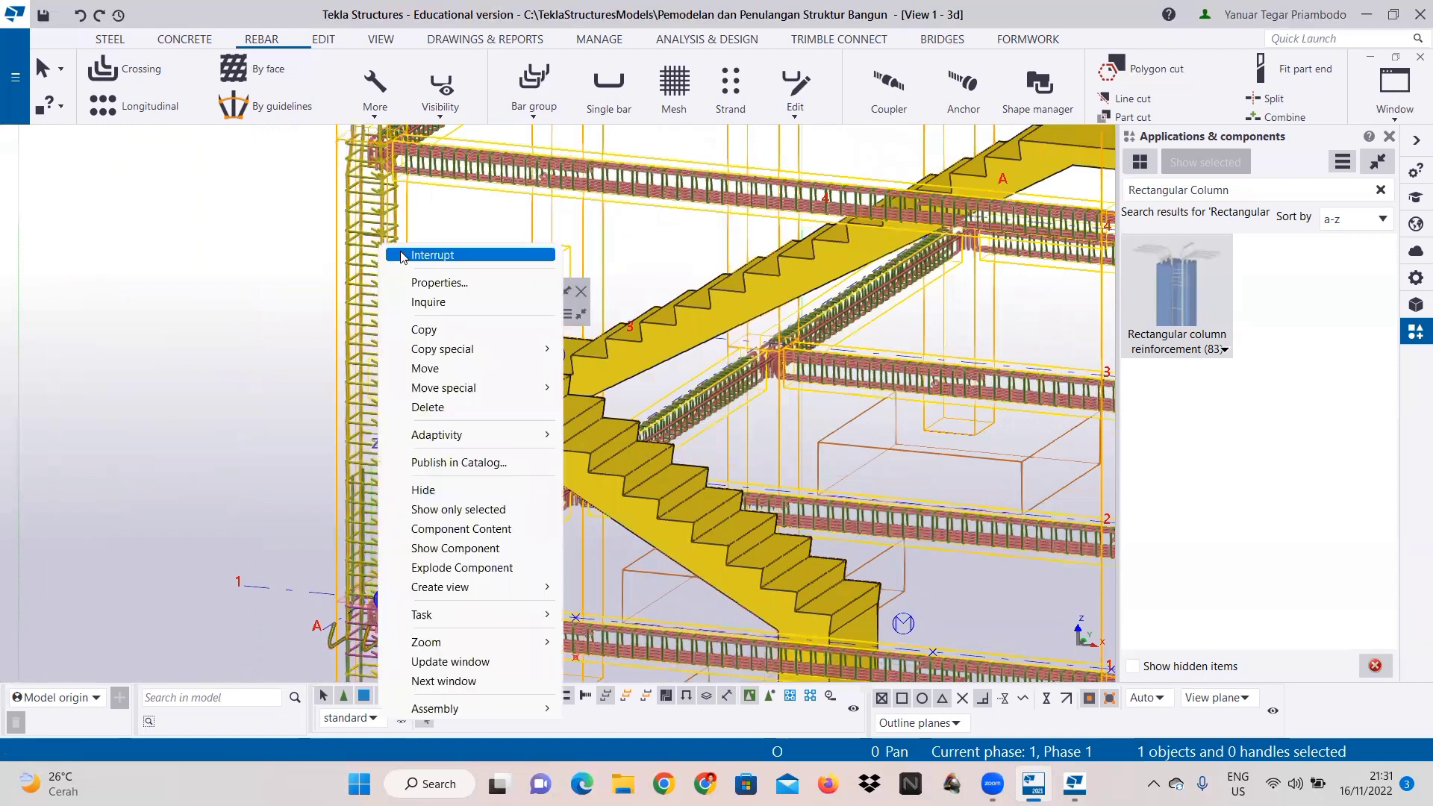
pyautogui.click(433, 287)
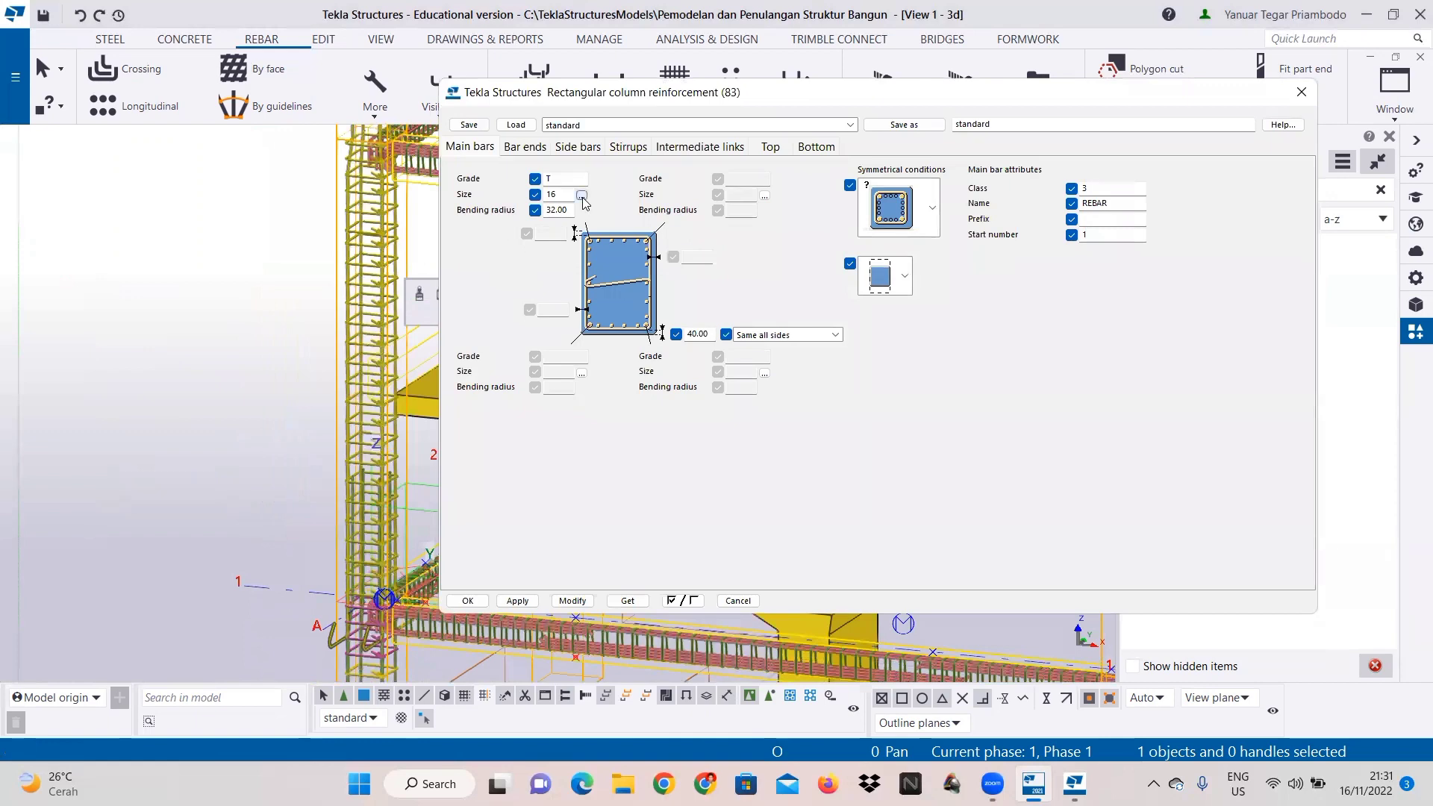
pyautogui.click(582, 195)
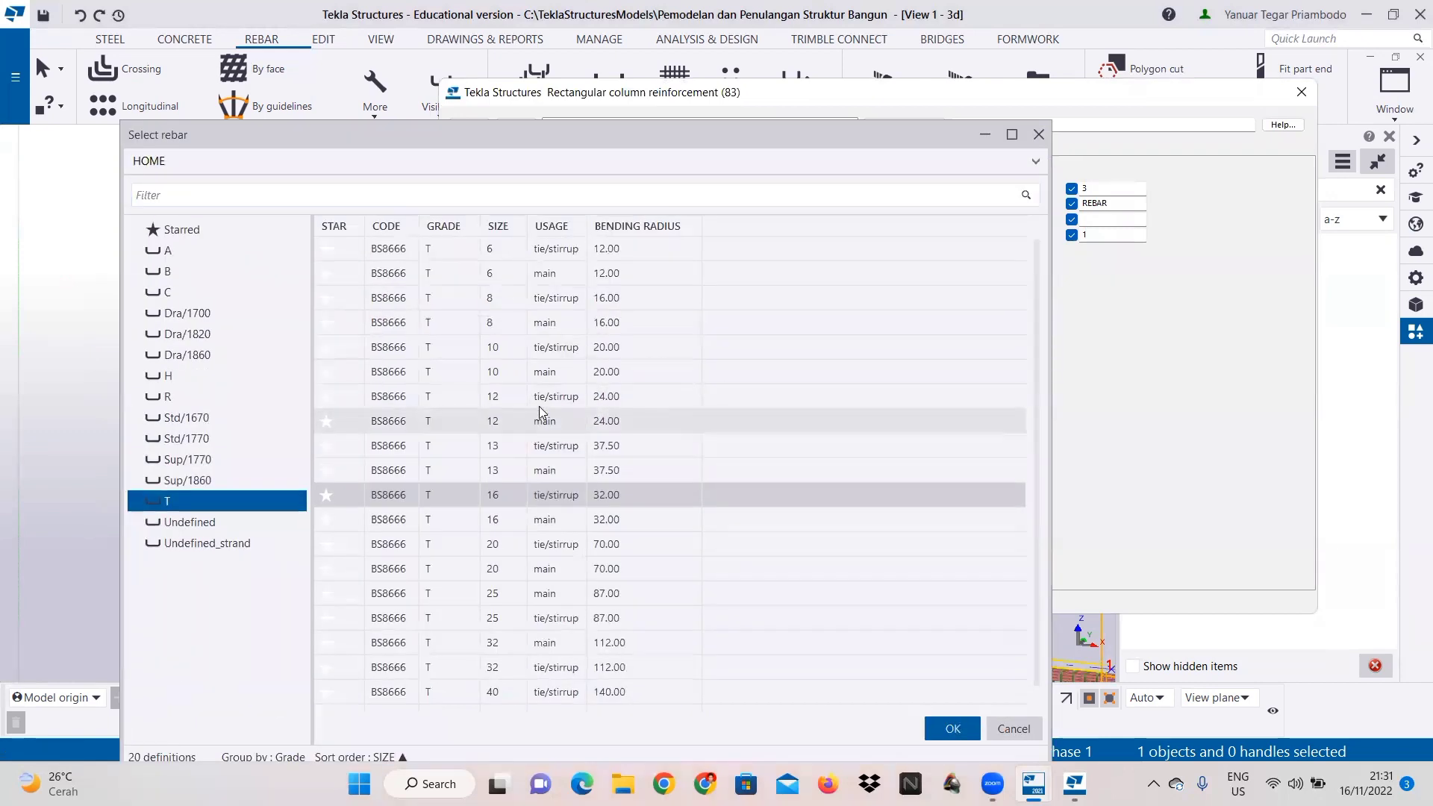
pyautogui.click(556, 544)
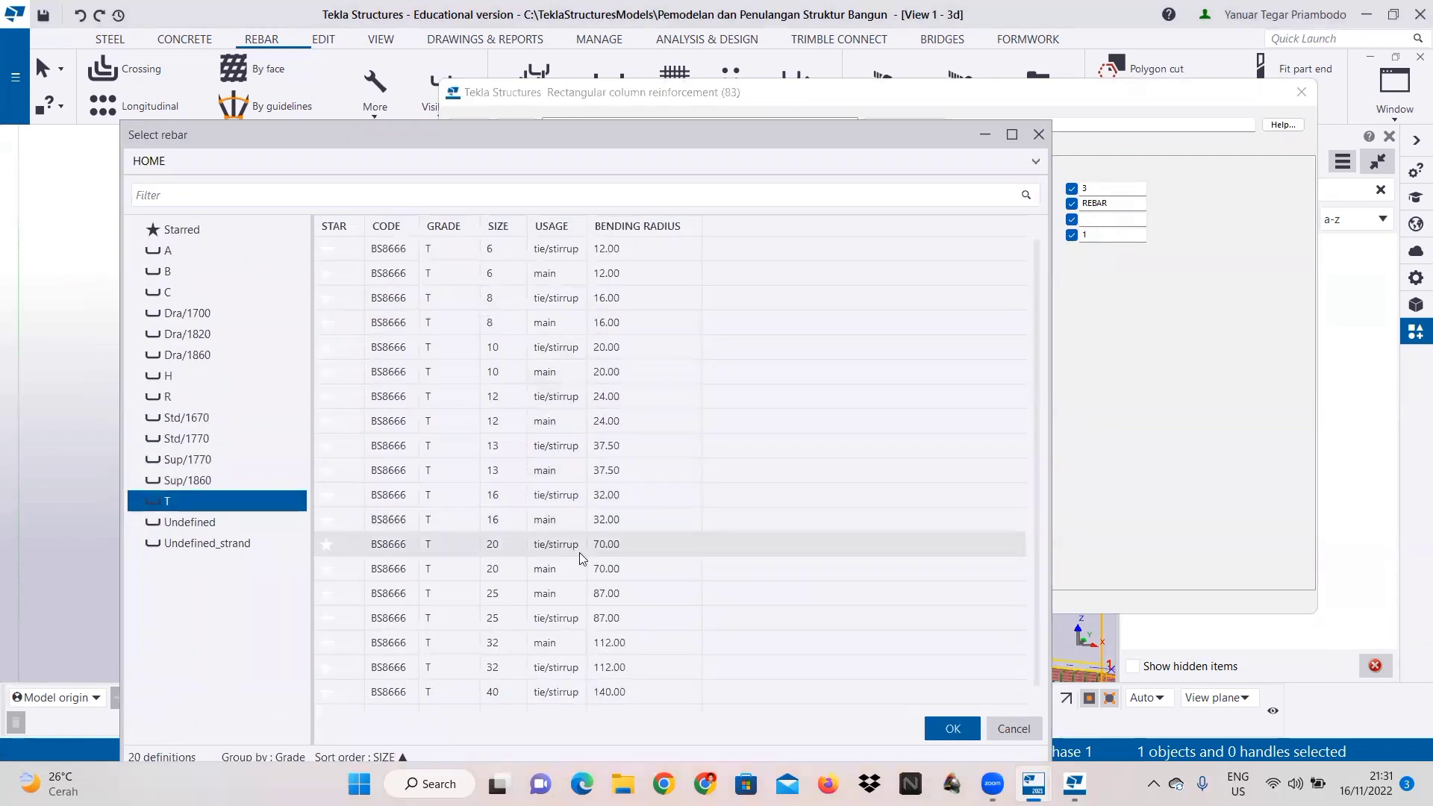
pyautogui.click(954, 728)
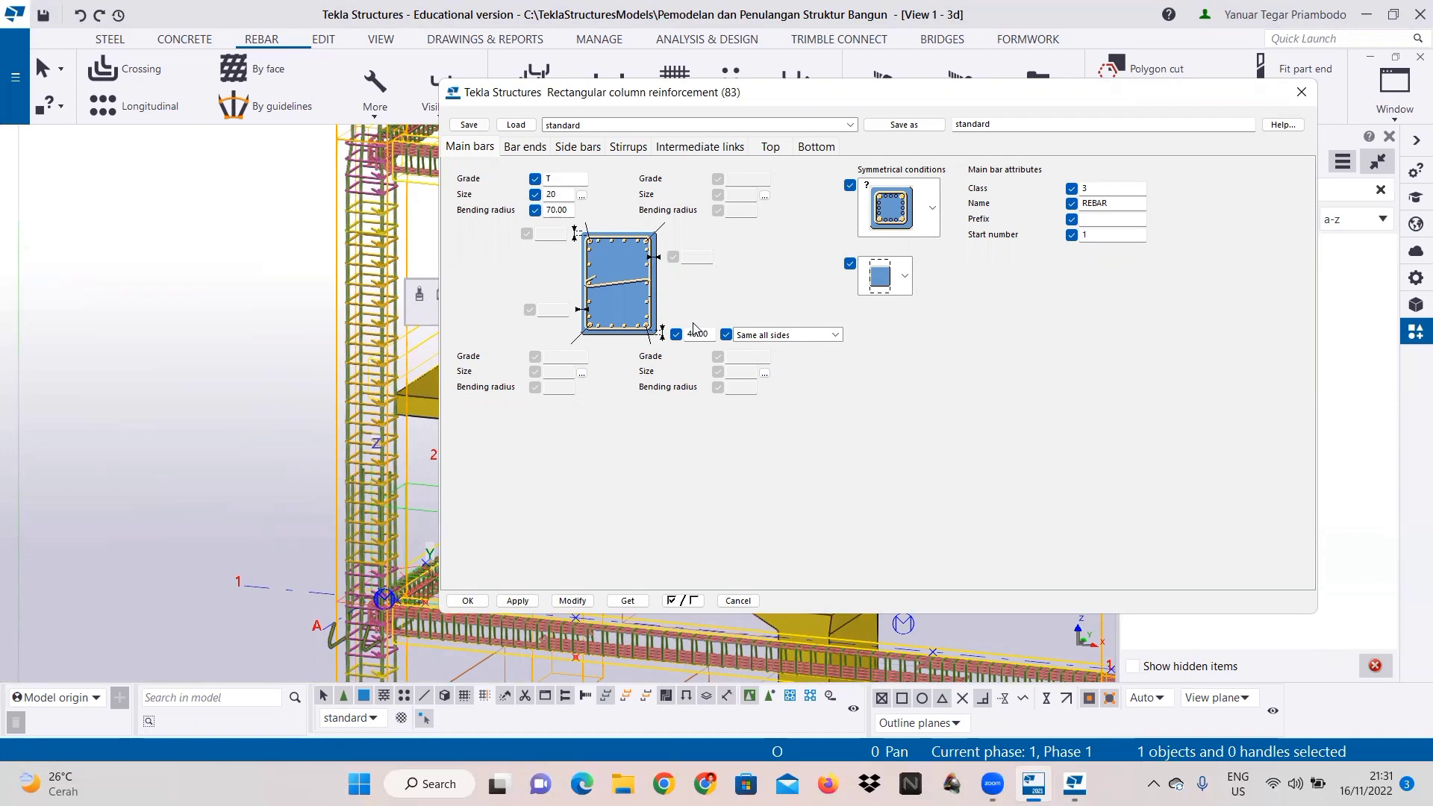
# Step: Set the top vertical extension of the upper column's corner bars to 1000
pyautogui.click(531, 147)
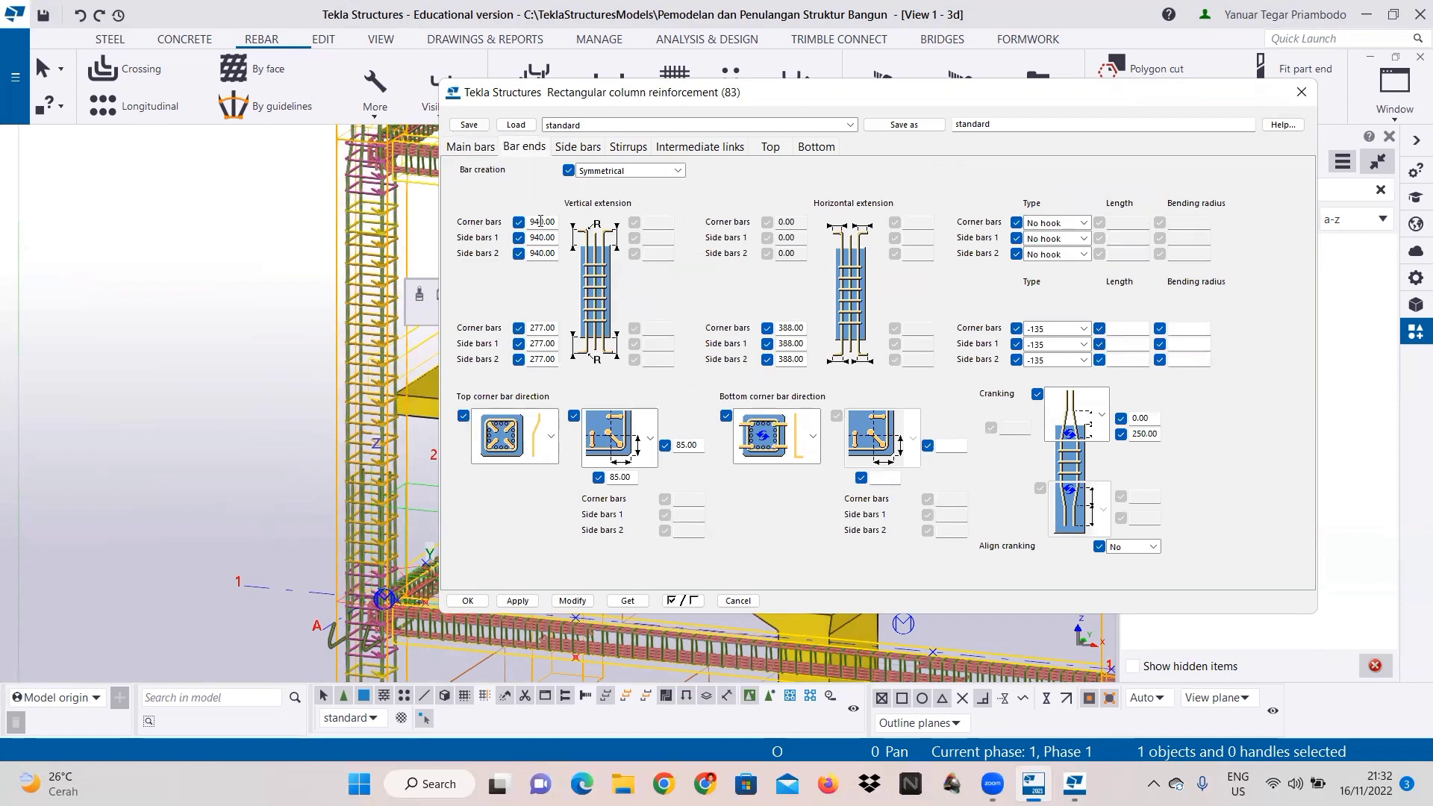
pyautogui.moveTo(542, 221); pyautogui.dragTo(517, 229)
pyautogui.write('1000')
pyautogui.rightClick(537, 222)
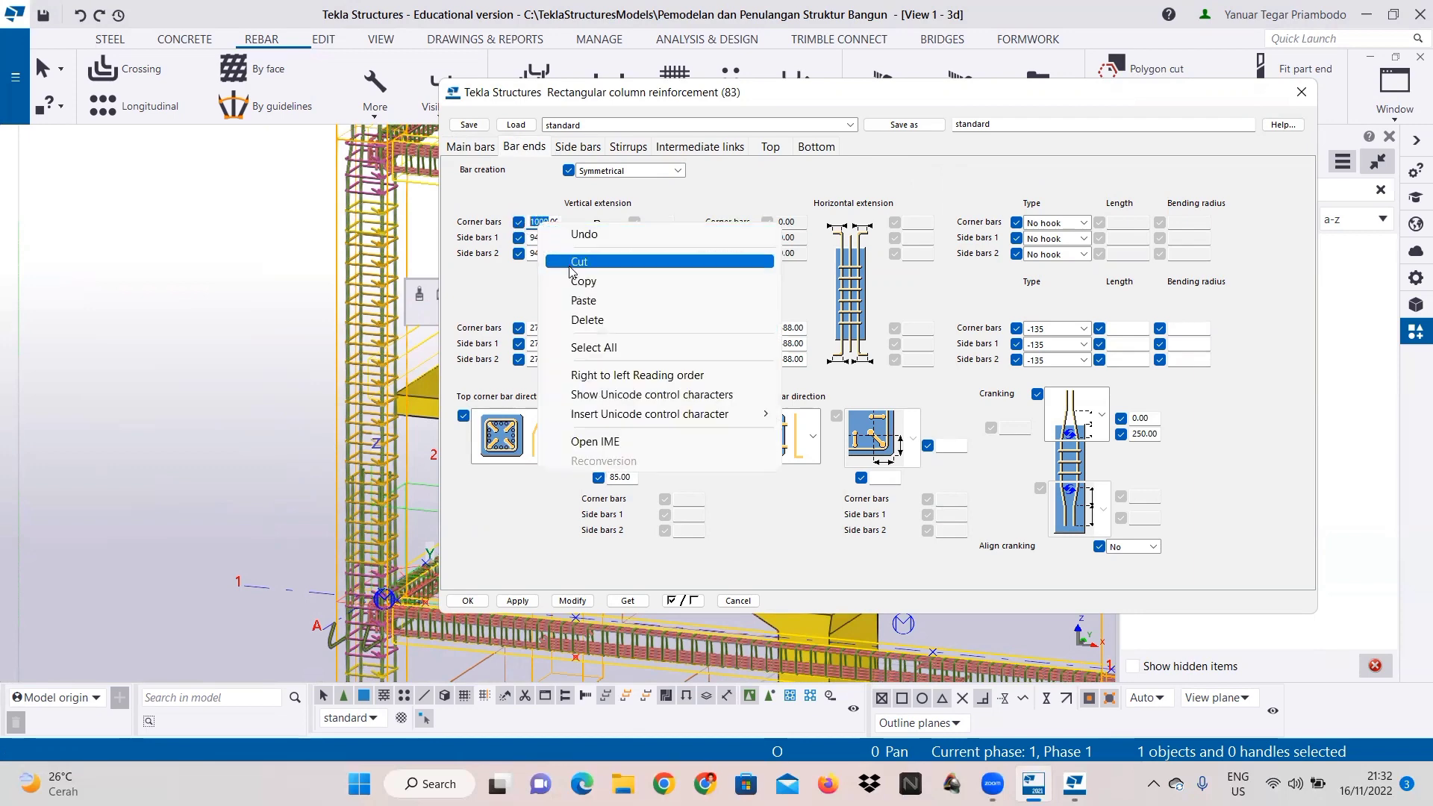
pyautogui.press('Escape')
# Step: Set the top vertical extensions of side bars 1 and side bars 2 to 1000, matching the corner bars
pyautogui.moveTo(544, 237); pyautogui.dragTo(520, 238)
pyautogui.rightClick(534, 239)
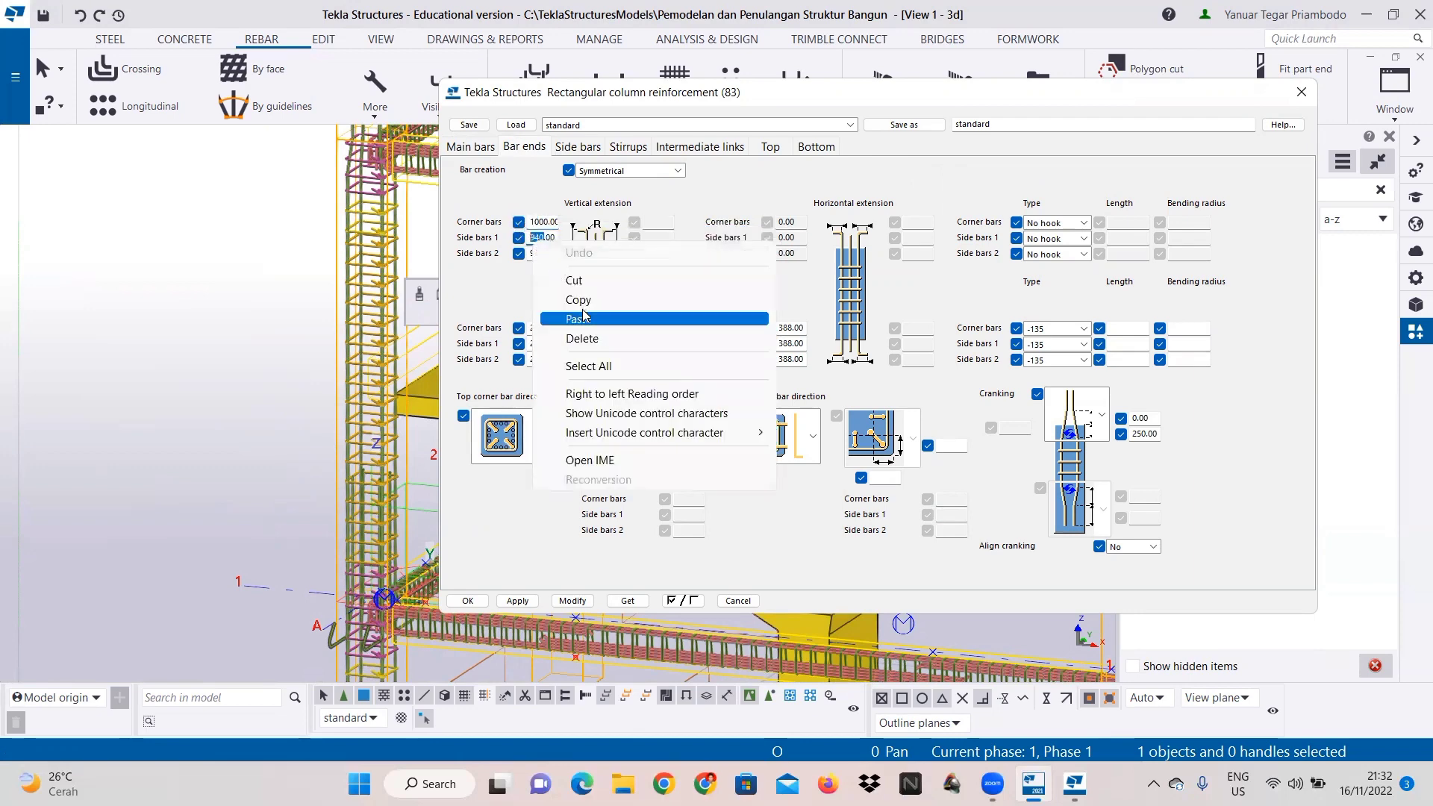
pyautogui.click(581, 300)
pyautogui.rightClick(542, 238)
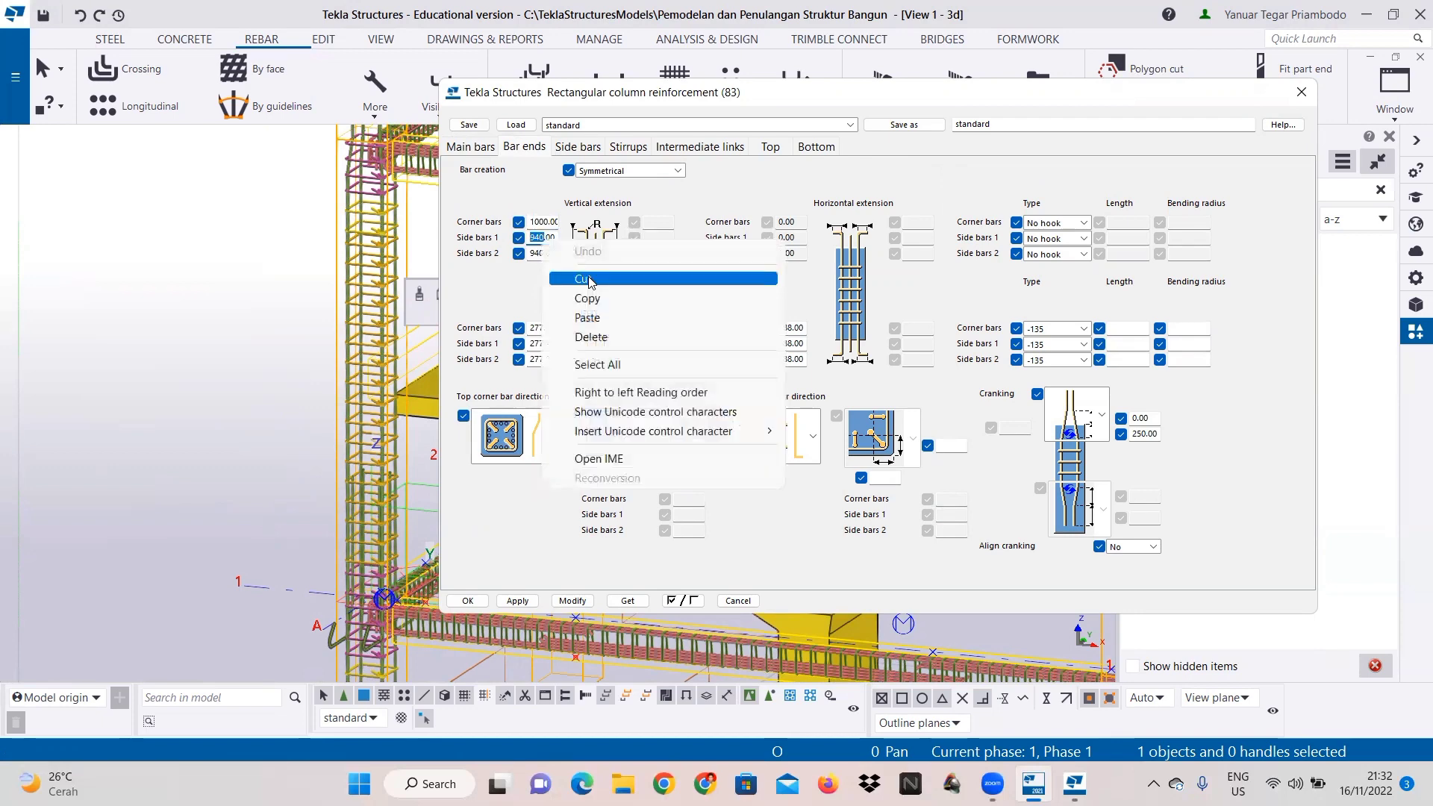
pyautogui.click(586, 316)
pyautogui.moveTo(549, 222); pyautogui.dragTo(529, 254)
pyautogui.rightClick(547, 221)
pyautogui.click(586, 281)
pyautogui.rightClick(537, 239)
pyautogui.click(585, 312)
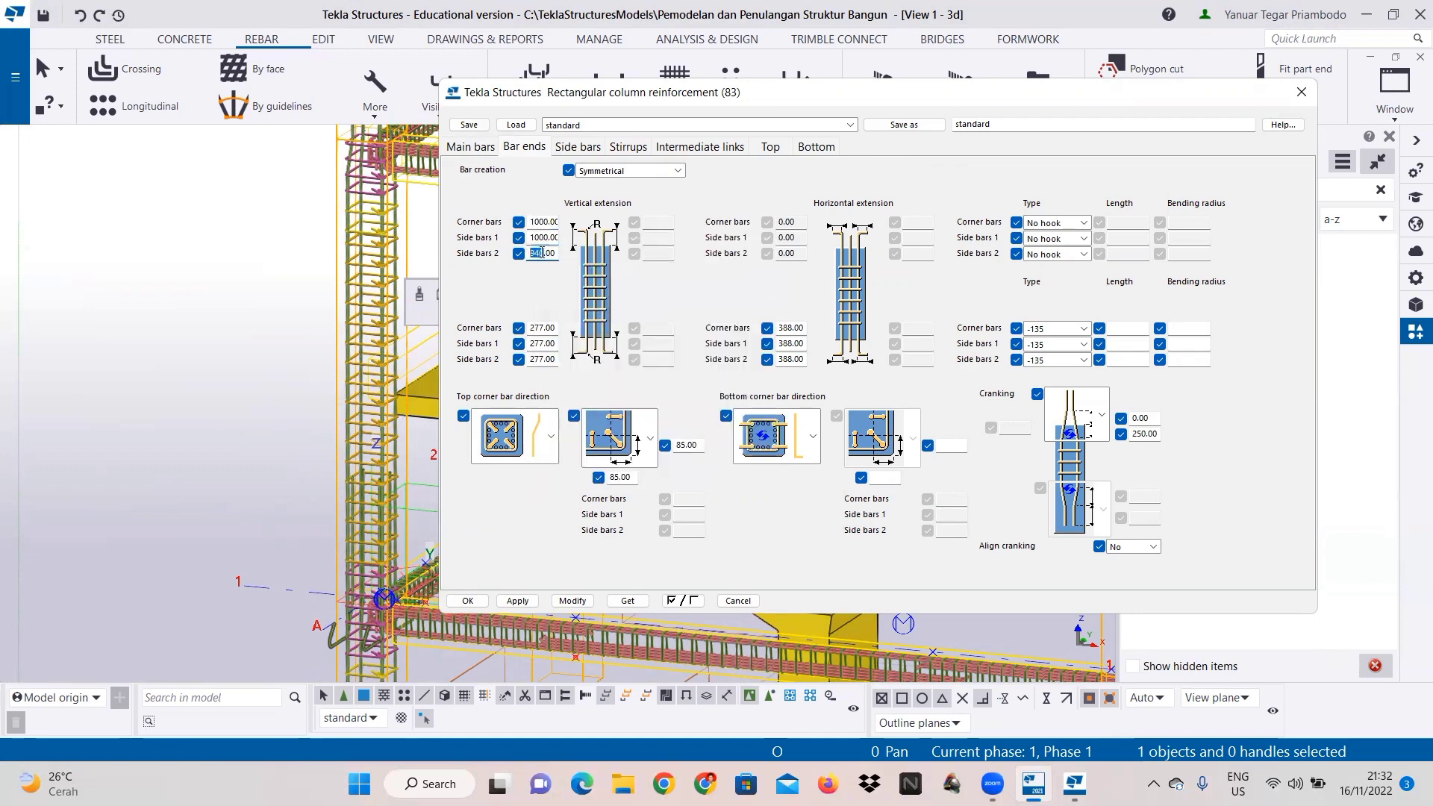
pyautogui.rightClick(537, 254)
pyautogui.click(624, 329)
# Step: Set the bottom vertical extensions of the corner bars and both side bars to 0, and pick the diagonal cranked top corner bar direction
pyautogui.moveTo(543, 327); pyautogui.dragTo(533, 327)
pyautogui.write('0')
pyautogui.press('Delete')
pyautogui.press('Delete')
pyautogui.press('Delete')
pyautogui.doubleClick(551, 344)
pyautogui.write('0')
pyautogui.doubleClick(554, 360)
pyautogui.write('0')
pyautogui.click(551, 446)
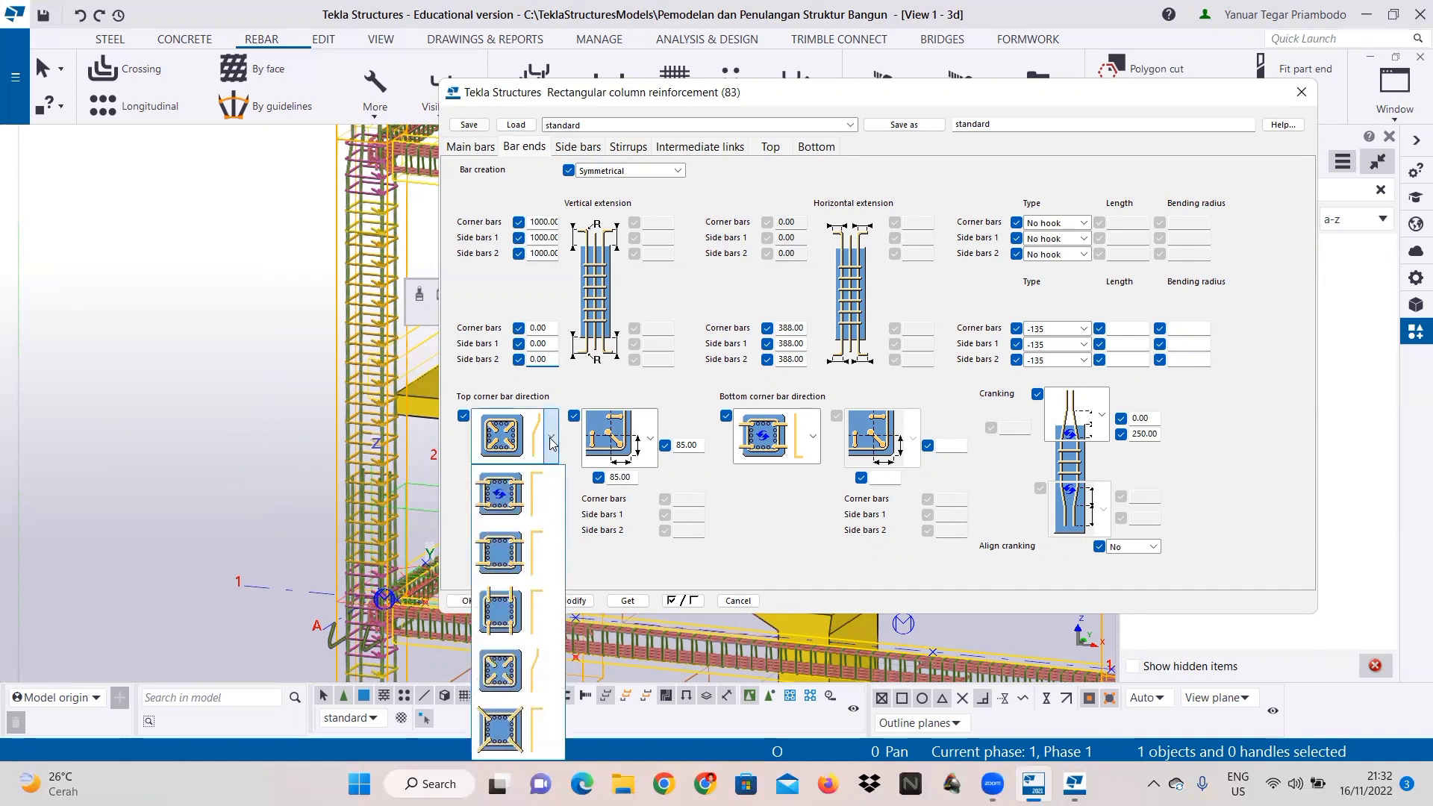
pyautogui.click(507, 661)
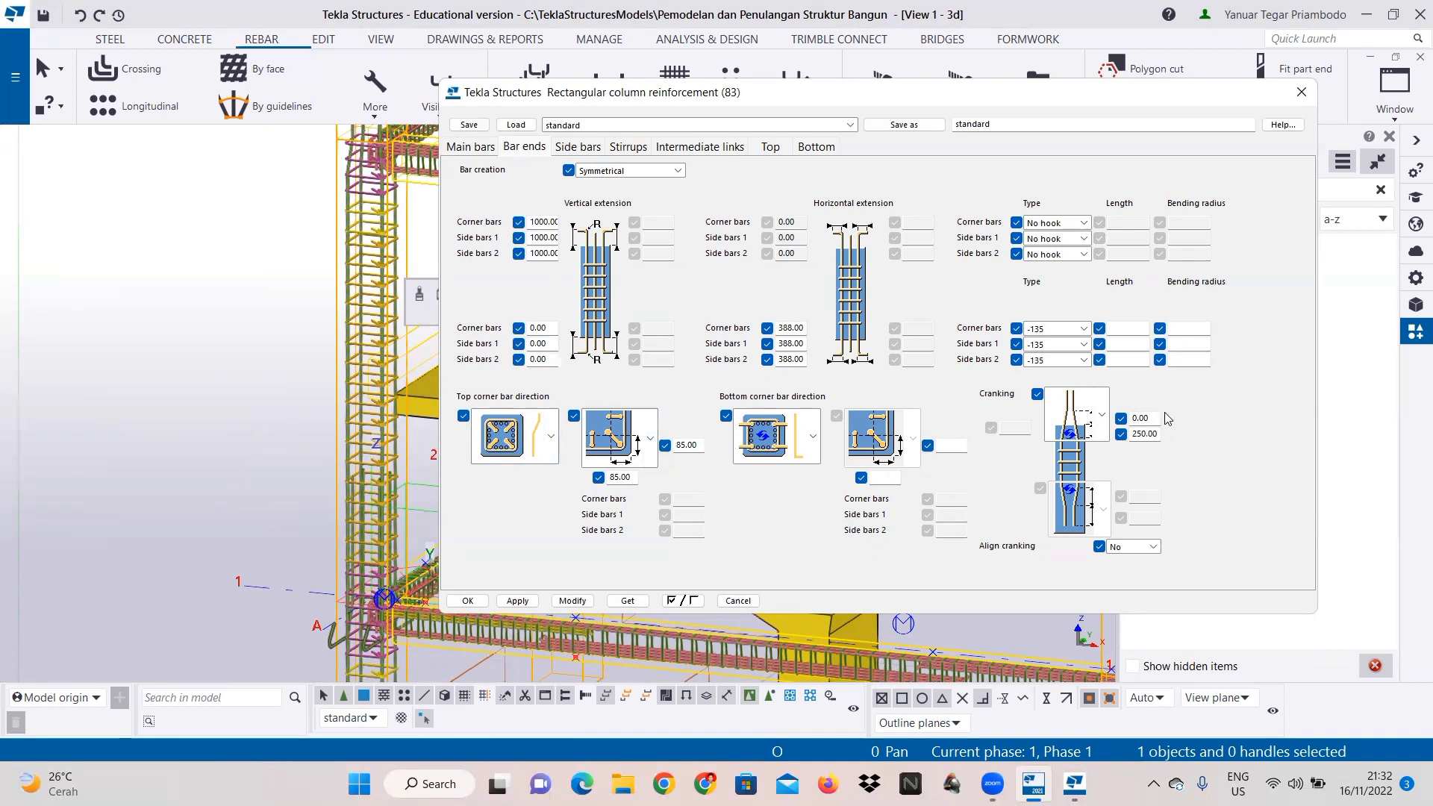
# Step: Set the bottom horizontal extensions of the corner bars, side bars 1 and side bars 2 to 0
pyautogui.doubleClick(800, 329)
pyautogui.write('0')
pyautogui.doubleClick(793, 344)
pyautogui.write('0')
pyautogui.doubleClick(793, 360)
pyautogui.write('0')
# Step: Set the bottom hook type to No hook for the corner bars, side bars 1 and side bars 2
pyautogui.click(1069, 332)
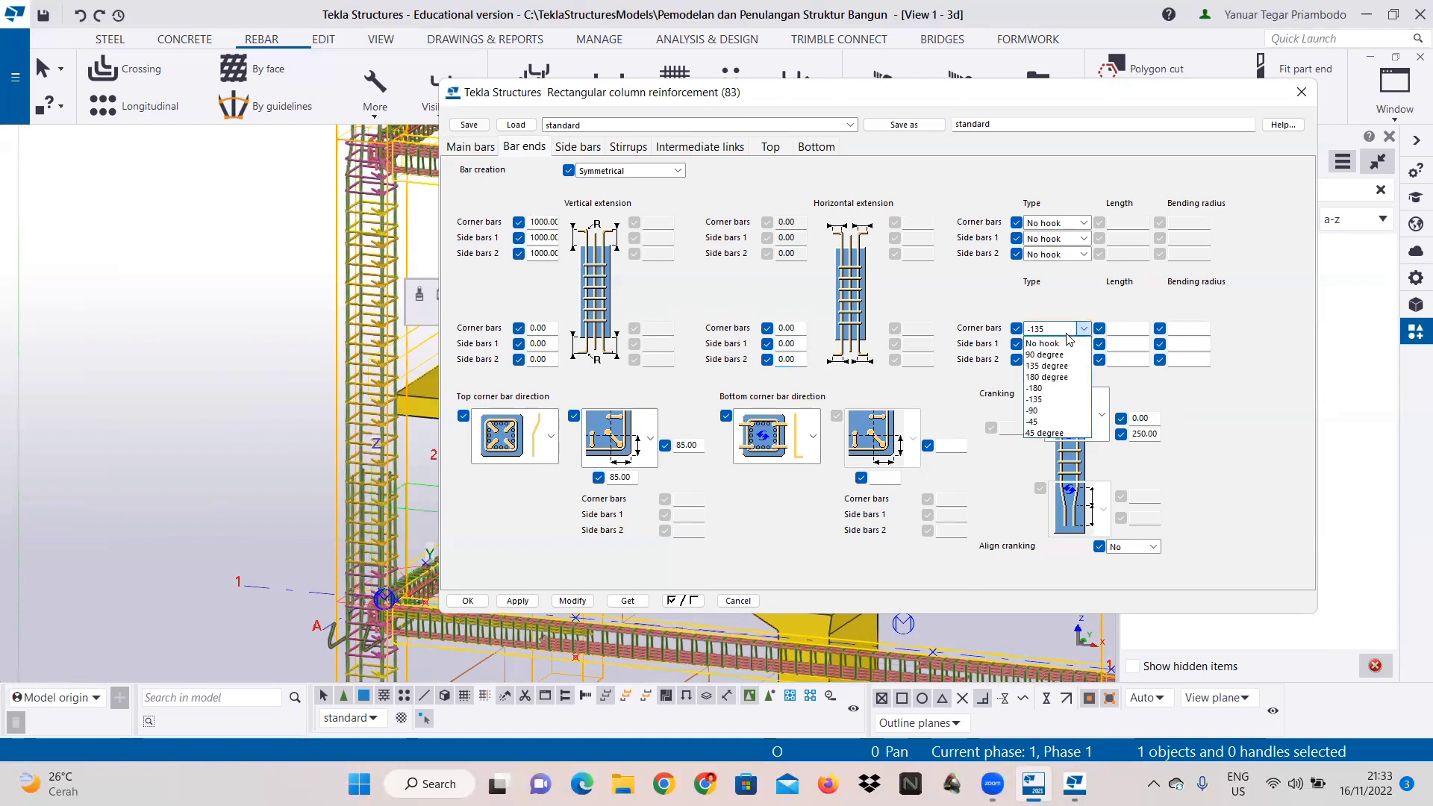
pyautogui.click(1072, 338)
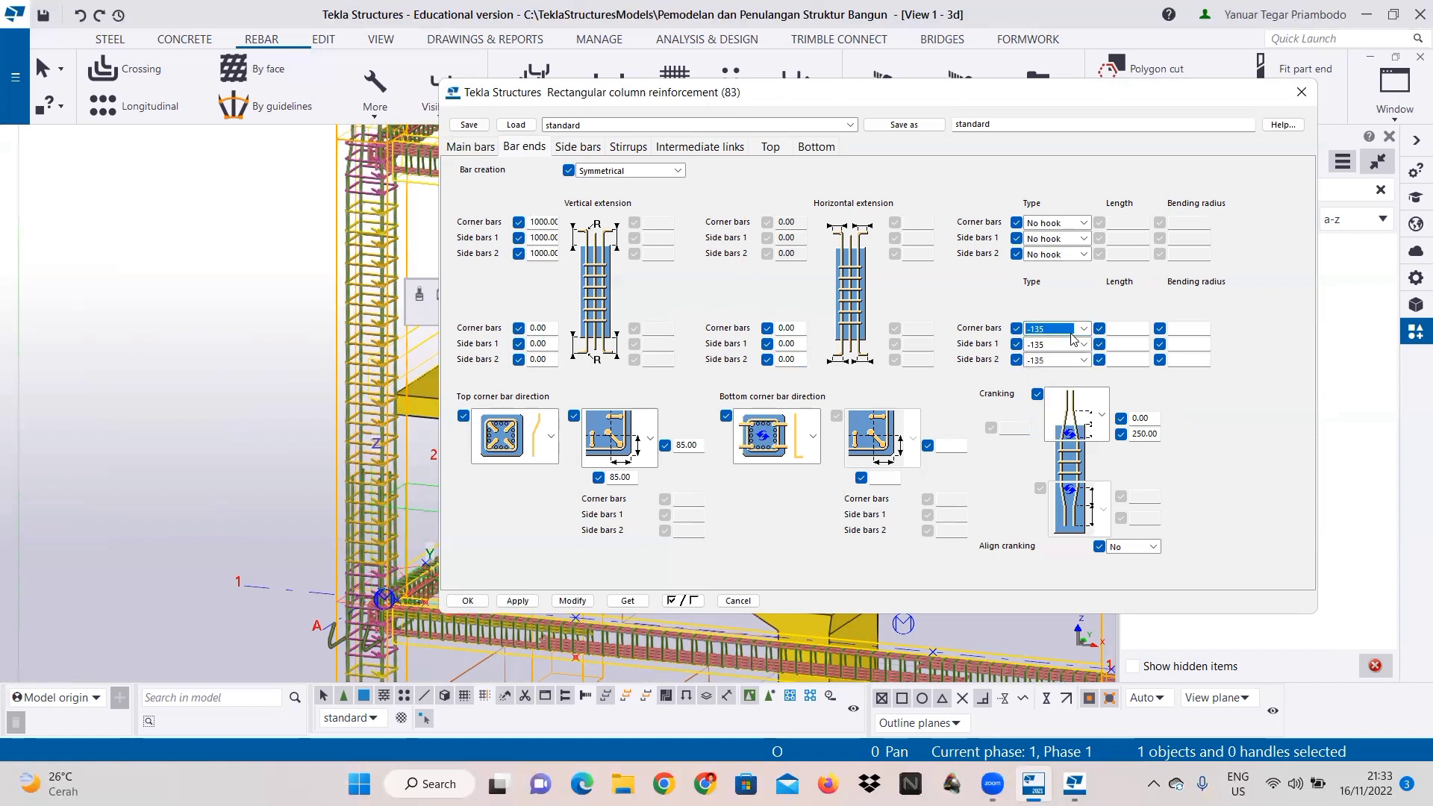
pyautogui.click(1073, 338)
pyautogui.click(1073, 334)
pyautogui.click(1067, 333)
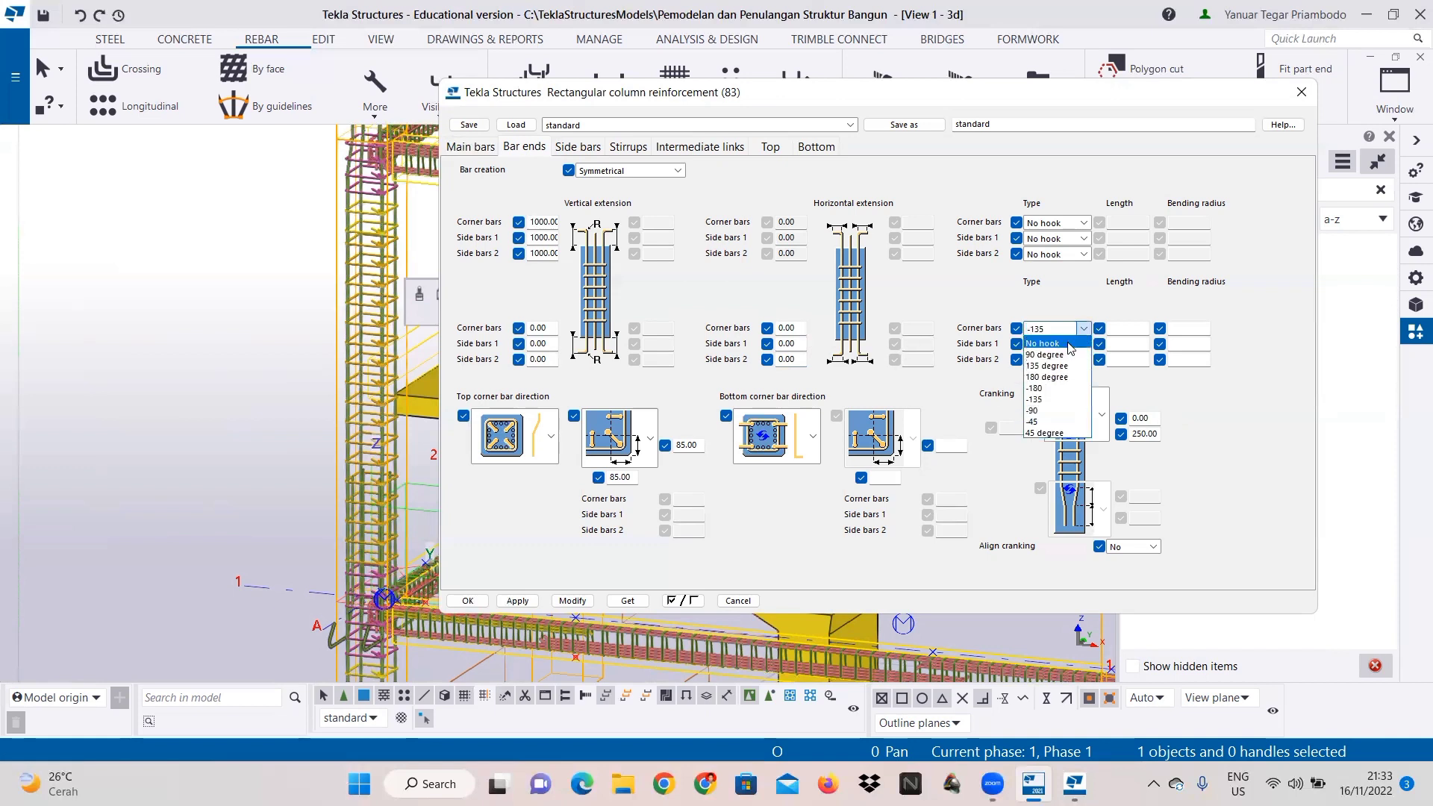
pyautogui.click(1072, 344)
pyautogui.click(1067, 344)
pyautogui.click(1064, 359)
pyautogui.click(1064, 360)
pyautogui.click(1061, 375)
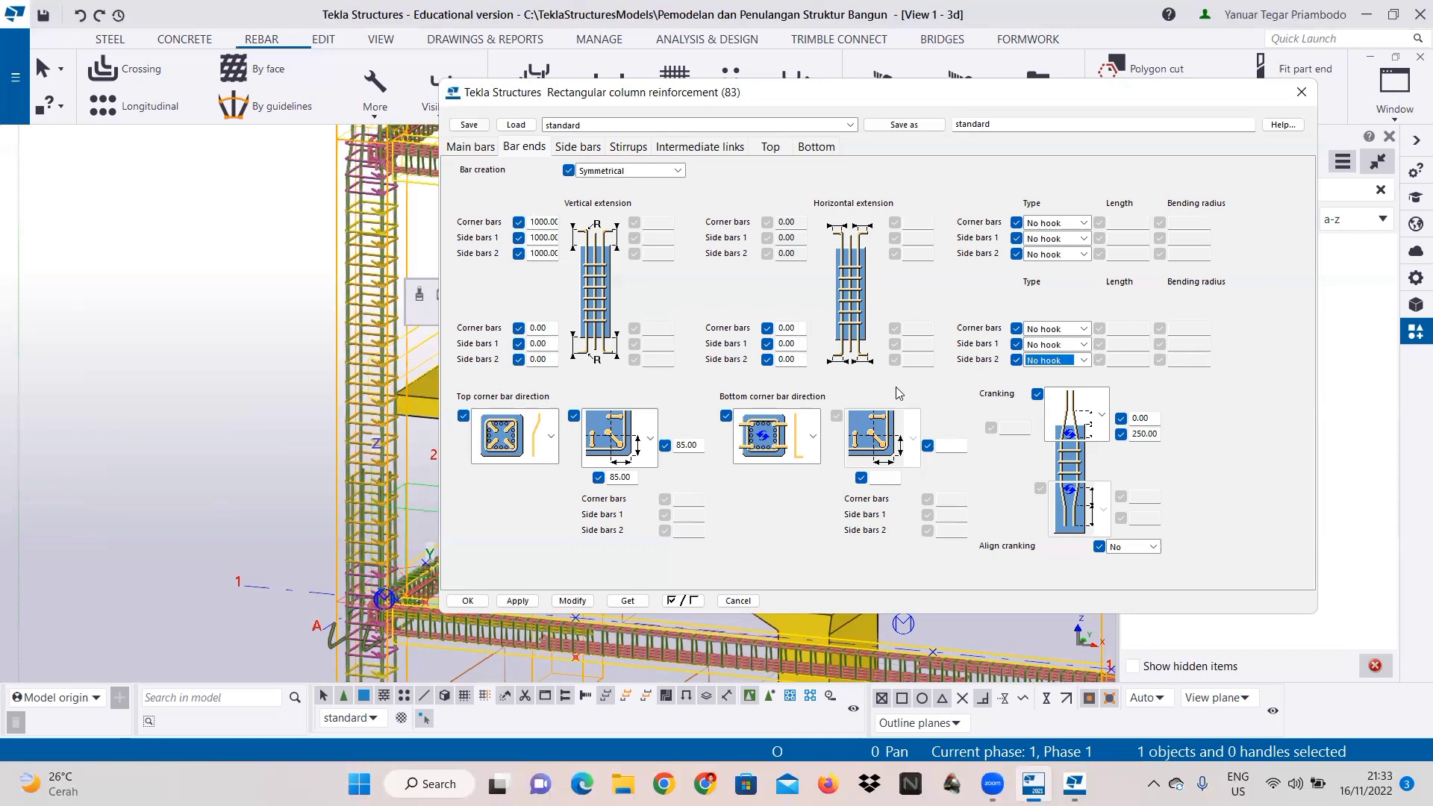
# Step: Set one side bar 1 and one side bar 2 on each column face, with both placings measured from the two ends
pyautogui.click(587, 147)
pyautogui.doubleClick(577, 197)
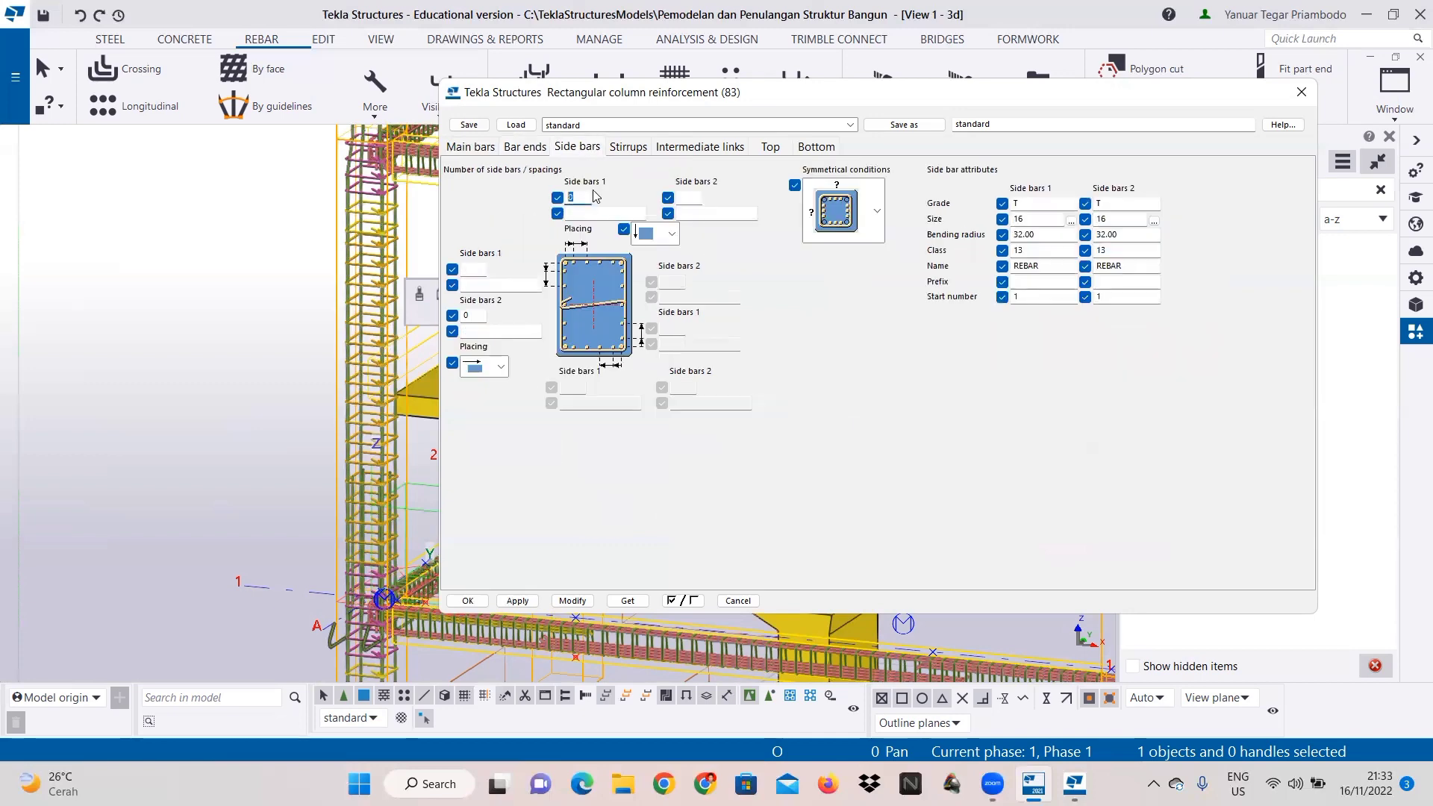
pyautogui.write('1')
pyautogui.click(681, 198)
pyautogui.write('1')
pyautogui.doubleClick(476, 314)
pyautogui.write('1')
pyautogui.click(666, 234)
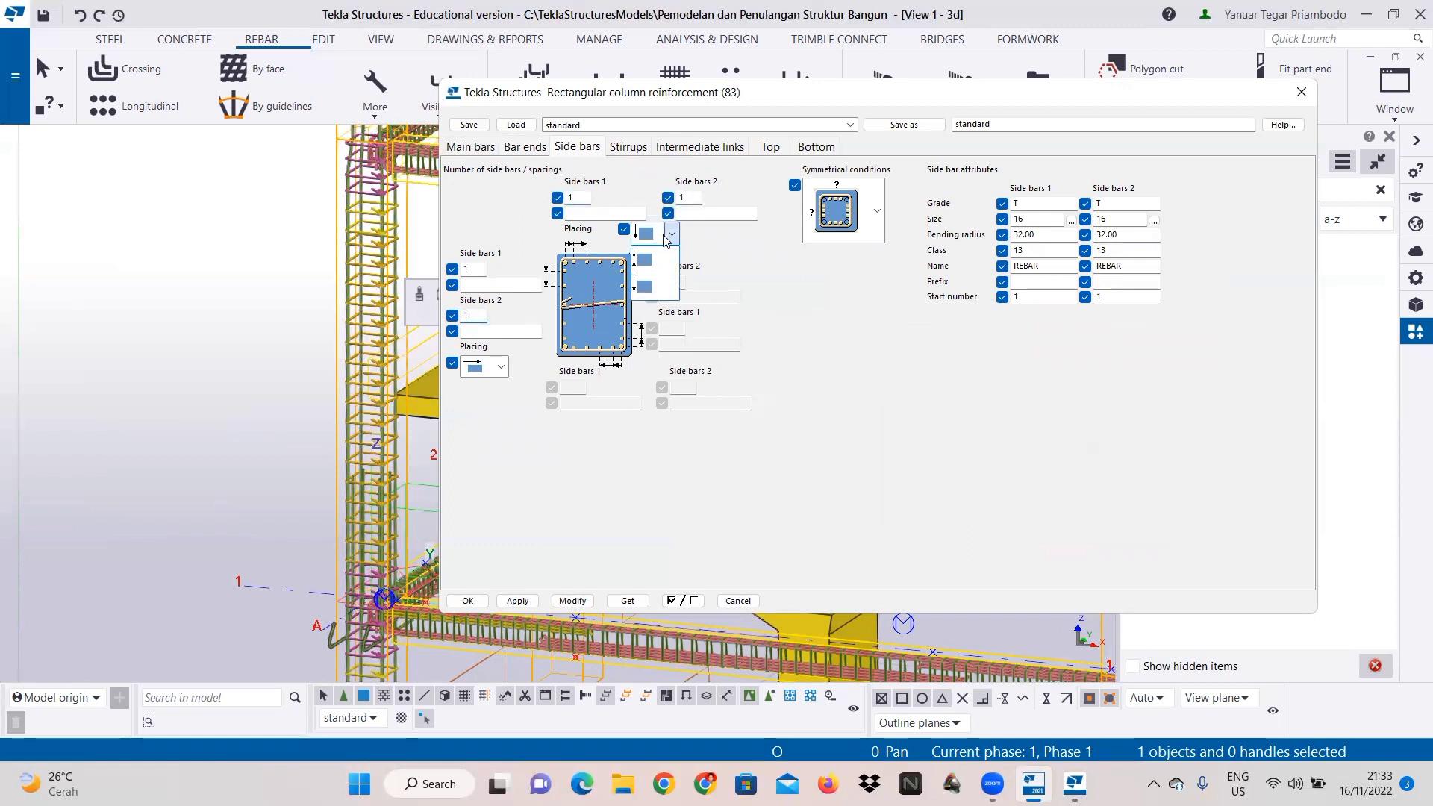
pyautogui.click(650, 271)
pyautogui.click(499, 367)
pyautogui.click(492, 391)
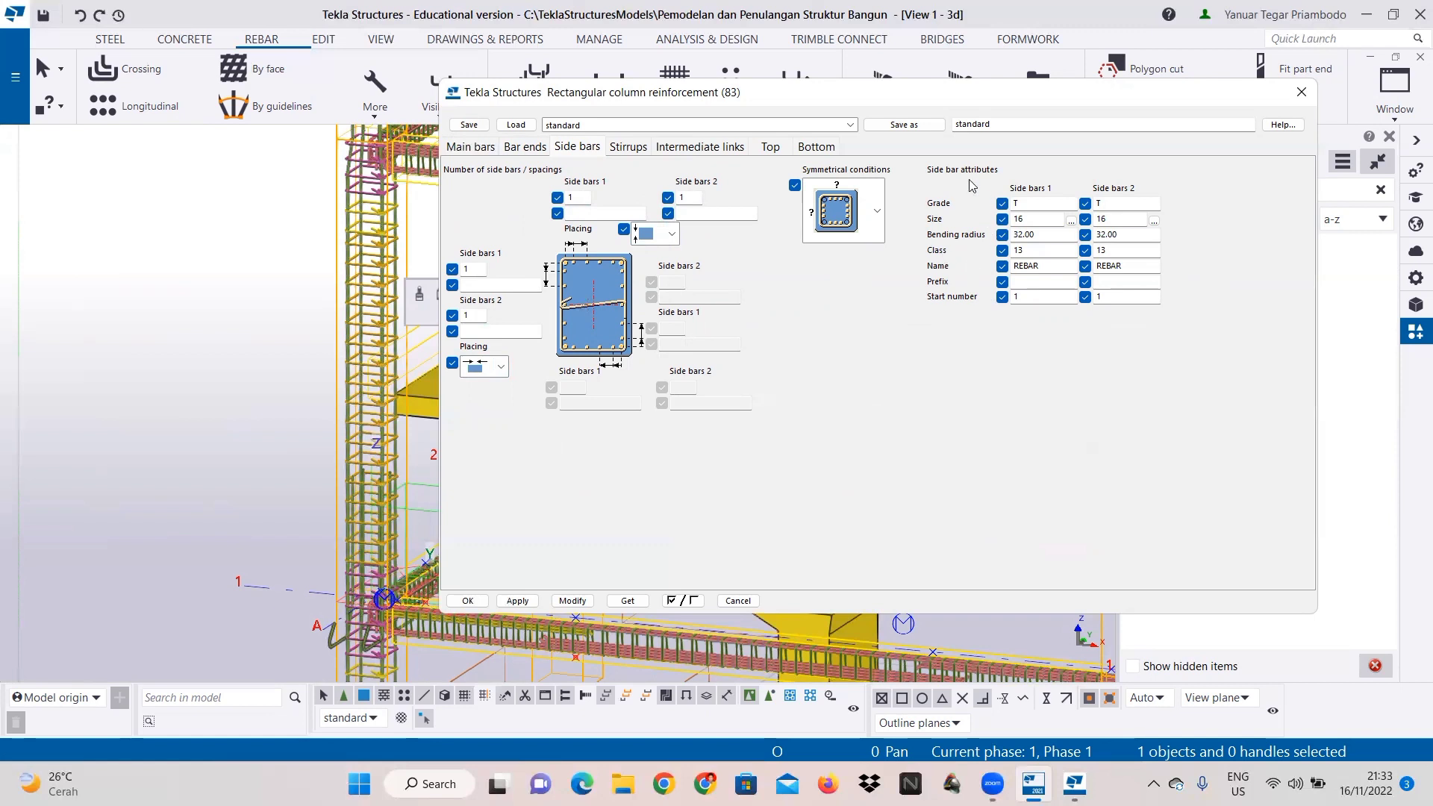
# Step: Assign grade T size 20 tie/stirrup rebar to side bars 1 and side bars 2
pyautogui.click(1071, 221)
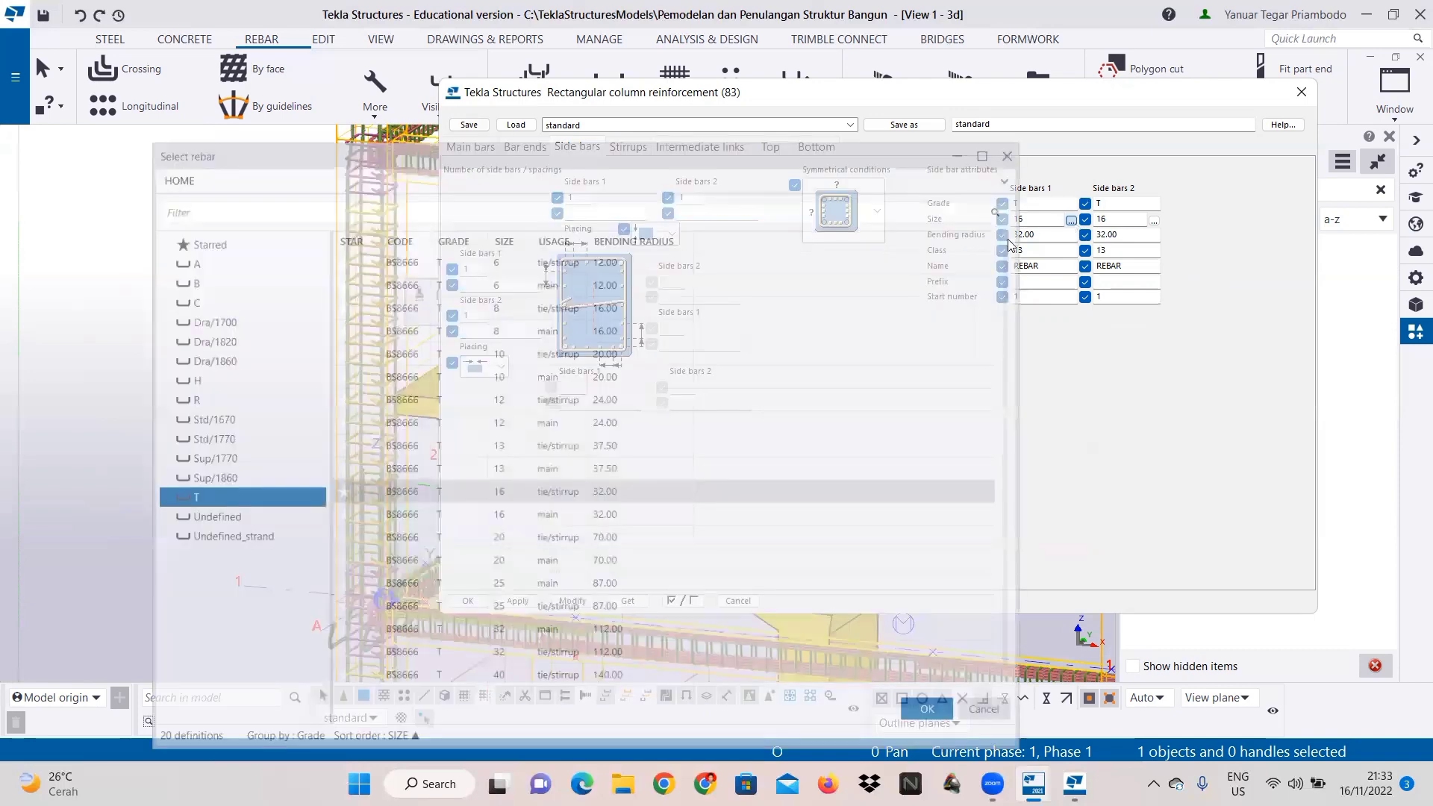
pyautogui.click(526, 544)
pyautogui.click(942, 723)
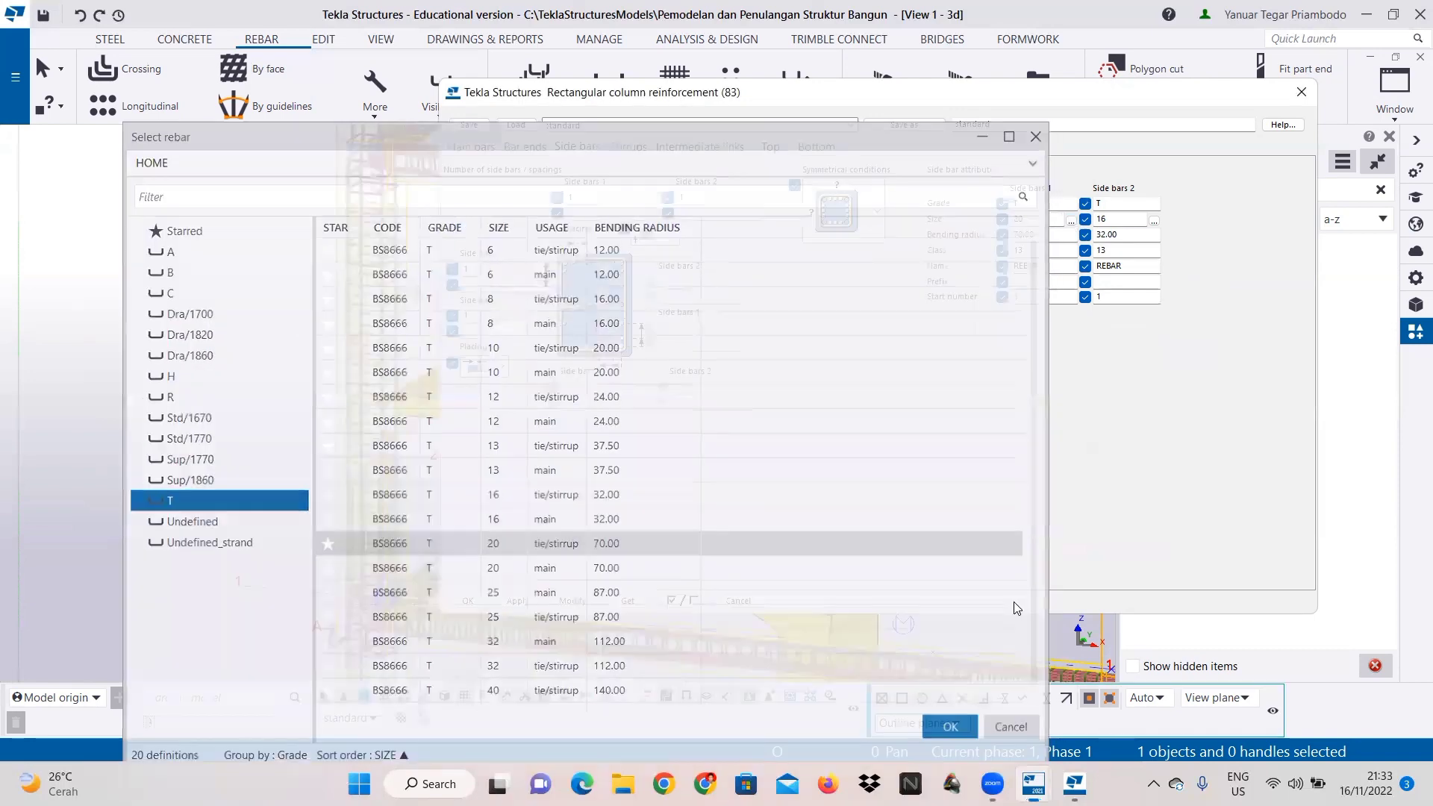
pyautogui.click(1154, 220)
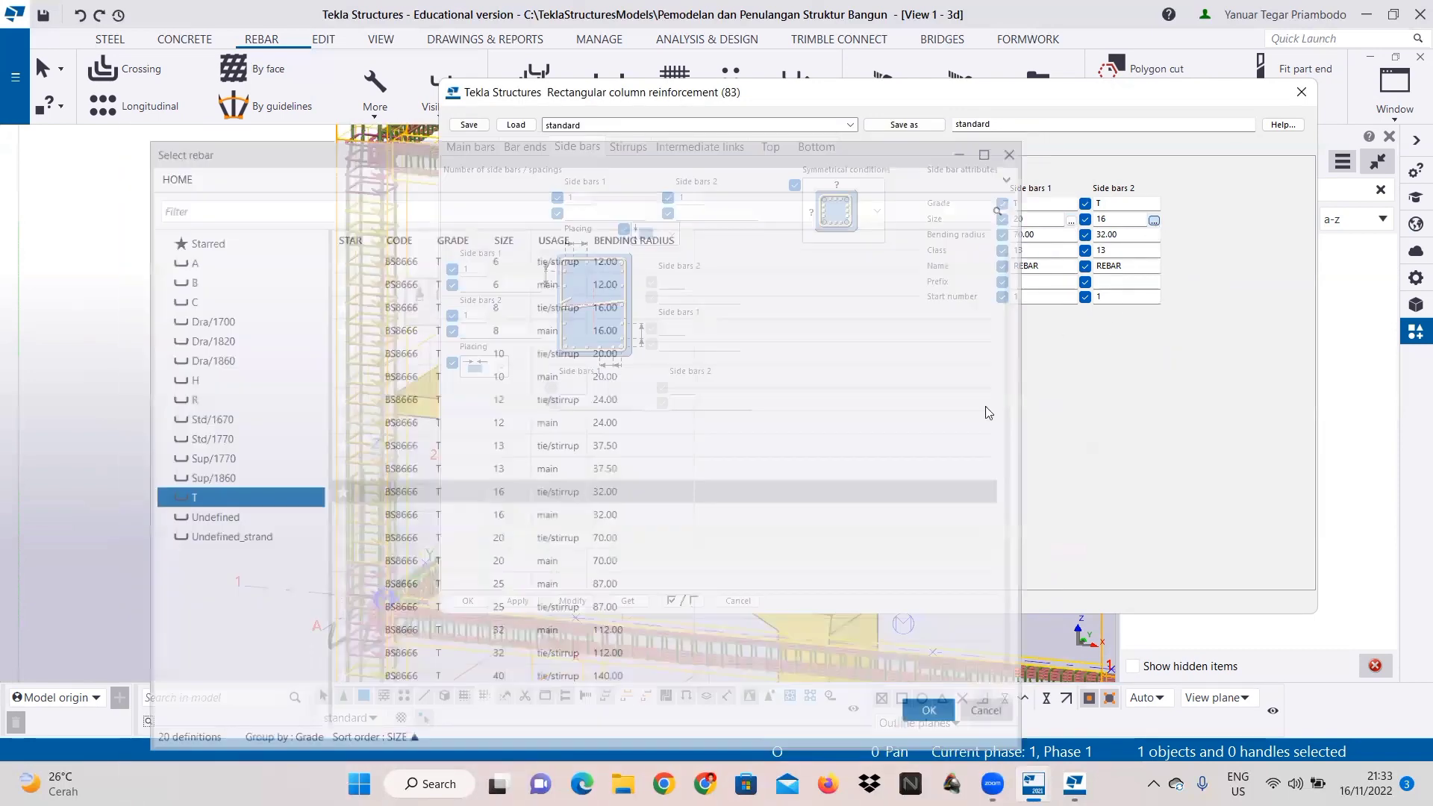
pyautogui.click(631, 549)
pyautogui.click(949, 730)
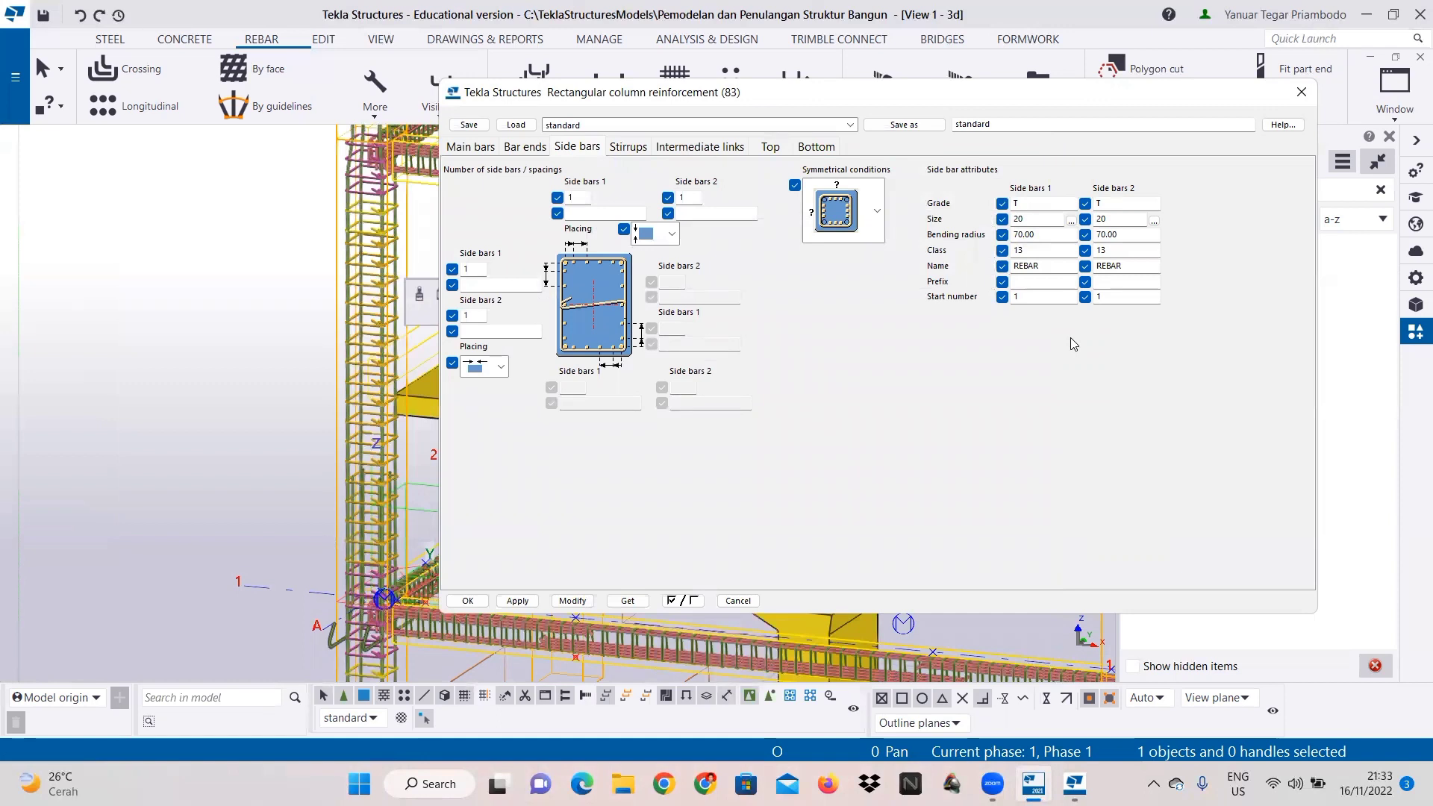
# Step: Set the stirrup start distances at the column's top and bottom ends to 80
pyautogui.click(629, 146)
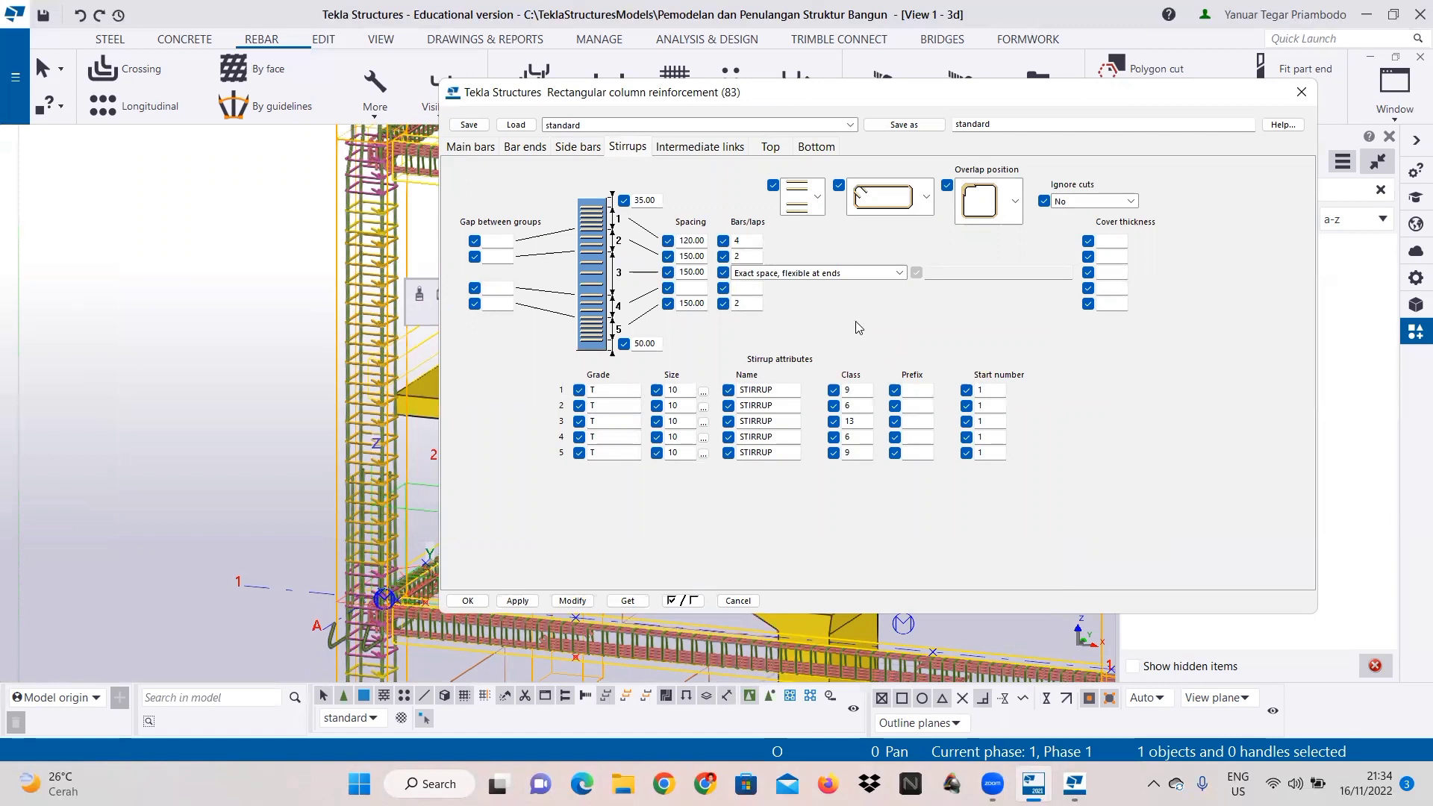
pyautogui.click(639, 202)
pyautogui.doubleClick(639, 200)
pyautogui.write('80')
pyautogui.doubleClick(646, 343)
pyautogui.write('8')
# Step: Set the stirrup spacings to 60 for group 1 and 100 for groups 2 and 5, with 5, 7 and 7 bars respectively
pyautogui.doubleClick(689, 240)
pyautogui.write('60')
pyautogui.moveTo(684, 257); pyautogui.dragTo(687, 303)
pyautogui.write('0')
pyautogui.doubleClick(749, 241)
pyautogui.write('5')
pyautogui.press('Tab')
pyautogui.write('7')
pyautogui.doubleClick(747, 304)
pyautogui.write('7')
# Step: Choose the closed stirrup shape with hooked corner ends, apply the settings to the upper column's reinforcement, and close its properties
pyautogui.click(926, 196)
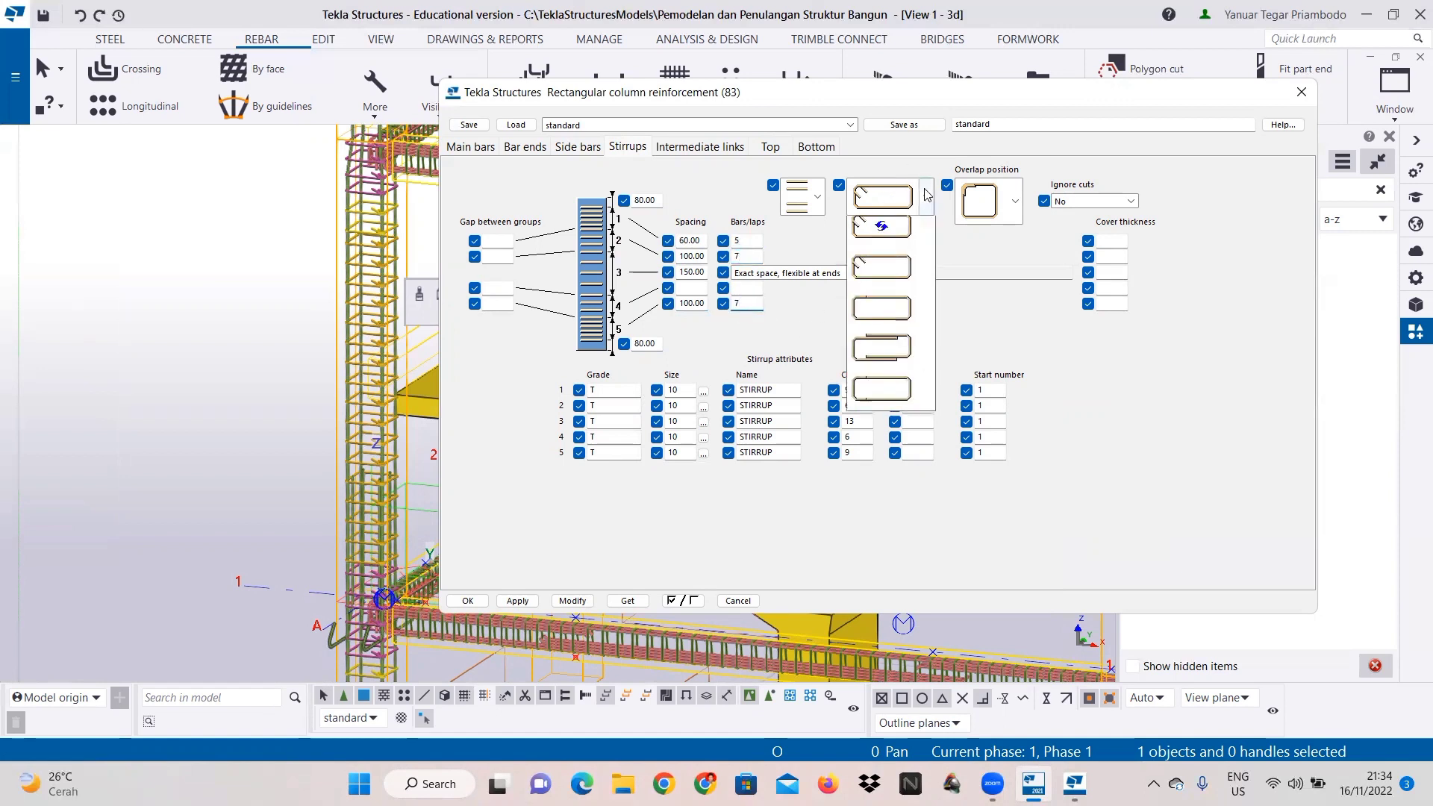
pyautogui.click(911, 281)
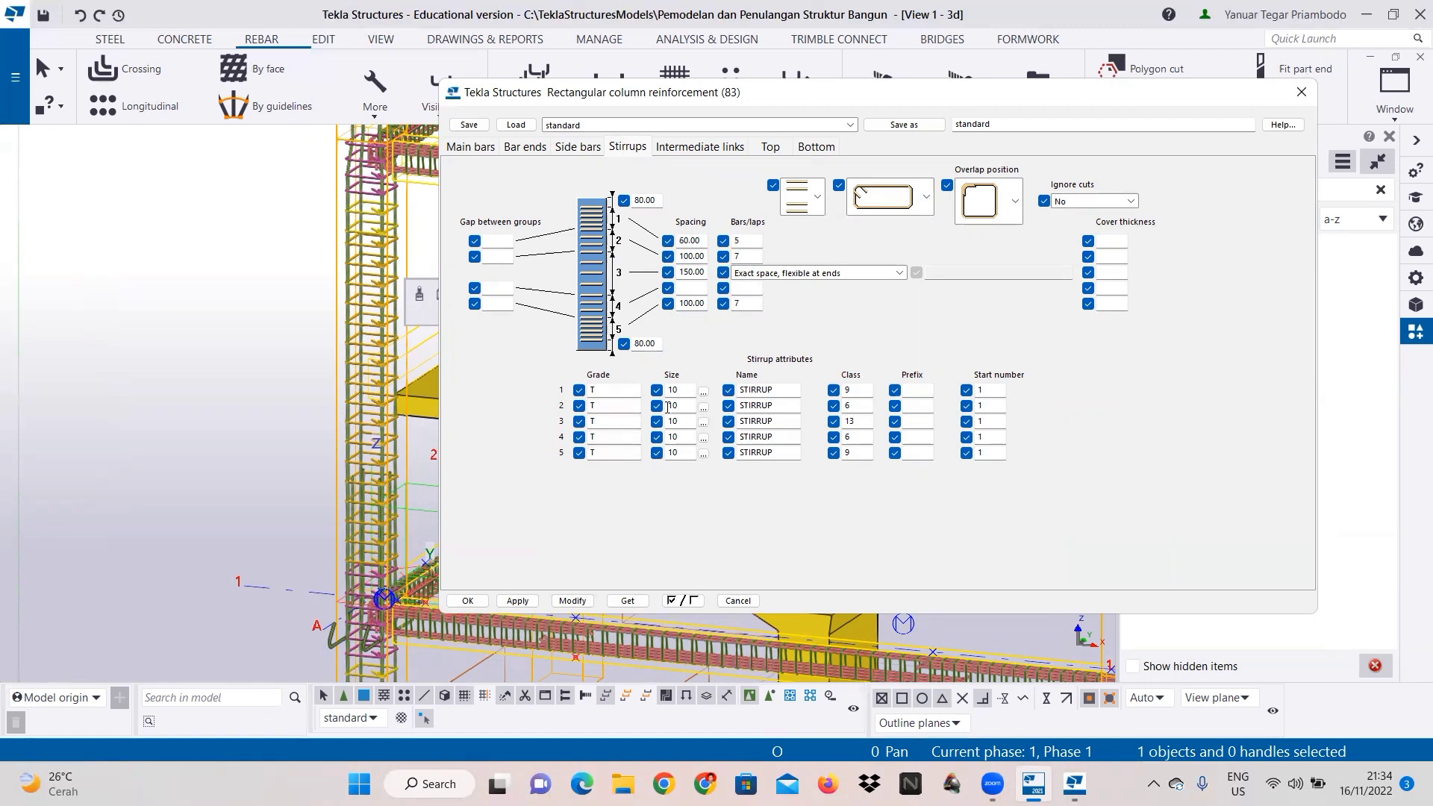
pyautogui.click(586, 602)
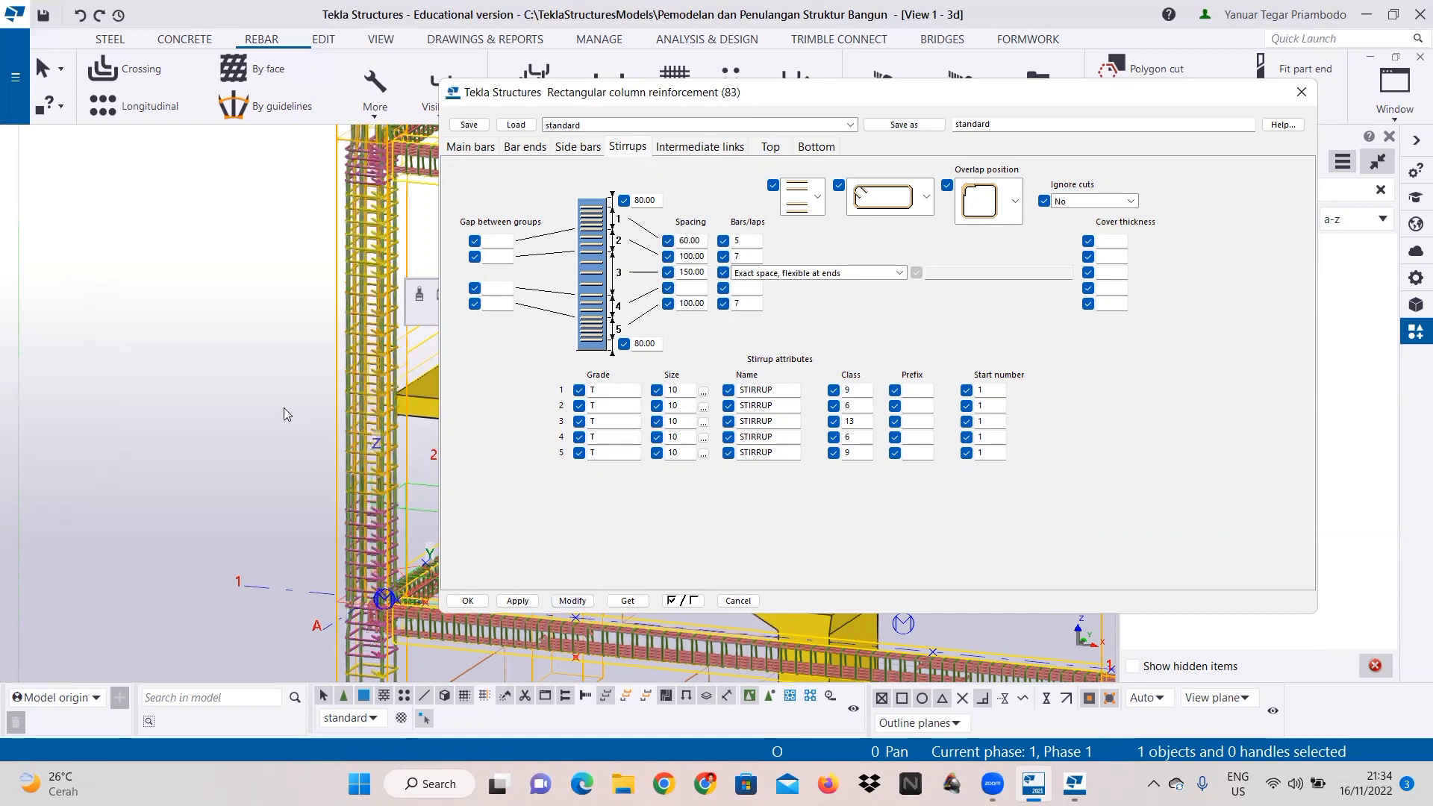
pyautogui.moveTo(196, 366); pyautogui.dragTo(119, 480, button='middle')
pyautogui.moveTo(241, 407); pyautogui.dragTo(182, 477, button='middle')
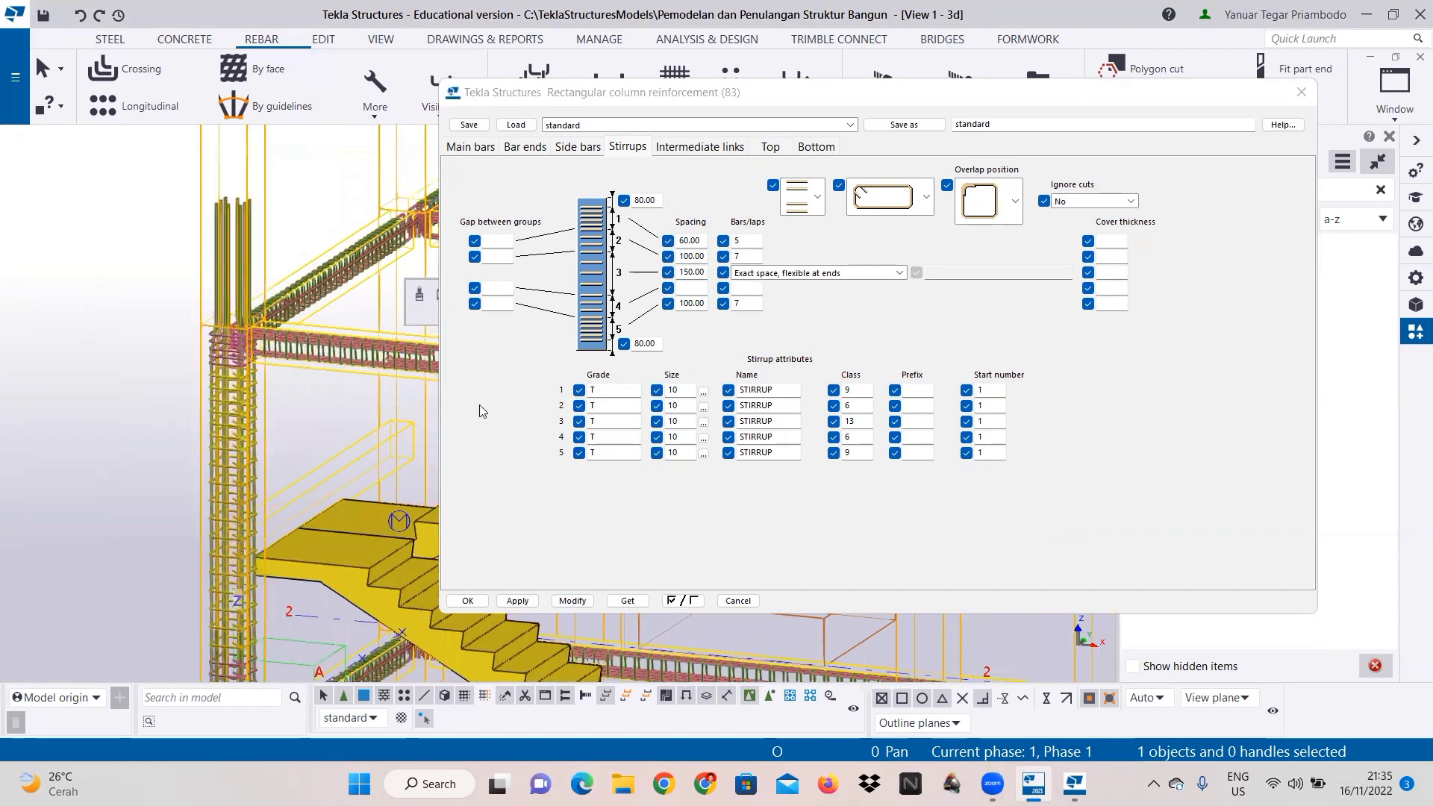
pyautogui.click(475, 599)
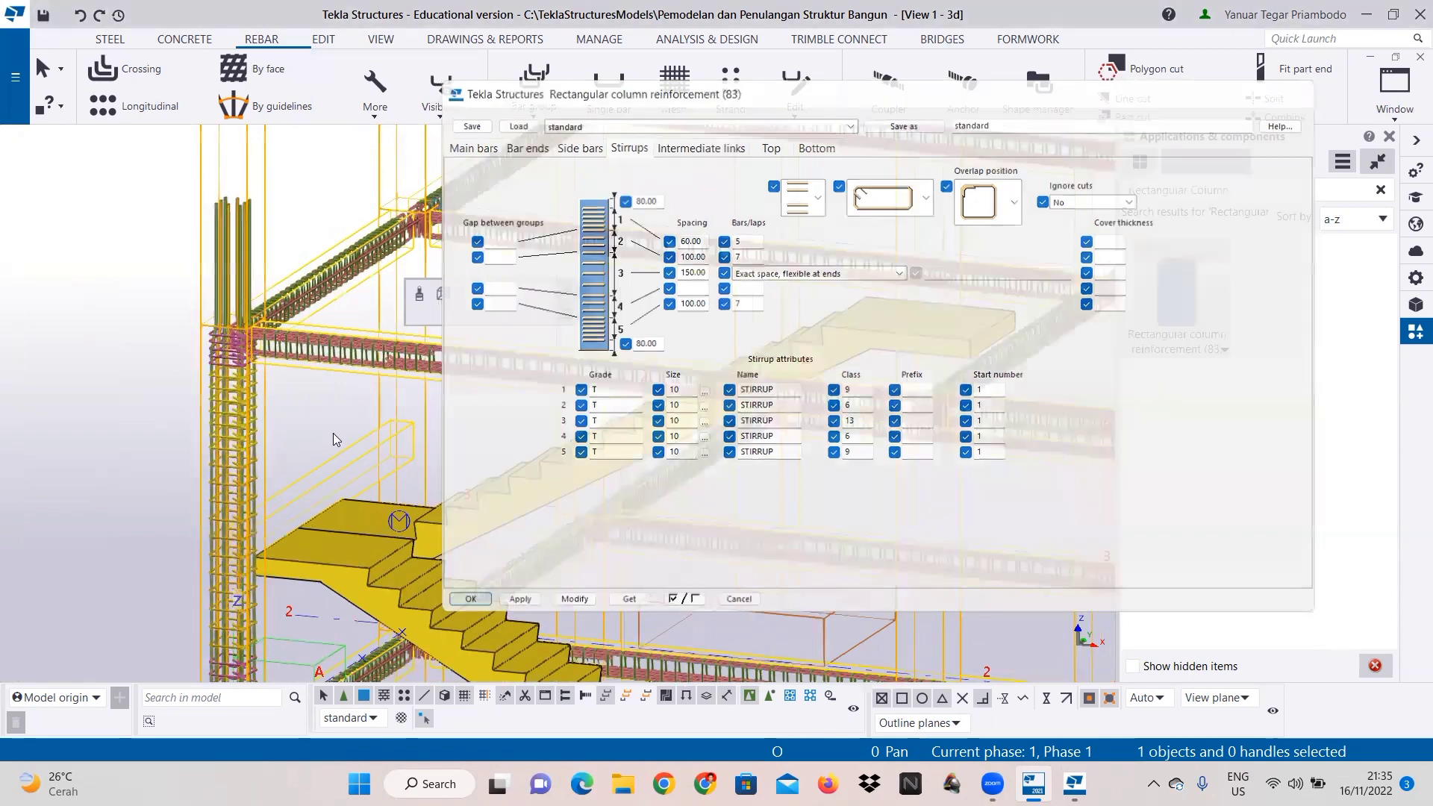
# Step: Add Rectangular column reinforcement (83) to the topmost column of the same column line, and end the command
pyautogui.moveTo(328, 409); pyautogui.dragTo(354, 522, button='middle')
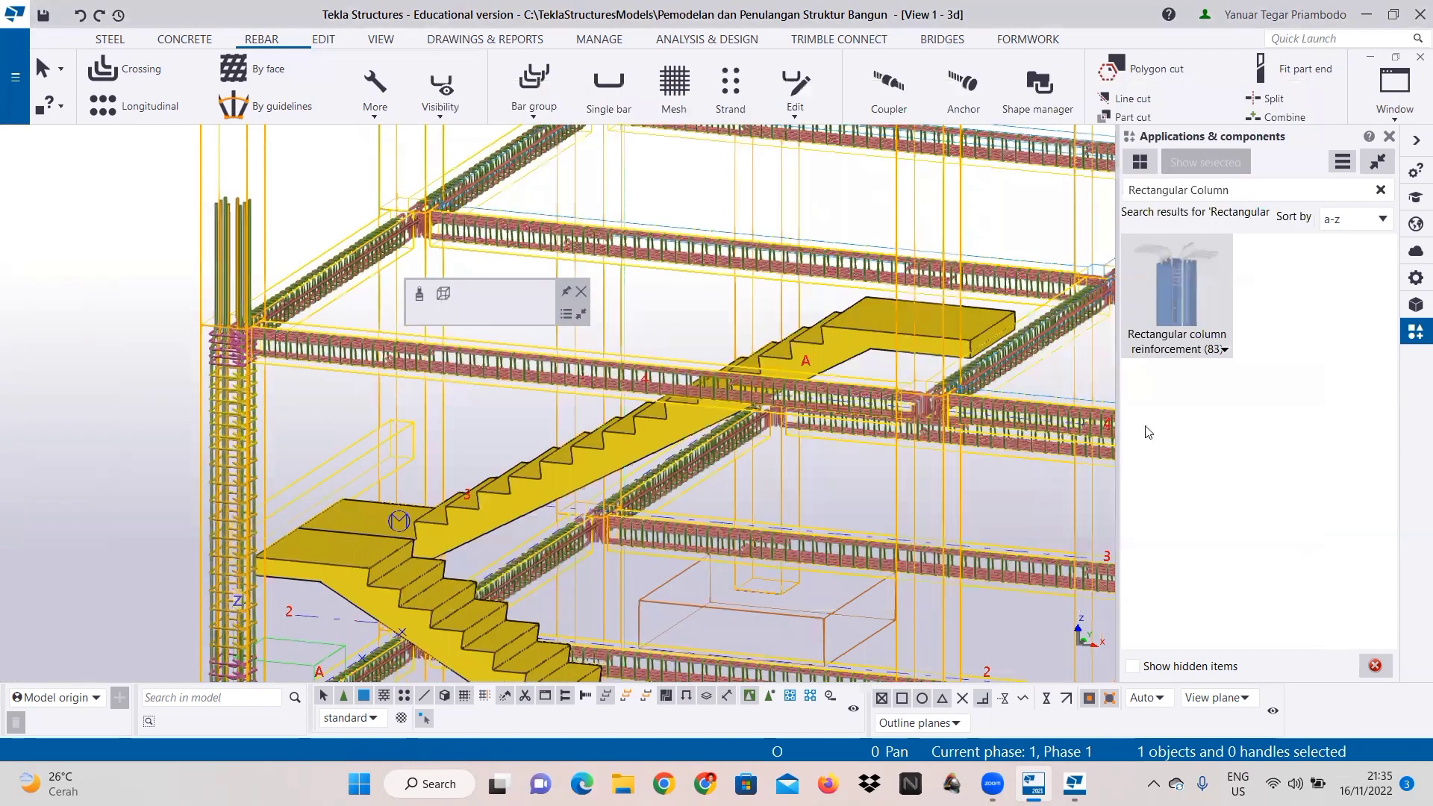
pyautogui.click(1180, 290)
pyautogui.click(277, 208)
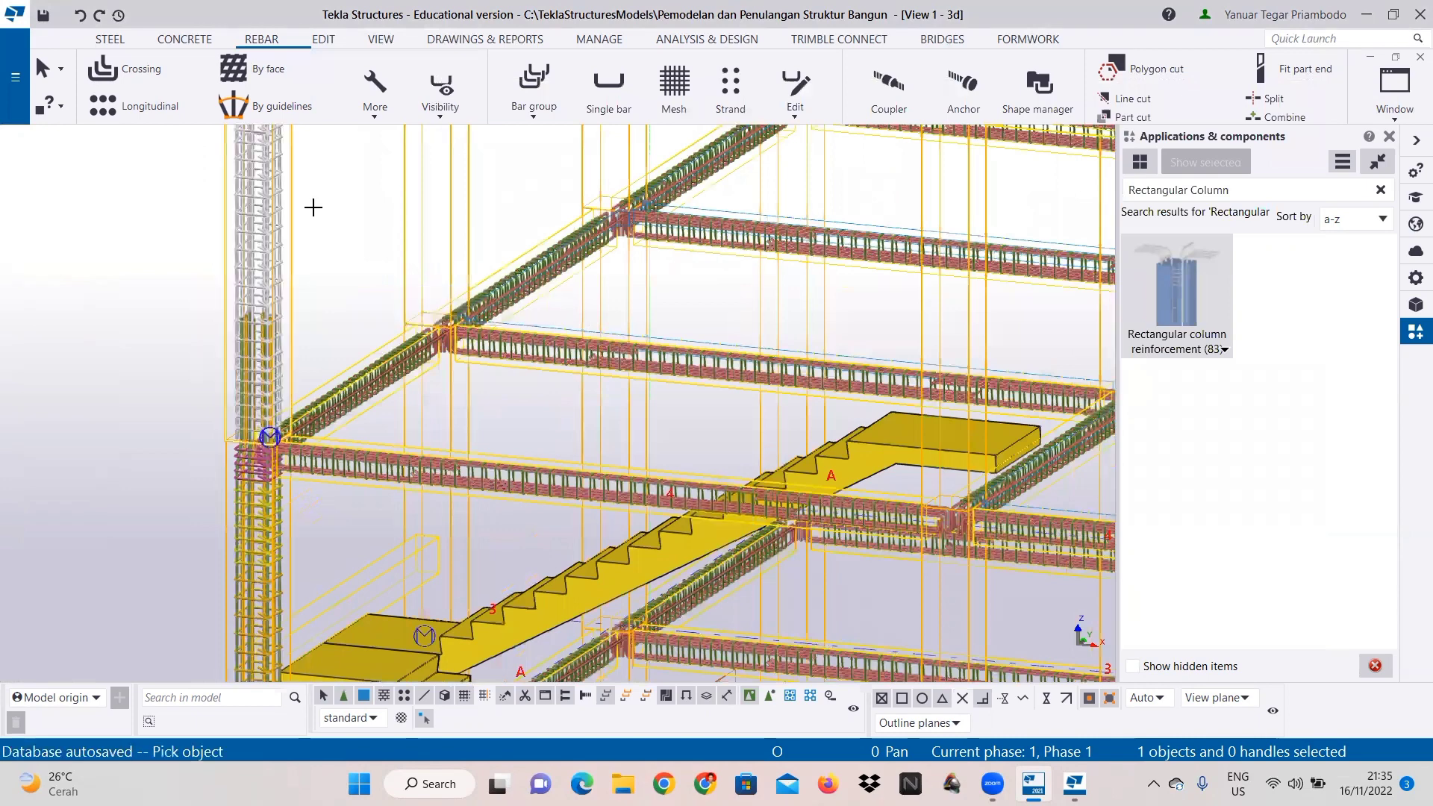
pyautogui.scroll(-4, 281, 323)
pyautogui.scroll(4, 258, 187)
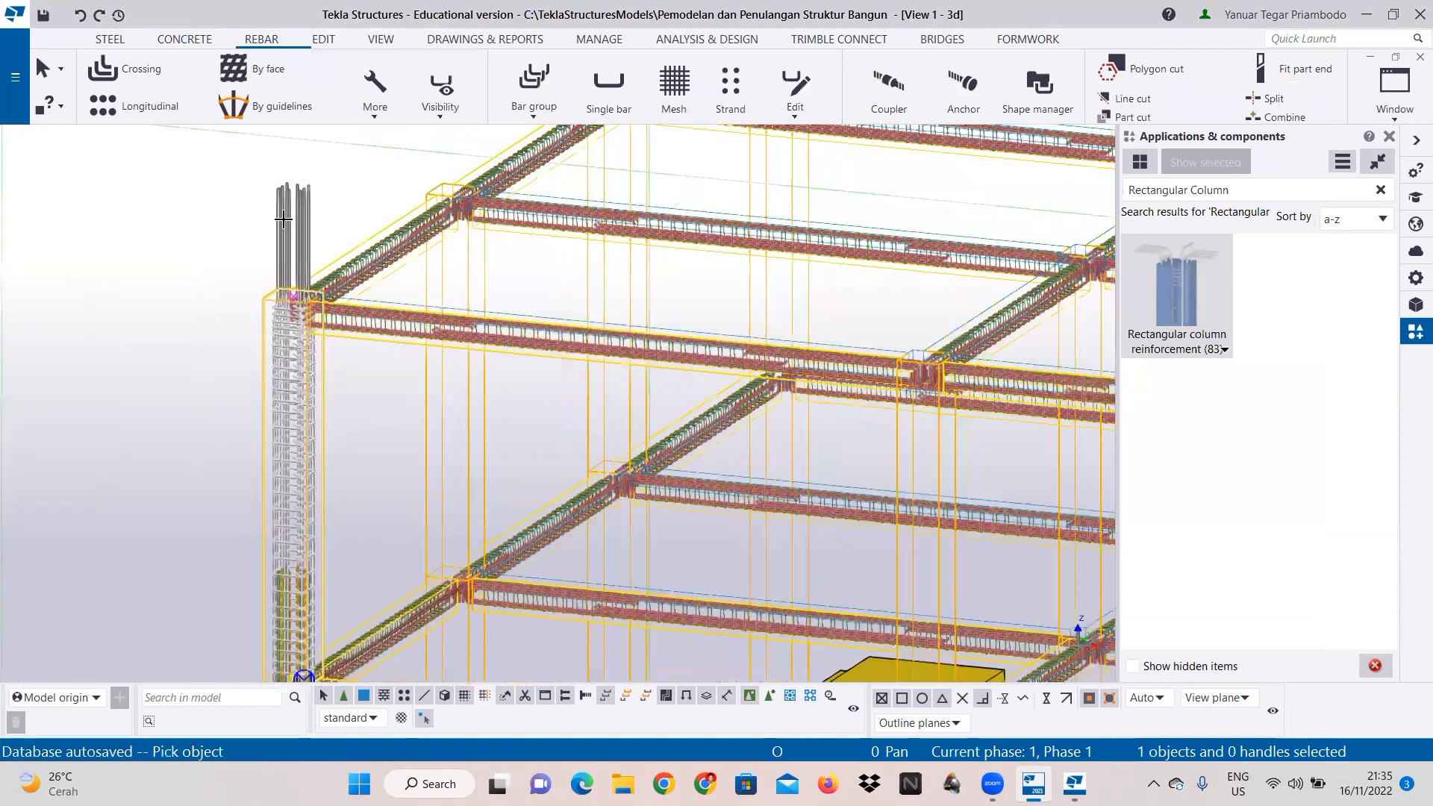
pyautogui.scroll(1, 331, 394)
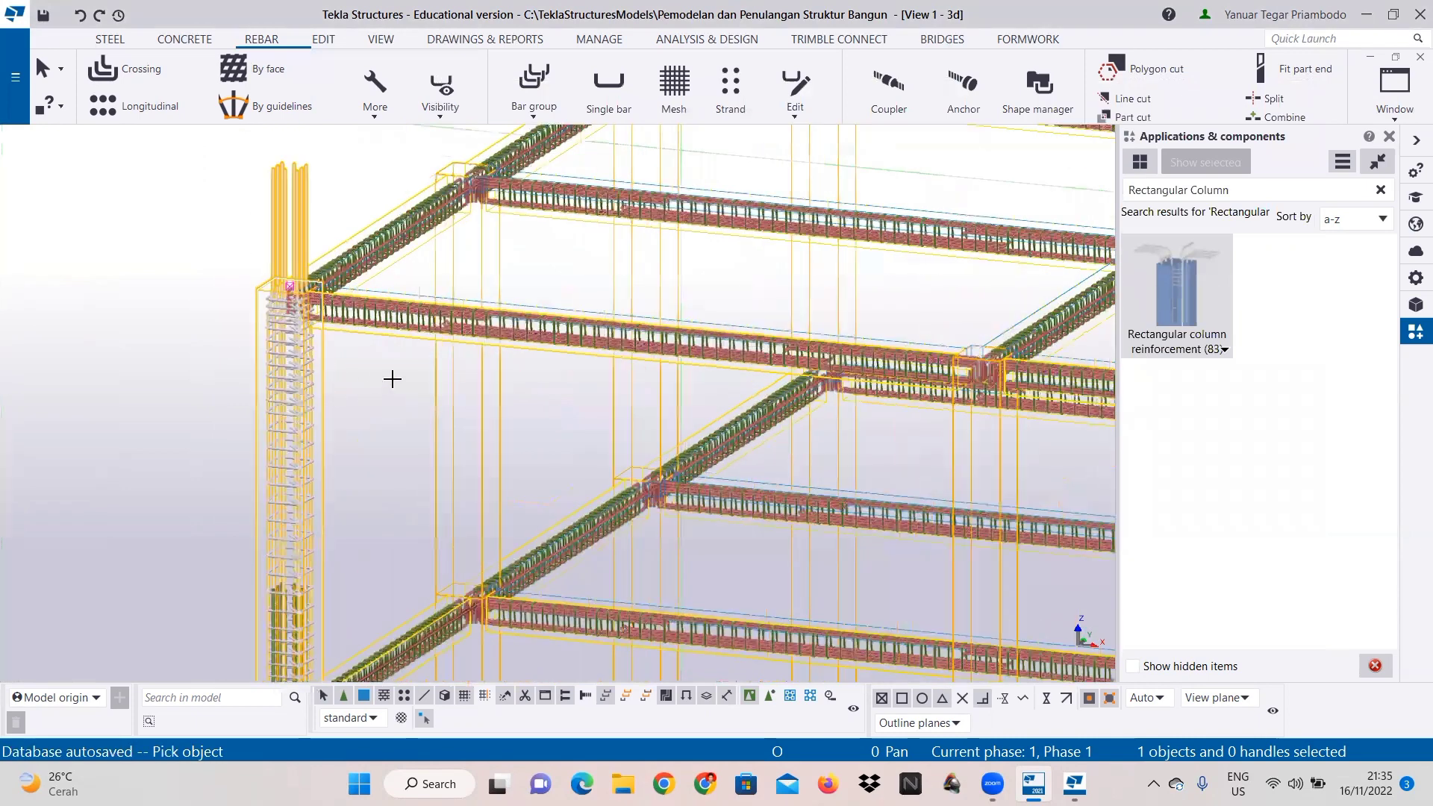
pyautogui.rightClick(396, 412)
pyautogui.click(415, 419)
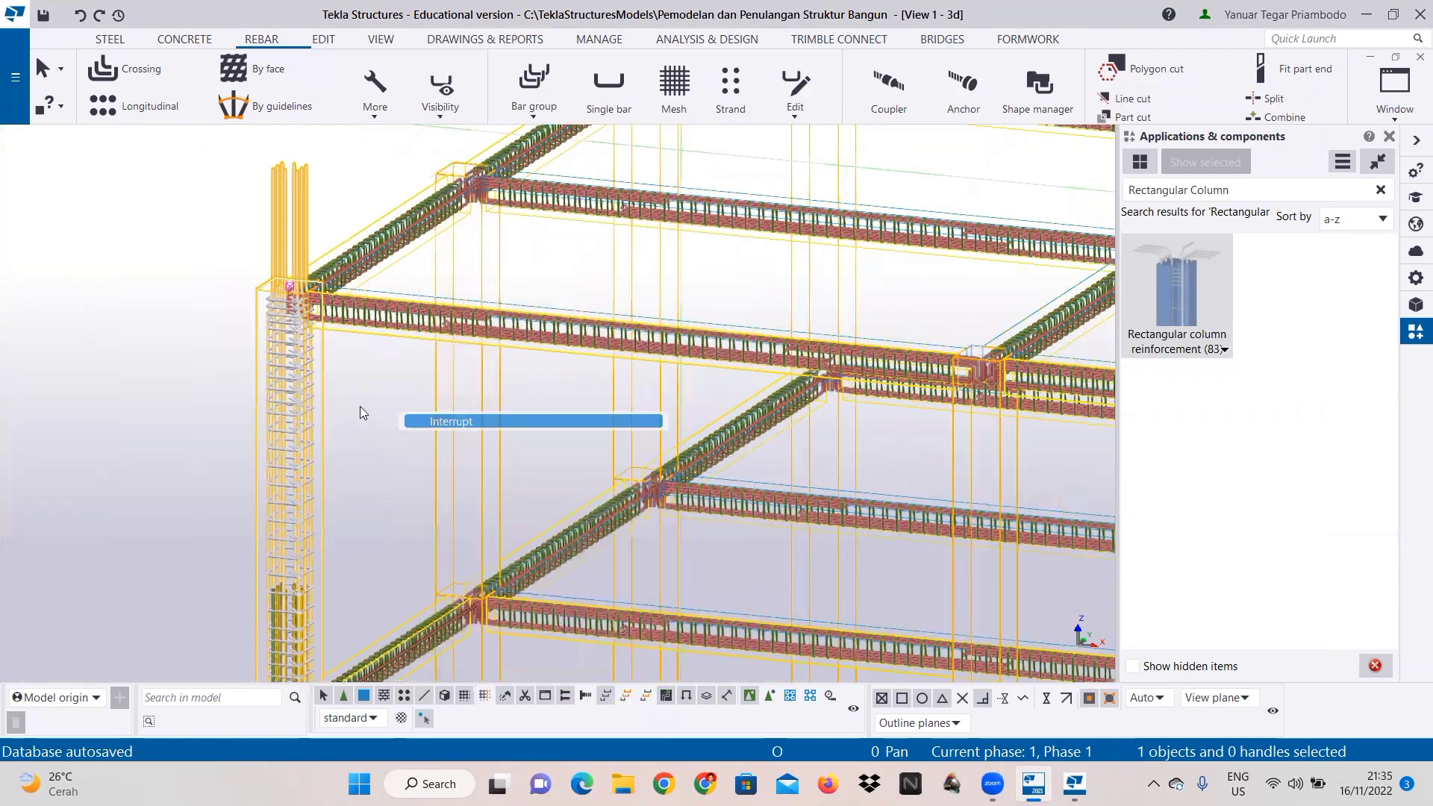
# Step: In the topmost column's reinforcement properties, set the top vertical extensions of the corner bars and both side bars to 0
pyautogui.click(290, 201)
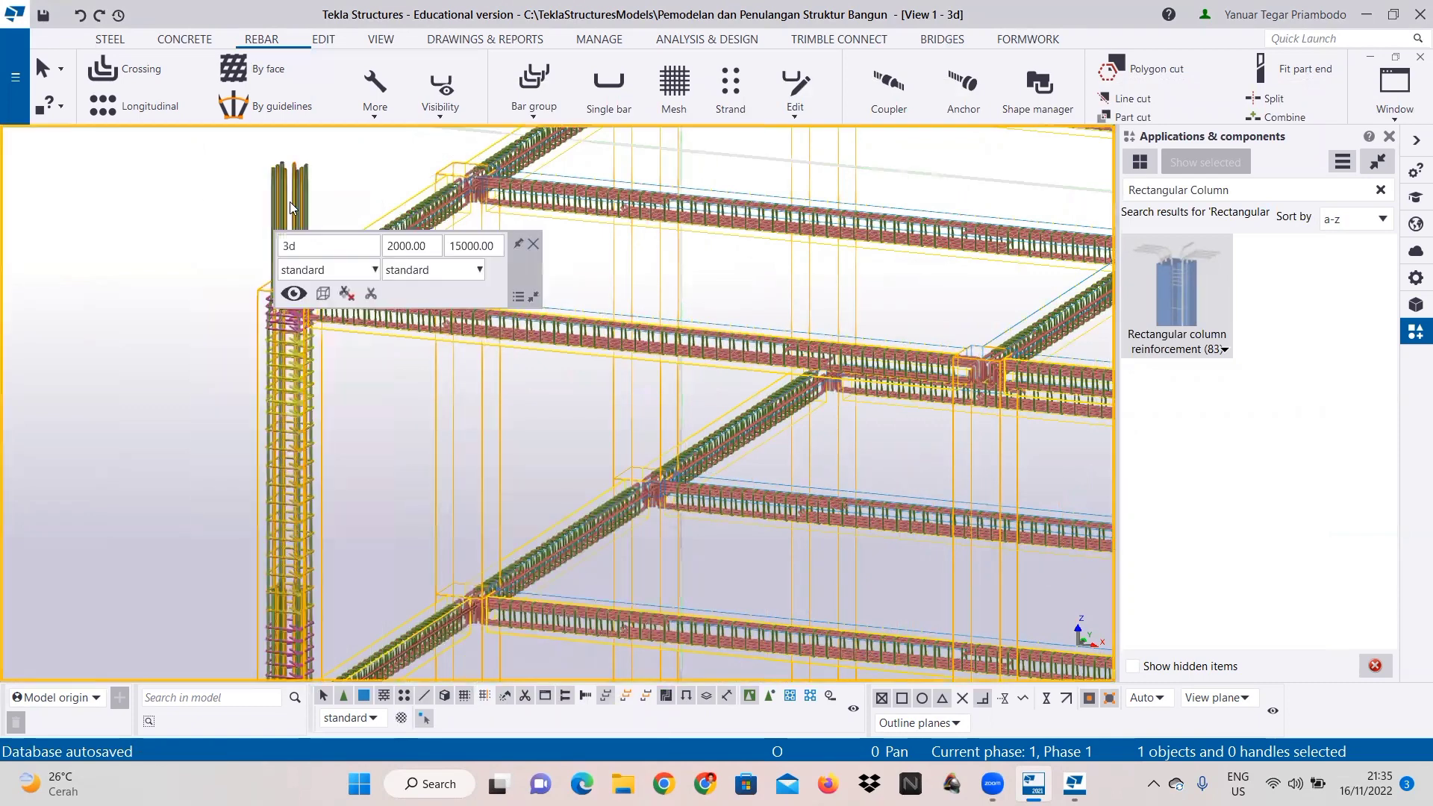
pyautogui.click(299, 188)
pyautogui.rightClick(299, 188)
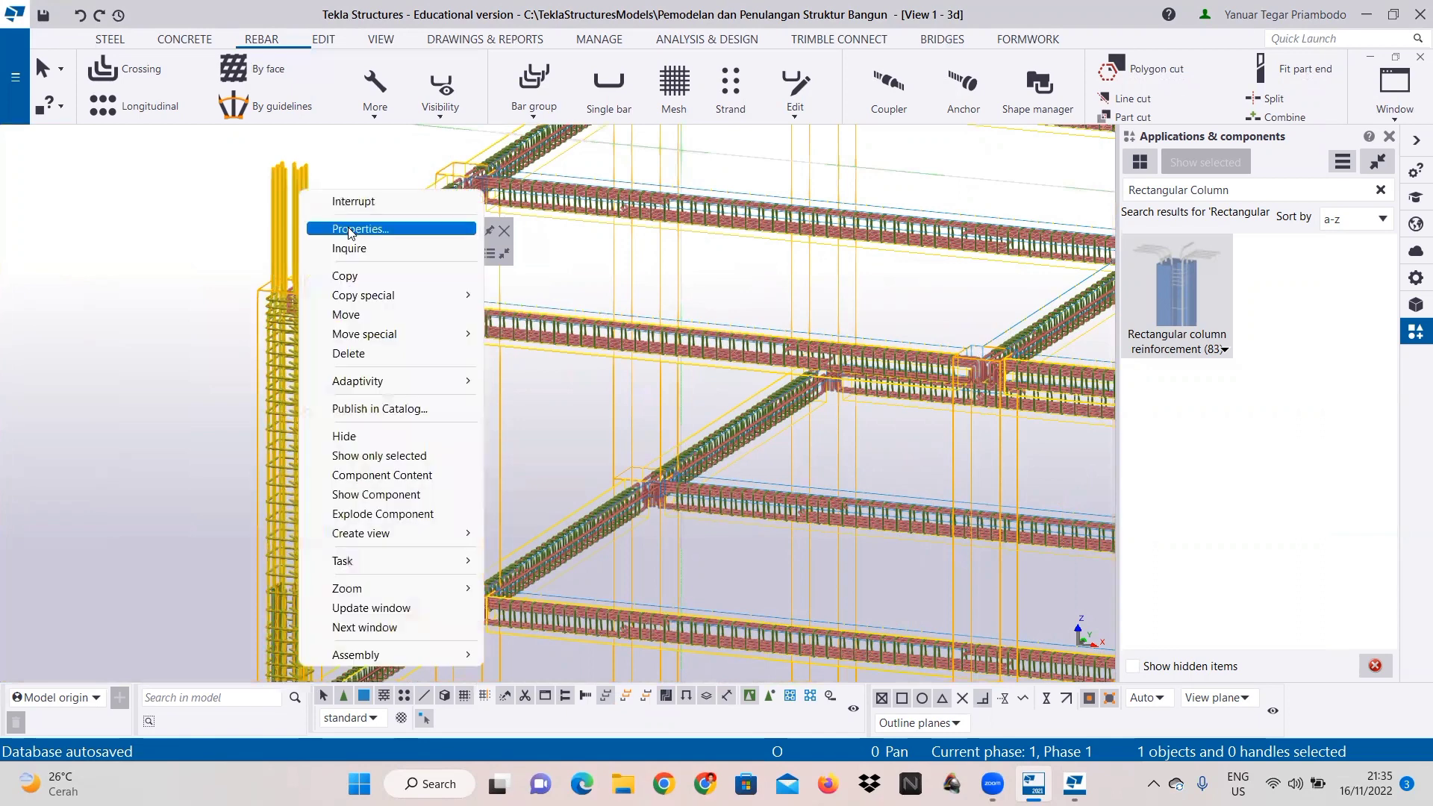
pyautogui.click(351, 224)
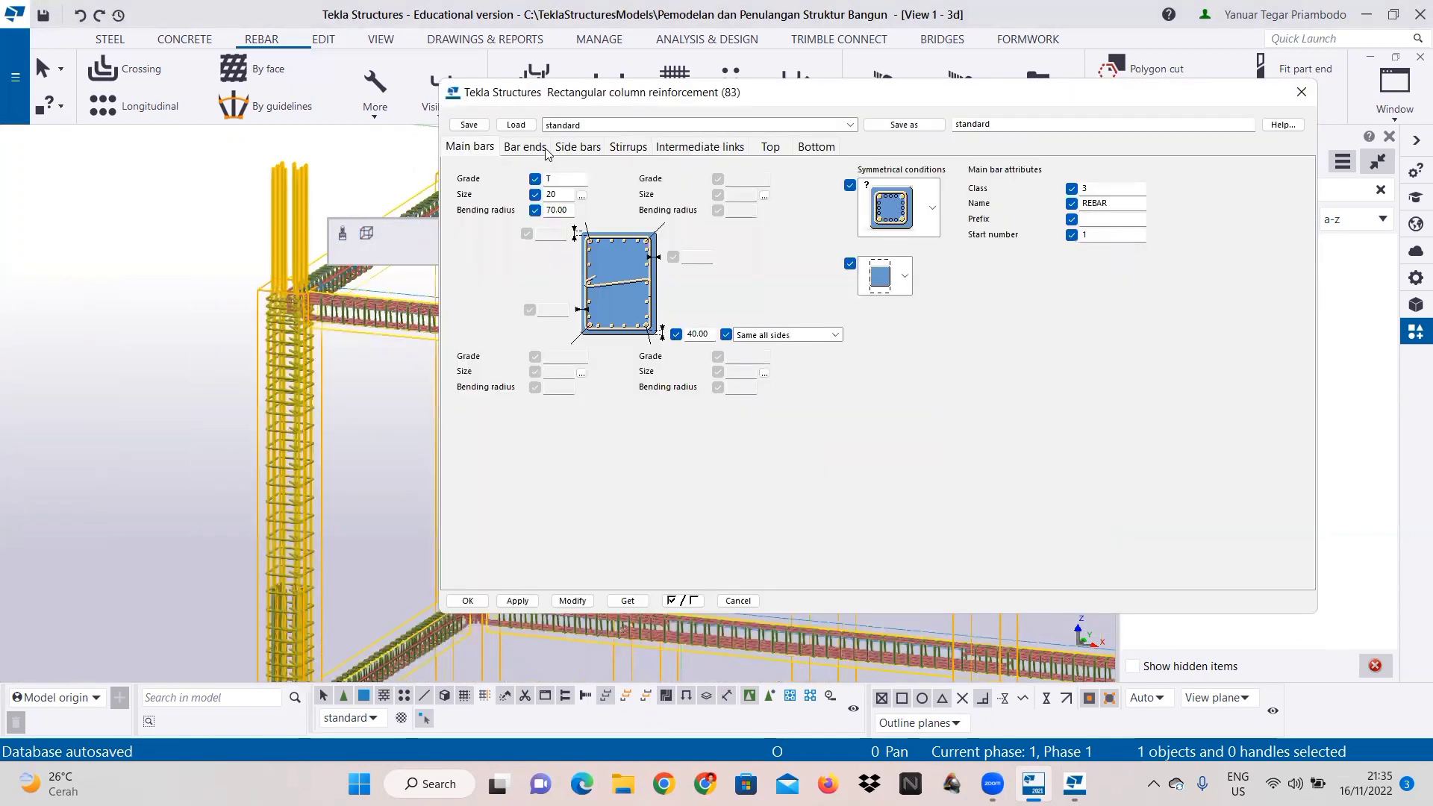
pyautogui.click(545, 148)
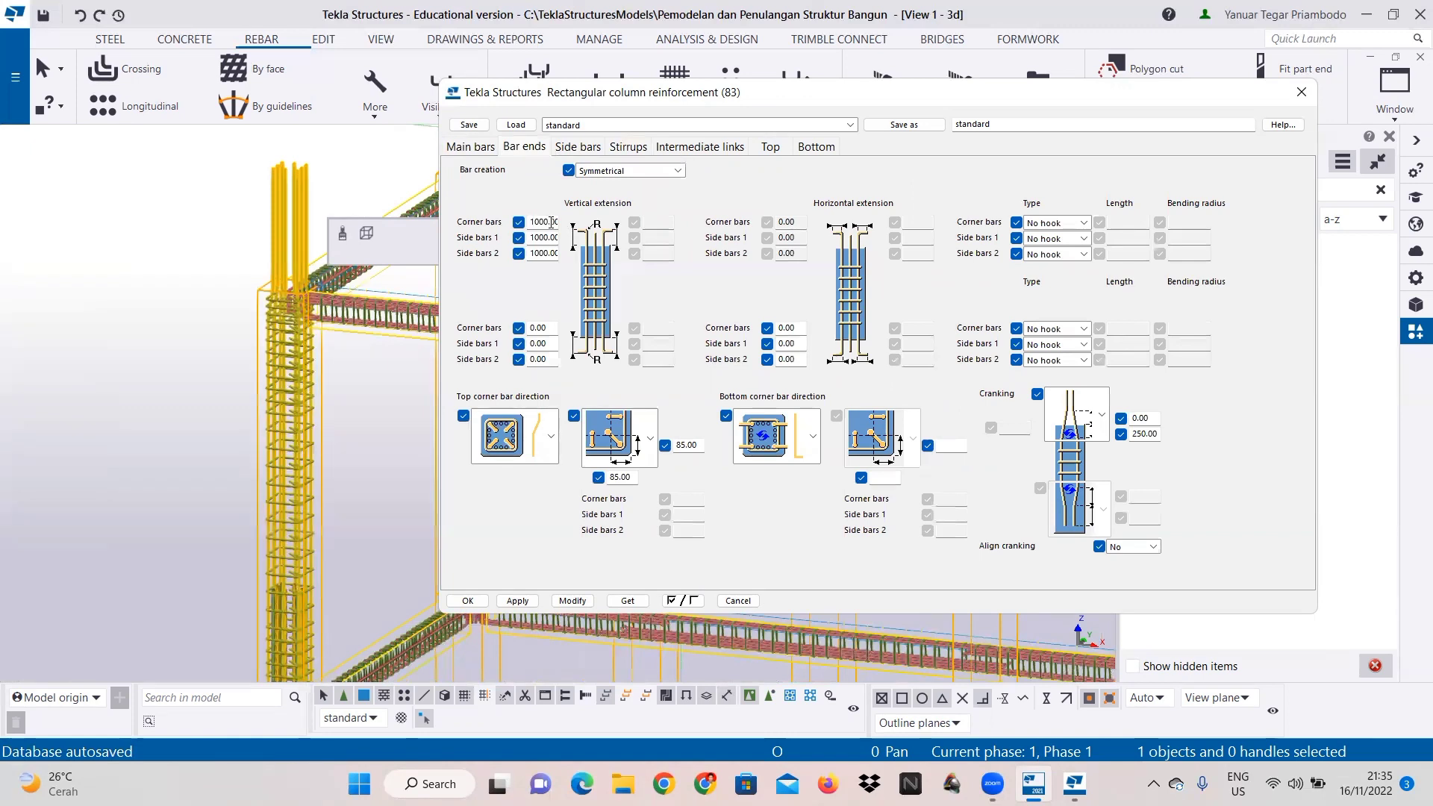
pyautogui.moveTo(549, 223); pyautogui.dragTo(529, 223)
pyautogui.write('0')
pyautogui.write('0')
pyautogui.moveTo(548, 238)
pyautogui.mouseDown()
pyautogui.moveTo(530, 237)
pyautogui.moveTo(529, 253)
pyautogui.mouseUp()
pyautogui.write('0')
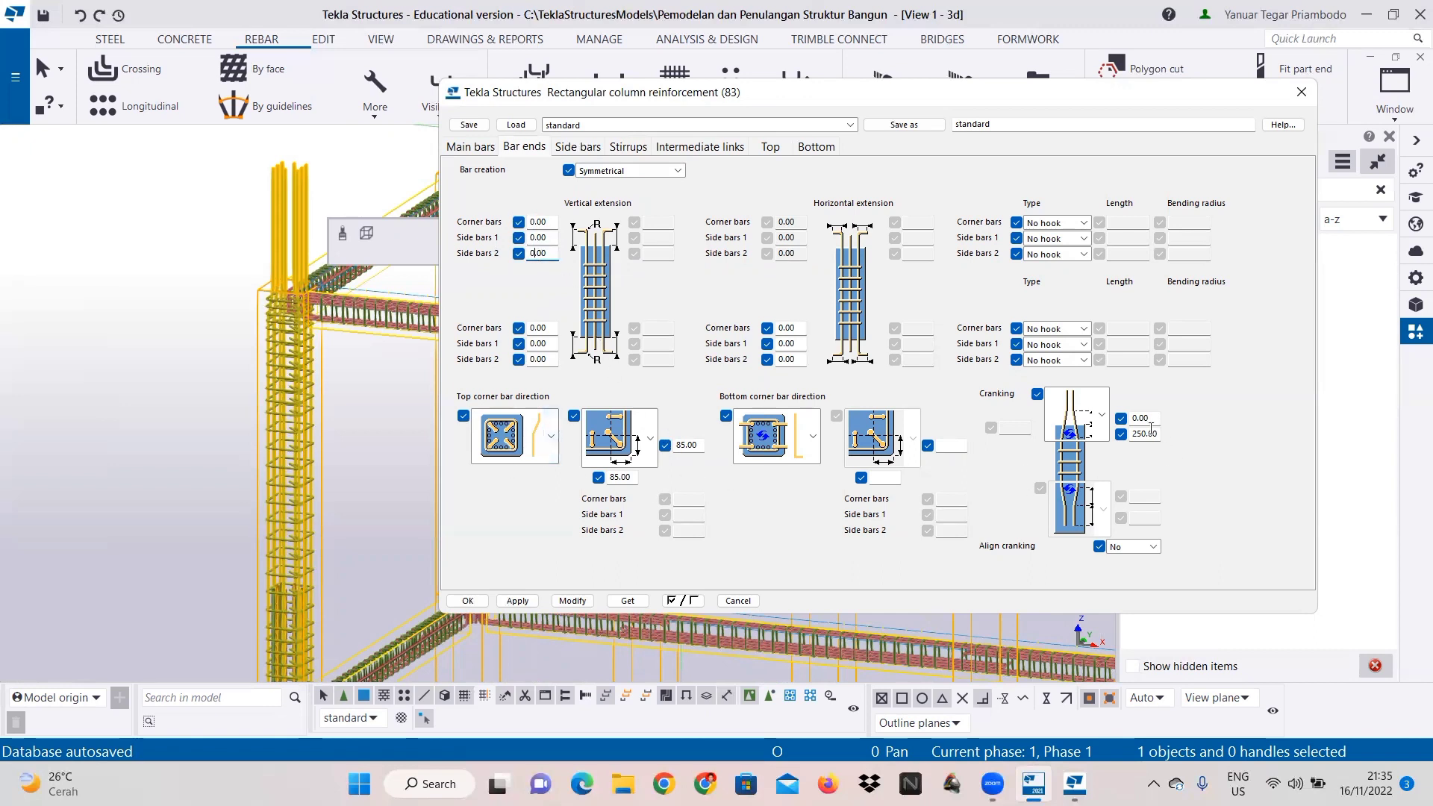
# Step: Apply the new bar end settings to the topmost column's reinforcement and check the bar tops at the beam joint
pyautogui.click(569, 602)
pyautogui.scroll(-2, 290, 492)
pyautogui.moveTo(291, 494); pyautogui.dragTo(194, 444, button='middle')
pyautogui.scroll(1, 216, 321)
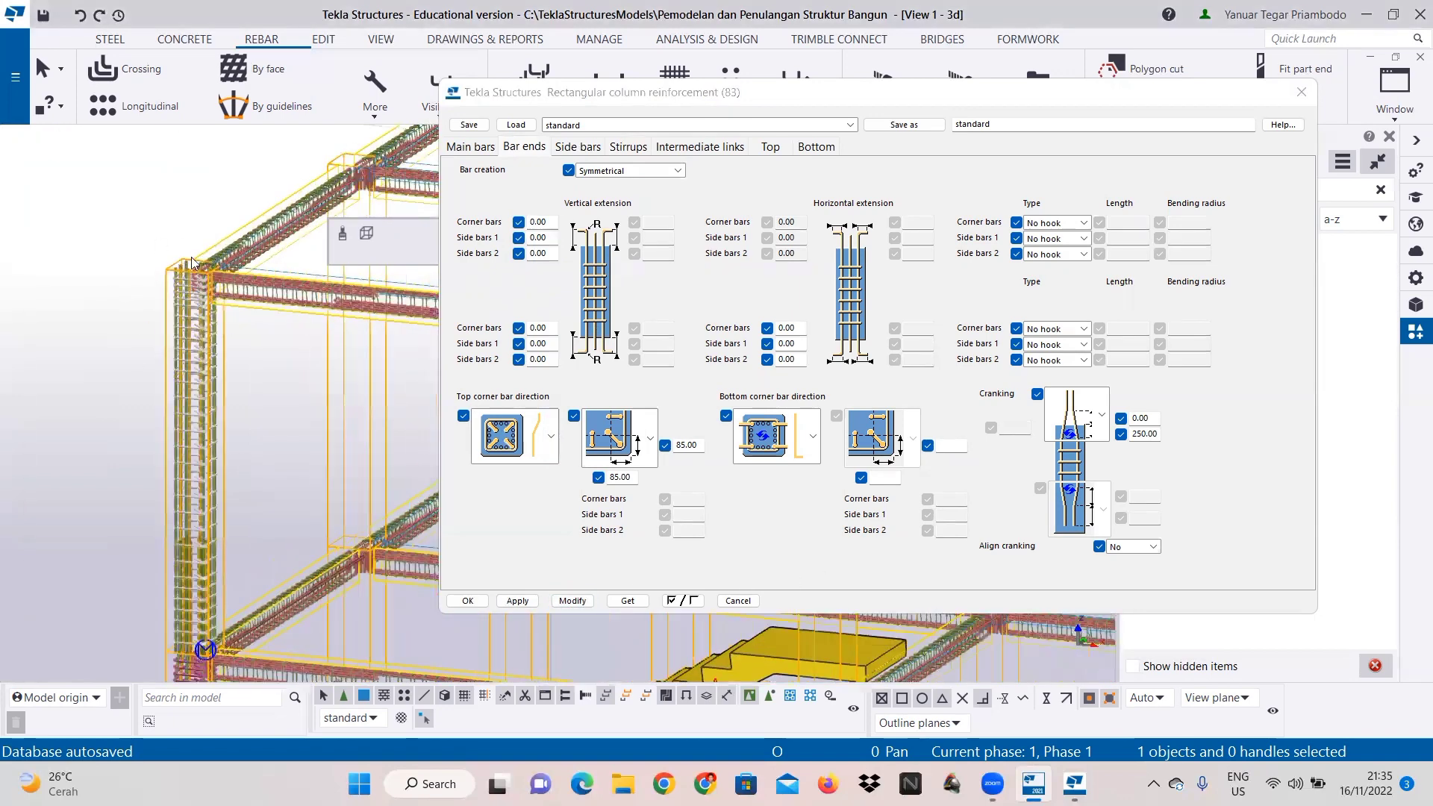
# Step: Close the topmost column's reinforcement properties and search the components for "Pad Footing"
pyautogui.click(470, 602)
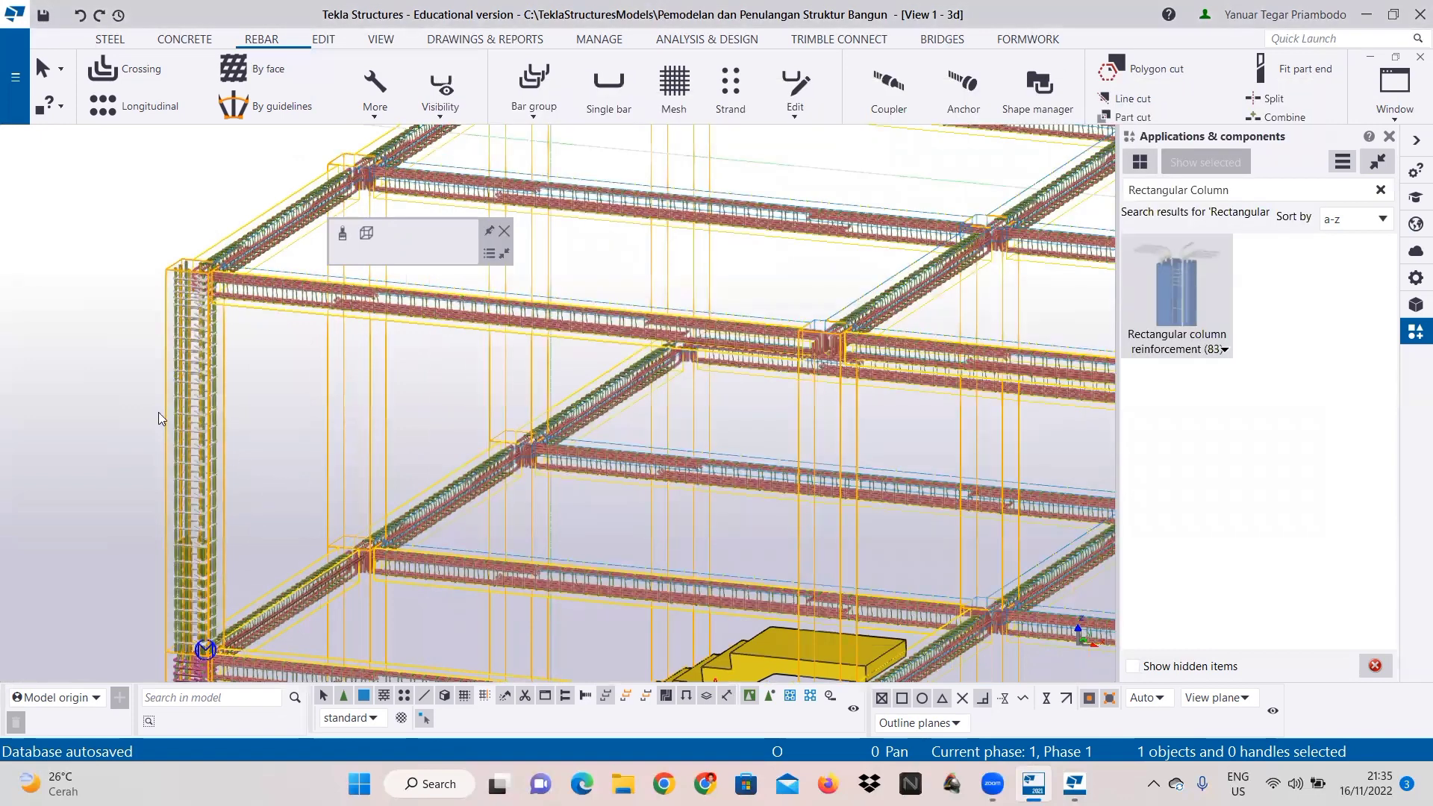
pyautogui.scroll(-1, 116, 382)
pyautogui.scroll(-2, 362, 562)
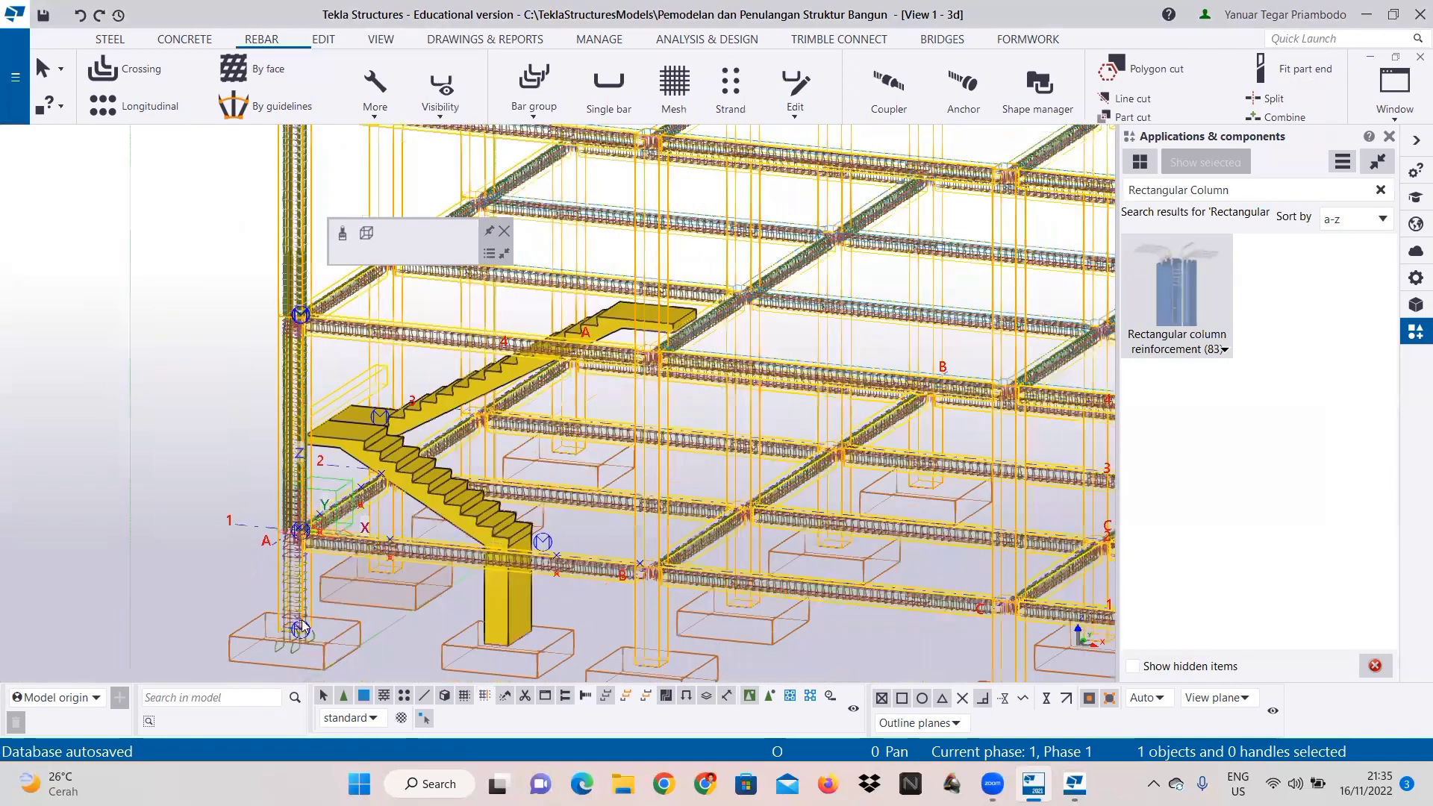
pyautogui.scroll(1, 396, 561)
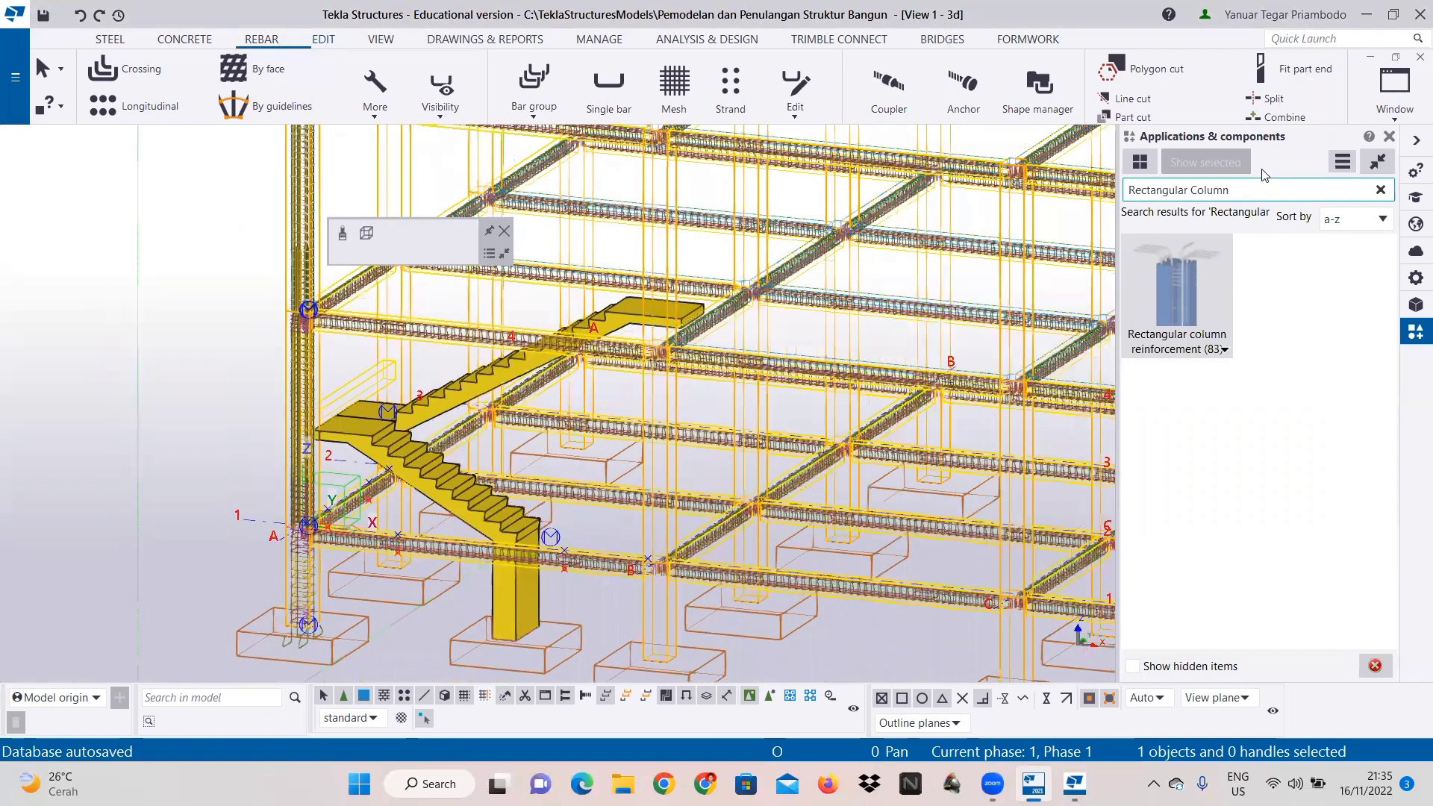
pyautogui.moveTo(1261, 189); pyautogui.dragTo(1044, 207)
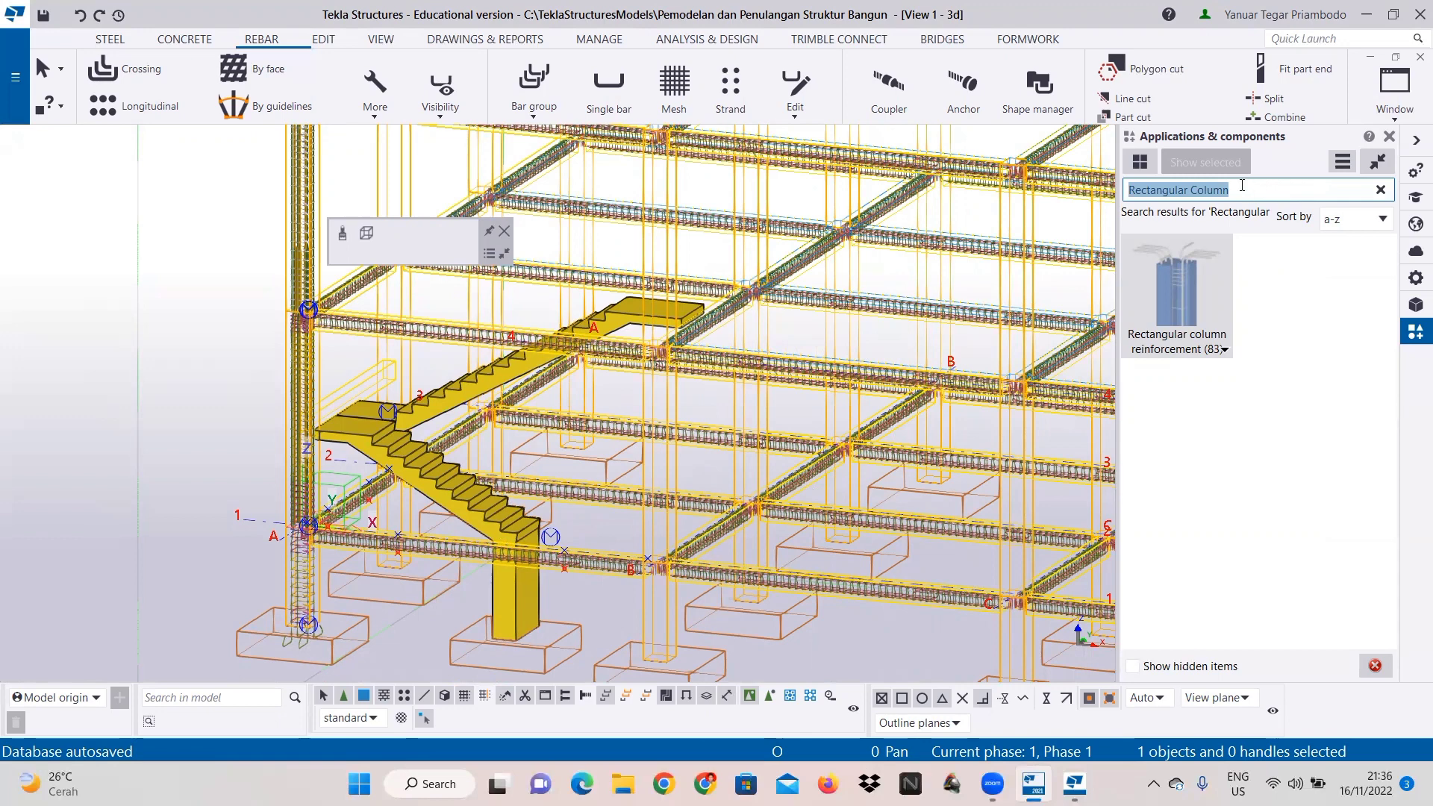
pyautogui.write('Pad ')
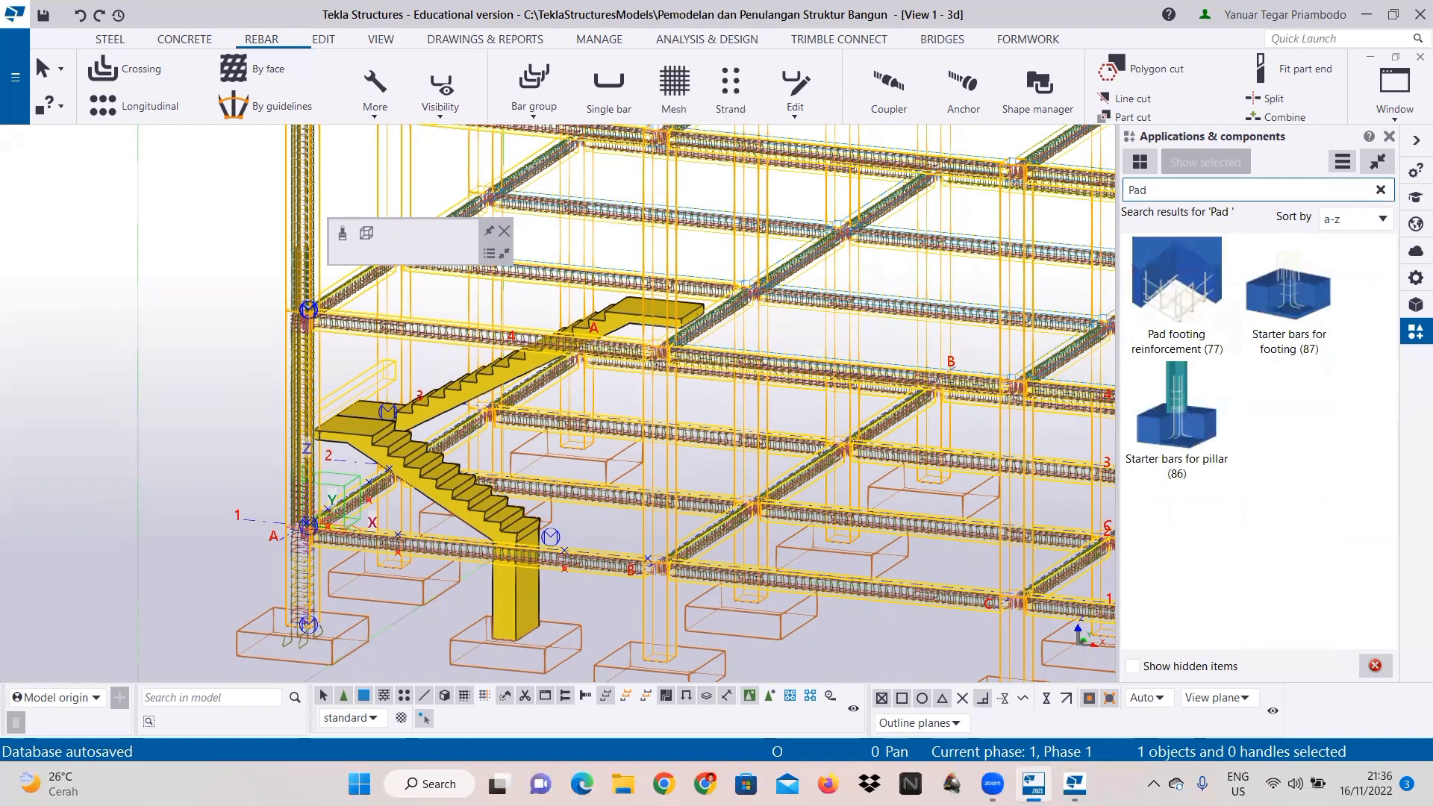
pyautogui.write('Footing')
pyautogui.press('capslock')
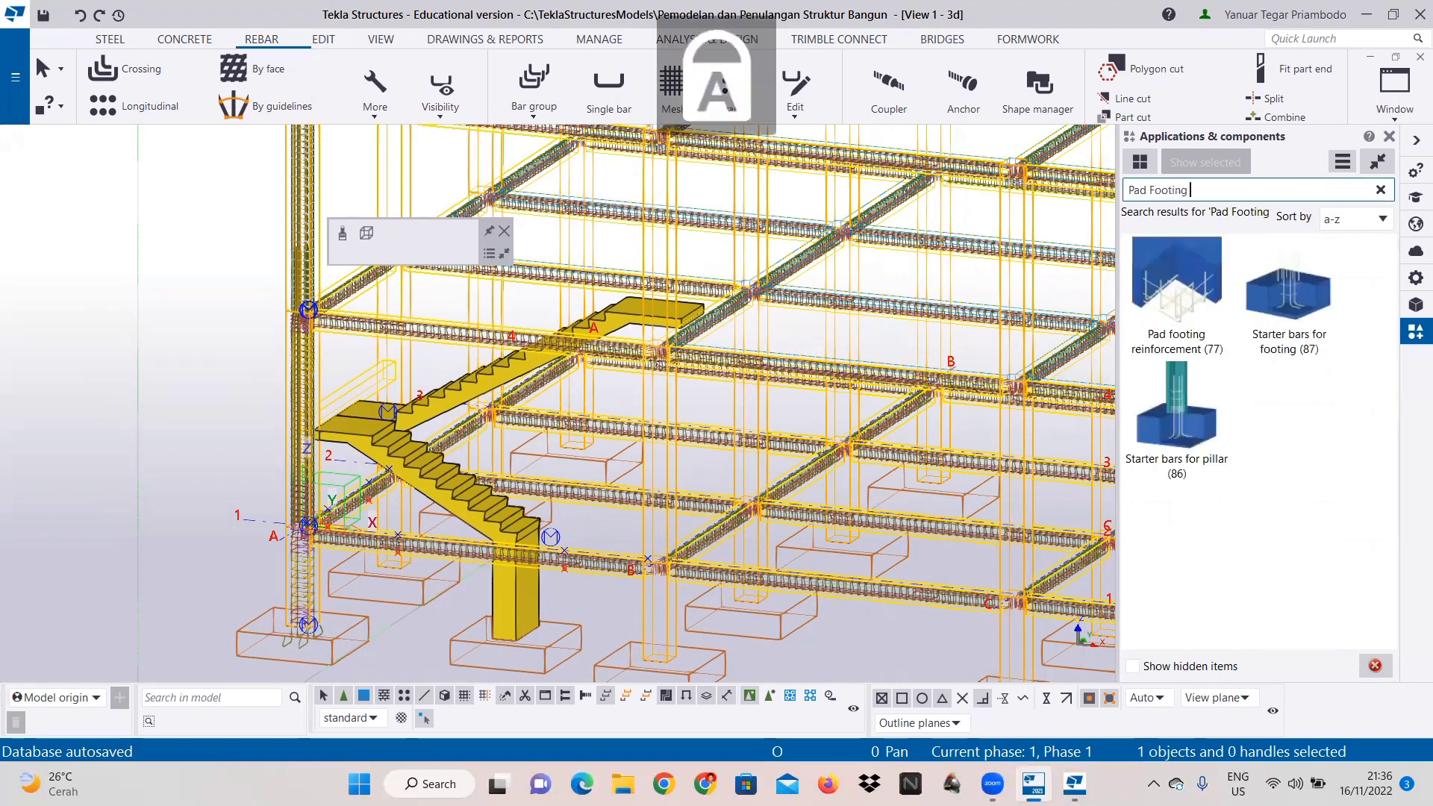
# Step: Add Pad footing reinforcement (77) to the footing under the A-1 column, and end the command
pyautogui.click(1189, 293)
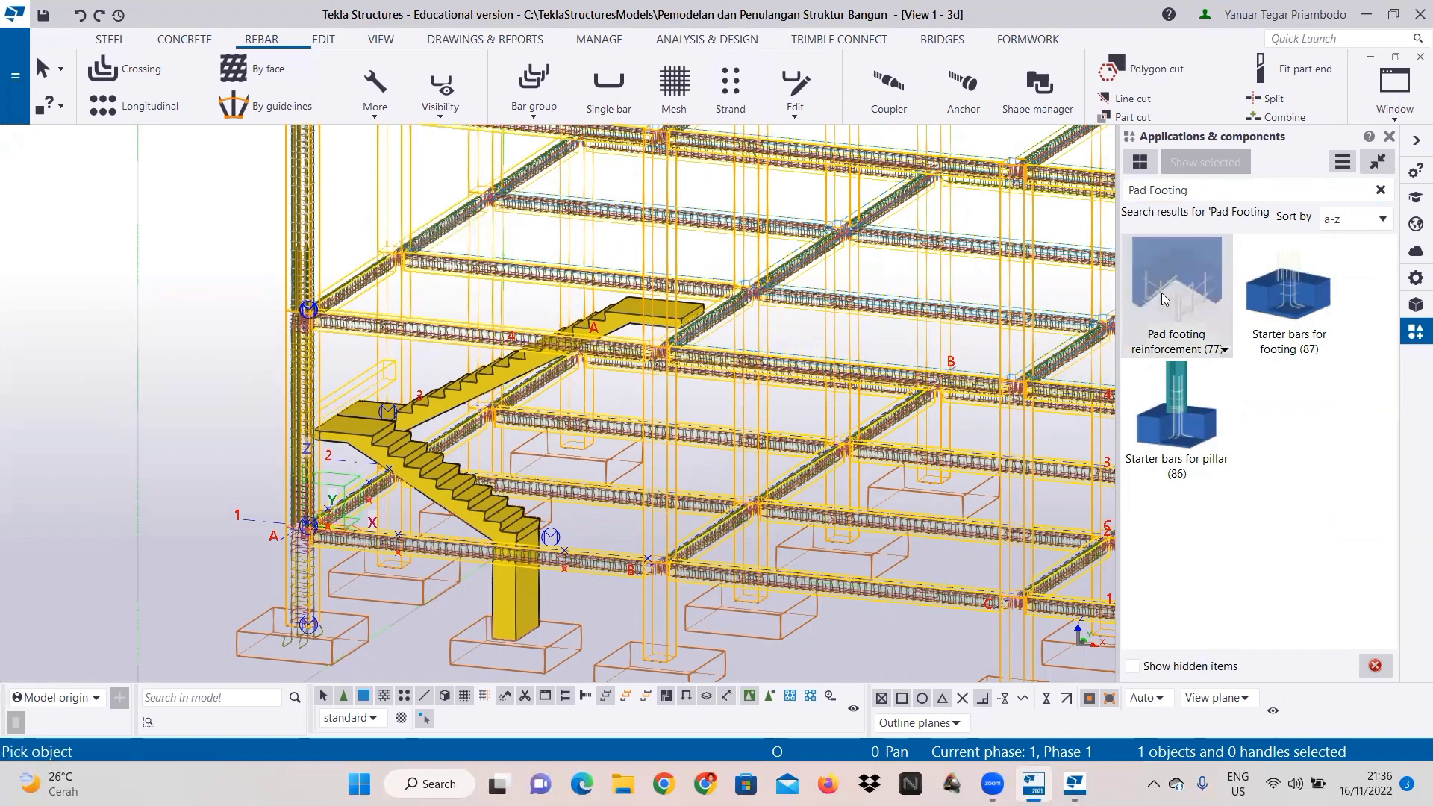
pyautogui.scroll(1, 466, 604)
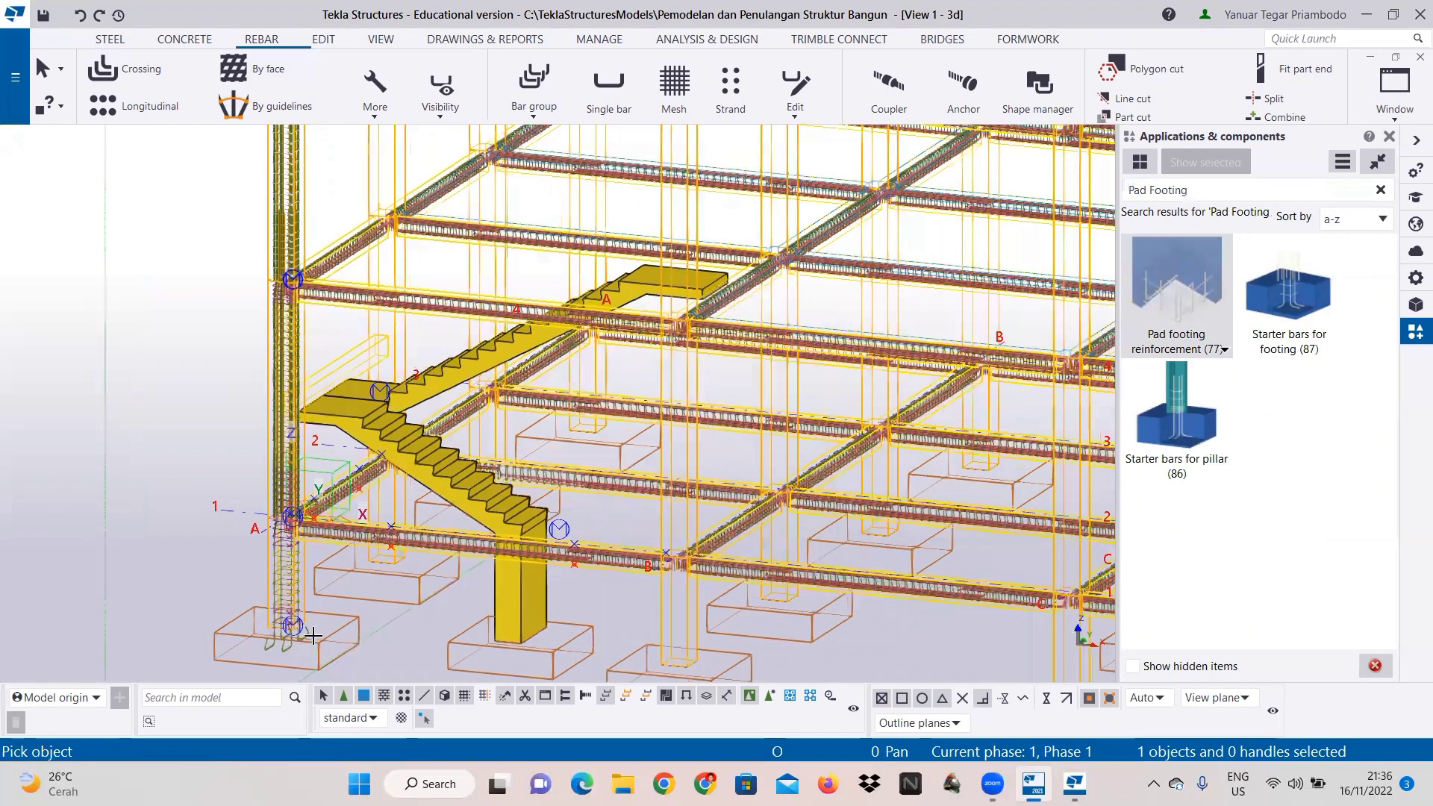
pyautogui.scroll(3, 312, 635)
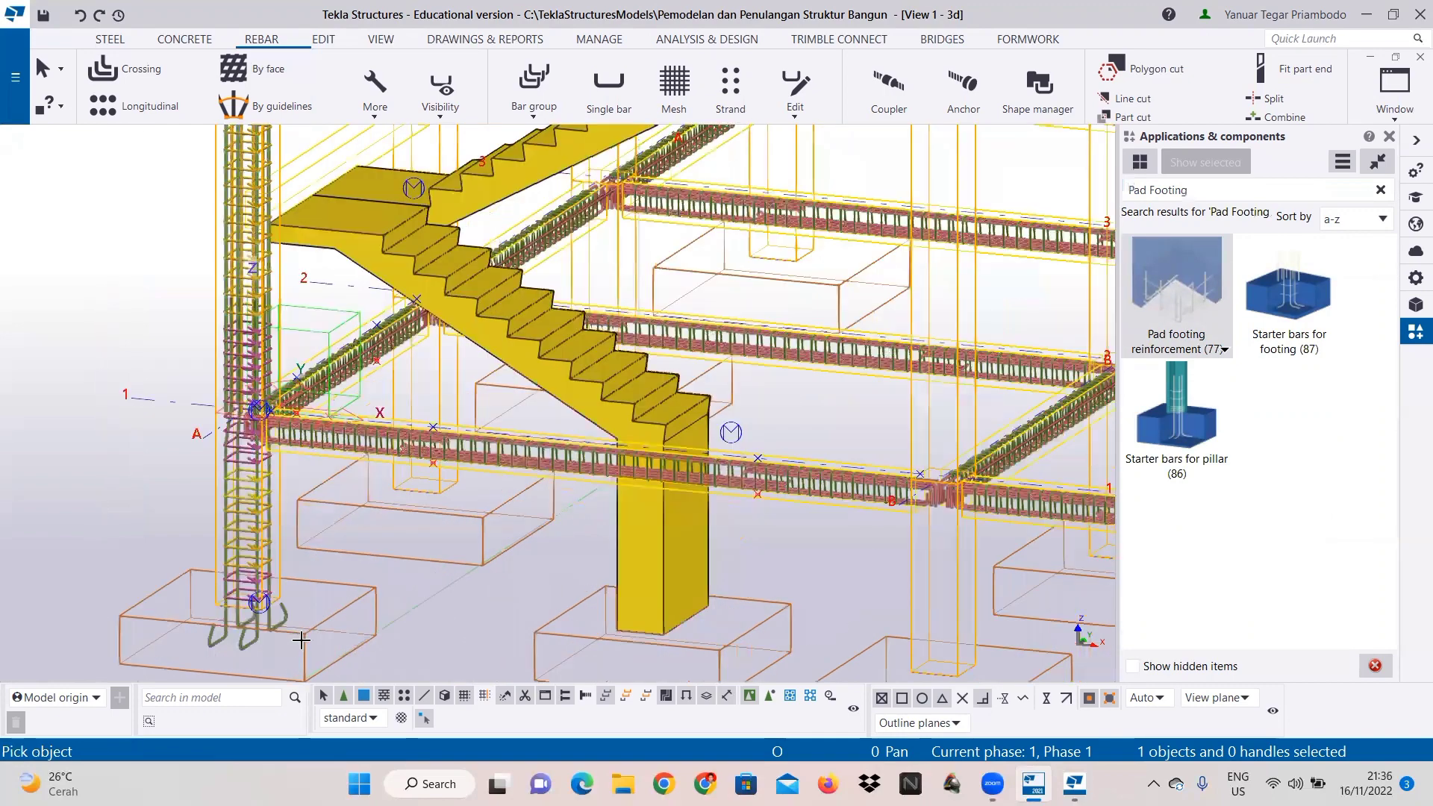
pyautogui.click(344, 631)
pyautogui.scroll(2, 346, 631)
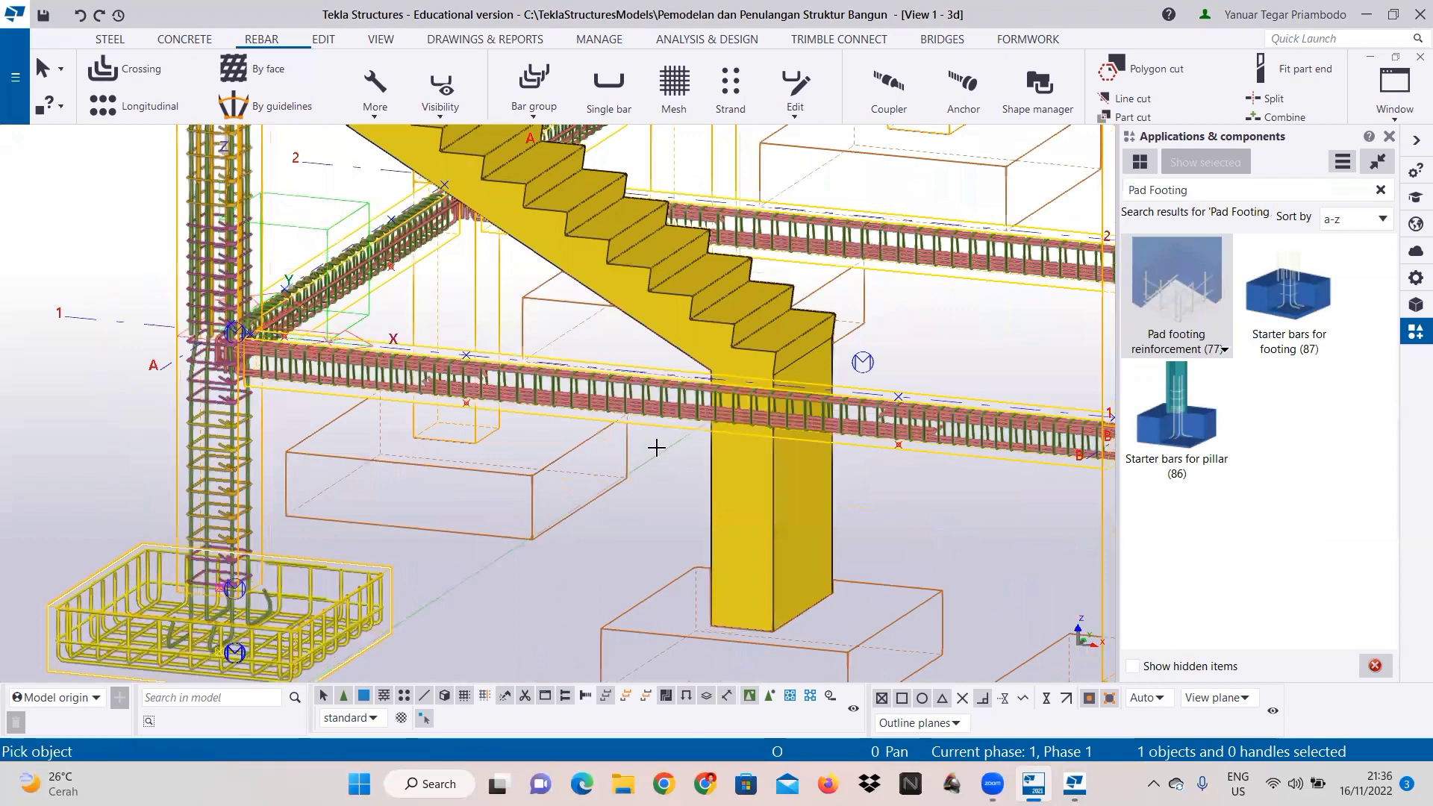
pyautogui.moveTo(429, 489); pyautogui.dragTo(571, 405, button='middle')
pyautogui.scroll(1, 572, 404)
pyautogui.rightClick(572, 405)
# Step: In the pad footing reinforcement's properties, set the side, top and bottom concrete covers of the transverse section to 75
pyautogui.click(509, 552)
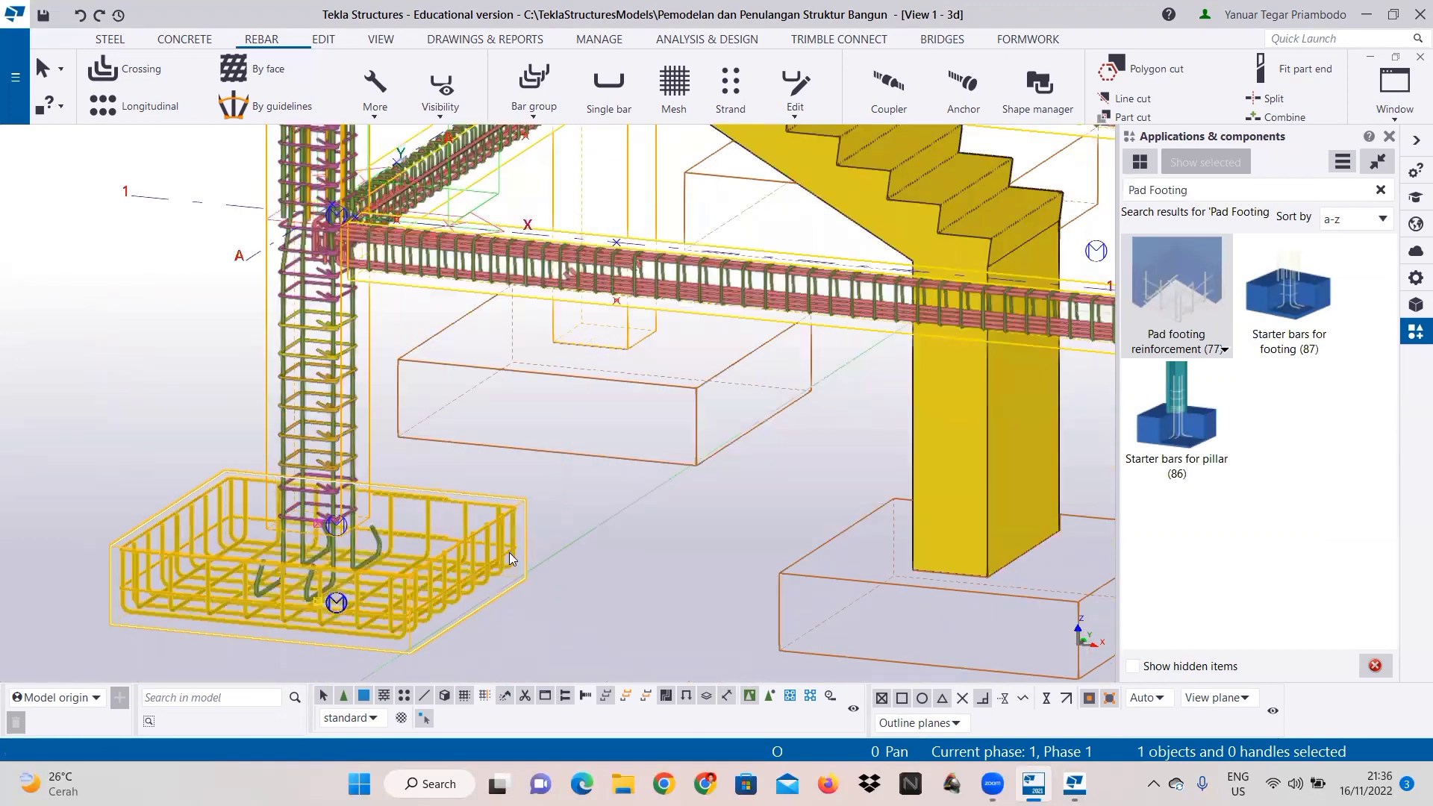
pyautogui.rightClick(509, 552)
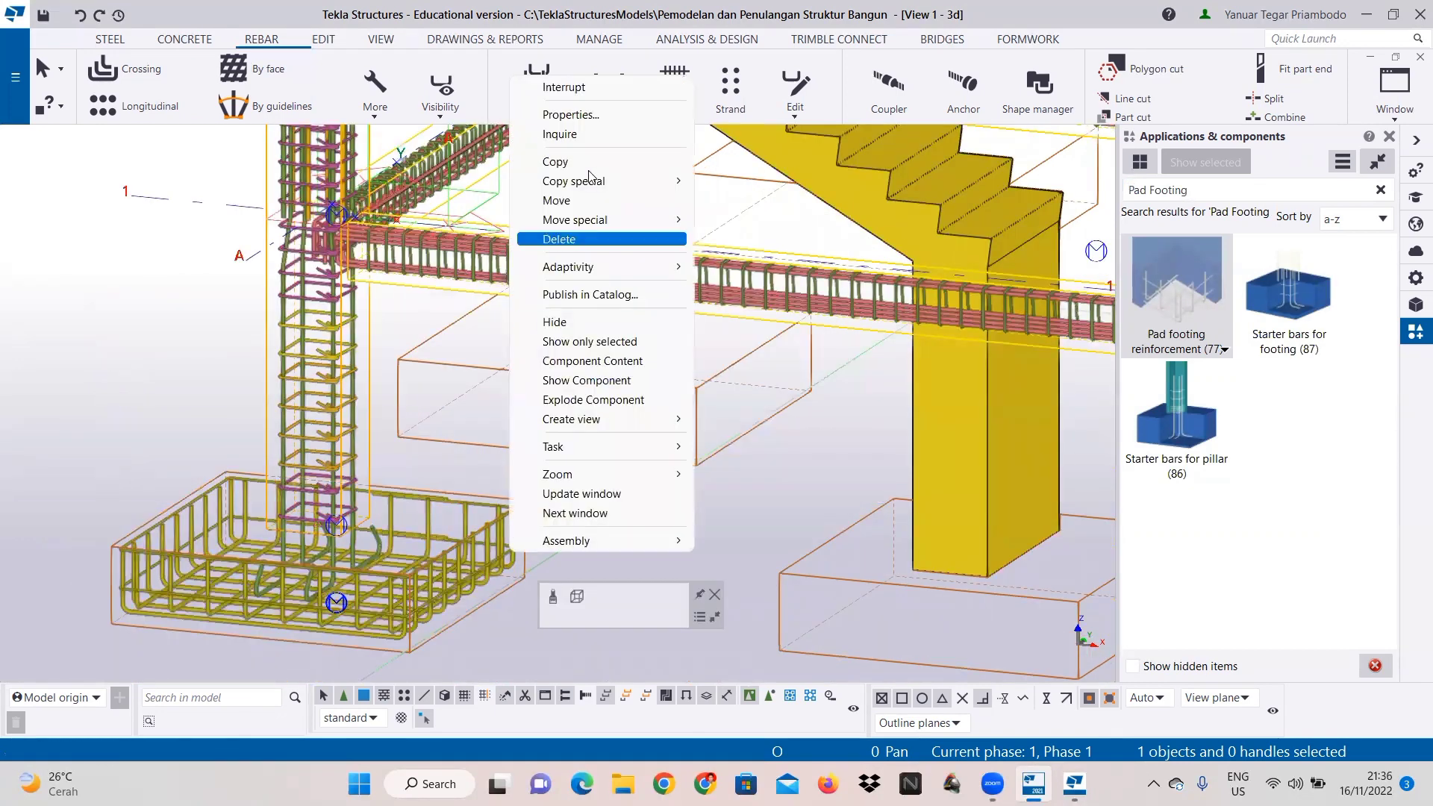
pyautogui.click(601, 115)
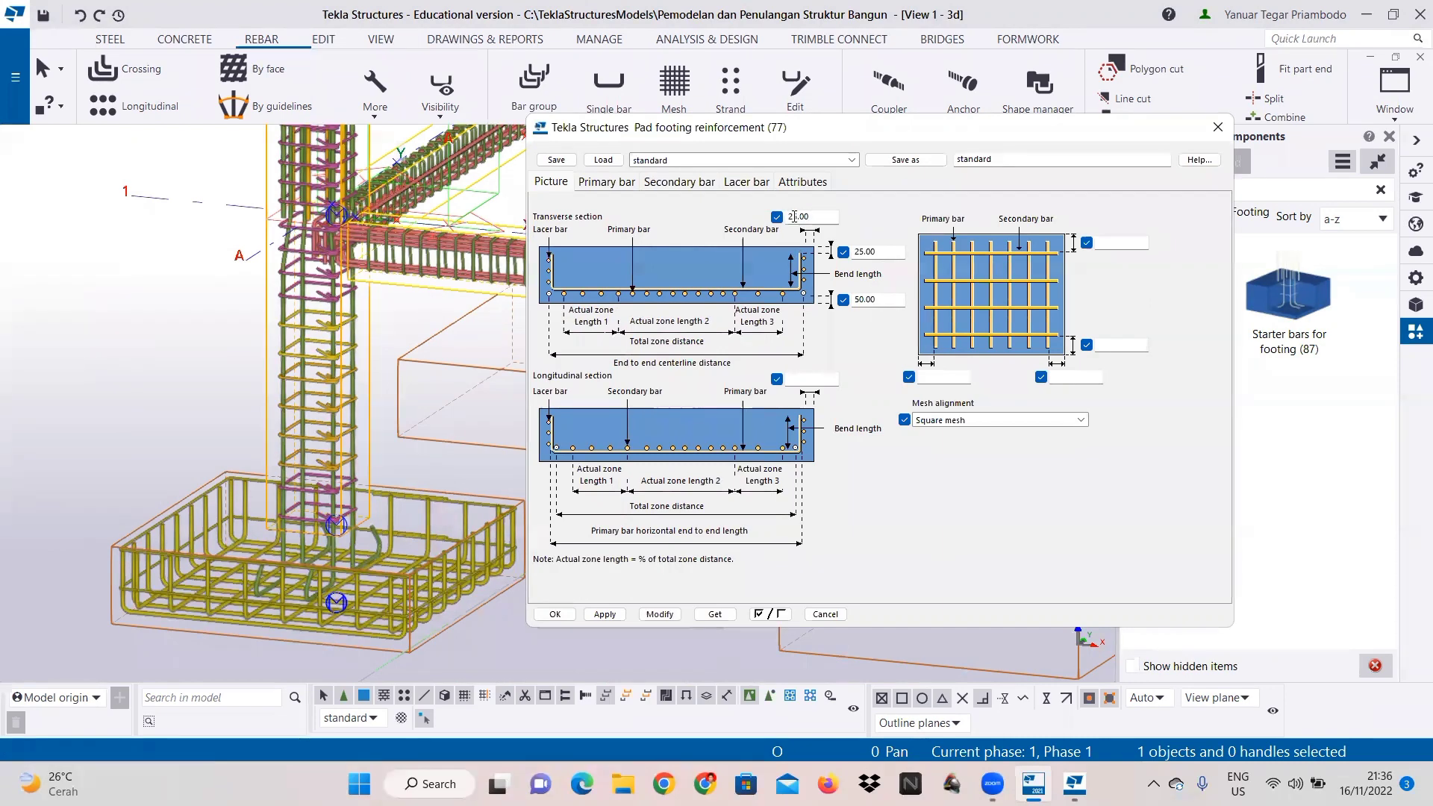
pyautogui.moveTo(793, 218); pyautogui.dragTo(786, 218)
pyautogui.write('7')
pyautogui.moveTo(860, 250); pyautogui.dragTo(844, 248)
pyautogui.write('7')
pyautogui.click(864, 298)
pyautogui.press('BackSpace')
pyautogui.write('7')
# Step: Set the footing's primary bars to the grade T, size 16 tie/stirrup rebar and create them by number of bars
pyautogui.click(631, 190)
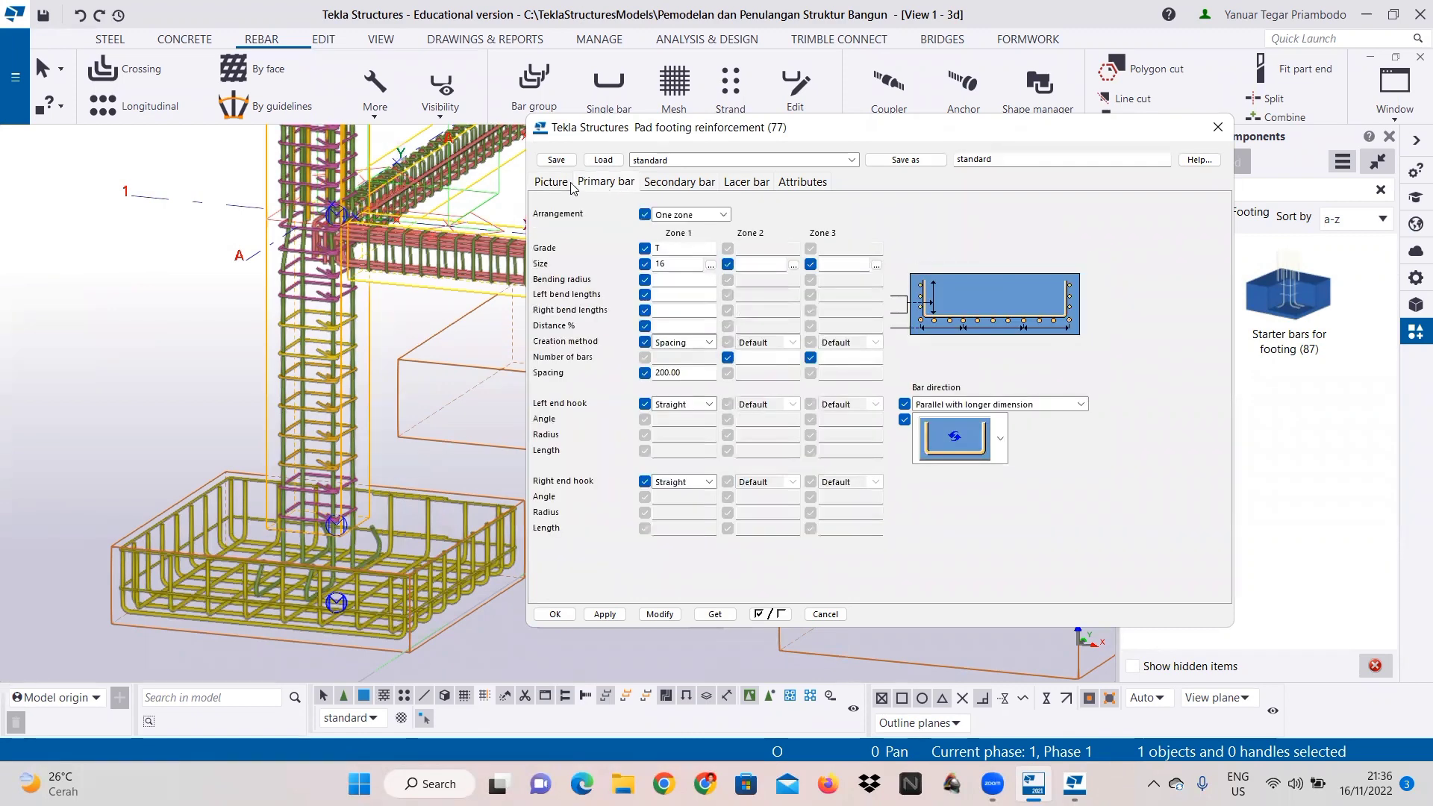
pyautogui.click(571, 187)
pyautogui.click(592, 185)
pyautogui.click(710, 266)
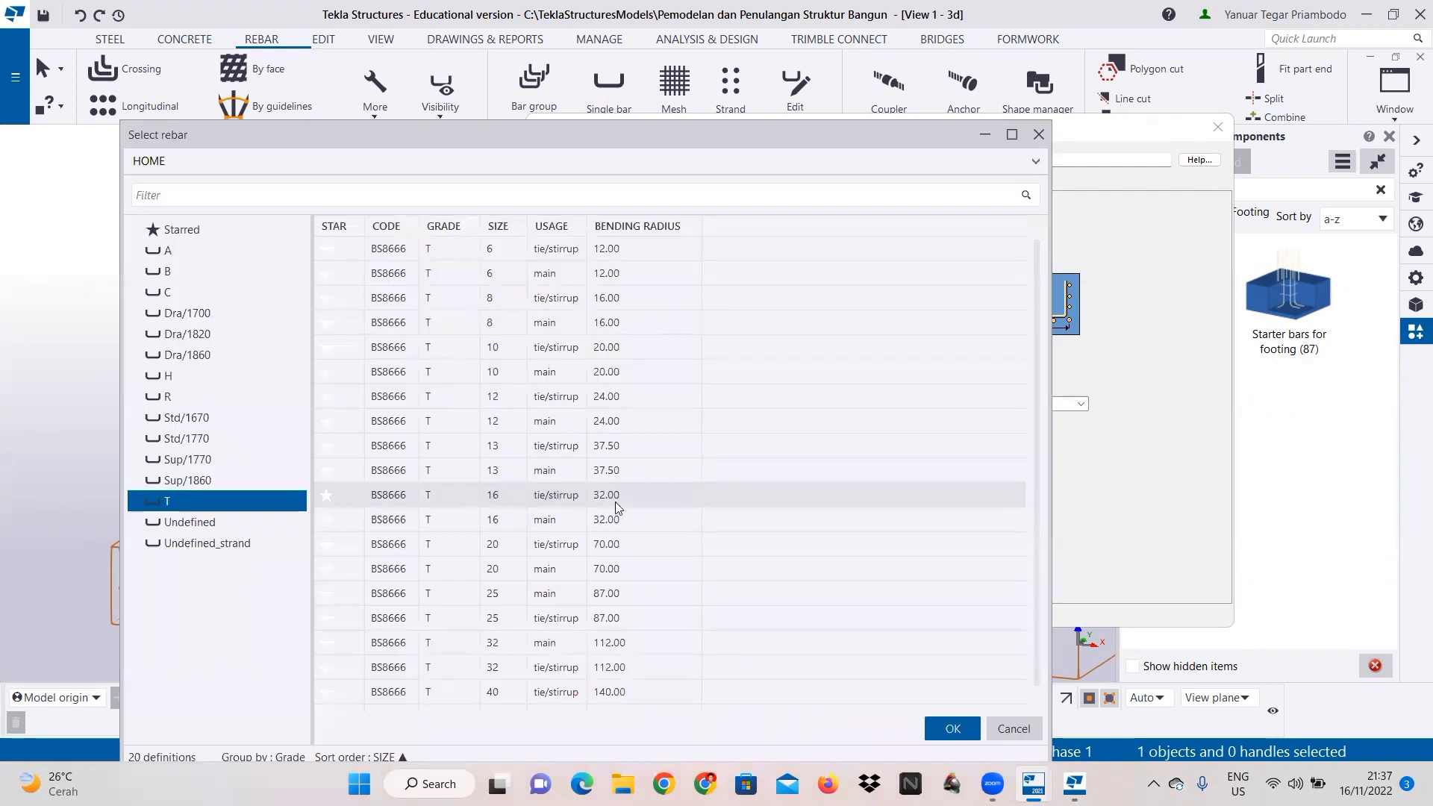
pyautogui.click(616, 500)
pyautogui.click(952, 728)
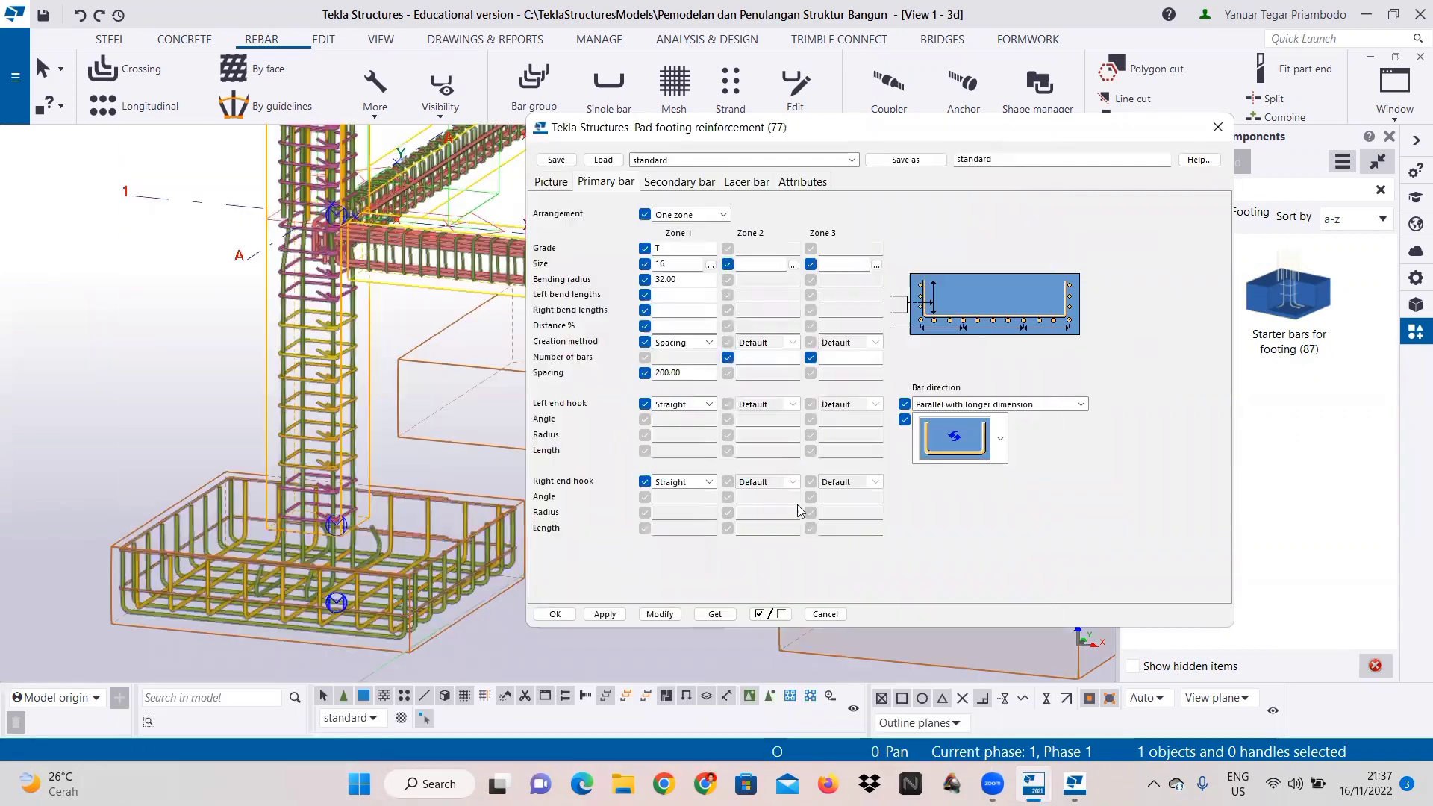
pyautogui.click(700, 344)
pyautogui.click(693, 360)
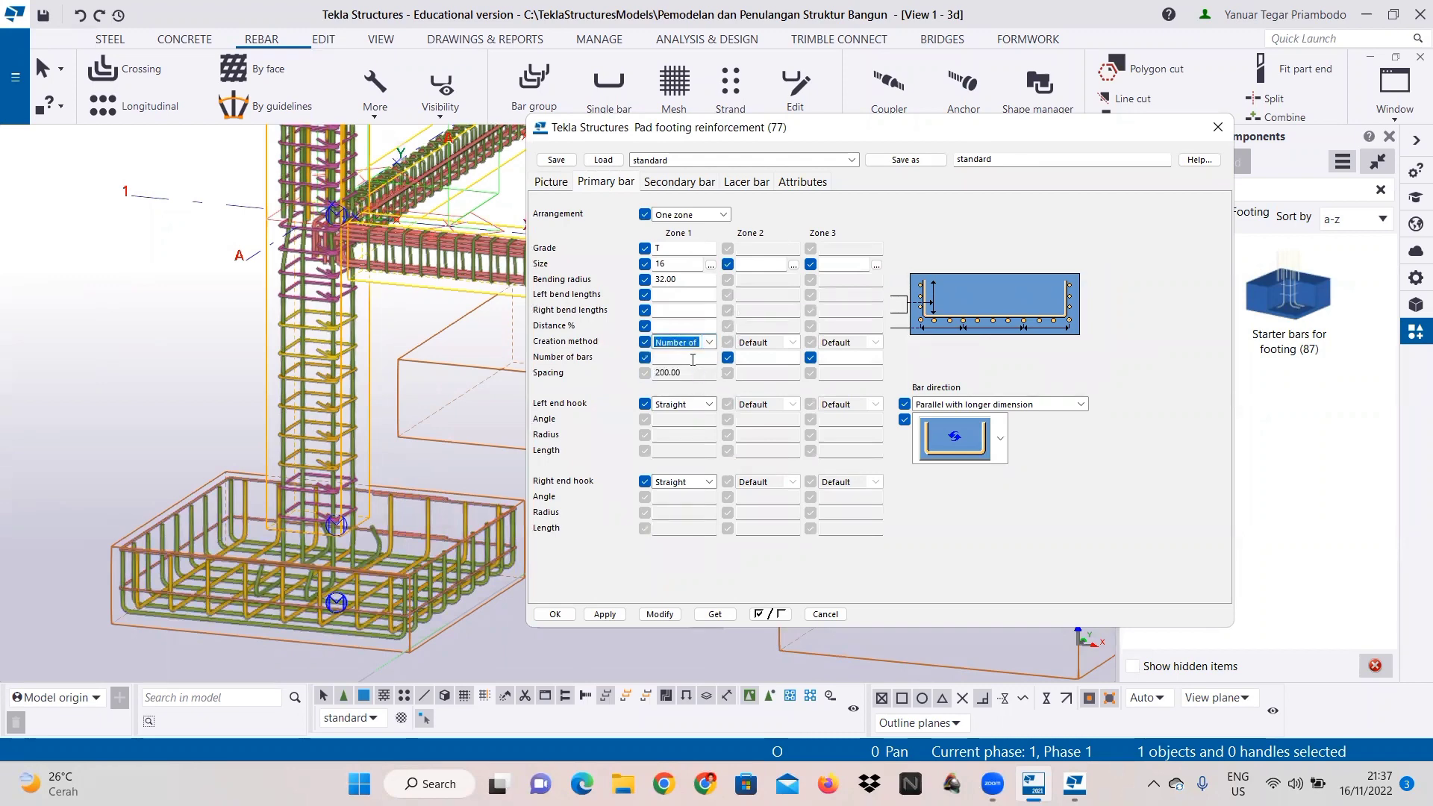
pyautogui.click(693, 360)
# Step: Set the footing's secondary bars to the grade T, size 16 tie/stirrup rebar, created by number of bars with 7 bars
pyautogui.click(665, 187)
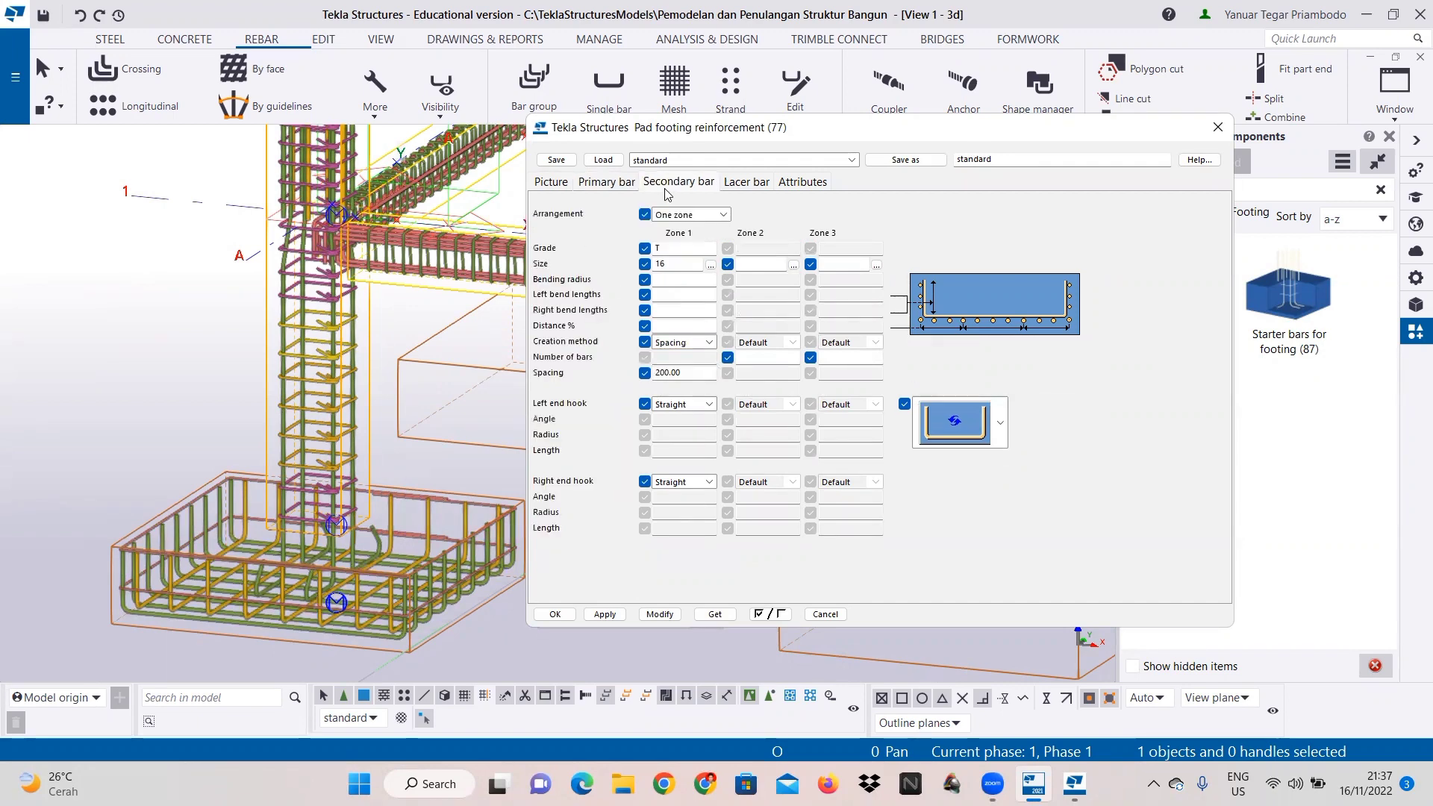
pyautogui.click(710, 265)
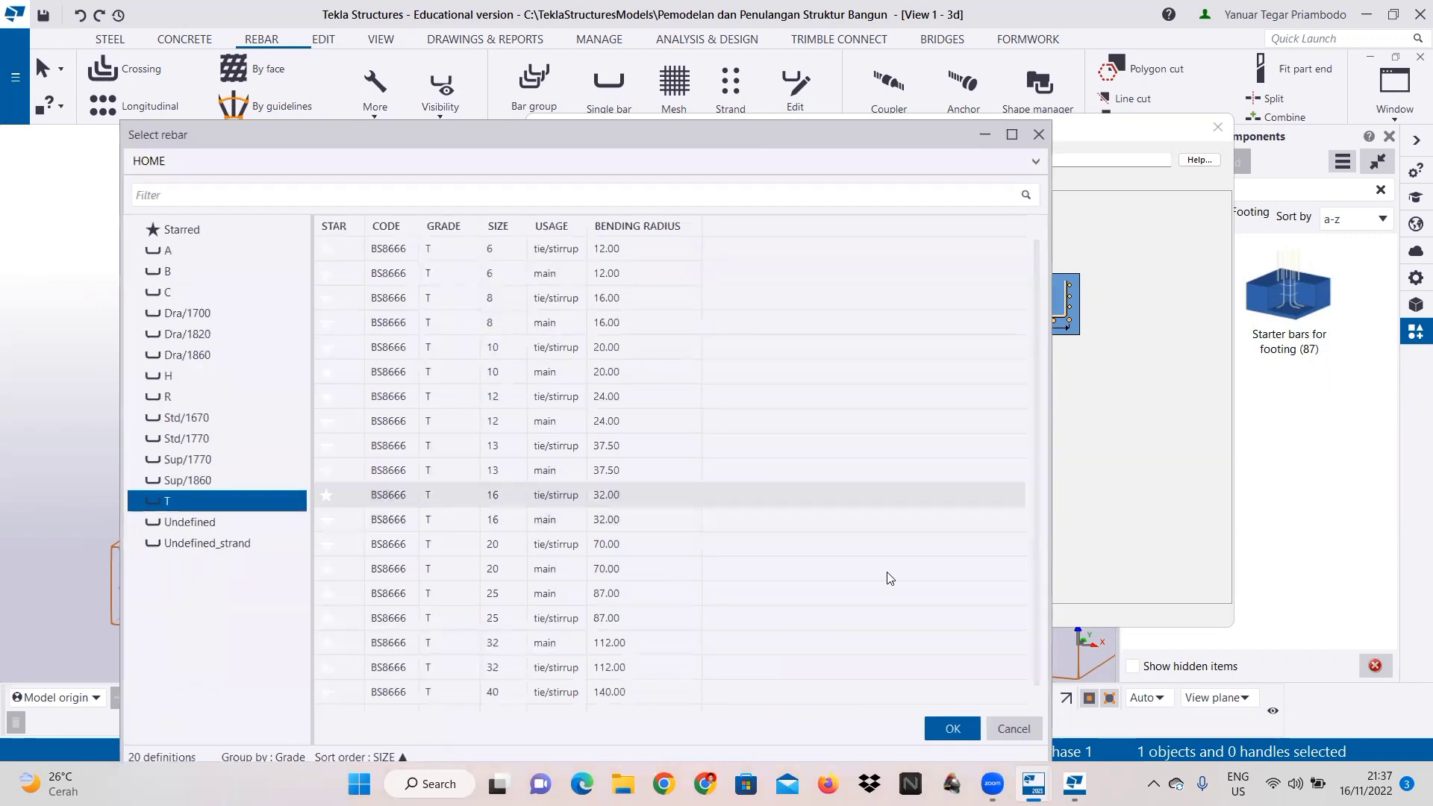
pyautogui.click(952, 730)
pyautogui.click(692, 343)
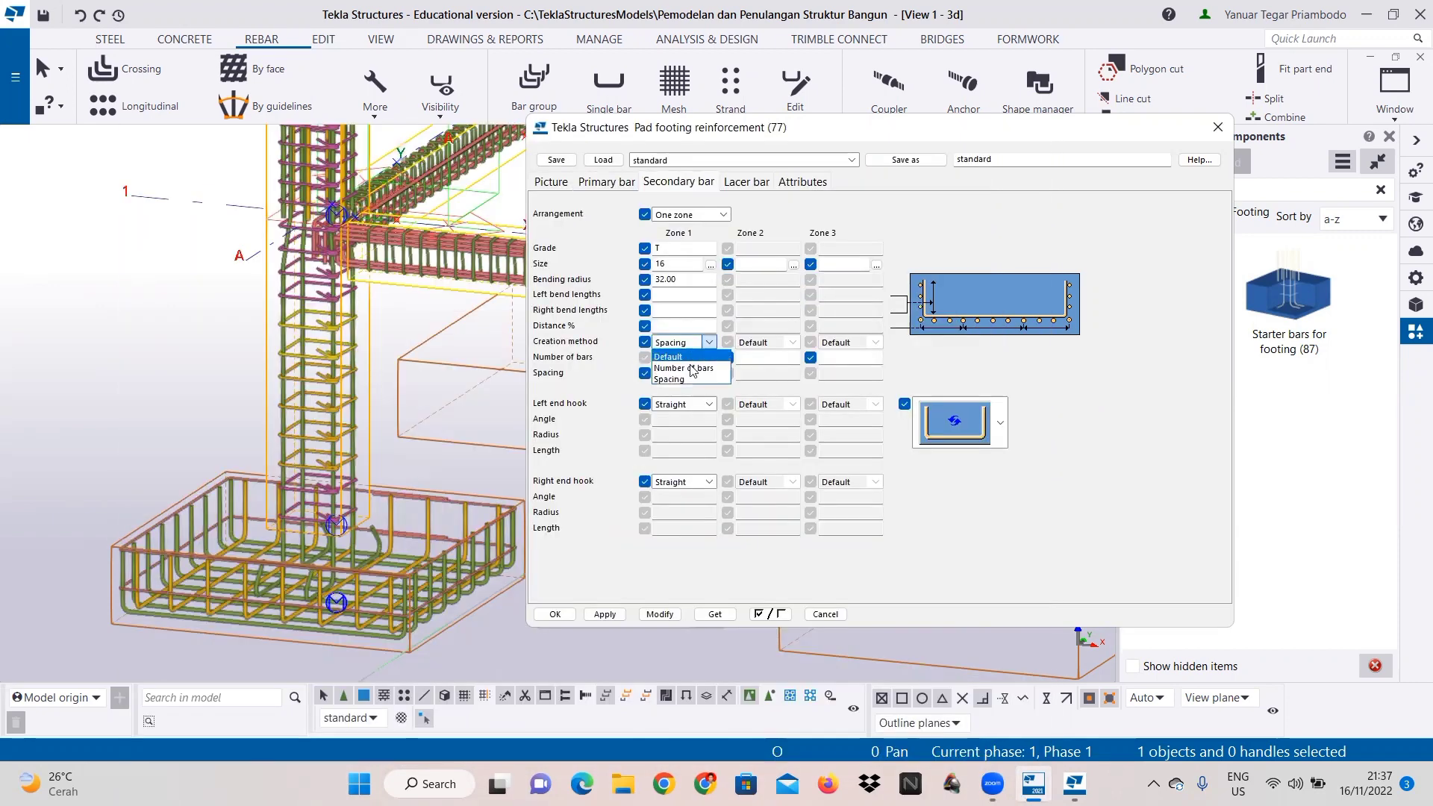
pyautogui.click(683, 371)
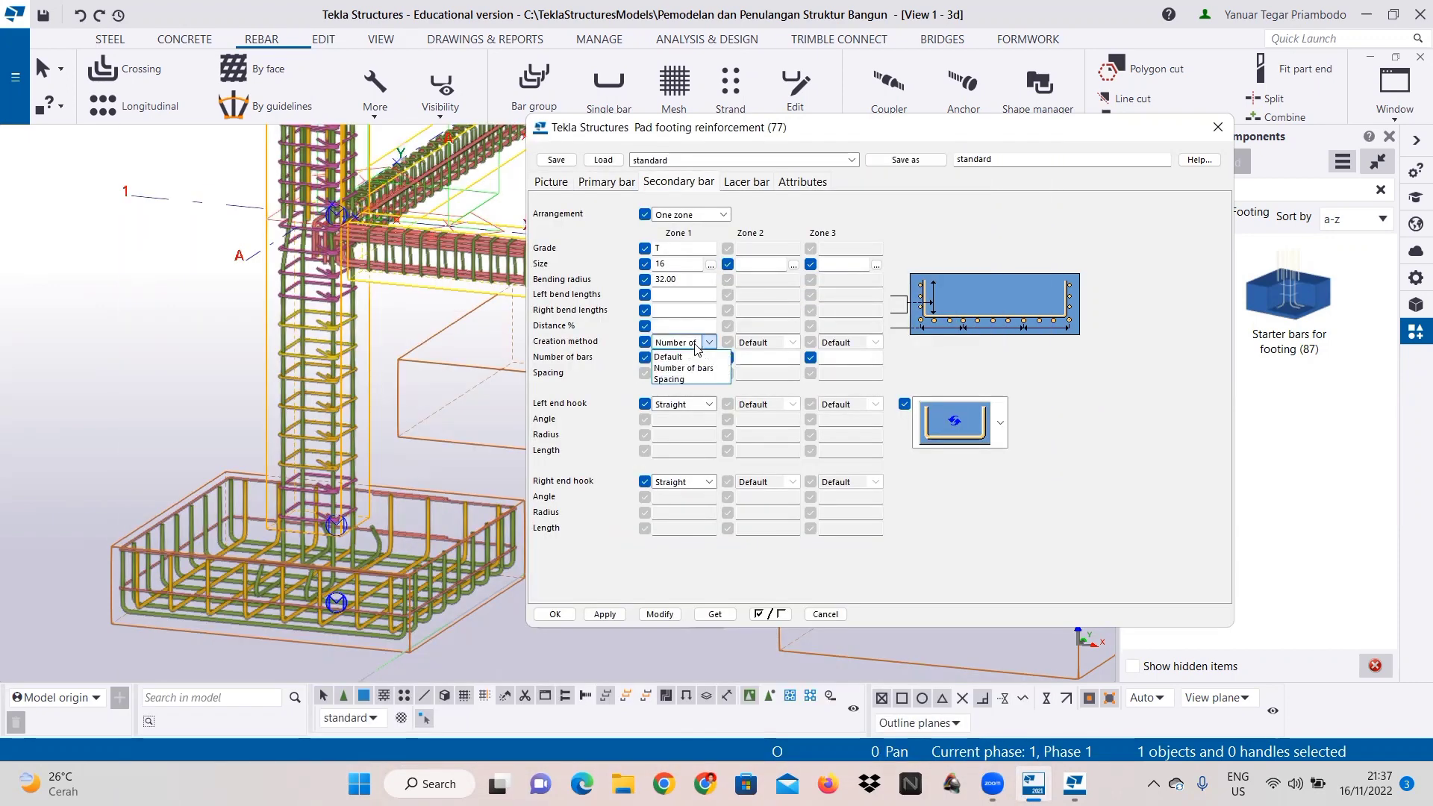
pyautogui.click(695, 350)
pyautogui.click(680, 358)
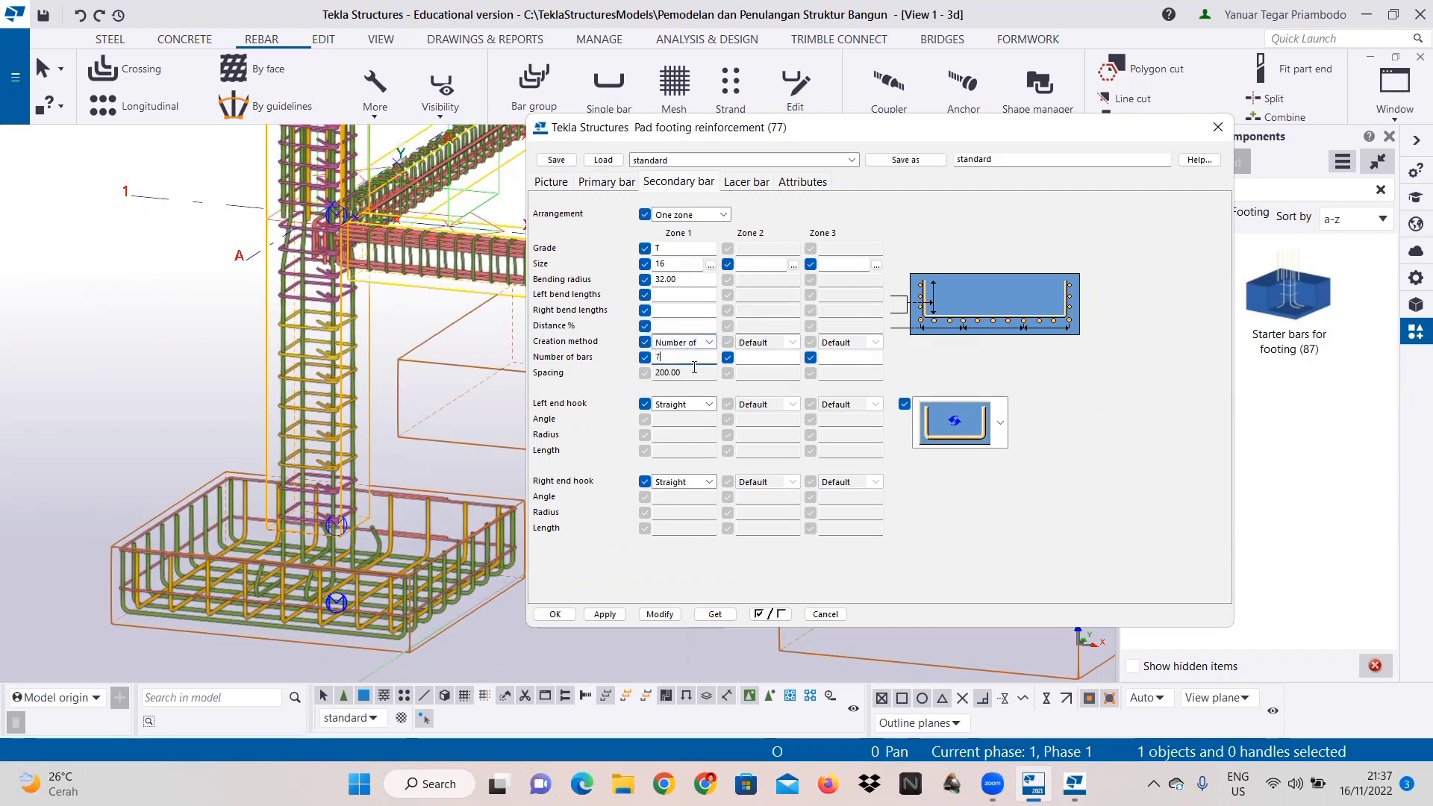
# Step: Set the footing's first lacer bar group, Lc1, to the grade T, size 16 tie/stirrup rebar
pyautogui.click(747, 184)
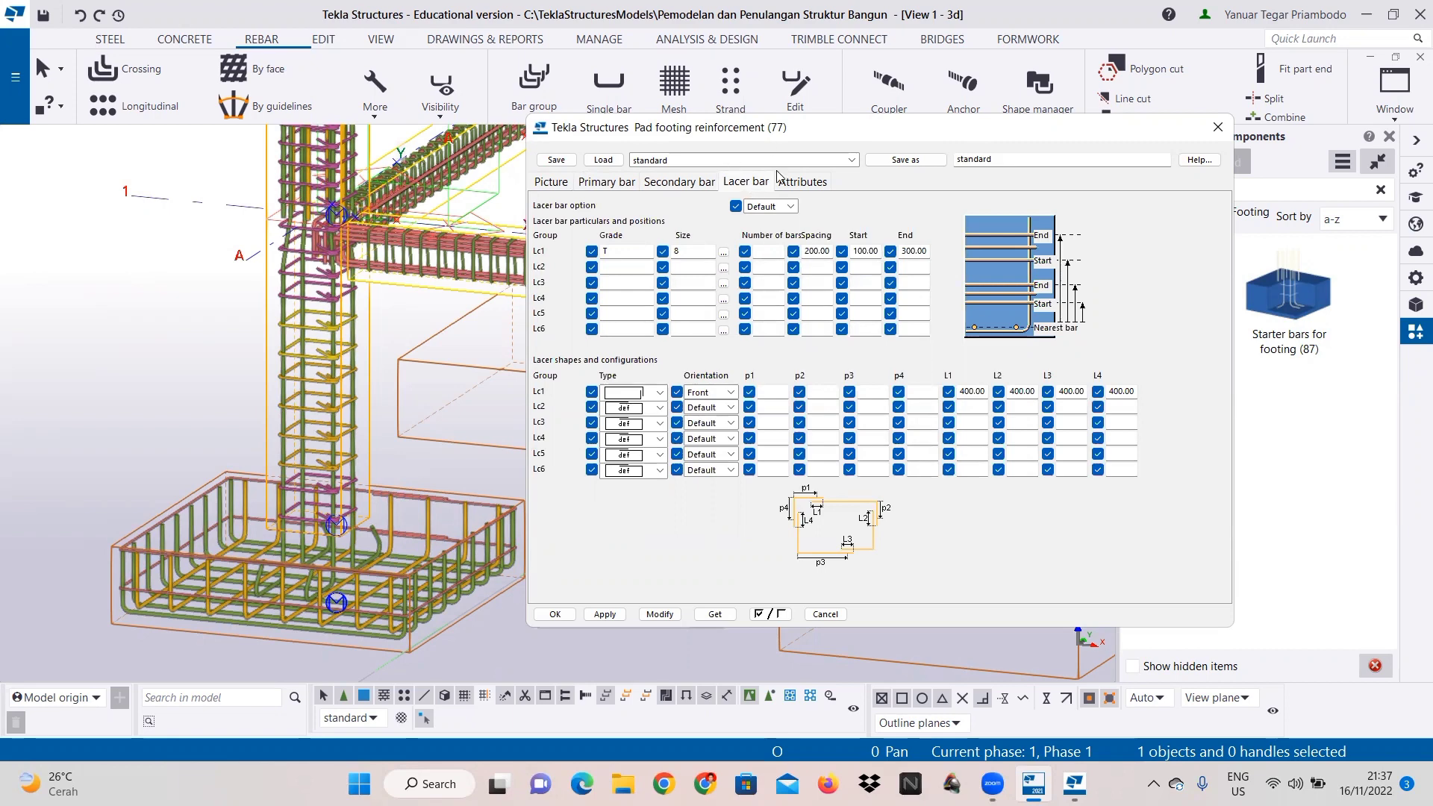
pyautogui.click(724, 251)
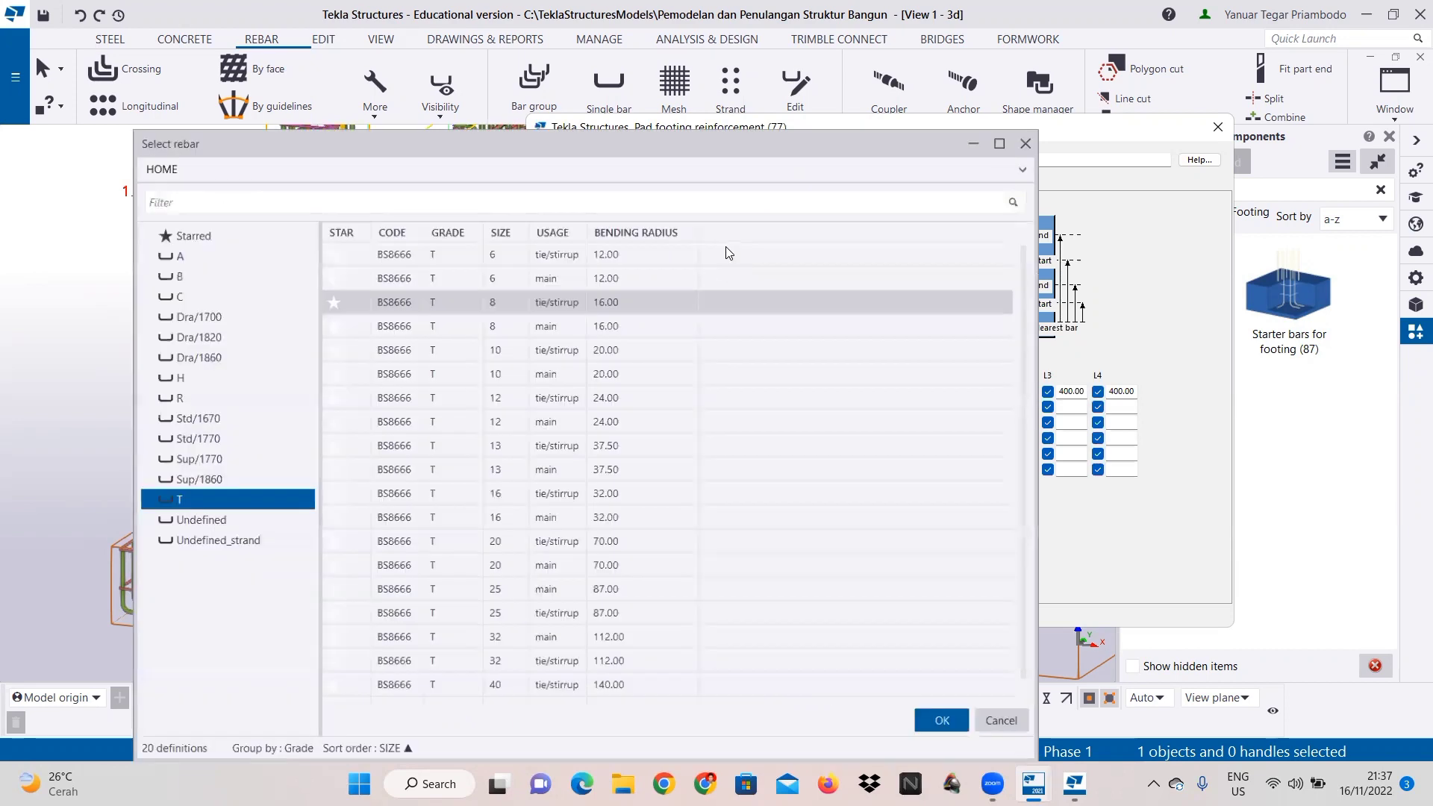
pyautogui.click(553, 495)
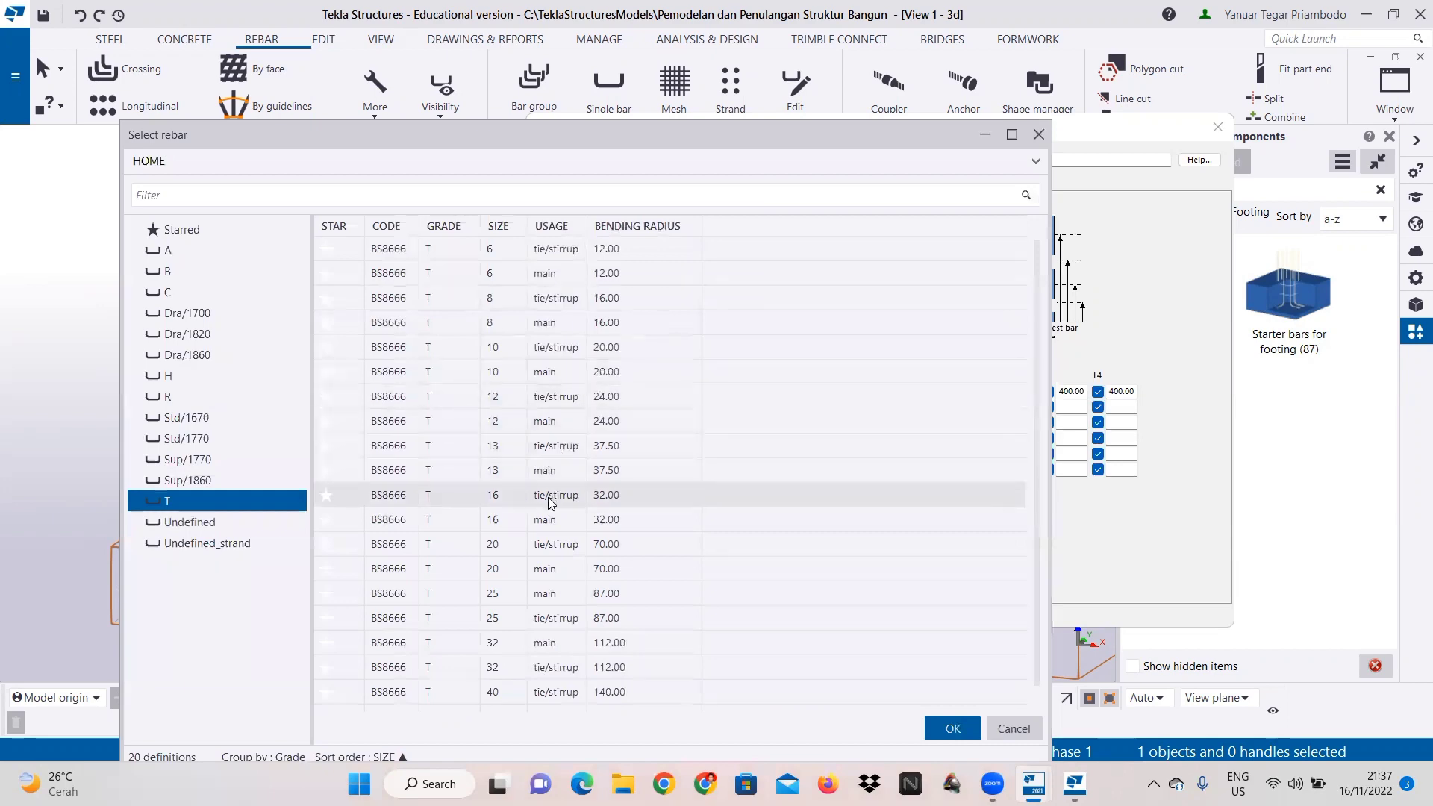
pyautogui.click(951, 731)
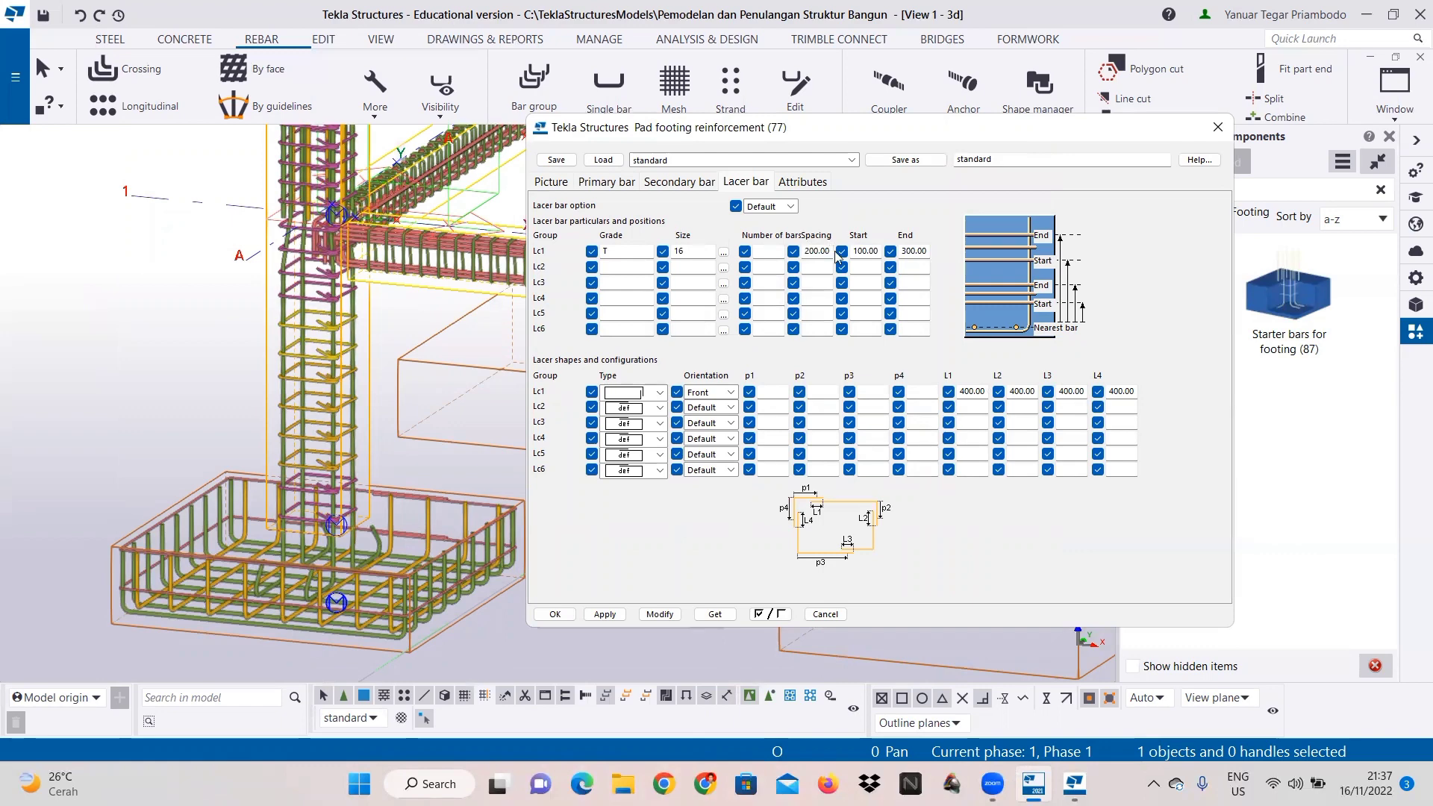
# Step: Give lacer bar group Lc1 a spacing of 100 and an end distance of 200, and choose a different lacer shape type
pyautogui.click(813, 254)
pyautogui.press('BackSpace')
pyautogui.write('1')
pyautogui.click(858, 252)
pyautogui.moveTo(907, 253); pyautogui.dragTo(900, 254)
pyautogui.click(660, 393)
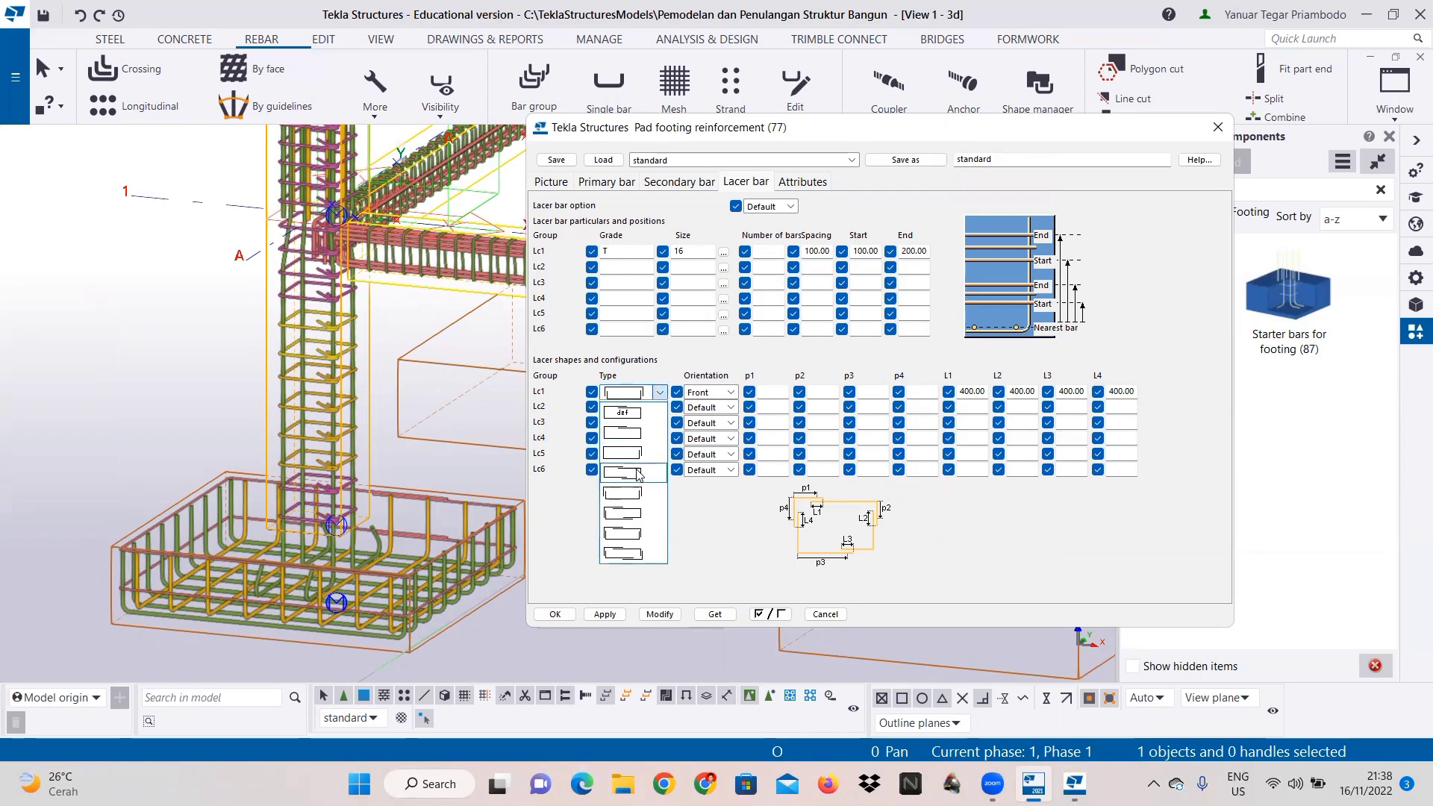
pyautogui.click(674, 510)
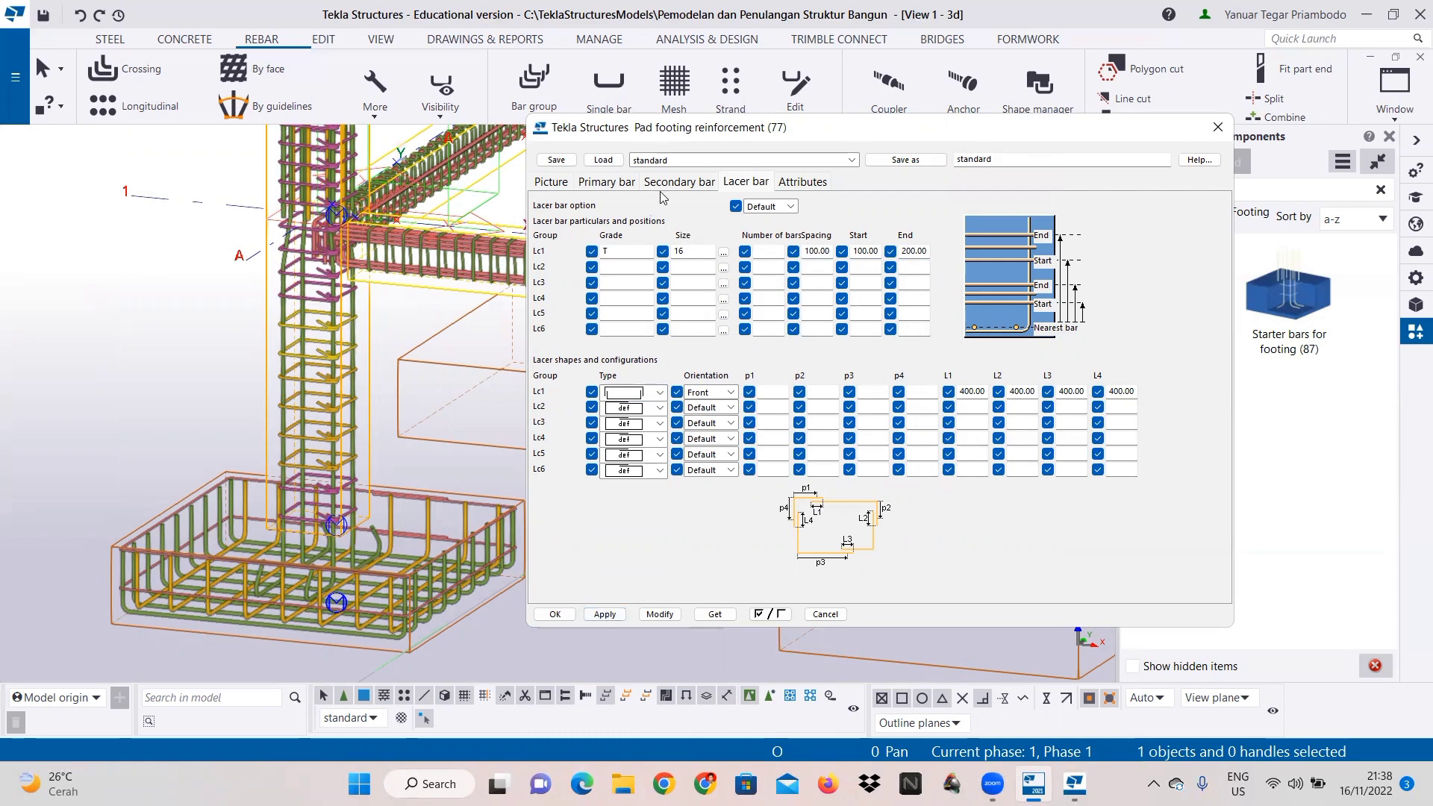
# Step: Review the cover and bar settings, apply them to the pad footing's reinforcement, and close its properties
pyautogui.click(606, 182)
pyautogui.click(552, 182)
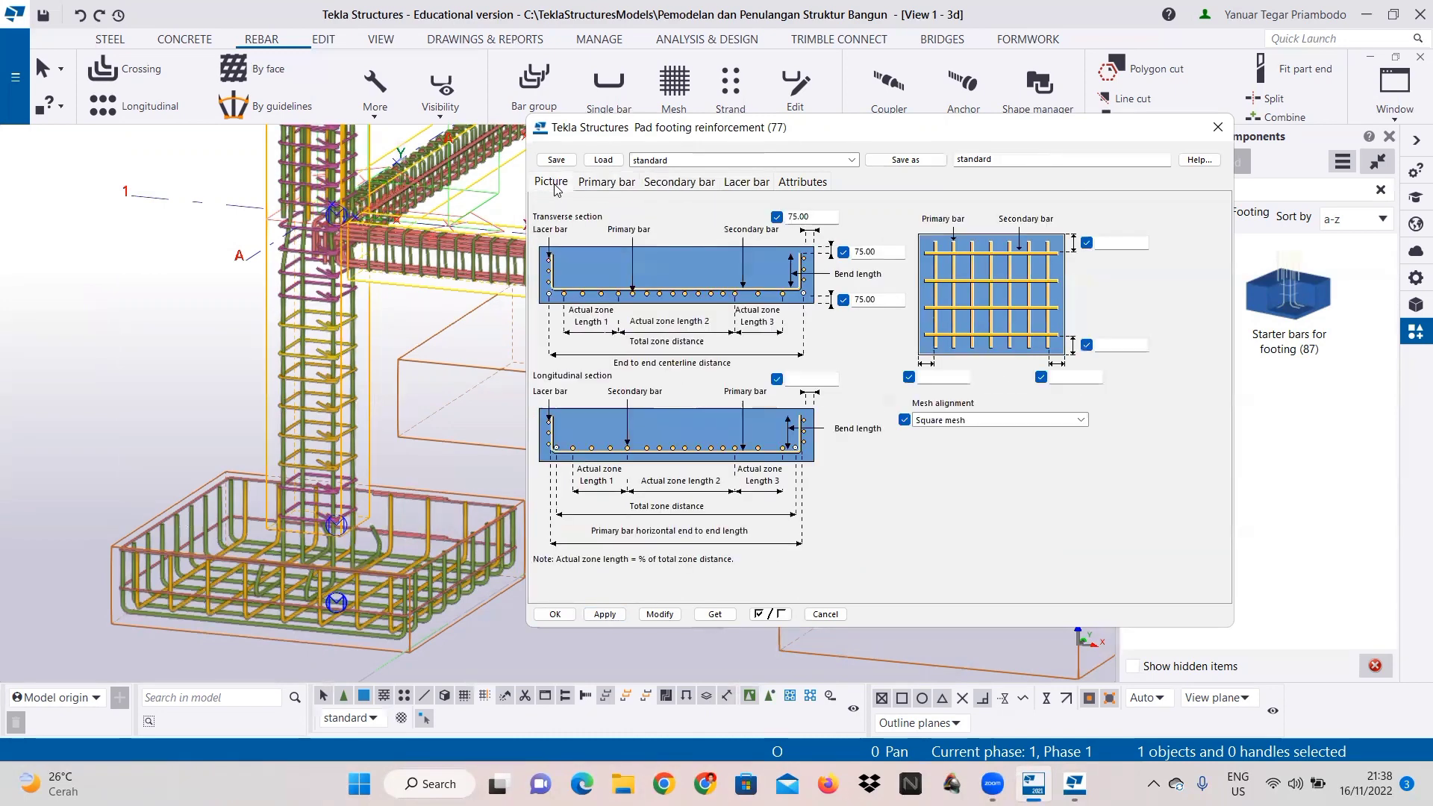
pyautogui.click(604, 183)
pyautogui.click(679, 183)
pyautogui.click(746, 183)
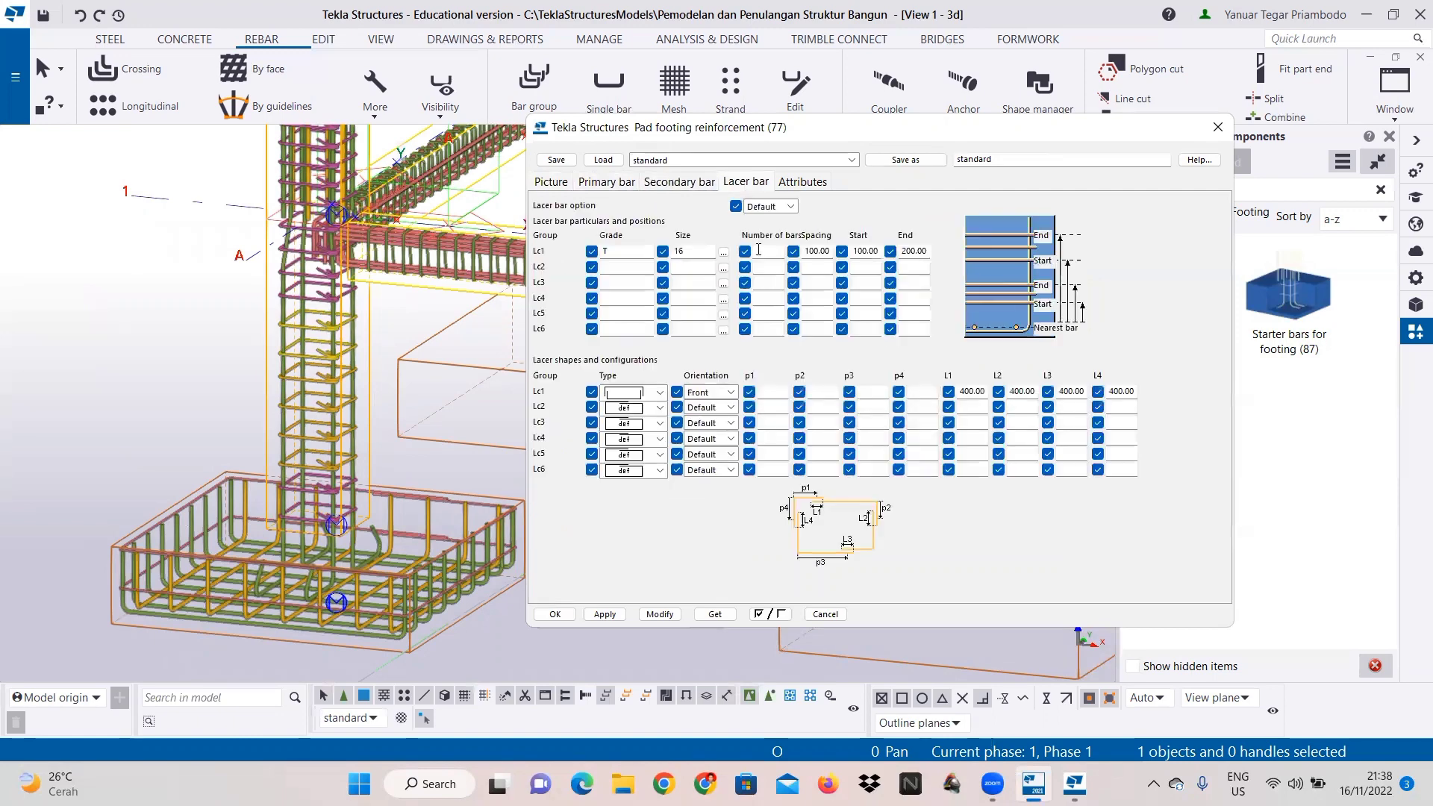
pyautogui.click(658, 613)
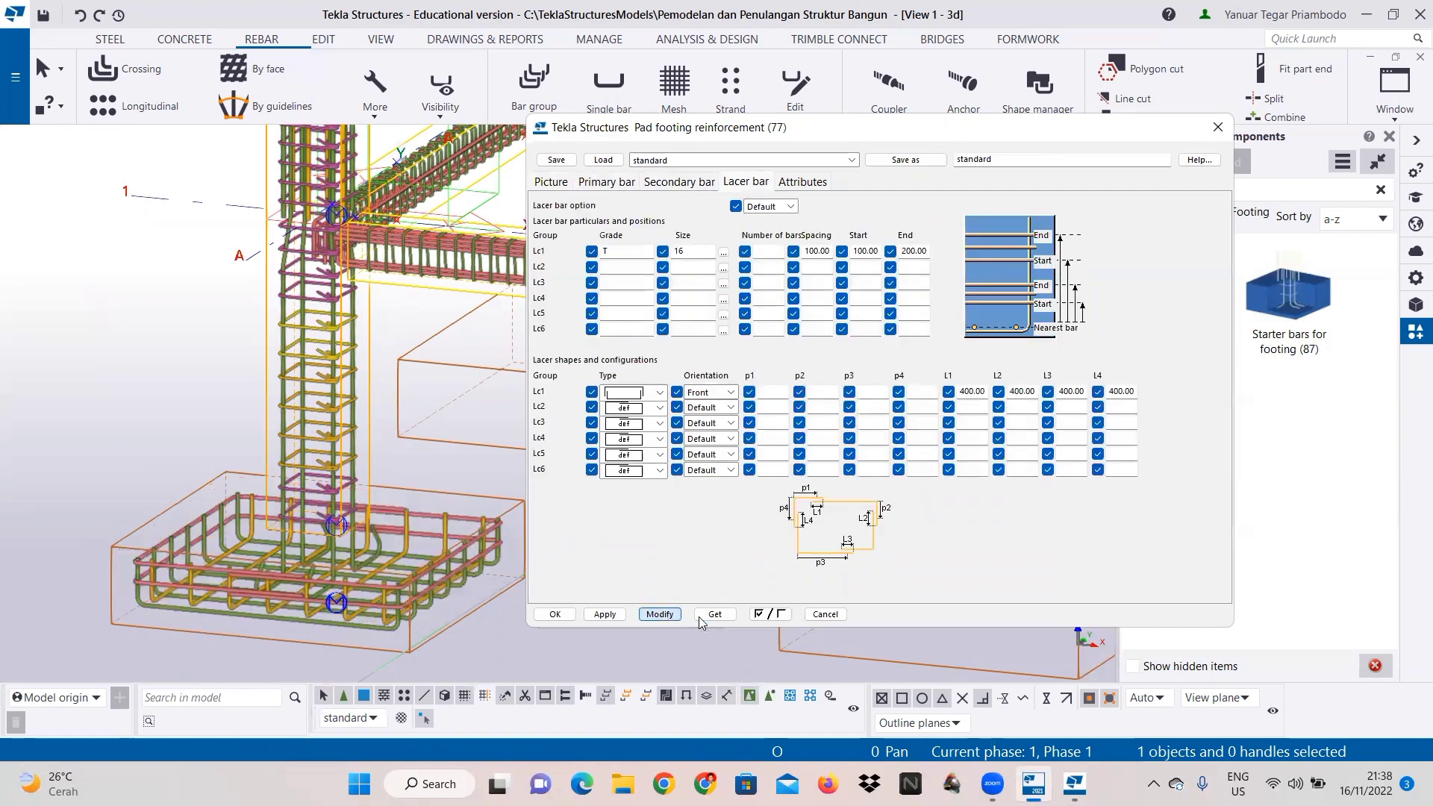
pyautogui.click(555, 614)
# Step: Clear the selection of the footing reinforcement and view the reinforced A-1 column line together with its footing
pyautogui.scroll(-1, 573, 485)
pyautogui.rightClick(574, 485)
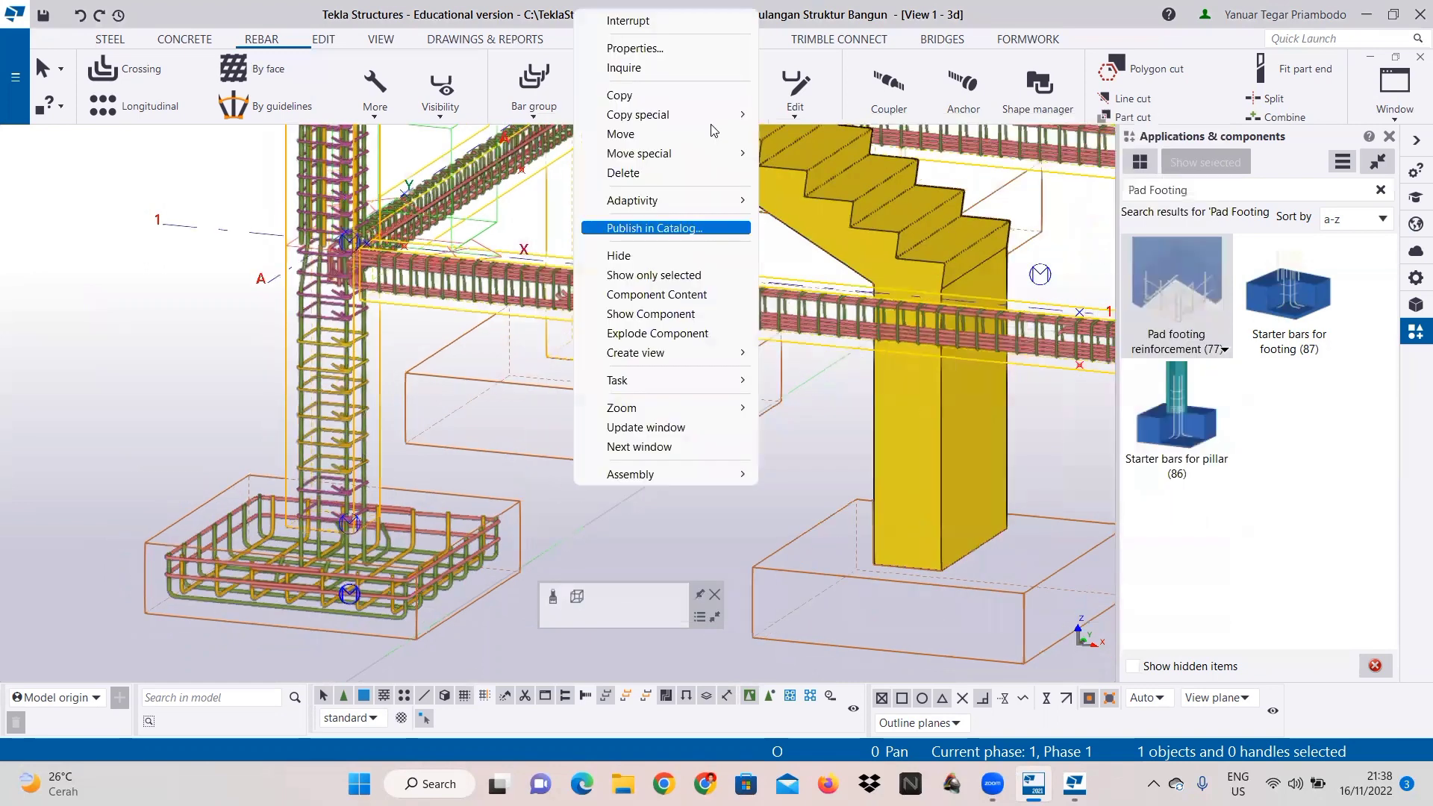
pyautogui.click(733, 22)
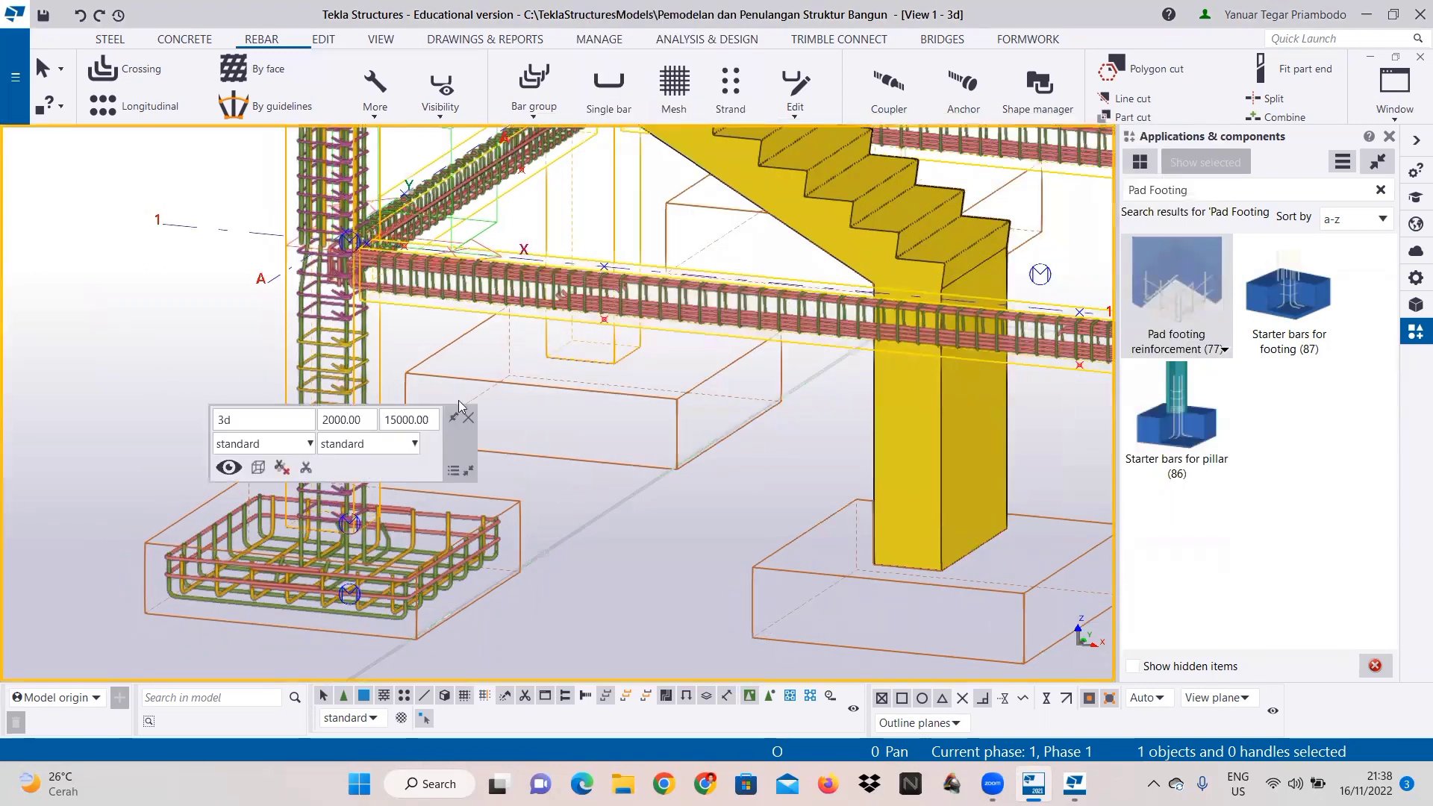
pyautogui.click(468, 418)
pyautogui.scroll(-1, 500, 433)
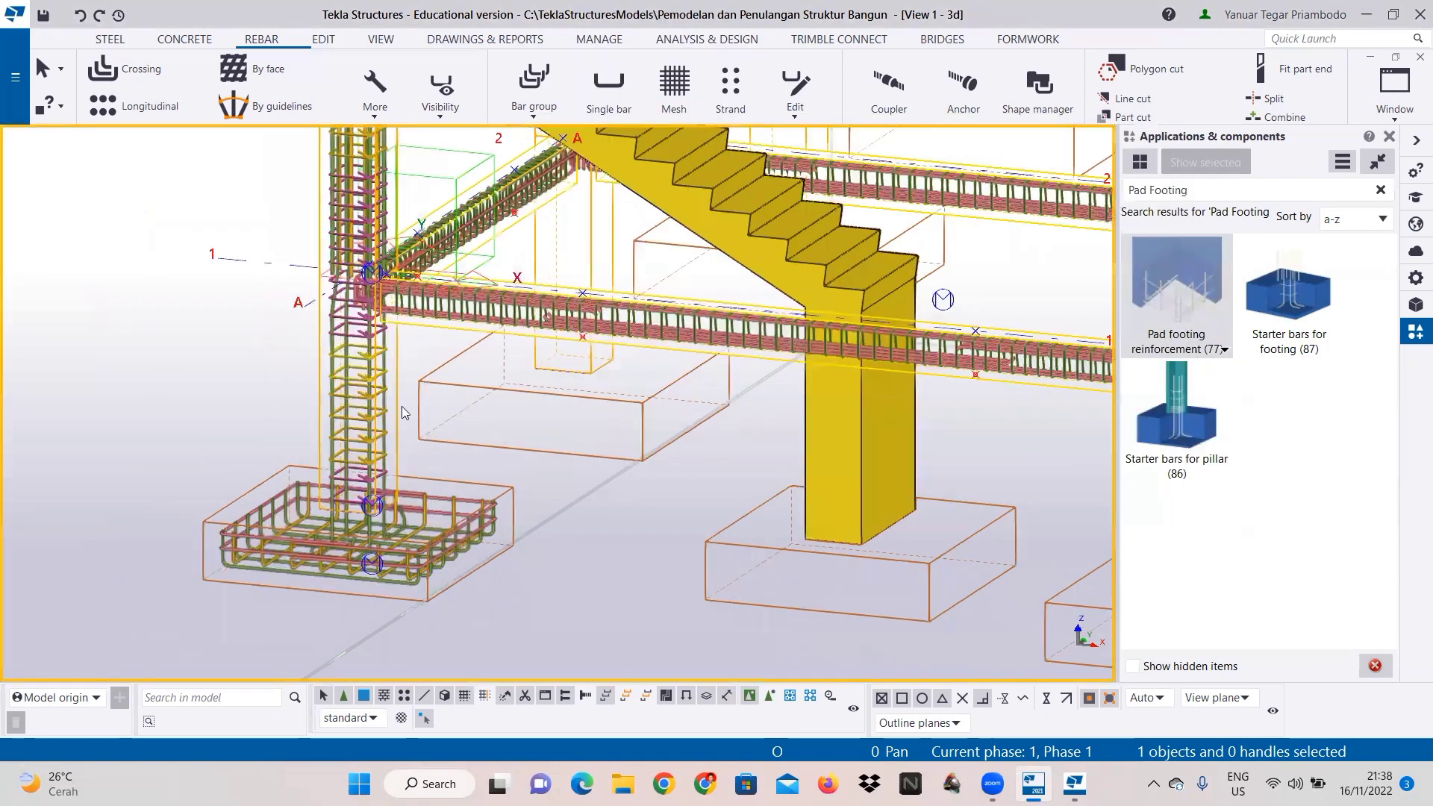
pyautogui.scroll(-3, 395, 425)
pyautogui.scroll(-2, 498, 515)
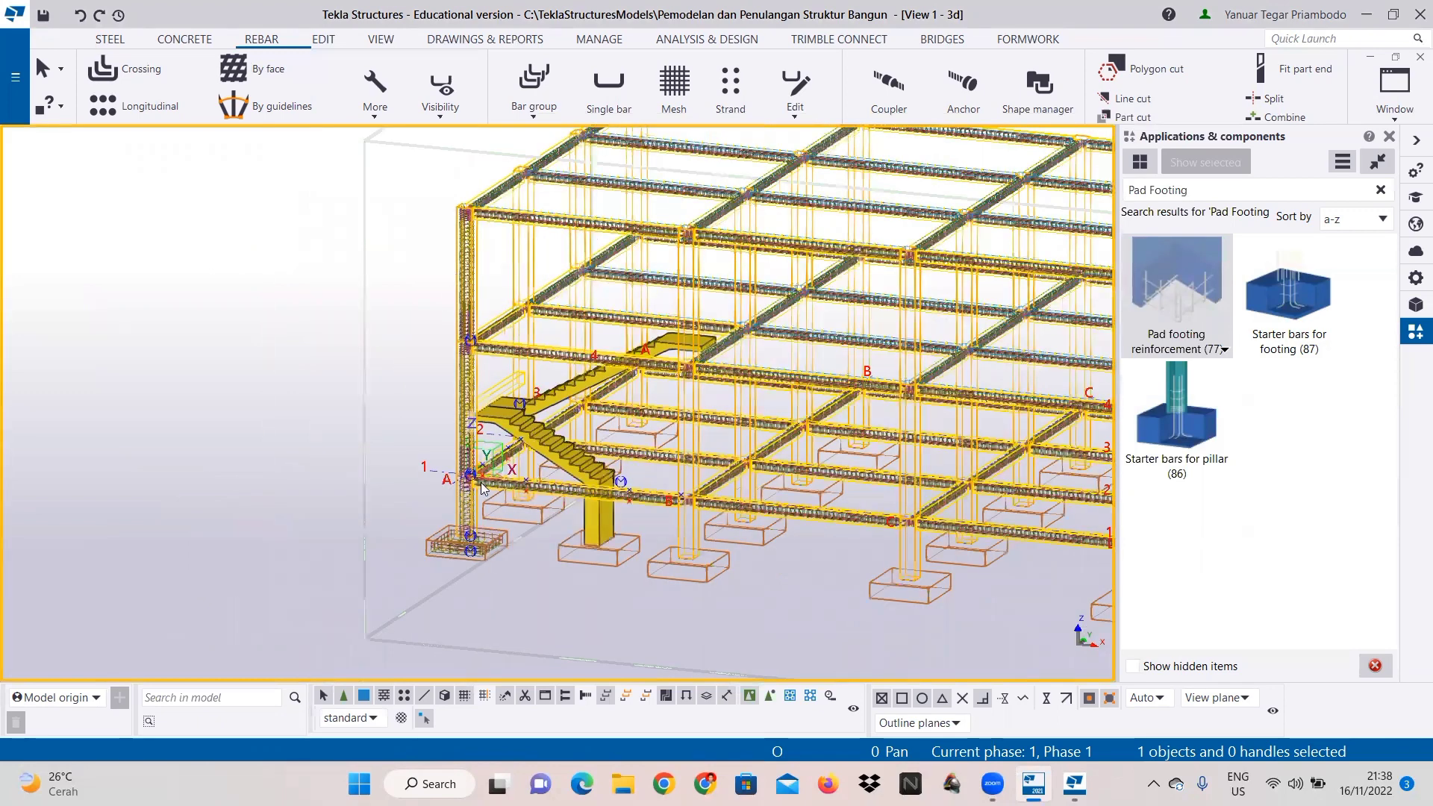
# Step: Select the pad footing reinforcement and the lowest column's reinforcement at grid intersection A-1
pyautogui.scroll(-1, 821, 485)
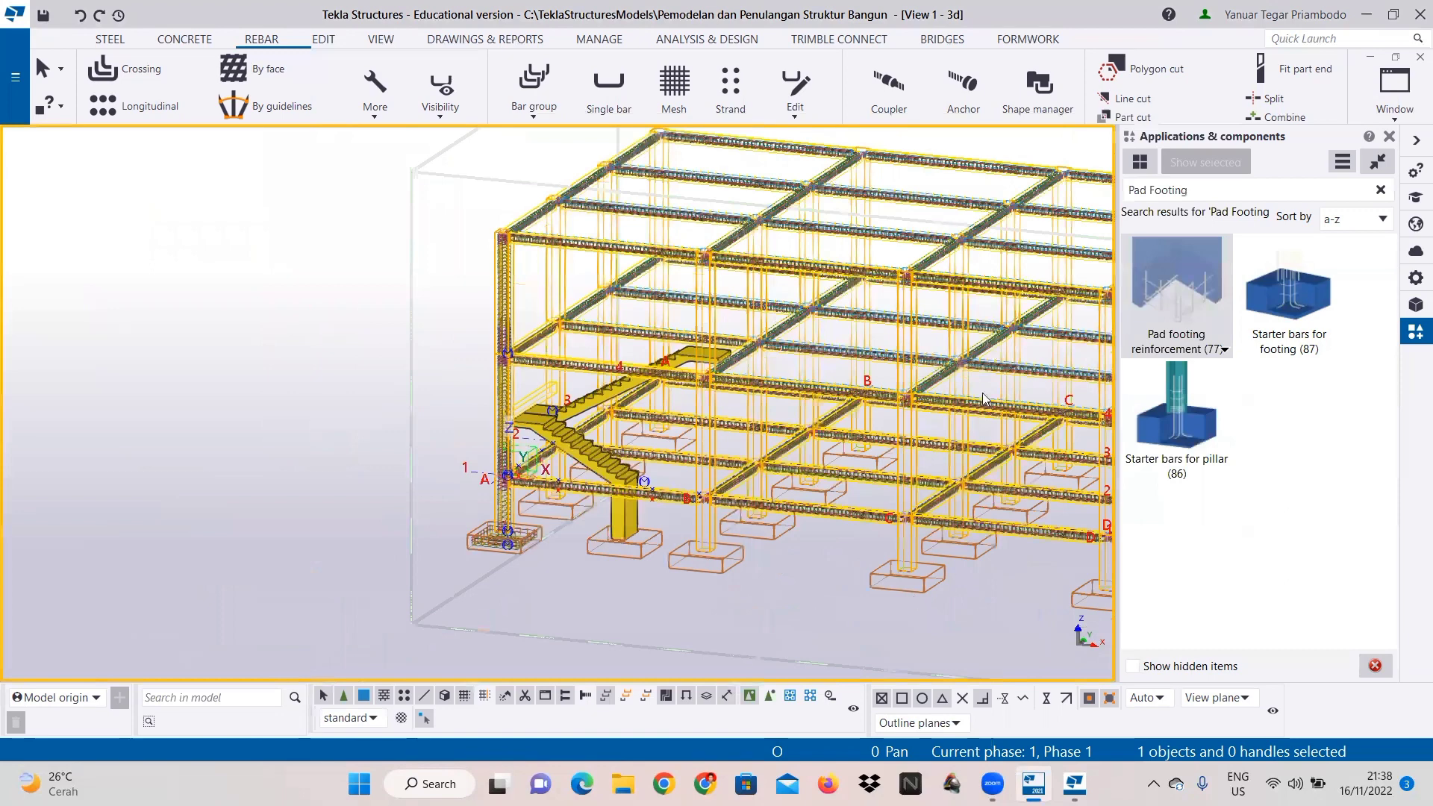
pyautogui.scroll(1, 724, 471)
pyautogui.moveTo(724, 471); pyautogui.dragTo(258, 485, button='middle')
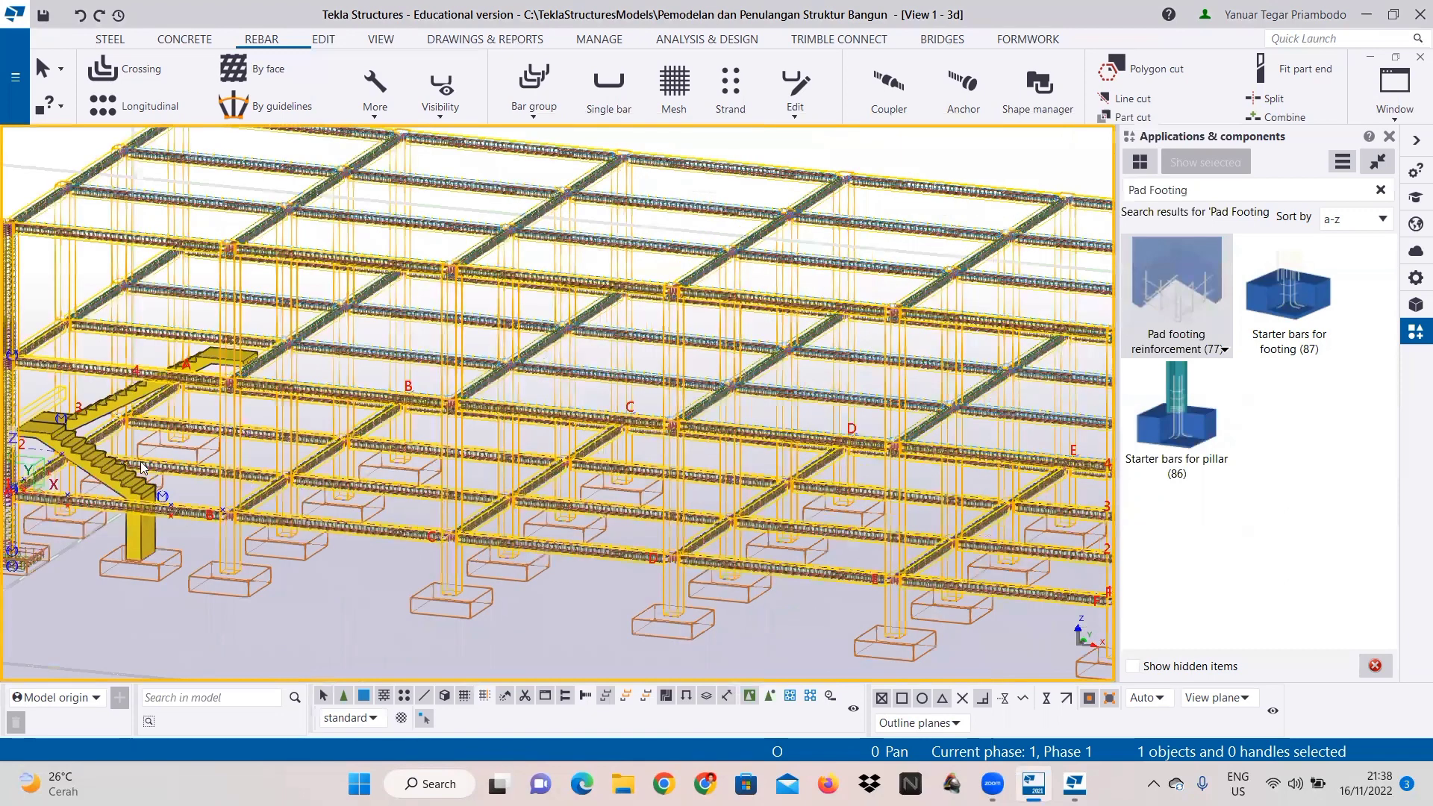
pyautogui.scroll(1, 96, 470)
pyautogui.moveTo(96, 470); pyautogui.dragTo(351, 482, button='middle')
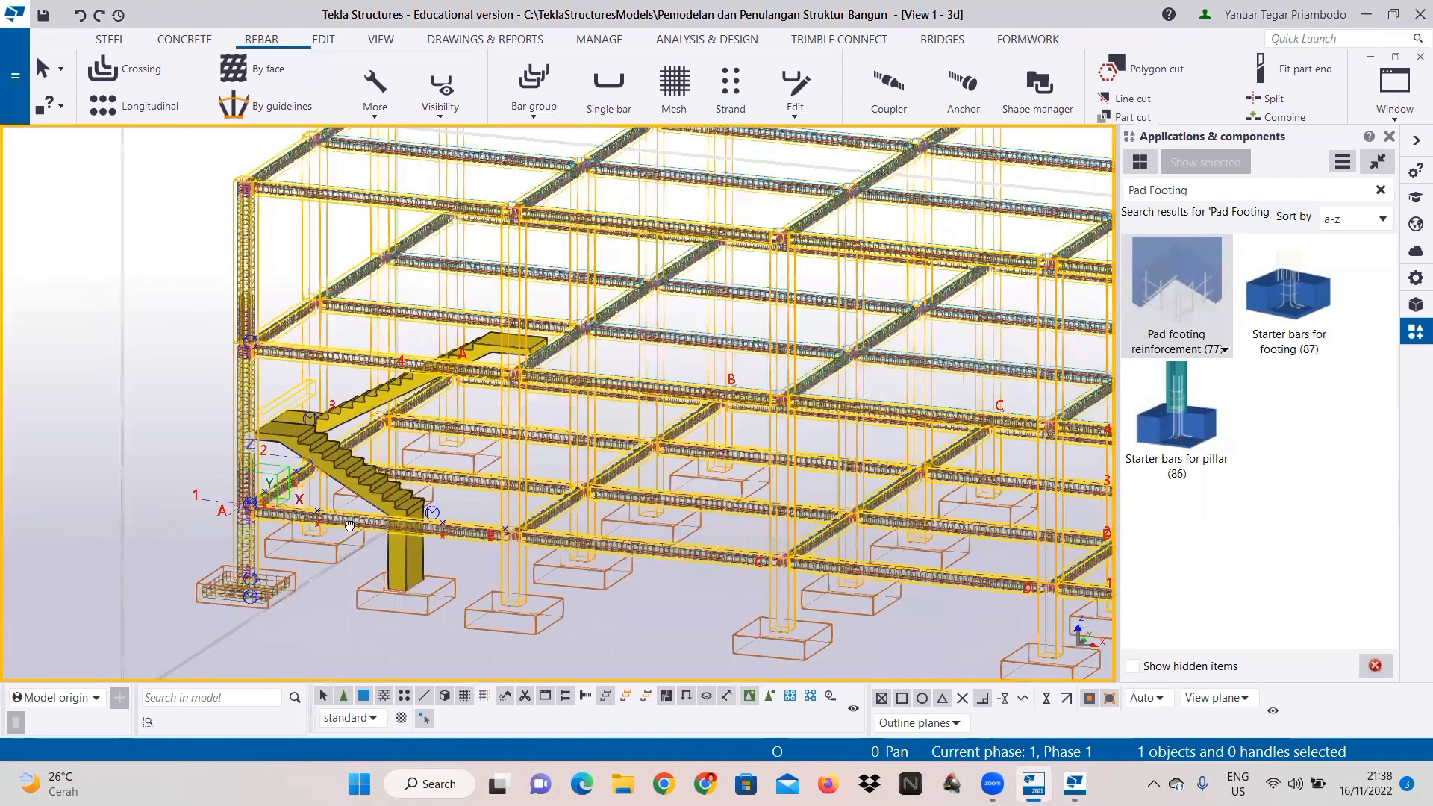
pyautogui.keyDown('ctrl'); pyautogui.moveTo(495, 549); pyautogui.dragTo(658, 562, button='middle'); pyautogui.keyUp('ctrl')
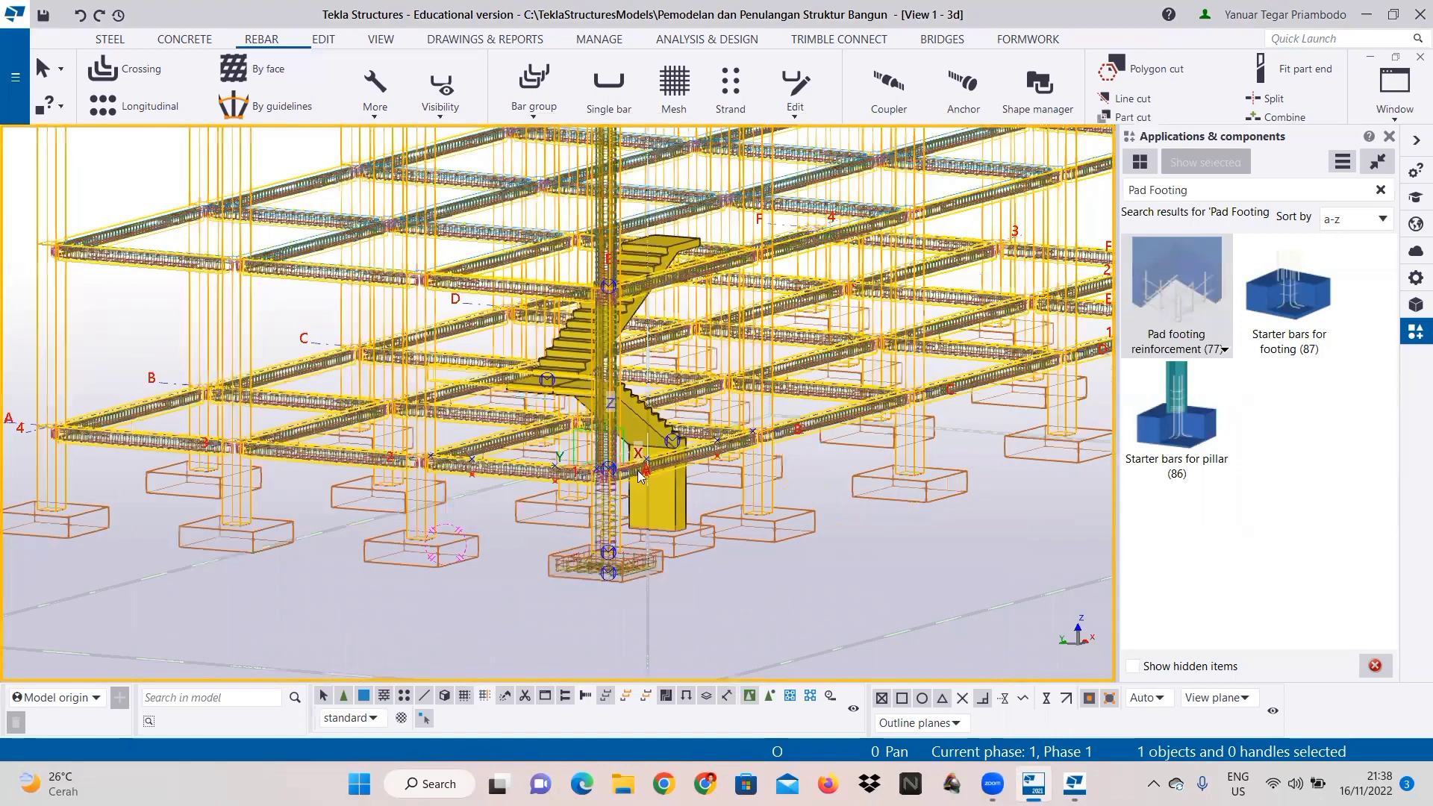
pyautogui.scroll(5, 891, 566)
pyautogui.click(1003, 543)
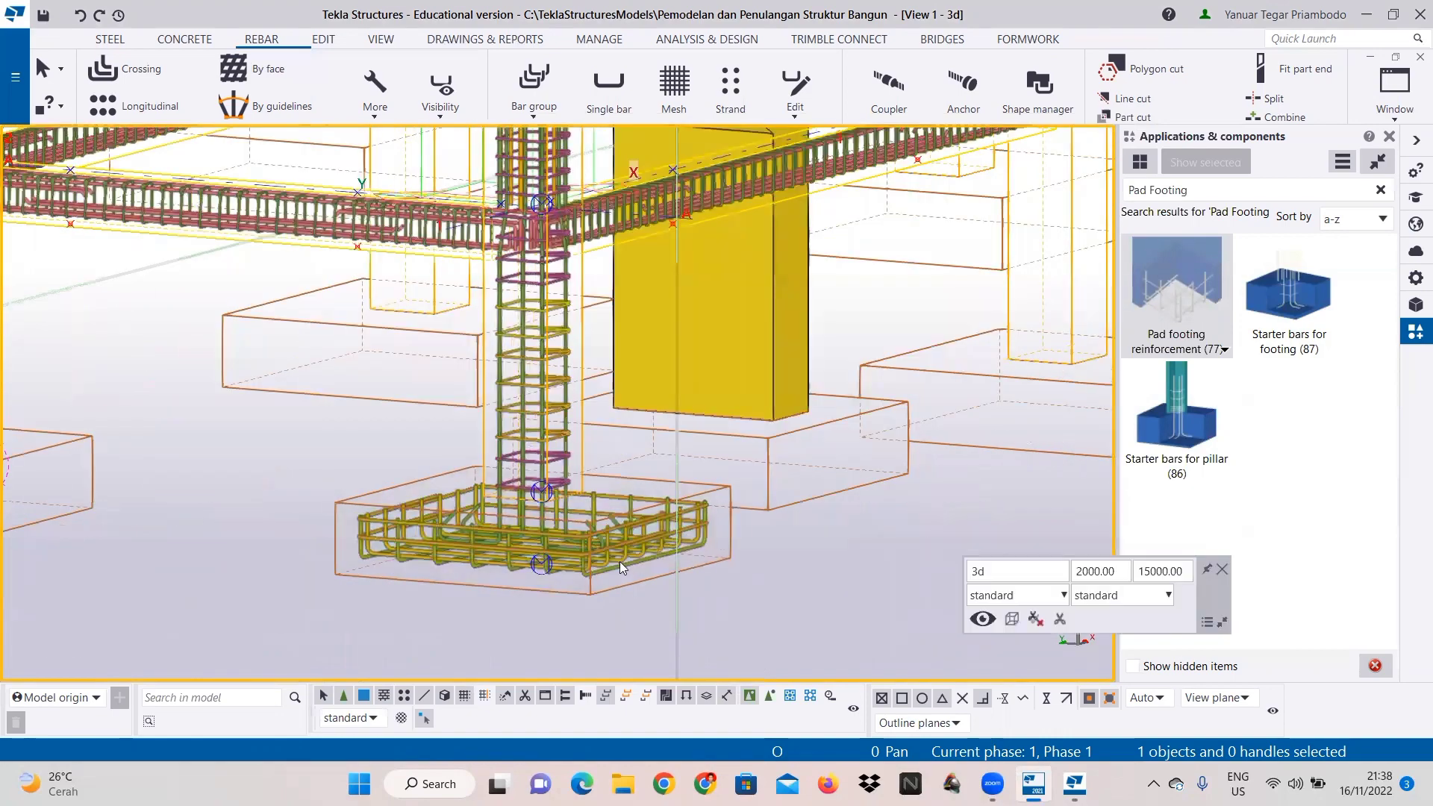
pyautogui.keyDown('ctrl'); pyautogui.click(594, 495); pyautogui.keyUp('ctrl')
pyautogui.keyDown('ctrl'); pyautogui.click(568, 448); pyautogui.keyUp('ctrl')
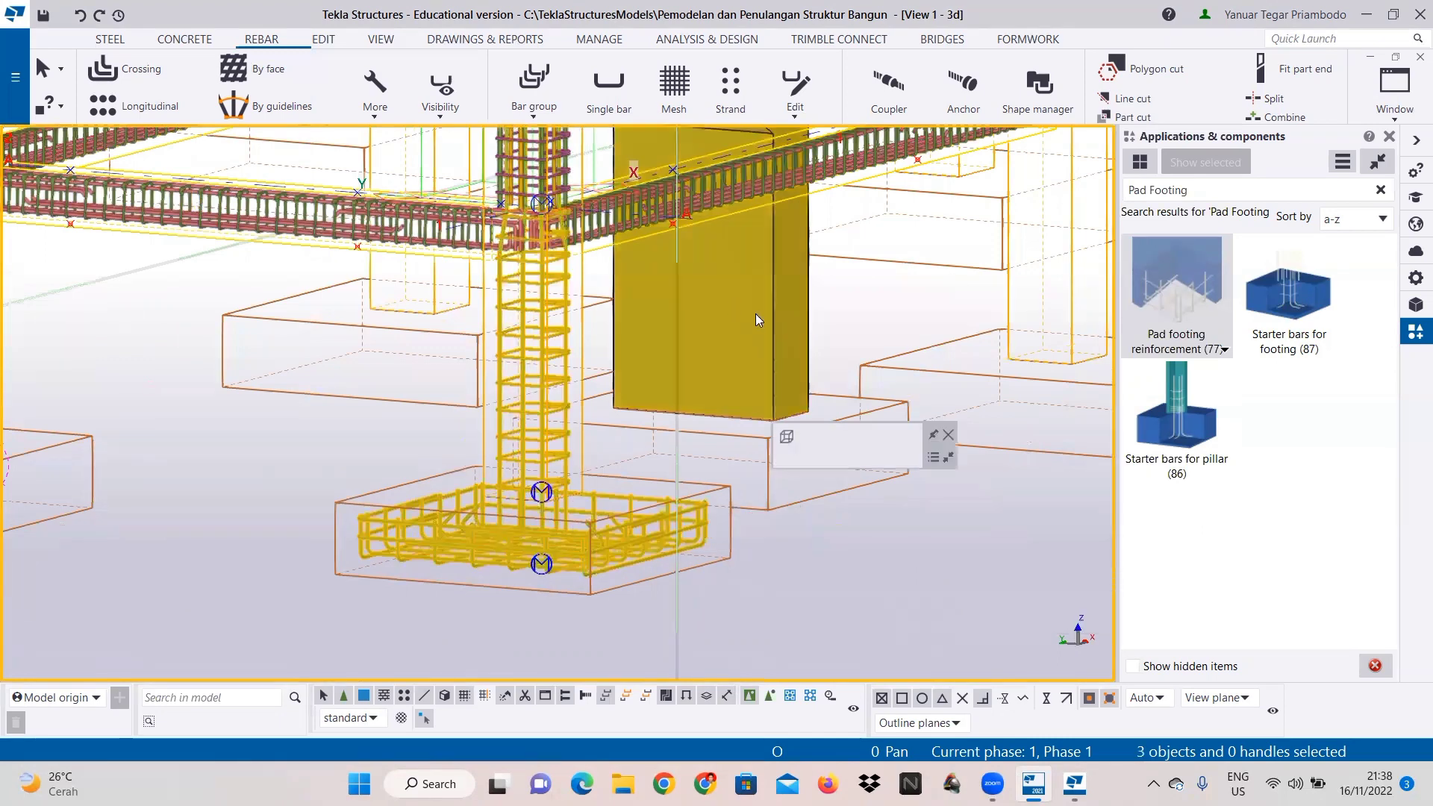
# Step: Add the reinforcement of the two upper-storey A-1 columns to the selection
pyautogui.moveTo(619, 302); pyautogui.dragTo(622, 449, button='middle')
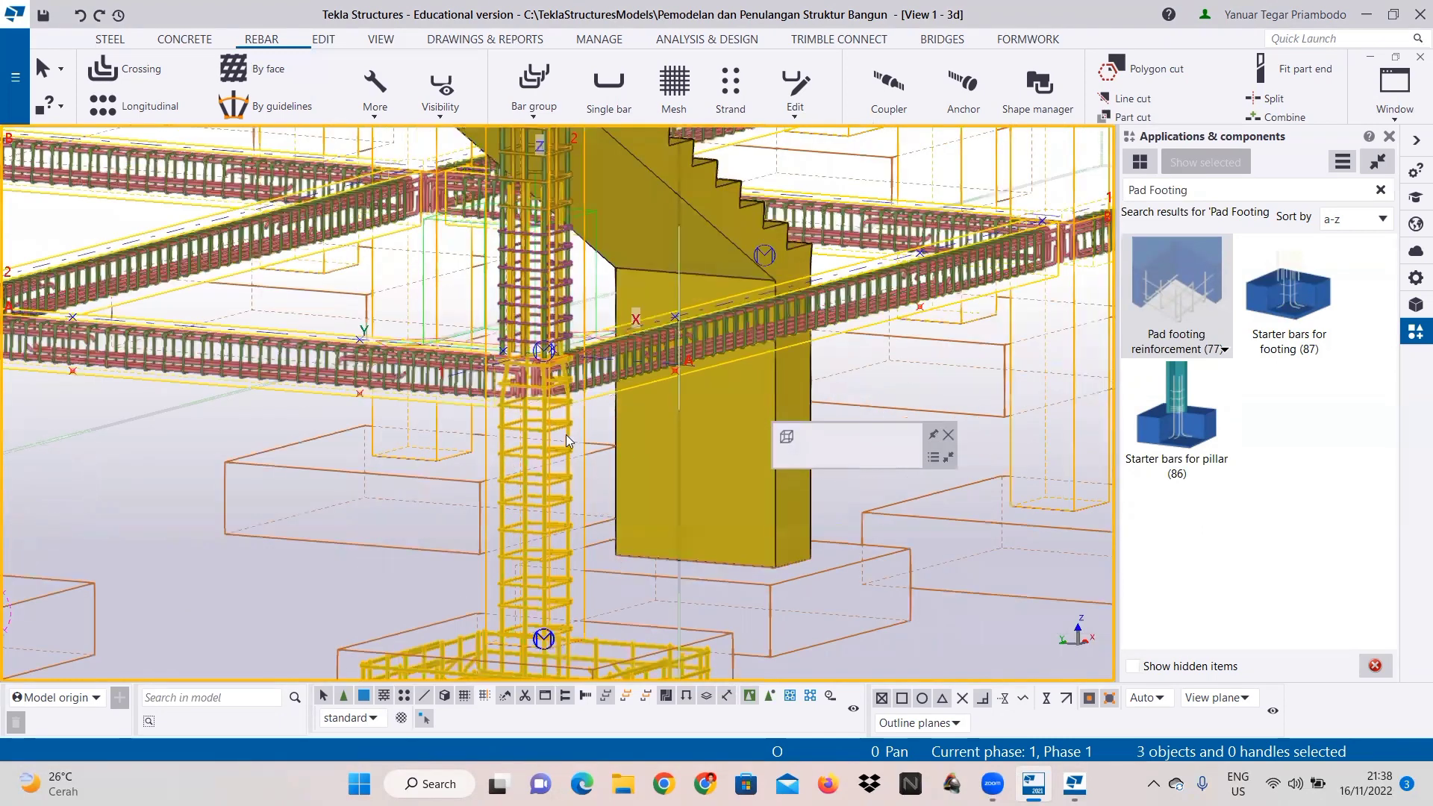
pyautogui.keyDown('ctrl'); pyautogui.click(570, 302); pyautogui.keyUp('ctrl')
pyautogui.moveTo(651, 169); pyautogui.dragTo(662, 345, button='middle')
pyautogui.scroll(1, 661, 345)
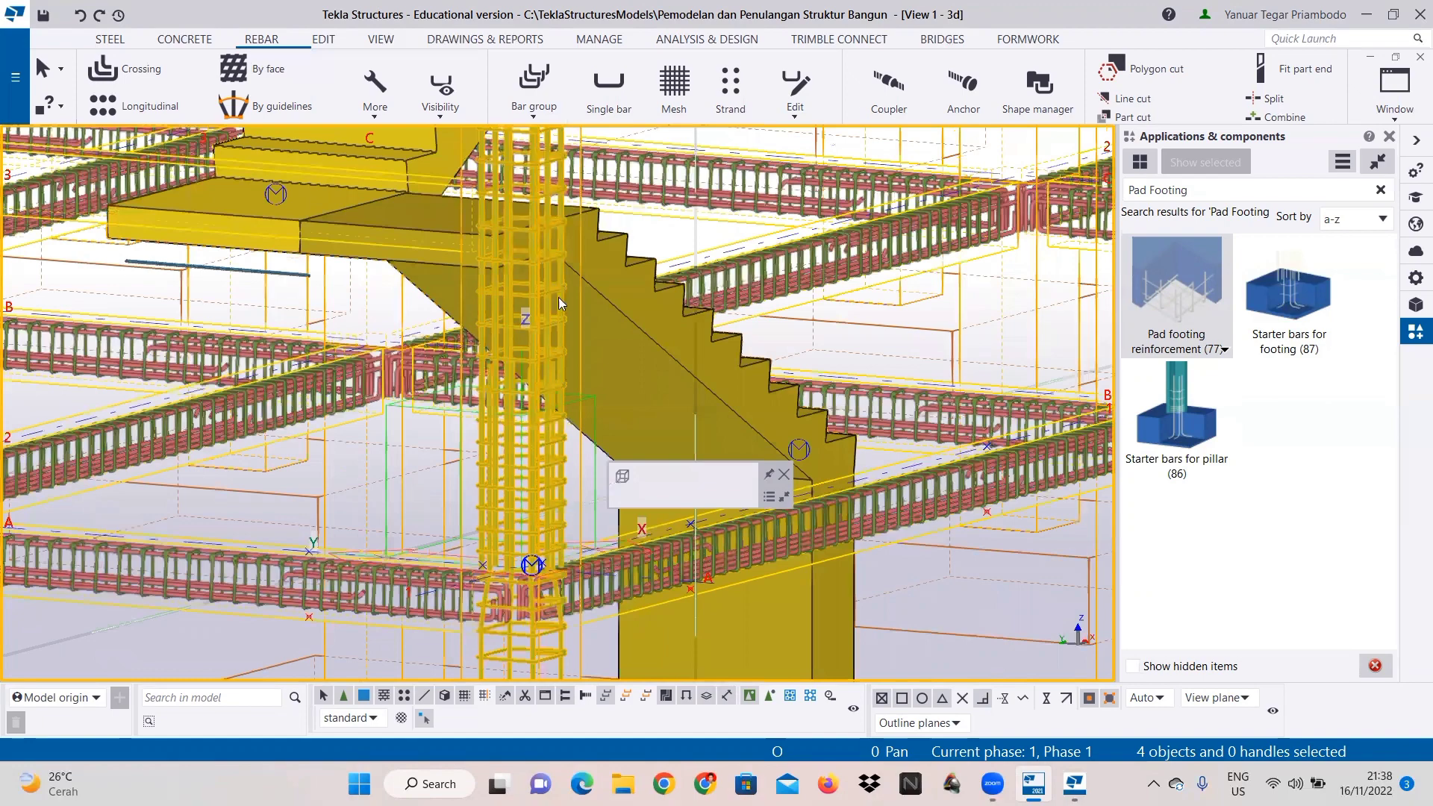
pyautogui.scroll(-2, 548, 537)
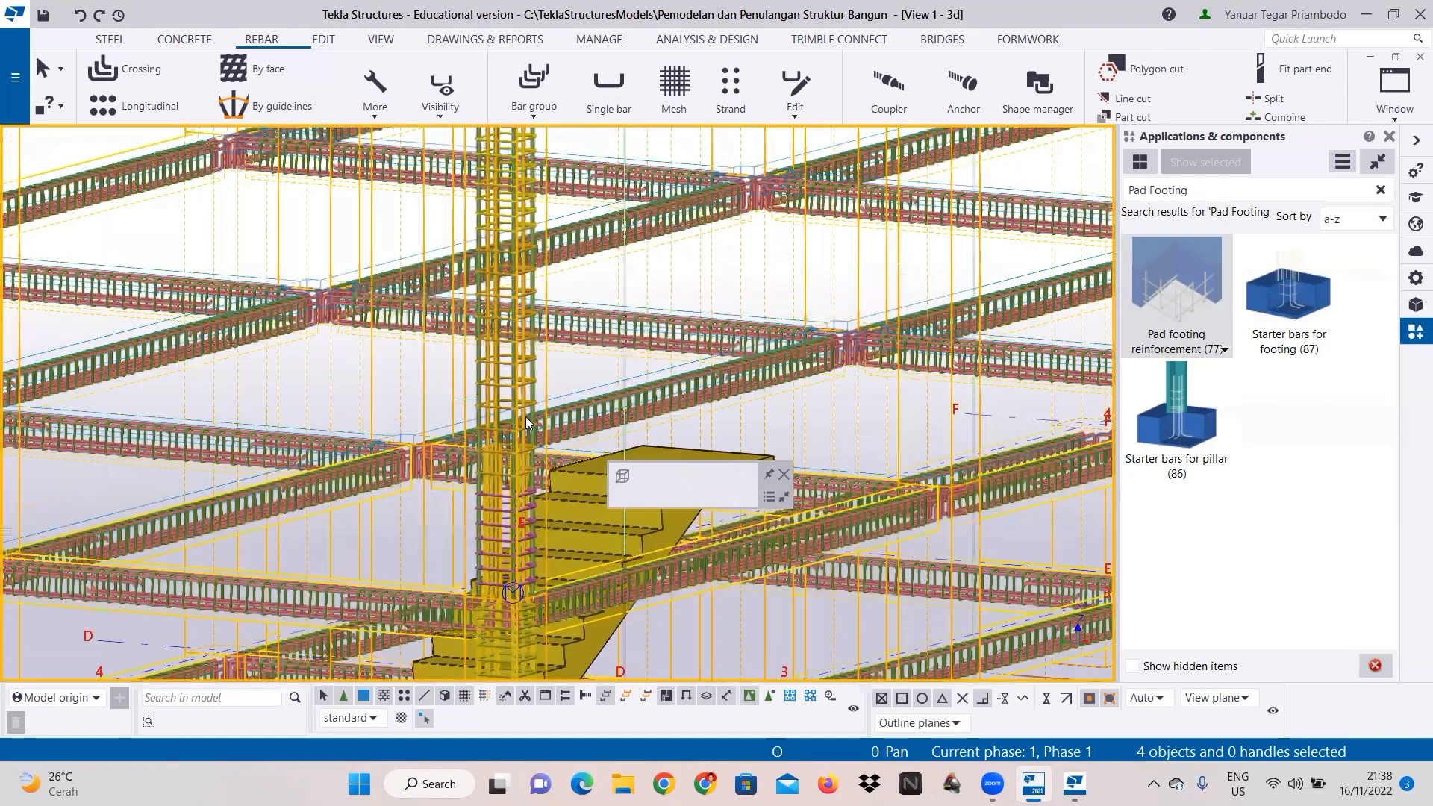
pyautogui.keyDown('ctrl'); pyautogui.click(549, 410); pyautogui.keyUp('ctrl')
pyautogui.scroll(-2, 555, 380)
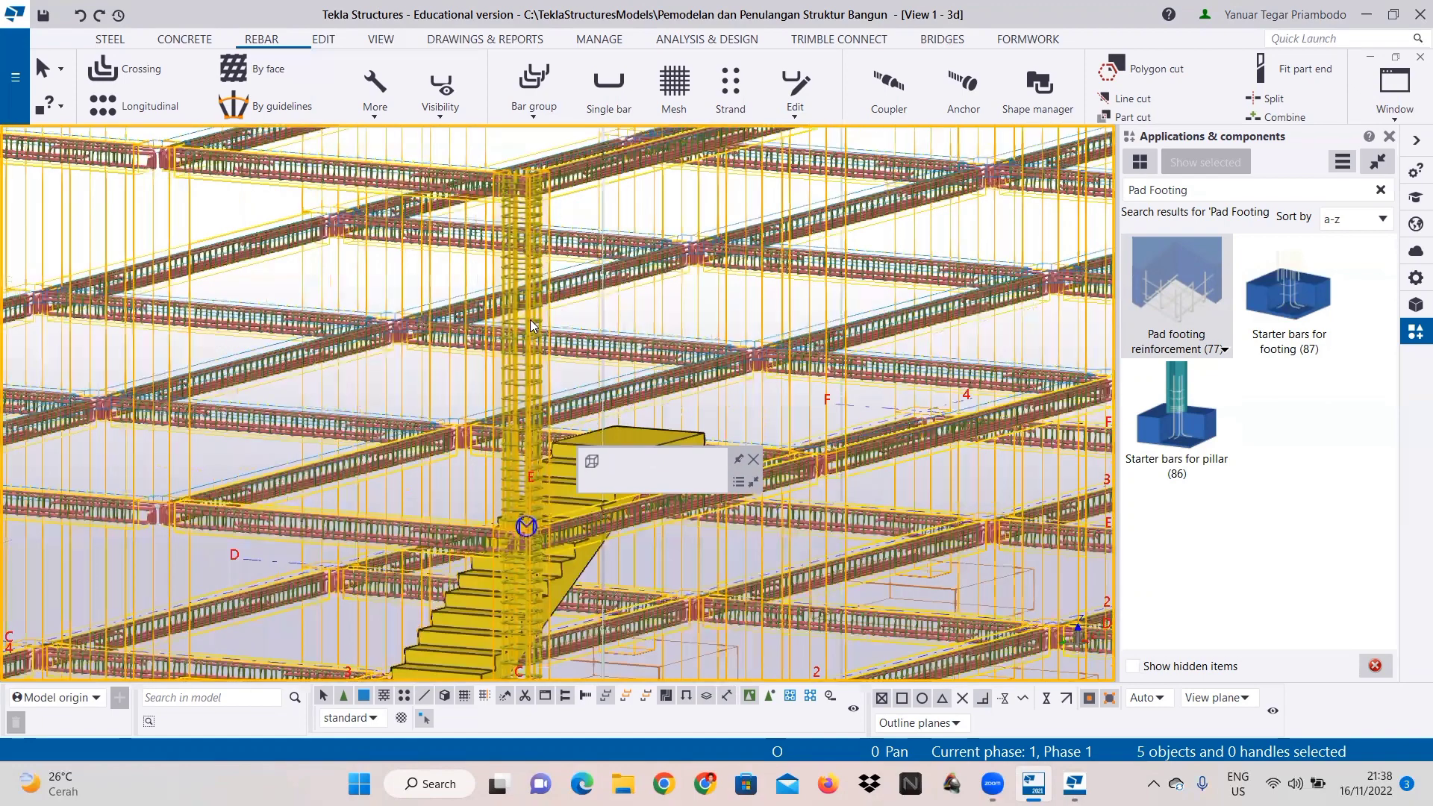
pyautogui.scroll(-2, 752, 376)
# Step: Copy the selected A-1 reinforcement linearly with dY 4000 and 3 copies, and end the copy command
pyautogui.hotkey('ctrl', 'c')
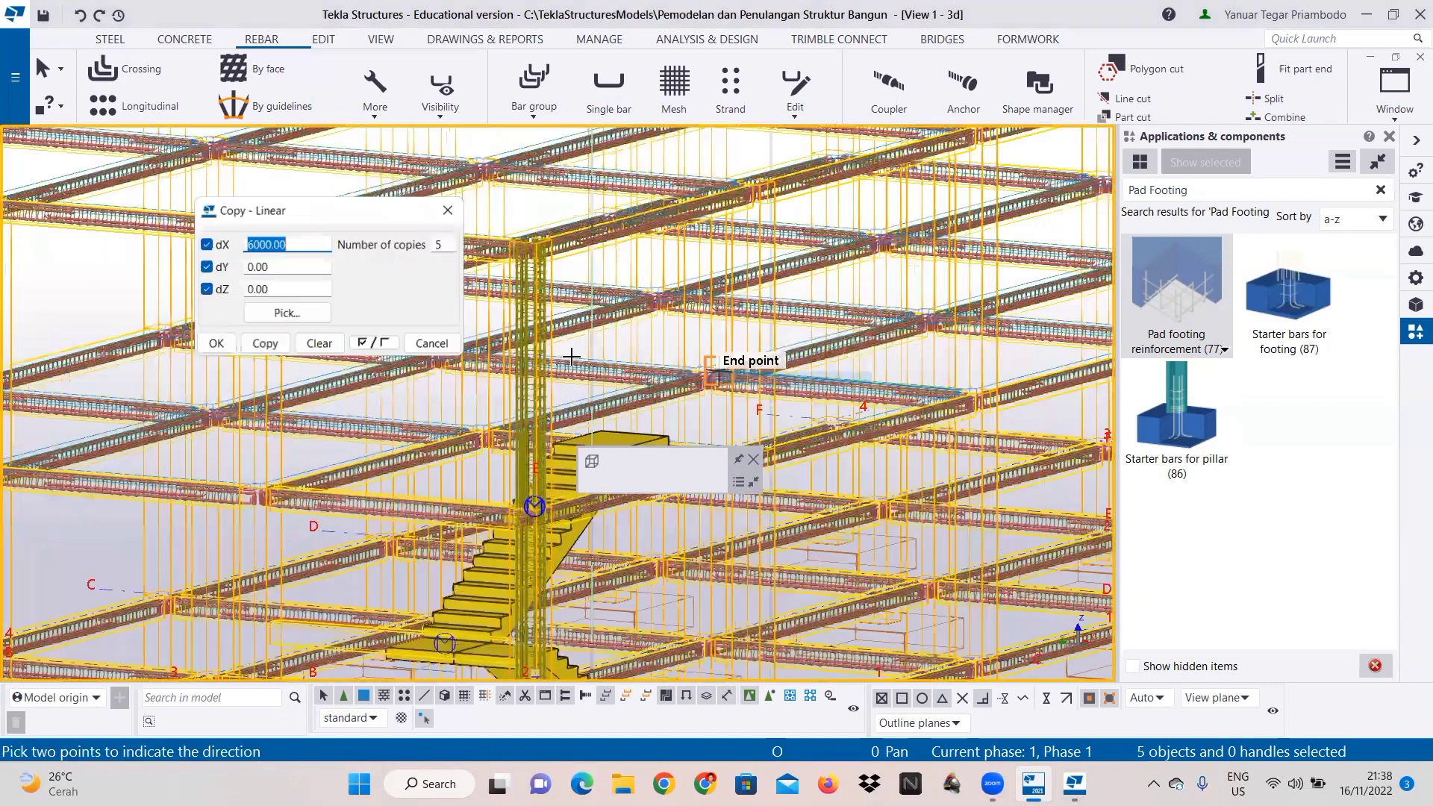
pyautogui.click(326, 337)
pyautogui.write('4000')
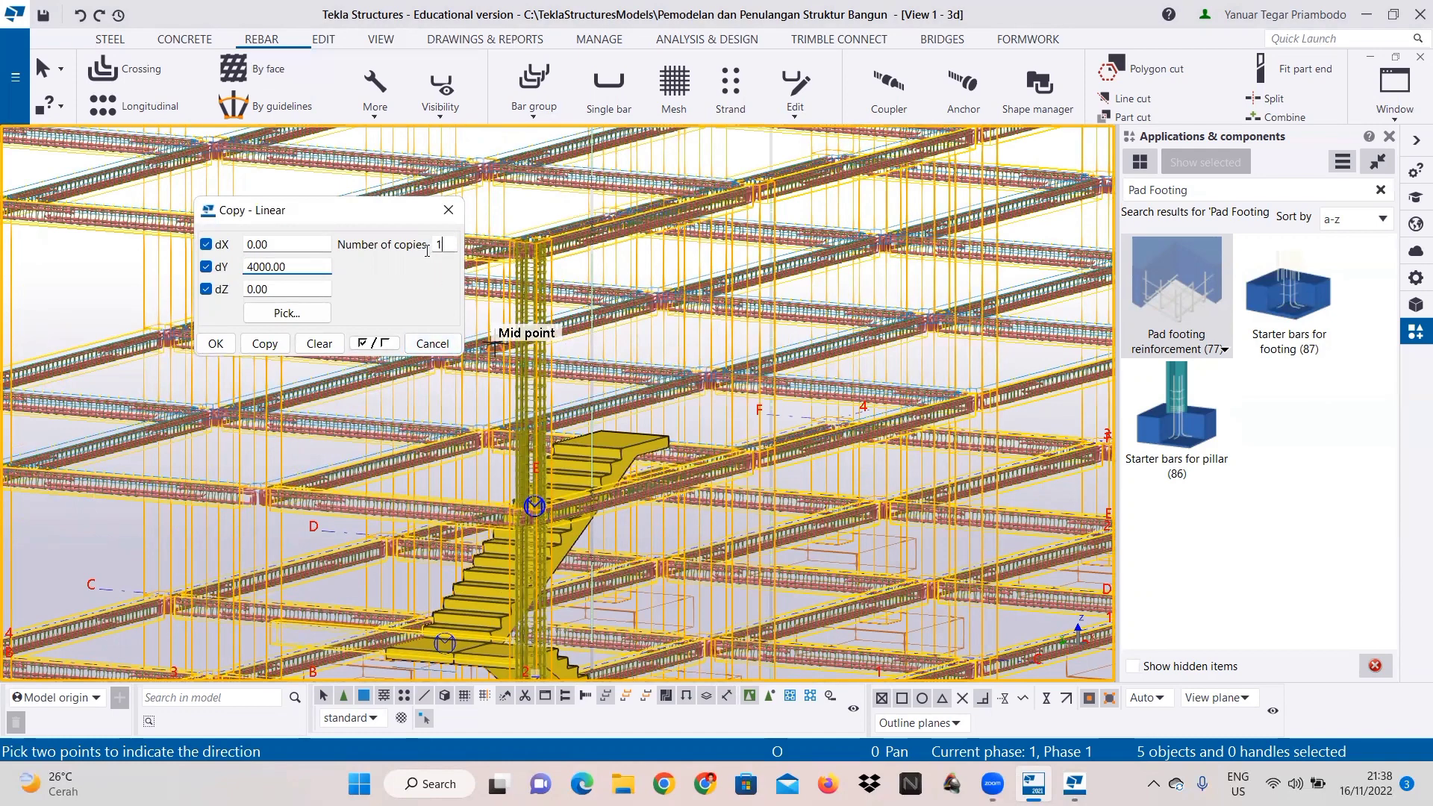
pyautogui.scroll(-3, 539, 437)
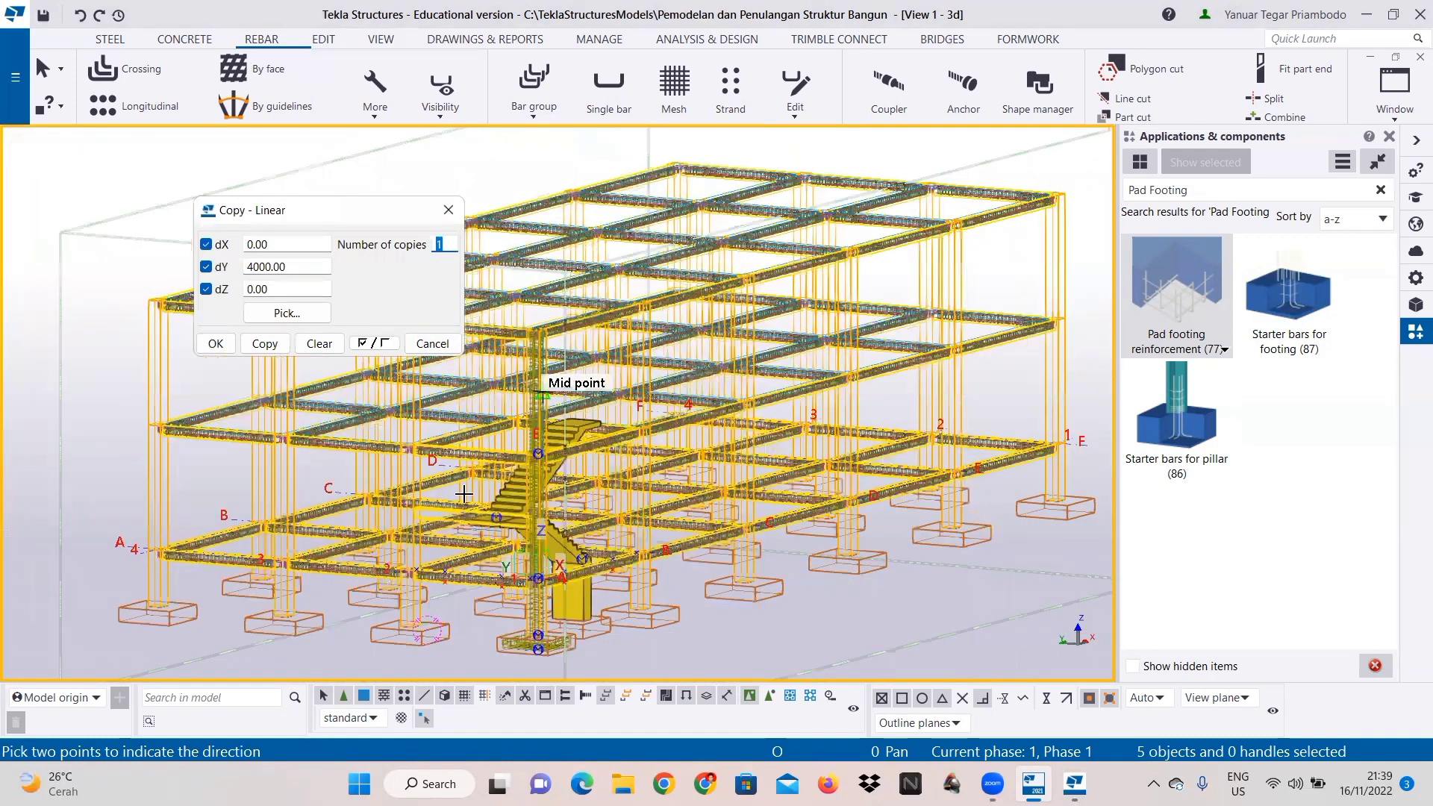
pyautogui.scroll(-1, 470, 380)
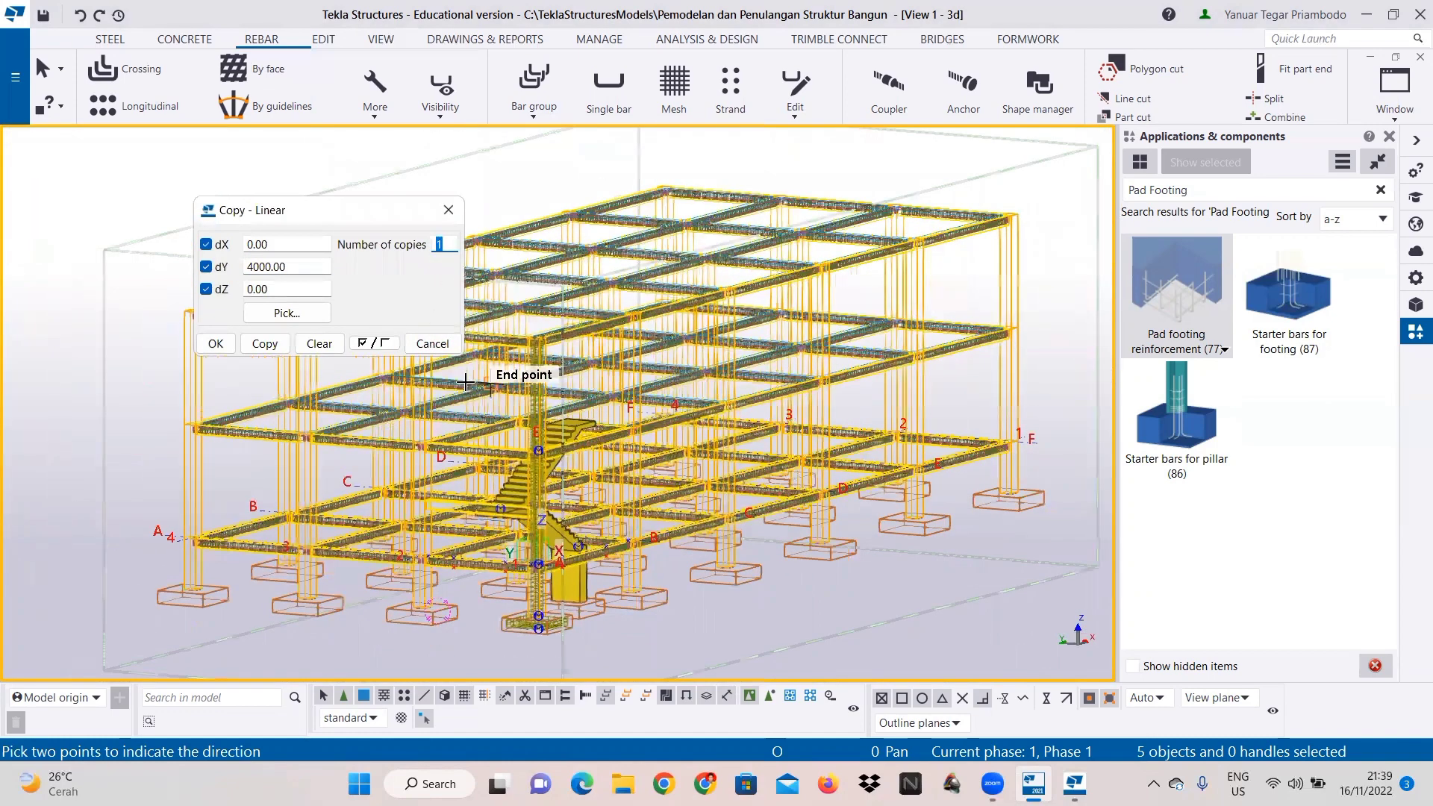
pyautogui.write('3')
pyautogui.click(265, 344)
pyautogui.scroll(1, 232, 349)
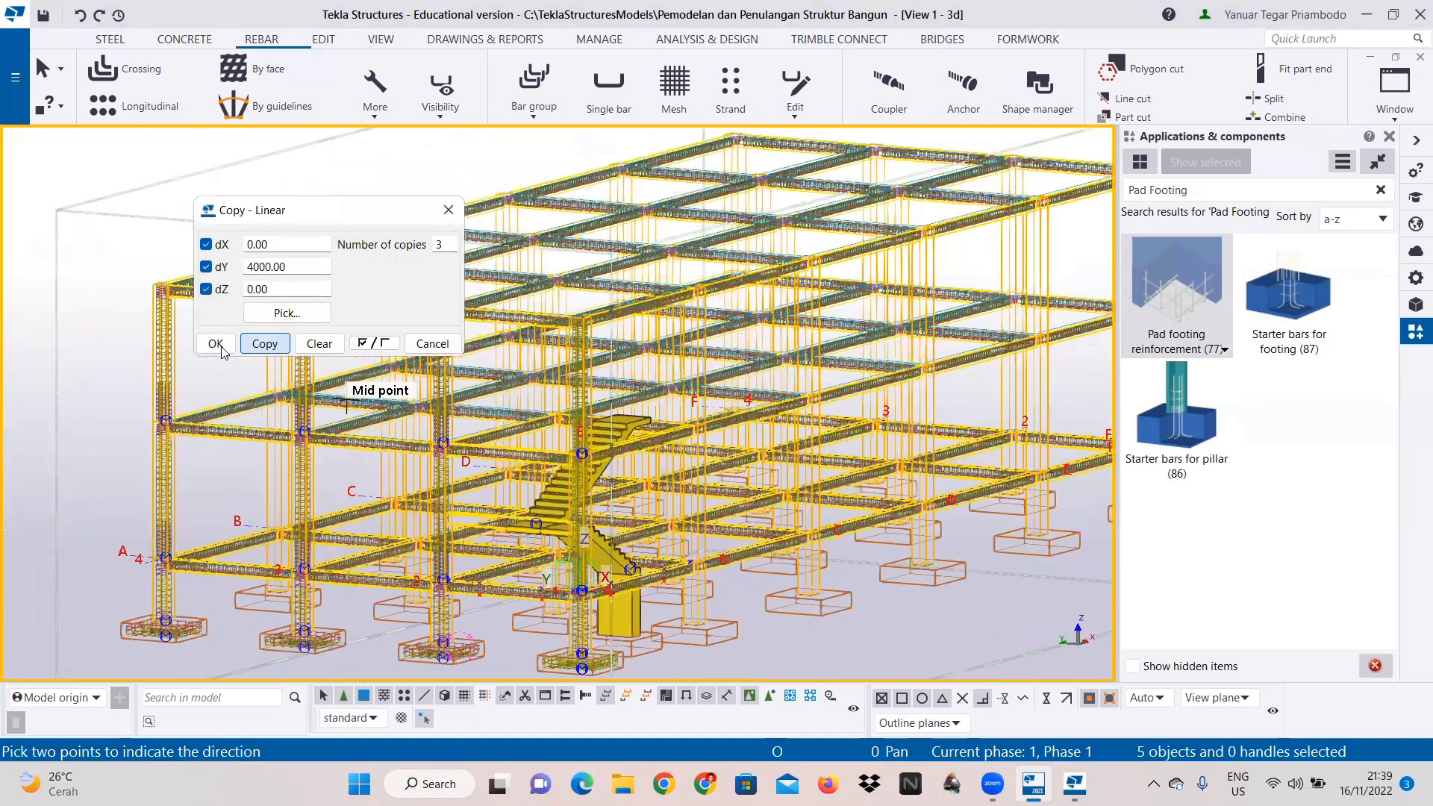
pyautogui.click(222, 347)
pyautogui.scroll(1, 654, 634)
pyautogui.moveTo(654, 634); pyautogui.dragTo(657, 468, button='middle')
pyautogui.rightClick(669, 565)
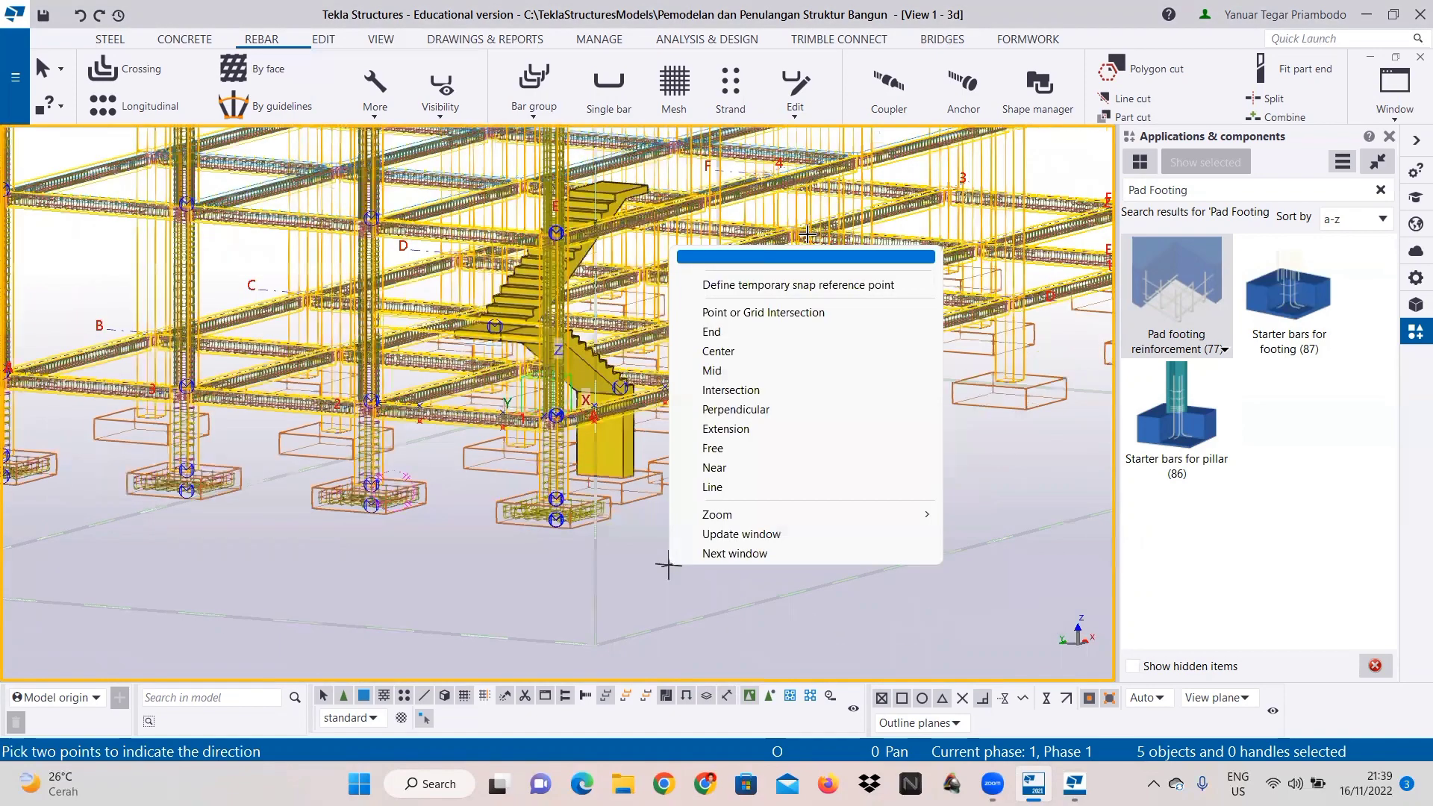
pyautogui.press('Escape')
# Step: Start a new selection with the A-1 pad footing reinforcement and the lowest A-1 column's reinforcement
pyautogui.scroll(4, 549, 507)
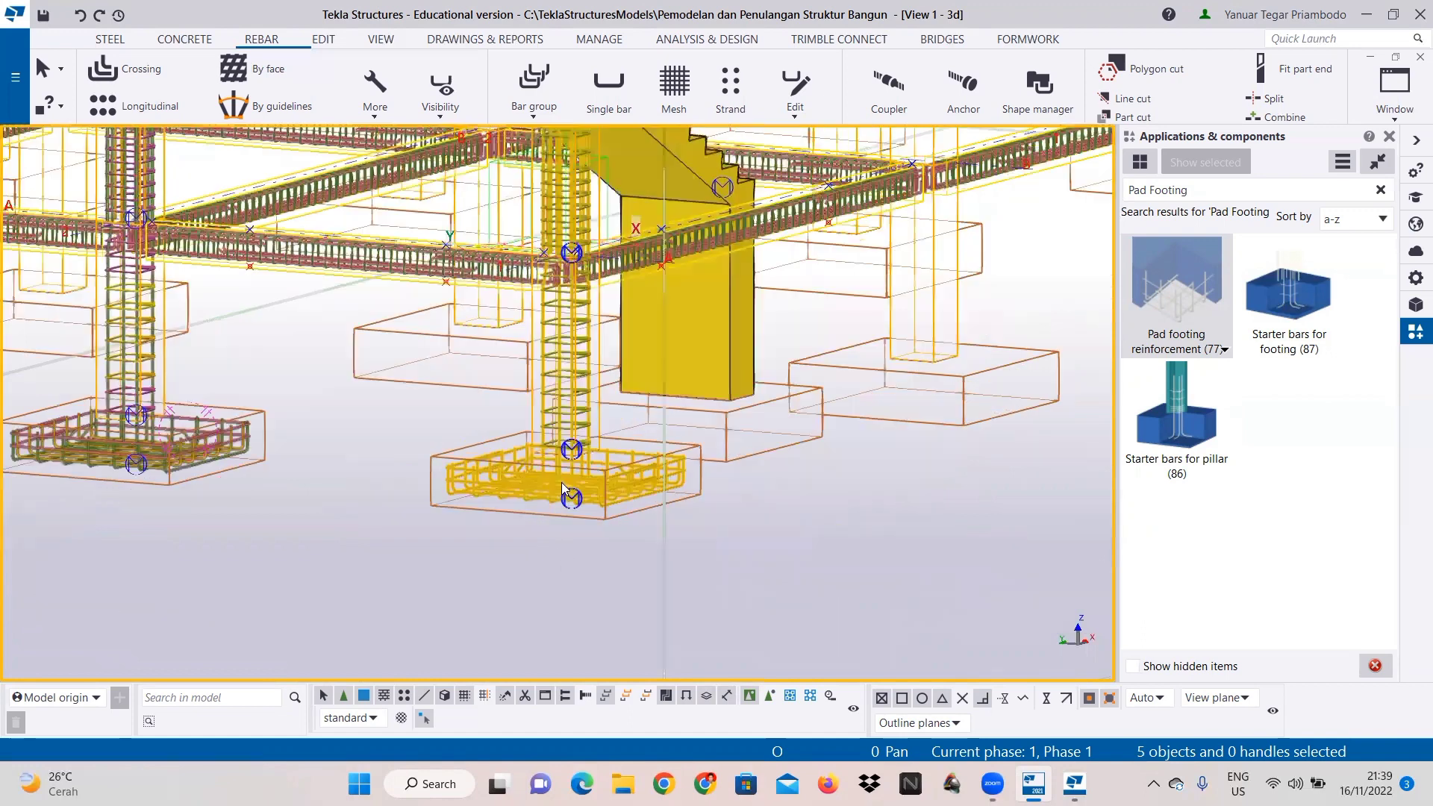
pyautogui.scroll(2, 541, 493)
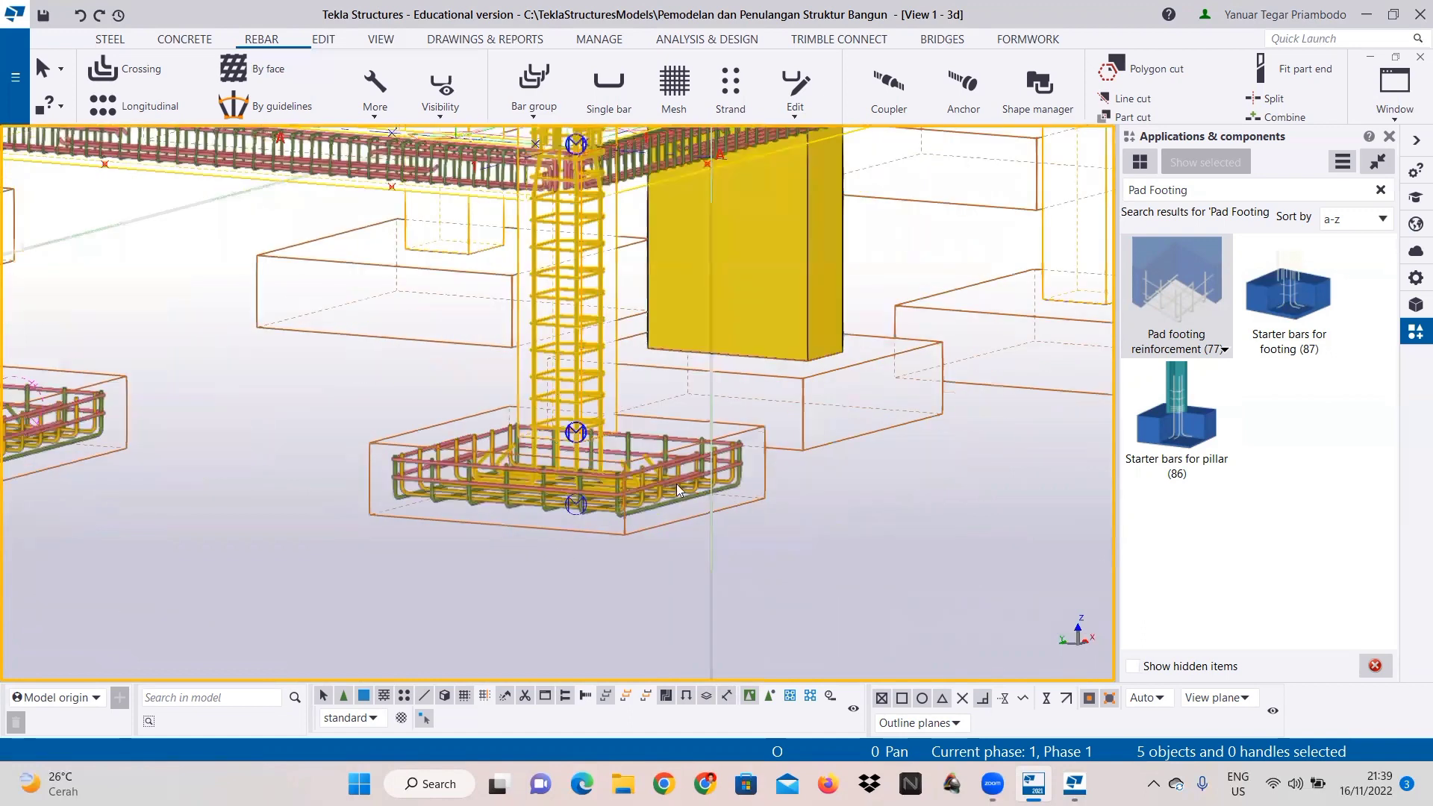
pyautogui.rightClick(815, 545)
pyautogui.click(876, 331)
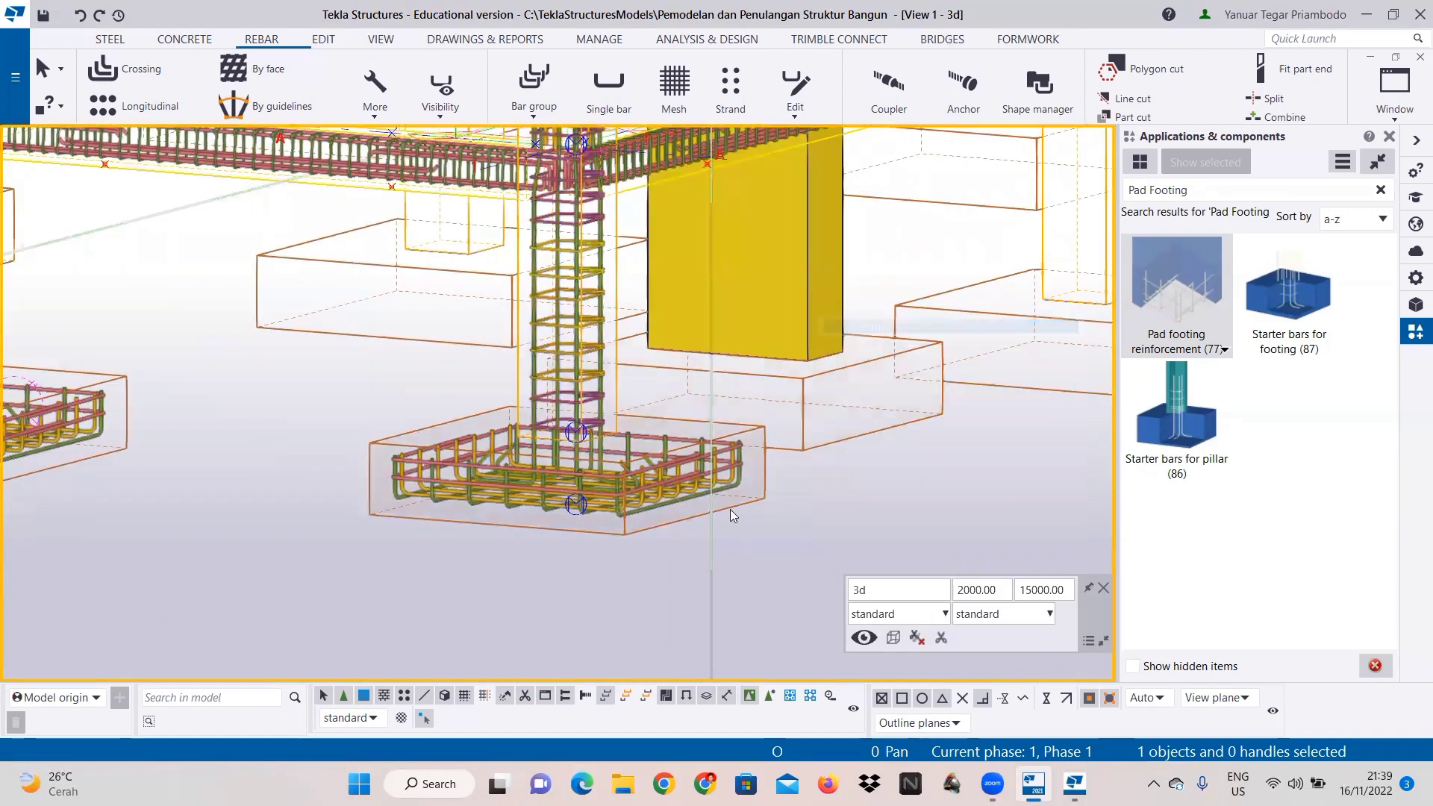
pyautogui.scroll(2, 730, 510)
pyautogui.click(624, 506)
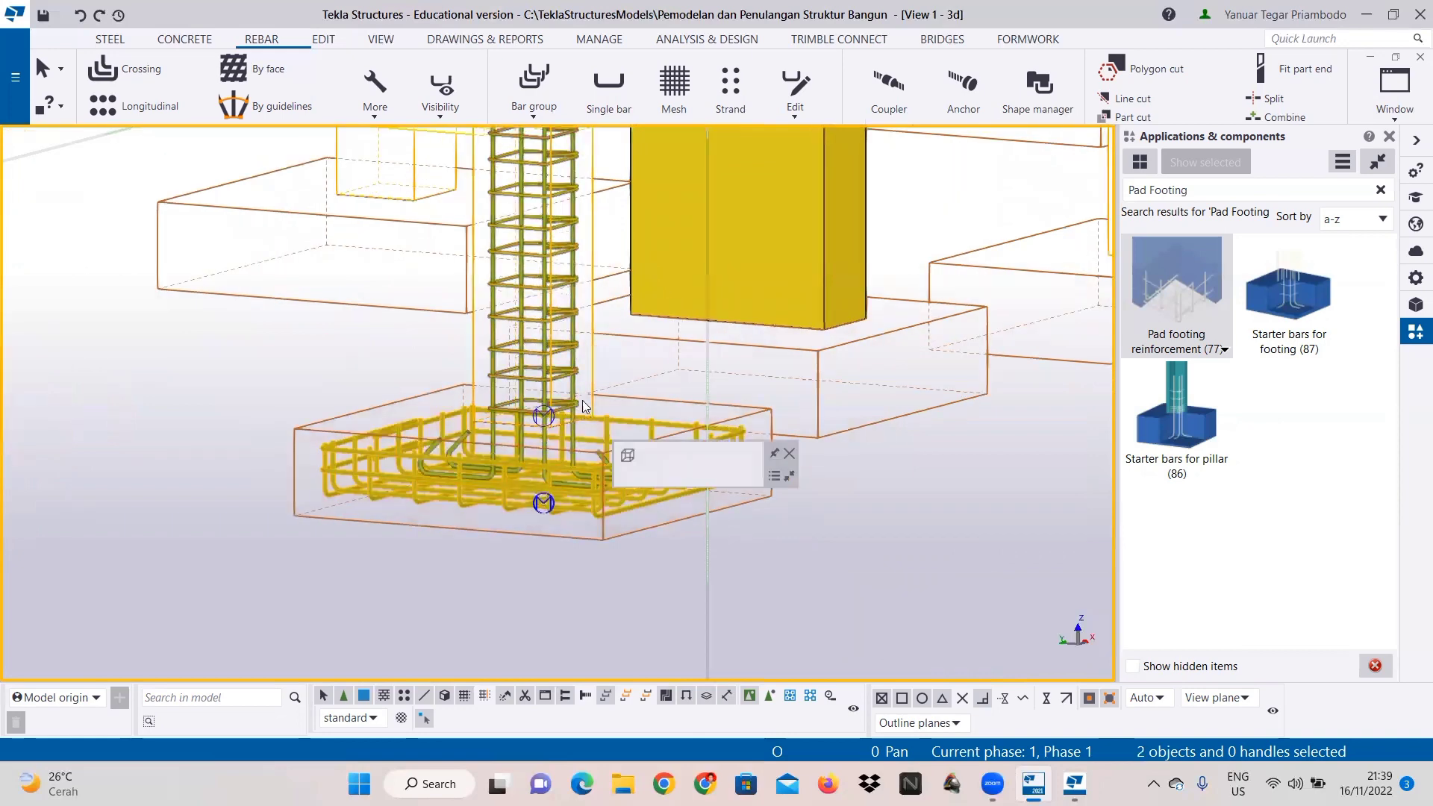
pyautogui.keyDown('ctrl'); pyautogui.click(582, 400); pyautogui.keyUp('ctrl')
pyautogui.scroll(-2, 582, 404)
pyautogui.scroll(-2, 580, 438)
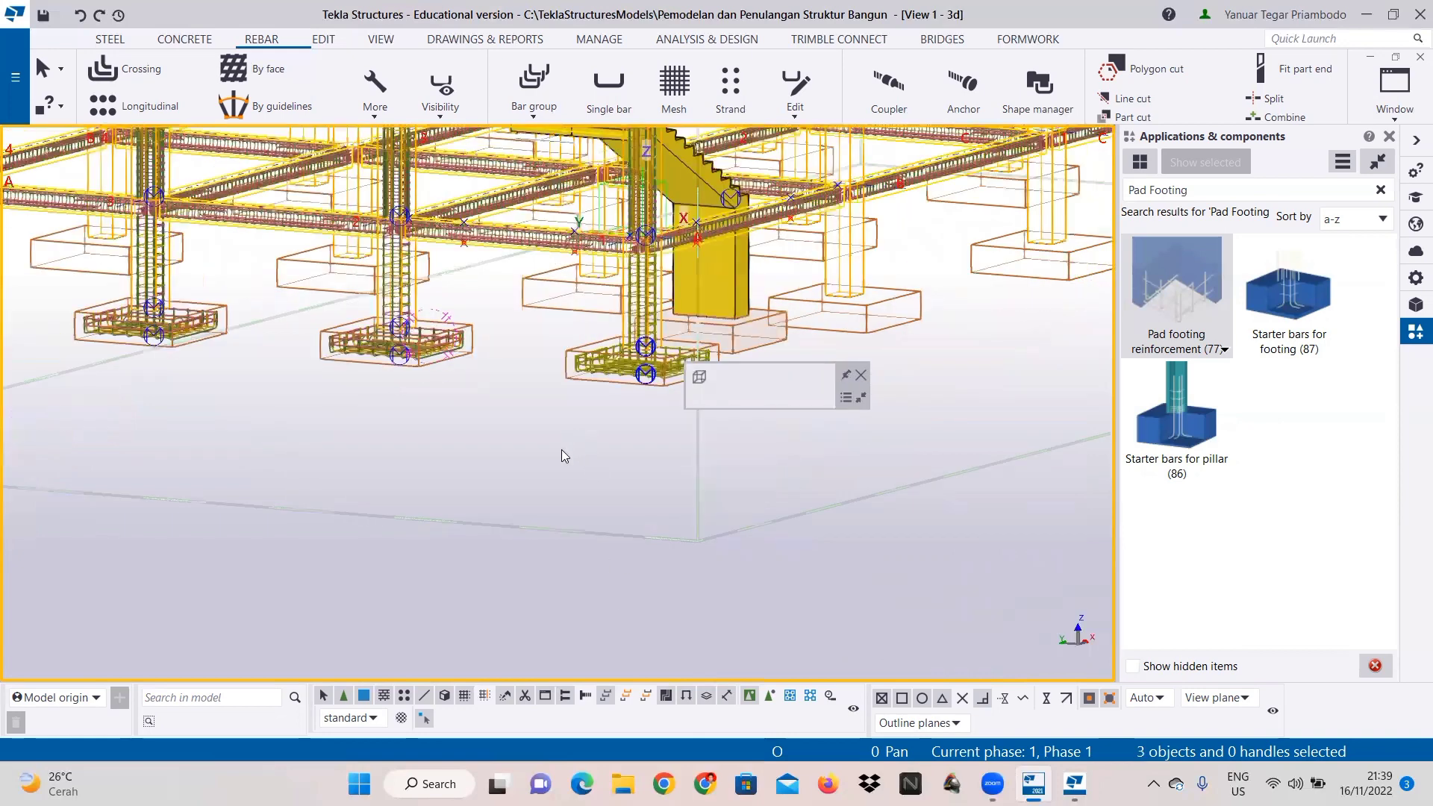
# Step: Extend the selection to the upper A-1 column reinforcement and all column and footing reinforcement at A-2, A-3 and A-4
pyautogui.scroll(5, 559, 449)
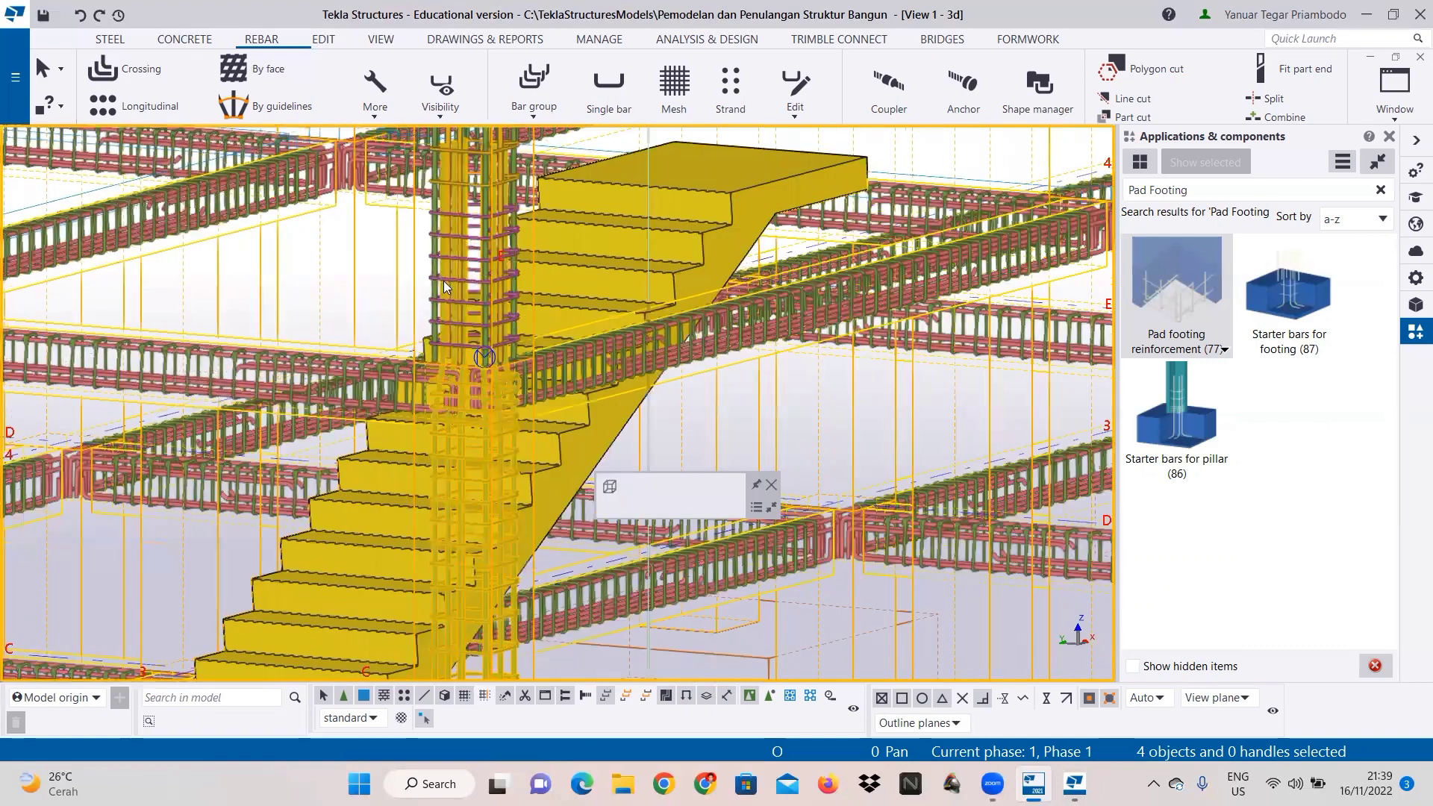
pyautogui.scroll(1, 441, 286)
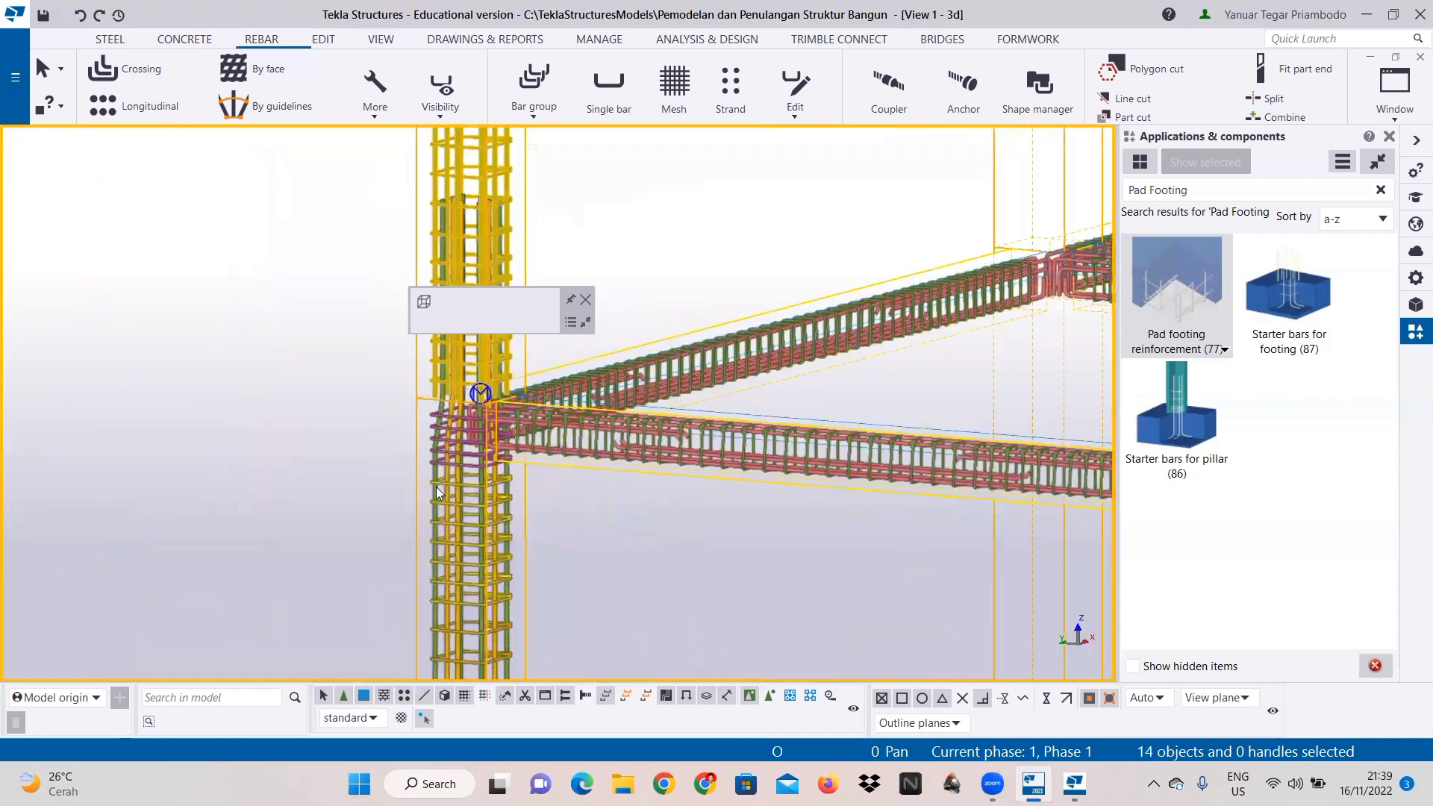
pyautogui.keyDown('ctrl'); pyautogui.click(436, 487); pyautogui.keyUp('ctrl')
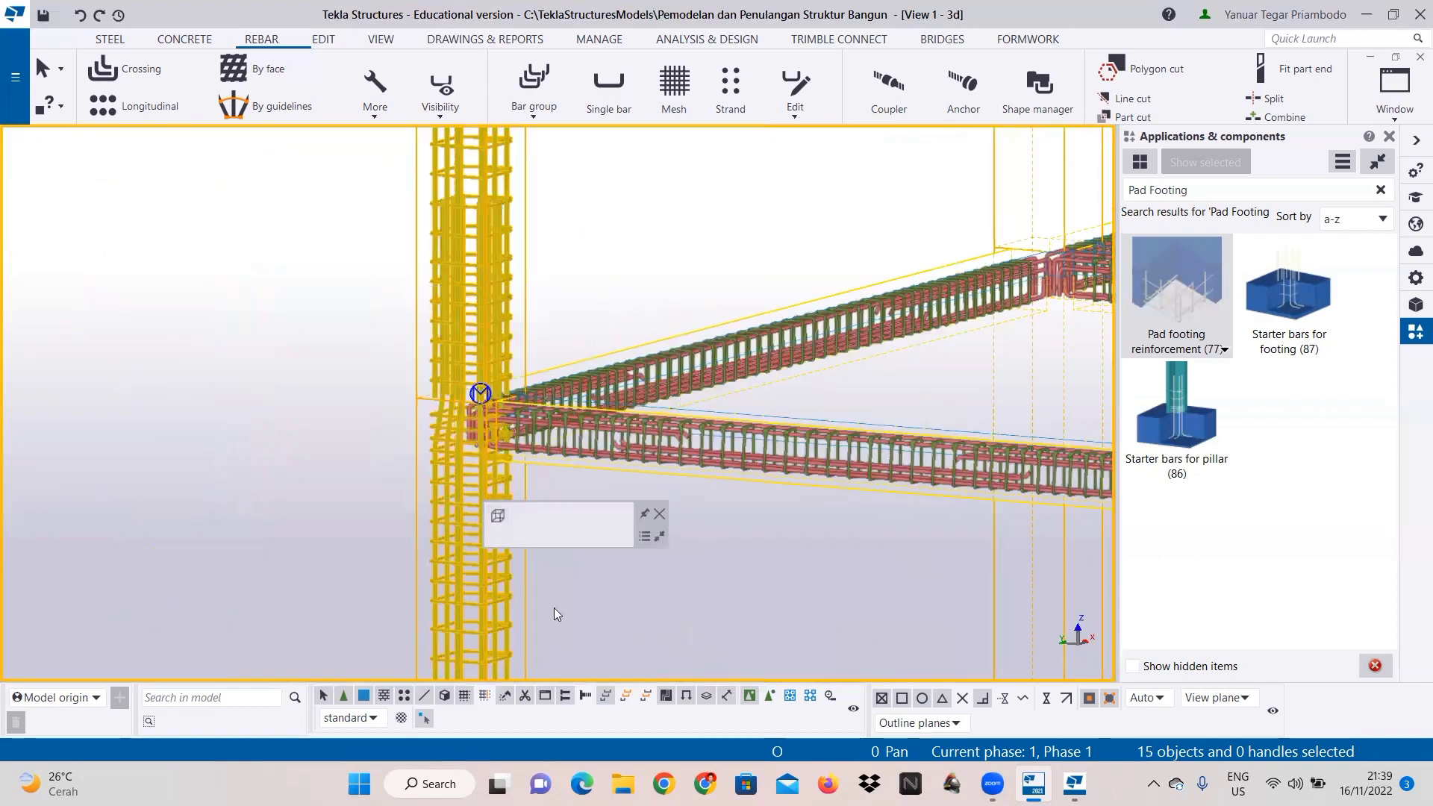
pyautogui.moveTo(554, 607); pyautogui.dragTo(349, 313, button='middle')
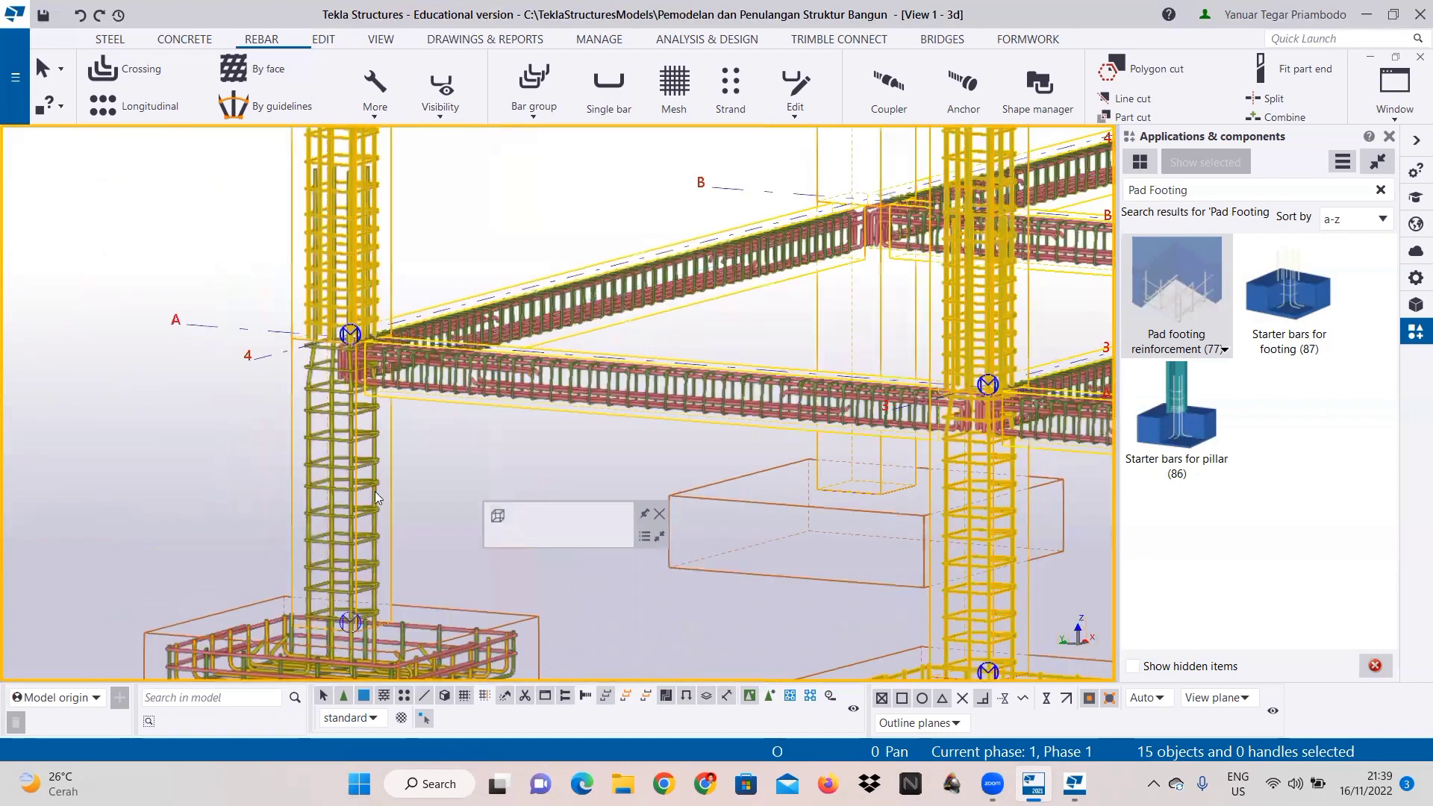
pyautogui.keyDown('ctrl'); pyautogui.click(375, 490); pyautogui.keyUp('ctrl')
pyautogui.scroll(1, 375, 490)
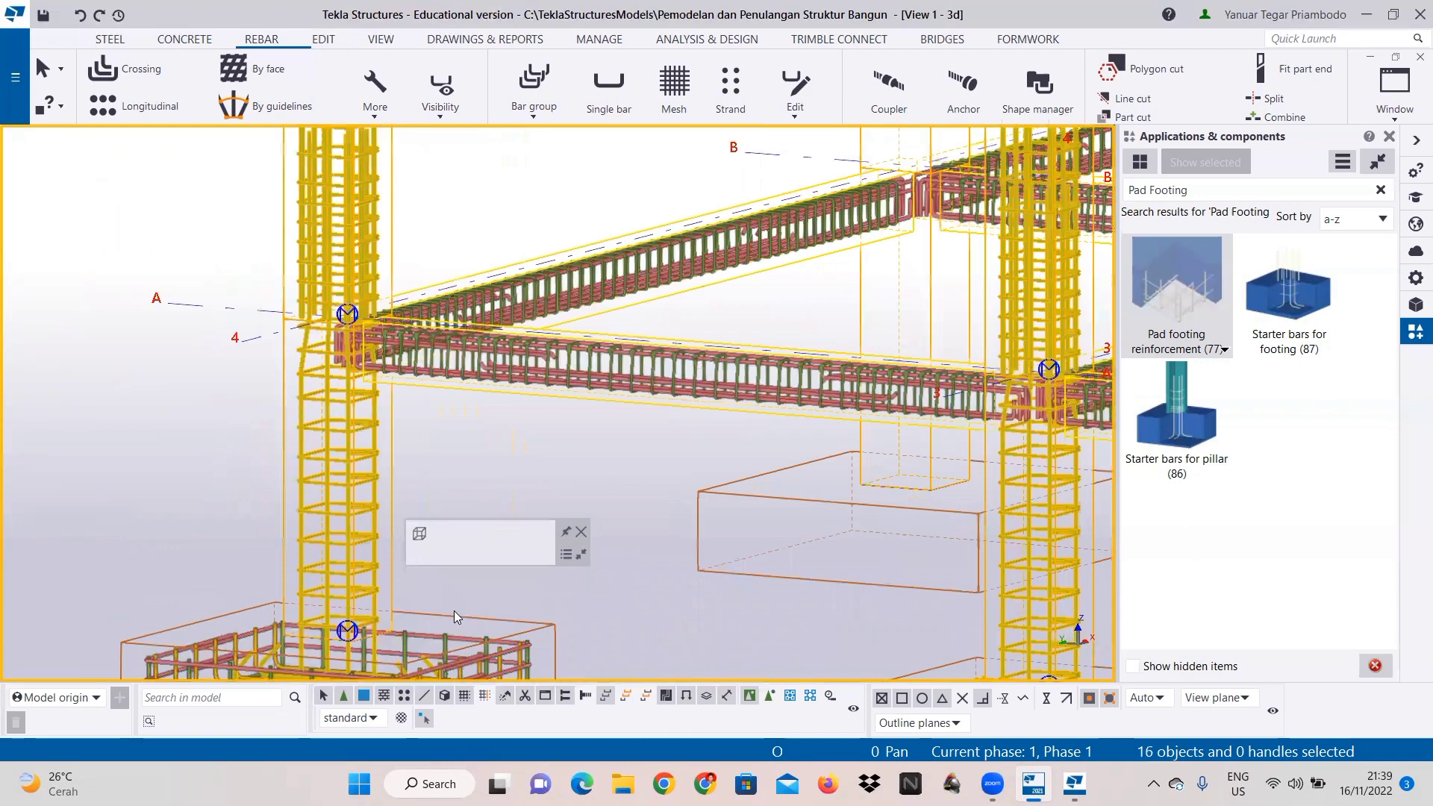
pyautogui.keyDown('ctrl'); pyautogui.click(478, 655); pyautogui.keyUp('ctrl')
pyautogui.scroll(-2, 608, 505)
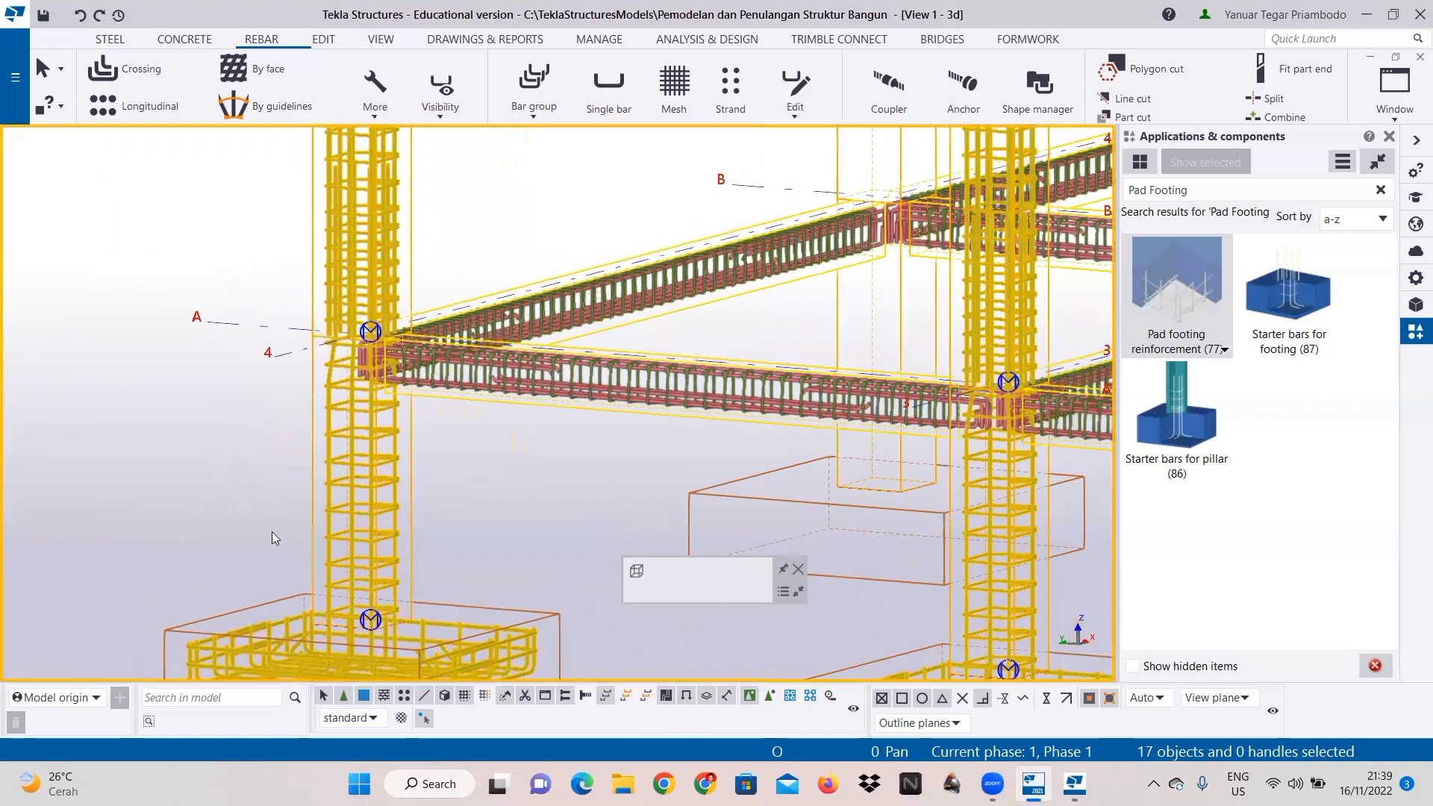
pyautogui.scroll(-2, 455, 500)
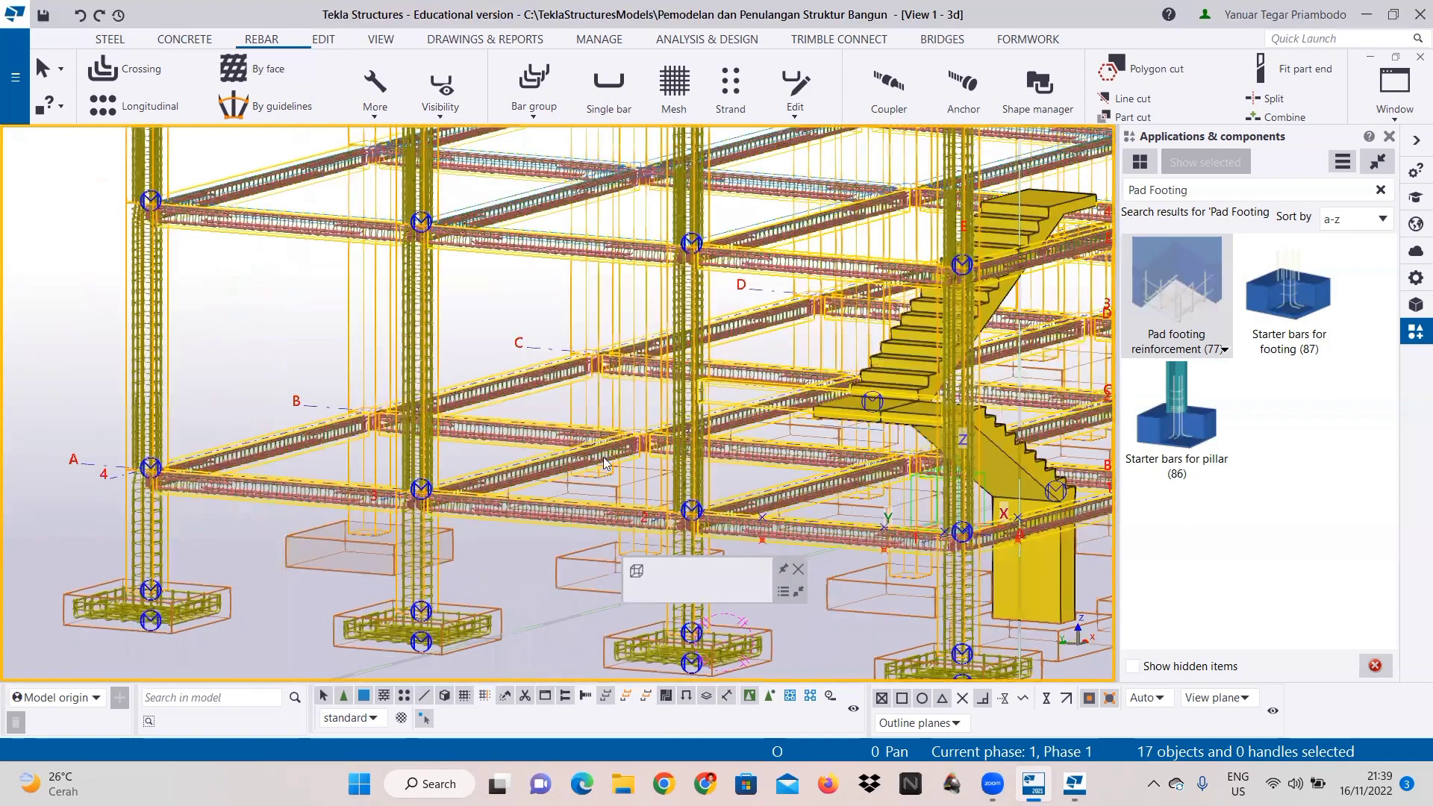
pyautogui.scroll(-3, 333, 426)
# Step: Copy the selected grid line A column and footing reinforcement linearly with dX 6000 and 5 copies
pyautogui.rightClick(337, 426)
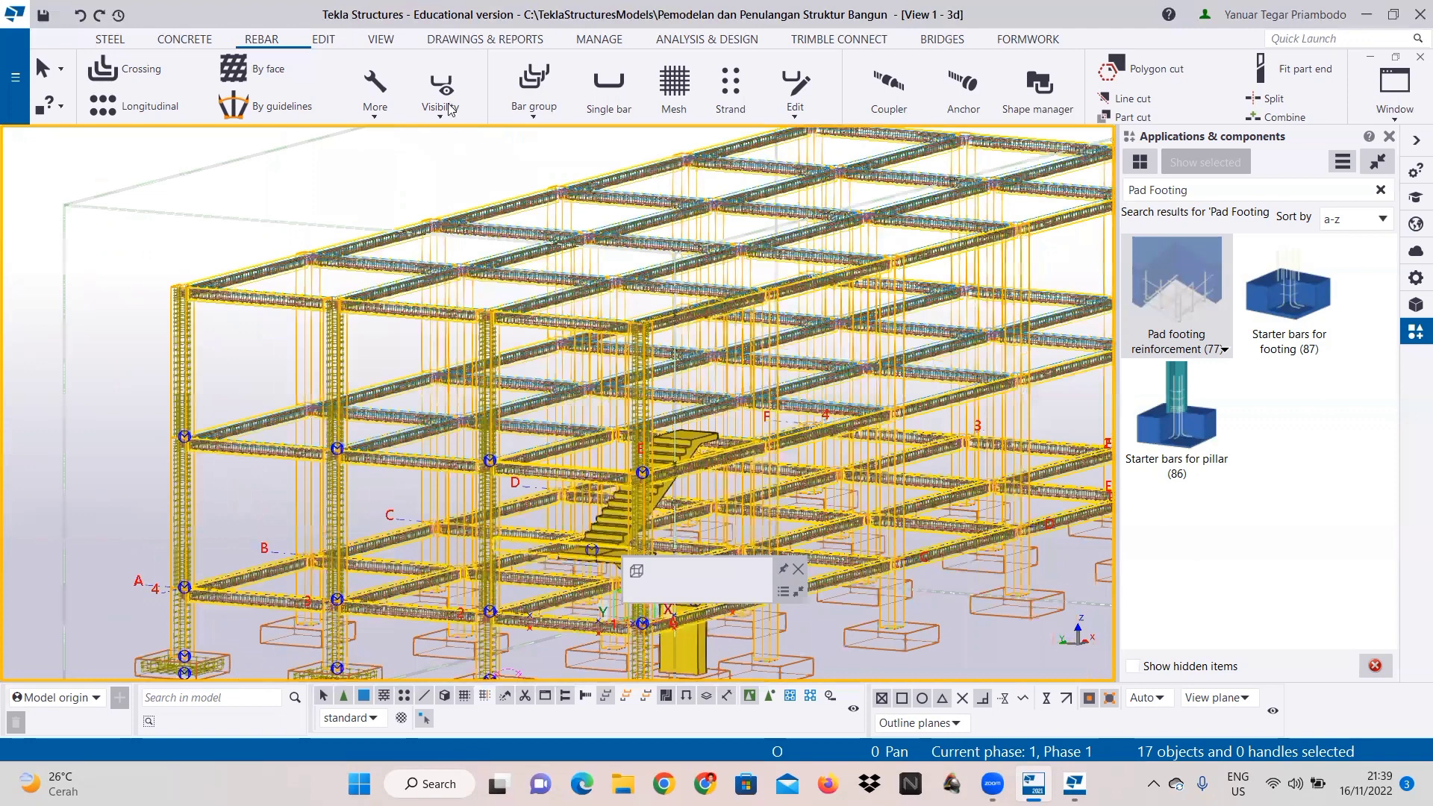
pyautogui.click(552, 97)
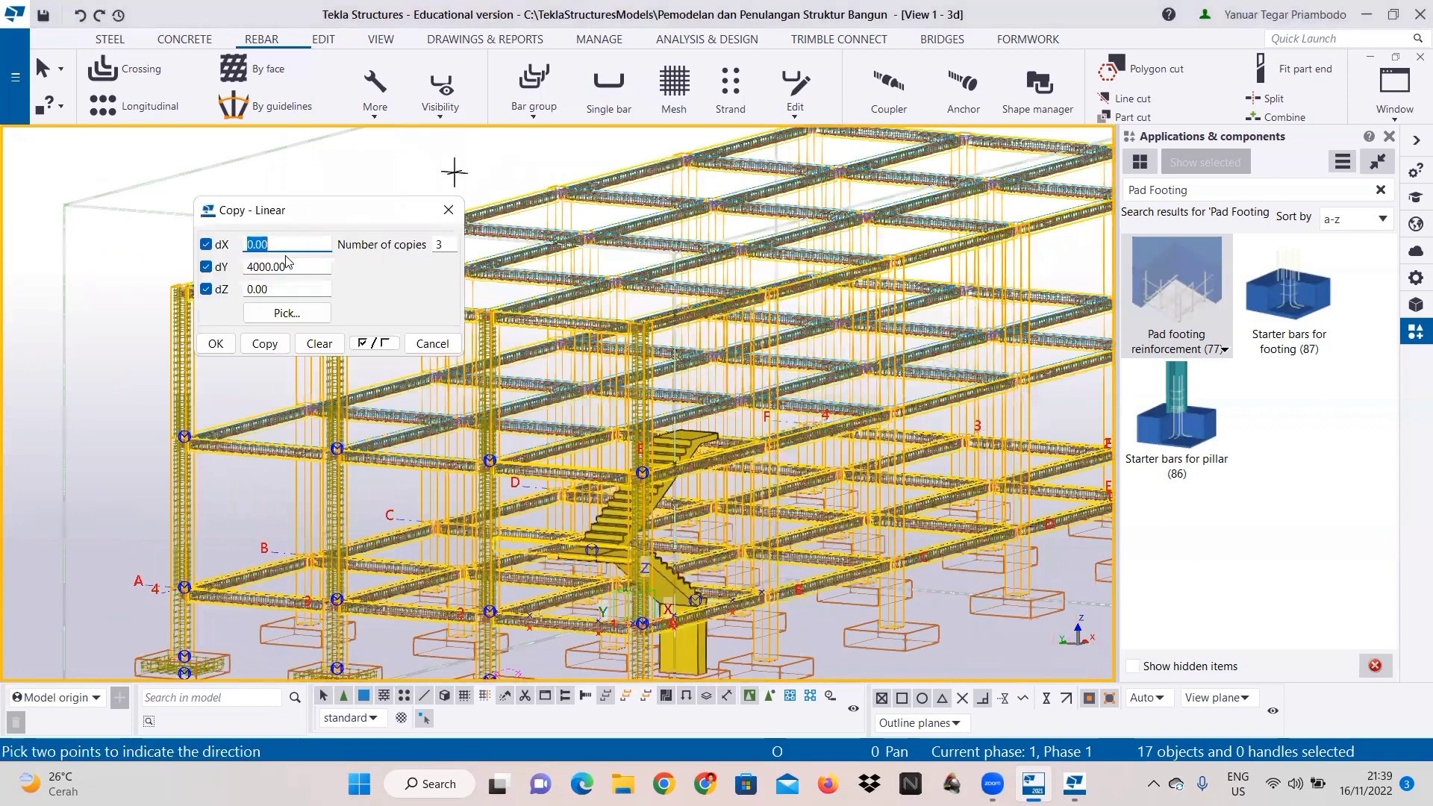
pyautogui.click(319, 343)
pyautogui.click(251, 243)
pyautogui.write('600')
pyautogui.keyDown('ctrl'); pyautogui.moveTo(612, 377); pyautogui.dragTo(554, 386, button='middle'); pyautogui.keyUp('ctrl')
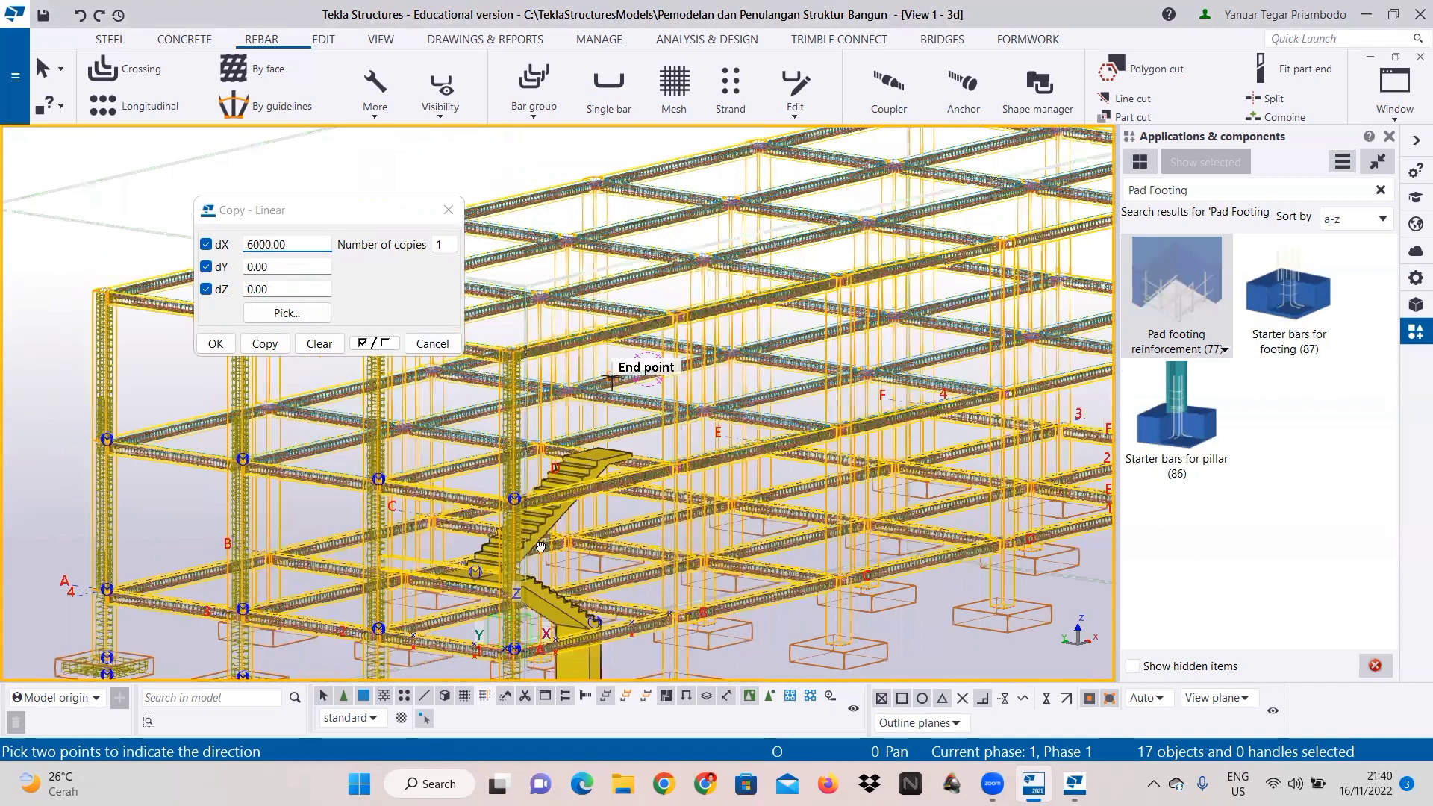
pyautogui.moveTo(541, 547); pyautogui.dragTo(457, 557, button='middle')
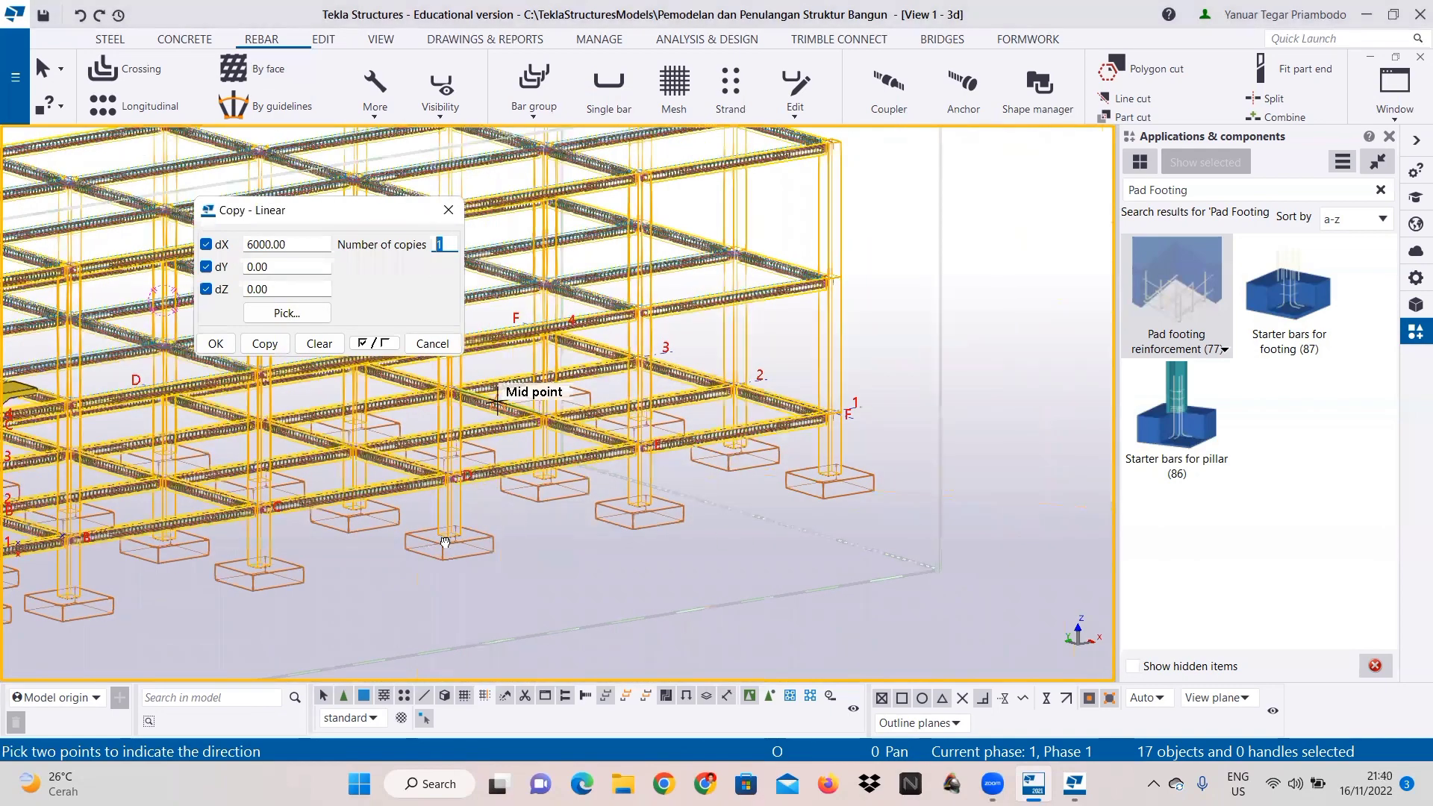
pyautogui.write('5')
pyautogui.moveTo(445, 542); pyautogui.dragTo(590, 485, button='middle')
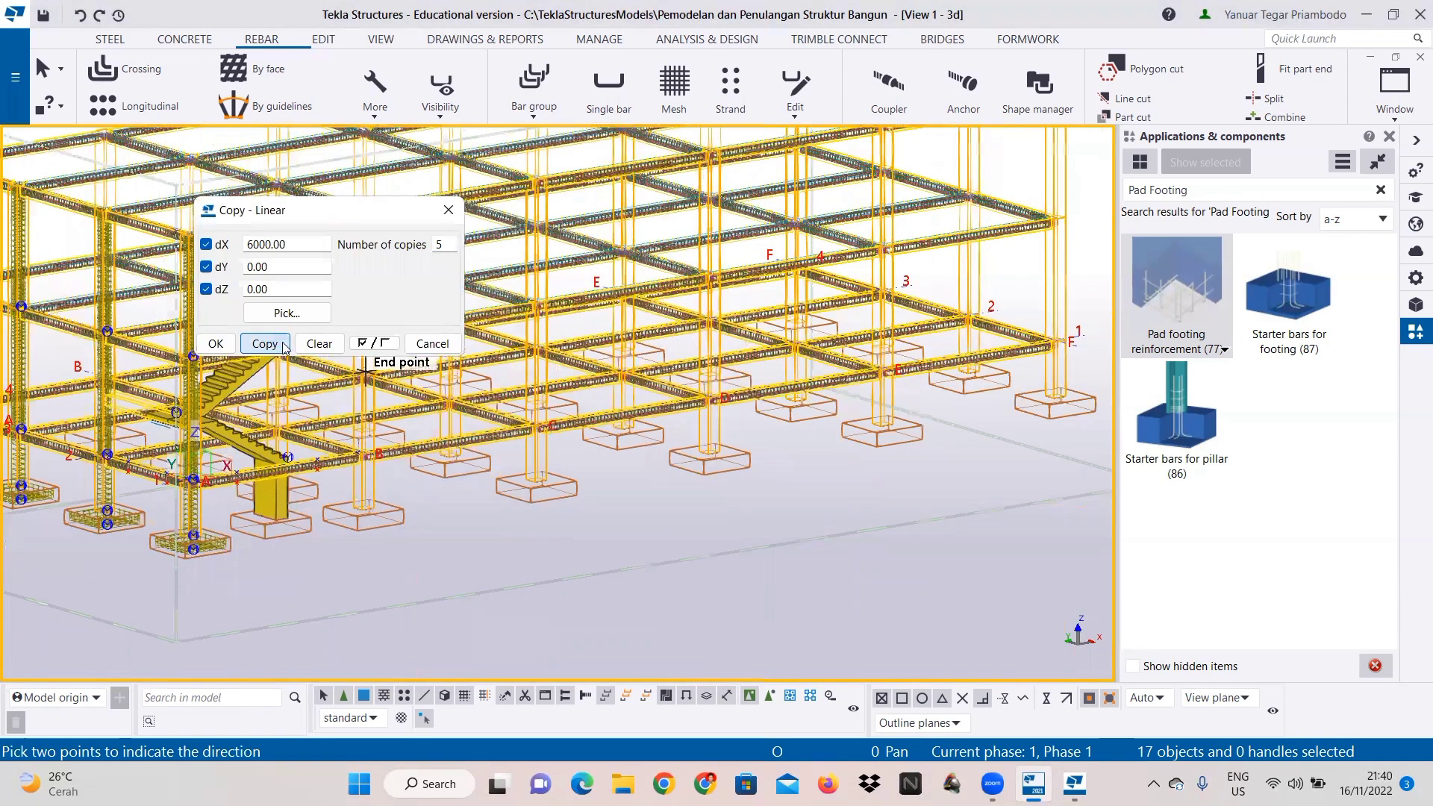
pyautogui.click(283, 346)
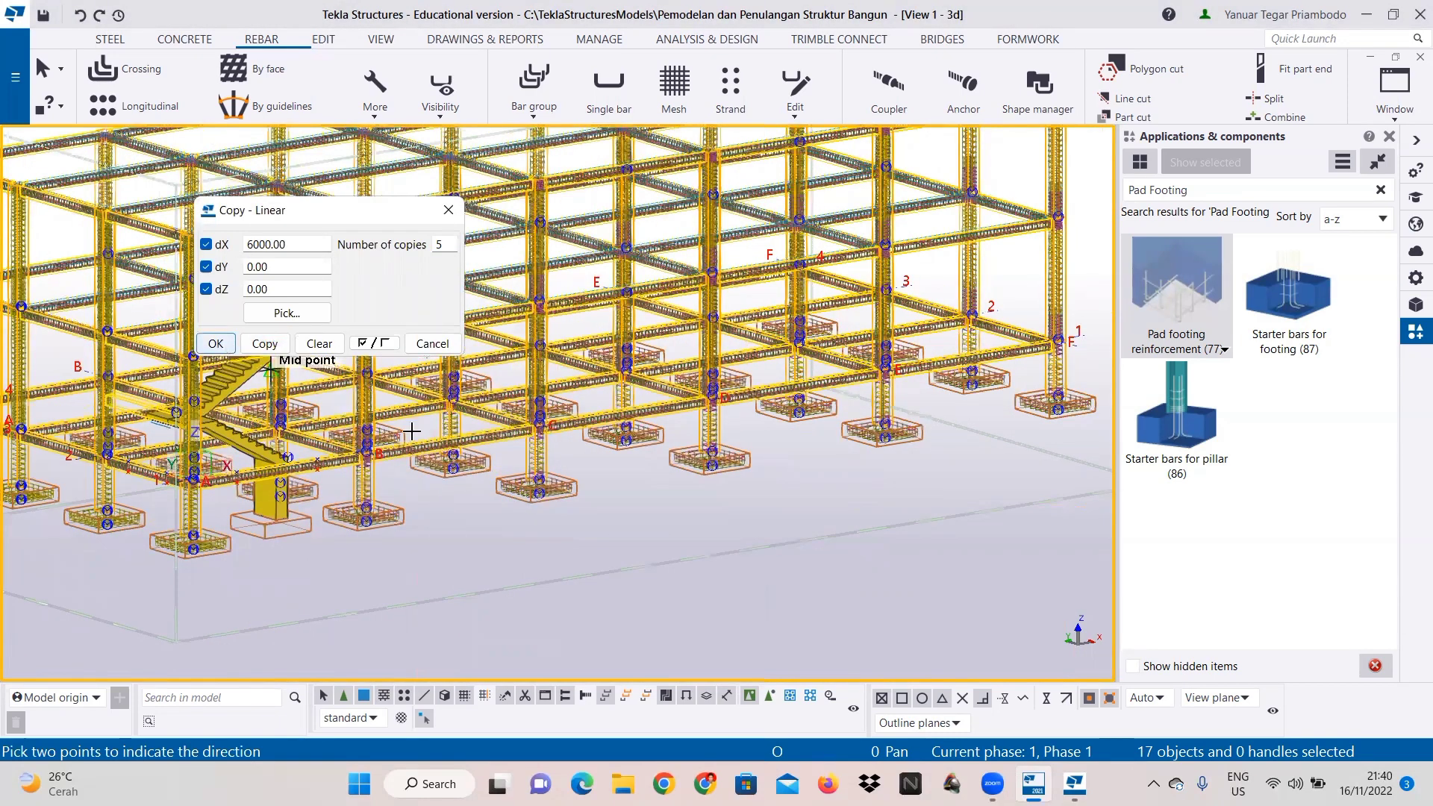
pyautogui.scroll(-1, 412, 431)
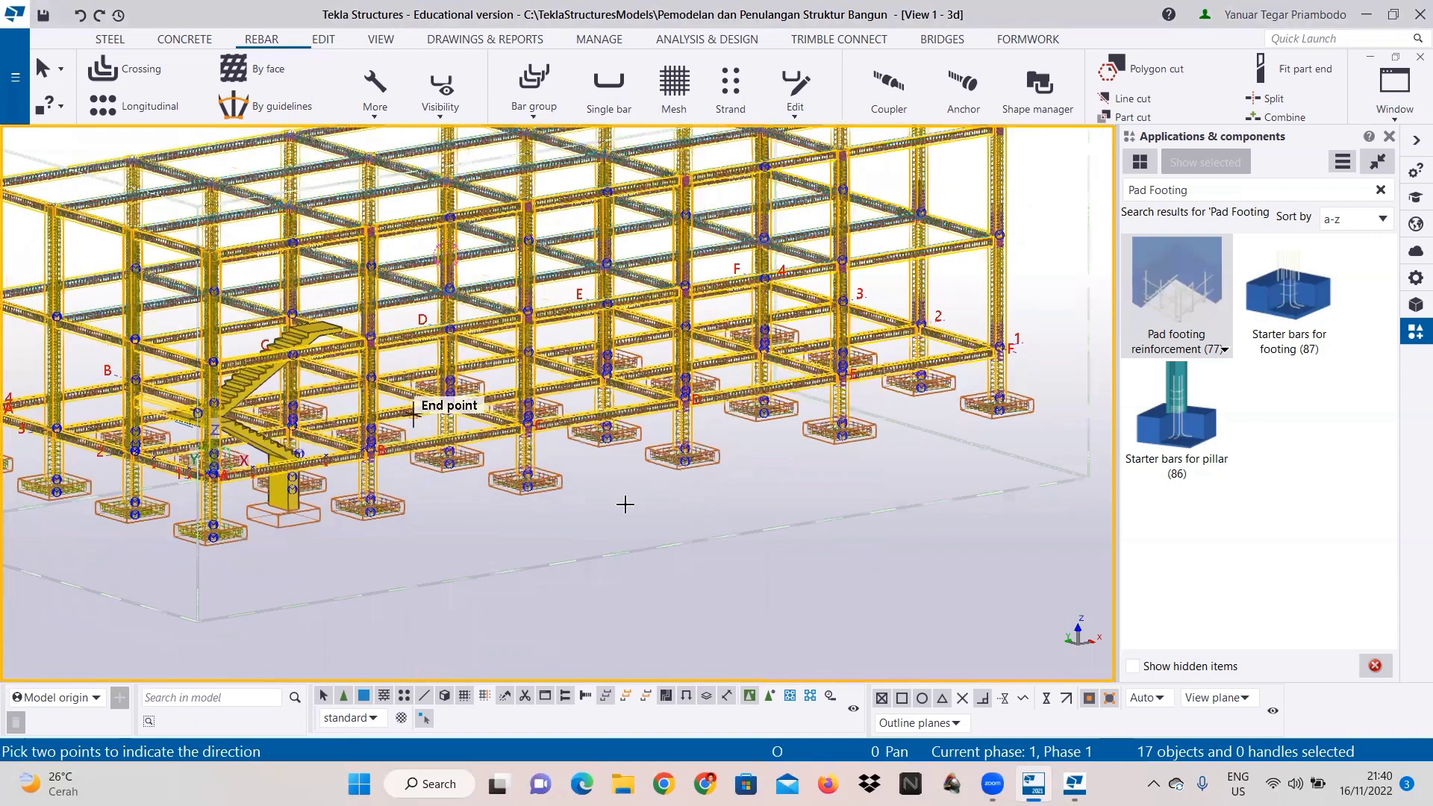
pyautogui.scroll(-1, 625, 505)
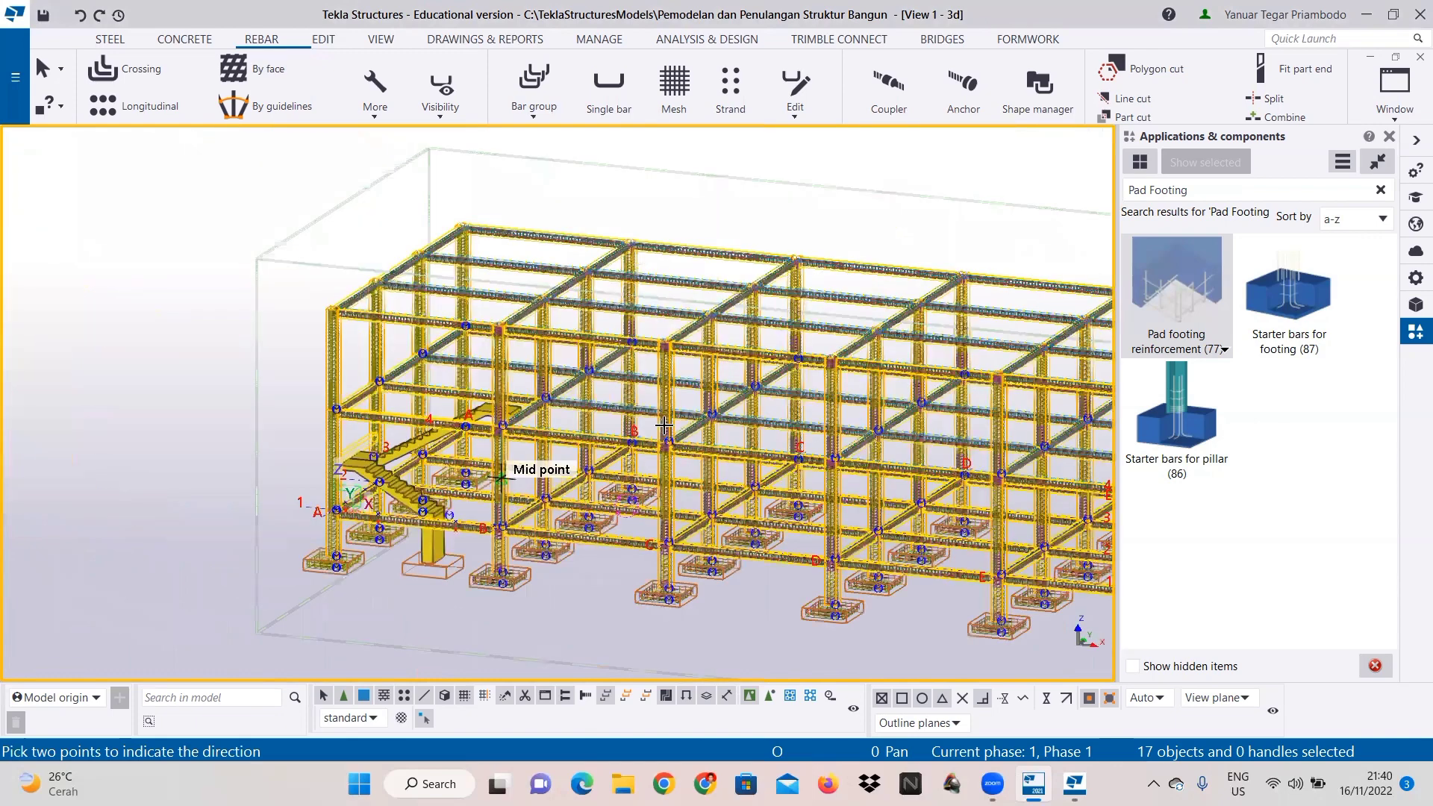
pyautogui.scroll(2, 510, 377)
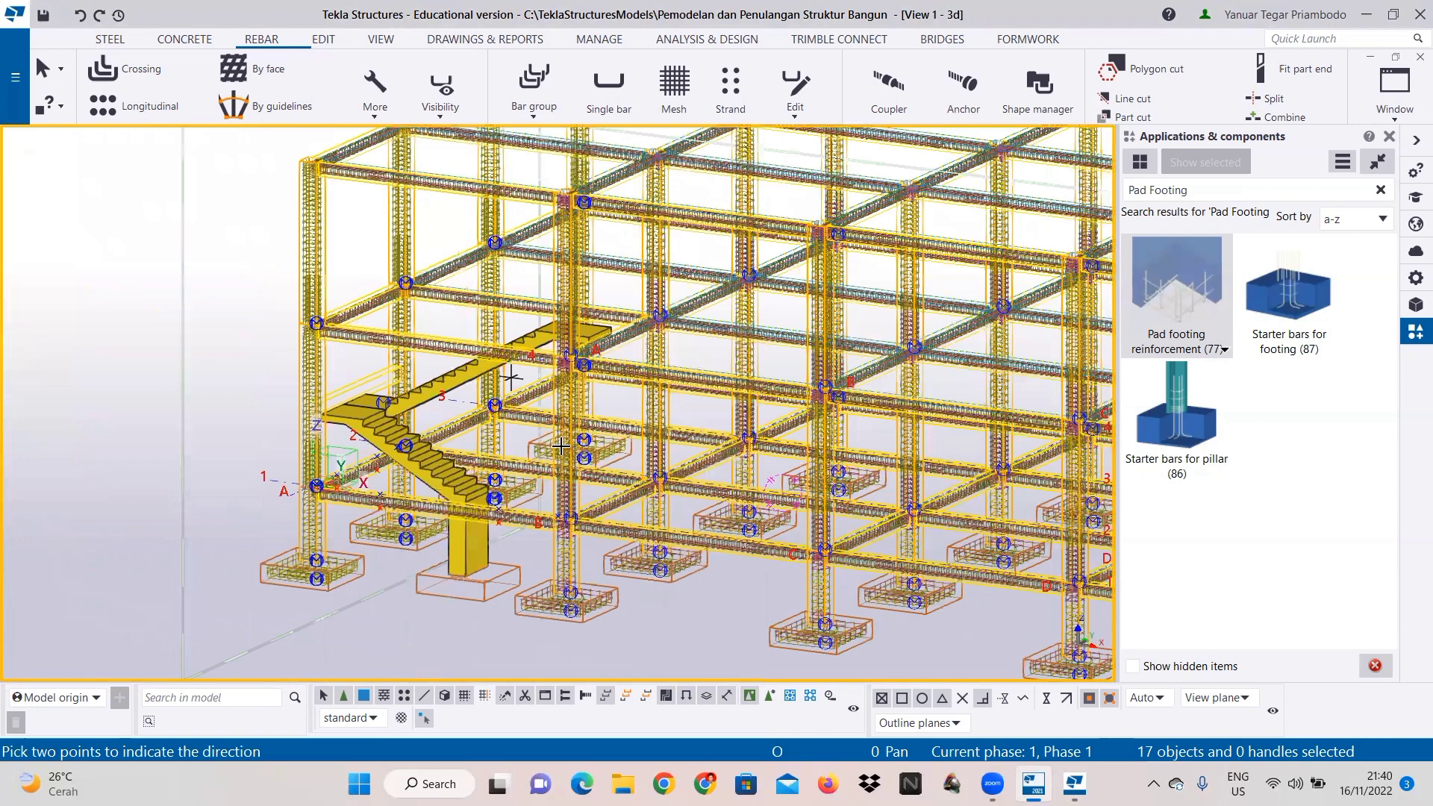
pyautogui.moveTo(485, 392); pyautogui.dragTo(561, 446, button='middle')
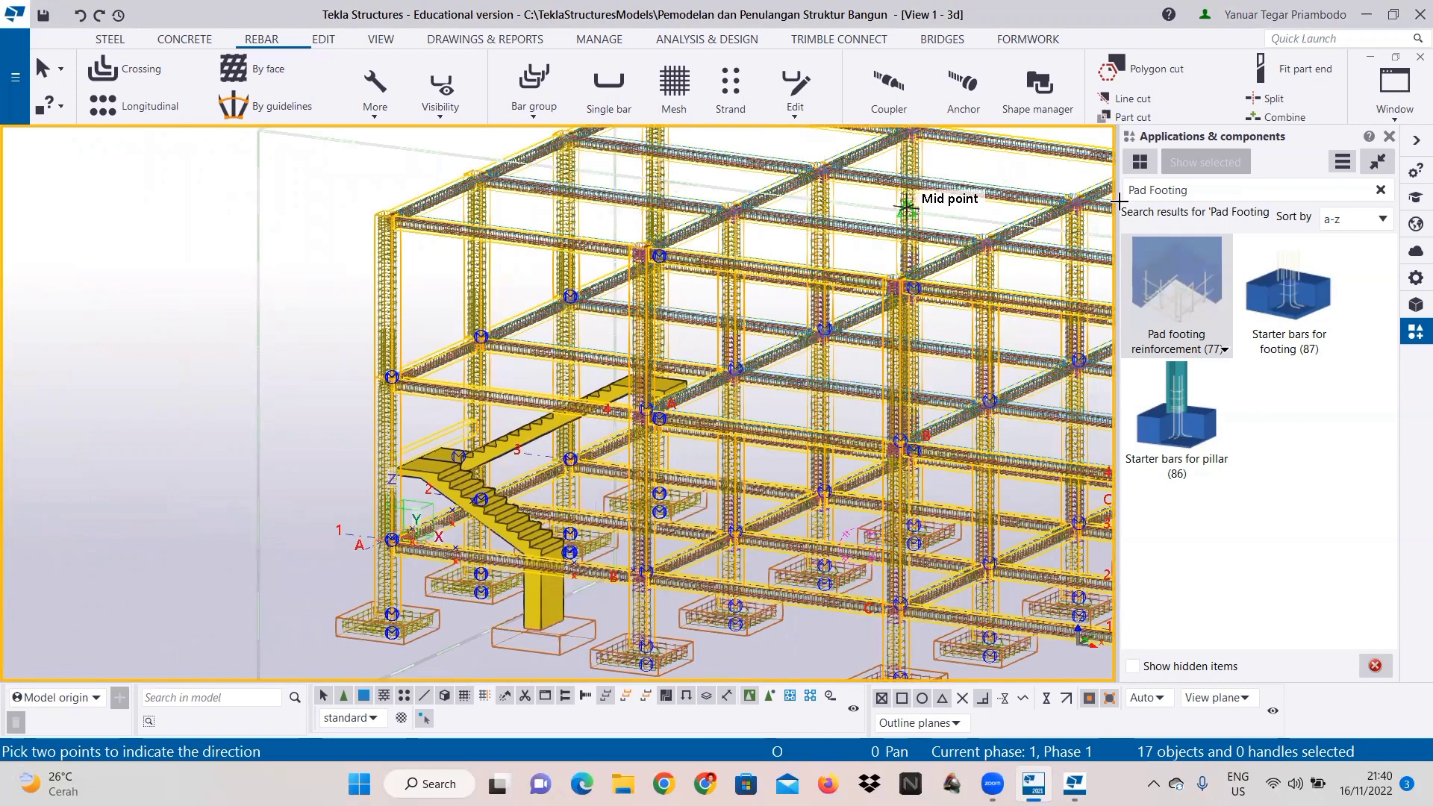
# Step: Search the applications and components catalog for "Slab Bars"
pyautogui.click(1200, 185)
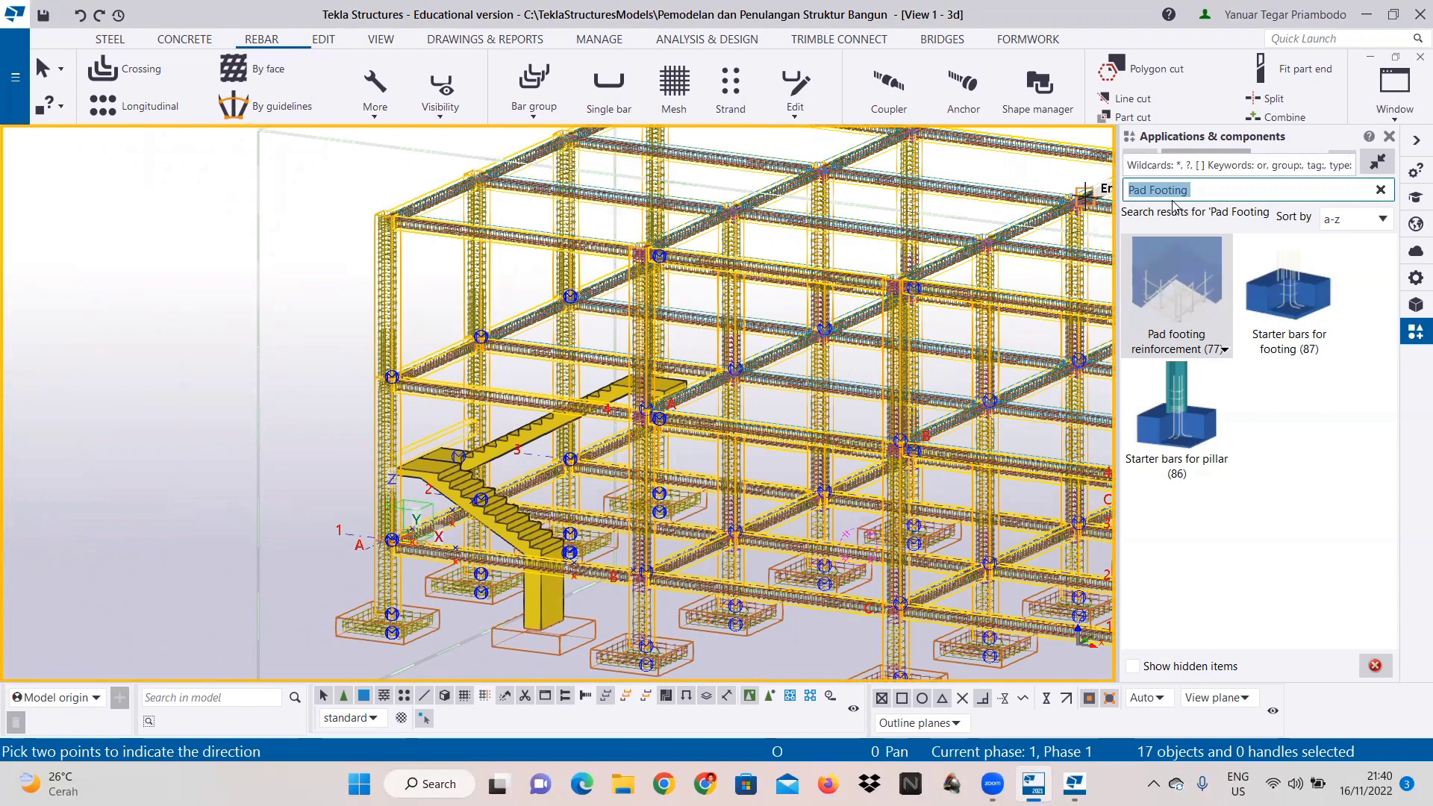
pyautogui.write('s')
pyautogui.press('capslock')
pyautogui.write('LAB')
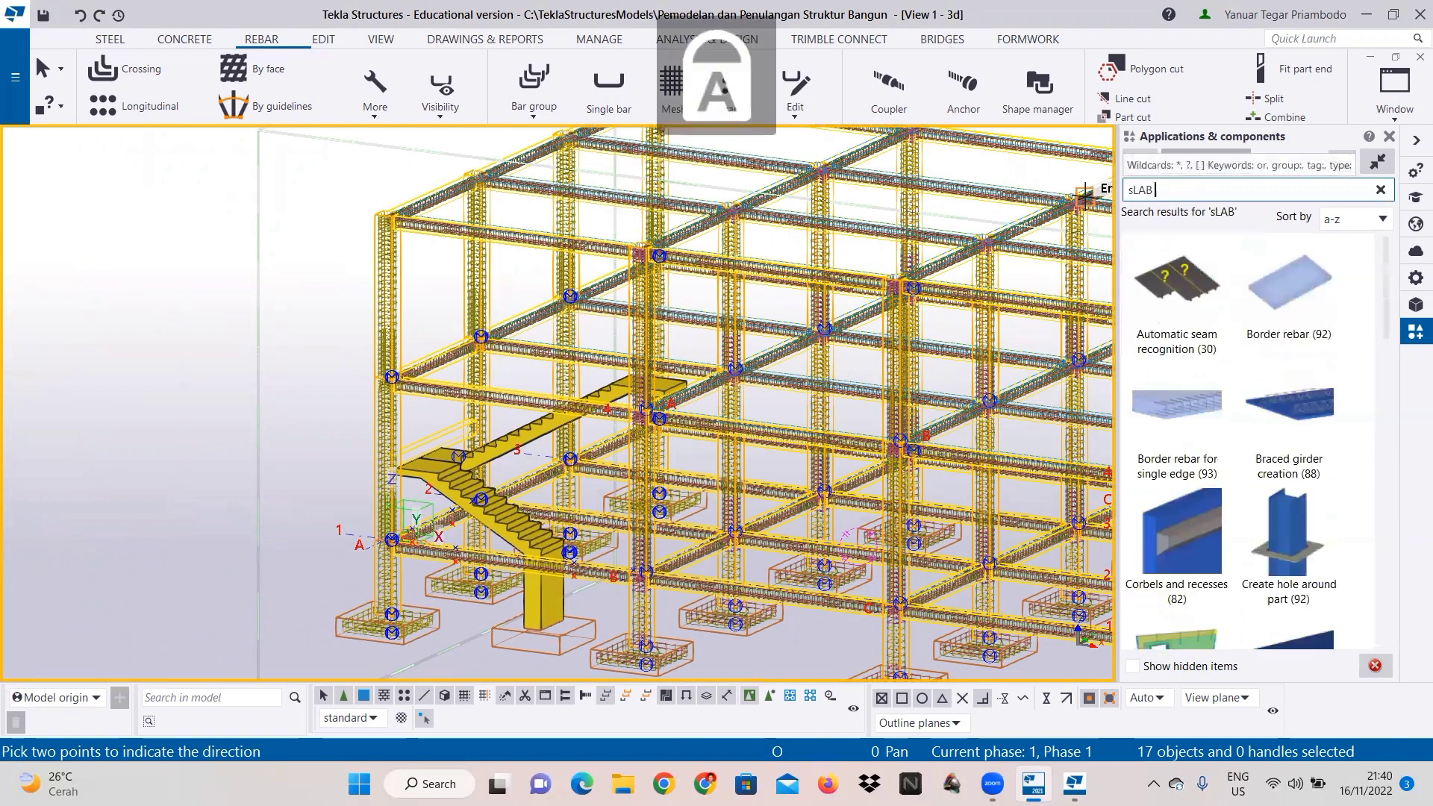
pyautogui.press('BackSpace')
pyautogui.press('BackSpace')
pyautogui.press('BackSpace')
pyautogui.press('BackSpace')
pyautogui.press('BackSpace')
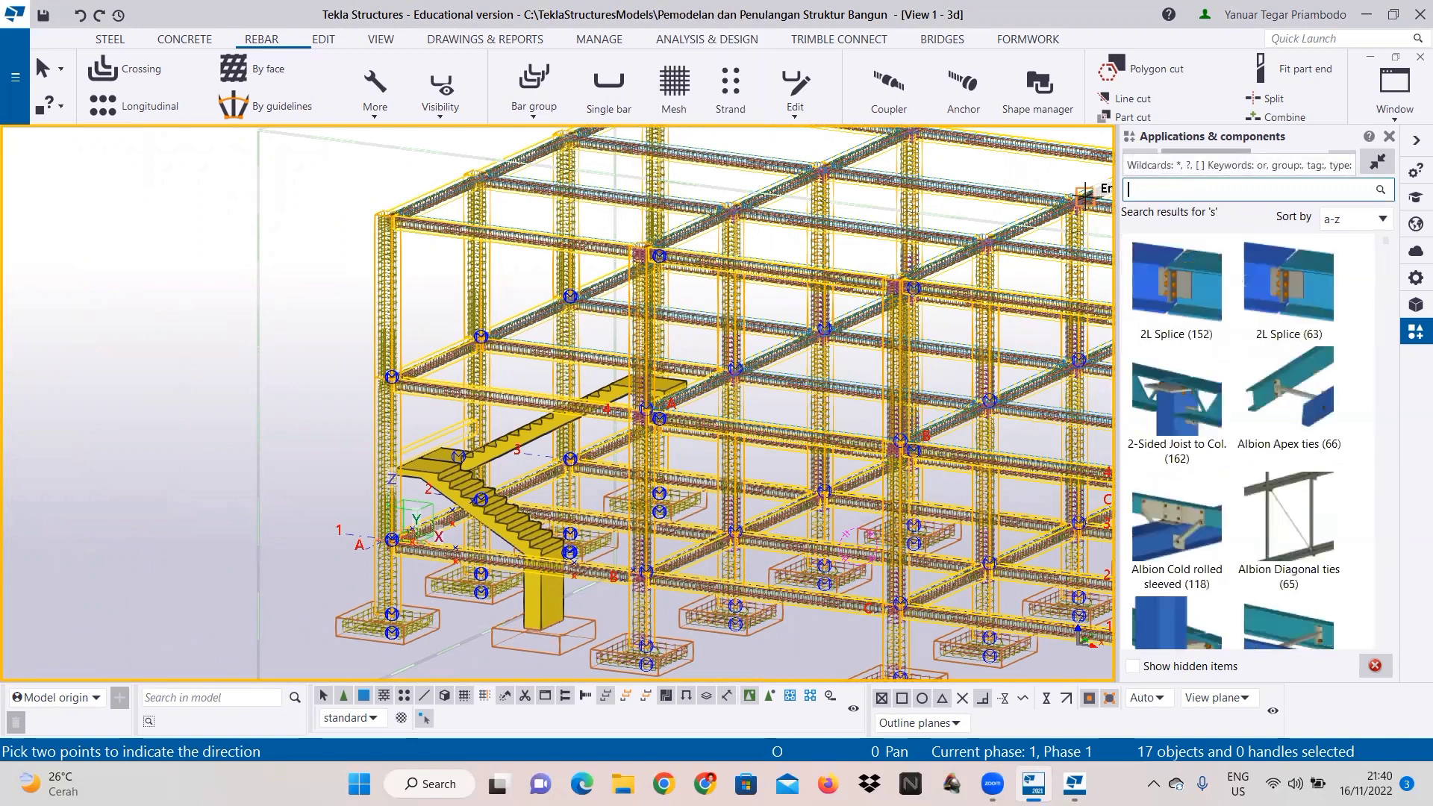
pyautogui.press('capslock')
pyautogui.write('S')
pyautogui.press('capslock')
pyautogui.write('a')
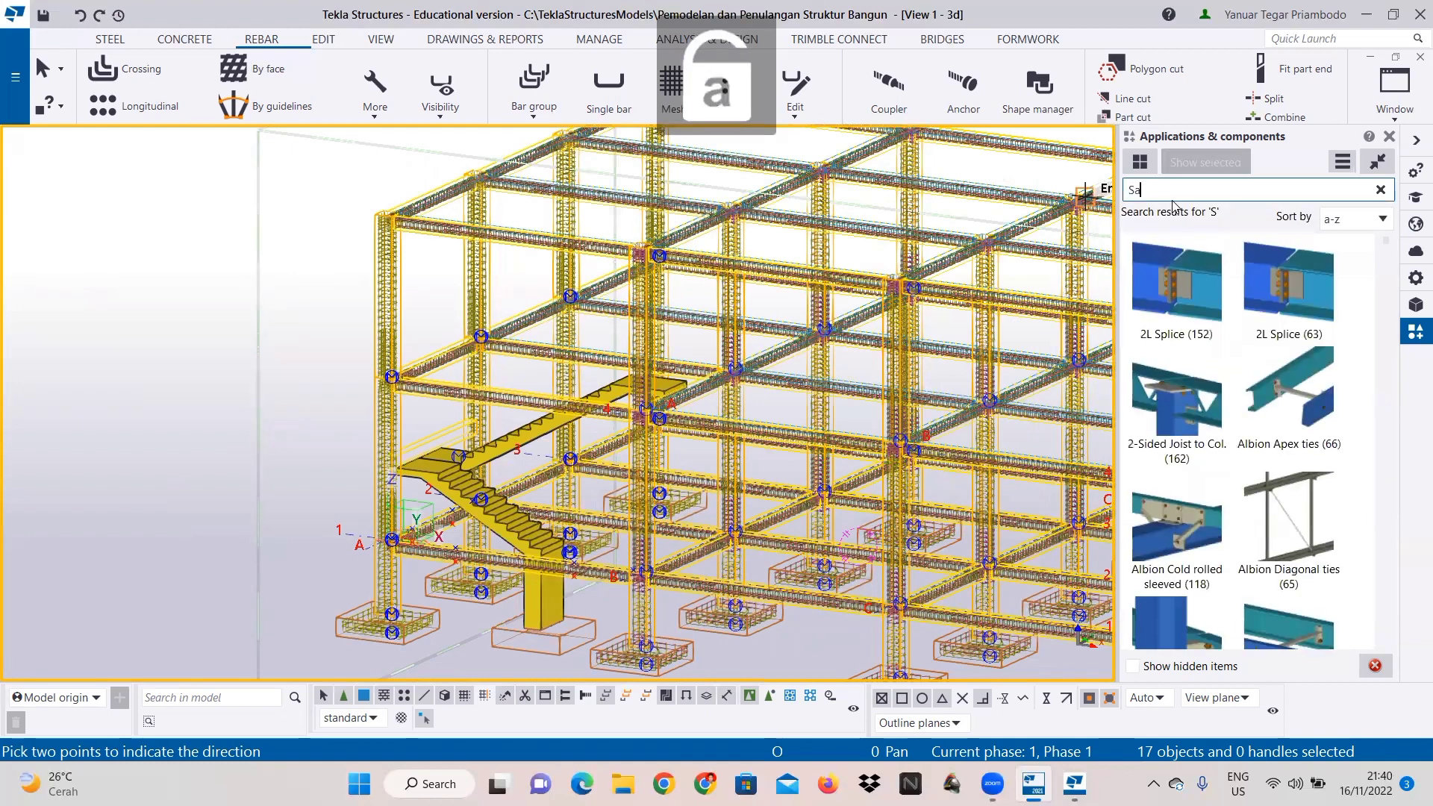
pyautogui.write('lab B')
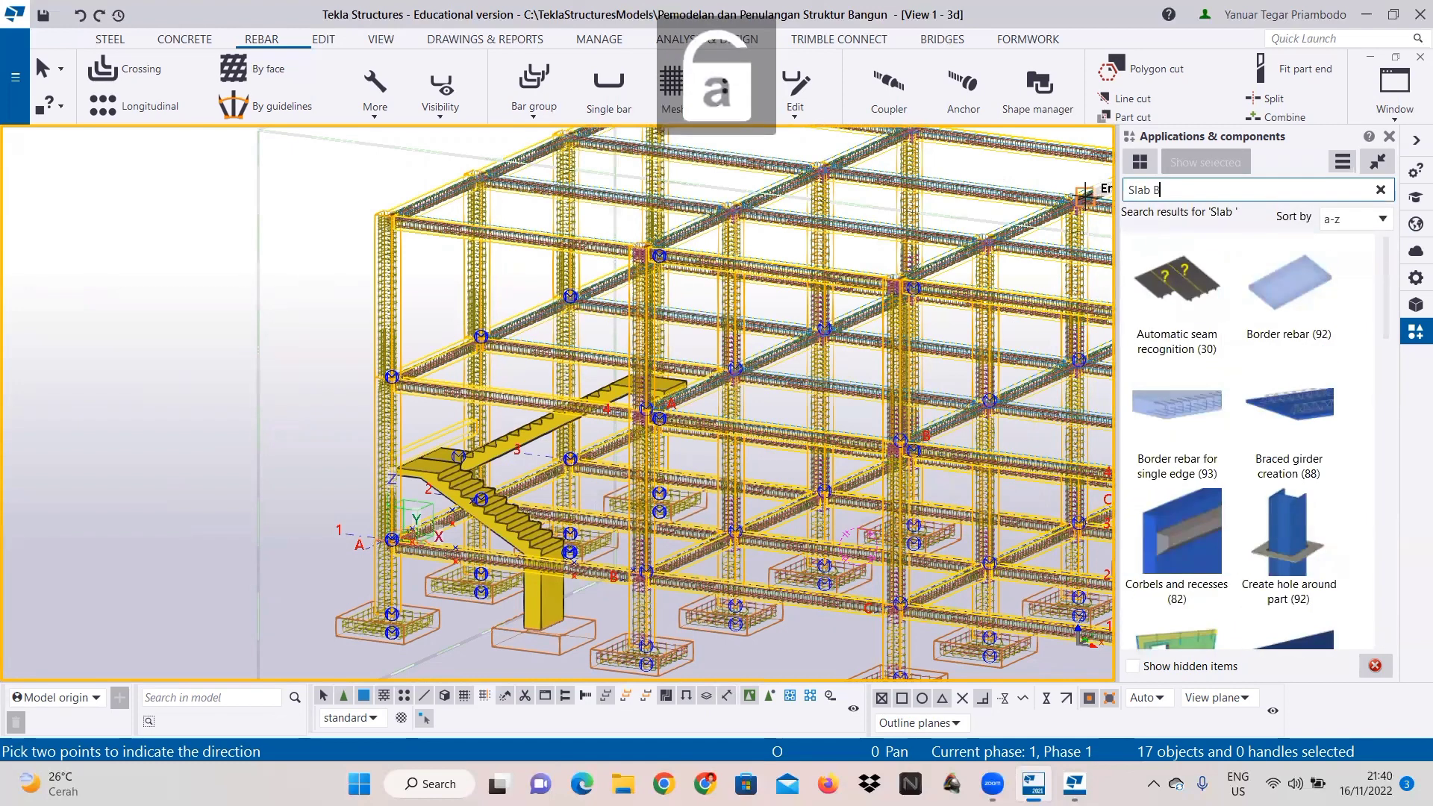
pyautogui.write('ars')
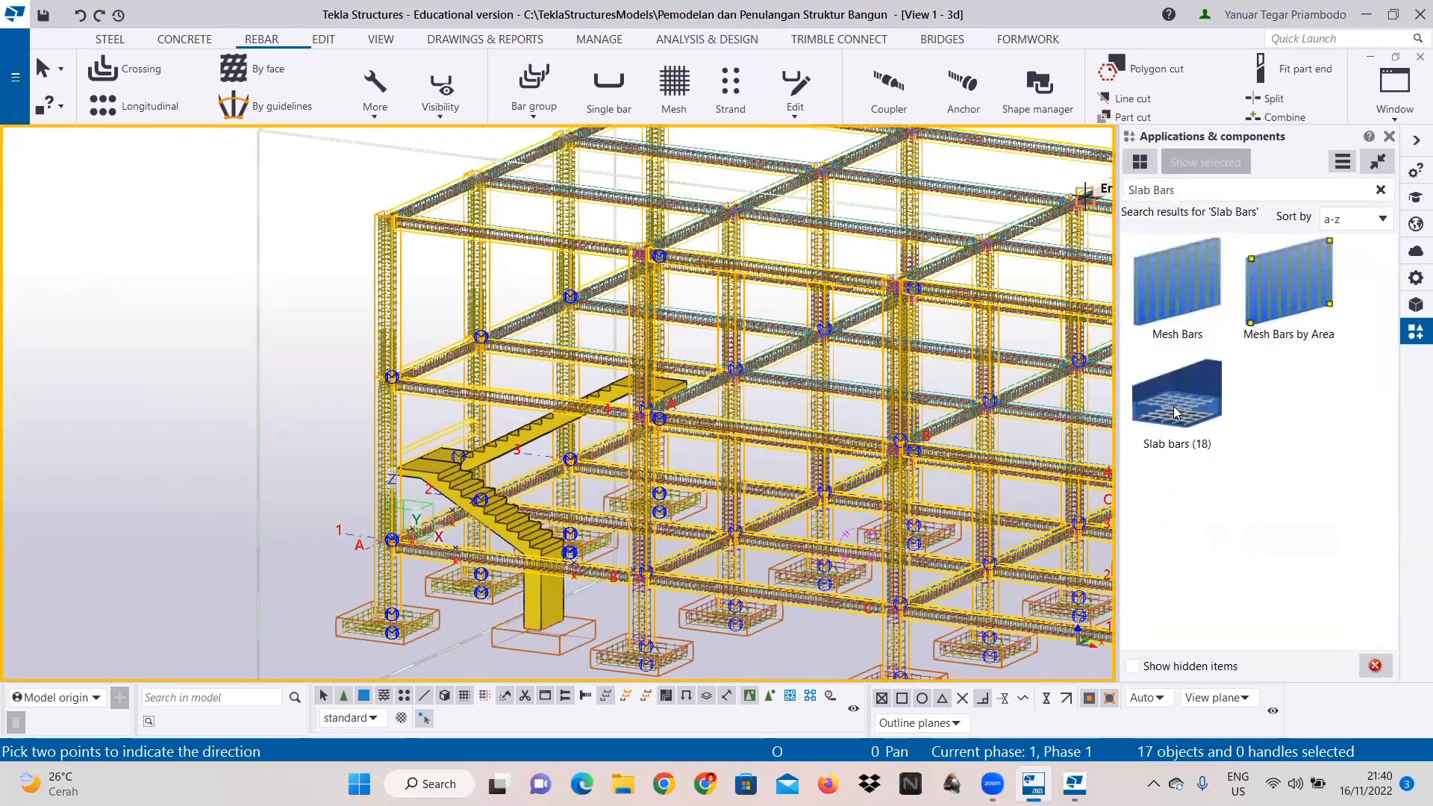
# Step: Apply the Slab bars (18) component to the top-floor slab in the bay between grids A-B and 1-2
pyautogui.click(1174, 413)
pyautogui.scroll(1, 522, 224)
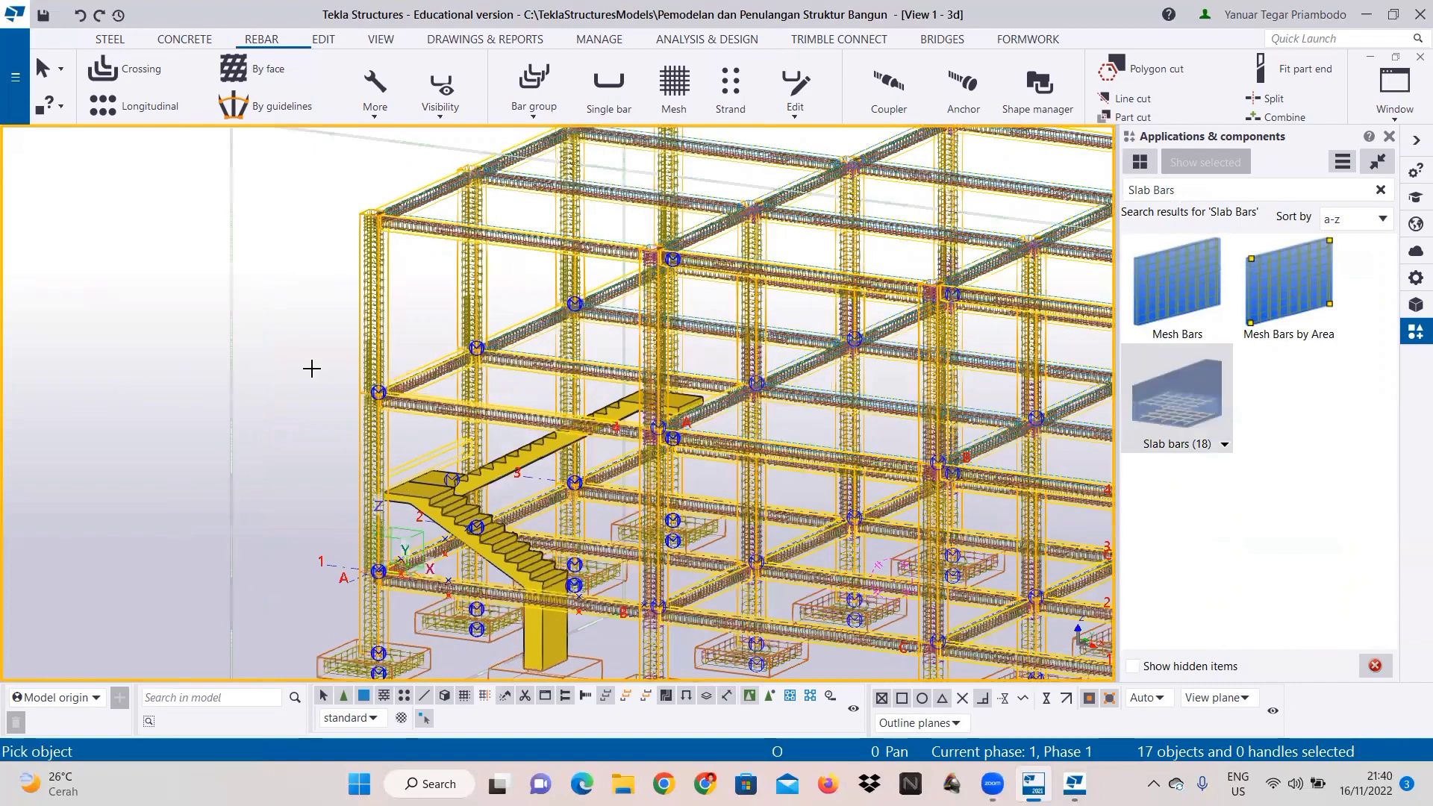
pyautogui.scroll(-1, 312, 368)
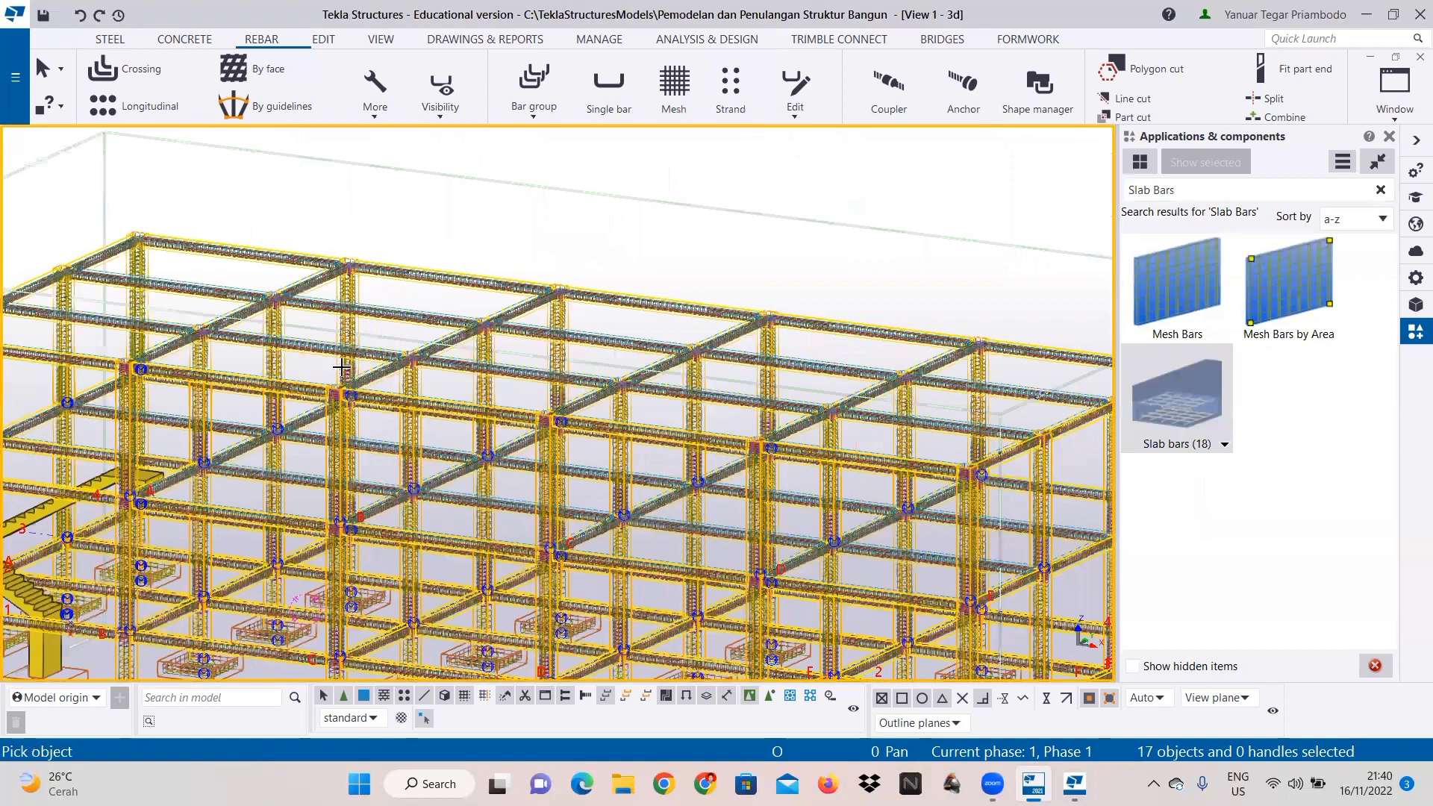
pyautogui.scroll(2, 347, 362)
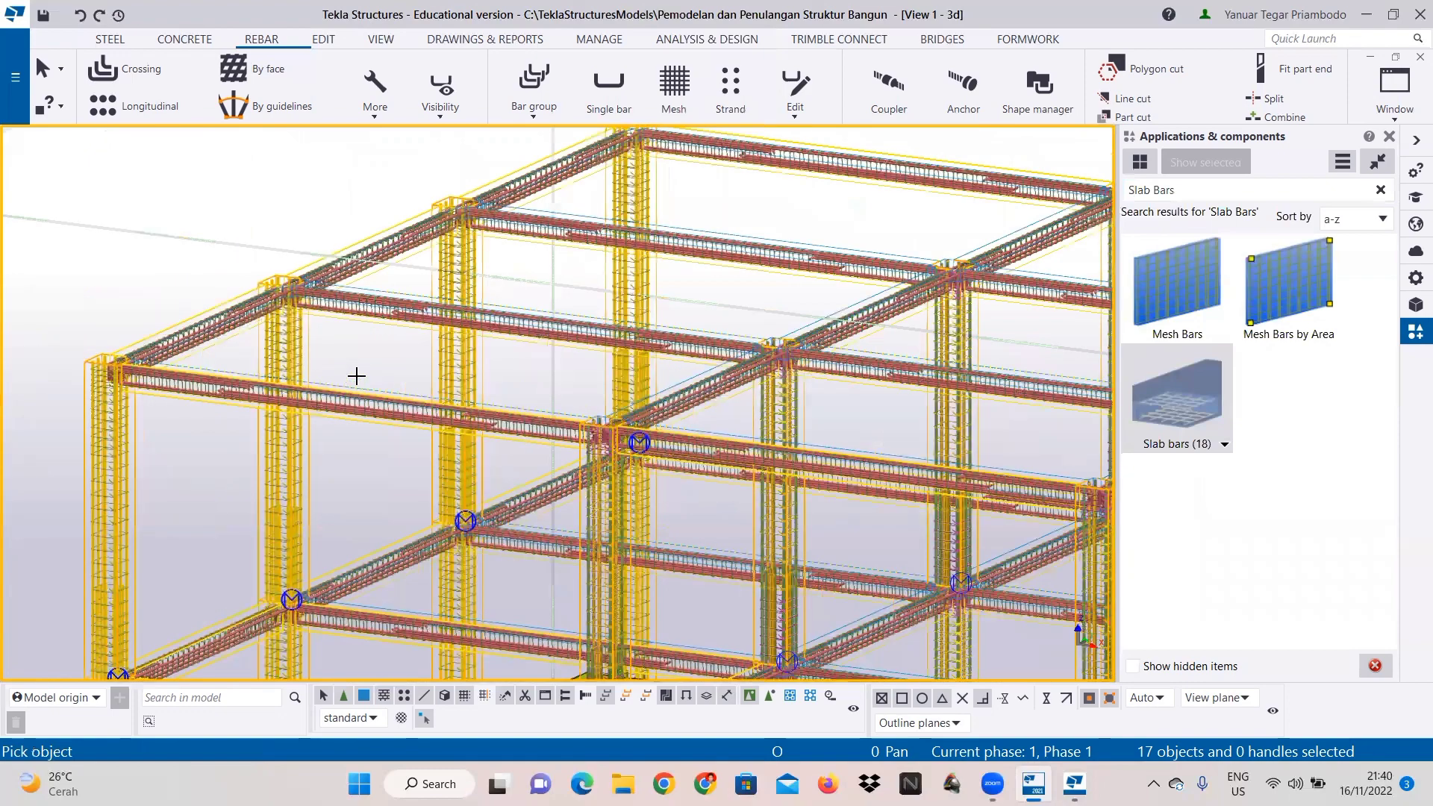
pyautogui.scroll(1, 533, 349)
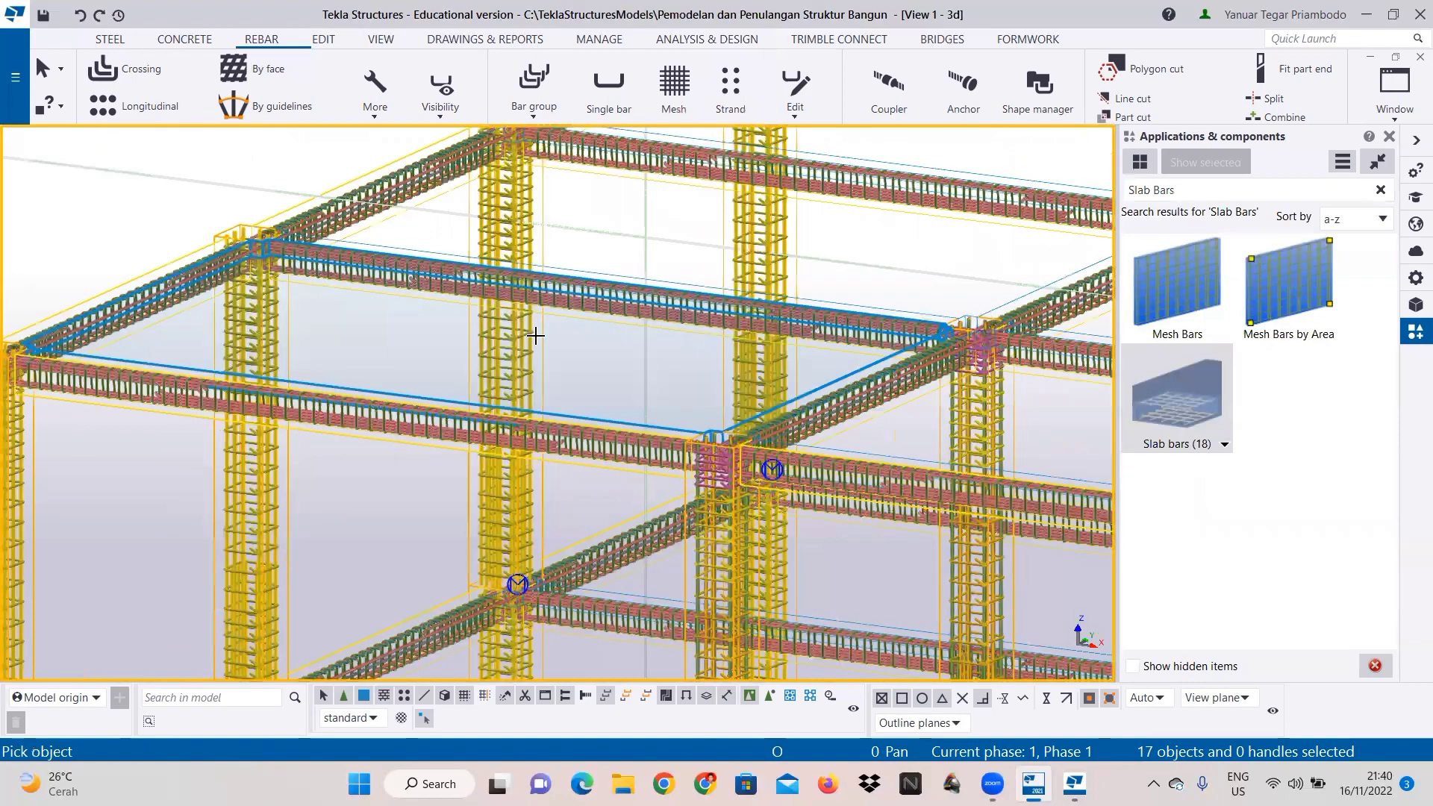
pyautogui.click(499, 351)
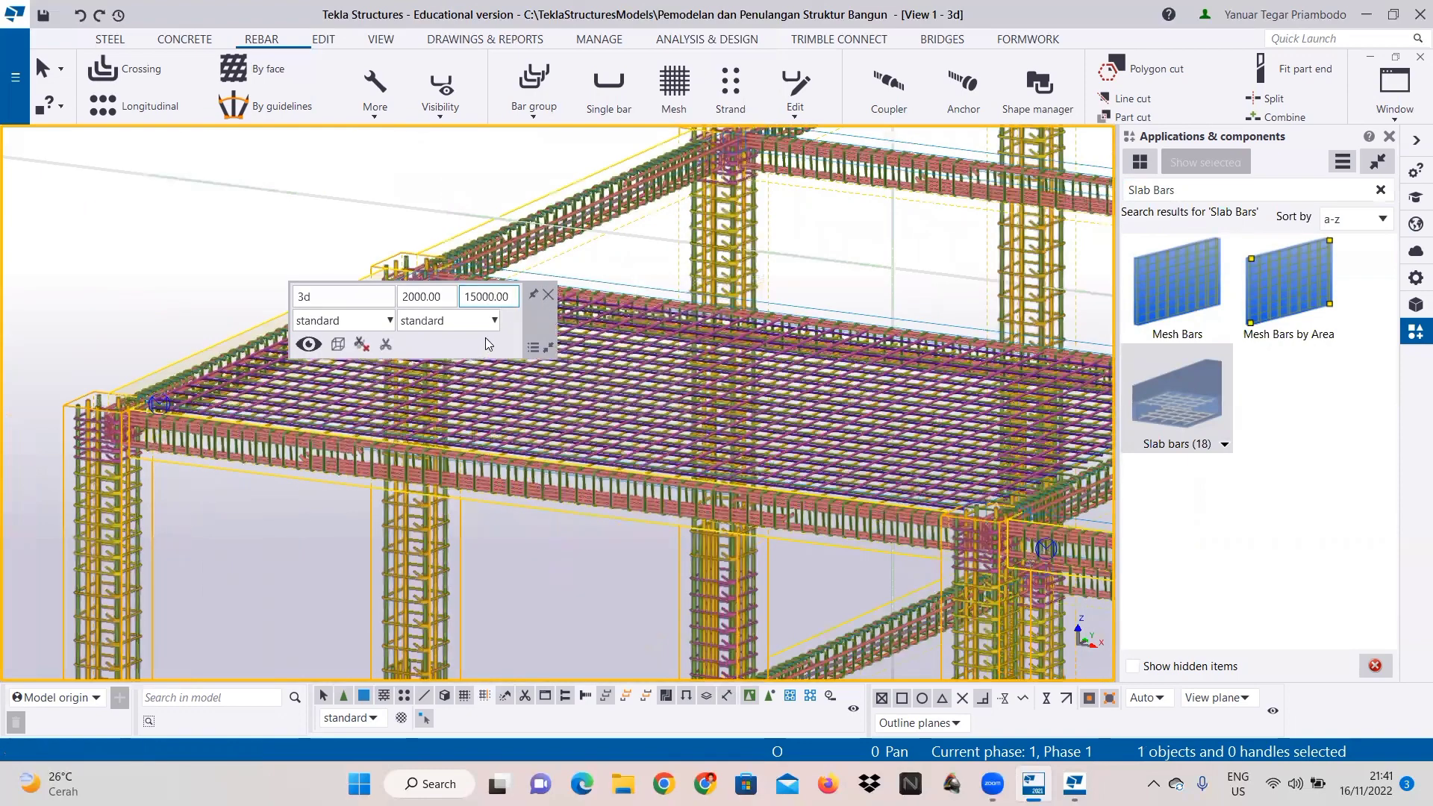
# Step: Open the new slab bars' properties and set the top cover to 18 and the bottom cover to 24.50
pyautogui.rightClick(486, 337)
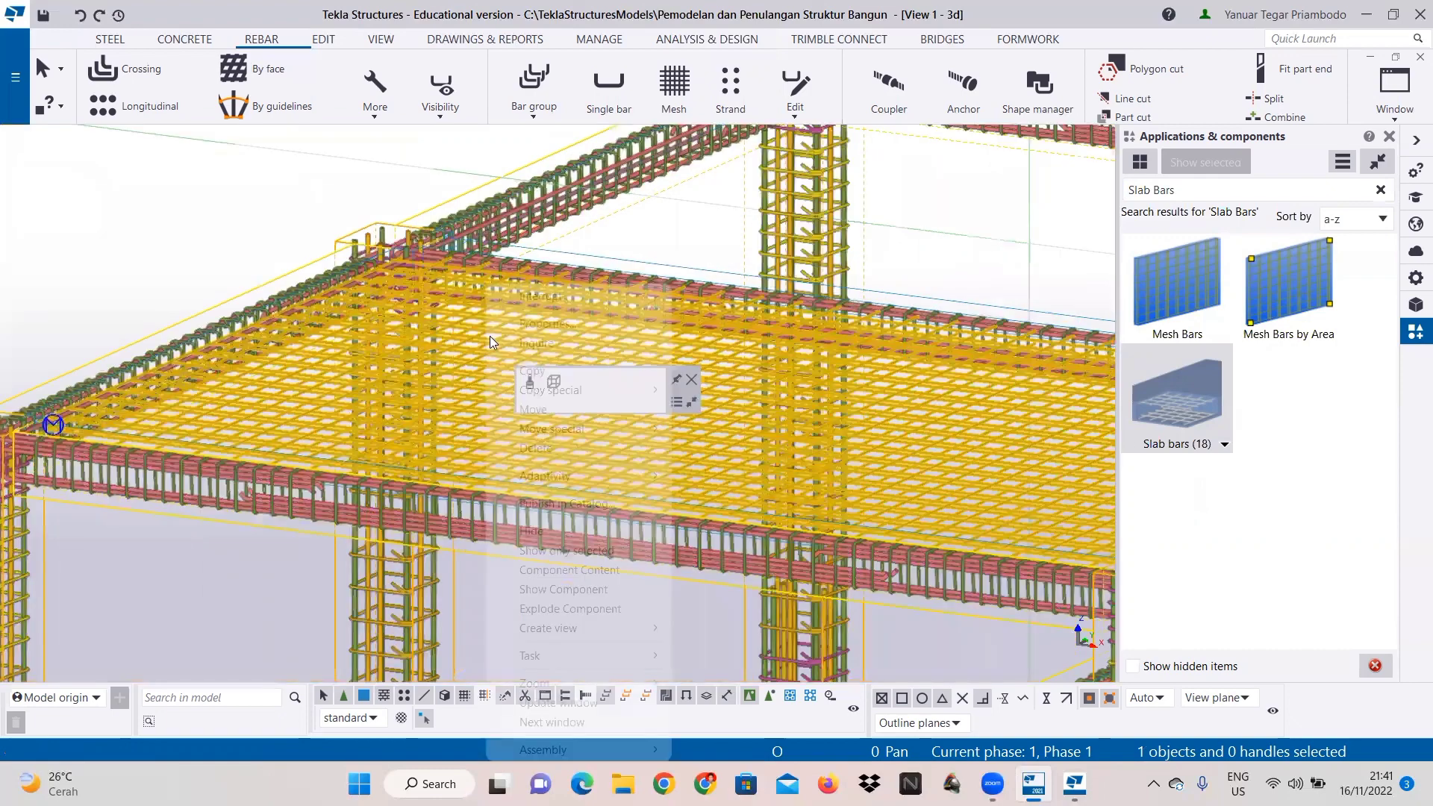
pyautogui.click(533, 322)
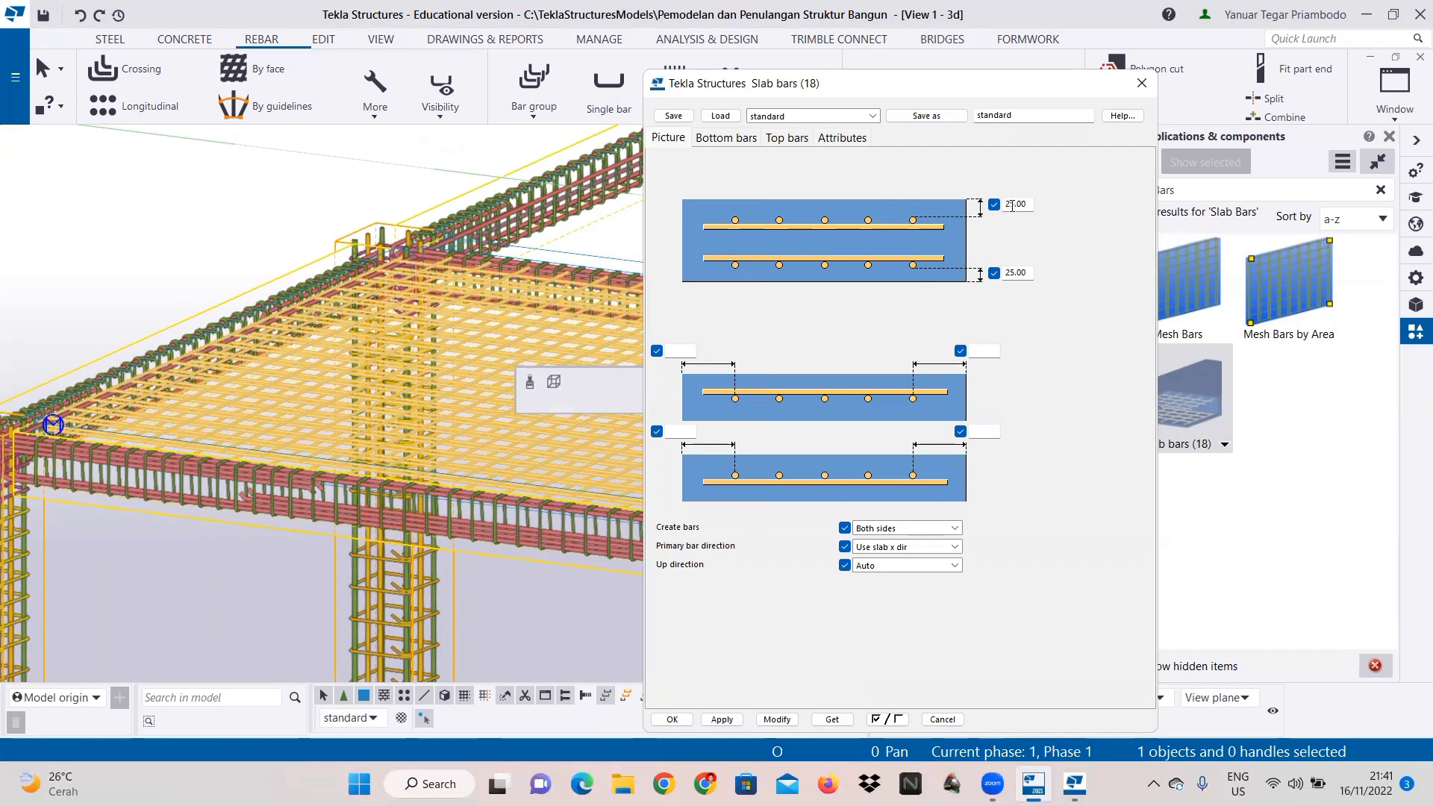
pyautogui.moveTo(1014, 204); pyautogui.dragTo(984, 217)
pyautogui.write('18')
pyautogui.click(1012, 273)
pyautogui.write('5')
# Step: Set all four edge distances of the slab bars to 150 and apply the changes to the reinforcement
pyautogui.click(670, 351)
pyautogui.write('150')
pyautogui.click(997, 349)
pyautogui.write('150')
pyautogui.write('150')
pyautogui.click(679, 432)
pyautogui.write('150')
pyautogui.click(776, 719)
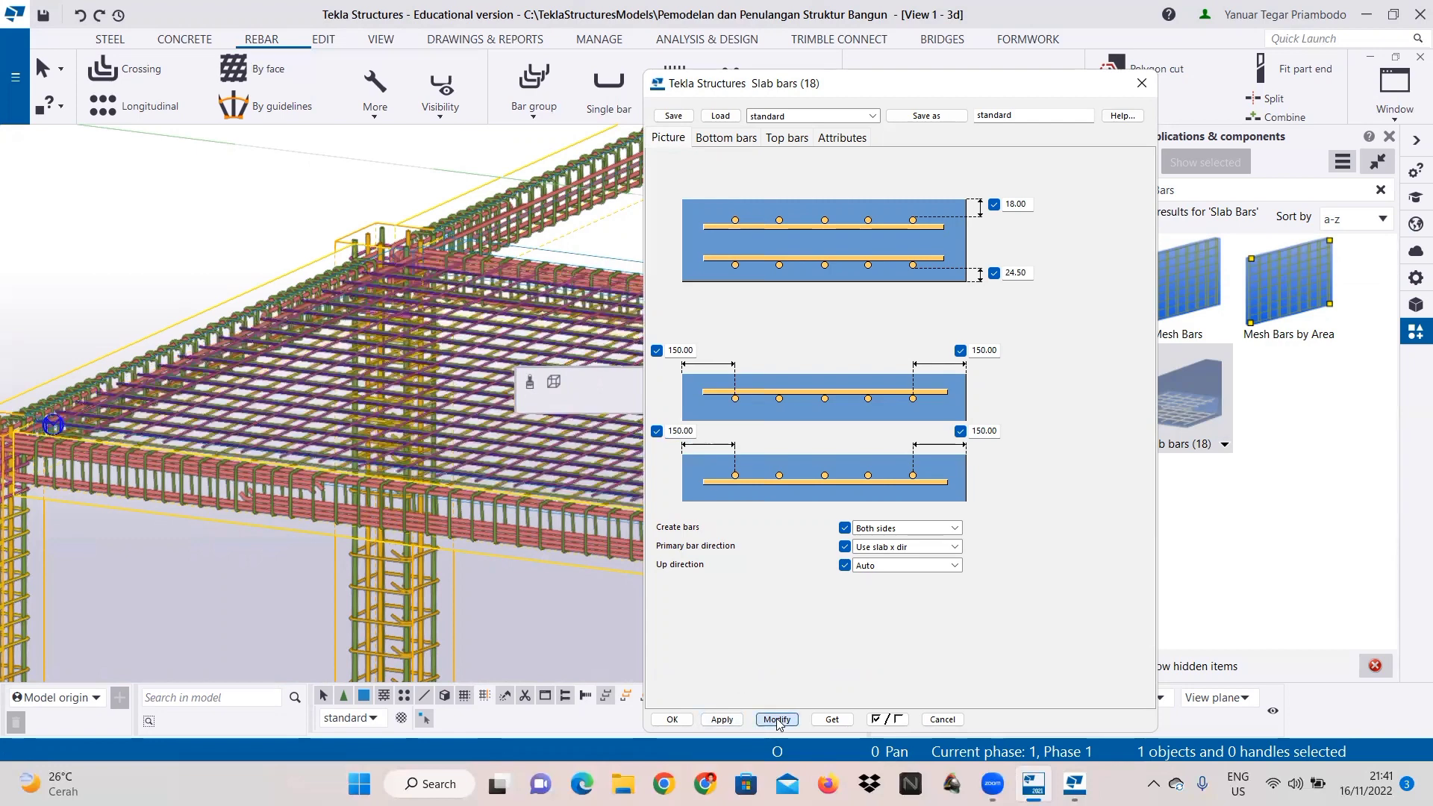
# Step: Set the bottom primary bars to grade T, diameter 10, with a spacing of 150
pyautogui.click(726, 139)
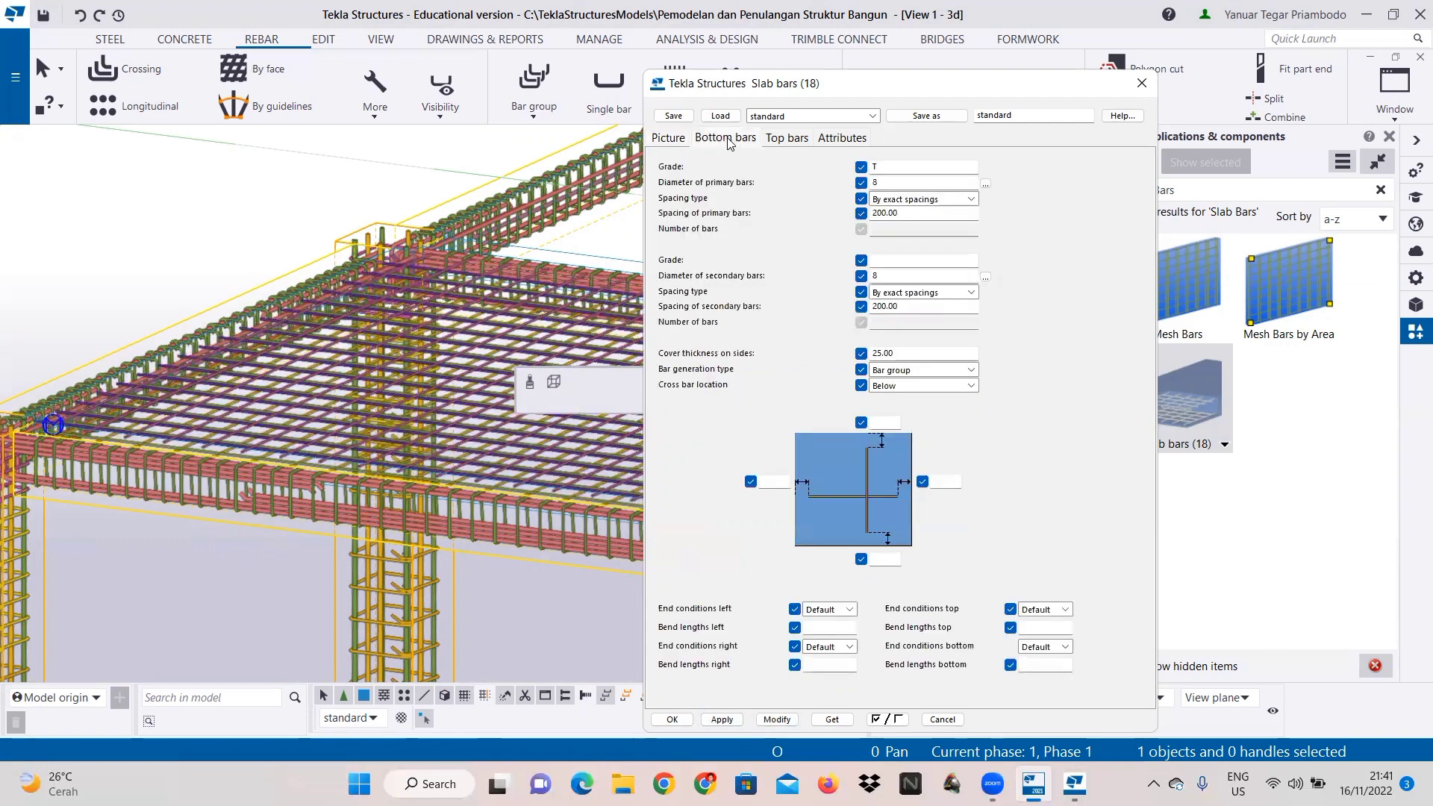
pyautogui.click(985, 183)
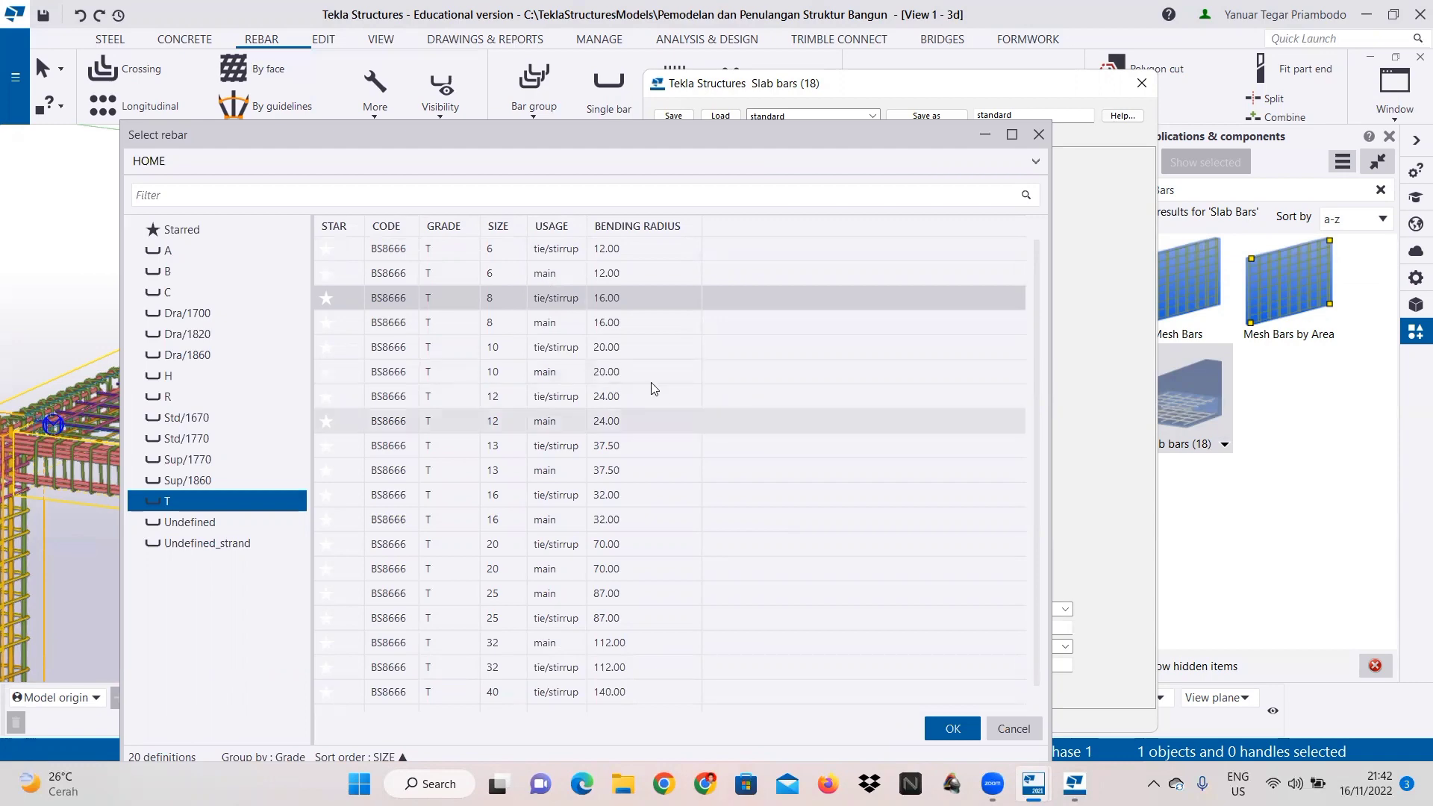
pyautogui.click(608, 347)
pyautogui.click(952, 728)
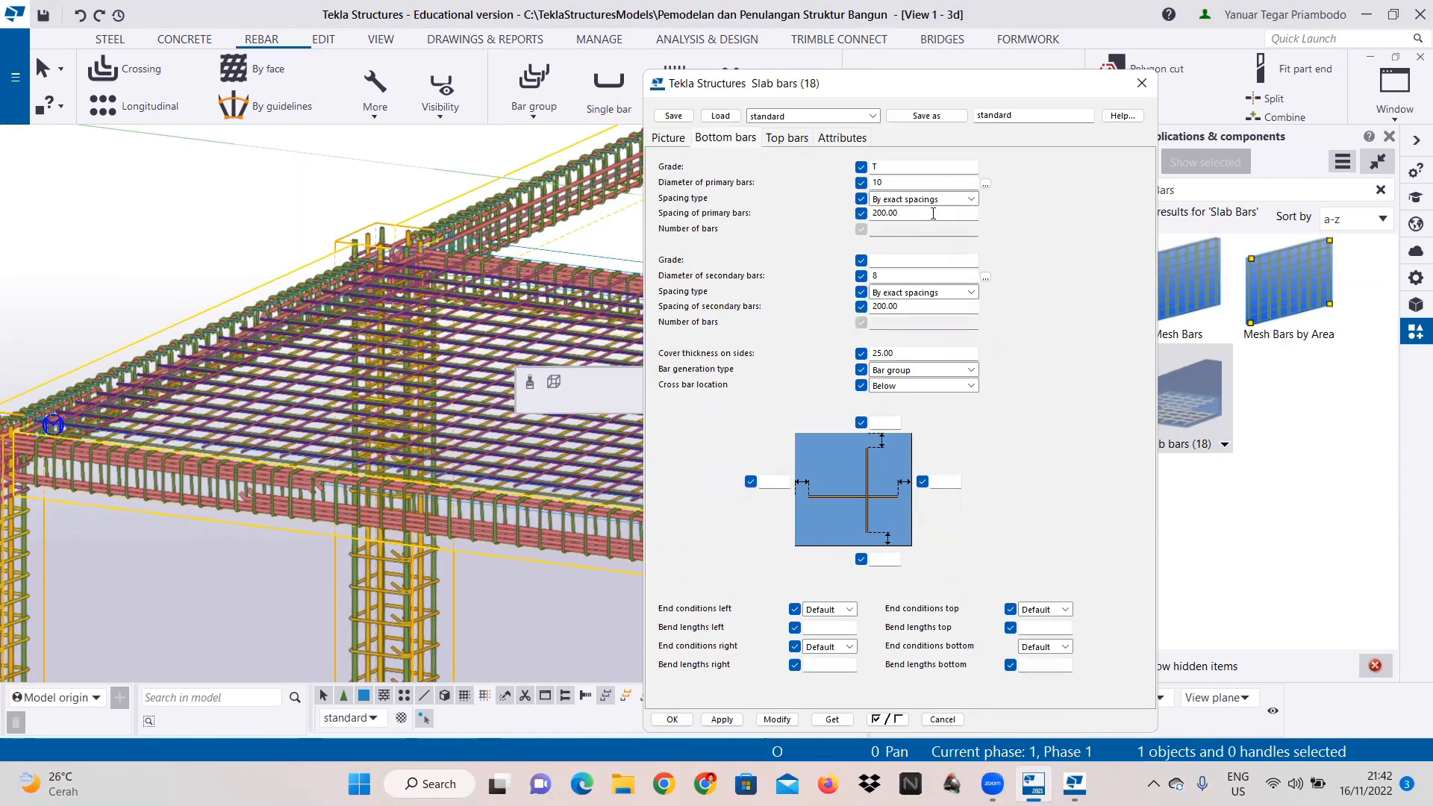
pyautogui.moveTo(883, 214); pyautogui.dragTo(855, 233)
pyautogui.write('15')
# Step: Set the bottom secondary bars to grade T, diameter 10, with a spacing of 150
pyautogui.click(985, 277)
pyautogui.click(191, 501)
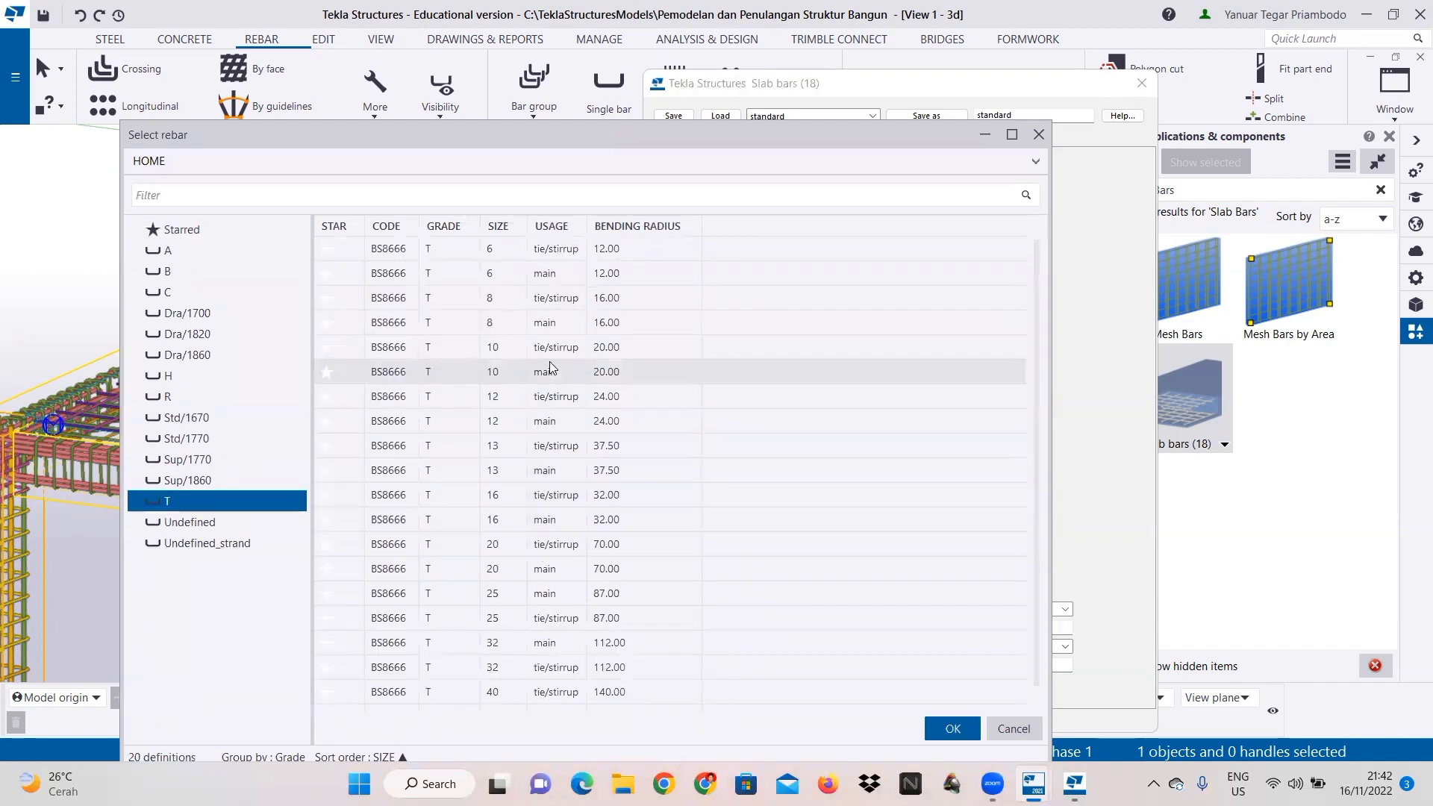
pyautogui.click(550, 367)
pyautogui.click(952, 728)
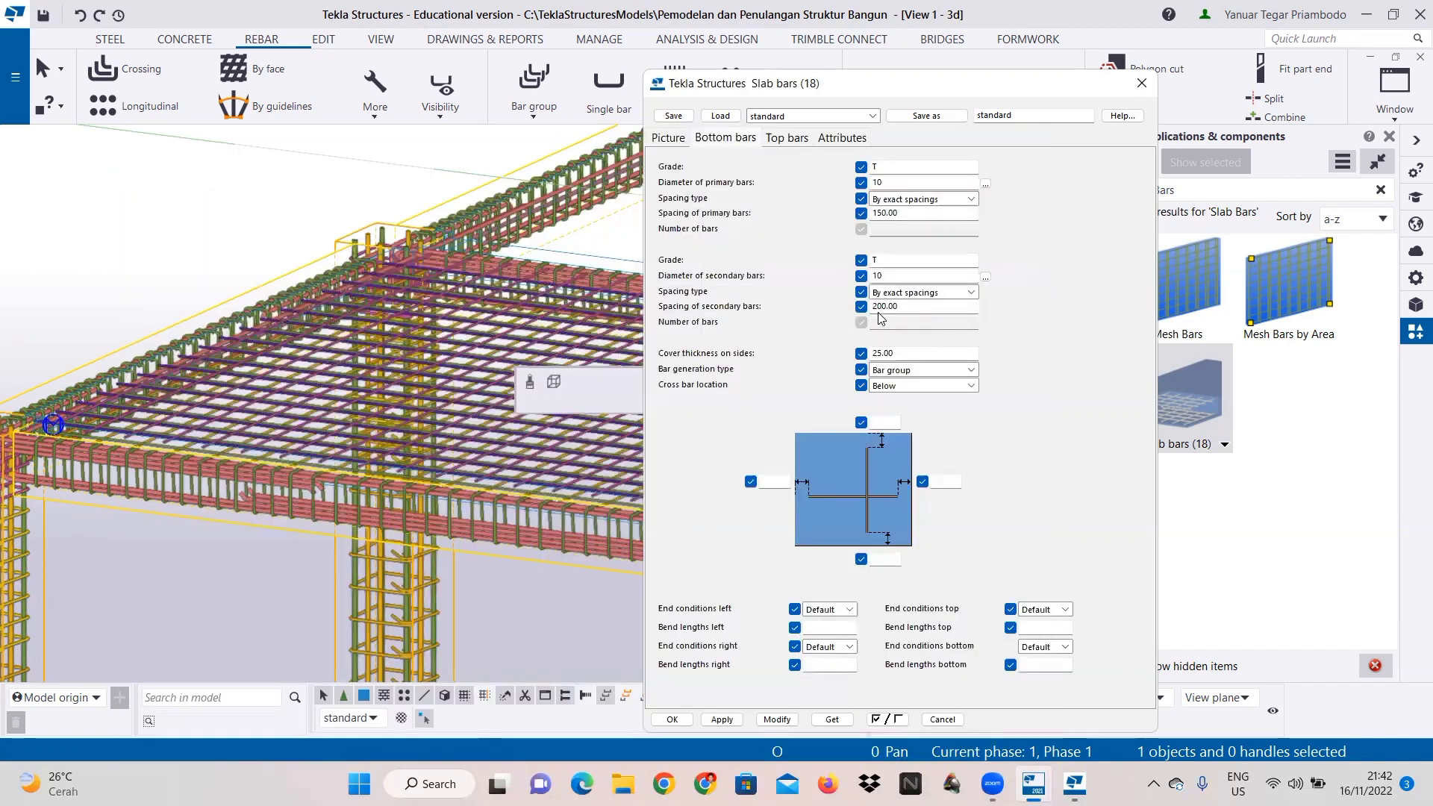
pyautogui.click(880, 306)
pyautogui.press('BackSpace')
pyautogui.press('BackSpace')
pyautogui.write('15')
# Step: Set the bottom bars' end offsets on all four sides of the slab to -70
pyautogui.click(893, 420)
pyautogui.doubleClick(879, 423)
pyautogui.rightClick(881, 425)
pyautogui.click(918, 487)
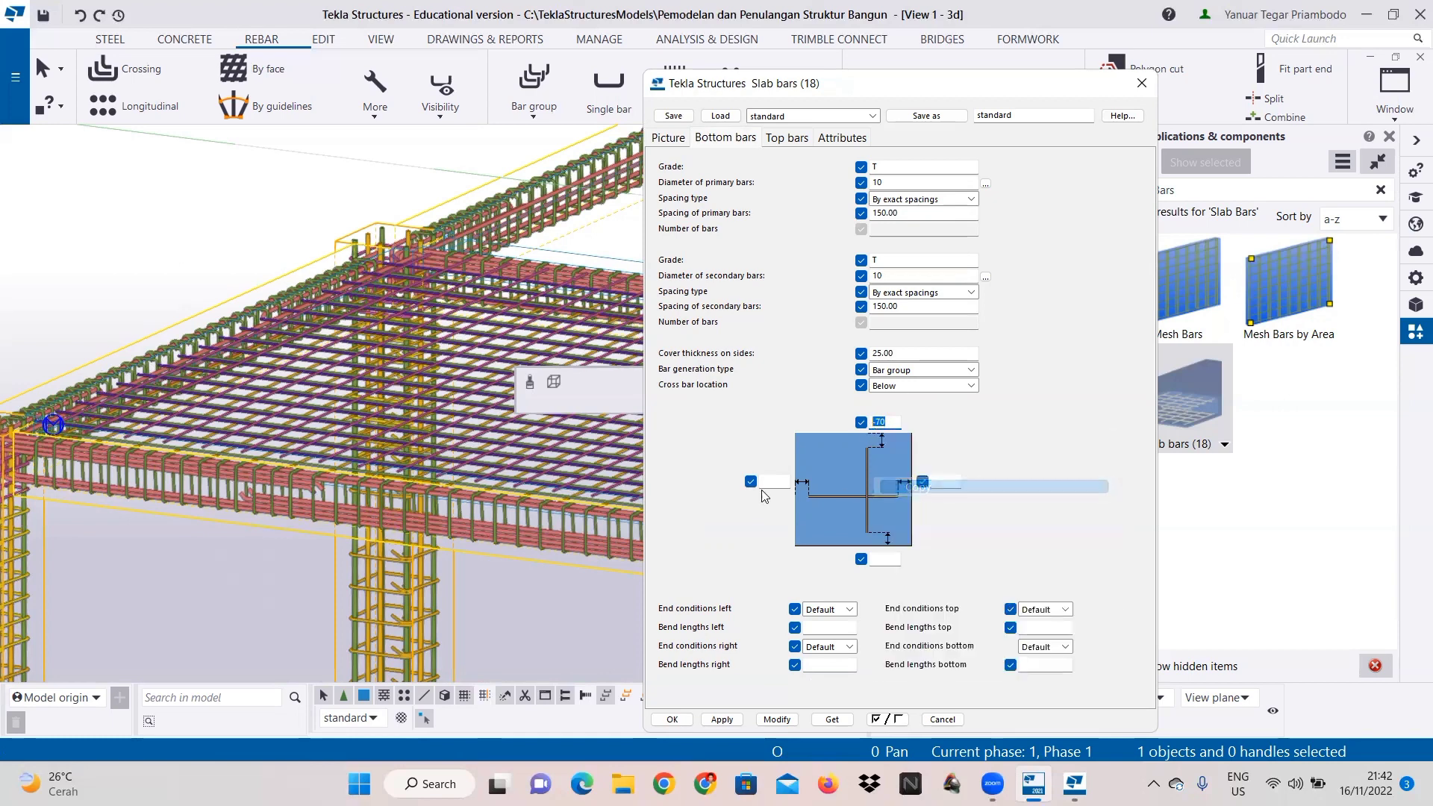
pyautogui.rightClick(780, 481)
pyautogui.click(866, 560)
pyautogui.click(886, 559)
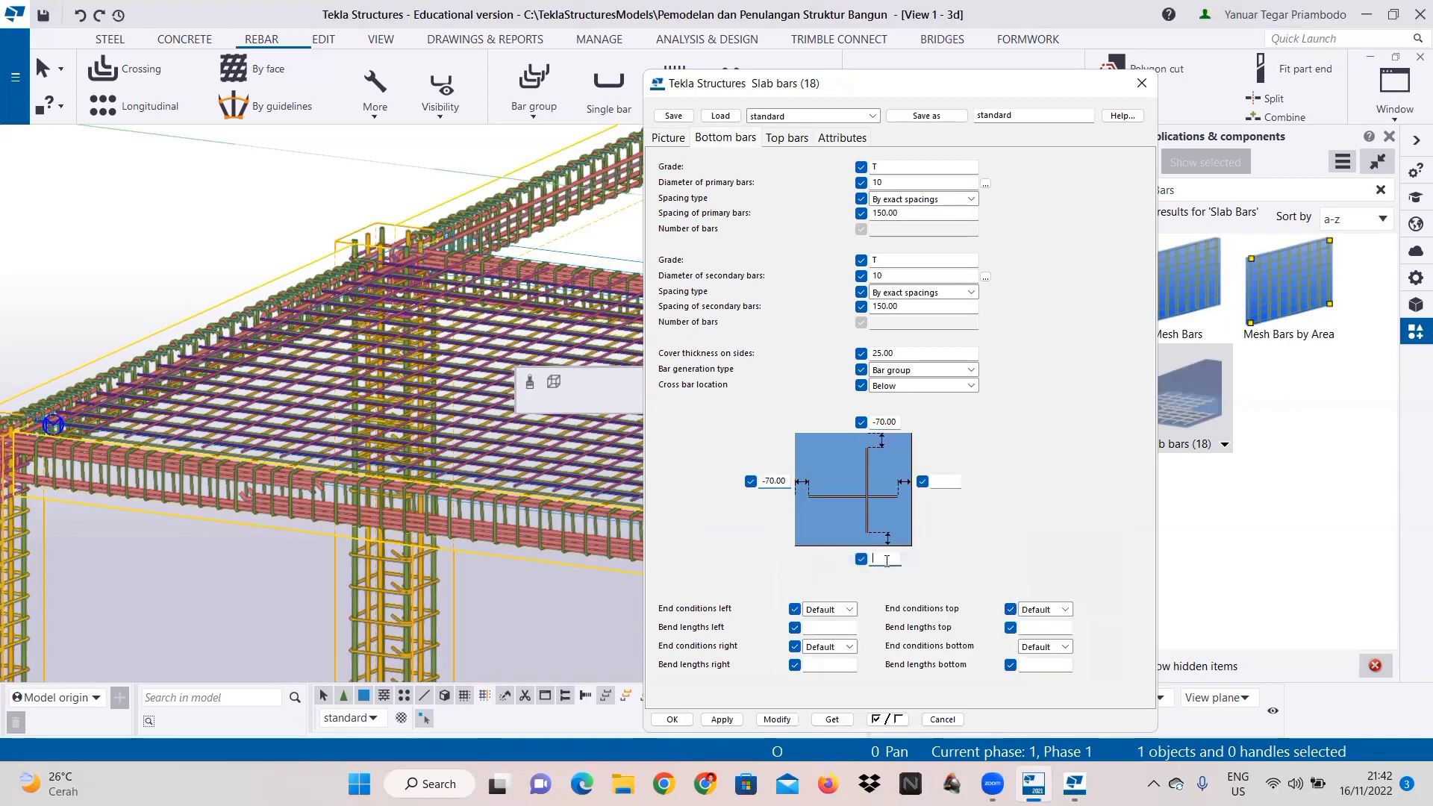
pyautogui.rightClick(887, 559)
pyautogui.click(926, 388)
pyautogui.click(939, 481)
pyautogui.rightClick(951, 484)
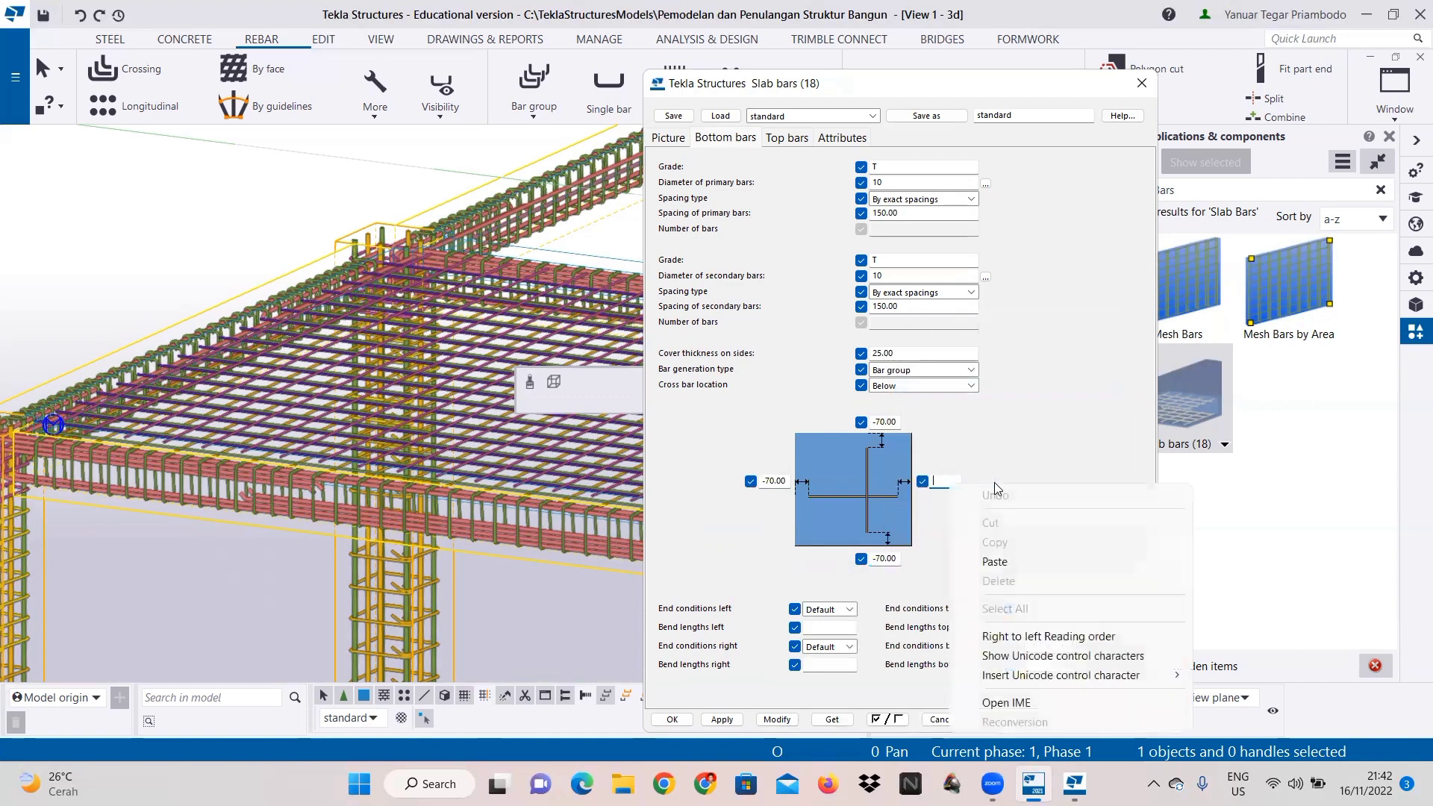
pyautogui.click(994, 561)
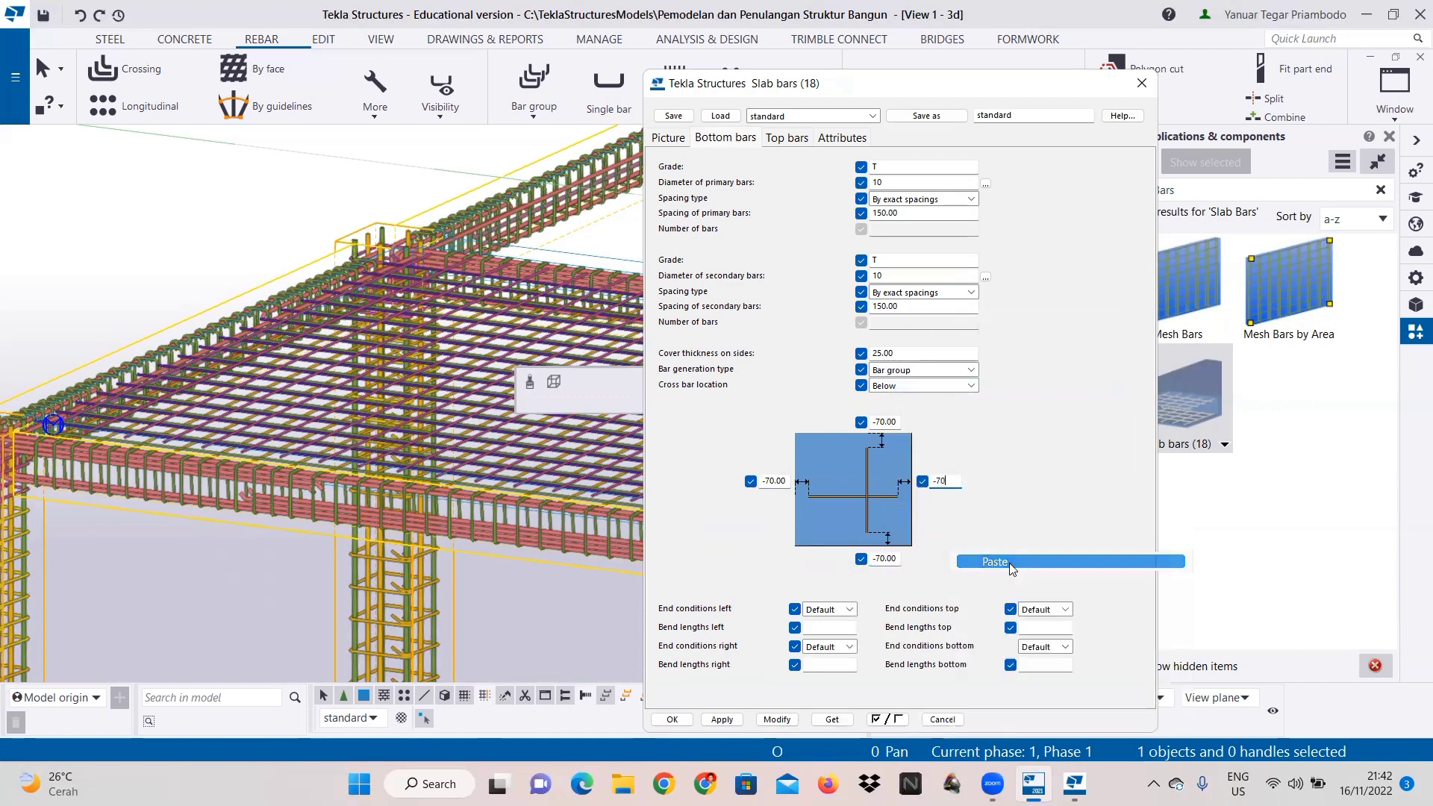
# Step: Set the bottom bars' left, right, top and bottom end conditions to 90 degrees
pyautogui.click(836, 614)
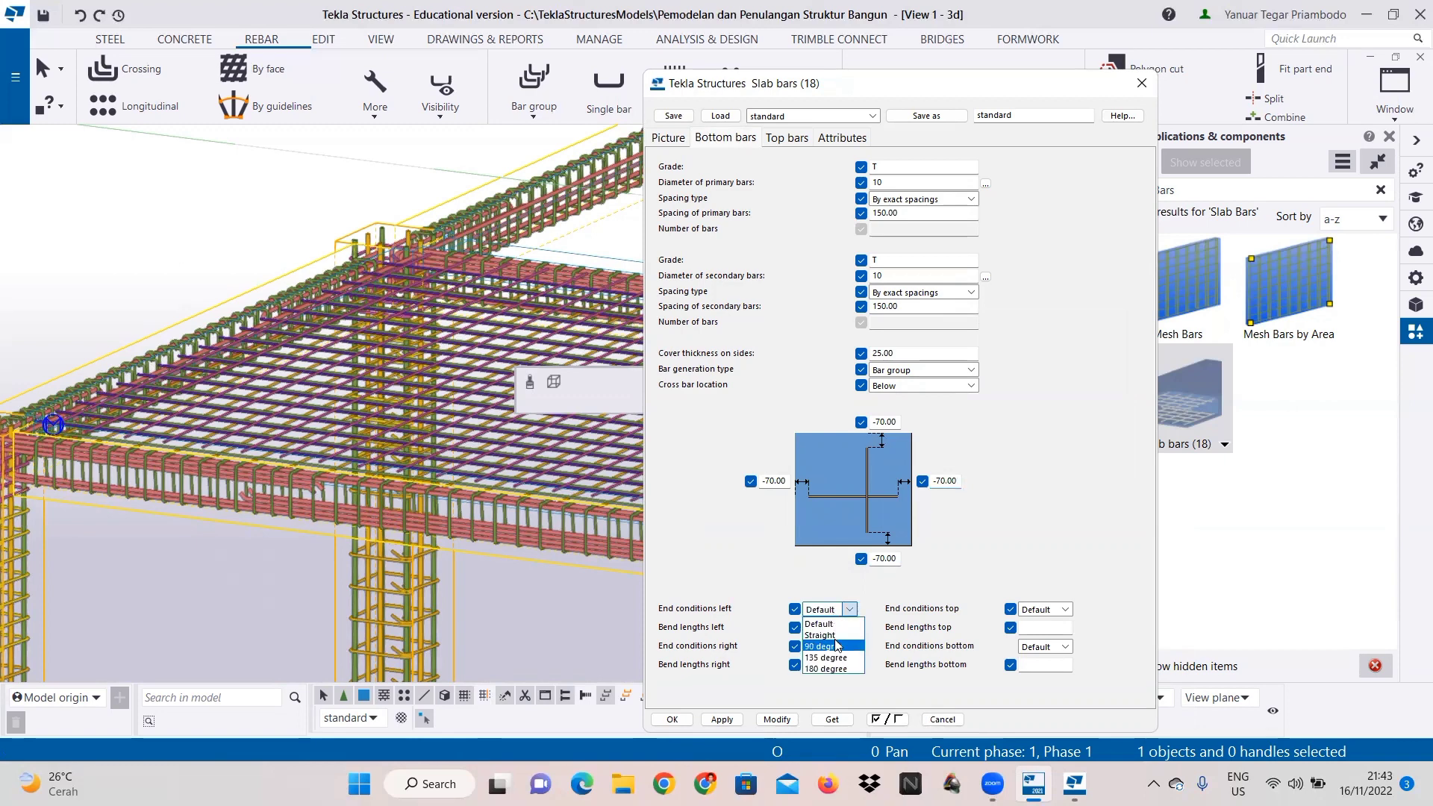
pyautogui.click(835, 658)
pyautogui.click(834, 610)
pyautogui.click(842, 646)
pyautogui.click(844, 648)
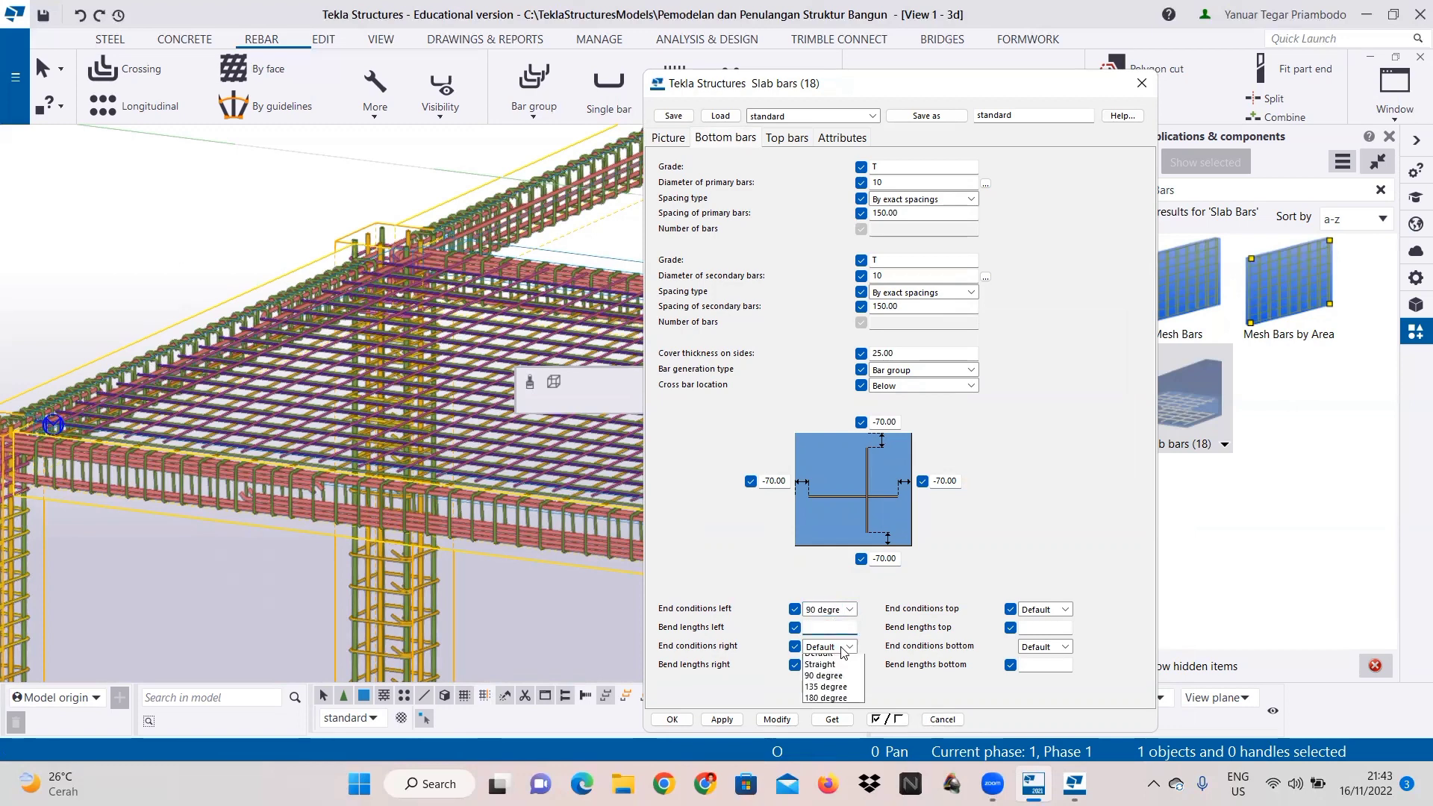
pyautogui.click(855, 684)
pyautogui.click(1065, 610)
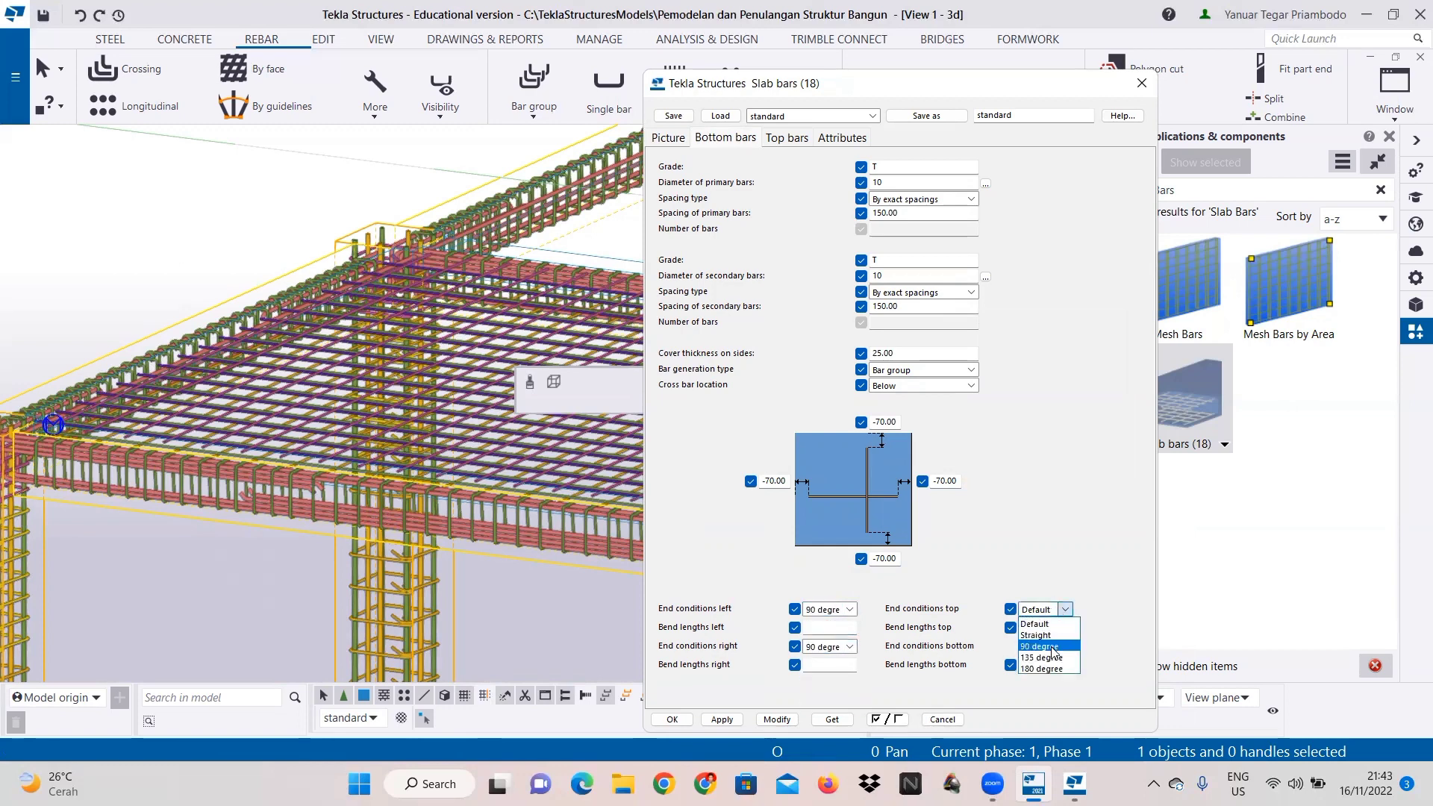
pyautogui.click(1049, 648)
pyautogui.click(1049, 649)
pyautogui.click(1045, 677)
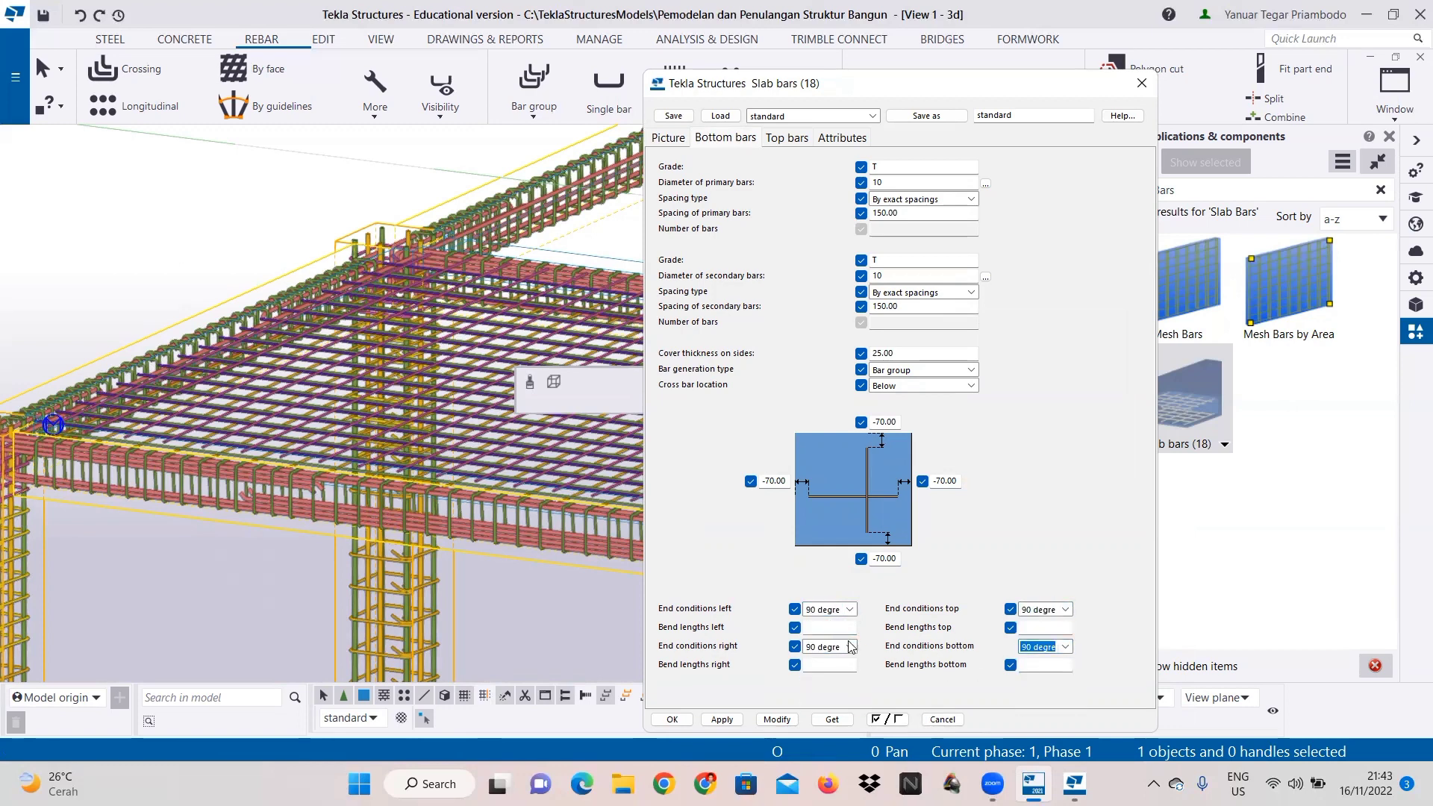
# Step: Set all four bend lengths of the bottom bars to 0 and apply the changes to the slab reinforcement
pyautogui.click(826, 627)
pyautogui.write('0')
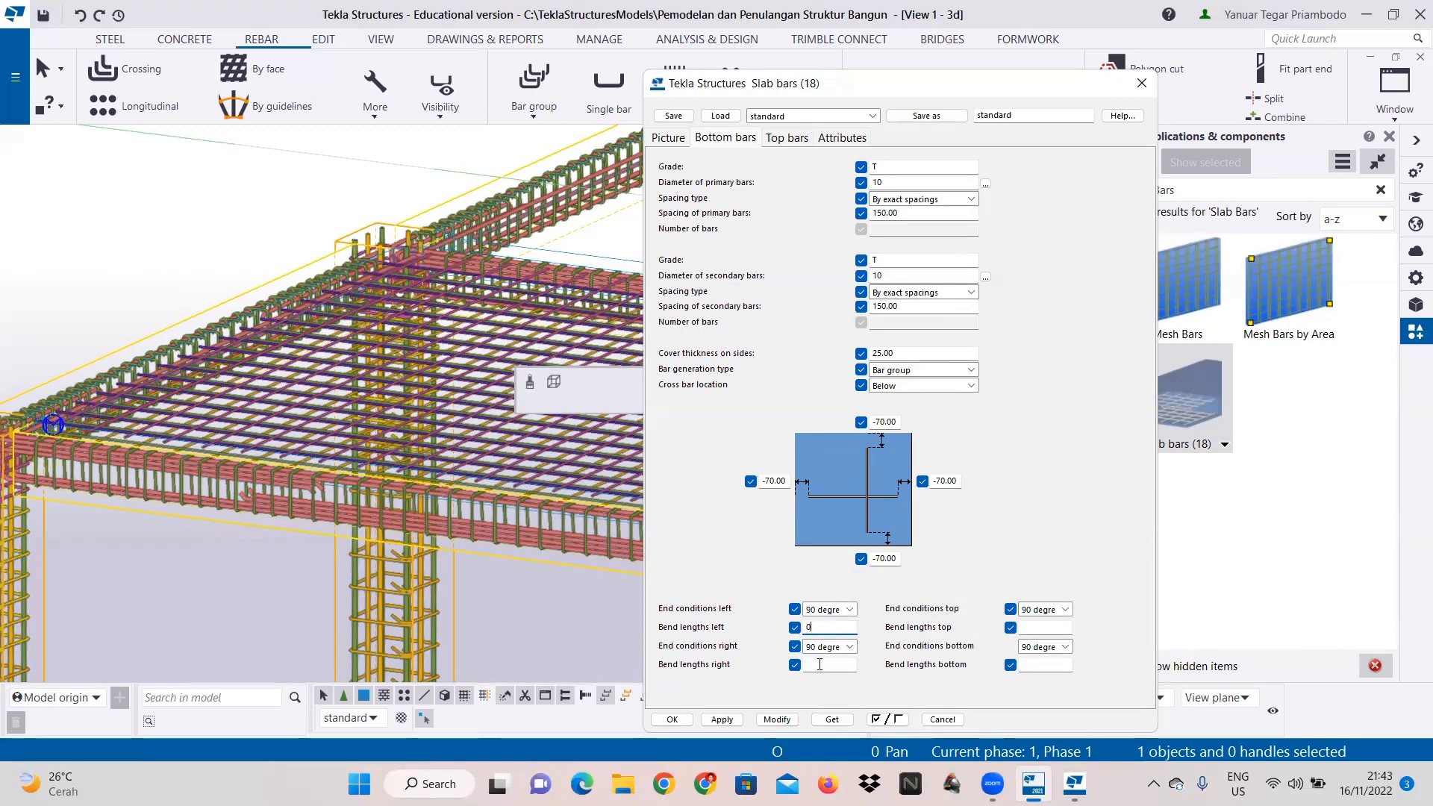
pyautogui.click(820, 663)
pyautogui.write('0')
pyautogui.click(1040, 626)
pyautogui.write('0')
pyautogui.click(1037, 665)
pyautogui.write('0')
pyautogui.click(777, 720)
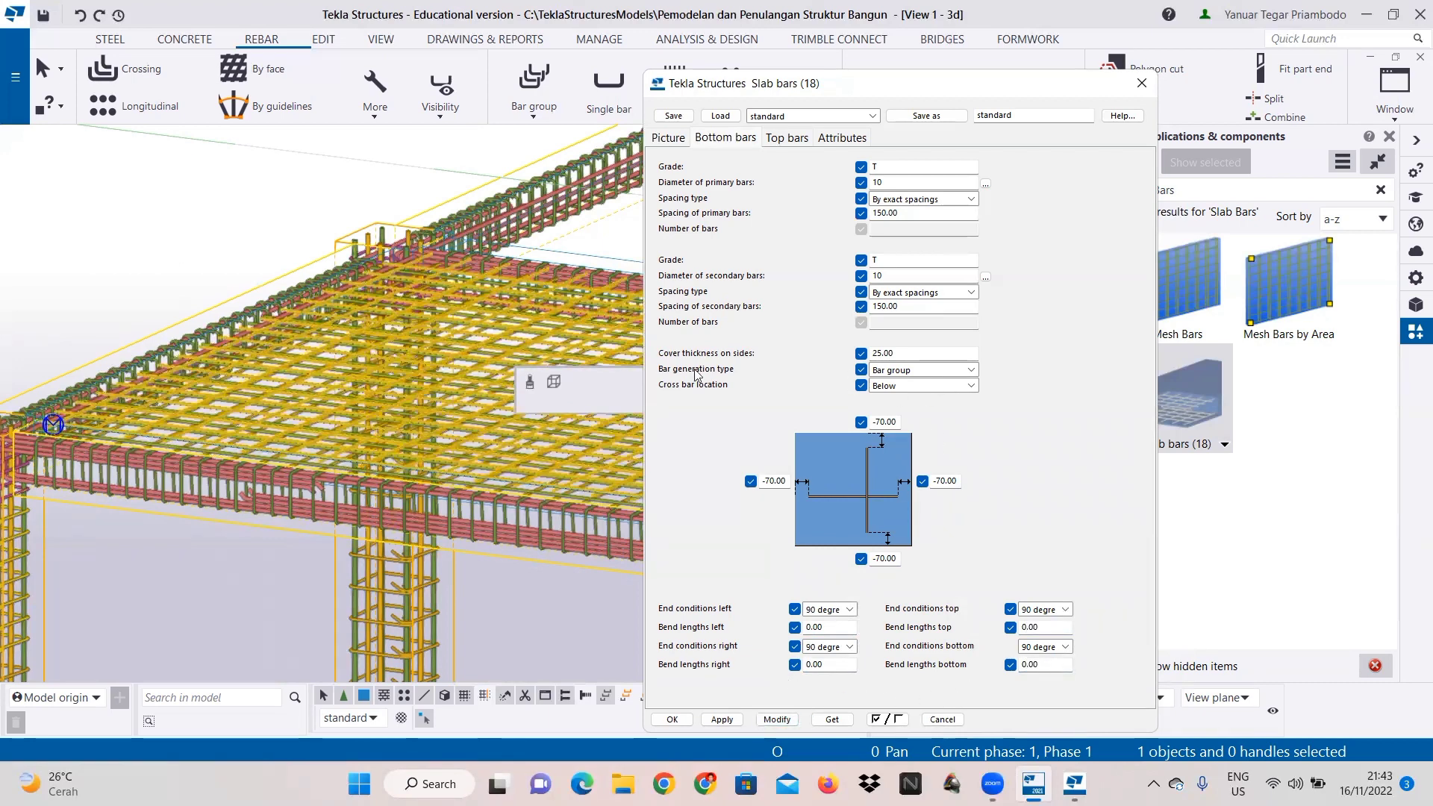
# Step: Set the top primary bars to grade T, diameter 10
pyautogui.click(791, 142)
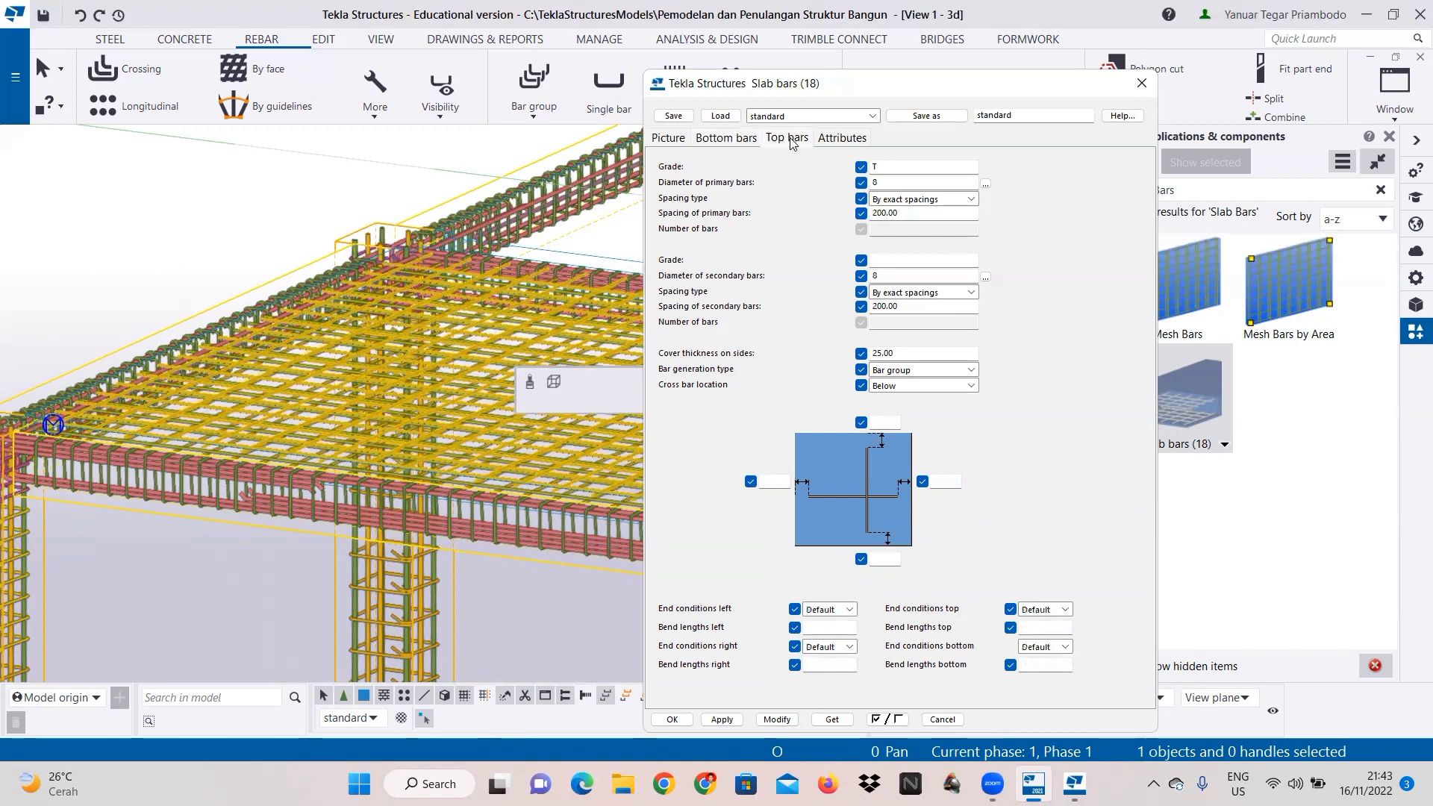
pyautogui.click(985, 183)
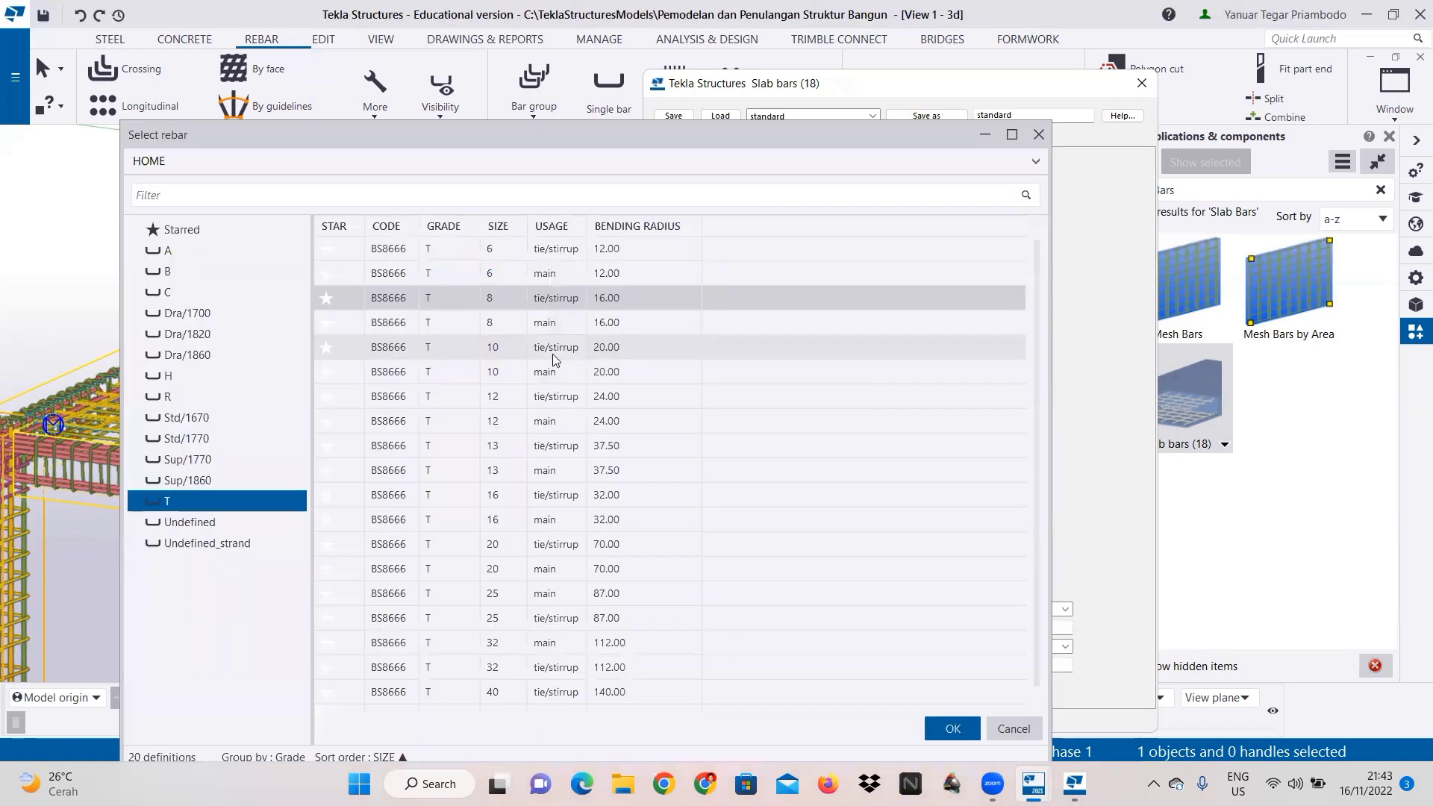
pyautogui.click(553, 354)
pyautogui.click(946, 725)
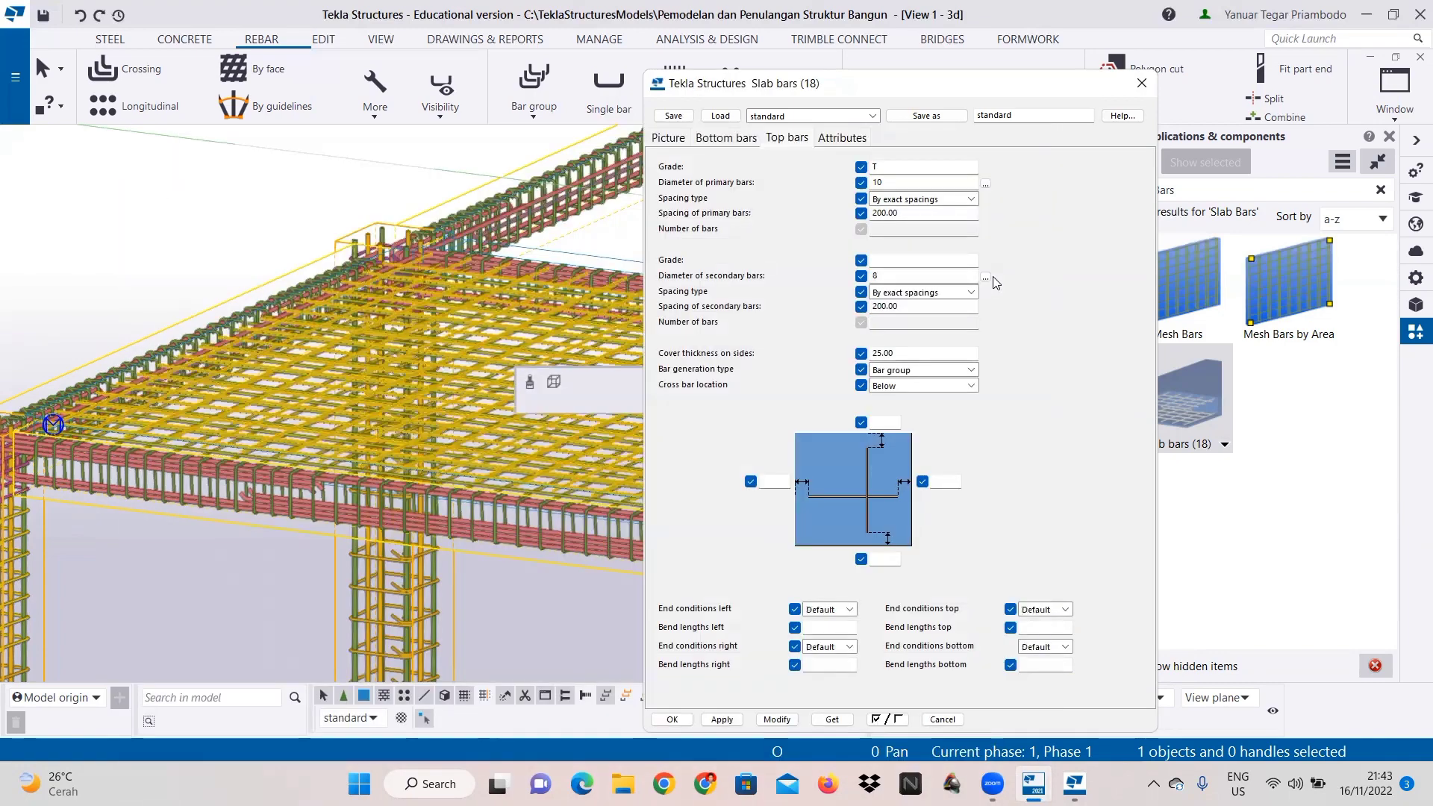
# Step: Set the top secondary bars to grade T, diameter 10, from the rebar catalog
pyautogui.click(985, 276)
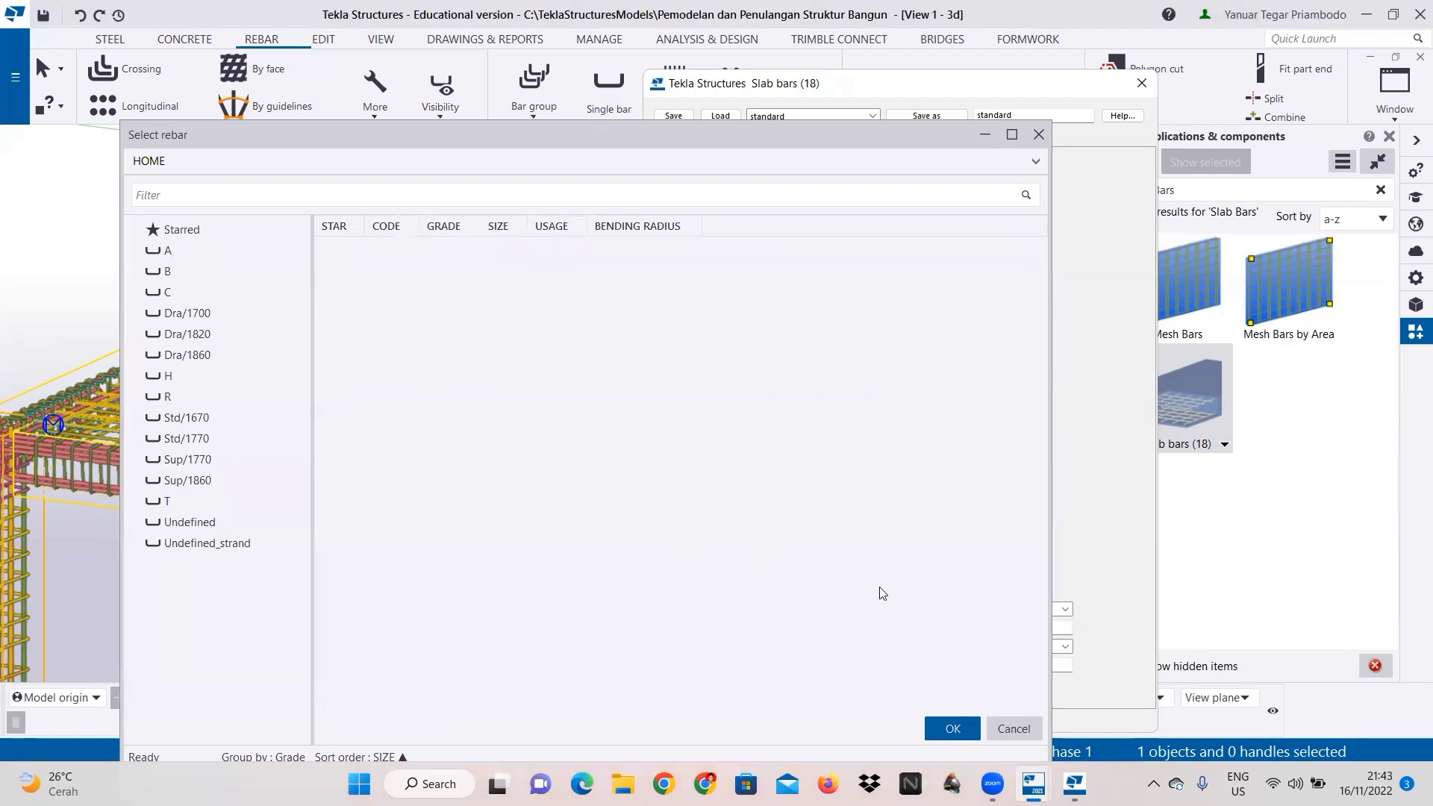
pyautogui.click(170, 505)
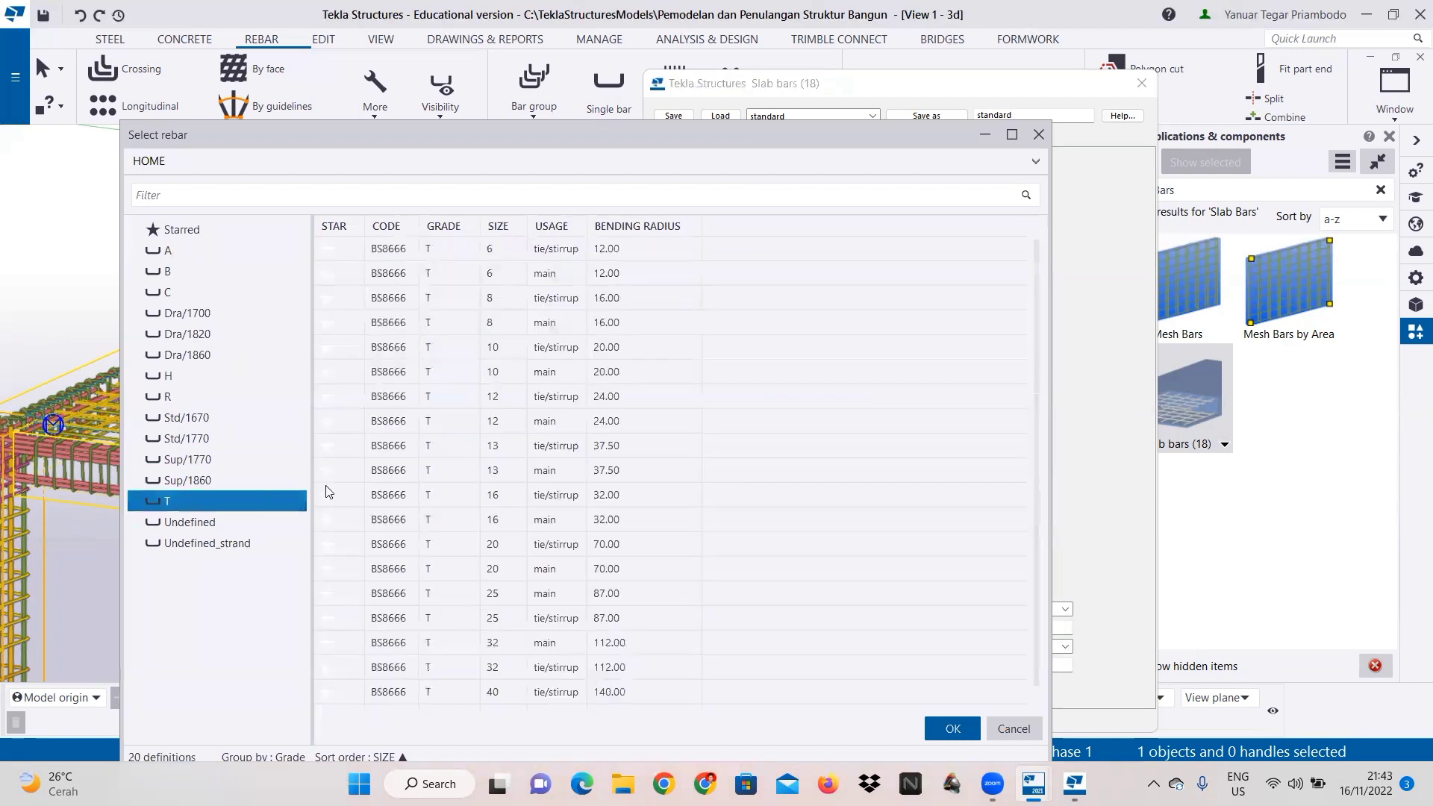
pyautogui.click(513, 351)
pyautogui.click(963, 729)
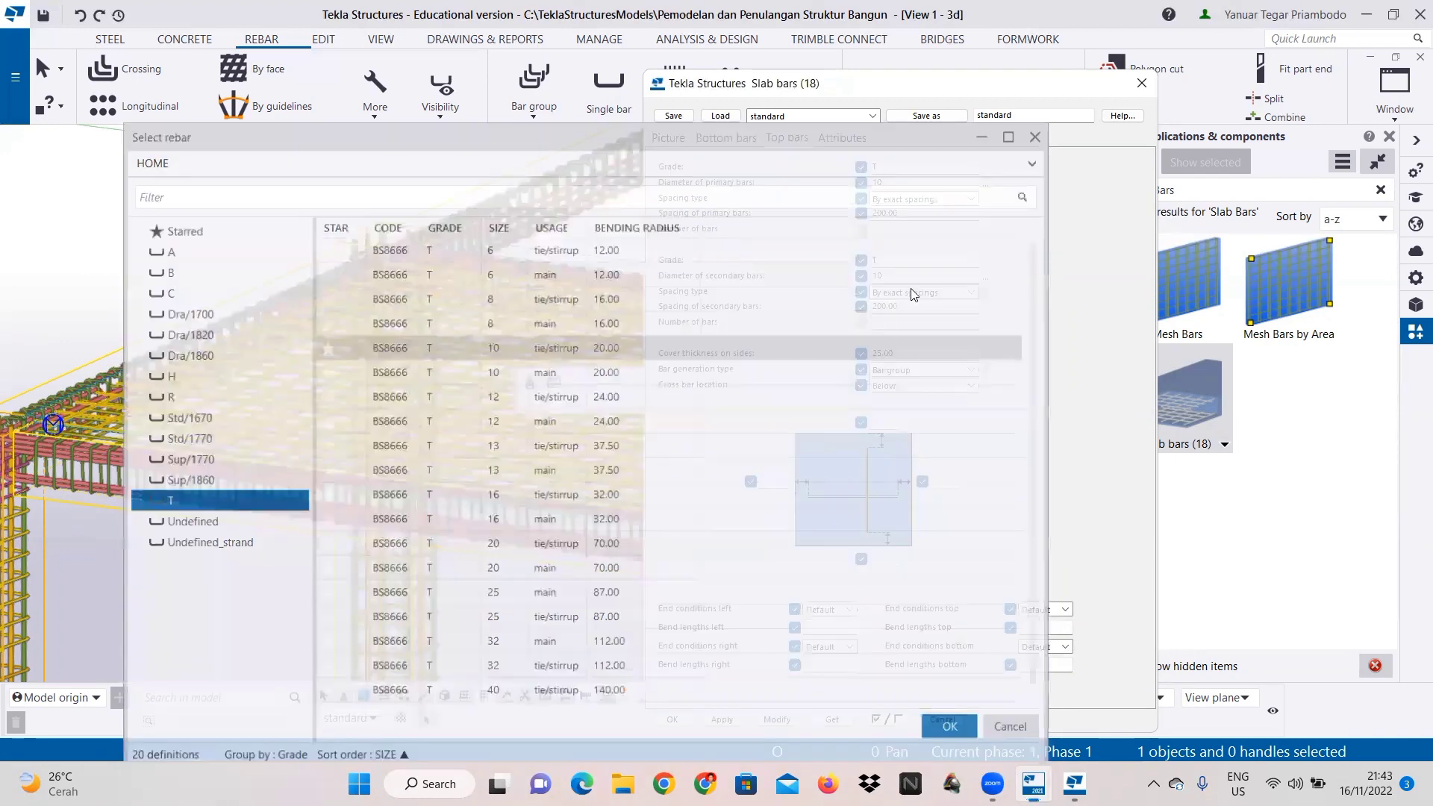
# Step: Set the spacing of both the primary and secondary top bars to 150
pyautogui.moveTo(881, 212); pyautogui.dragTo(827, 226)
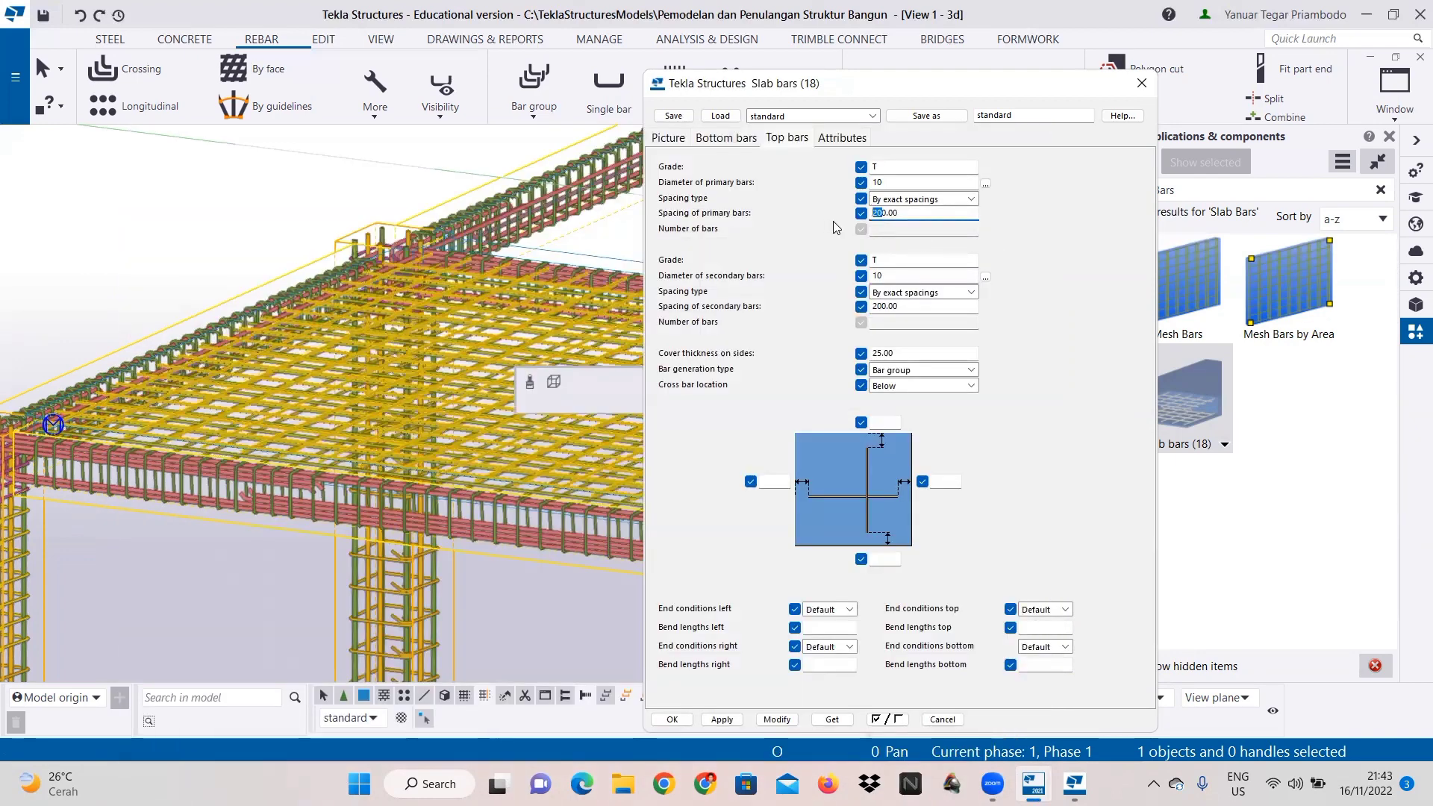
pyautogui.write('125')
pyautogui.press('Left')
pyautogui.press('BackSpace')
pyautogui.moveTo(882, 306); pyautogui.dragTo(870, 306)
pyautogui.write('15')
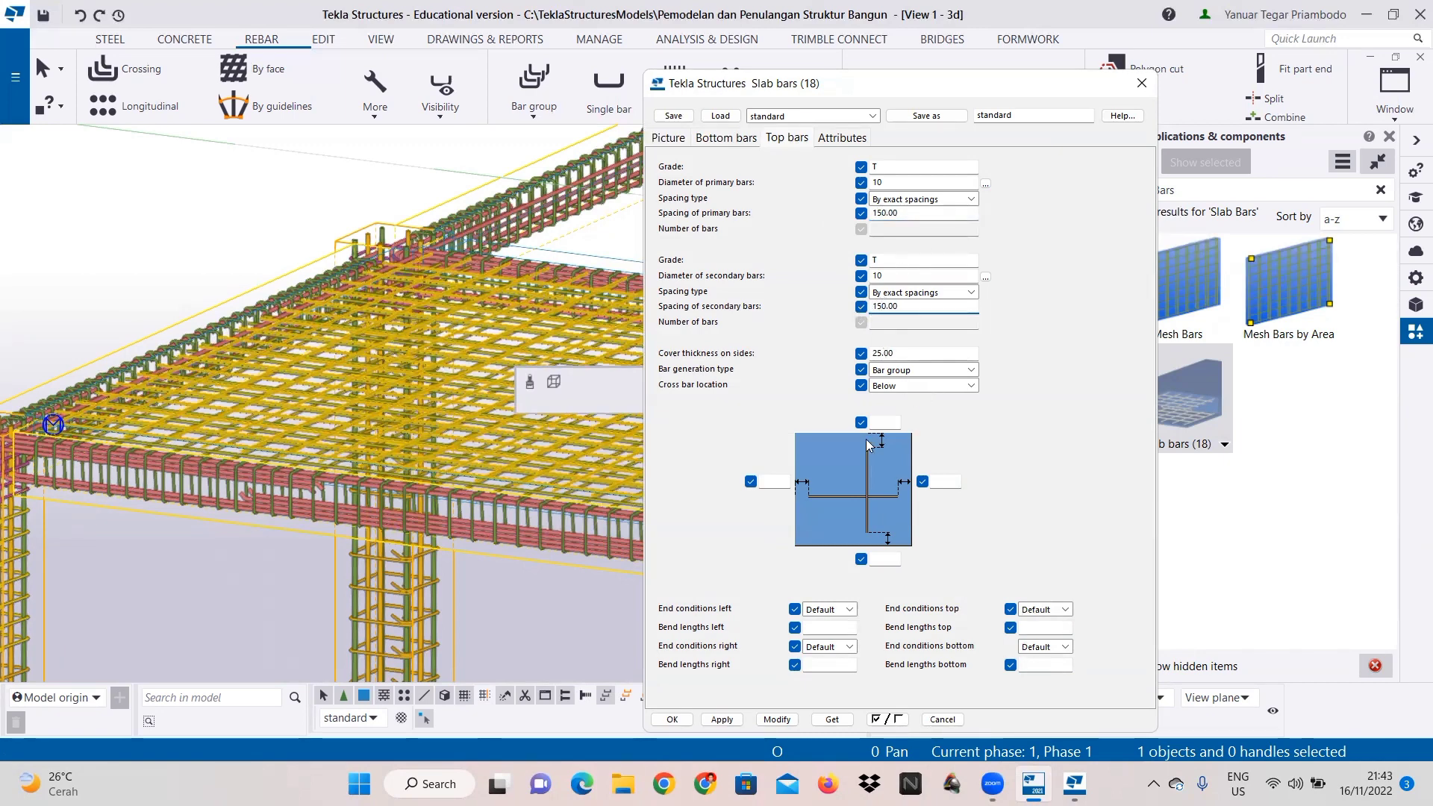
# Step: Set the top bars' end offsets on all four sides of the slab to -90
pyautogui.click(889, 420)
pyautogui.moveTo(886, 422); pyautogui.dragTo(870, 422)
pyautogui.hotkey('ctrl', 'c')
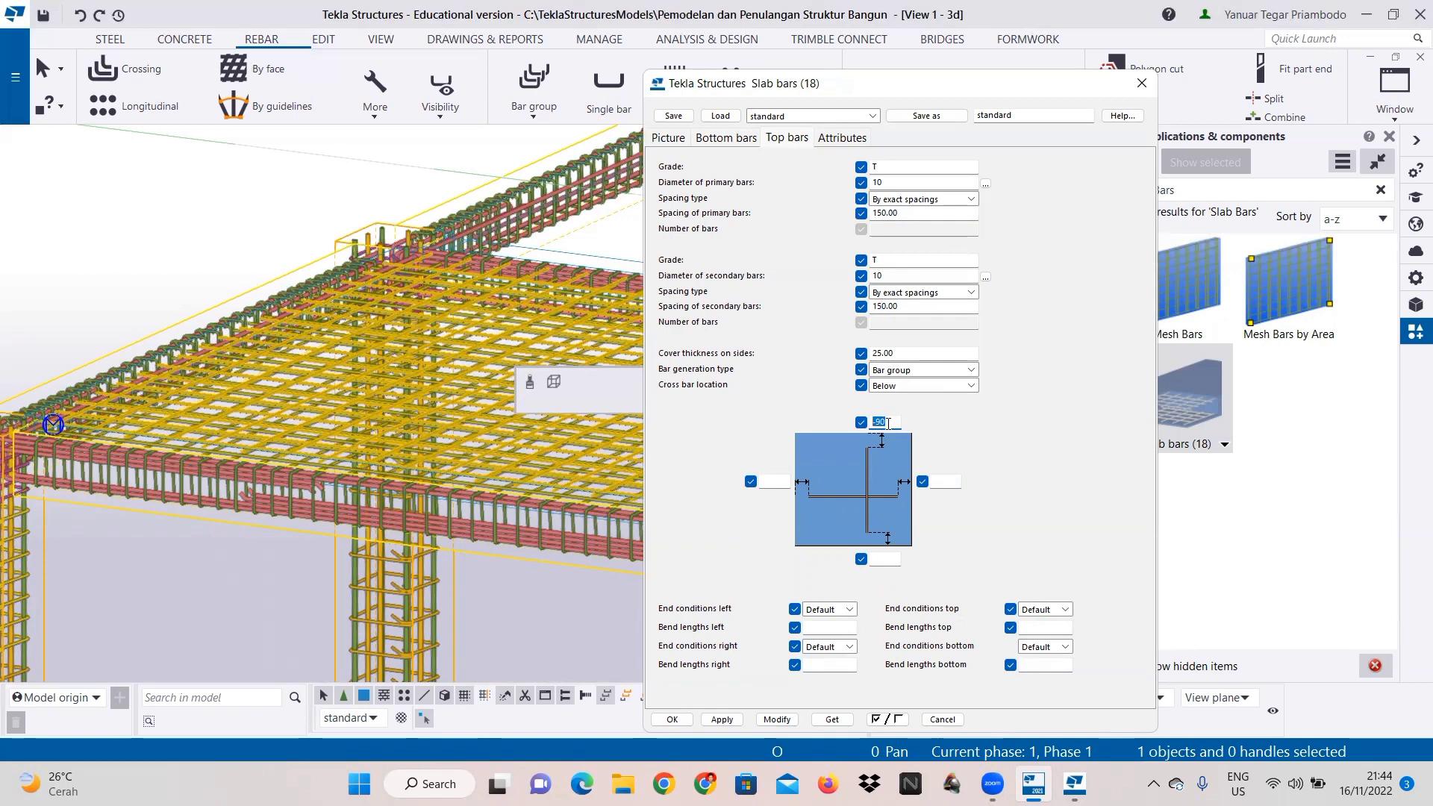
pyautogui.rightClick(894, 426)
pyautogui.click(933, 483)
pyautogui.rightClick(944, 481)
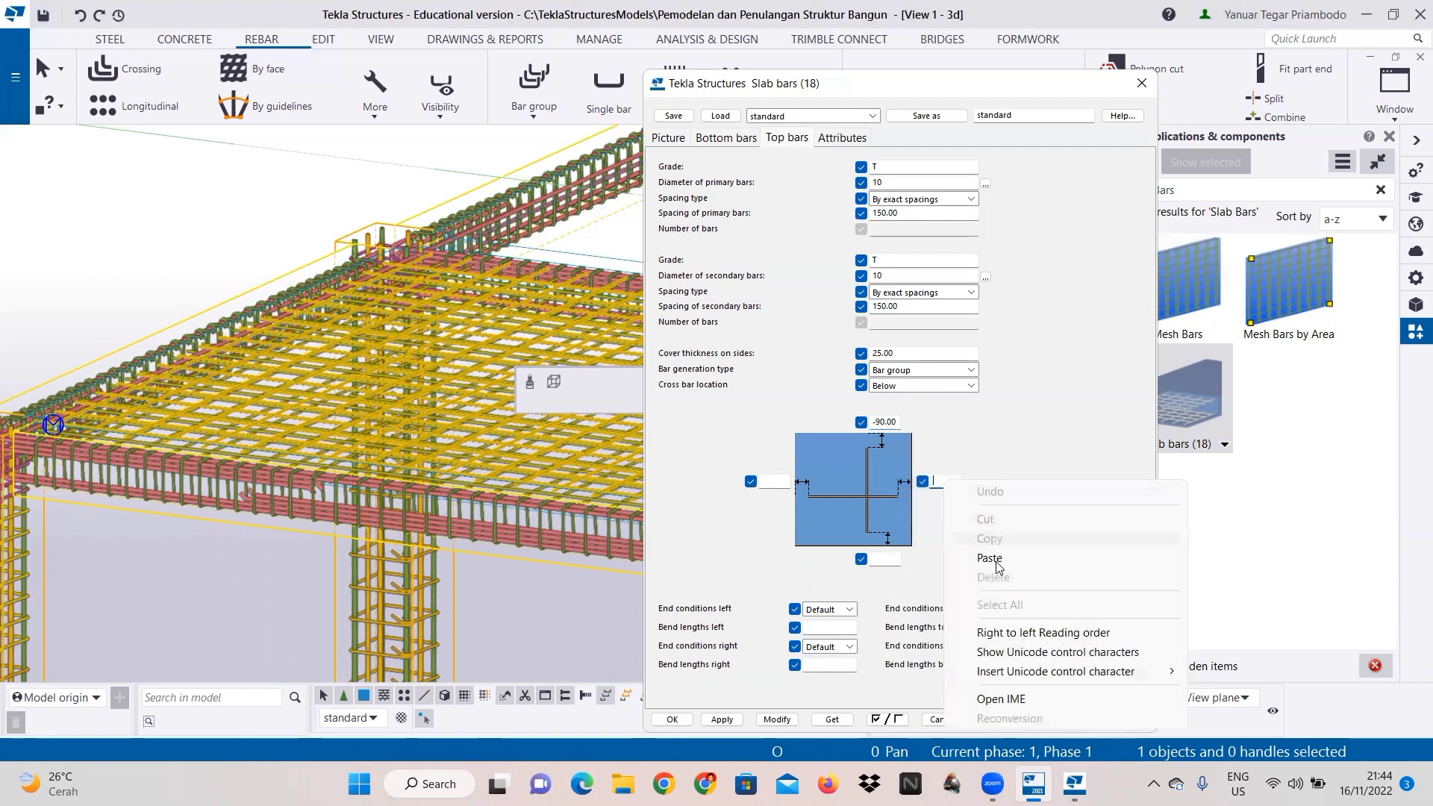
pyautogui.click(978, 556)
pyautogui.rightClick(894, 560)
pyautogui.click(933, 381)
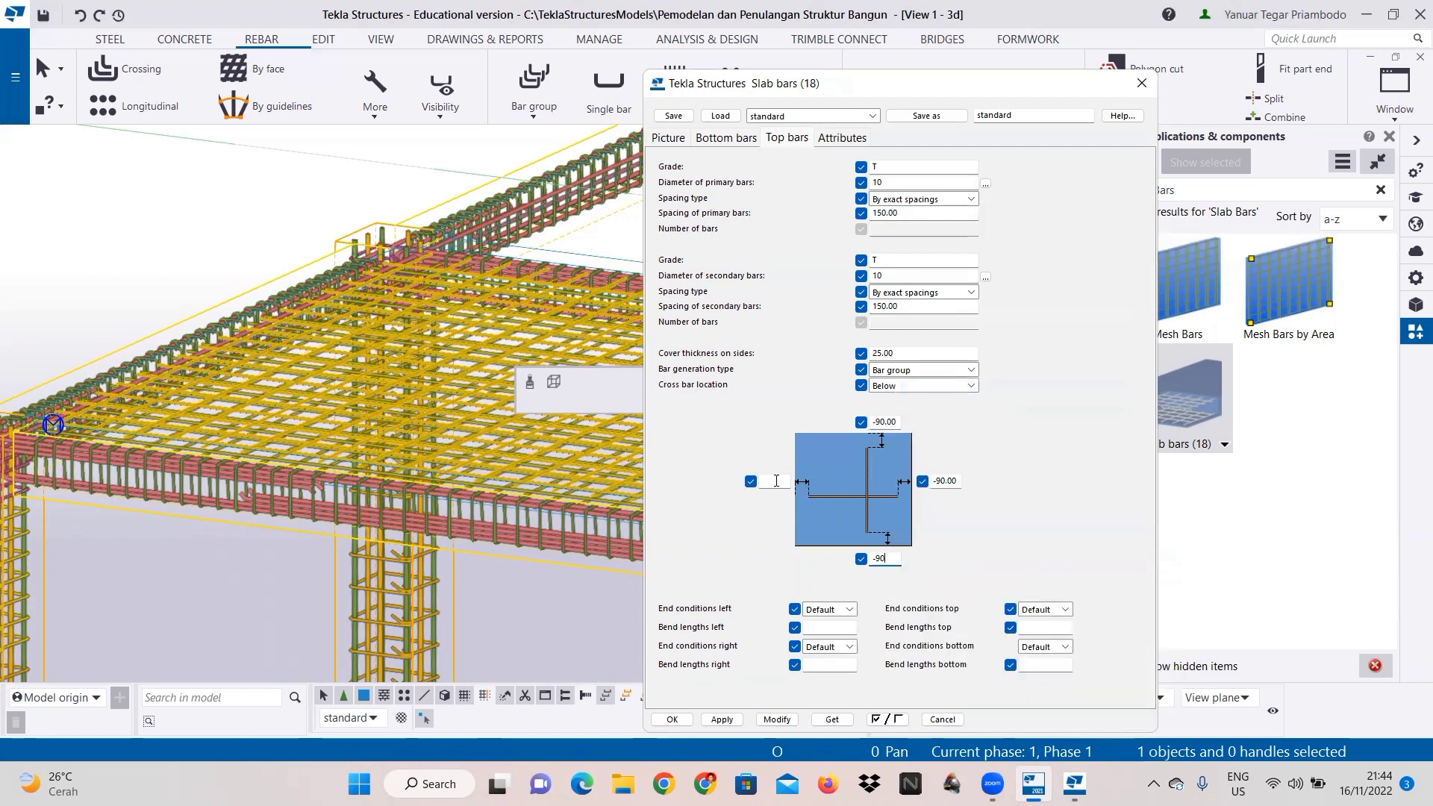
pyautogui.rightClick(780, 483)
pyautogui.click(834, 559)
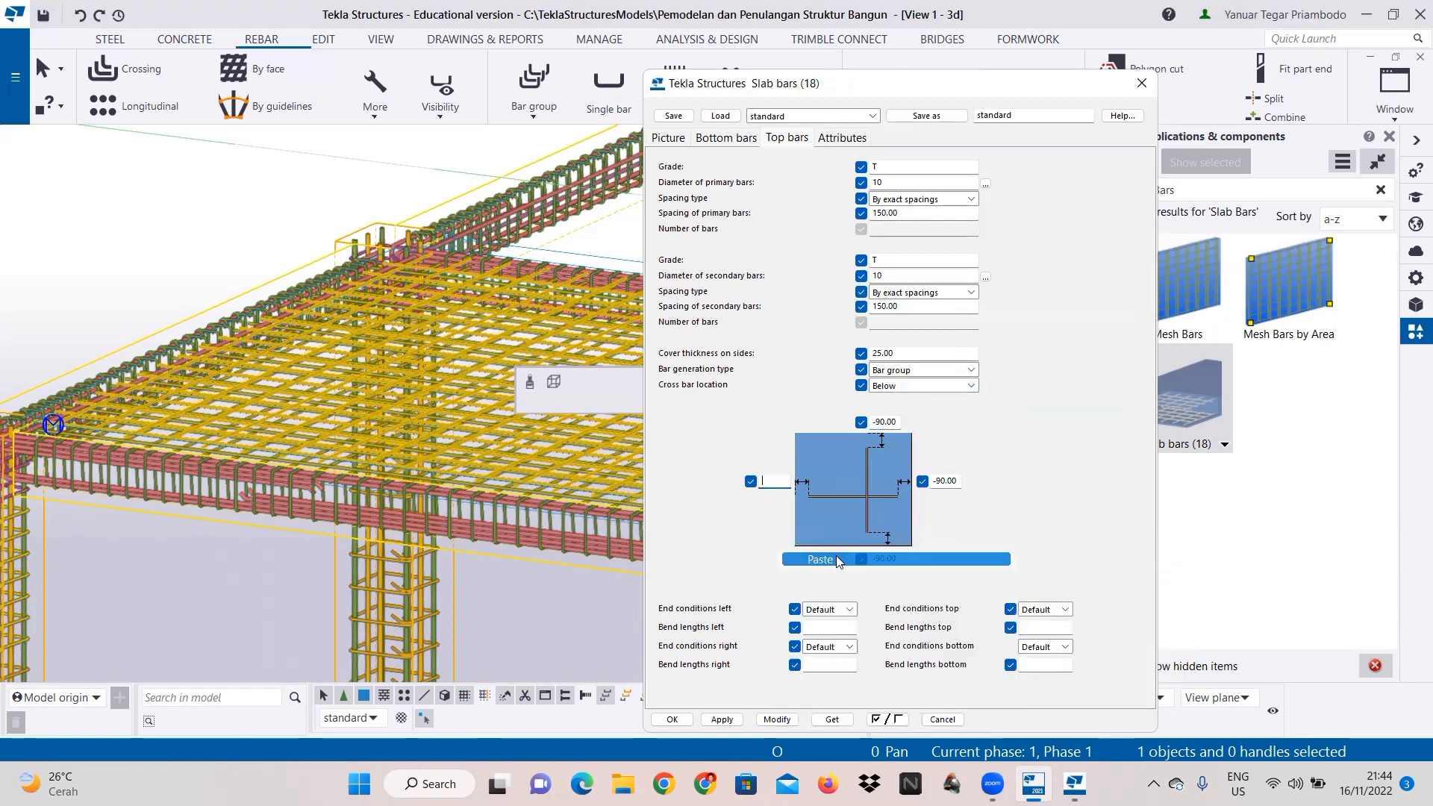
# Step: Set the top bars' left, right, top and bottom end conditions to 90 degrees
pyautogui.click(850, 611)
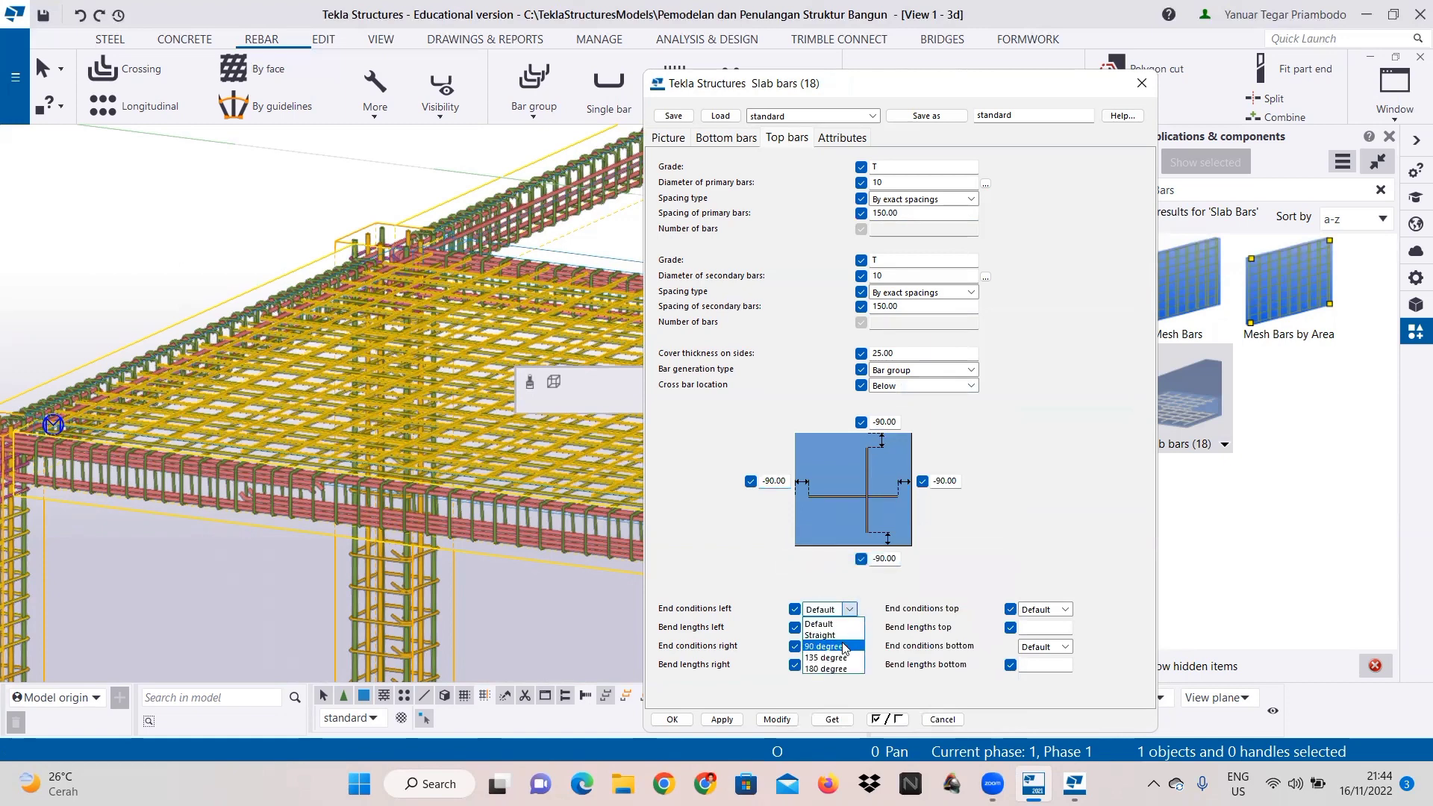
pyautogui.click(825, 646)
pyautogui.click(850, 648)
pyautogui.click(825, 683)
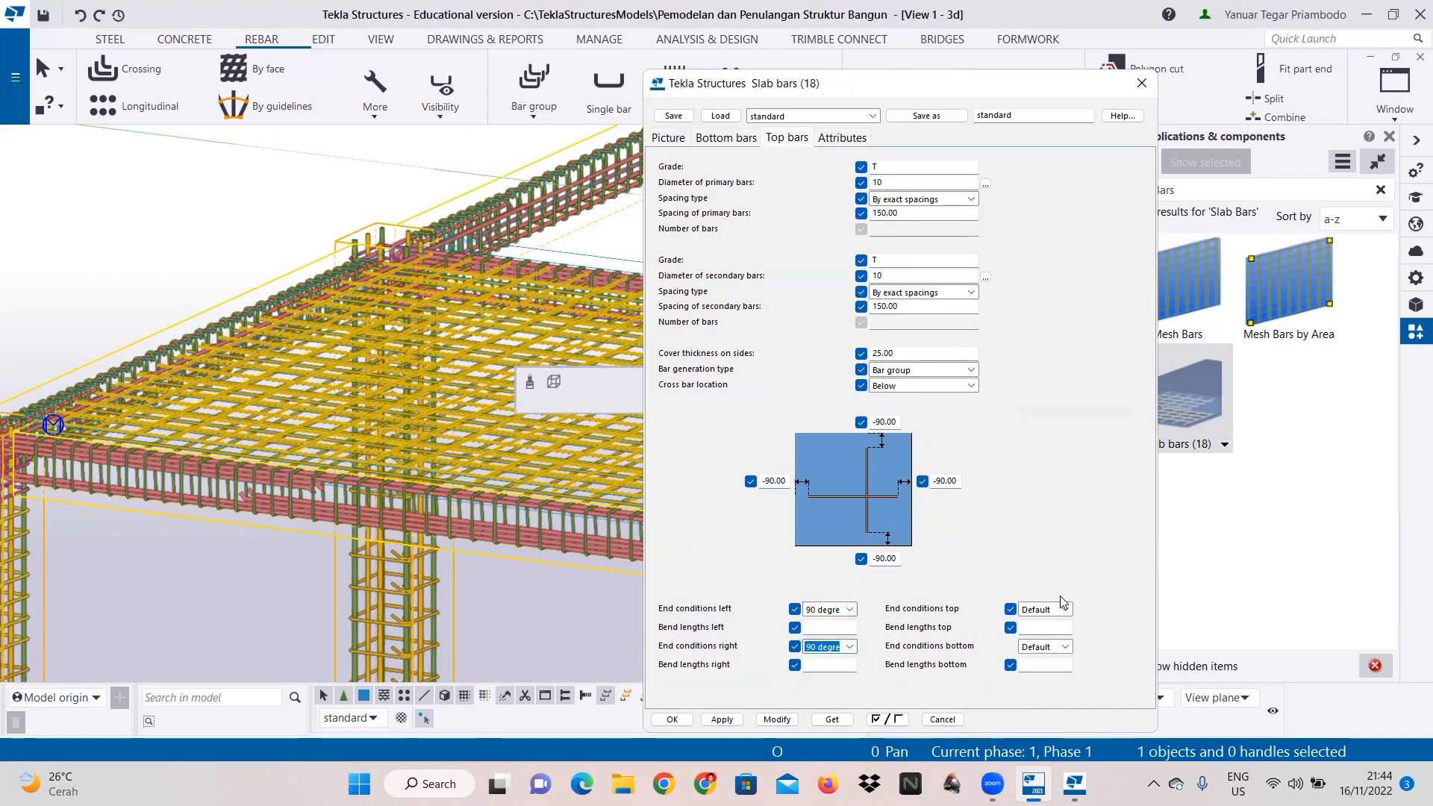
pyautogui.click(1065, 610)
pyautogui.click(1045, 646)
pyautogui.click(1065, 647)
pyautogui.click(1043, 683)
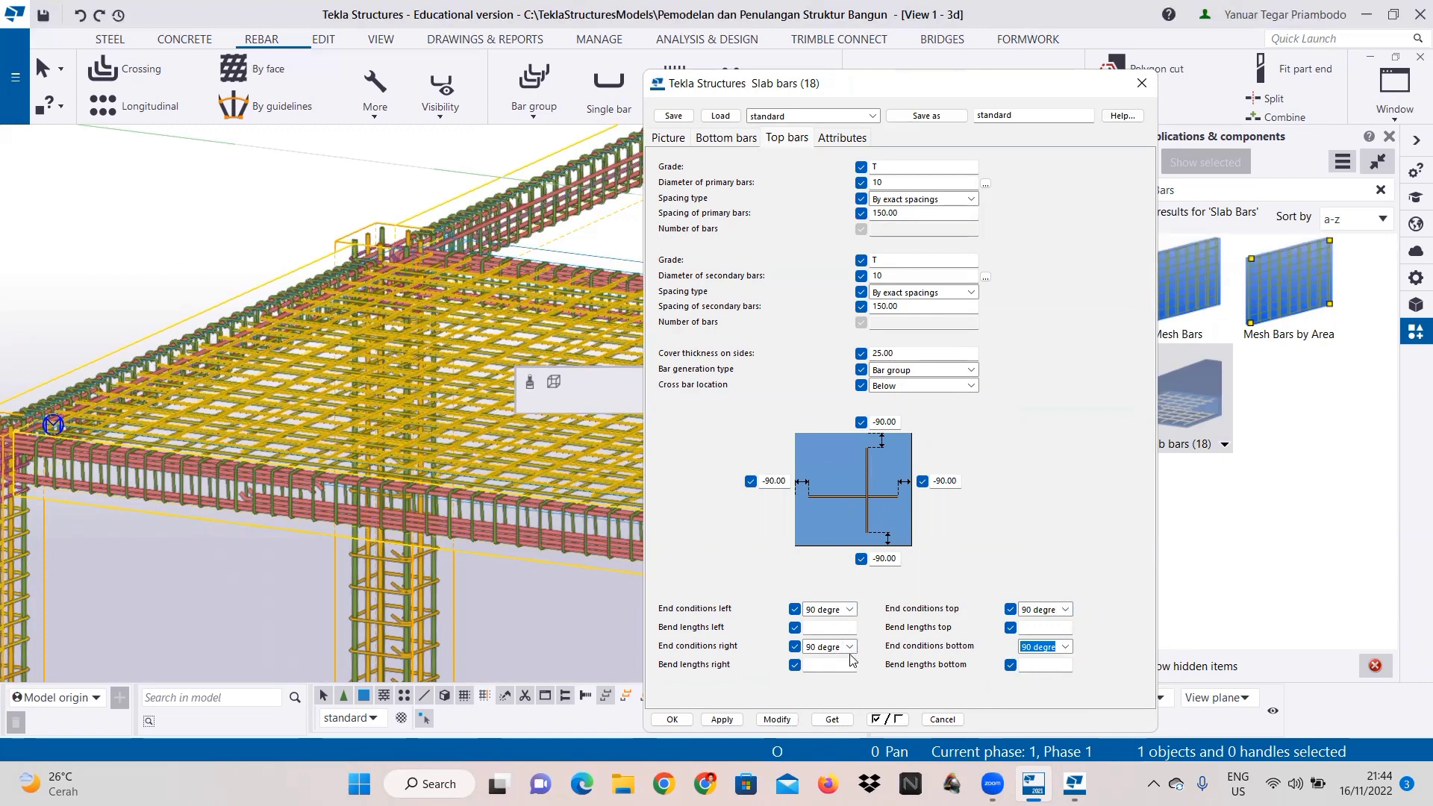
# Step: Set all four bend lengths of the top bars to 50, apply the changes to the slab reinforcement and close its properties
pyautogui.click(835, 627)
pyautogui.write('50')
pyautogui.click(823, 665)
pyautogui.write('50')
pyautogui.click(1035, 628)
pyautogui.write('50')
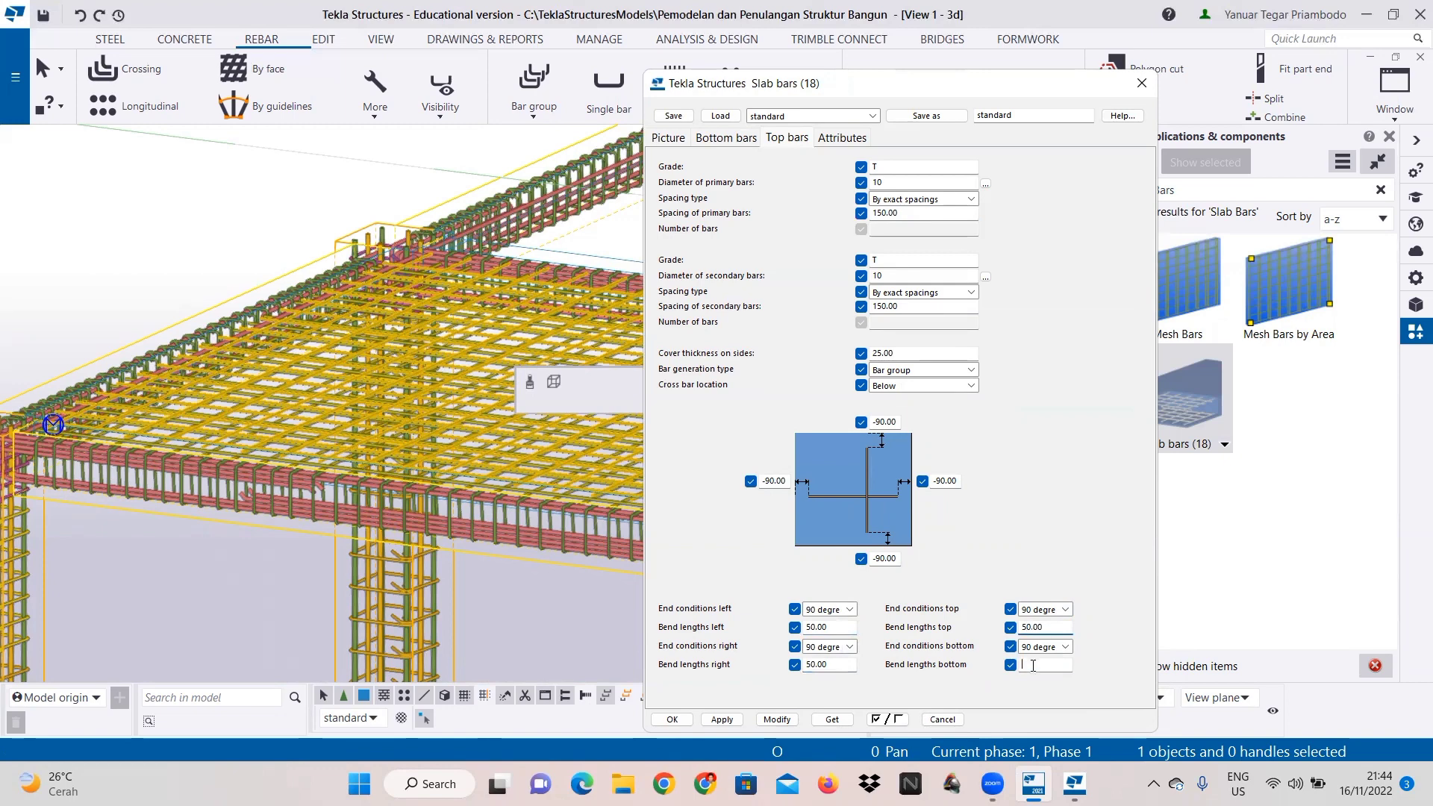
pyautogui.click(1037, 665)
pyautogui.write('50')
pyautogui.click(776, 719)
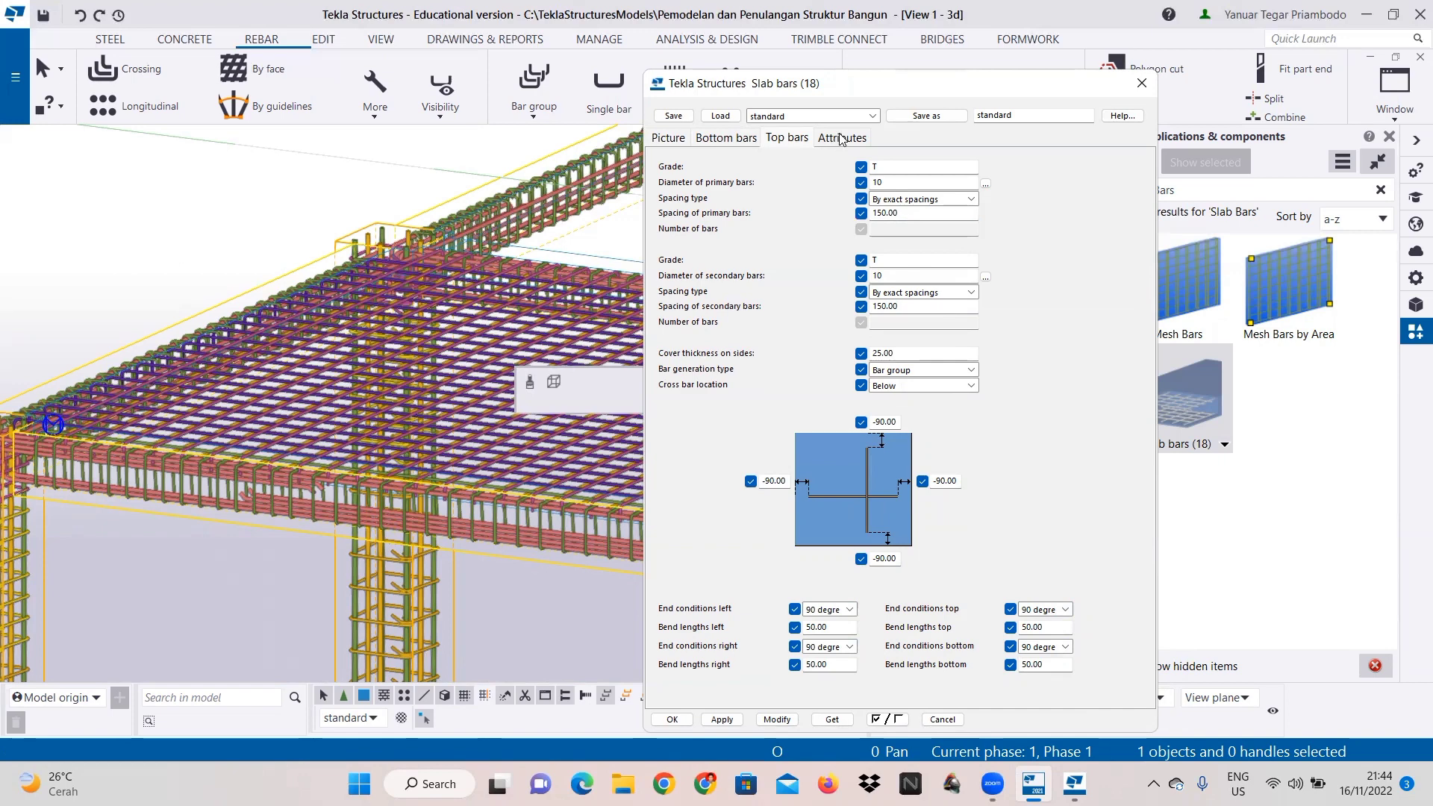
pyautogui.click(671, 719)
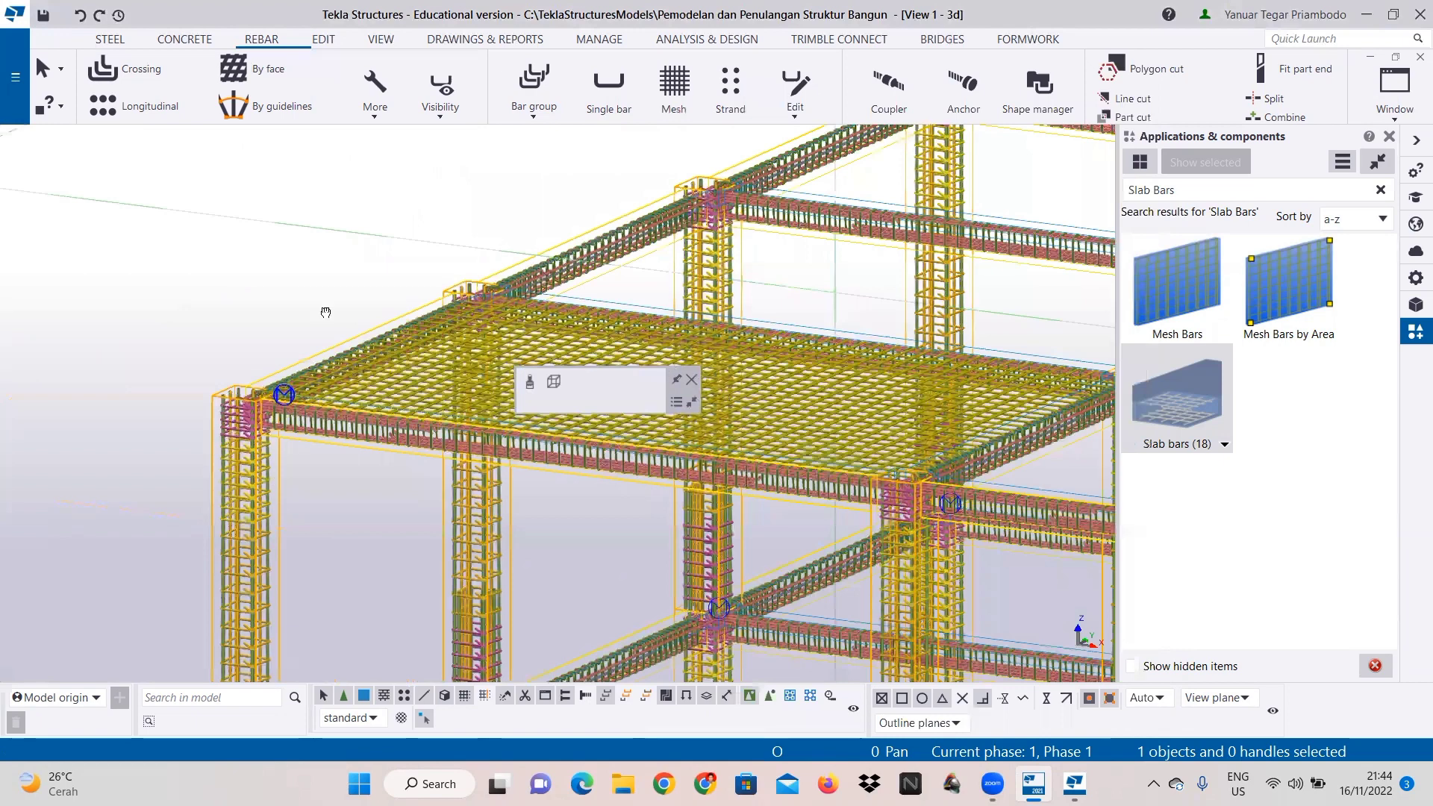
# Step: Copy the slab bars of the roof's front corner bay linearly with dY 4000 and 2 copies
pyautogui.scroll(-3, 148, 295)
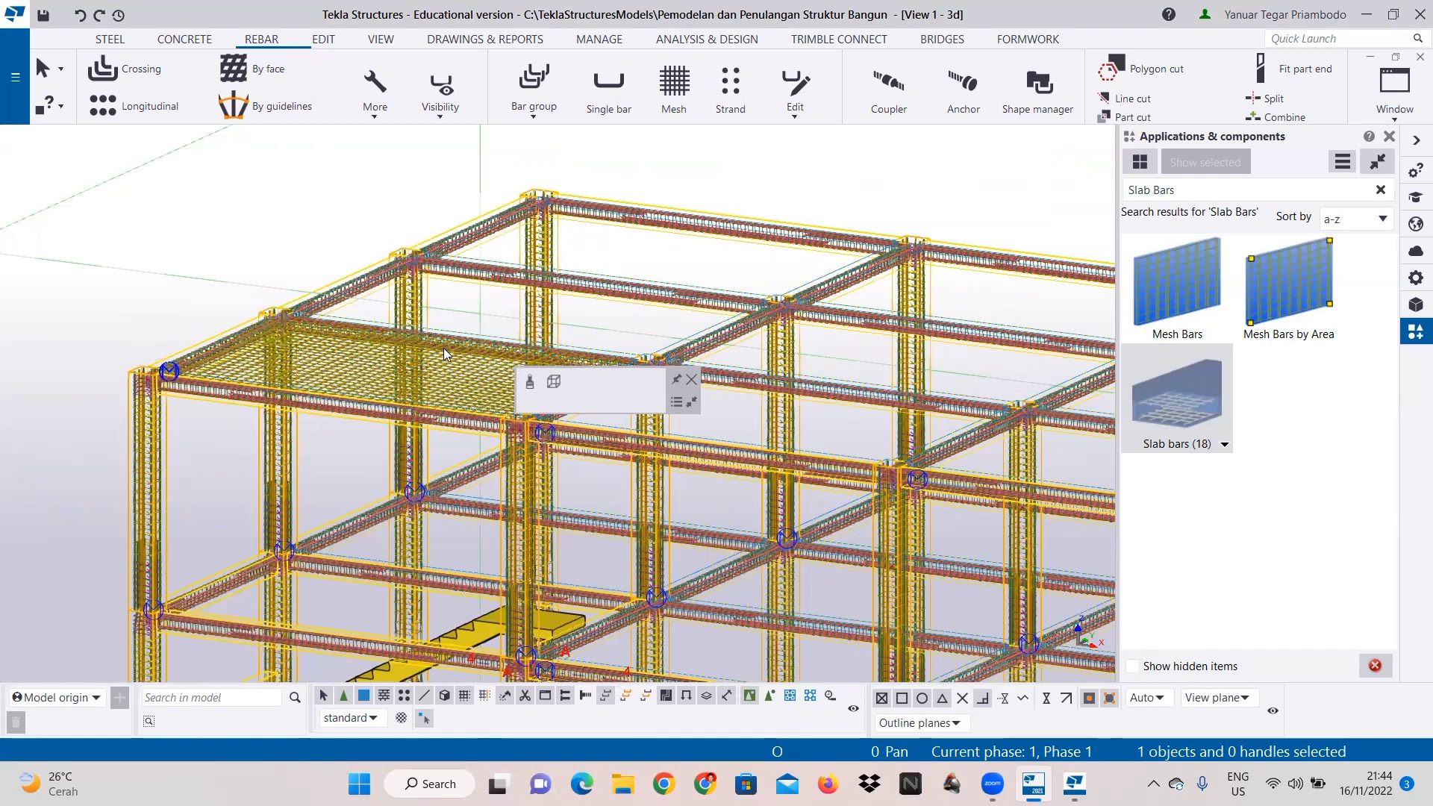
pyautogui.scroll(-2, 330, 337)
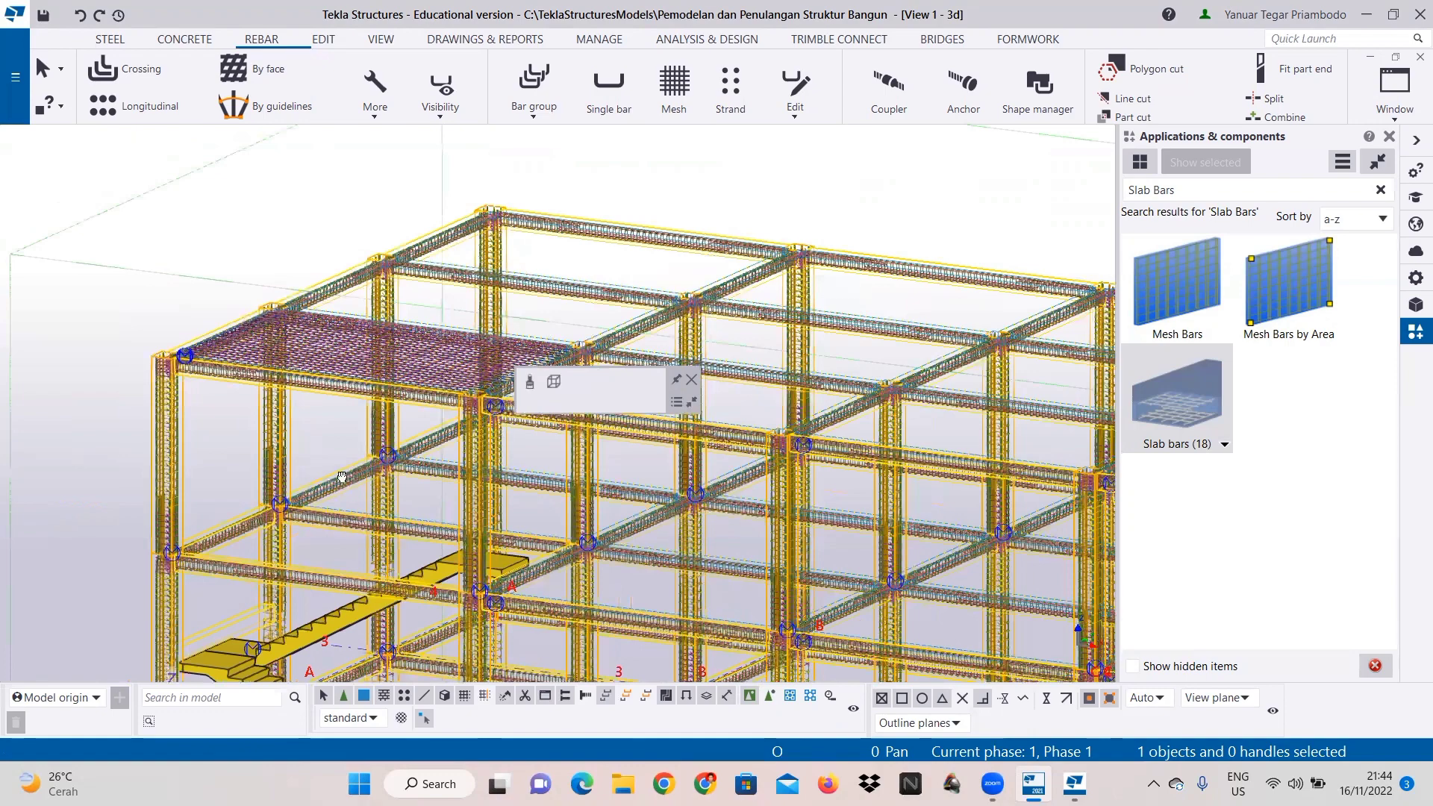
pyautogui.moveTo(281, 469); pyautogui.dragTo(371, 366, button='middle')
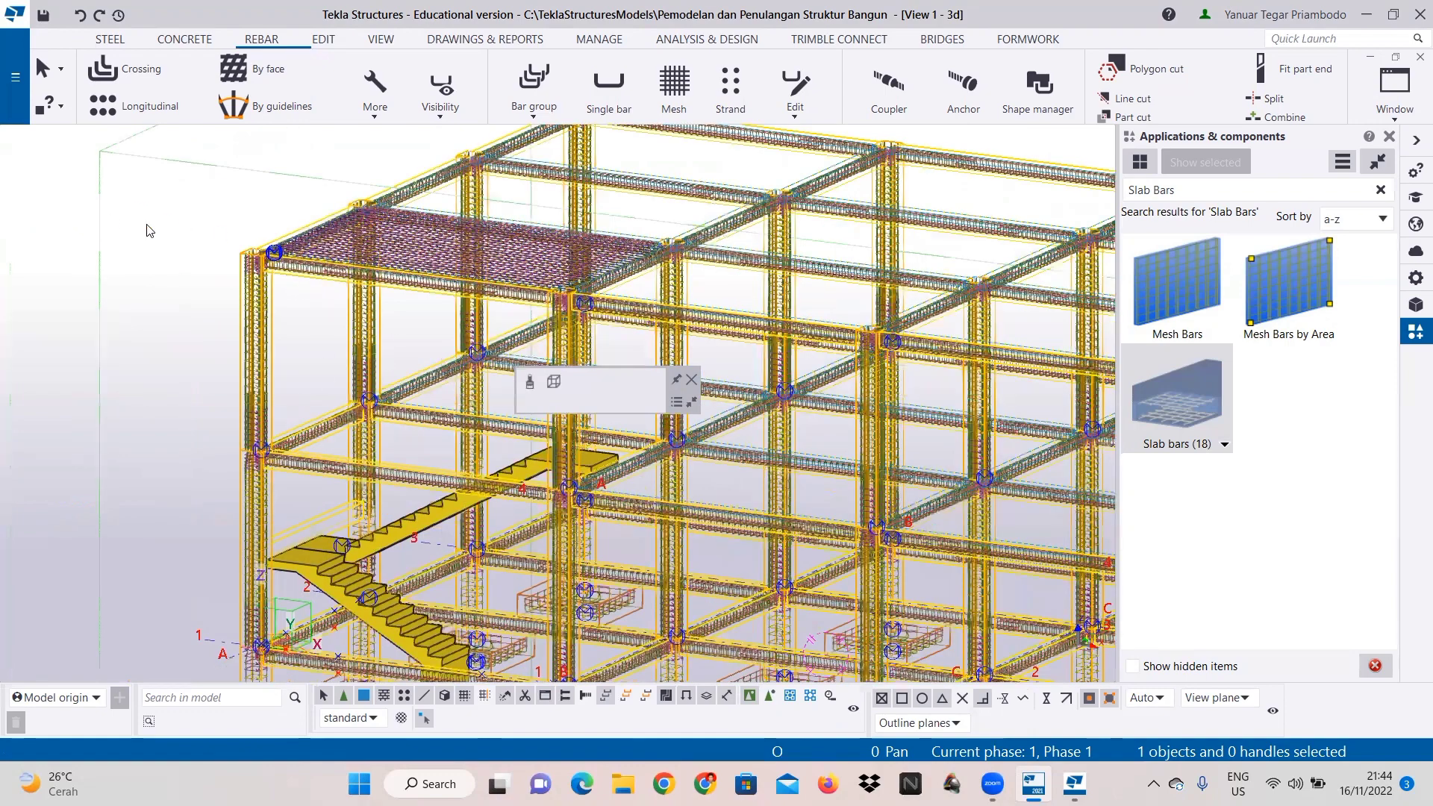
pyautogui.scroll(1, 191, 215)
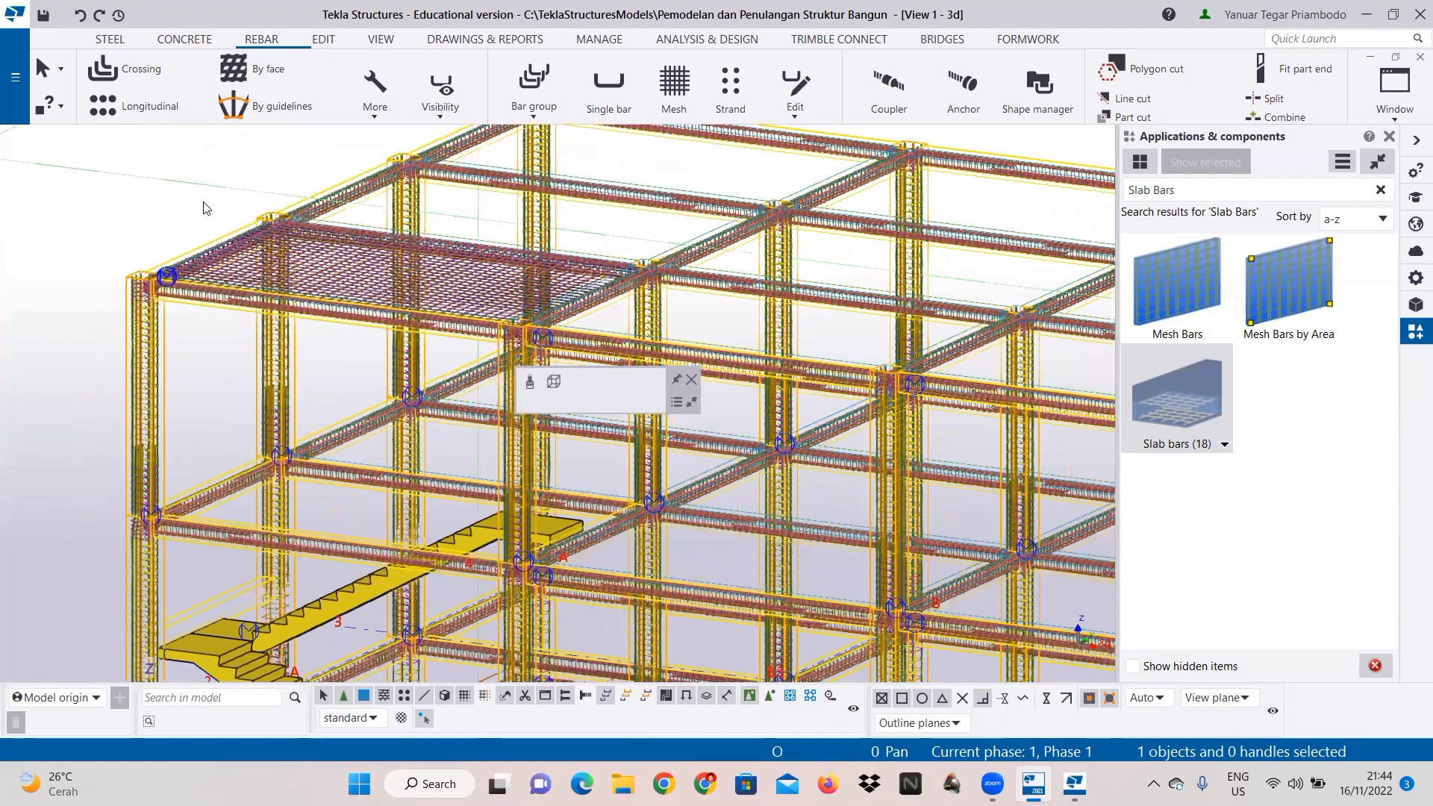
pyautogui.scroll(1, 207, 209)
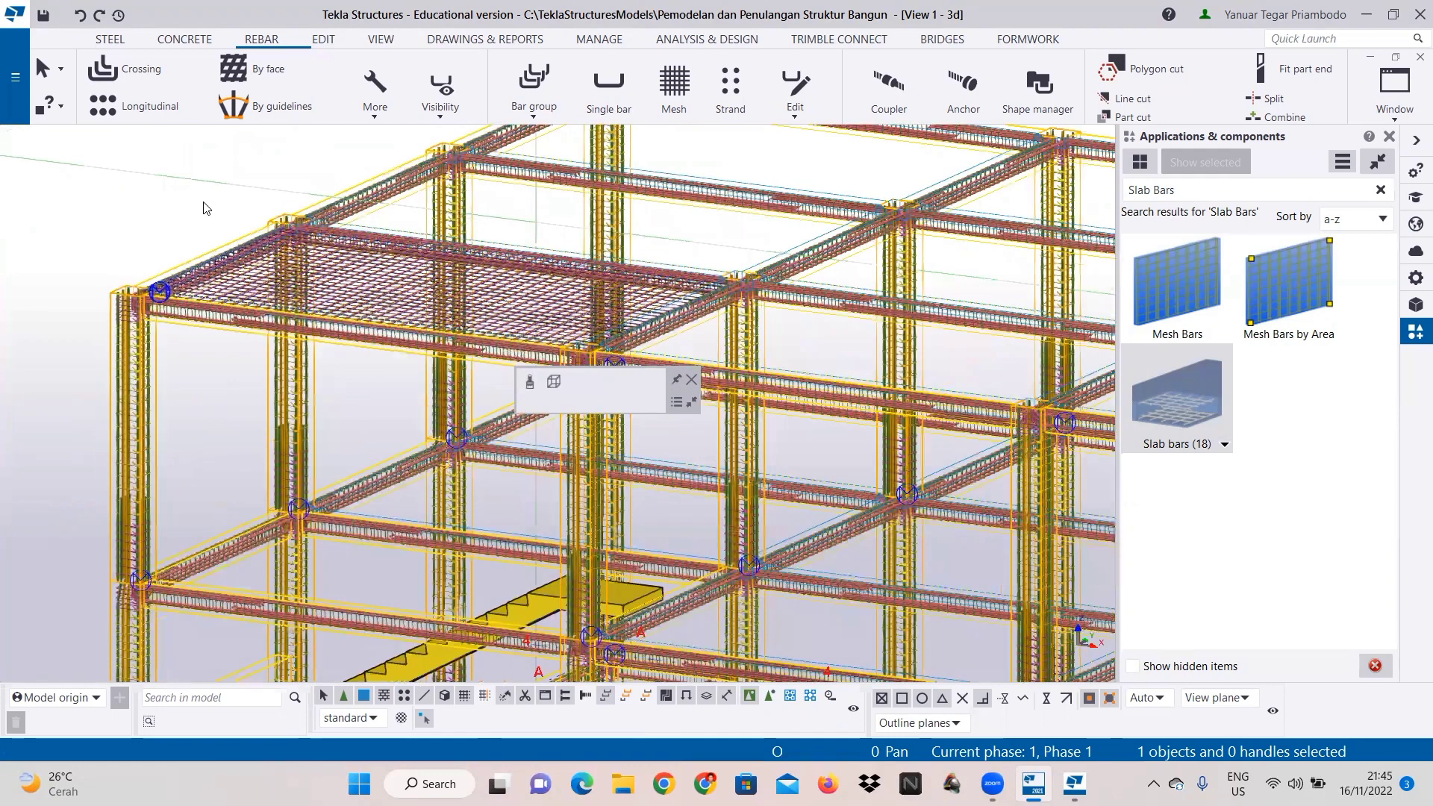
pyautogui.click(318, 284)
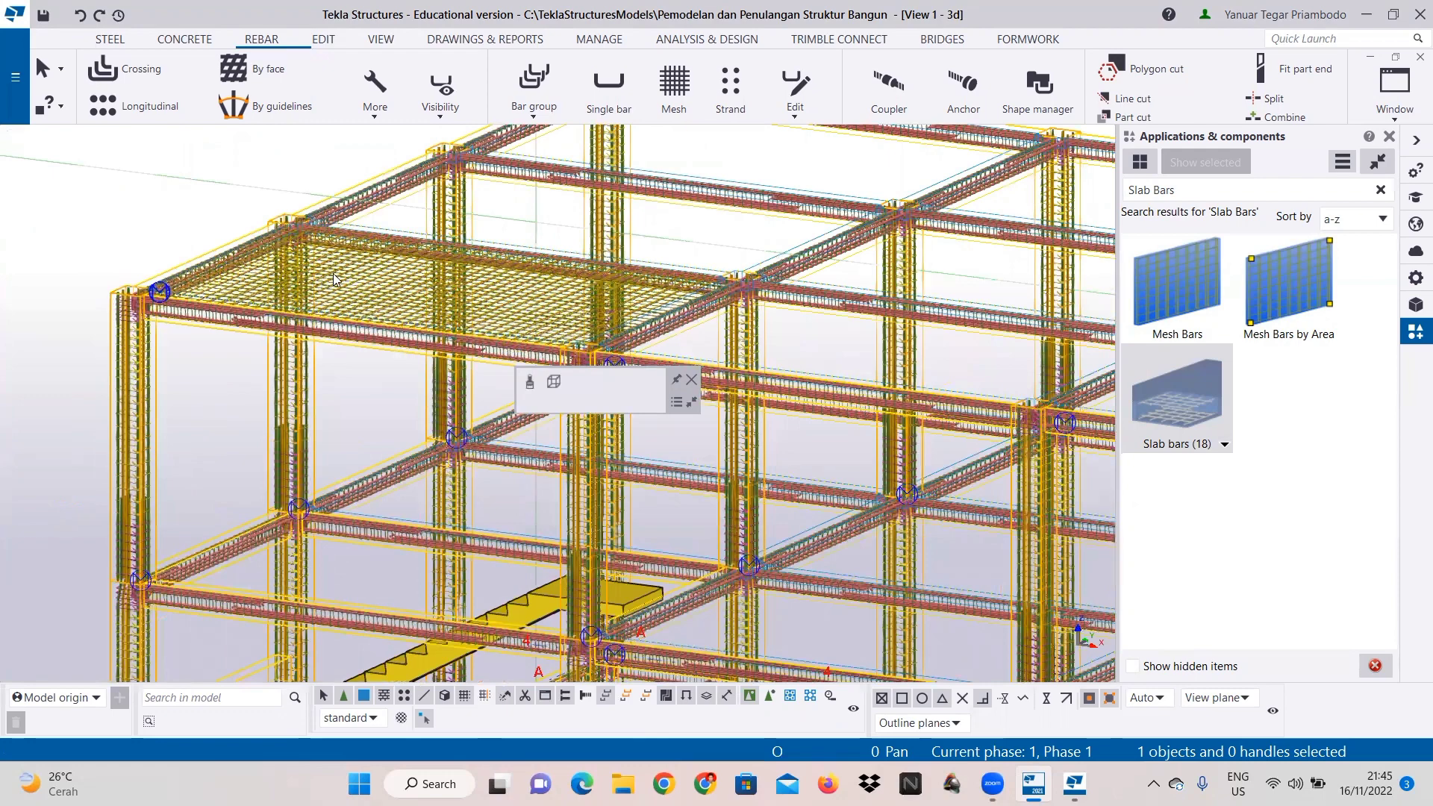
pyautogui.scroll(-1, 321, 280)
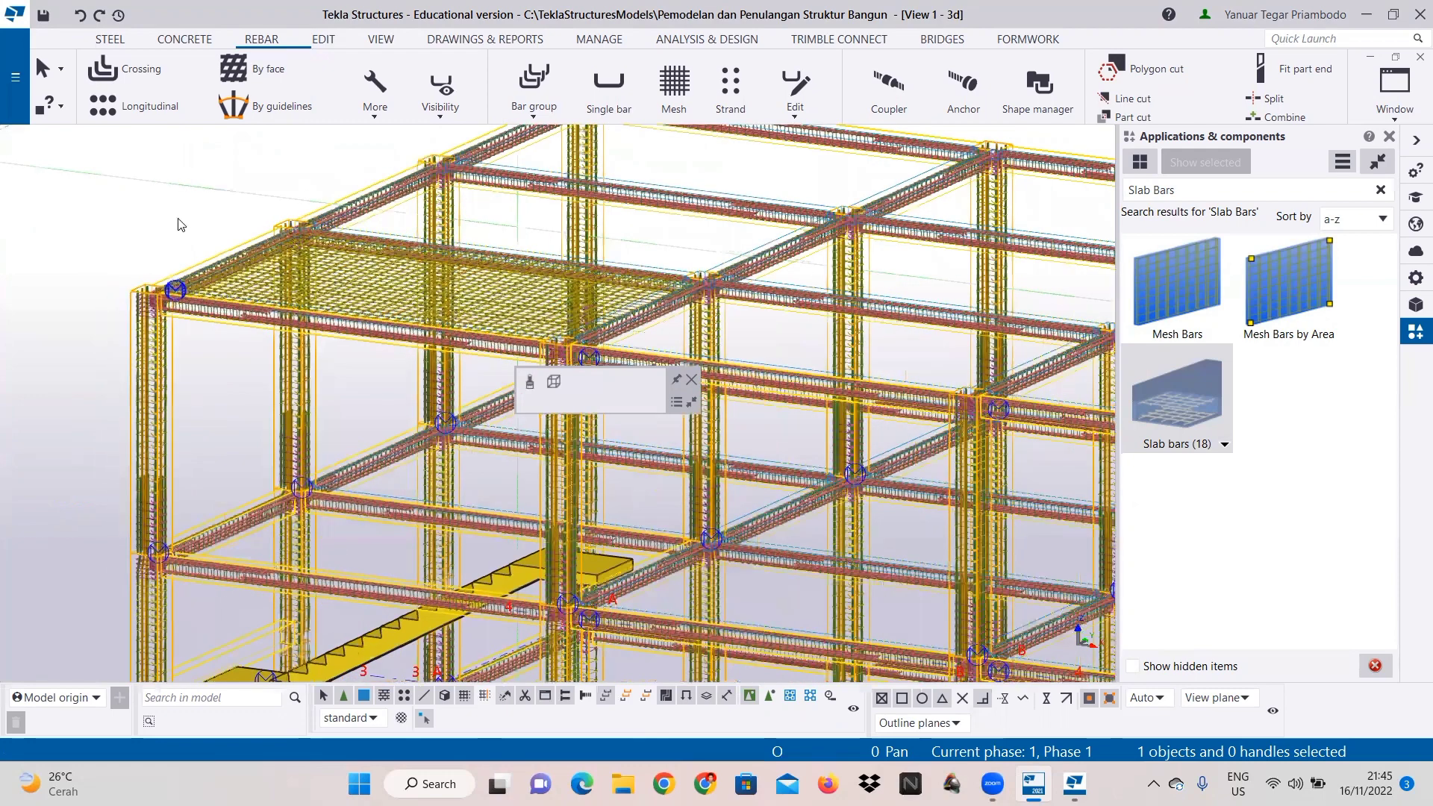
pyautogui.rightClick(315, 267)
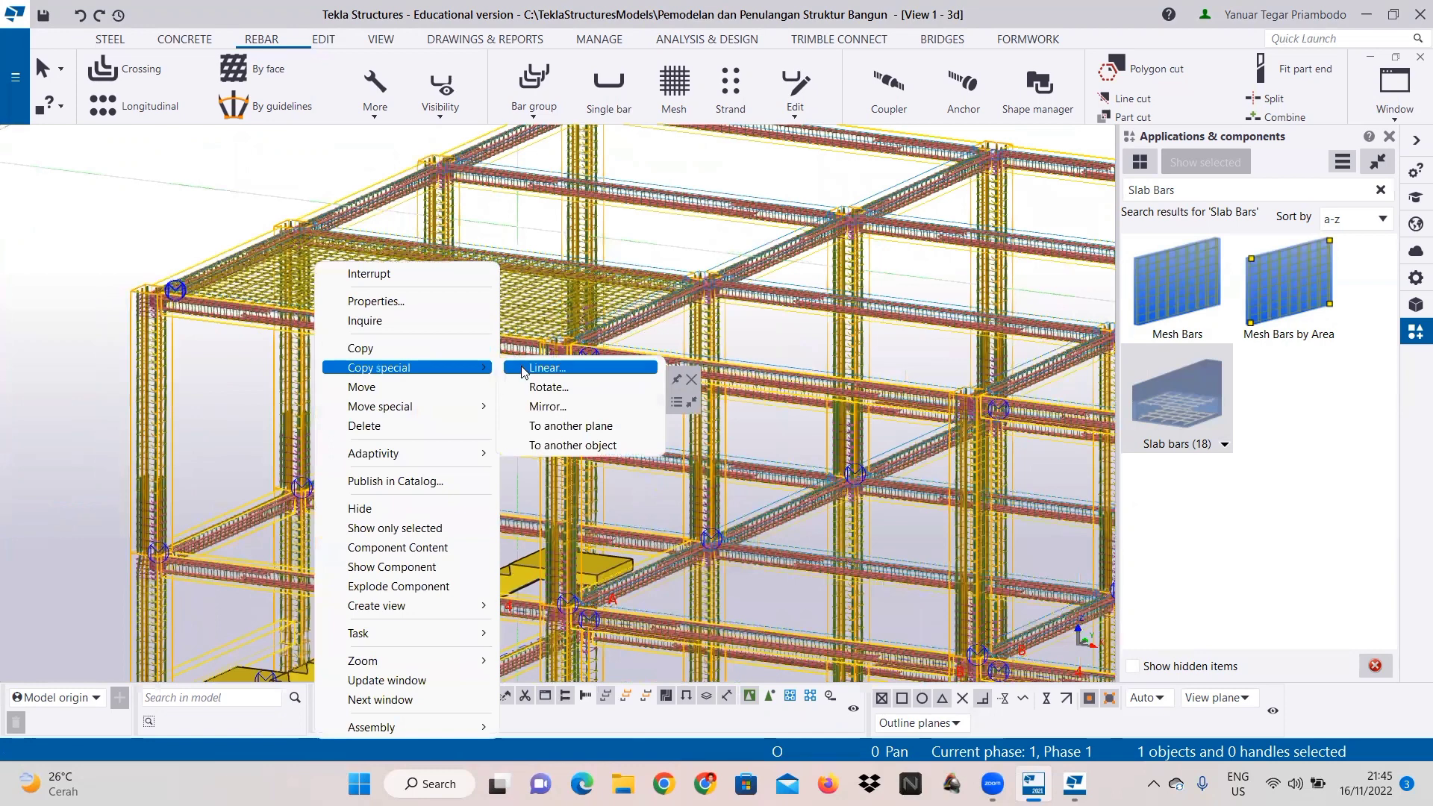
pyautogui.click(522, 368)
pyautogui.click(320, 344)
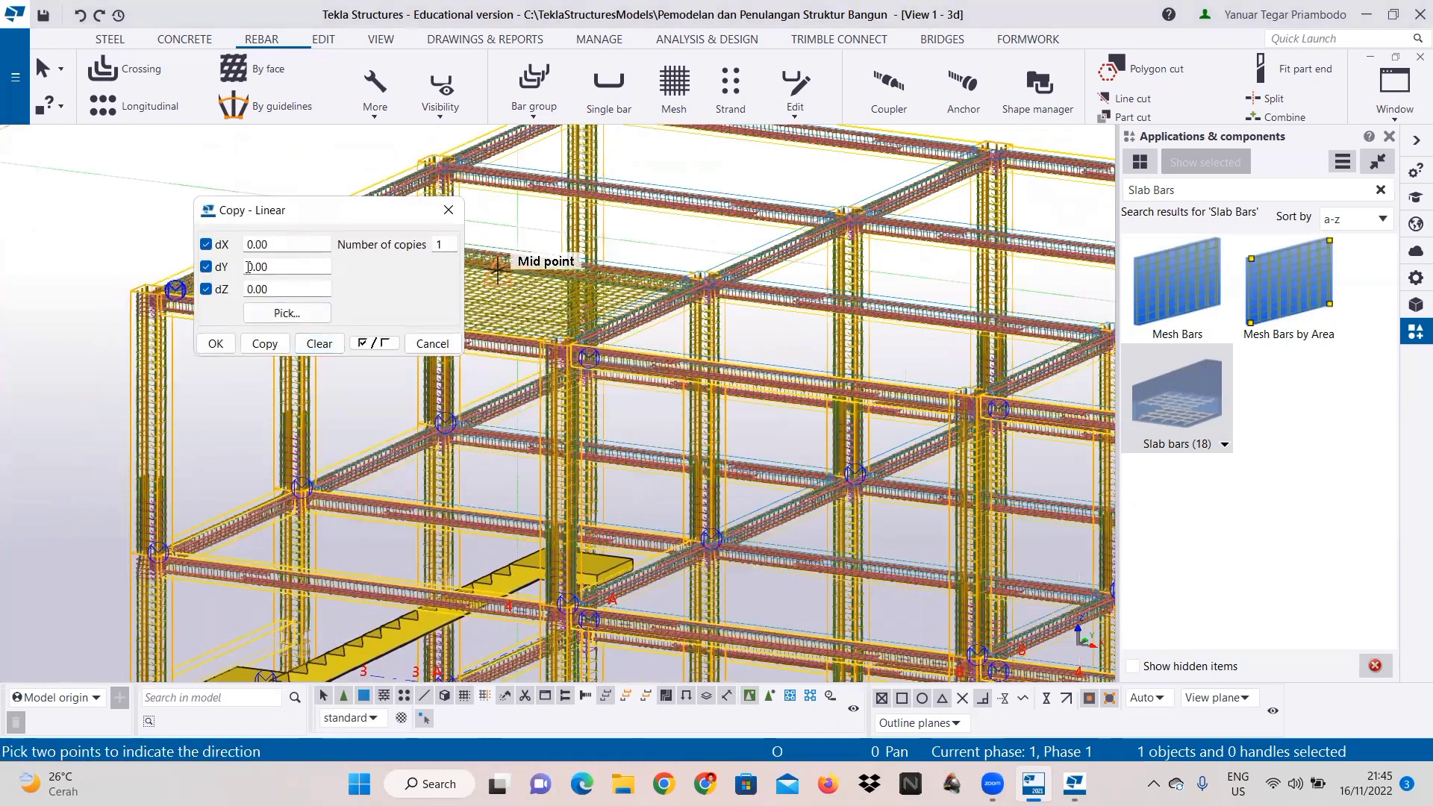
pyautogui.click(250, 267)
pyautogui.write('4000')
pyautogui.moveTo(449, 244); pyautogui.dragTo(408, 247)
pyautogui.write('2')
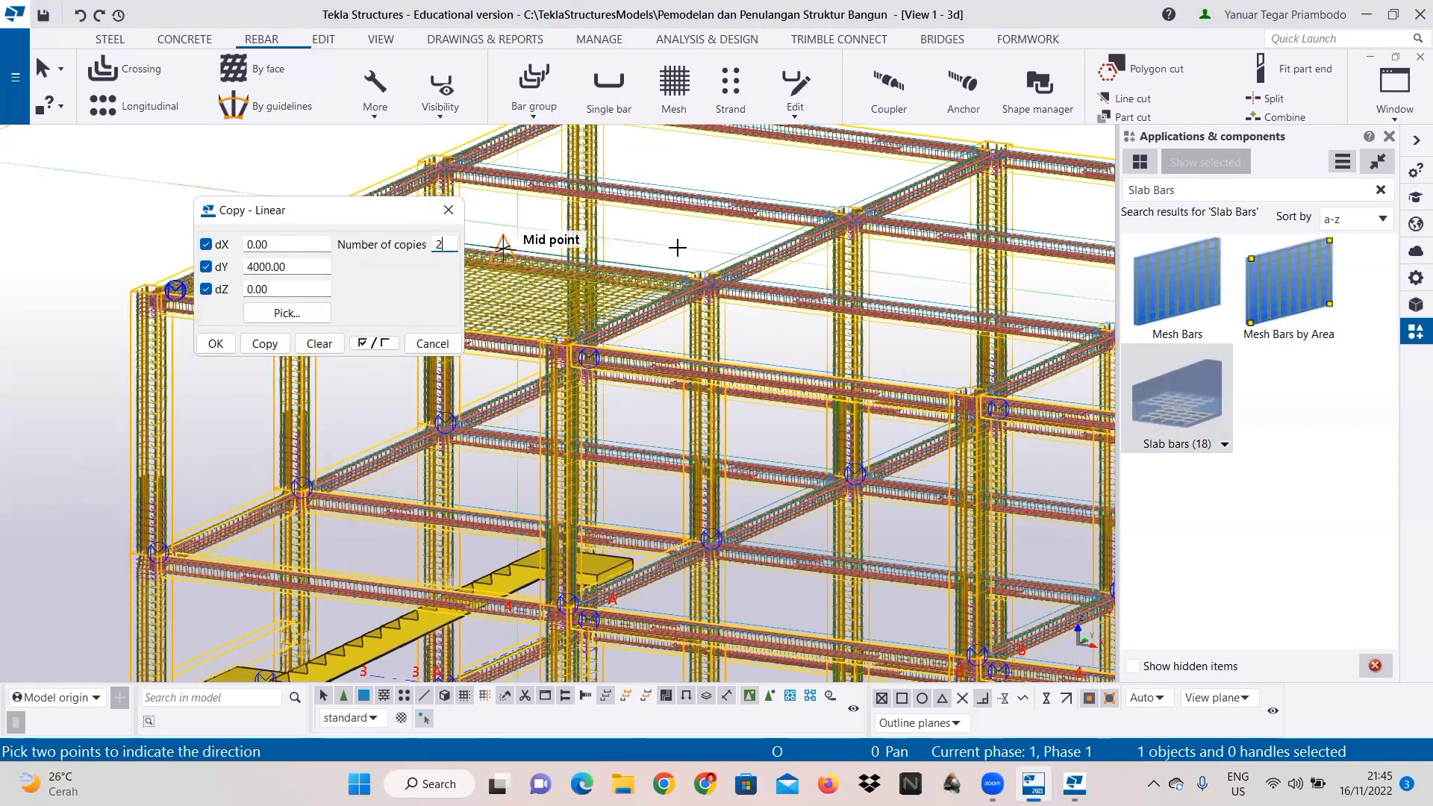
pyautogui.scroll(-2, 676, 251)
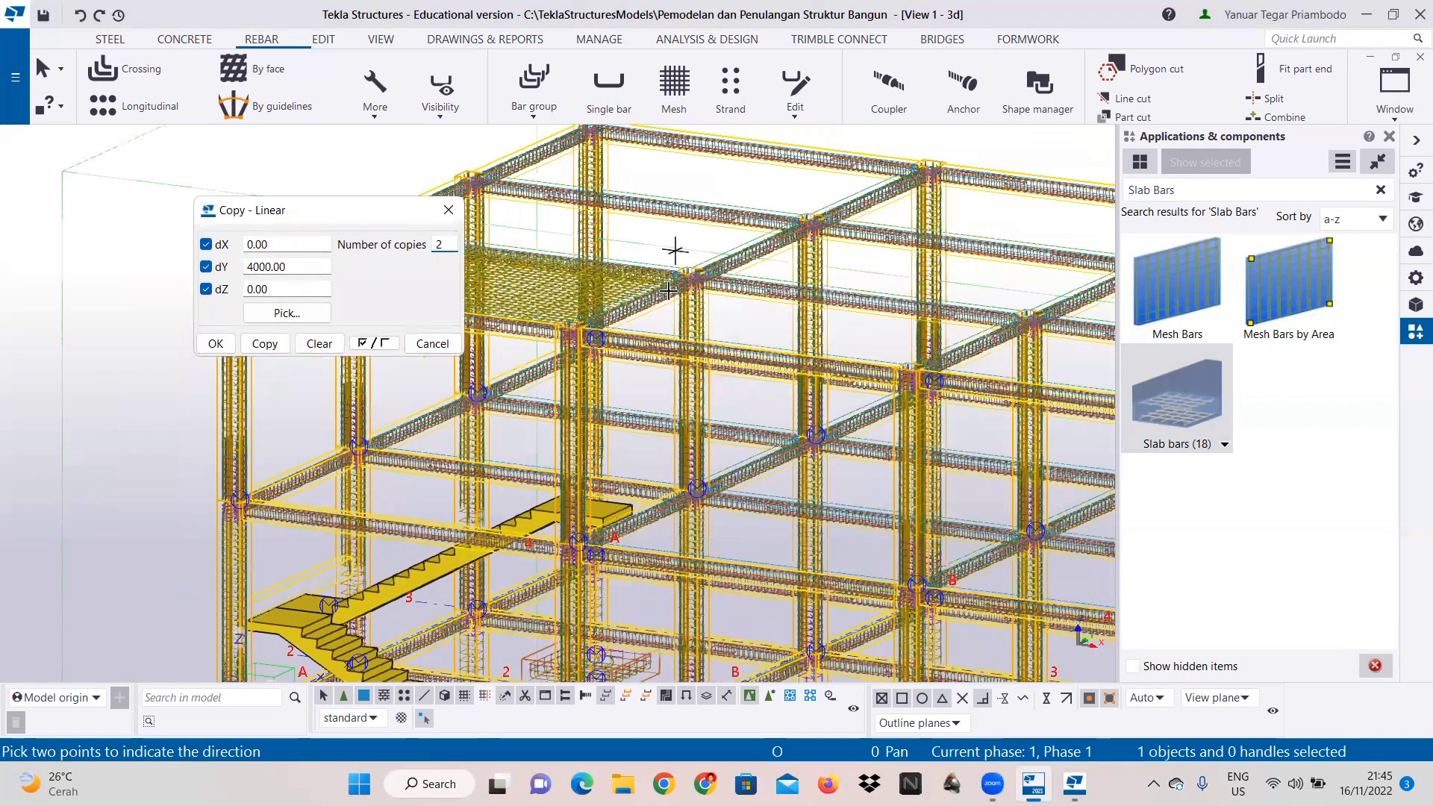
pyautogui.click(217, 345)
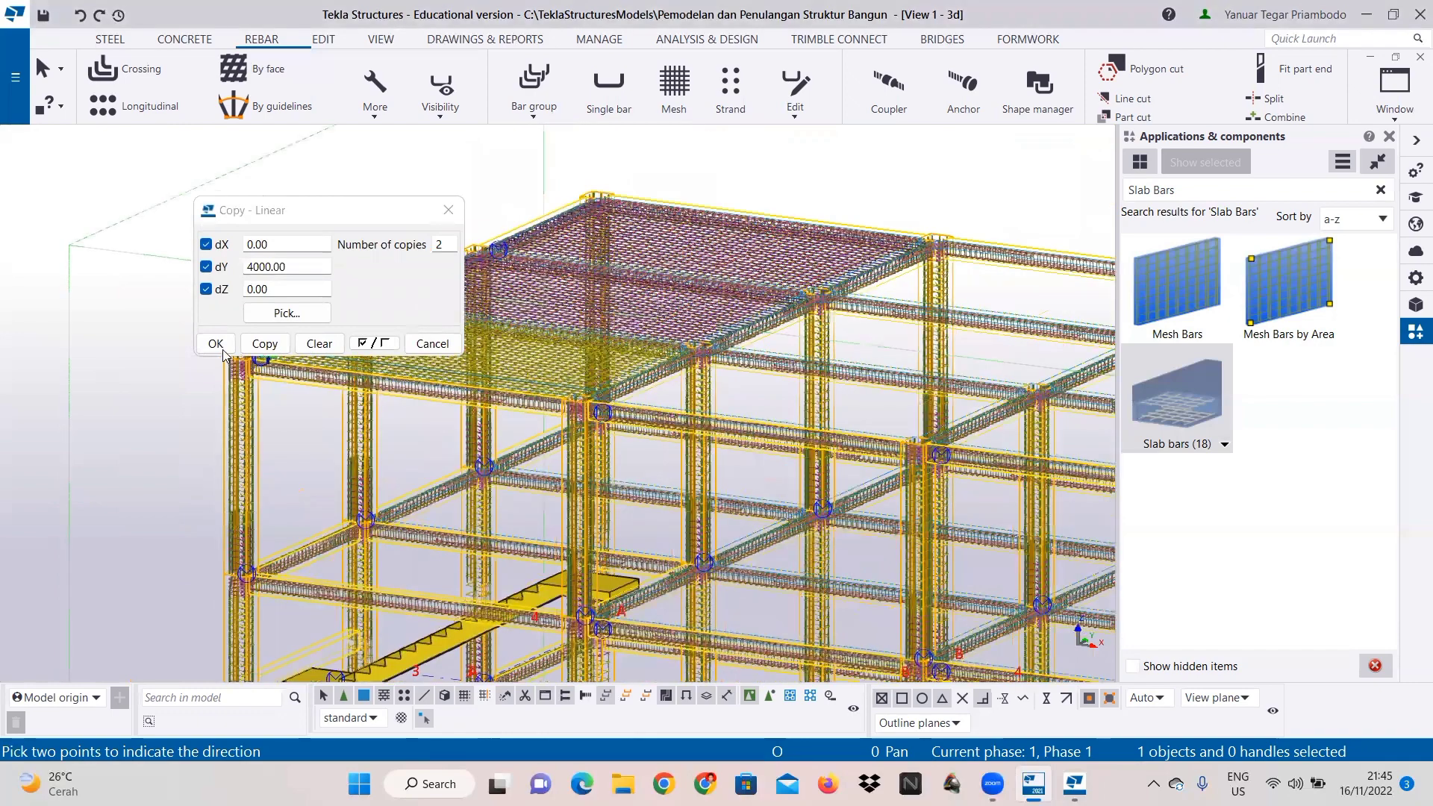
pyautogui.rightClick(376, 210)
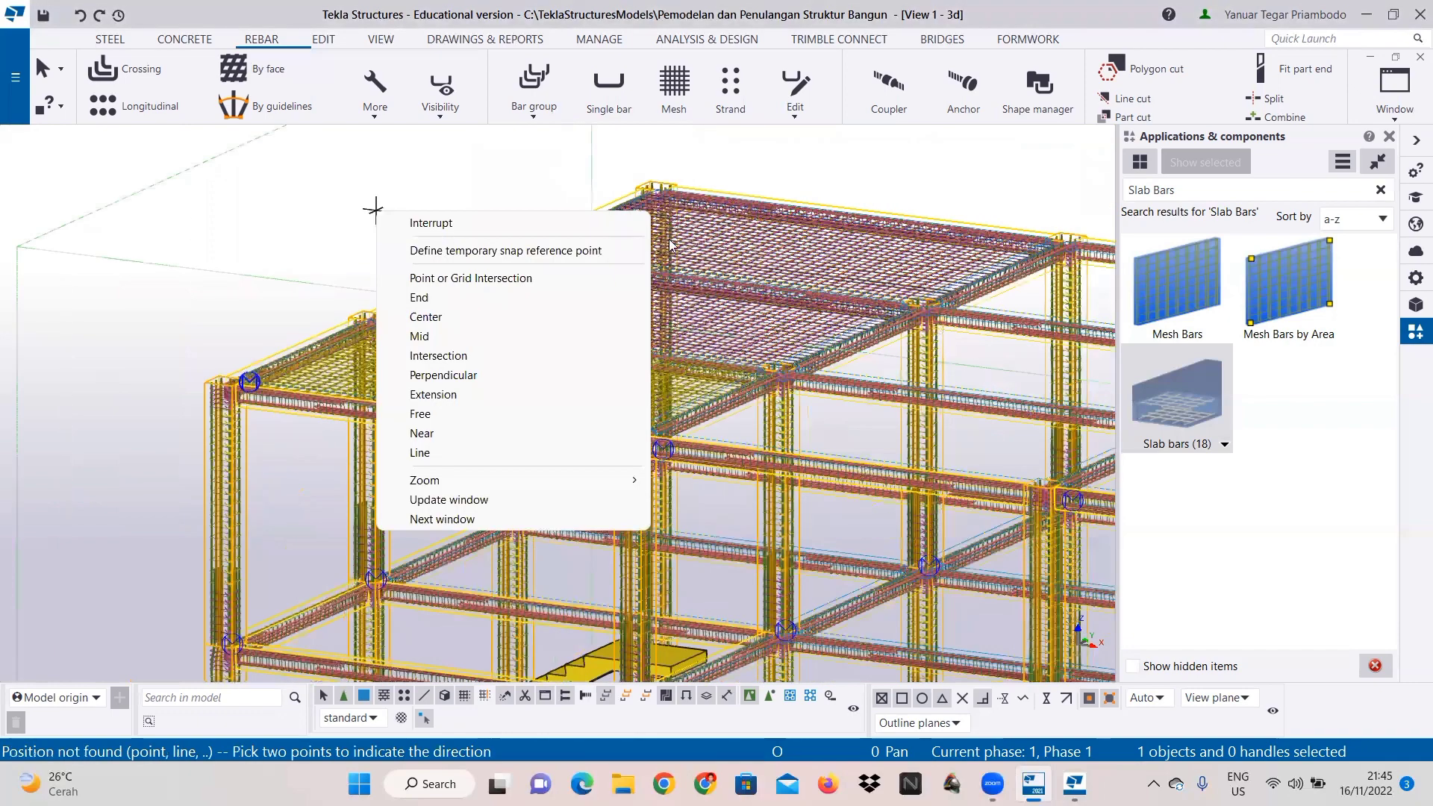
pyautogui.press('Escape')
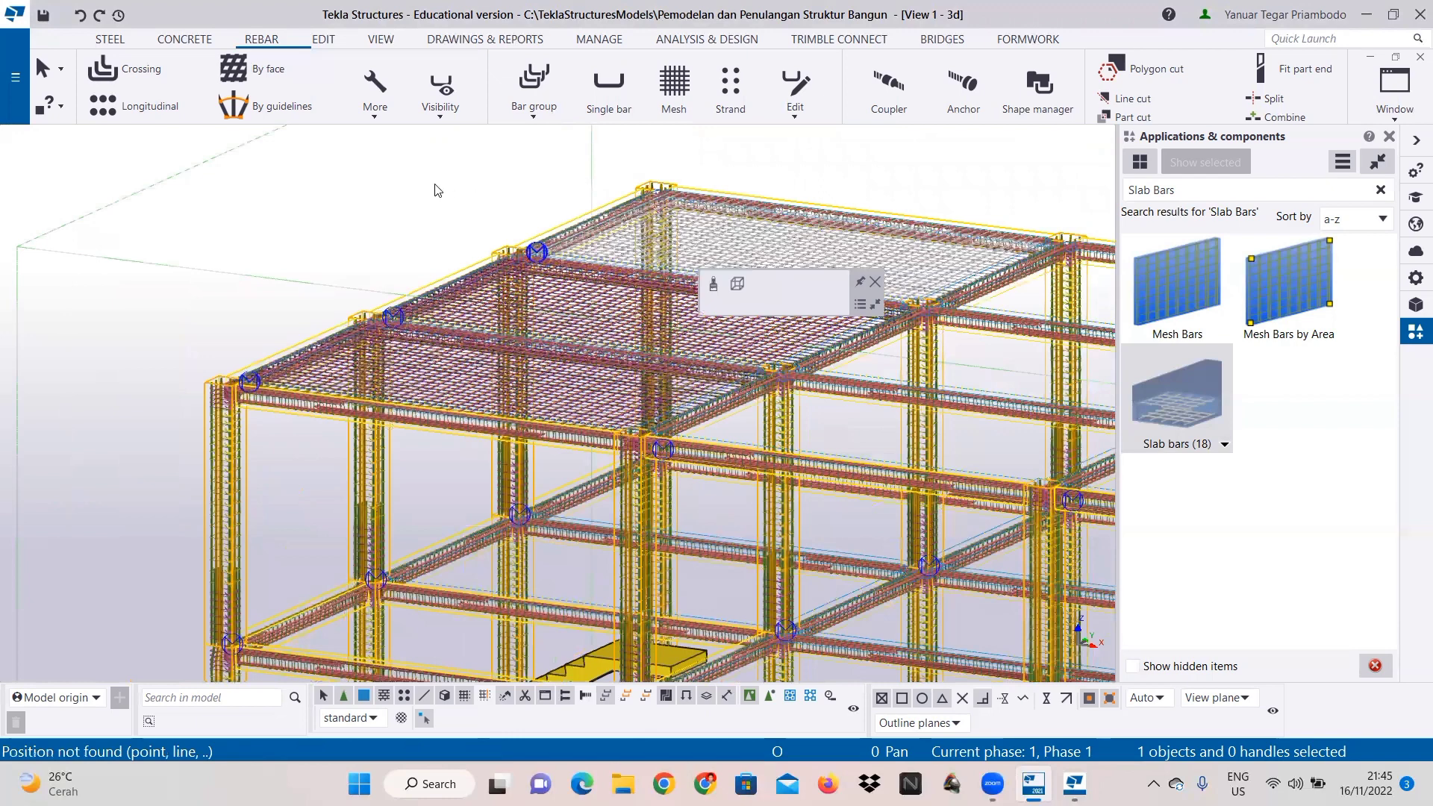
# Step: Select the slab bars of the roof's first row of bays and copy them linearly with dX 6000 and 4 copies
pyautogui.rightClick(489, 211)
pyautogui.click(690, 222)
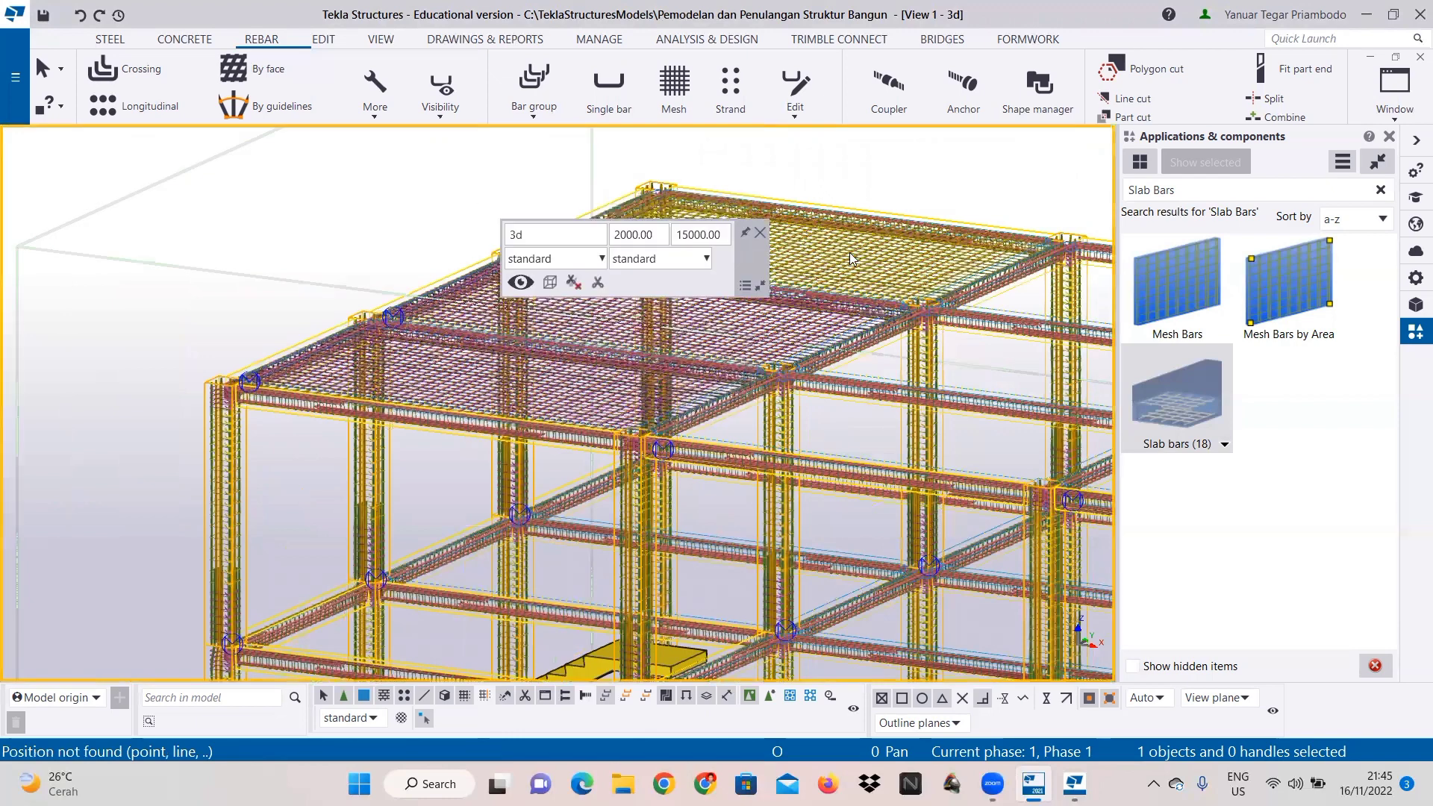
pyautogui.keyDown('ctrl'); pyautogui.click(759, 319); pyautogui.keyUp('ctrl')
pyautogui.keyDown('ctrl'); pyautogui.click(563, 379); pyautogui.keyUp('ctrl')
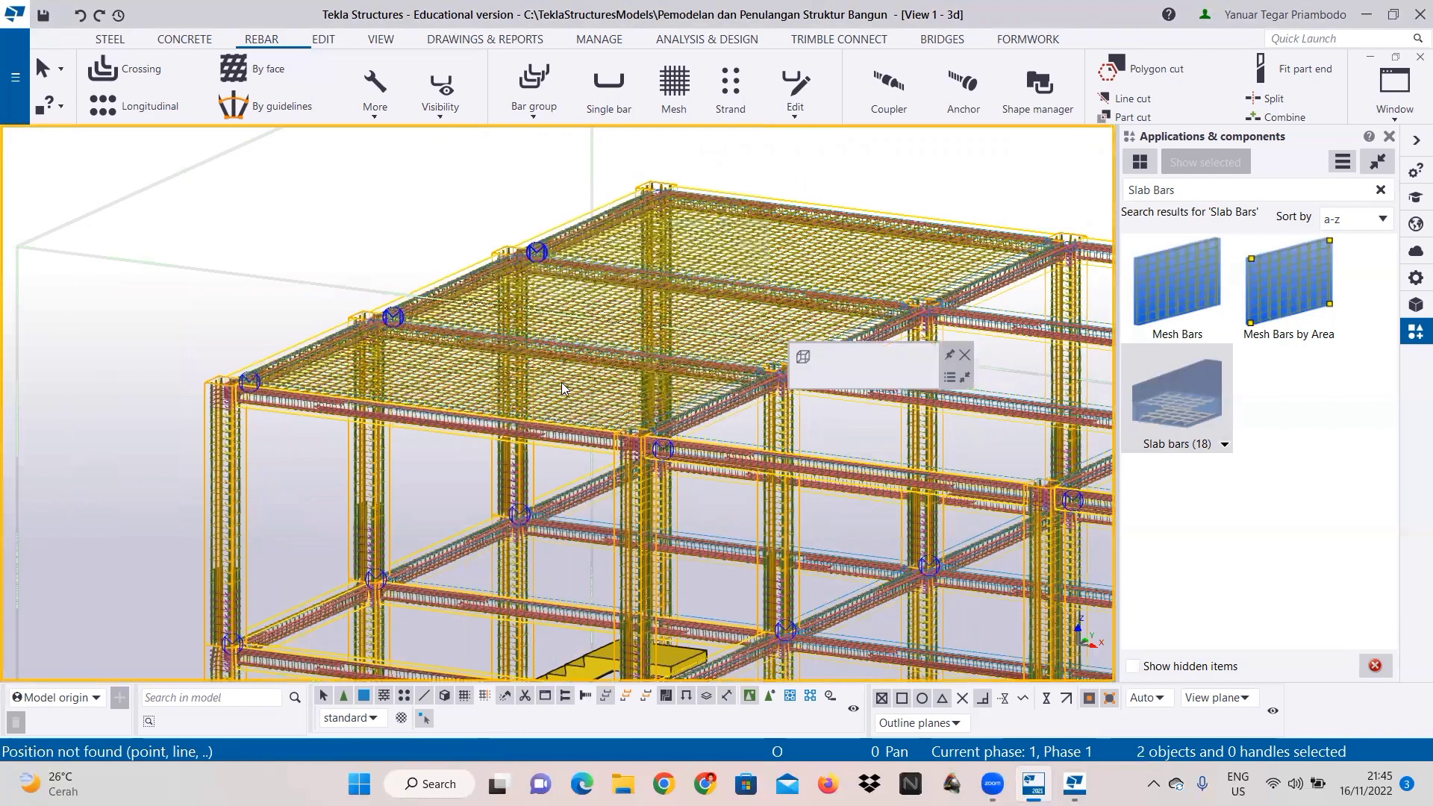
pyautogui.rightClick(524, 368)
pyautogui.moveTo(585, 427)
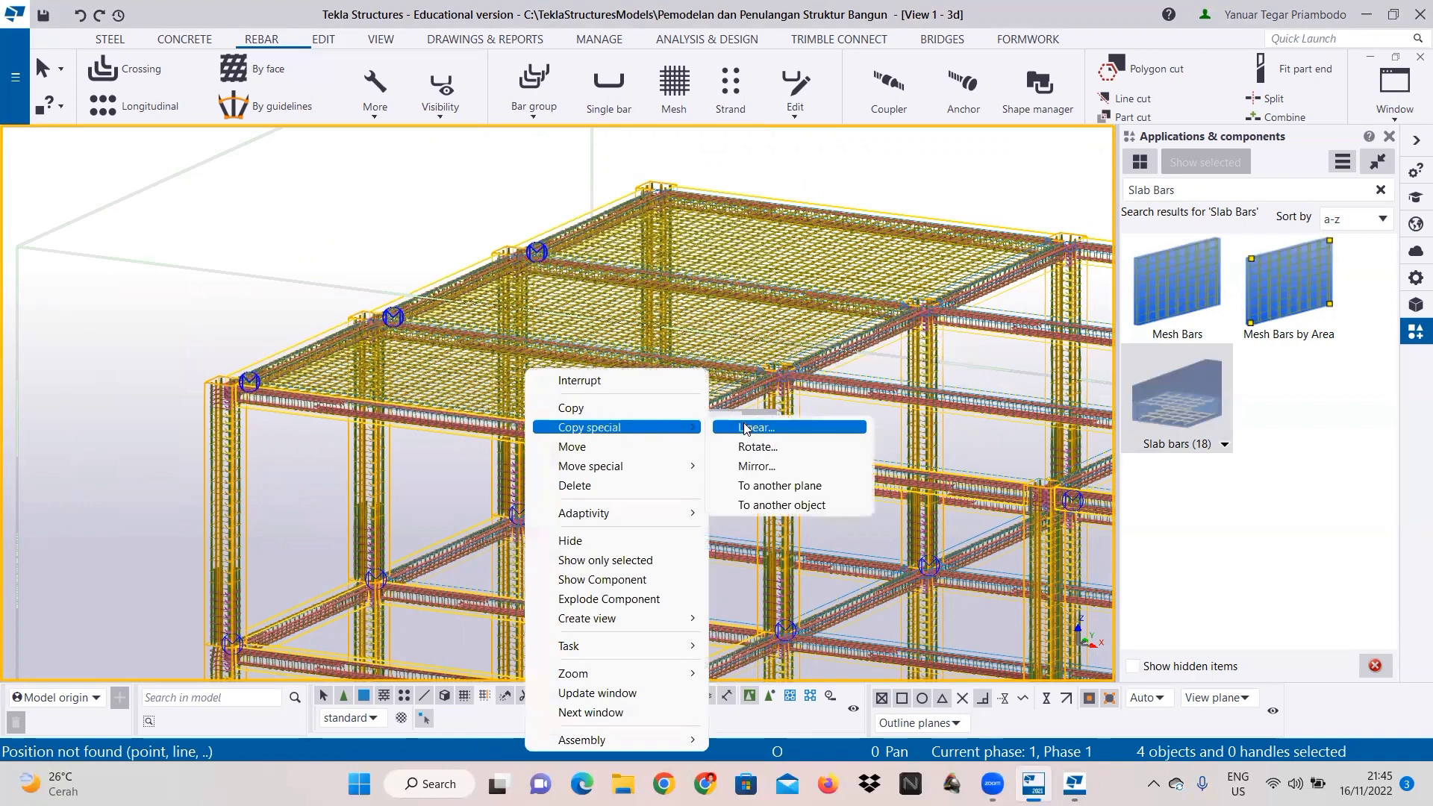
pyautogui.click(742, 426)
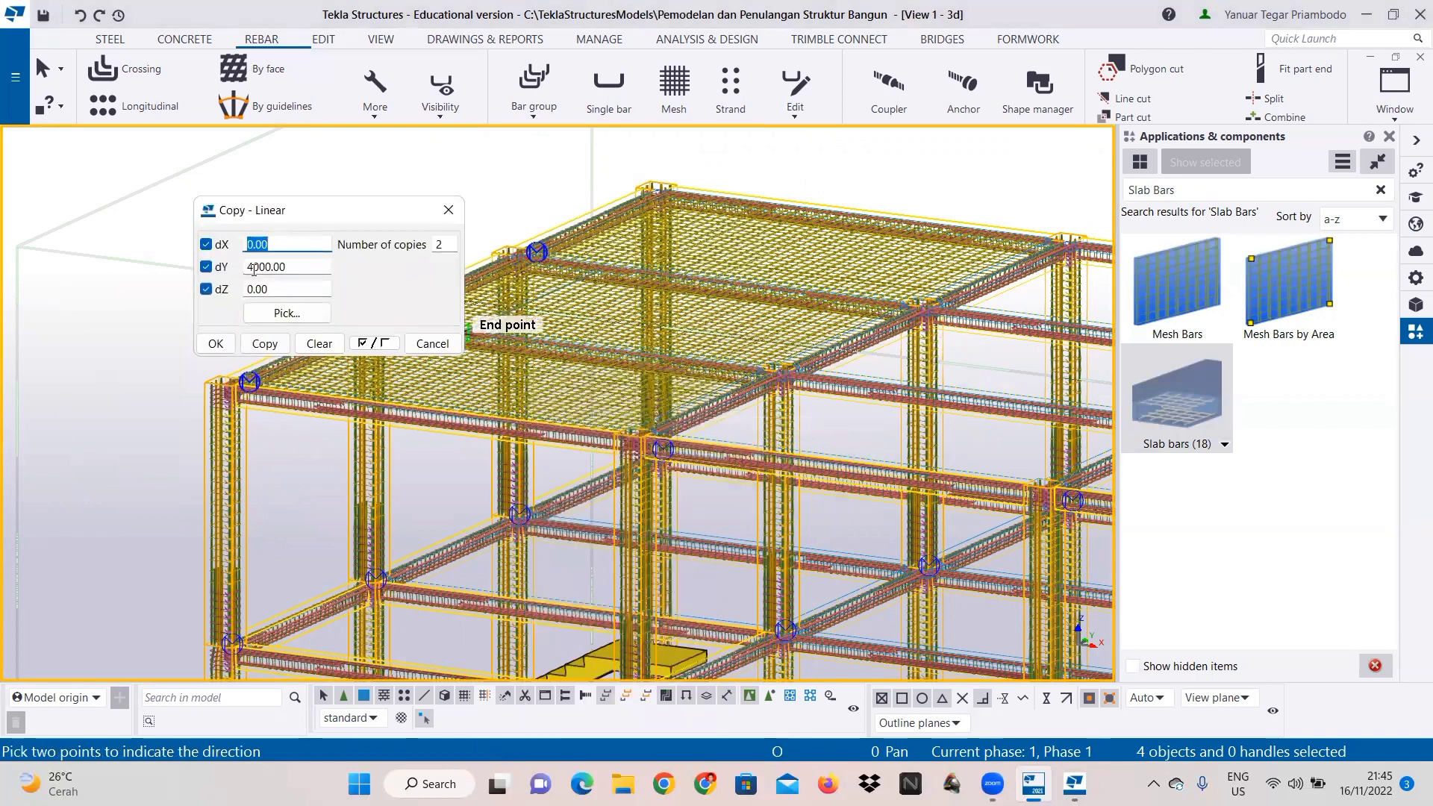
pyautogui.click(319, 344)
pyautogui.scroll(-2, 652, 296)
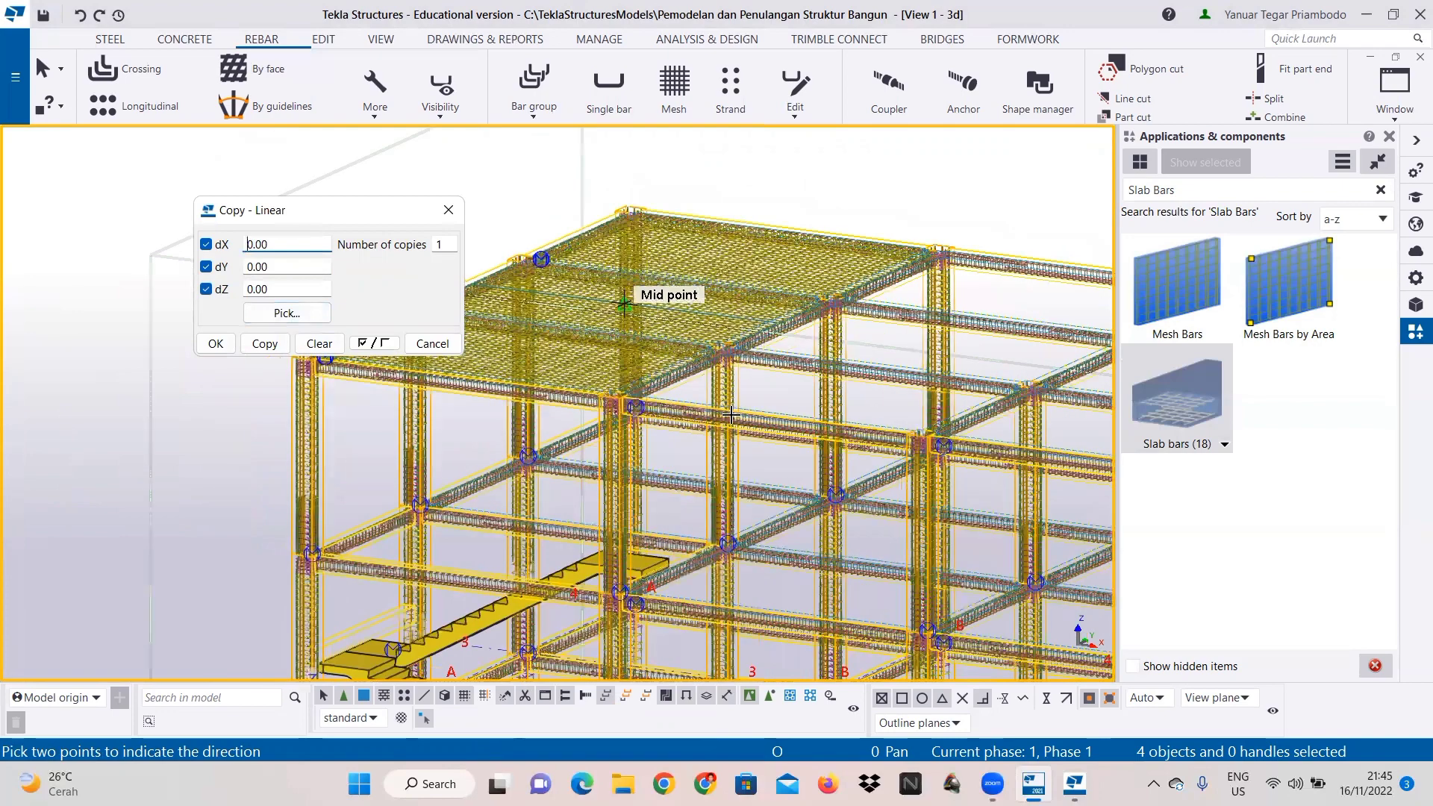
pyautogui.scroll(-3, 813, 414)
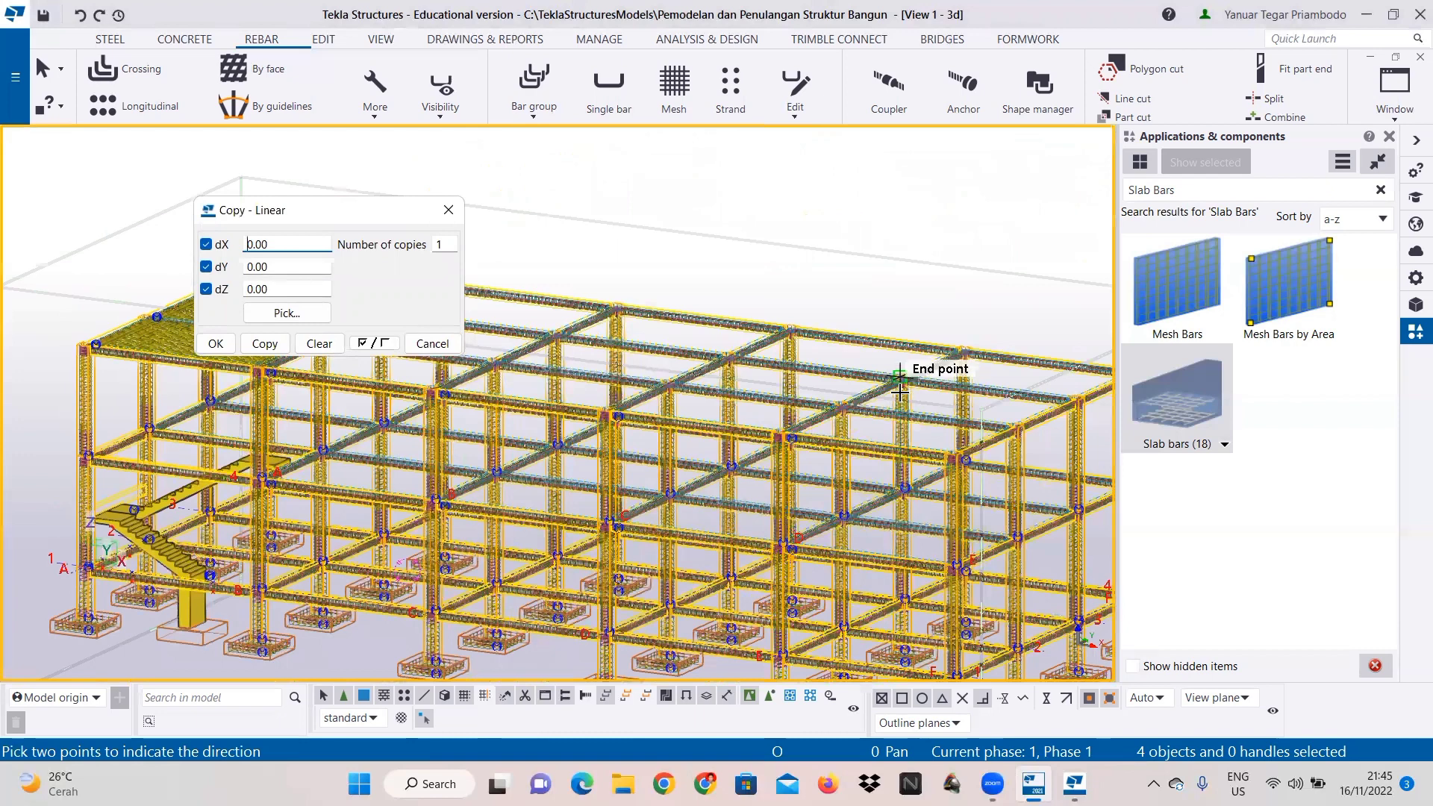
pyautogui.write('600')
pyautogui.press('Tab')
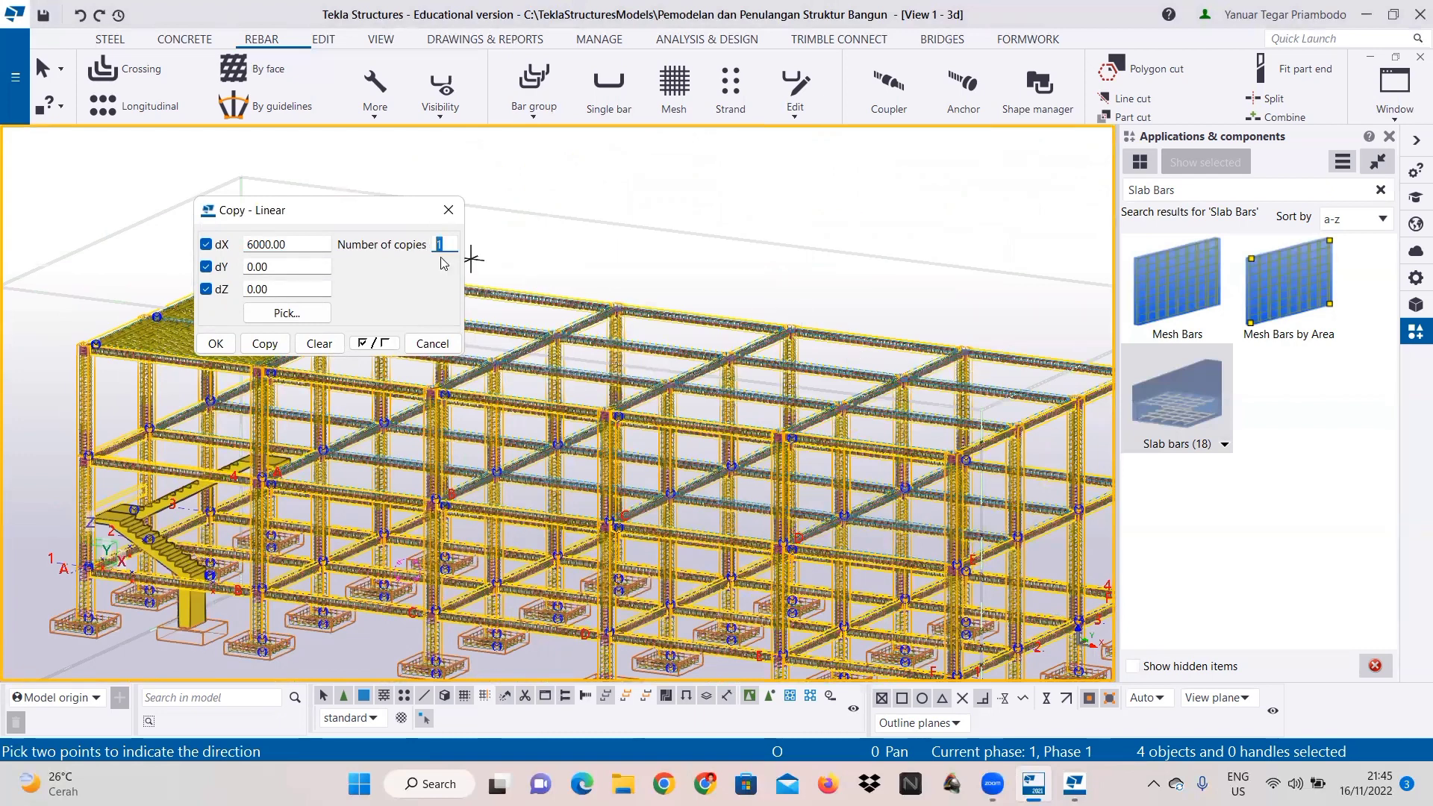
pyautogui.write('4')
pyautogui.click(265, 344)
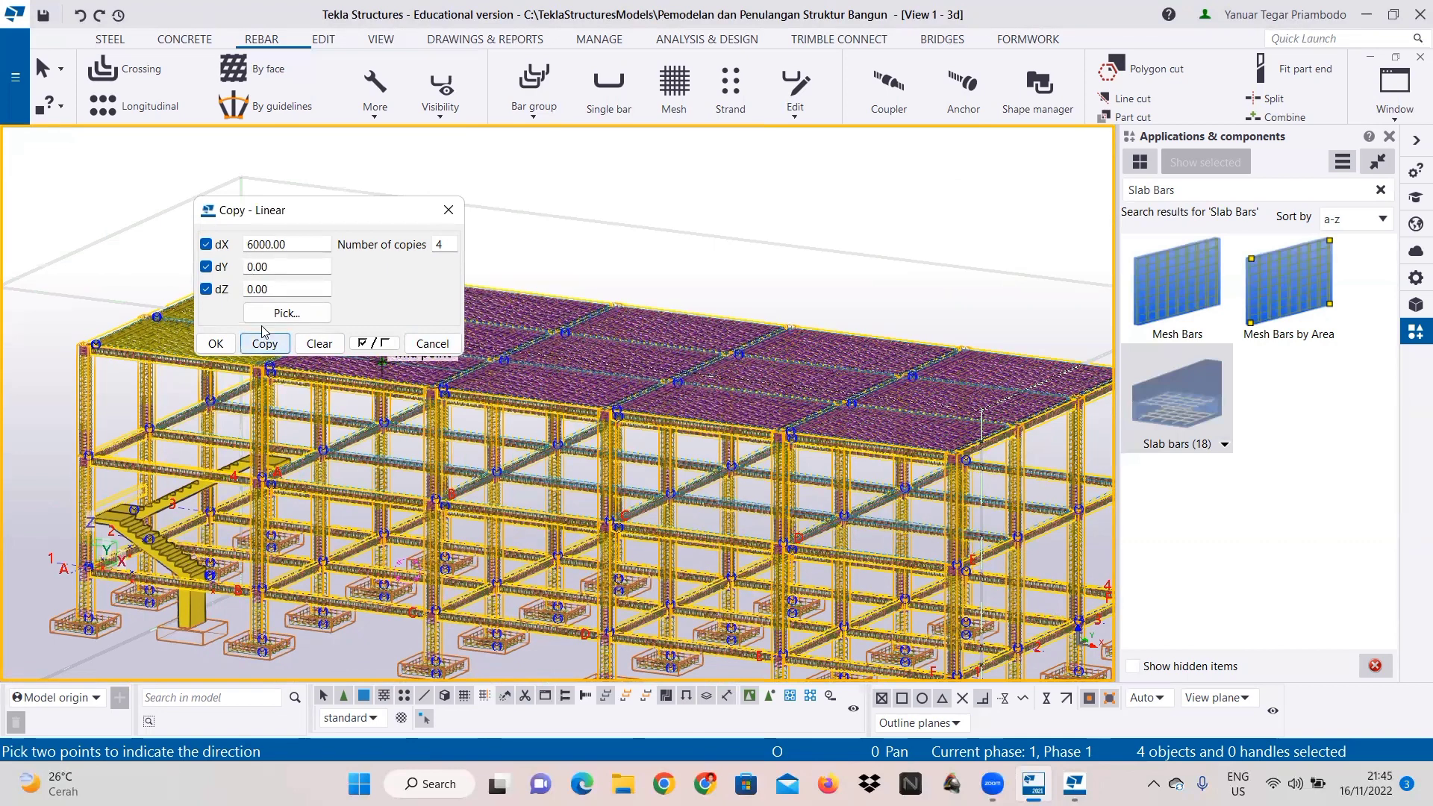
# Step: Copy the selected roof slab bars linearly to the floor below with dZ -3500 and 1 copy, and end the copying
pyautogui.click(319, 343)
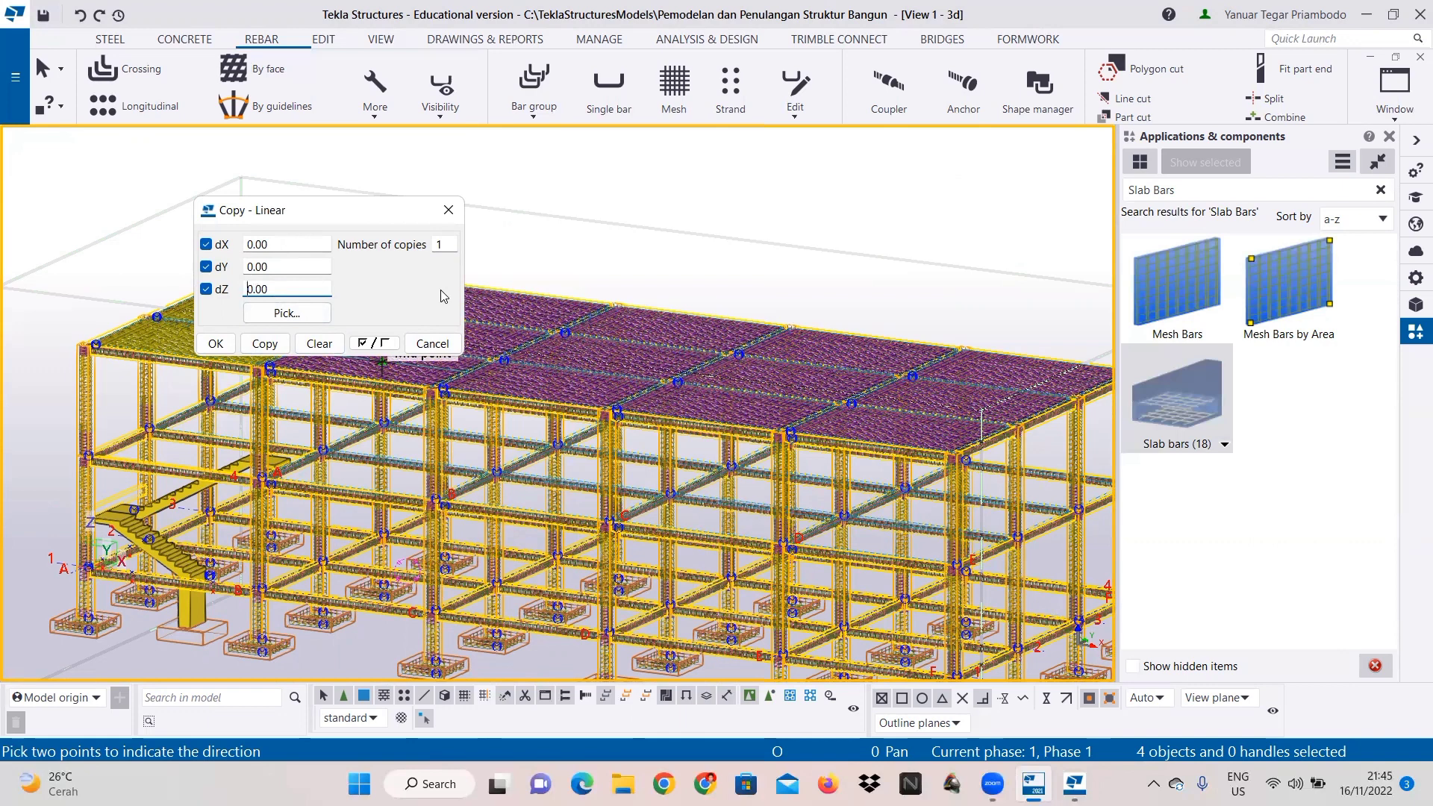
pyautogui.write('-350')
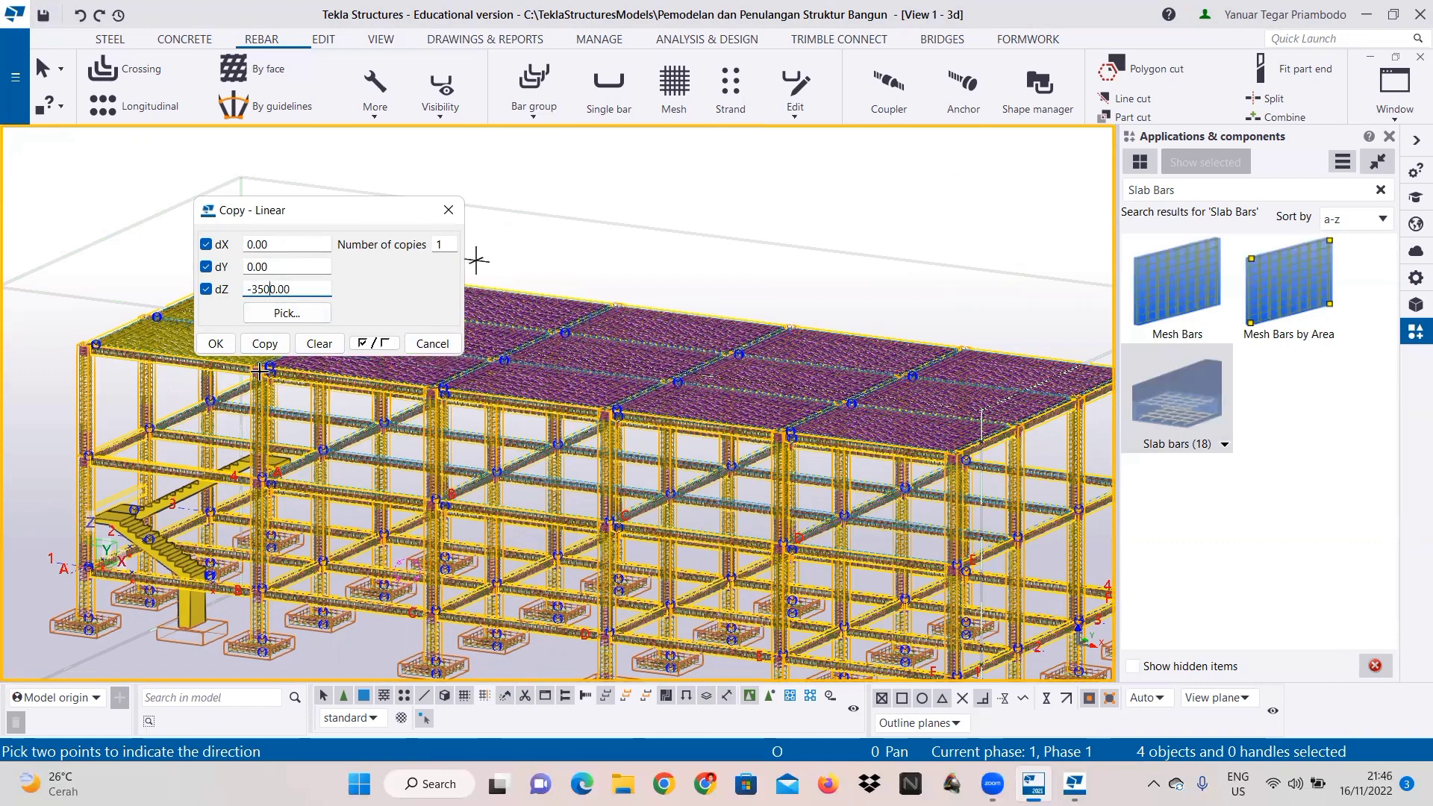
pyautogui.click(263, 345)
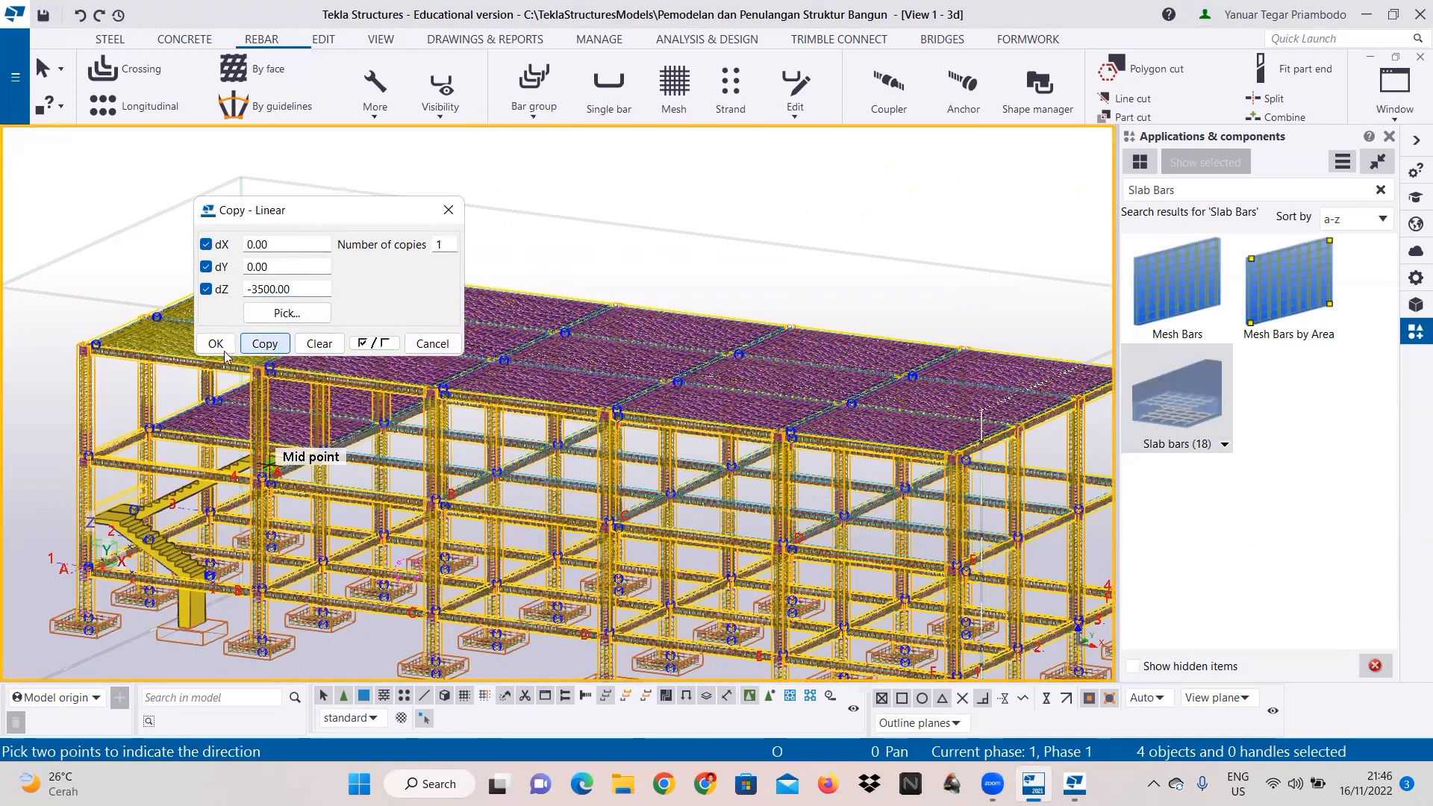
pyautogui.scroll(3, 150, 359)
pyautogui.rightClick(150, 359)
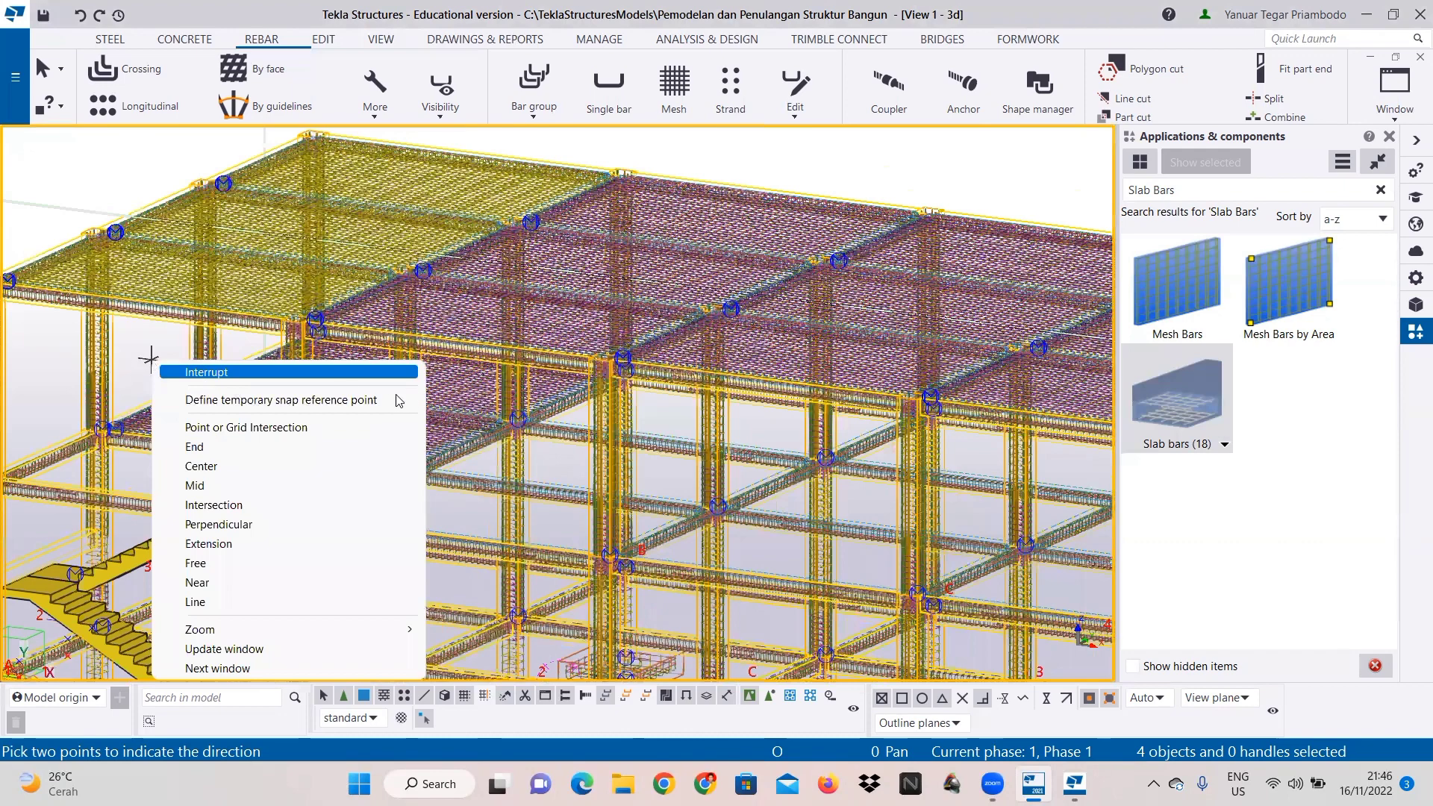
# Step: Select the lower floor's slab bars in the first row of bays and copy them linearly with dX 6000 and 4 copies
pyautogui.scroll(1, 336, 433)
pyautogui.click(335, 434)
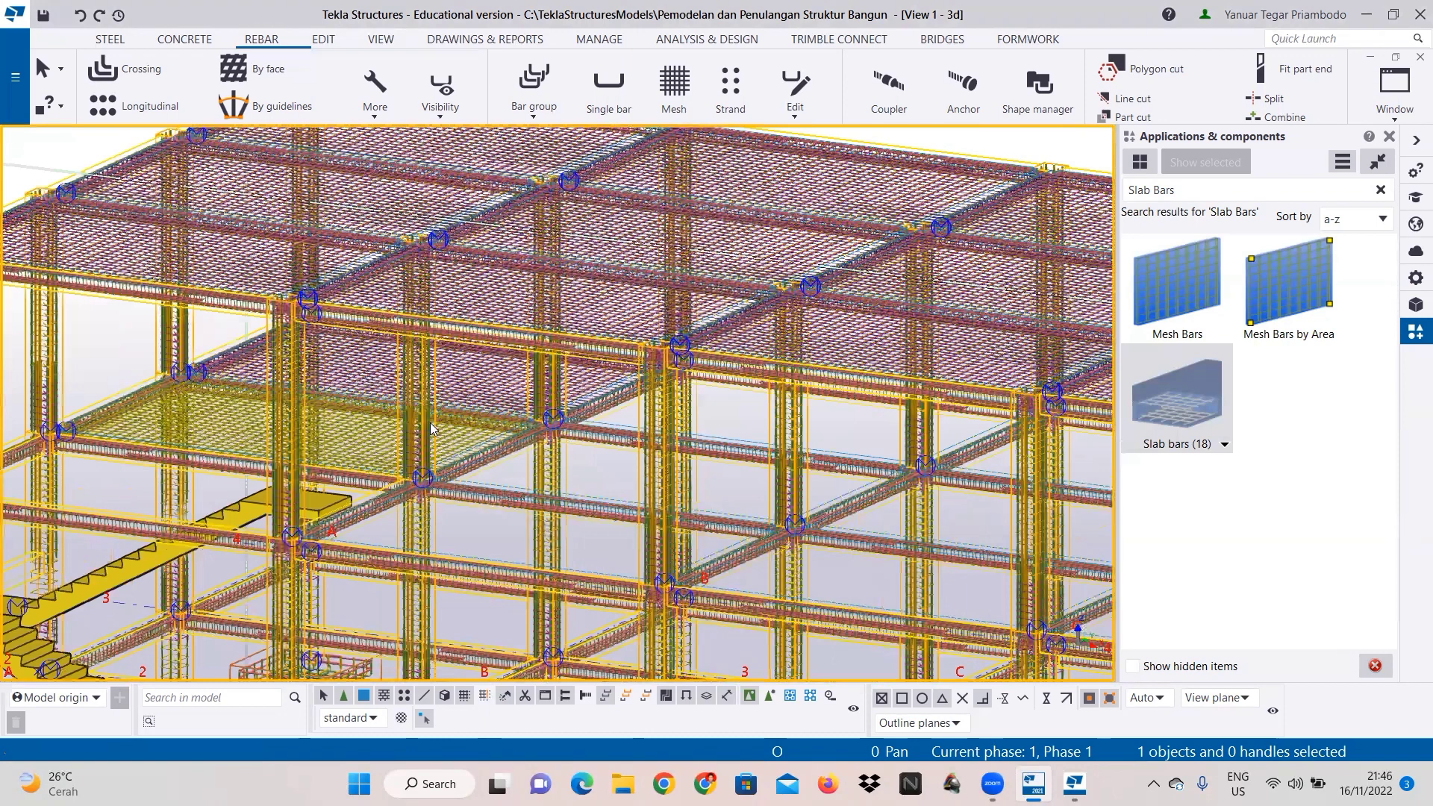
pyautogui.click(584, 423)
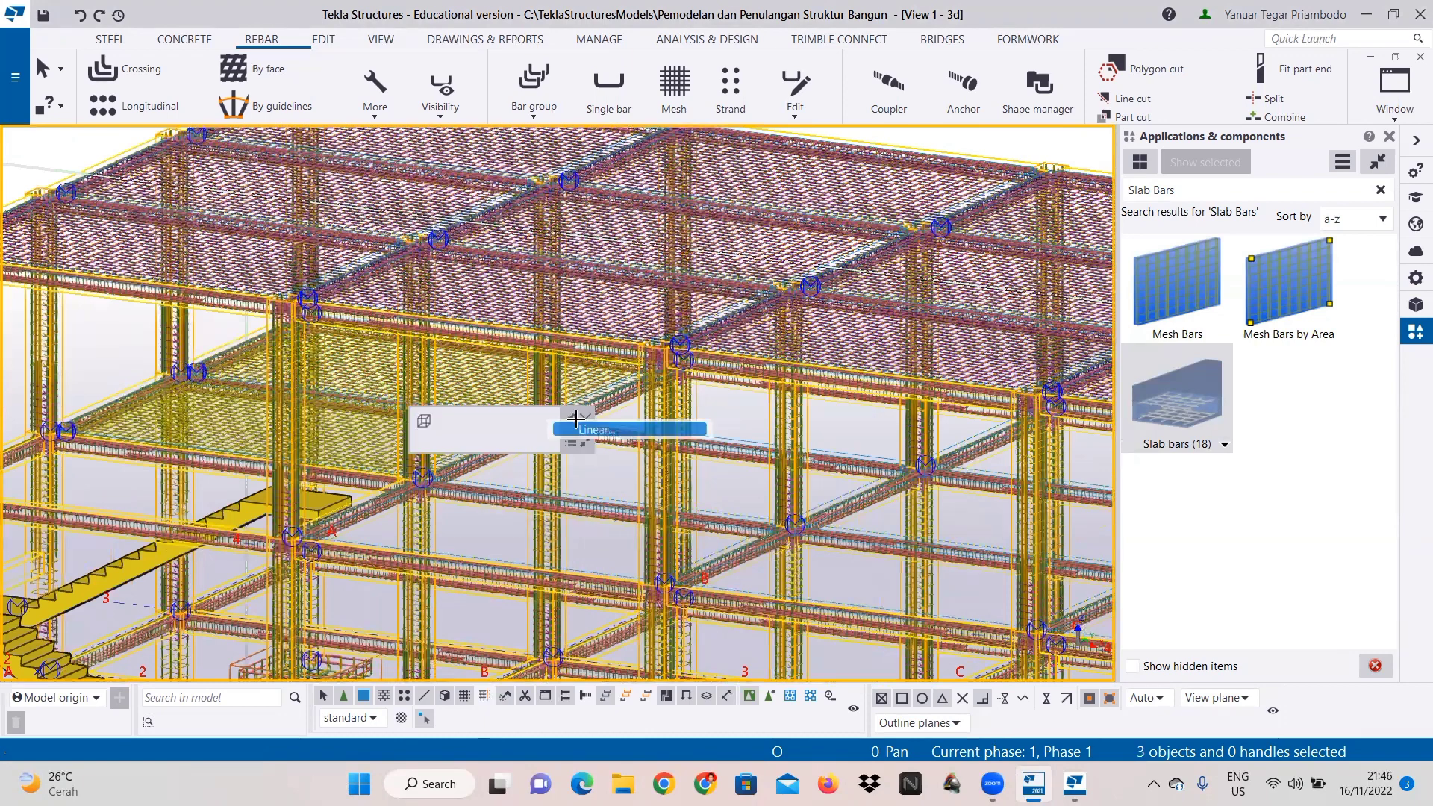
pyautogui.click(311, 352)
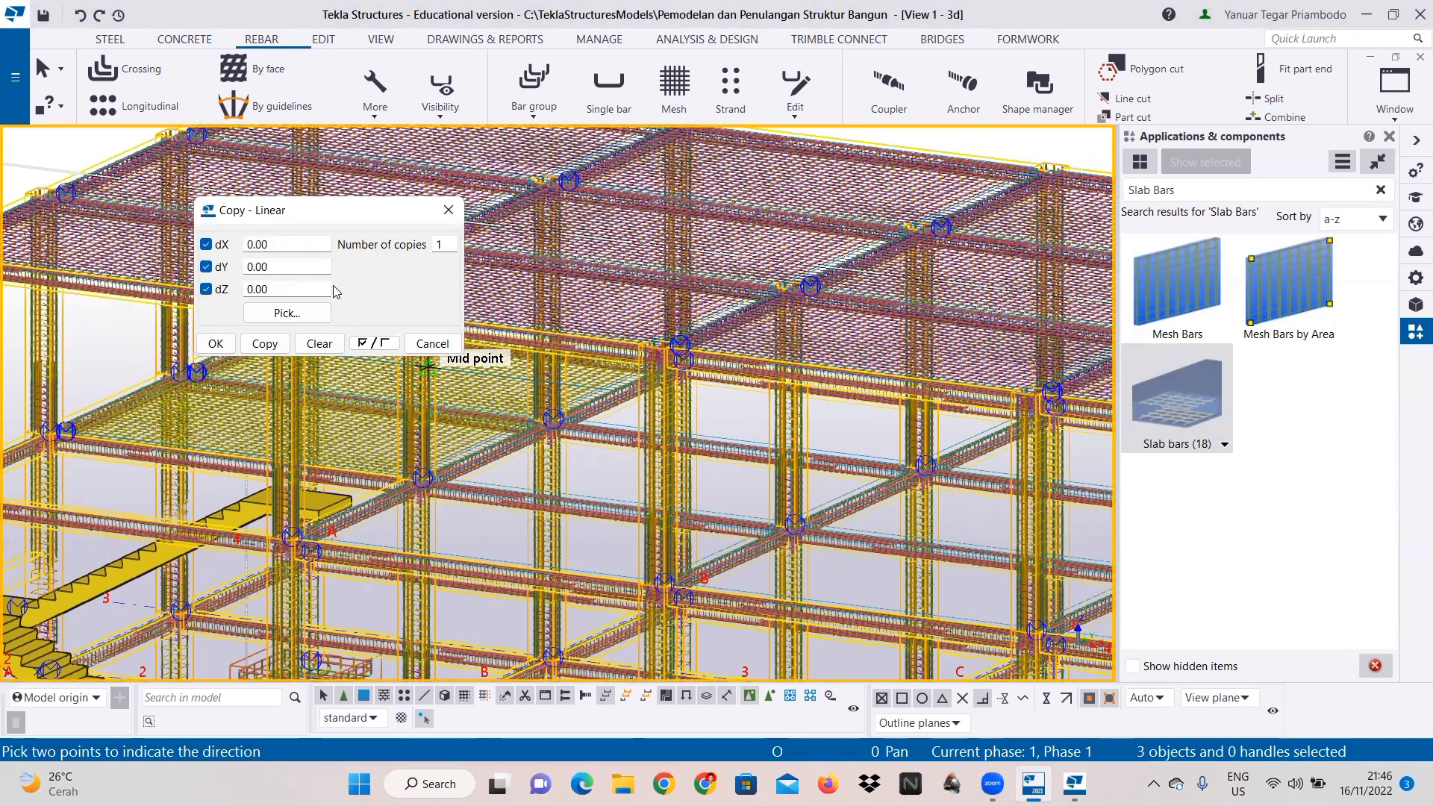
pyautogui.write('600')
pyautogui.doubleClick(449, 244)
pyautogui.scroll(-1, 590, 395)
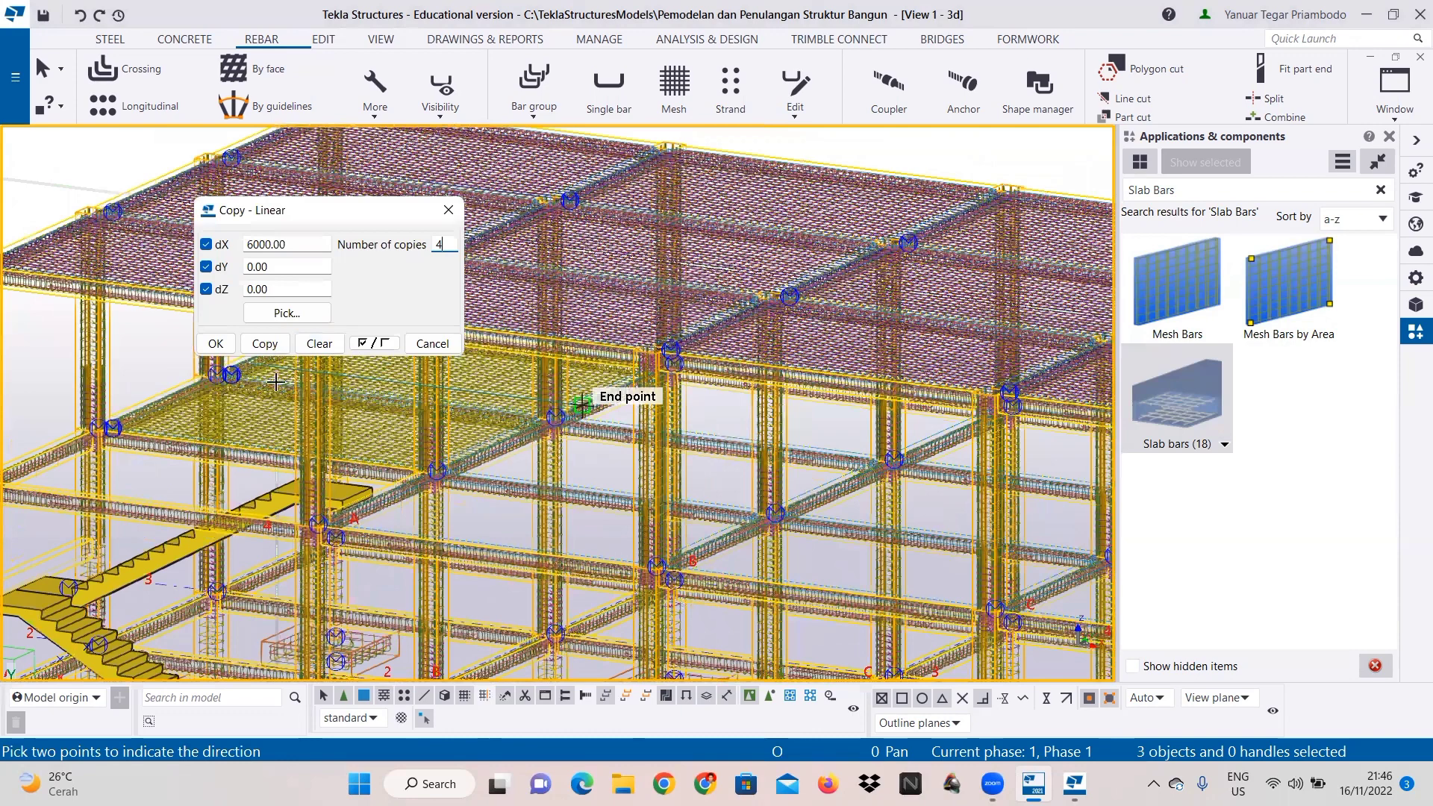
pyautogui.click(270, 347)
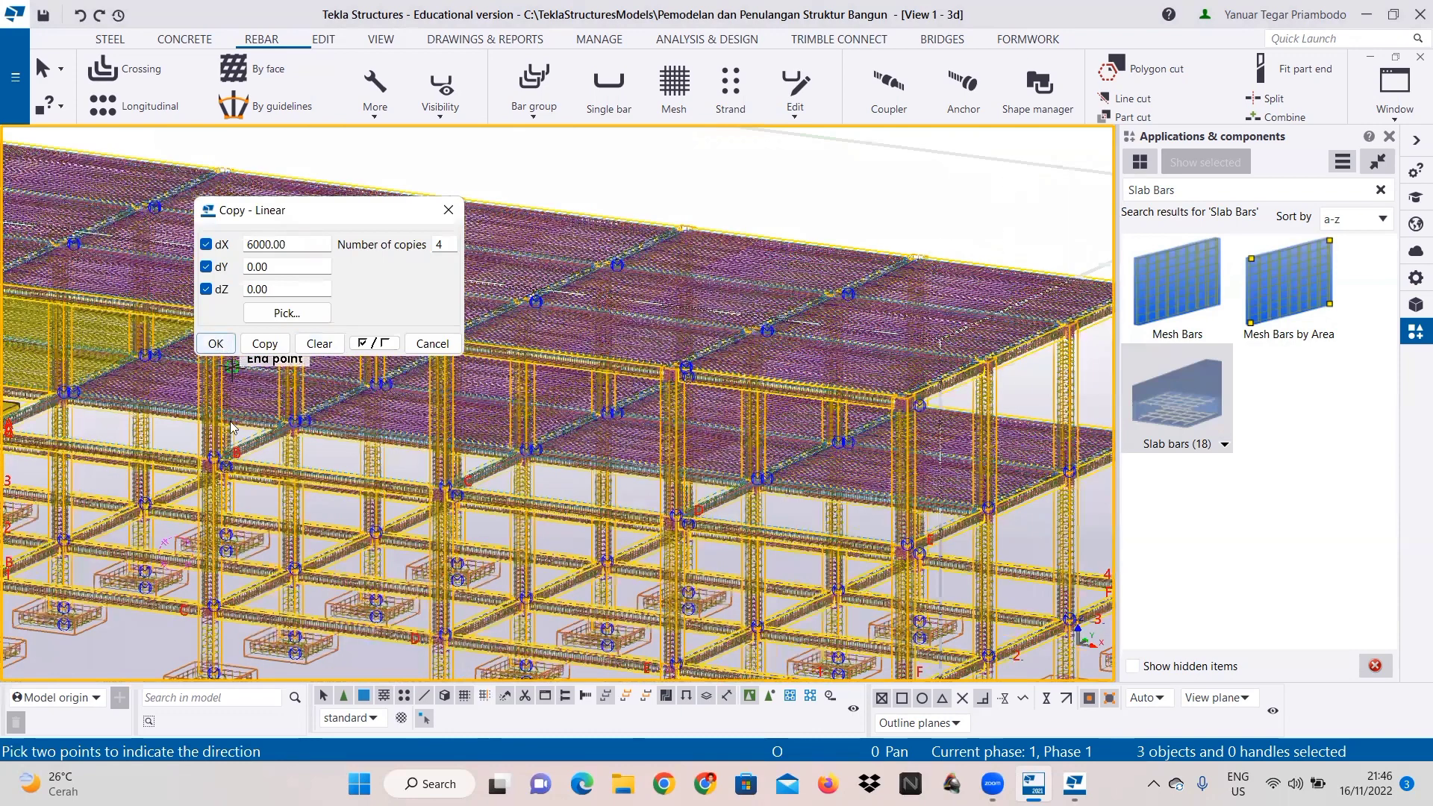
# Step: Copy the slab bars of the lower floor's middle bays beyond the stair bay linearly with dY -4000 and 1 copy
pyautogui.keyDown('ctrl'); pyautogui.click(388, 417); pyautogui.keyUp('ctrl')
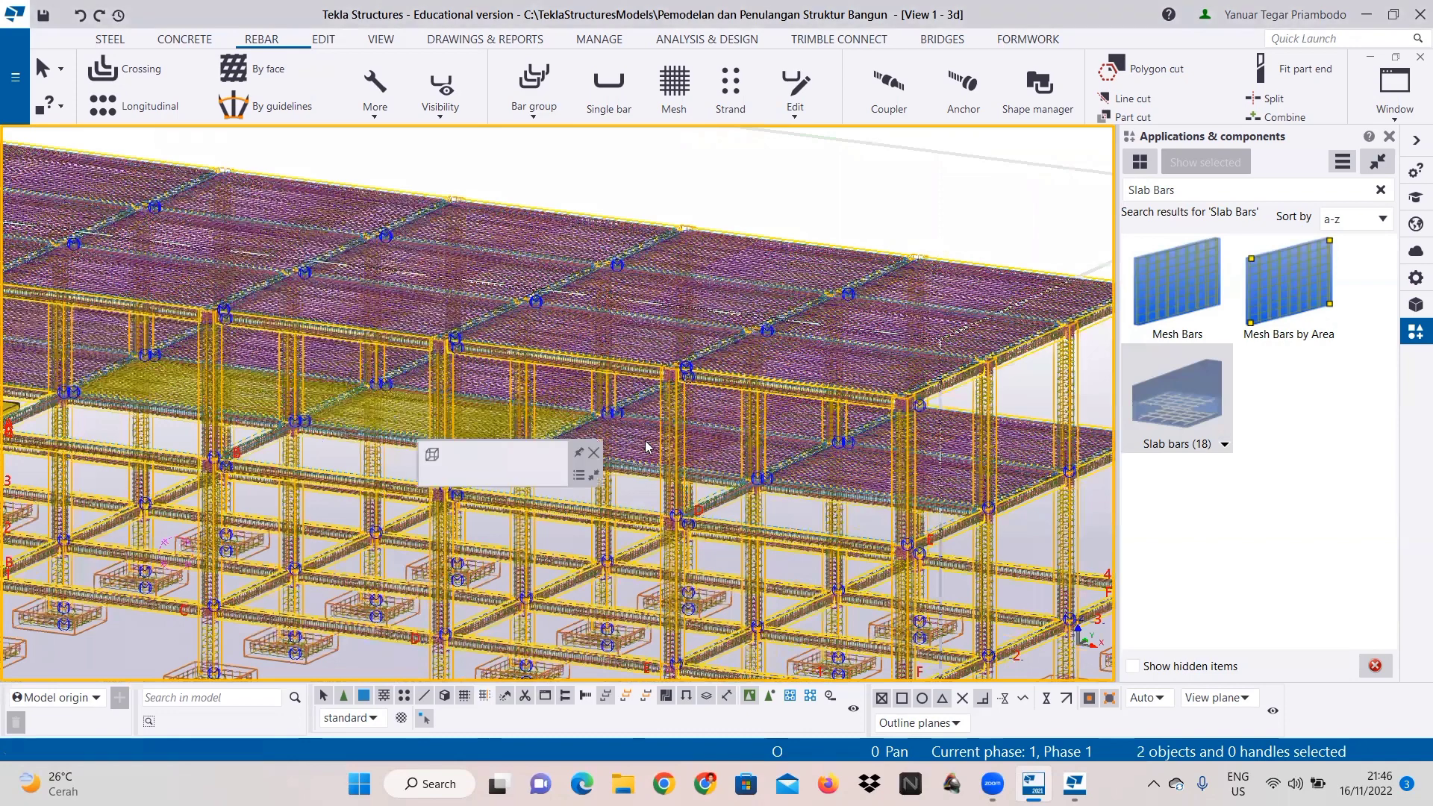
pyautogui.keyDown('ctrl'); pyautogui.click(880, 487); pyautogui.keyUp('ctrl')
pyautogui.rightClick(863, 479)
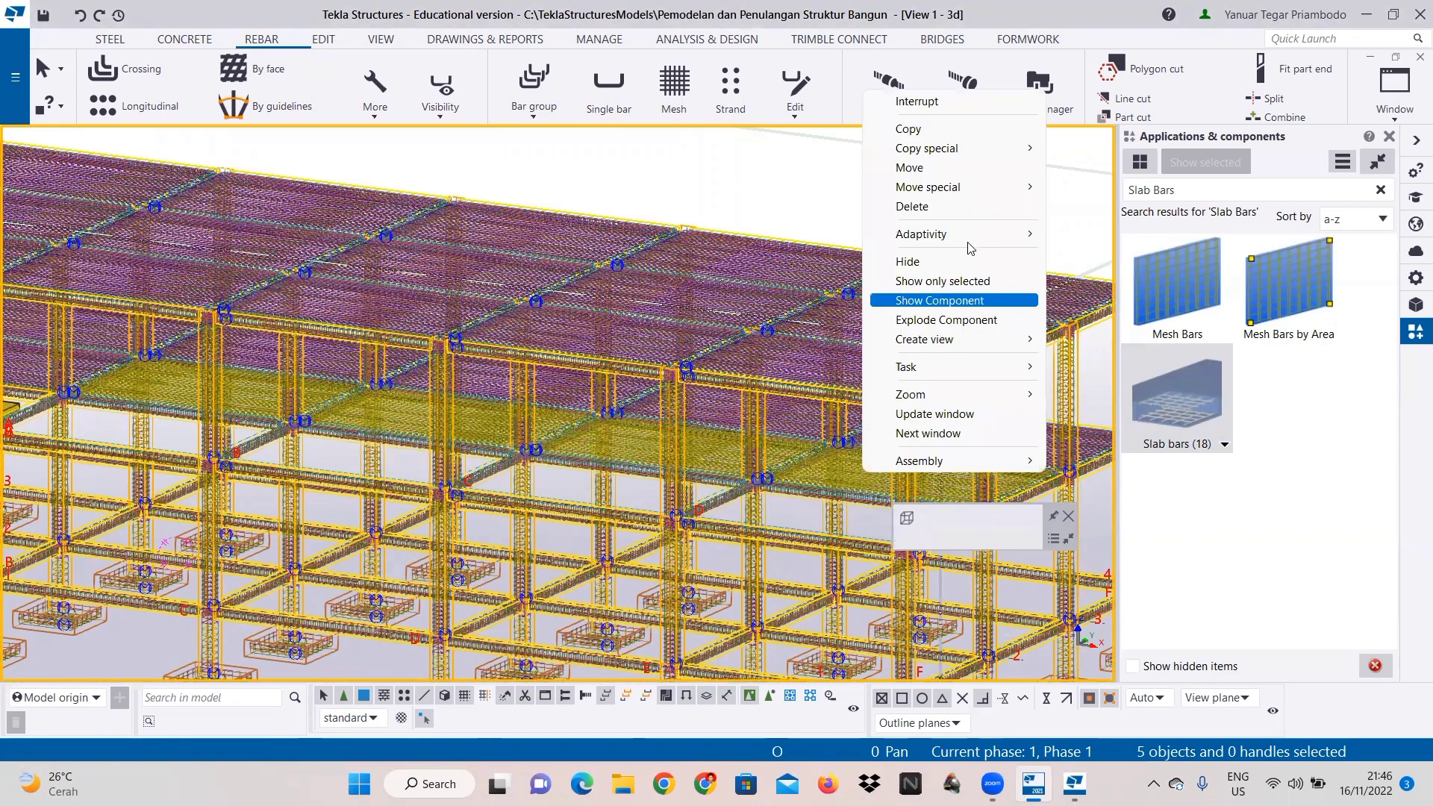
pyautogui.moveTo(984, 147)
pyautogui.click(1067, 155)
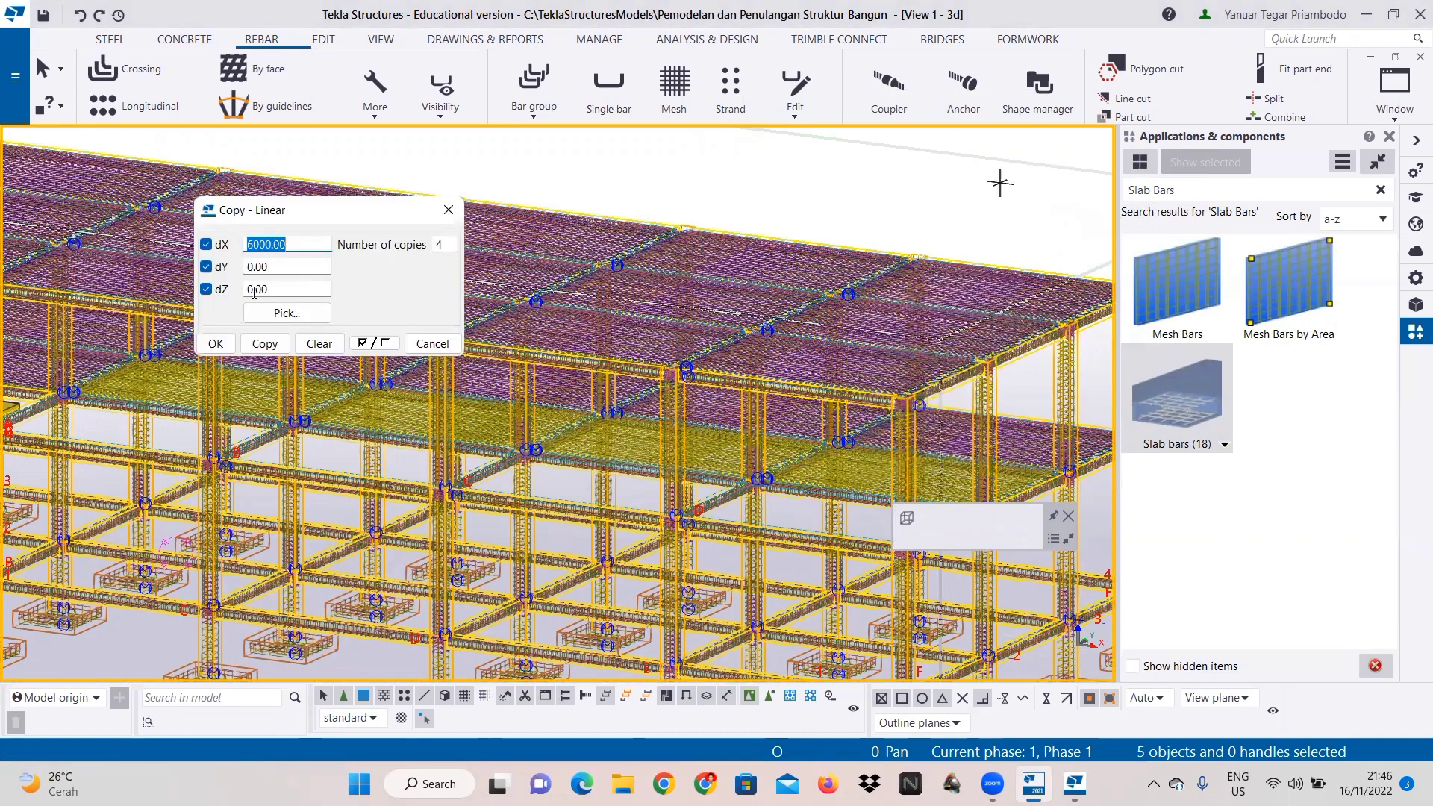
pyautogui.click(318, 343)
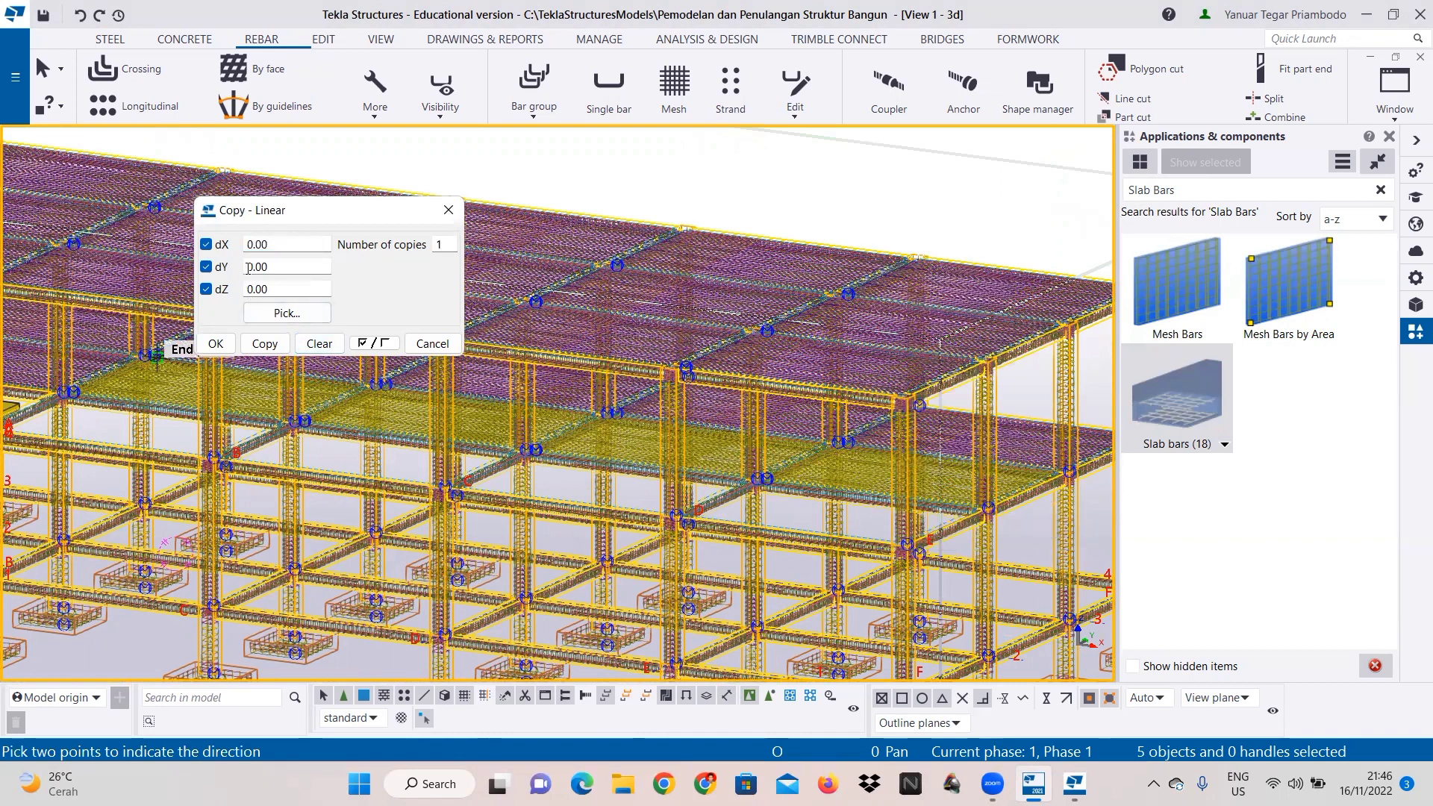
pyautogui.click(251, 267)
pyautogui.write('-400')
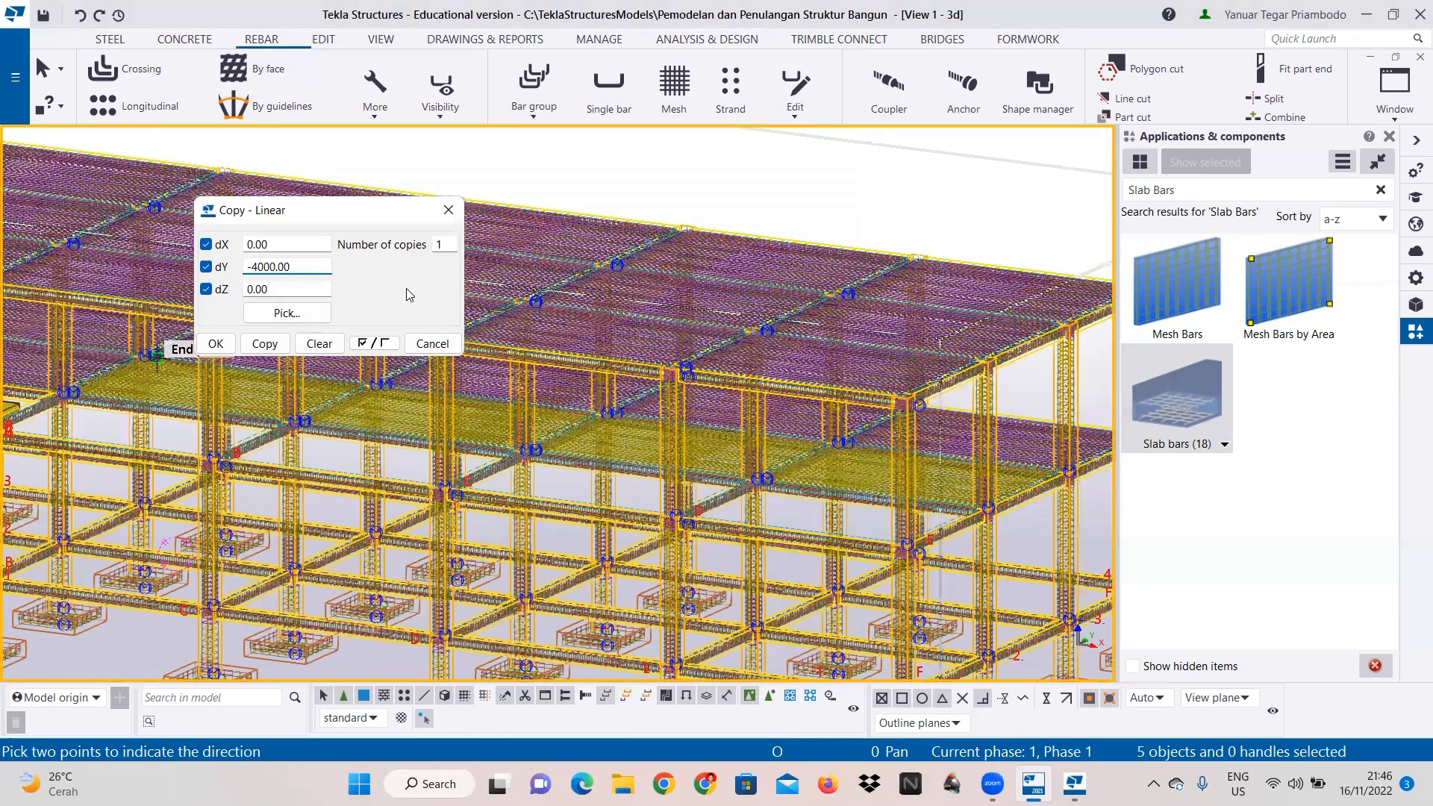
pyautogui.click(285, 345)
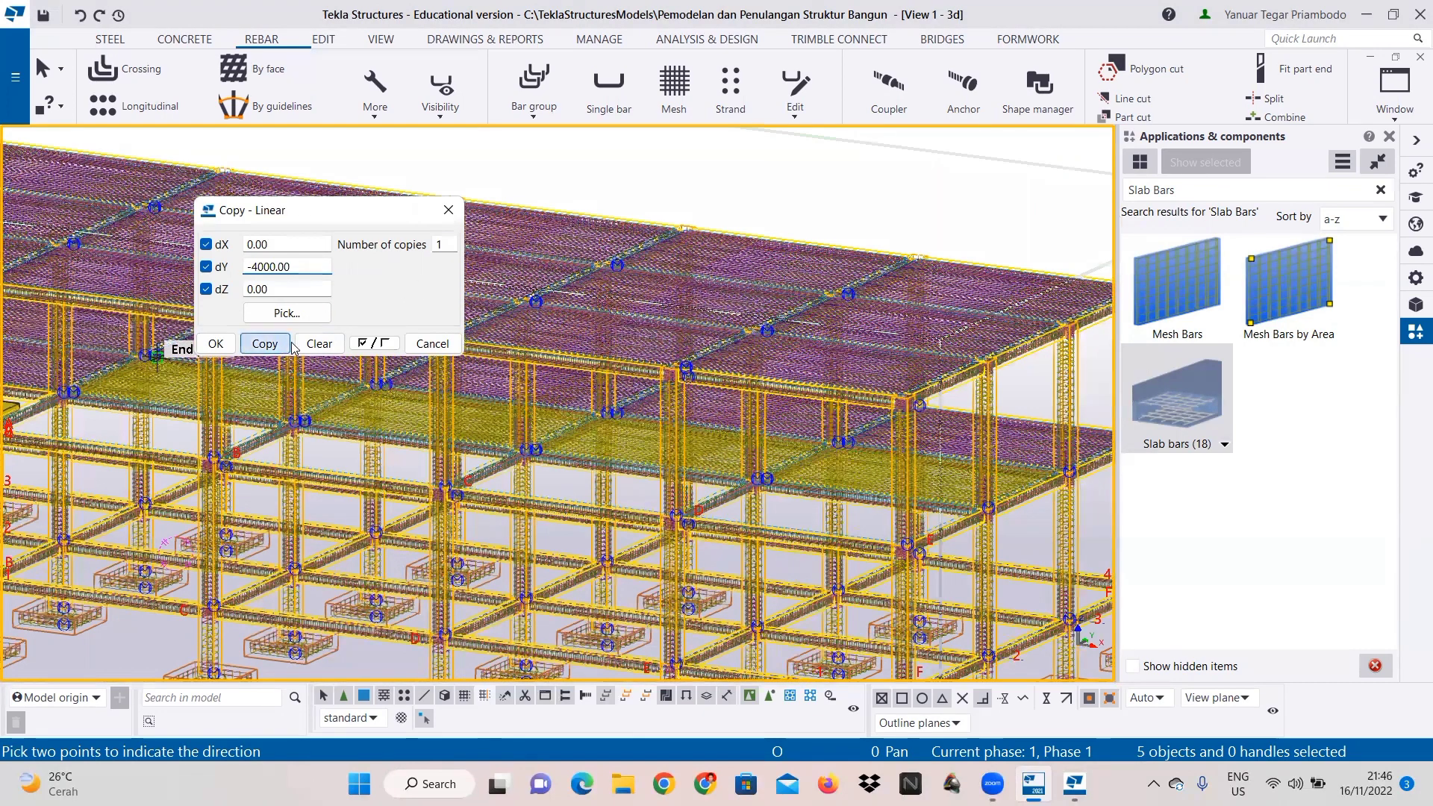
pyautogui.click(212, 345)
pyautogui.scroll(-5, 465, 428)
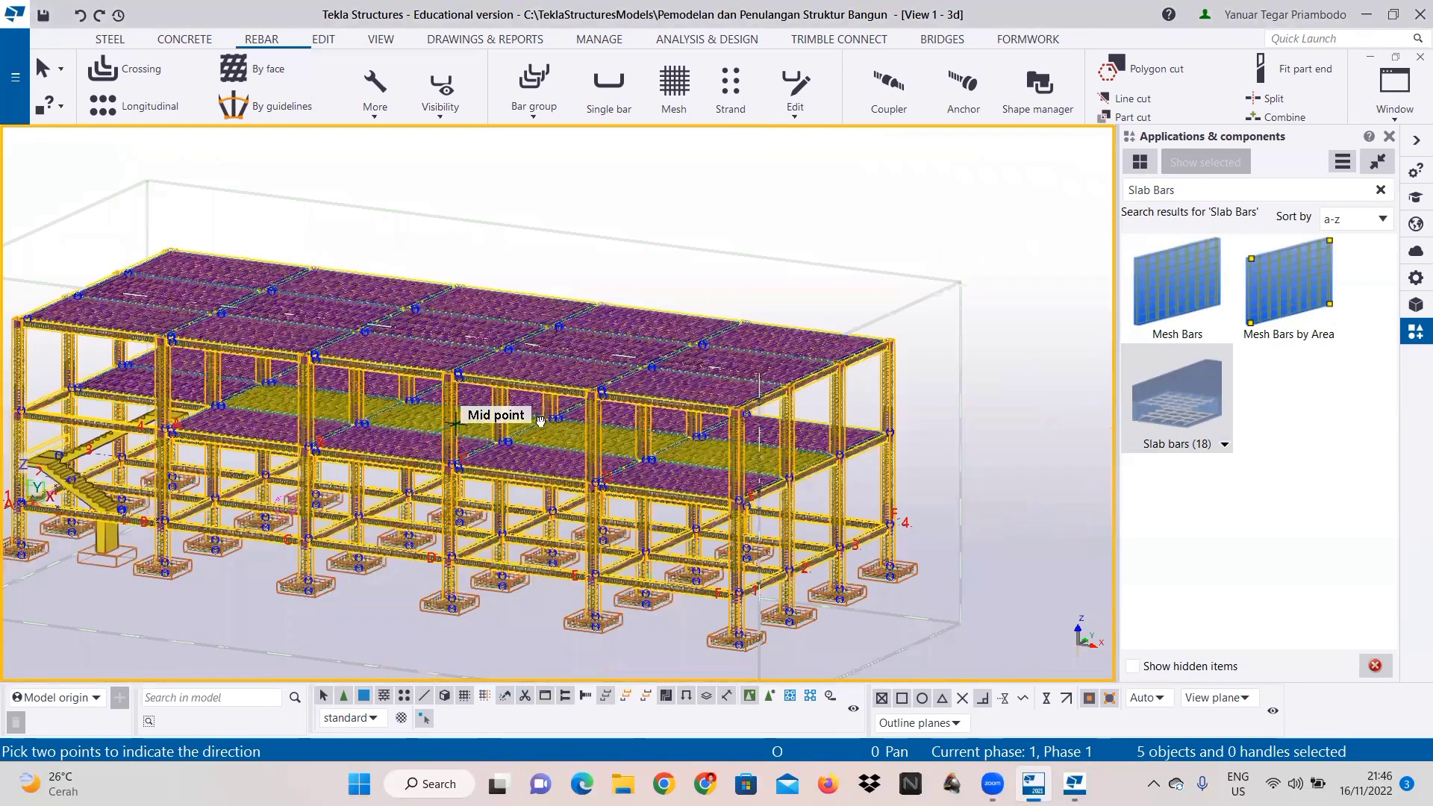
# Step: Select the longitudinal bars and stirrups of the ground beam along axis A beside the stairs and copy them linearly with dZ 1750 and 1 copy
pyautogui.scroll(1, 180, 223)
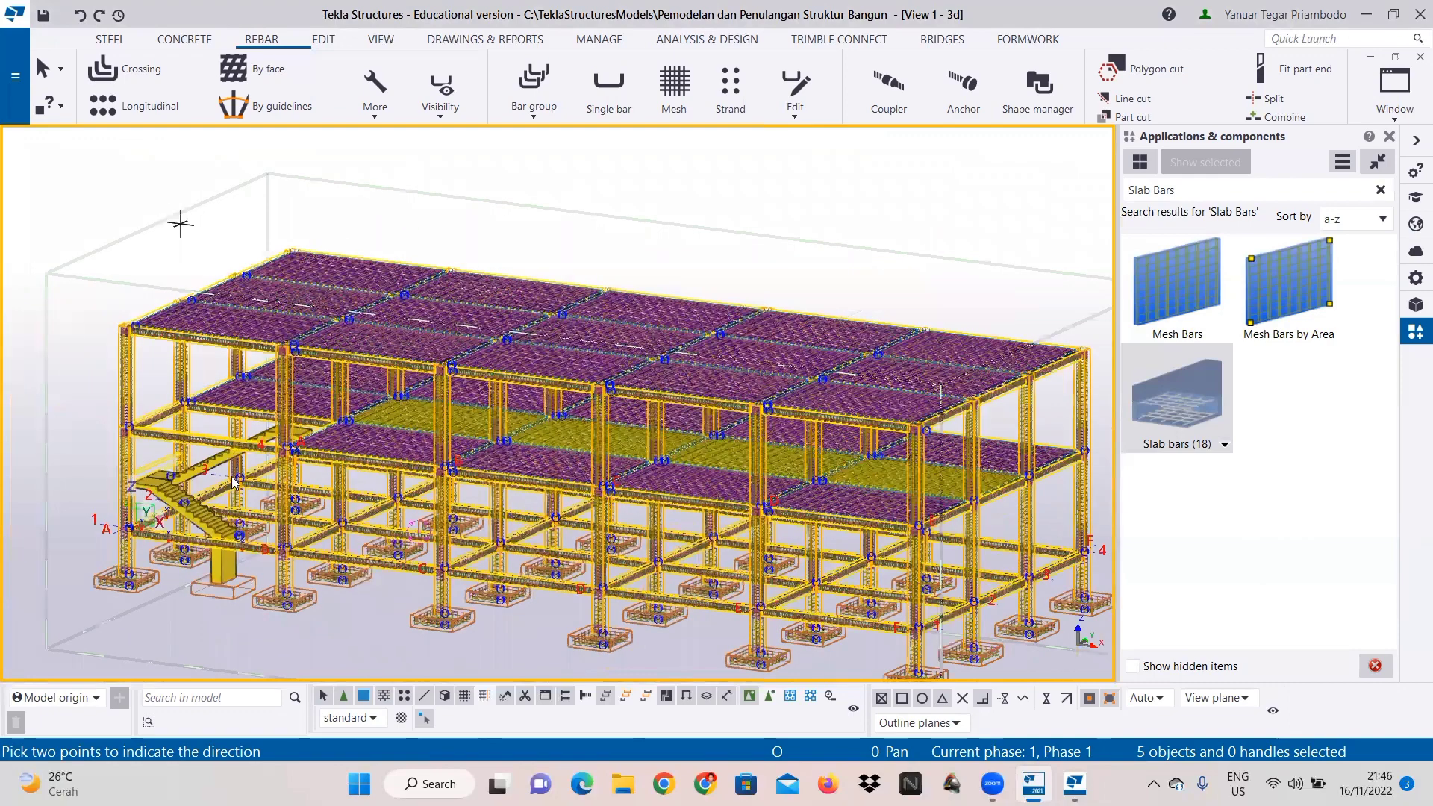
pyautogui.scroll(3, 185, 478)
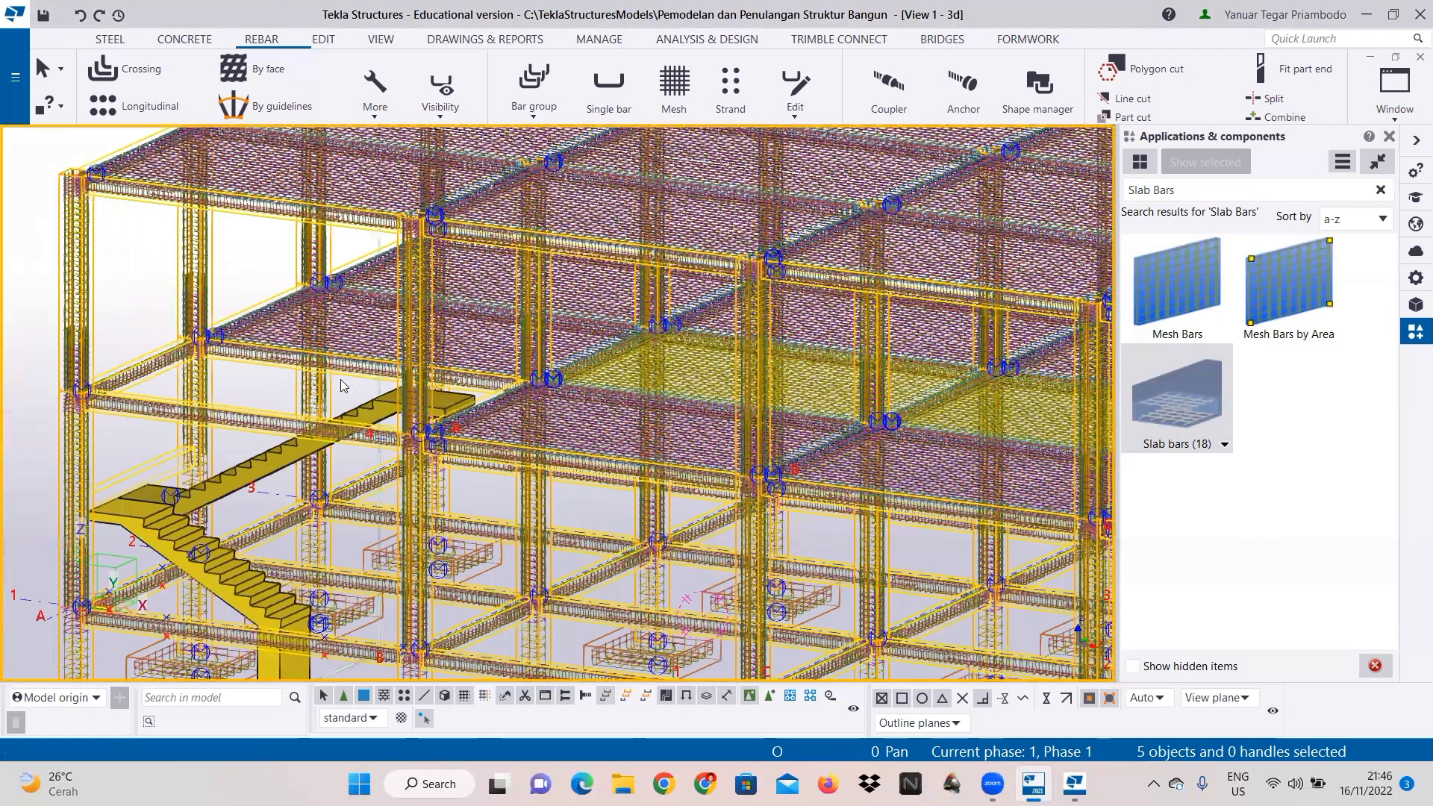
pyautogui.scroll(2, 340, 379)
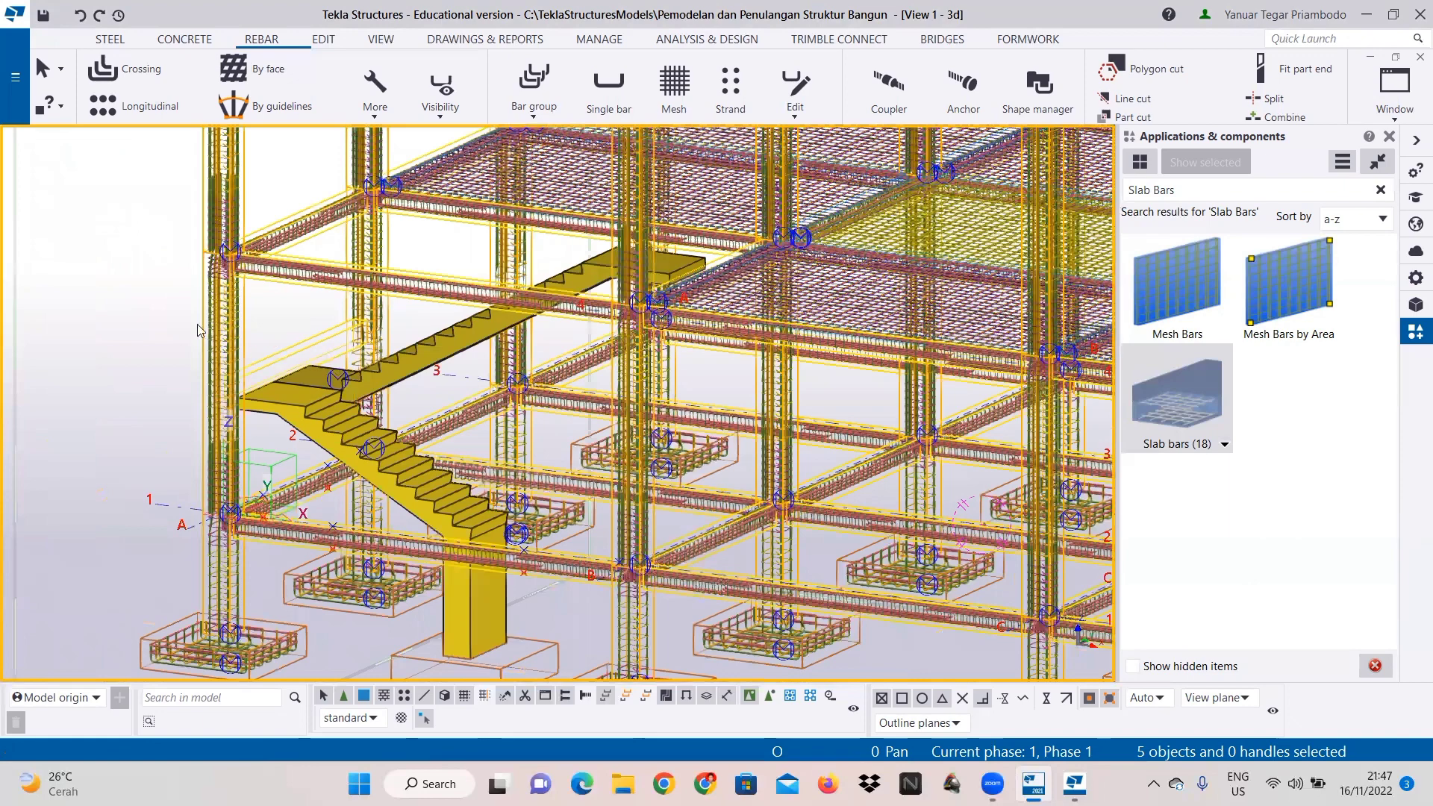
pyautogui.keyDown('ctrl'); pyautogui.moveTo(254, 306); pyautogui.dragTo(537, 273, button='middle'); pyautogui.keyUp('ctrl')
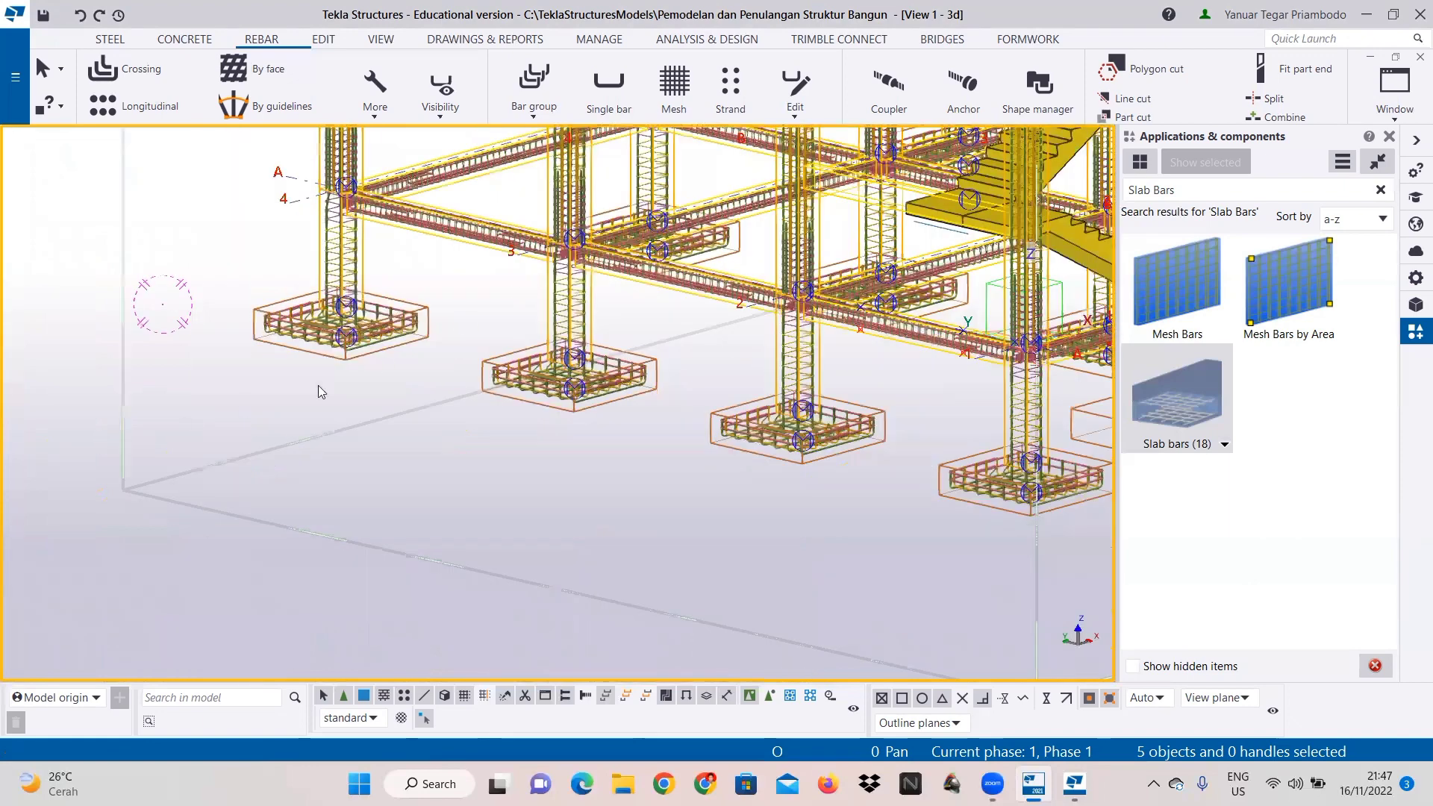
pyautogui.scroll(3, 448, 366)
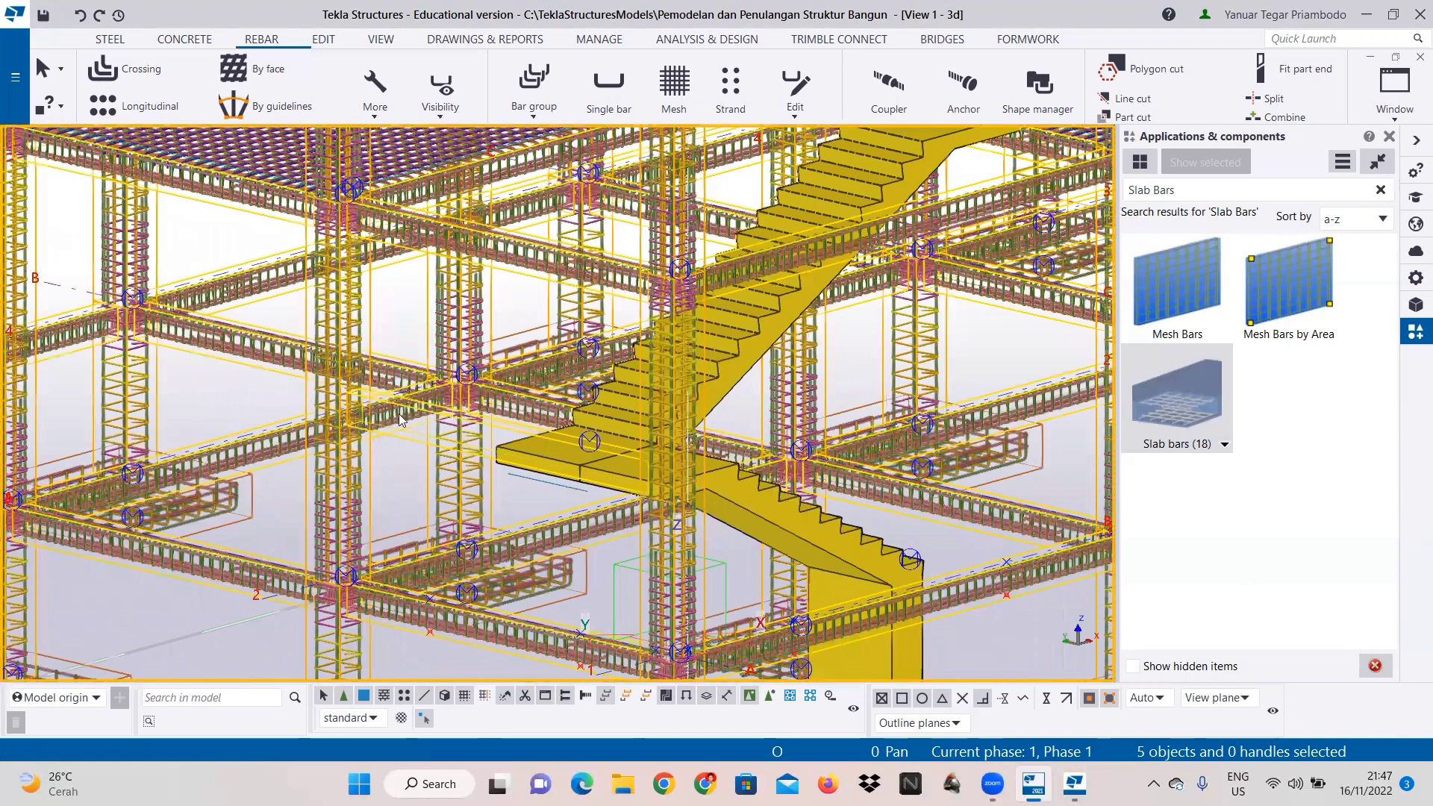
pyautogui.scroll(2, 398, 413)
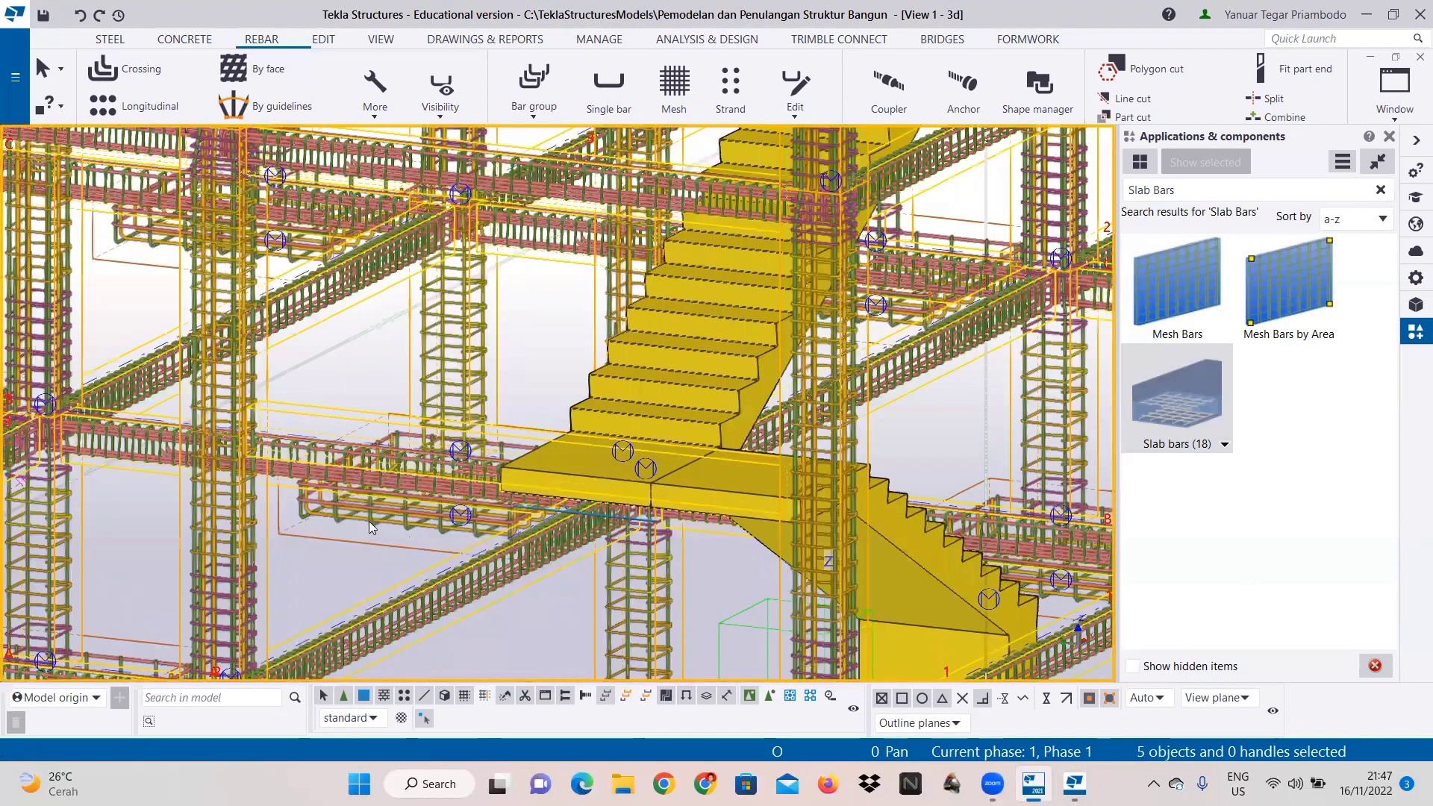
pyautogui.scroll(3, 390, 490)
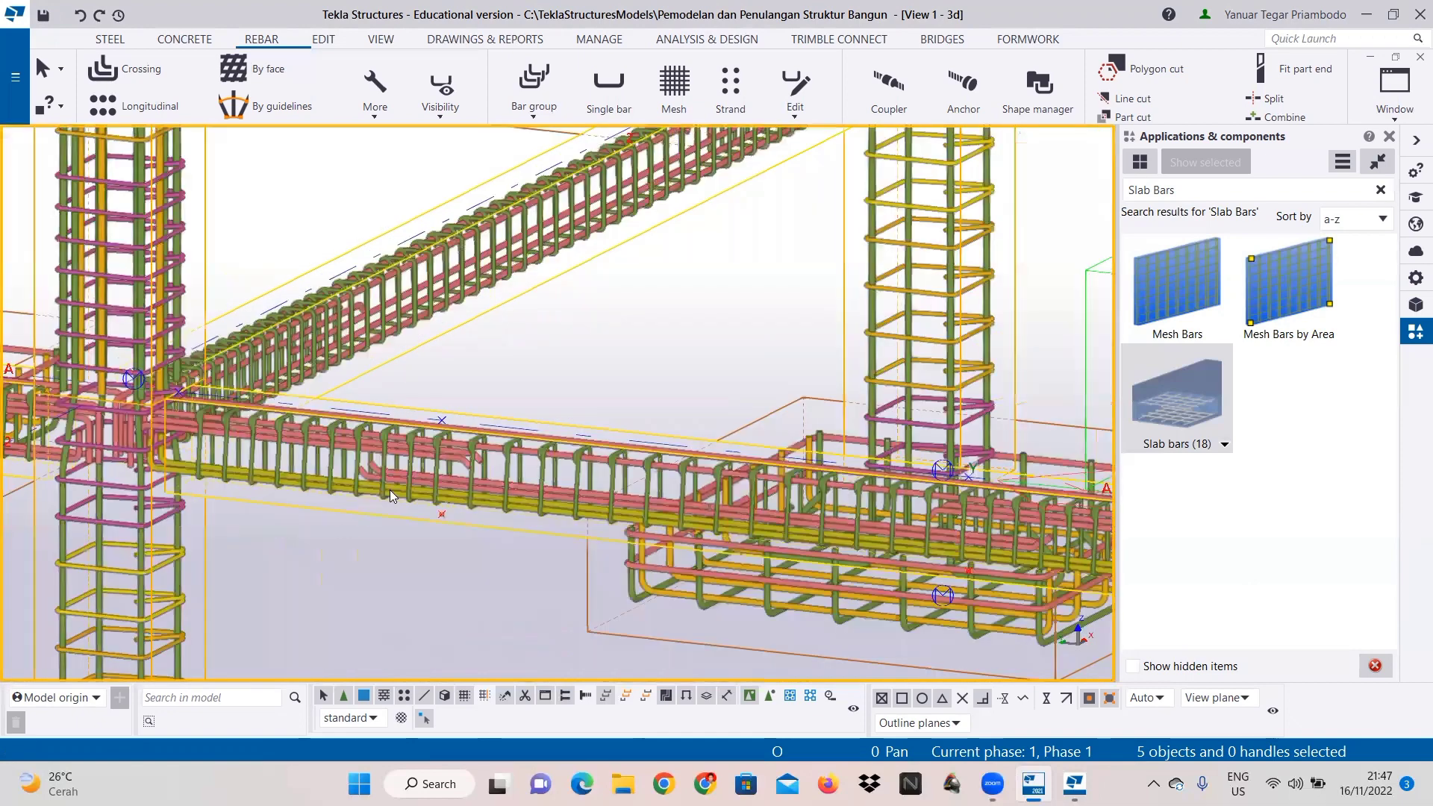
pyautogui.click(406, 452)
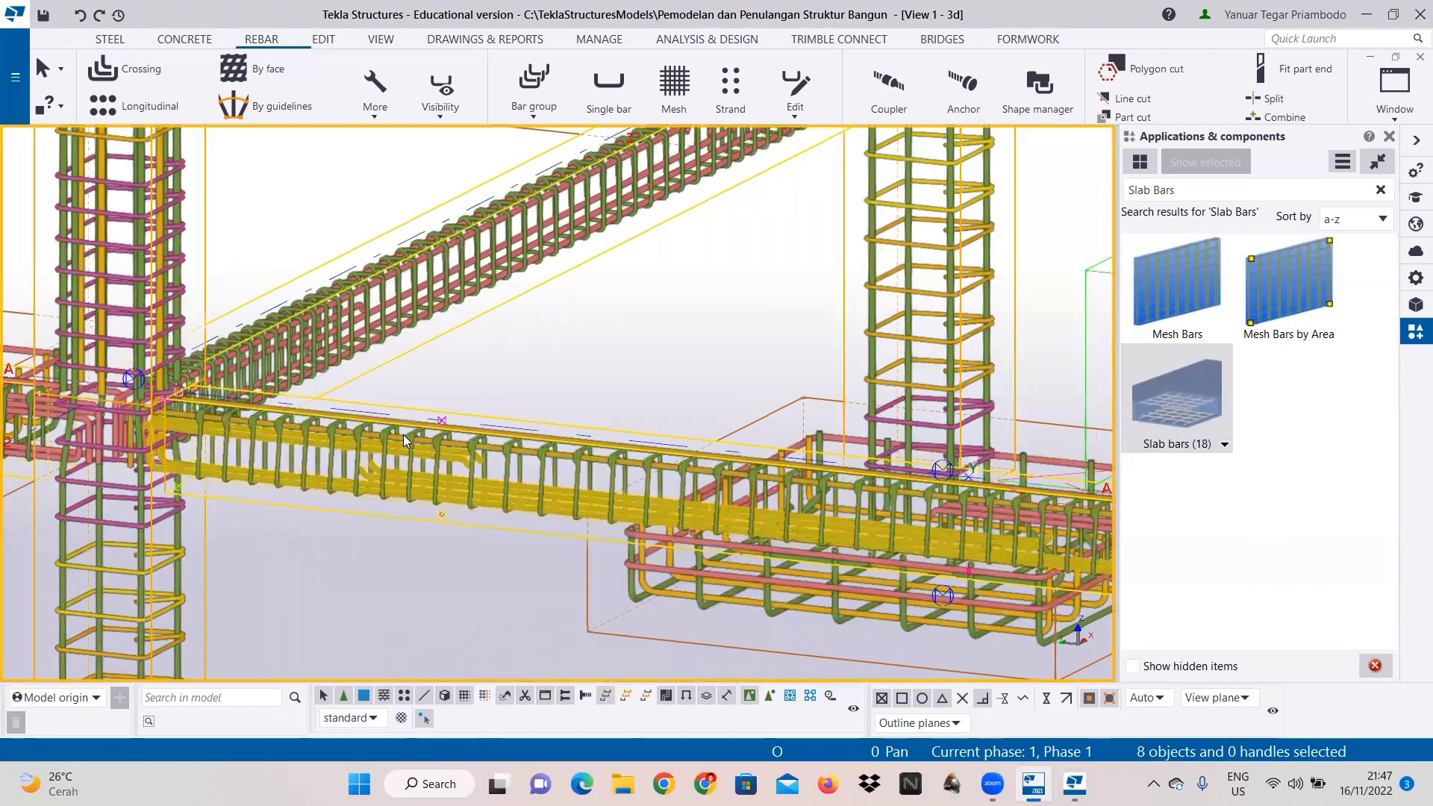
pyautogui.keyDown('shift'); pyautogui.click(393, 449); pyautogui.keyUp('shift')
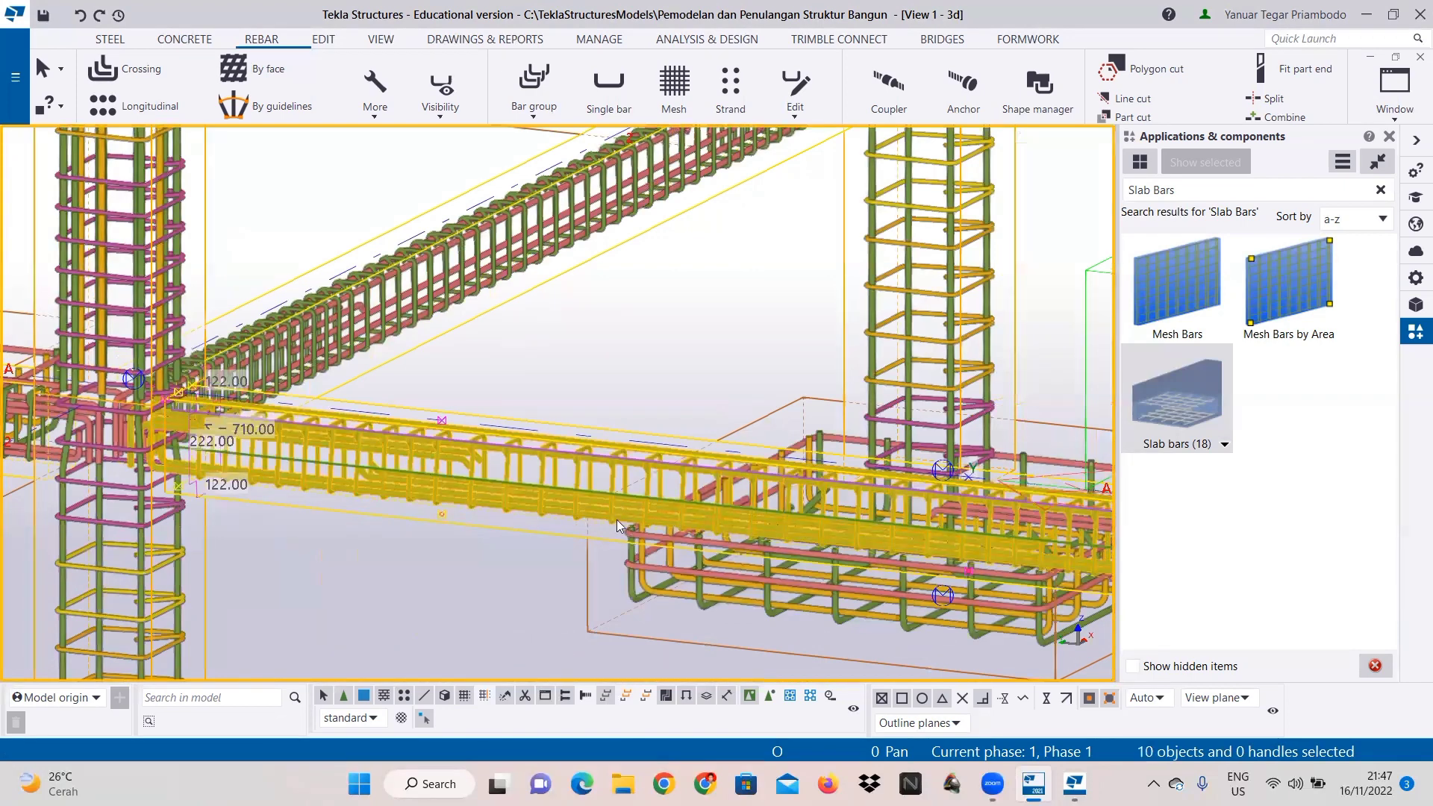
pyautogui.moveTo(536, 499); pyautogui.dragTo(88, 478, button='middle')
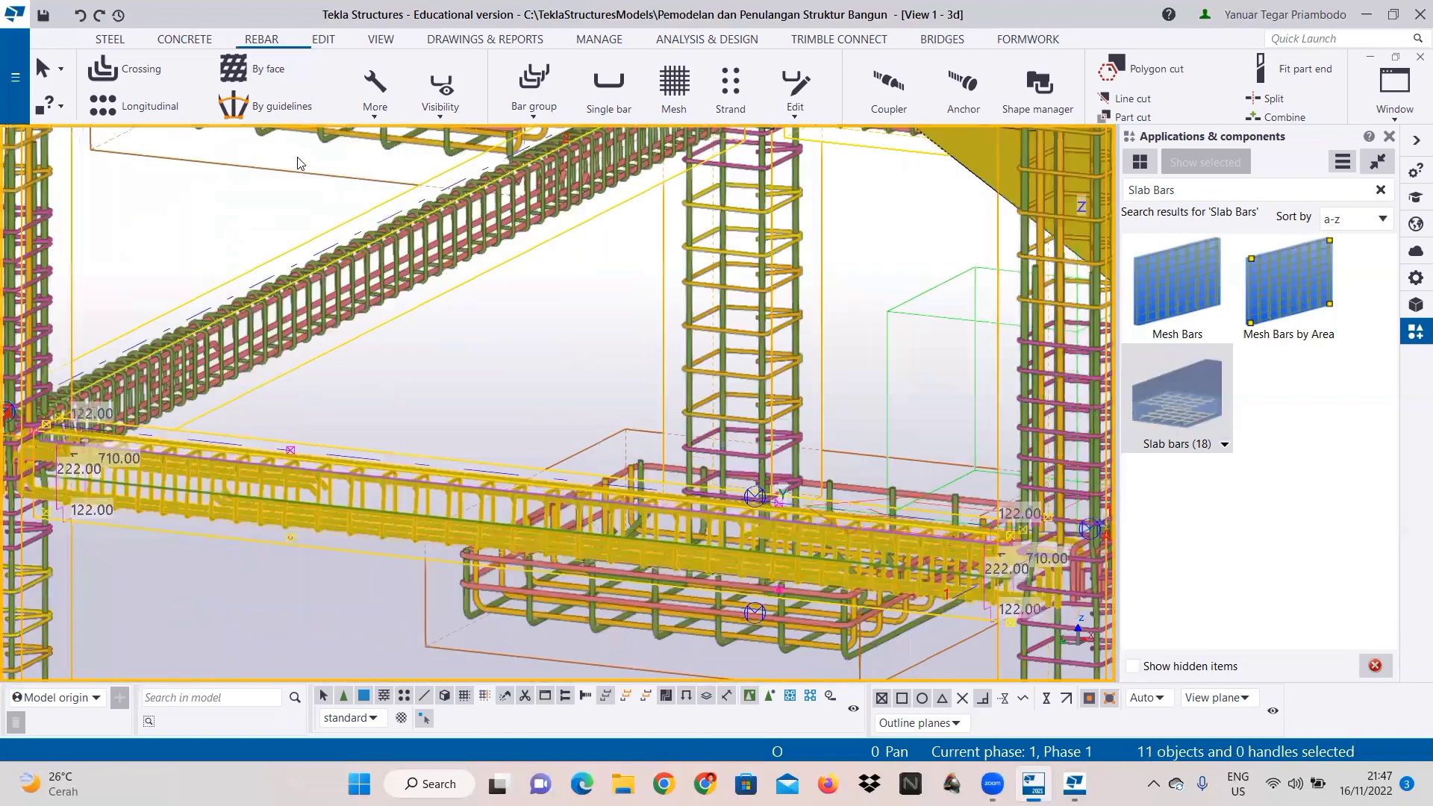
pyautogui.rightClick(315, 475)
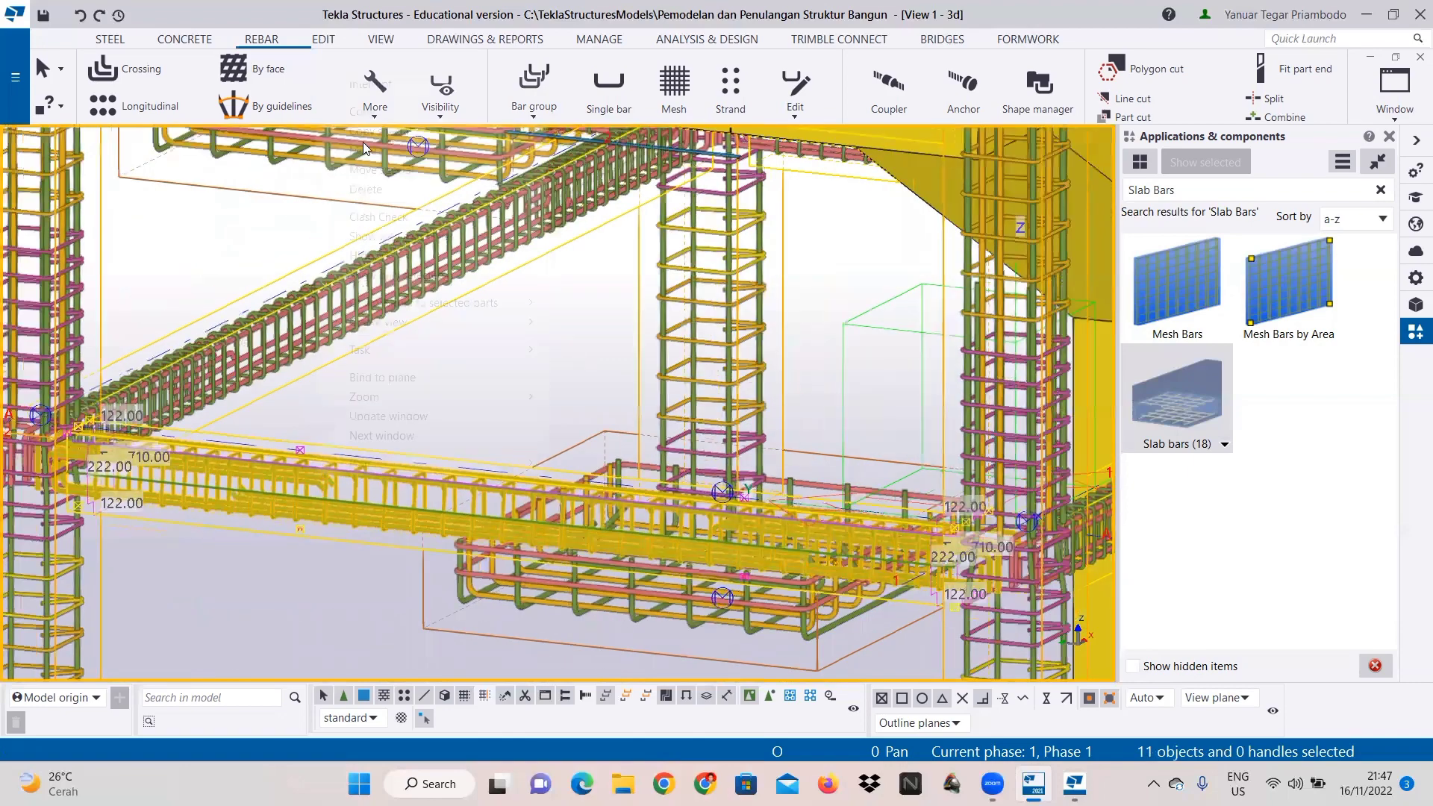
pyautogui.moveTo(374, 131)
pyautogui.click(595, 130)
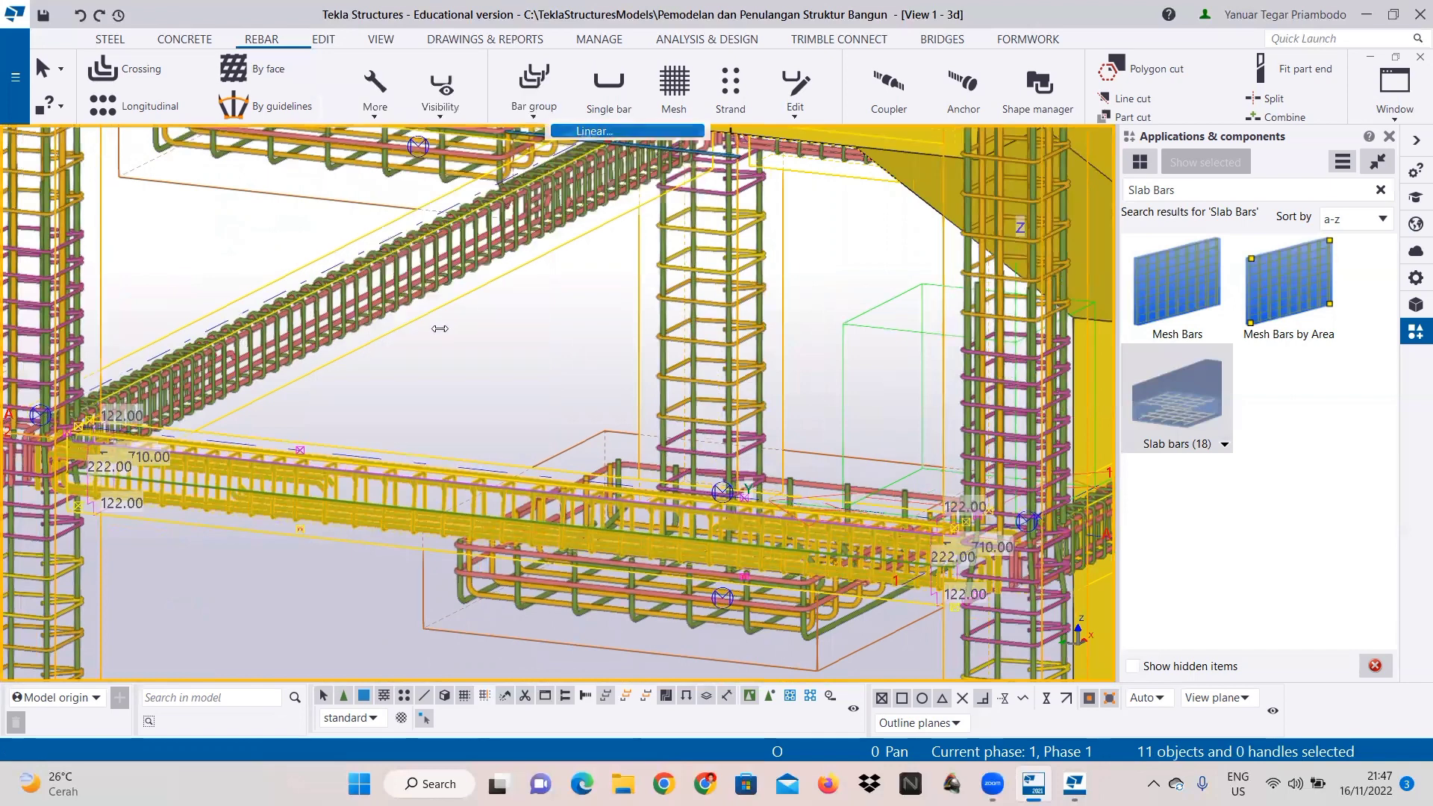
pyautogui.click(319, 344)
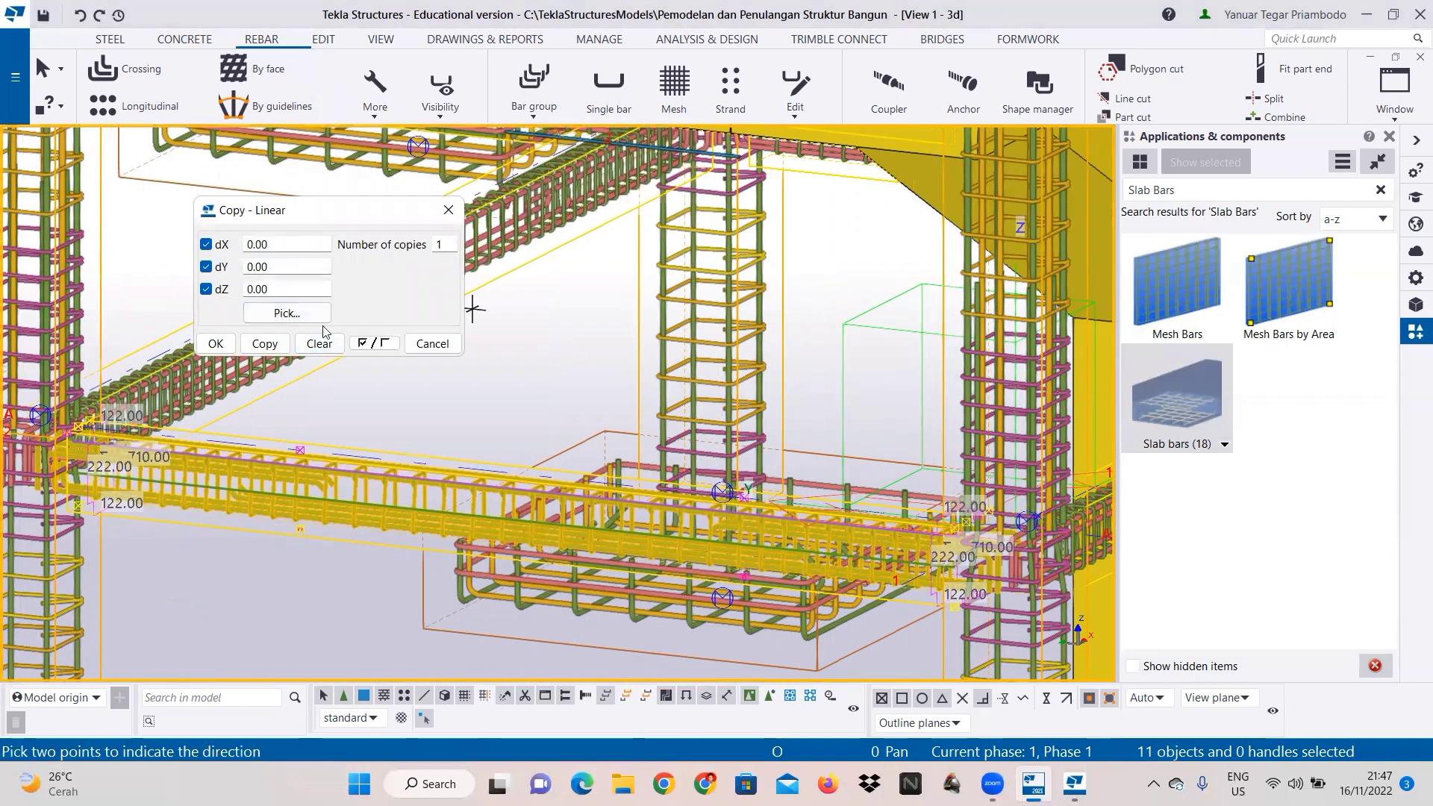
pyautogui.write('175')
pyautogui.scroll(-2, 487, 403)
pyautogui.moveTo(739, 385); pyautogui.dragTo(701, 572, button='middle')
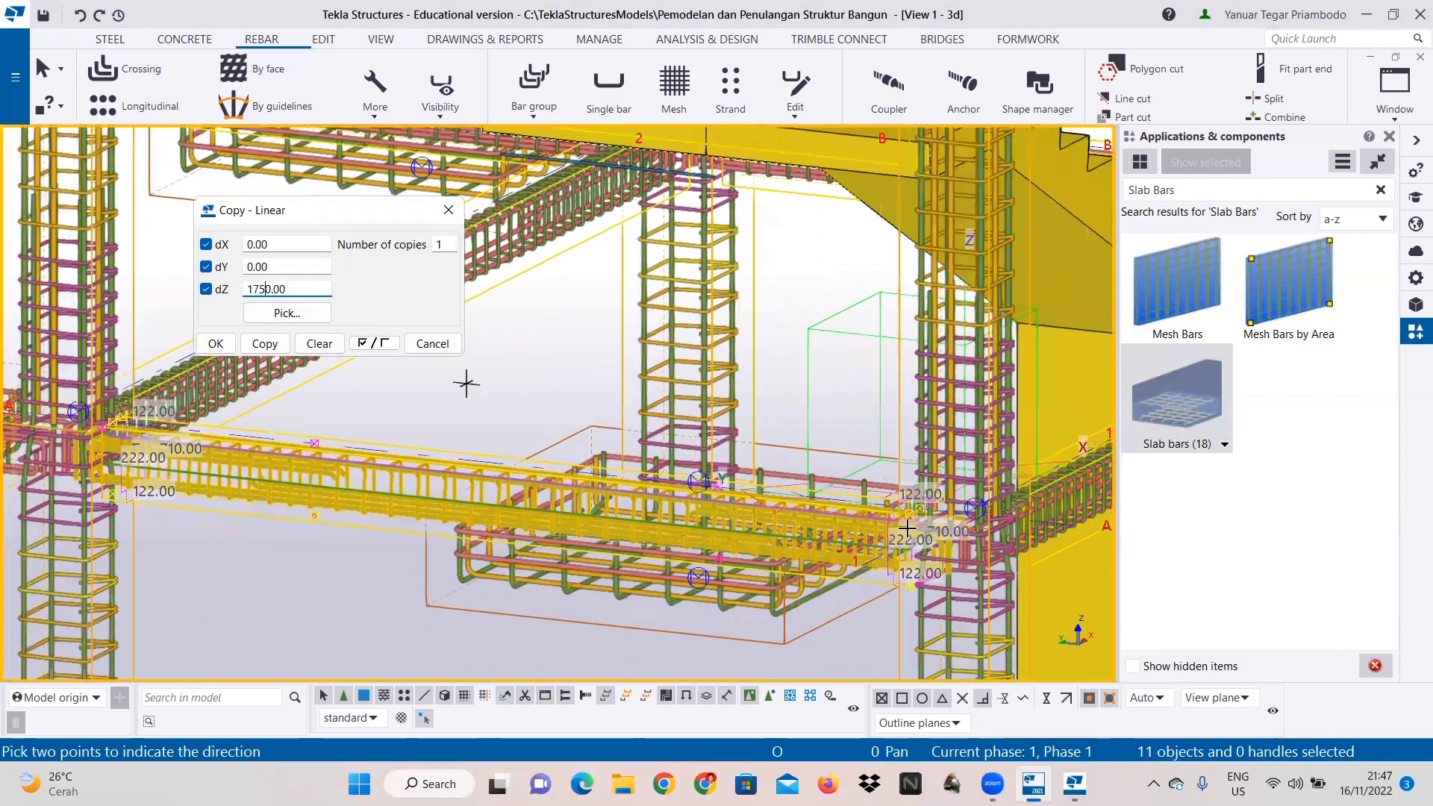
pyautogui.scroll(-2, 906, 527)
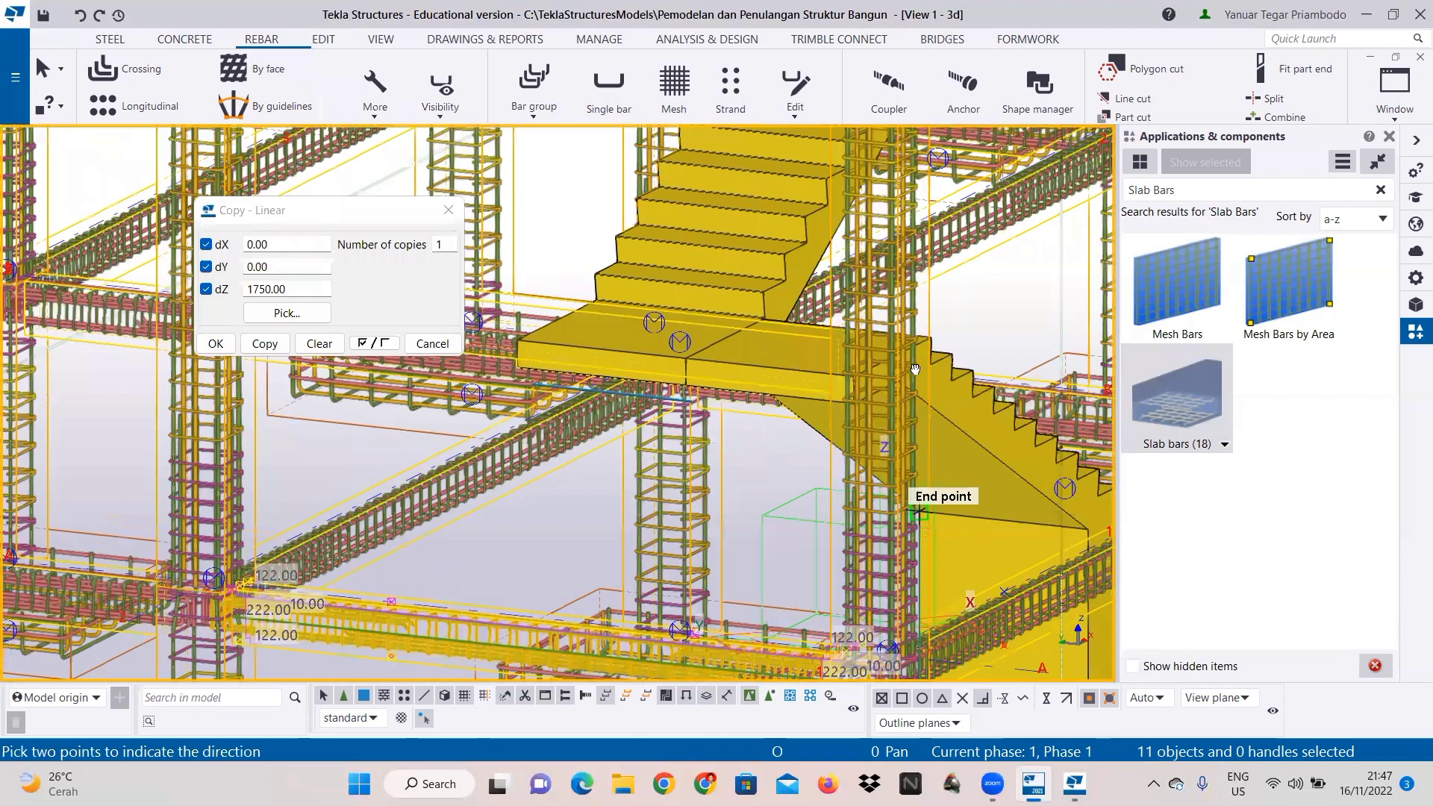
pyautogui.scroll(-1, 939, 469)
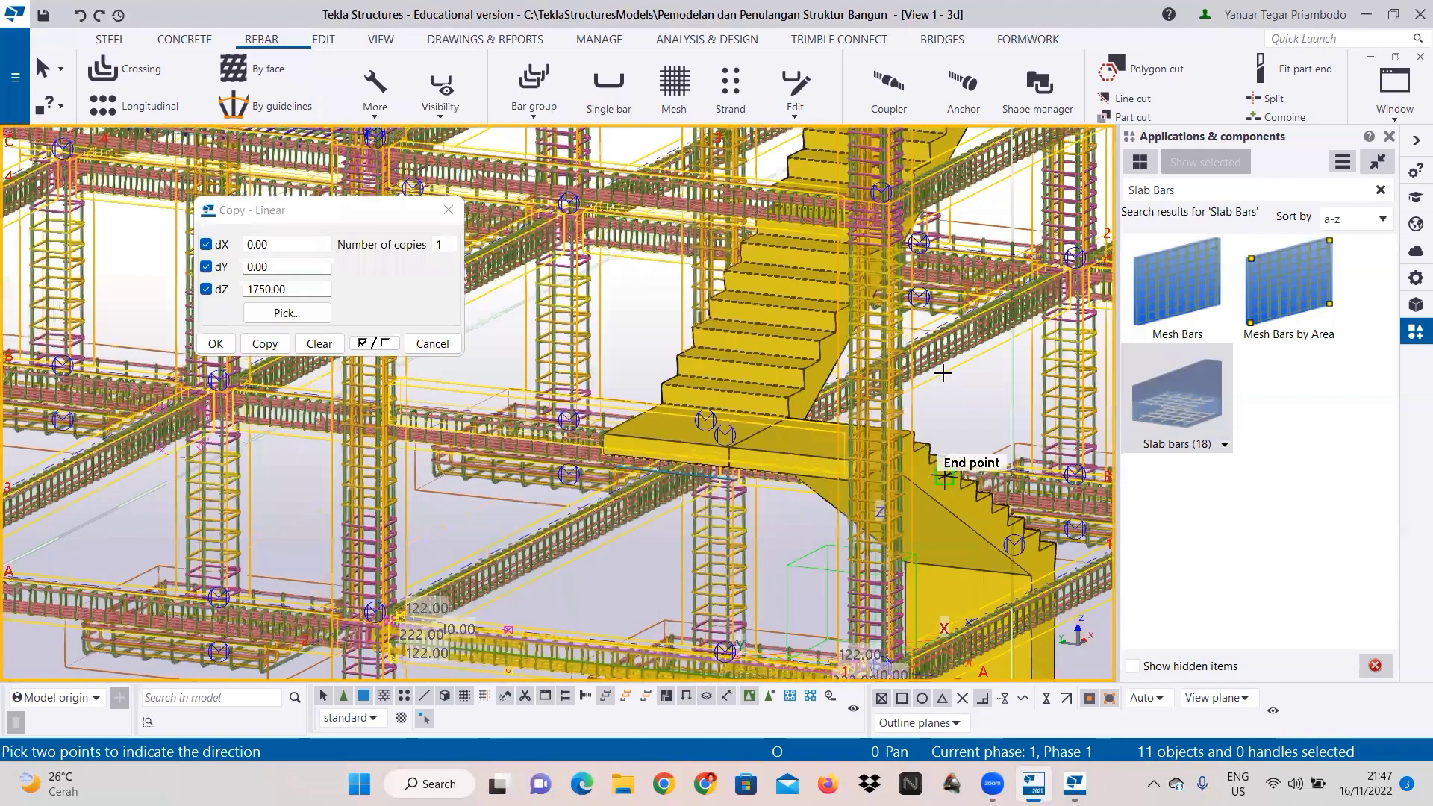
pyautogui.click(261, 344)
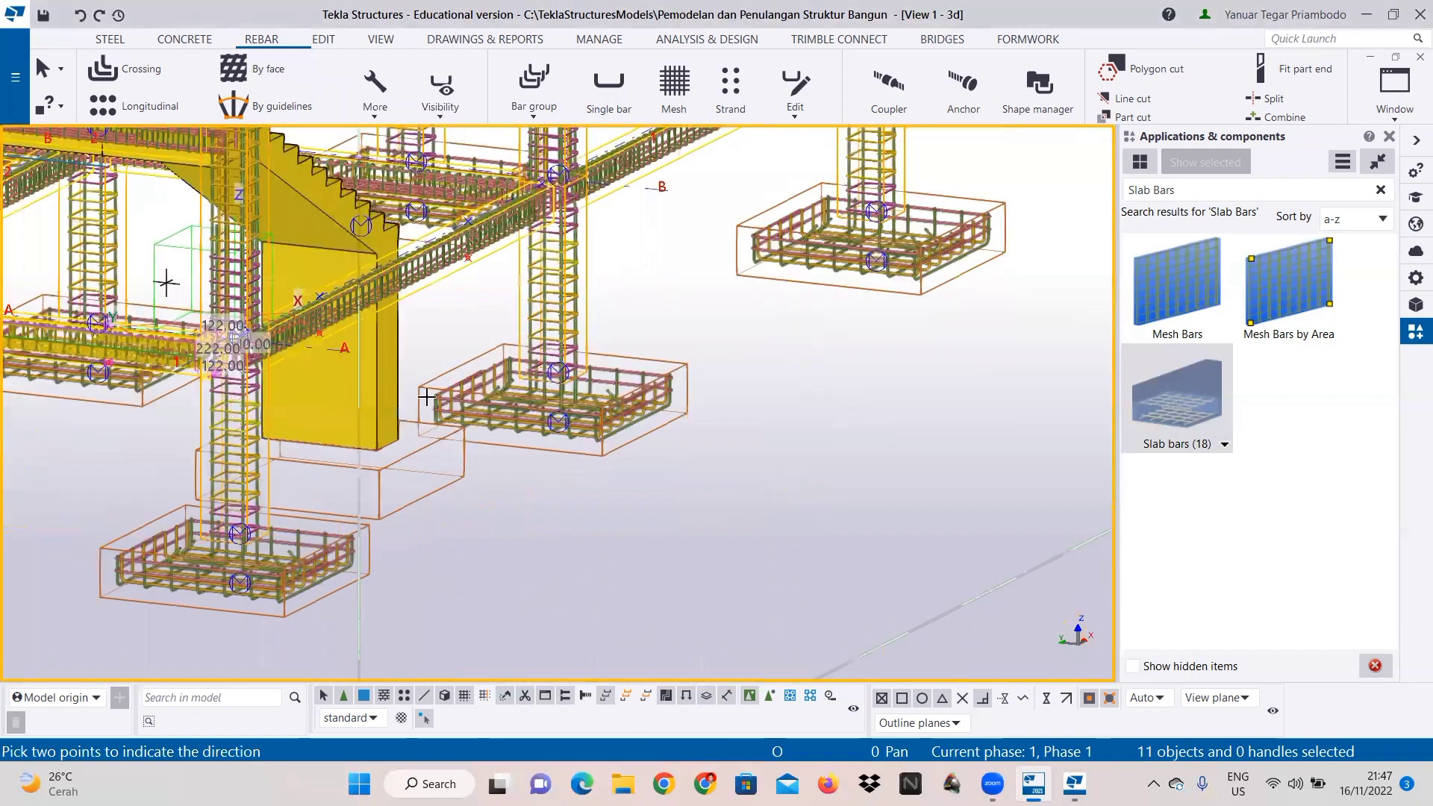
pyautogui.scroll(1, 656, 468)
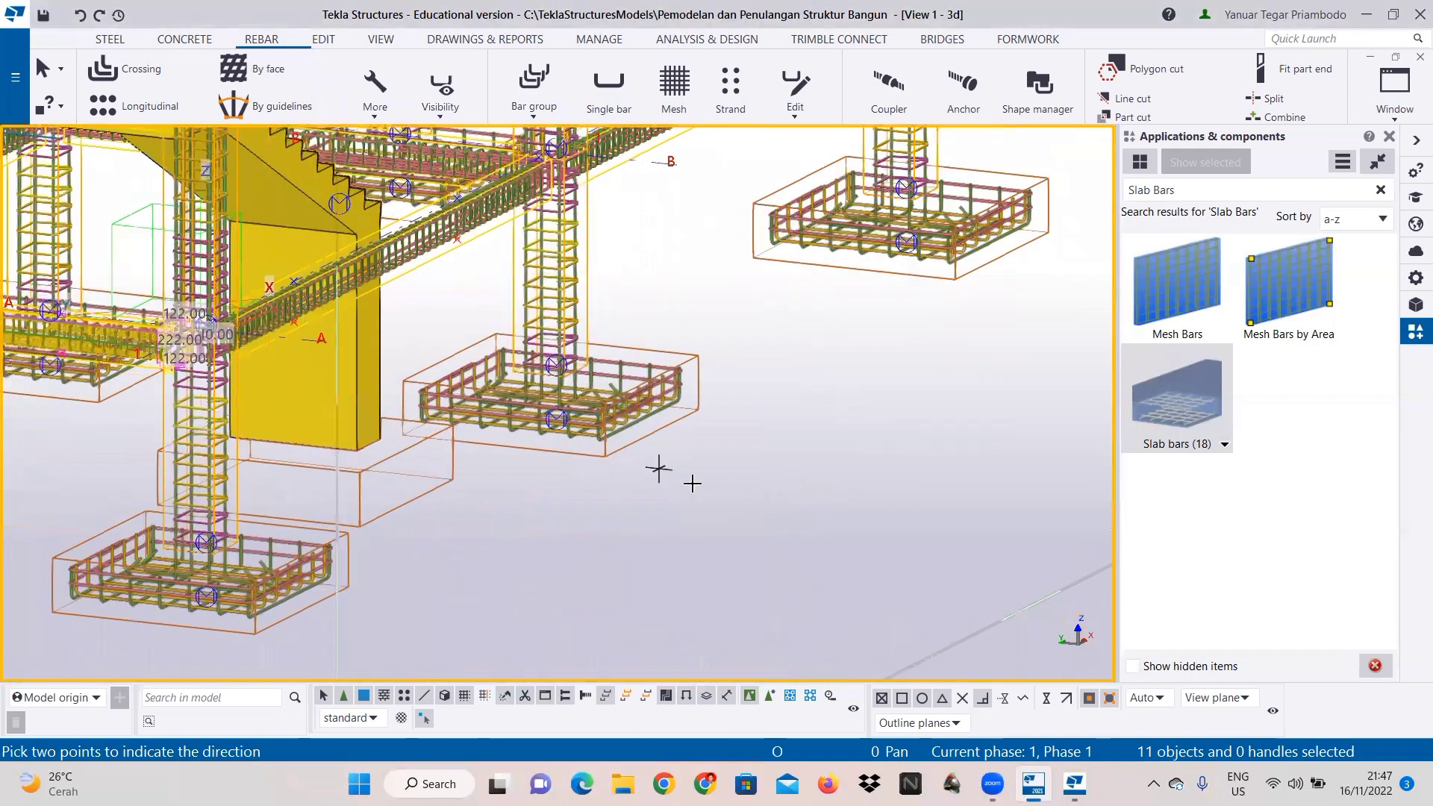
pyautogui.scroll(1, 659, 469)
pyautogui.scroll(1, 609, 442)
pyautogui.rightClick(614, 444)
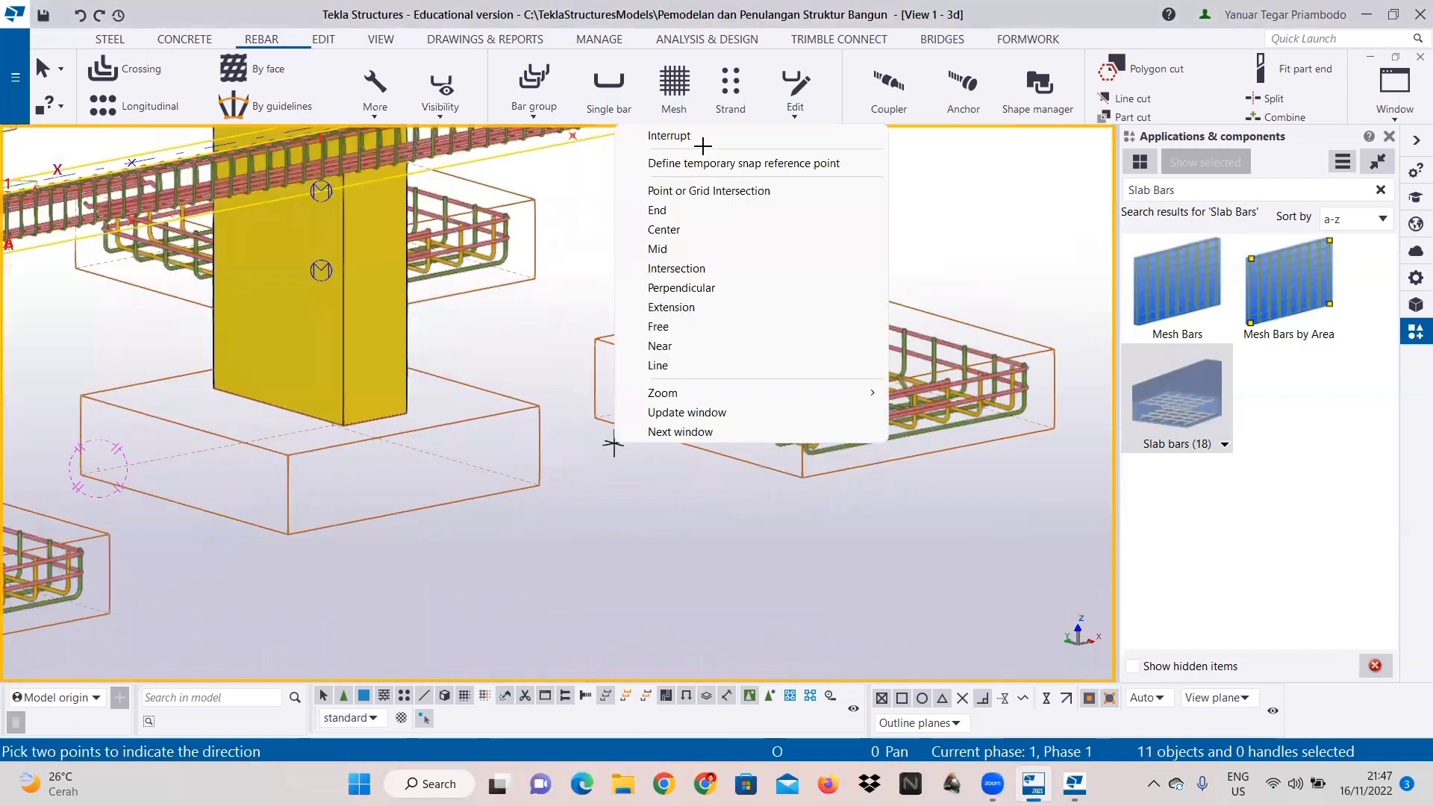
pyautogui.press('Escape')
pyautogui.scroll(1, 819, 441)
pyautogui.scroll(1, 816, 445)
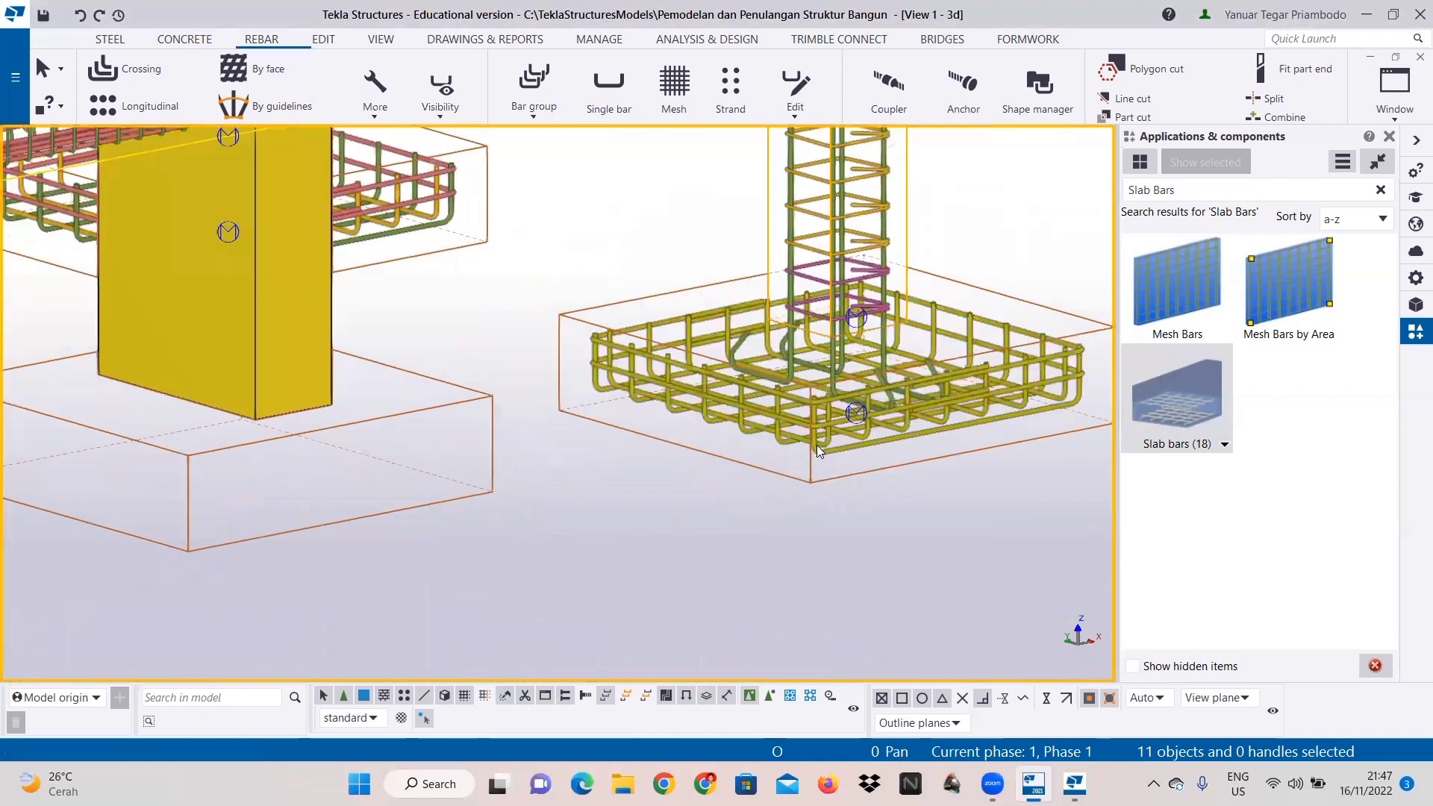
pyautogui.click(830, 457)
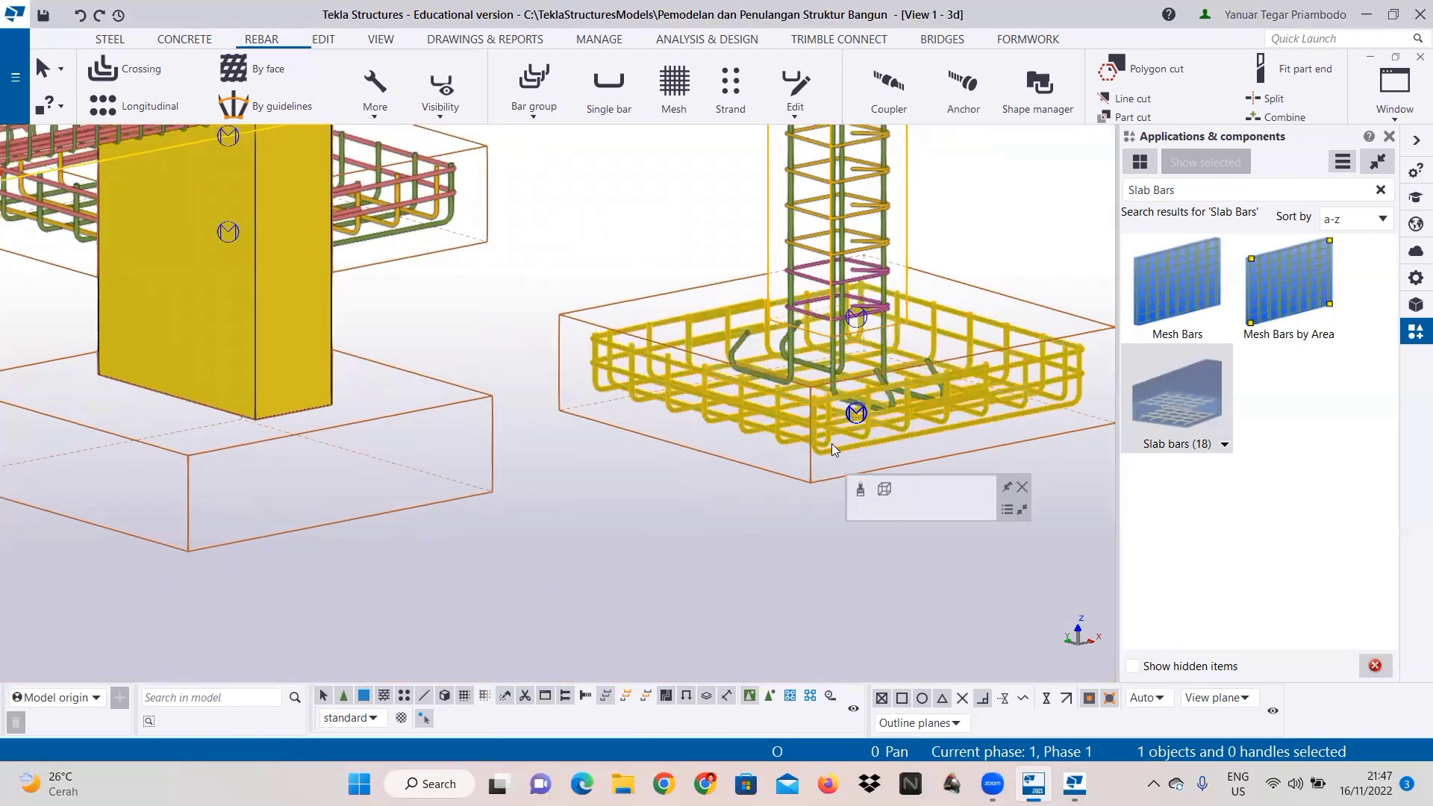
pyautogui.rightClick(830, 444)
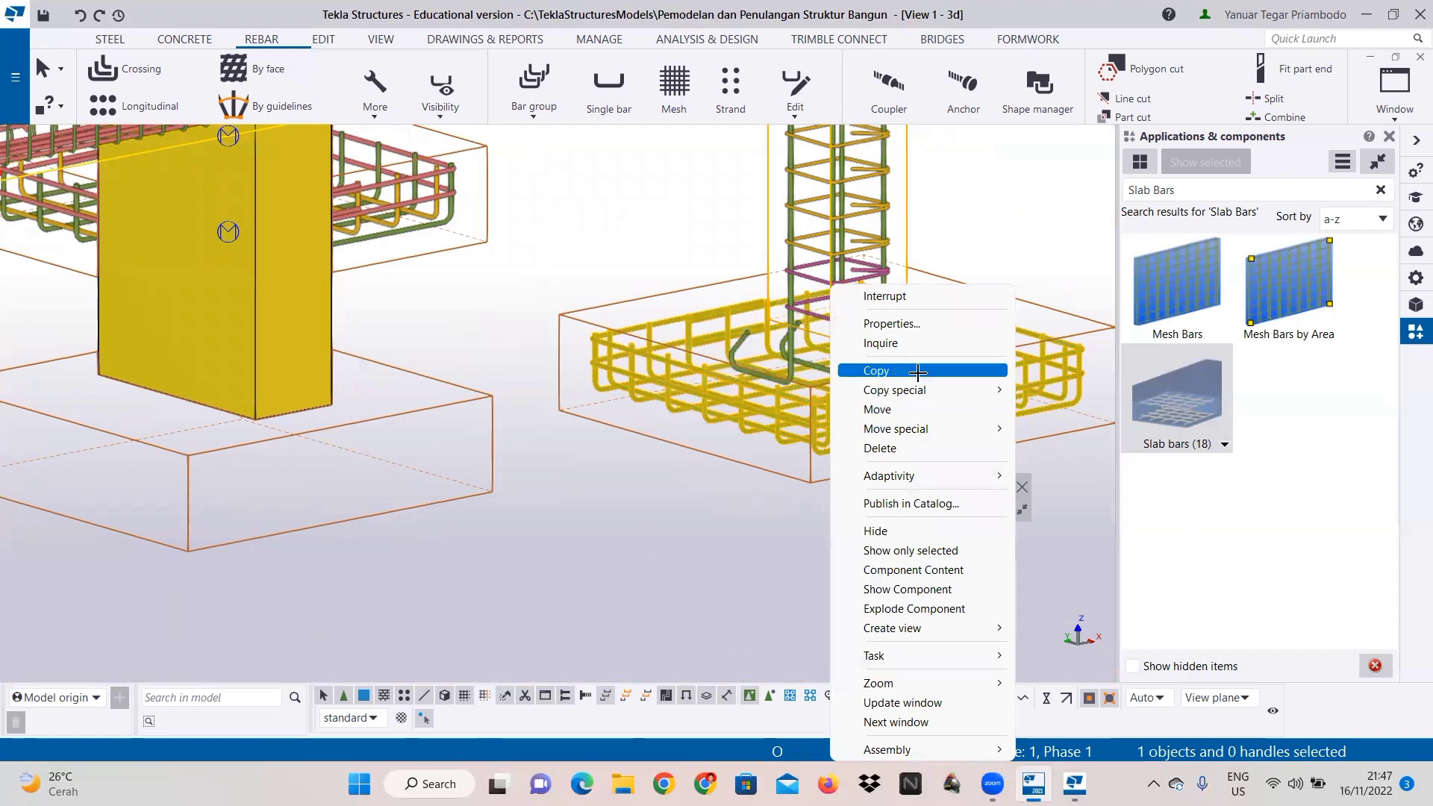
pyautogui.click(877, 371)
pyautogui.scroll(2, 888, 358)
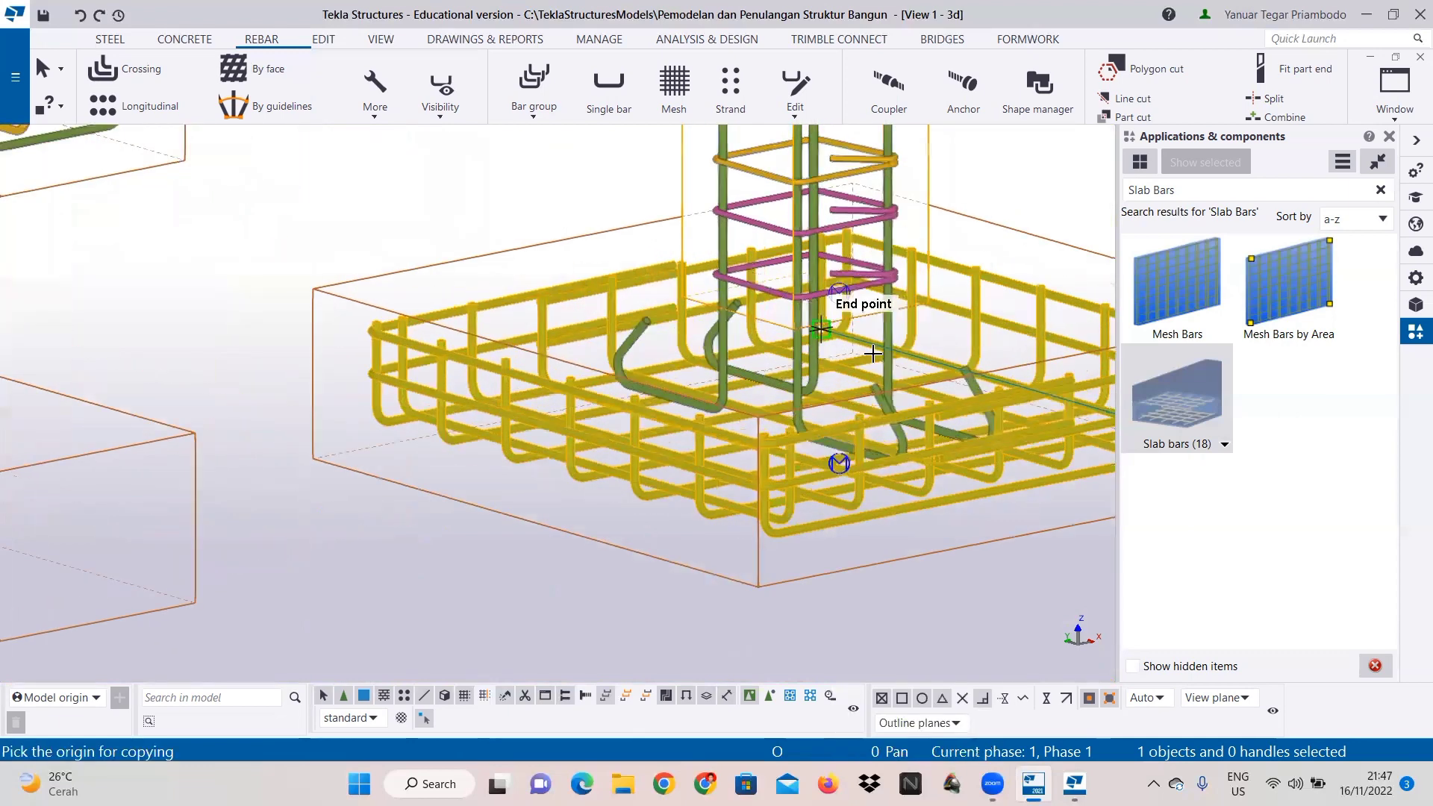
pyautogui.scroll(1, 824, 328)
pyautogui.scroll(1, 836, 348)
pyautogui.scroll(1, 493, 299)
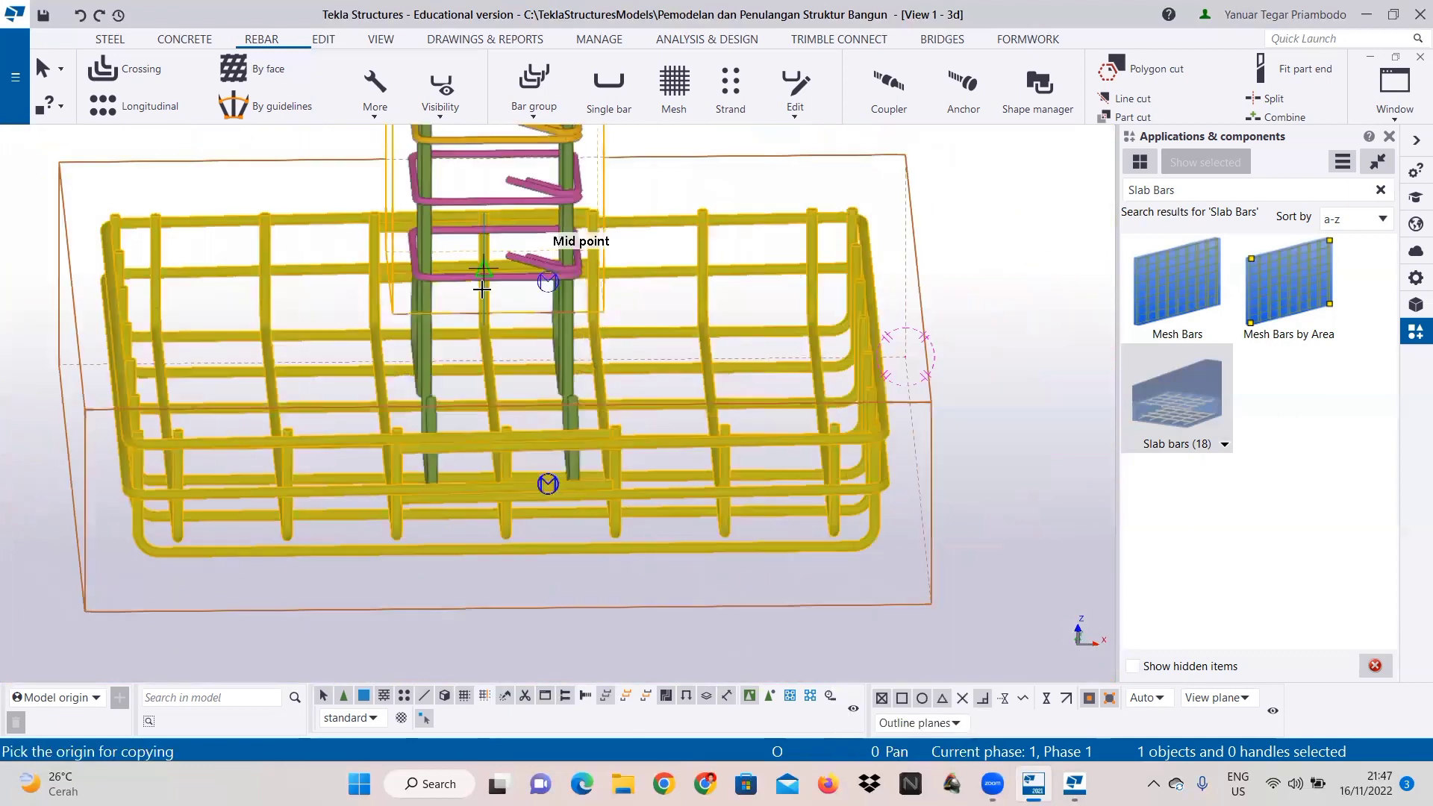
pyautogui.scroll(1, 500, 306)
pyautogui.scroll(1, 499, 295)
pyautogui.scroll(-1, 512, 440)
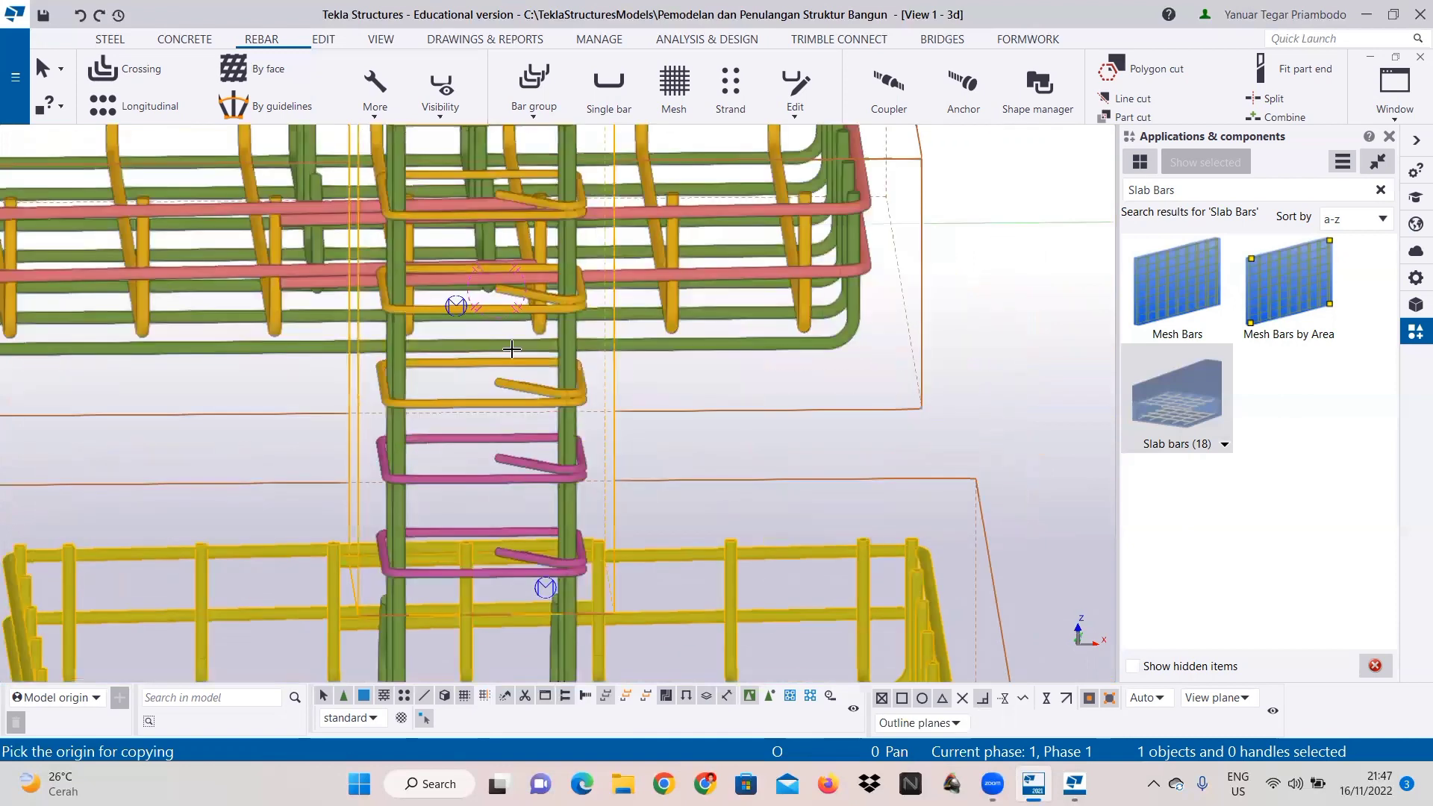
pyautogui.scroll(-1, 520, 418)
pyautogui.scroll(-1, 513, 387)
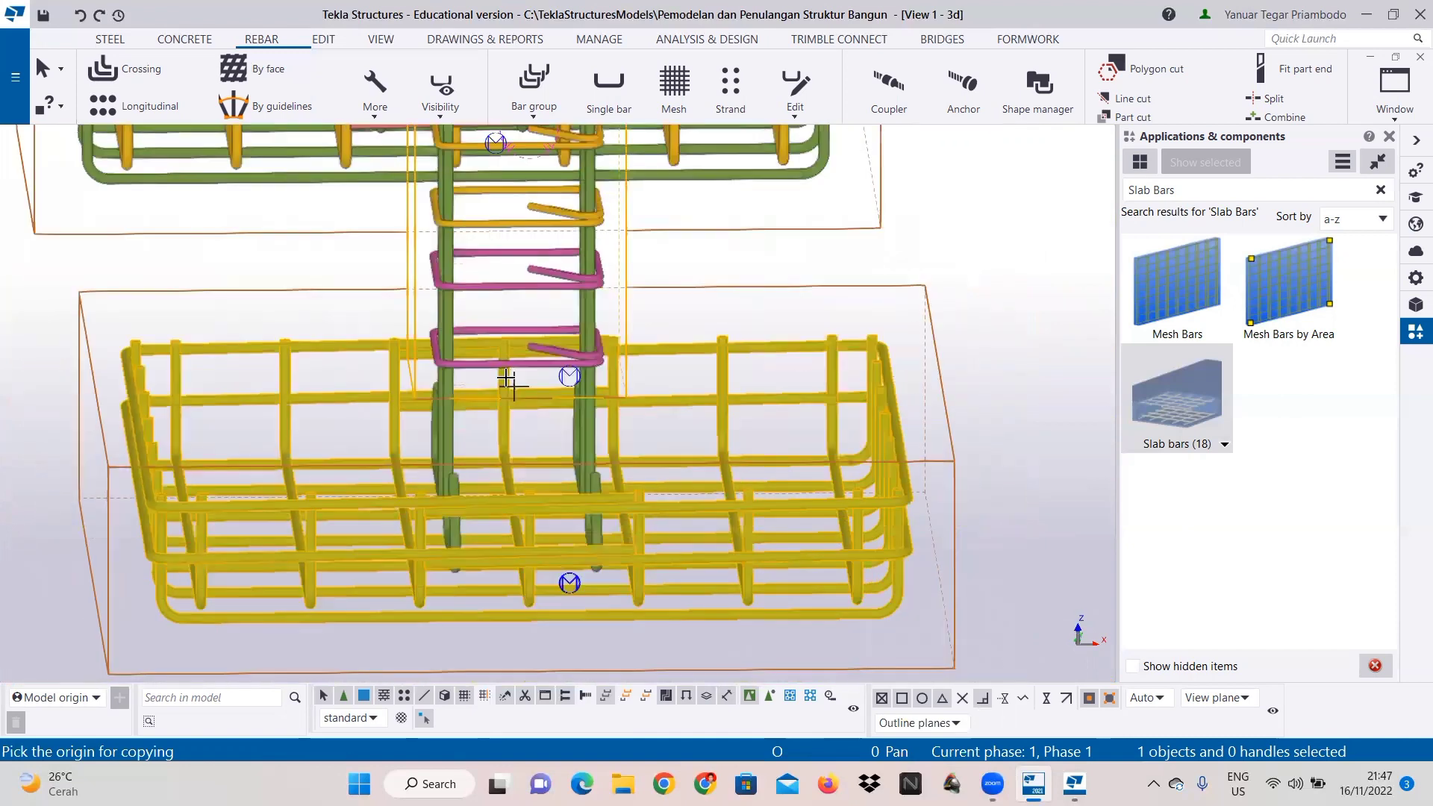
pyautogui.scroll(-1, 258, 394)
pyautogui.scroll(-2, 258, 394)
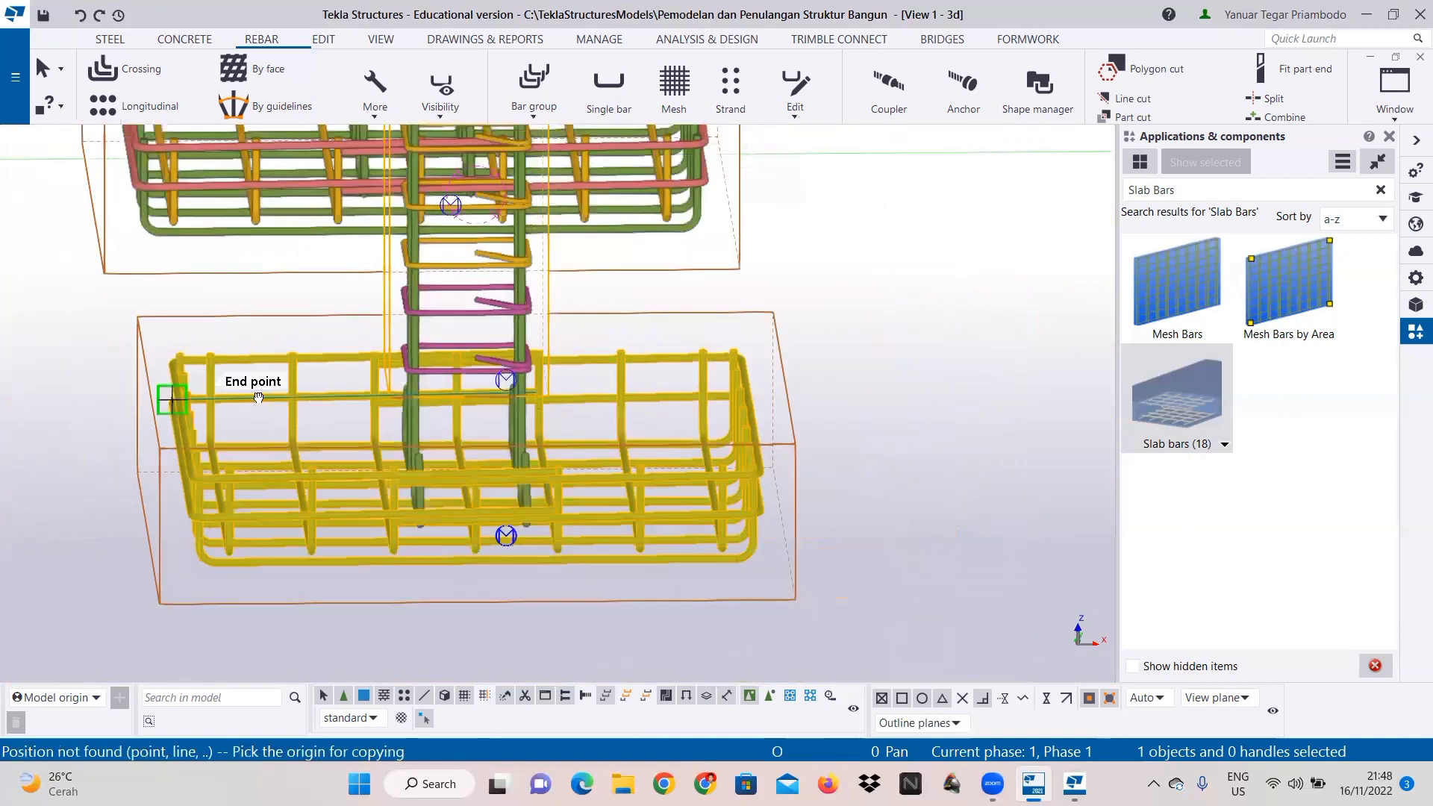
pyautogui.scroll(-2, 258, 395)
pyautogui.moveTo(258, 396); pyautogui.dragTo(710, 347, button='middle')
pyautogui.moveTo(496, 395); pyautogui.dragTo(516, 393, button='middle')
pyautogui.scroll(1, 926, 337)
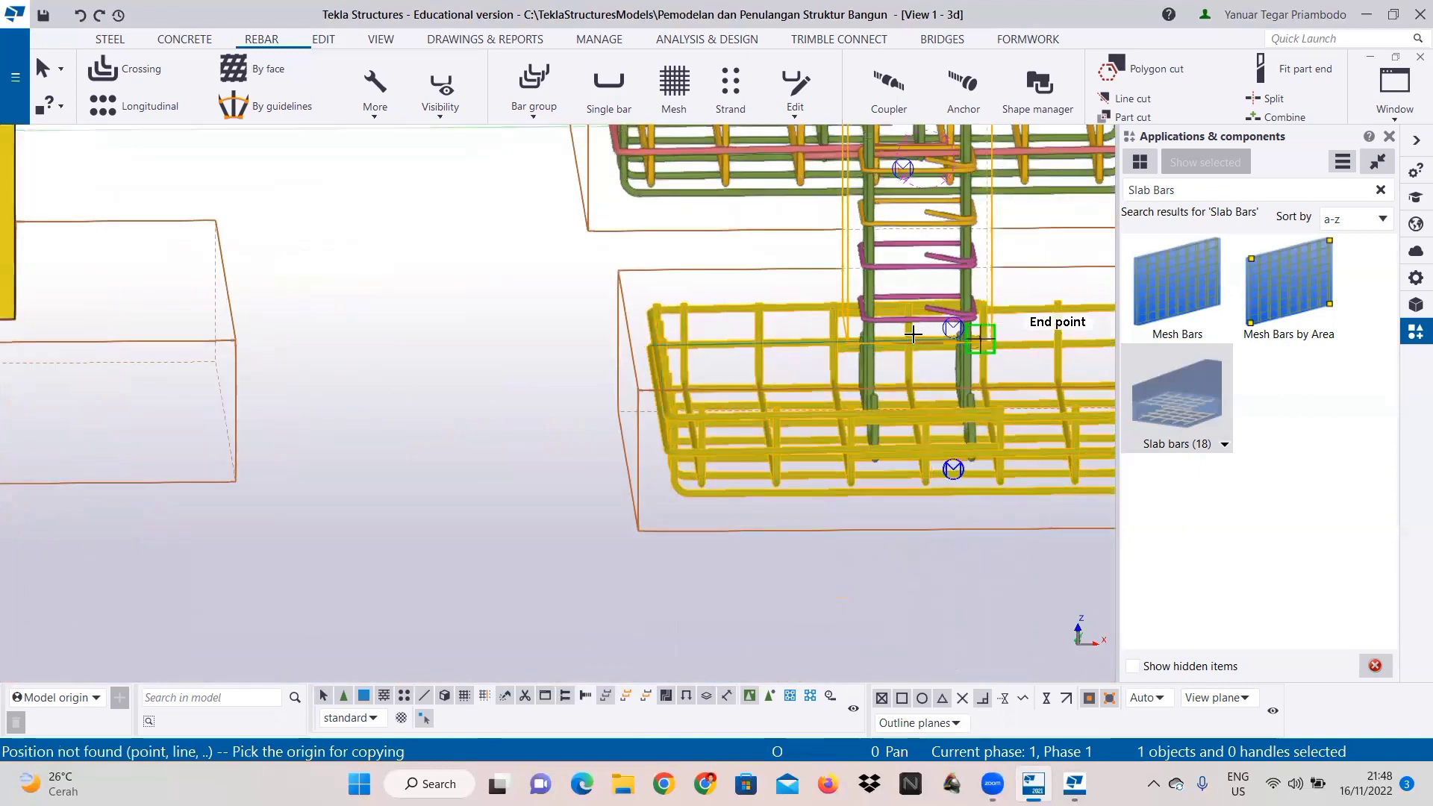
pyautogui.scroll(3, 924, 337)
pyautogui.rightClick(888, 394)
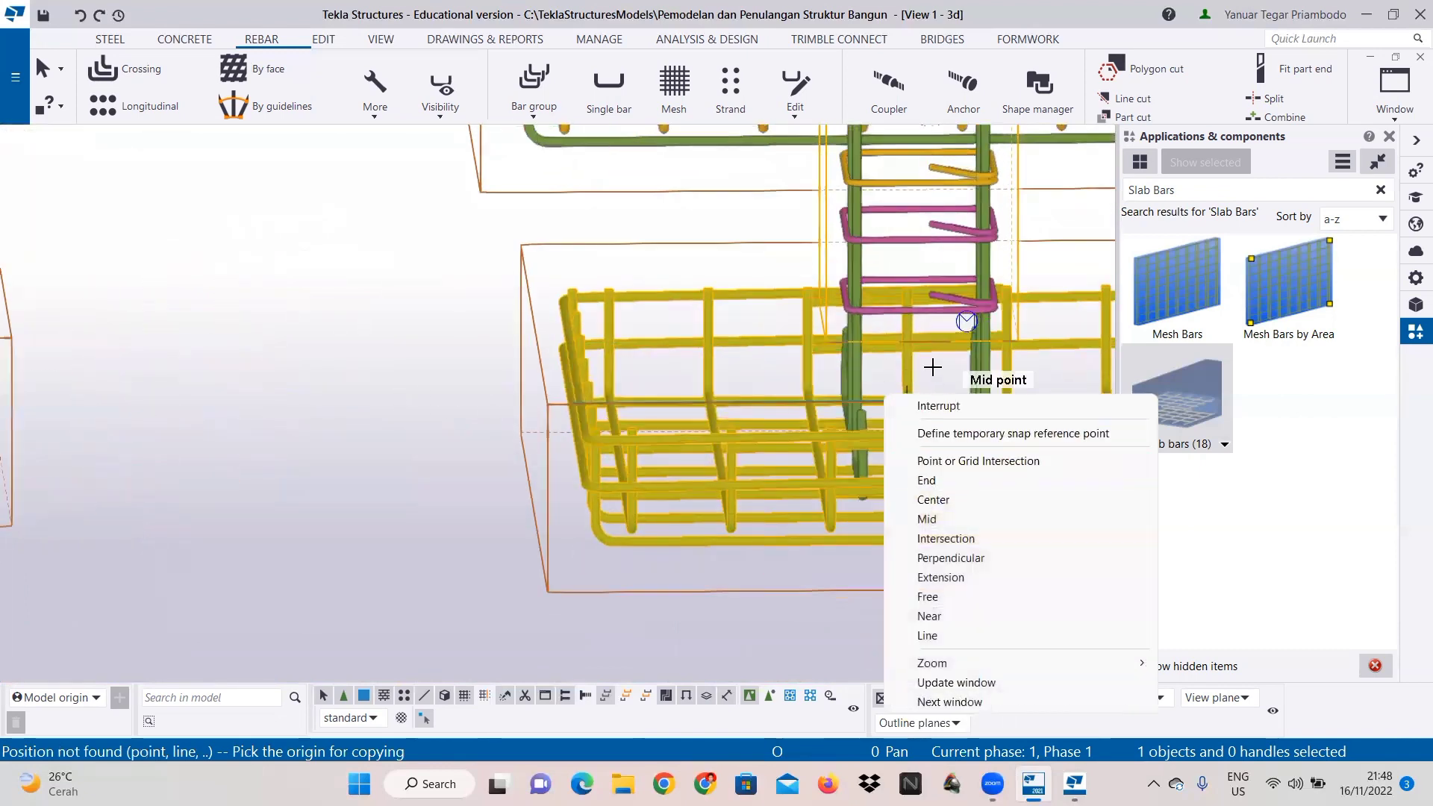
pyautogui.click(938, 405)
pyautogui.rightClick(444, 289)
pyautogui.click(482, 296)
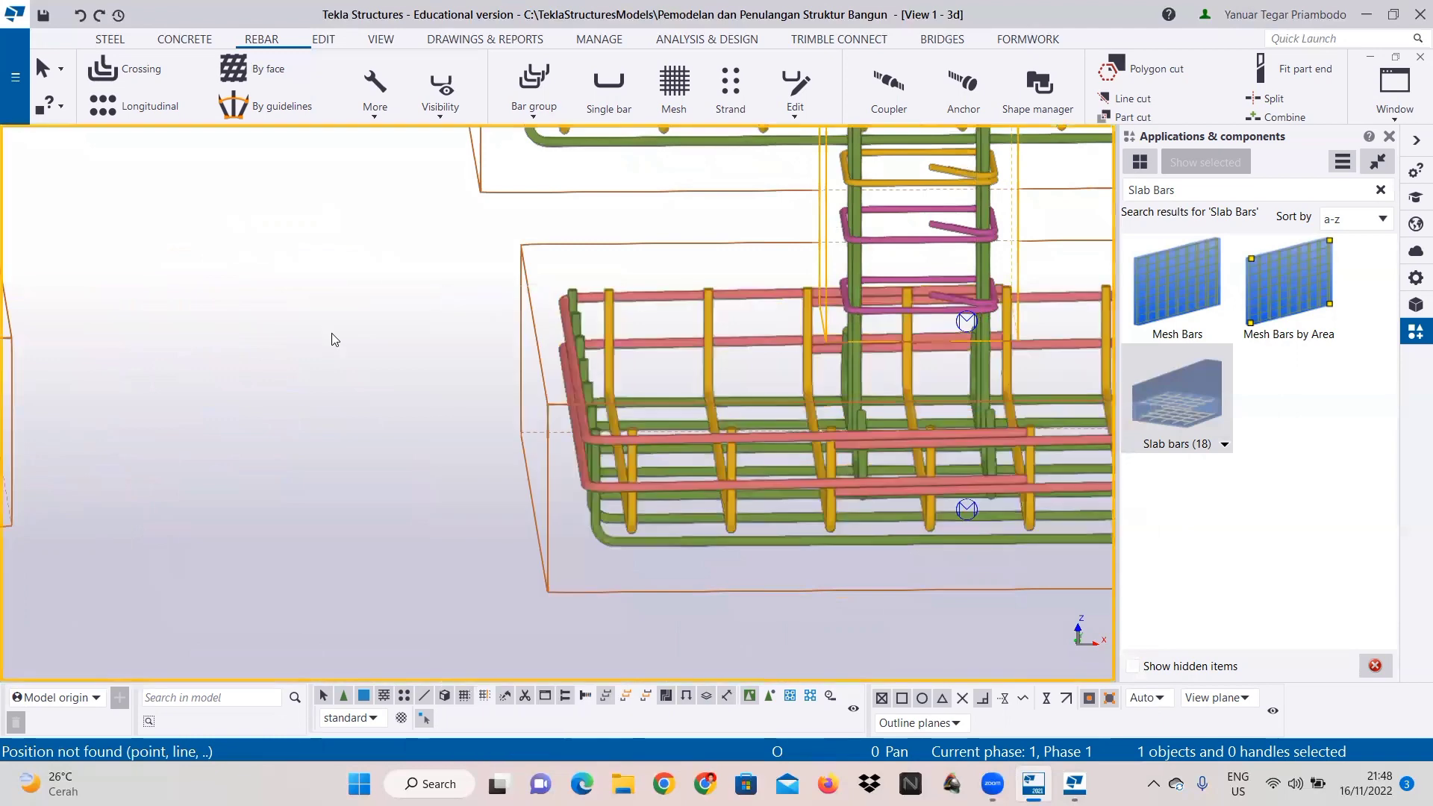
# Step: Try to copy only the reinforcement component of the adjacent footing from its top centre to the stair pier's footing, and end the copying
pyautogui.click(836, 460)
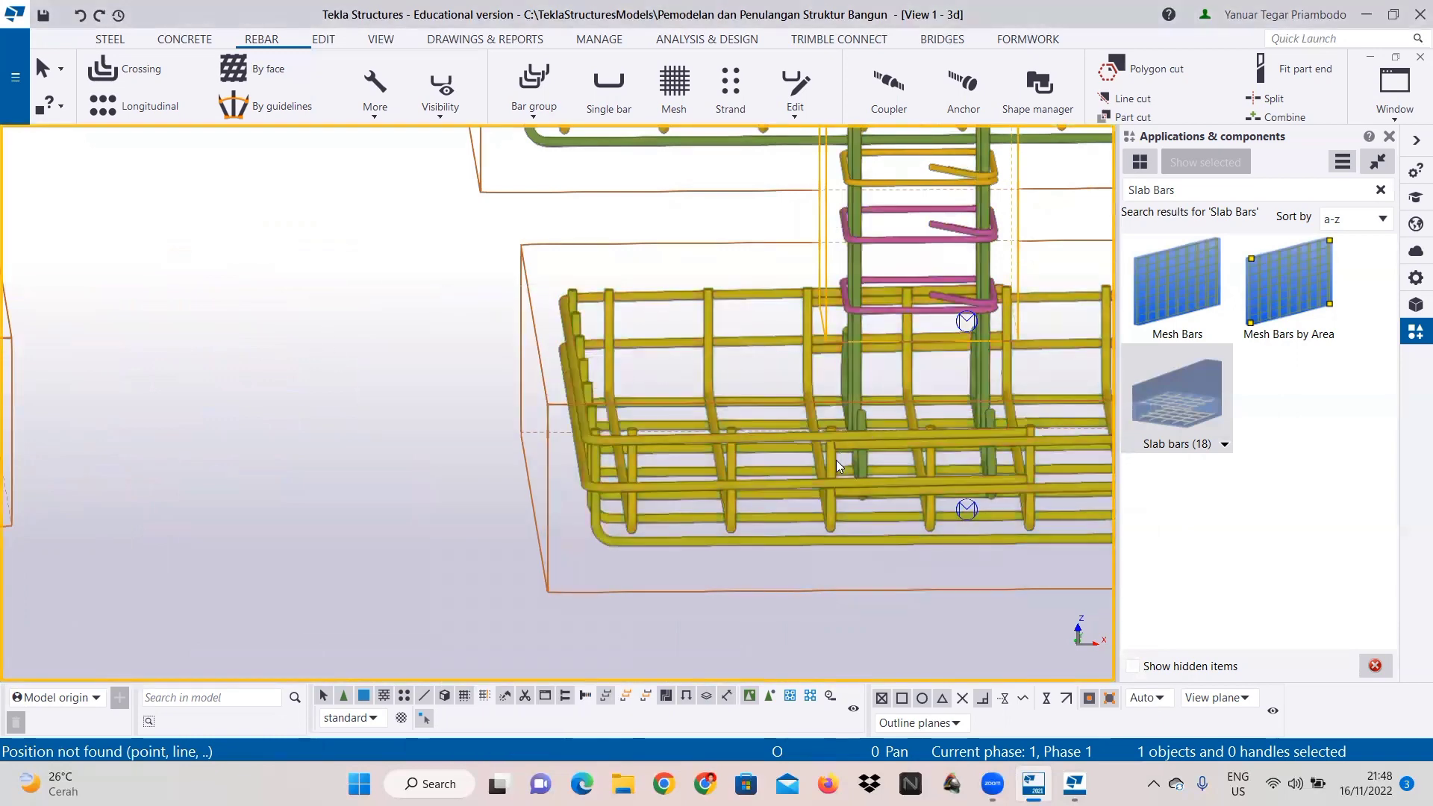
pyautogui.rightClick(834, 464)
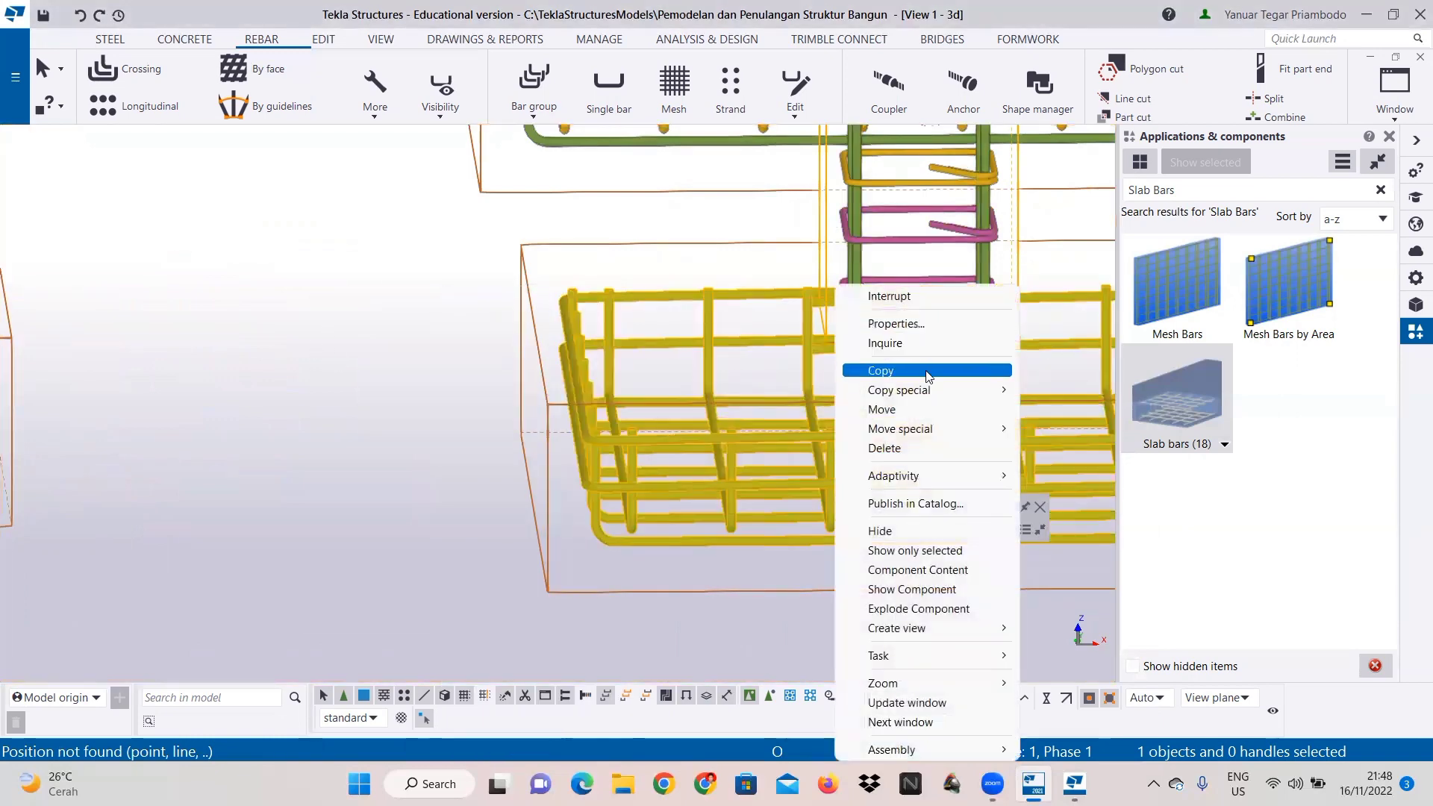
pyautogui.click(895, 371)
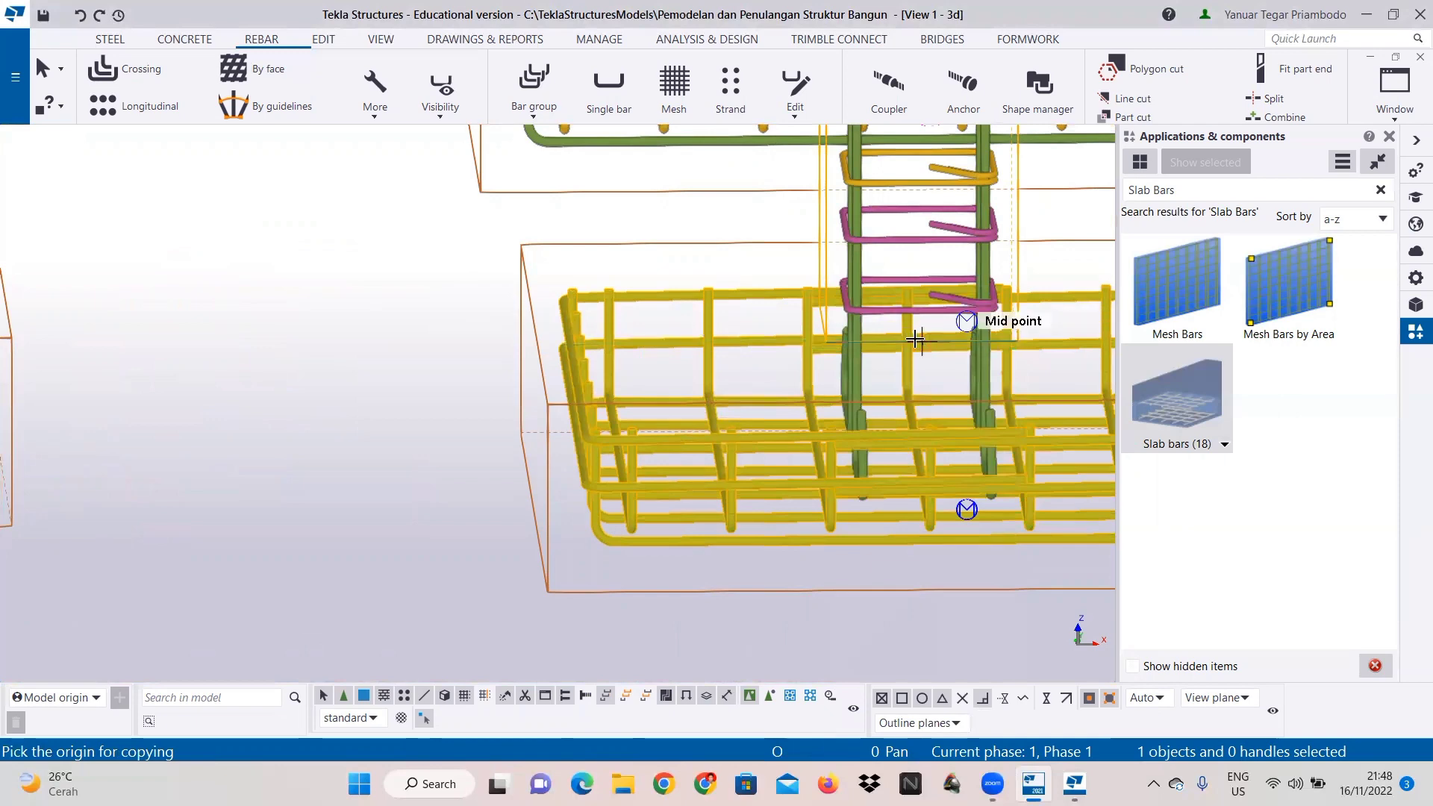
pyautogui.click(918, 332)
pyautogui.scroll(-2, 575, 366)
pyautogui.moveTo(403, 361); pyautogui.dragTo(866, 405, button='middle')
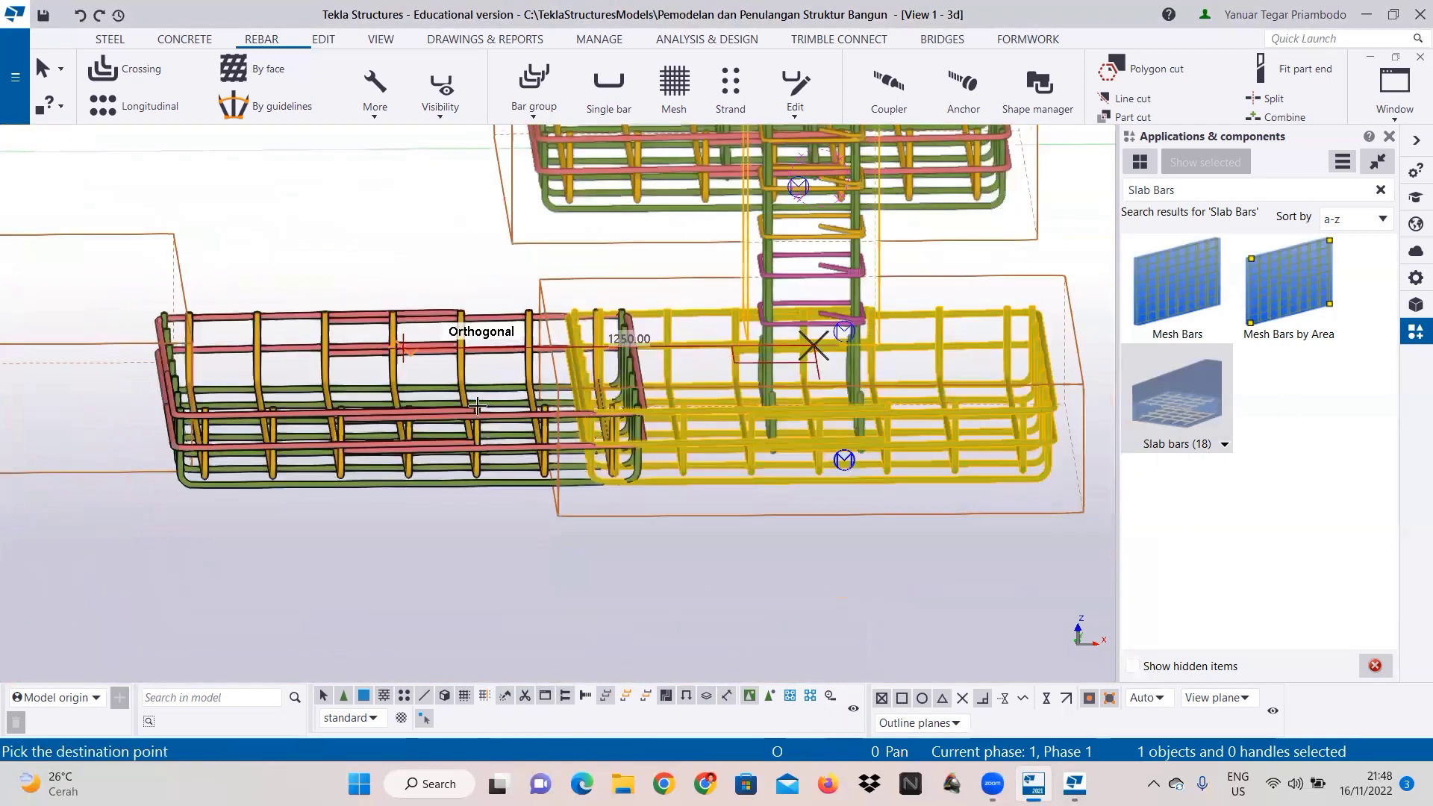
pyautogui.scroll(2, 478, 405)
pyautogui.click(359, 321)
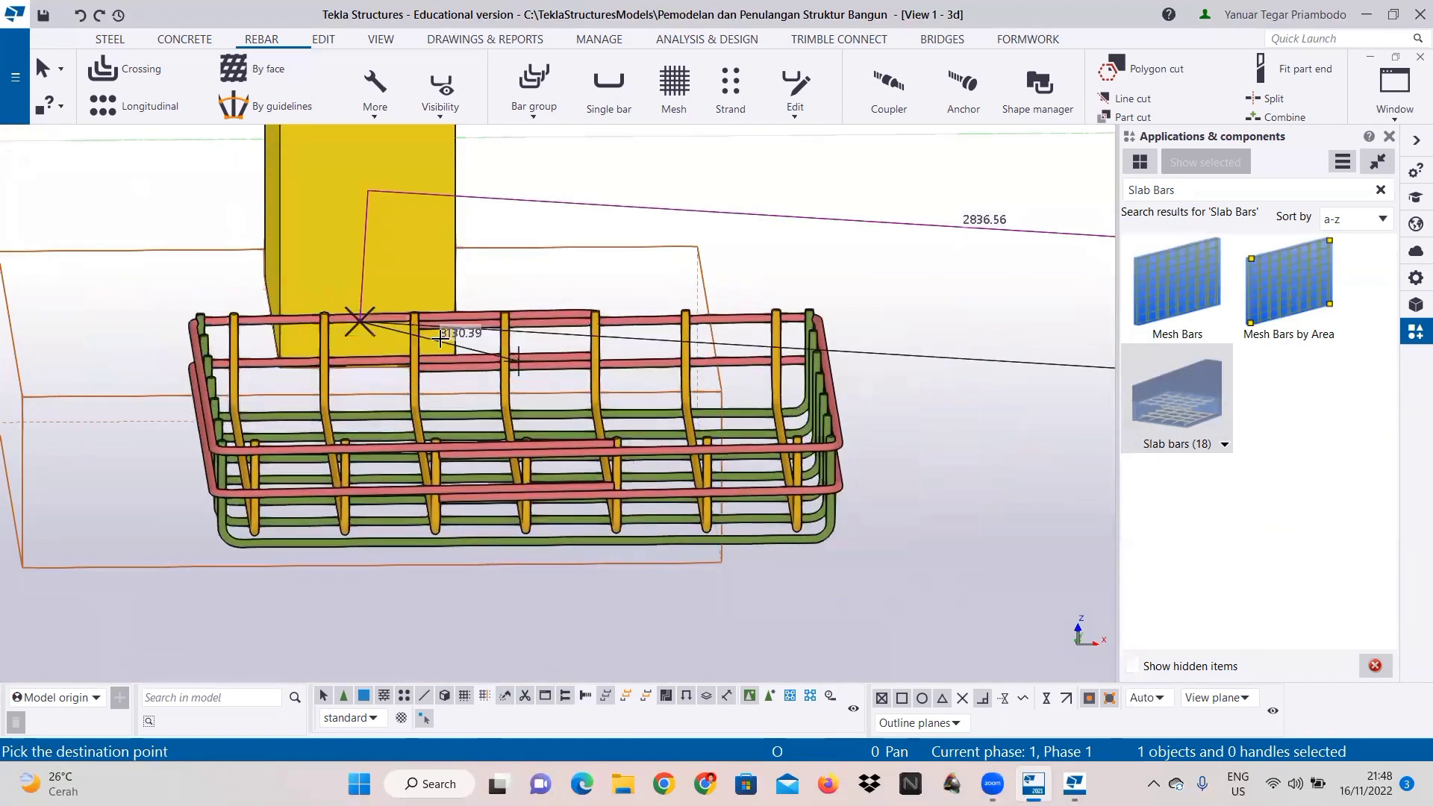
pyautogui.click(507, 333)
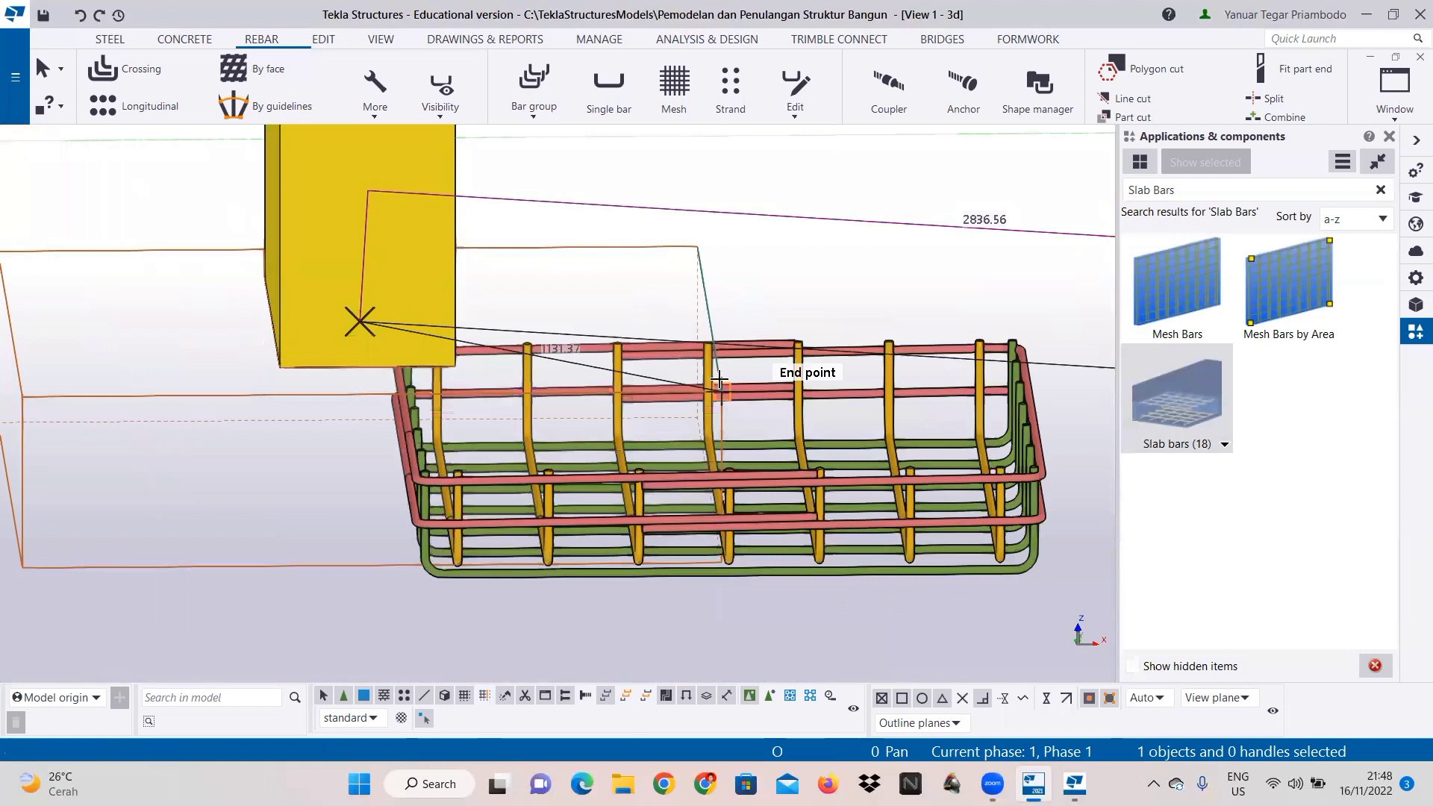
pyautogui.scroll(-1, 636, 451)
pyautogui.rightClick(619, 442)
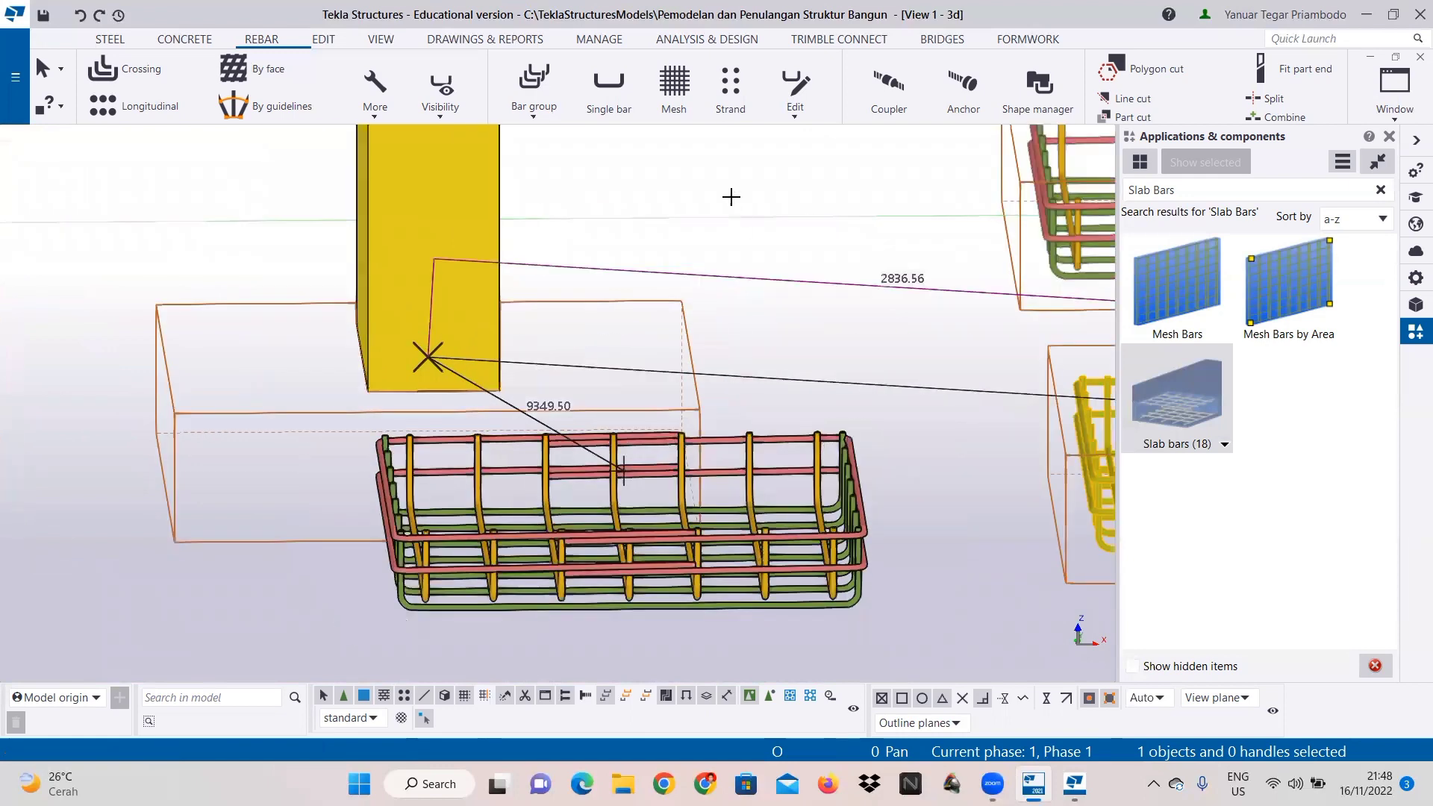
pyautogui.click(714, 131)
pyautogui.scroll(-1, 627, 373)
pyautogui.moveTo(607, 403); pyautogui.dragTo(205, 409, button='middle')
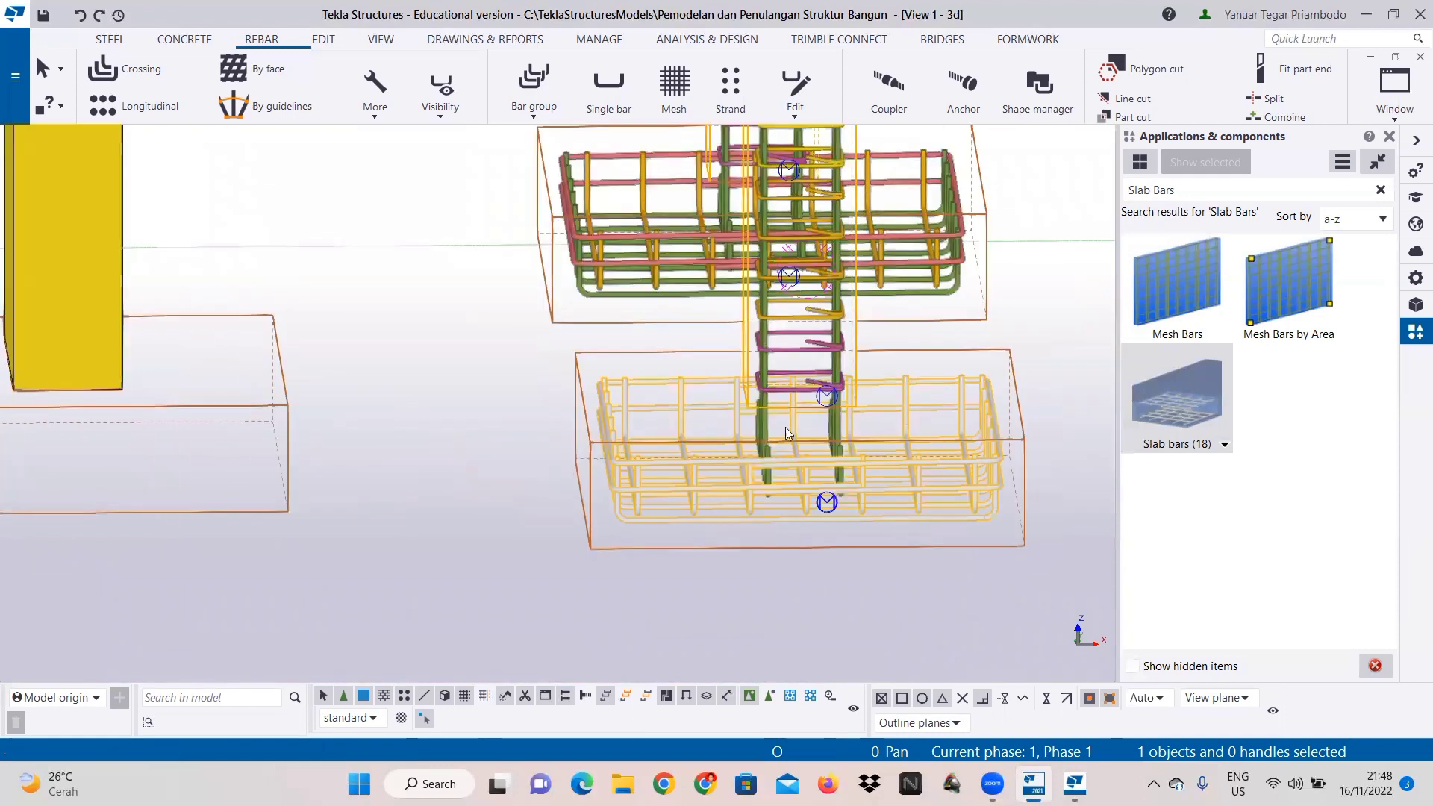
pyautogui.moveTo(1113, 439); pyautogui.dragTo(1015, 441, button='middle')
pyautogui.rightClick(1013, 415)
pyautogui.click(1059, 300)
# Step: Copy the adjacent reinforced footing from its top centre point to the base centre of the stair pier, and end the copying
pyautogui.click(985, 443)
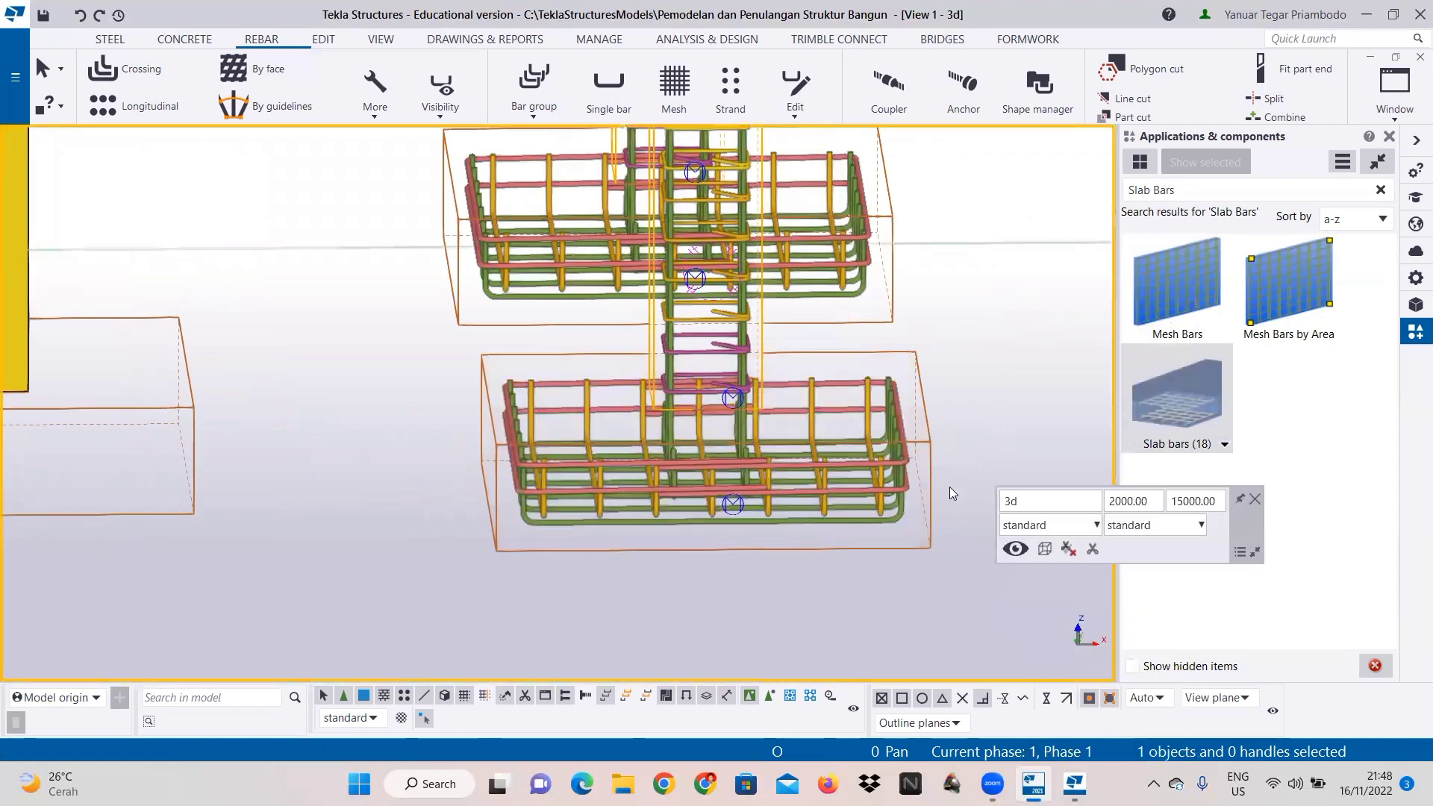
pyautogui.click(924, 515)
pyautogui.rightClick(929, 193)
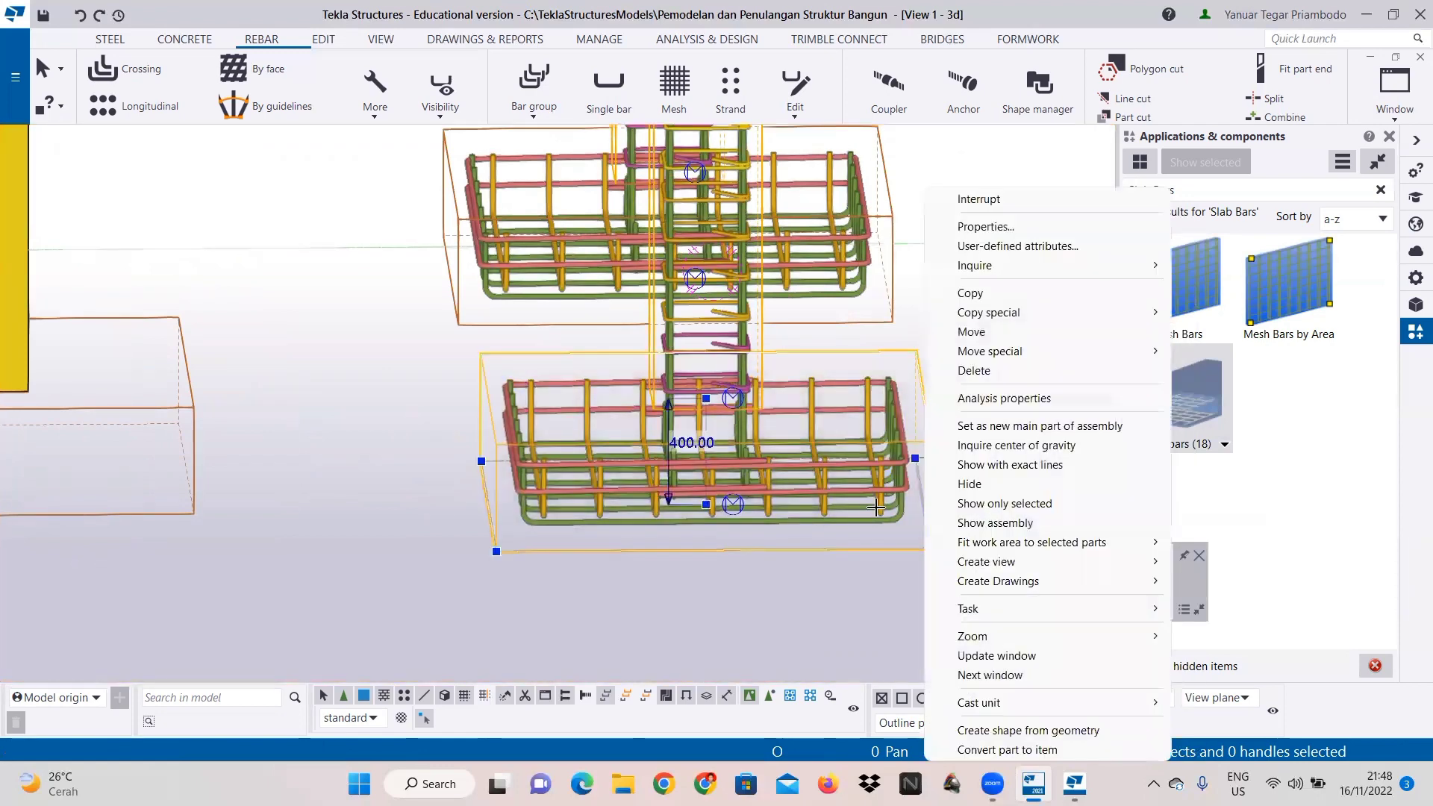
pyautogui.click(978, 292)
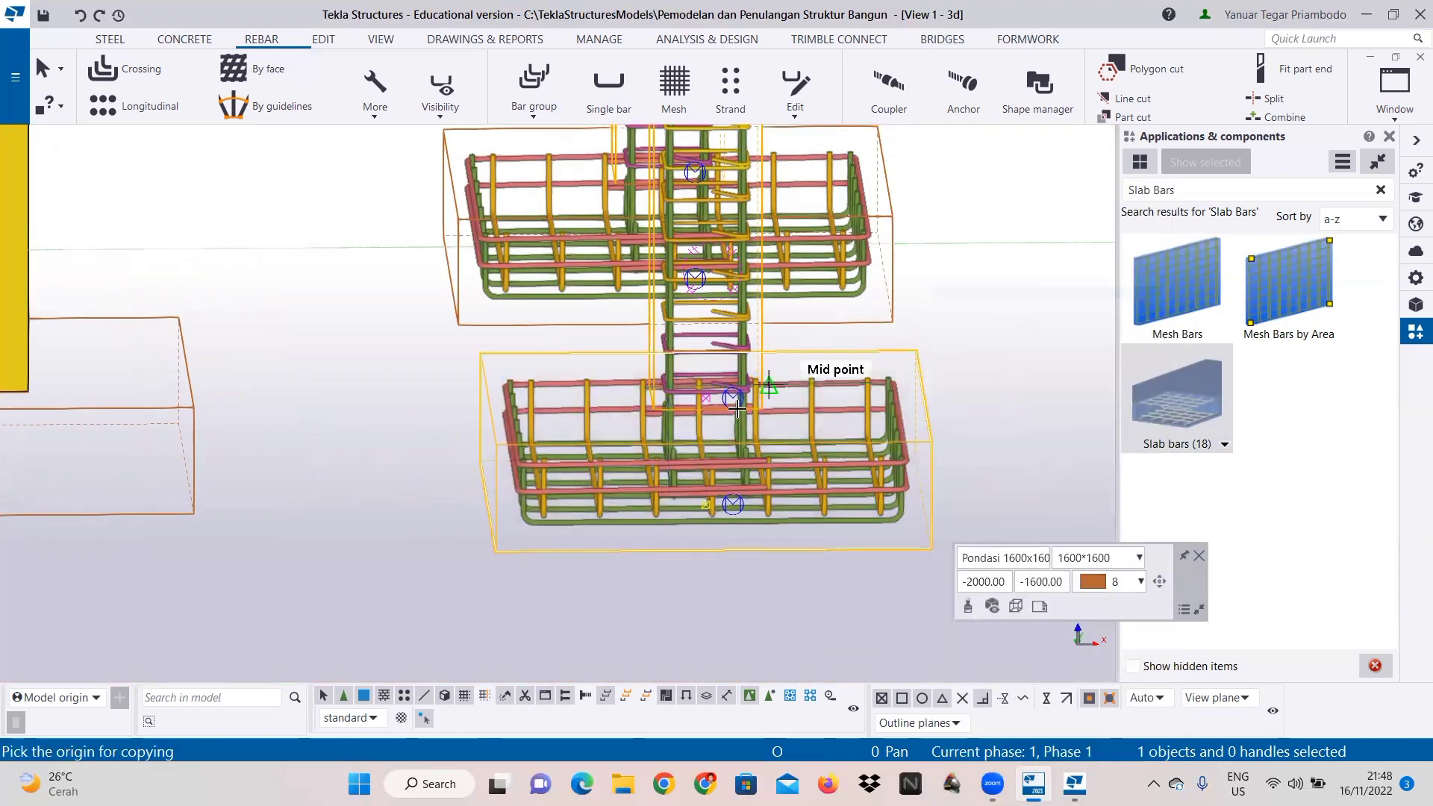
pyautogui.click(705, 398)
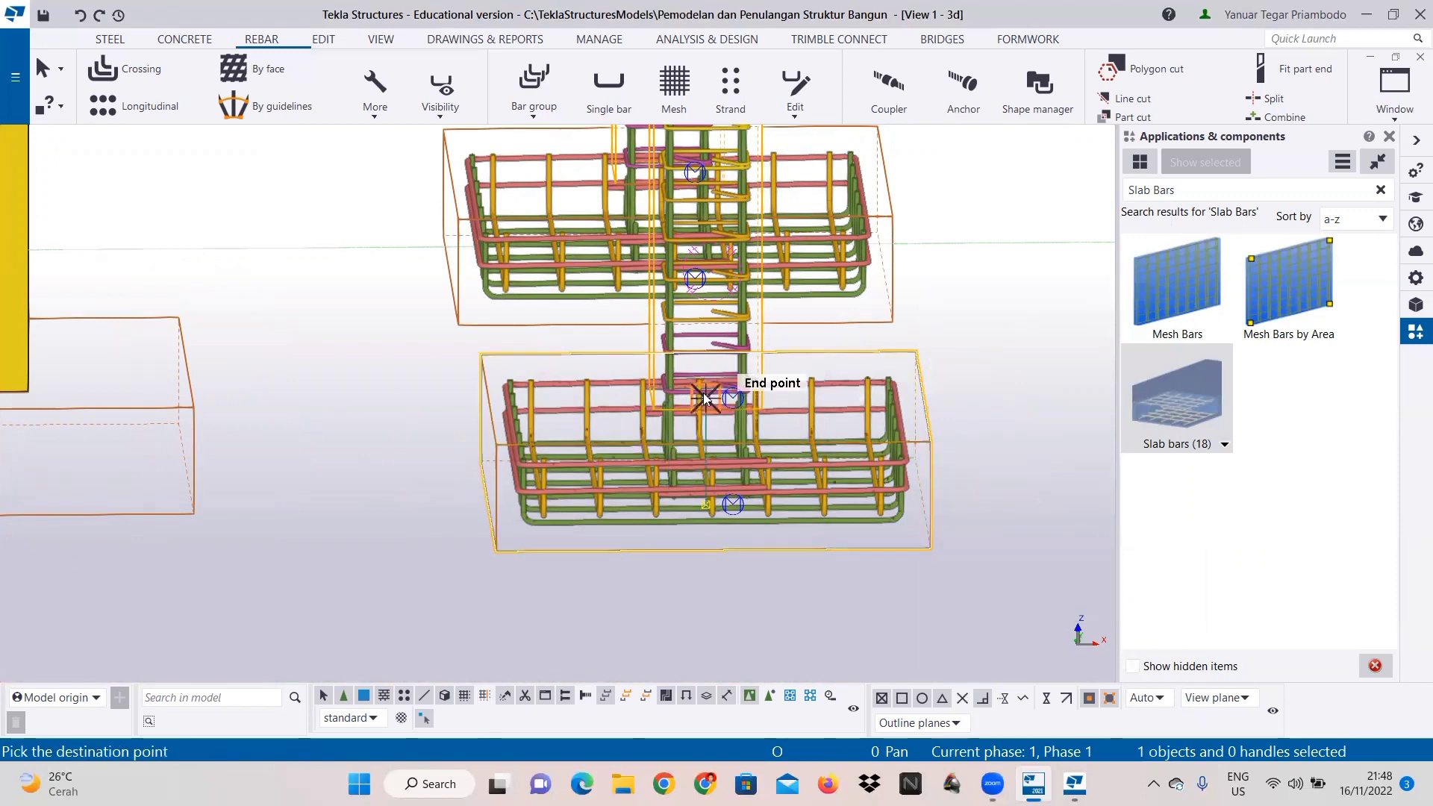
pyautogui.moveTo(388, 406); pyautogui.dragTo(551, 442, button='middle')
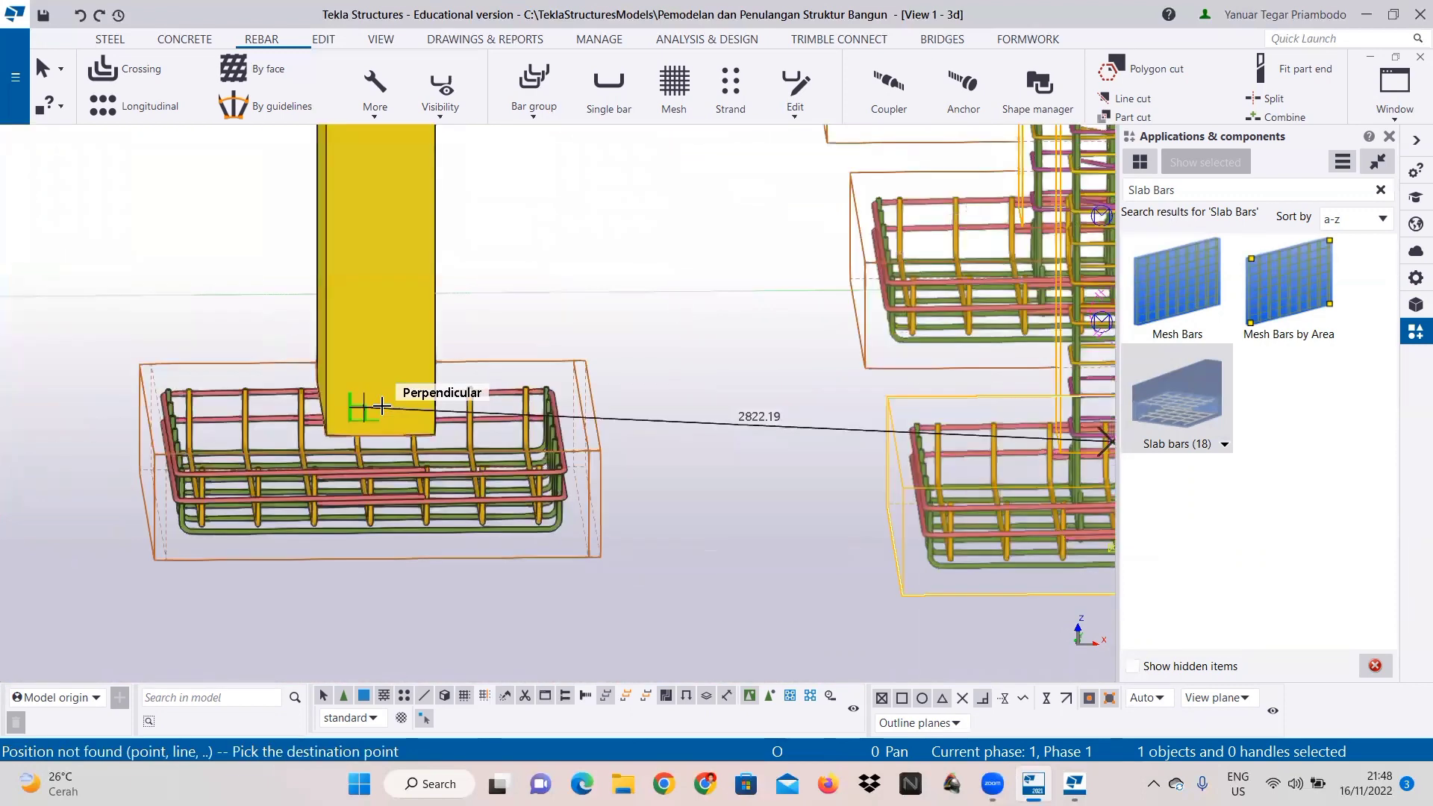
pyautogui.click(401, 411)
pyautogui.click(616, 412)
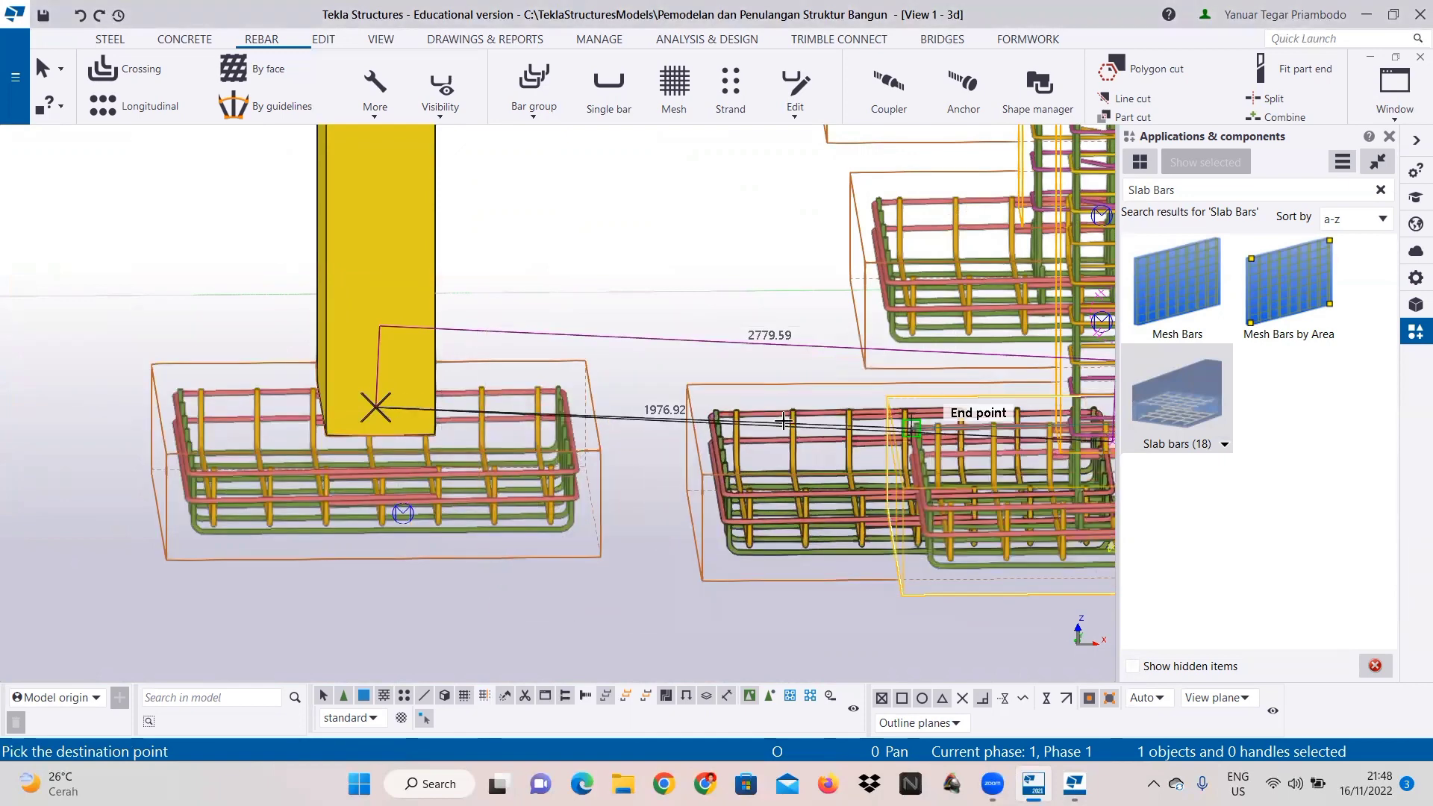
pyautogui.scroll(-1, 778, 413)
pyautogui.keyDown('ctrl'); pyautogui.moveTo(778, 411); pyautogui.dragTo(543, 480, button='middle'); pyautogui.keyUp('ctrl')
pyautogui.rightClick(573, 491)
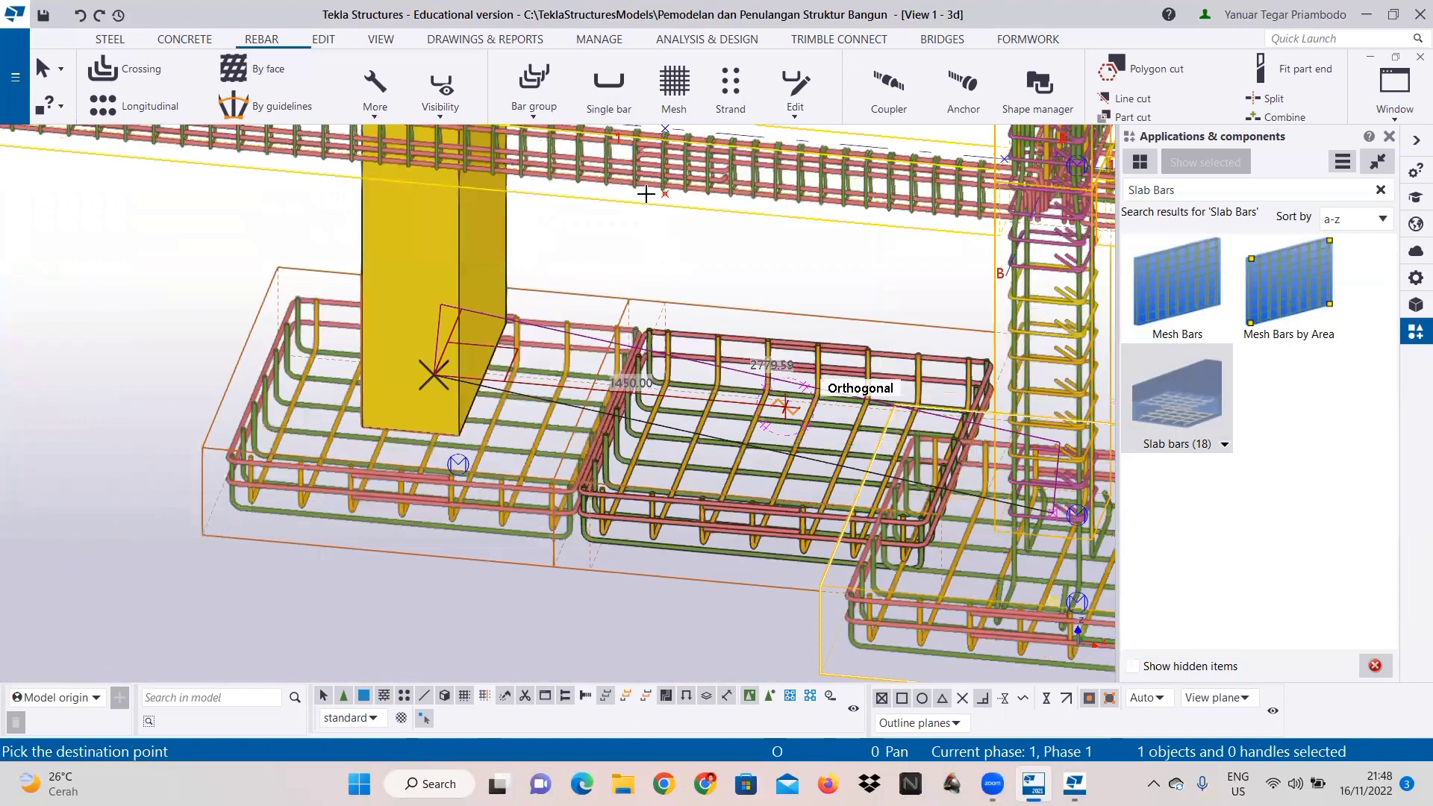
pyautogui.press('Escape')
# Step: Examine the reinforced footing under the stair pier from several sides, and the two stair flights up to the floor slab
pyautogui.keyDown('ctrl'); pyautogui.moveTo(529, 412); pyautogui.dragTo(606, 417, button='middle'); pyautogui.keyUp('ctrl')
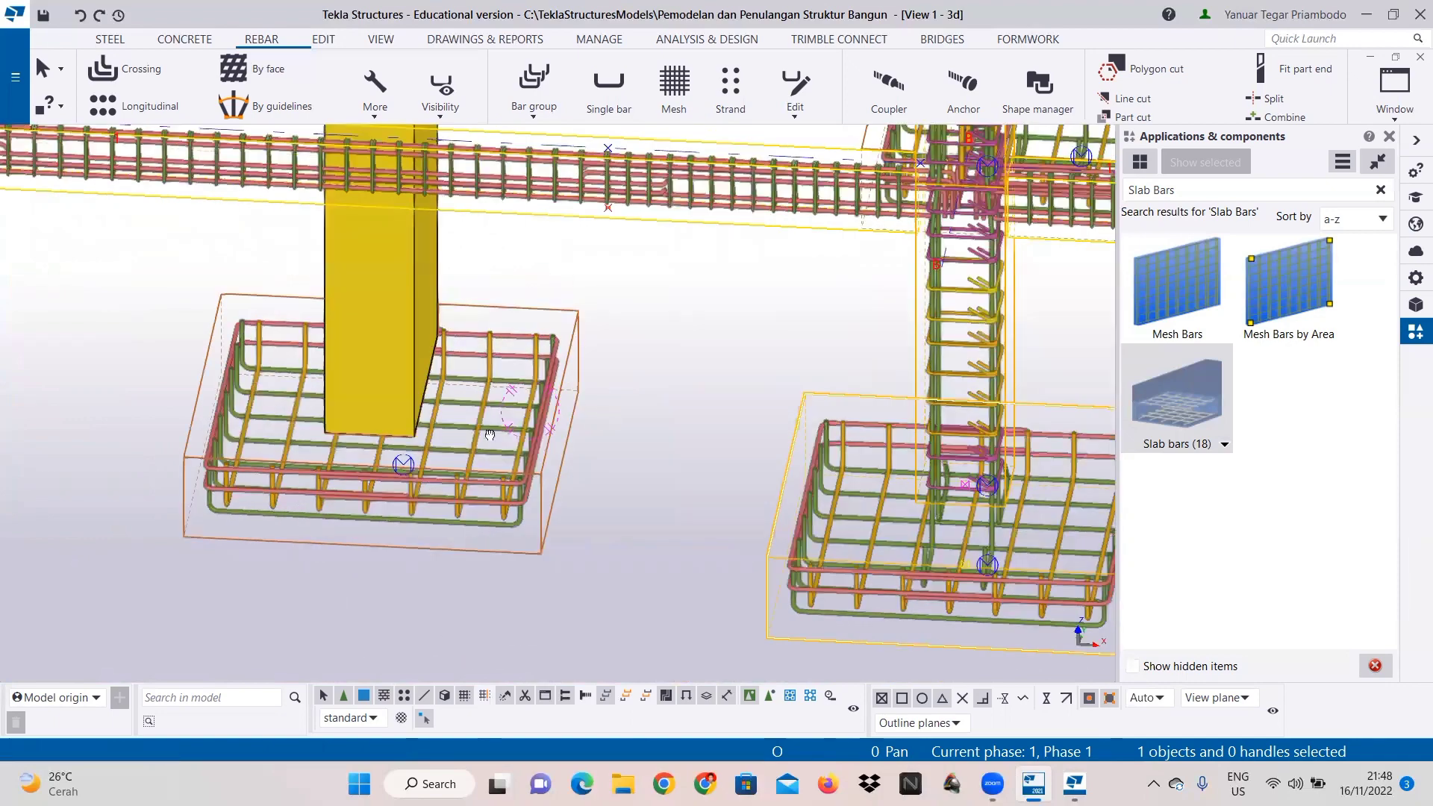
pyautogui.keyDown('ctrl'); pyautogui.moveTo(489, 434); pyautogui.dragTo(937, 404, button='middle'); pyautogui.keyUp('ctrl')
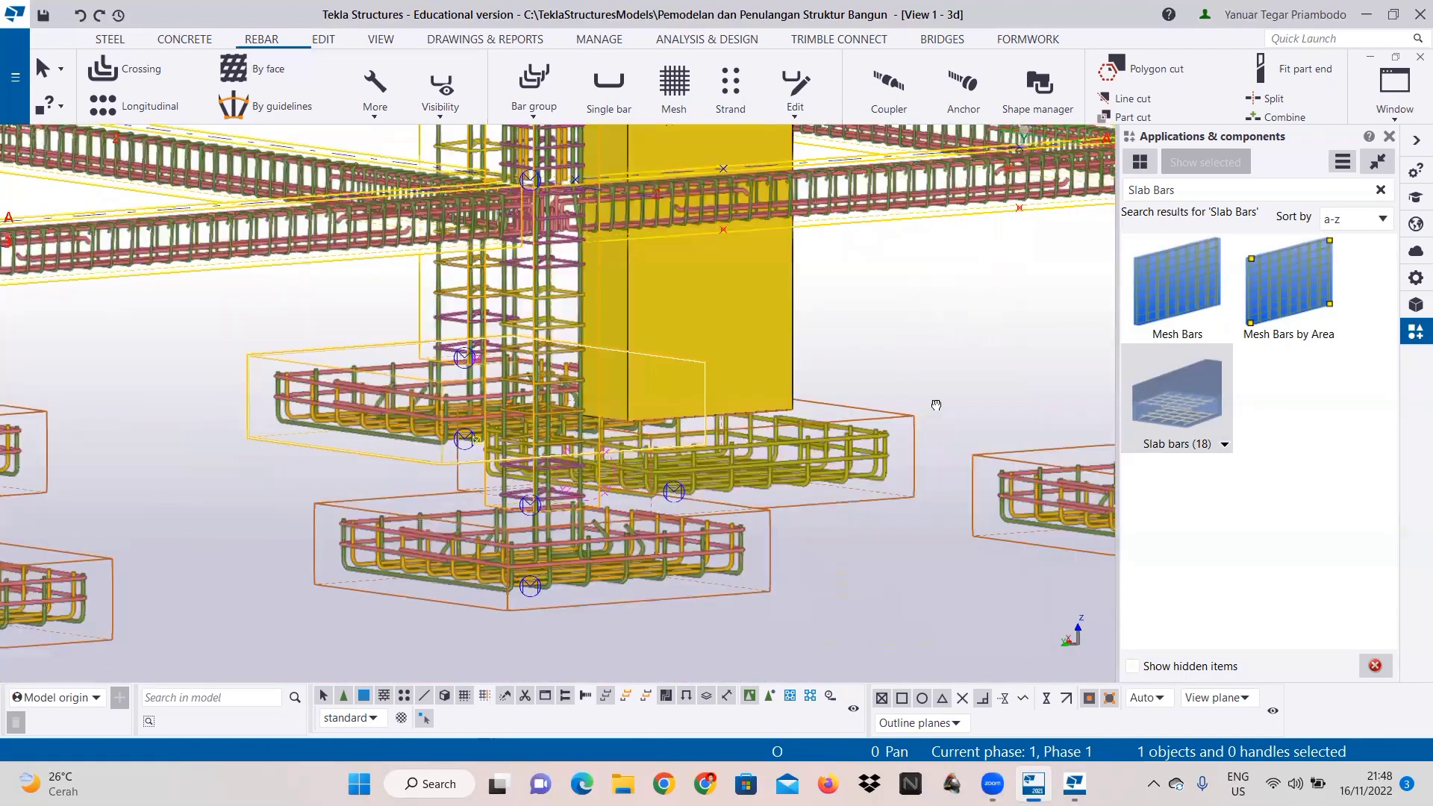
pyautogui.keyDown('ctrl'); pyautogui.moveTo(604, 444); pyautogui.dragTo(734, 558, button='middle'); pyautogui.keyUp('ctrl')
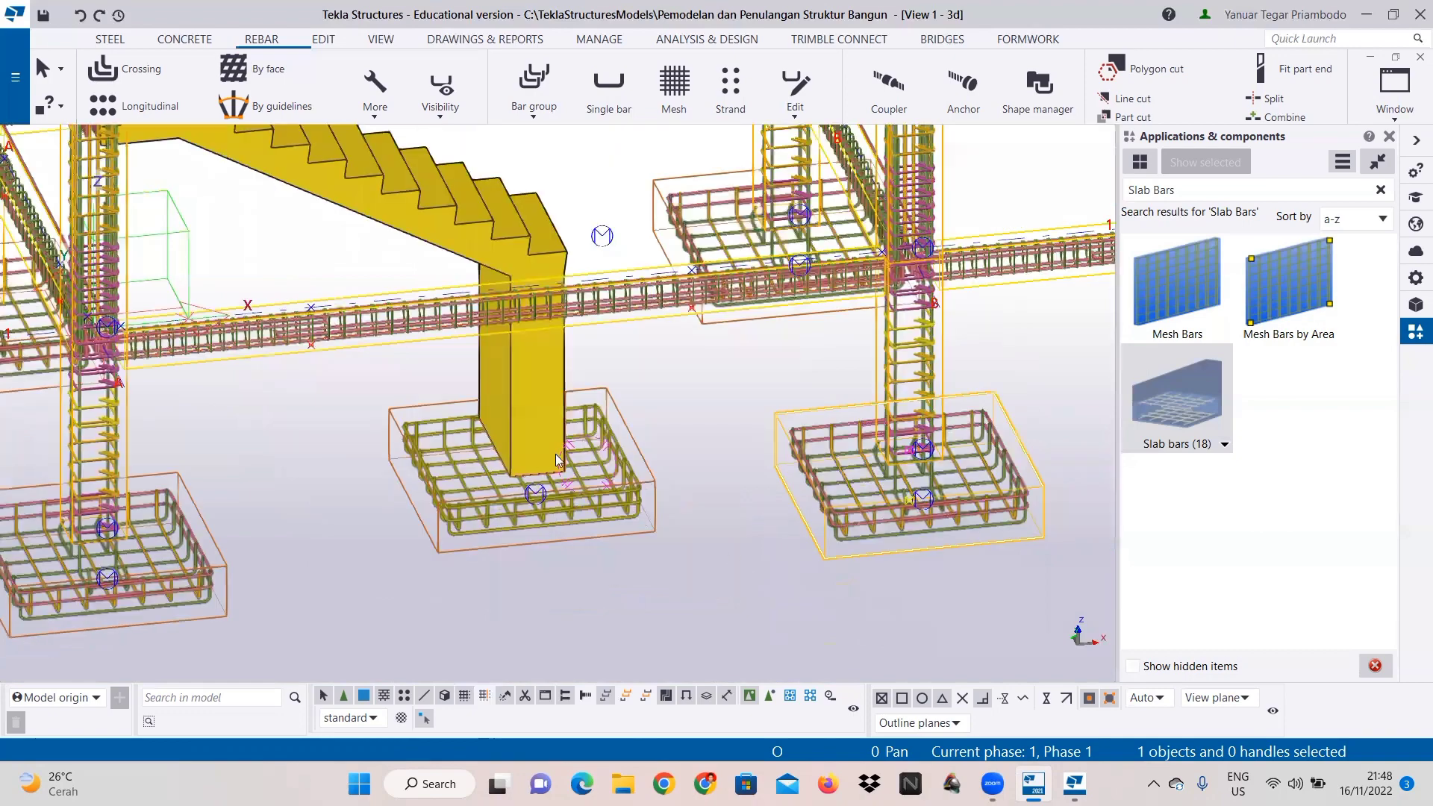
pyautogui.scroll(-4, 531, 387)
pyautogui.moveTo(532, 387); pyautogui.dragTo(688, 512, button='middle')
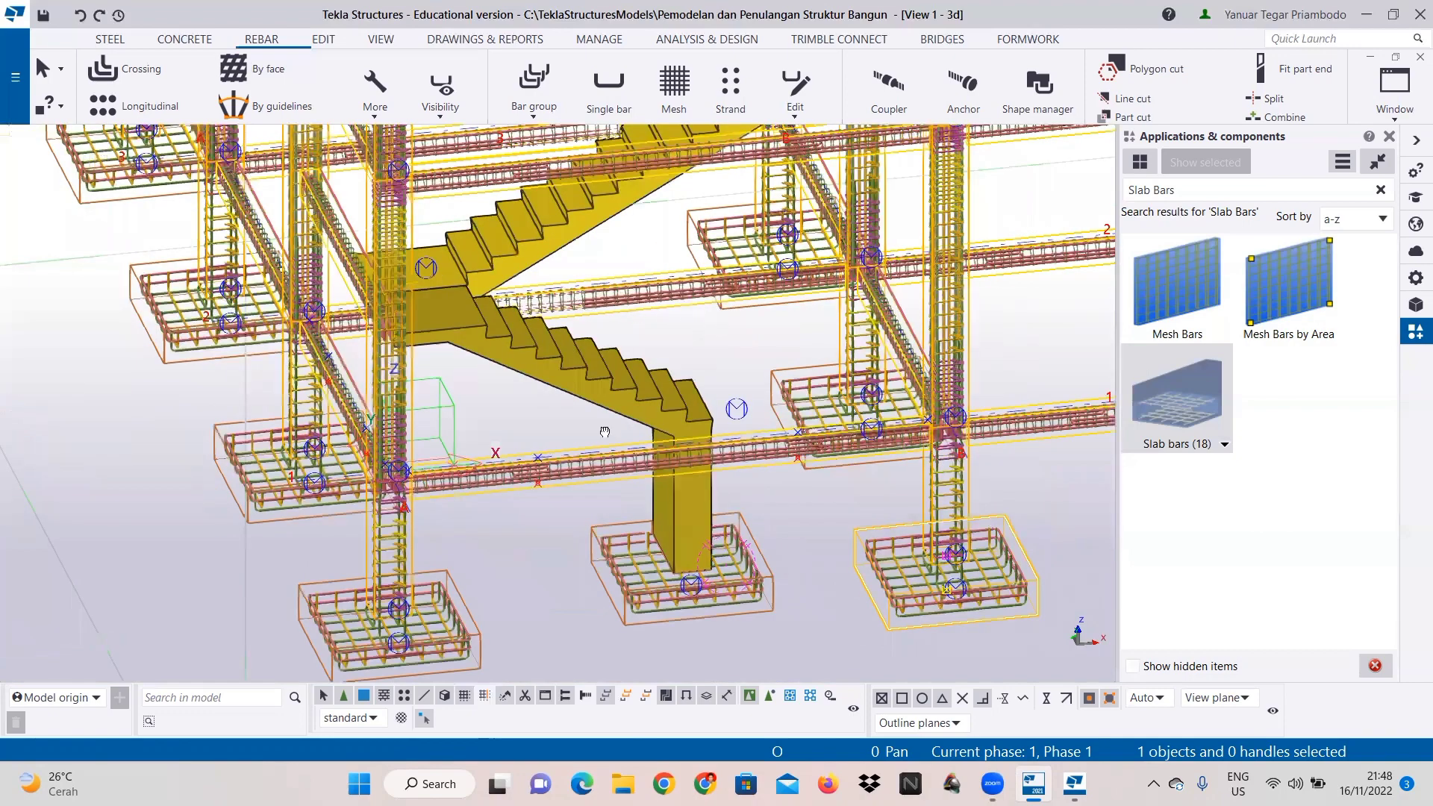
pyautogui.scroll(-1, 678, 344)
pyautogui.moveTo(678, 344); pyautogui.dragTo(513, 487, button='middle')
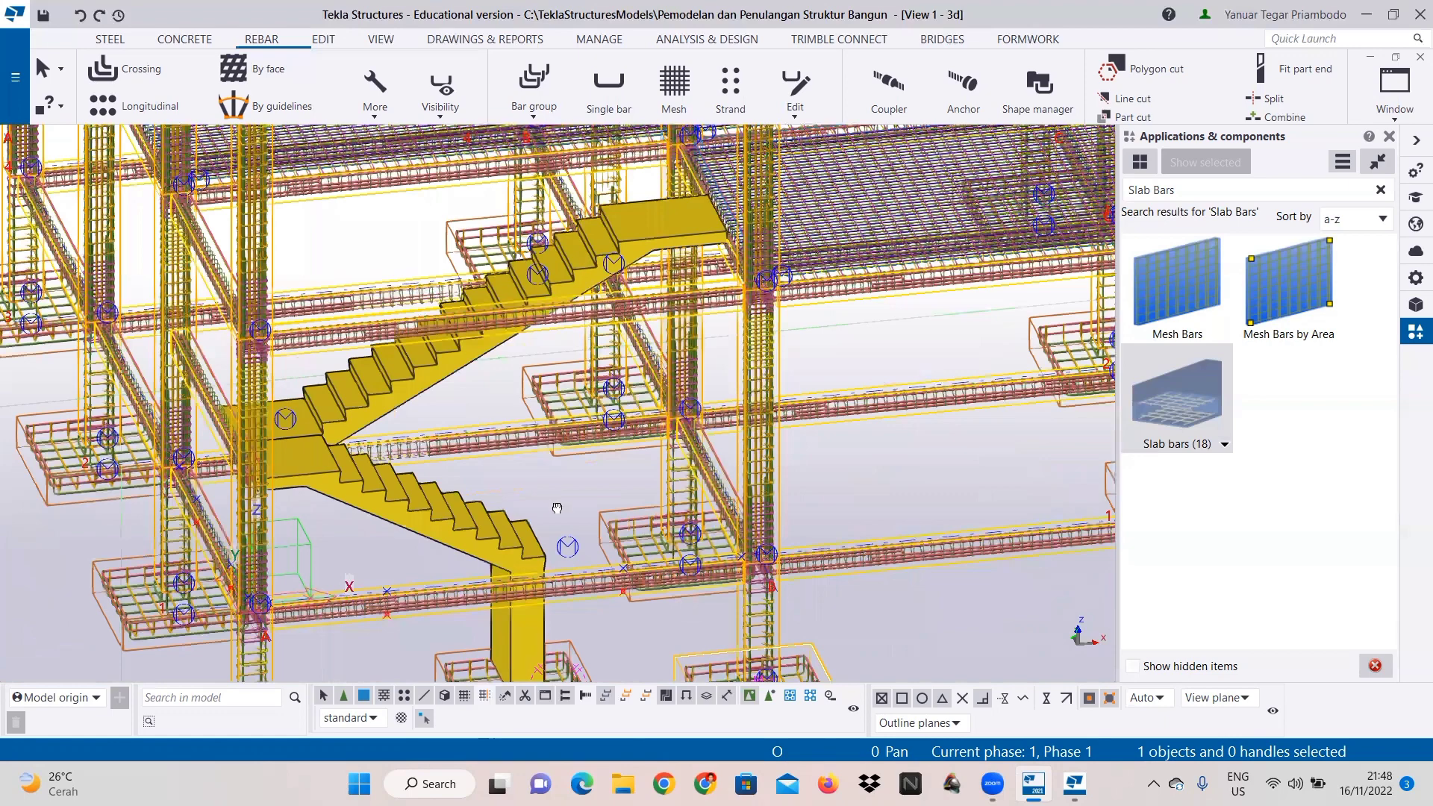
pyautogui.scroll(-3, 631, 336)
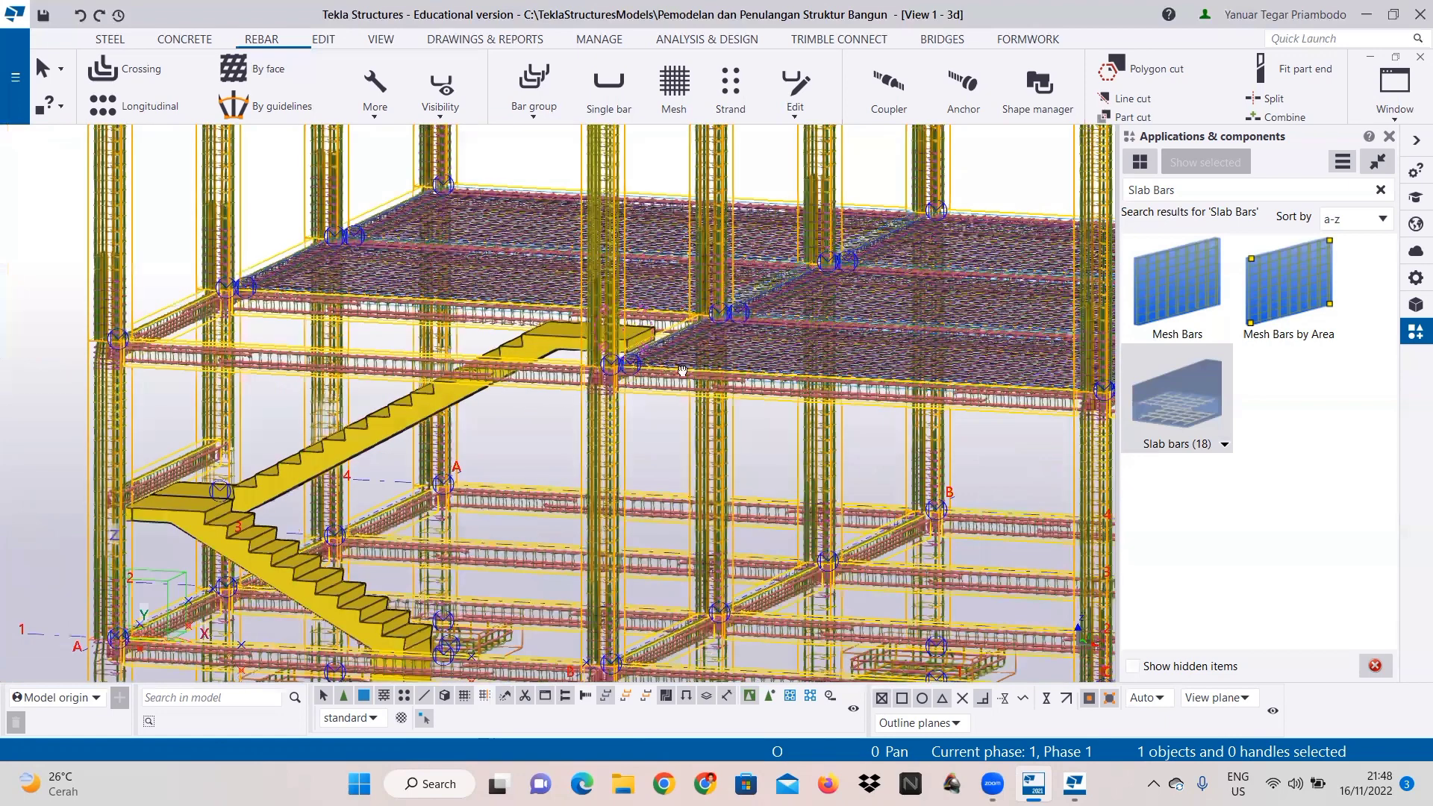
# Step: Set the upper stair flight to 13 steps, with an end landing length of 580 and a start landing length of 980, and modify it
pyautogui.scroll(4, 500, 333)
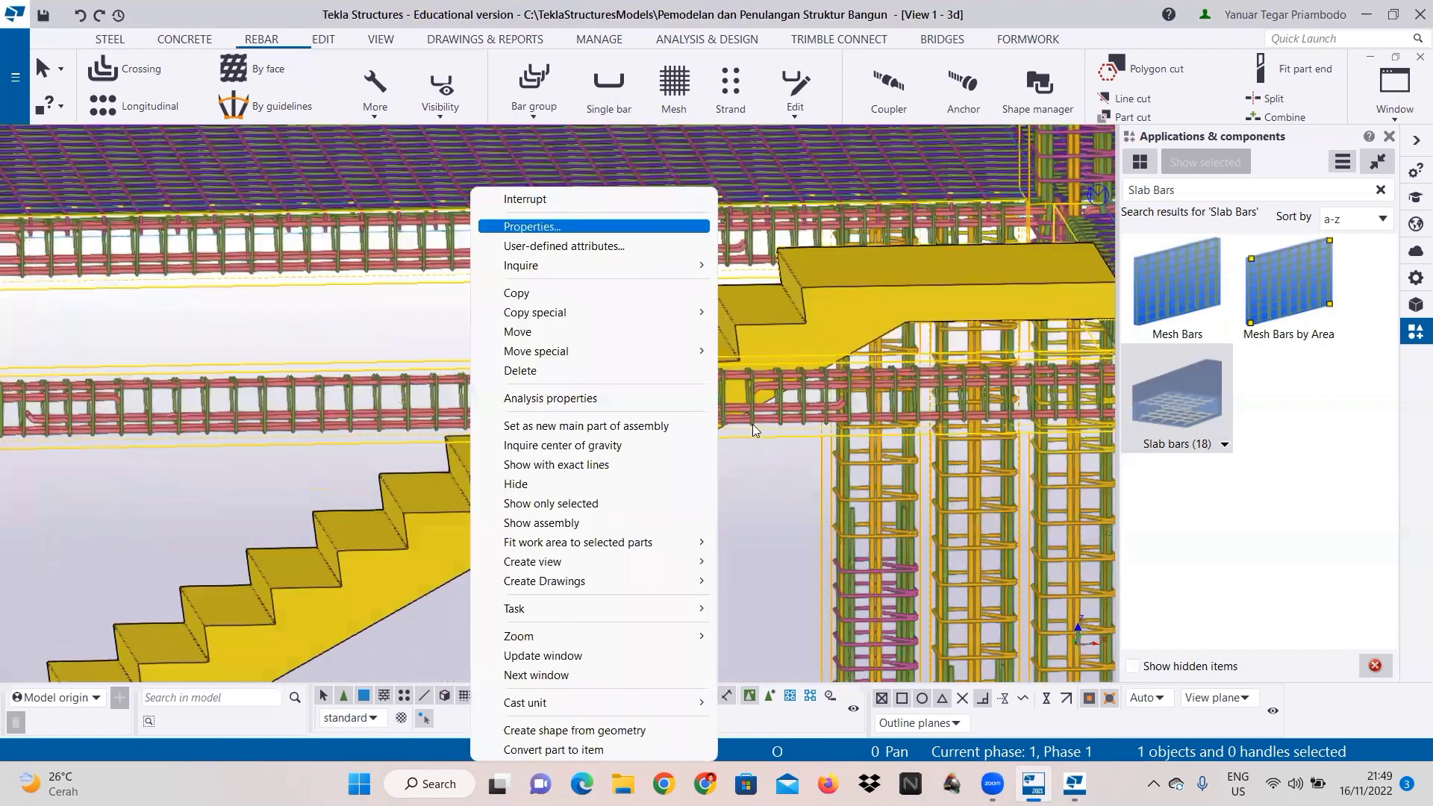
pyautogui.click(753, 424)
pyautogui.scroll(-2, 809, 373)
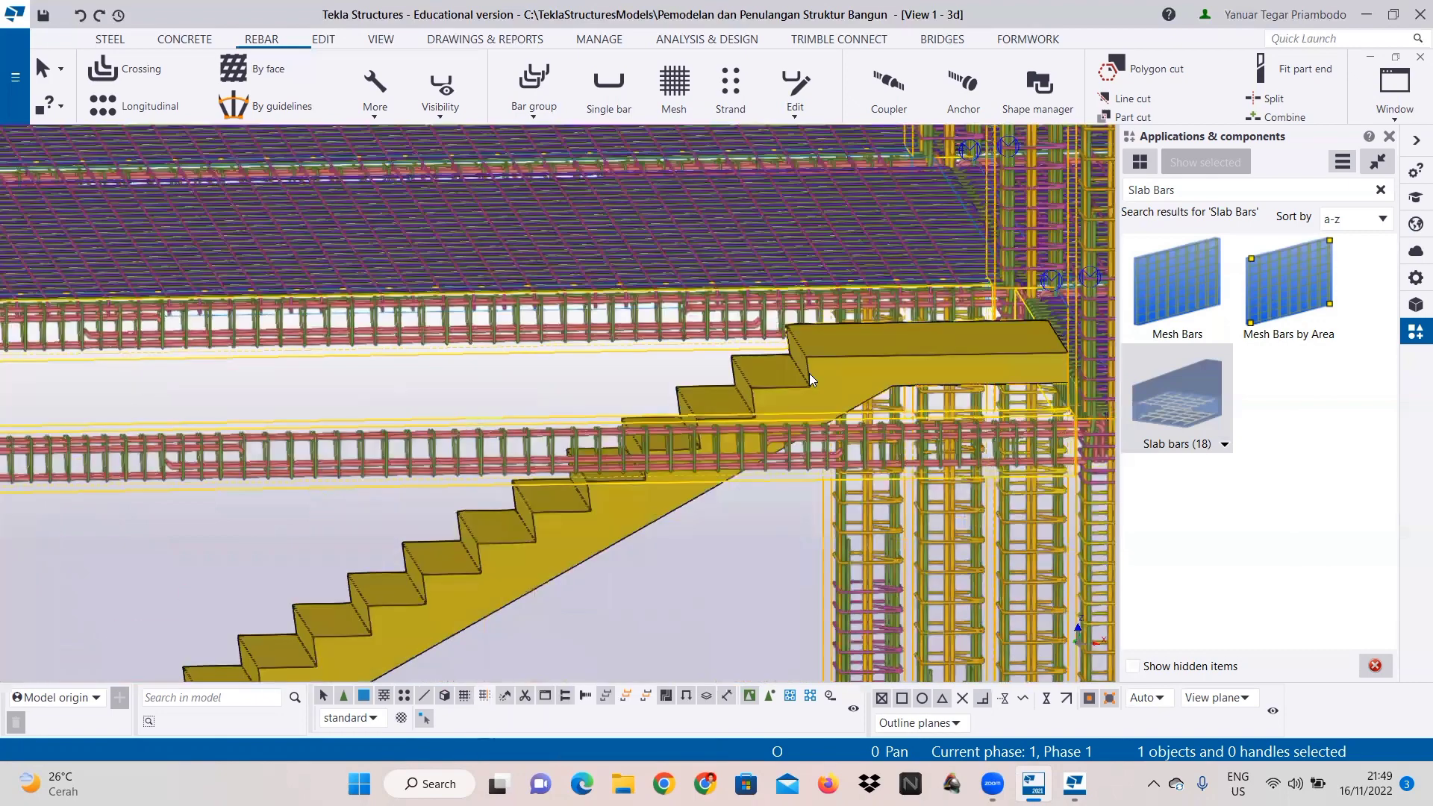
pyautogui.click(909, 326)
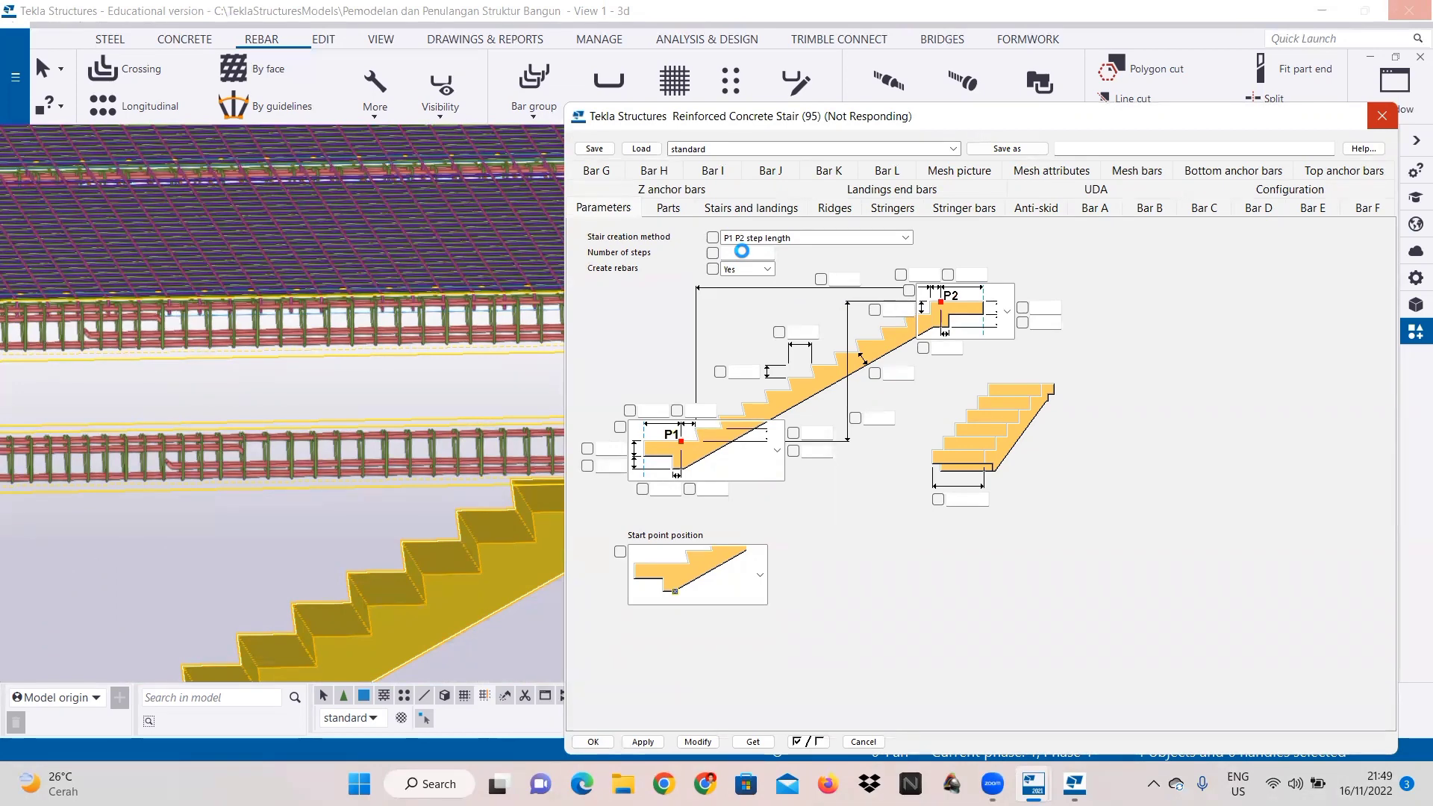
pyautogui.click(740, 253)
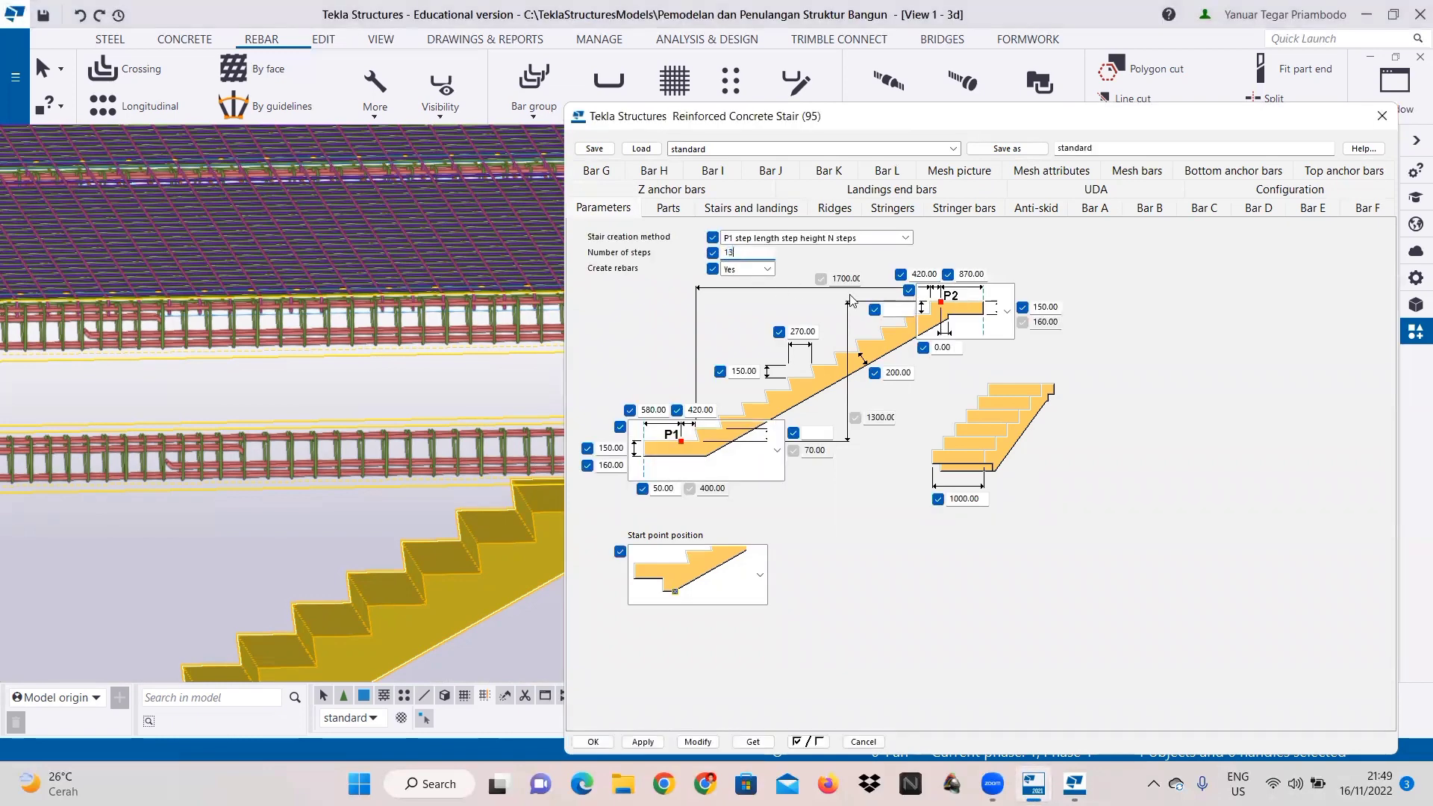
pyautogui.moveTo(968, 274); pyautogui.dragTo(950, 276)
pyautogui.write('58')
pyautogui.moveTo(696, 410); pyautogui.dragTo(688, 410)
pyautogui.write('98')
pyautogui.click(698, 742)
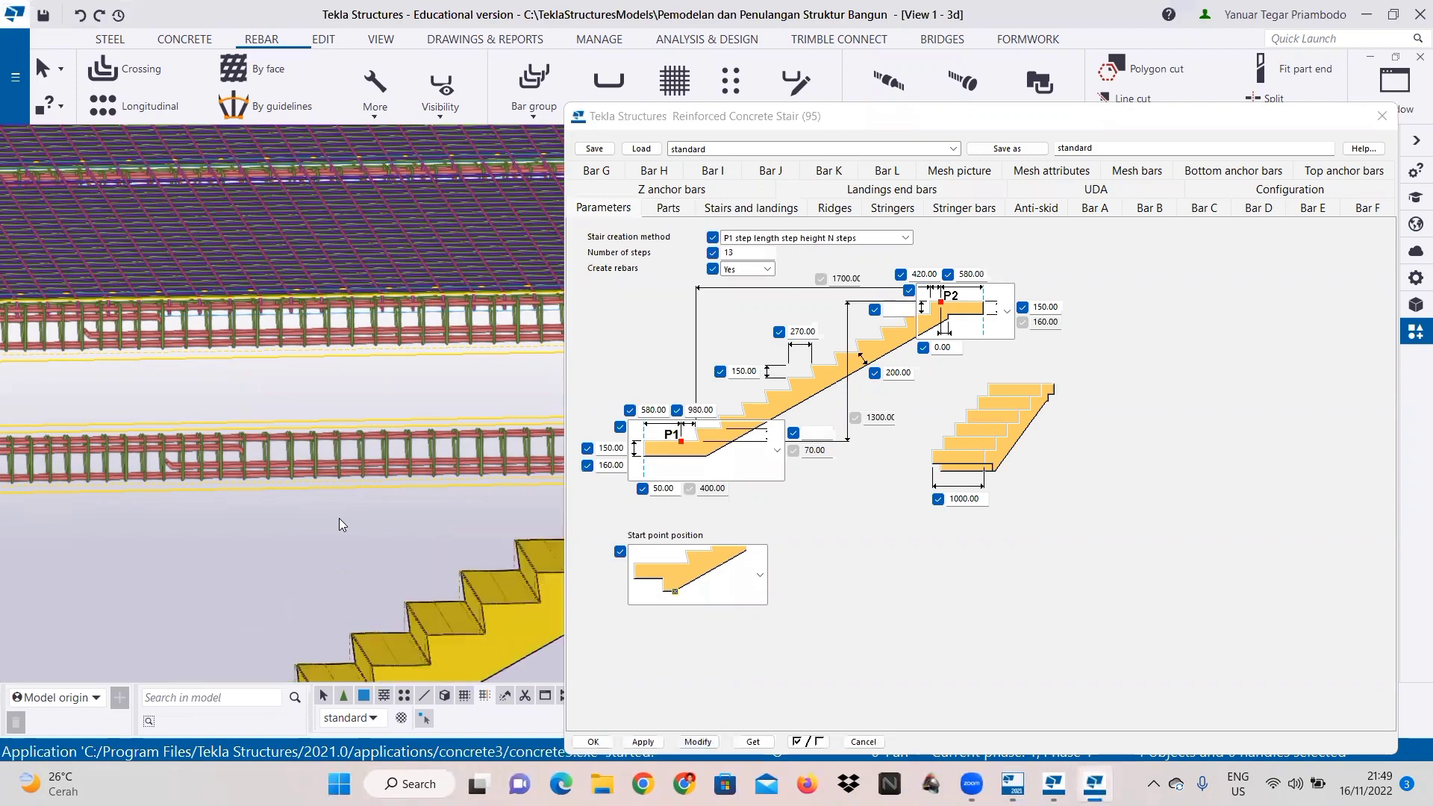
# Step: Check the upper flight's steps and both landings in the model, and close the stair settings
pyautogui.moveTo(339, 518); pyautogui.dragTo(97, 410, button='middle')
pyautogui.scroll(-1, 421, 483)
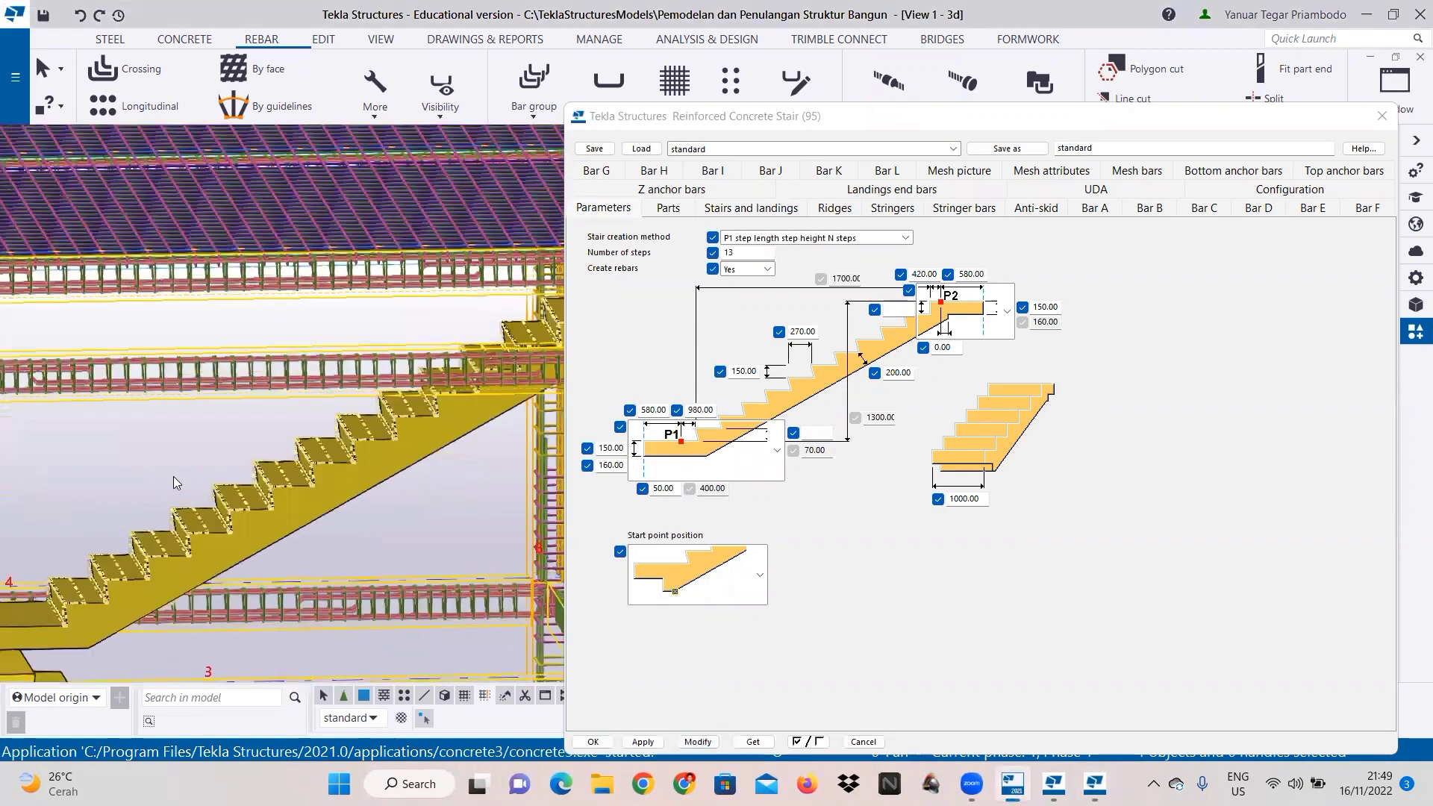
pyautogui.moveTo(408, 303); pyautogui.dragTo(75, 340, button='middle')
pyautogui.scroll(-2, 345, 356)
pyautogui.moveTo(406, 407); pyautogui.dragTo(349, 402, button='middle')
pyautogui.scroll(-1, 316, 409)
pyautogui.click(592, 741)
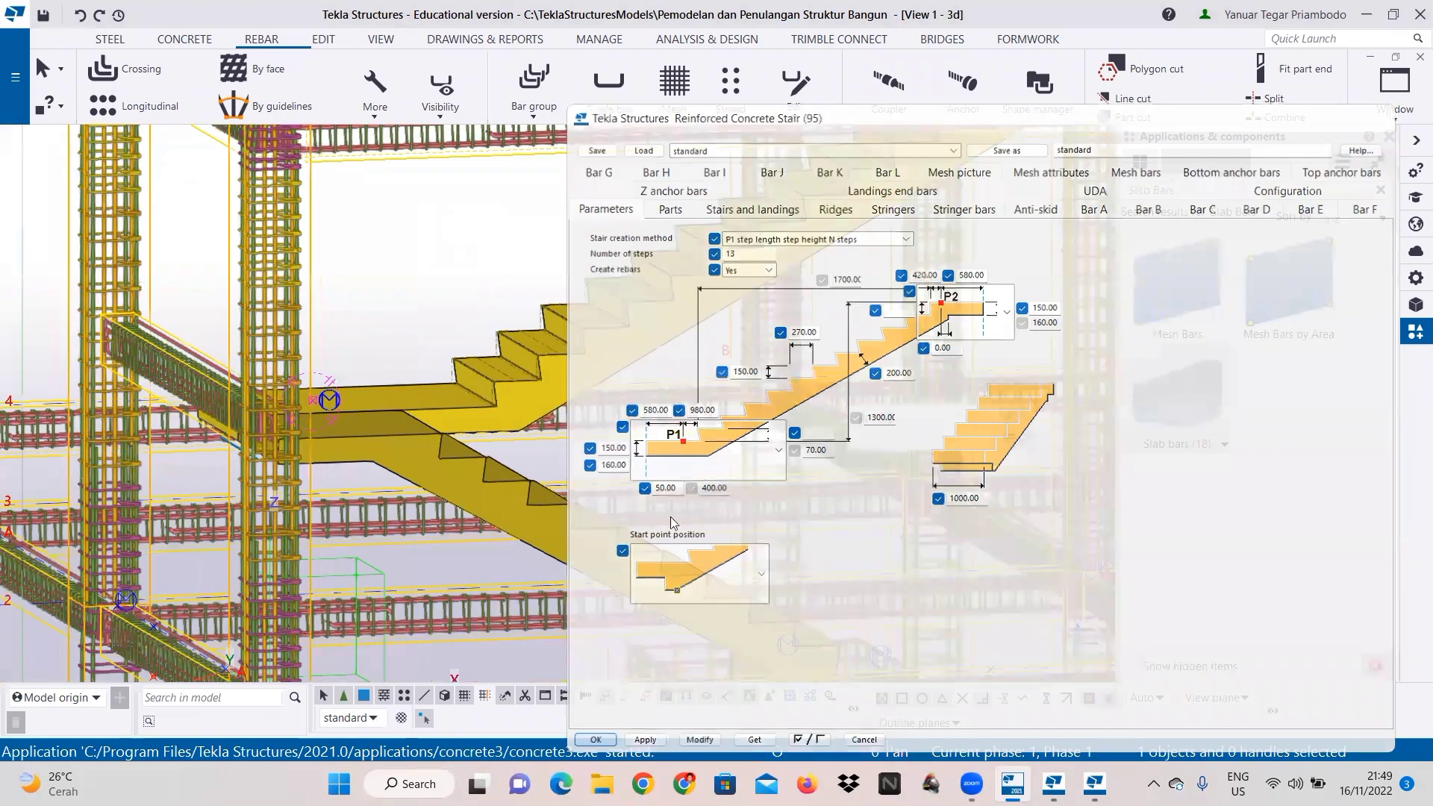
pyautogui.scroll(-4, 690, 457)
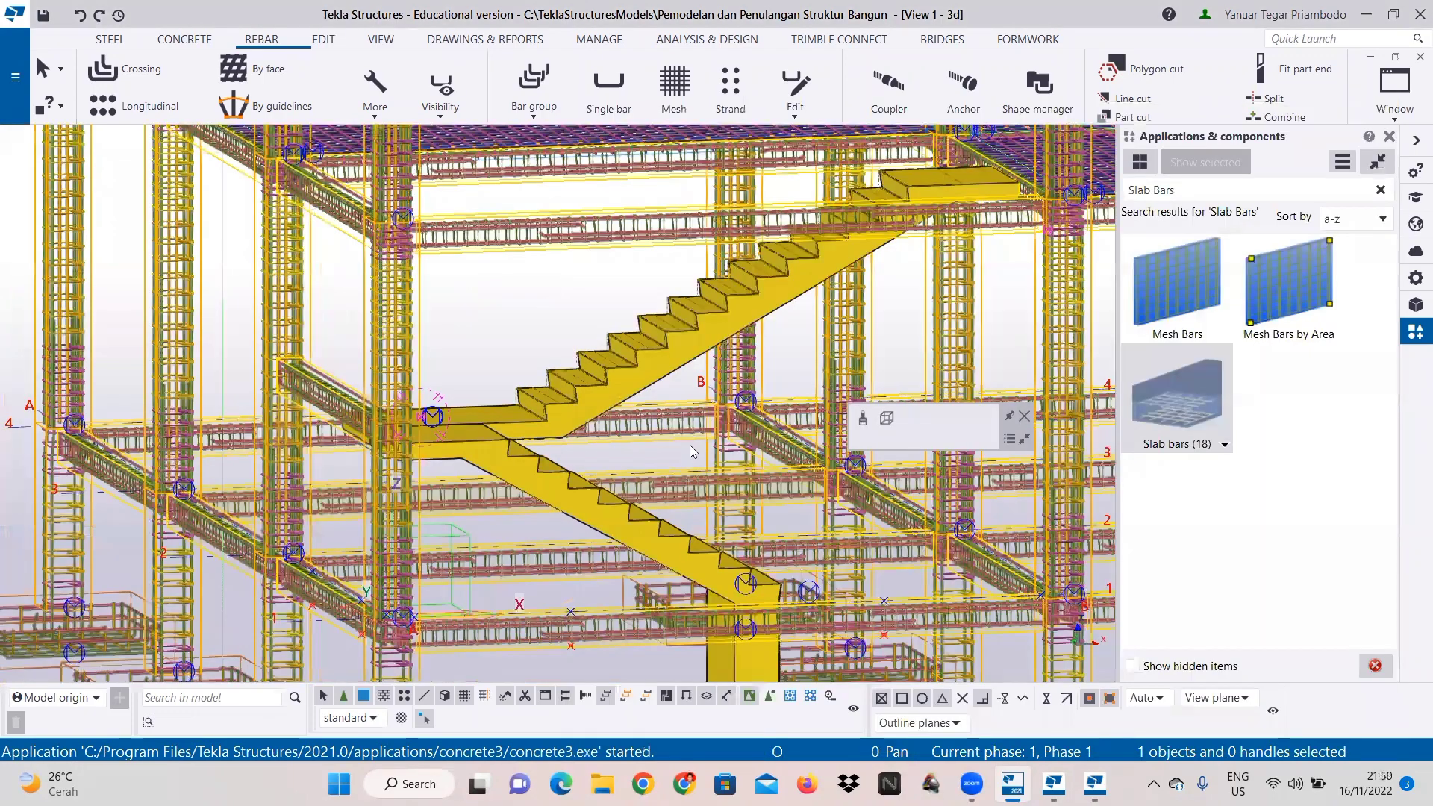
# Step: Select both the lower and the upper stair flight and explode their stair components
pyautogui.rightClick(467, 482)
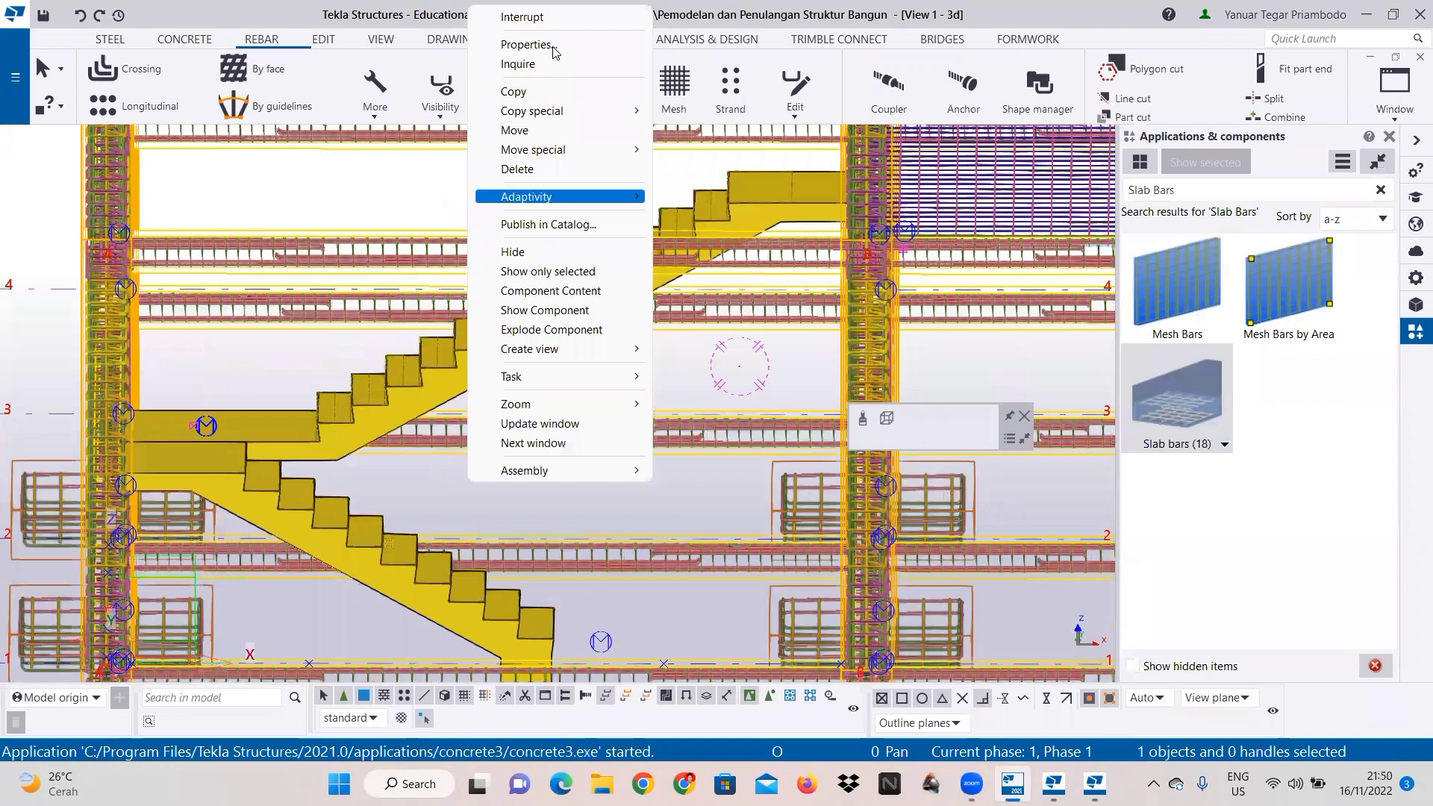
pyautogui.click(421, 384)
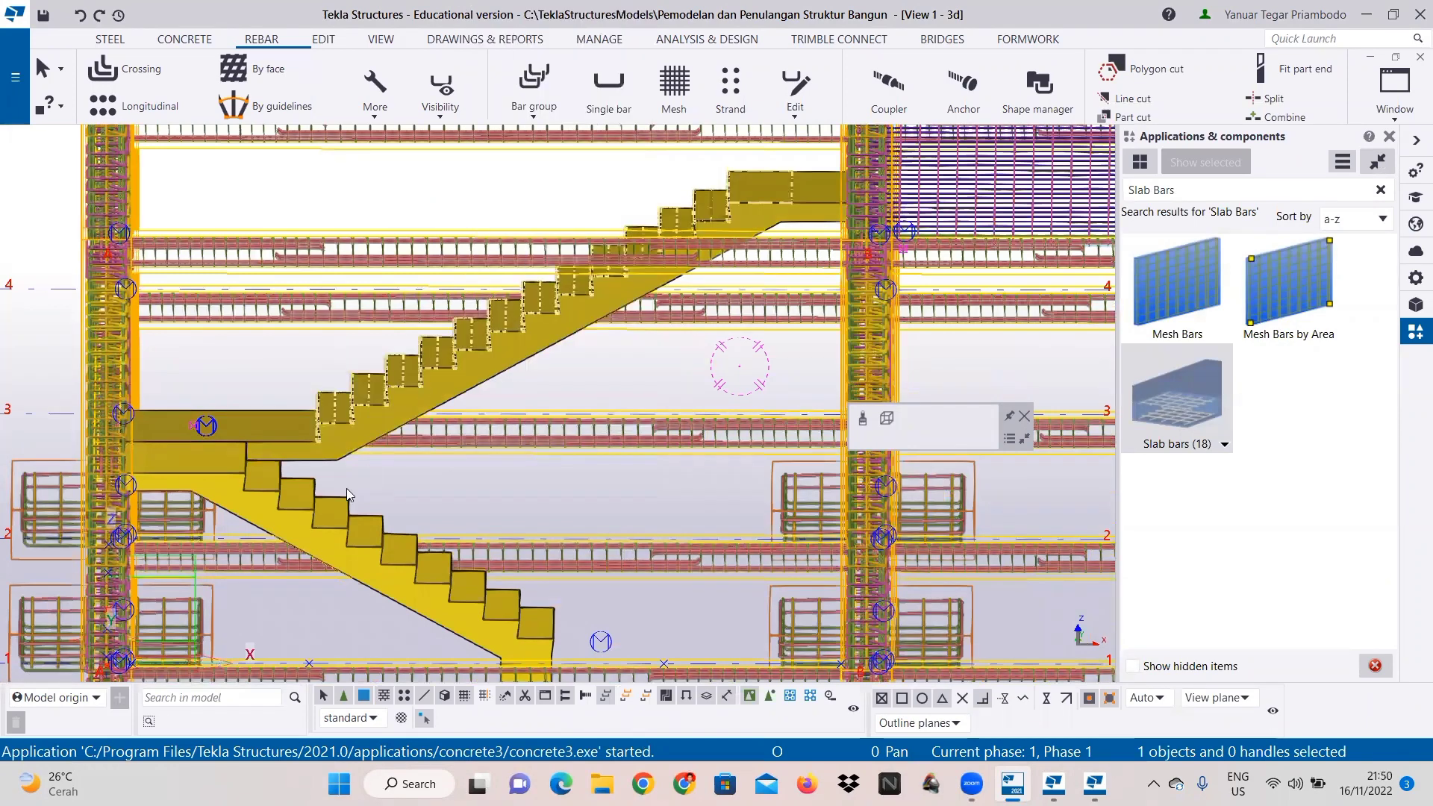
pyautogui.click(337, 506)
pyautogui.keyDown('ctrl'); pyautogui.click(381, 423); pyautogui.keyUp('ctrl')
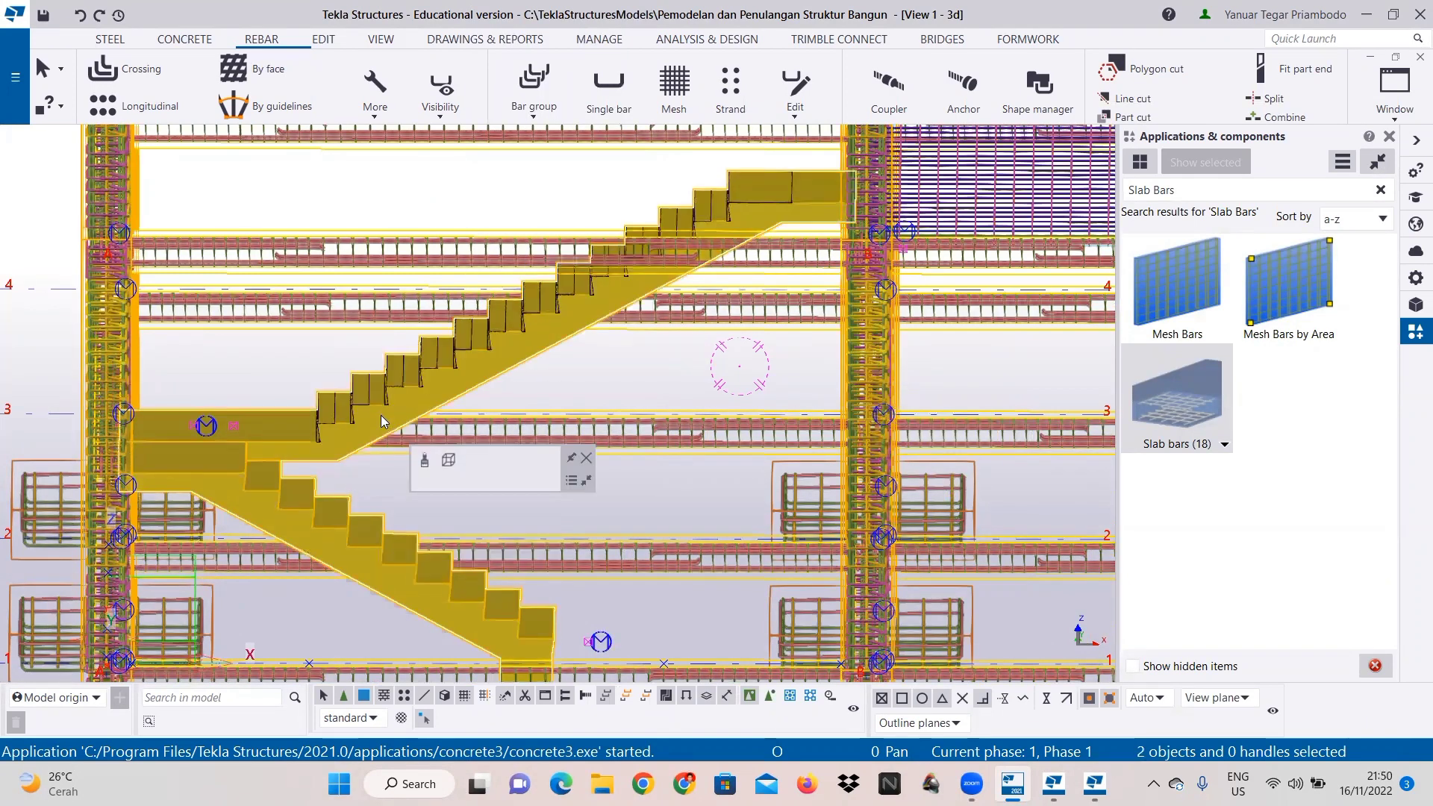
pyautogui.rightClick(382, 418)
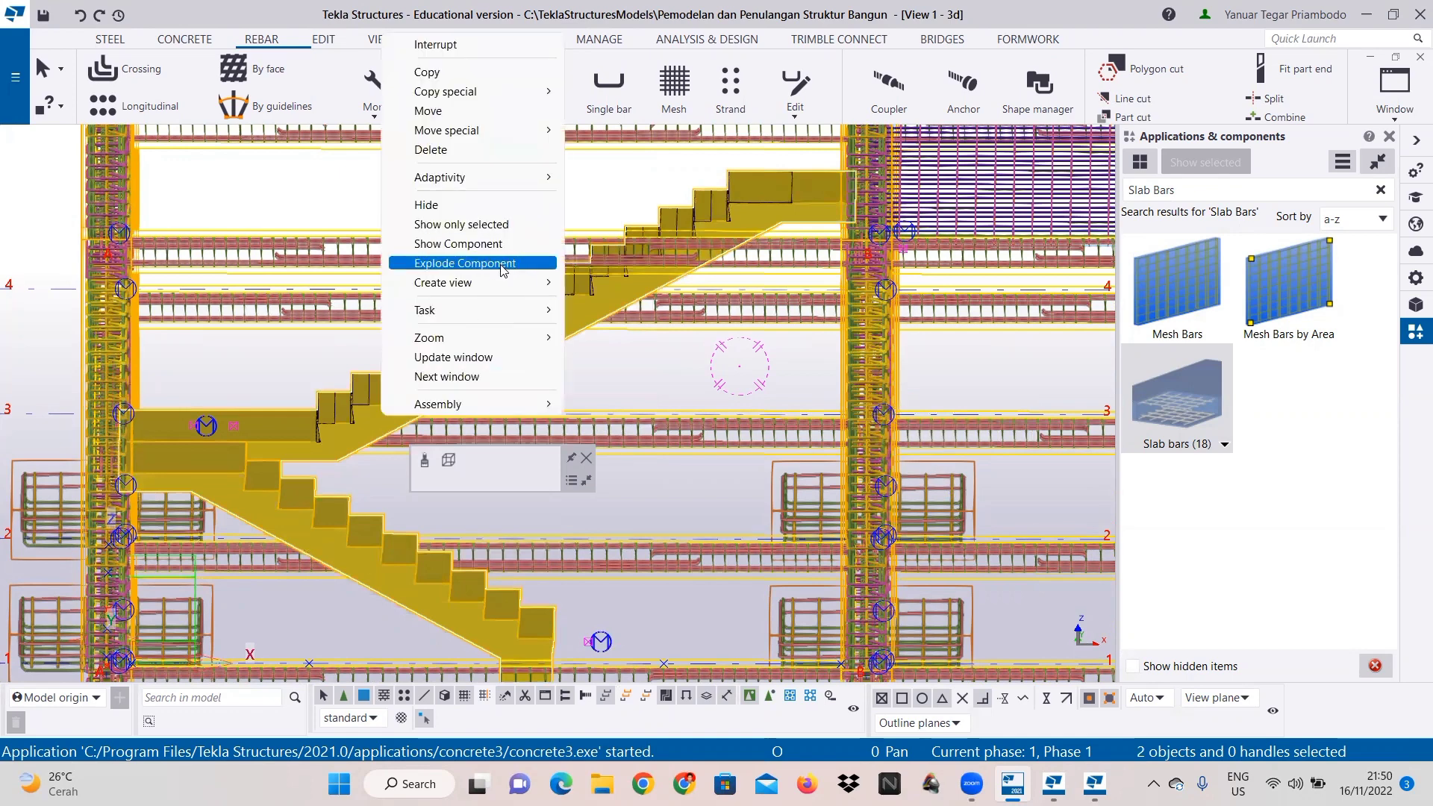
pyautogui.click(503, 270)
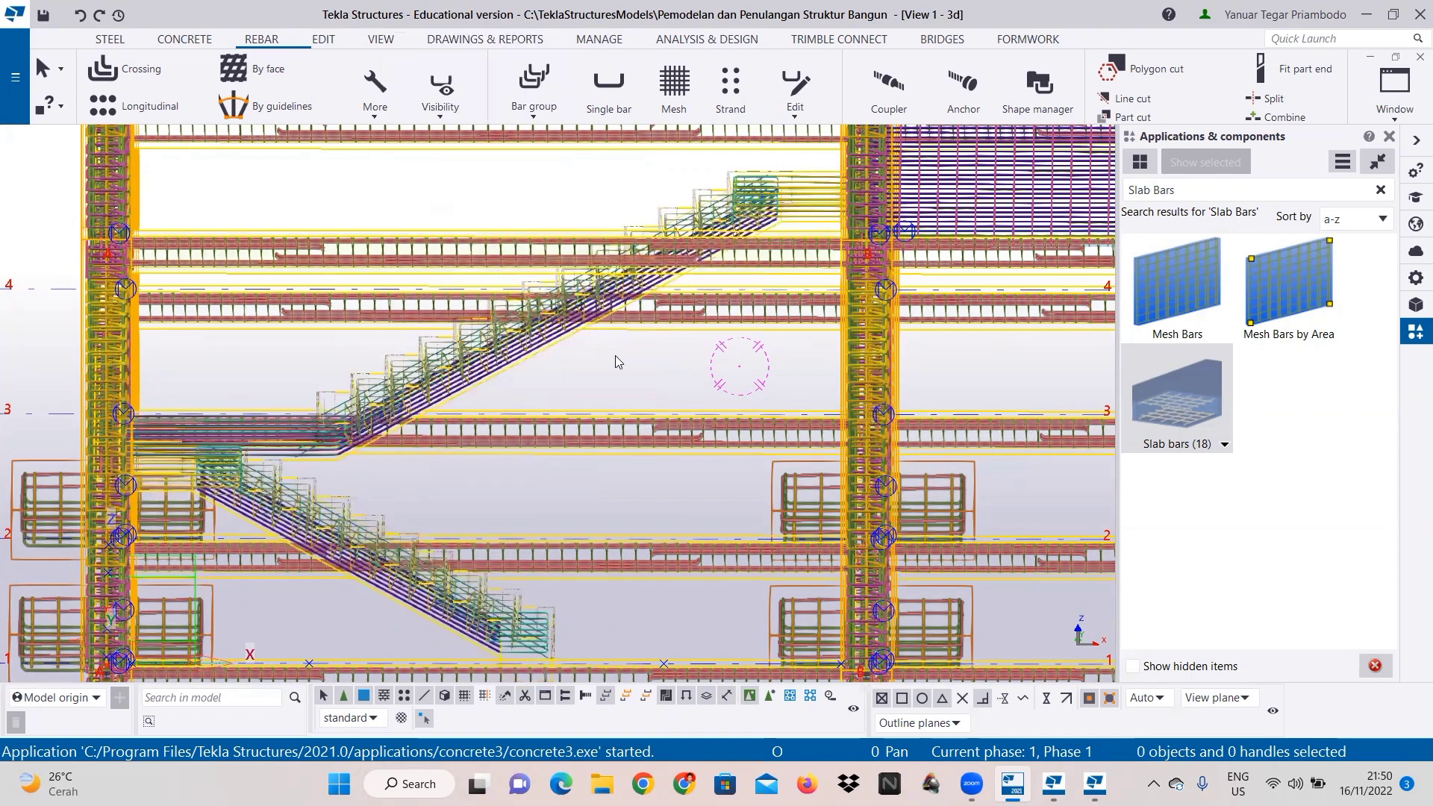
pyautogui.keyDown('ctrl'); pyautogui.moveTo(520, 307); pyautogui.dragTo(694, 298, button='middle'); pyautogui.keyUp('ctrl')
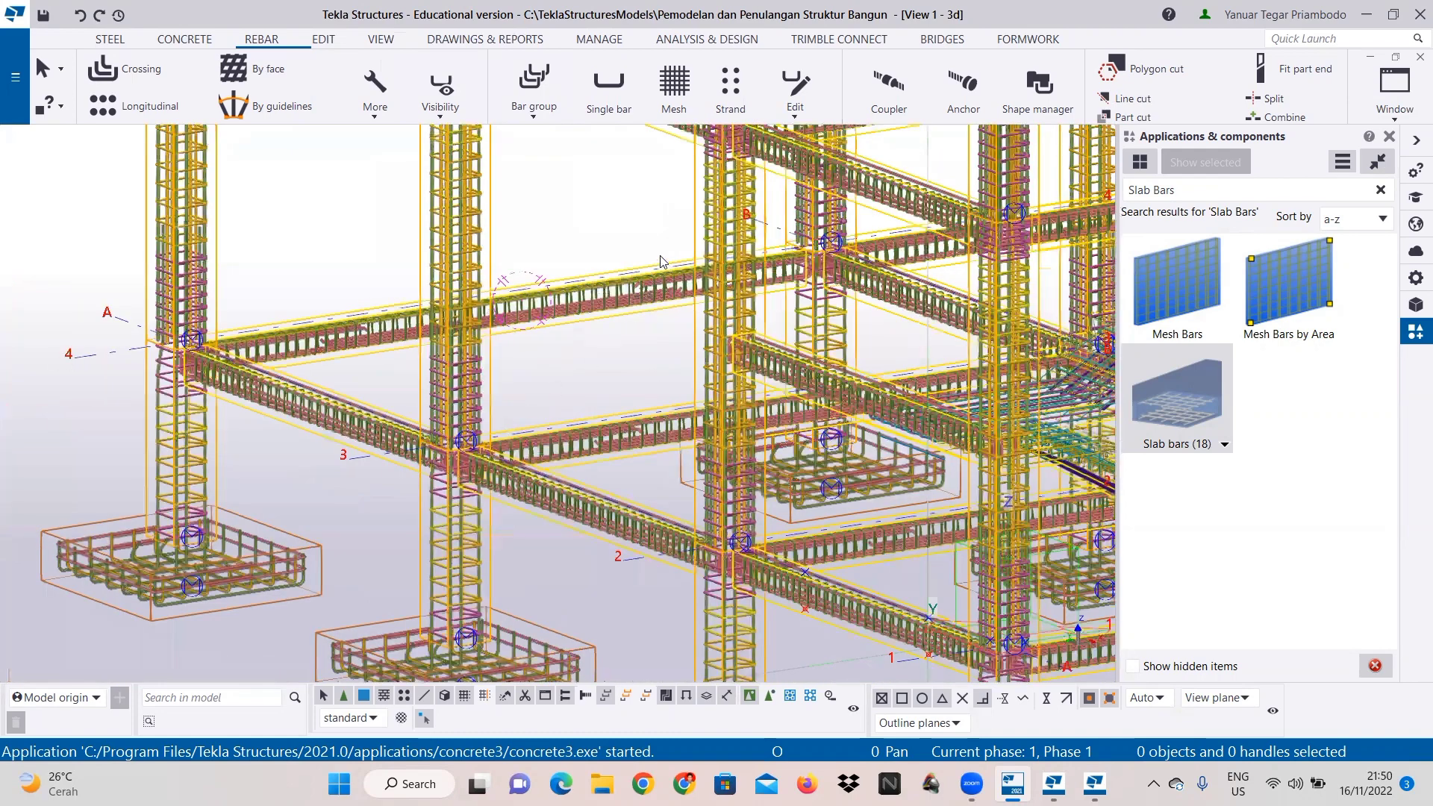
# Step: Examine the stair reinforcement up close and the whole reinforced frame with its slabs, columns, beams and footings in 3D
pyautogui.scroll(5, 654, 286)
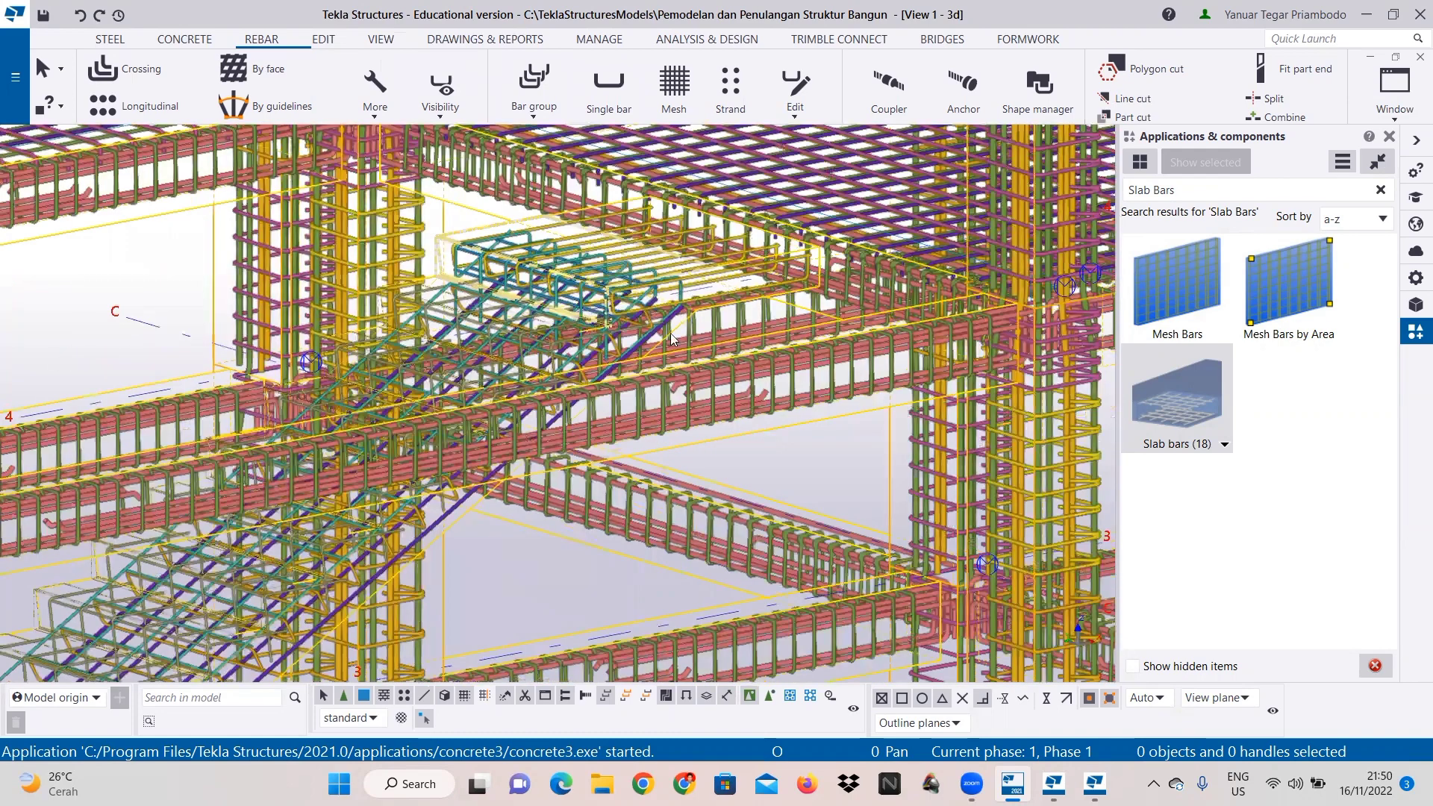
pyautogui.scroll(-8, 493, 423)
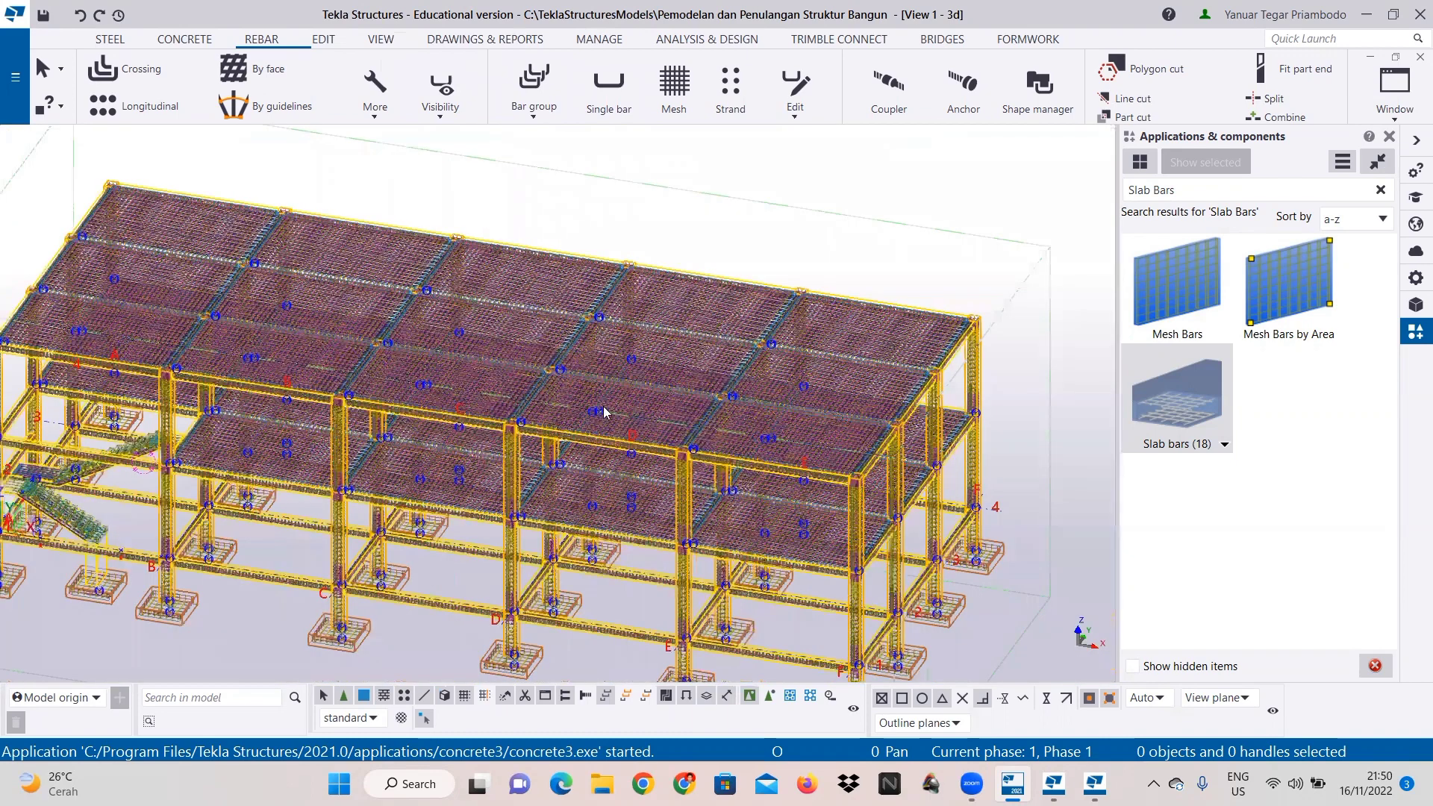
pyautogui.scroll(3, 608, 412)
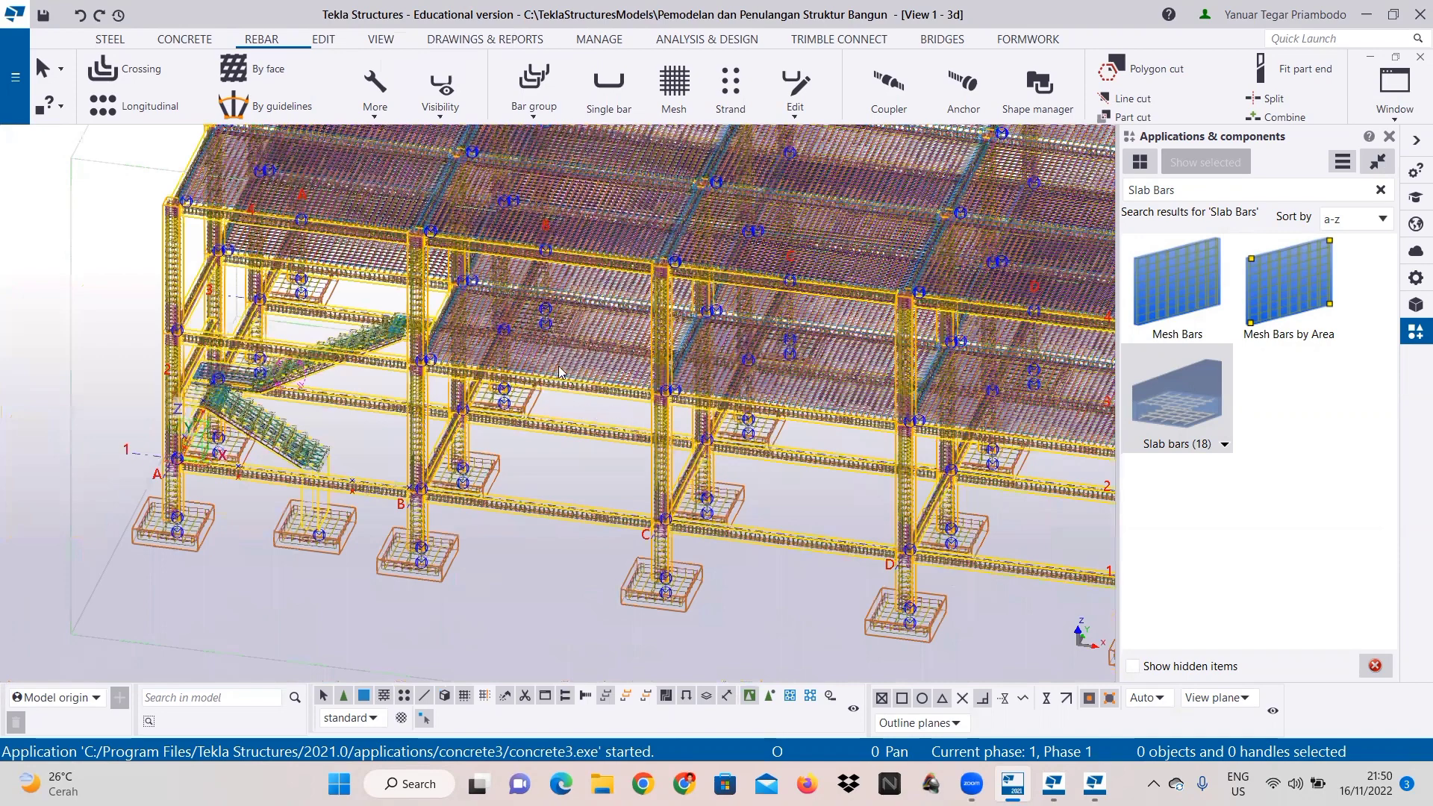
pyautogui.scroll(-3, 563, 364)
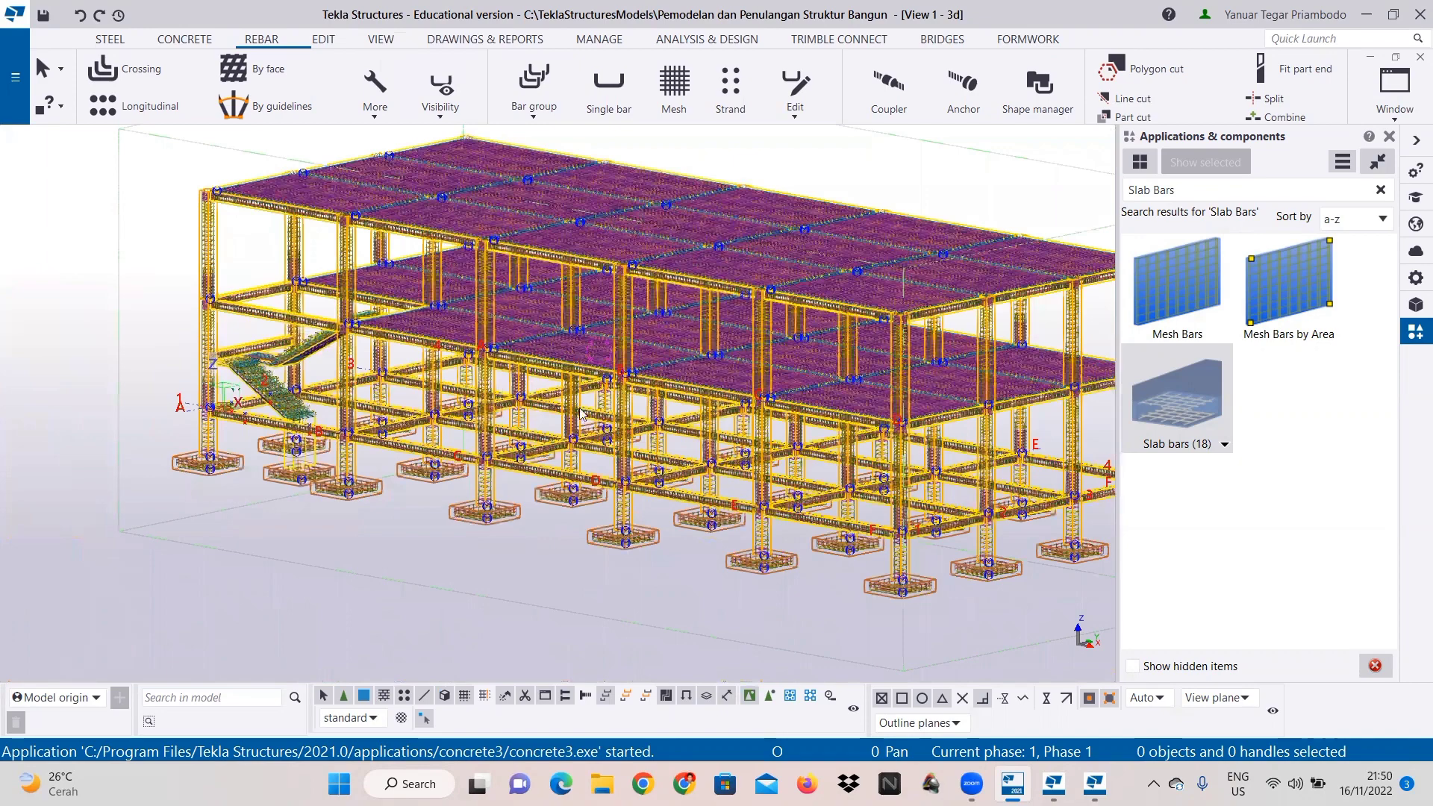
pyautogui.scroll(-2, 453, 415)
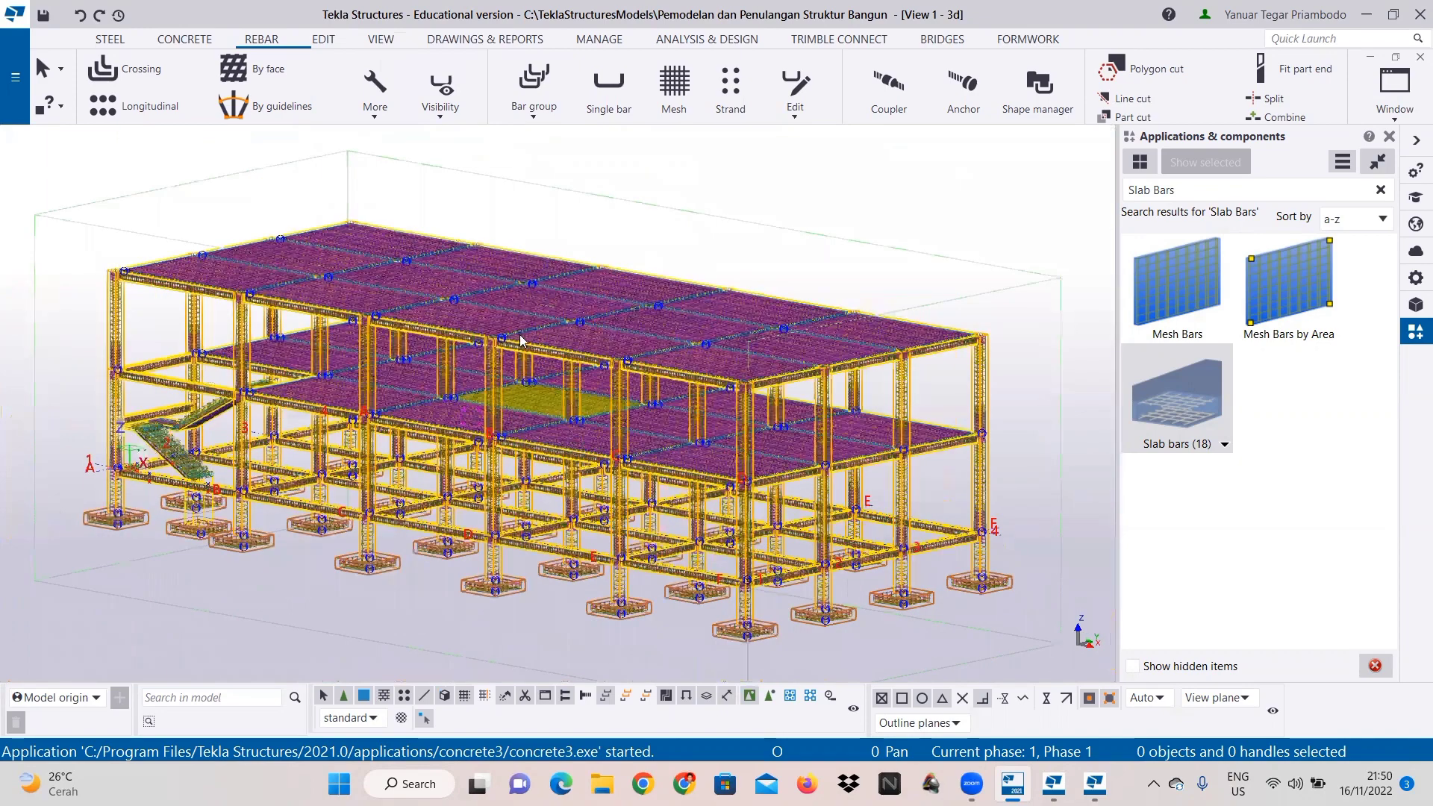
pyautogui.scroll(1, 535, 363)
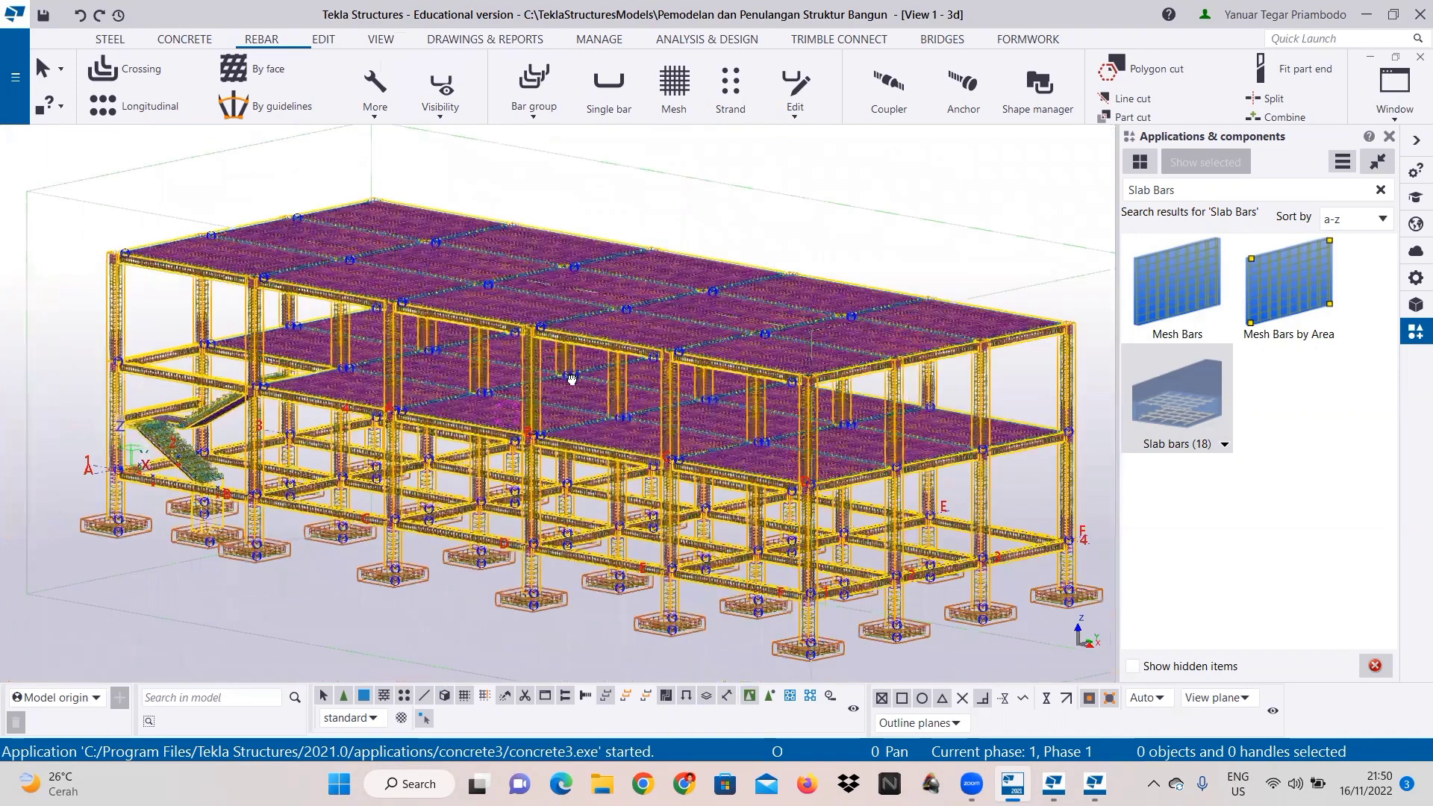
pyautogui.scroll(2, 518, 346)
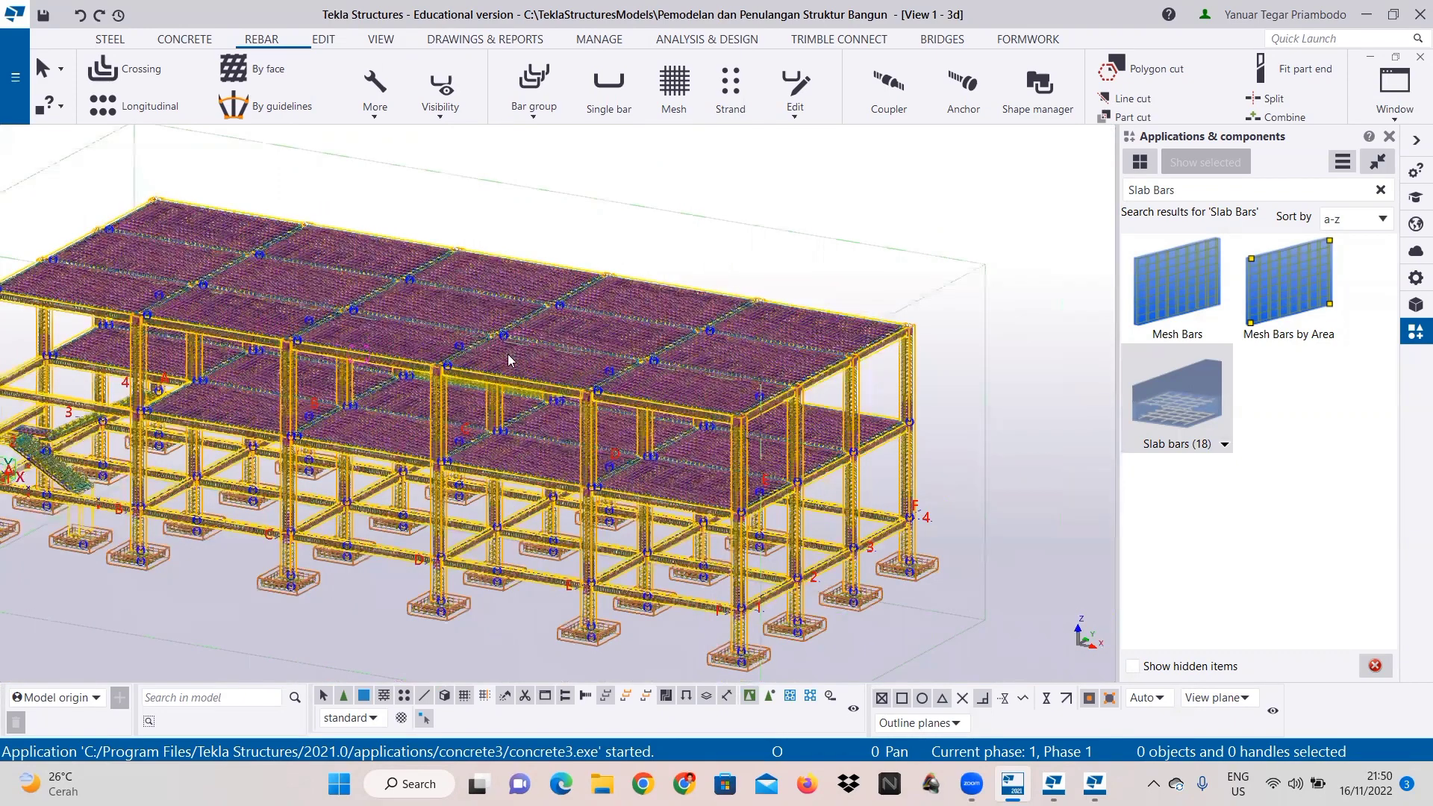
pyautogui.scroll(-1, 512, 357)
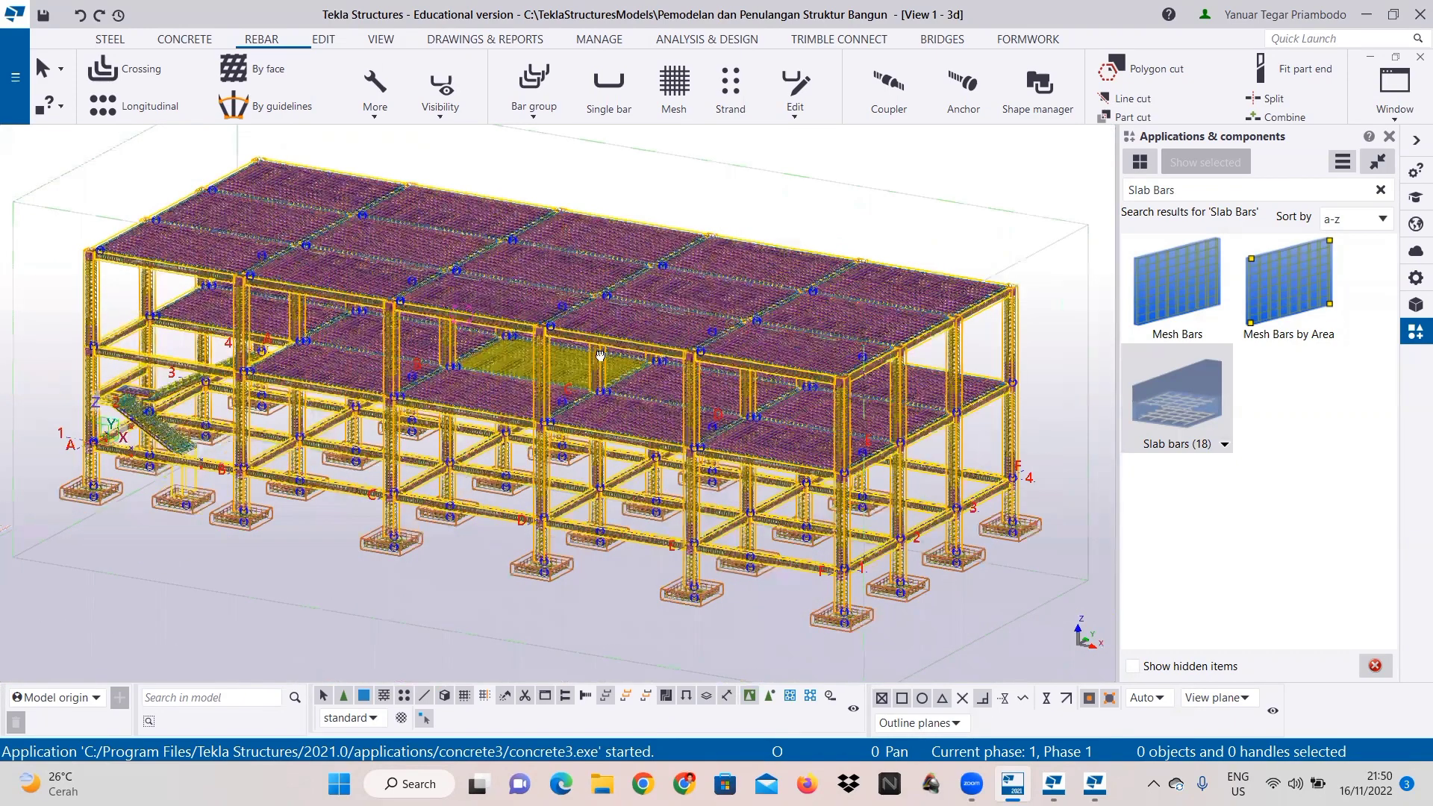
# Step: Examine the reinforced frame and stair flights in front elevation, and close the Applications & components catalog
pyautogui.hotkey('ctrl', '1')
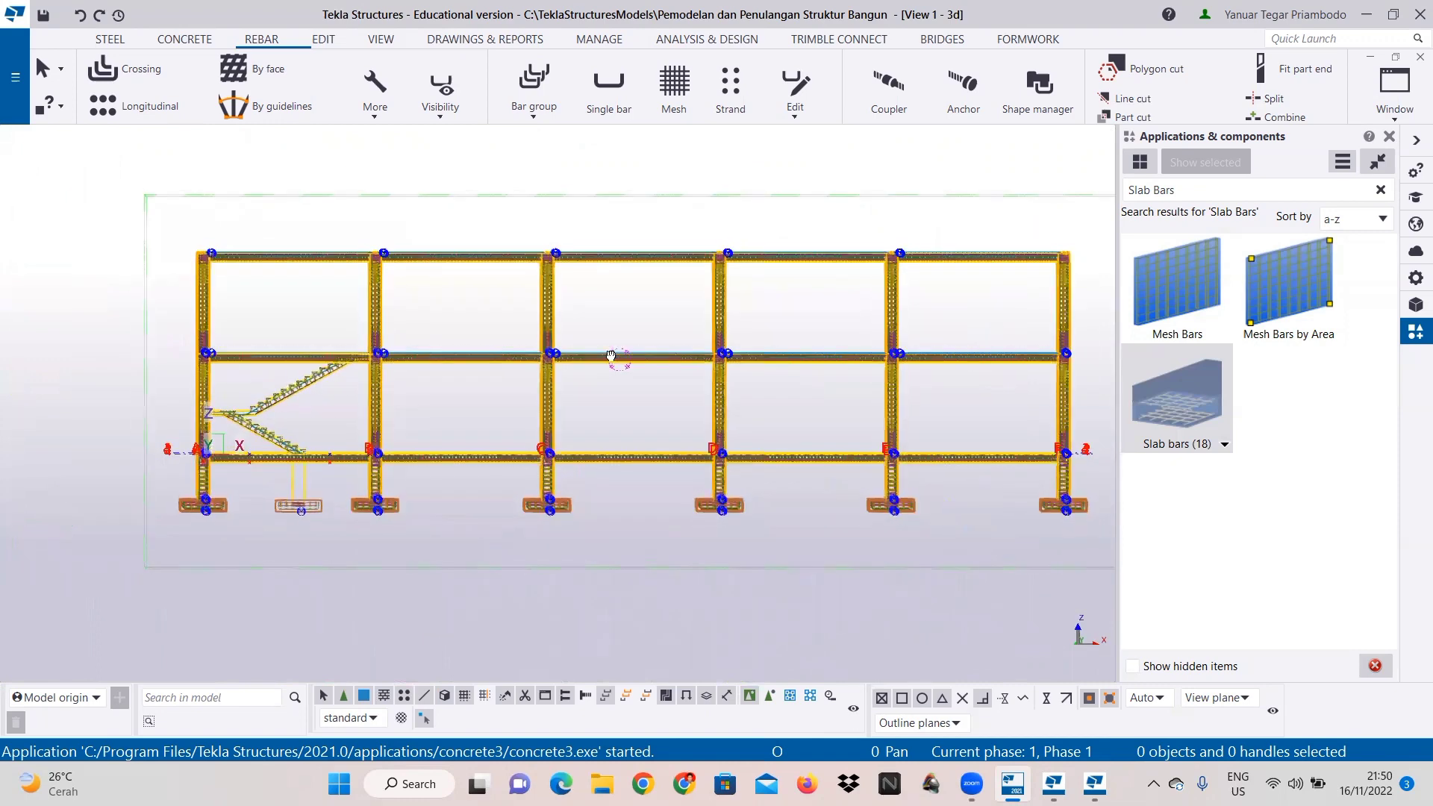
pyautogui.scroll(2, 614, 358)
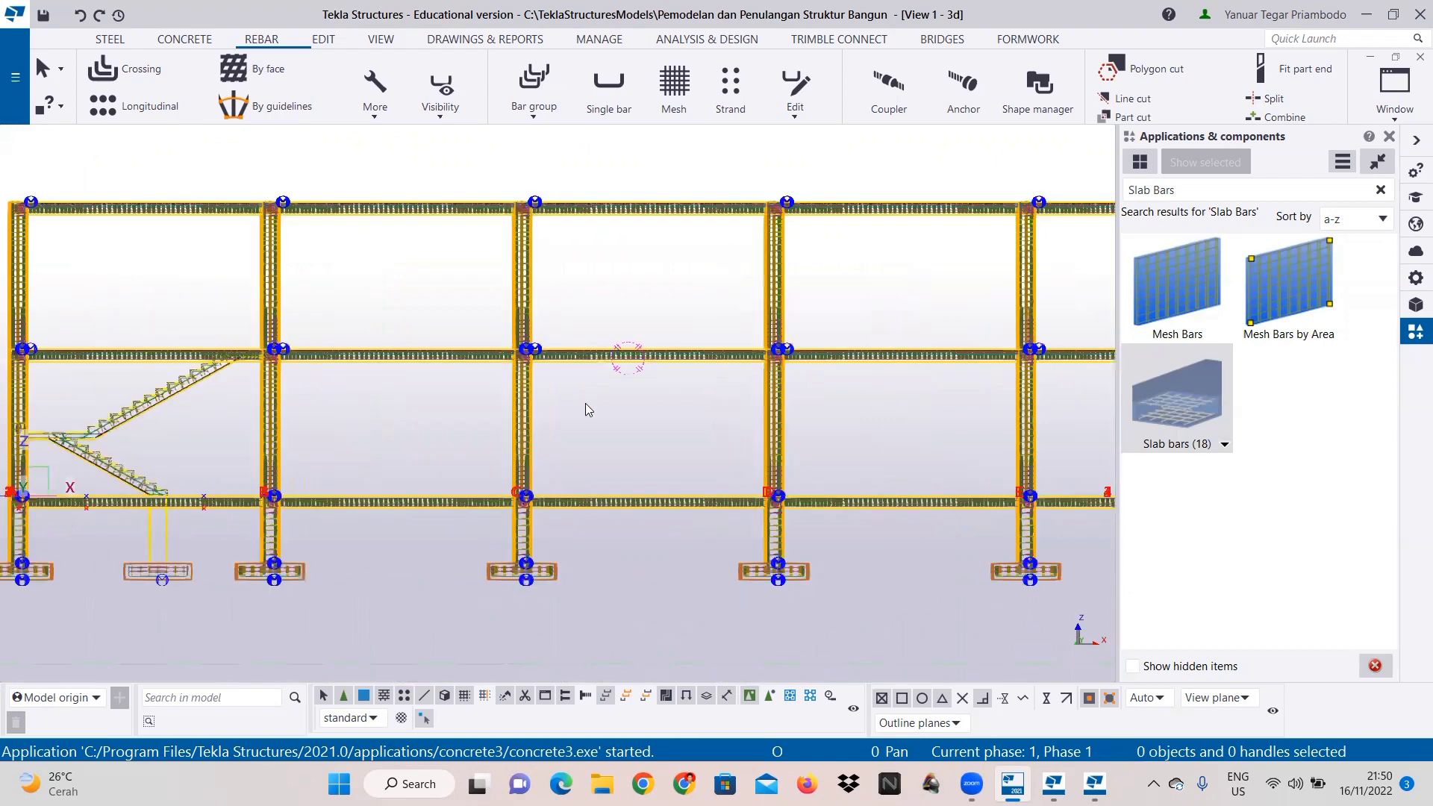
pyautogui.click(1366, 165)
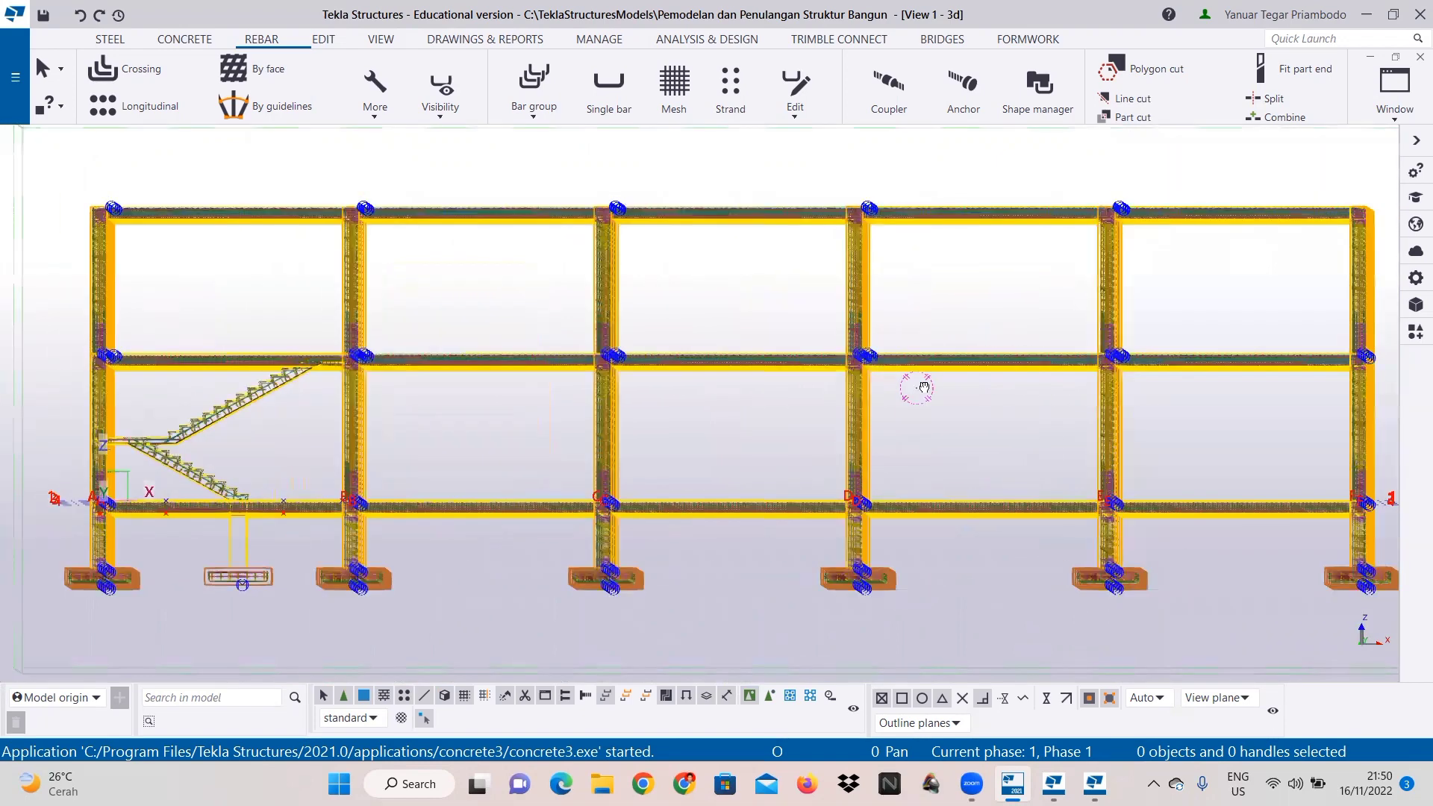
pyautogui.keyDown('ctrl'); pyautogui.moveTo(923, 386); pyautogui.dragTo(918, 387, button='middle'); pyautogui.keyUp('ctrl')
pyautogui.scroll(1, 648, 418)
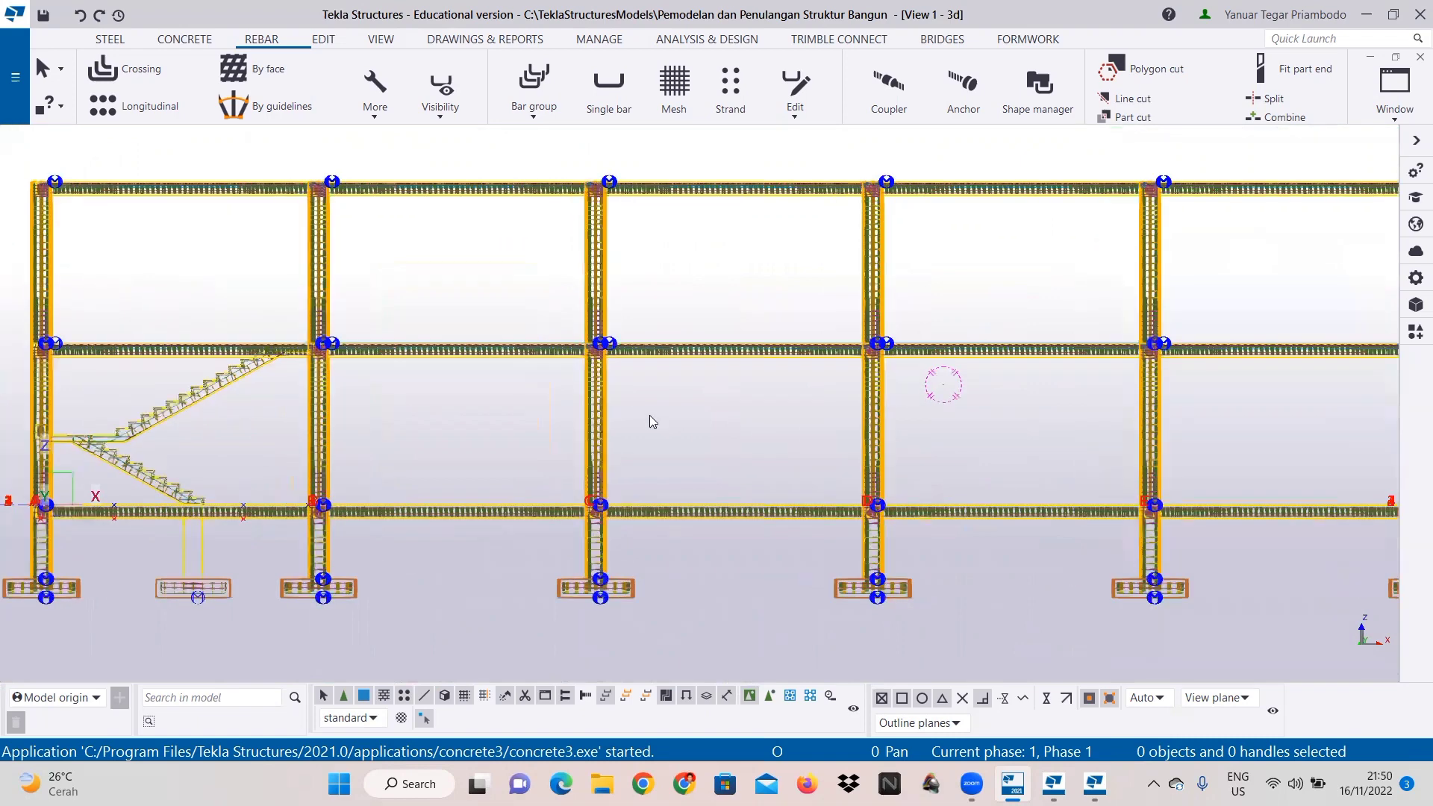
pyautogui.scroll(-1, 661, 388)
pyautogui.scroll(-1, 541, 366)
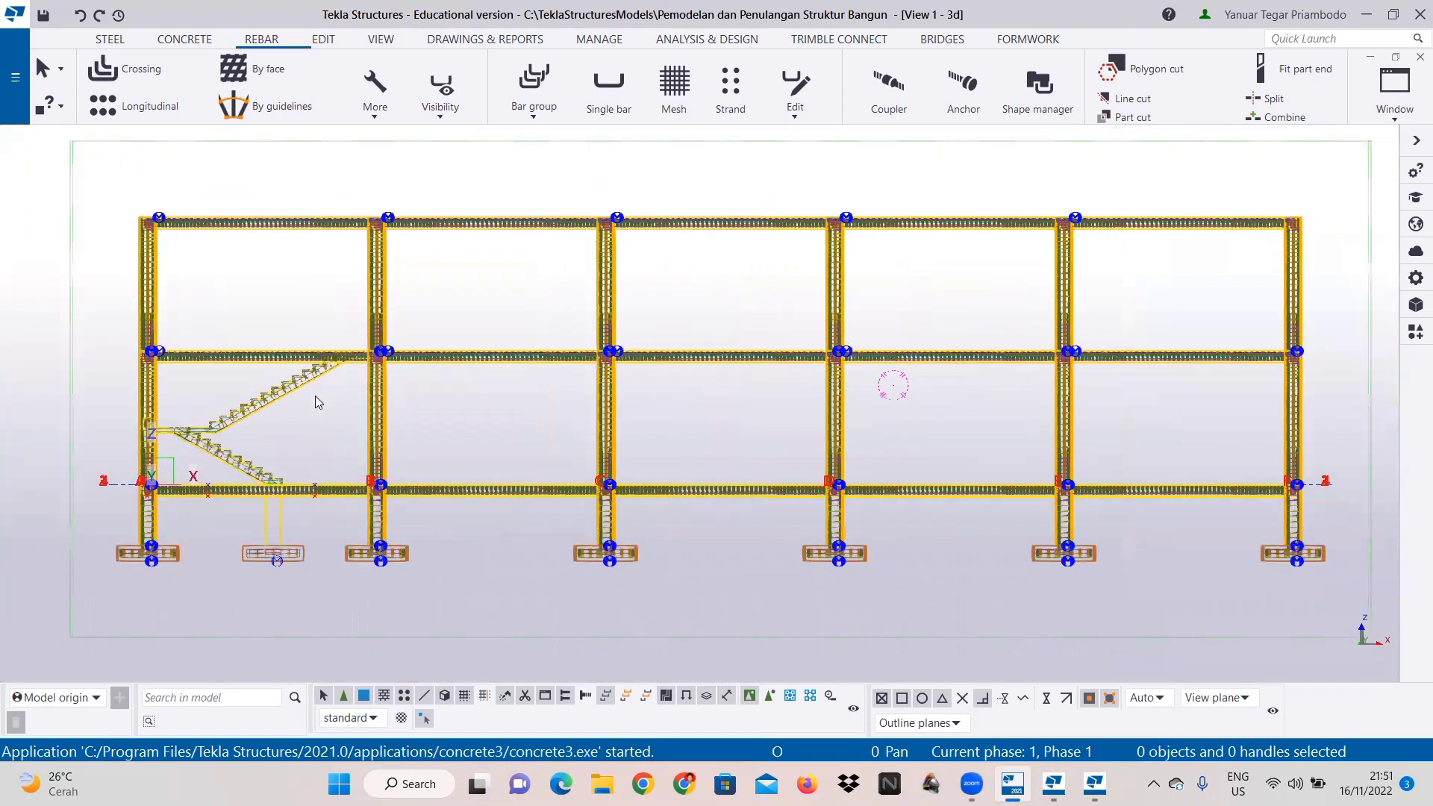
pyautogui.scroll(1, 315, 394)
pyautogui.moveTo(346, 406); pyautogui.dragTo(817, 401, button='middle')
# Step: Inspect the building from its short side and the stair corner, checking the reinforced stairs, frame and footings from several angles
pyautogui.keyDown('ctrl'); pyautogui.moveTo(627, 392); pyautogui.dragTo(807, 403, button='middle'); pyautogui.keyUp('ctrl')
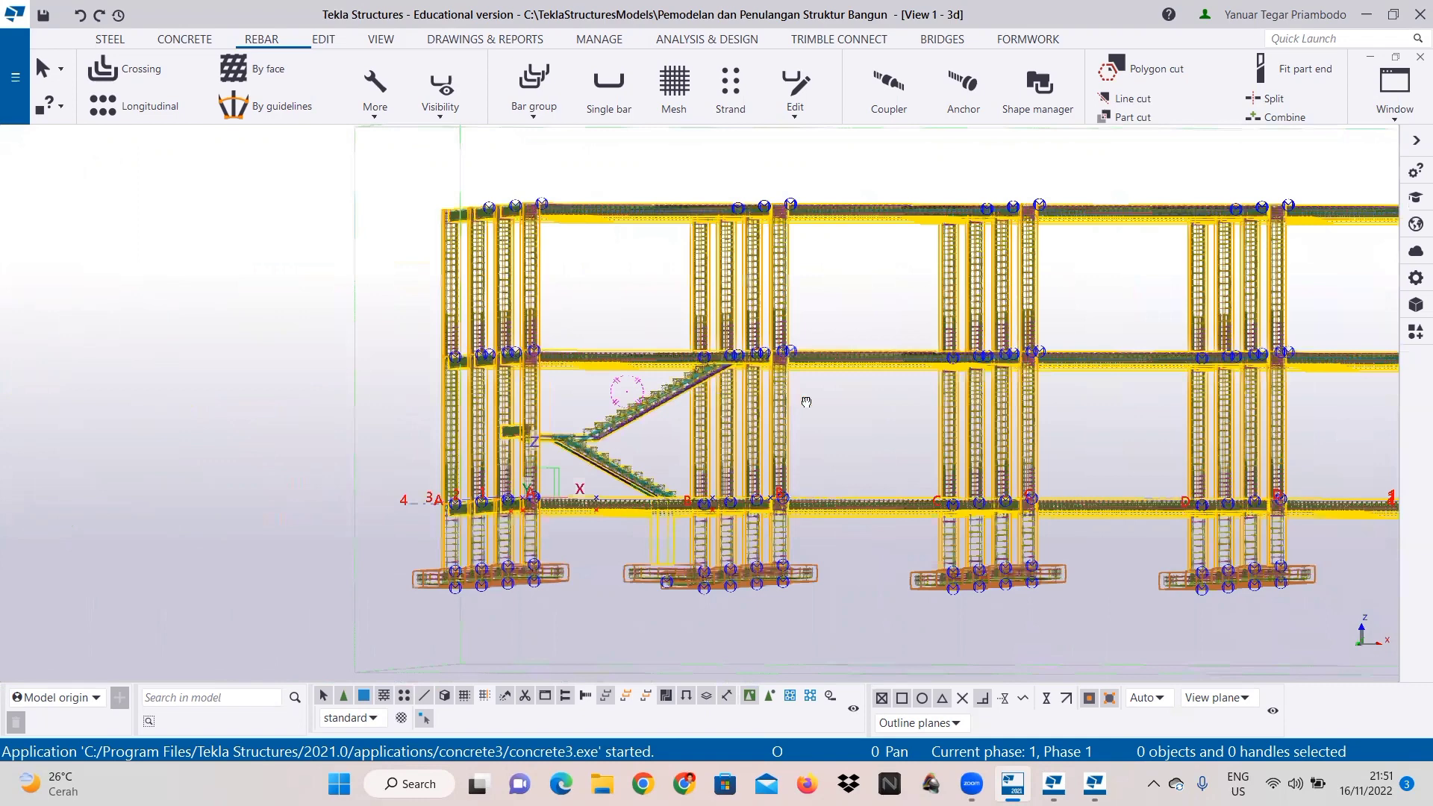
pyautogui.keyDown('ctrl'); pyautogui.moveTo(568, 424); pyautogui.dragTo(1052, 407, button='middle'); pyautogui.keyUp('ctrl')
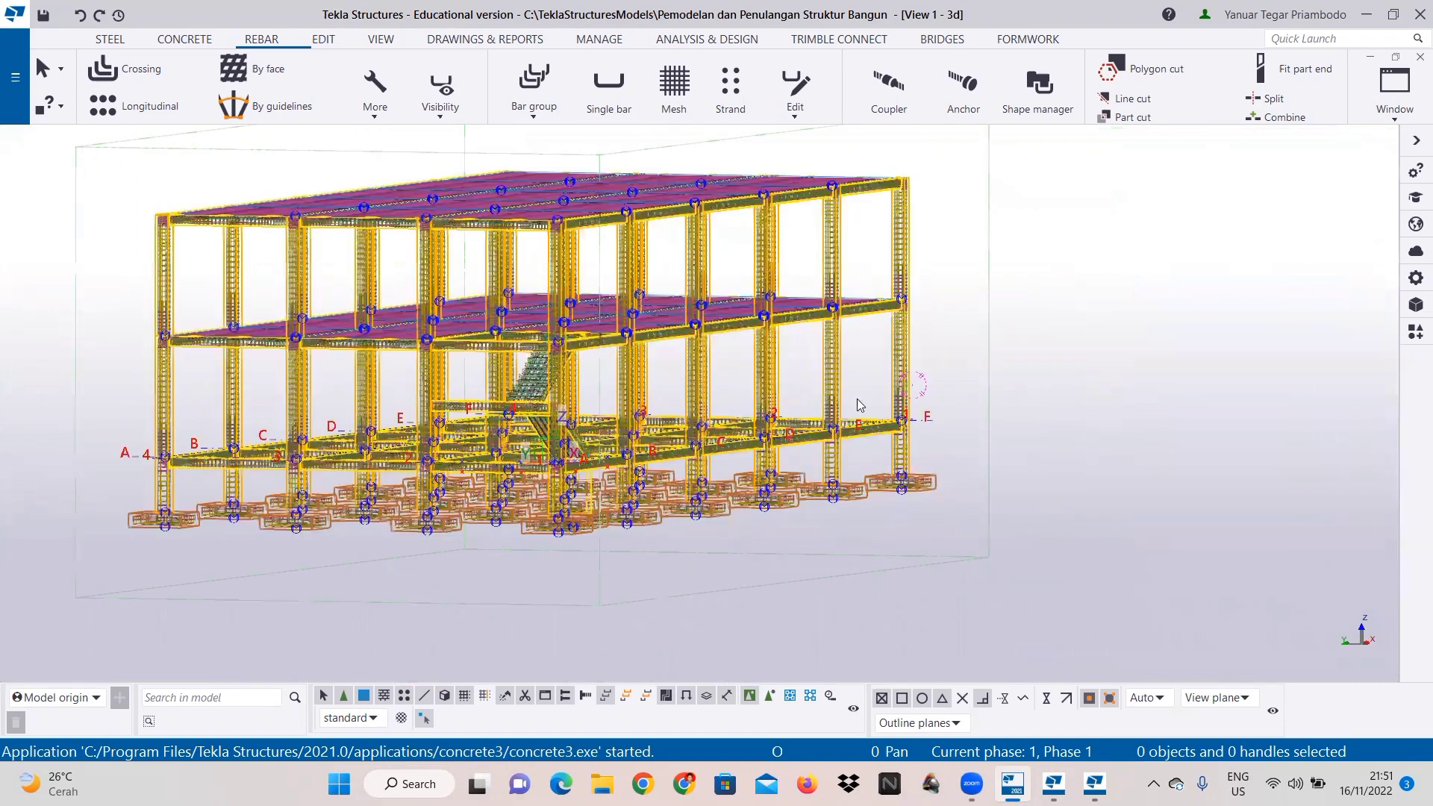
pyautogui.keyDown('ctrl'); pyautogui.moveTo(860, 405); pyautogui.dragTo(810, 400, button='middle'); pyautogui.keyUp('ctrl')
pyautogui.moveTo(1007, 387); pyautogui.dragTo(786, 475, button='middle')
pyautogui.scroll(2, 751, 398)
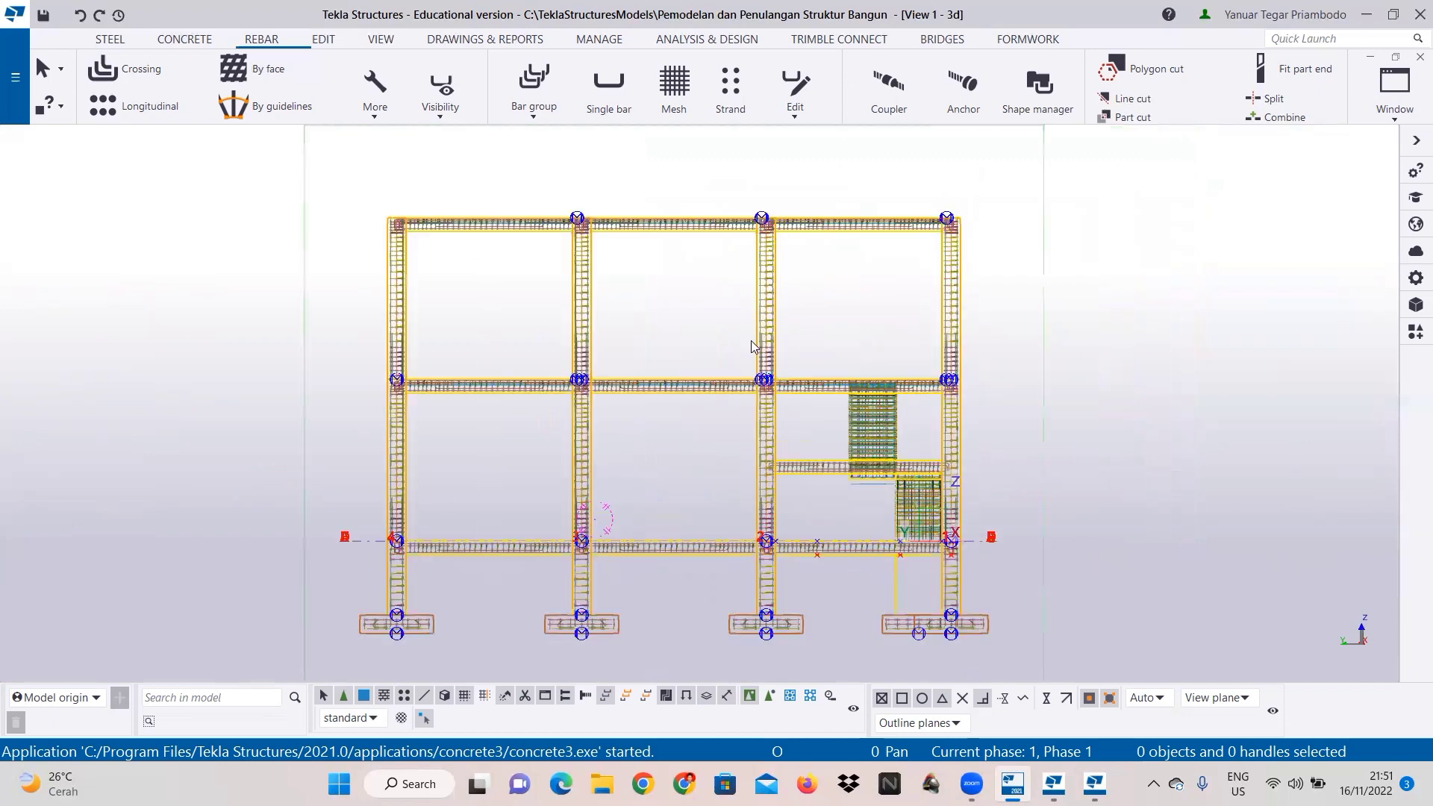
pyautogui.scroll(1, 754, 342)
pyautogui.scroll(-3, 839, 325)
pyautogui.keyDown('ctrl'); pyautogui.moveTo(1020, 327); pyautogui.dragTo(925, 372, button='middle'); pyautogui.keyUp('ctrl')
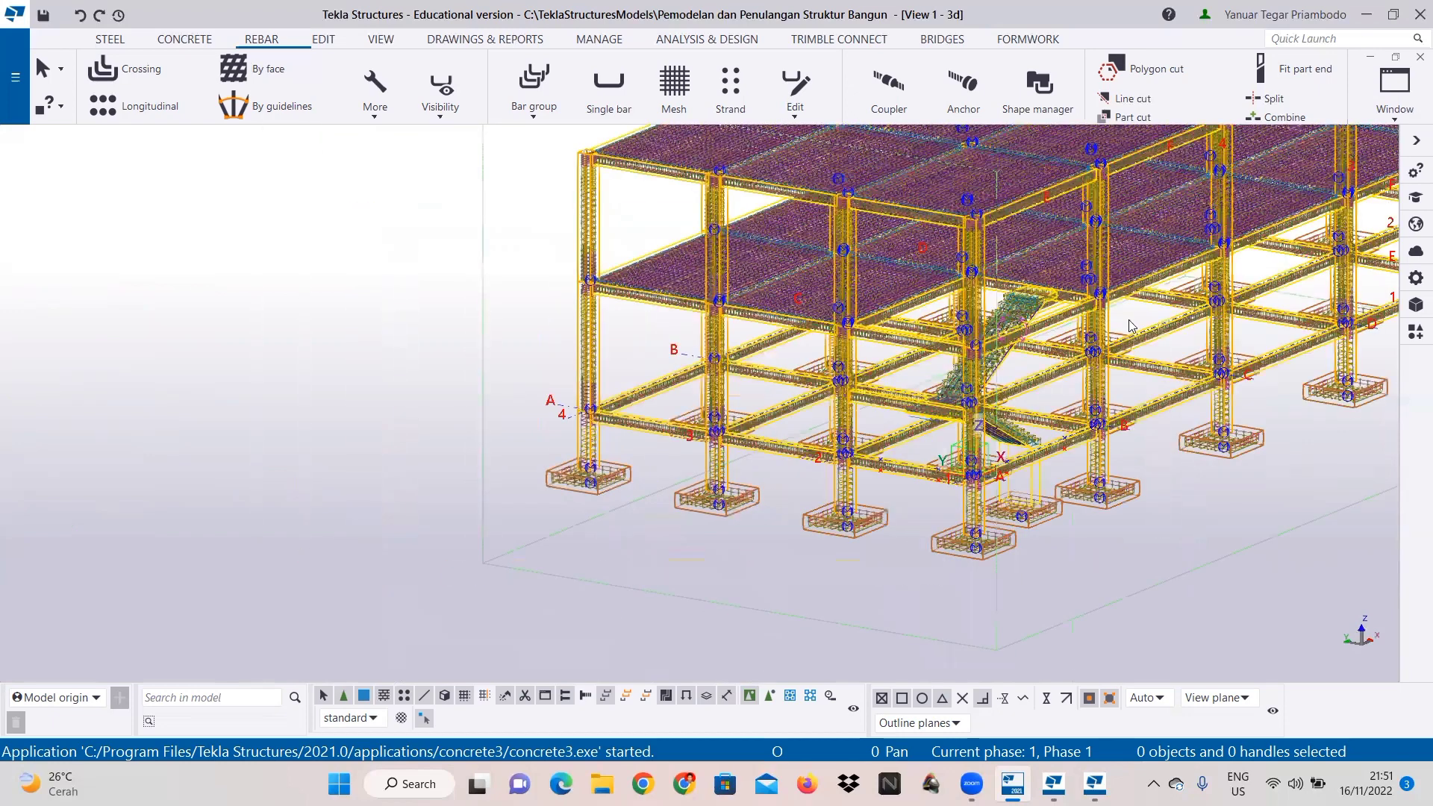
pyautogui.moveTo(1129, 321); pyautogui.dragTo(939, 428, button='middle')
pyautogui.keyDown('ctrl'); pyautogui.moveTo(989, 532); pyautogui.dragTo(933, 424, button='middle'); pyautogui.keyUp('ctrl')
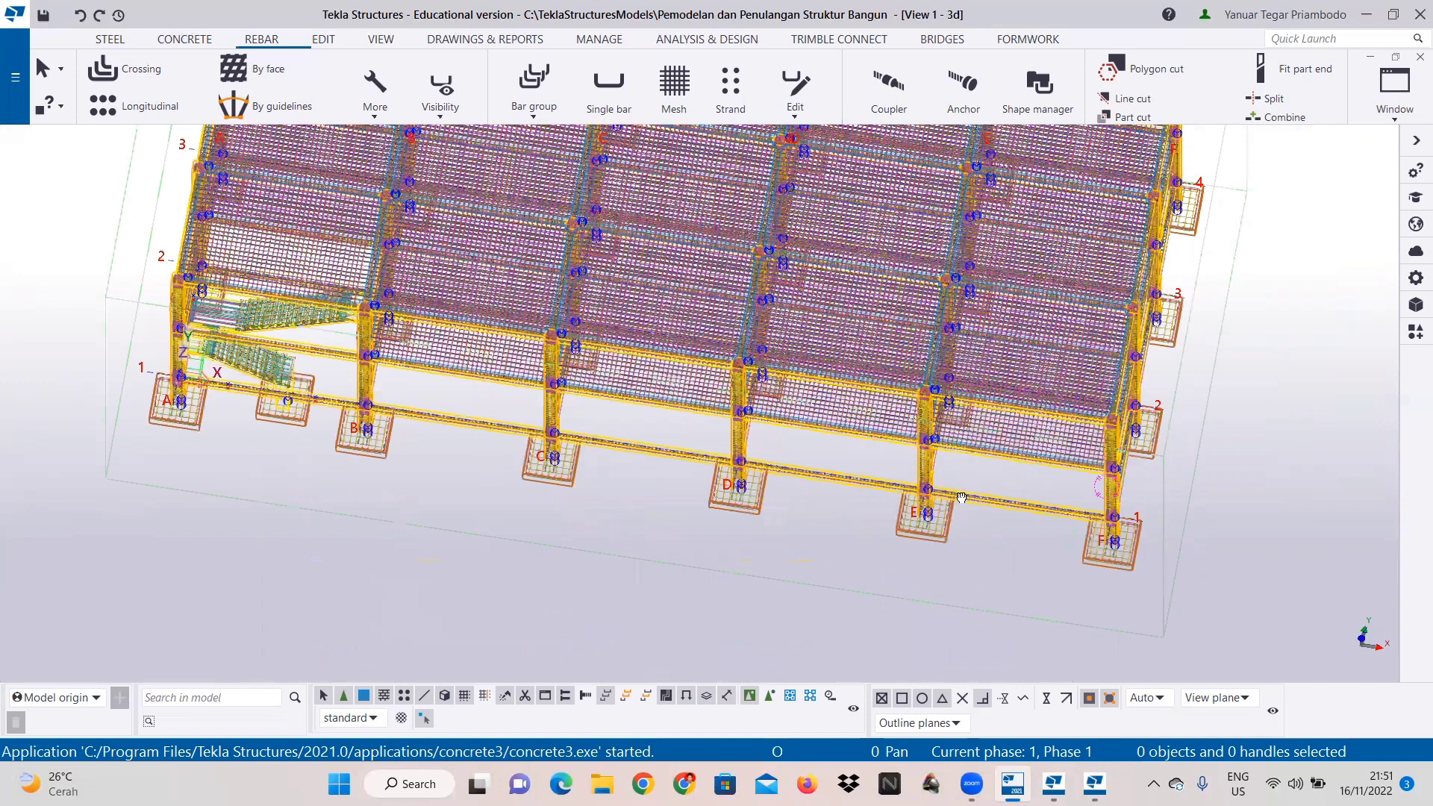
# Step: Examine the slab reinforcement and footings across grids A–F and 1–4 in plan view
pyautogui.hotkey('ctrl', 'p')
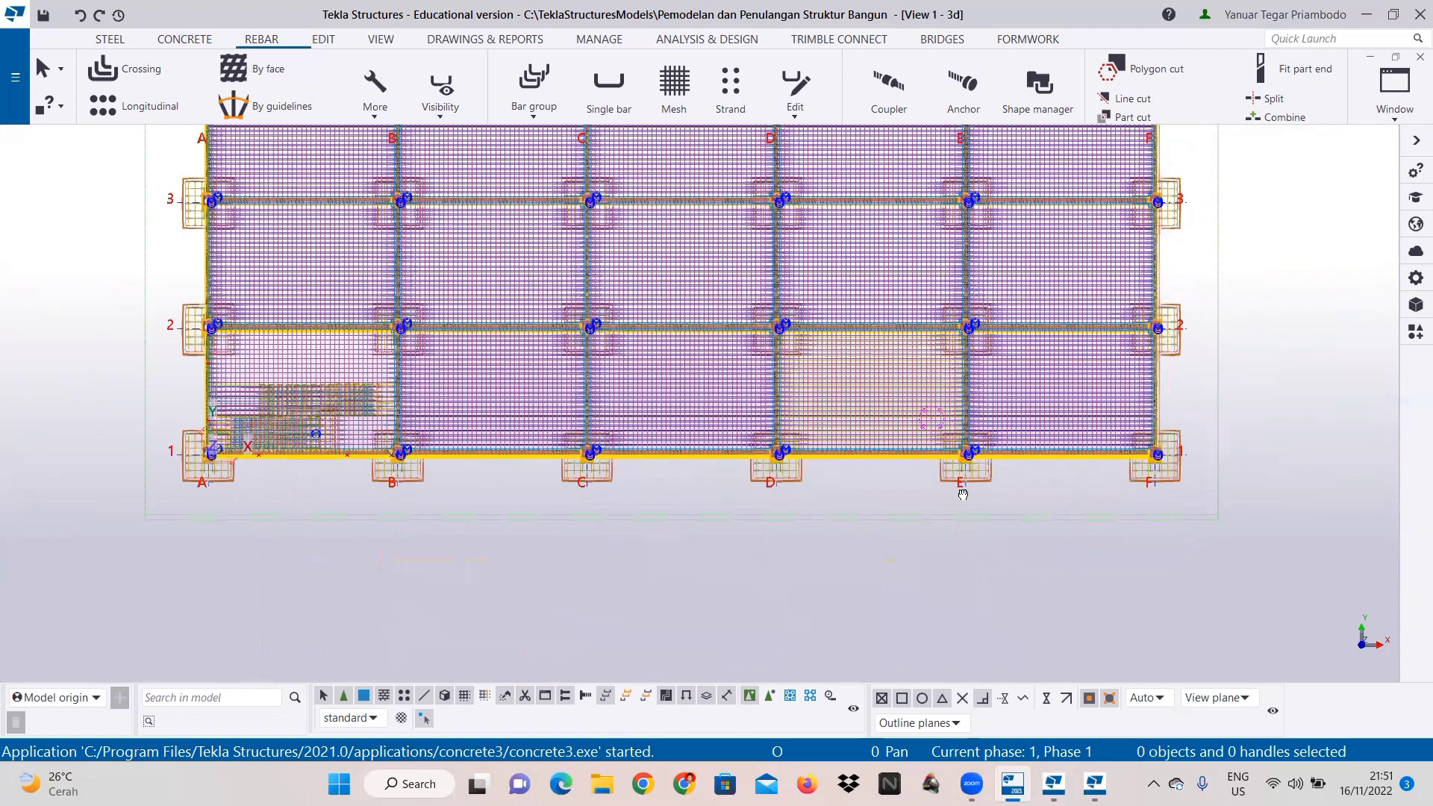
pyautogui.keyDown('ctrl'); pyautogui.moveTo(963, 494); pyautogui.dragTo(890, 532, button='middle'); pyautogui.keyUp('ctrl')
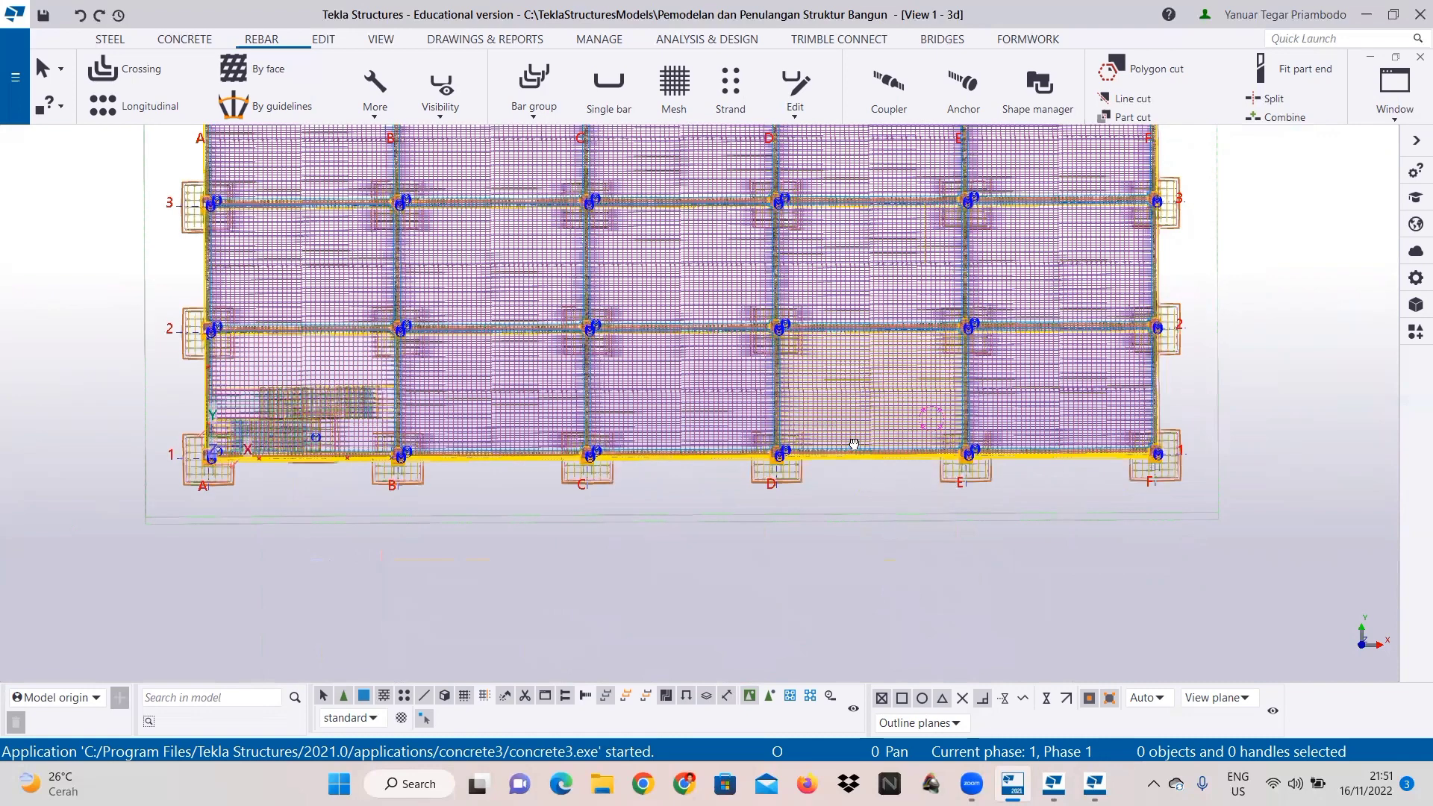
pyautogui.keyDown('ctrl'); pyautogui.moveTo(854, 444); pyautogui.dragTo(856, 443, button='middle'); pyautogui.keyUp('ctrl')
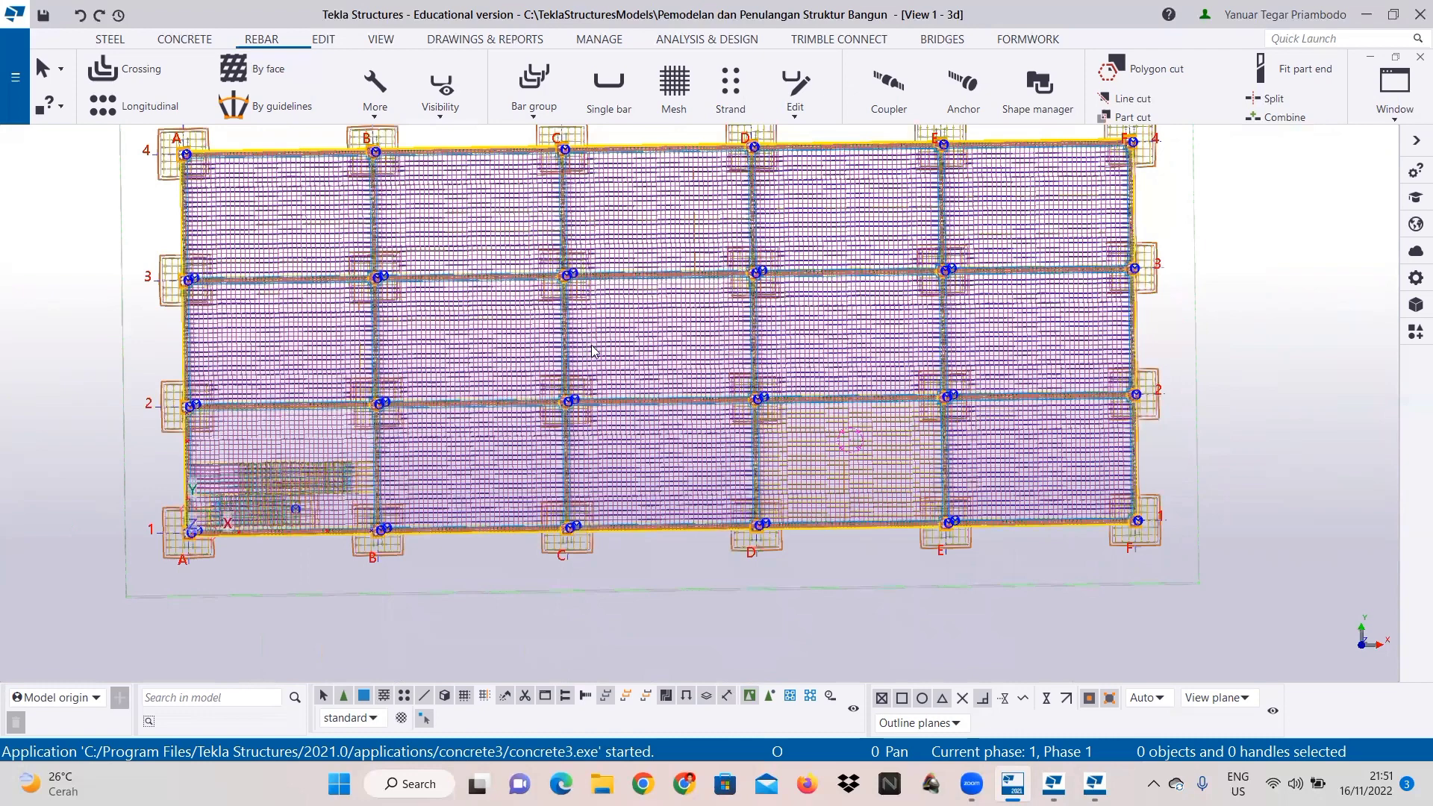
pyautogui.scroll(3, 592, 350)
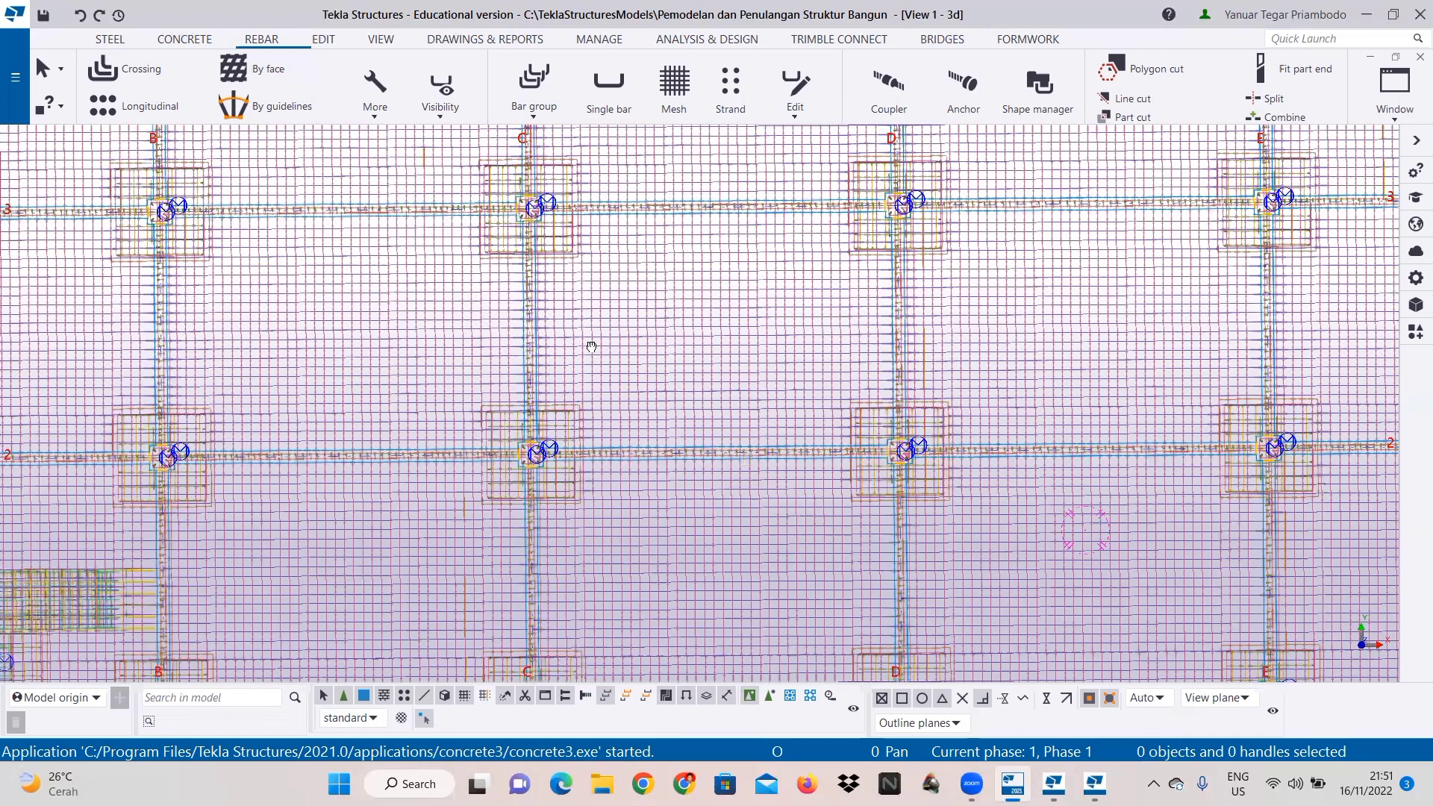
pyautogui.scroll(-3, 619, 340)
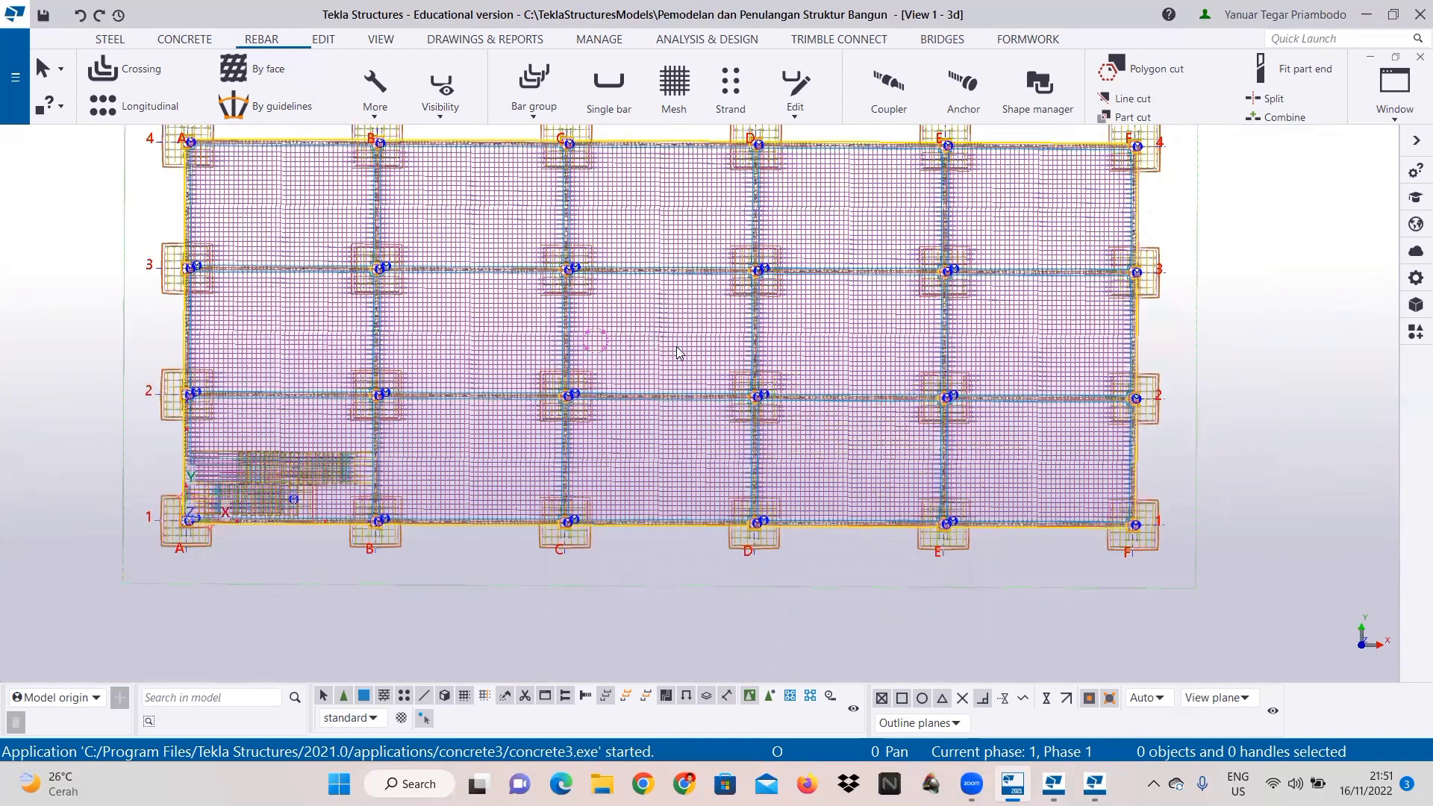
pyautogui.scroll(-1, 693, 346)
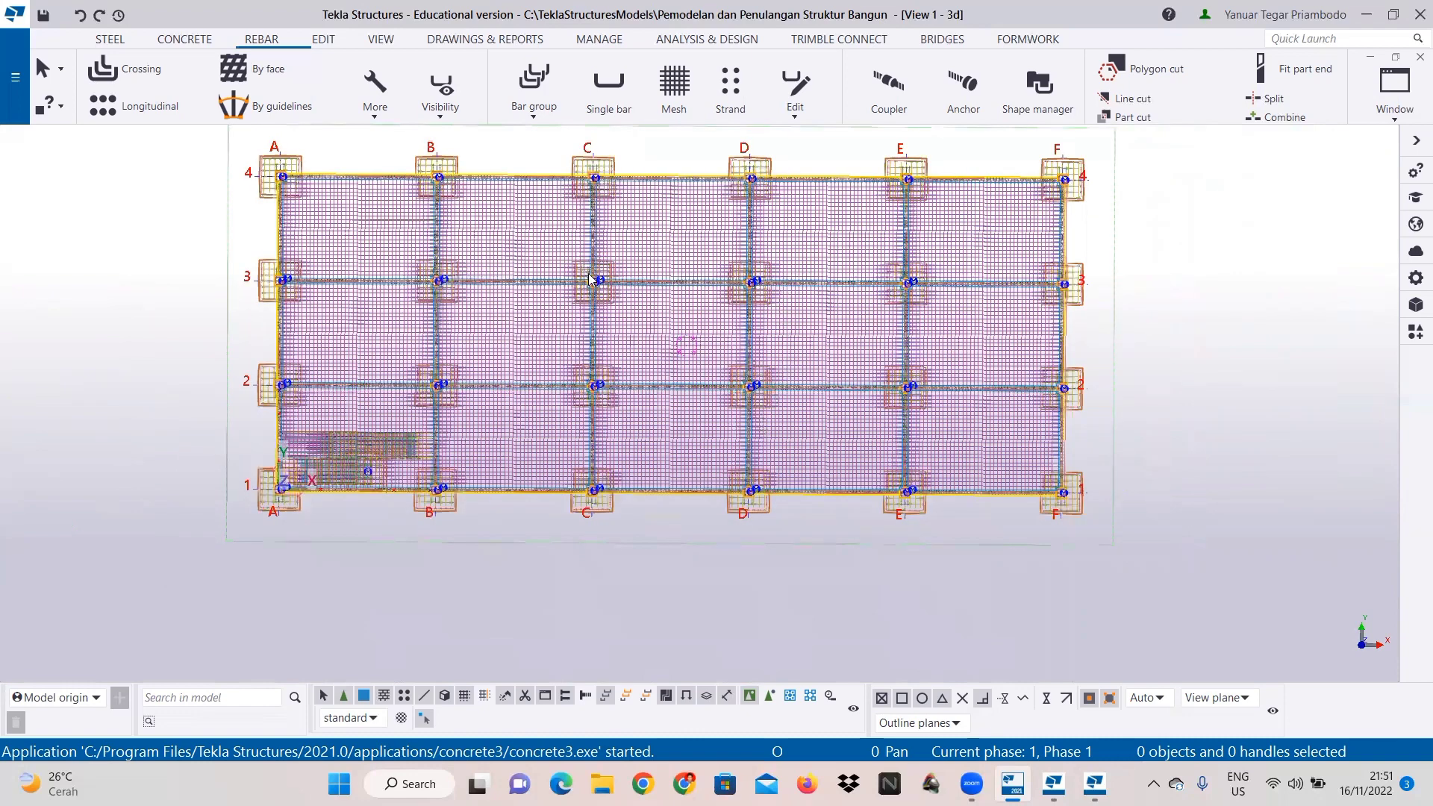
# Step: Return to the 3D view and review the complete reinforced building with its stairs, framed as a whole
pyautogui.hotkey('ctrl', 'p')
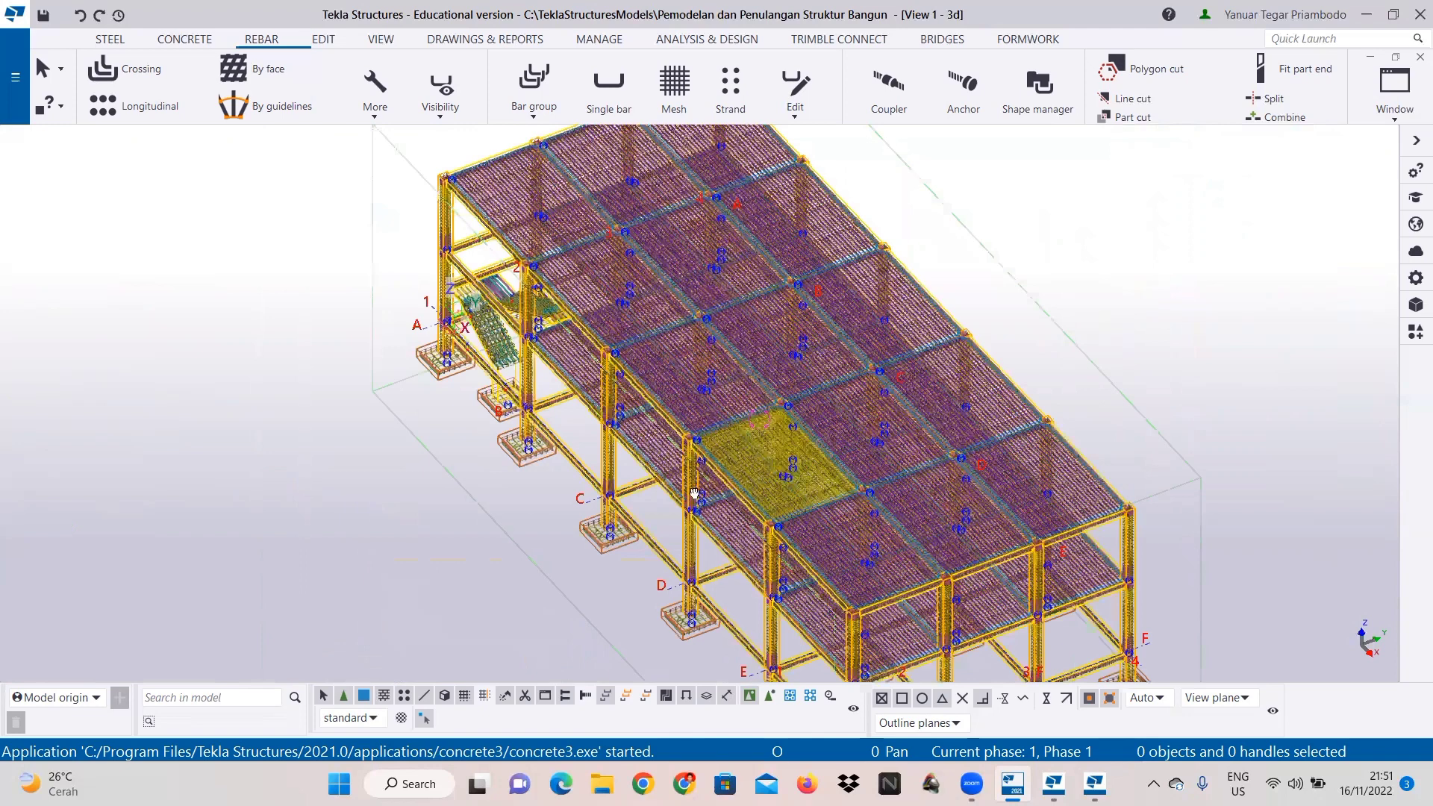
pyautogui.keyDown('ctrl'); pyautogui.moveTo(699, 464); pyautogui.dragTo(794, 294, button='middle'); pyautogui.keyUp('ctrl')
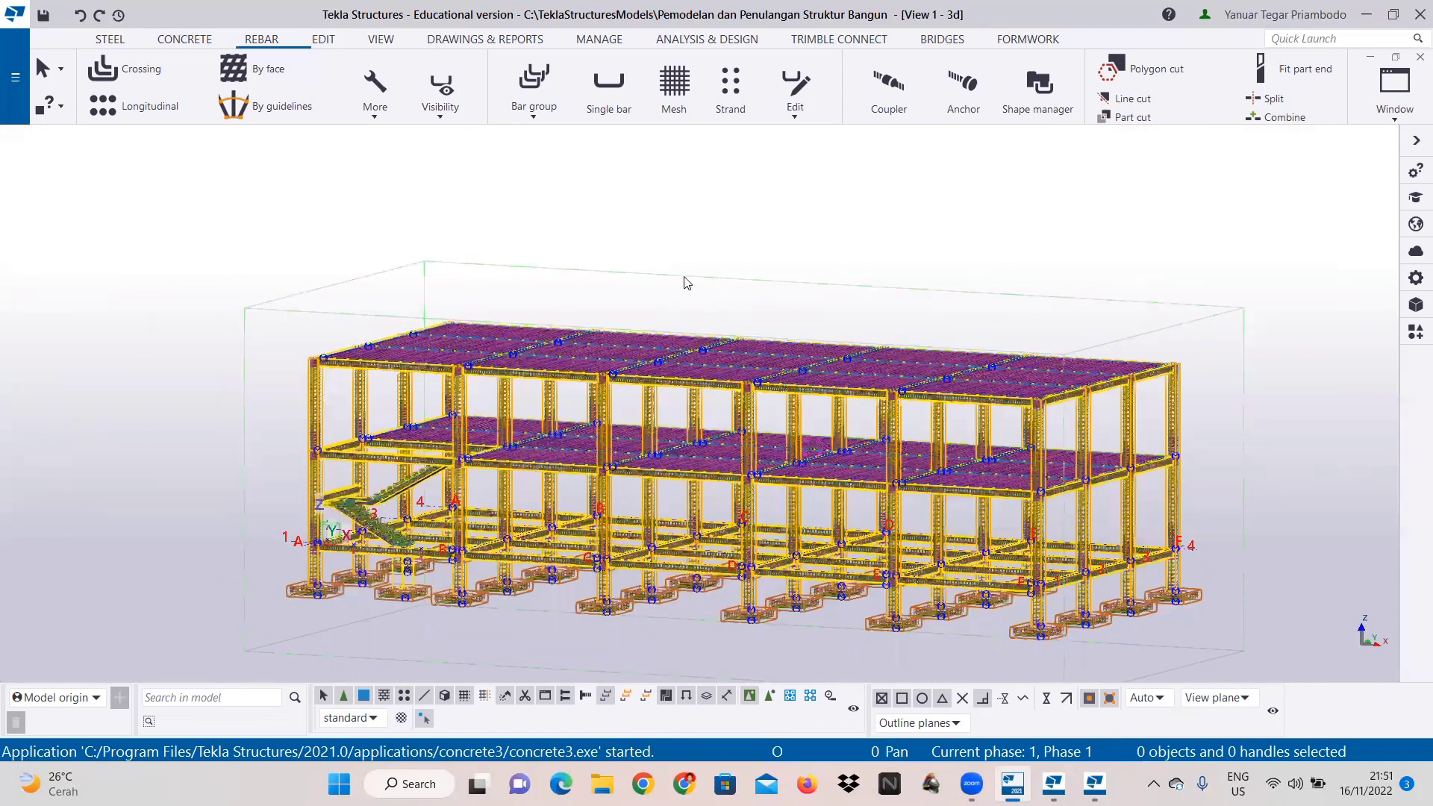
pyautogui.keyDown('ctrl'); pyautogui.moveTo(958, 294); pyautogui.dragTo(804, 272, button='middle'); pyautogui.keyUp('ctrl')
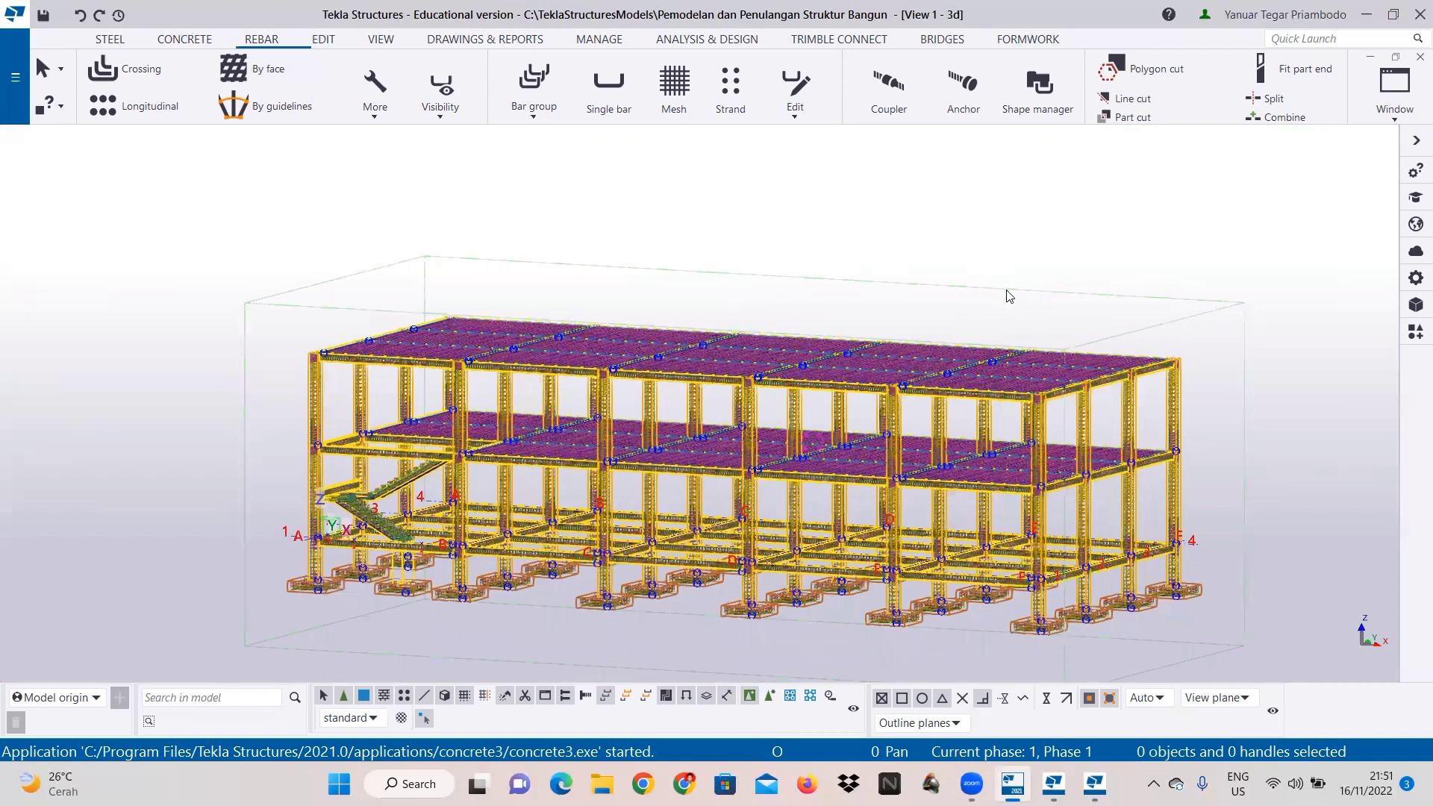
pyautogui.scroll(-1, 1009, 297)
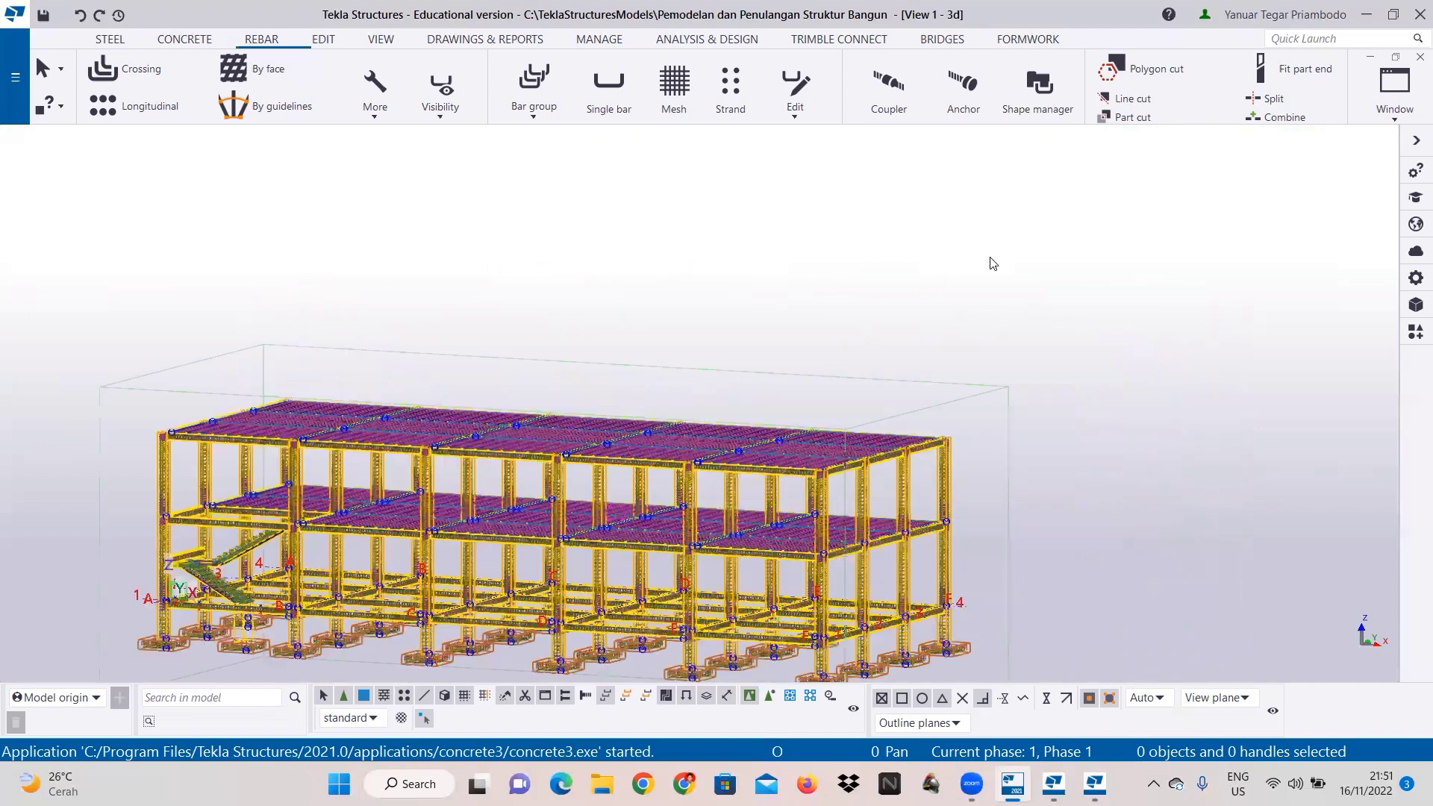
pyautogui.moveTo(844, 387); pyautogui.dragTo(997, 274, button='middle')
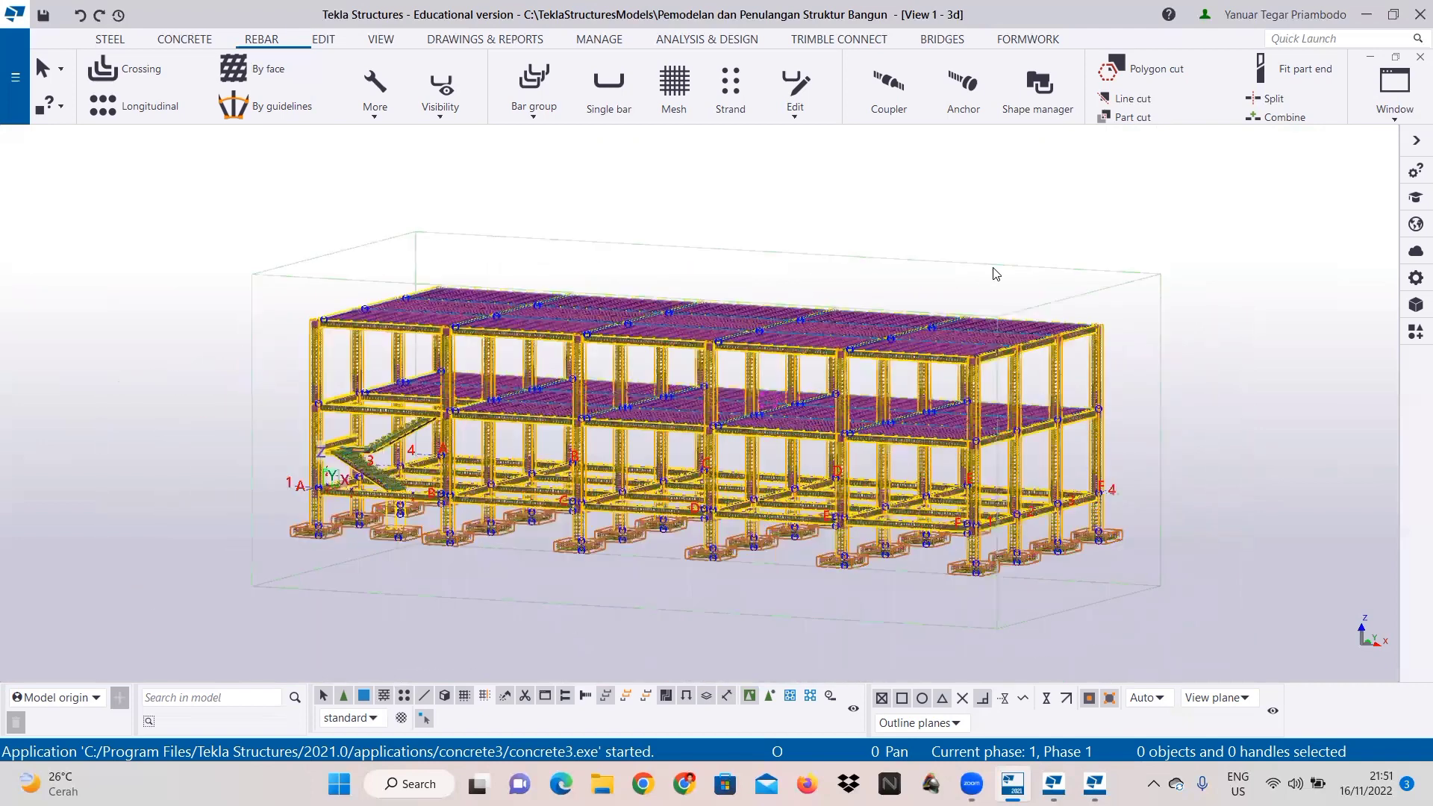